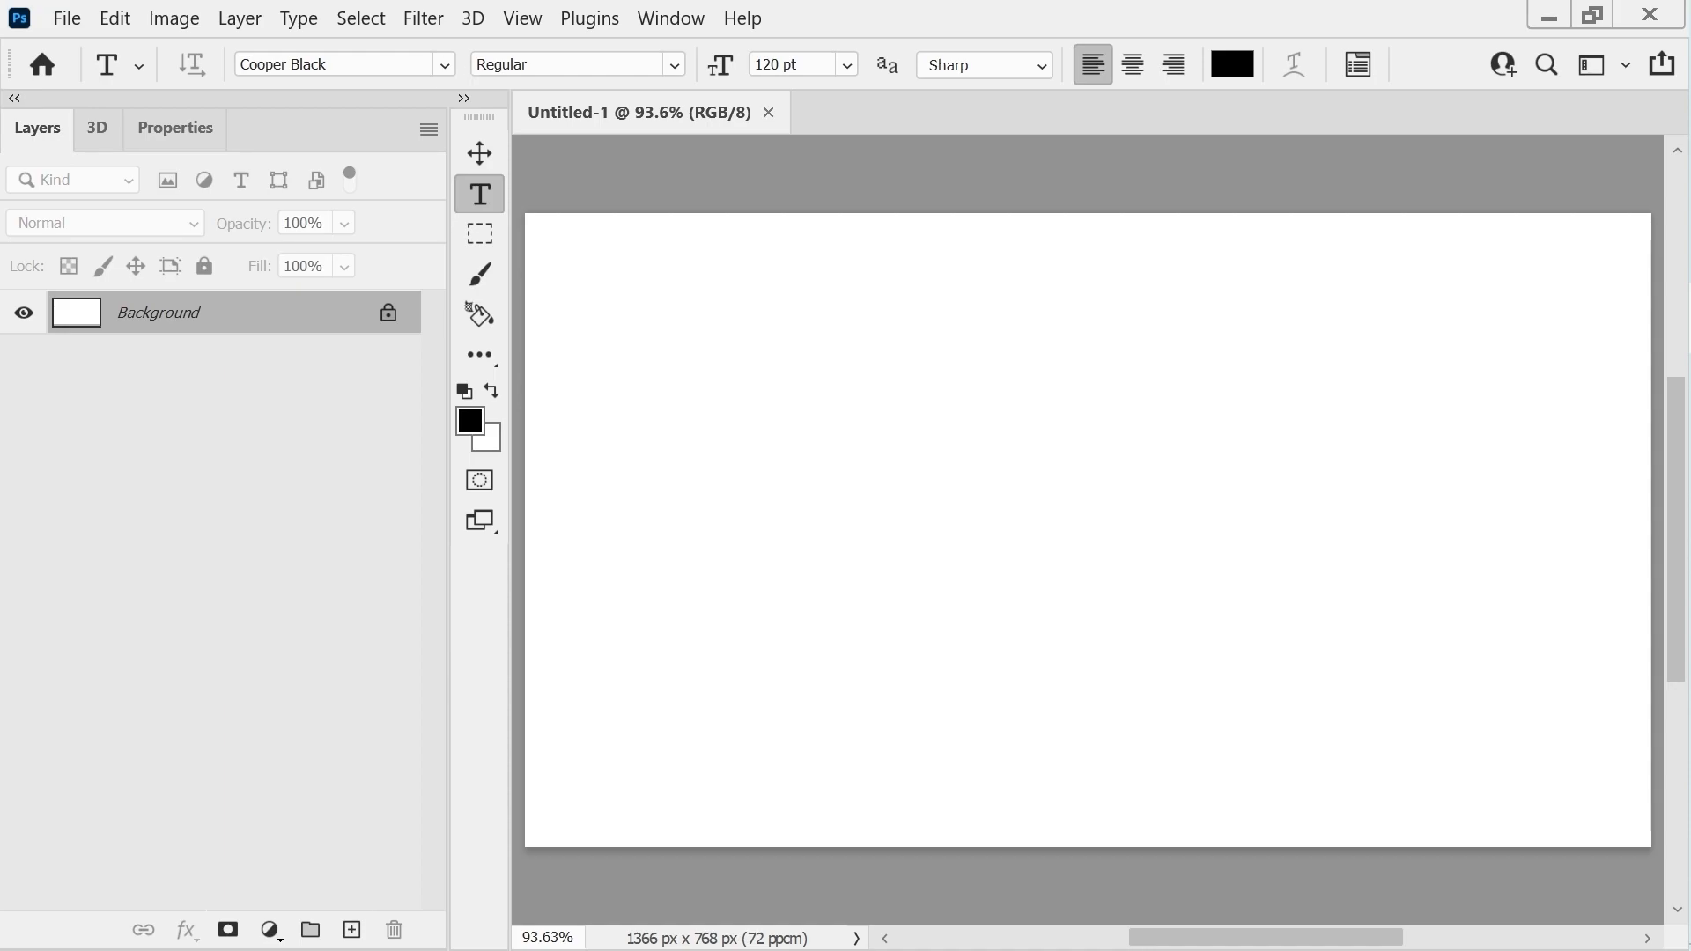
# - Add the text WIRED in 120 pt Cooper Black and move it so the whole word fits on the canvas, slightly above the middle
pyautogui.click(736, 552)
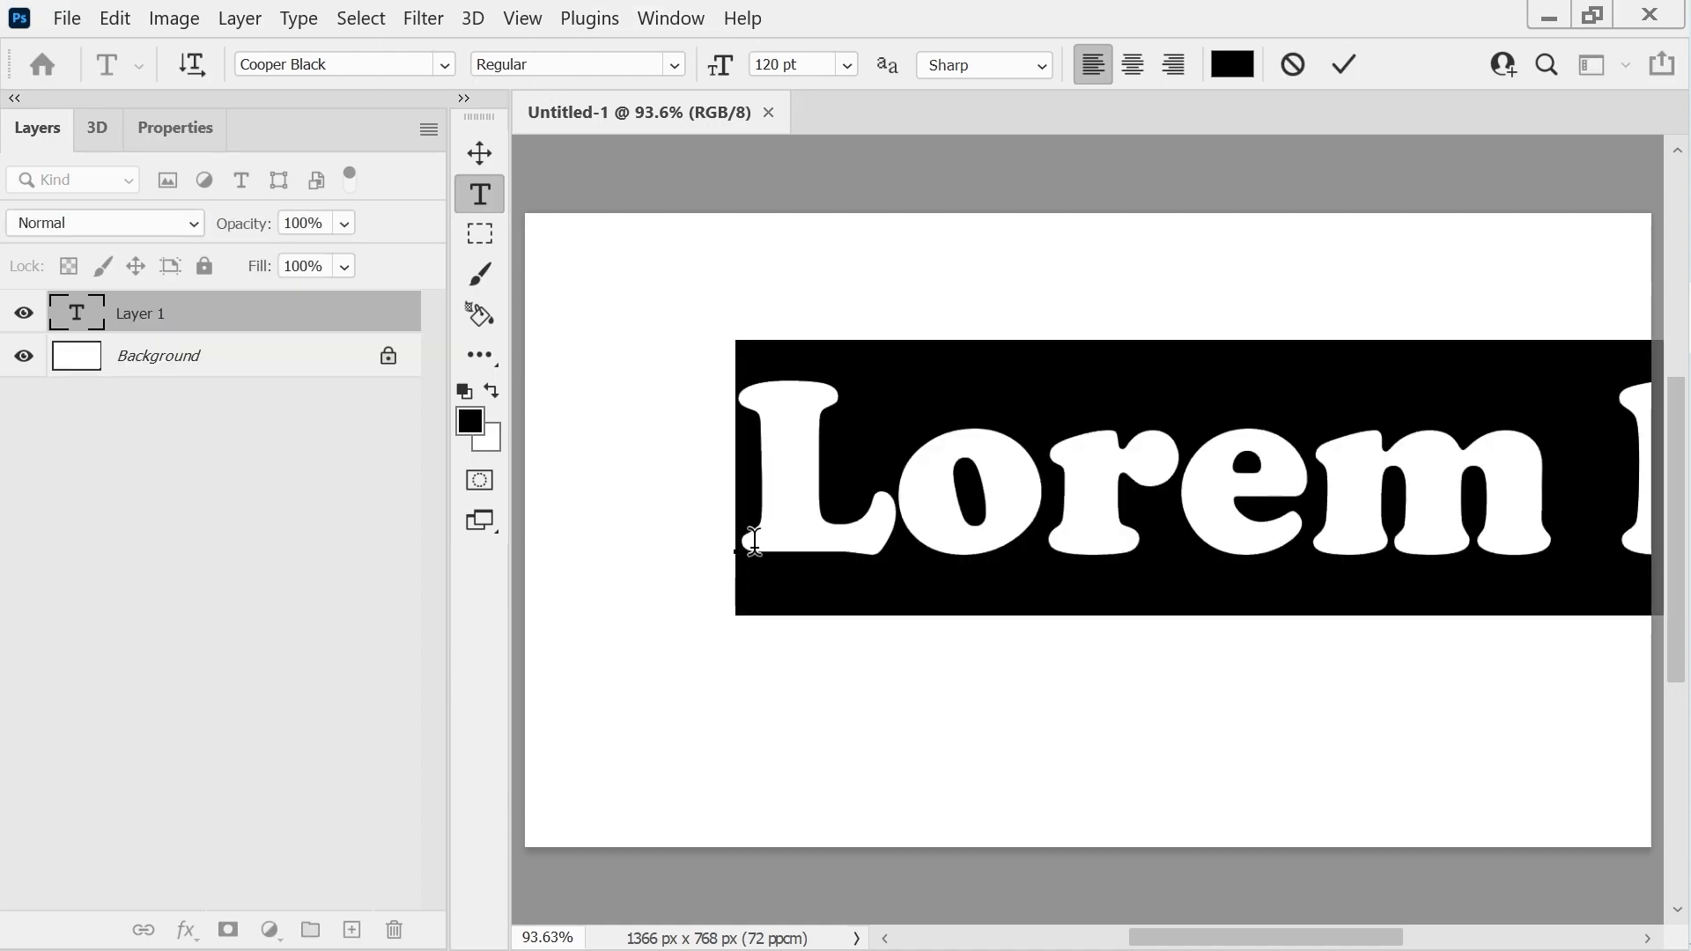
pyautogui.write('WIRED')
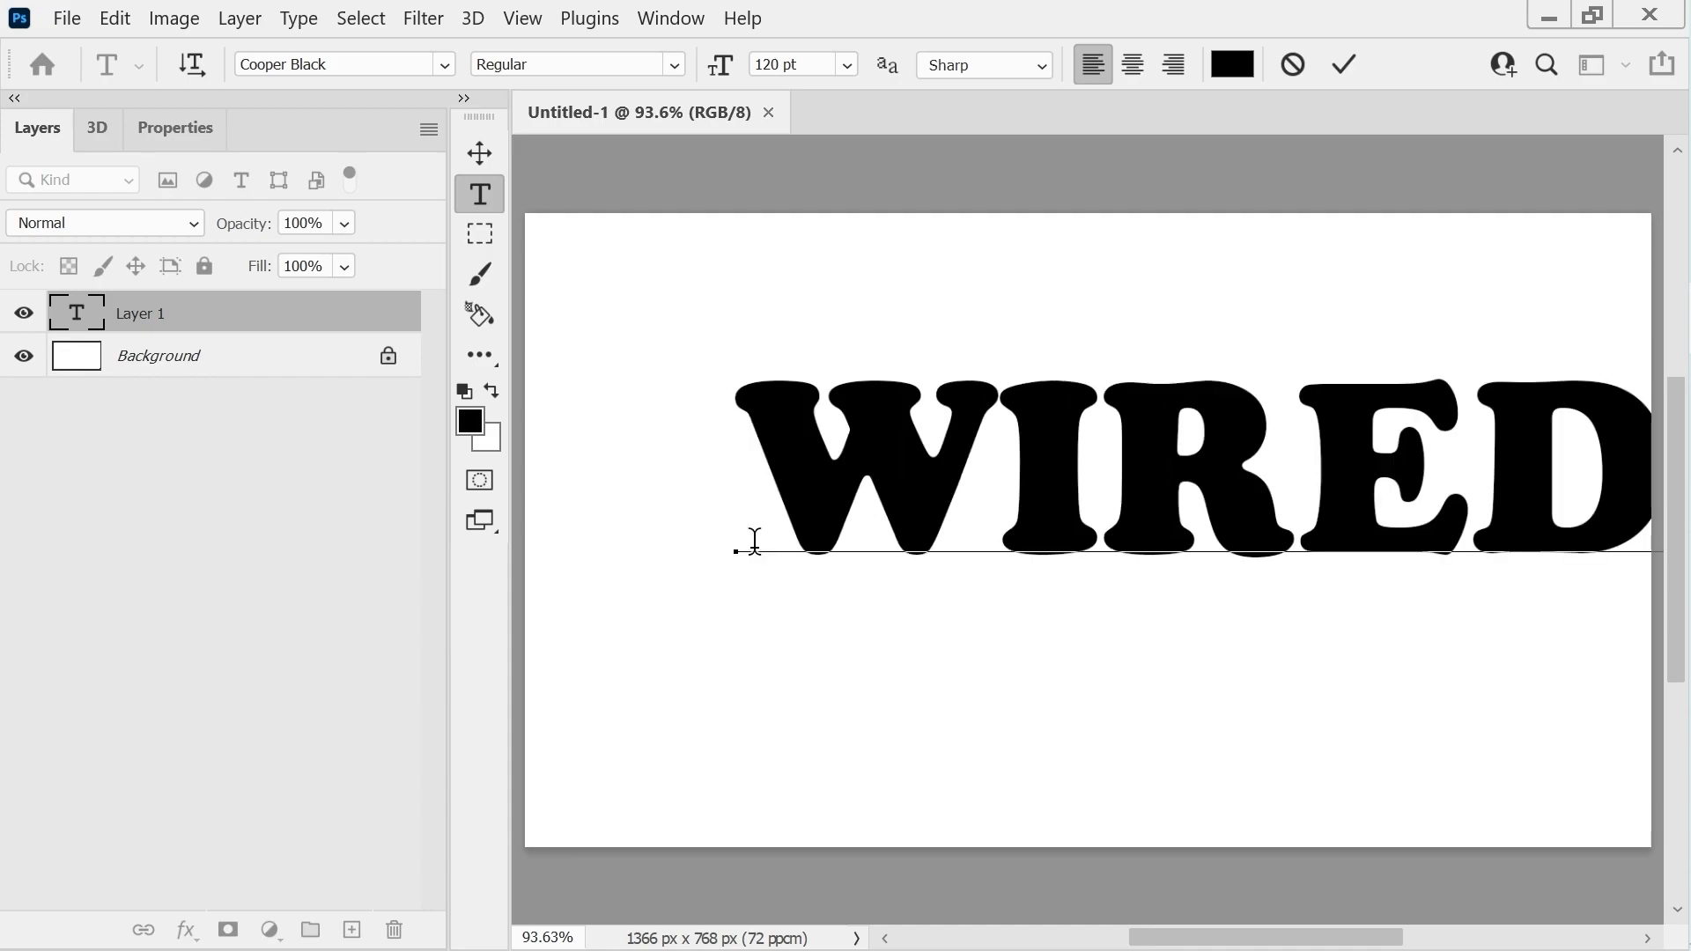
pyautogui.click(488, 153)
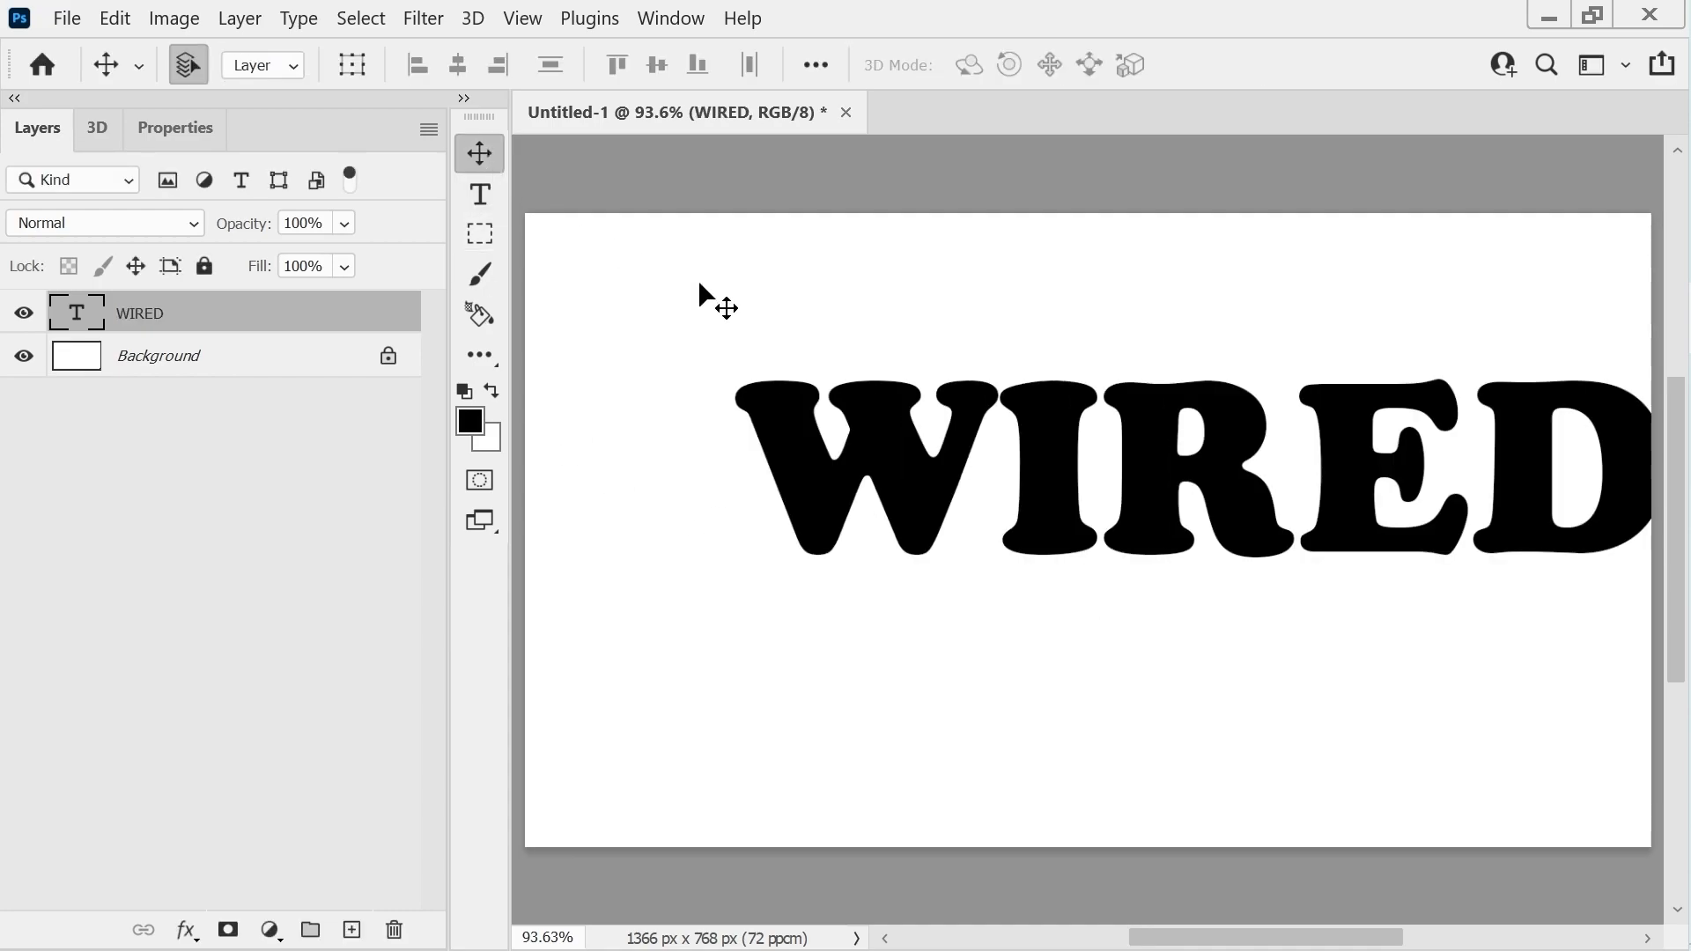
pyautogui.moveTo(1054, 472); pyautogui.dragTo(926, 437)
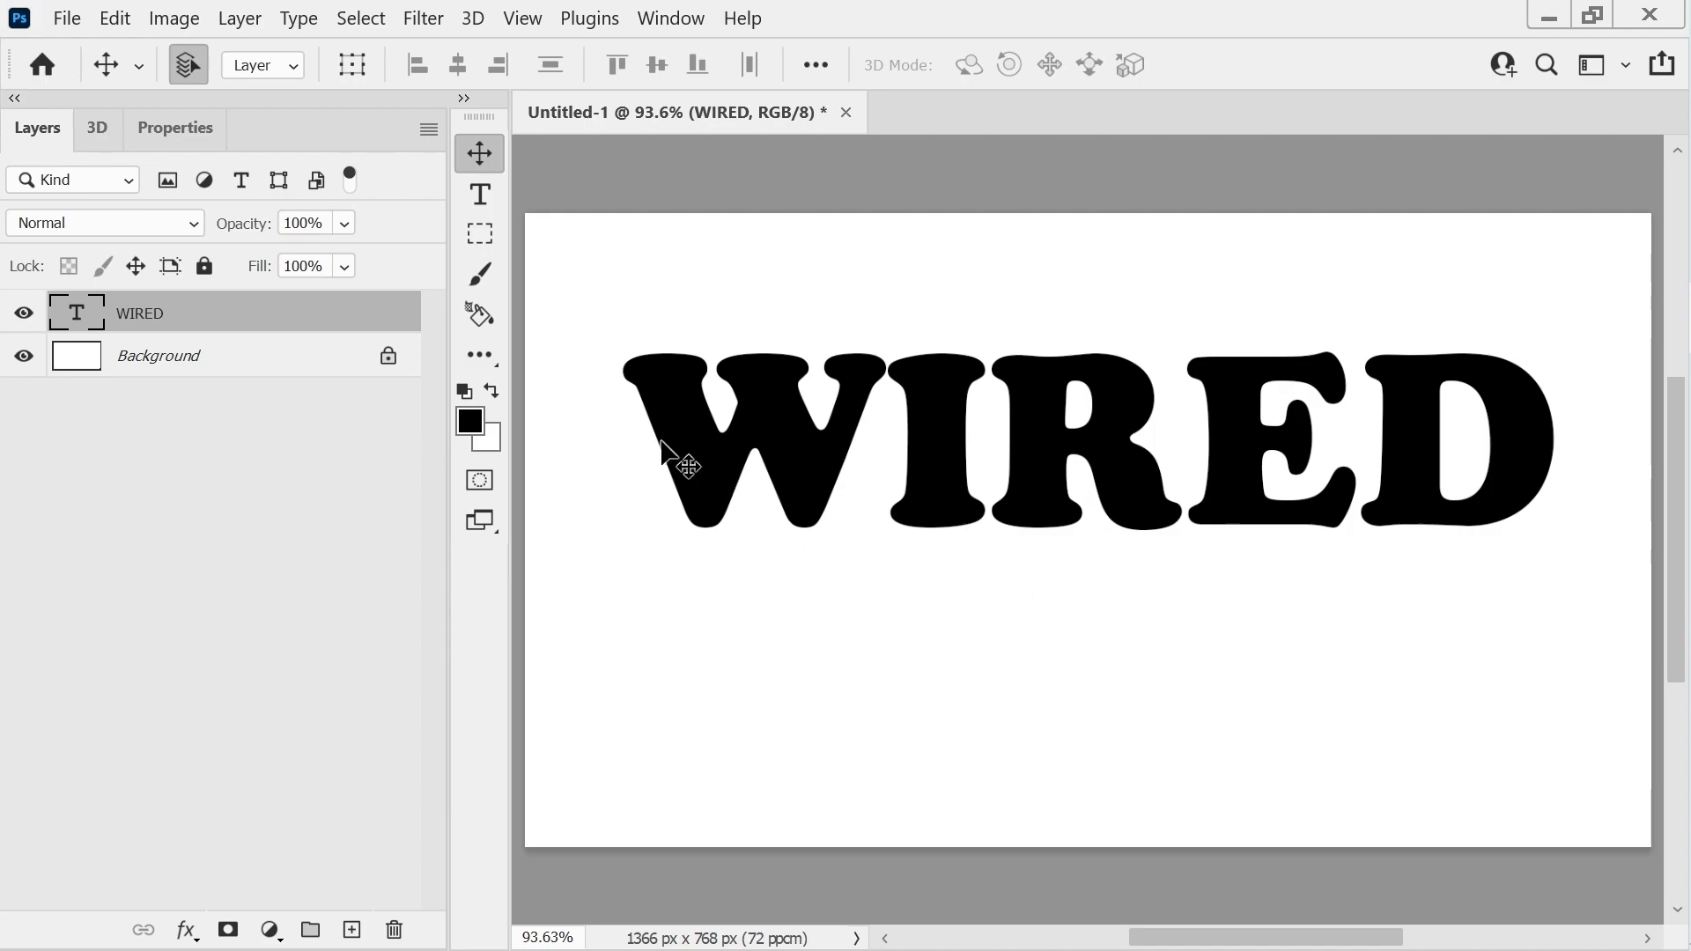
# - On a new layer, paint short vertical drips of varying length below the letters with a 15 px hard round black brush
pyautogui.click(353, 931)
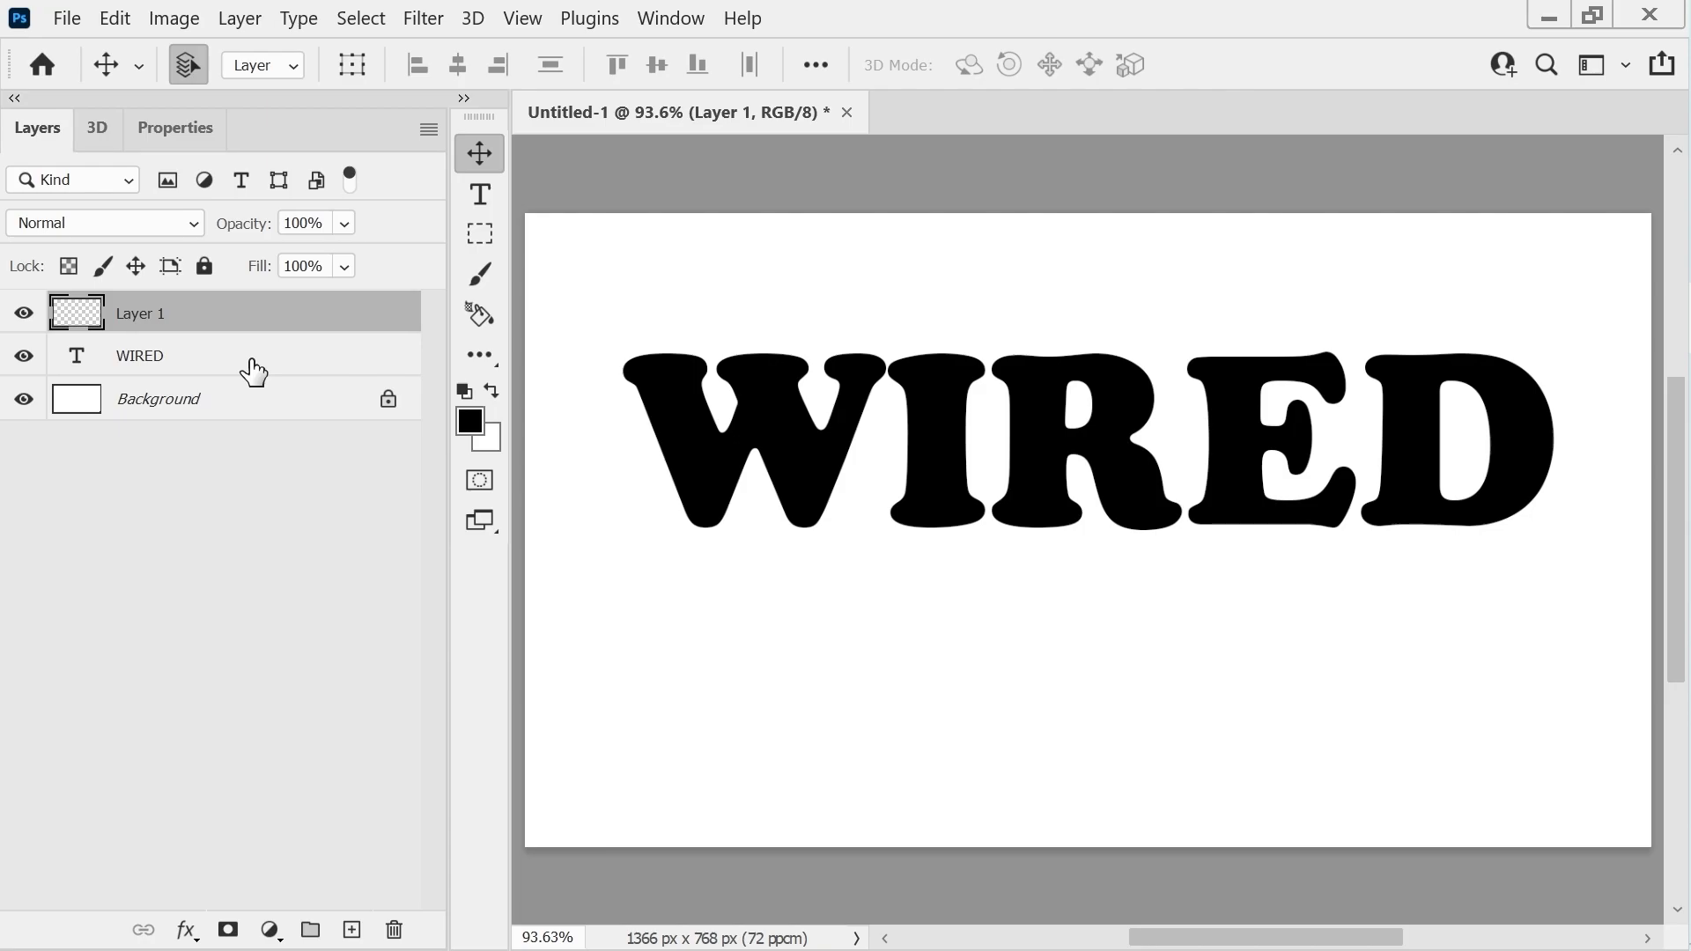
pyautogui.click(481, 274)
pyautogui.press('F5')
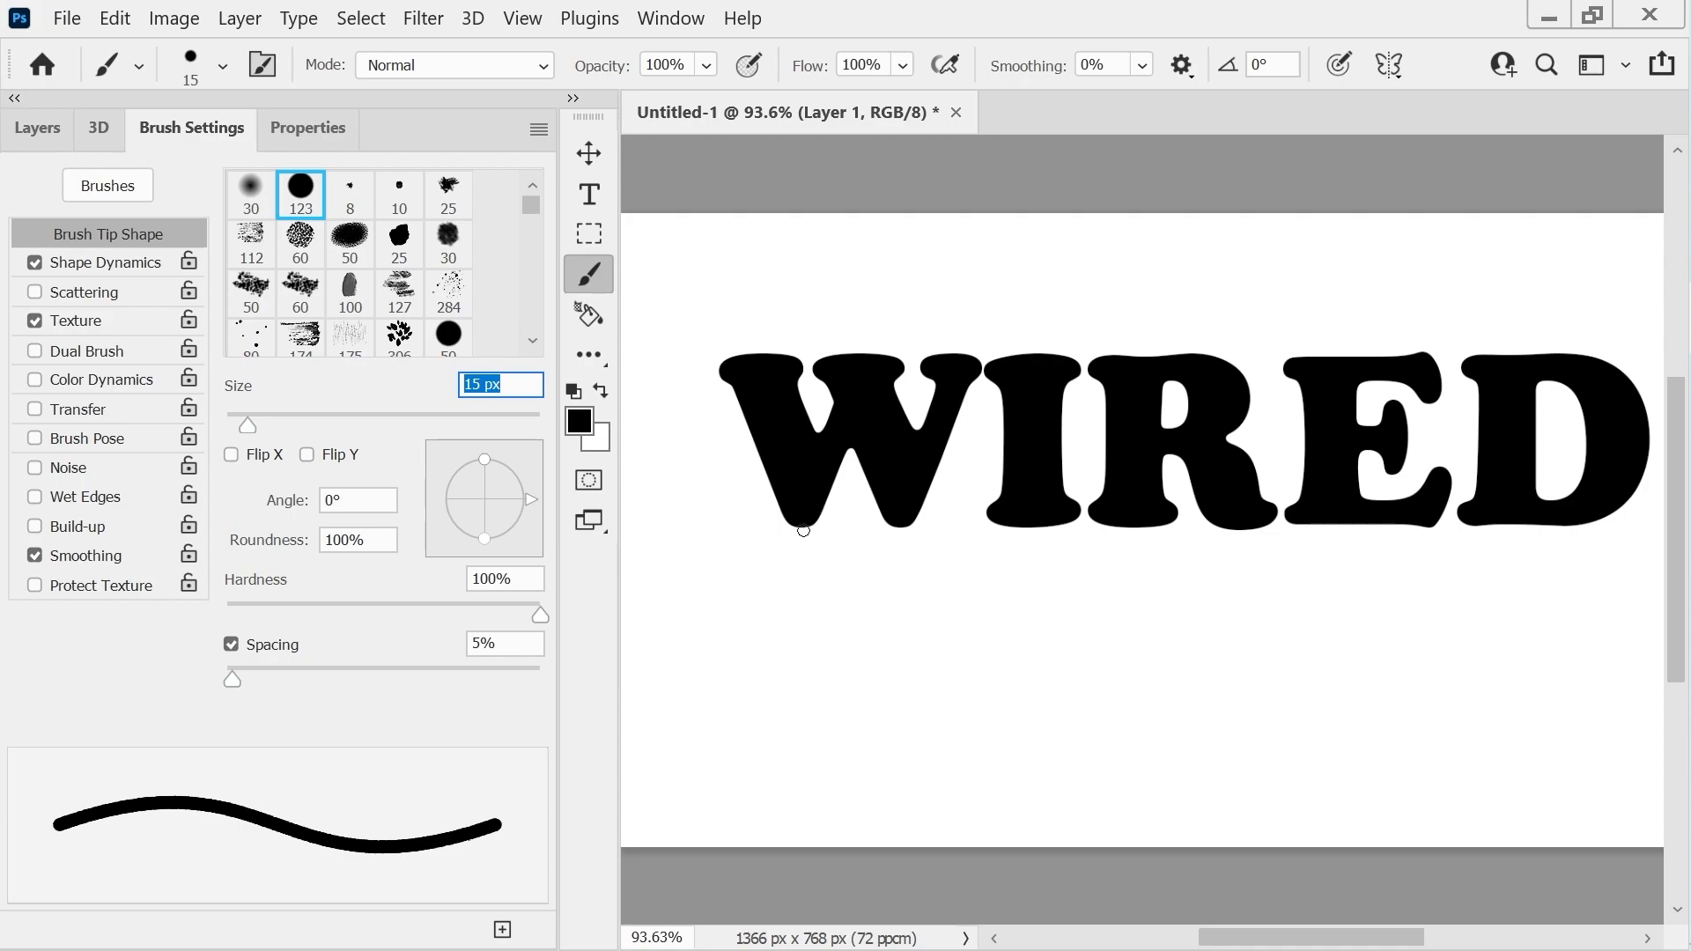
pyautogui.moveTo(798, 518); pyautogui.dragTo(799, 560)
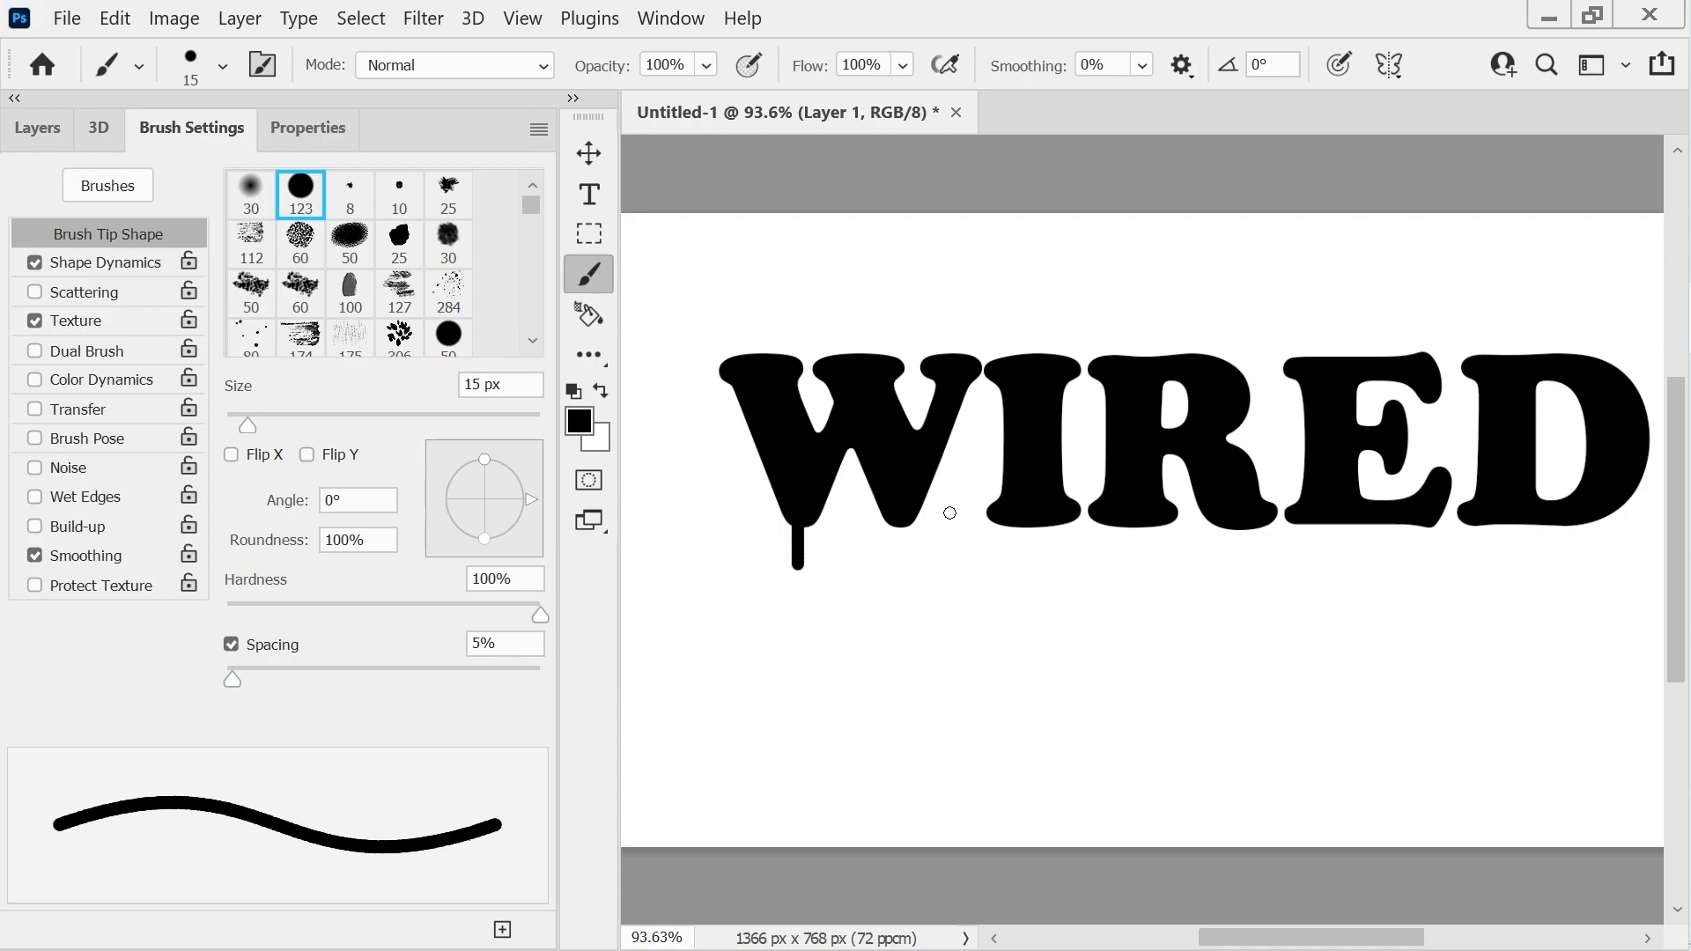
pyautogui.keyDown('shift'); pyautogui.click(910, 525); pyautogui.keyUp('shift')
pyautogui.moveTo(909, 525); pyautogui.dragTo(909, 570)
pyautogui.hotkey('ctrl', 'z')
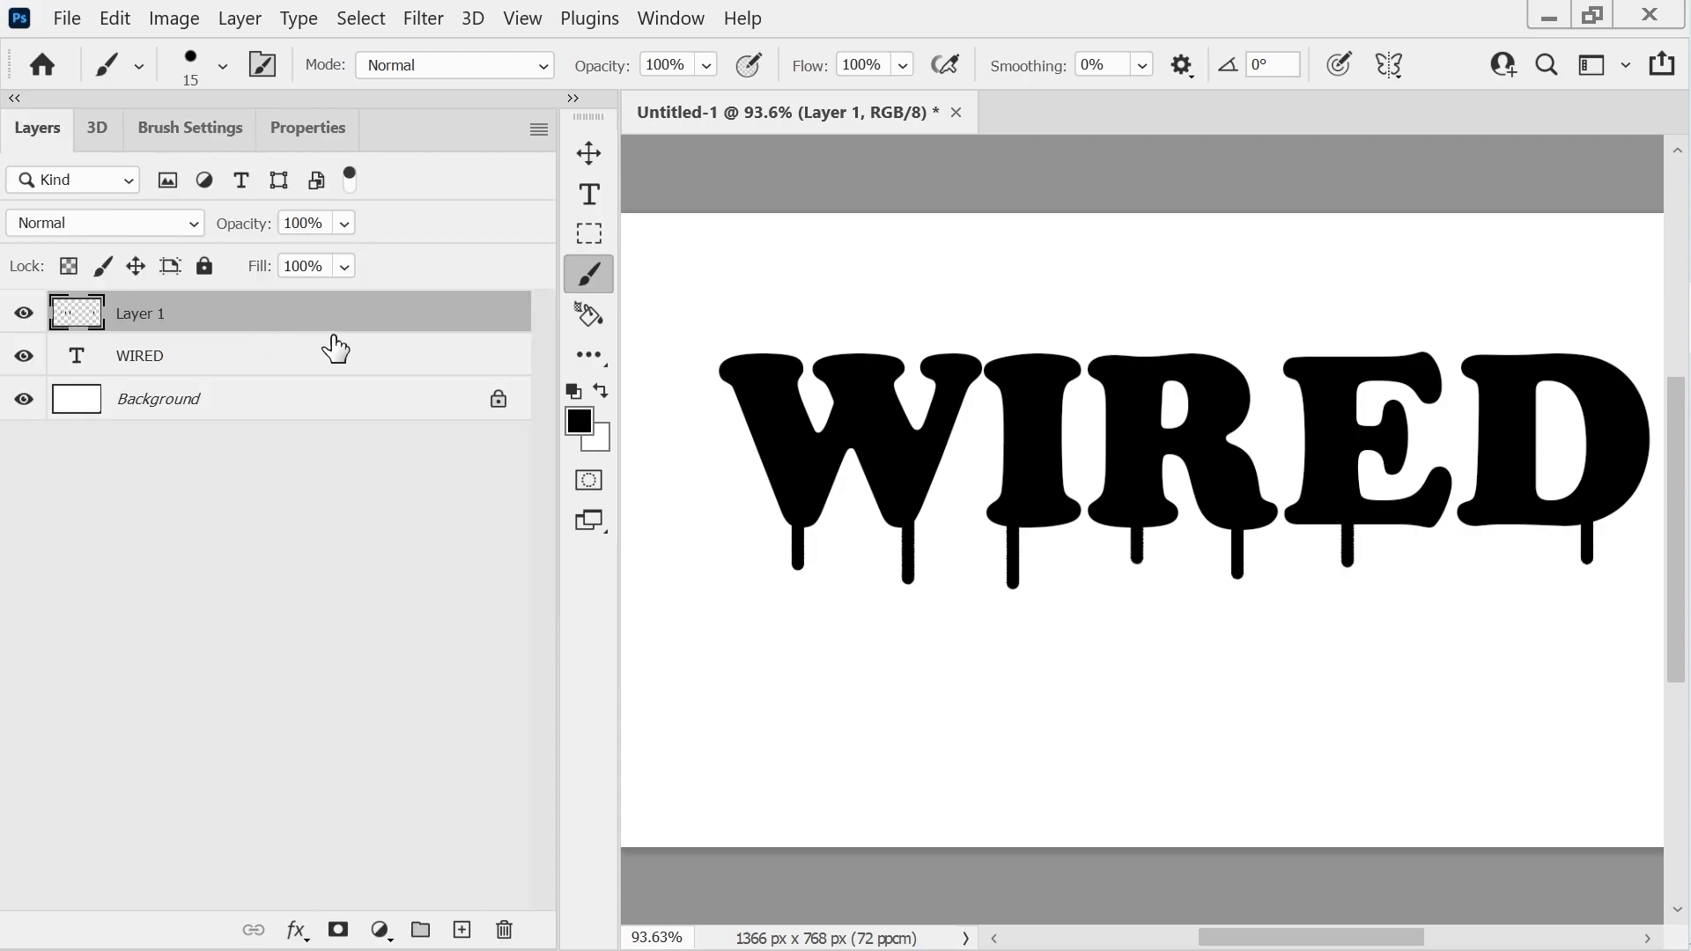
# - Merge the WIRED text layer and the drips layer into a single layer
pyautogui.click(196, 357)
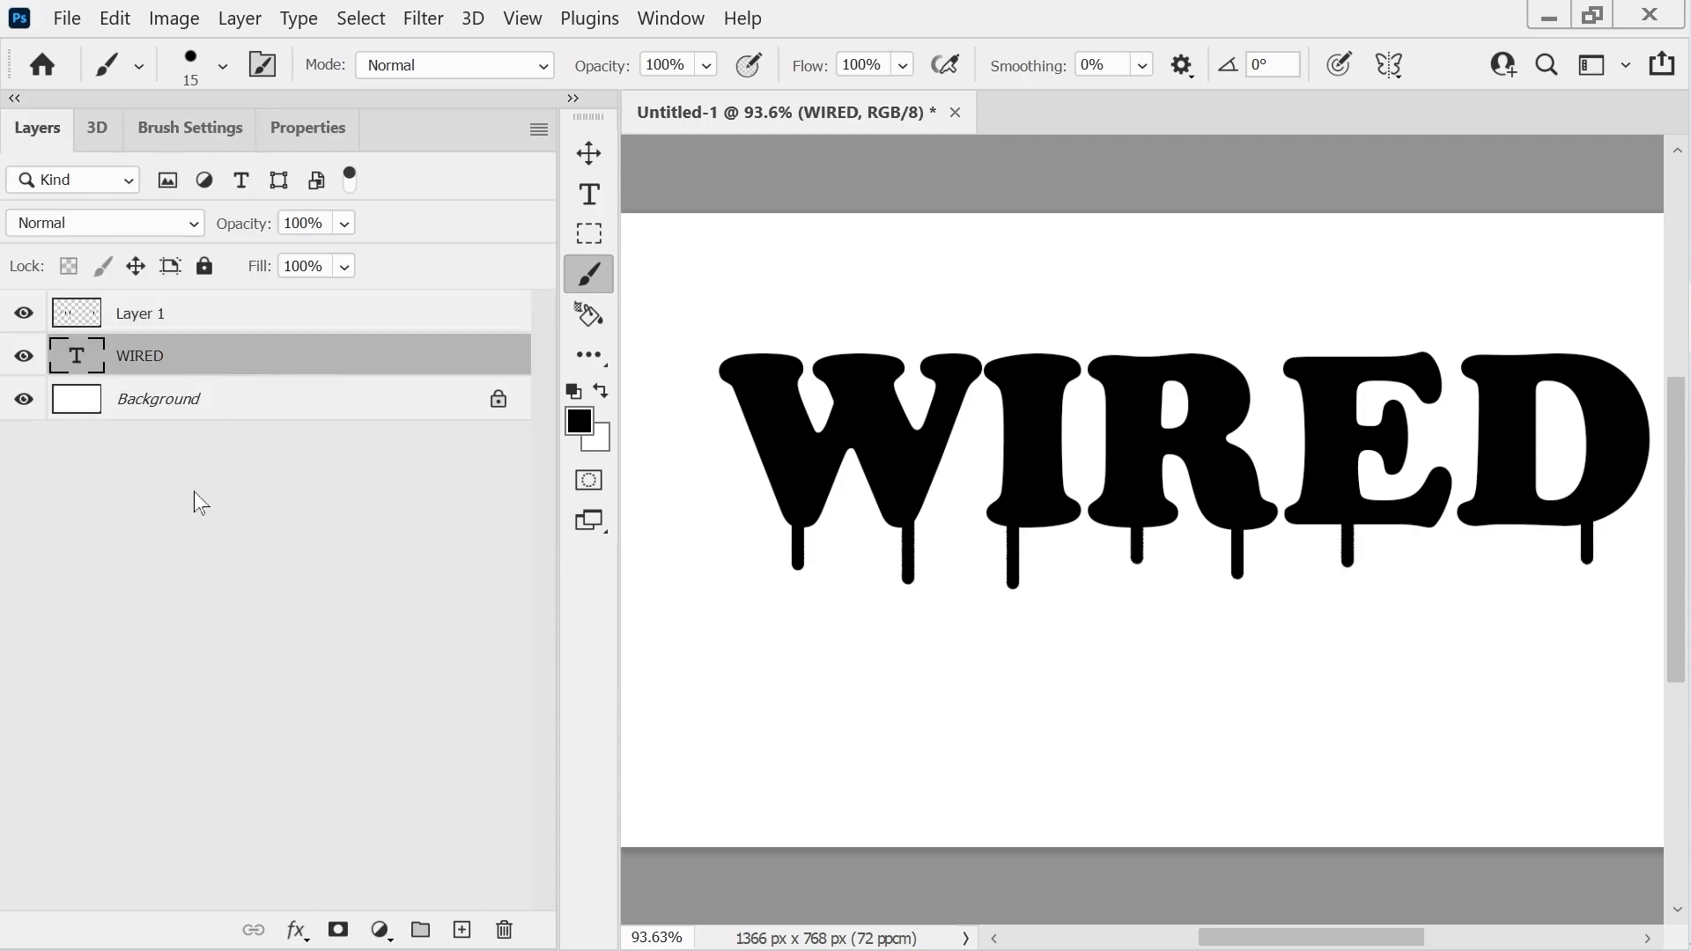
pyautogui.keyDown('shift'); pyautogui.click(190, 322); pyautogui.keyUp('shift')
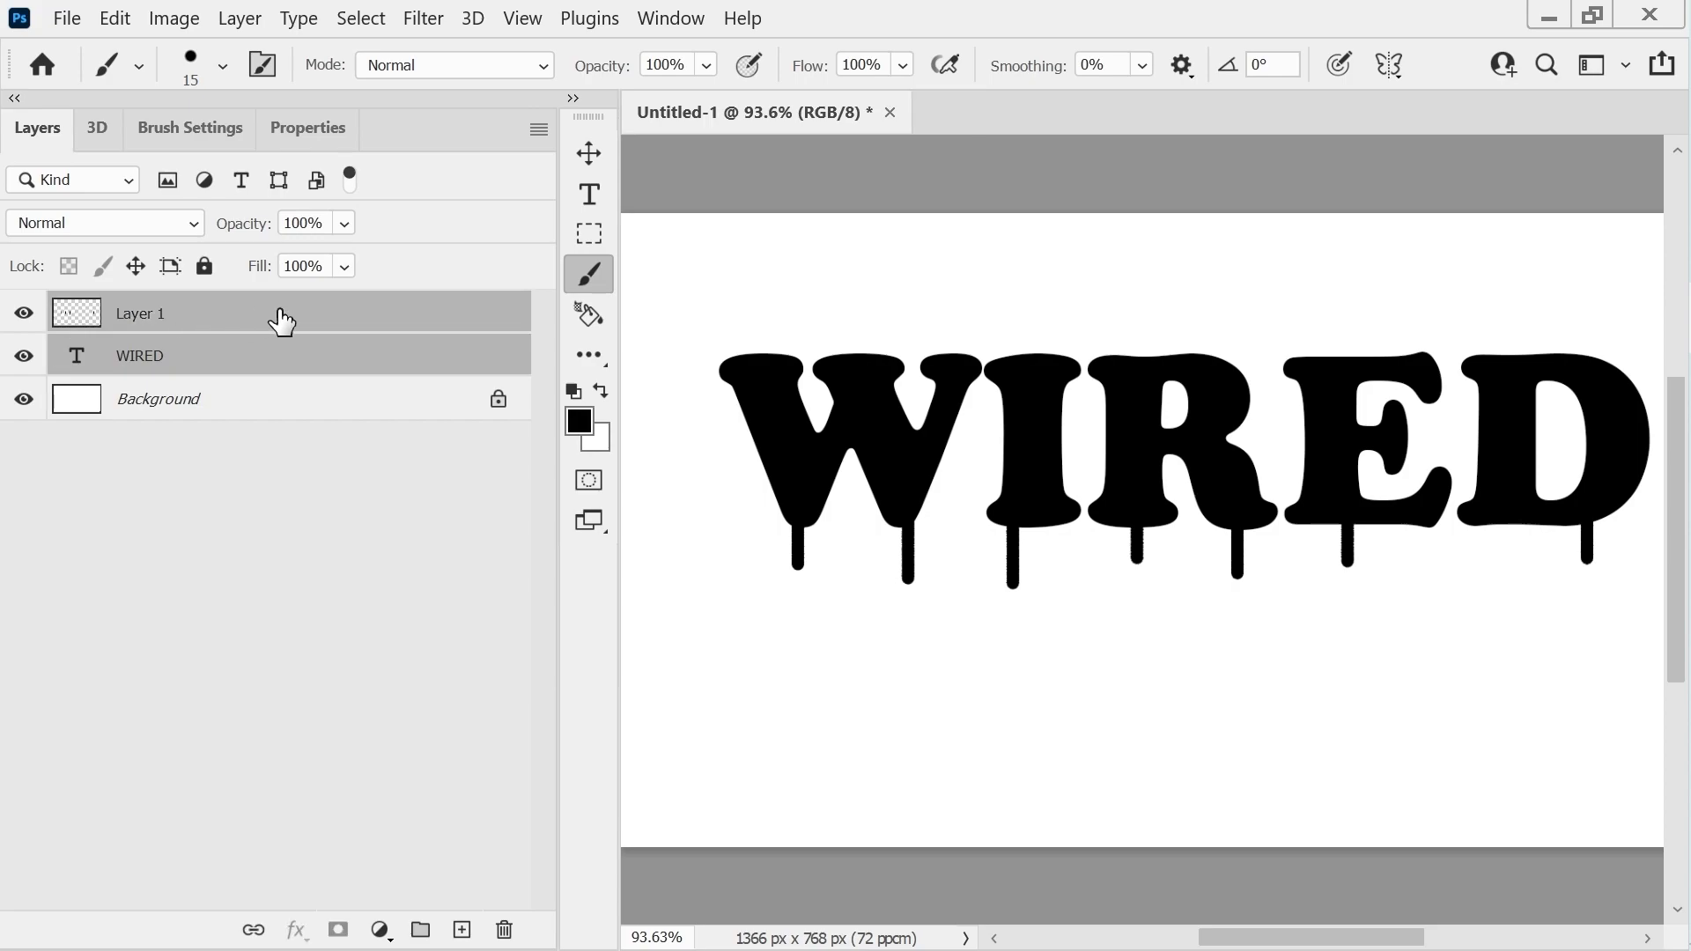
pyautogui.hotkey('ctrl', 'e')
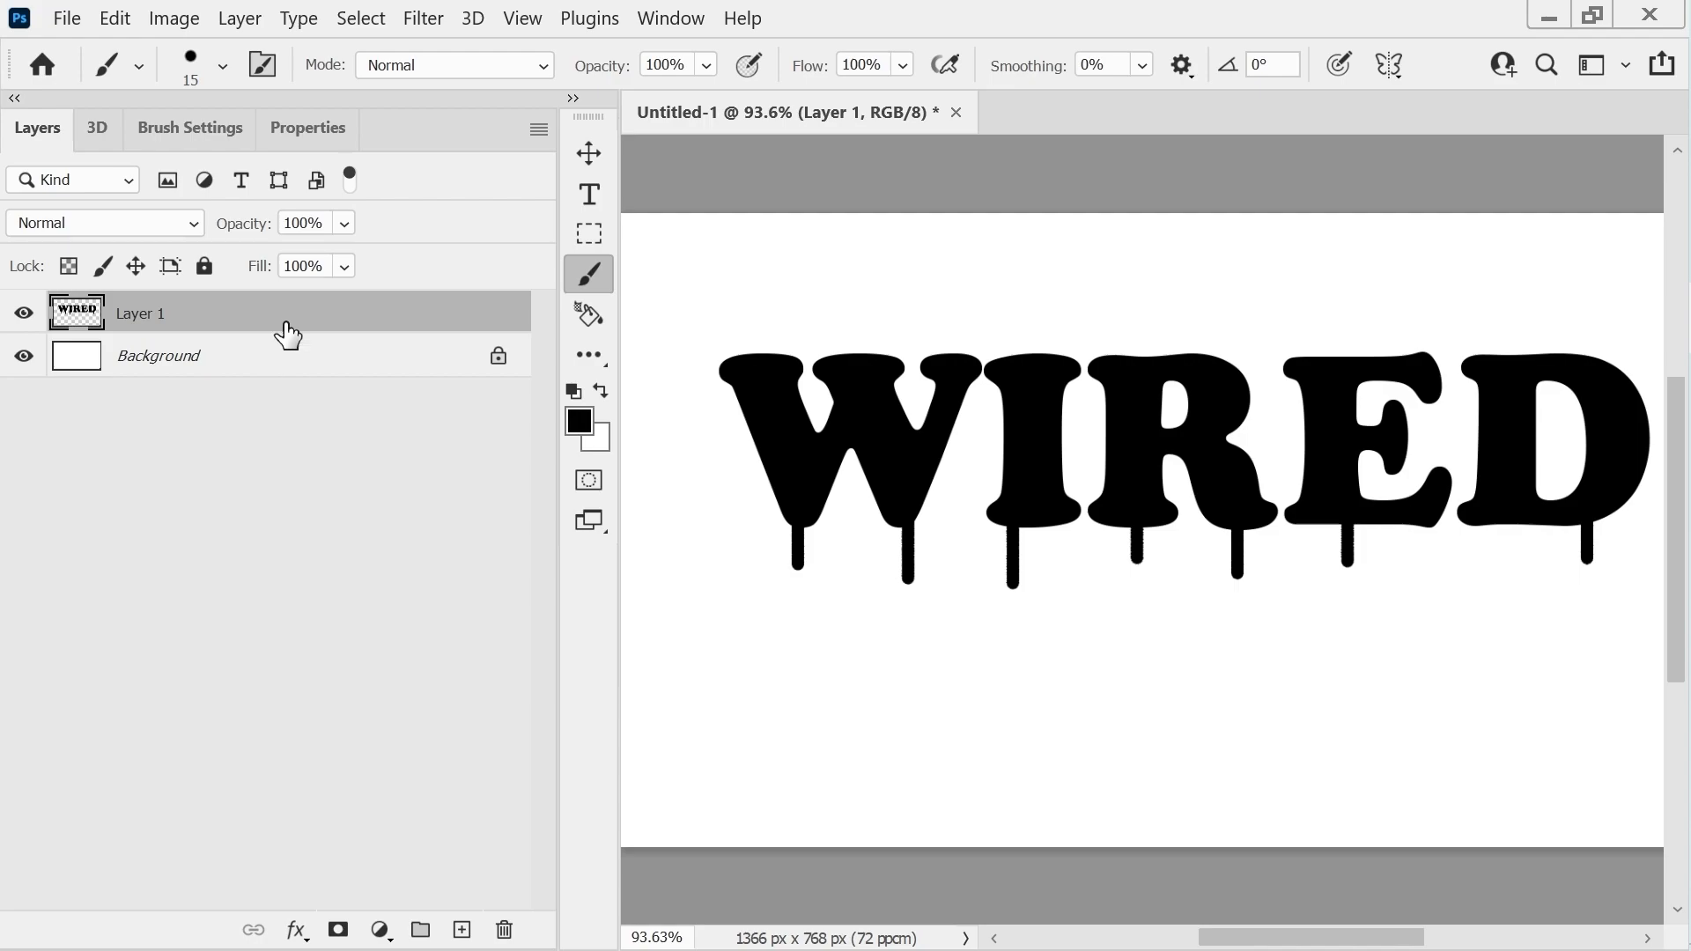
# - Convert the locked Background into a regular layer named Layer 0
pyautogui.rightClick(187, 352)
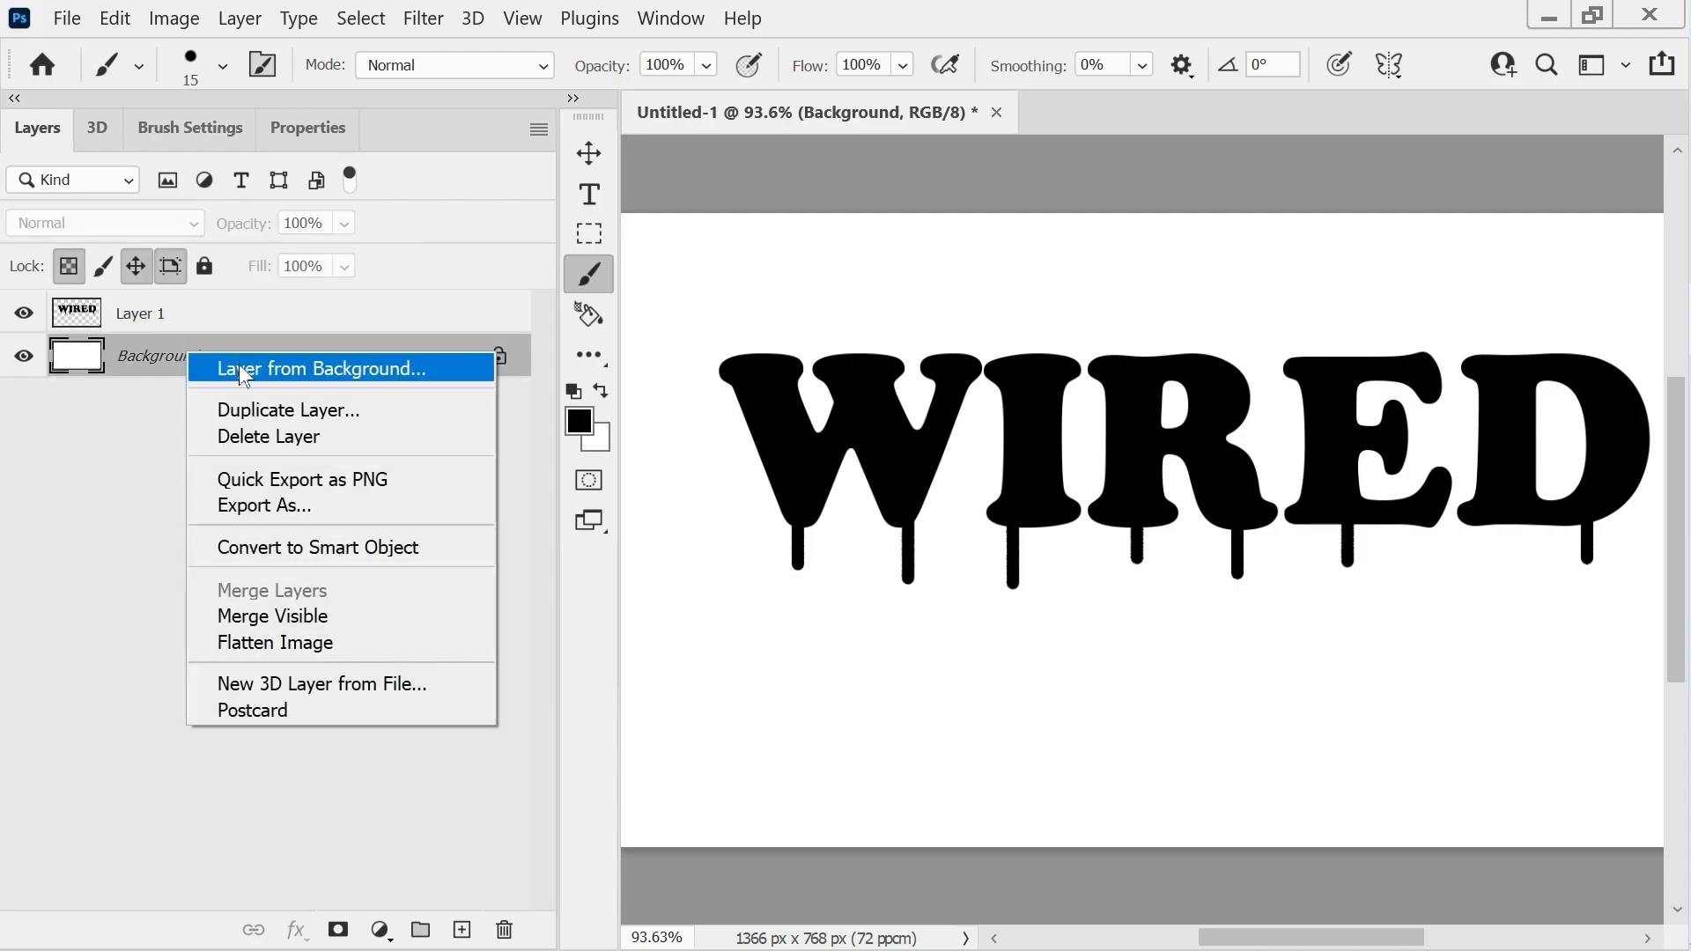
pyautogui.click(304, 378)
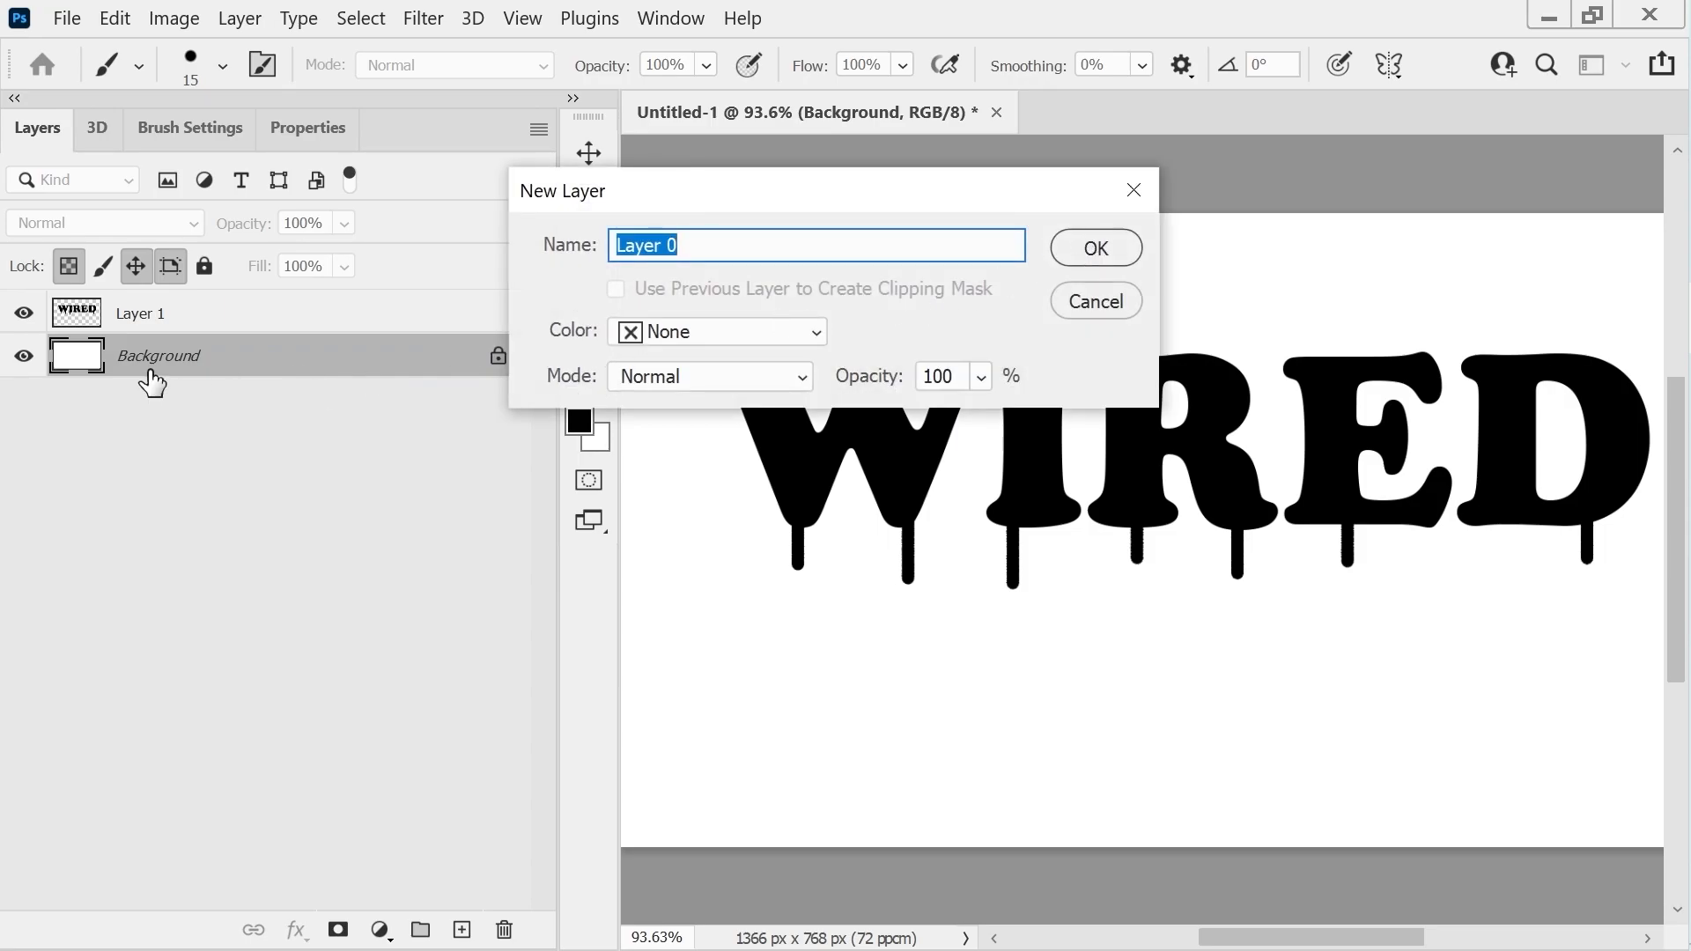
pyautogui.click(1098, 248)
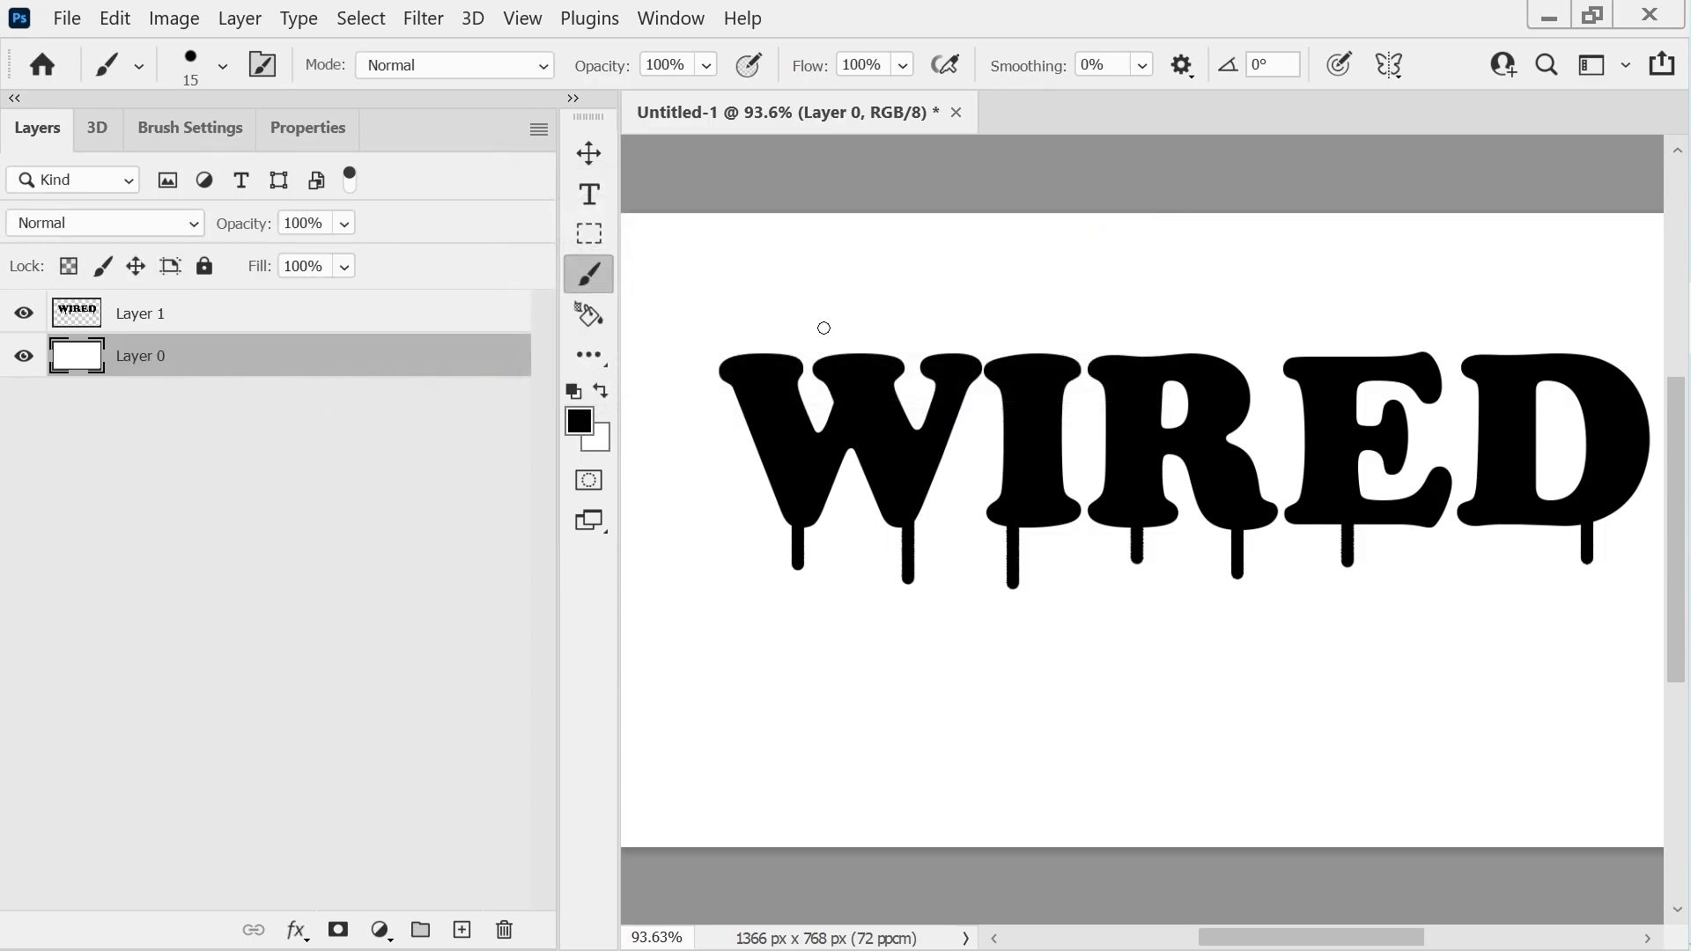
# - Apply a Gradient Overlay to Layer 0 with the Orange_03 preset from the Oranges group, and collapse the layer's effects list
pyautogui.rightClick(283, 362)
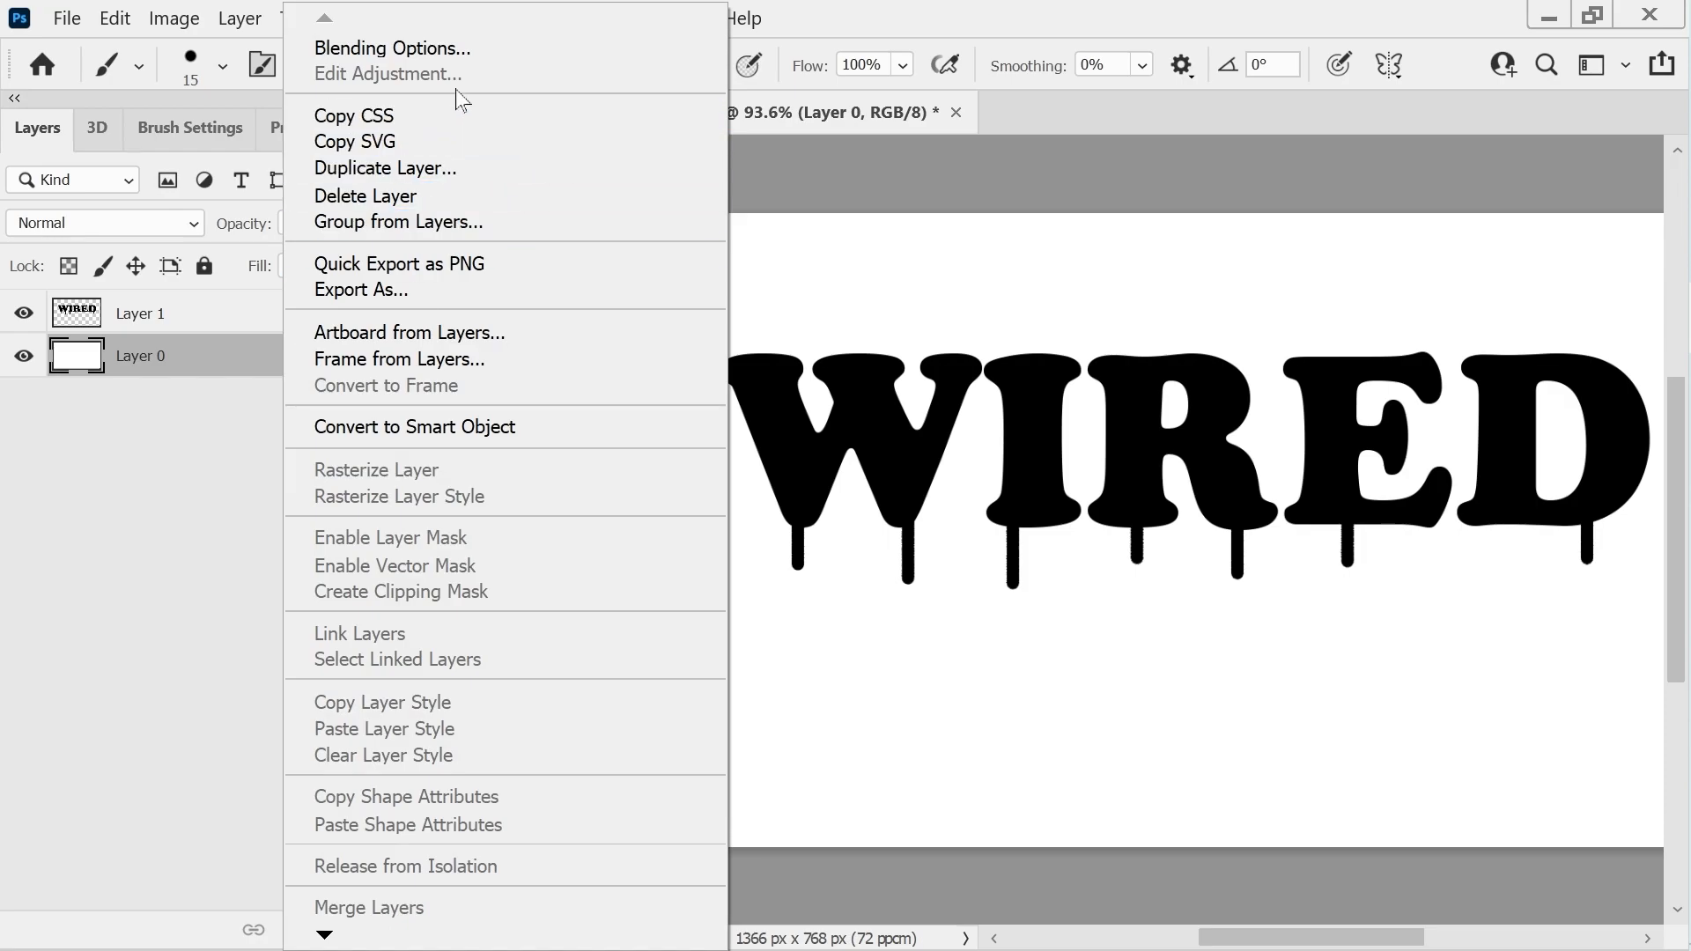
pyautogui.click(452, 49)
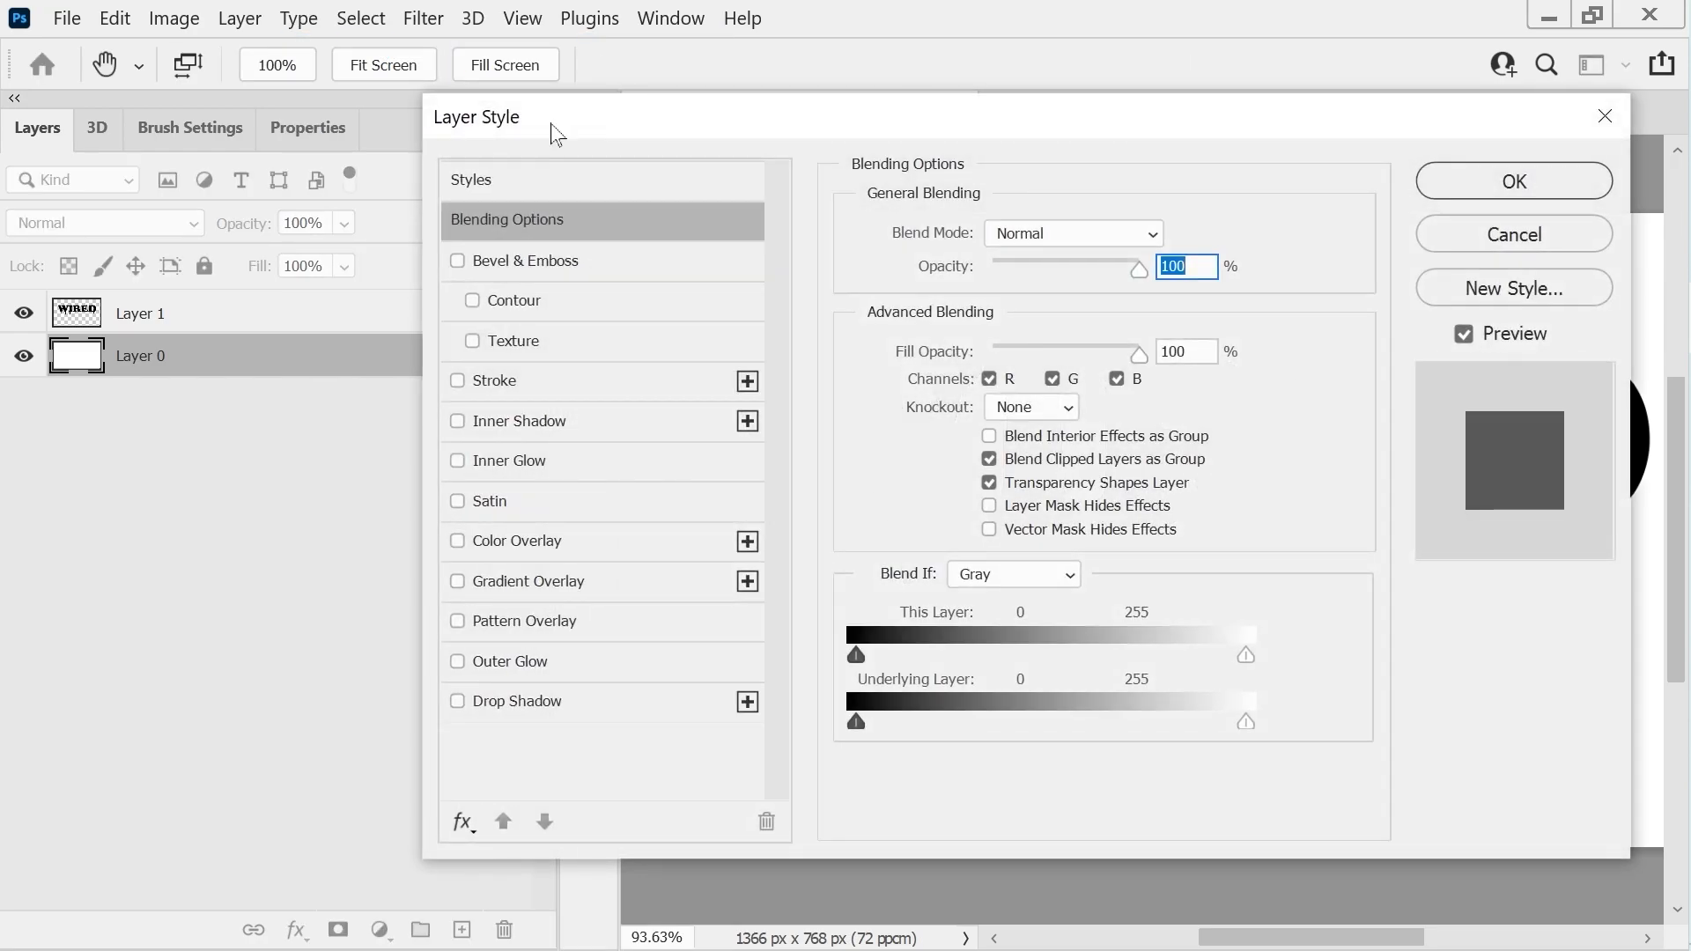
pyautogui.click(514, 581)
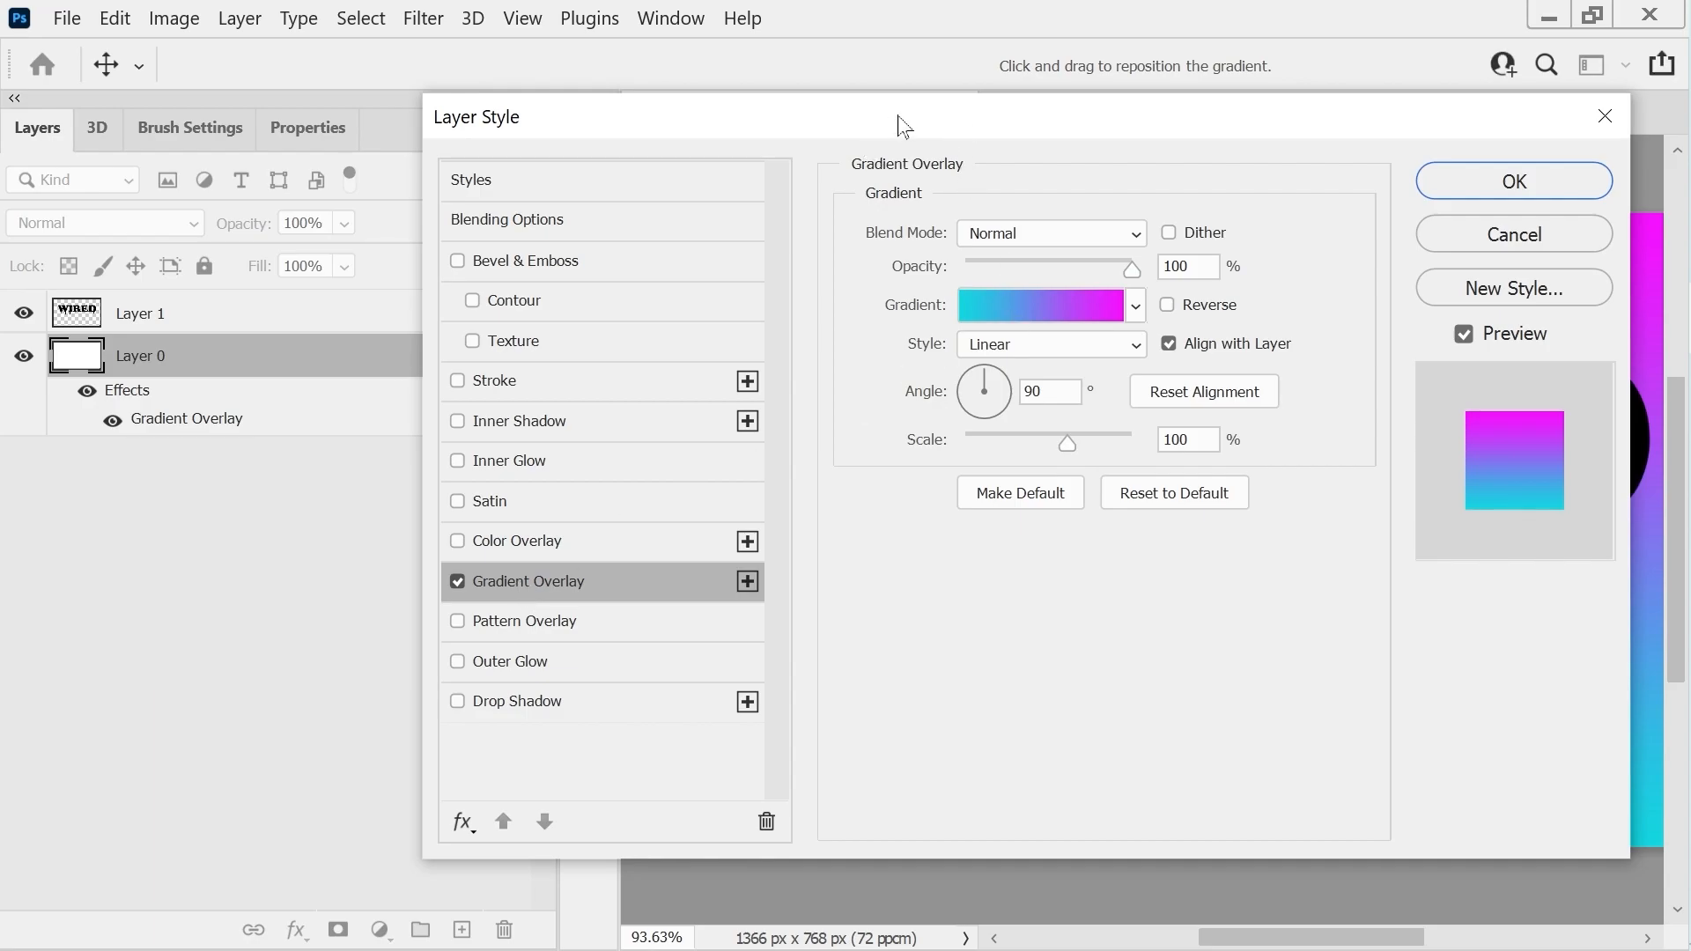
pyautogui.moveTo(905, 126); pyautogui.dragTo(810, 154)
pyautogui.click(1030, 338)
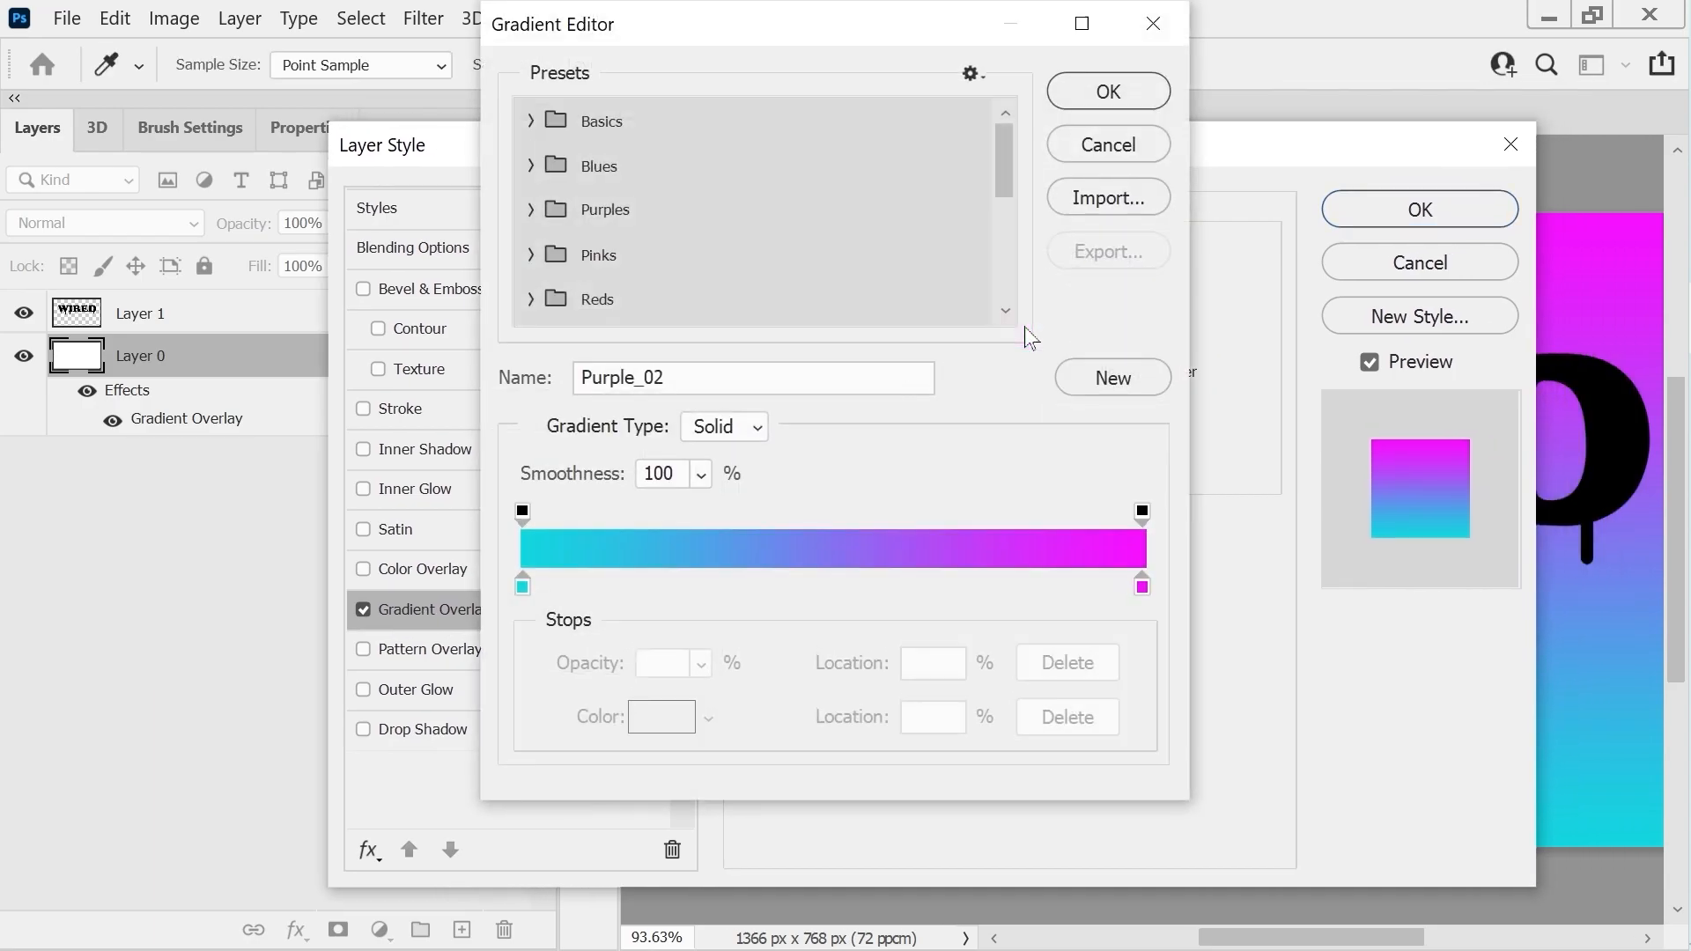
pyautogui.moveTo(1007, 161); pyautogui.dragTo(1008, 213)
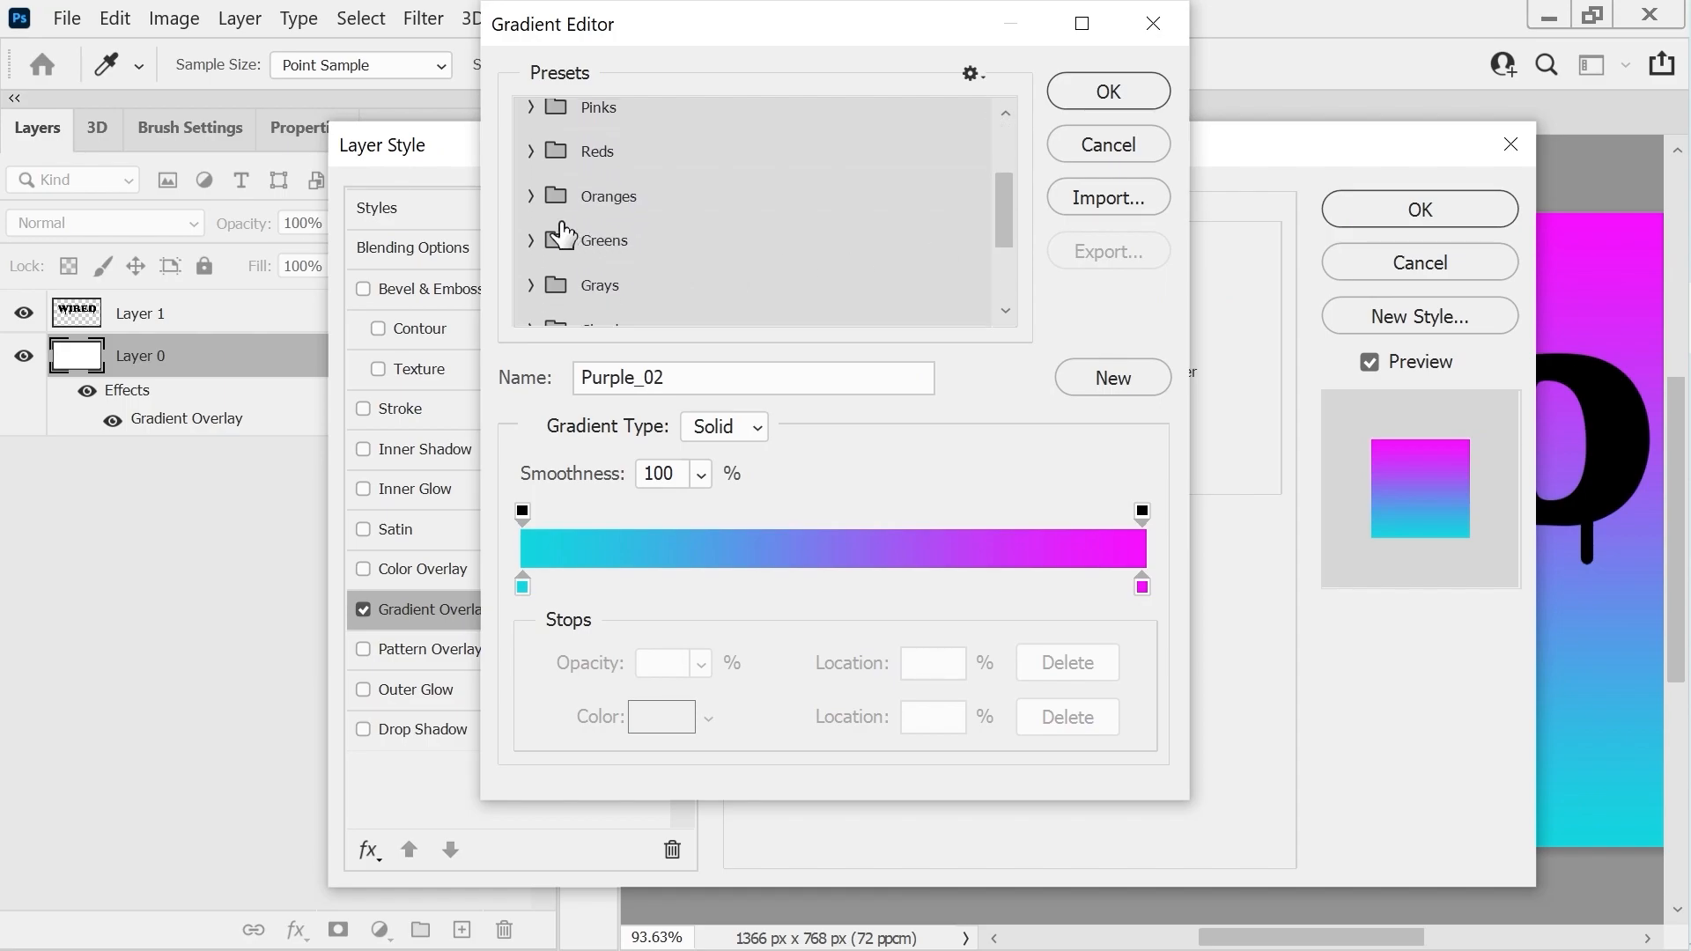
pyautogui.click(531, 196)
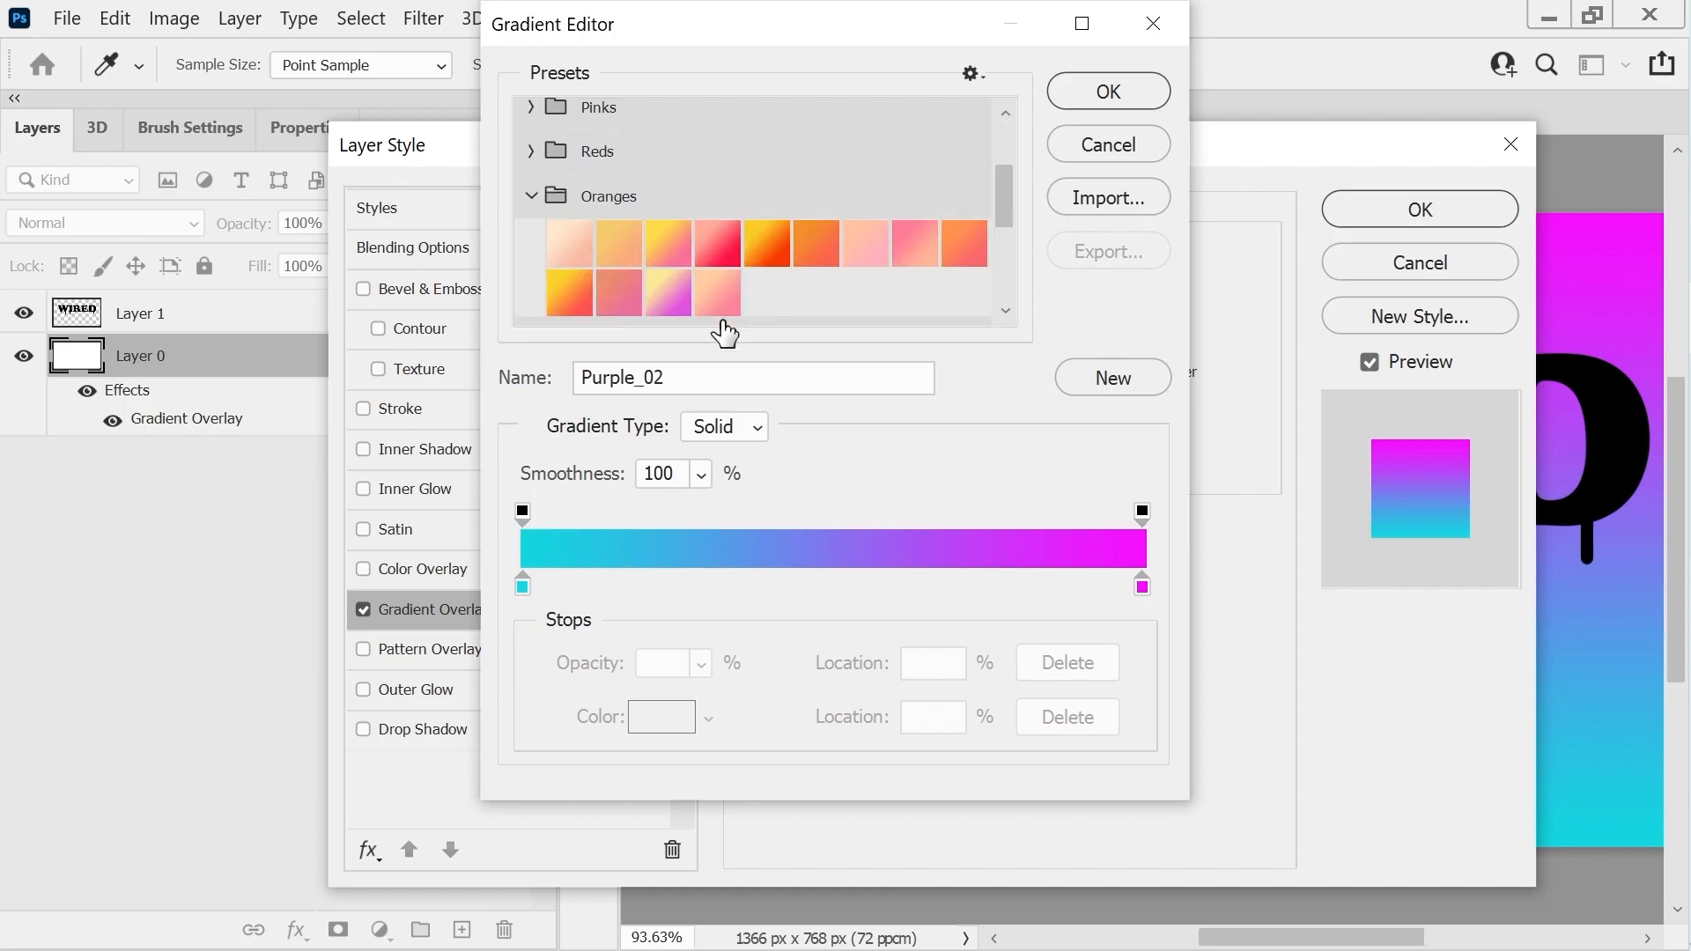
pyautogui.click(658, 244)
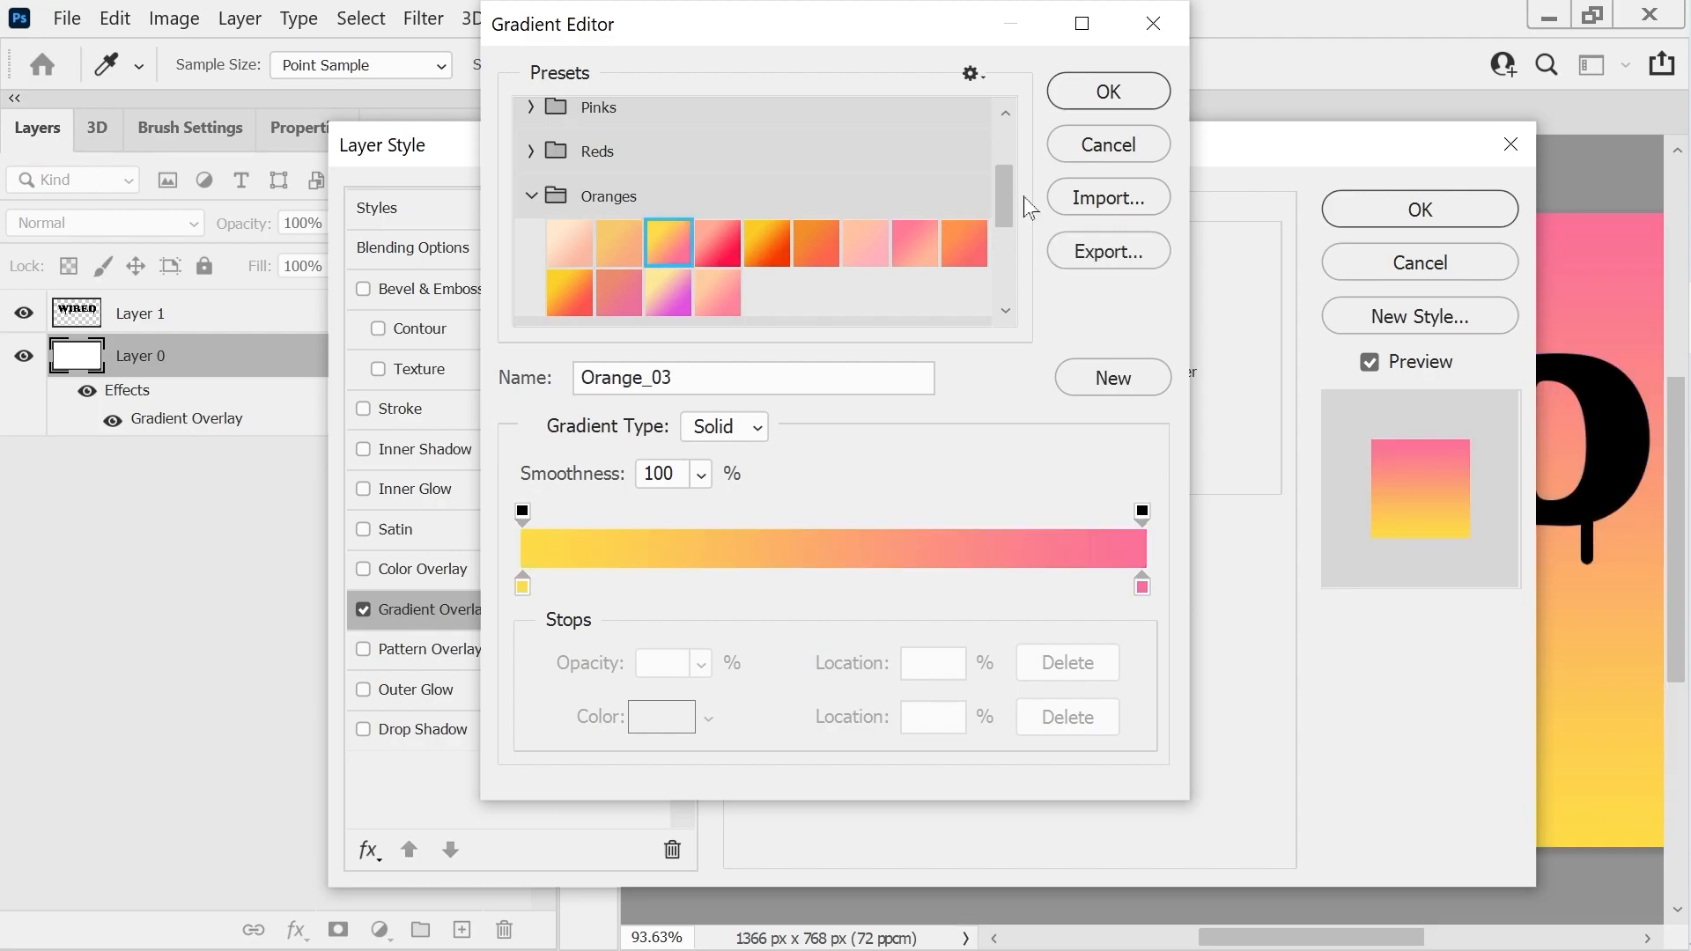
pyautogui.click(1101, 94)
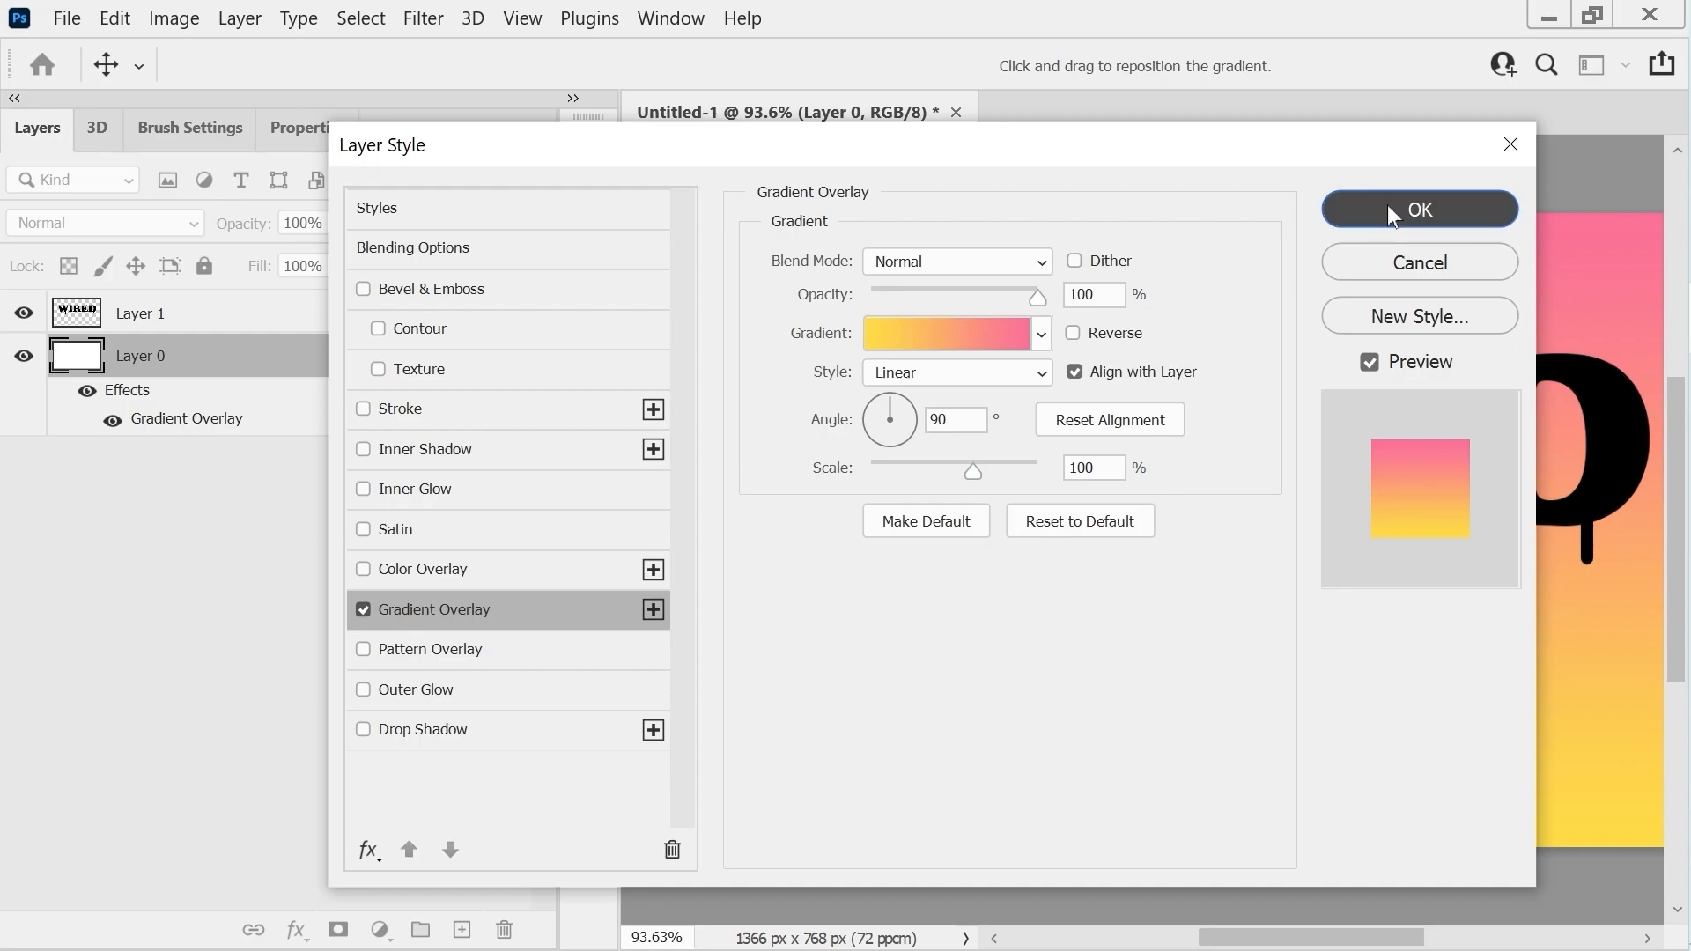
pyautogui.click(1394, 216)
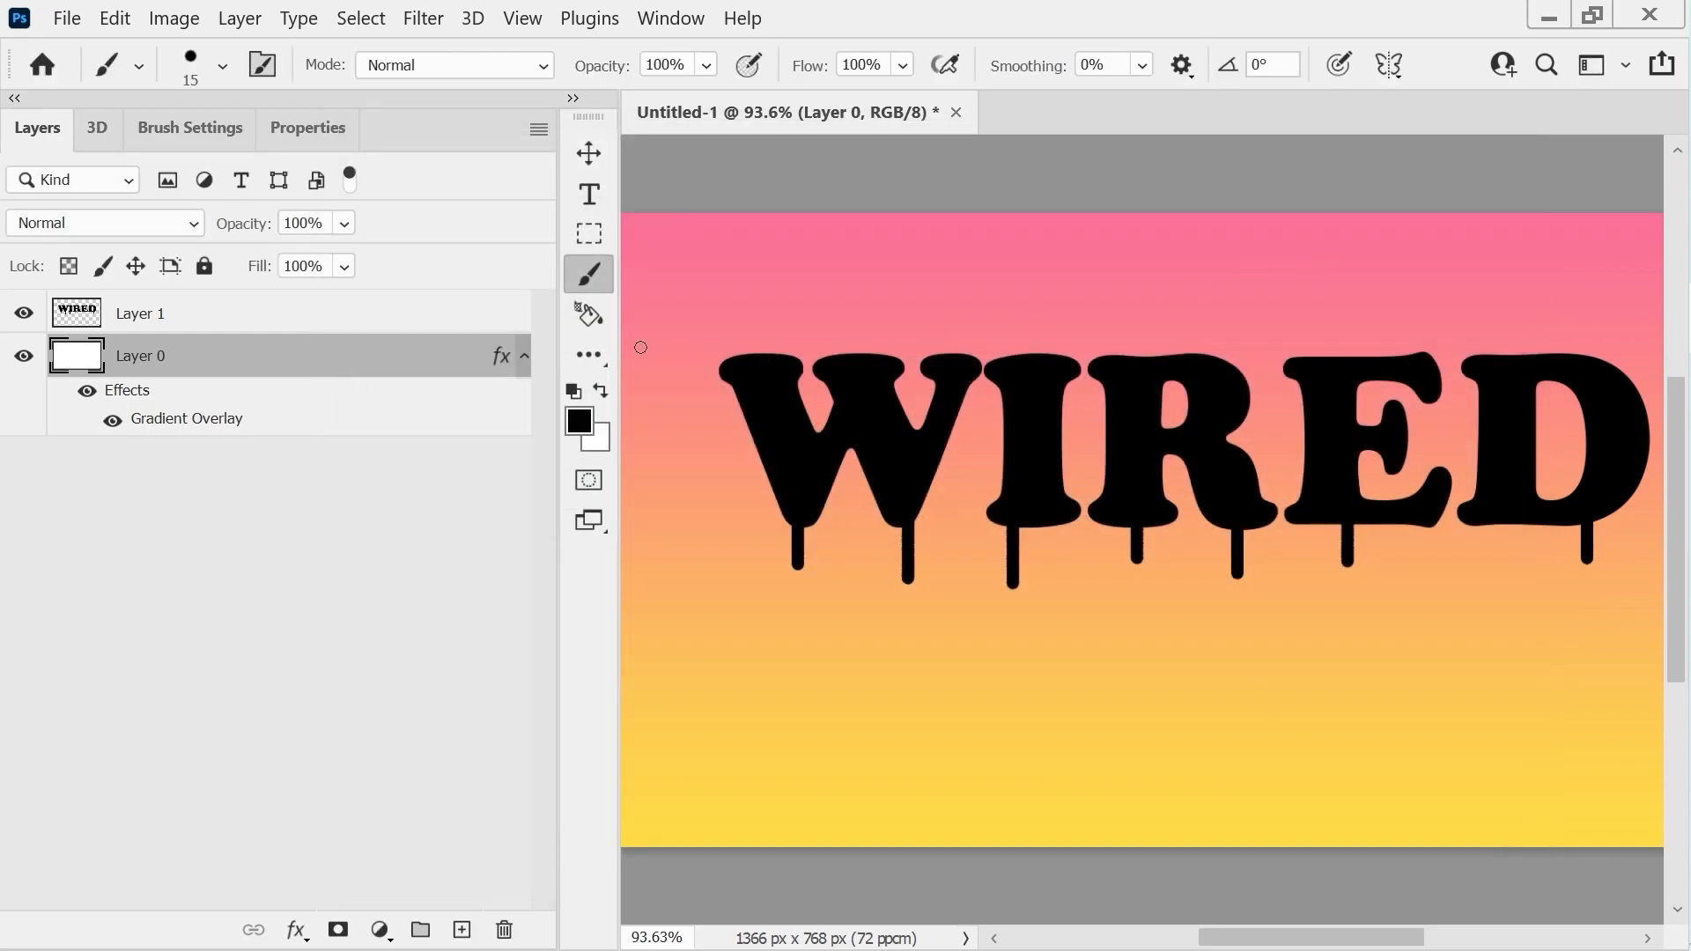
pyautogui.click(524, 356)
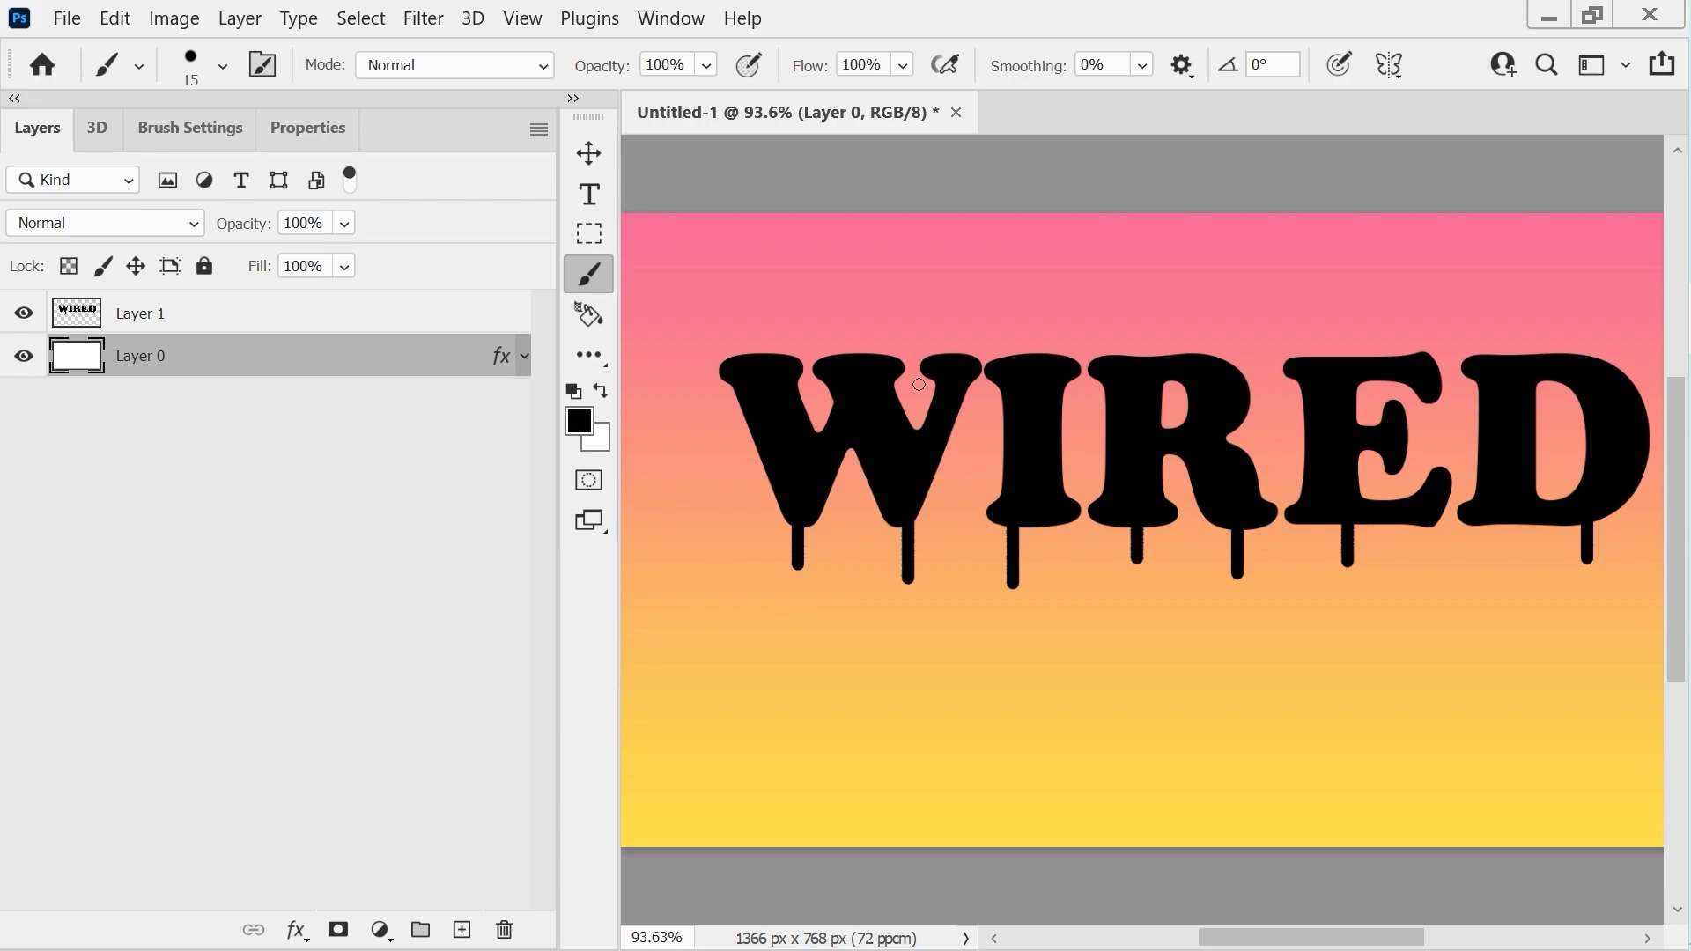
# - Check the Deactivate Native Canvas option in the Technology Previews preferences and leave the settings without changing them
pyautogui.press('v')
pyautogui.scroll(-1, 911, 198)
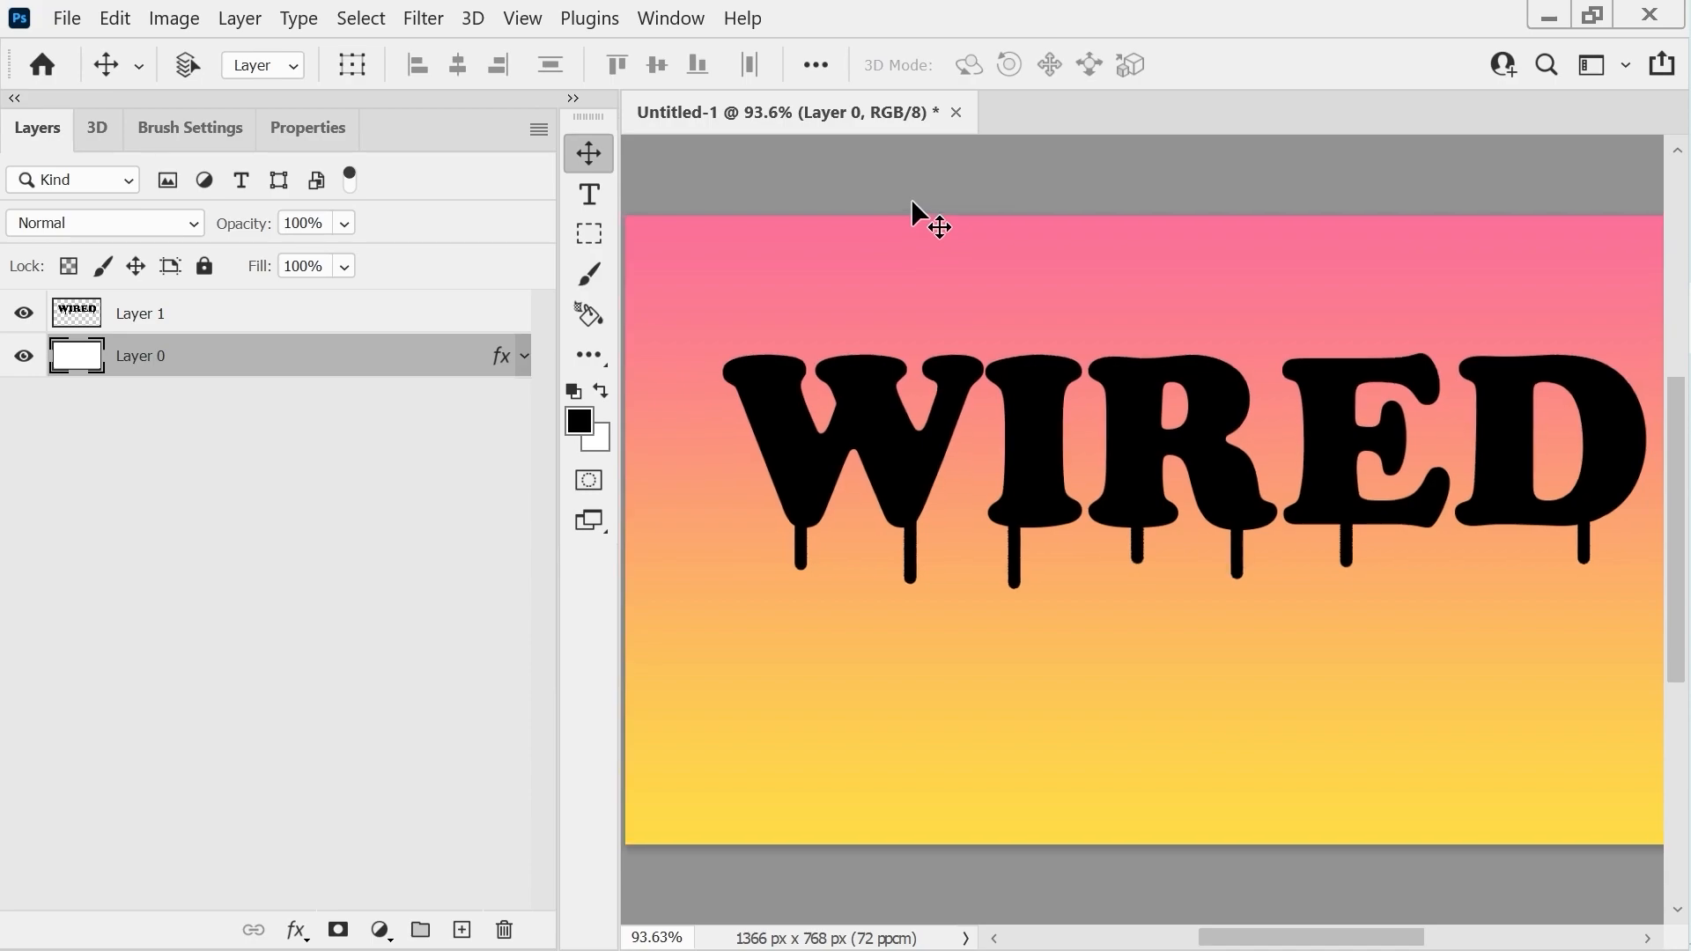
pyautogui.press('ctrl')
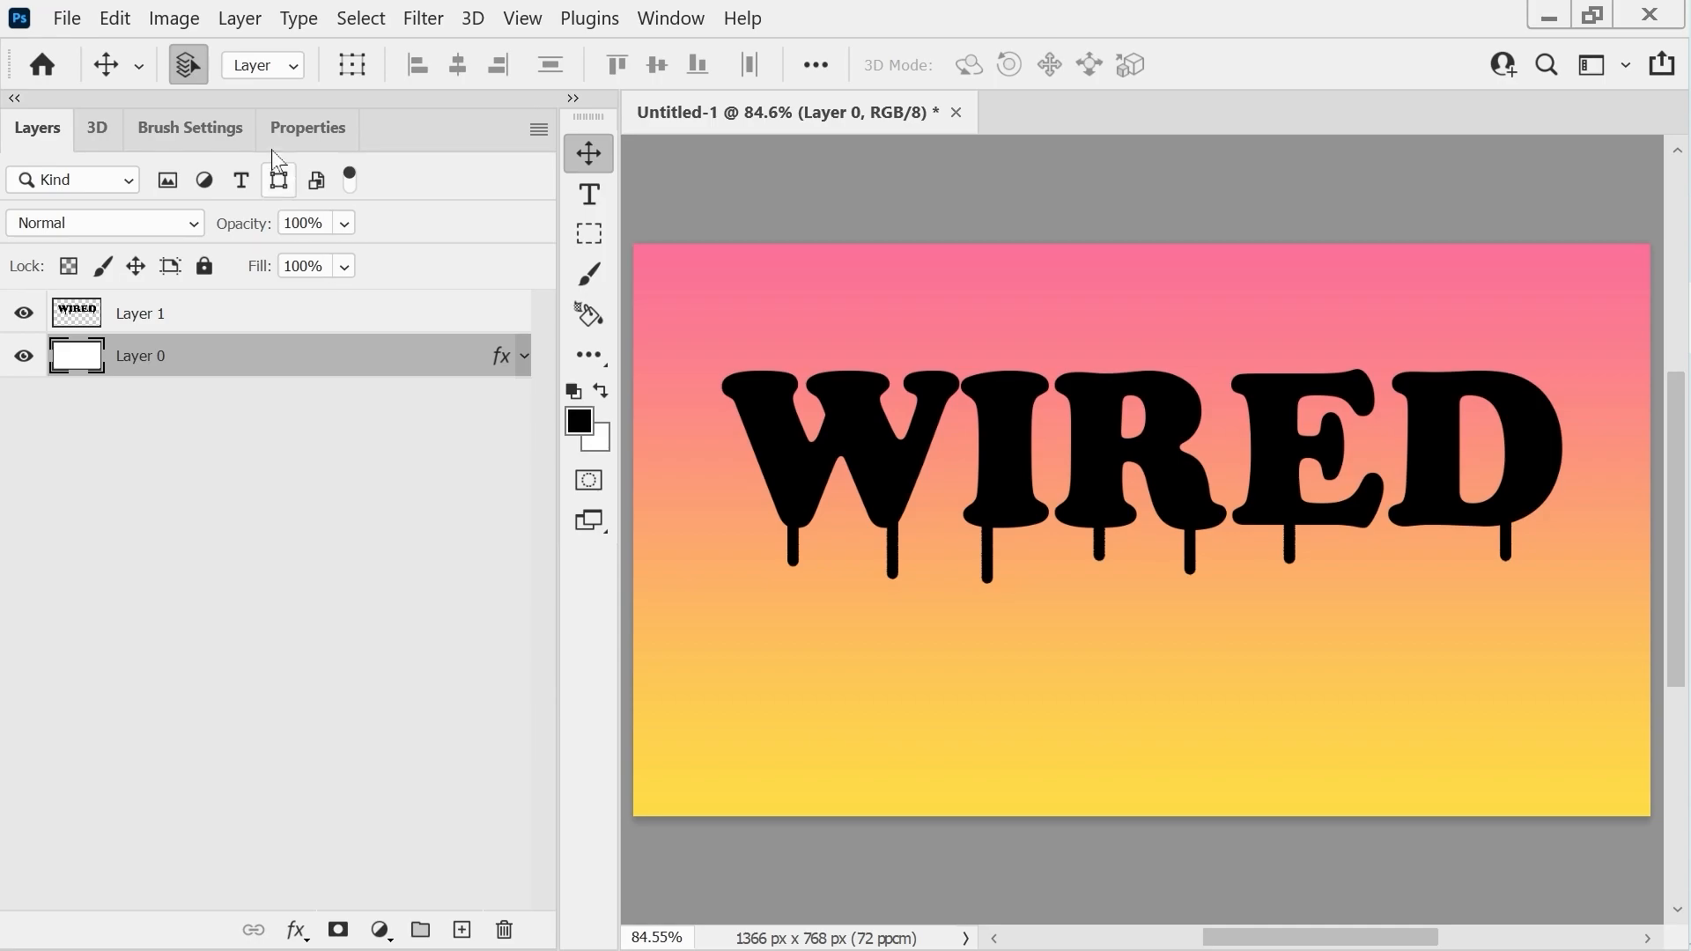
pyautogui.click(119, 23)
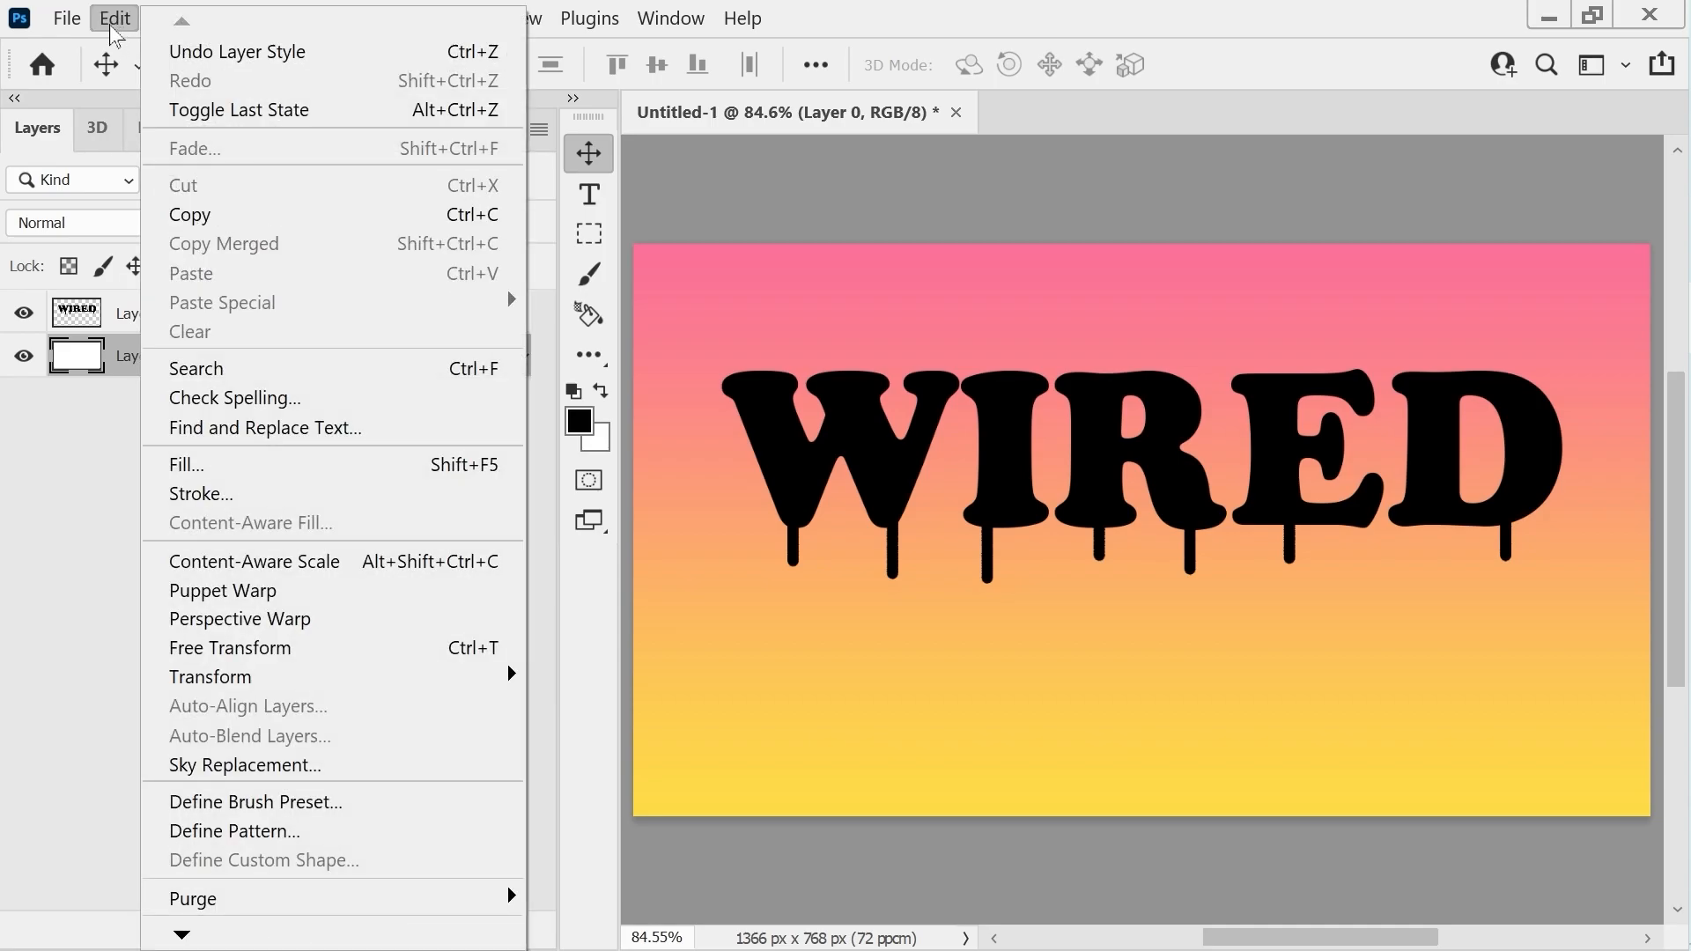
pyautogui.moveTo(204, 944)
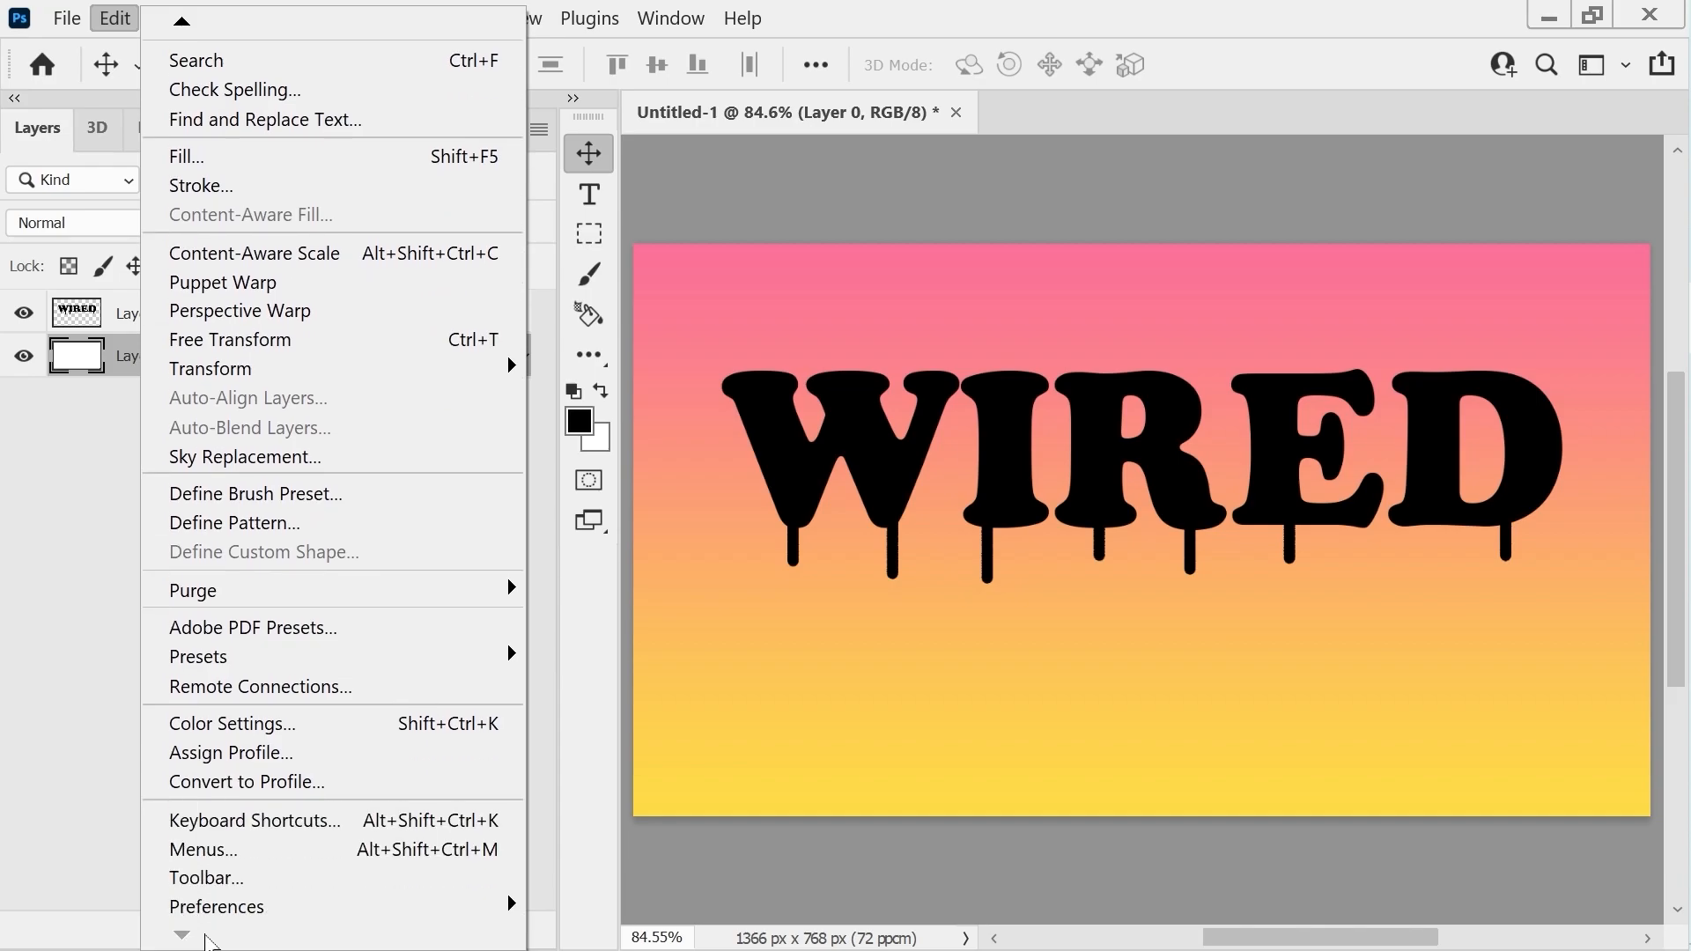
pyautogui.moveTo(261, 910)
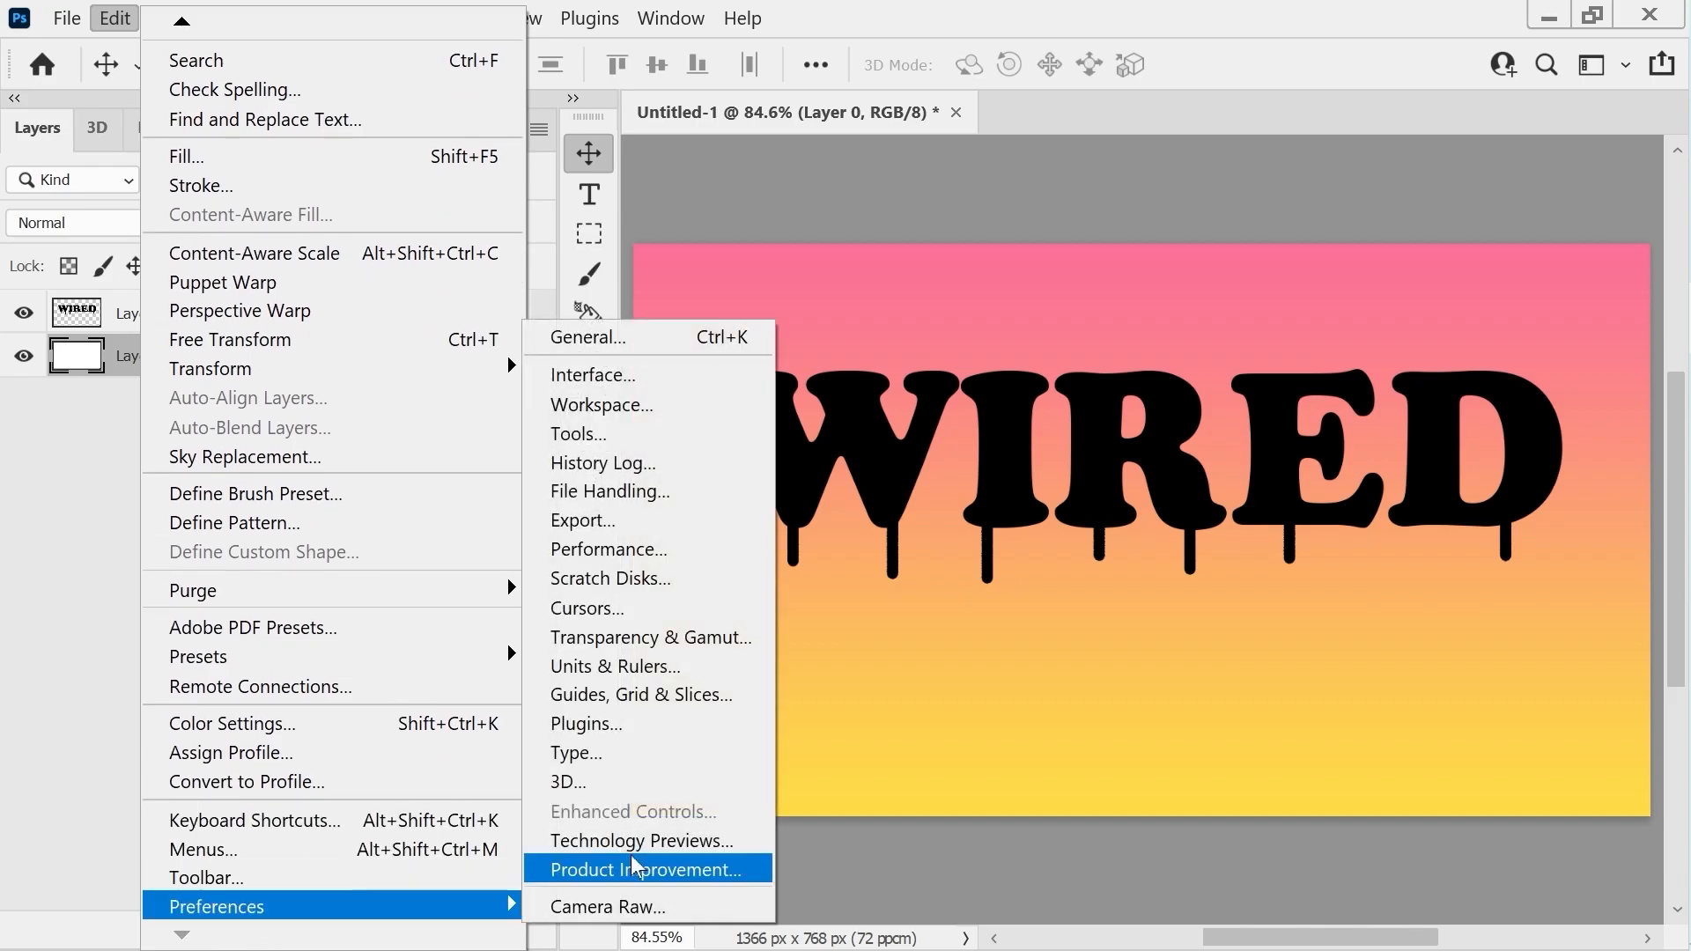
pyautogui.click(662, 842)
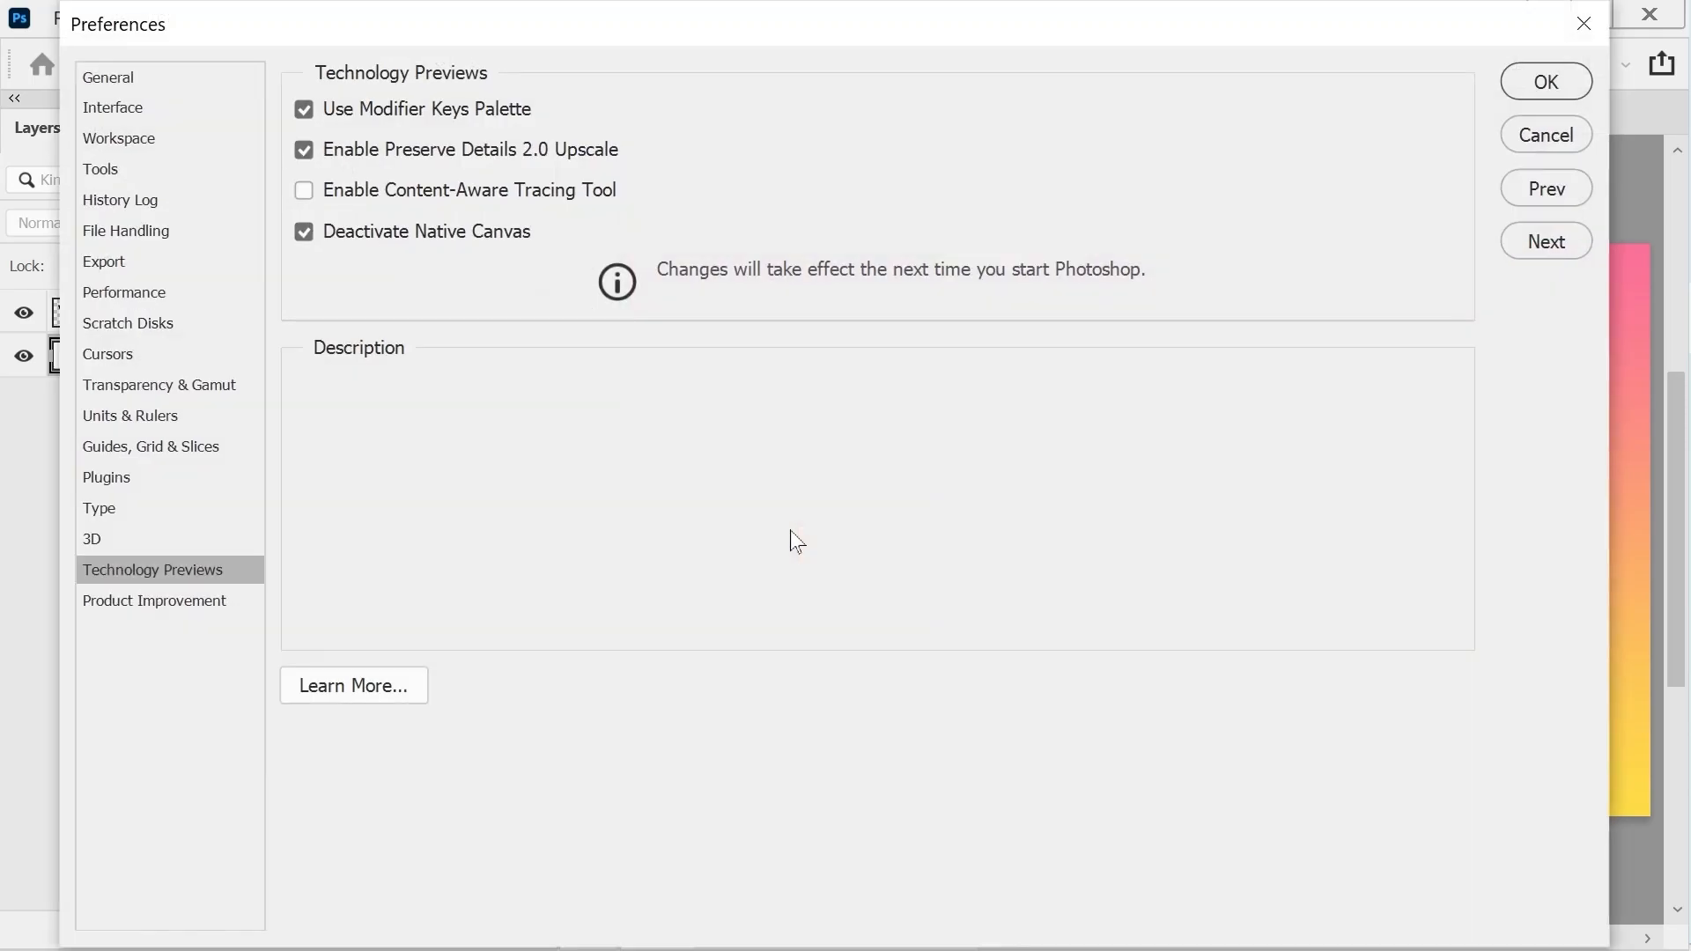
pyautogui.moveTo(335, 239)
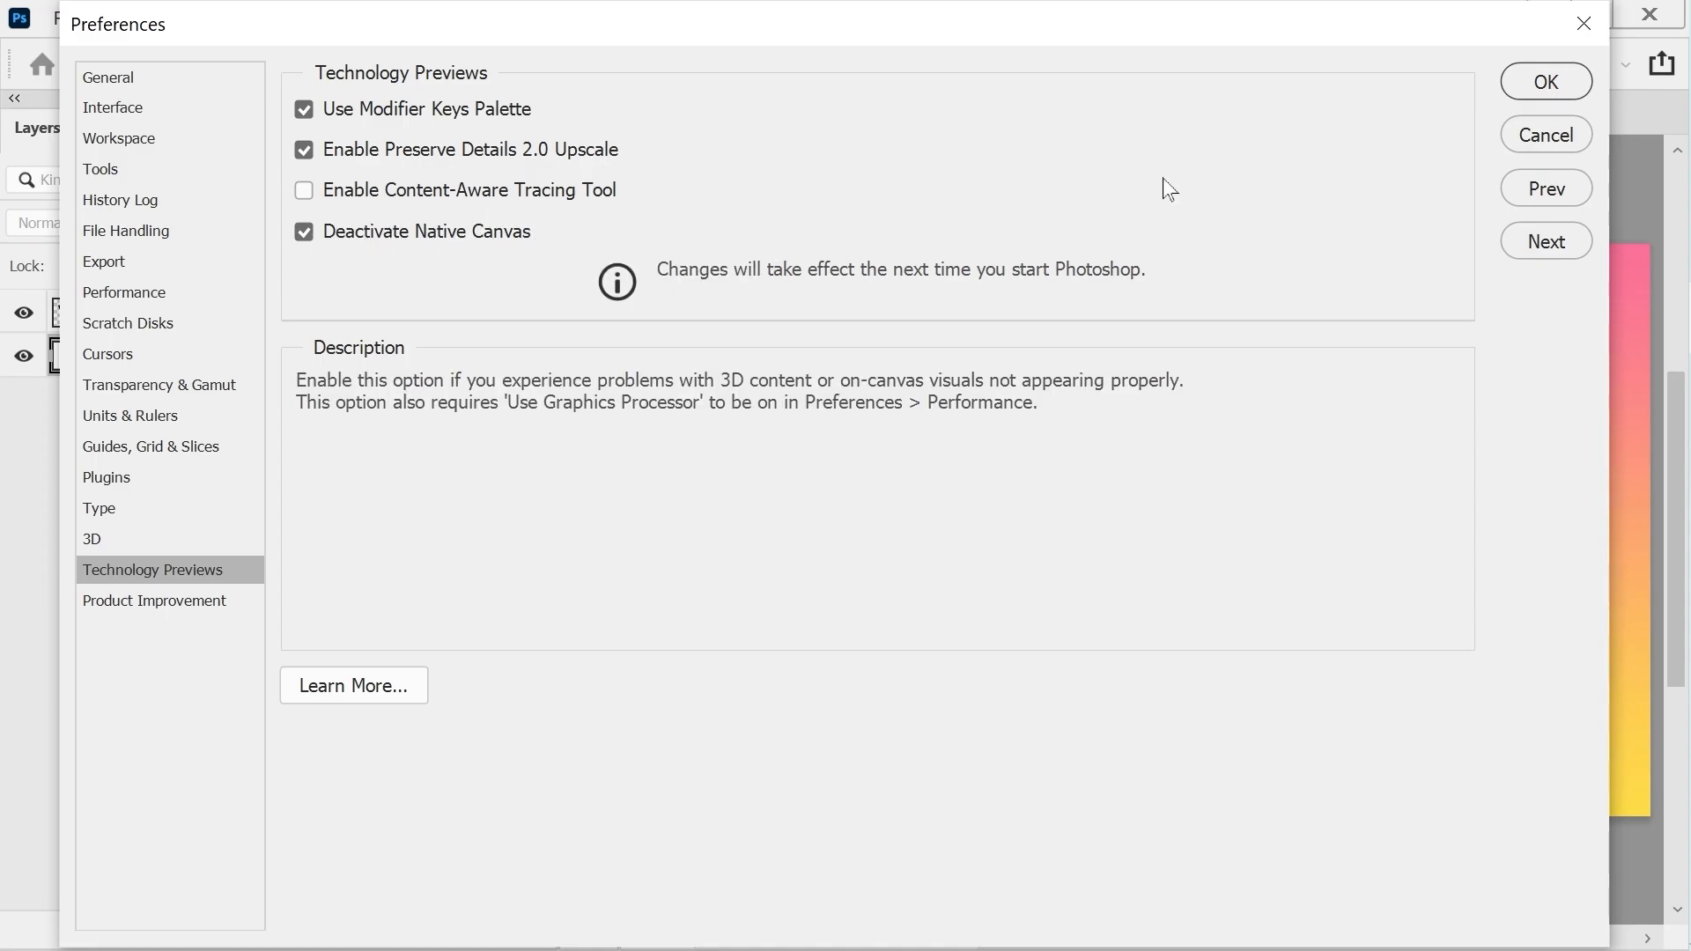
pyautogui.click(1546, 135)
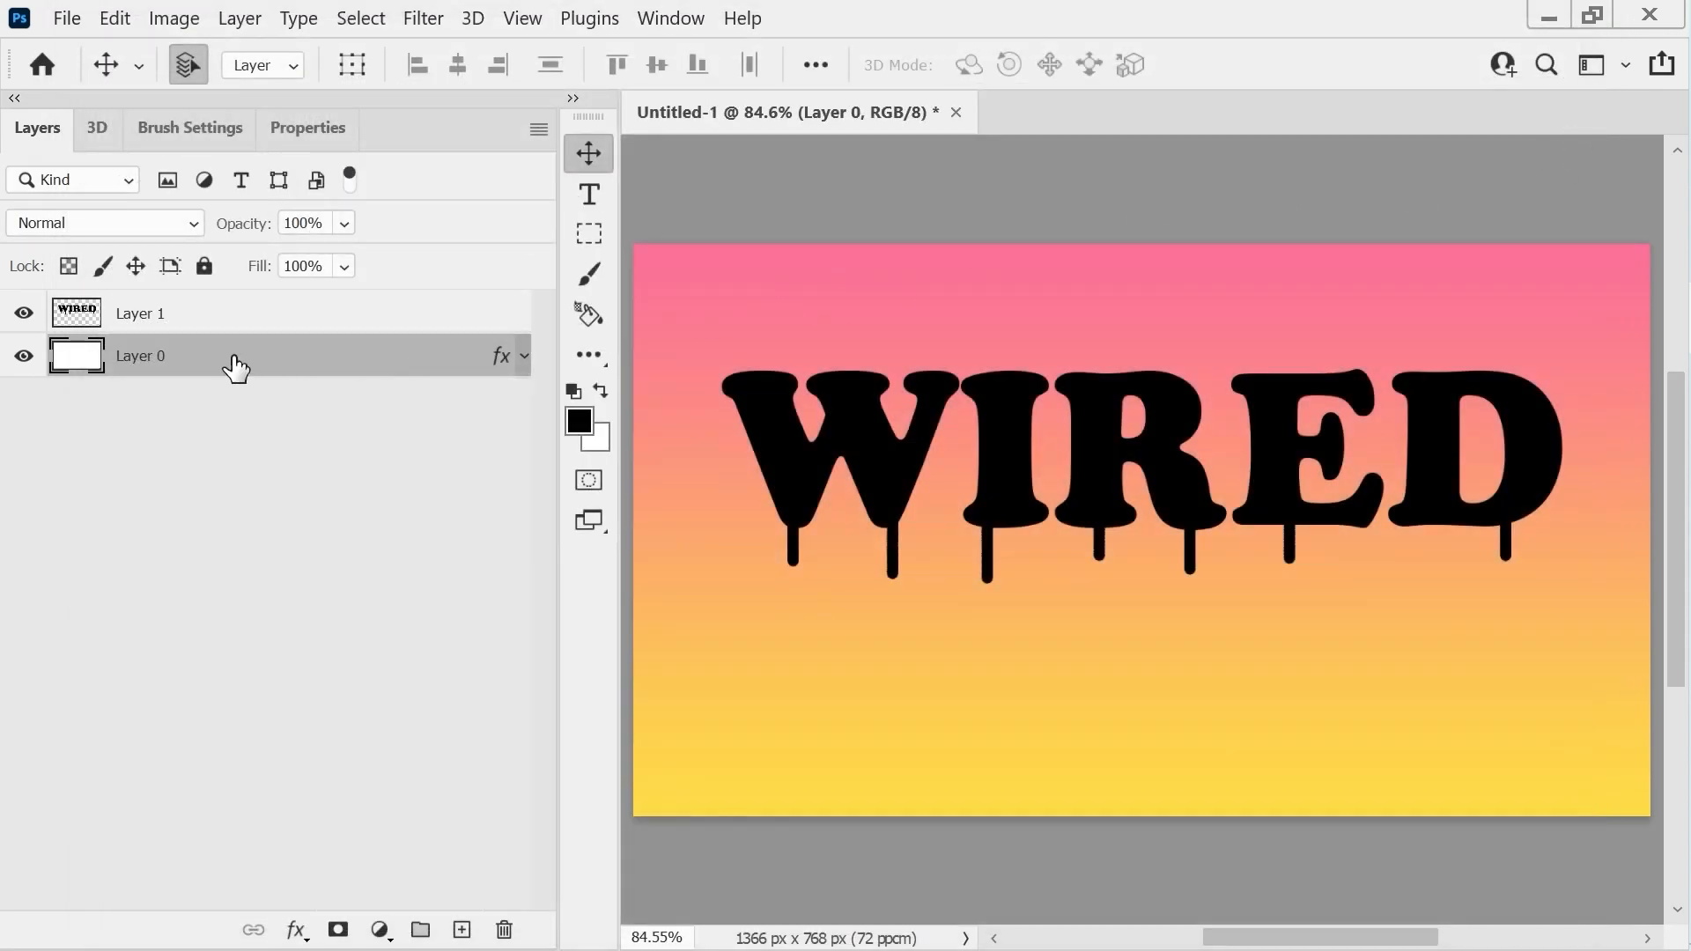
# - Create a new 3D extrusion from the merged WIRED layer, Layer 1, and accept the switch to the 3D workspace
pyautogui.rightClick(134, 308)
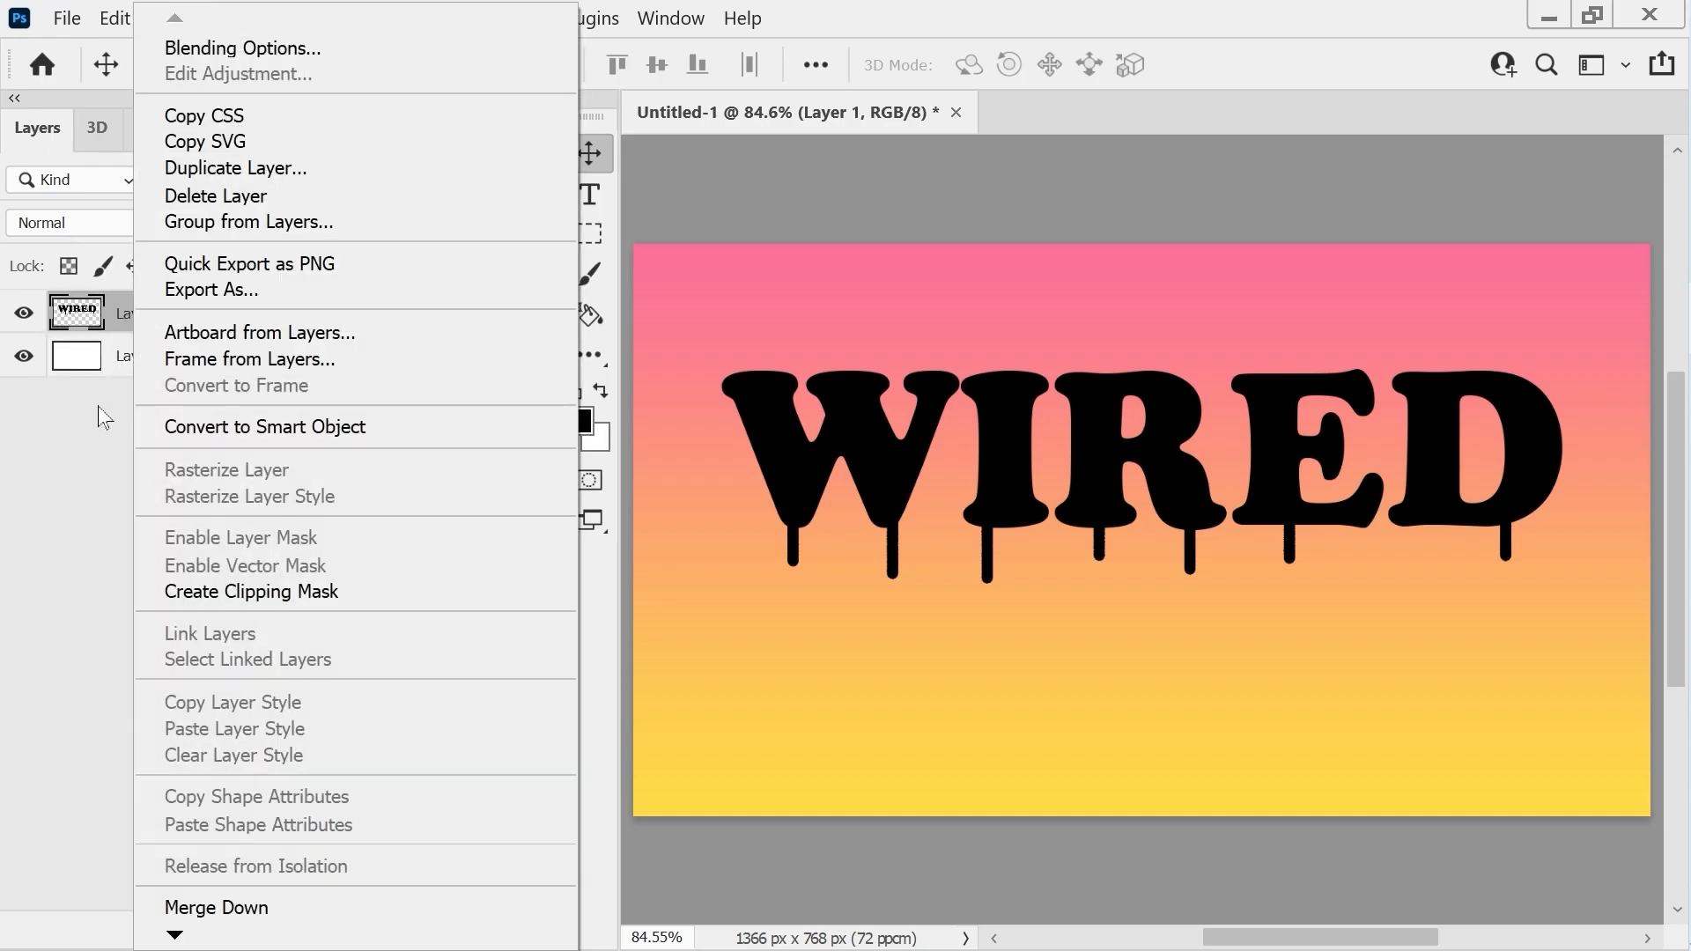
pyautogui.click(95, 414)
pyautogui.rightClick(171, 309)
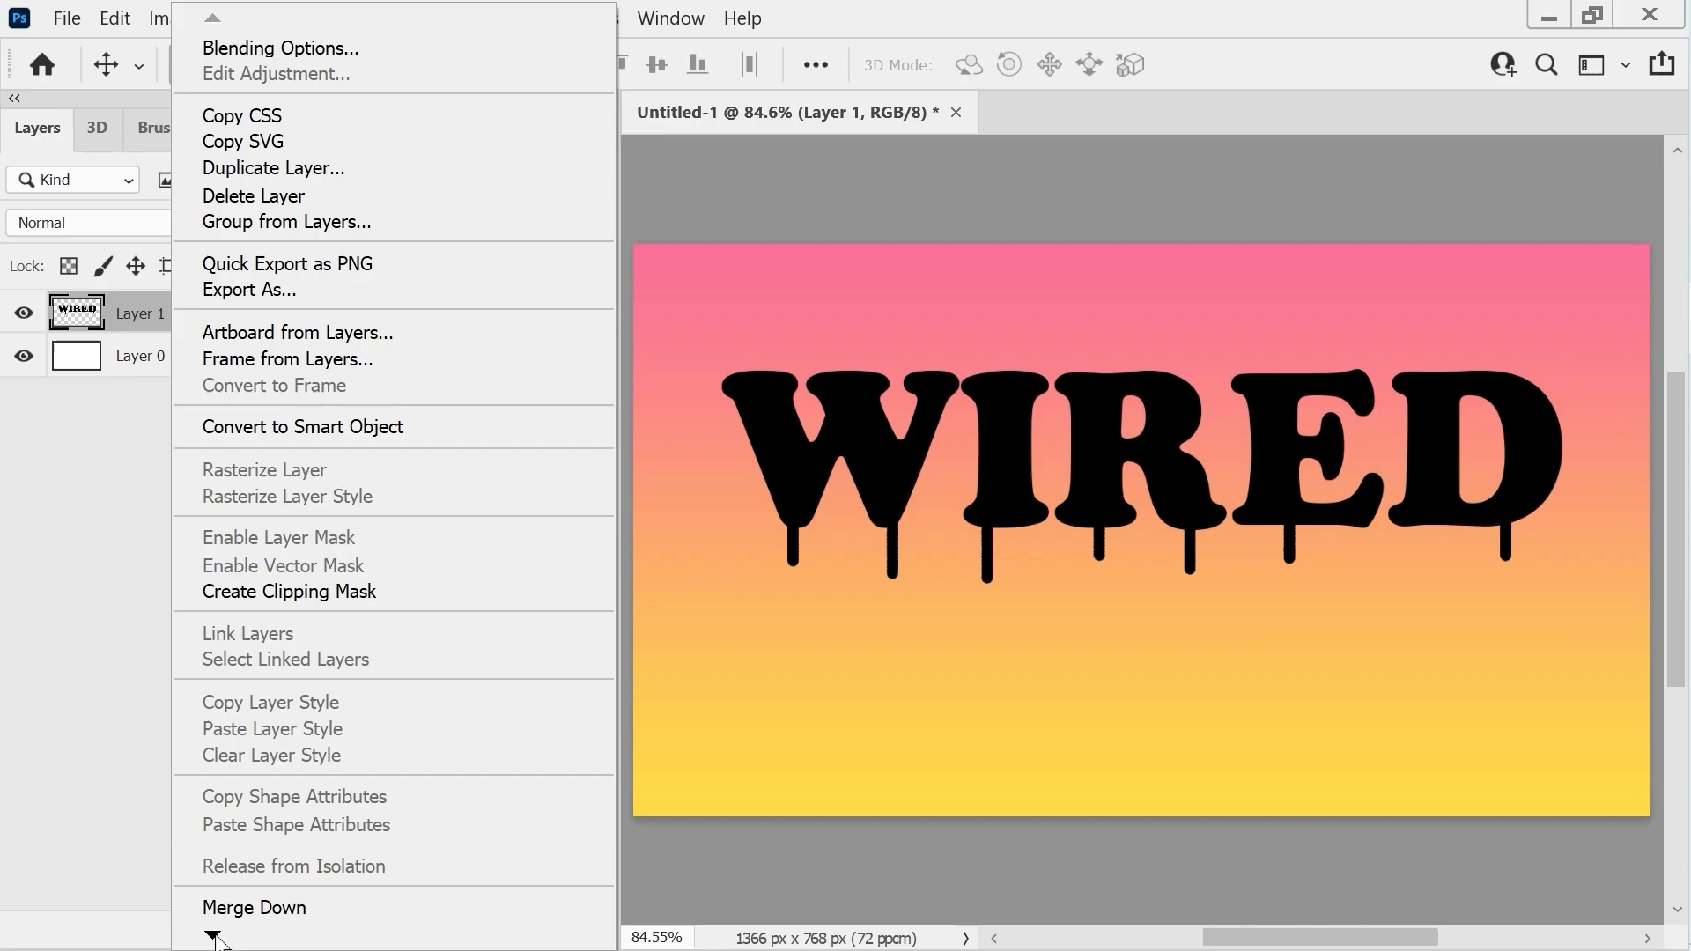
pyautogui.moveTo(214, 938)
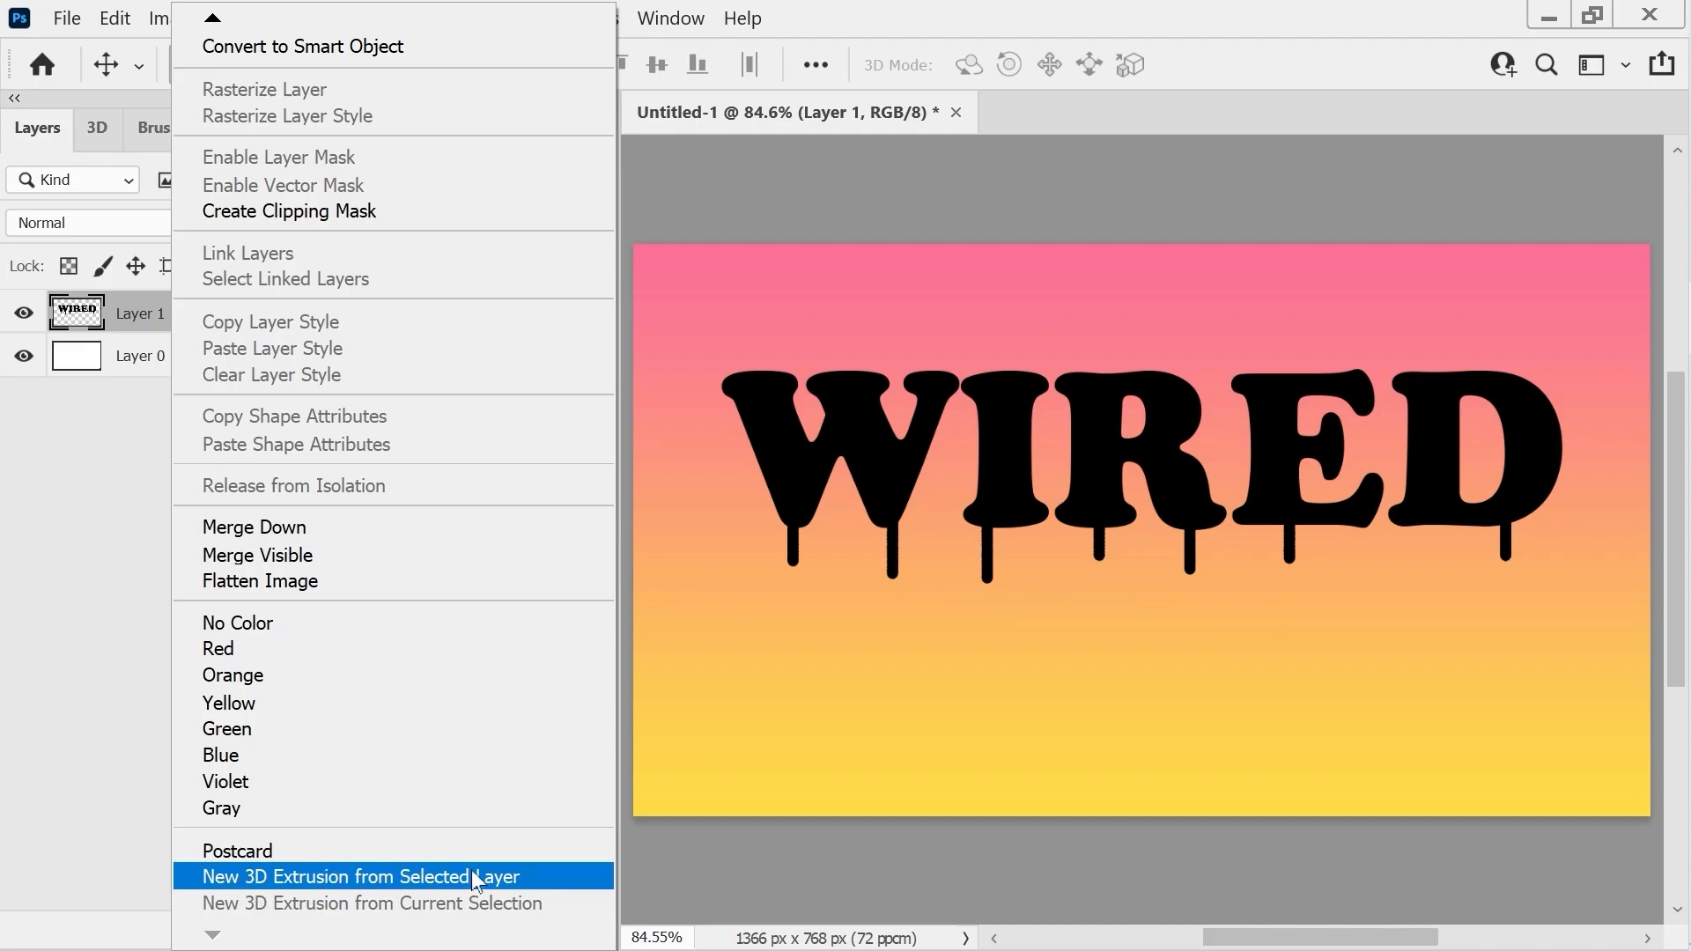
pyautogui.click(416, 877)
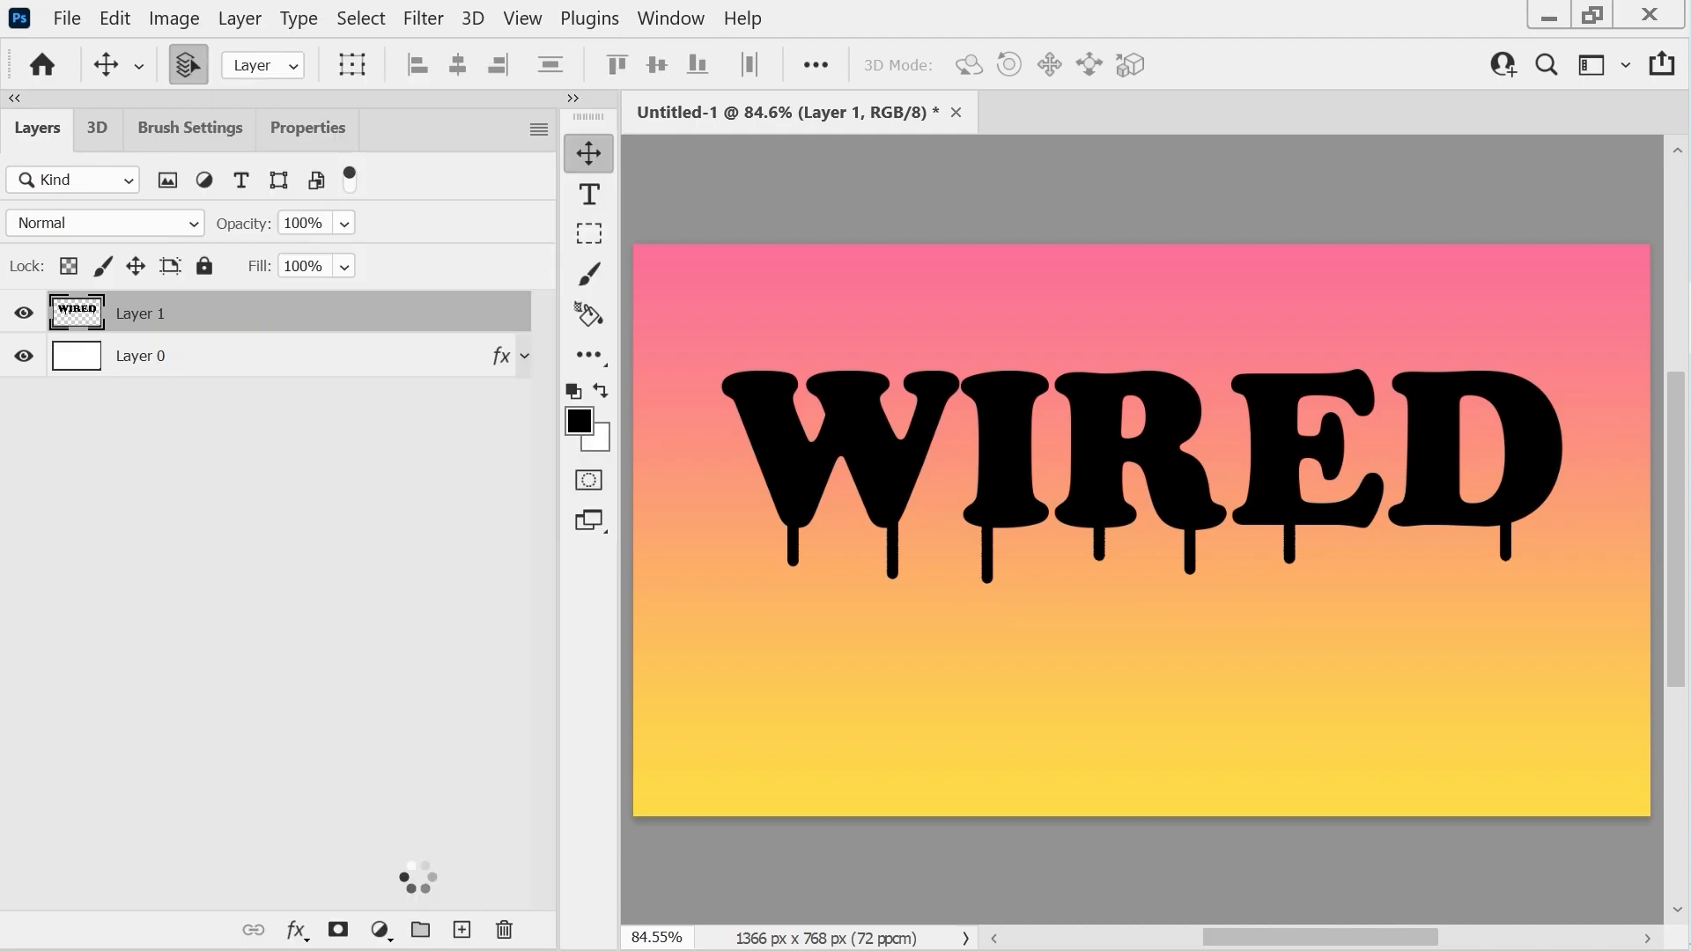
pyautogui.click(876, 423)
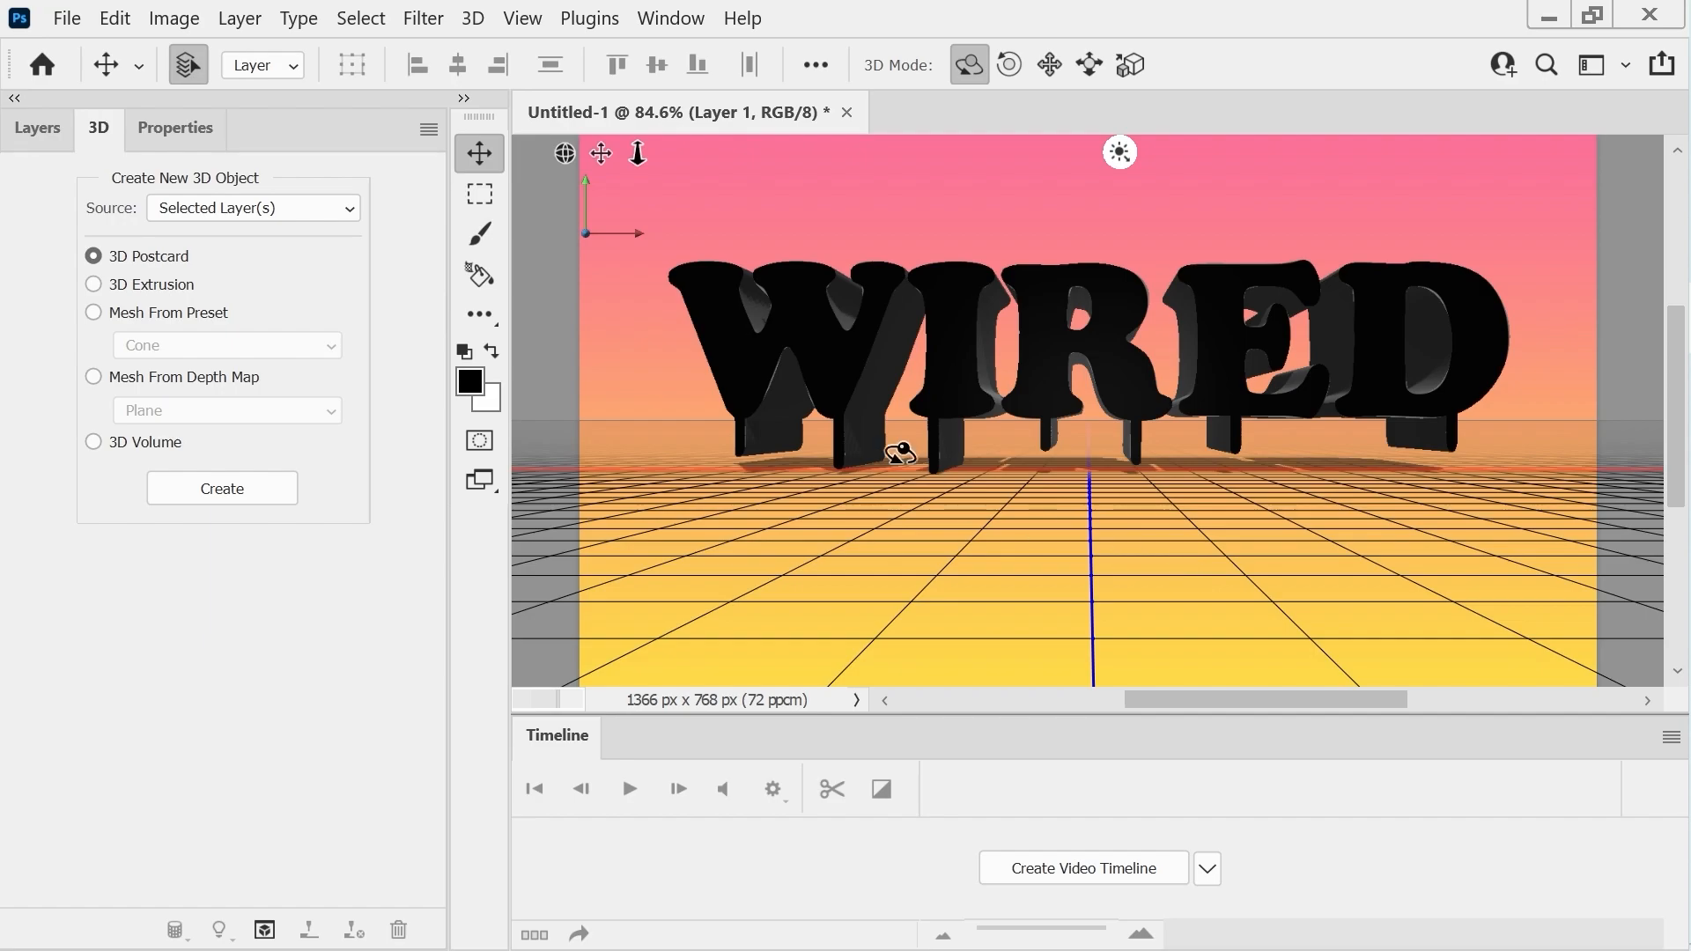
# - Apply preset materials to the 3D WIRED text, with blue front faces and the Moss-RockMoss material on the extruded sides
pyautogui.click(187, 136)
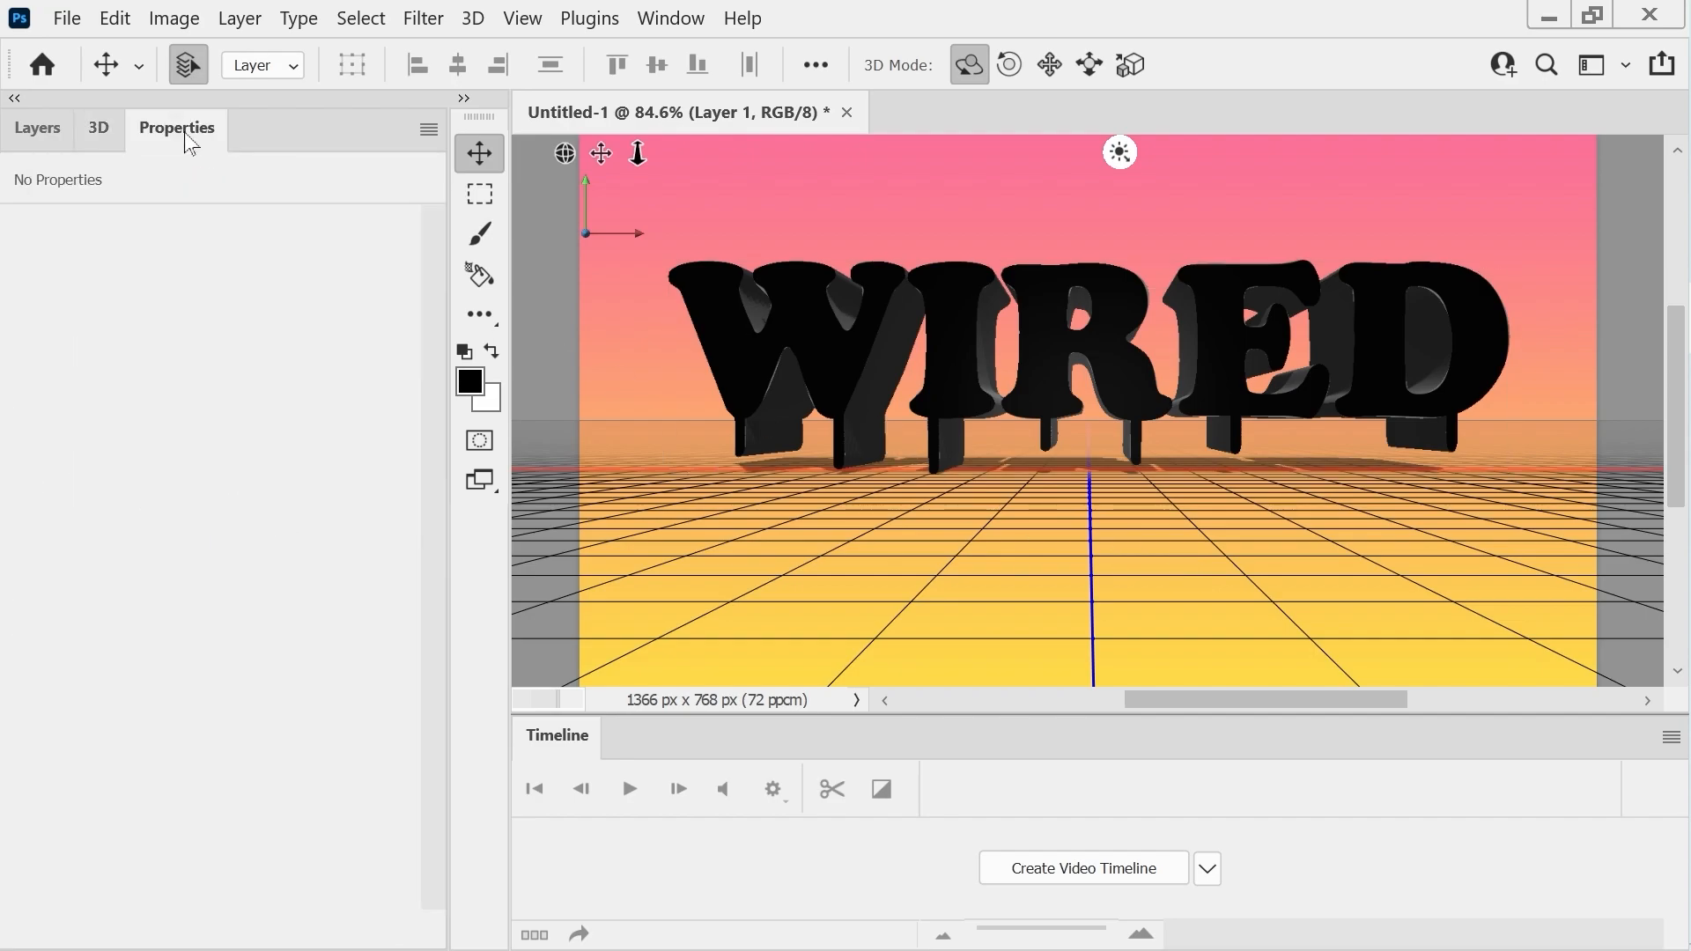
pyautogui.click(100, 131)
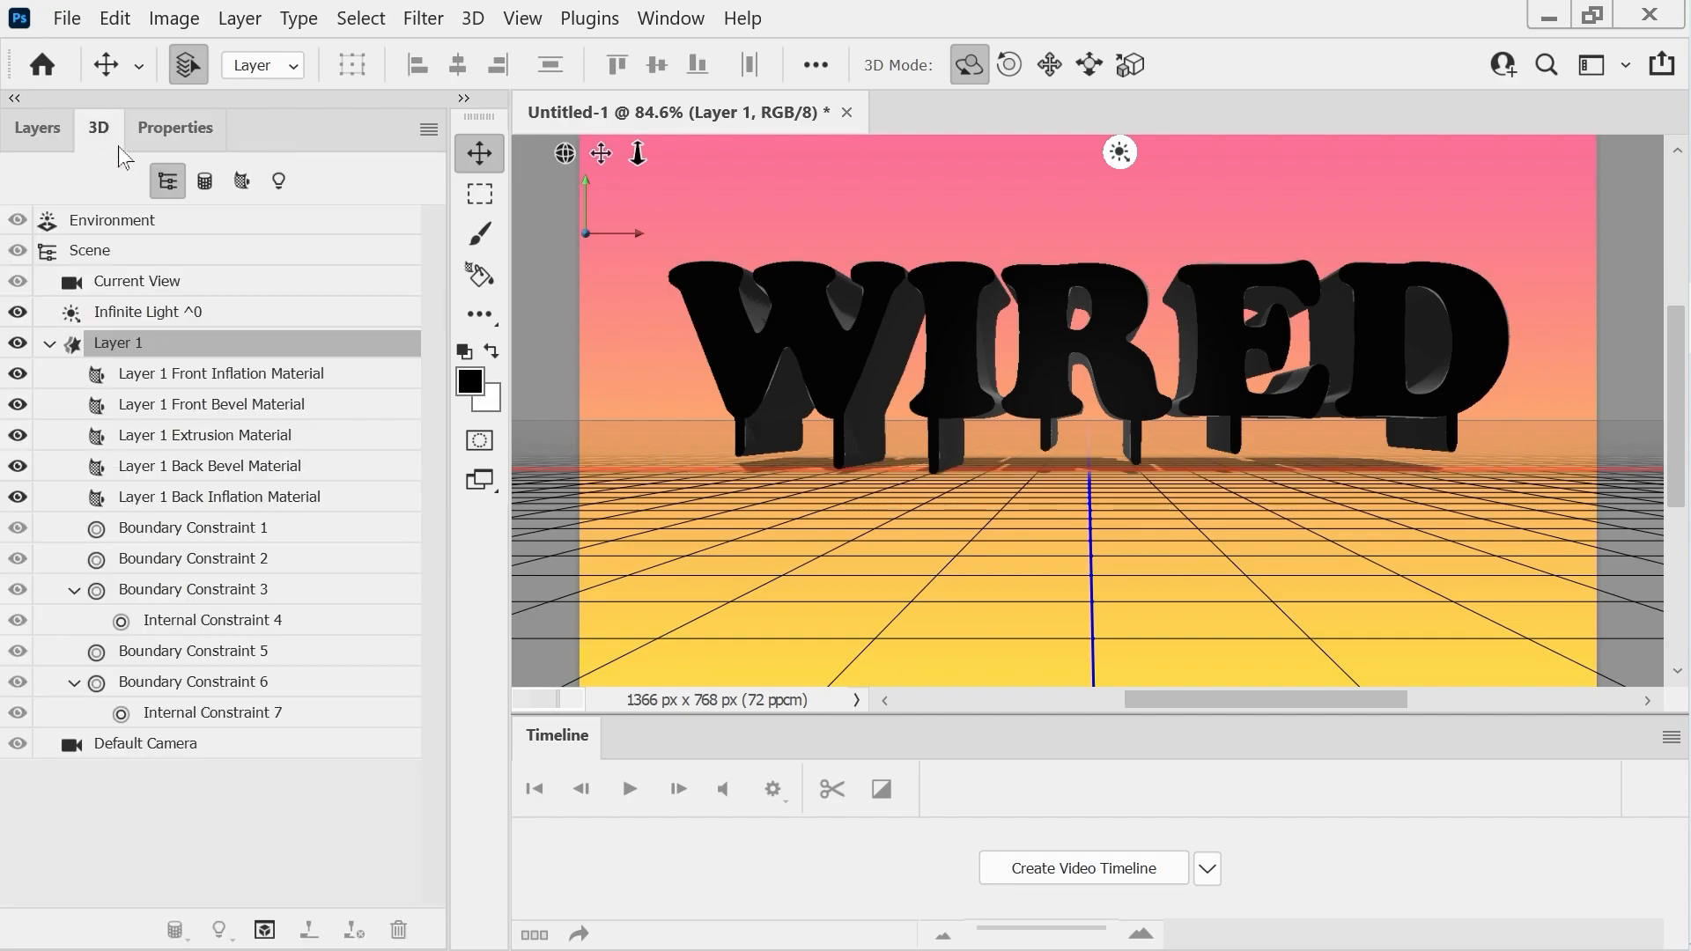
pyautogui.click(215, 375)
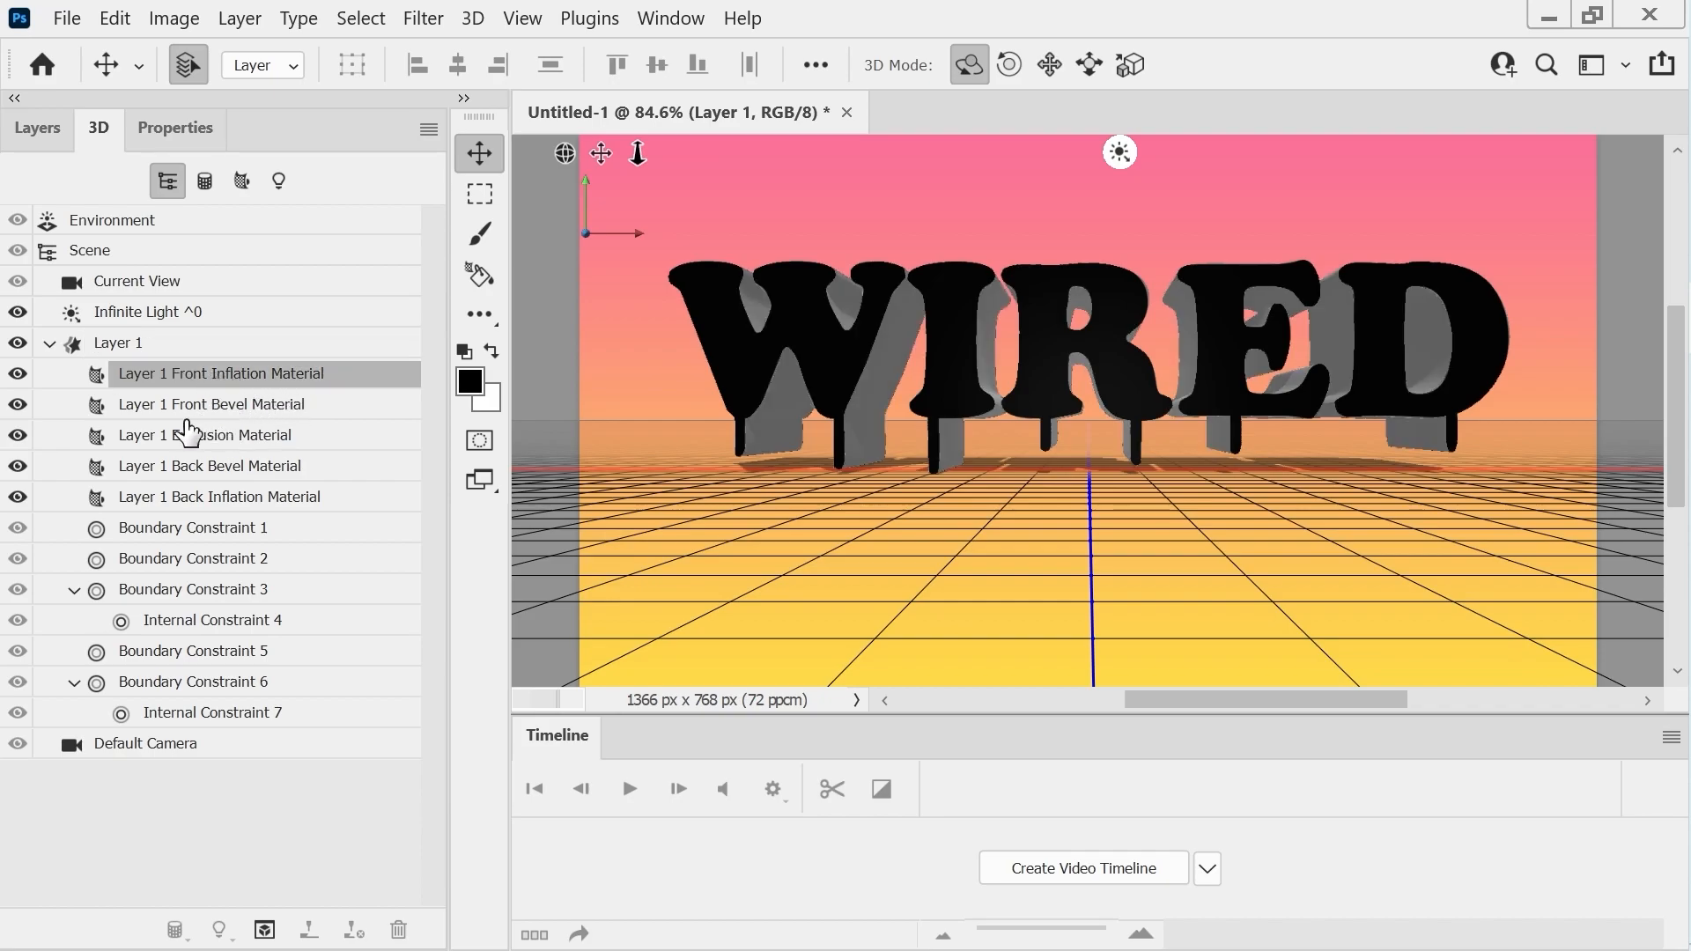
pyautogui.click(191, 408)
pyautogui.click(196, 377)
pyautogui.click(188, 129)
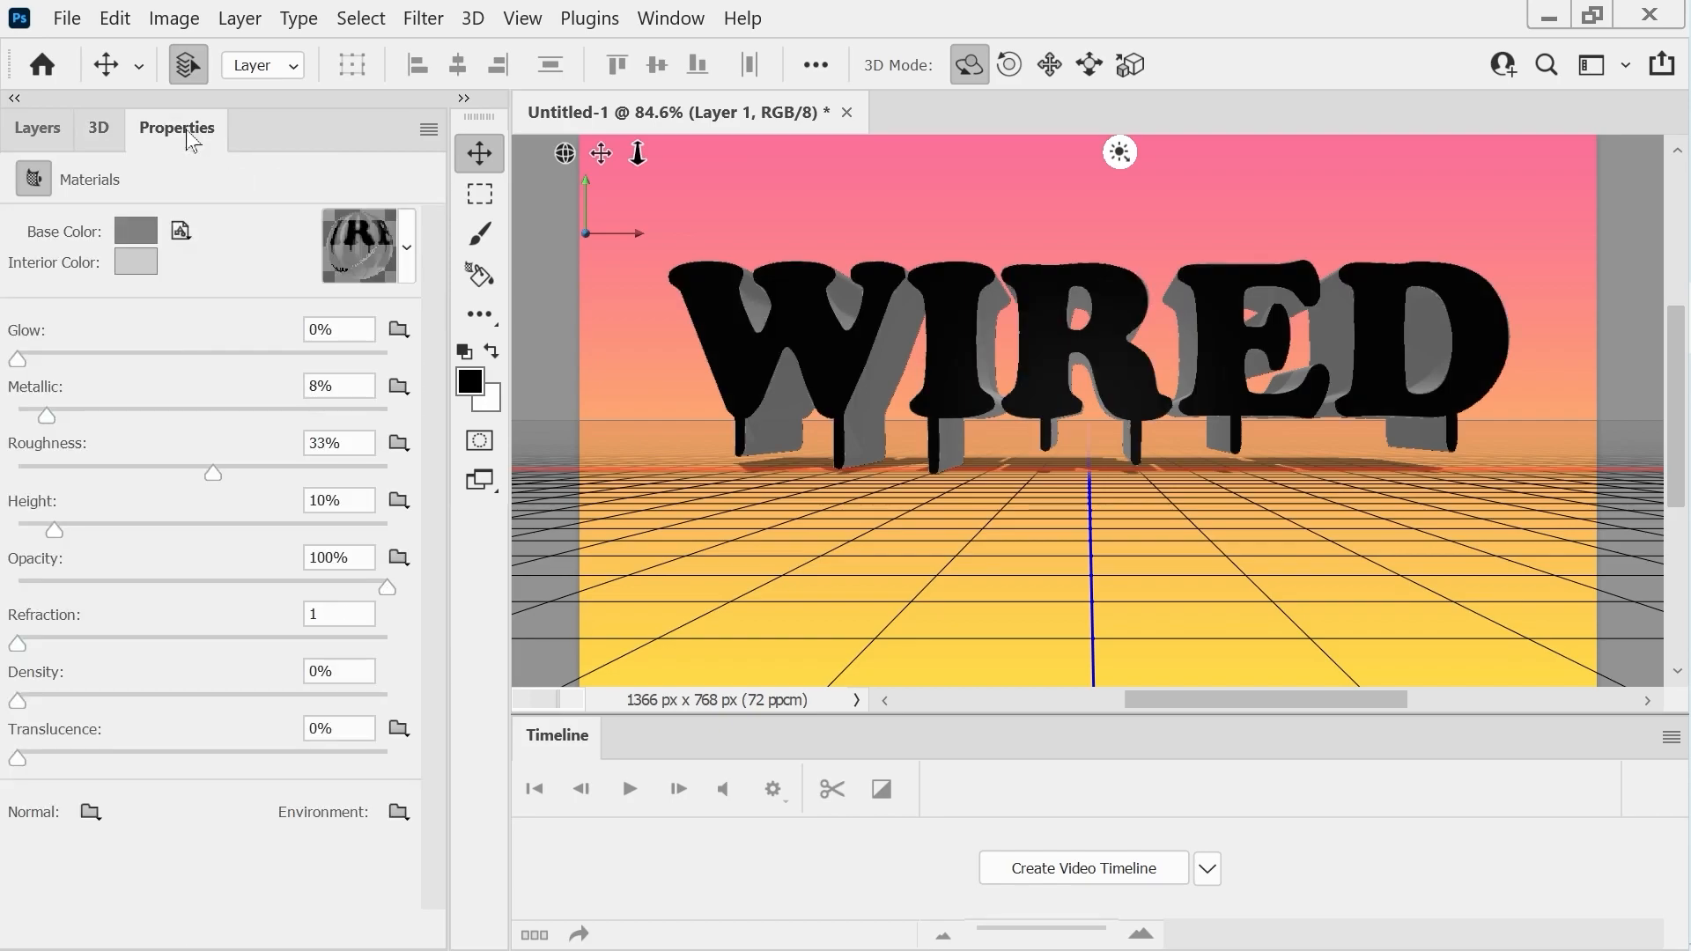
pyautogui.click(408, 251)
pyautogui.moveTo(500, 372); pyautogui.dragTo(493, 682)
pyautogui.click(225, 518)
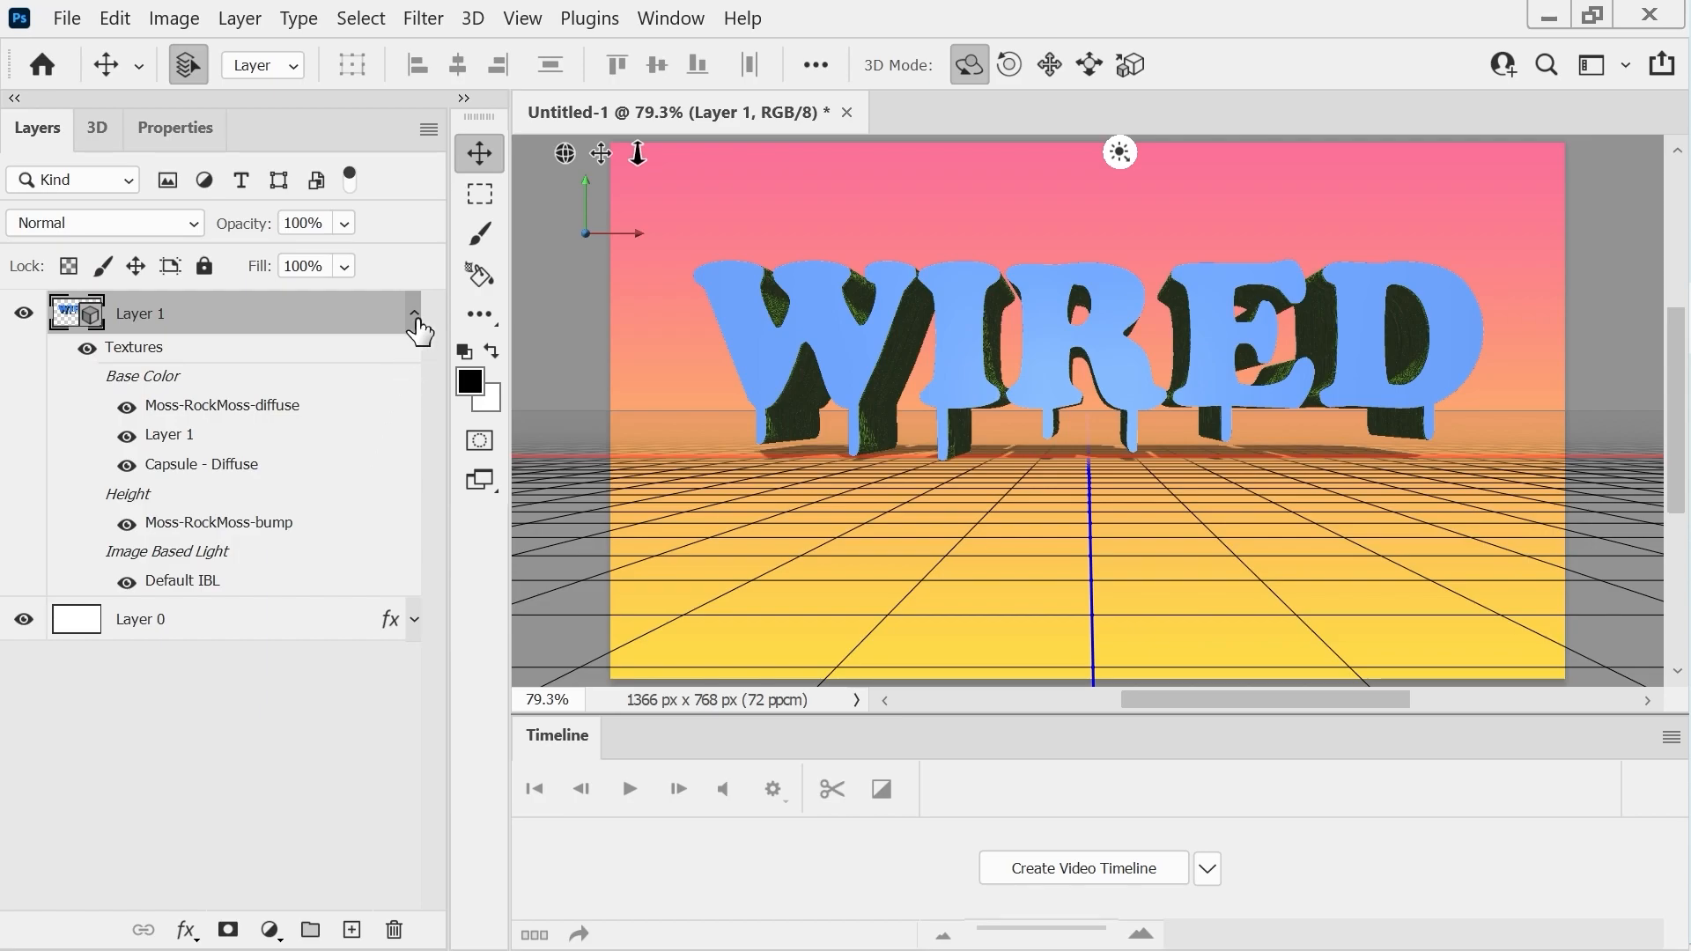
# - Collapse Layer 1's texture list and convert the gradient background, Layer 0, into a 3D postcard
pyautogui.click(415, 315)
pyautogui.click(251, 370)
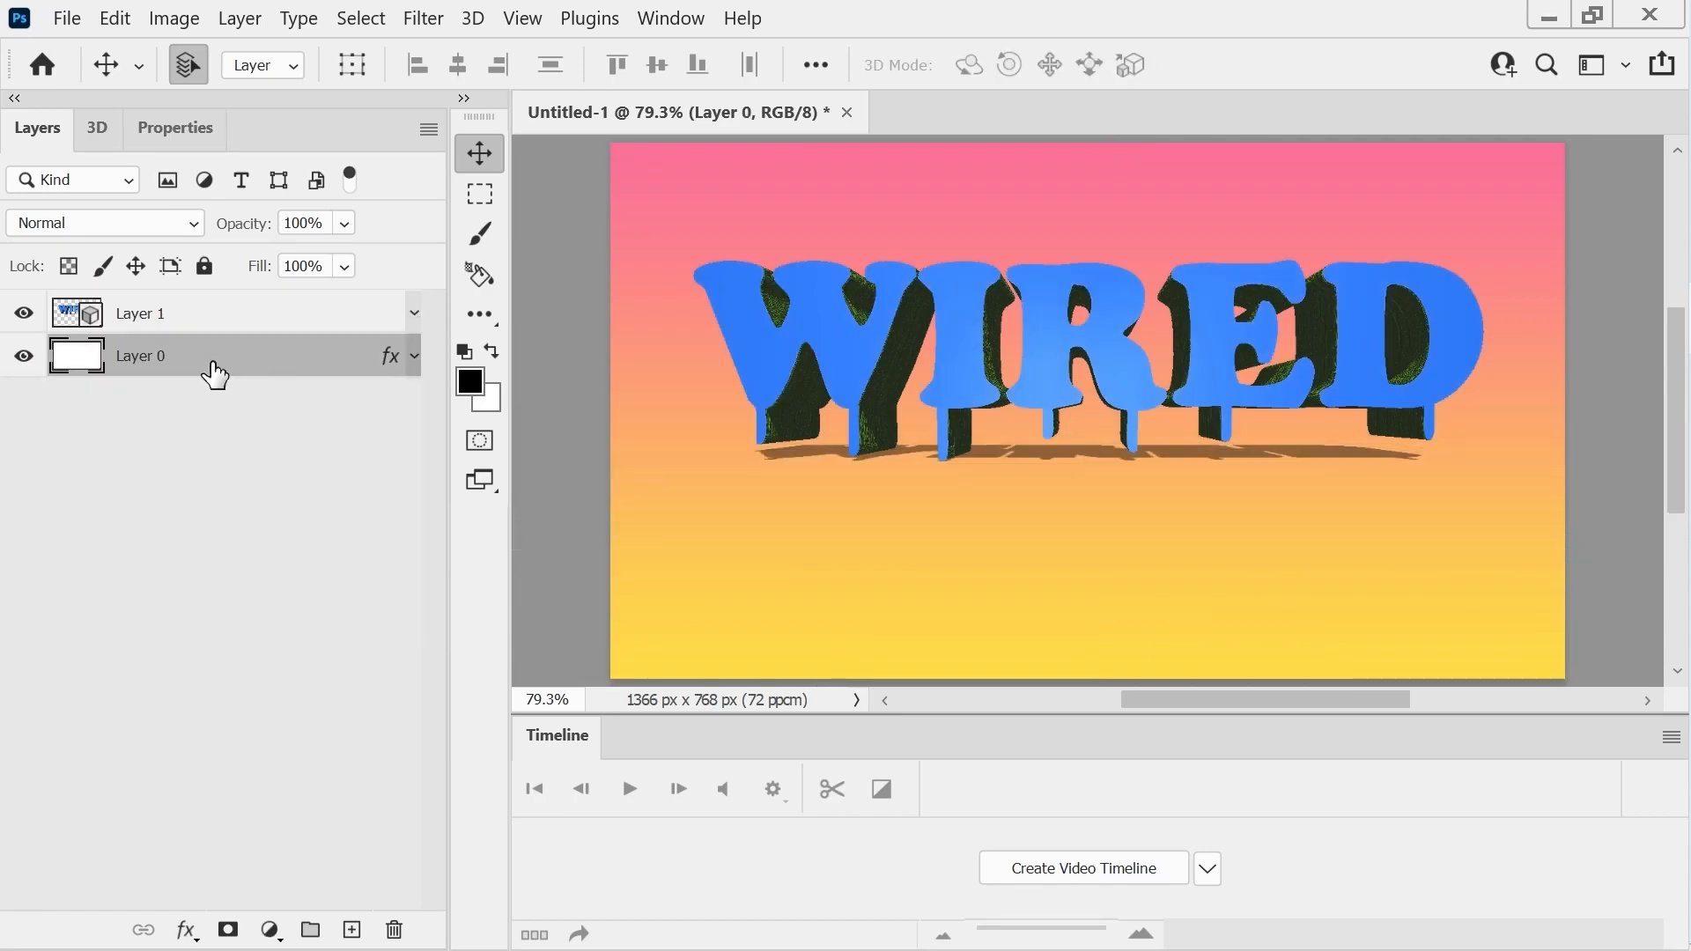
pyautogui.rightClick(216, 368)
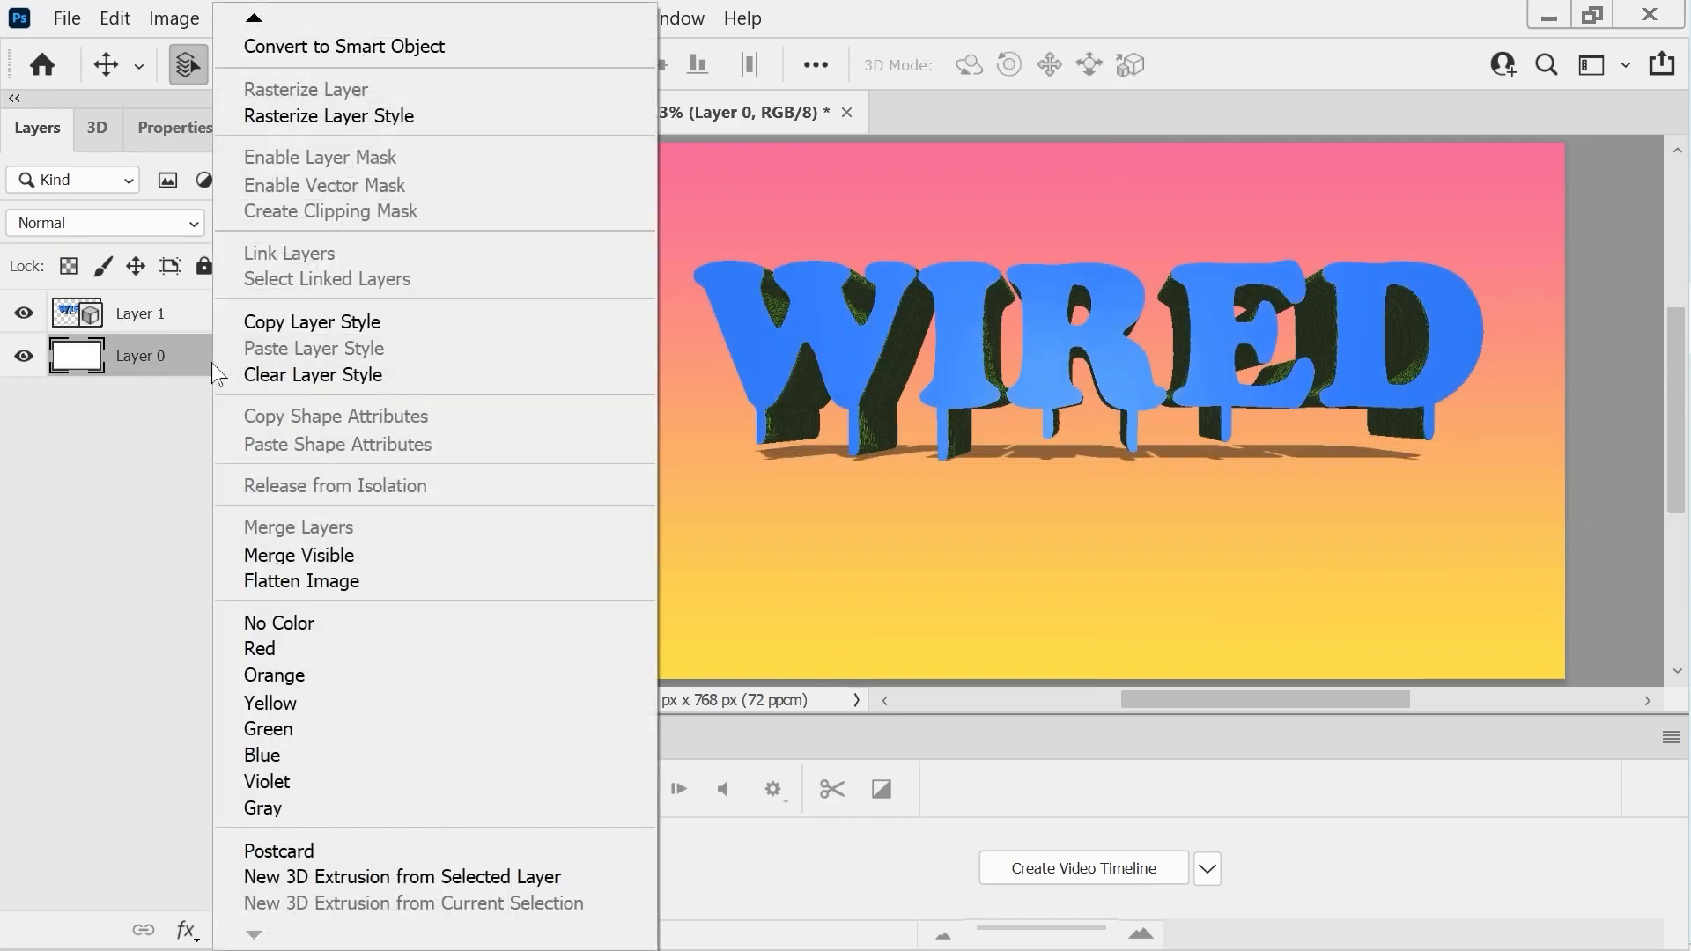
pyautogui.click(308, 851)
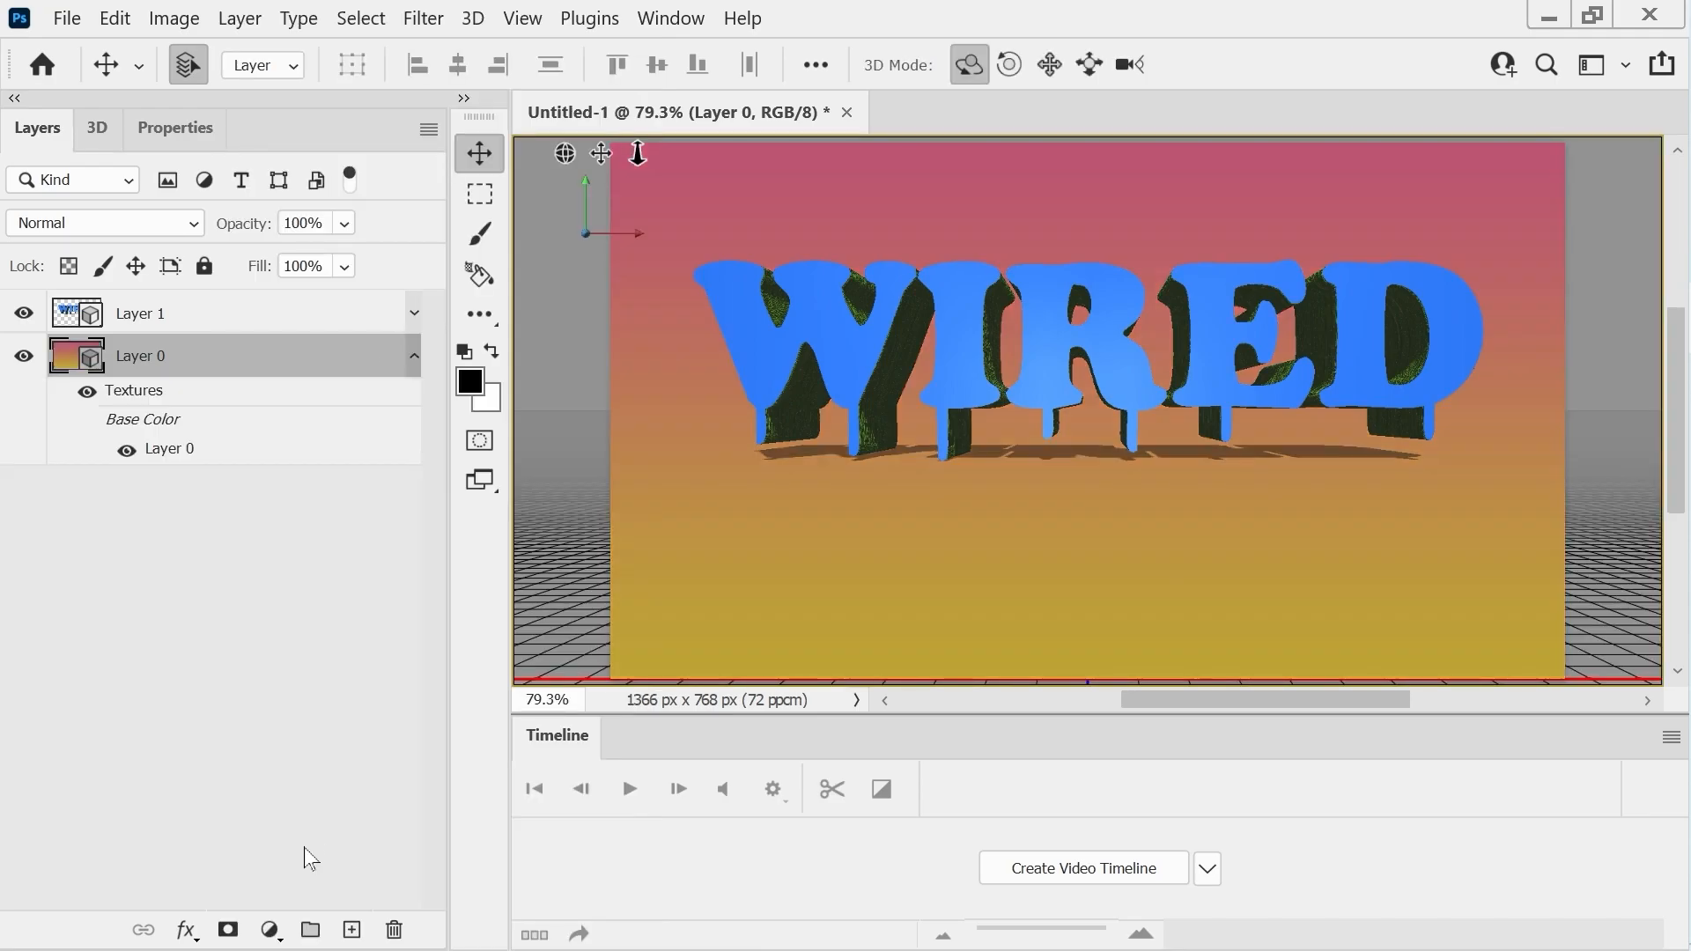
# - Merge the WIRED text and the background postcard into a single 3D layer
pyautogui.click(198, 361)
pyautogui.keyDown('shift'); pyautogui.click(177, 322); pyautogui.keyUp('shift')
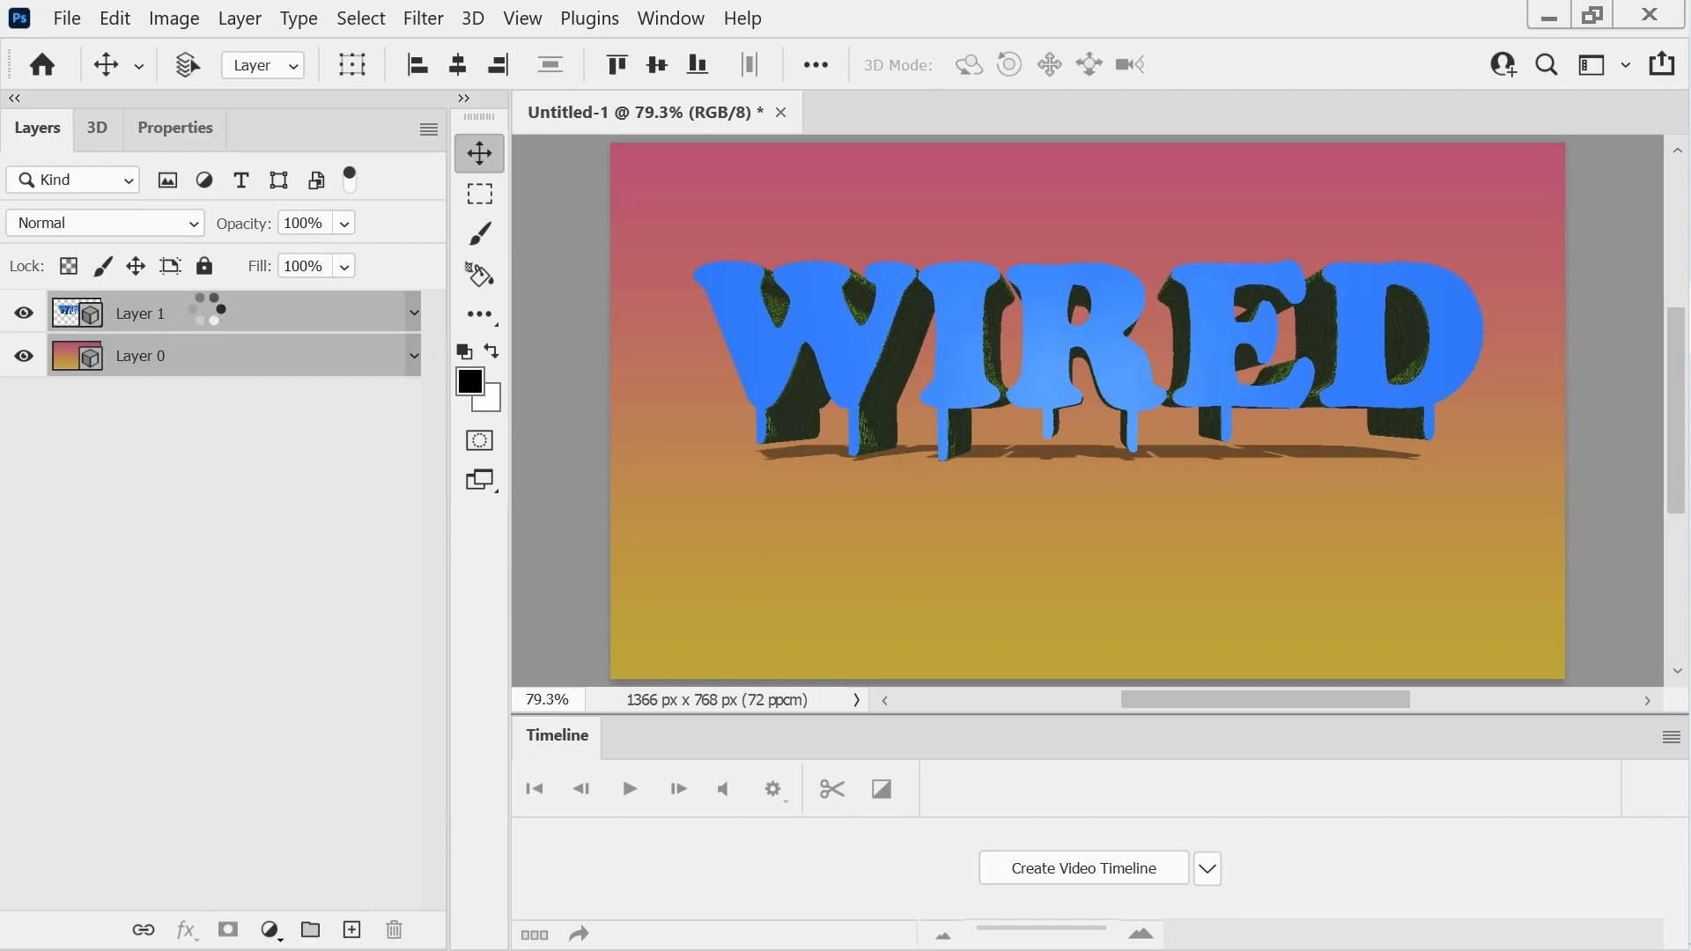
pyautogui.hotkey('ctrl', 'e')
# - Render the merged 3D layer and rasterize it
pyautogui.click(473, 20)
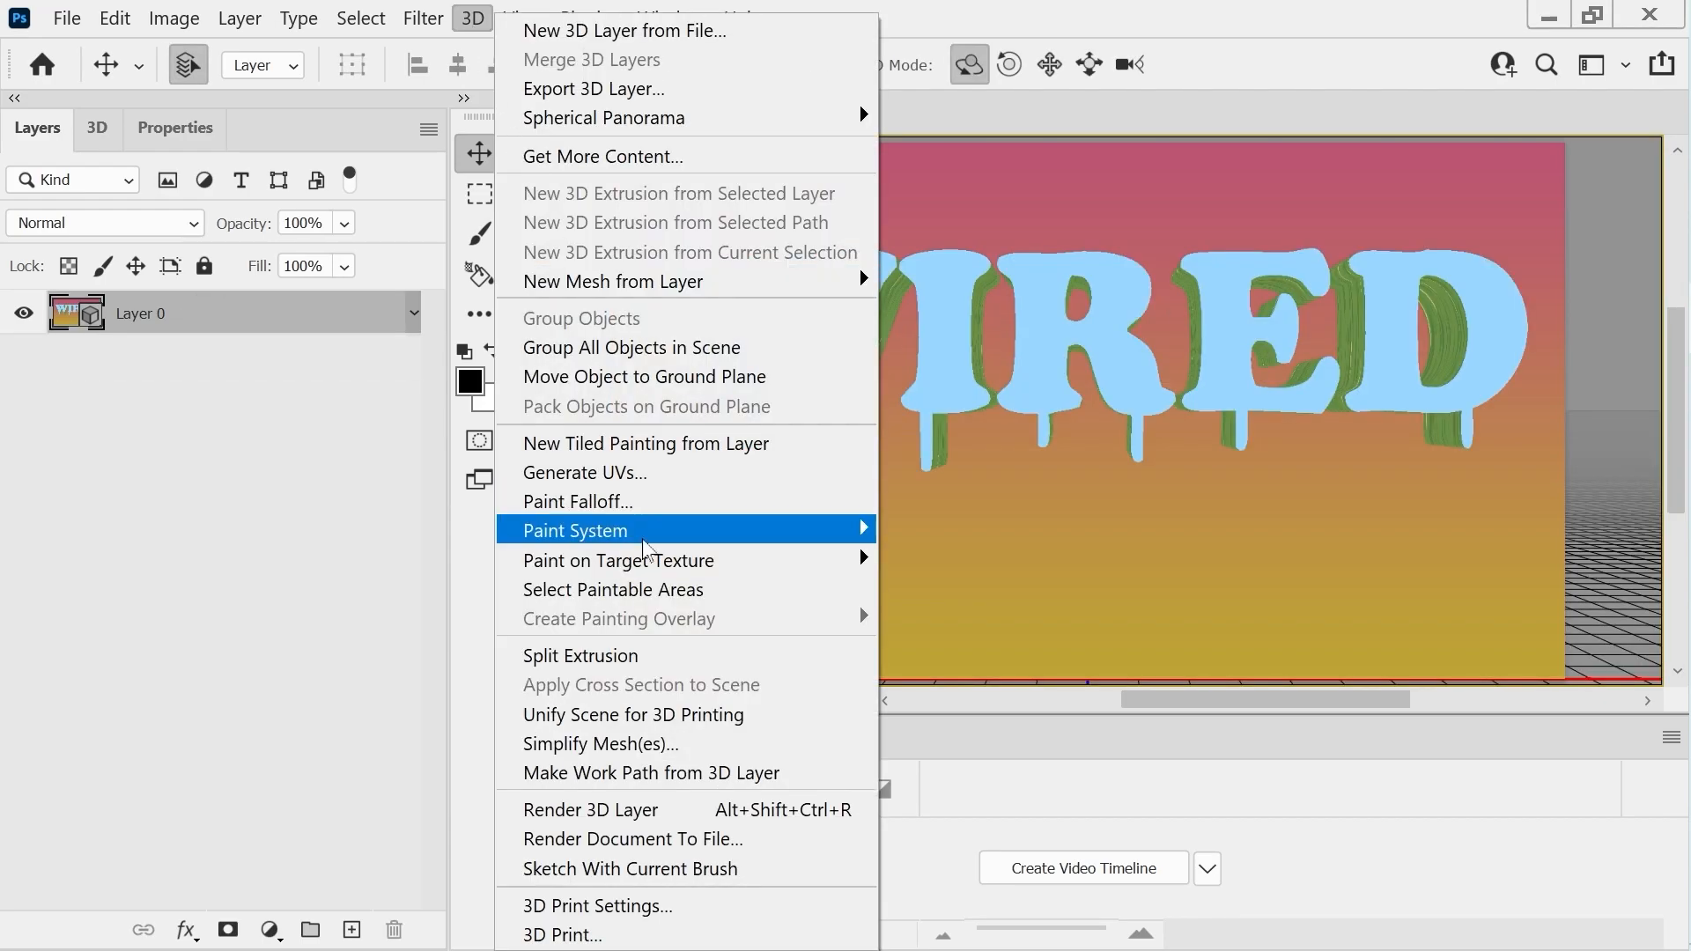
pyautogui.click(636, 810)
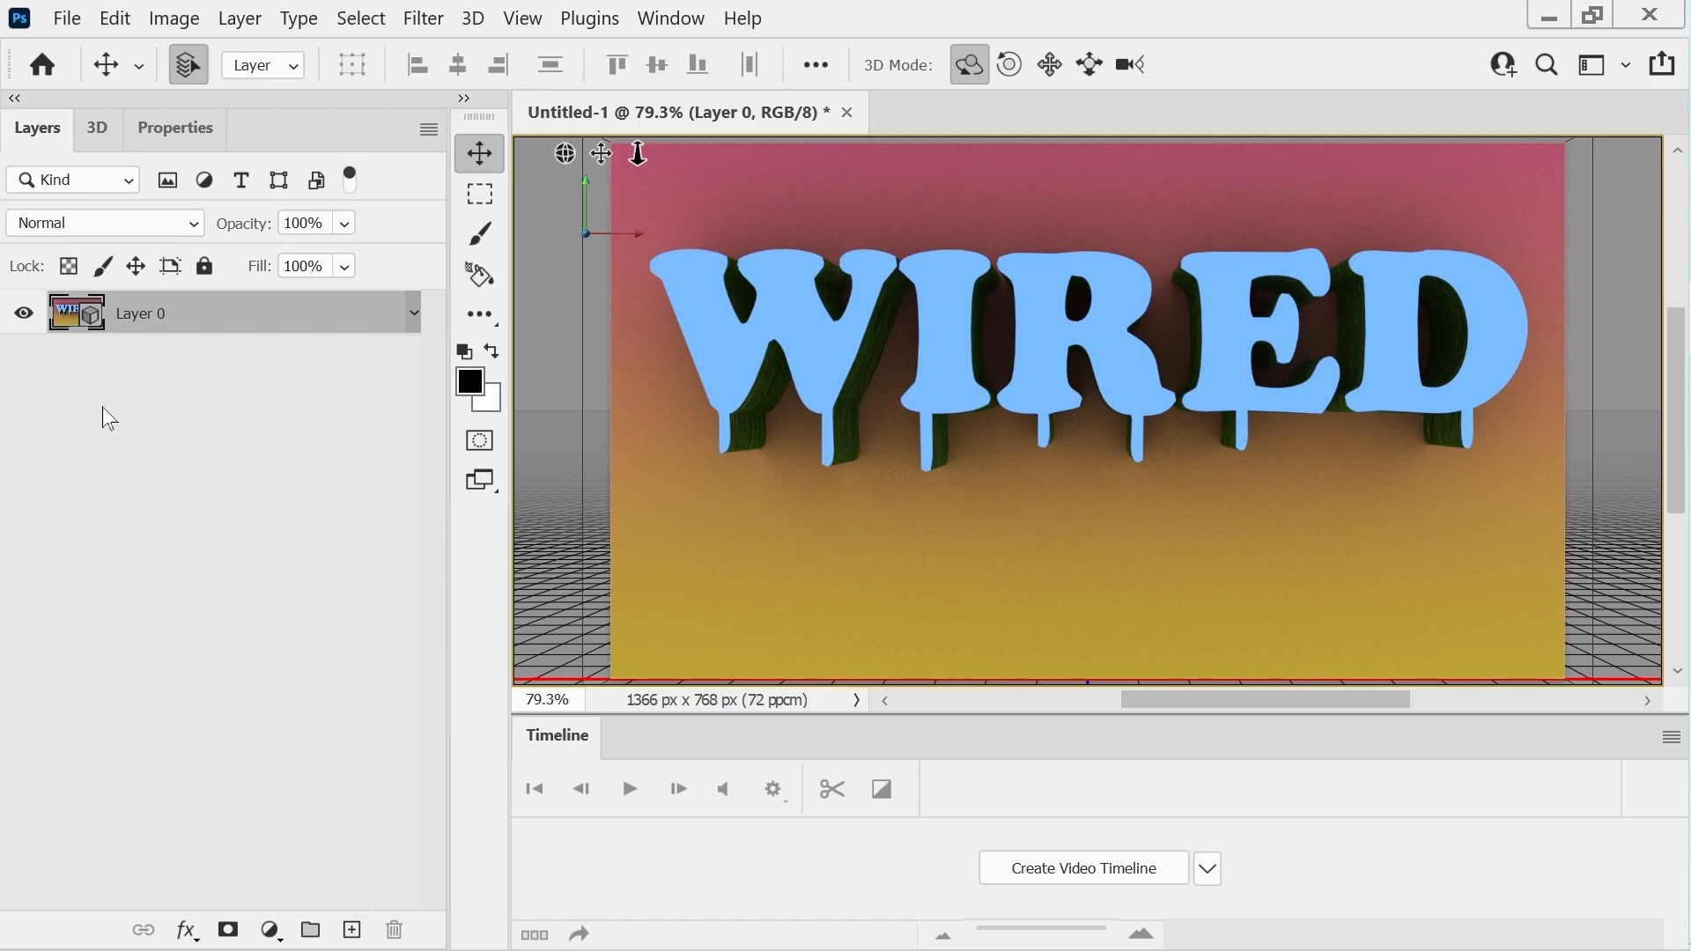
pyautogui.rightClick(204, 320)
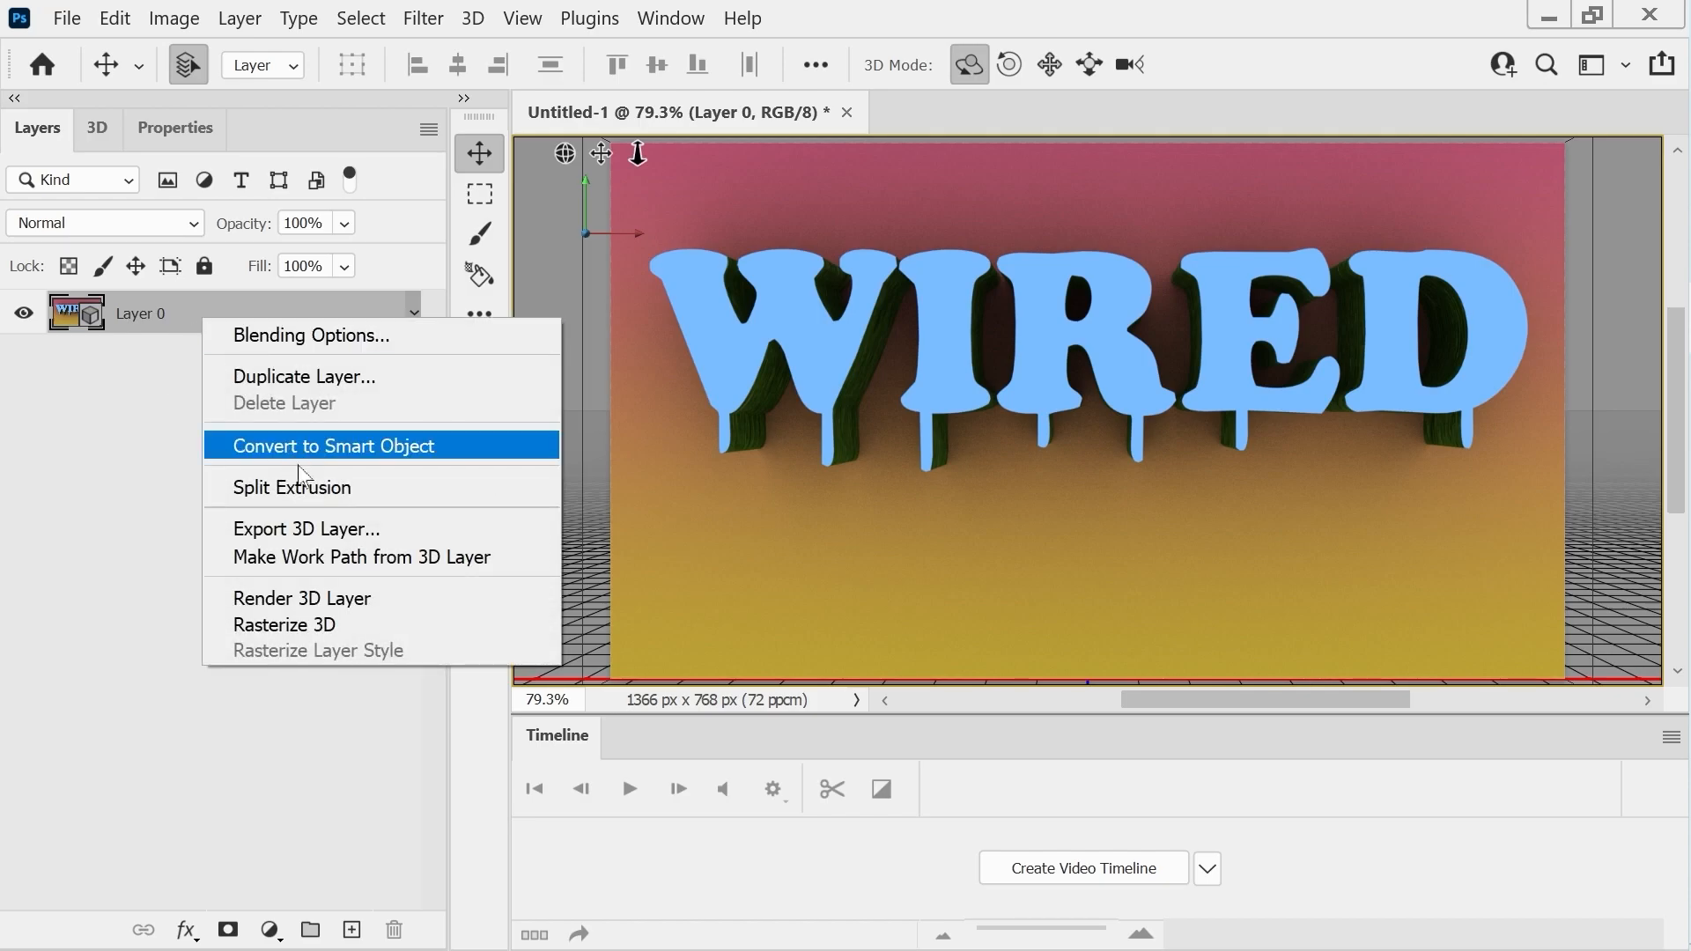
pyautogui.click(284, 626)
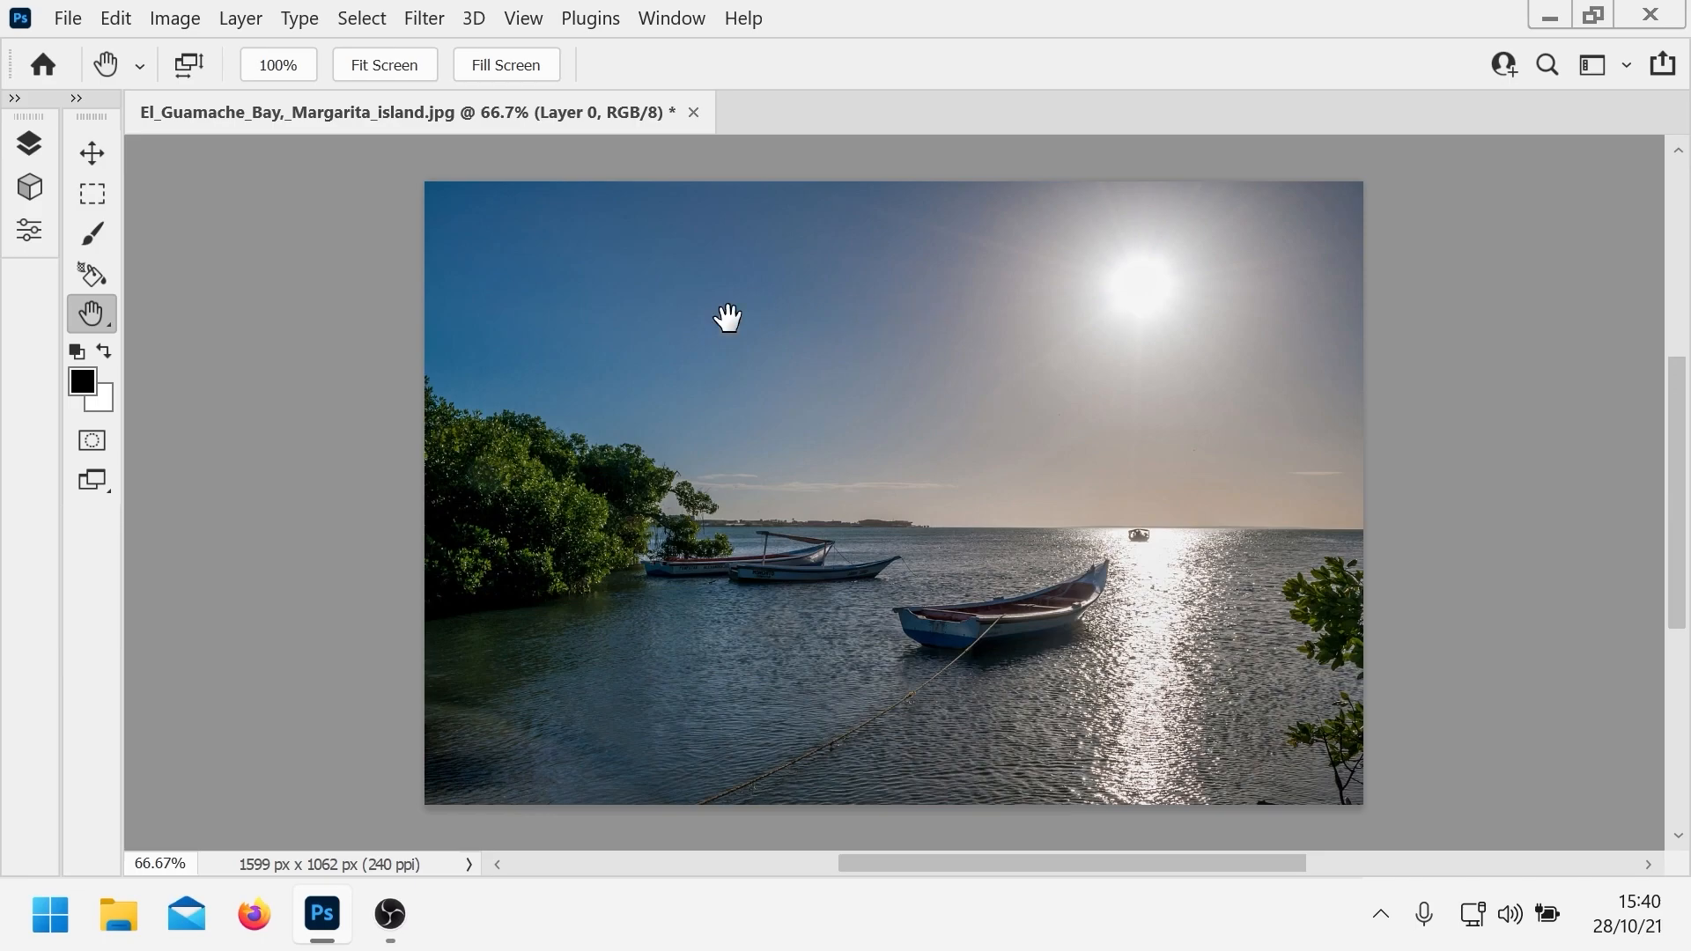
# - Review the Scratch Disks and Performance preferences, including the Cache Tile Size choices, and leave them without saving any changes
pyautogui.click(121, 22)
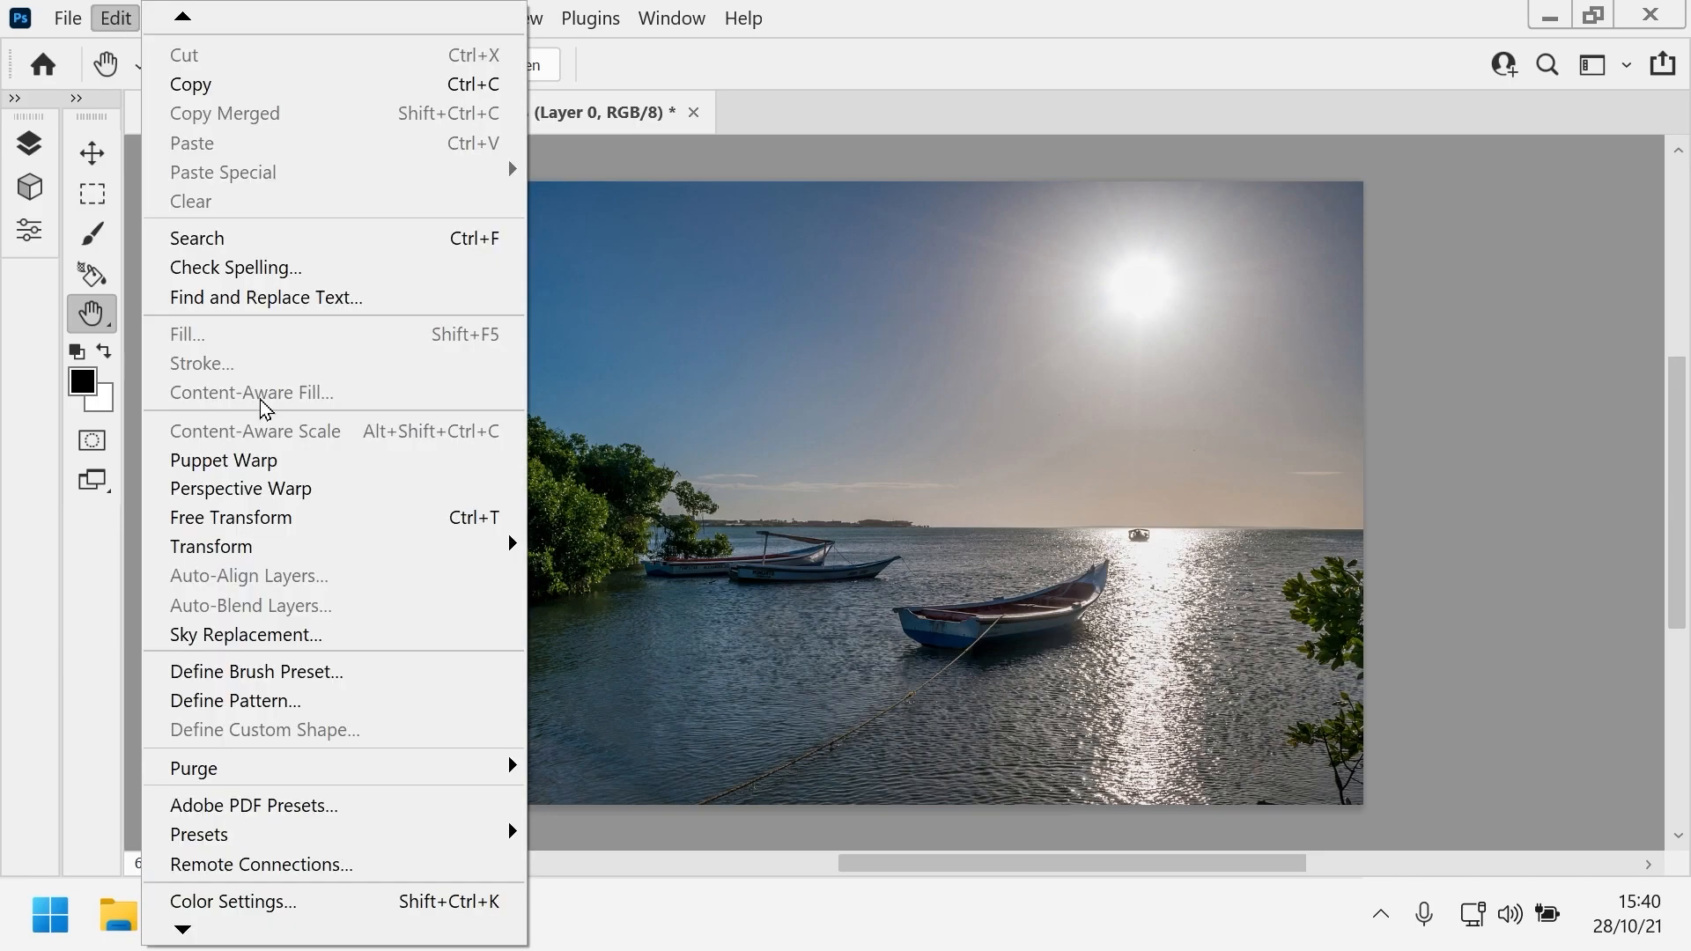
pyautogui.moveTo(224, 941)
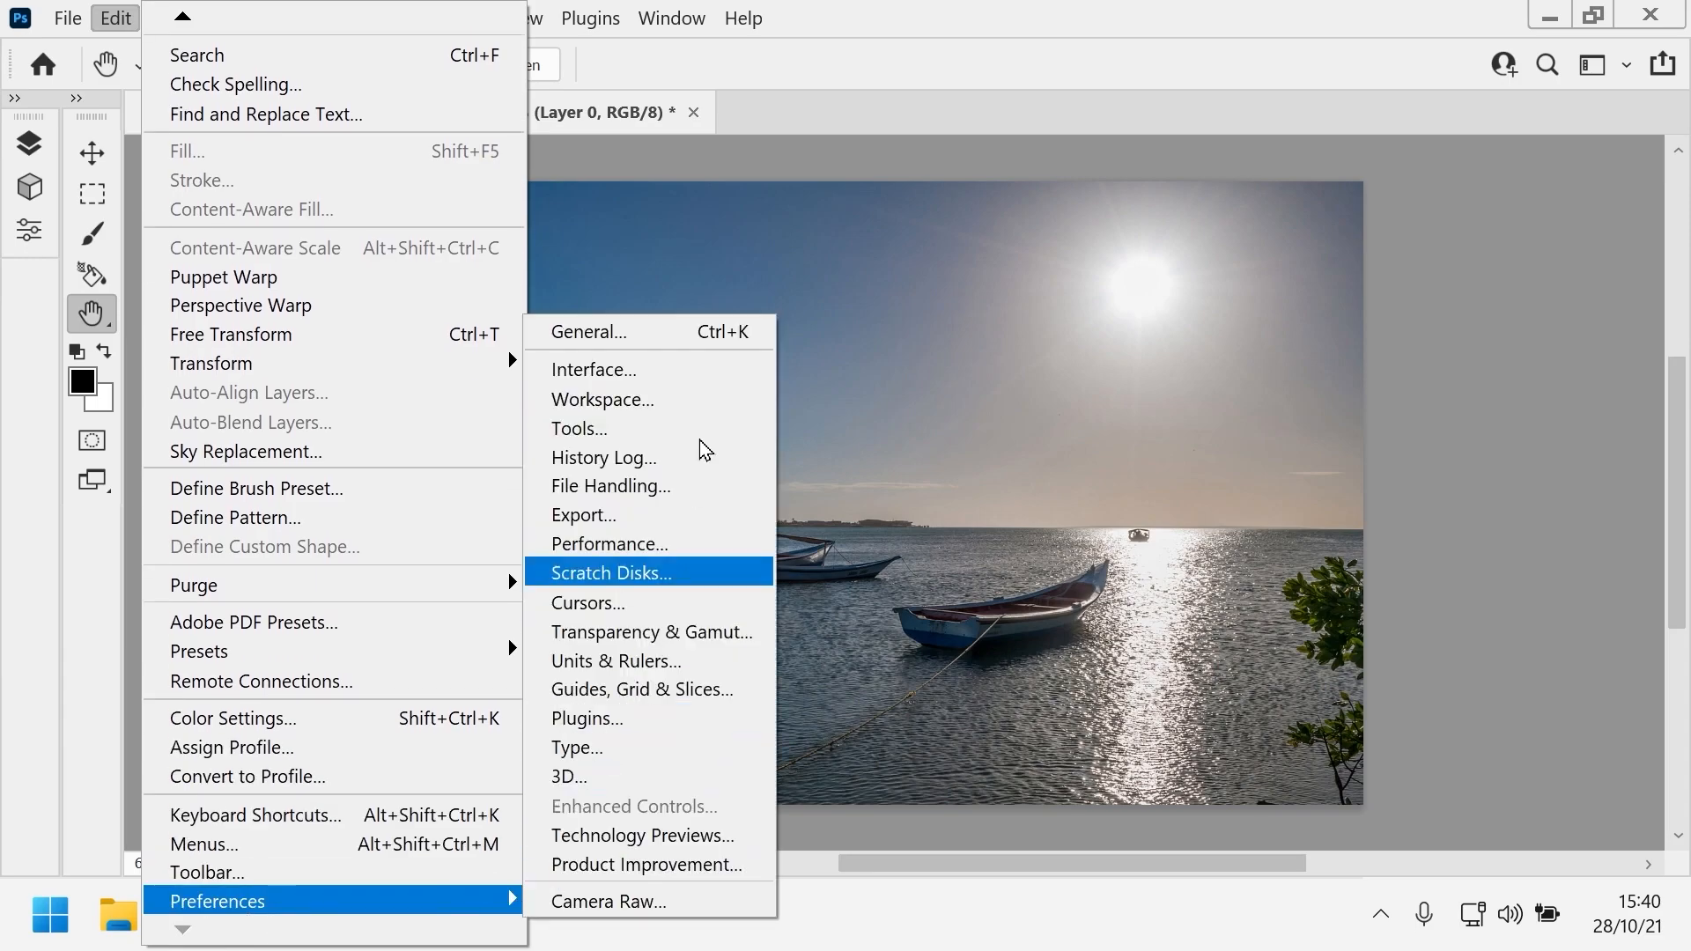
pyautogui.click(638, 331)
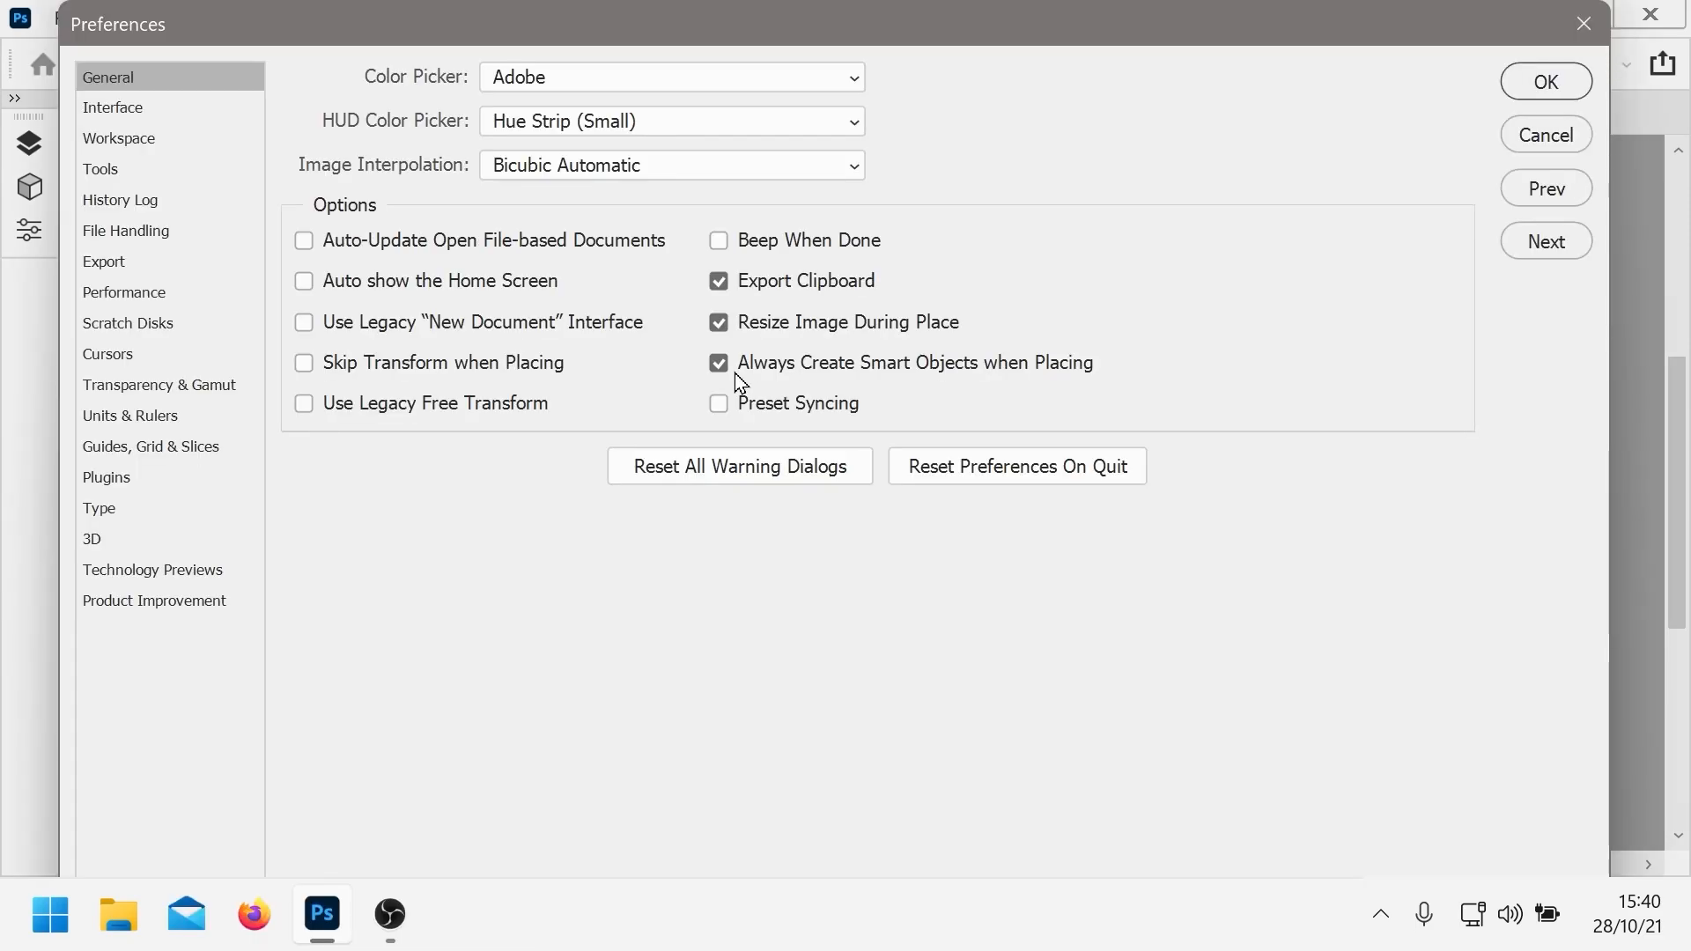
pyautogui.click(126, 326)
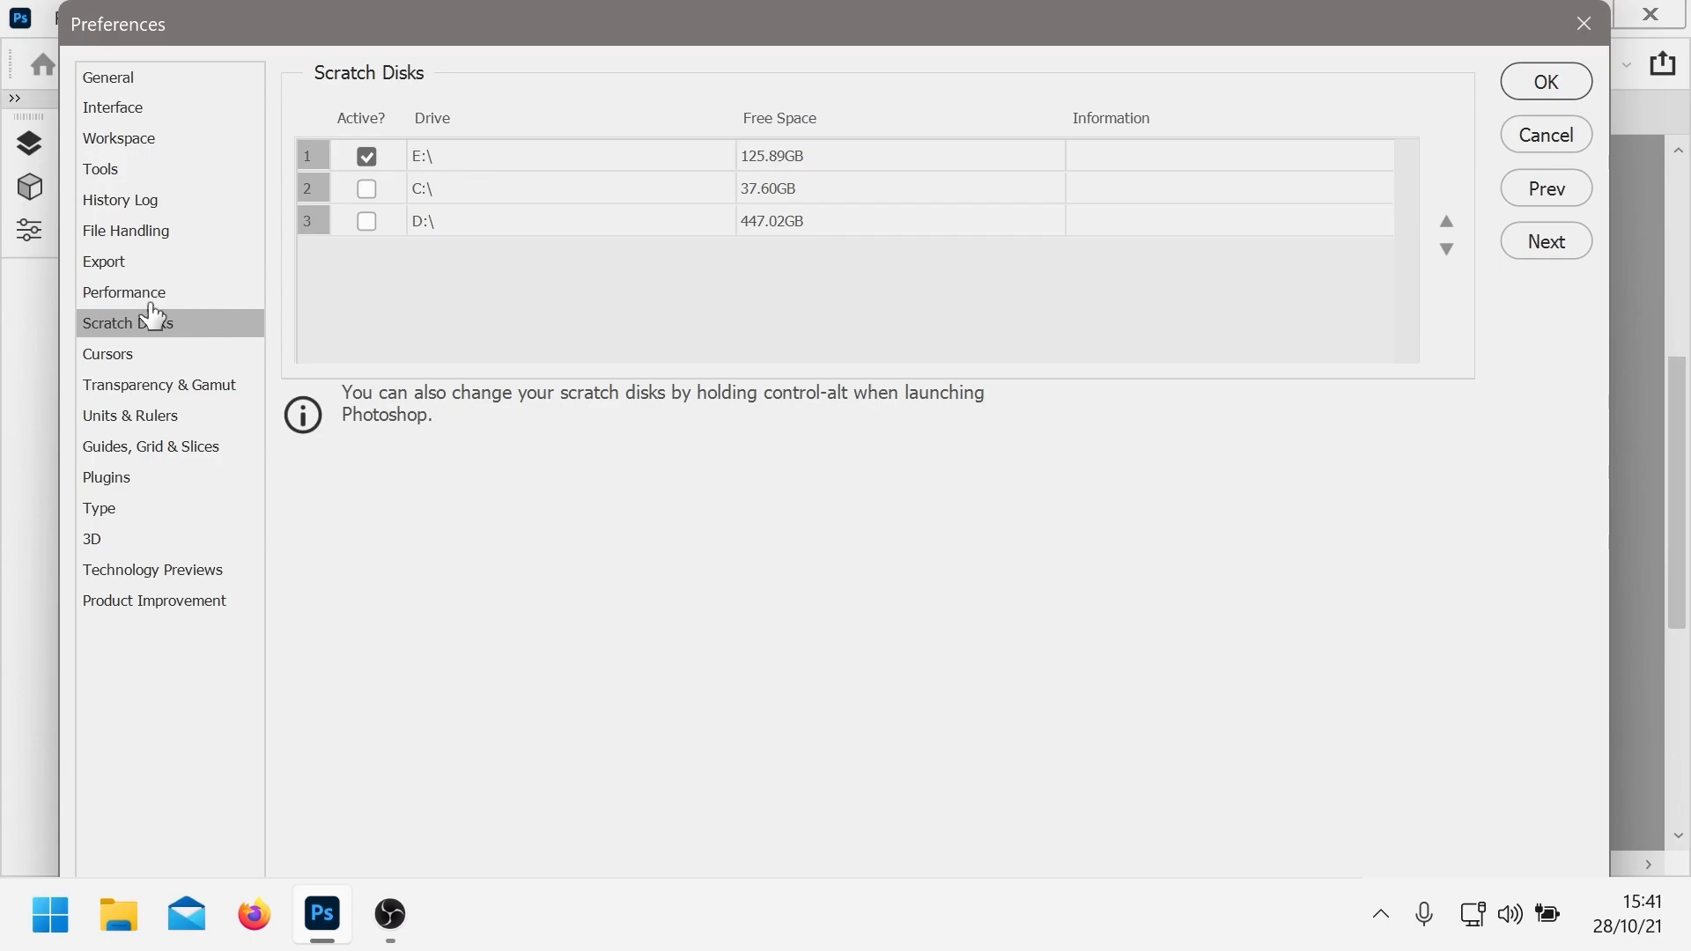
pyautogui.click(126, 294)
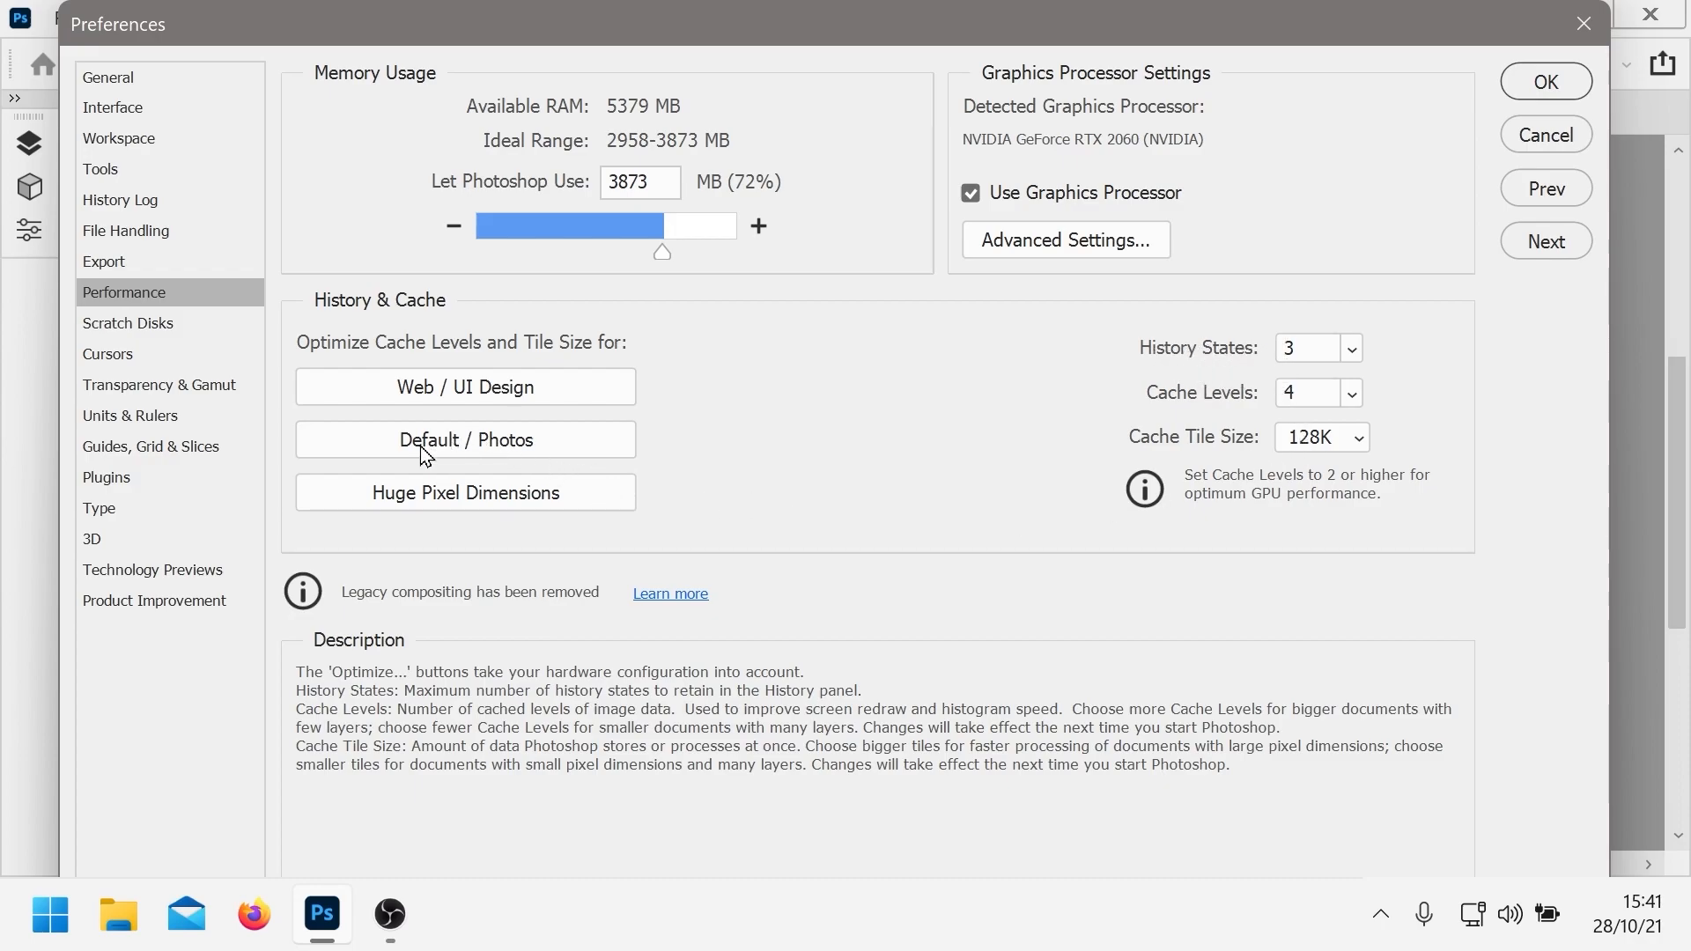
pyautogui.click(1339, 438)
pyautogui.click(1333, 467)
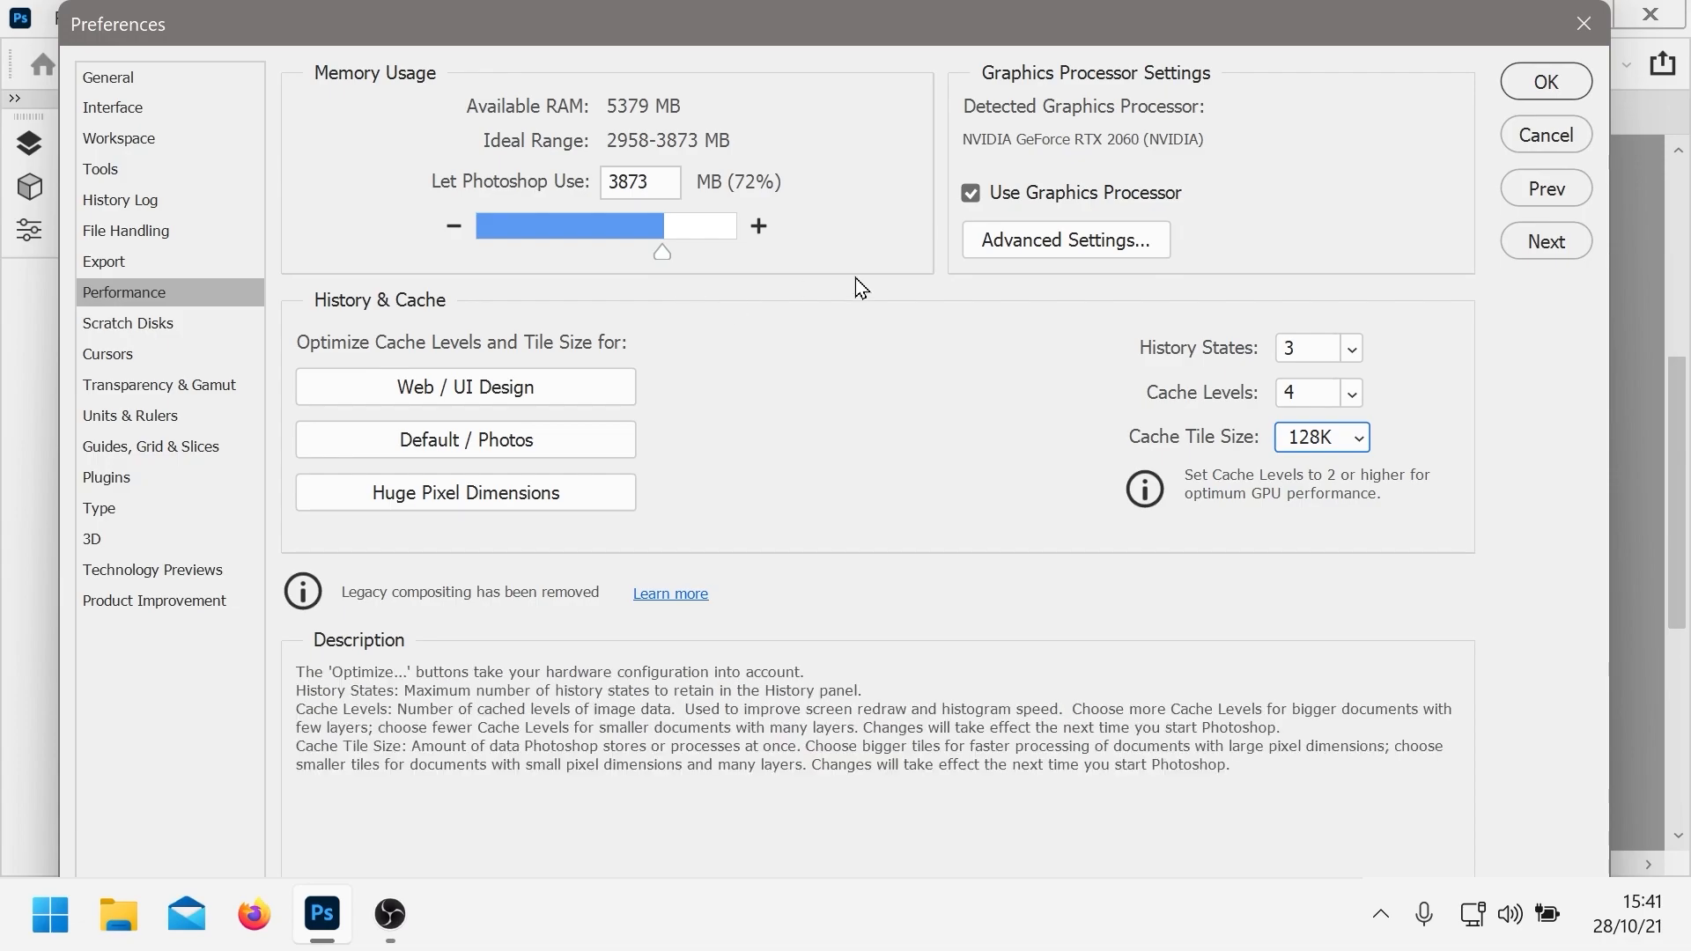
pyautogui.click(1542, 137)
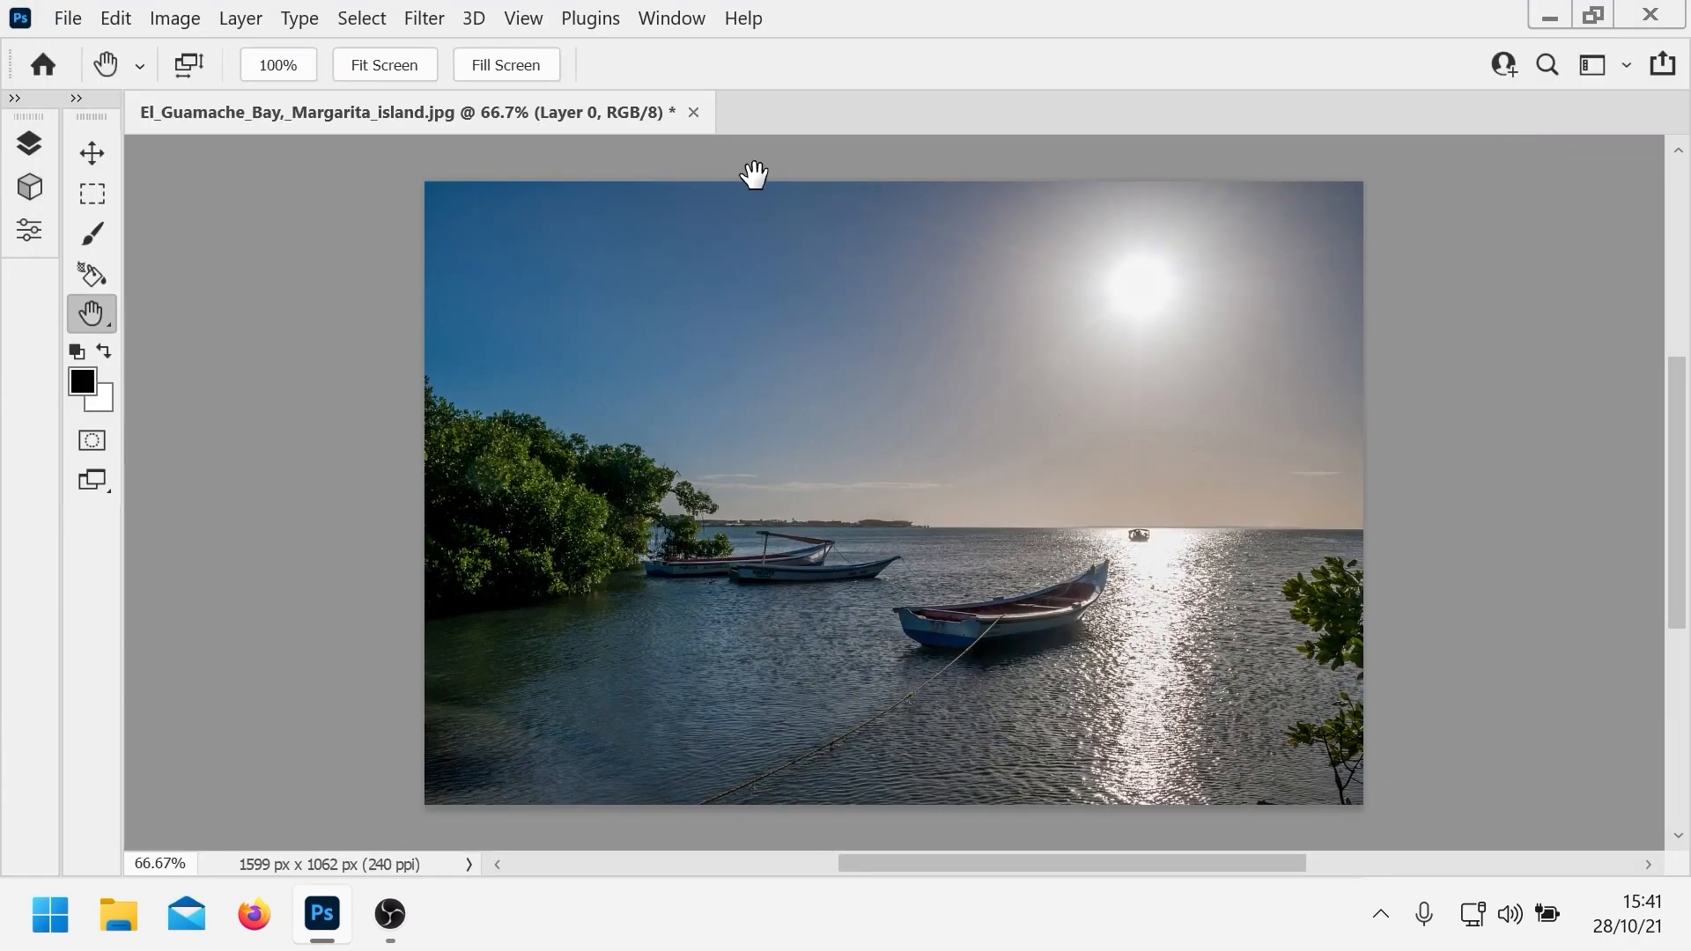
# - Open Neural Filters for the bay photo and choose the beta Landscape Mixer filter
pyautogui.click(430, 24)
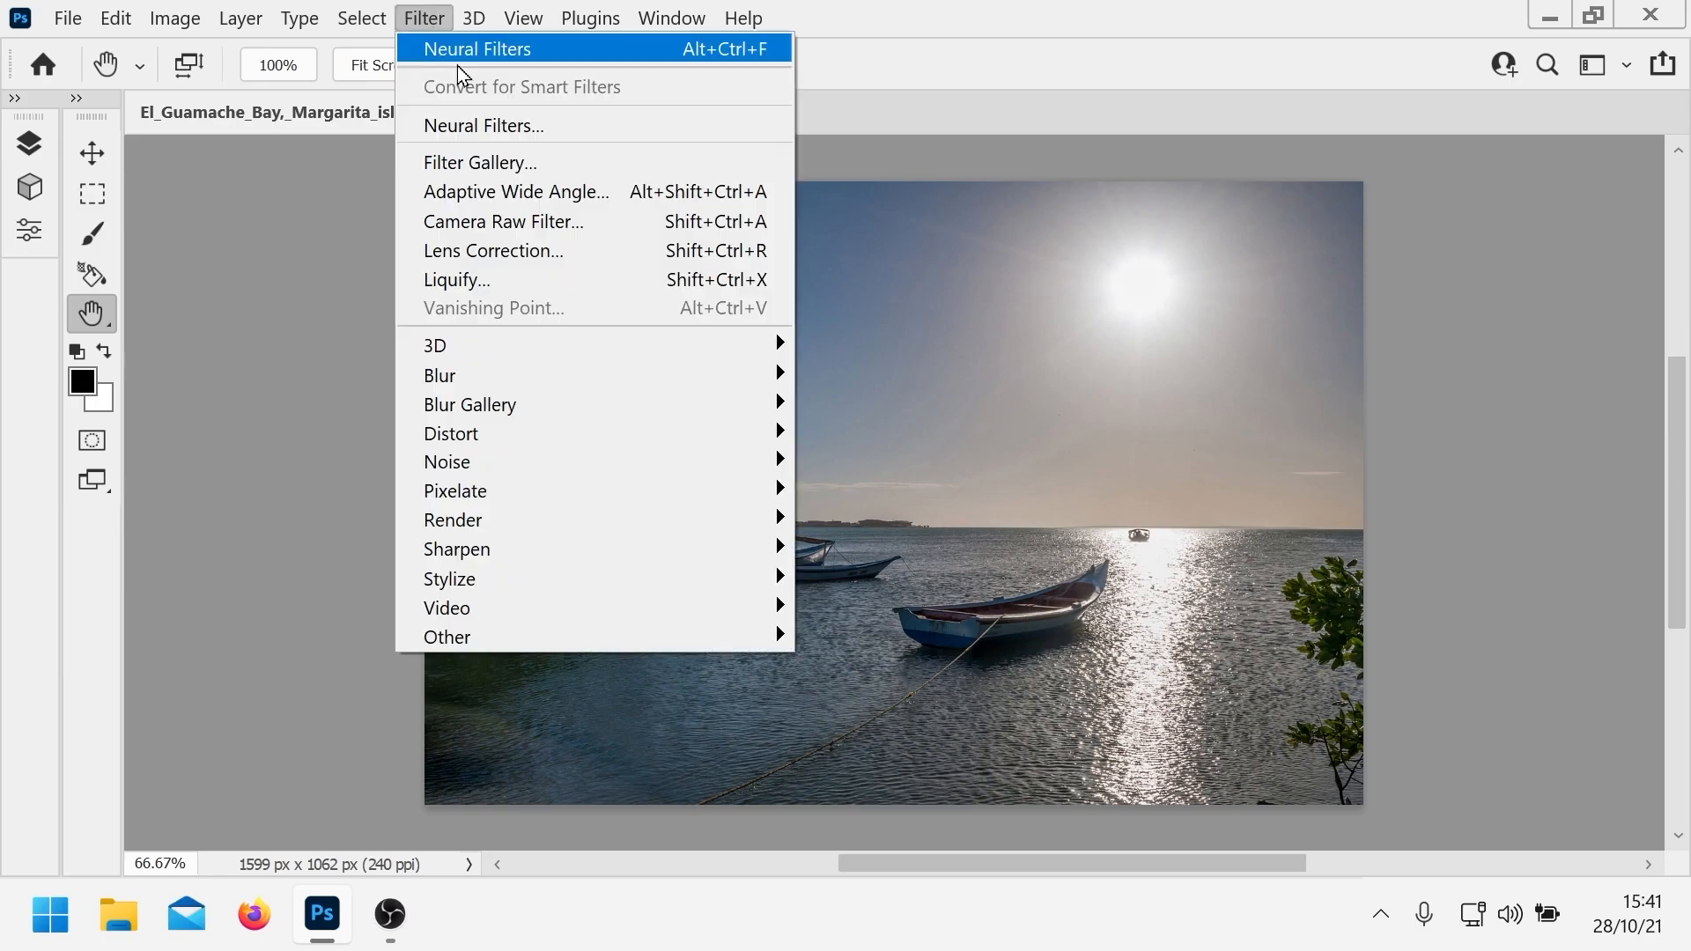
pyautogui.click(479, 129)
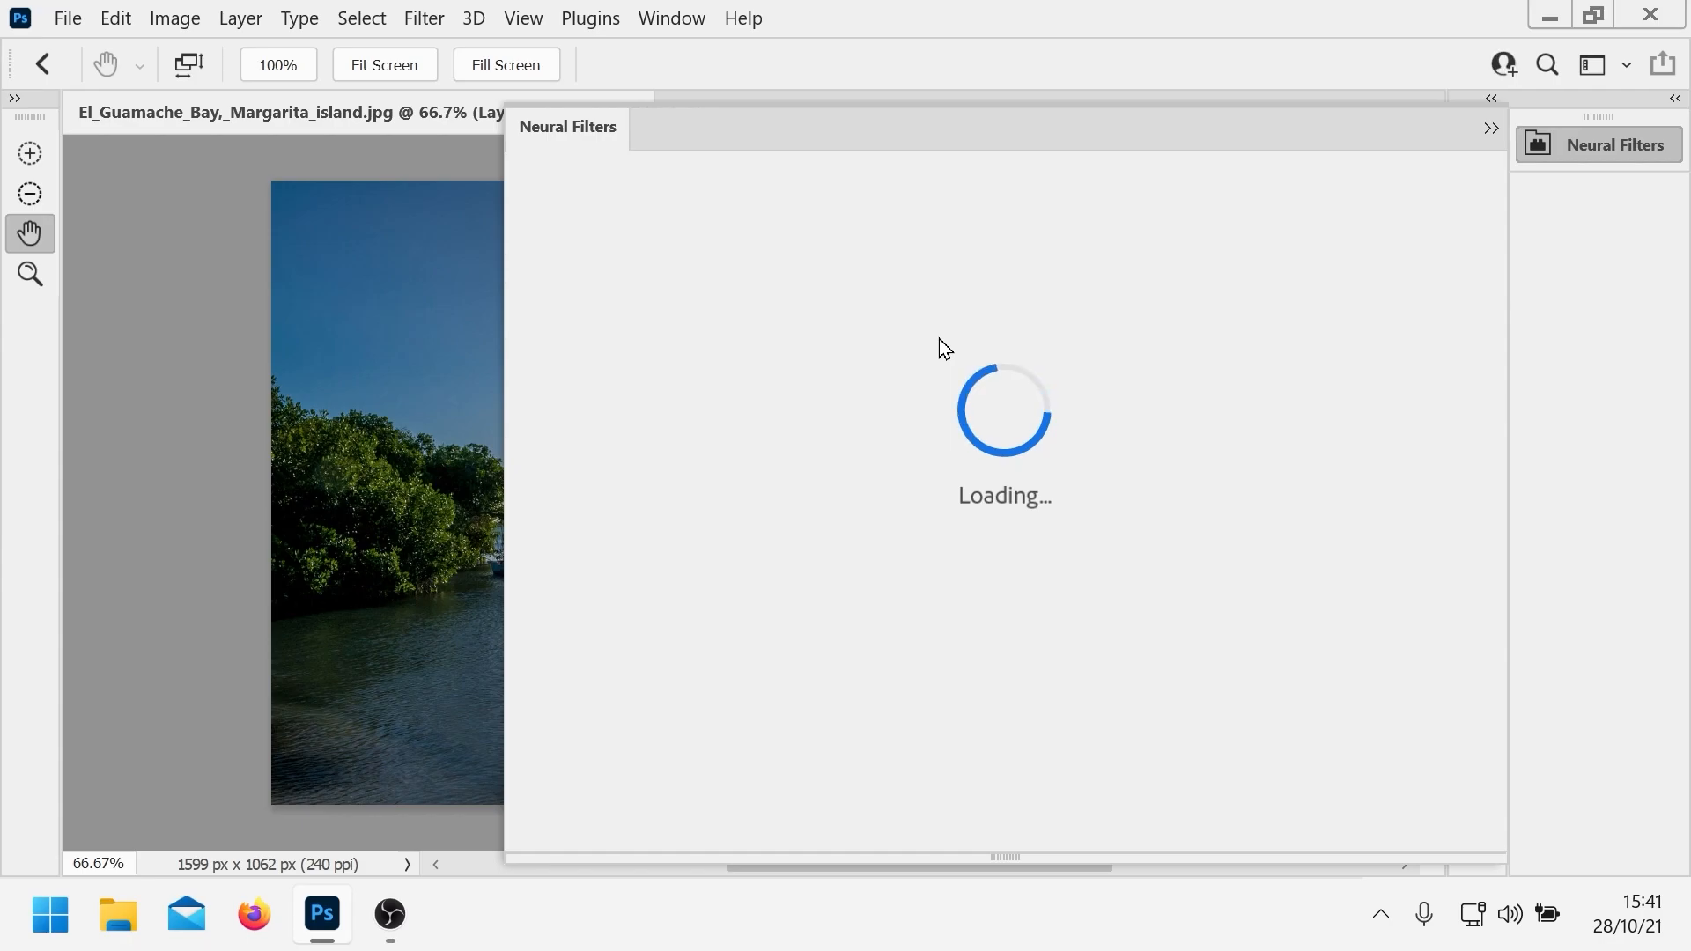
pyautogui.moveTo(909, 274); pyautogui.dragTo(902, 490)
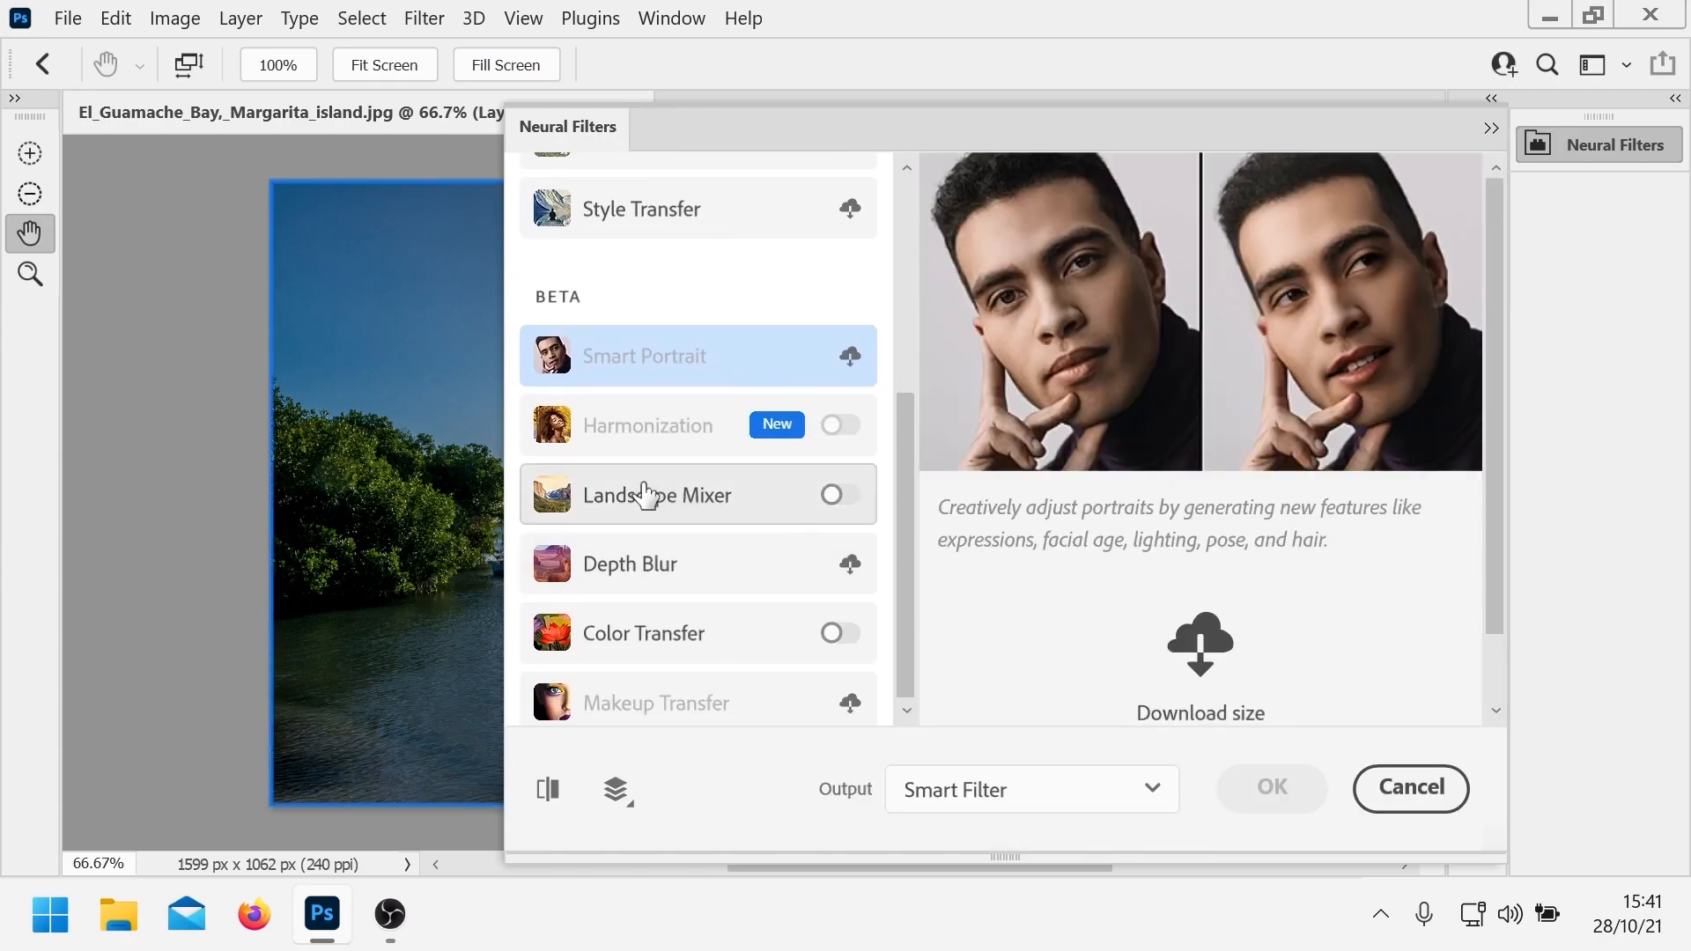
pyautogui.click(645, 494)
# - Browse the Landscape Mixer presets, choose the snowy mountain lake, and apply it with Smart Filter as the output
pyautogui.moveTo(1128, 475)
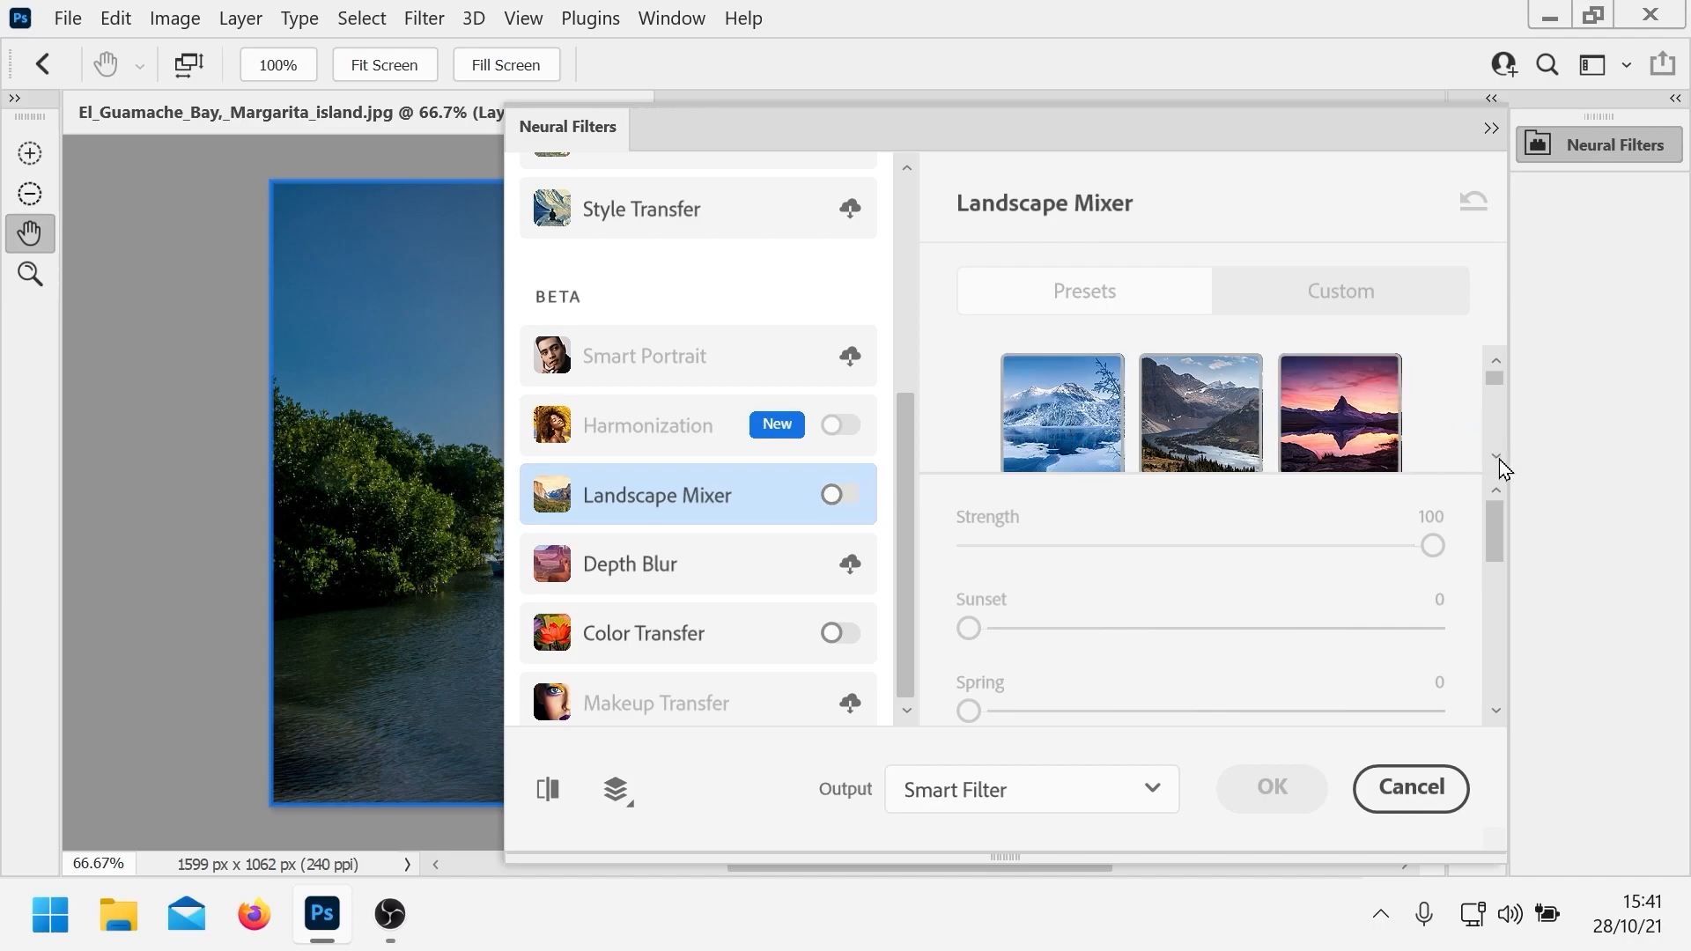
pyautogui.scroll(-2, 1277, 405)
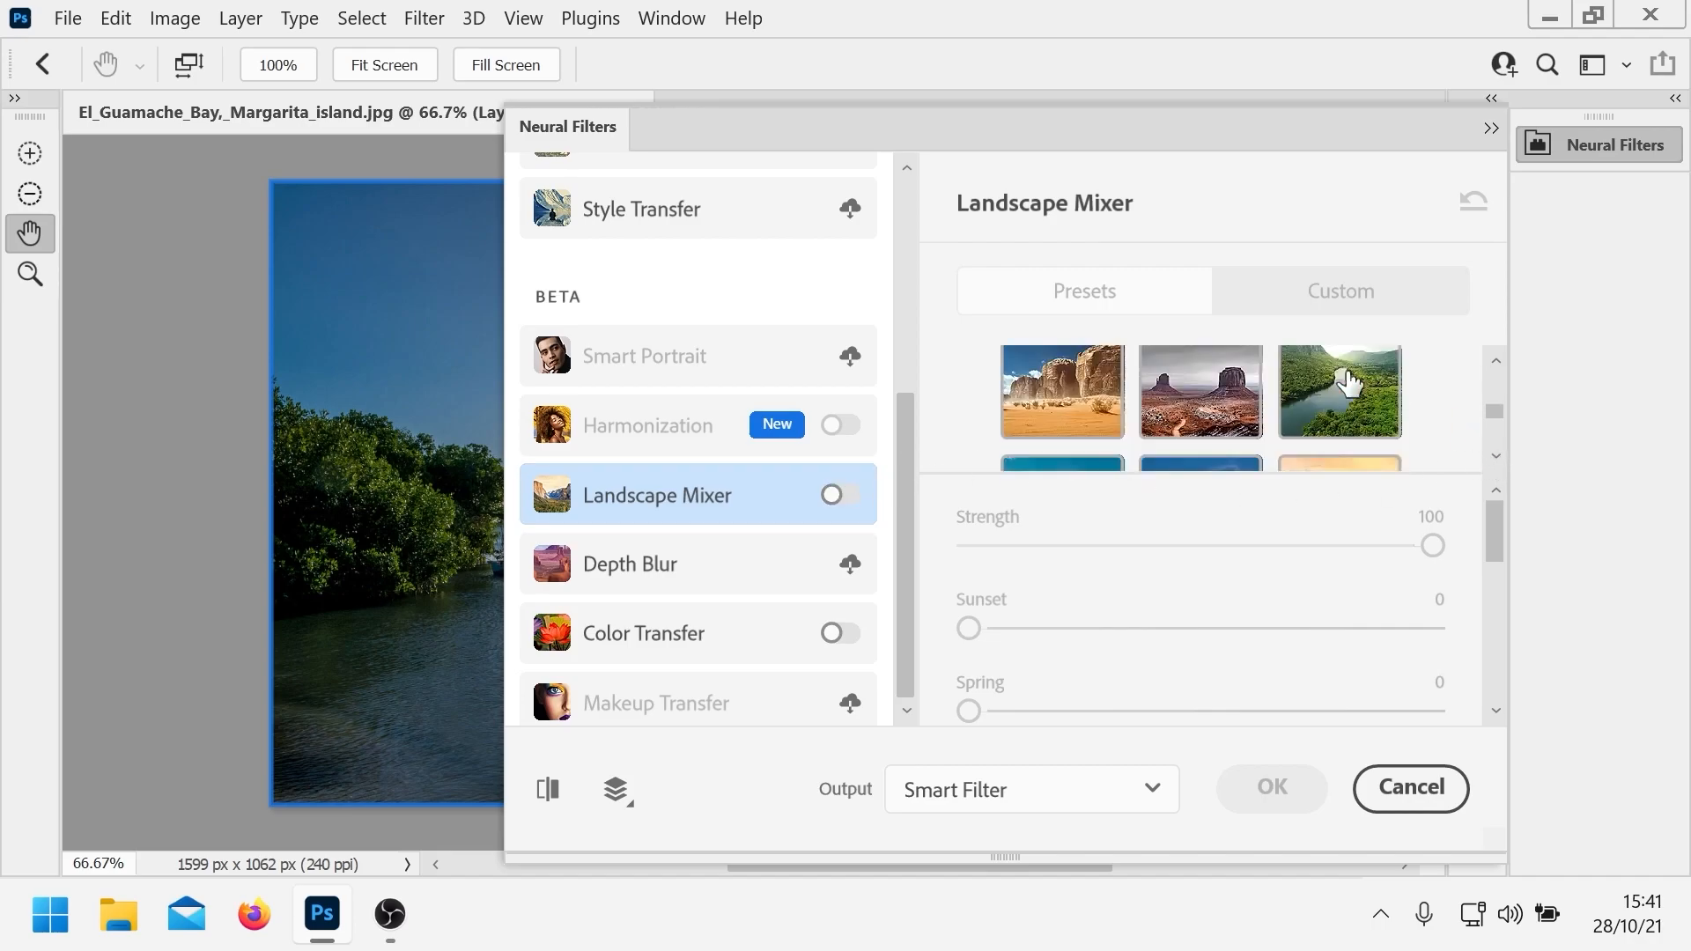
pyautogui.scroll(4, 1210, 436)
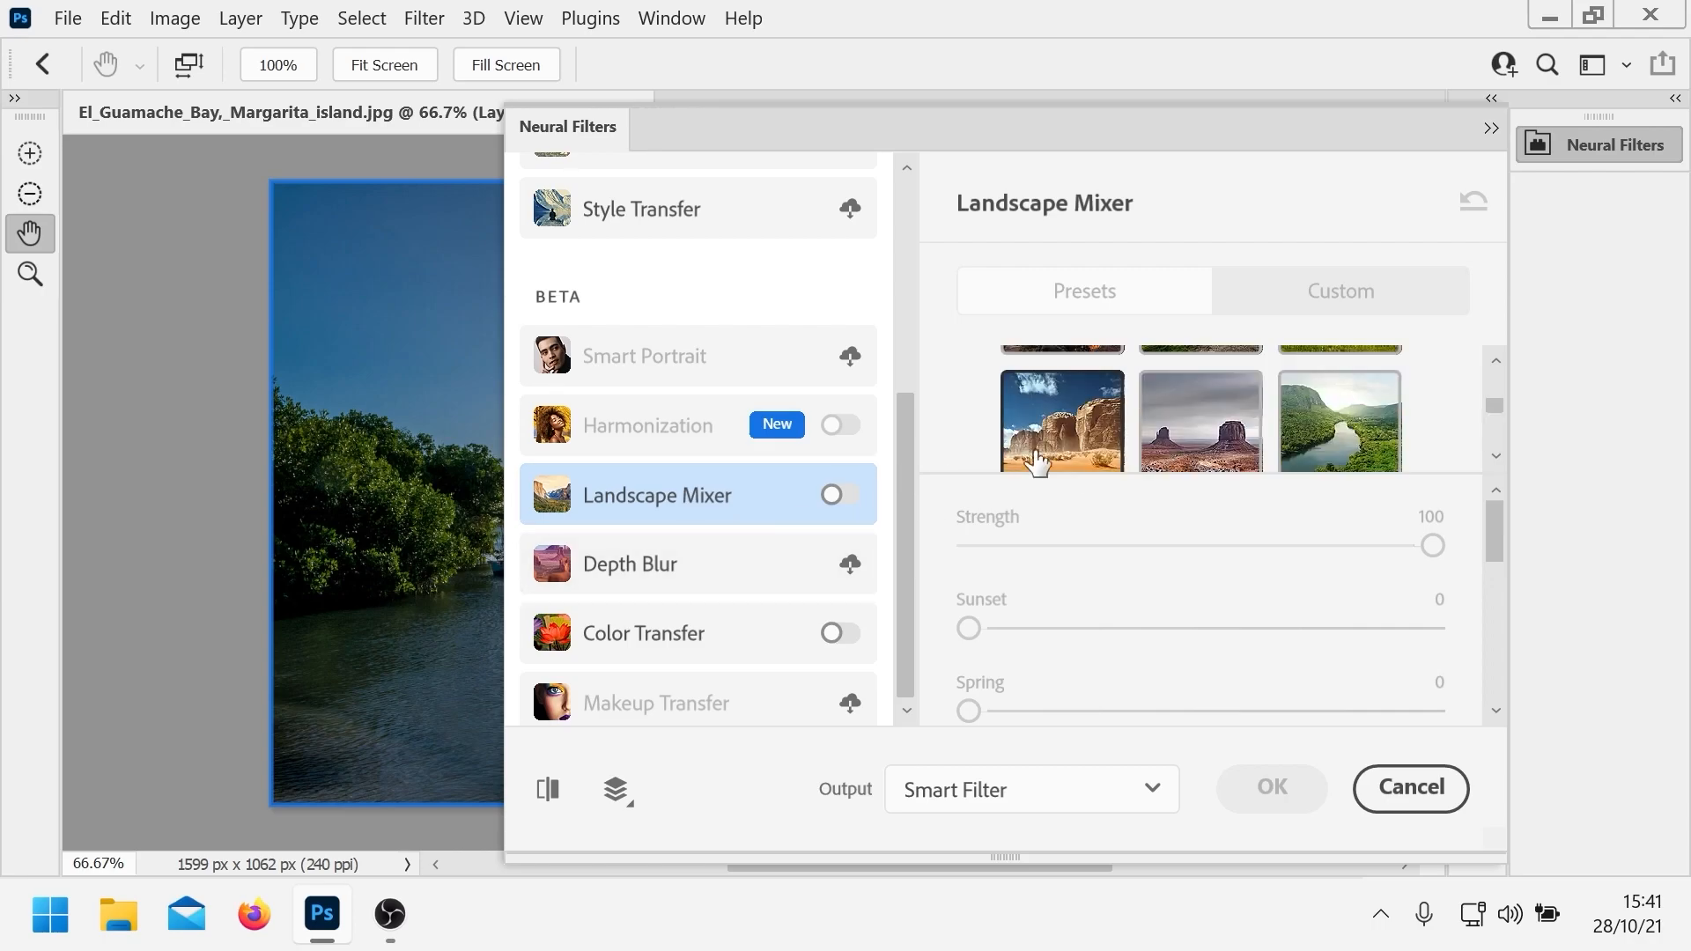
pyautogui.click(1057, 409)
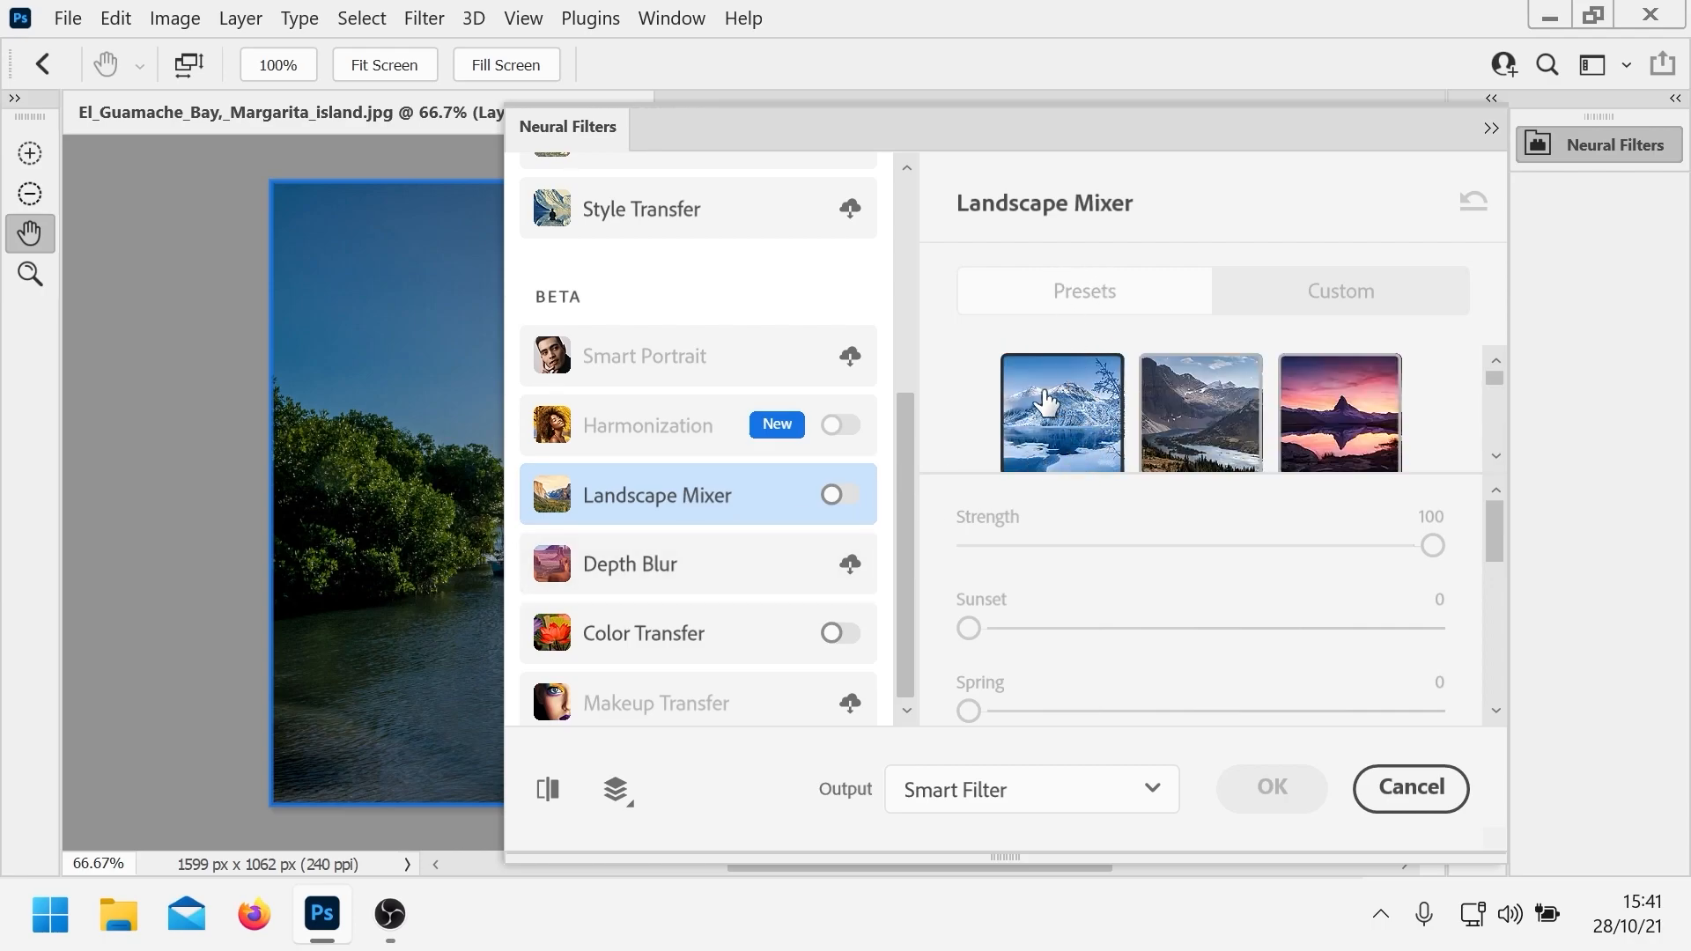
pyautogui.click(1176, 436)
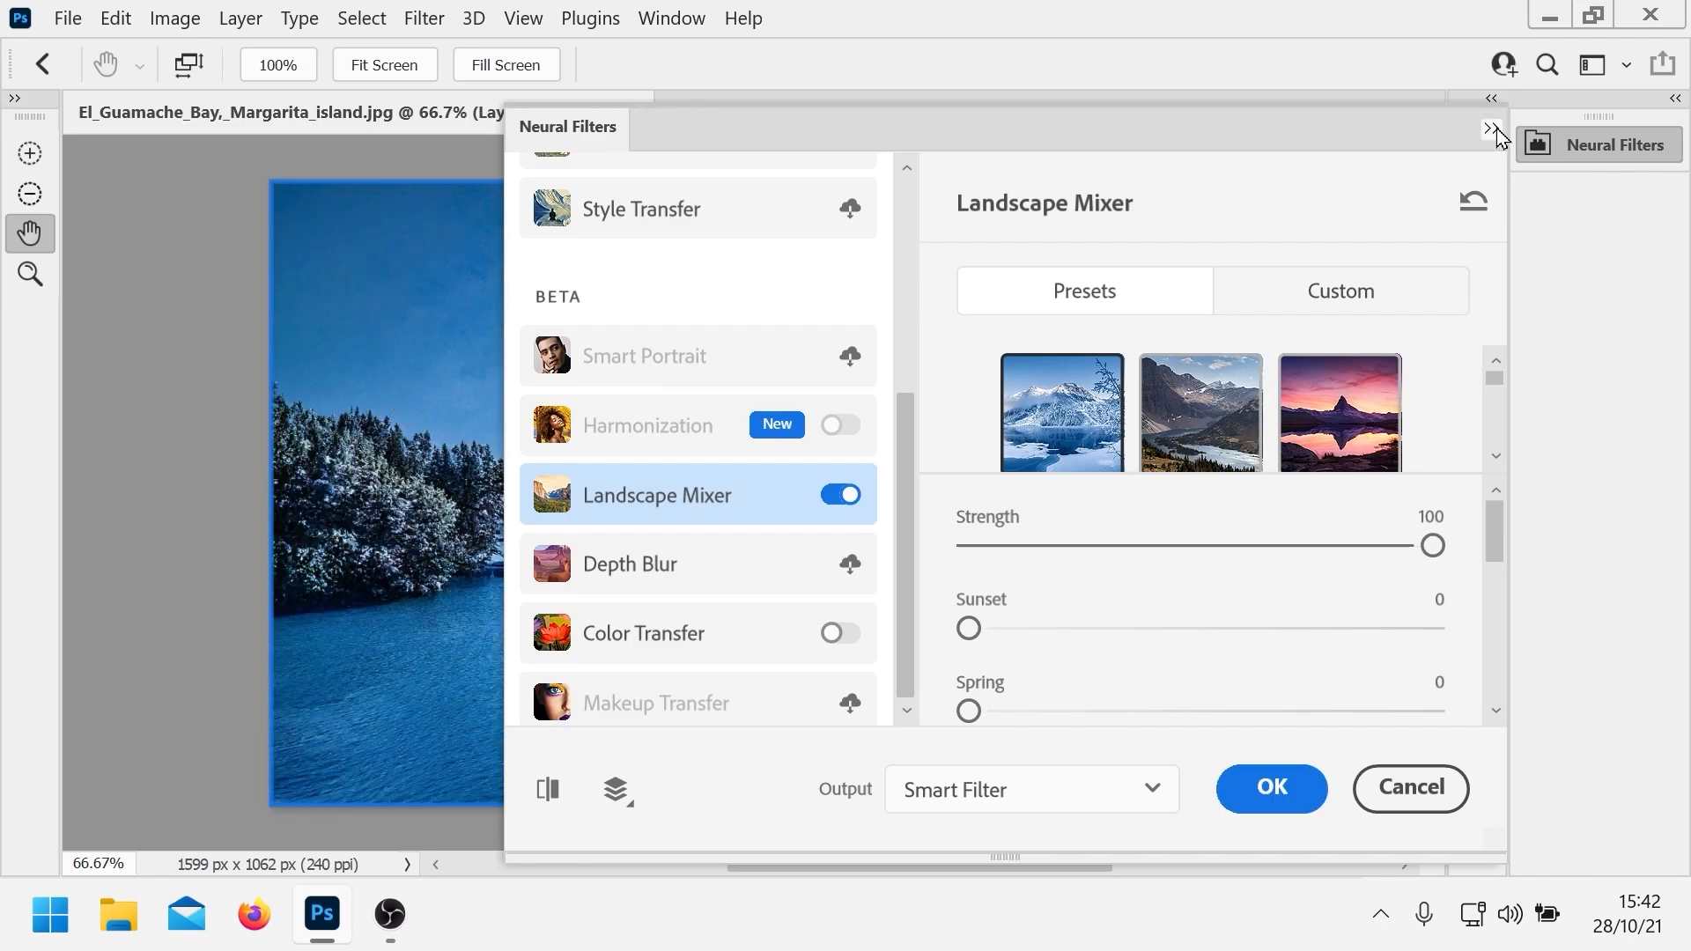
pyautogui.click(1269, 793)
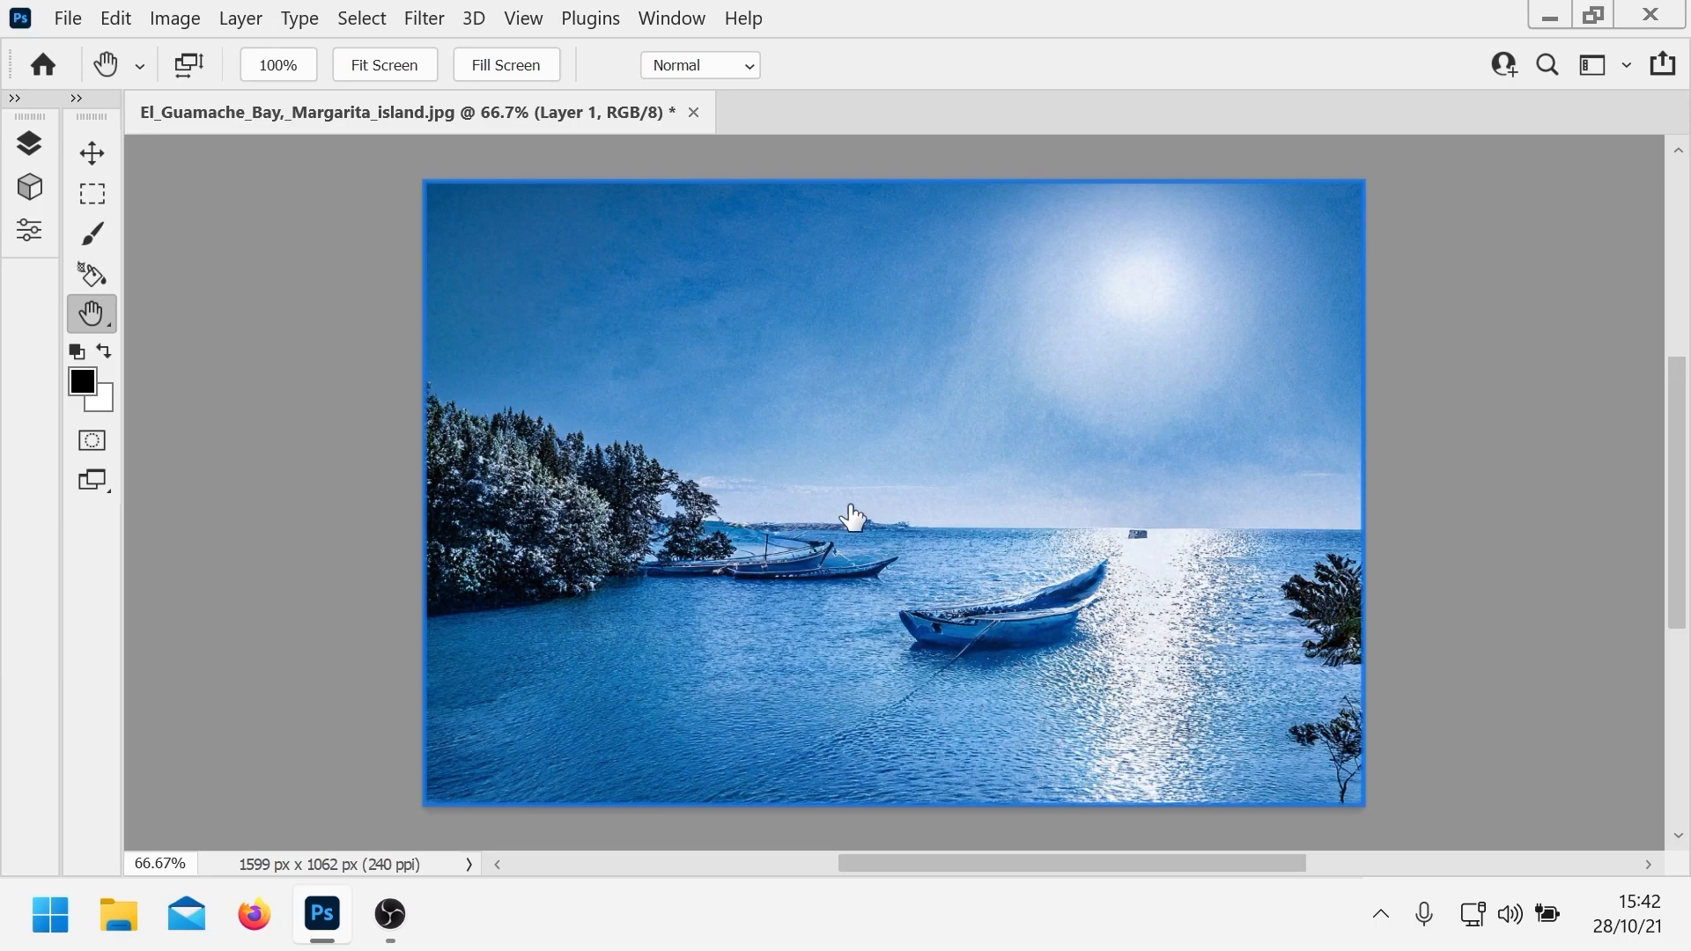
# - Inspect the snowy trees and nearby boats in the filtered bay photo at 300% zoom
pyautogui.click(159, 863)
pyautogui.write('300')
pyautogui.press('Return')
pyautogui.moveTo(717, 558); pyautogui.dragTo(735, 621)
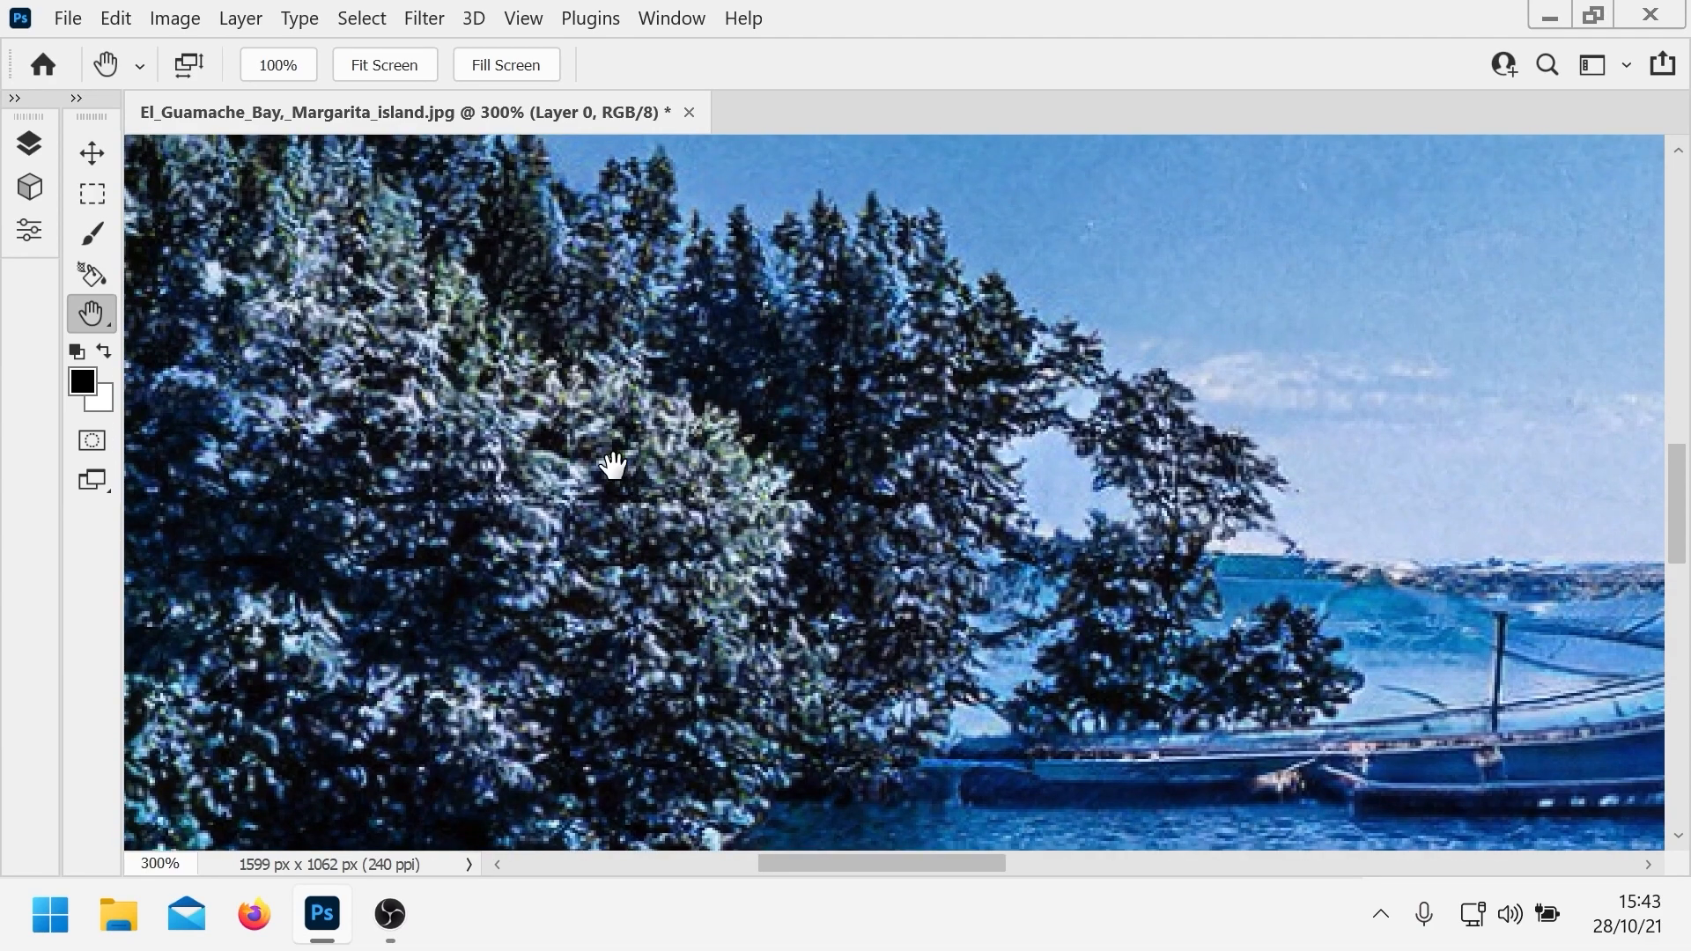
# - Apply the Landscape Mixer preset with desert rock formations to the bay photo as a Smart Filter, and undo it
pyautogui.moveTo(344, 411); pyautogui.dragTo(456, 451)
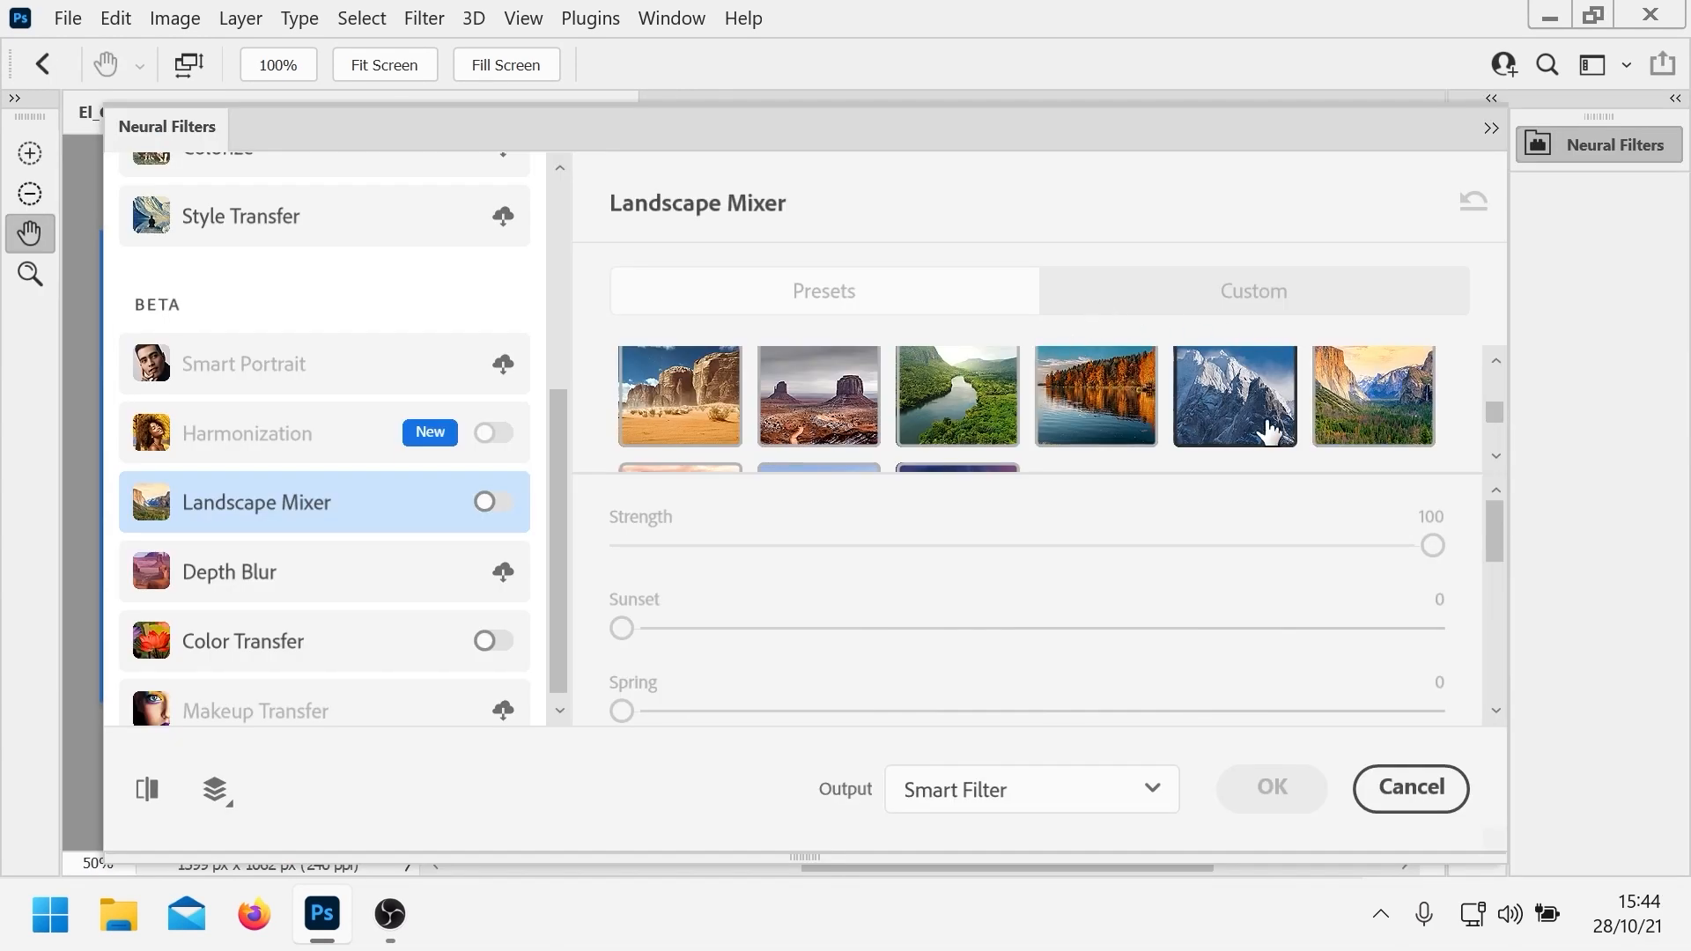
pyautogui.click(670, 396)
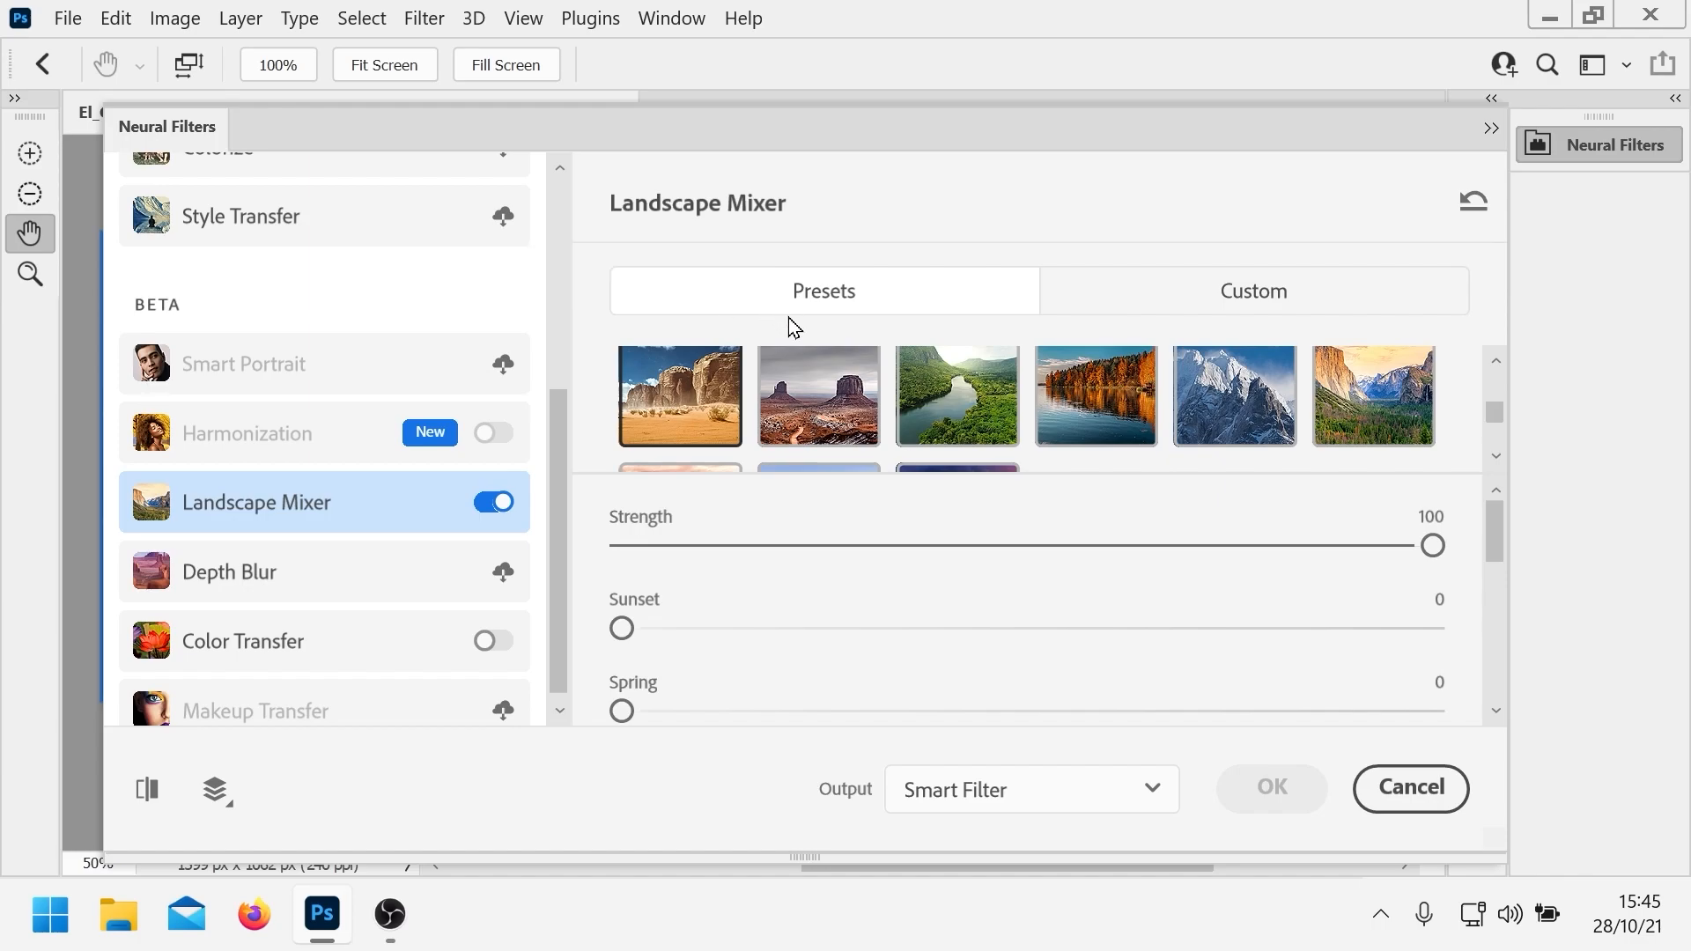
pyautogui.click(1271, 797)
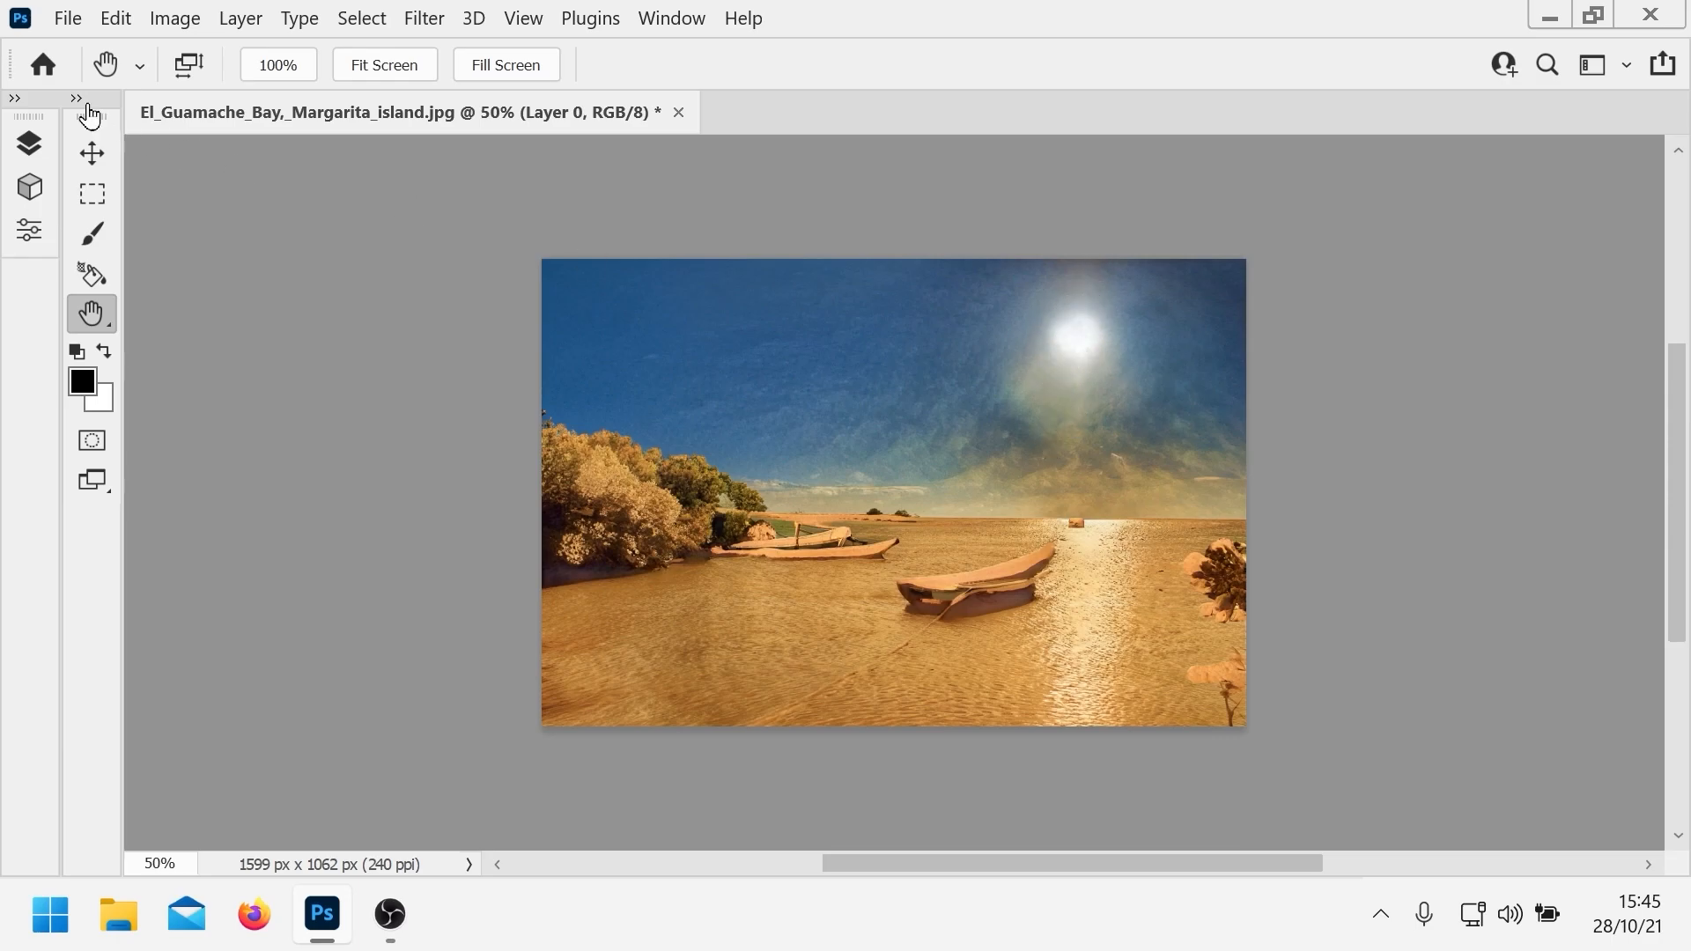
pyautogui.click(115, 18)
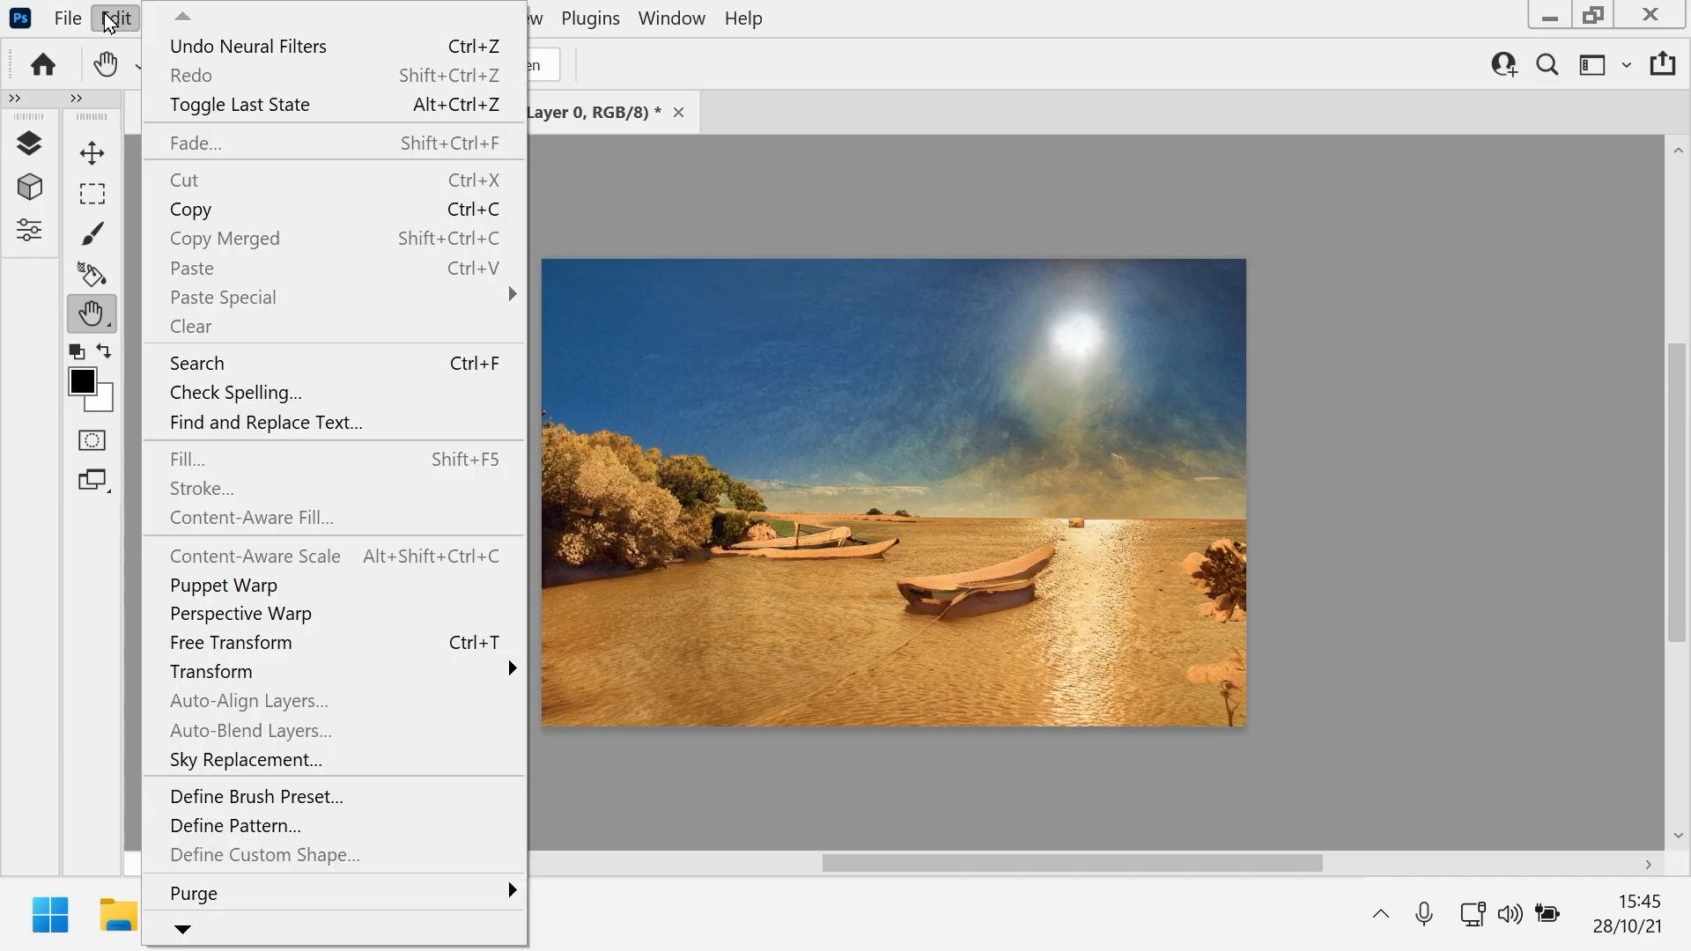
pyautogui.click(199, 48)
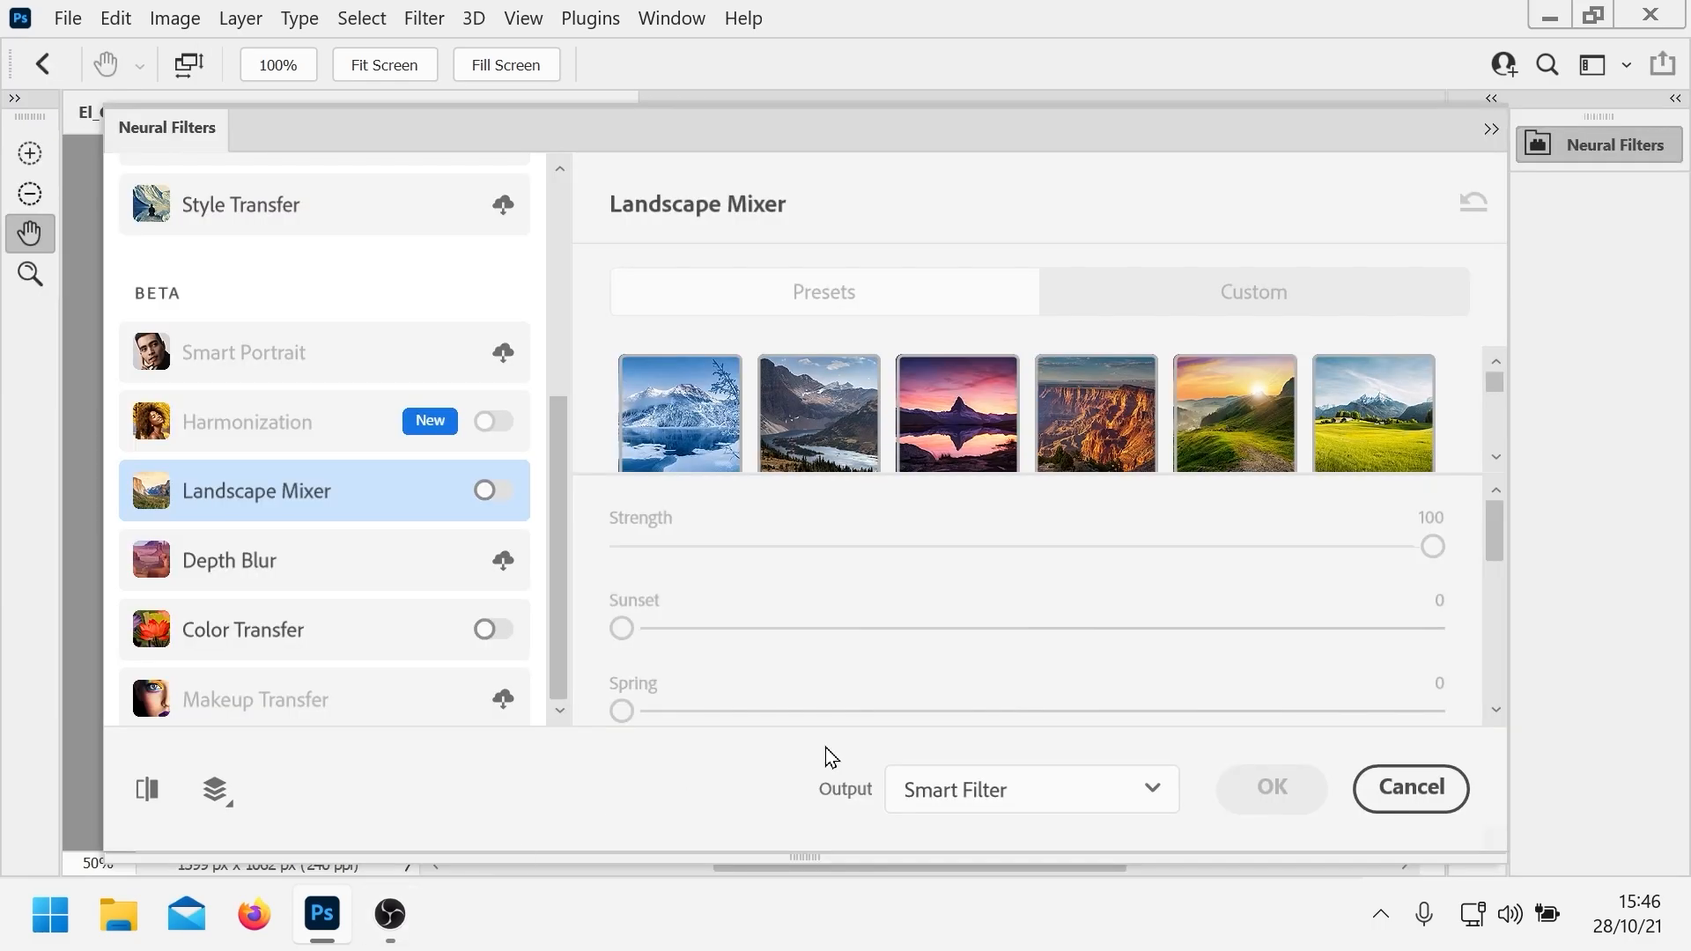
# - Browse the Landscape Mixer presets and enable the filter for the bay photo
pyautogui.click(1497, 458)
pyautogui.click(1497, 458)
pyautogui.moveTo(1497, 438); pyautogui.dragTo(1495, 381)
pyautogui.moveTo(1500, 559); pyautogui.dragTo(1479, 395)
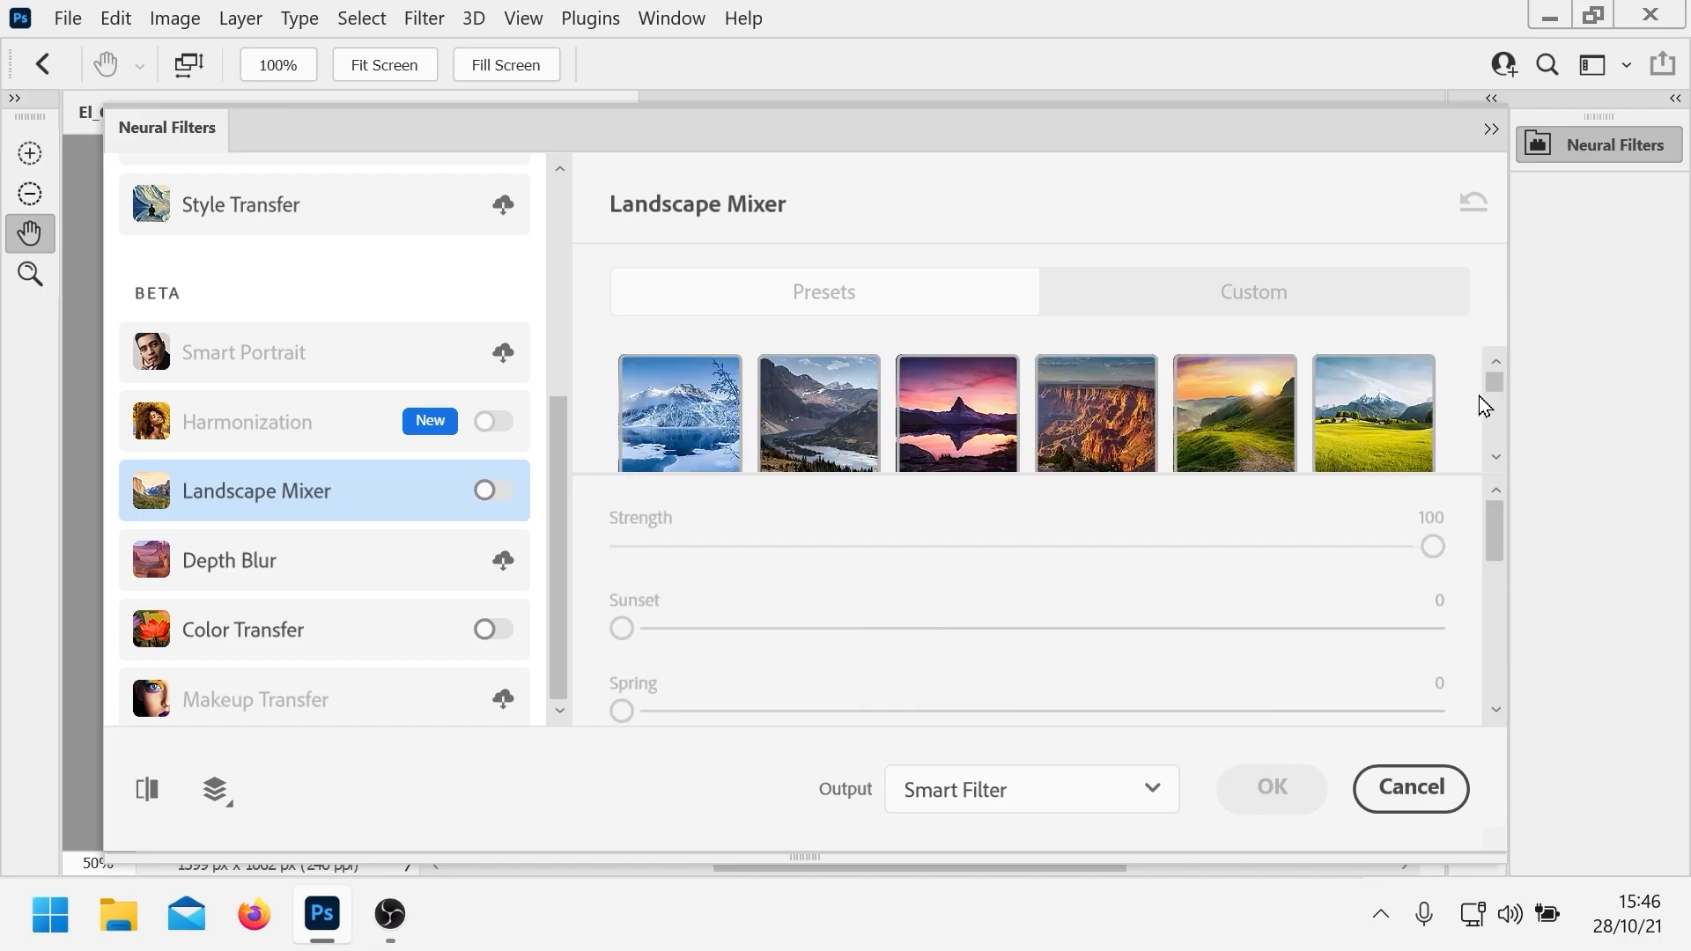
pyautogui.click(493, 491)
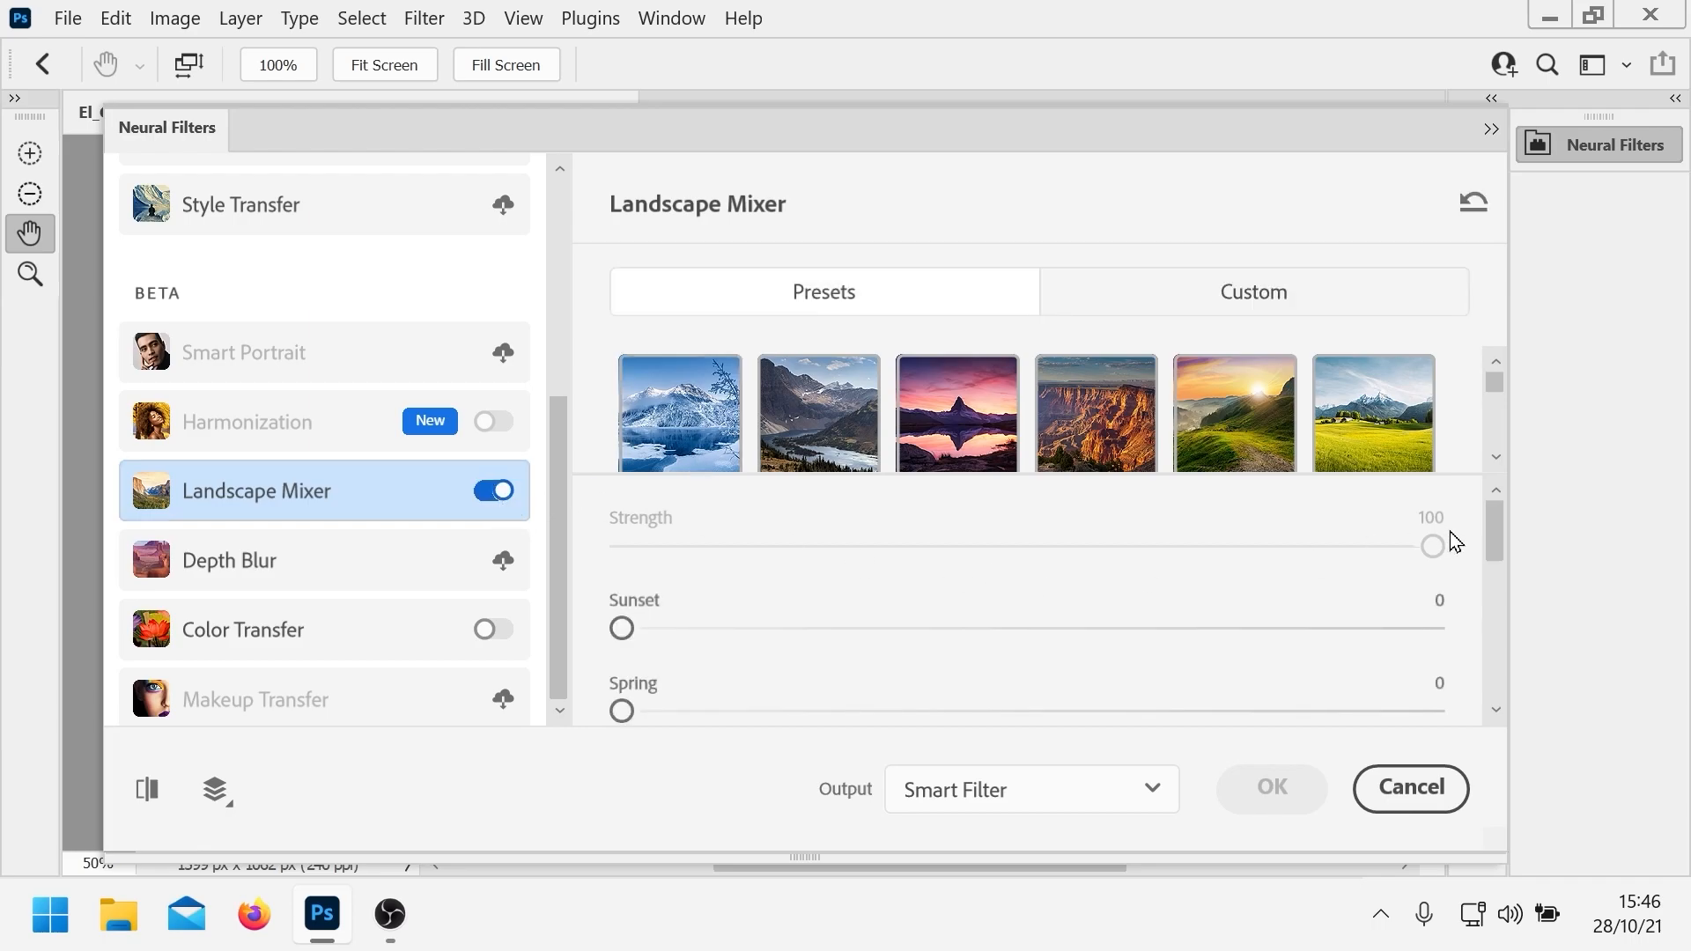
# - Set Landscape Mixer's Spring strength to 30 and Summer to 73, and apply it with Smart Filter as the output
pyautogui.moveTo(1499, 532); pyautogui.dragTo(1488, 588)
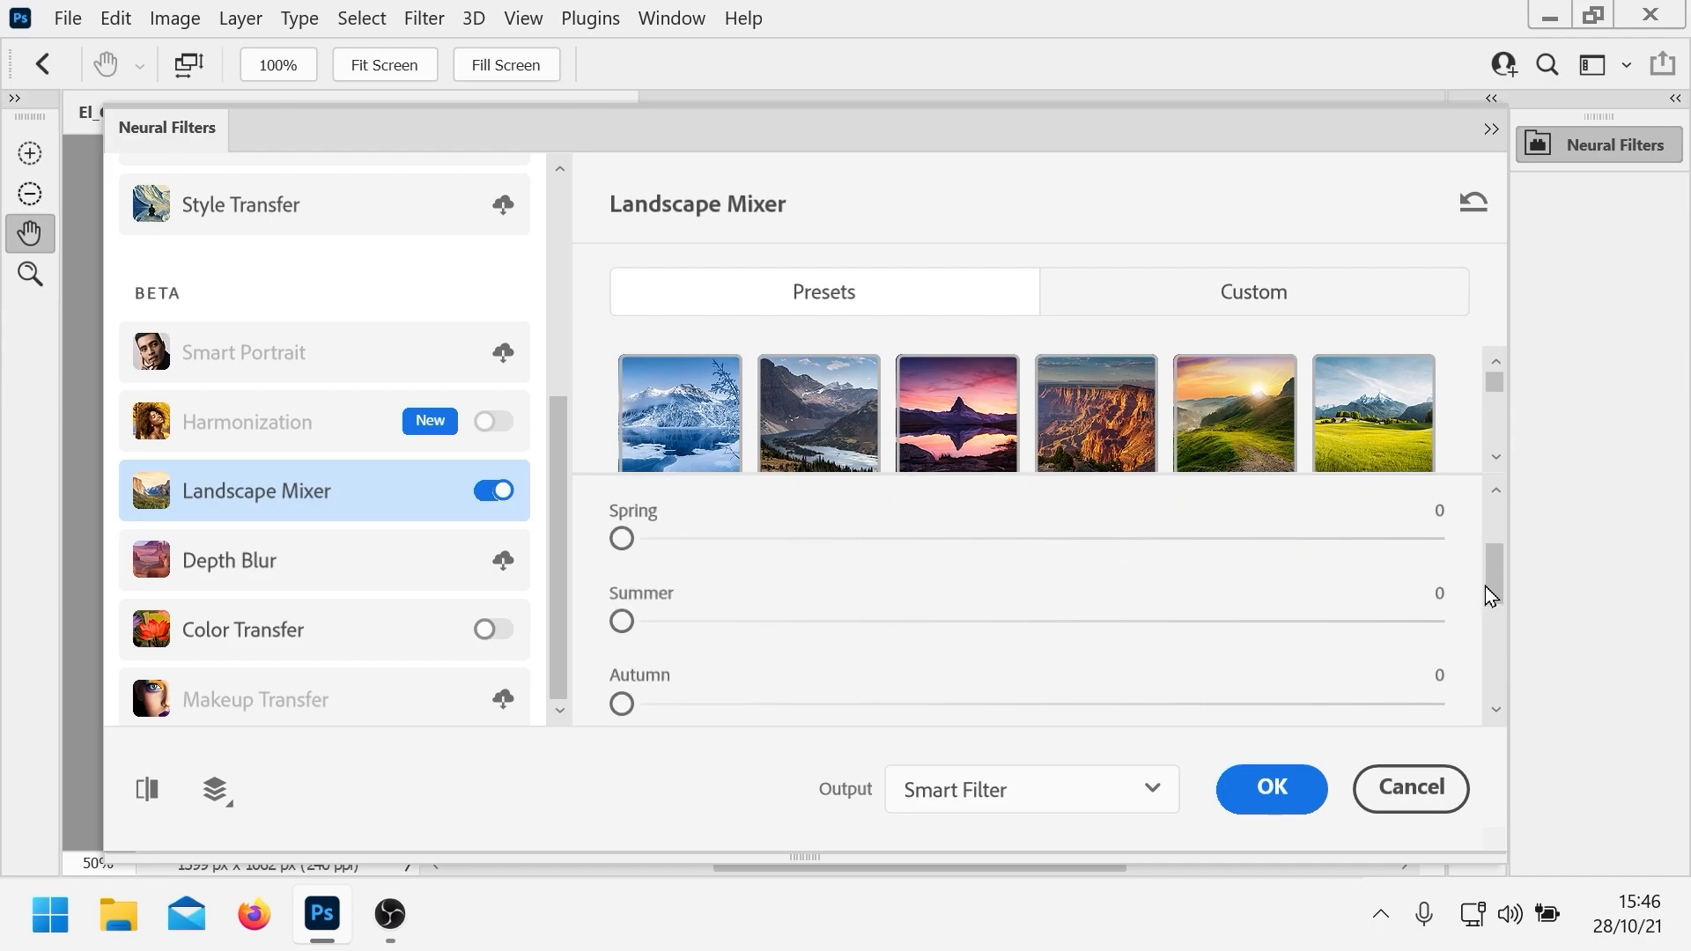
pyautogui.click(424, 18)
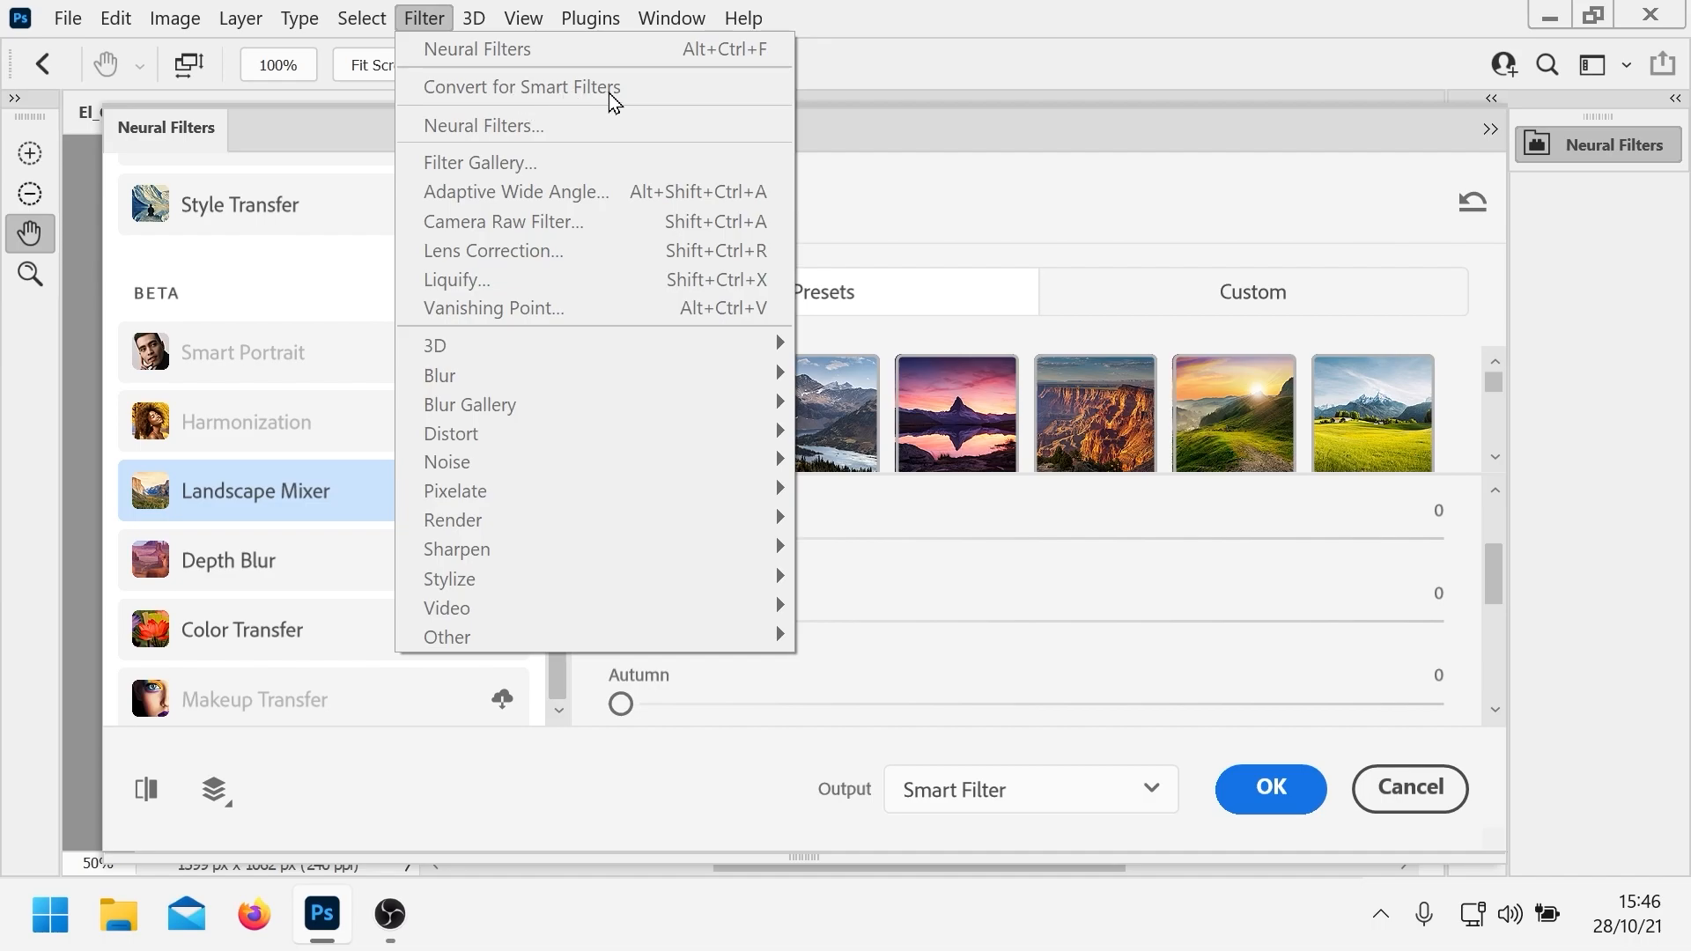
pyautogui.moveTo(1485, 564)
pyautogui.mouseDown()
pyautogui.moveTo(1483, 584)
pyautogui.moveTo(1478, 562)
pyautogui.mouseUp()
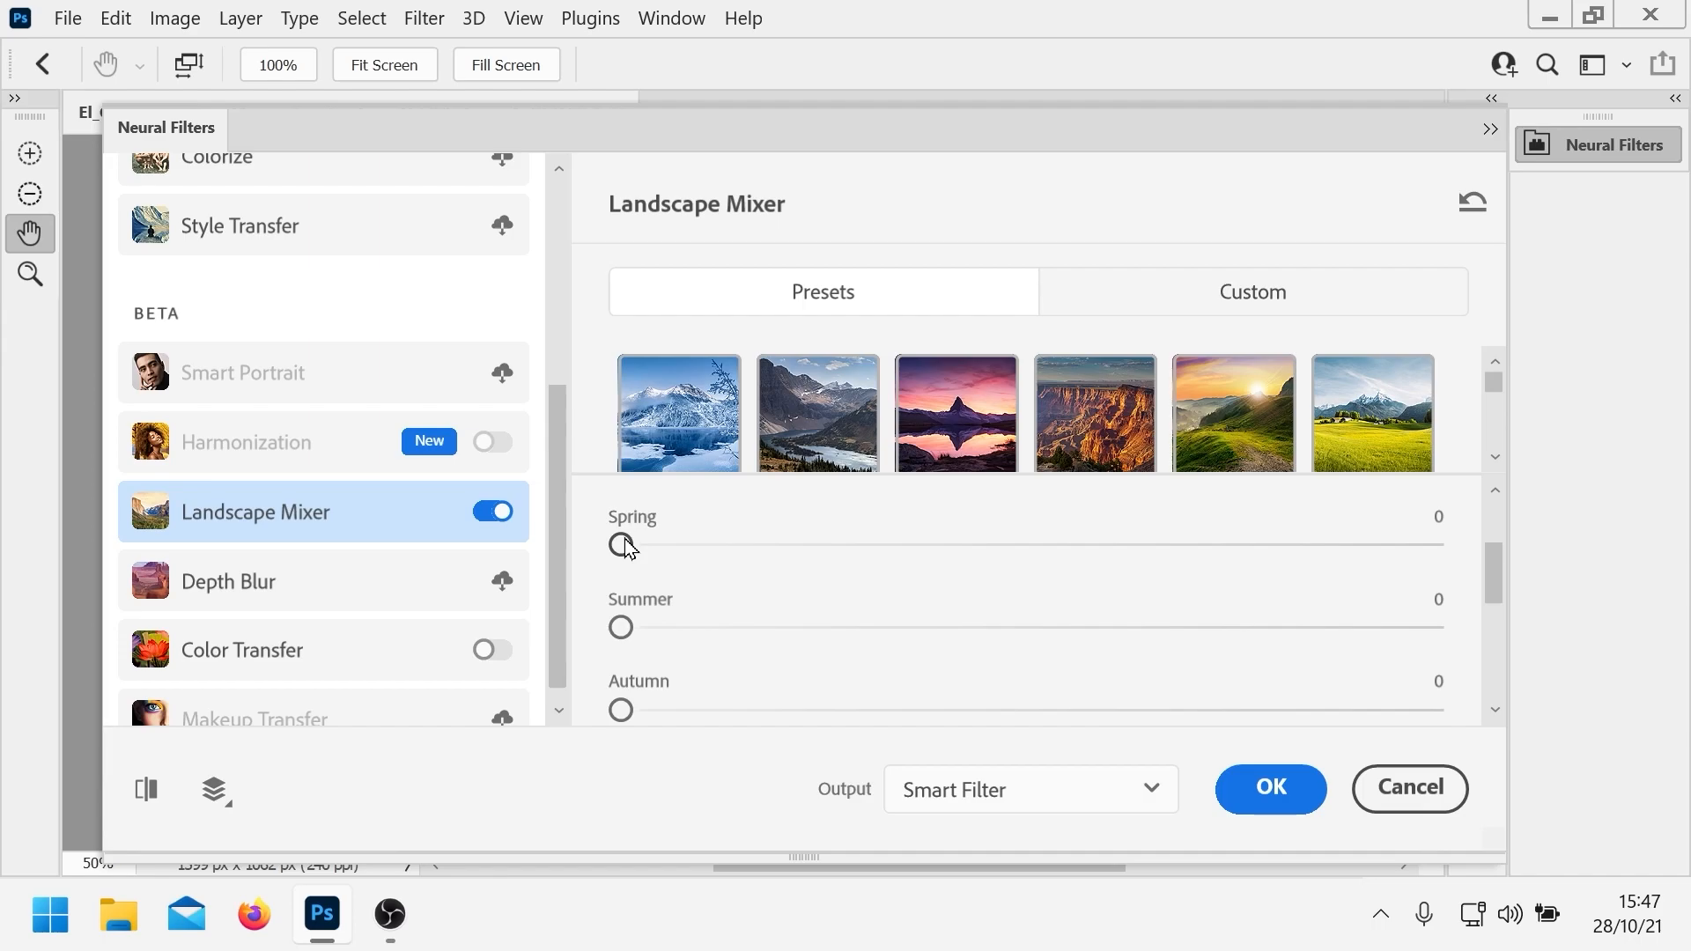
pyautogui.moveTo(858, 556)
pyautogui.mouseDown()
pyautogui.moveTo(669, 552)
pyautogui.moveTo(861, 566)
pyautogui.mouseUp()
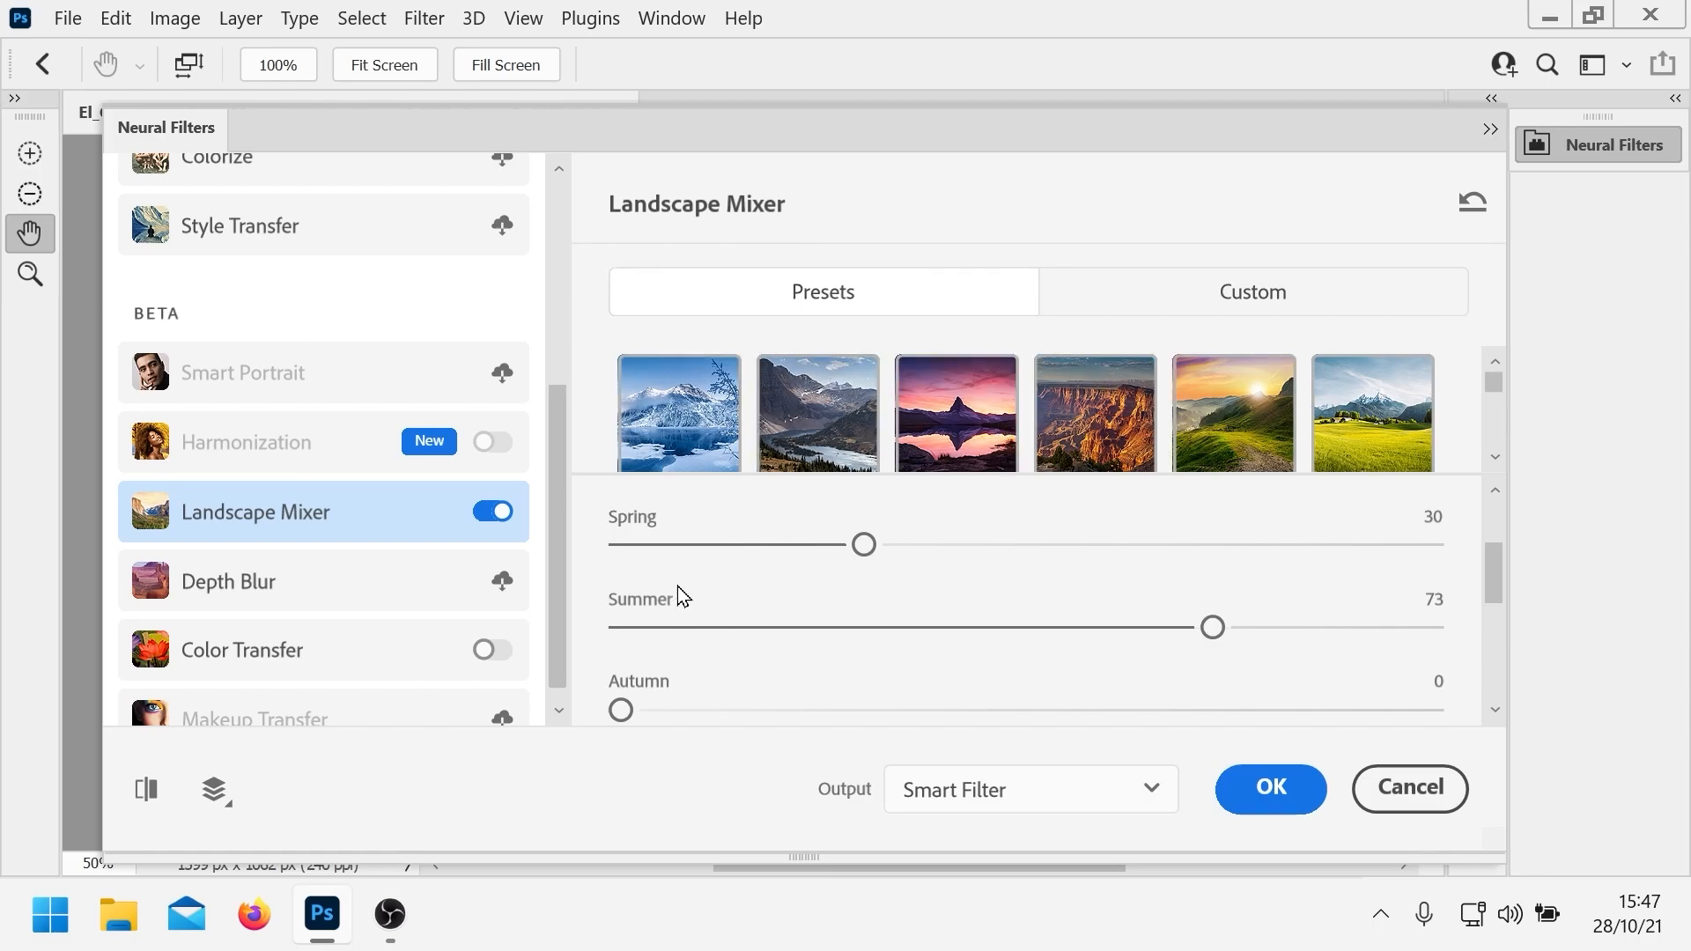
pyautogui.click(1271, 790)
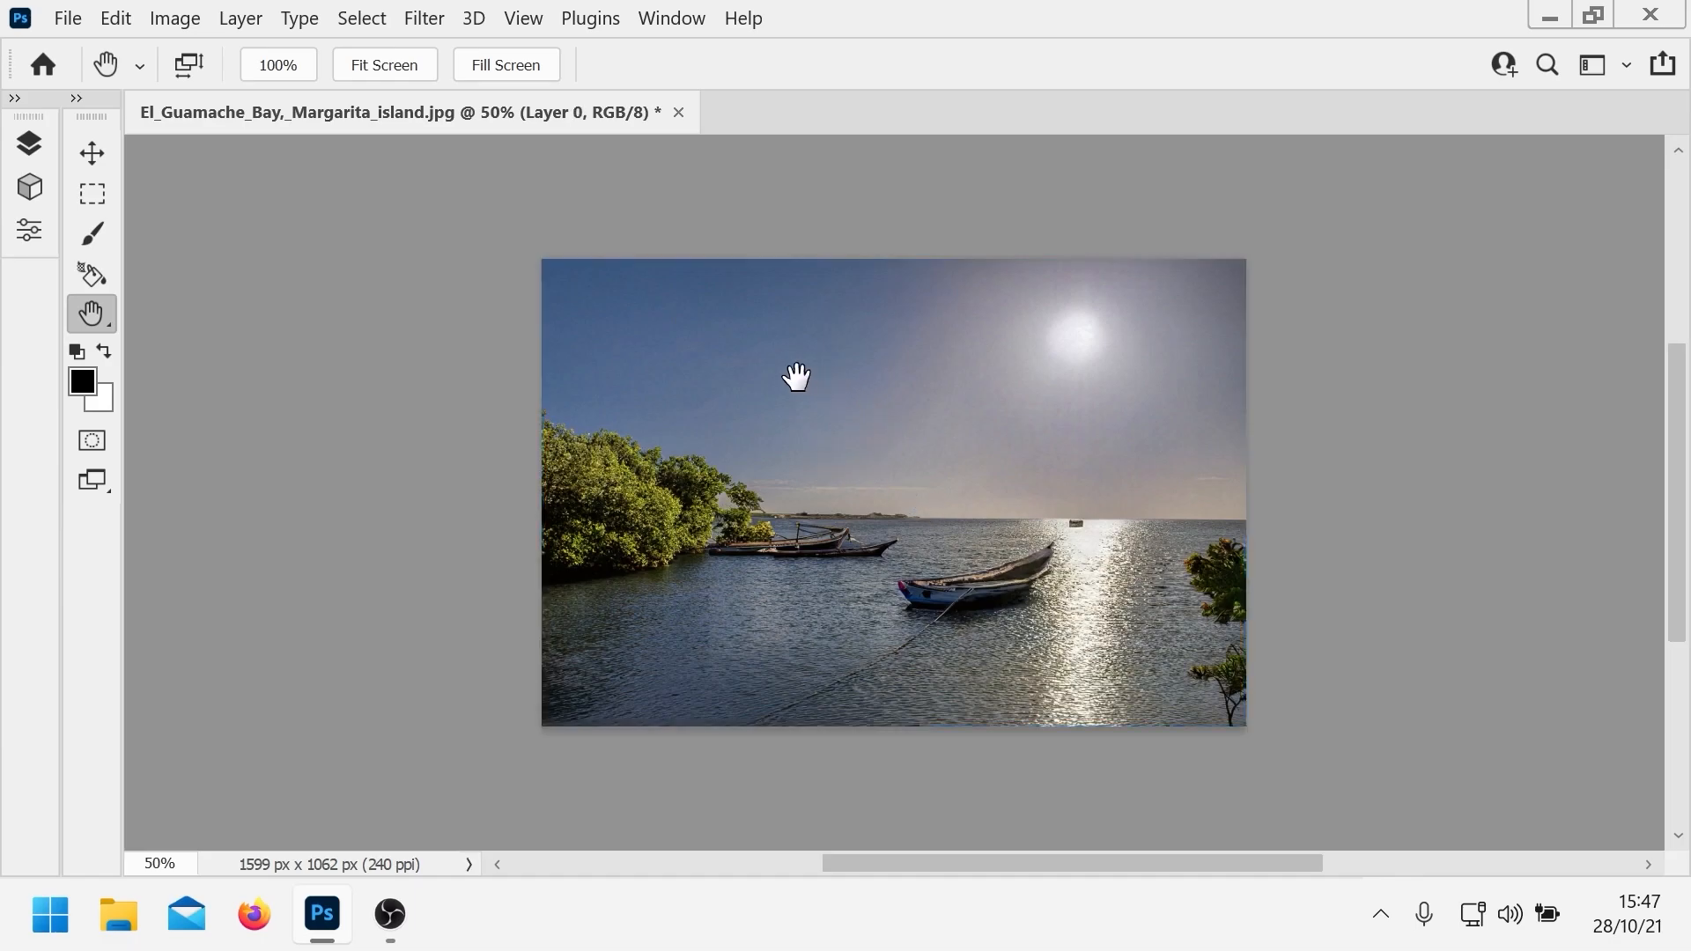
# - Compare the bay photo with and without the seasonal filter by repeatedly undoing and redoing Neural Filters
pyautogui.click(115, 17)
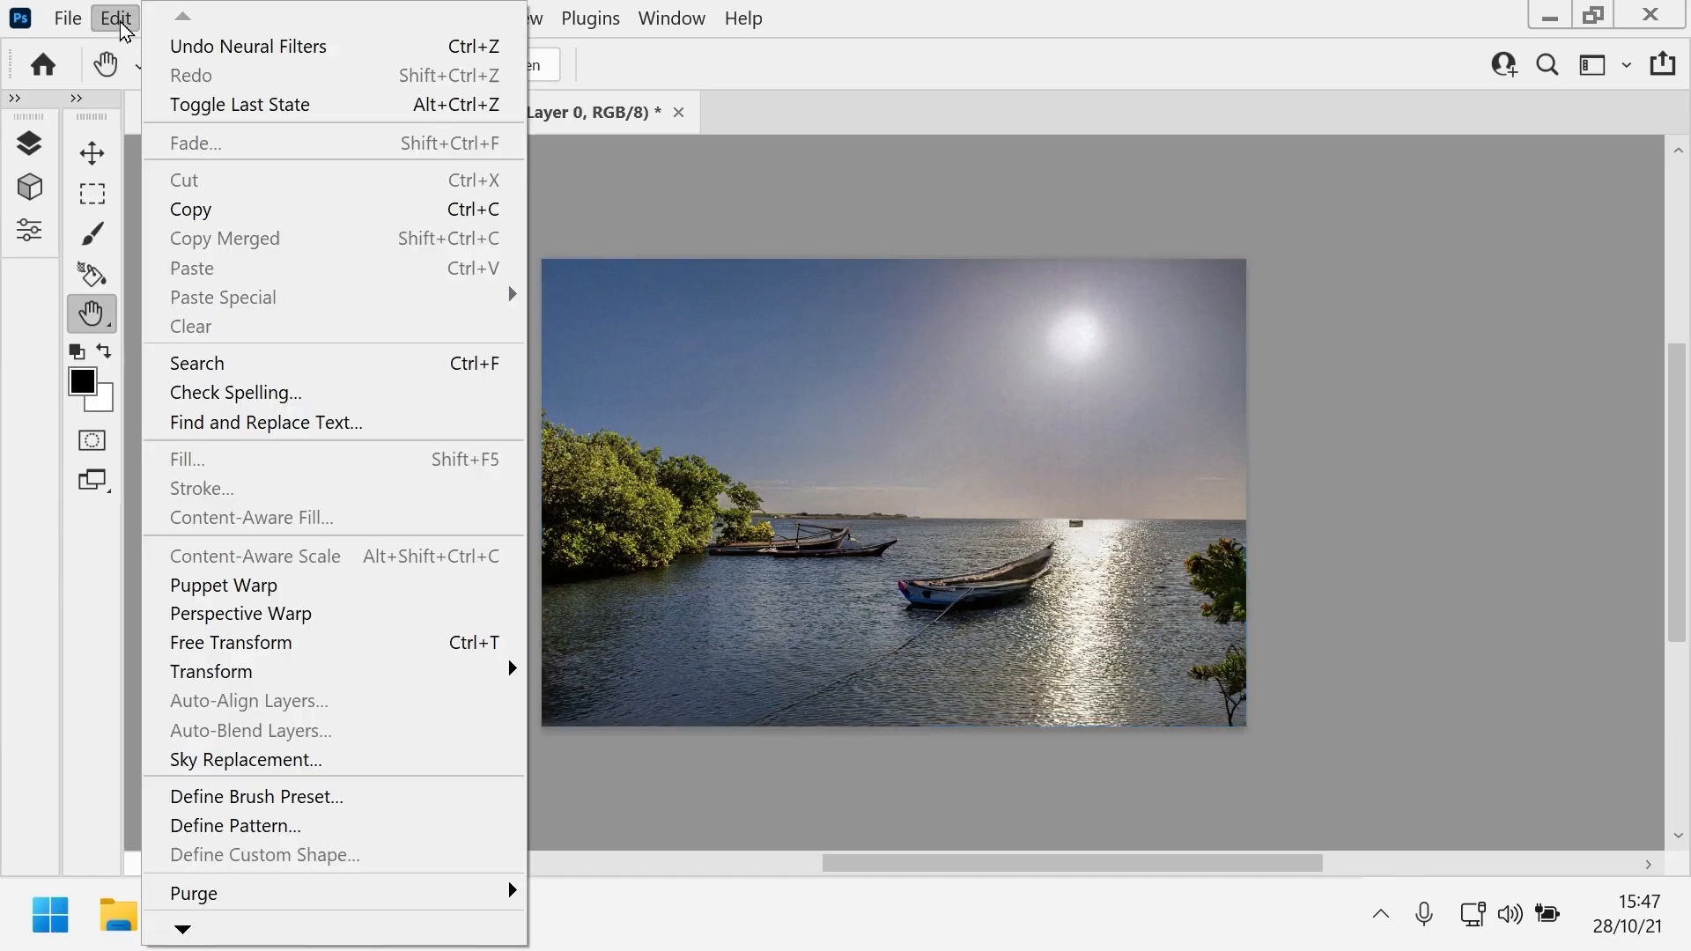
pyautogui.click(161, 46)
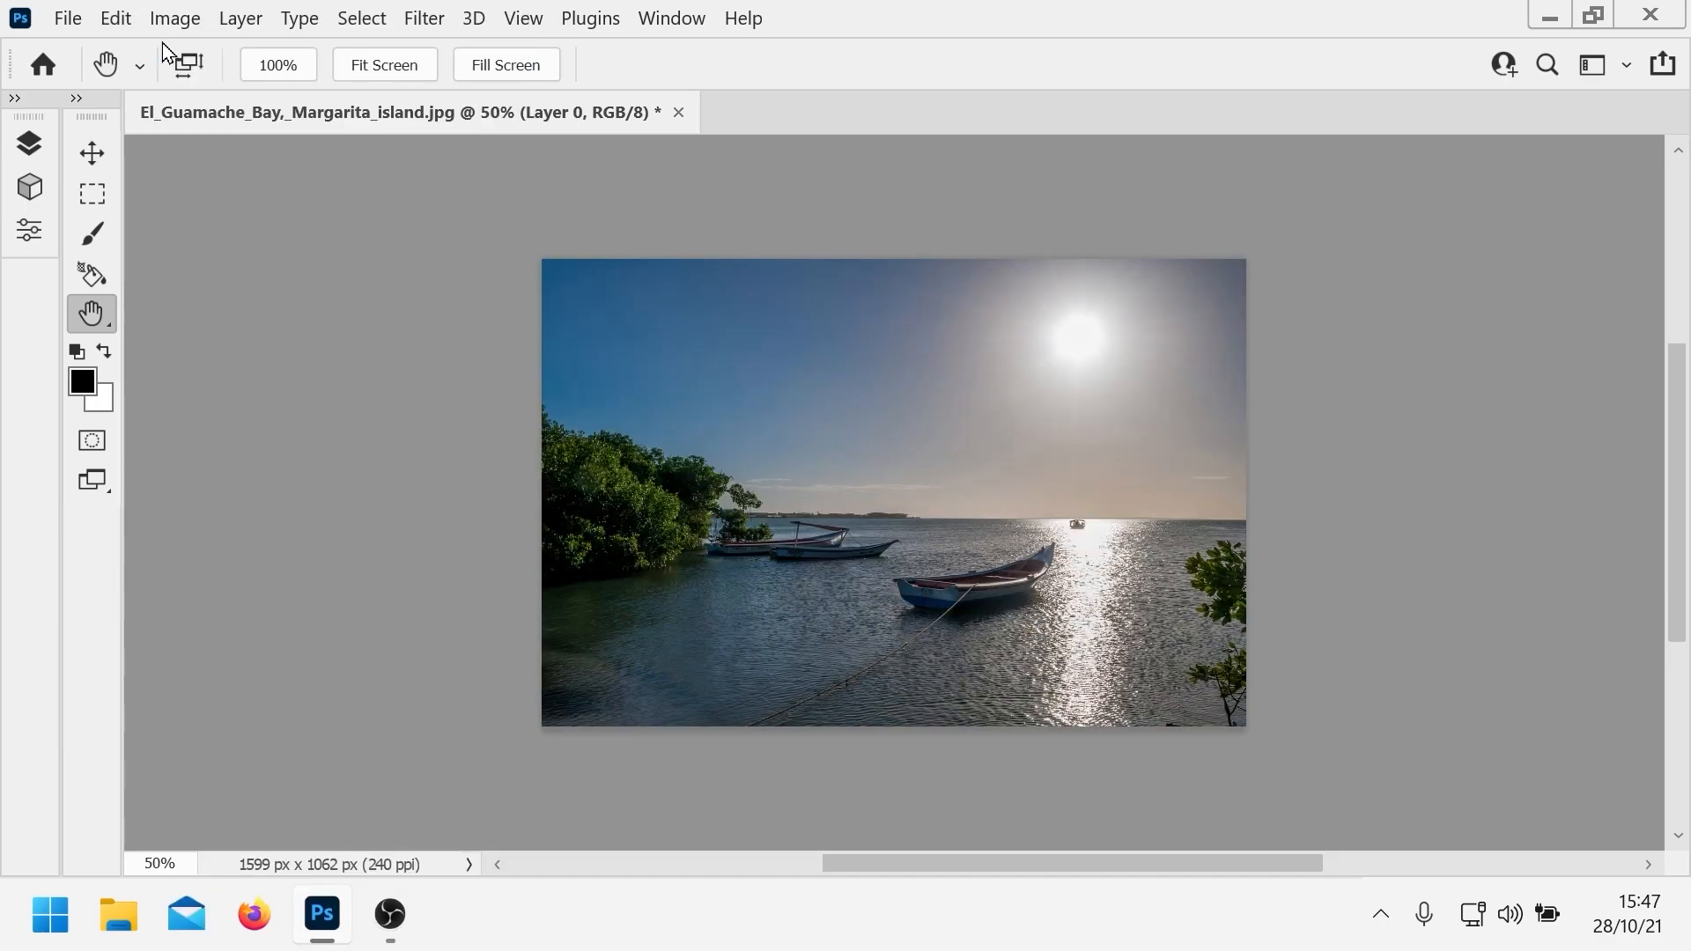
pyautogui.click(117, 18)
pyautogui.click(161, 69)
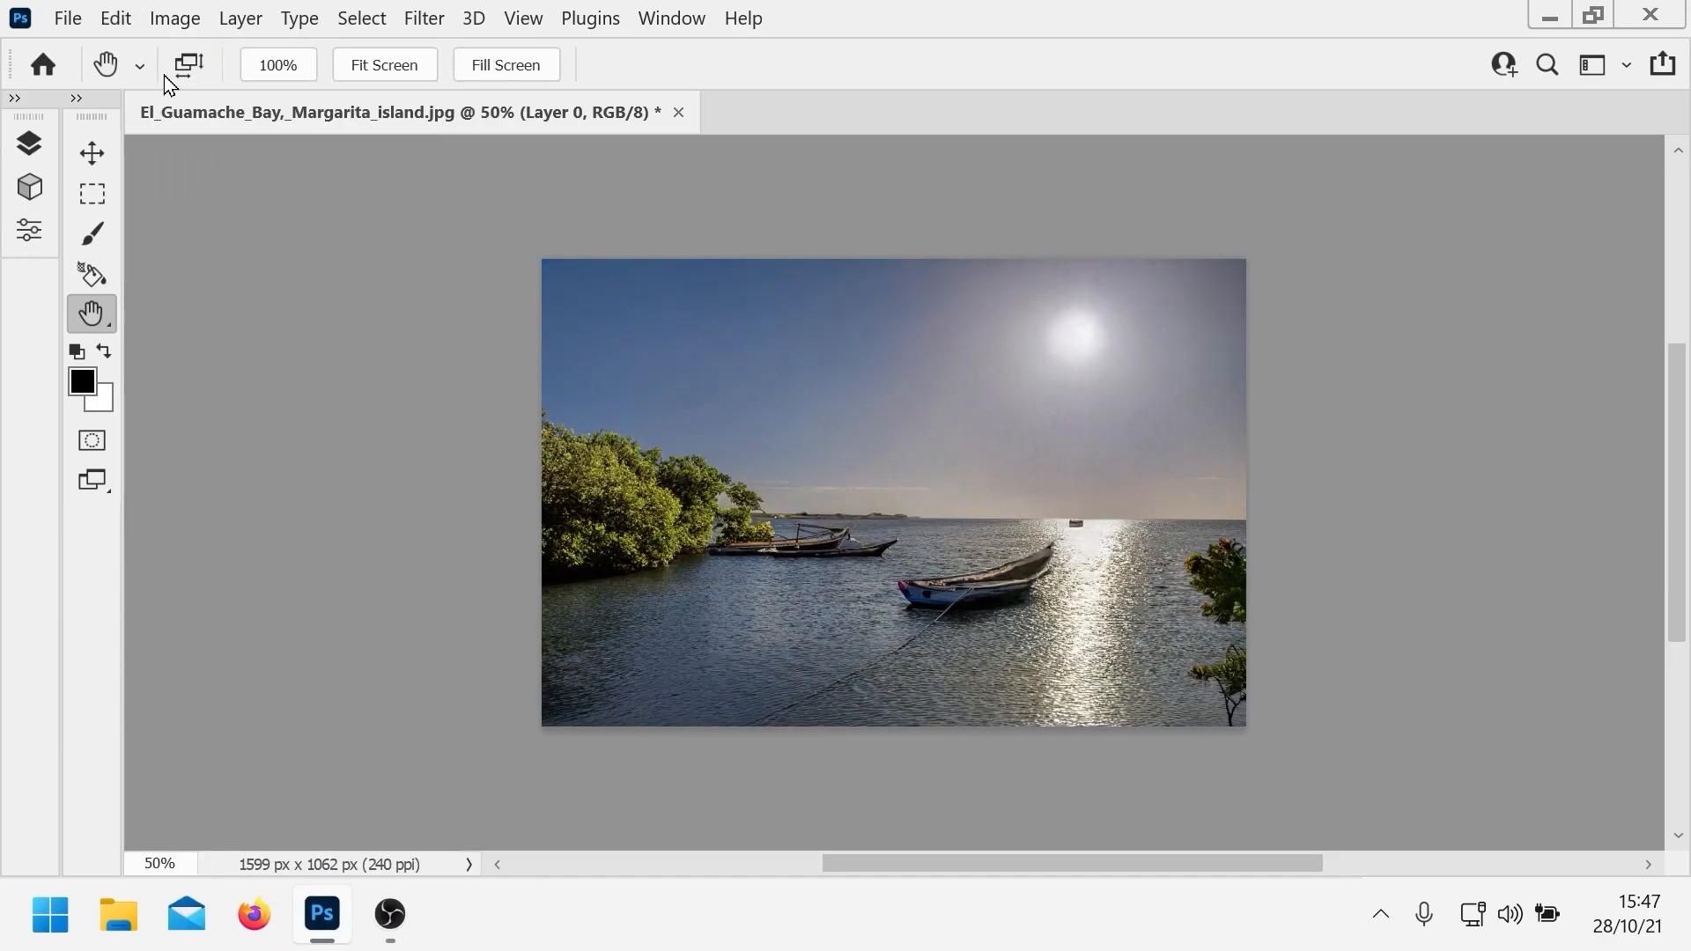
pyautogui.click(117, 19)
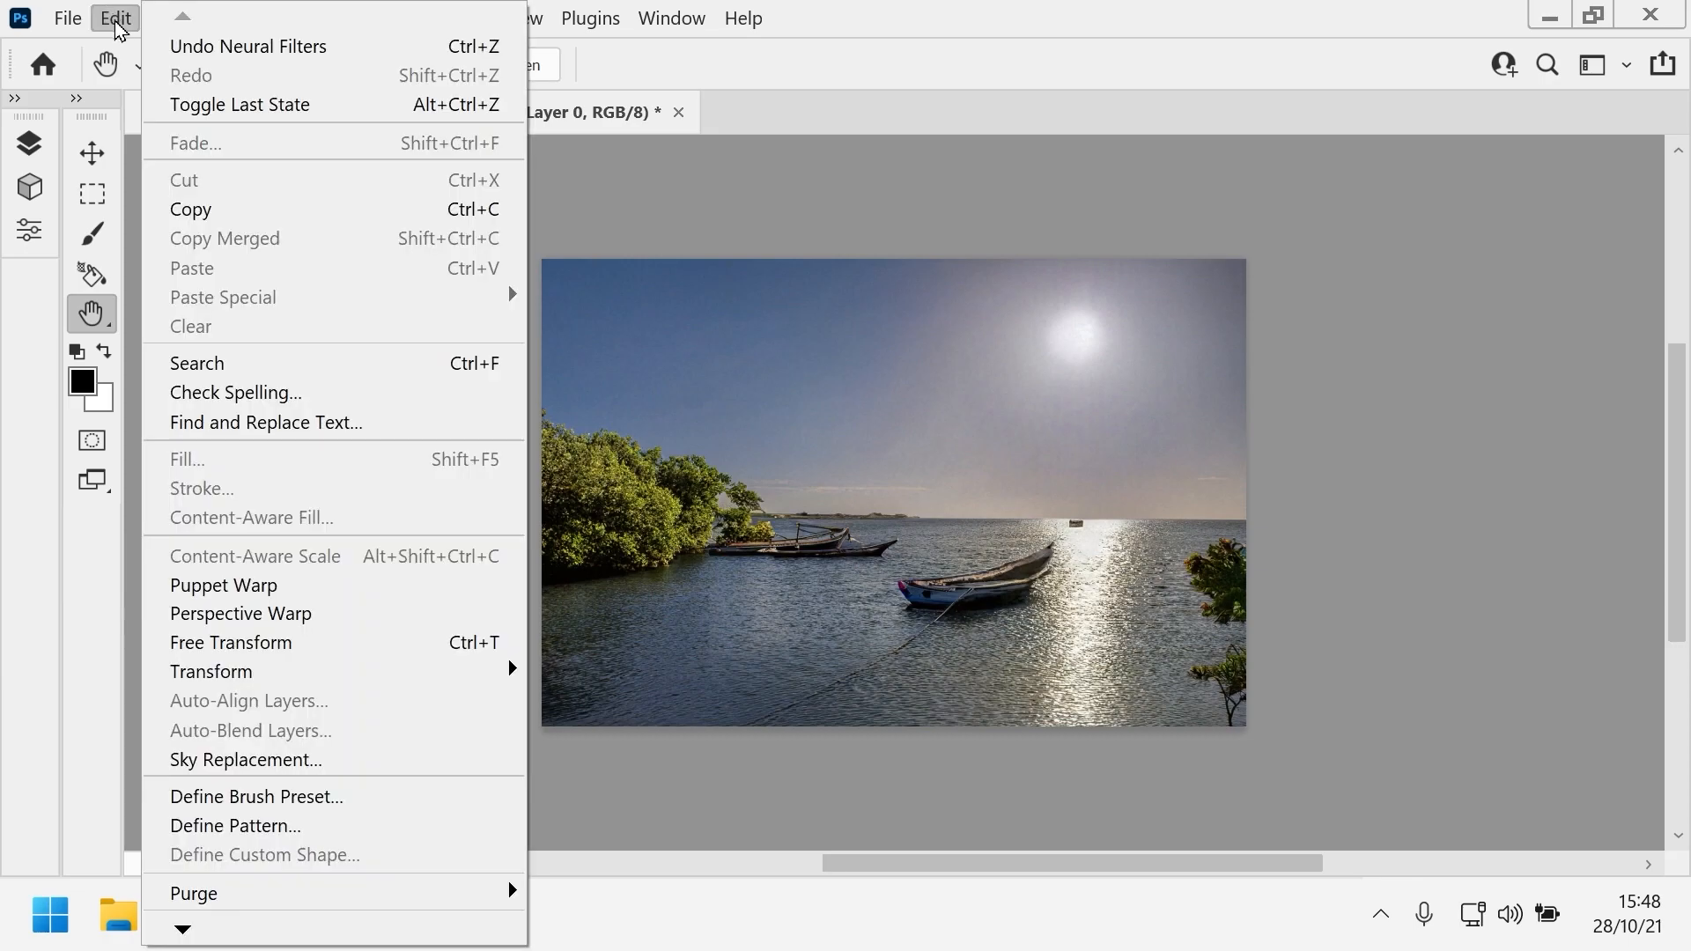
pyautogui.click(151, 45)
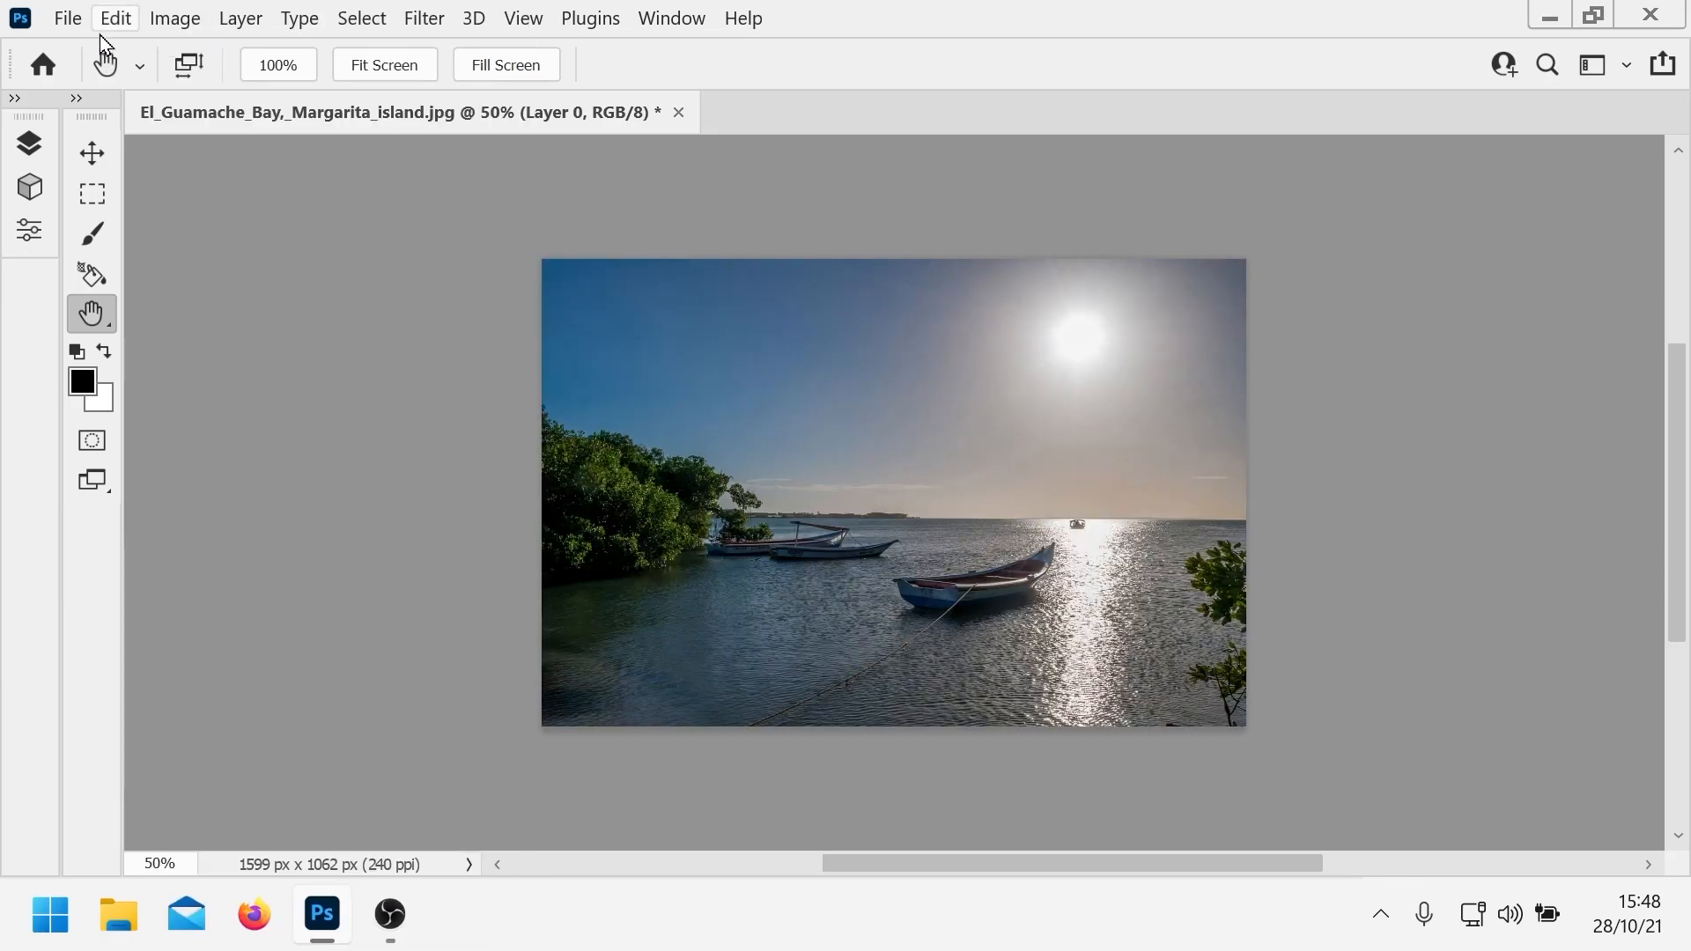
pyautogui.click(112, 19)
pyautogui.click(167, 71)
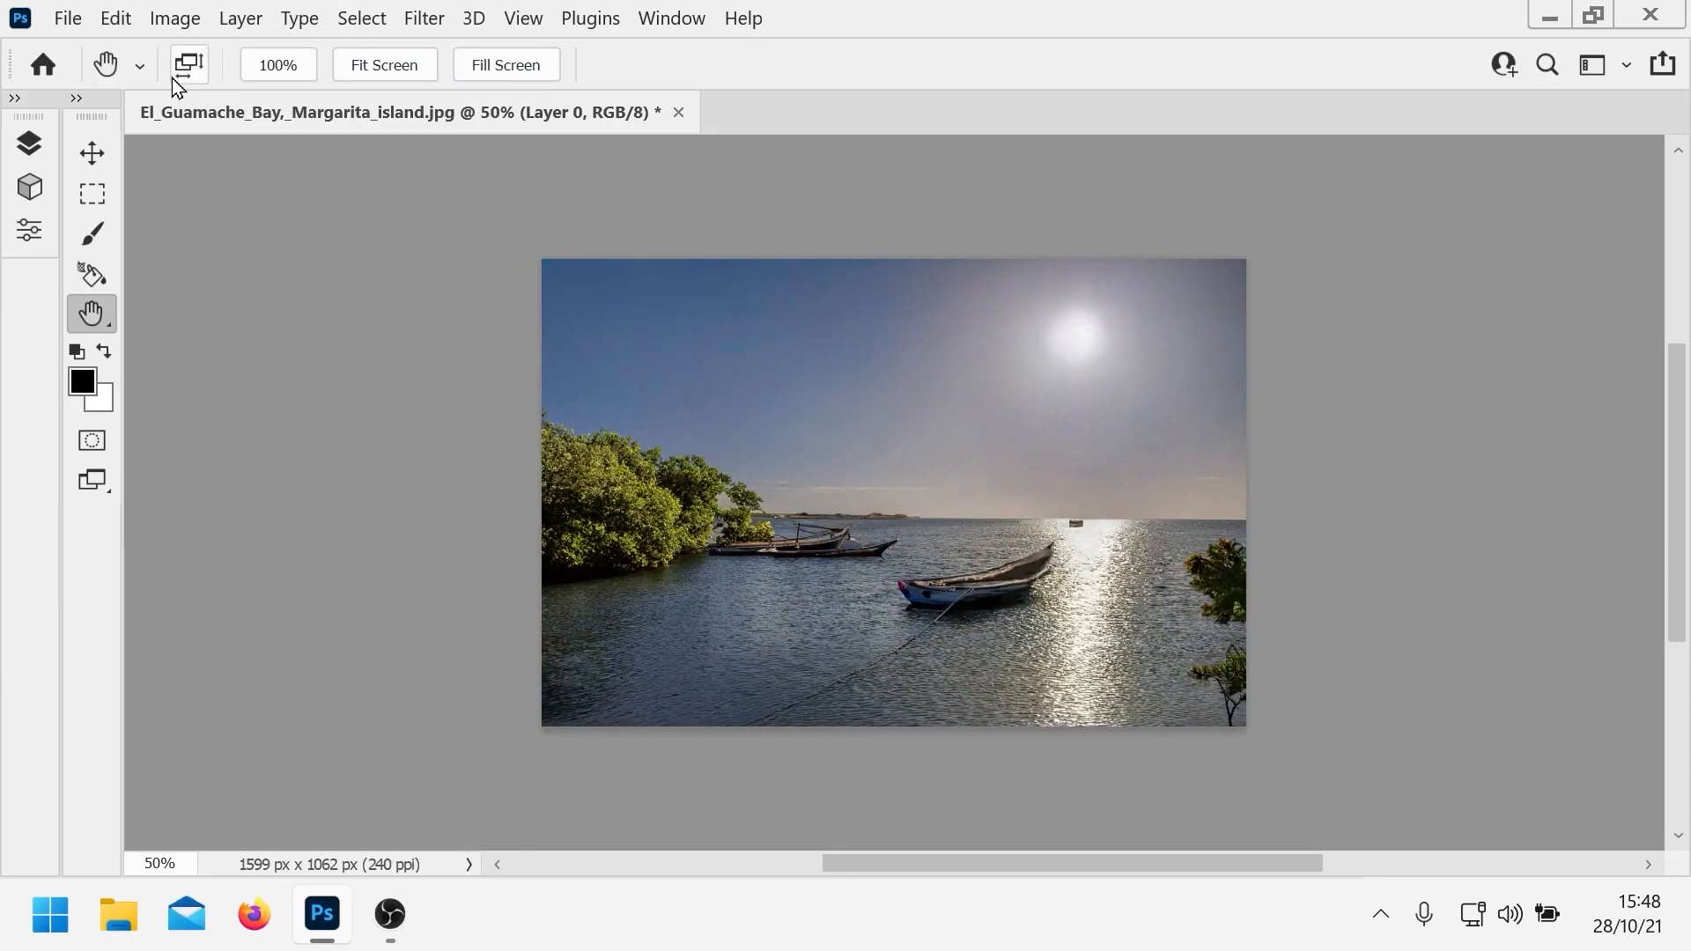
pyautogui.click(116, 18)
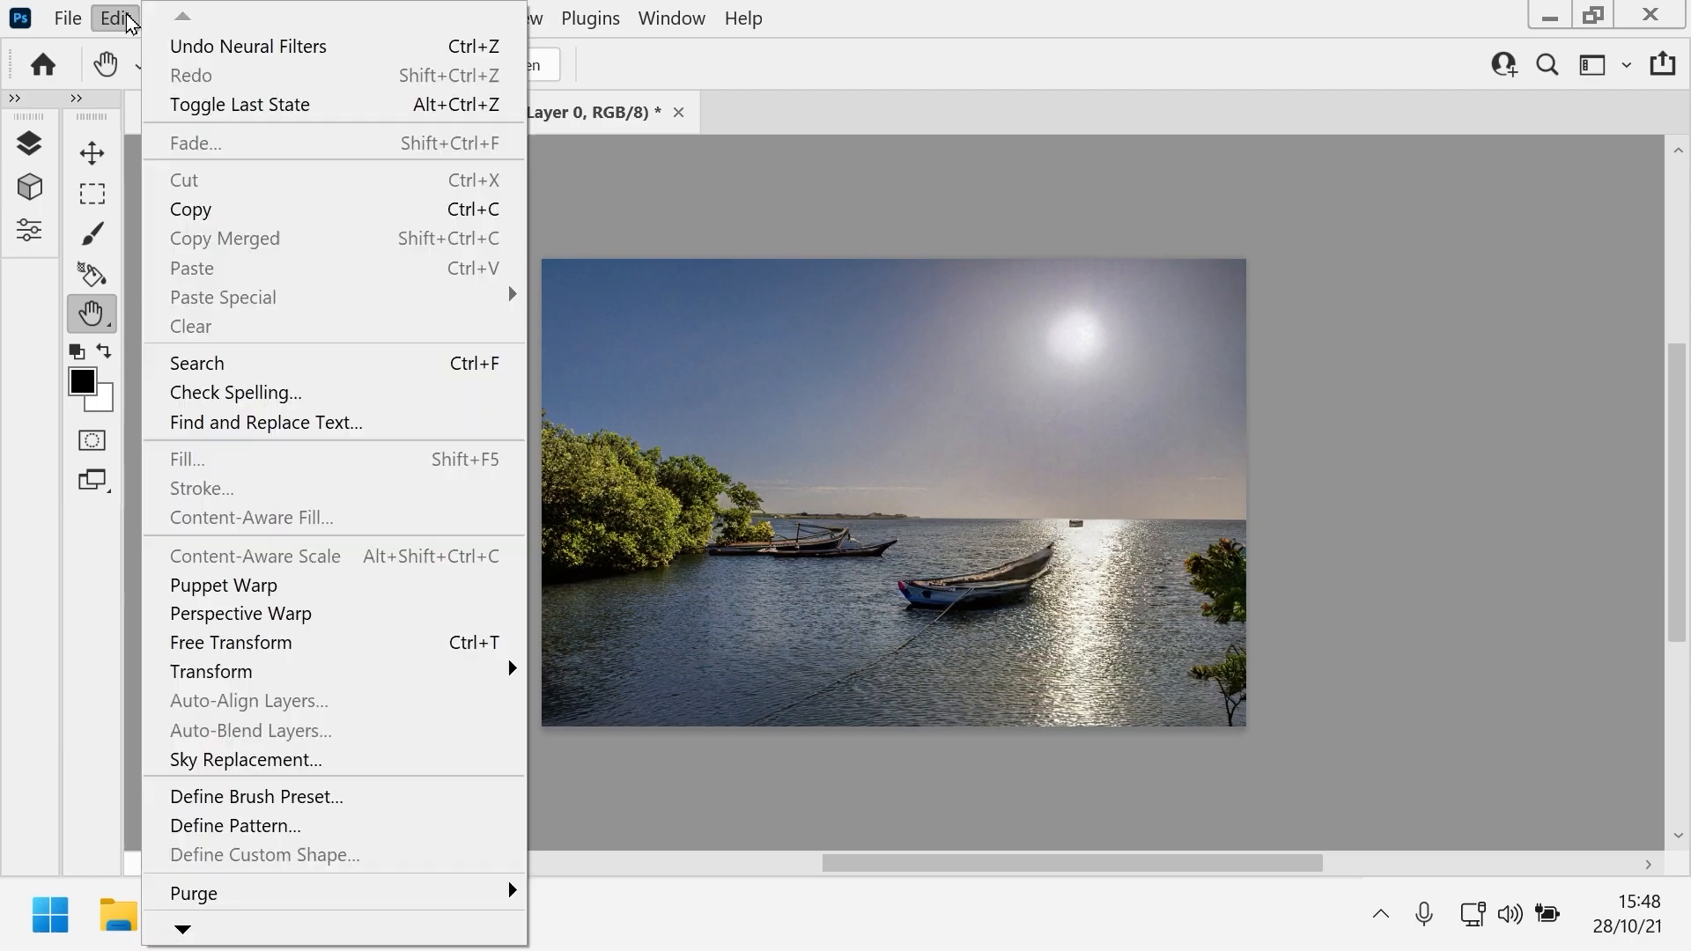
pyautogui.click(157, 46)
pyautogui.click(130, 21)
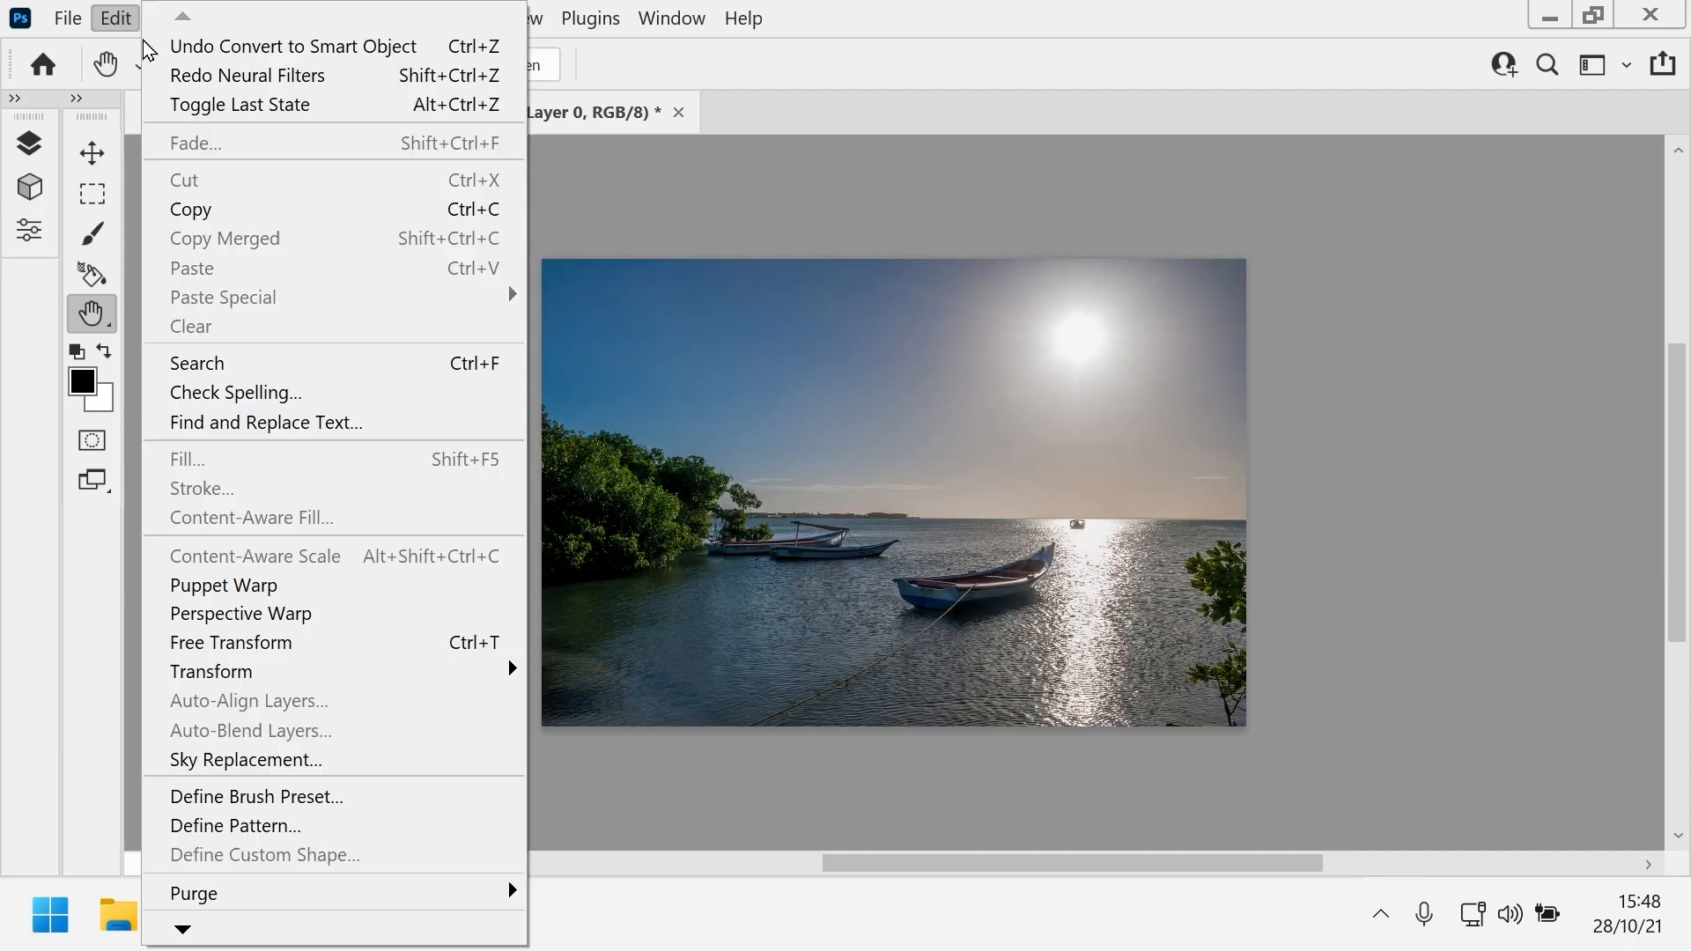
pyautogui.click(145, 62)
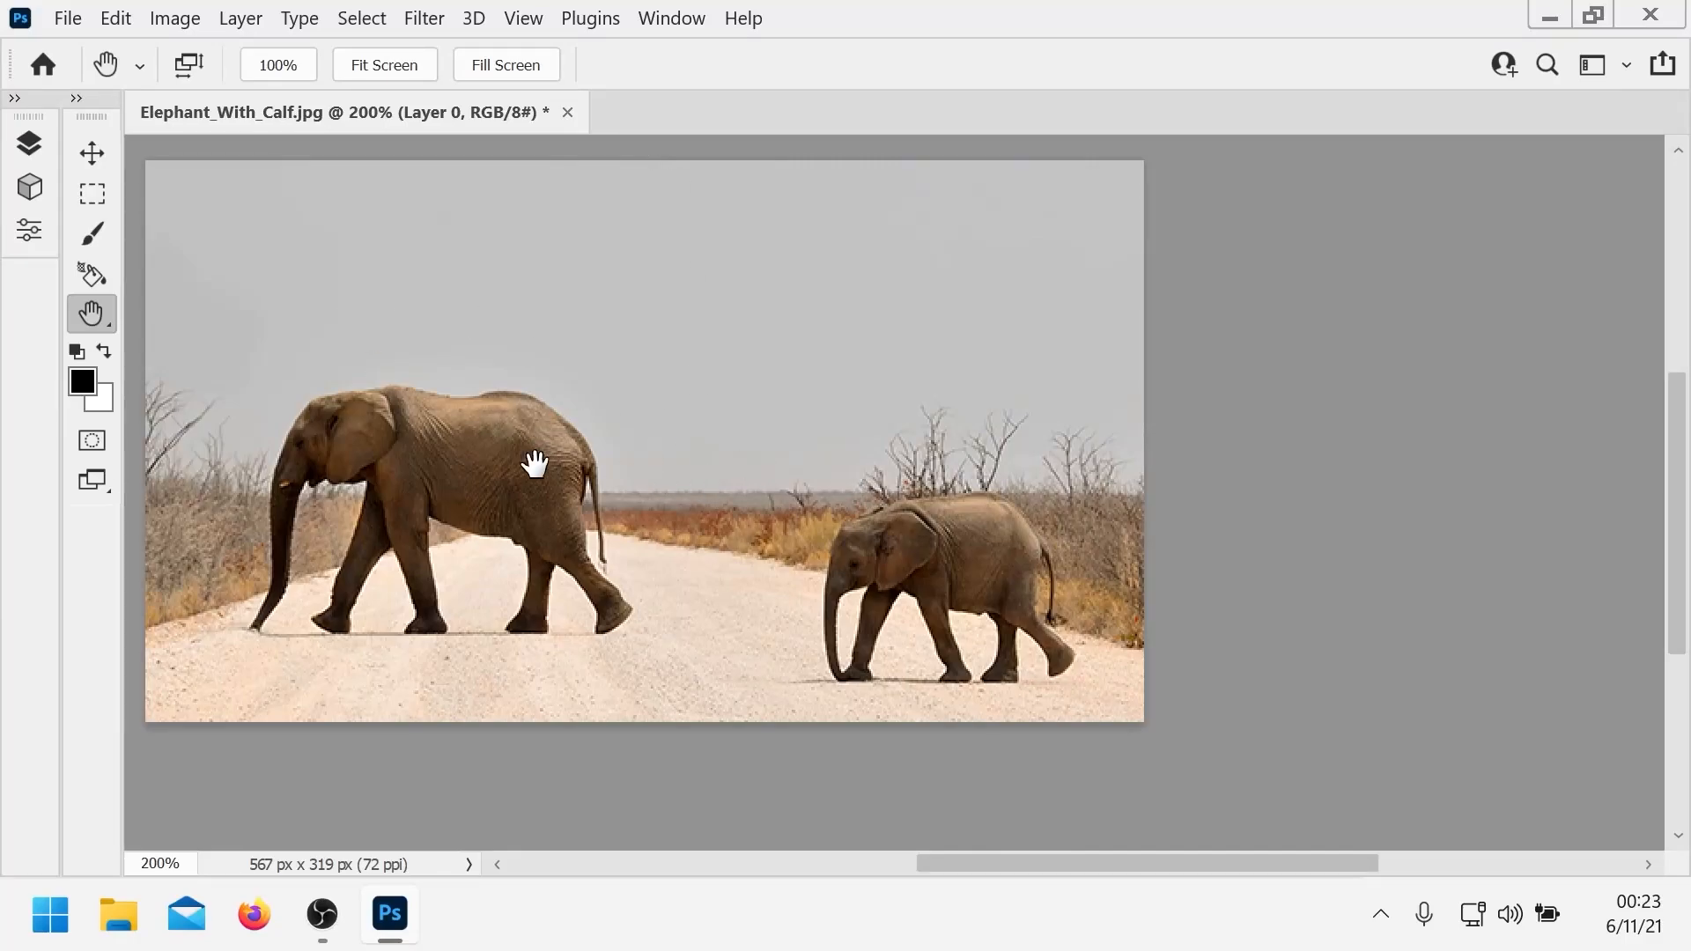
# - Open Neural Filters for the elephant photo and enable the beta Landscape Mixer filter
pyautogui.click(426, 19)
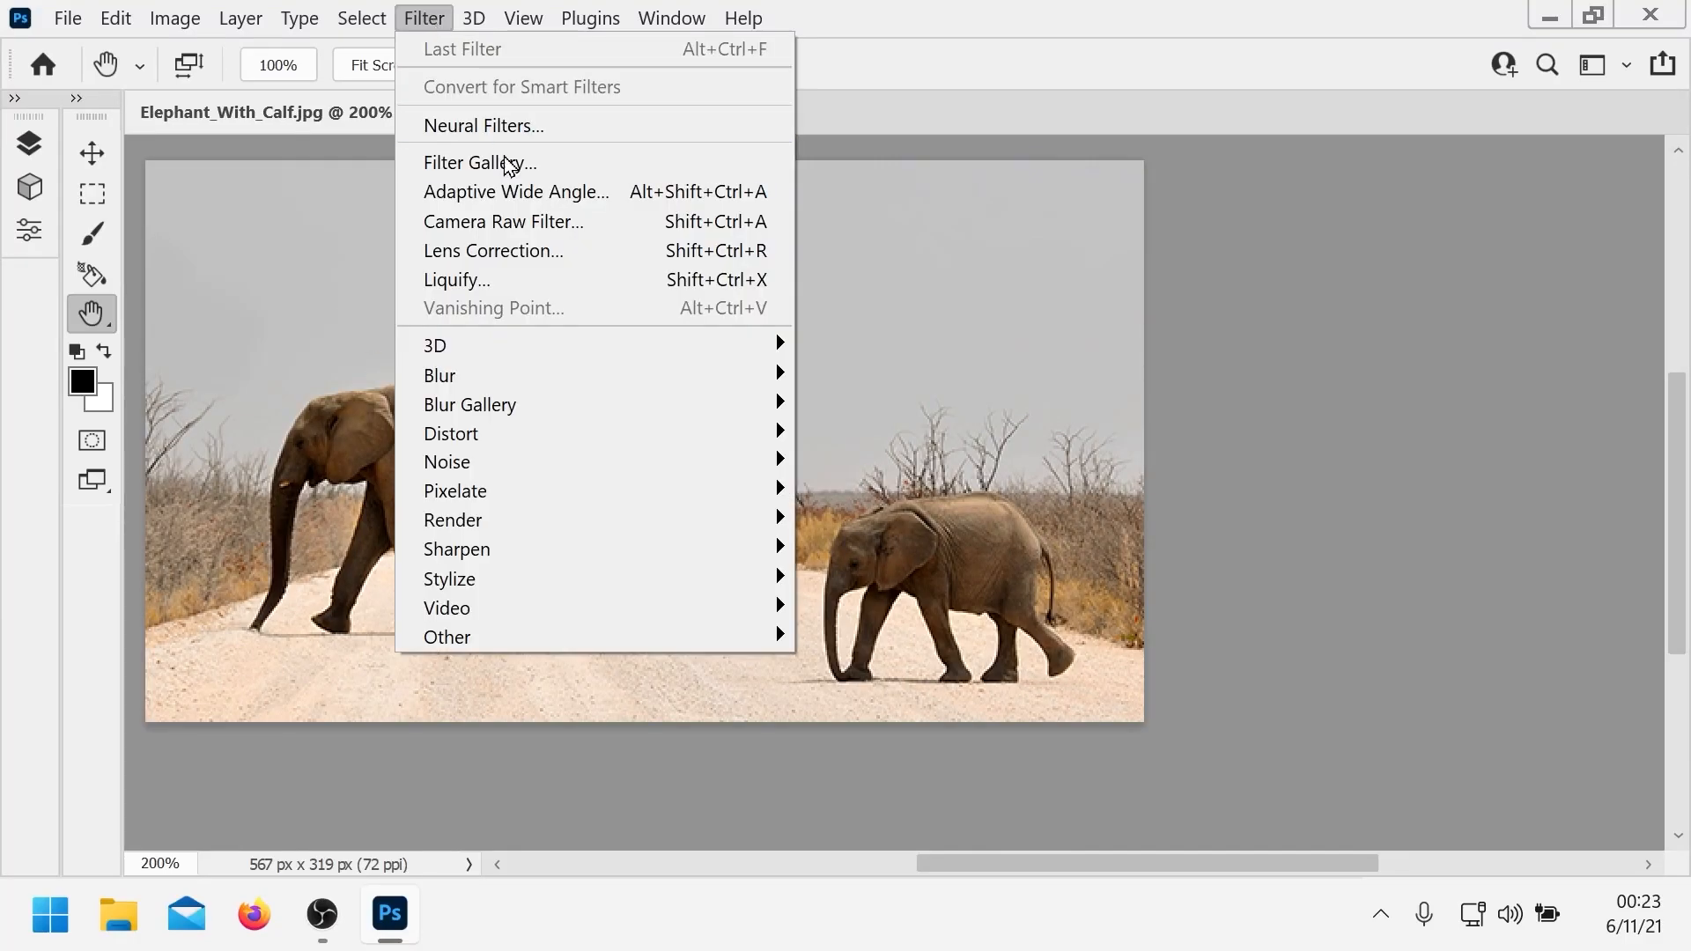
pyautogui.click(509, 124)
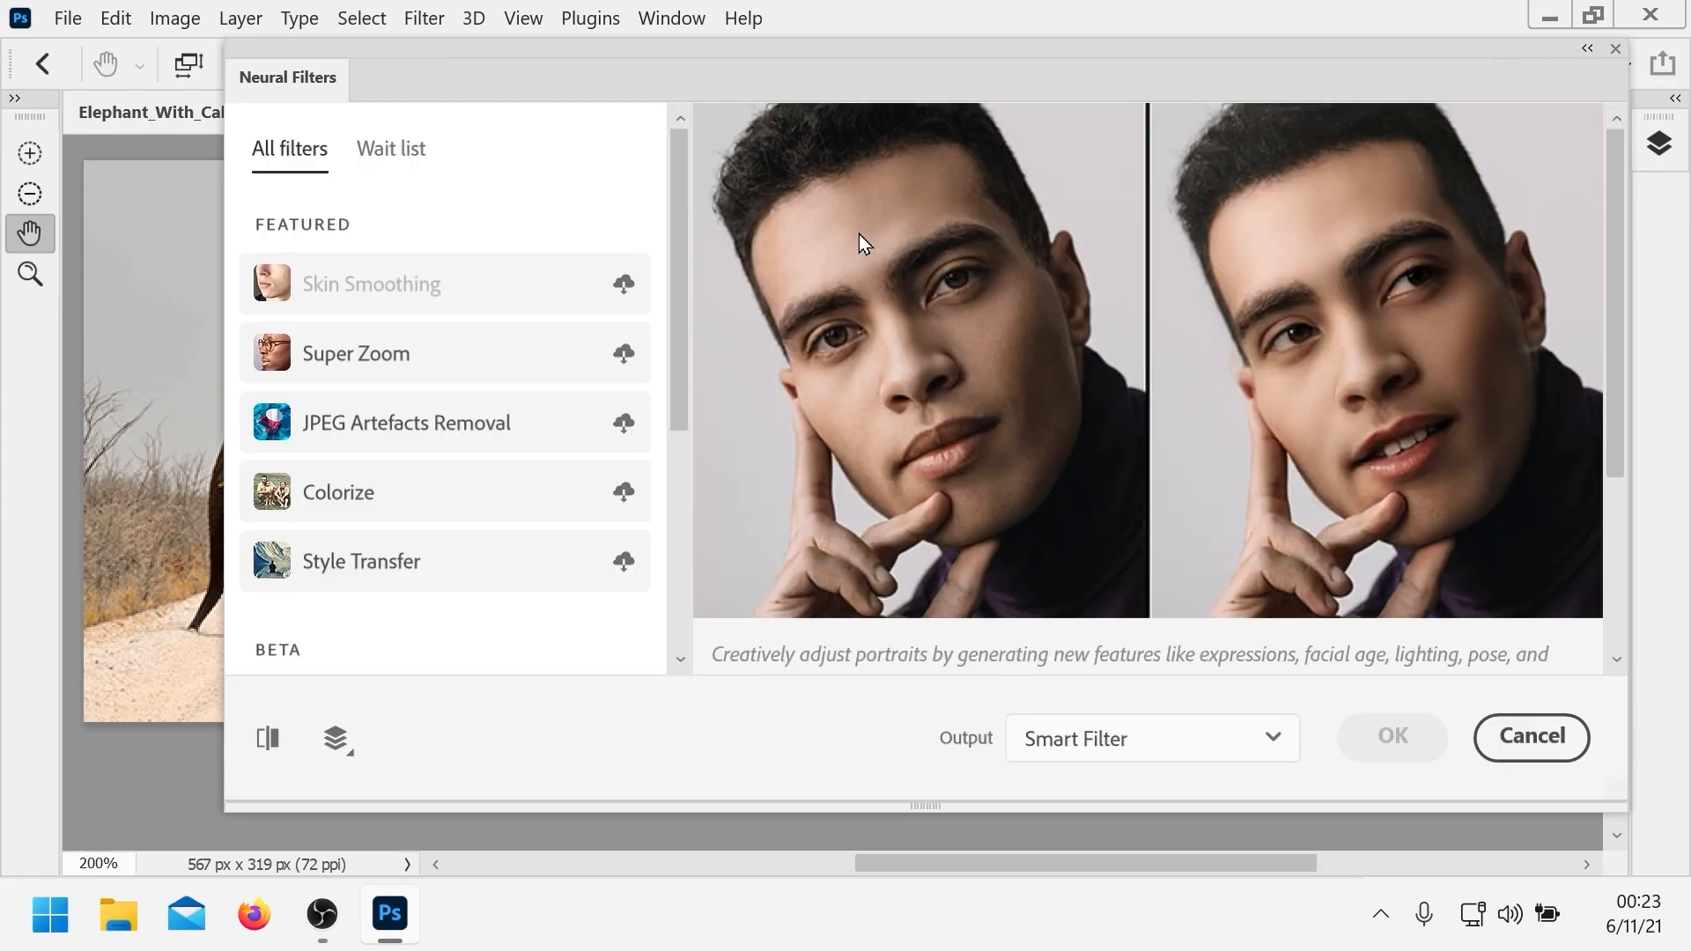
pyautogui.moveTo(678, 253); pyautogui.dragTo(683, 475)
pyautogui.click(614, 440)
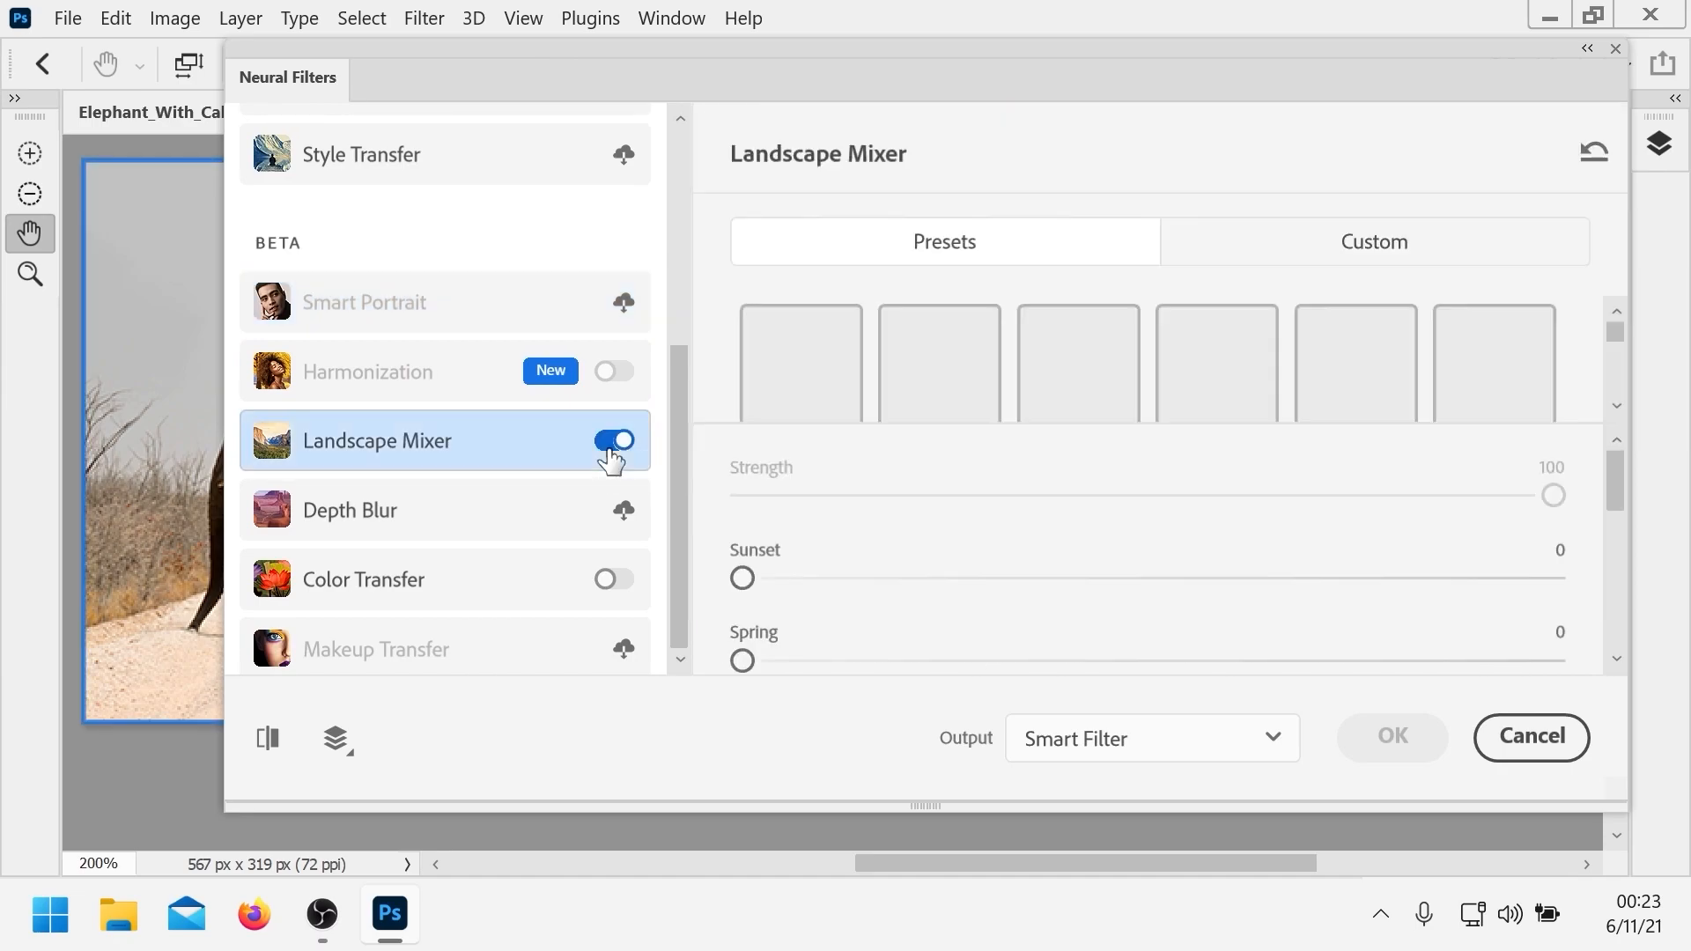
# - Load the first 320px-Tugboat_Boss JPG from the cc0 Images folder as custom landscape style and apply it as a Smart Filter
pyautogui.click(1356, 256)
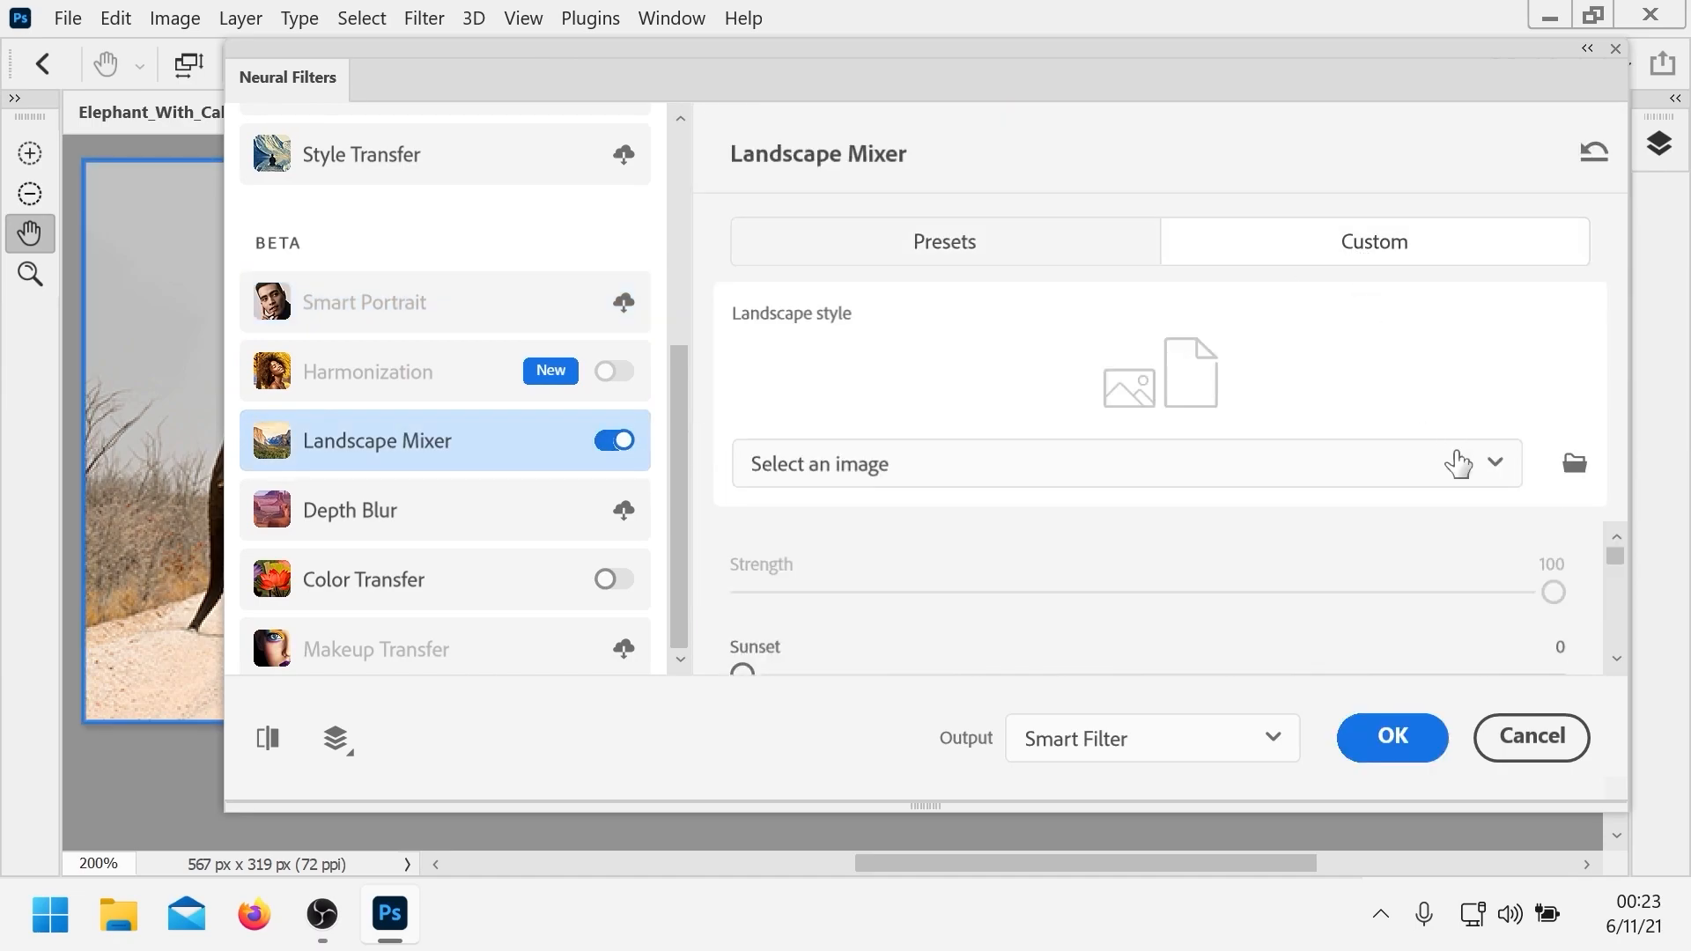
pyautogui.click(1576, 464)
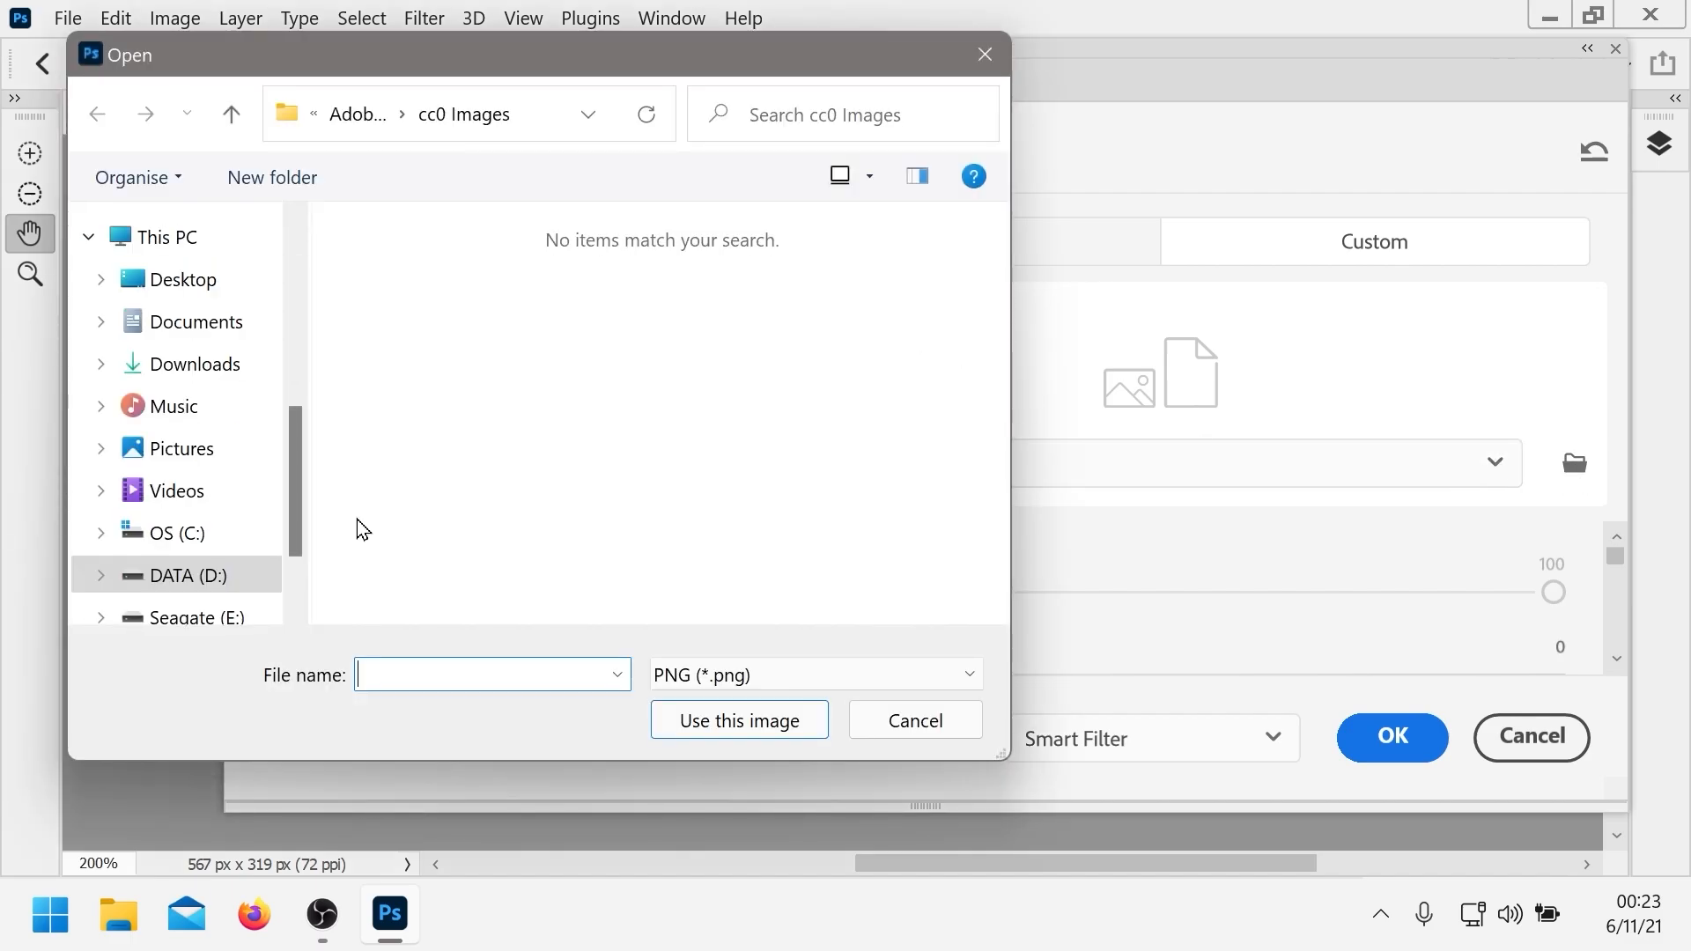
pyautogui.click(807, 683)
pyautogui.click(744, 759)
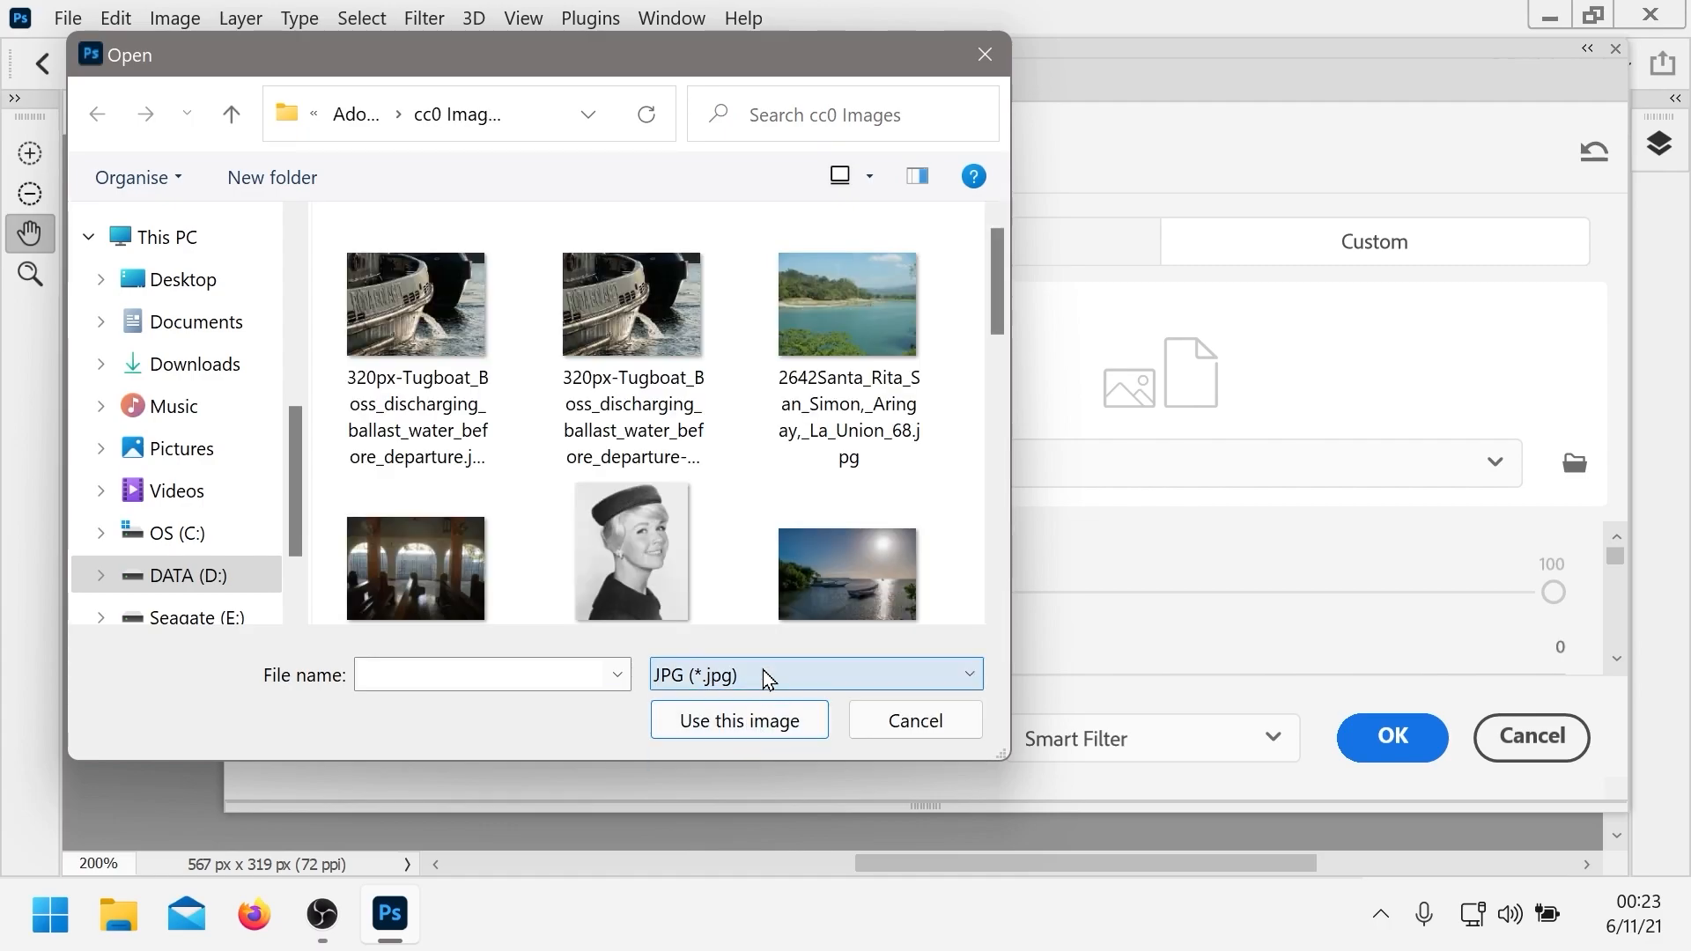
pyautogui.click(401, 335)
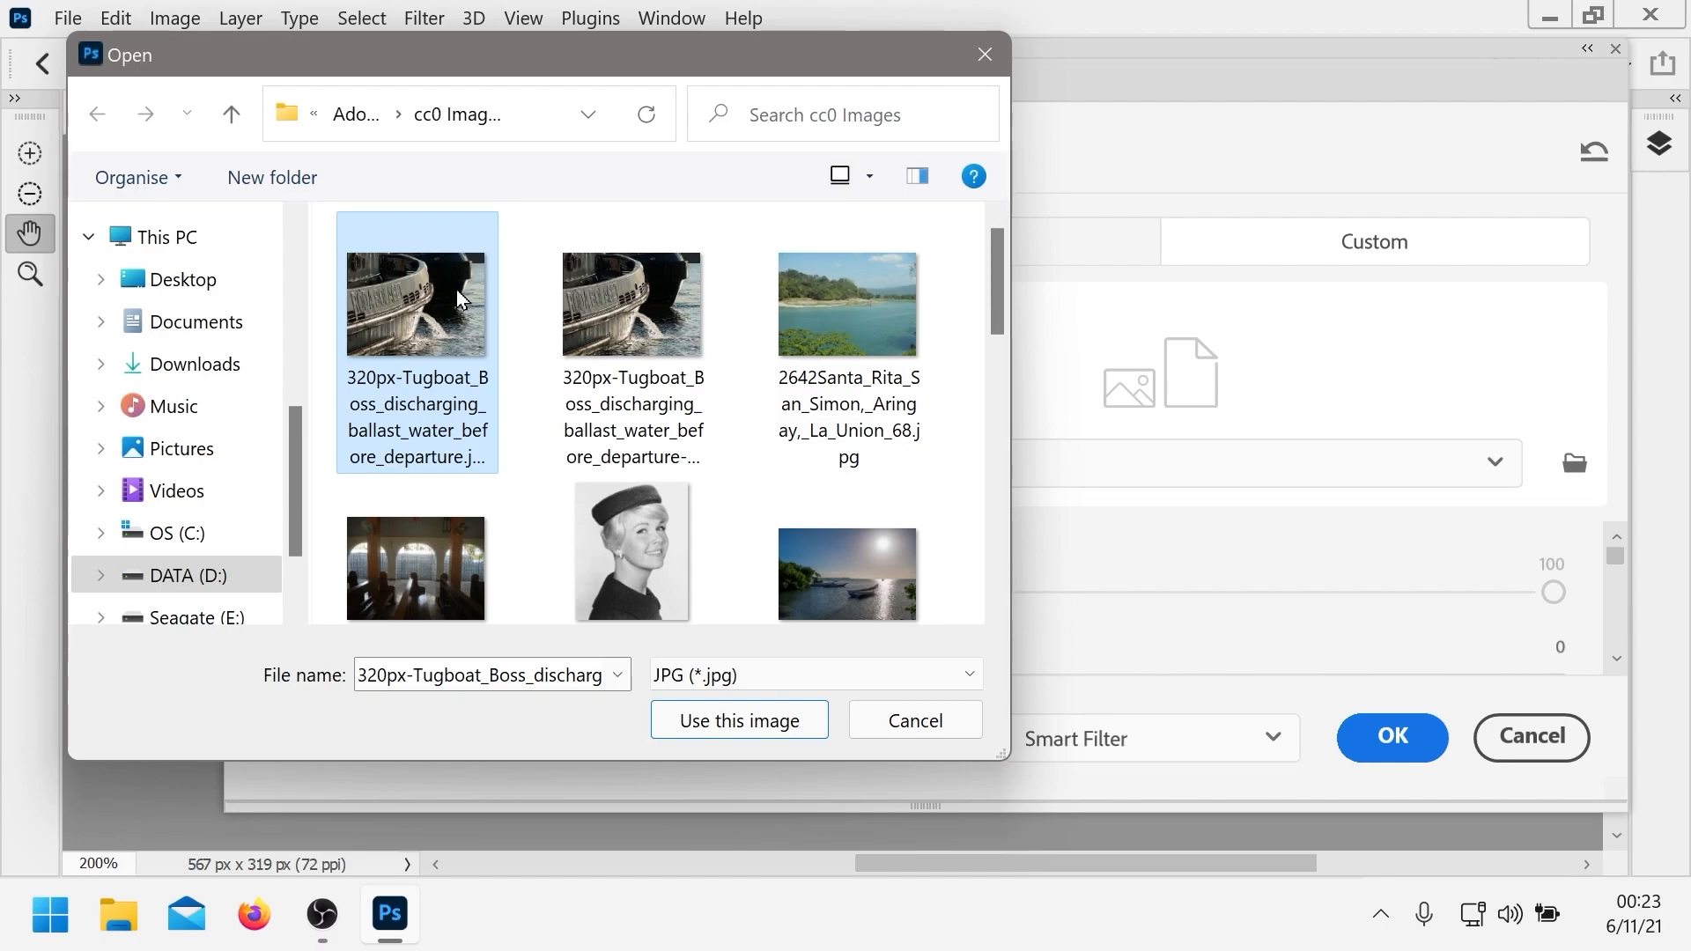
pyautogui.doubleClick(408, 315)
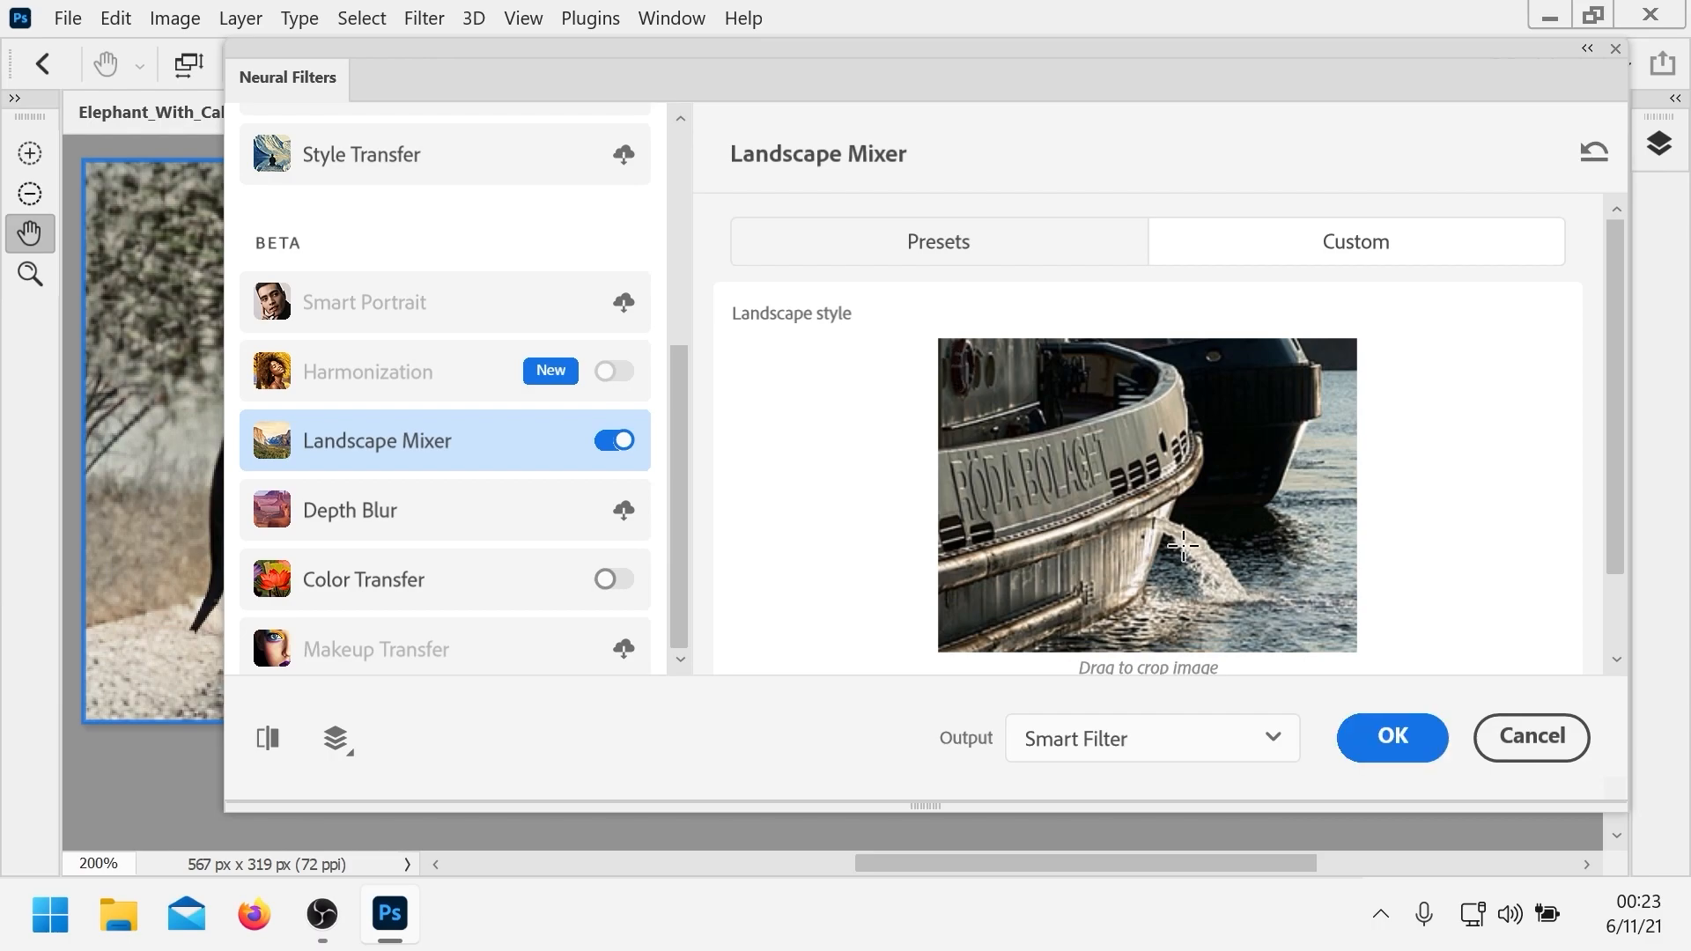
pyautogui.click(1393, 740)
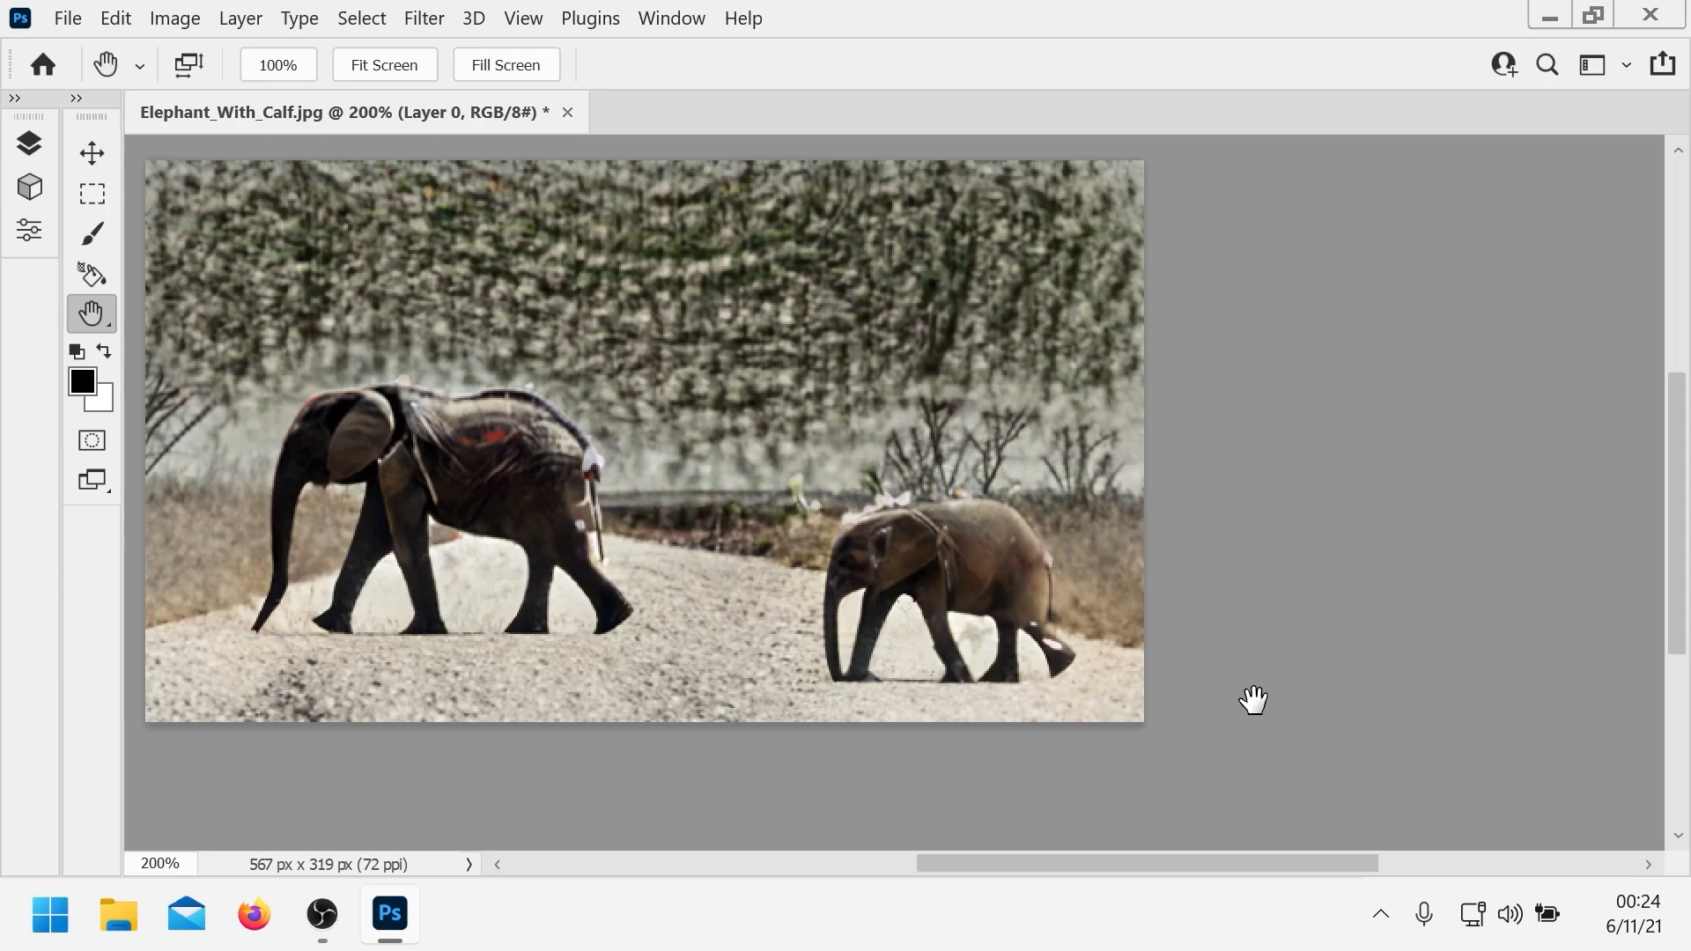
# - Inspect the filtered textures on the large elephant and its surroundings at 400% zoom
pyautogui.moveTo(466, 556); pyautogui.dragTo(570, 581)
pyautogui.hscroll(-5, 570, 582)
pyautogui.hscroll(4, 570, 581)
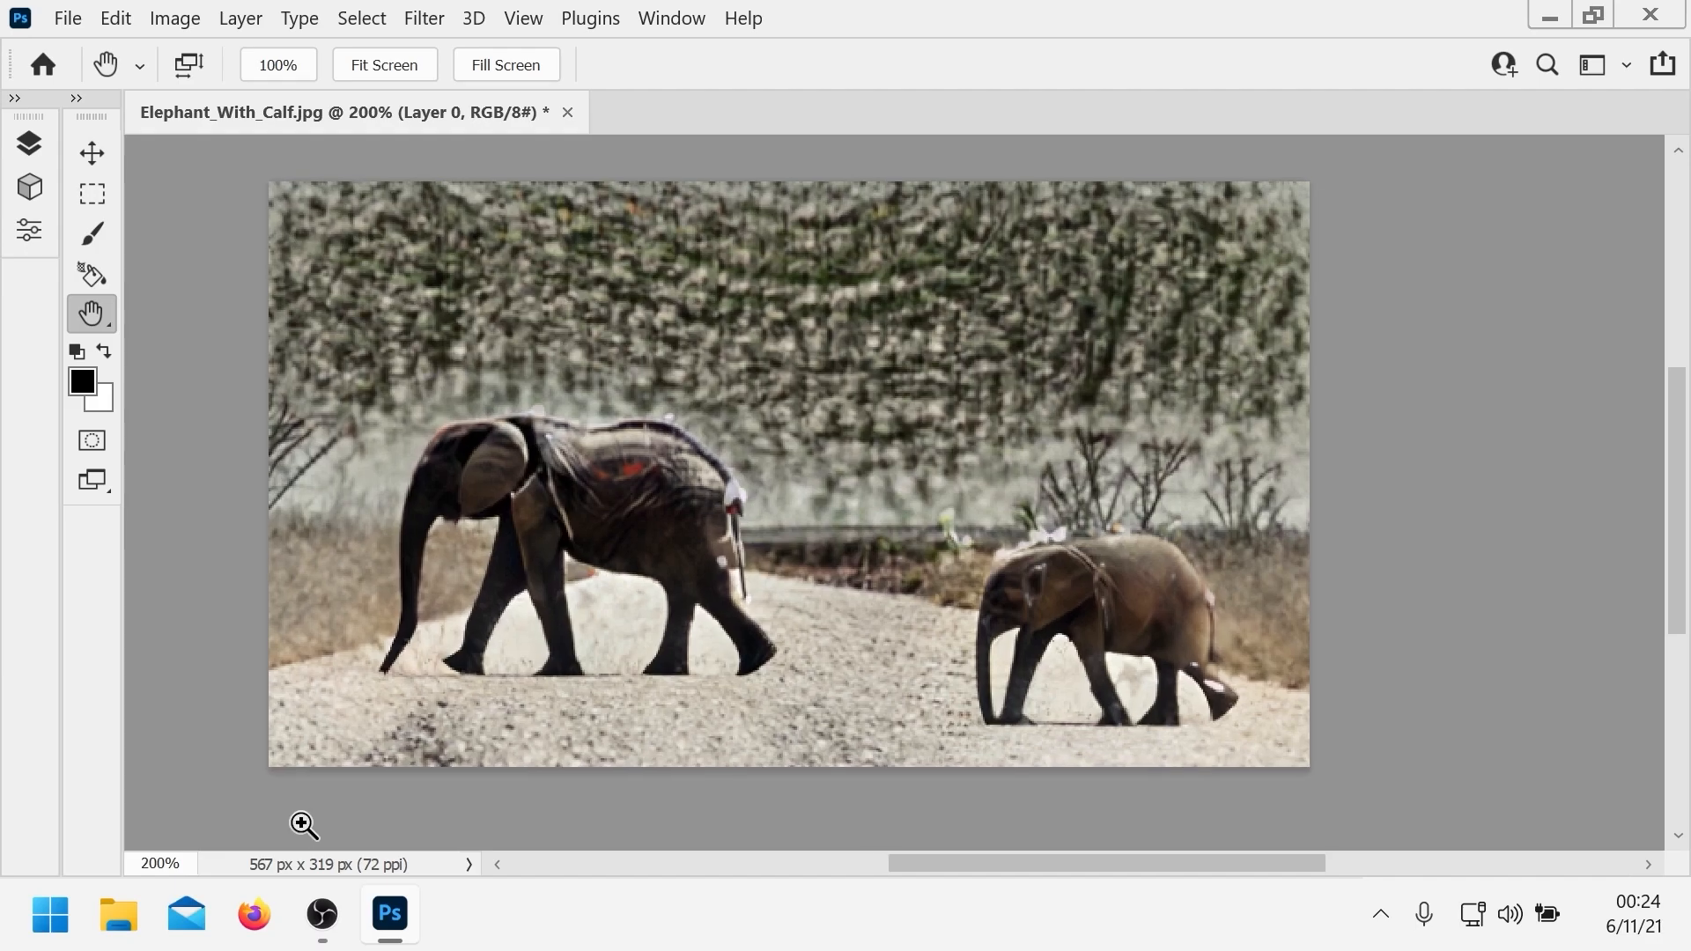
pyautogui.hotkey('ctrl', '+')
pyautogui.hotkey('ctrl', '+')
pyautogui.moveTo(192, 552); pyautogui.dragTo(816, 374)
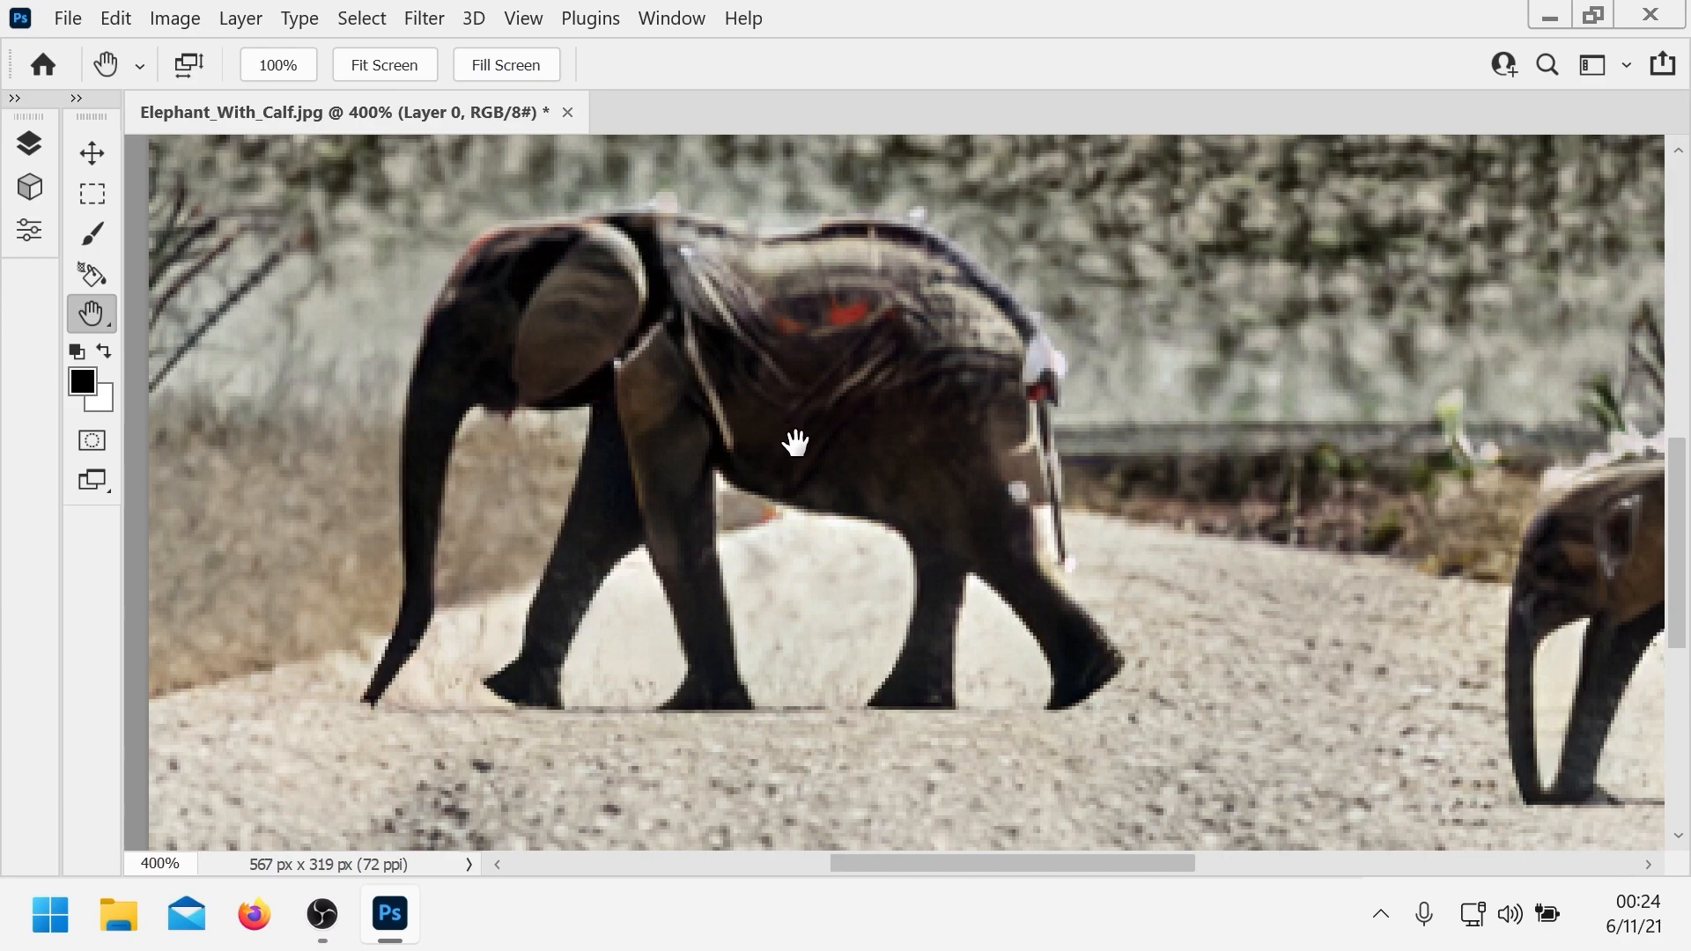
pyautogui.hscroll(2, 795, 443)
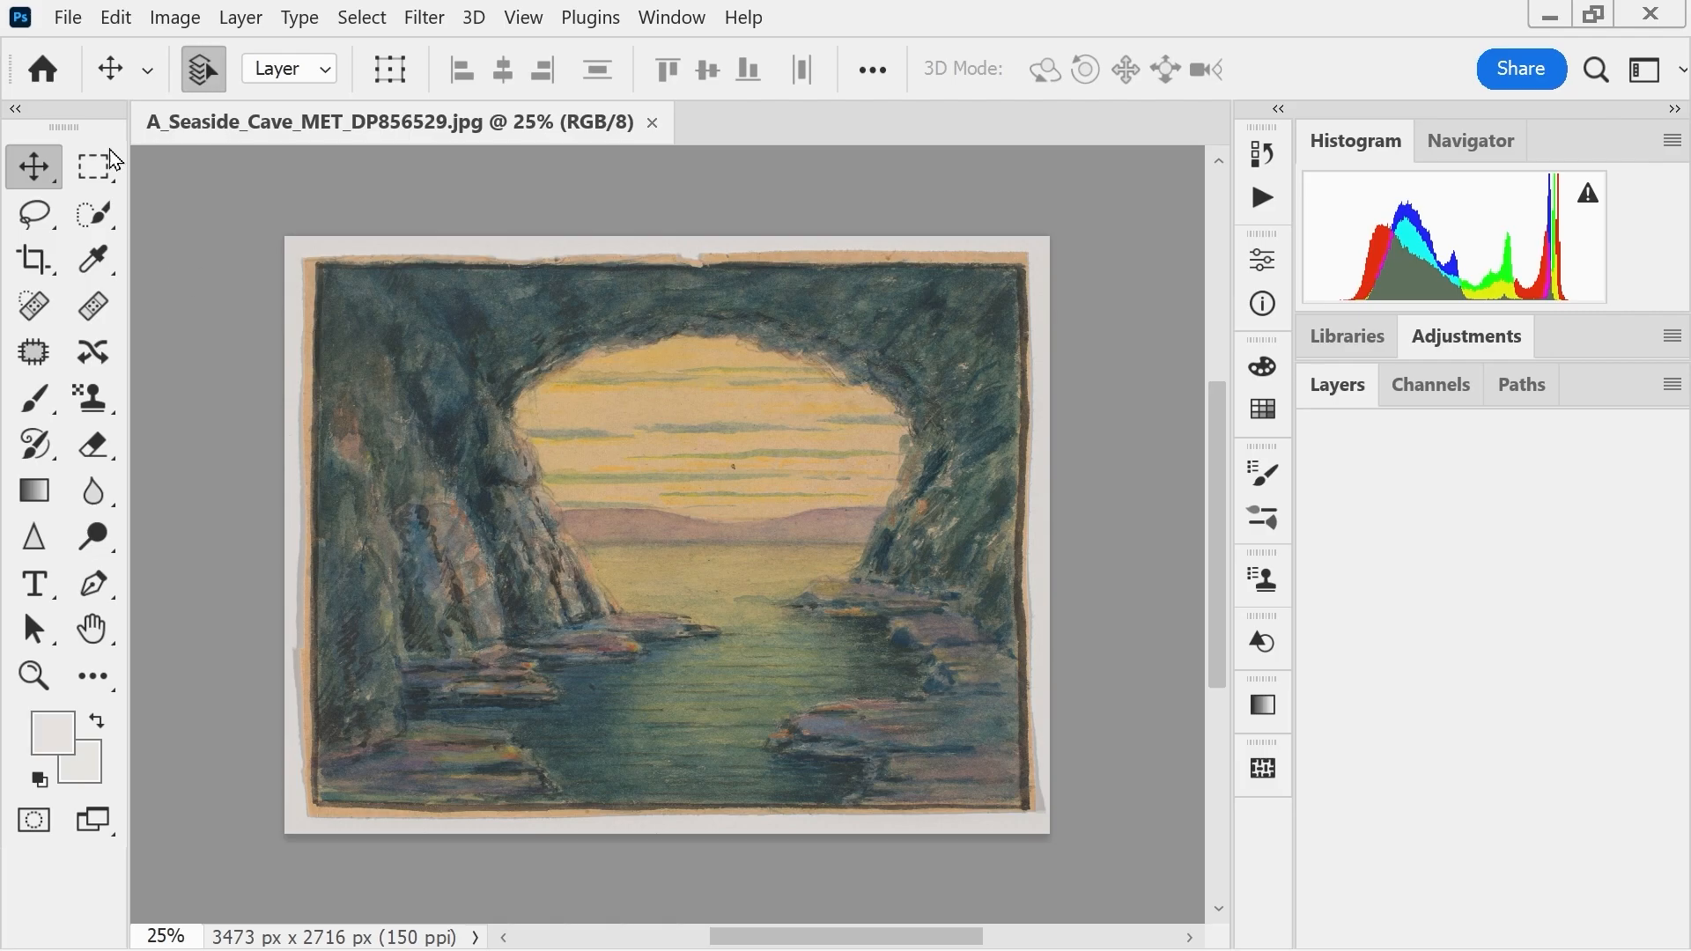
# - Examine the presets and settings offered for a new document, and dismiss them without creating one
pyautogui.click(66, 18)
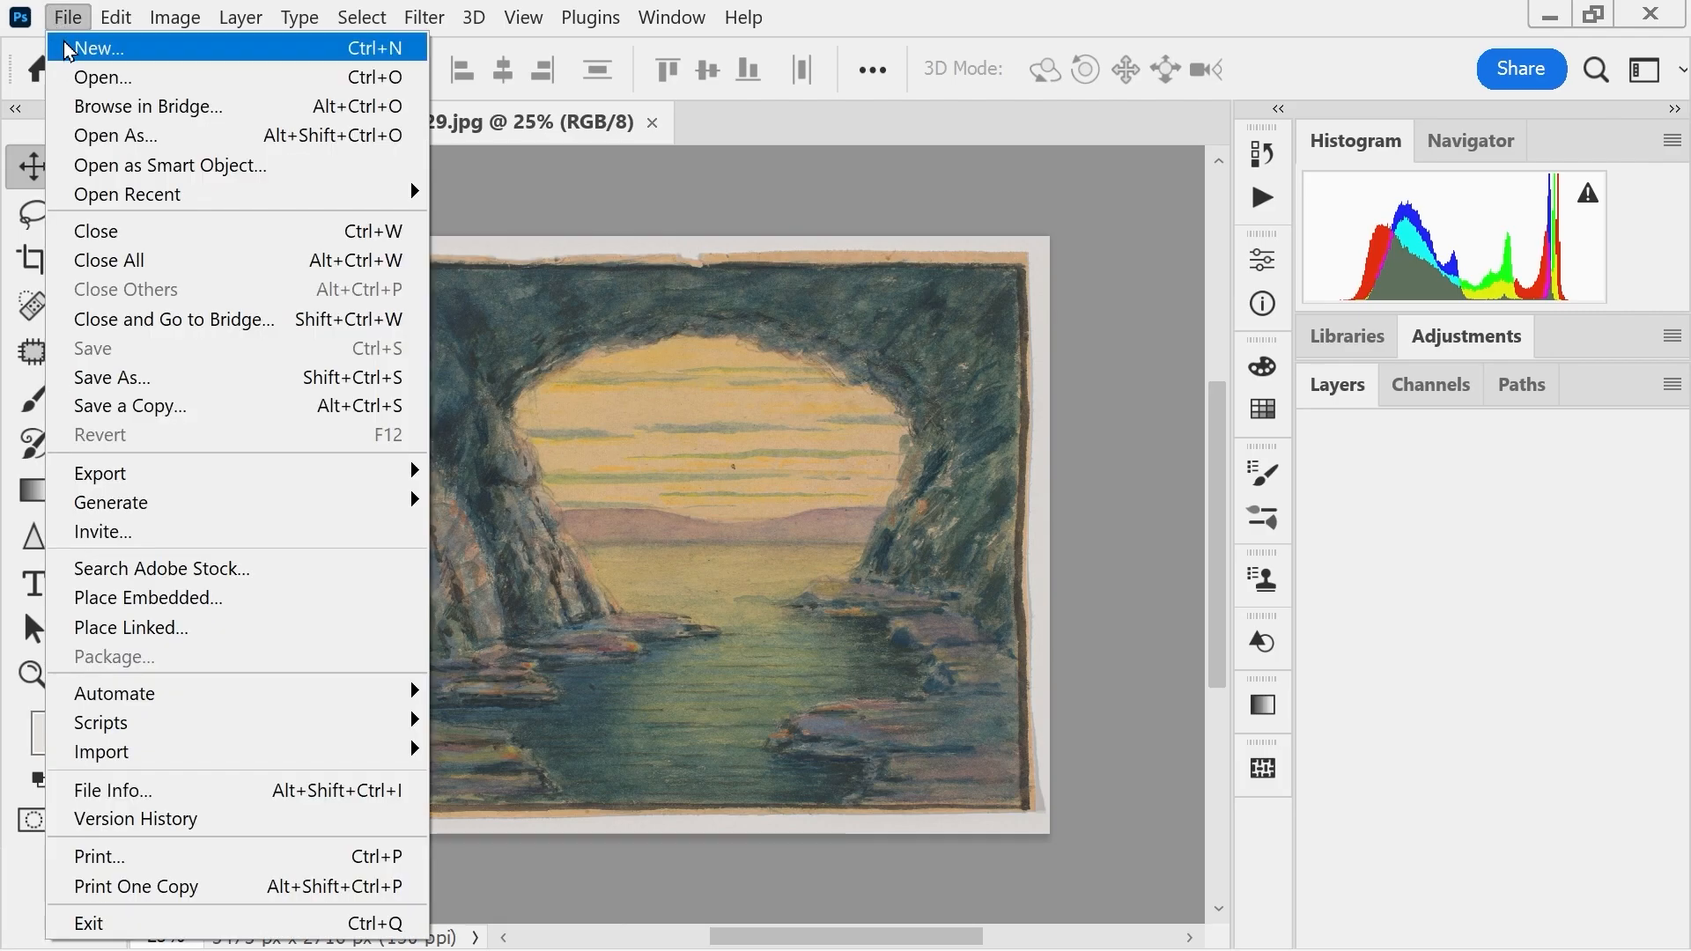
pyautogui.click(68, 51)
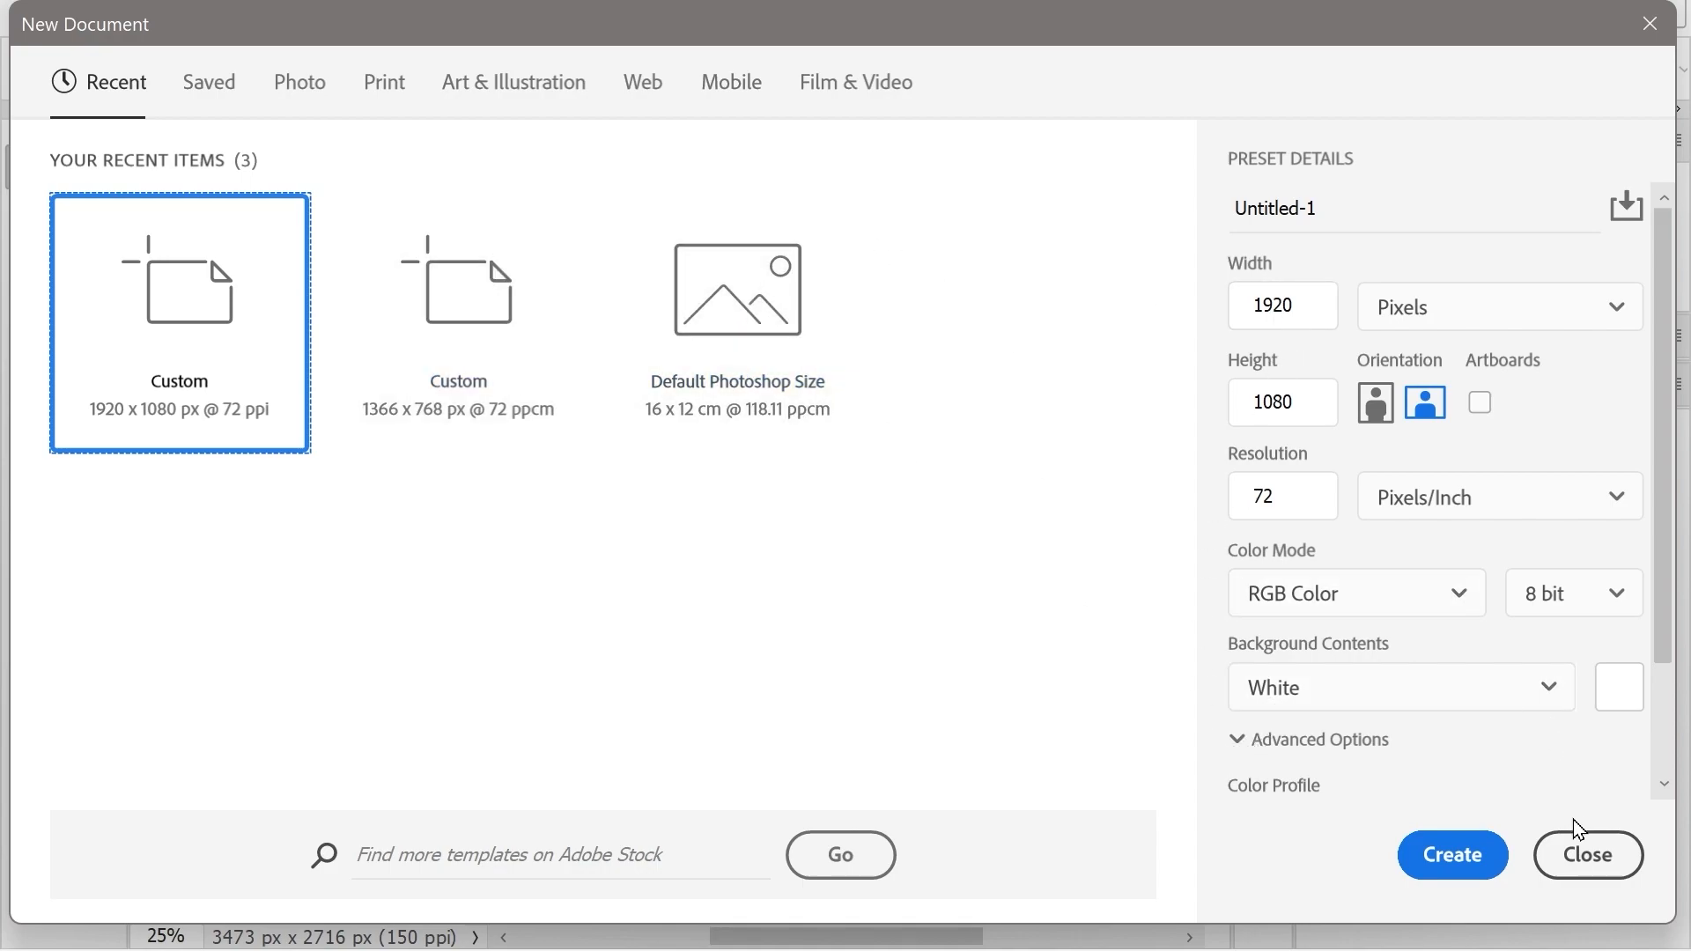
pyautogui.click(1578, 853)
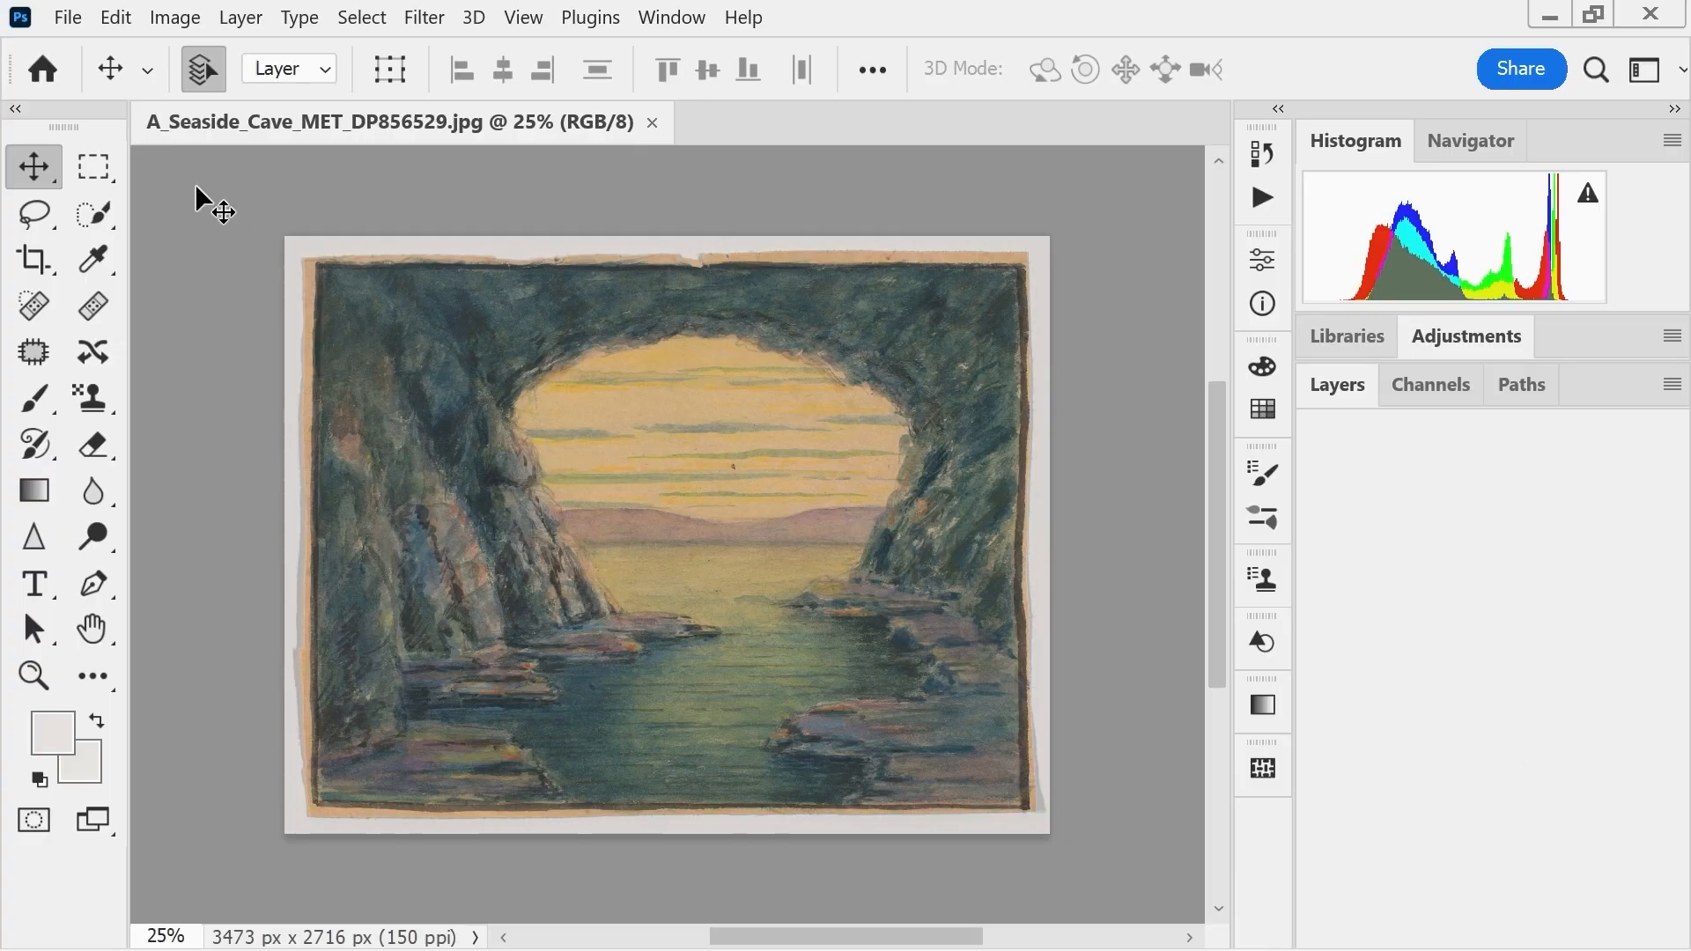
# - Enable Use Legacy "New Document" Interface in the General preferences and apply the change
pyautogui.click(115, 18)
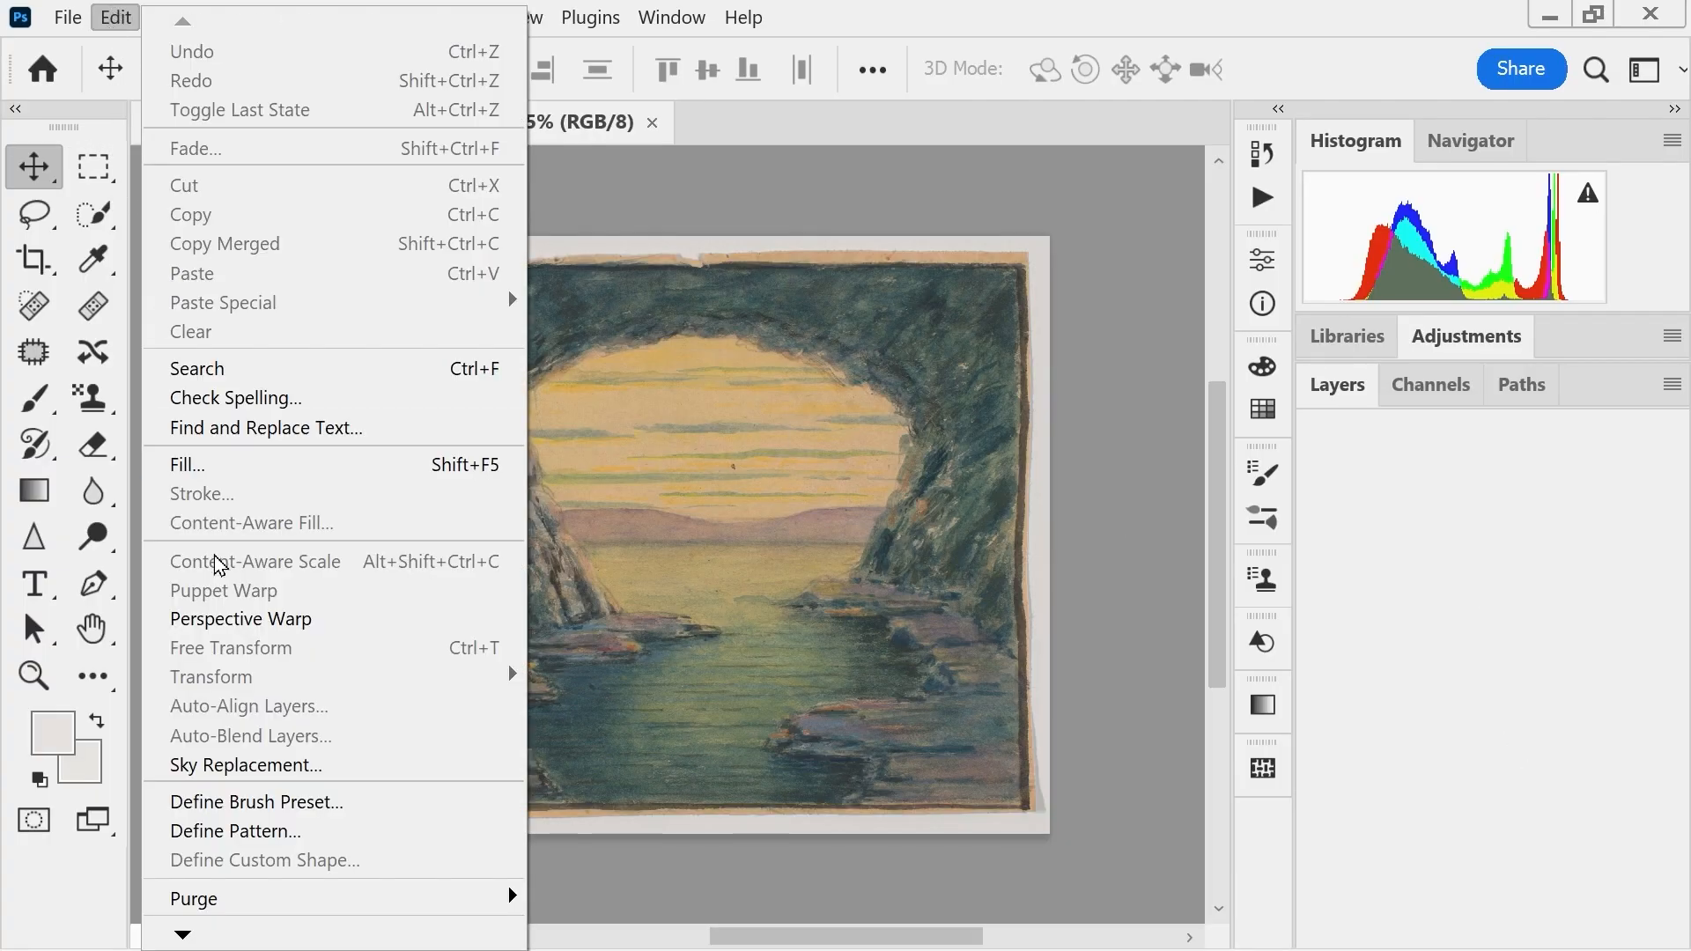
pyautogui.moveTo(196, 945)
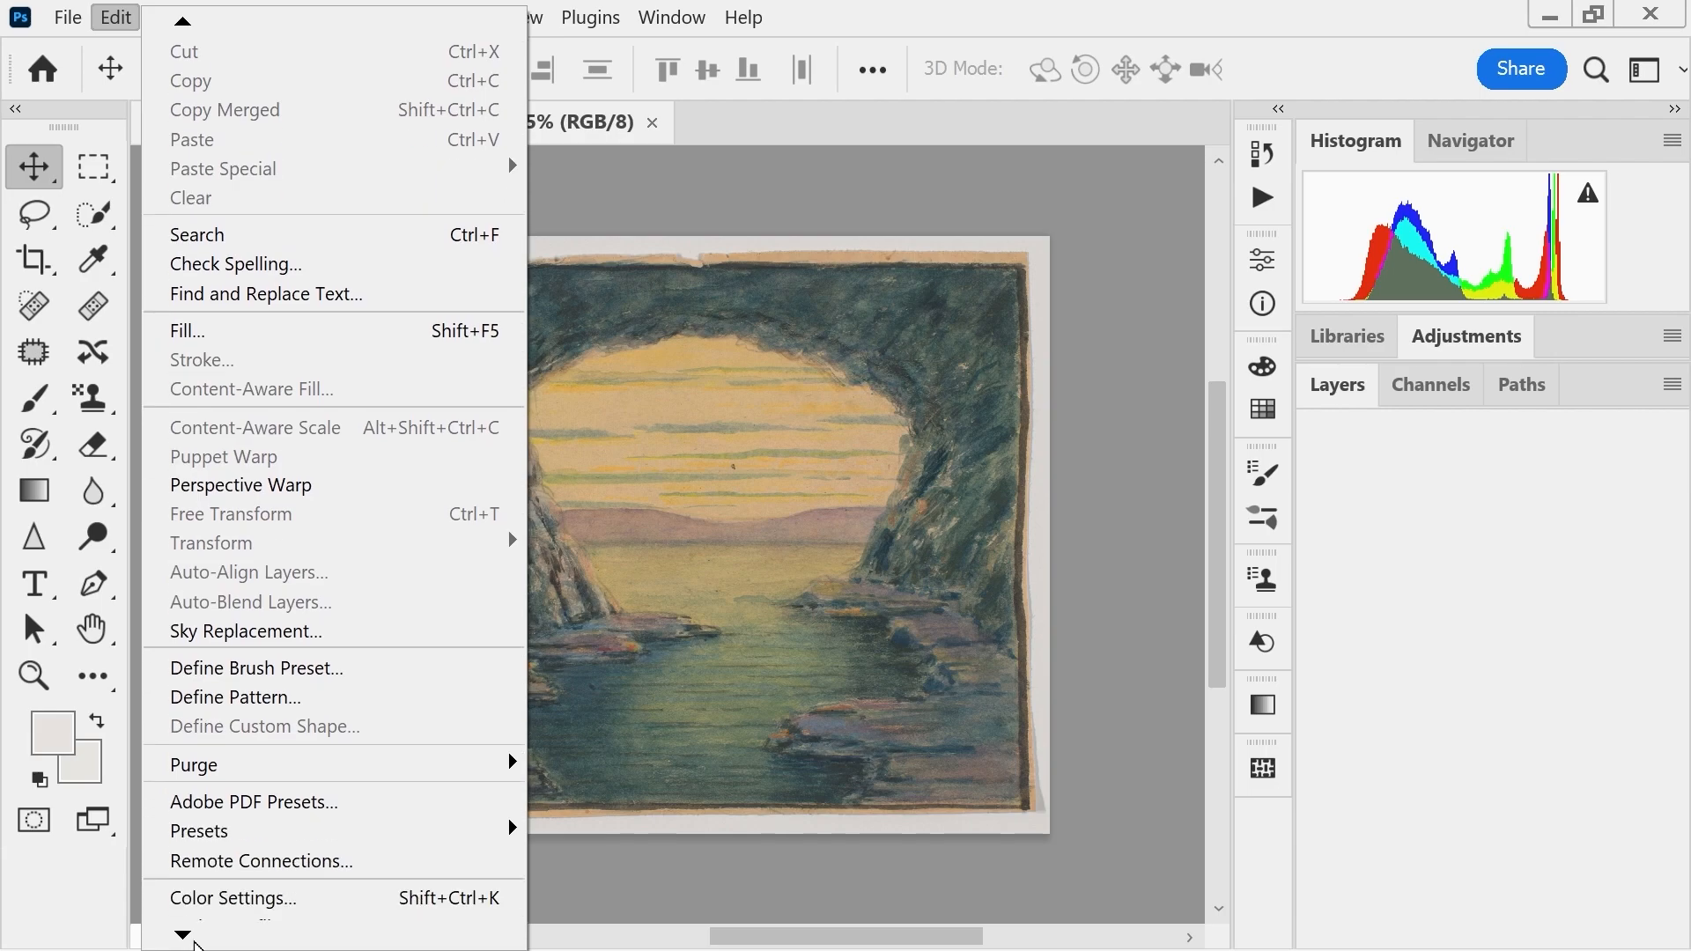
pyautogui.moveTo(223, 921)
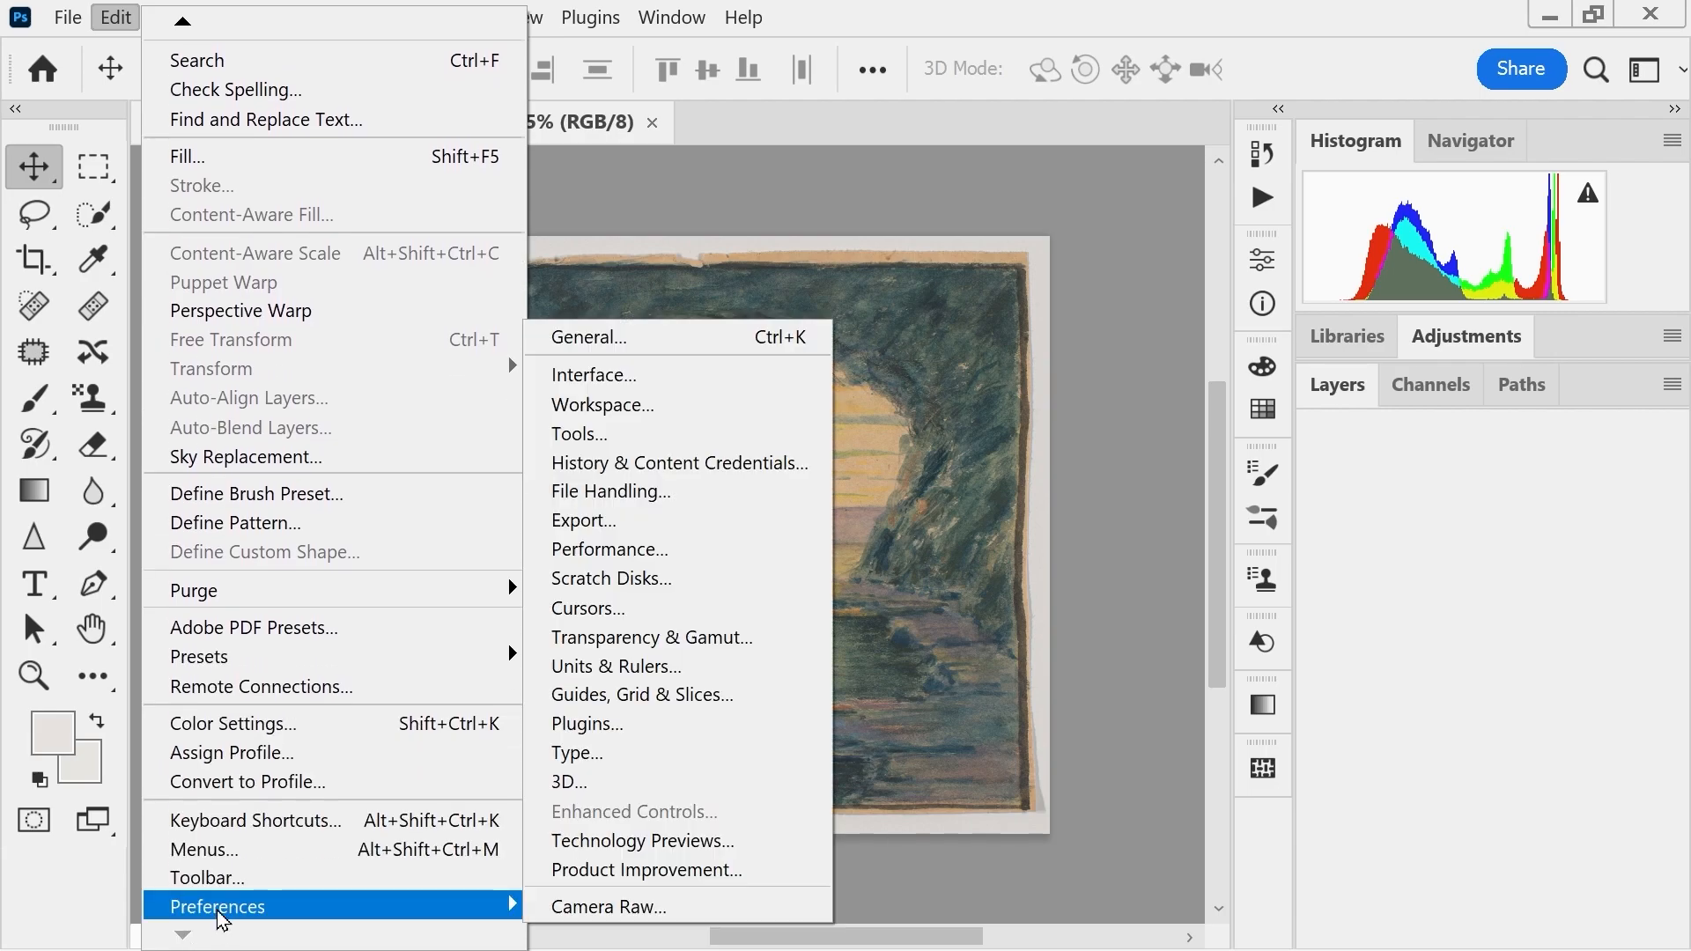
pyautogui.click(633, 344)
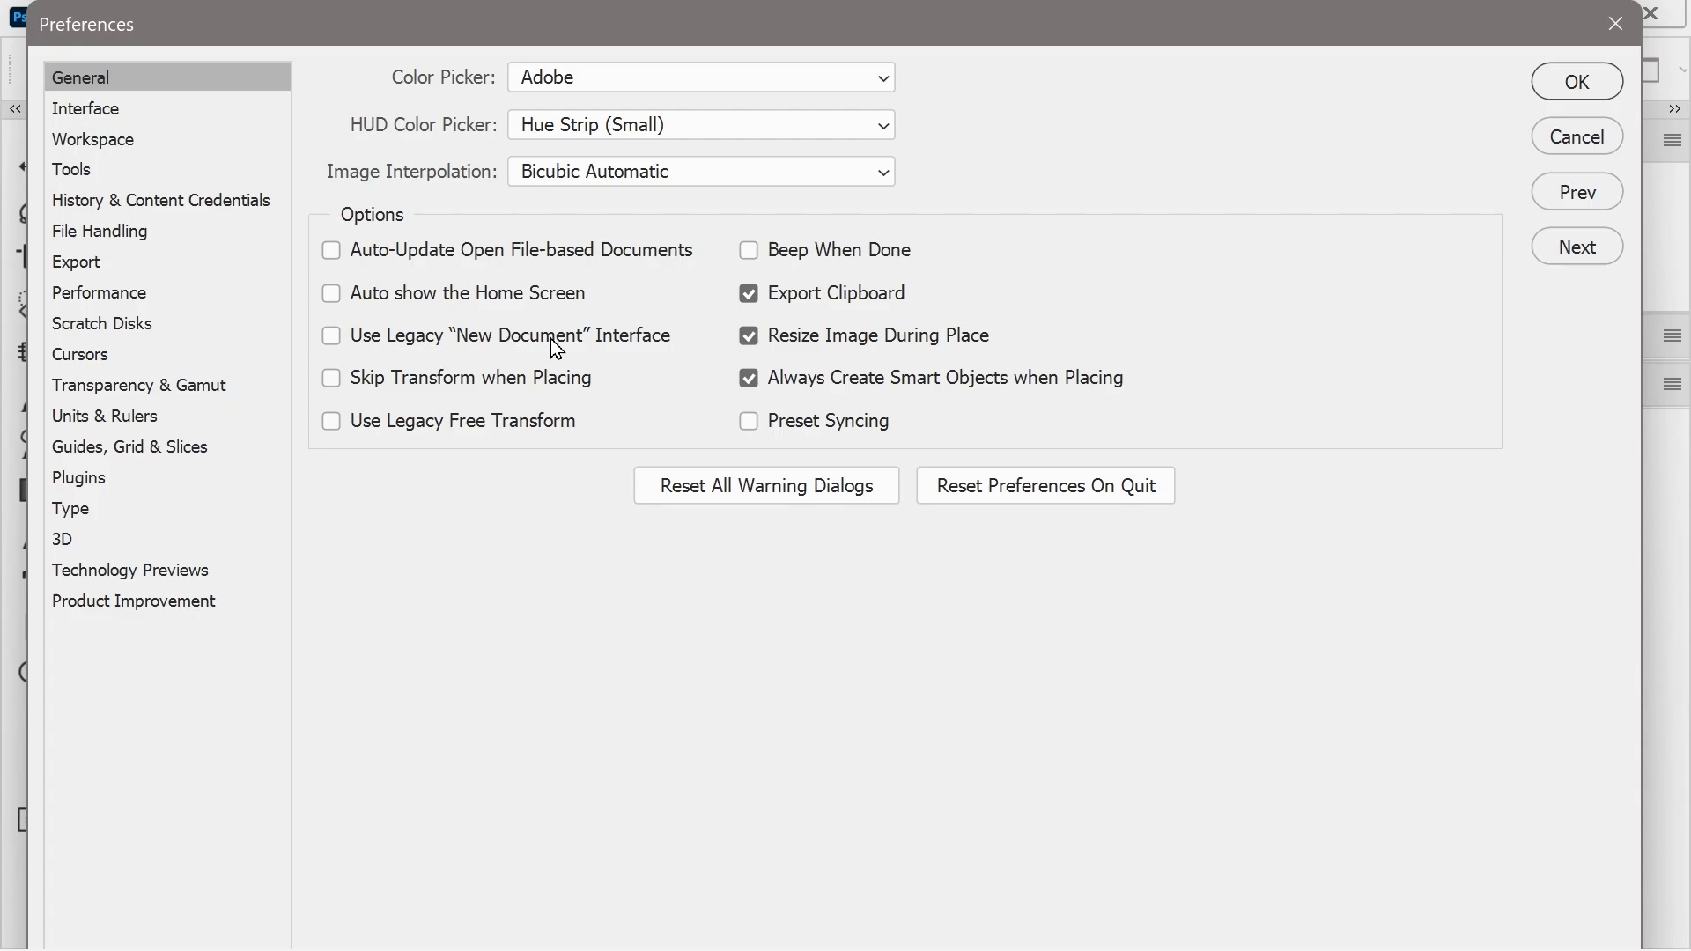
pyautogui.click(332, 338)
pyautogui.click(1561, 94)
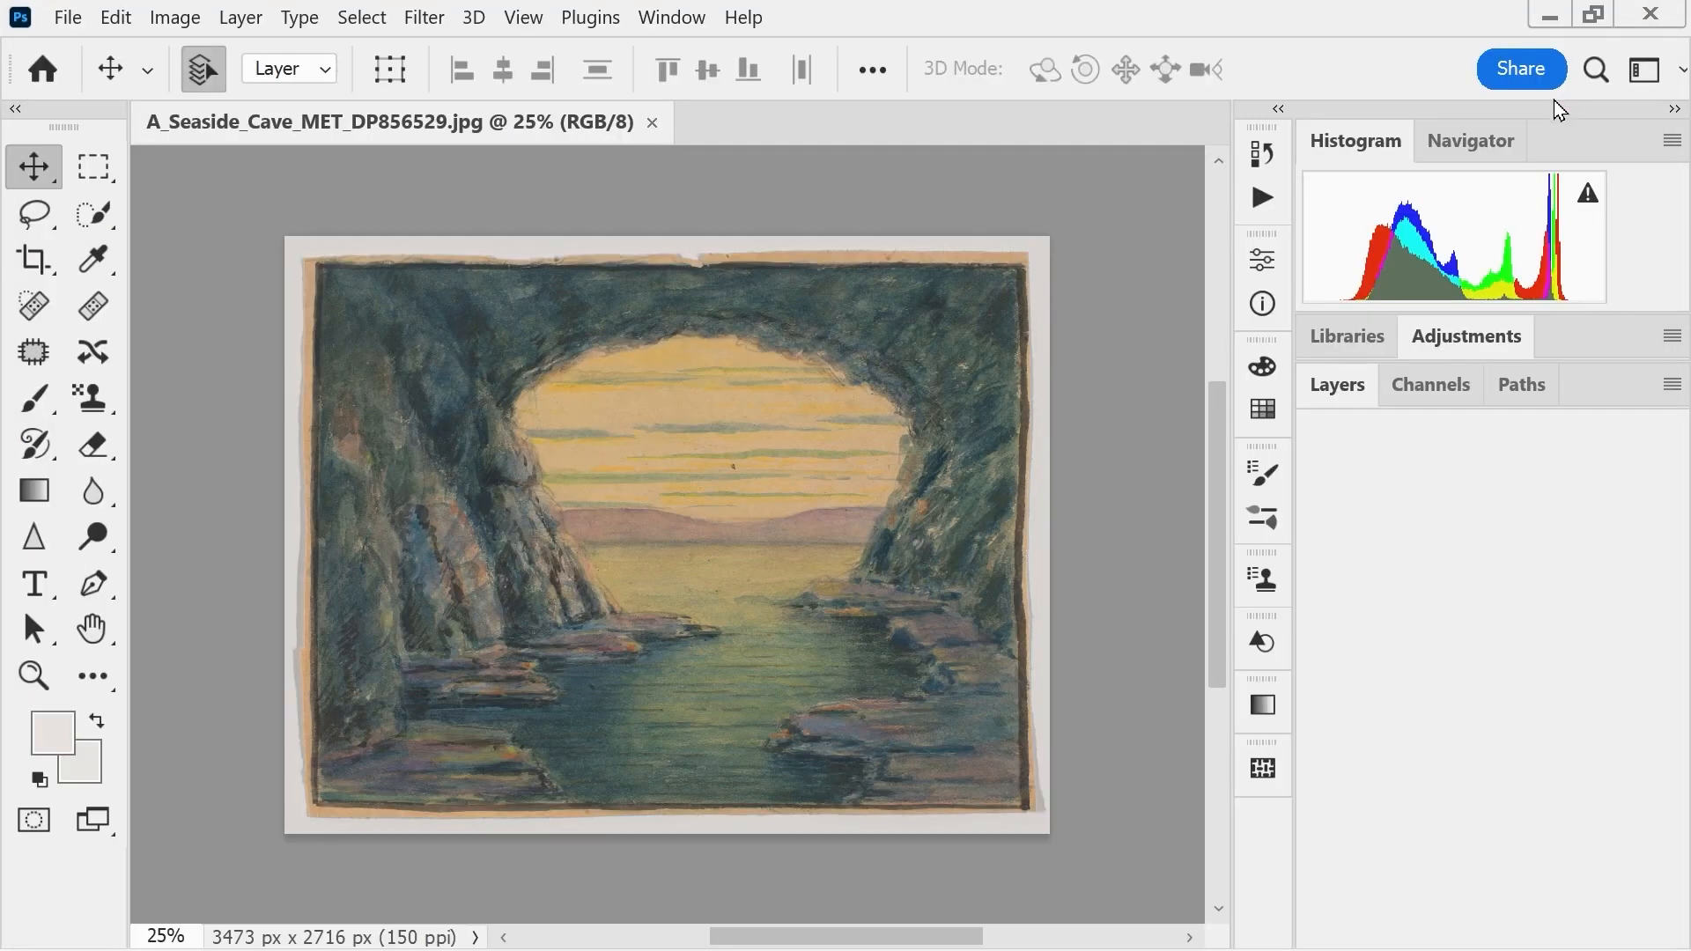
# - Check the legacy new document dialog and its document types, trying Film & Video
pyautogui.click(67, 18)
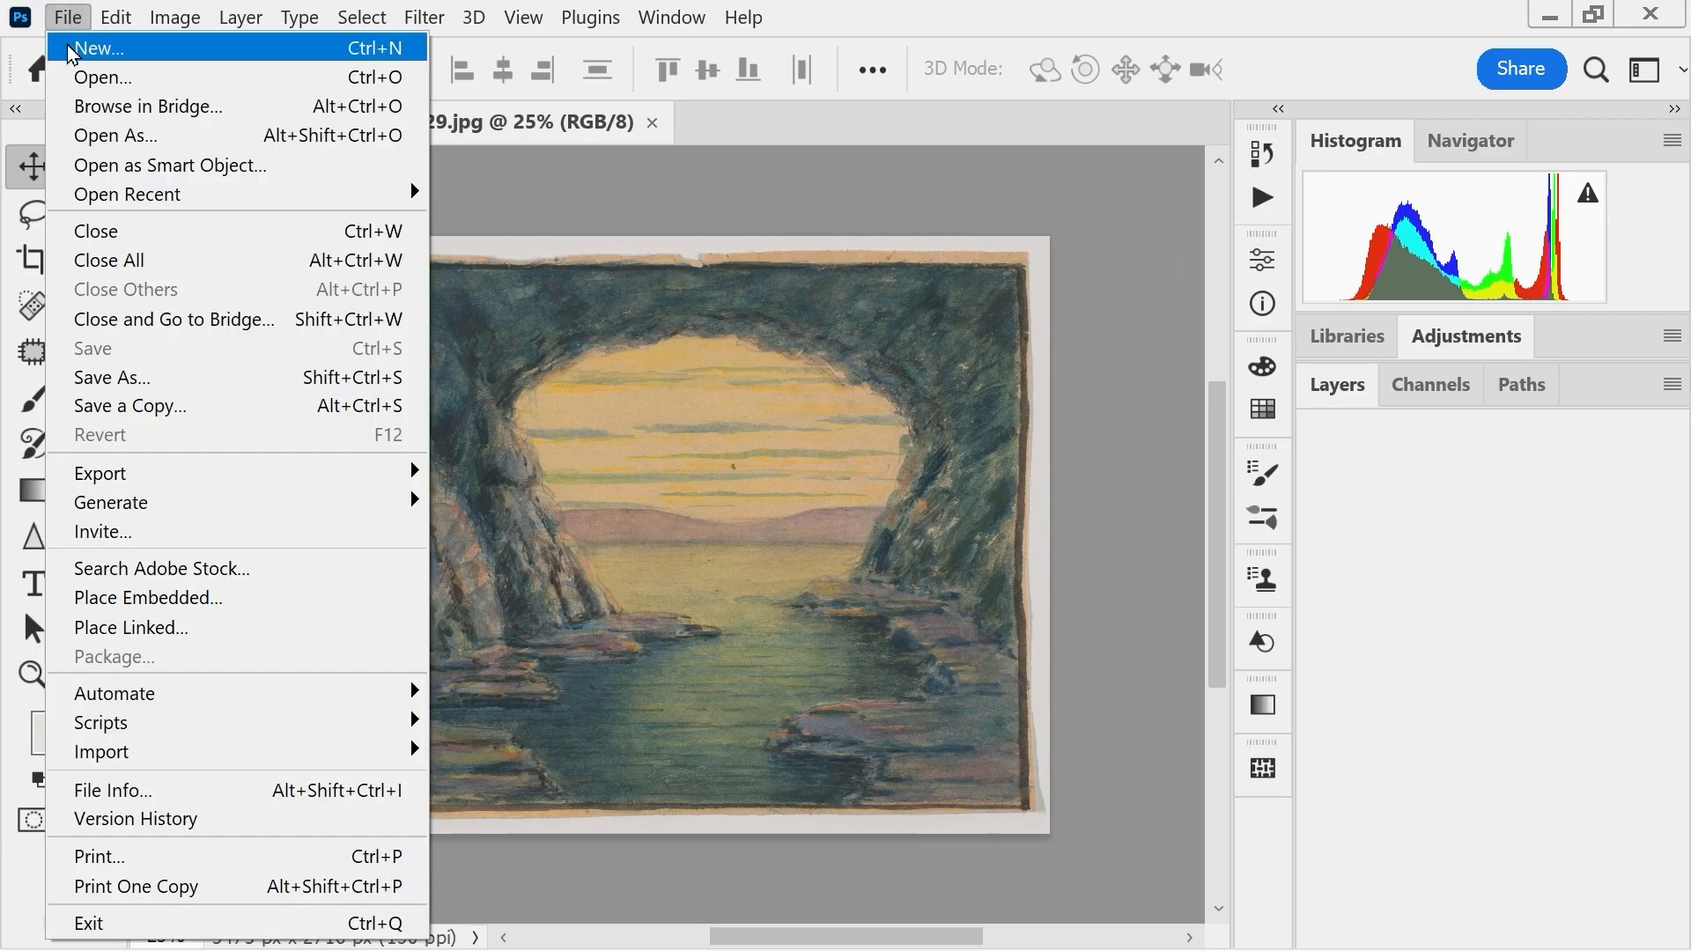
pyautogui.click(70, 48)
pyautogui.moveTo(767, 98); pyautogui.dragTo(713, 201)
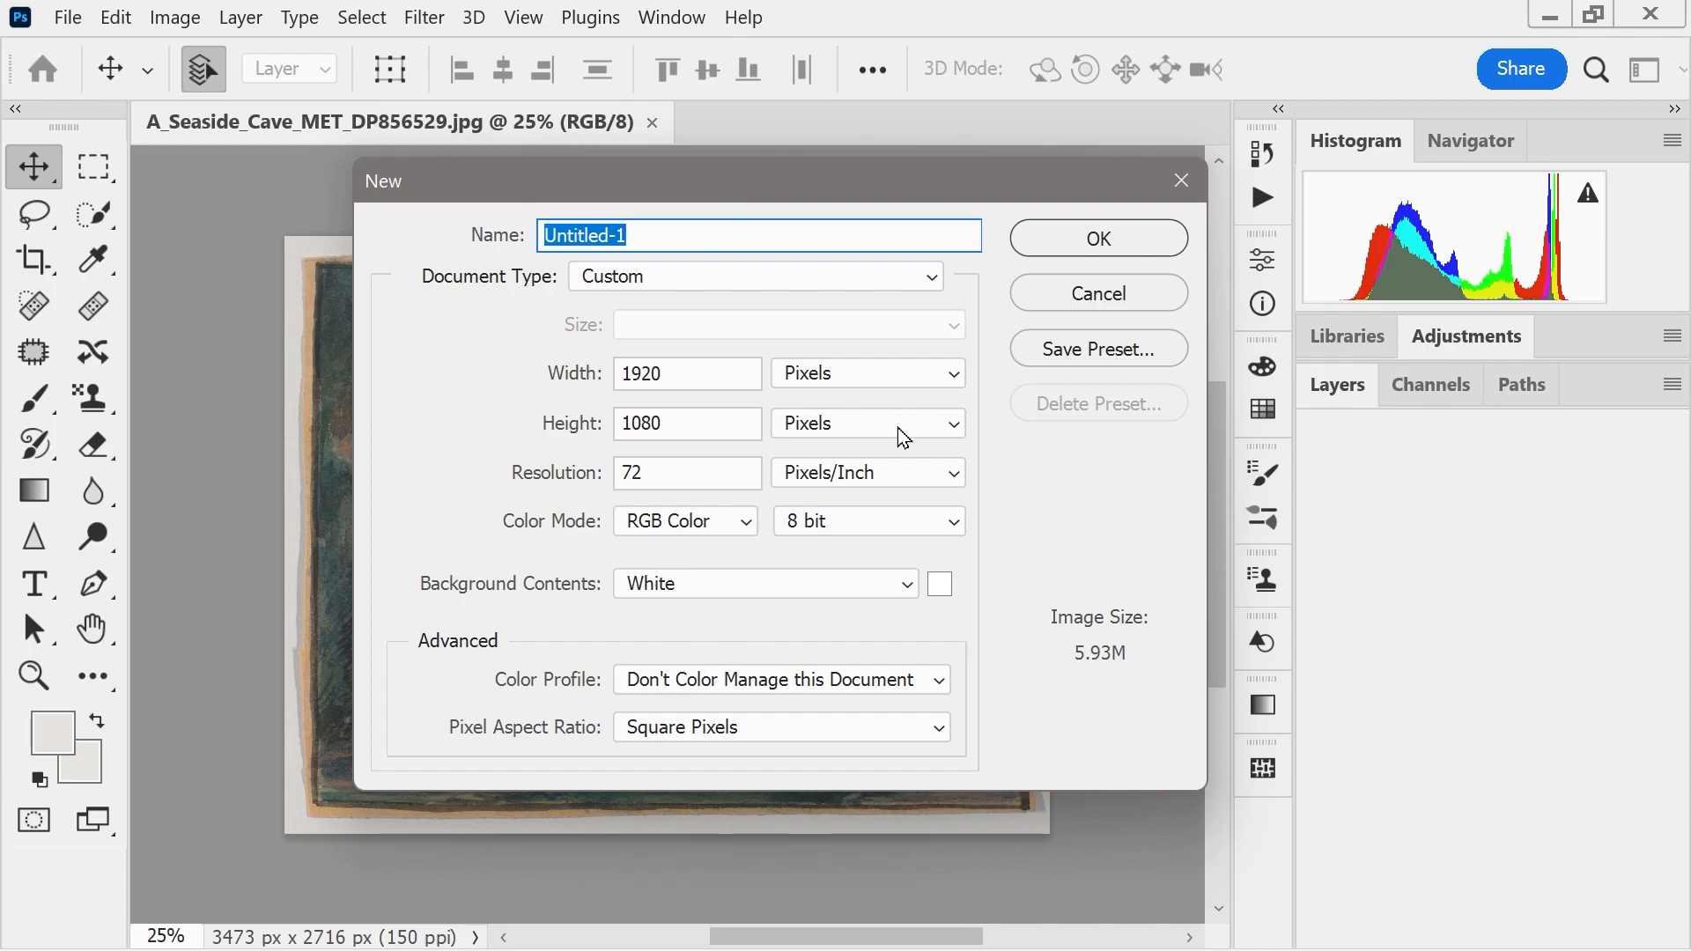
pyautogui.click(780, 295)
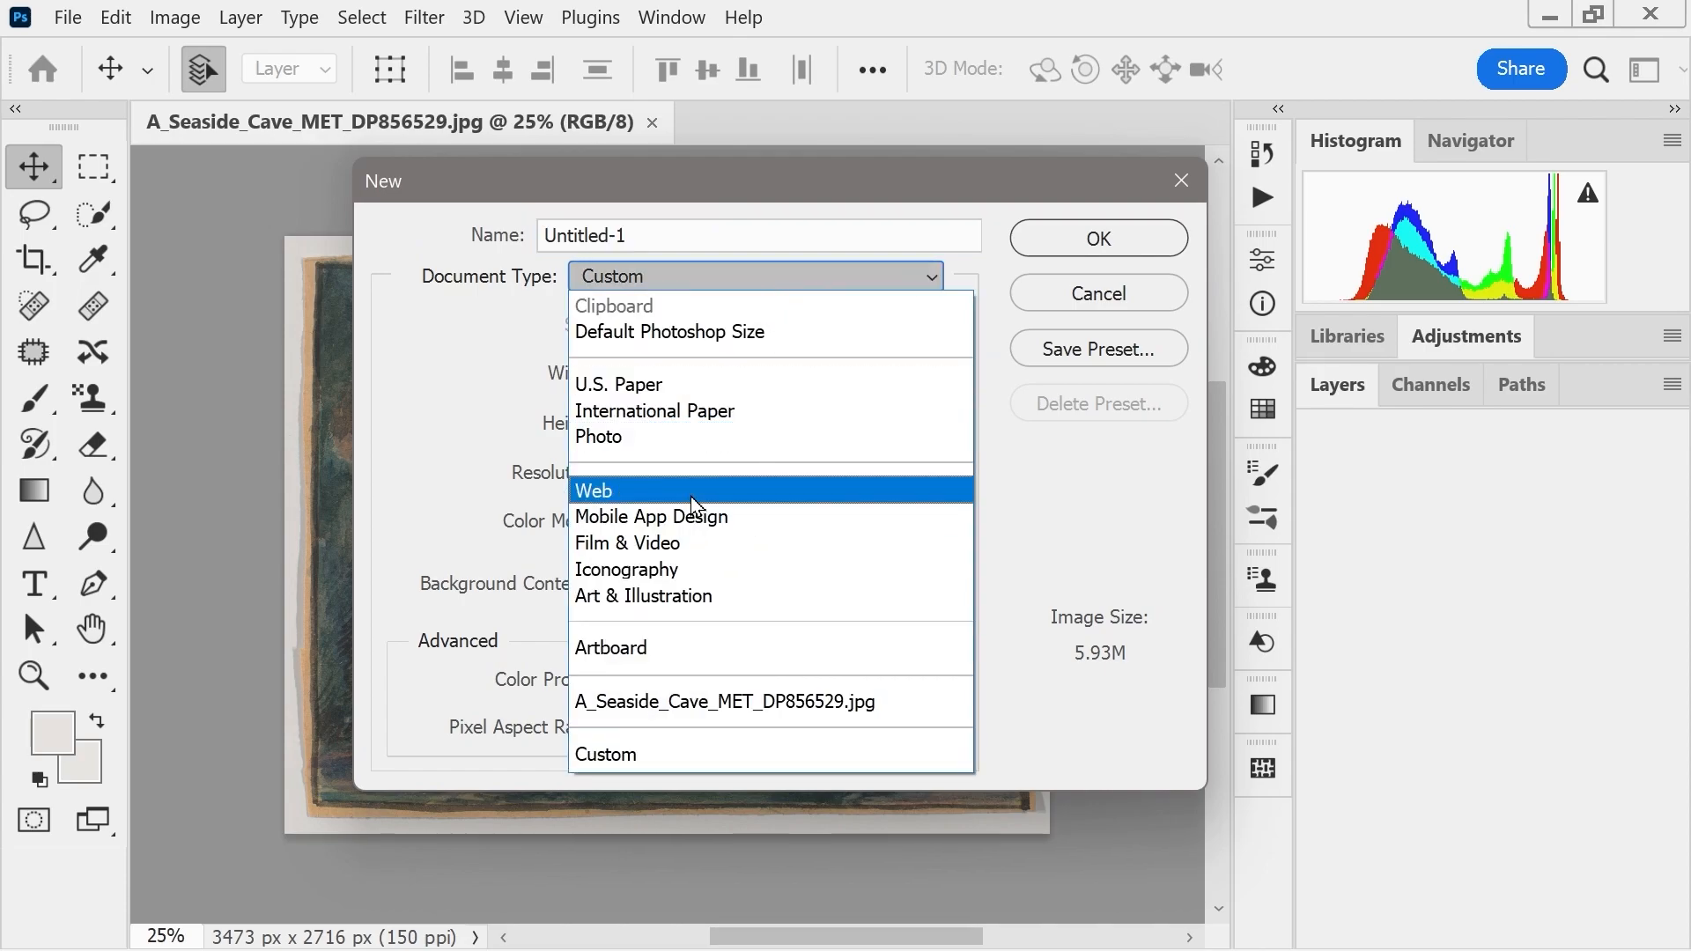
pyautogui.click(685, 544)
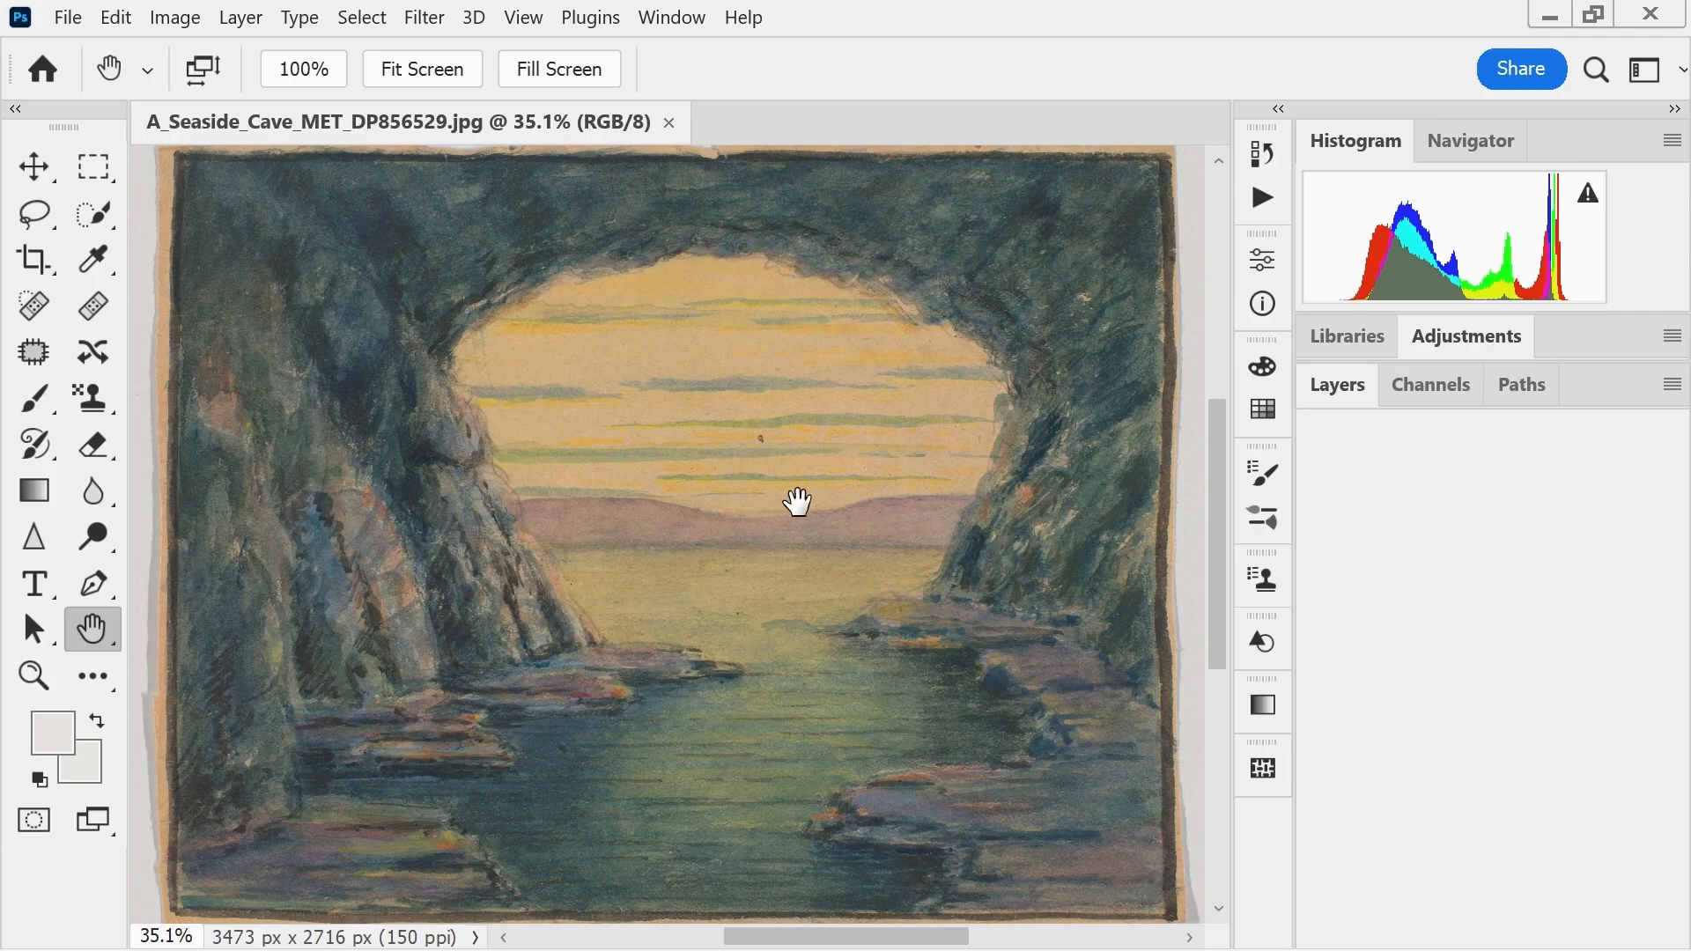
# - Inspect the sky, distant hills and cave walls of the seaside cave painting at zoom levels between 50% and 100%
pyautogui.hotkey('ctrl', '+')
pyautogui.hotkey('ctrl', '+')
pyautogui.hotkey('ctrl', '+')
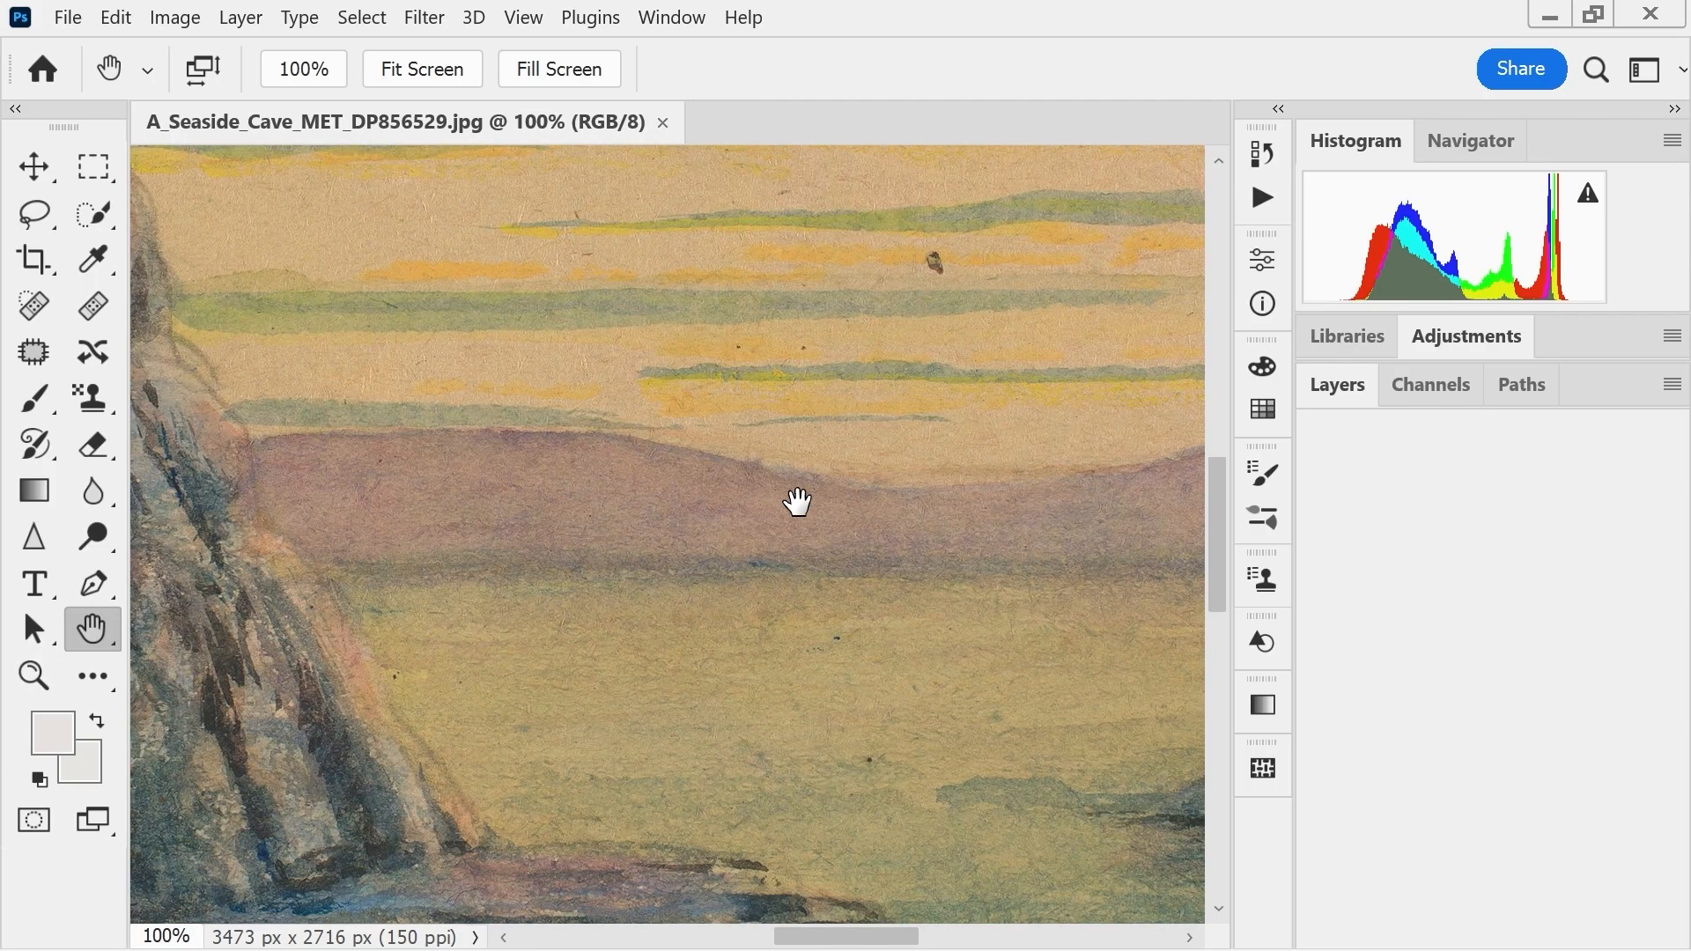
pyautogui.moveTo(797, 502); pyautogui.dragTo(649, 611)
pyautogui.hotkey('ctrl', '-')
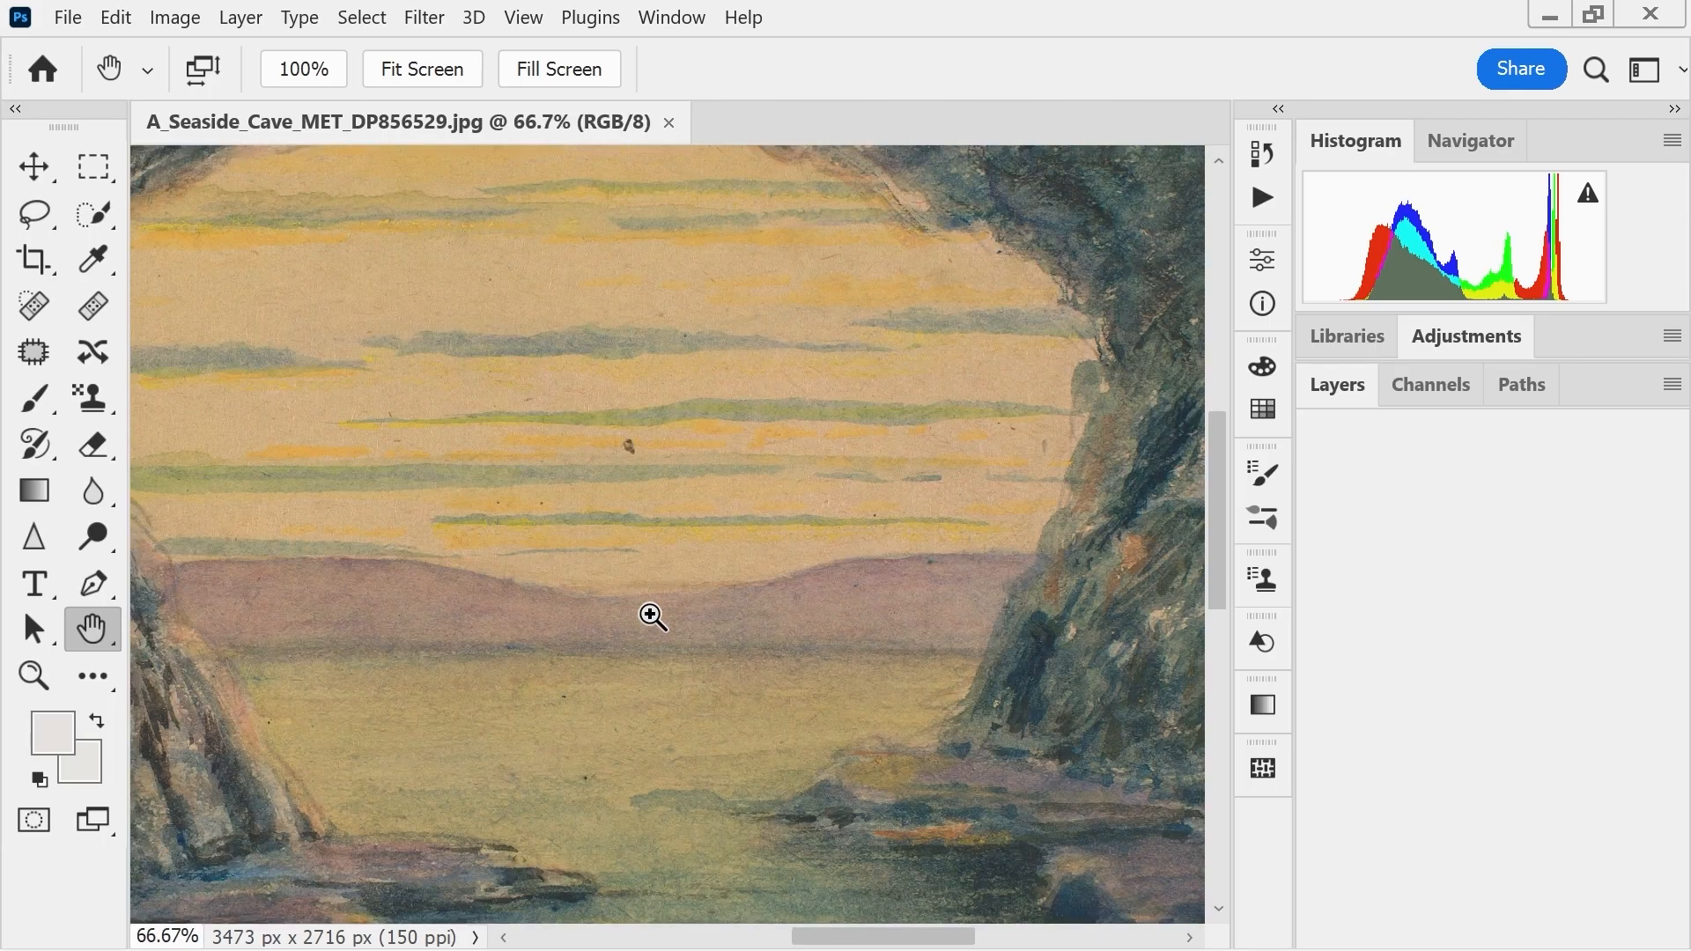
pyautogui.hotkey('ctrl', '-')
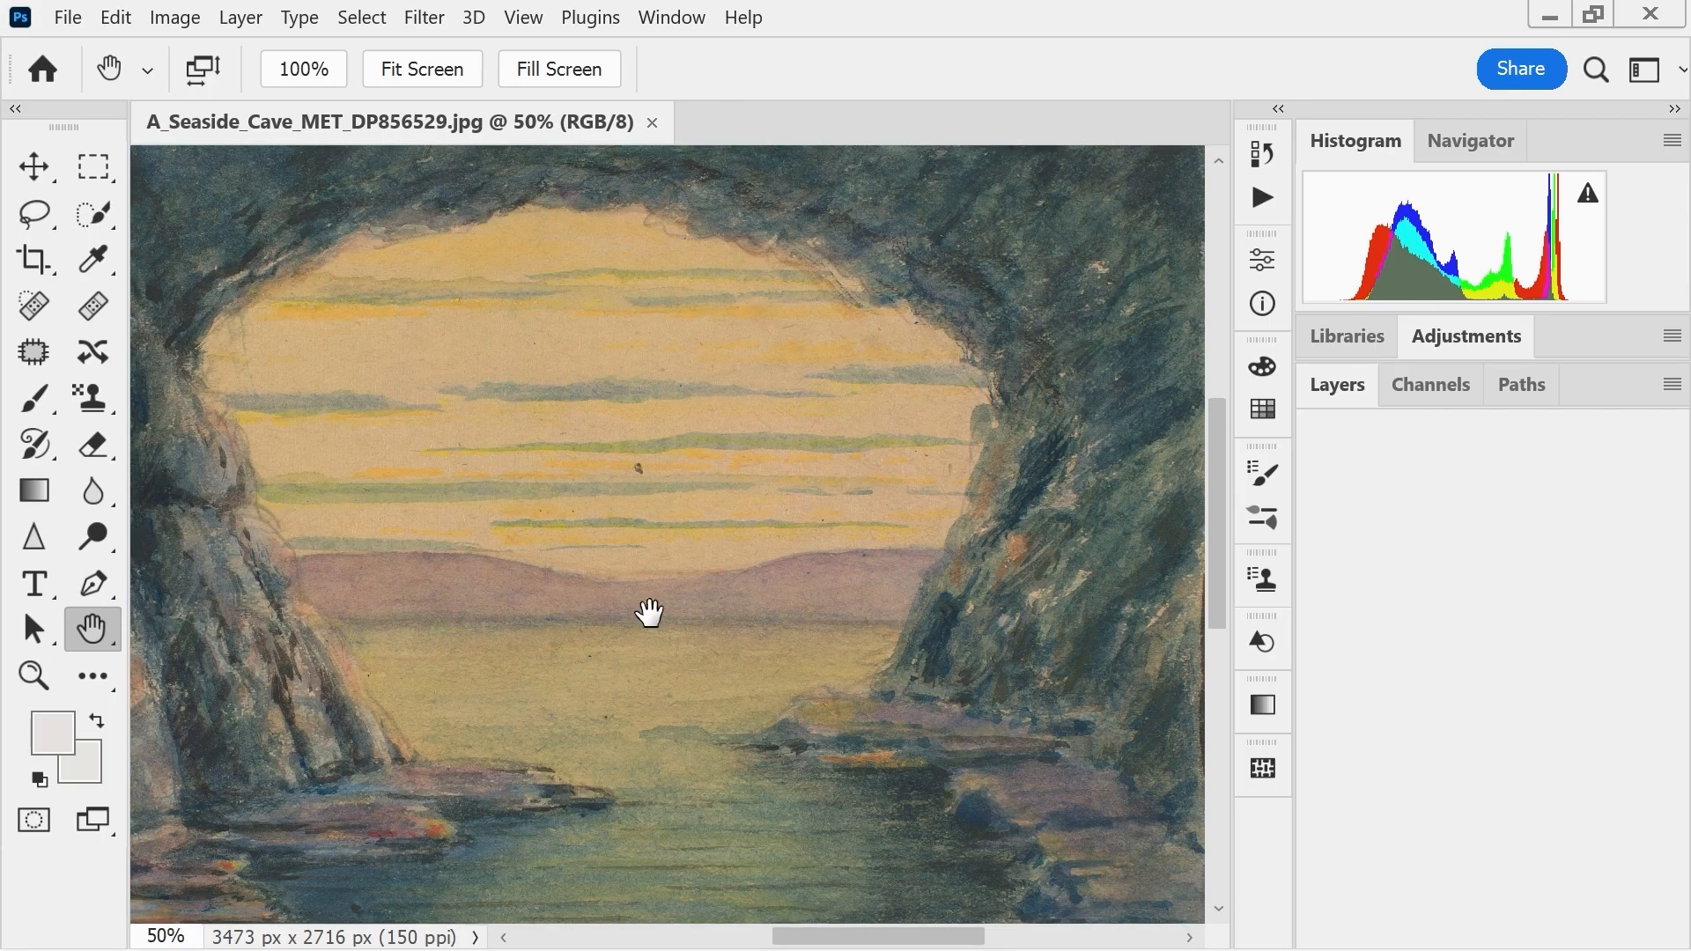
pyautogui.moveTo(577, 521); pyautogui.dragTo(663, 579)
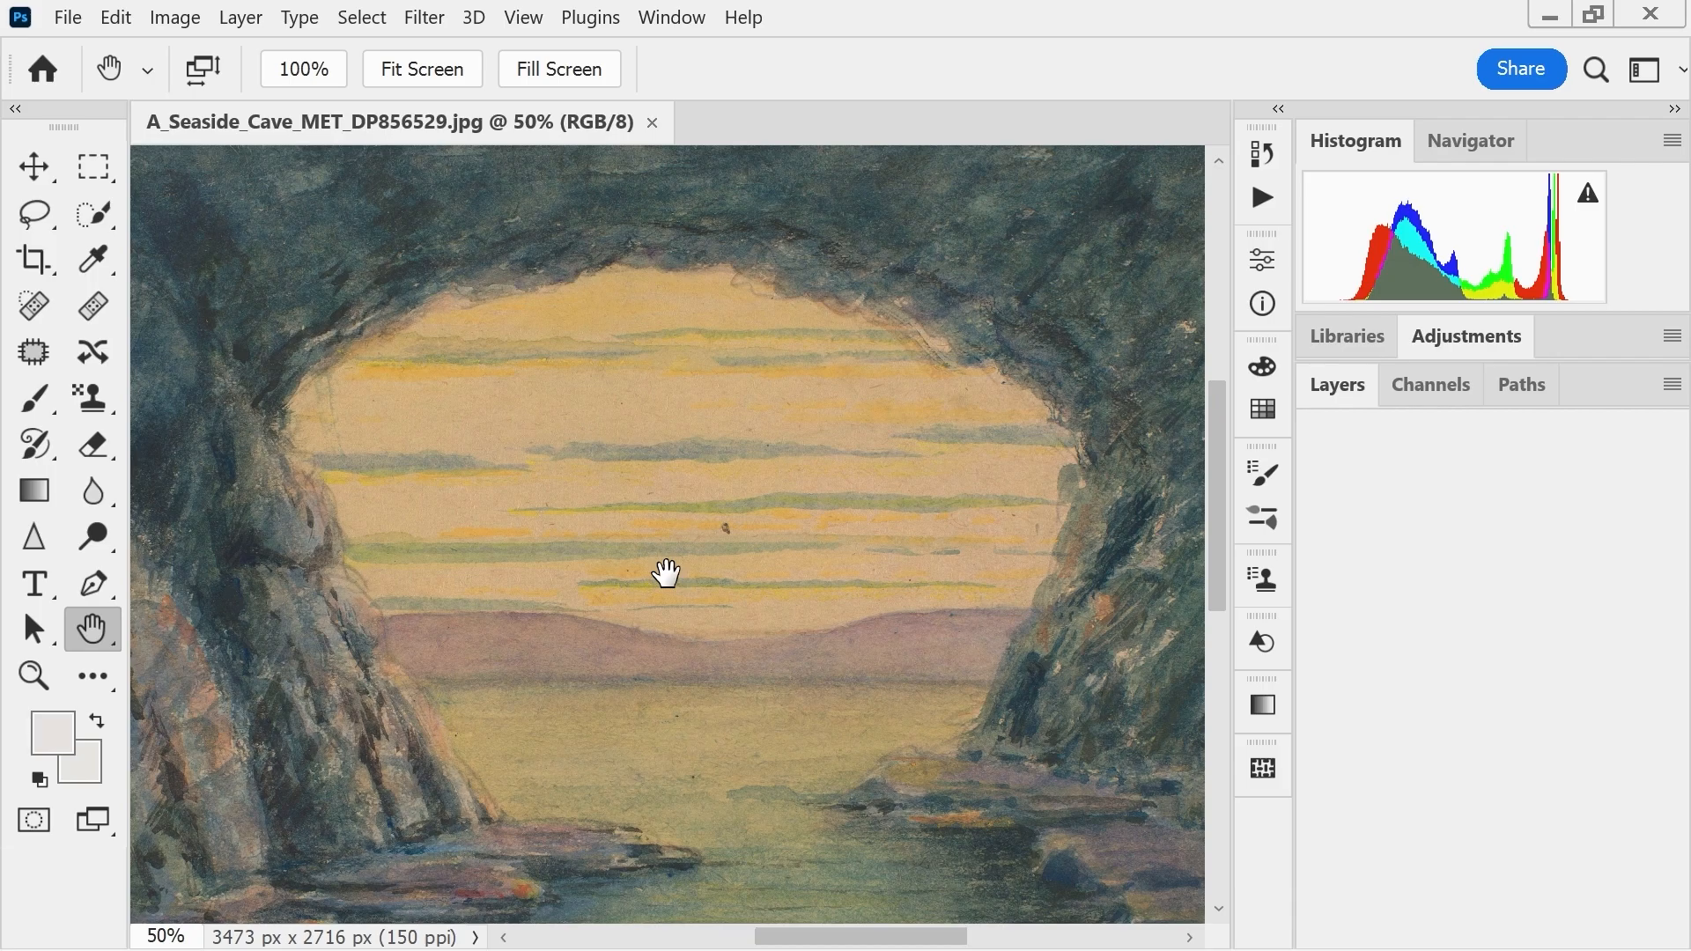
pyautogui.press('h')
pyautogui.moveTo(665, 589); pyautogui.dragTo(666, 593)
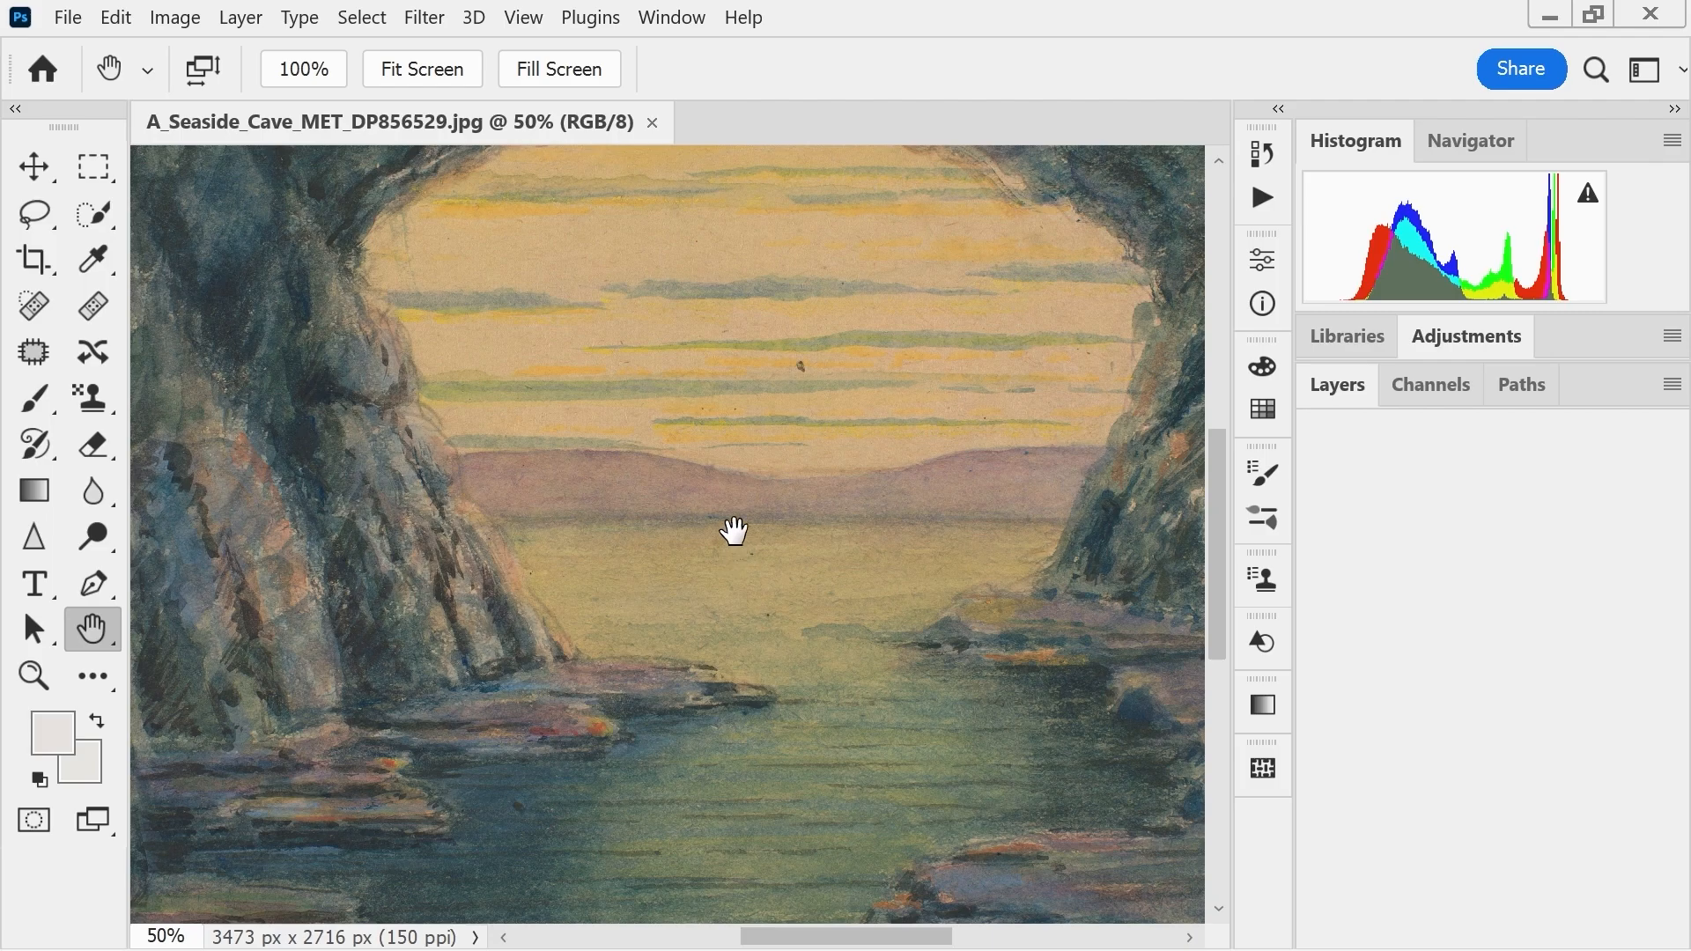
# - View the seaside cave painting at 100%, use the temporary bird's-eye view to look around, and fit the image back on screen
pyautogui.hotkey('ctrl', '1')
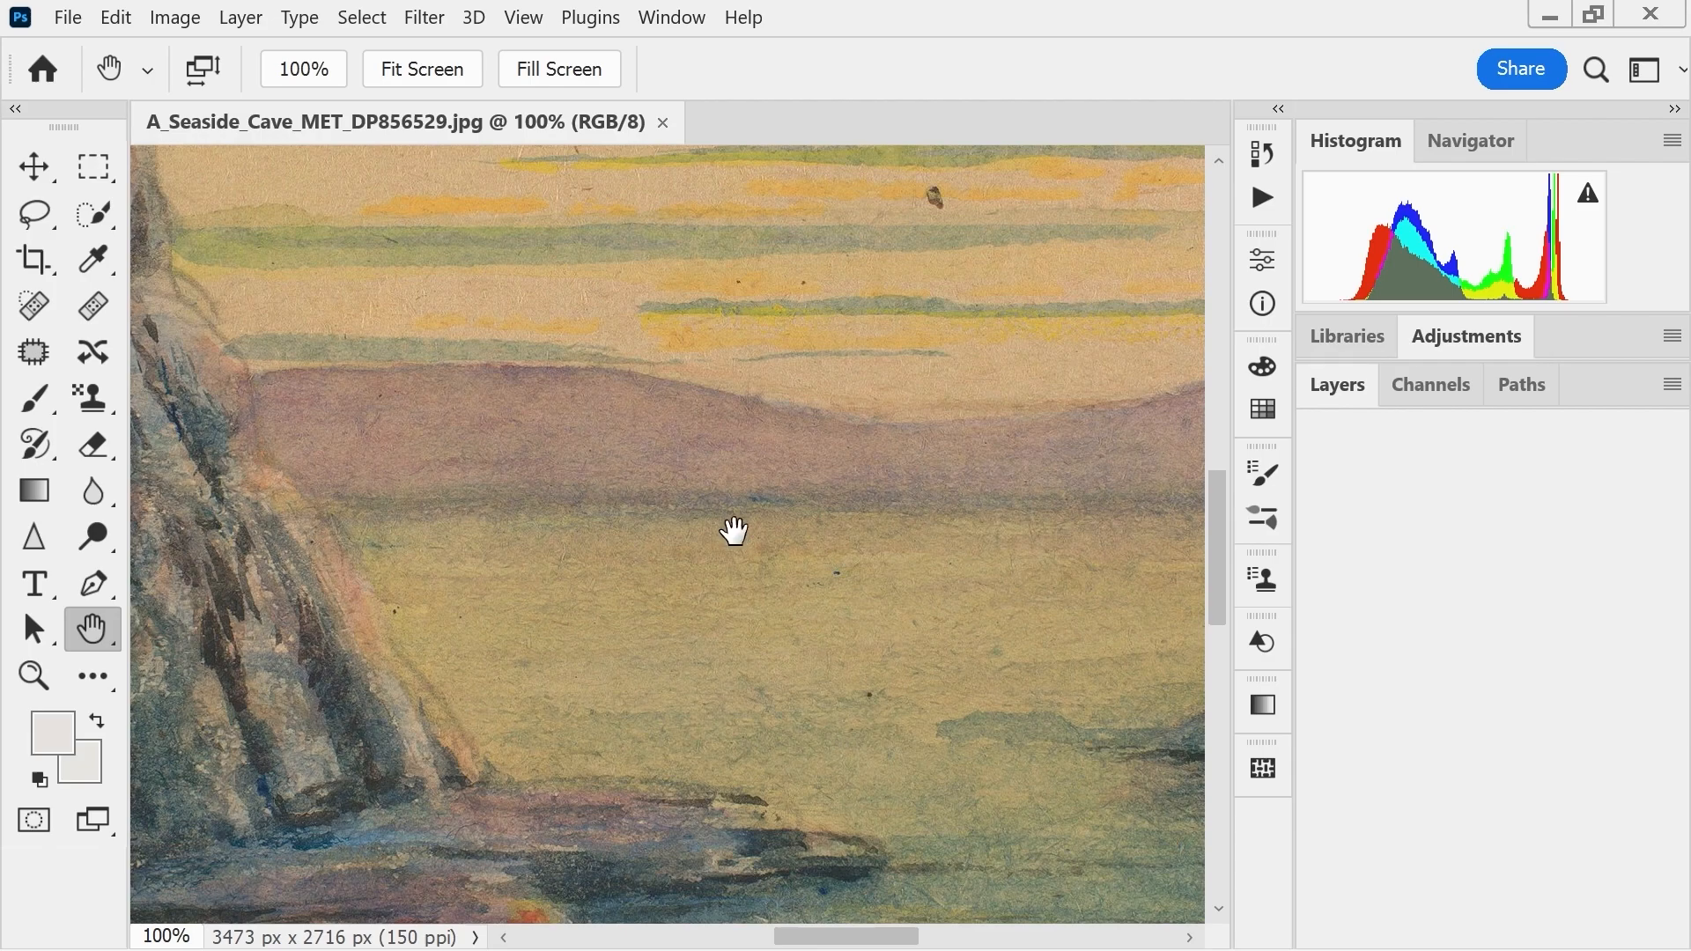
pyautogui.click(733, 531)
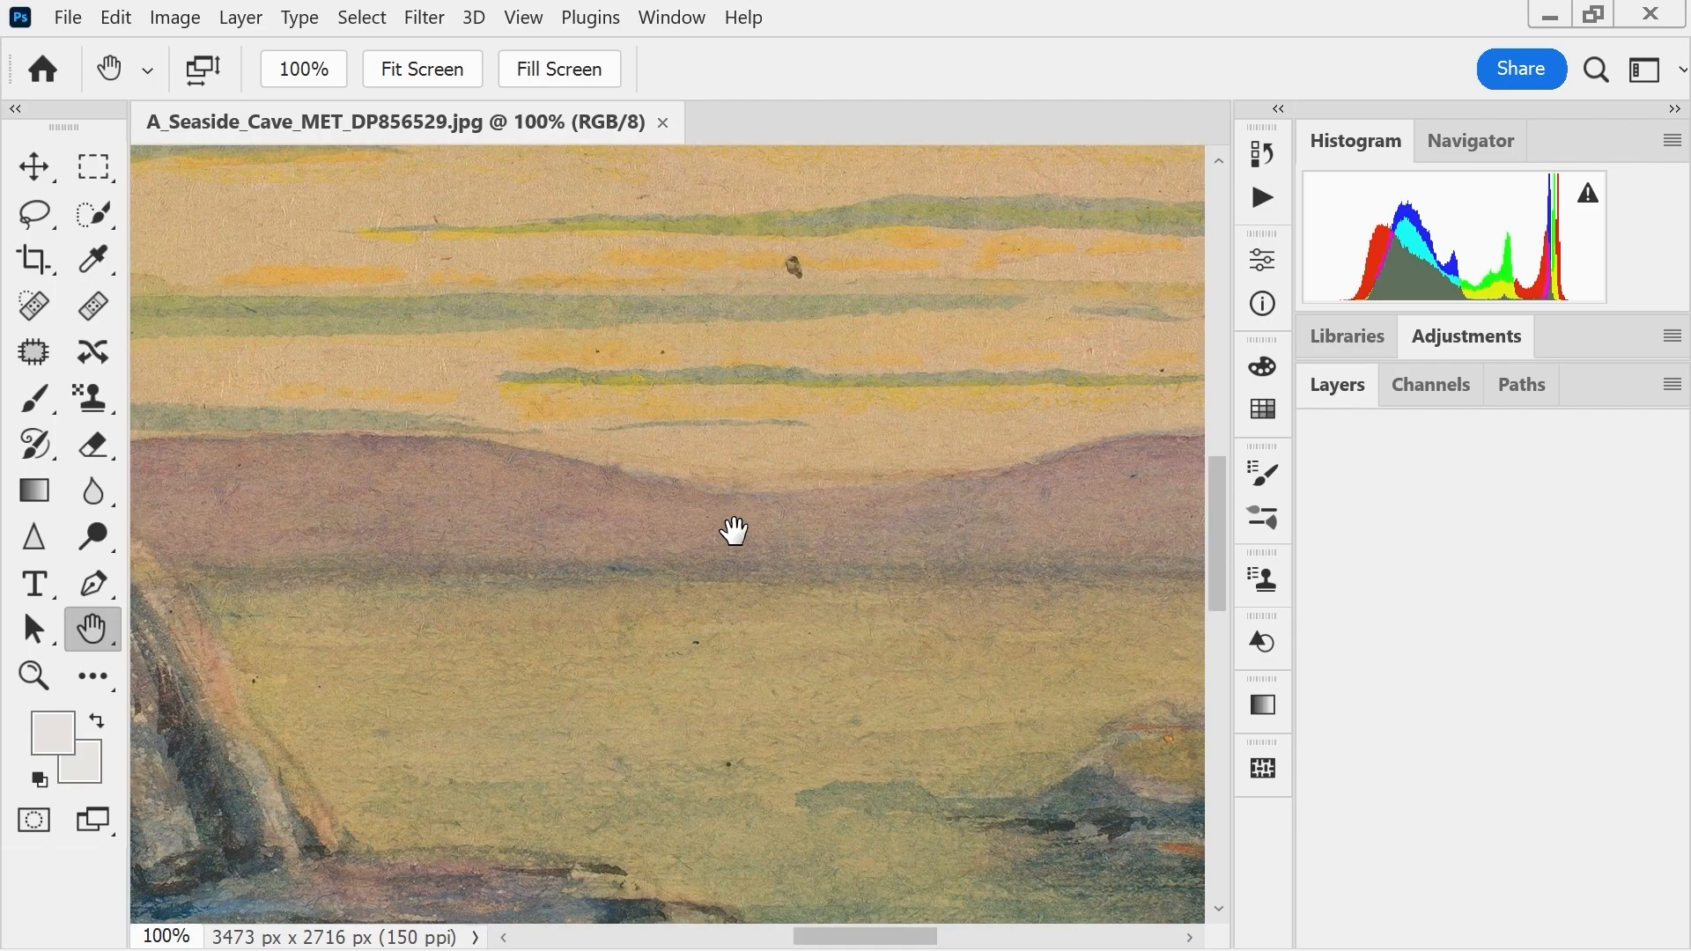
pyautogui.click(733, 531)
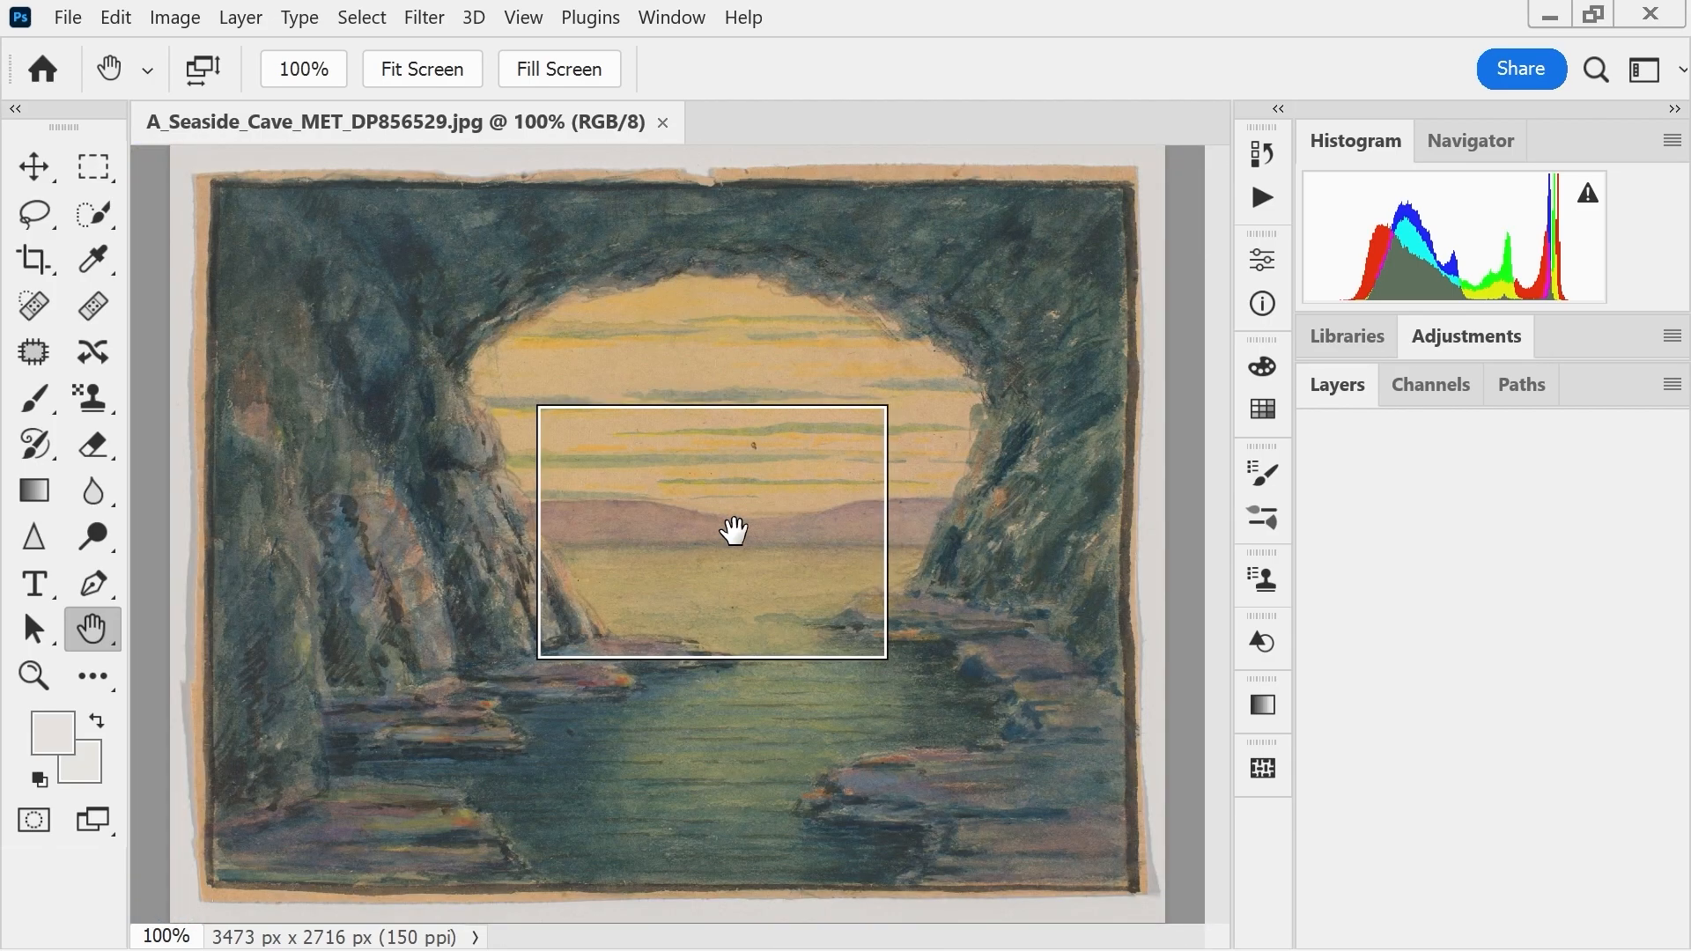
pyautogui.click(734, 531)
pyautogui.click(734, 532)
pyautogui.click(733, 531)
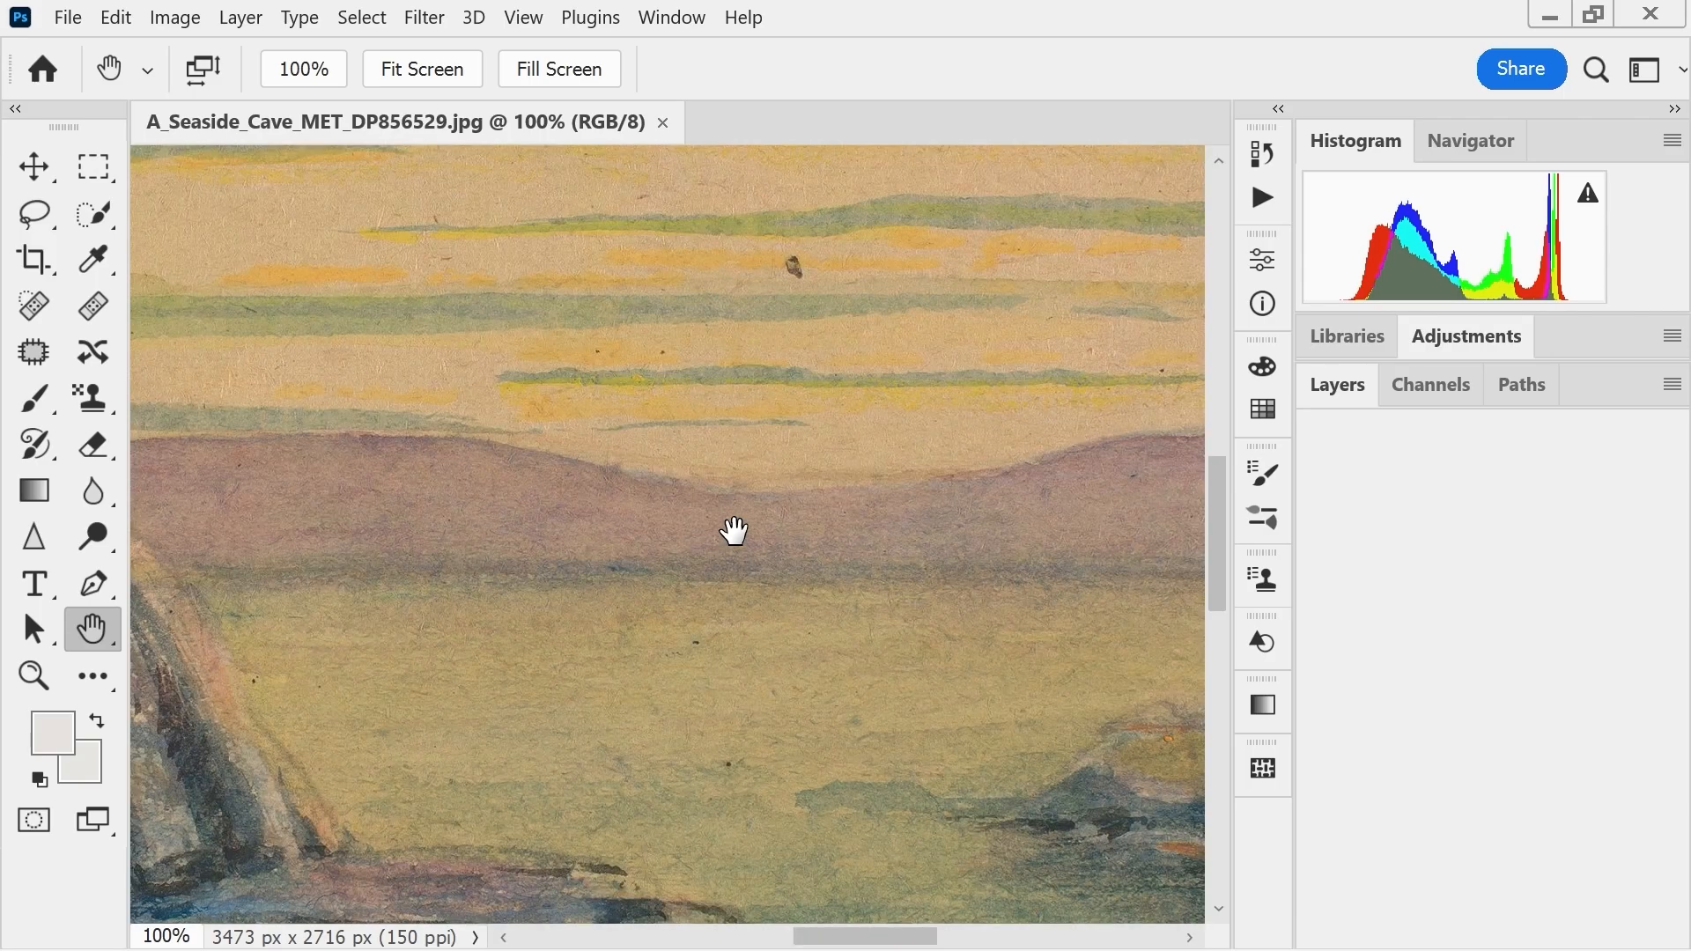
pyautogui.hotkey('ctrl', '0')
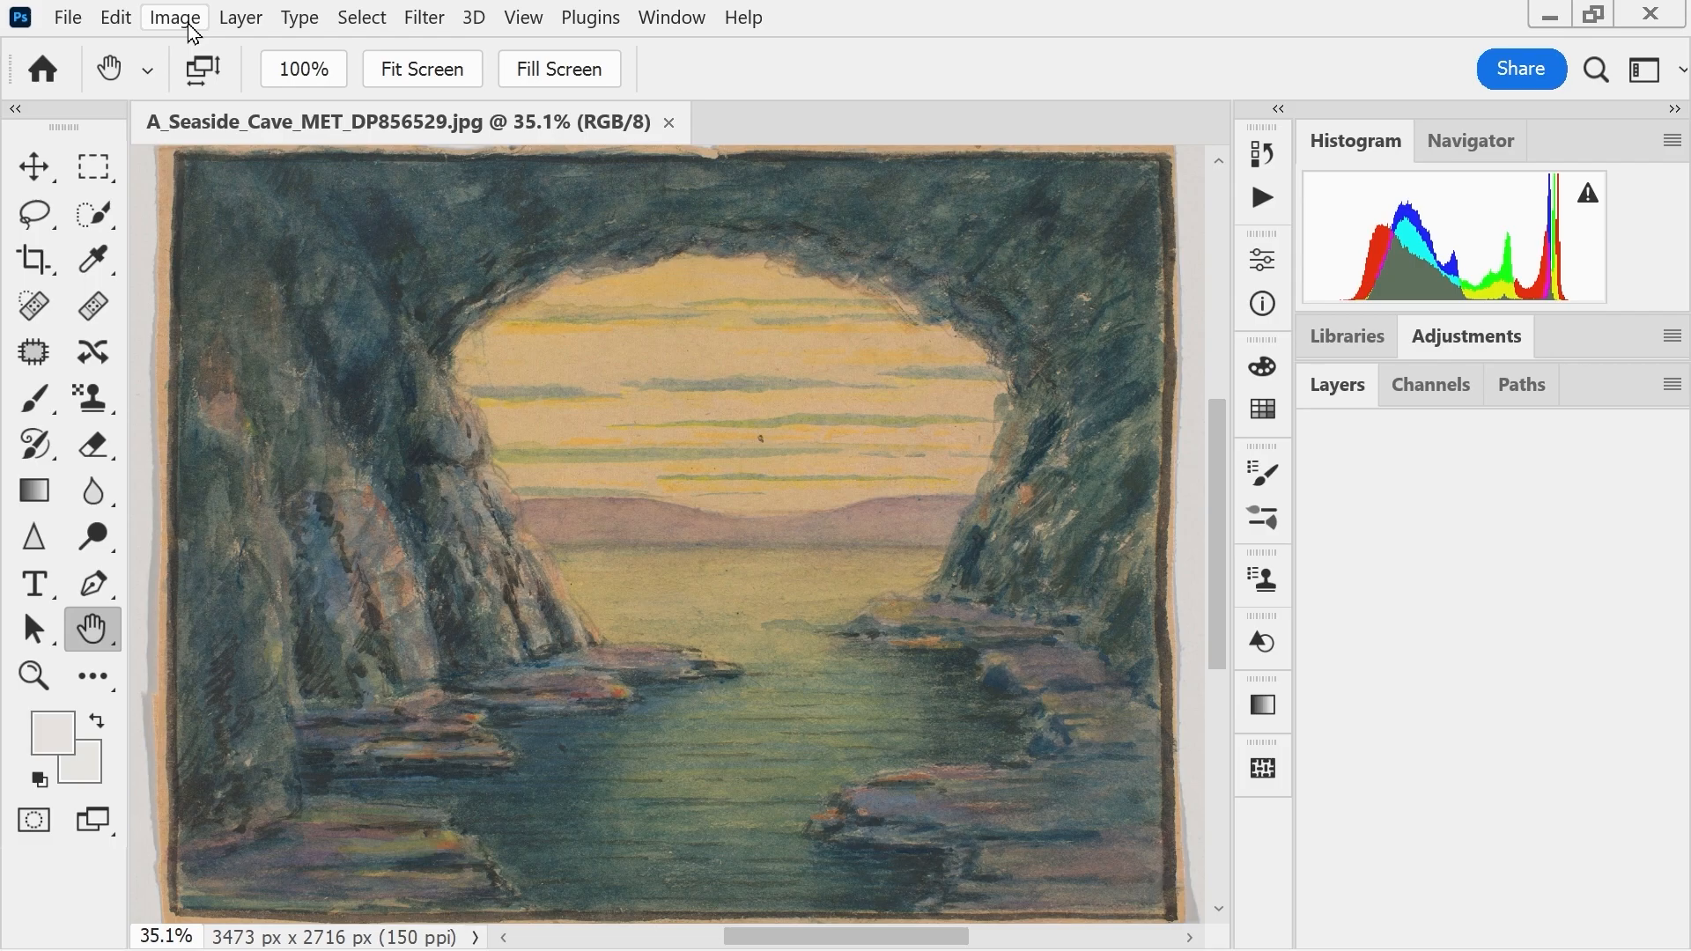
# - Convert the seaside cave image to CMYK Color mode and accept the profile conversion
pyautogui.click(190, 26)
pyautogui.moveTo(377, 53)
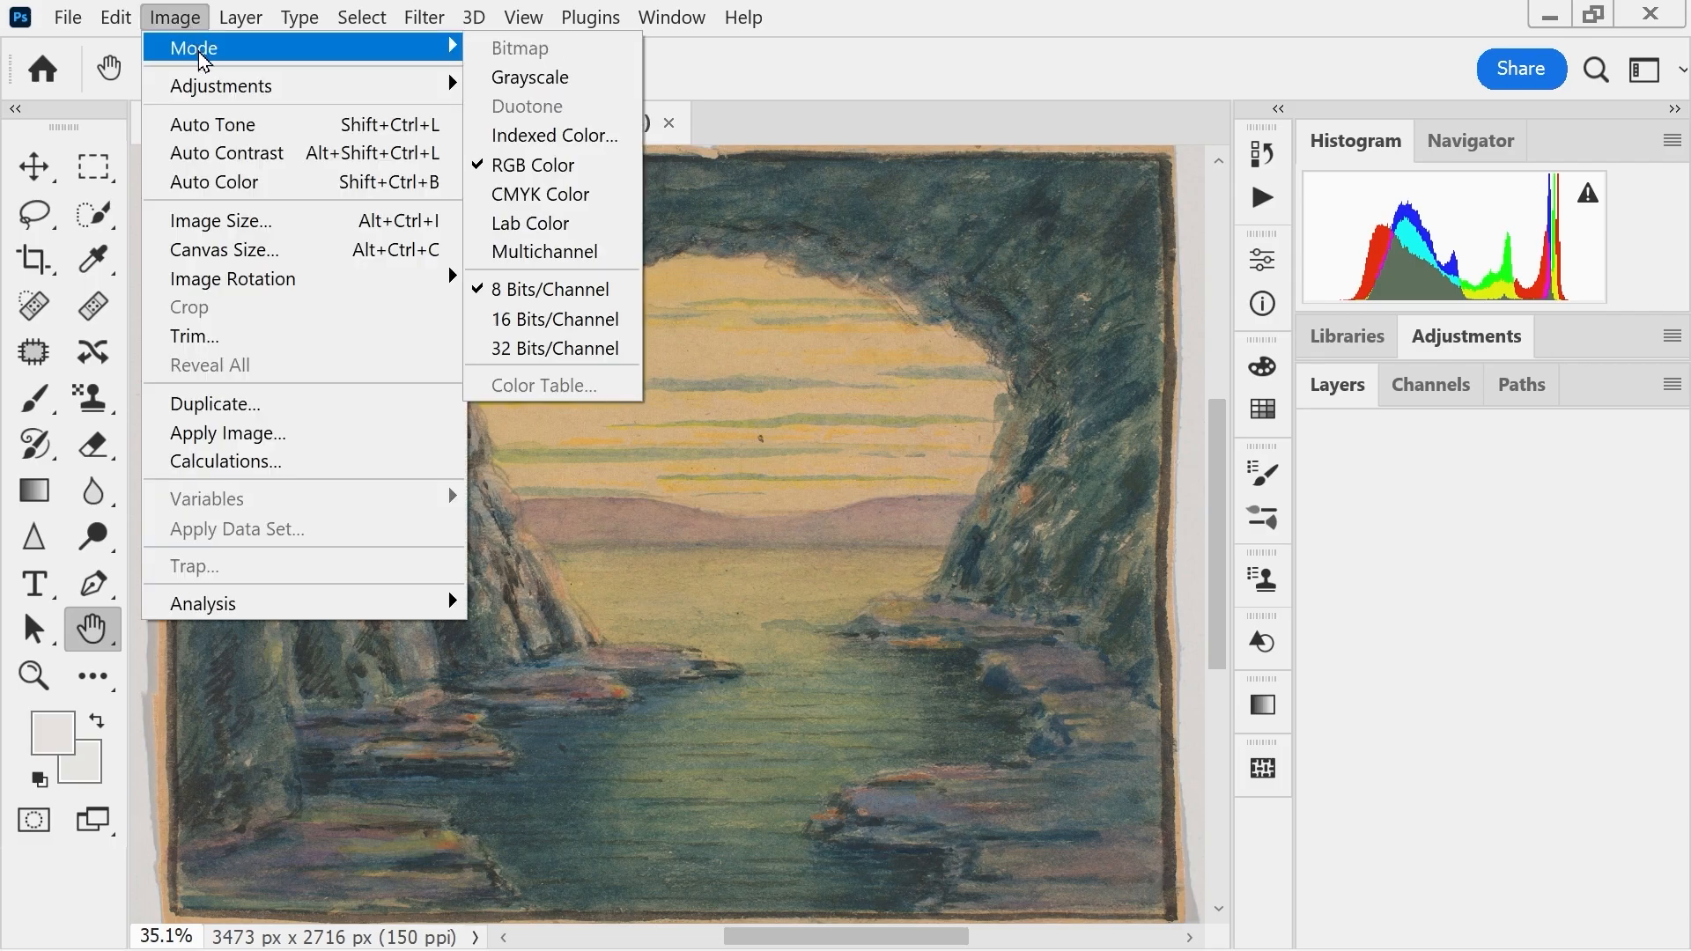
pyautogui.click(560, 201)
pyautogui.click(950, 465)
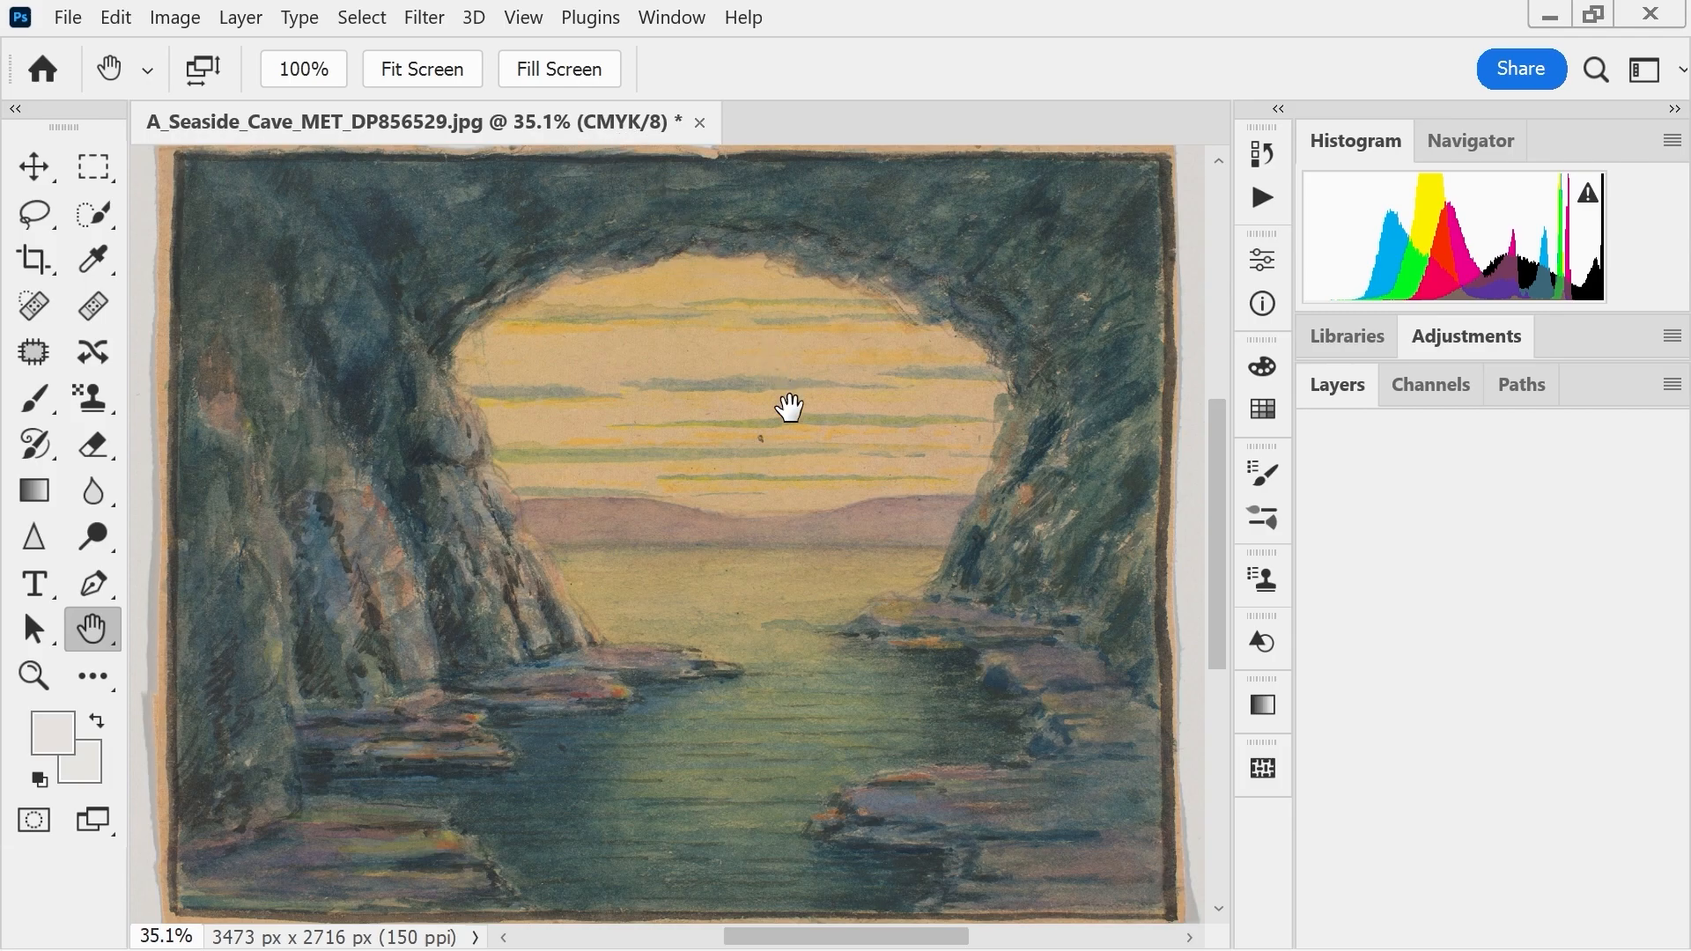
# - Copy the entire cave image and create a blank CMYK document from the Clipboard preset, 3473 × 2716 pixels at 150 pixels/inch
pyautogui.hotkey('ctrl', 'a')
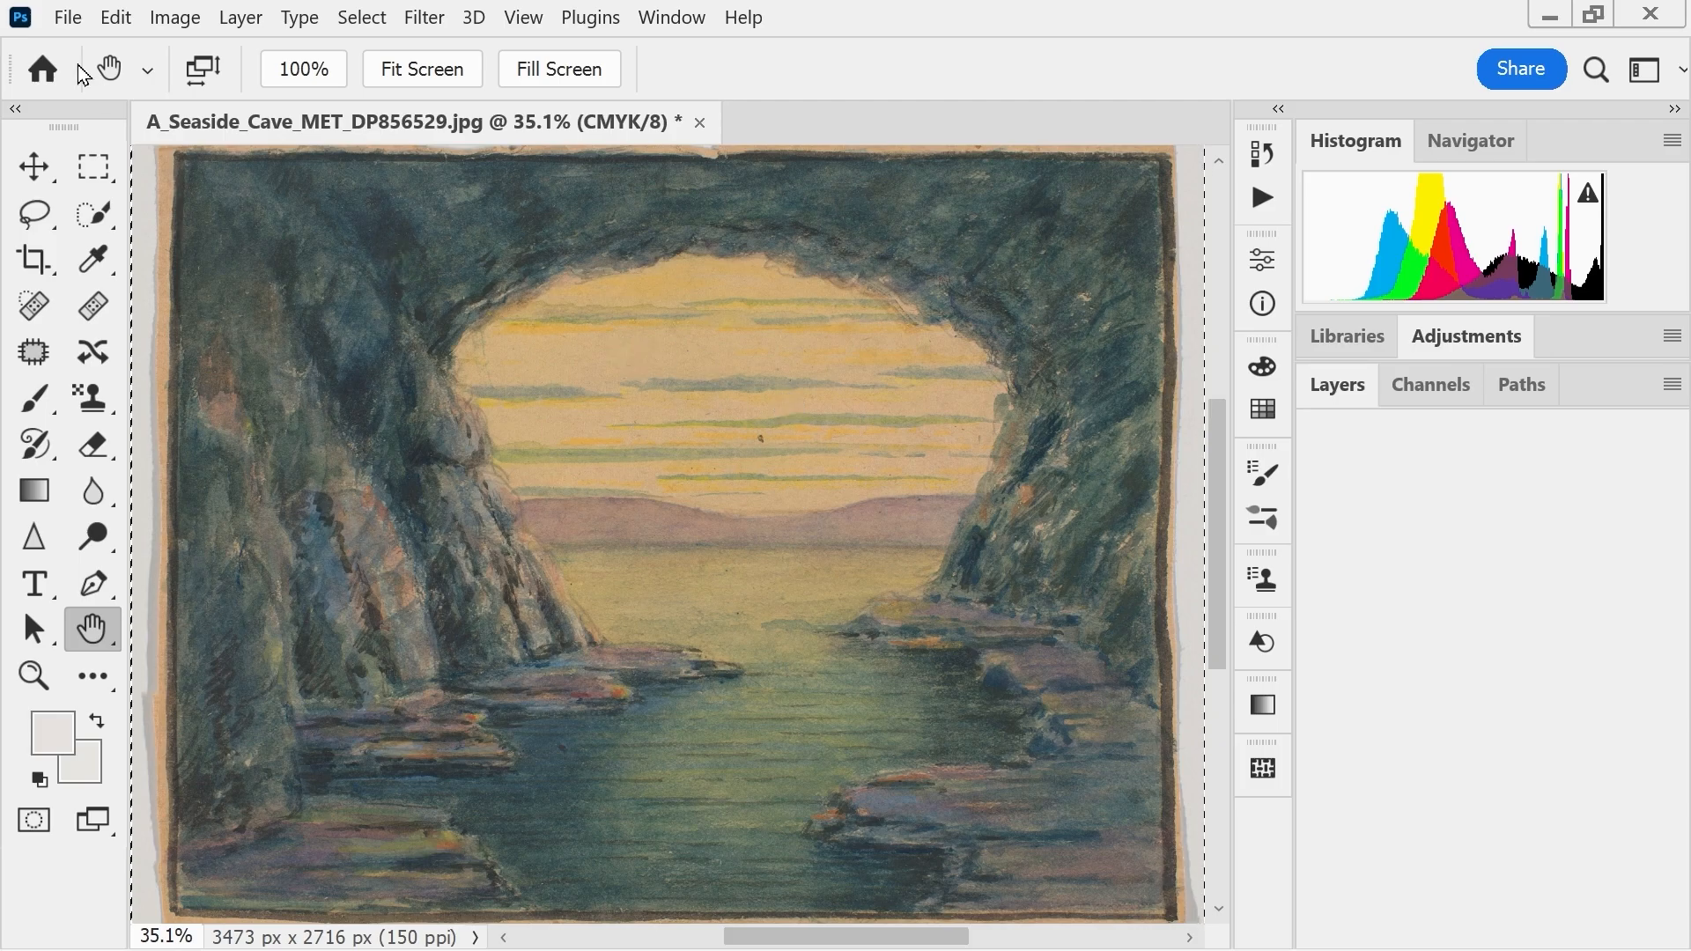
pyautogui.click(67, 17)
pyautogui.click(96, 49)
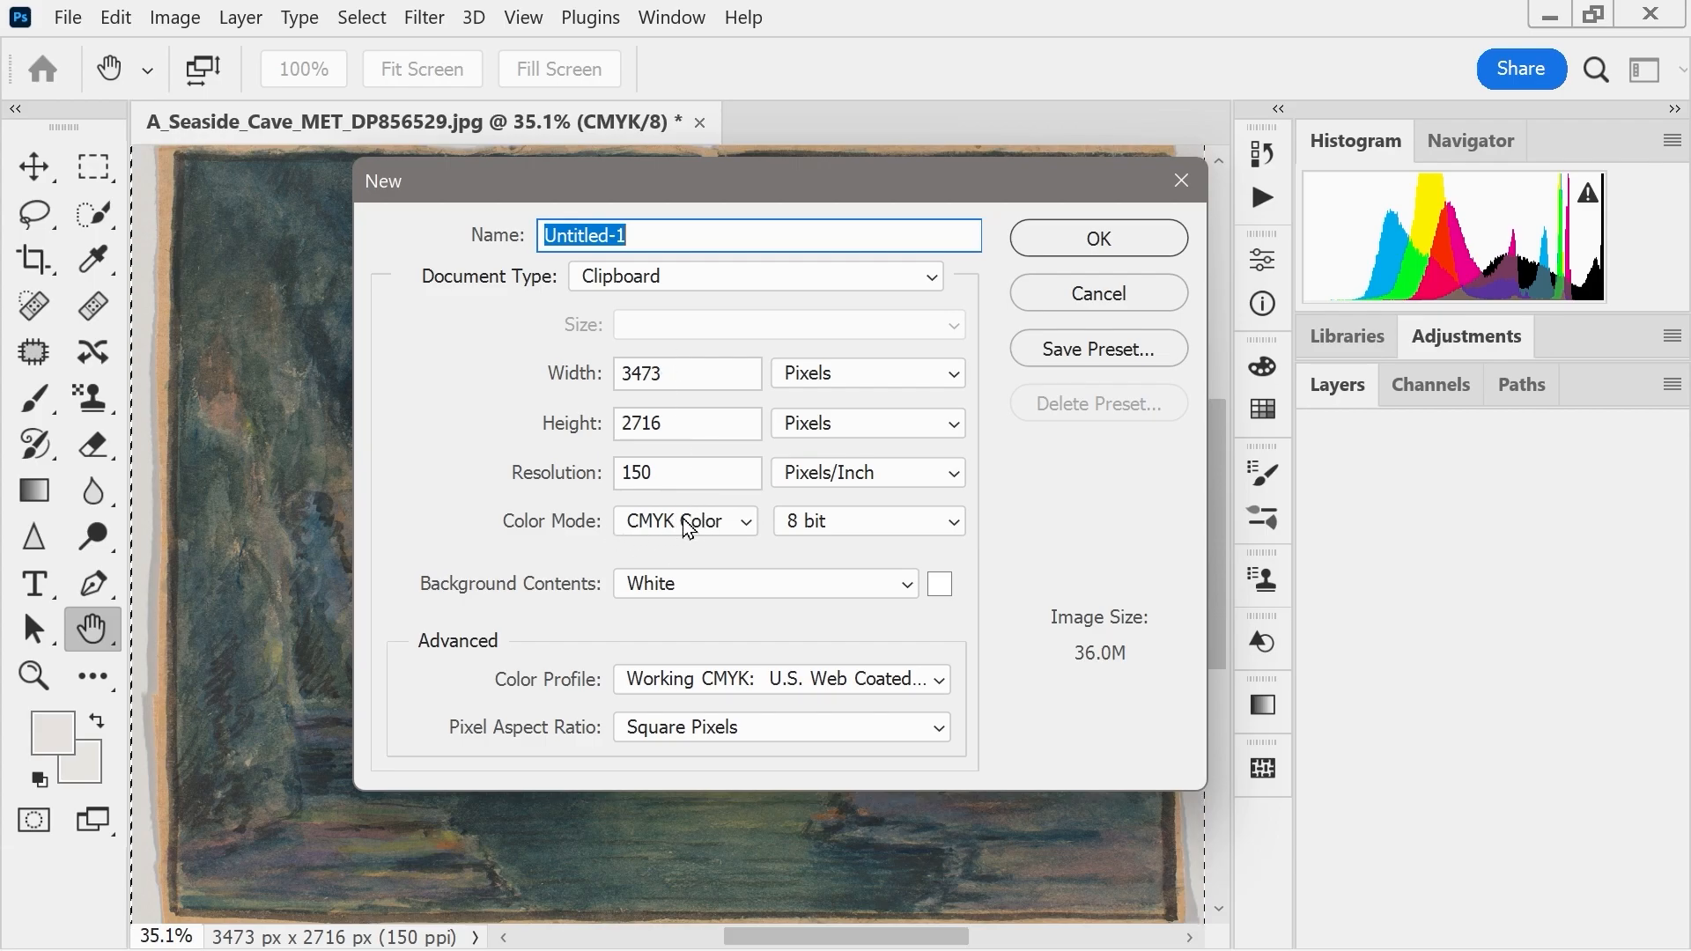
pyautogui.click(1101, 241)
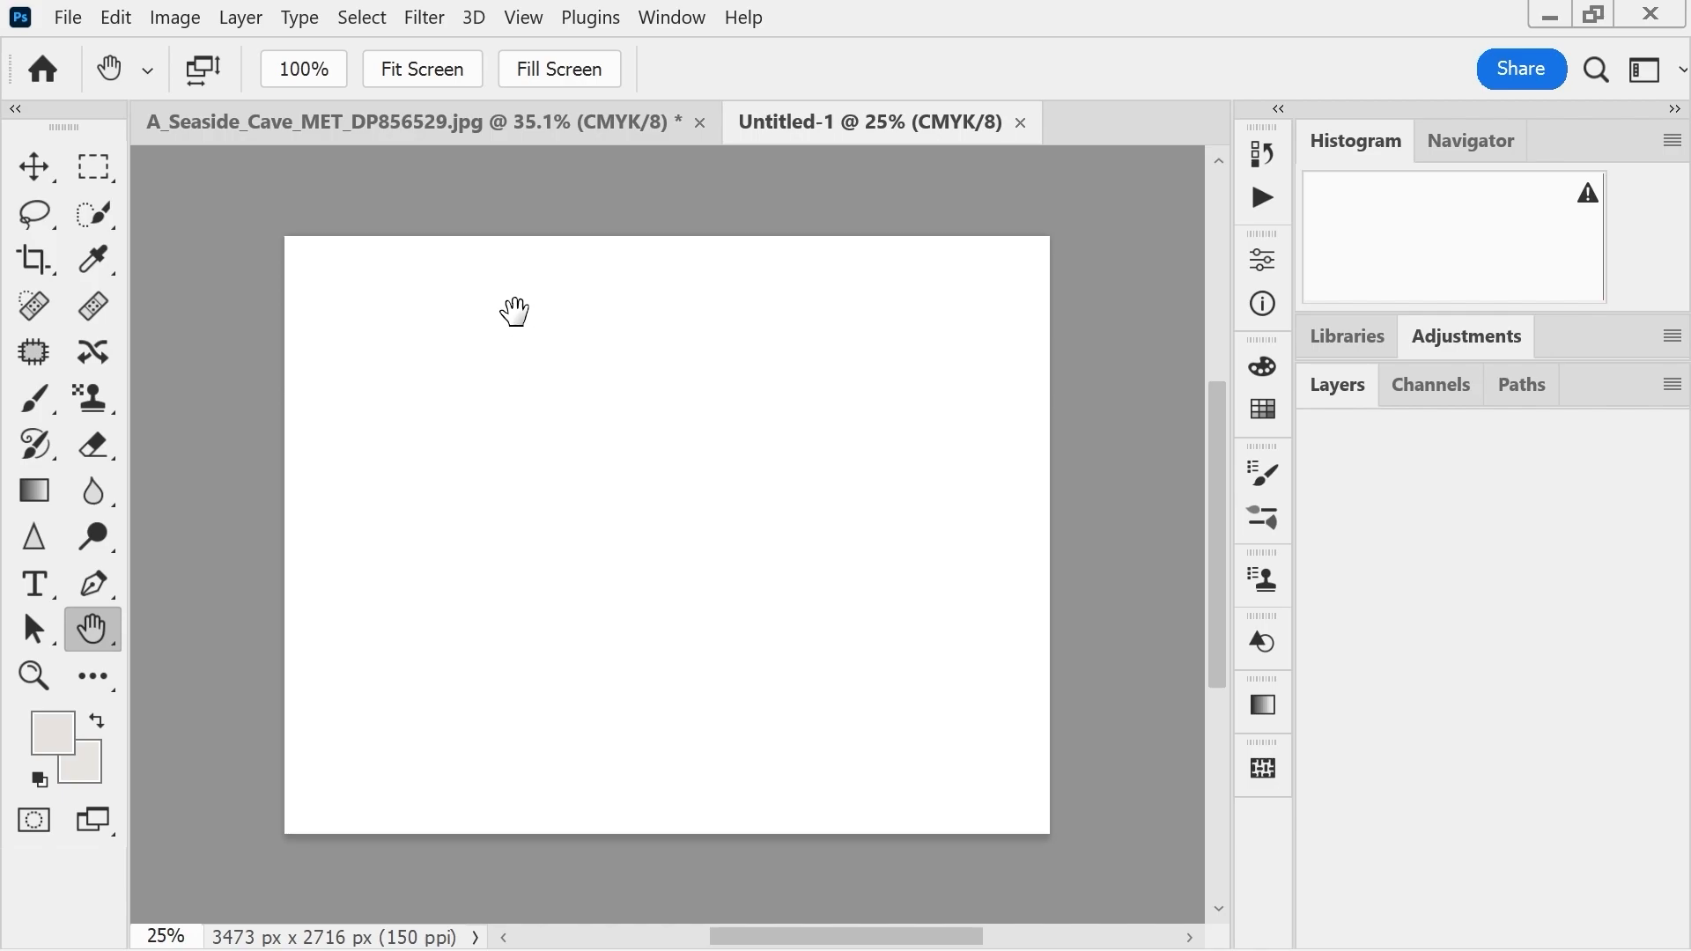
# - Check which color mode and bit depth the blank document uses
pyautogui.click(175, 18)
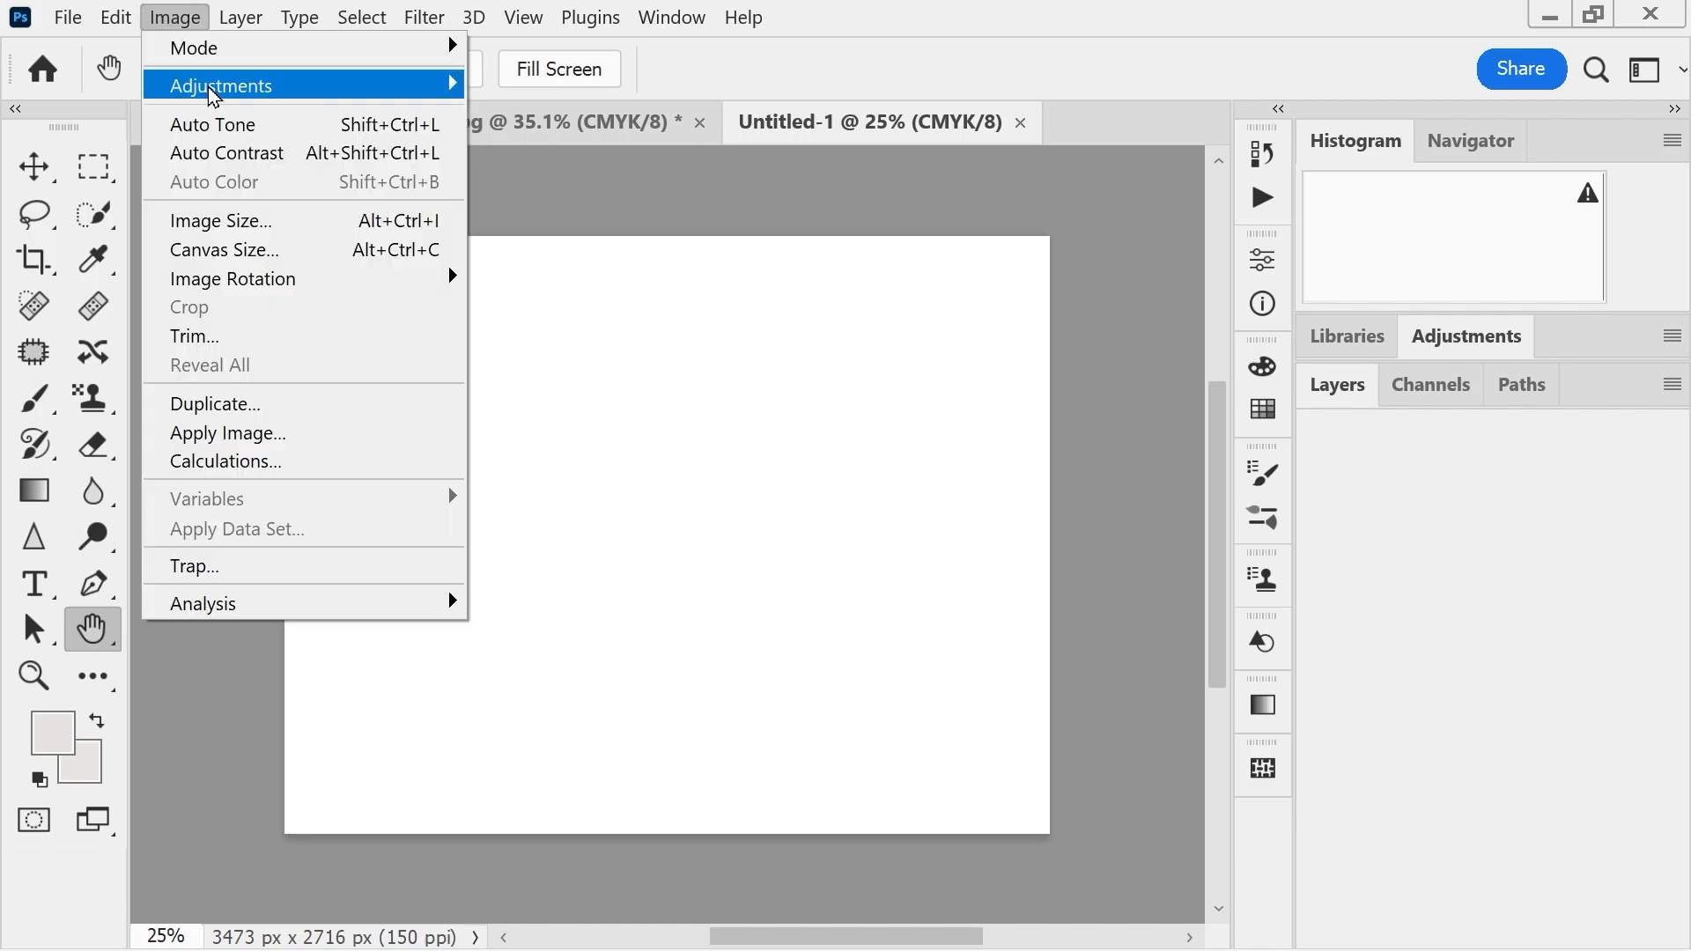
pyautogui.moveTo(218, 49)
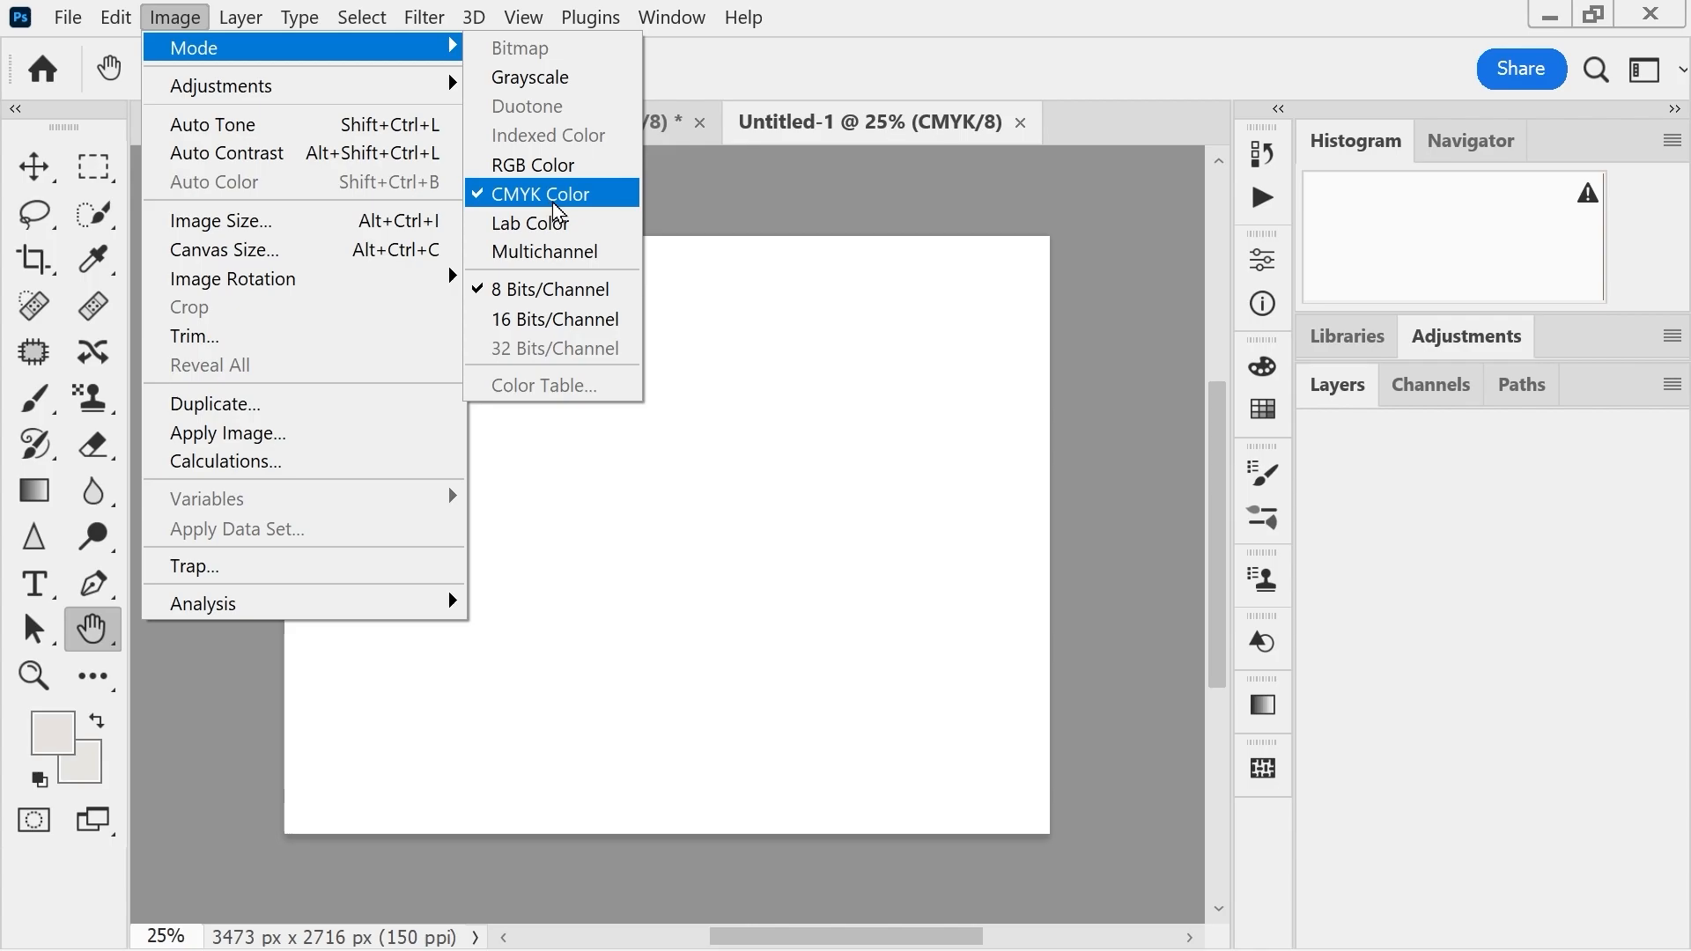
pyautogui.click(792, 97)
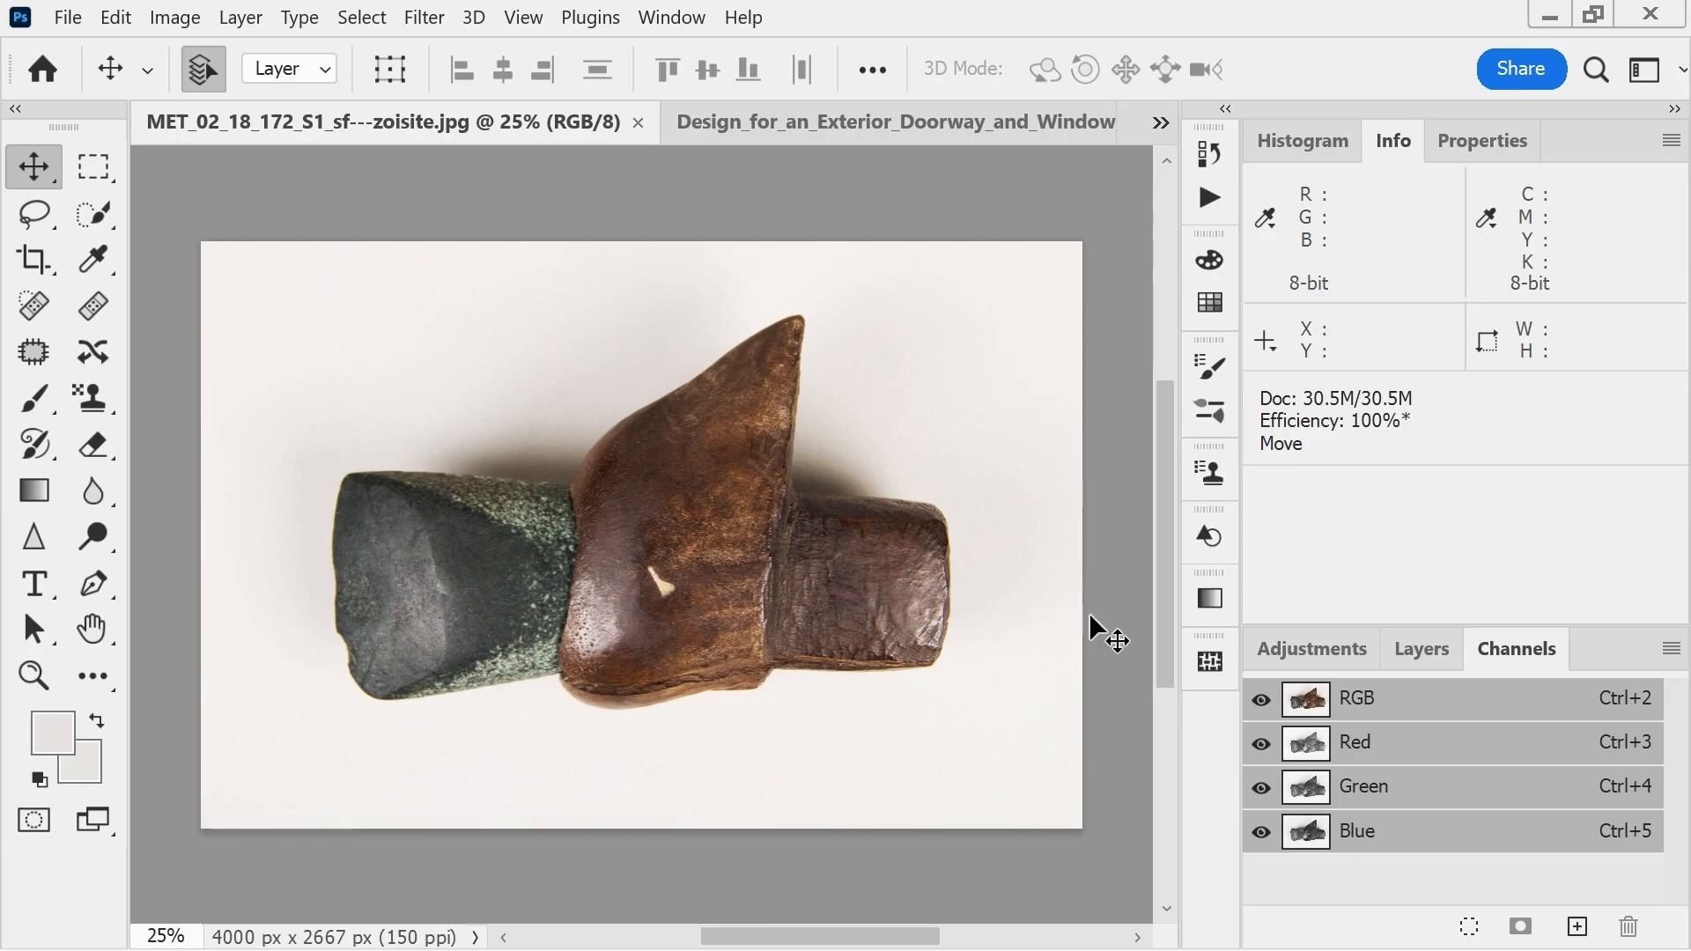
# - Show the zoisite image's layers and create a white RGB document from the Clipboard preset, 4000 × 2667 pixels at 150 pixels/inch
pyautogui.click(1422, 649)
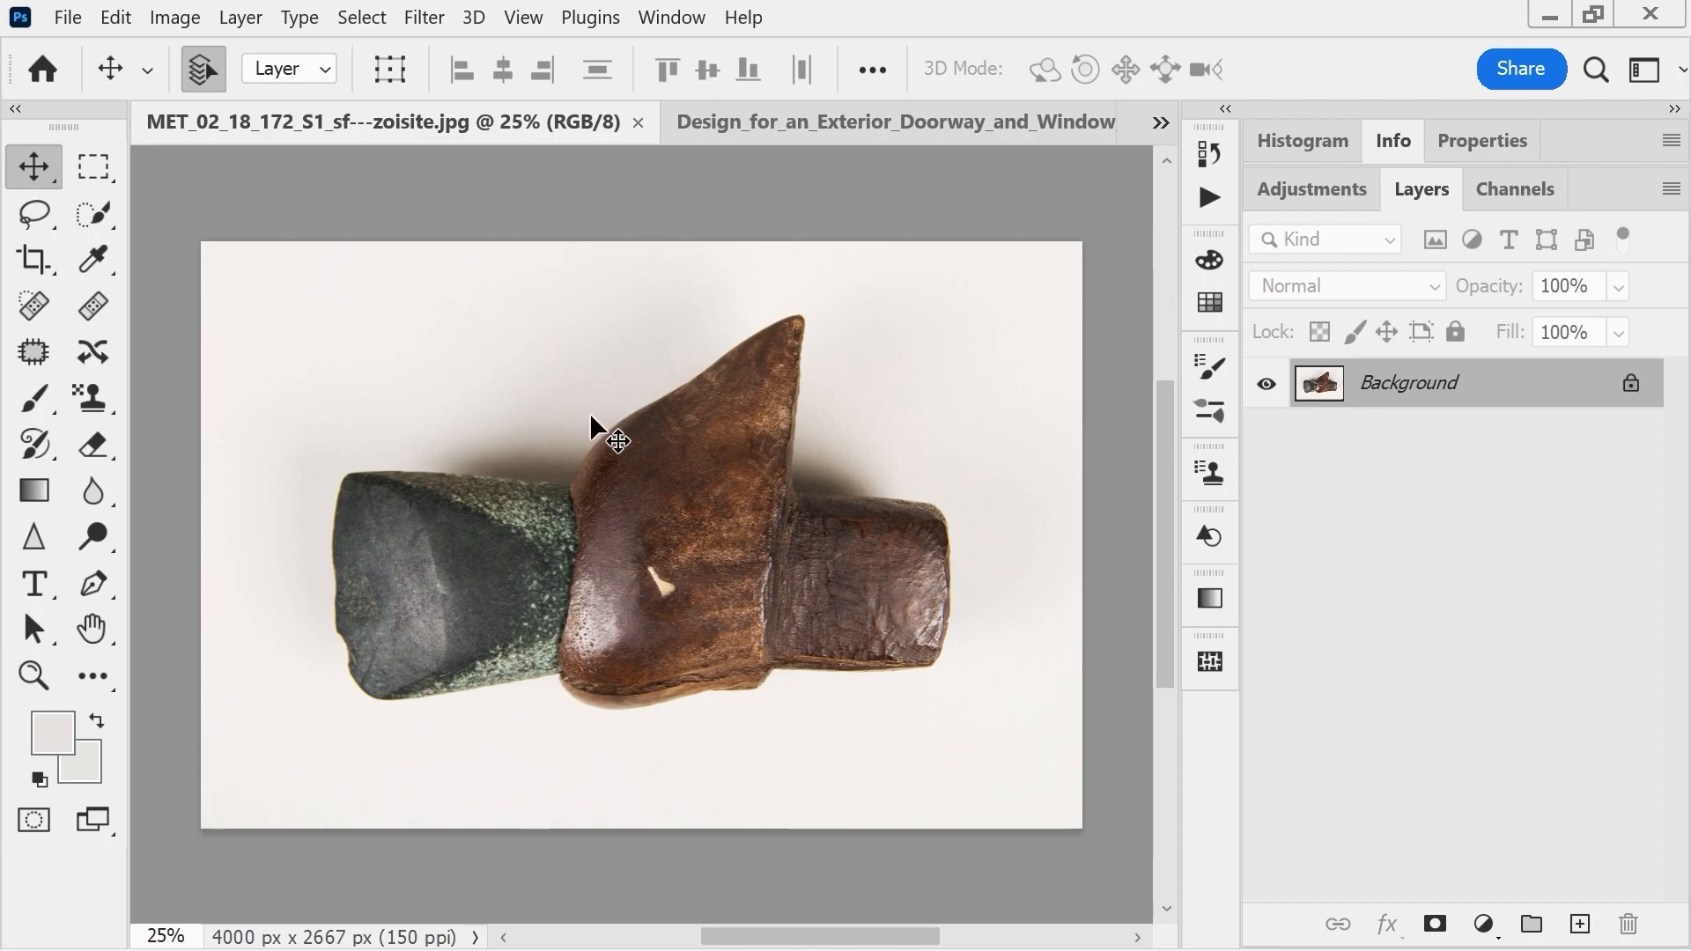
pyautogui.click(68, 18)
pyautogui.click(88, 46)
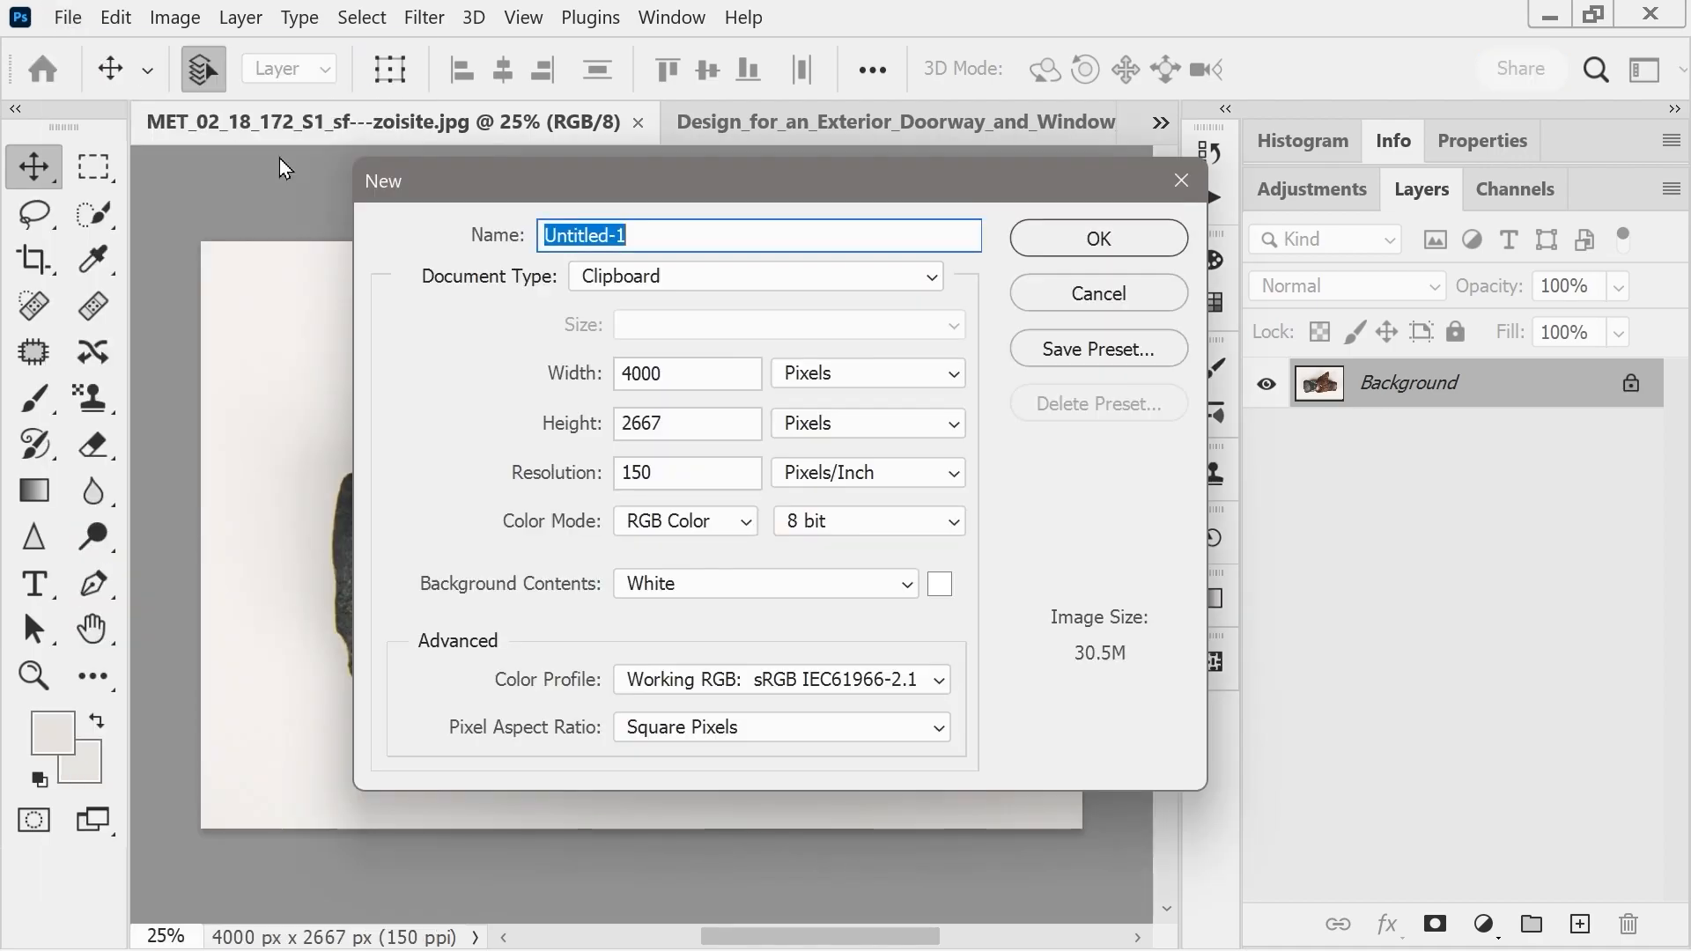
pyautogui.click(1111, 239)
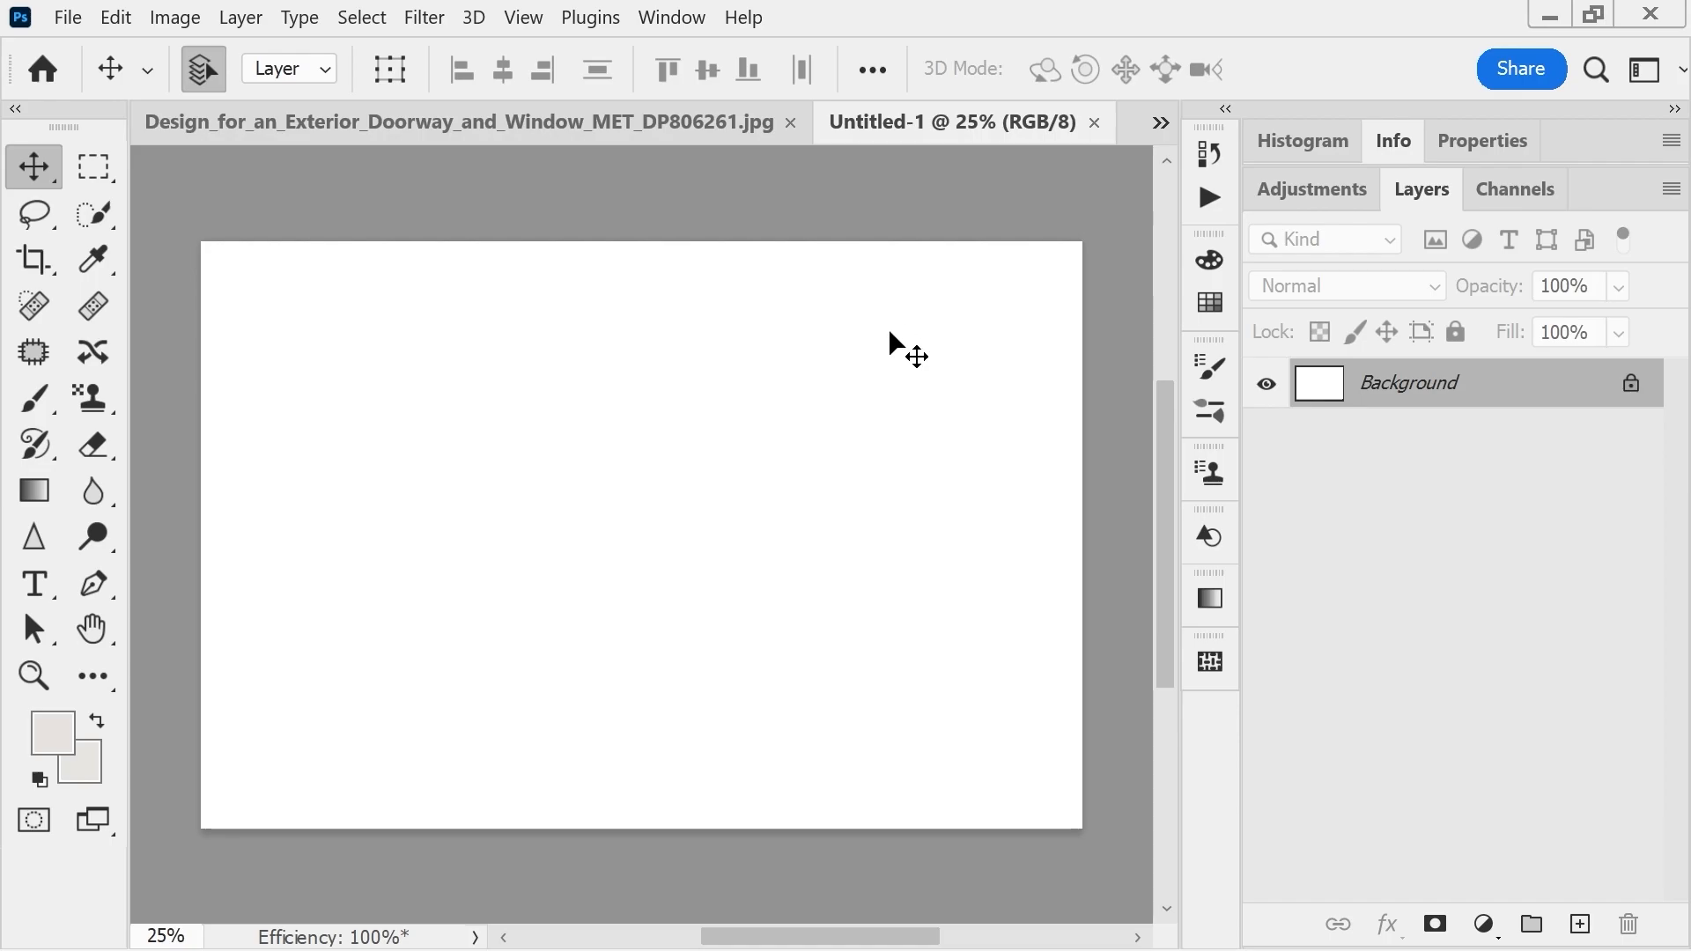
# - Copy the zoisite image into the blank Untitled-1 document as a new layer and align it to fill the canvas
pyautogui.click(790, 123)
pyautogui.click(378, 124)
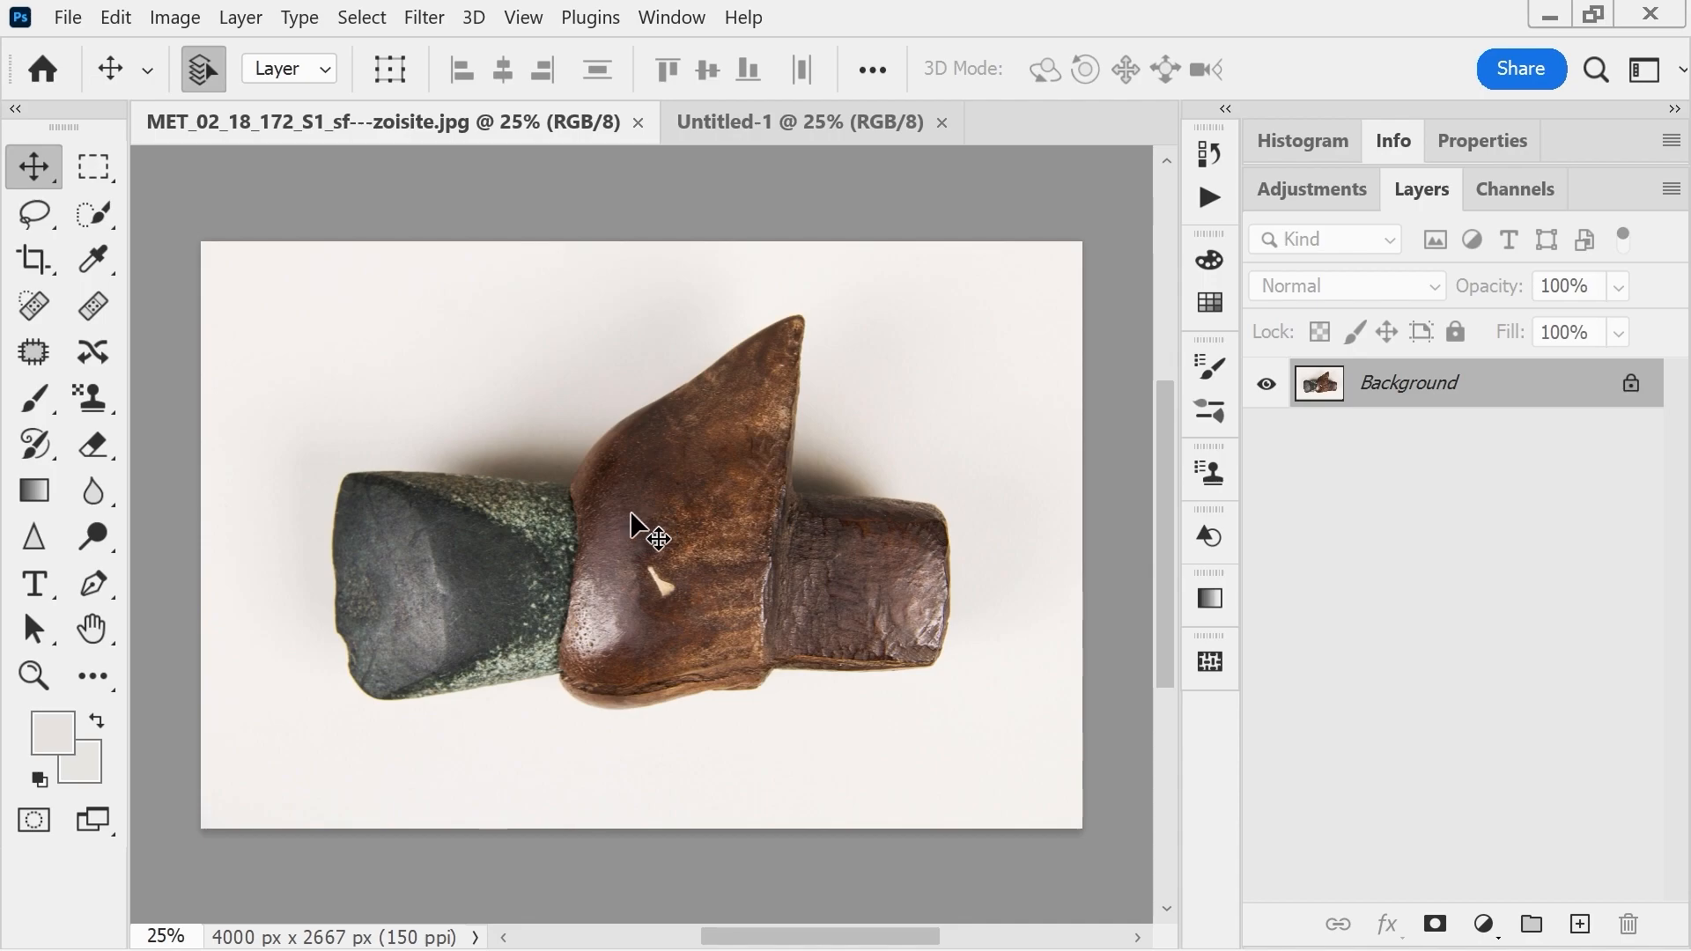
pyautogui.moveTo(630, 513); pyautogui.dragTo(766, 123)
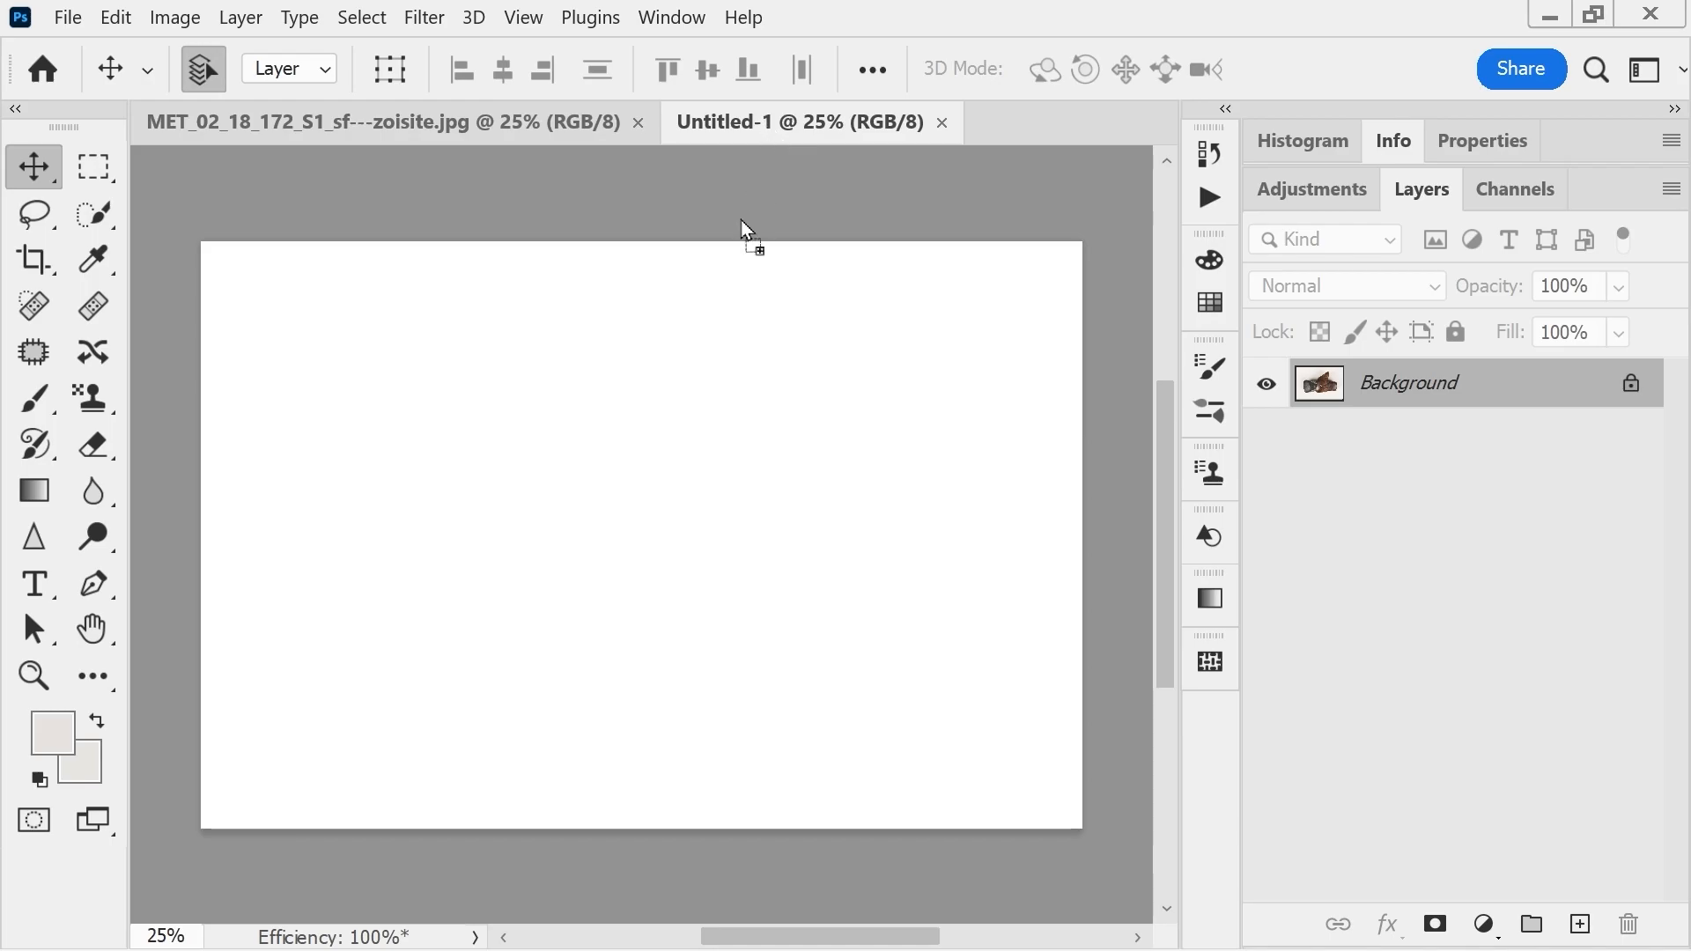
pyautogui.moveTo(615, 524); pyautogui.dragTo(616, 559)
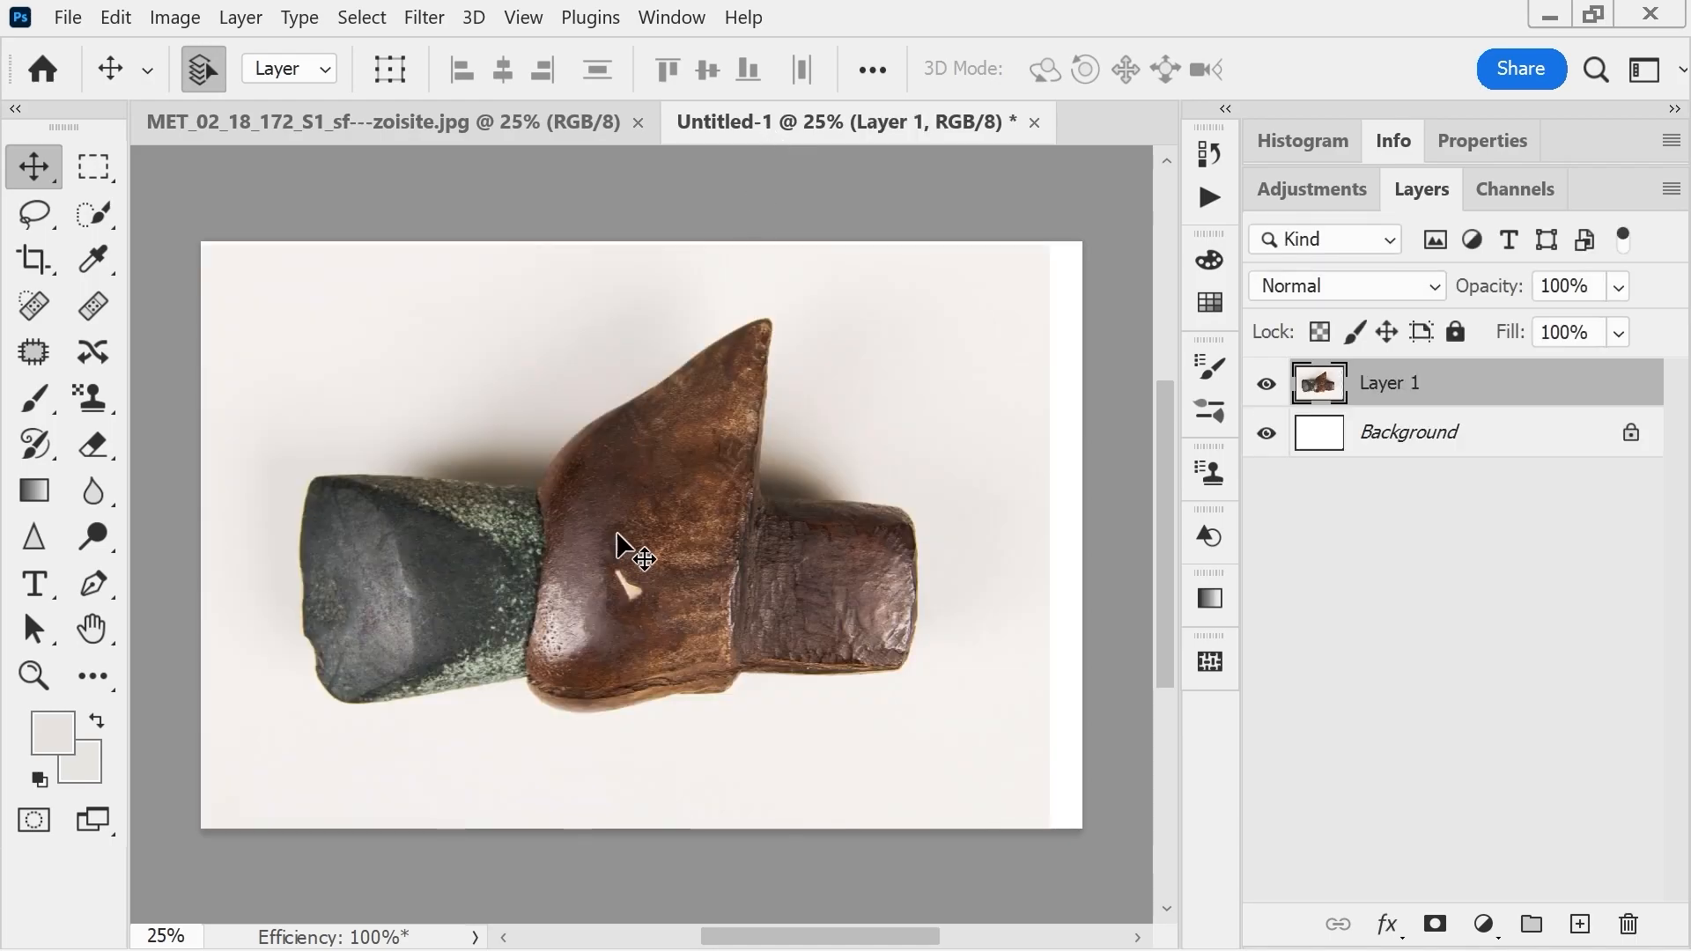
pyautogui.moveTo(642, 472); pyautogui.dragTo(684, 477)
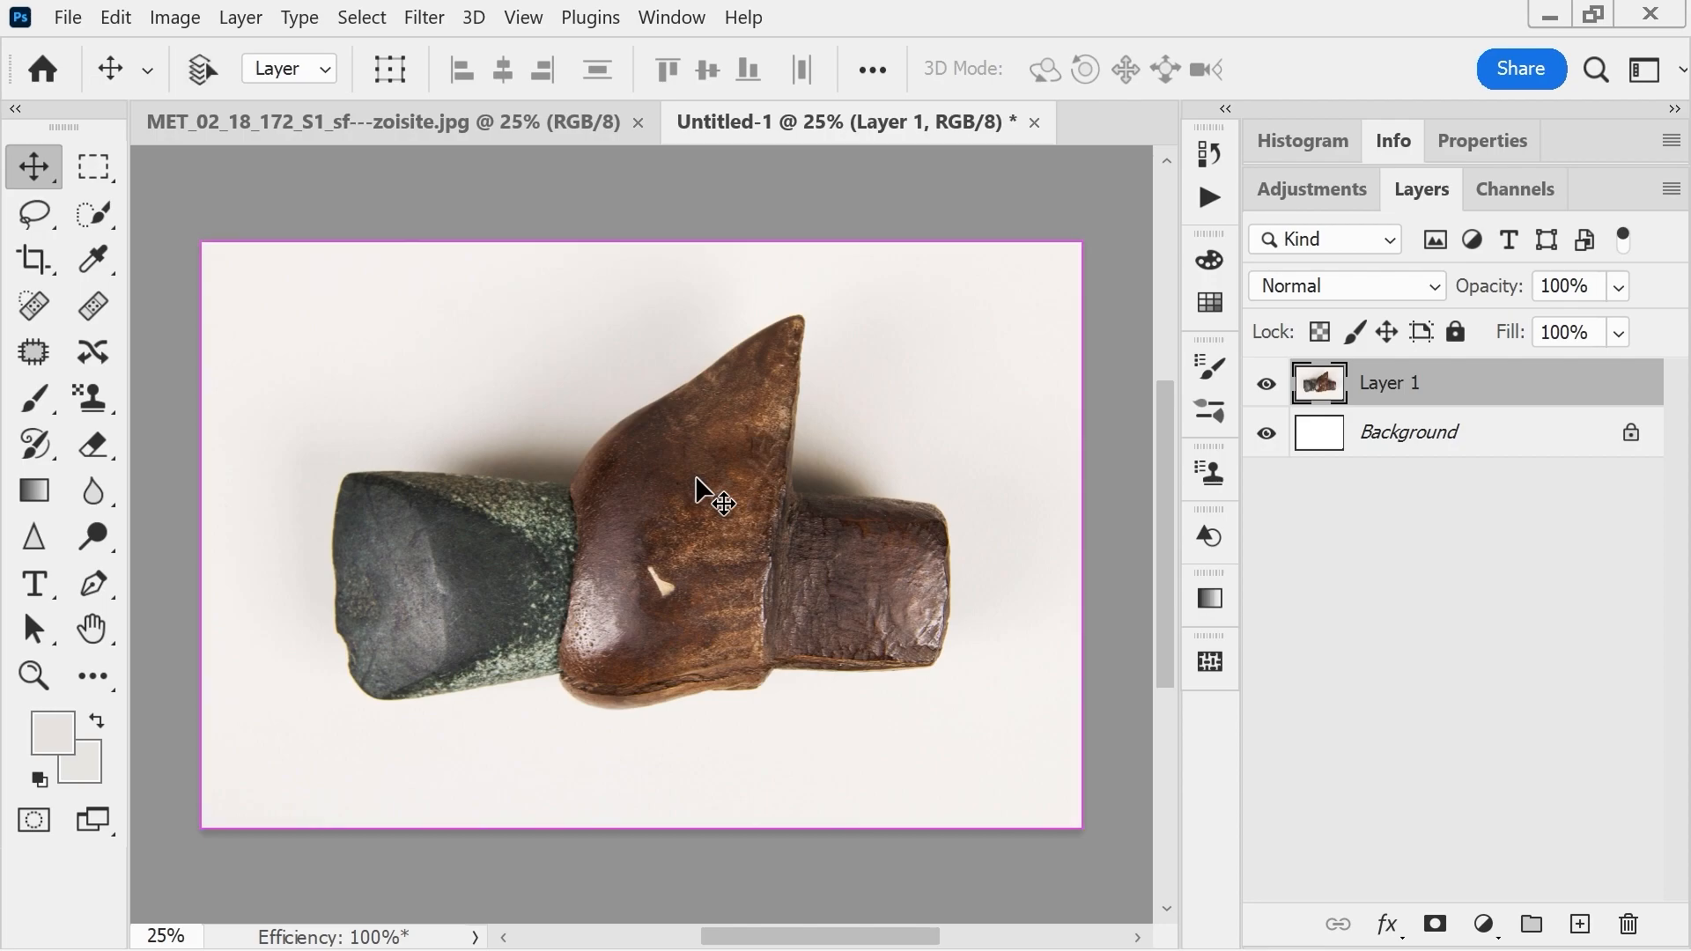
# - Cycle through all open documents until Untitled-1 is back in front
pyautogui.hotkey('ctrl', 'Tab')
pyautogui.hotkey('ctrl', 'Tab')
pyautogui.hotkey('ctrl', 'Tab')
pyautogui.hotkey('ctrl', 'Tab')
pyautogui.hotkey('ctrl', 'Tab')
pyautogui.hotkey('ctrl', 'Tab')
pyautogui.hotkey('ctrl', 'Tab')
pyautogui.hotkey('ctrl', 'Tab')
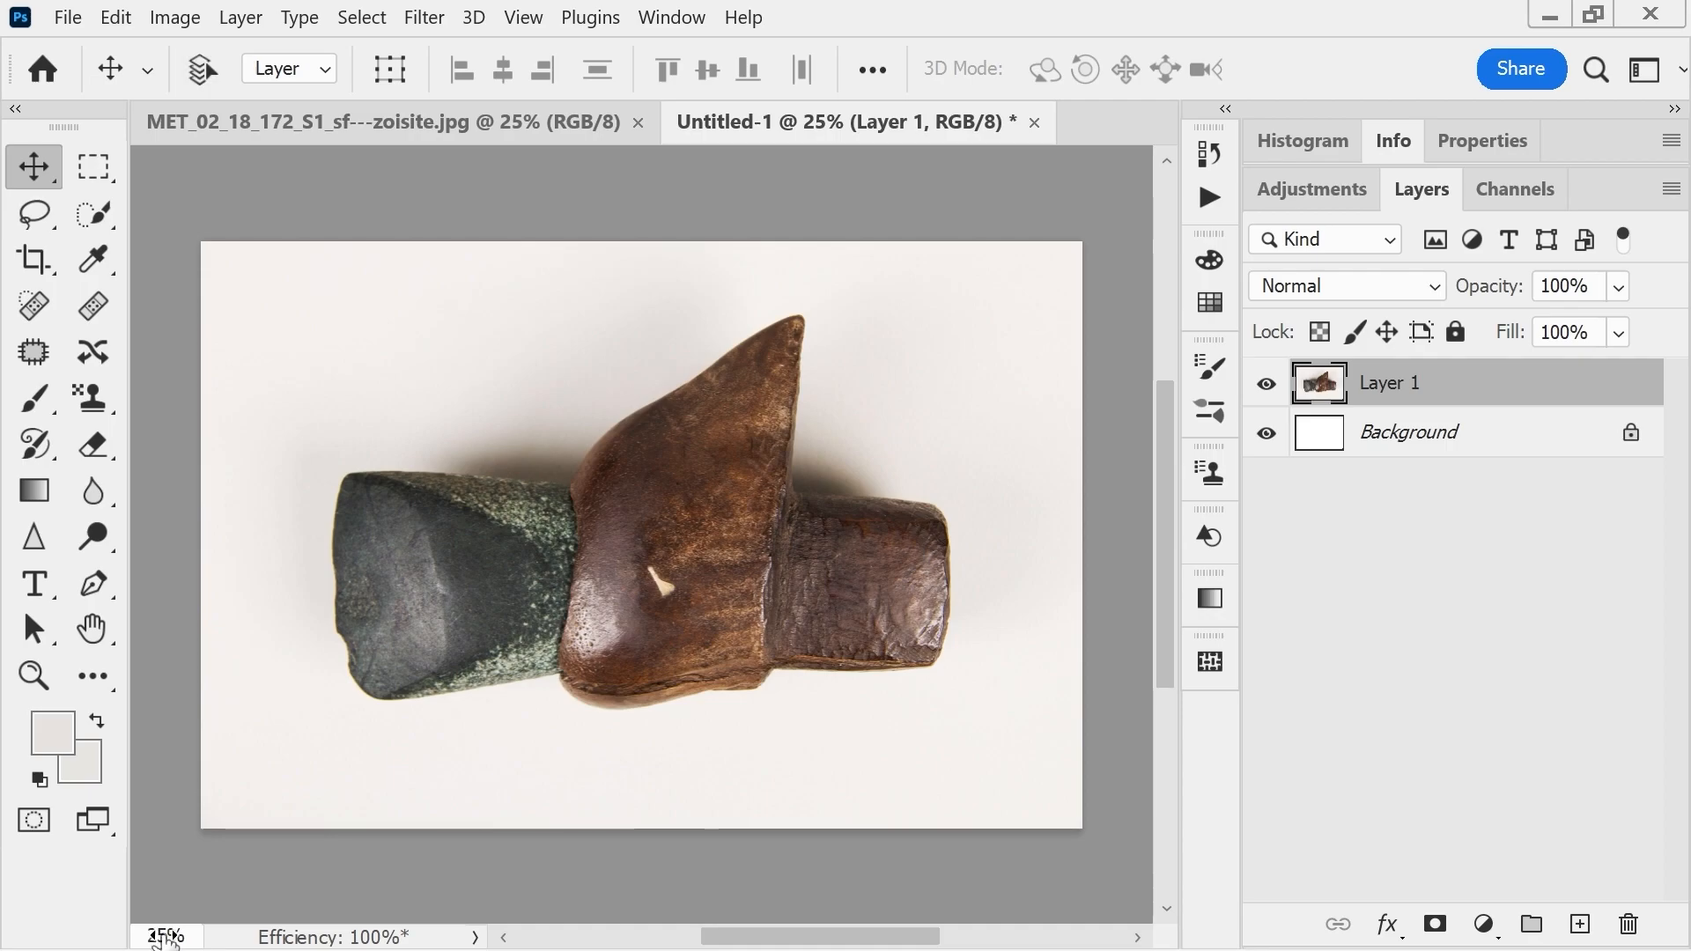
# - Zoom Untitled-1 to 26.3% and check its tile dimensions and the kinds of status information available
pyautogui.moveTo(164, 940); pyautogui.dragTo(211, 943)
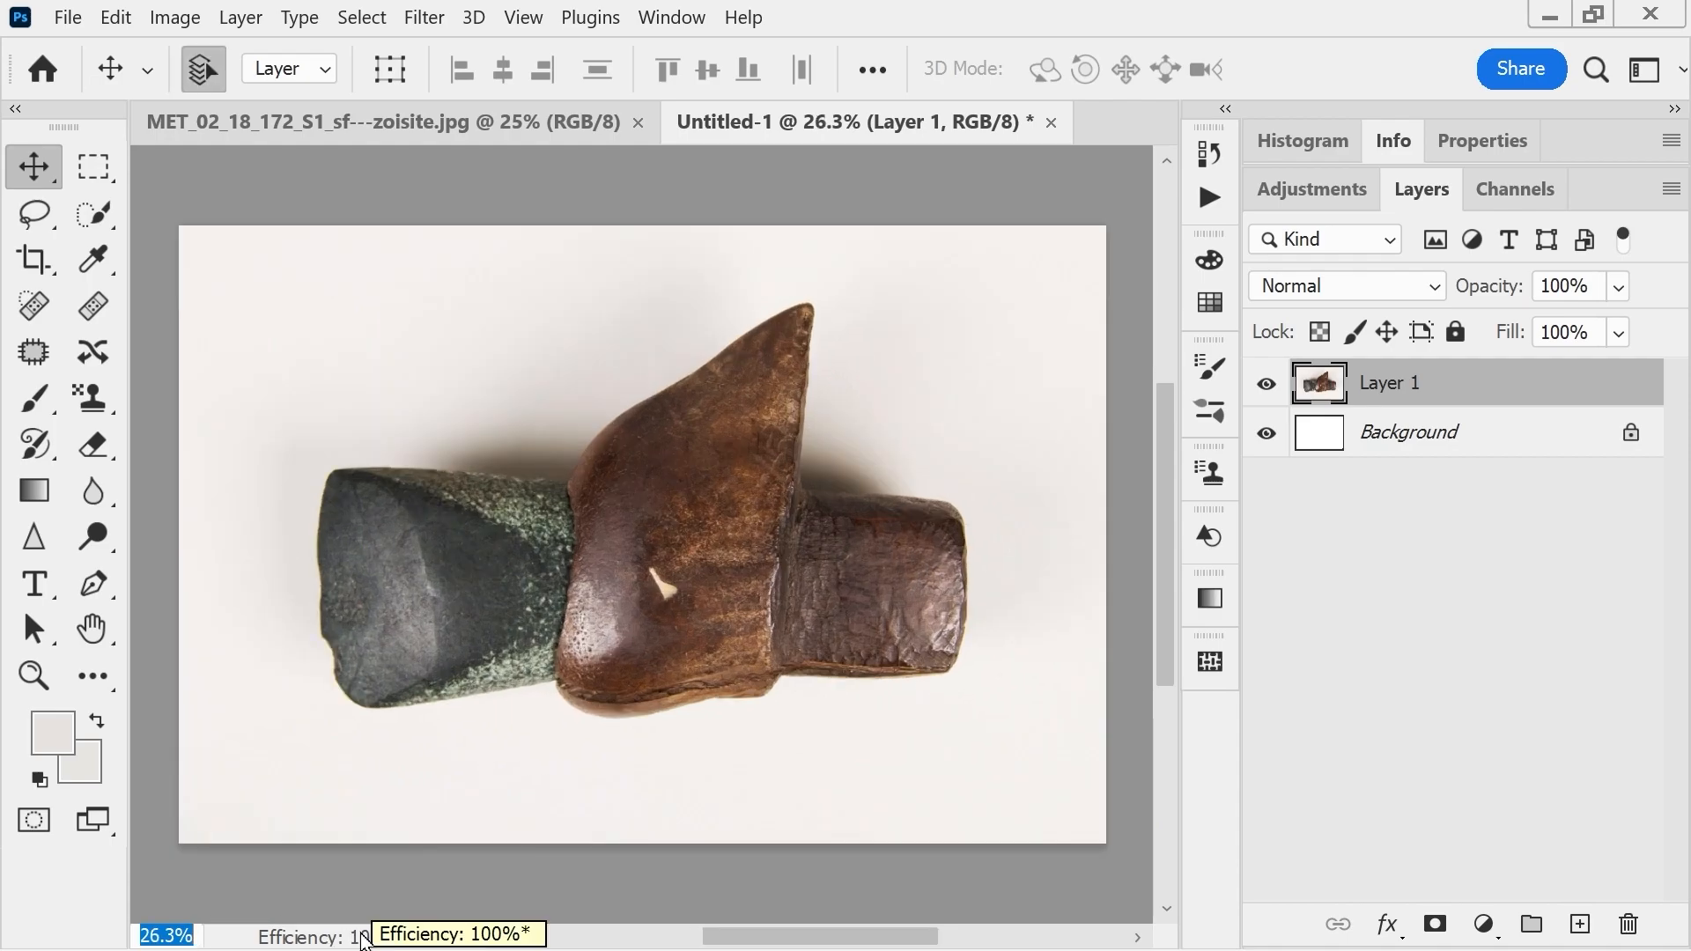
pyautogui.click(344, 943)
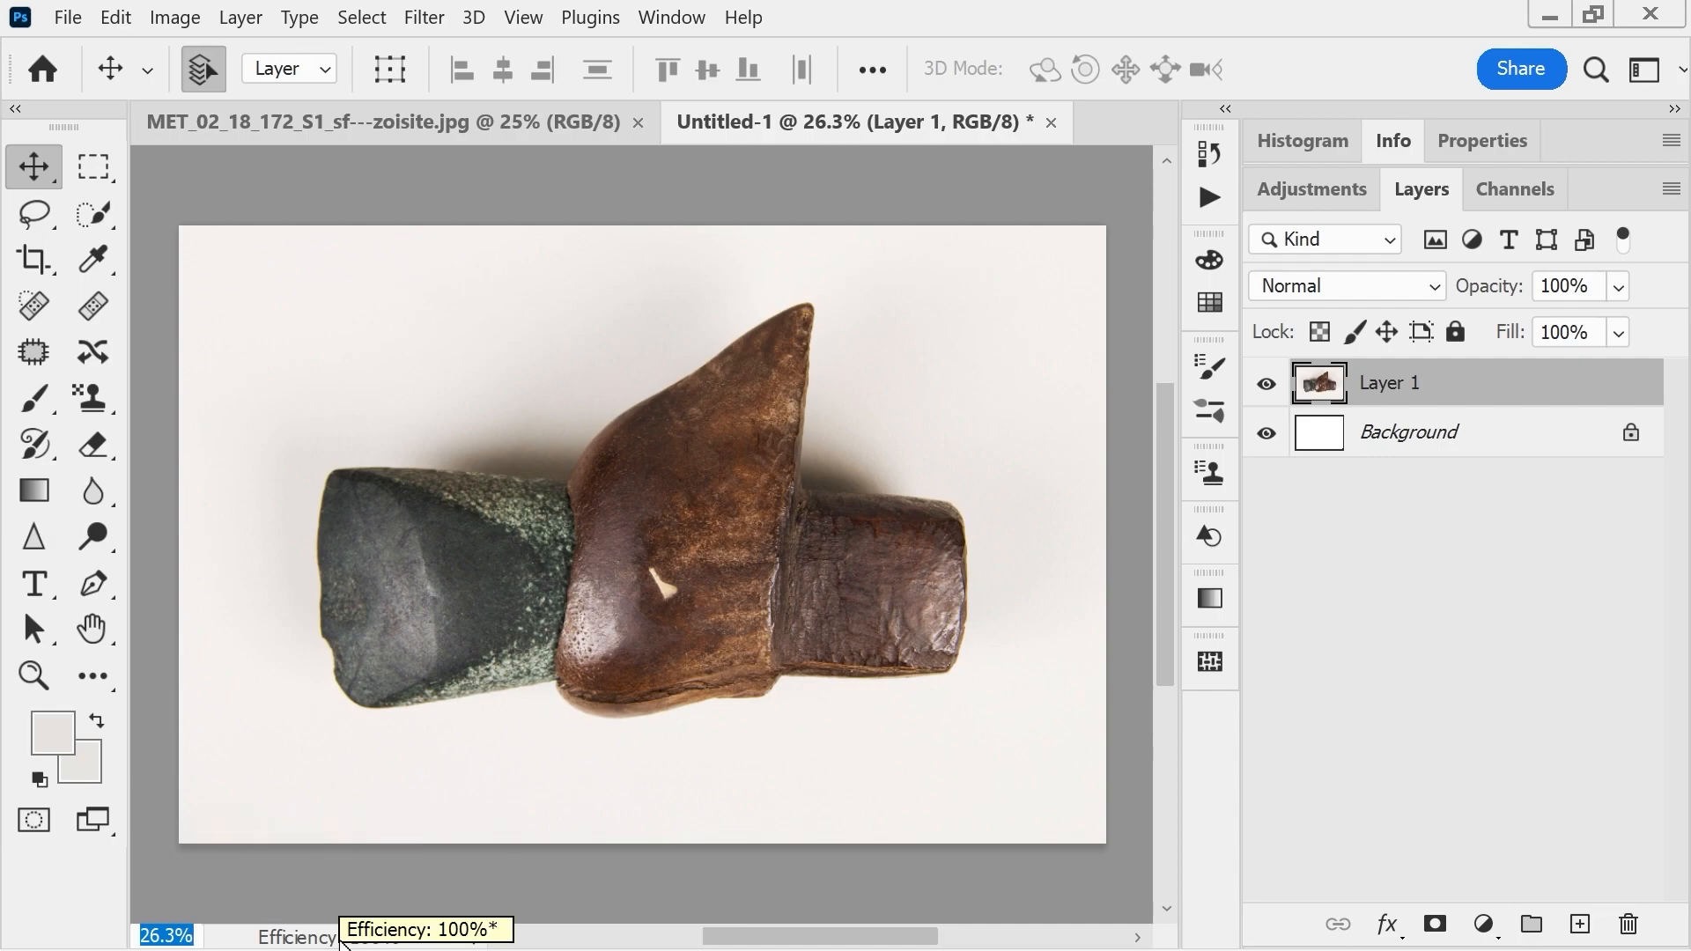
pyautogui.keyDown('ctrl'); pyautogui.click(343, 942); pyautogui.keyUp('ctrl')
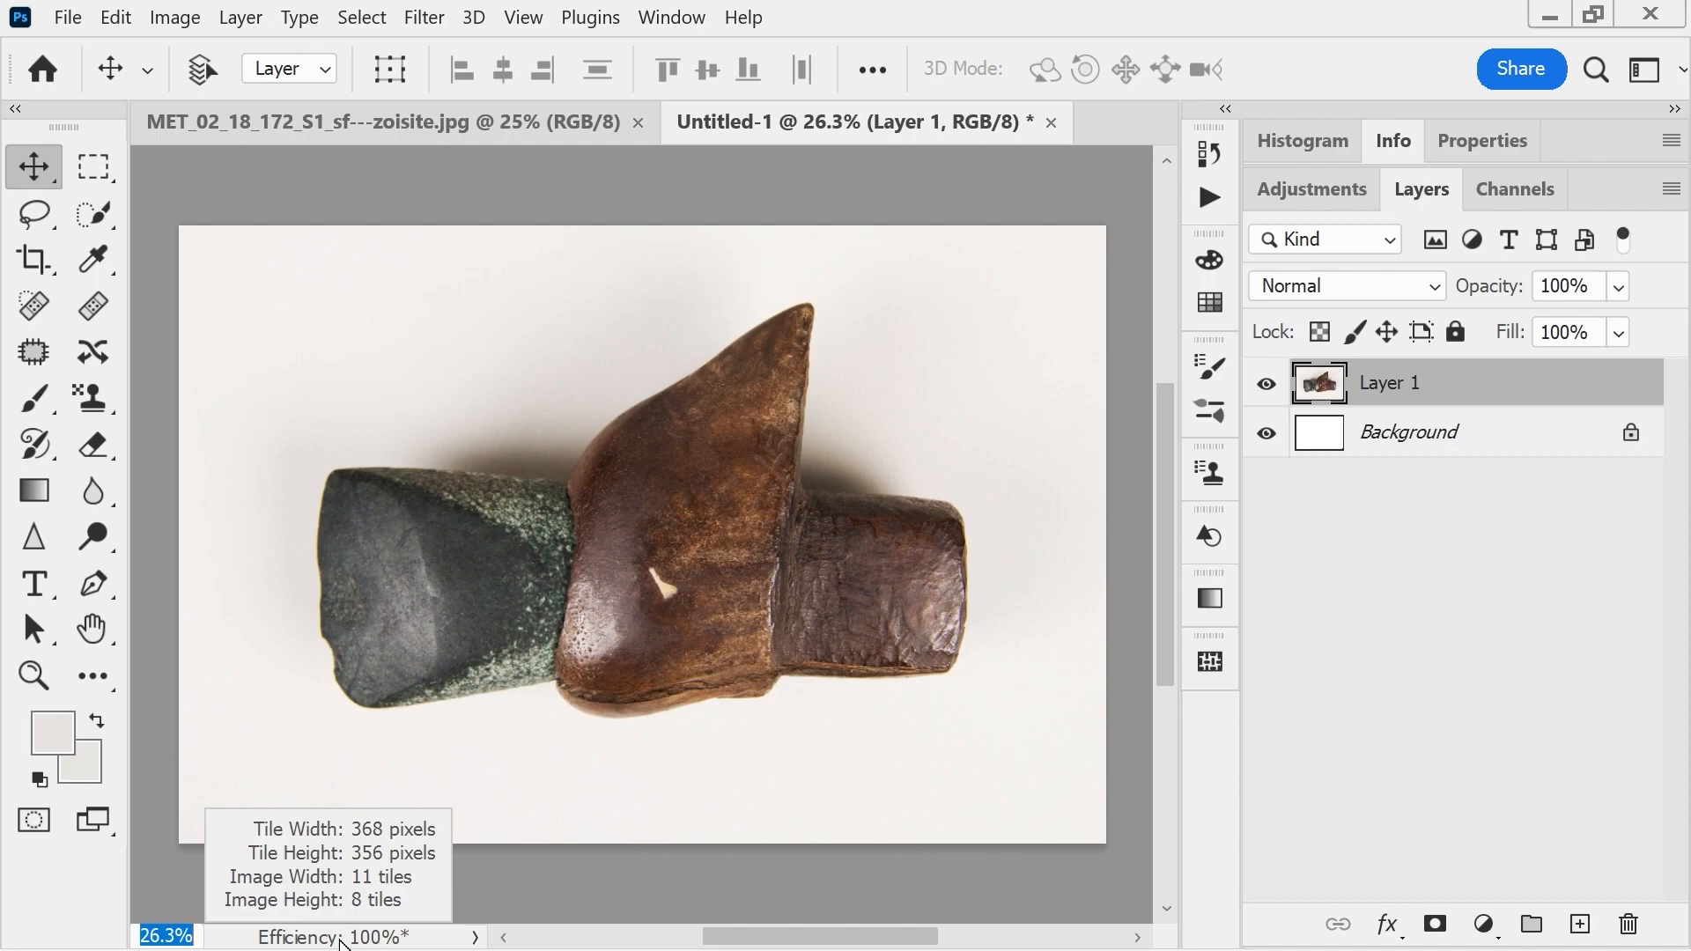
pyautogui.click(477, 940)
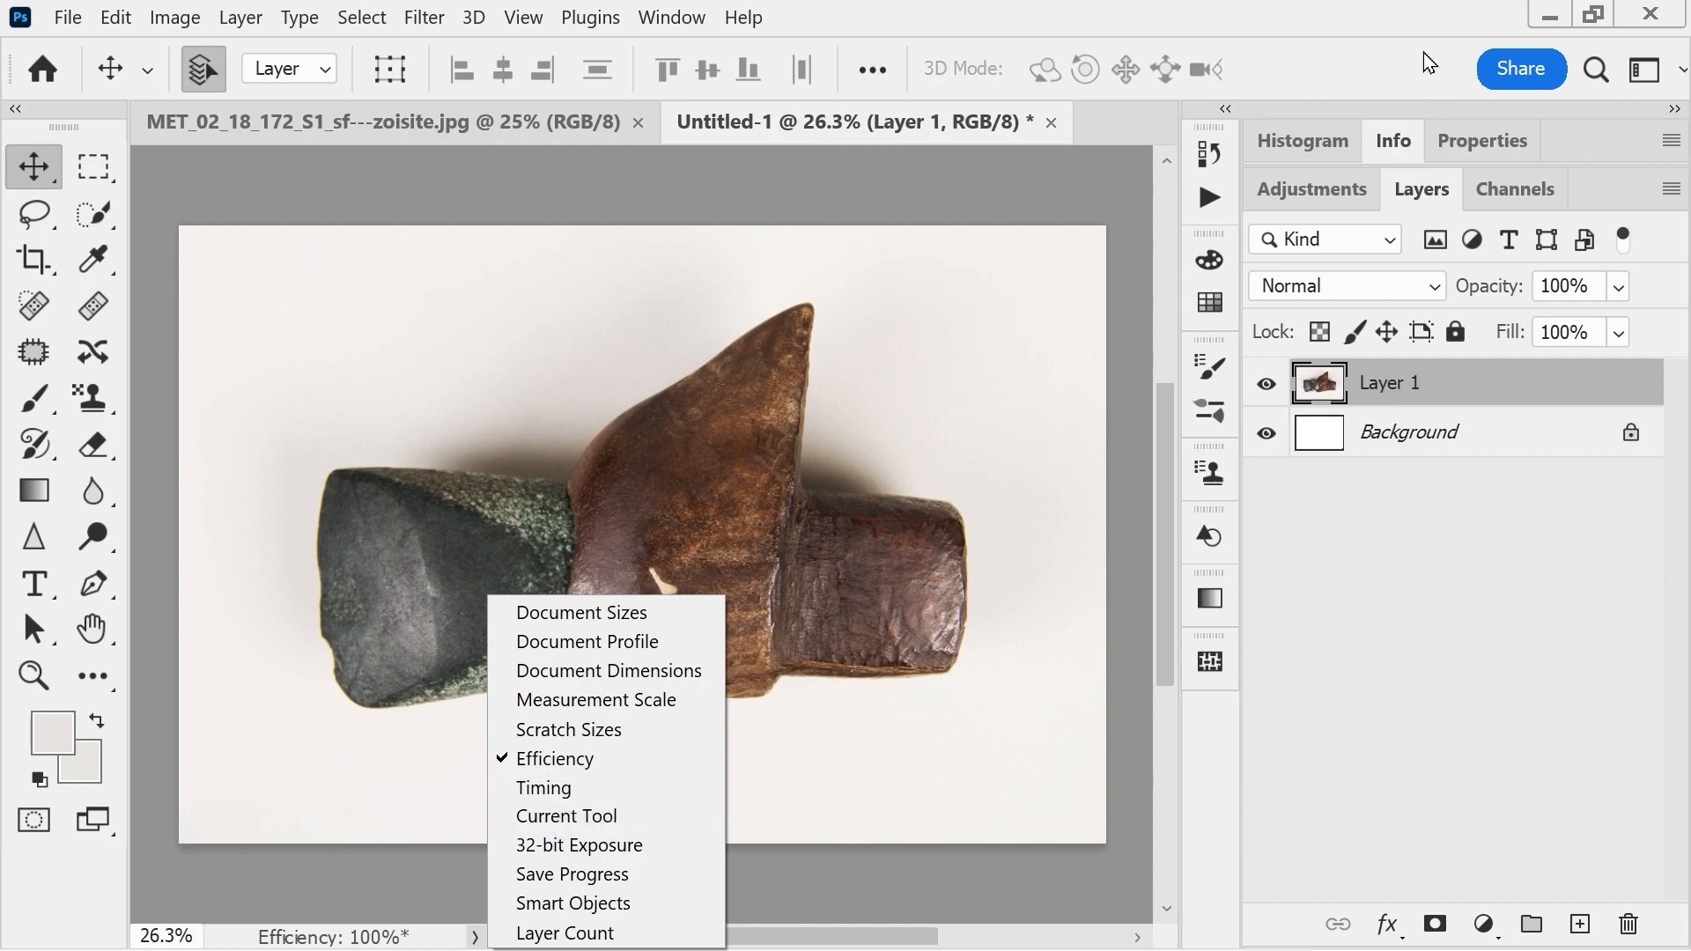
# - Expand the Info readout and add Document Profile, Document Dimensions, Measurement Scale and Scratch Sizes to its status information
pyautogui.click(1401, 150)
pyautogui.click(1401, 151)
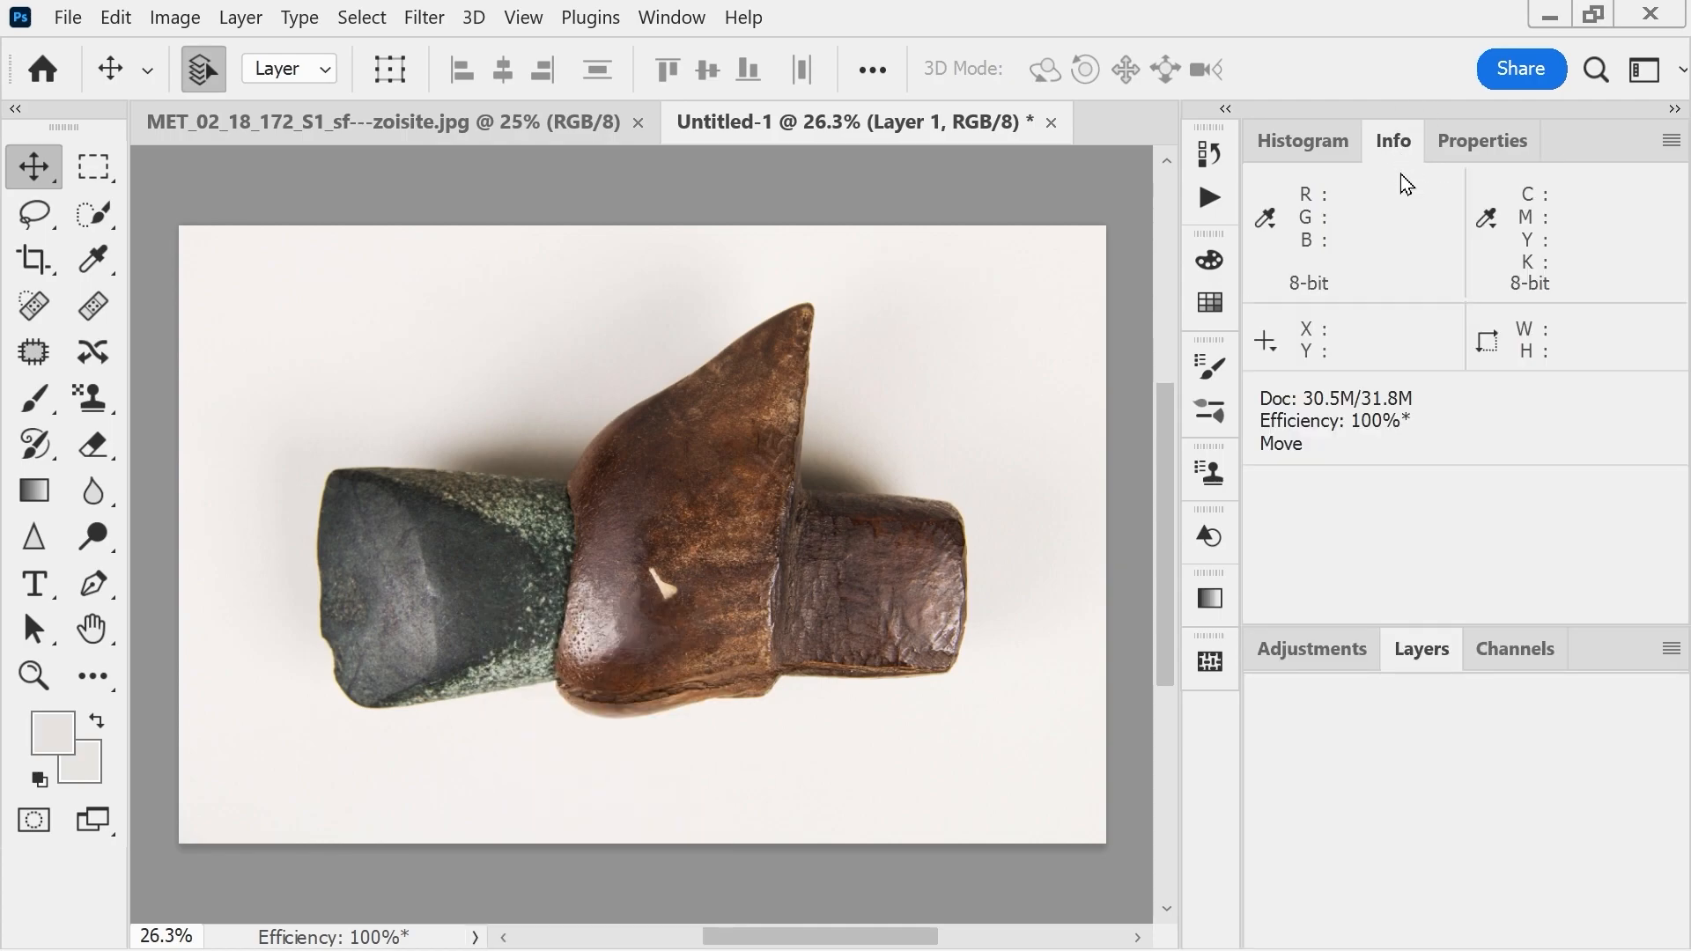
pyautogui.click(1671, 140)
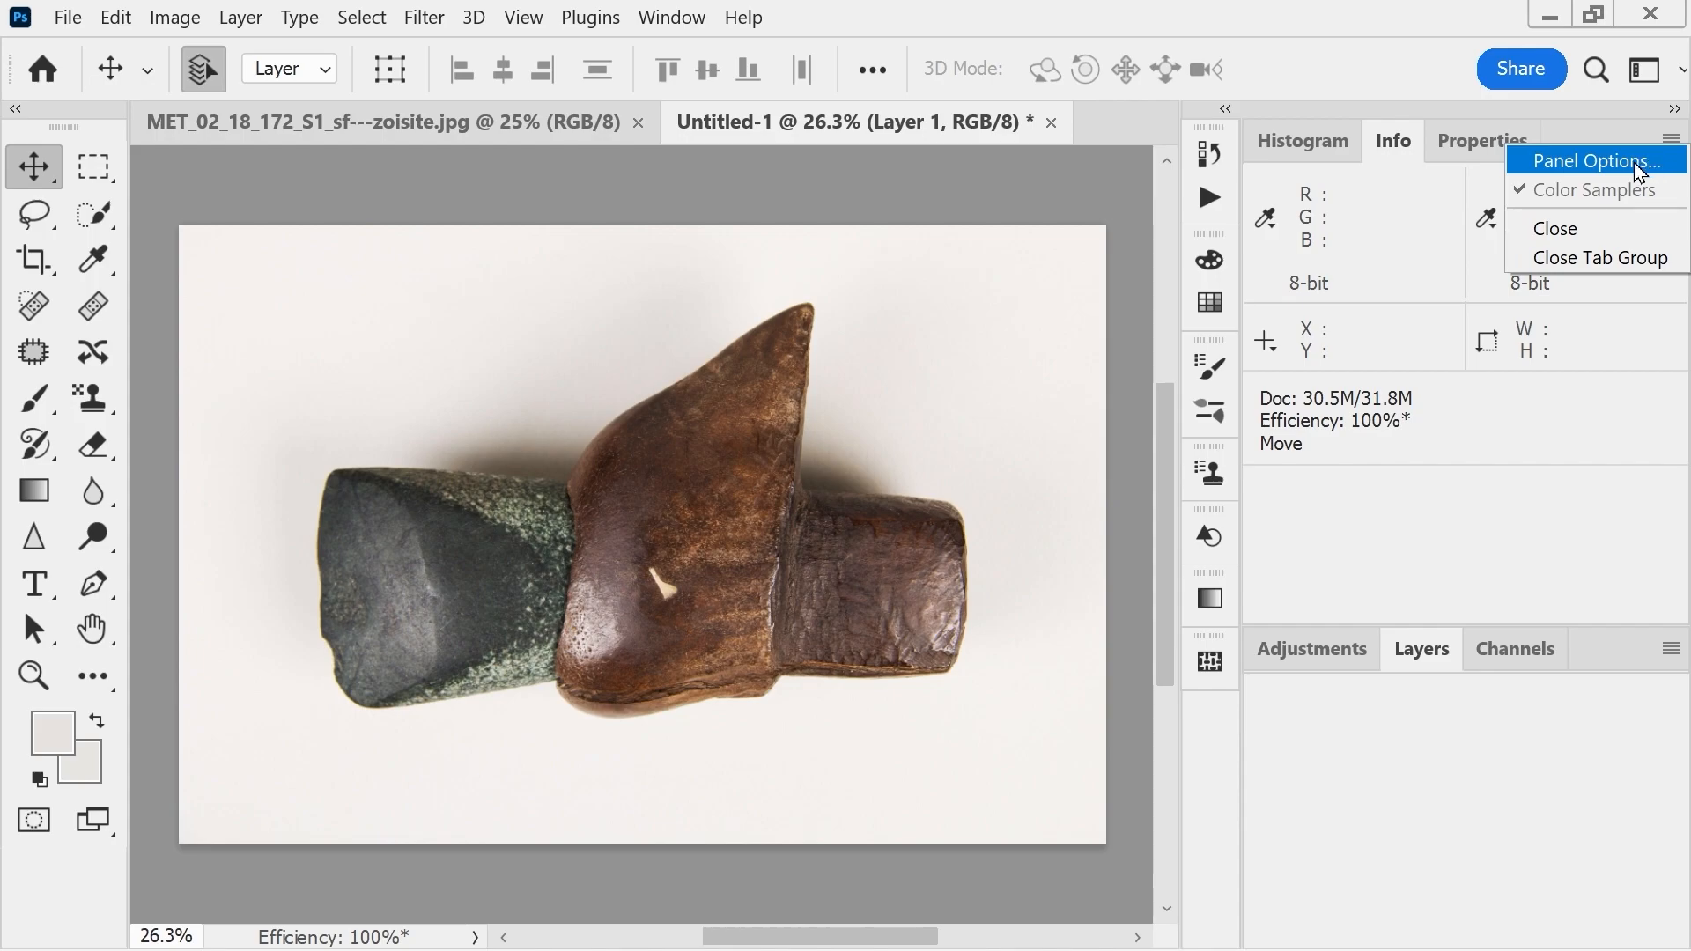
pyautogui.click(1641, 163)
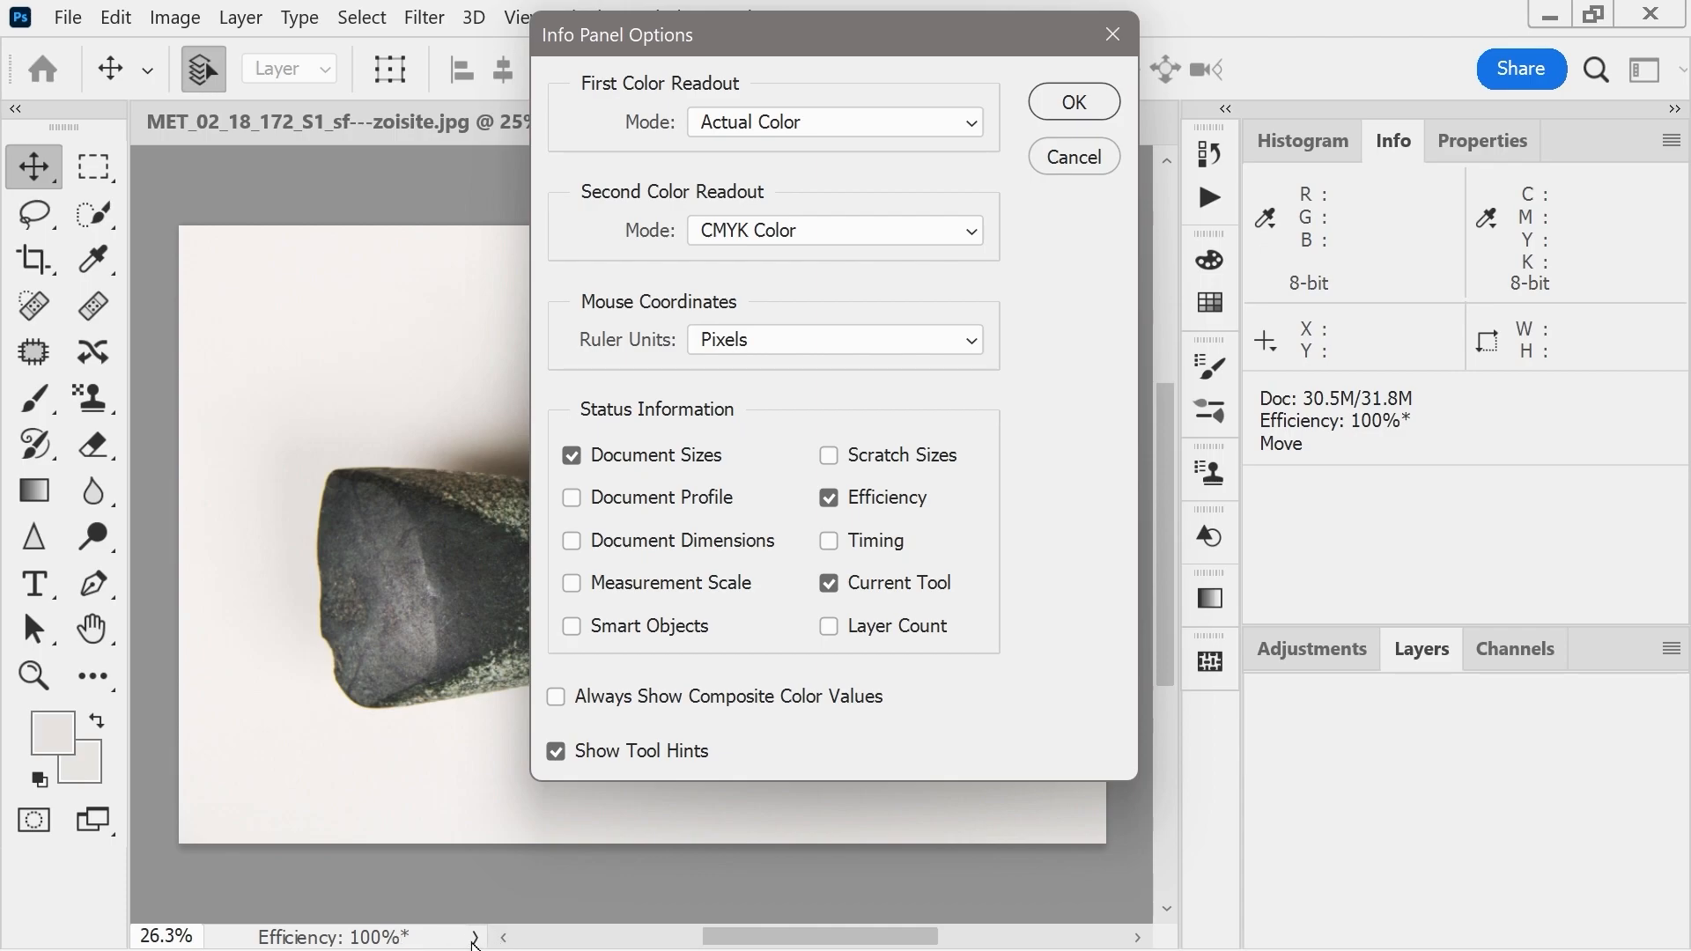
# - Make the document's status readout show Current Tool, and switch through selection and healing tools to check it
pyautogui.click(475, 937)
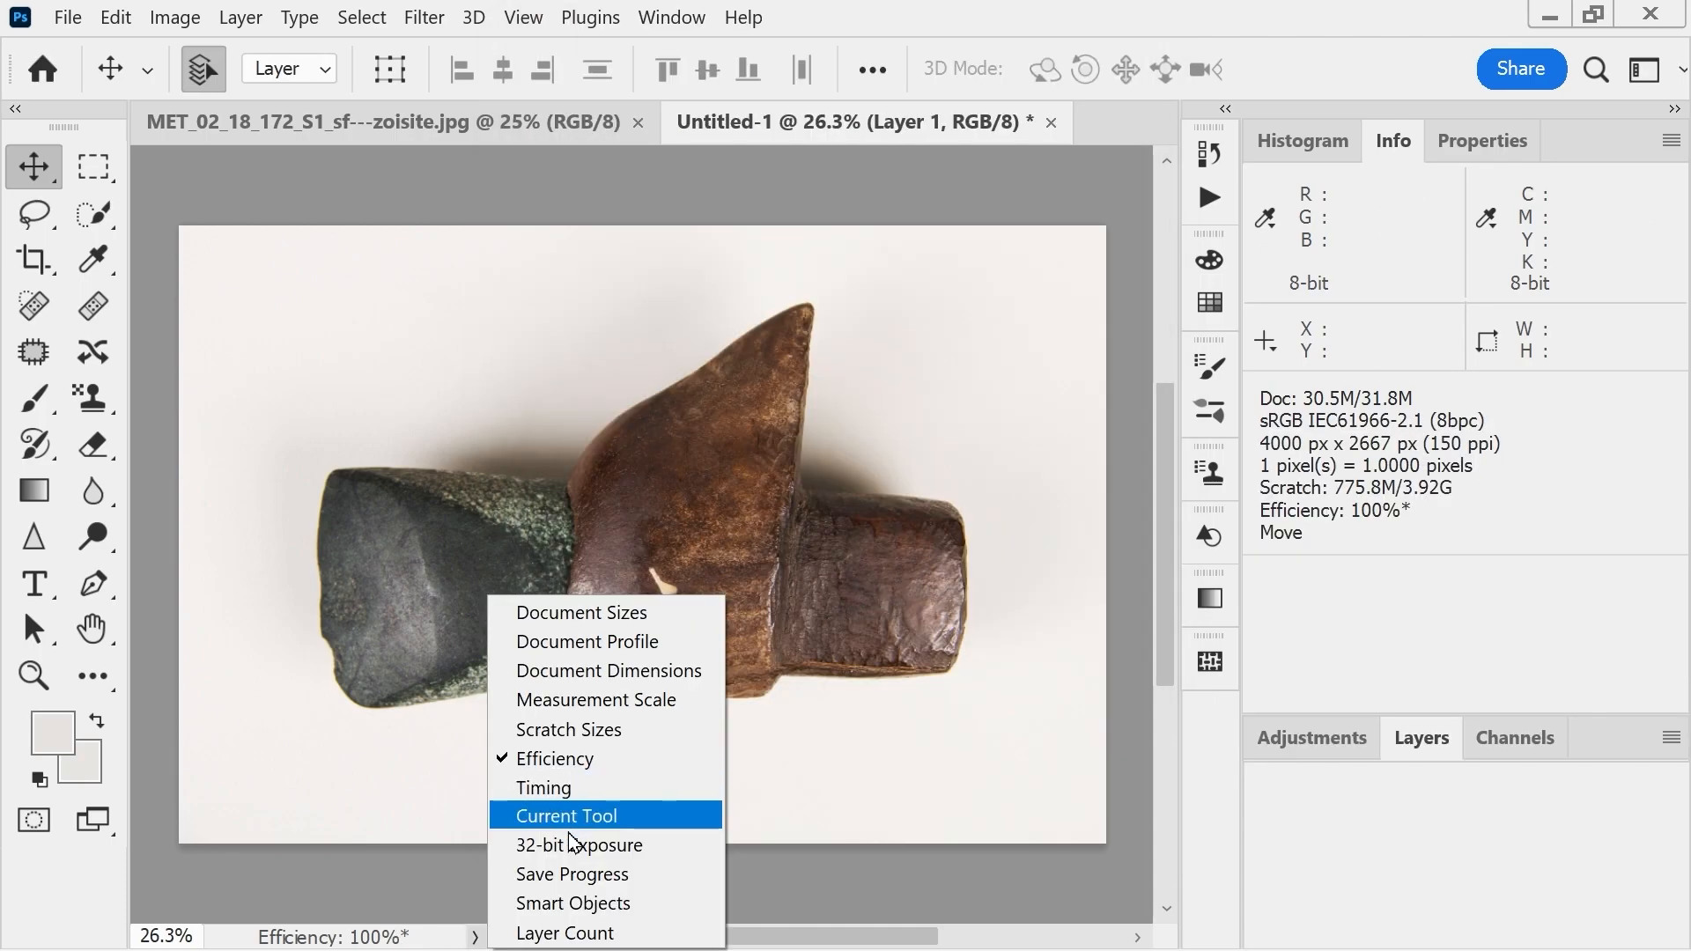
pyautogui.click(572, 815)
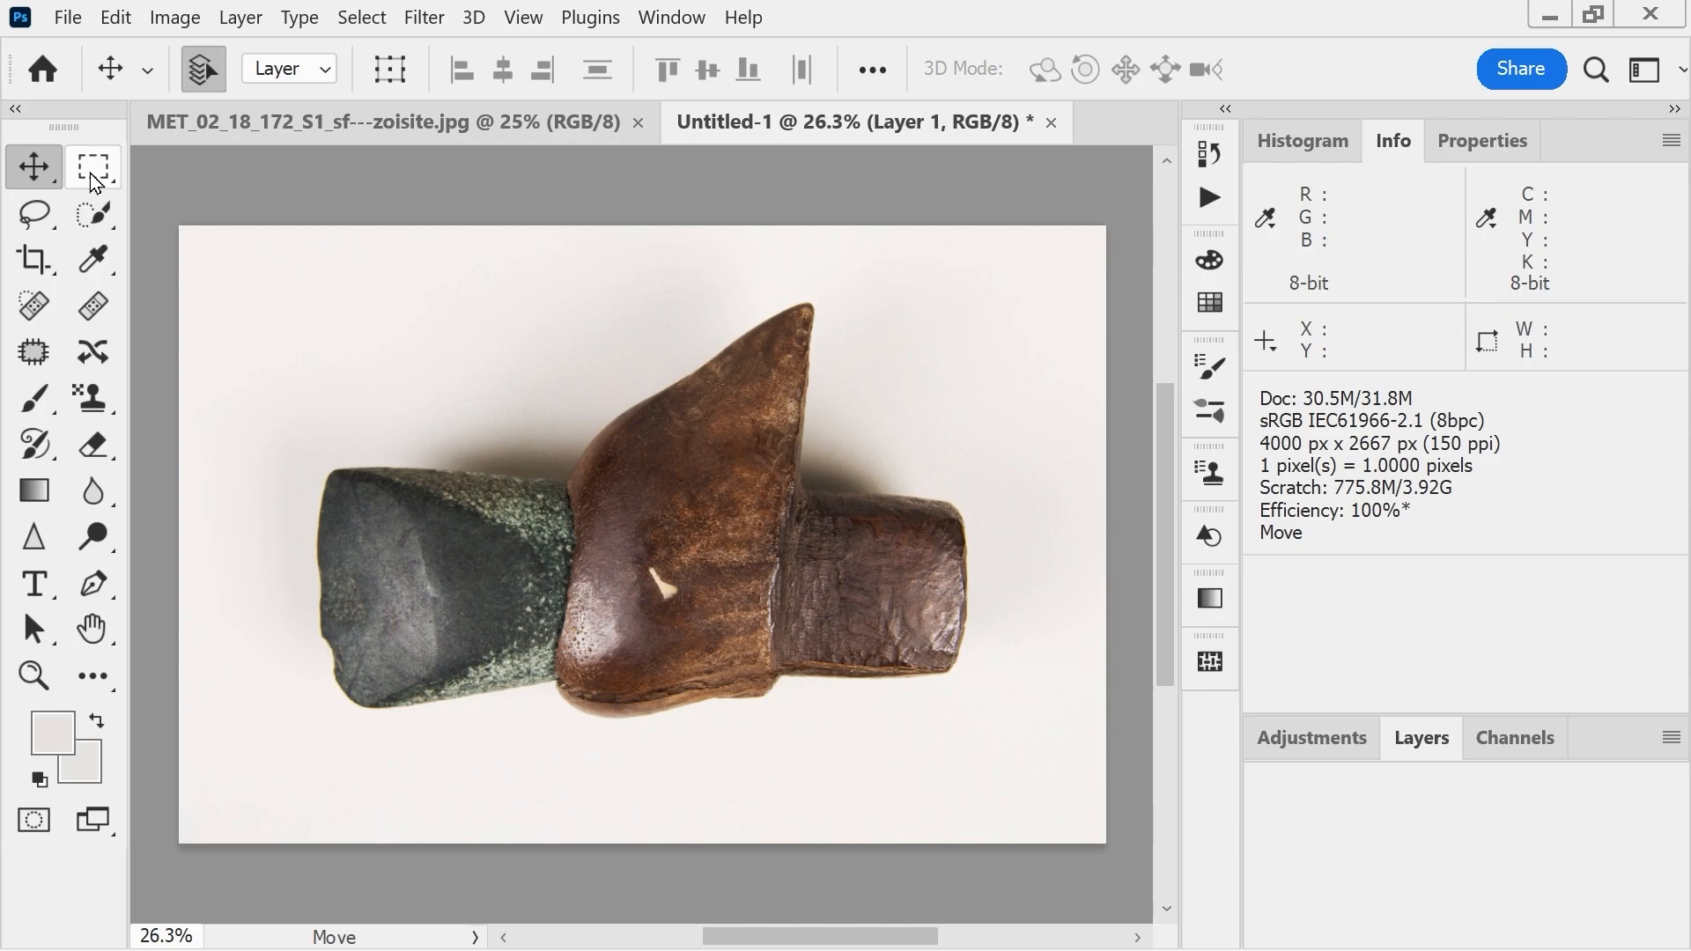
pyautogui.press('m')
pyautogui.press('w')
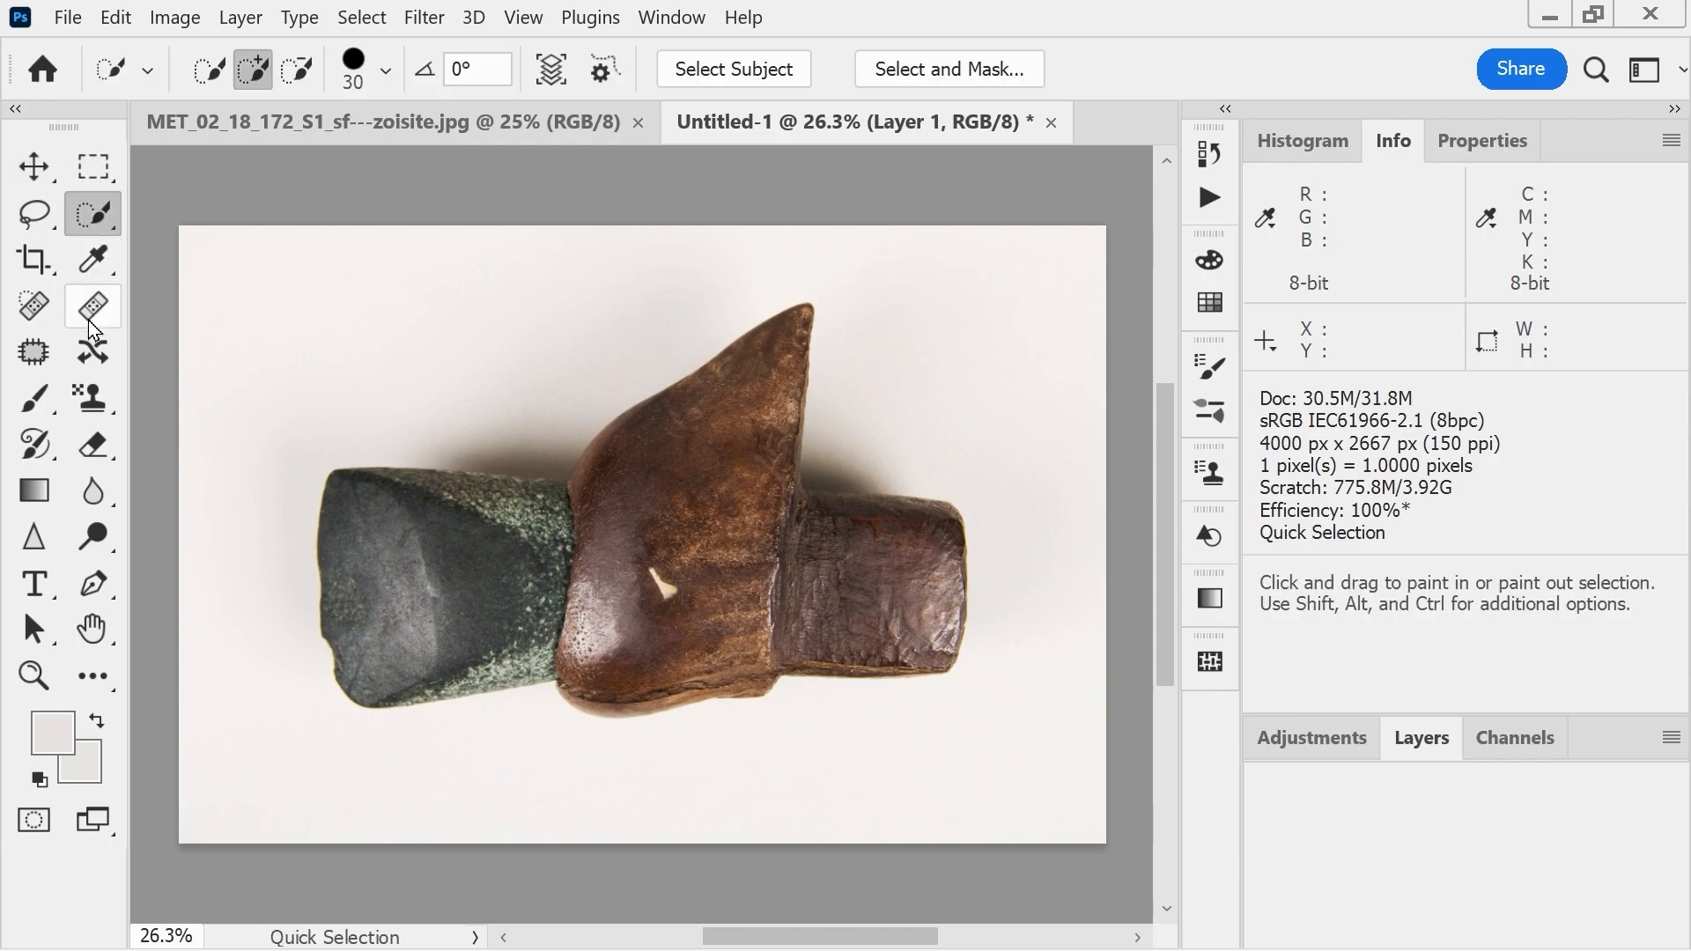
pyautogui.click(95, 310)
pyautogui.click(27, 319)
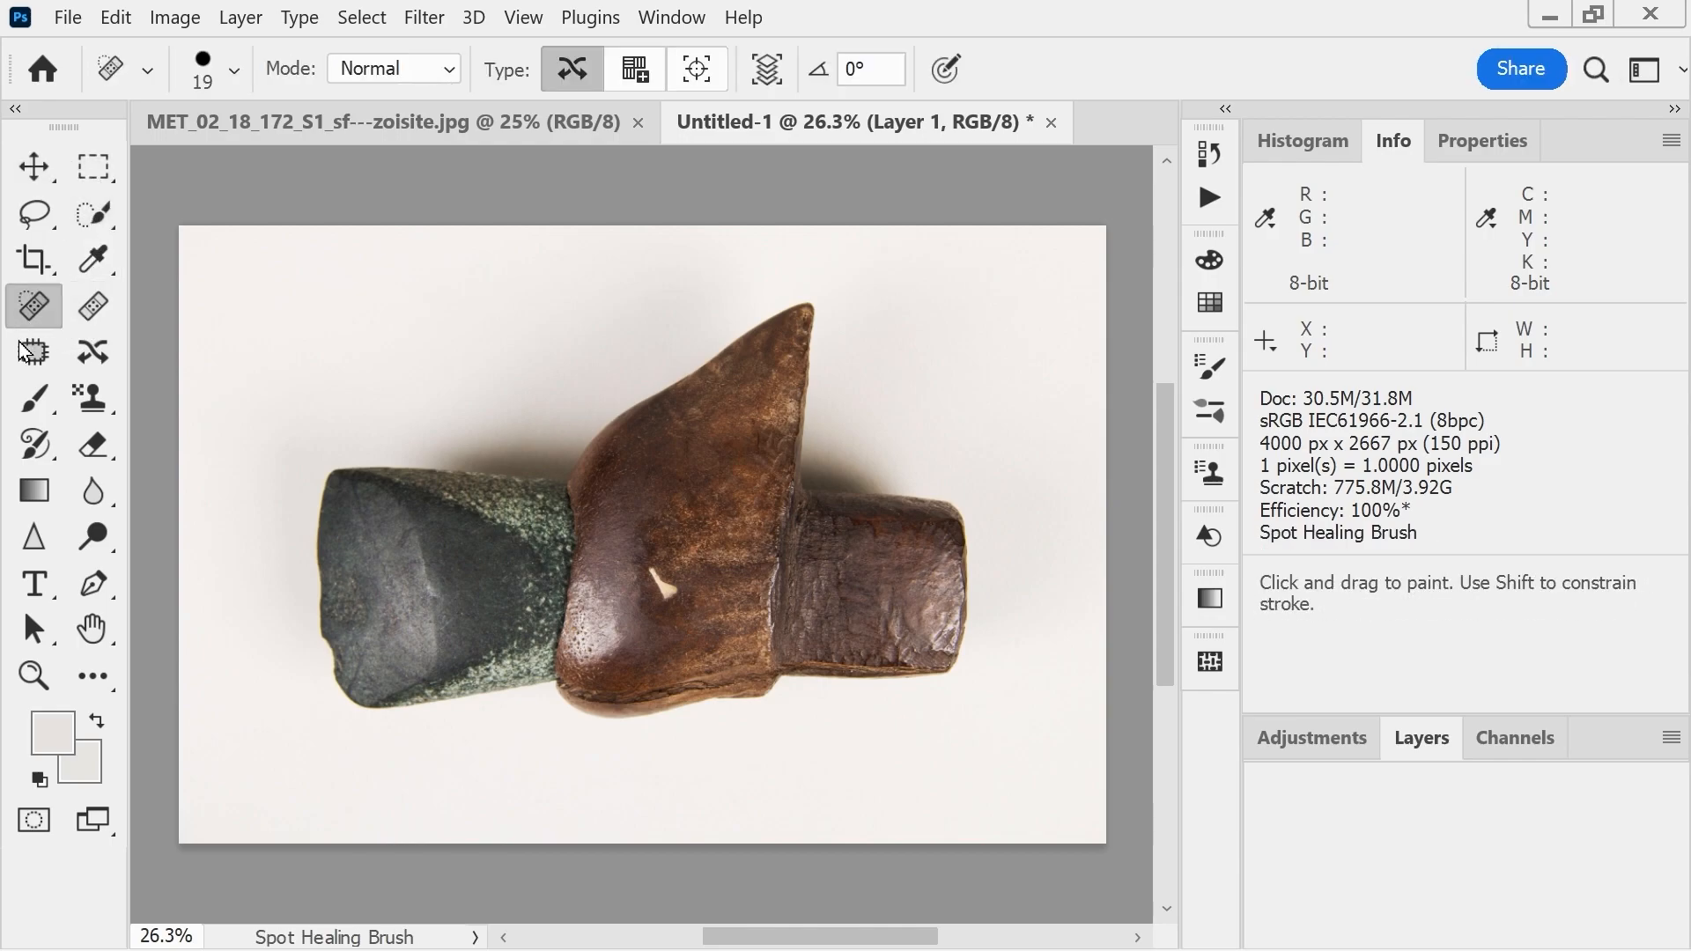
pyautogui.click(33, 354)
pyautogui.click(88, 363)
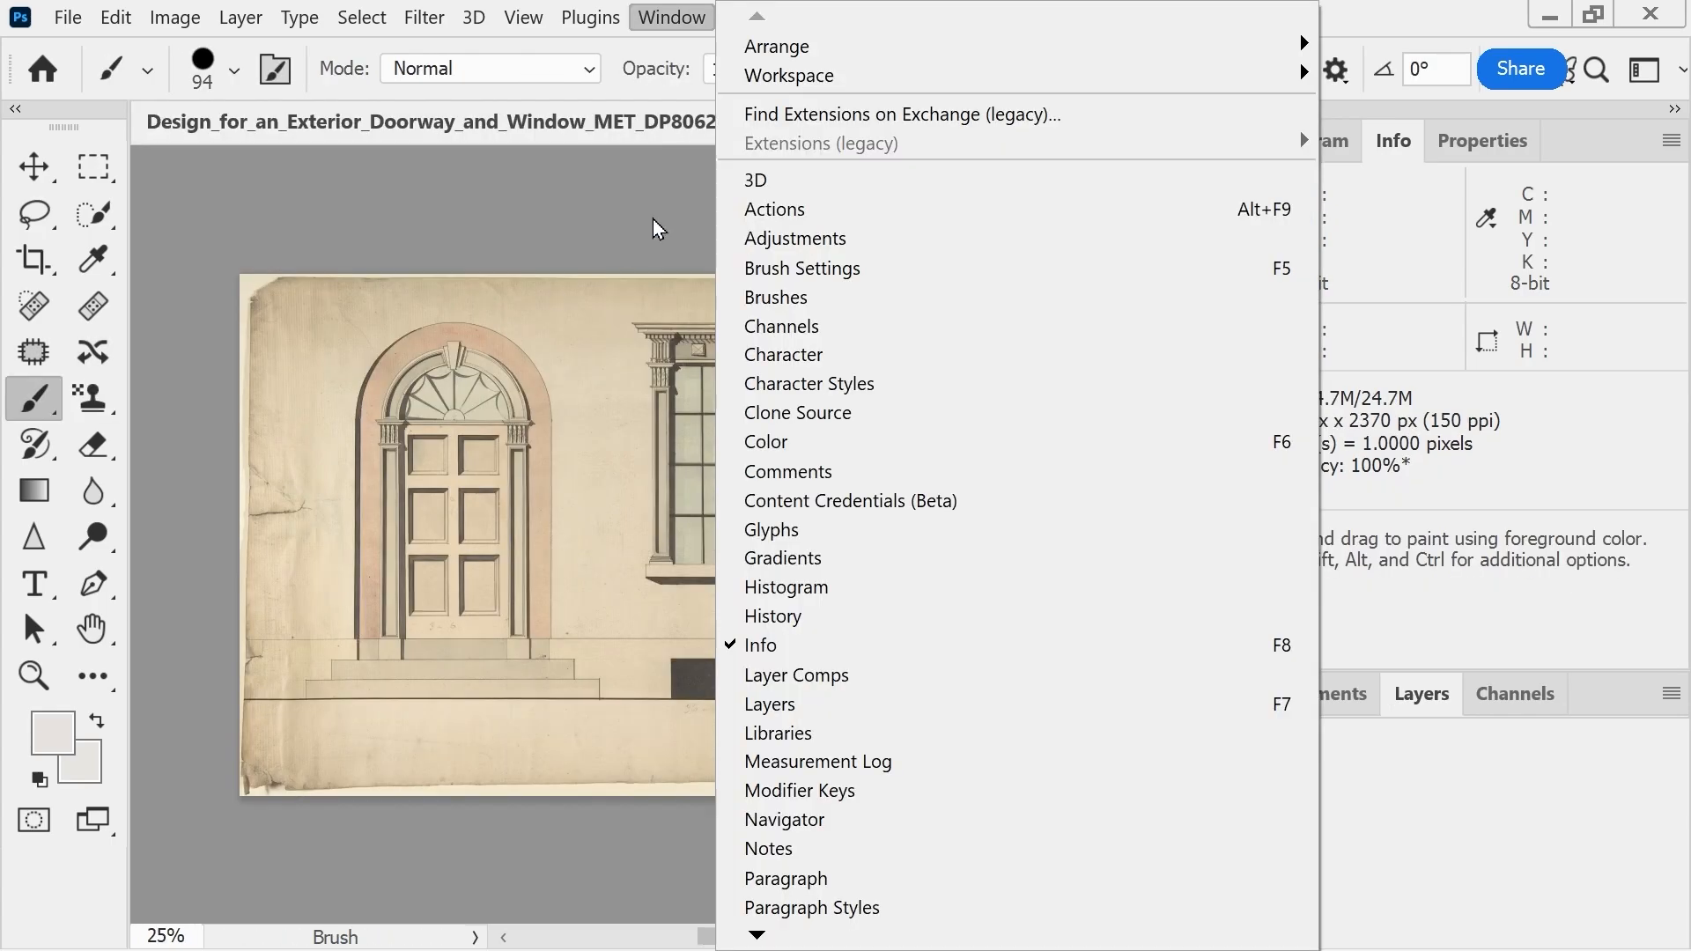
# - Create a second window for the exterior doorway and window design and float it over the first one
pyautogui.moveTo(779, 48)
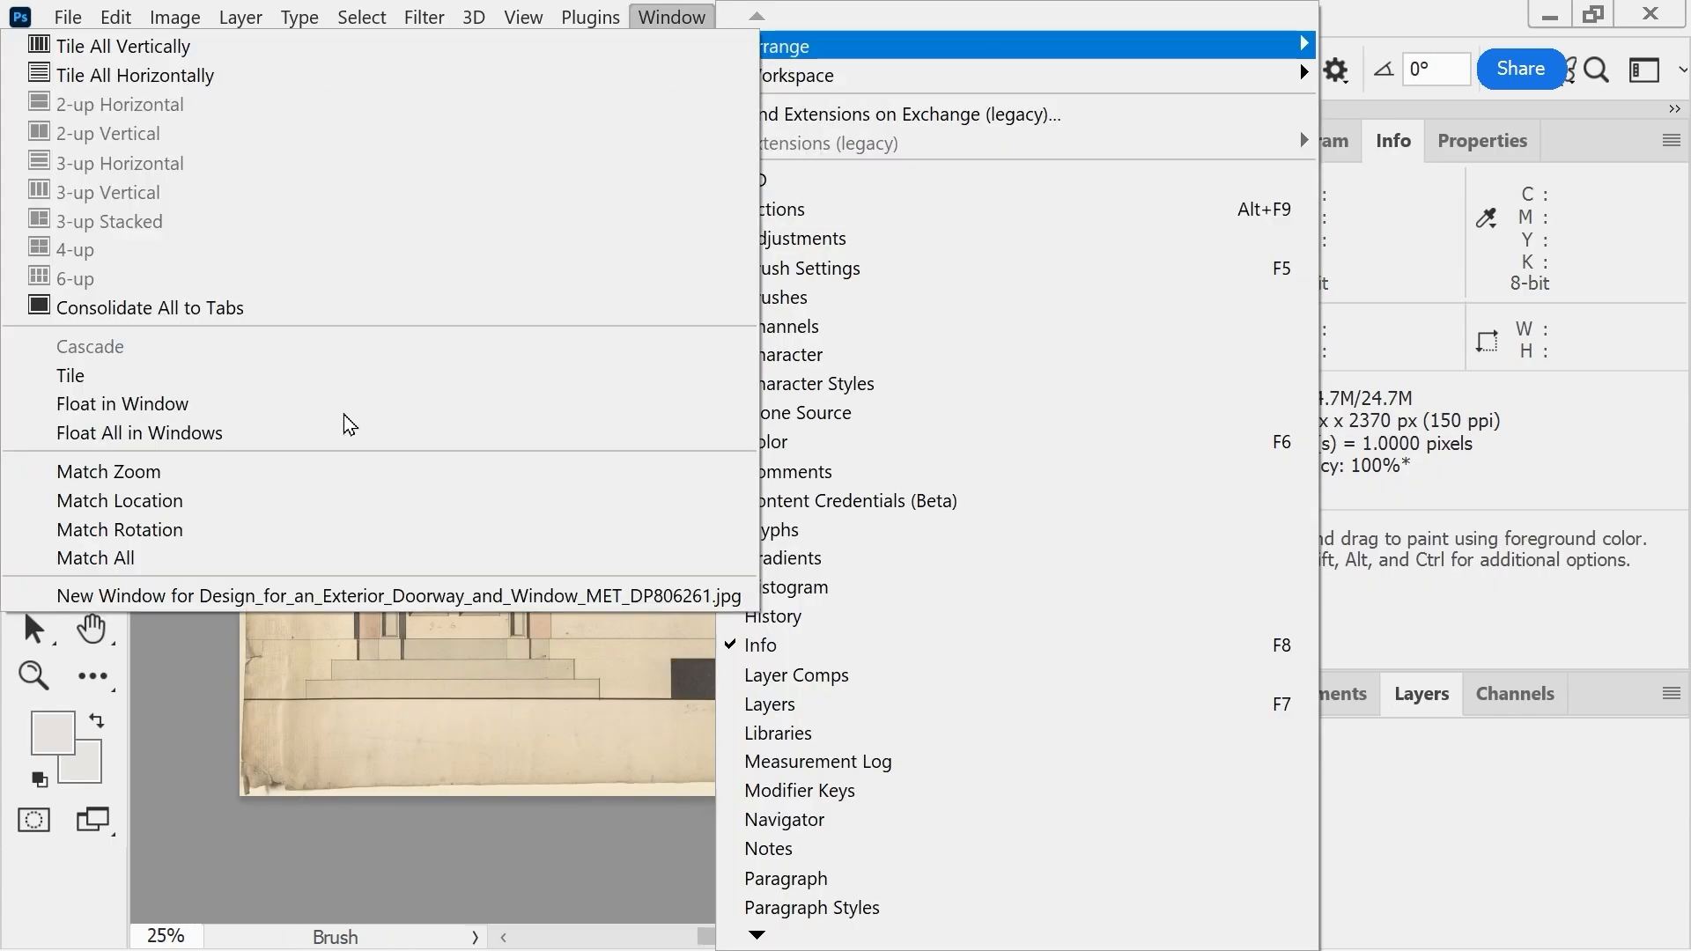
pyautogui.click(282, 595)
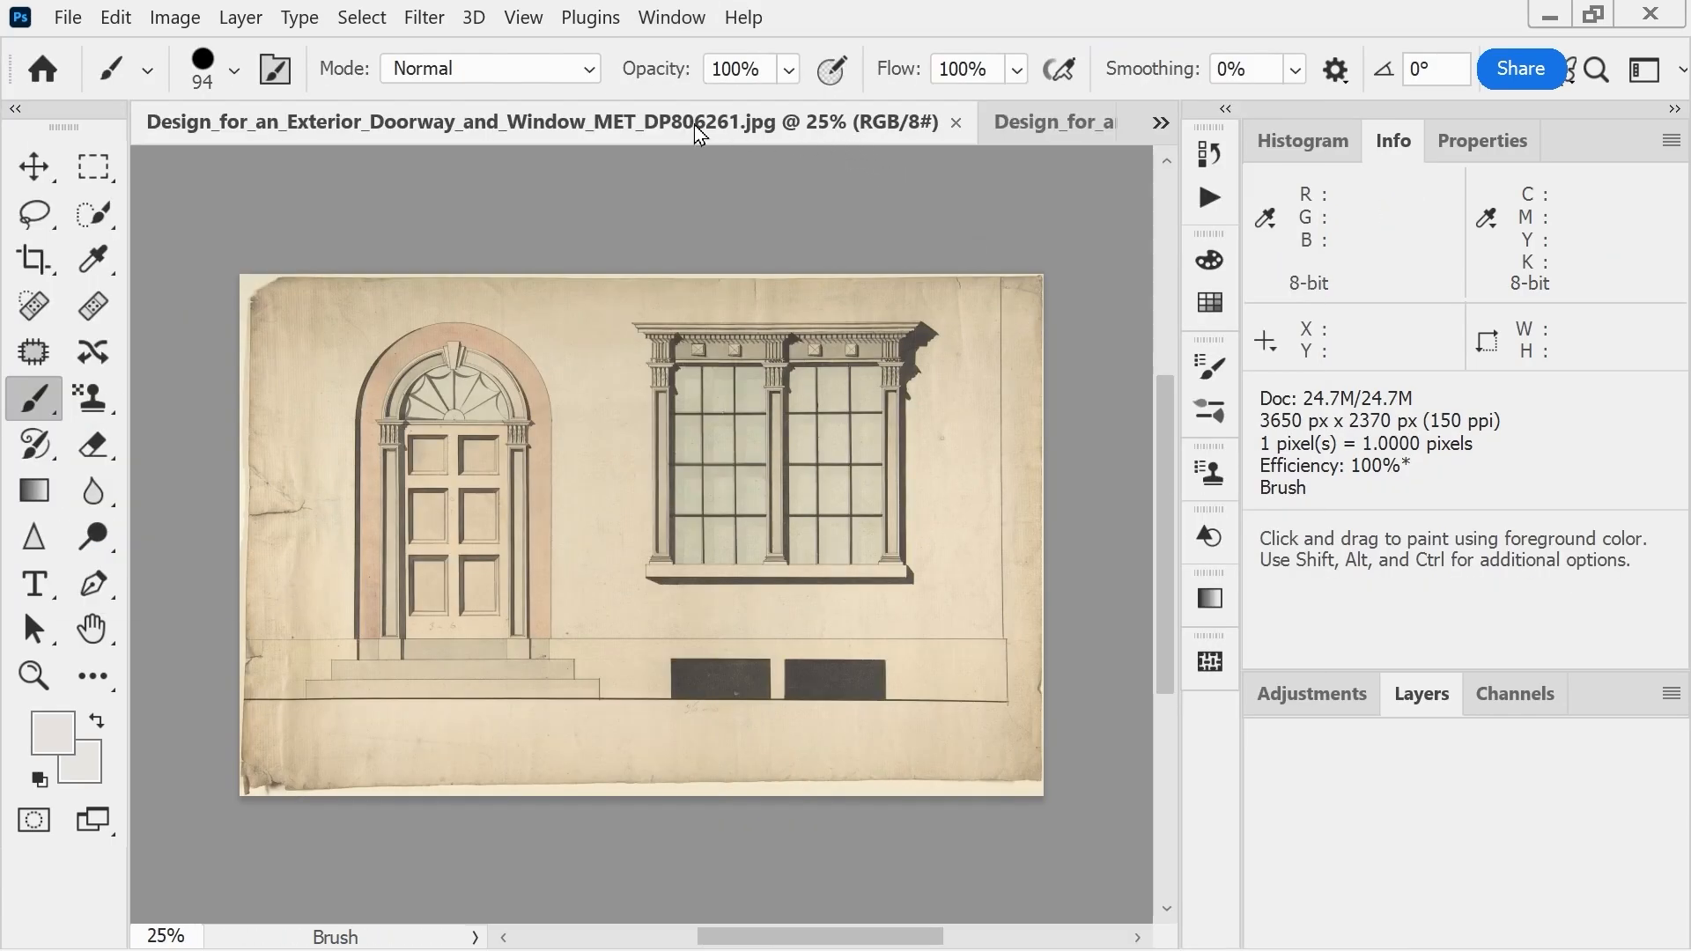
pyautogui.moveTo(1092, 127); pyautogui.dragTo(904, 283)
pyautogui.click(175, 17)
pyautogui.click(1075, 7)
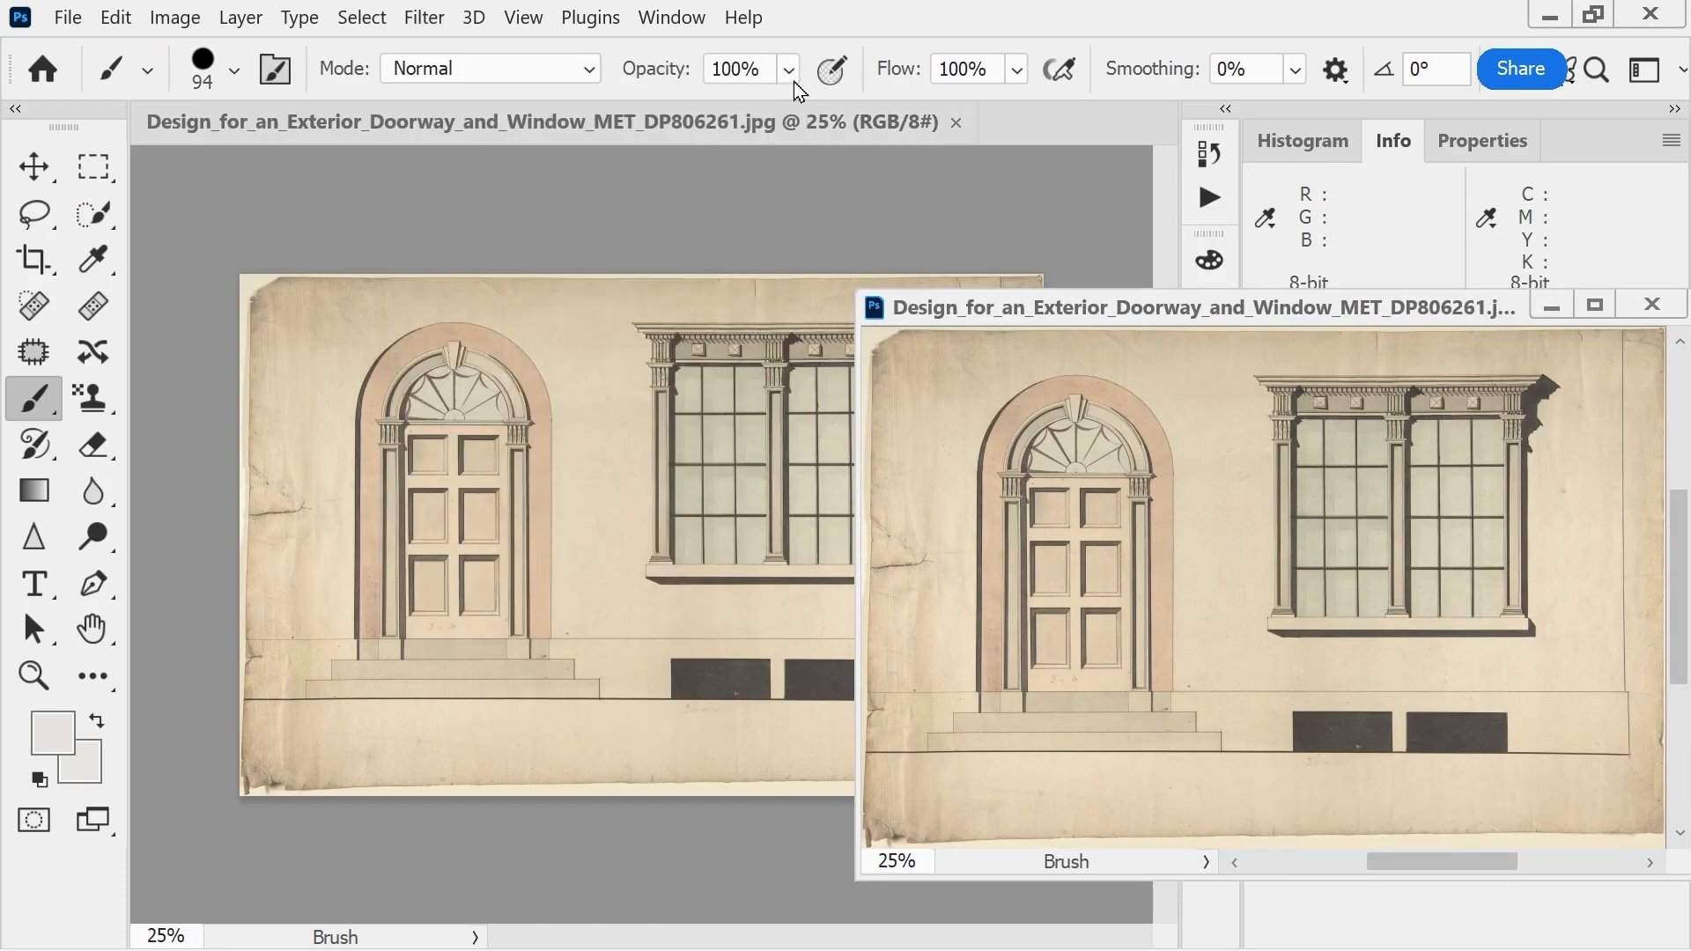
# - Apply Brightness/Contrast to the doorway design, setting Brightness to 84 and raising the contrast
pyautogui.click(174, 18)
pyautogui.moveTo(212, 86)
pyautogui.click(518, 98)
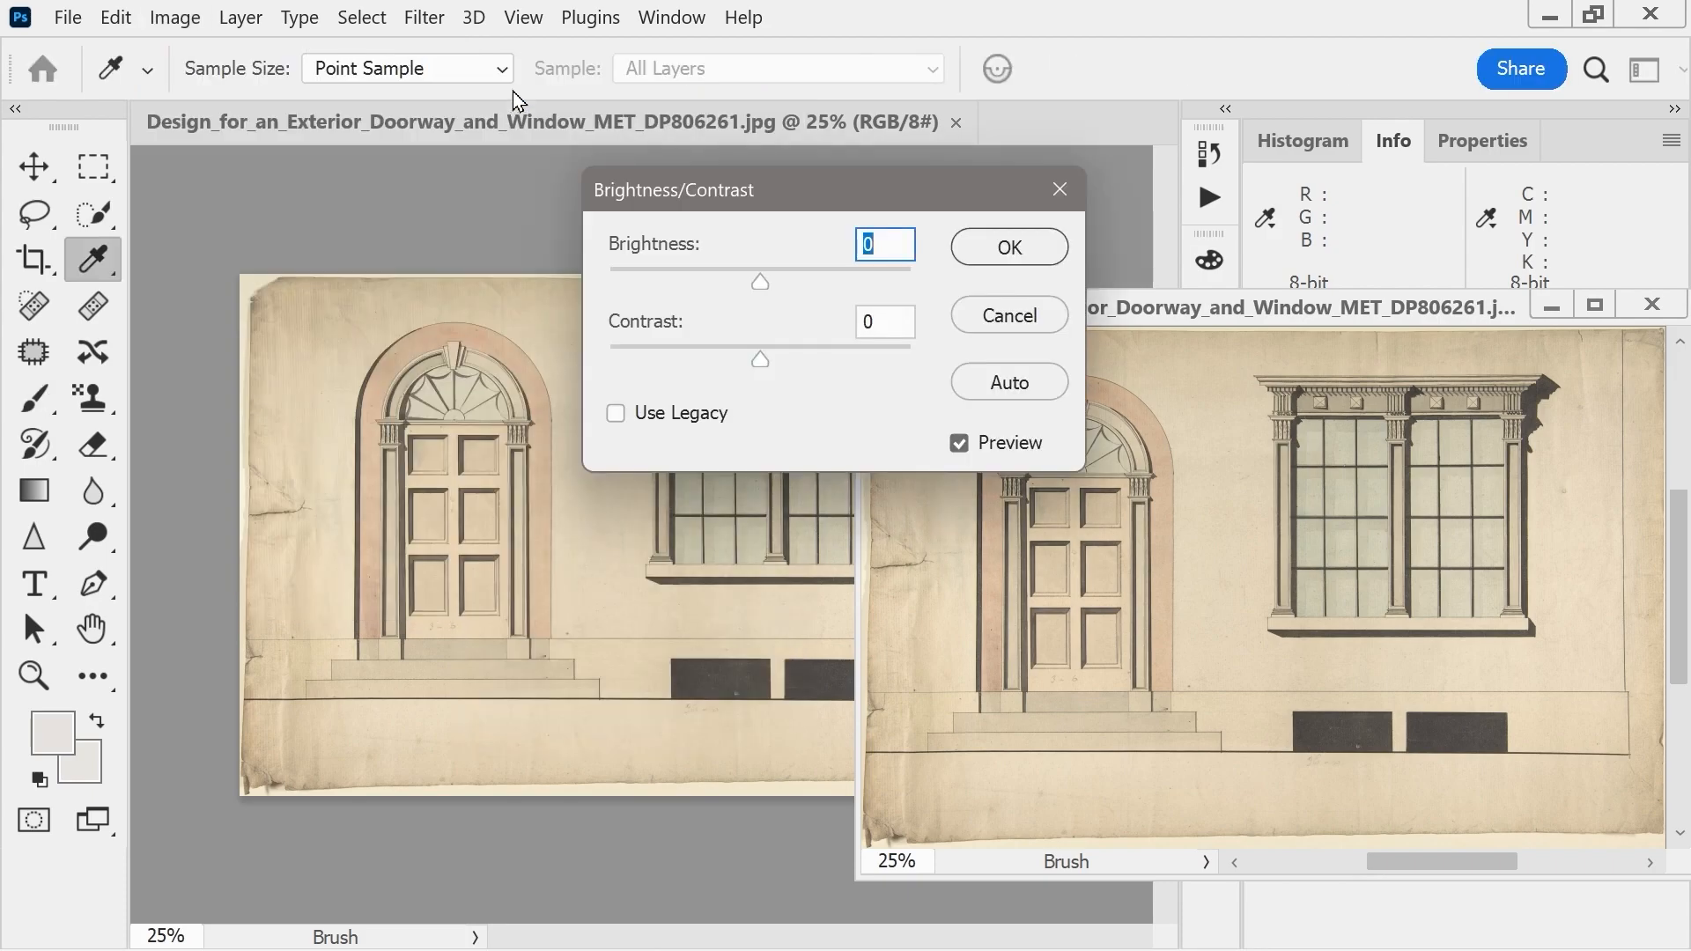
pyautogui.moveTo(760, 282); pyautogui.dragTo(844, 291)
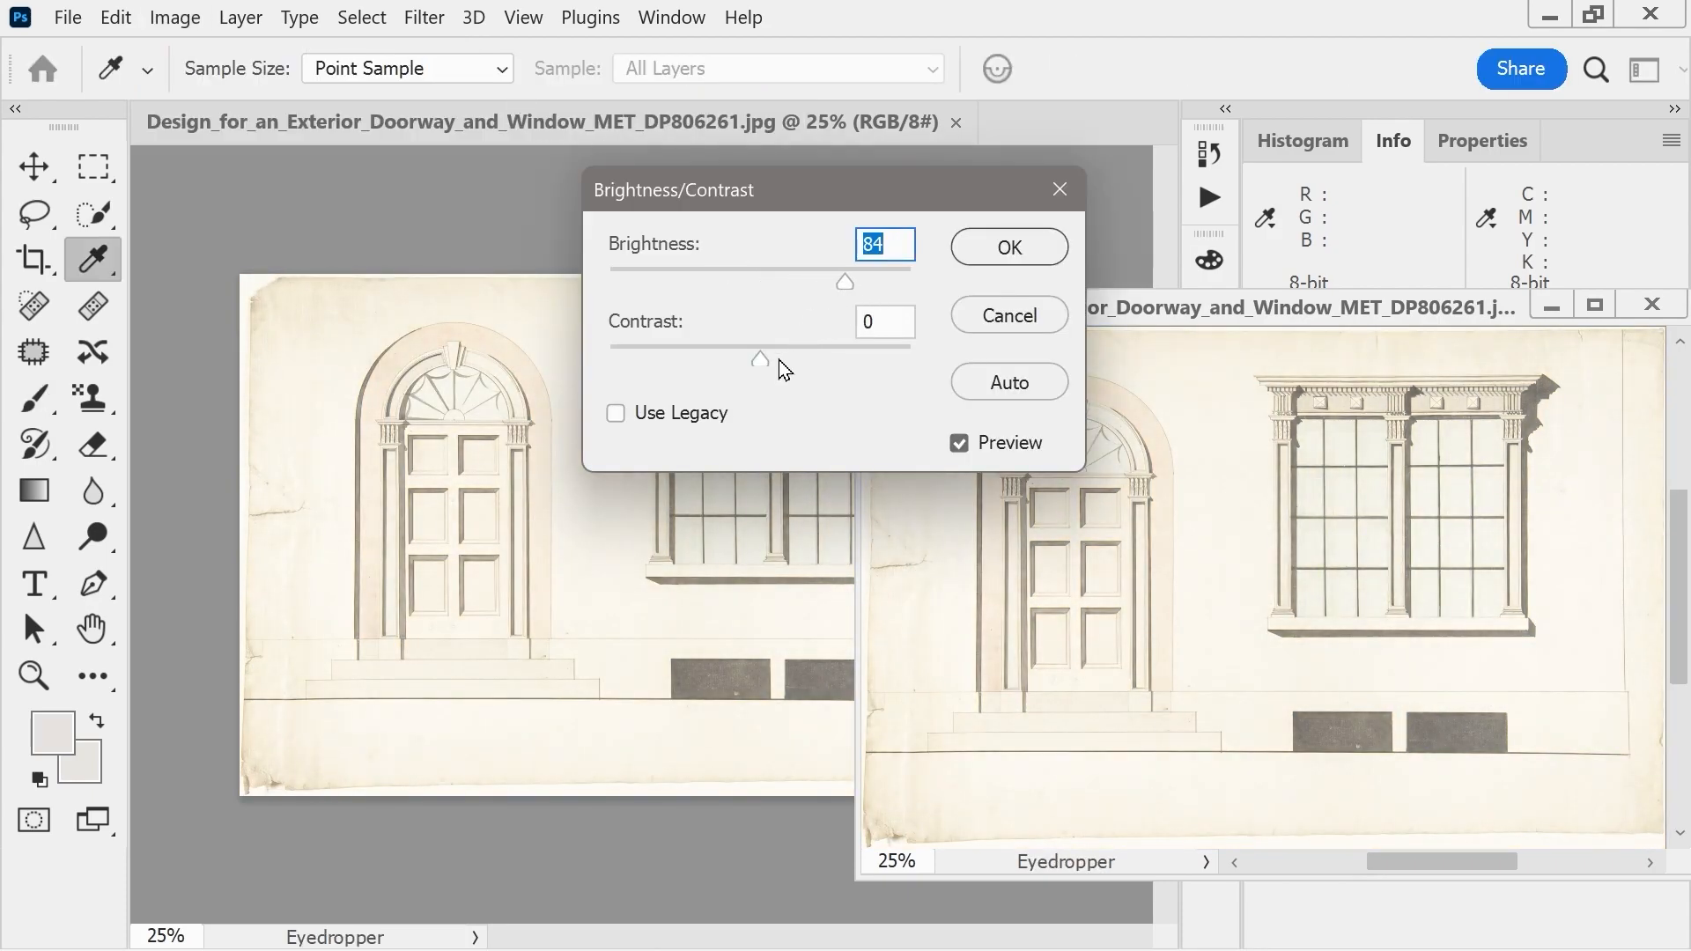
pyautogui.moveTo(772, 362); pyautogui.dragTo(800, 362)
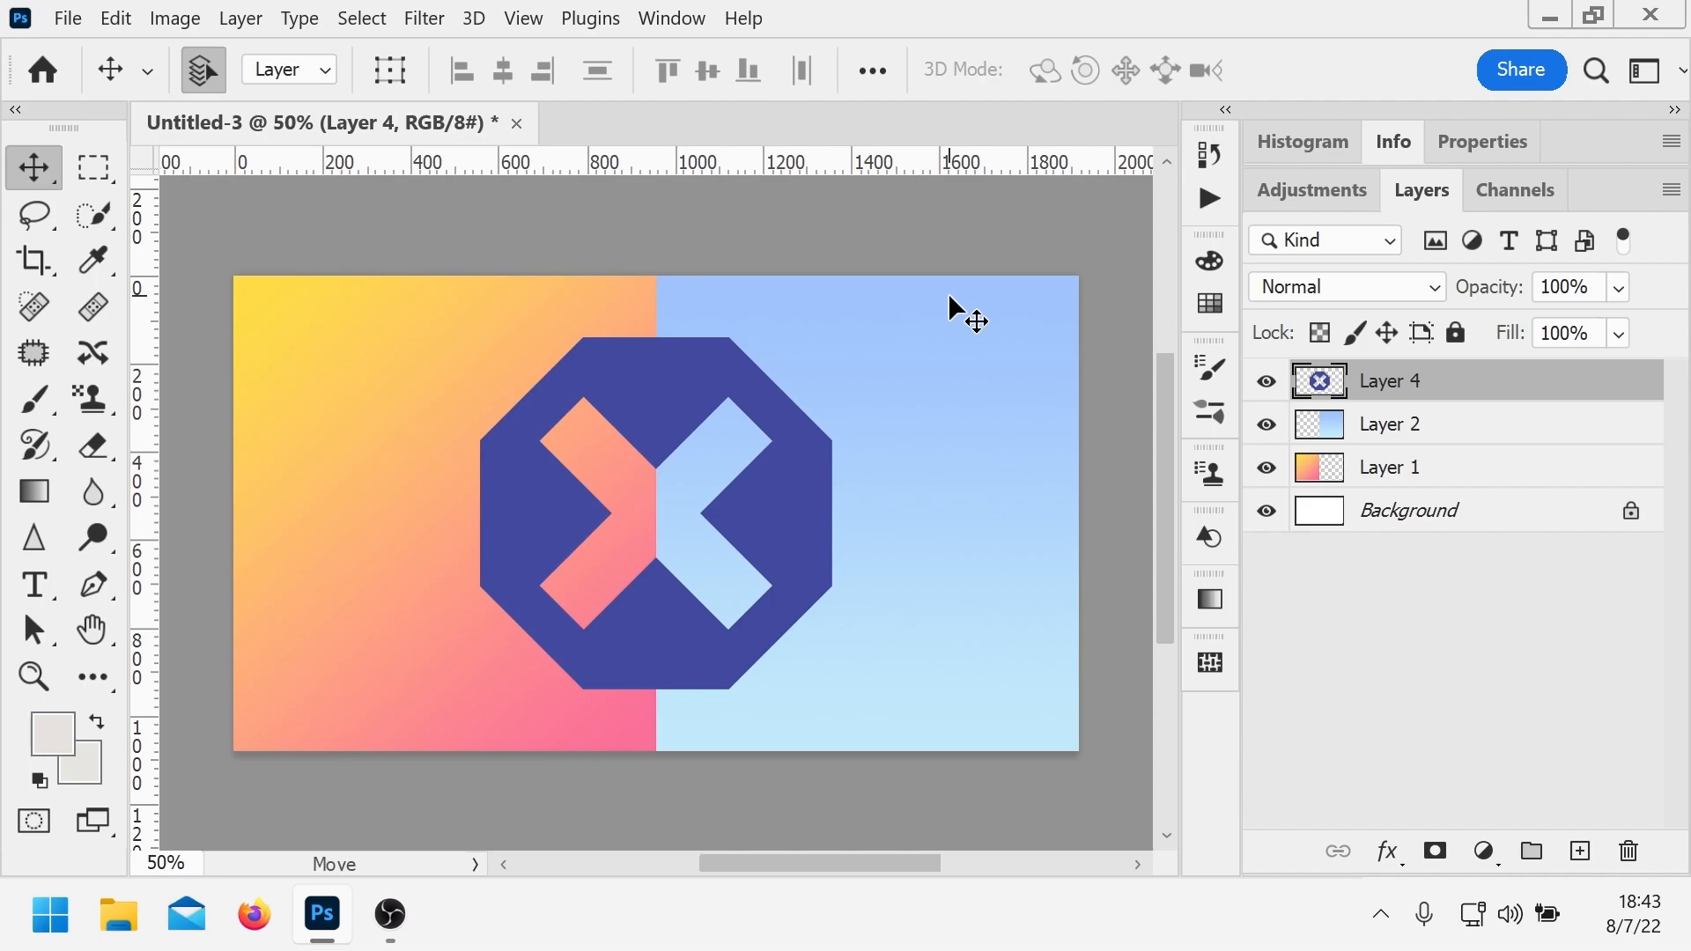
# - Create new guides from the shape of Layer 4, framing the purple octagon in Untitled-3
pyautogui.click(523, 17)
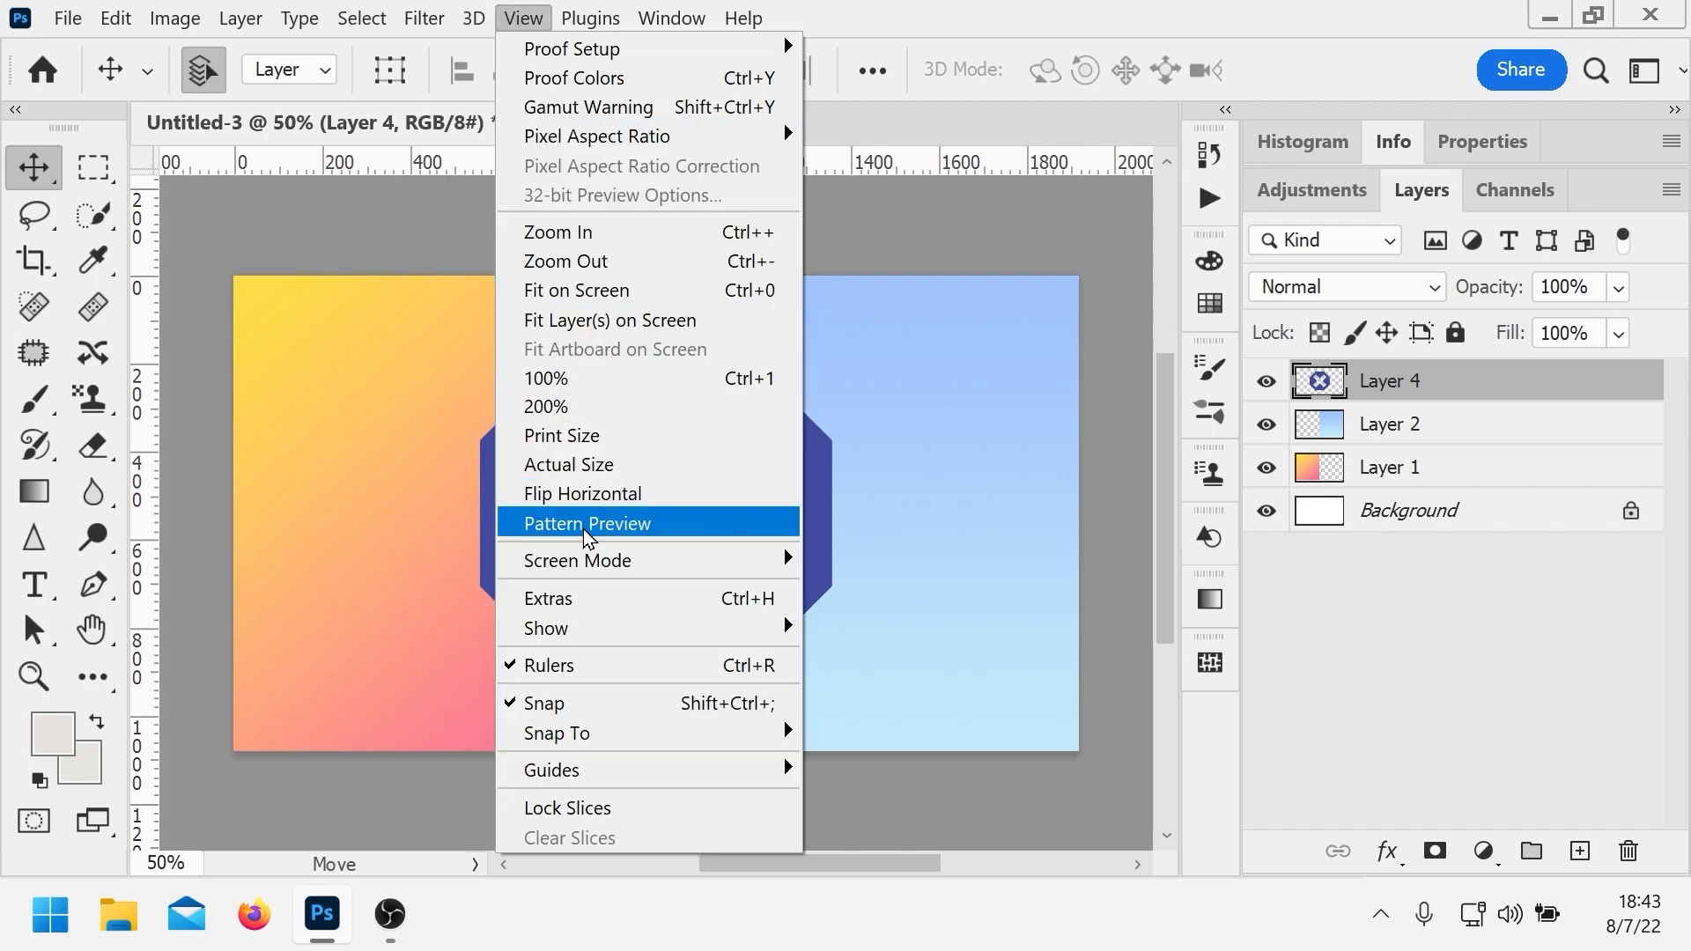
pyautogui.moveTo(569, 770)
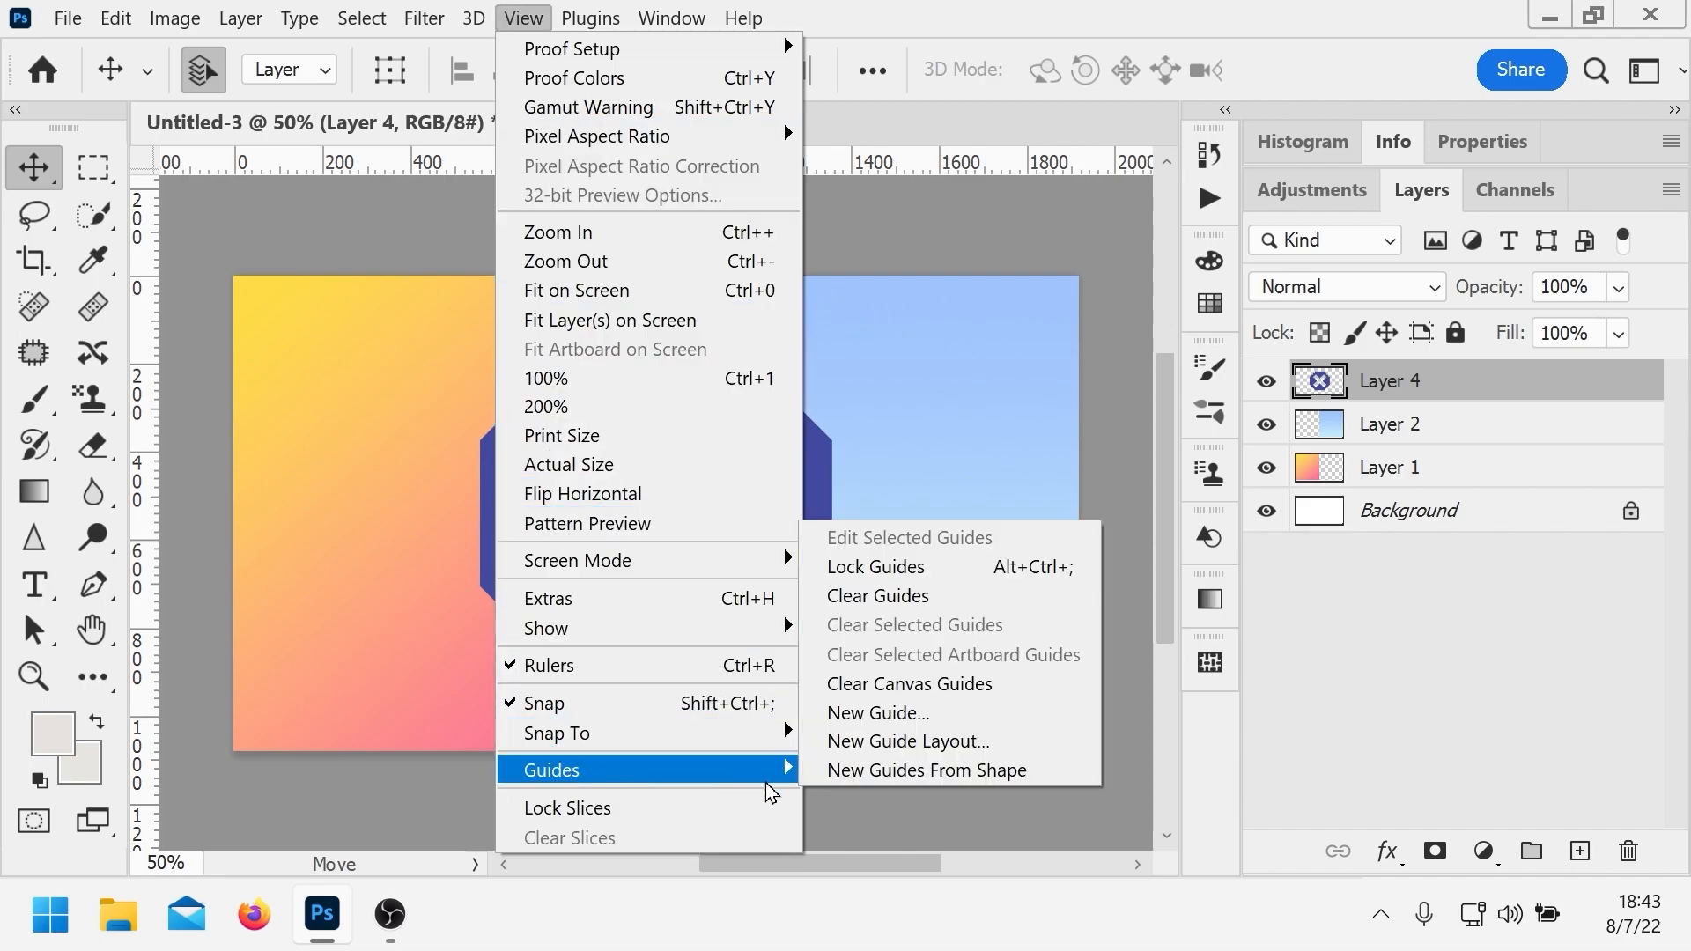
pyautogui.click(950, 779)
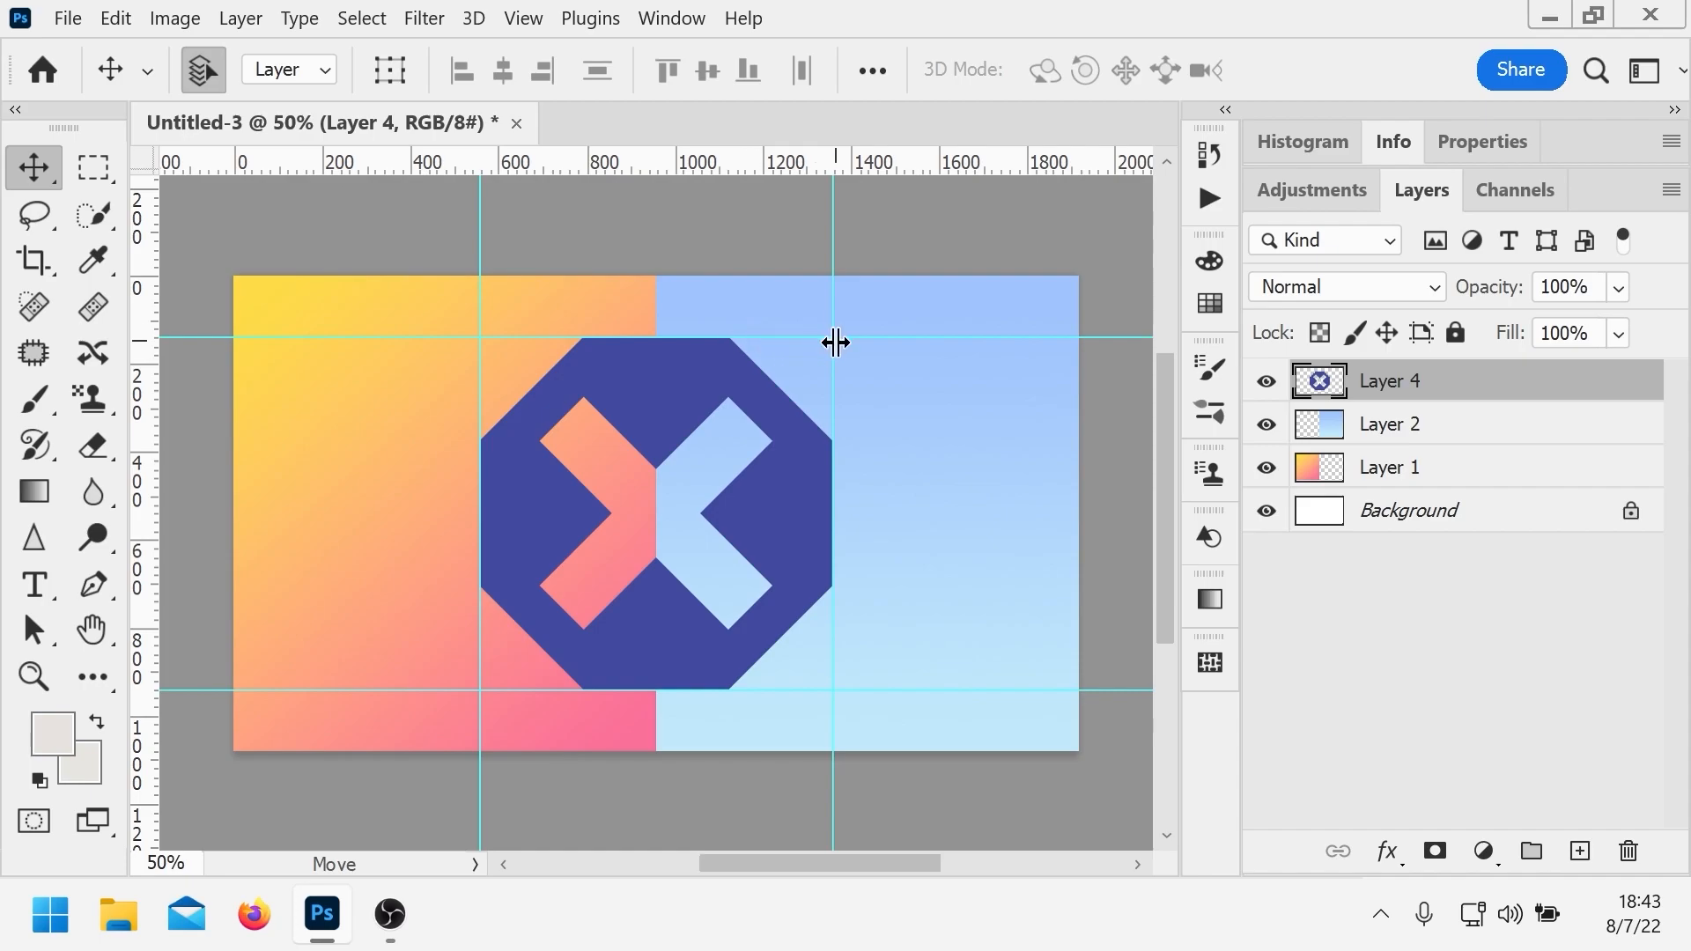
# - Create a new document with the Film & Video document type, 1920 × 1080 pixels at 72 pixels/inch
pyautogui.click(71, 16)
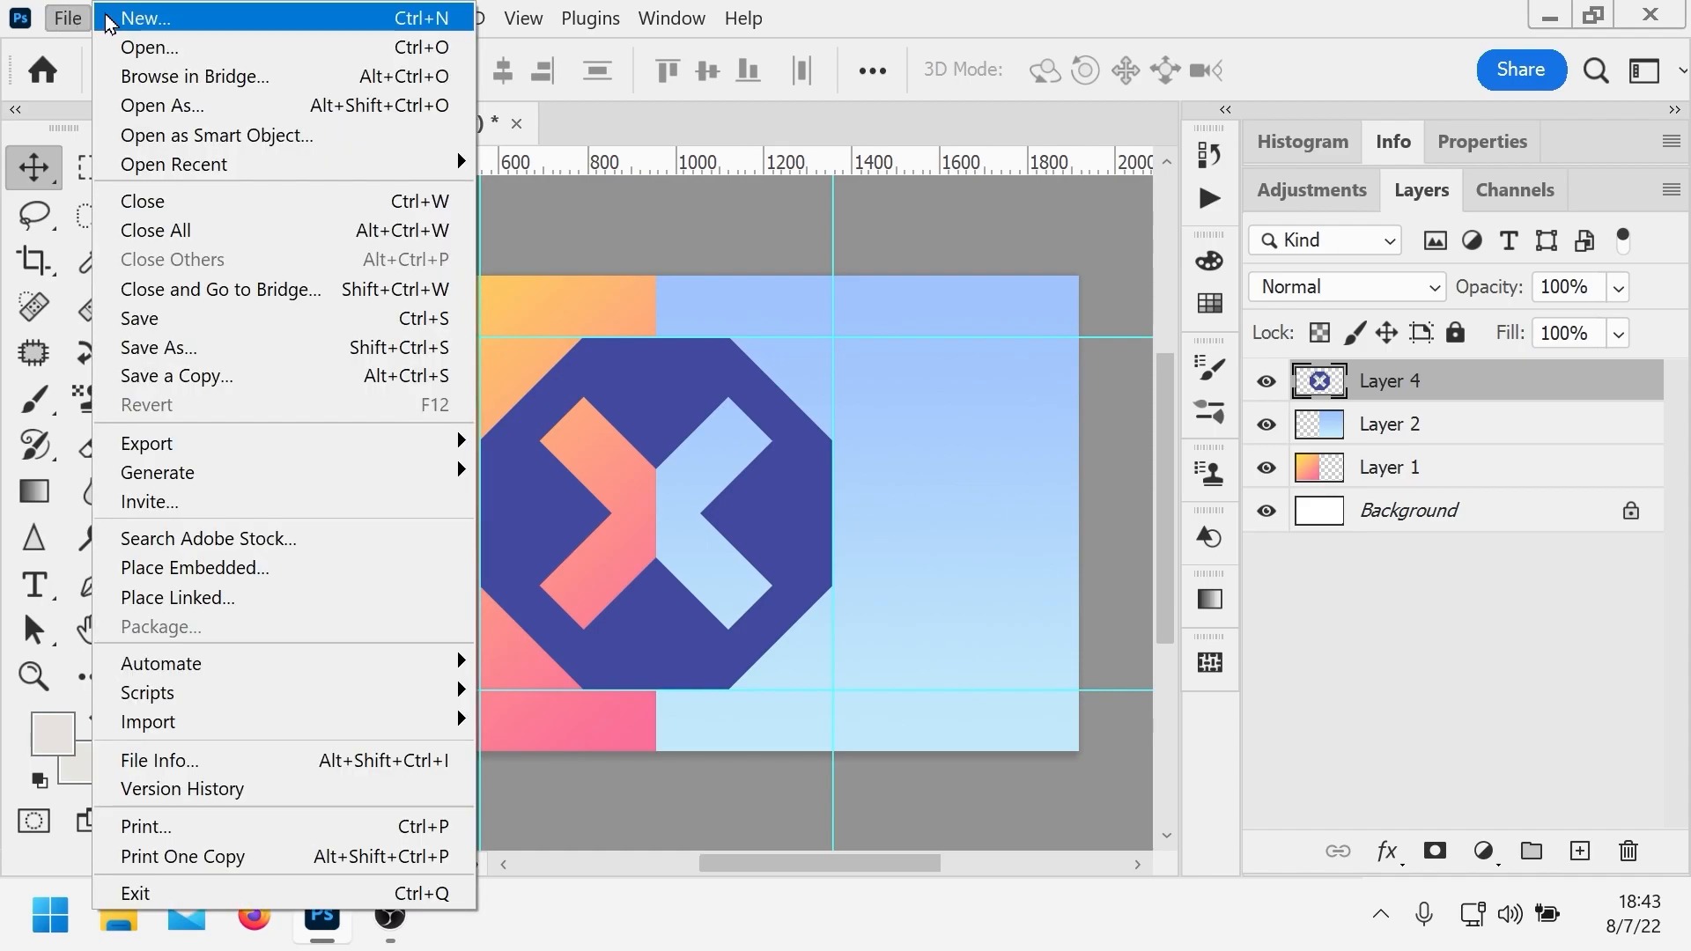
pyautogui.click(115, 37)
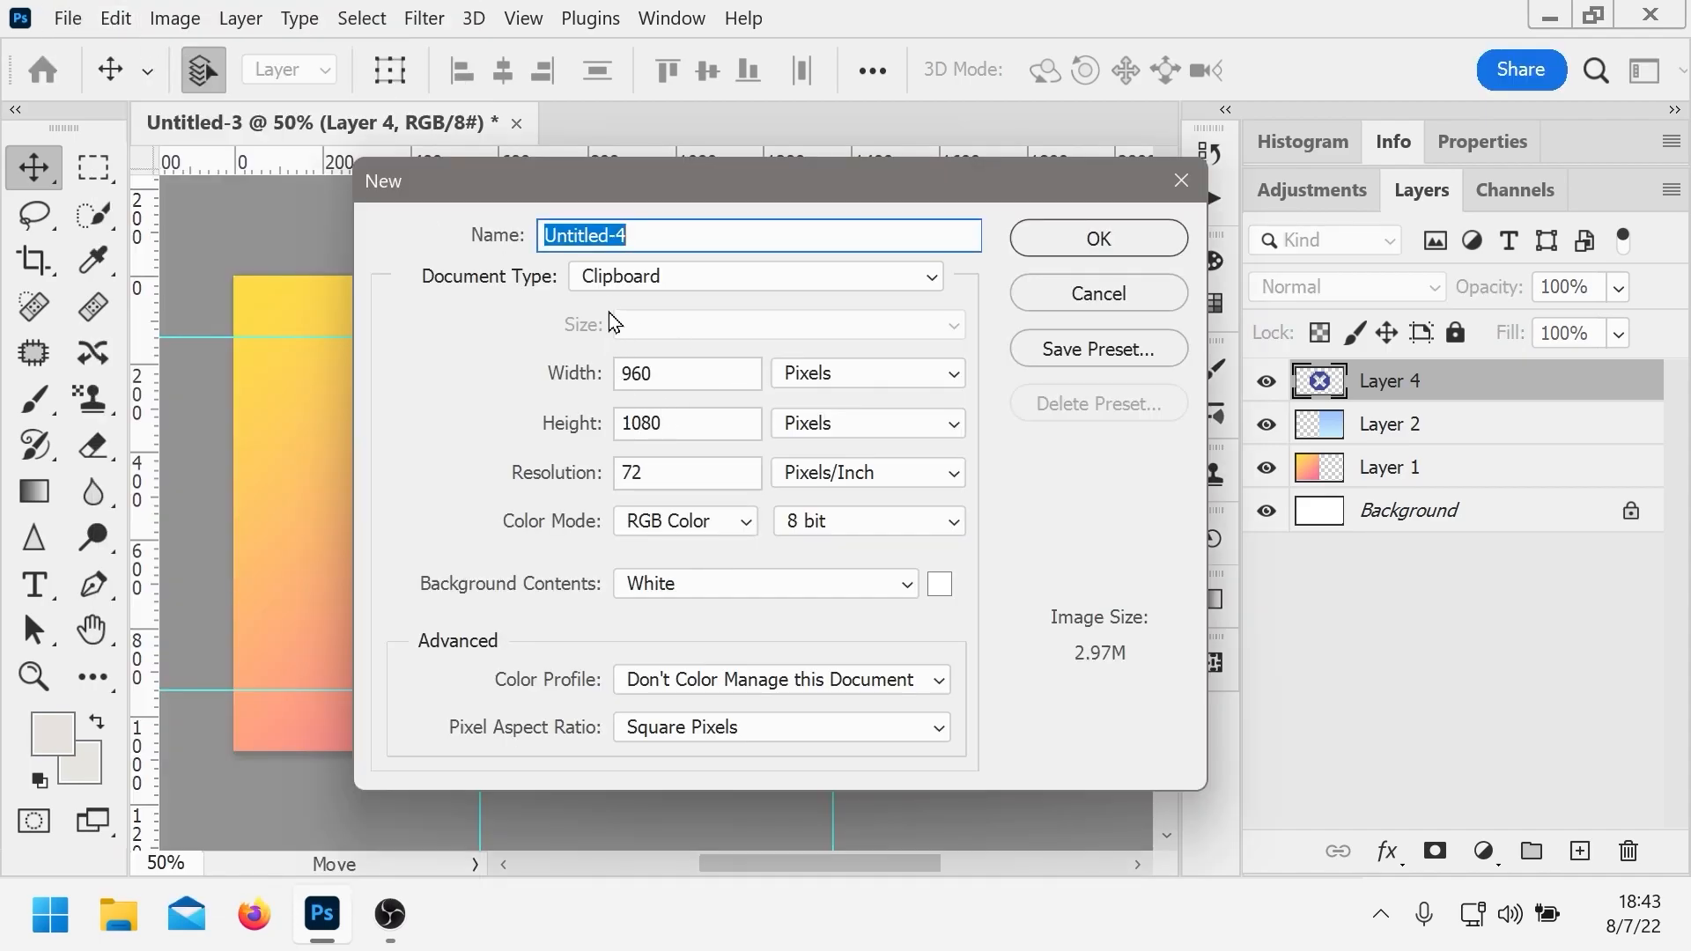
pyautogui.click(658, 282)
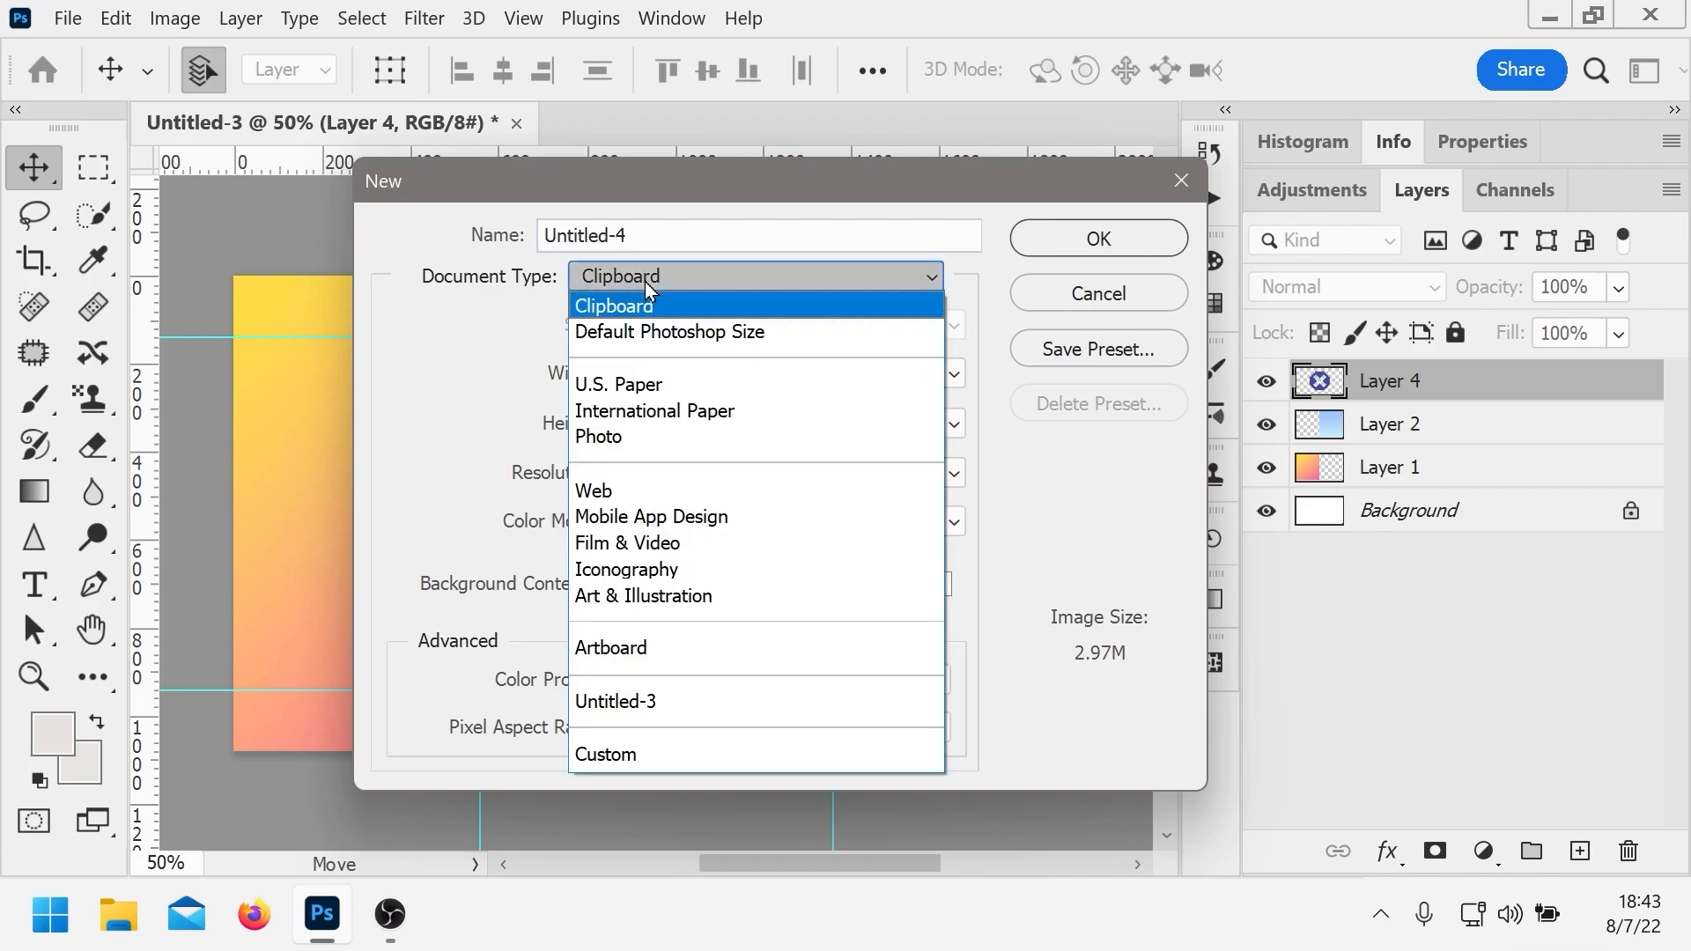
pyautogui.click(636, 543)
pyautogui.click(1112, 246)
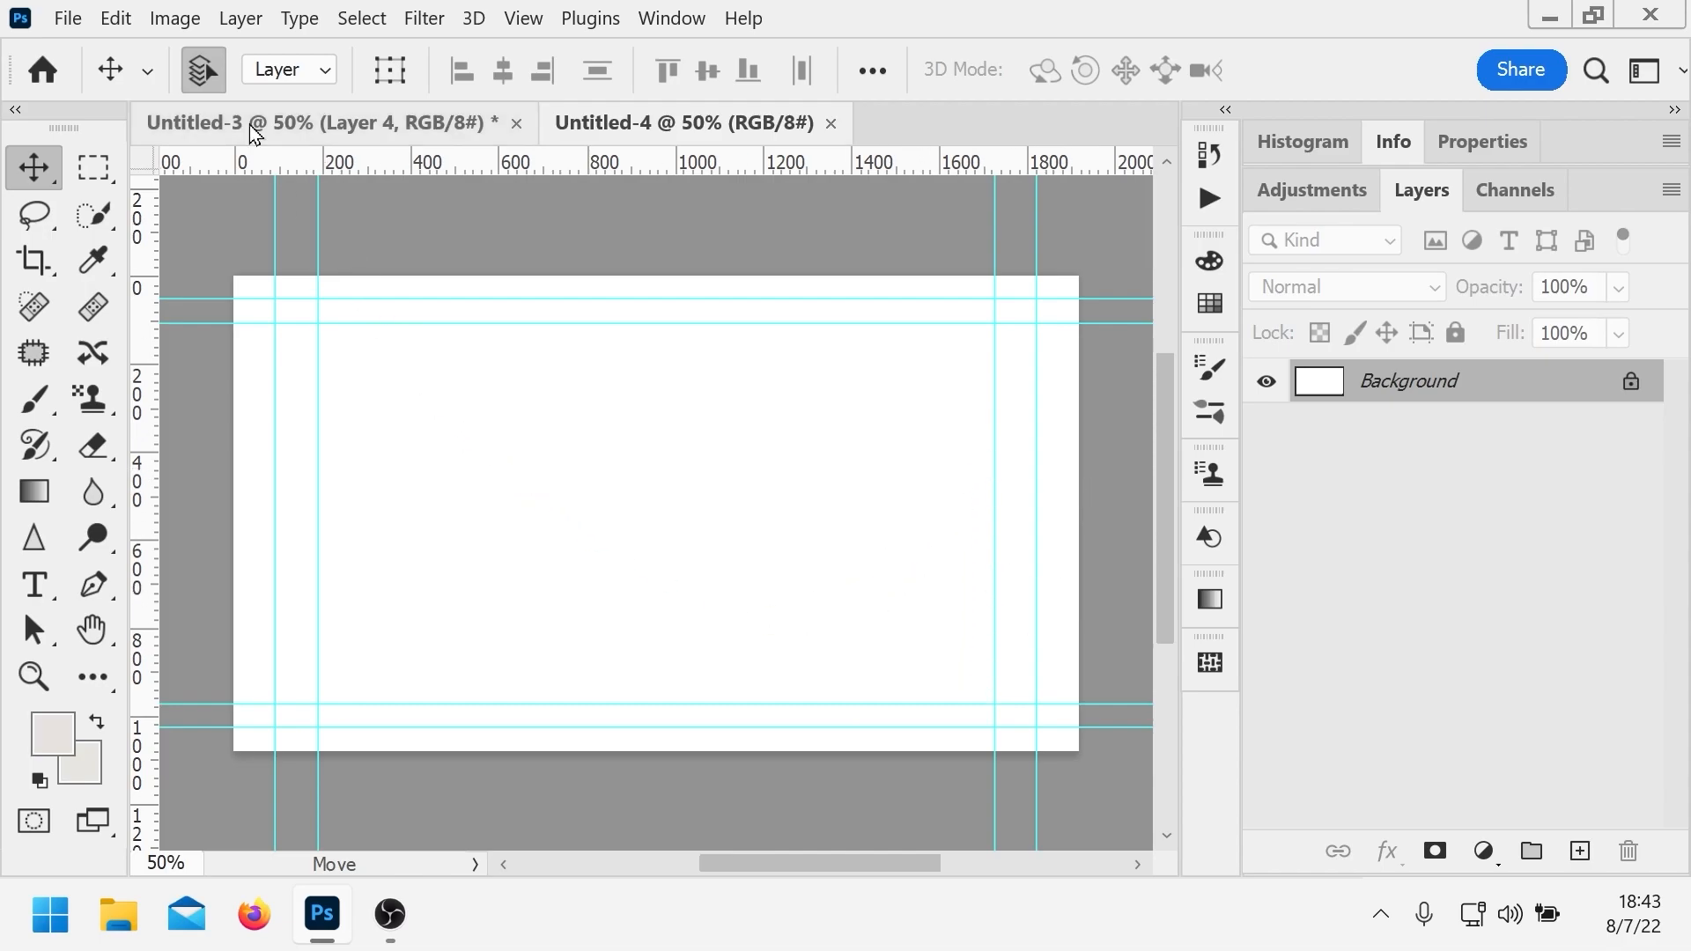
# - Resize the blank Untitled-4 image to 960 pixels wide with the proportions unlinked, keeping the height at 1080 pixels
pyautogui.click(174, 19)
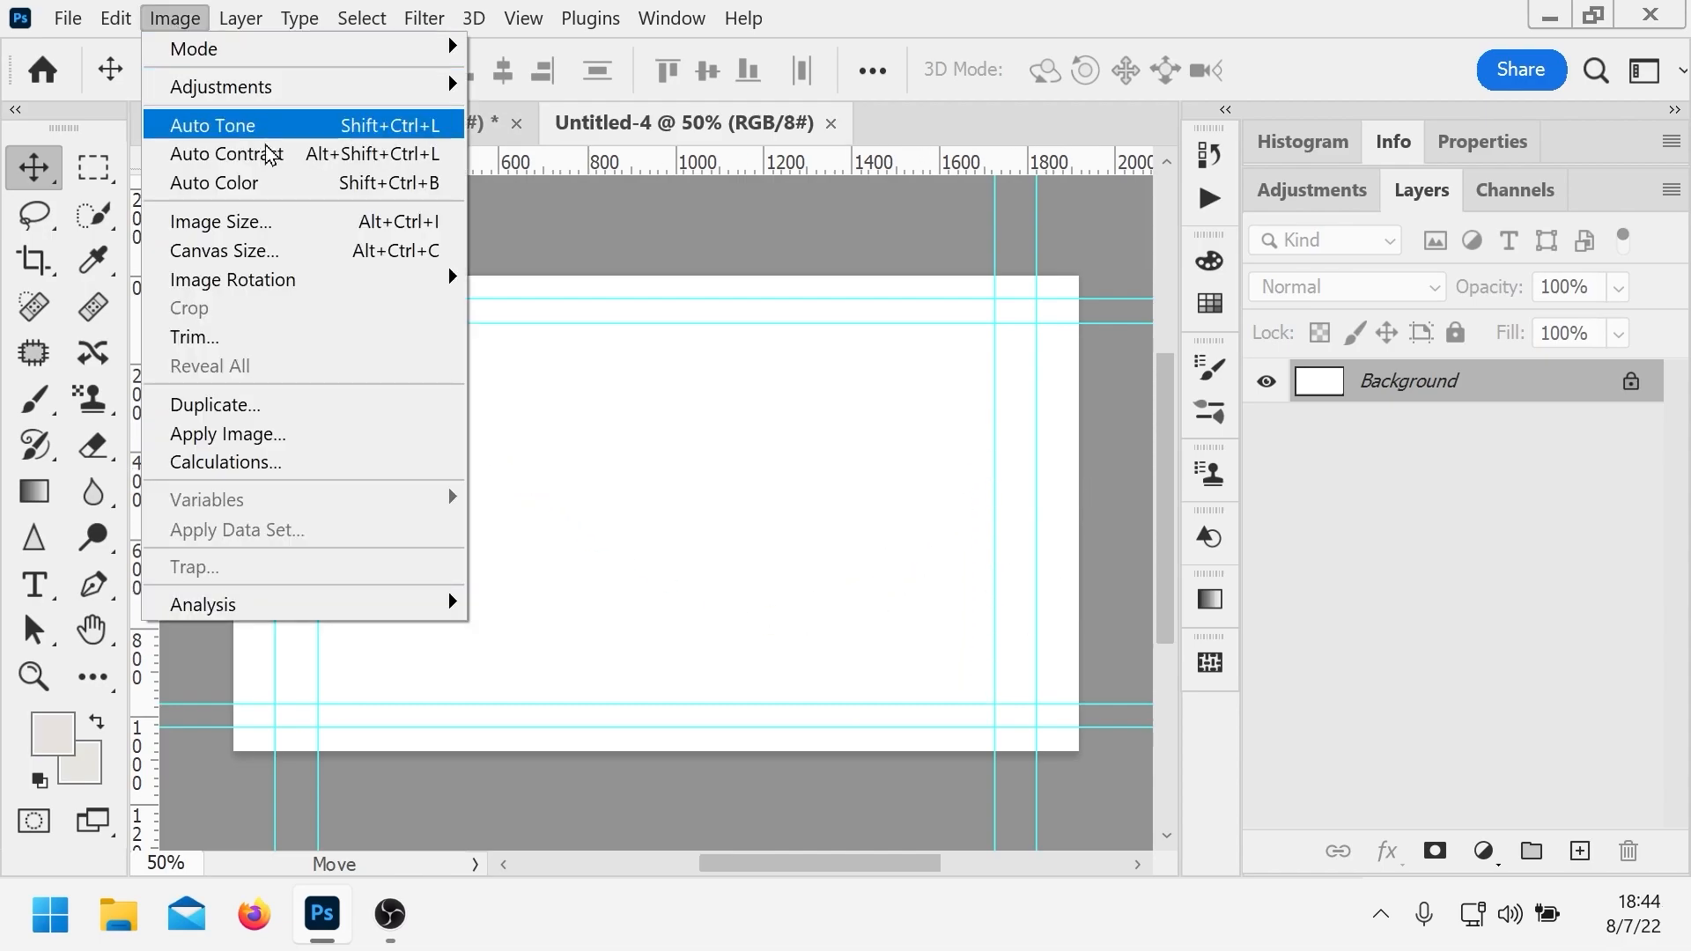
pyautogui.click(263, 232)
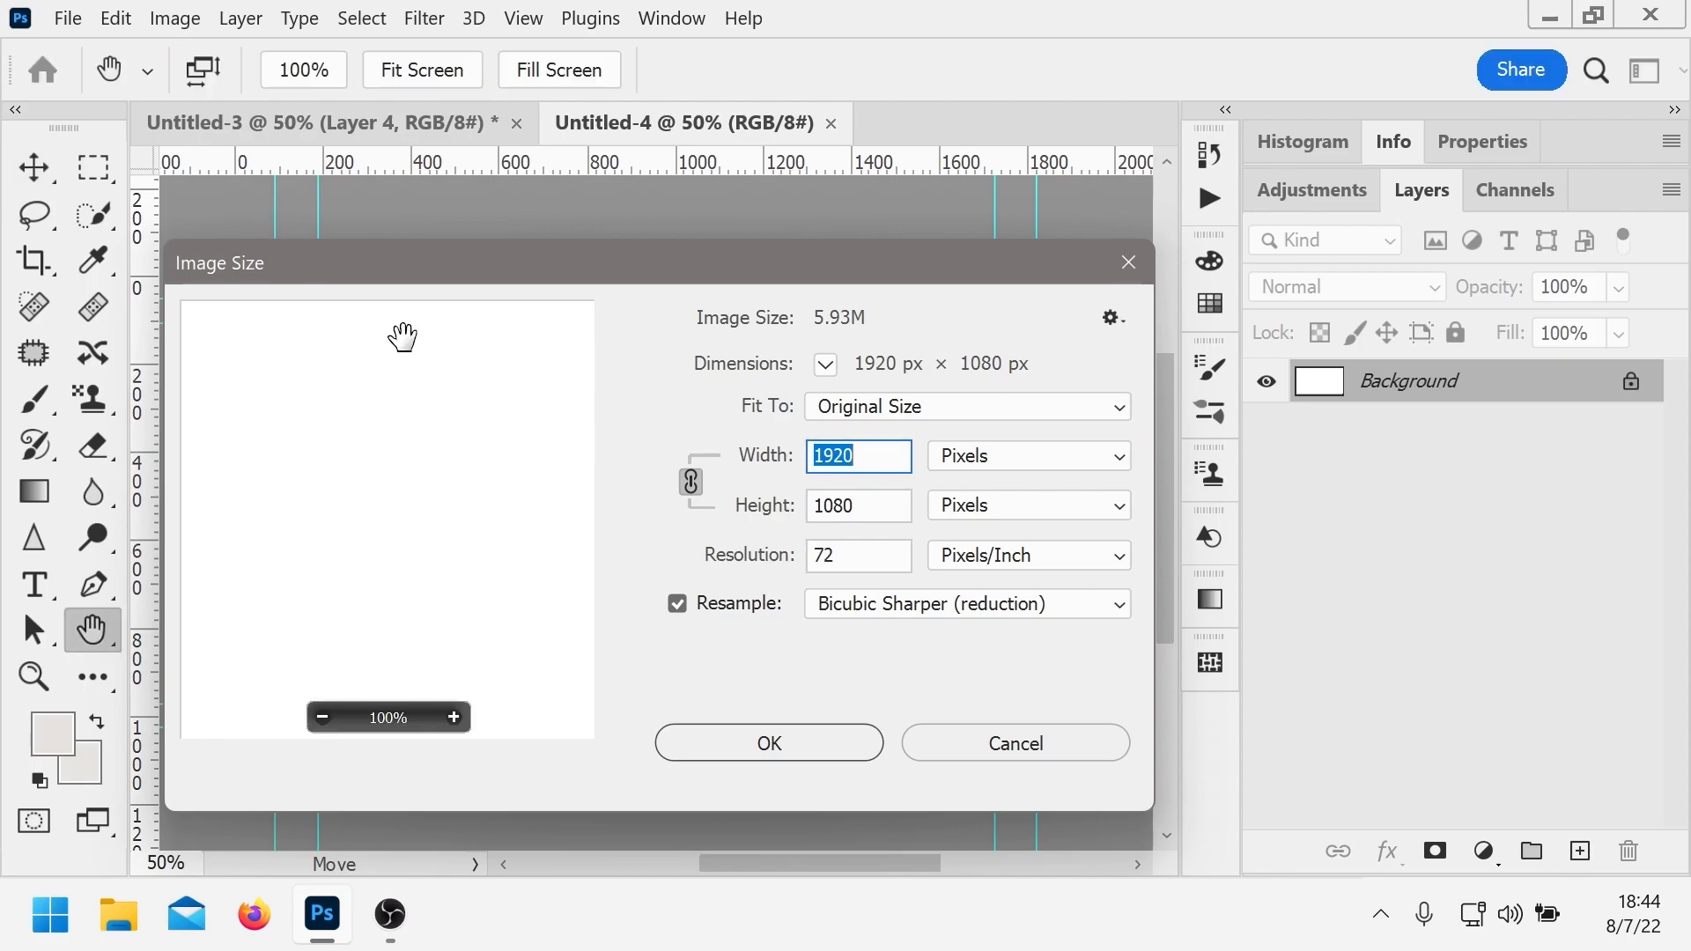
pyautogui.click(692, 484)
pyautogui.write('960')
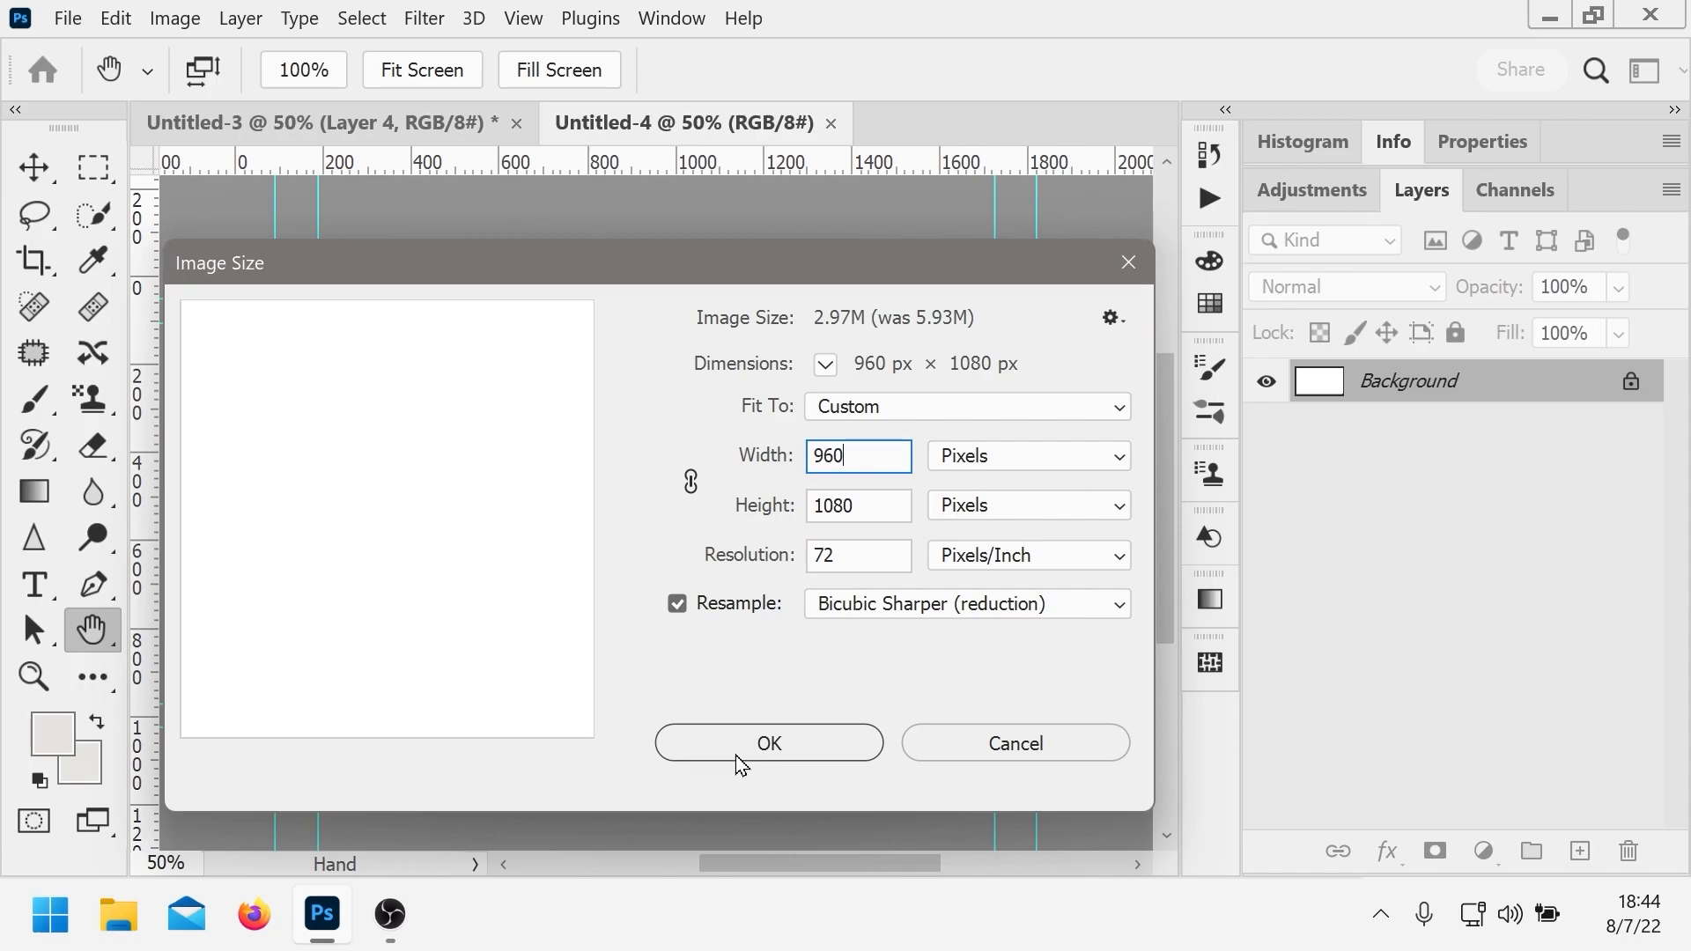
pyautogui.click(737, 756)
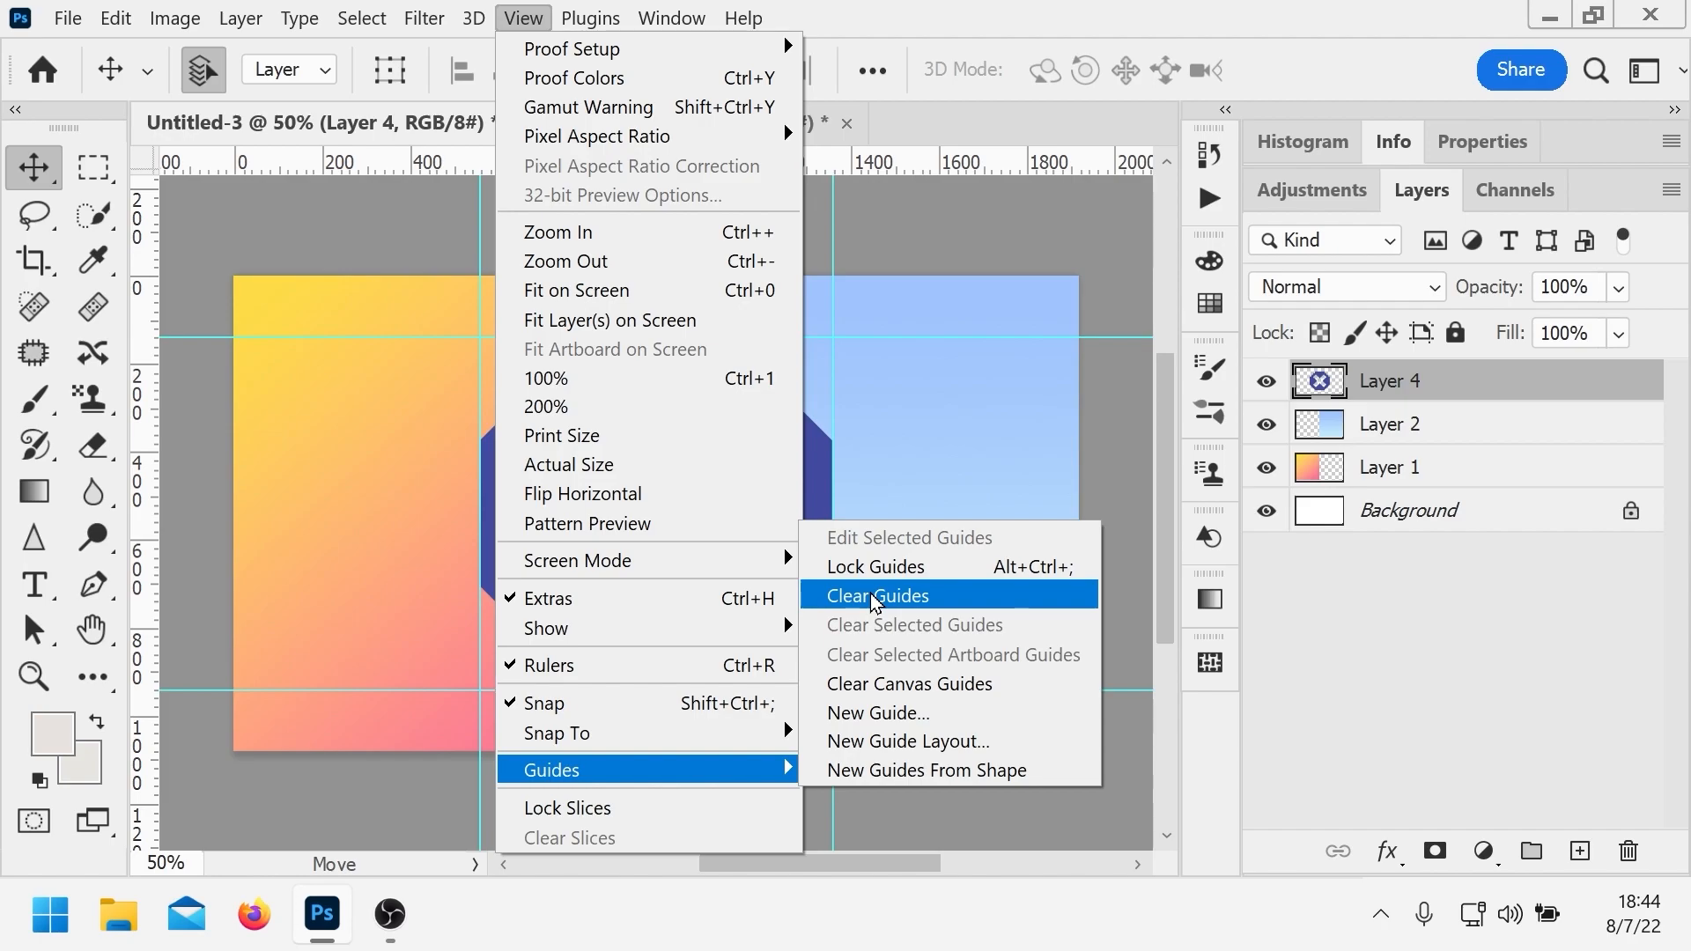
pyautogui.click(302, 412)
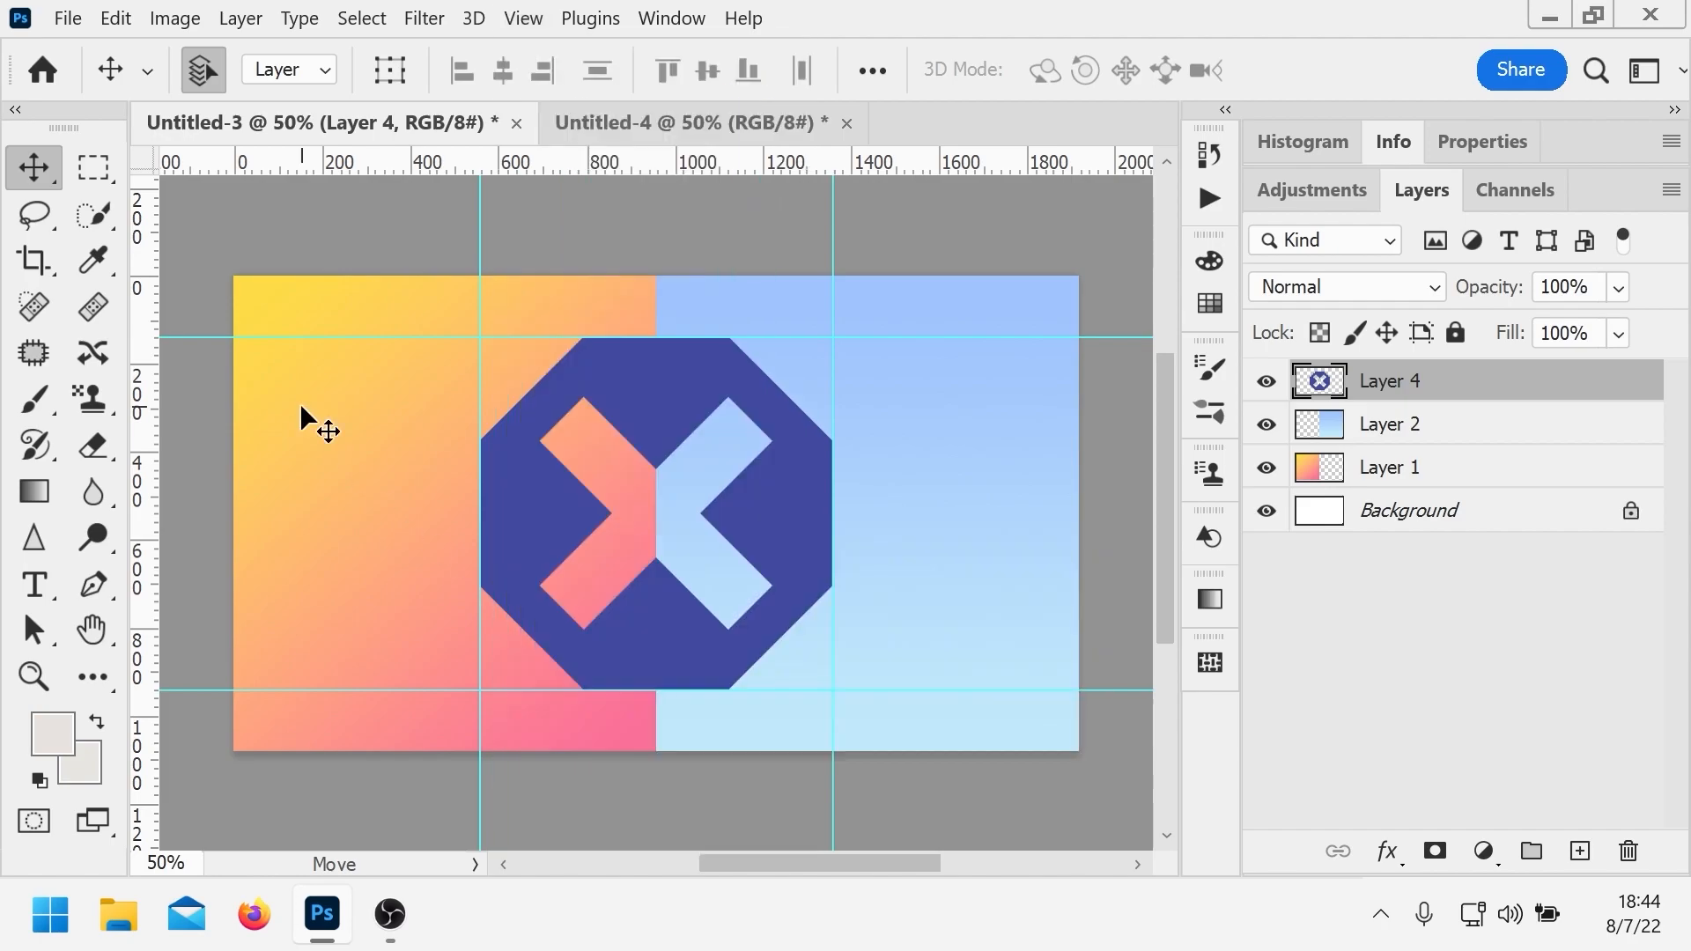
# - Convert the horizontal guide along the octagon's upper edge into a vertical guide and place it over the orange area beside the octagon
pyautogui.moveTo(302, 338); pyautogui.dragTo(300, 456)
pyautogui.moveTo(300, 442); pyautogui.dragTo(338, 337)
pyautogui.press('alt')
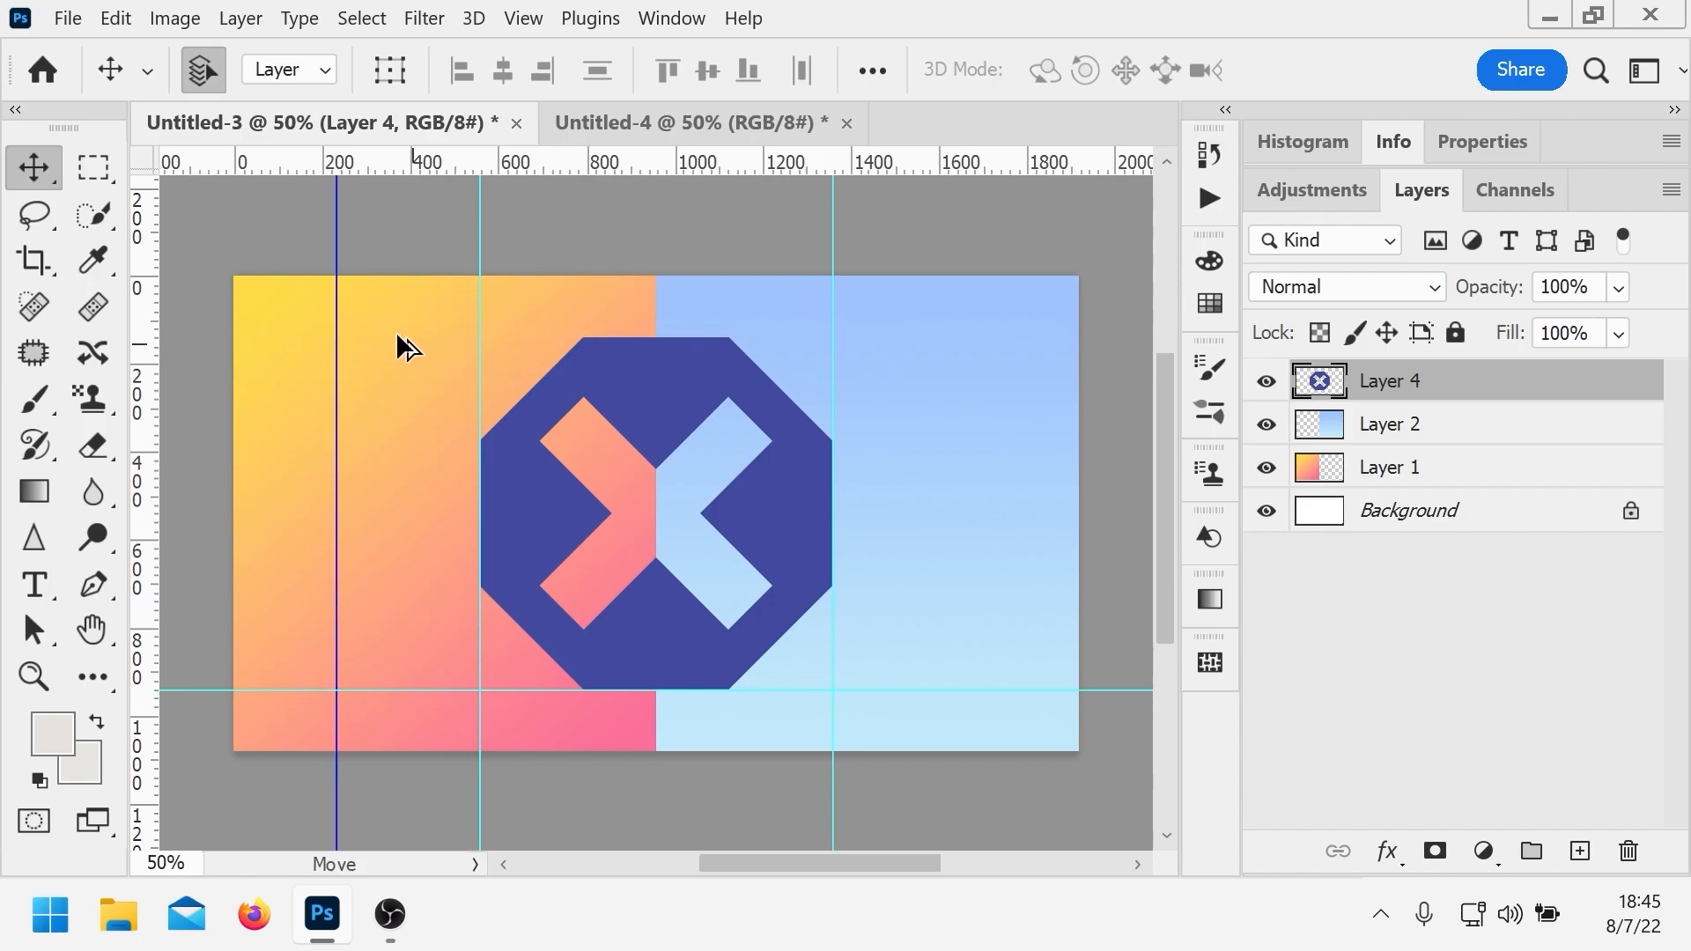
pyautogui.moveTo(341, 334); pyautogui.dragTo(388, 344)
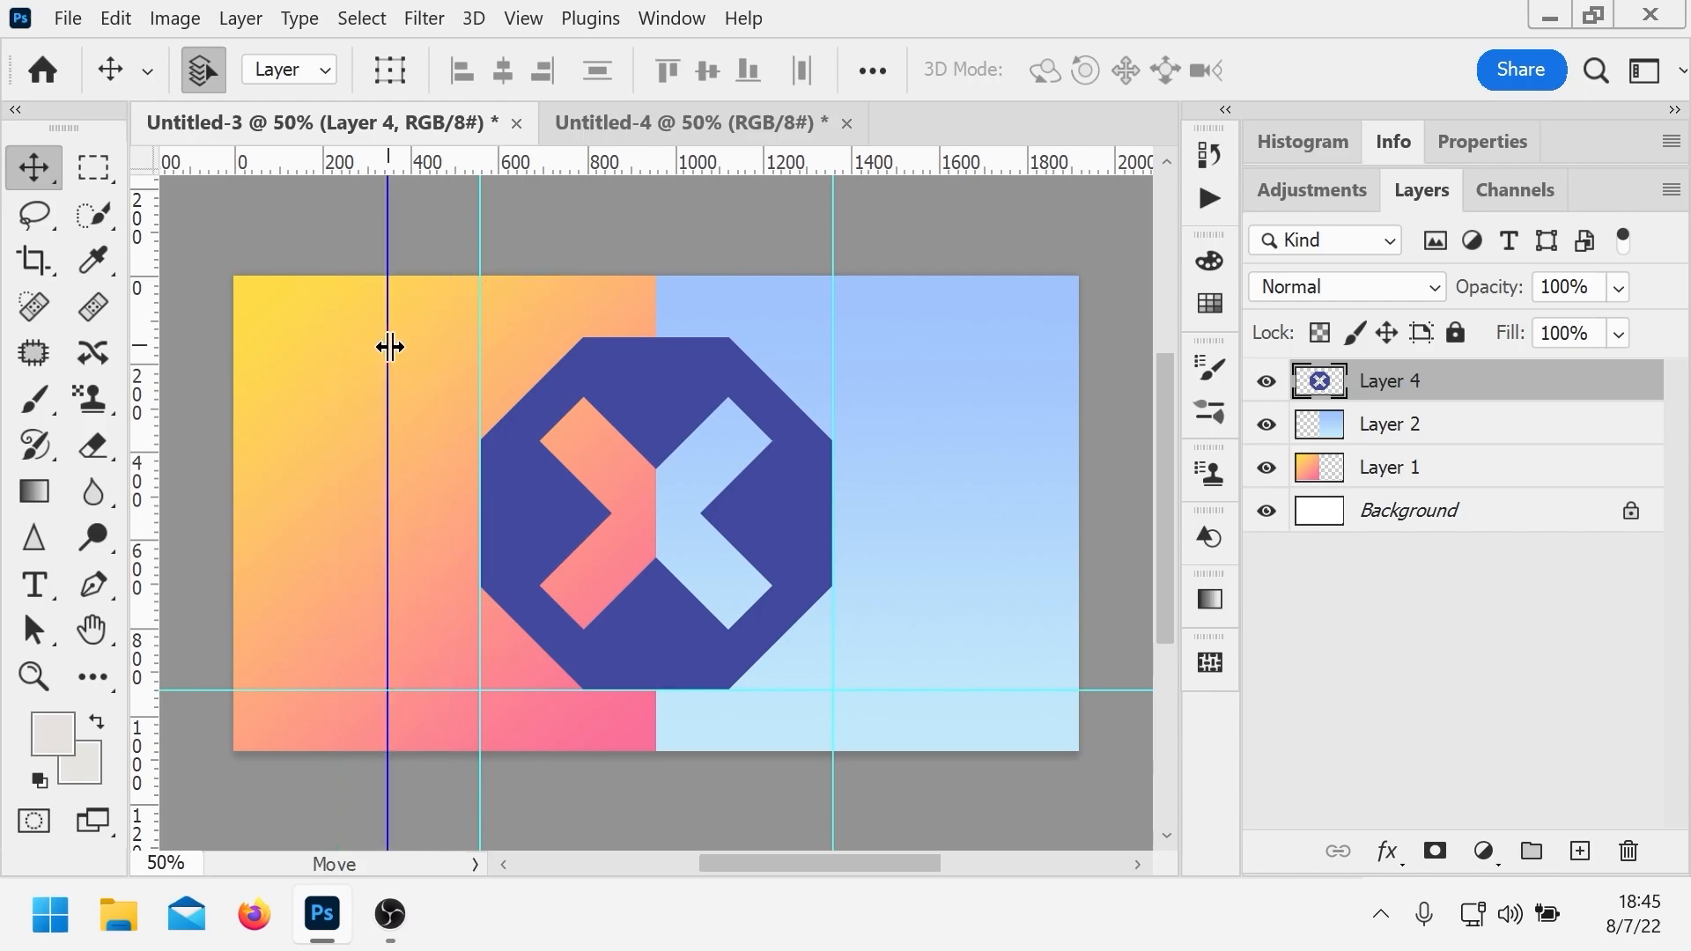
# - Pull a new guide from the horizontal ruler over the canvas and toggle it repeatedly between horizontal and vertical orientation
pyautogui.moveTo(627, 177); pyautogui.dragTo(917, 539)
pyautogui.press('alt')
pyautogui.press('alt')
pyautogui.press('alt')
pyautogui.press('alt')
pyautogui.press('alt')
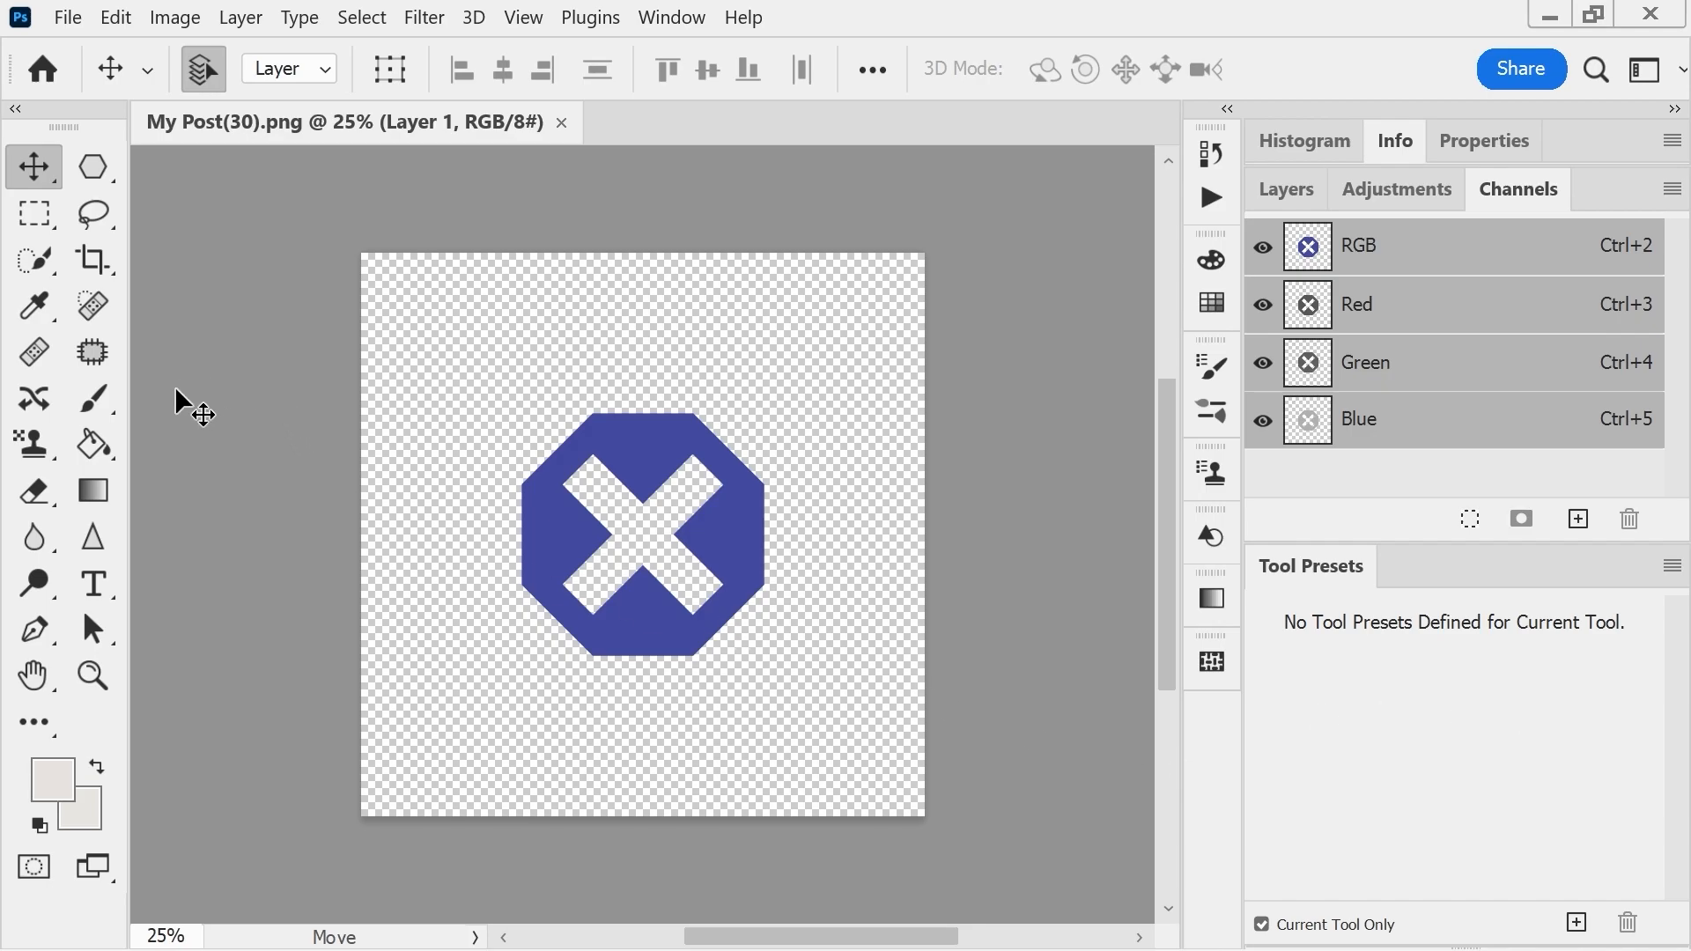
# - Activate the Hand tool and cycle the healing tools from the Patch tool through to the Healing Brush
pyautogui.press('h')
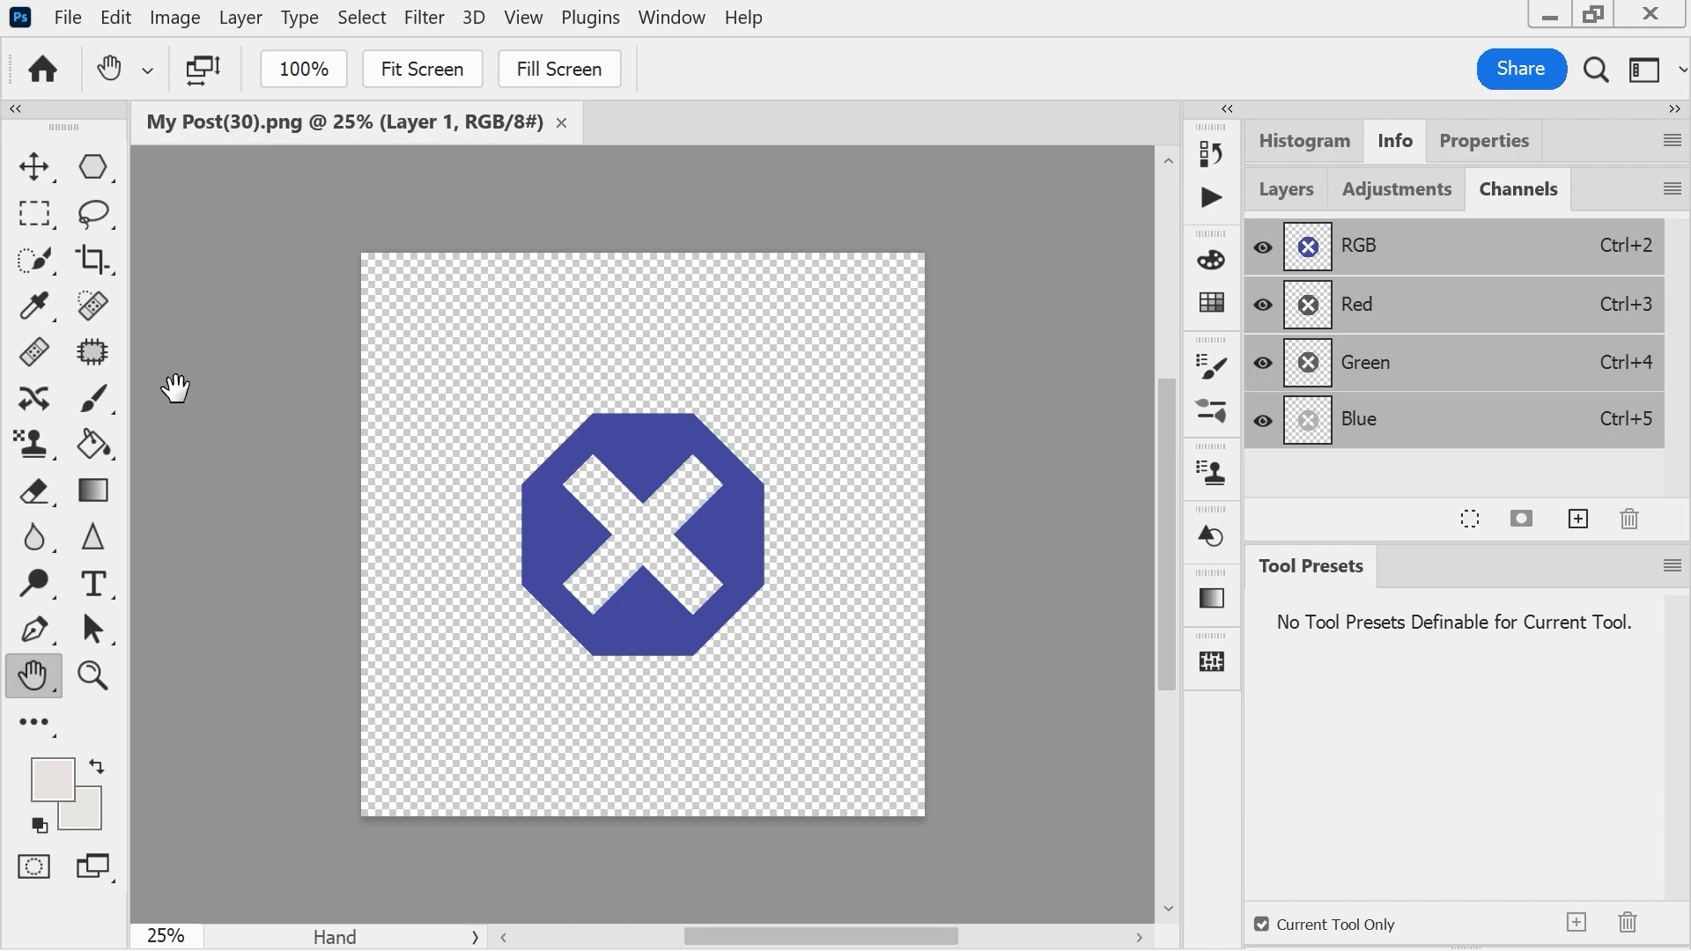
pyautogui.press('j')
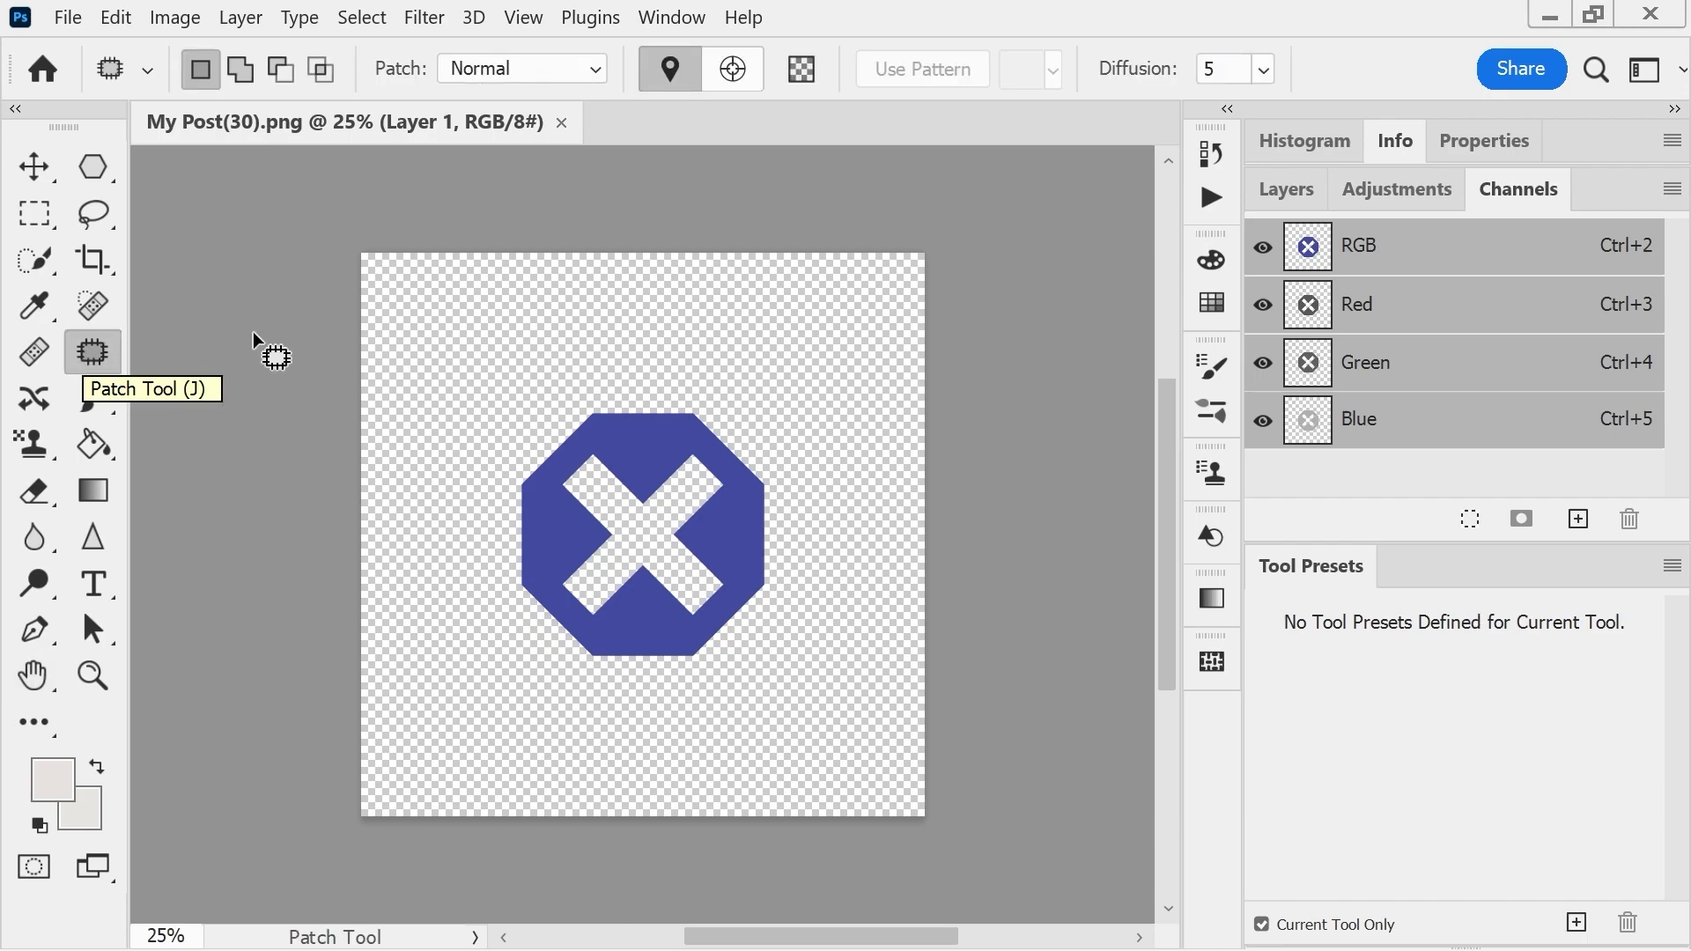
pyautogui.hotkey('shift', 'j')
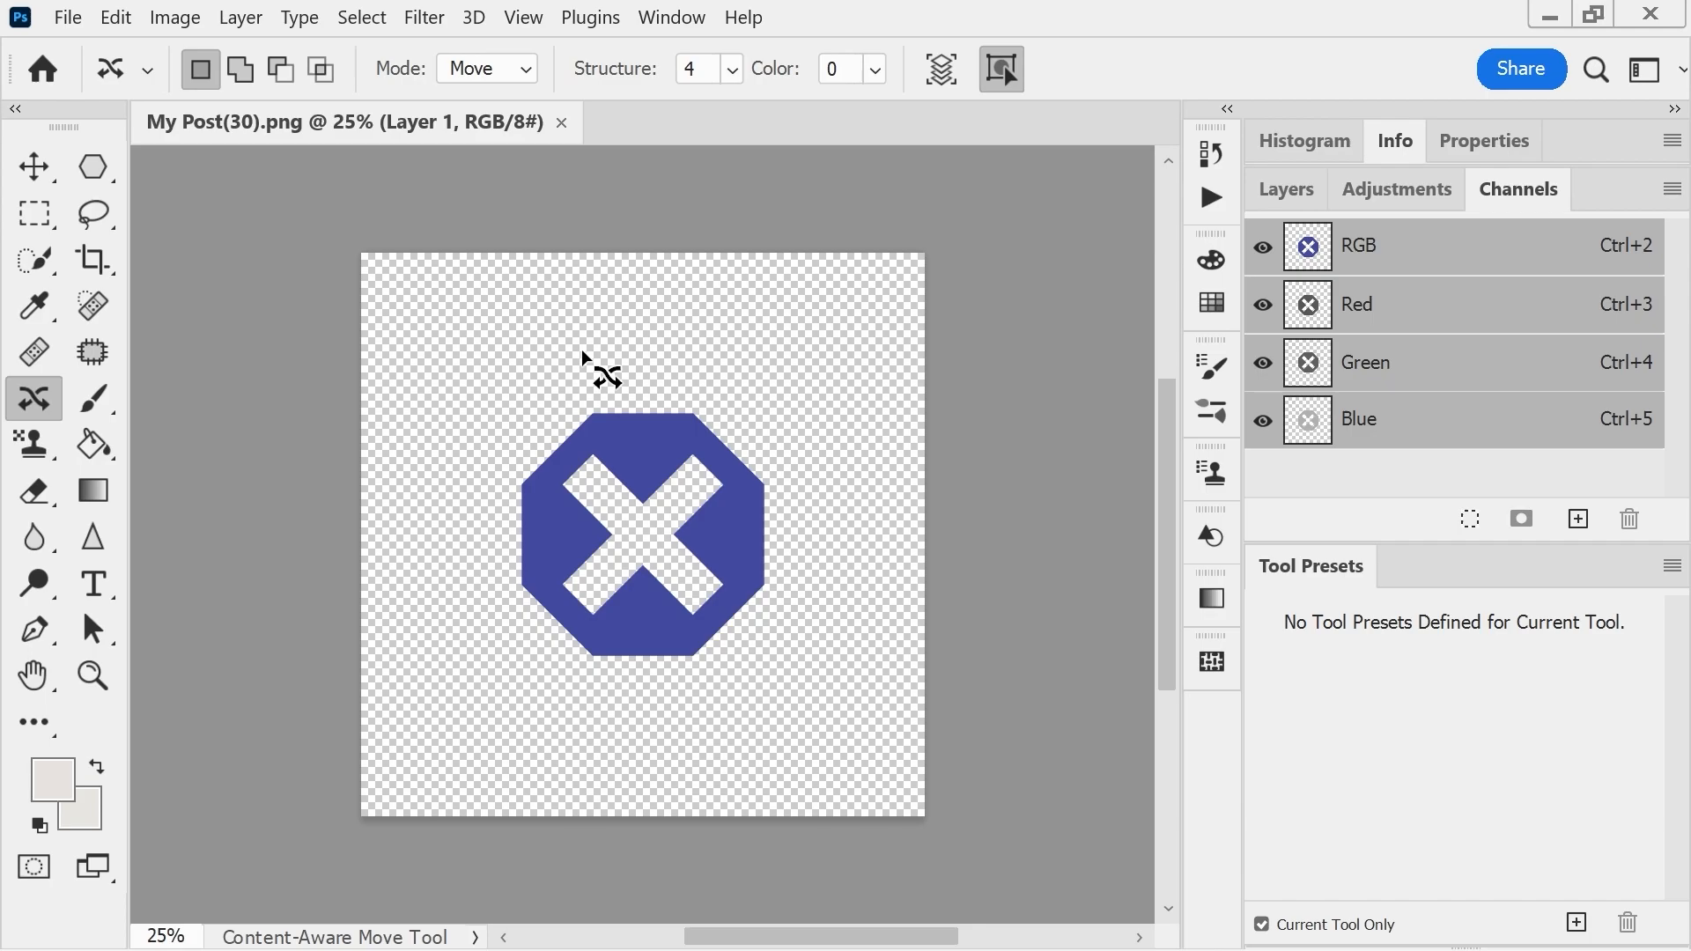
pyautogui.hotkey('shift', 'j')
pyautogui.hotkey('shift', 'j')
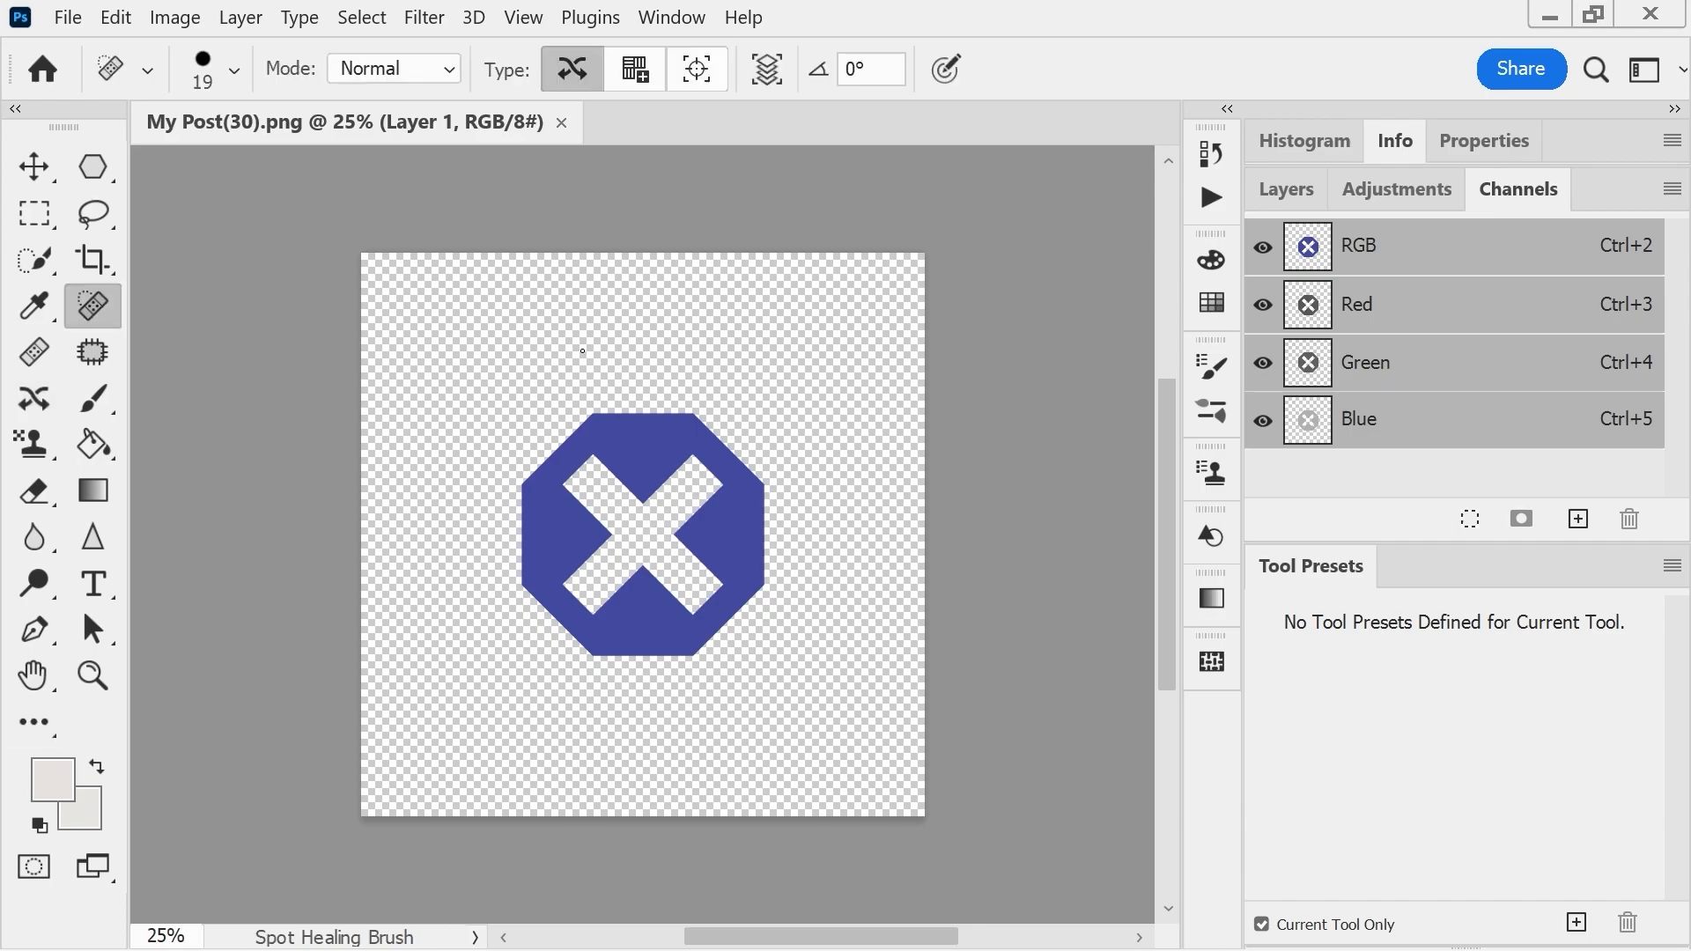
pyautogui.hotkey('shift', 'j')
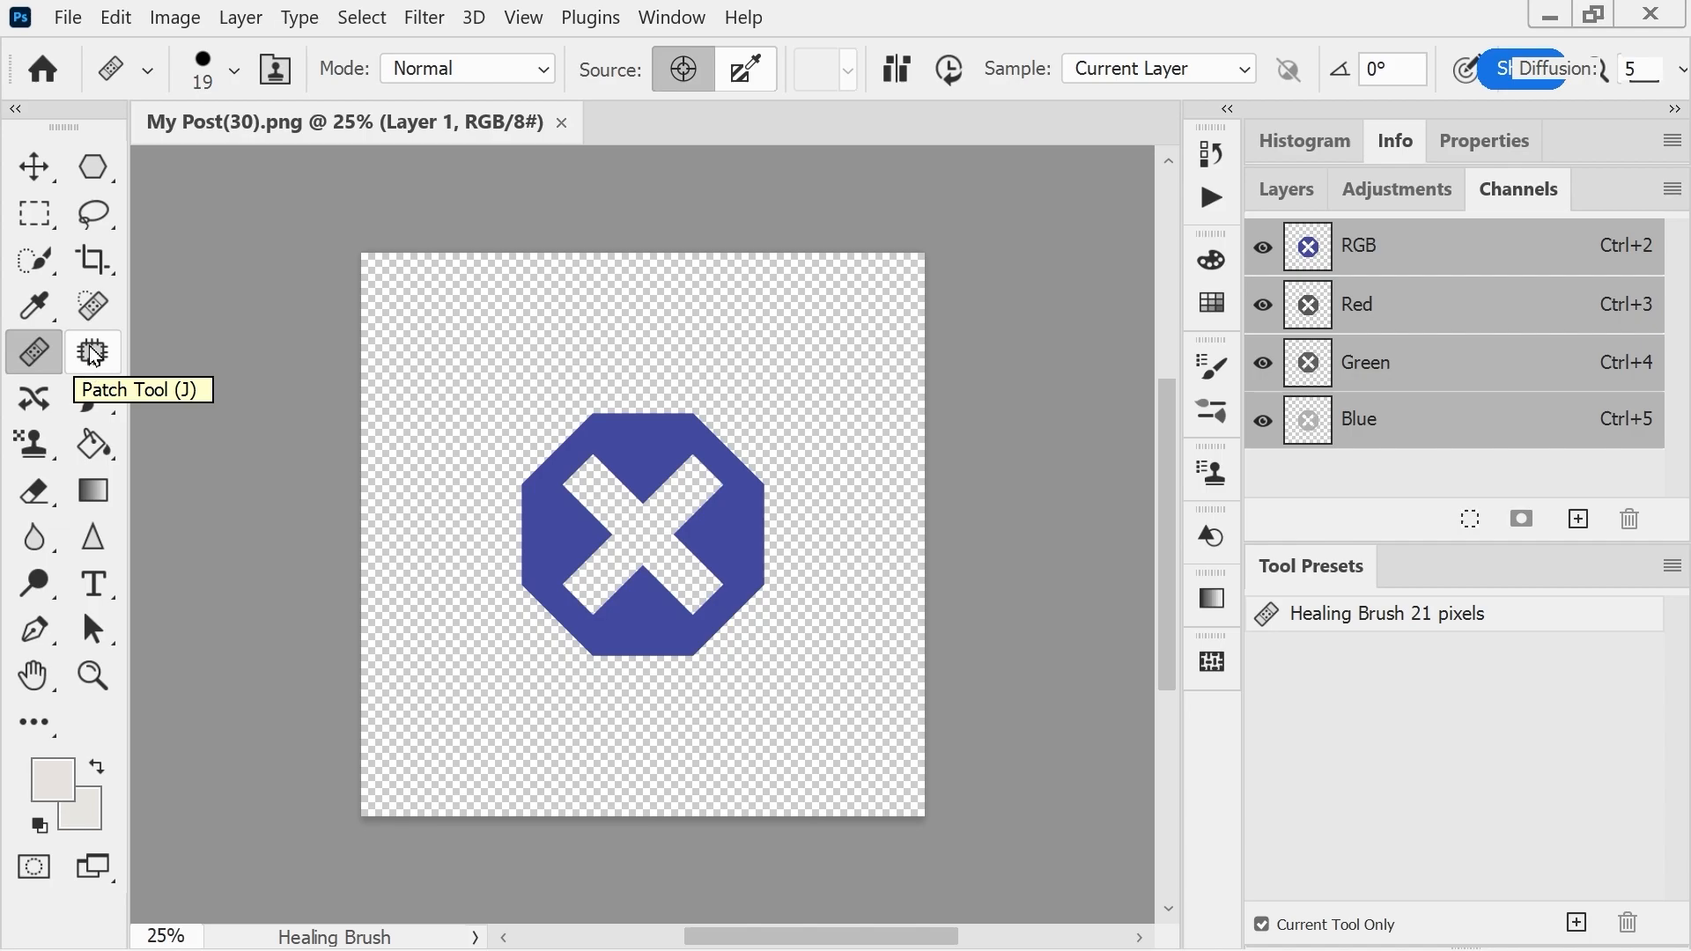
# - Customize the toolbar by moving the Marquee group above the shape tools and the Paint Bucket group below the Lasso group
pyautogui.click(117, 18)
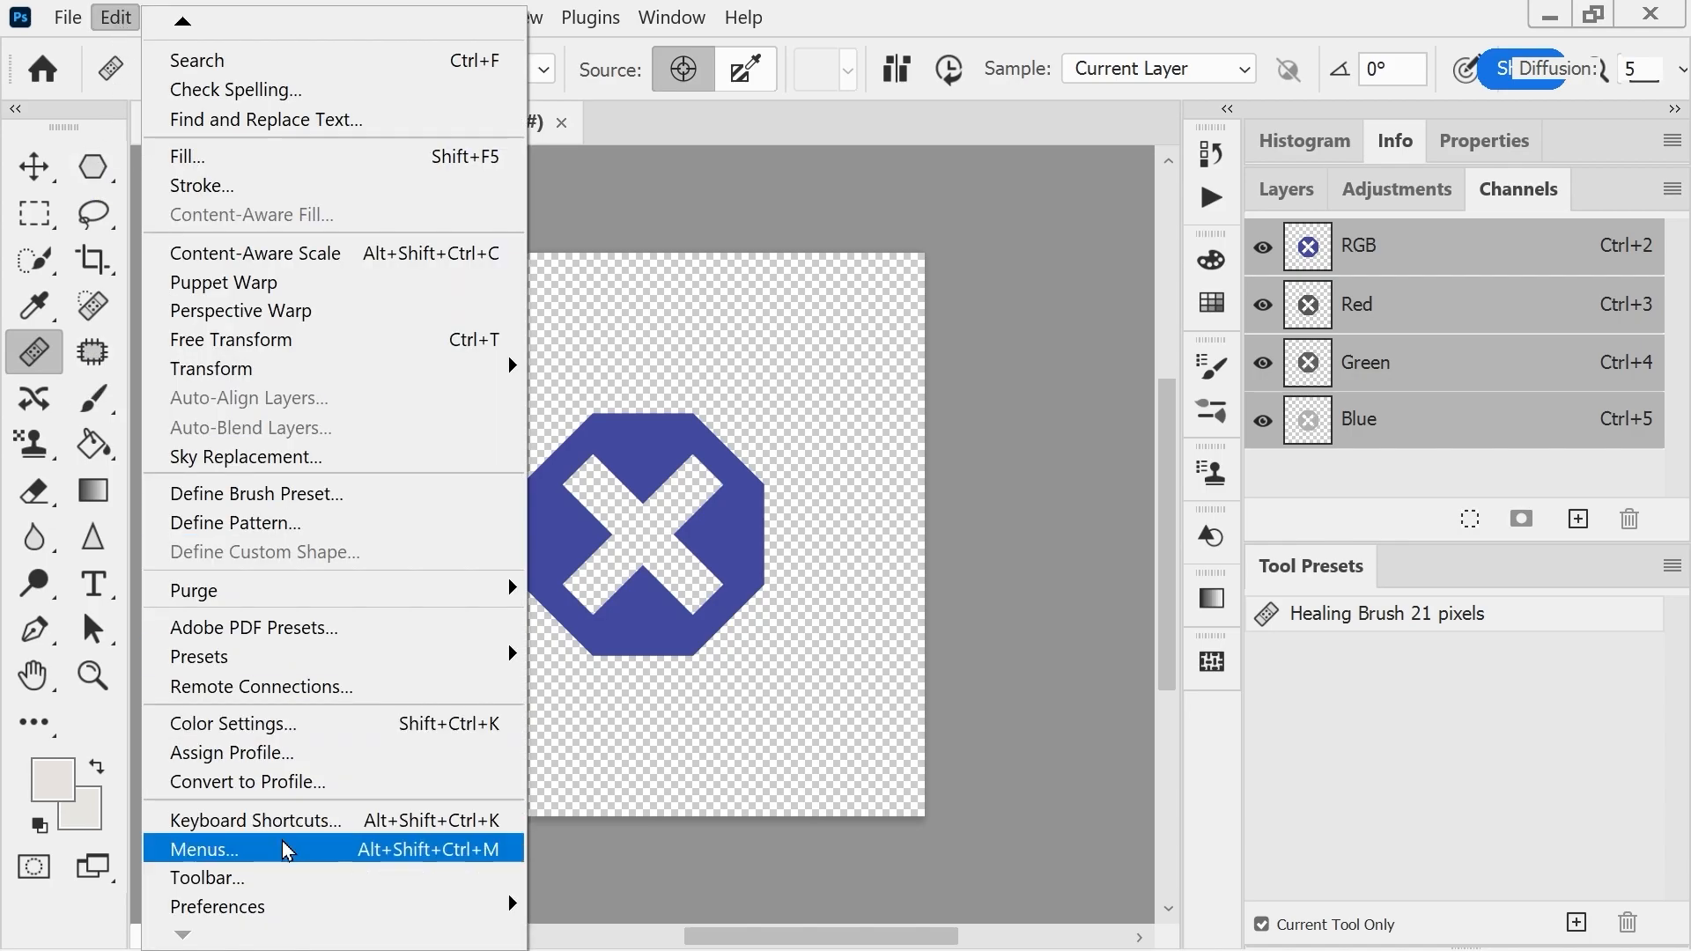
pyautogui.click(254, 878)
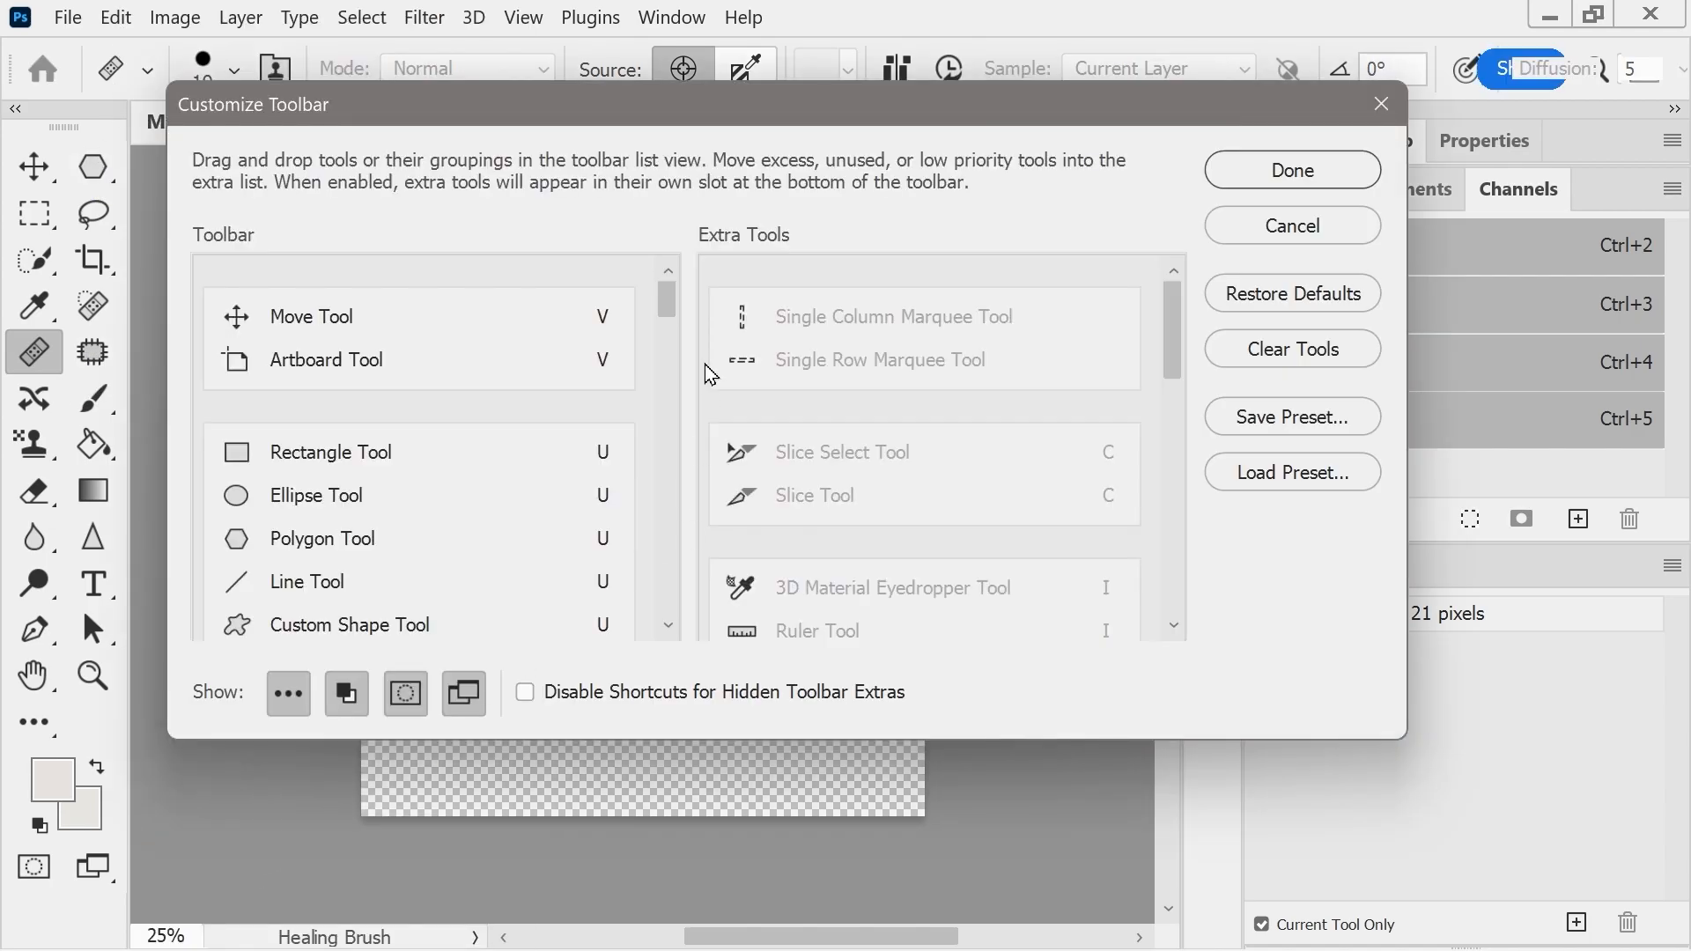
pyautogui.moveTo(667, 296); pyautogui.dragTo(662, 412)
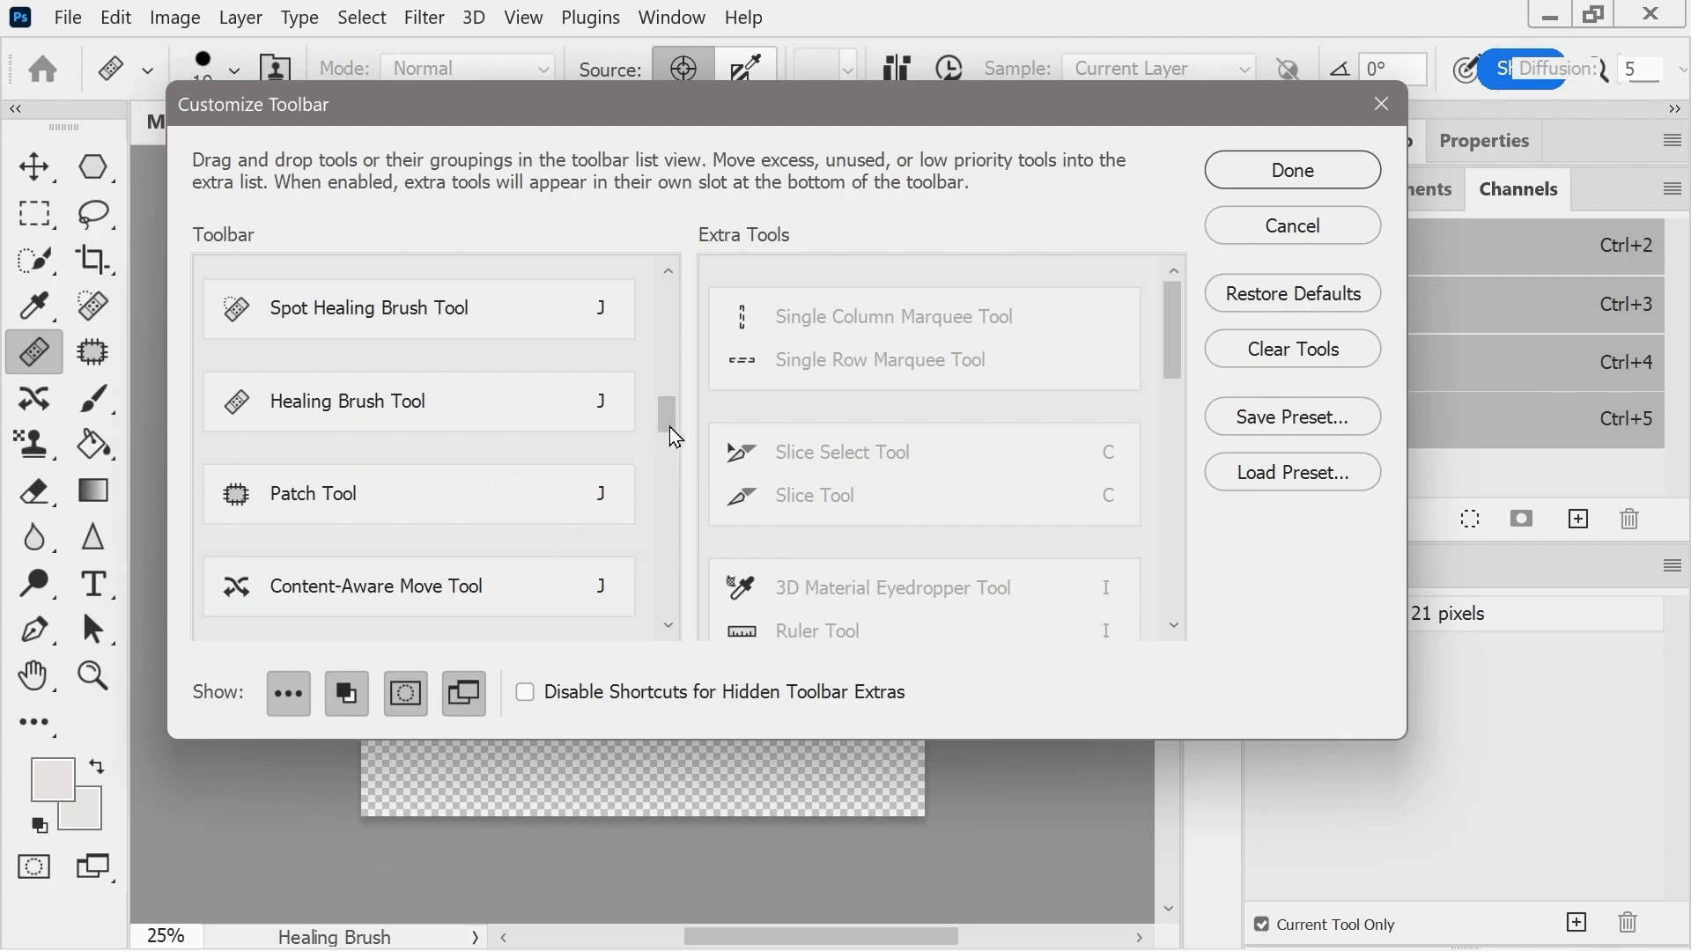
pyautogui.moveTo(669, 427); pyautogui.dragTo(674, 298)
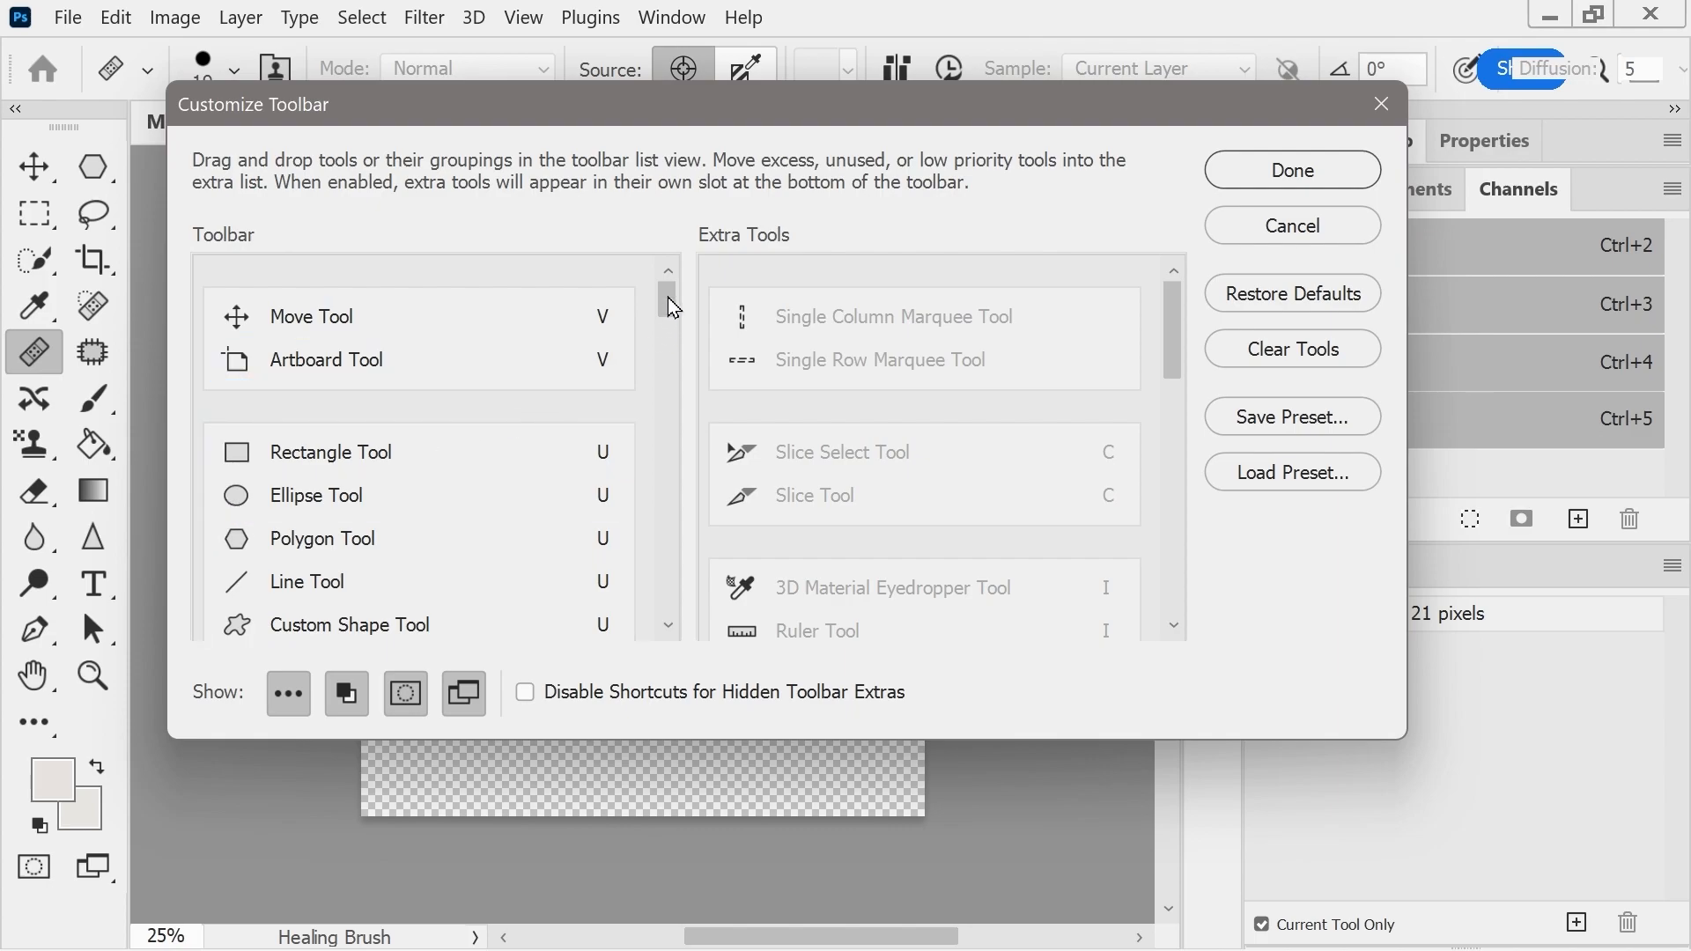
pyautogui.moveTo(674, 308); pyautogui.dragTo(674, 328)
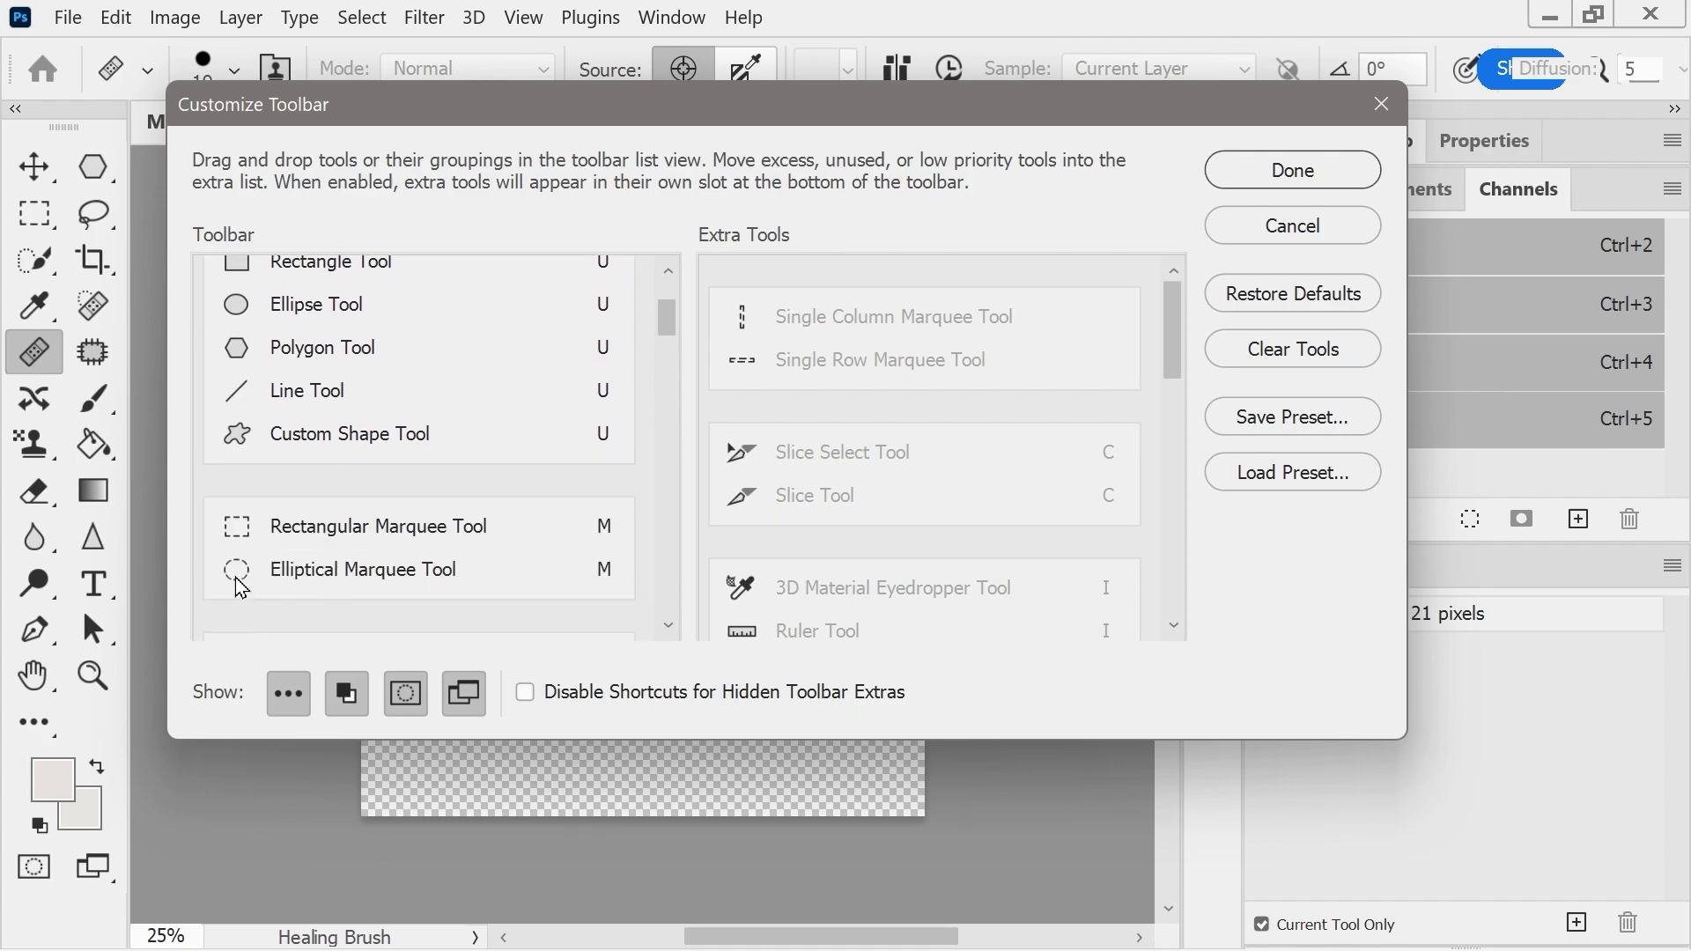
pyautogui.moveTo(217, 555); pyautogui.dragTo(234, 319)
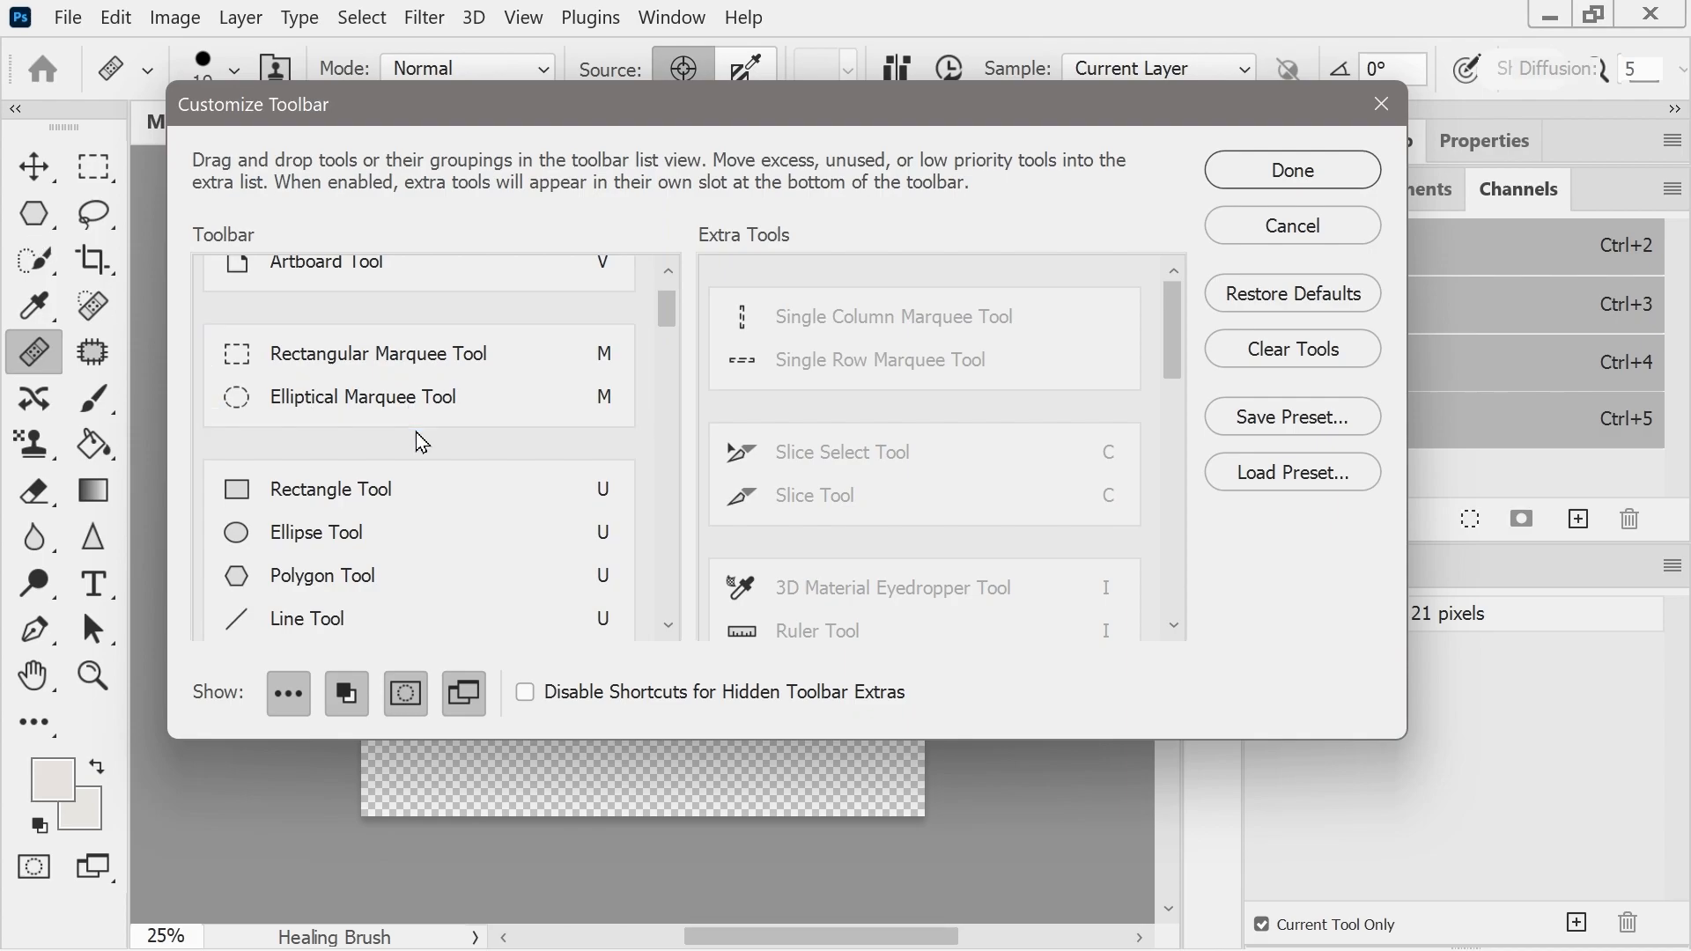
pyautogui.moveTo(668, 327); pyautogui.dragTo(657, 467)
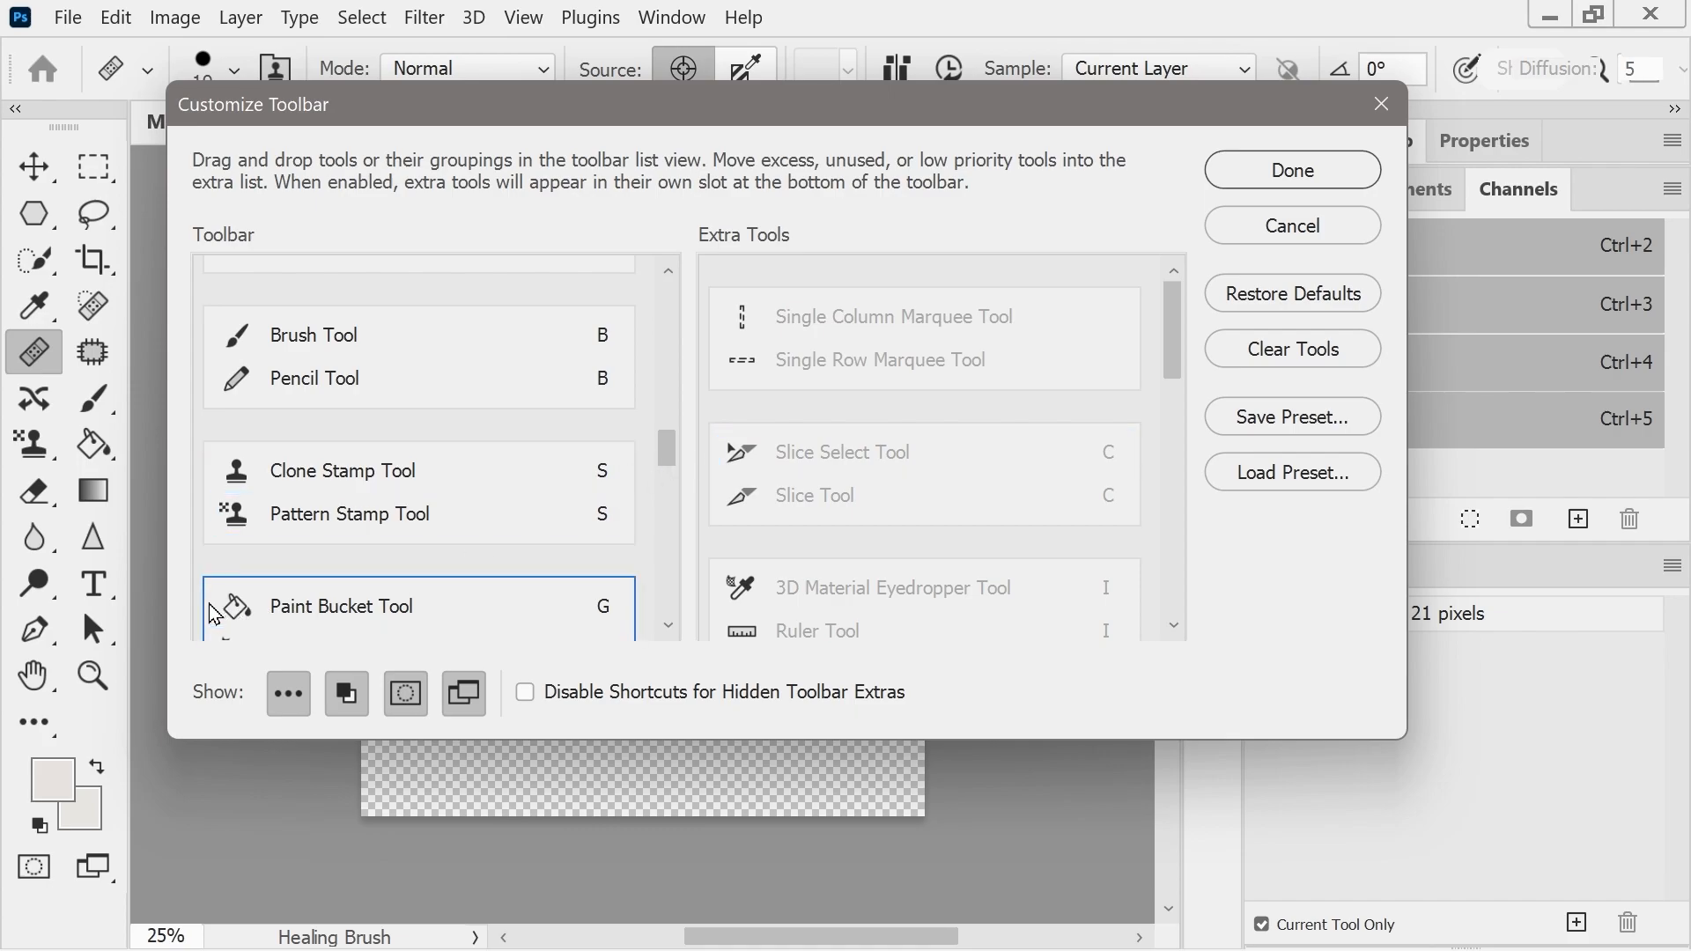
pyautogui.moveTo(215, 614)
pyautogui.mouseDown()
pyautogui.moveTo(196, 506)
pyautogui.moveTo(214, 254)
pyautogui.moveTo(205, 663)
pyautogui.moveTo(195, 540)
pyautogui.moveTo(203, 561)
pyautogui.mouseUp()
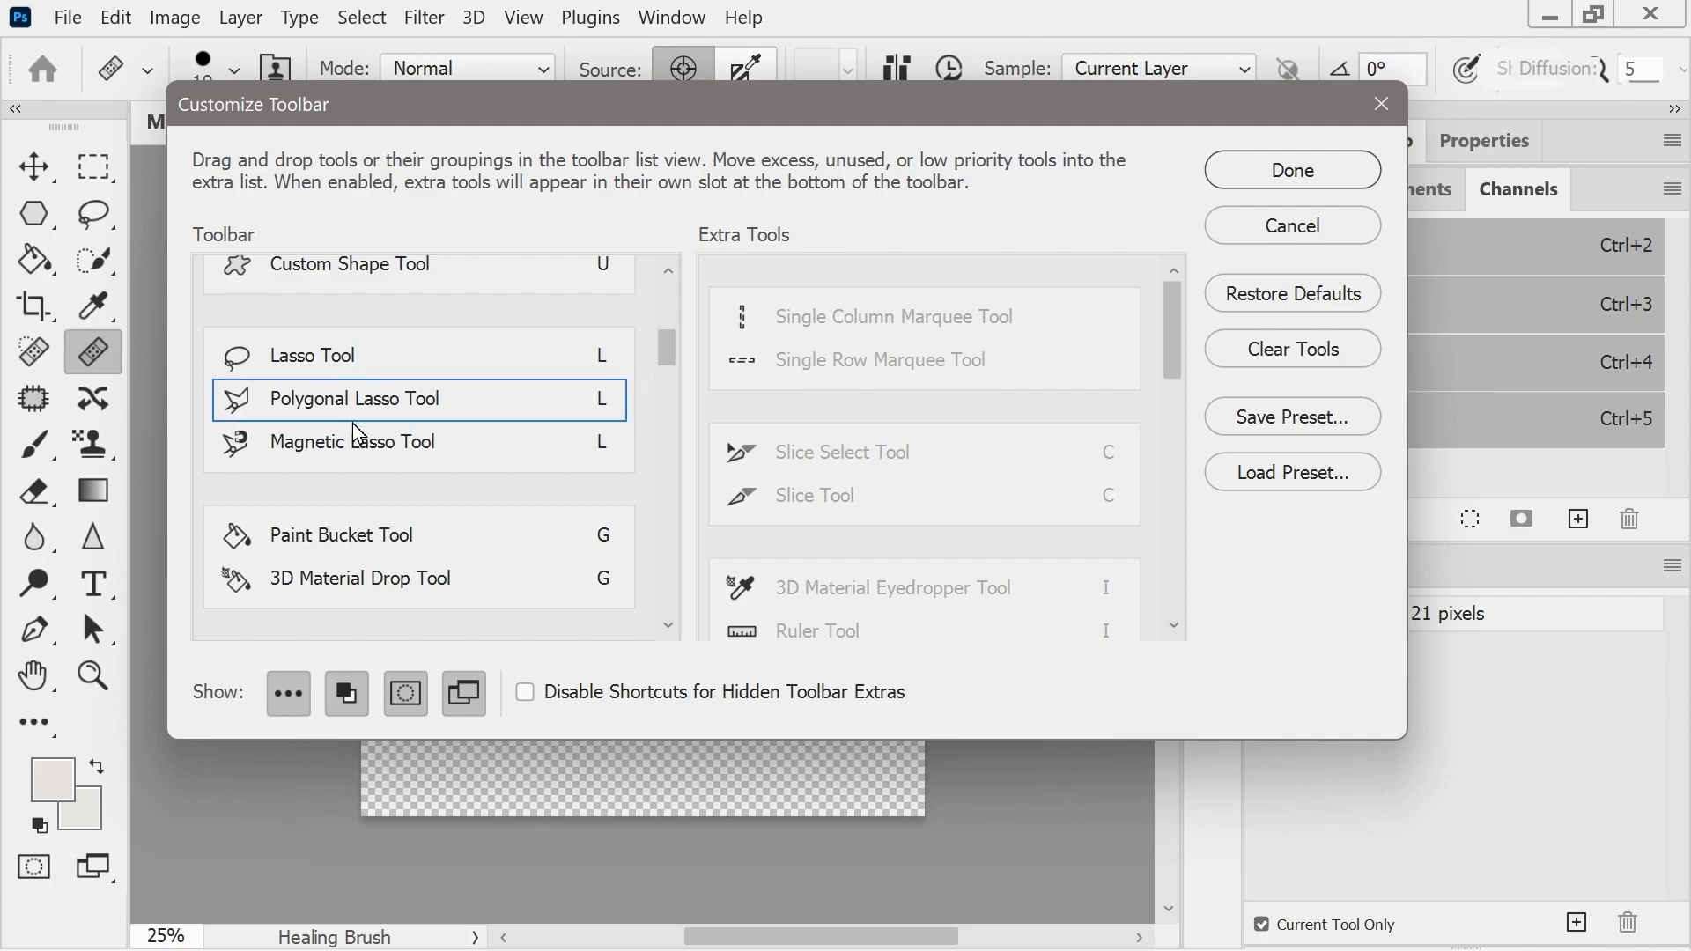
# - Save the customized toolbar as the preset practical3.tbr and apply the toolbar changes
pyautogui.click(1247, 424)
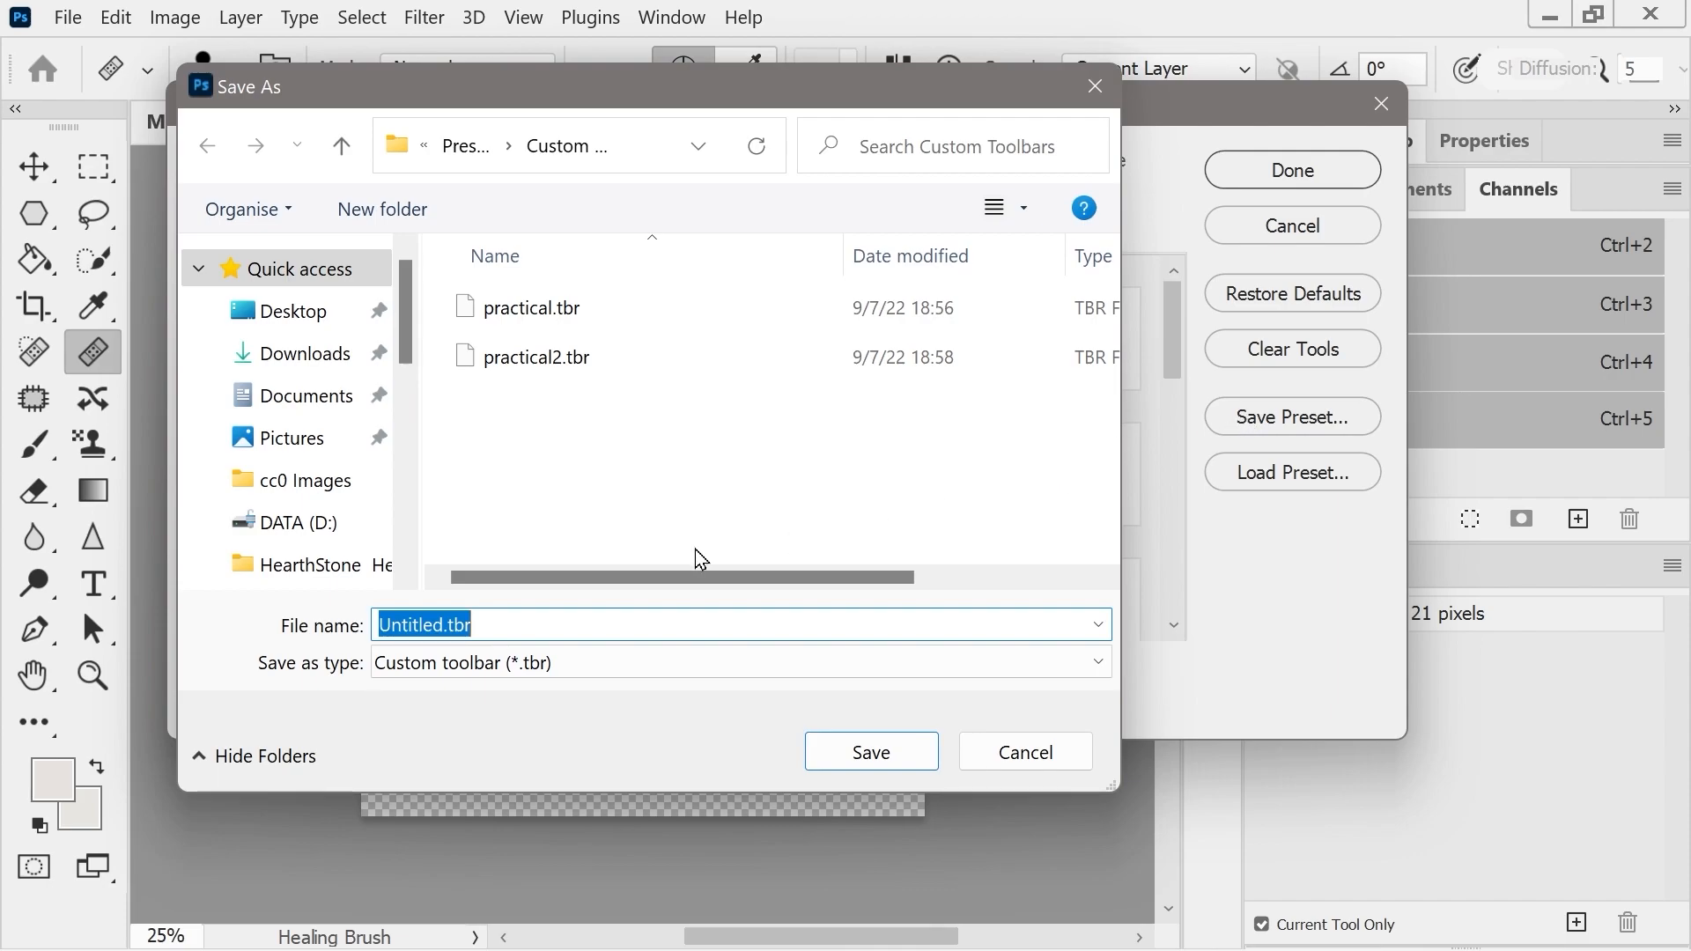
pyautogui.click(440, 625)
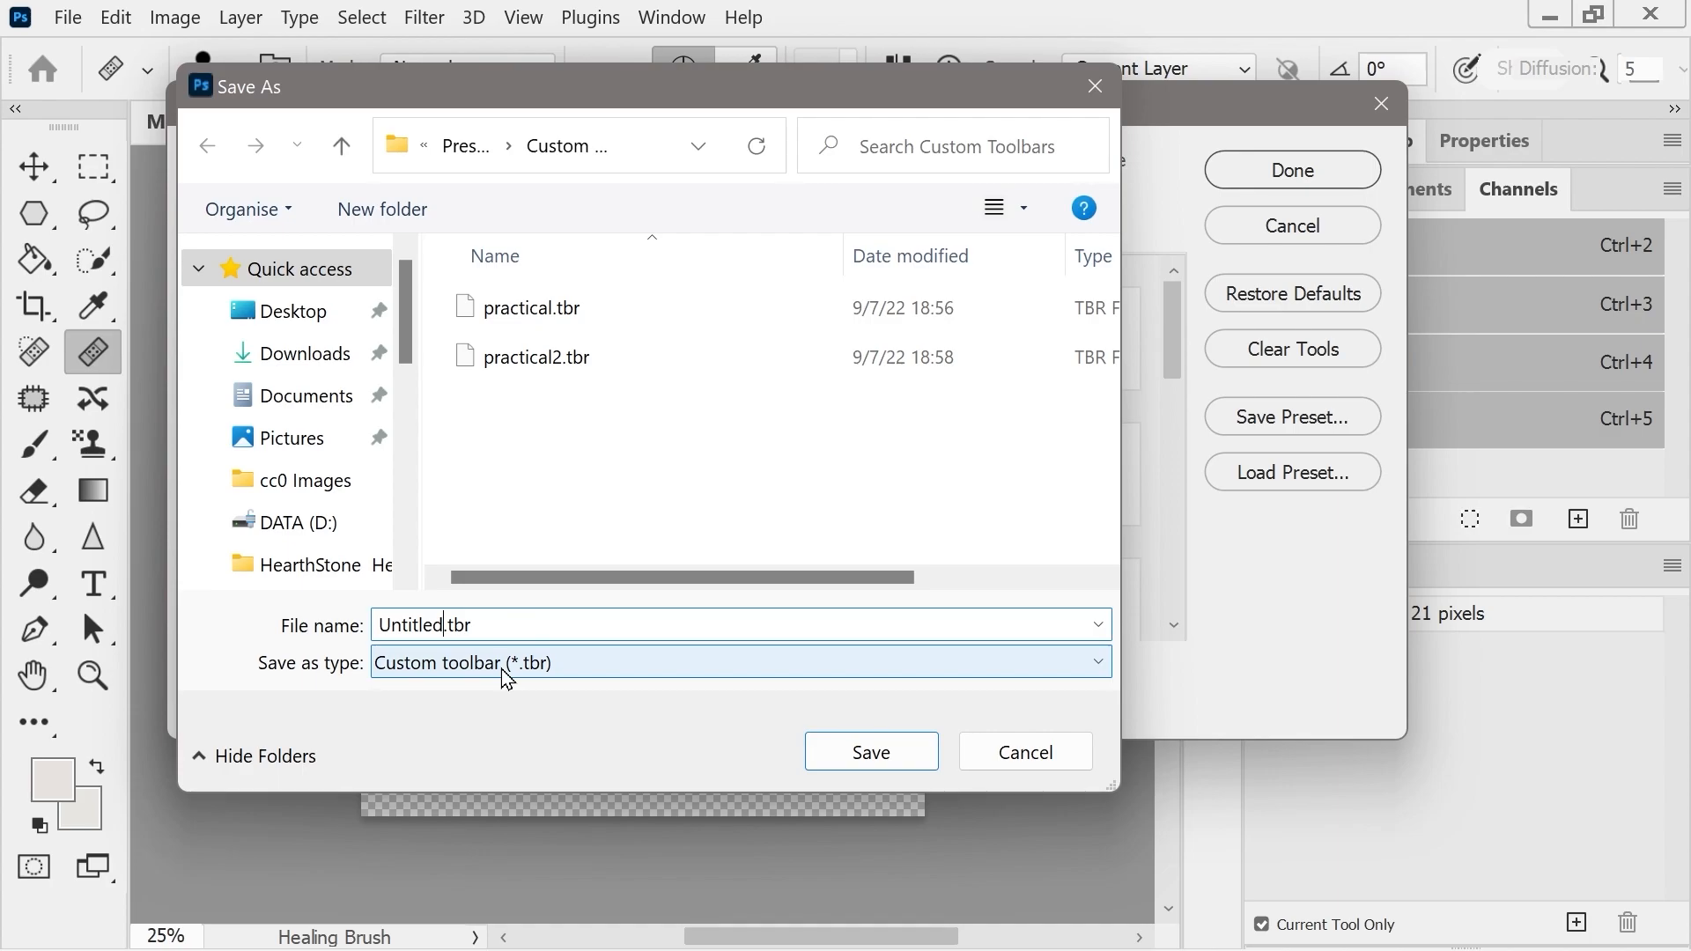
pyautogui.press('BackSpace')
pyautogui.press('BackSpace')
pyautogui.press('BackSpace')
pyautogui.press('BackSpace')
pyautogui.press('BackSpace')
pyautogui.press('BackSpace')
pyautogui.press('BackSpace')
pyautogui.write('practical3')
pyautogui.click(859, 759)
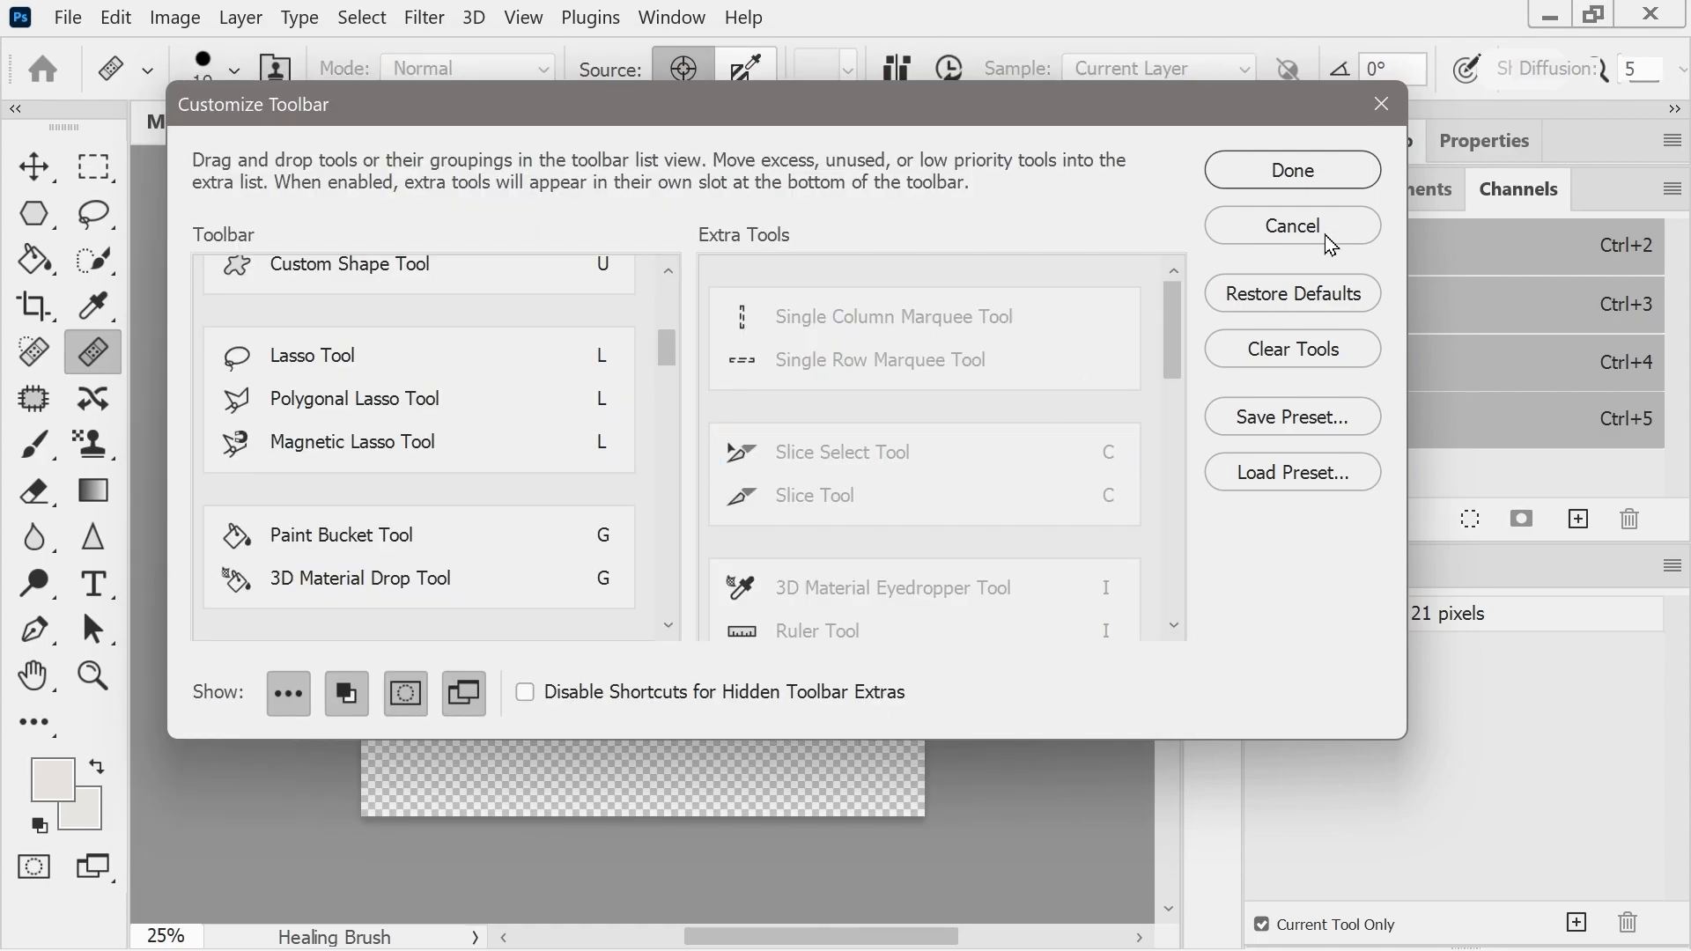
pyautogui.click(1265, 176)
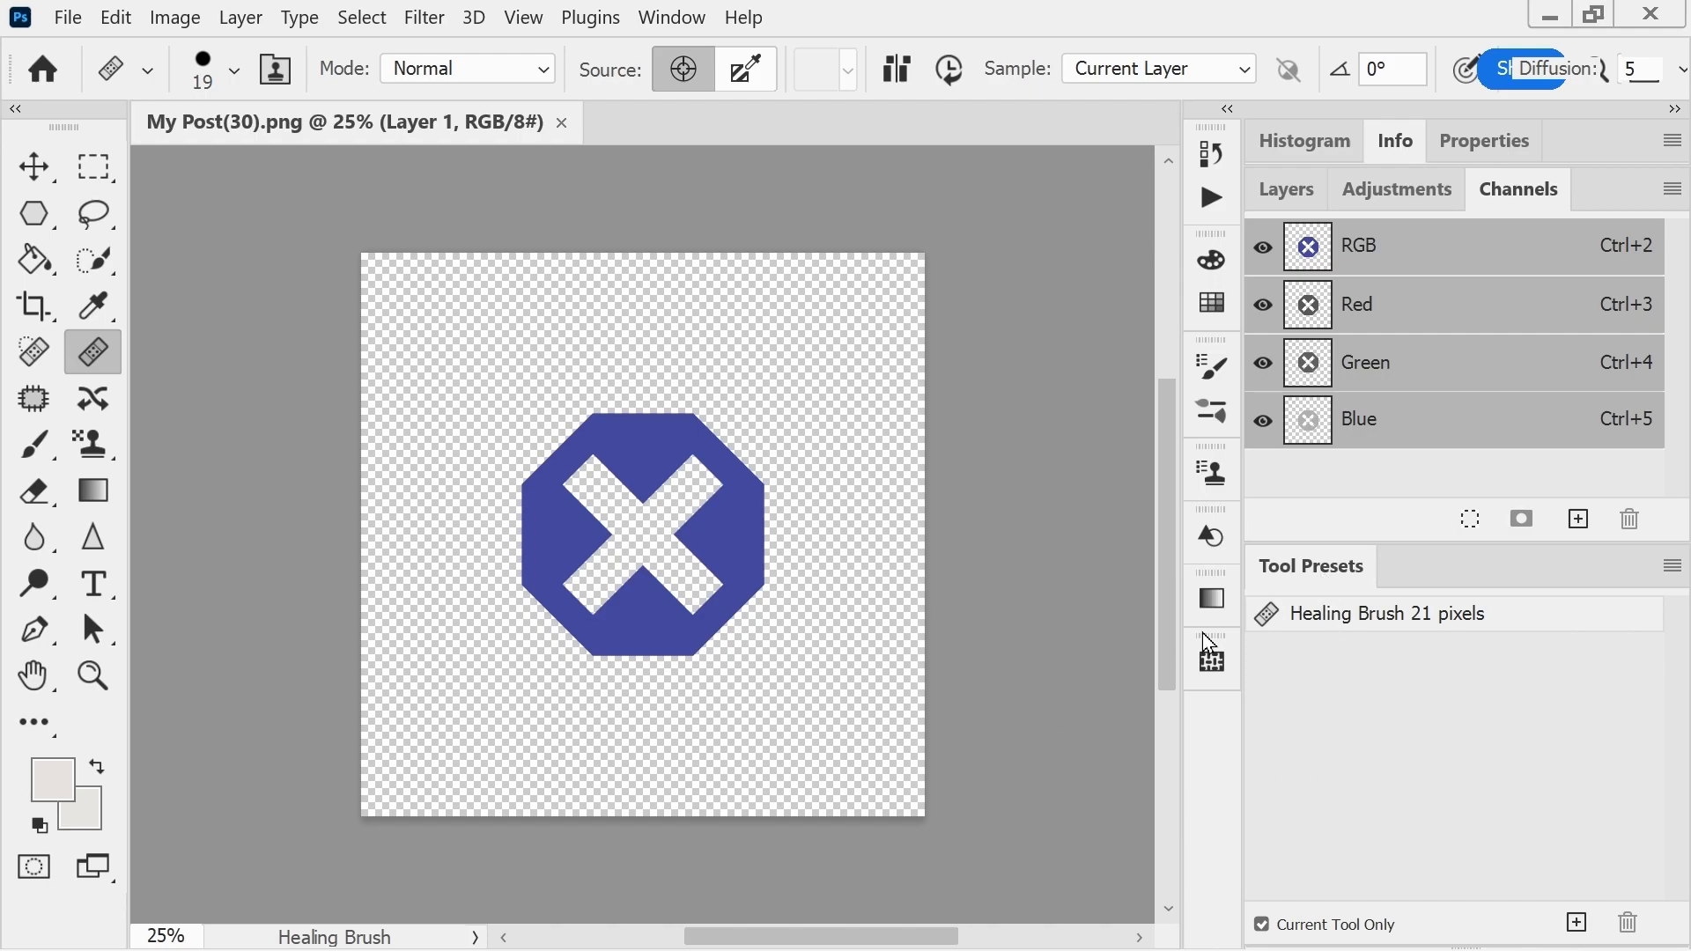
# - List the tool presets of all tools instead of only those for the current tool
pyautogui.click(1263, 925)
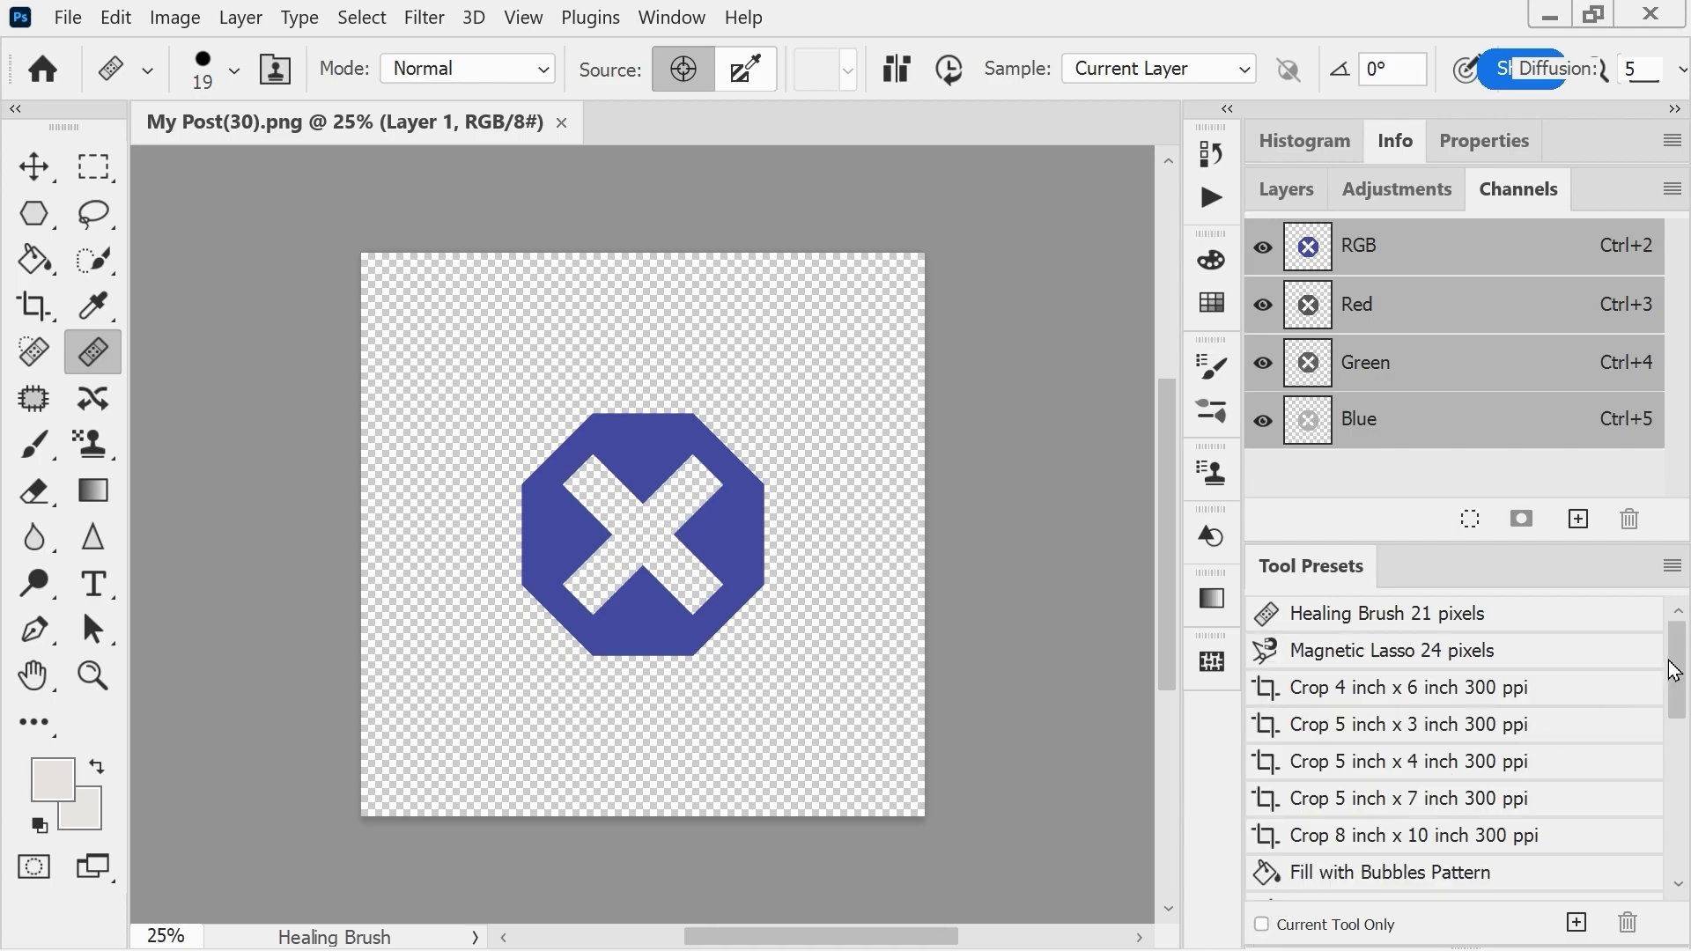
pyautogui.moveTo(1677, 660); pyautogui.dragTo(1675, 691)
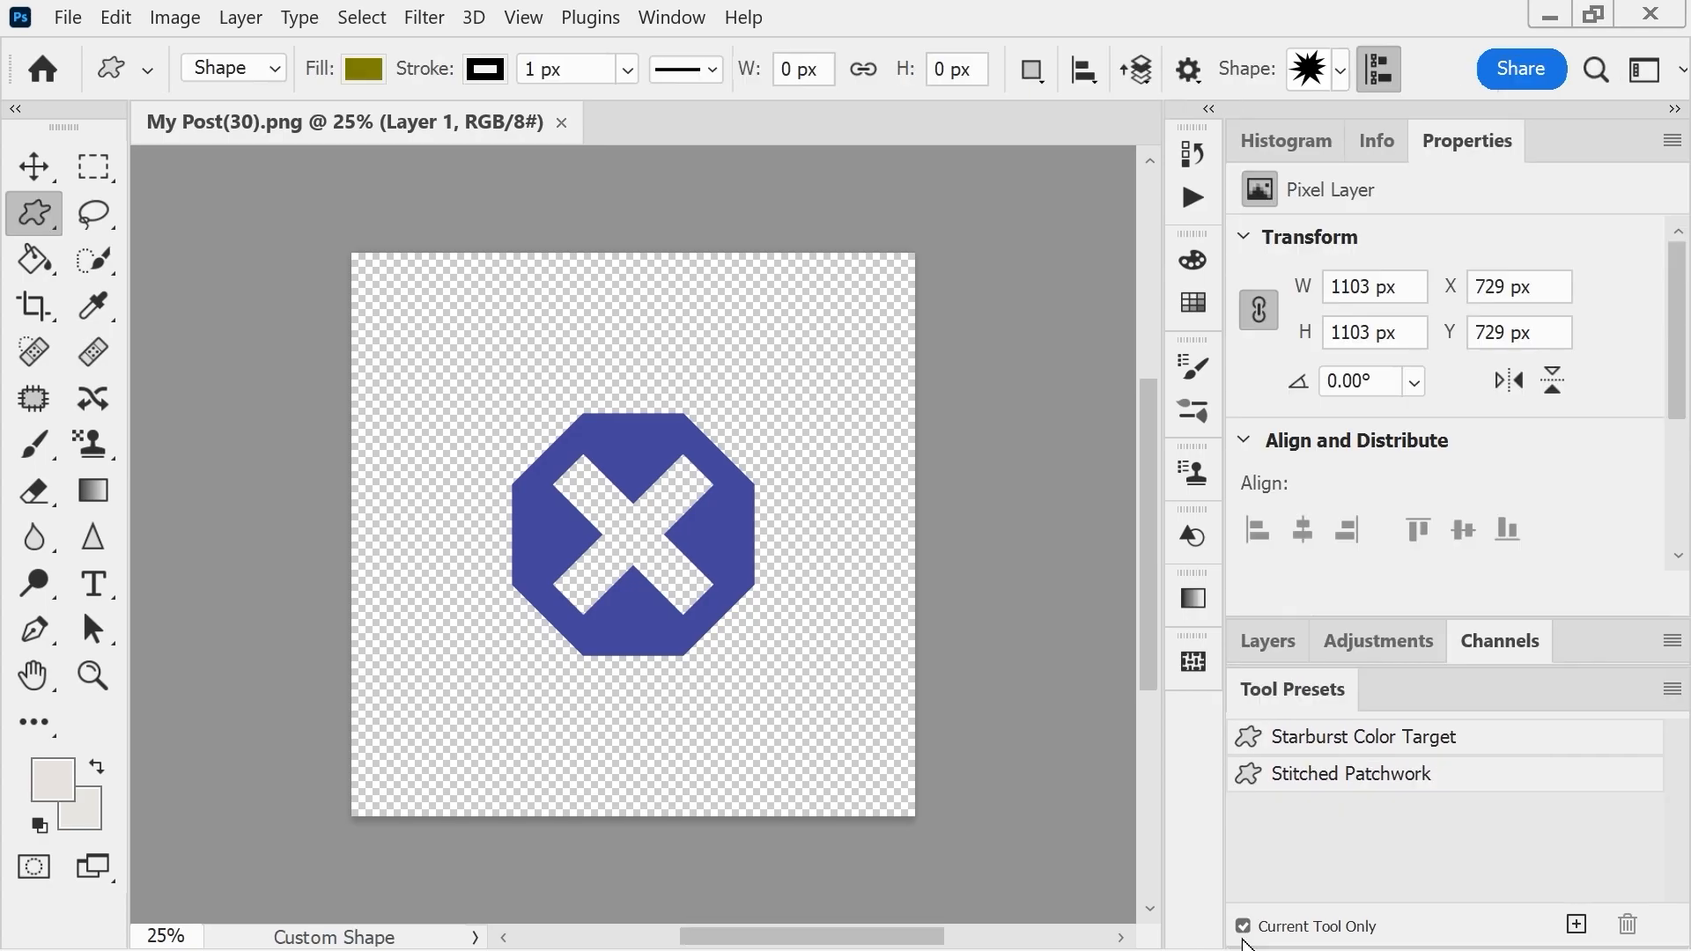
pyautogui.click(1245, 930)
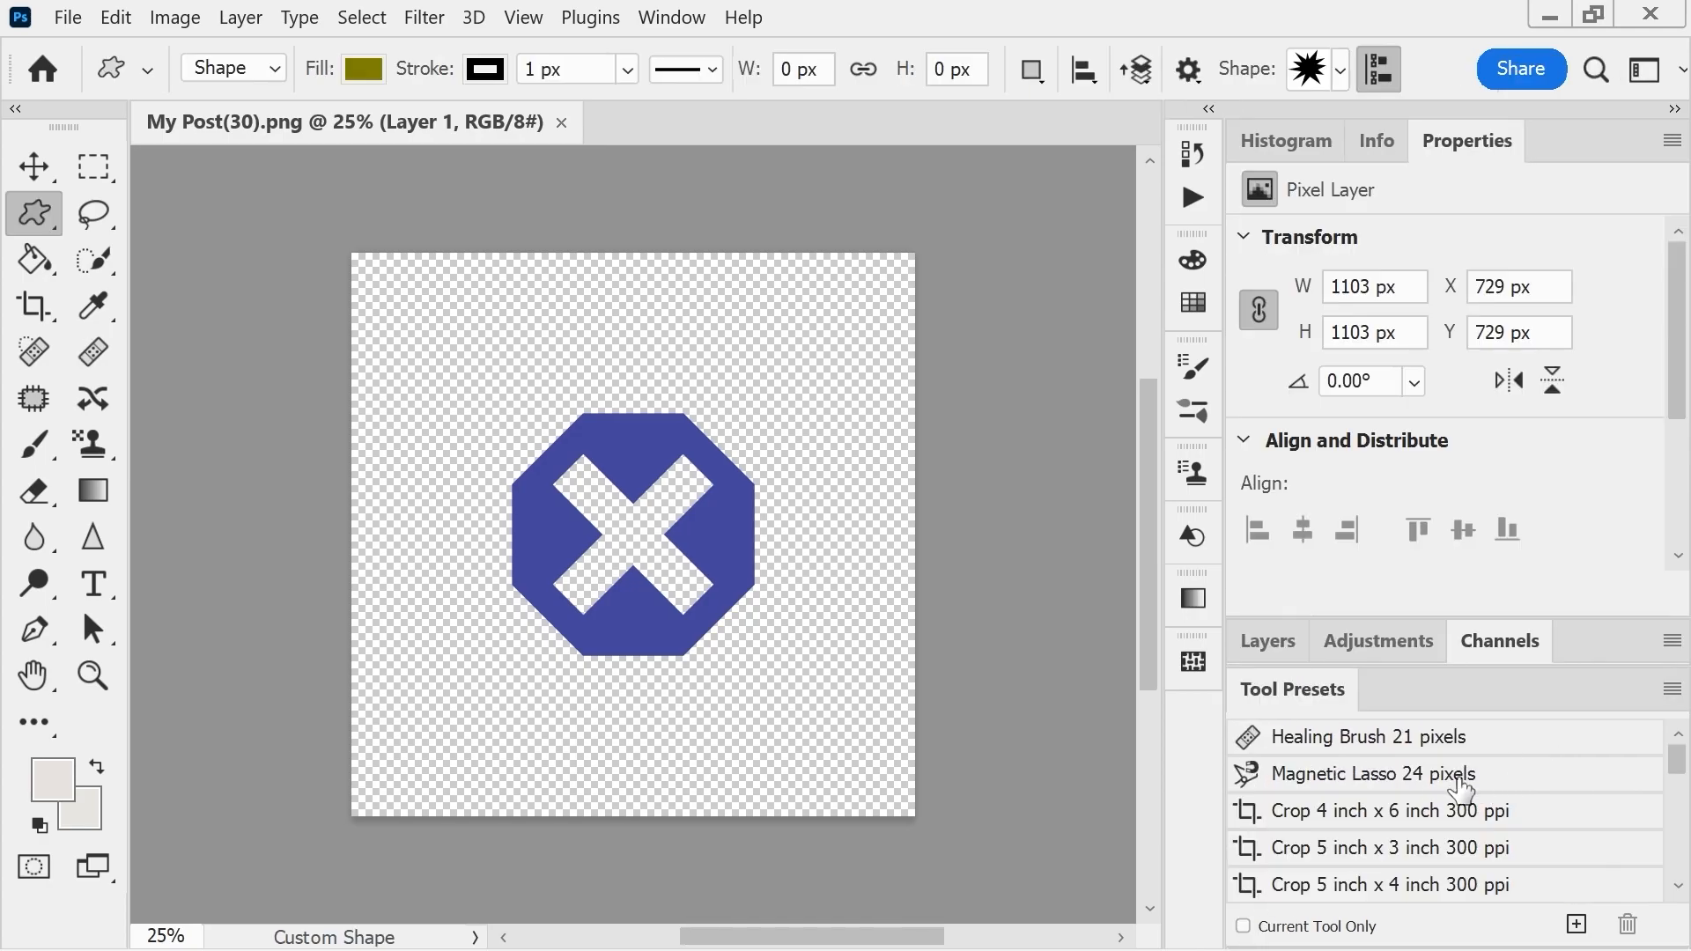
# - Try the 5 × 3 inch, 4 × 6 inch and 5 × 4 inch crop presets at 300 ppi
pyautogui.click(1337, 849)
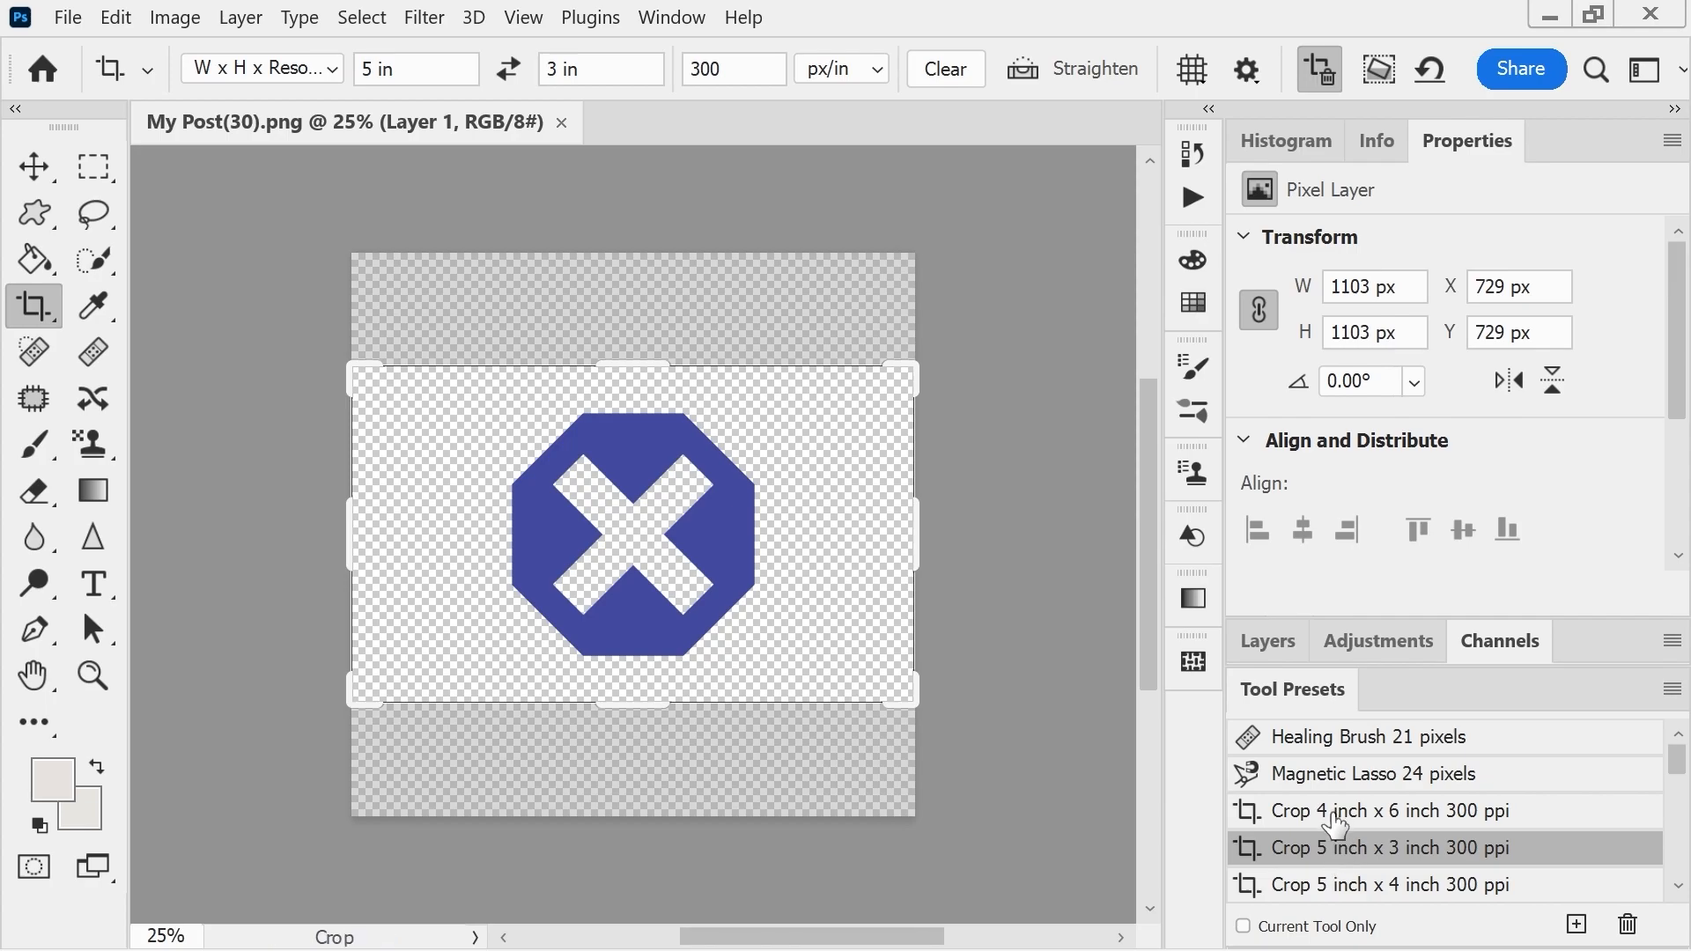
pyautogui.click(1330, 812)
pyautogui.click(1318, 885)
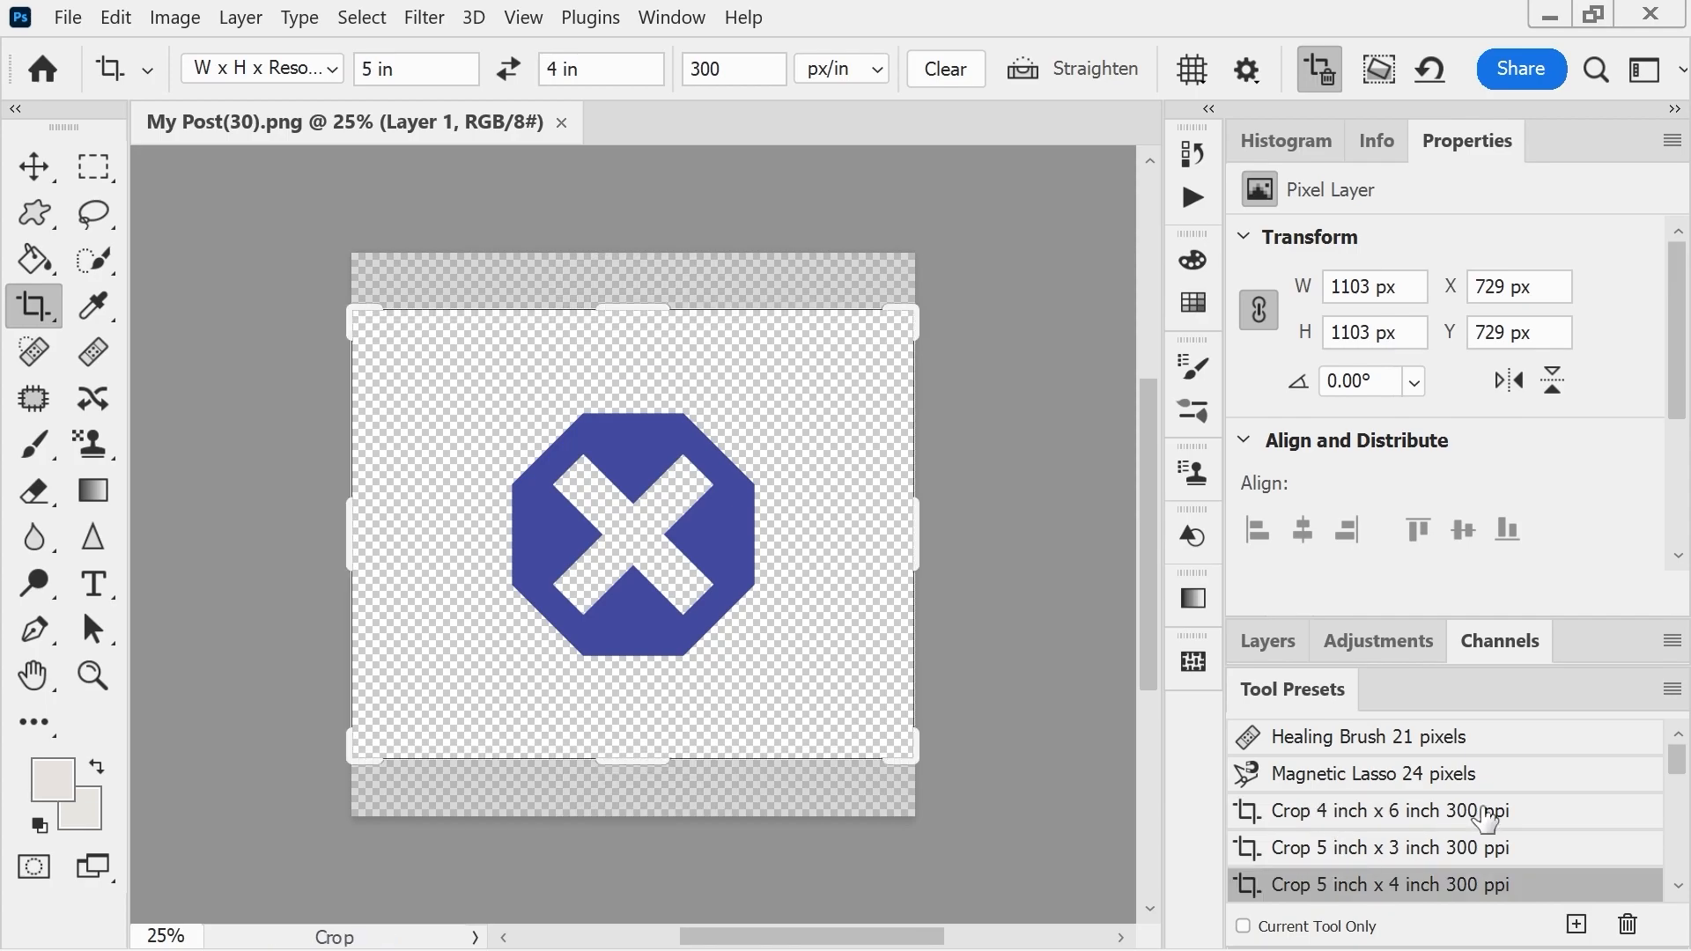
# - Choose the Fill with Bubbles Pattern preset and reset the Paint Bucket tool to its default settings
pyautogui.moveTo(1679, 775); pyautogui.dragTo(1676, 803)
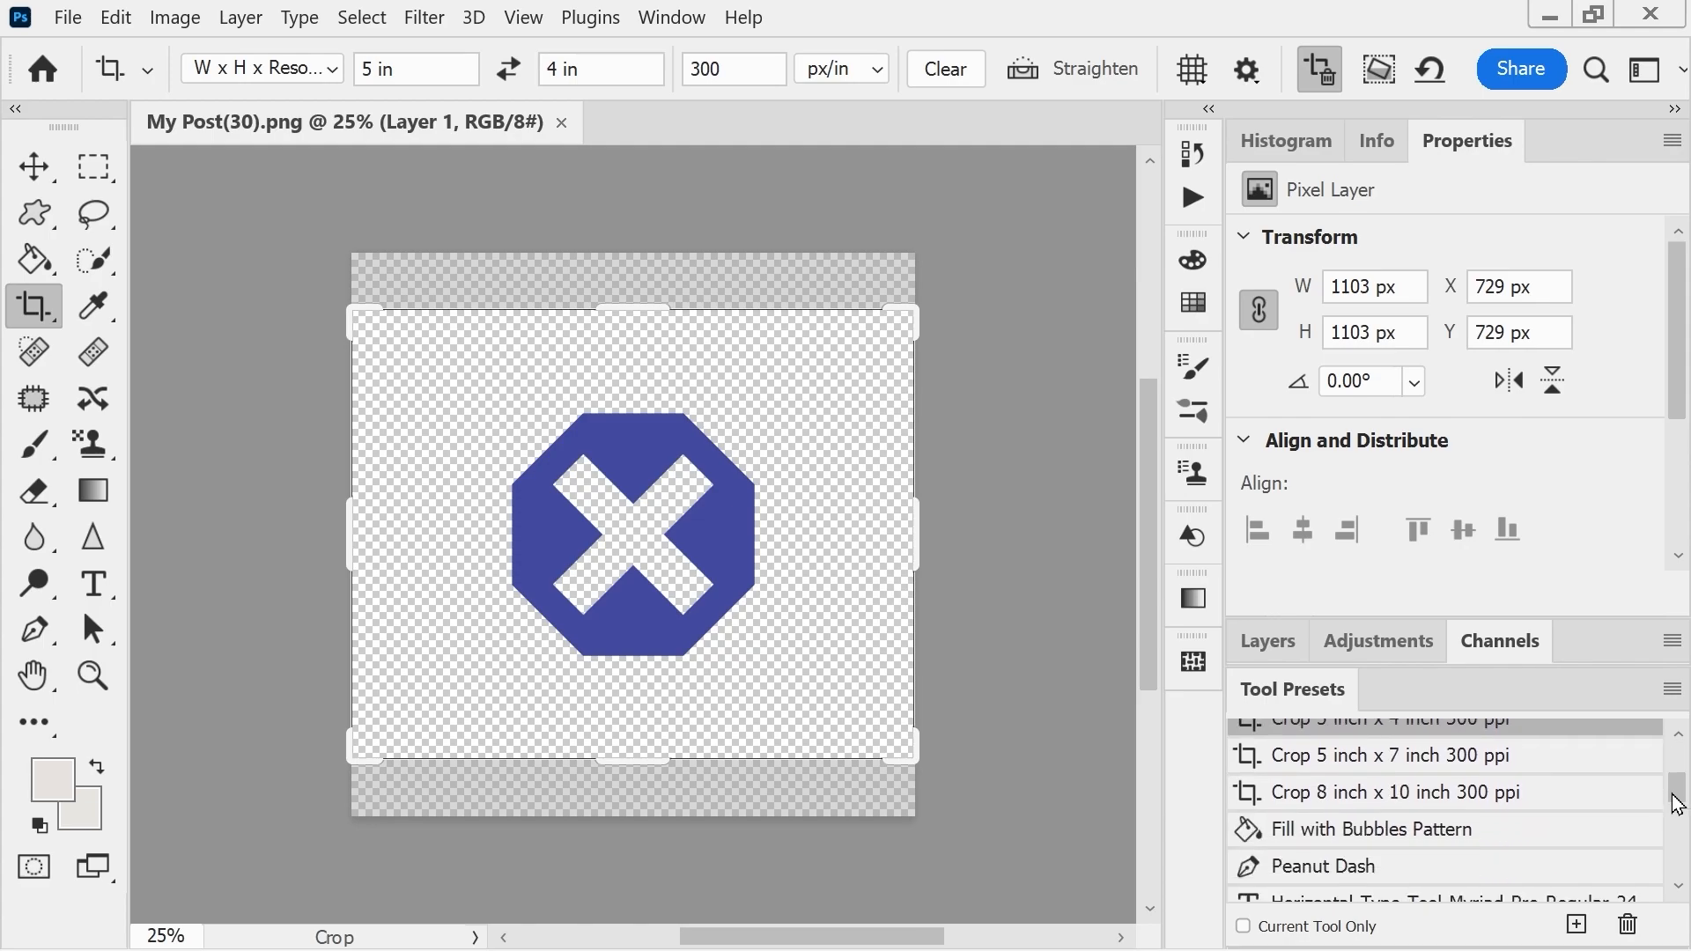
pyautogui.click(1390, 841)
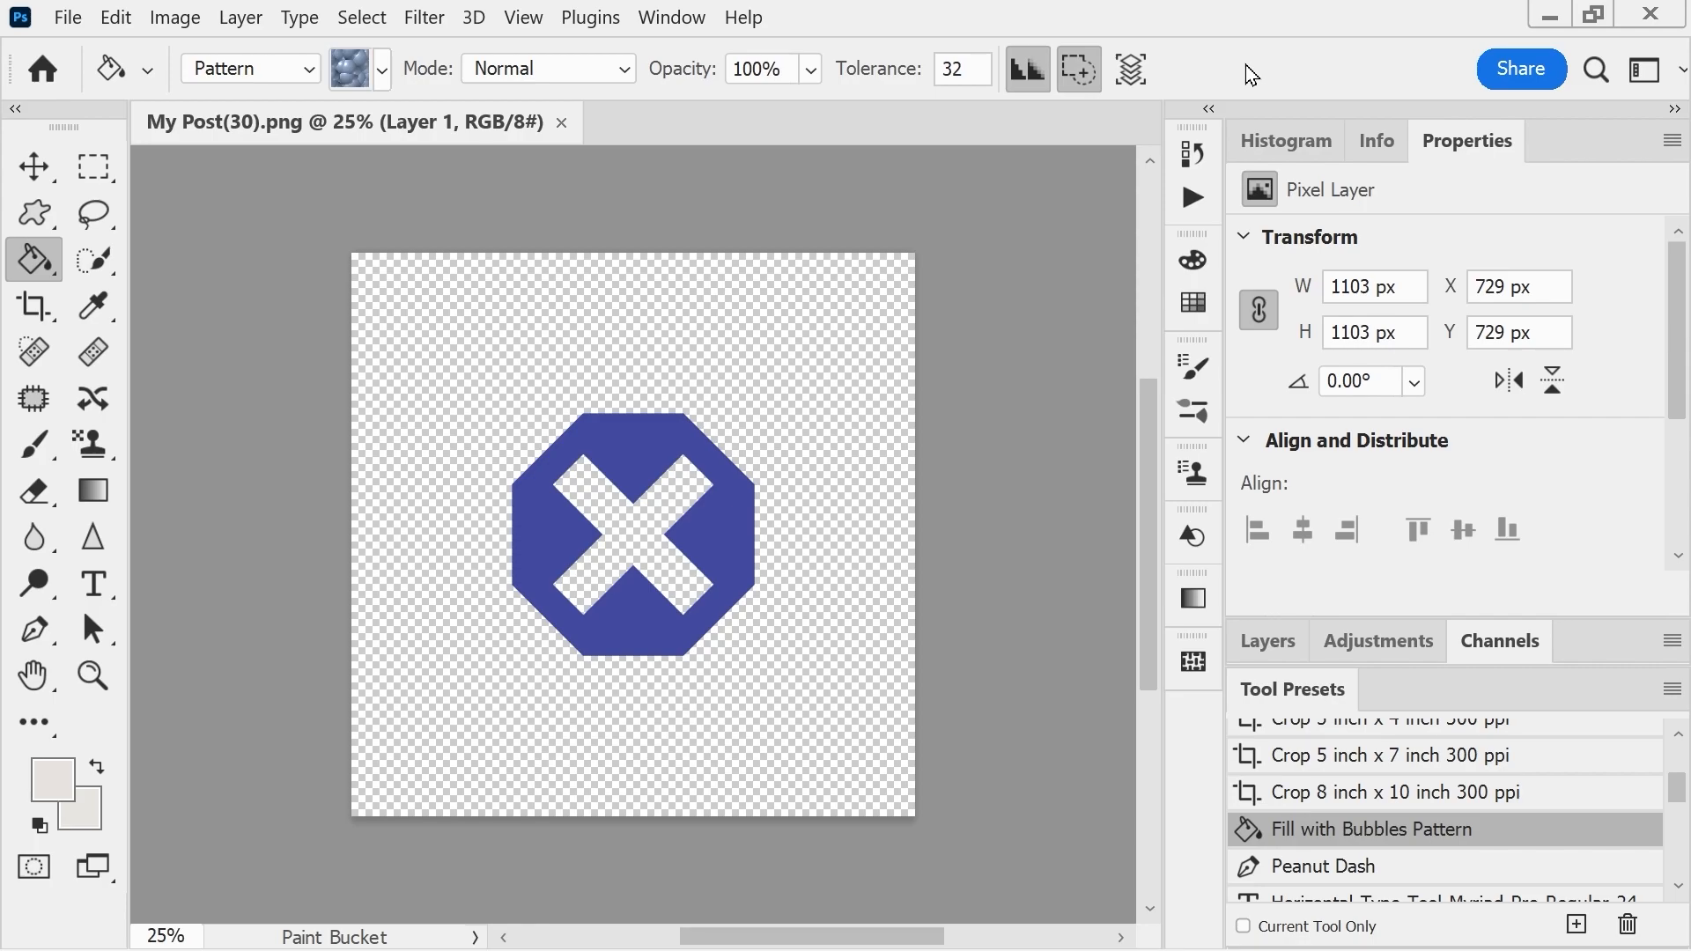
pyautogui.rightClick(112, 77)
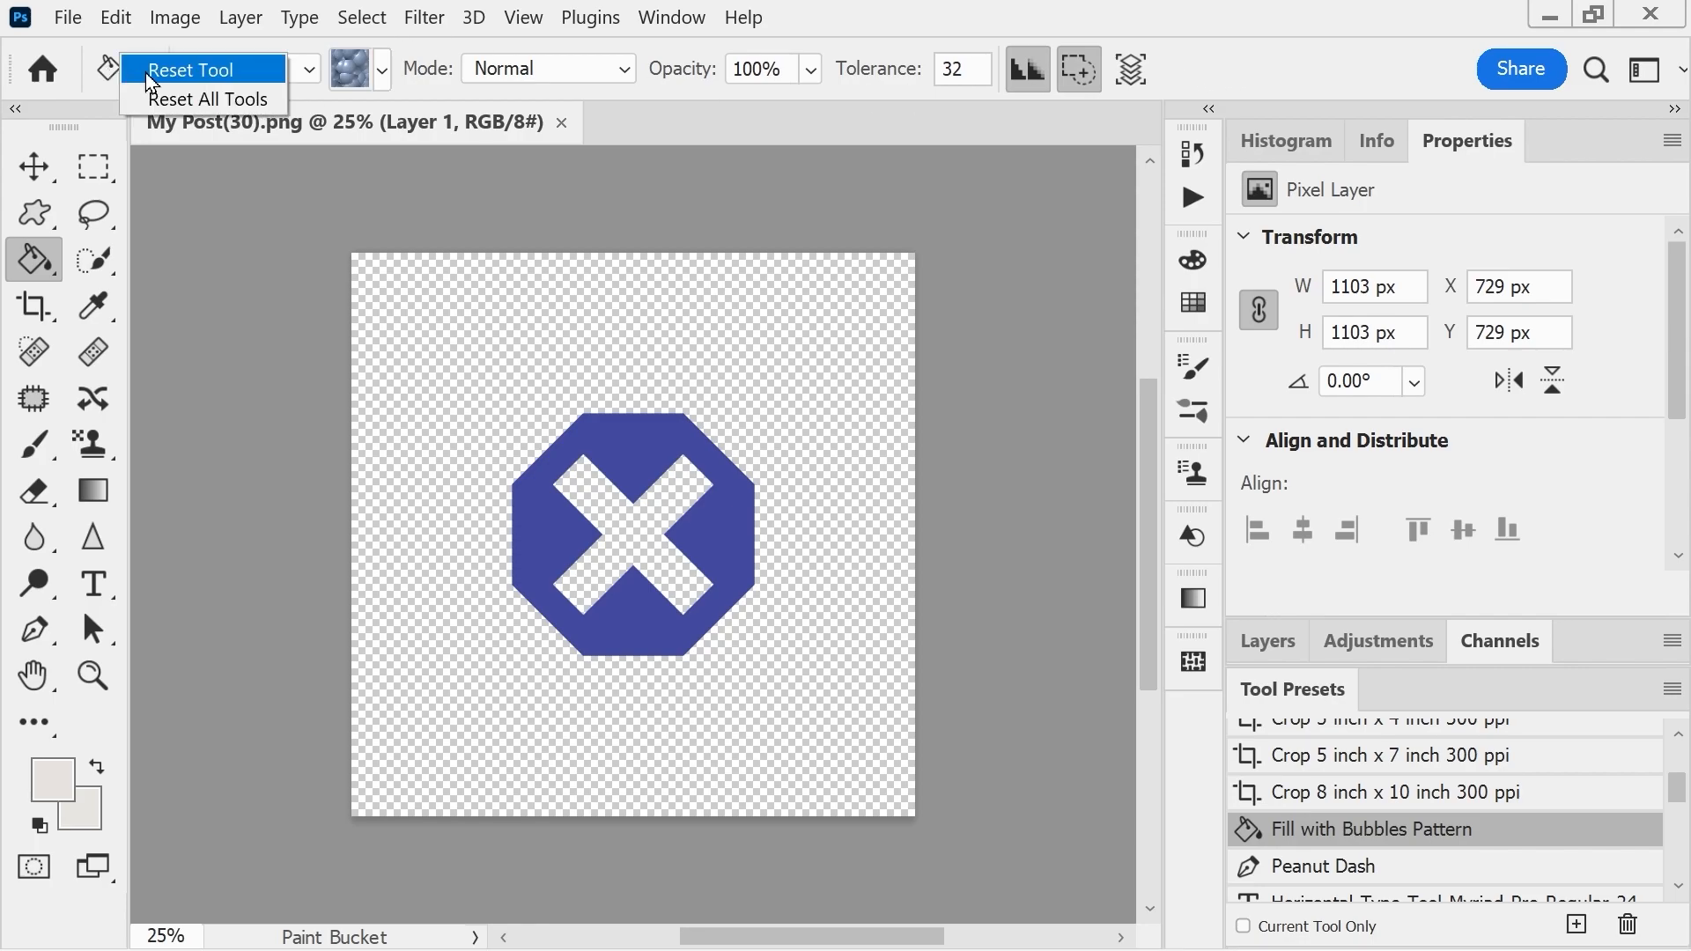
pyautogui.click(145, 70)
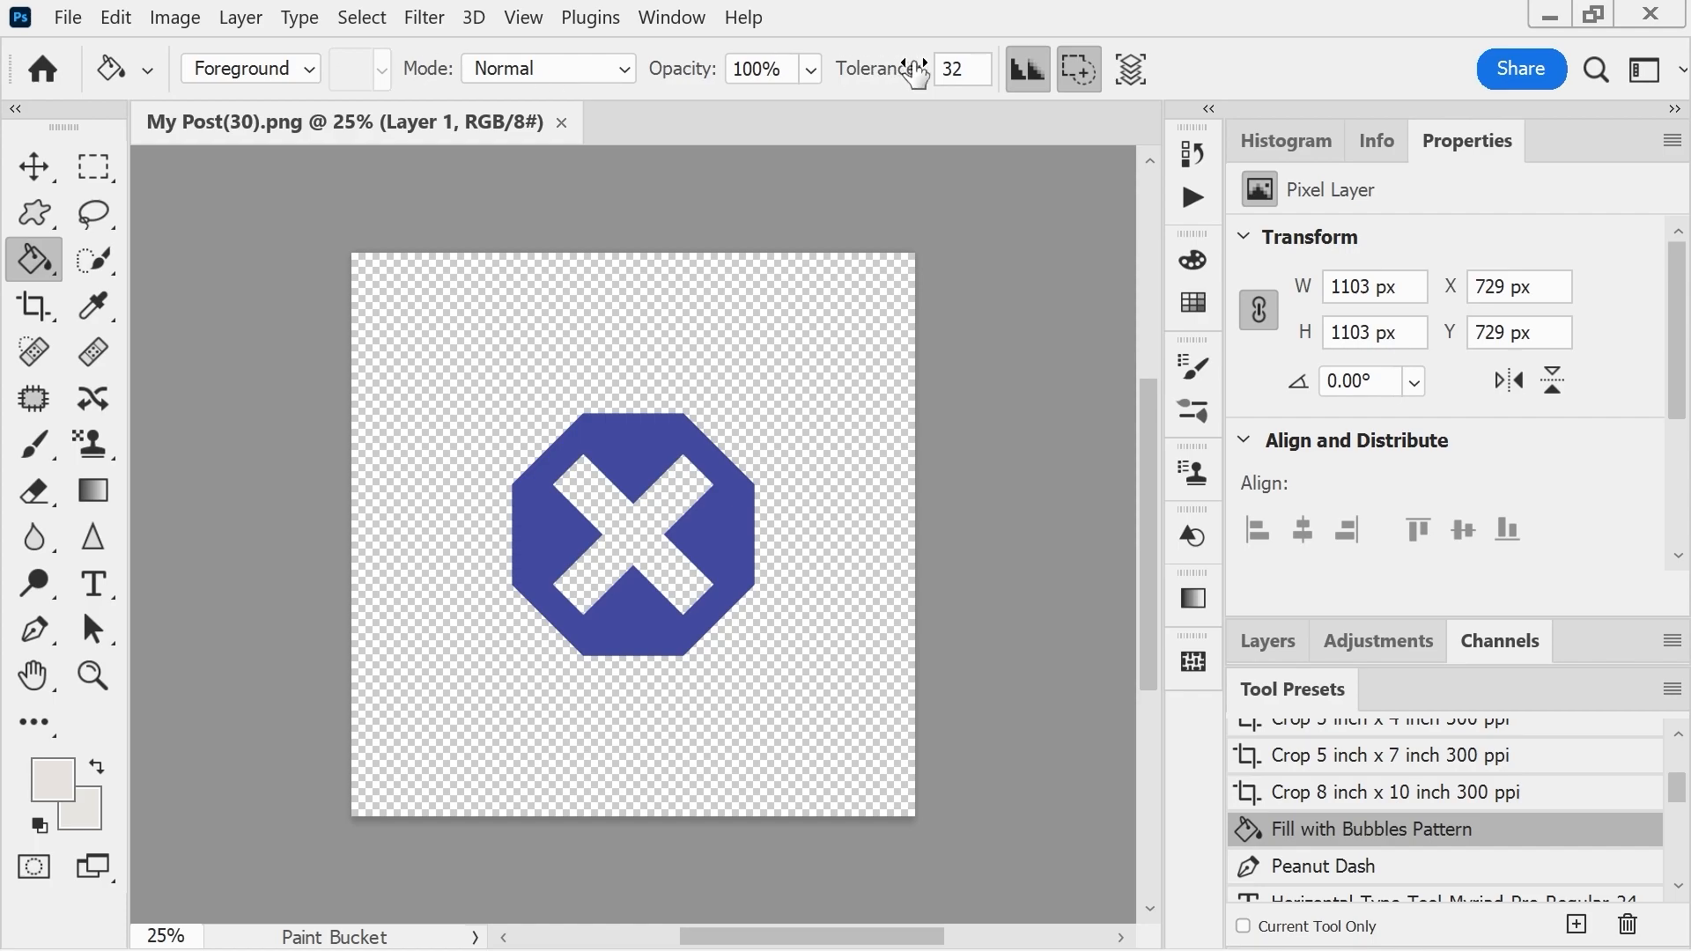
# - Move the purple octagon into the canvas's upper-right corner, at X 1457 px and Y 0 px, and return to the Hand tool
pyautogui.press('h')
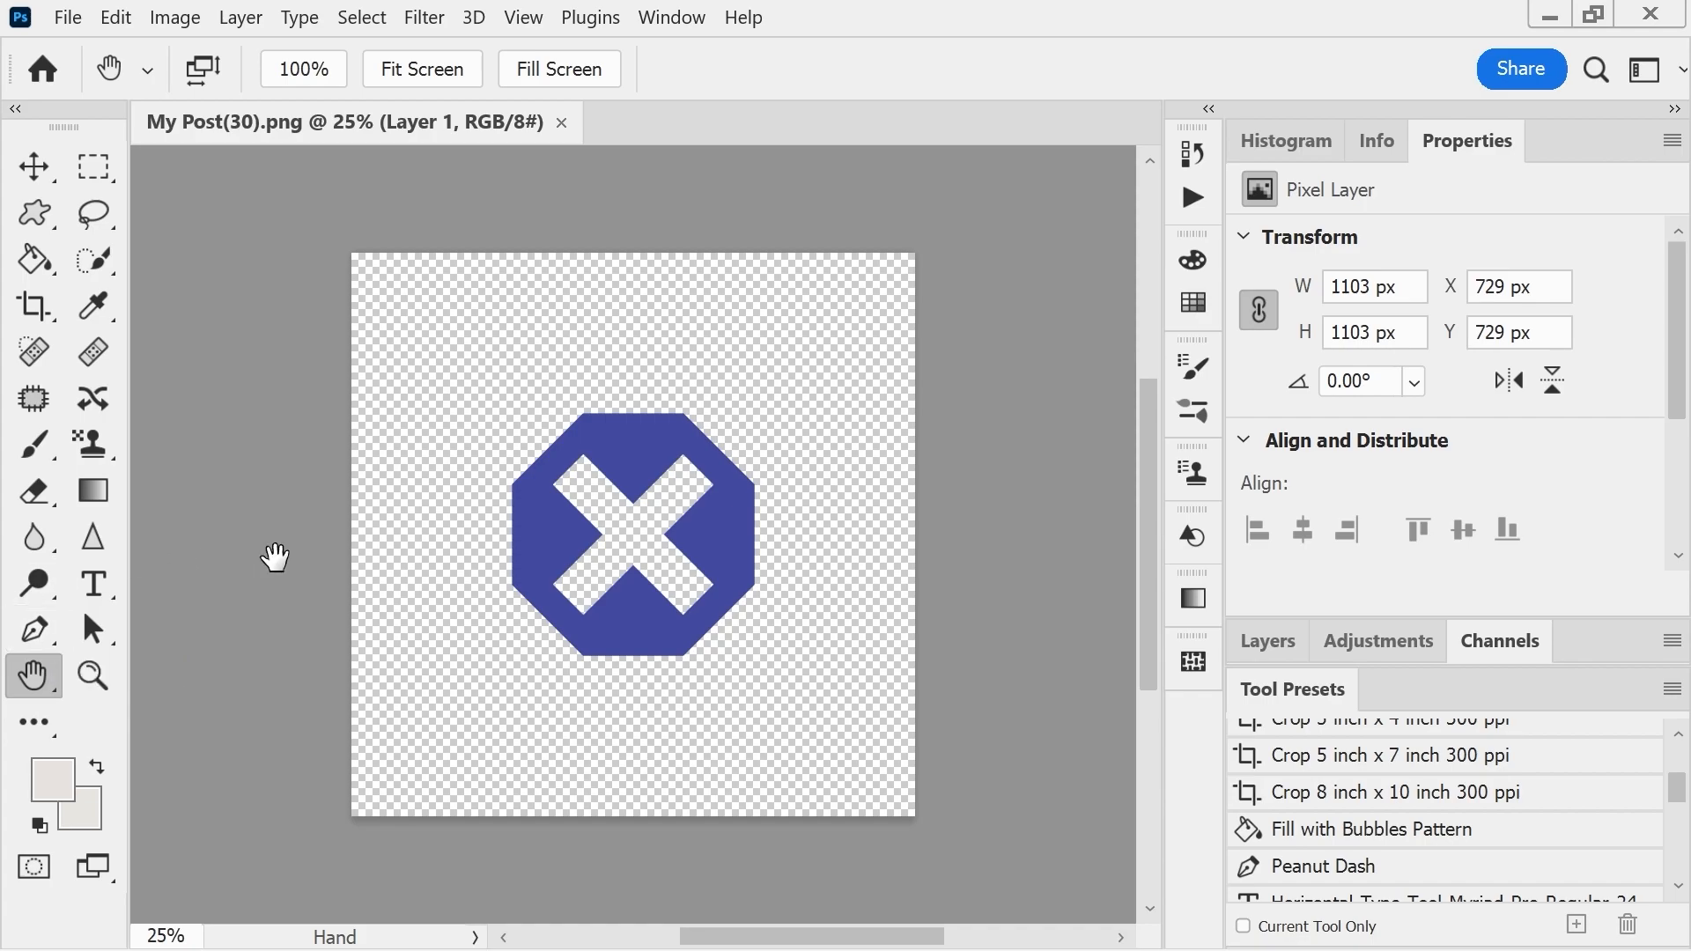
pyautogui.press('v')
pyautogui.moveTo(634, 468); pyautogui.dragTo(787, 313)
pyautogui.press('h')
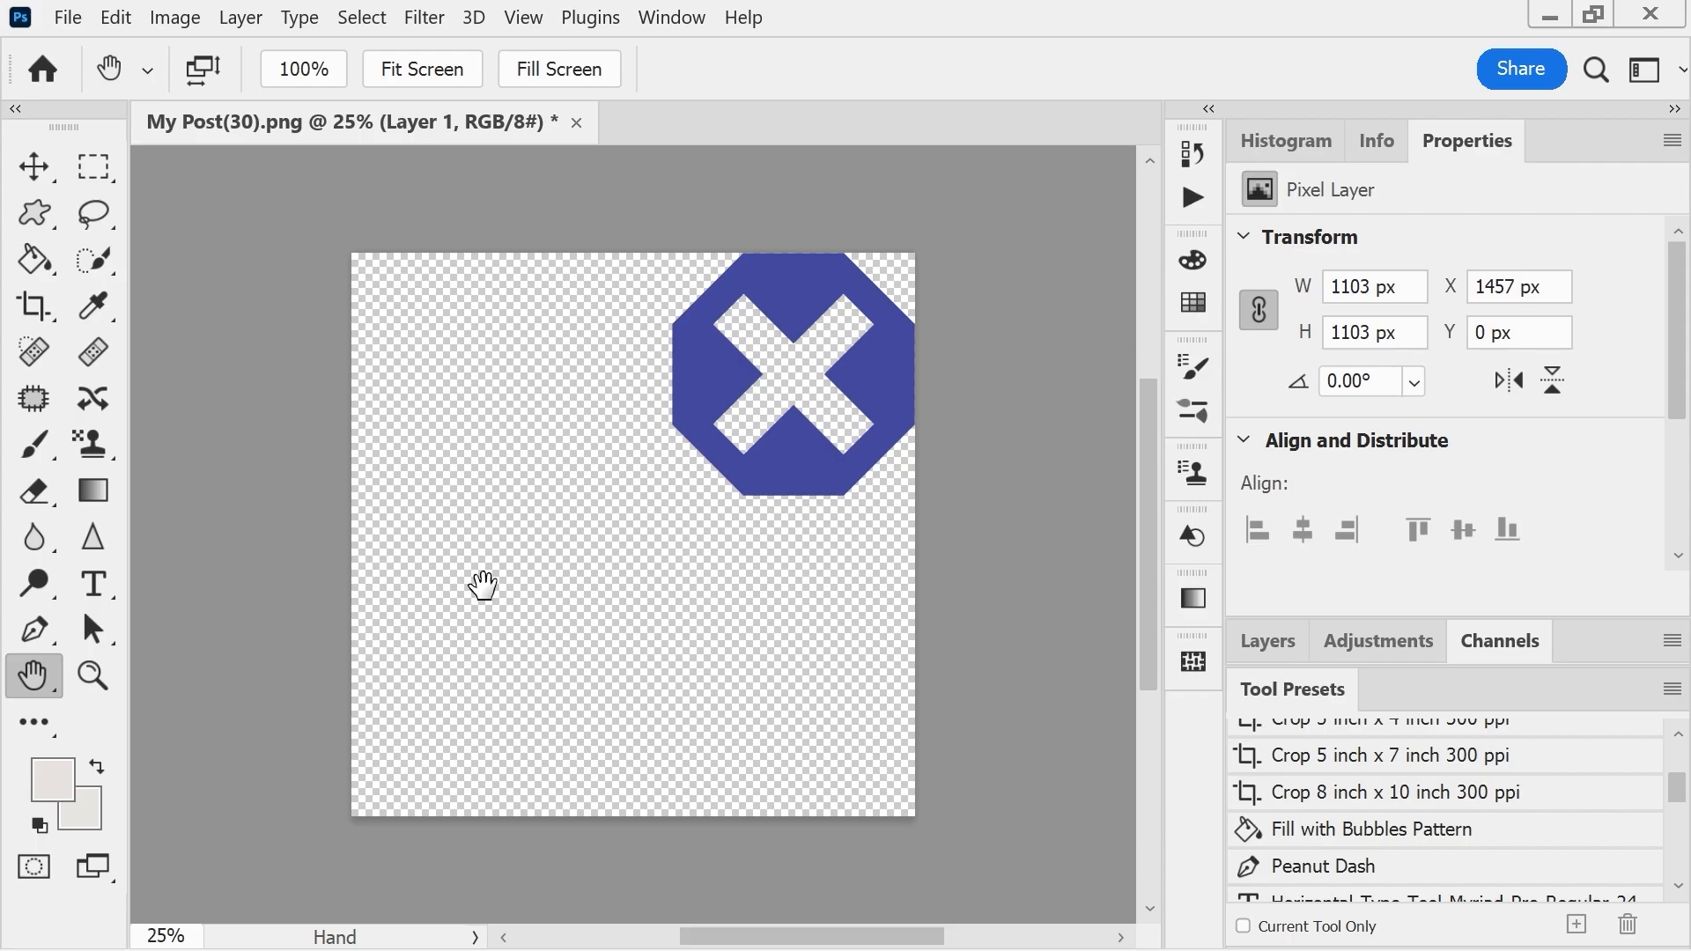
# - Toggle the visibility of all panels and of the side panels alone, finishing with the toolbar, options and panels hidden
pyautogui.press('Tab')
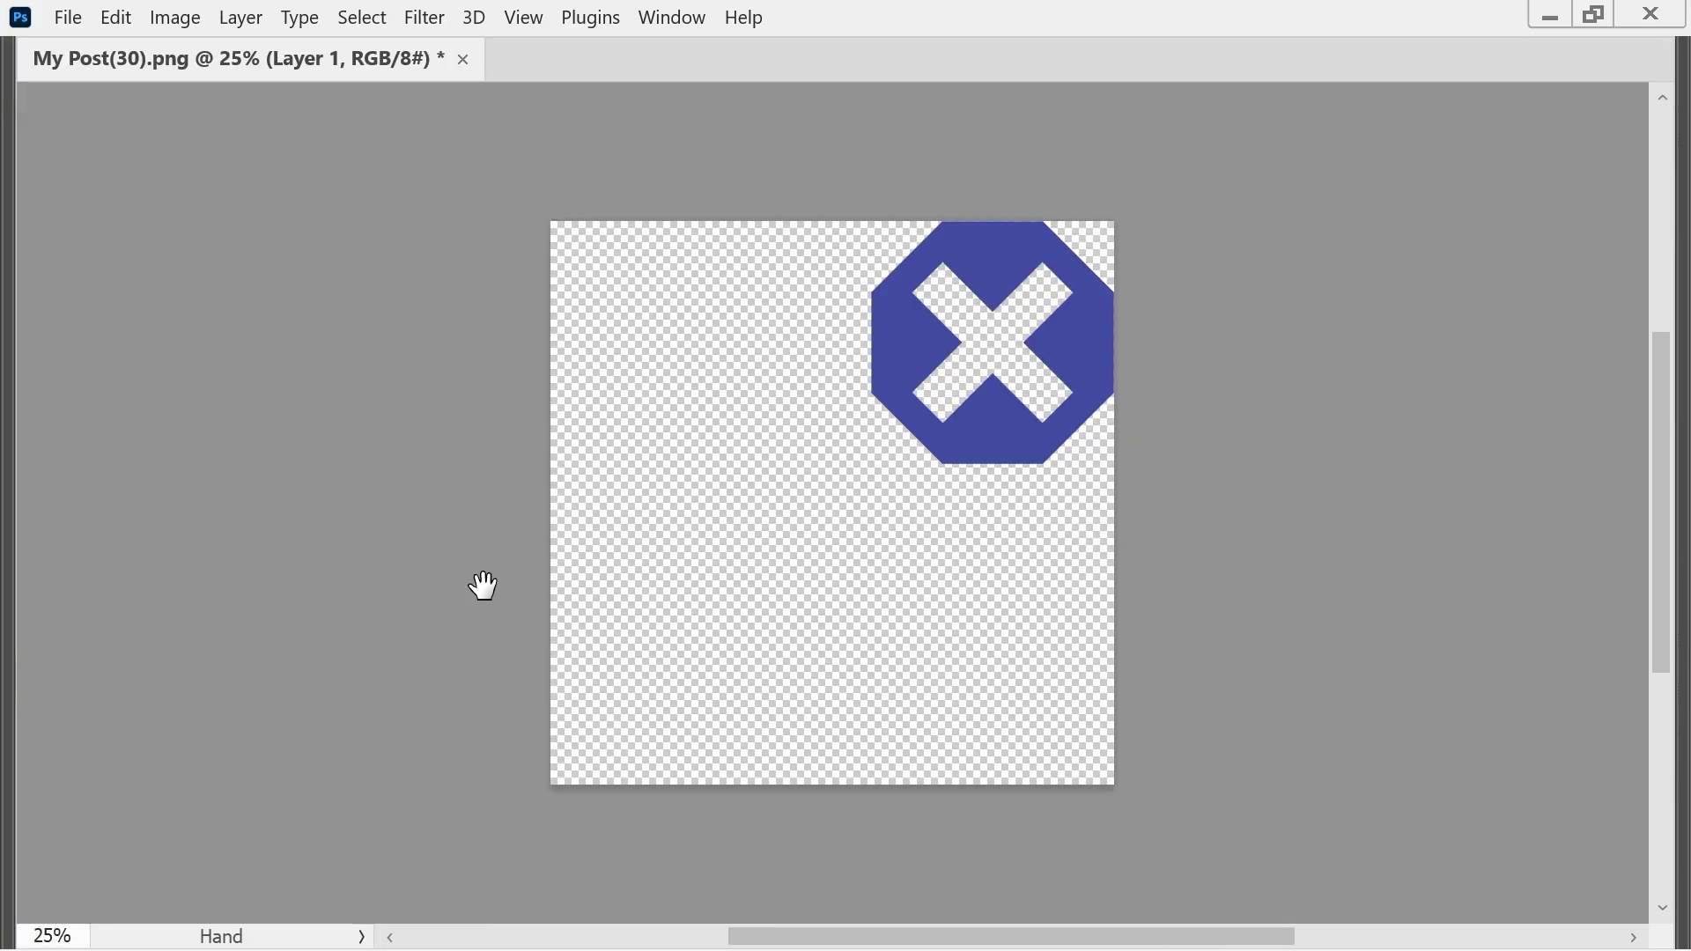
pyautogui.press('Tab')
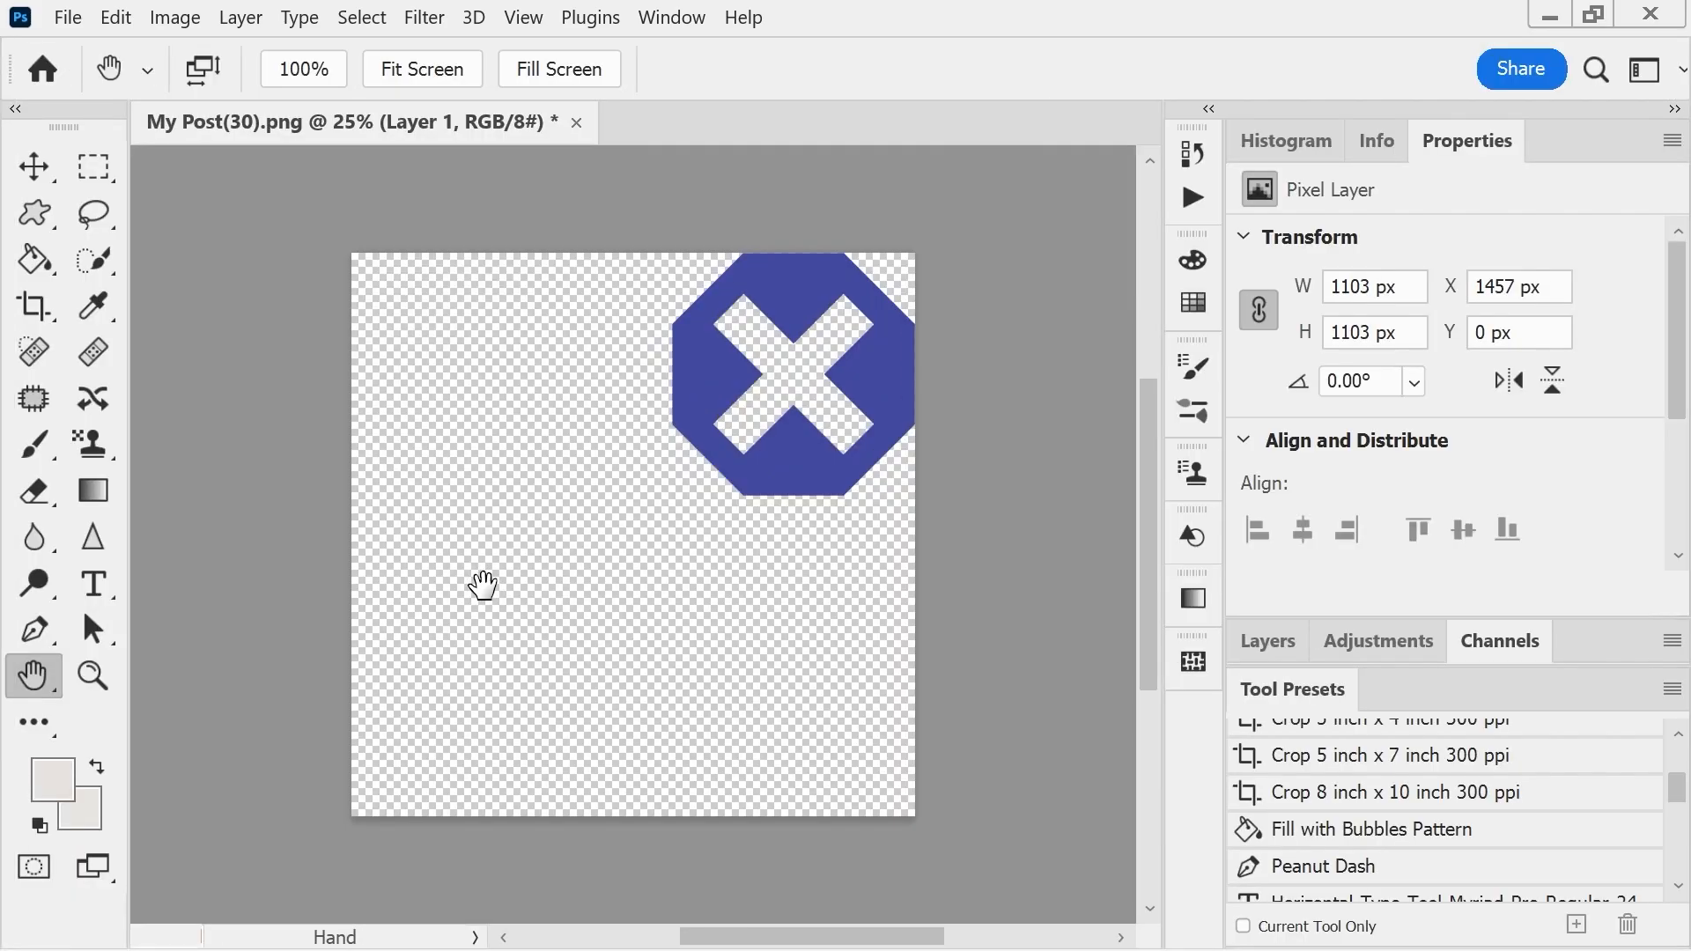
pyautogui.hotkey('shift', 'Tab')
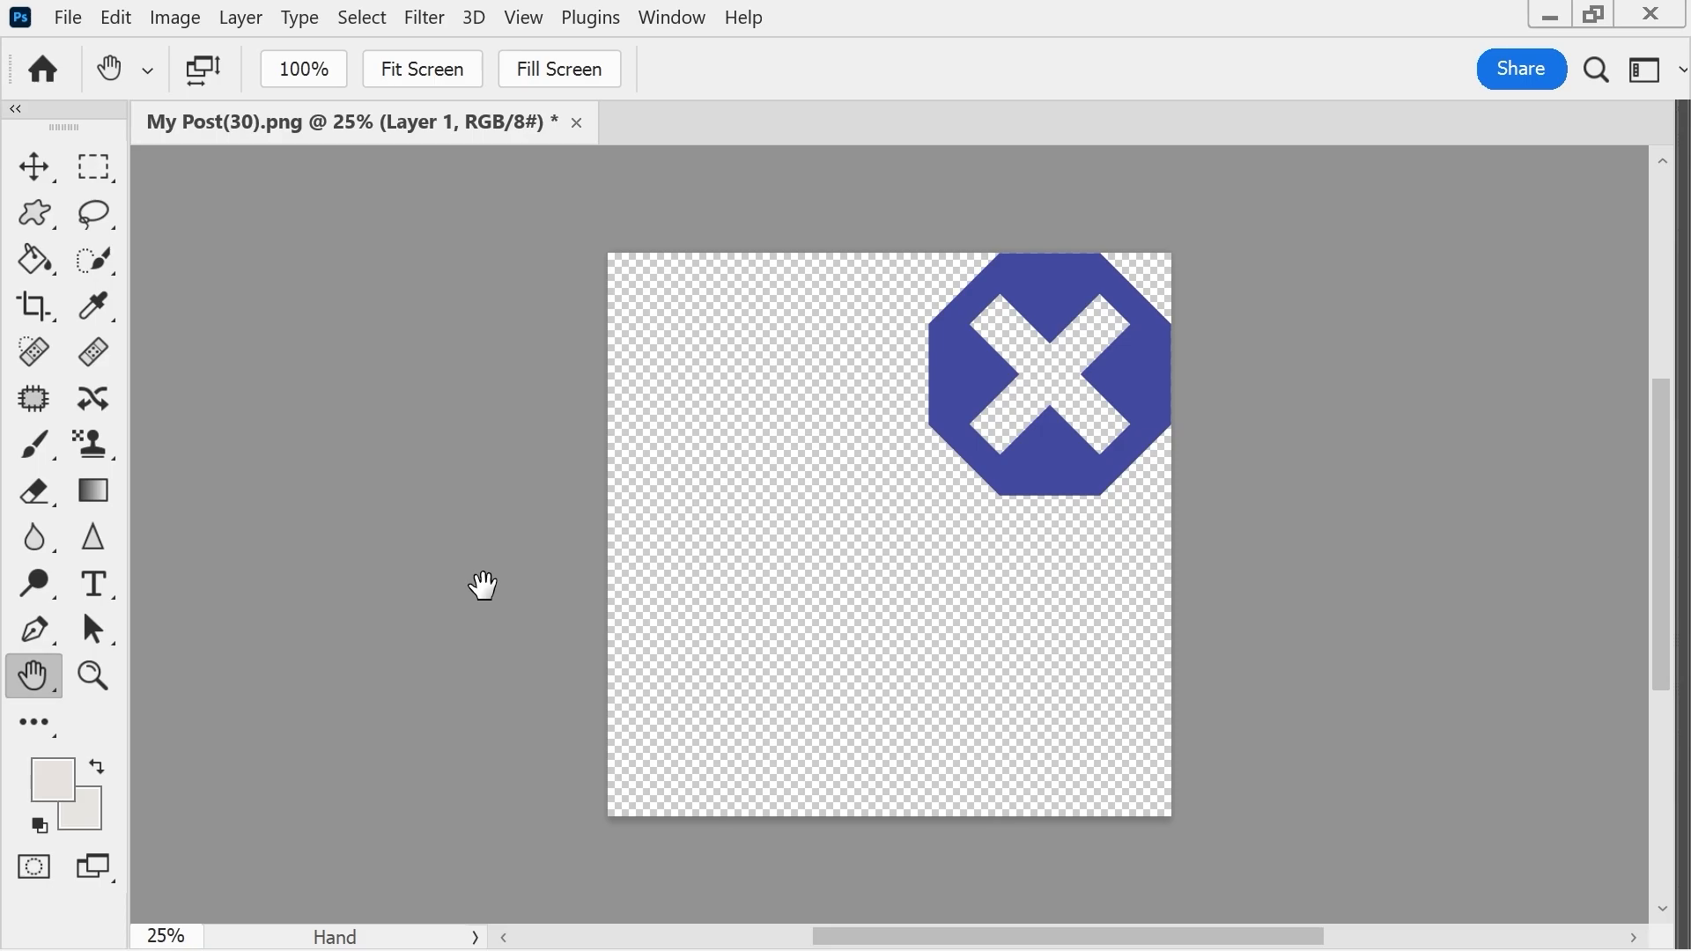
pyautogui.hotkey('shift', 'Tab')
pyautogui.press('Tab')
pyautogui.press('Tab')
pyautogui.press('Tab')
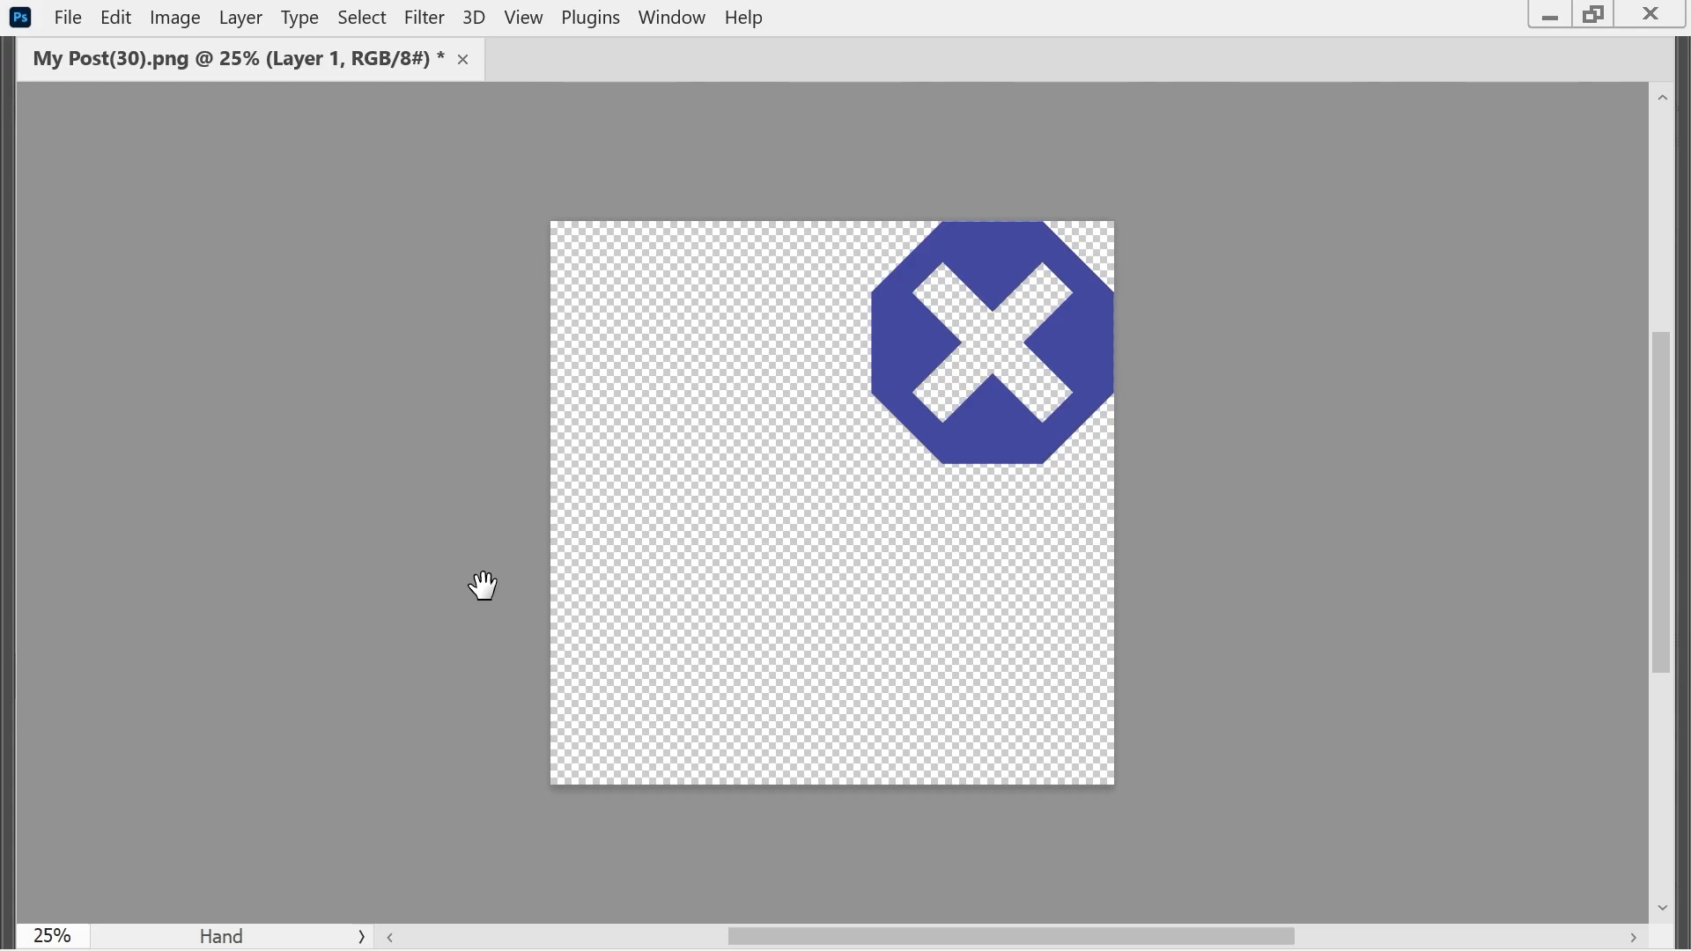
# - Bring back the hidden panels and add a new layer above the Background in the untitled document
pyautogui.press('Tab')
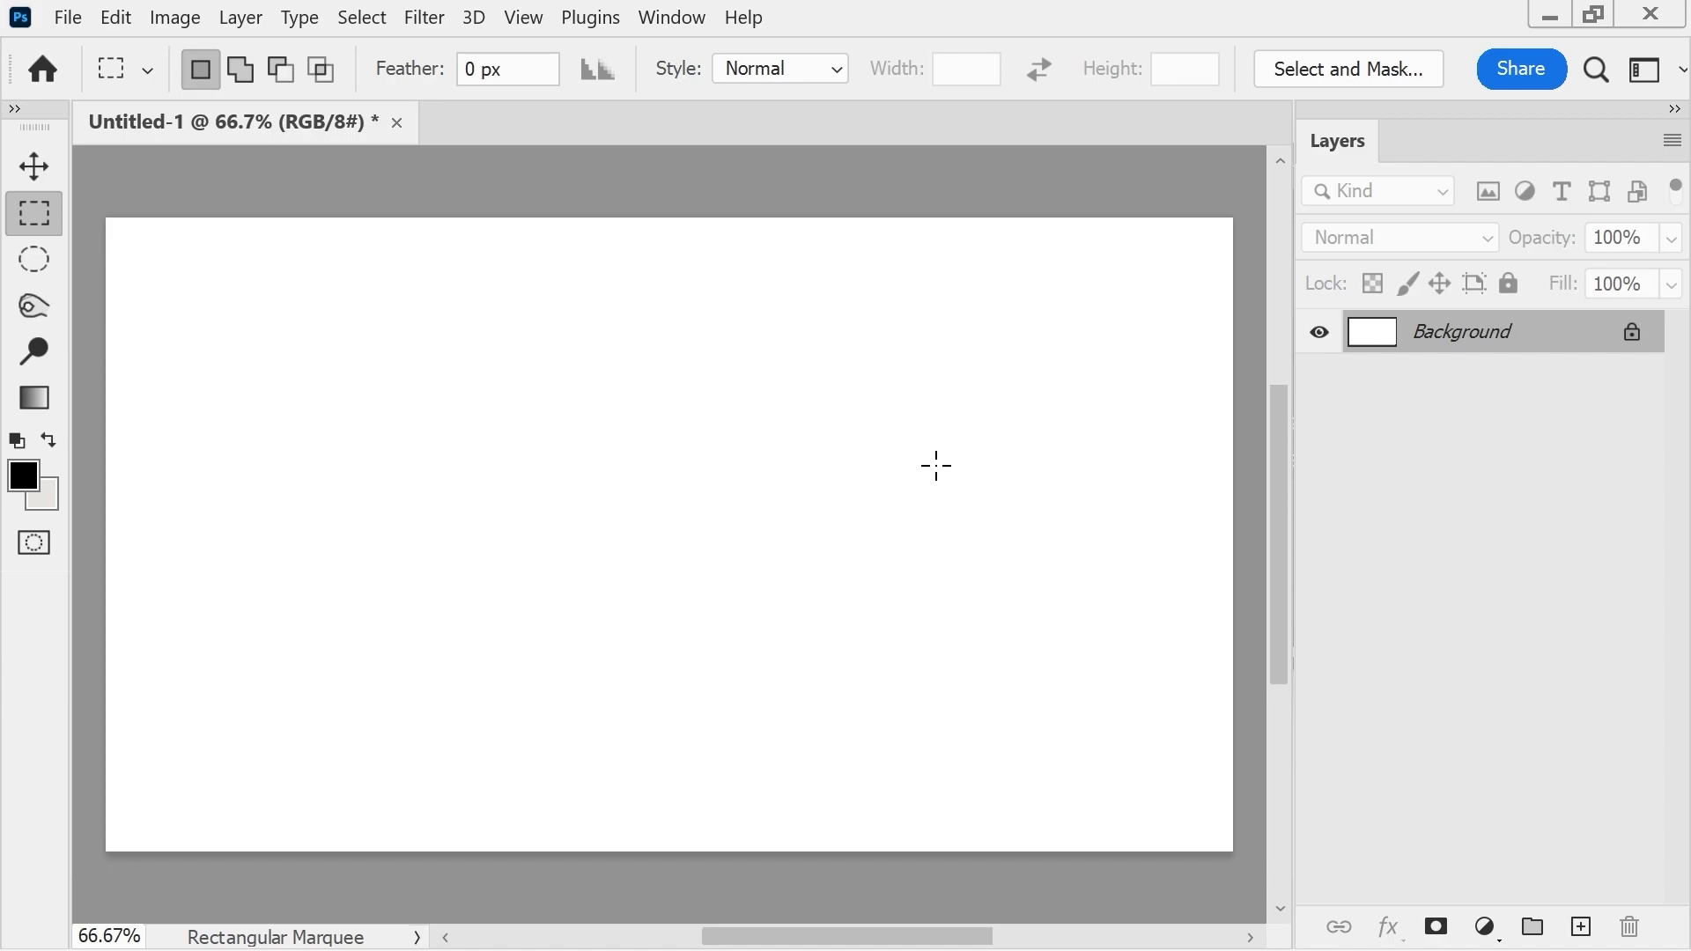
pyautogui.click(1581, 926)
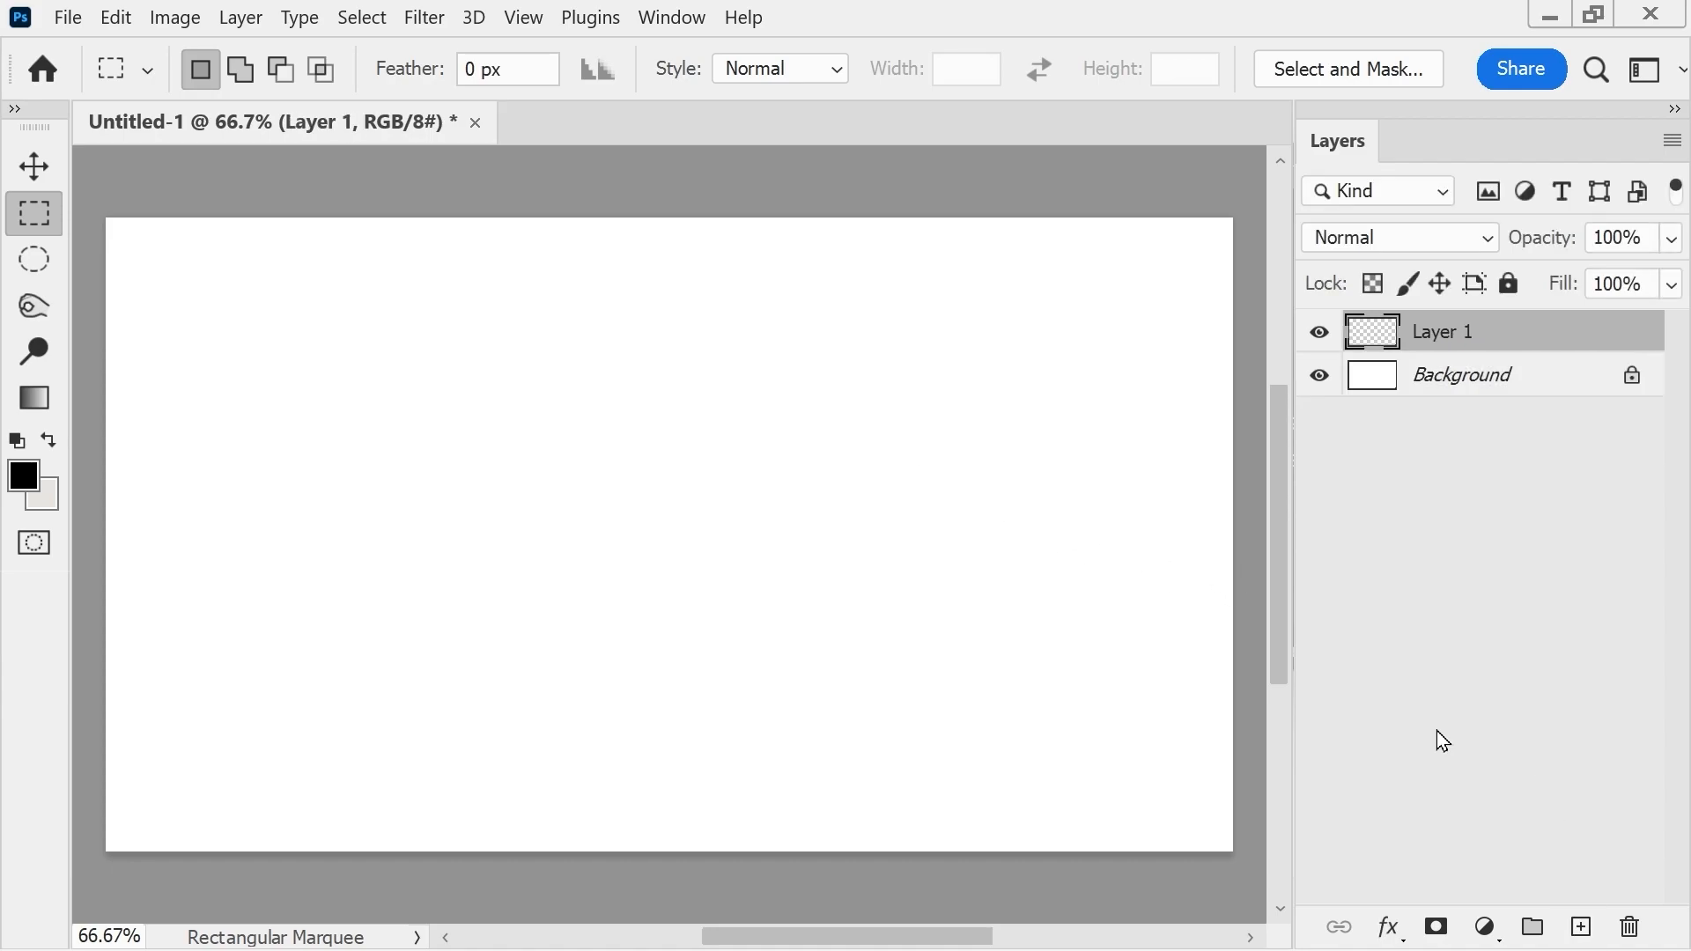
# - Make a circular selection just left of the canvas centre and fill it with gray #919191
pyautogui.click(34, 259)
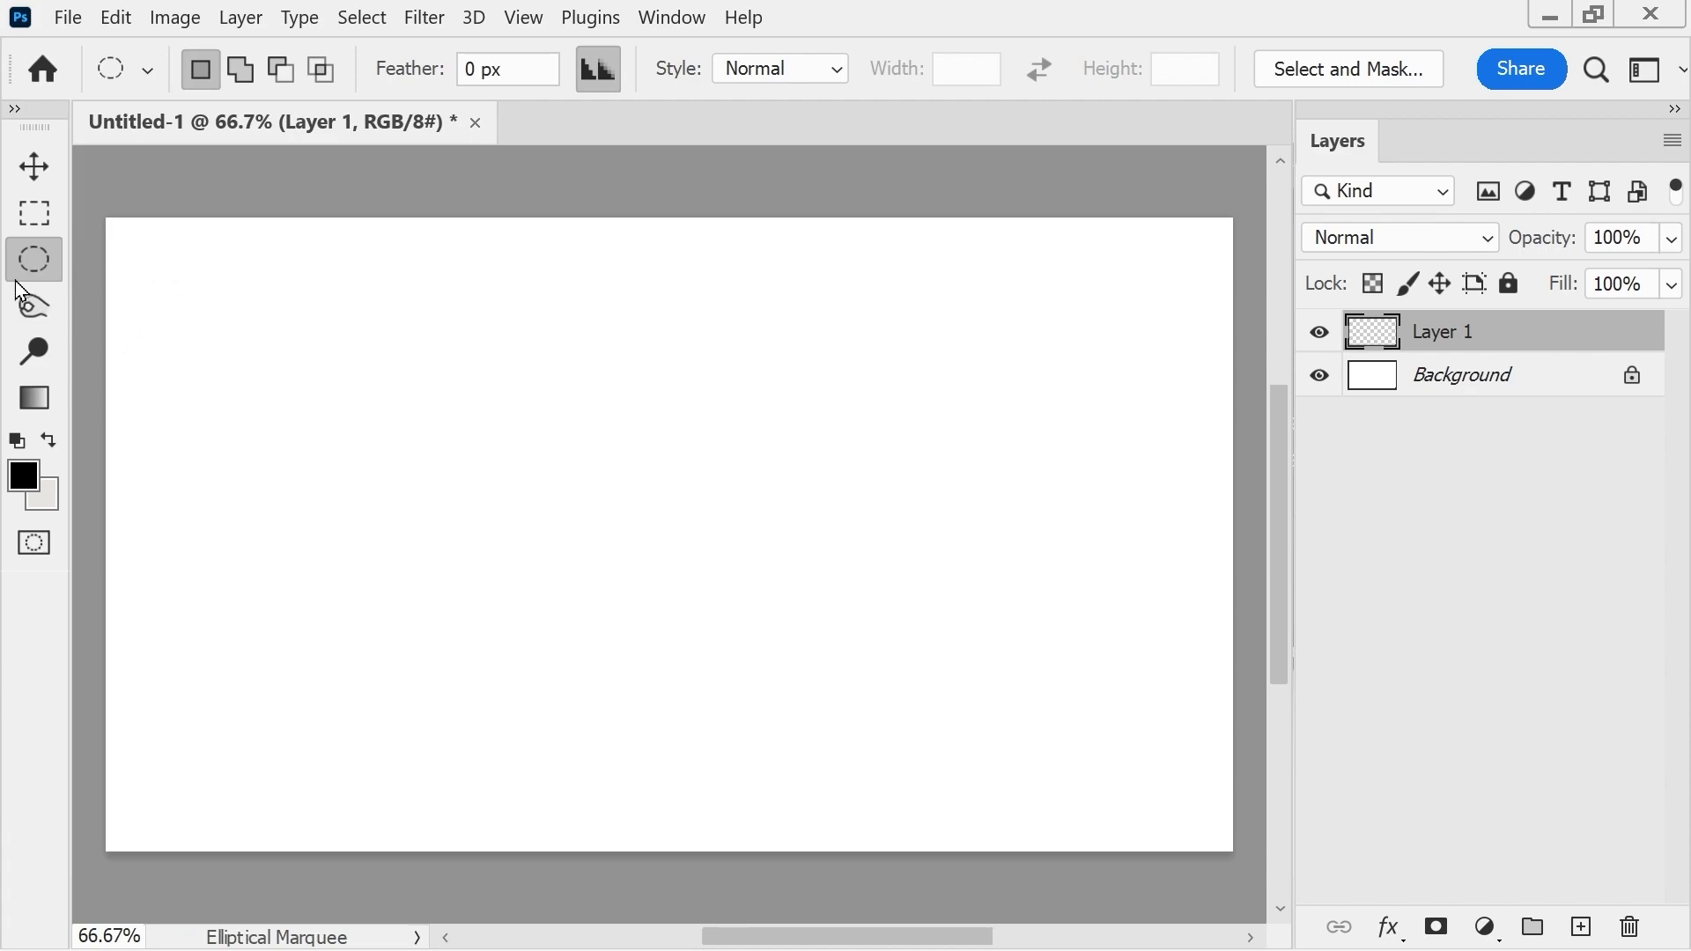
pyautogui.moveTo(404, 375); pyautogui.dragTo(763, 706)
pyautogui.click(23, 480)
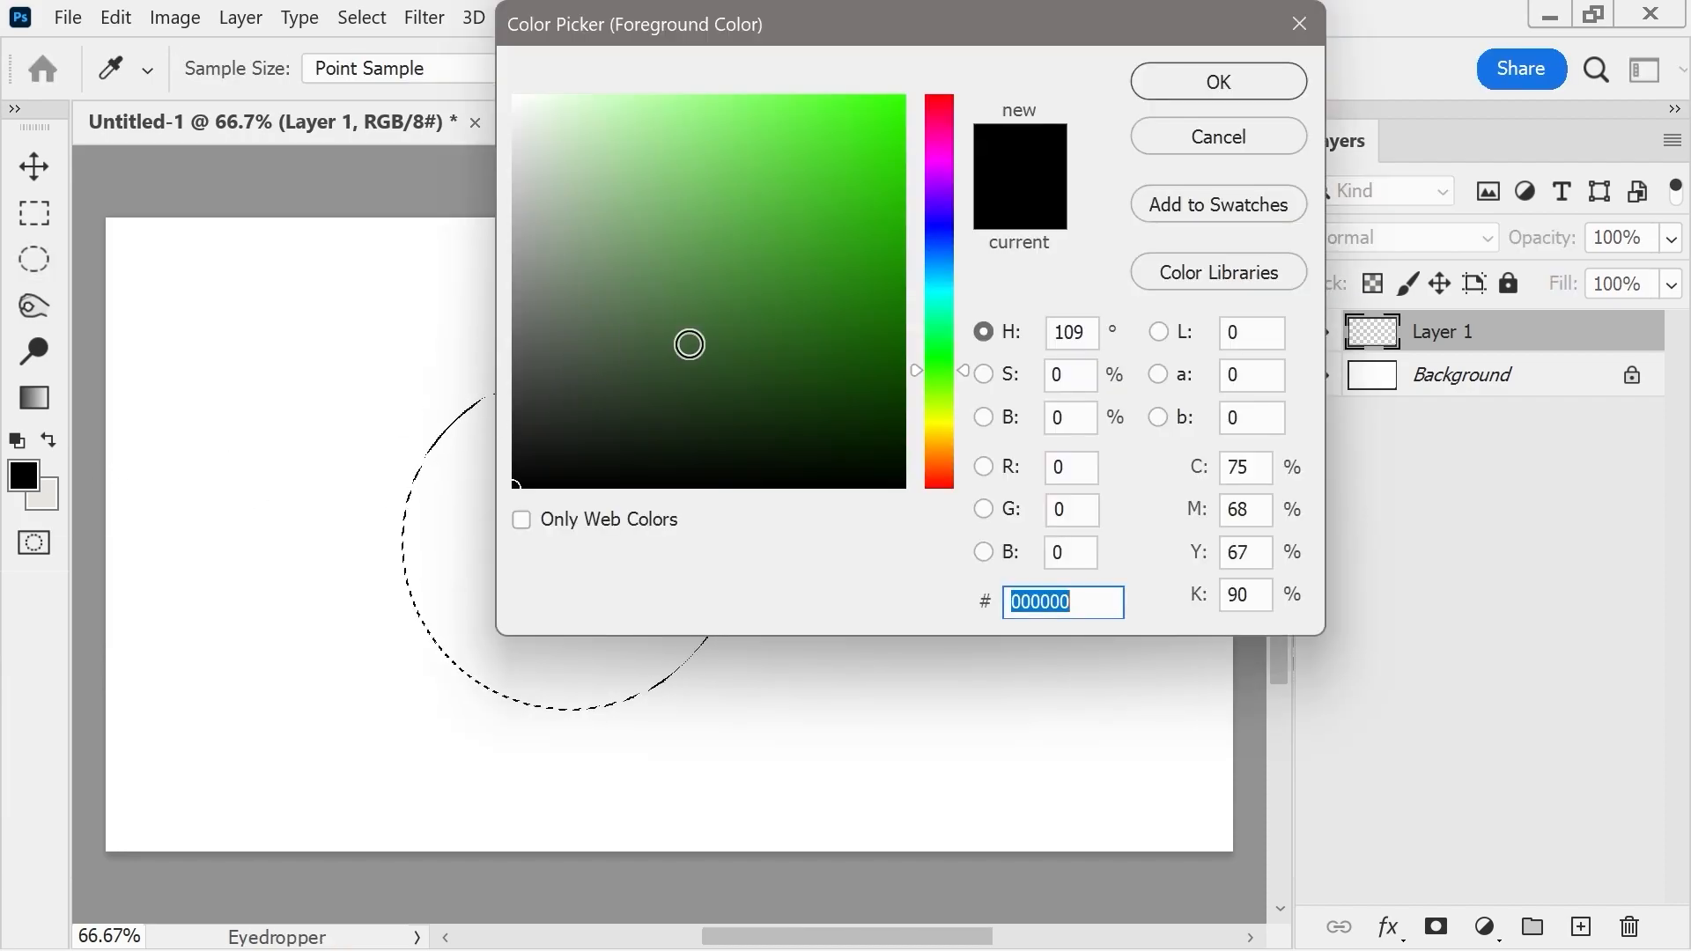
pyautogui.moveTo(520, 352); pyautogui.dragTo(513, 262)
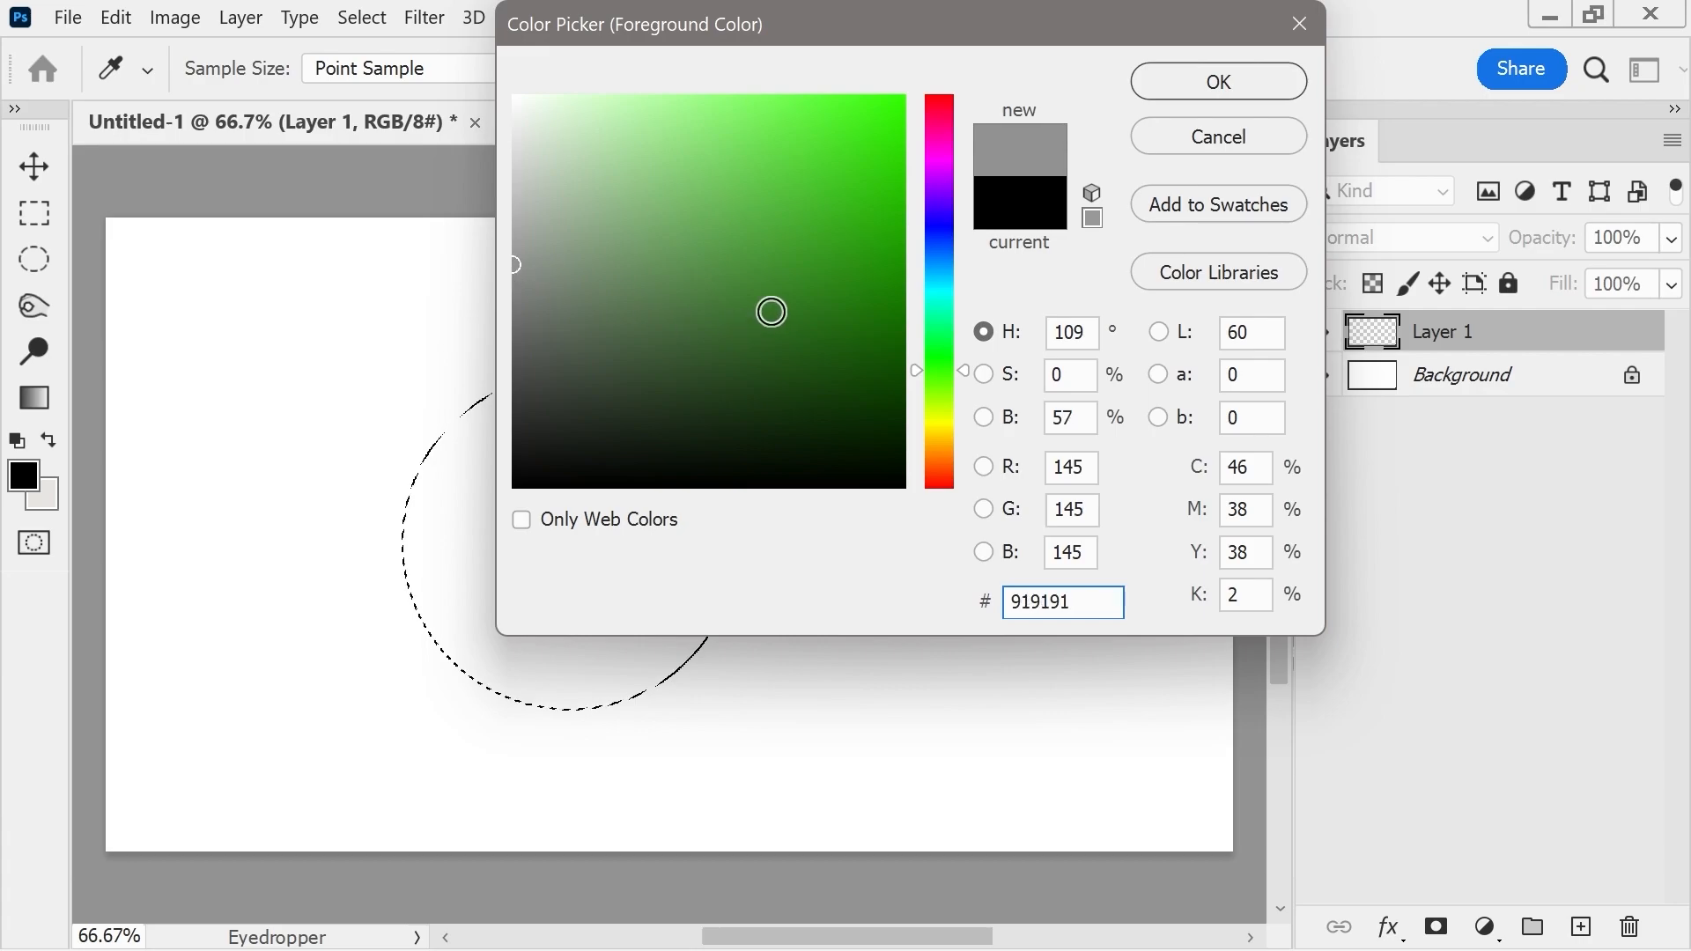
pyautogui.click(1181, 88)
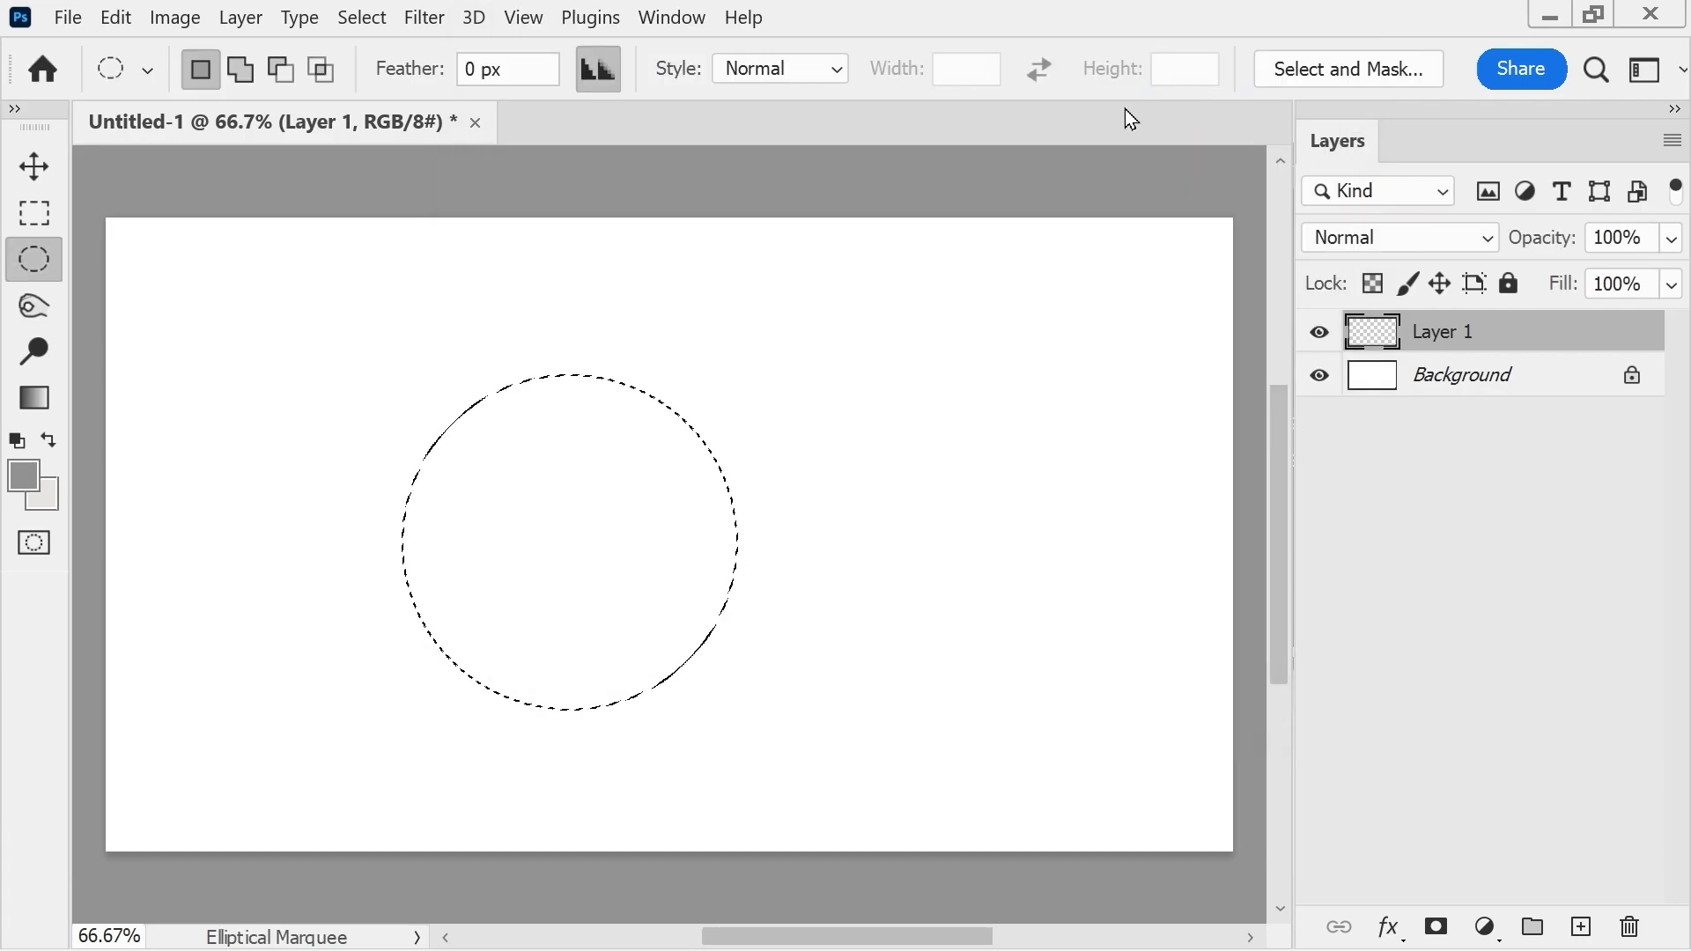
pyautogui.hotkey('alt', 'BackSpace')
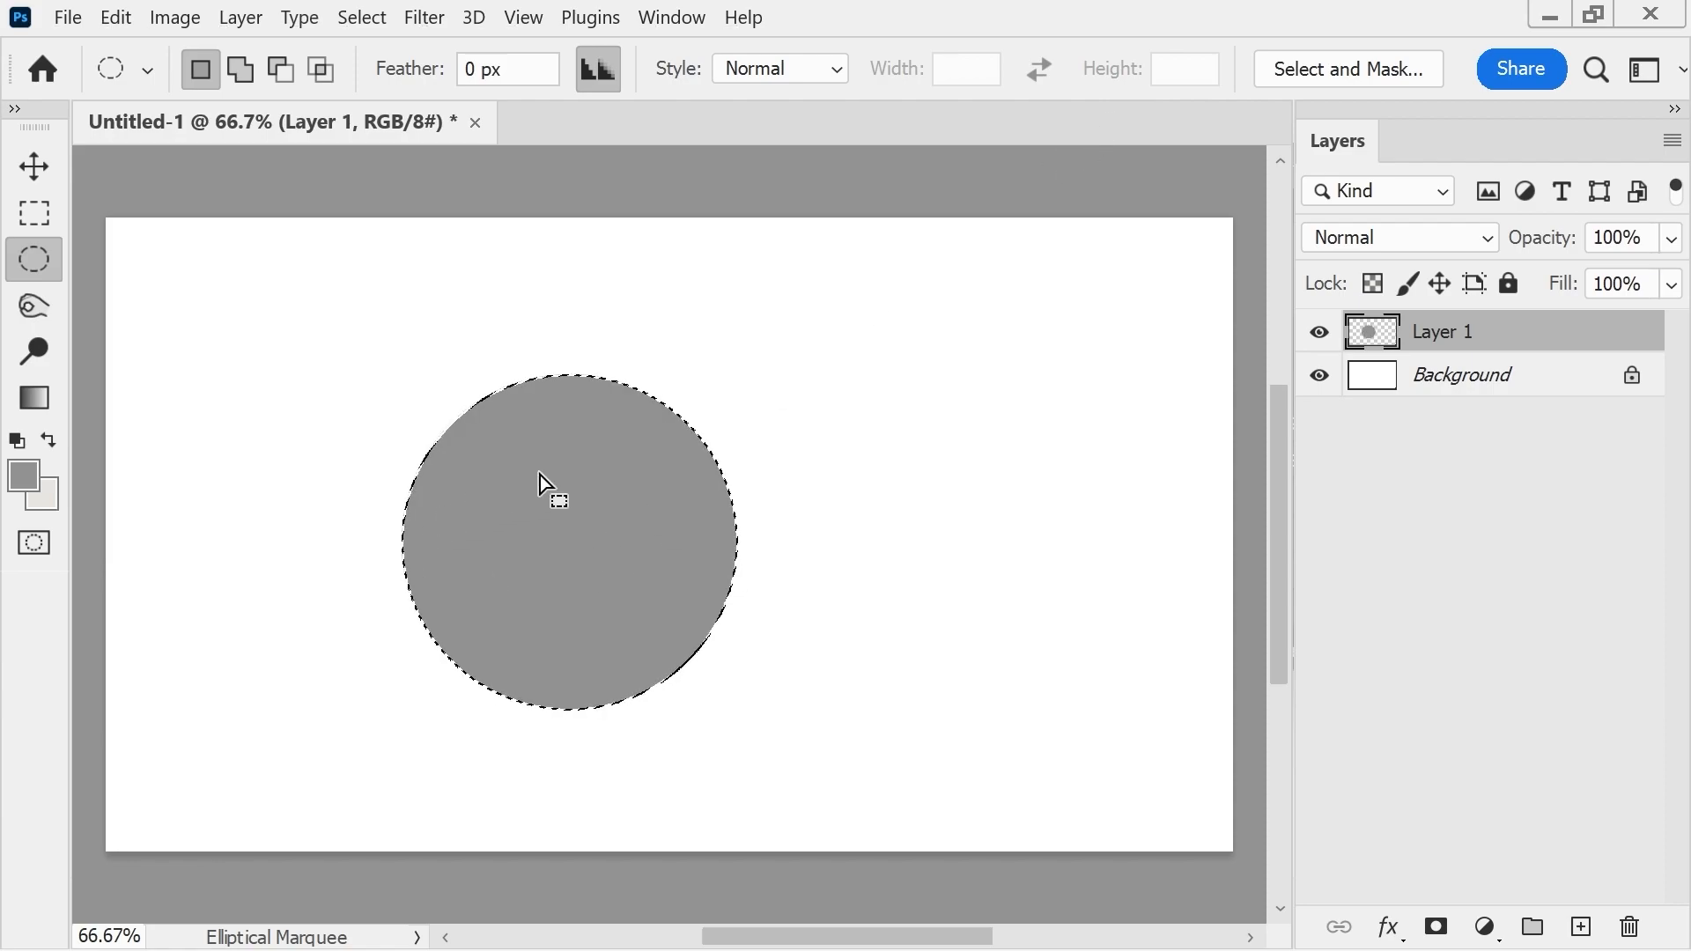
# - Set up the Burn tool with the Soft Round brush at a size of 105 px
pyautogui.click(35, 315)
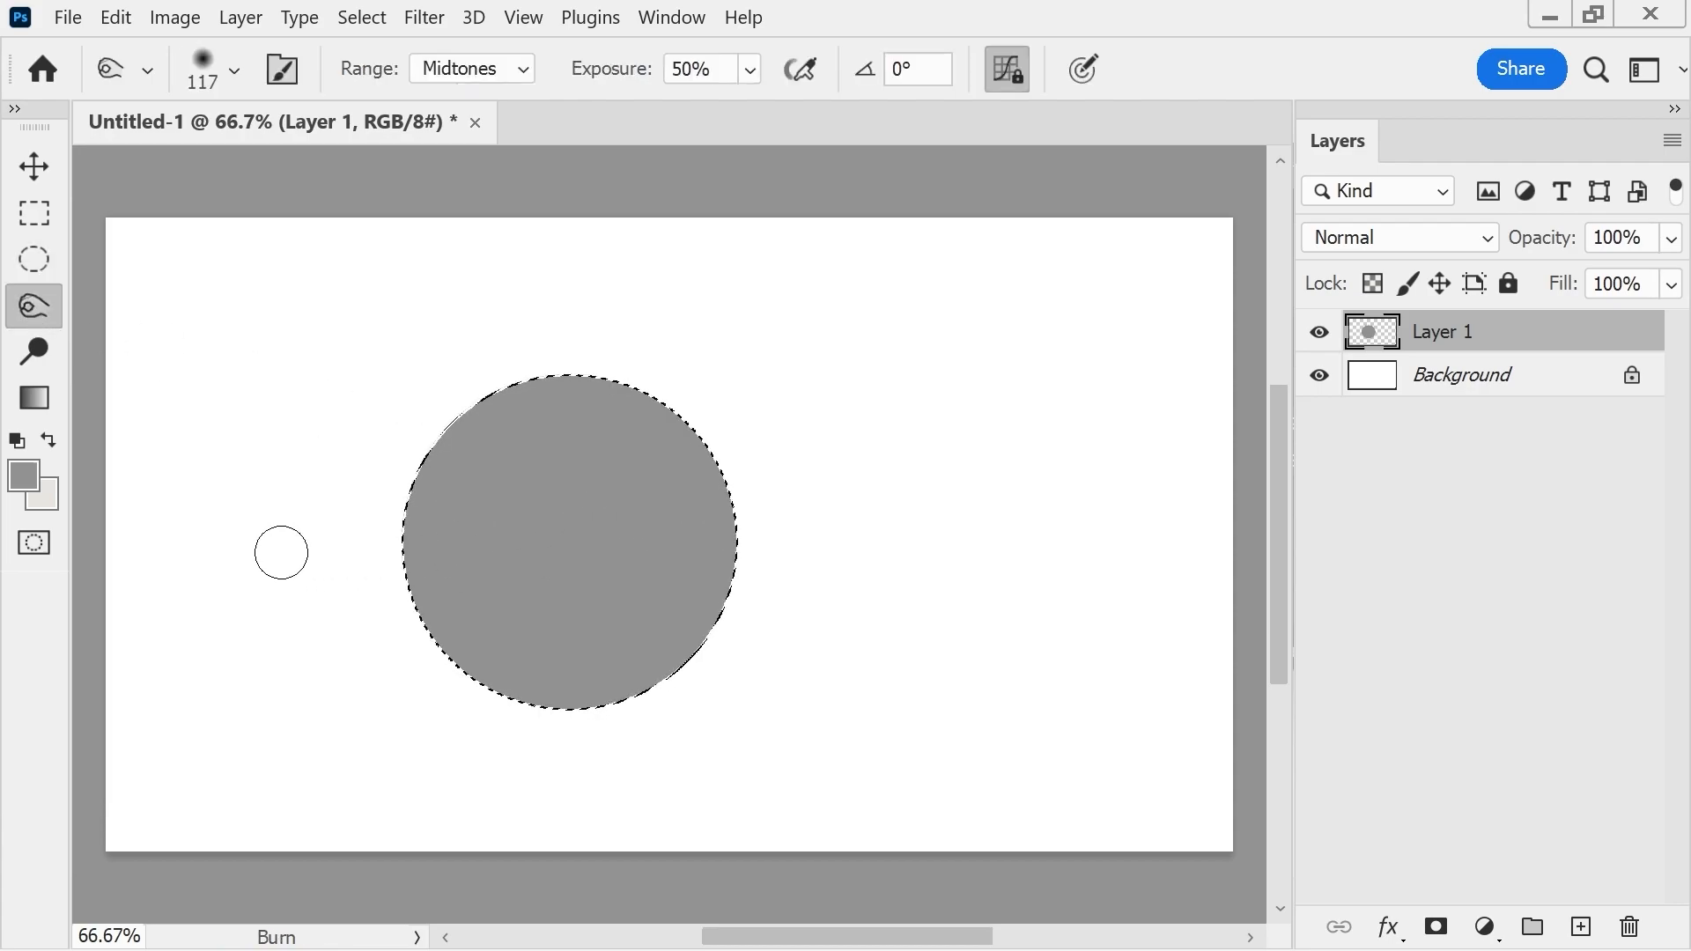
pyautogui.click(232, 85)
pyautogui.click(278, 175)
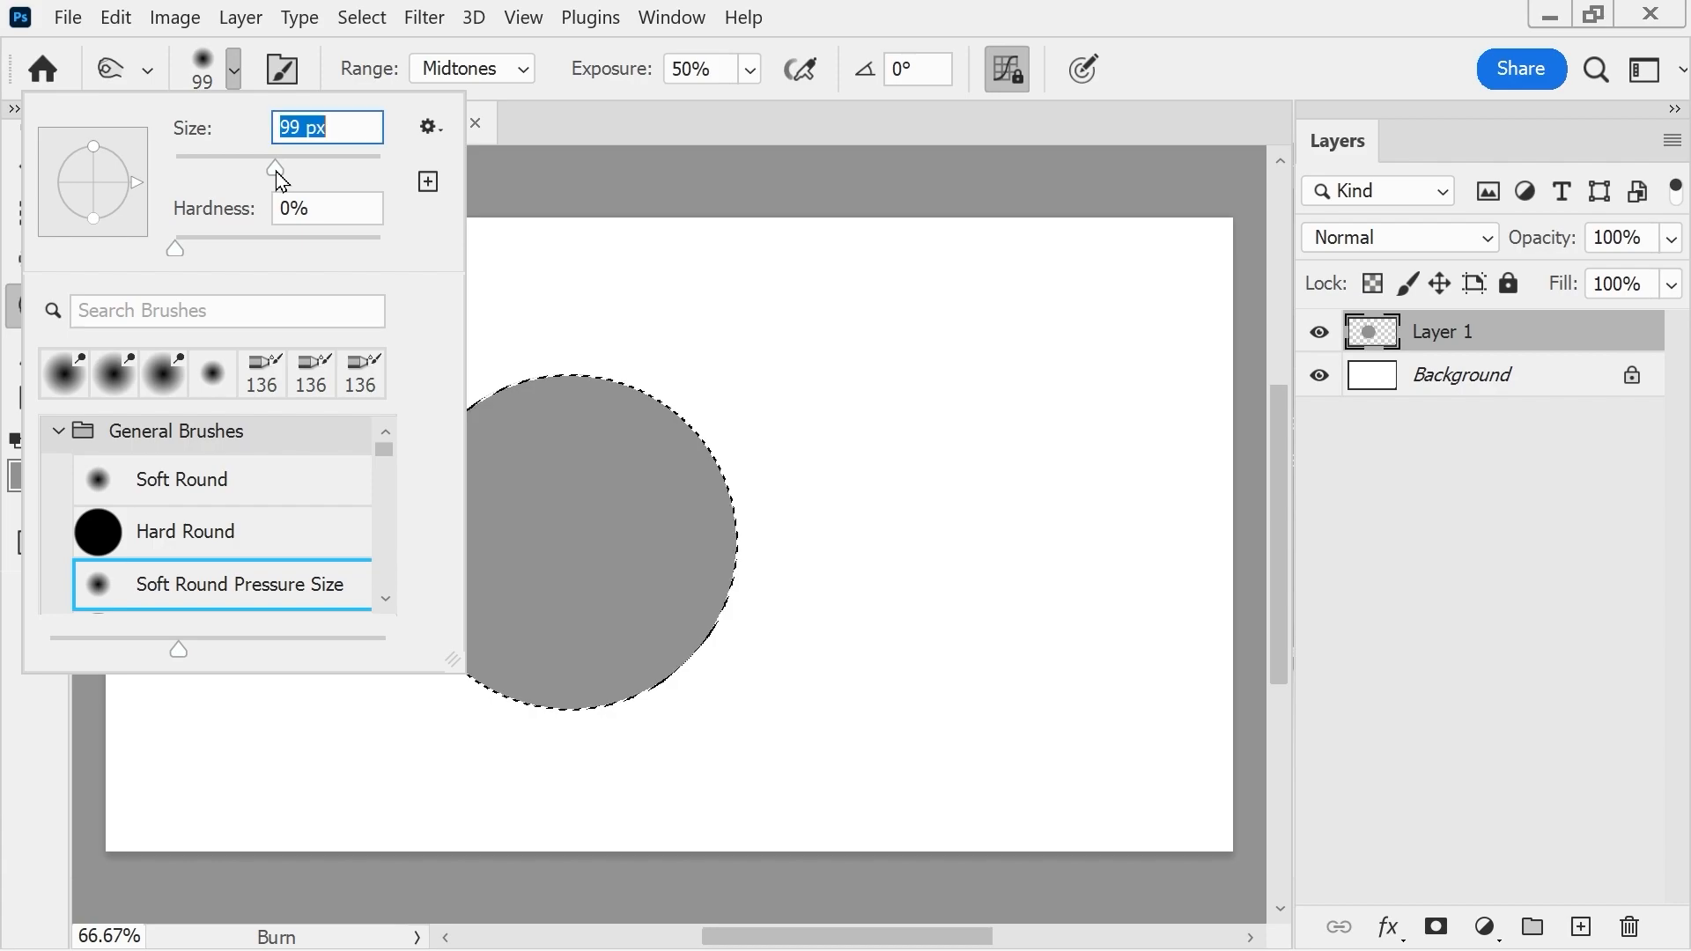
pyautogui.click(431, 127)
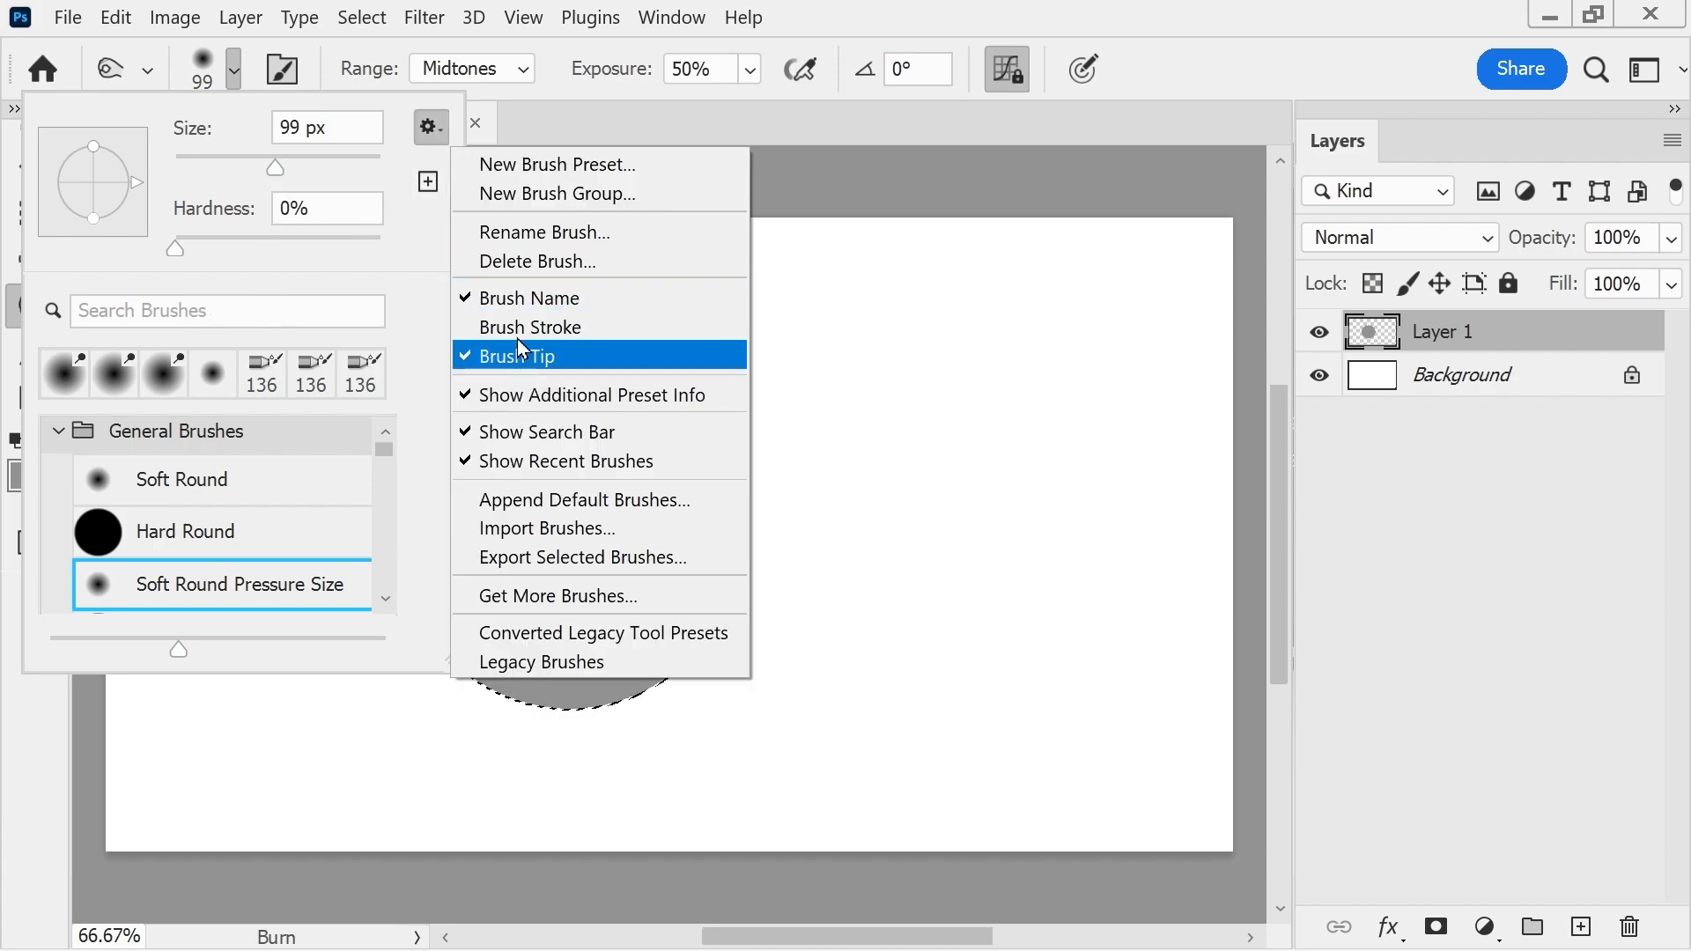
pyautogui.click(182, 313)
pyautogui.click(188, 314)
pyautogui.write('soft')
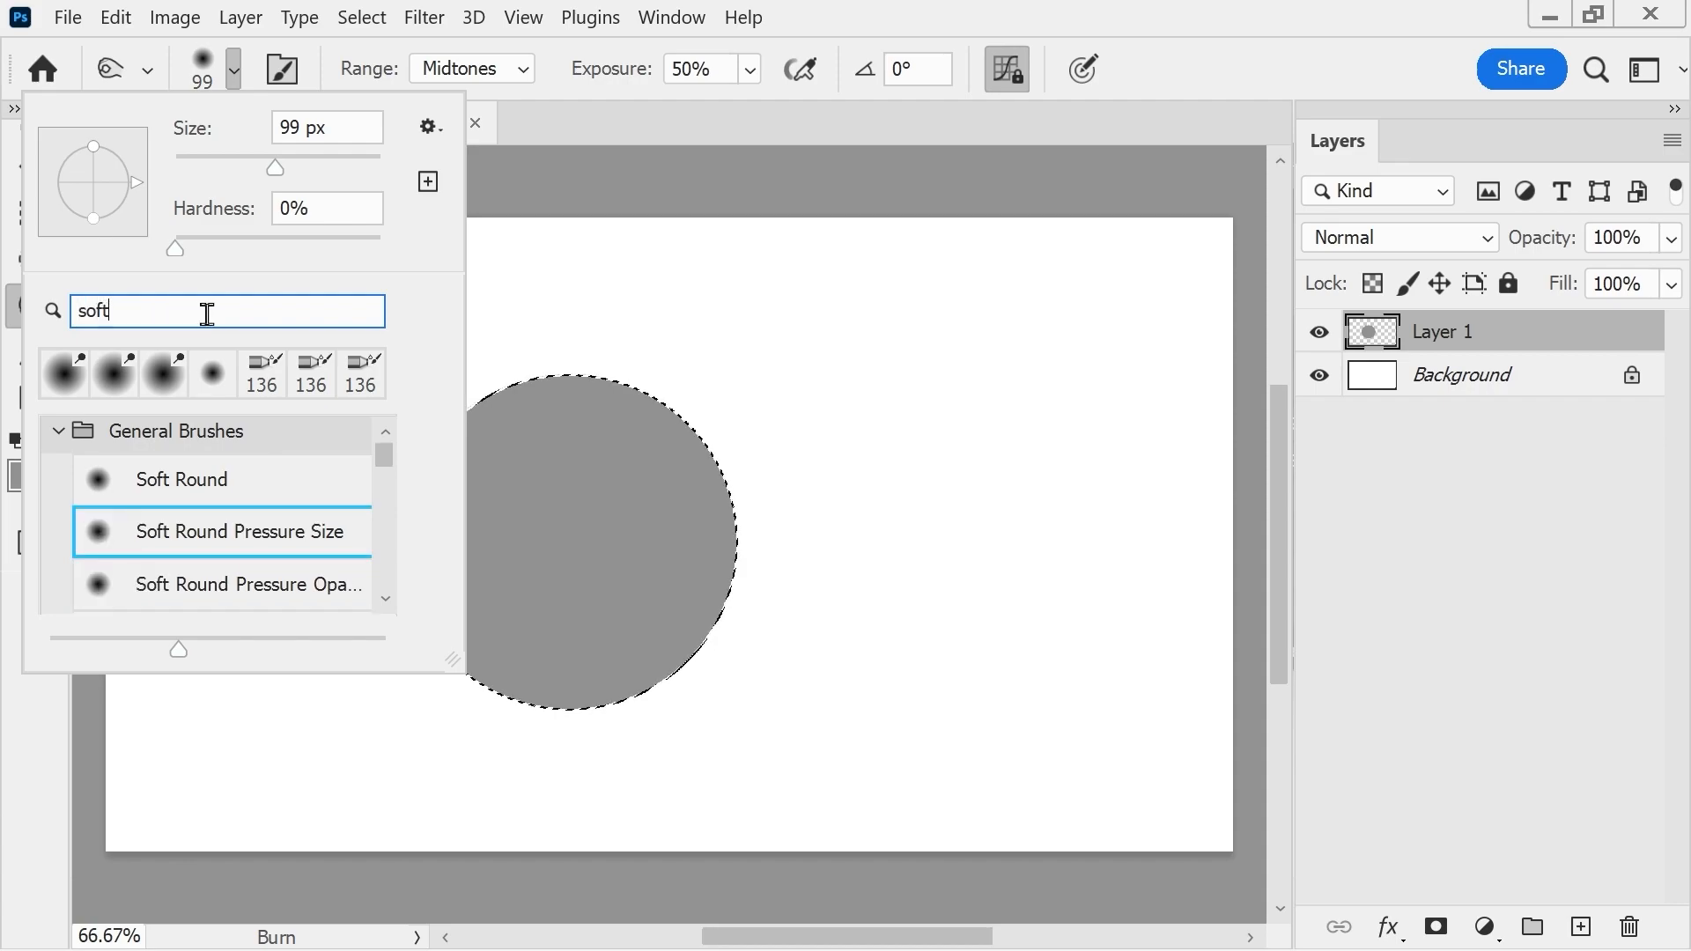
pyautogui.click(182, 478)
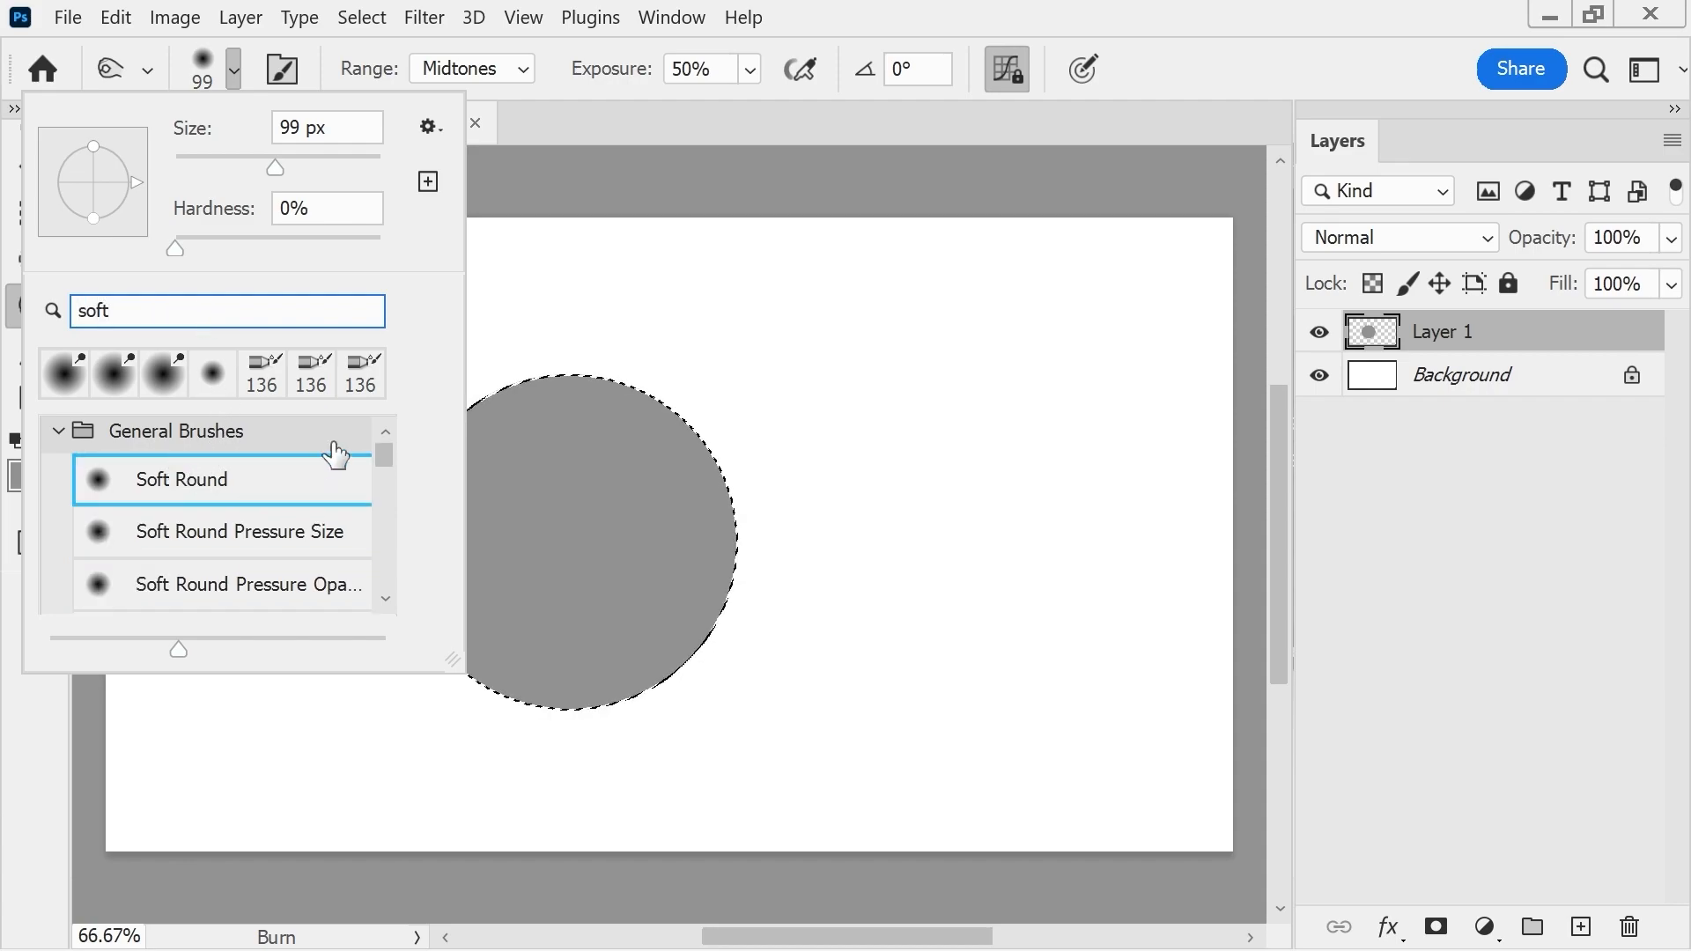
pyautogui.moveTo(277, 173); pyautogui.dragTo(283, 175)
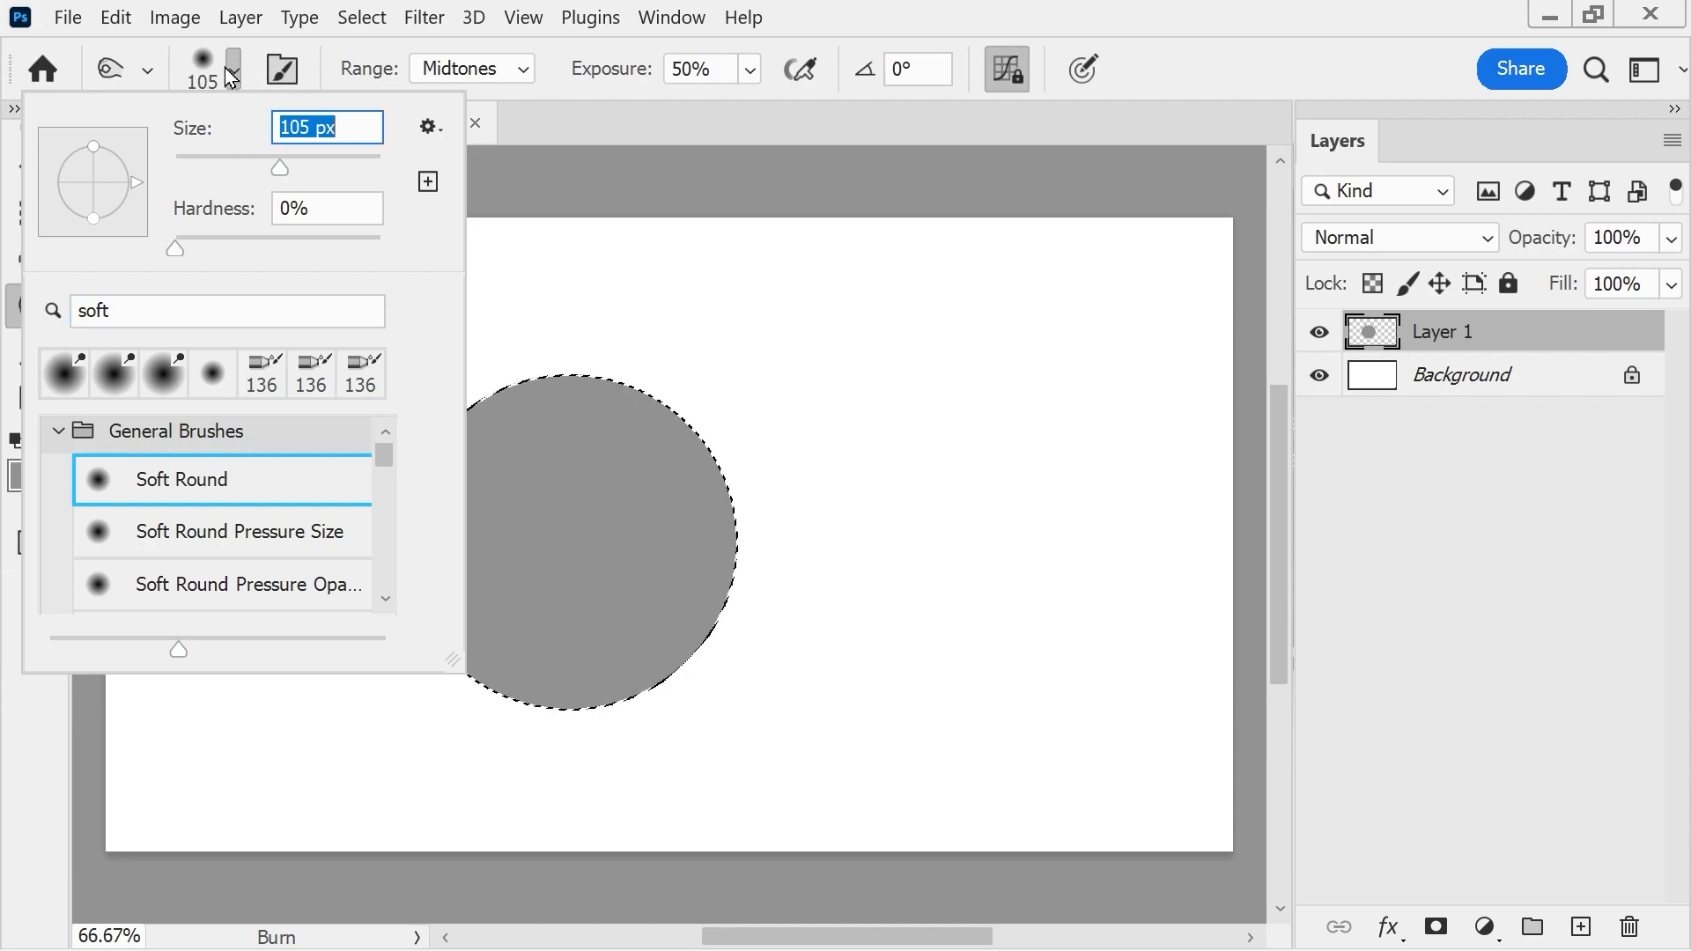
pyautogui.click(231, 78)
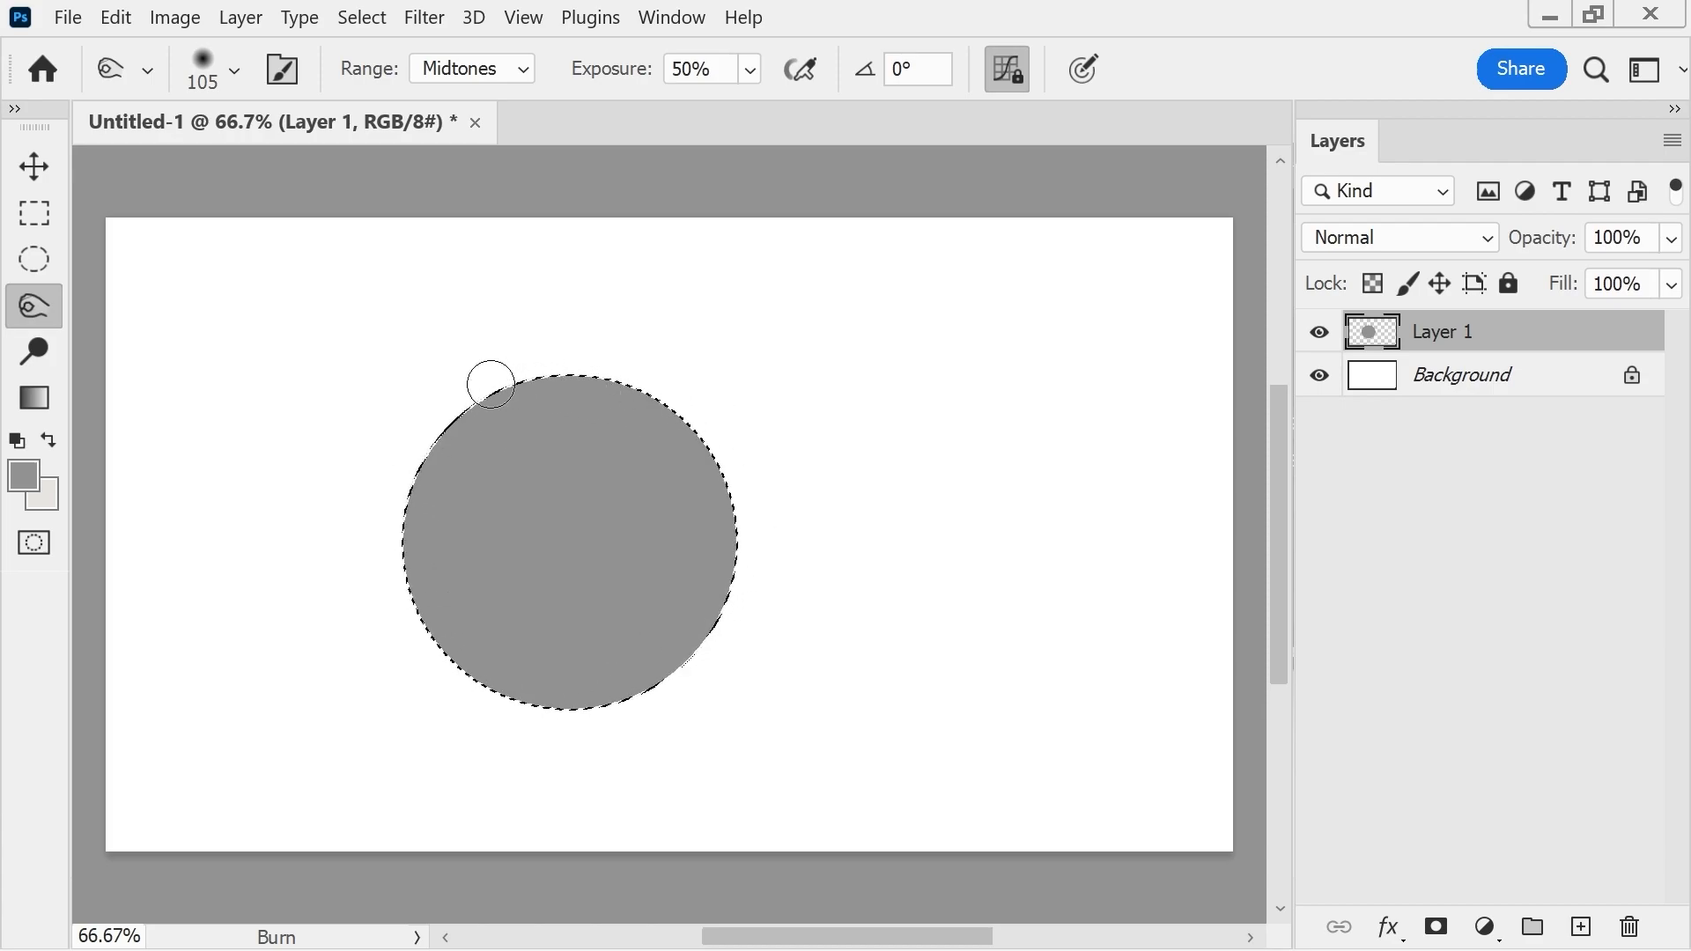
# - Burn the circle's rim and its whole lower-left area to shade it like a sphere
pyautogui.moveTo(446, 454)
pyautogui.mouseDown()
pyautogui.moveTo(429, 590)
pyautogui.moveTo(428, 565)
pyautogui.moveTo(448, 663)
pyautogui.moveTo(474, 649)
pyautogui.moveTo(459, 632)
pyautogui.moveTo(512, 683)
pyautogui.mouseUp()
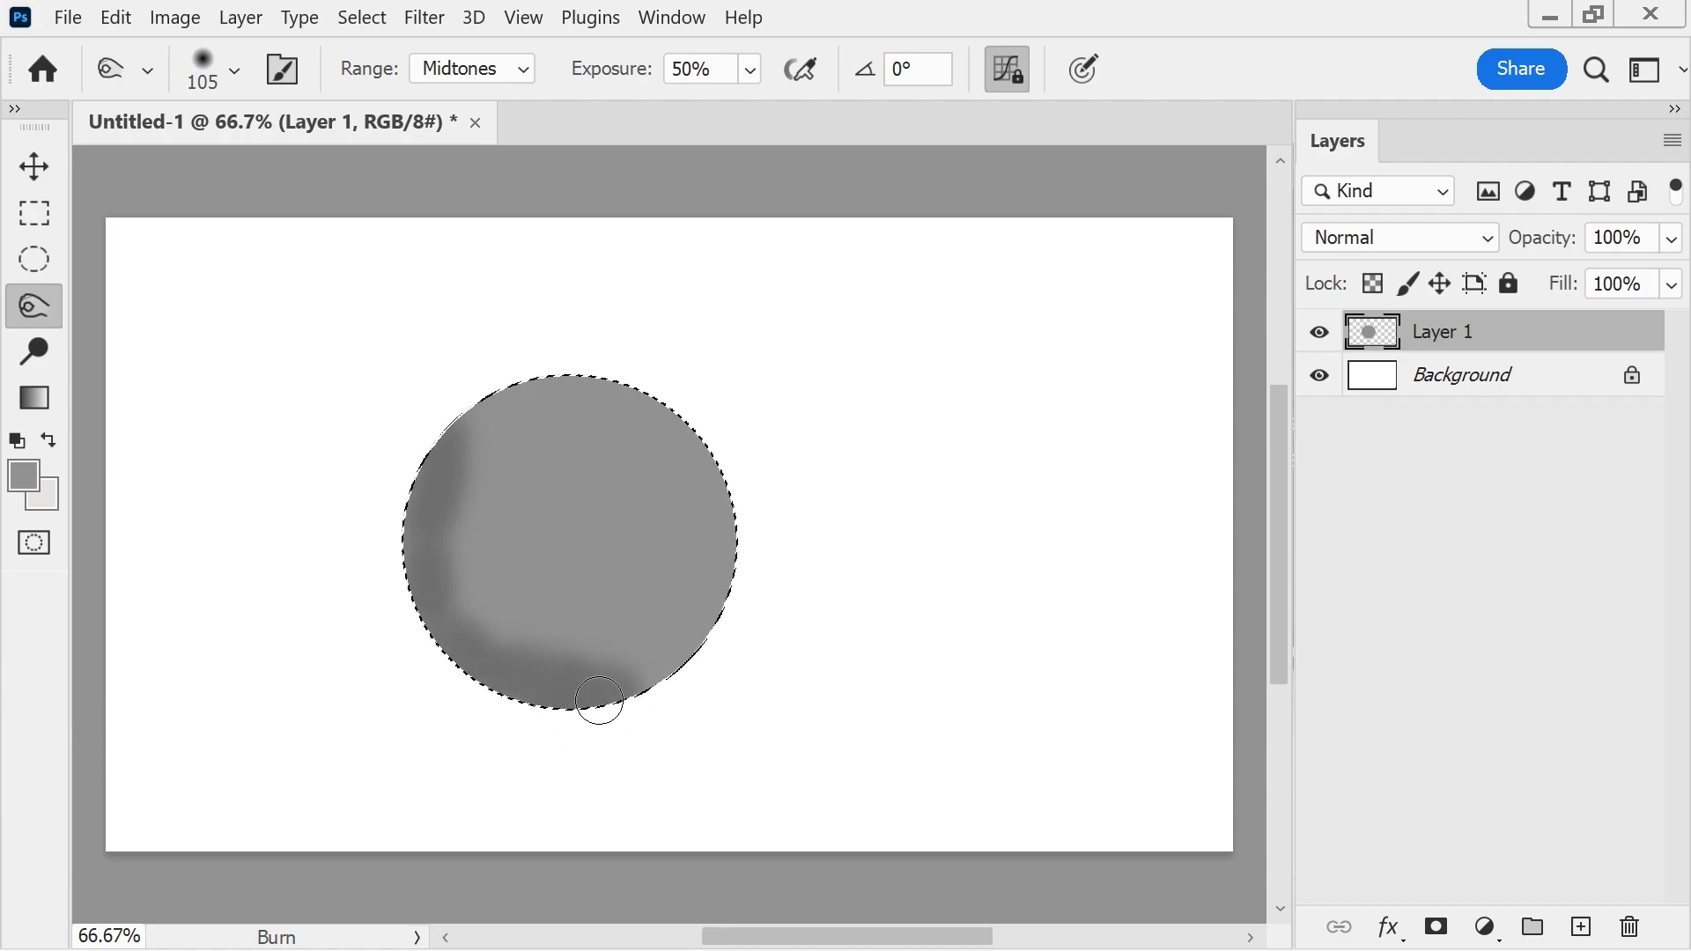
pyautogui.moveTo(554, 691)
pyautogui.mouseDown()
pyautogui.moveTo(483, 656)
pyautogui.moveTo(505, 633)
pyautogui.moveTo(474, 644)
pyautogui.moveTo(470, 542)
pyautogui.moveTo(442, 486)
pyautogui.moveTo(469, 491)
pyautogui.moveTo(444, 427)
pyautogui.moveTo(465, 393)
pyautogui.moveTo(561, 378)
pyautogui.moveTo(623, 387)
pyautogui.moveTo(728, 445)
pyautogui.moveTo(746, 500)
pyautogui.moveTo(732, 617)
pyautogui.moveTo(652, 697)
pyautogui.moveTo(740, 541)
pyautogui.moveTo(650, 383)
pyautogui.moveTo(427, 414)
pyautogui.moveTo(409, 459)
pyautogui.moveTo(435, 588)
pyautogui.moveTo(496, 588)
pyautogui.moveTo(504, 562)
pyautogui.moveTo(480, 607)
pyautogui.moveTo(490, 539)
pyautogui.moveTo(504, 624)
pyautogui.moveTo(545, 555)
pyautogui.moveTo(544, 650)
pyautogui.moveTo(526, 607)
pyautogui.moveTo(483, 583)
pyautogui.moveTo(579, 627)
pyautogui.moveTo(641, 684)
pyautogui.moveTo(573, 608)
pyautogui.mouseUp()
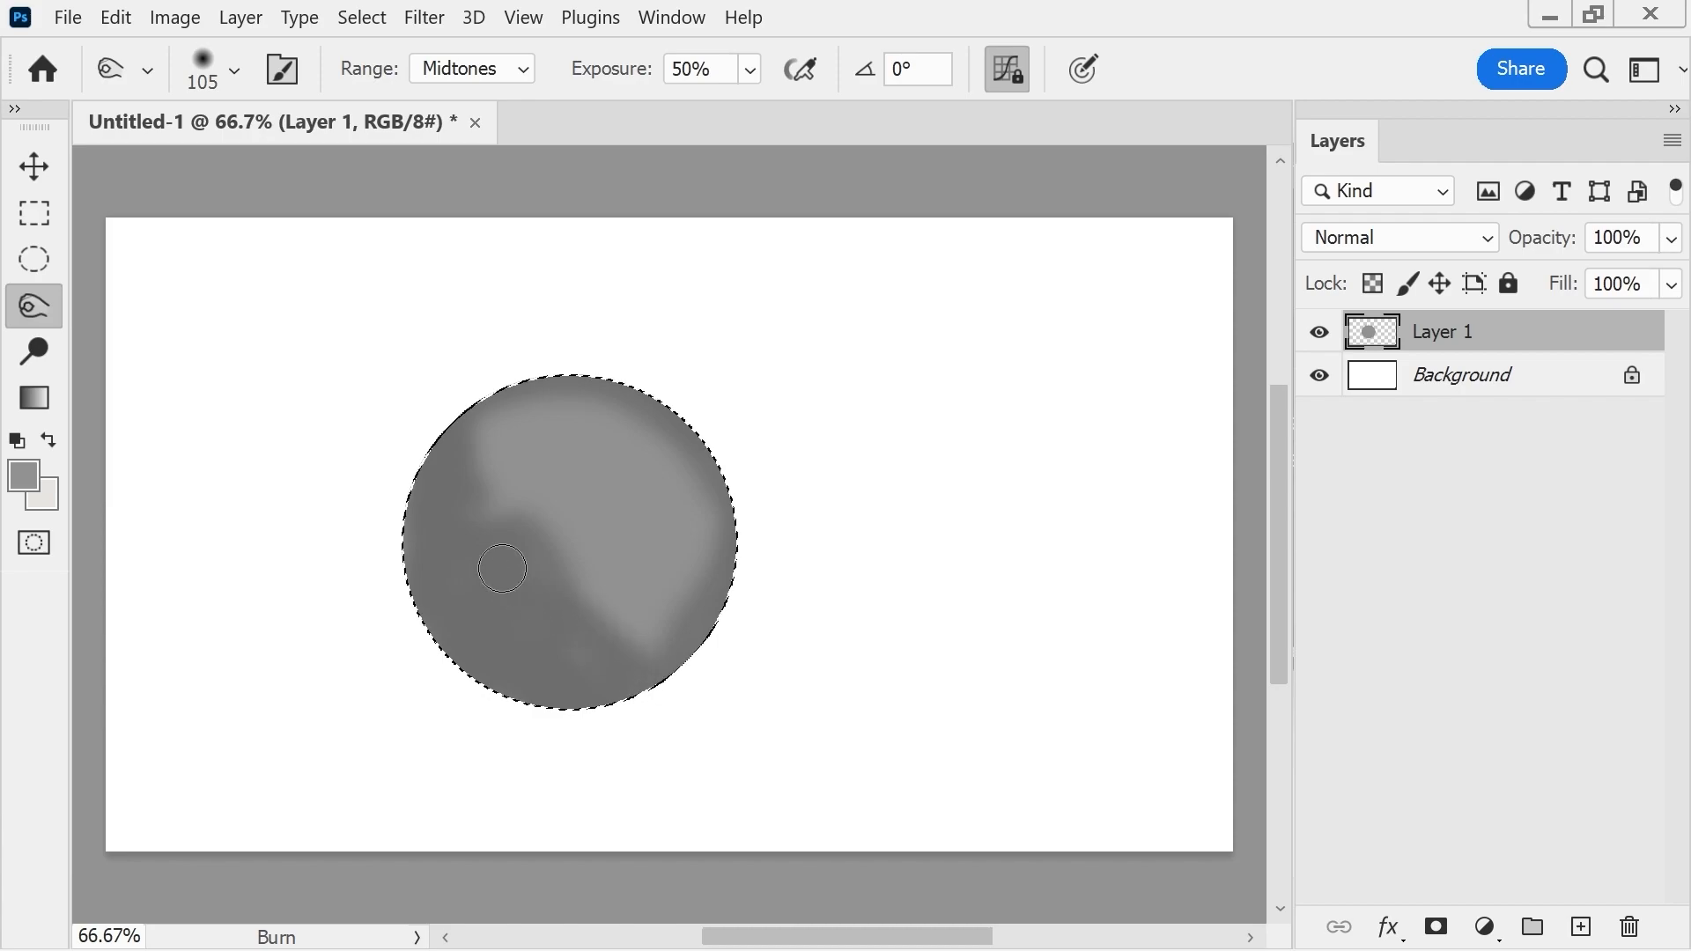
pyautogui.moveTo(464, 517)
pyautogui.mouseDown()
pyautogui.moveTo(494, 411)
pyautogui.moveTo(440, 553)
pyautogui.moveTo(452, 419)
pyautogui.moveTo(399, 547)
pyautogui.moveTo(416, 561)
pyautogui.moveTo(421, 544)
pyautogui.moveTo(451, 659)
pyautogui.moveTo(459, 522)
pyautogui.moveTo(430, 644)
pyautogui.moveTo(450, 607)
pyautogui.moveTo(493, 675)
pyautogui.mouseUp()
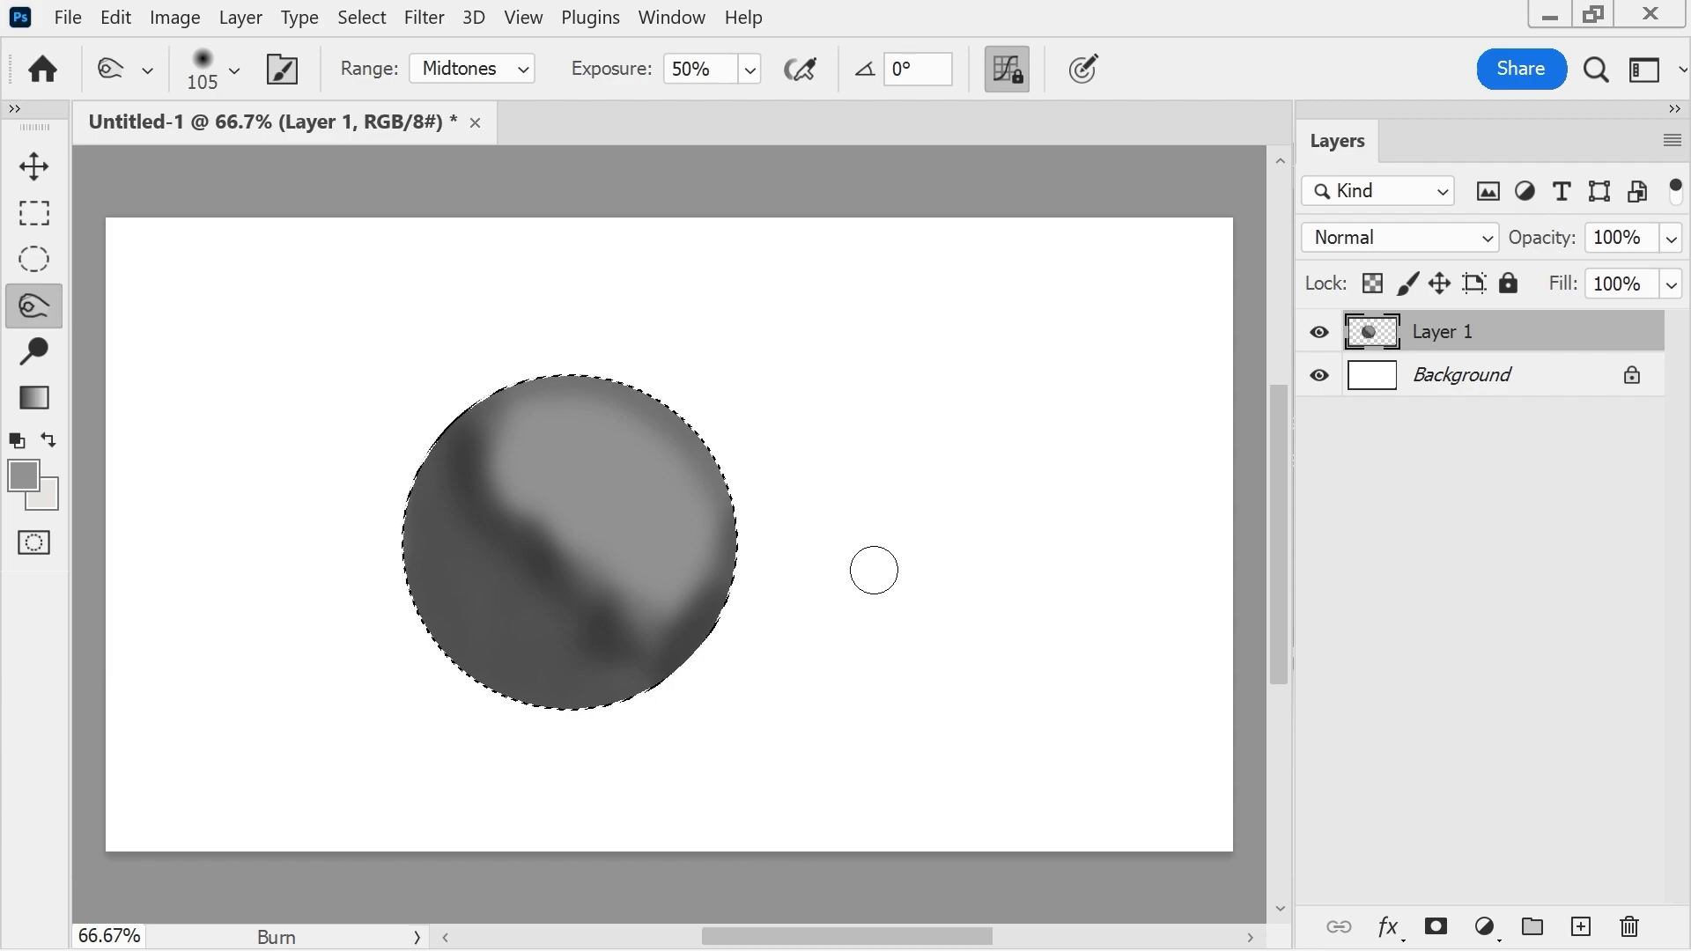
# - Lighten a round highlight on the sphere's upper-right area with the Dodge tool, raising its exposure to 75%
pyautogui.click(32, 351)
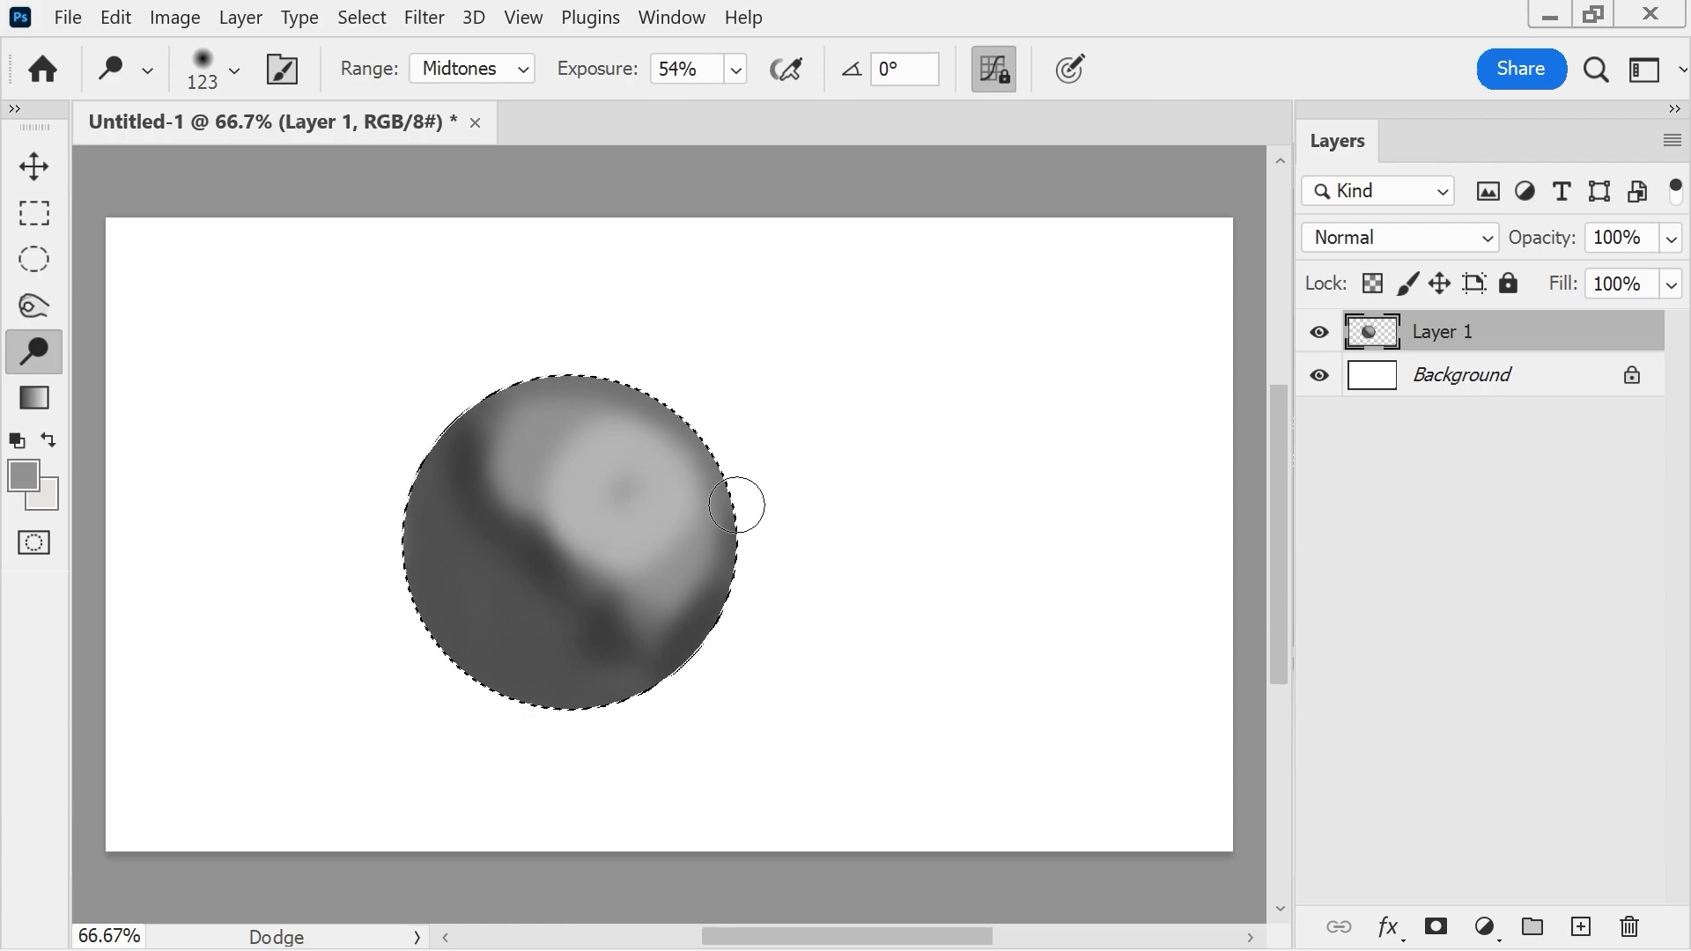
pyautogui.click(738, 71)
pyautogui.moveTo(770, 103); pyautogui.dragTo(806, 109)
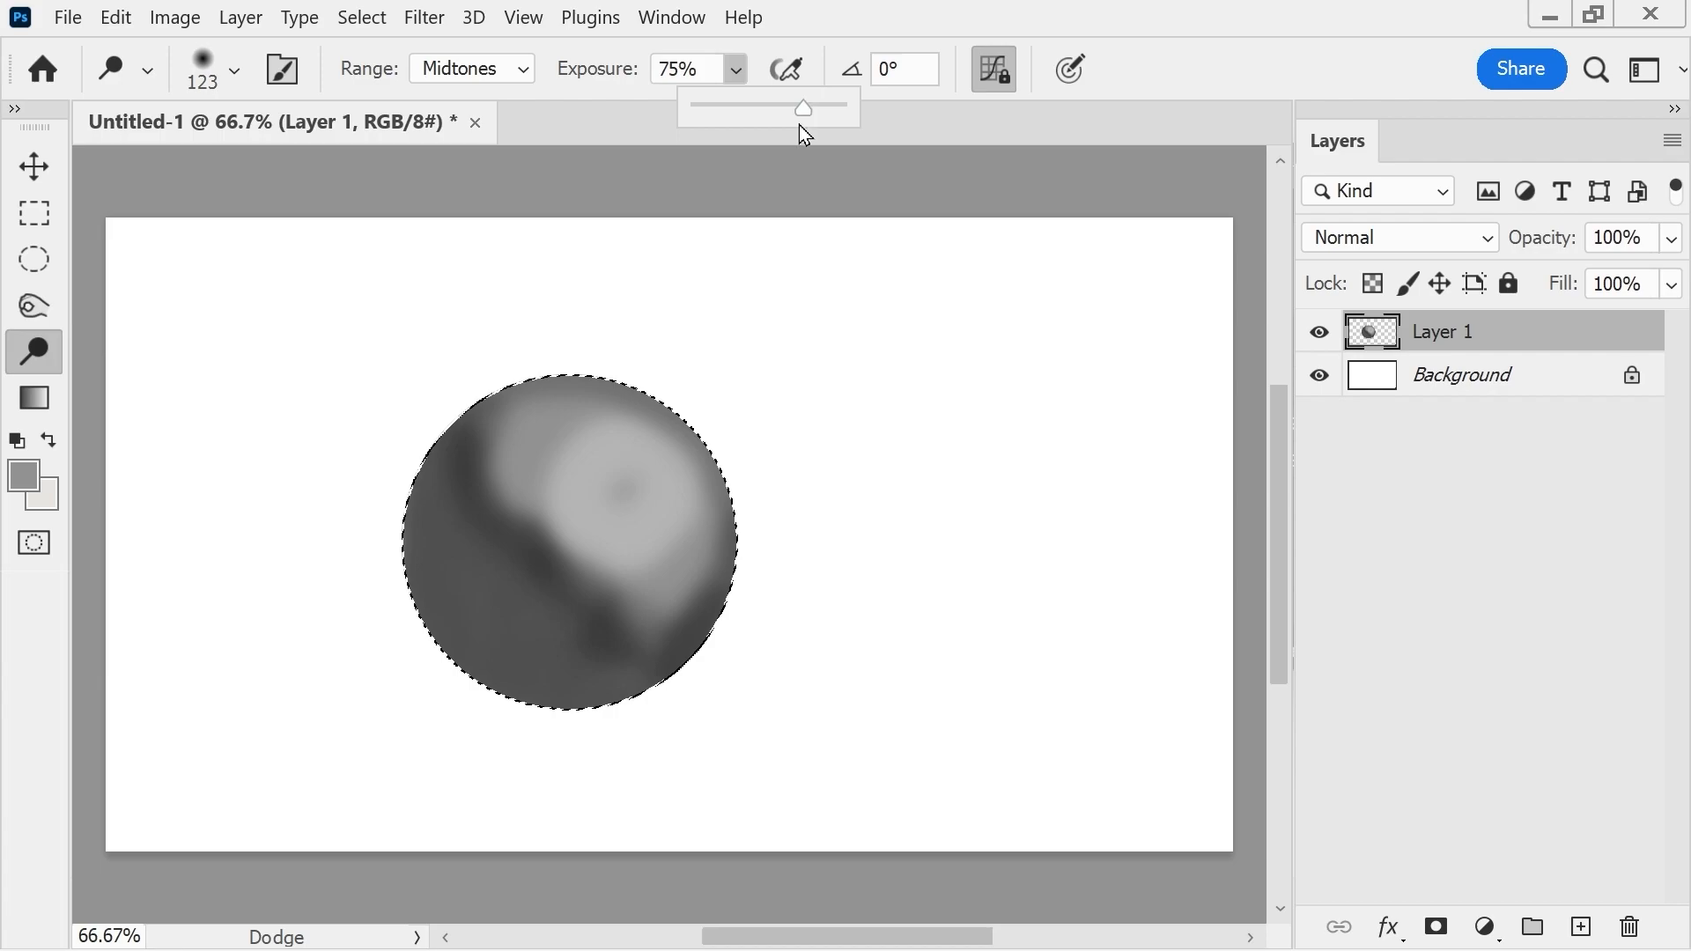
pyautogui.click(626, 492)
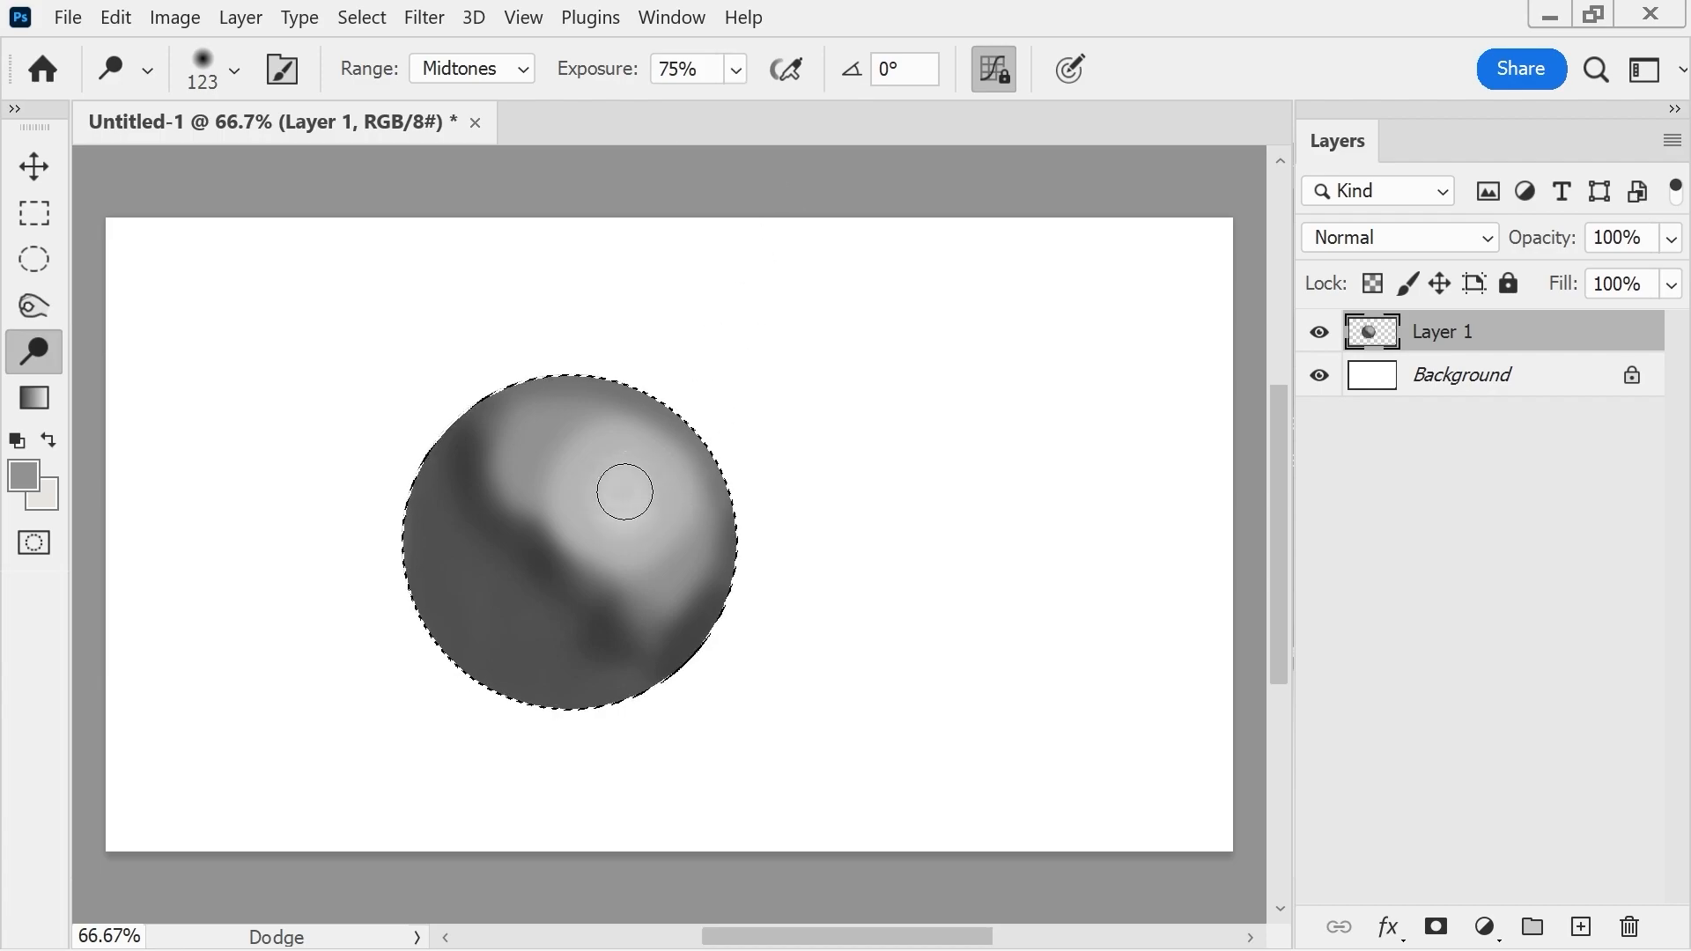
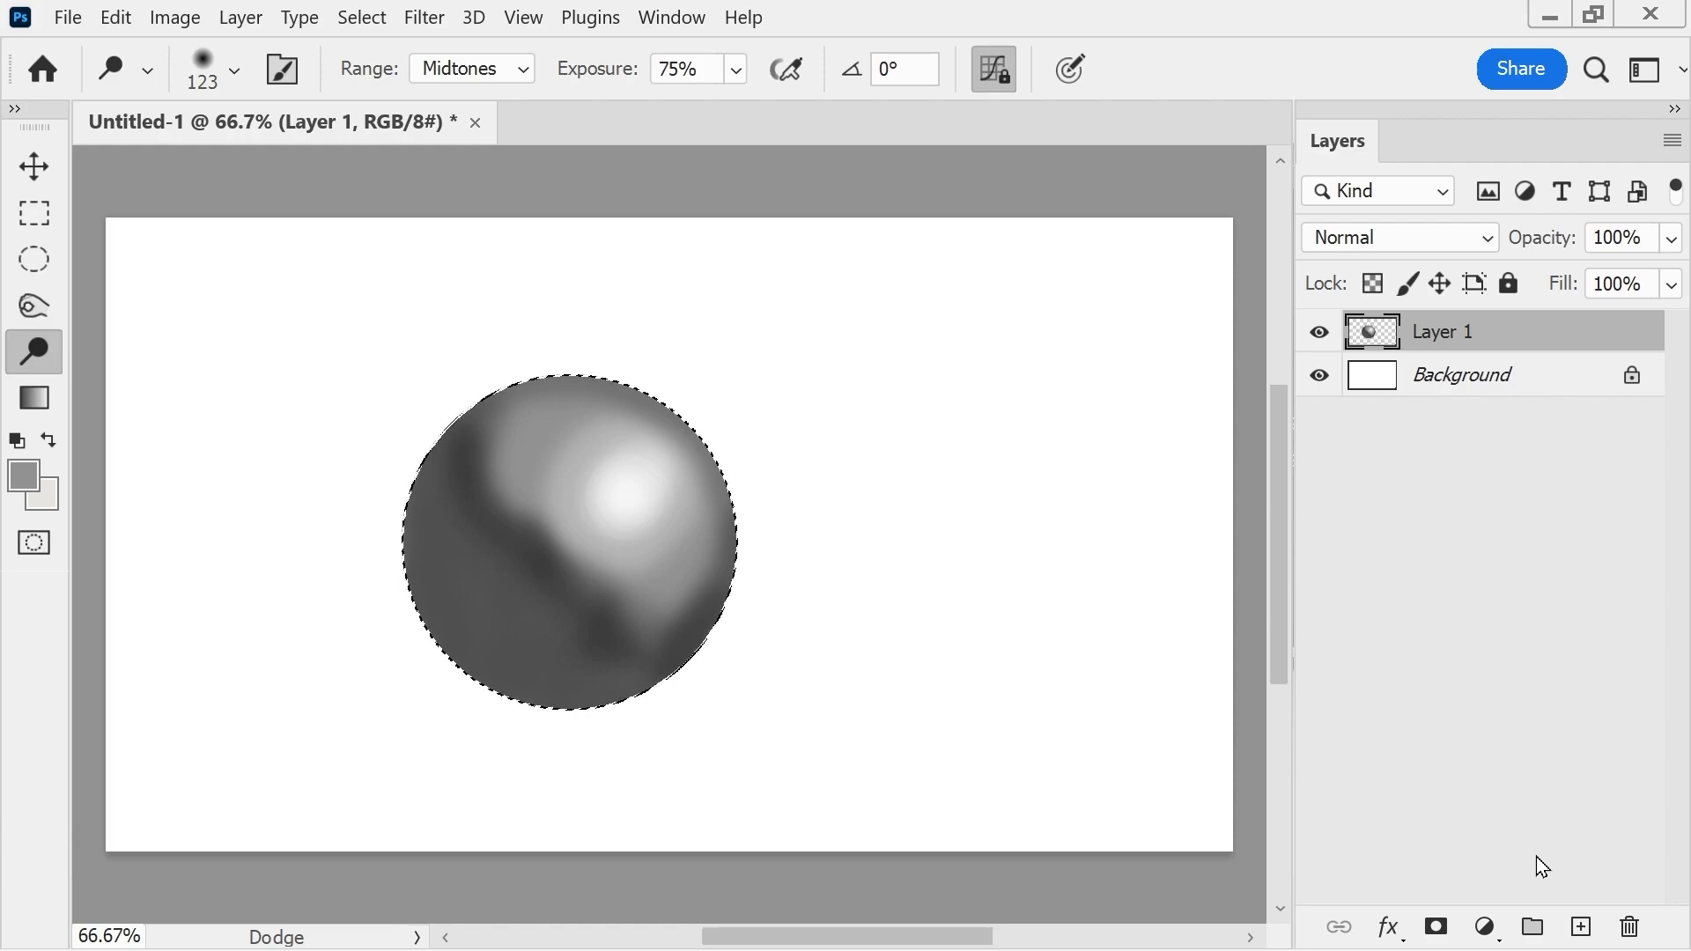
# - Add a new layer beneath the sphere's layer and place a flat elliptical selection under the sphere's lower-left edge
pyautogui.click(1582, 927)
pyautogui.moveTo(1473, 361); pyautogui.dragTo(1471, 394)
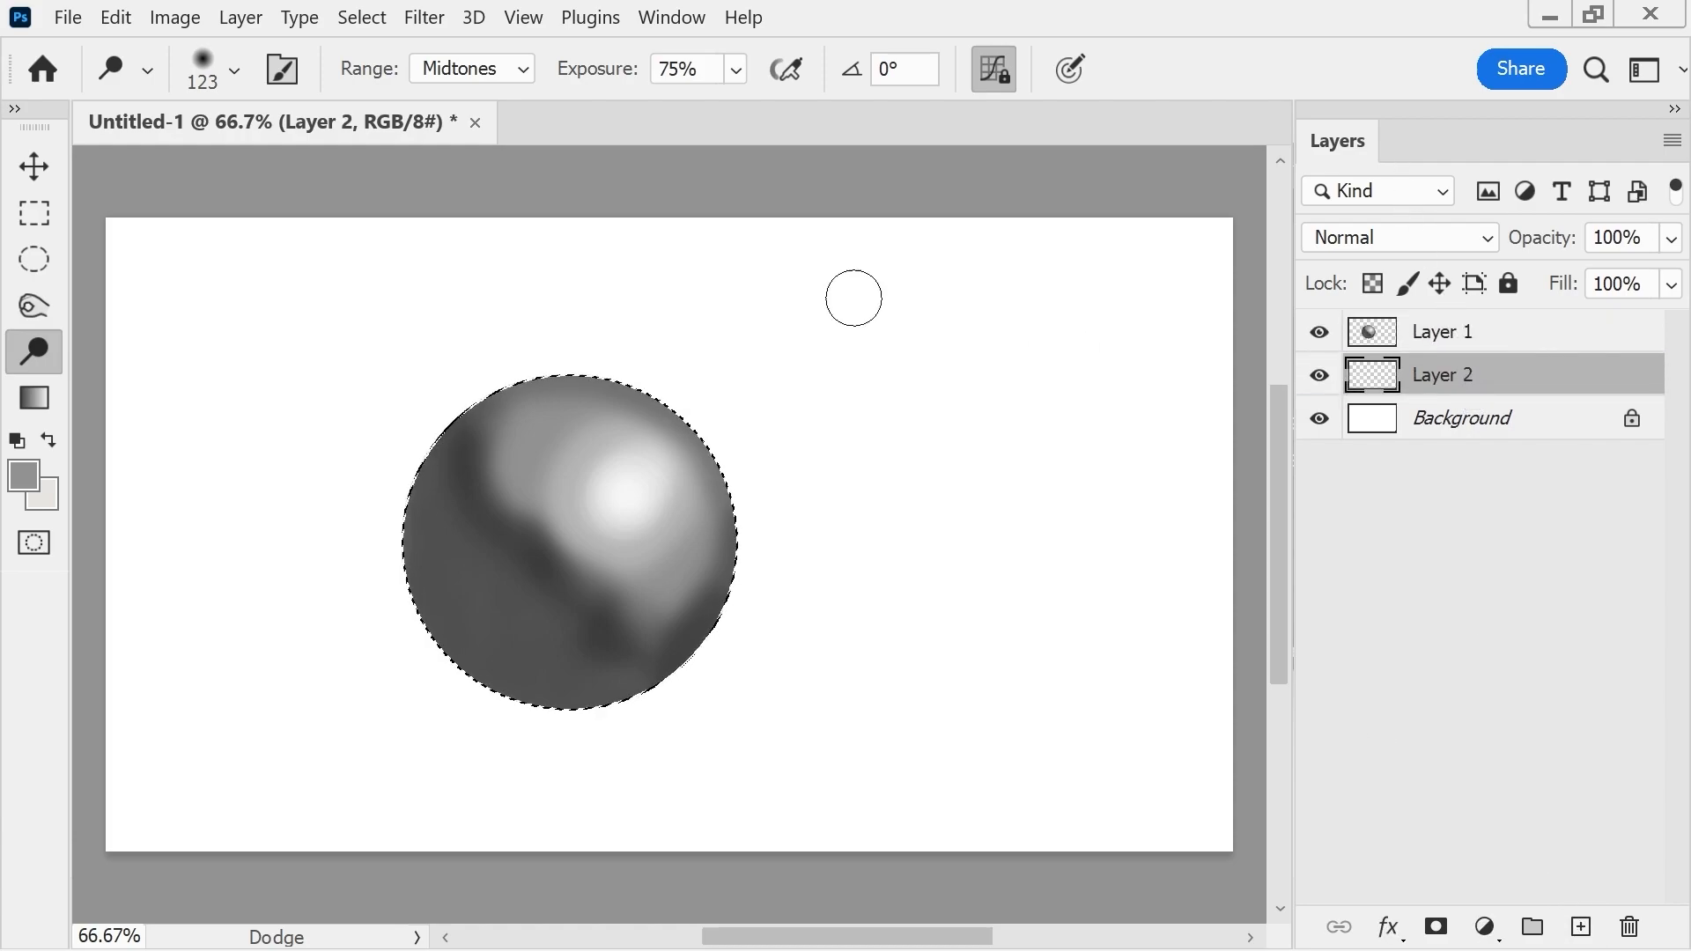
pyautogui.click(43, 269)
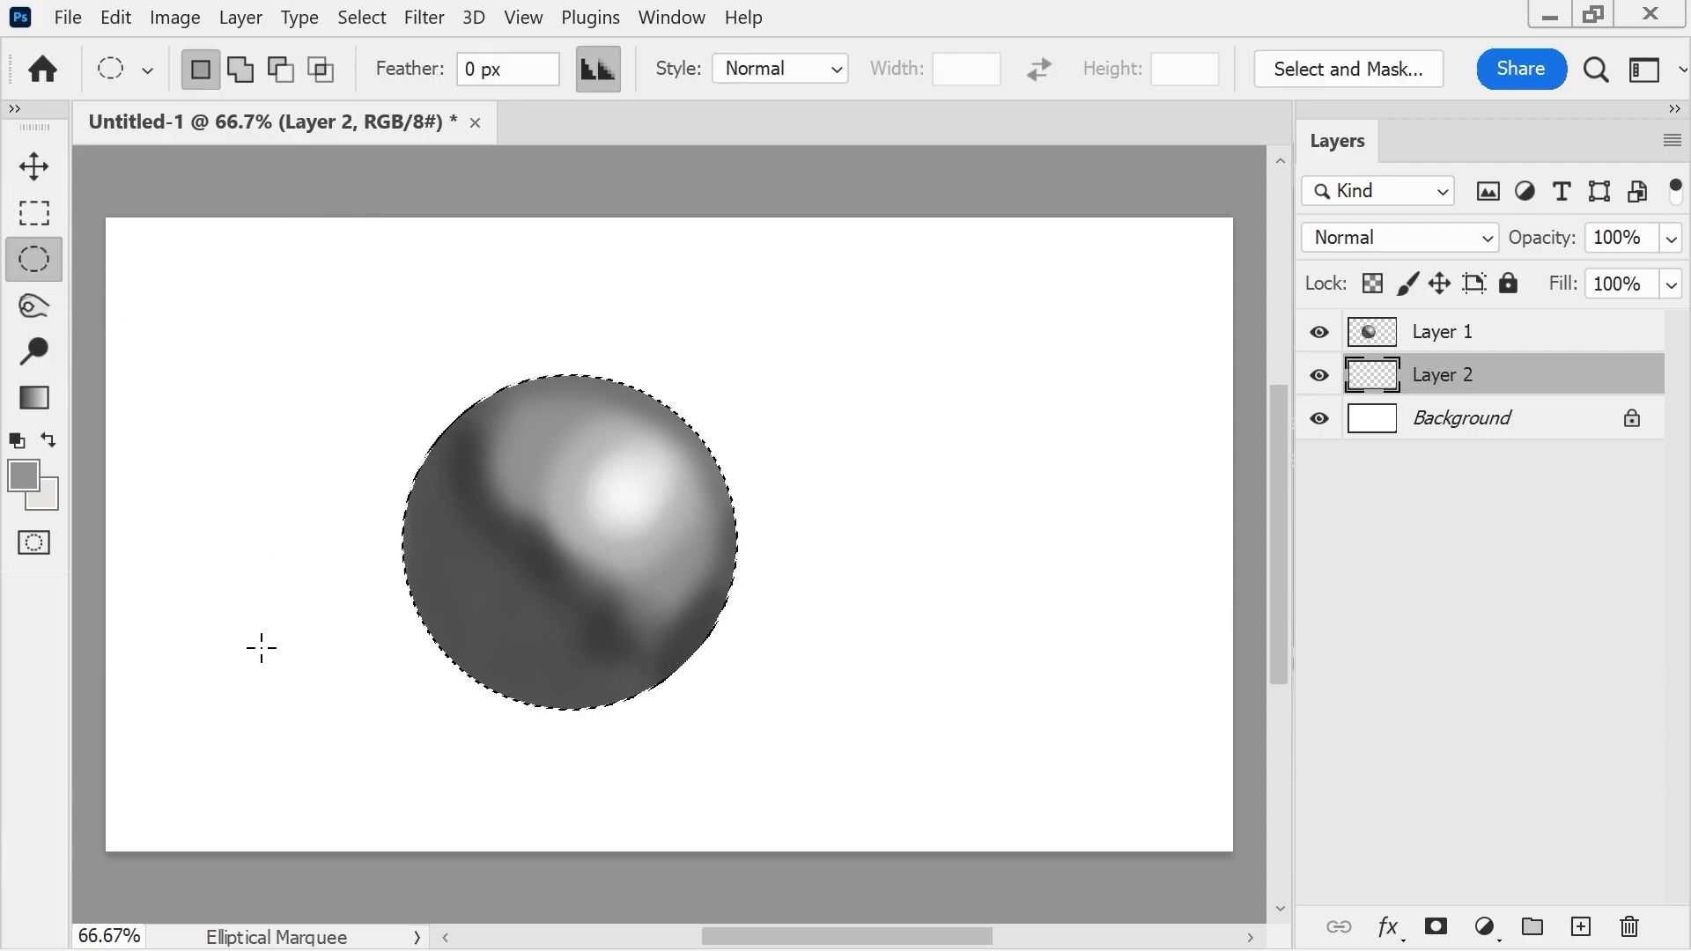
pyautogui.moveTo(238, 631); pyautogui.dragTo(574, 697)
pyautogui.moveTo(528, 771)
pyautogui.mouseDown()
pyautogui.moveTo(630, 691)
pyautogui.moveTo(689, 738)
pyautogui.moveTo(670, 724)
pyautogui.mouseUp()
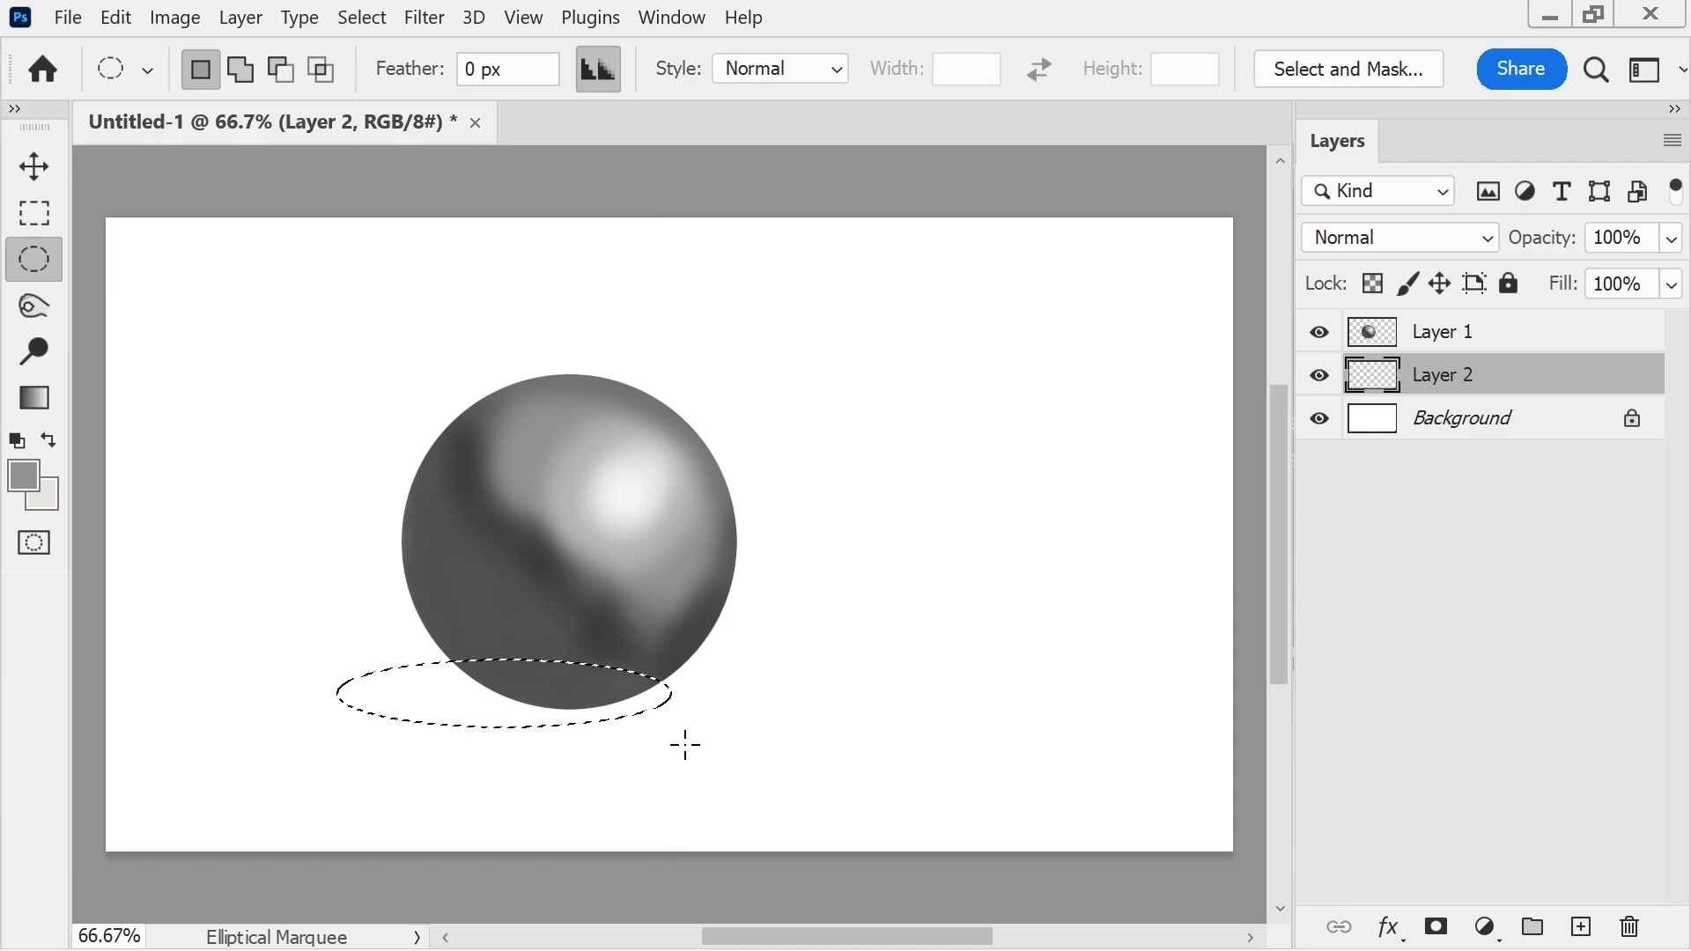
# - Feather the elliptical selection with a radius of 20 pixels
pyautogui.click(360, 18)
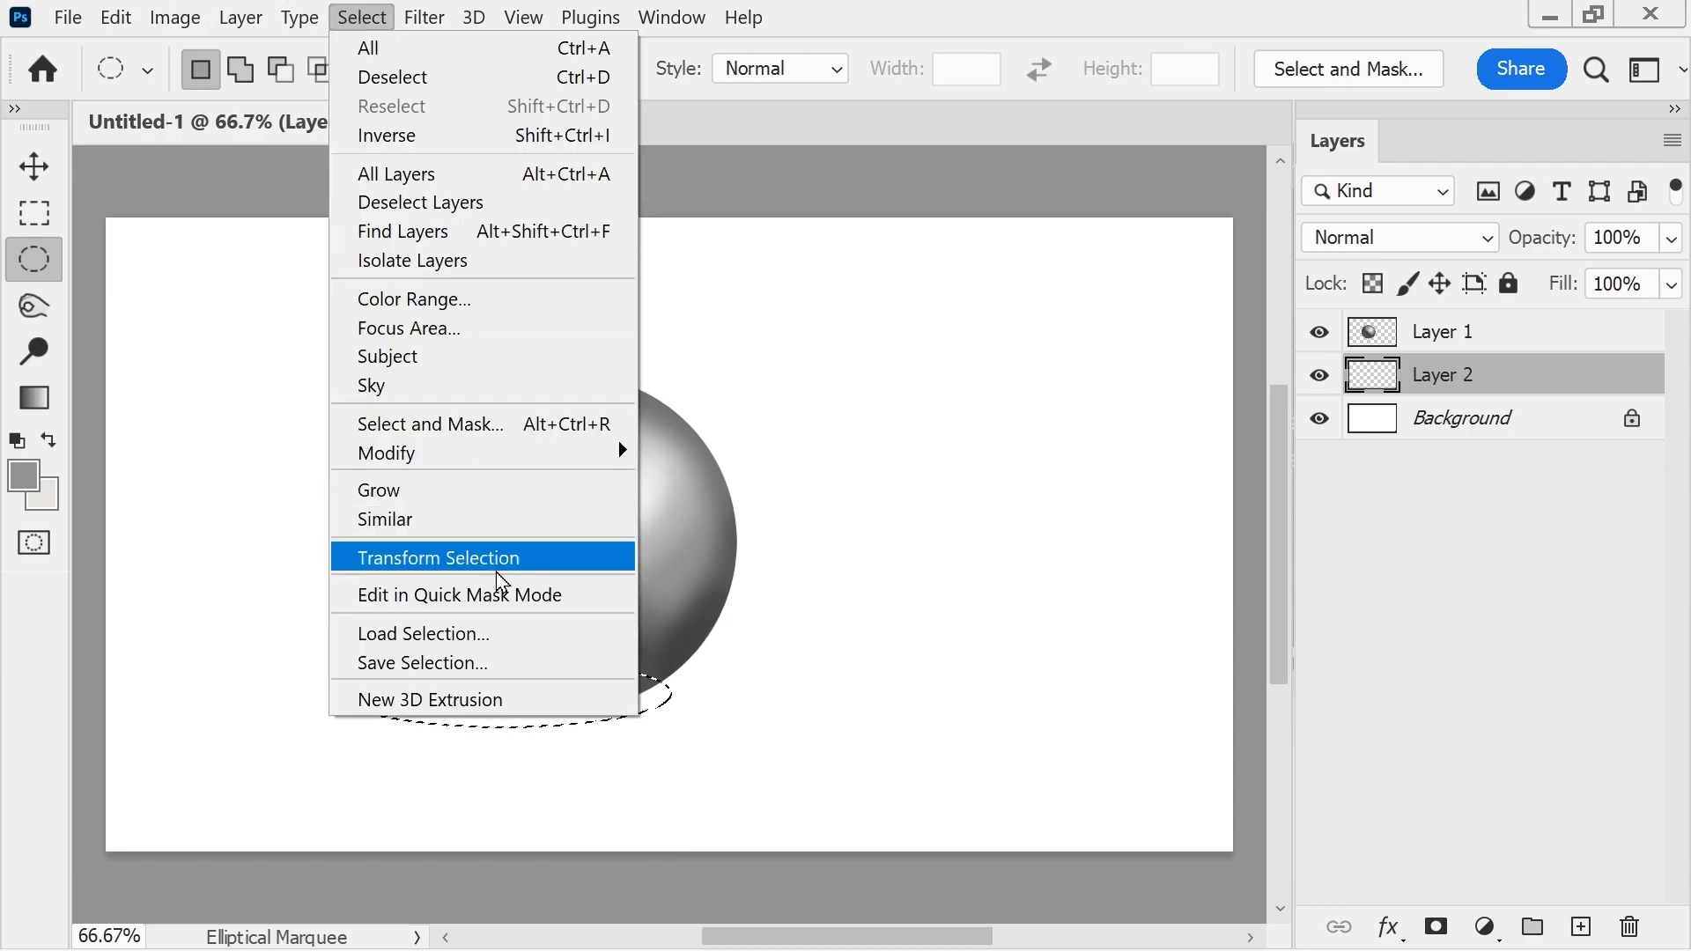
pyautogui.moveTo(458, 453)
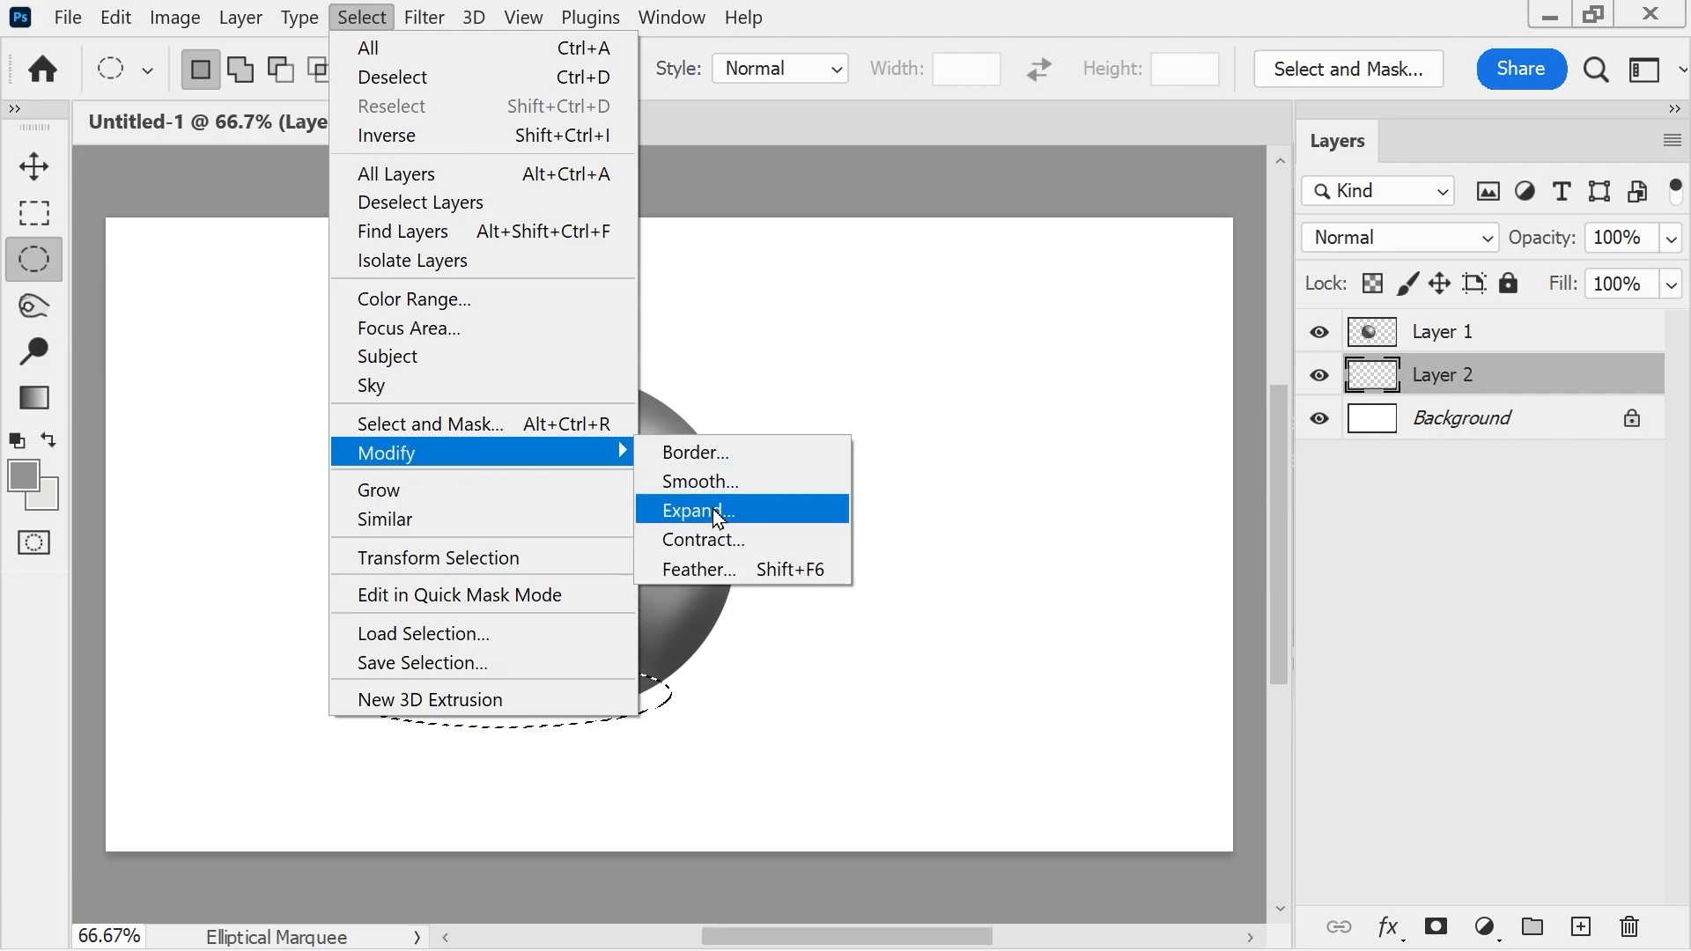
pyautogui.click(695, 569)
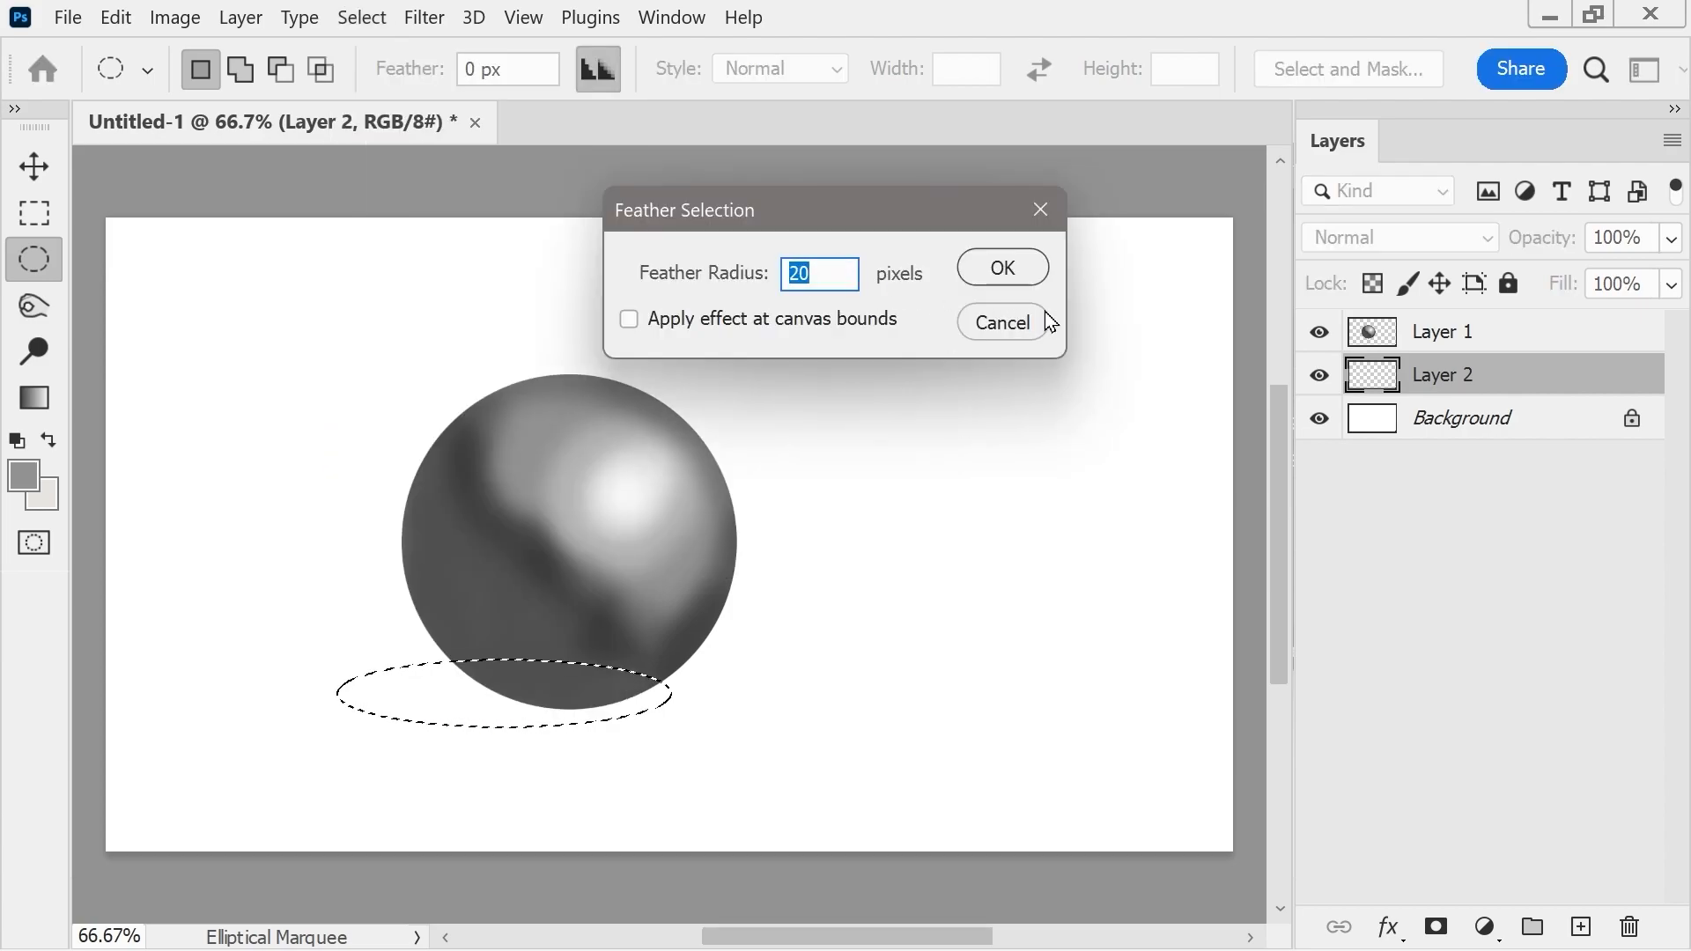
pyautogui.click(1005, 280)
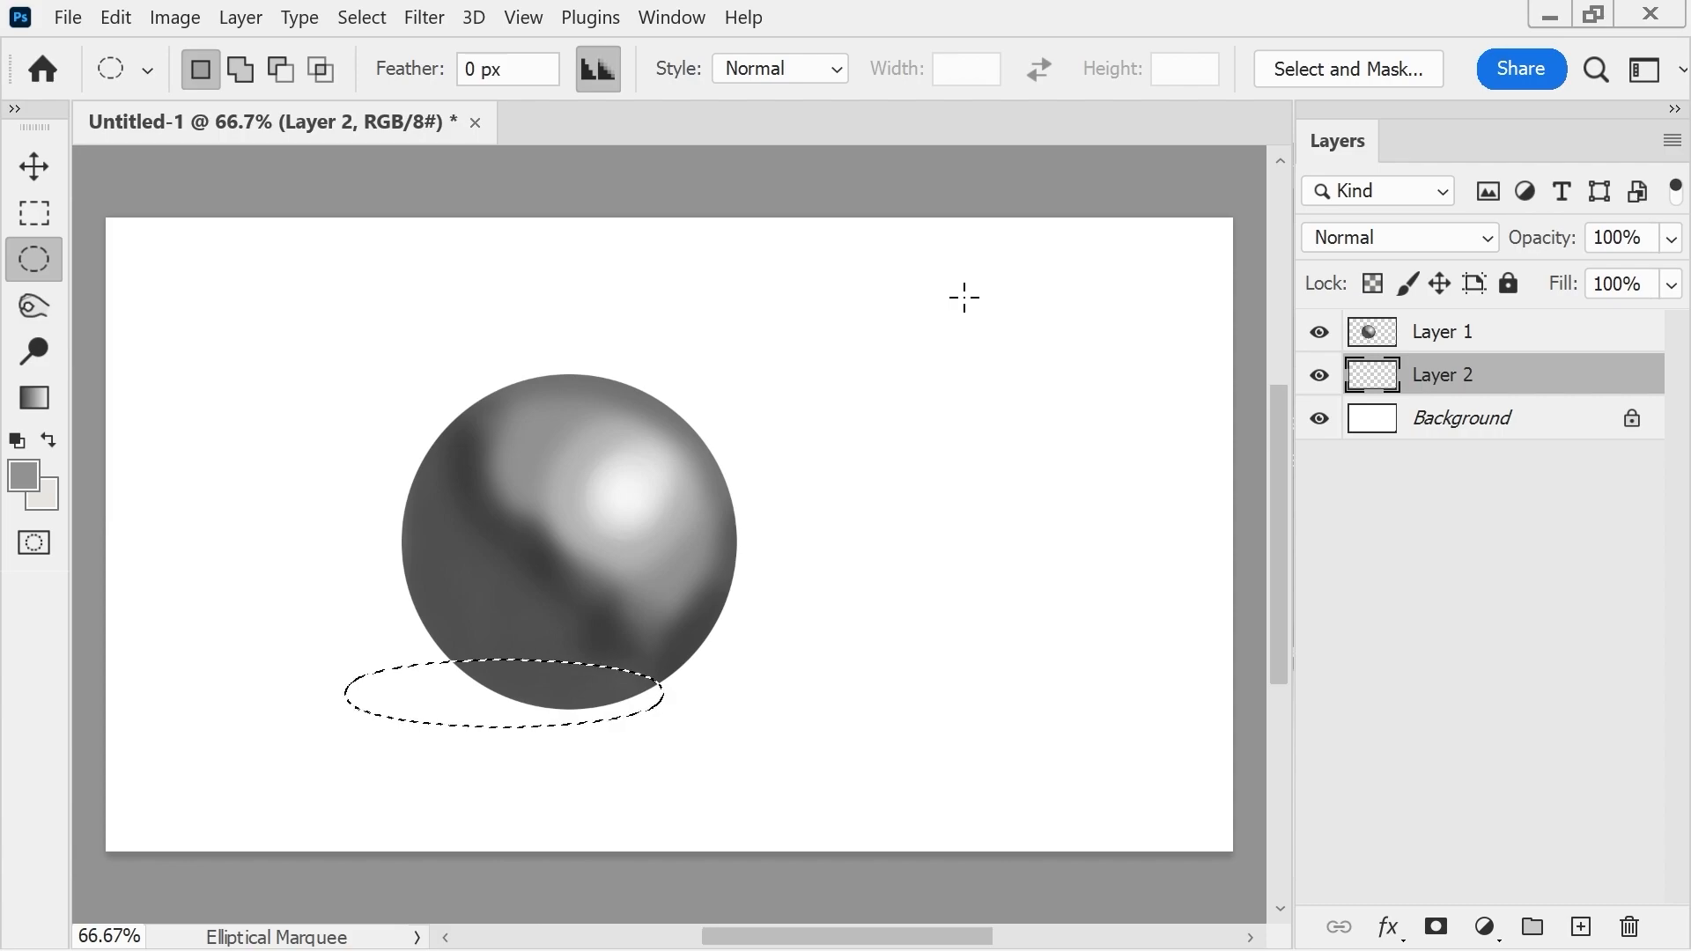
# - Fill the feathered ellipse with black (#000000) and reduce the shadow layer's opacity to 51%
pyautogui.click(35, 480)
pyautogui.moveTo(555, 426); pyautogui.dragTo(498, 536)
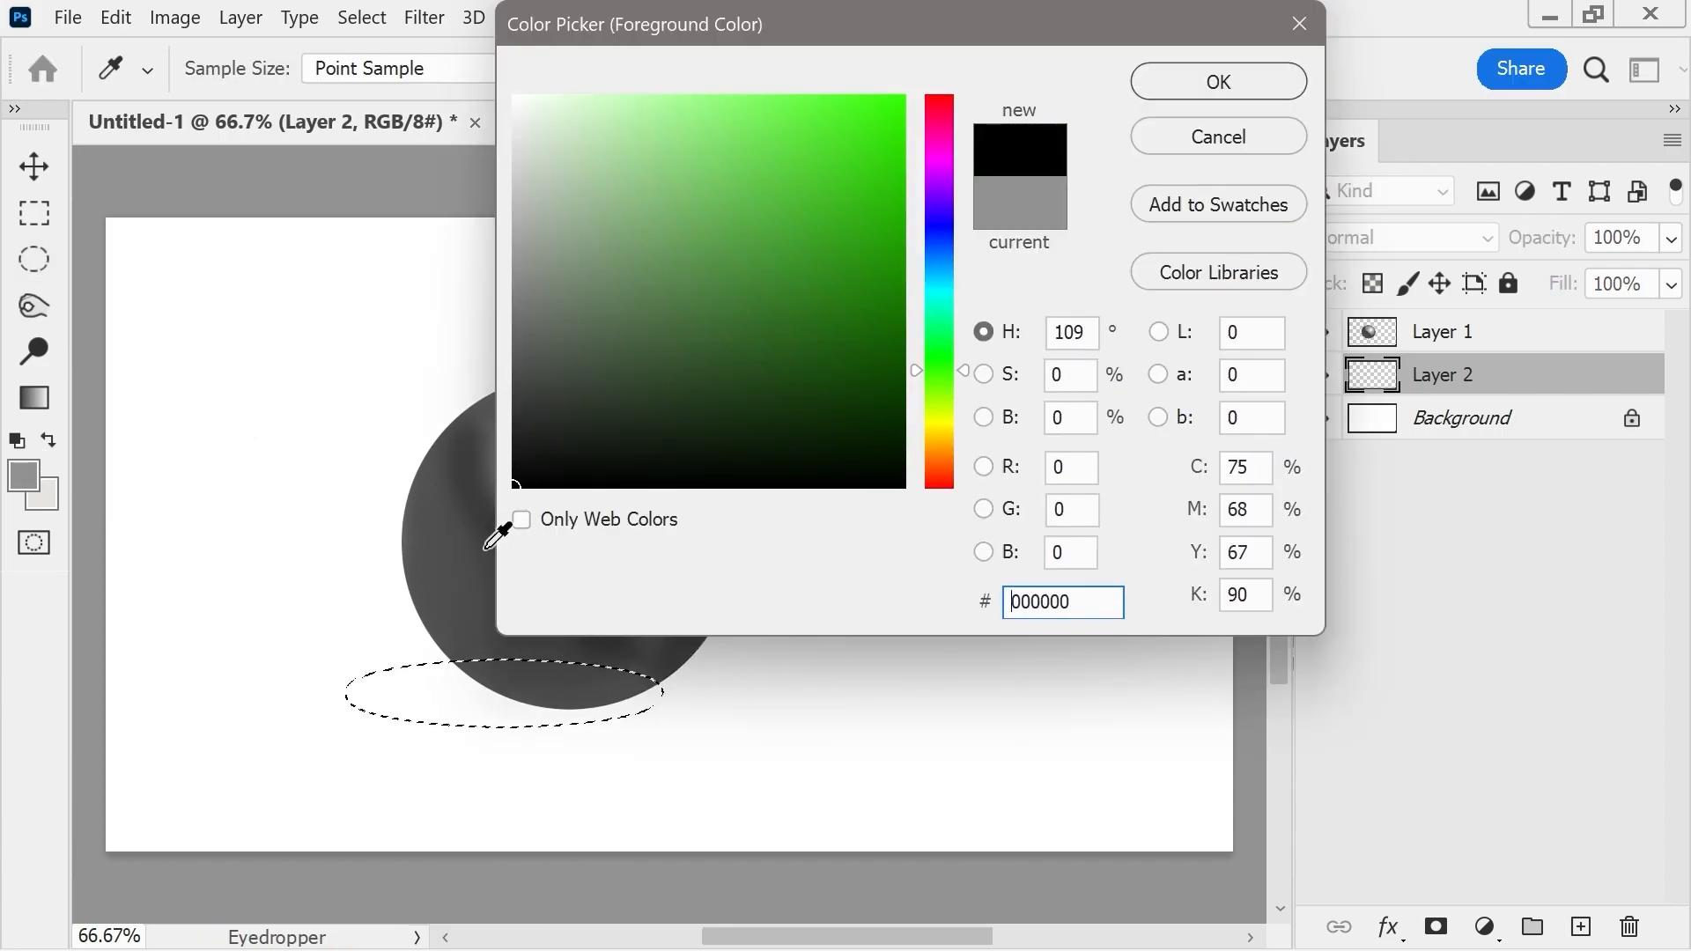
pyautogui.click(1186, 86)
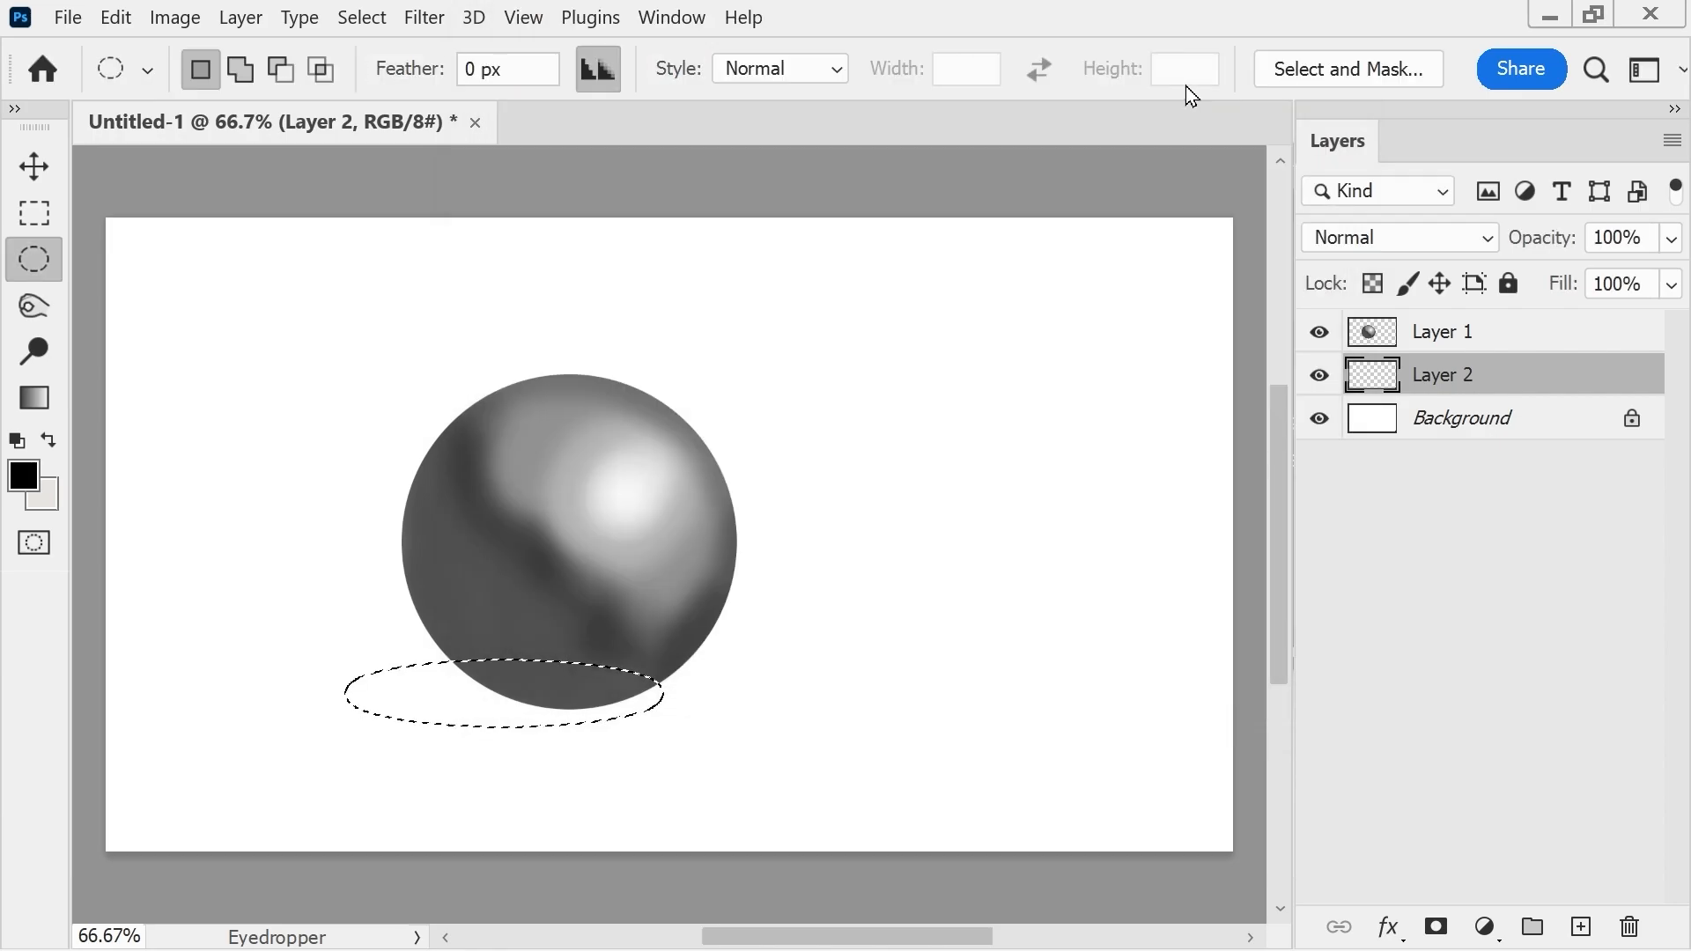
pyautogui.hotkey('alt', 'BackSpace')
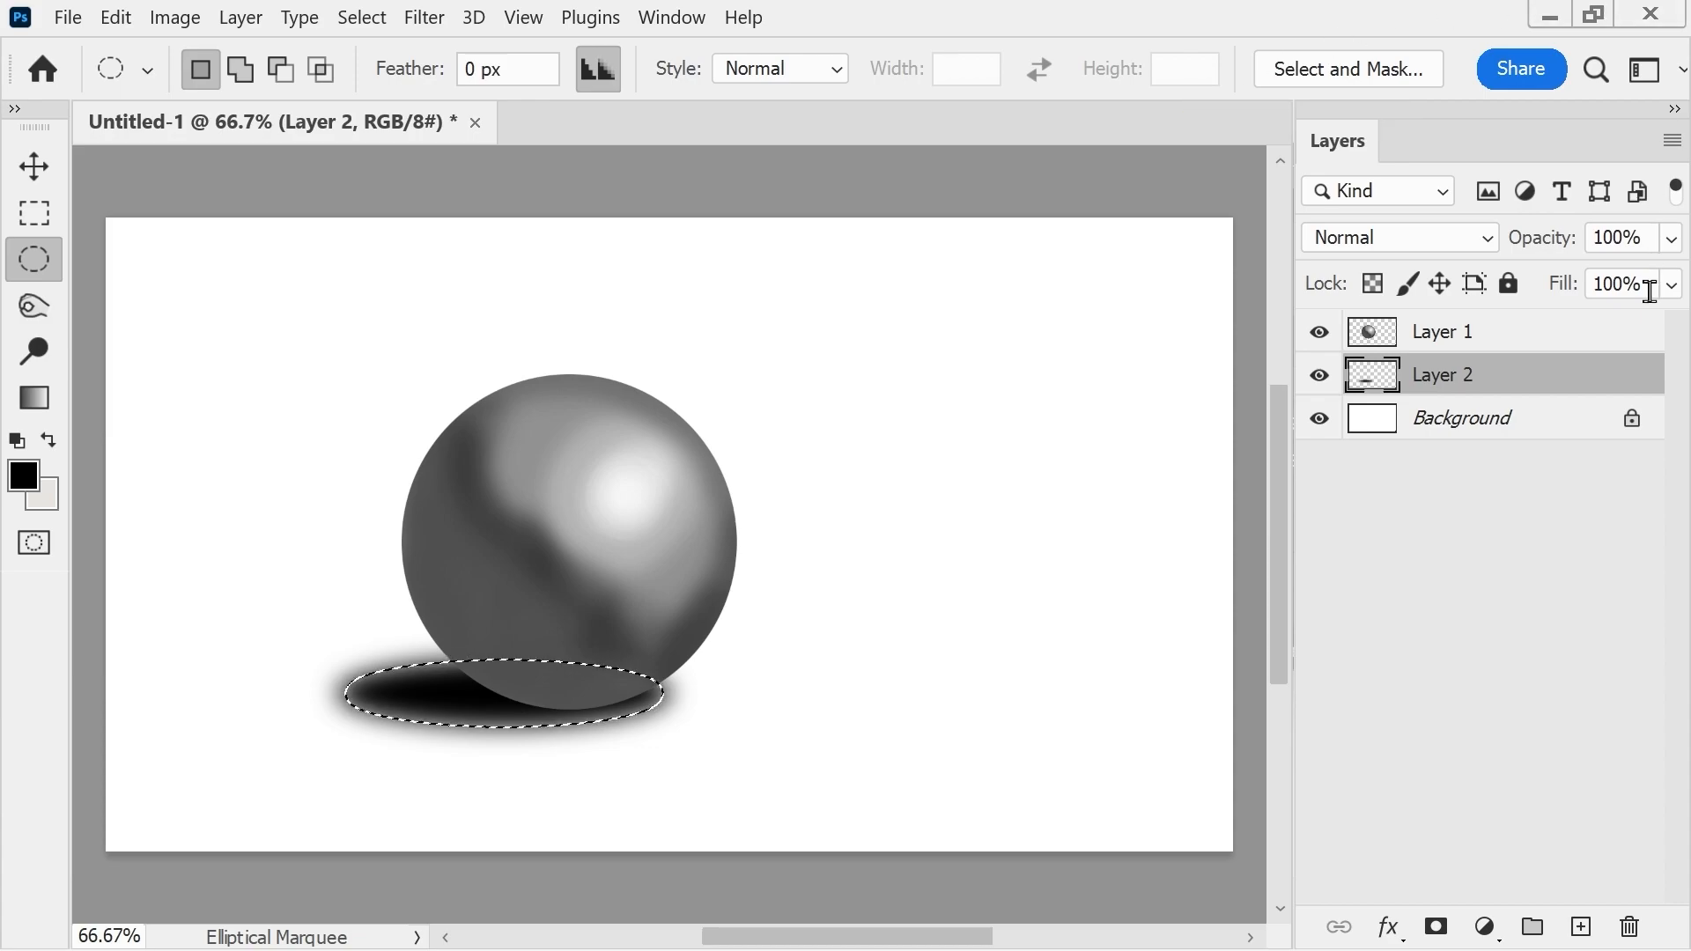
pyautogui.click(1672, 240)
pyautogui.moveTo(1663, 278); pyautogui.dragTo(1605, 279)
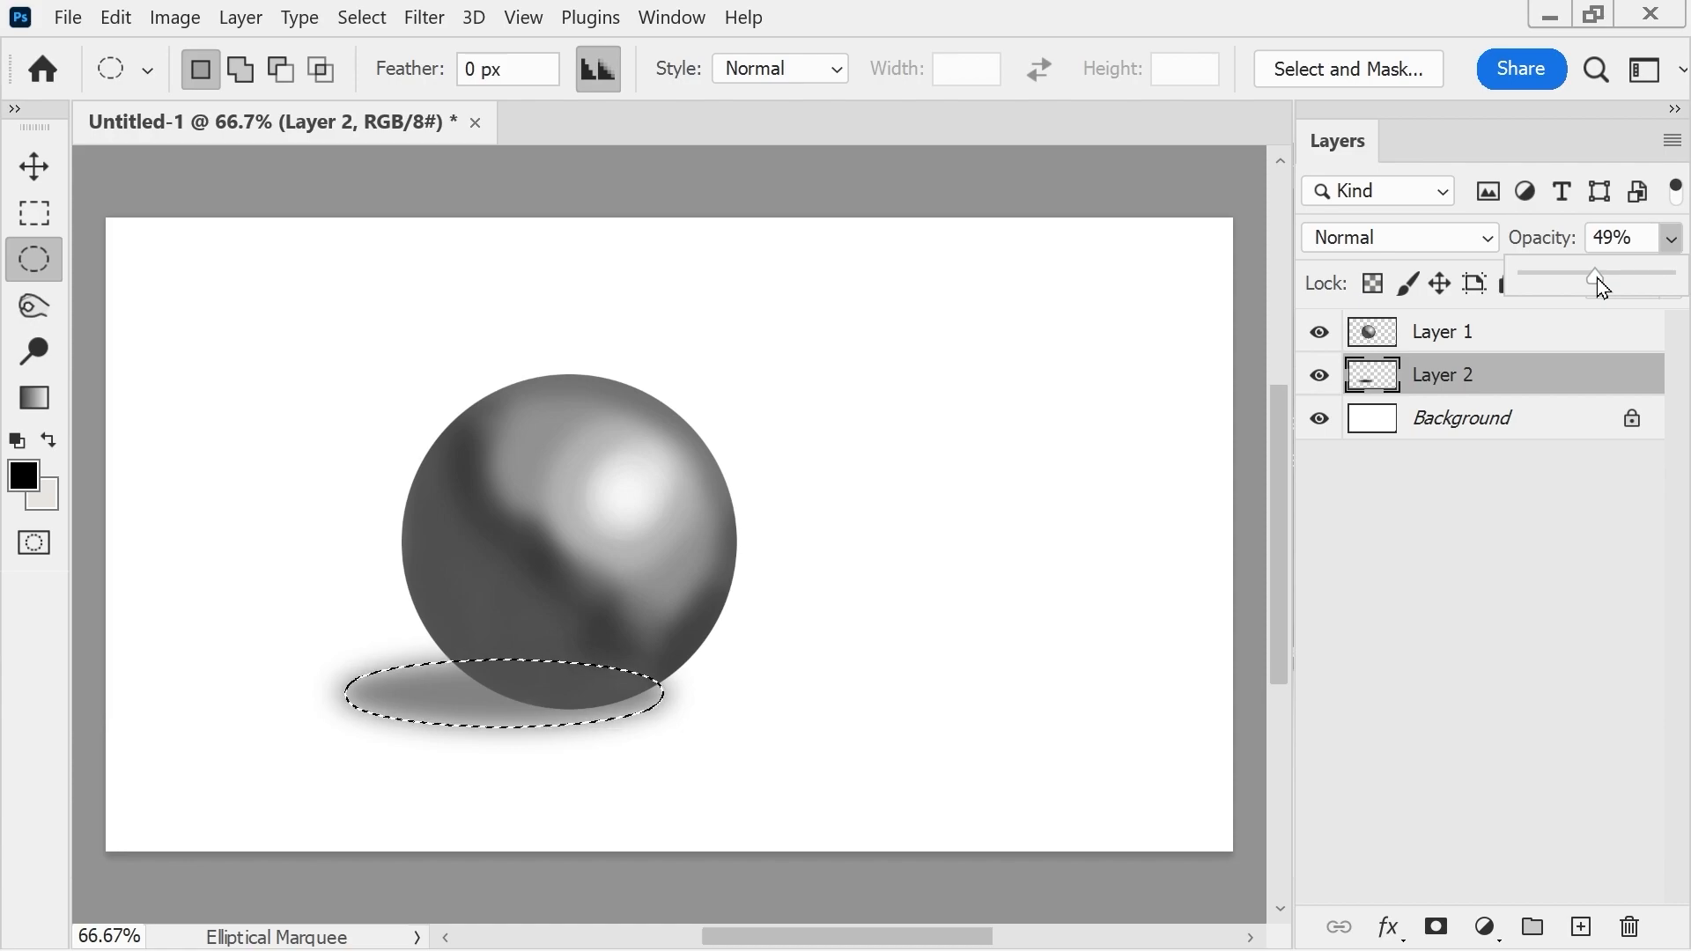
# - Add a white layer mask to the shadow layer and switch to the Gradient tool
pyautogui.click(241, 17)
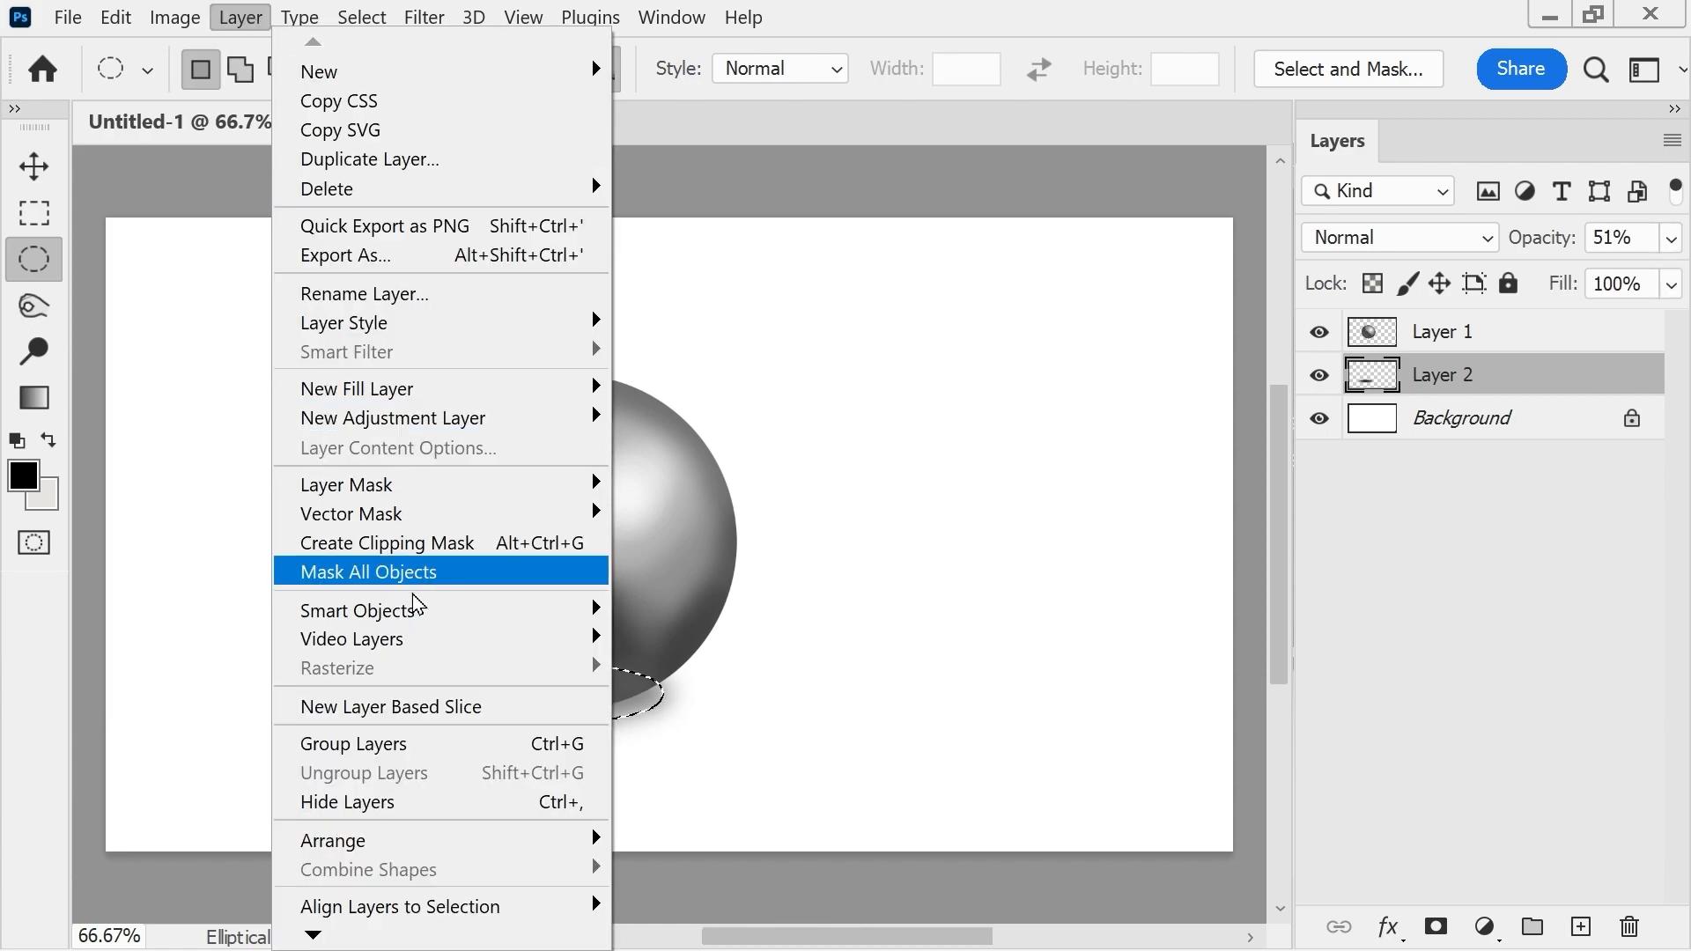
pyautogui.moveTo(392, 493)
pyautogui.click(704, 485)
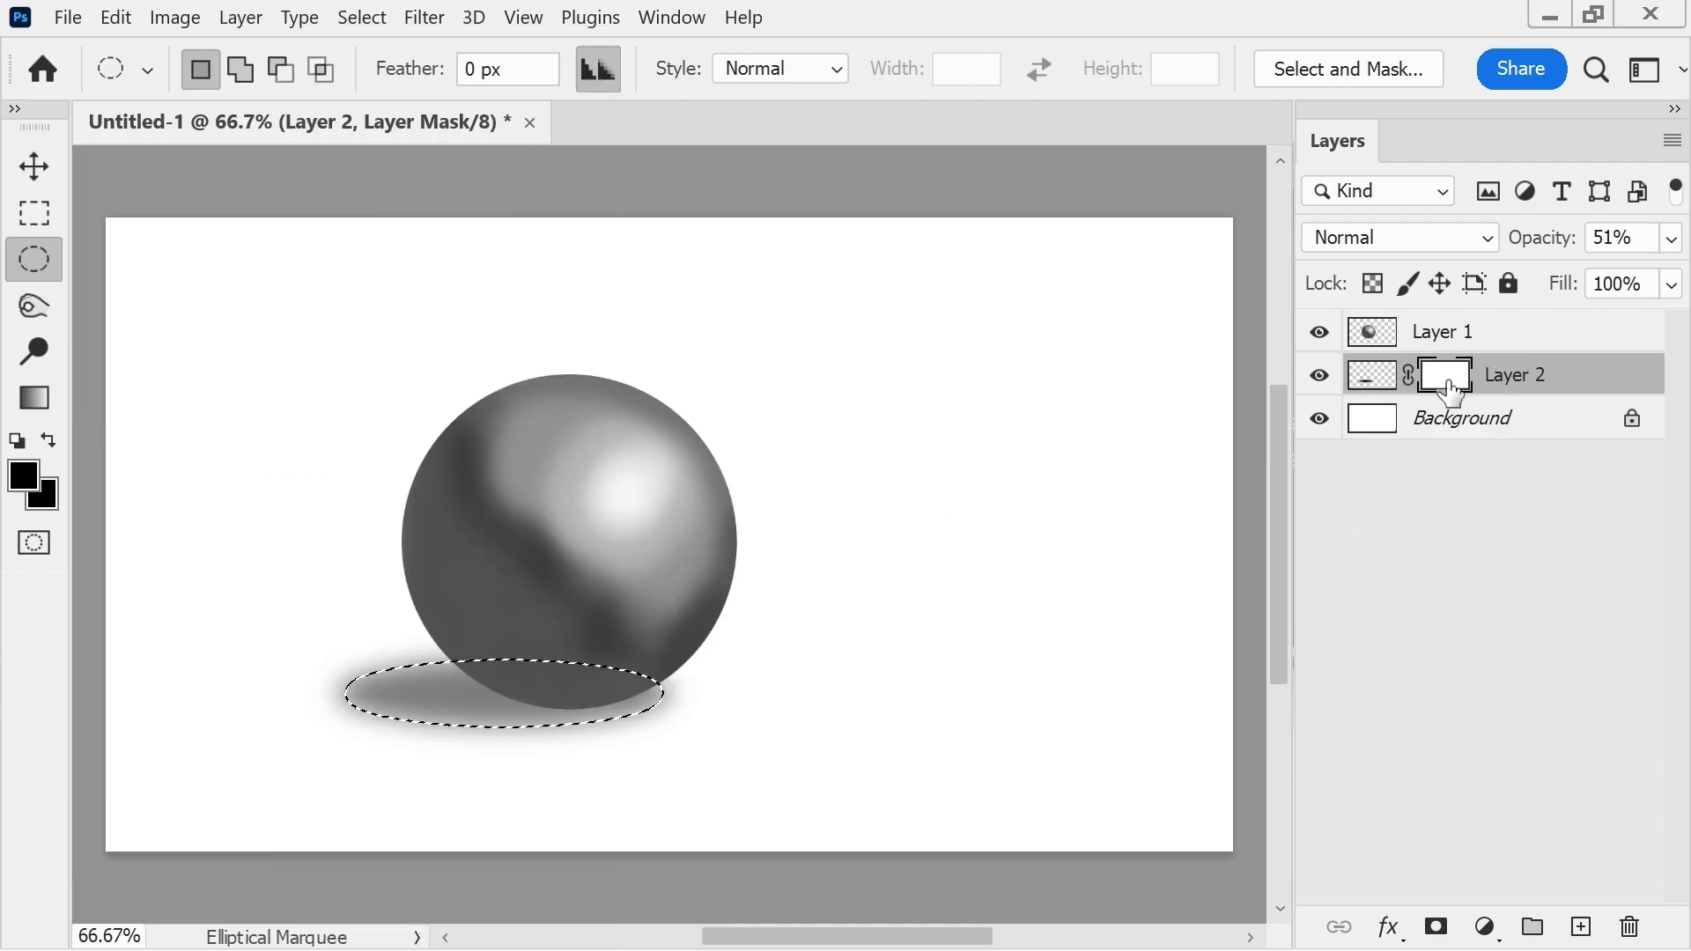
pyautogui.click(35, 398)
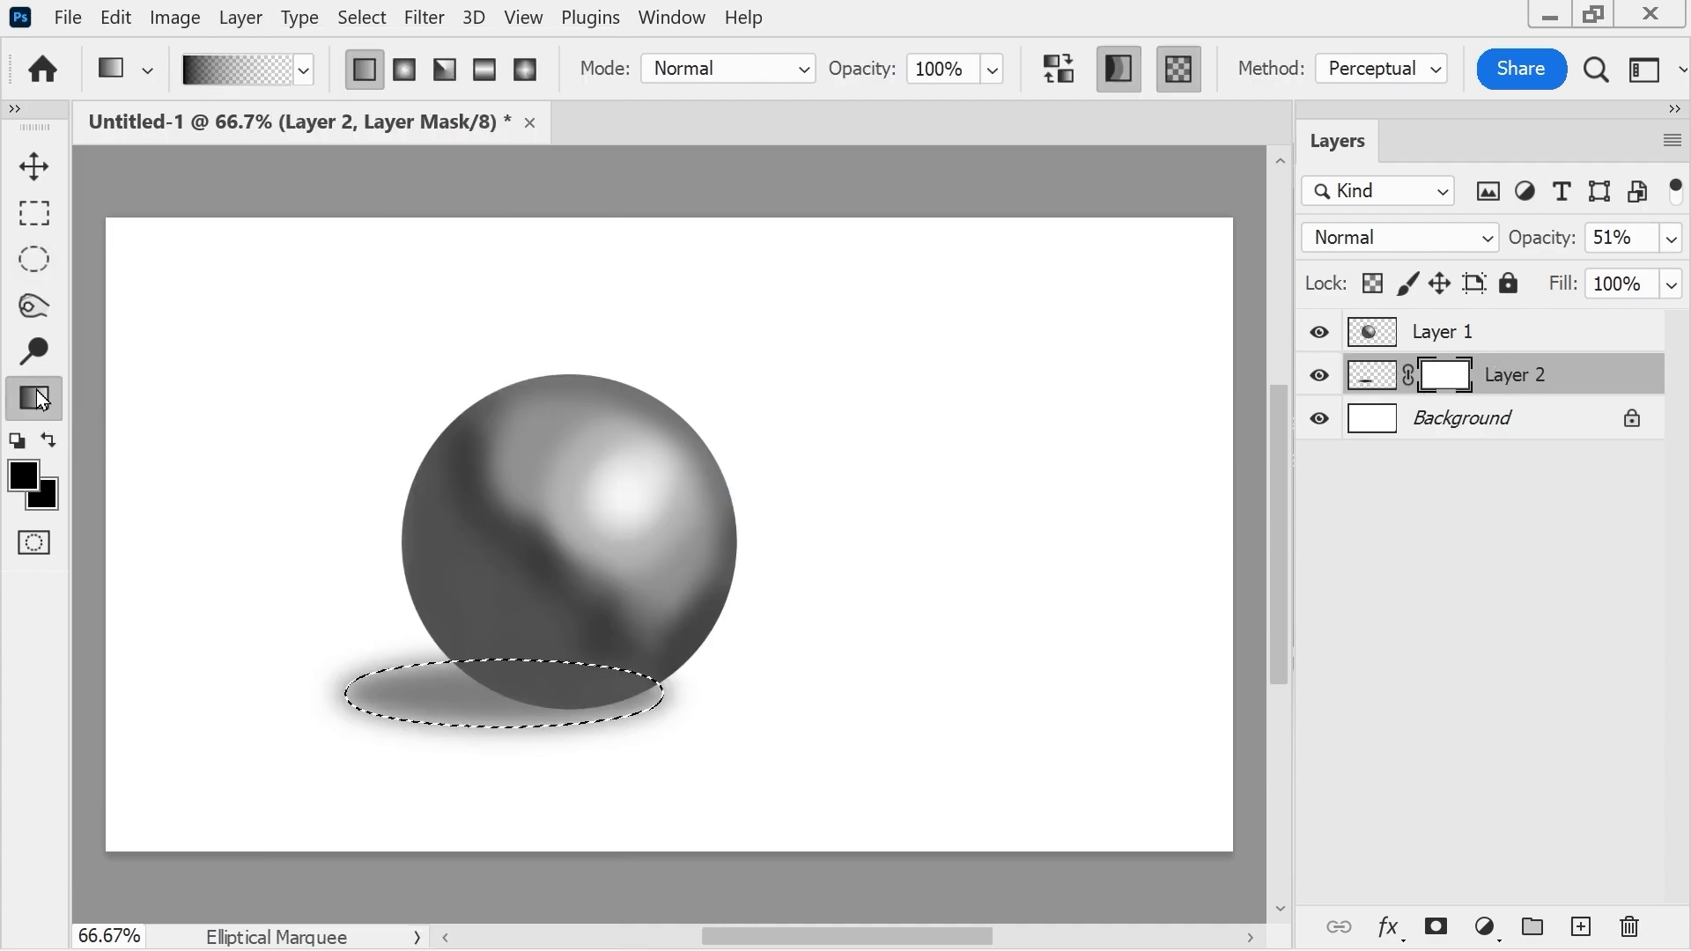
# - Choose the Foreground to Transparent preset from the Basics gradients and apply it to the shadow's mask, fading the shadow's outer end
pyautogui.click(304, 72)
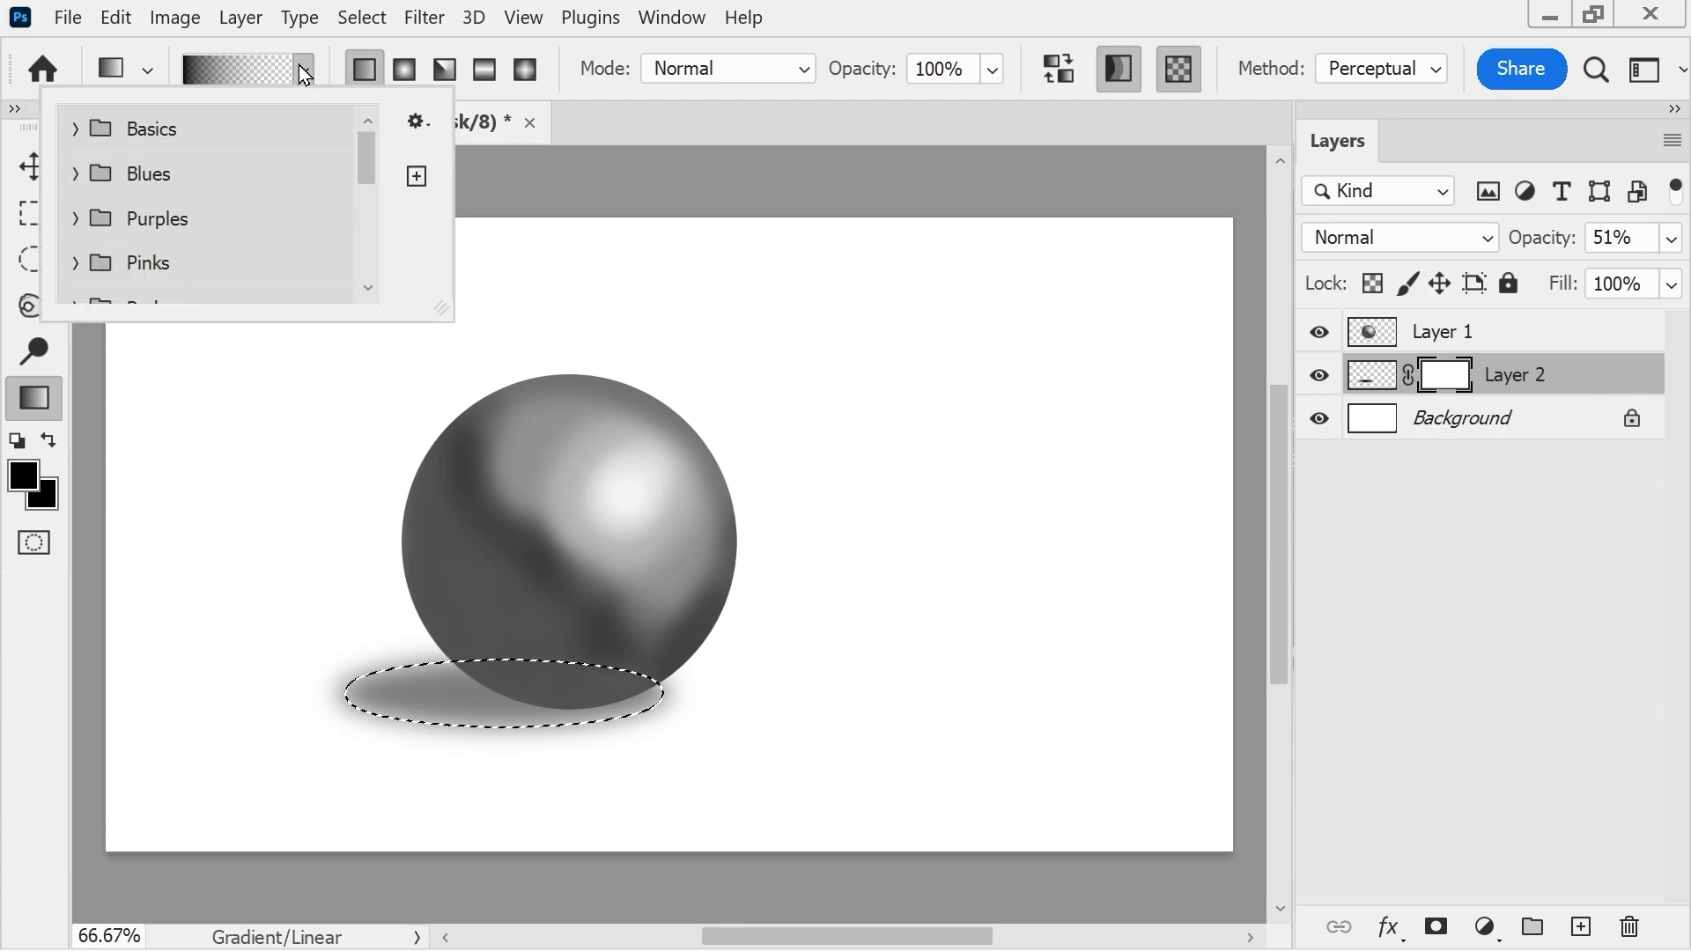
pyautogui.click(421, 123)
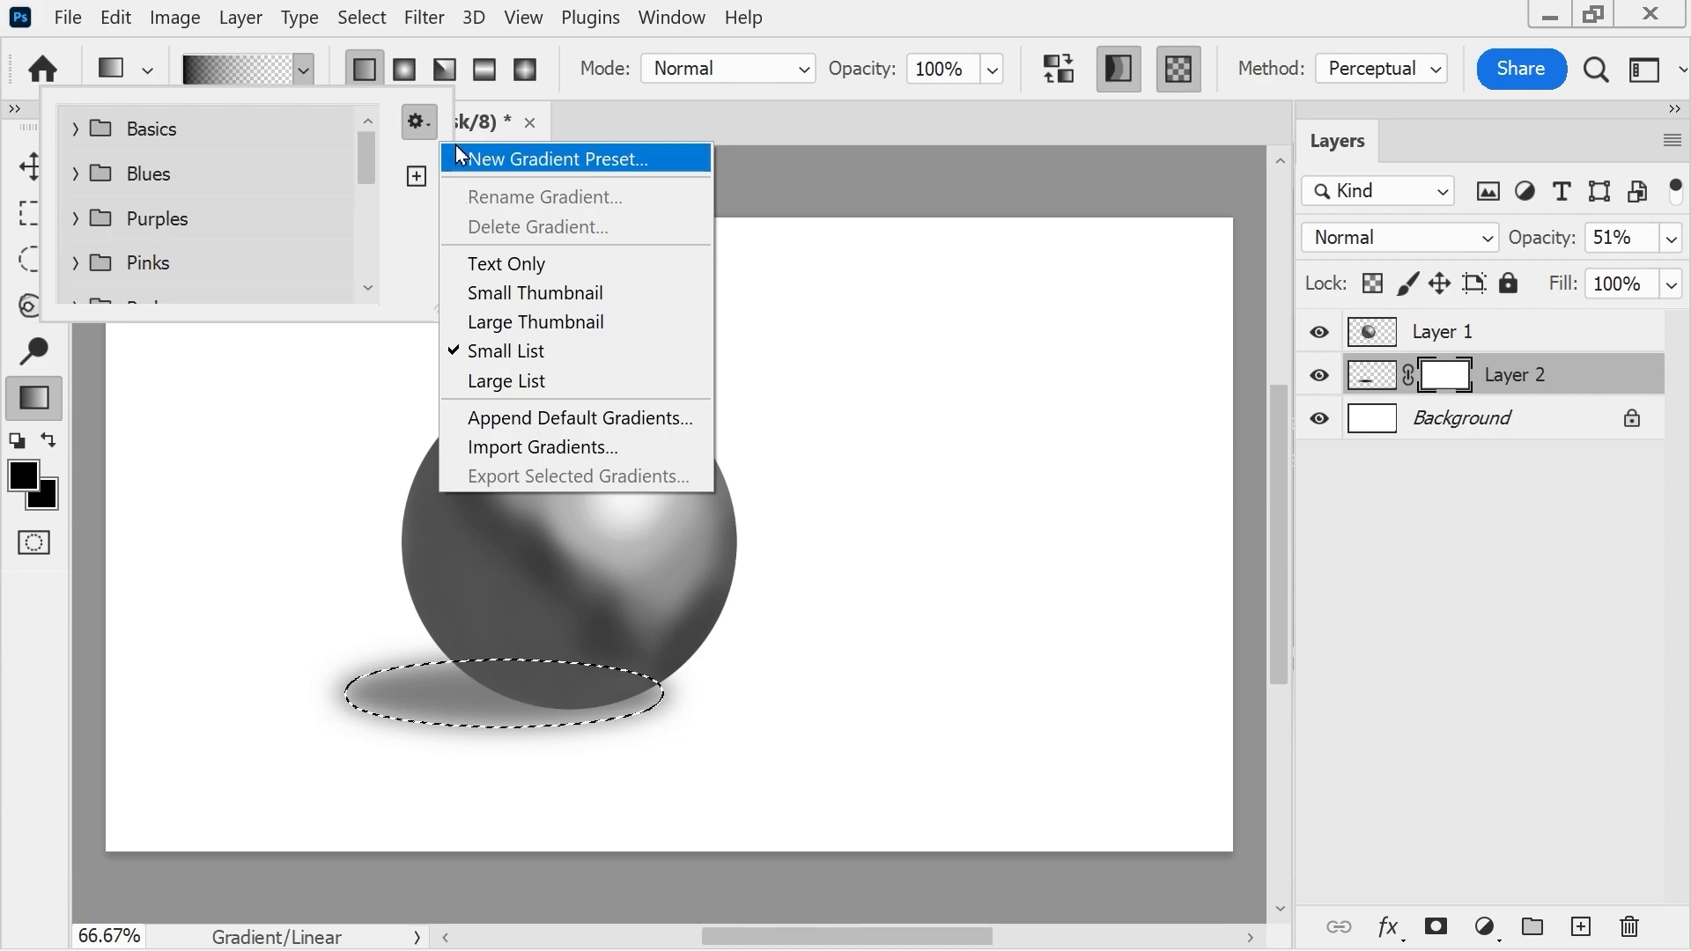
pyautogui.click(74, 131)
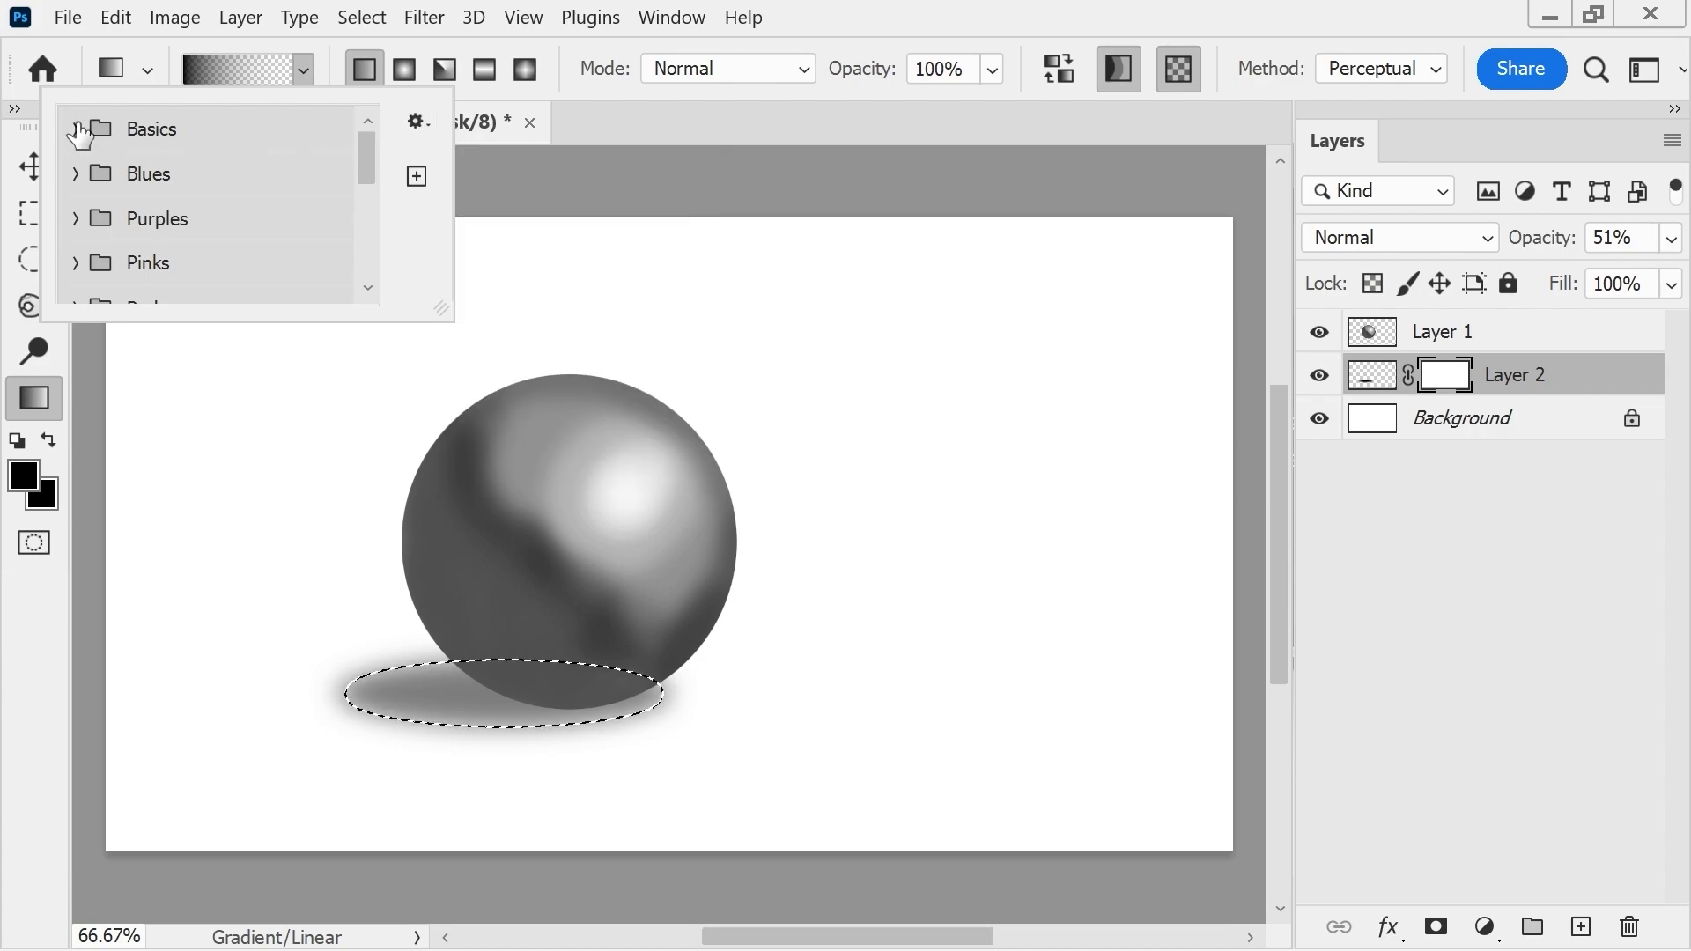
pyautogui.click(74, 129)
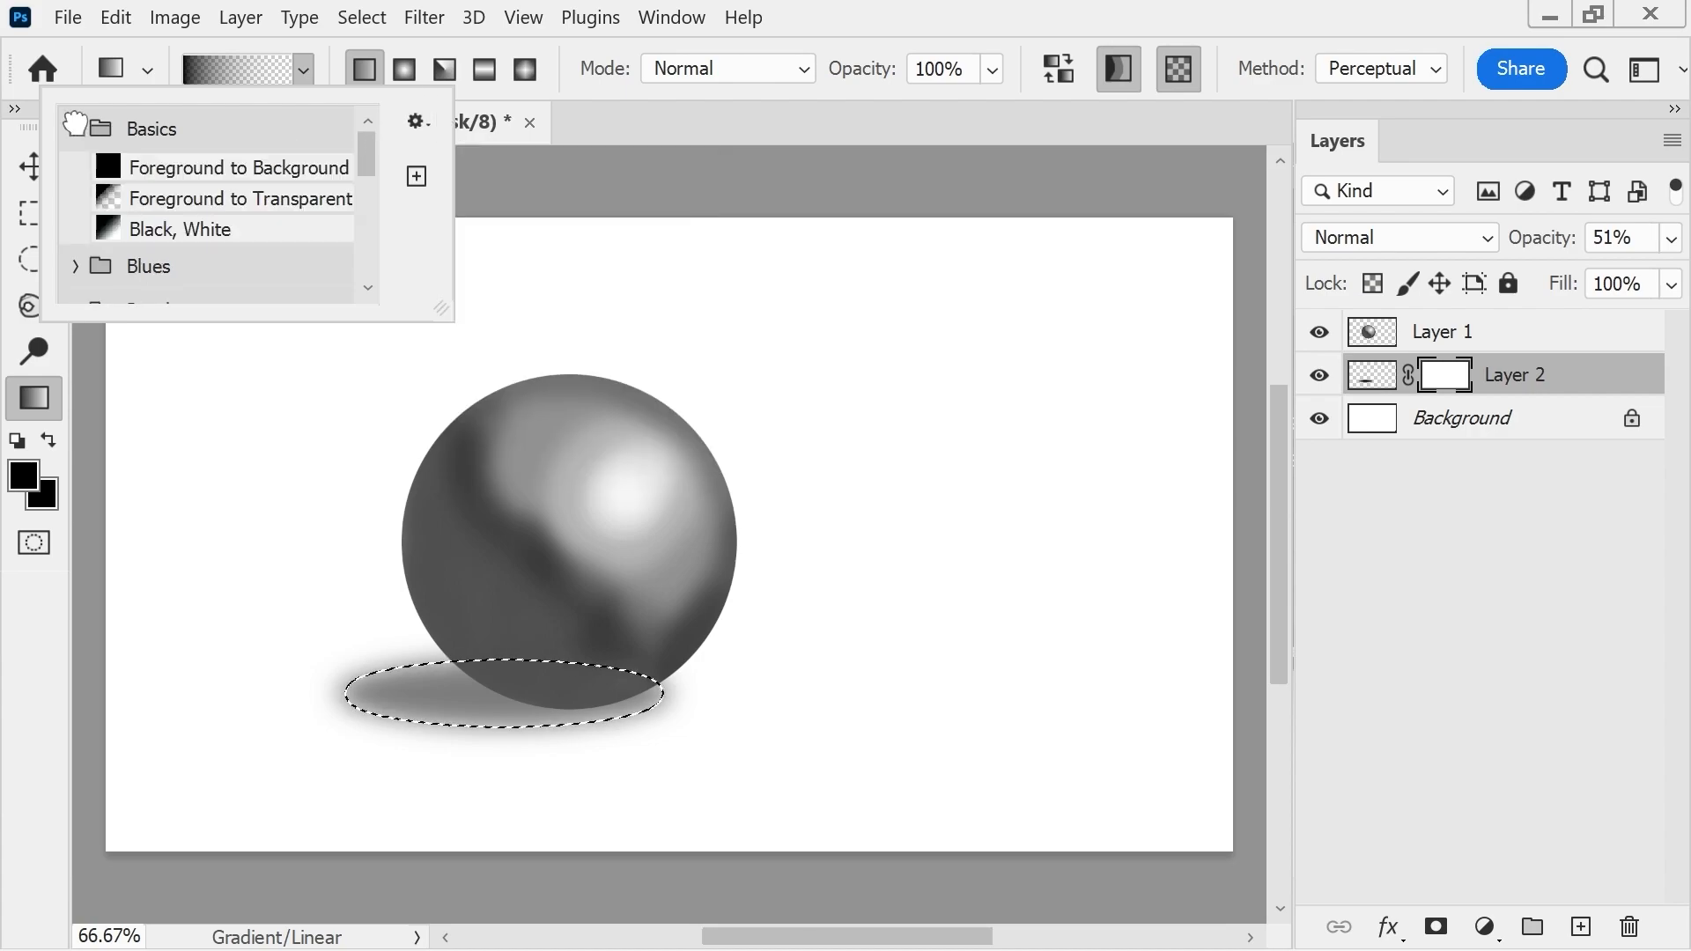
pyautogui.click(185, 201)
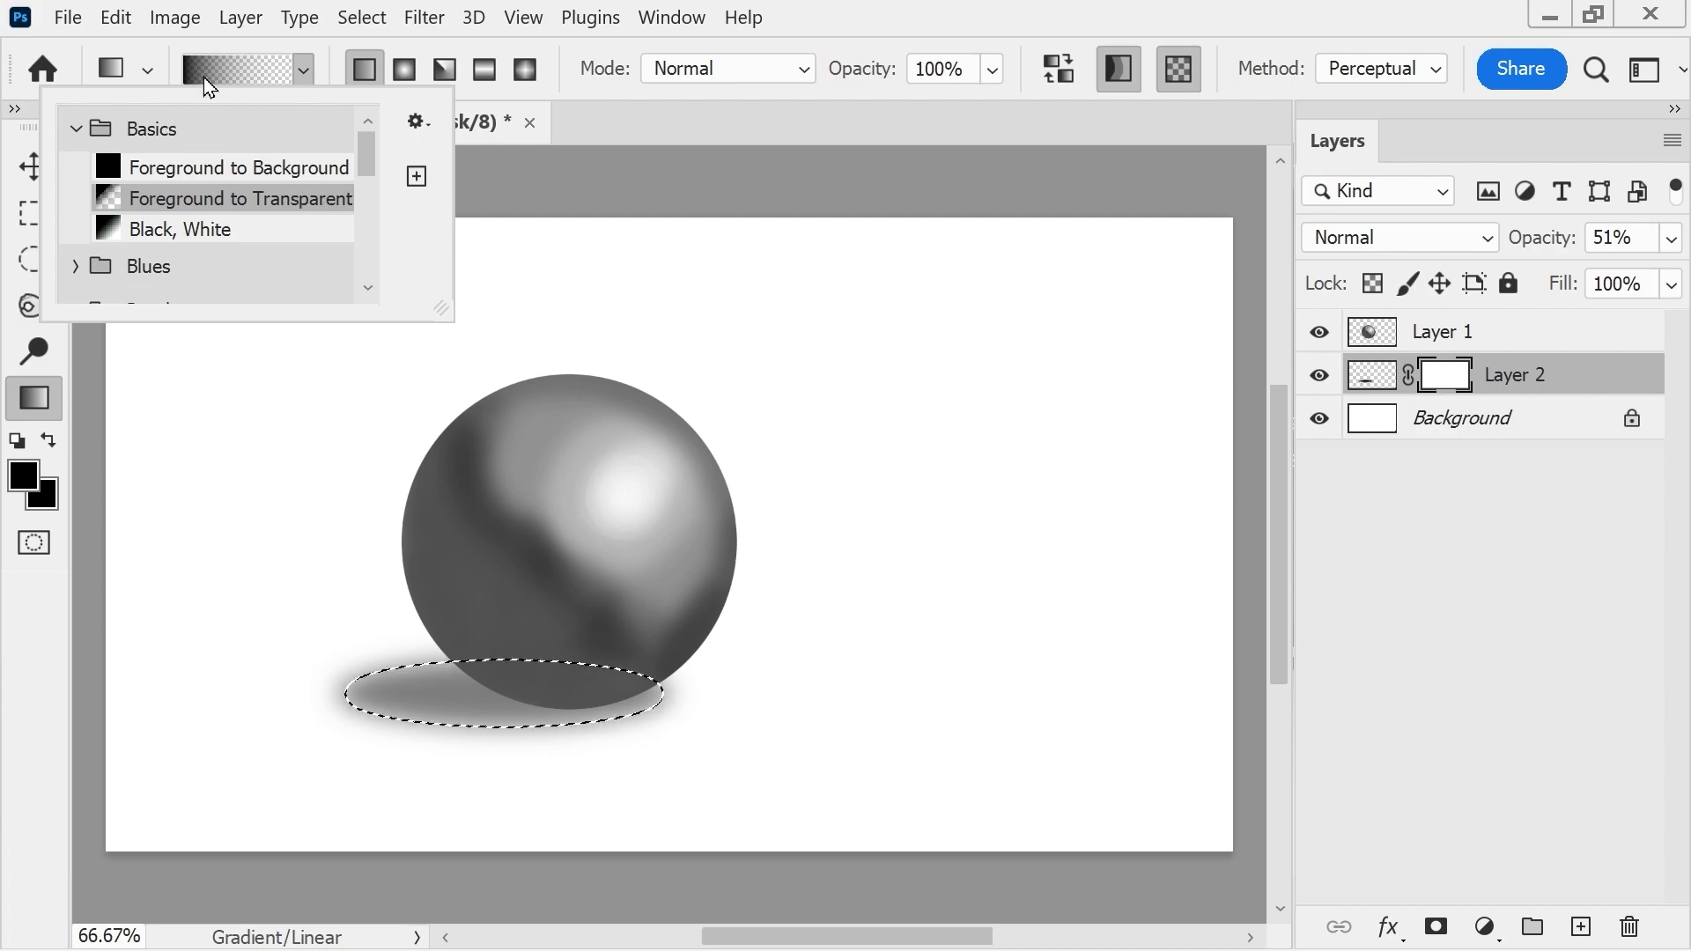
pyautogui.click(306, 73)
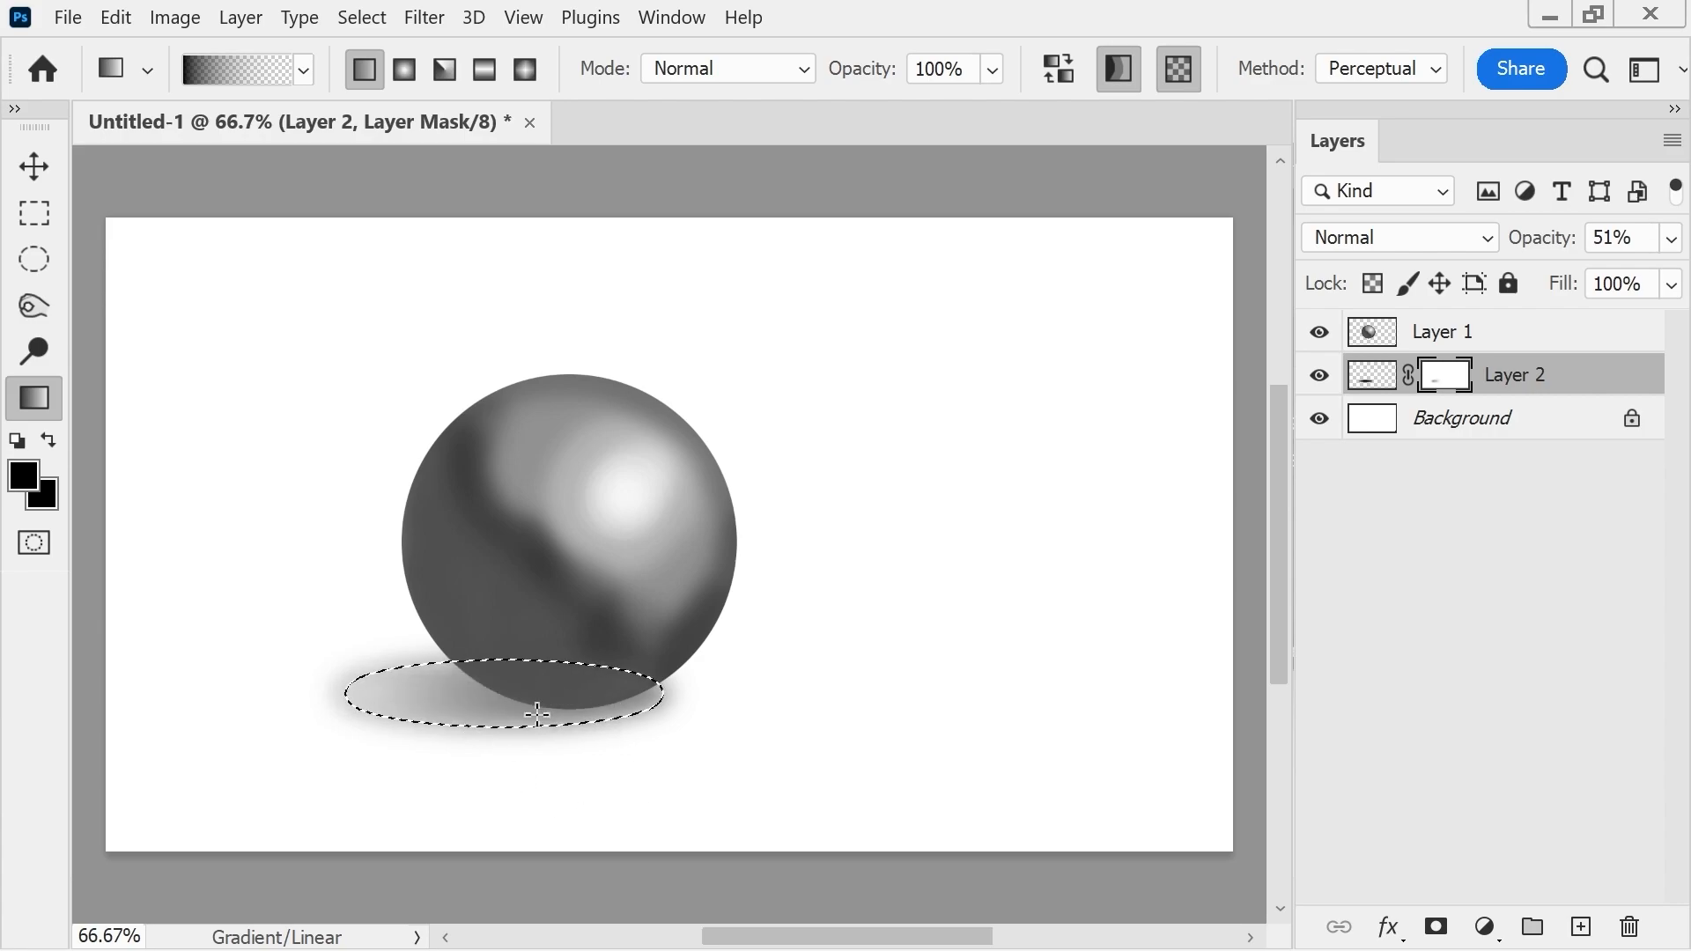
# - Switch to the Rectangular Marquee tool and clear the elliptical selection around the shadow
pyautogui.press('m')
pyautogui.moveTo(964, 335); pyautogui.dragTo(1087, 480)
pyautogui.hotkey('ctrl', 'd')
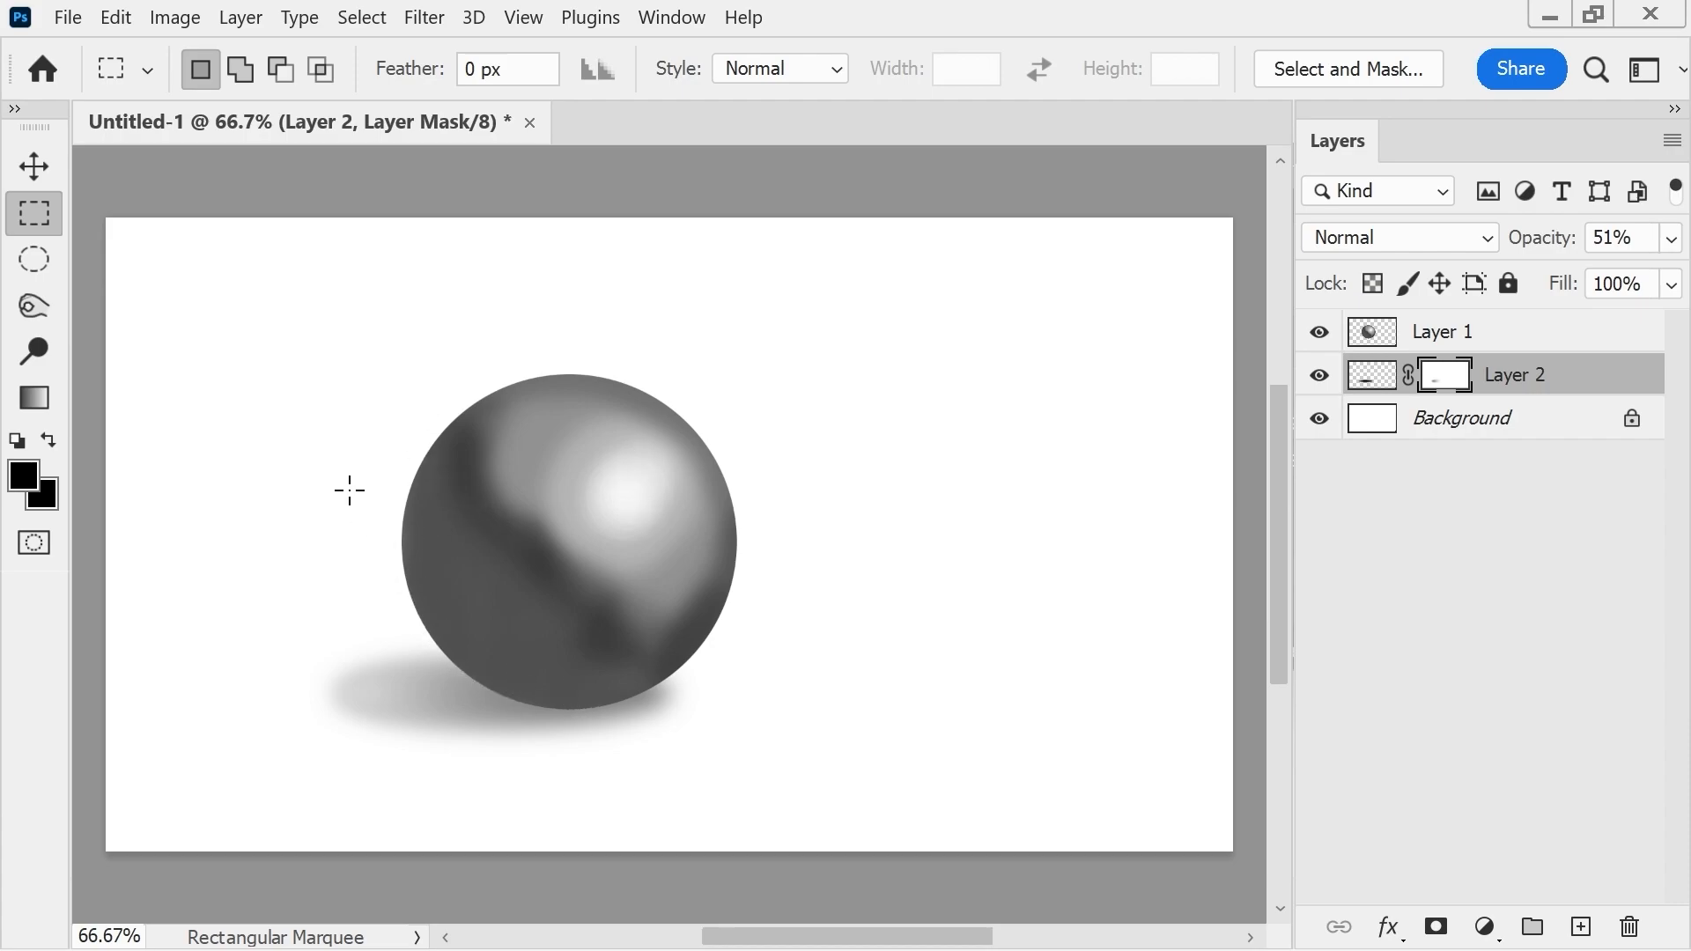
# - Brush over the sphere's dark side on Layer 1 with the Dodge tool, using Midtones range and 75% exposure
pyautogui.click(34, 307)
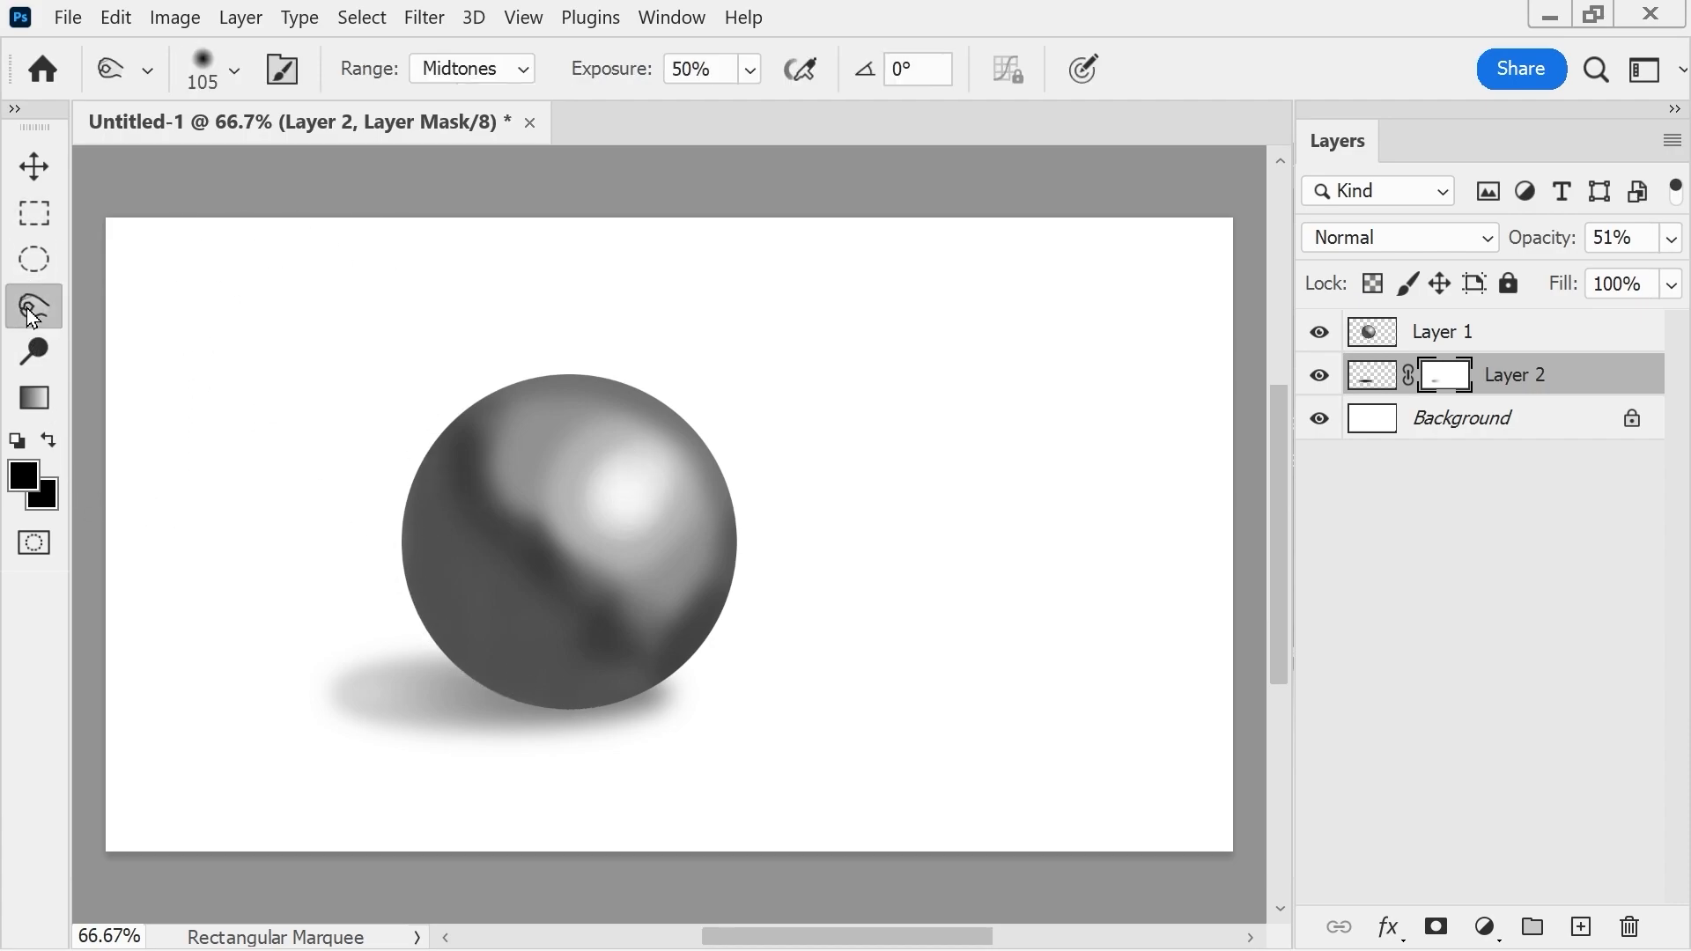
pyautogui.click(34, 350)
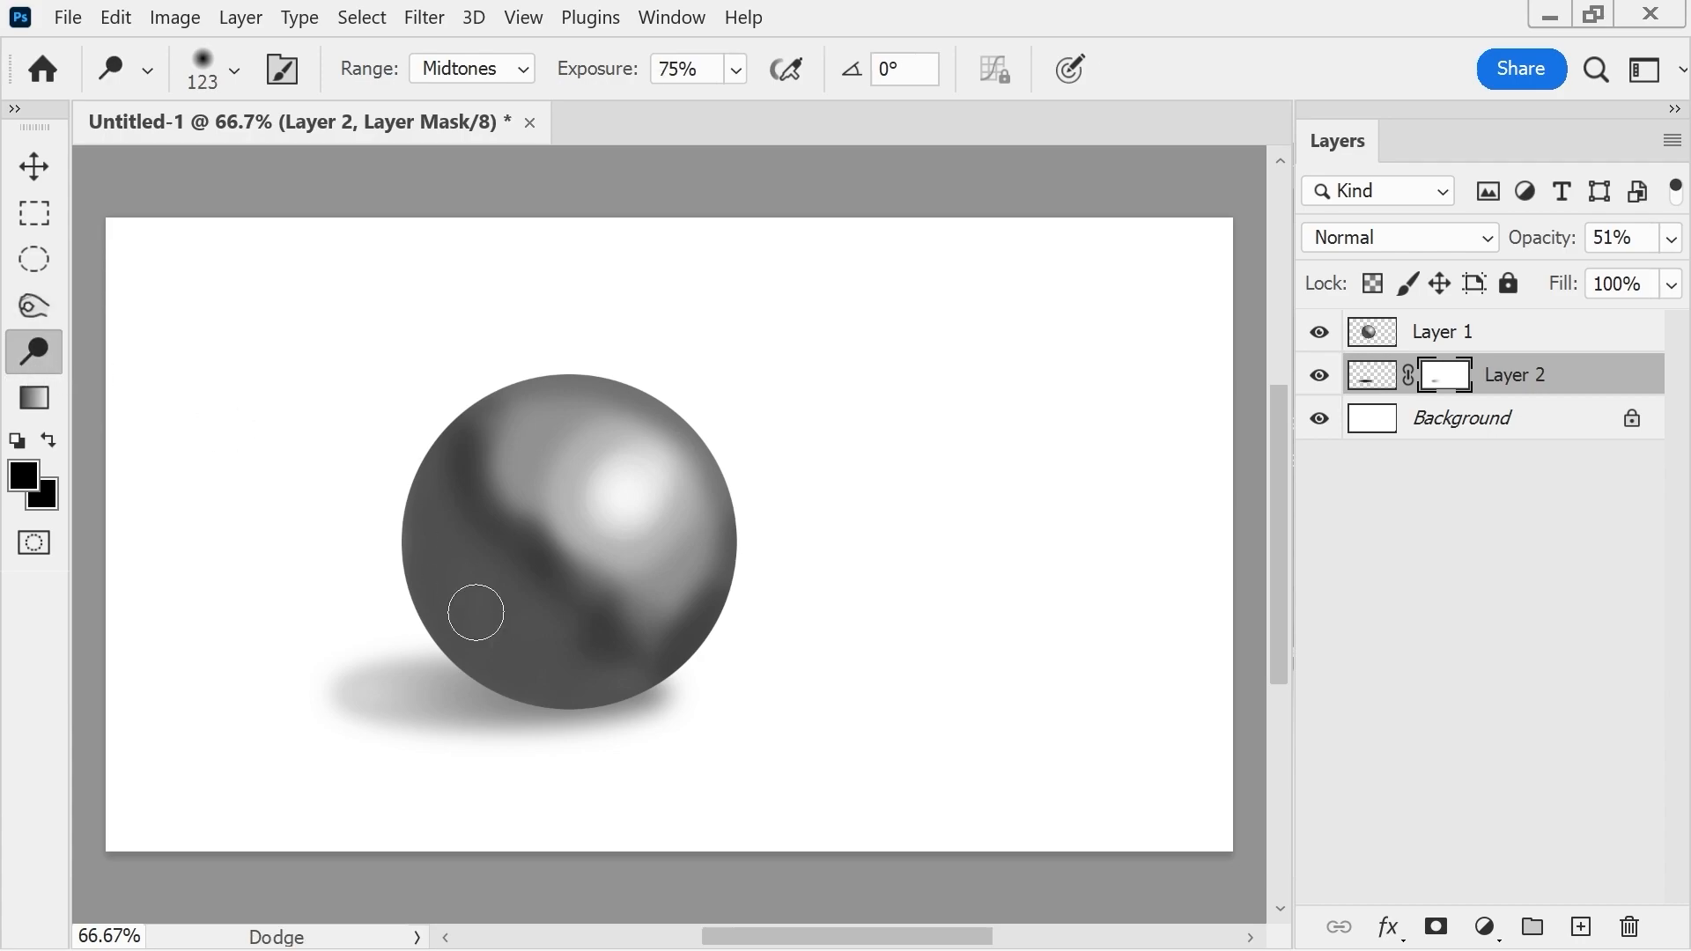
pyautogui.click(1466, 334)
pyautogui.moveTo(438, 502)
pyautogui.mouseDown()
pyautogui.moveTo(427, 617)
pyautogui.moveTo(474, 639)
pyautogui.moveTo(467, 668)
pyautogui.moveTo(612, 699)
pyautogui.moveTo(707, 679)
pyautogui.mouseUp()
pyautogui.moveTo(529, 483)
pyautogui.mouseDown()
pyautogui.moveTo(593, 591)
pyautogui.moveTo(662, 620)
pyautogui.moveTo(695, 599)
pyautogui.moveTo(720, 479)
pyautogui.moveTo(721, 600)
pyautogui.moveTo(704, 586)
pyautogui.moveTo(676, 624)
pyautogui.mouseUp()
pyautogui.moveTo(451, 494)
pyautogui.mouseDown()
pyautogui.moveTo(497, 458)
pyautogui.moveTo(495, 493)
pyautogui.moveTo(513, 446)
pyautogui.moveTo(499, 481)
pyautogui.mouseUp()
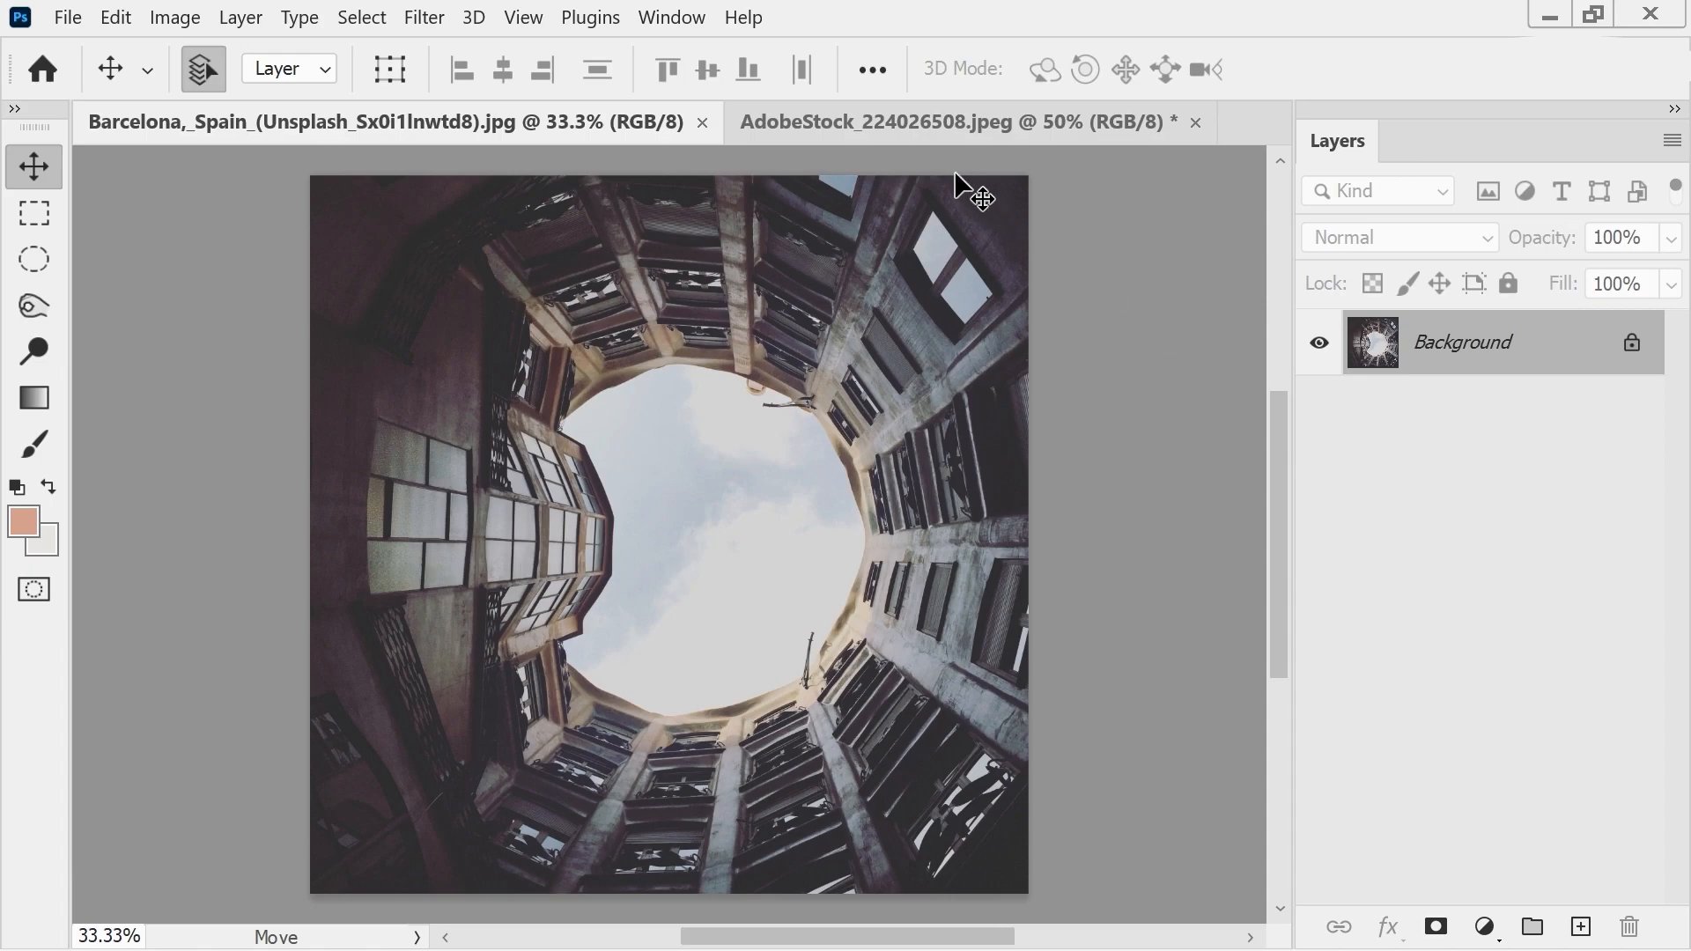
# - Copy the woman's photo from AdobeStock_224026508.jpeg into the Barcelona image as a layer centred over the round courtyard opening
pyautogui.click(915, 137)
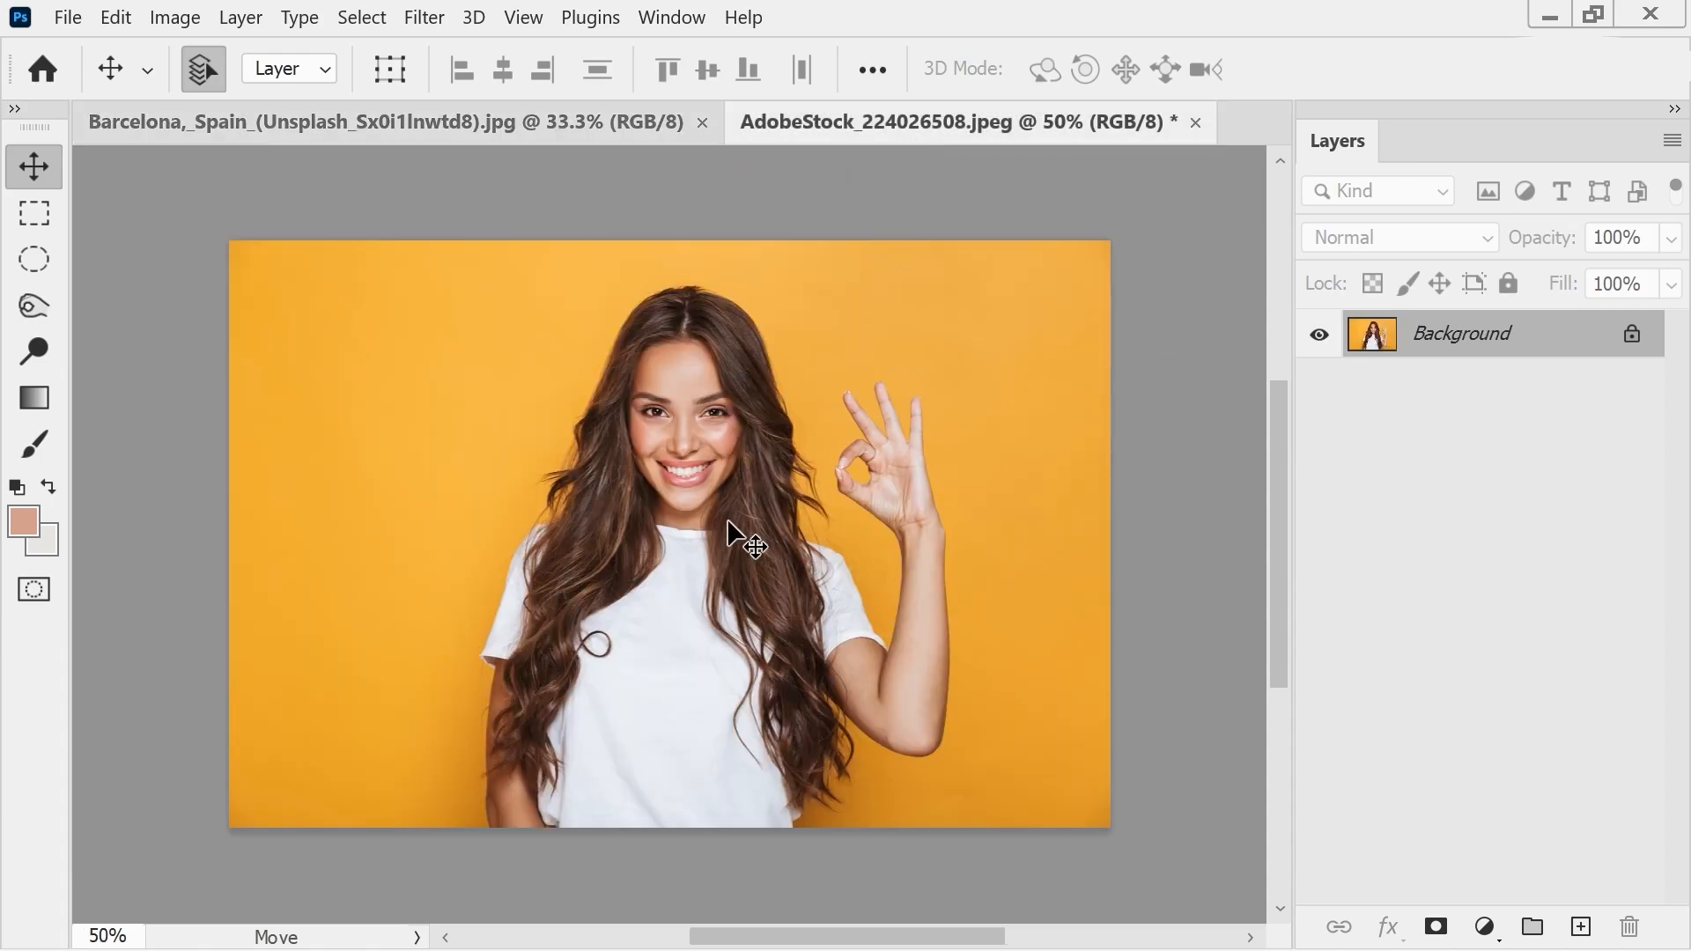
pyautogui.click(467, 123)
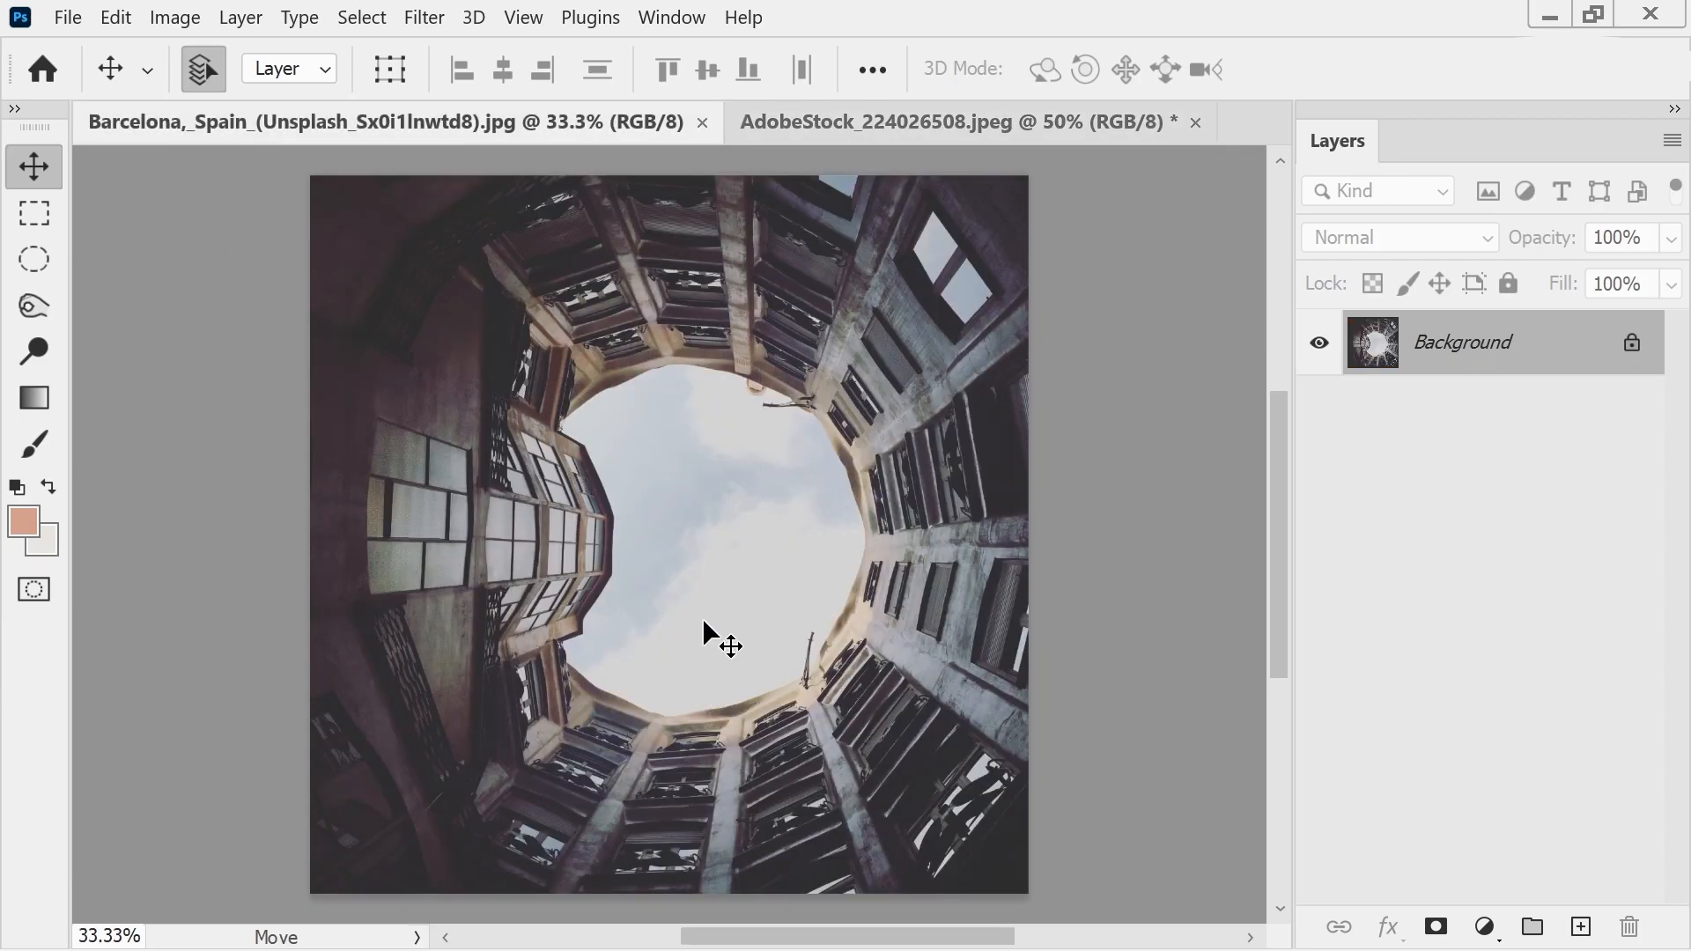
pyautogui.click(904, 132)
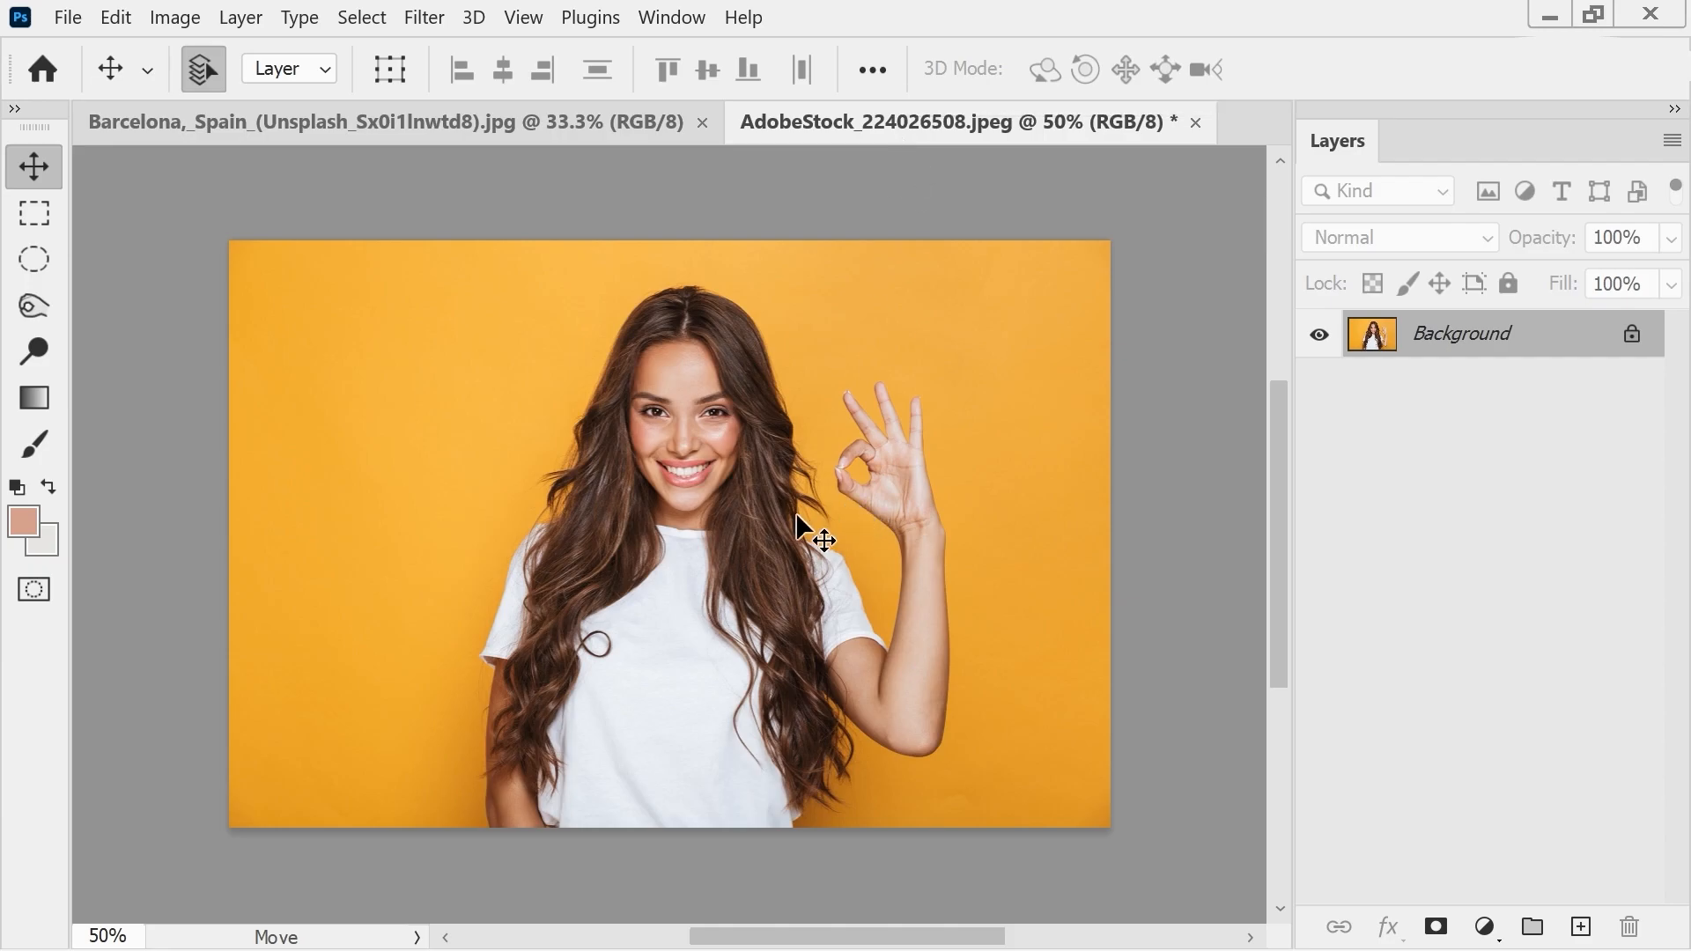
pyautogui.moveTo(694, 531); pyautogui.dragTo(502, 116)
pyautogui.moveTo(711, 578); pyautogui.dragTo(710, 578)
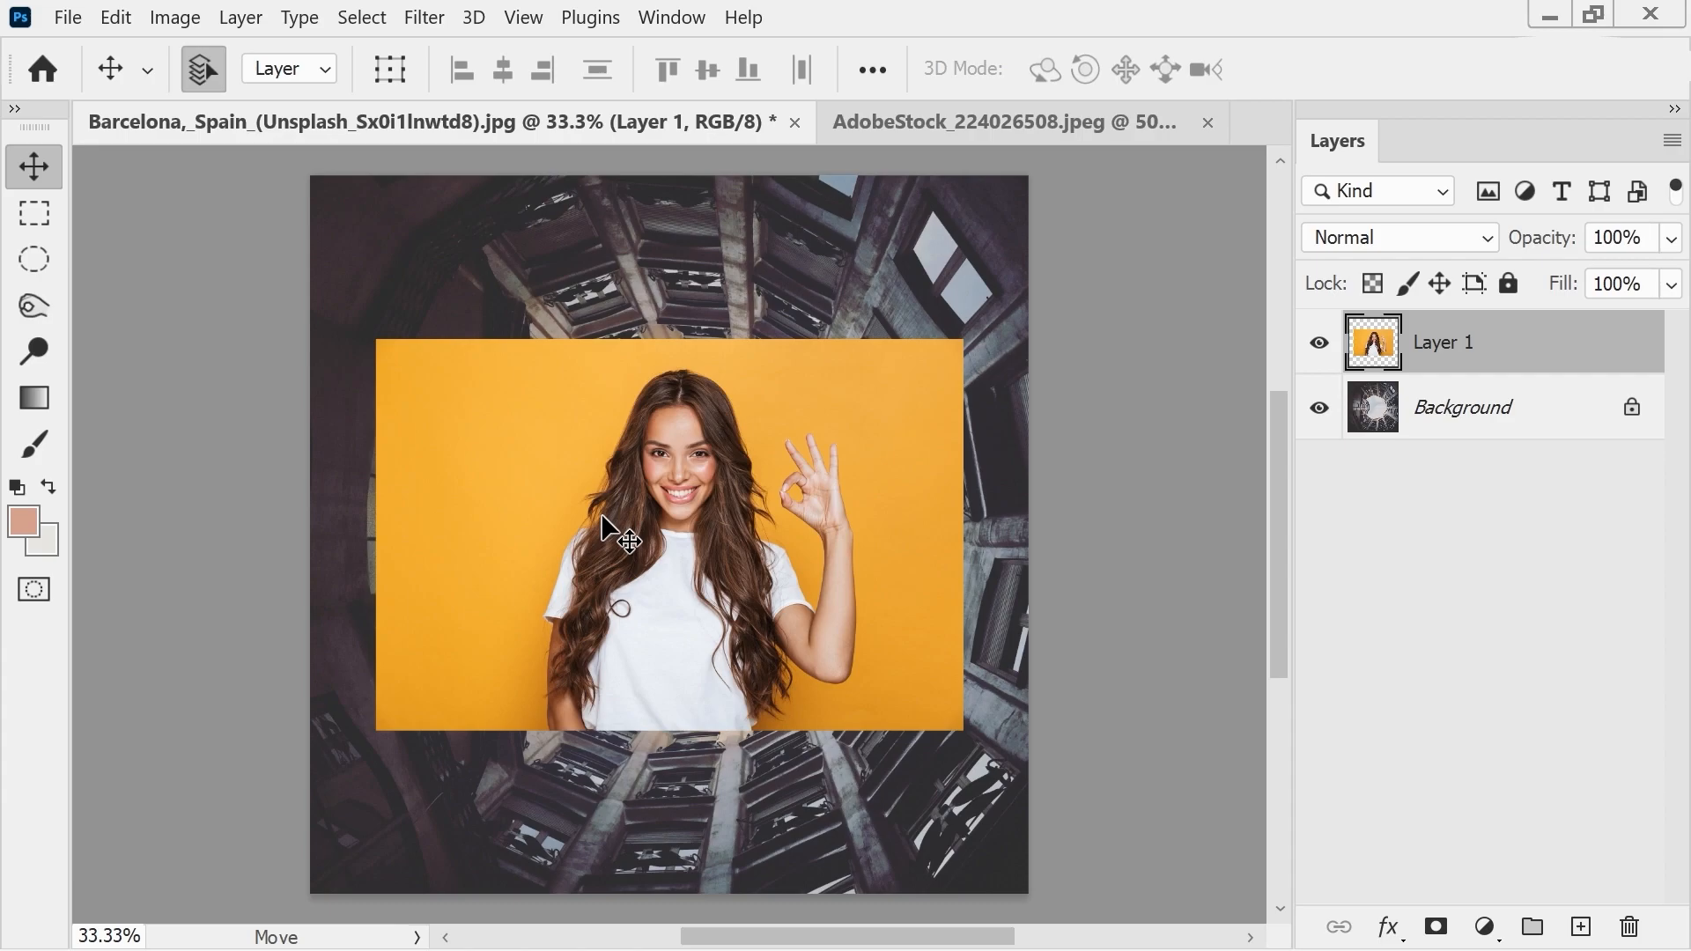
# - Cut the woman out of her orange background with Select Subject and a layer mask, and shift her slightly to the right
pyautogui.click(362, 17)
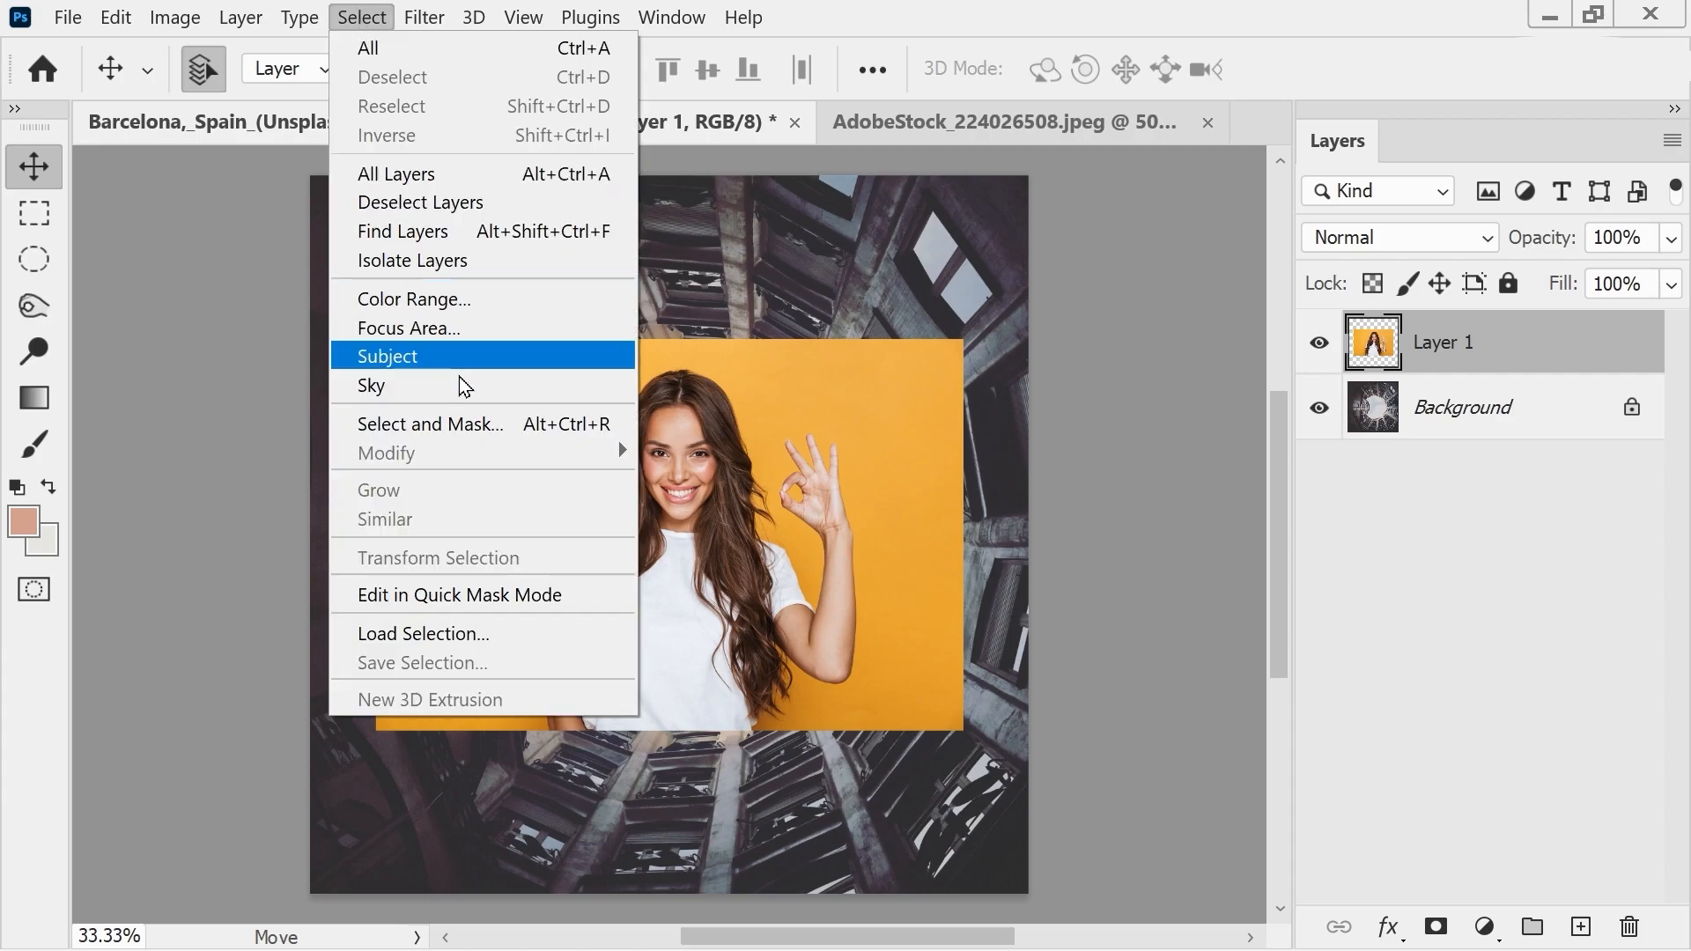
pyautogui.click(441, 360)
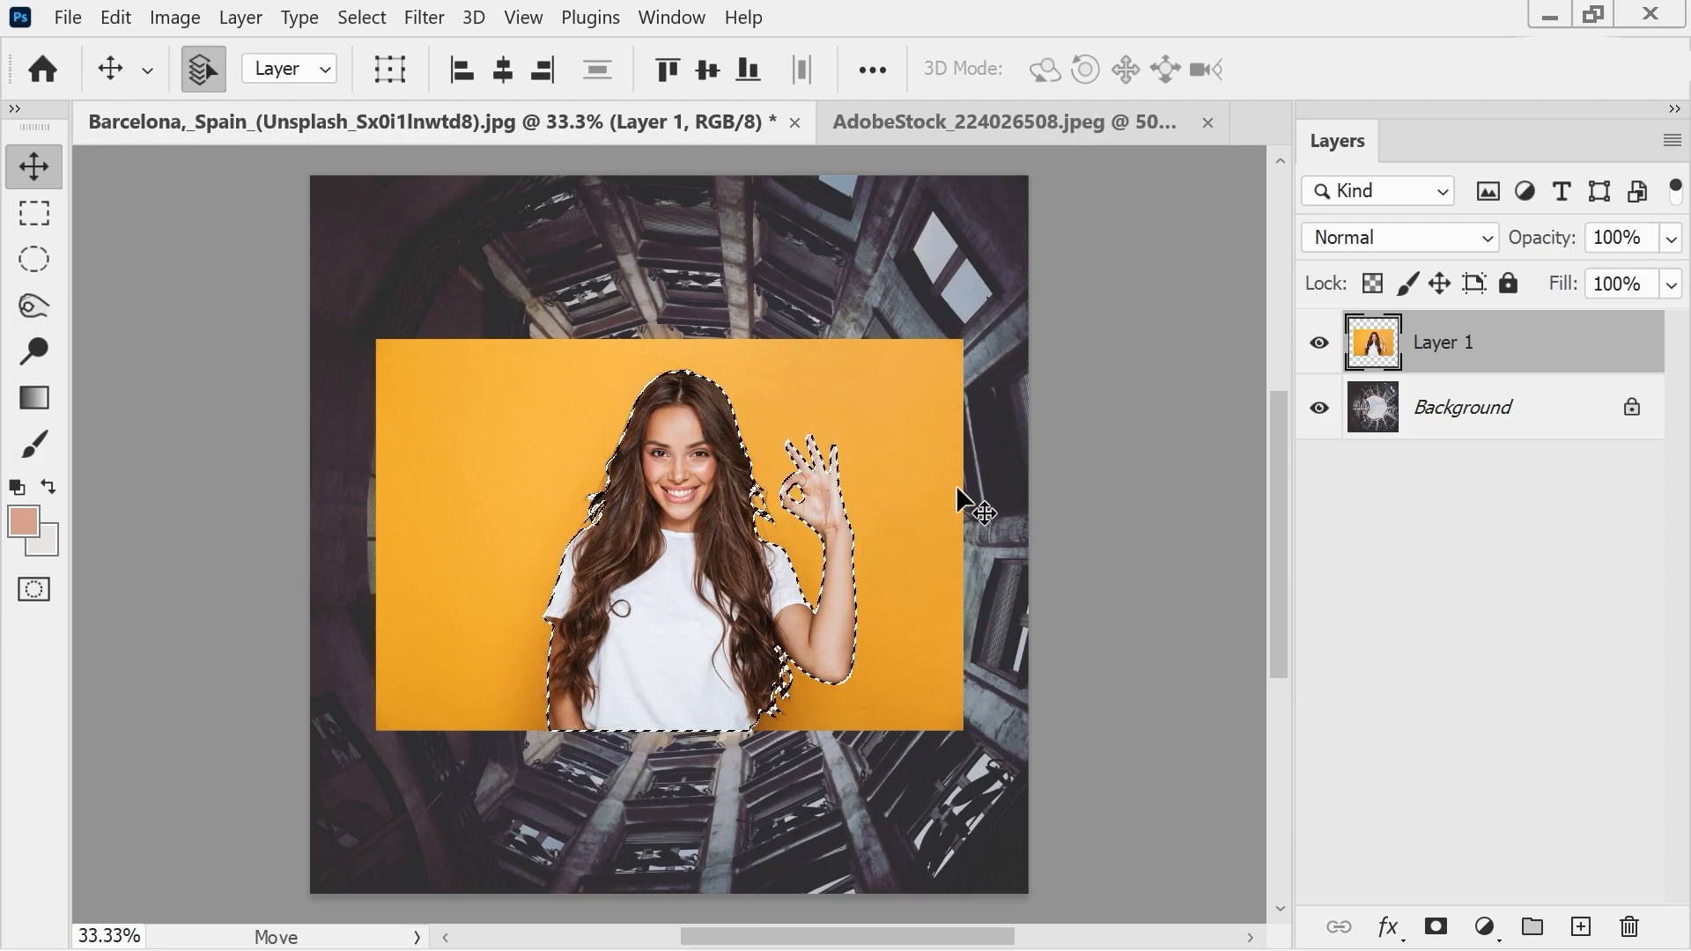
pyautogui.click(1437, 927)
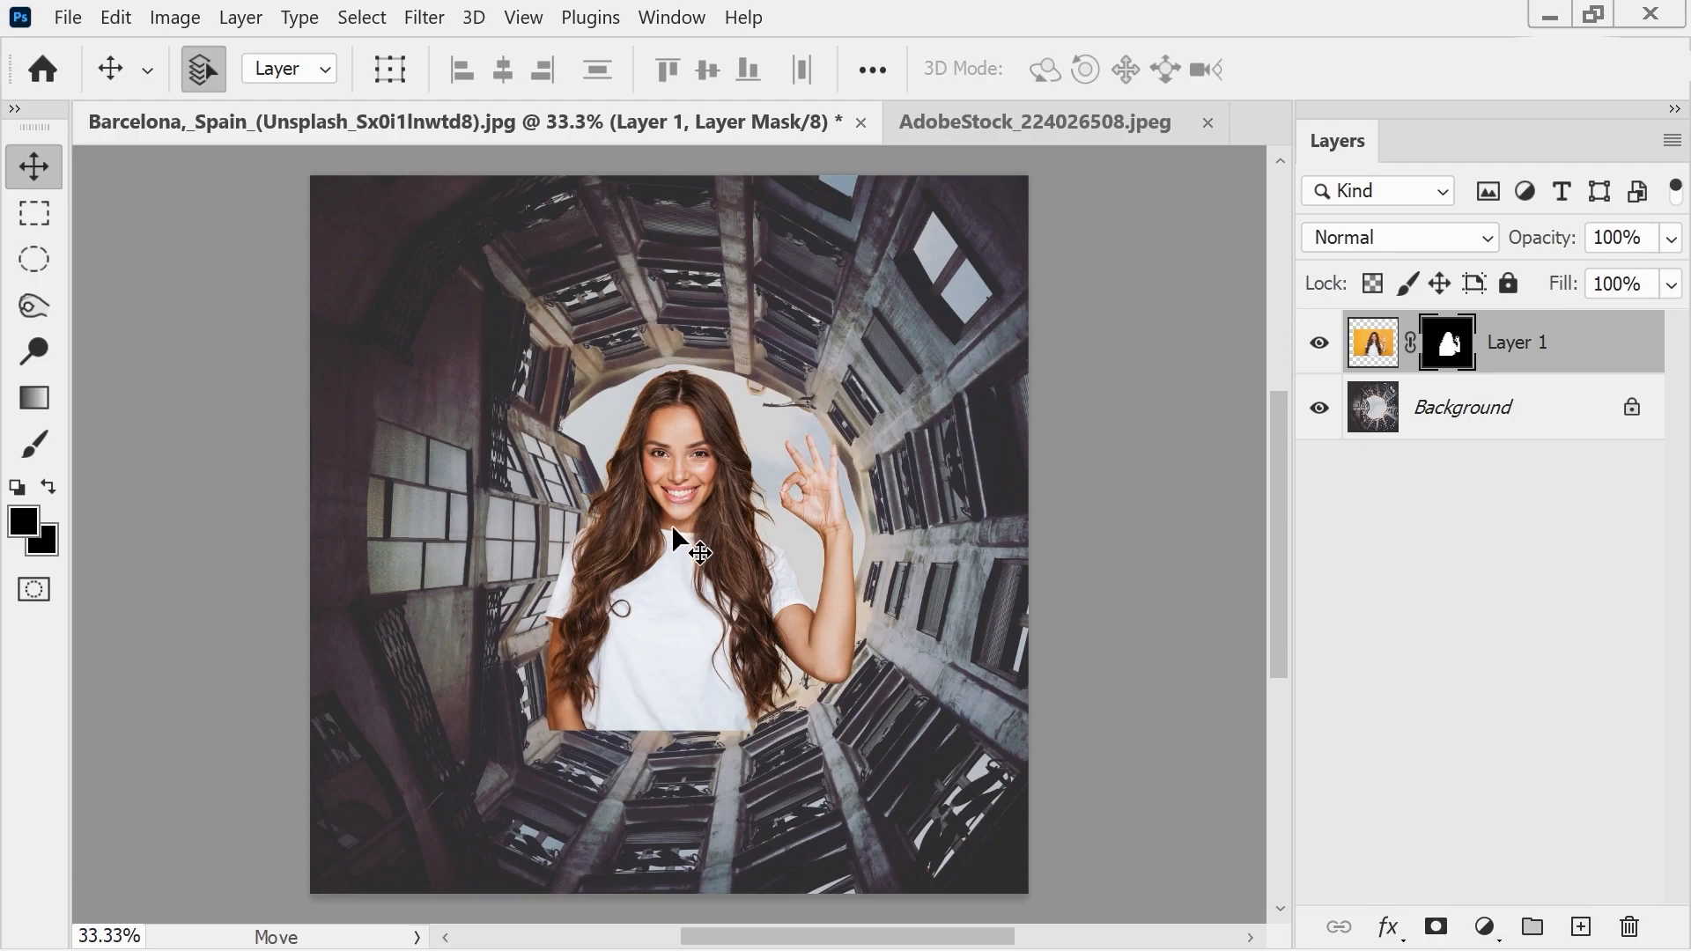
pyautogui.moveTo(679, 495)
pyautogui.mouseDown()
pyautogui.moveTo(696, 478)
pyautogui.moveTo(711, 504)
pyautogui.moveTo(687, 493)
pyautogui.mouseUp()
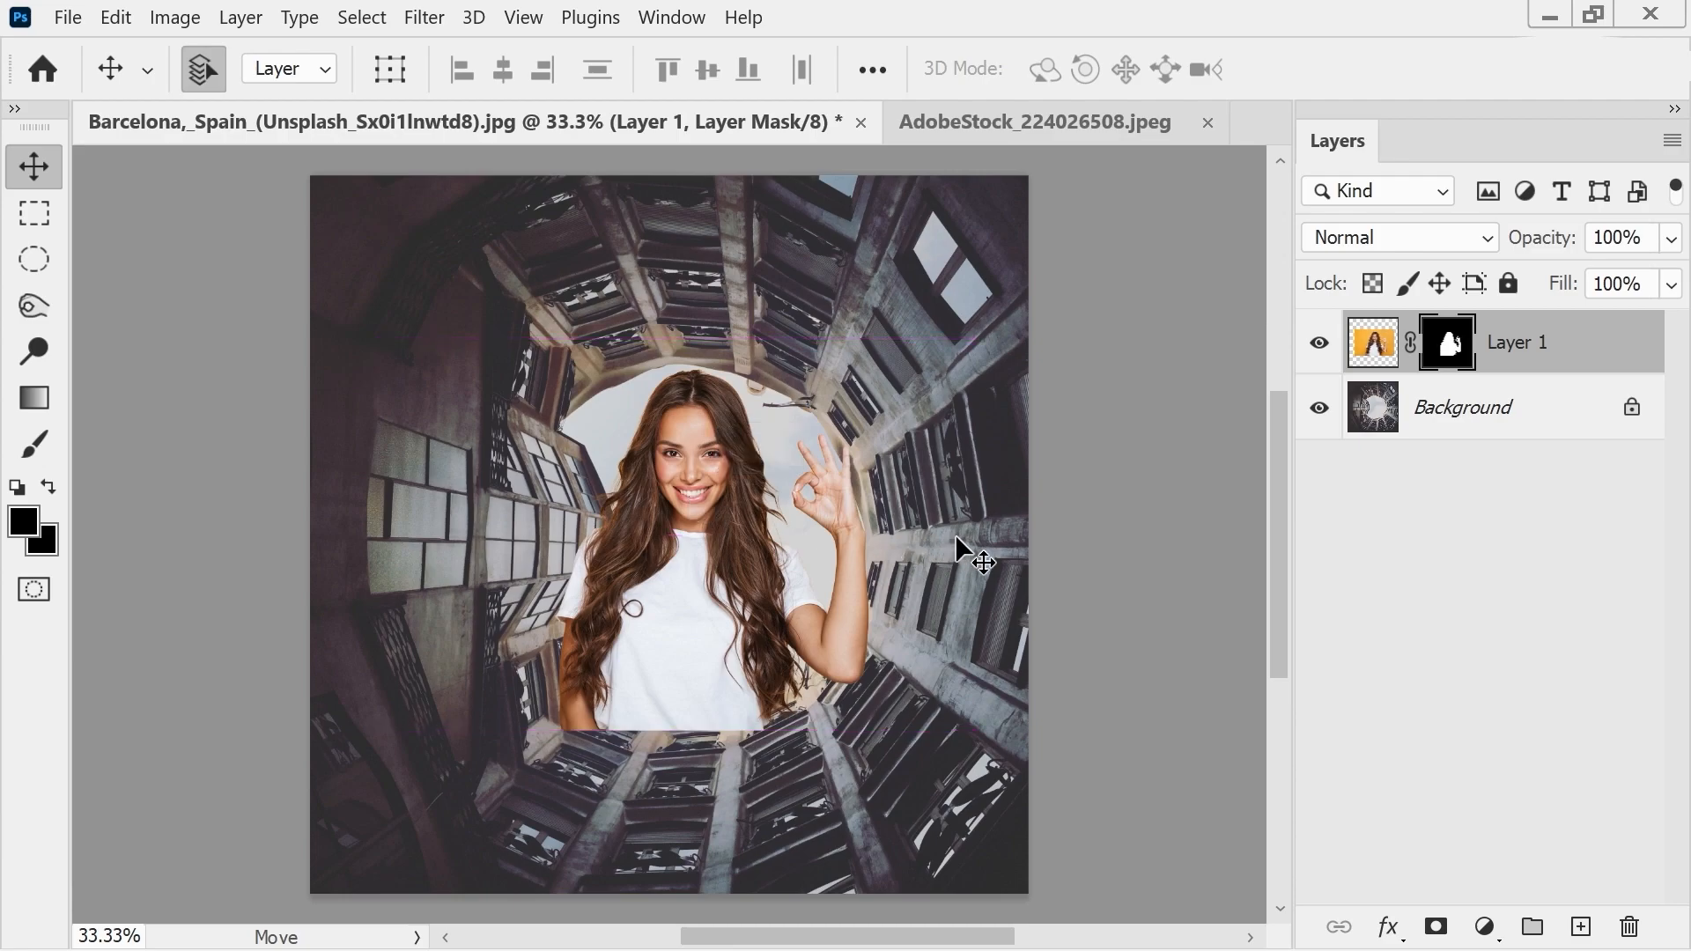
# - Paint black on the layer mask with a 94 px Soft Round brush to hide the woman's straight lower edge within the opening
pyautogui.click(49, 452)
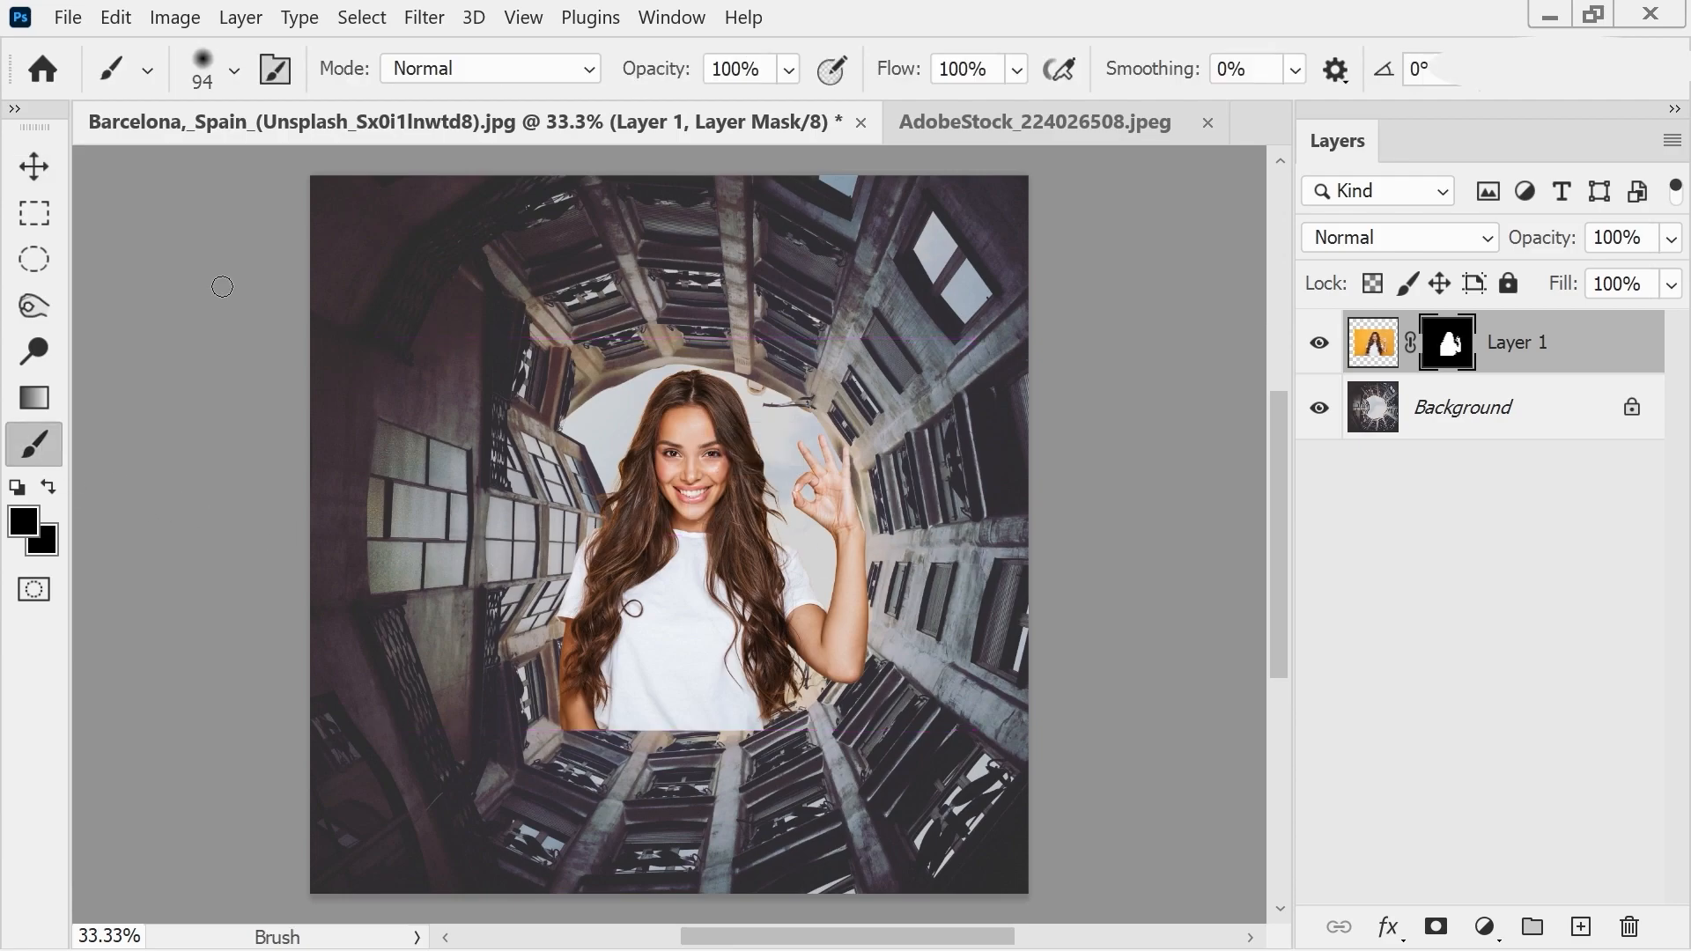
pyautogui.click(235, 74)
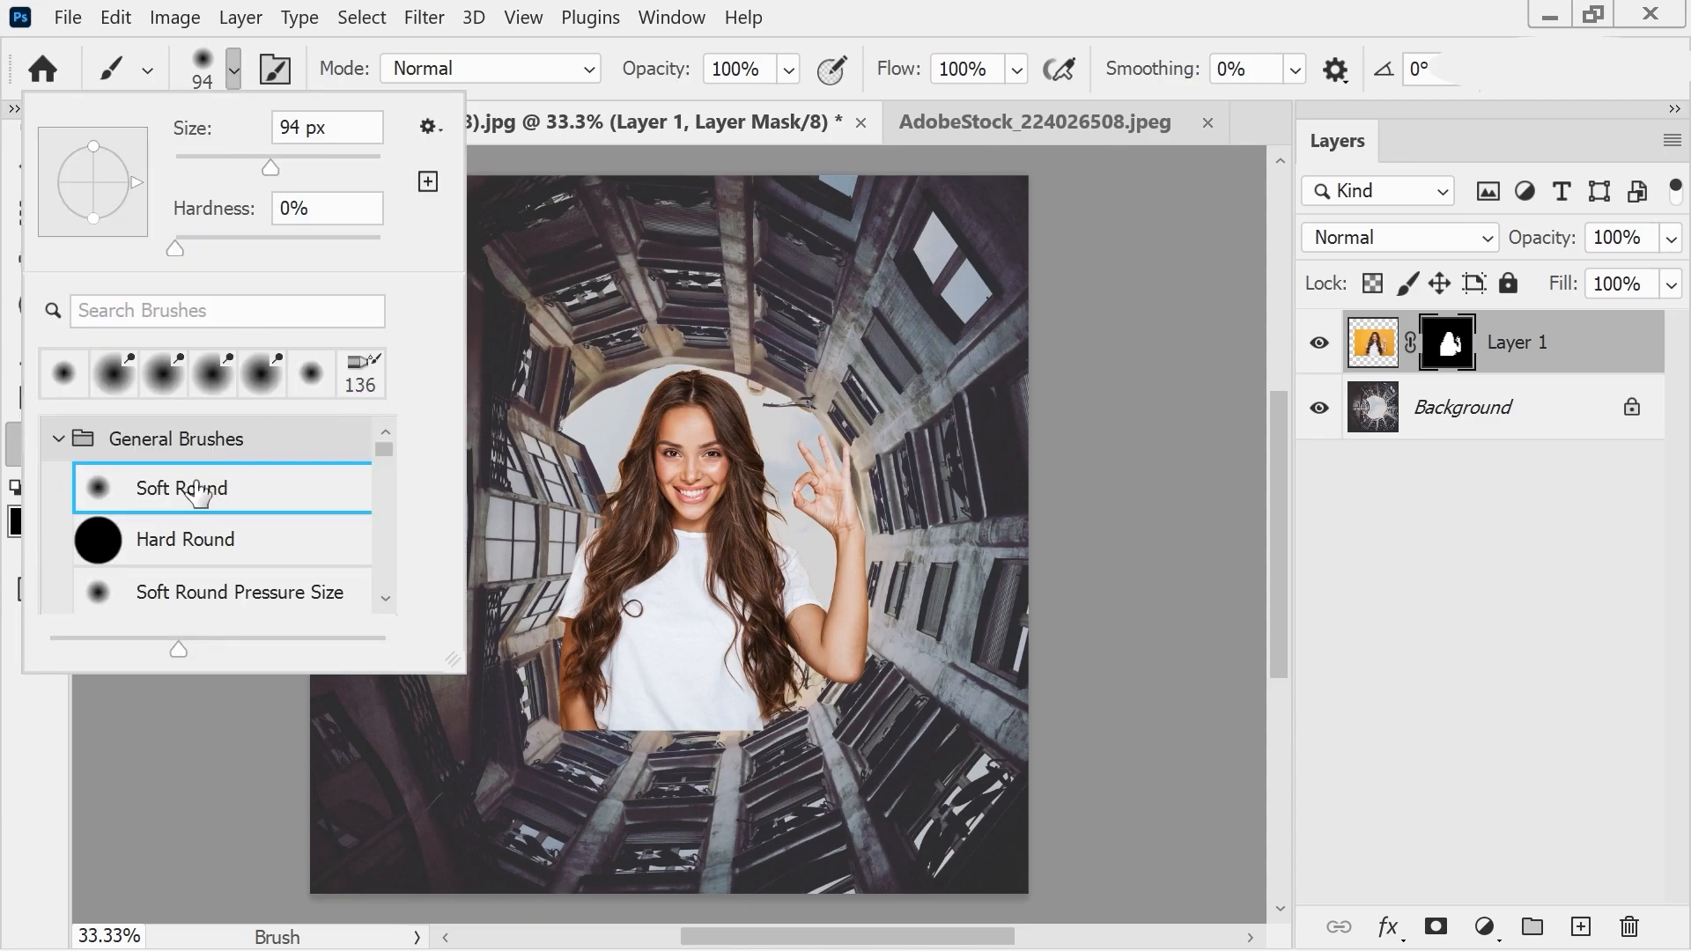
pyautogui.click(233, 78)
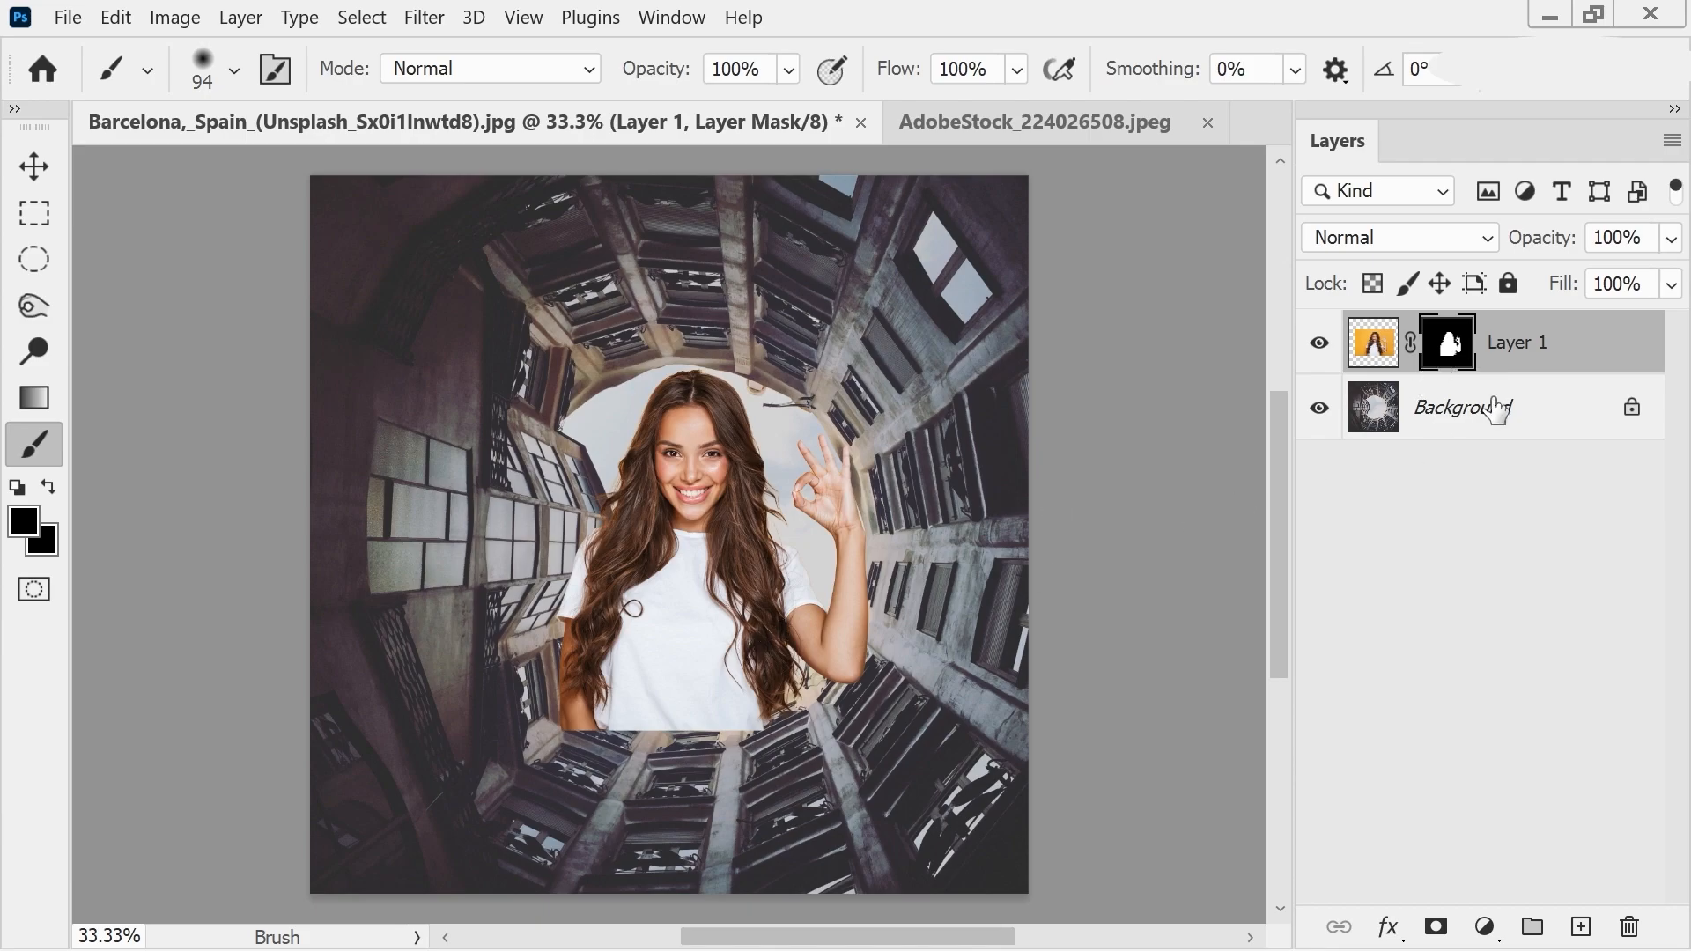
pyautogui.moveTo(541, 695)
pyautogui.mouseDown()
pyautogui.moveTo(582, 738)
pyautogui.moveTo(562, 675)
pyautogui.moveTo(590, 758)
pyautogui.moveTo(569, 618)
pyautogui.moveTo(552, 663)
pyautogui.moveTo(569, 679)
pyautogui.moveTo(564, 580)
pyautogui.moveTo(562, 662)
pyautogui.moveTo(595, 744)
pyautogui.moveTo(614, 725)
pyautogui.moveTo(597, 704)
pyautogui.moveTo(659, 748)
pyautogui.moveTo(698, 749)
pyautogui.moveTo(647, 732)
pyautogui.moveTo(794, 713)
pyautogui.moveTo(727, 719)
pyautogui.moveTo(798, 680)
pyautogui.moveTo(771, 719)
pyautogui.moveTo(774, 675)
pyautogui.mouseUp()
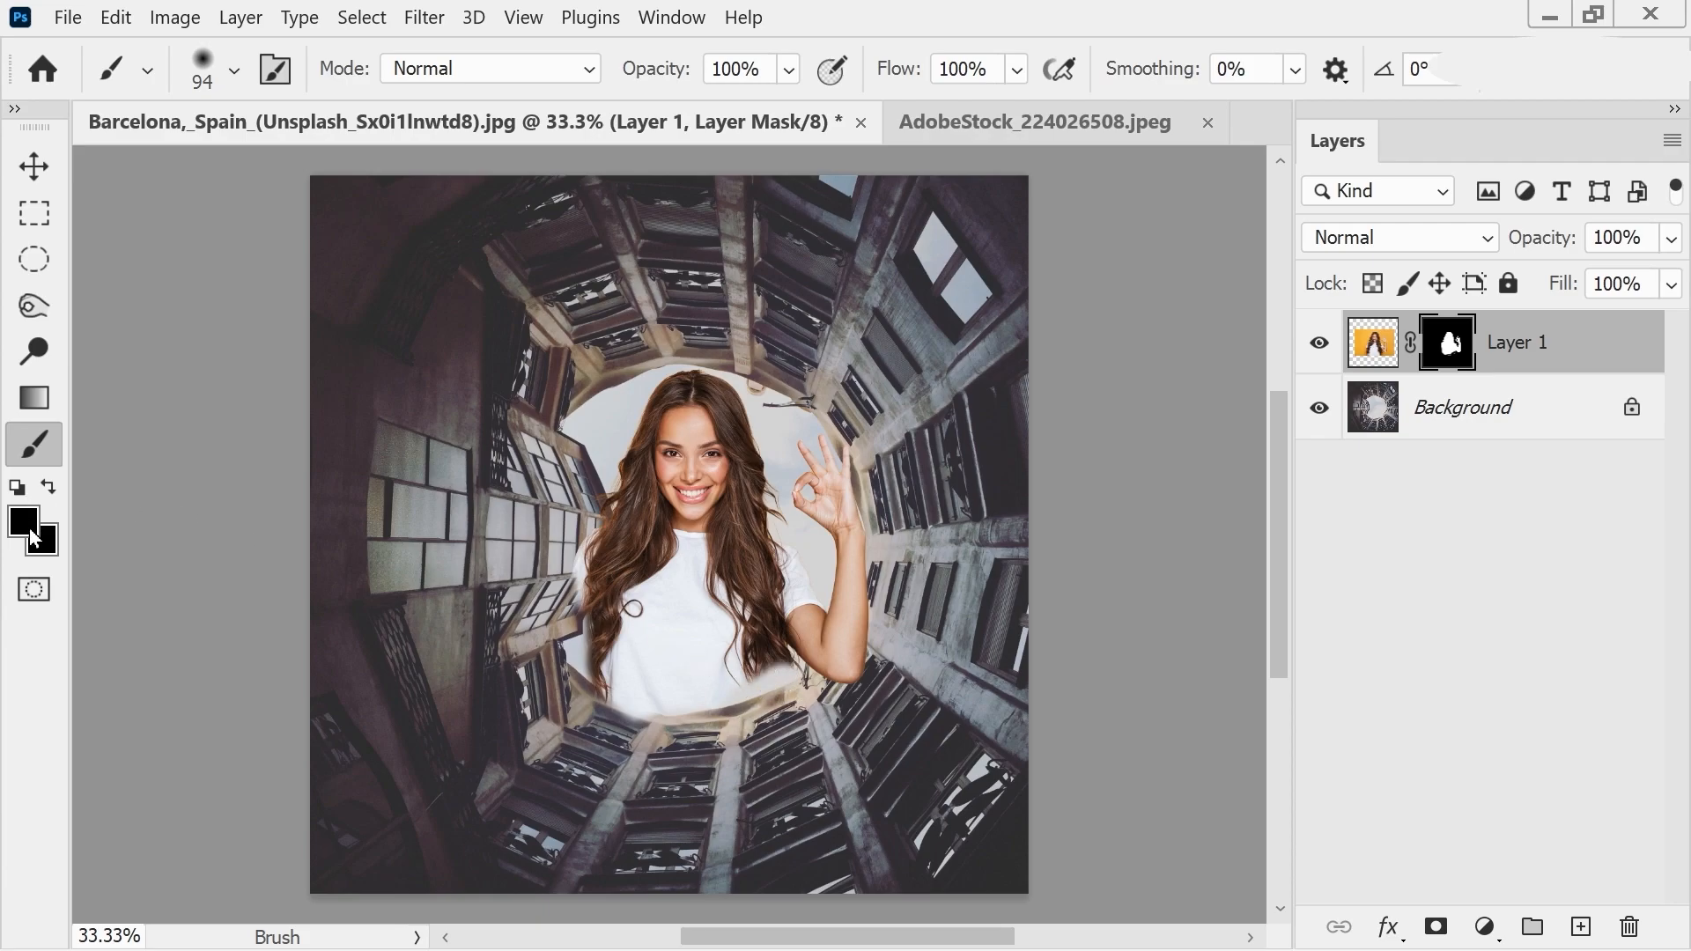
# - Set the foreground color to white (#ffffff) and paint the mask to restore the woman's hidden arm and orange background around her hair
pyautogui.click(26, 527)
pyautogui.click(519, 111)
pyautogui.moveTo(519, 111); pyautogui.dragTo(513, 95)
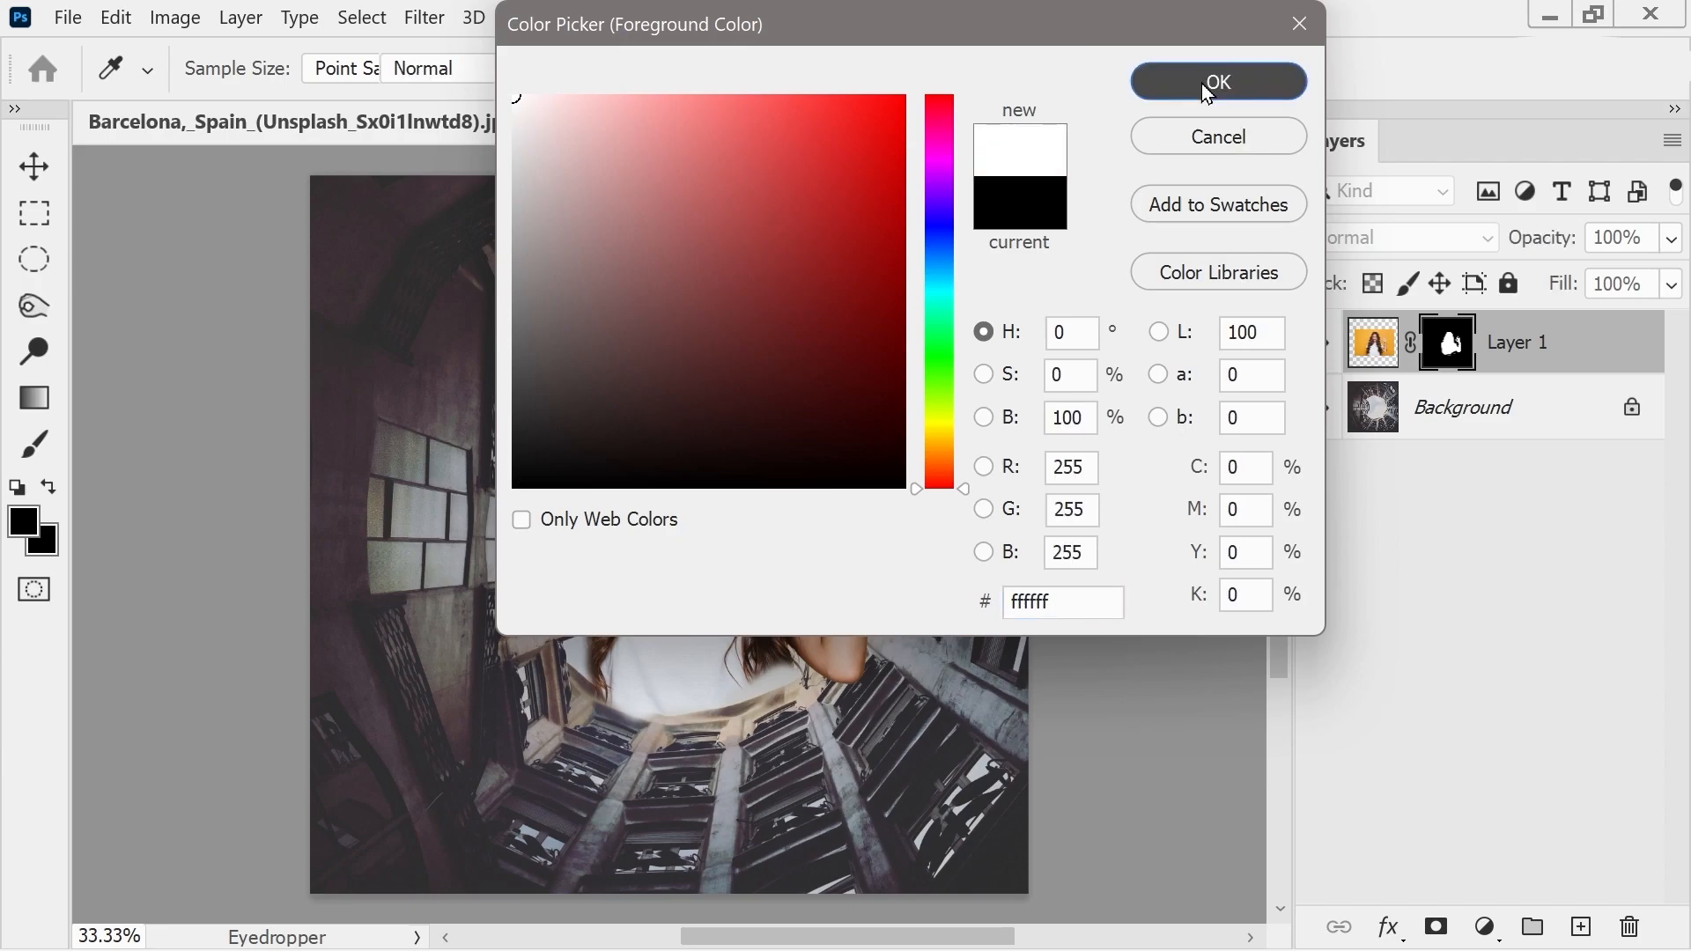
pyautogui.click(1203, 83)
pyautogui.moveTo(619, 687)
pyautogui.mouseDown()
pyautogui.moveTo(568, 671)
pyautogui.moveTo(580, 701)
pyautogui.moveTo(602, 659)
pyautogui.moveTo(572, 690)
pyautogui.moveTo(562, 626)
pyautogui.moveTo(577, 647)
pyautogui.moveTo(592, 596)
pyautogui.moveTo(568, 637)
pyautogui.moveTo(578, 540)
pyautogui.moveTo(566, 582)
pyautogui.moveTo(580, 591)
pyautogui.moveTo(592, 458)
pyautogui.moveTo(579, 518)
pyautogui.moveTo(608, 495)
pyautogui.moveTo(610, 415)
pyautogui.moveTo(580, 542)
pyautogui.moveTo(584, 409)
pyautogui.mouseUp()
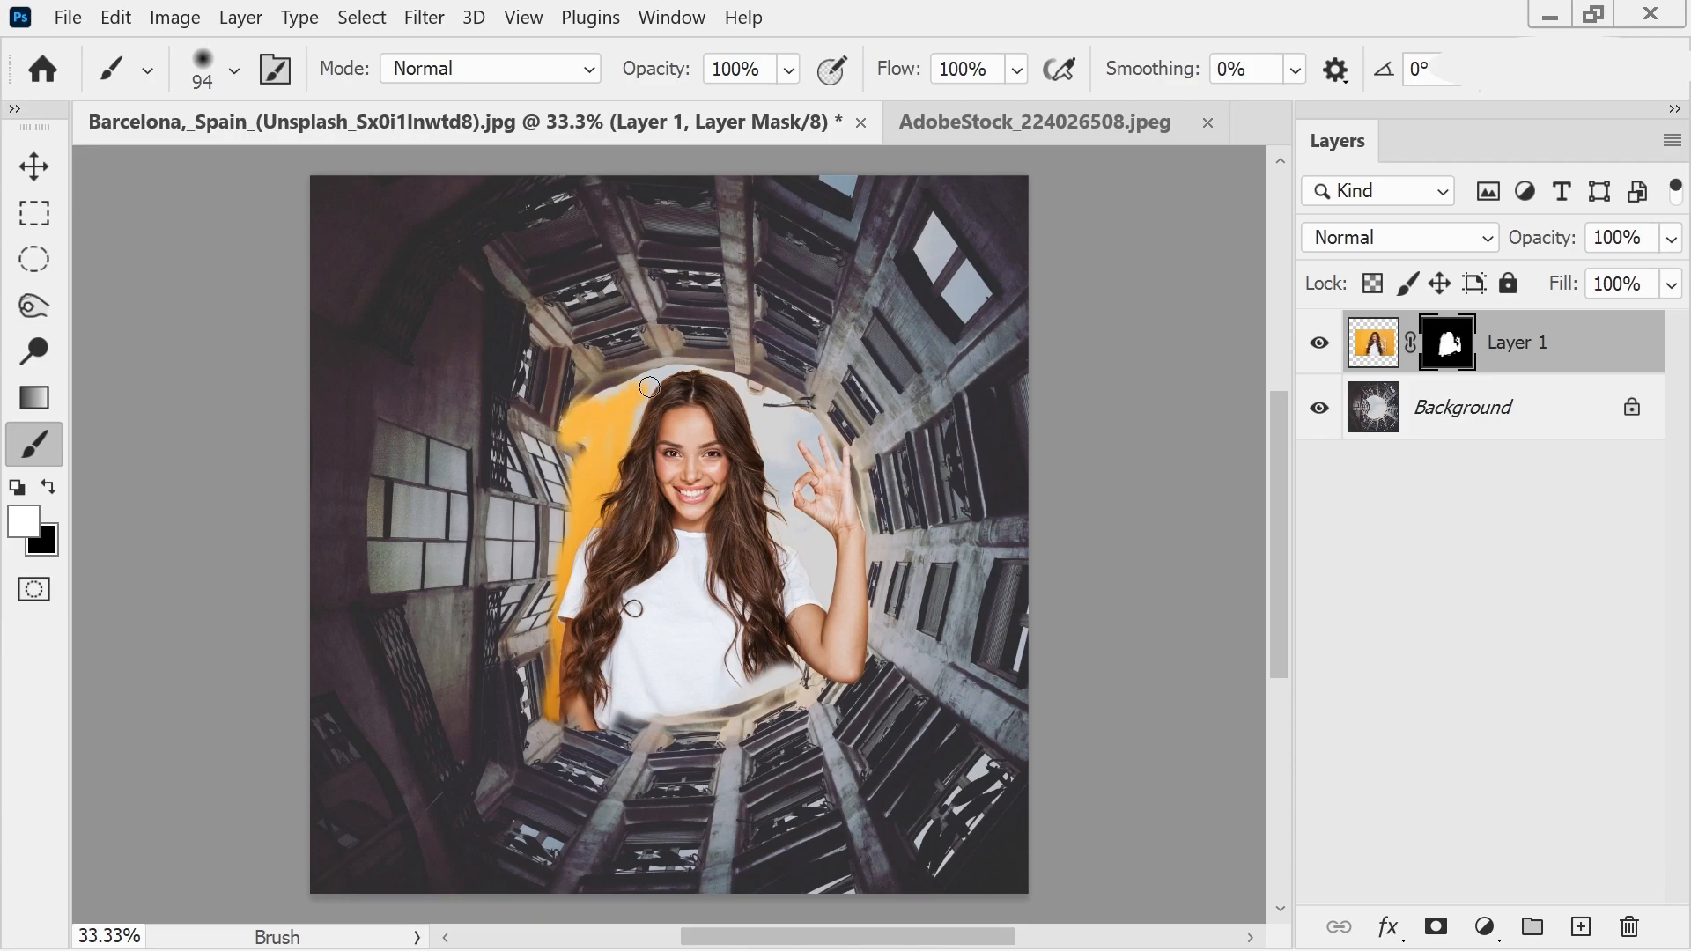
pyautogui.moveTo(621, 425)
pyautogui.mouseDown()
pyautogui.moveTo(619, 384)
pyautogui.moveTo(679, 364)
pyautogui.moveTo(729, 372)
pyautogui.moveTo(761, 418)
pyautogui.moveTo(780, 384)
pyautogui.mouseUp()
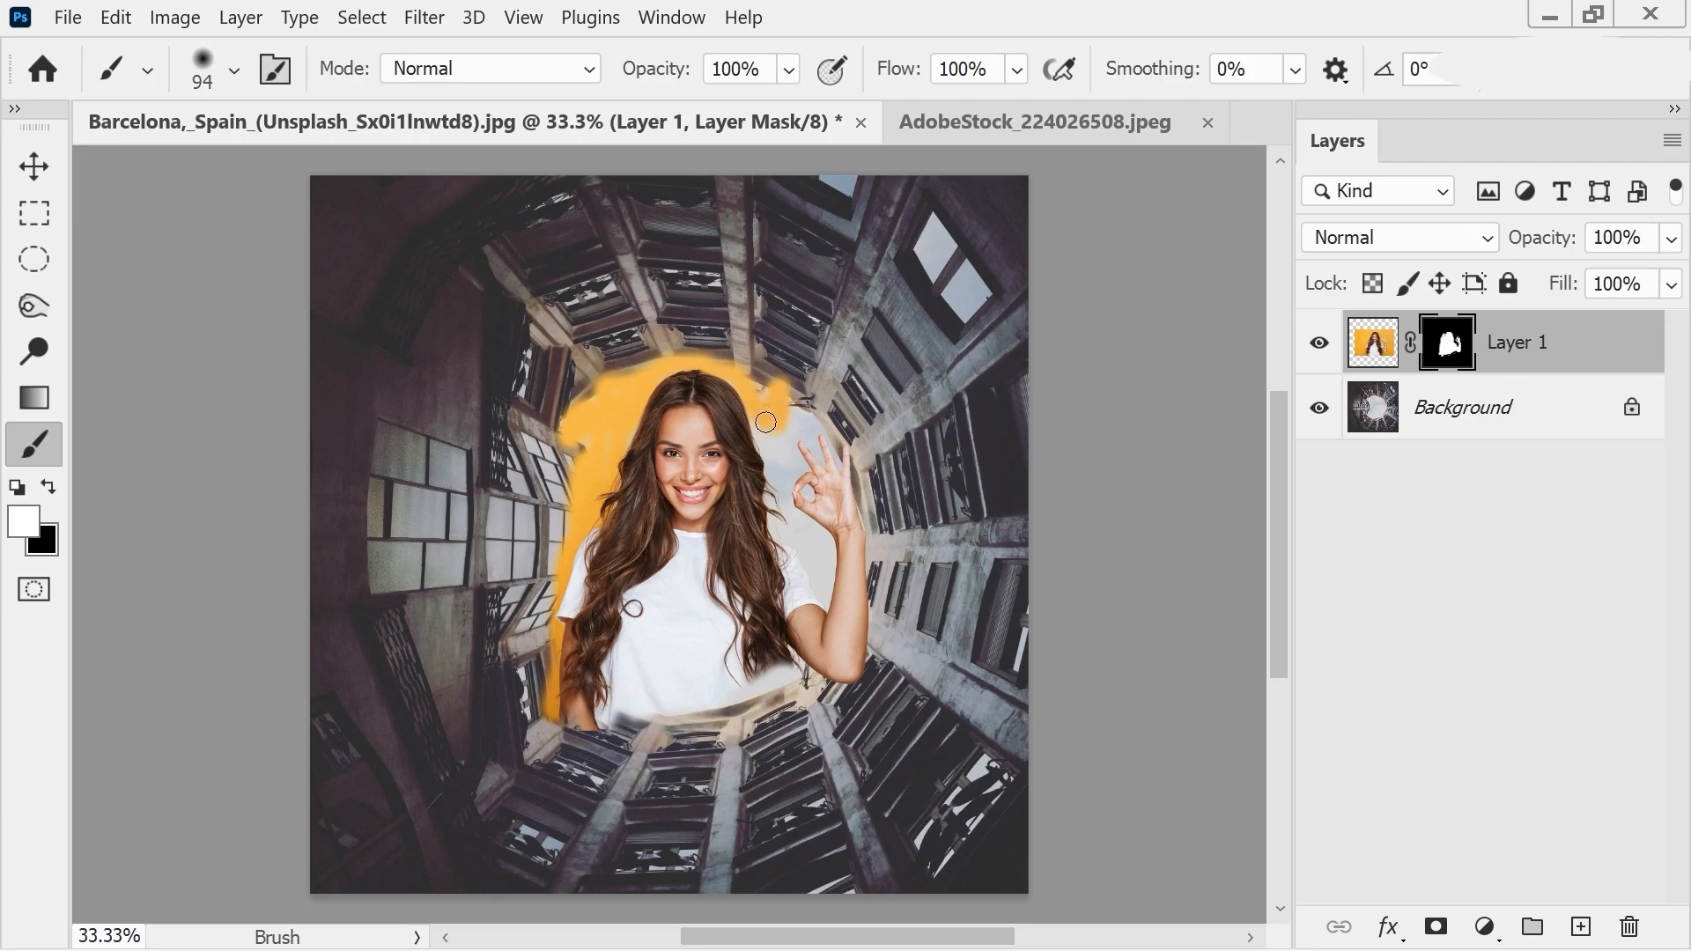
pyautogui.moveTo(765, 453); pyautogui.dragTo(784, 423)
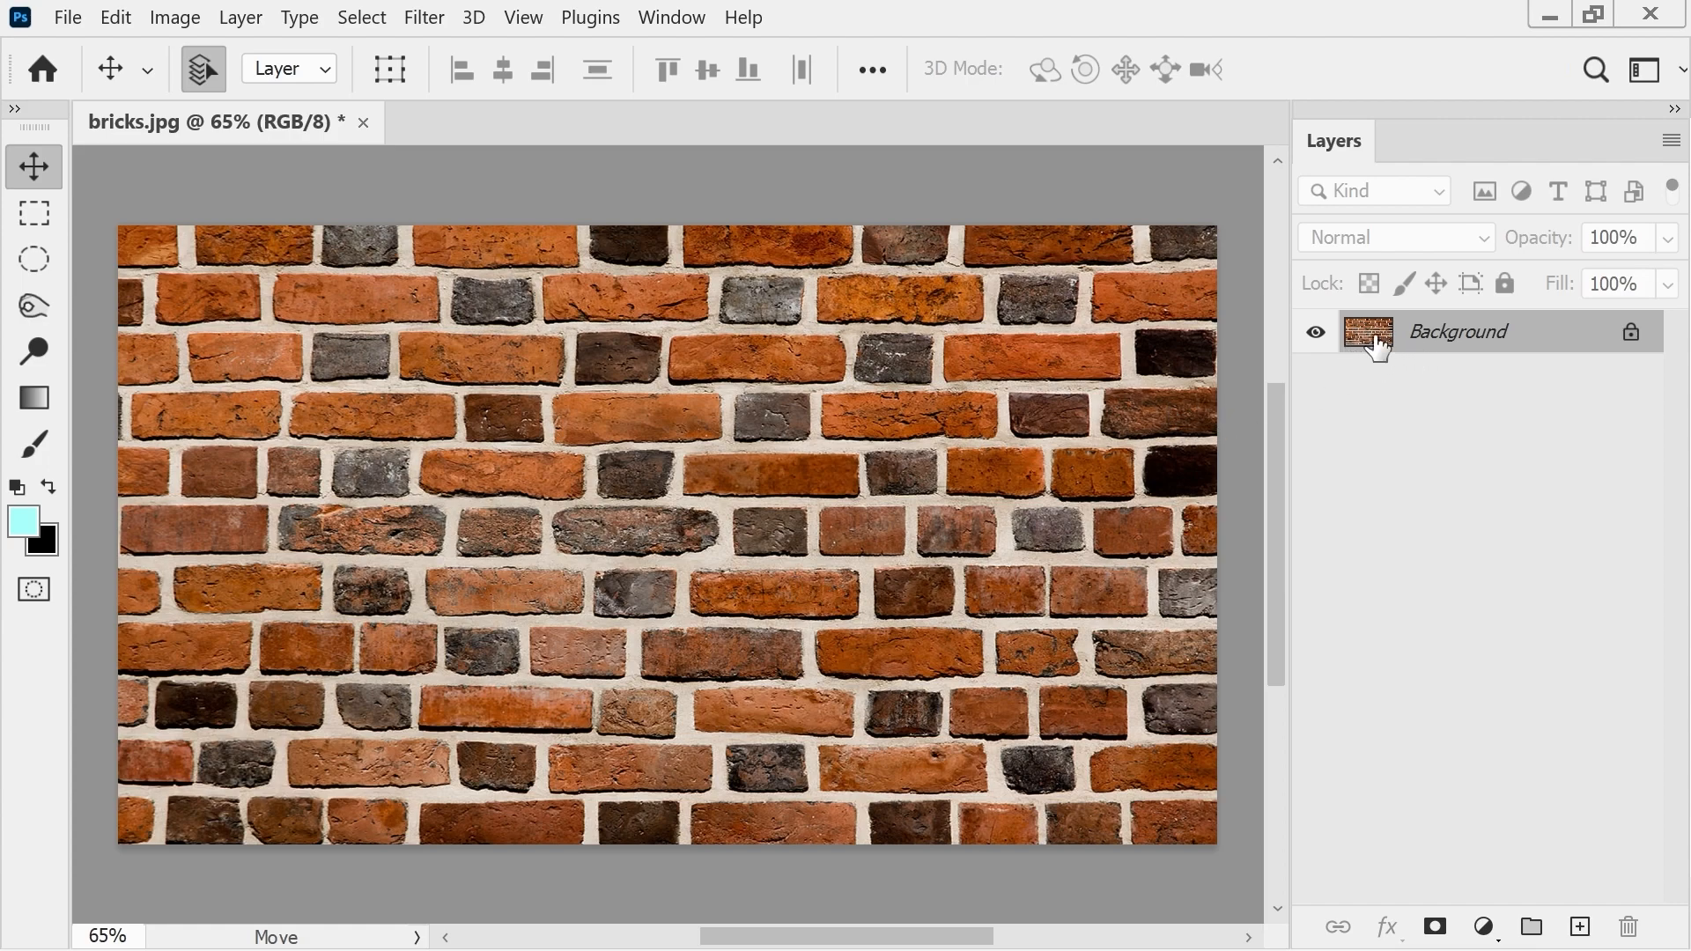
# - Set the layer thumbnails in bricks.jpg to the largest size
pyautogui.click(1671, 141)
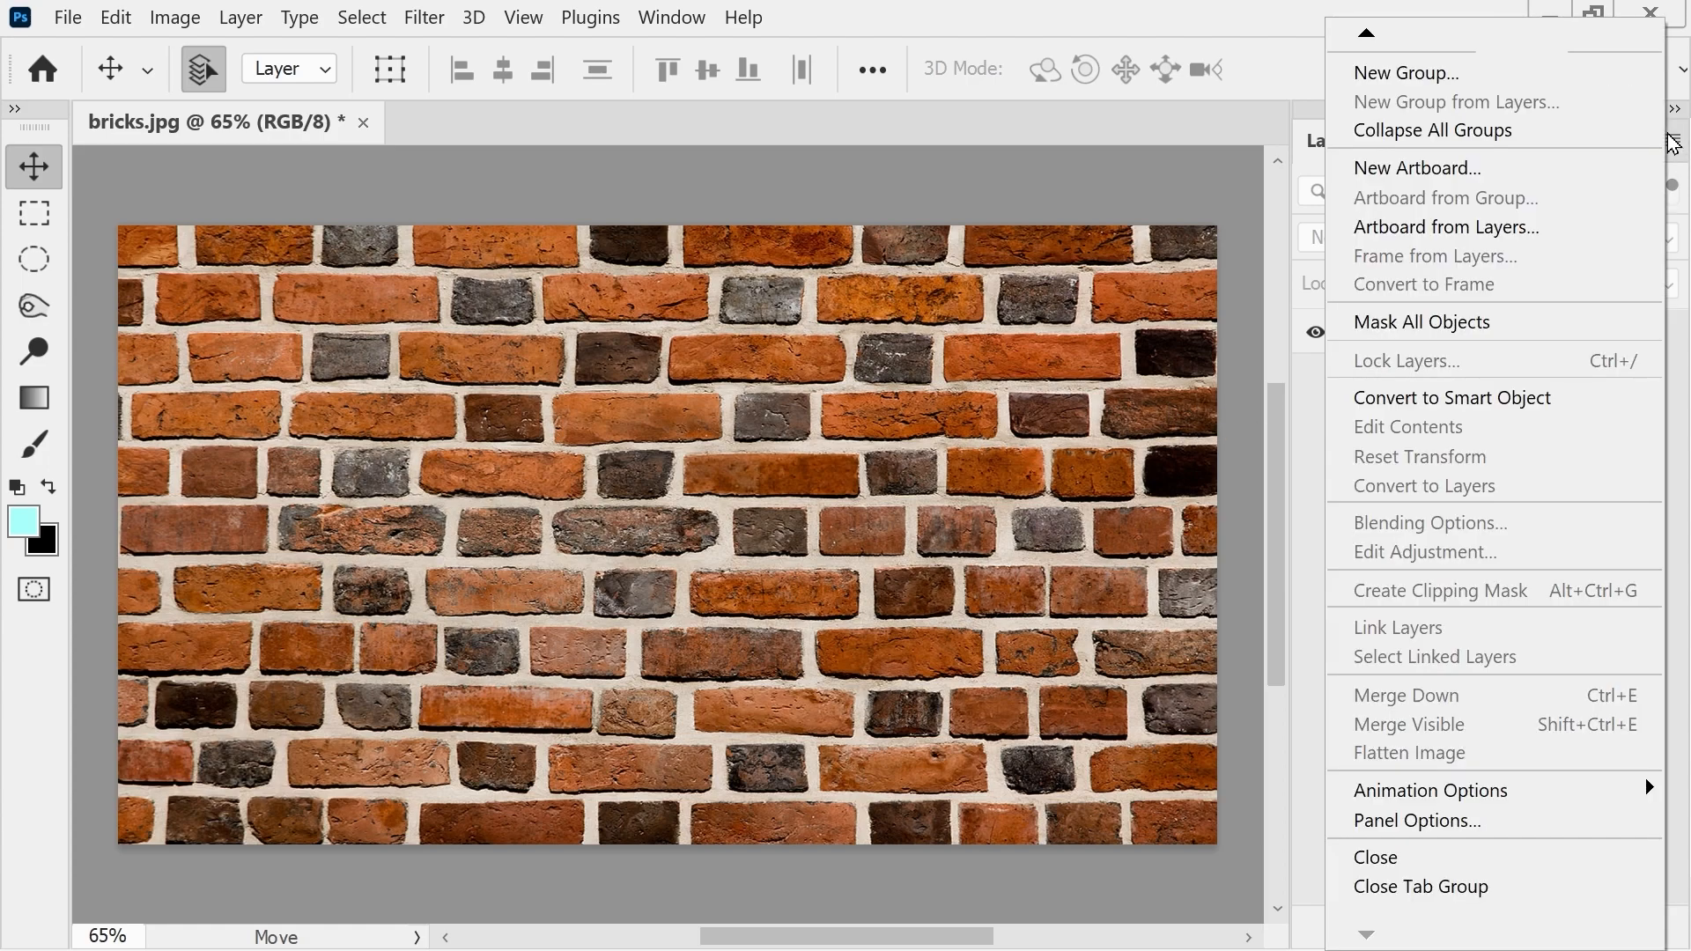
pyautogui.click(1387, 828)
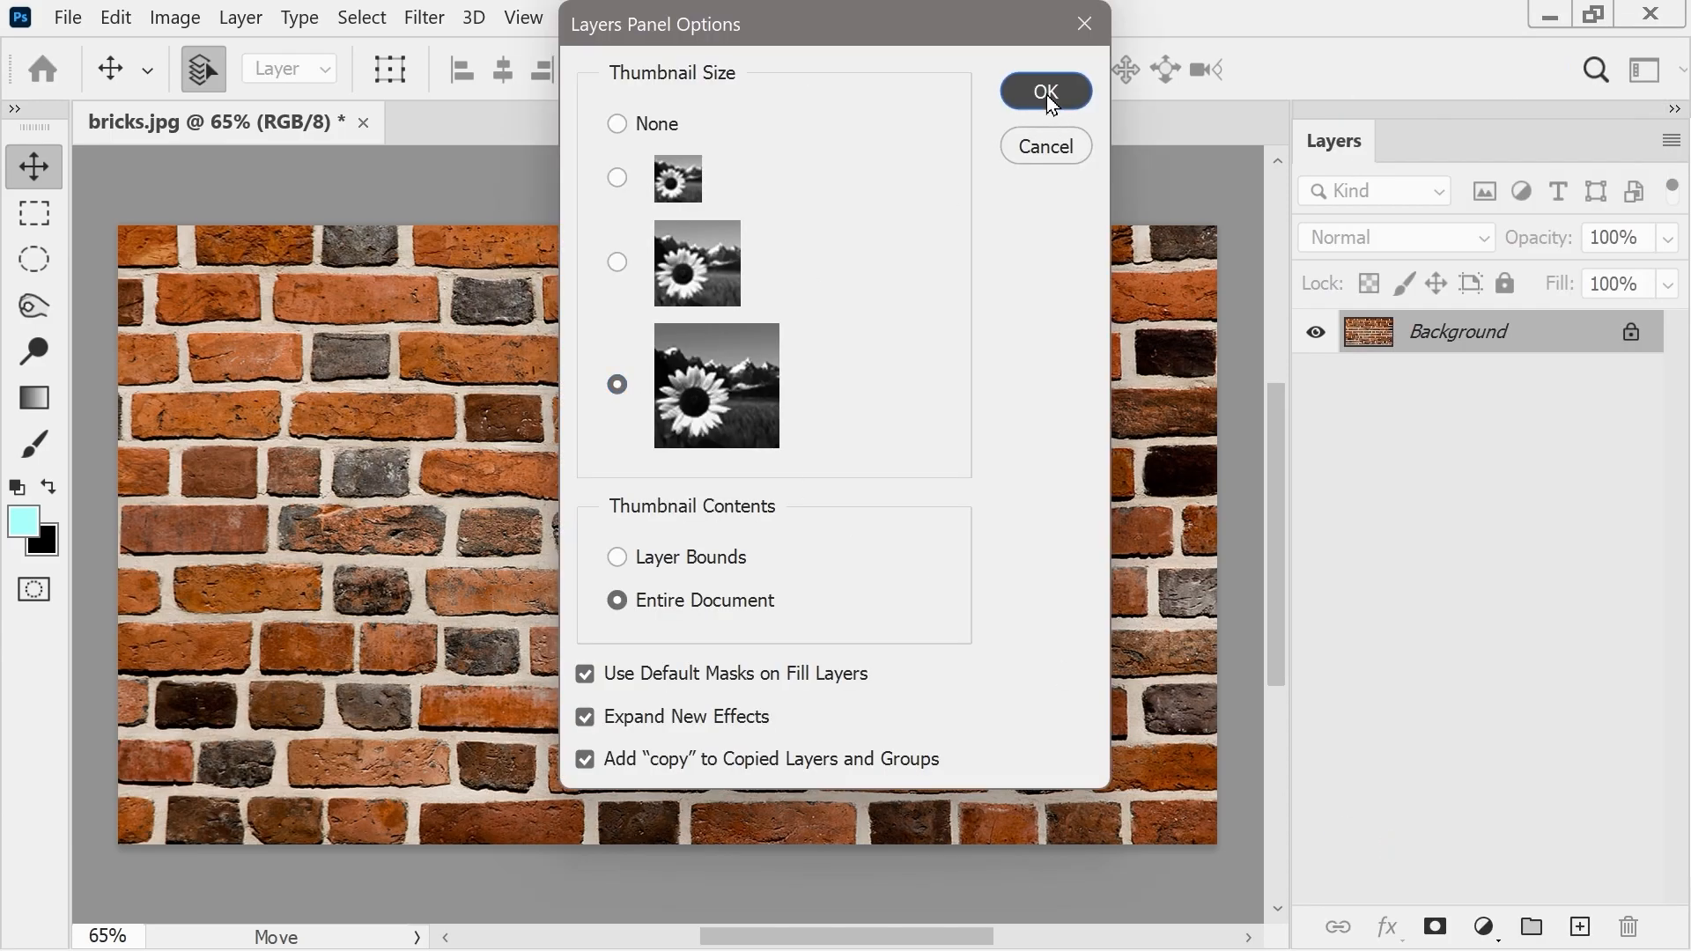
pyautogui.click(1047, 94)
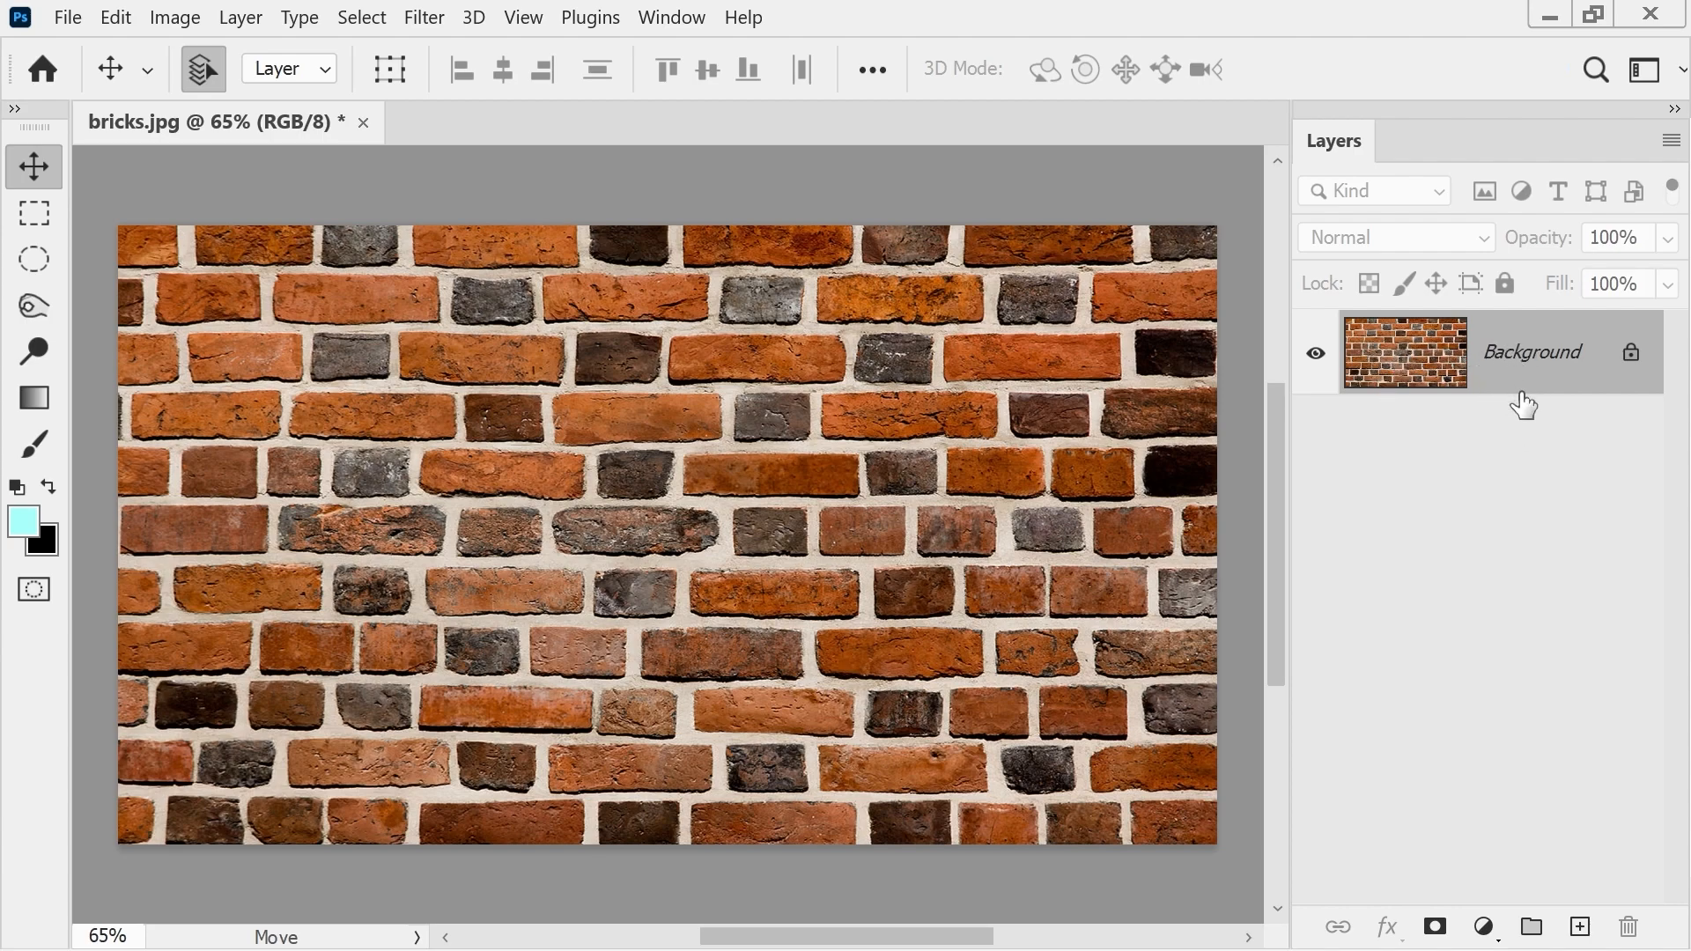
# - Convert the locked Background of bricks.jpg into a regular layer and rename it "Bricks"
pyautogui.doubleClick(1506, 360)
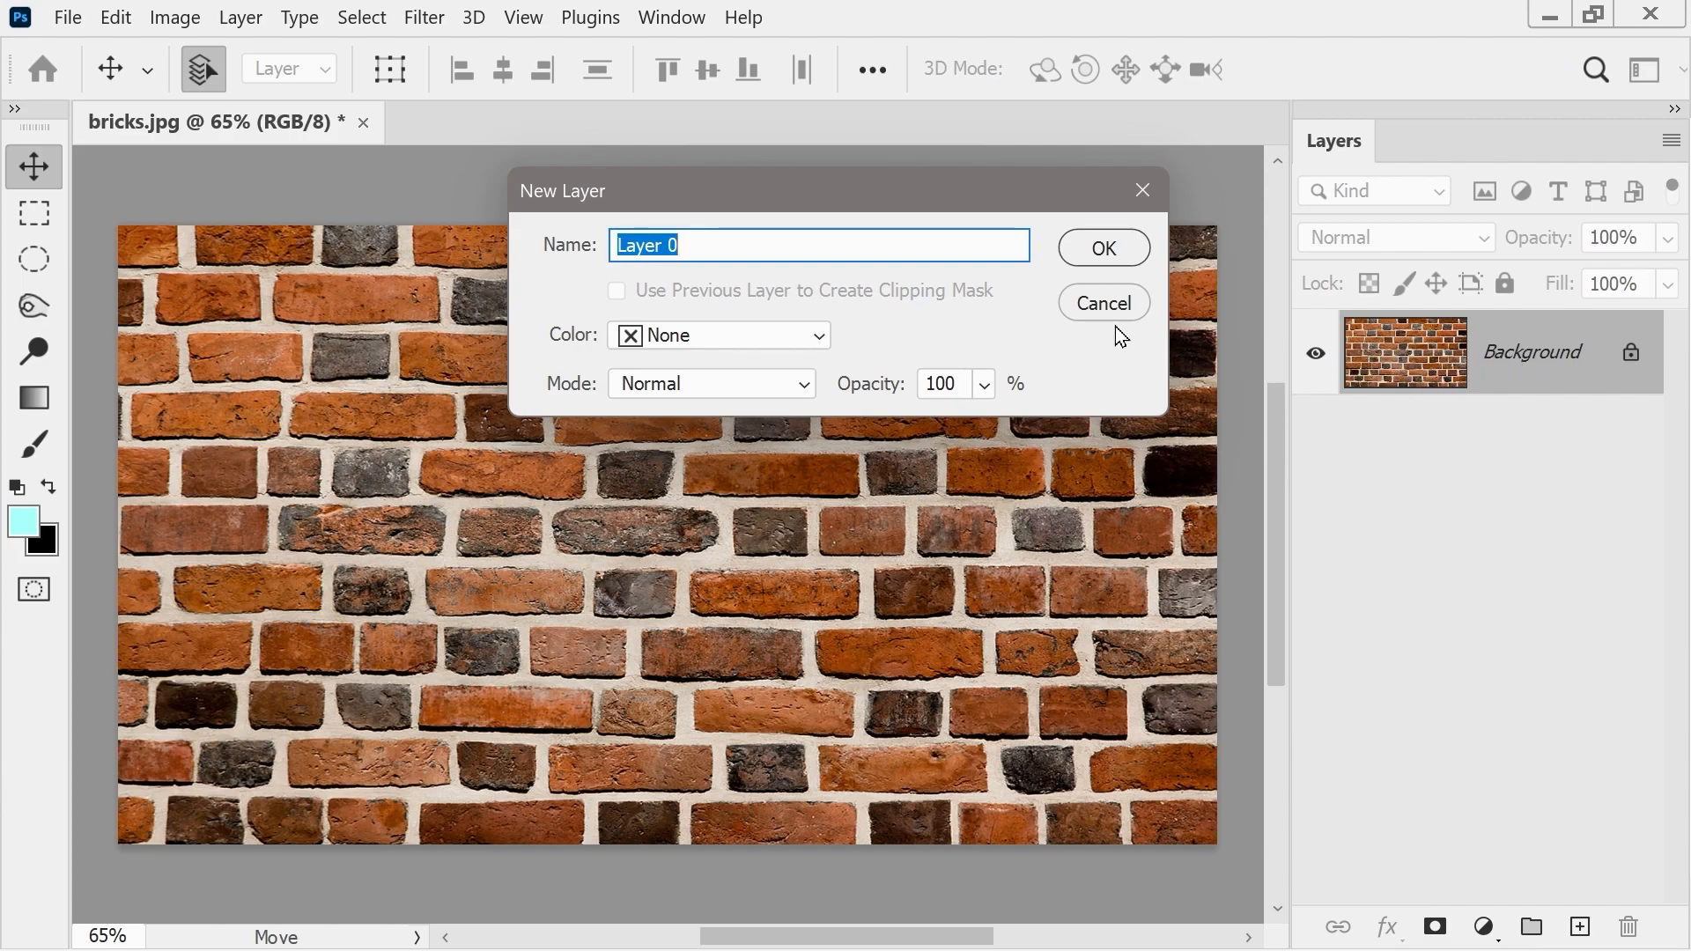
pyautogui.click(1075, 251)
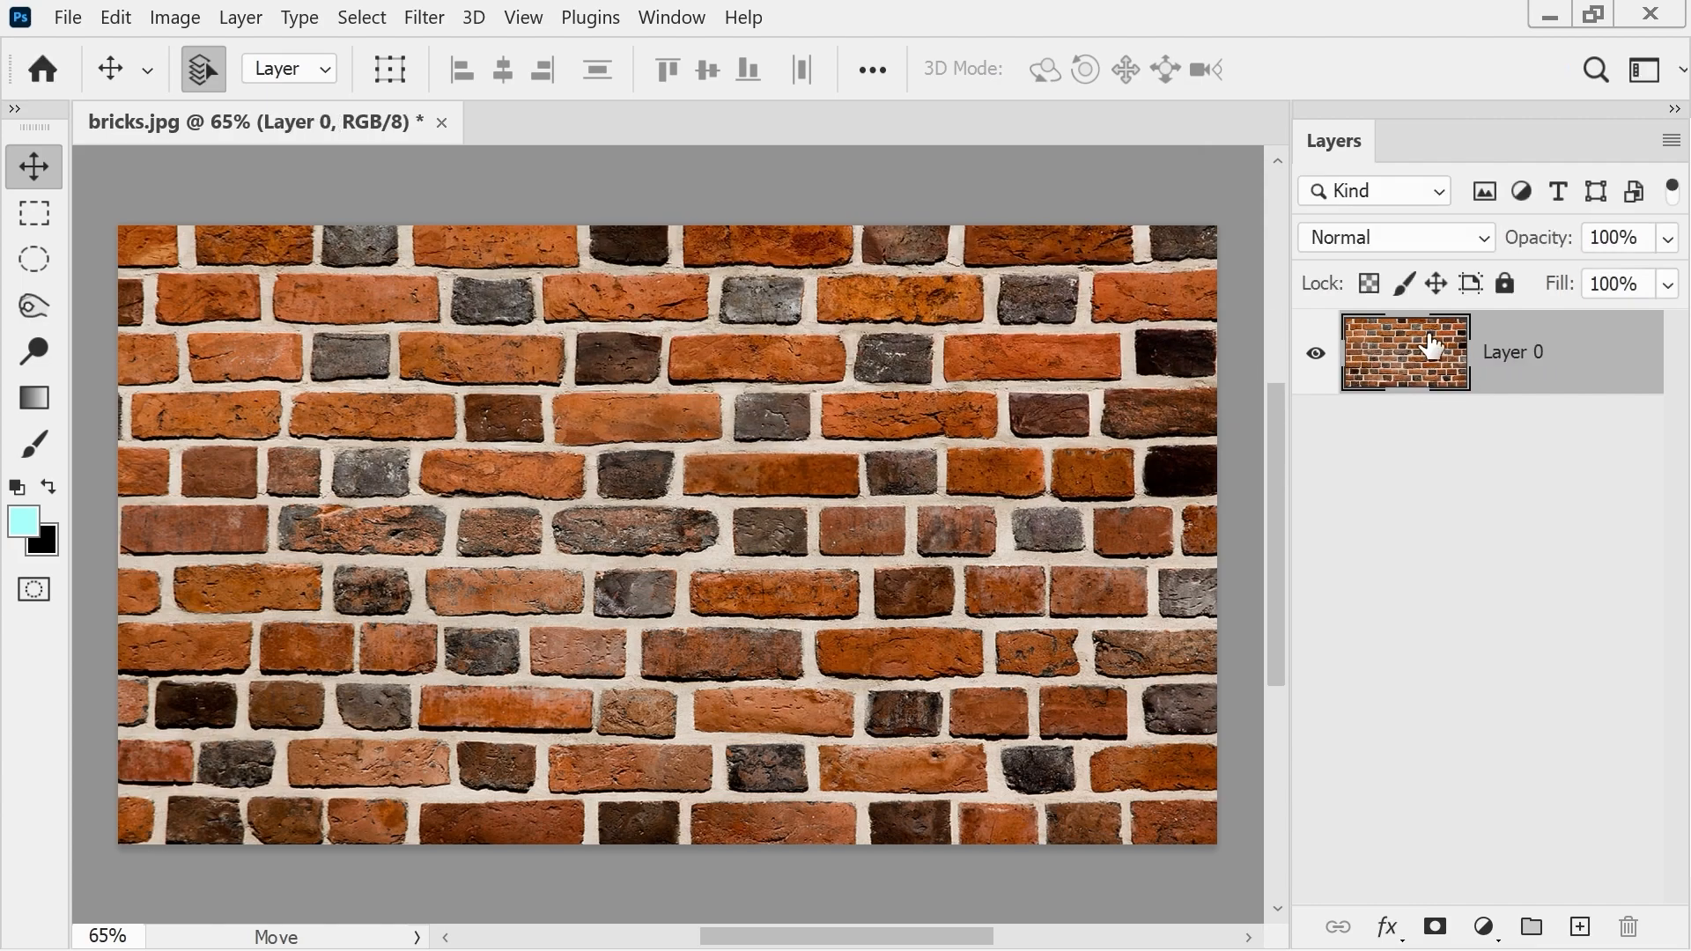
pyautogui.doubleClick(1524, 357)
pyautogui.write('Bricks')
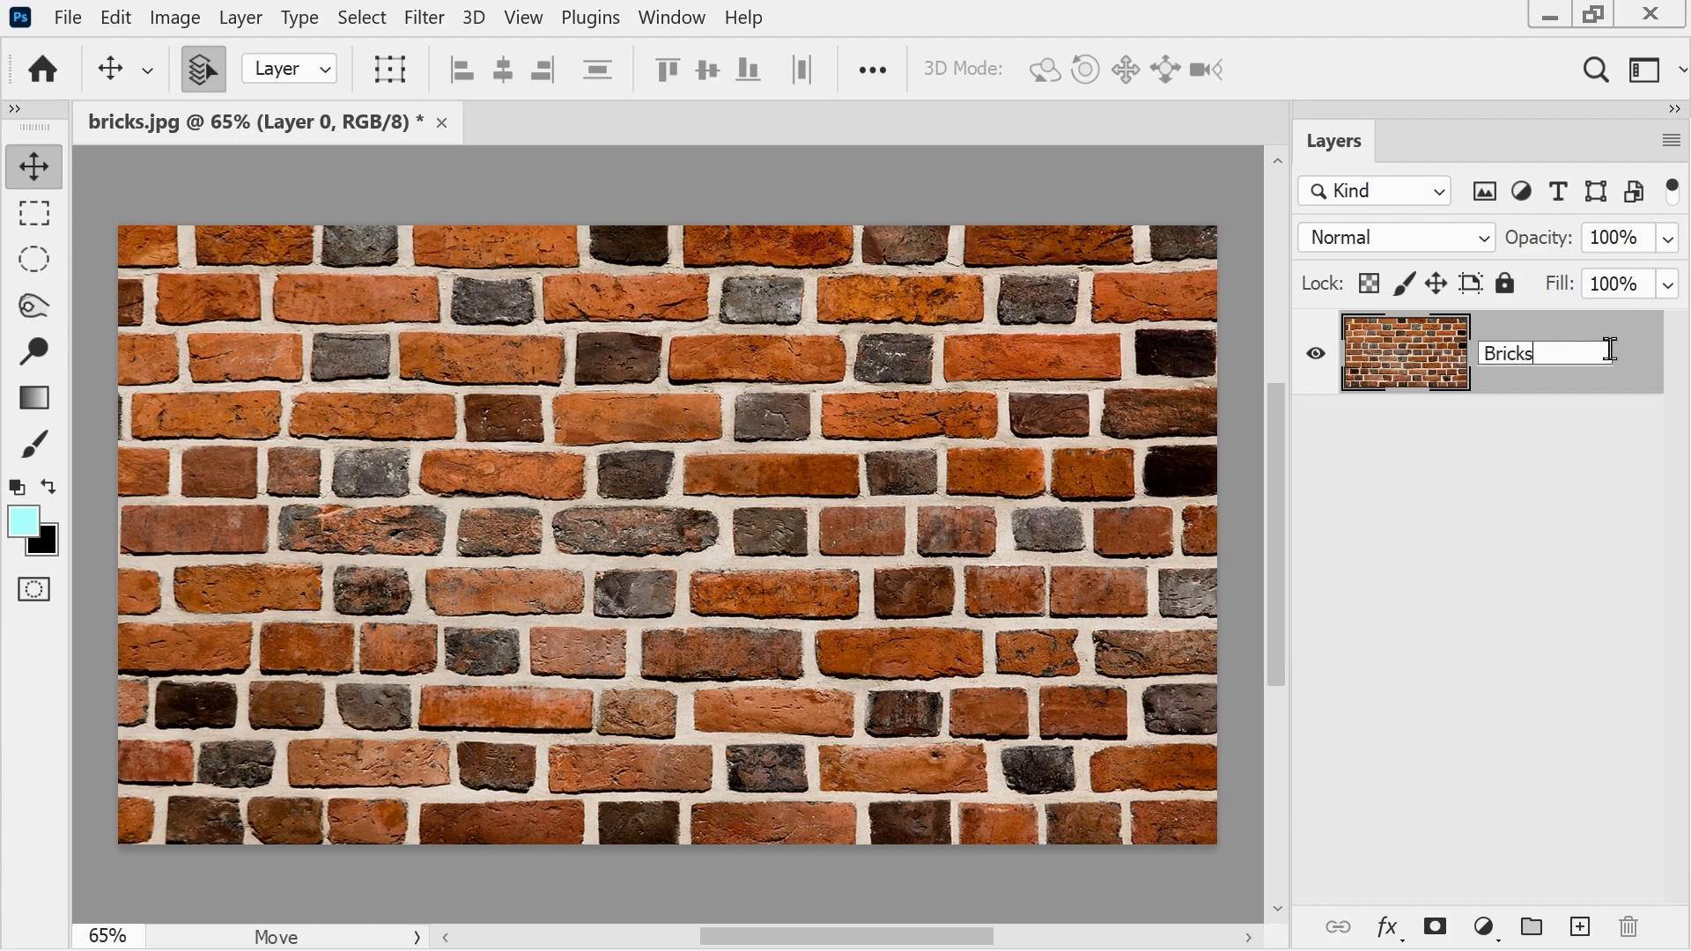
pyautogui.press('Return')
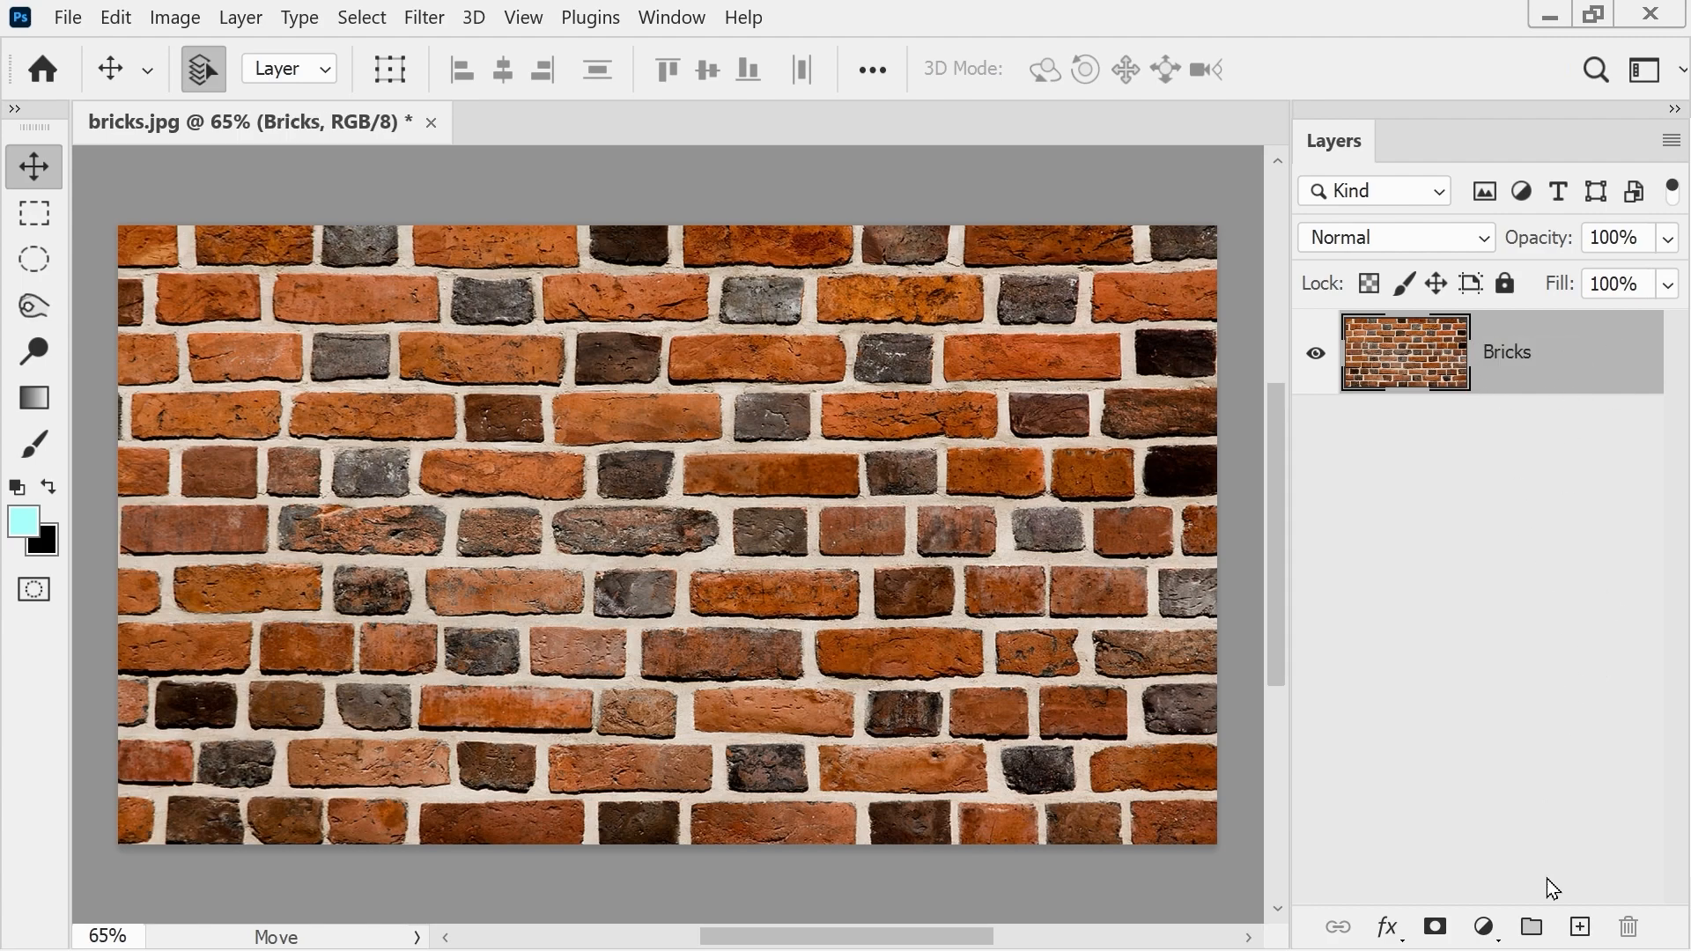
# - Add a new empty layer above the Bricks layer and undo its creation
pyautogui.click(1580, 927)
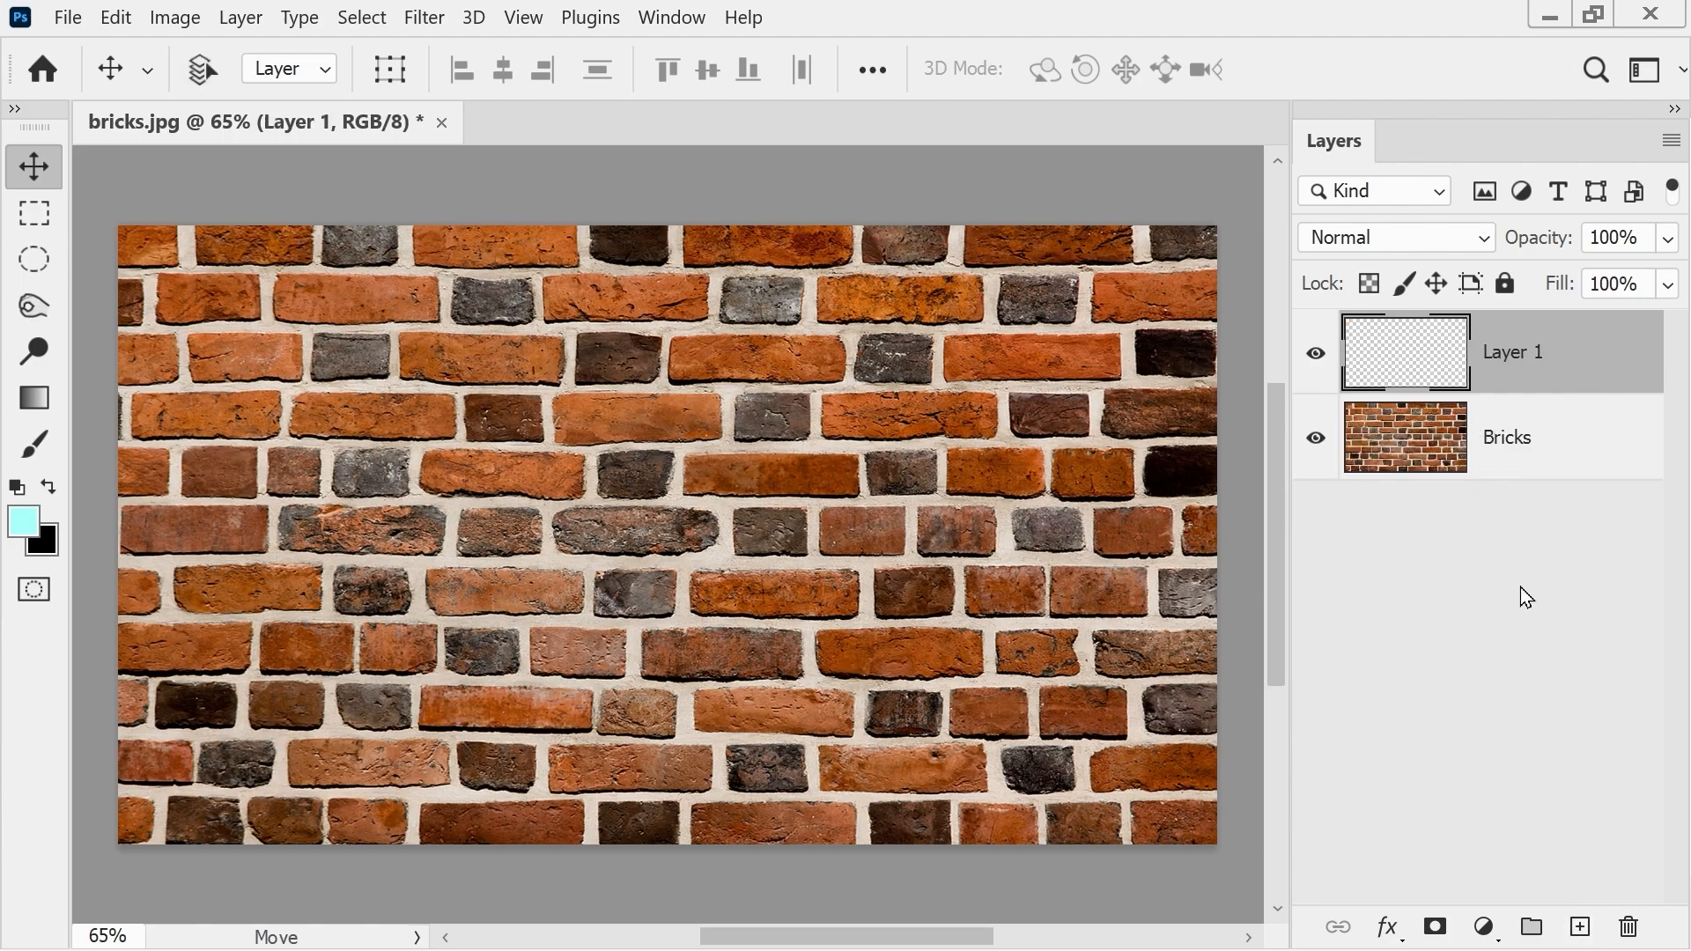
pyautogui.hotkey('ctrl', 'z')
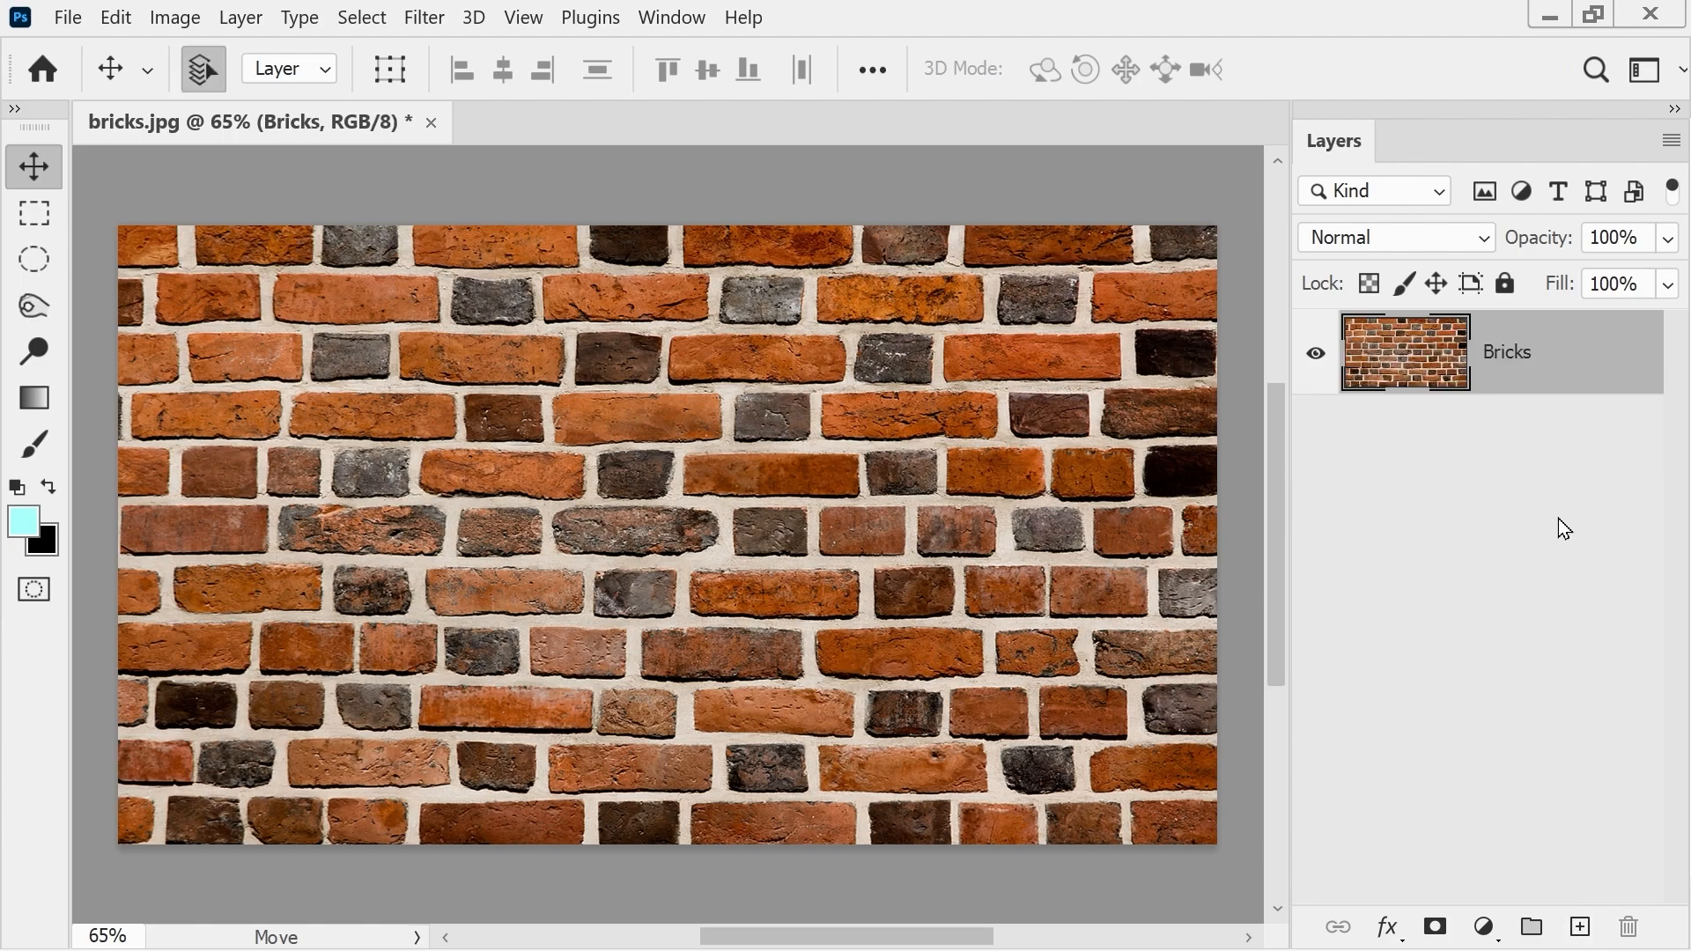
# - Add a new empty layer beneath the Bricks layer and hide the Bricks layer
pyautogui.keyDown('ctrl'); pyautogui.click(1580, 927); pyautogui.keyUp('ctrl')
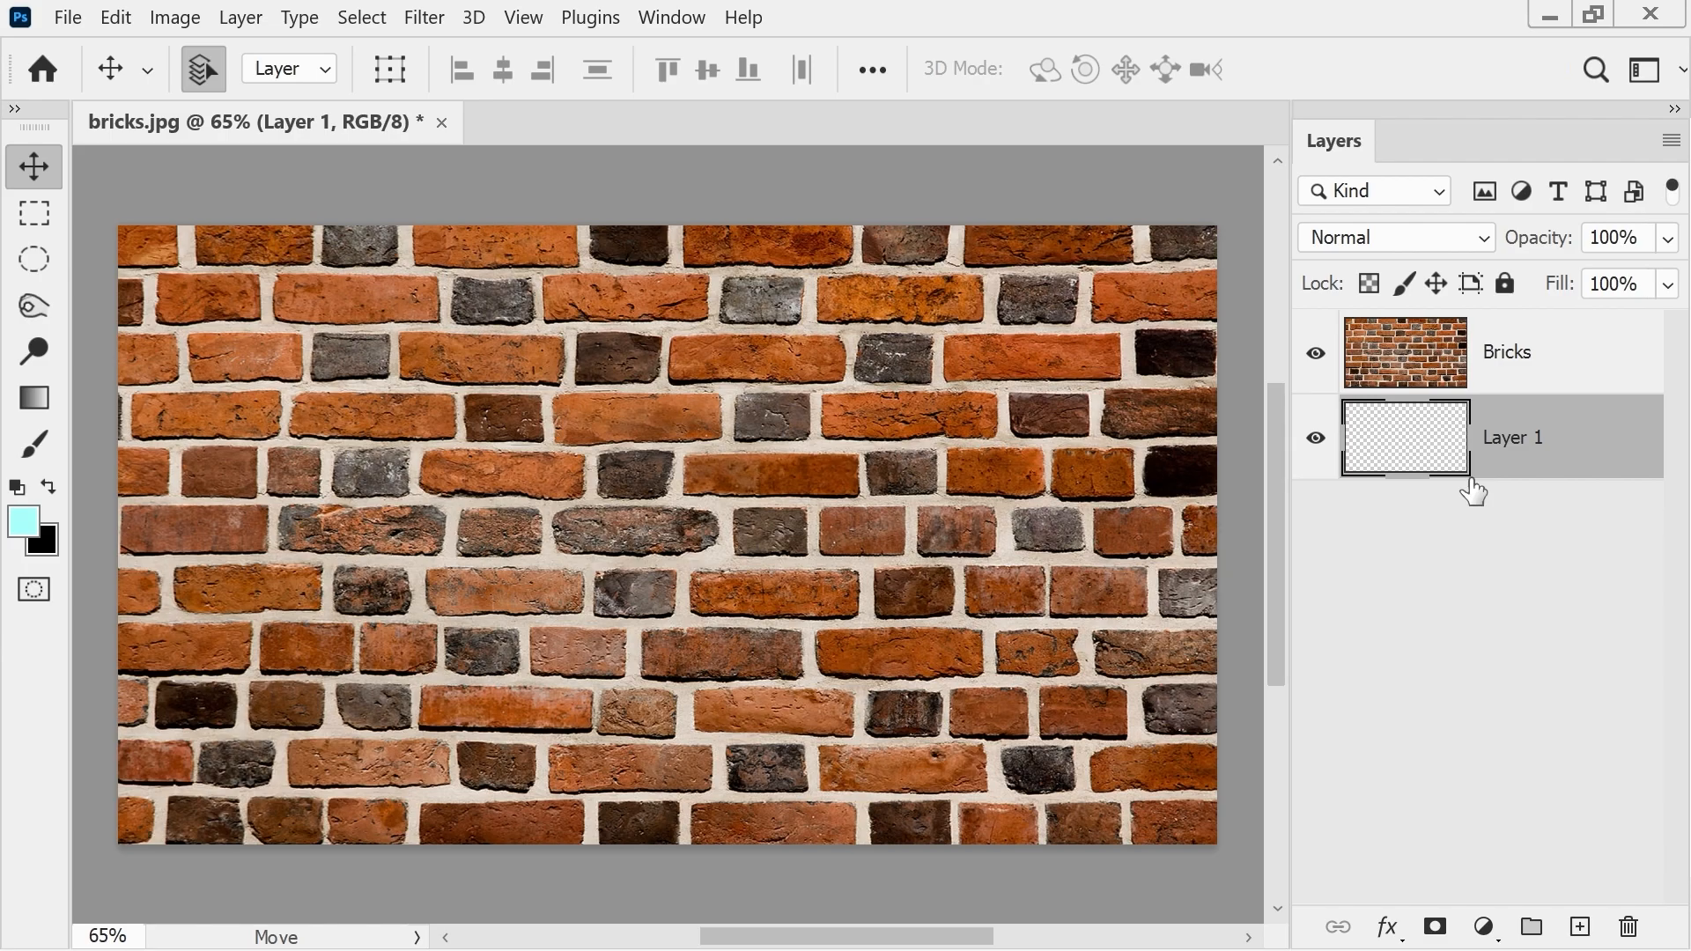
pyautogui.click(1316, 353)
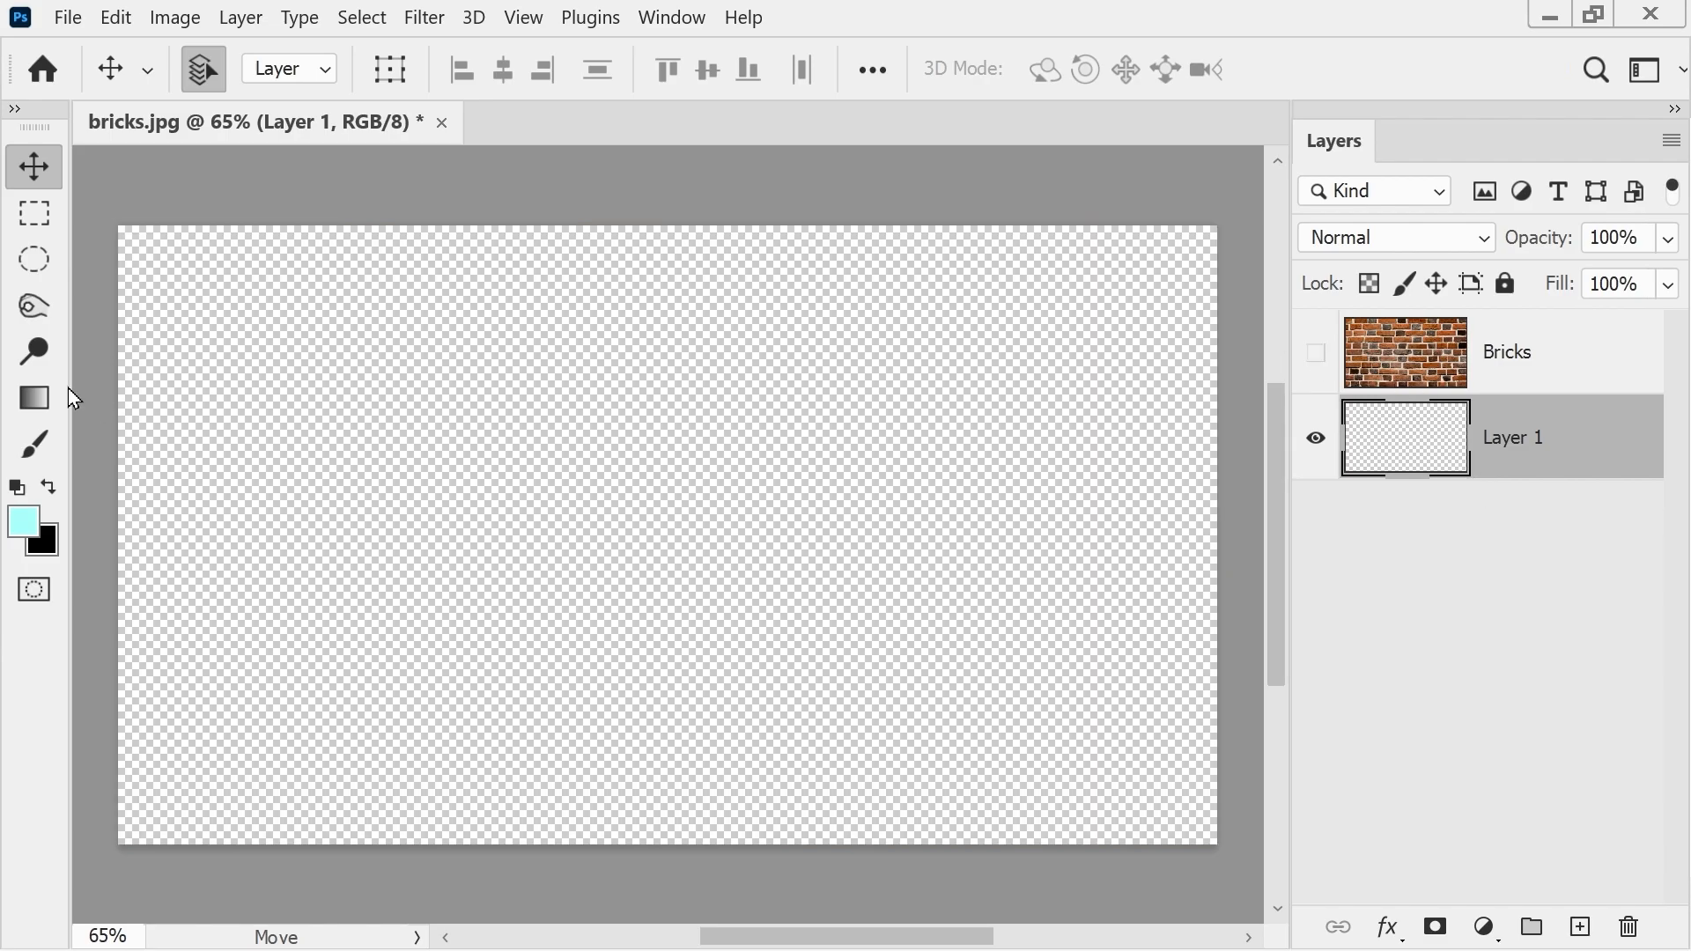
# - Fill the new layer with a radial gradient using the Black, White preset, drawn from the canvas center to its right edge
pyautogui.click(35, 398)
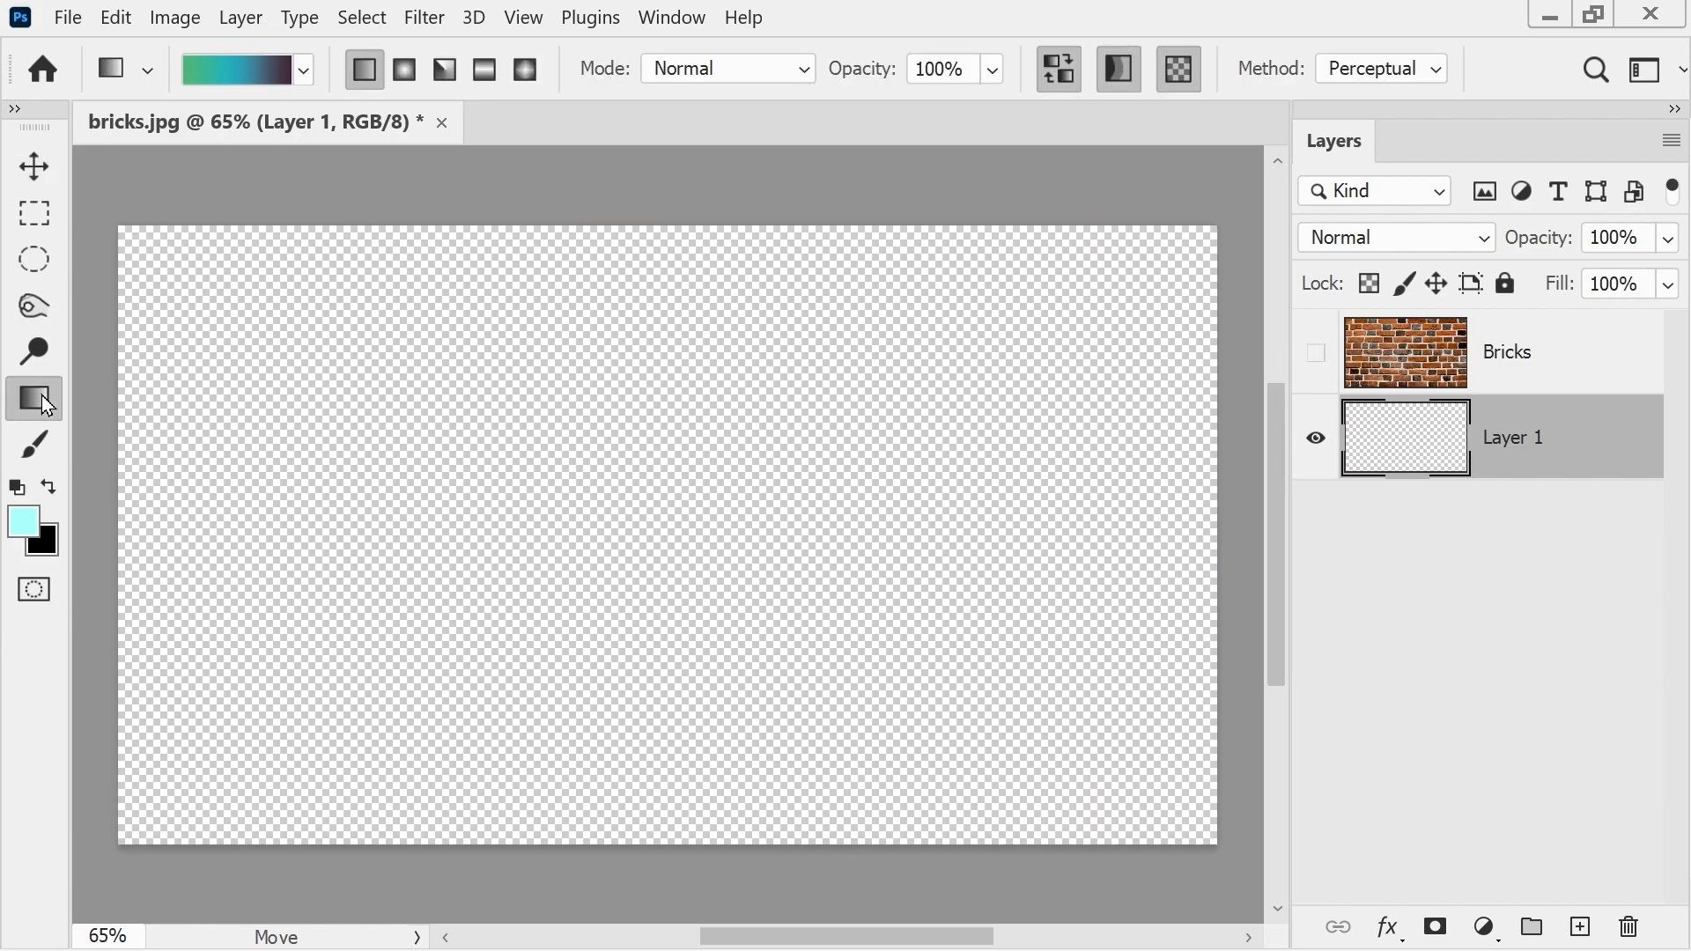
pyautogui.click(304, 71)
pyautogui.click(86, 130)
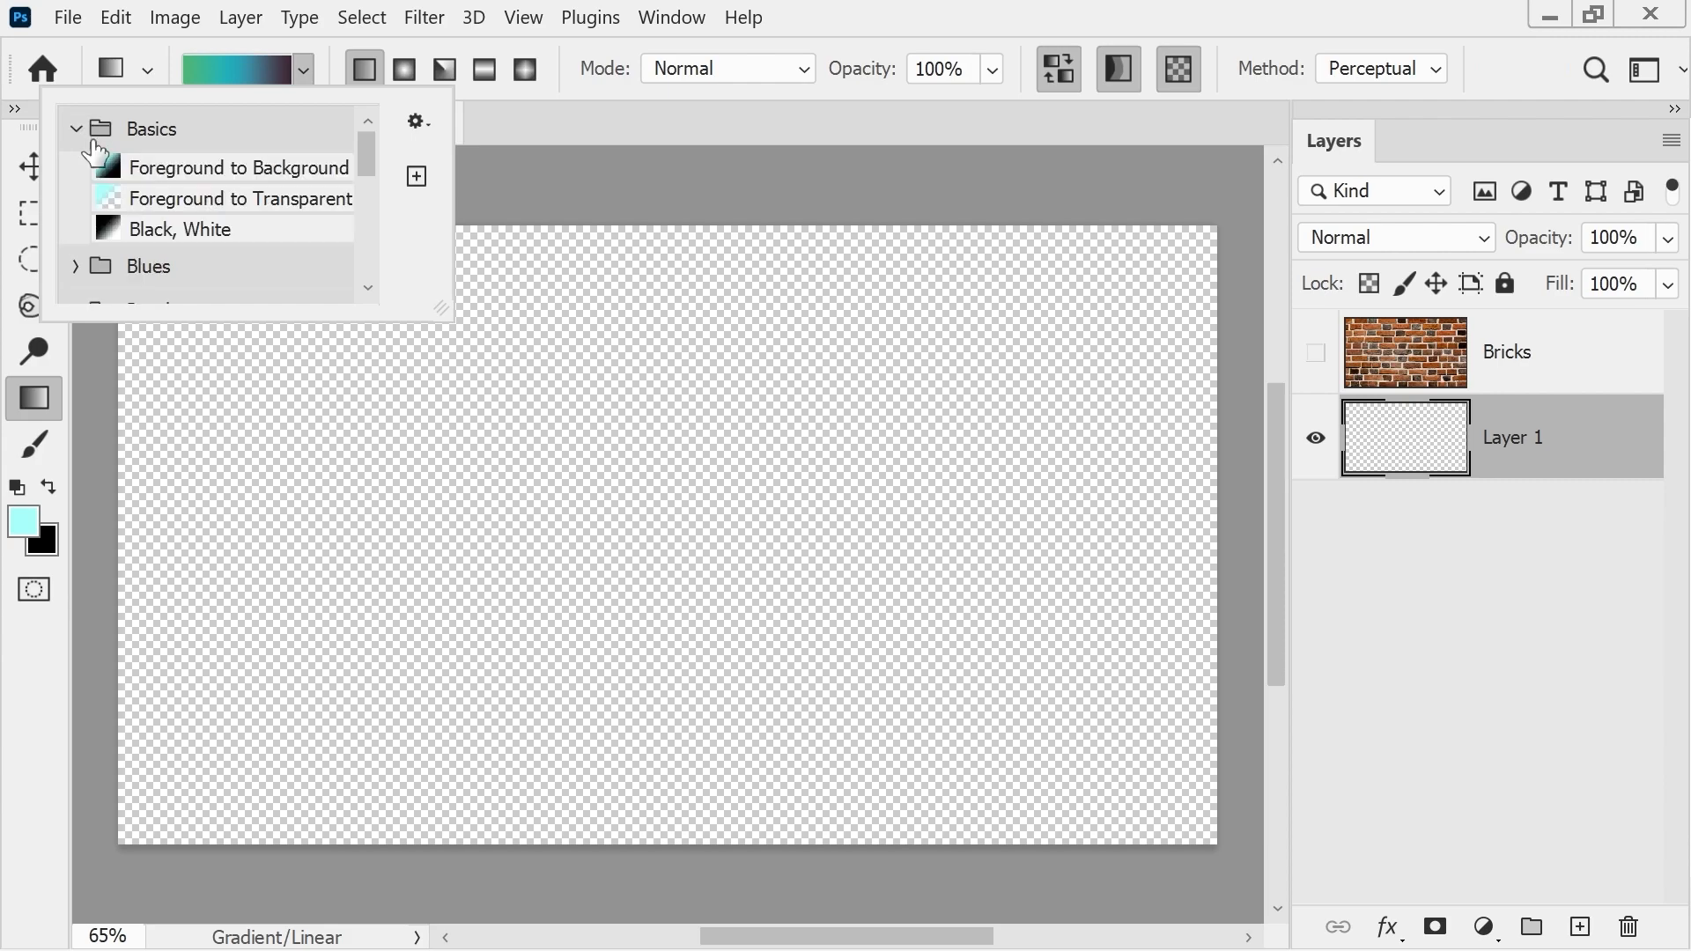
pyautogui.click(163, 231)
pyautogui.click(938, 5)
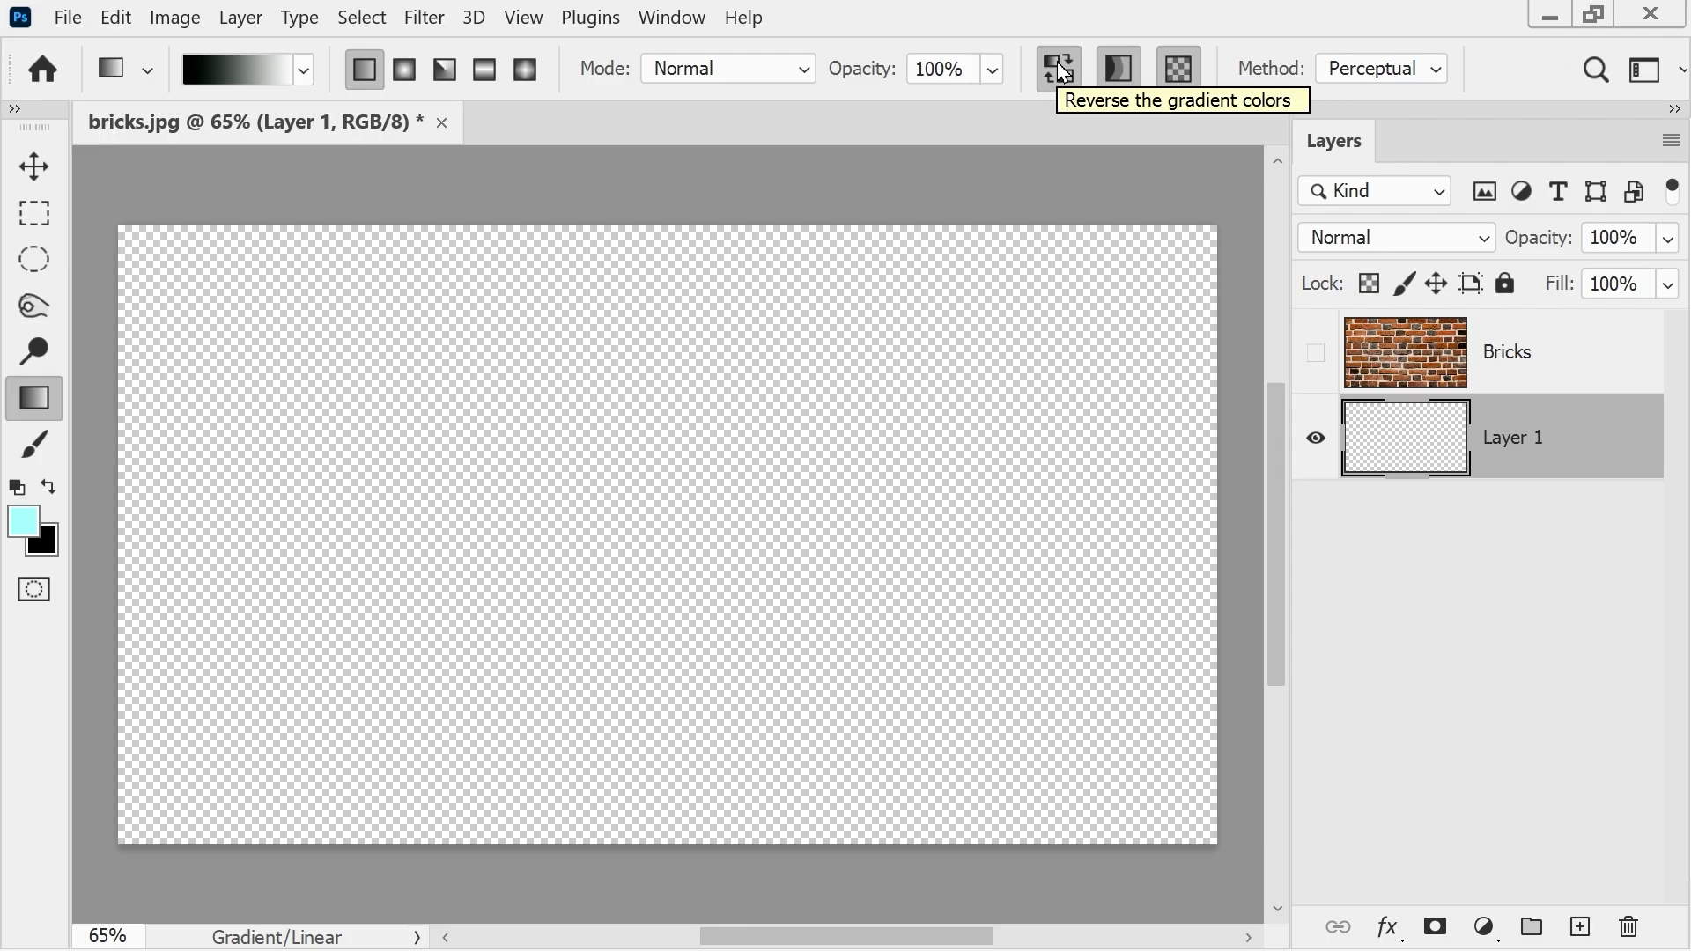
pyautogui.click(404, 71)
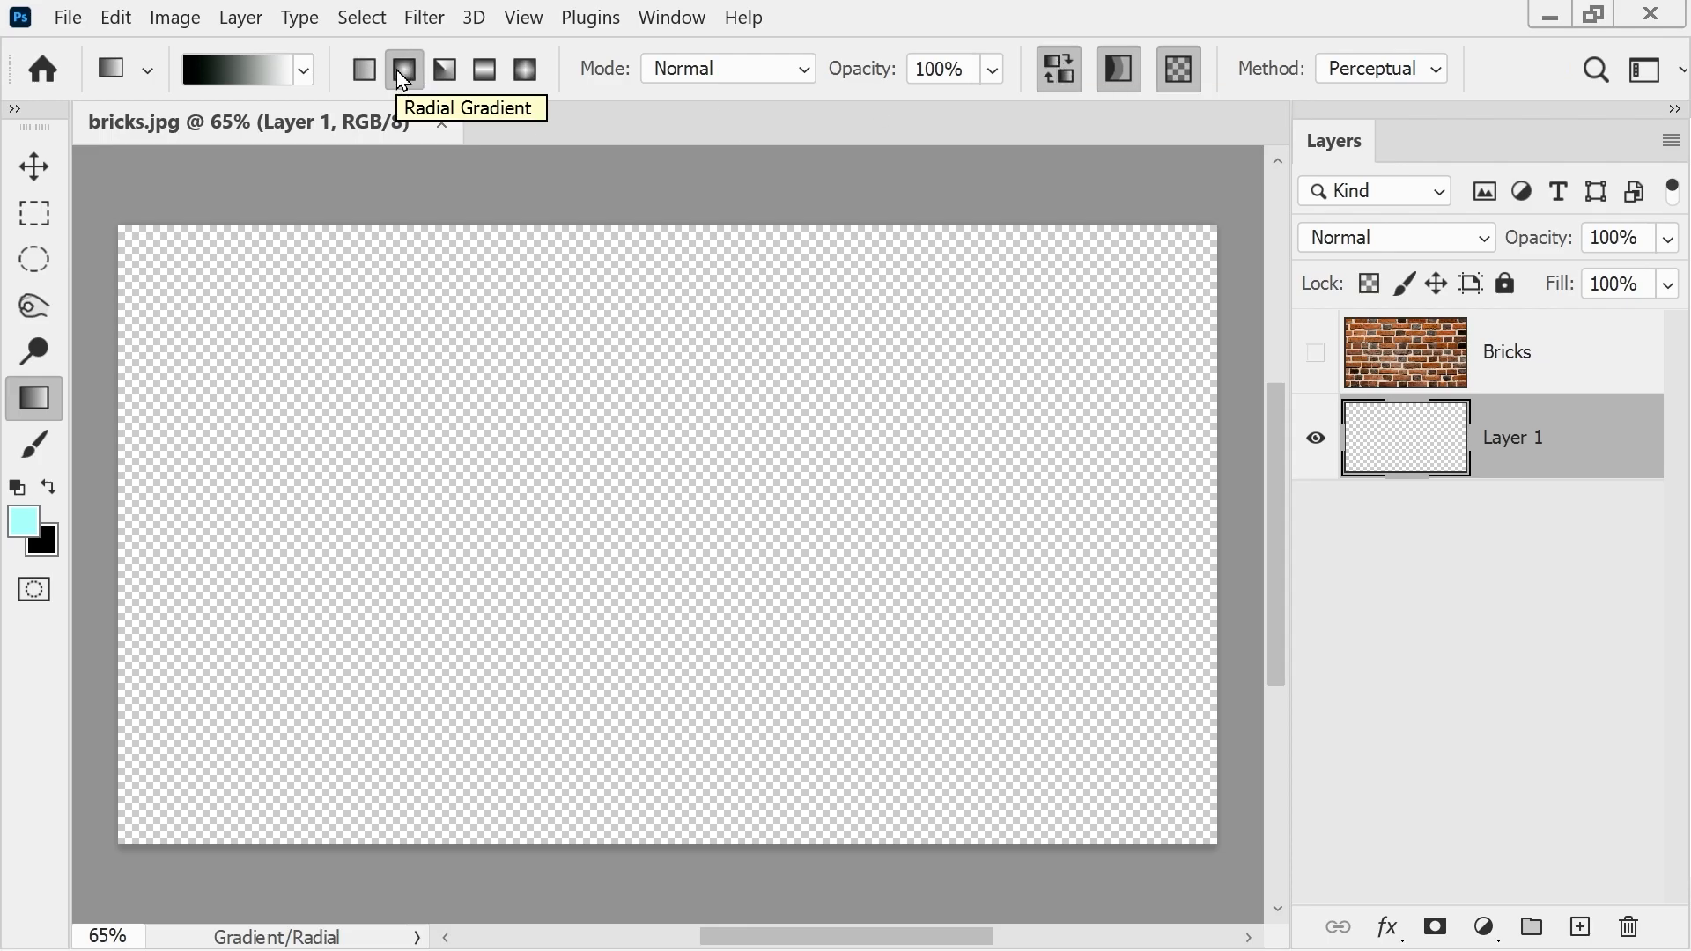
pyautogui.moveTo(656, 532); pyautogui.dragTo(1212, 532)
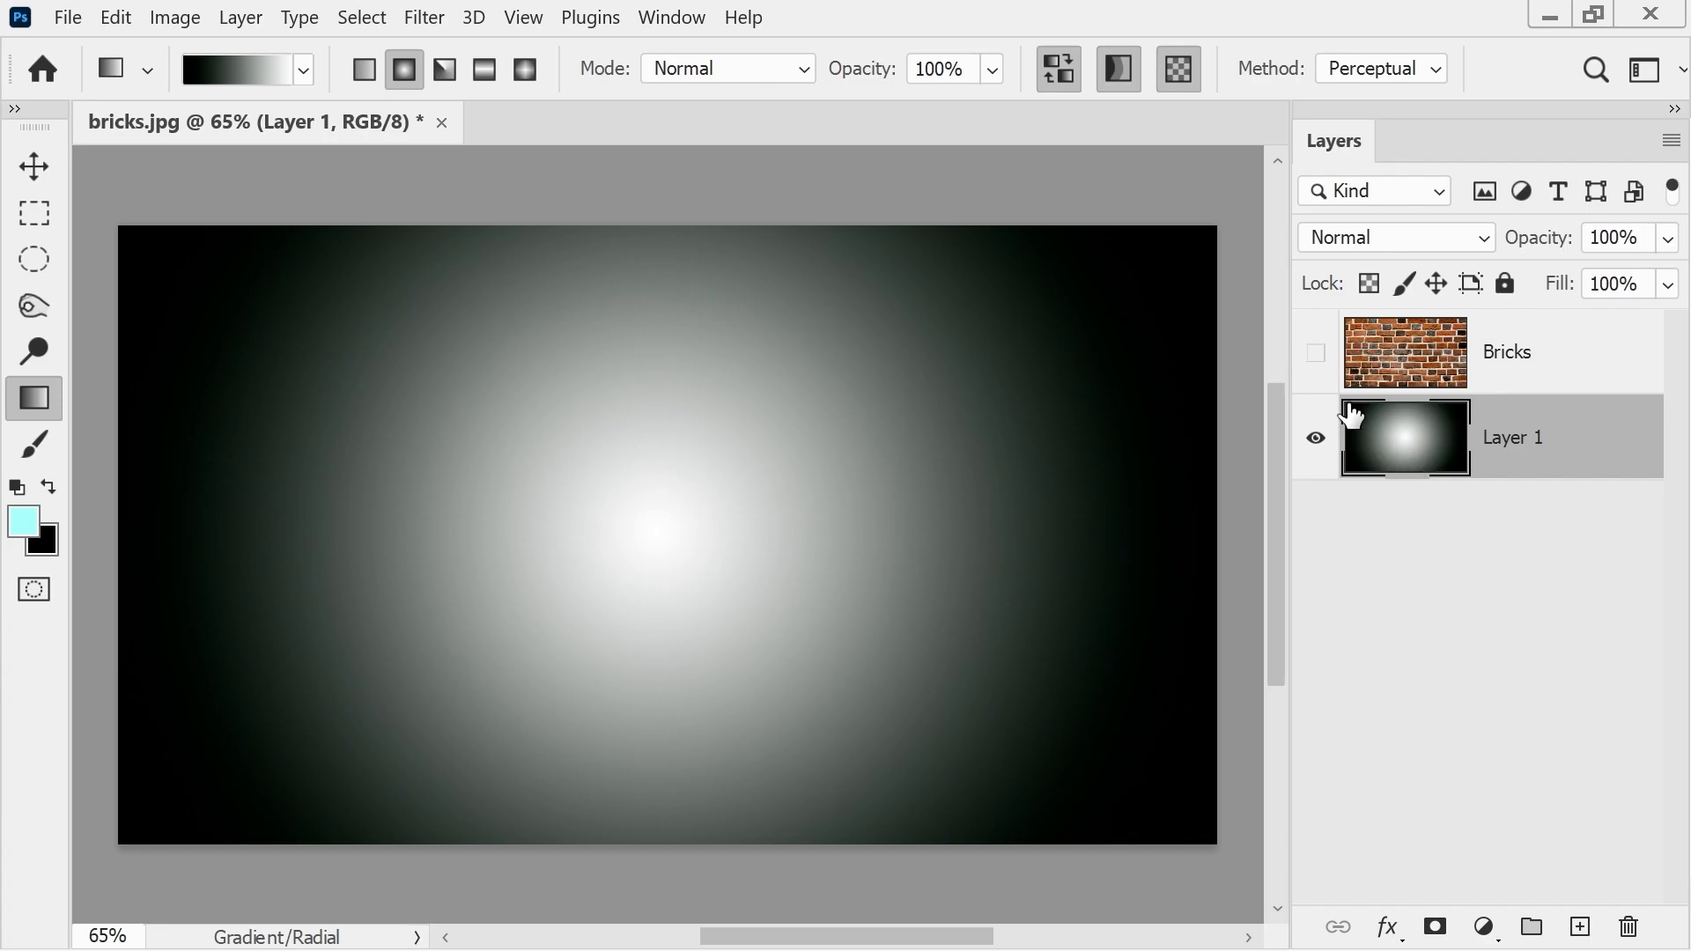
# - Show the Bricks layer again and set its opacity to 65%
pyautogui.click(1316, 353)
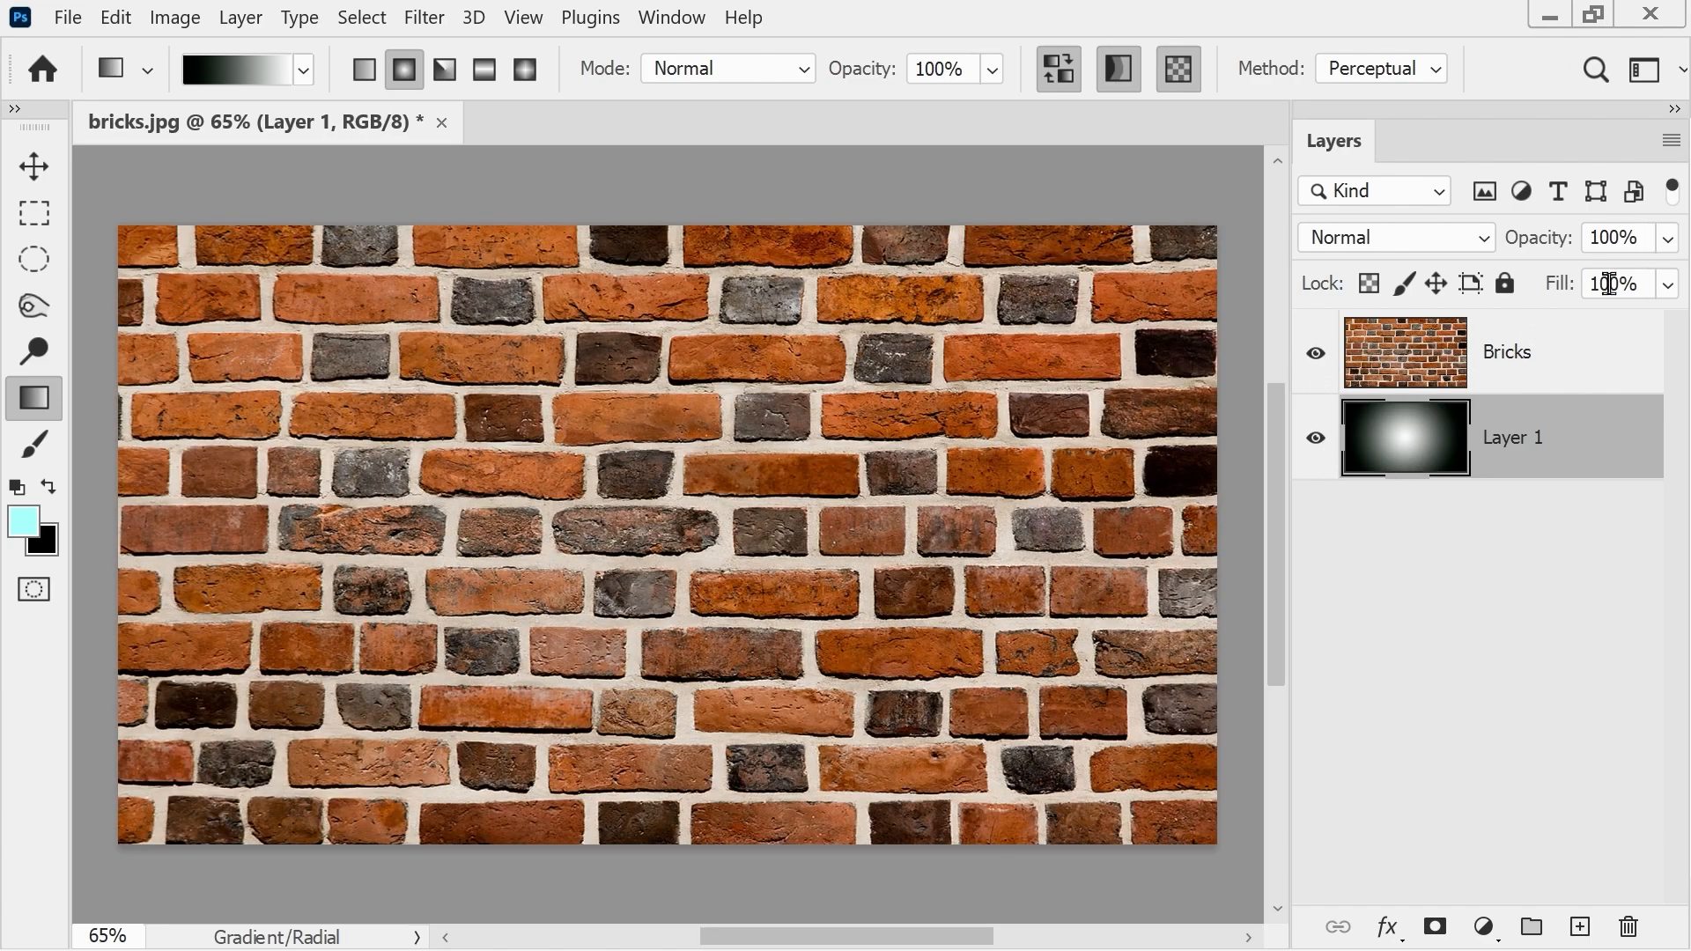
pyautogui.click(1543, 353)
pyautogui.click(1668, 239)
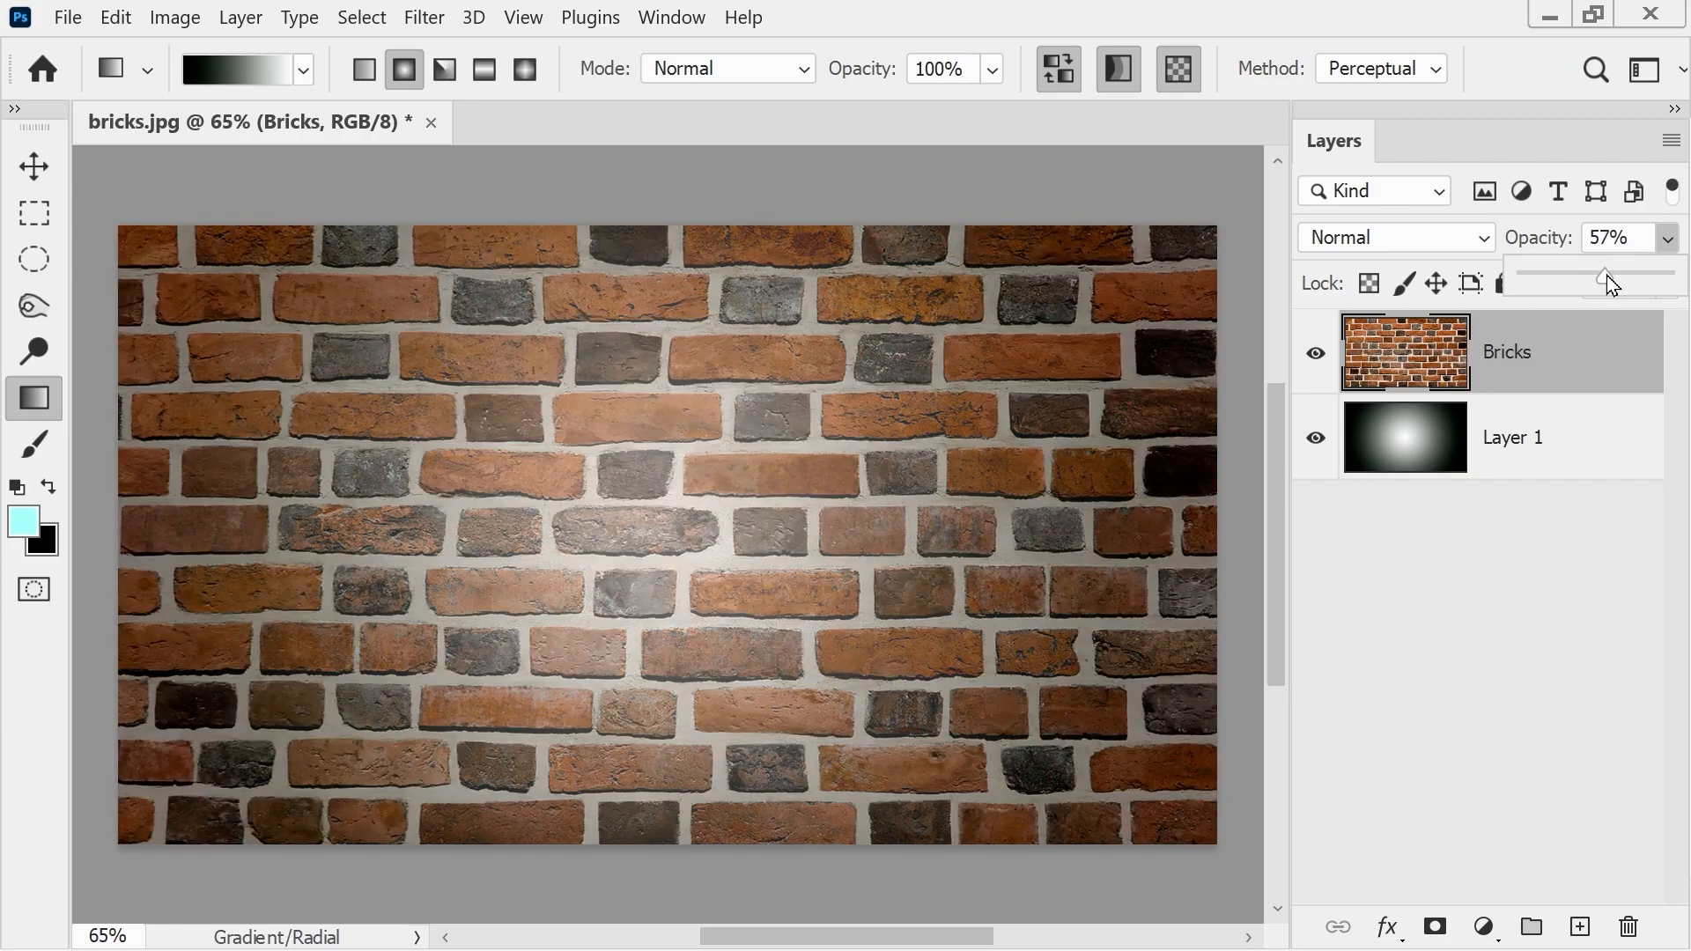
pyautogui.moveTo(1590, 277); pyautogui.dragTo(1624, 282)
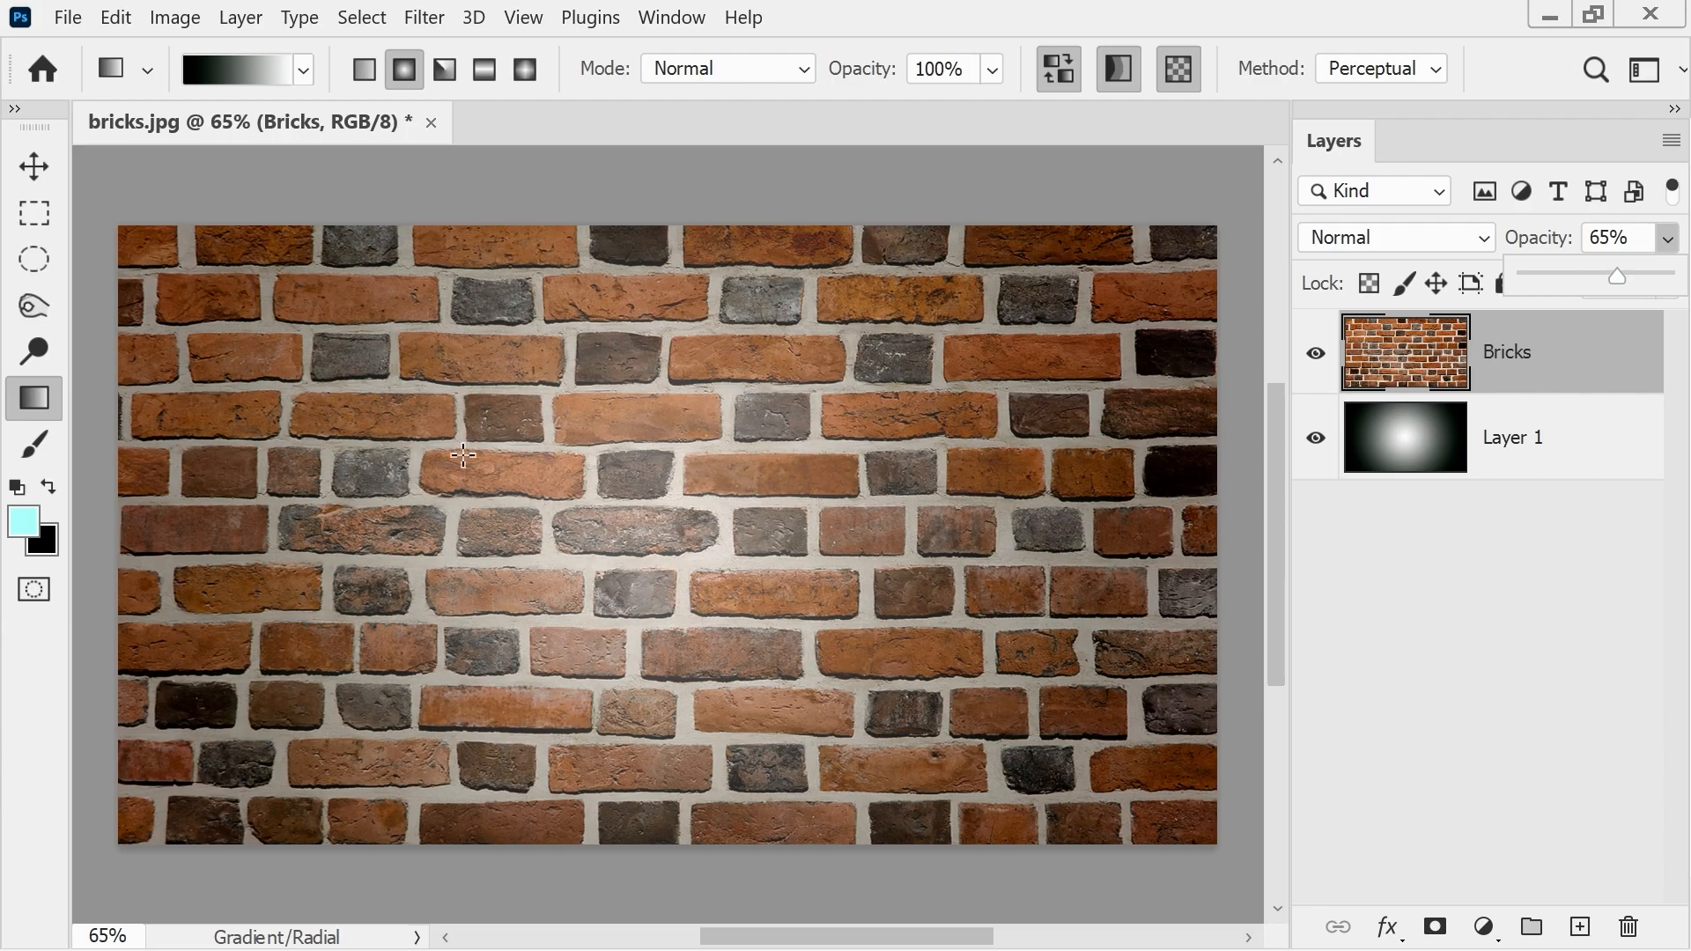
# - Open the image Arpea_(leizea)1.jpg from the cc0 images folder
pyautogui.click(68, 17)
pyautogui.click(115, 76)
pyautogui.scroll(-1, 650, 368)
pyautogui.click(696, 404)
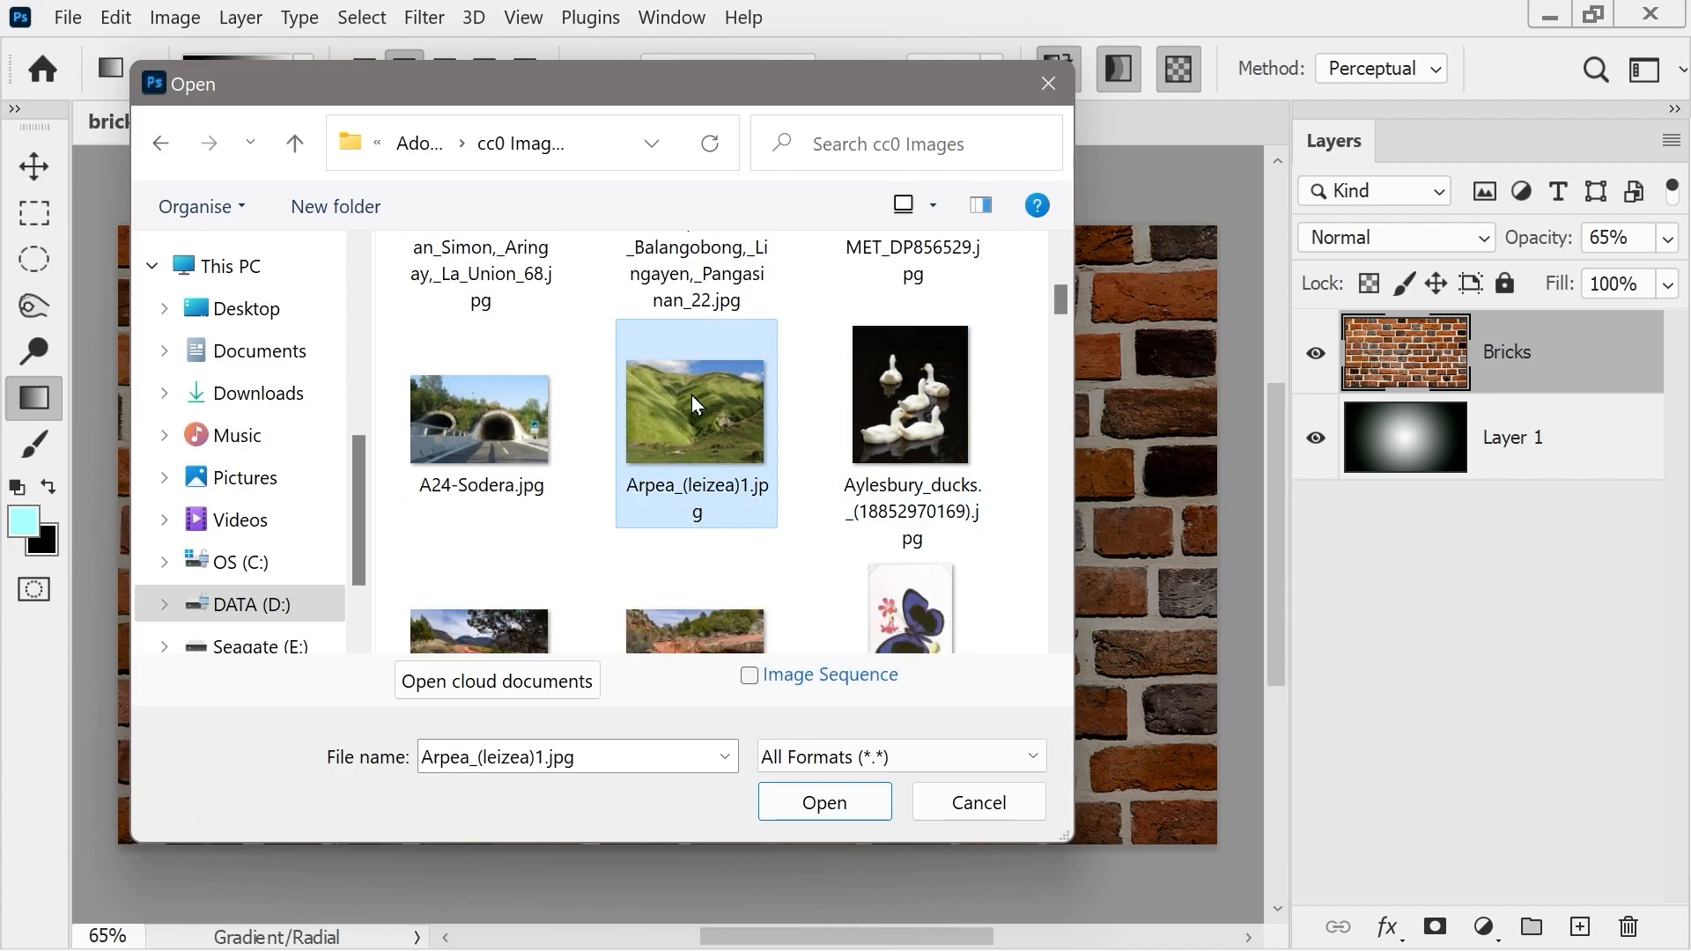
pyautogui.doubleClick(689, 427)
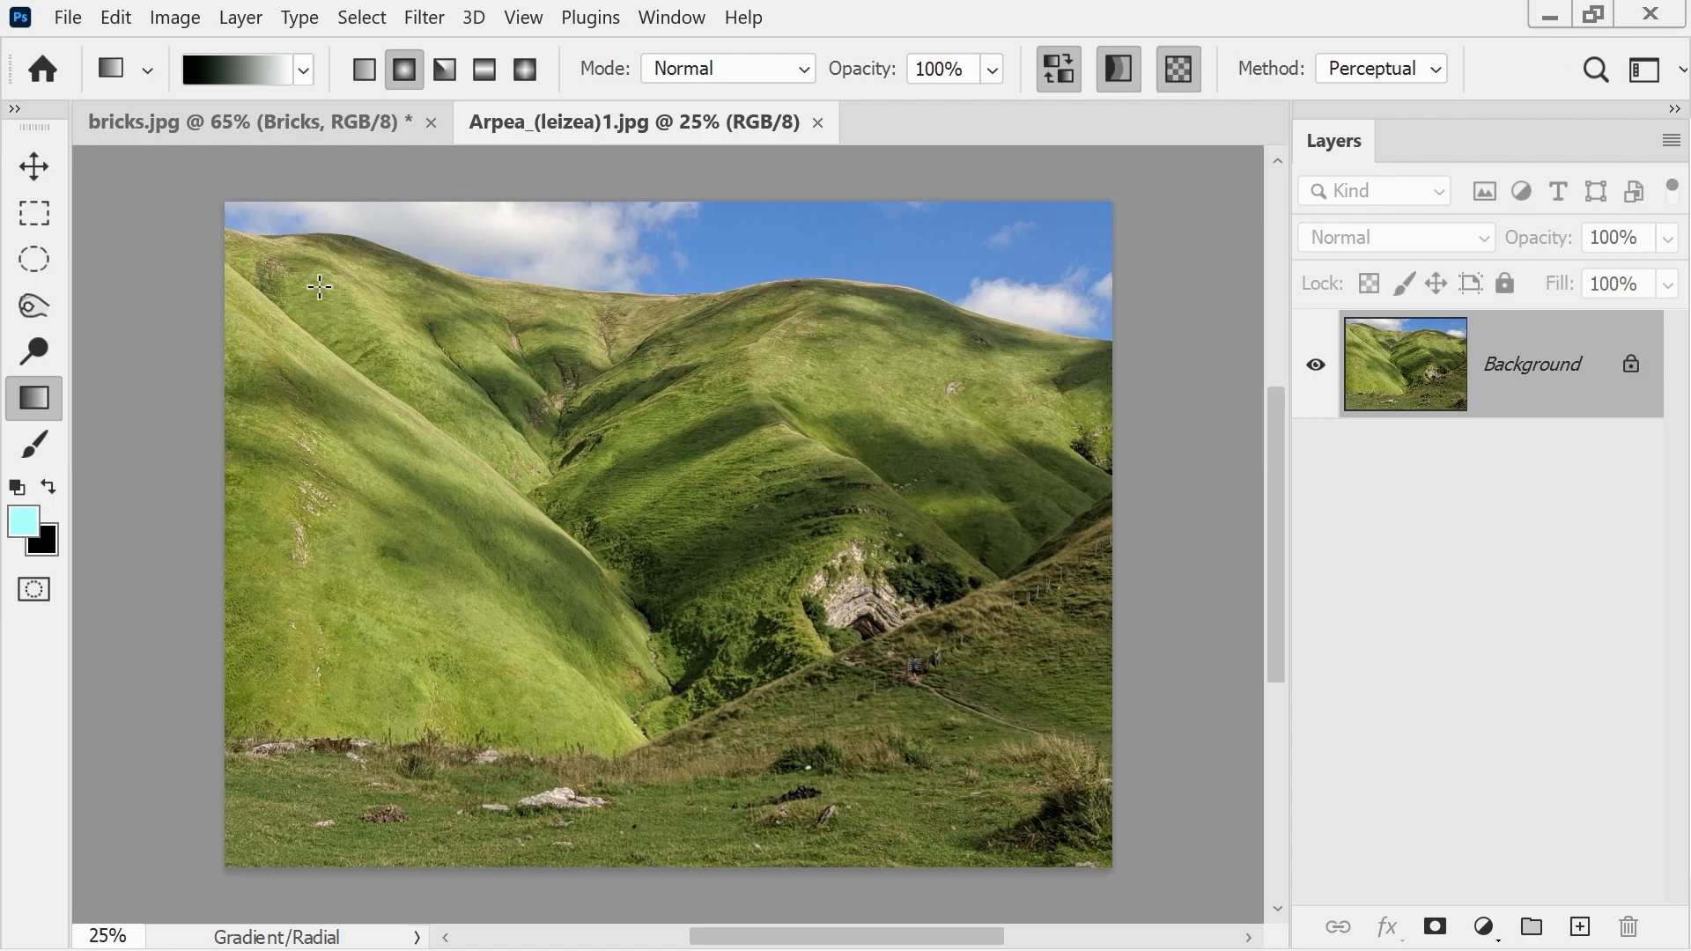
# - Resize the hills photo to a height of 1080 pixels with width and height linked, and fit it in the view
pyautogui.click(175, 17)
pyautogui.click(261, 217)
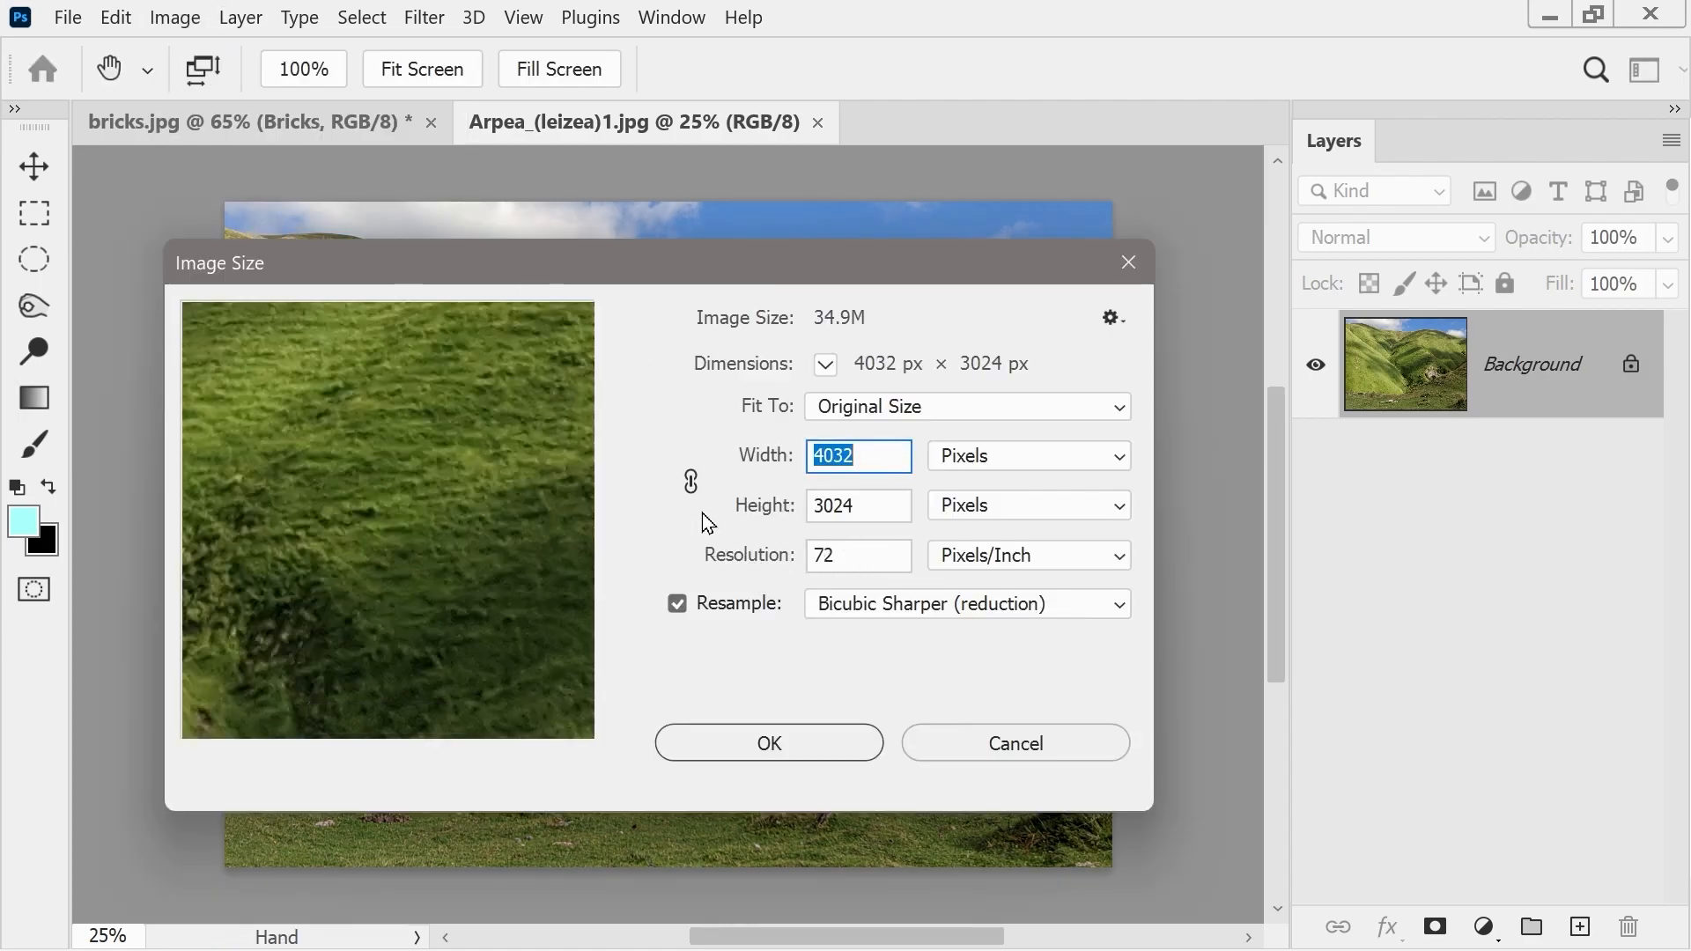
pyautogui.click(691, 482)
pyautogui.doubleClick(841, 513)
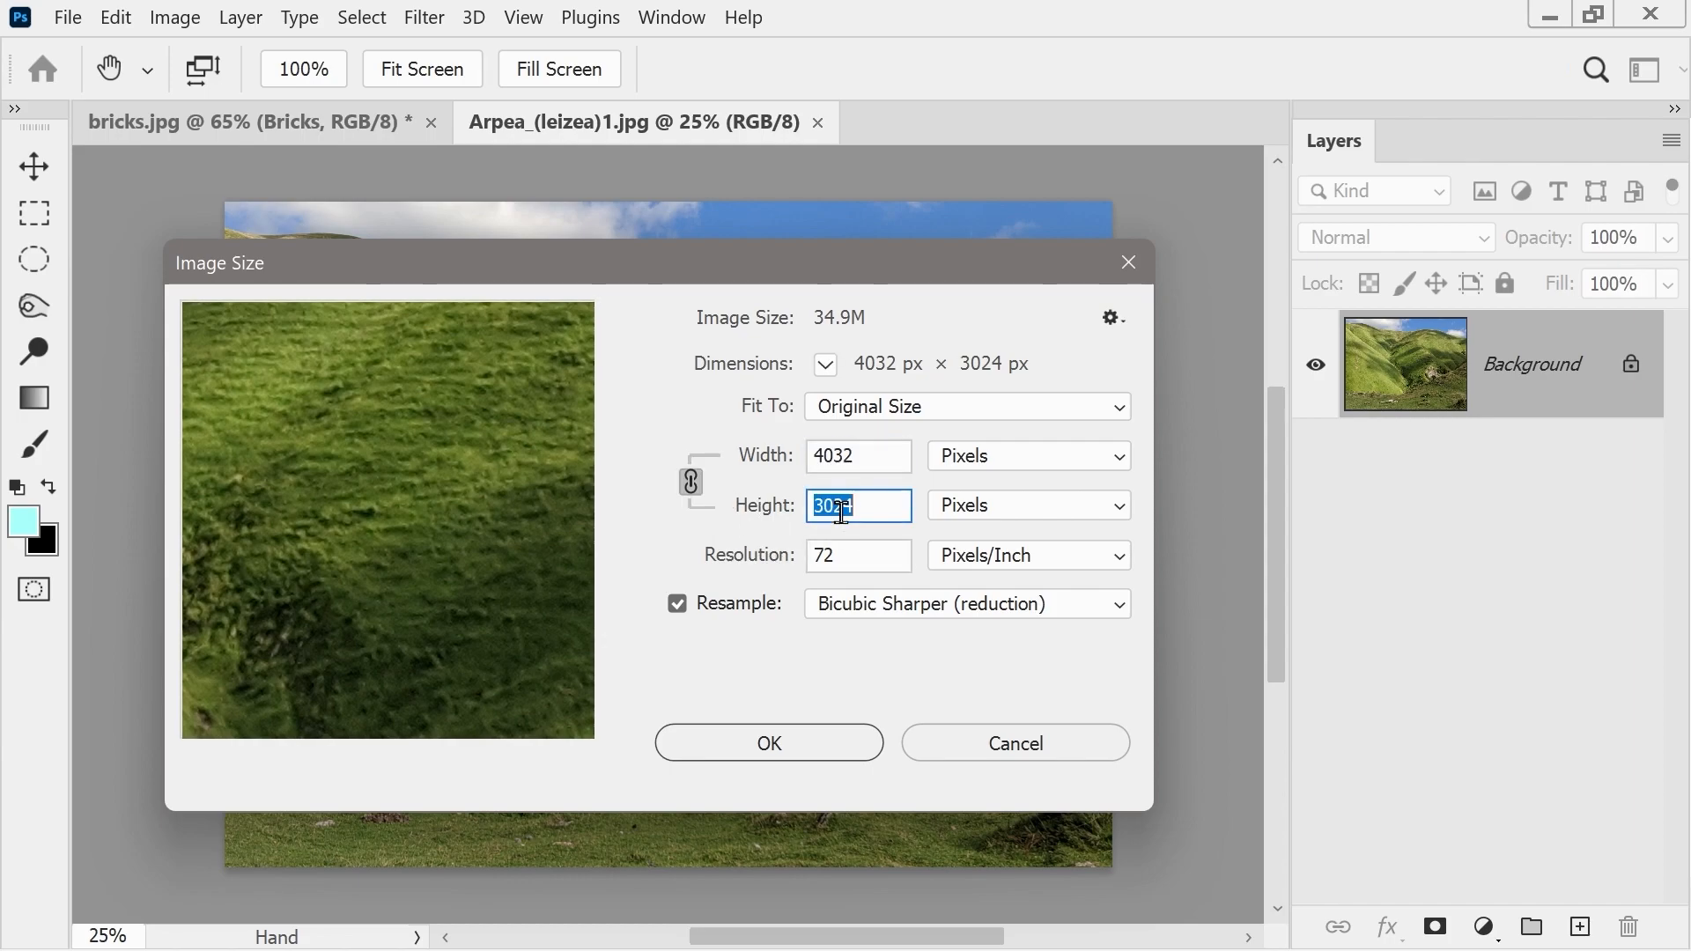
pyautogui.write('1080')
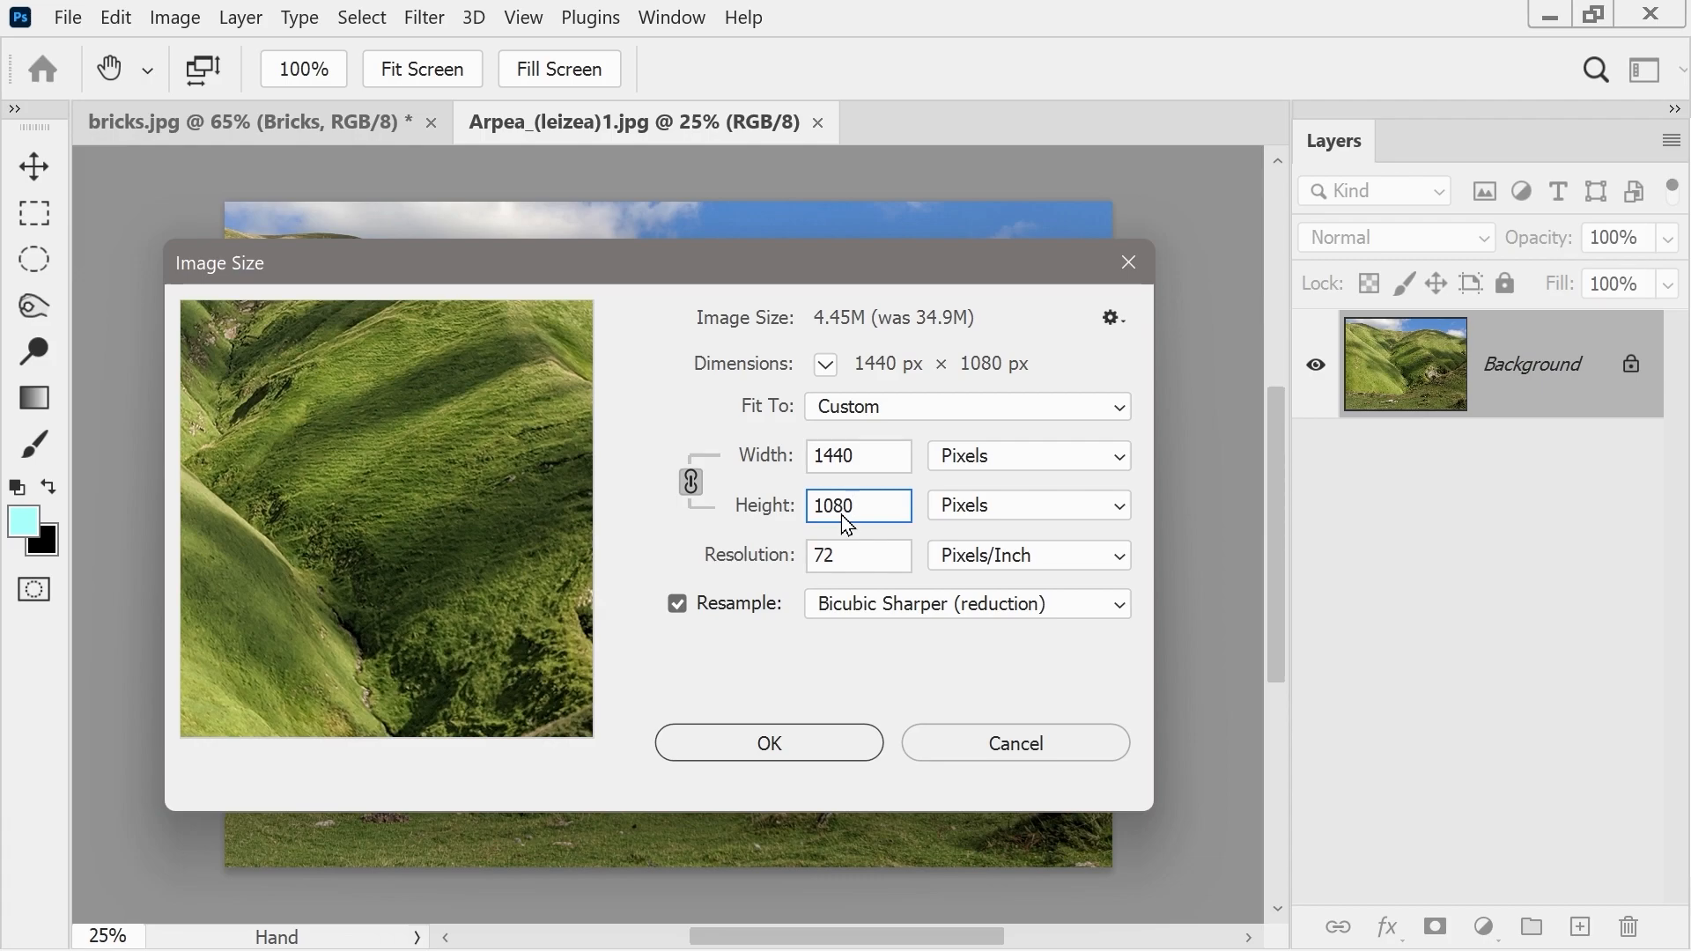
pyautogui.press('Return')
pyautogui.press('g')
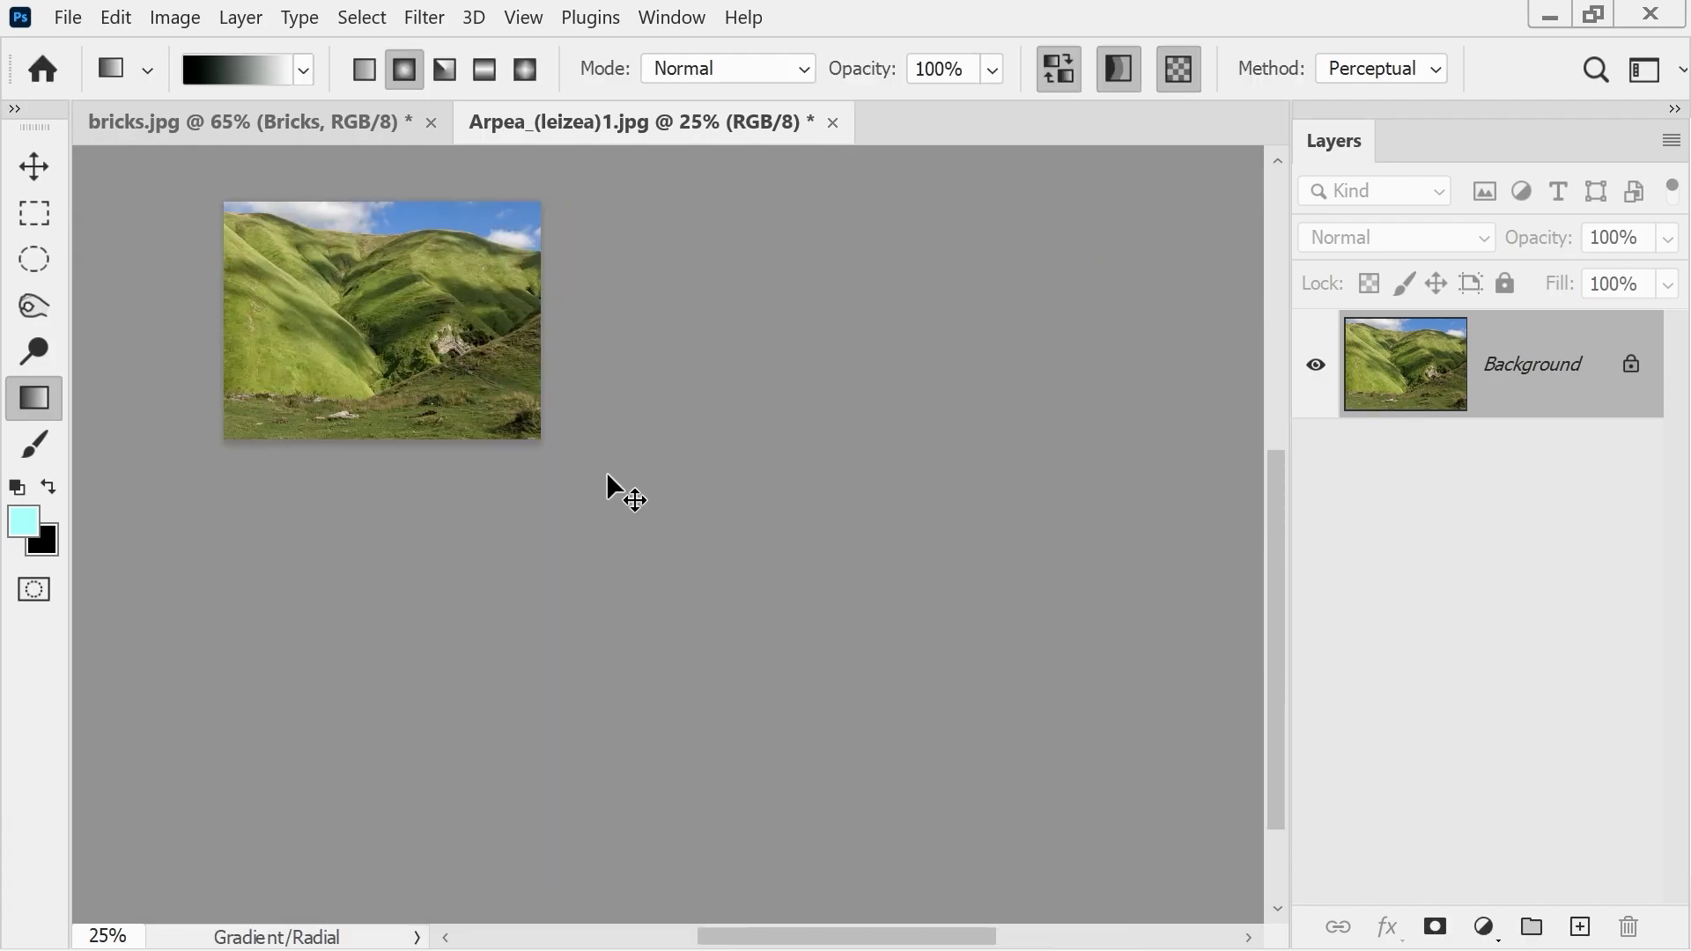
pyautogui.hotkey('ctrl', '0')
pyautogui.hotkey('ctrl', '-')
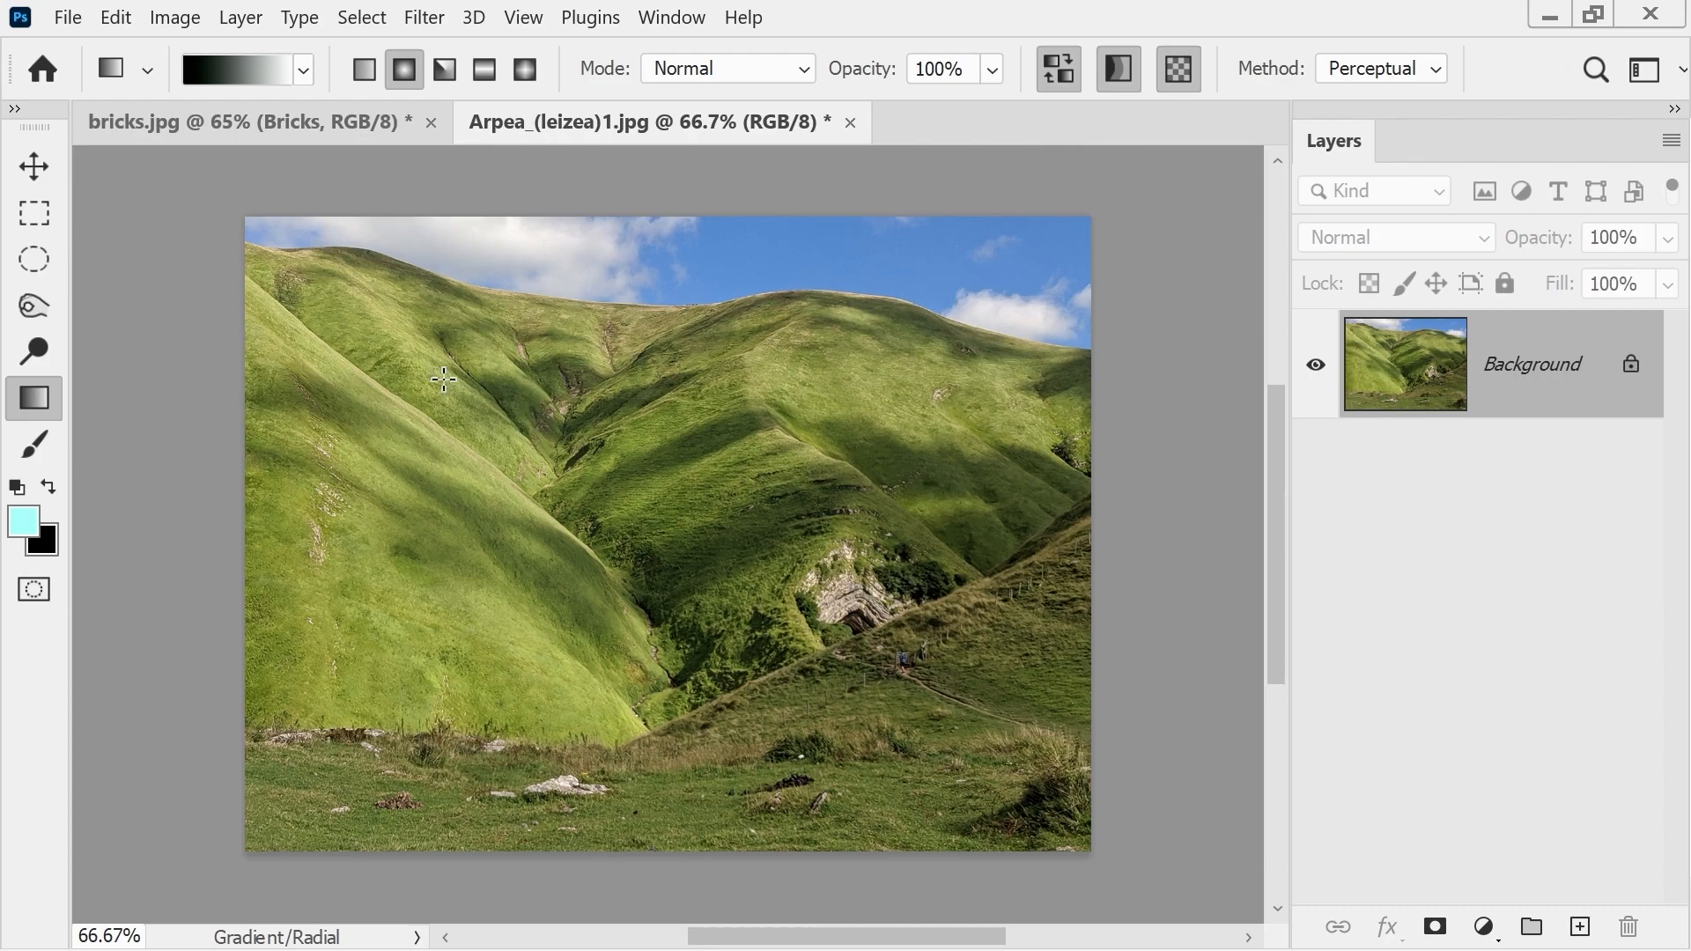
# - Crop the hills photo to a full-height rectangular selection covering about its left two thirds
pyautogui.click(34, 213)
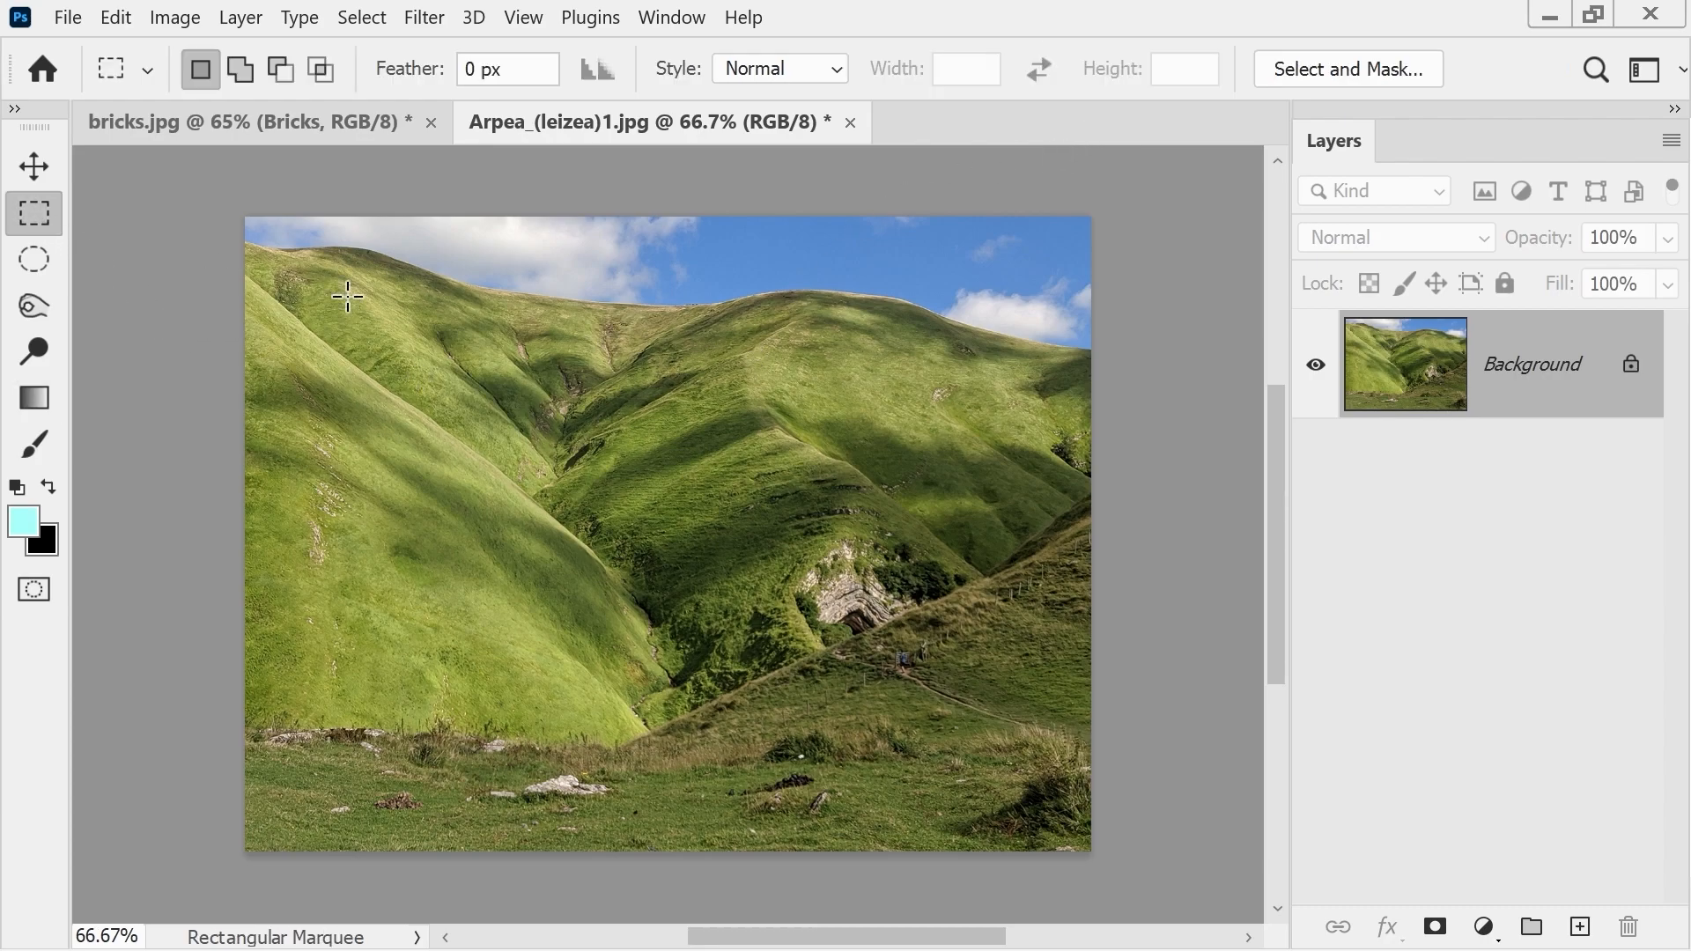
pyautogui.moveTo(245, 217); pyautogui.dragTo(822, 864)
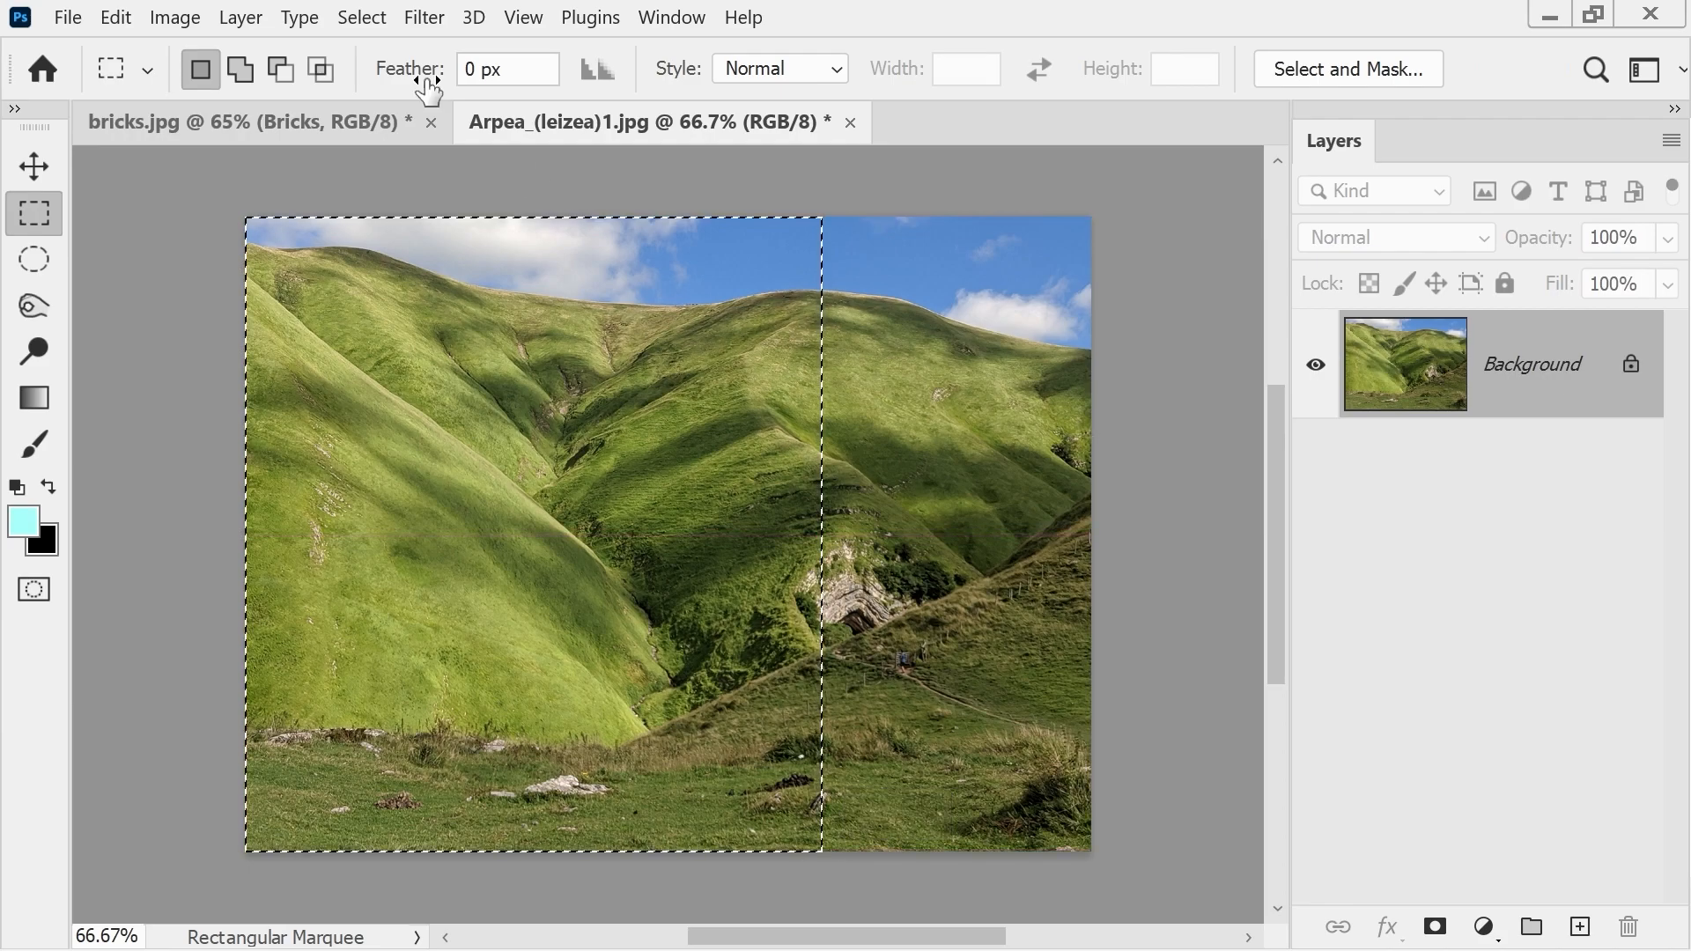
pyautogui.click(160, 16)
pyautogui.click(219, 306)
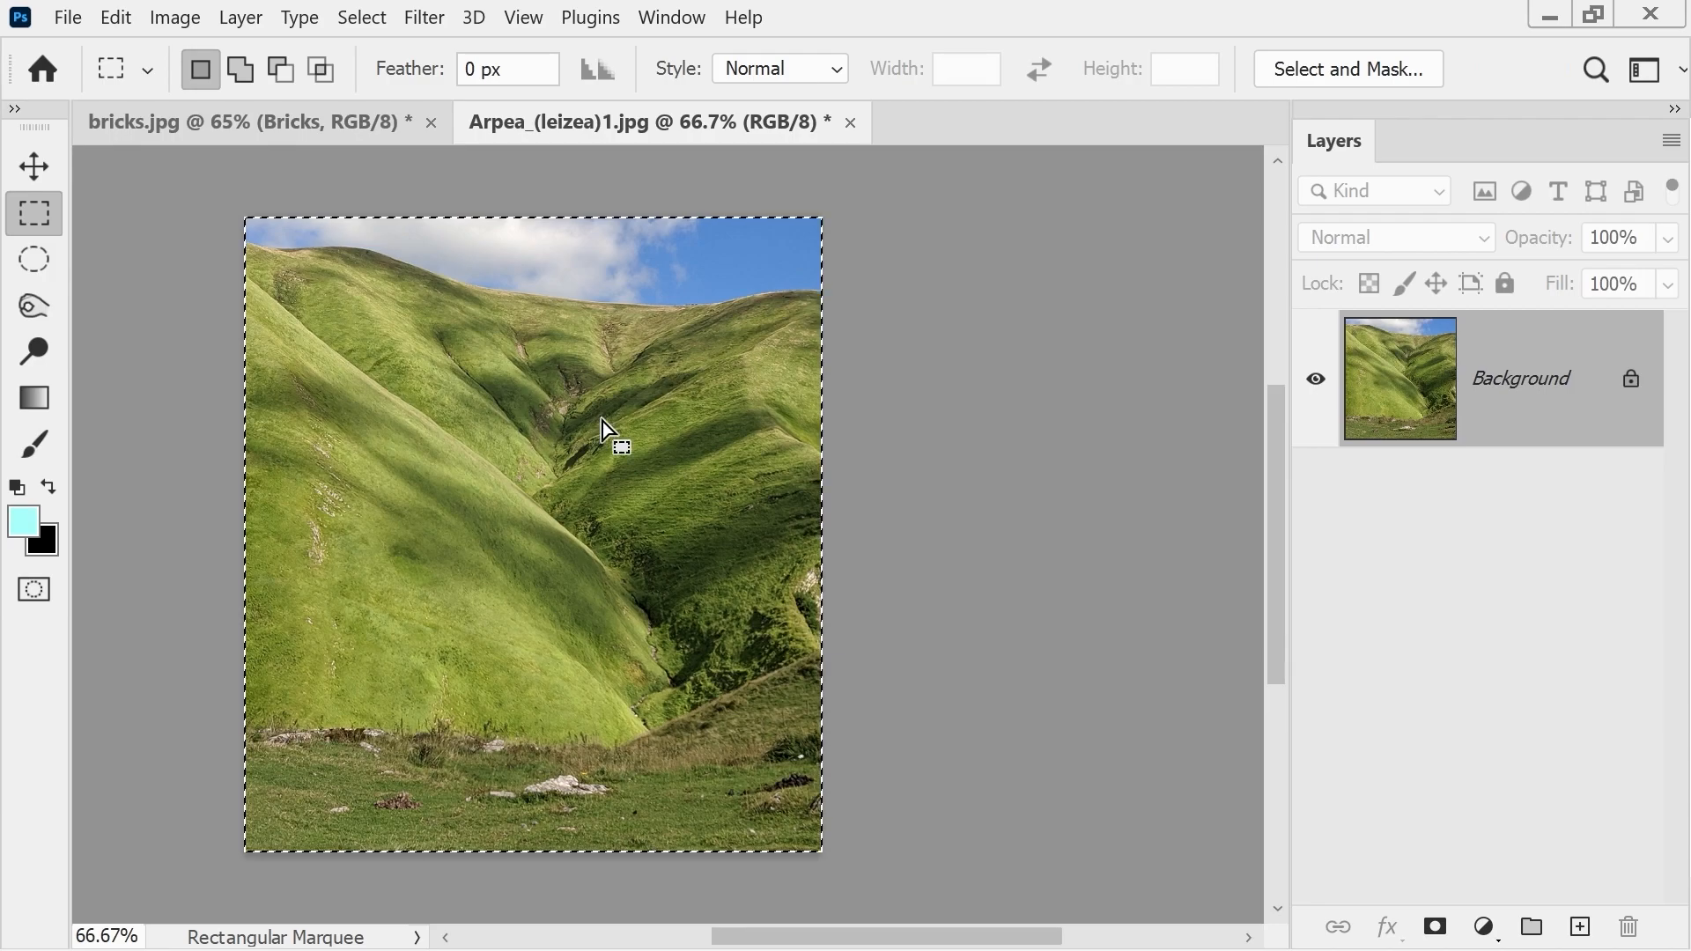
# - Paste the cropped hills image into bricks.jpg as a new layer and move it flush with the canvas's left edge
pyautogui.click(157, 119)
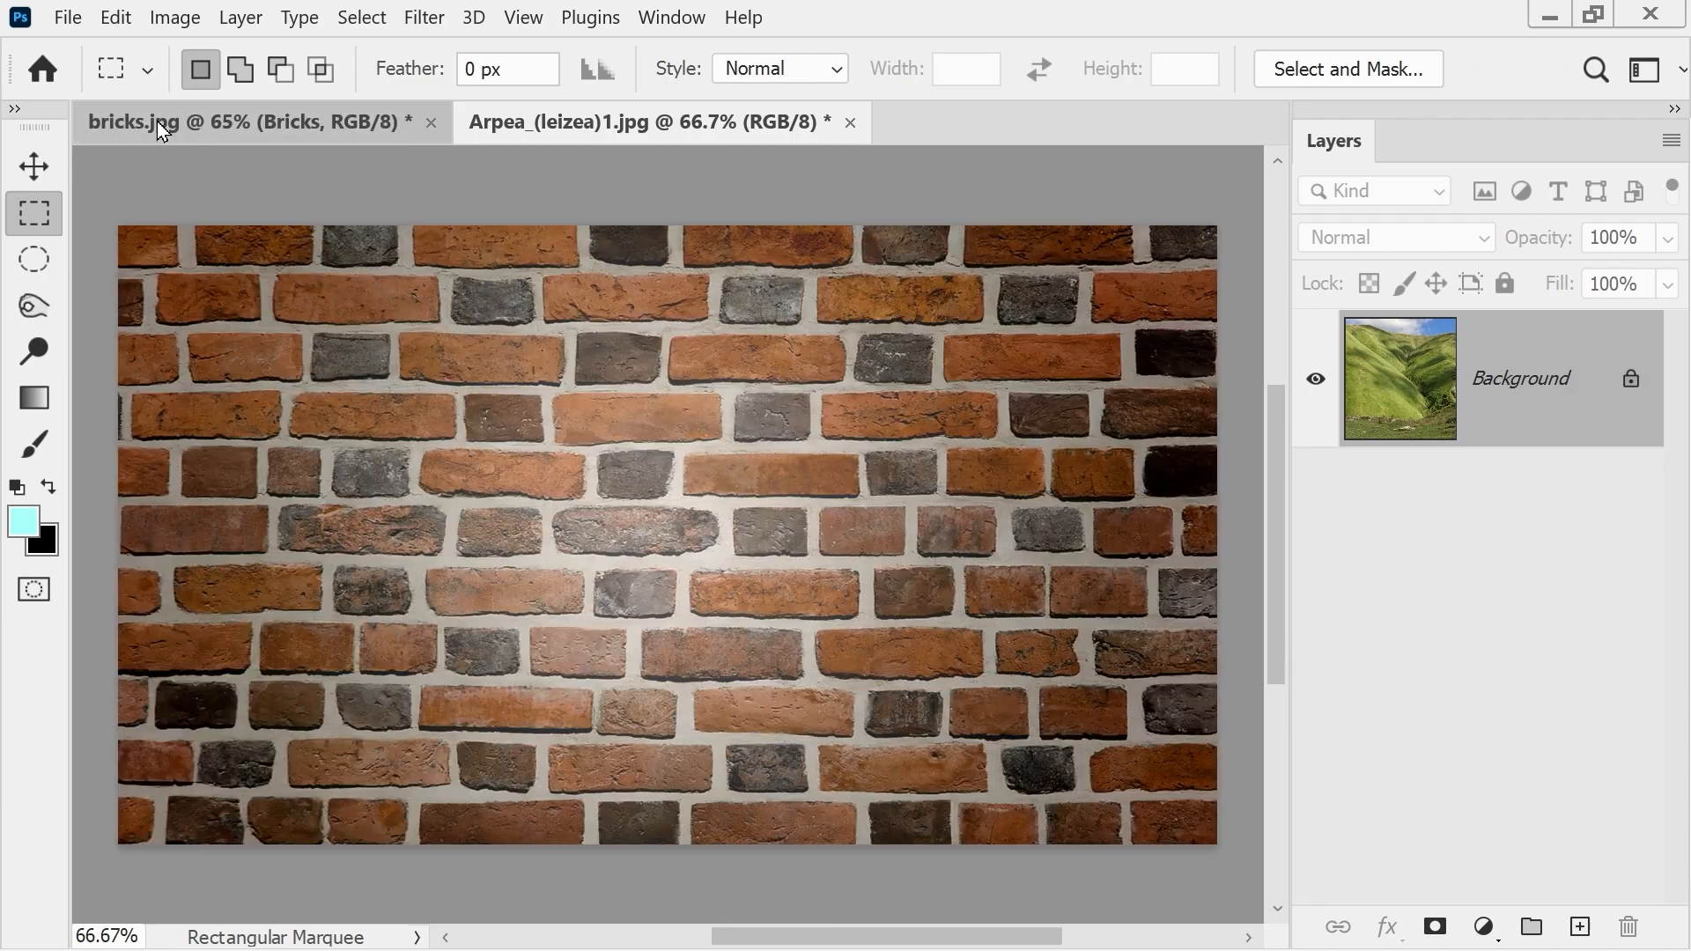
pyautogui.hotkey('ctrl', 'v')
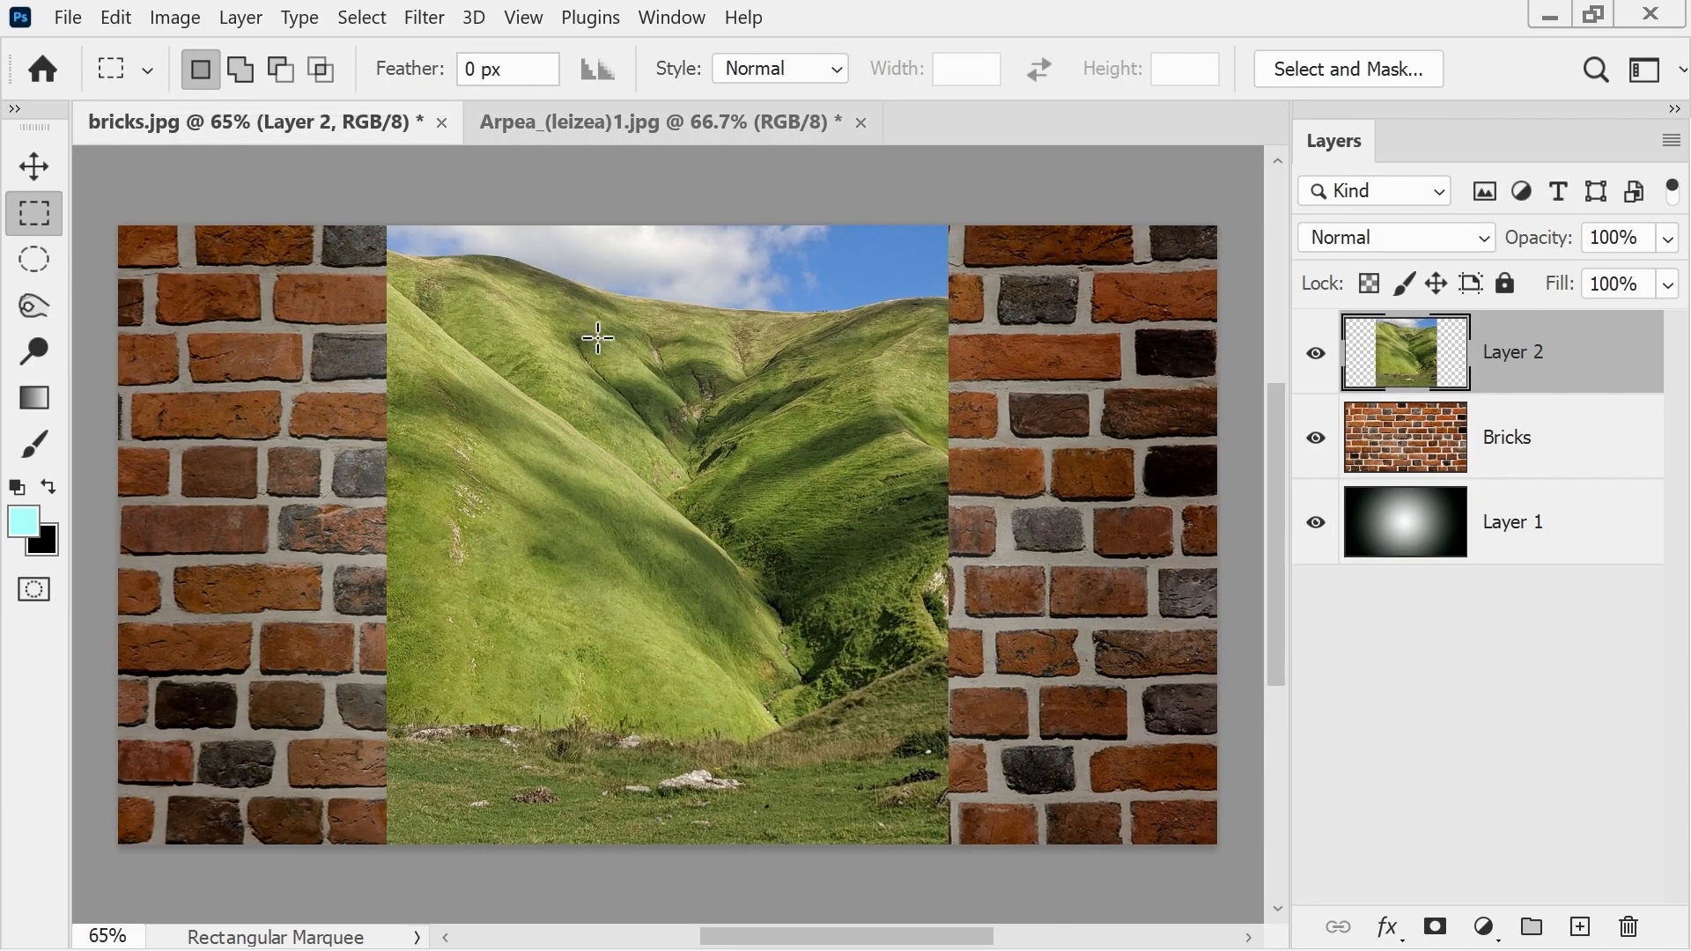
pyautogui.press('v')
pyautogui.moveTo(642, 449); pyautogui.dragTo(381, 431)
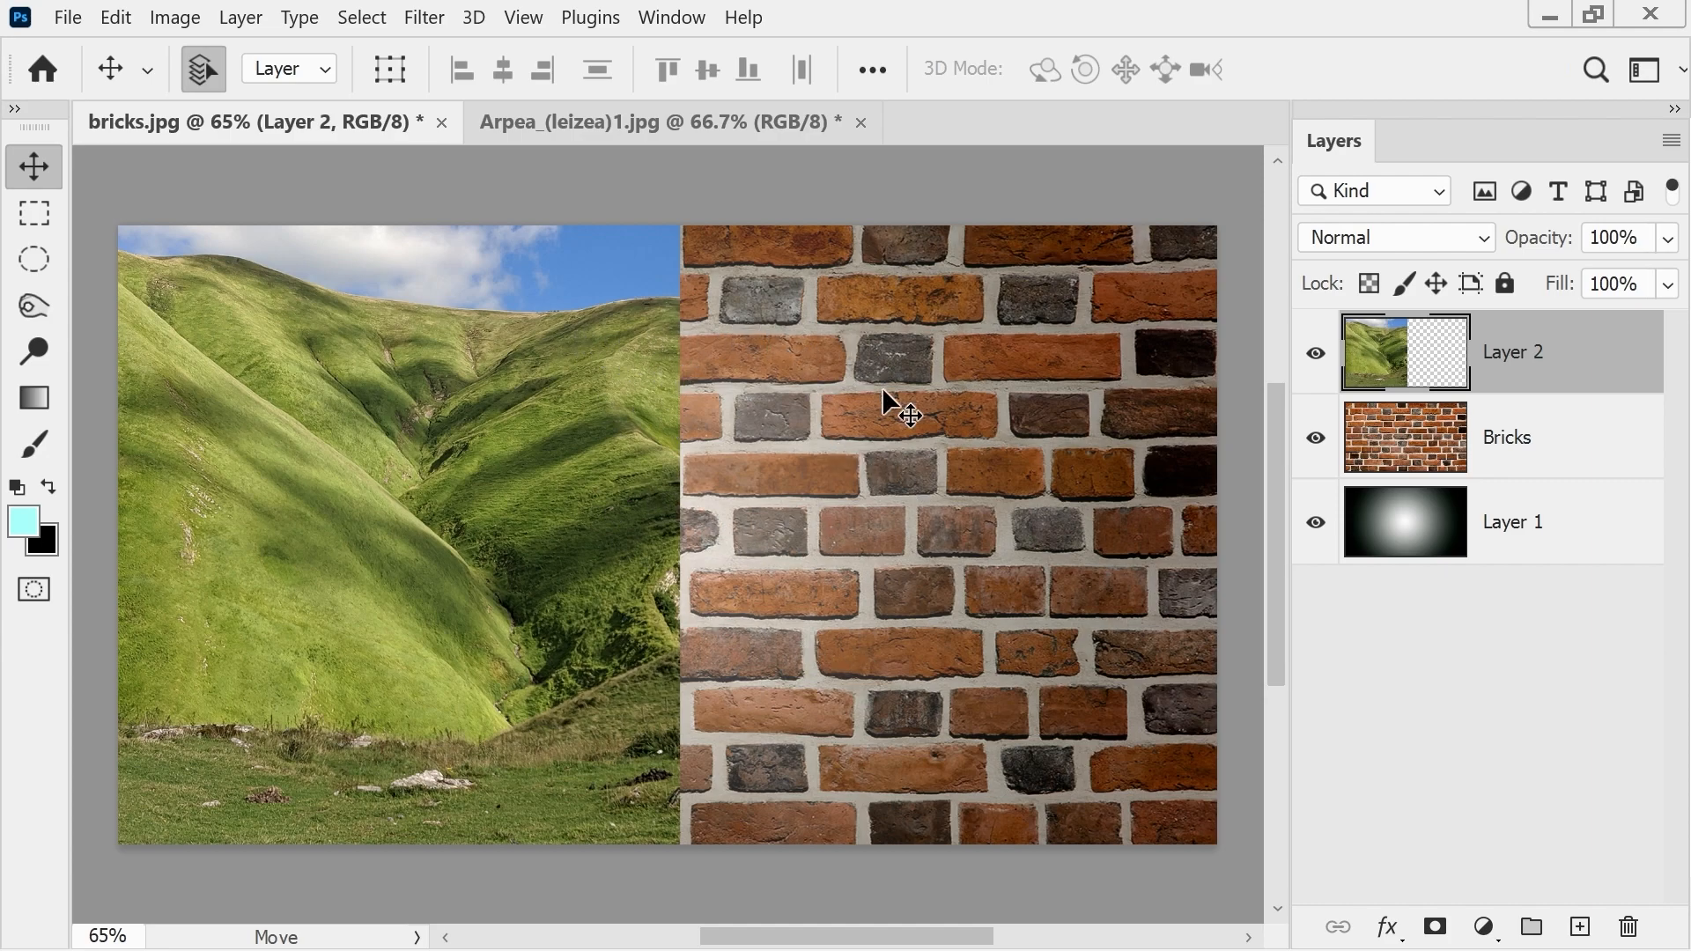
# - Open Buttercup-350403.jpg and cornflower-3474346_1280.jpg together from the Photoshop folder
pyautogui.hotkey('ctrl', 'o')
pyautogui.moveTo(1058, 435); pyautogui.dragTo(1057, 389)
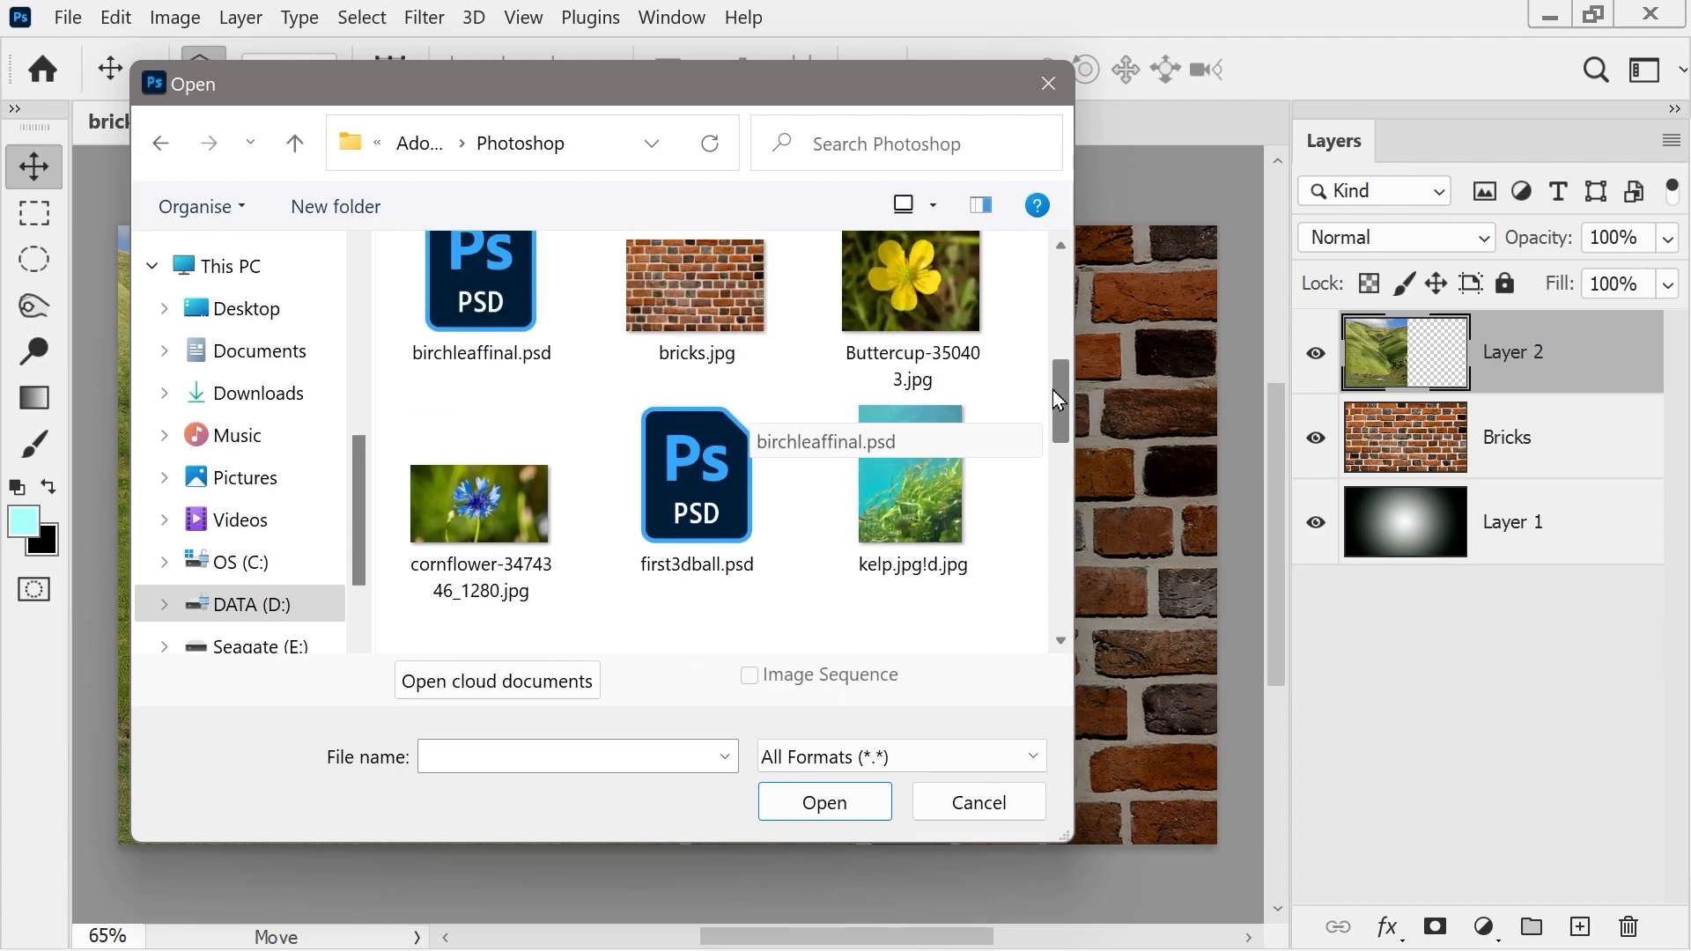
pyautogui.click(915, 328)
pyautogui.keyDown('ctrl'); pyautogui.click(504, 557); pyautogui.keyUp('ctrl')
pyautogui.click(833, 800)
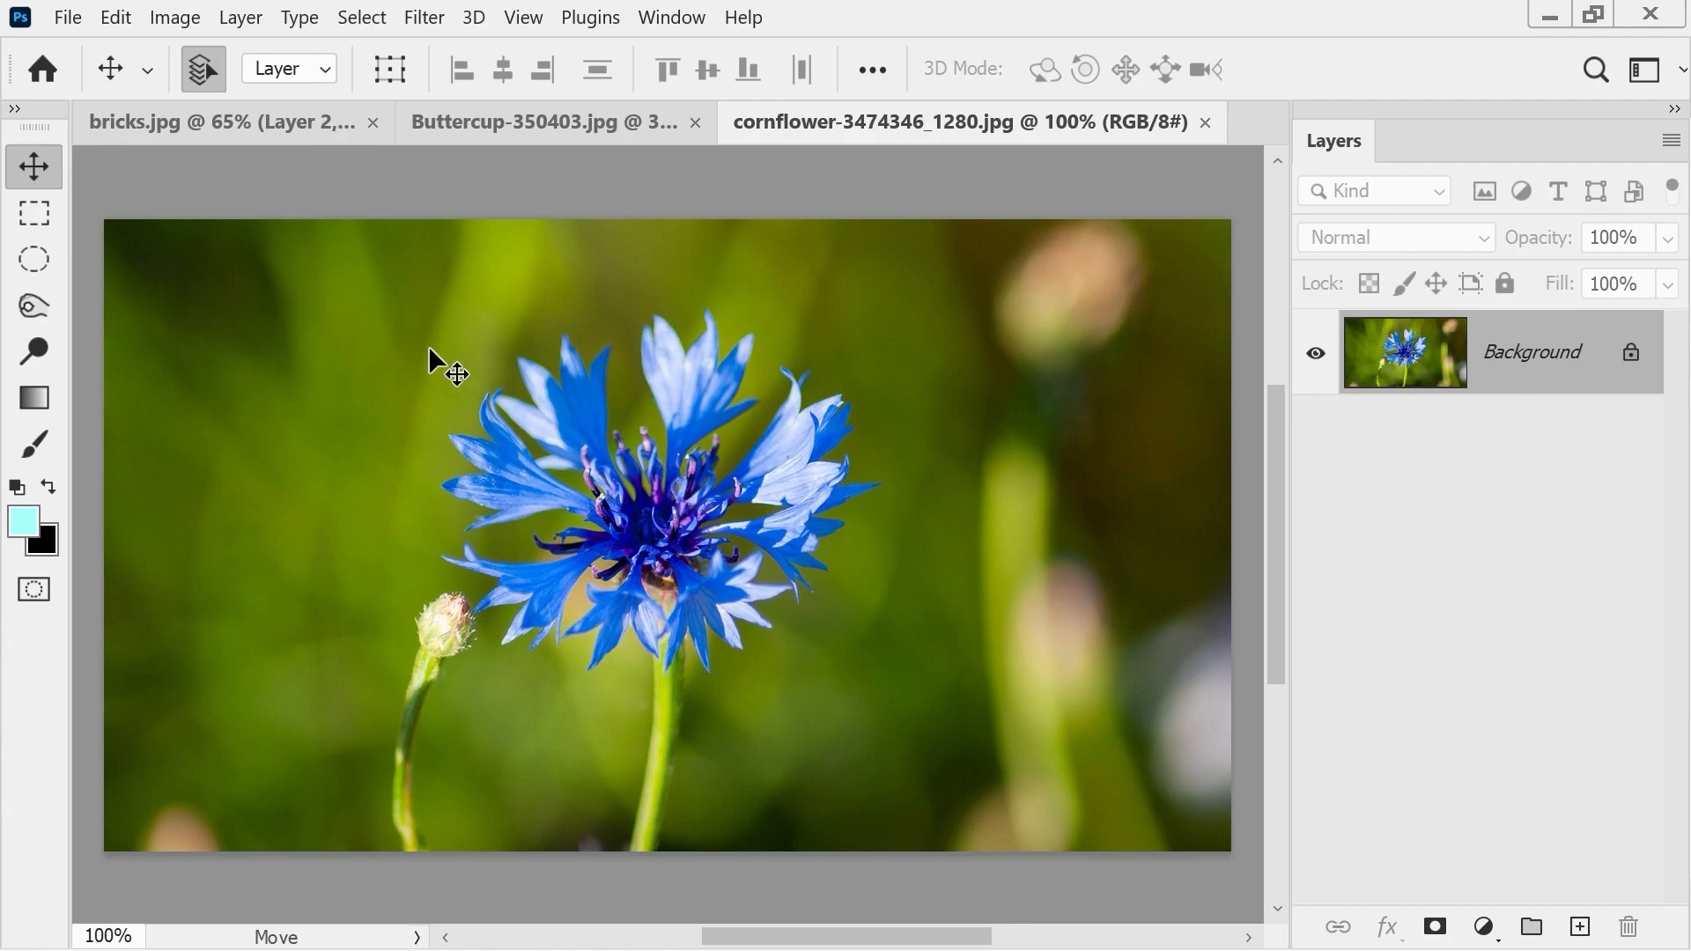
# - Crop the cornflower image to a roughly square selection around the blue flower head
pyautogui.click(34, 213)
pyautogui.moveTo(428, 261); pyautogui.dragTo(894, 717)
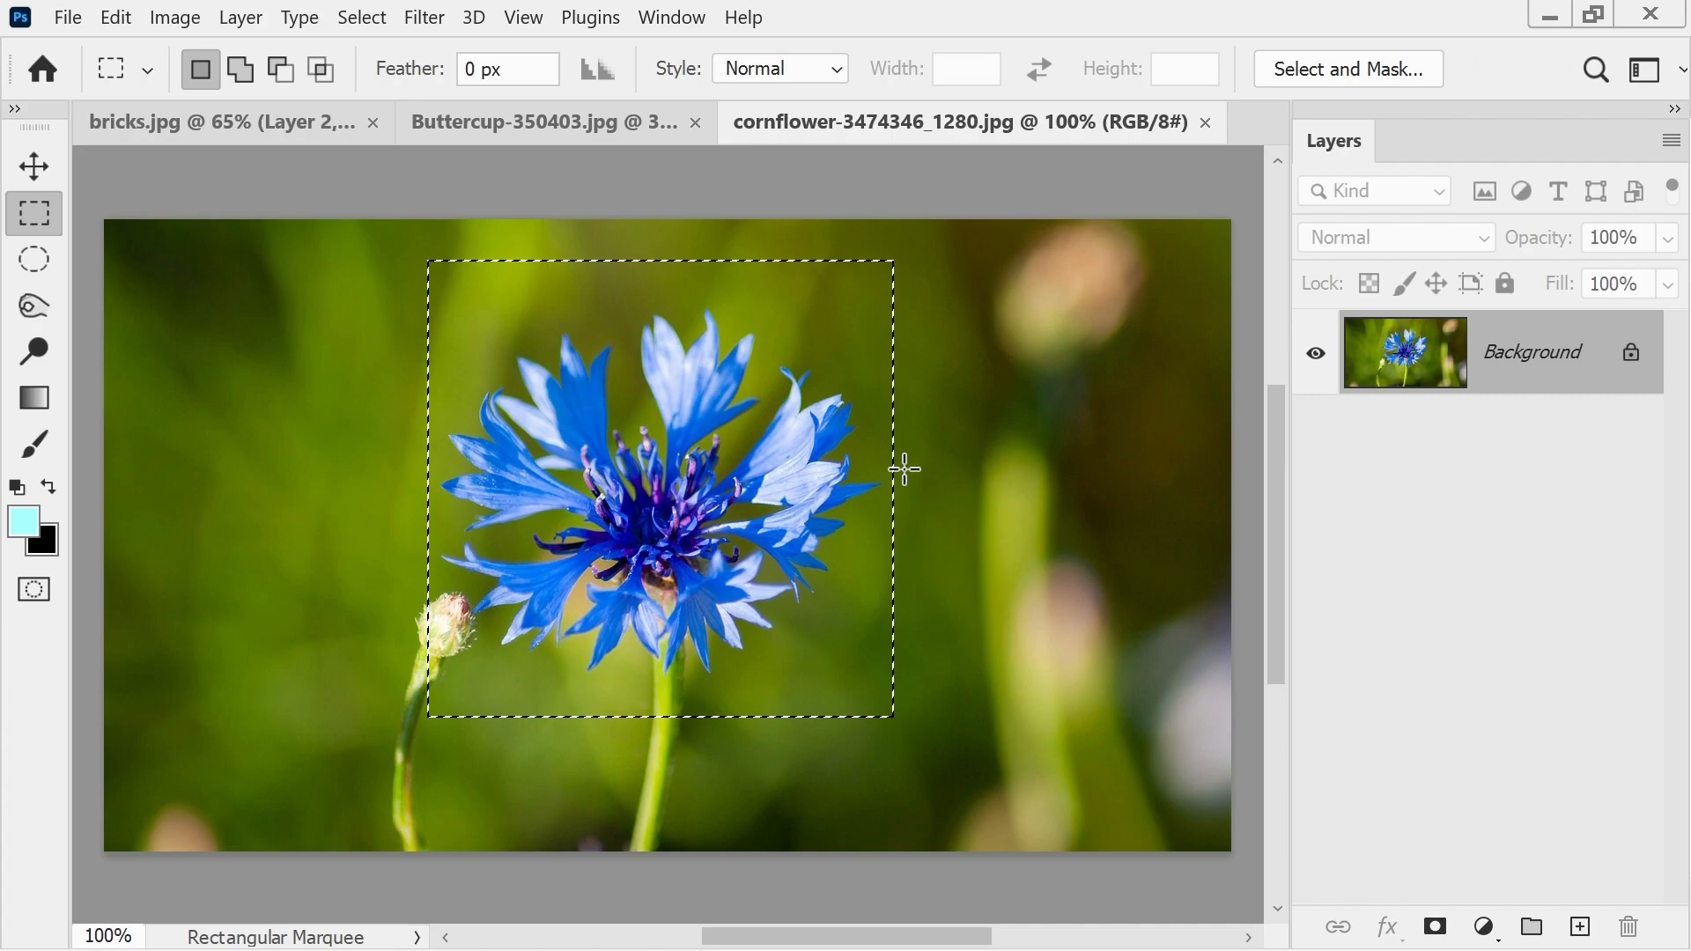
pyautogui.click(173, 17)
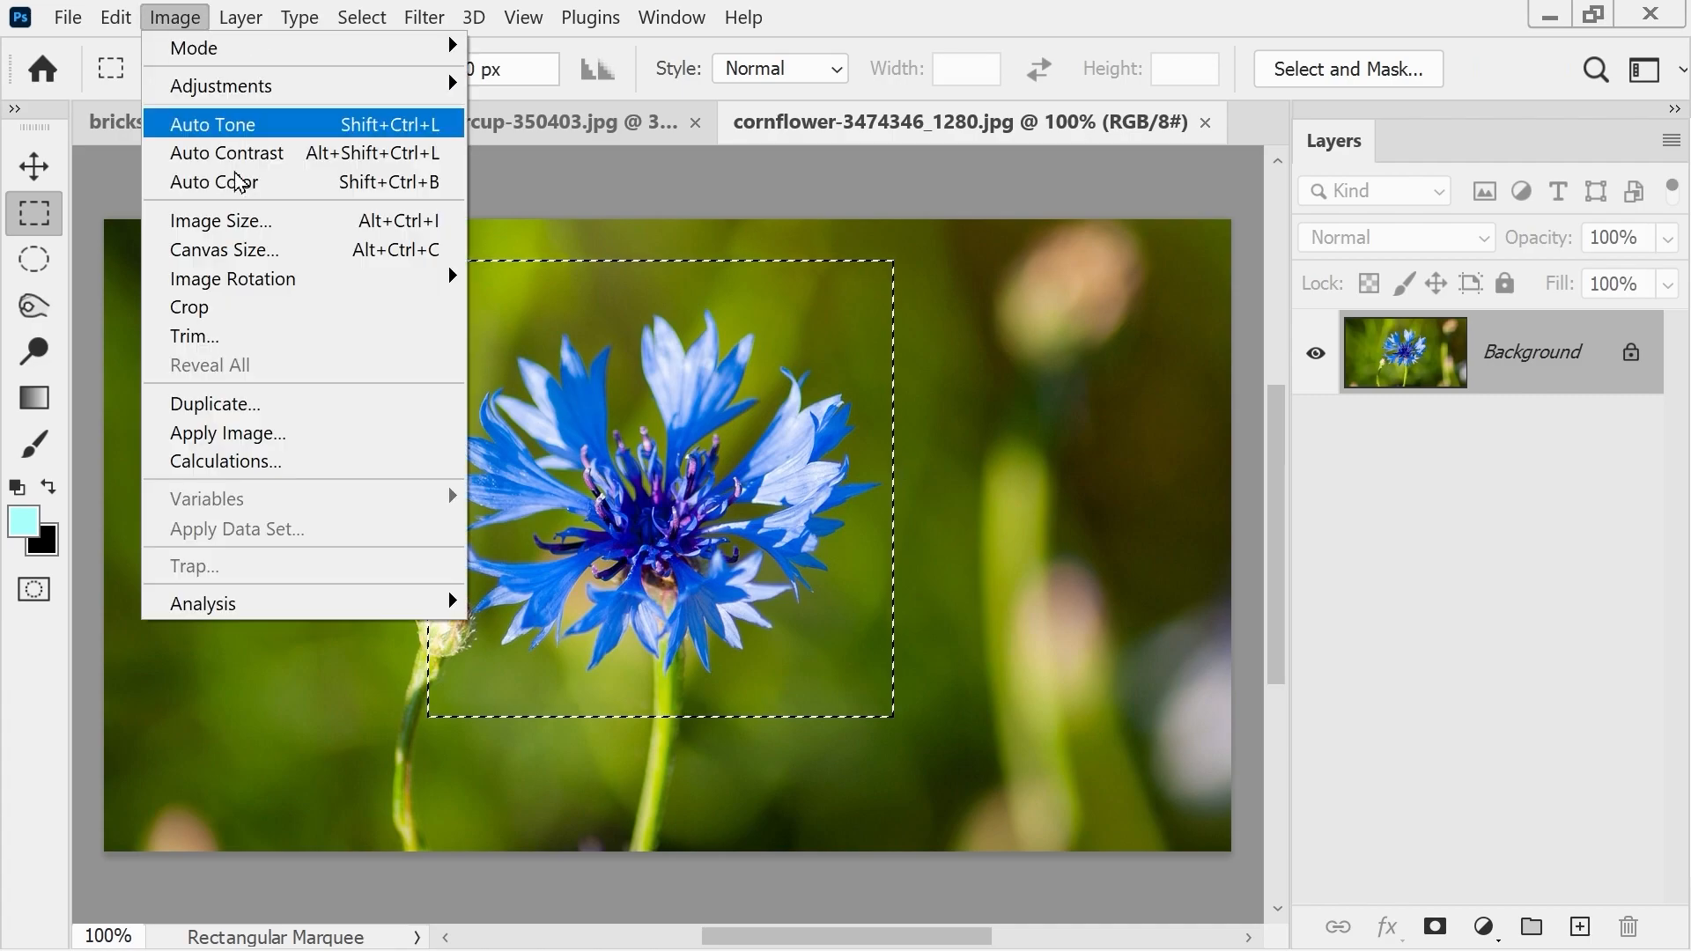
pyautogui.click(241, 323)
# - Crop Buttercup-350403.jpg to a roughly square selection around the yellow flower
pyautogui.click(554, 118)
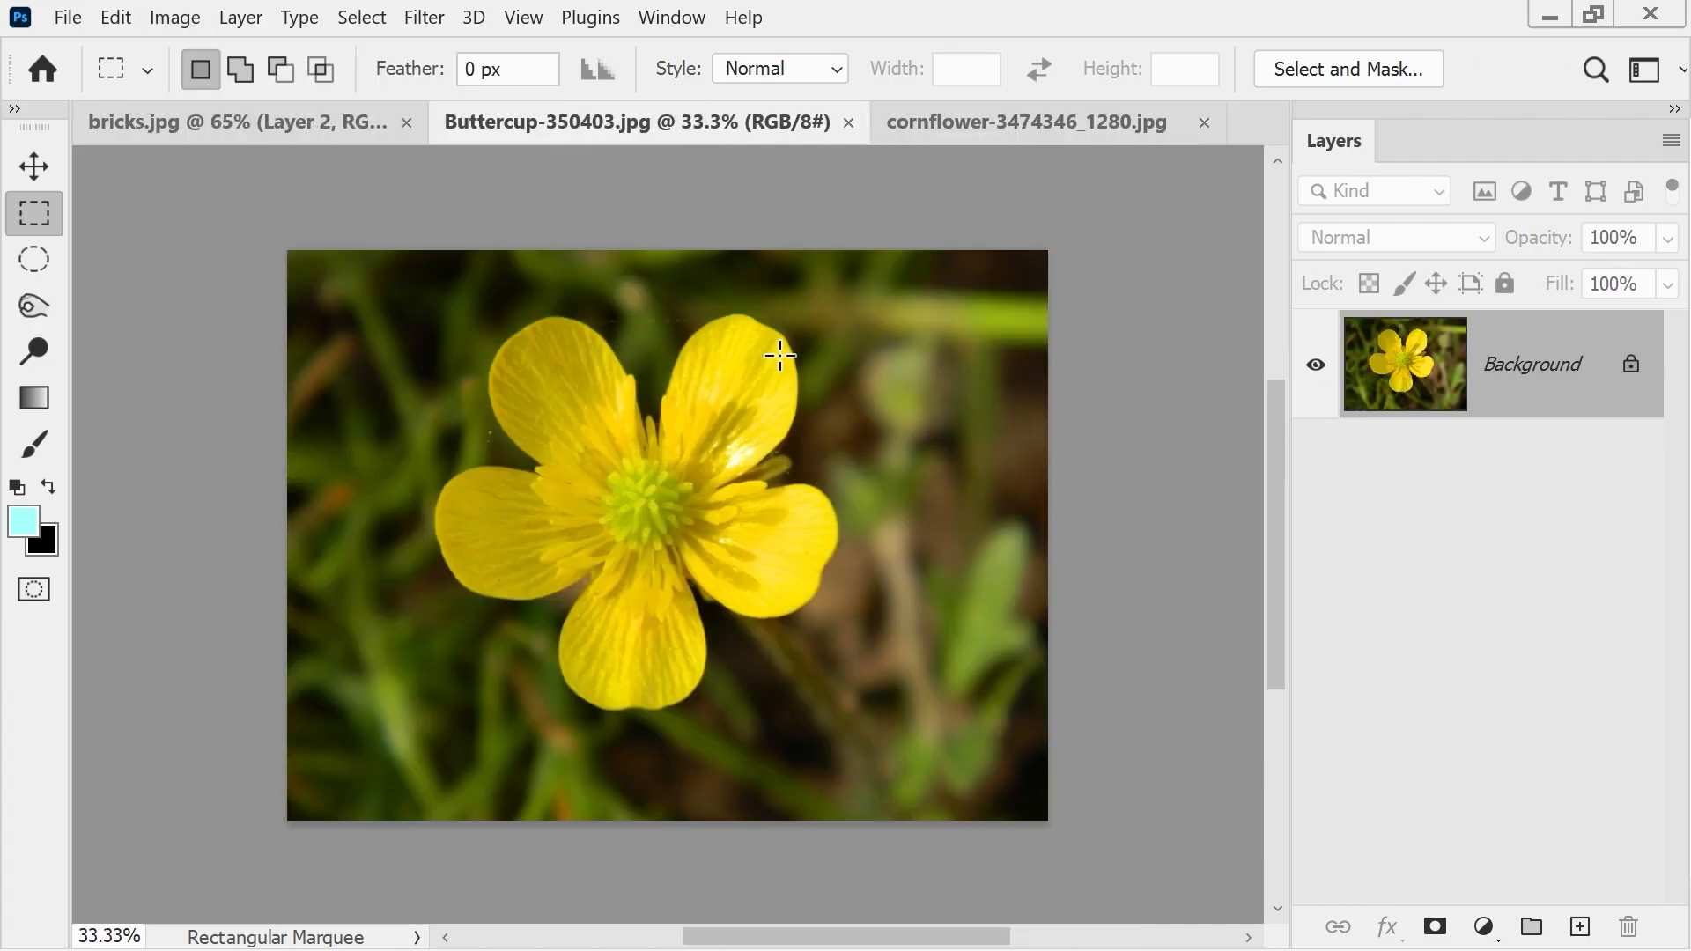
pyautogui.moveTo(431, 294); pyautogui.dragTo(870, 724)
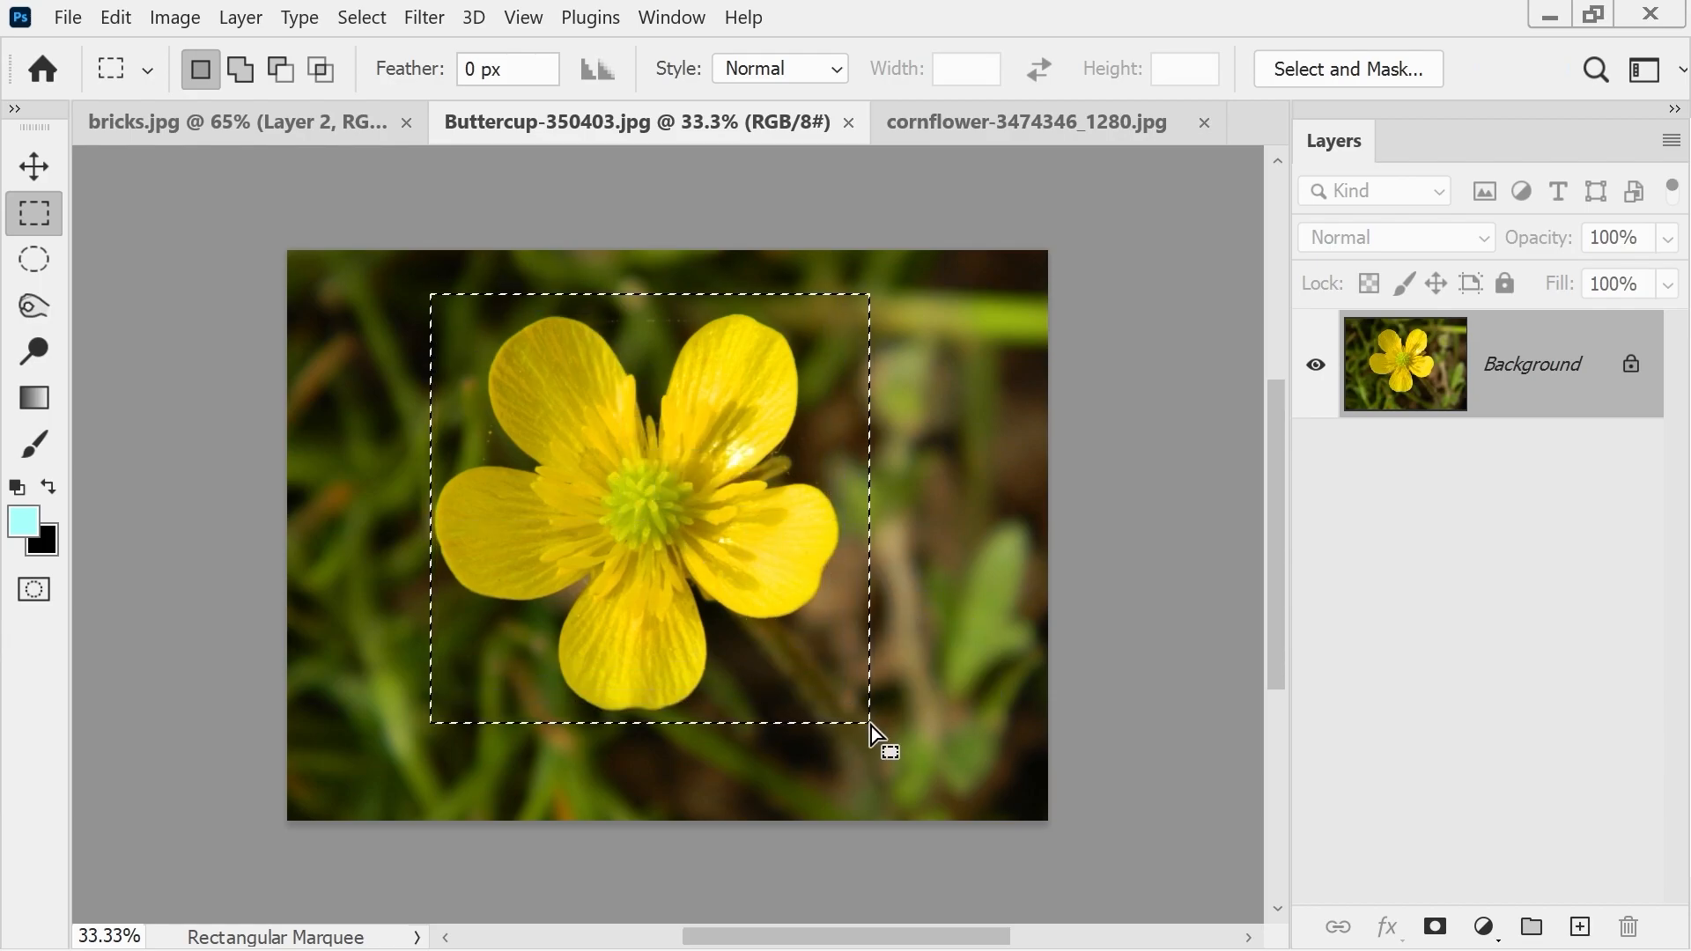
pyautogui.click(175, 18)
pyautogui.click(231, 308)
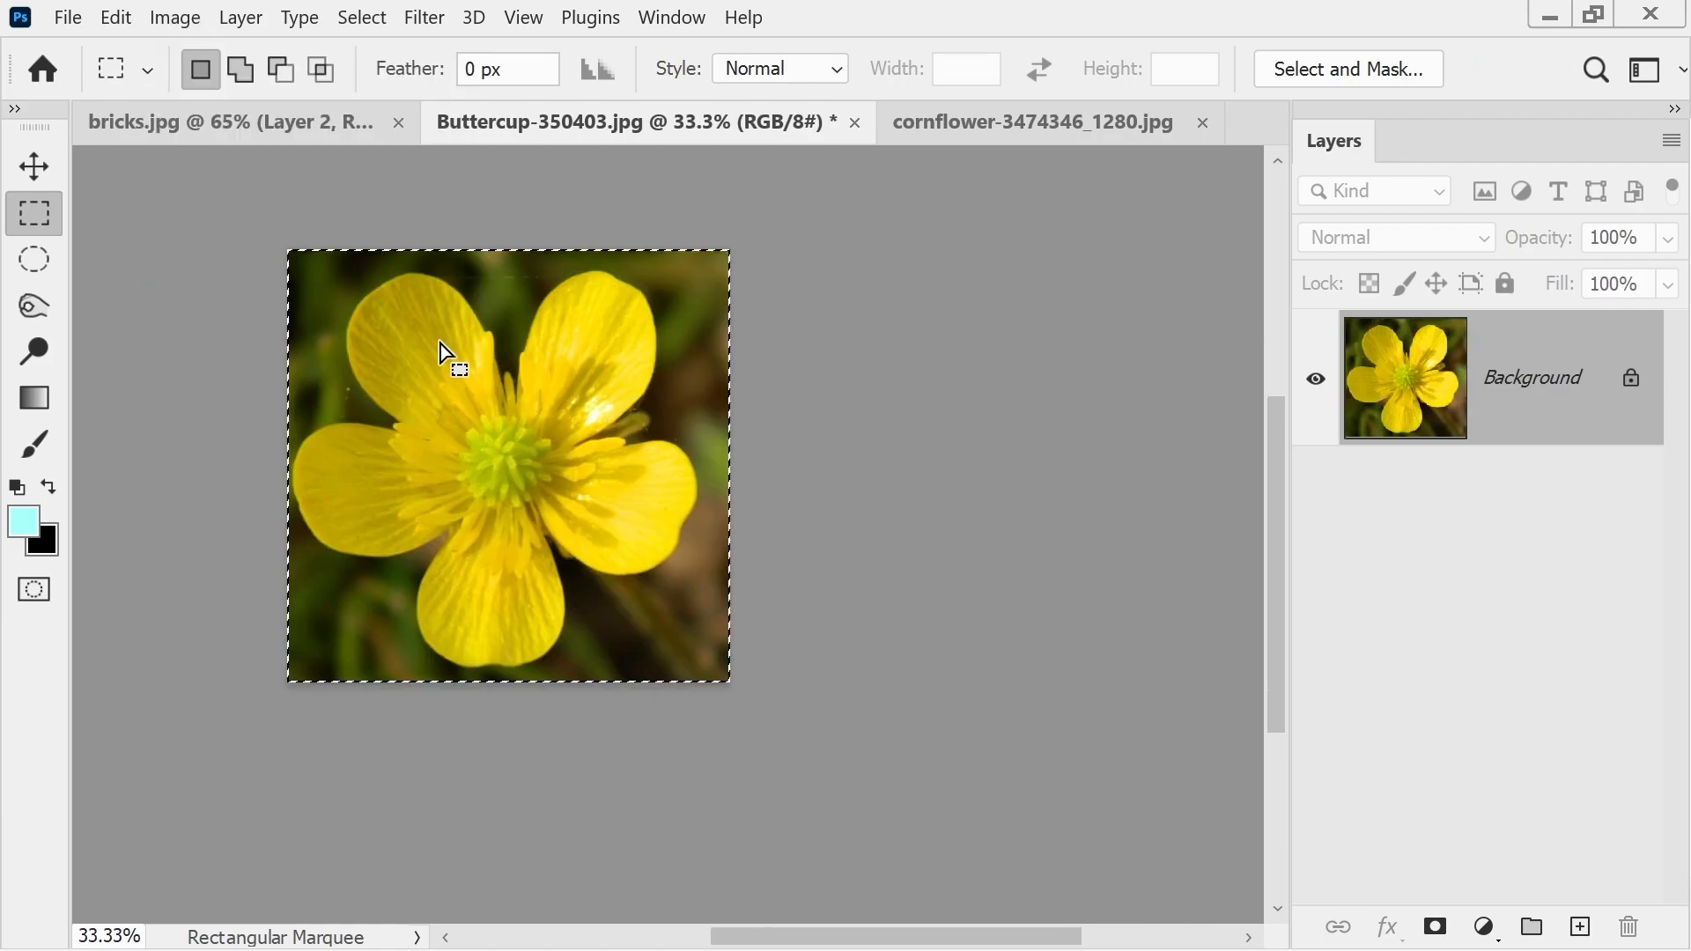
# - Resize the cropped buttercup image to 350 × 350 pixels with the width and height unlinked
pyautogui.click(175, 20)
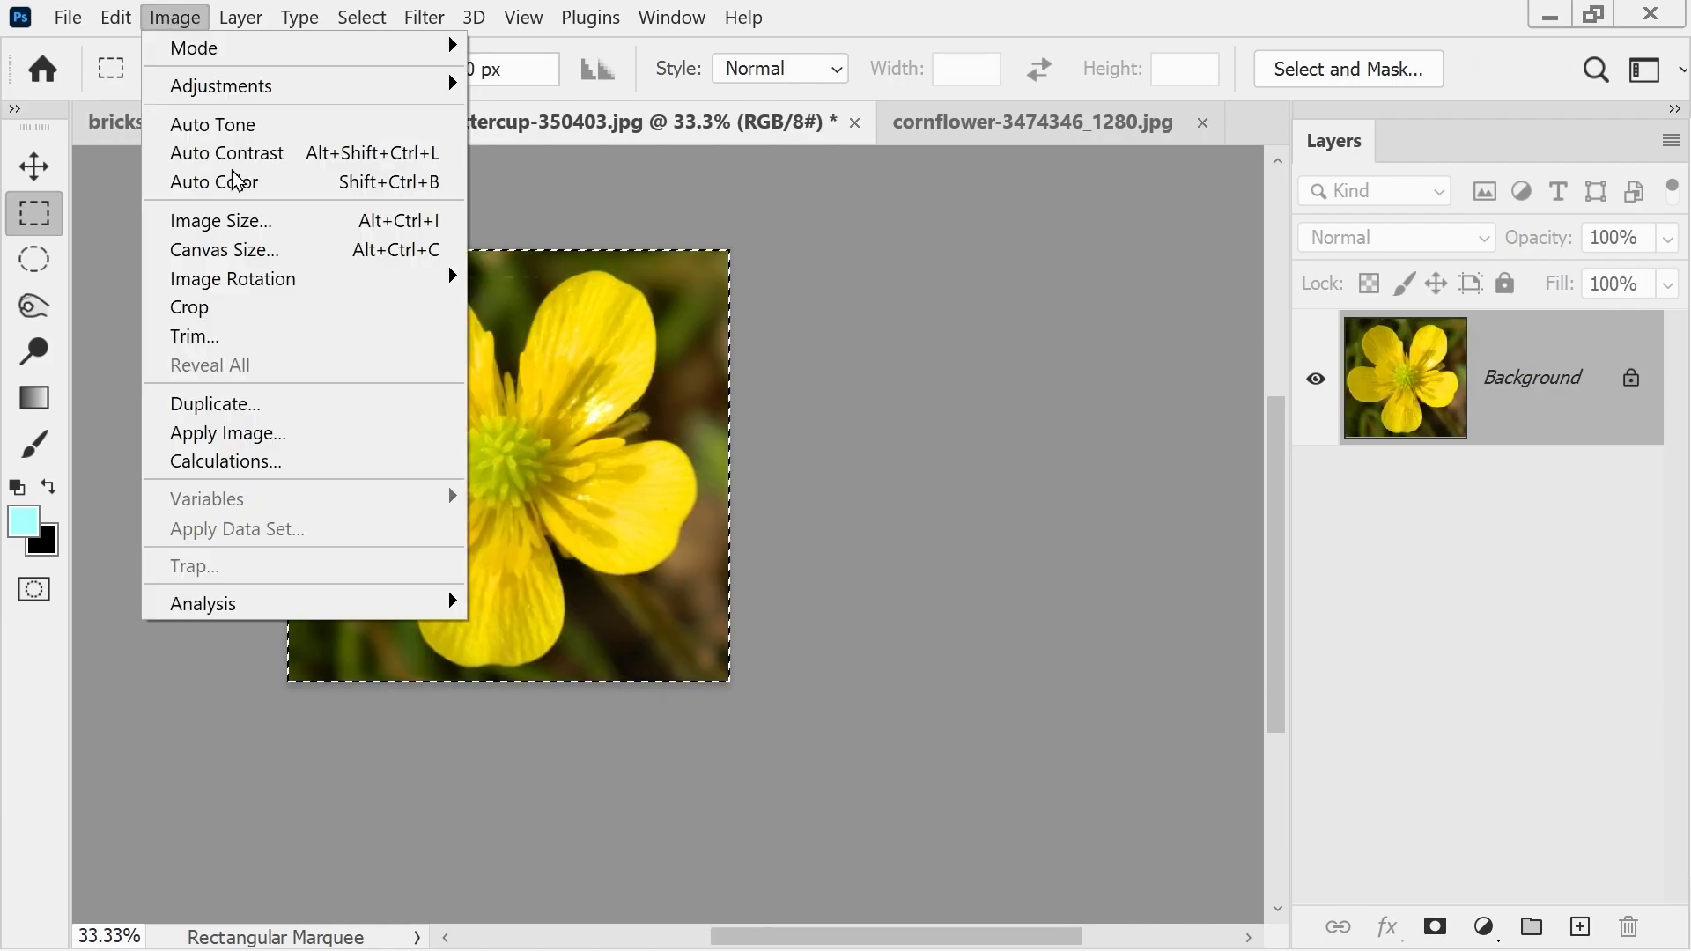
pyautogui.click(236, 220)
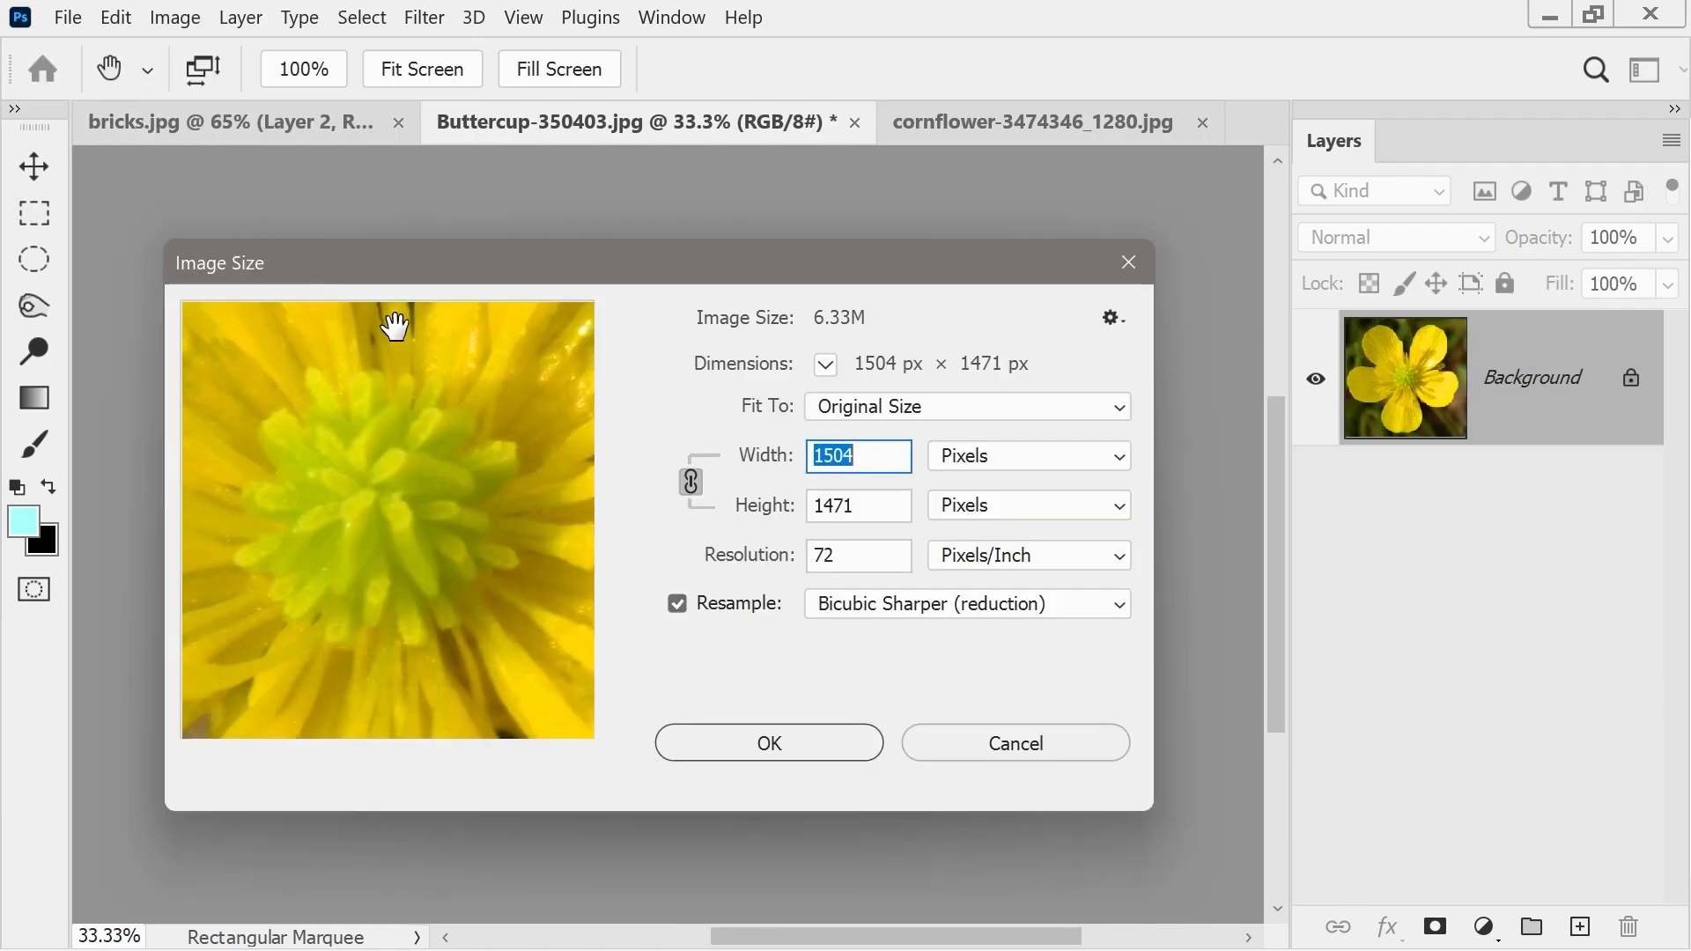
pyautogui.click(692, 482)
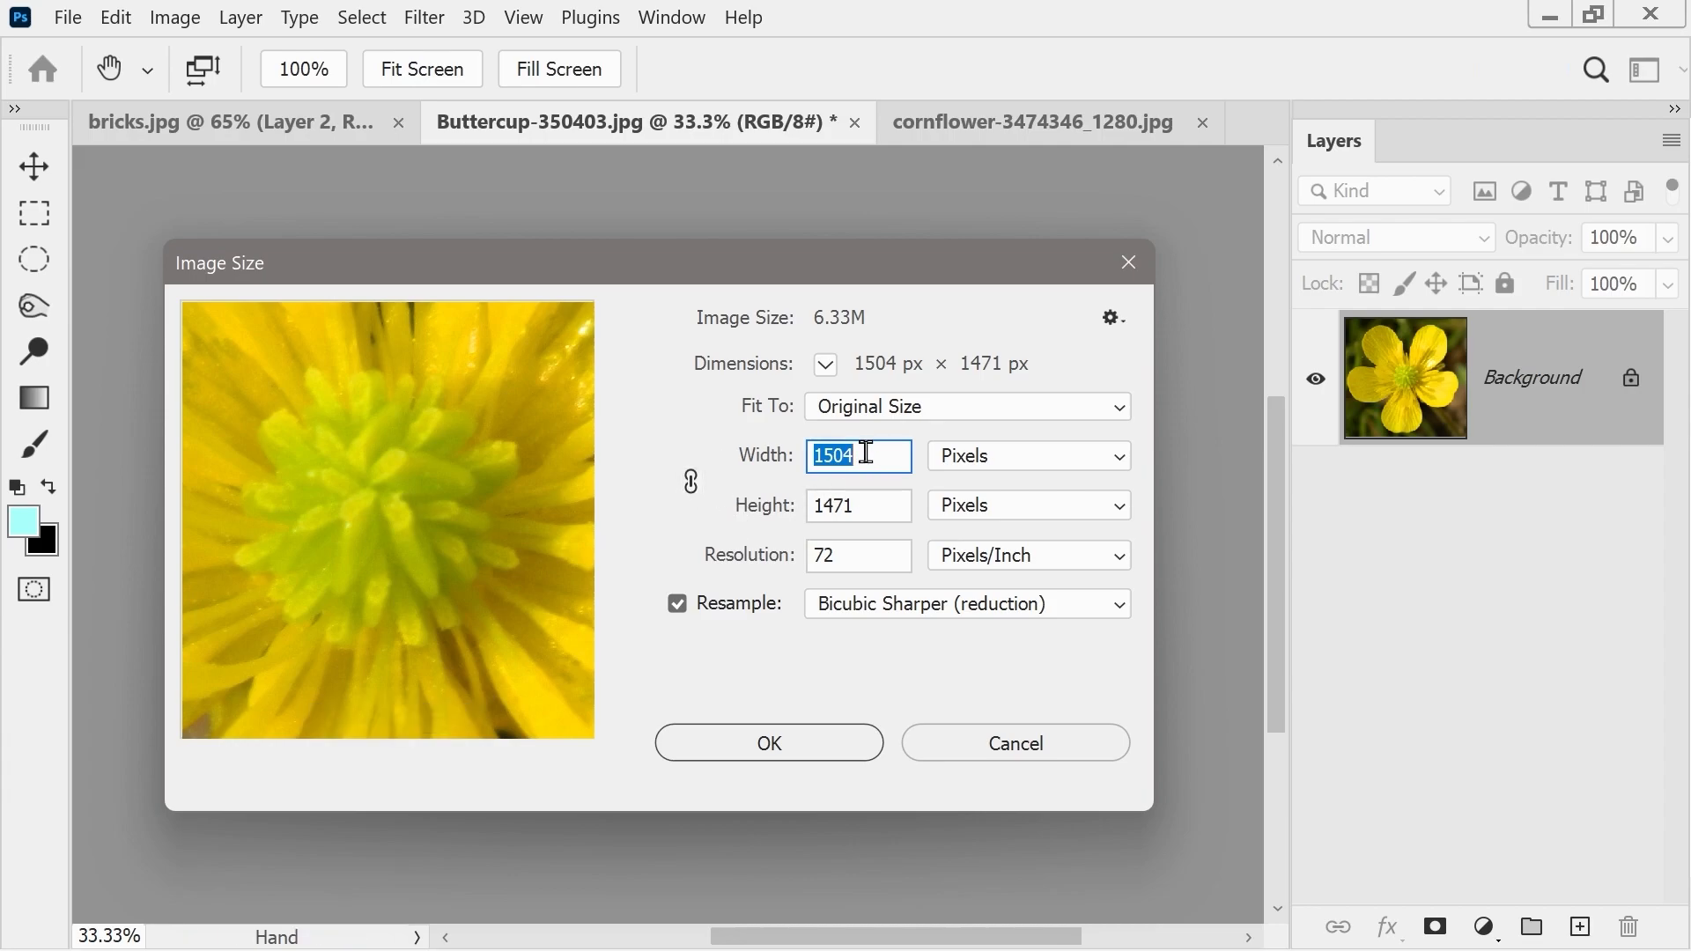
pyautogui.write('350')
pyautogui.press('Tab')
pyautogui.write('3')
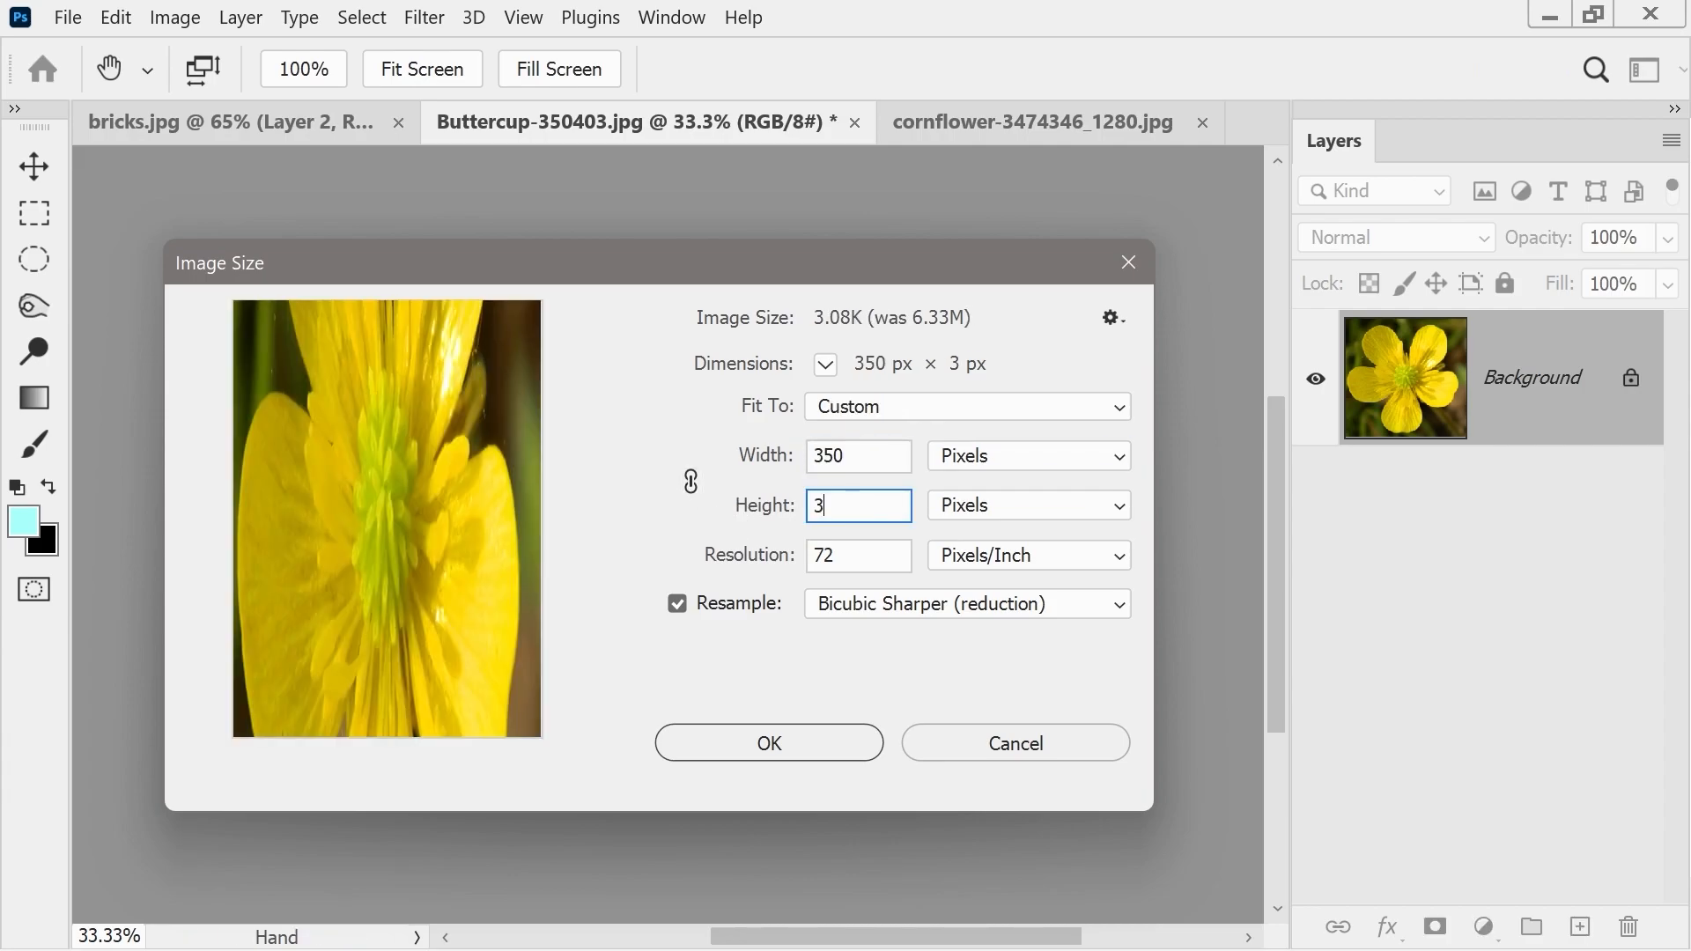
pyautogui.write('50')
pyautogui.click(779, 753)
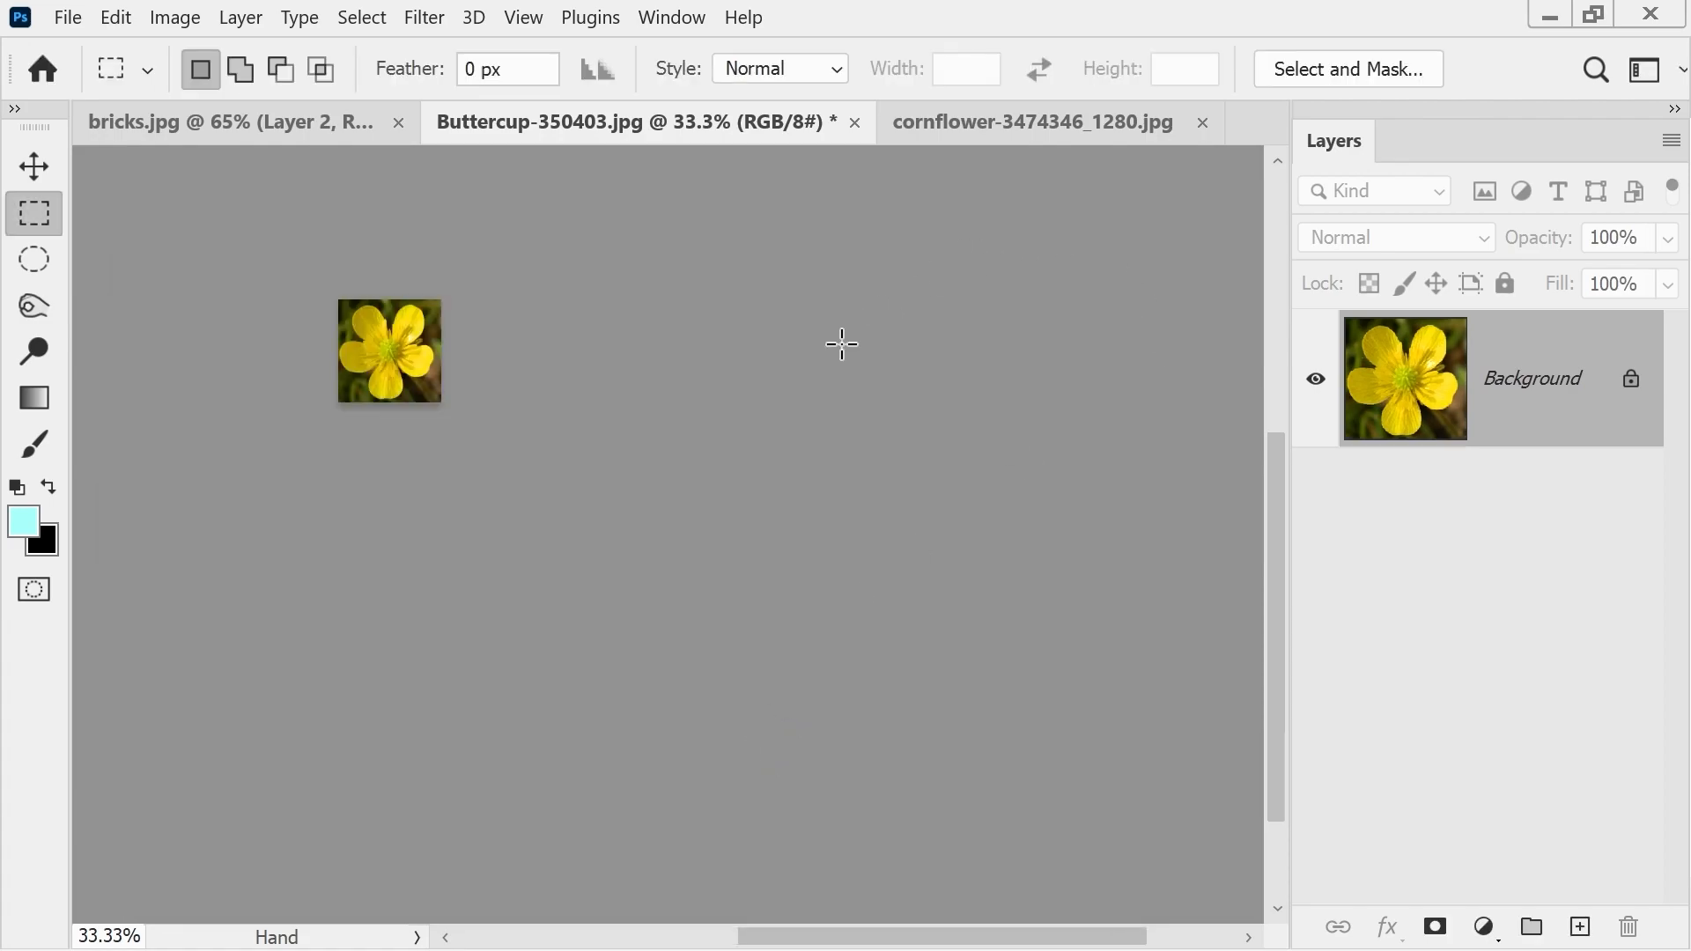
# - Resize the cropped cornflower image to 350 × 350 pixels
pyautogui.hotkey('ctrl', '0')
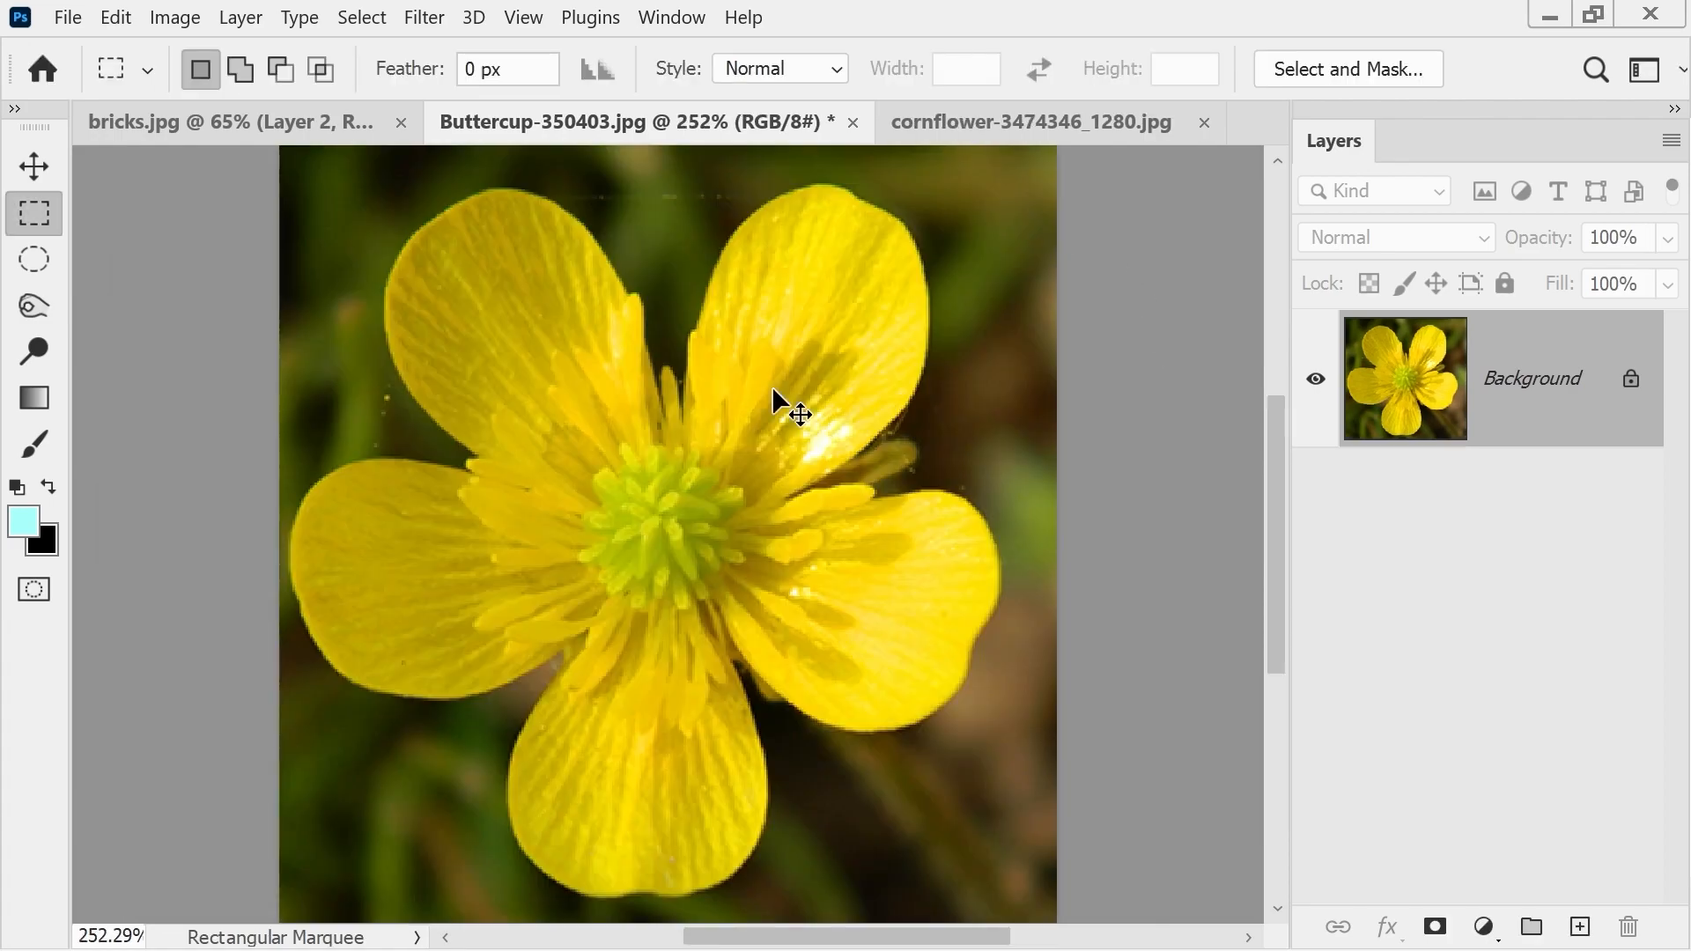
pyautogui.click(974, 127)
pyautogui.click(176, 18)
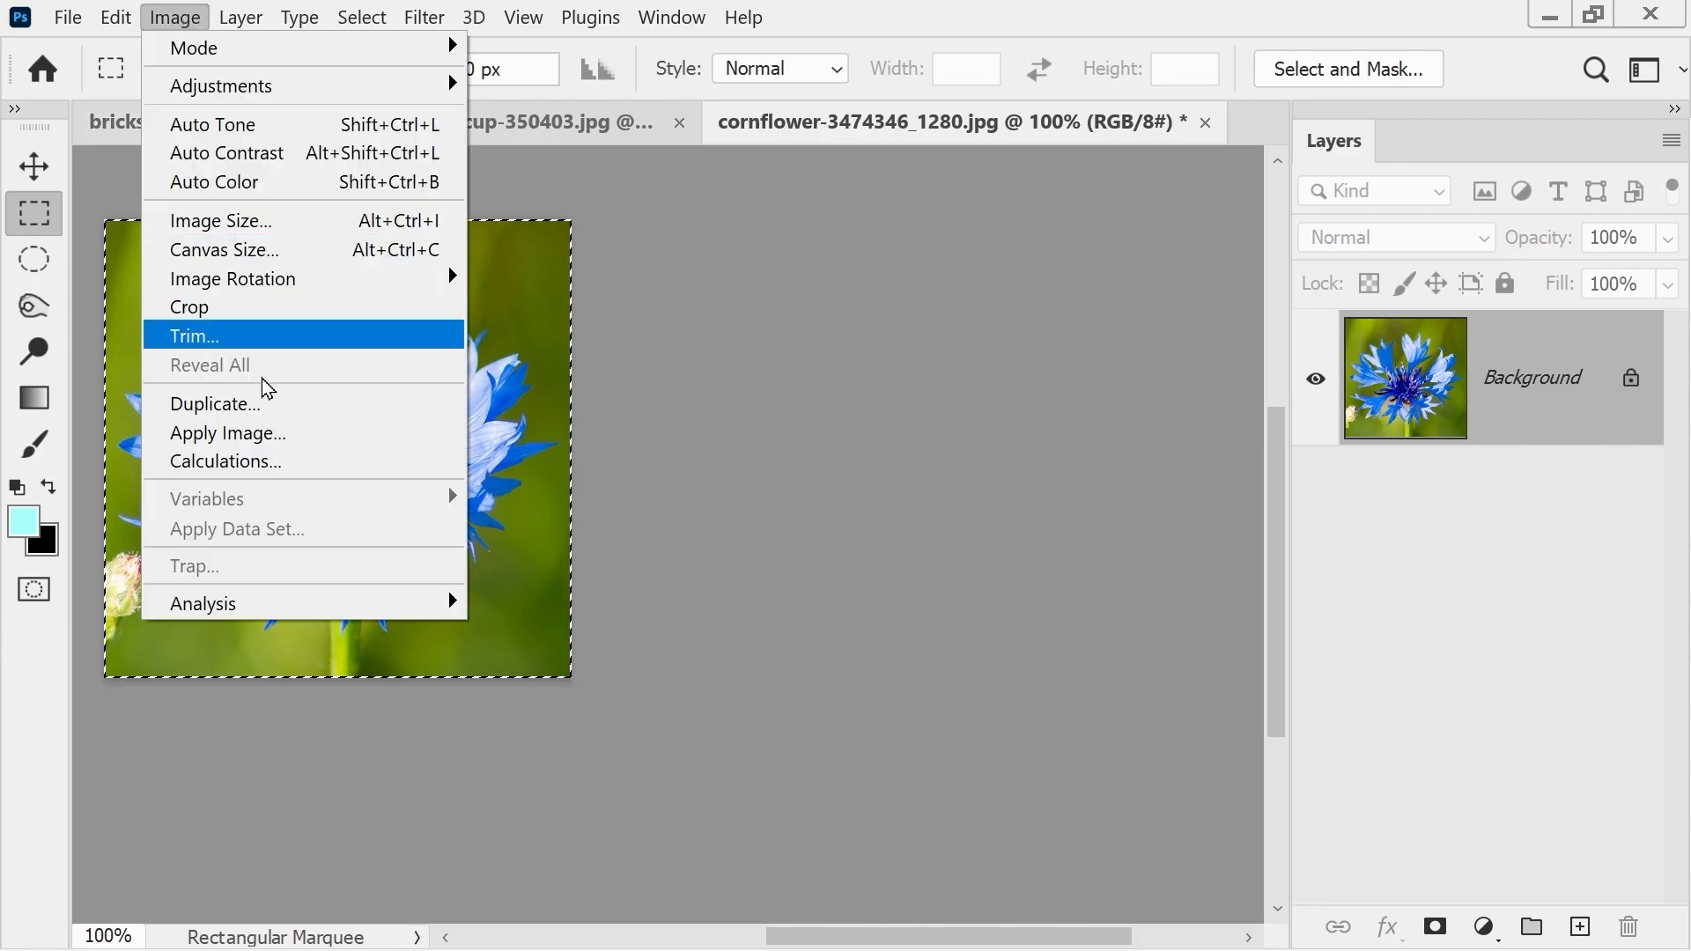
pyautogui.click(217, 222)
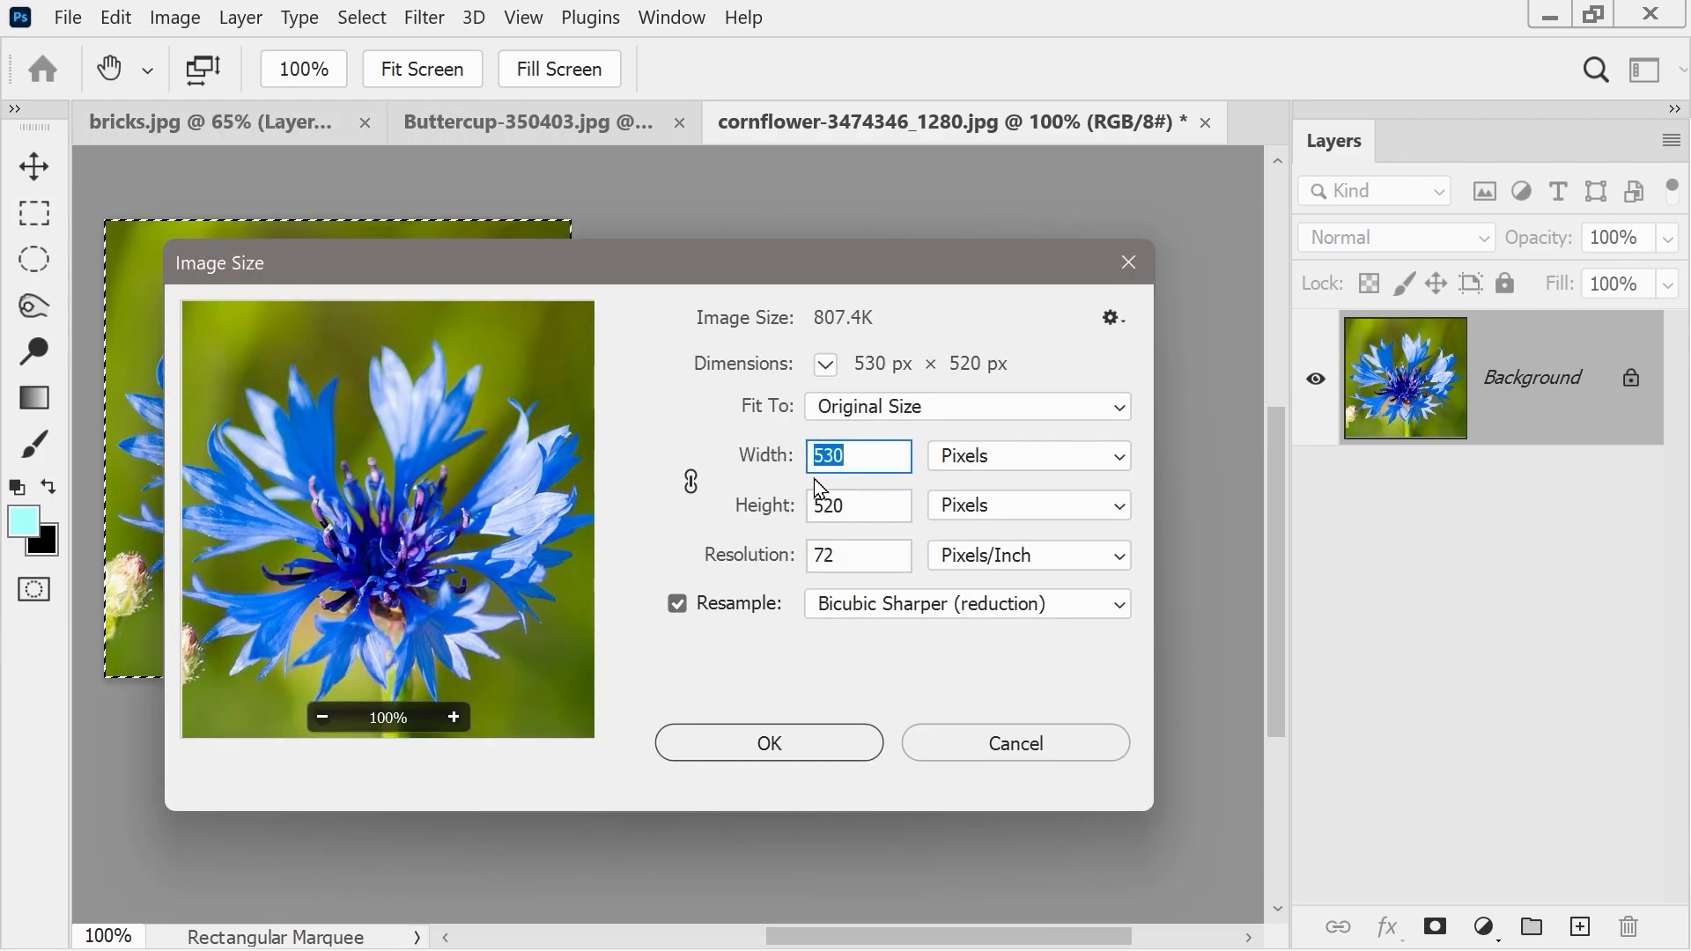
pyautogui.write('350')
pyautogui.press('Tab')
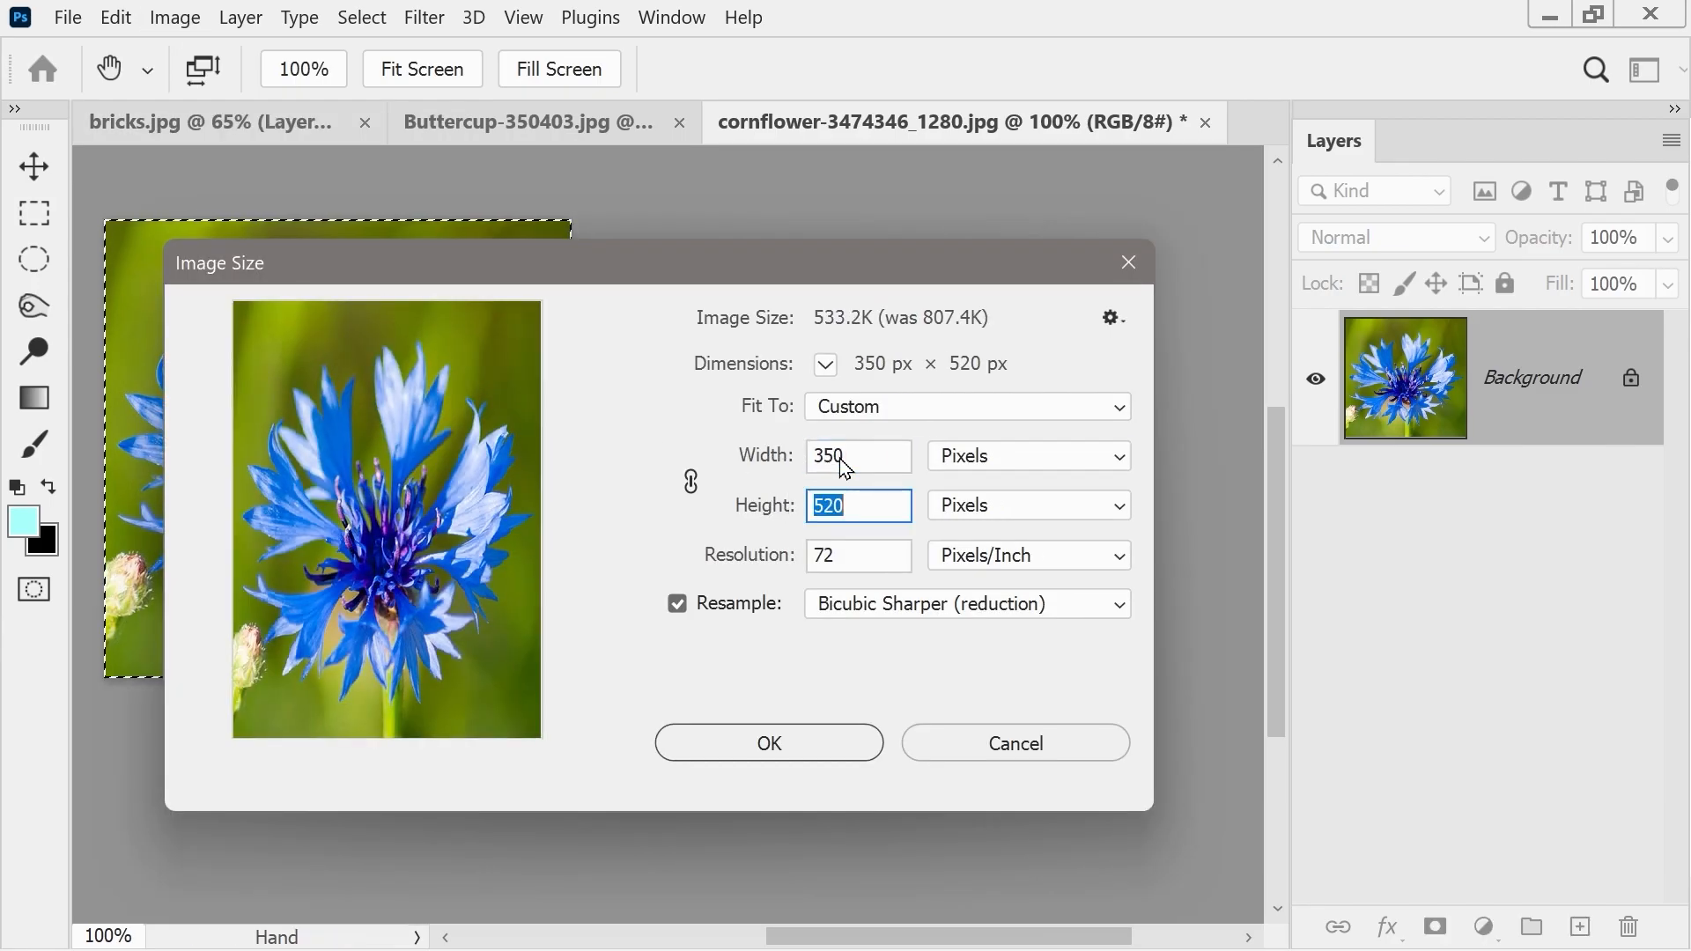
pyautogui.write('350')
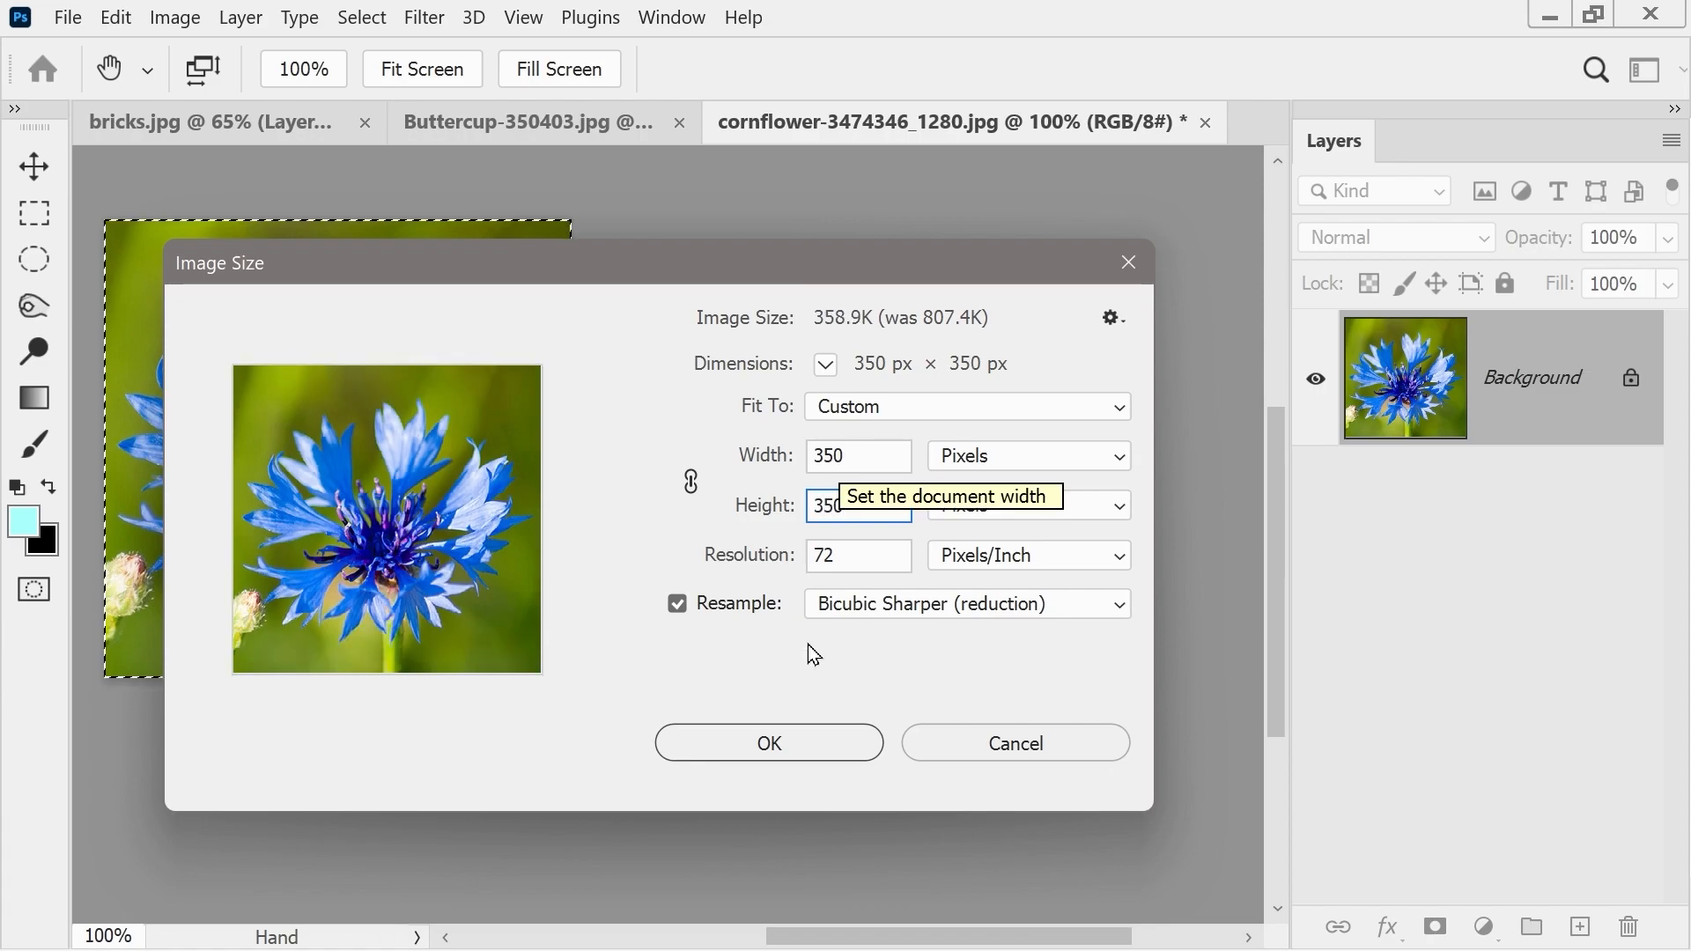
pyautogui.click(751, 745)
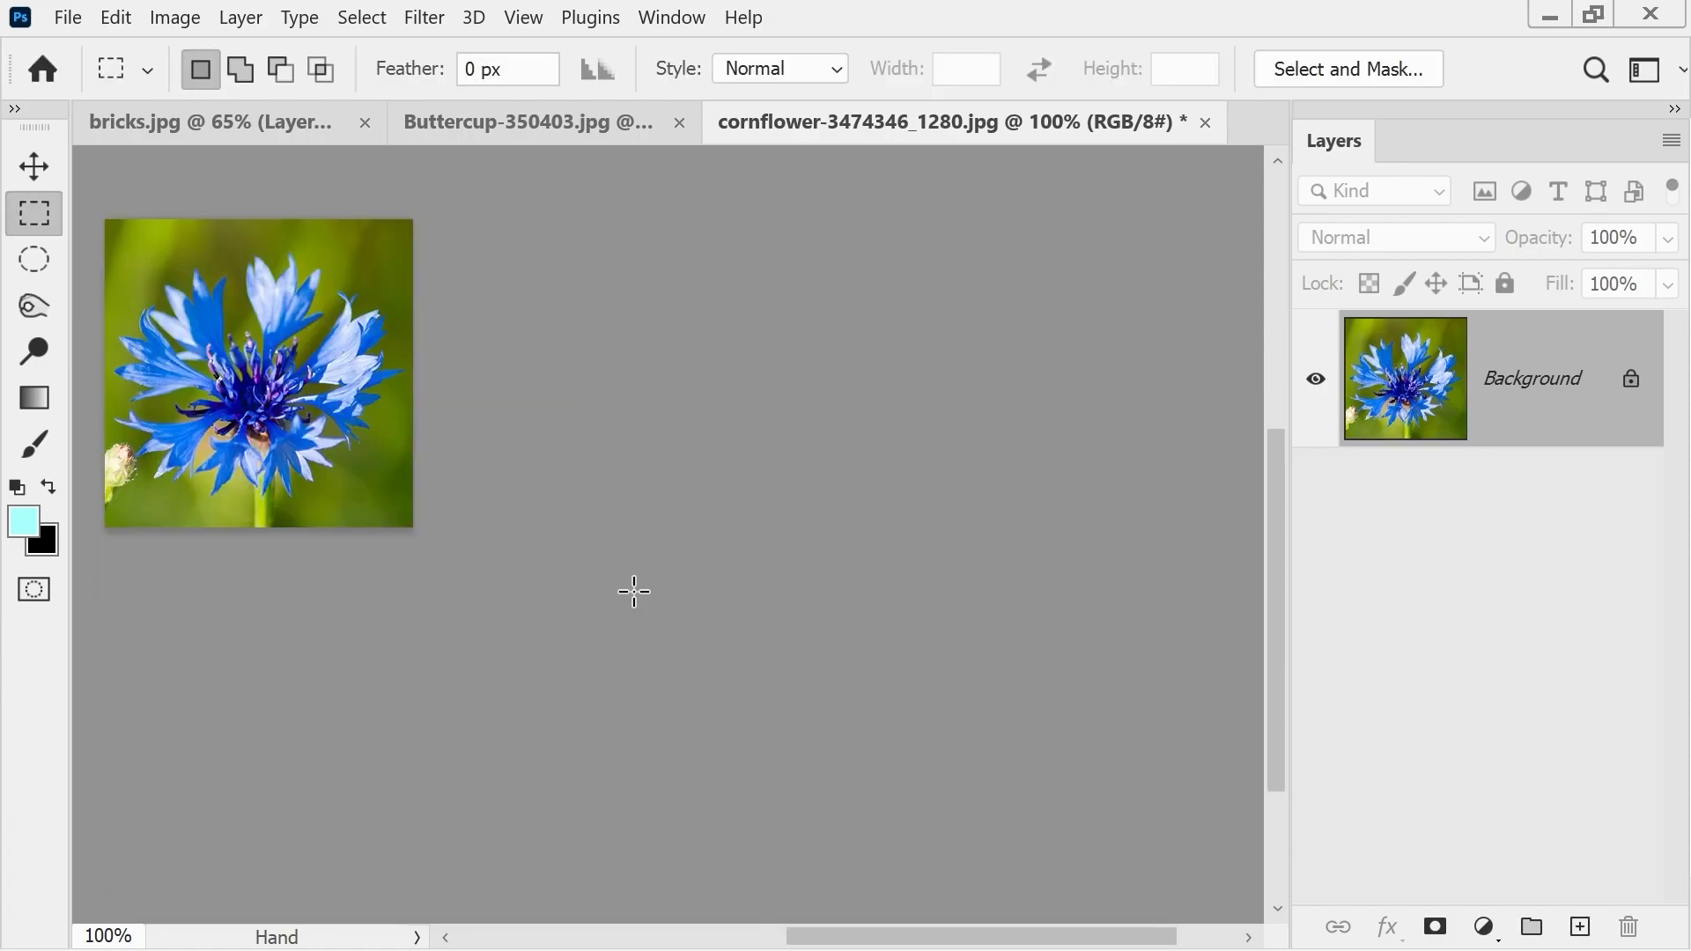
pyautogui.hotkey('ctrl', '0')
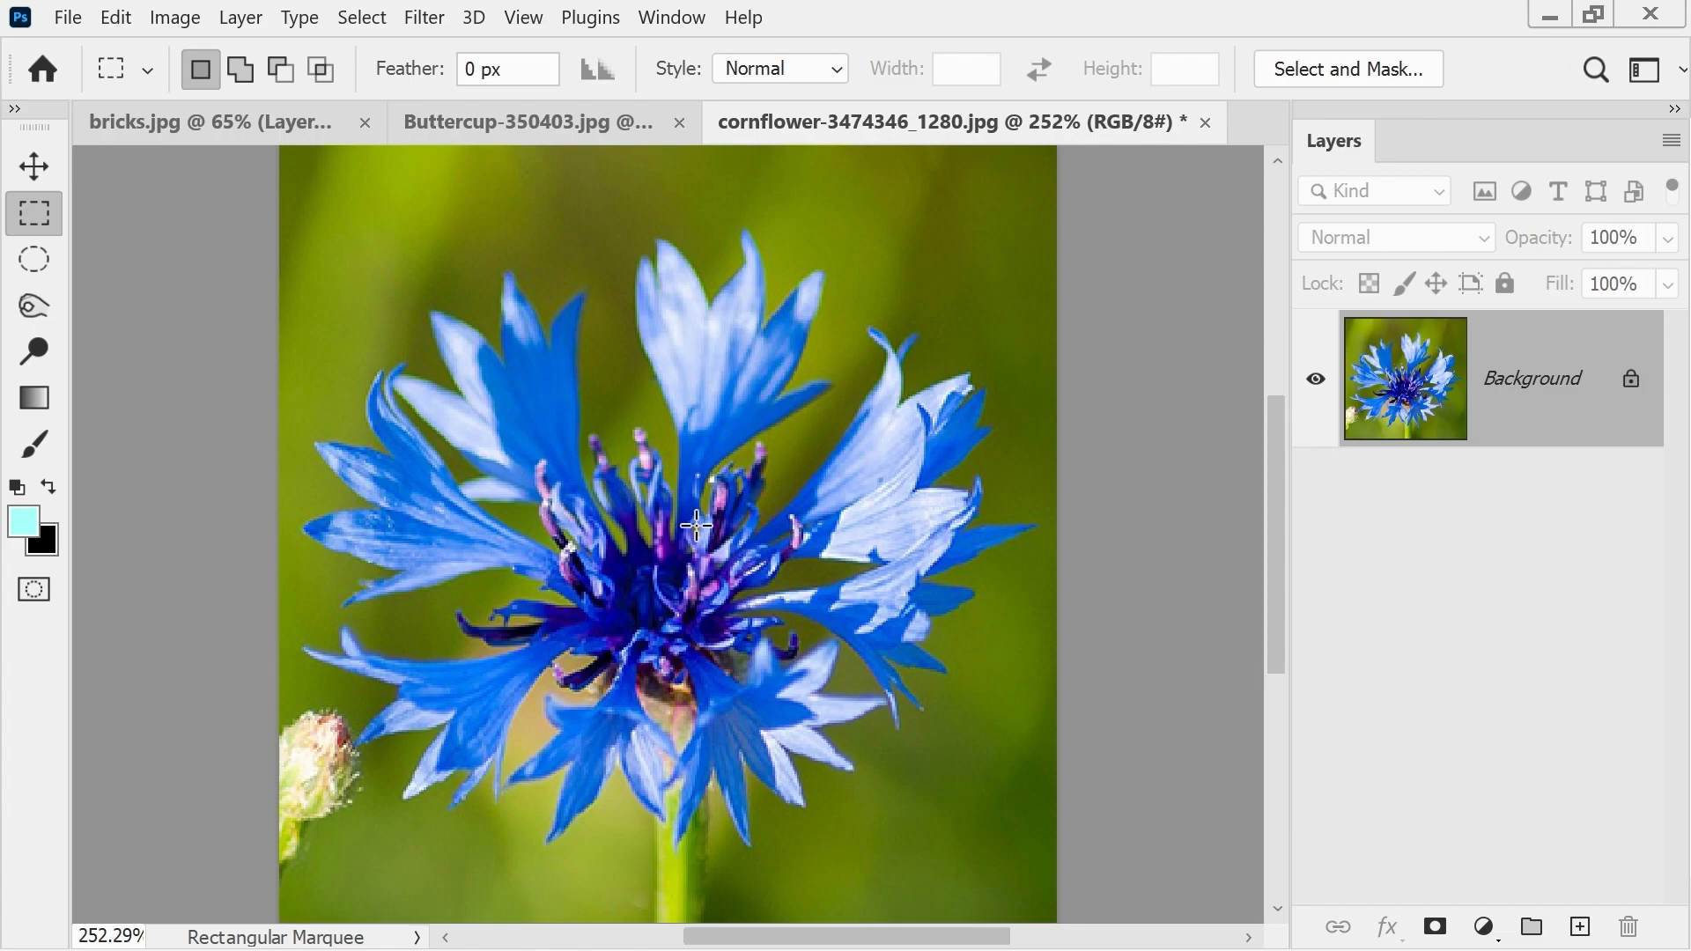
# - Copy the cornflower image into bricks.jpg, placing it over the upper part of the seam between the hills and bricks
pyautogui.press('v')
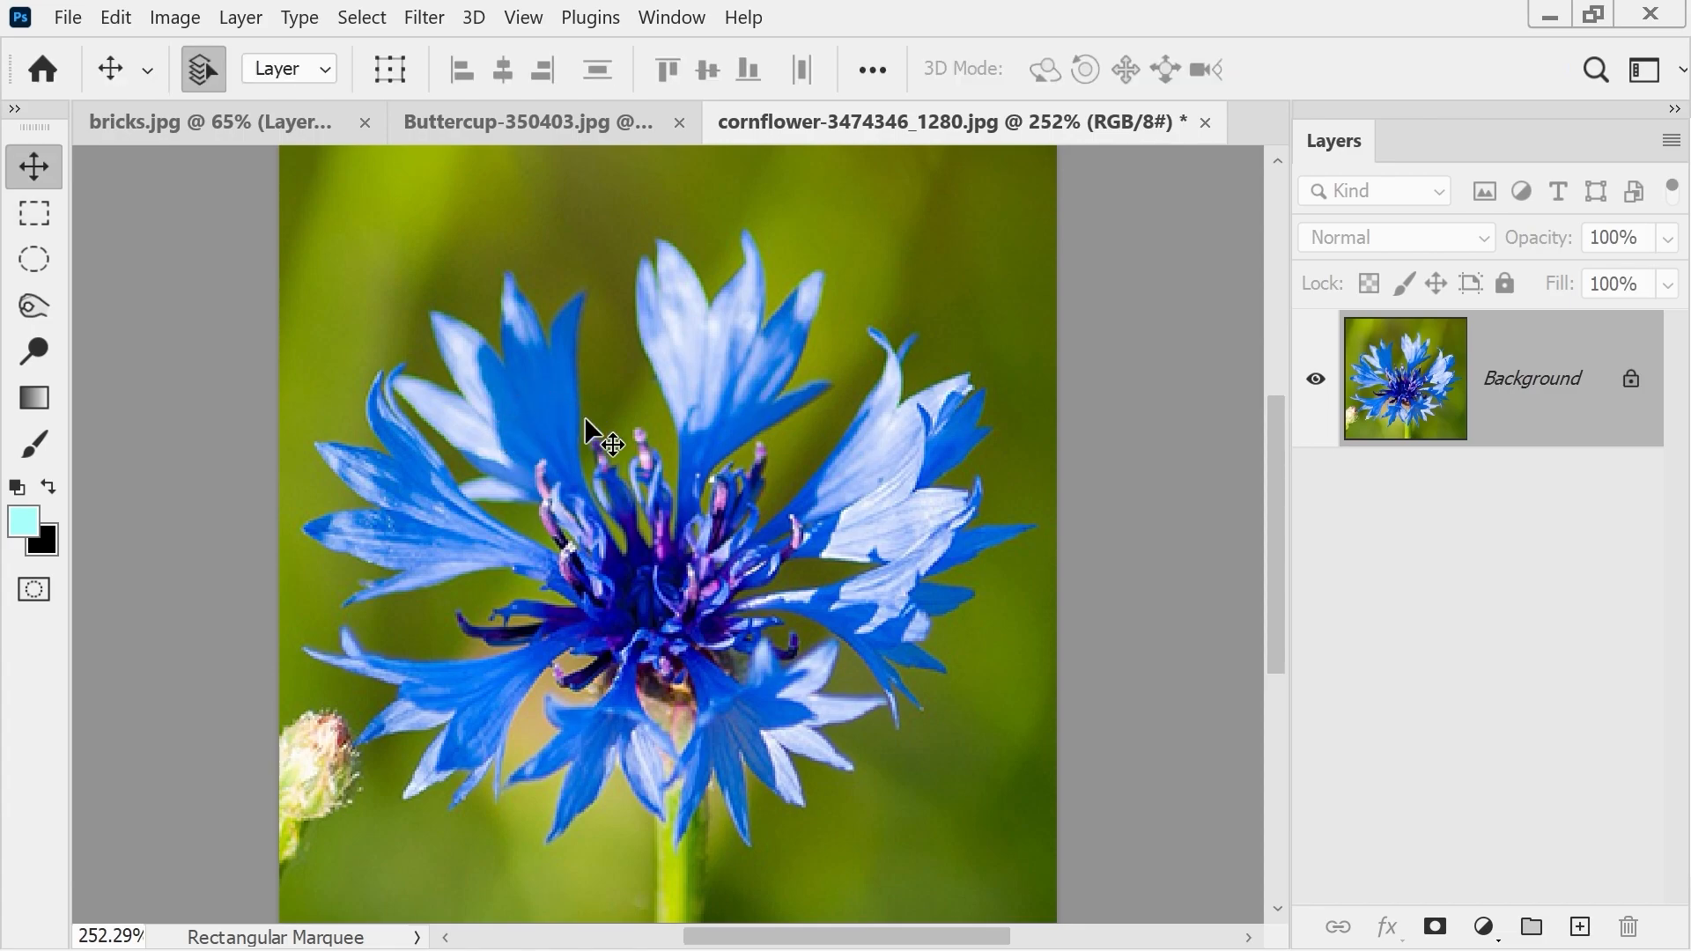
pyautogui.moveTo(615, 494); pyautogui.dragTo(191, 126)
pyautogui.moveTo(719, 393); pyautogui.dragTo(694, 400)
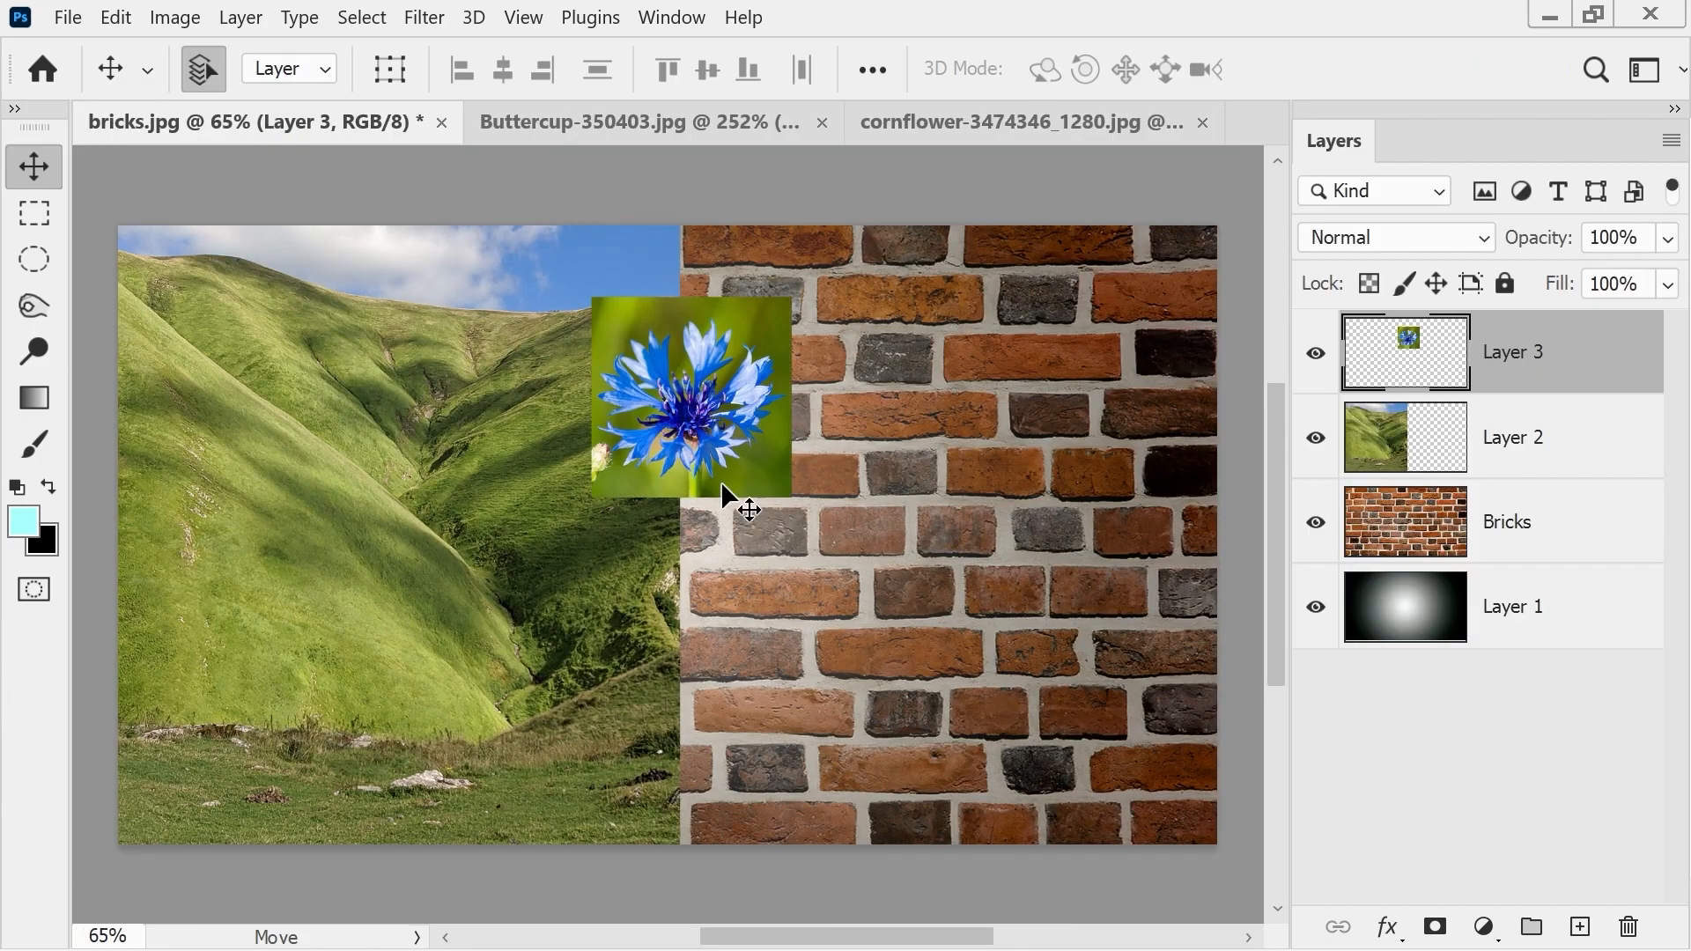
# - Copy the buttercup image into bricks.jpg directly below the cornflower, and rename the hills photo's layer Hills
pyautogui.click(682, 133)
pyautogui.moveTo(689, 588); pyautogui.dragTo(220, 129)
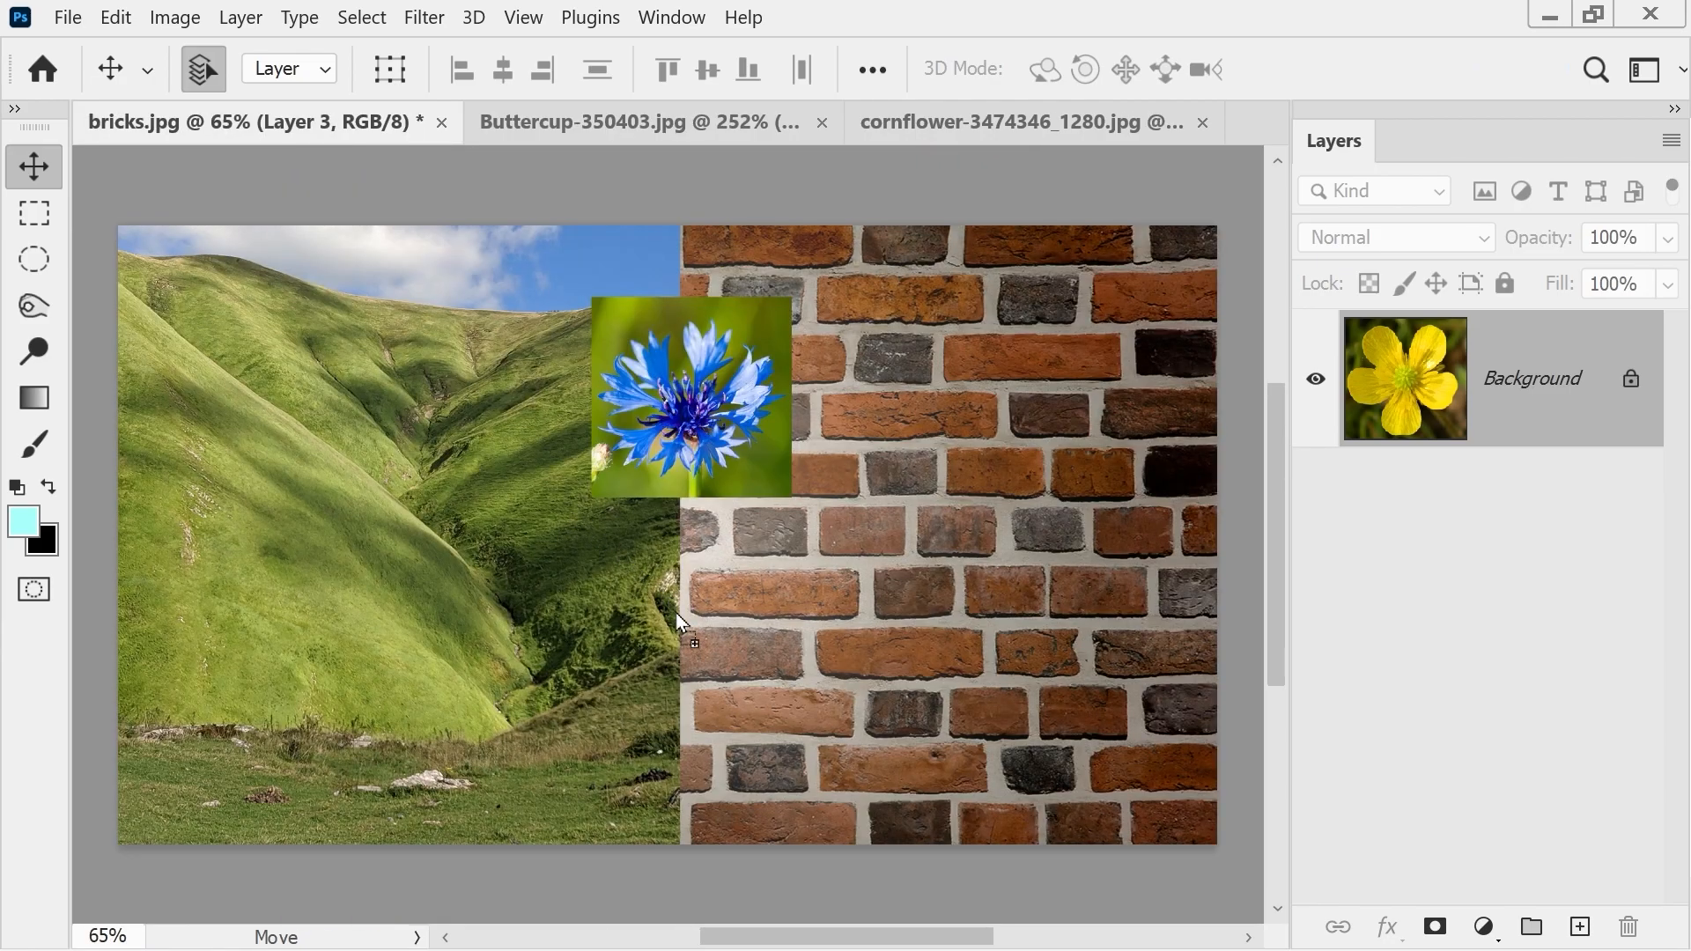
pyautogui.moveTo(716, 719); pyautogui.dragTo(711, 716)
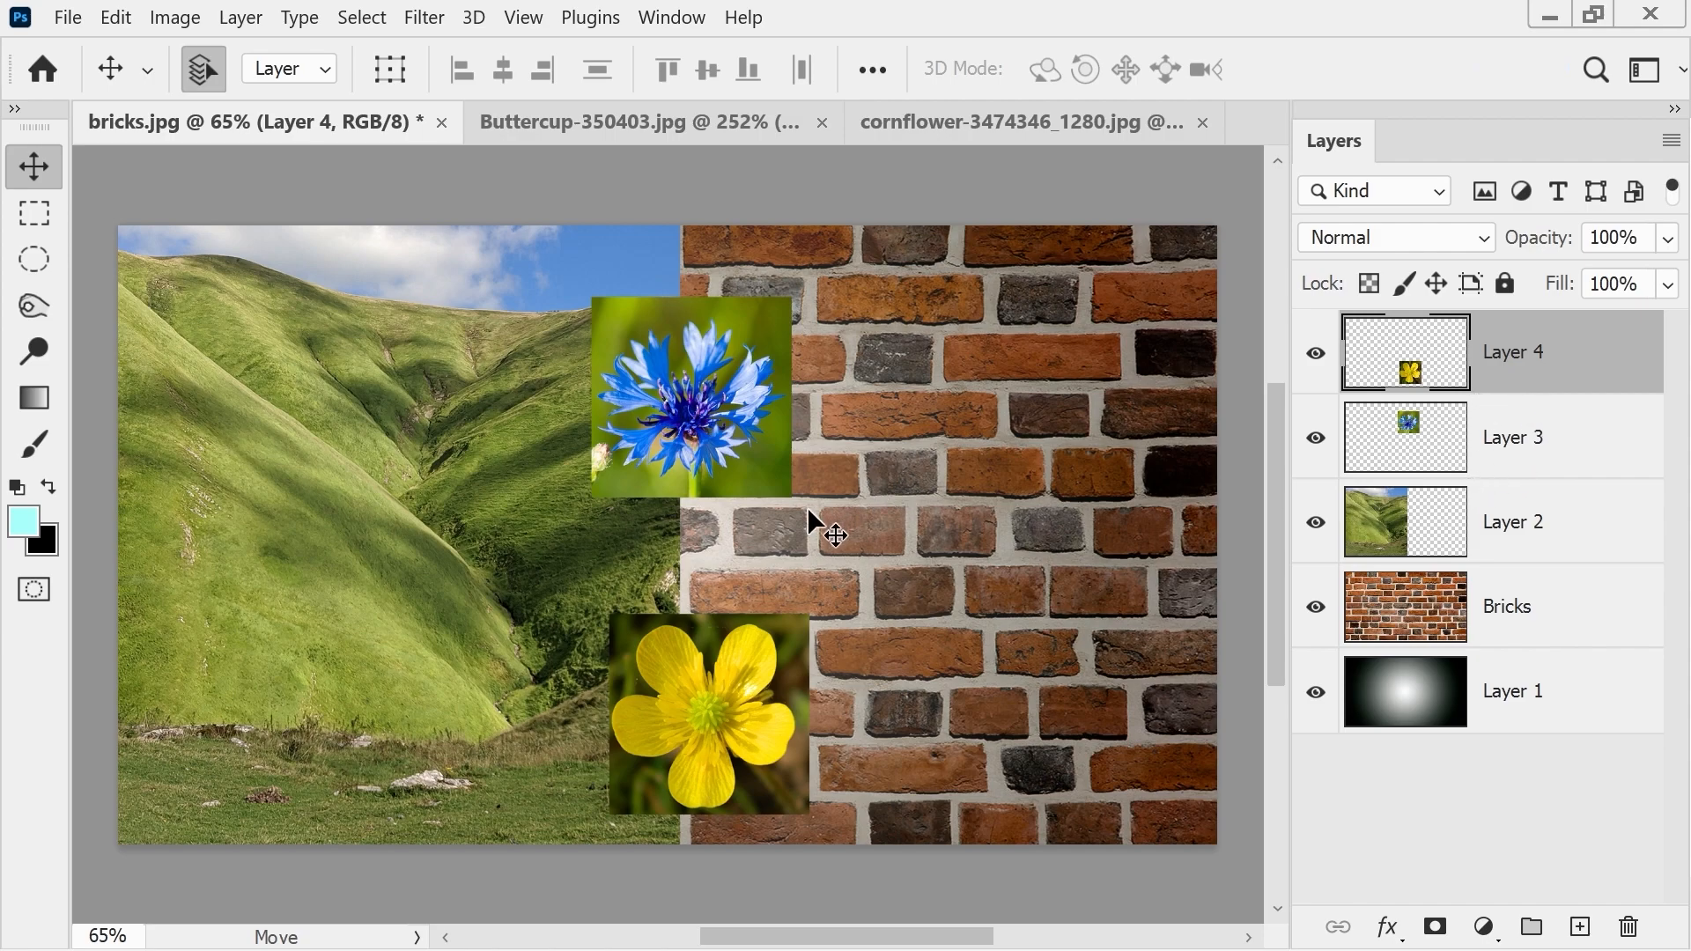
pyautogui.doubleClick(1531, 526)
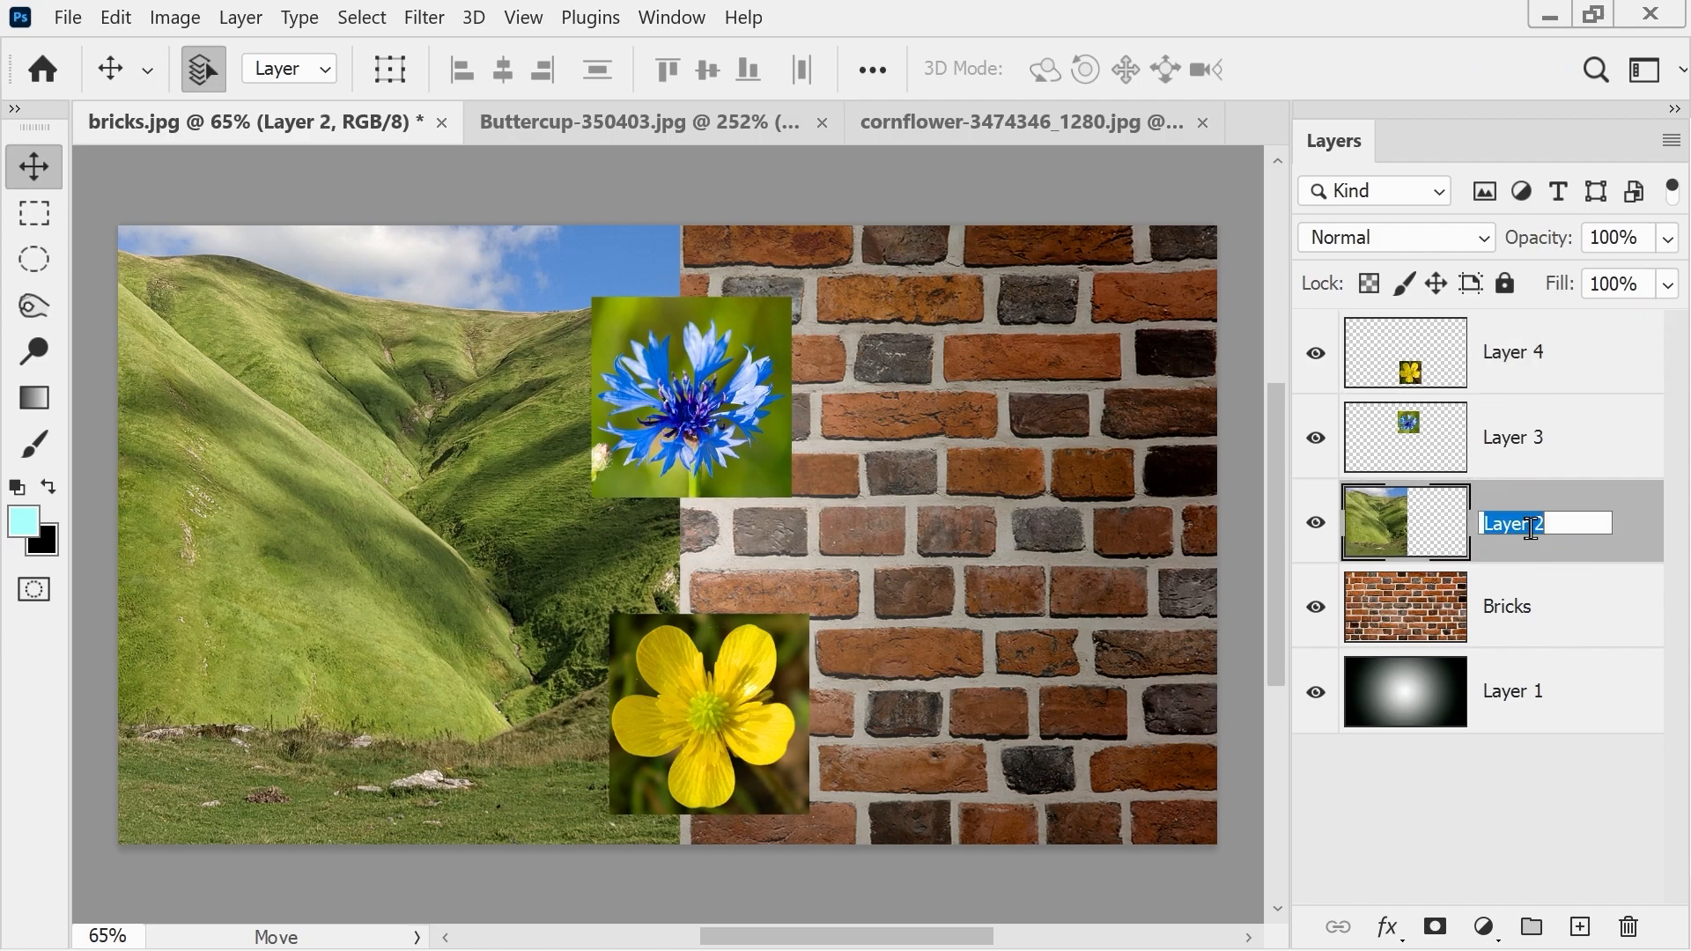
pyautogui.write('G')
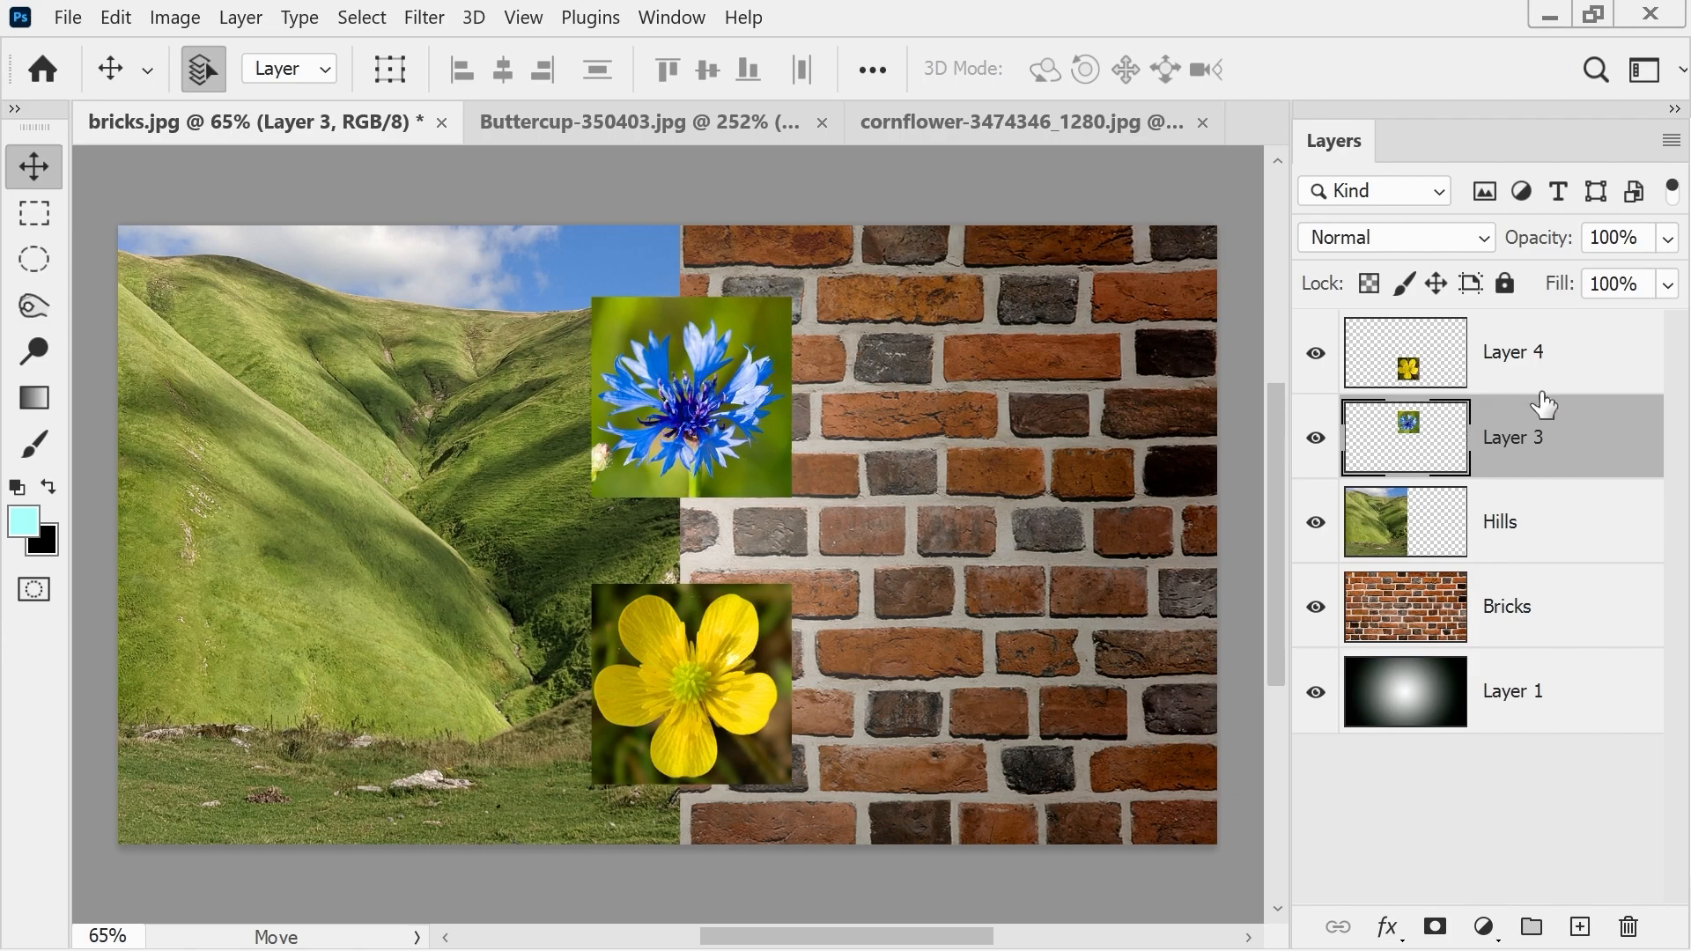
# - Load the cornflower layer's outline as a selection and stroke it on a new layer with a 19 px light cyan outside stroke
pyautogui.press('ctrl')
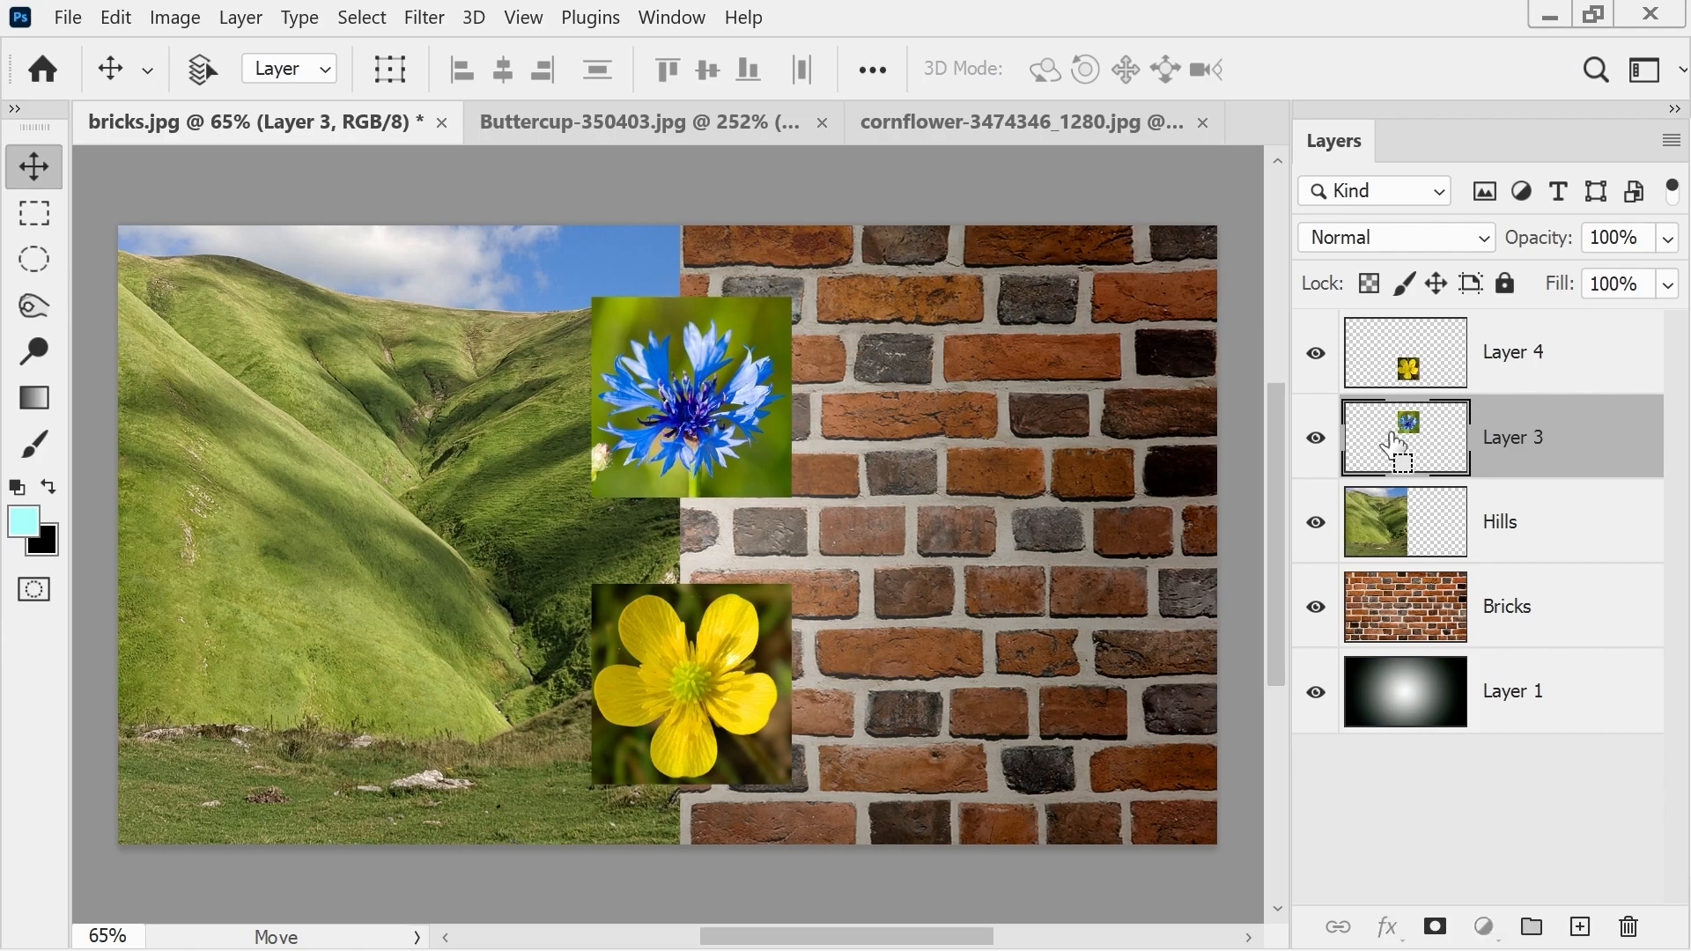
pyautogui.keyDown('ctrl'); pyautogui.click(1389, 447); pyautogui.keyUp('ctrl')
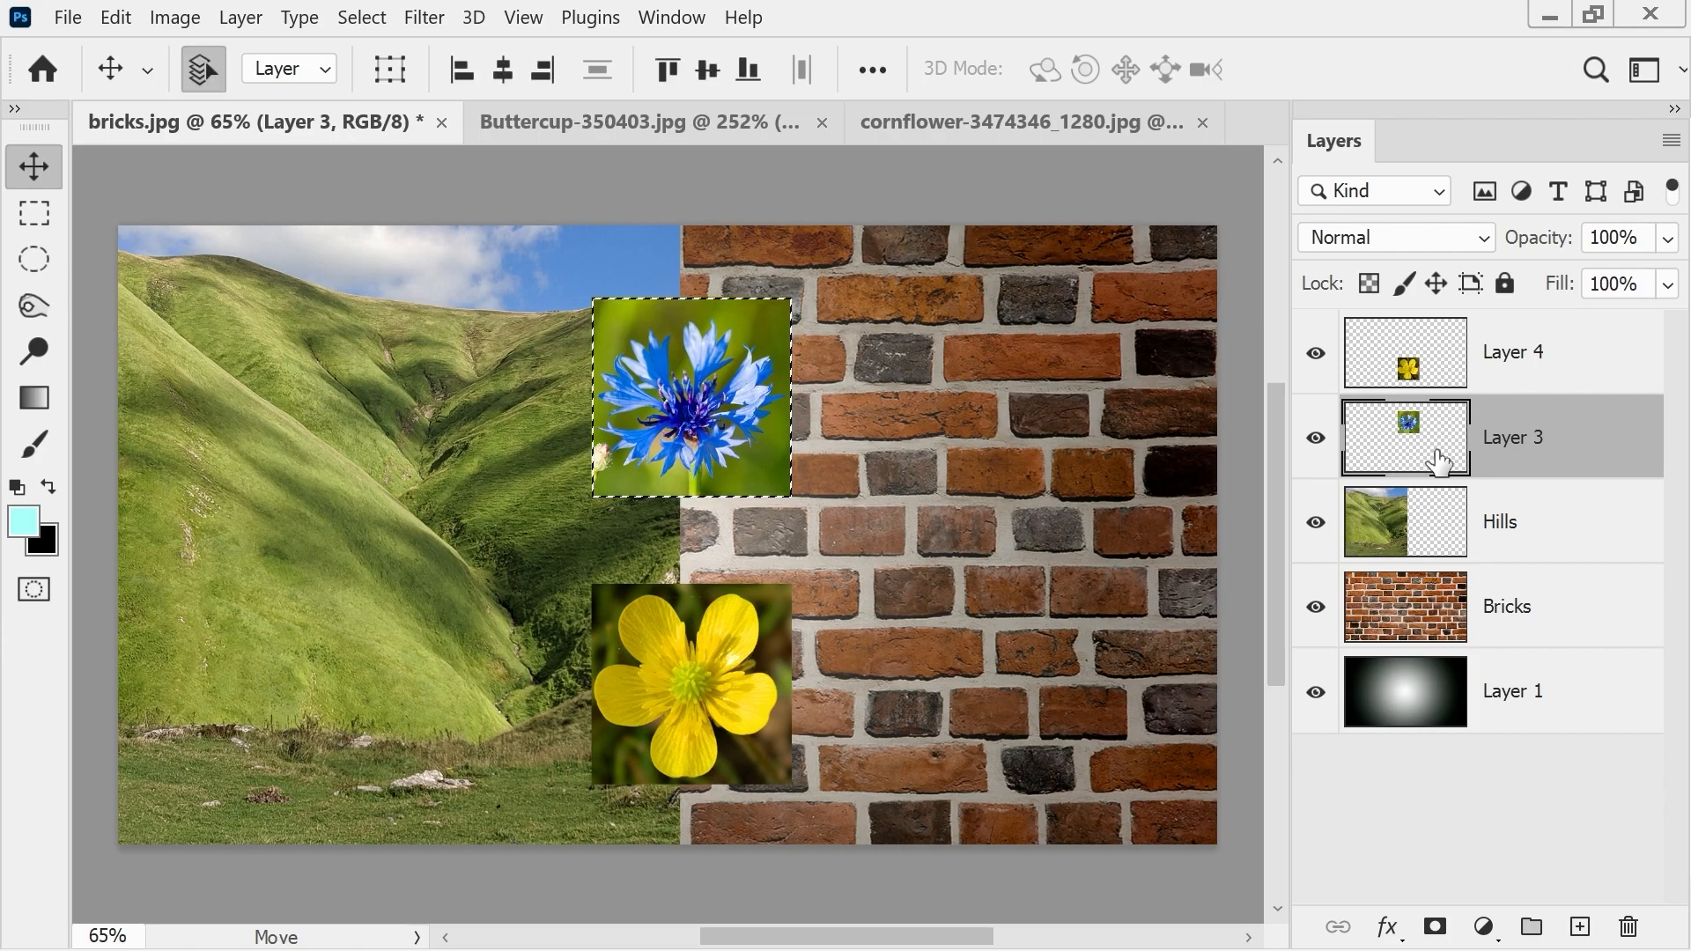
pyautogui.click(1580, 927)
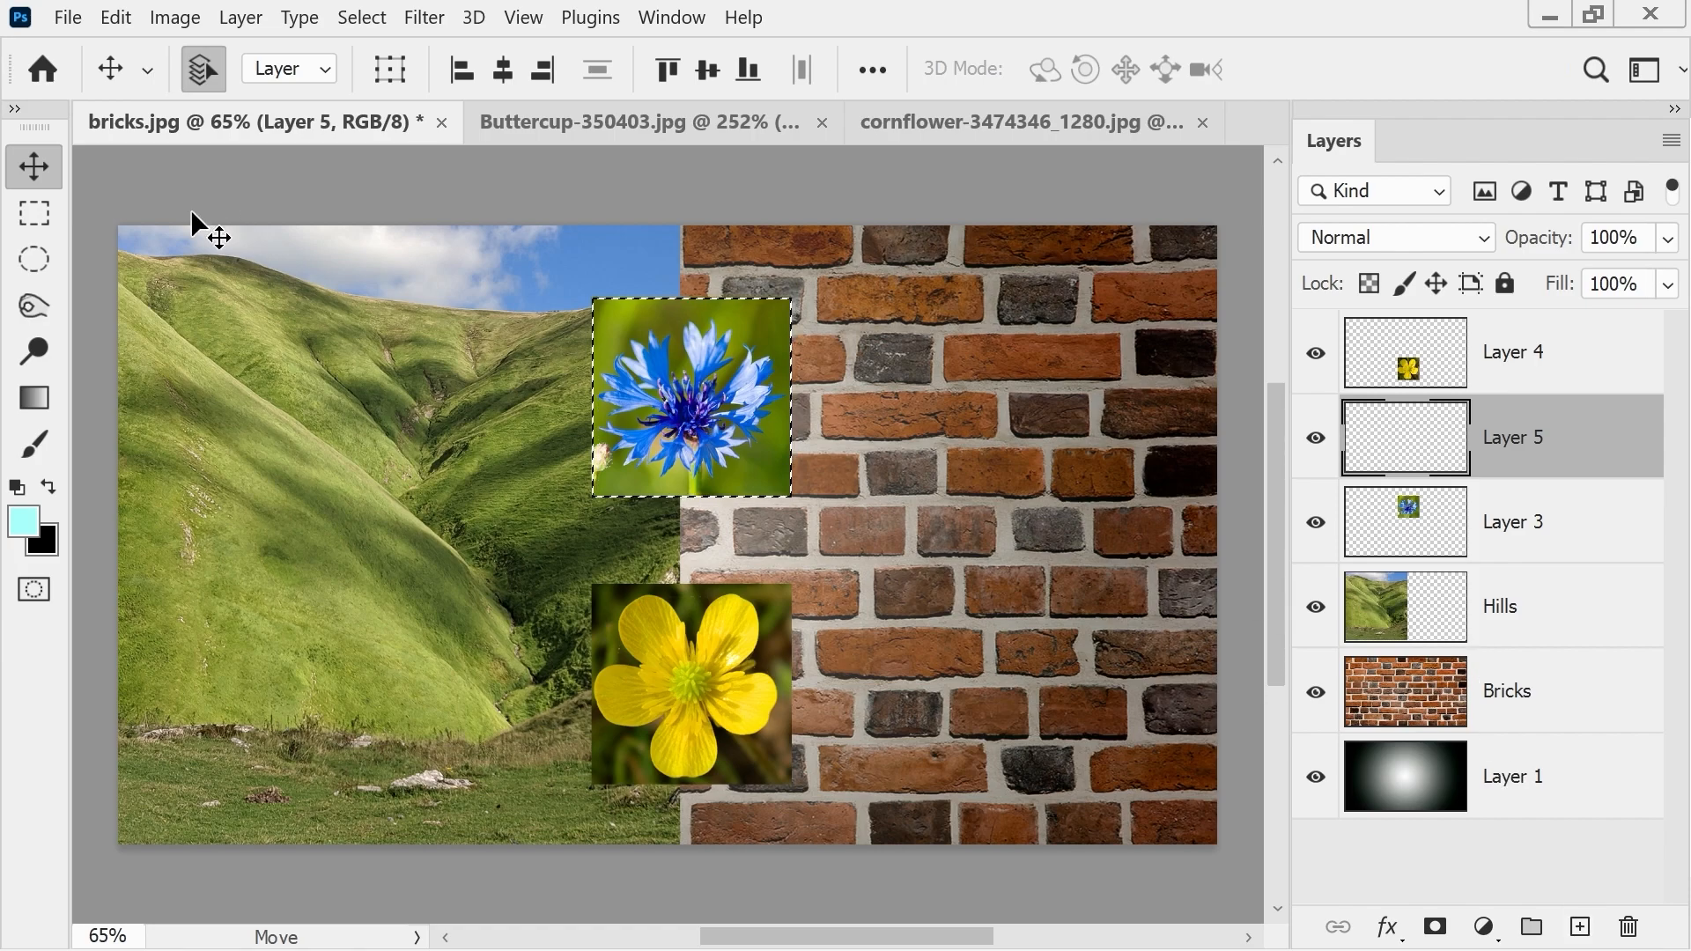
pyautogui.click(115, 17)
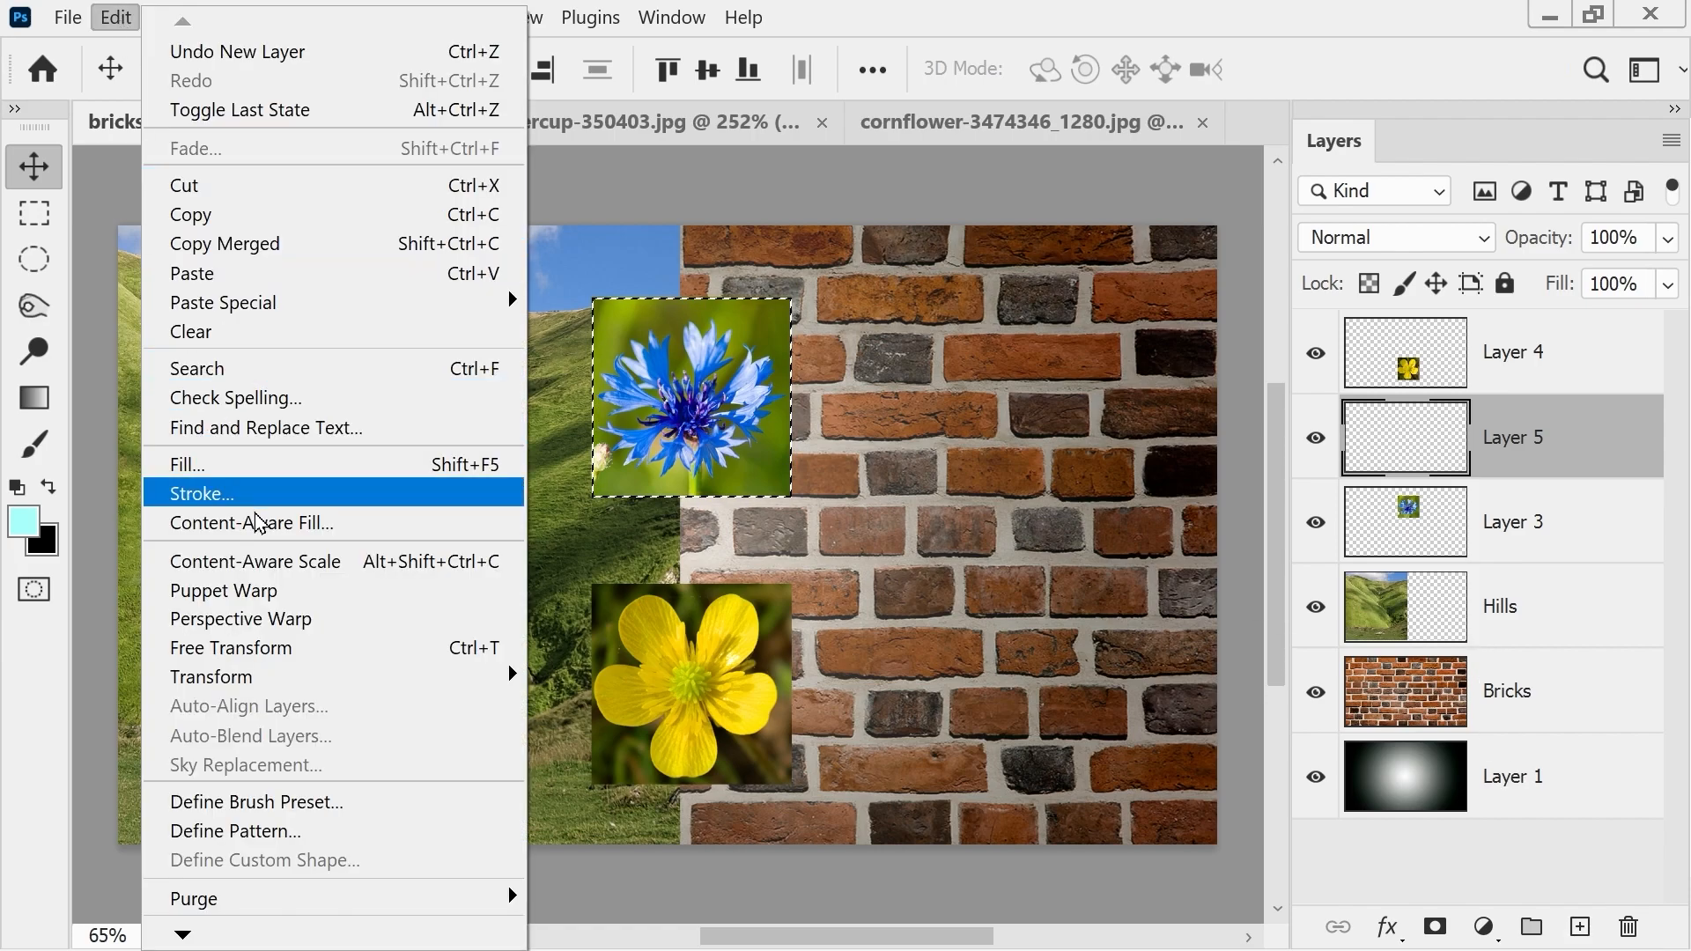
pyautogui.click(203, 493)
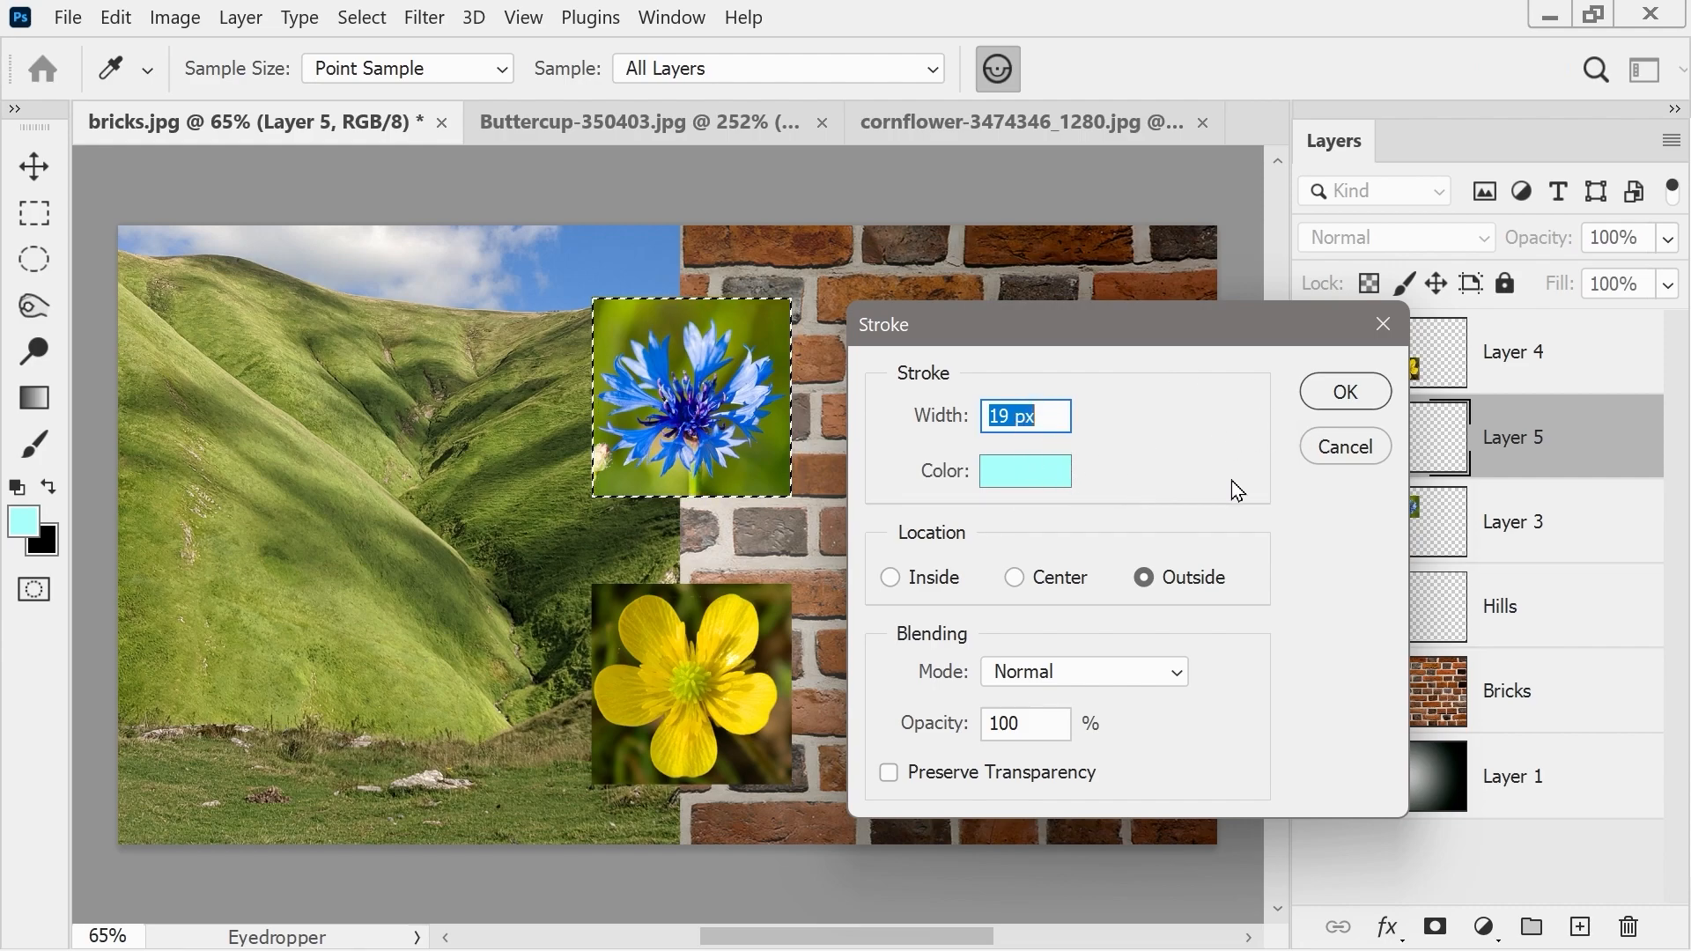
pyautogui.click(1323, 399)
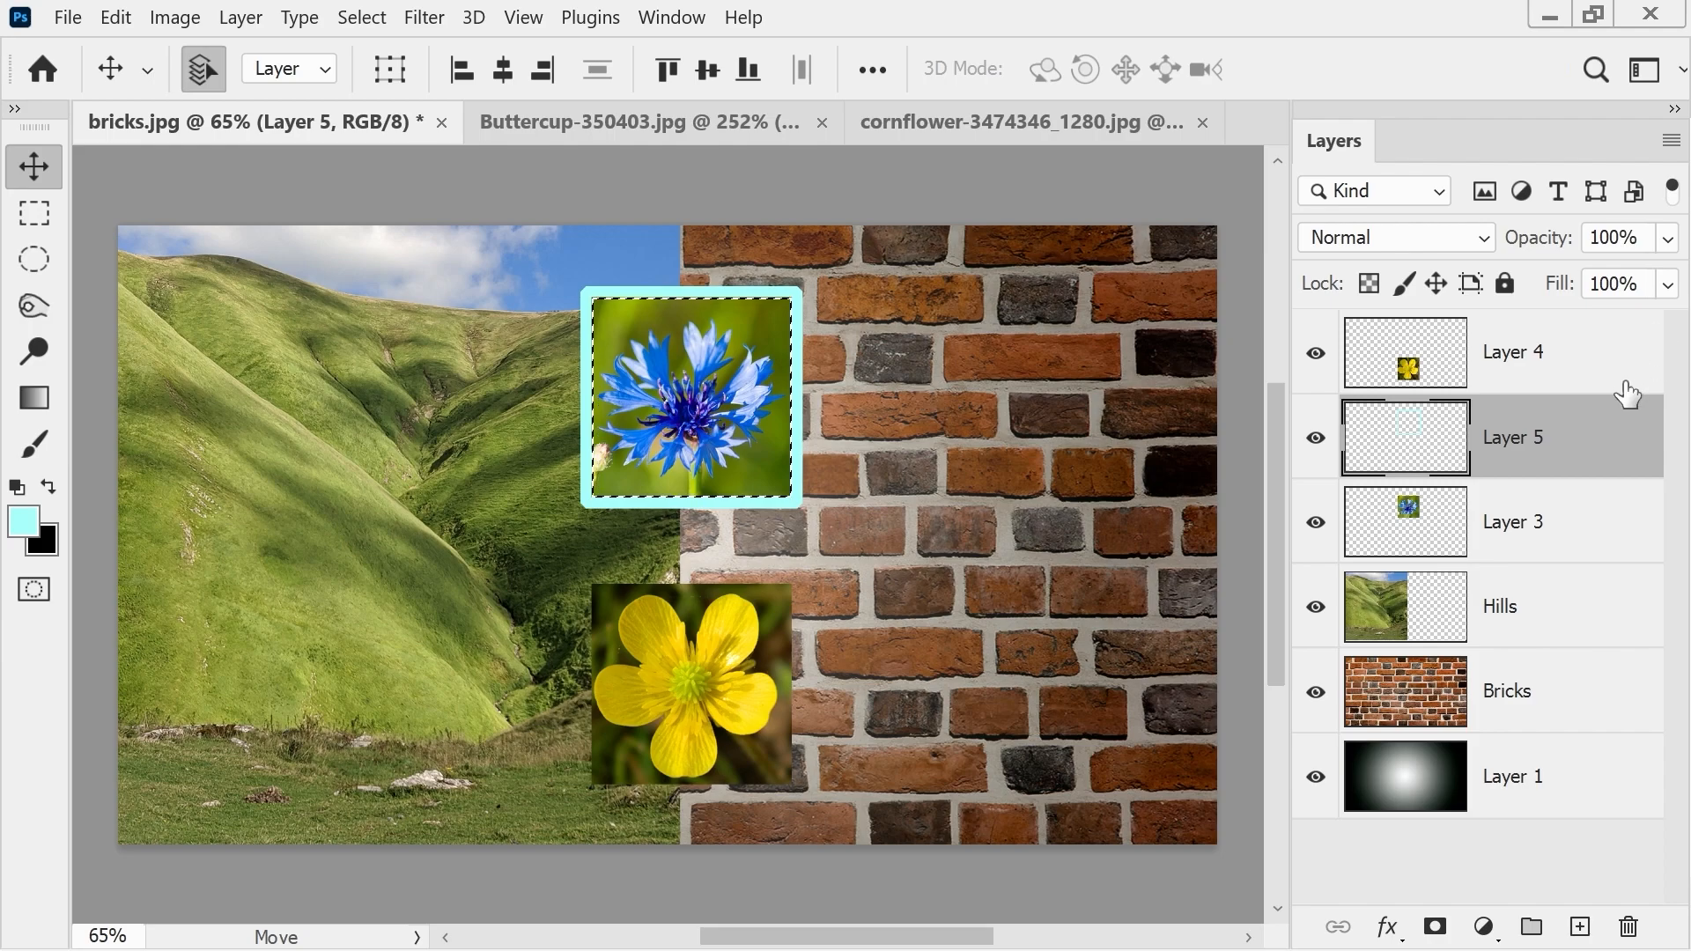
# - Duplicate the cyan frame layer, position the copy around the buttercup, and stack it above the buttercup's layer
pyautogui.click(1671, 141)
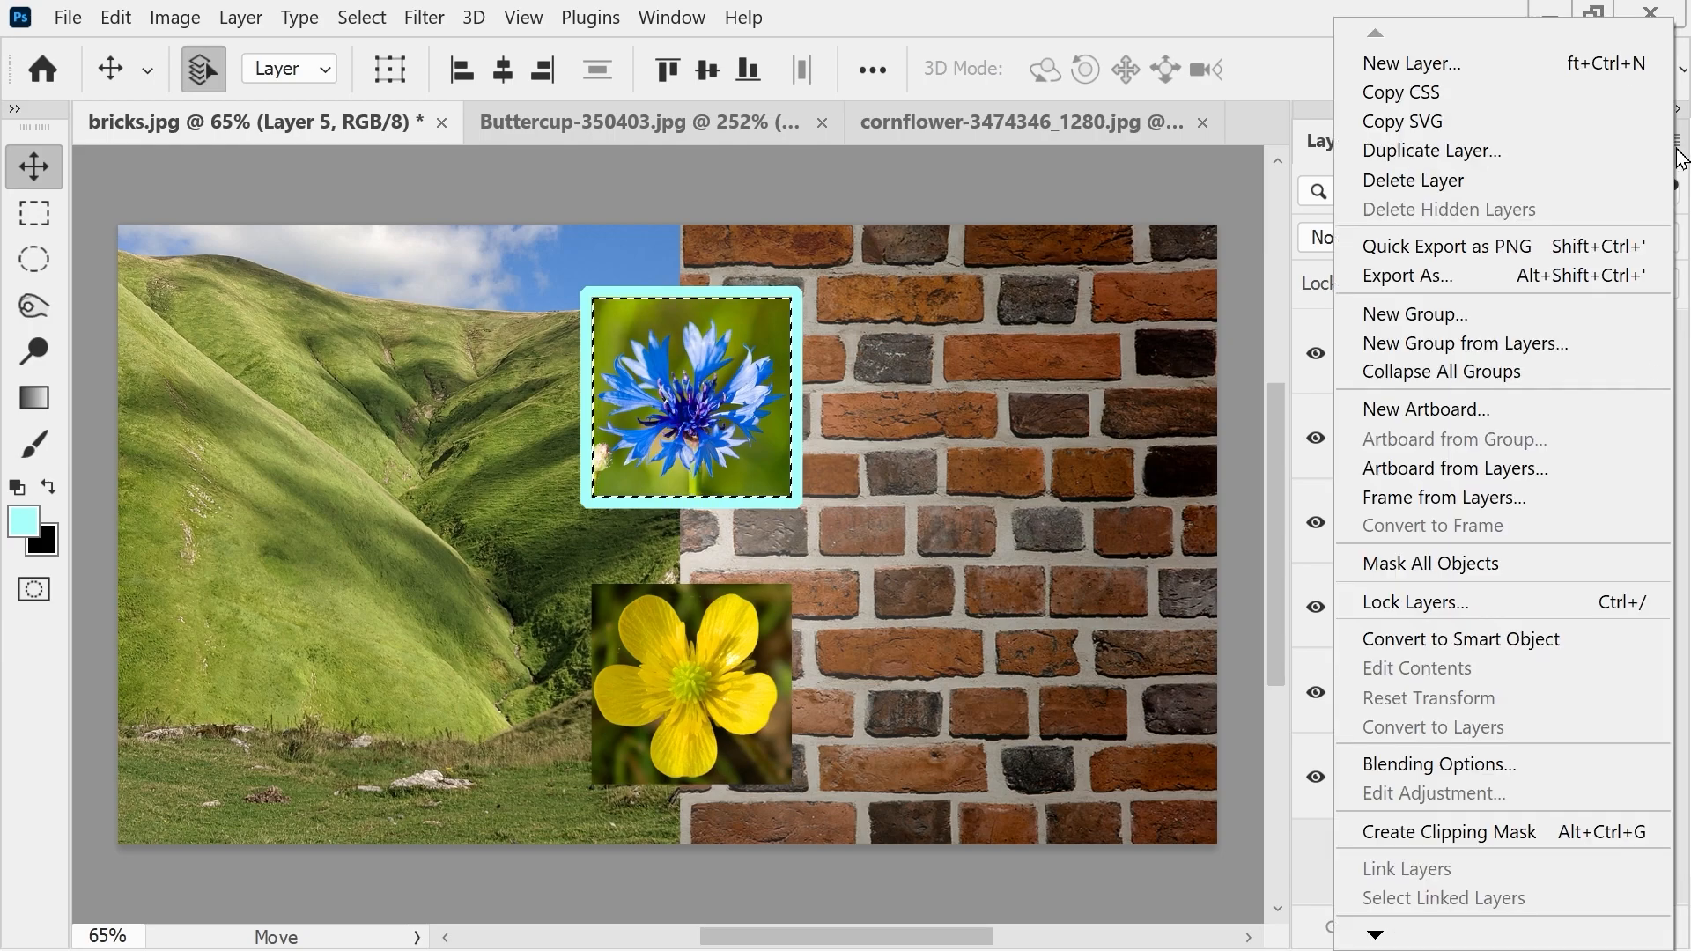
pyautogui.click(1561, 162)
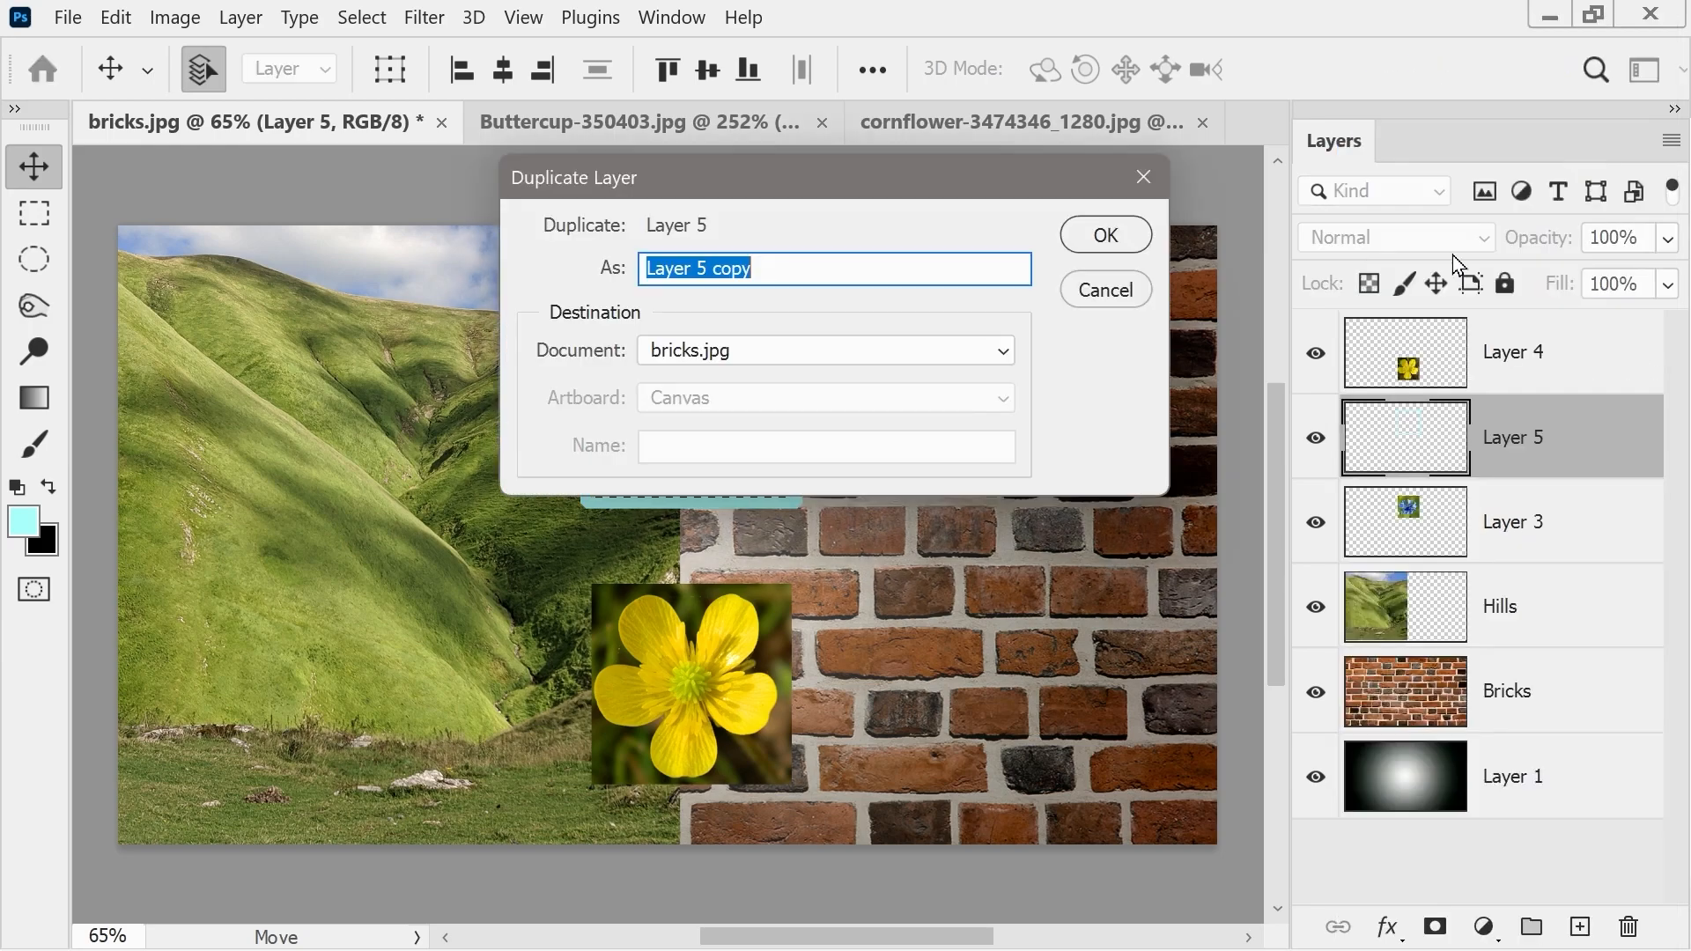
pyautogui.click(1109, 238)
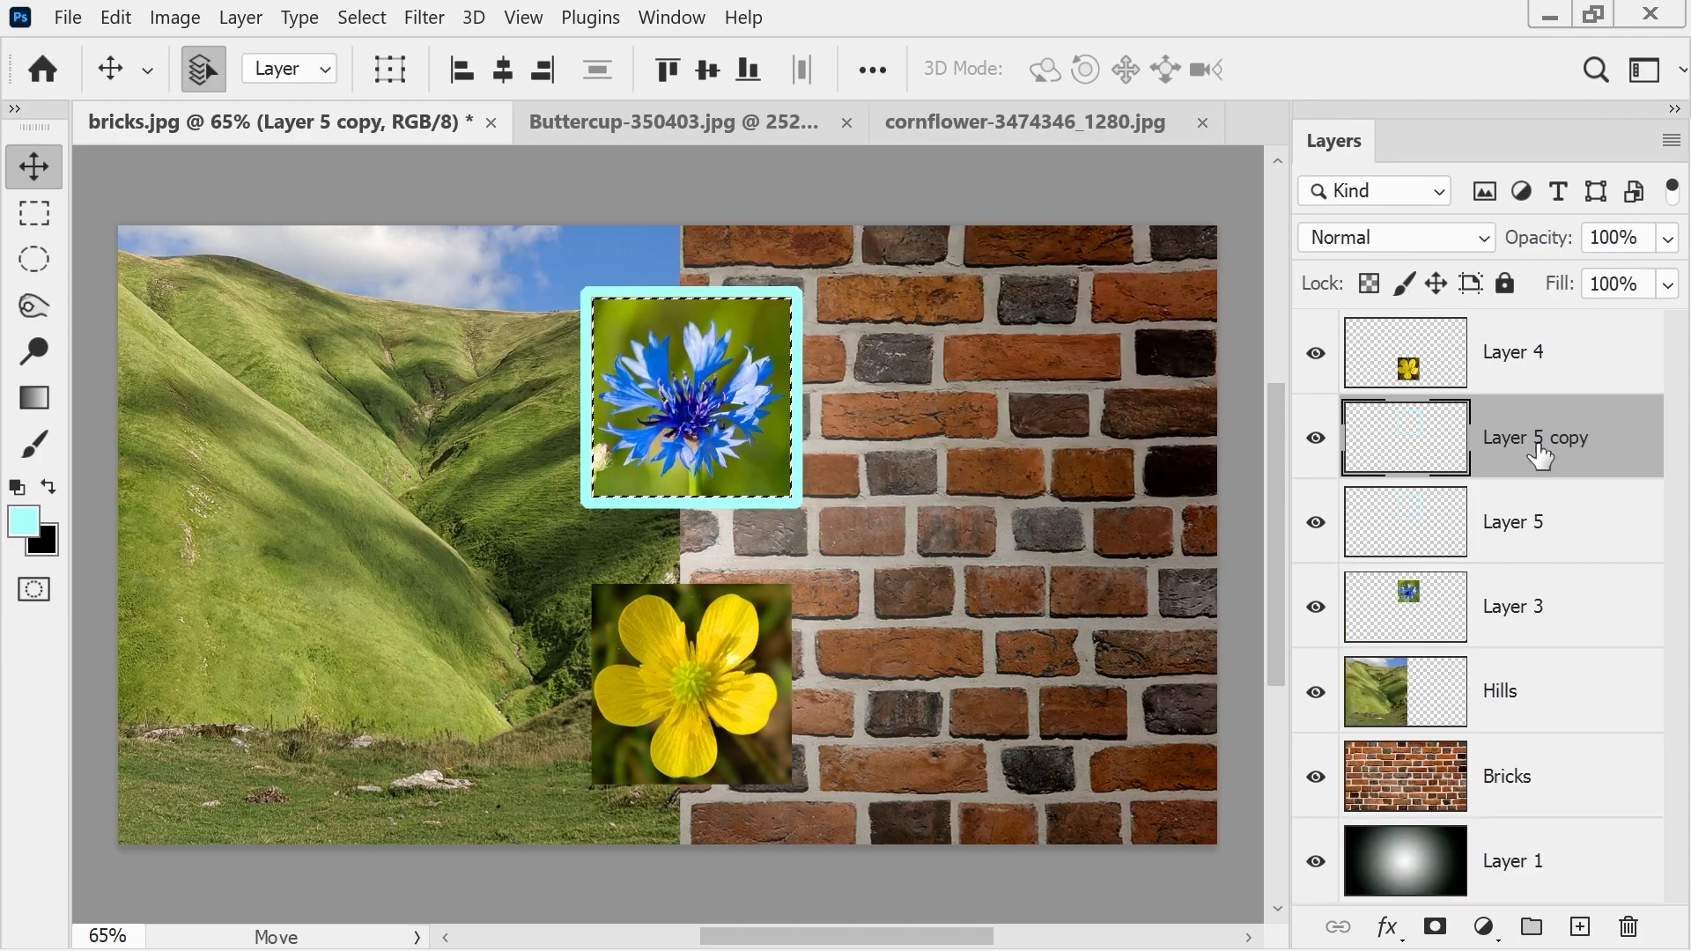
pyautogui.moveTo(797, 332); pyautogui.dragTo(800, 621)
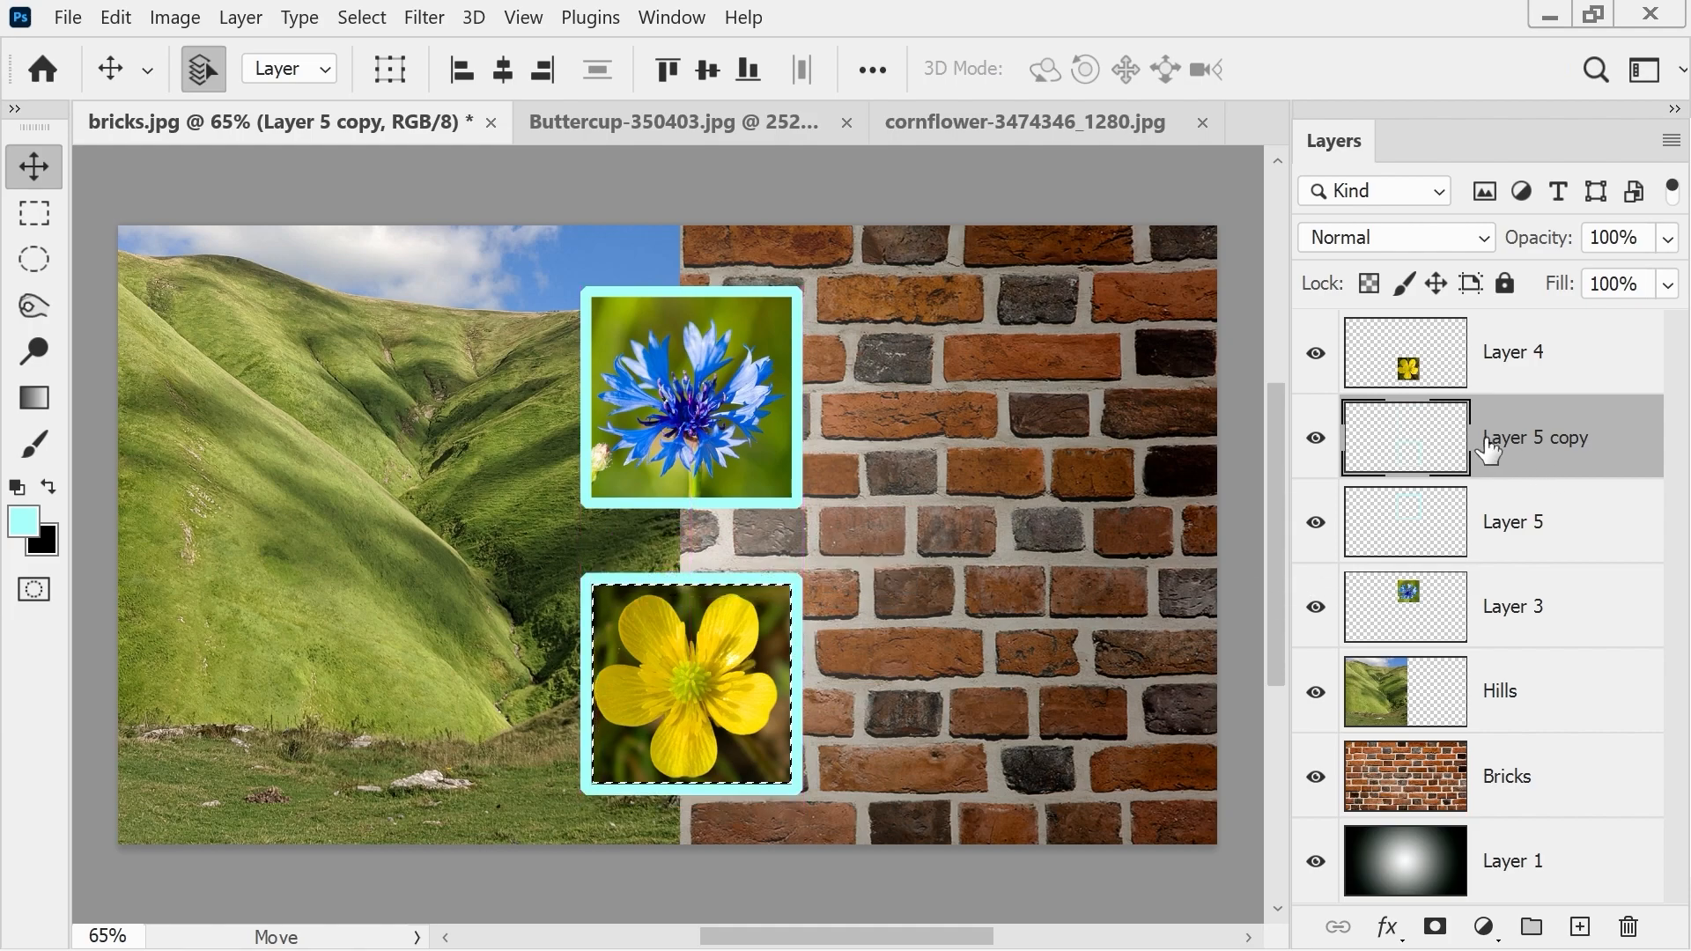
pyautogui.moveTo(1401, 456); pyautogui.dragTo(1399, 349)
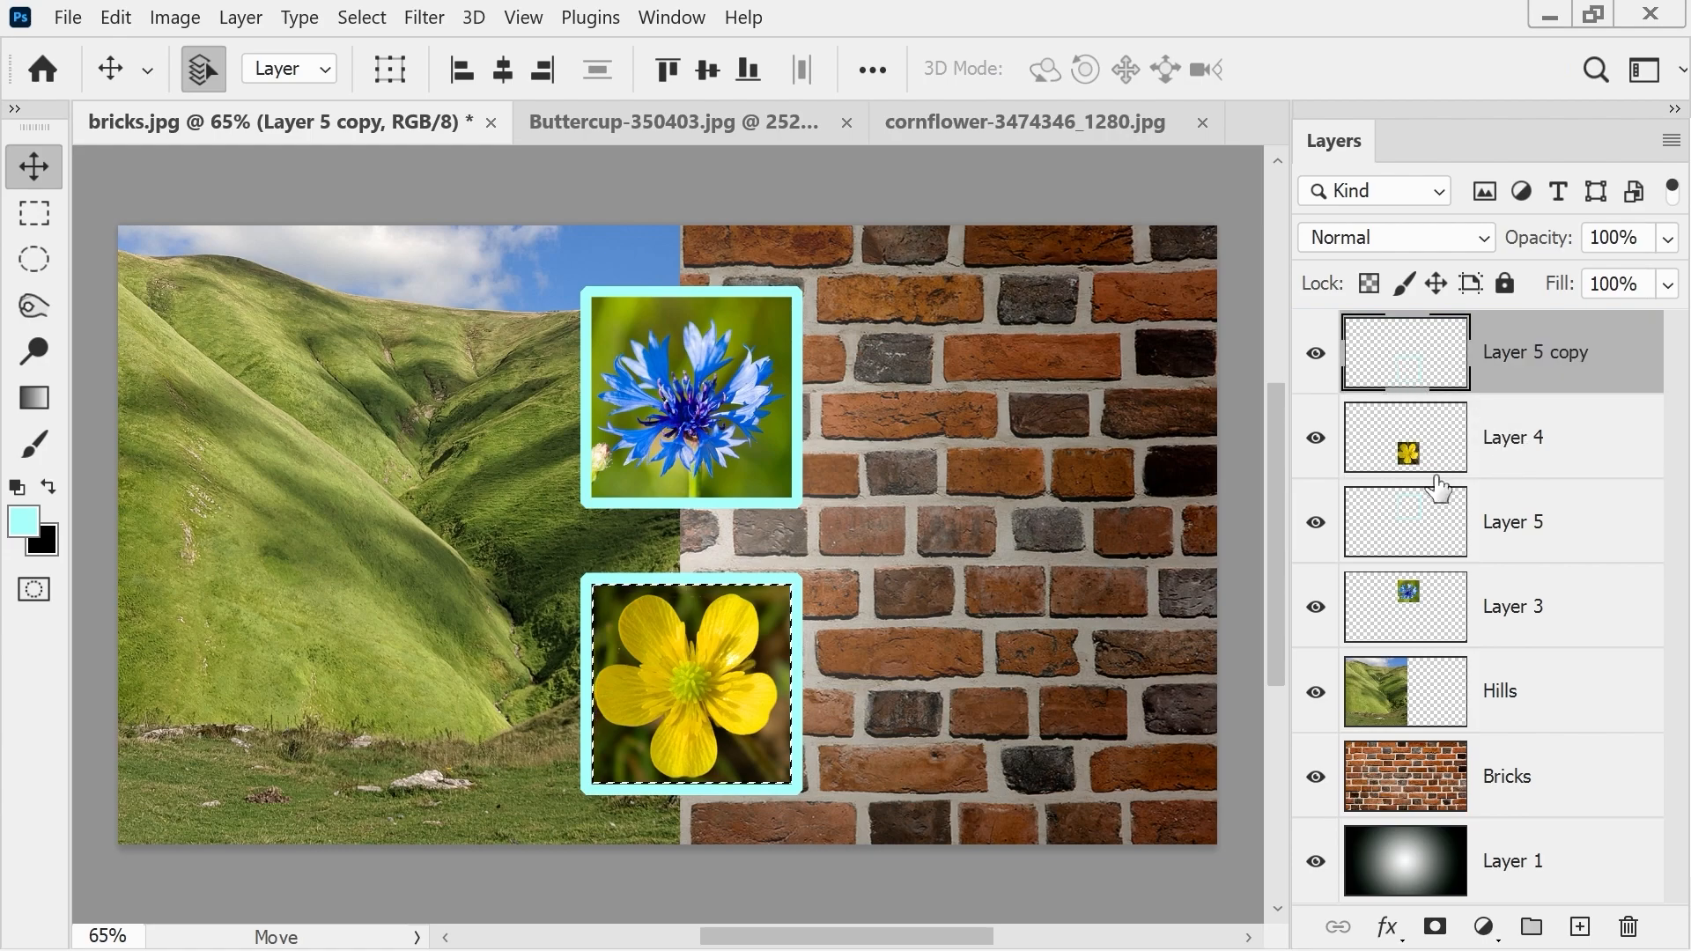
# - Merge the duplicated frame layer with the buttercup's Layer 4
pyautogui.keyDown('shift'); pyautogui.click(1531, 441); pyautogui.keyUp('shift')
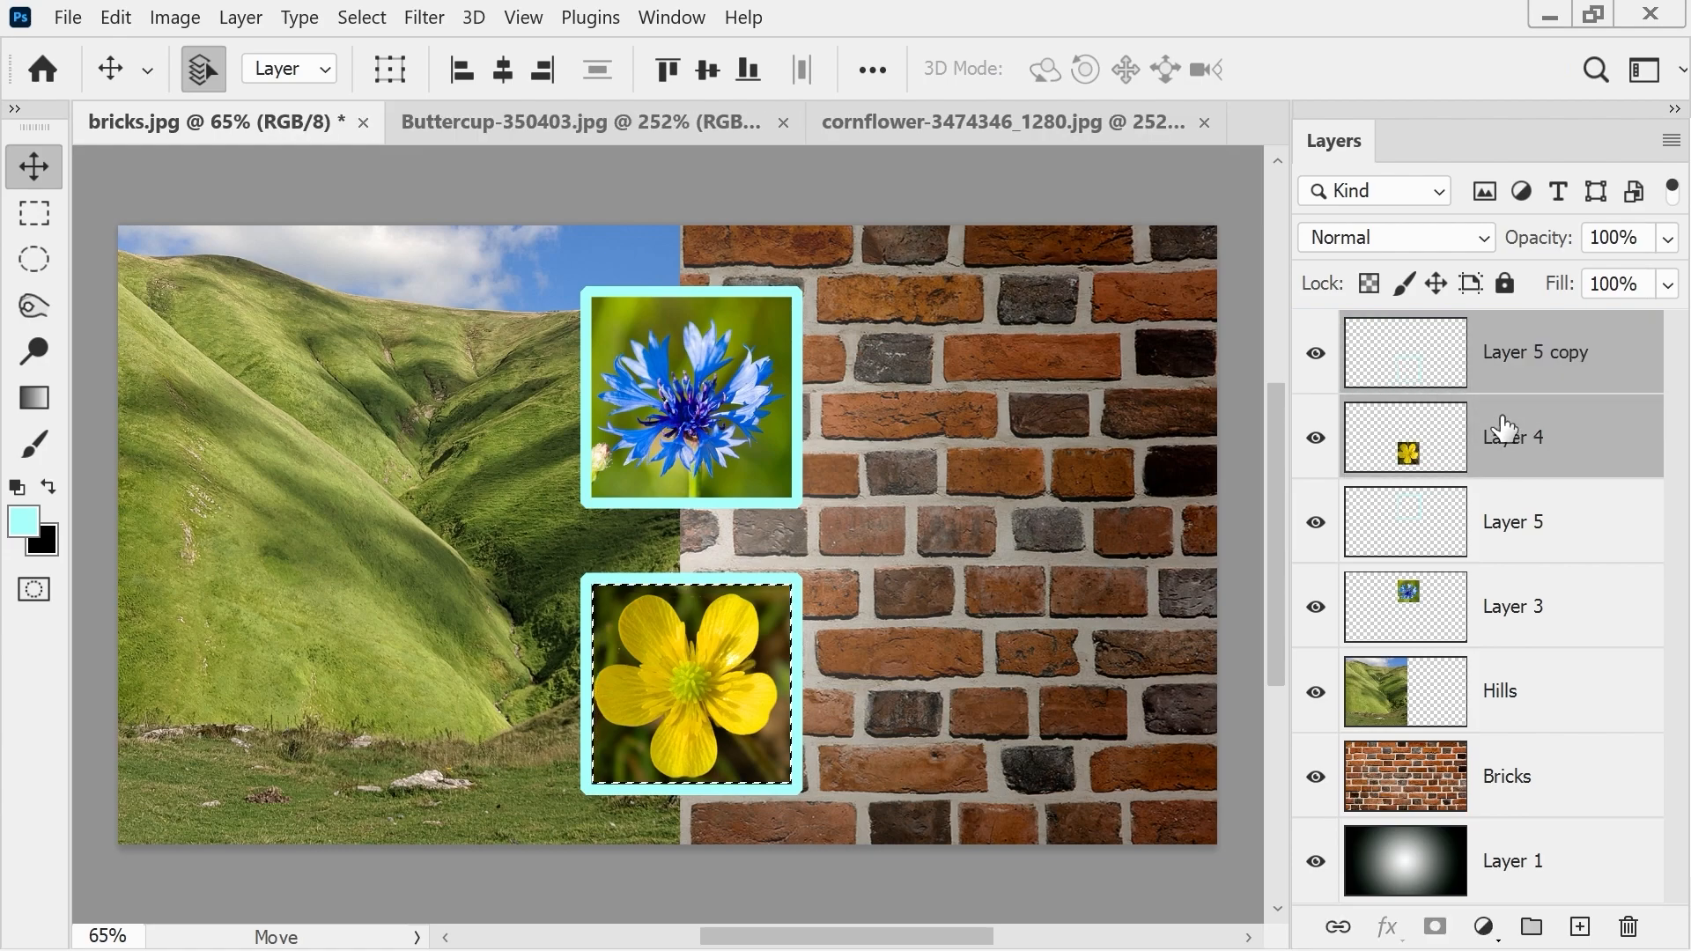
pyautogui.click(1673, 150)
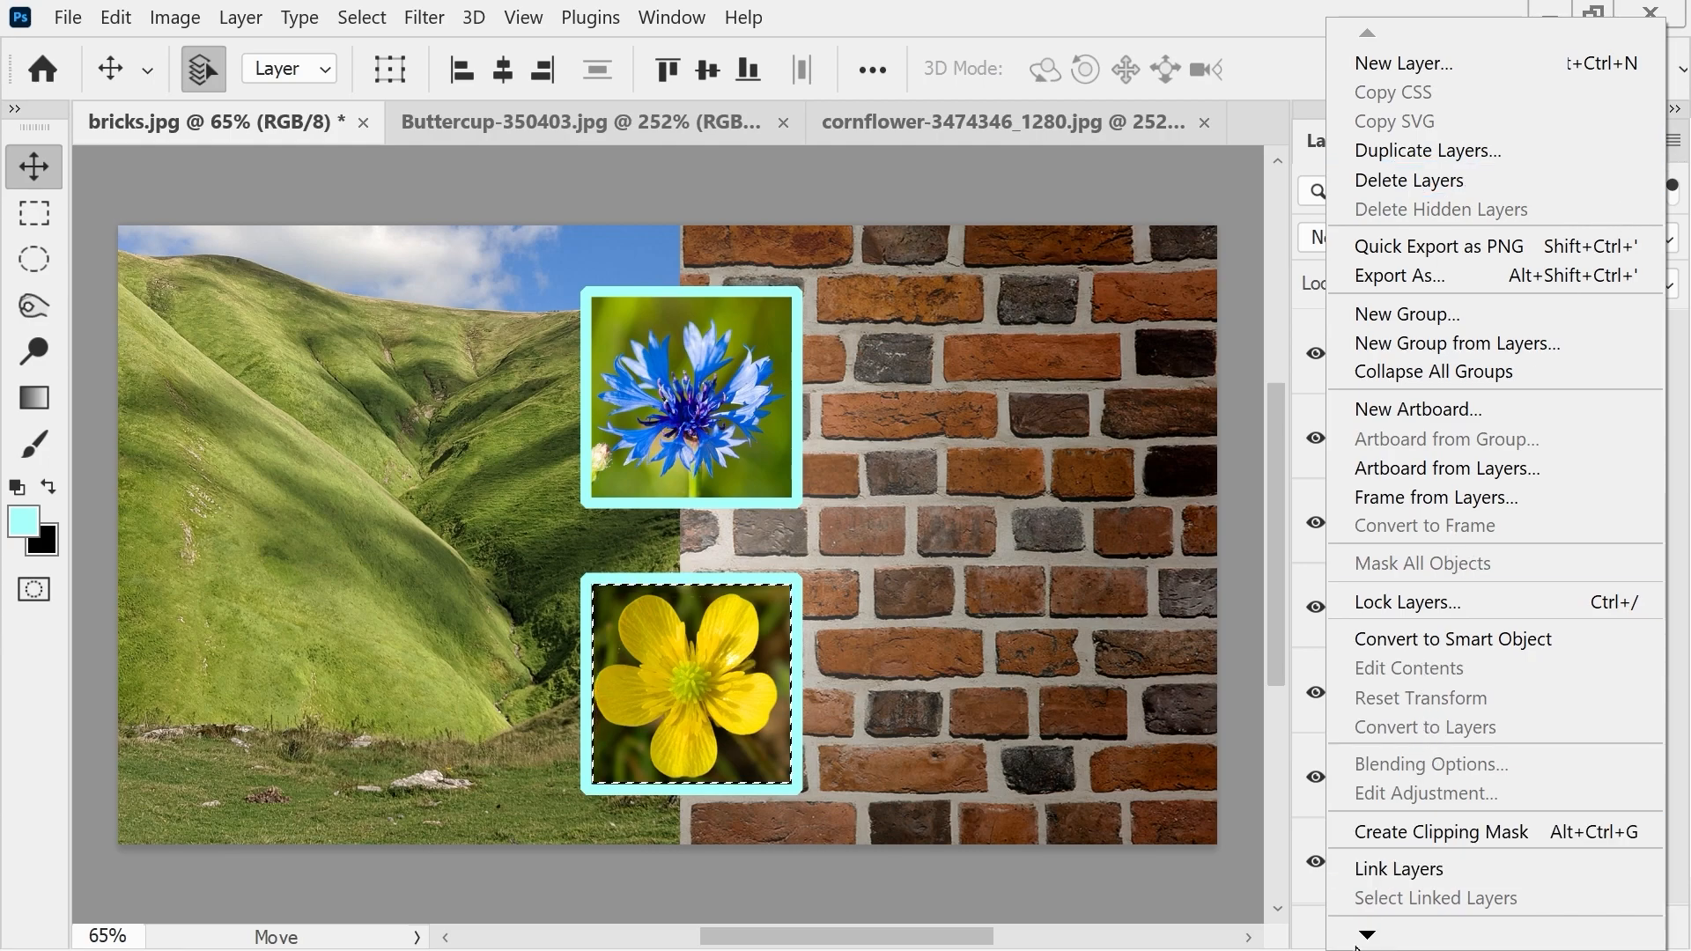
pyautogui.moveTo(1365, 937)
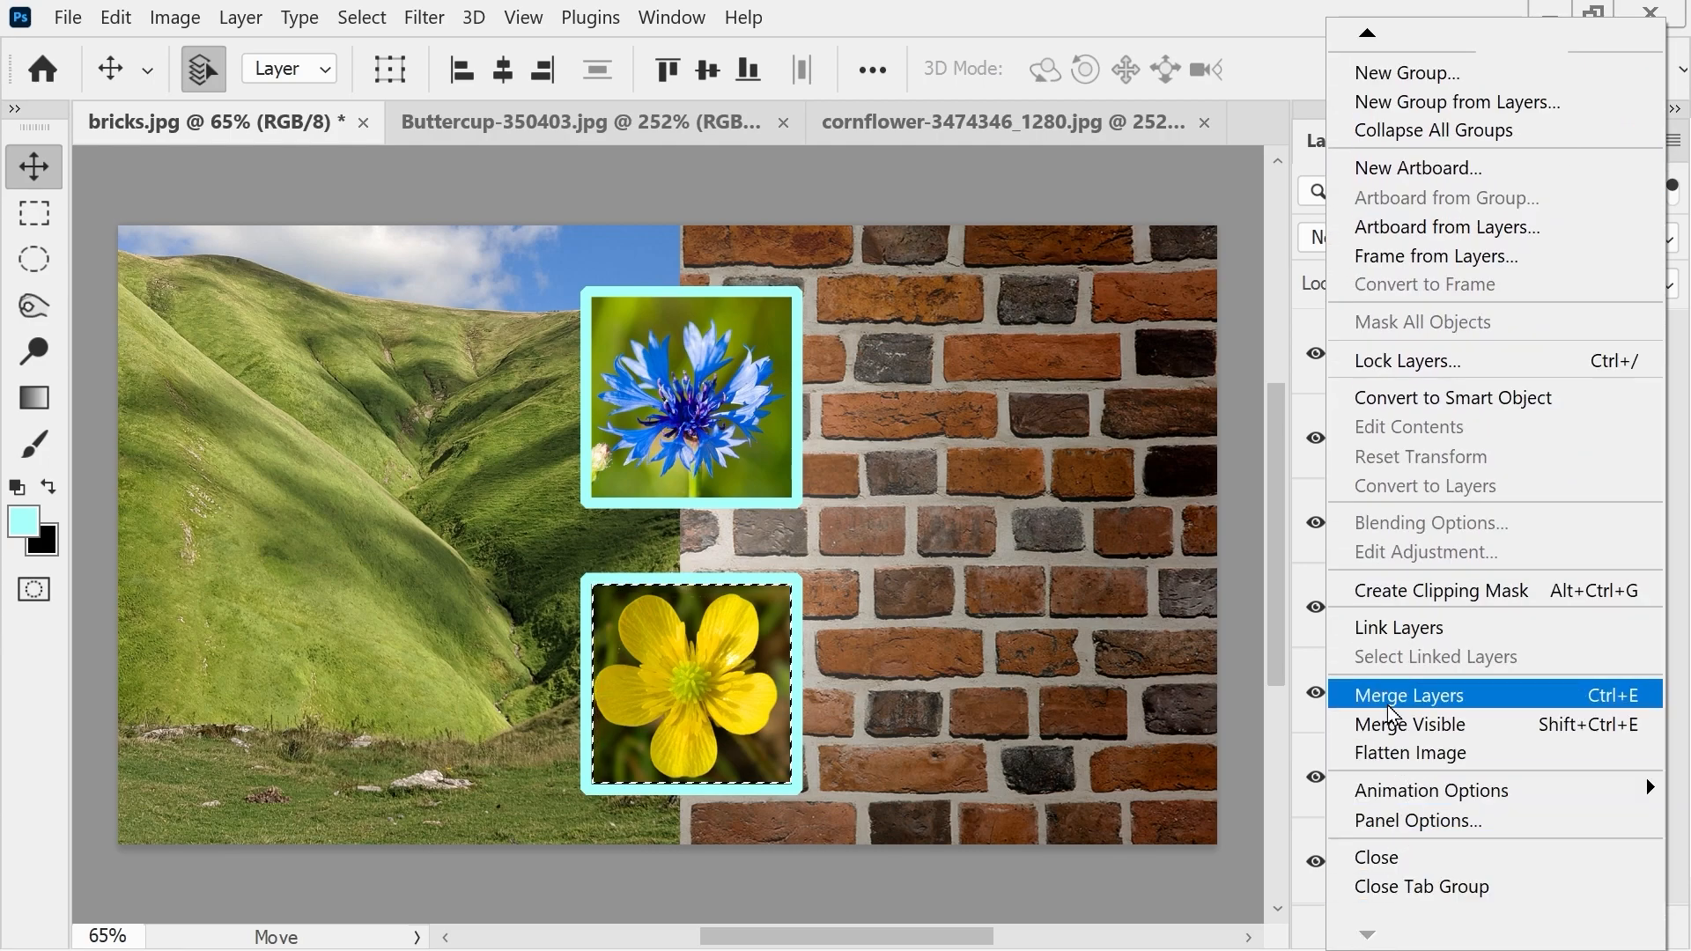
pyautogui.click(1339, 698)
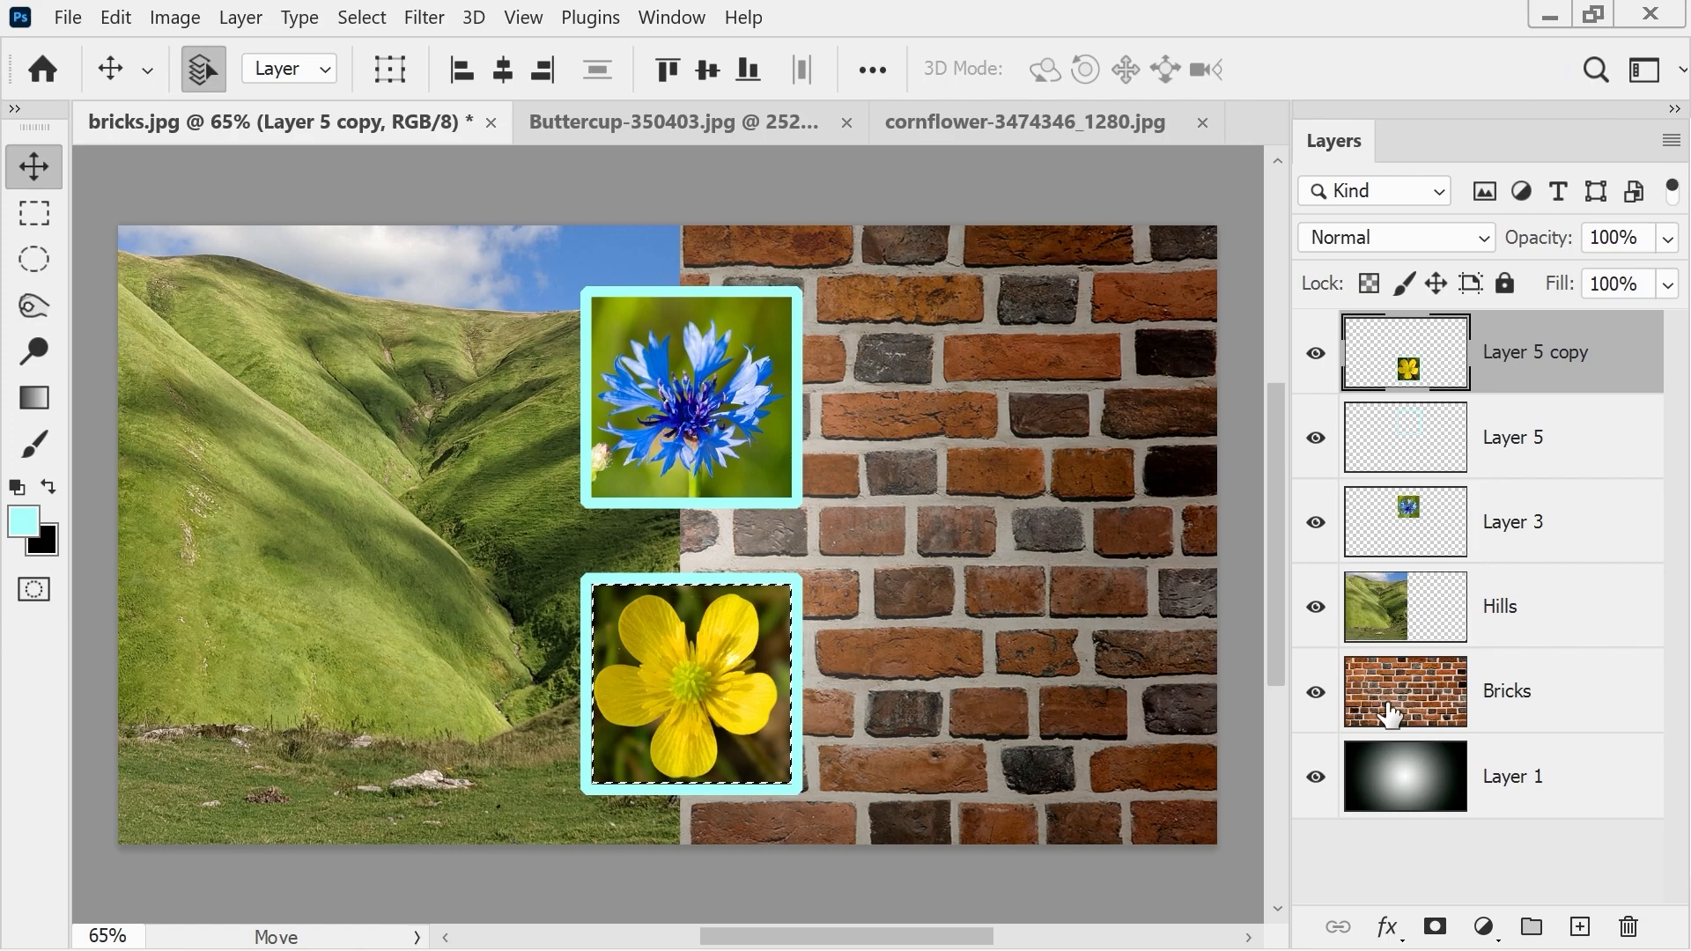
# - Merge the original frame layer, Layer 5, with the cornflower's Layer 3
pyautogui.click(1512, 449)
pyautogui.keyDown('ctrl'); pyautogui.click(1517, 516); pyautogui.keyUp('ctrl')
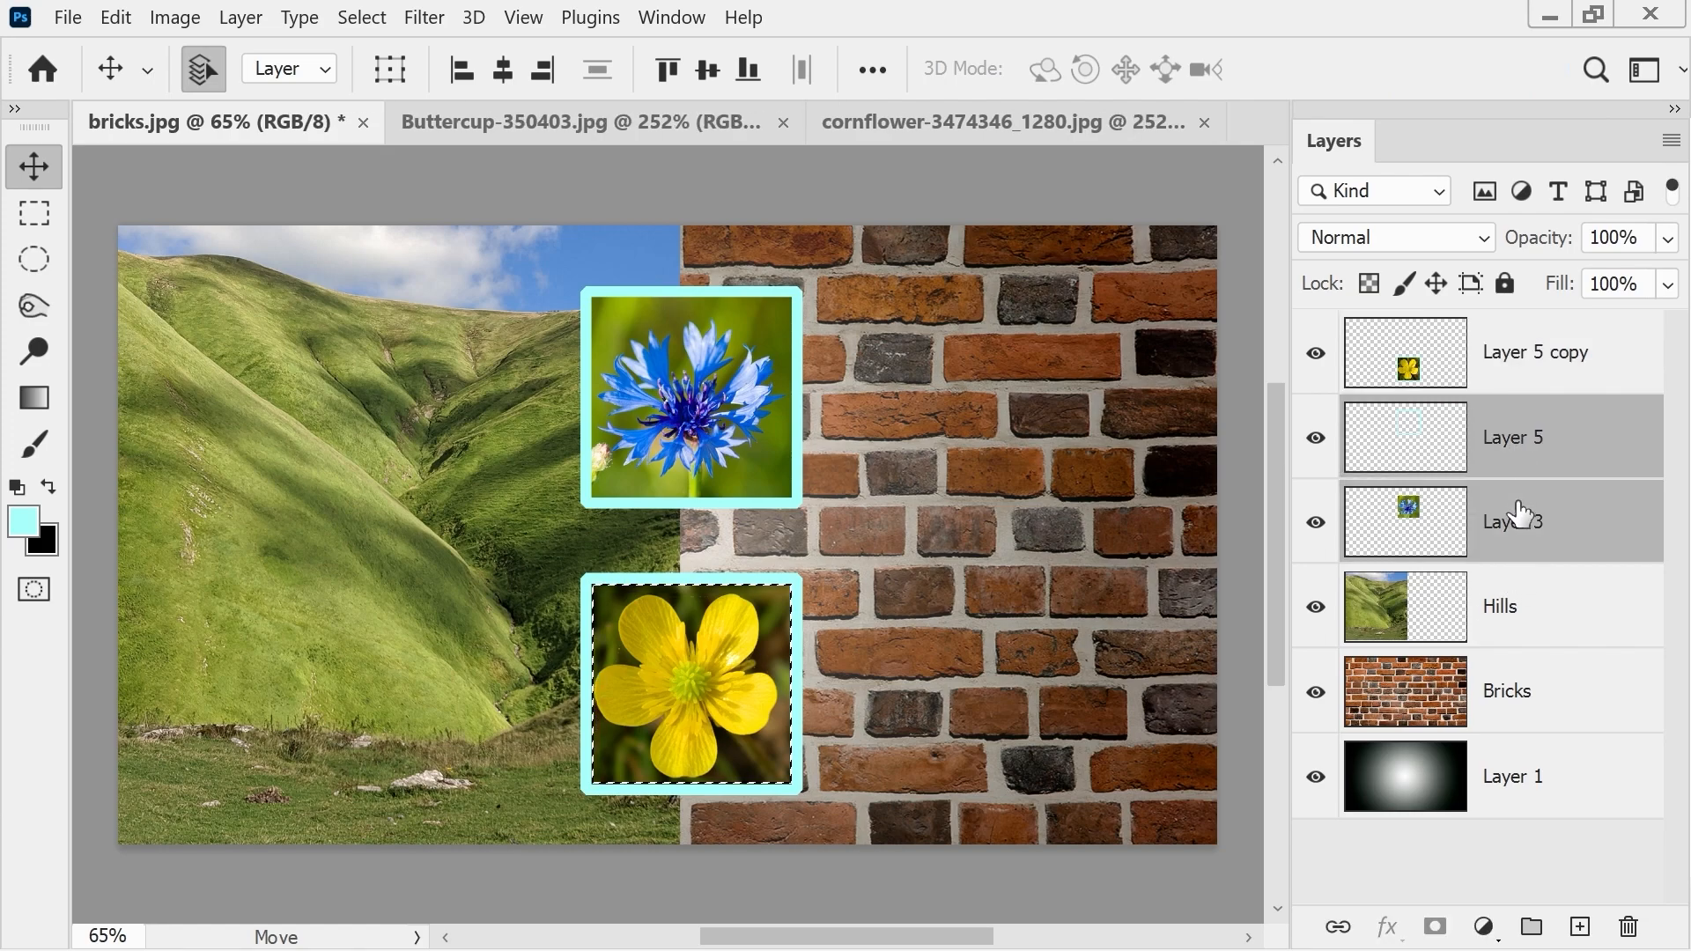
pyautogui.click(1671, 141)
pyautogui.click(1401, 696)
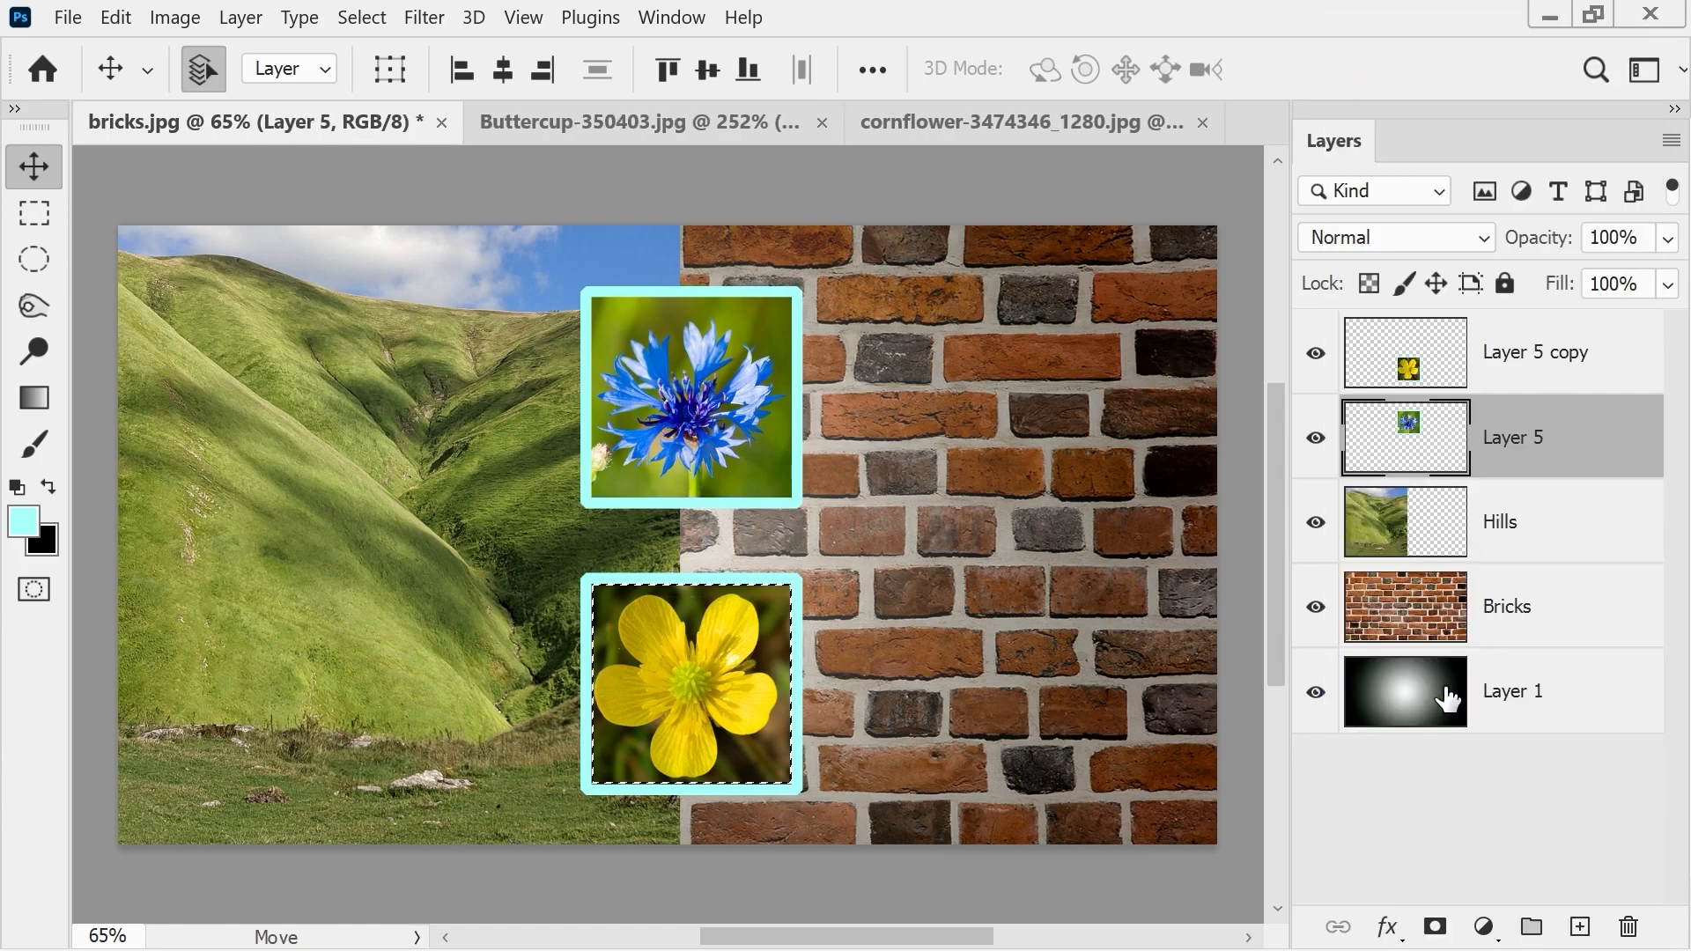
# - Rename the two merged flower layers Cornflower and Buttercup
pyautogui.doubleClick(1513, 434)
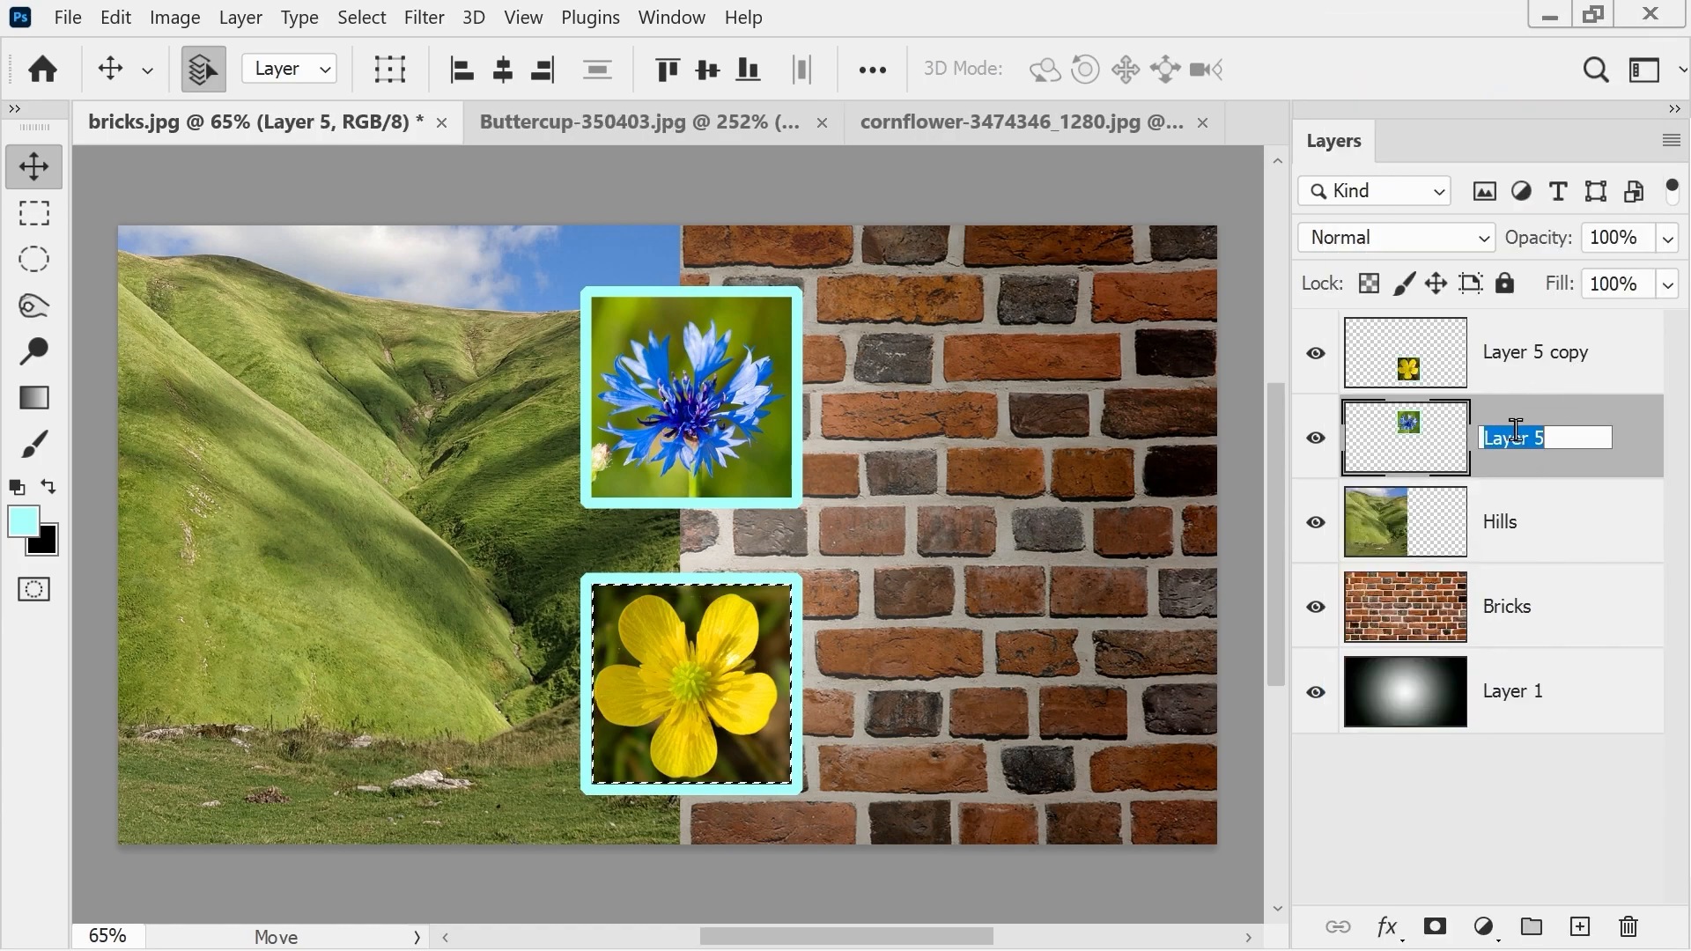
pyautogui.write('Cornflower')
pyautogui.press('Return')
pyautogui.doubleClick(1569, 352)
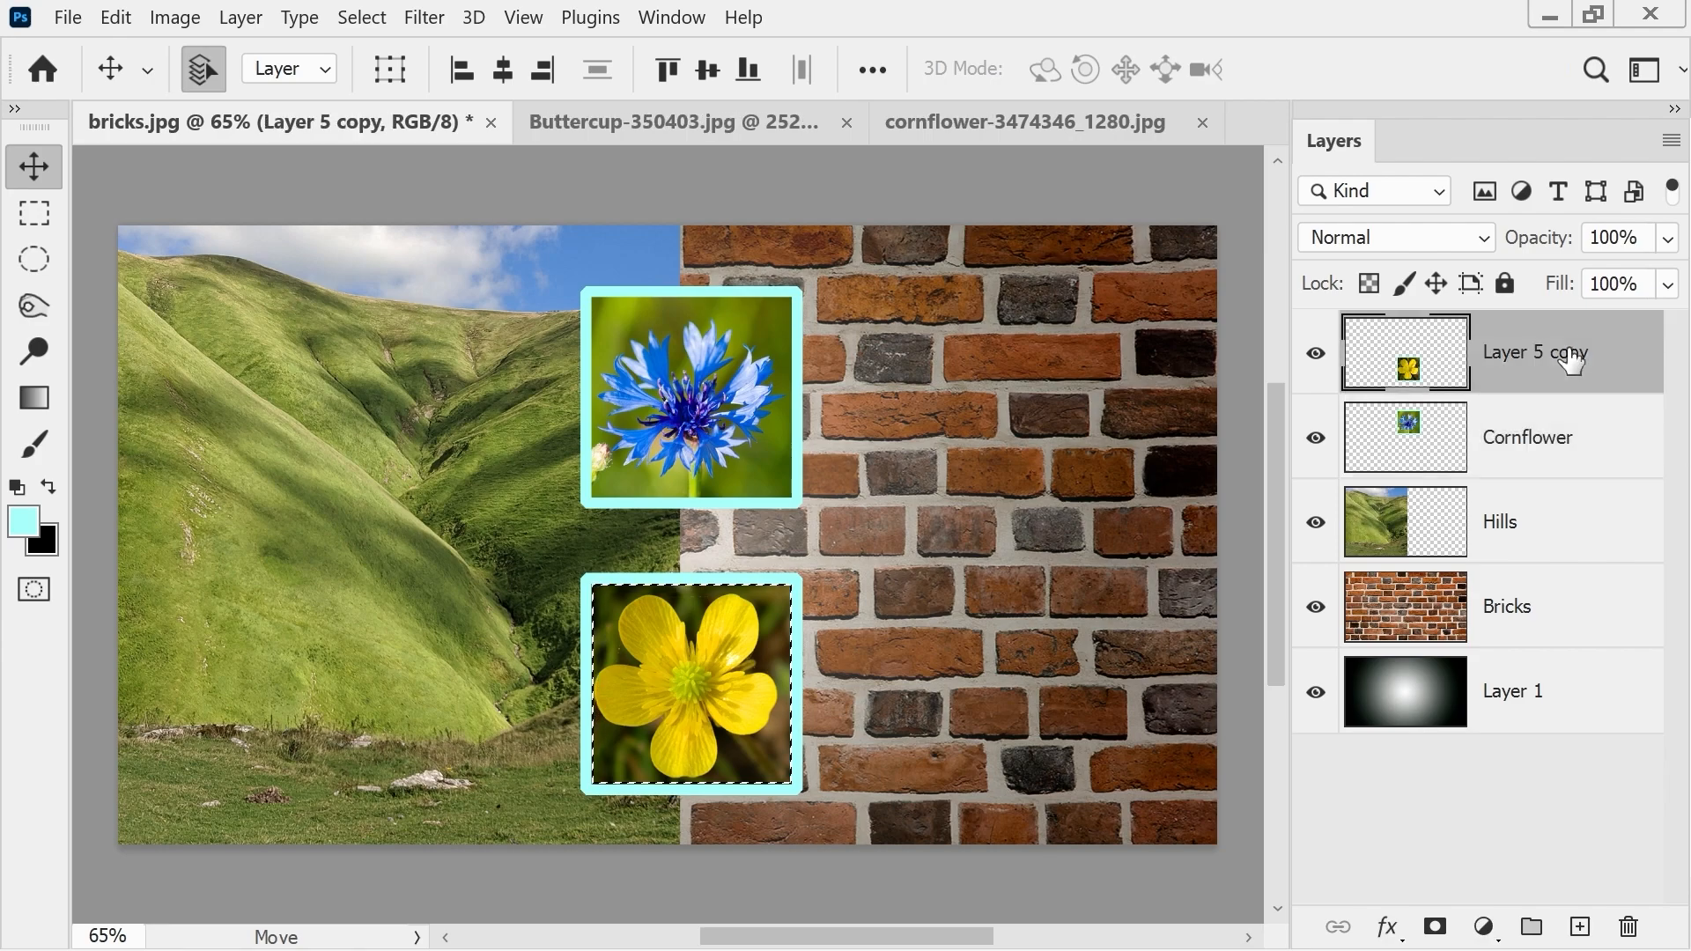
pyautogui.write('Buttercup')
pyautogui.press('Return')
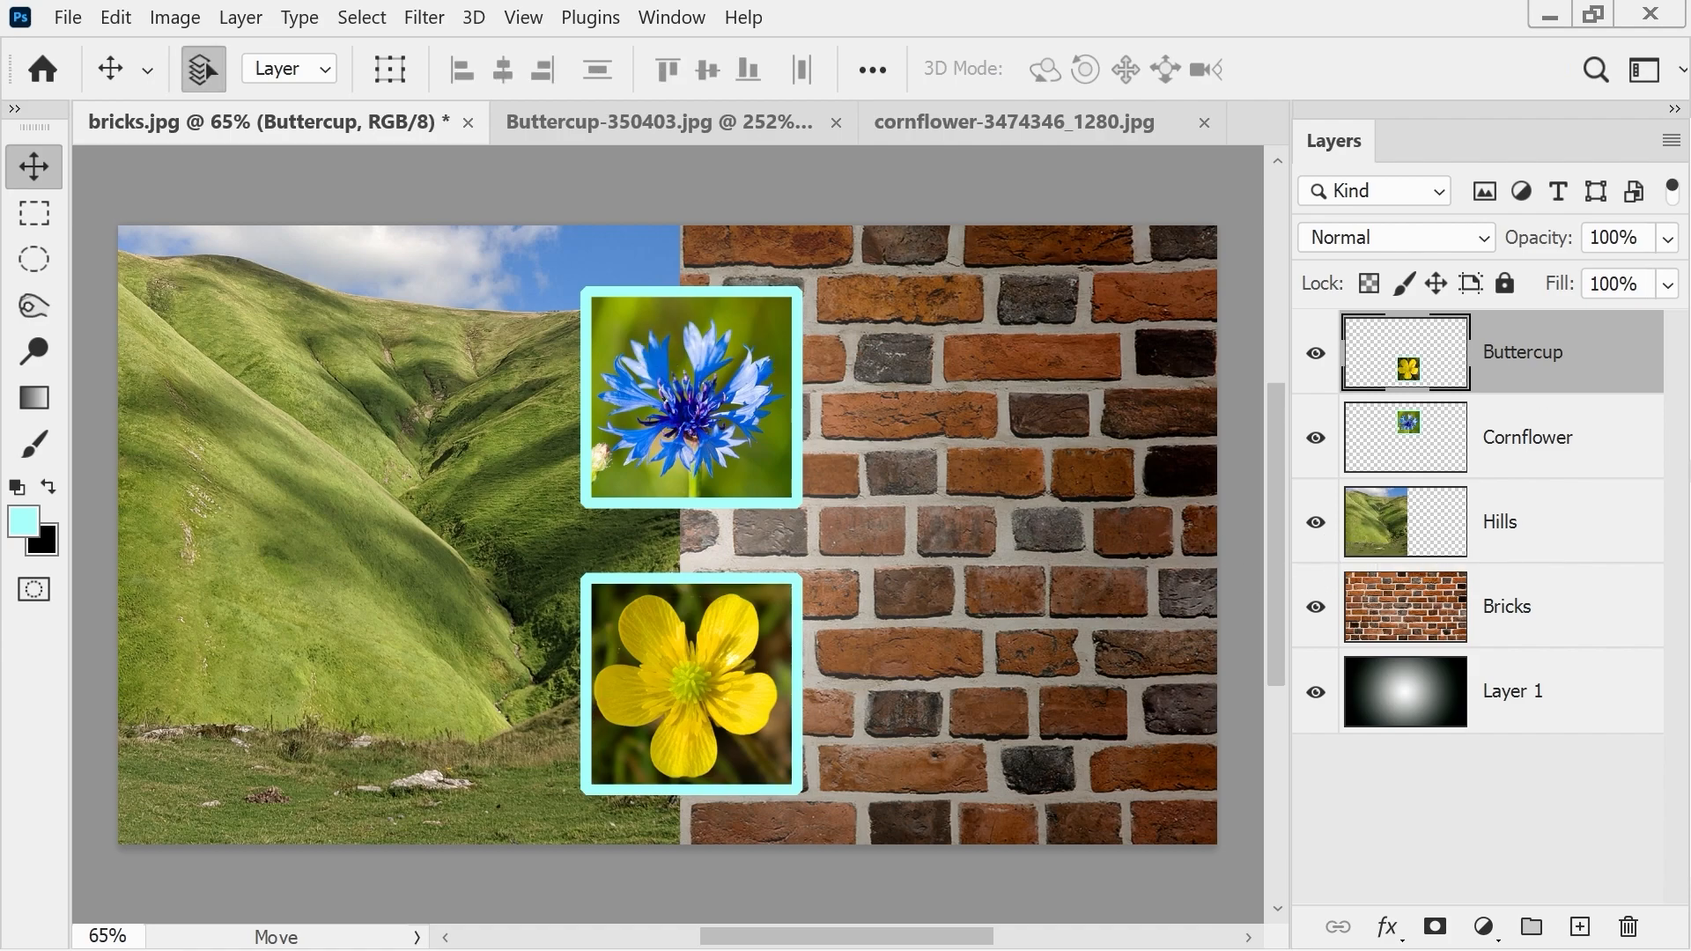
# - Add a new empty layer directly above the Bricks layer
pyautogui.click(1517, 606)
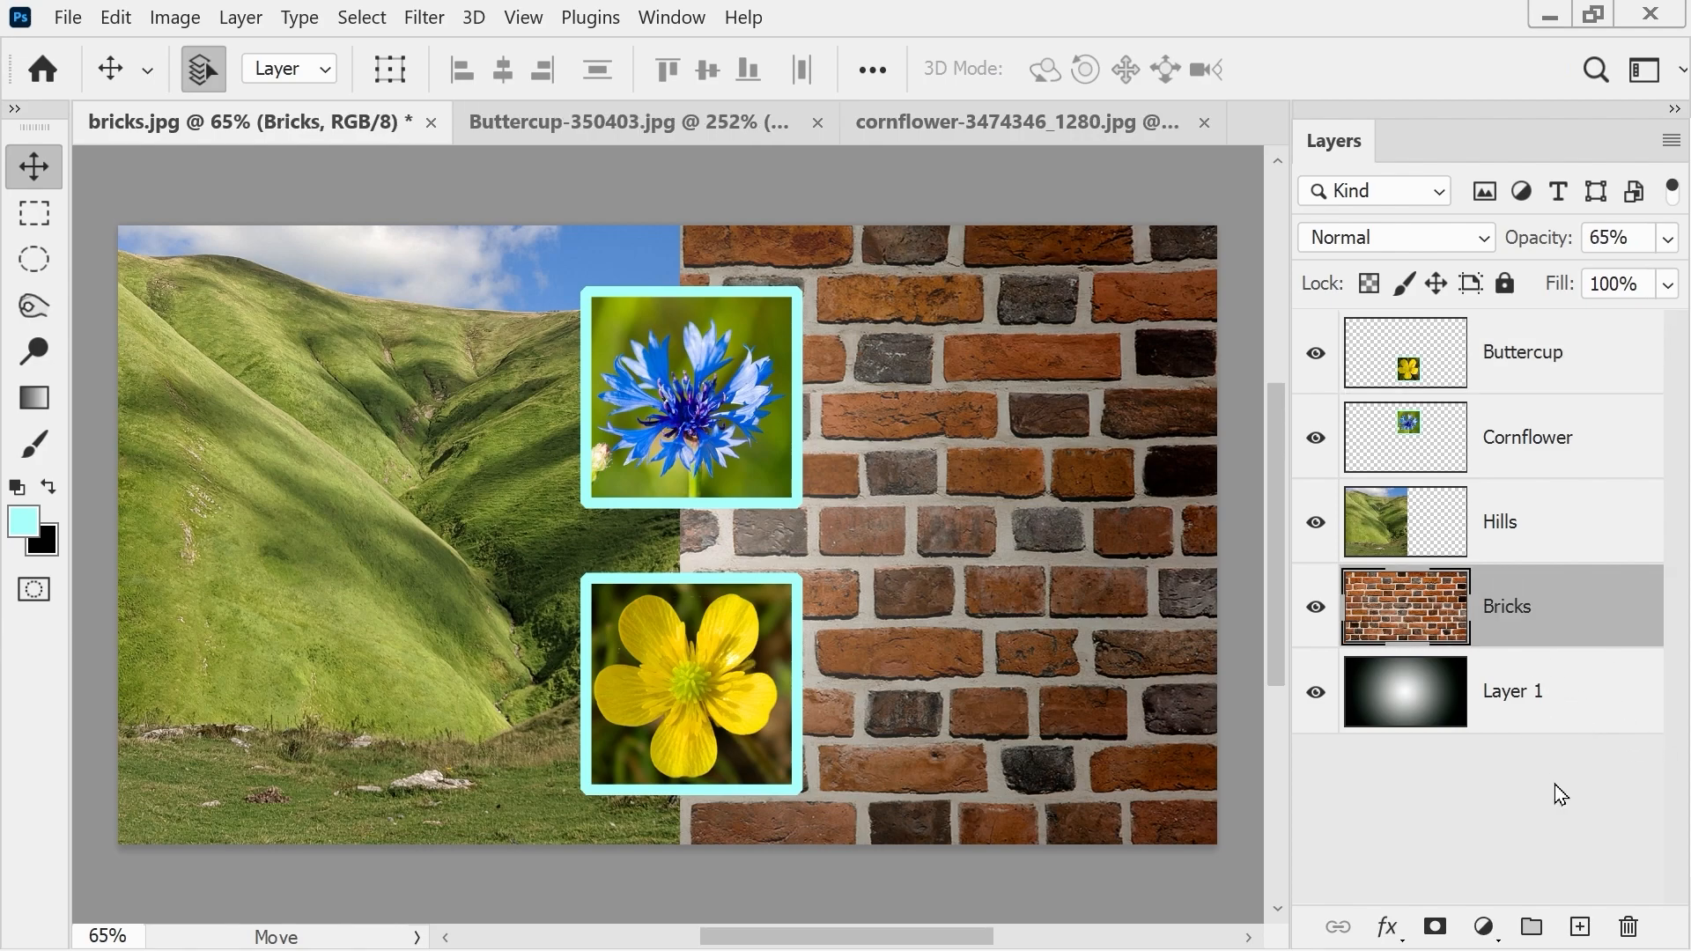
pyautogui.click(1577, 929)
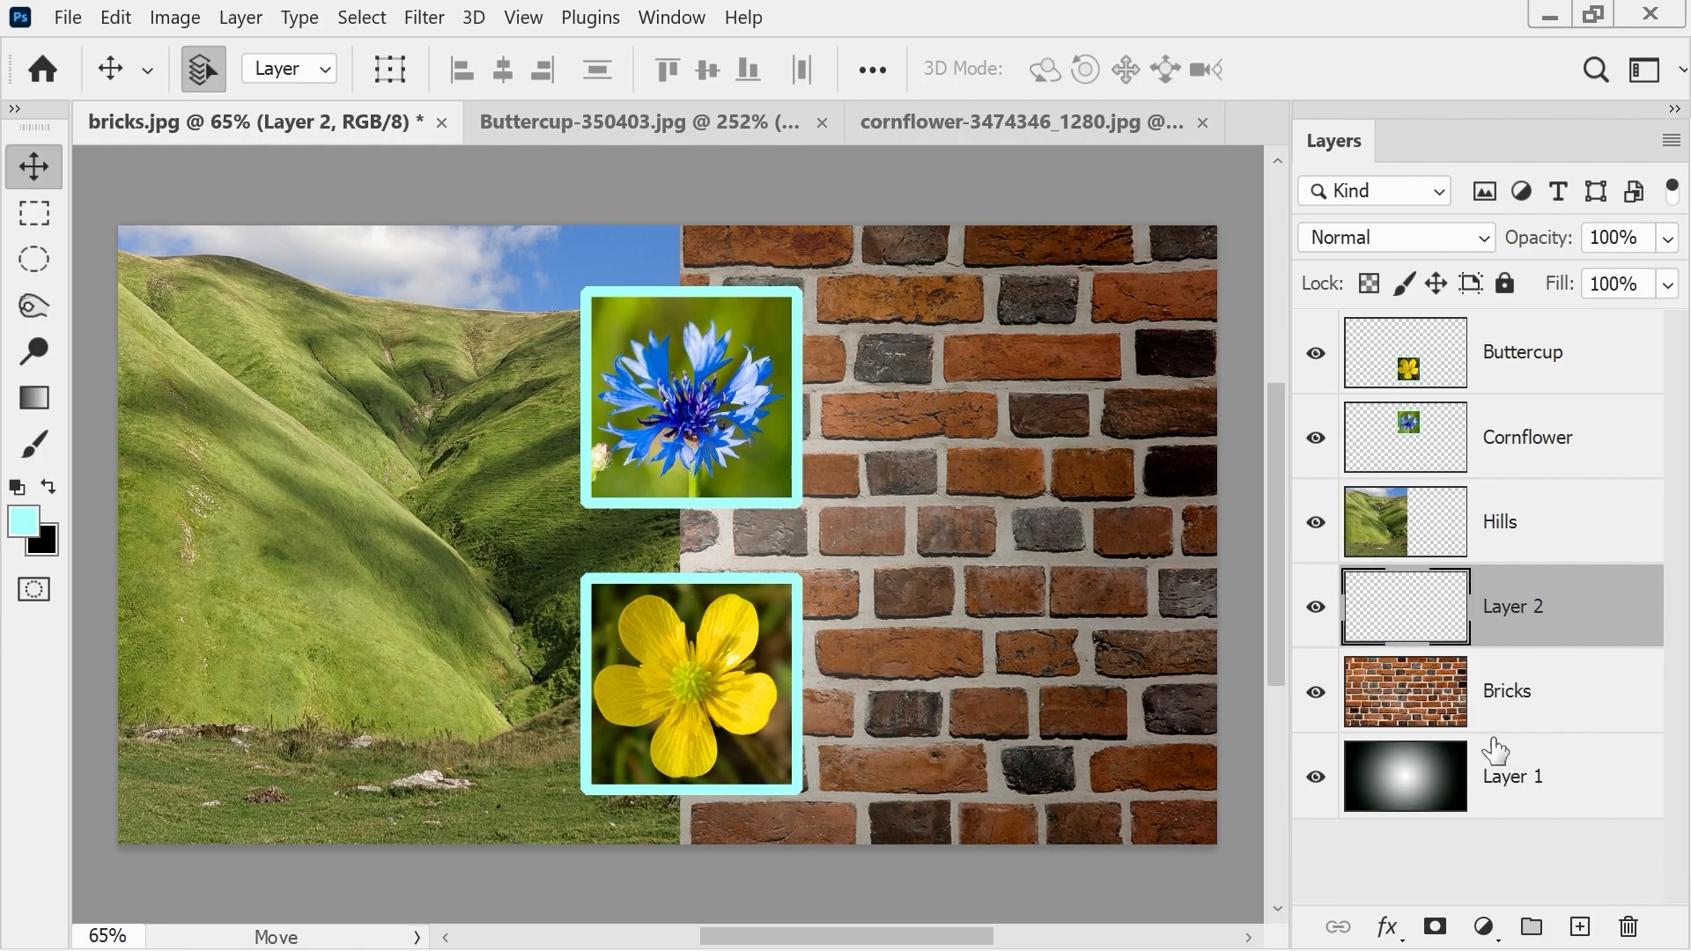
# - Select a full-height vertical strip from the edge of the hills photo across the bricks with the Rectangular Marquee
pyautogui.click(34, 213)
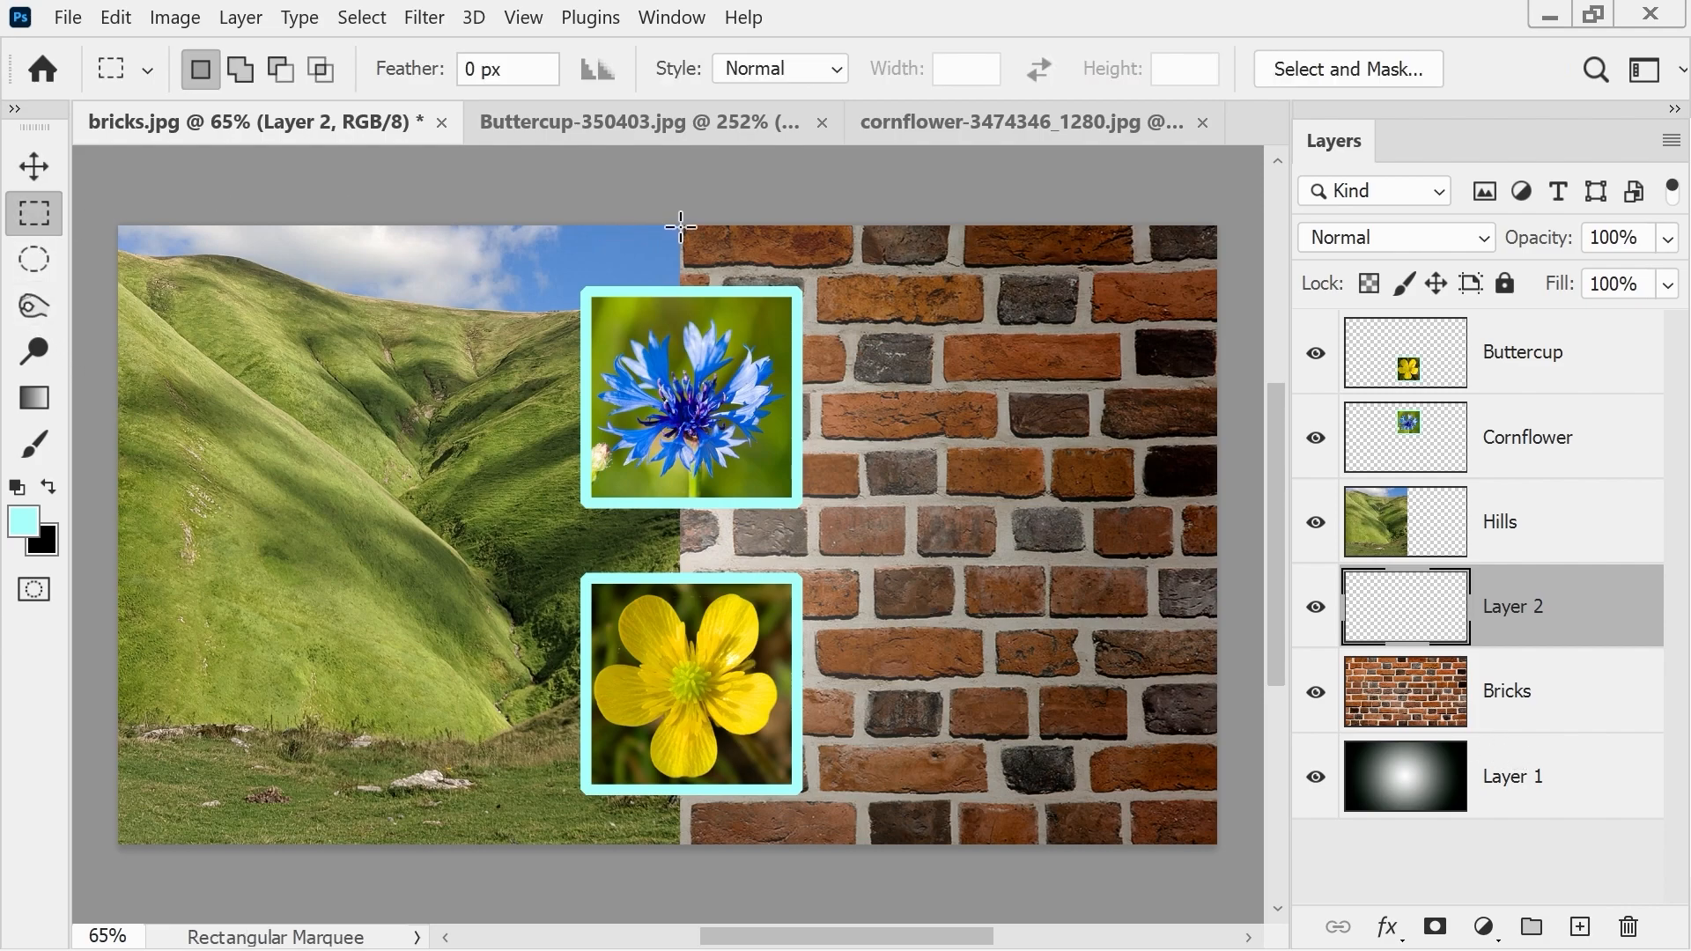
pyautogui.moveTo(661, 225); pyautogui.dragTo(937, 847)
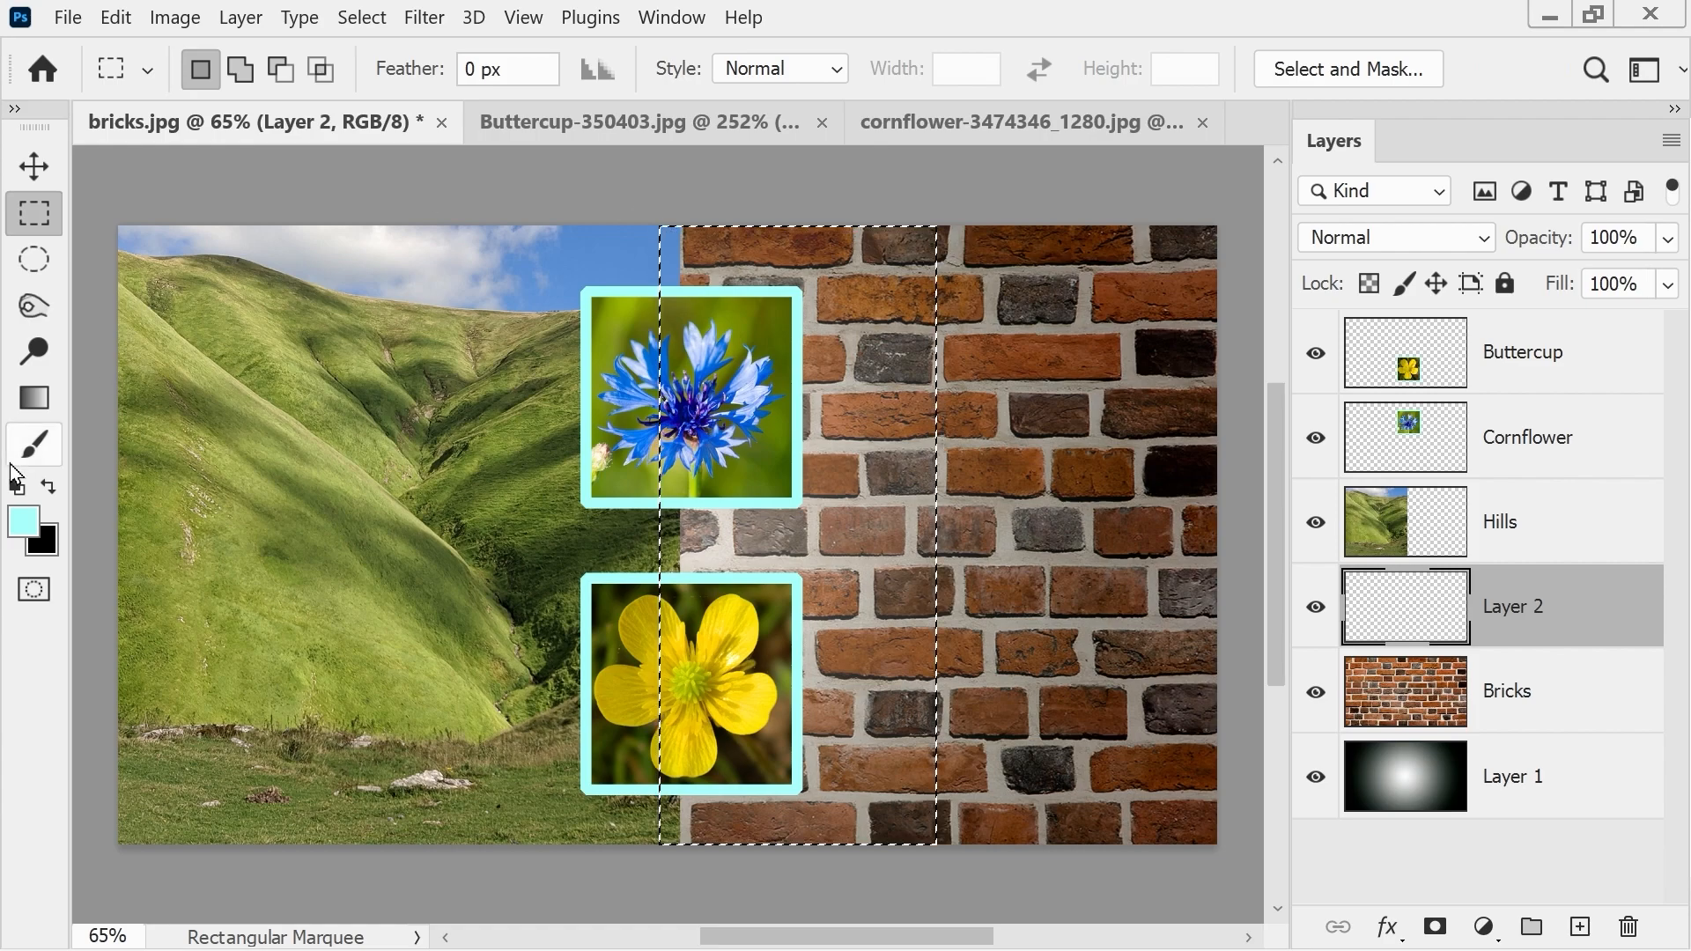
# - Fill the selected strip on Layer 2 with a linear Blue_27 gradient, cyan beside the hills and purple toward the bricks
pyautogui.click(35, 405)
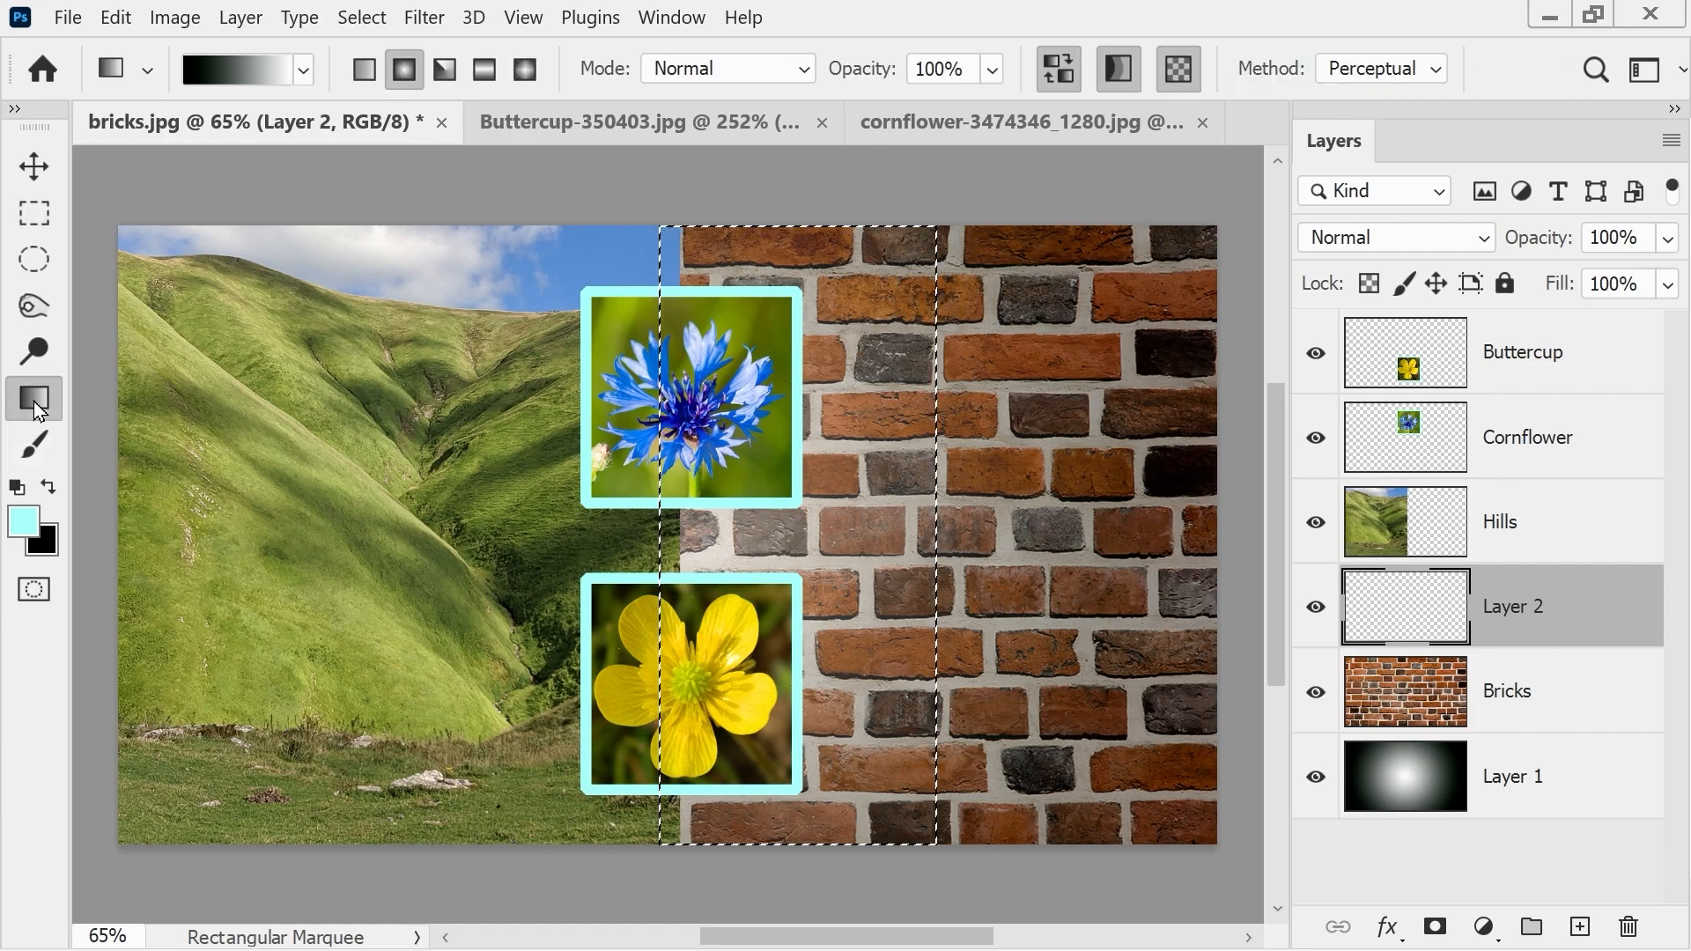
pyautogui.click(304, 68)
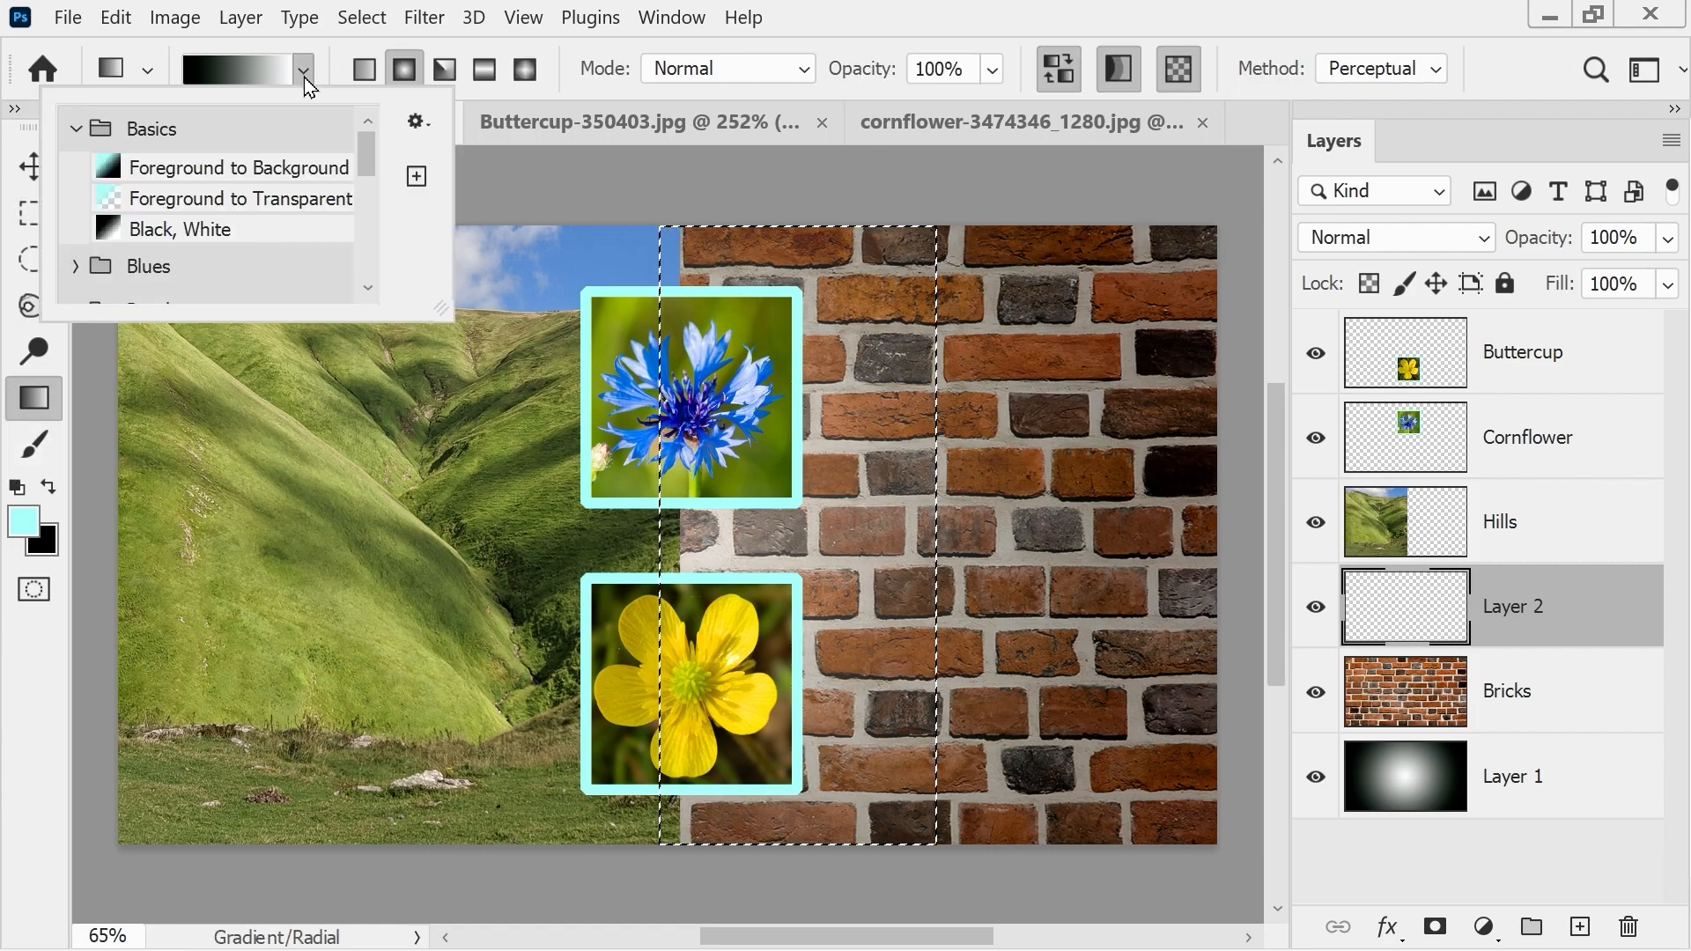
pyautogui.click(76, 269)
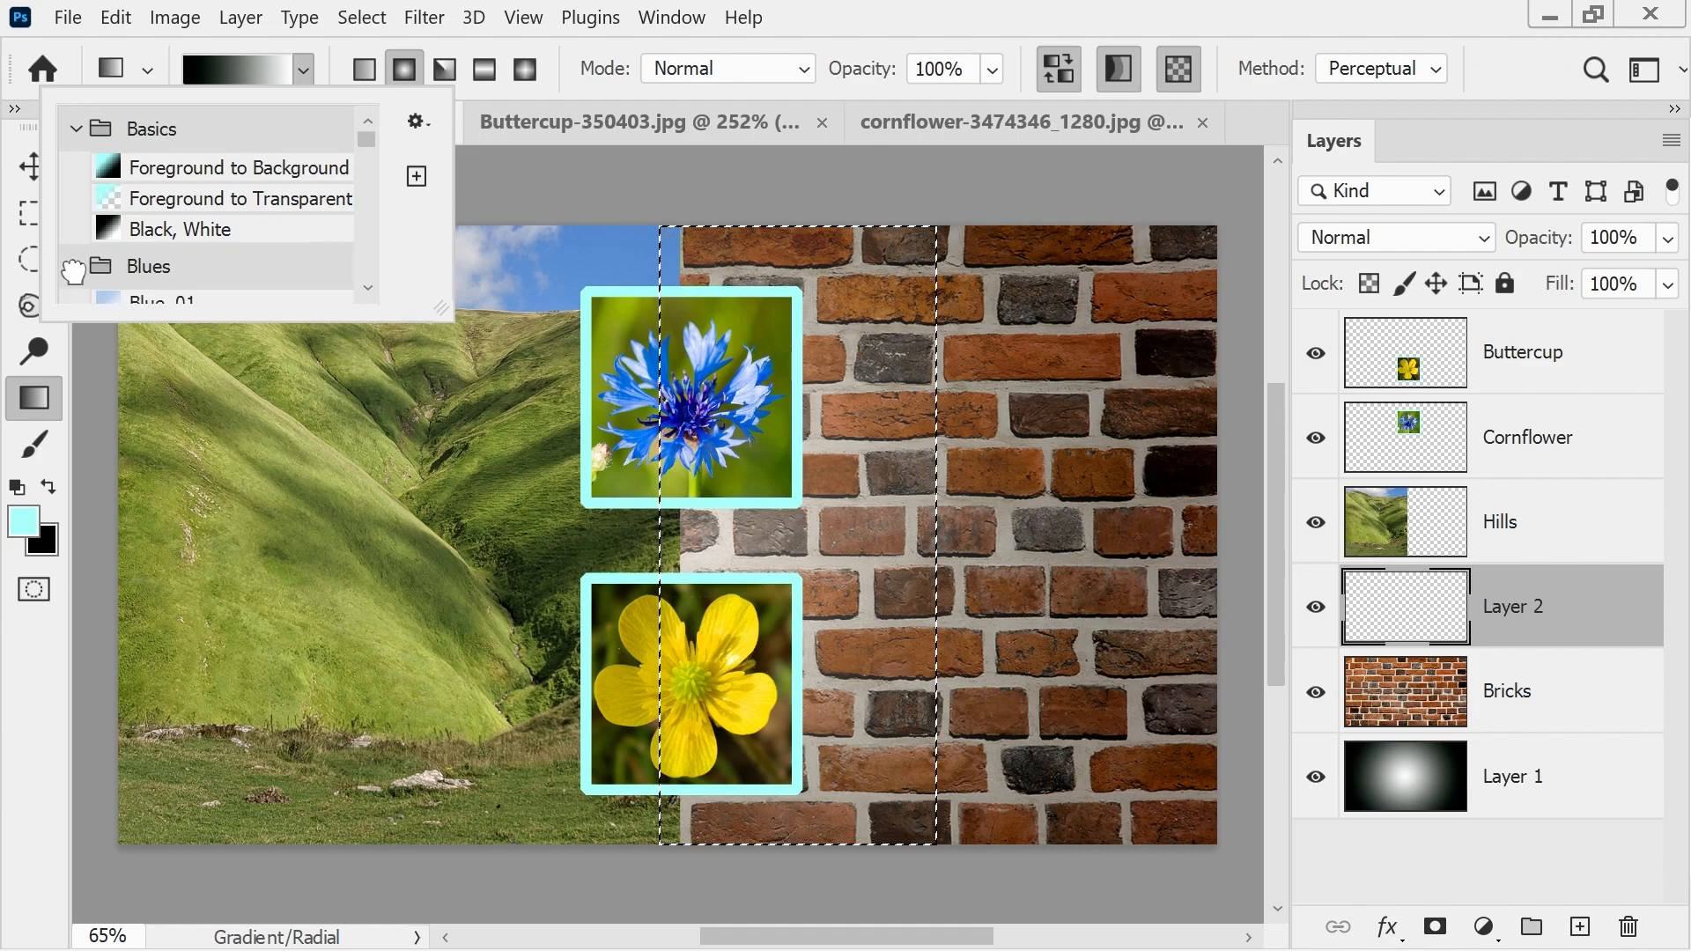
pyautogui.moveTo(368, 141); pyautogui.dragTo(357, 225)
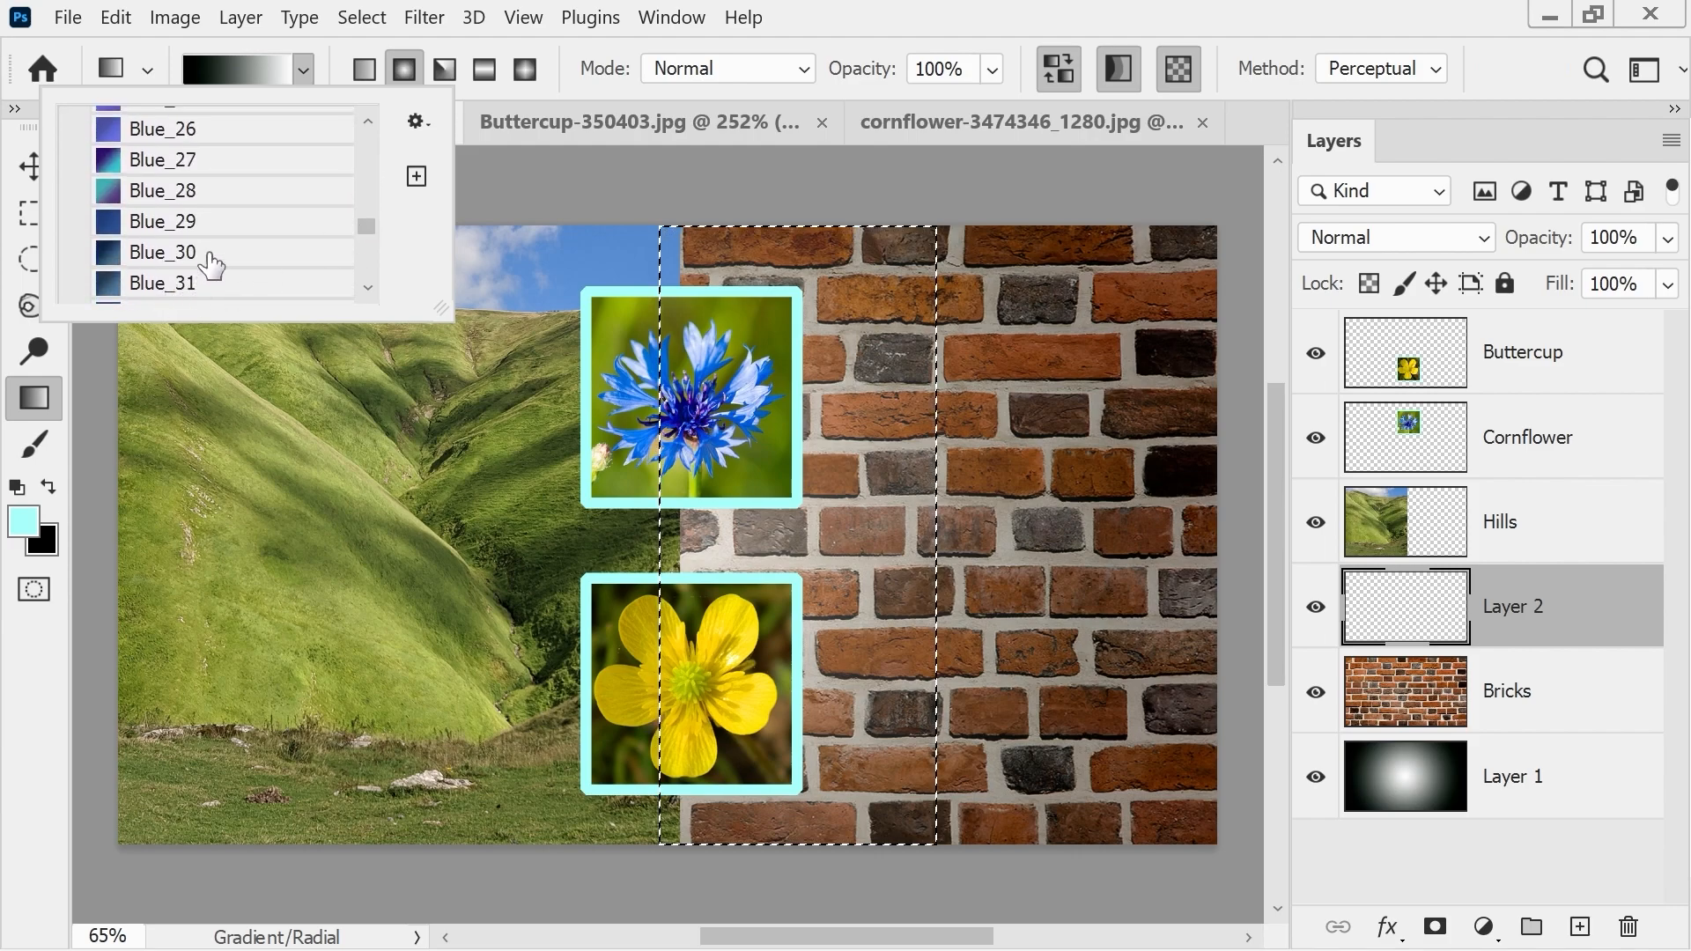
pyautogui.click(141, 160)
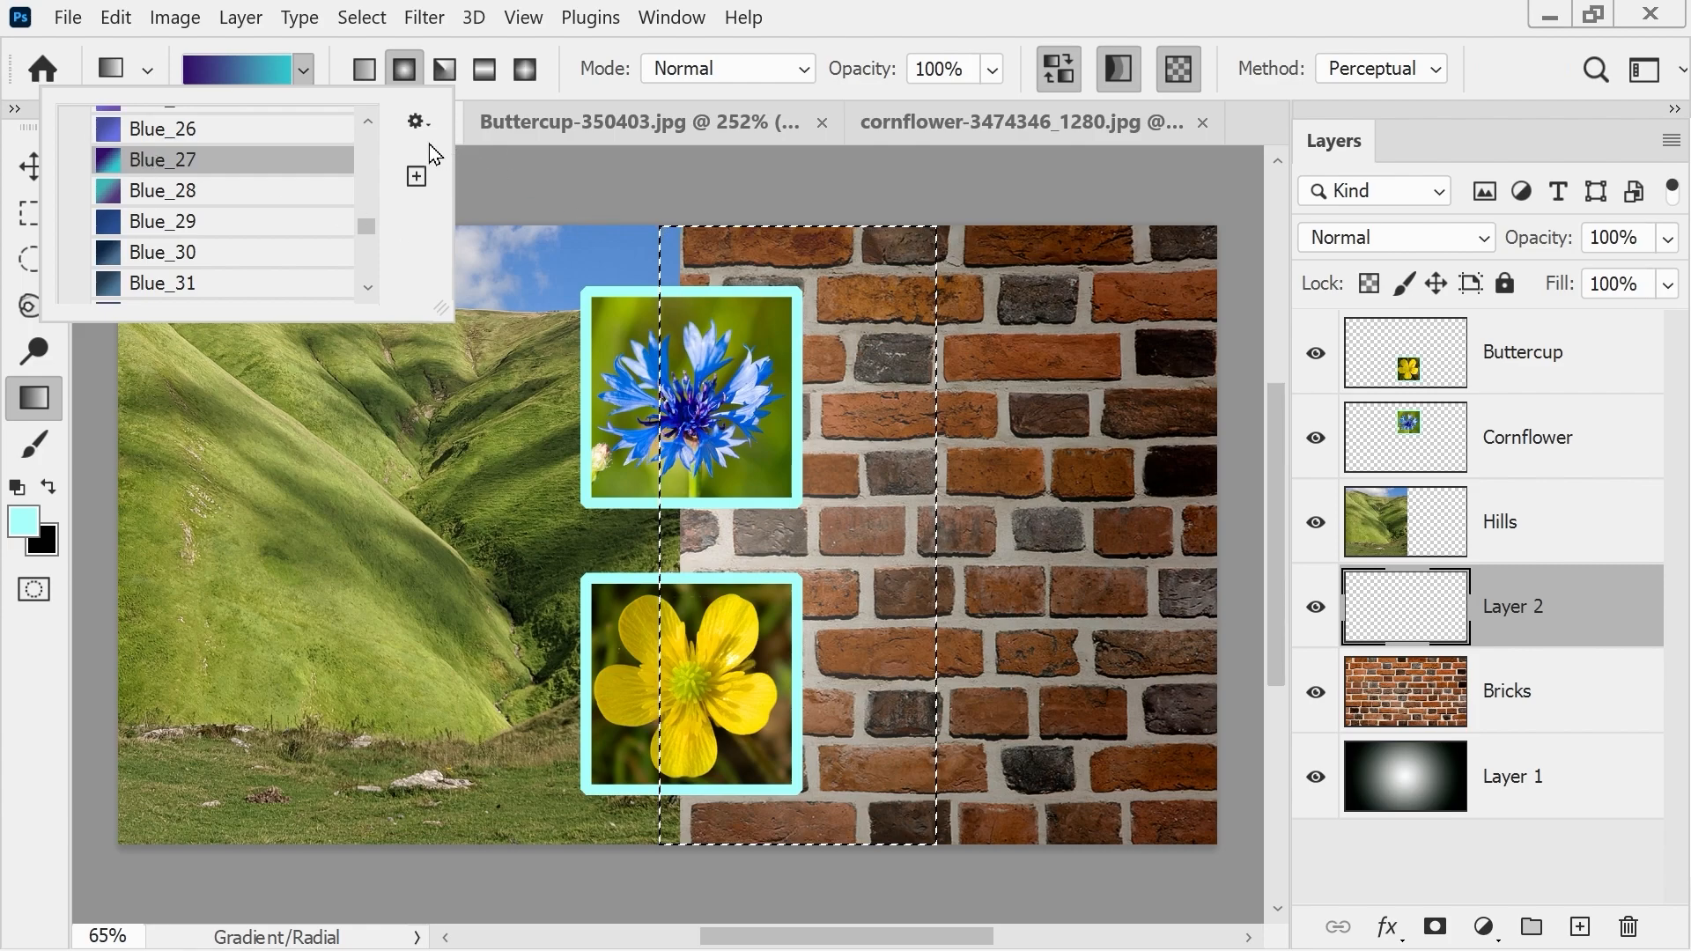
pyautogui.click(898, 14)
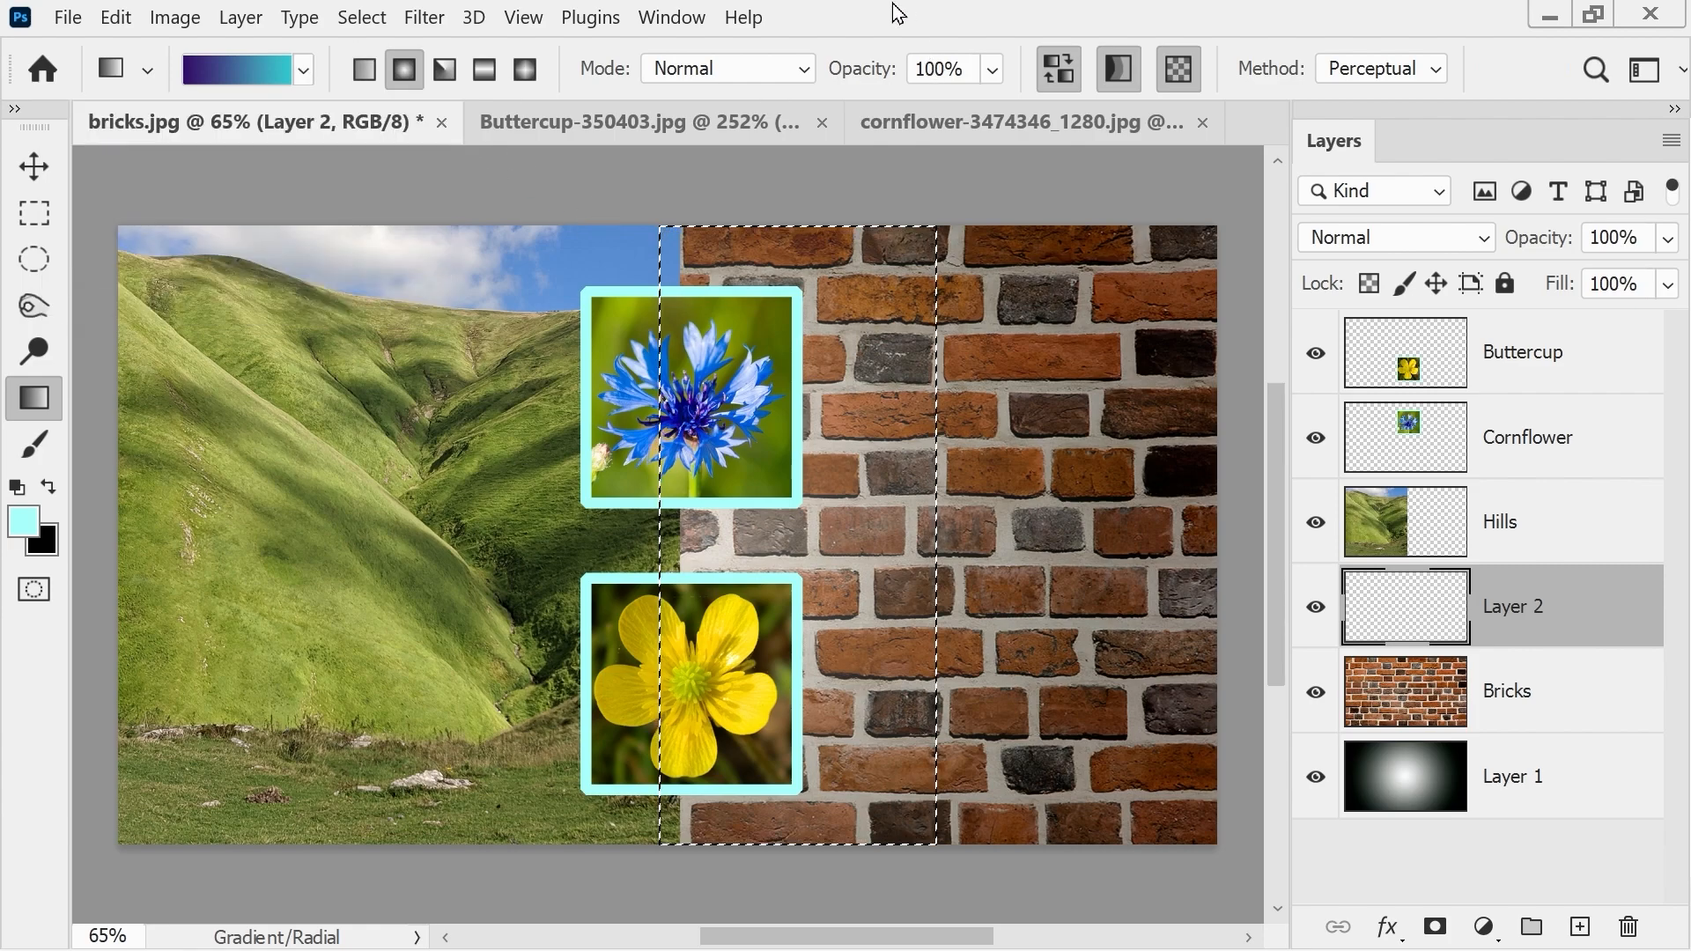
pyautogui.click(365, 71)
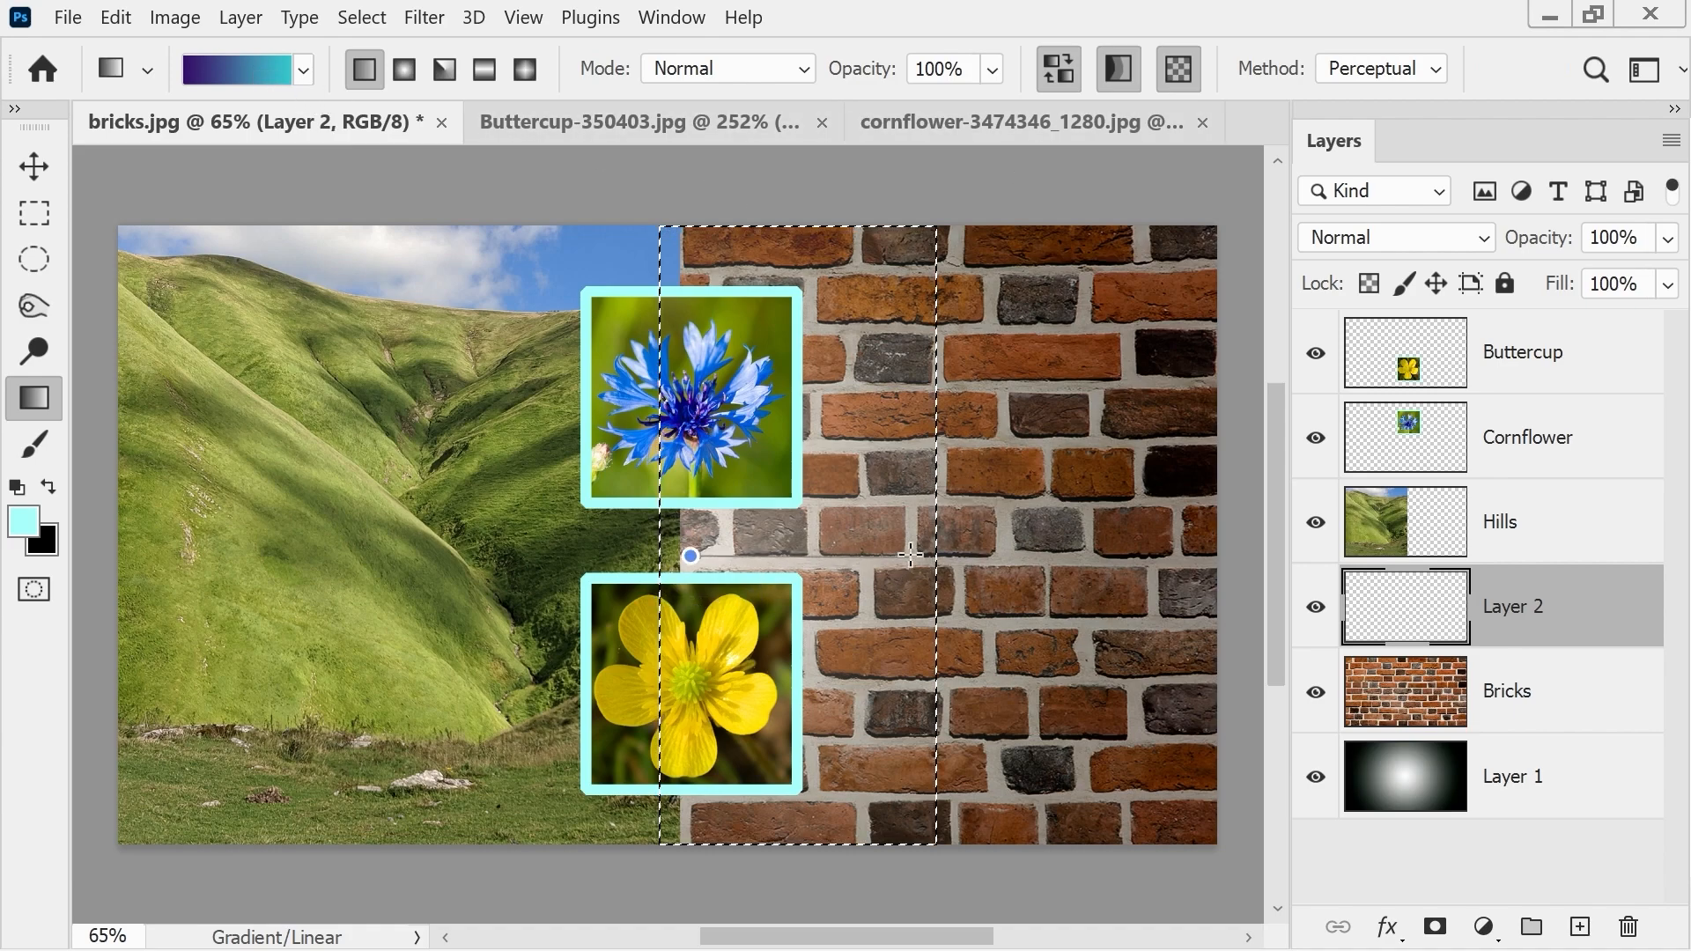
pyautogui.moveTo(894, 559); pyautogui.dragTo(894, 560)
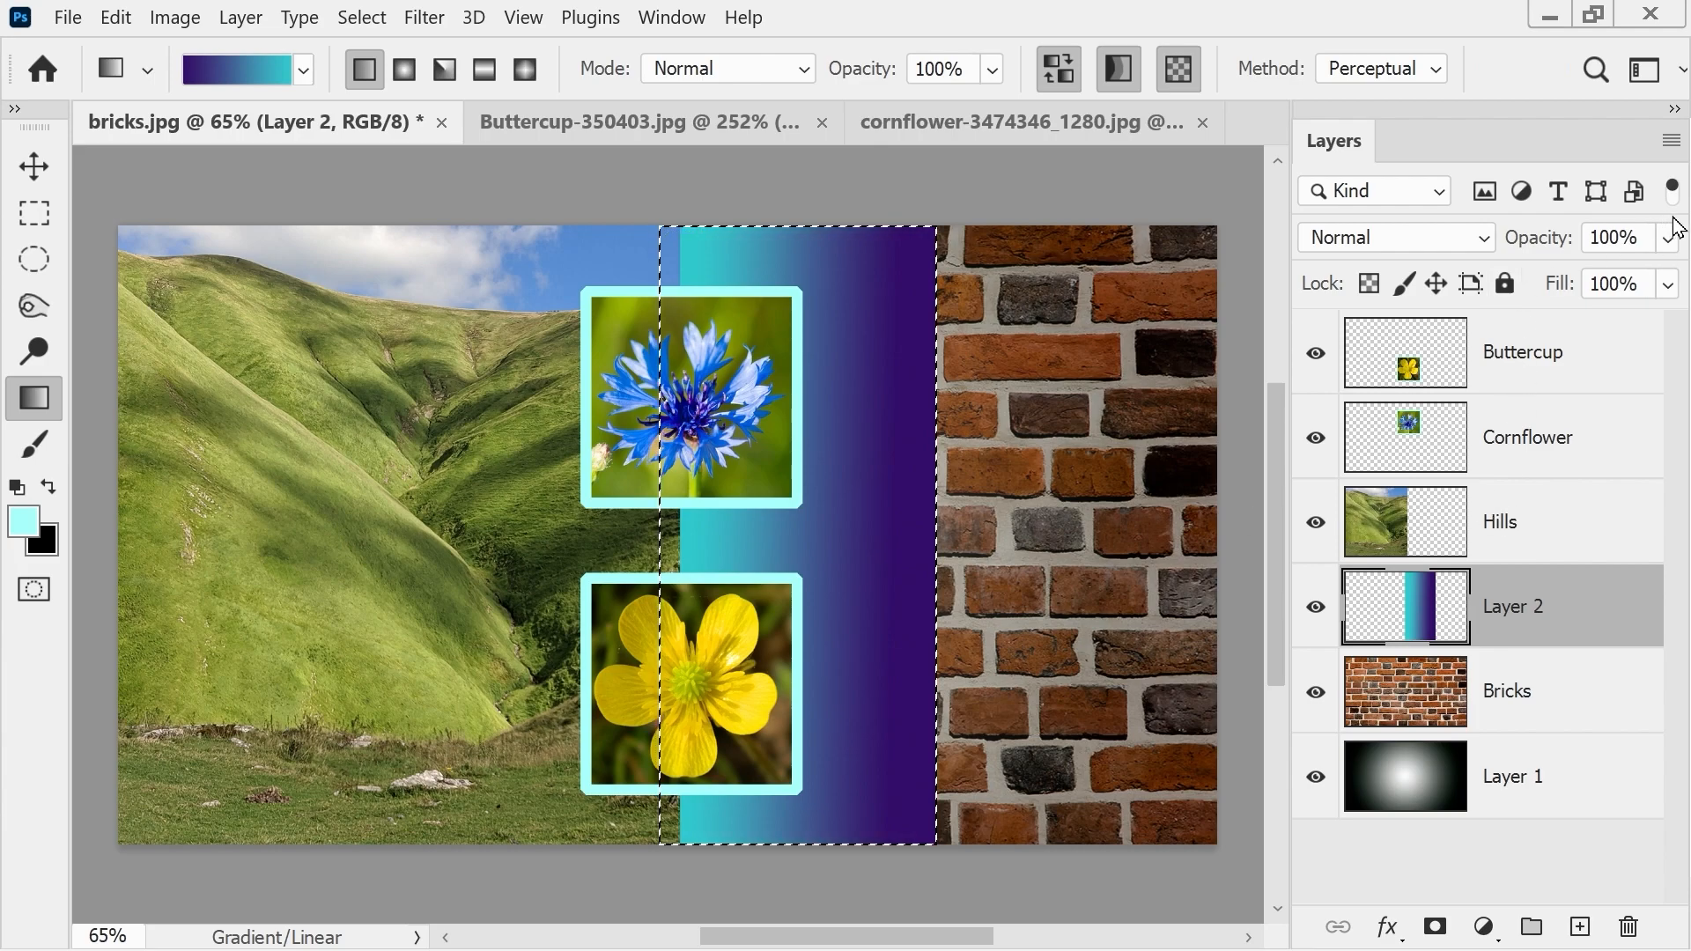
# - Set the opacity of the gradient strip's Layer 2 to 40%
pyautogui.click(1673, 247)
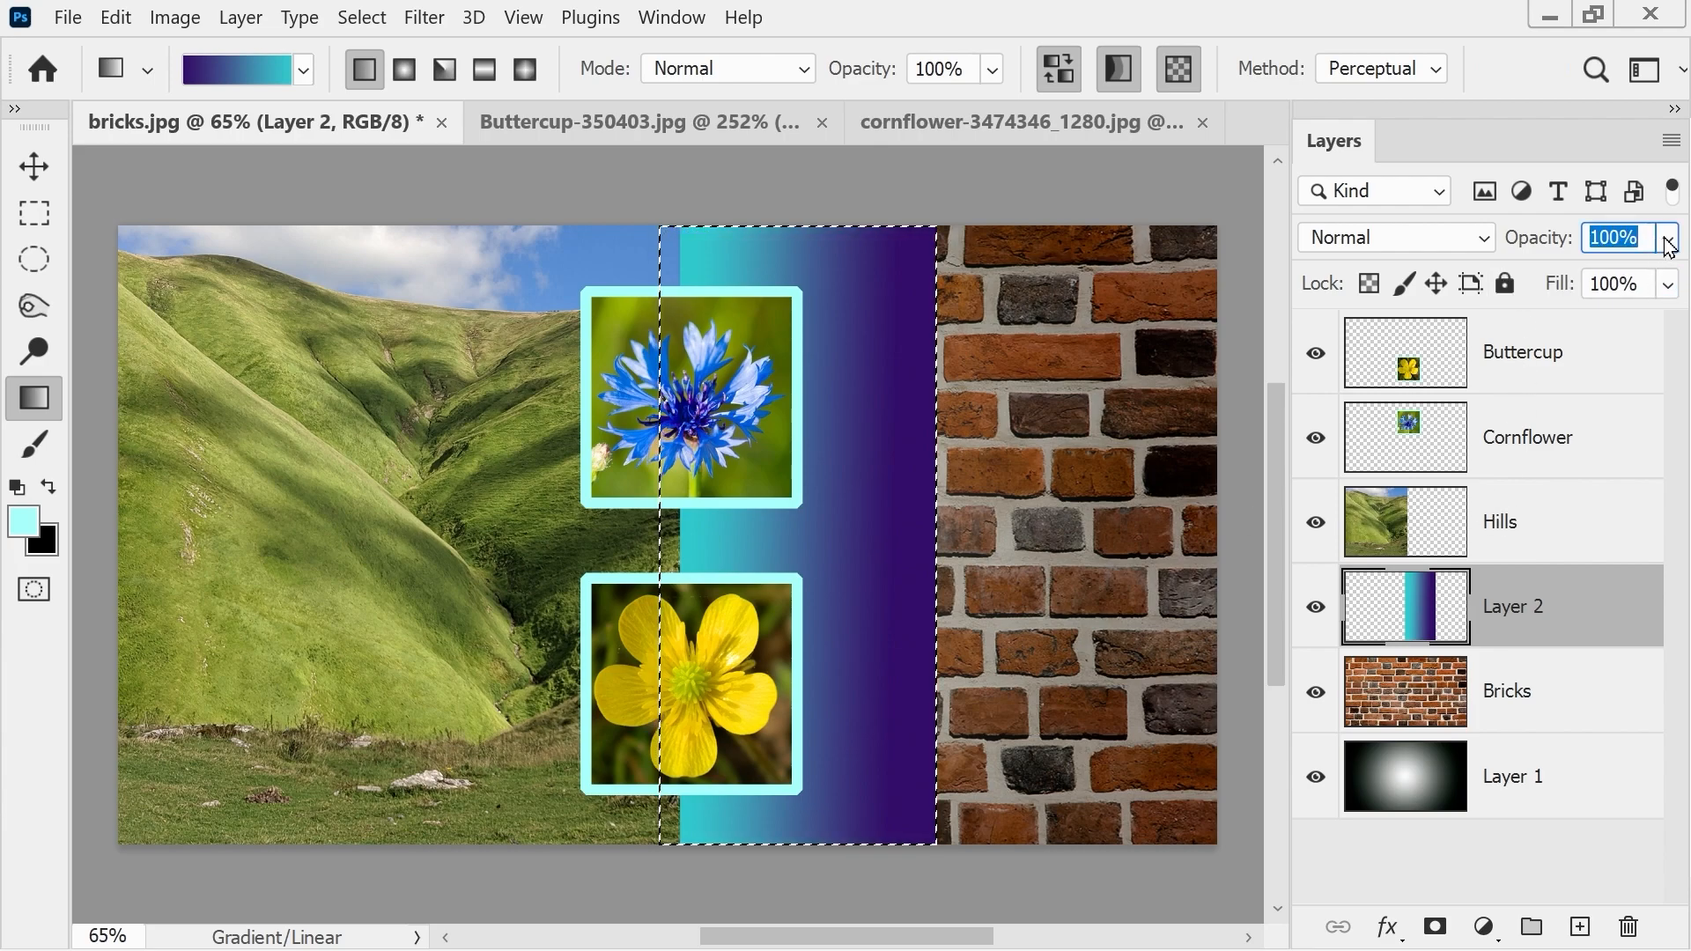
pyautogui.click(1669, 247)
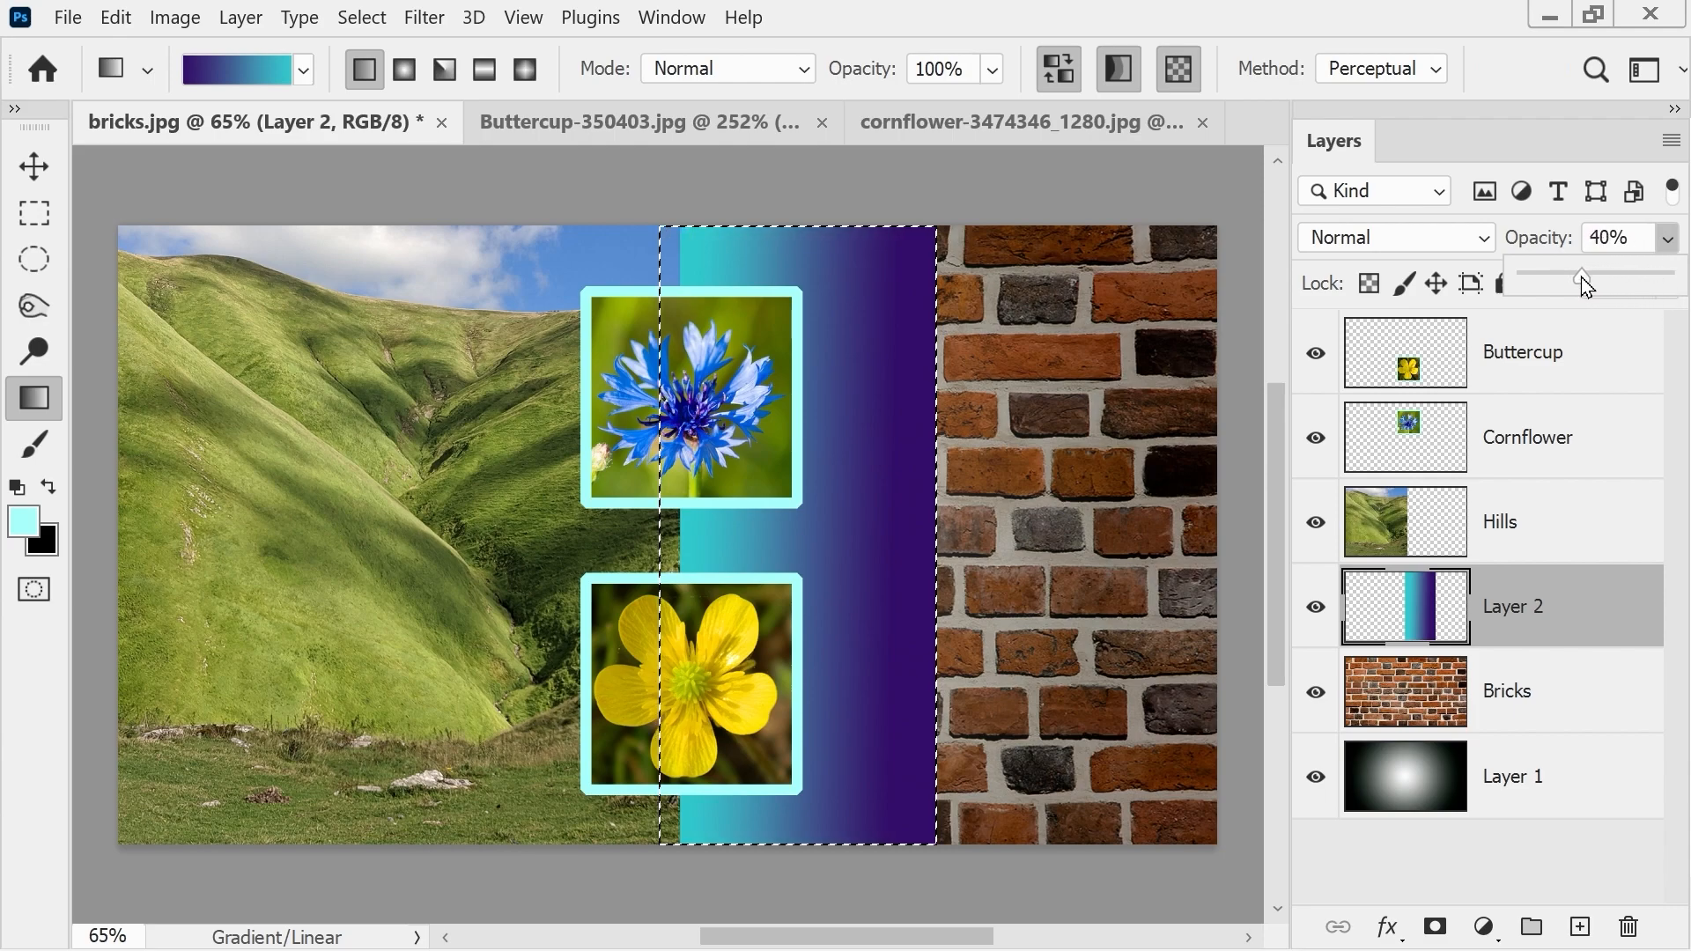
pyautogui.moveTo(1583, 277); pyautogui.dragTo(1579, 277)
pyautogui.click(1530, 680)
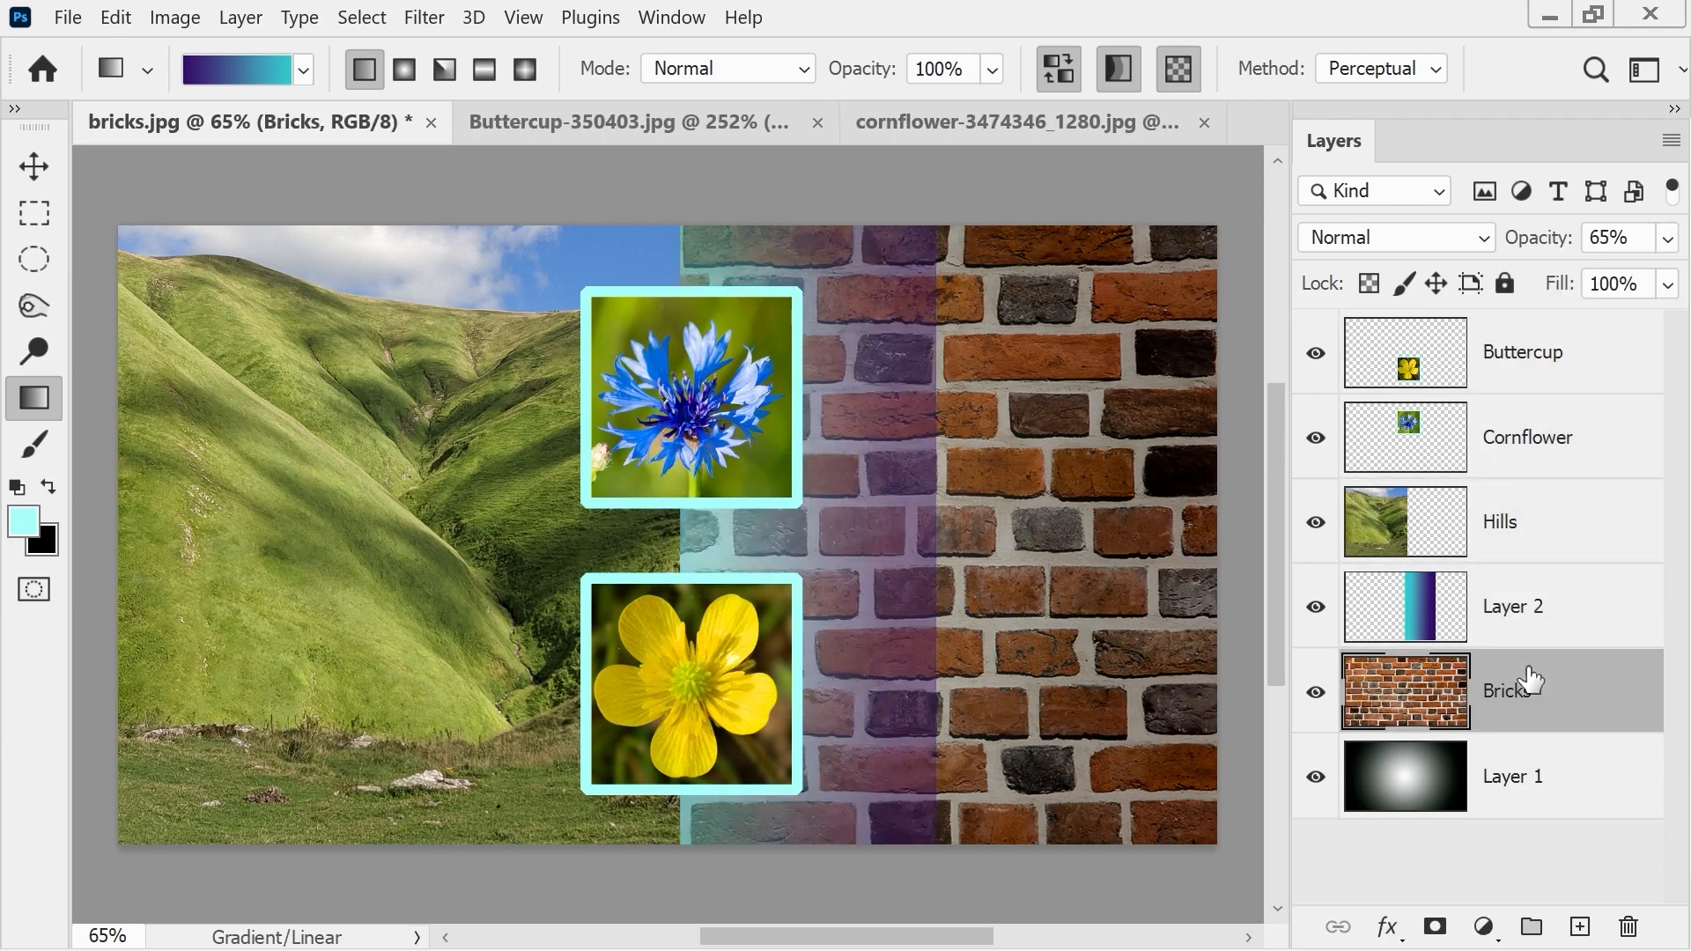
# - Group the Buttercup and Cornflower layers, rename the group Flowers and leave it collapsed
pyautogui.click(1552, 359)
pyautogui.keyDown('shift'); pyautogui.click(1546, 462); pyautogui.keyUp('shift')
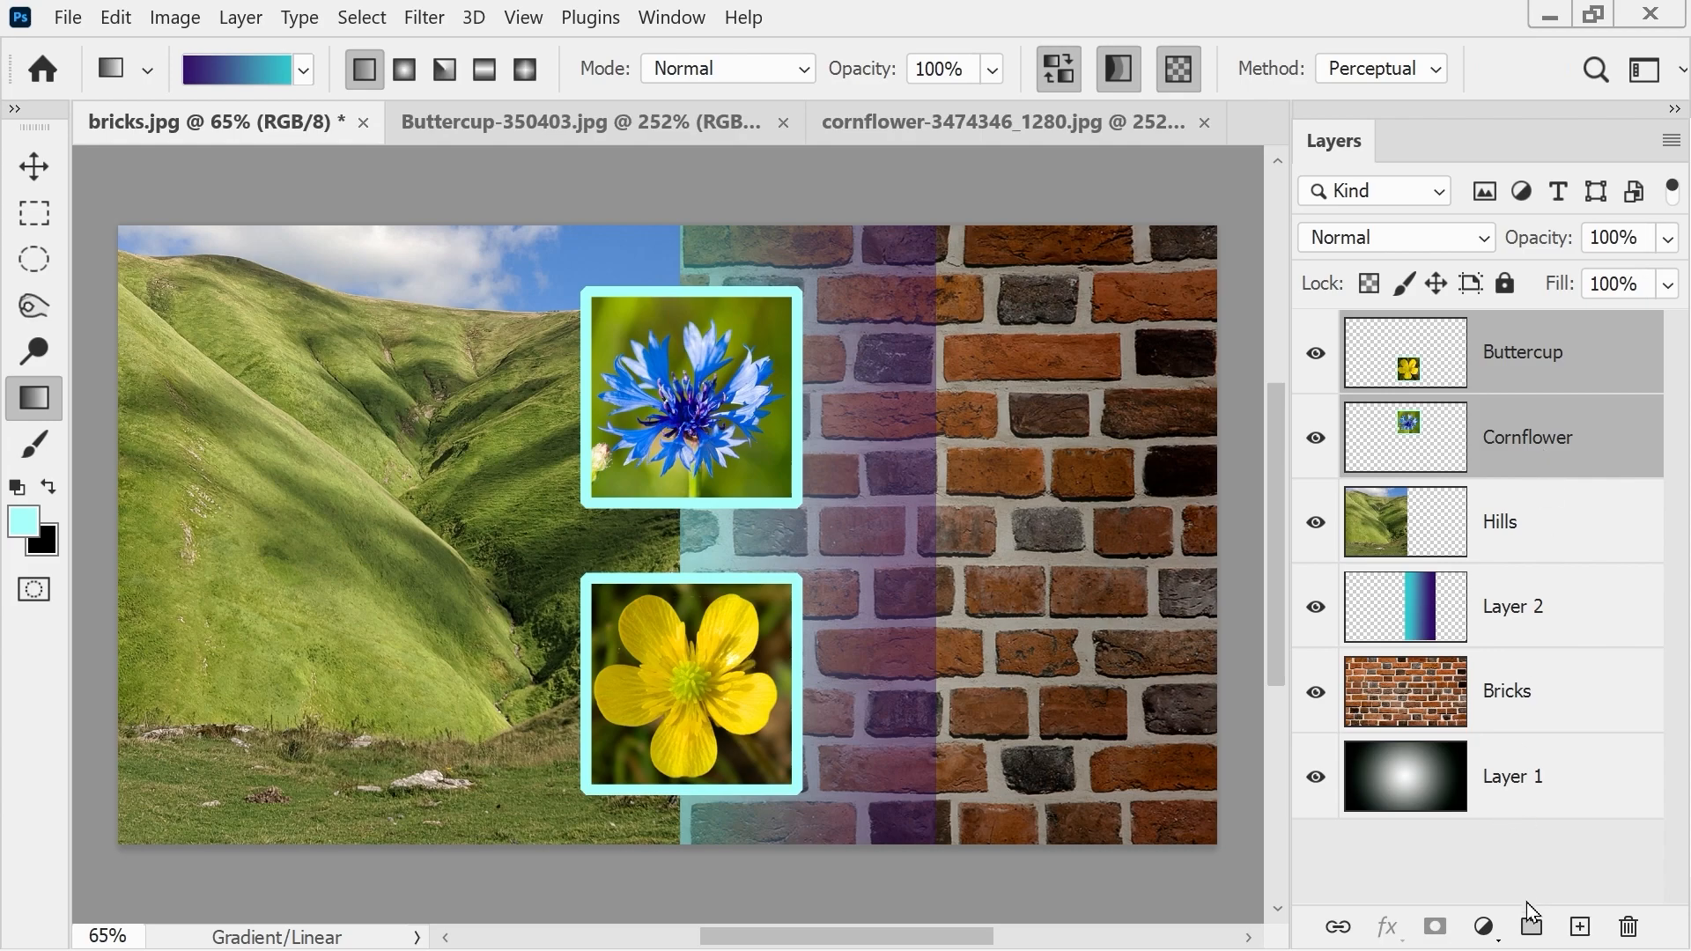
pyautogui.click(1532, 925)
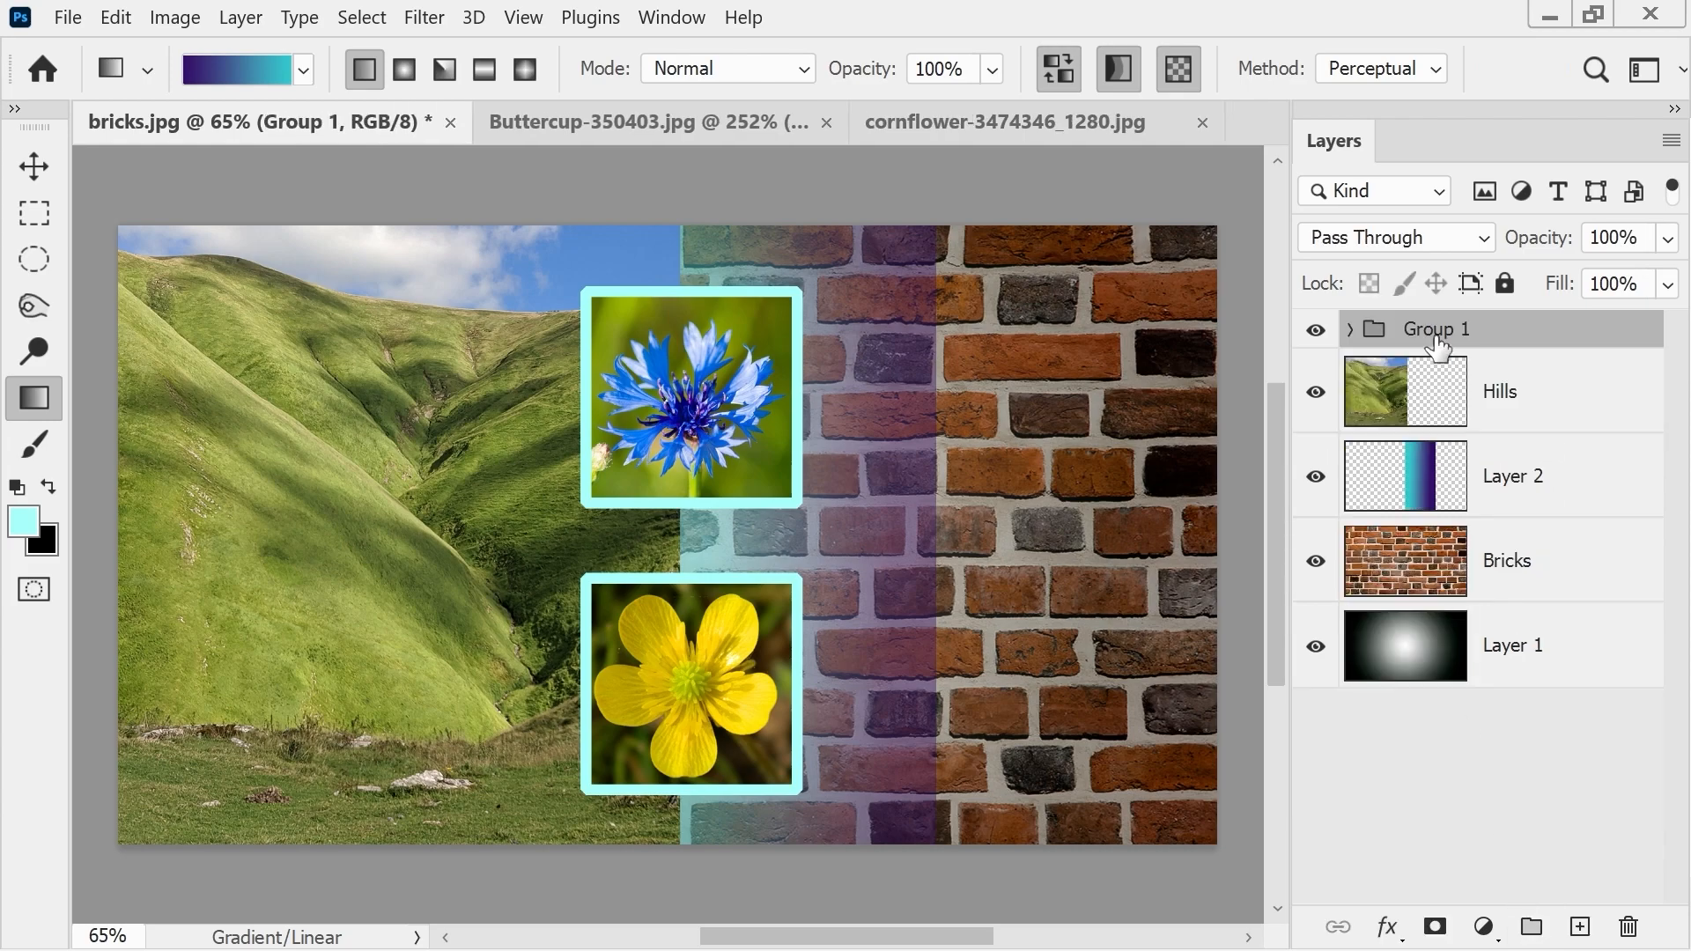
pyautogui.doubleClick(1435, 335)
pyautogui.write('Flowers')
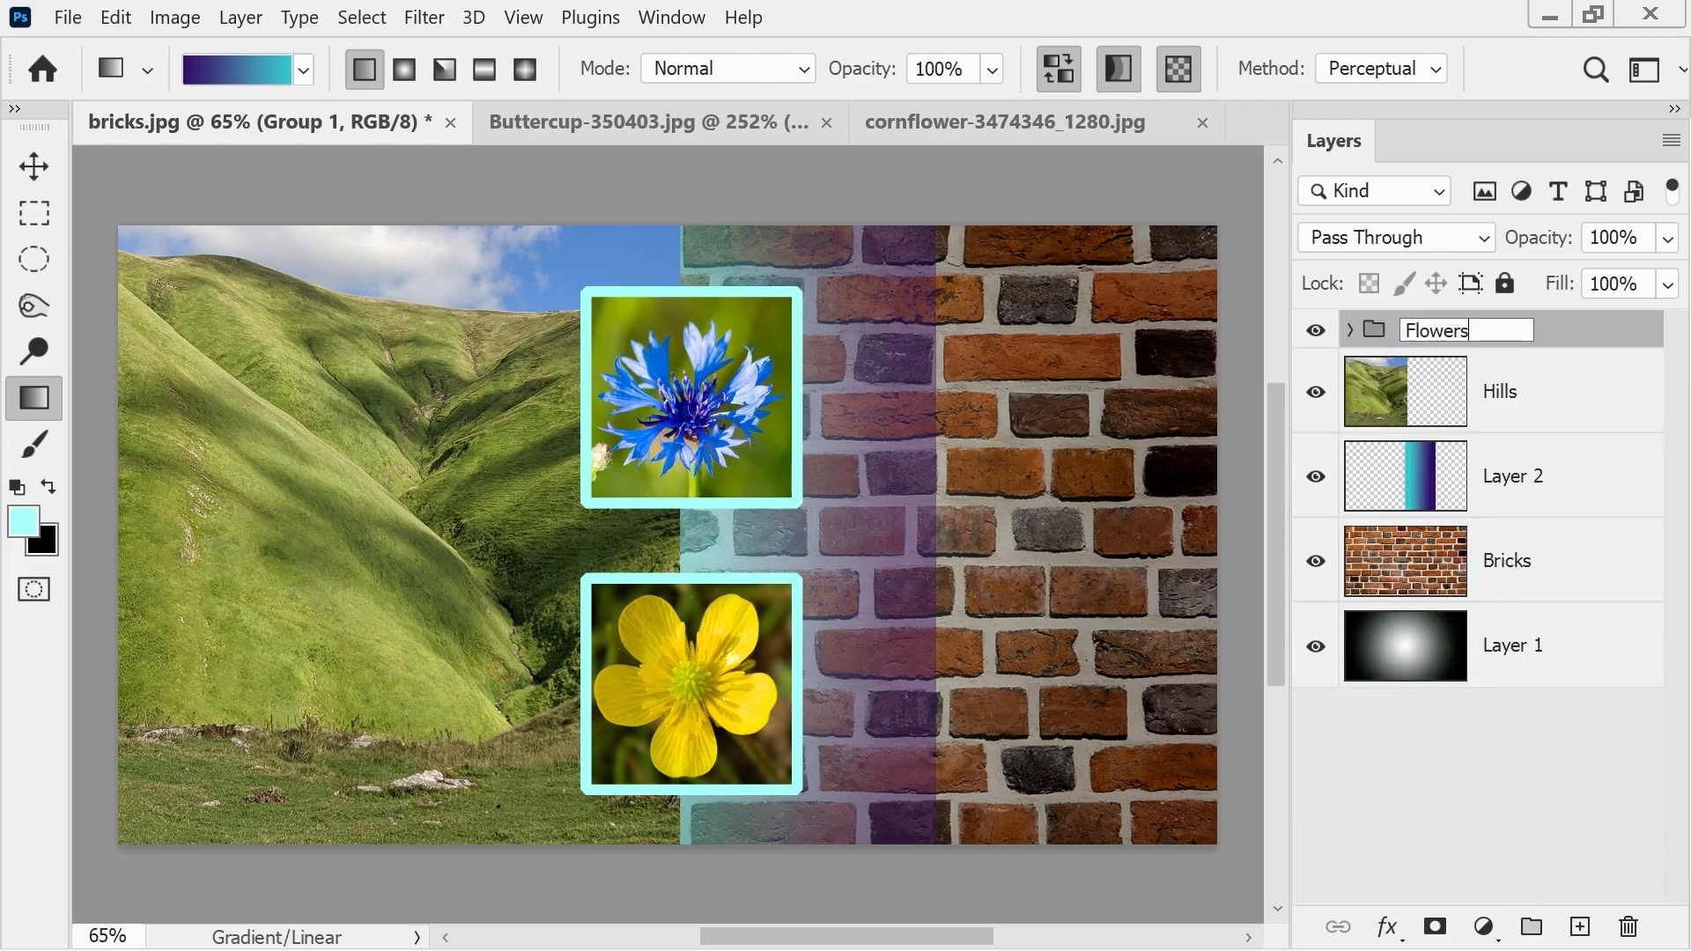
pyautogui.press('Return')
pyautogui.click(1351, 333)
pyautogui.click(1352, 333)
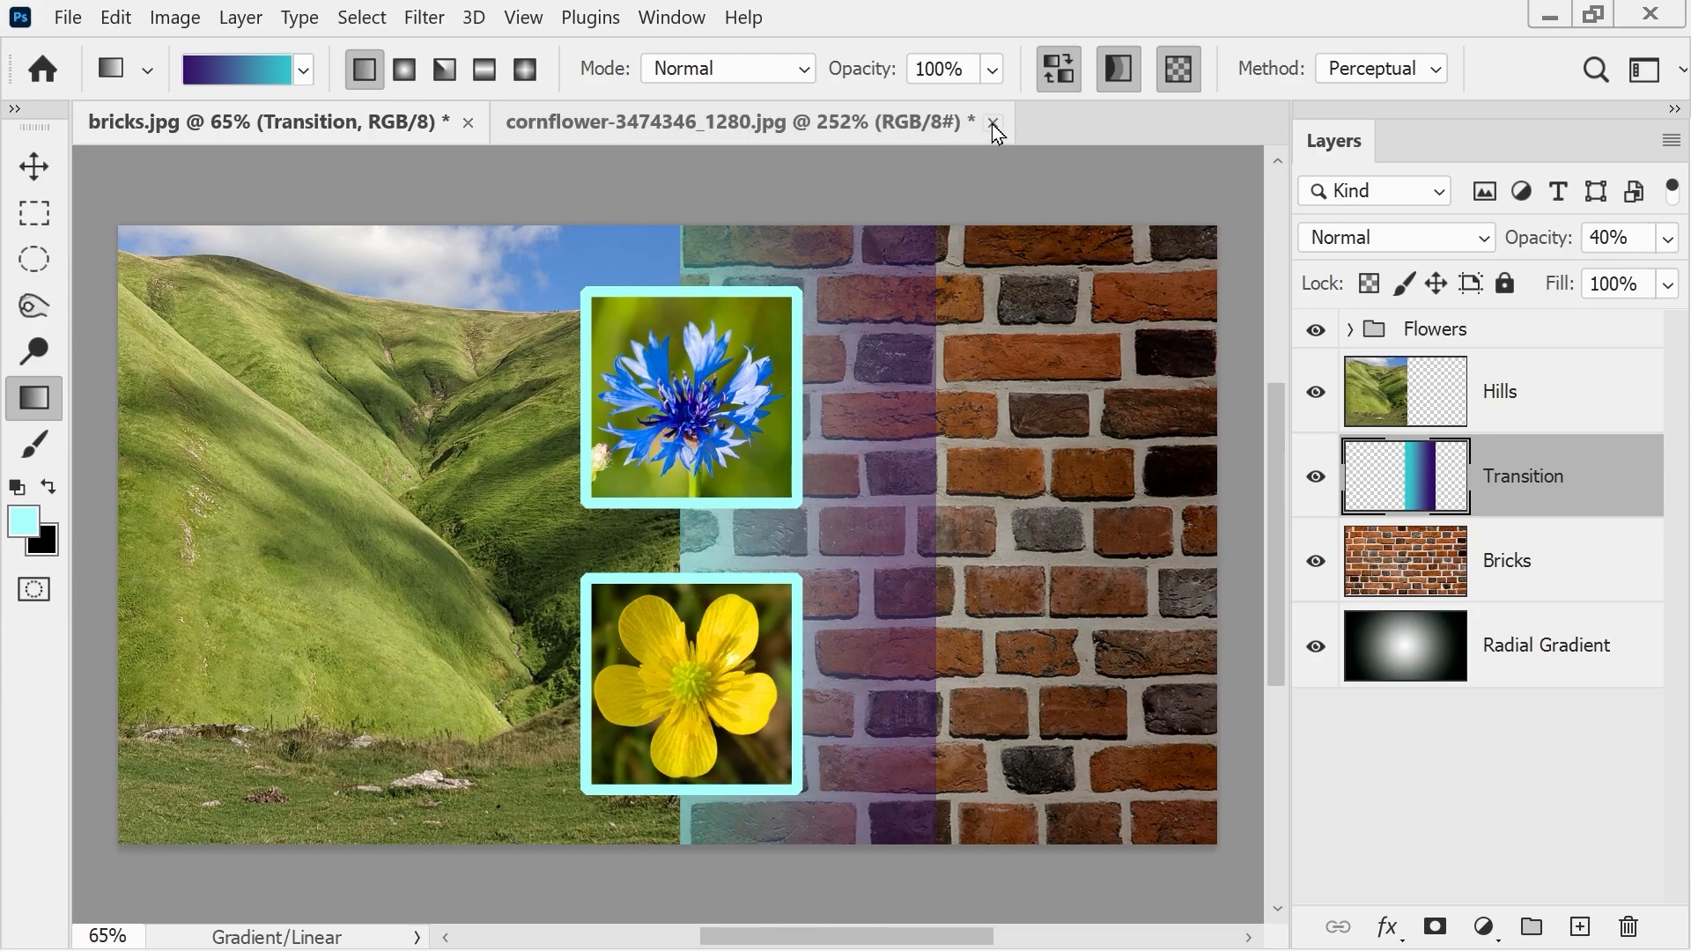
# - Close the cornflower-3474346_1280.jpg document
pyautogui.click(992, 123)
pyautogui.click(962, 420)
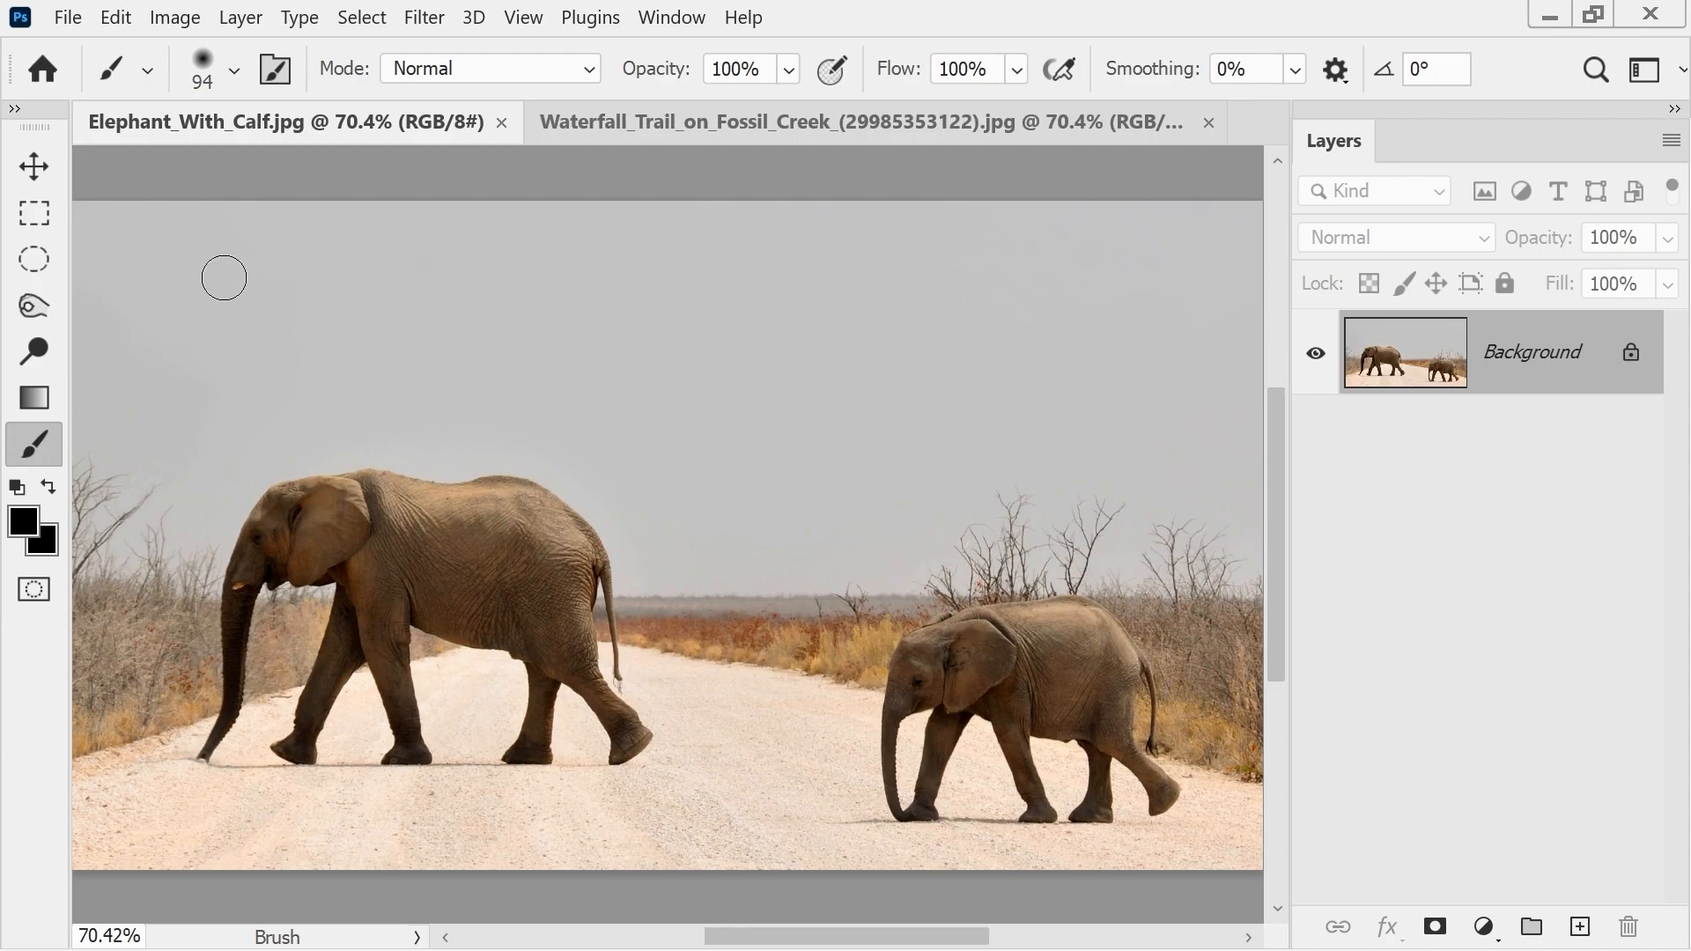
# - Select a rectangular area around the adult elephant in Elephant_With_Calf.jpg
pyautogui.click(33, 214)
pyautogui.moveTo(182, 433); pyautogui.dragTo(710, 791)
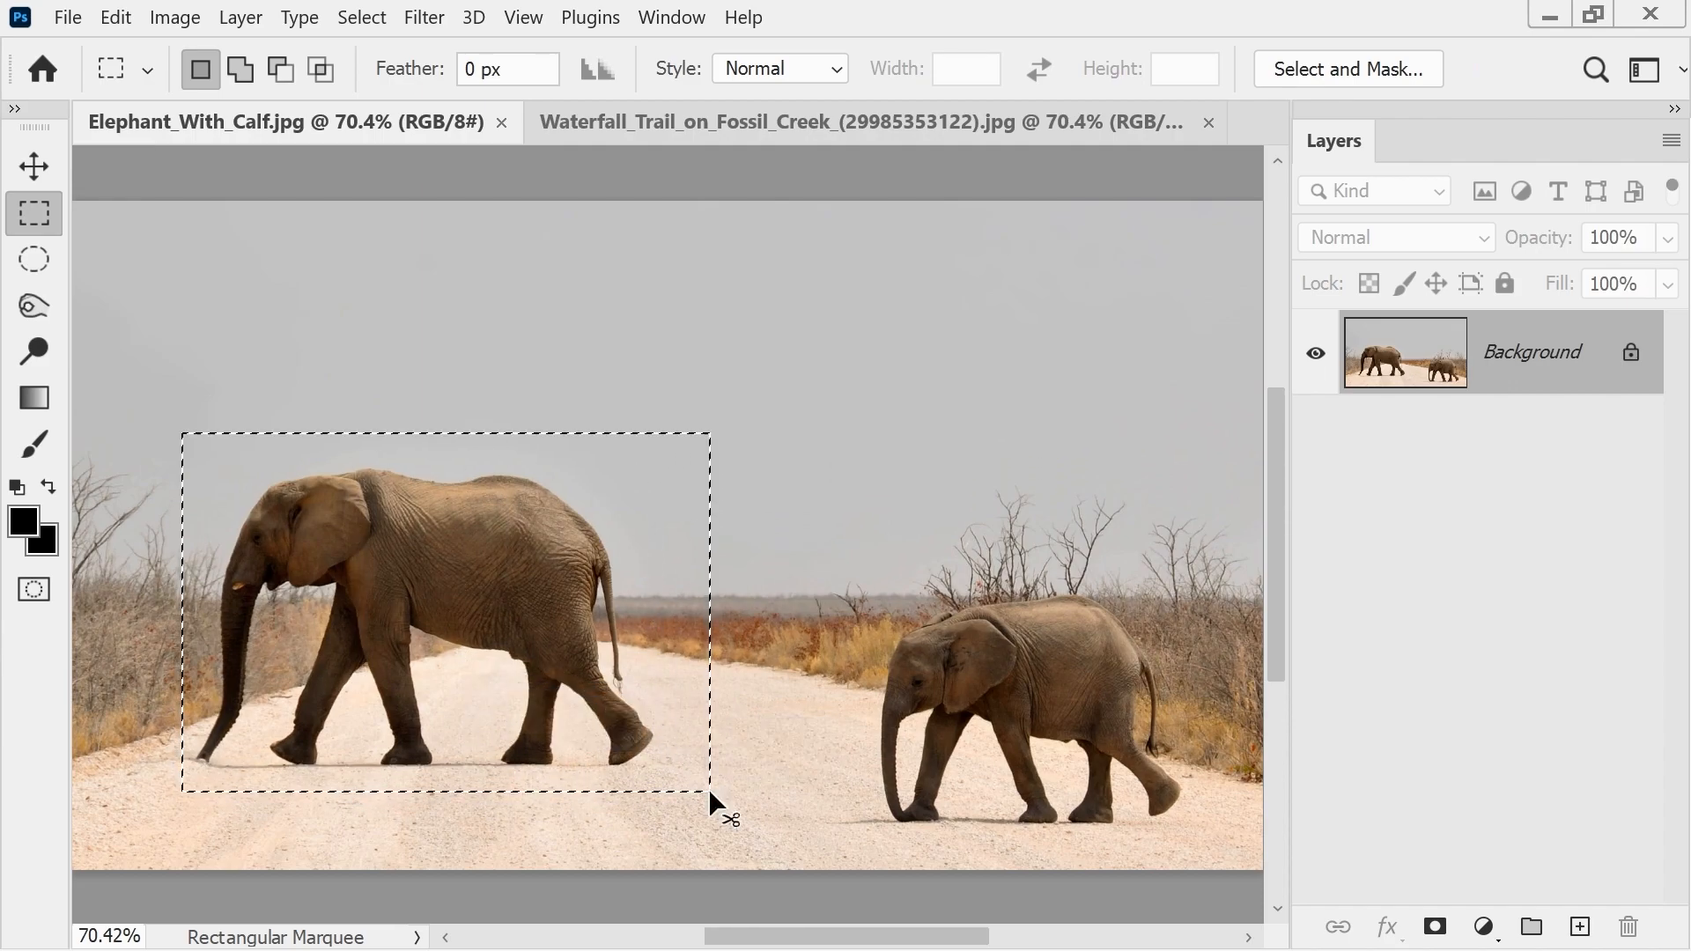
# - Try a regular paste of the copied elephant into the Waterfall_Trail_on_Fossil_Creek image, and undo it
pyautogui.click(639, 122)
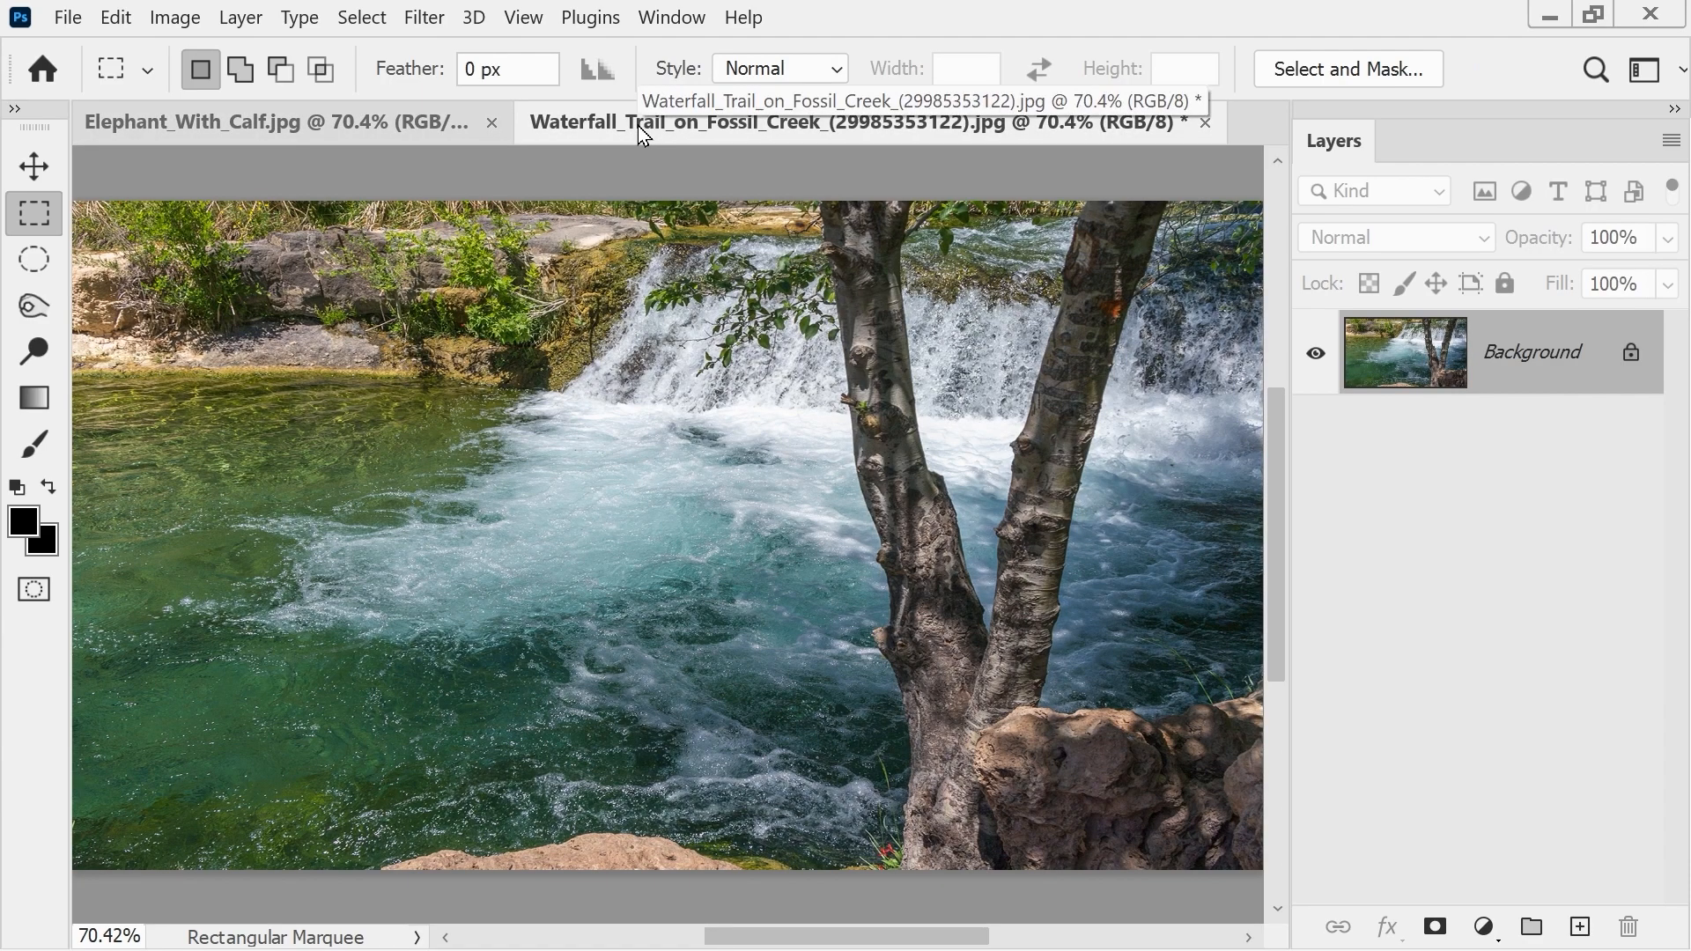
pyautogui.hotkey('ctrl', 'v')
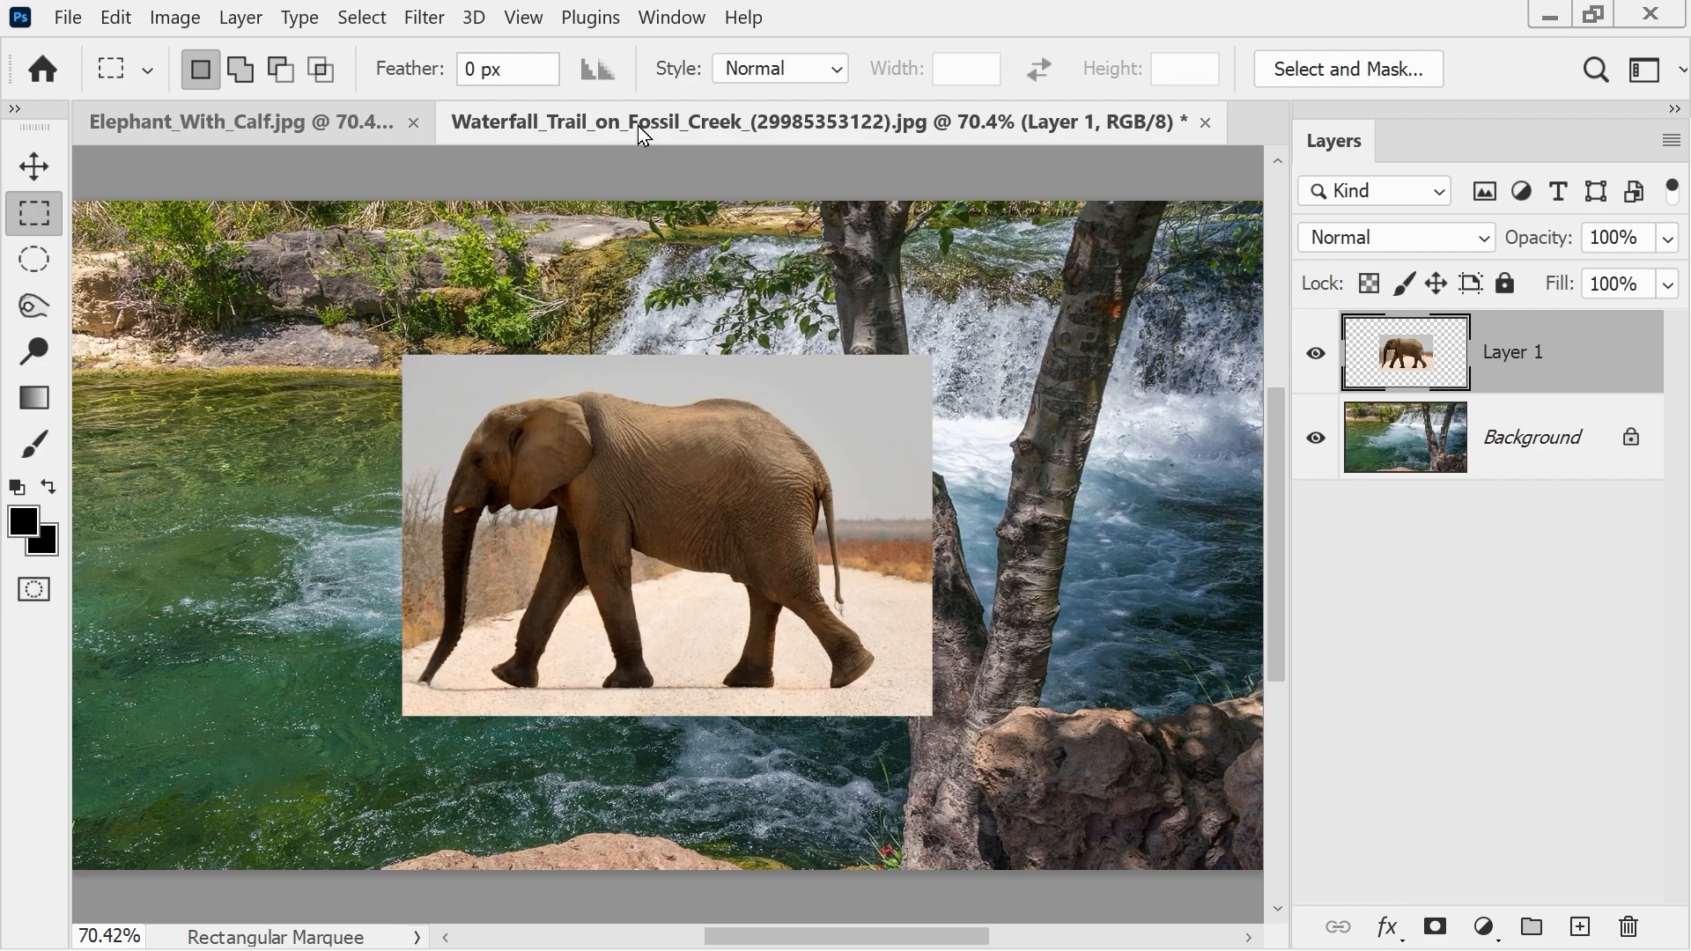
pyautogui.hotkey('ctrl', 'z')
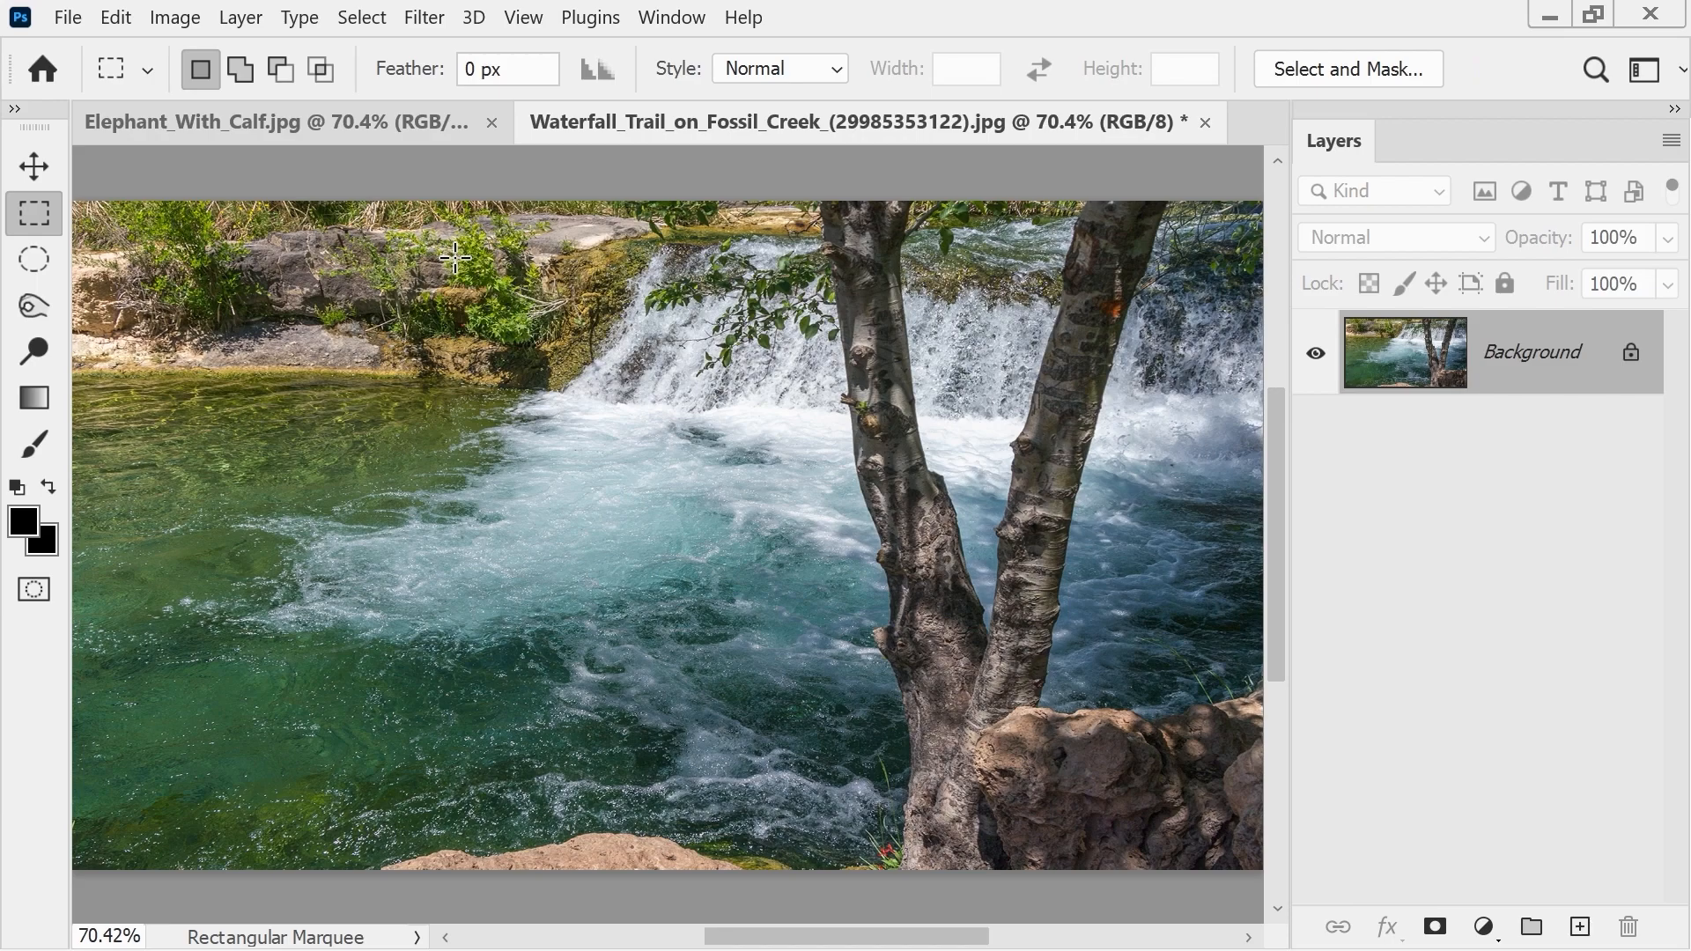
# - Paste the copied elephant in place in the waterfall image and compare its position with the elephant photo
pyautogui.hotkey('ctrl', 'v')
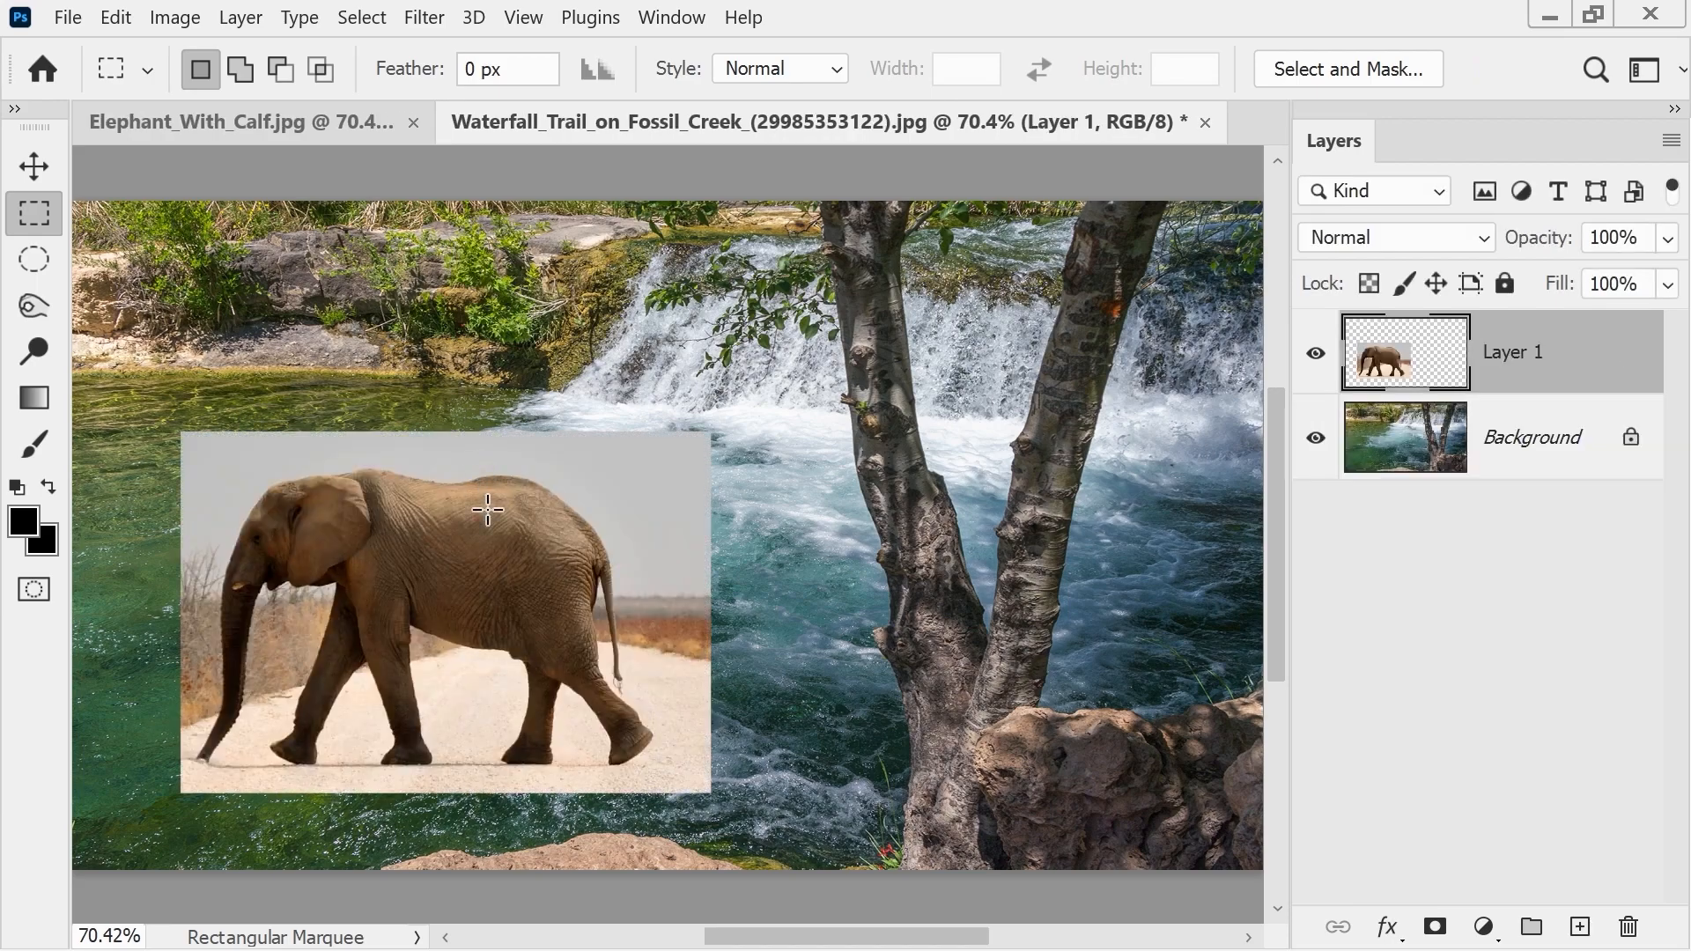
pyautogui.click(298, 141)
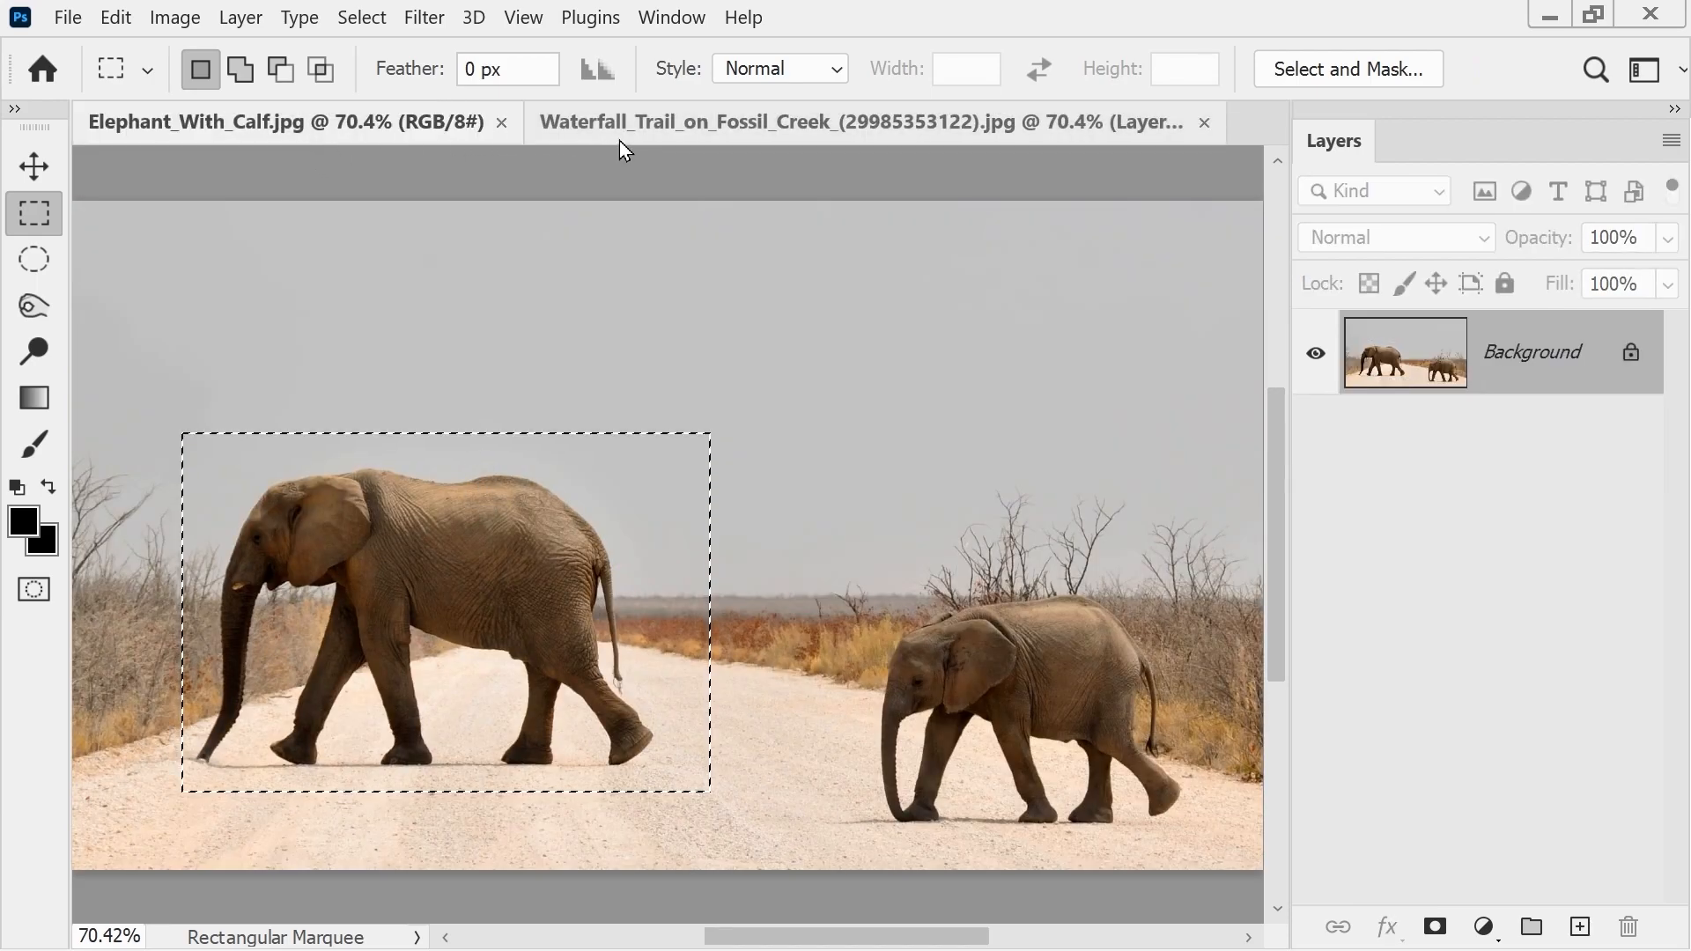
pyautogui.click(581, 140)
pyautogui.click(298, 132)
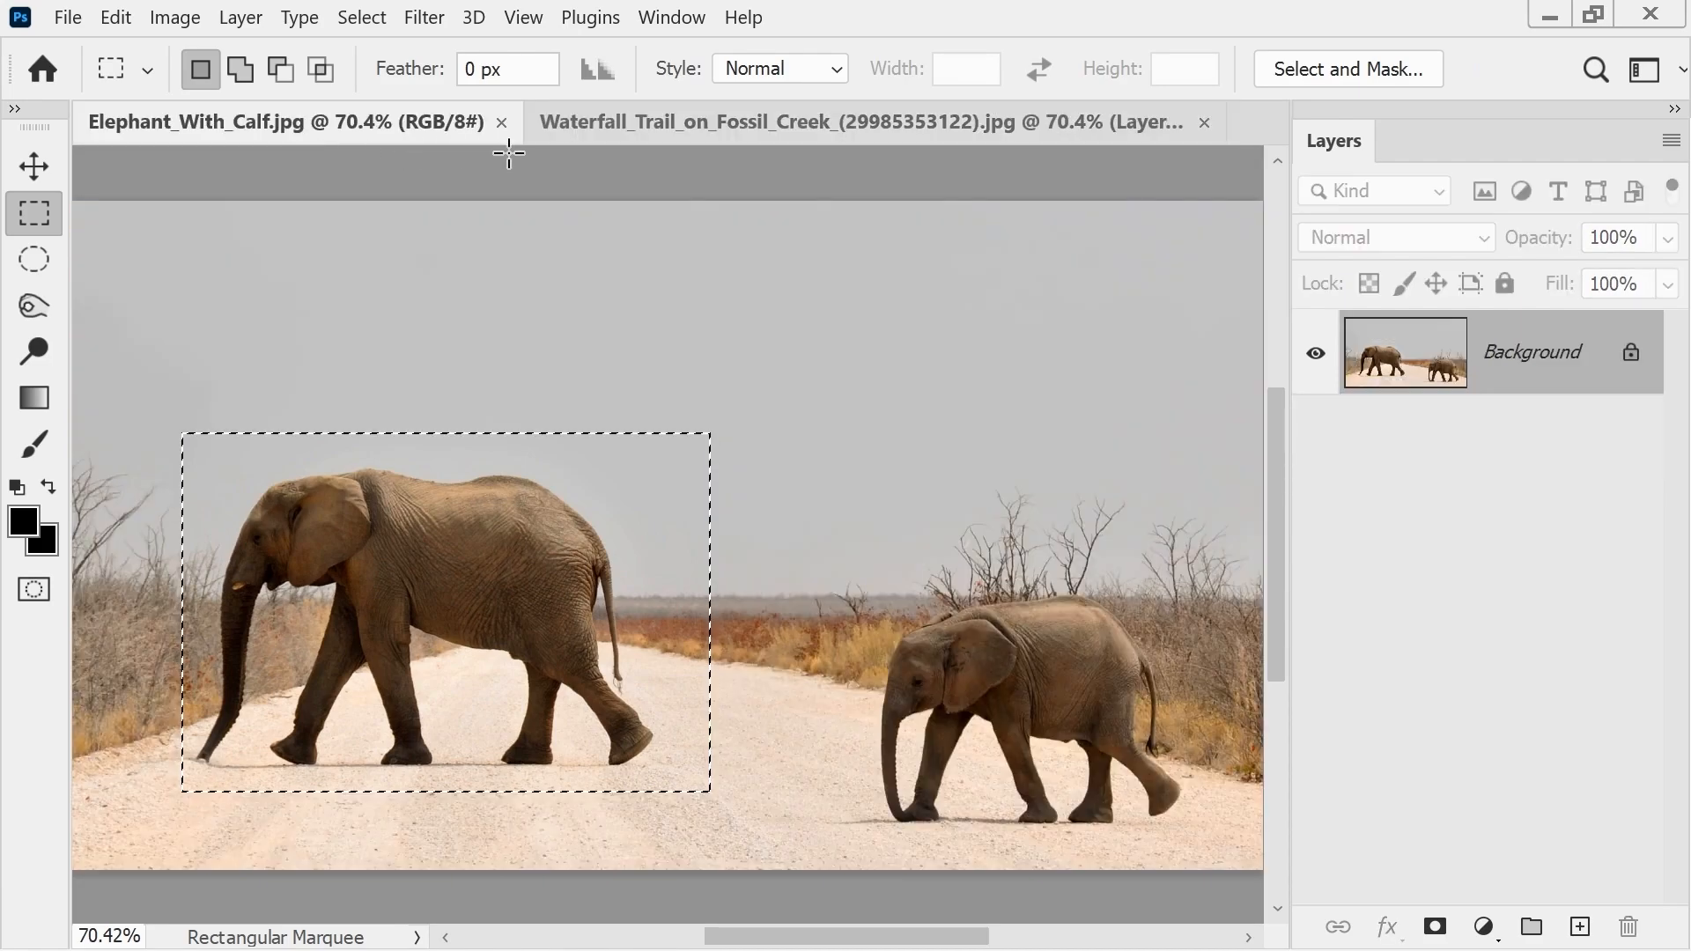
pyautogui.click(618, 134)
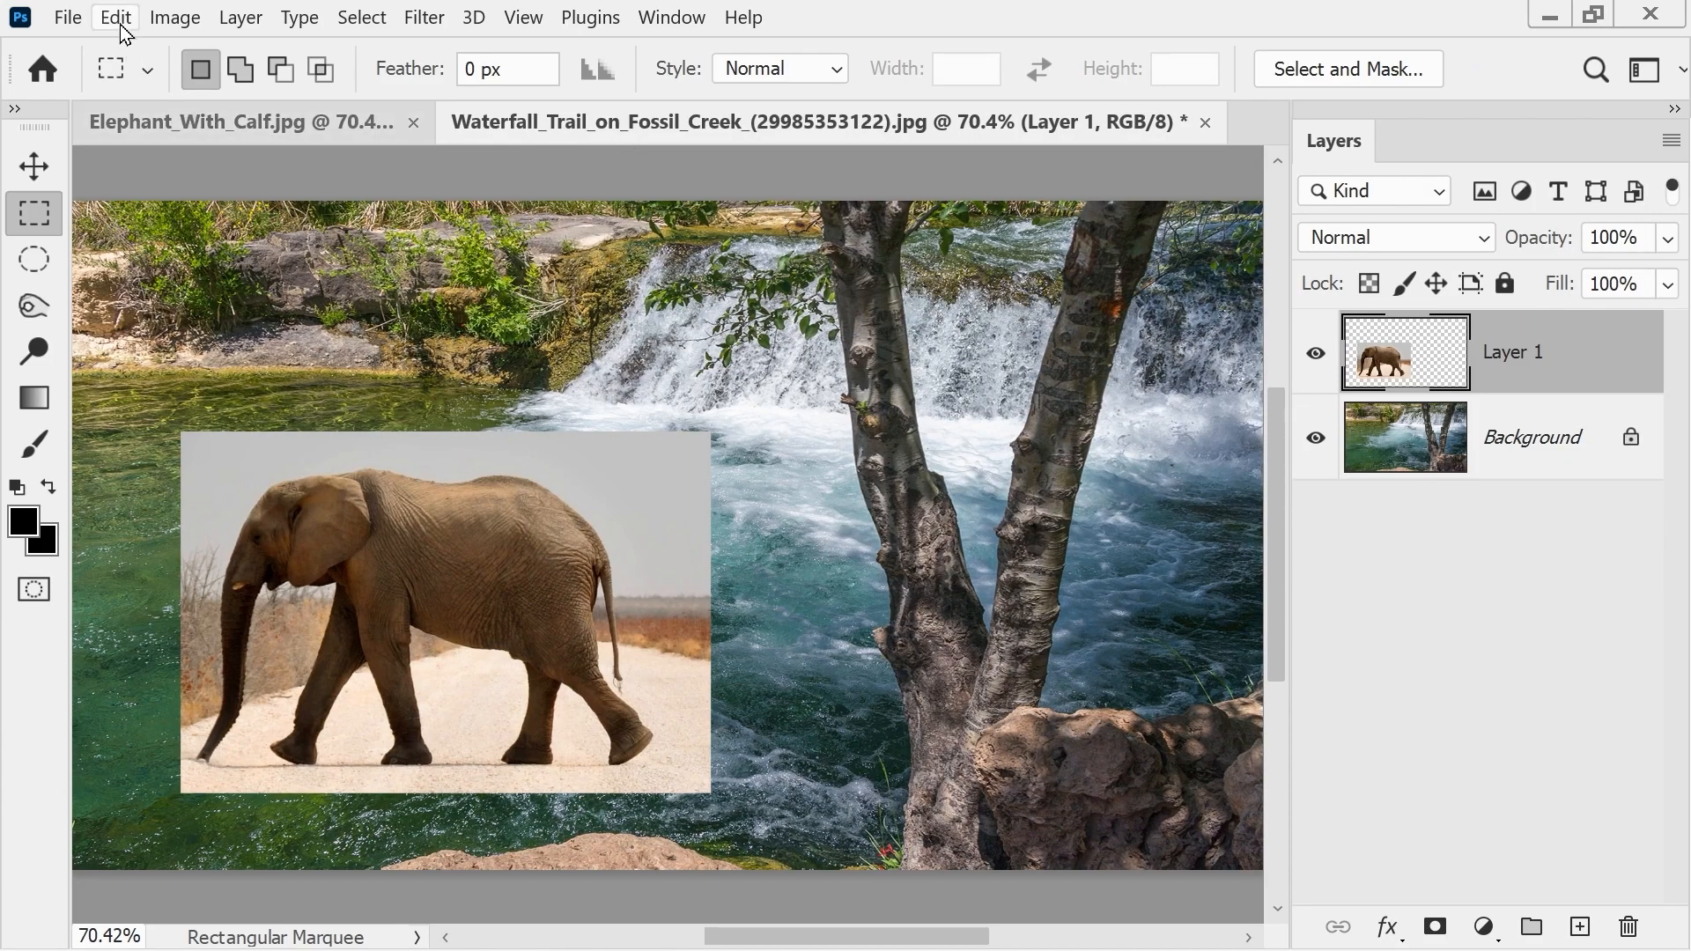
# - Review the Paste Special options and undo the in-place paste of the elephant
pyautogui.click(117, 17)
pyautogui.moveTo(203, 315)
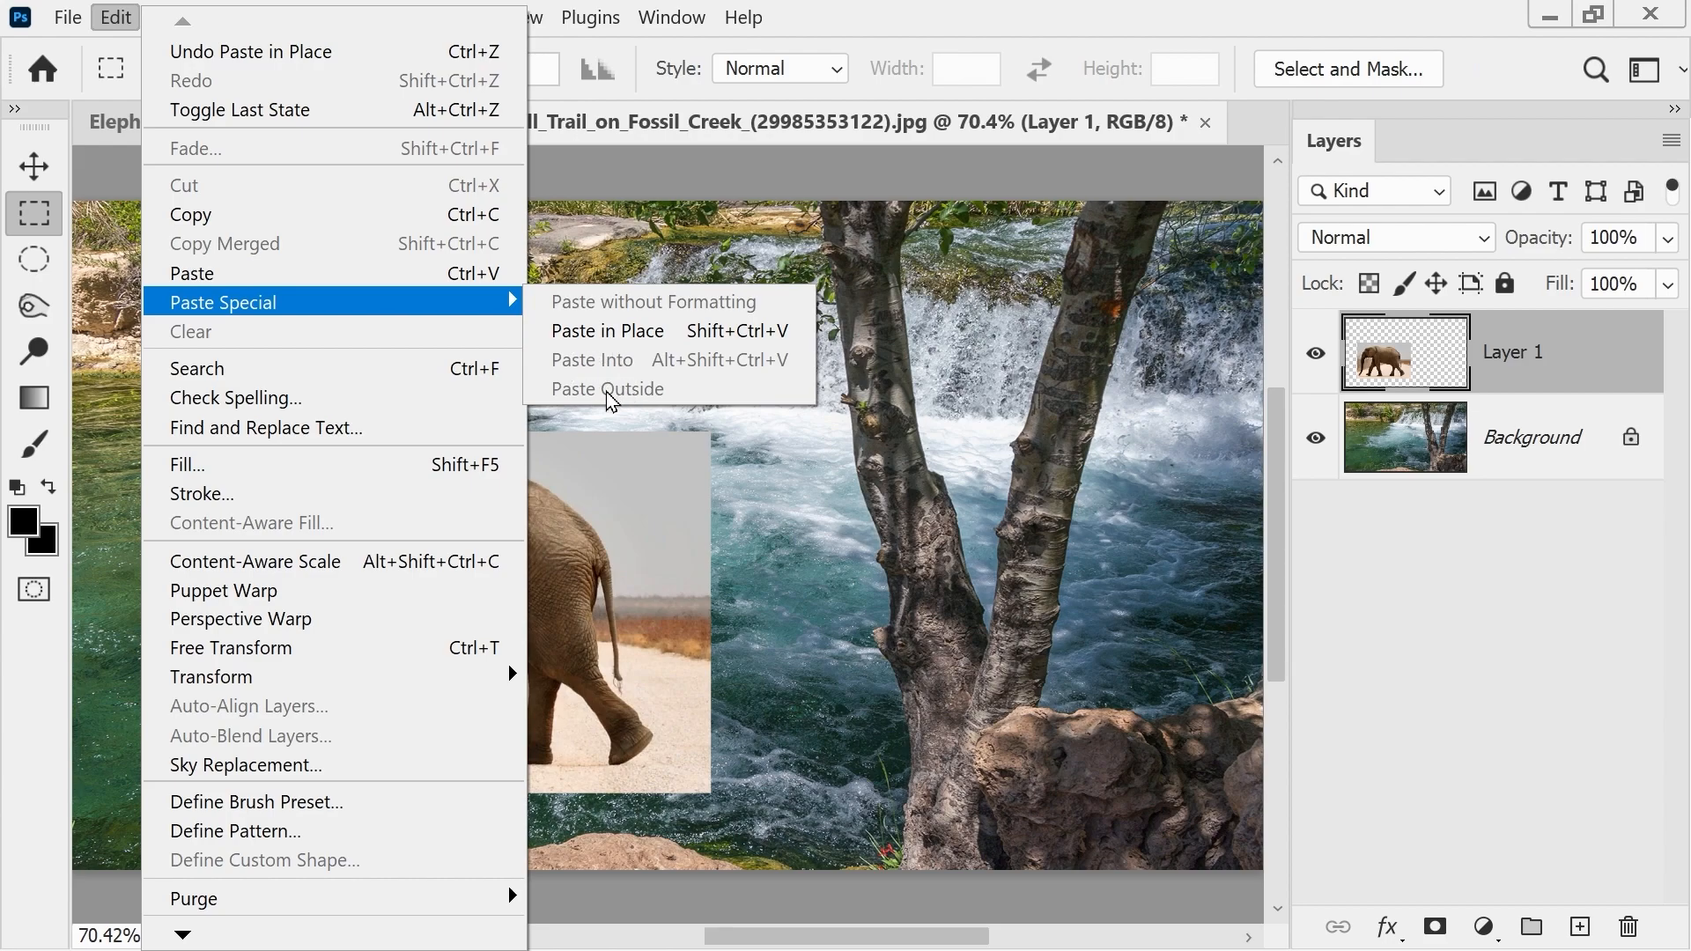
pyautogui.click(997, 19)
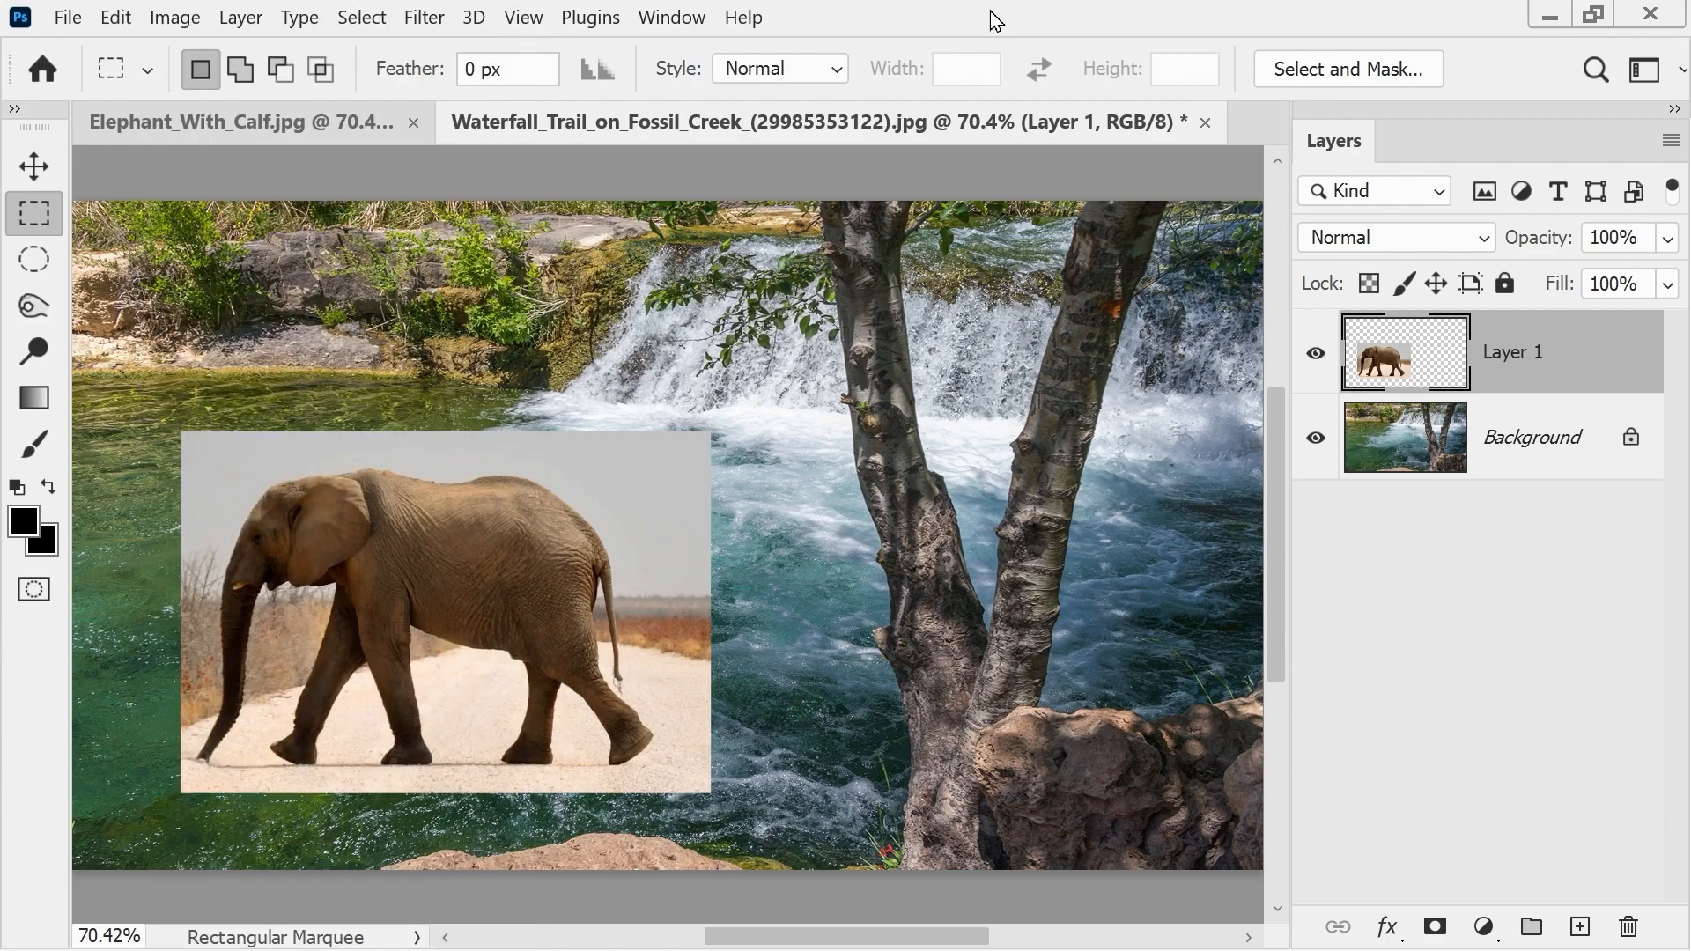
pyautogui.hotkey('ctrl', 'z')
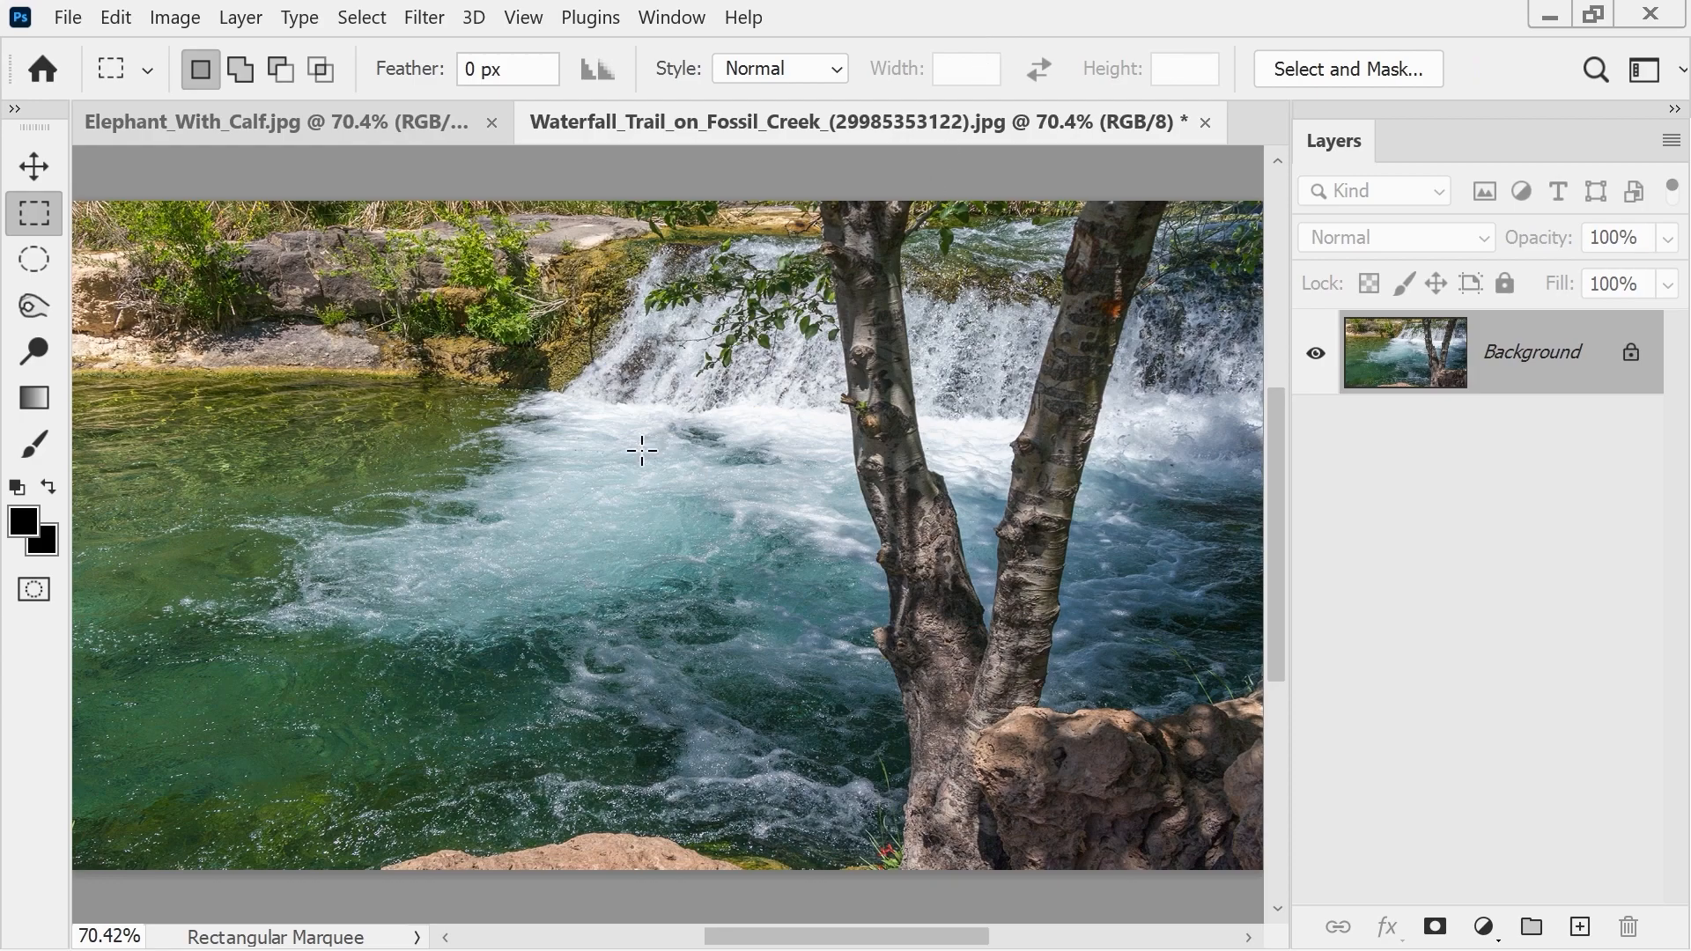
# - Check the Paste Special options for the waterfall image while nothing is selected
pyautogui.click(116, 18)
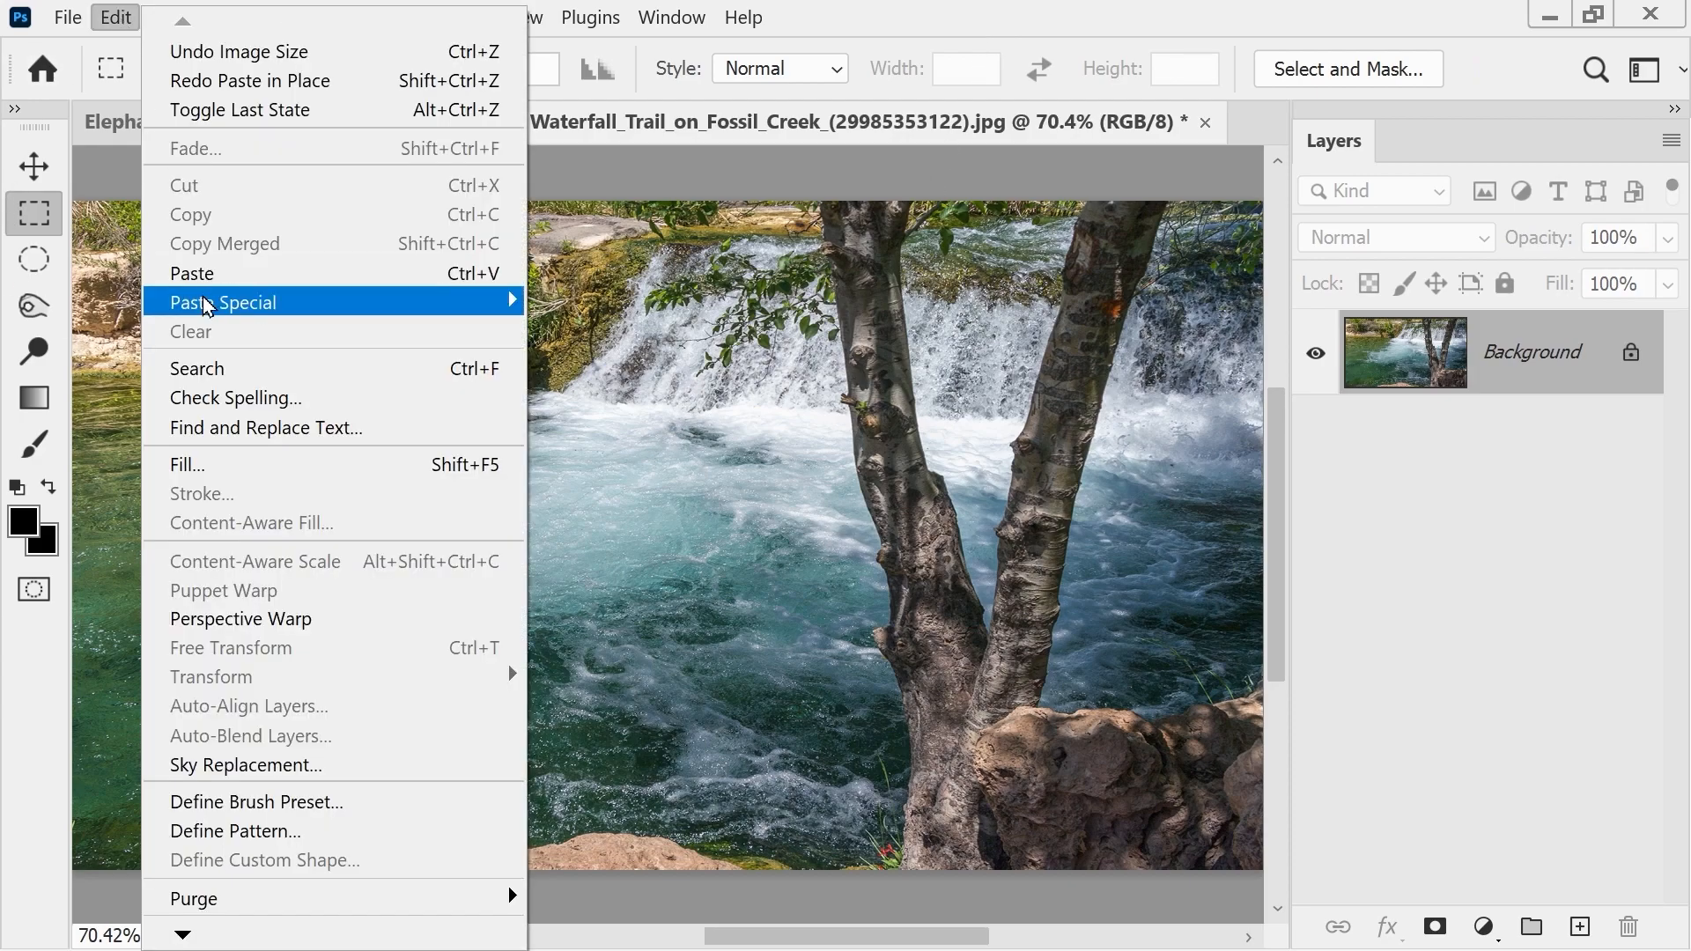
pyautogui.moveTo(206, 306)
pyautogui.click(1053, 19)
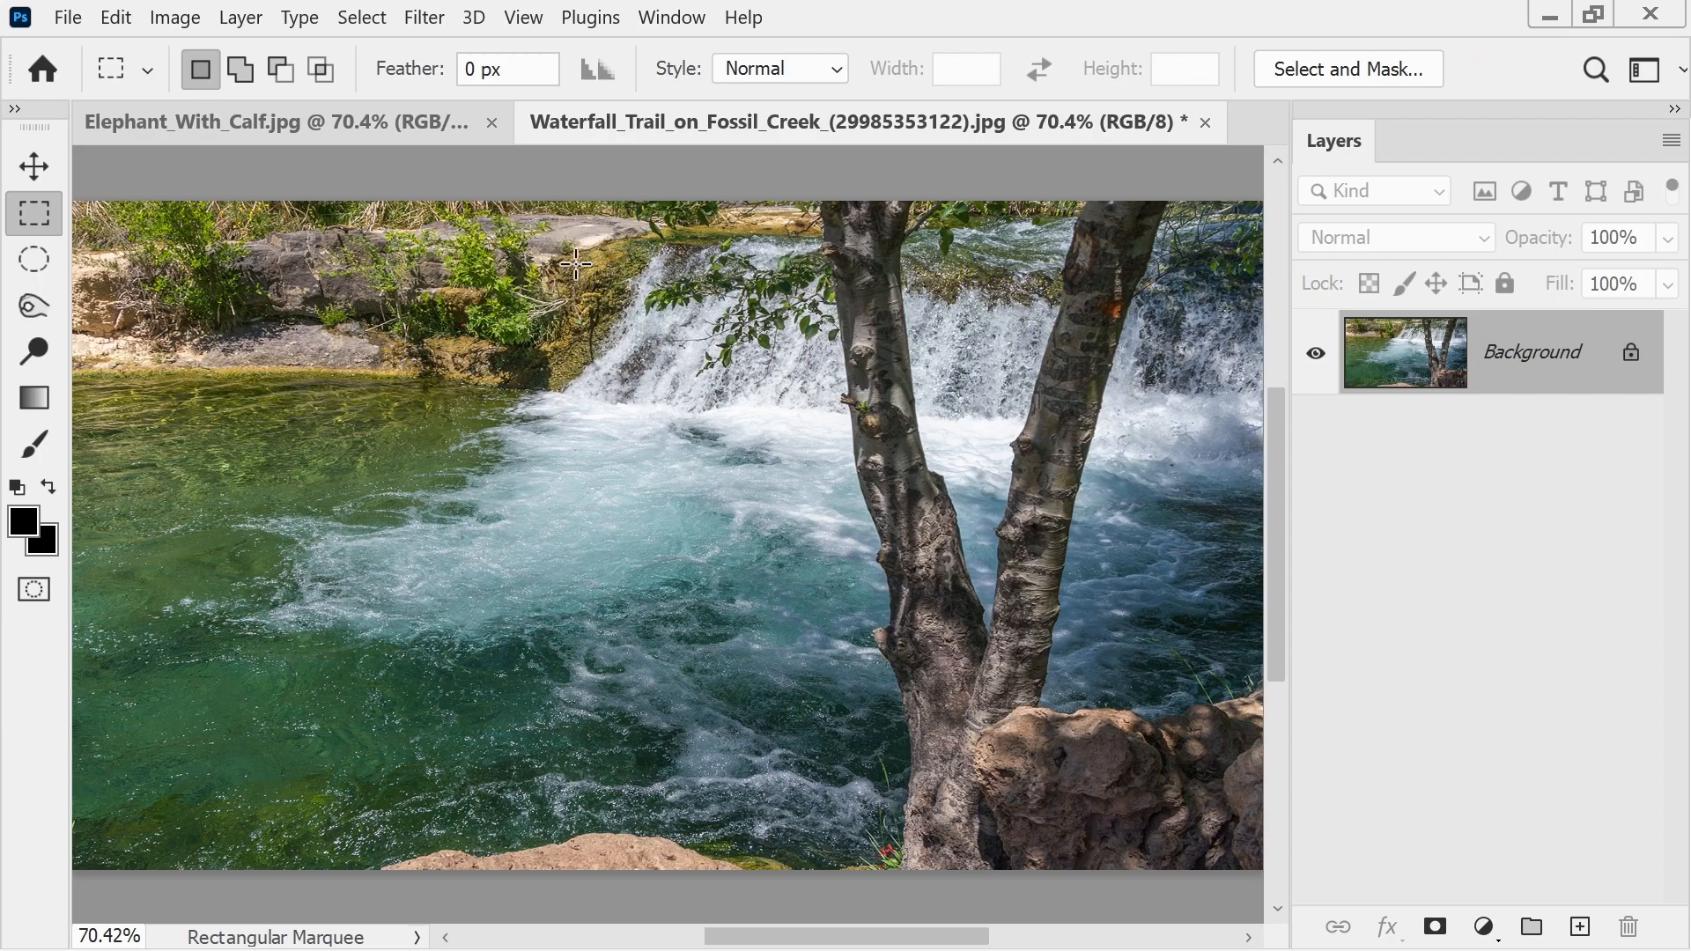
# - Paste the copied elephant into a rectangular selection over the waterfall and tree trunks with Paste Into, and target the resulting layer mask
pyautogui.moveTo(557, 238); pyautogui.dragTo(1244, 665)
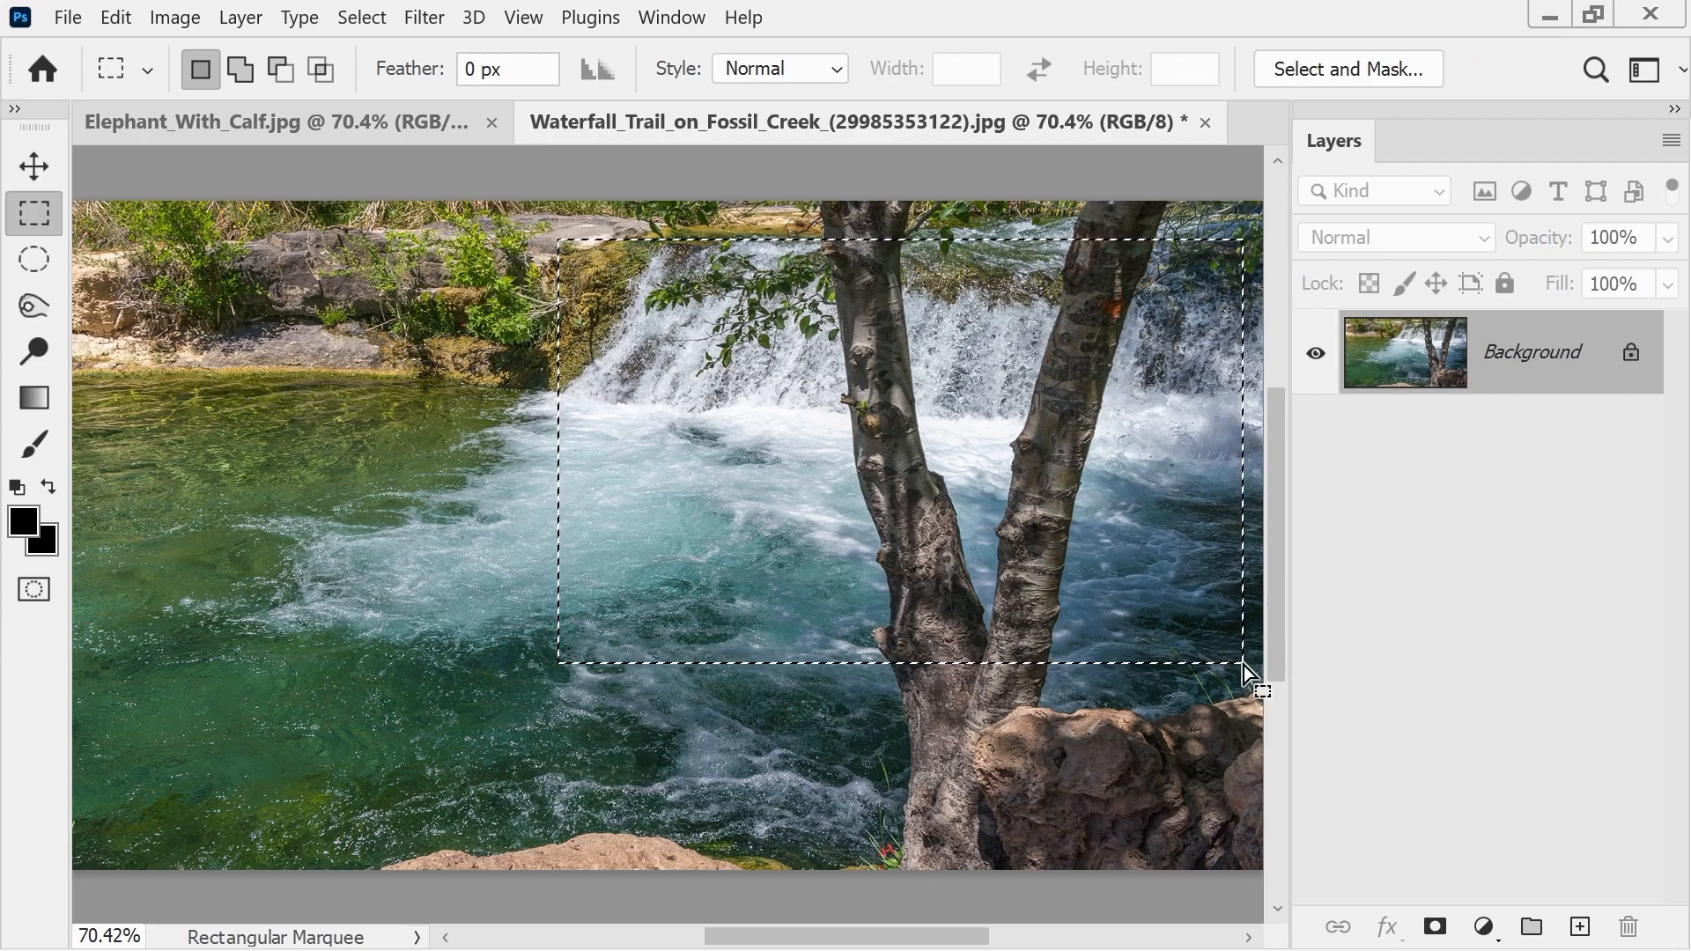
pyautogui.click(115, 18)
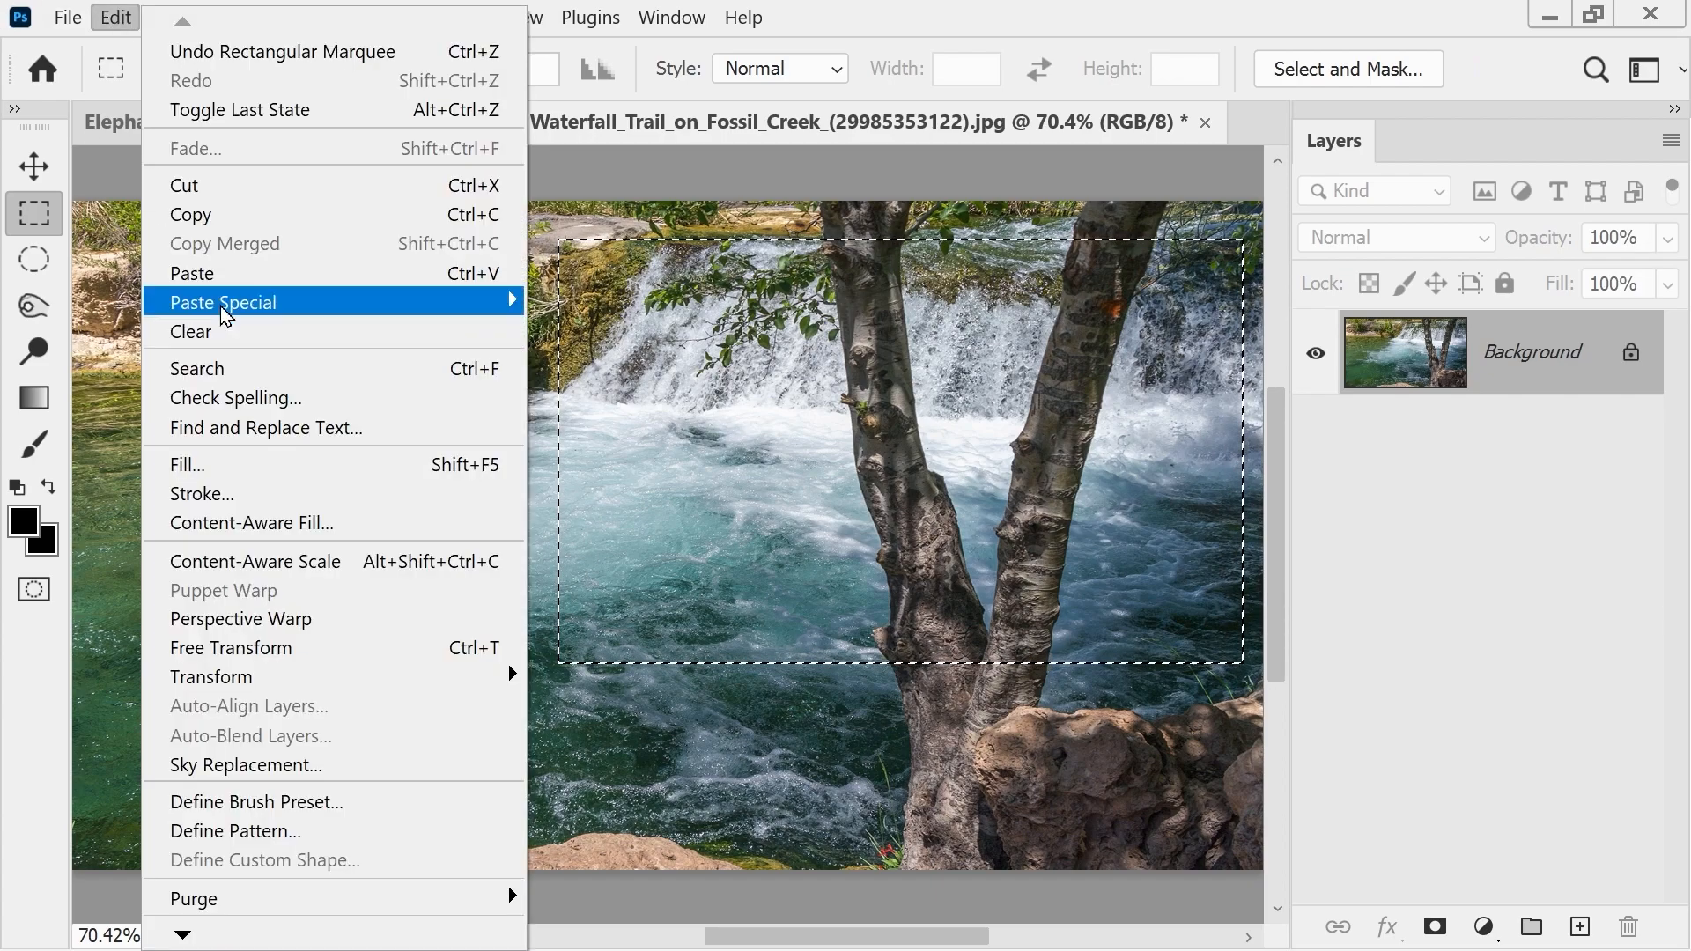
pyautogui.moveTo(502, 302)
pyautogui.click(726, 360)
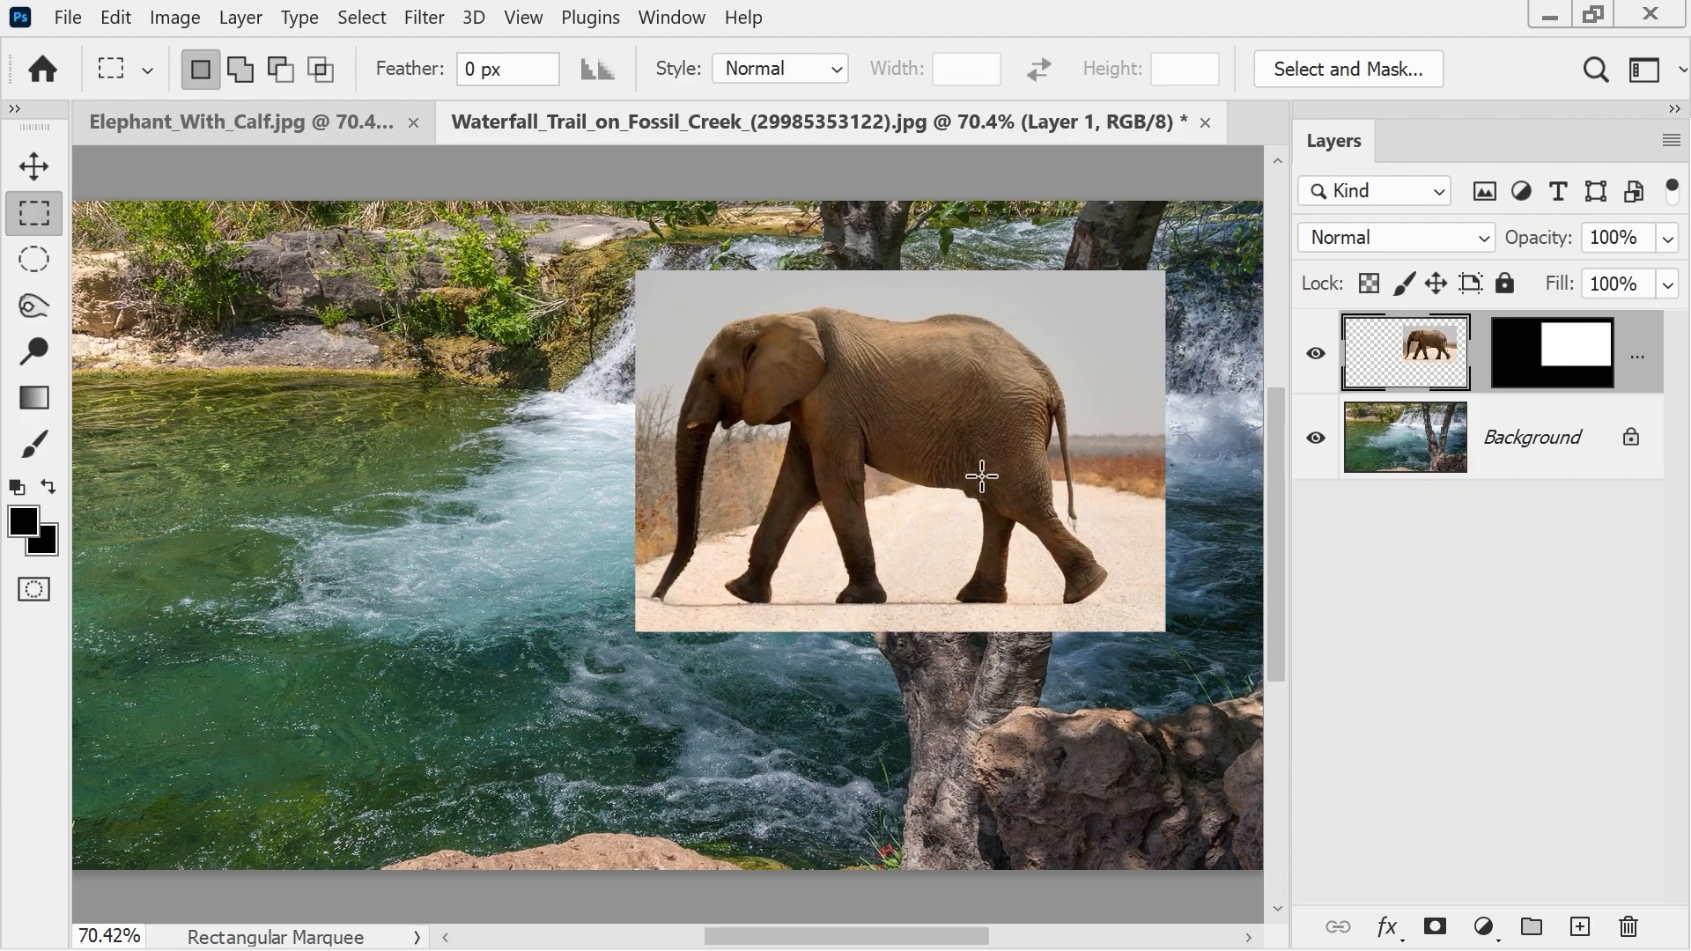
pyautogui.click(1521, 361)
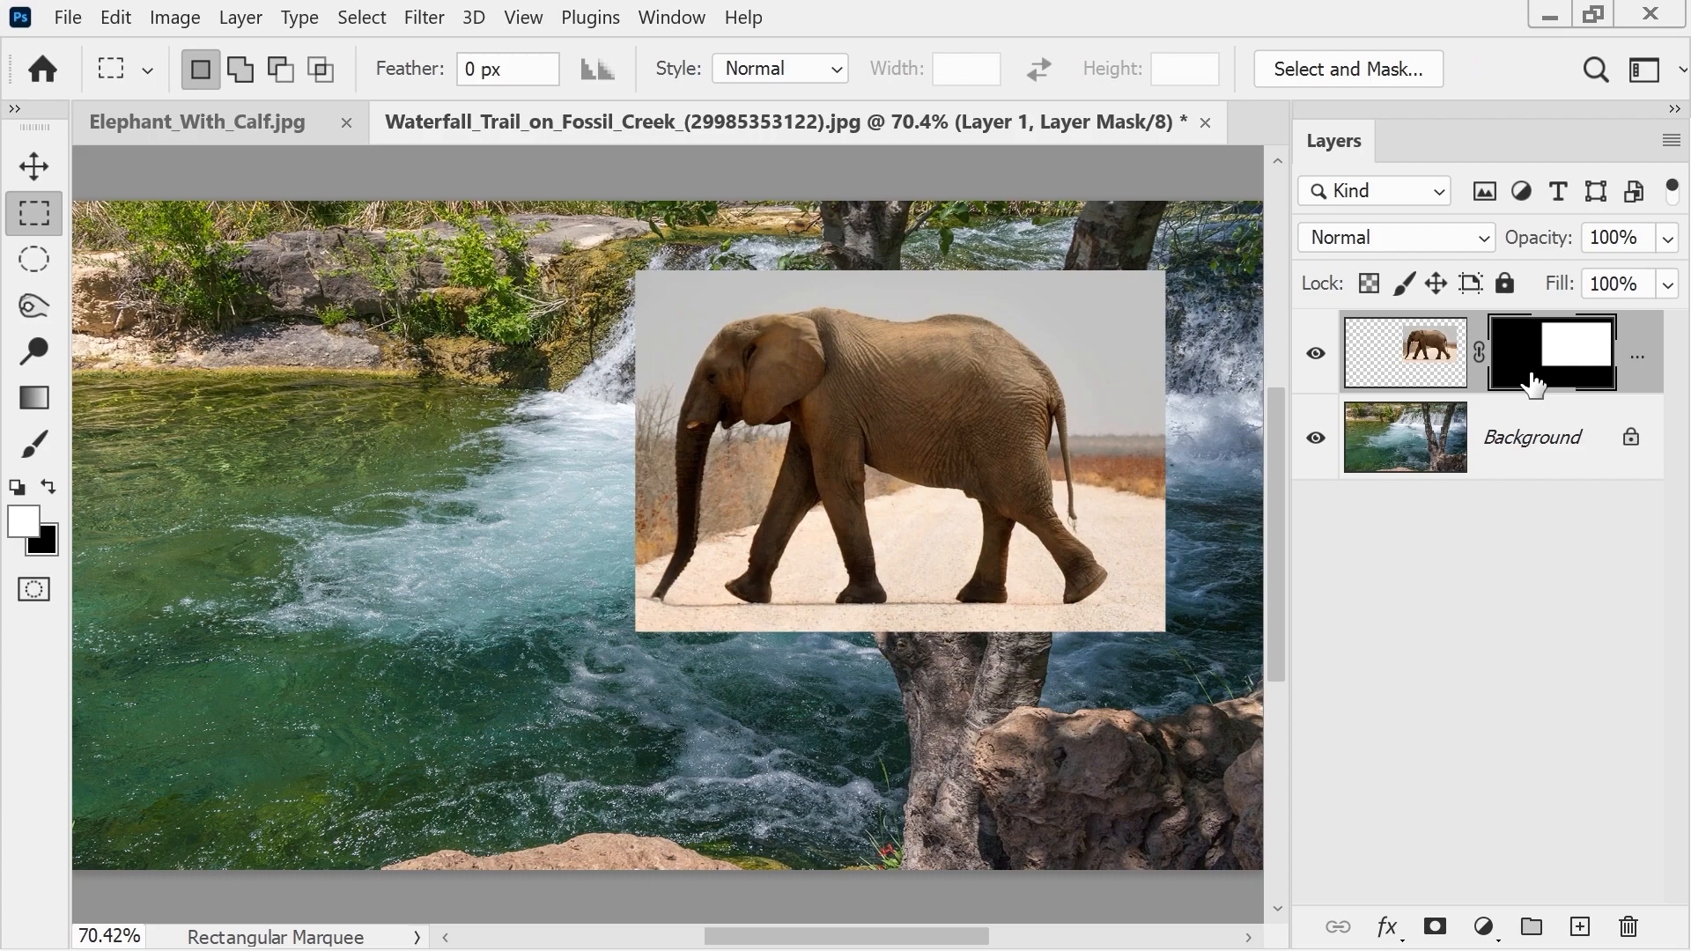
# - Set the foreground colour to black (000000) and brush over the elephant layer's mask beside the trunk to hide the picture's left edge
pyautogui.click(32, 456)
pyautogui.click(24, 521)
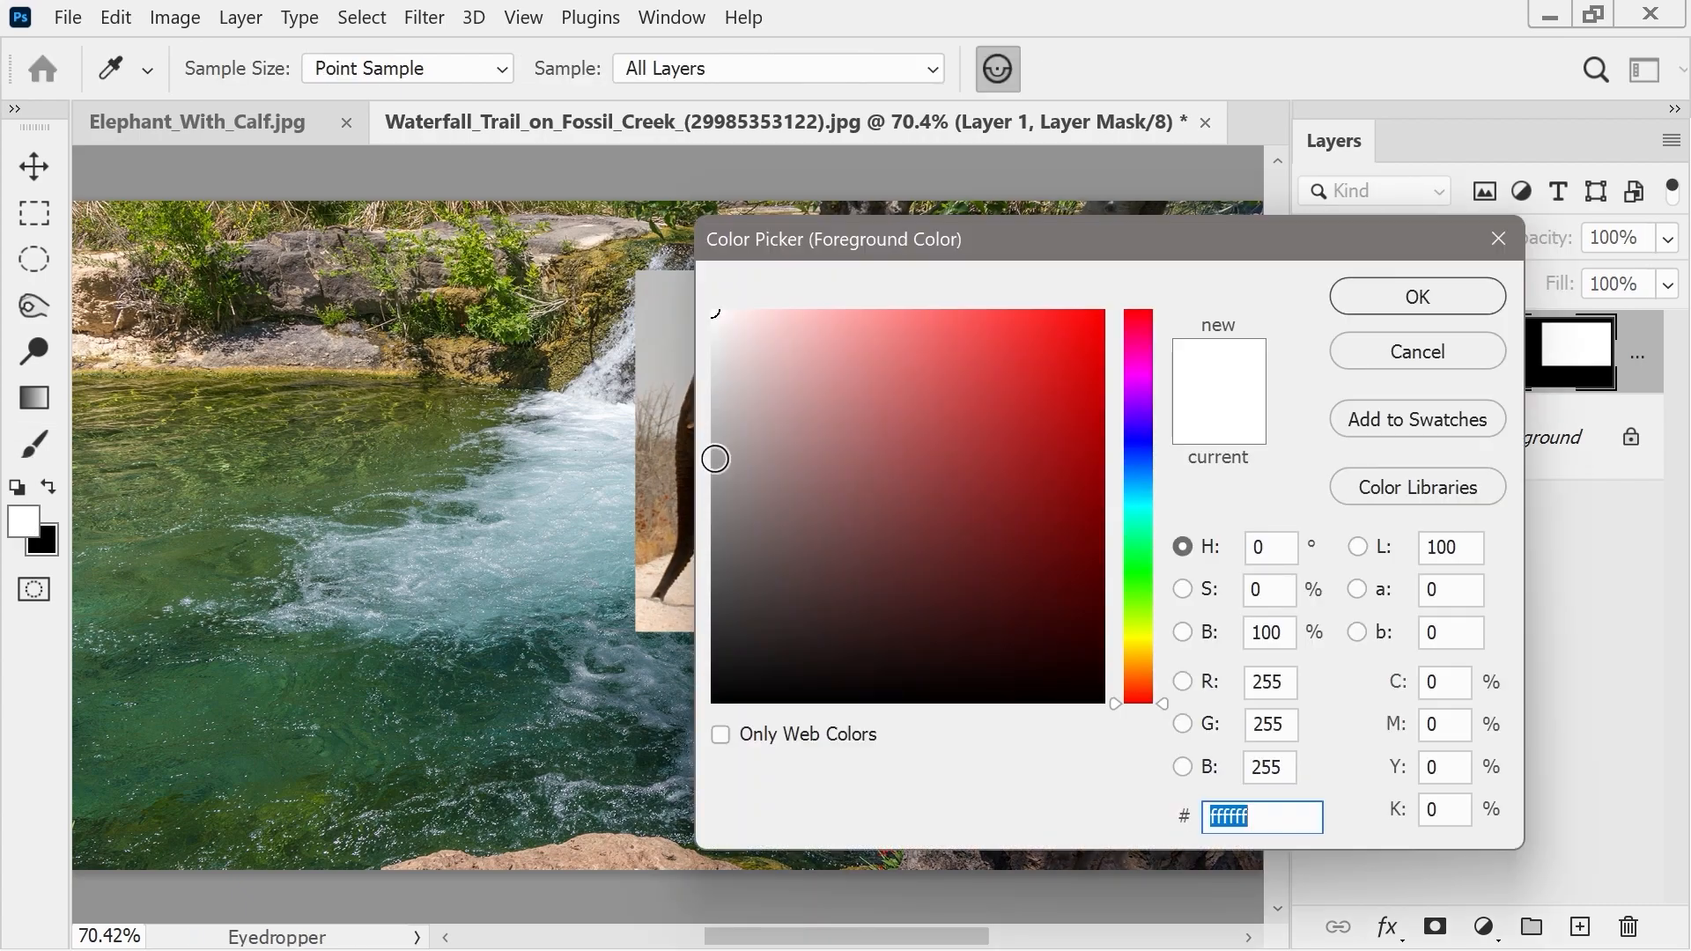
pyautogui.moveTo(744, 520); pyautogui.dragTo(699, 712)
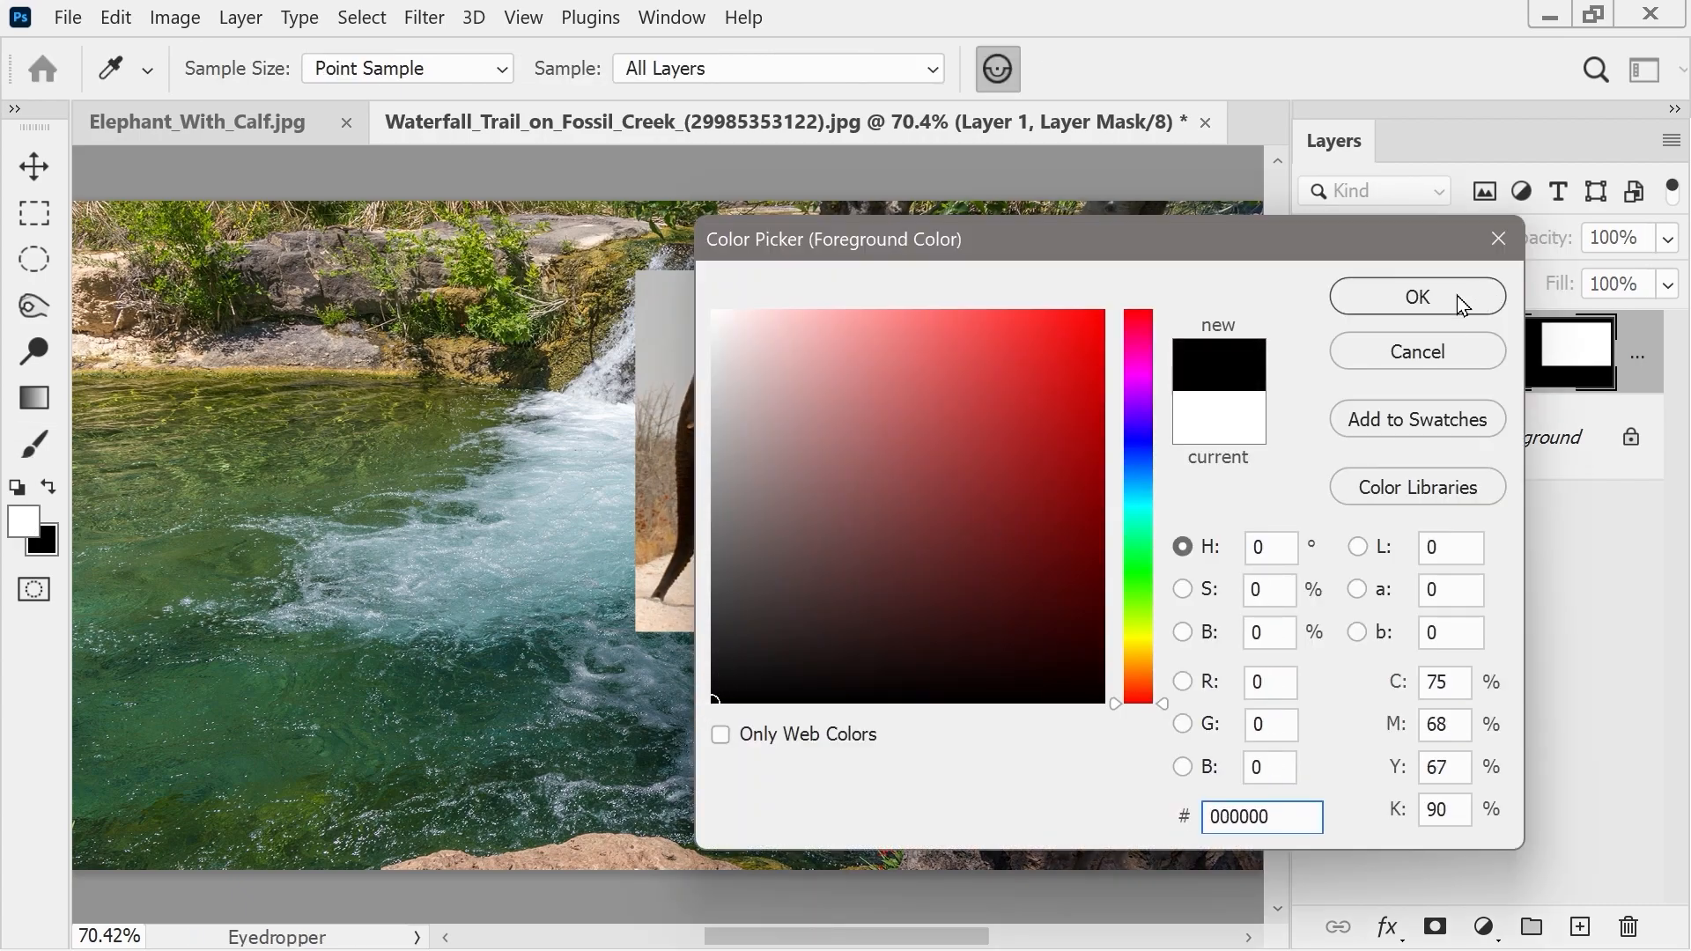
pyautogui.click(1483, 299)
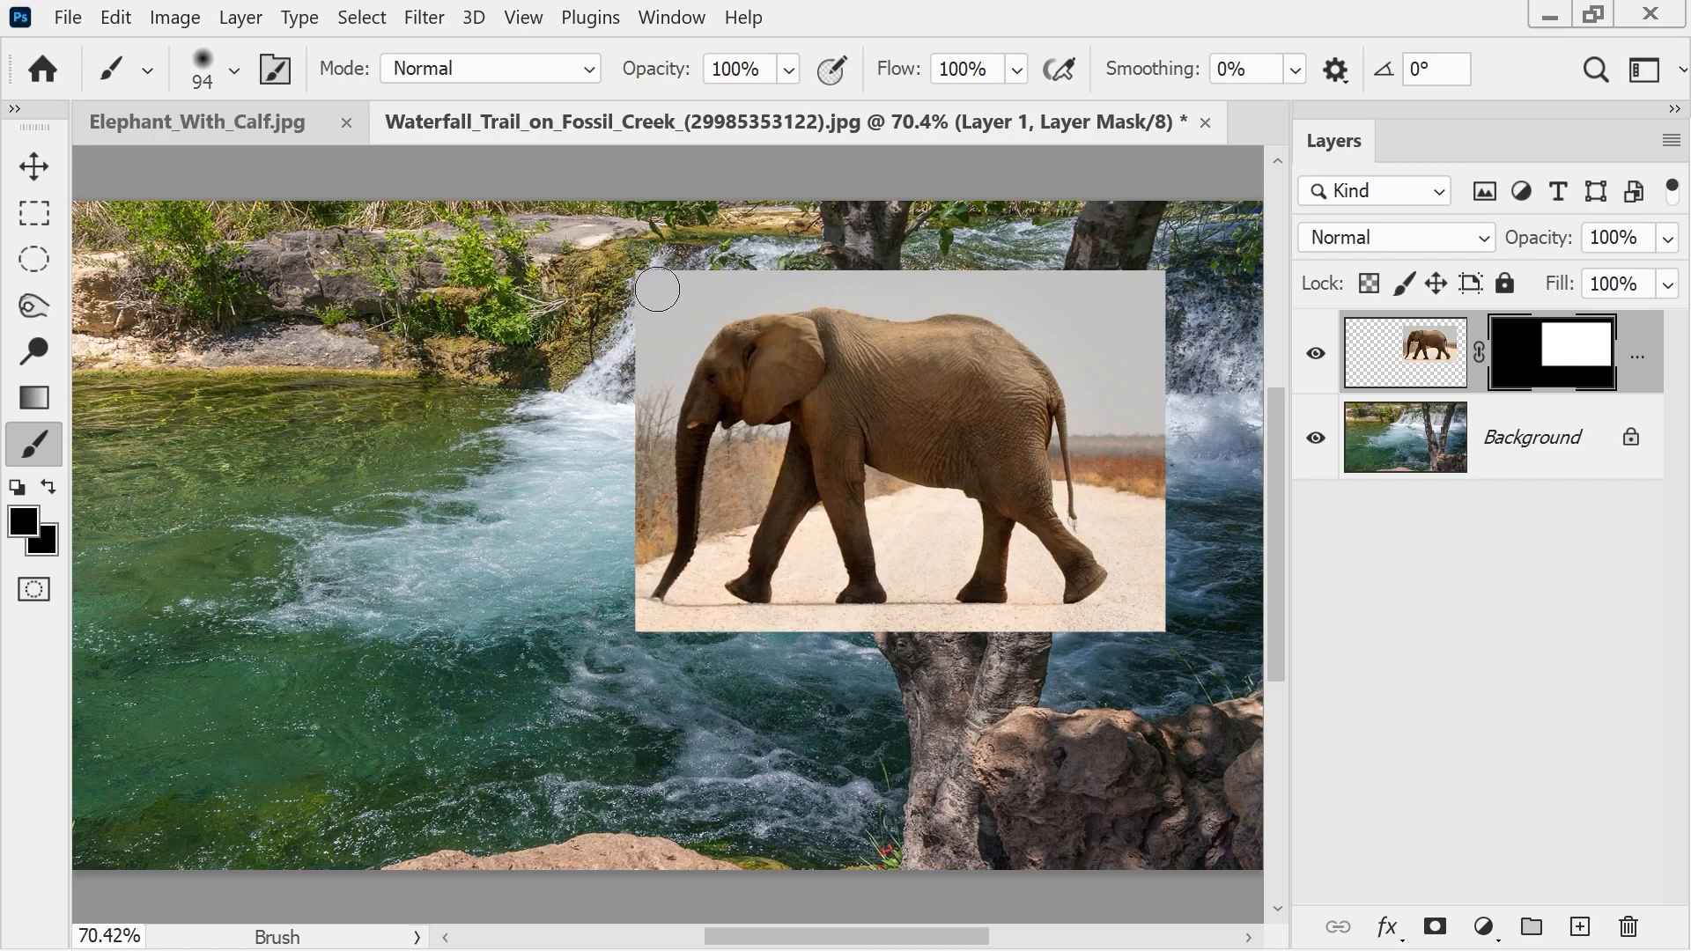
pyautogui.moveTo(651, 279)
pyautogui.mouseDown()
pyautogui.moveTo(635, 340)
pyautogui.moveTo(750, 258)
pyautogui.moveTo(656, 354)
pyautogui.moveTo(638, 403)
pyautogui.moveTo(647, 313)
pyautogui.moveTo(631, 264)
pyautogui.moveTo(614, 453)
pyautogui.moveTo(645, 391)
pyautogui.moveTo(628, 436)
pyautogui.moveTo(632, 641)
pyautogui.mouseUp()
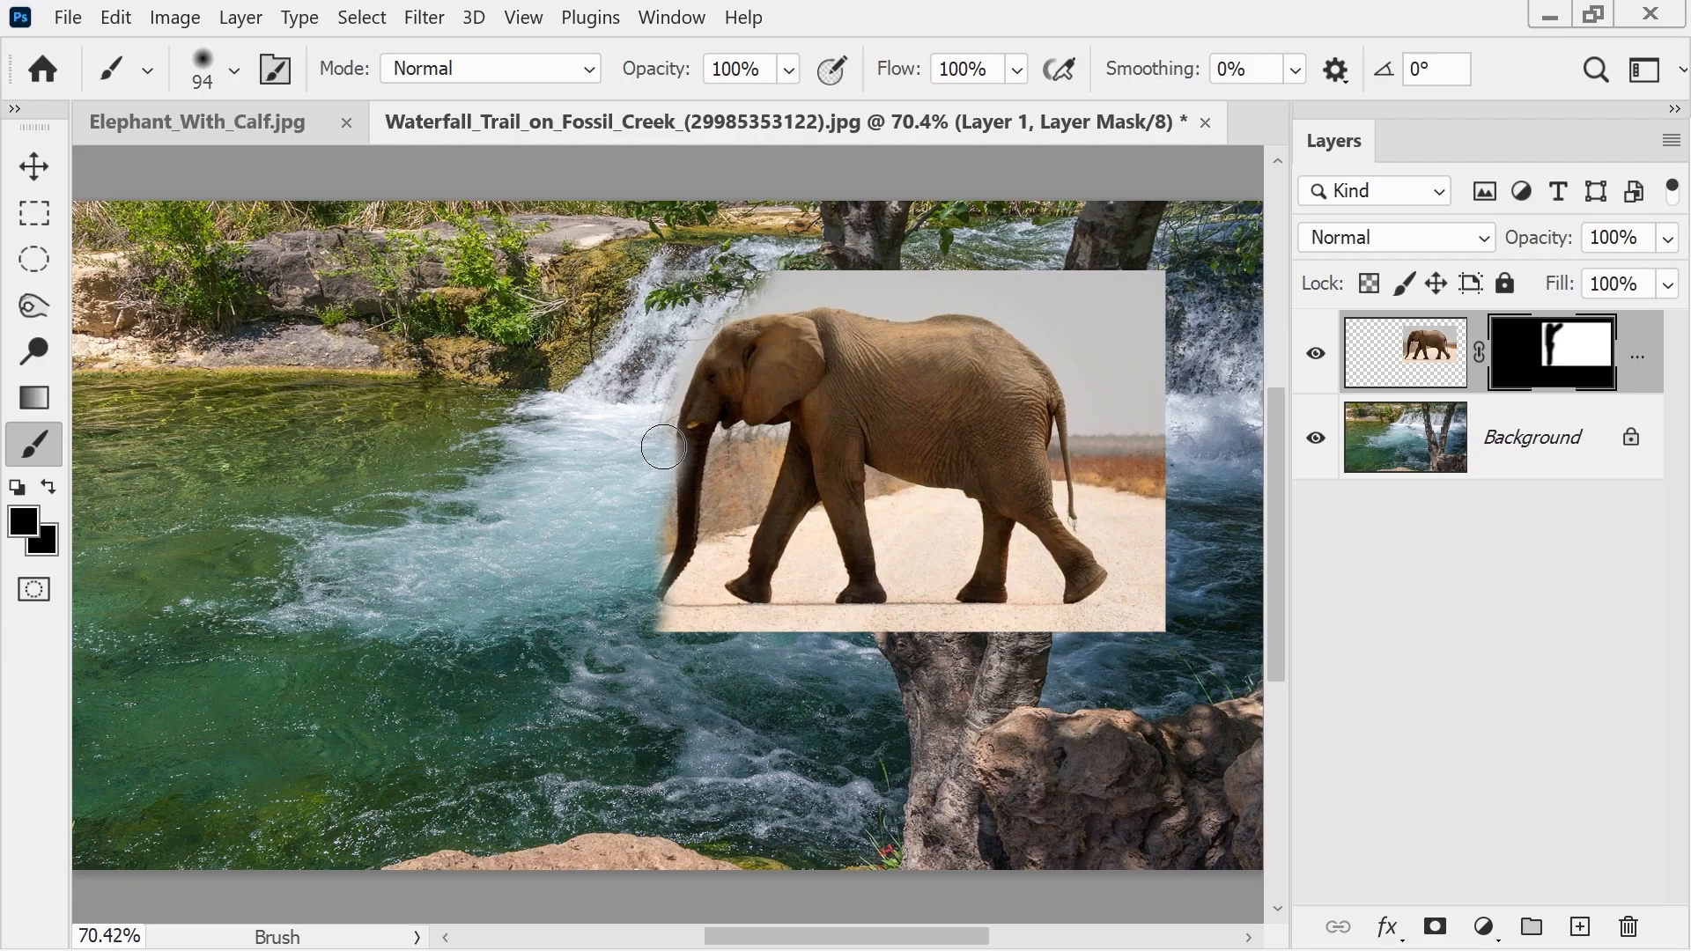
# - Undo the brush painting on the mask and the elephant paste, back to the plain waterfall background
pyautogui.hotkey('ctrl', 'z')
pyautogui.hotkey('ctrl', 'z')
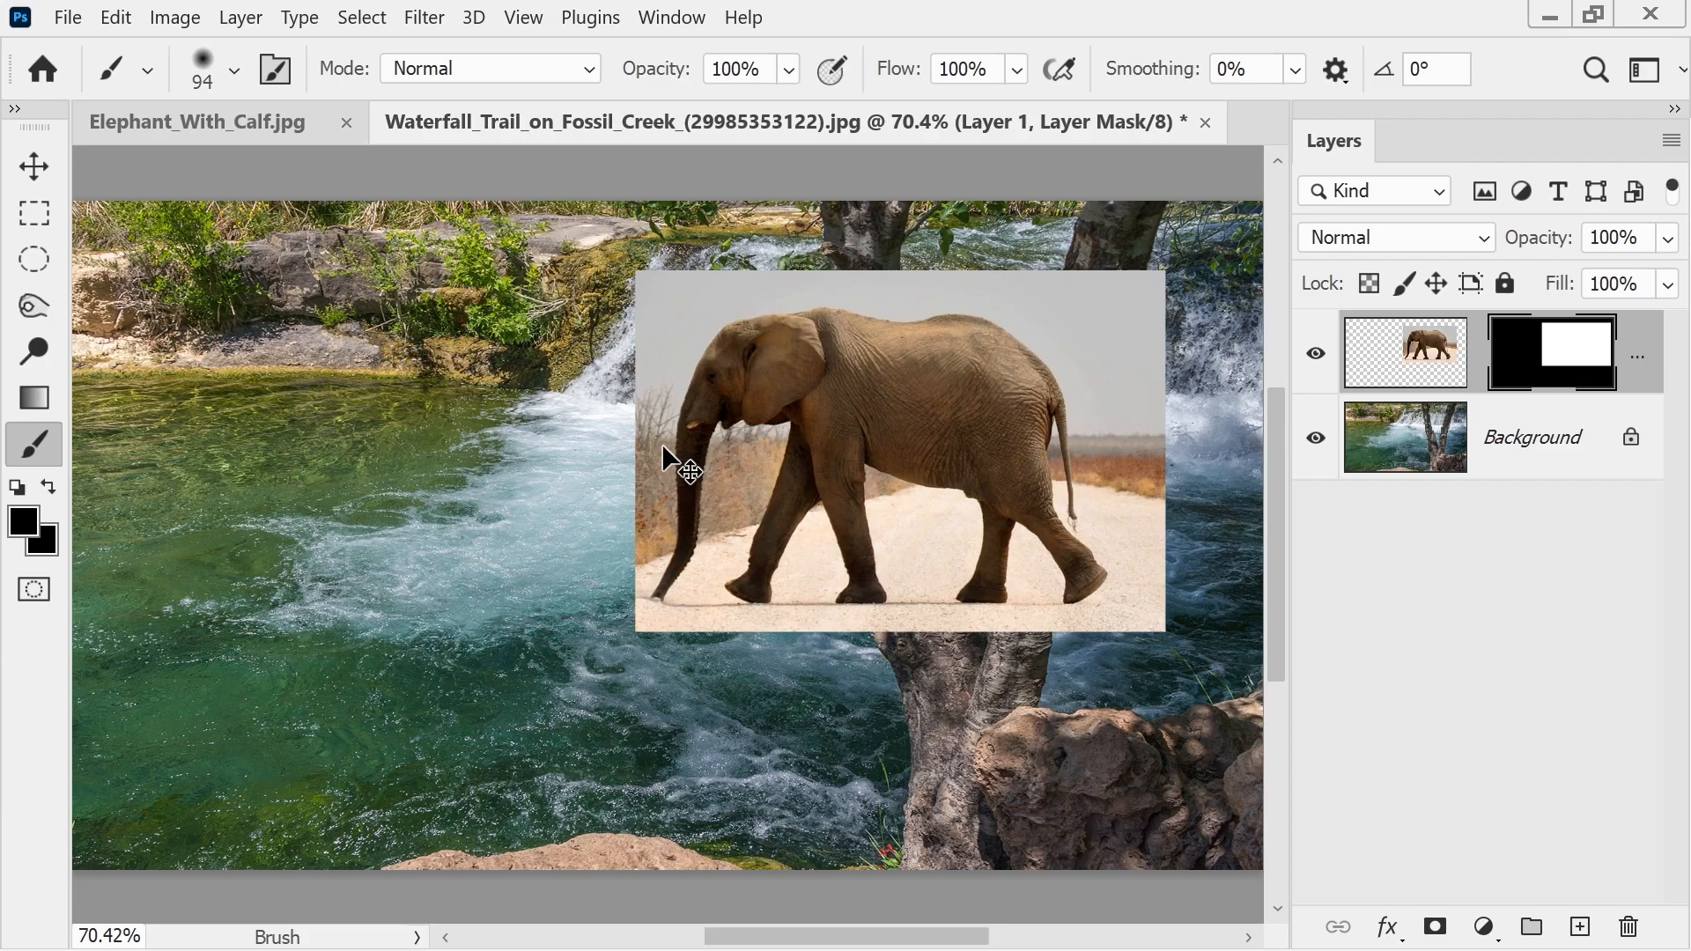
pyautogui.hotkey('ctrl', 'z')
pyautogui.hotkey('ctrl', 'z')
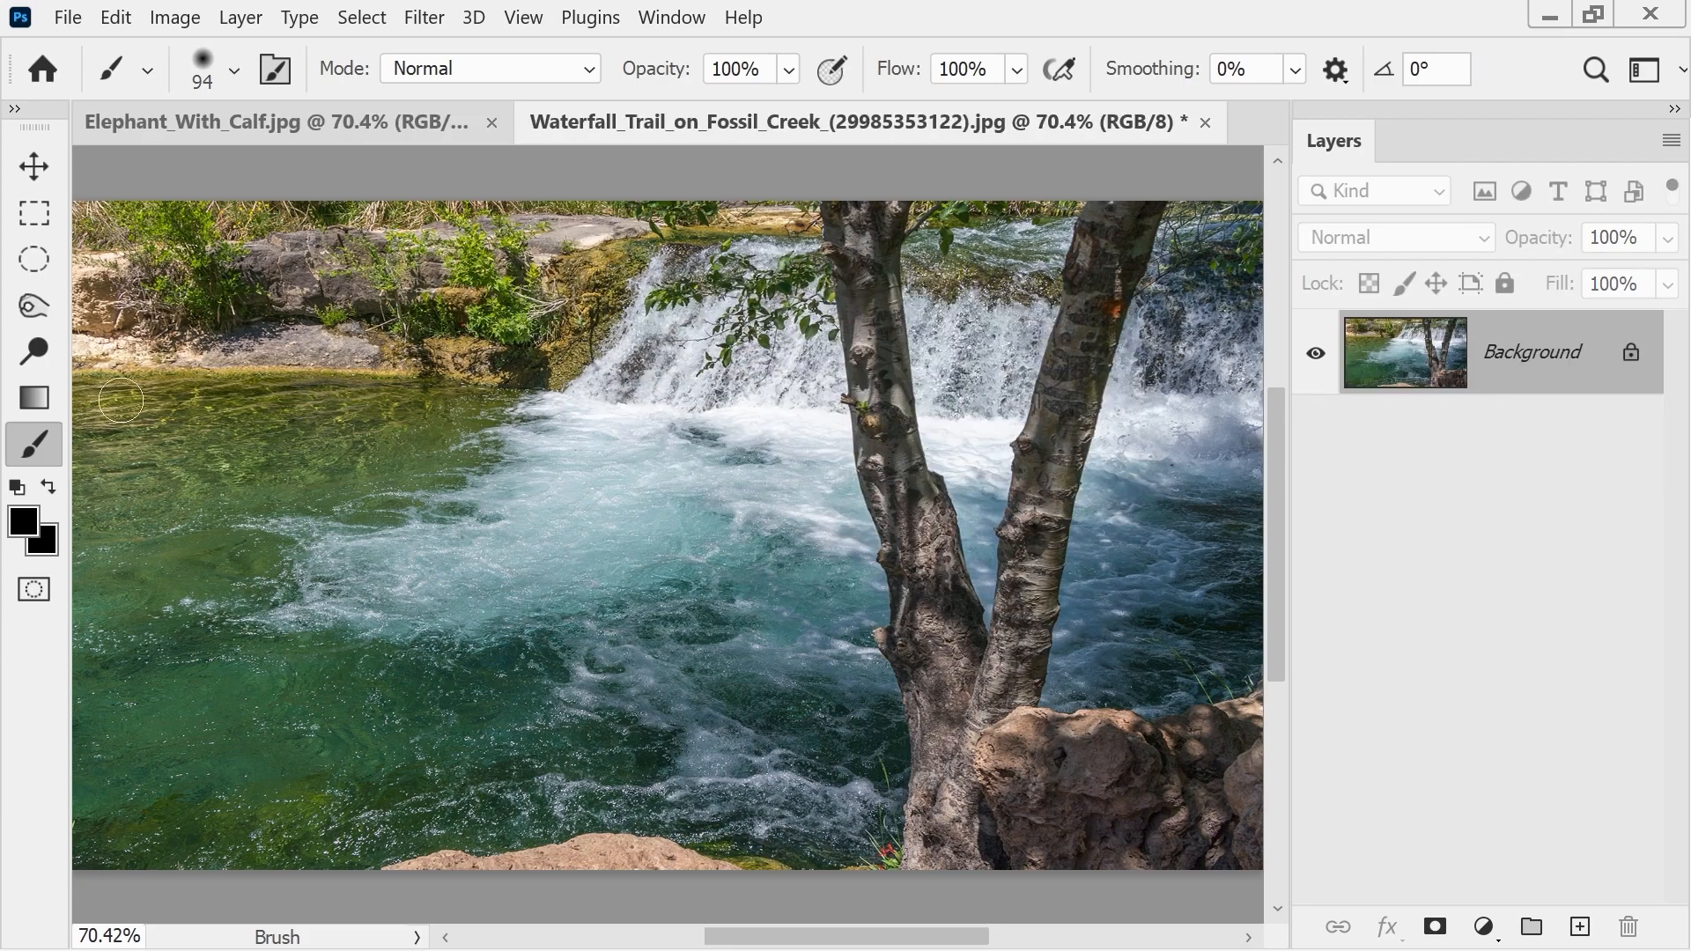
# - Select a rectangle over the waterfall and tree trunks with Rectangular Marquee and paste the copied elephant outside it using Paste Outside
pyautogui.click(33, 213)
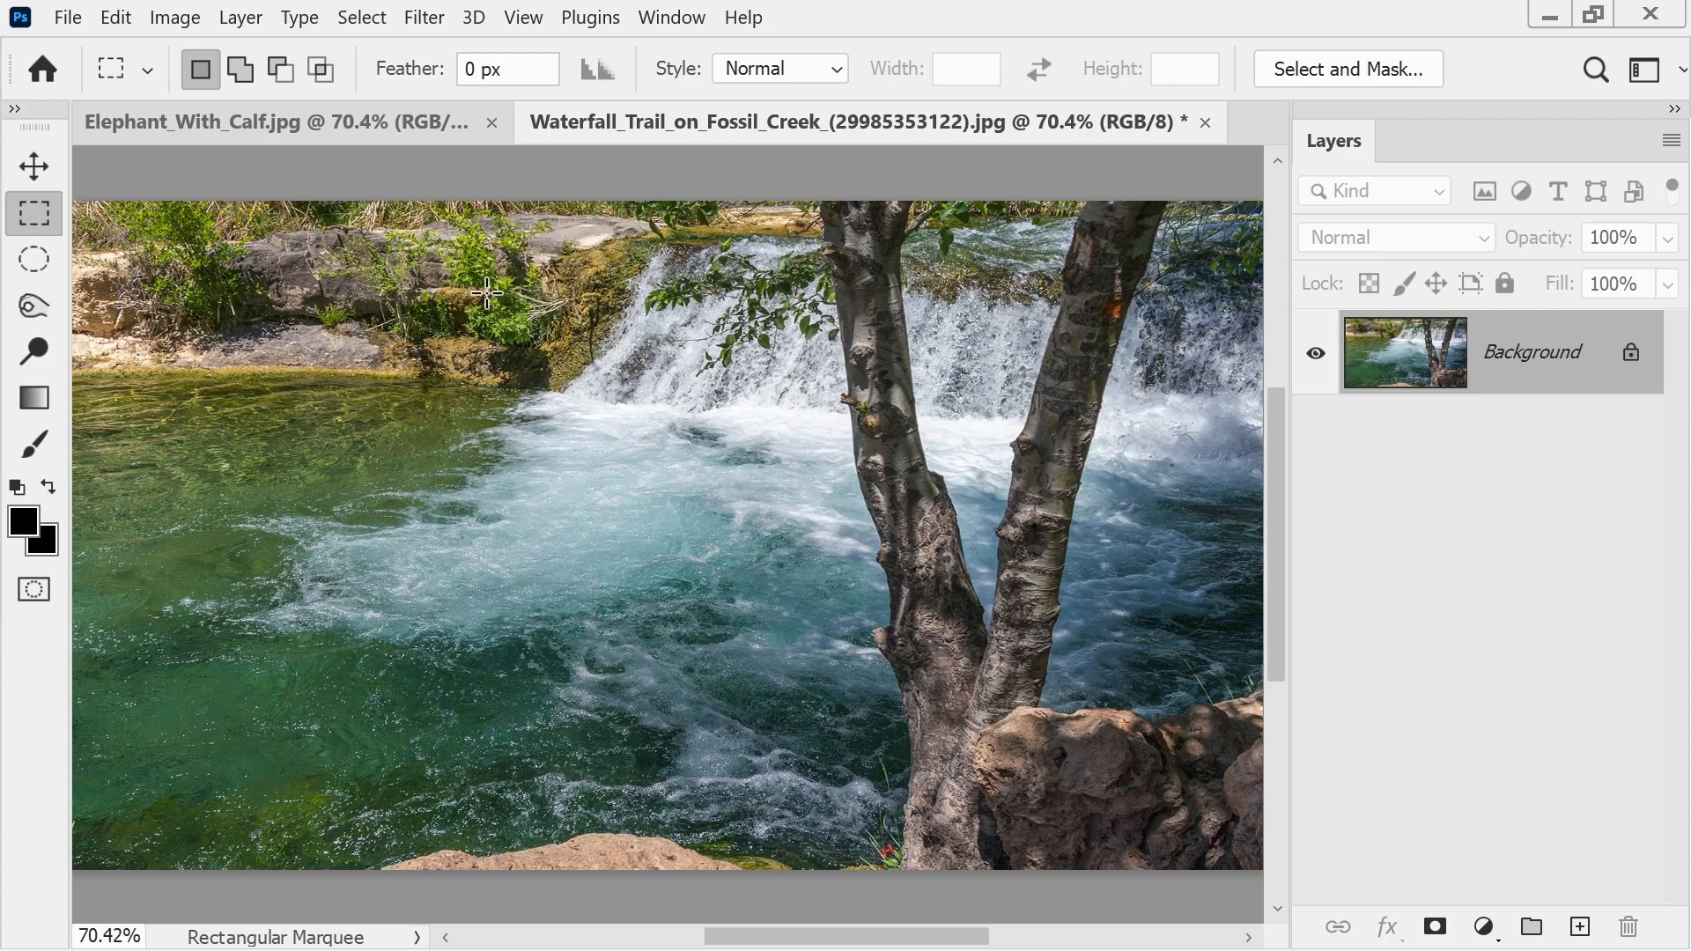
pyautogui.moveTo(512, 264); pyautogui.dragTo(1233, 699)
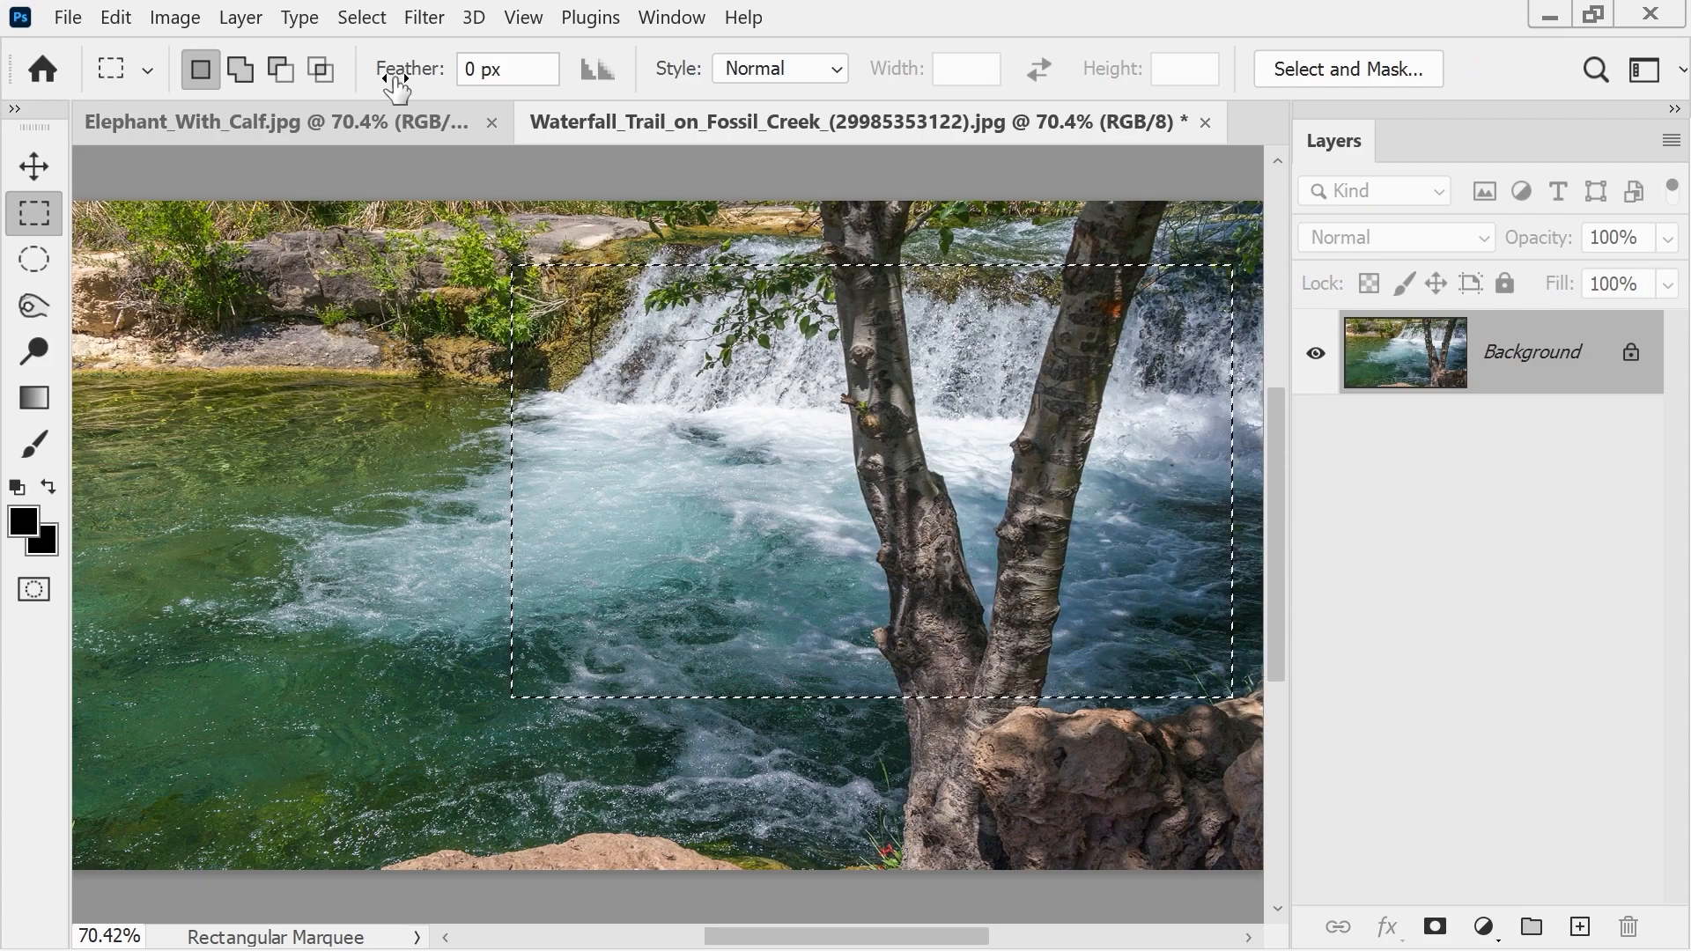
pyautogui.click(117, 18)
pyautogui.moveTo(265, 302)
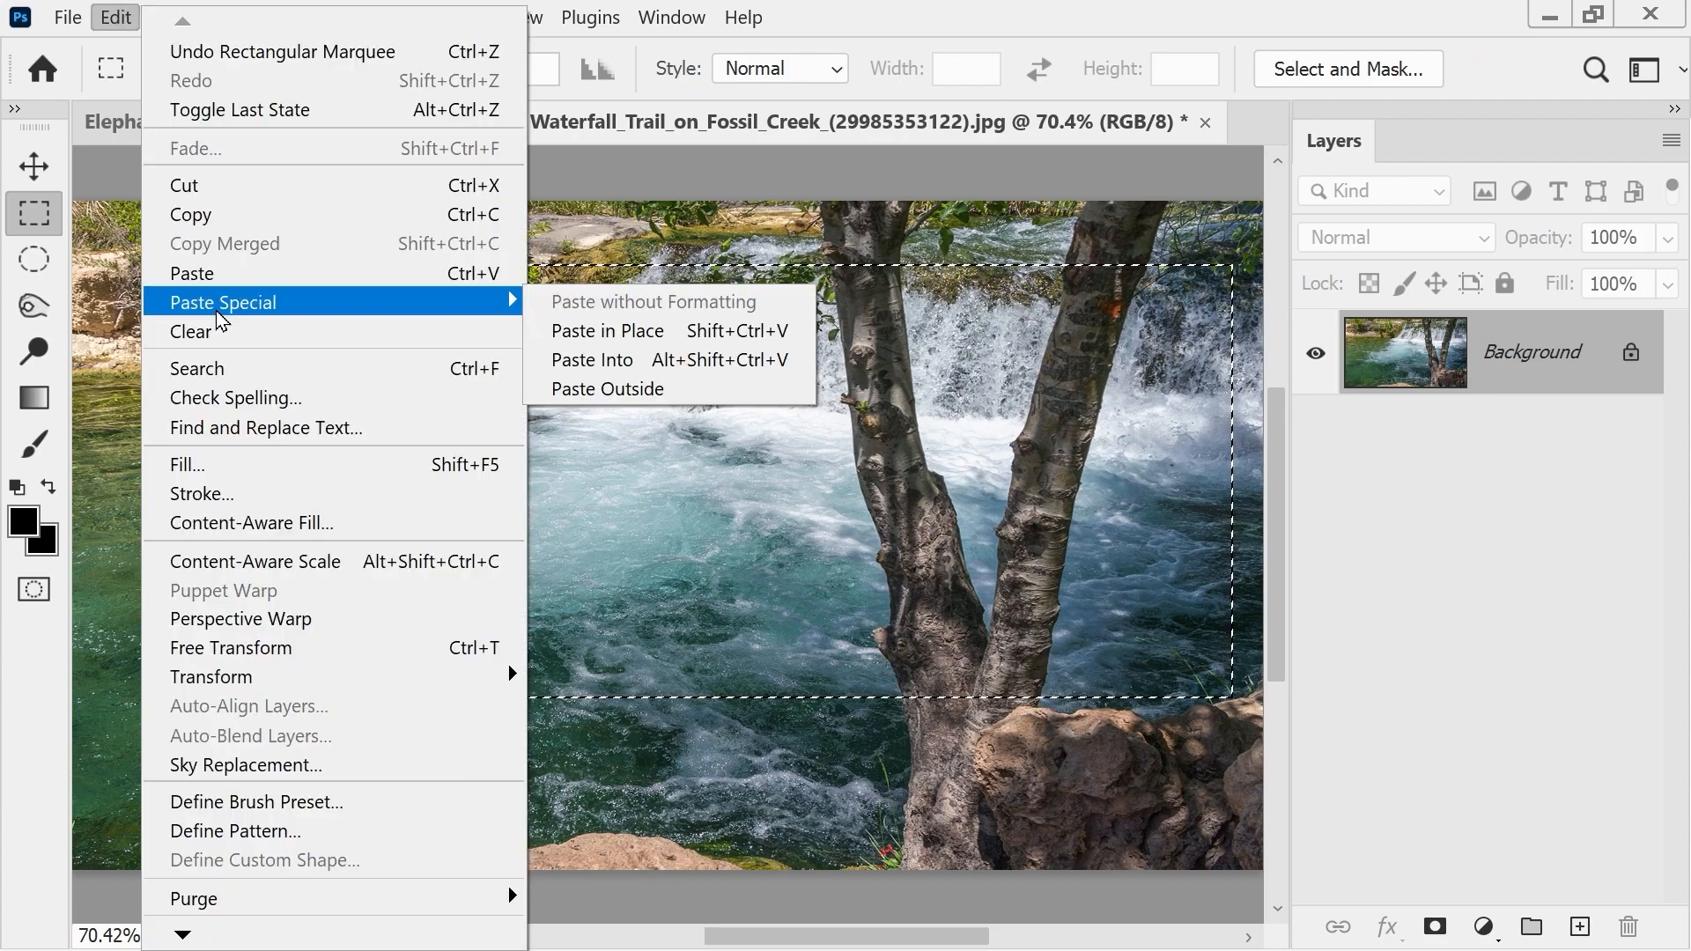
pyautogui.click(659, 393)
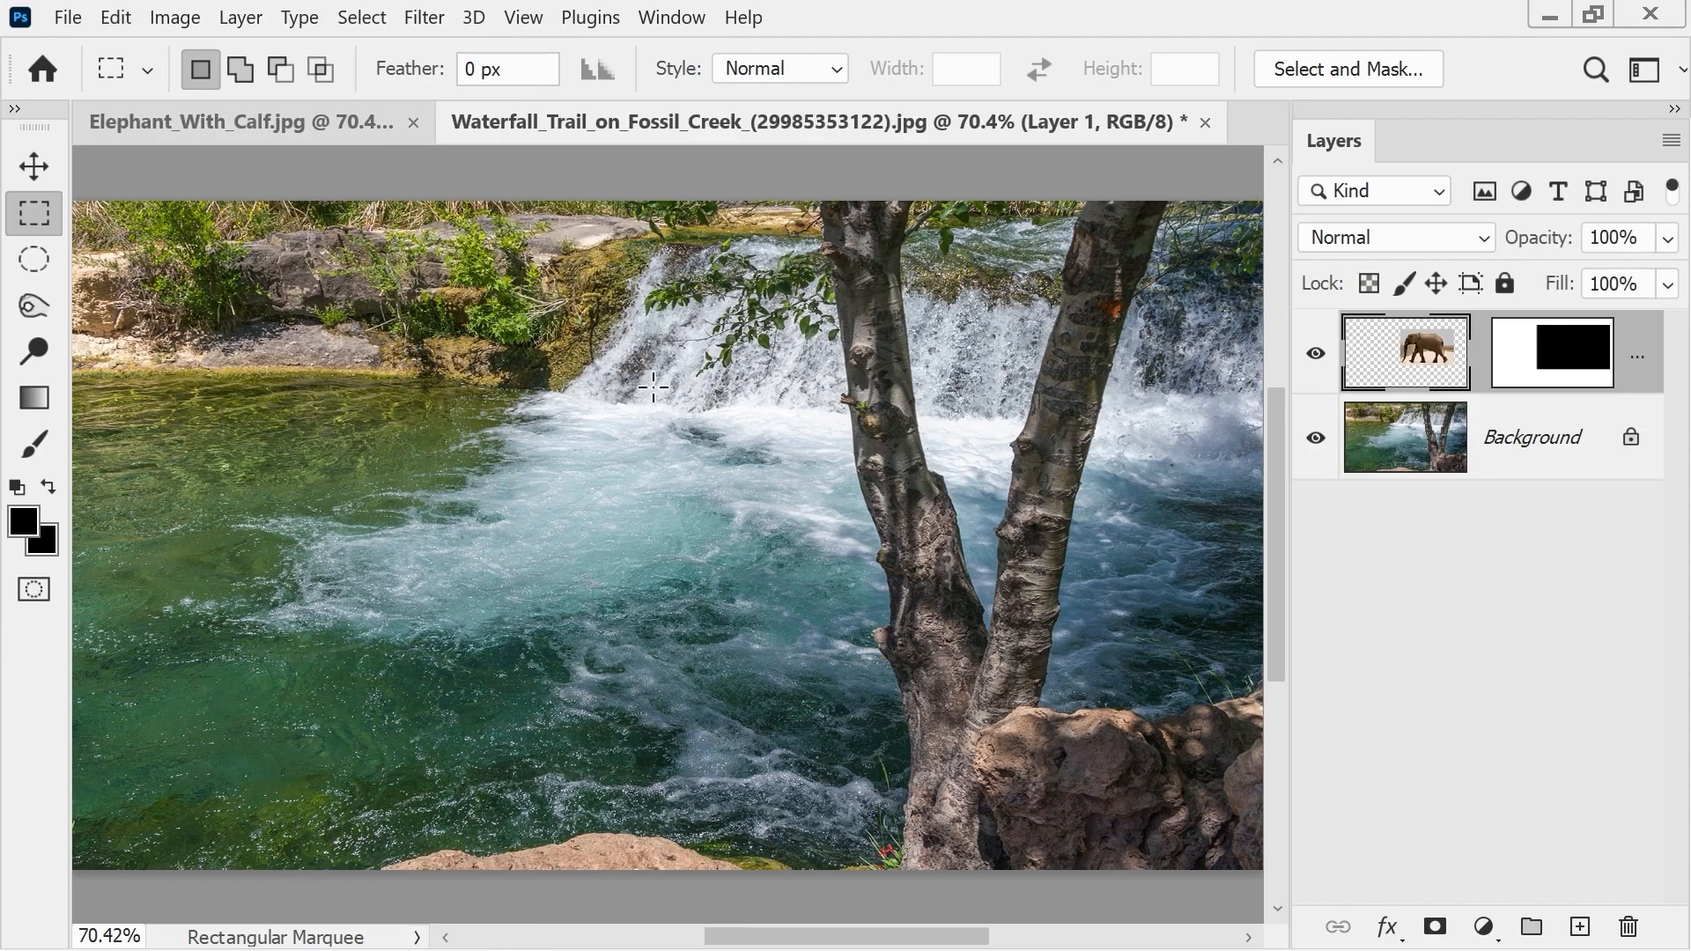
# - Paint with white (ffffff) on the elephant layer's mask across the waterfall area using the Brush tool
pyautogui.click(1522, 370)
pyautogui.click(28, 529)
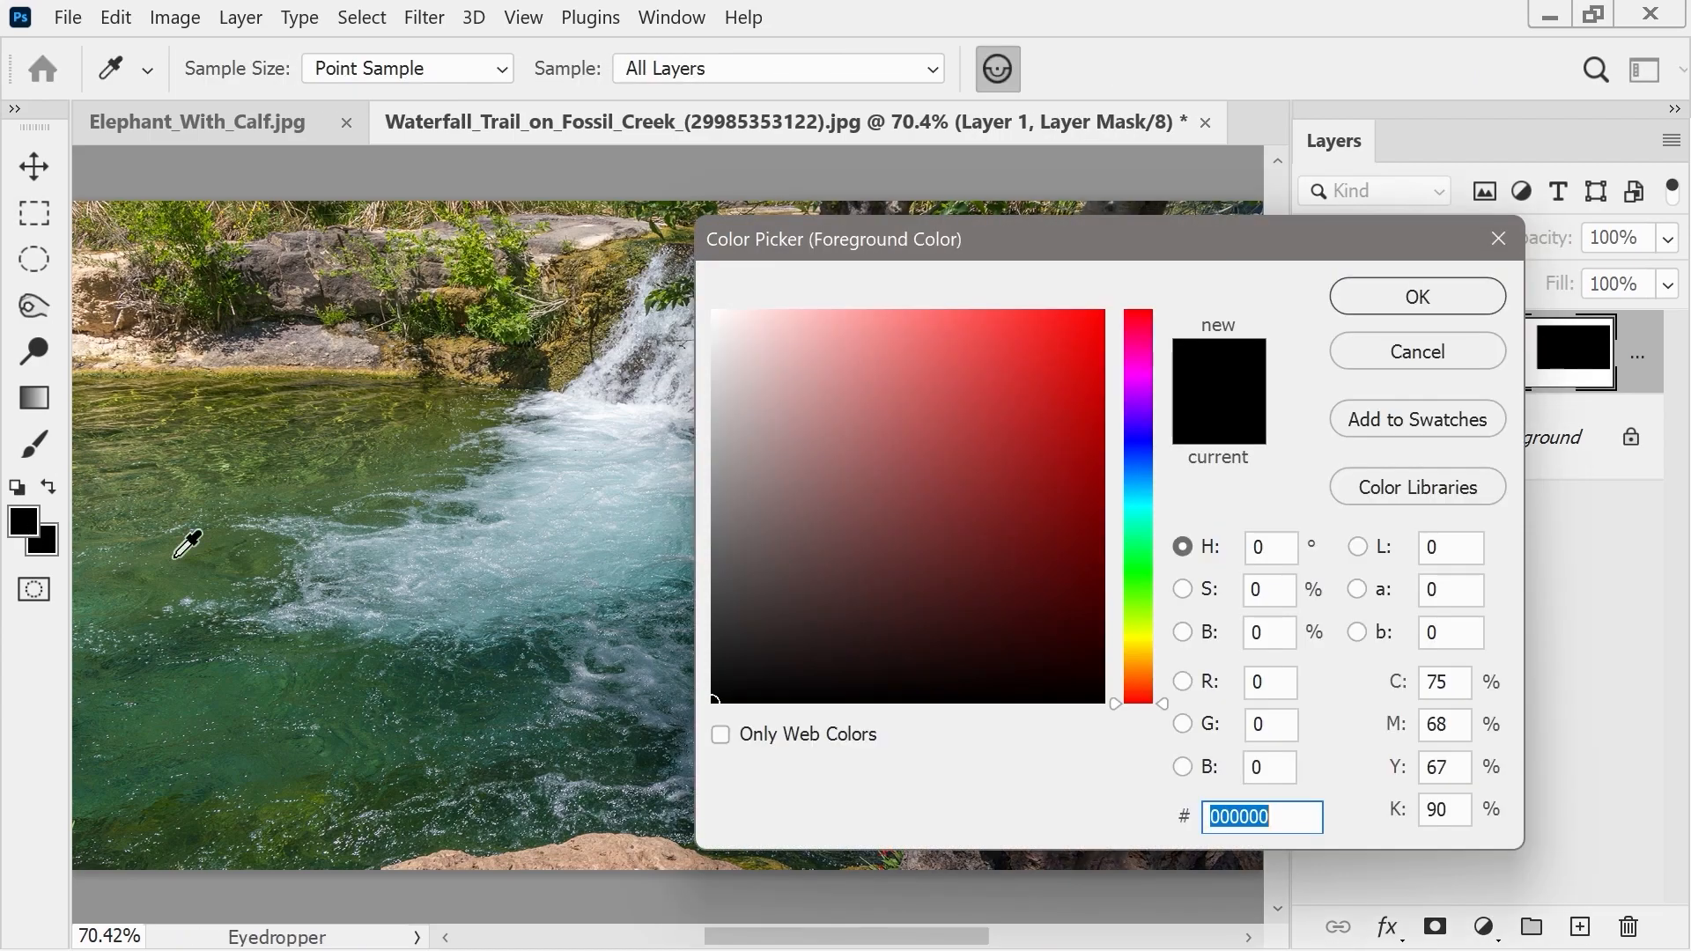
pyautogui.moveTo(796, 335); pyautogui.dragTo(710, 310)
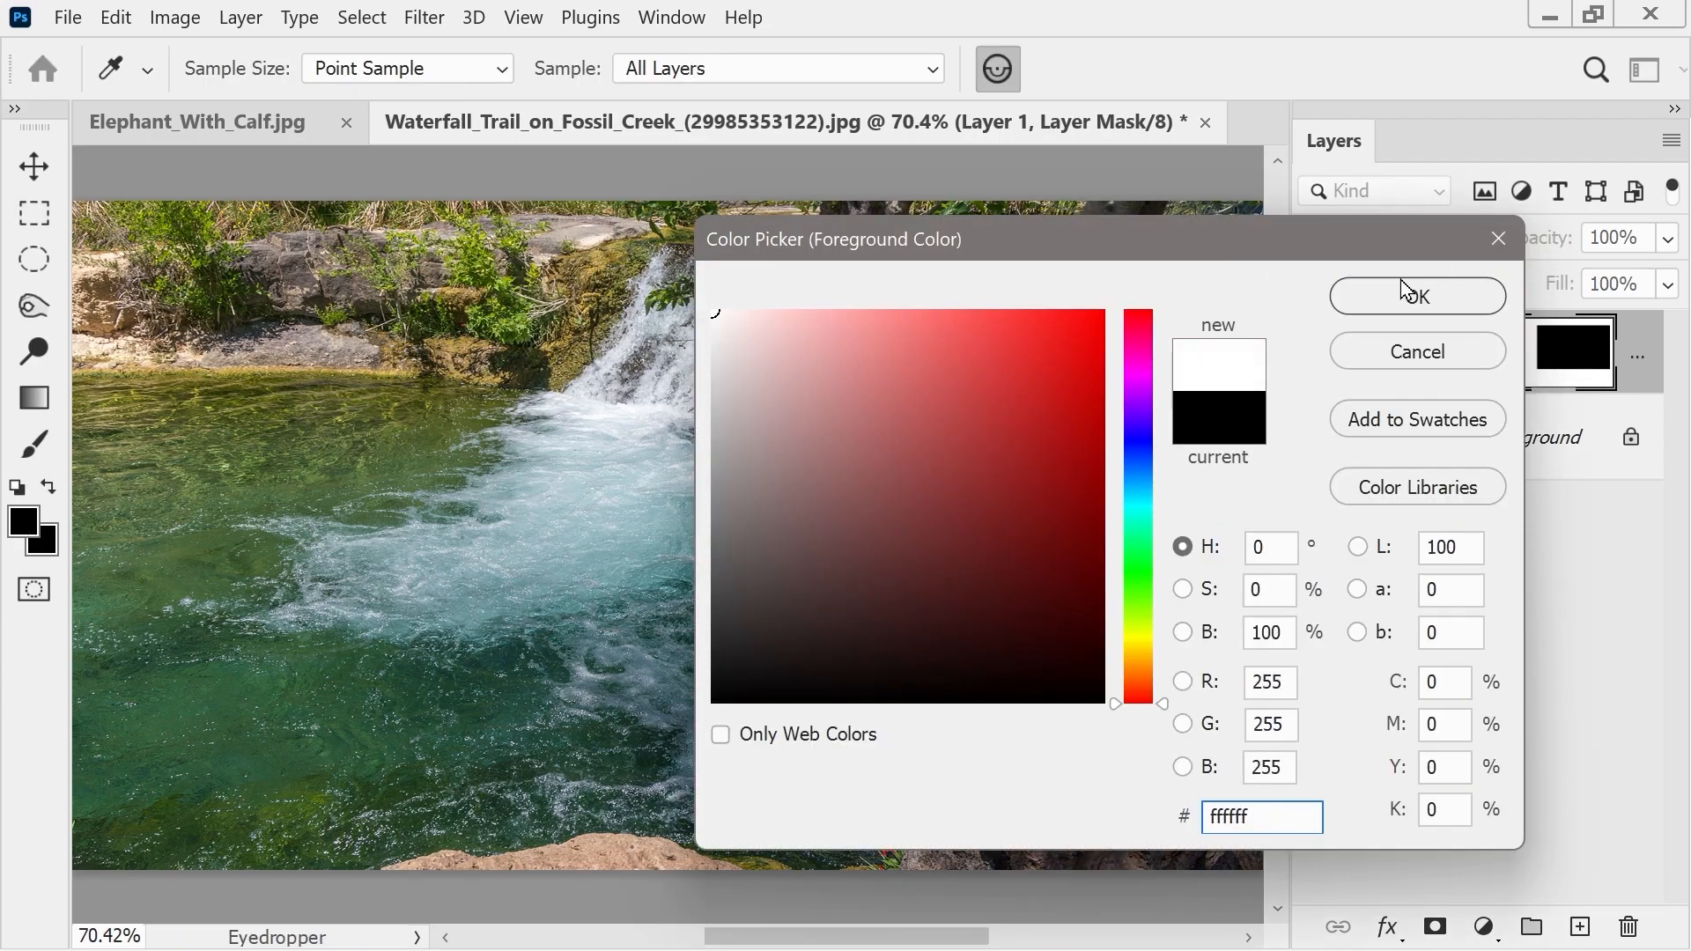
pyautogui.click(1410, 293)
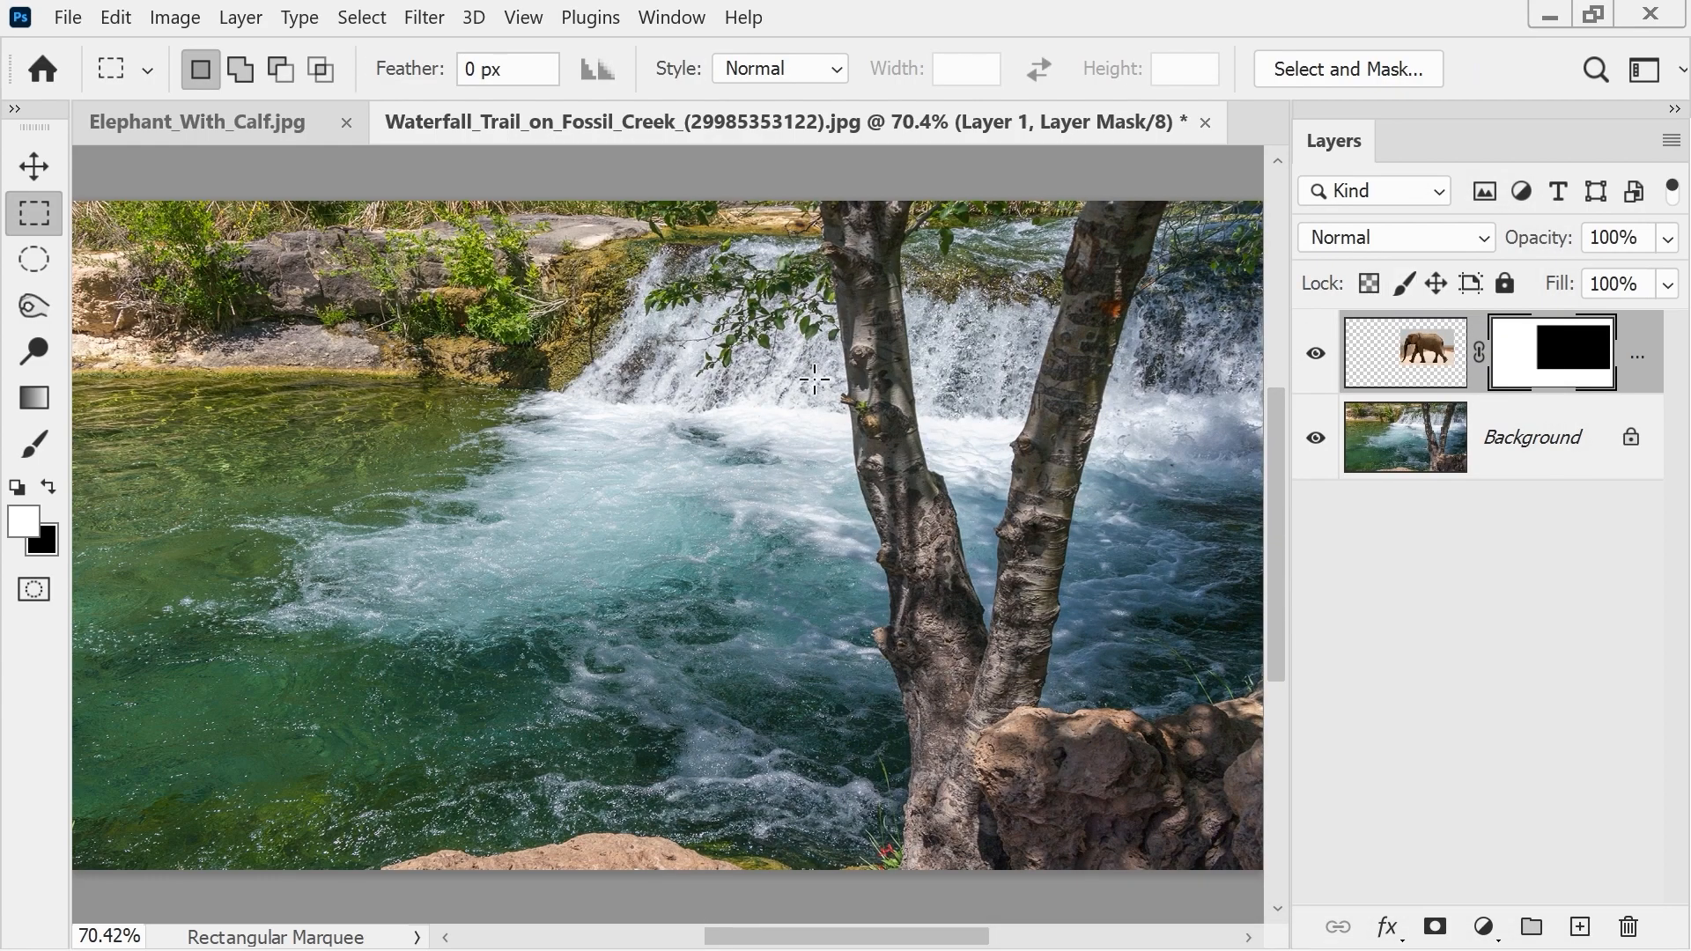
pyautogui.click(34, 443)
pyautogui.moveTo(795, 368)
pyautogui.mouseDown()
pyautogui.moveTo(792, 441)
pyautogui.moveTo(831, 453)
pyautogui.moveTo(789, 364)
pyautogui.moveTo(798, 487)
pyautogui.moveTo(709, 326)
pyautogui.moveTo(703, 517)
pyautogui.moveTo(585, 364)
pyautogui.moveTo(700, 463)
pyautogui.moveTo(658, 374)
pyautogui.moveTo(738, 523)
pyautogui.moveTo(794, 370)
pyautogui.moveTo(895, 473)
pyautogui.moveTo(963, 456)
pyautogui.moveTo(1045, 530)
pyautogui.moveTo(972, 434)
pyautogui.moveTo(1017, 553)
pyautogui.moveTo(988, 363)
pyautogui.moveTo(964, 498)
pyautogui.moveTo(1070, 555)
pyautogui.moveTo(1123, 624)
pyautogui.moveTo(1070, 539)
pyautogui.moveTo(910, 645)
pyautogui.moveTo(828, 533)
pyautogui.moveTo(787, 648)
pyautogui.moveTo(687, 563)
pyautogui.moveTo(609, 628)
pyautogui.moveTo(548, 587)
pyautogui.mouseUp()
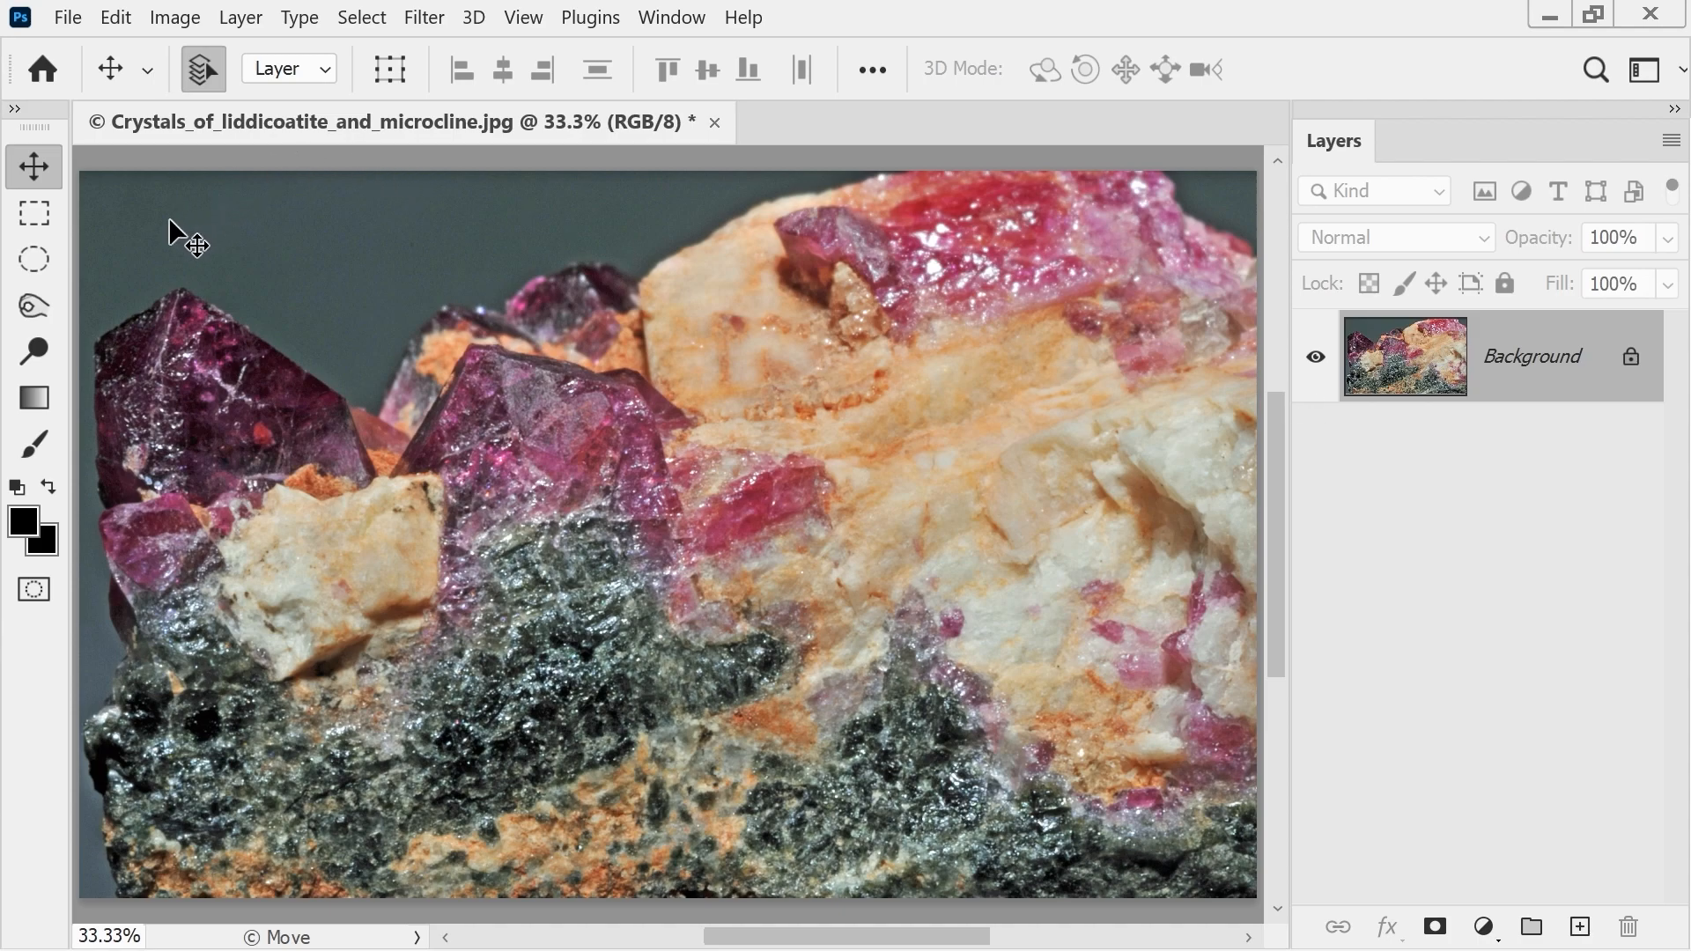
# - Try rectangular marquee selections over the middle of the crystal photo and deselect each one
pyautogui.click(34, 220)
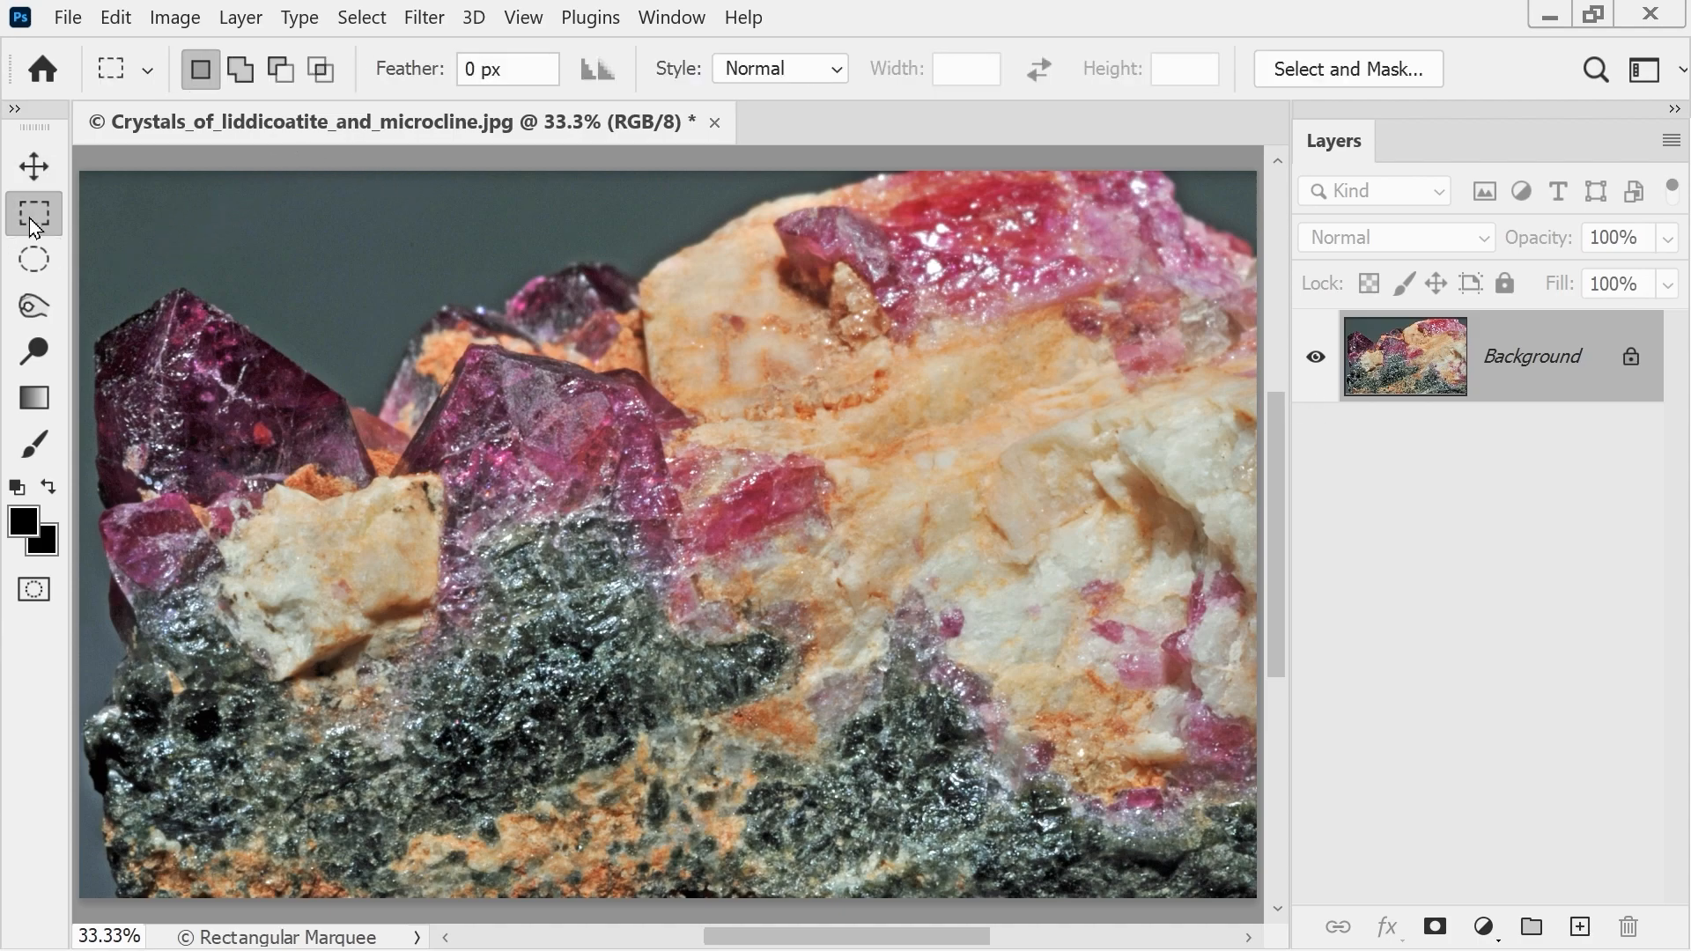
pyautogui.moveTo(389, 278); pyautogui.dragTo(970, 721)
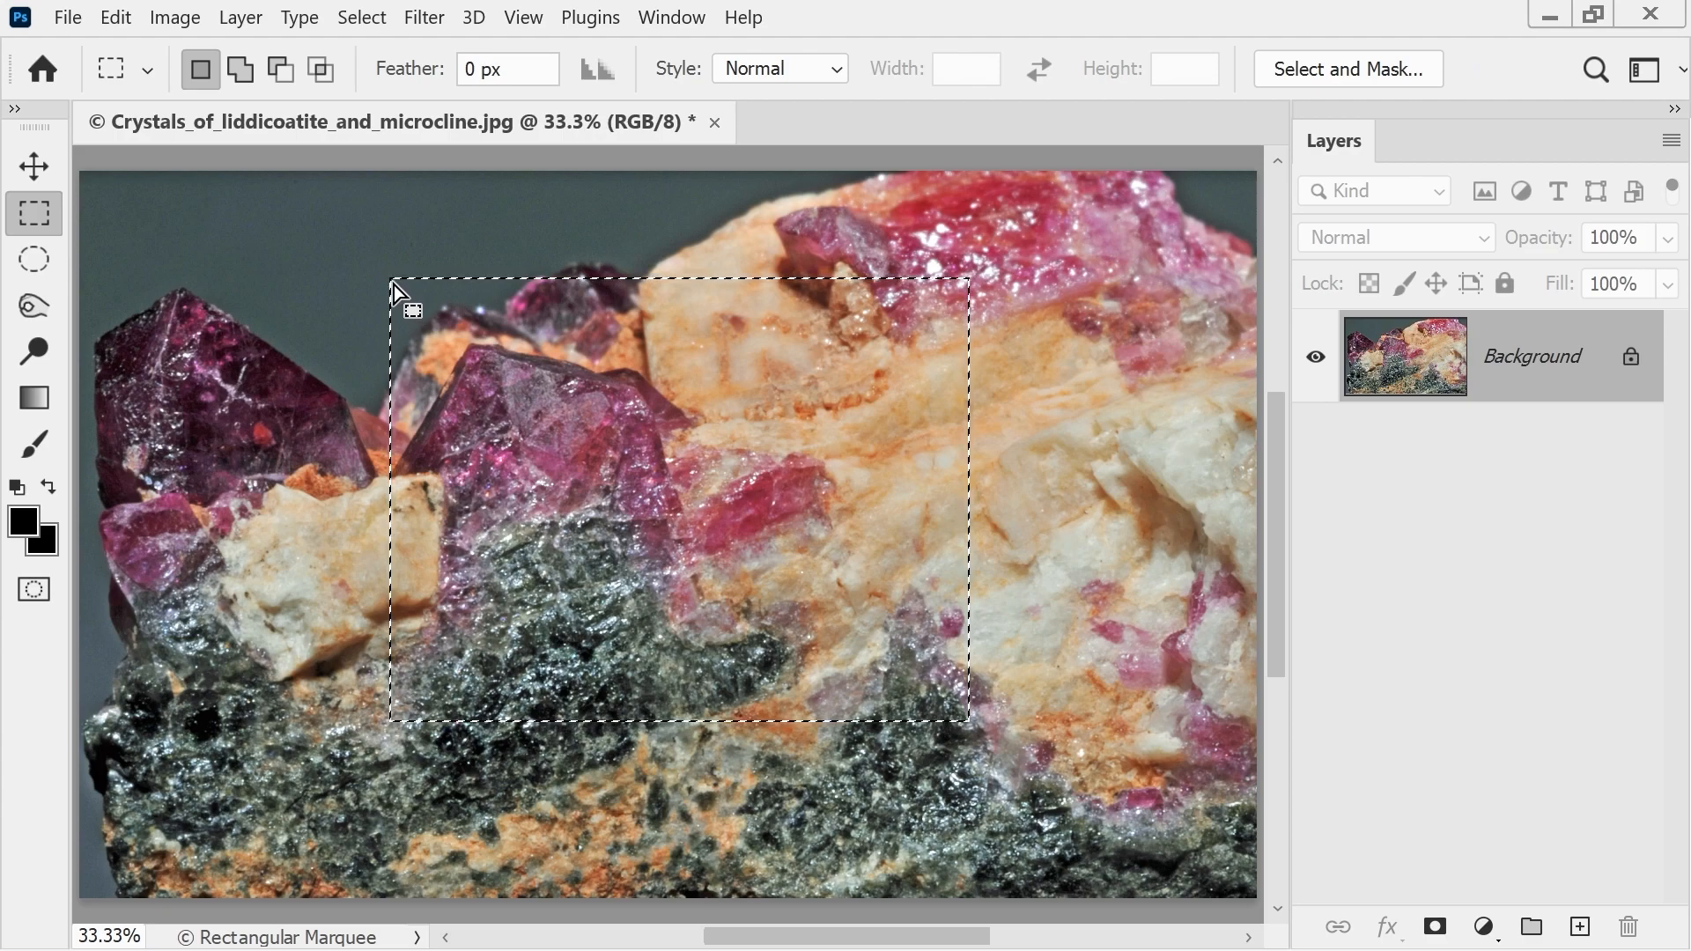
pyautogui.hotkey('ctrl', 'd')
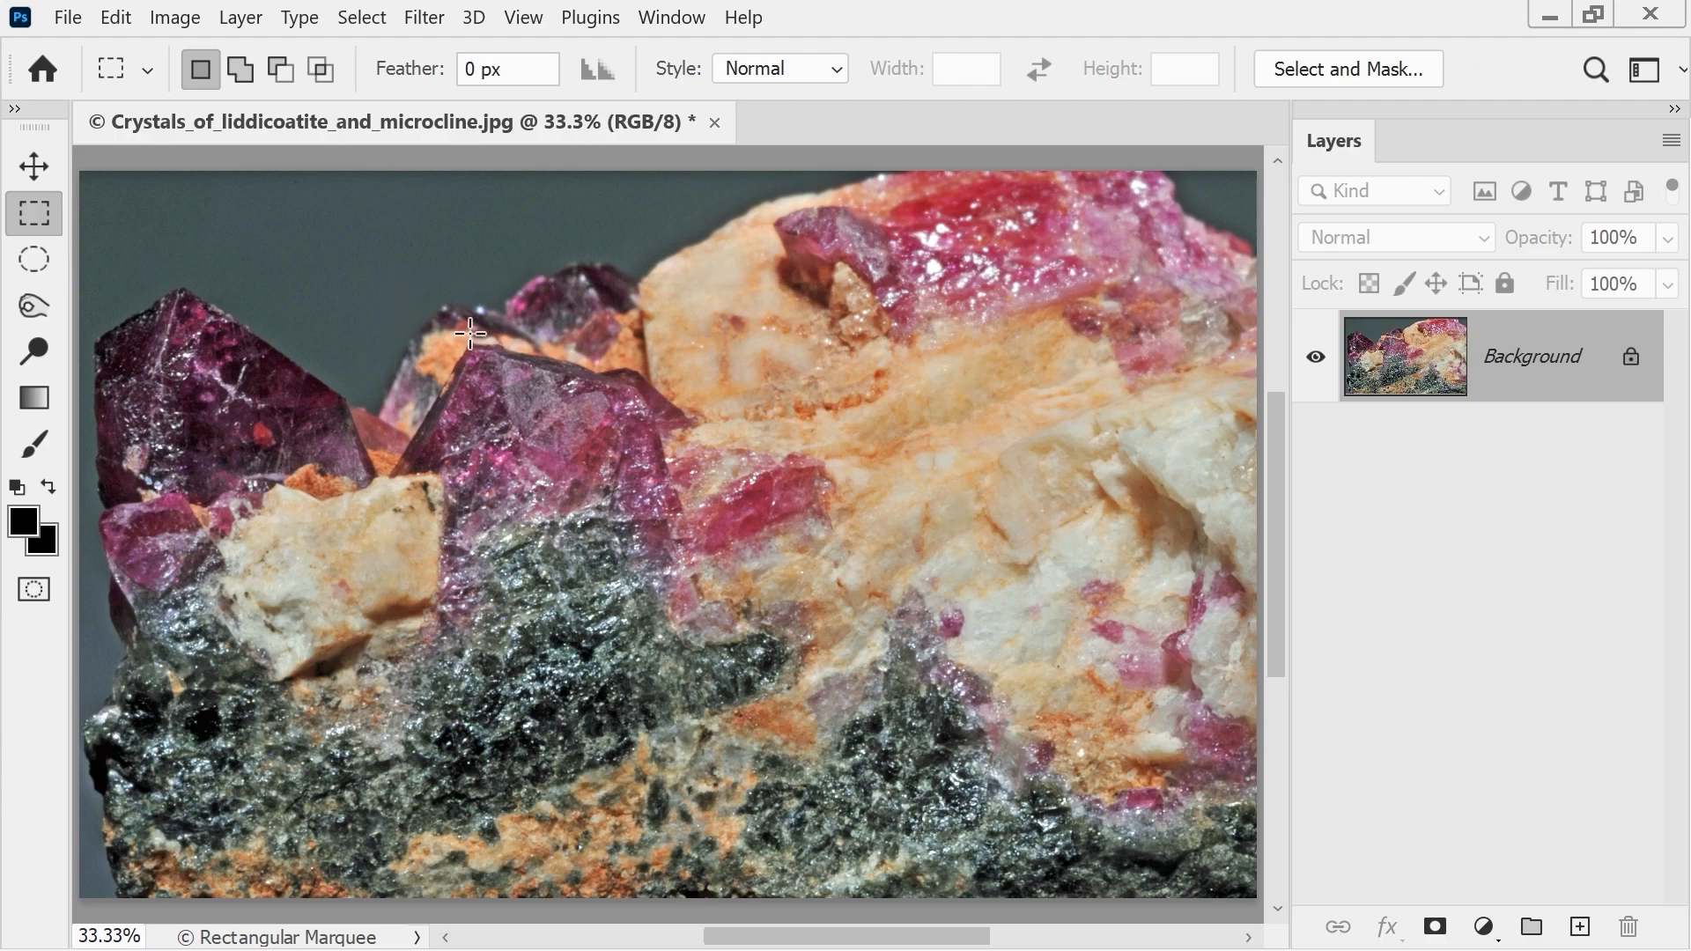
pyautogui.moveTo(411, 296); pyautogui.dragTo(928, 652)
pyautogui.hotkey('ctrl', 'd')
# - Draw an Elliptical Marquee selection over the middle of the crystal photo
pyautogui.click(33, 260)
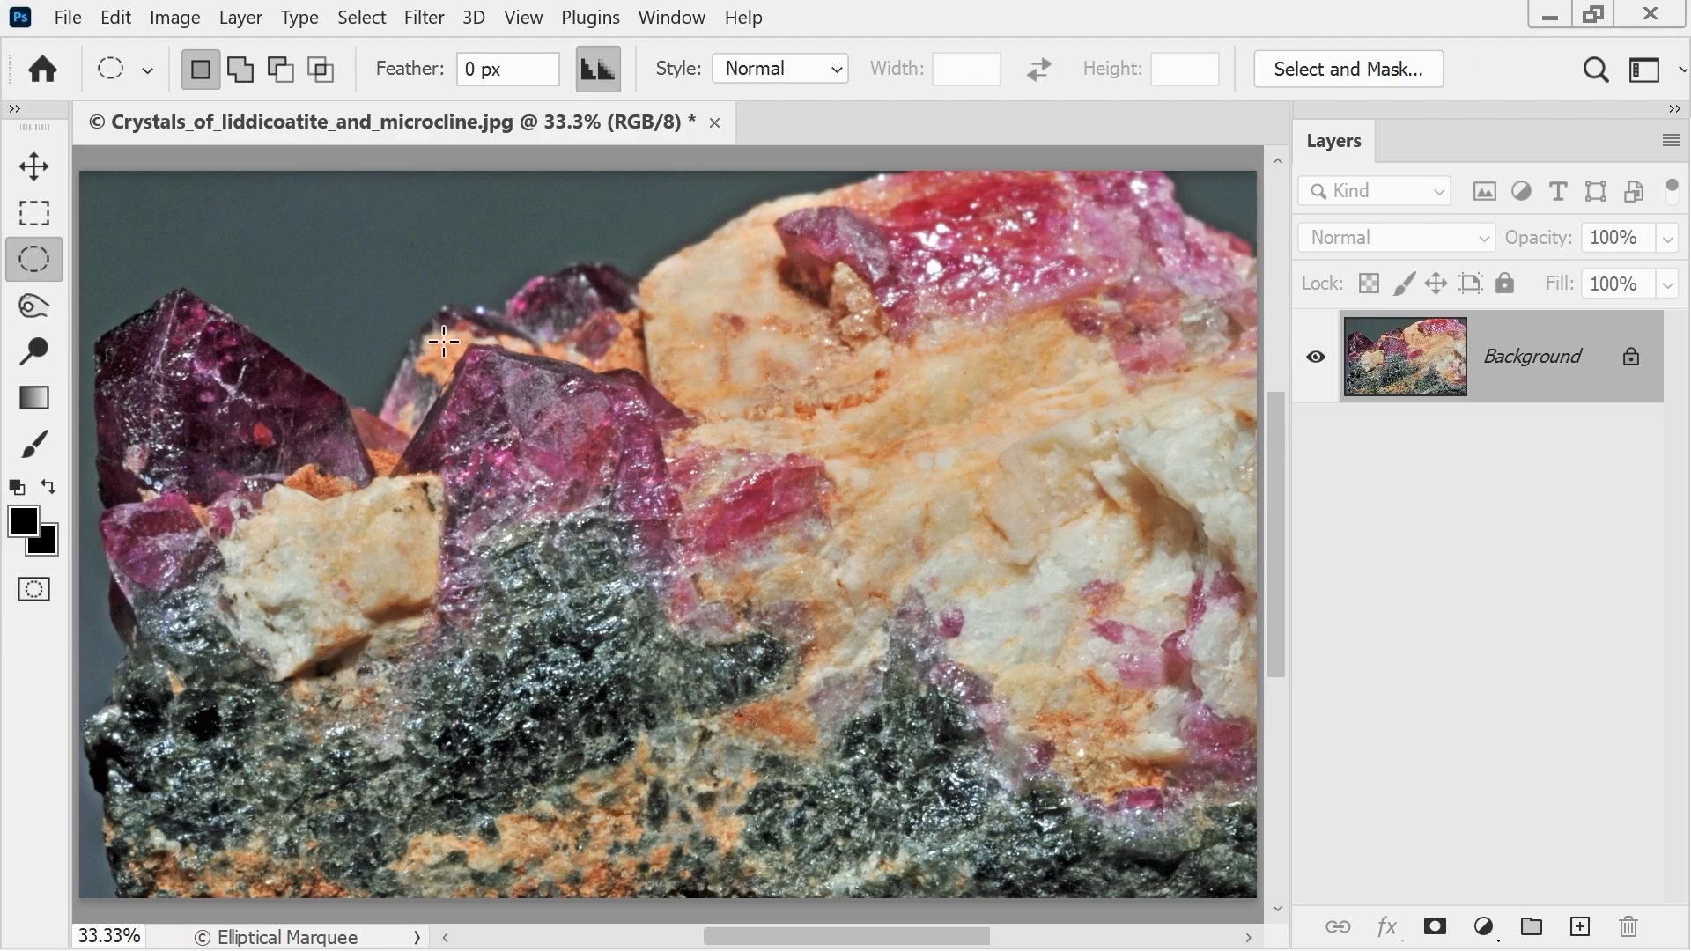
pyautogui.moveTo(441, 377); pyautogui.dragTo(850, 581)
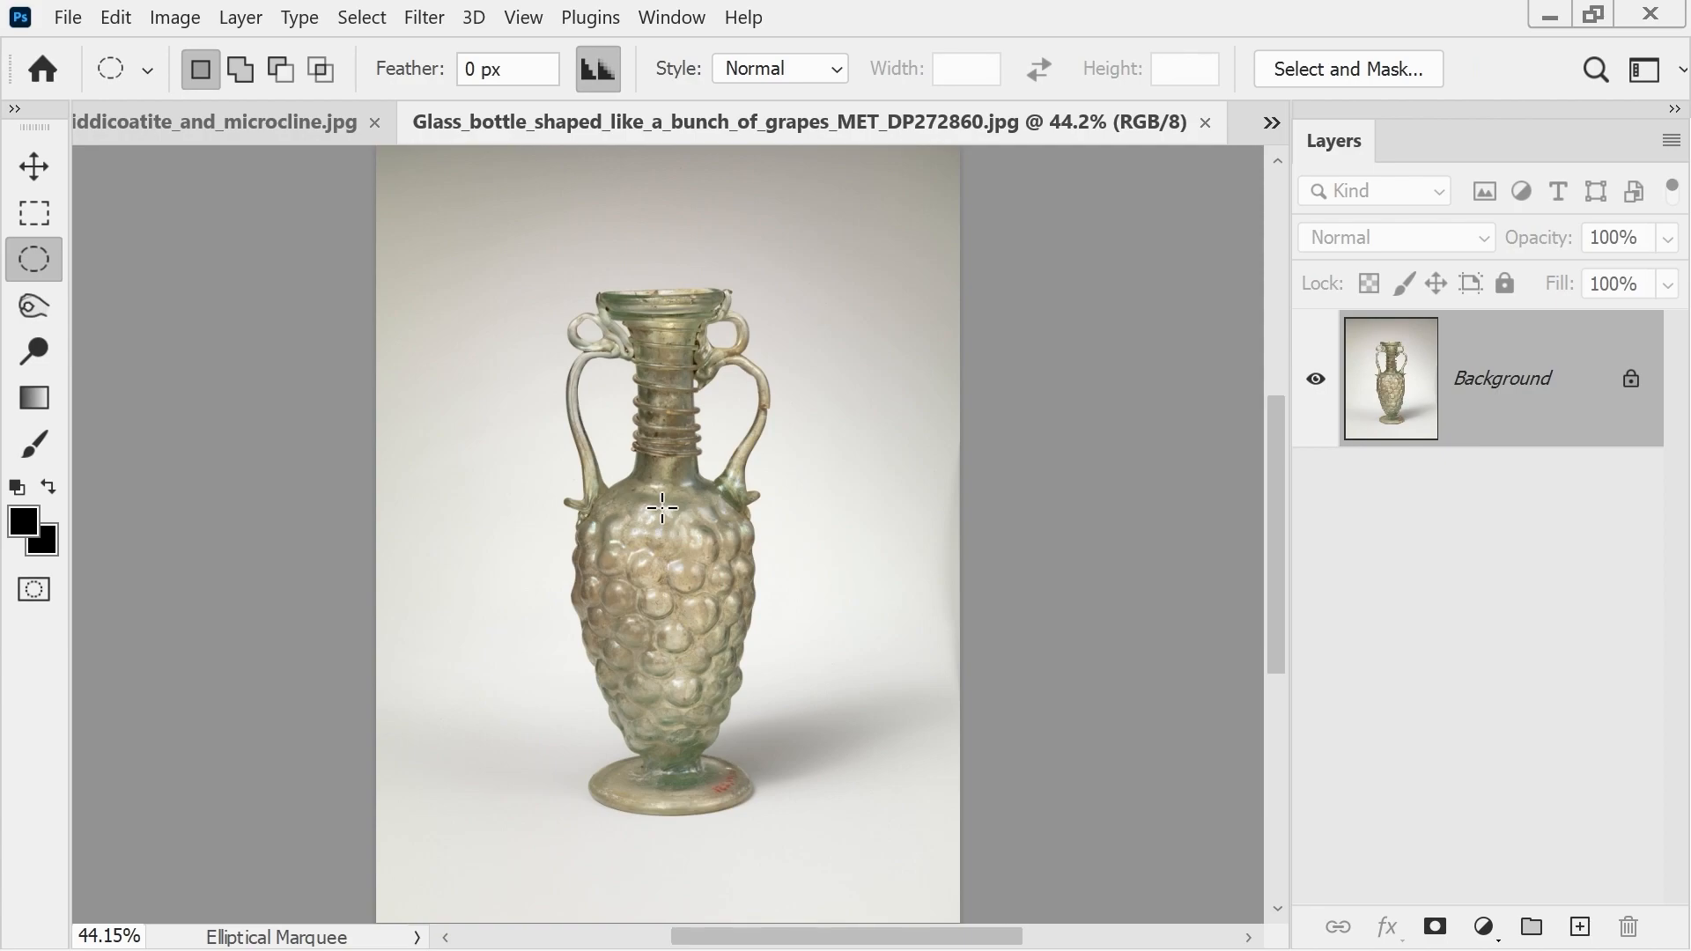
# - Try elliptical selections drawn outward from the center of the glass bottle, clearing the first one
pyautogui.moveTo(662, 508); pyautogui.dragTo(868, 911)
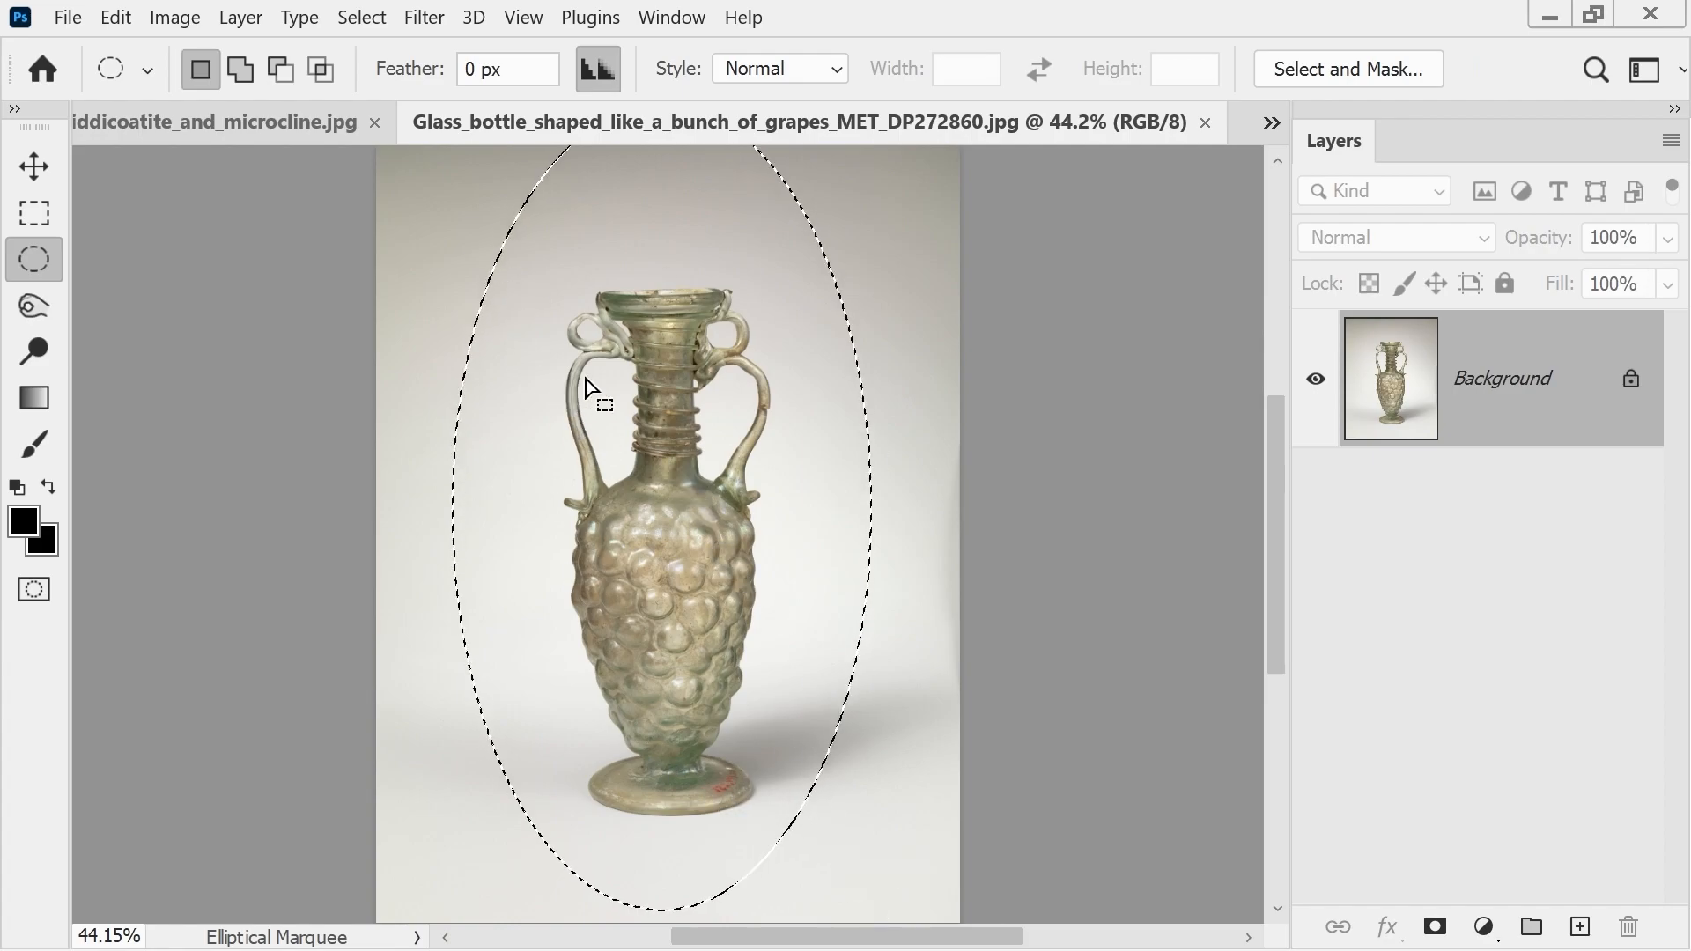
pyautogui.hotkey('ctrl', 'd')
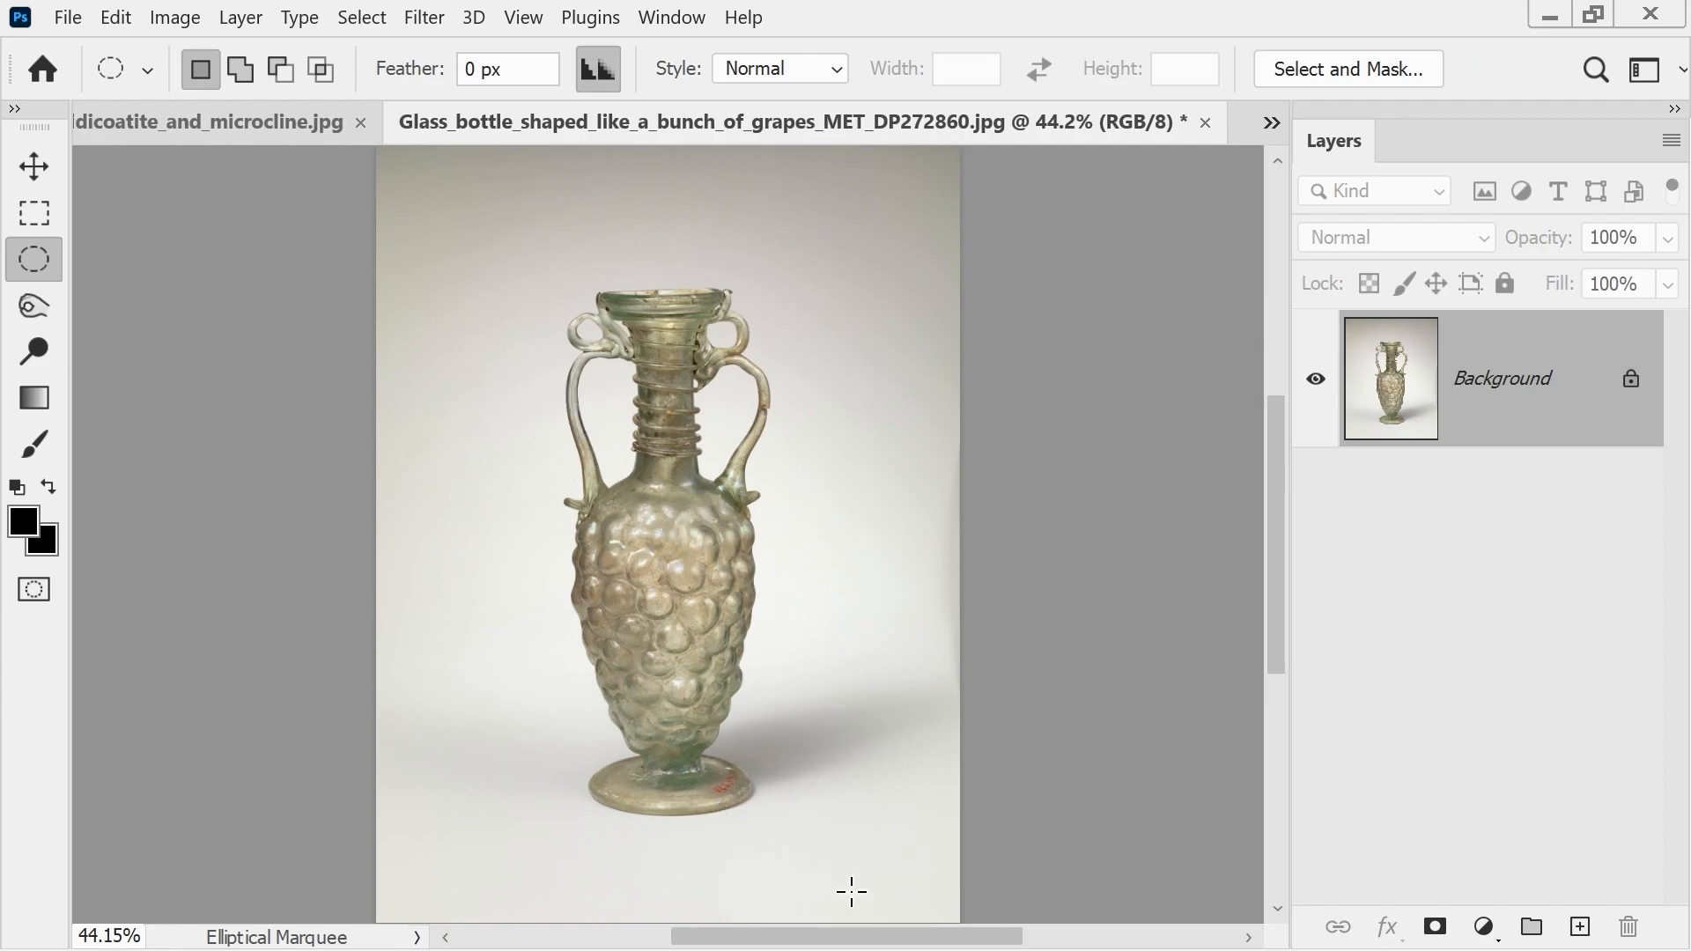
pyautogui.moveTo(651, 516); pyautogui.dragTo(838, 827)
# - Draw a Rectangular Marquee selection around the whole glass bottle, from its rim to its base
pyautogui.hotkey('shift', 'm')
pyautogui.moveTo(529, 258)
pyautogui.mouseDown()
pyautogui.moveTo(724, 757)
pyautogui.moveTo(627, 608)
pyautogui.moveTo(786, 825)
pyautogui.mouseUp()
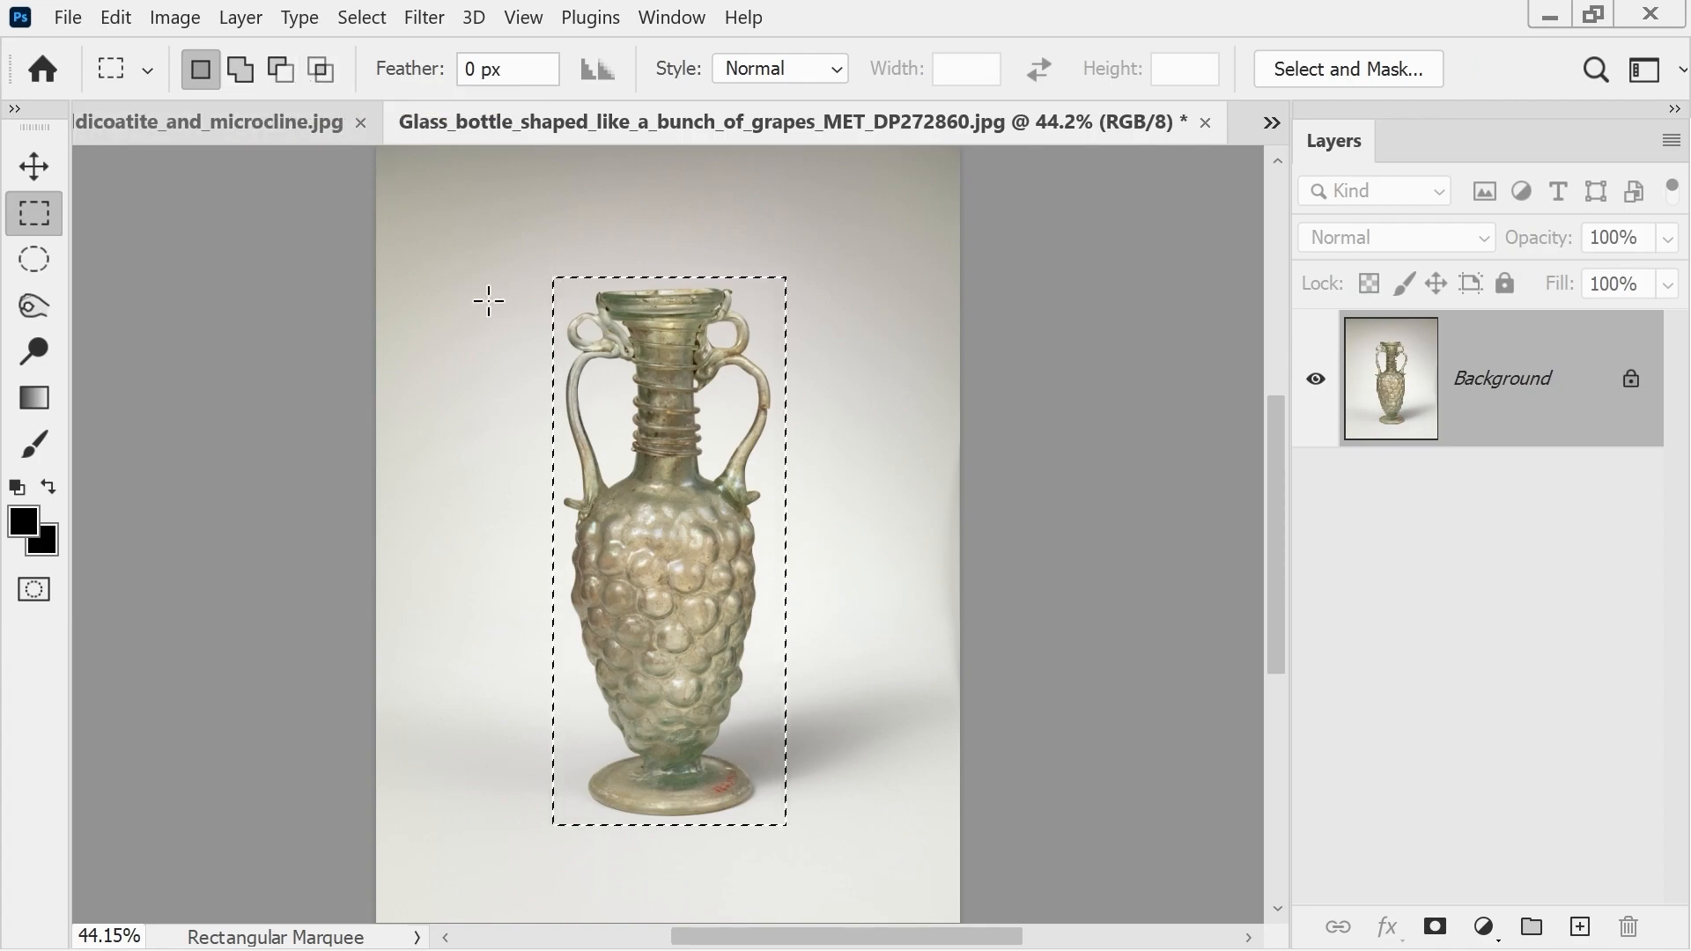
pyautogui.press('shift')
pyautogui.press('shift')
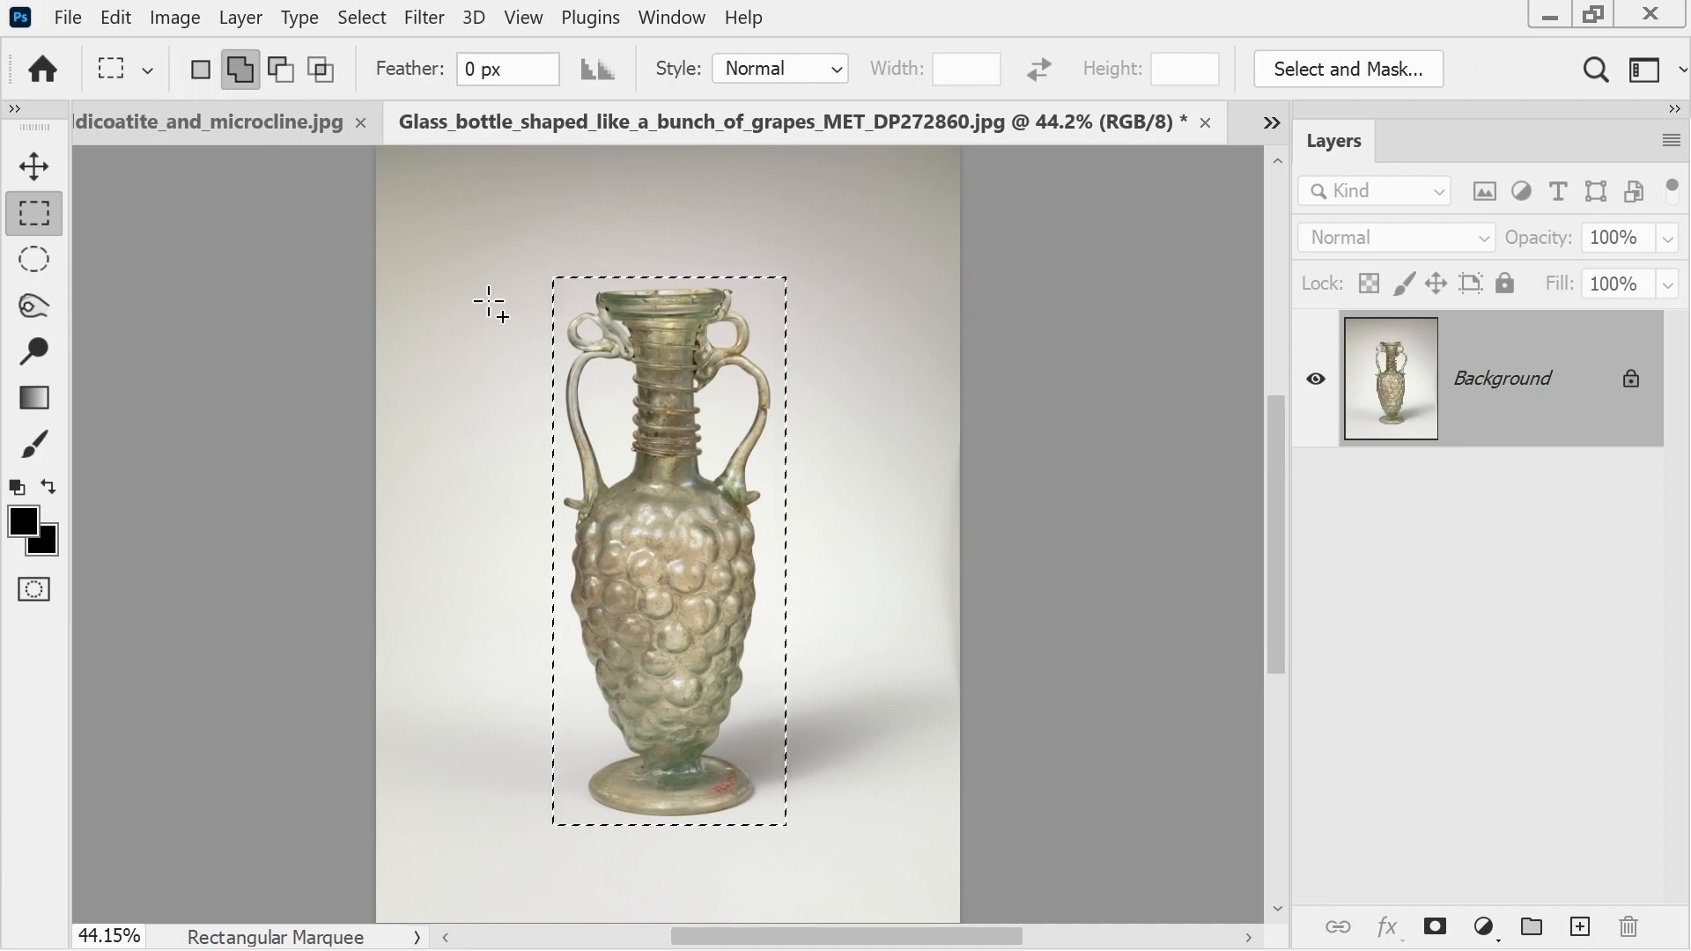
# - Add elliptical areas to the bottle's rectangular selection so it bulges outward on both sides
pyautogui.hotkey('shift', 'm')
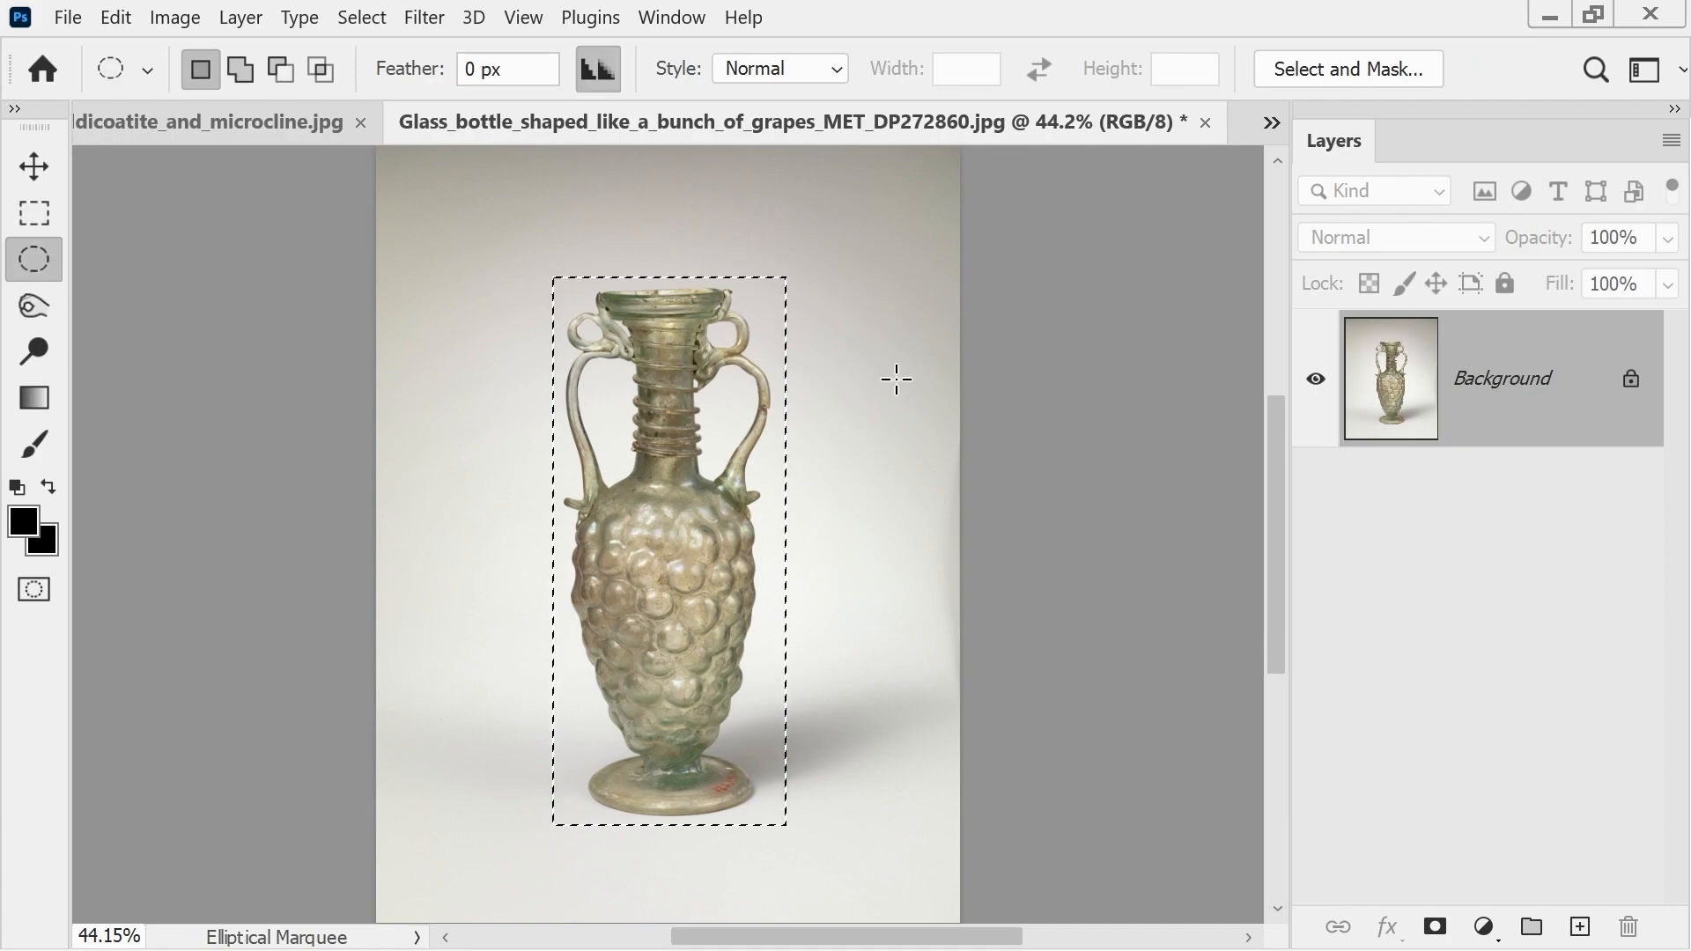
pyautogui.press('shift')
pyautogui.moveTo(812, 340); pyautogui.dragTo(777, 588)
pyautogui.moveTo(754, 729); pyautogui.dragTo(753, 729)
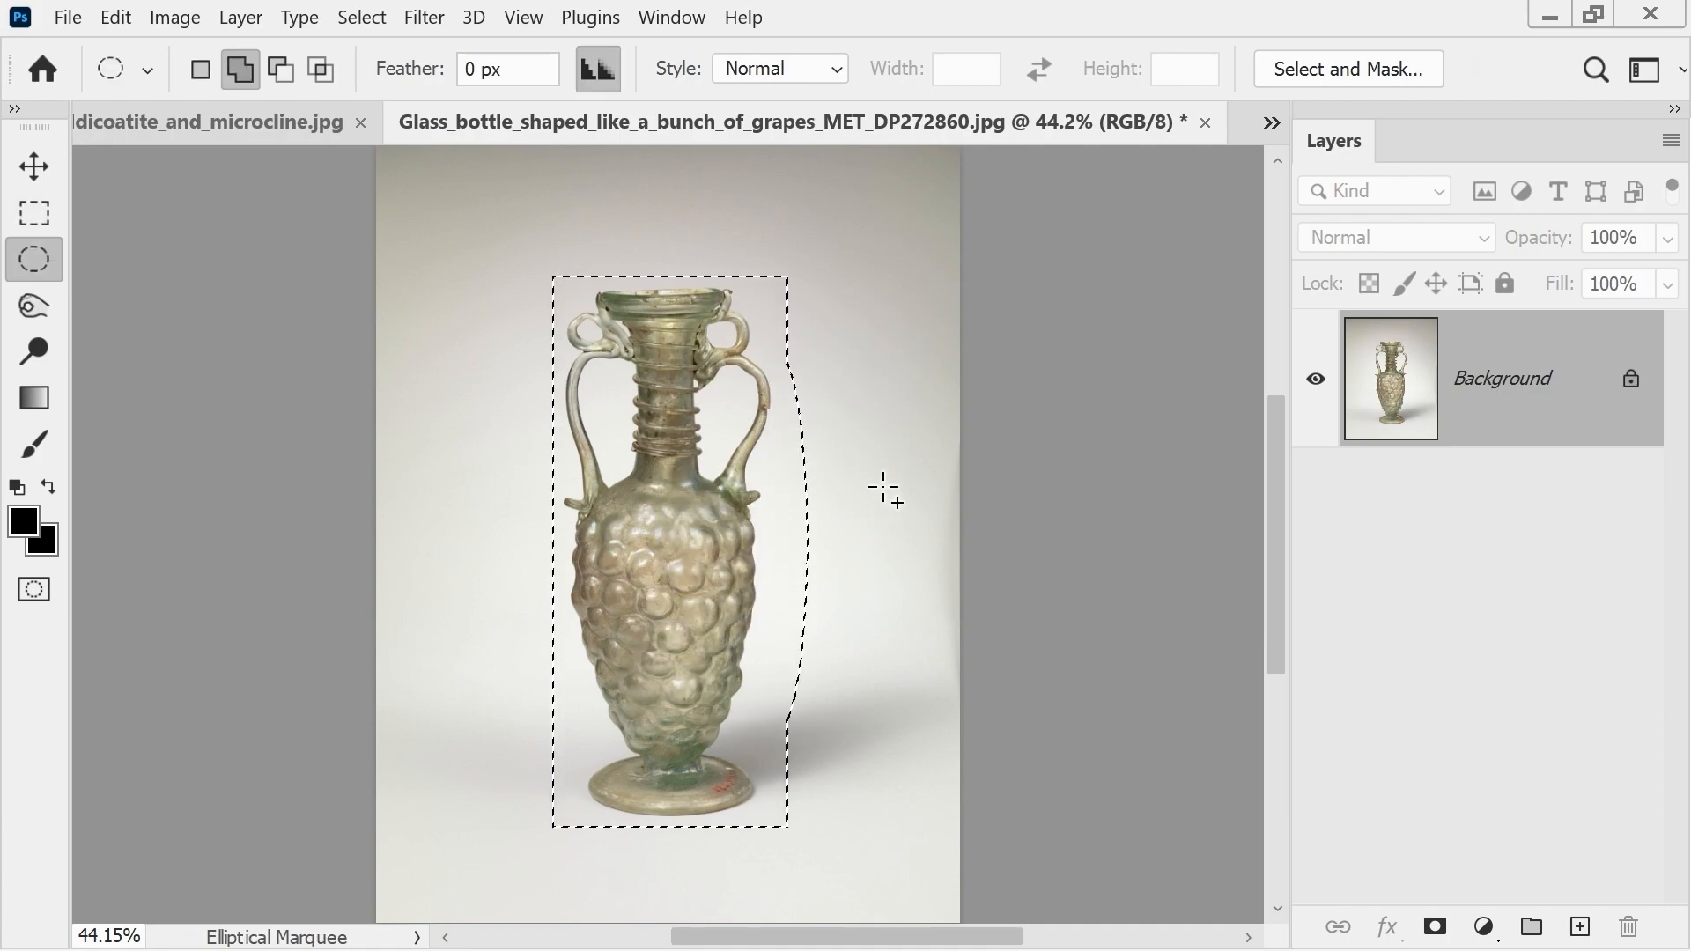
pyautogui.moveTo(881, 380); pyautogui.dragTo(773, 730)
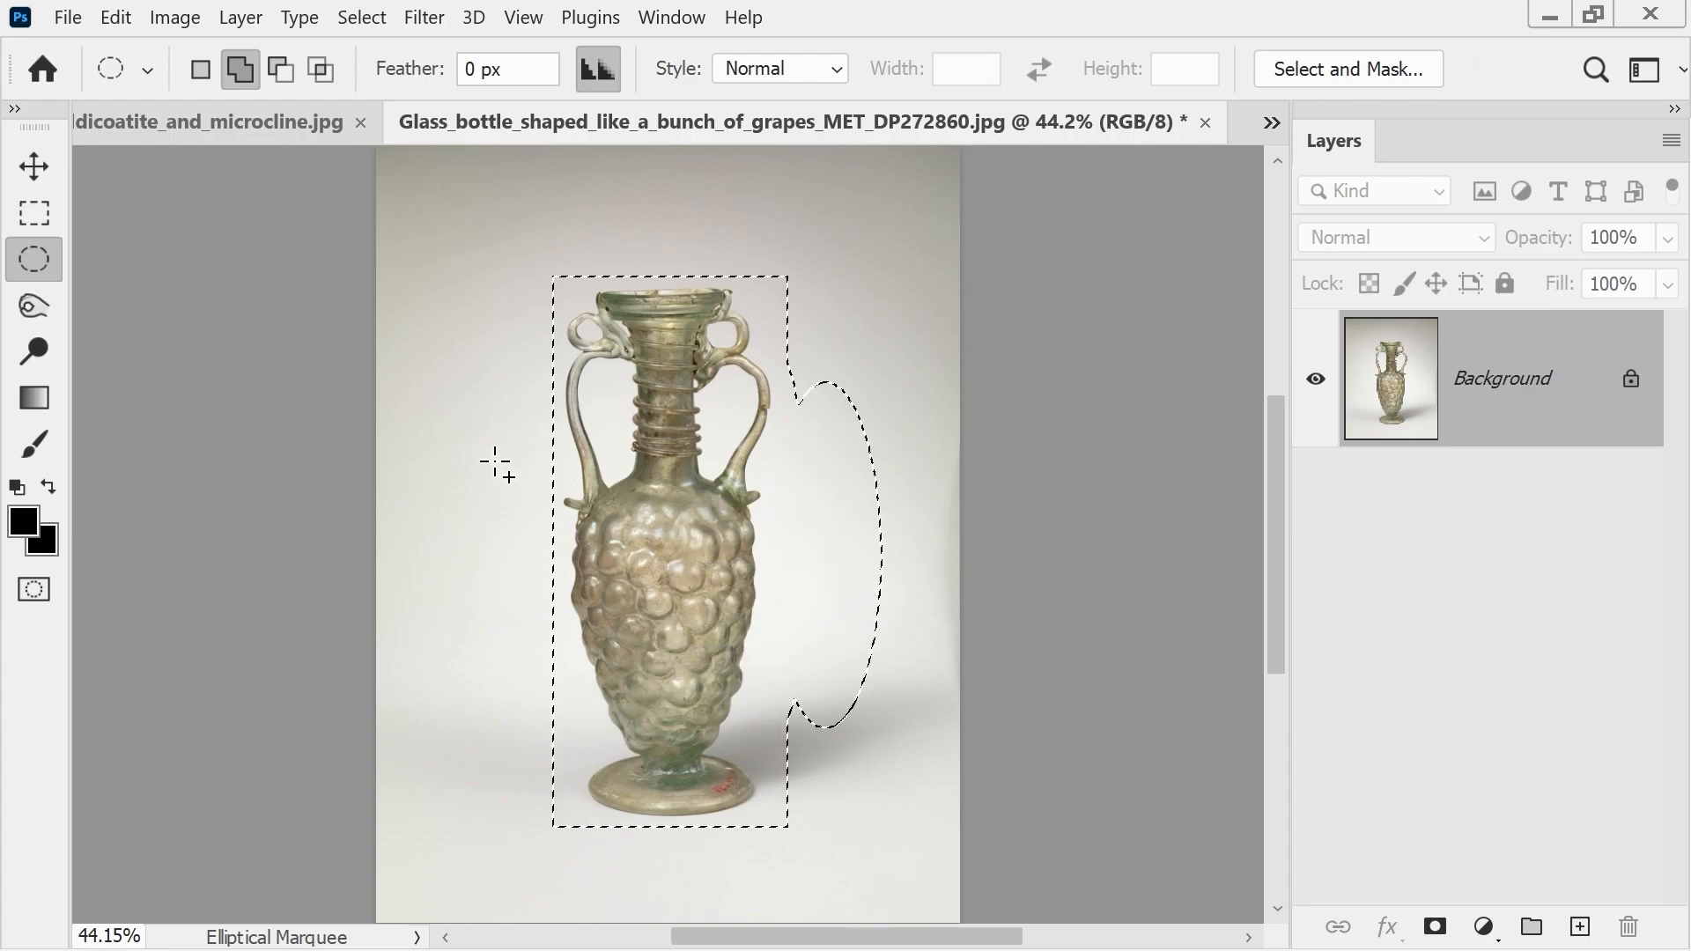
pyautogui.moveTo(446, 400); pyautogui.dragTo(628, 726)
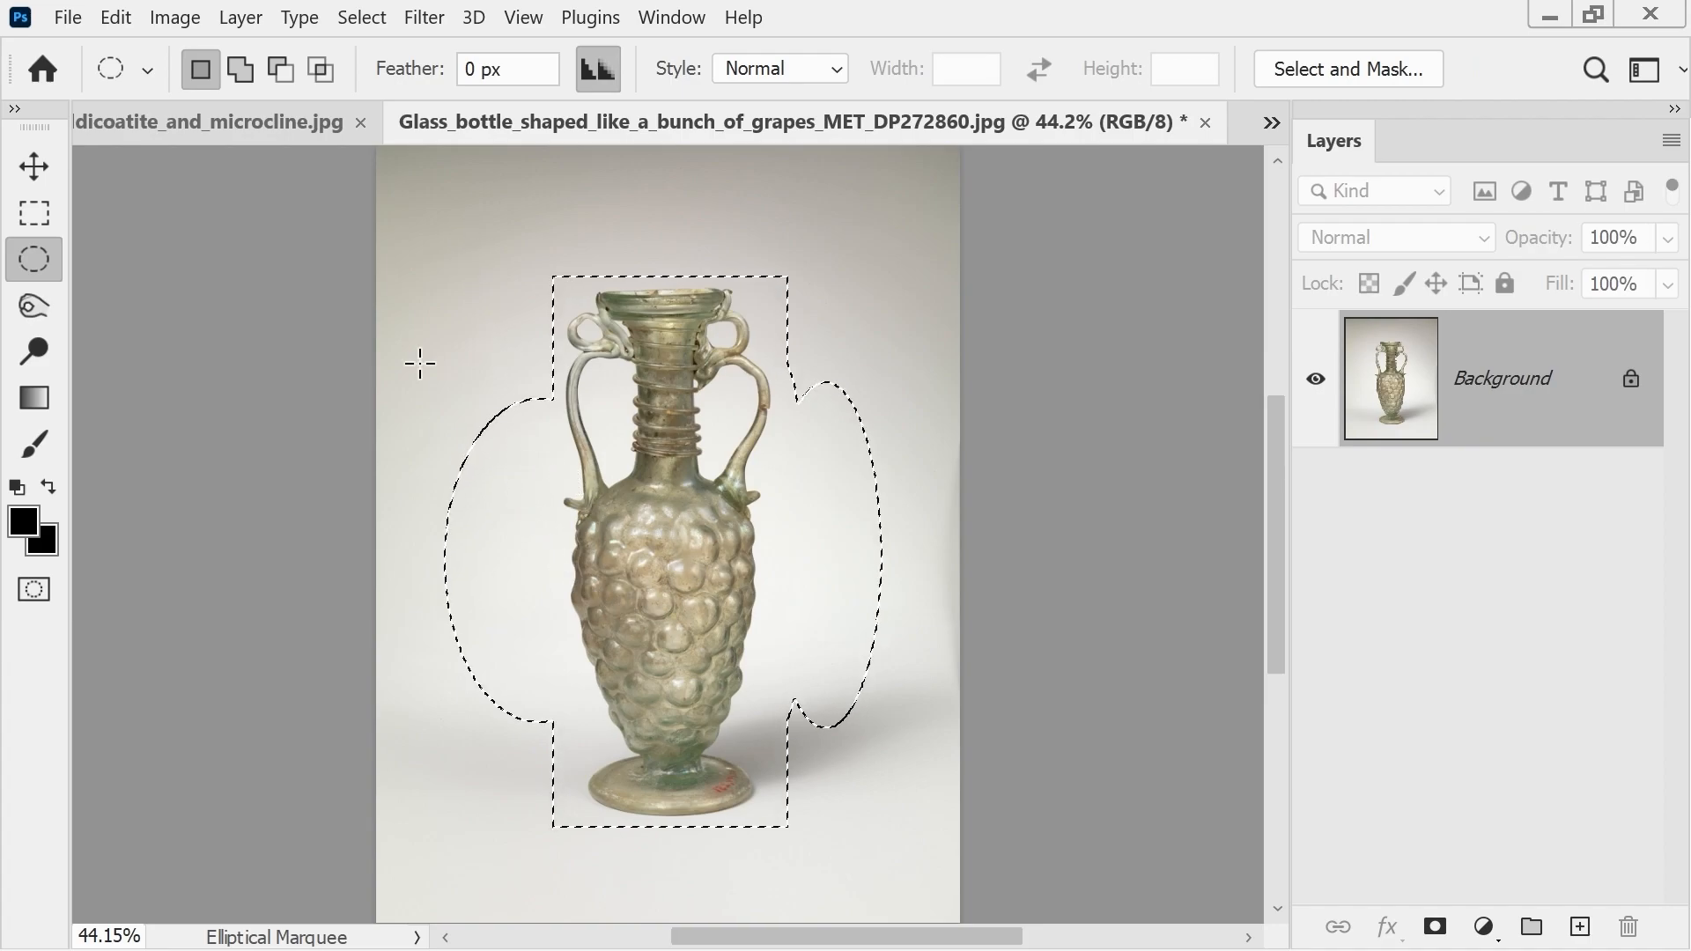
# - Subtract rectangular areas from both sides of the bottle selection to cut off the elliptical bulges
pyautogui.press('alt')
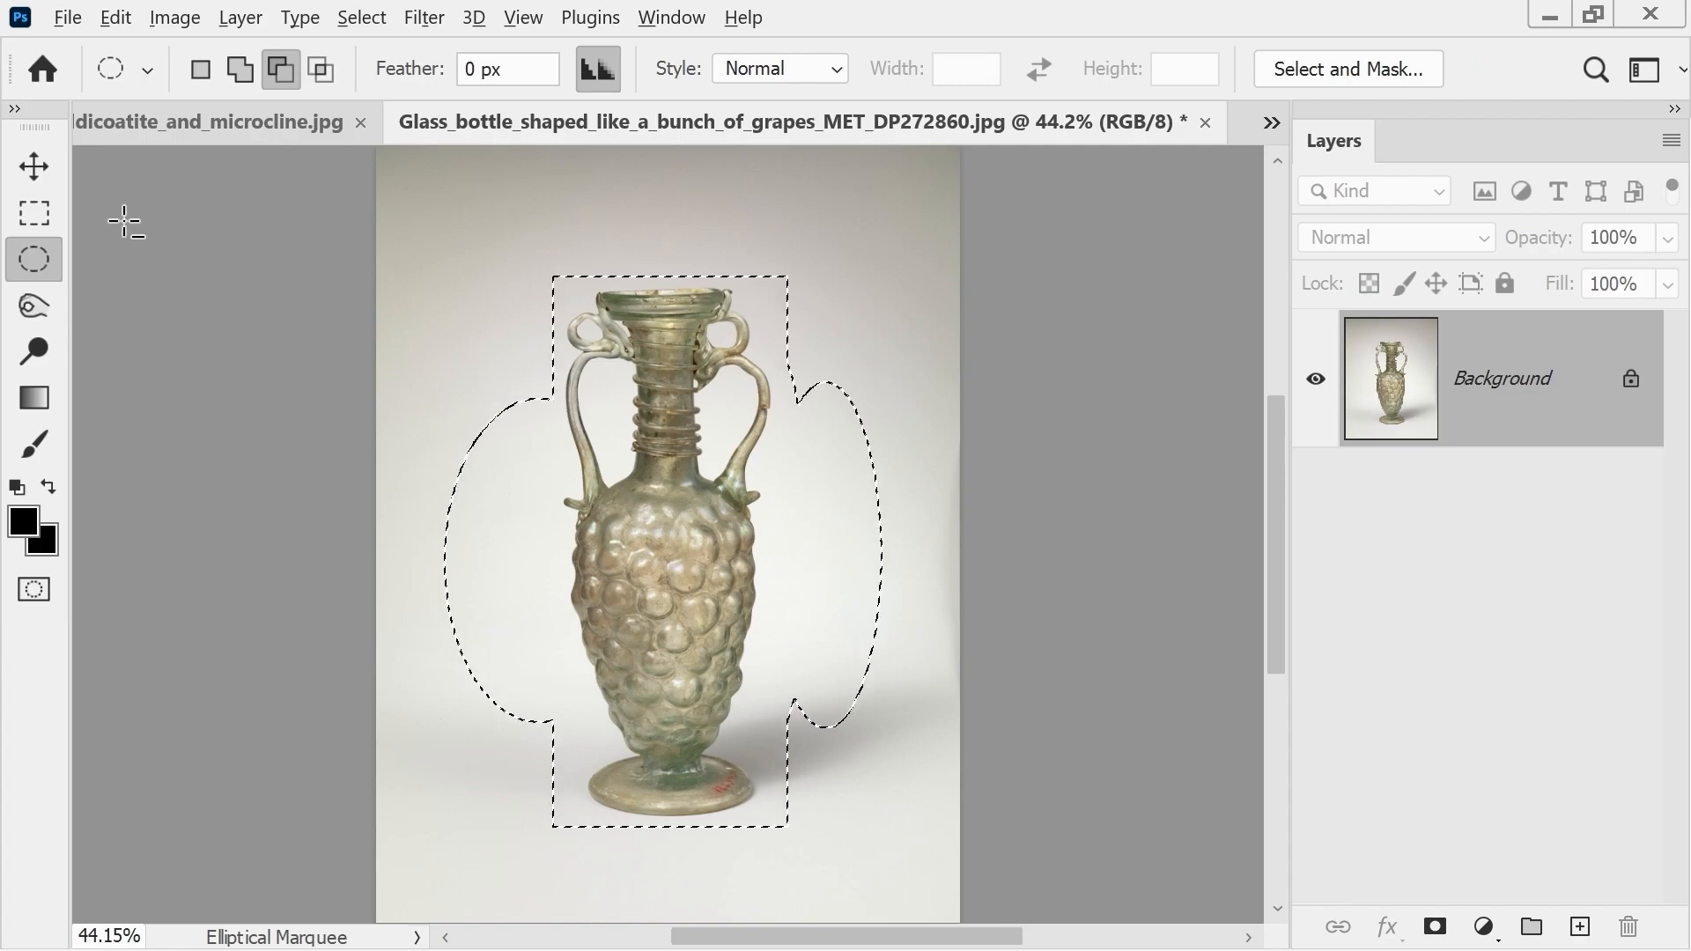
pyautogui.click(40, 213)
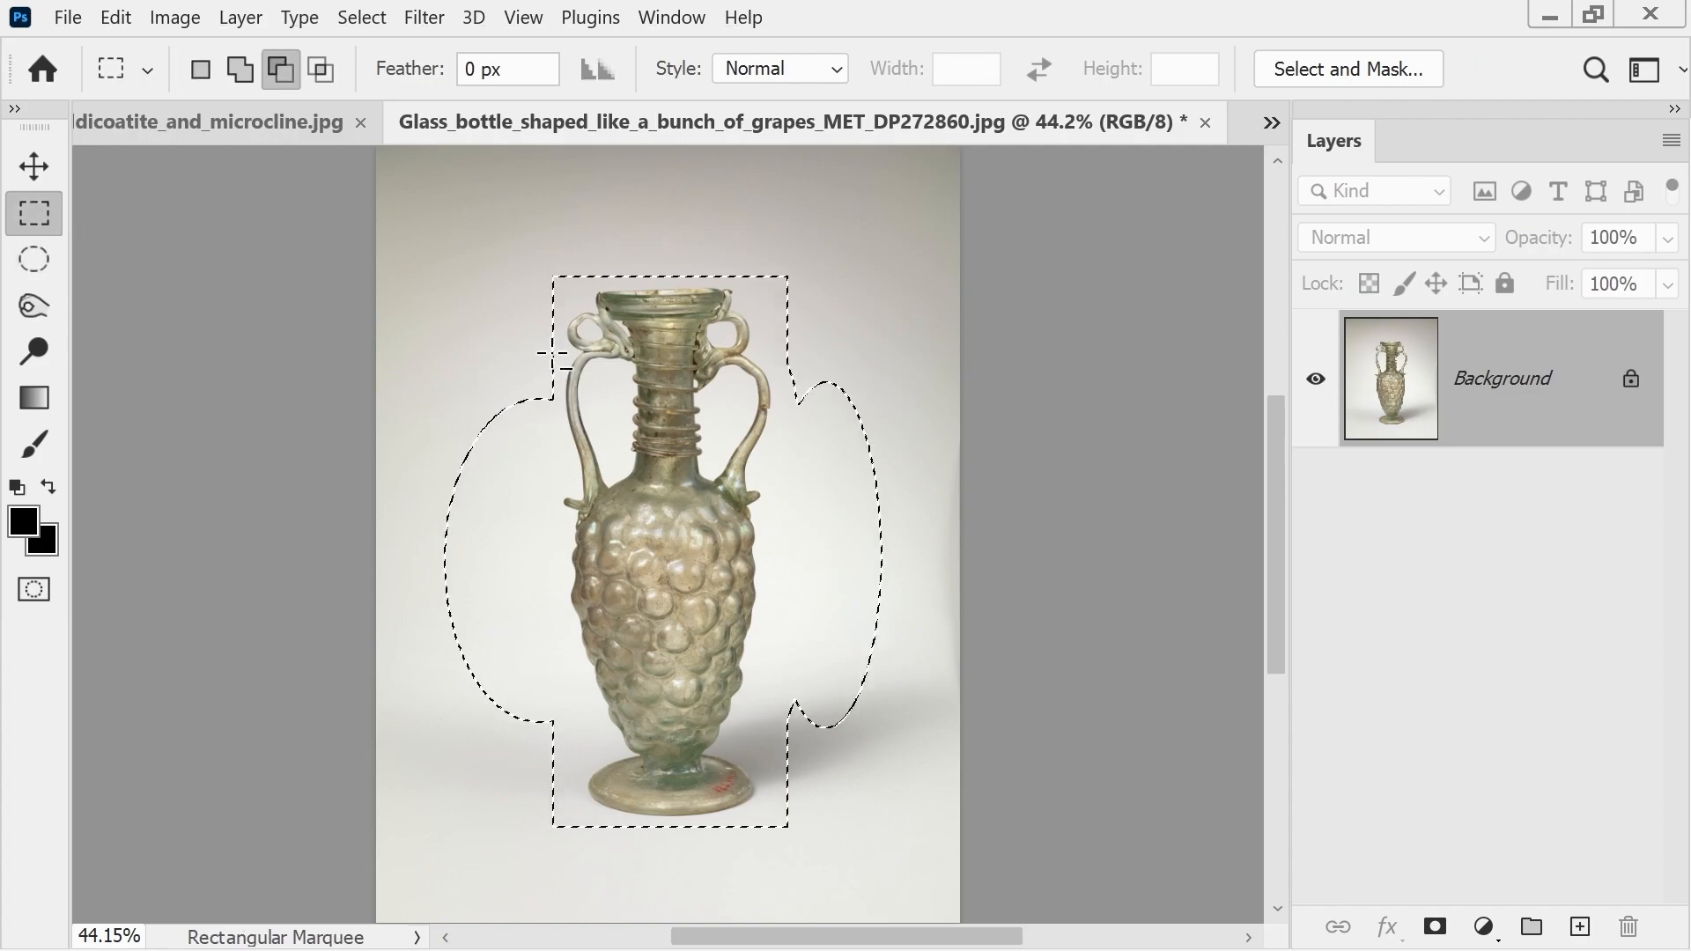
pyautogui.moveTo(421, 318); pyautogui.dragTo(555, 812)
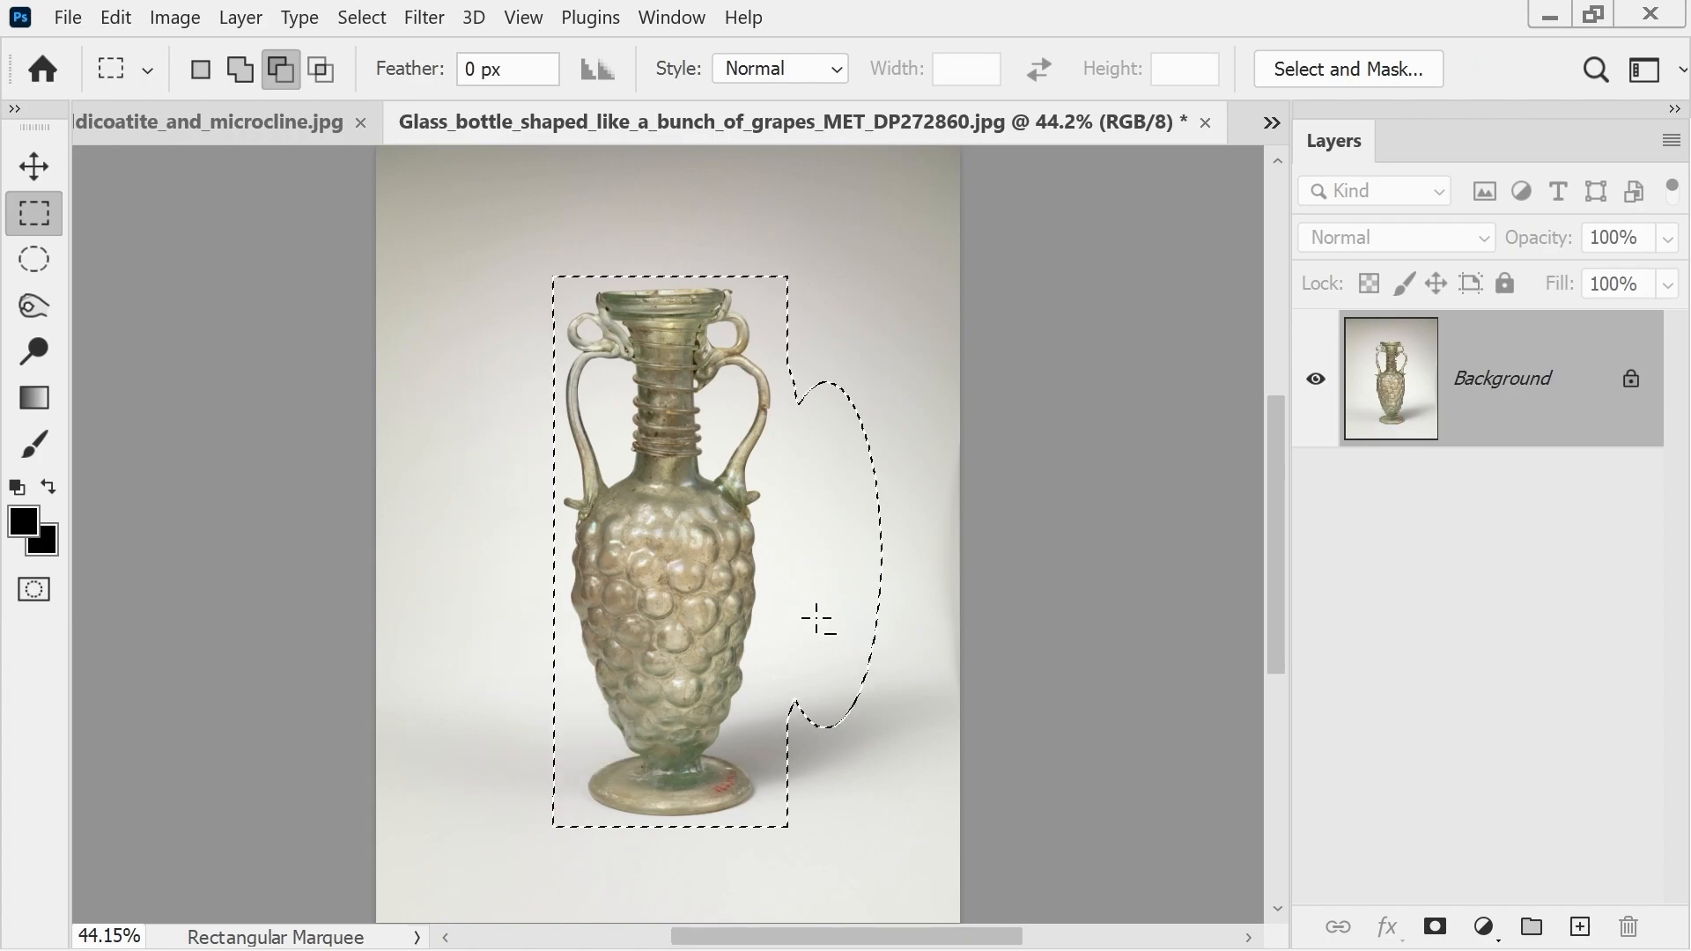
pyautogui.moveTo(899, 343); pyautogui.dragTo(784, 797)
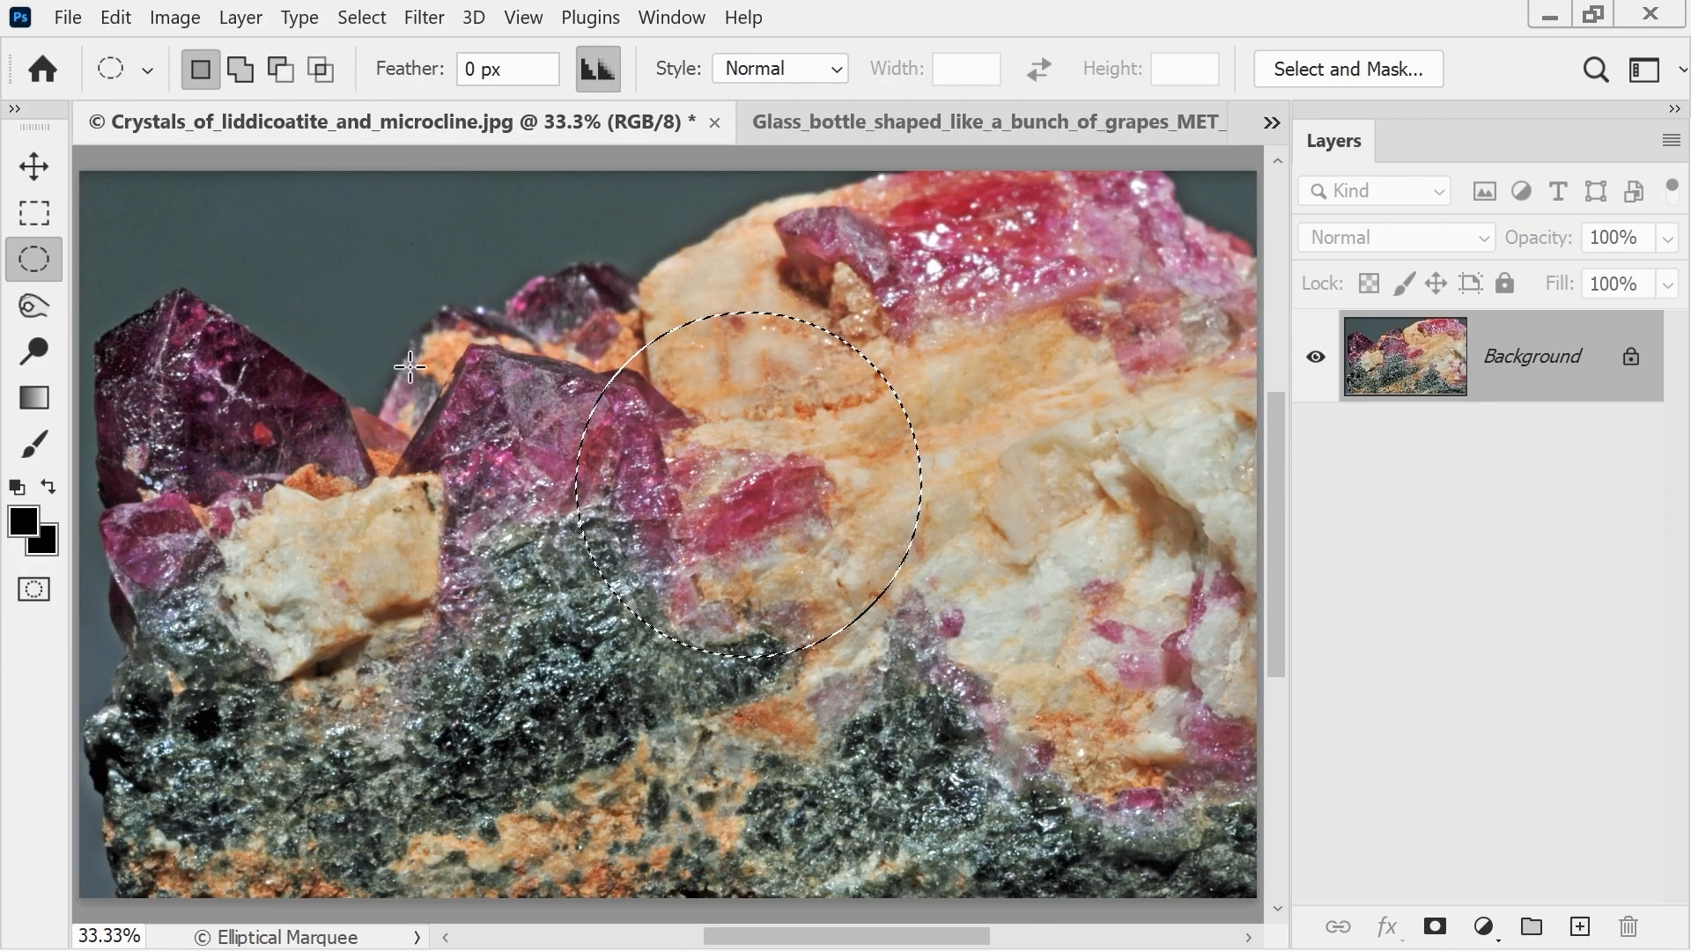
# - Intersect the circular selection on the crystal photo with an overlapping ellipse drawn from its left
pyautogui.click(239, 69)
pyautogui.click(321, 69)
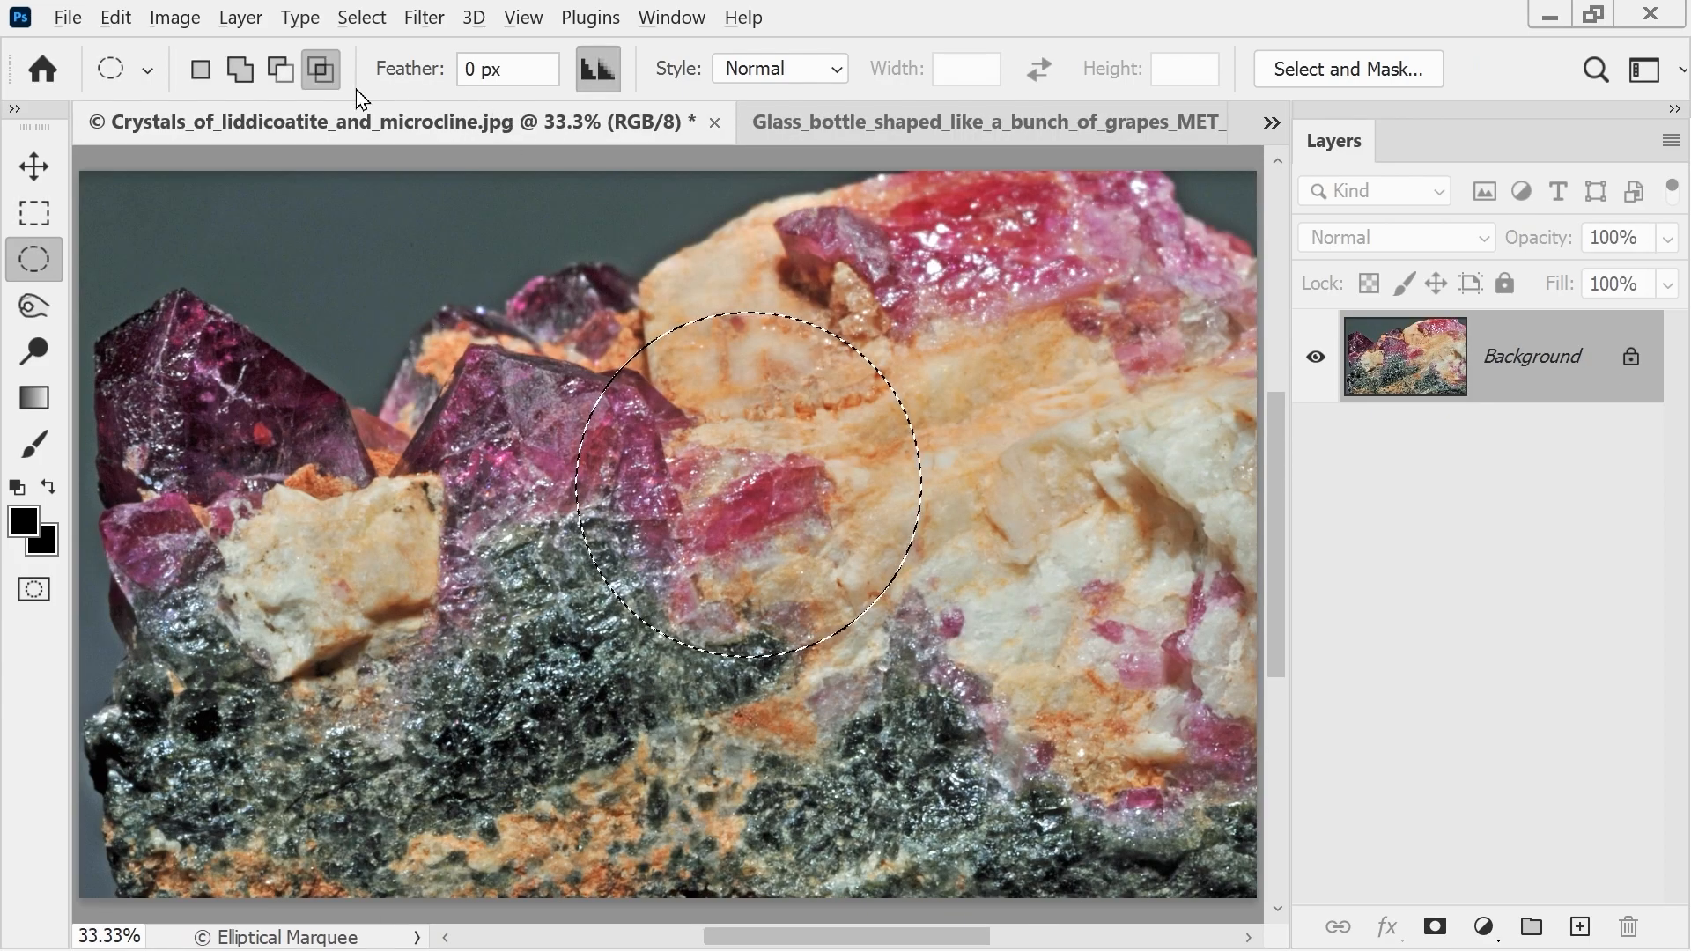
pyautogui.moveTo(297, 317); pyautogui.dragTo(732, 544)
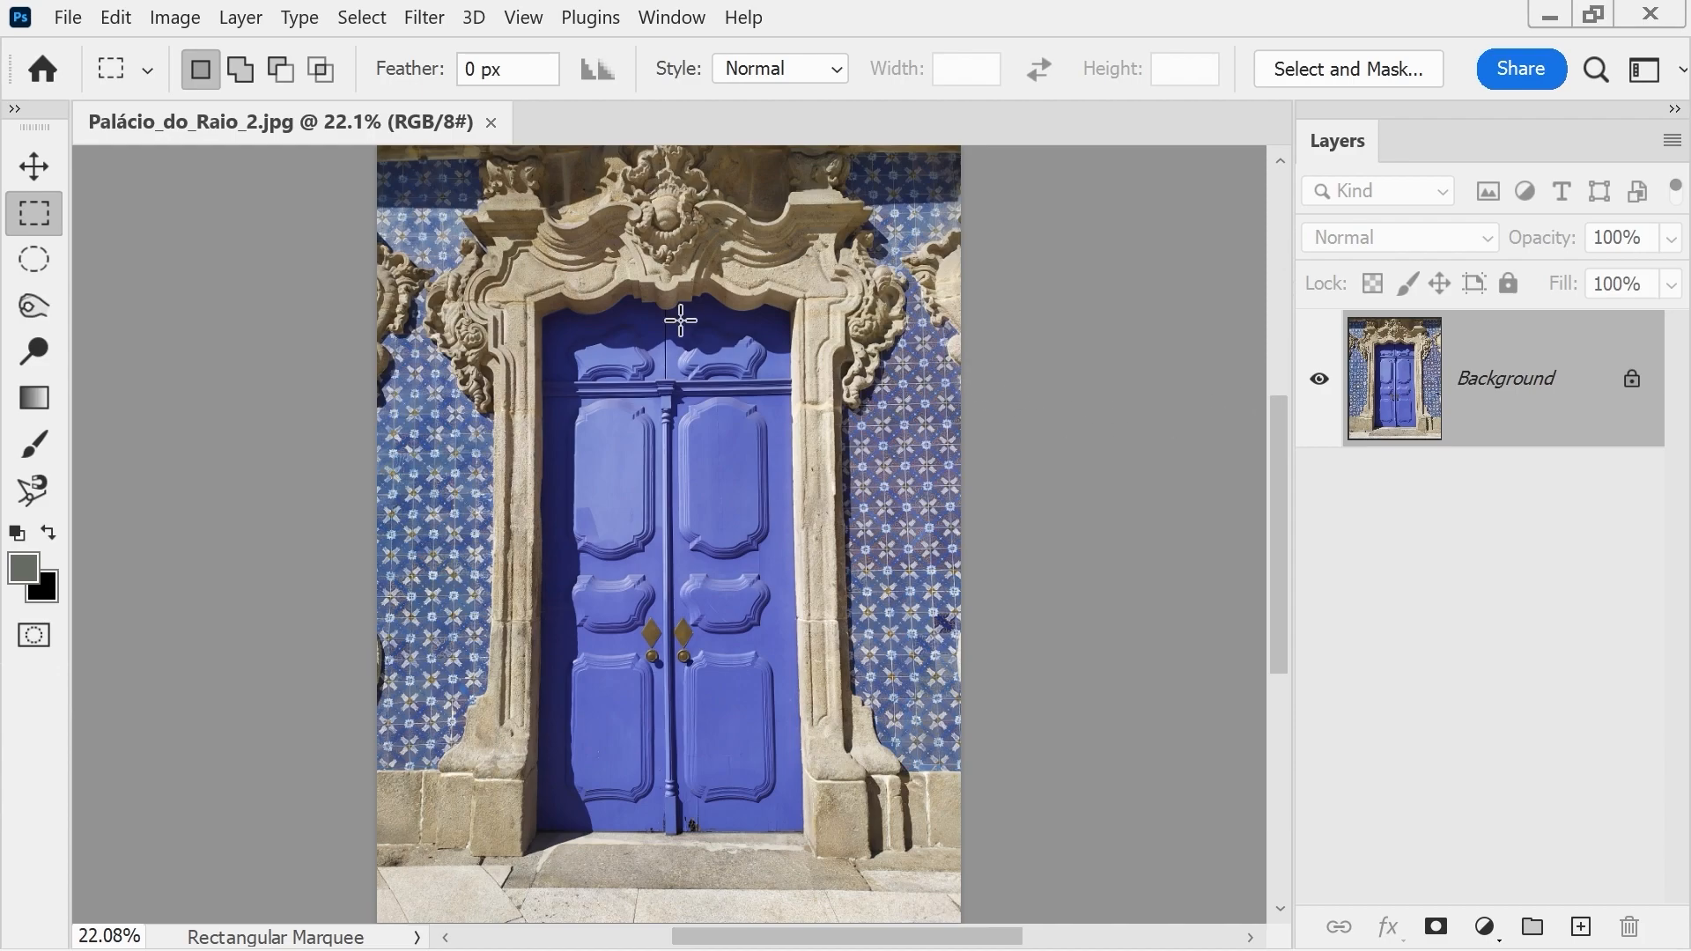
# - Open Color Range for the blue door photo and set the selection preview to None, leaving Localized Color Clusters off
pyautogui.click(369, 16)
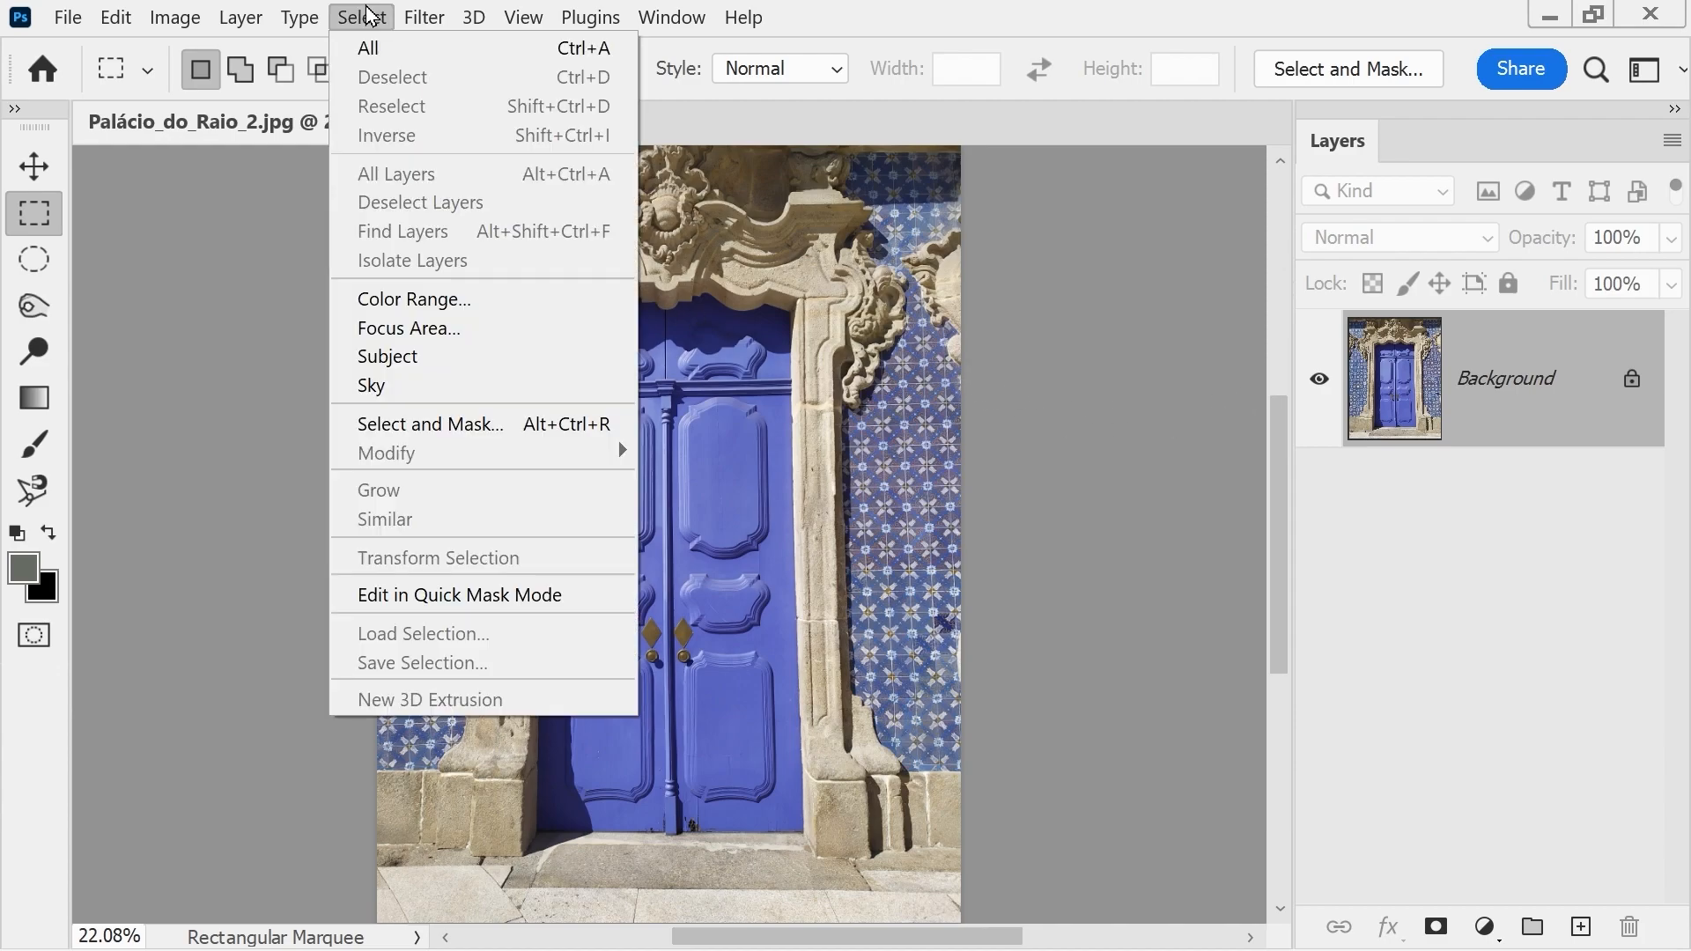
pyautogui.click(447, 299)
pyautogui.moveTo(809, 37); pyautogui.dragTo(1331, 54)
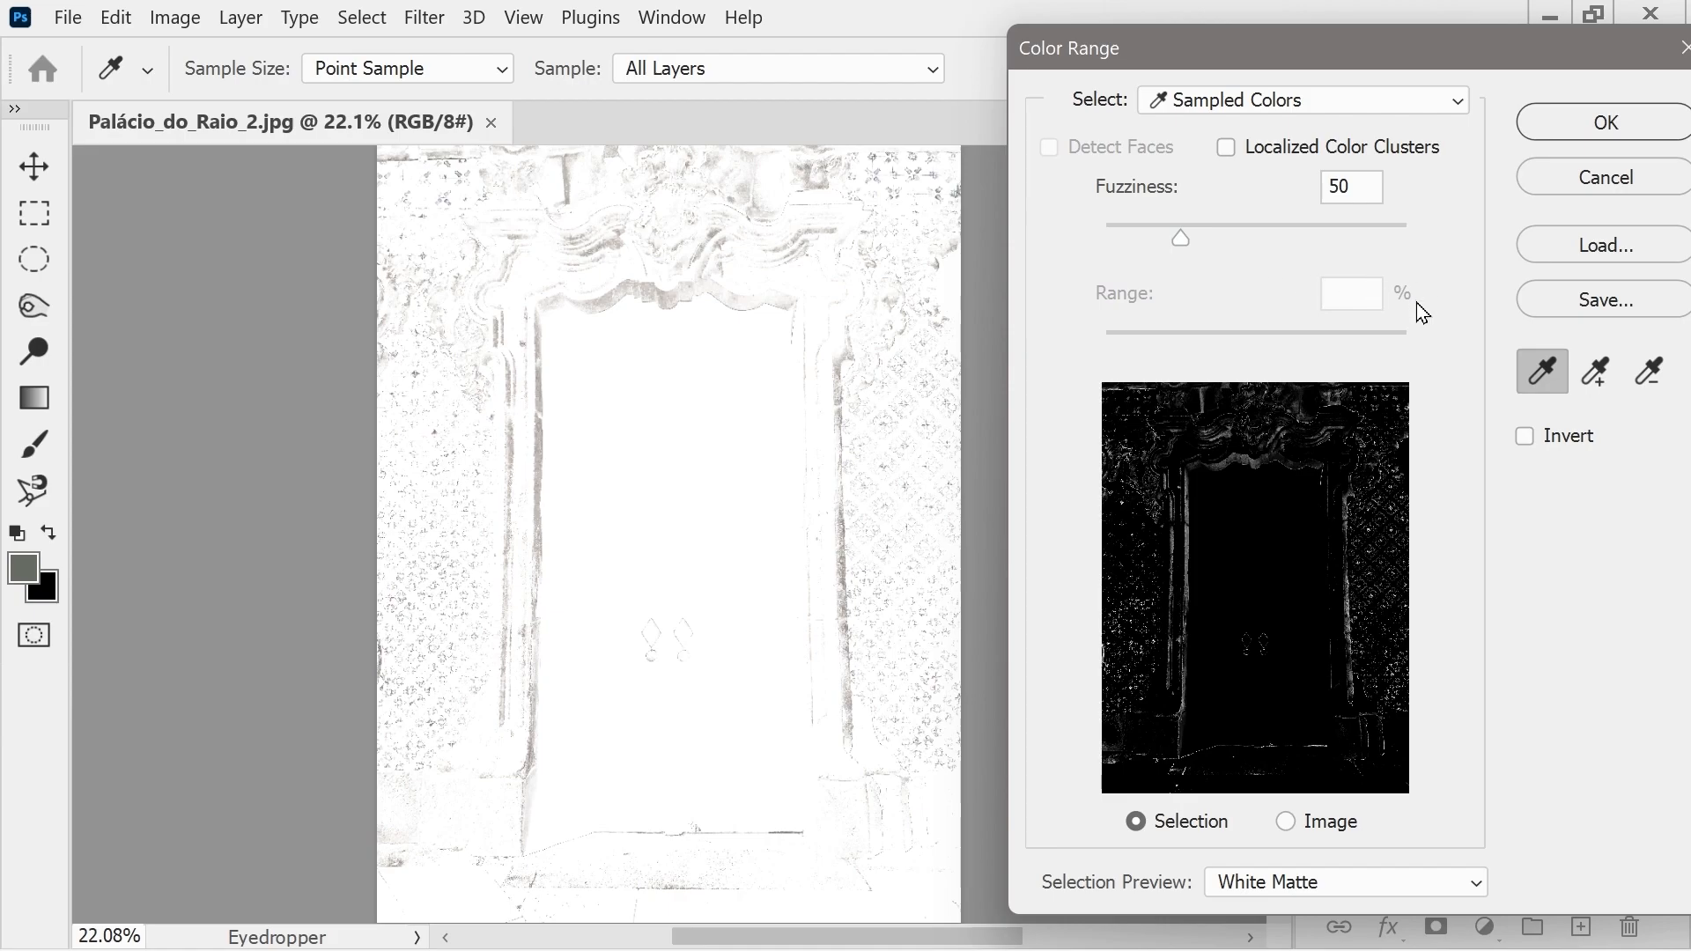
pyautogui.click(1228, 147)
pyautogui.click(1228, 147)
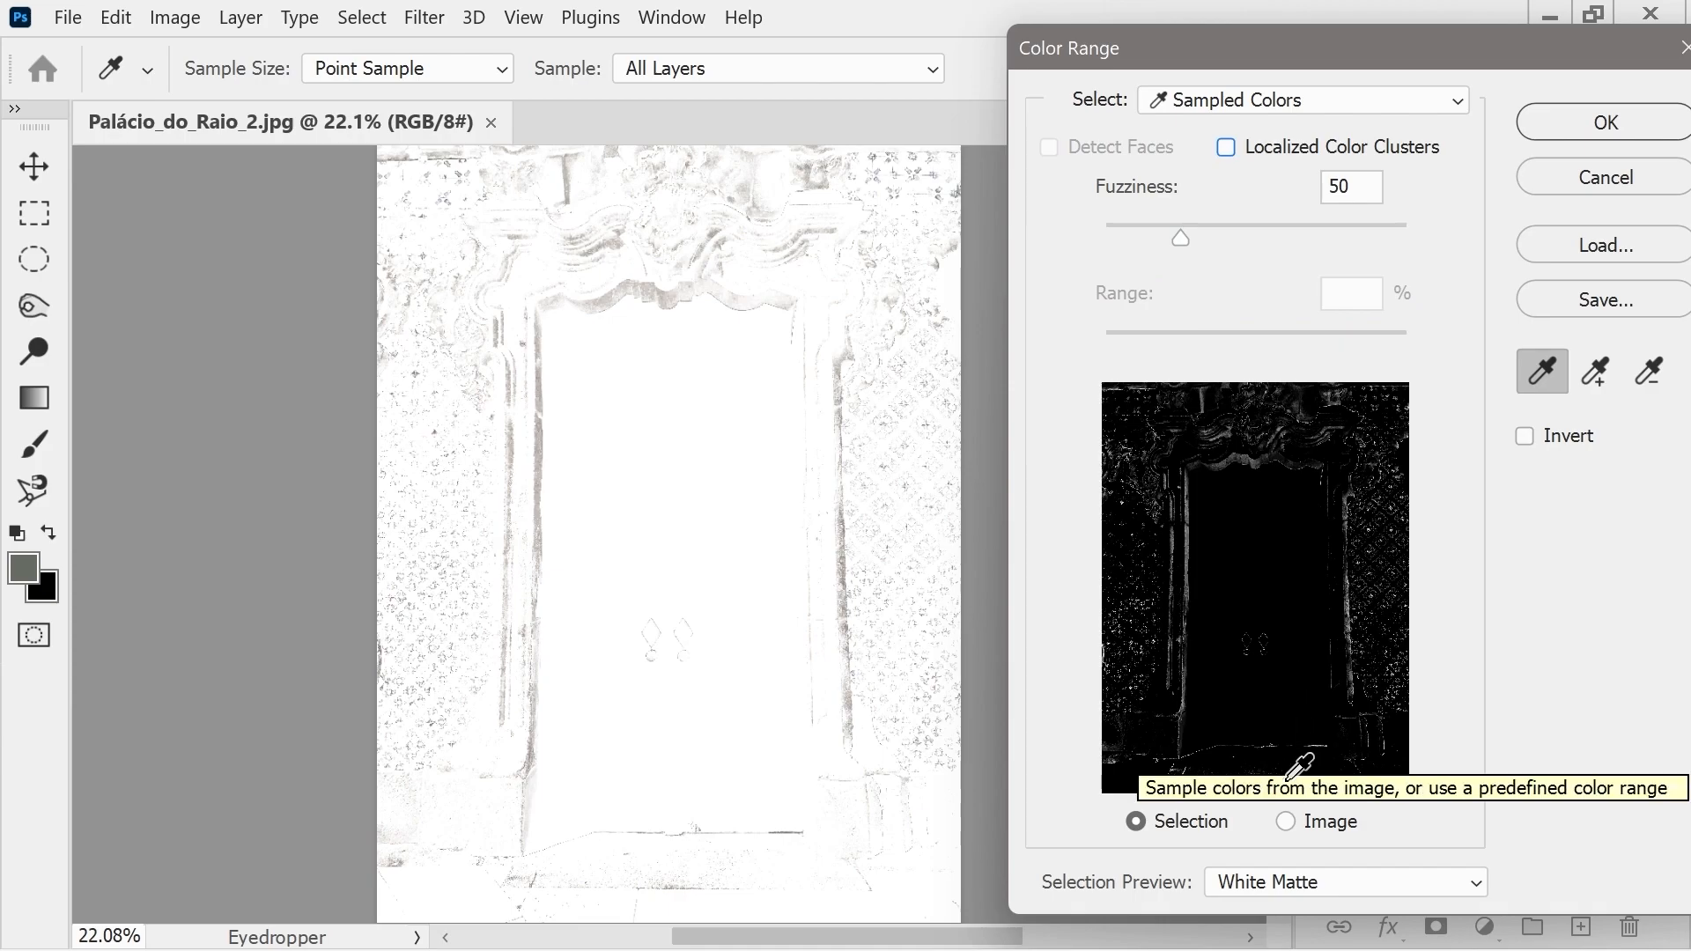
pyautogui.click(1272, 891)
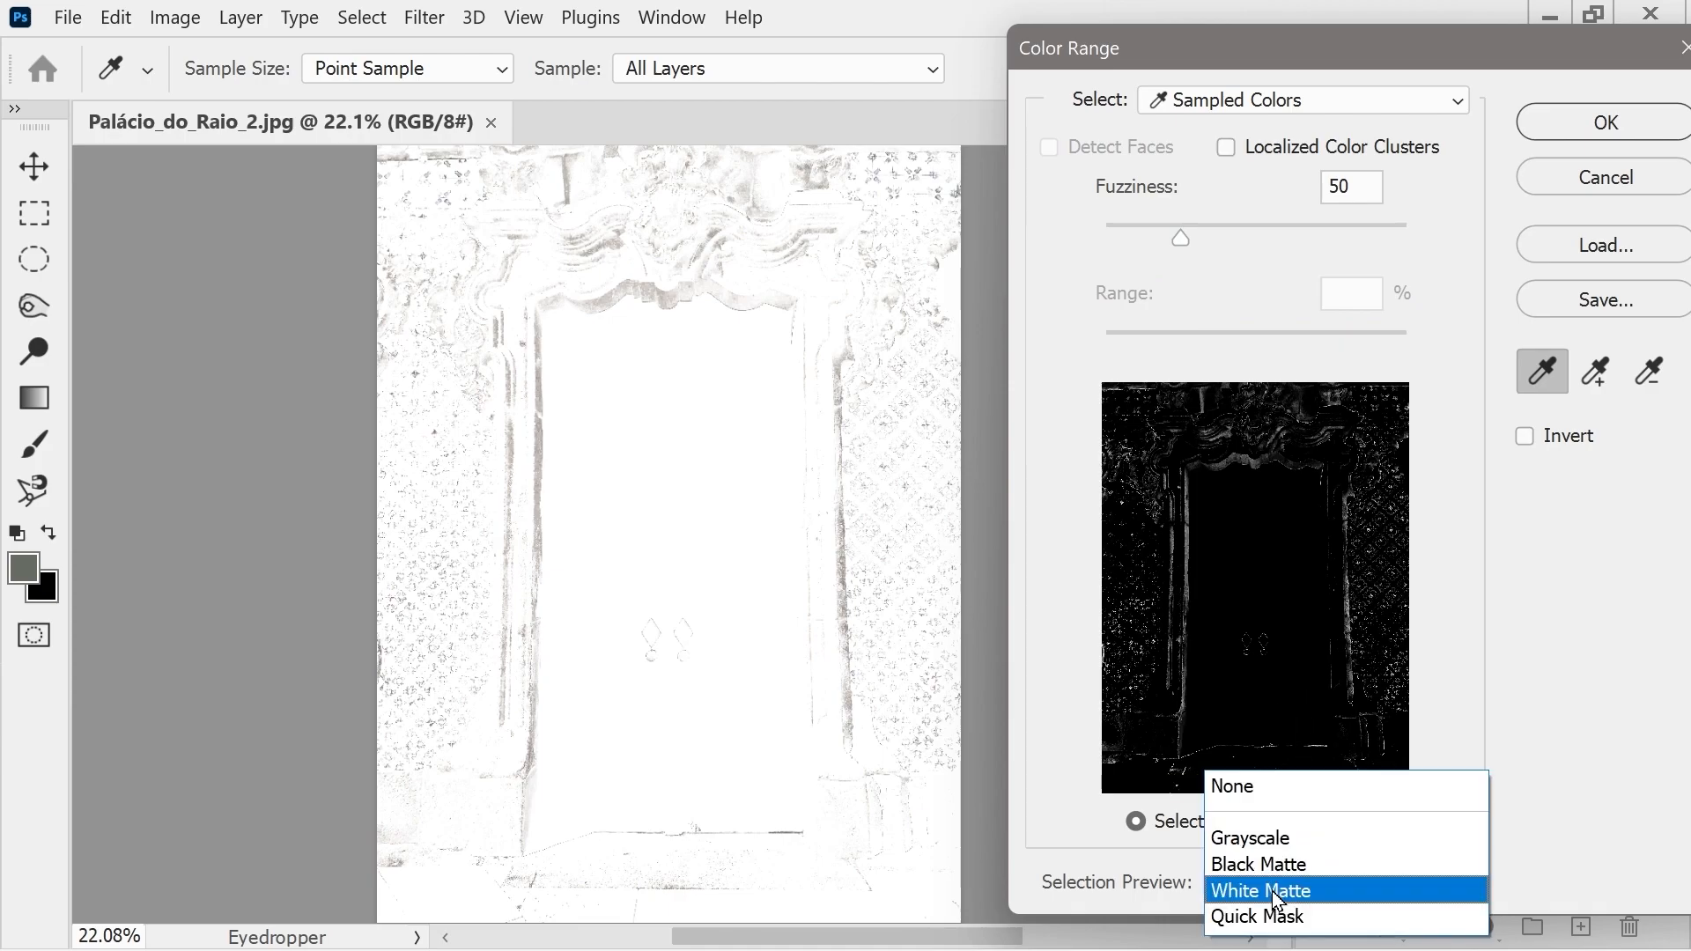
pyautogui.click(1265, 791)
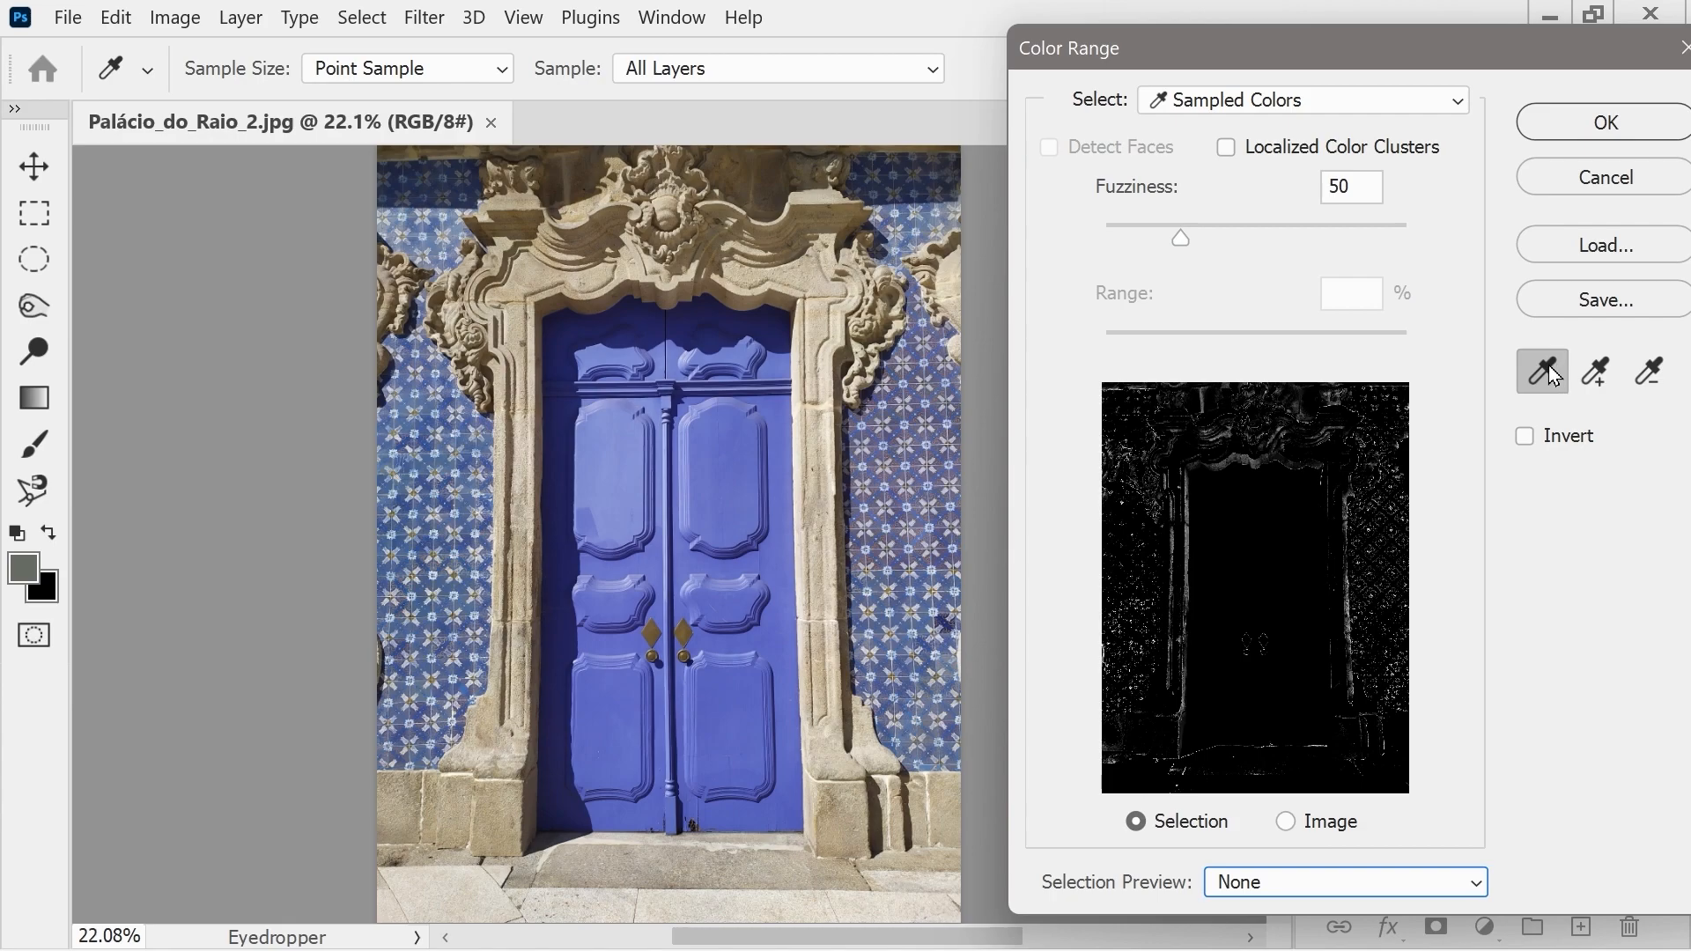
# - Set the eyedropper sample size to 51 by 51 Average and sample the blue of the door's upper-left panel
pyautogui.click(462, 72)
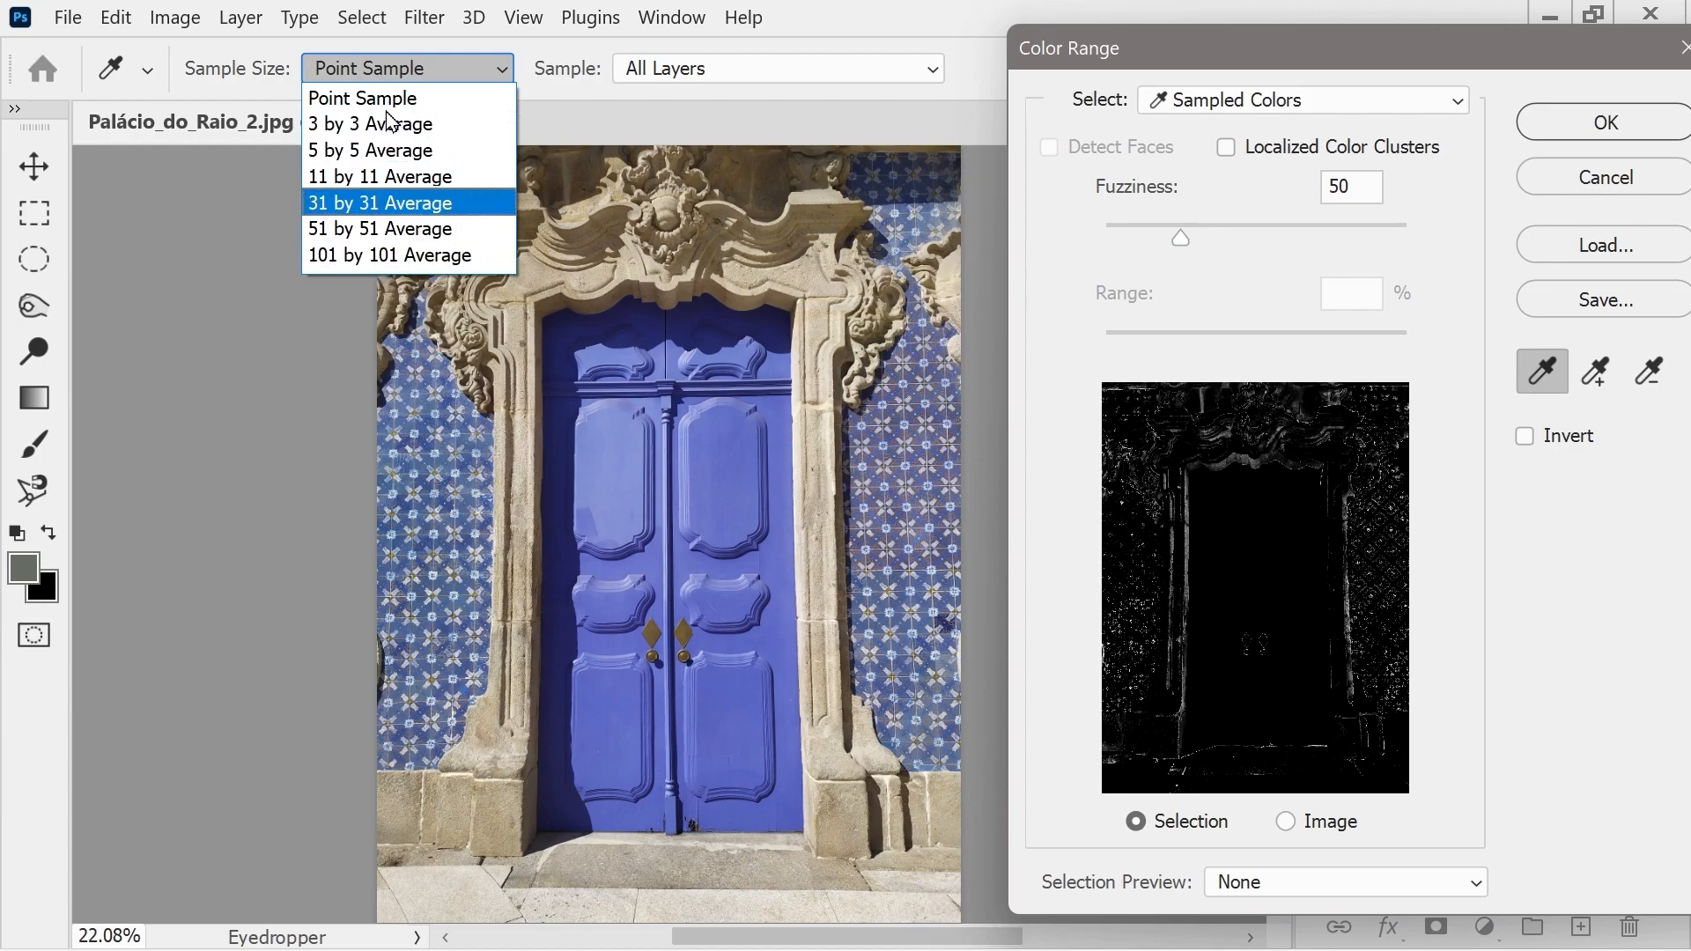
pyautogui.click(387, 228)
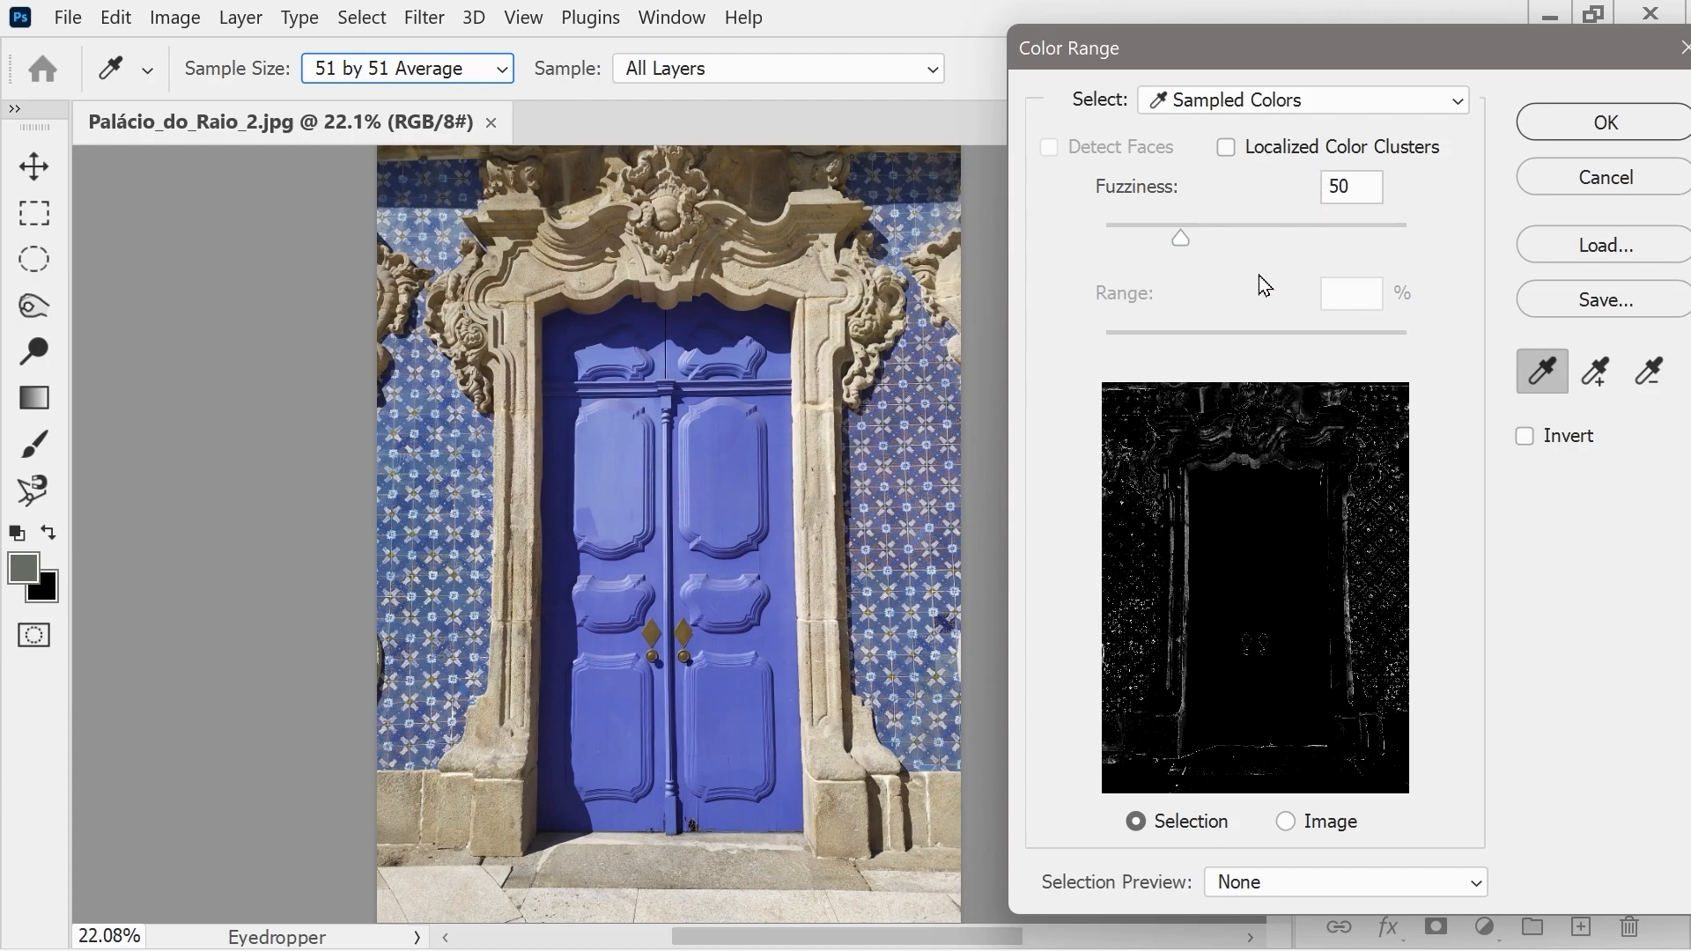
pyautogui.click(621, 447)
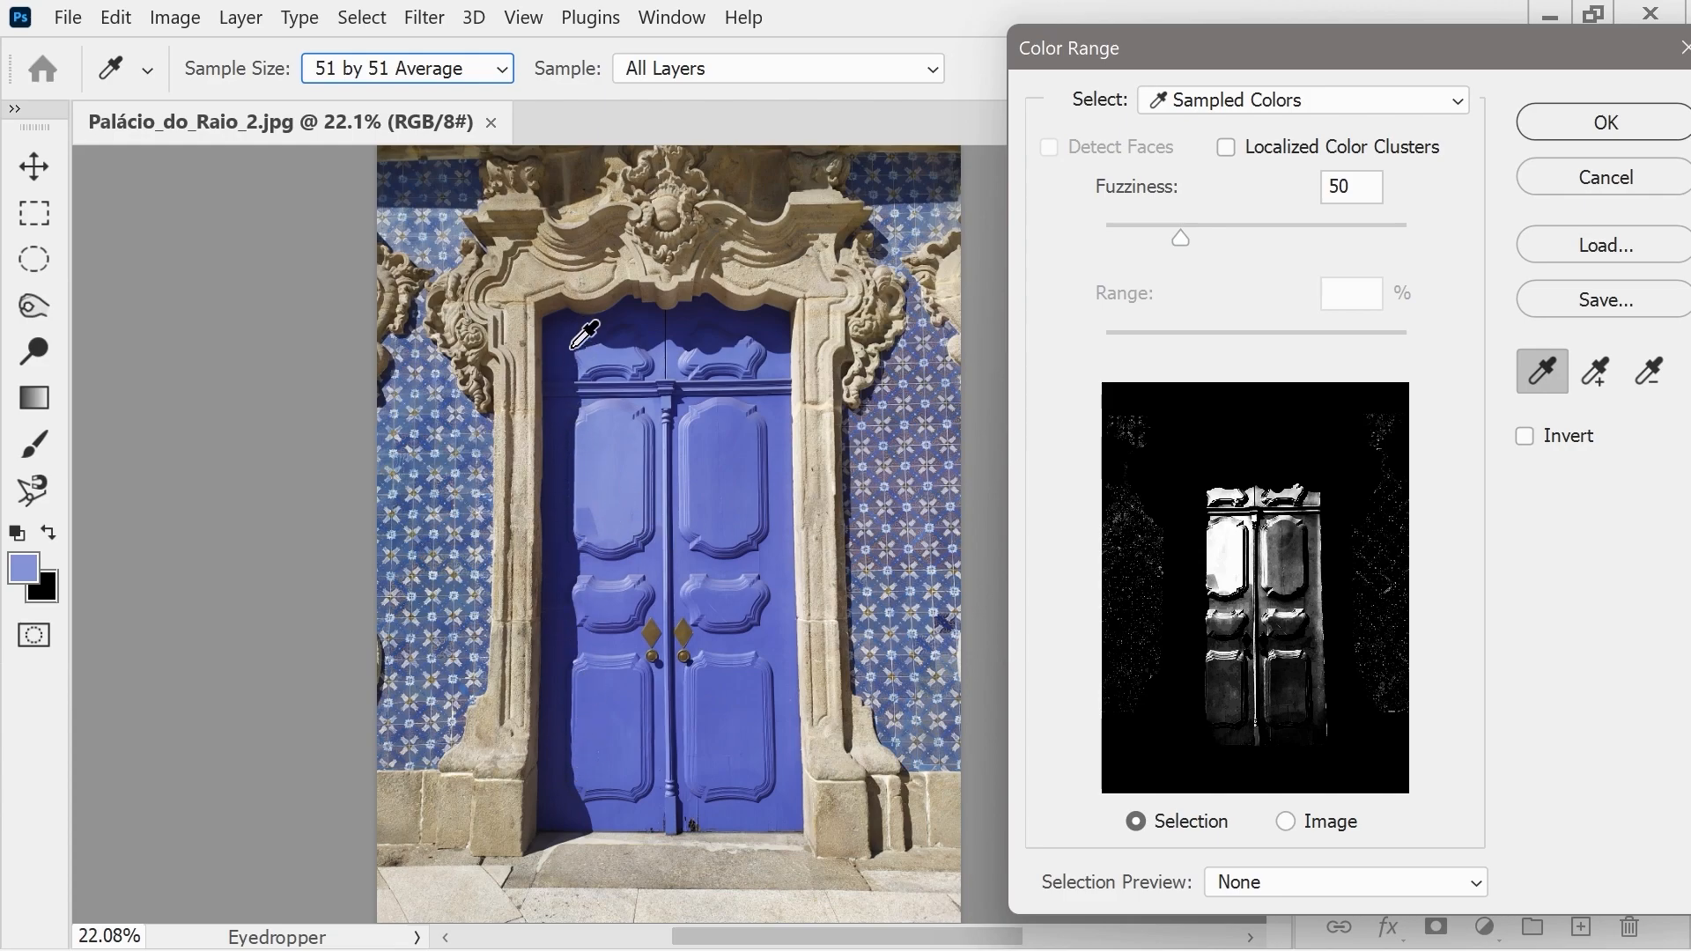
# - Raise the Color Range fuzziness to 165 and create the selection from the door's sampled blue
pyautogui.moveTo(1182, 245); pyautogui.dragTo(1235, 241)
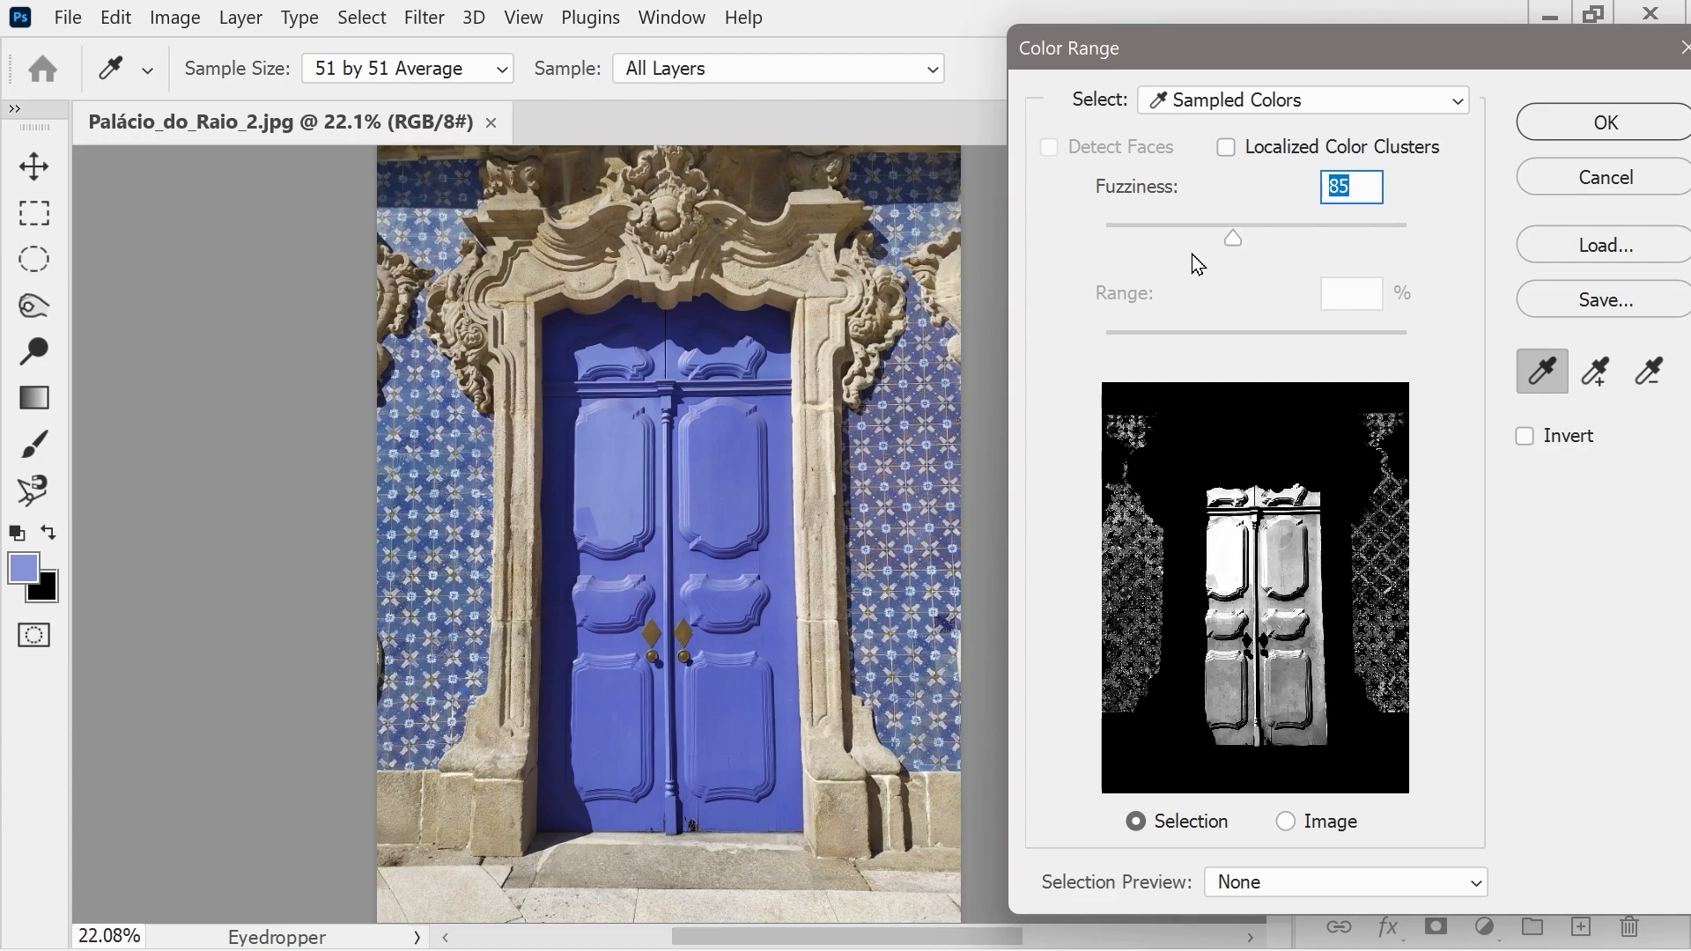
pyautogui.moveTo(1236, 241); pyautogui.dragTo(1353, 243)
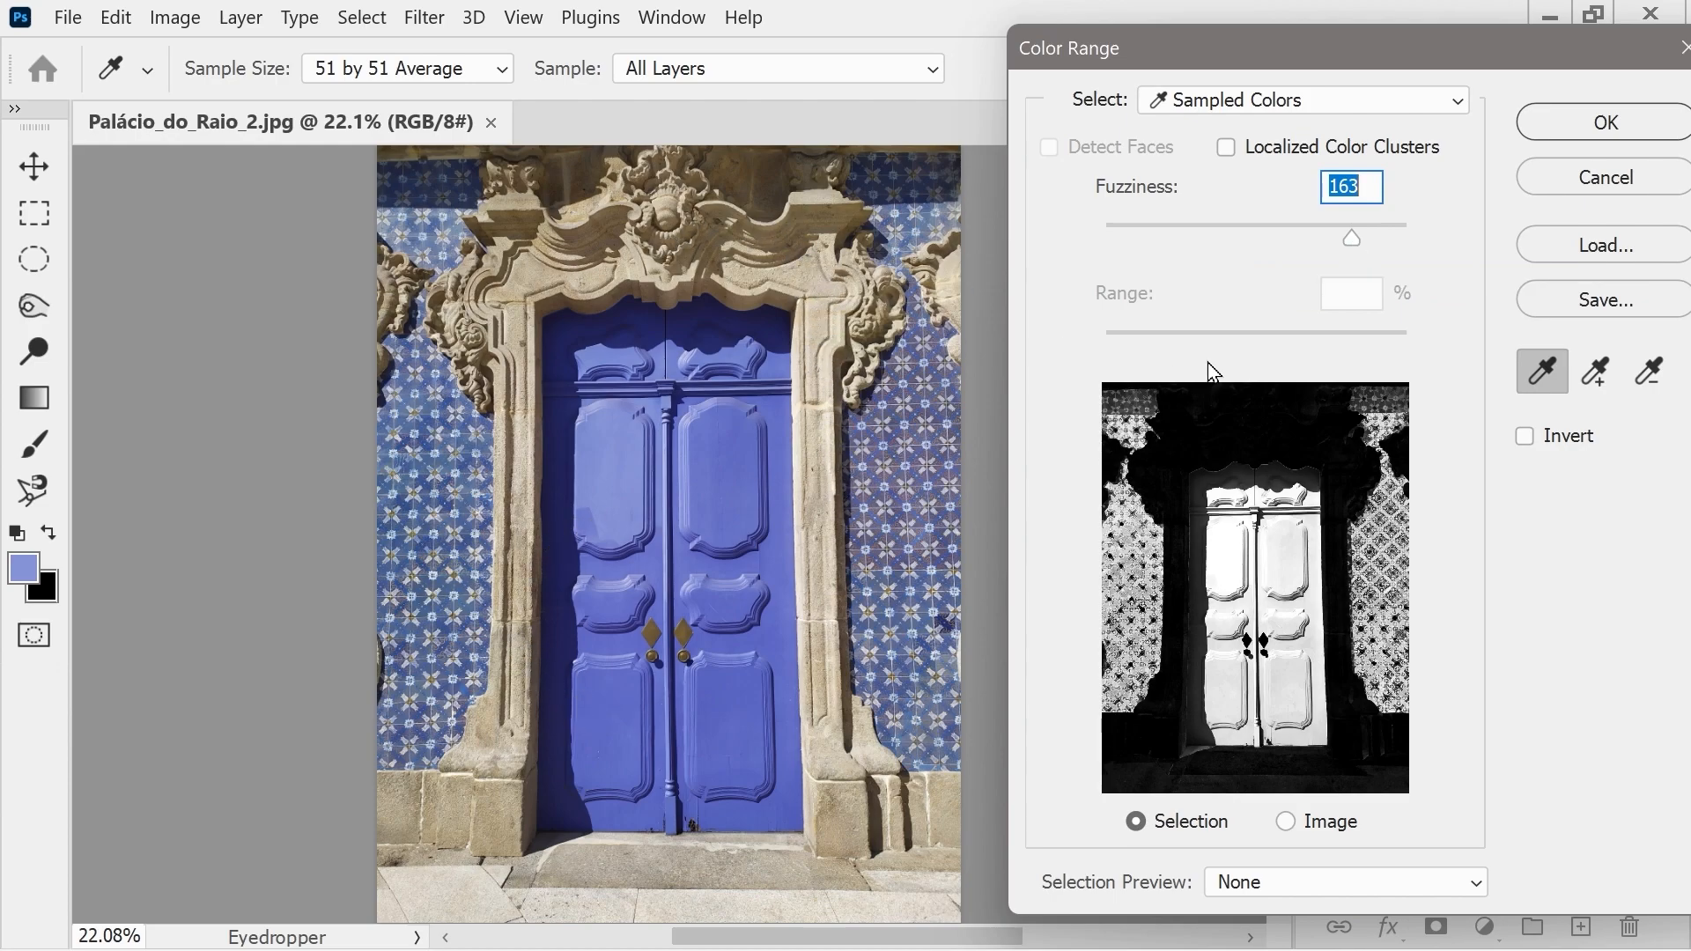
pyautogui.moveTo(1349, 235)
pyautogui.mouseDown()
pyautogui.moveTo(1415, 235)
pyautogui.moveTo(1339, 245)
pyautogui.mouseUp()
pyautogui.click(1607, 140)
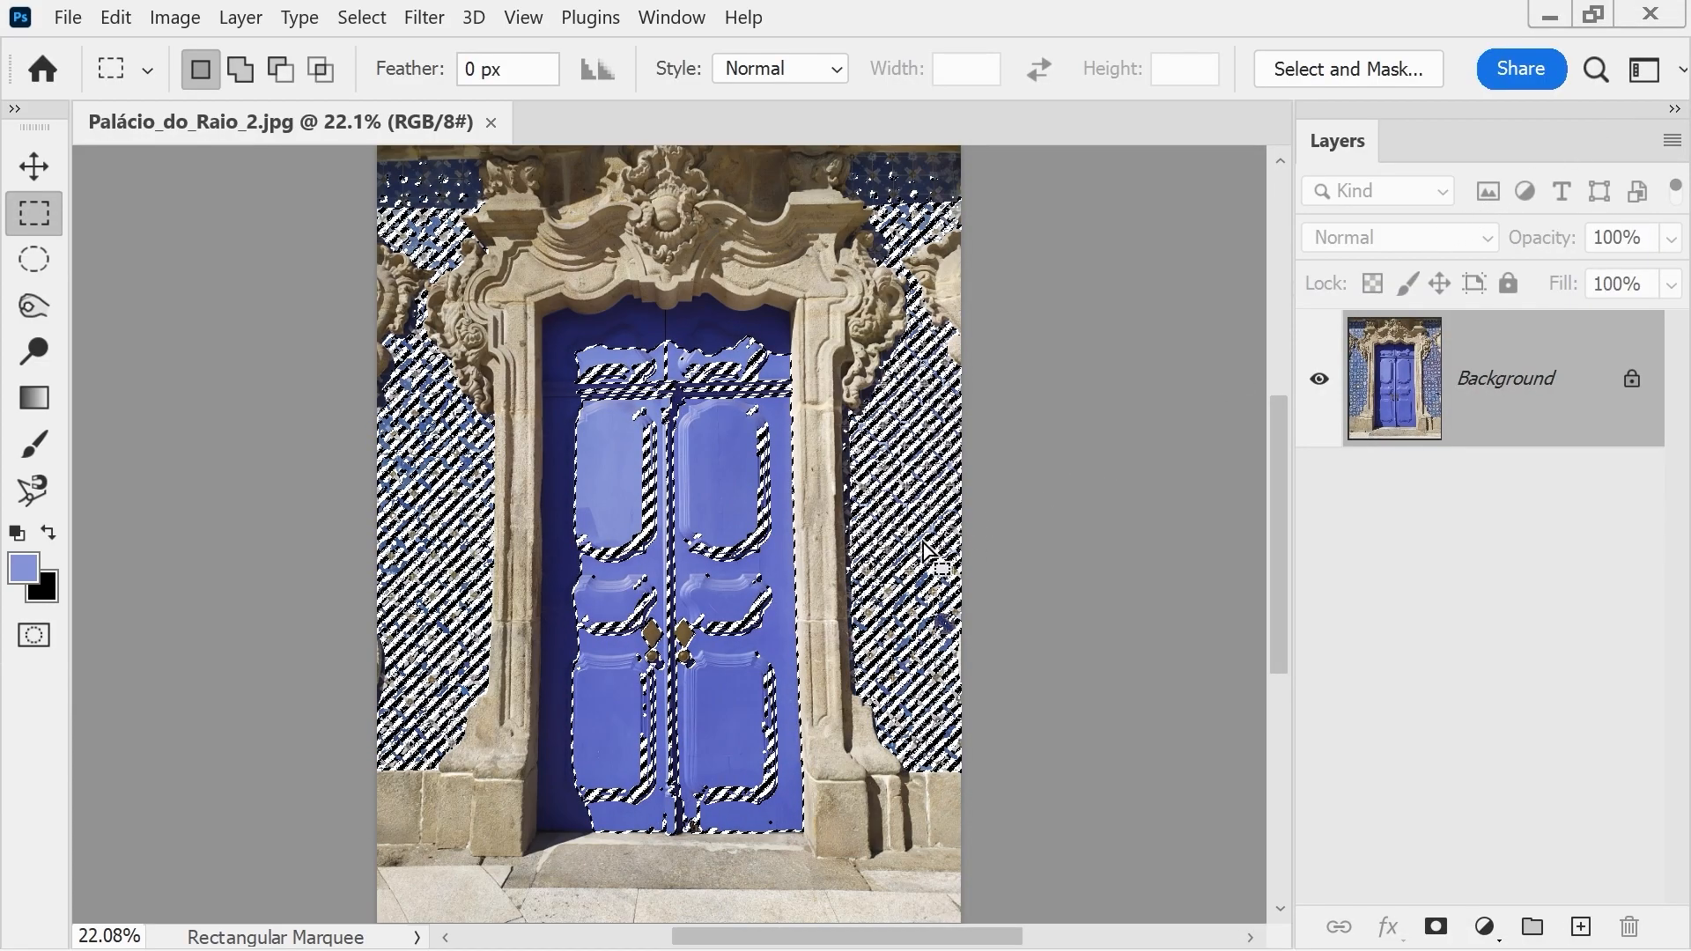
# - Clear the door selection, then reopen Color Range with Localized Color Clusters enabled and the range set to 51%
pyautogui.hotkey('ctrl', 'd')
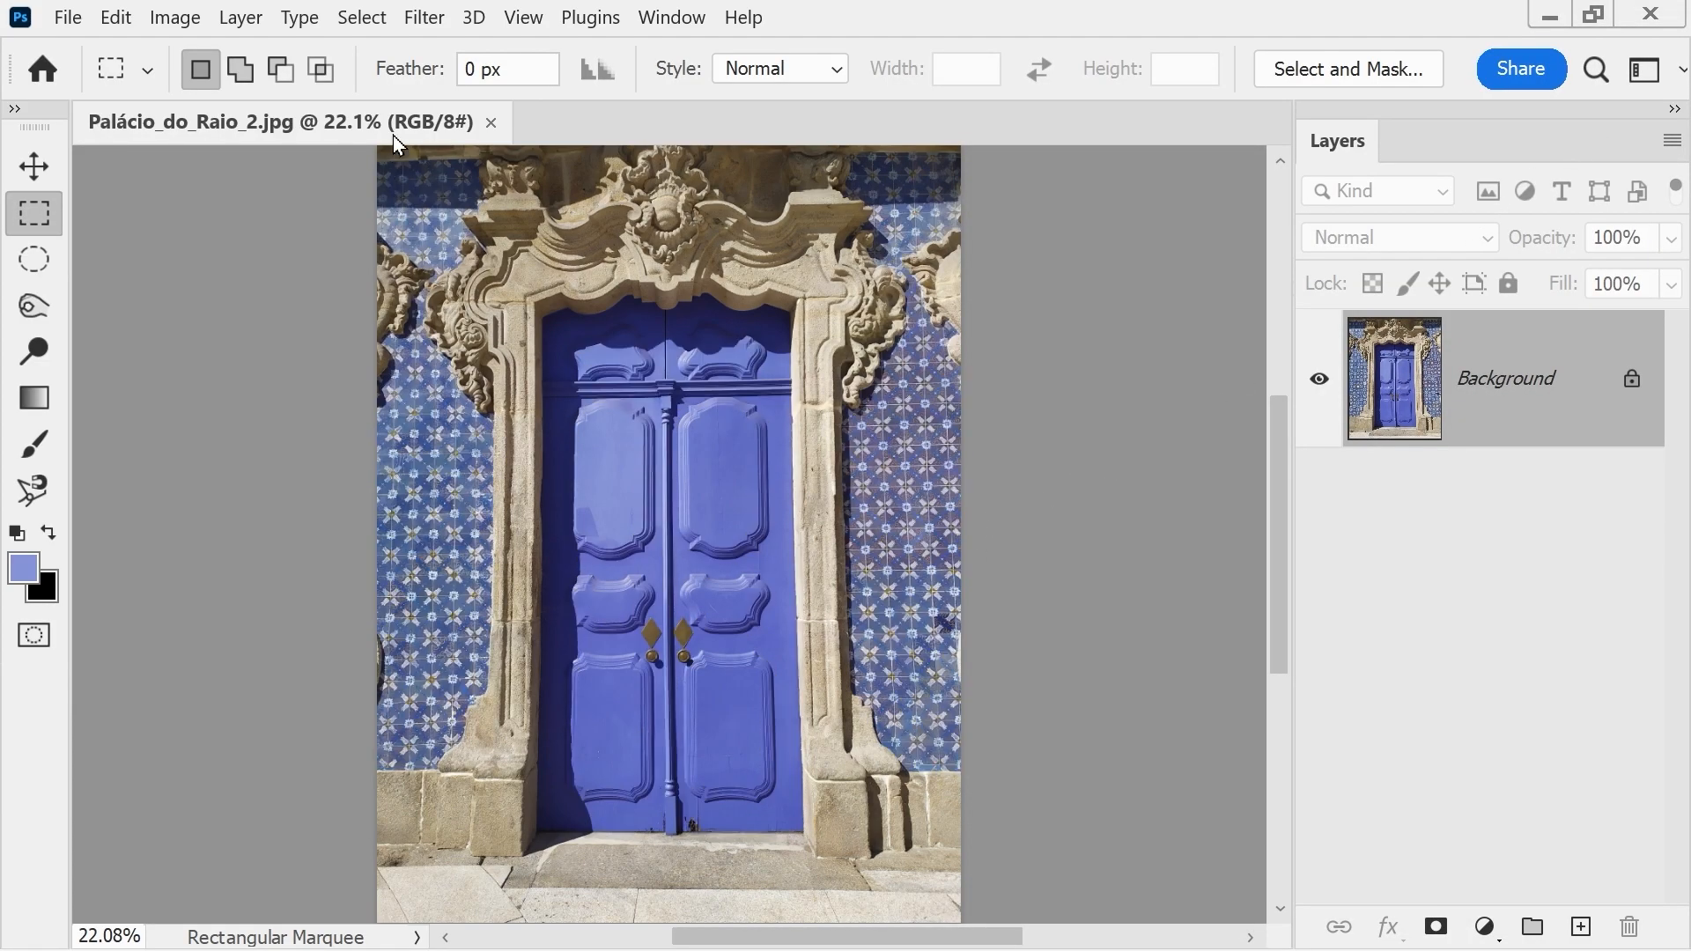
pyautogui.click(362, 18)
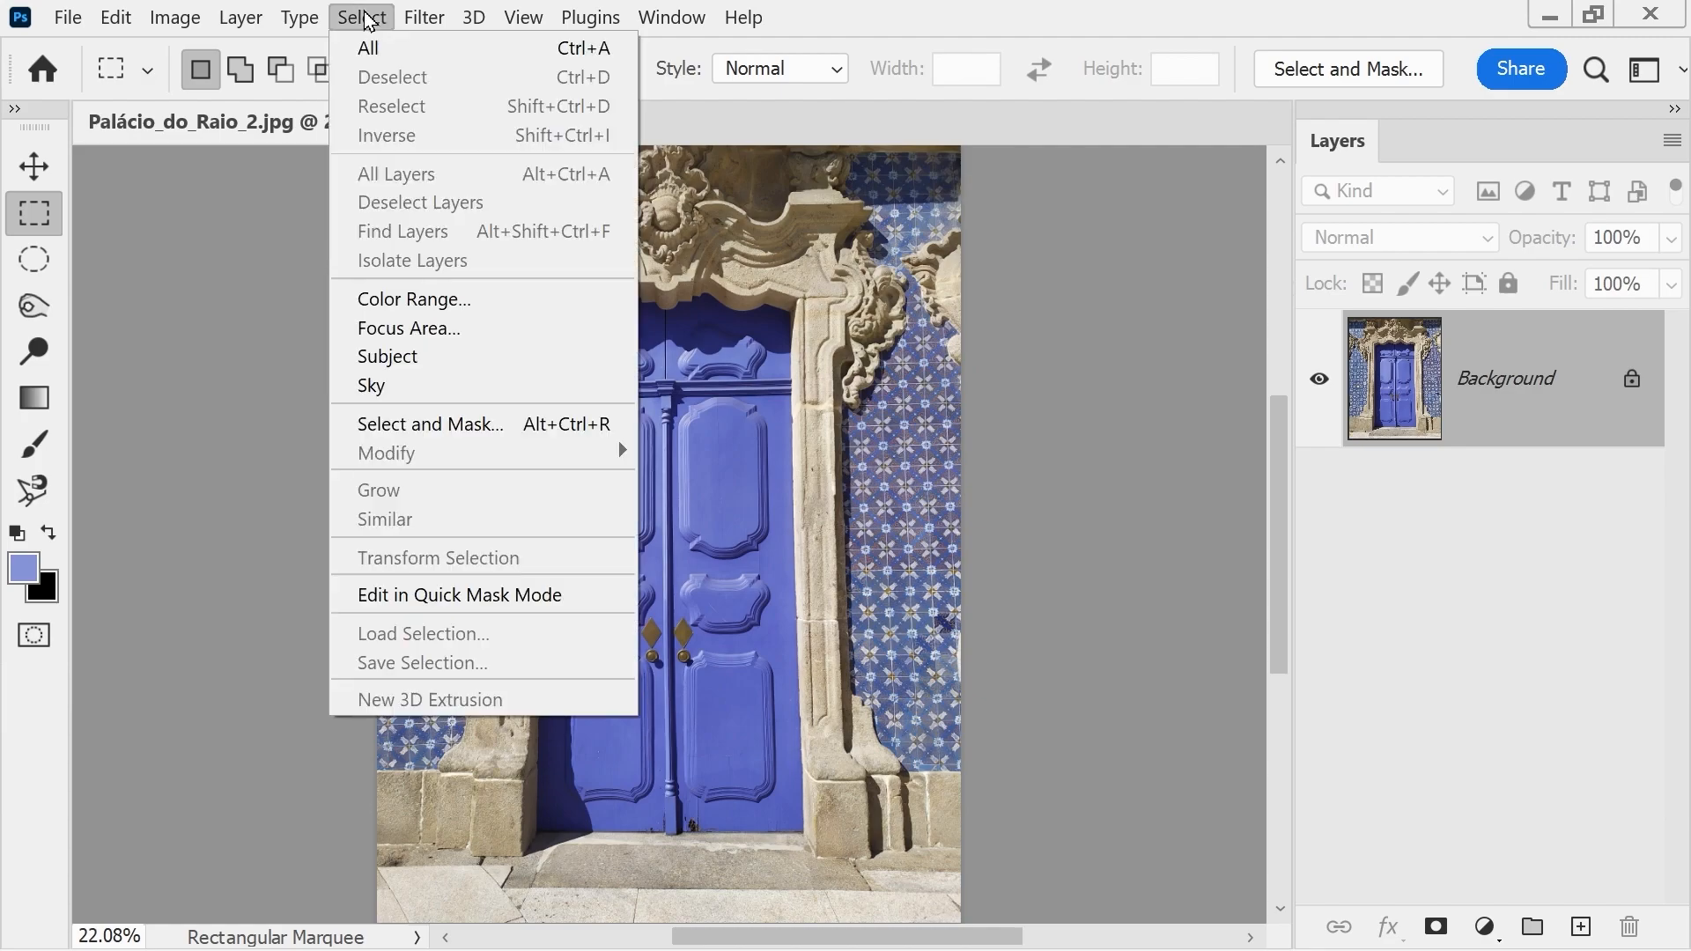
pyautogui.click(446, 296)
pyautogui.moveTo(848, 25); pyautogui.dragTo(1309, 67)
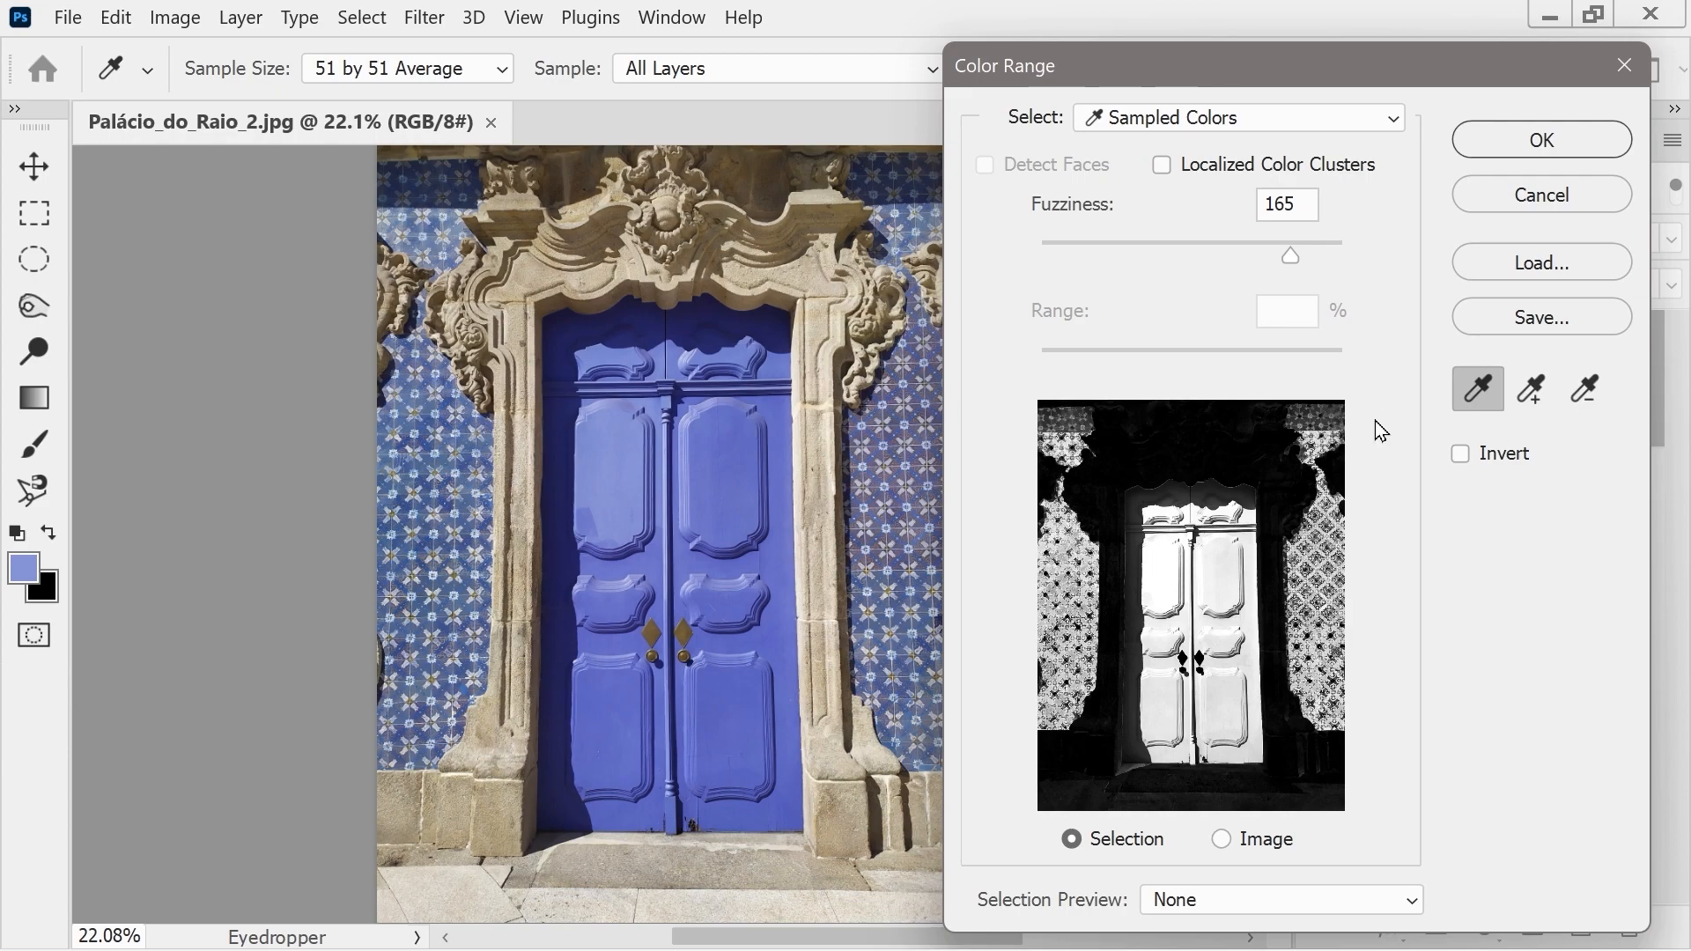
pyautogui.click(1162, 169)
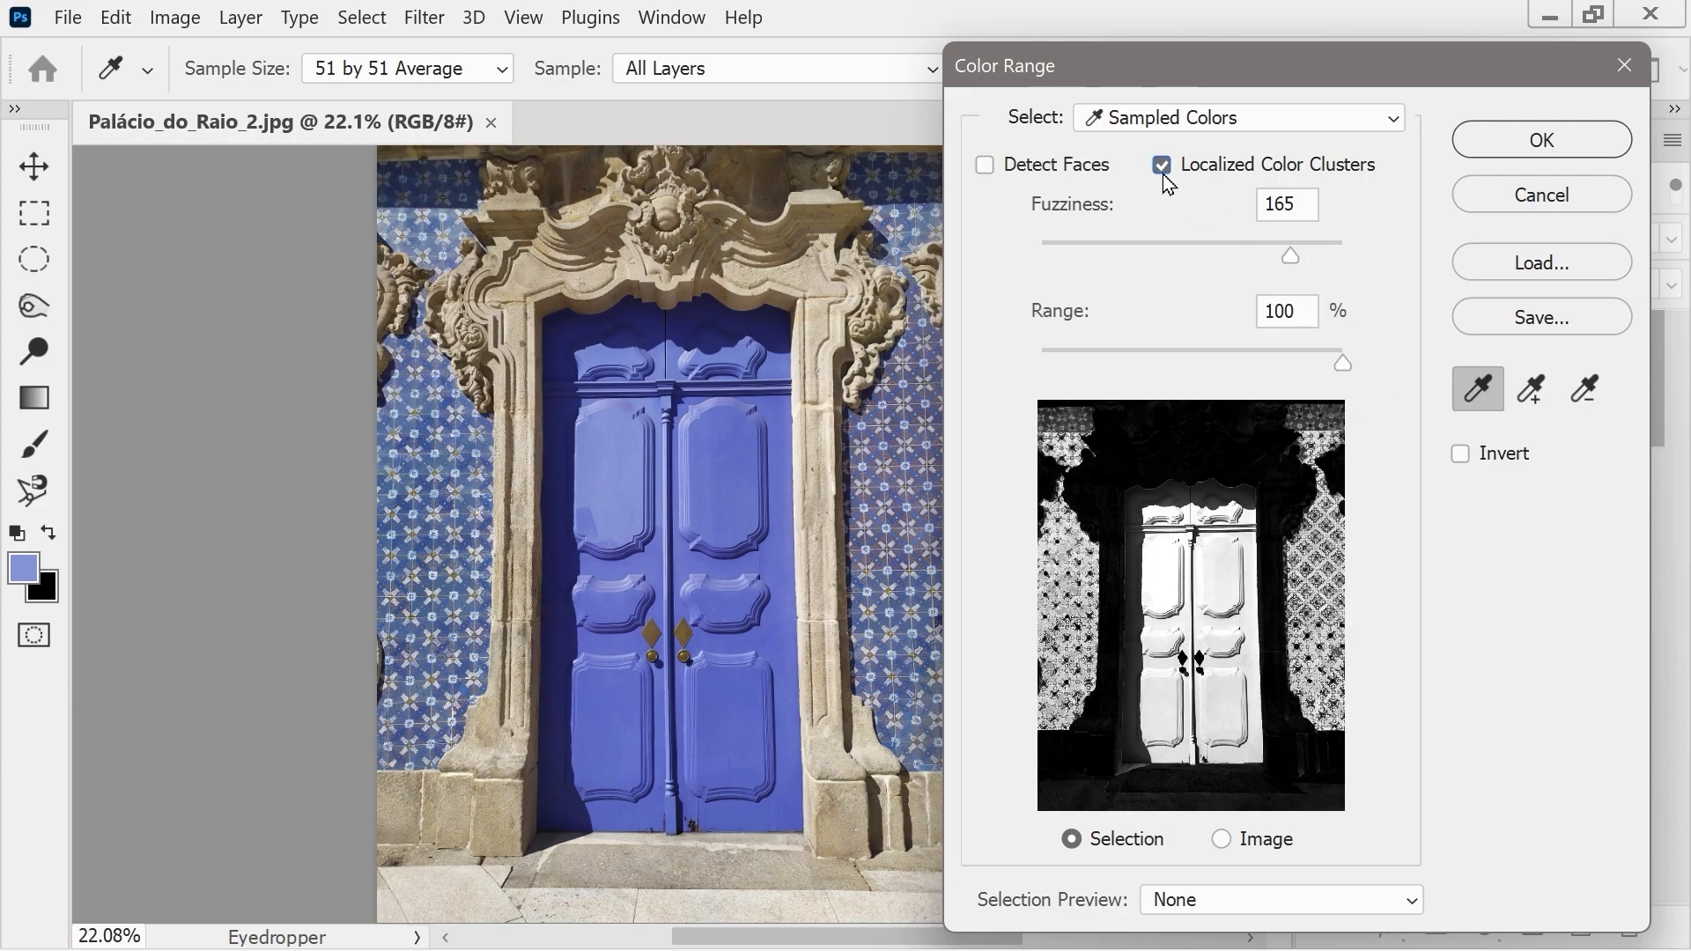
pyautogui.moveTo(1341, 365); pyautogui.dragTo(1330, 370)
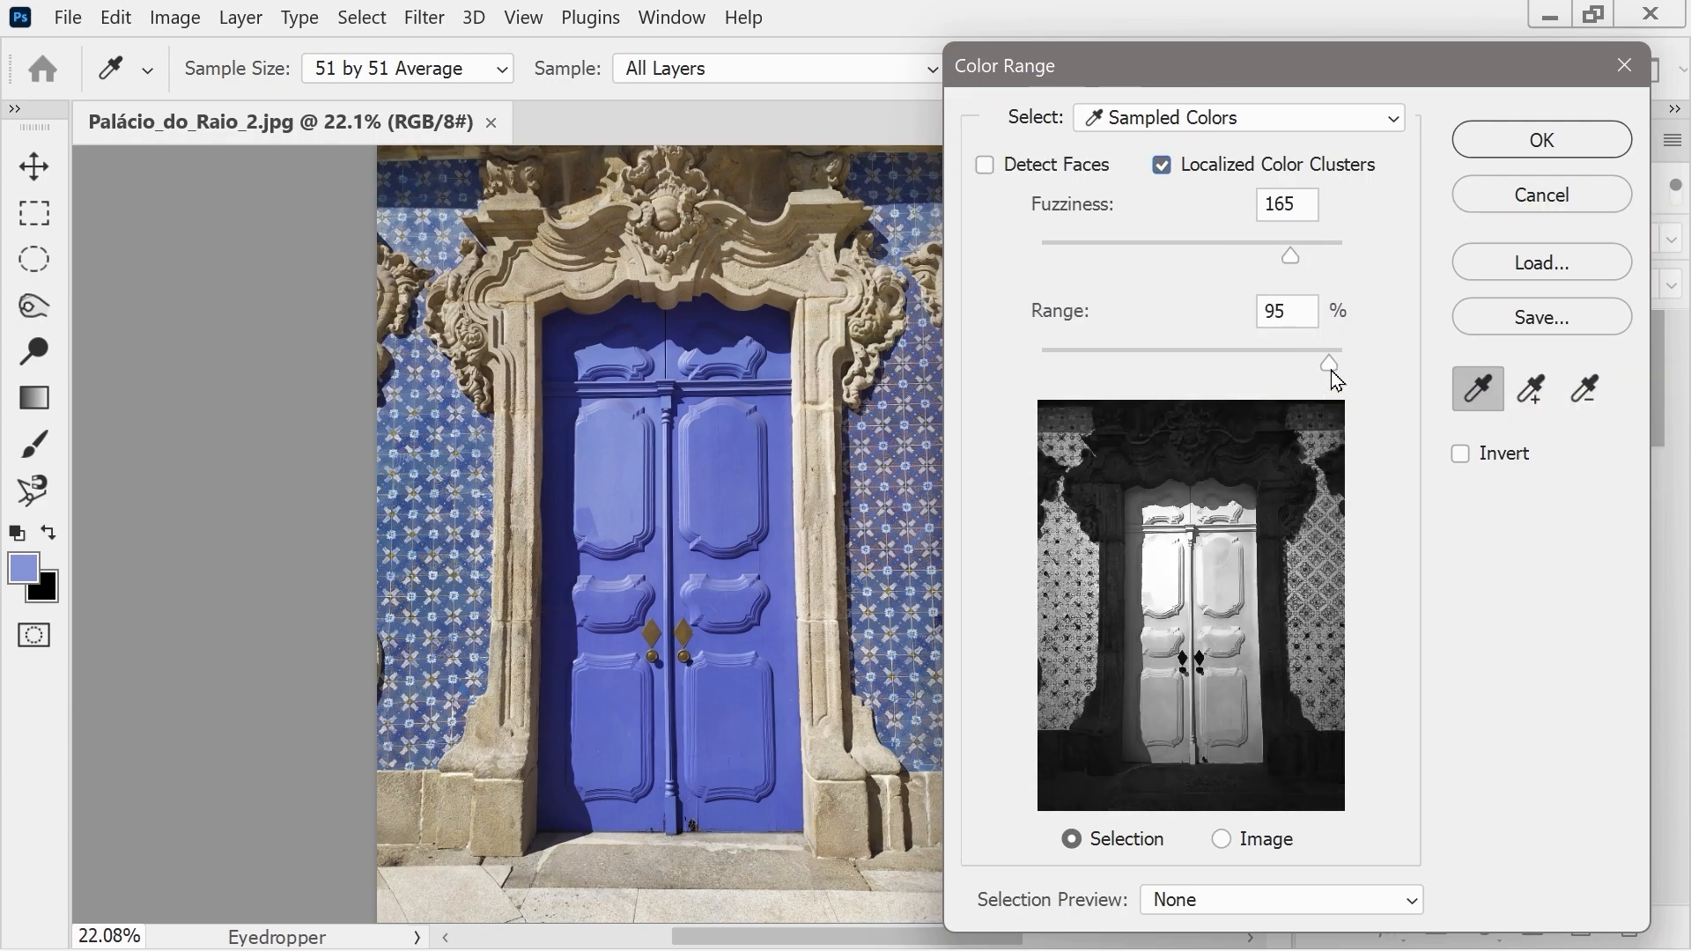
pyautogui.moveTo(1213, 369); pyautogui.dragTo(1143, 370)
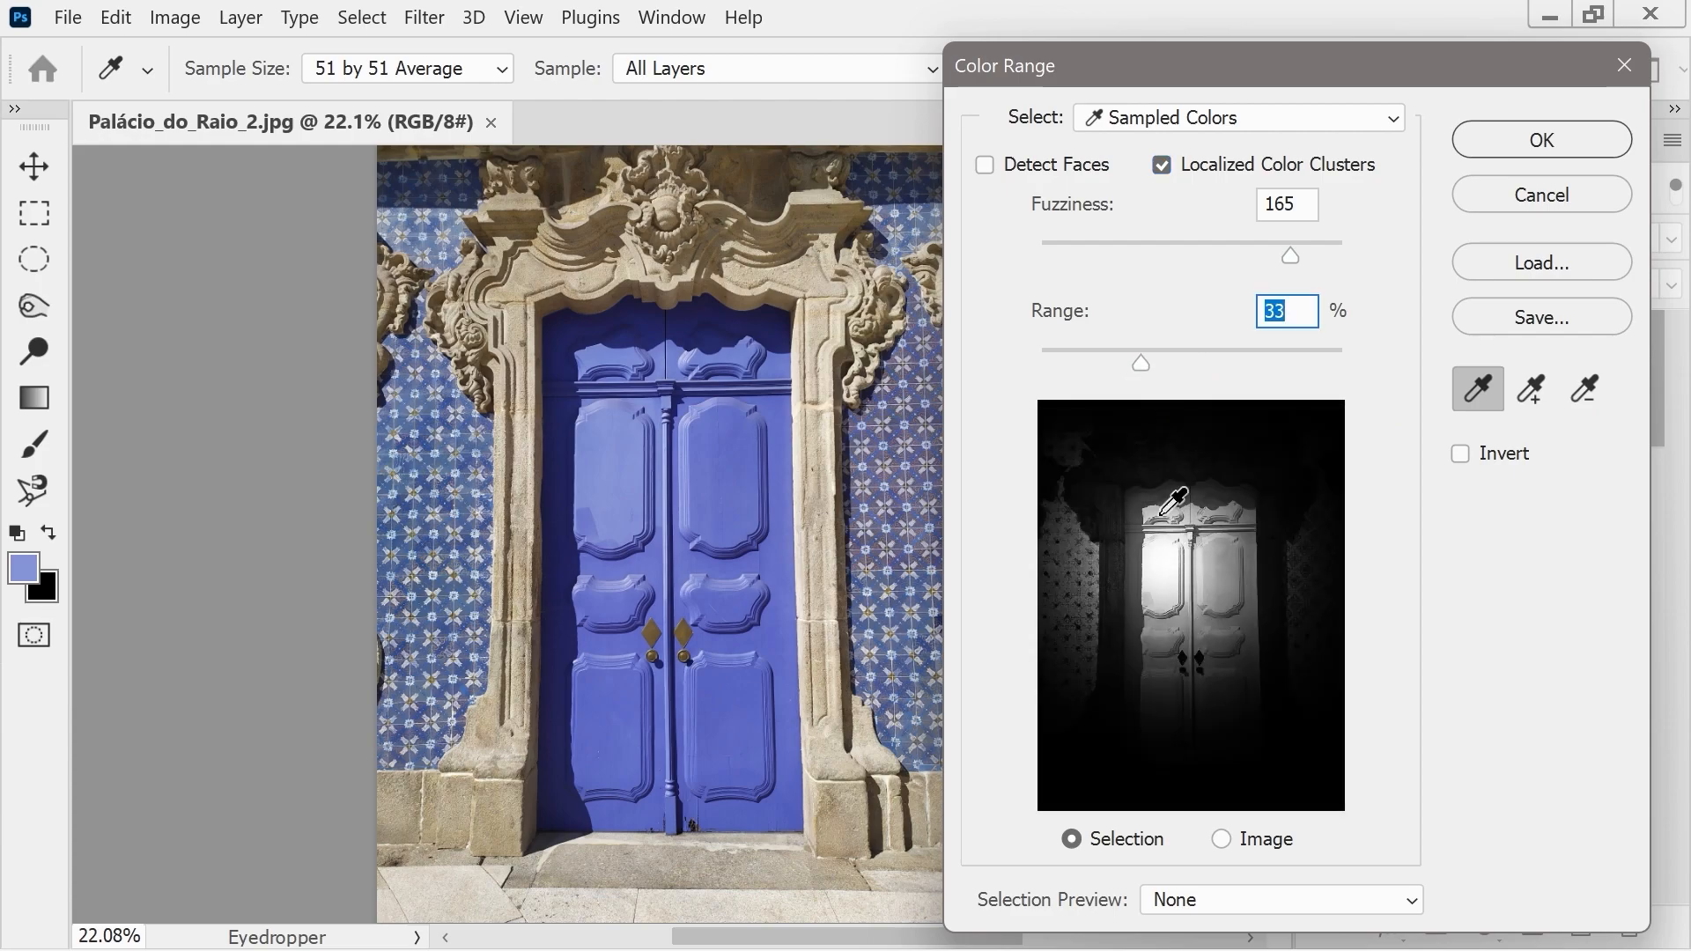
pyautogui.moveTo(1149, 371); pyautogui.dragTo(1194, 366)
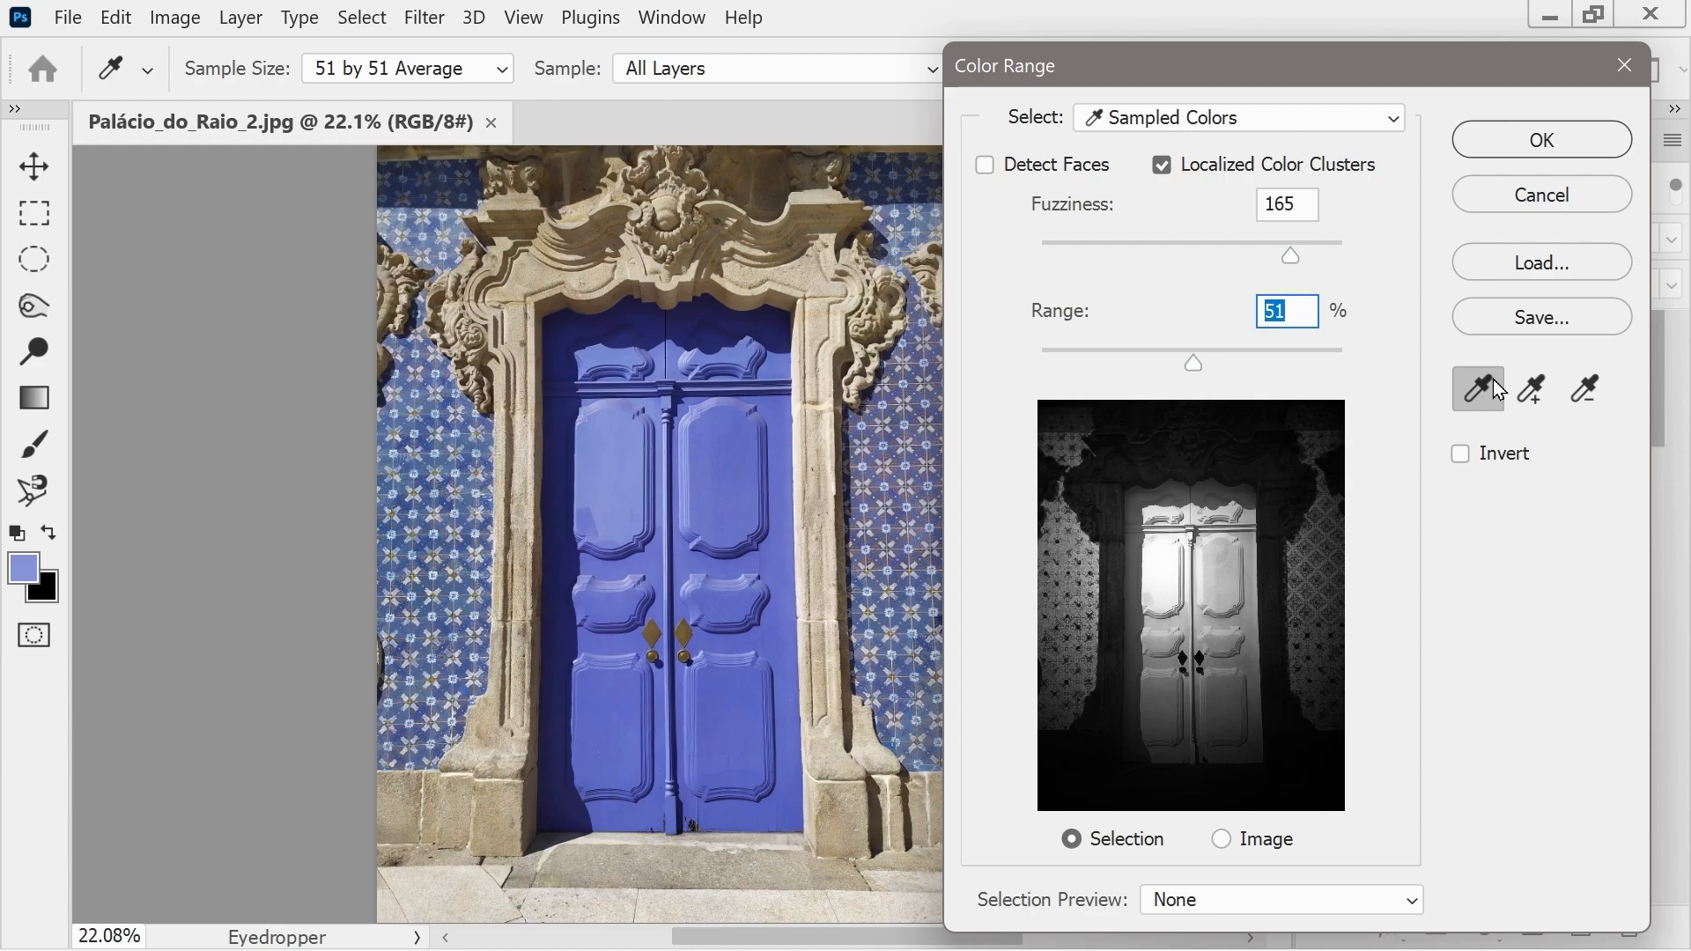
# - Resample the door's blue at several points around its center post and upper panels, fine-tuning the fuzziness
pyautogui.click(680, 573)
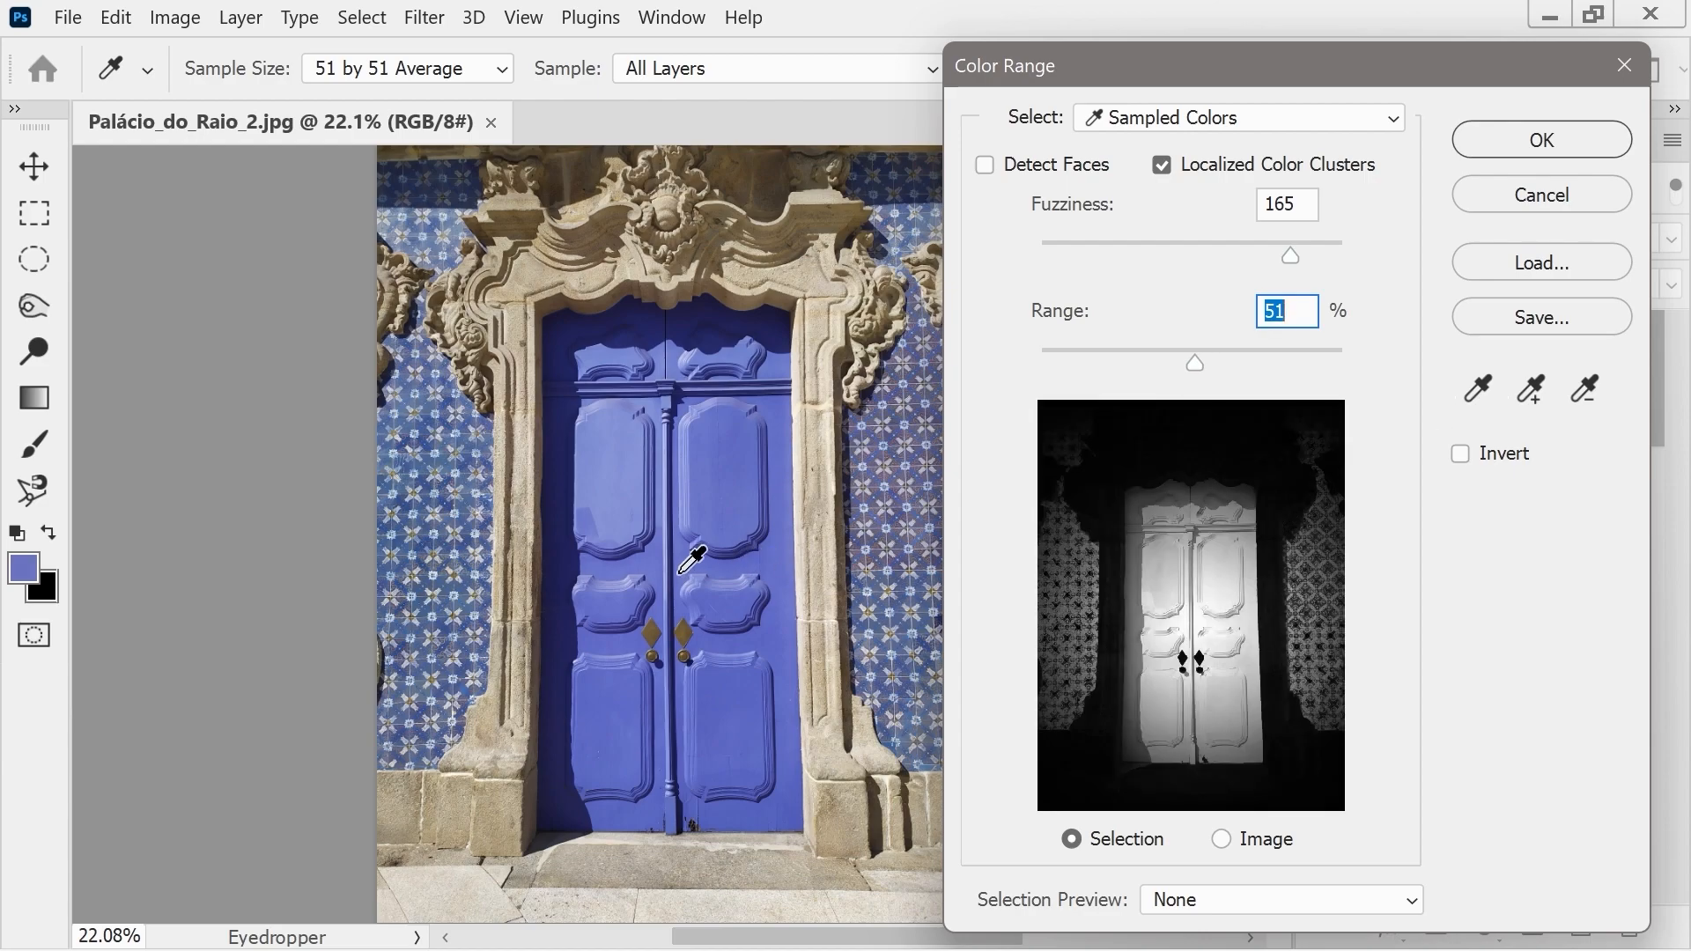
pyautogui.click(688, 404)
pyautogui.click(644, 560)
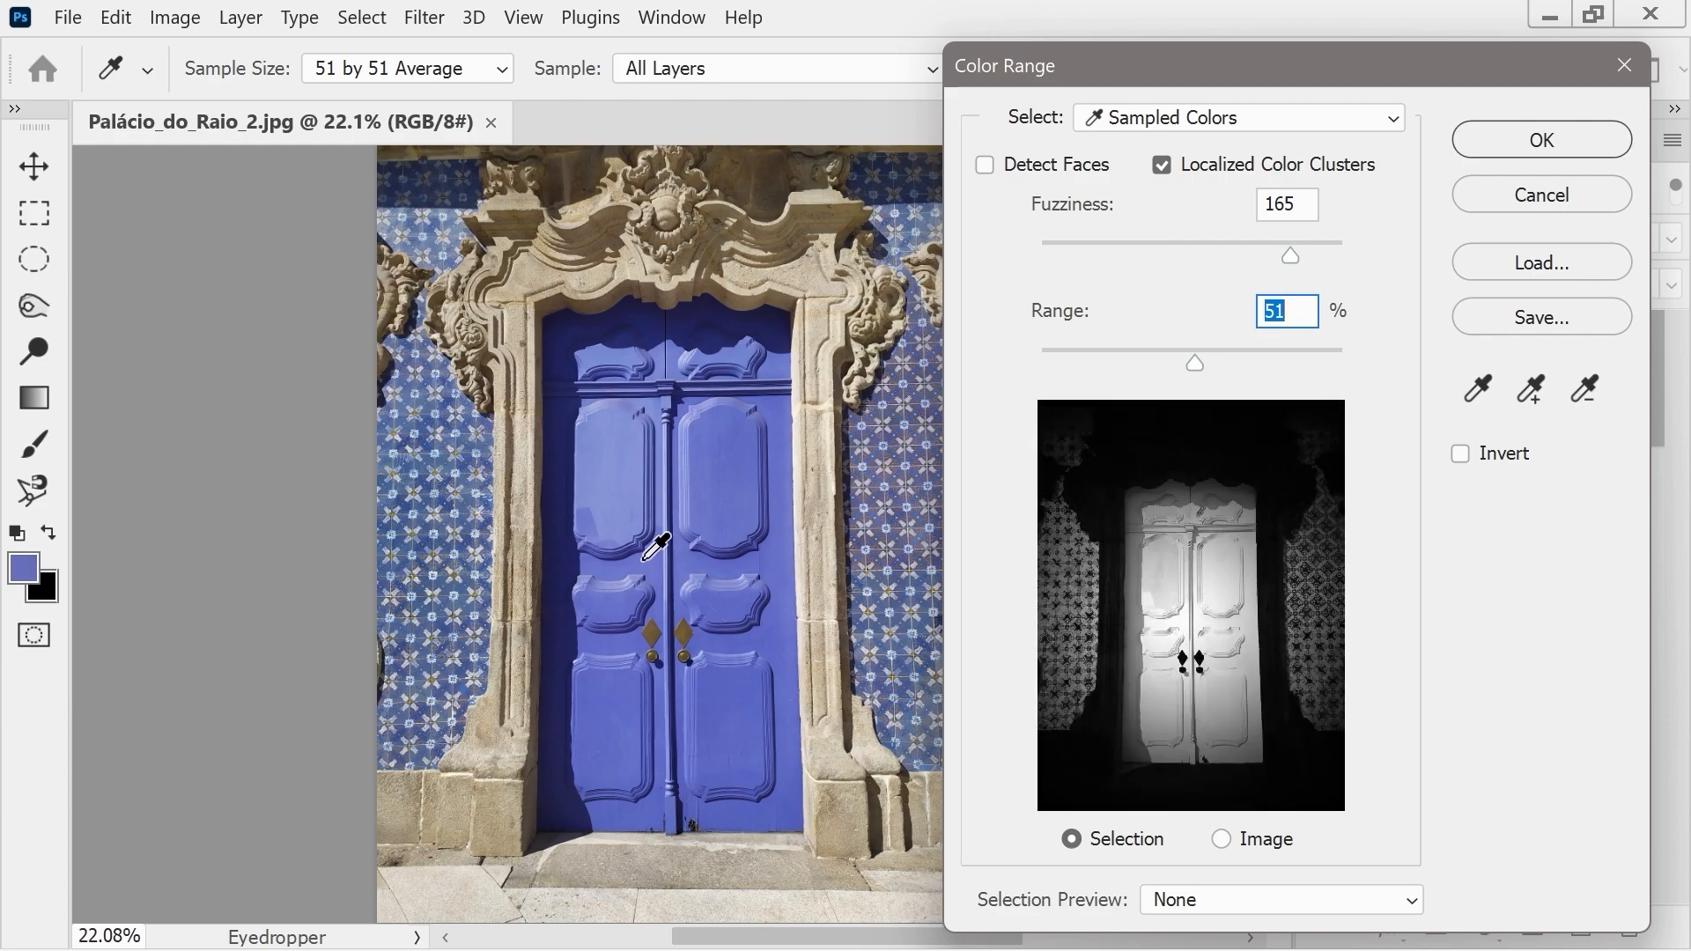
pyautogui.click(684, 560)
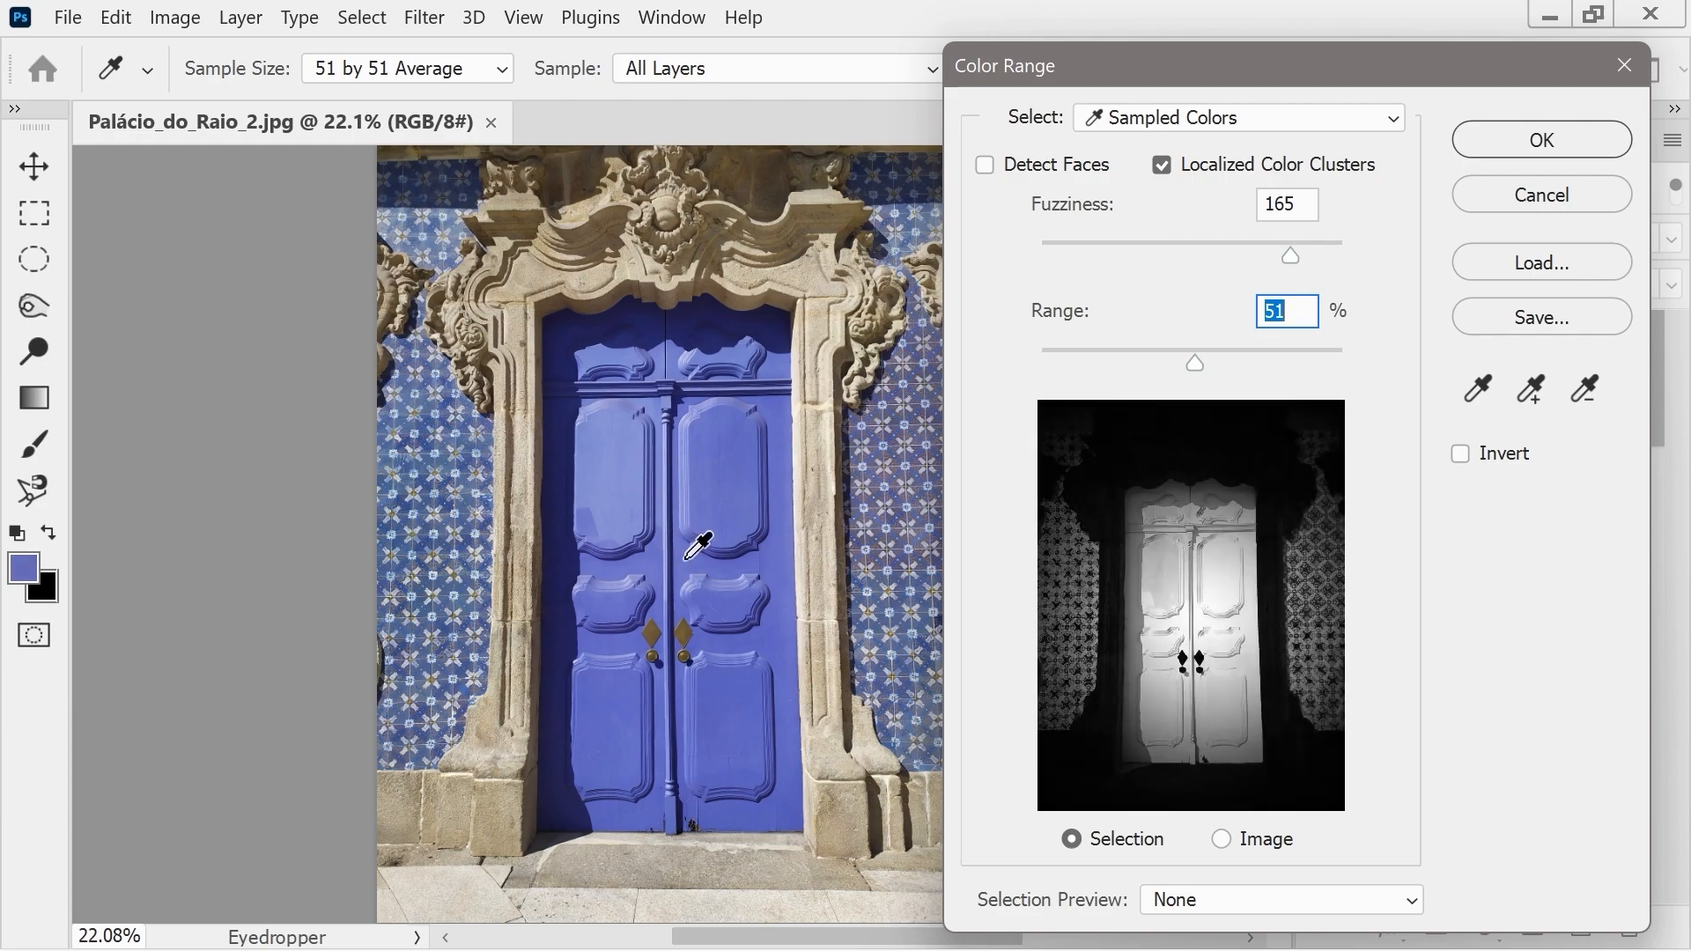
pyautogui.click(686, 411)
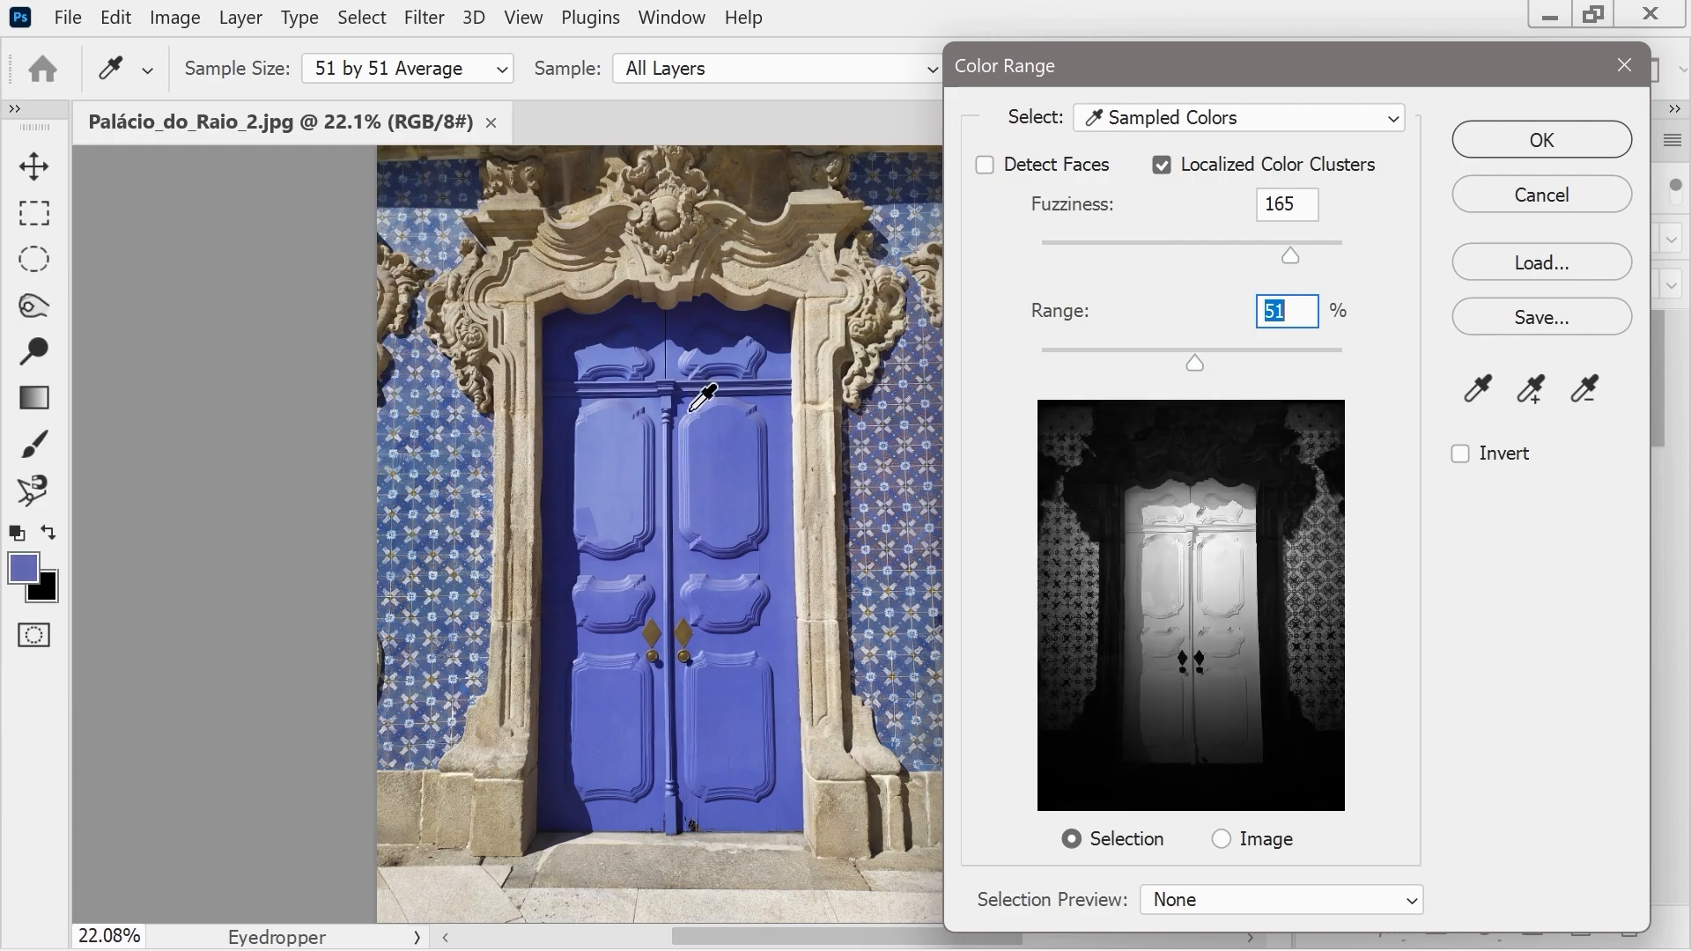
pyautogui.click(690, 548)
pyautogui.moveTo(1288, 252); pyautogui.dragTo(1293, 258)
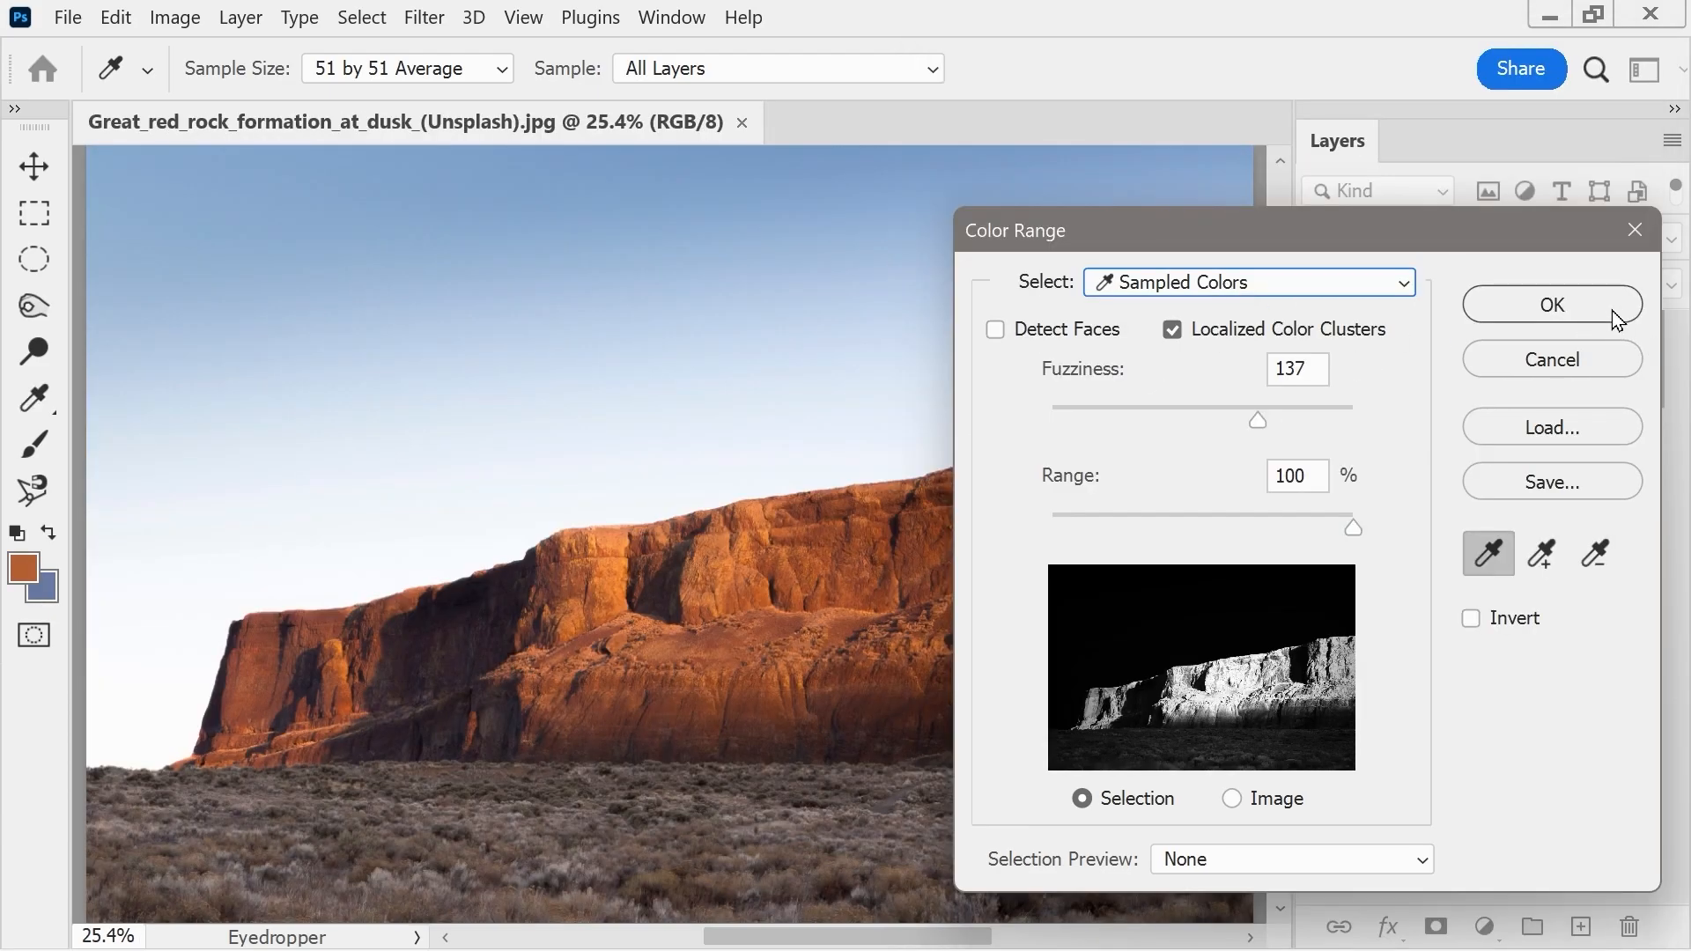
# - Select the sampled orange rock with Color Range, fill it with bright green 78ff43 in Normal mode at 100% opacity, and deselect
pyautogui.click(1615, 312)
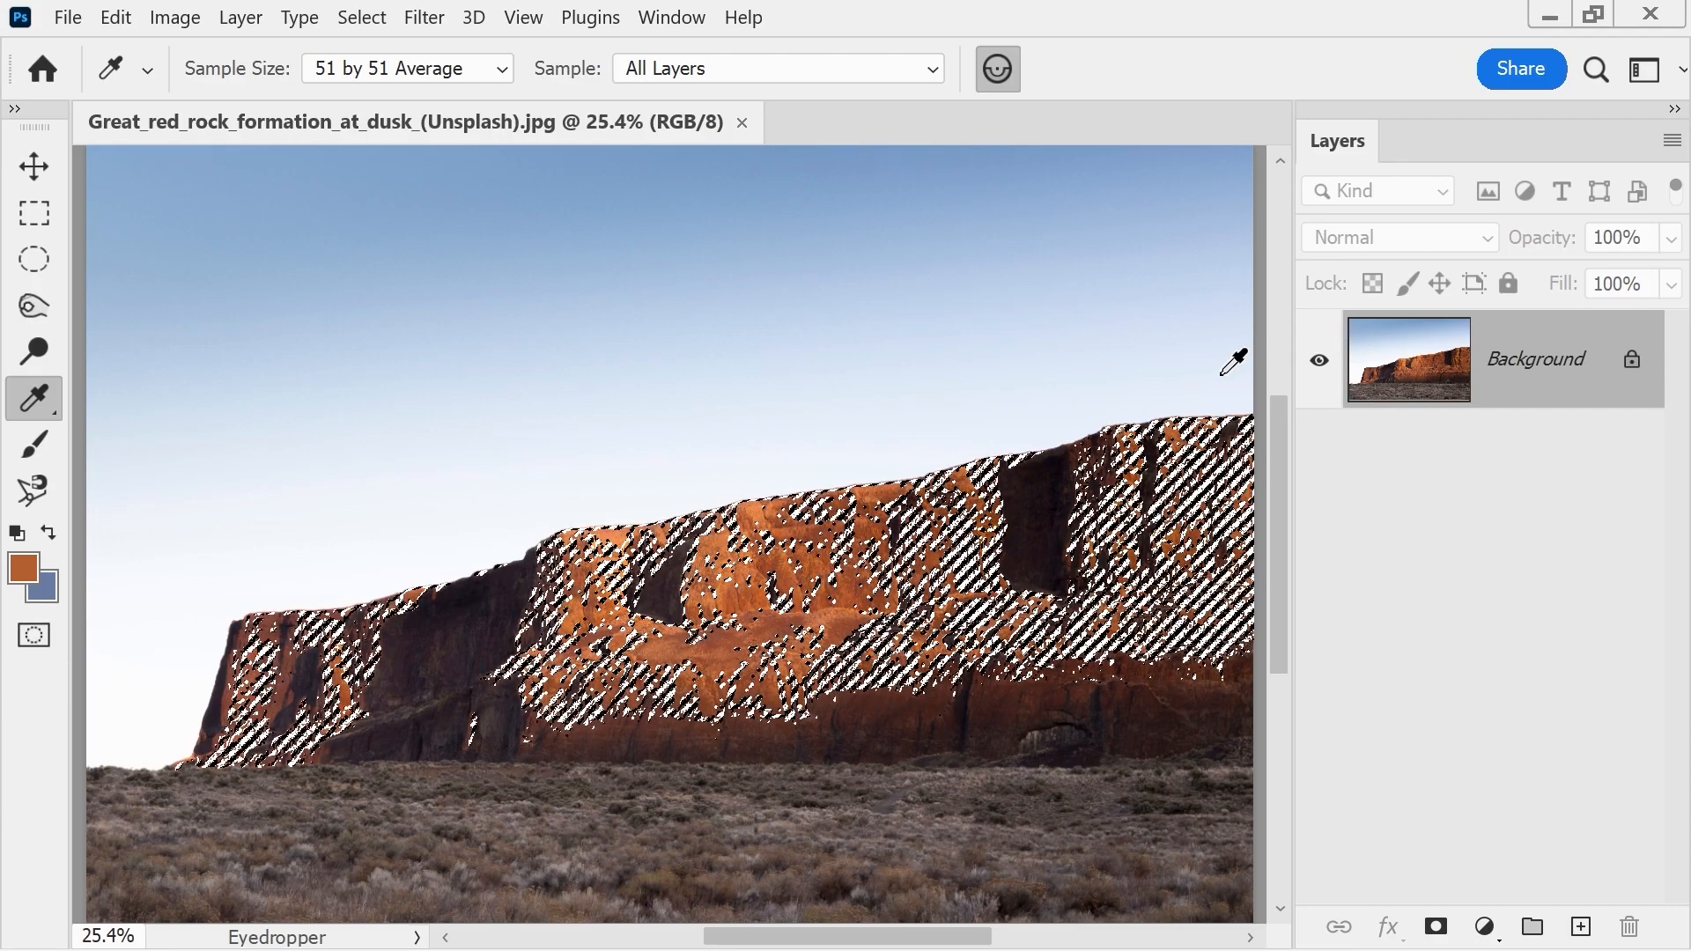
pyautogui.hotkey('shift', 'BackSpace')
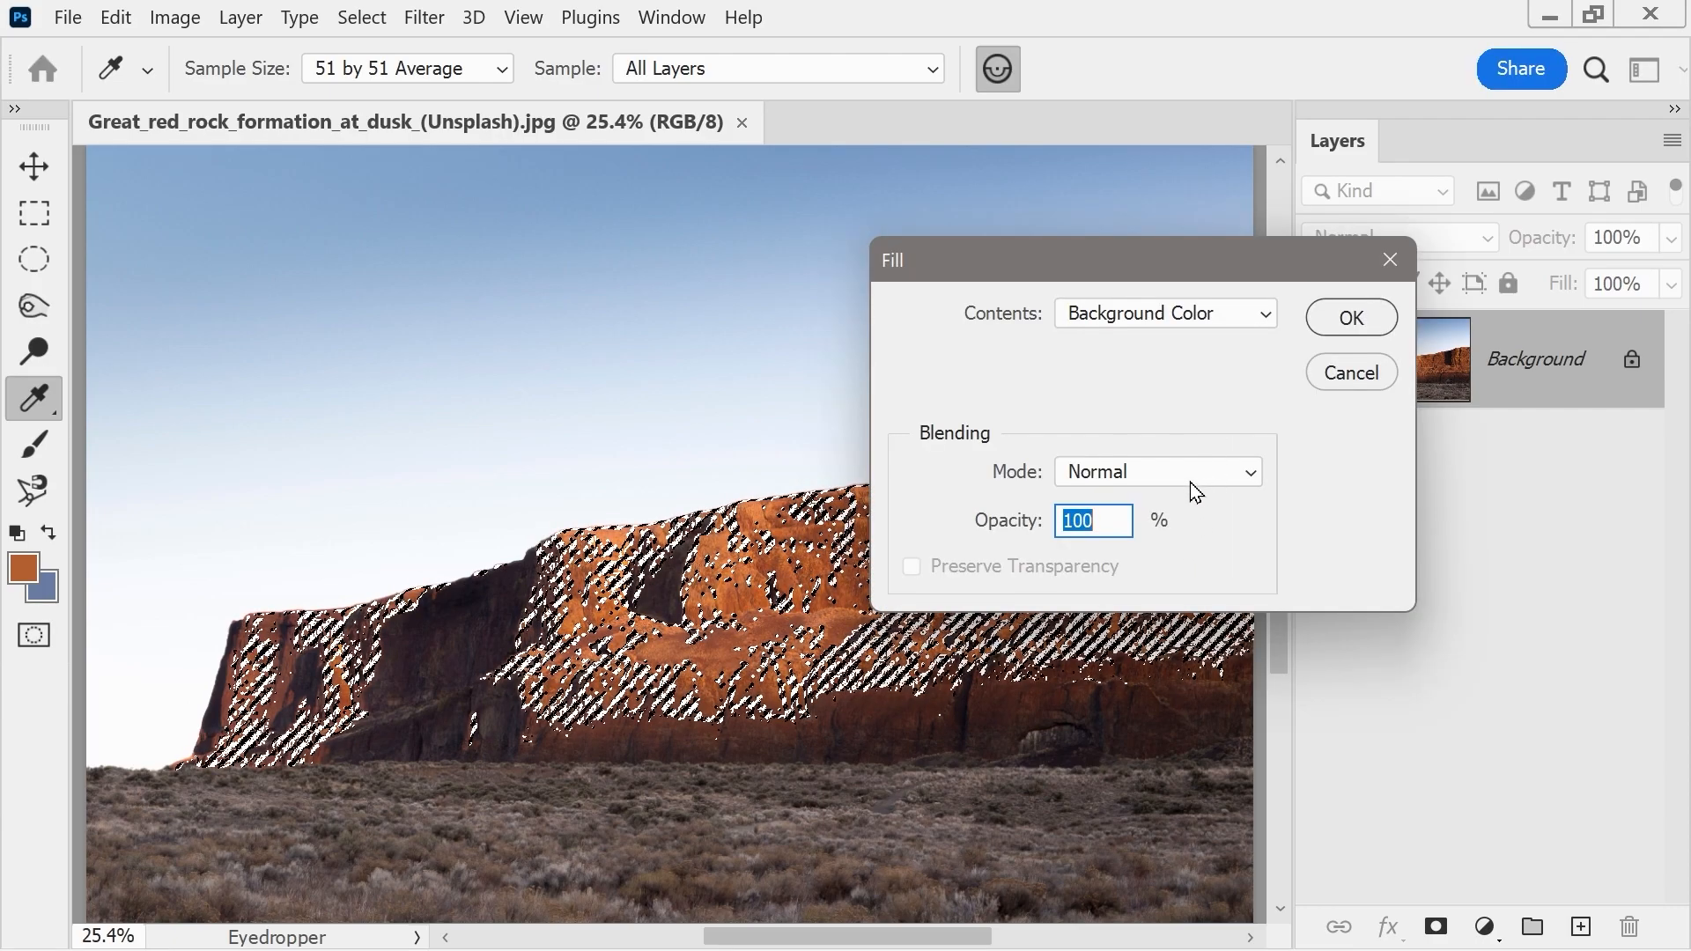
pyautogui.click(1167, 325)
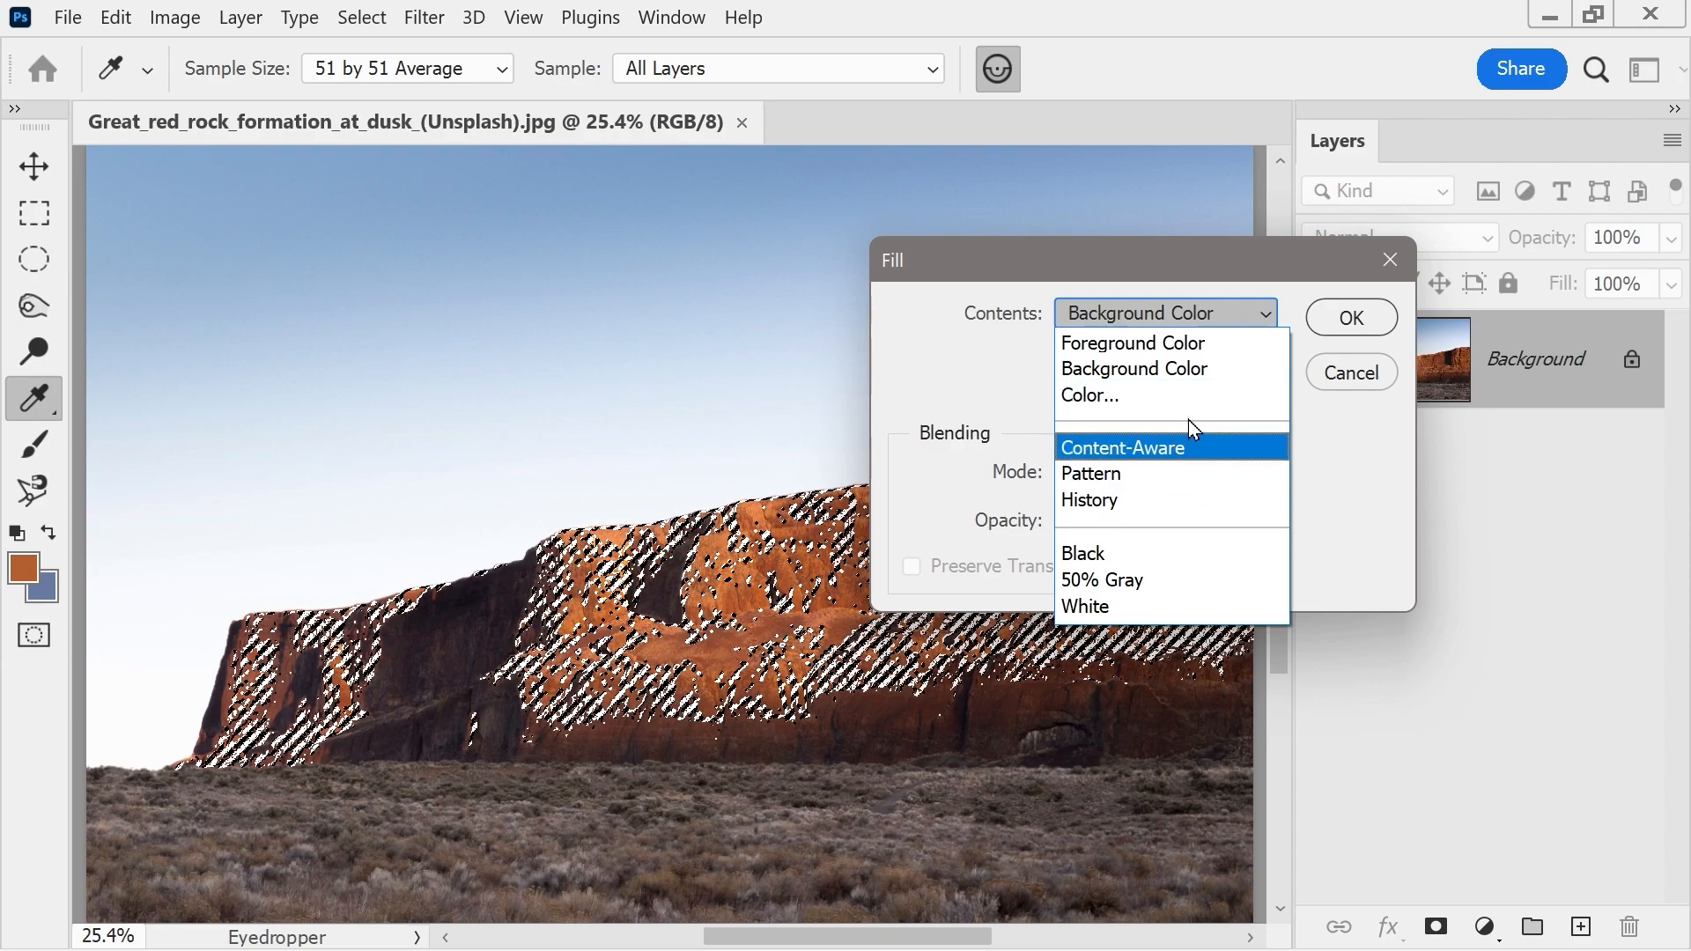
pyautogui.click(1170, 396)
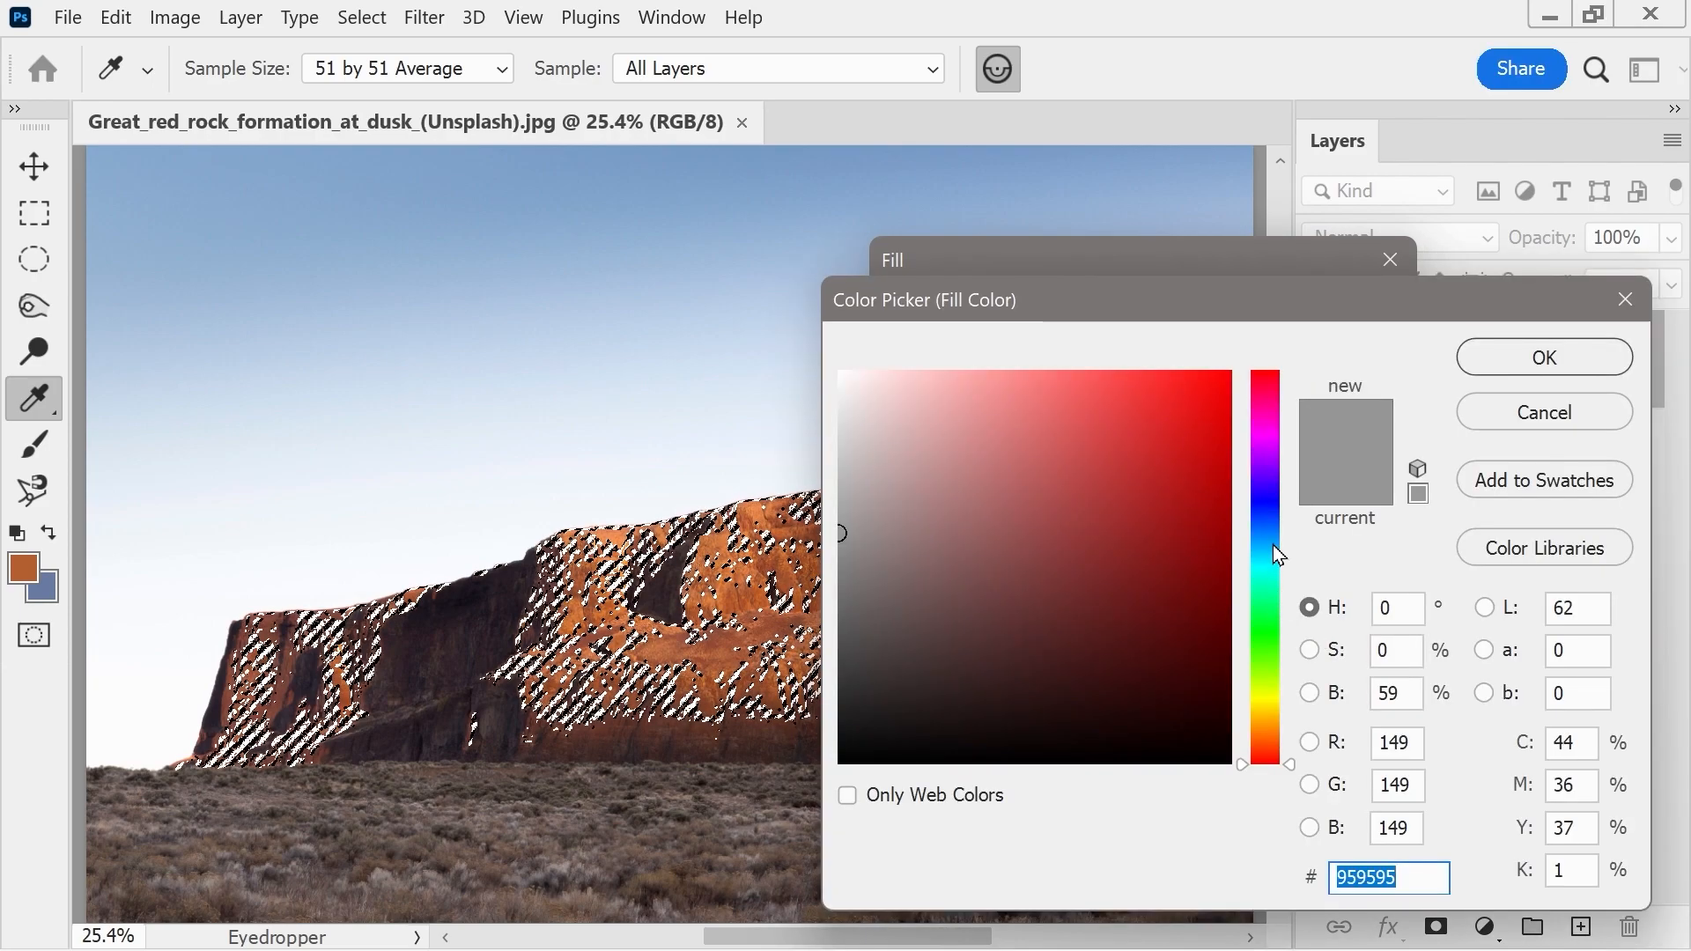
pyautogui.click(1260, 652)
pyautogui.click(1128, 371)
pyautogui.click(1541, 371)
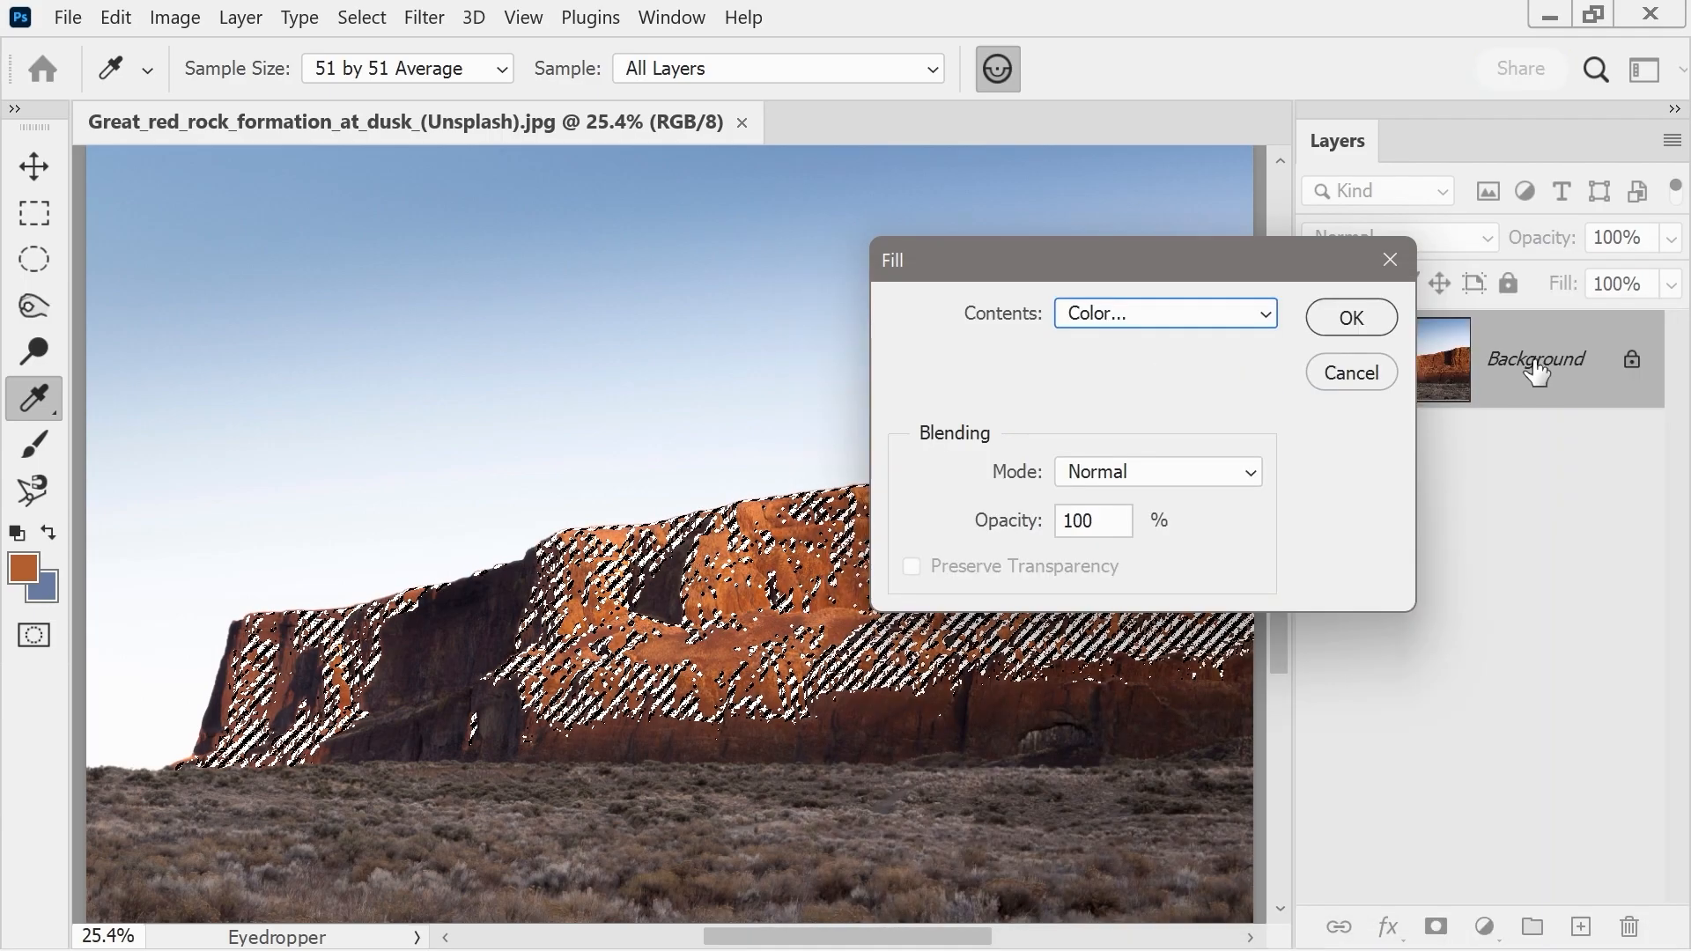
pyautogui.click(1358, 332)
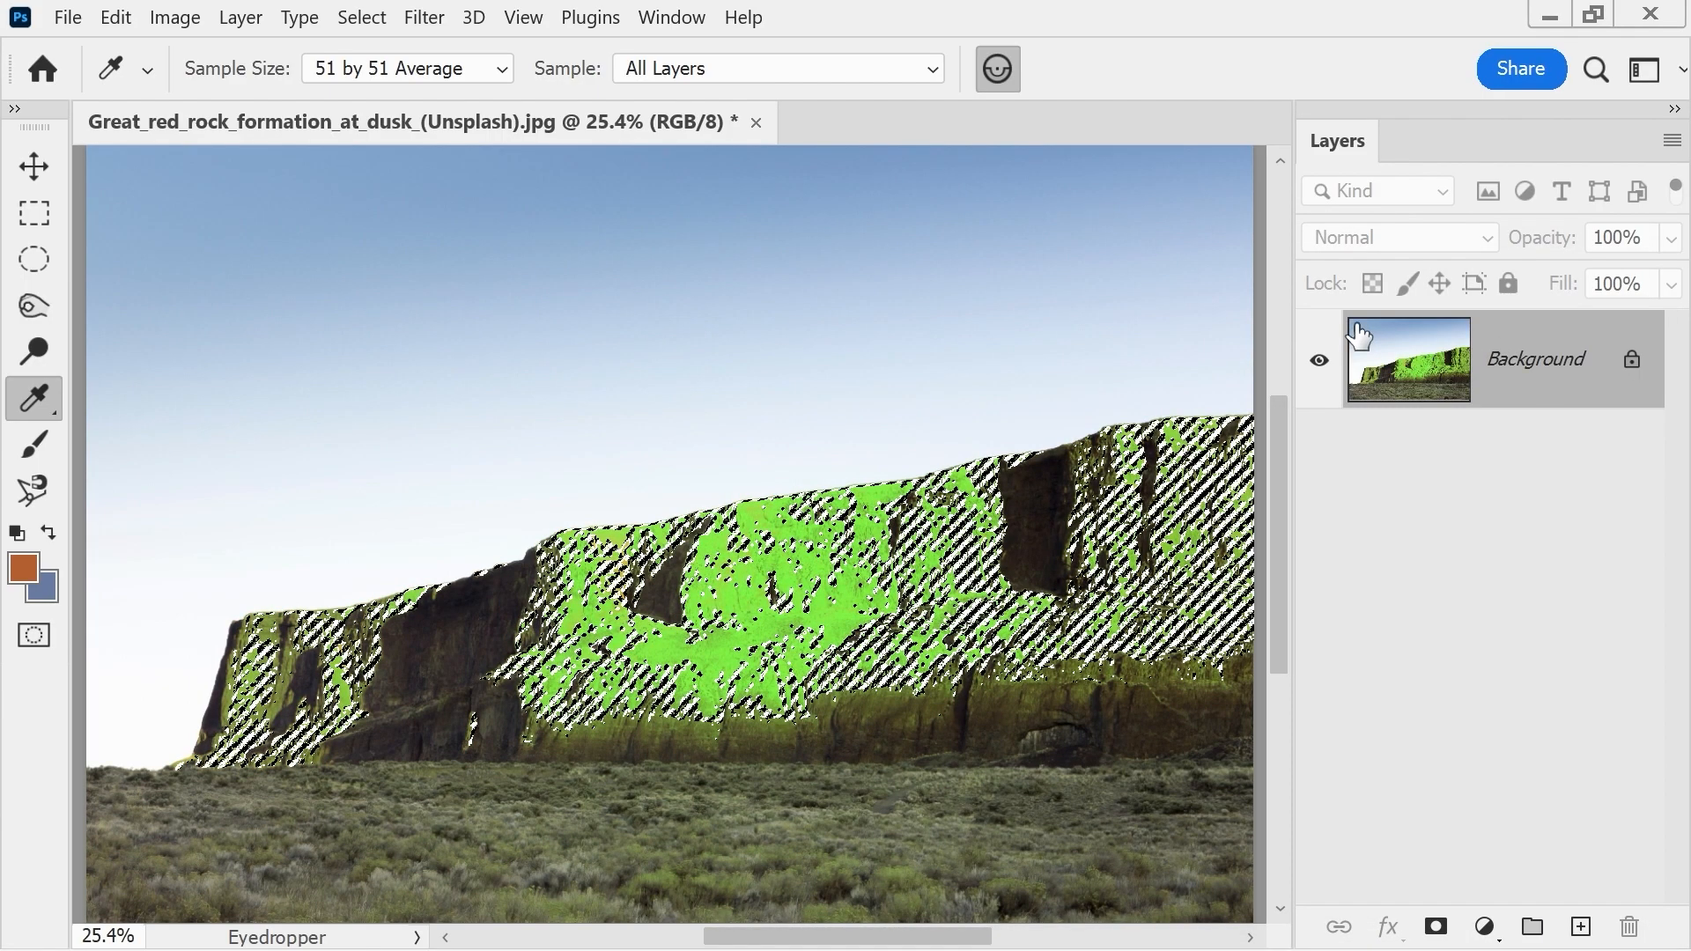
pyautogui.hotkey('ctrl', 'd')
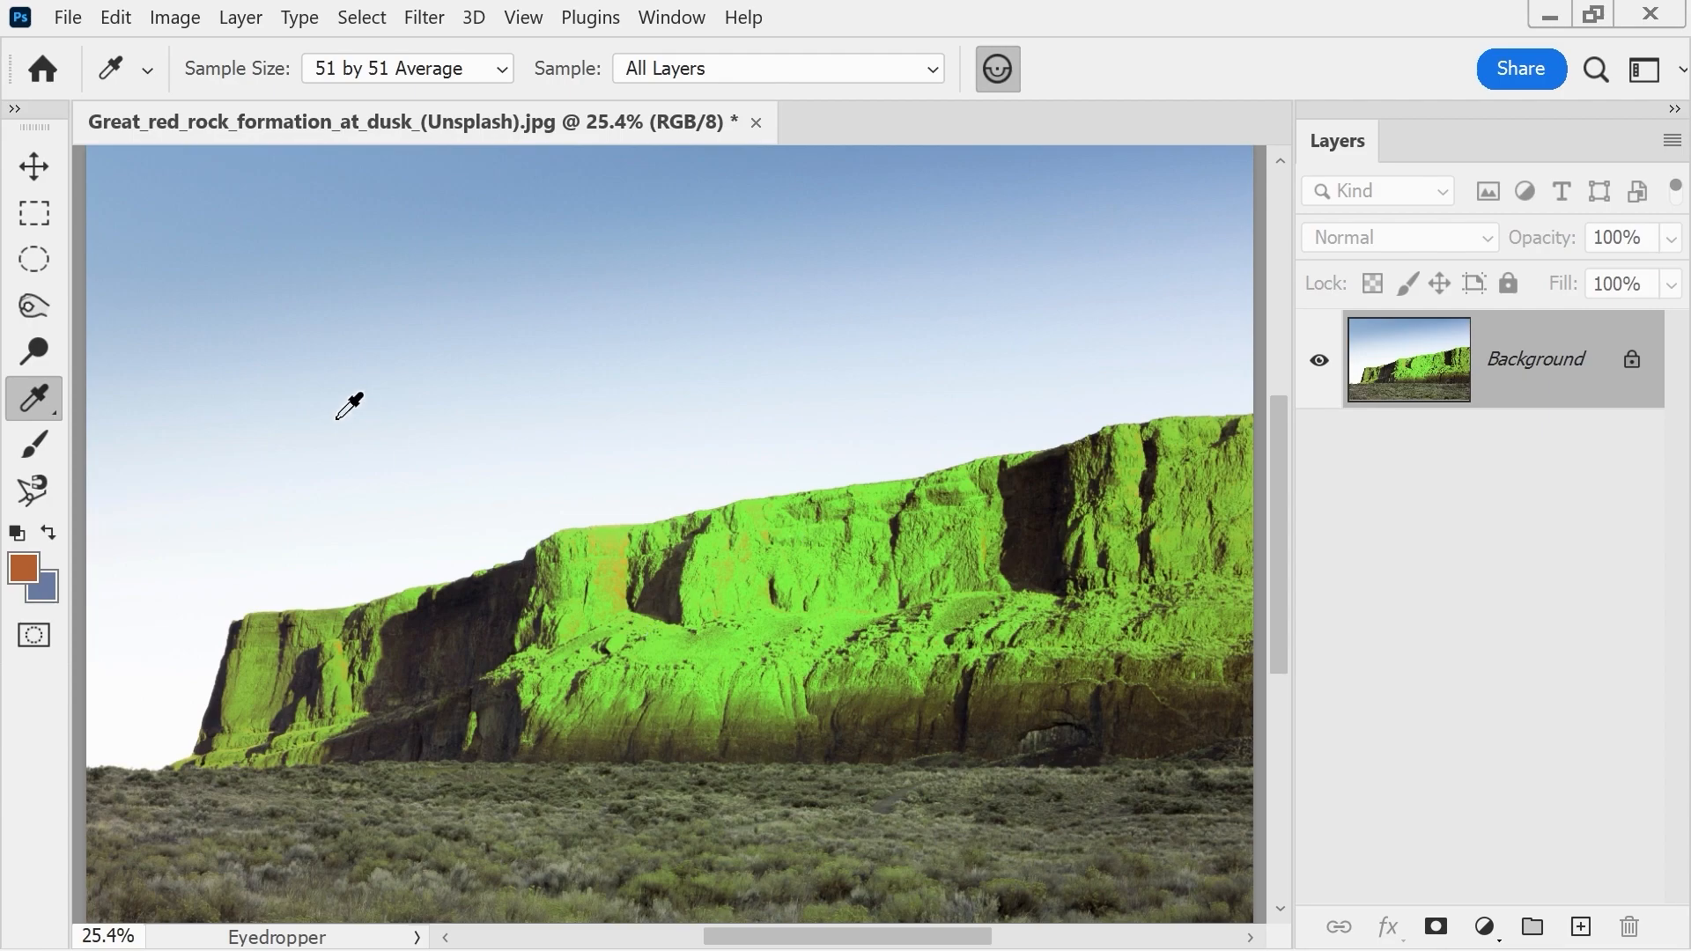
# - Select the rock photo's Shadows with Color Range, using 29% fuzziness, a range of 18 and a White Matte selection preview
pyautogui.click(370, 17)
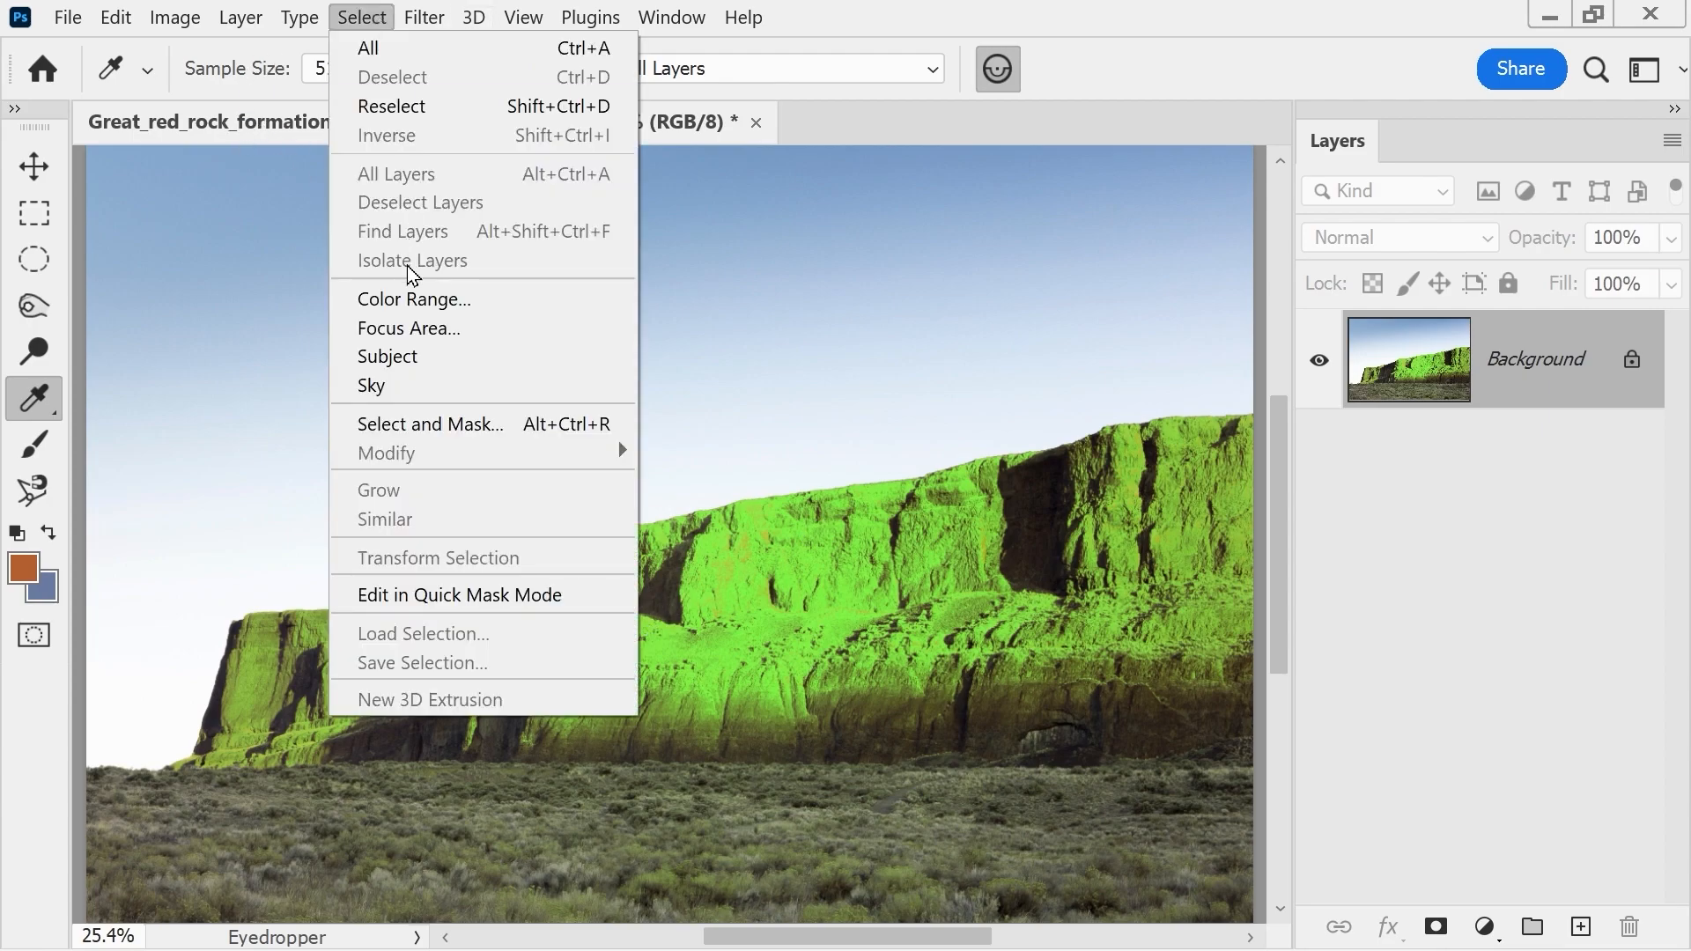
pyautogui.click(407, 293)
pyautogui.click(1138, 283)
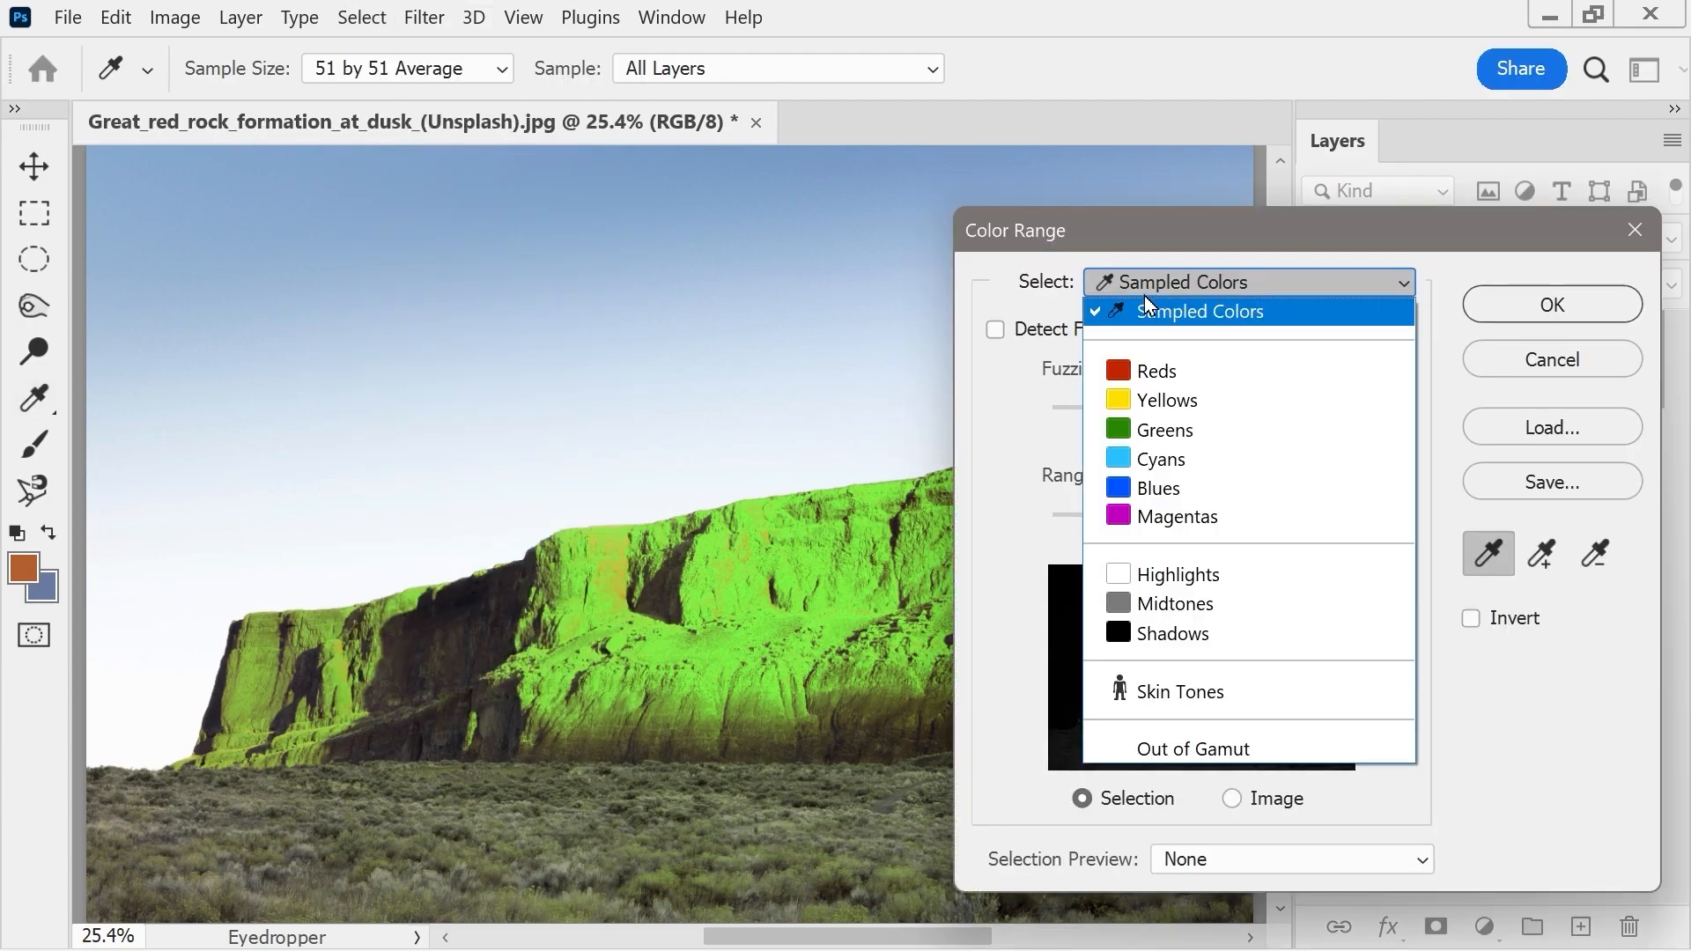
pyautogui.click(1145, 633)
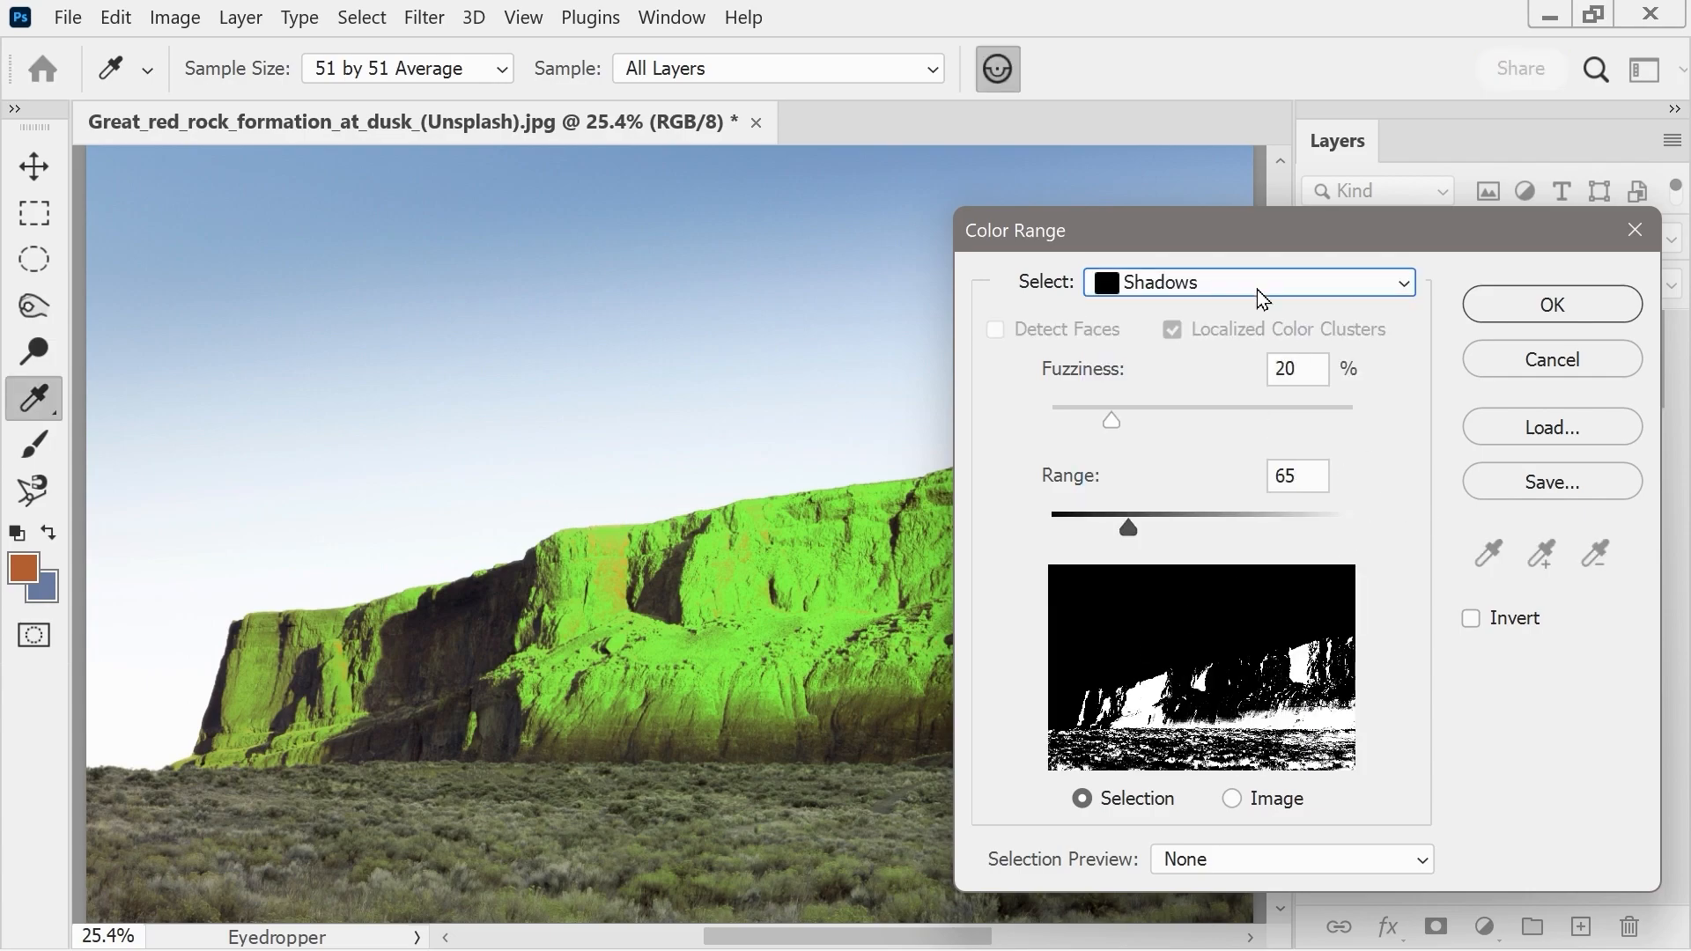
pyautogui.moveTo(1204, 237); pyautogui.dragTo(1276, 321)
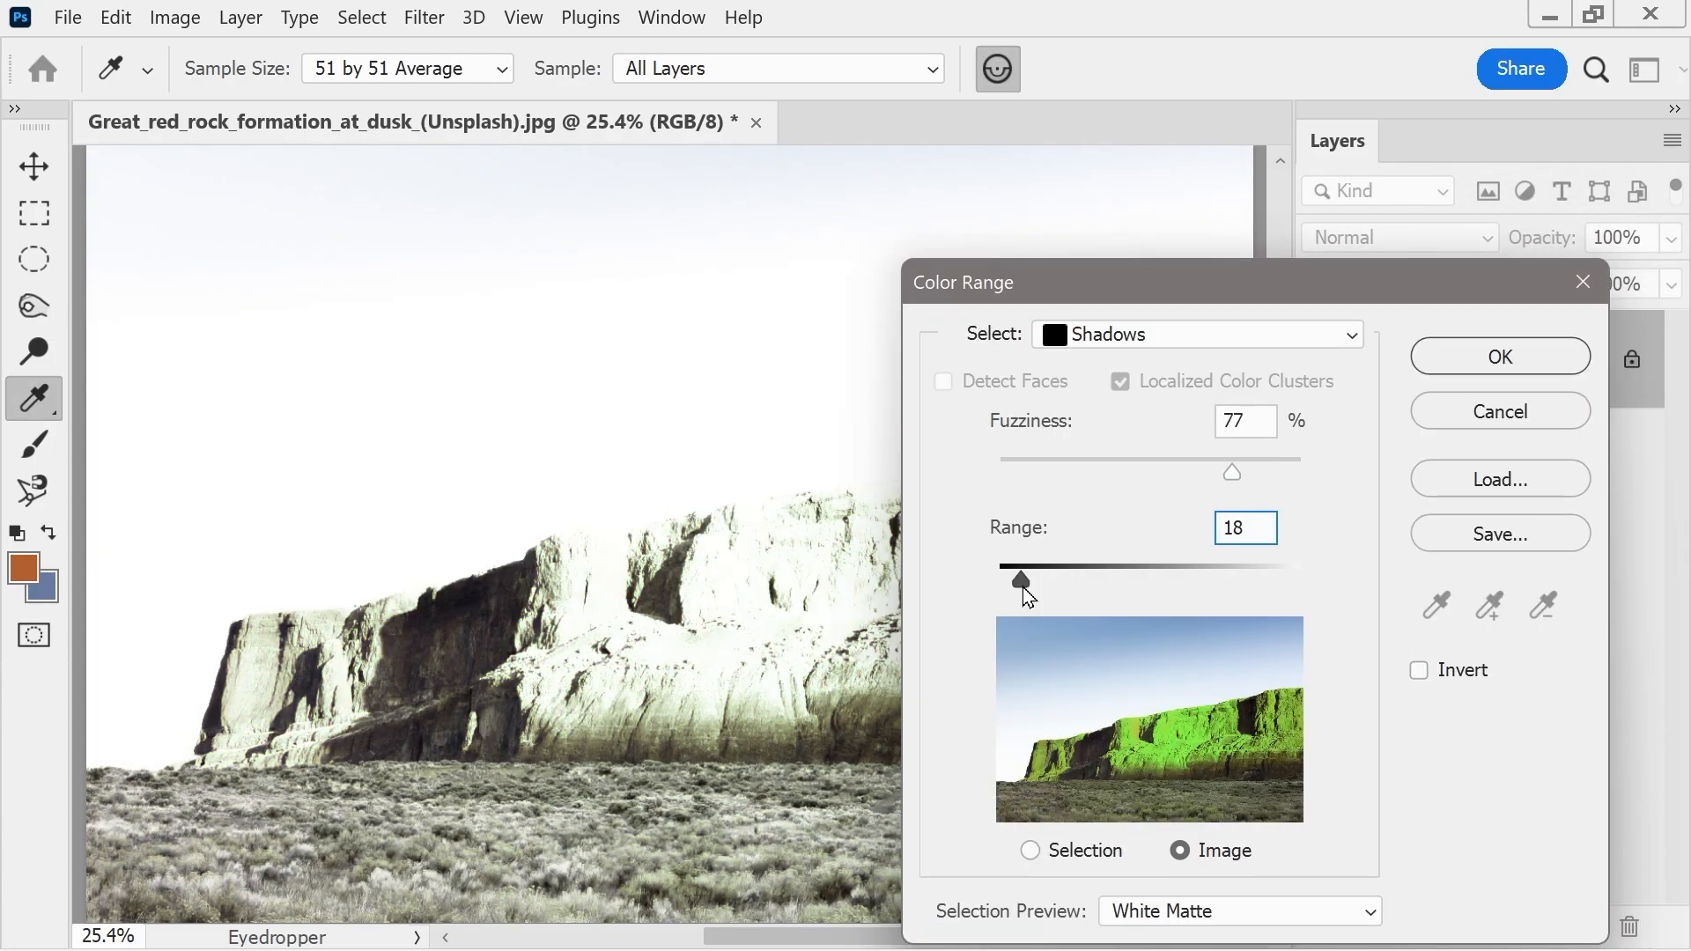
pyautogui.click(1022, 587)
pyautogui.moveTo(1232, 475); pyautogui.dragTo(1089, 467)
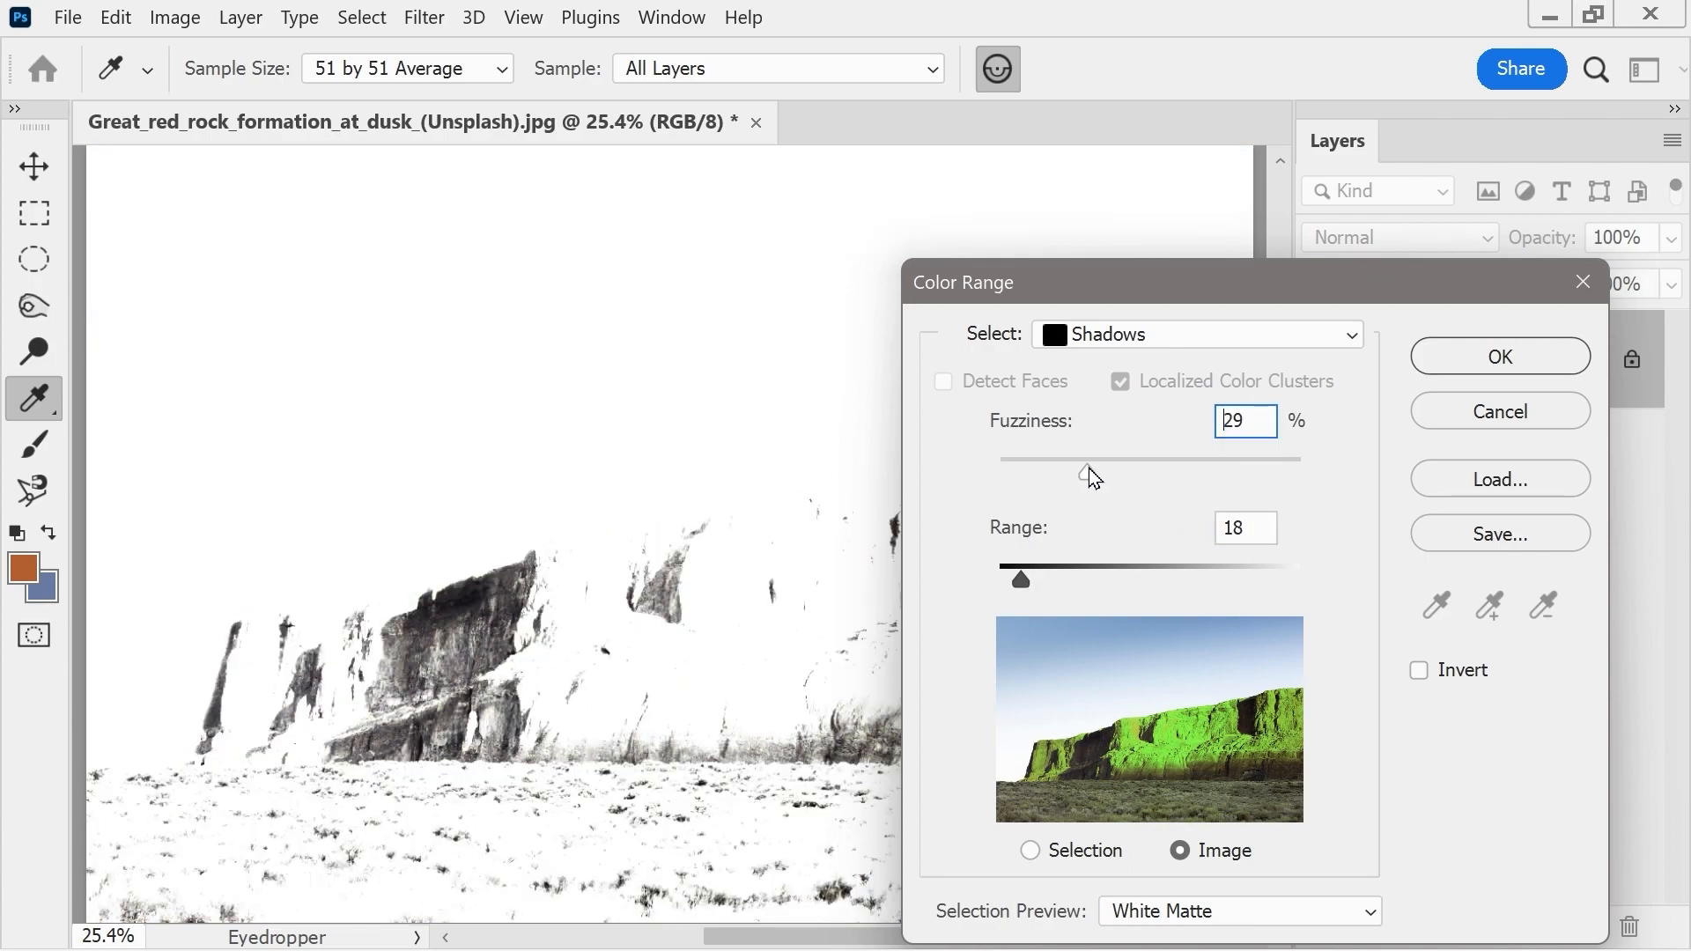
pyautogui.click(1461, 368)
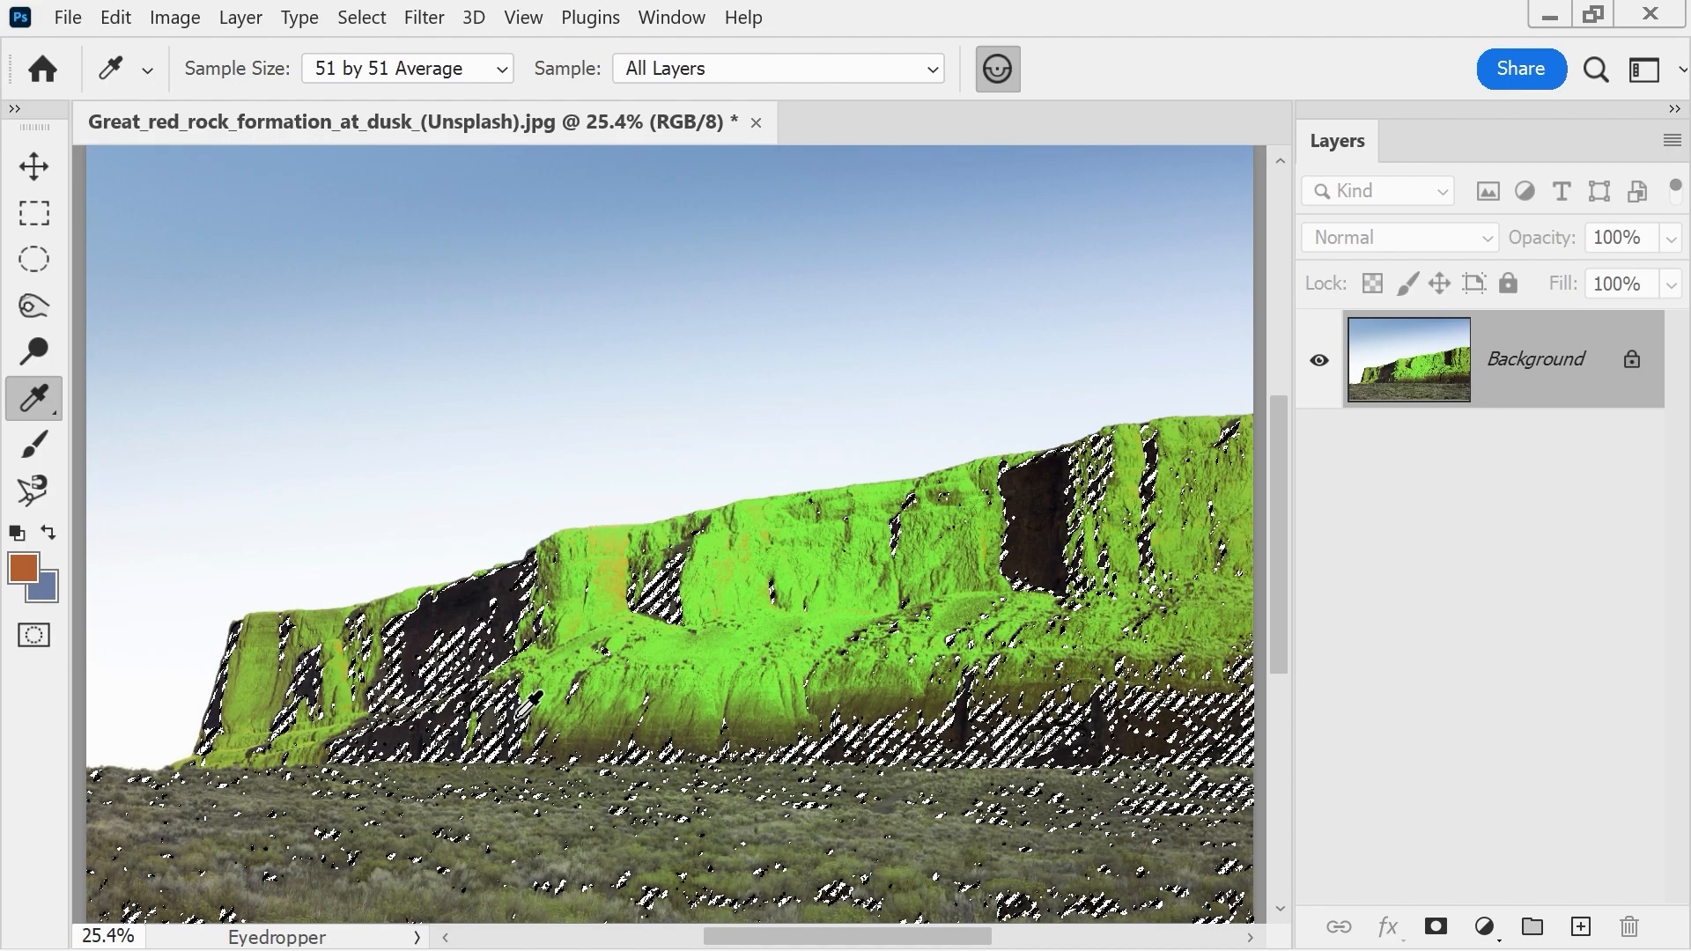
# - Start a custom color fill for the rock photo's shadow selection and switch to the PANTONE+ Color Bridge Coated color library
pyautogui.hotkey('shift', 'F5')
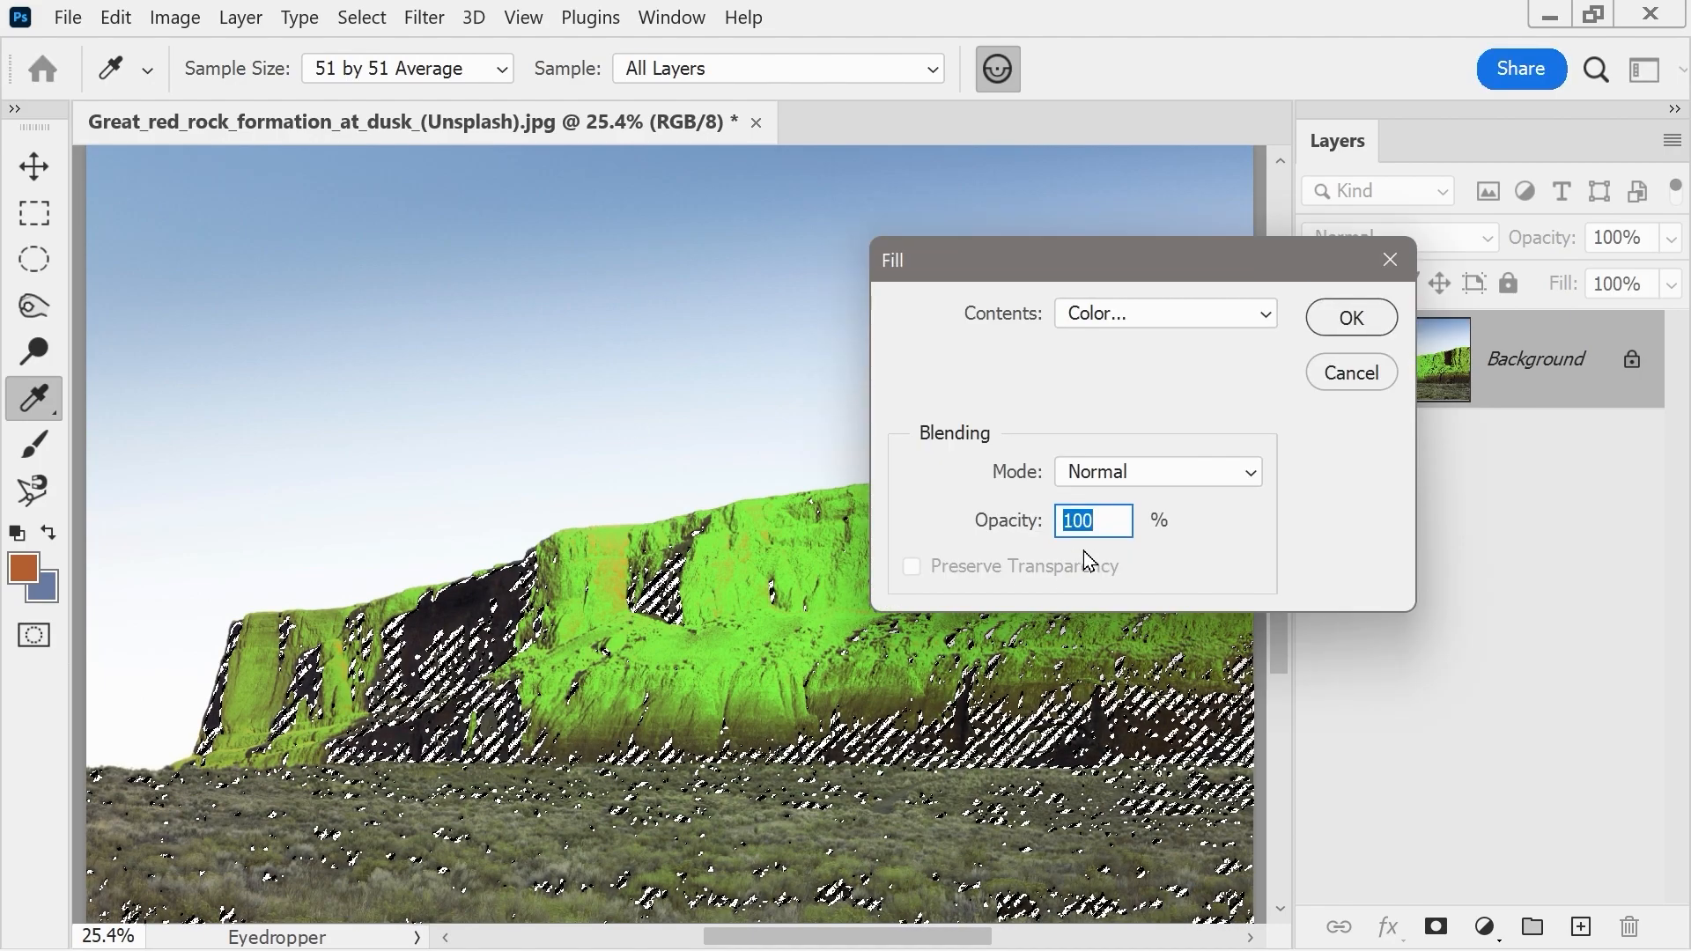
pyautogui.click(1107, 316)
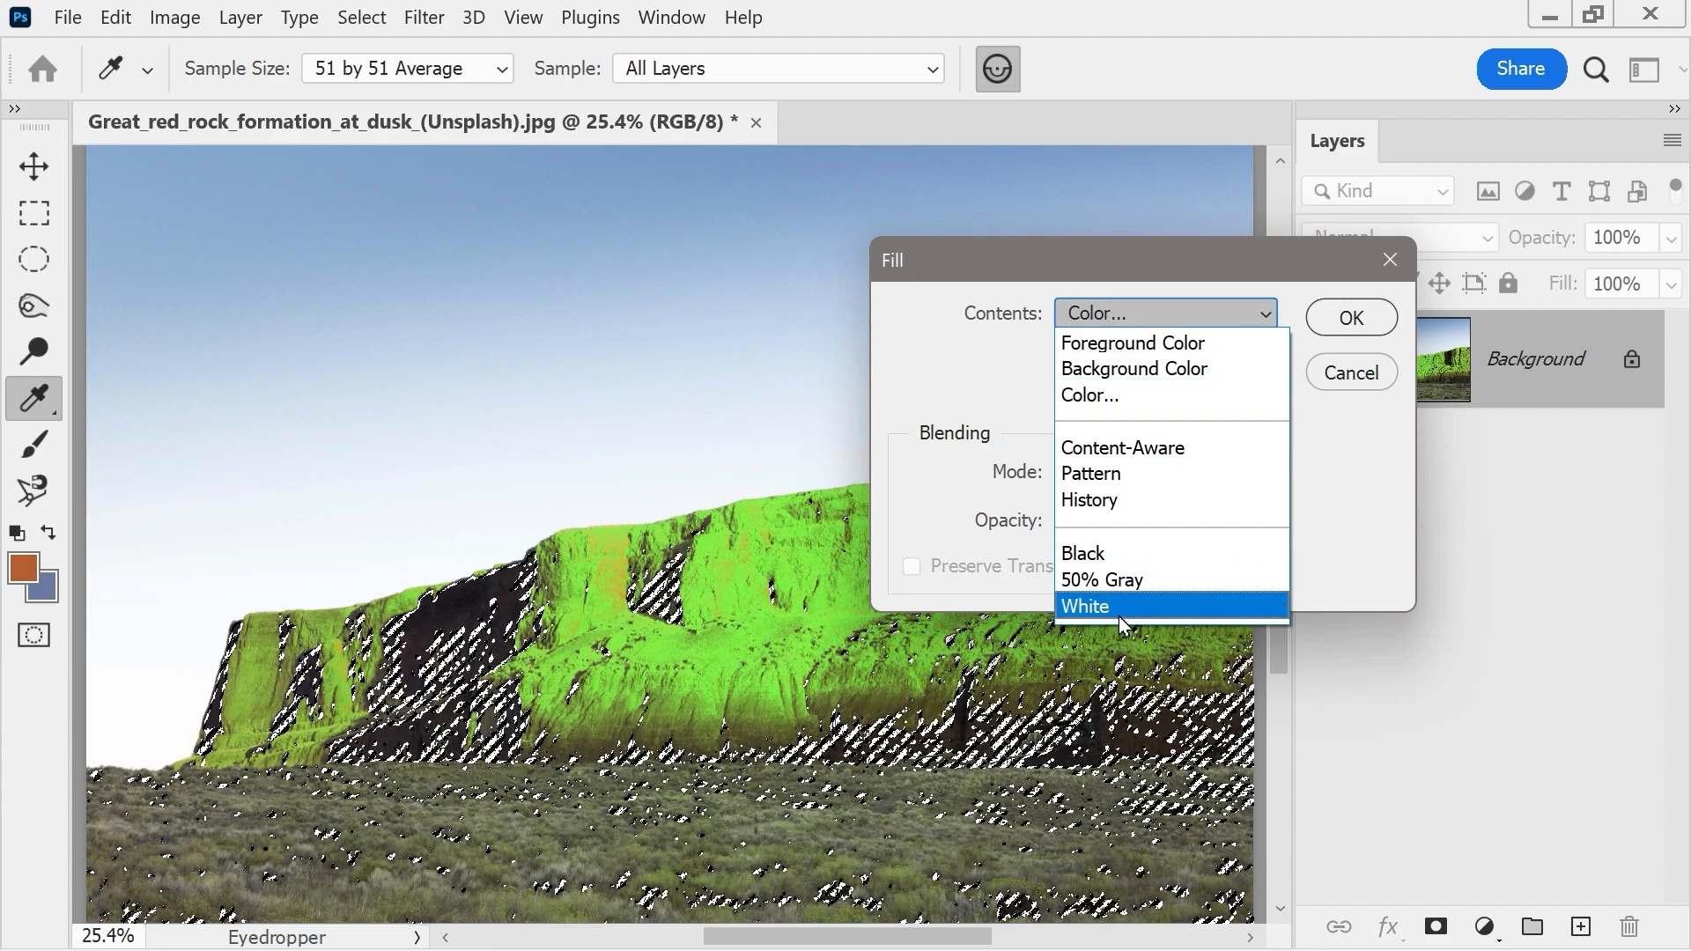
pyautogui.click(1091, 395)
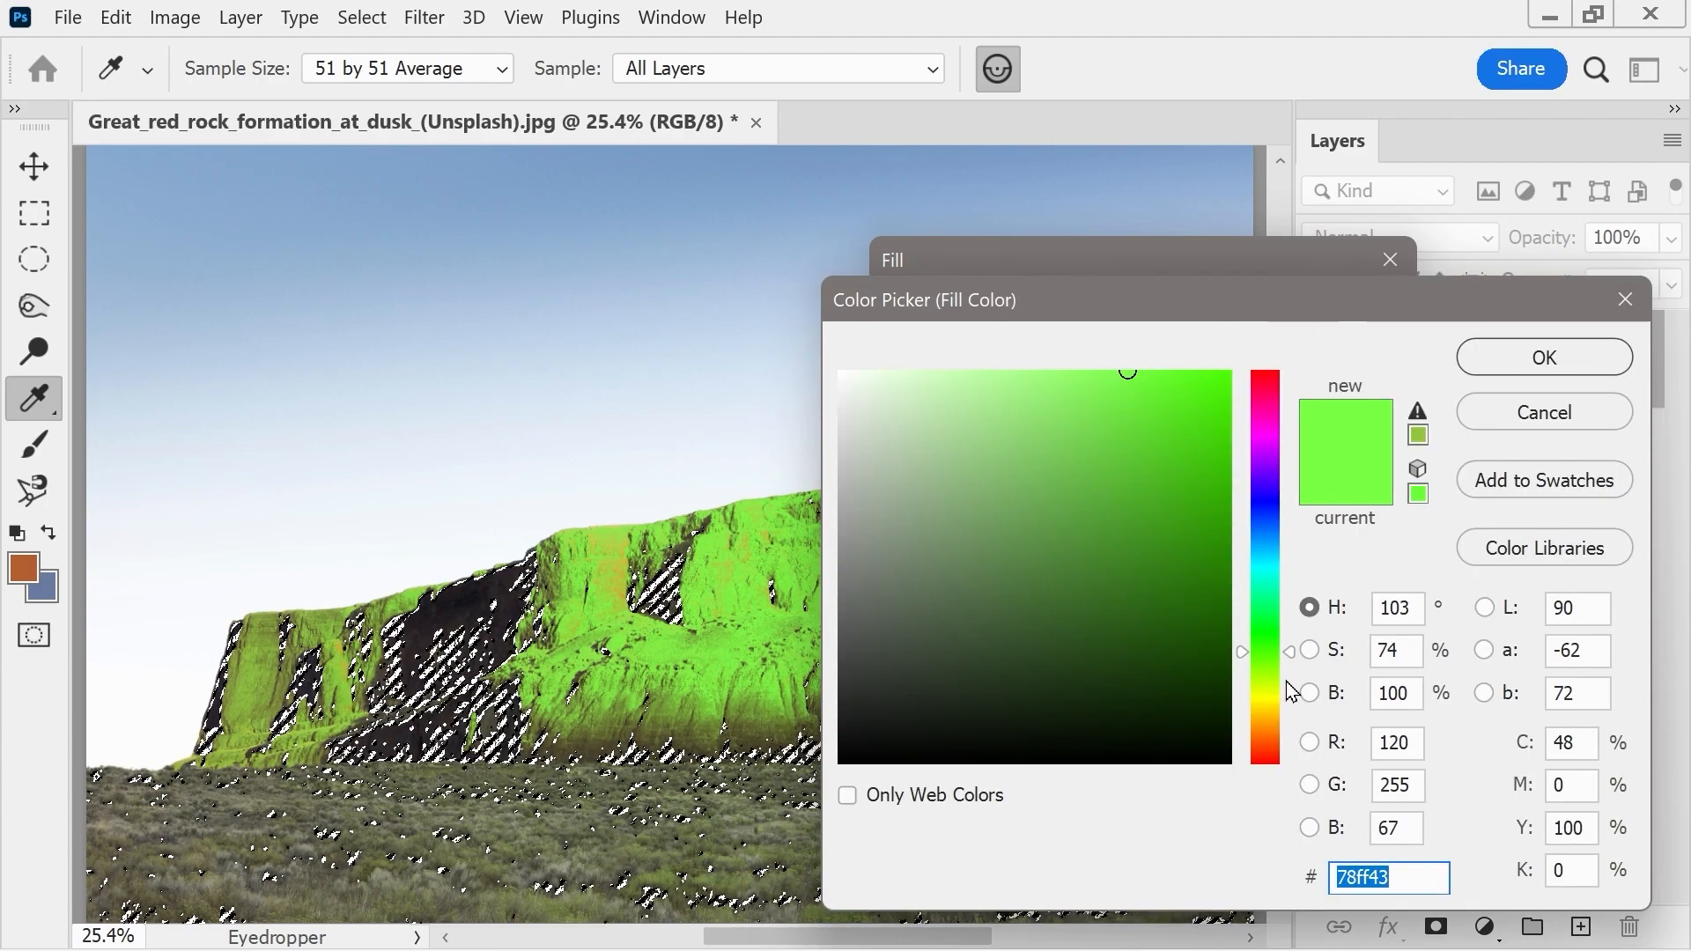
pyautogui.click(1266, 642)
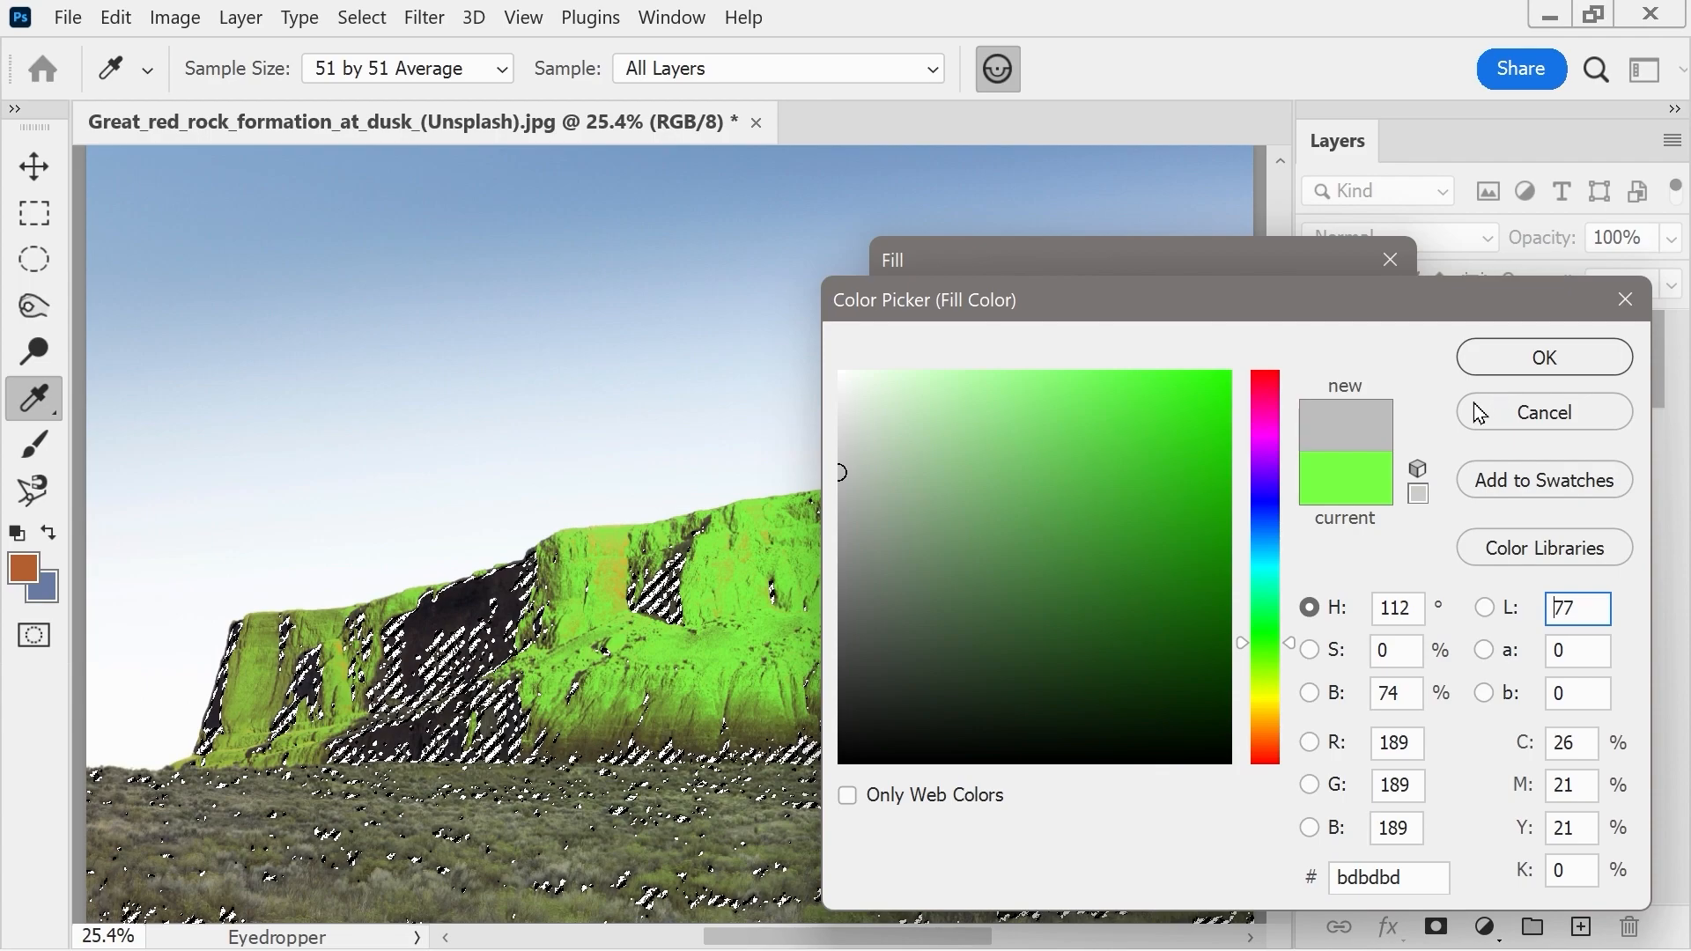
pyautogui.click(1543, 545)
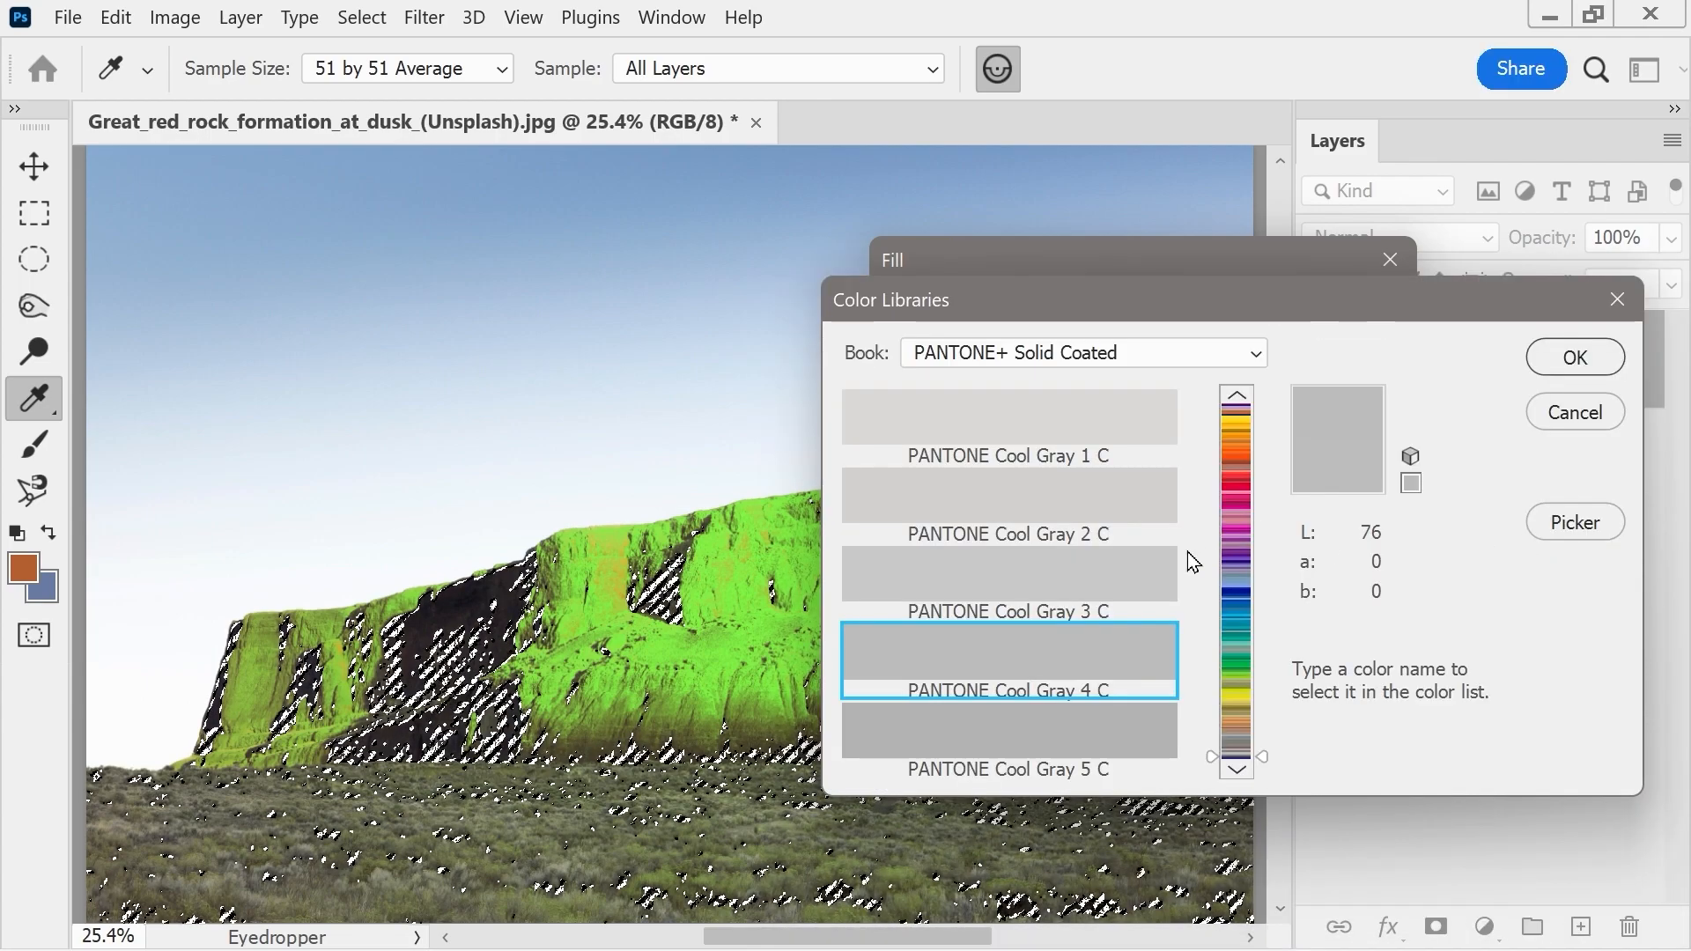
pyautogui.click(1057, 362)
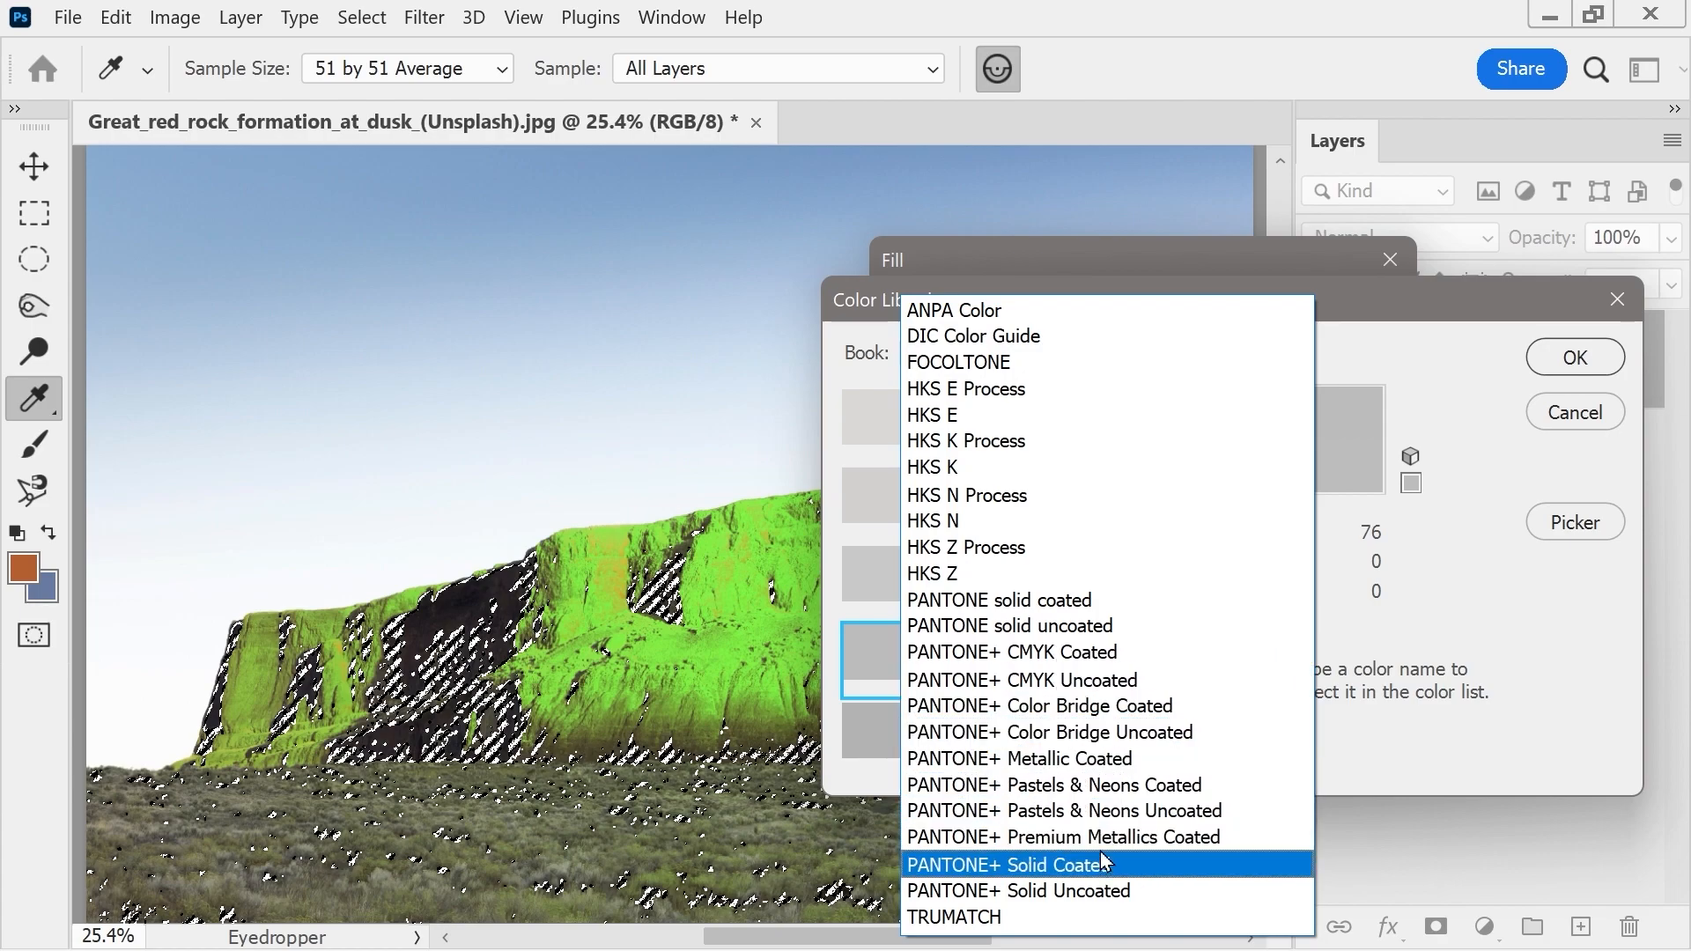
pyautogui.click(1064, 706)
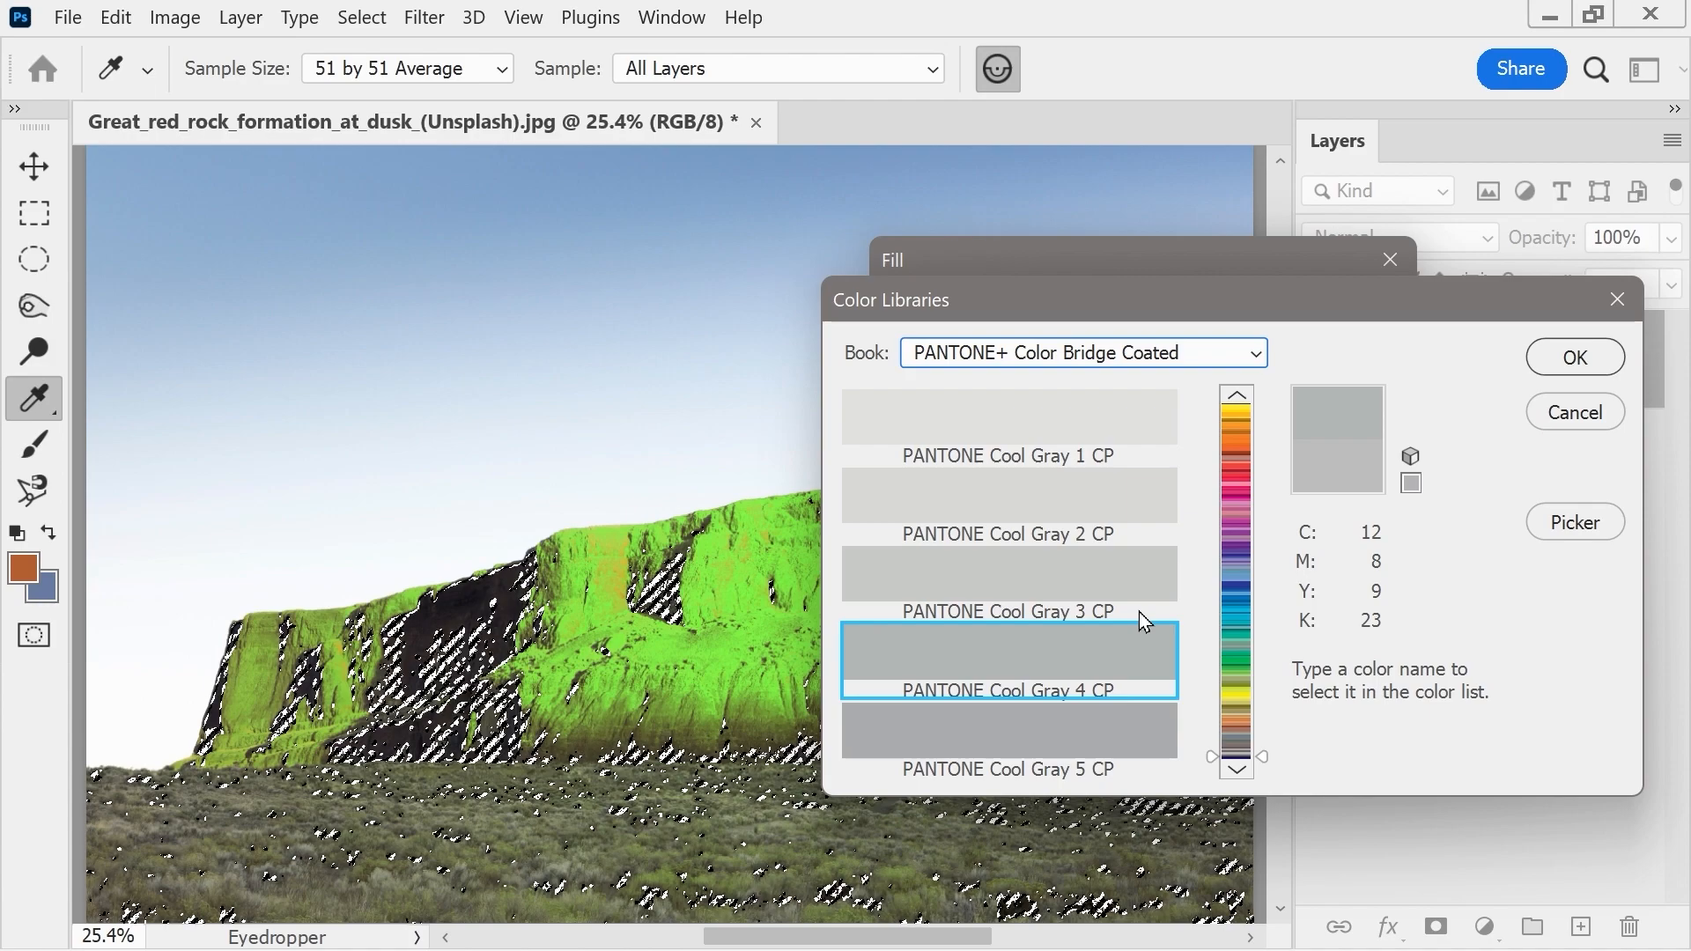
# - Browse the library's hues, choose PANTONE 7730 CP, and fill the shadow selection in Normal mode at 100% opacity
pyautogui.click(1244, 518)
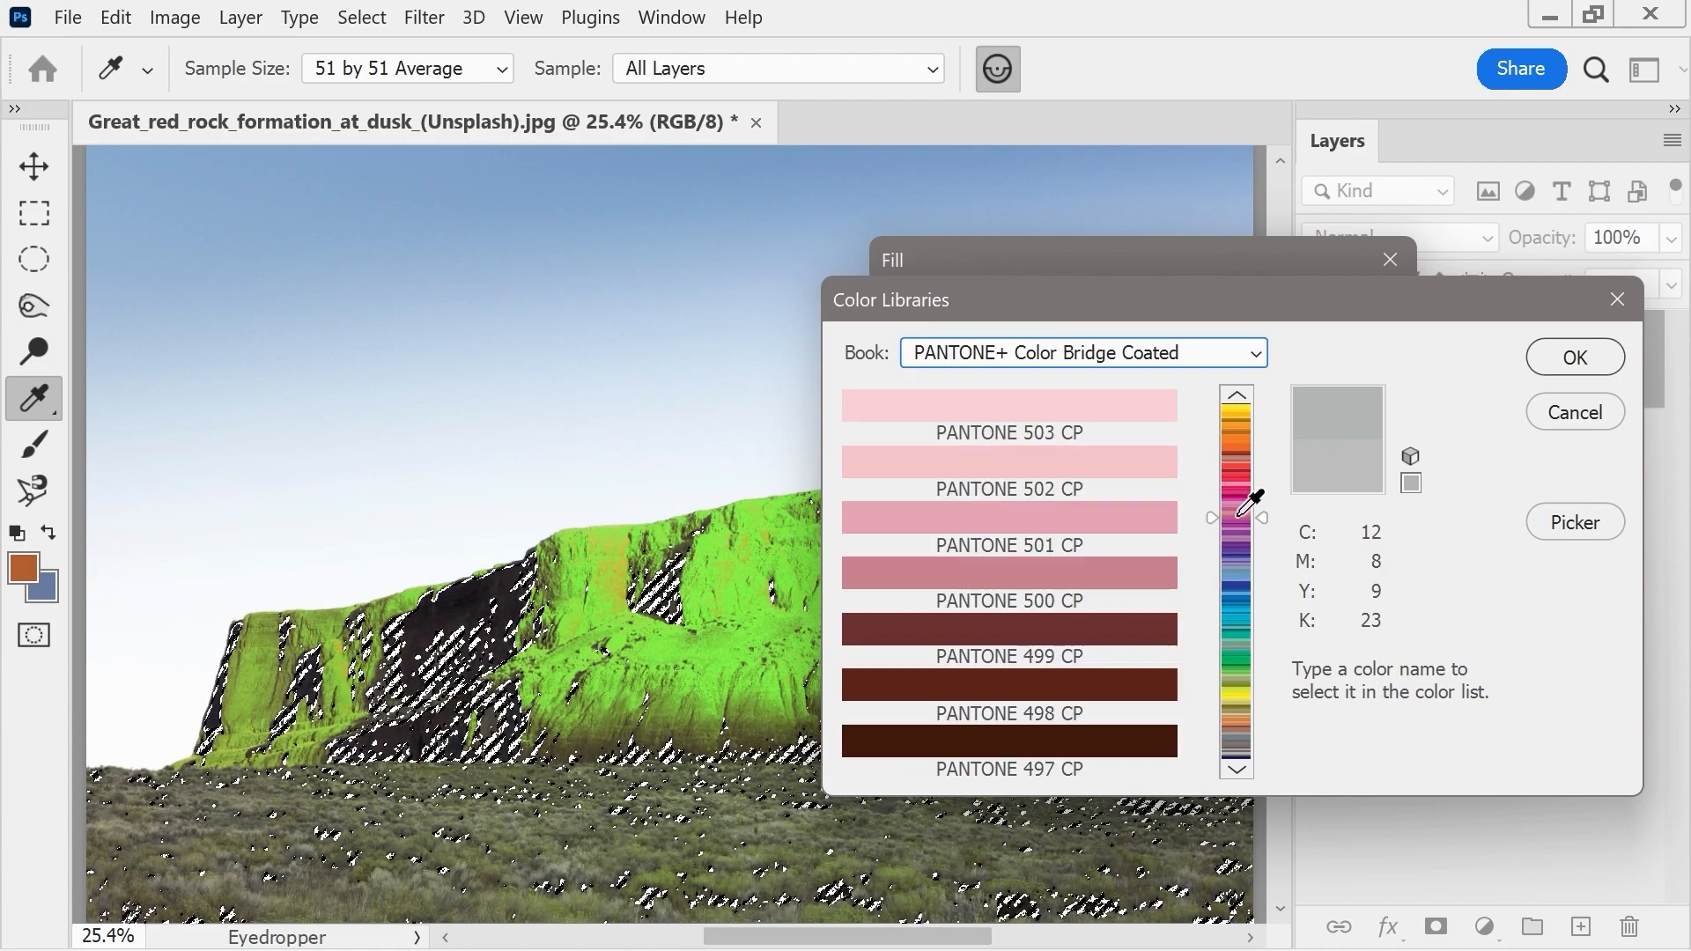
pyautogui.click(1243, 574)
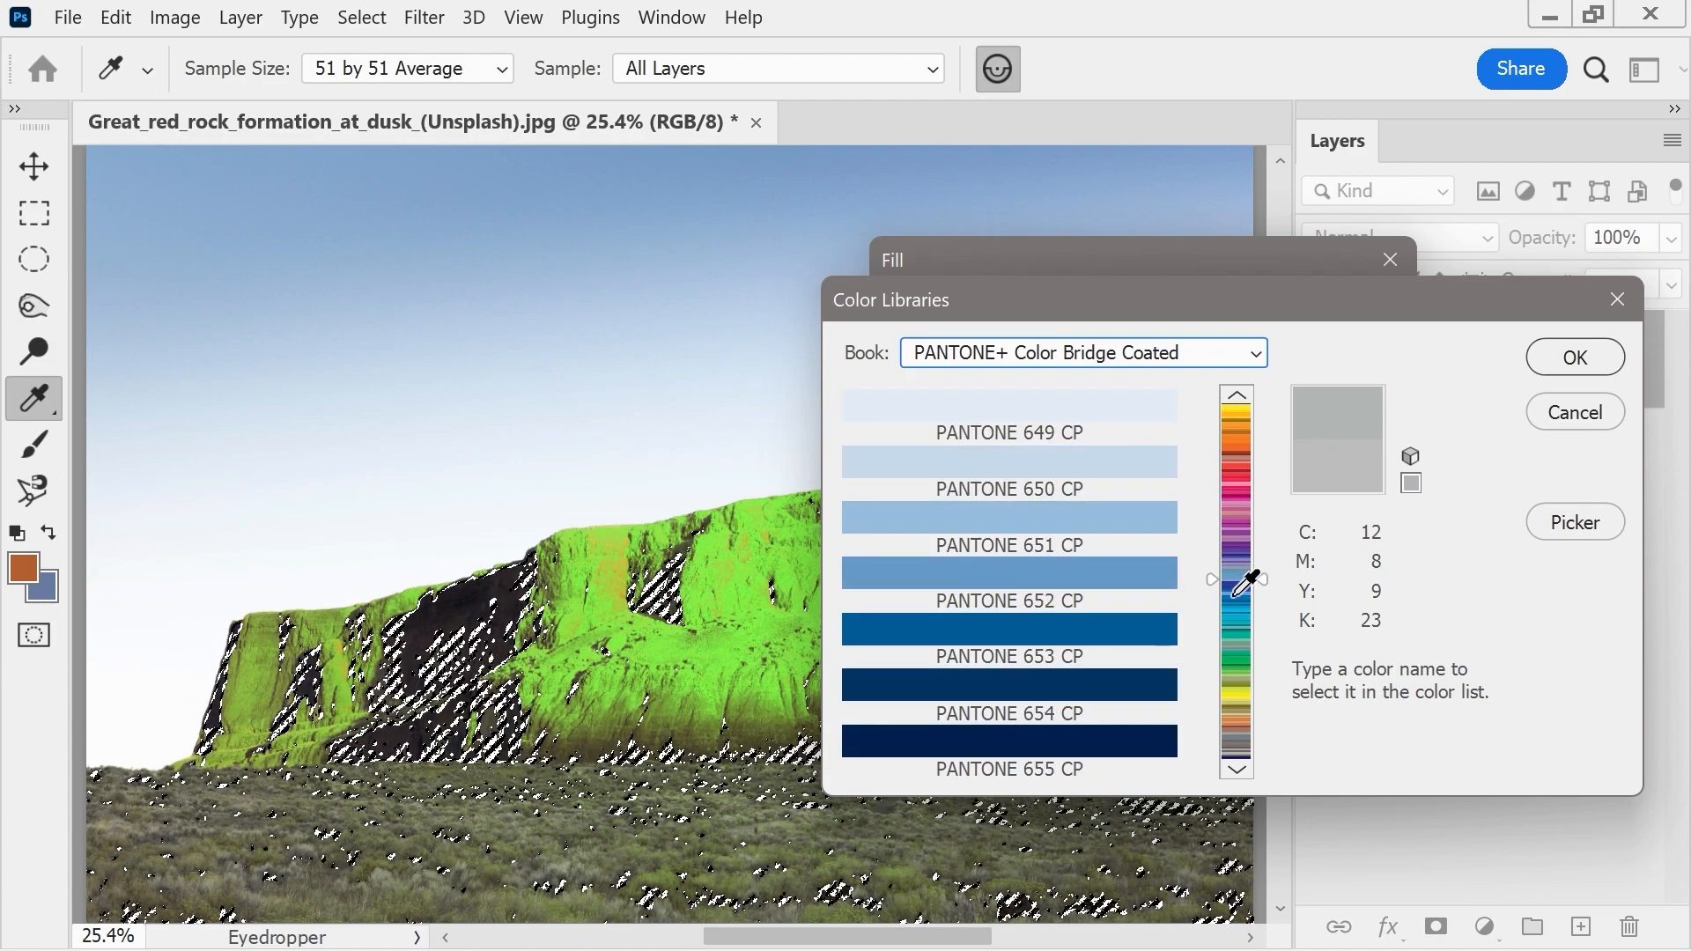
pyautogui.click(1242, 617)
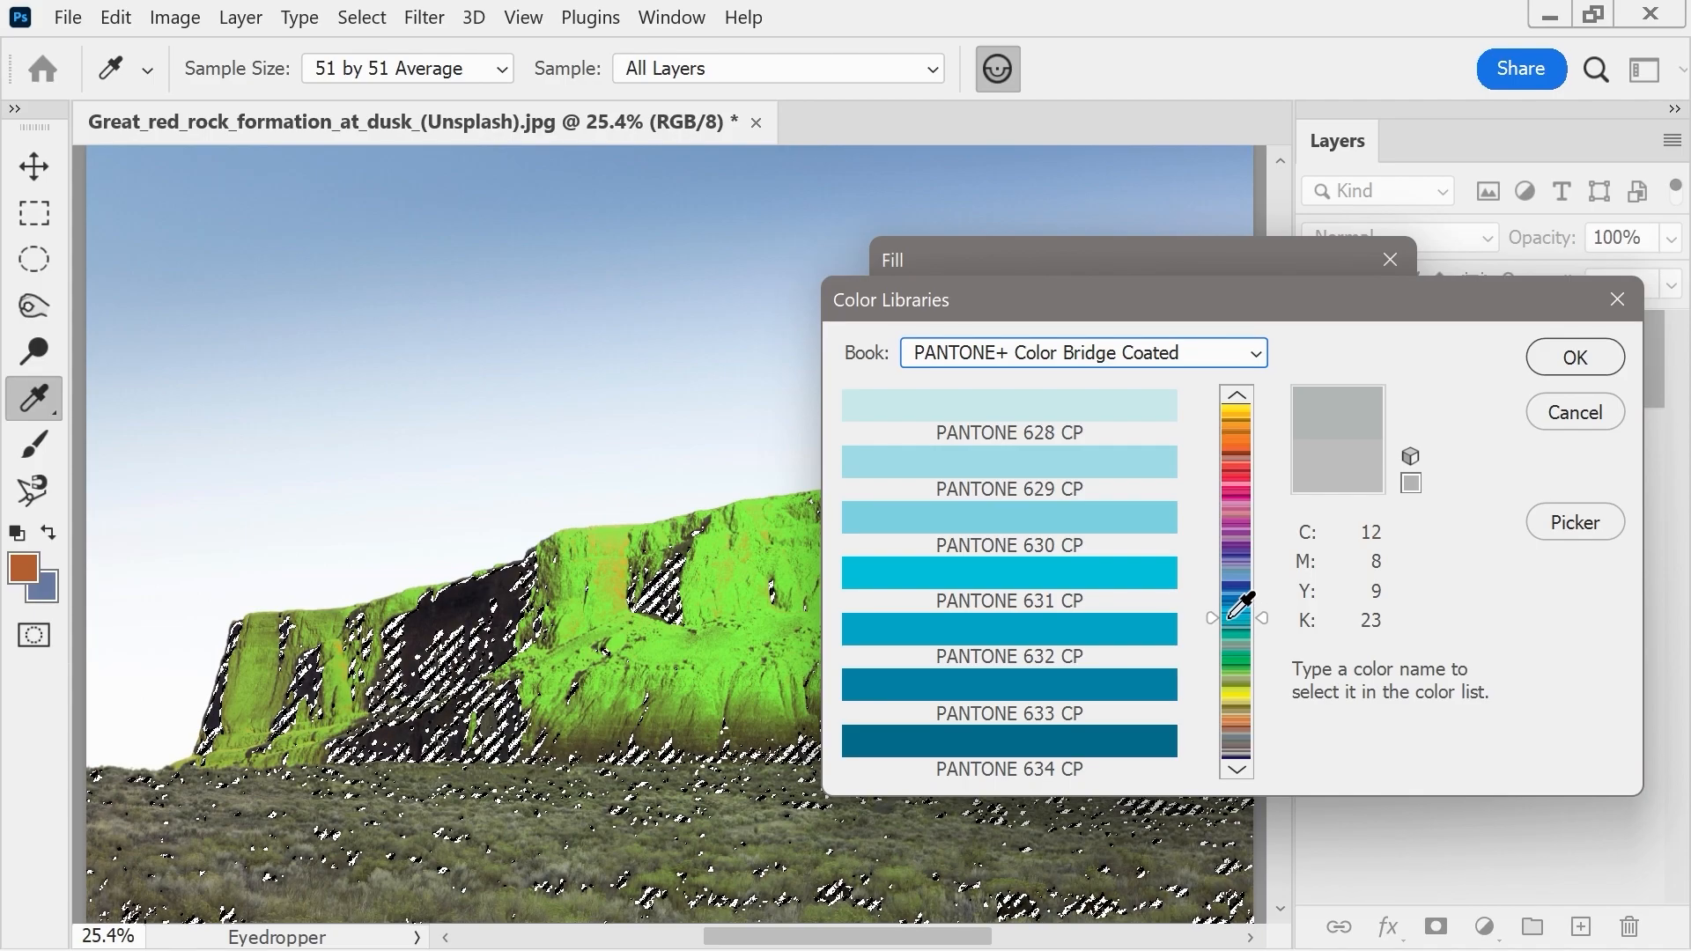
pyautogui.click(1242, 670)
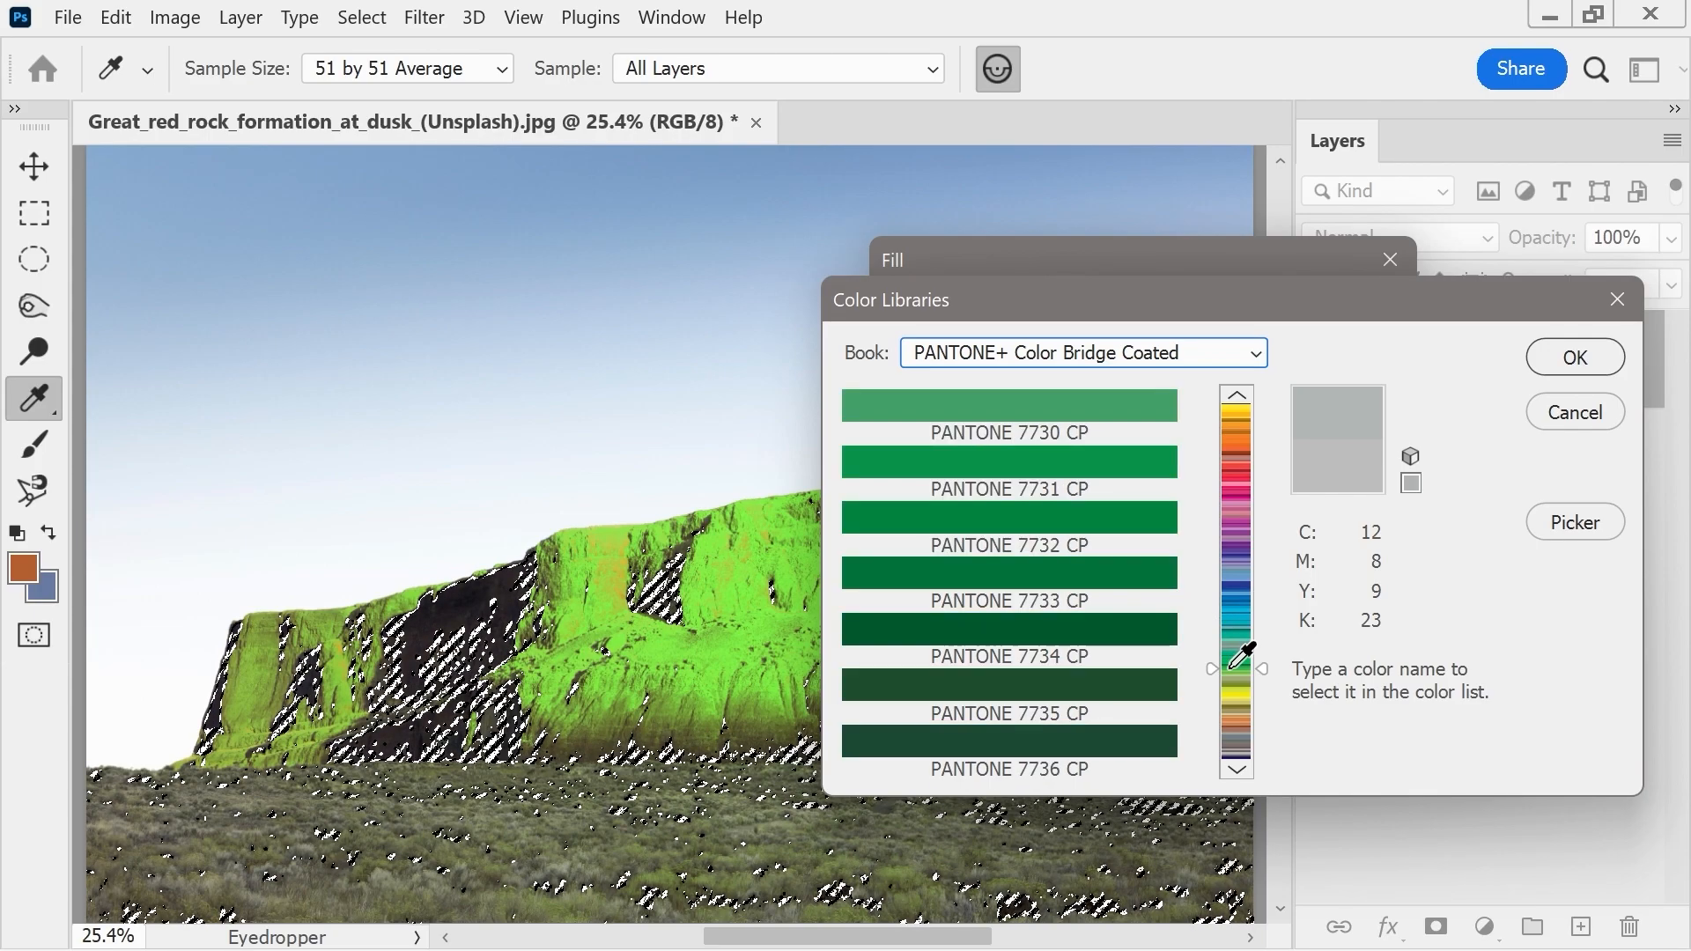
pyautogui.click(1051, 412)
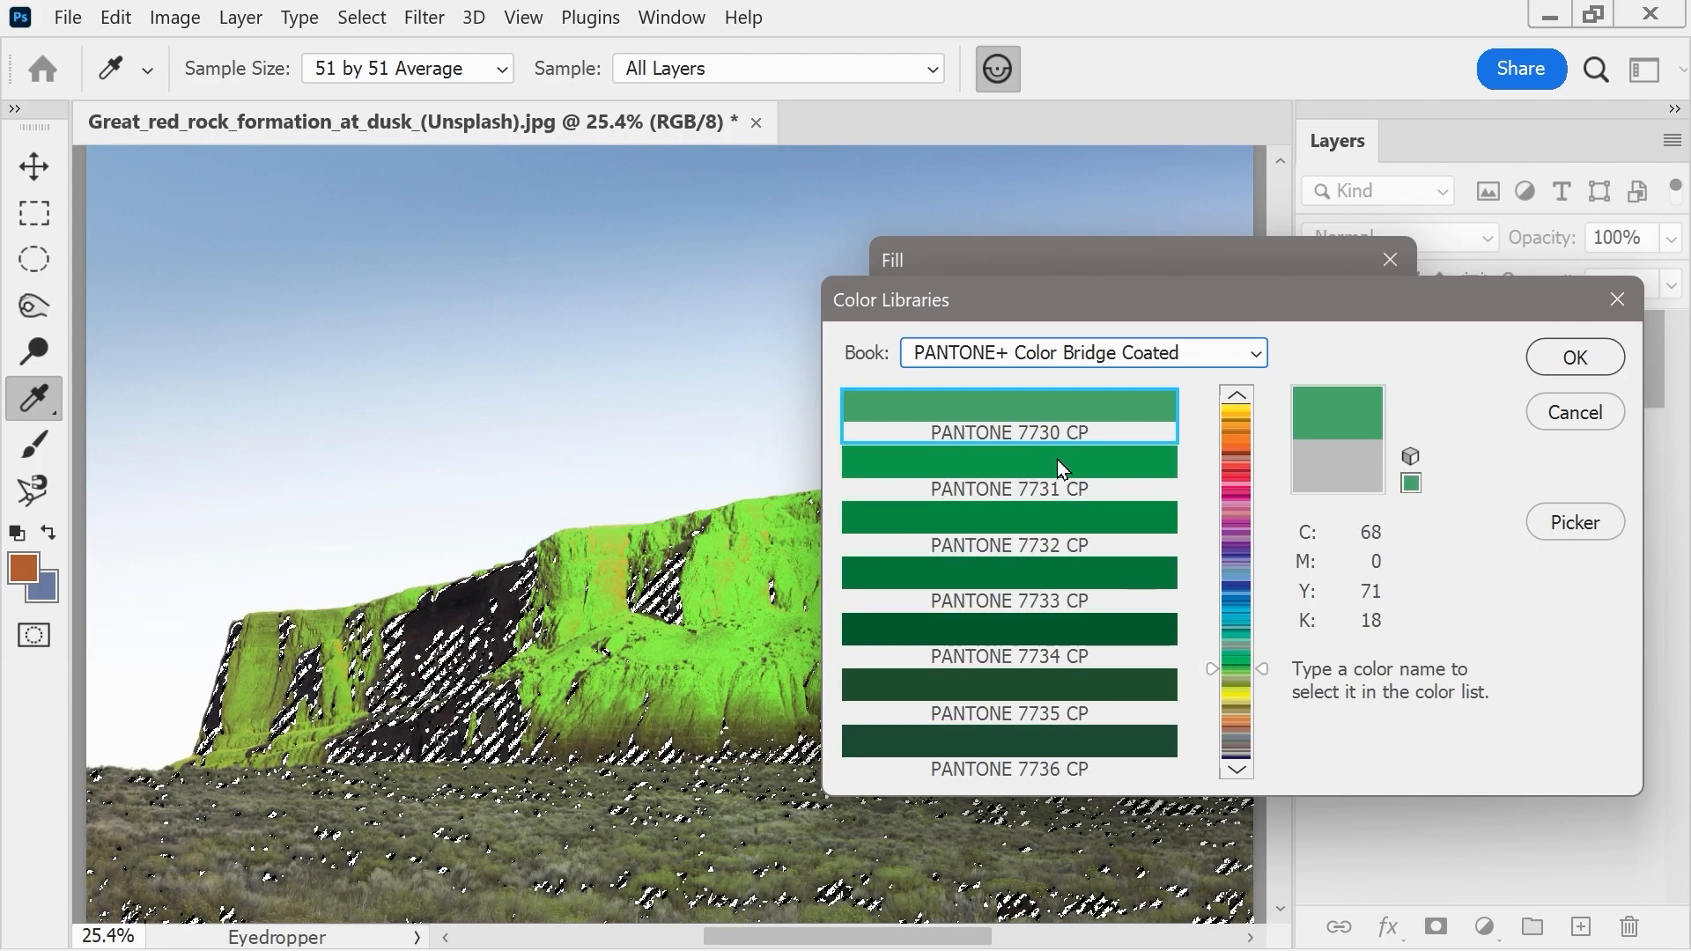
pyautogui.click(1577, 359)
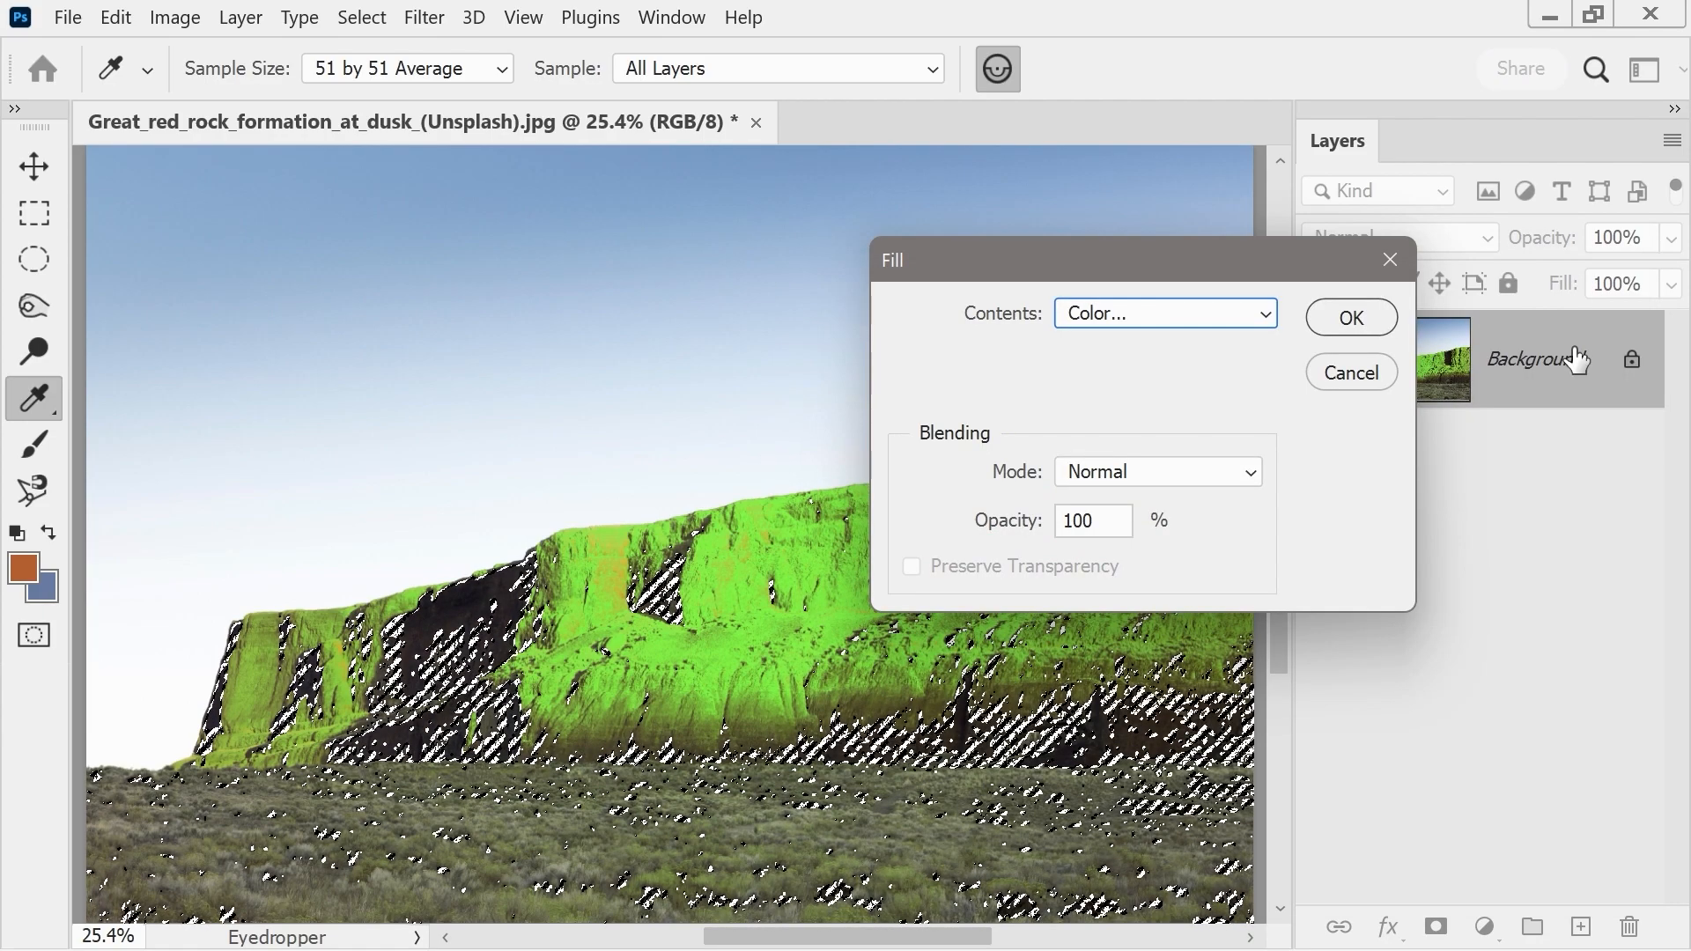
pyautogui.click(1322, 330)
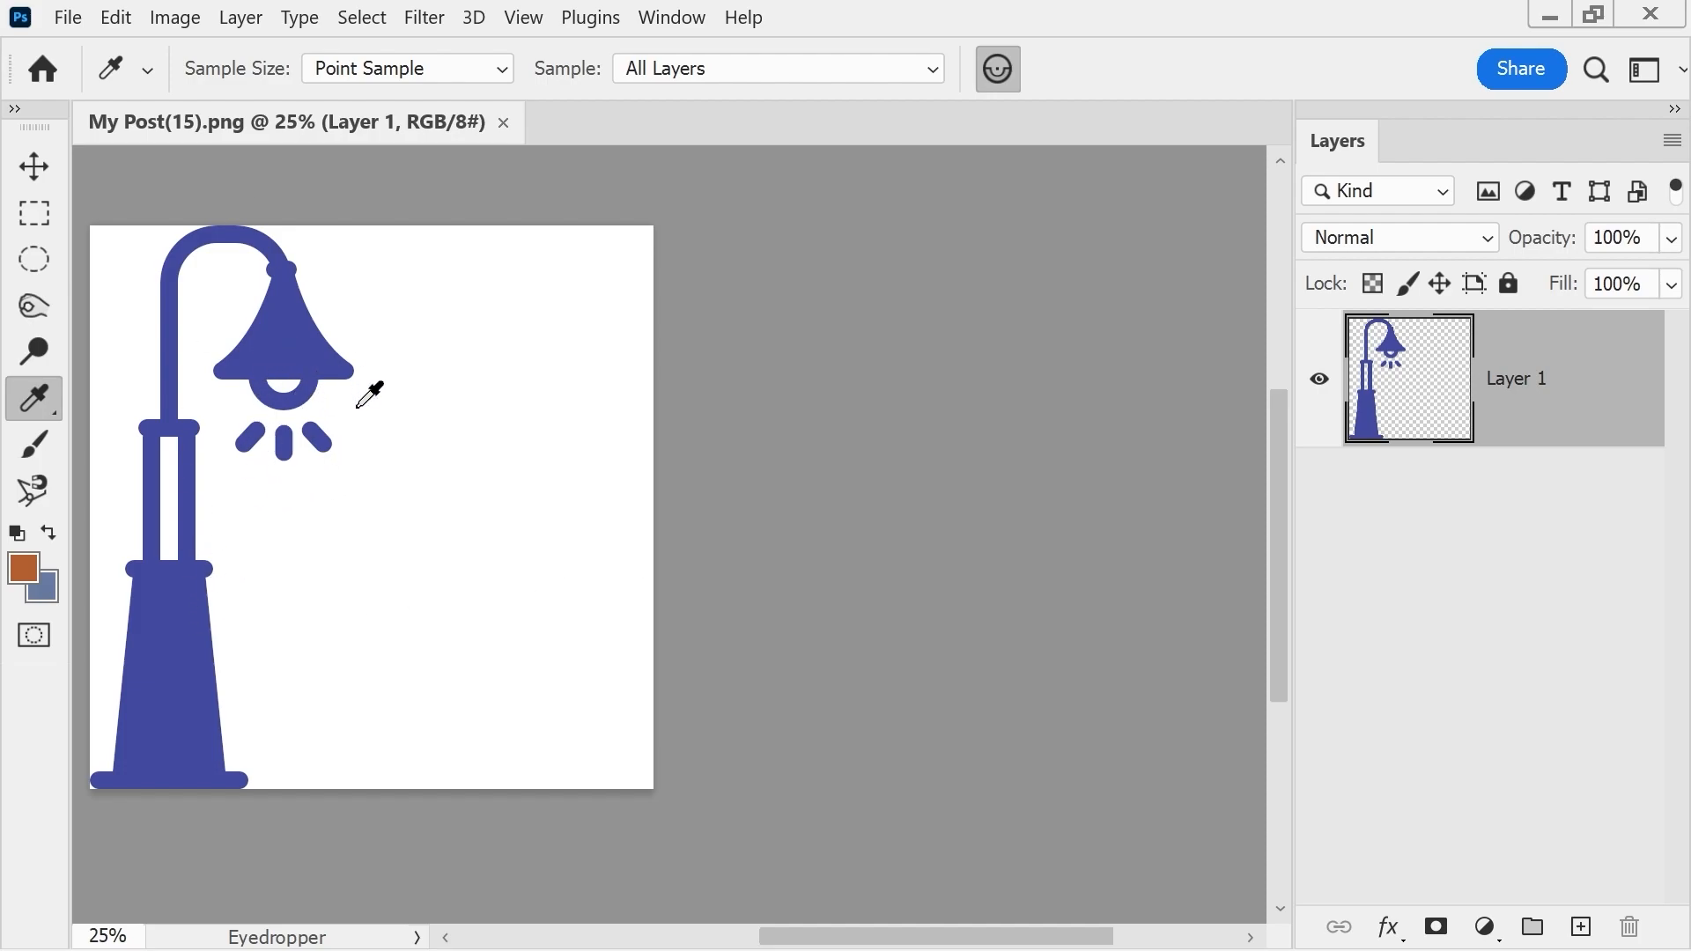
# - Open the Blending Options for the street lamp's Layer 1, keeping the lamp in view beside the dialog
pyautogui.click(237, 18)
pyautogui.click(234, 16)
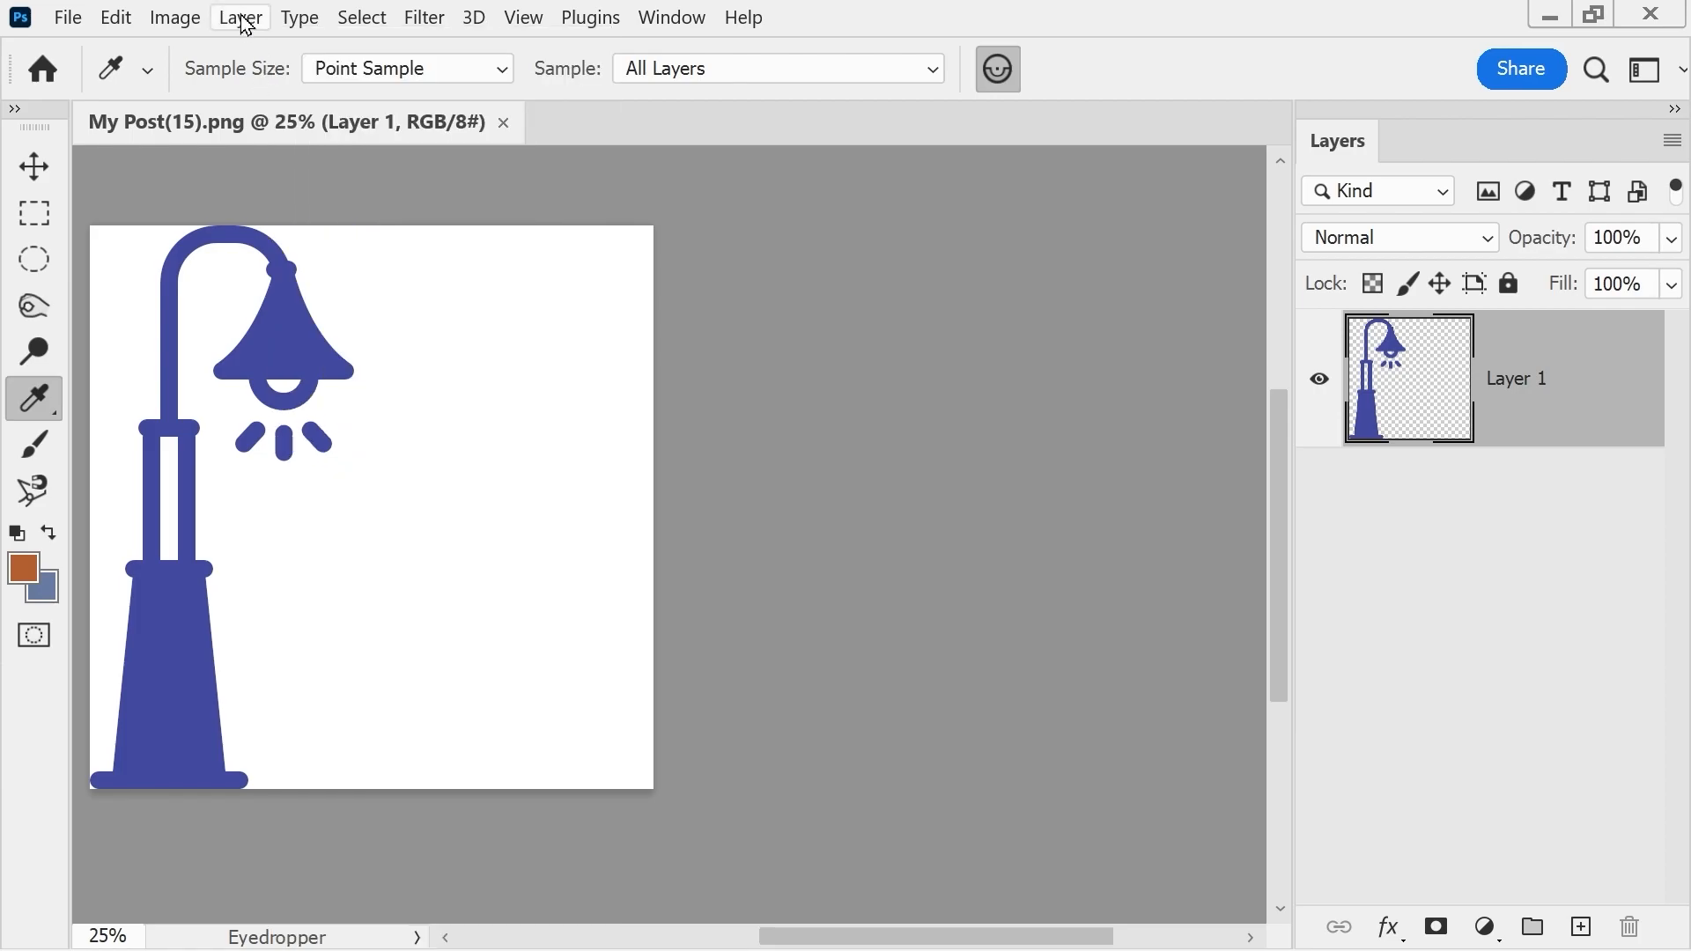
pyautogui.click(240, 19)
pyautogui.moveTo(326, 322)
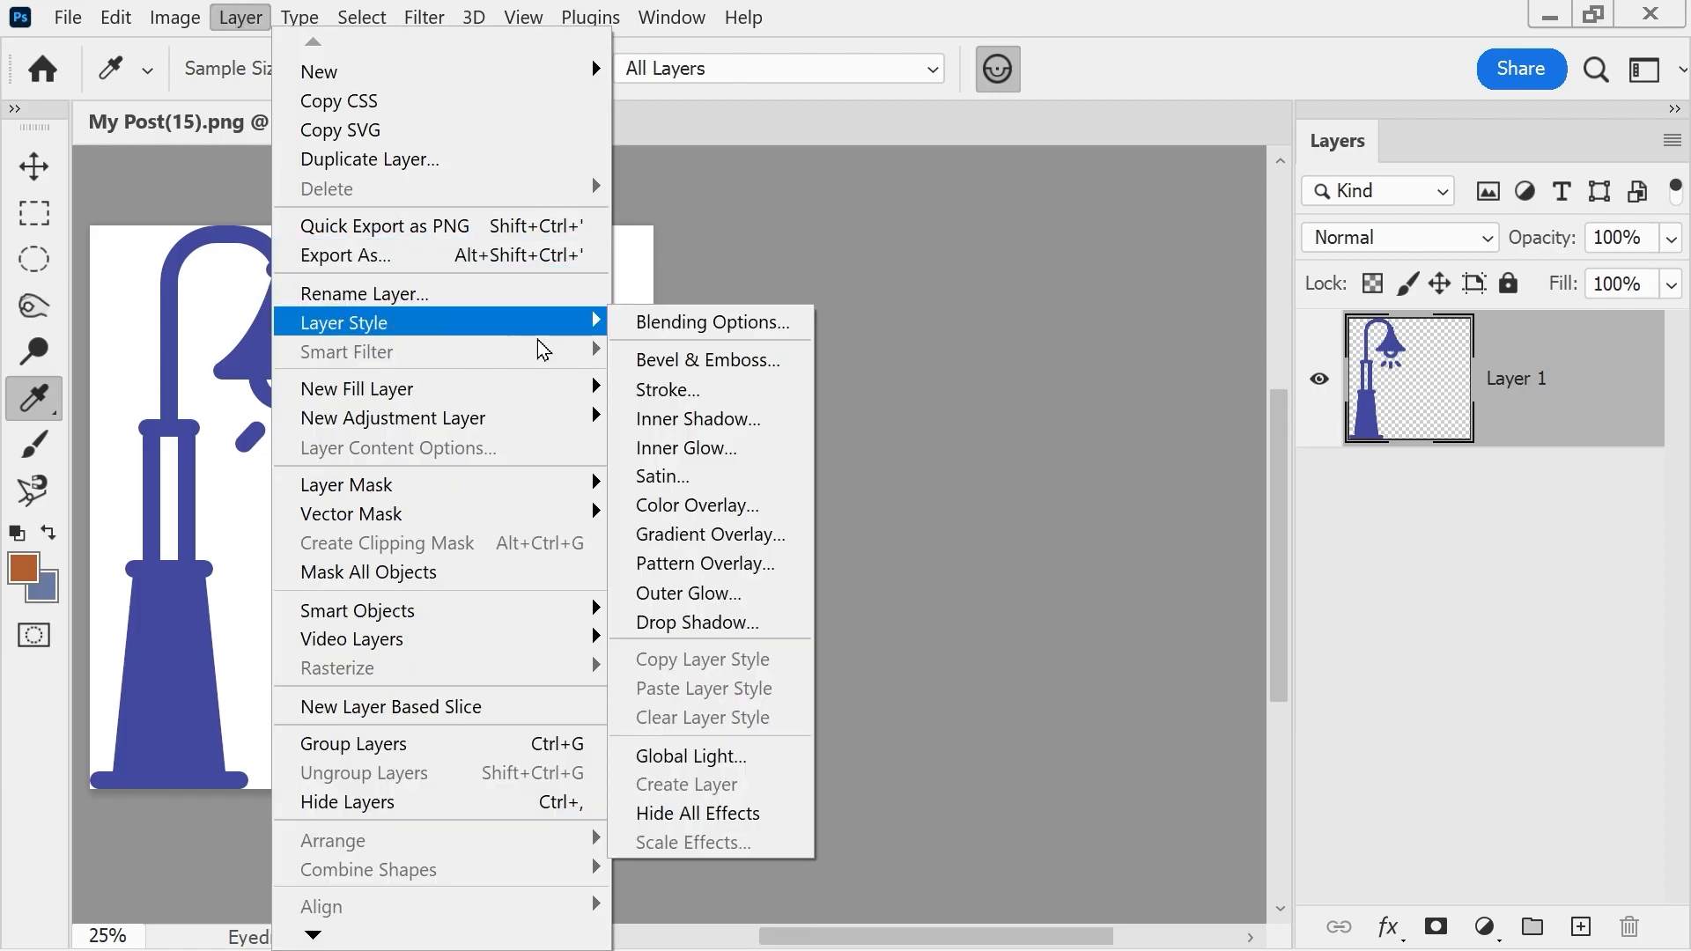
pyautogui.click(709, 327)
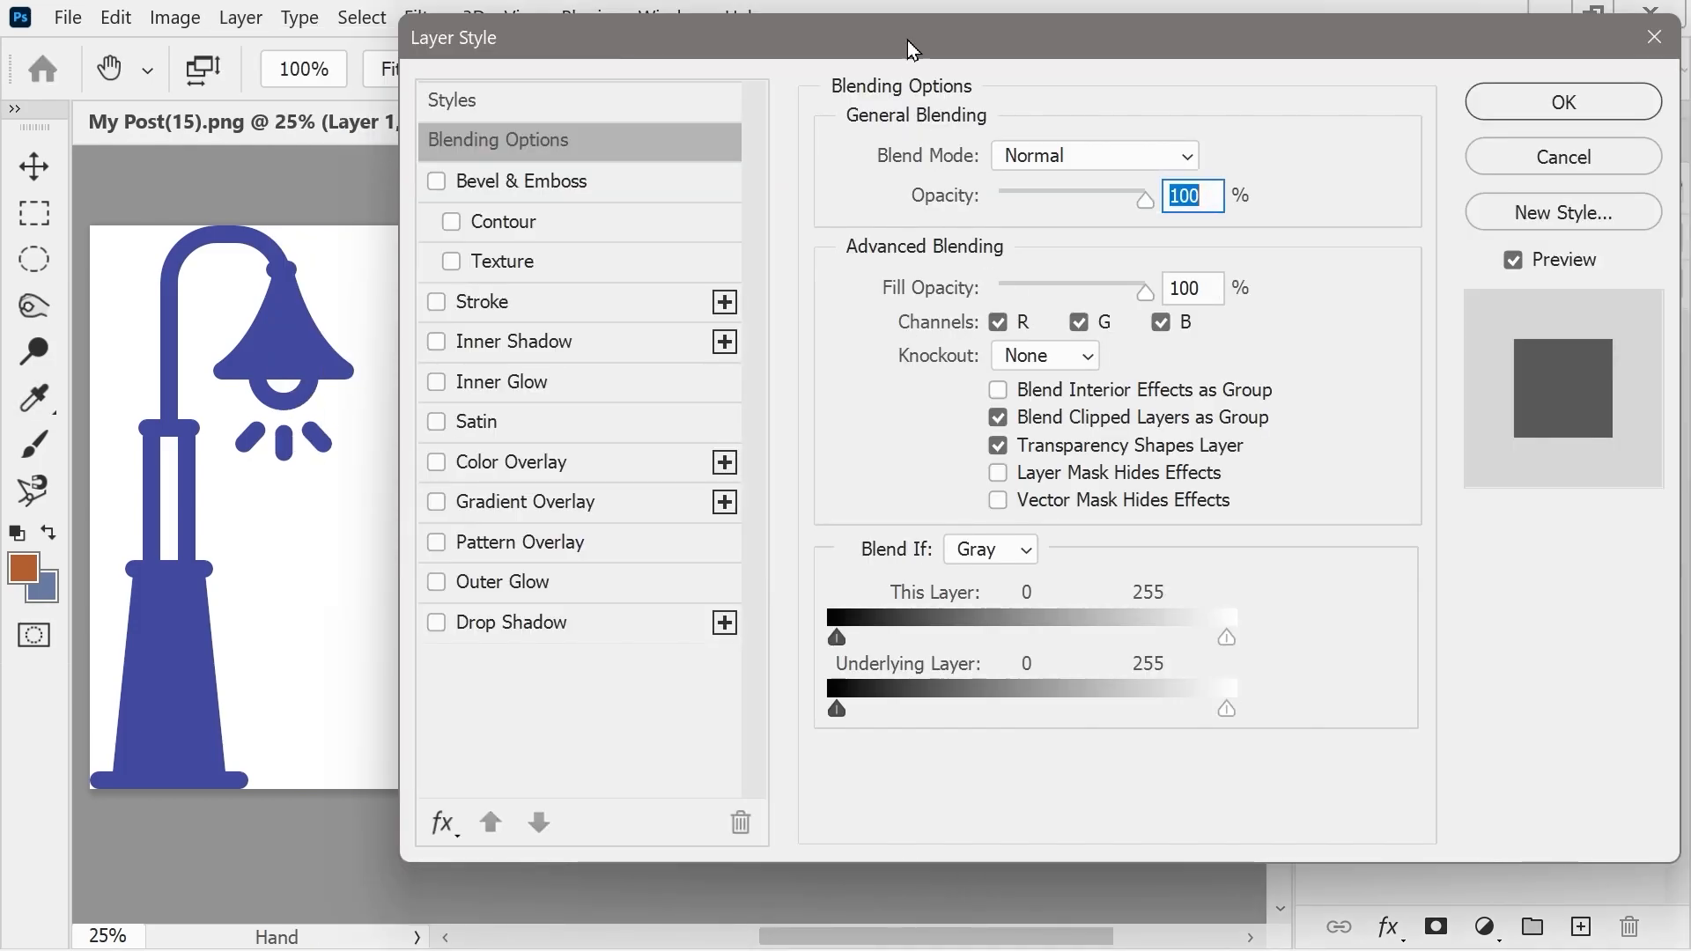
pyautogui.moveTo(897, 46); pyautogui.dragTo(896, 93)
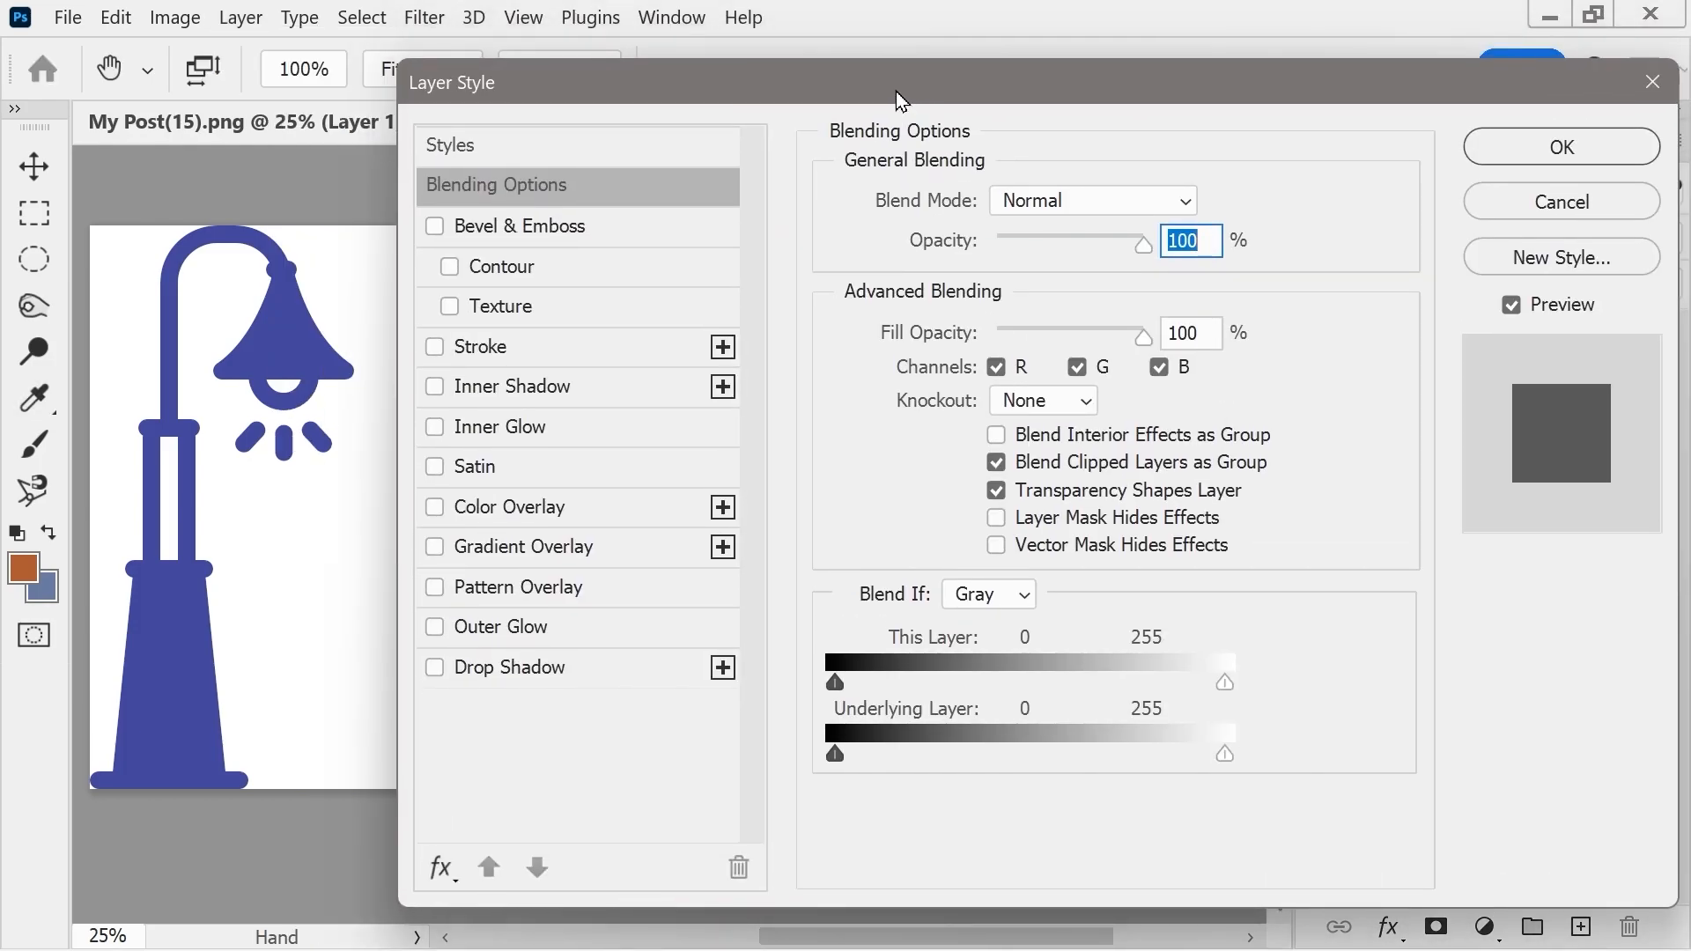
pyautogui.click(546, 188)
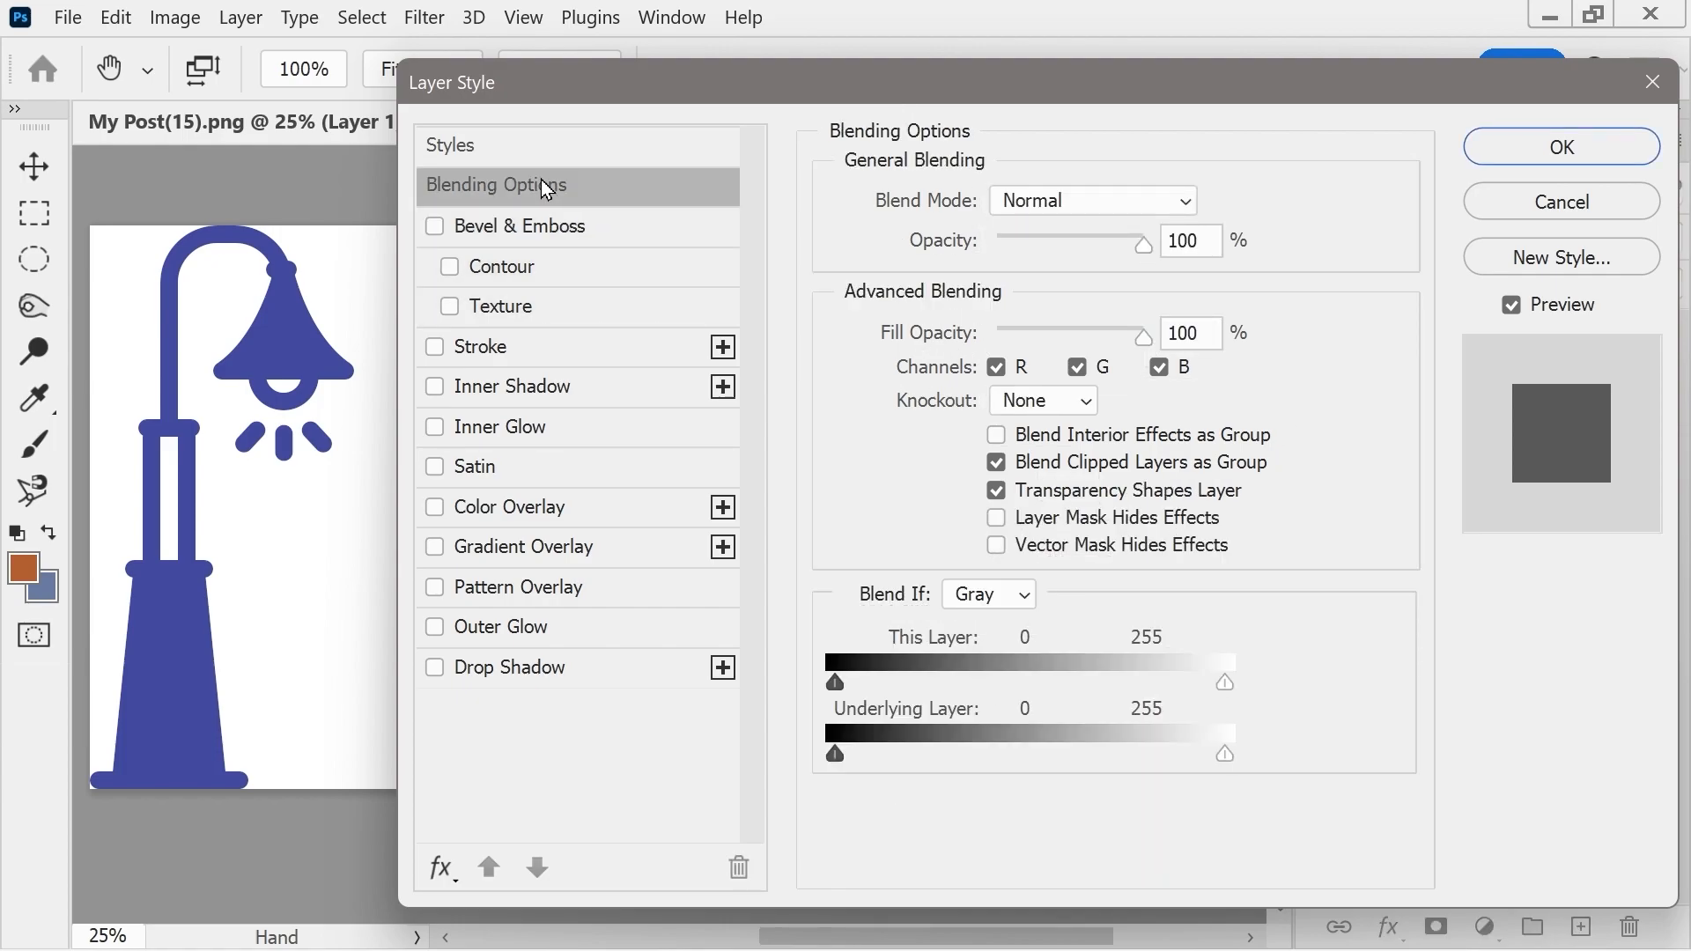
# - Add a Bevel & Emboss effect to the lamp with the Inner Bevel style and a size of 84 px
pyautogui.click(516, 236)
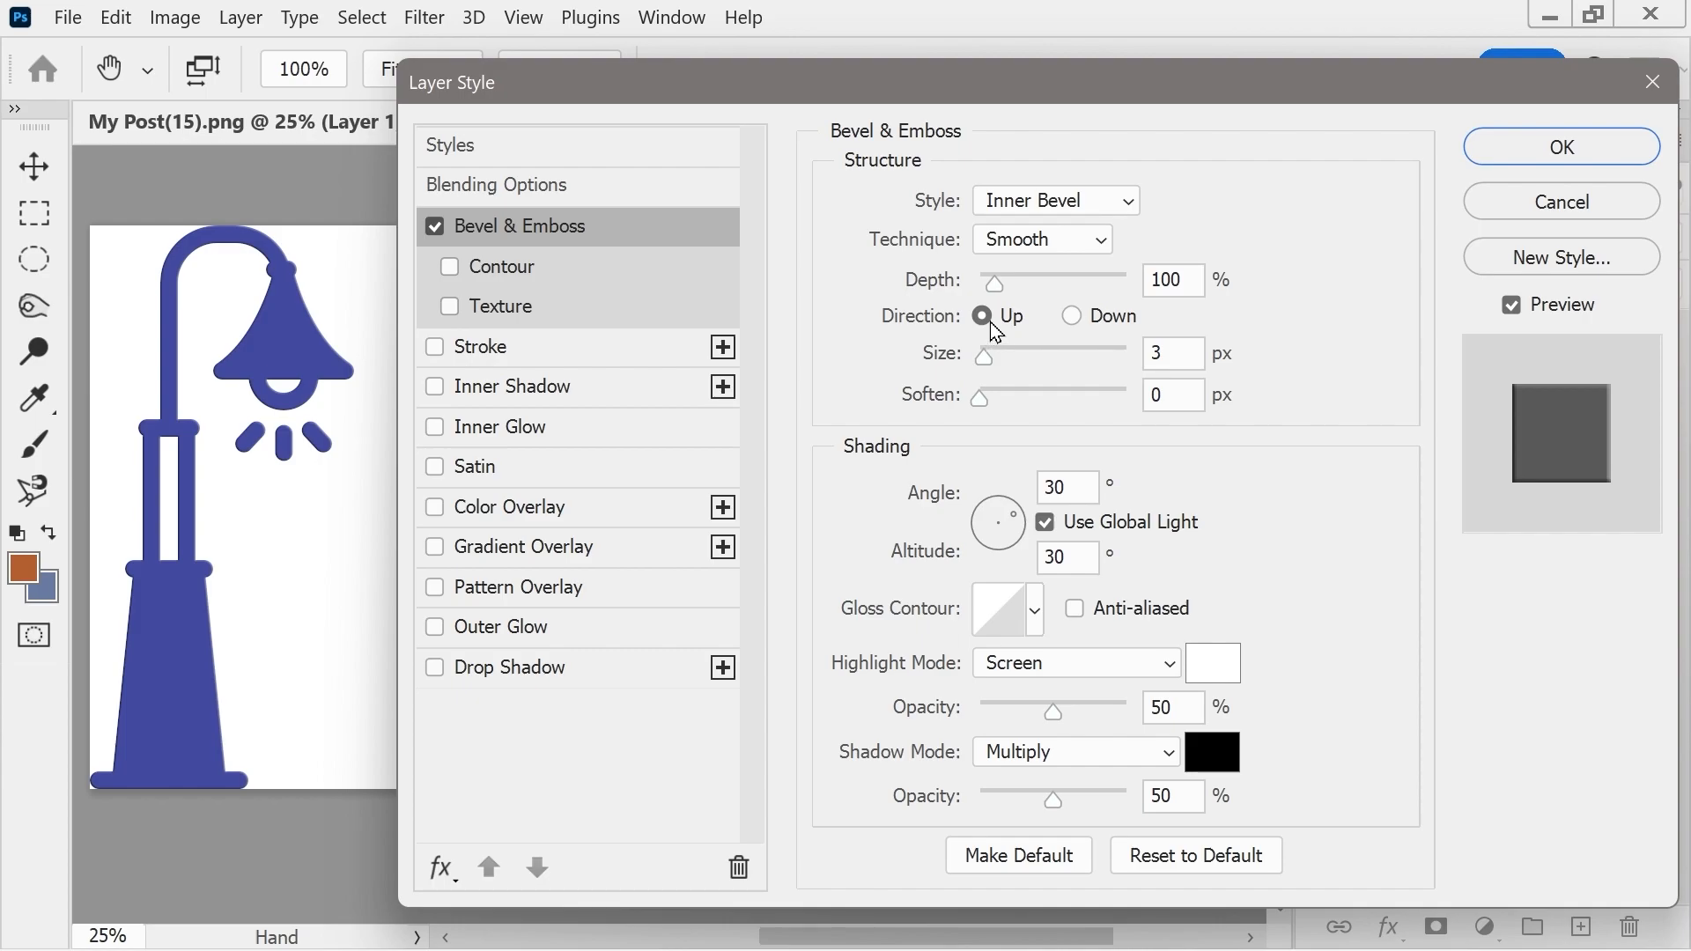
pyautogui.click(1009, 208)
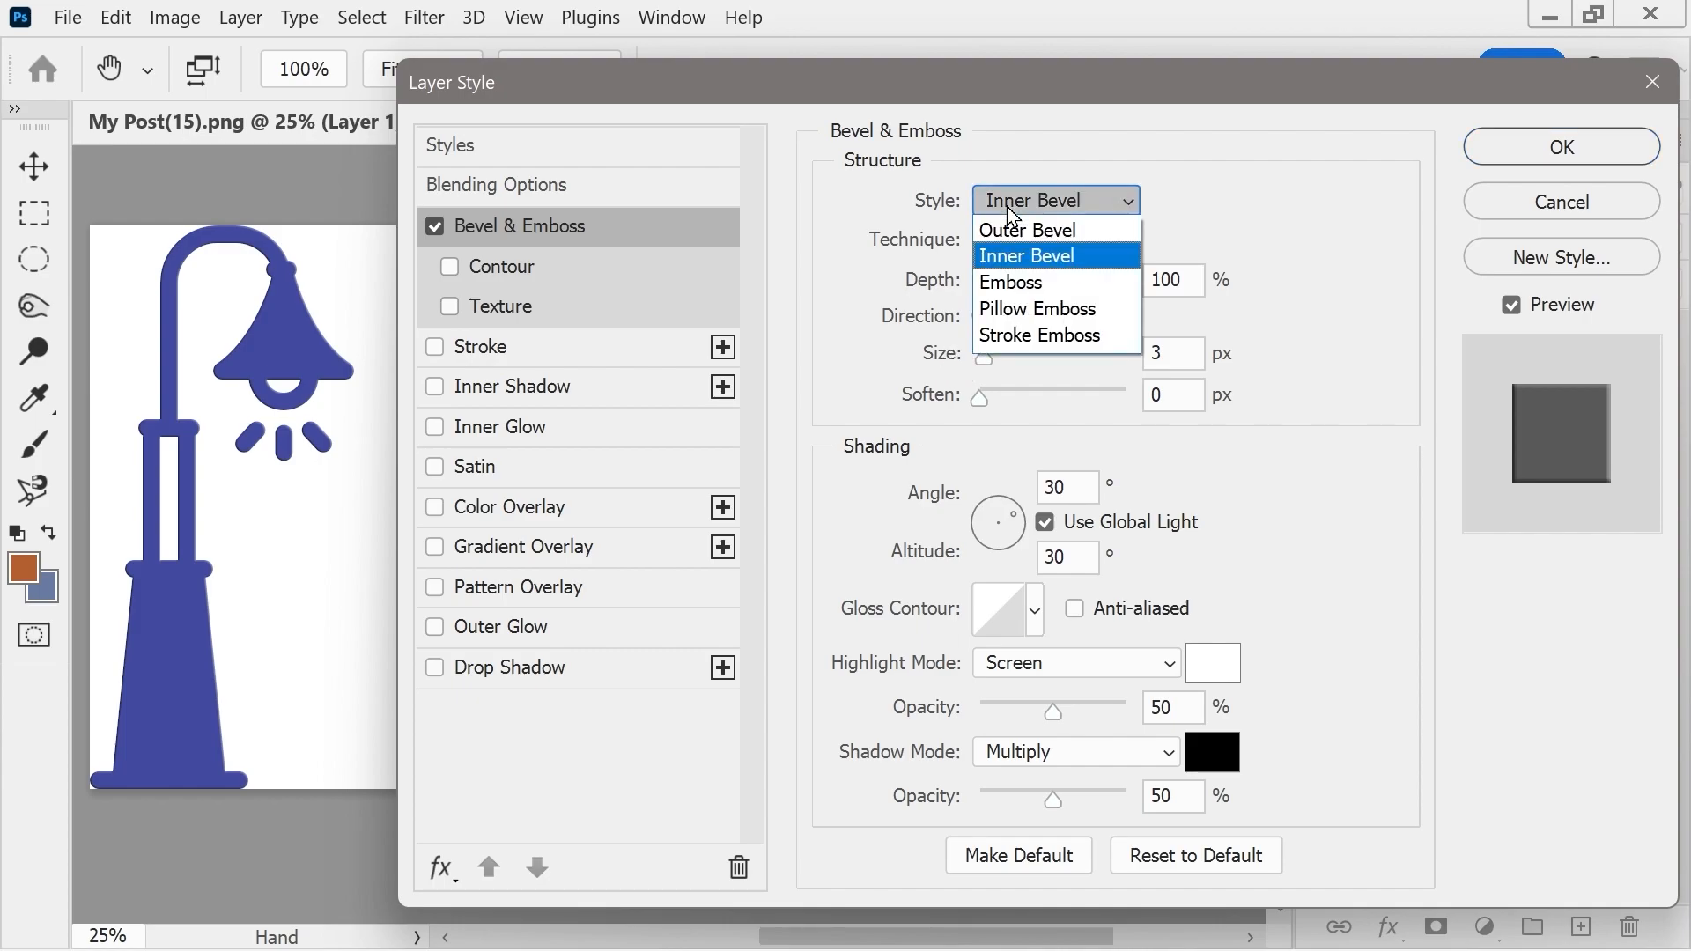
pyautogui.click(1007, 206)
pyautogui.moveTo(991, 358); pyautogui.dragTo(1037, 372)
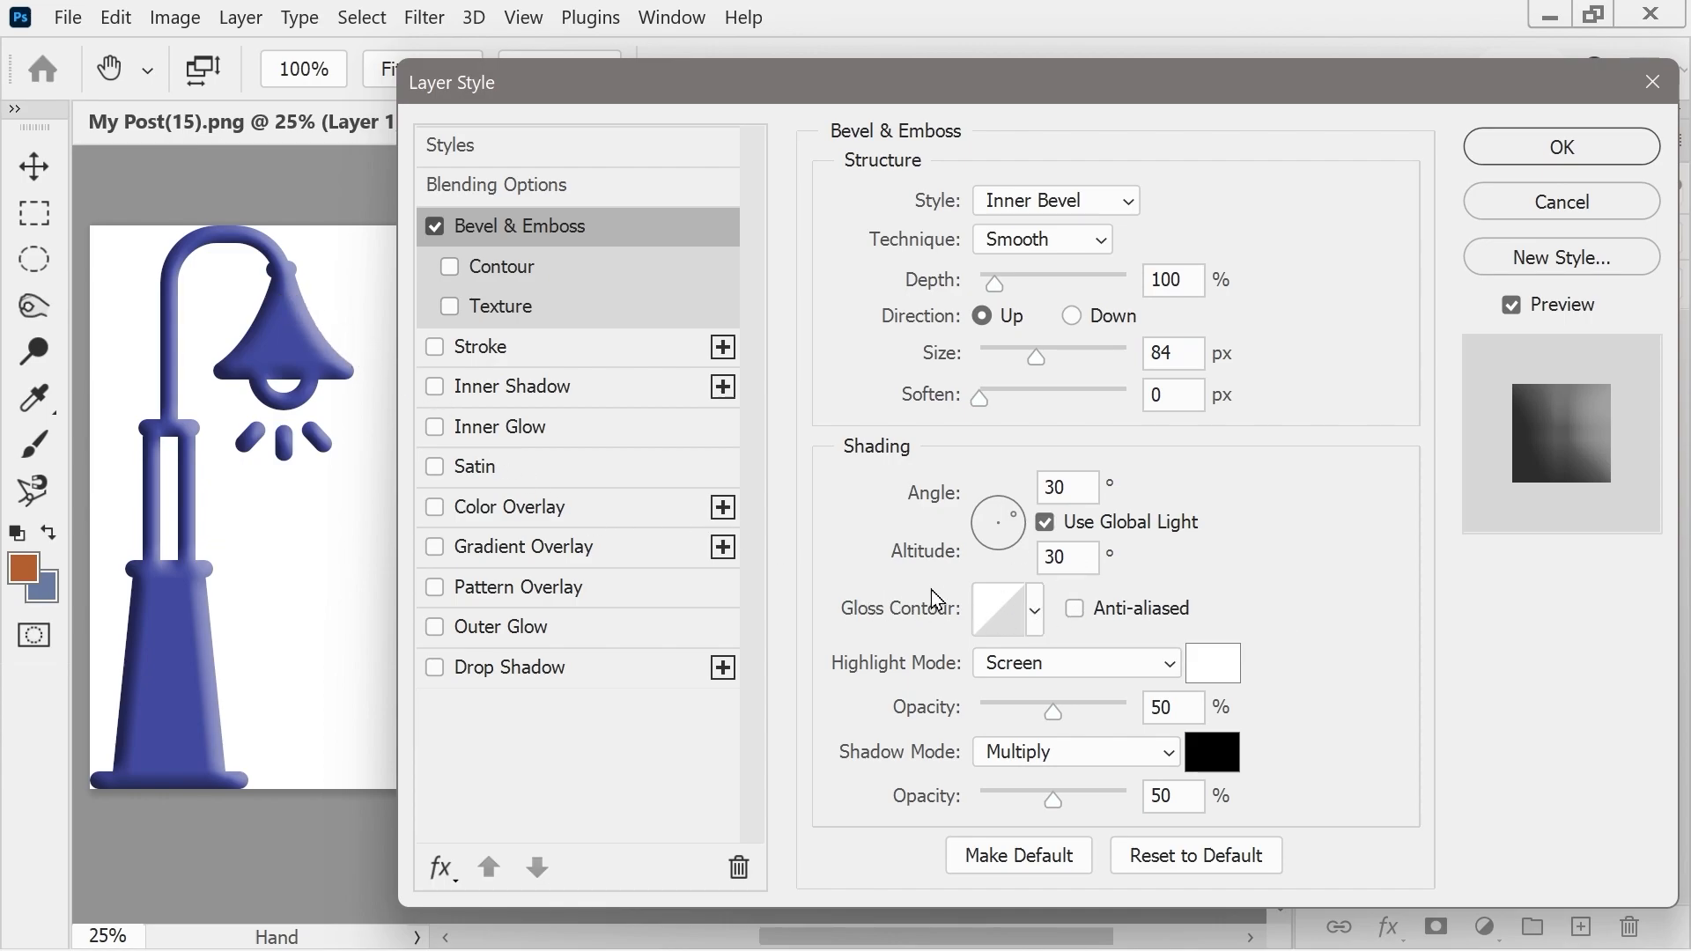
# - Try several gloss contours on the lamp's bevel and settle on the one with rounded, rising steps
pyautogui.click(1036, 614)
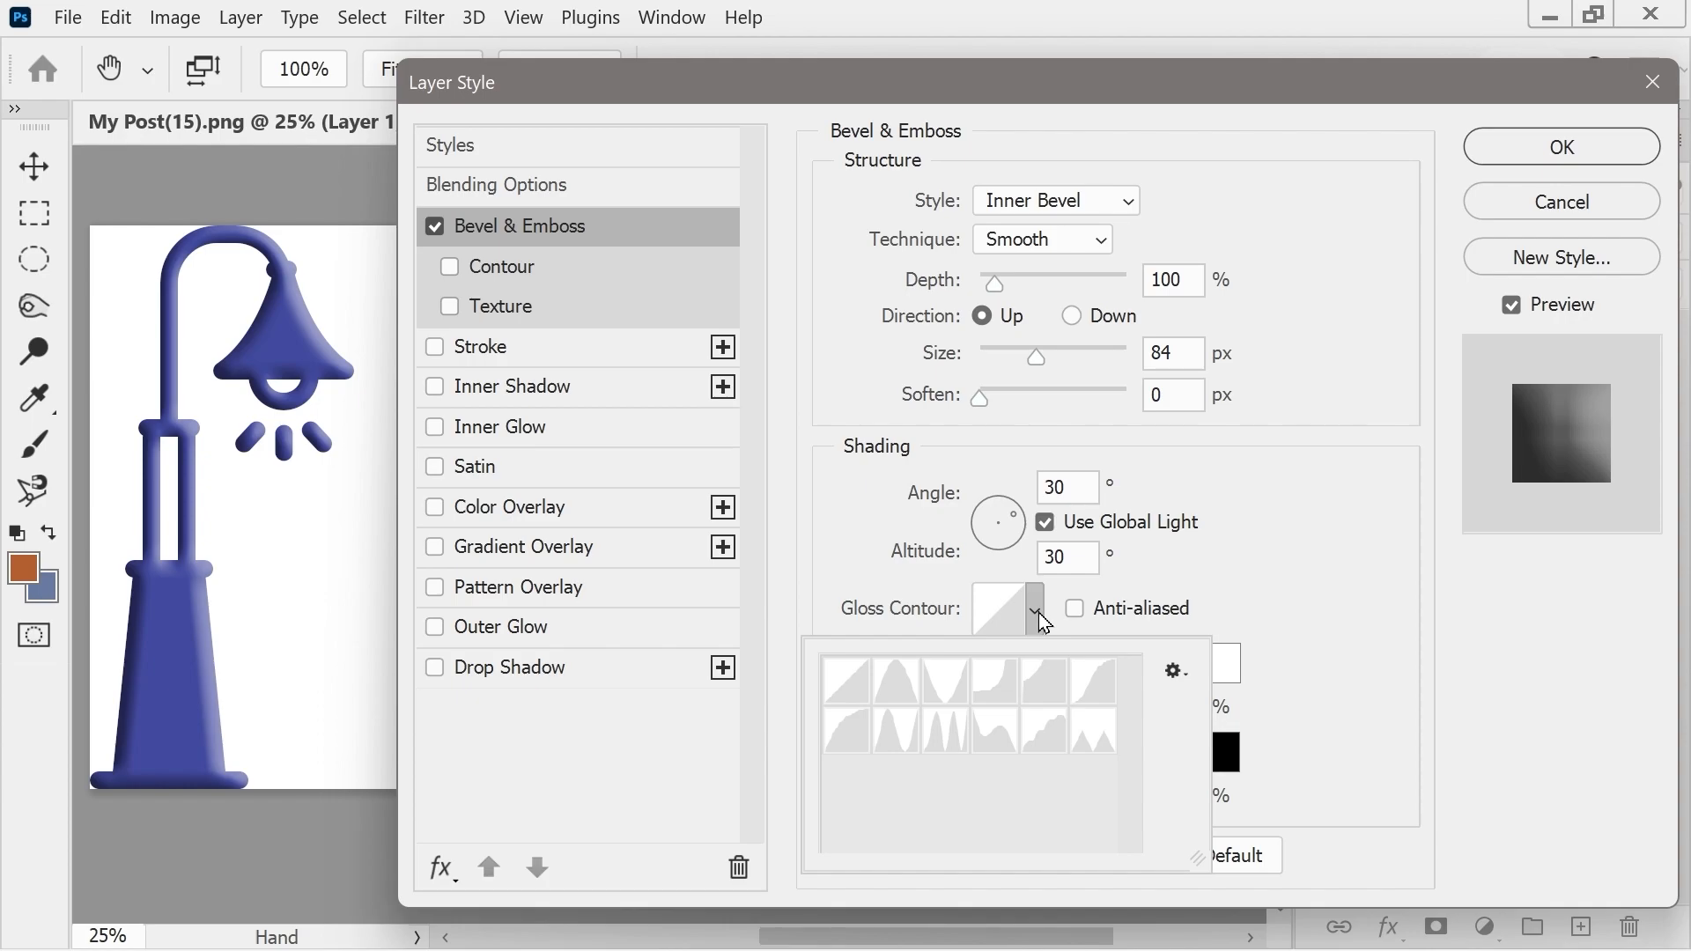
pyautogui.click(939, 706)
pyautogui.click(896, 747)
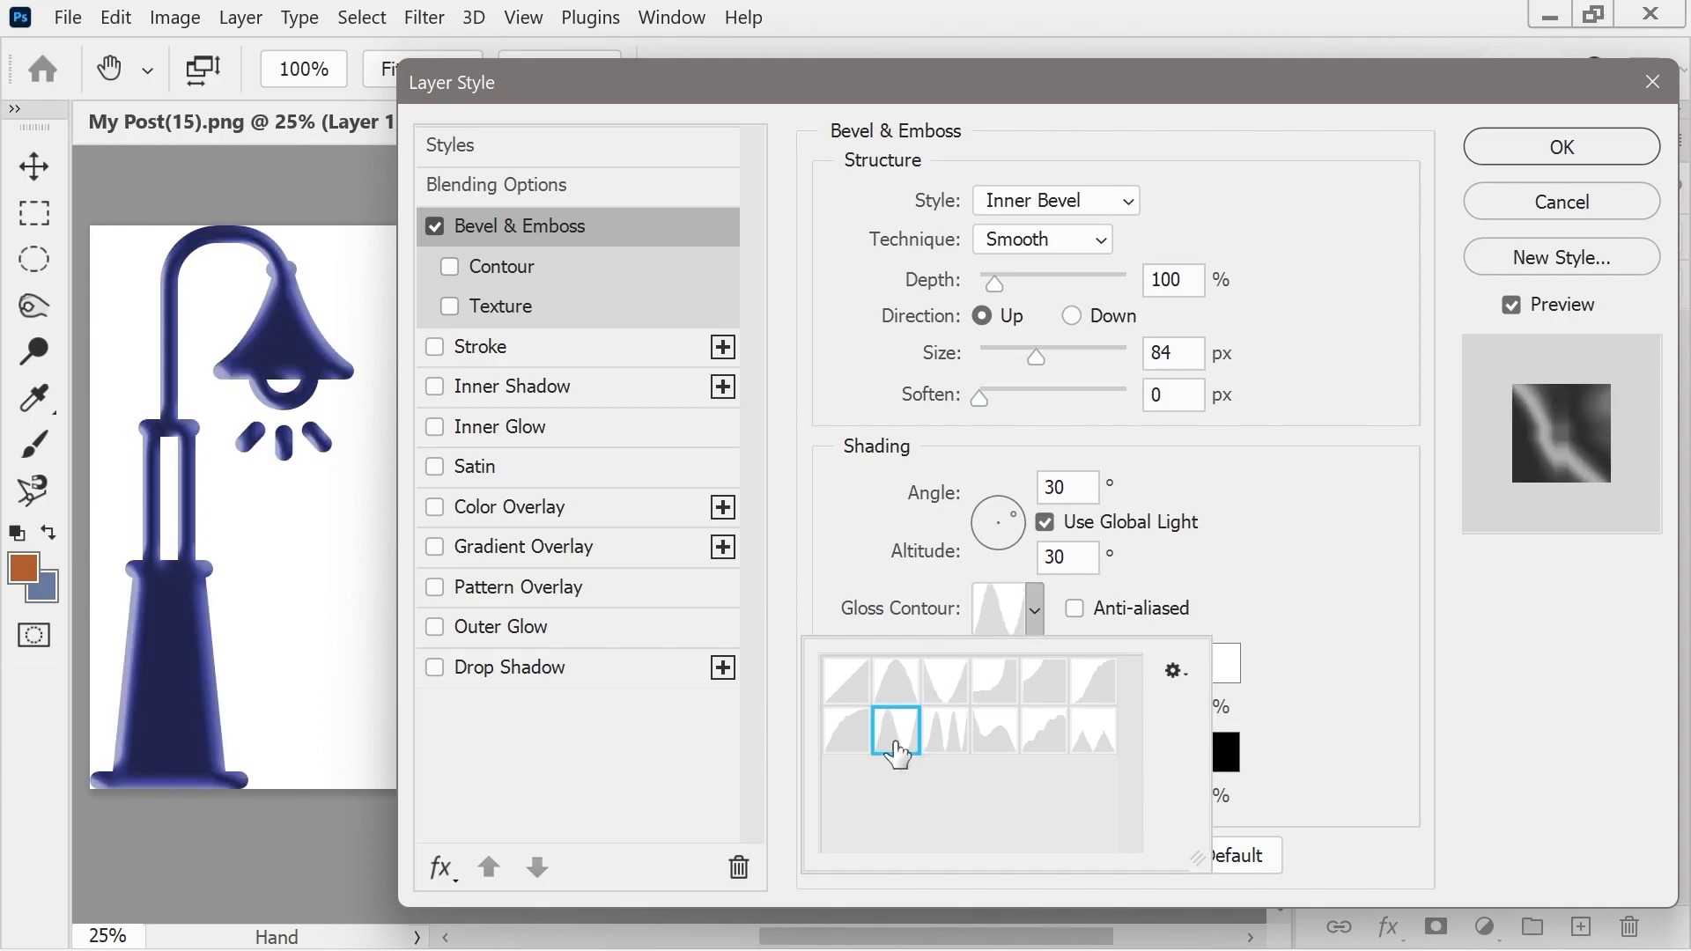
pyautogui.click(847, 743)
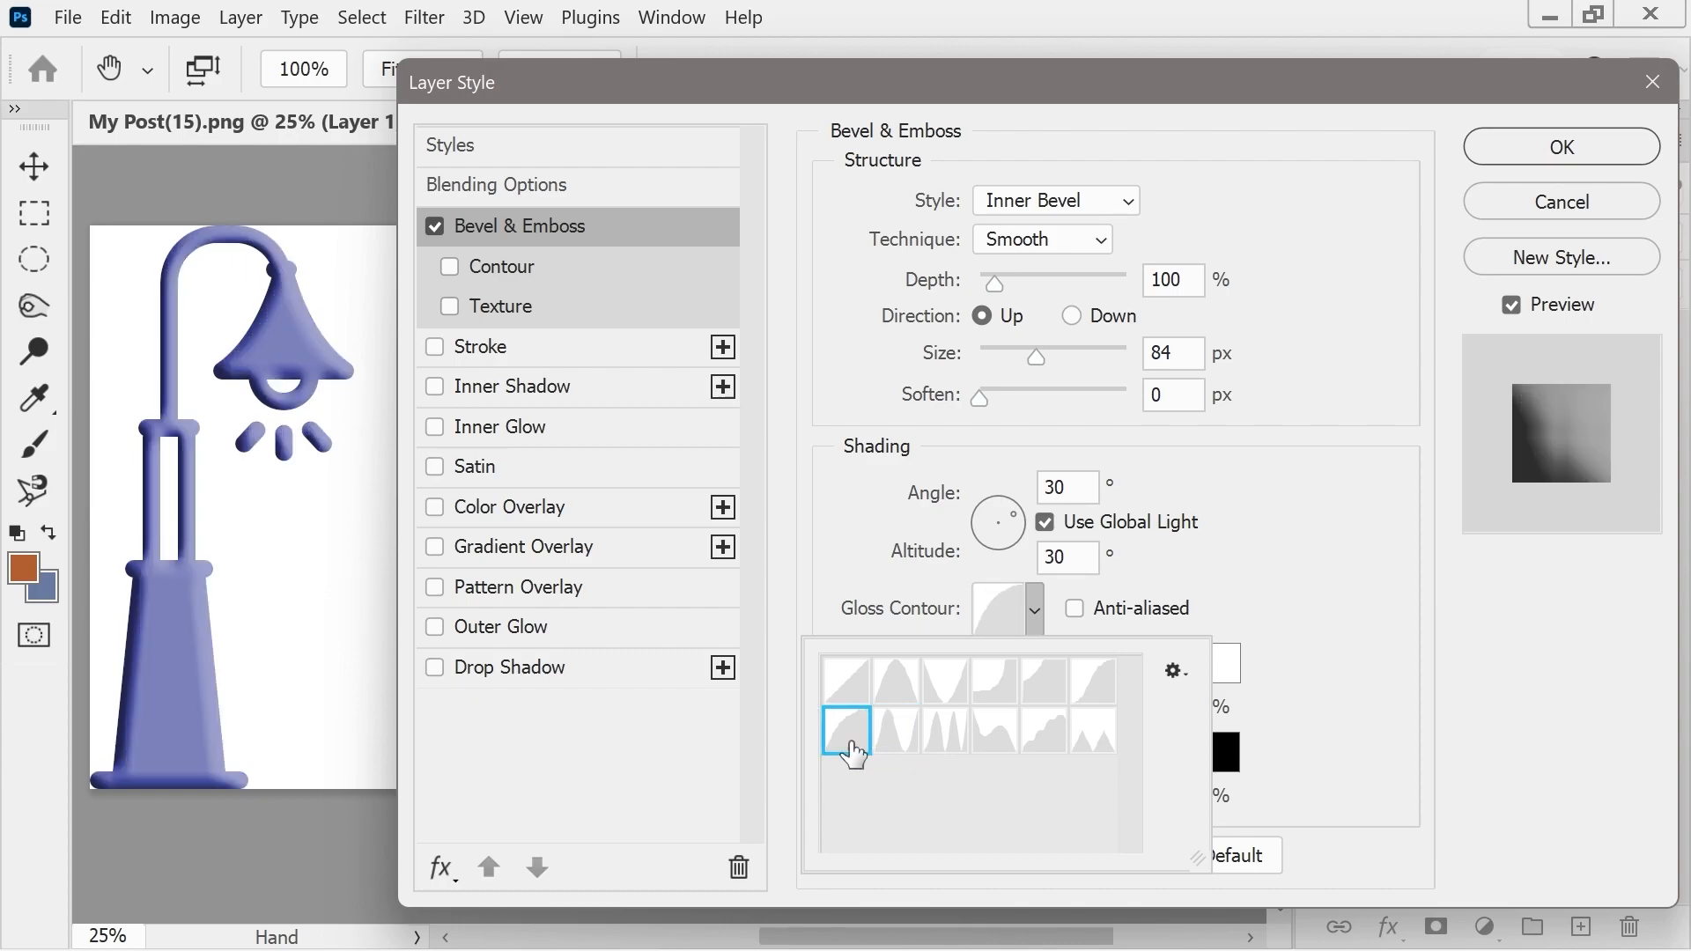
pyautogui.click(947, 733)
pyautogui.click(1000, 740)
pyautogui.click(1050, 738)
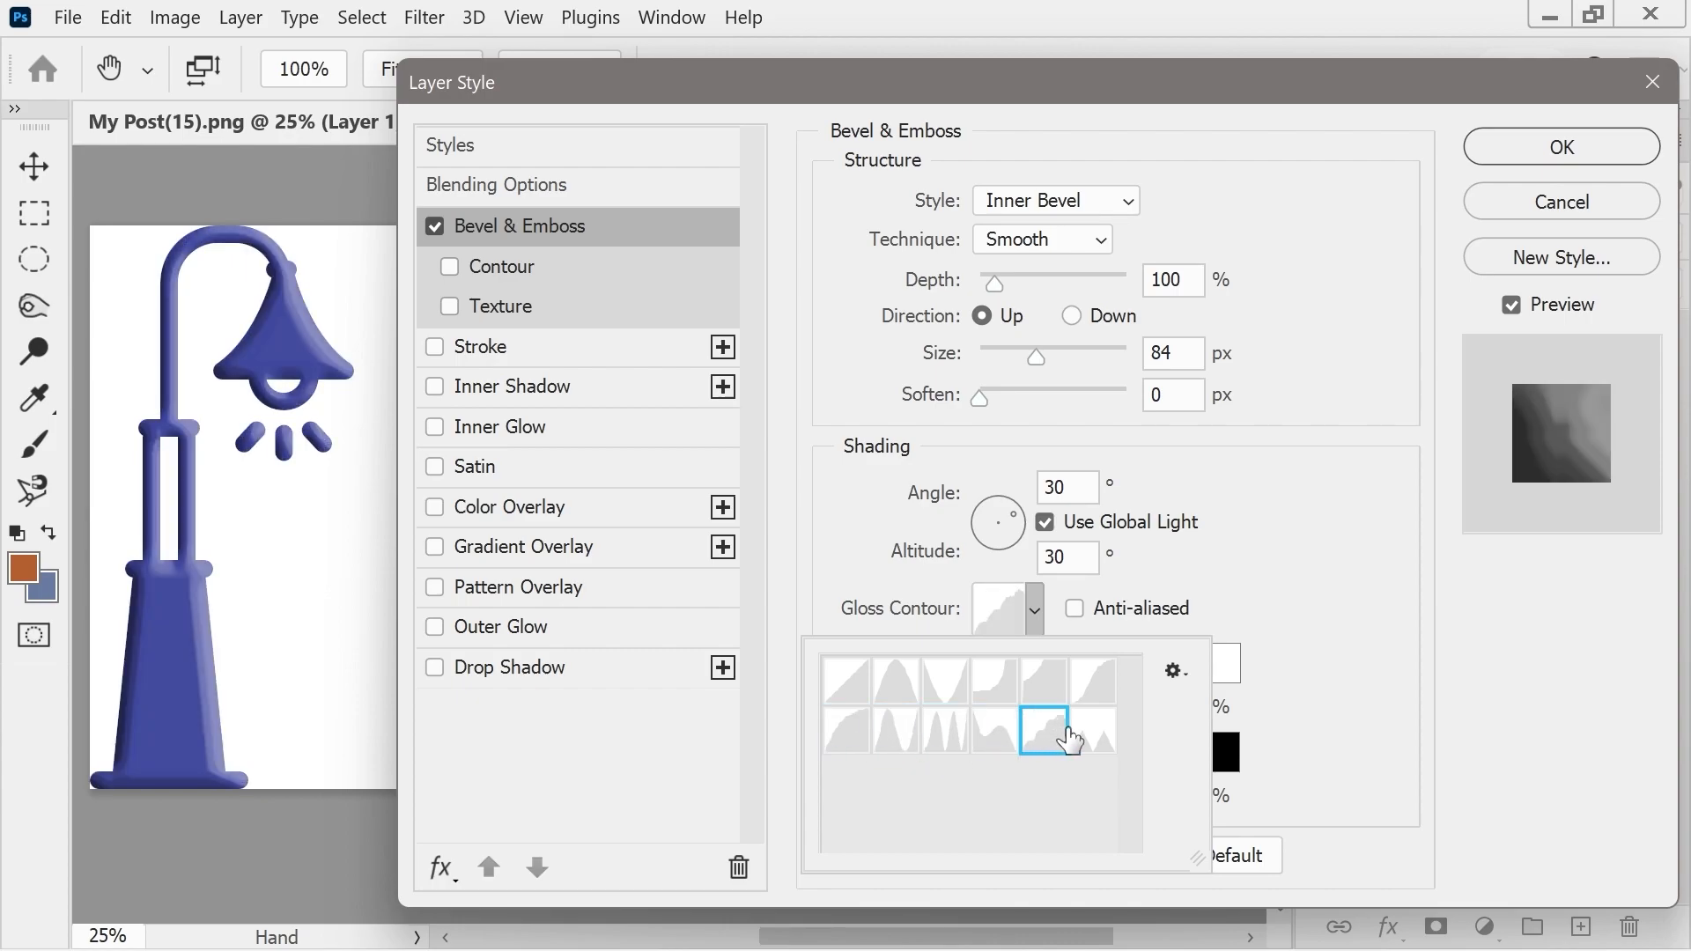
pyautogui.click(1095, 738)
pyautogui.click(1047, 746)
# - Enable the bevel's Contour option, choose the narrow single-peak ring shape, and set its range to 57%
pyautogui.click(508, 277)
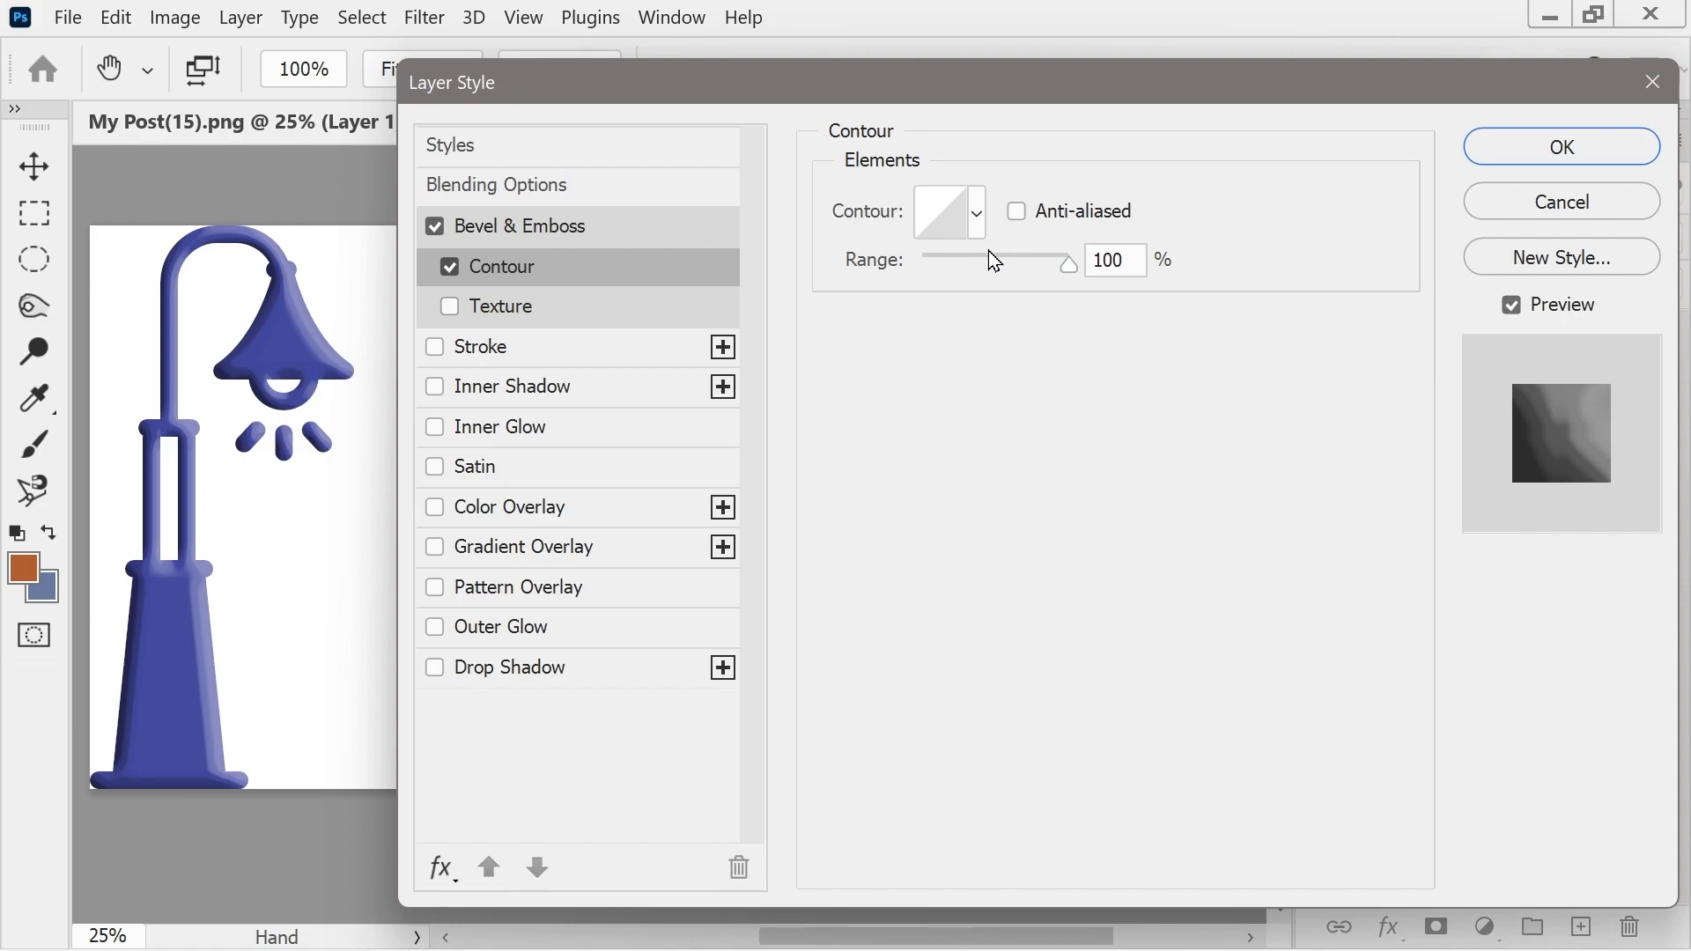
pyautogui.moveTo(1073, 276); pyautogui.dragTo(806, 289)
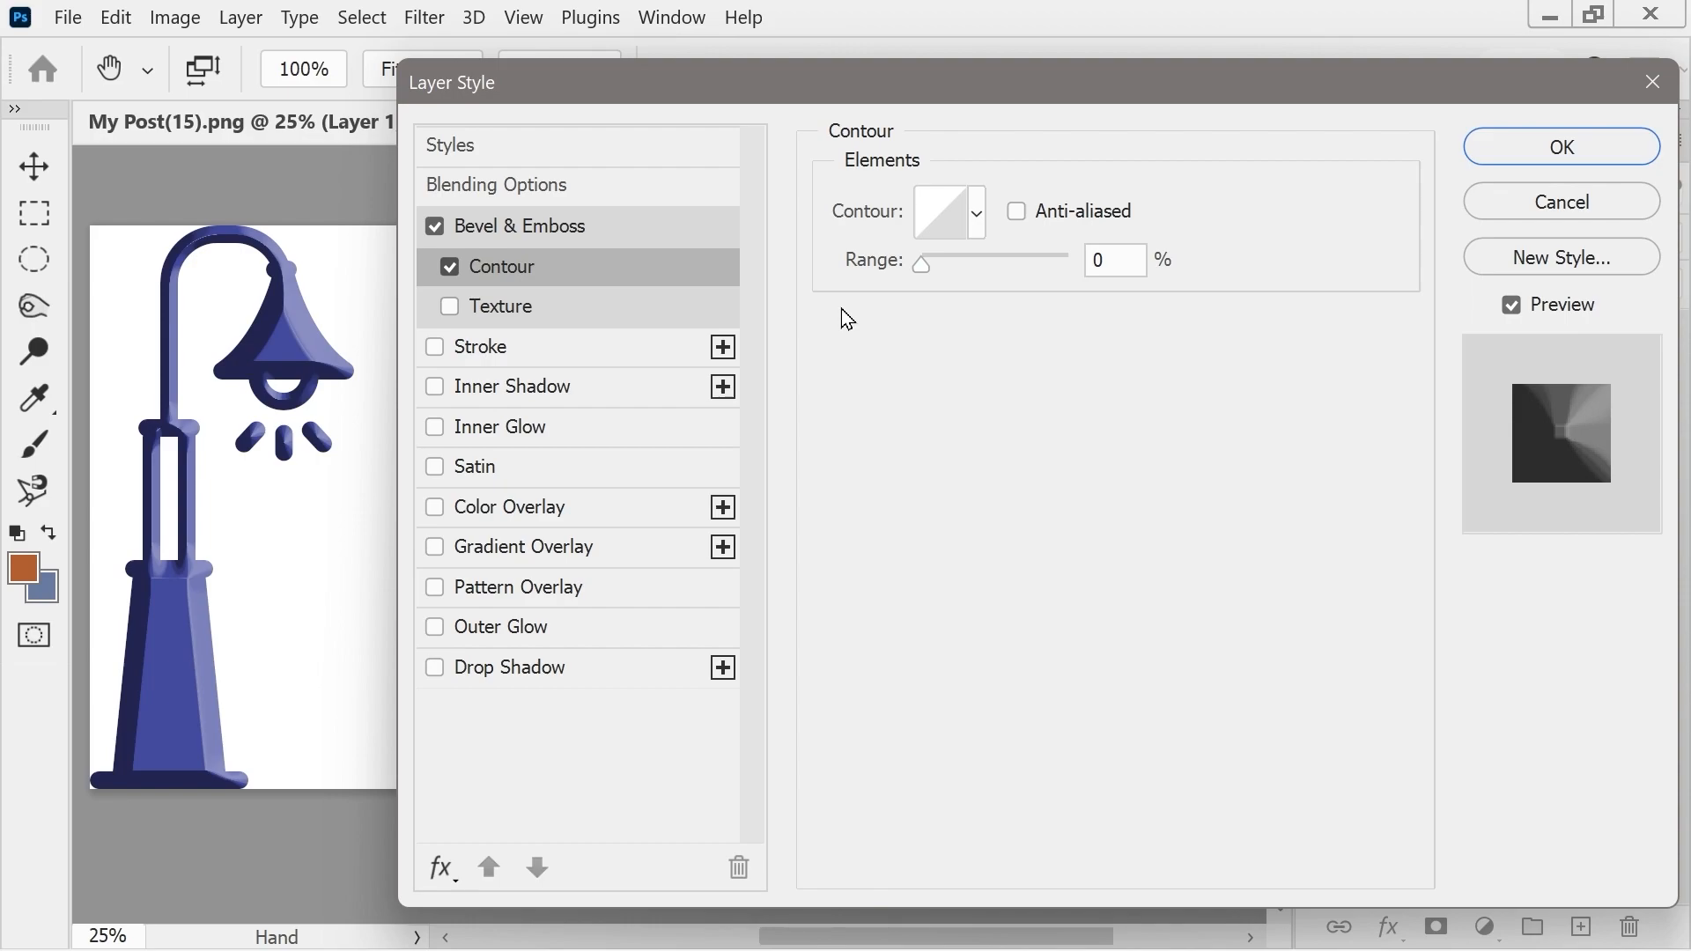
pyautogui.moveTo(922, 264); pyautogui.dragTo(1092, 298)
pyautogui.click(976, 212)
pyautogui.click(838, 333)
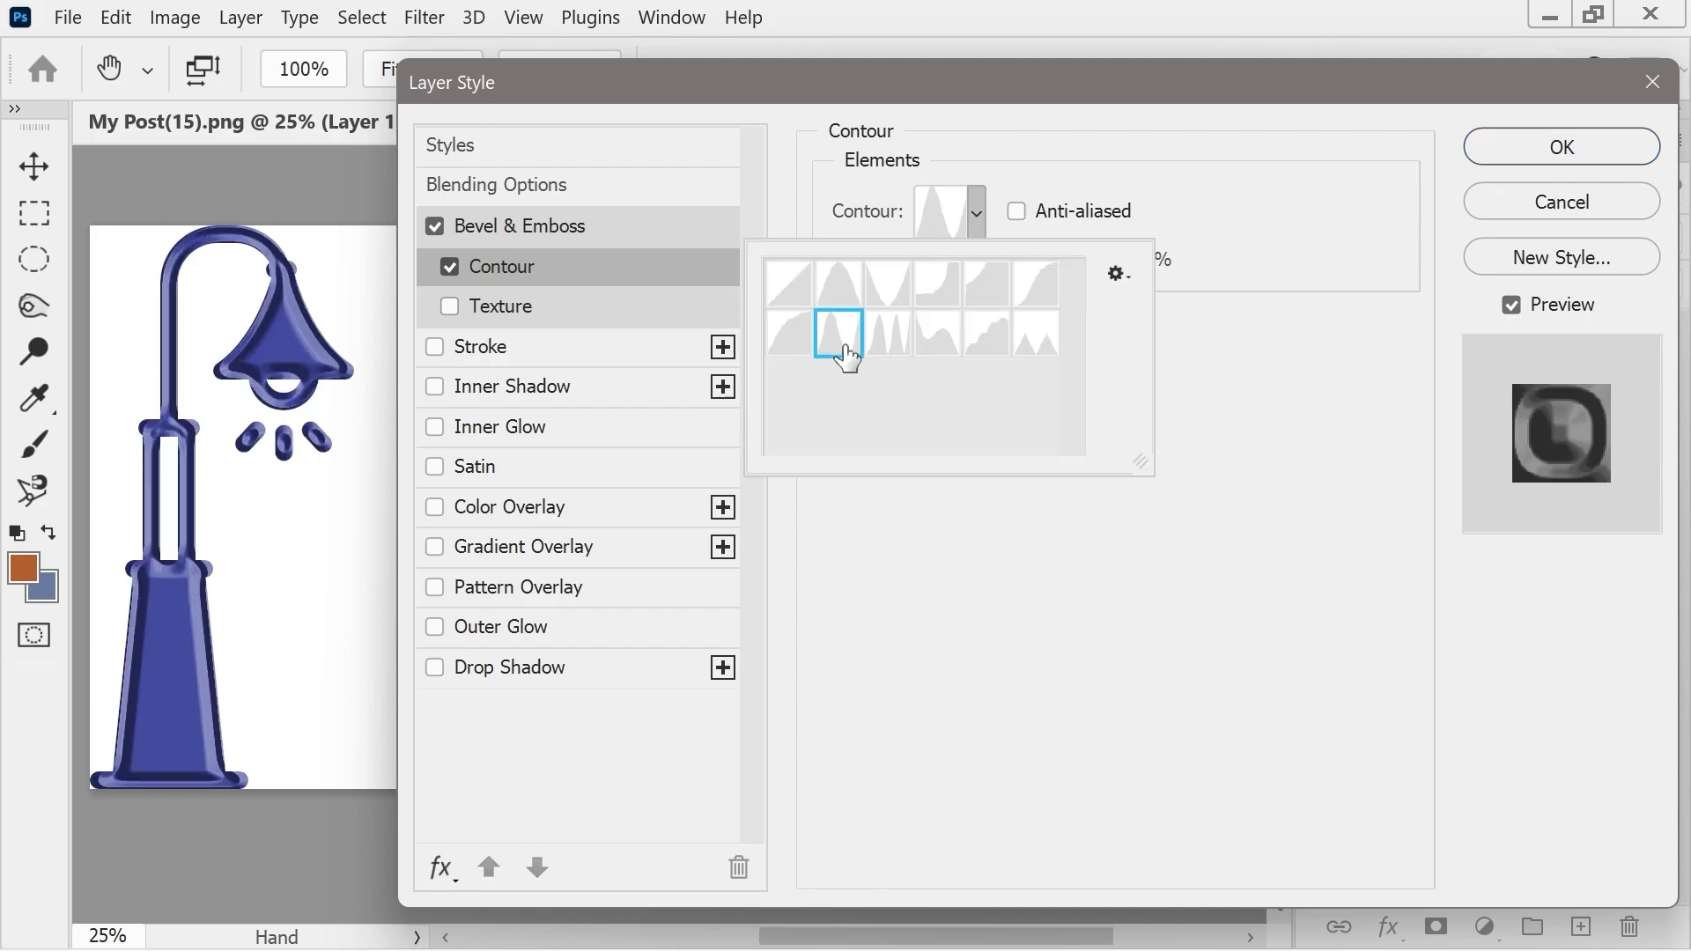
pyautogui.click(1199, 344)
pyautogui.moveTo(1015, 267)
pyautogui.mouseDown()
pyautogui.moveTo(1045, 267)
pyautogui.moveTo(950, 283)
pyautogui.moveTo(1005, 282)
pyautogui.mouseUp()
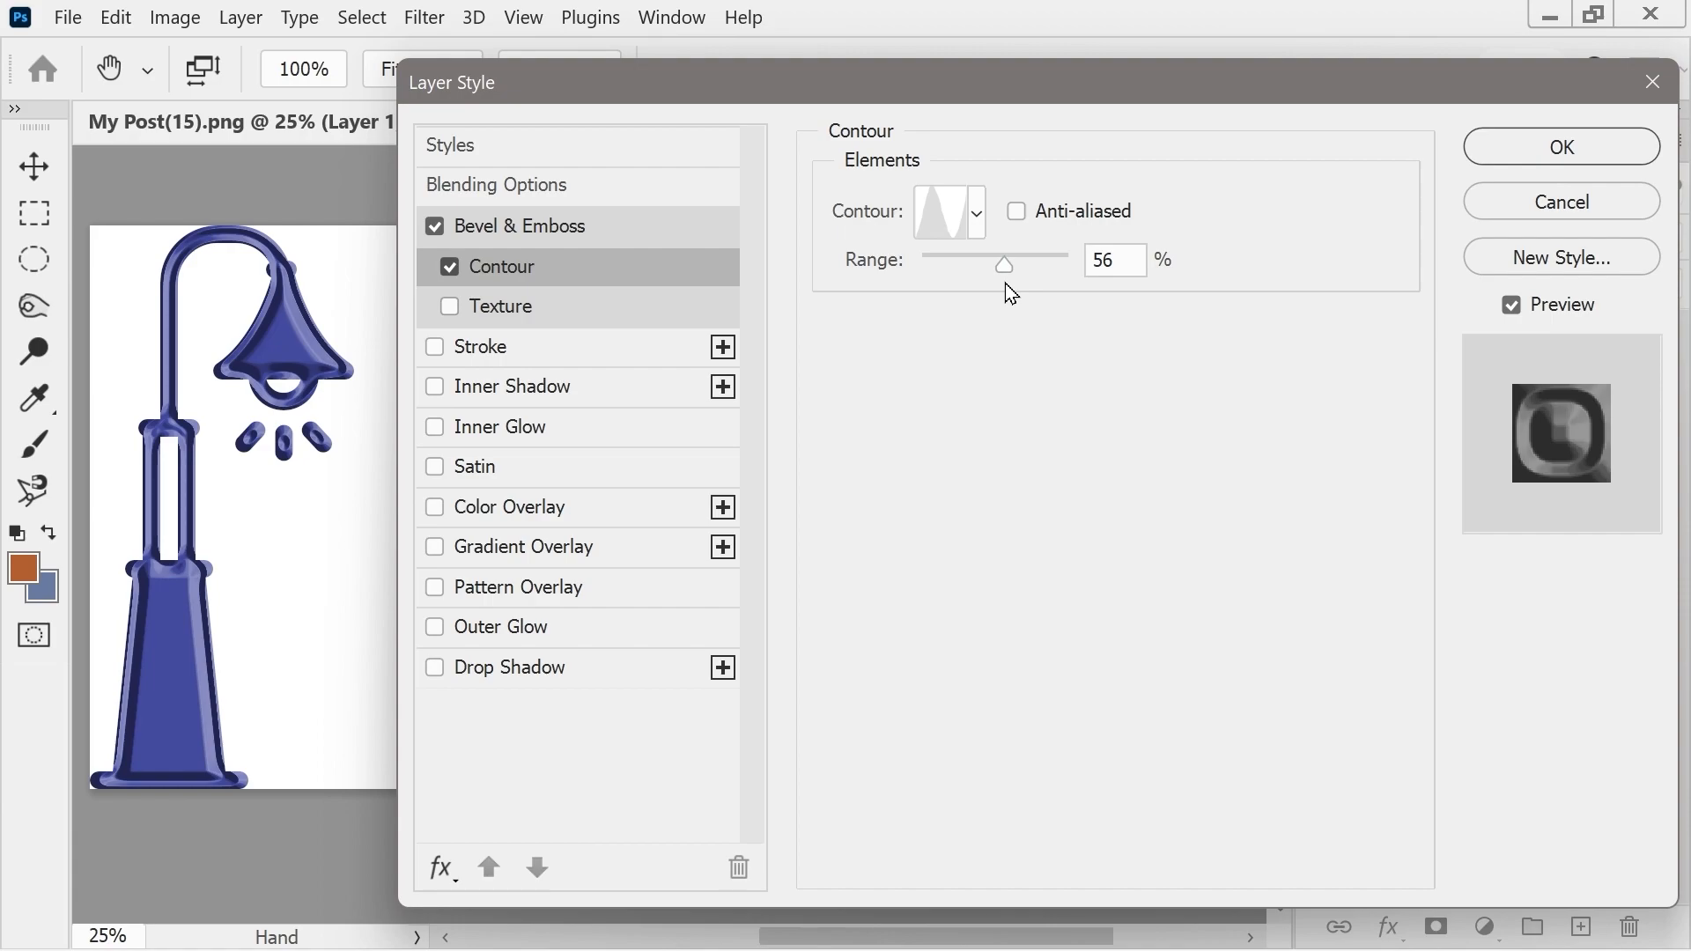
pyautogui.moveTo(1005, 284); pyautogui.dragTo(1007, 275)
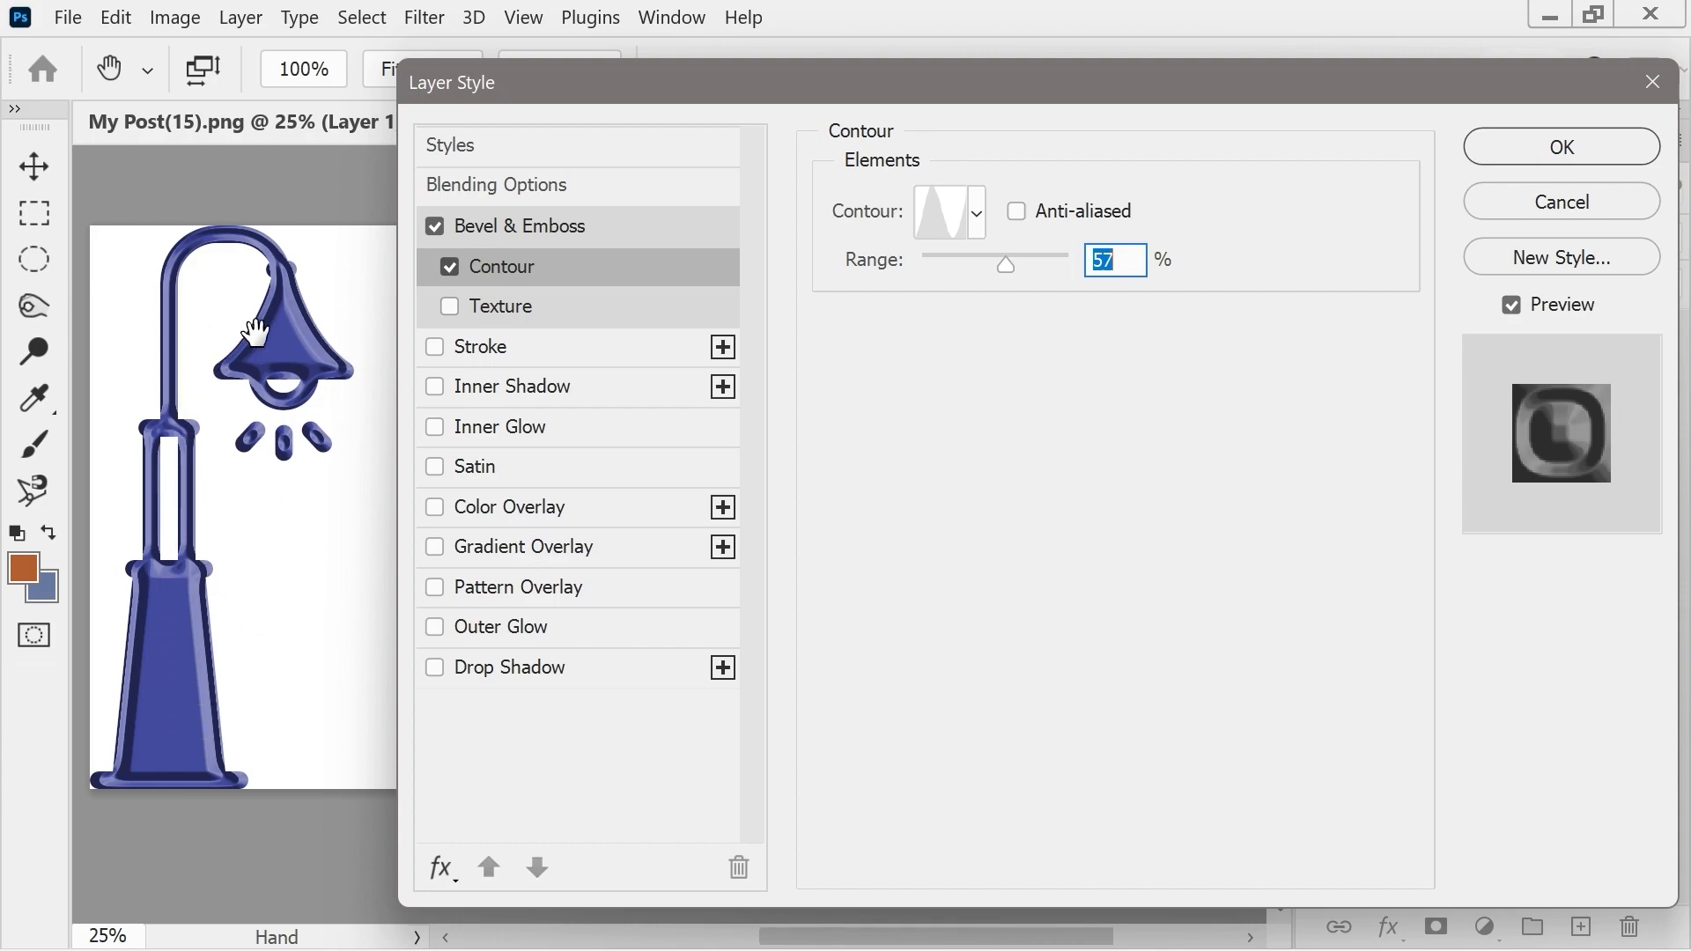
# - Add a Color Overlay effect to the lamp and switch to the Firefox window showing the gold medal images
pyautogui.click(514, 509)
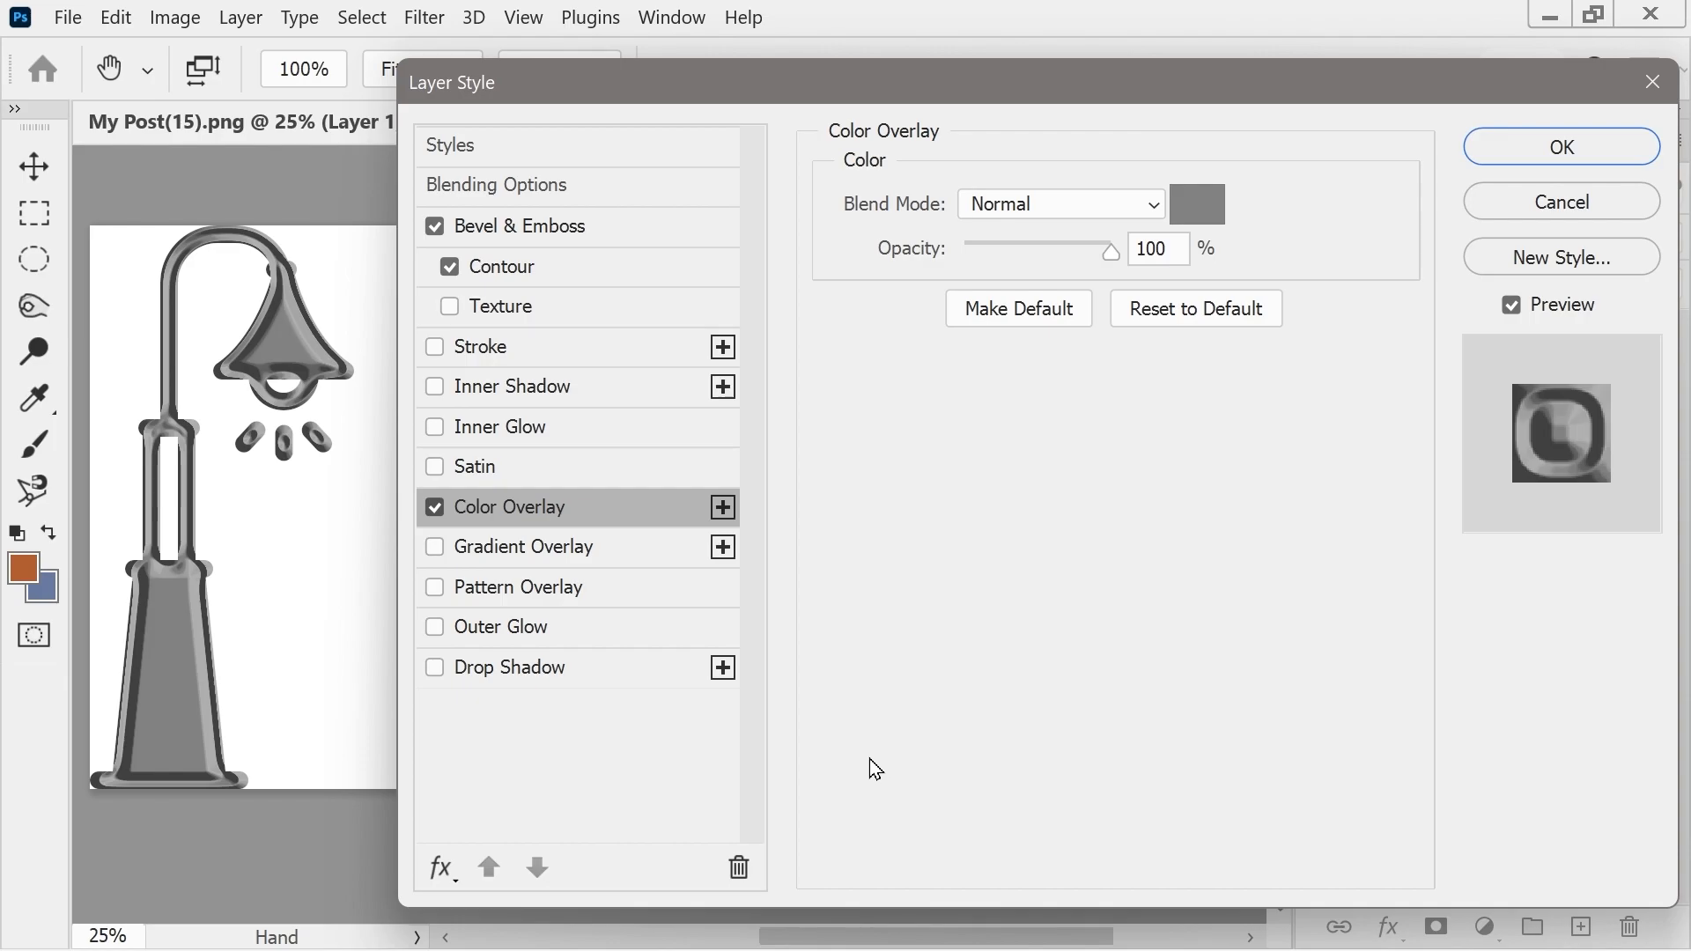
pyautogui.moveTo(564, 949)
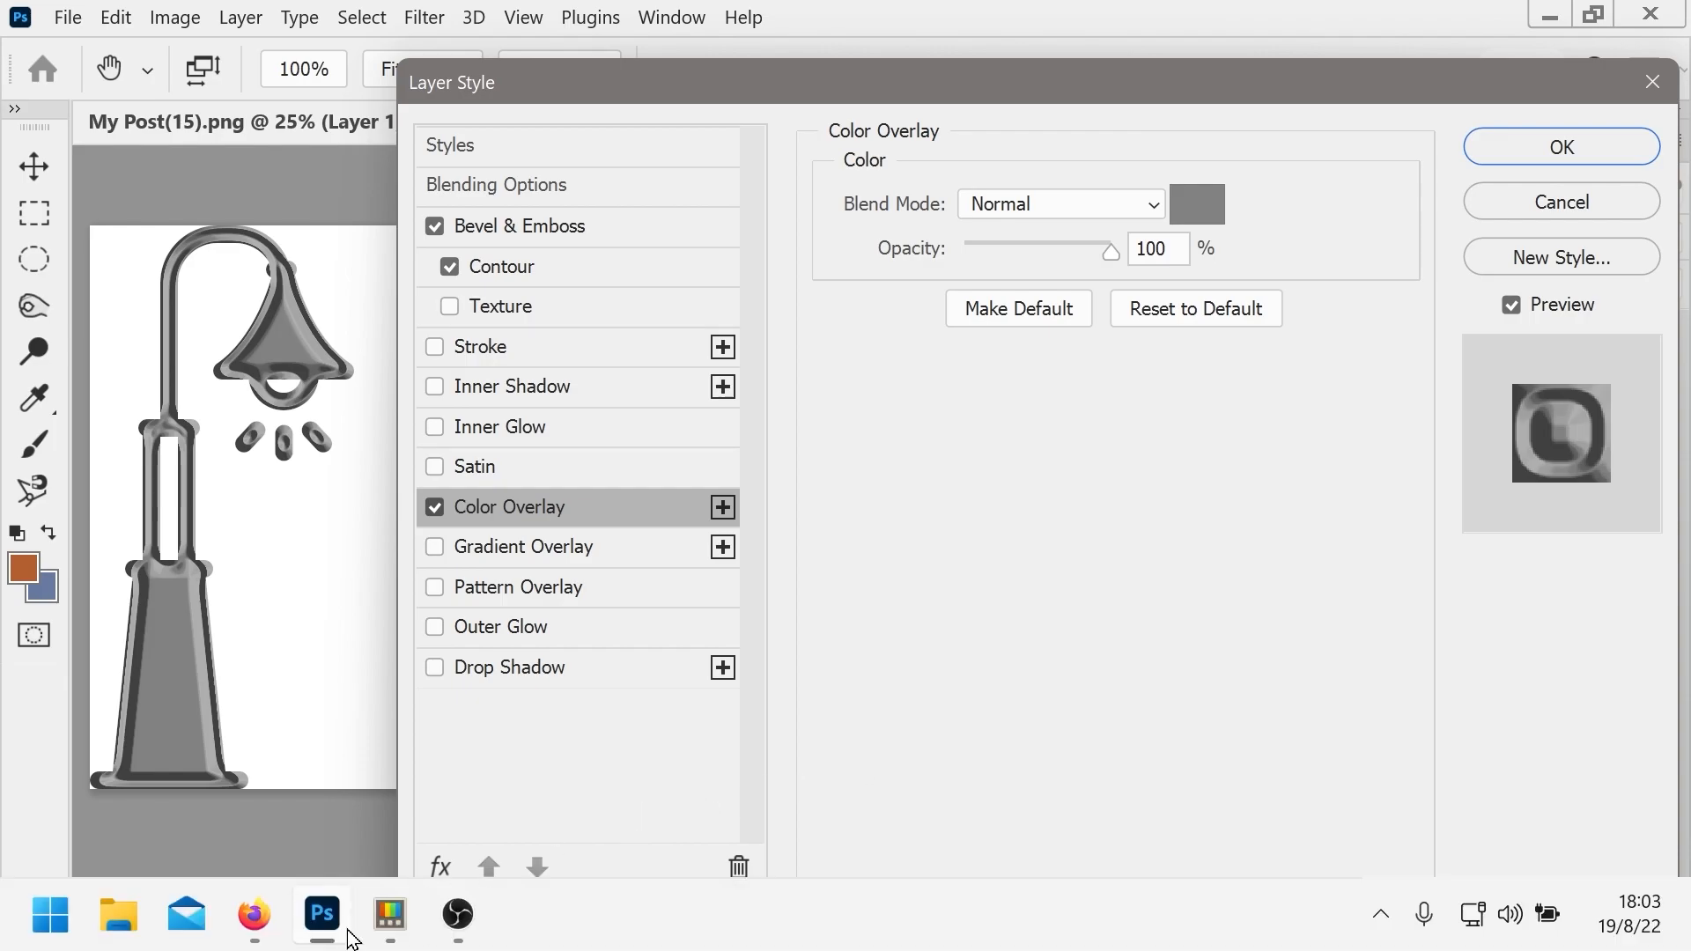
pyautogui.click(254, 916)
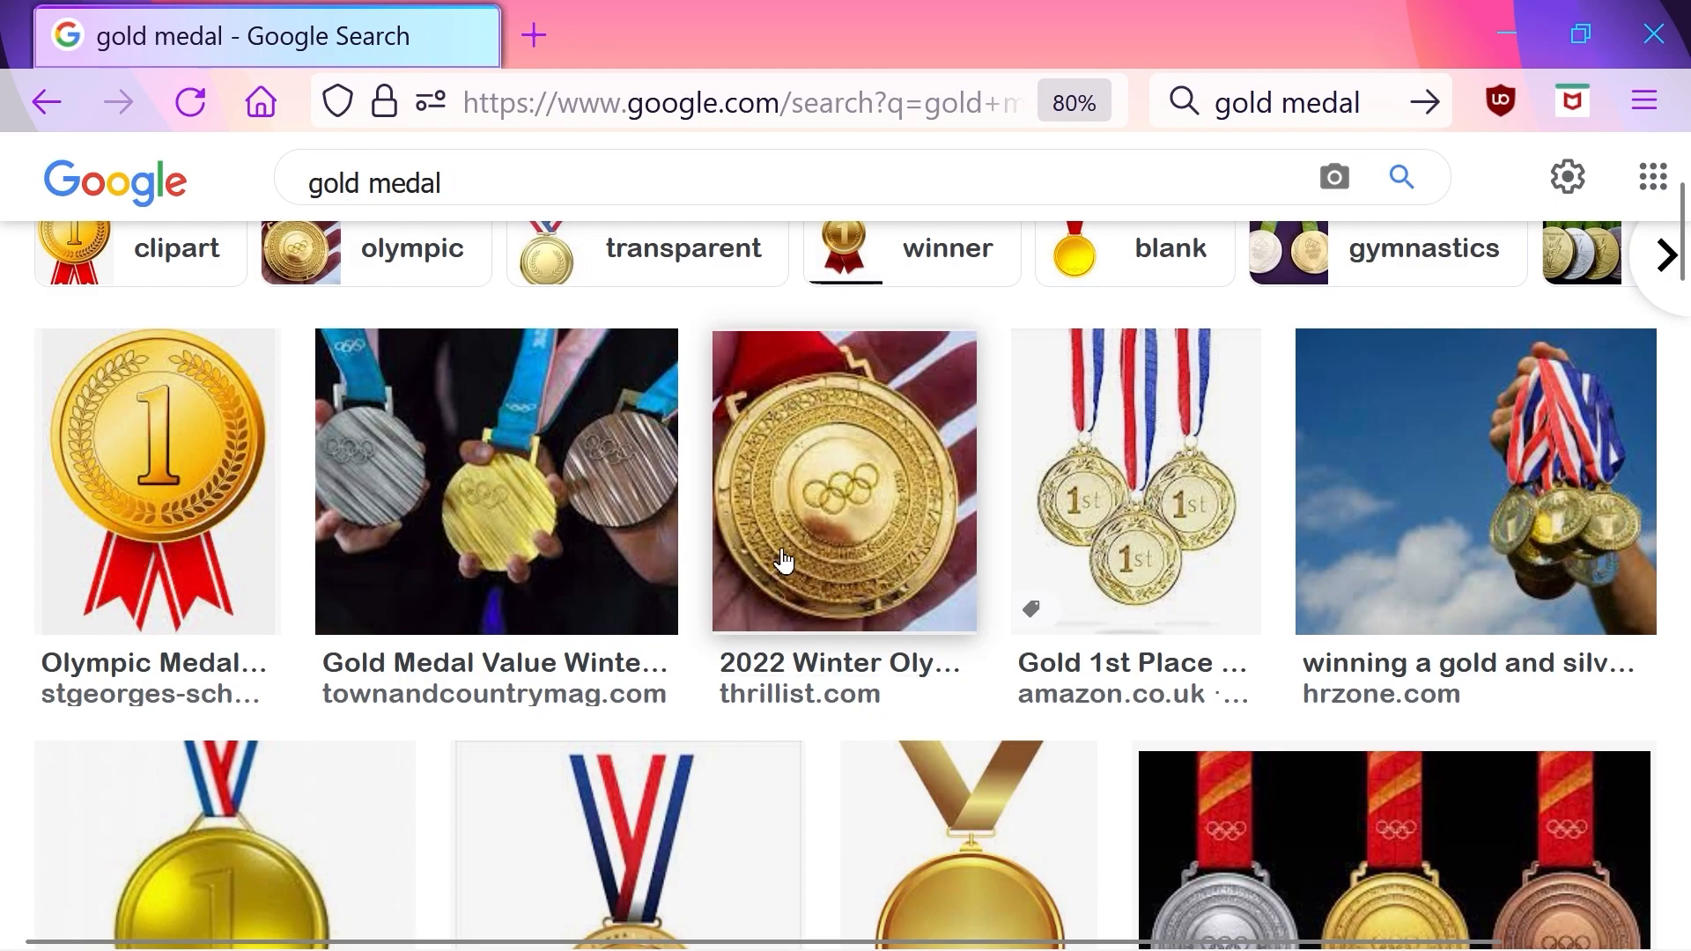
# - Check the Color Picker's activation shortcut in PowerToys Settings and return to the gold medal images
pyautogui.click(1380, 925)
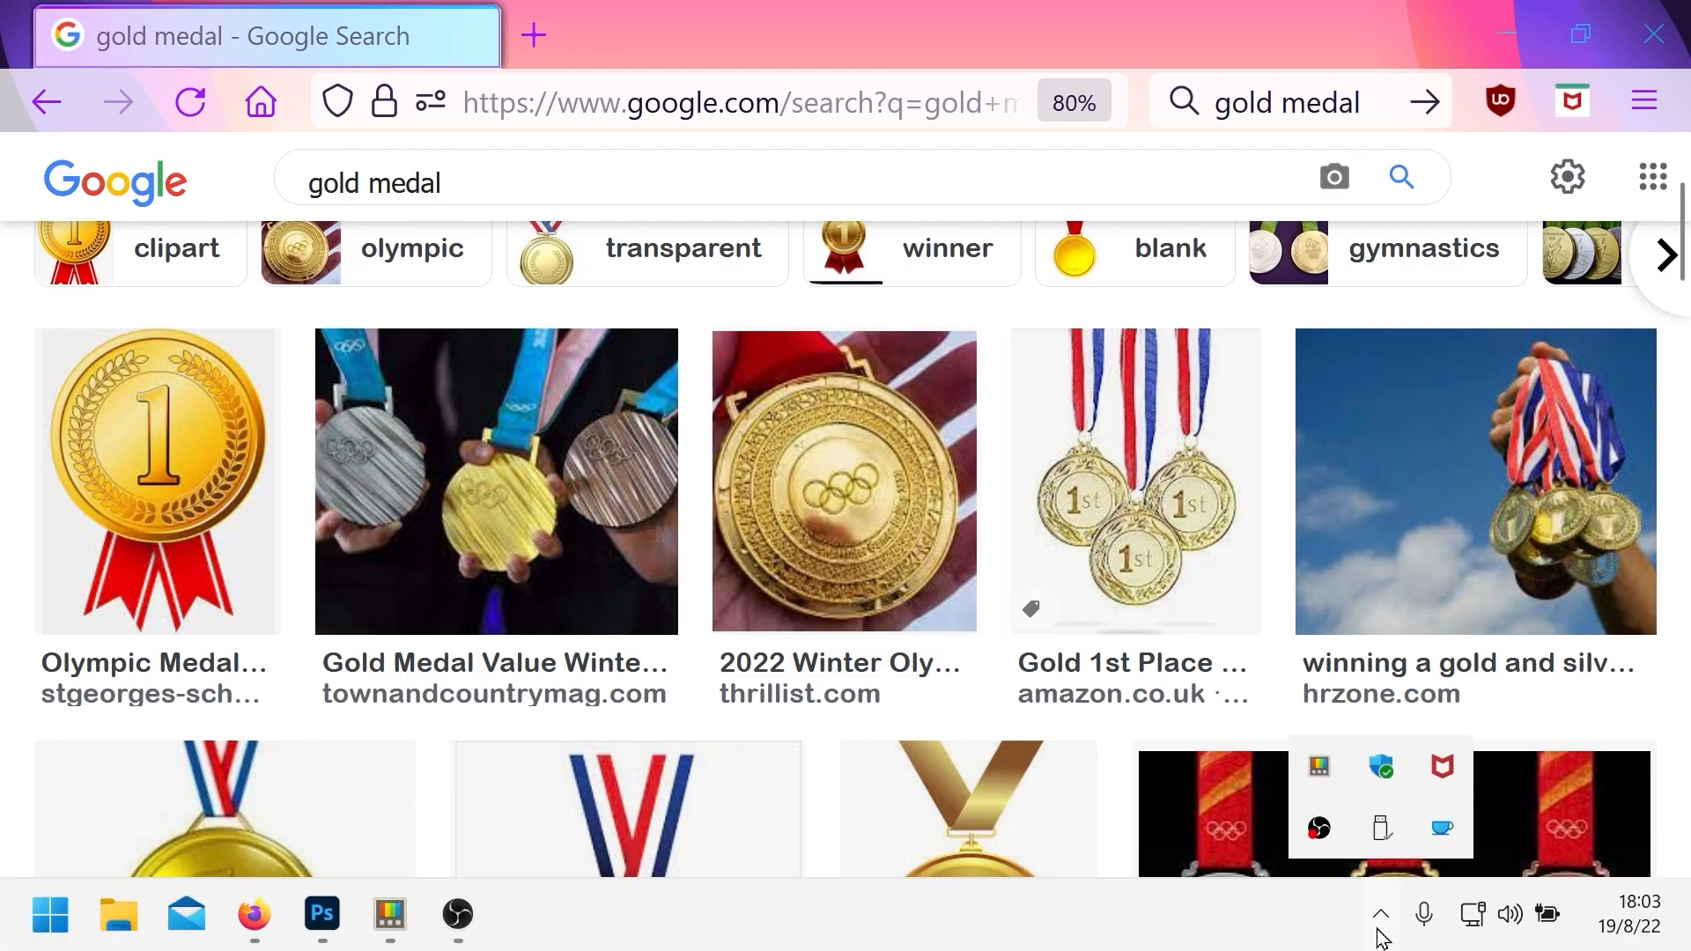
pyautogui.click(1319, 772)
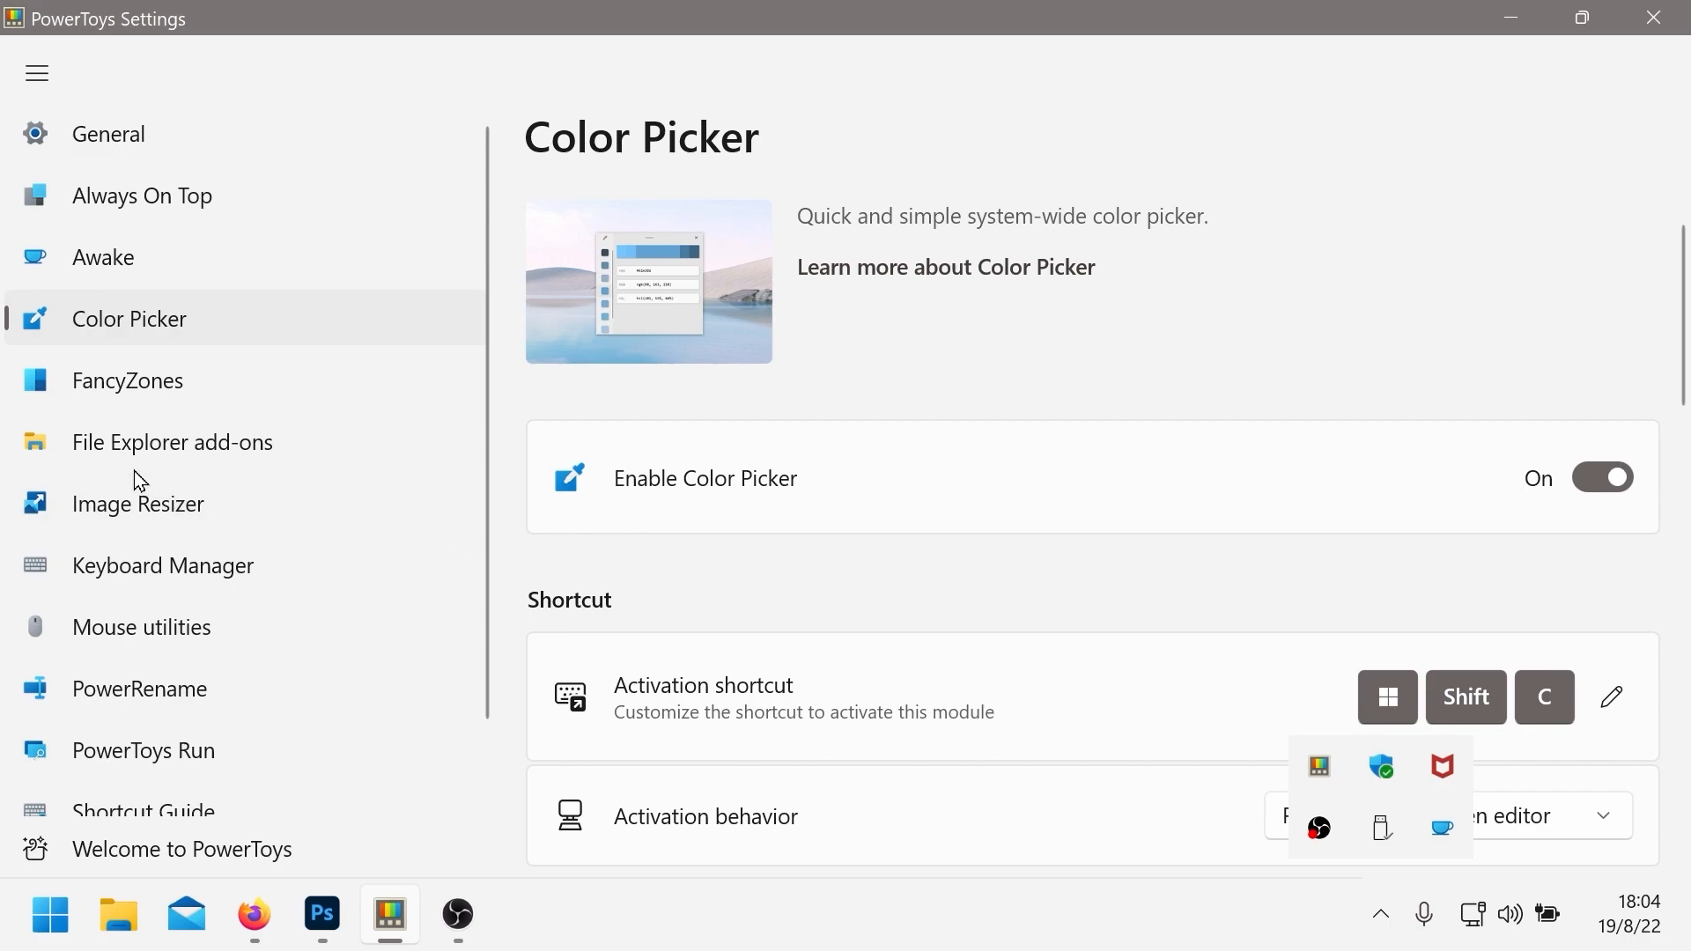
pyautogui.click(1049, 5)
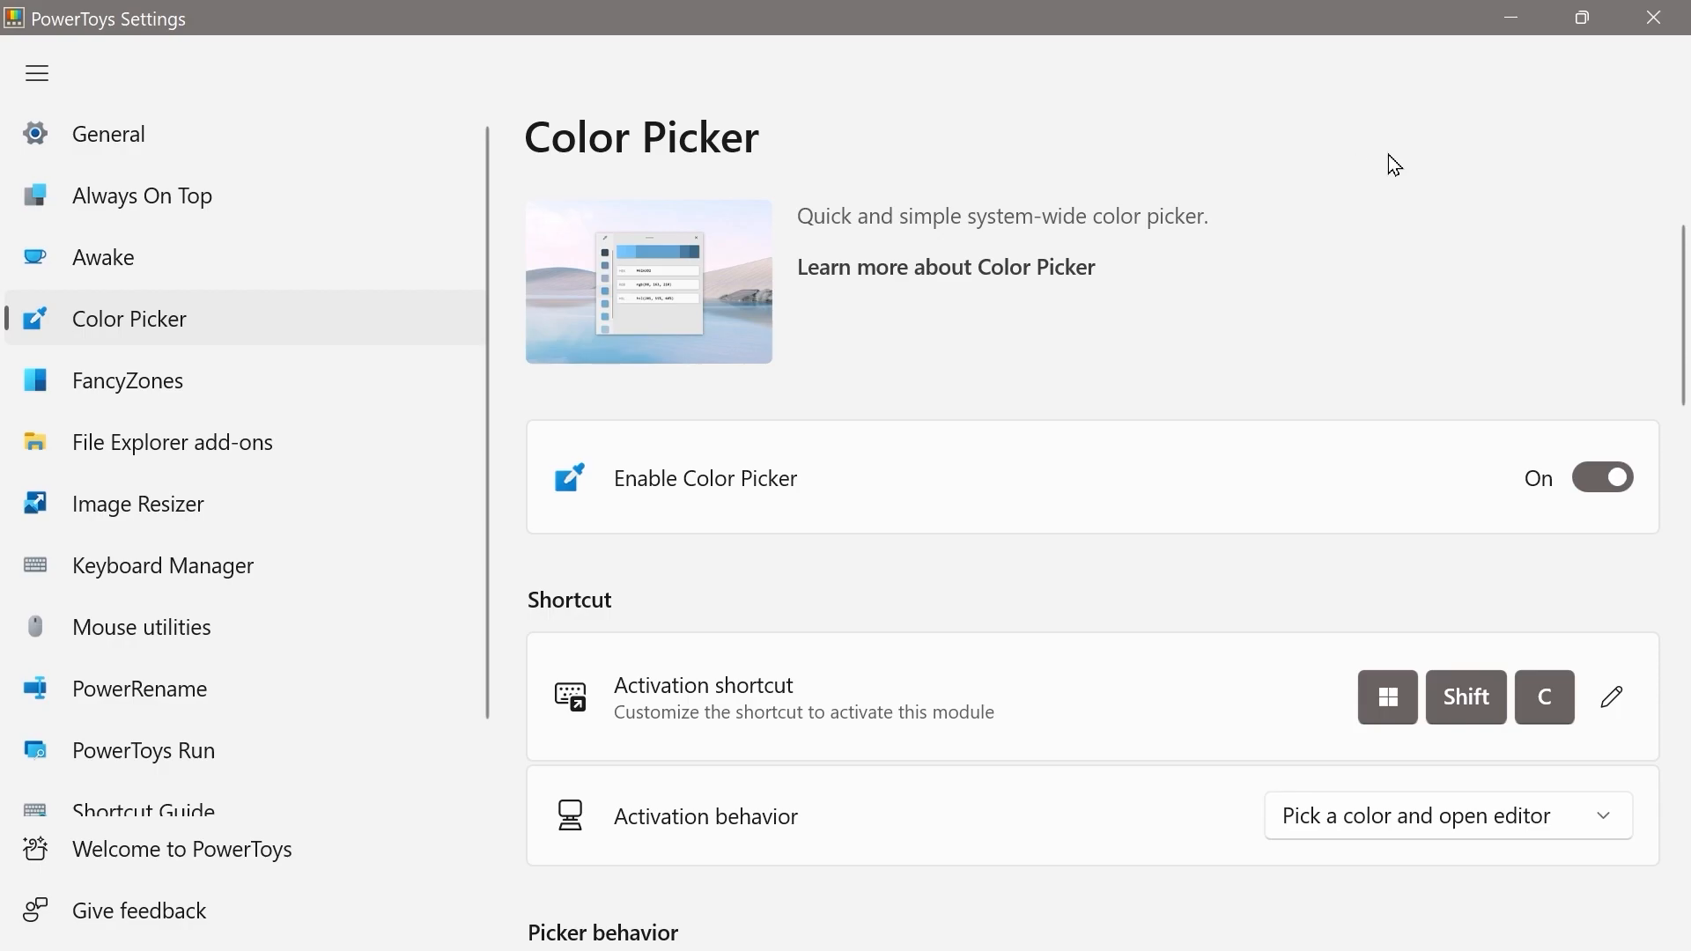
pyautogui.click(1516, 28)
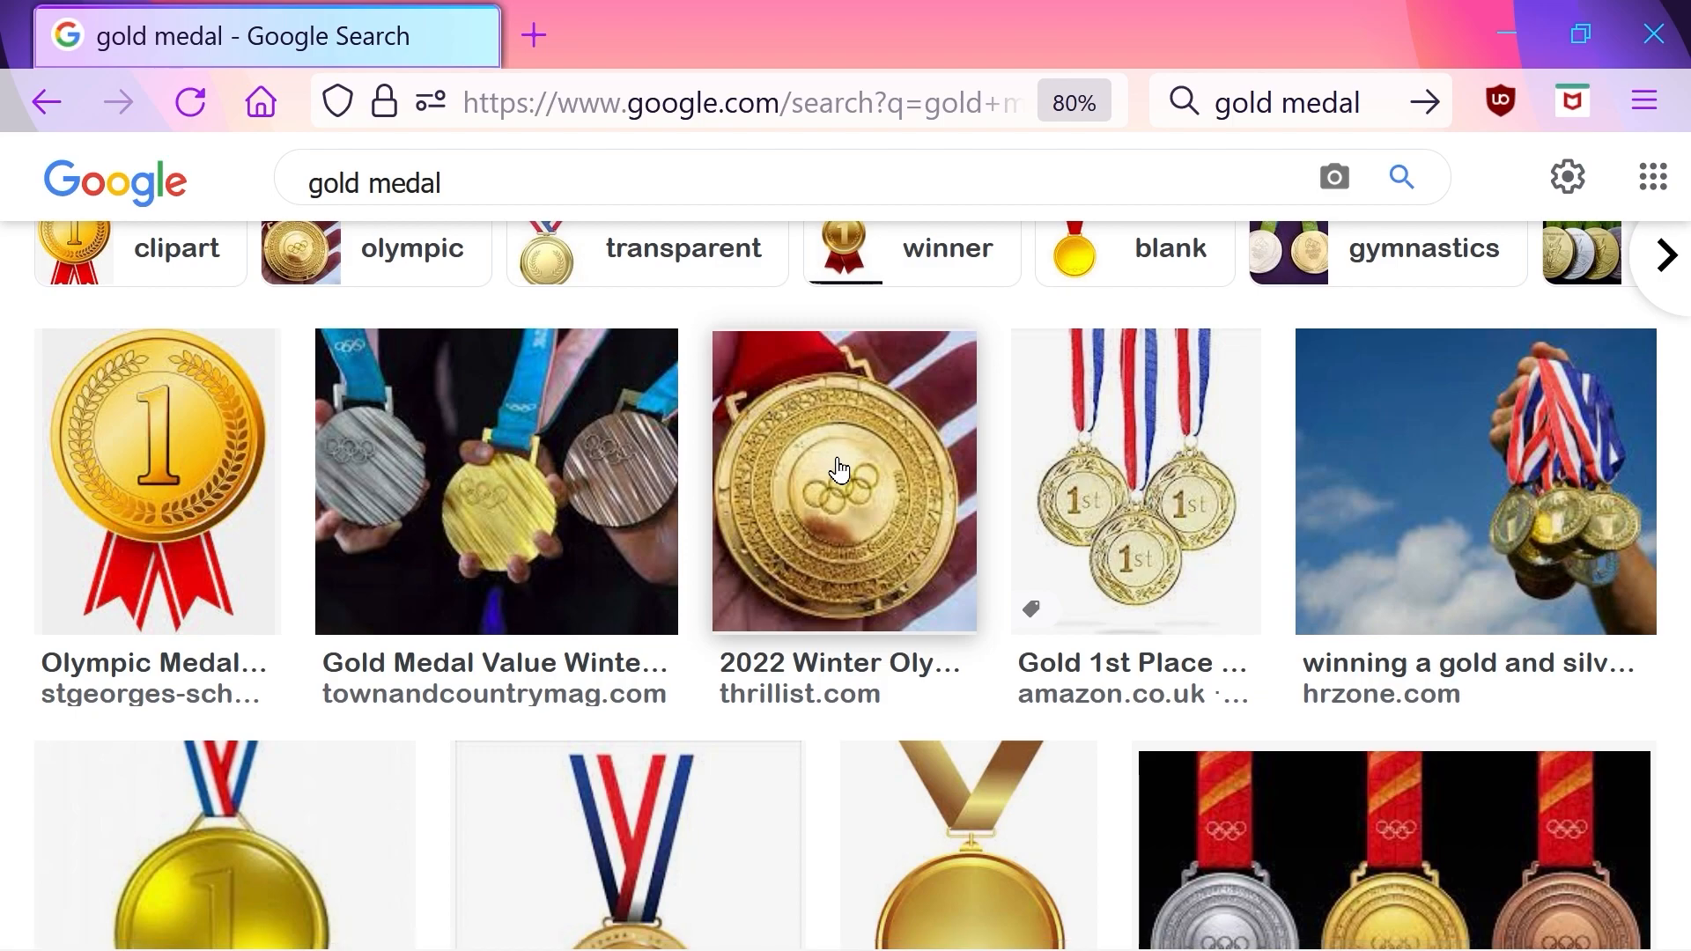
# - Sample the pale gold f3ebb5 from the 2022 Winter Olympics medal, copy its HEX code, and return to Photoshop with the picker closed
pyautogui.press('super+shift+c')
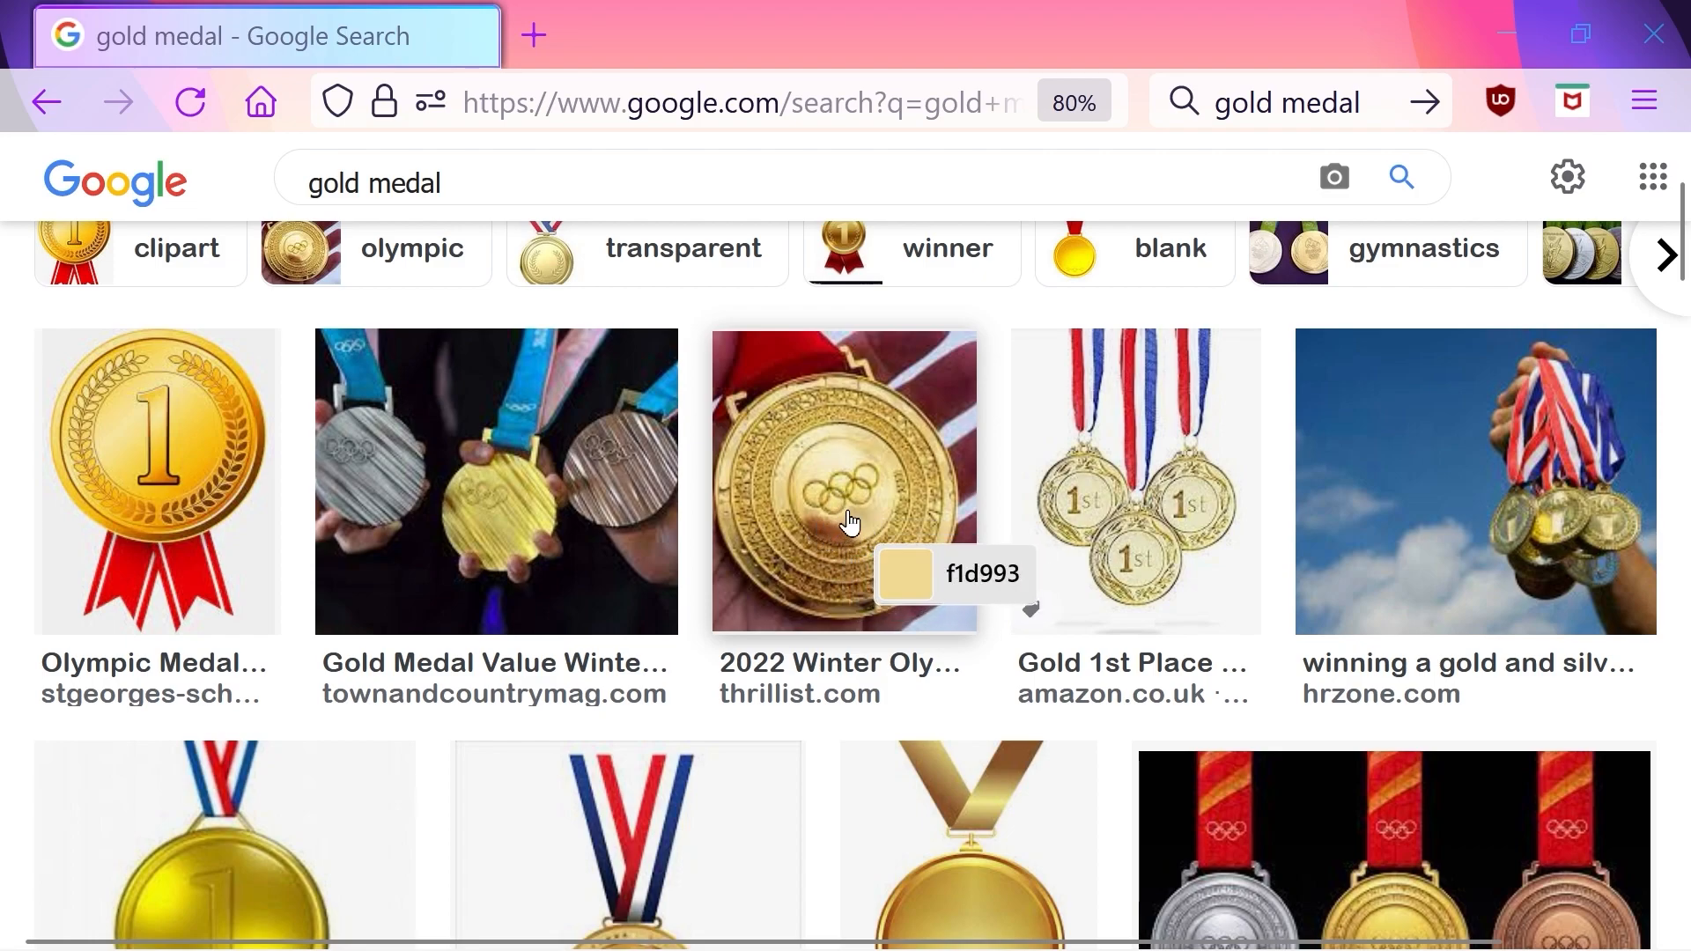
pyautogui.click(855, 458)
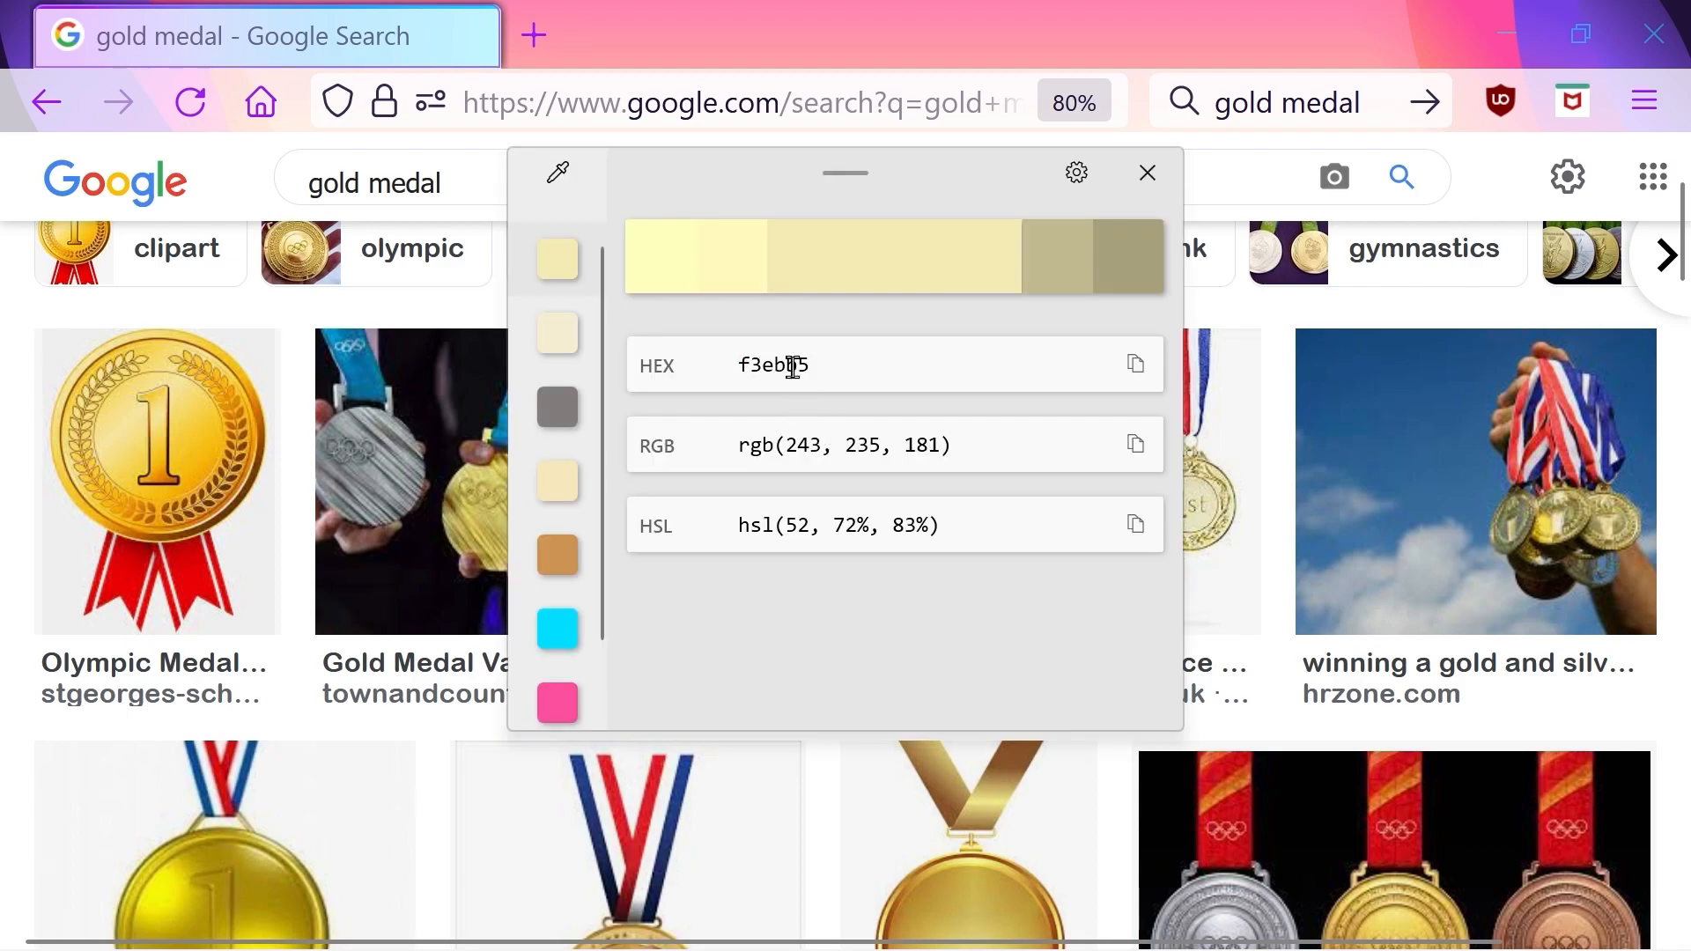
pyautogui.click(1137, 372)
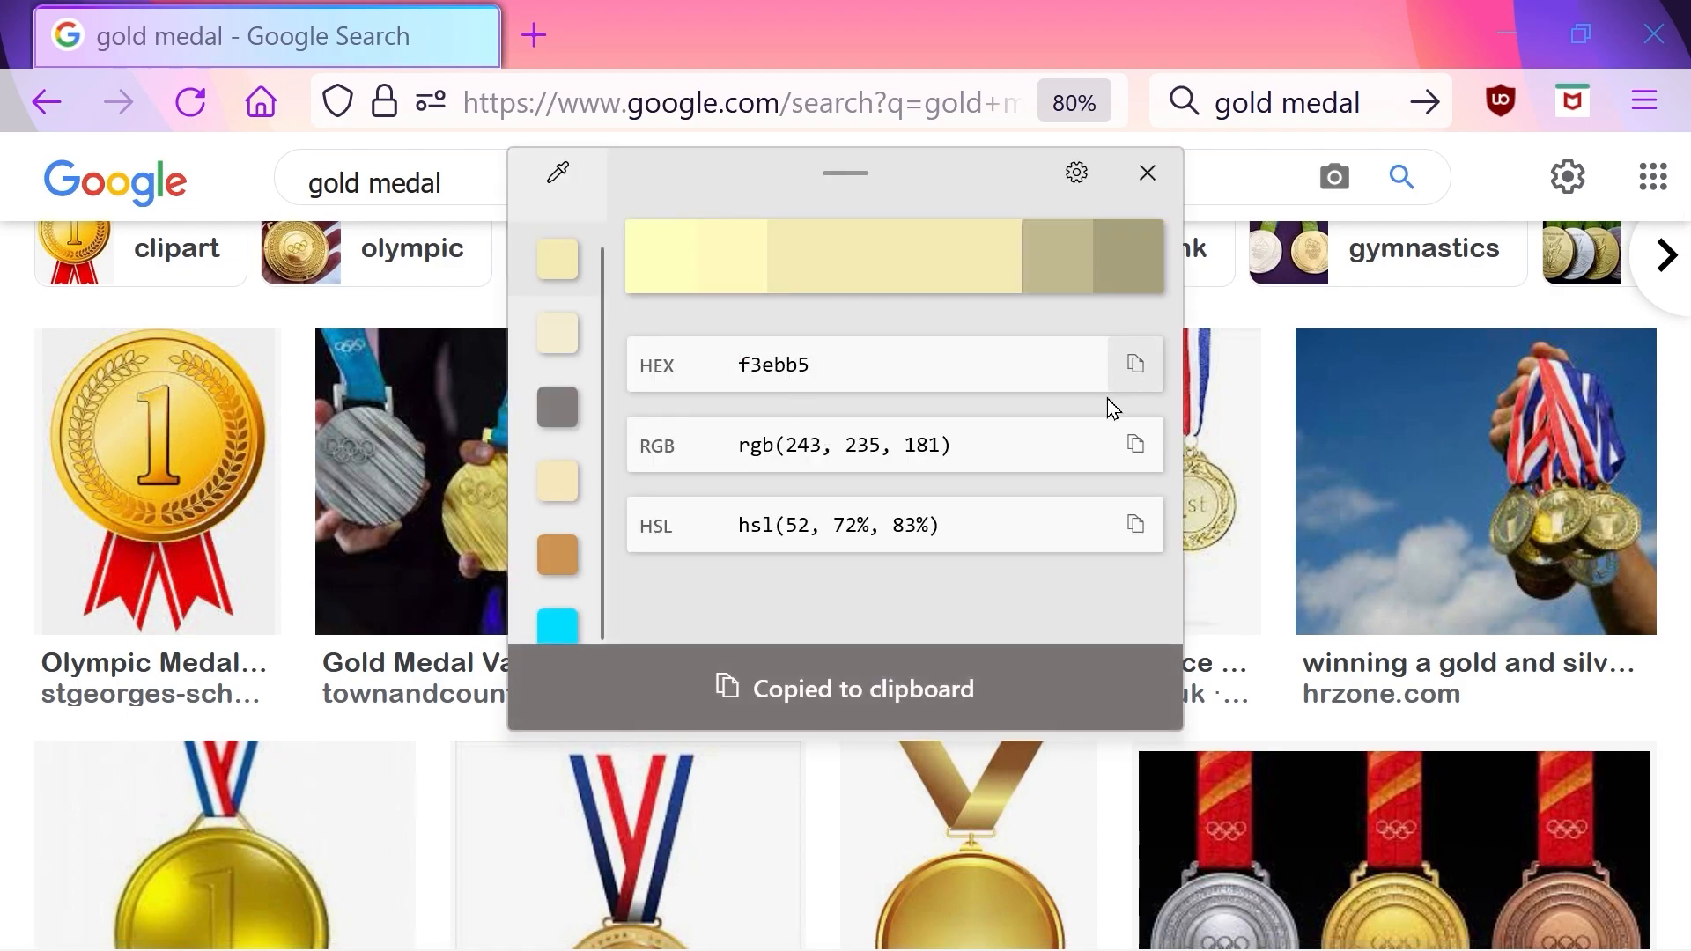
pyautogui.moveTo(529, 949)
pyautogui.click(351, 932)
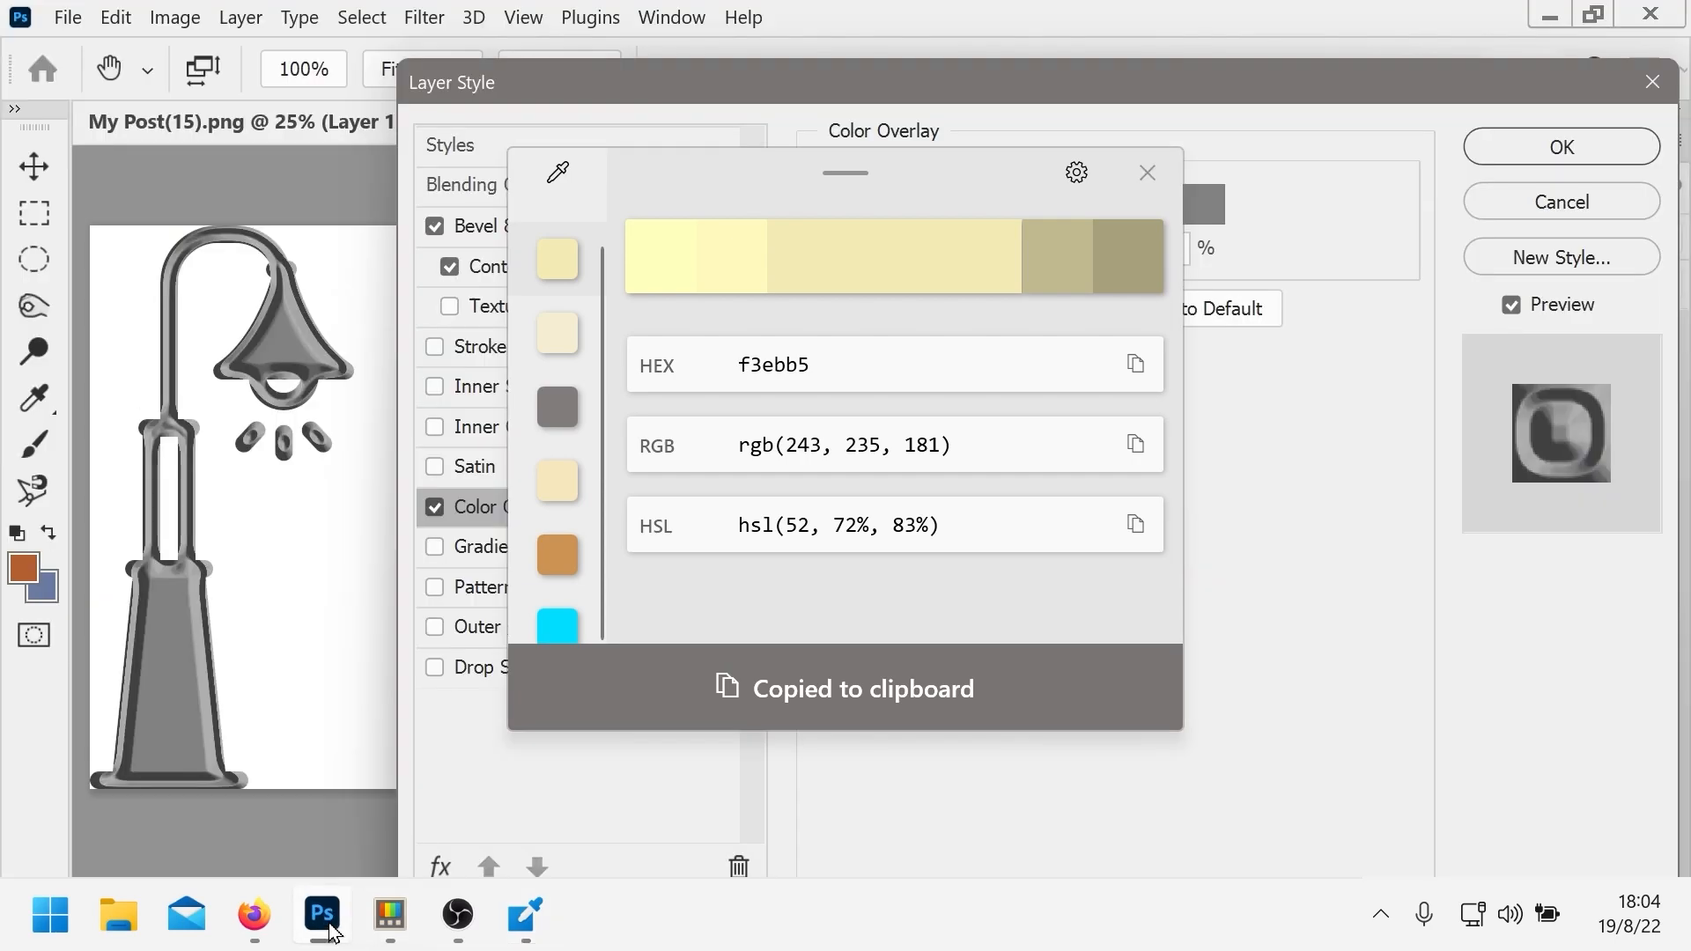
pyautogui.click(1148, 174)
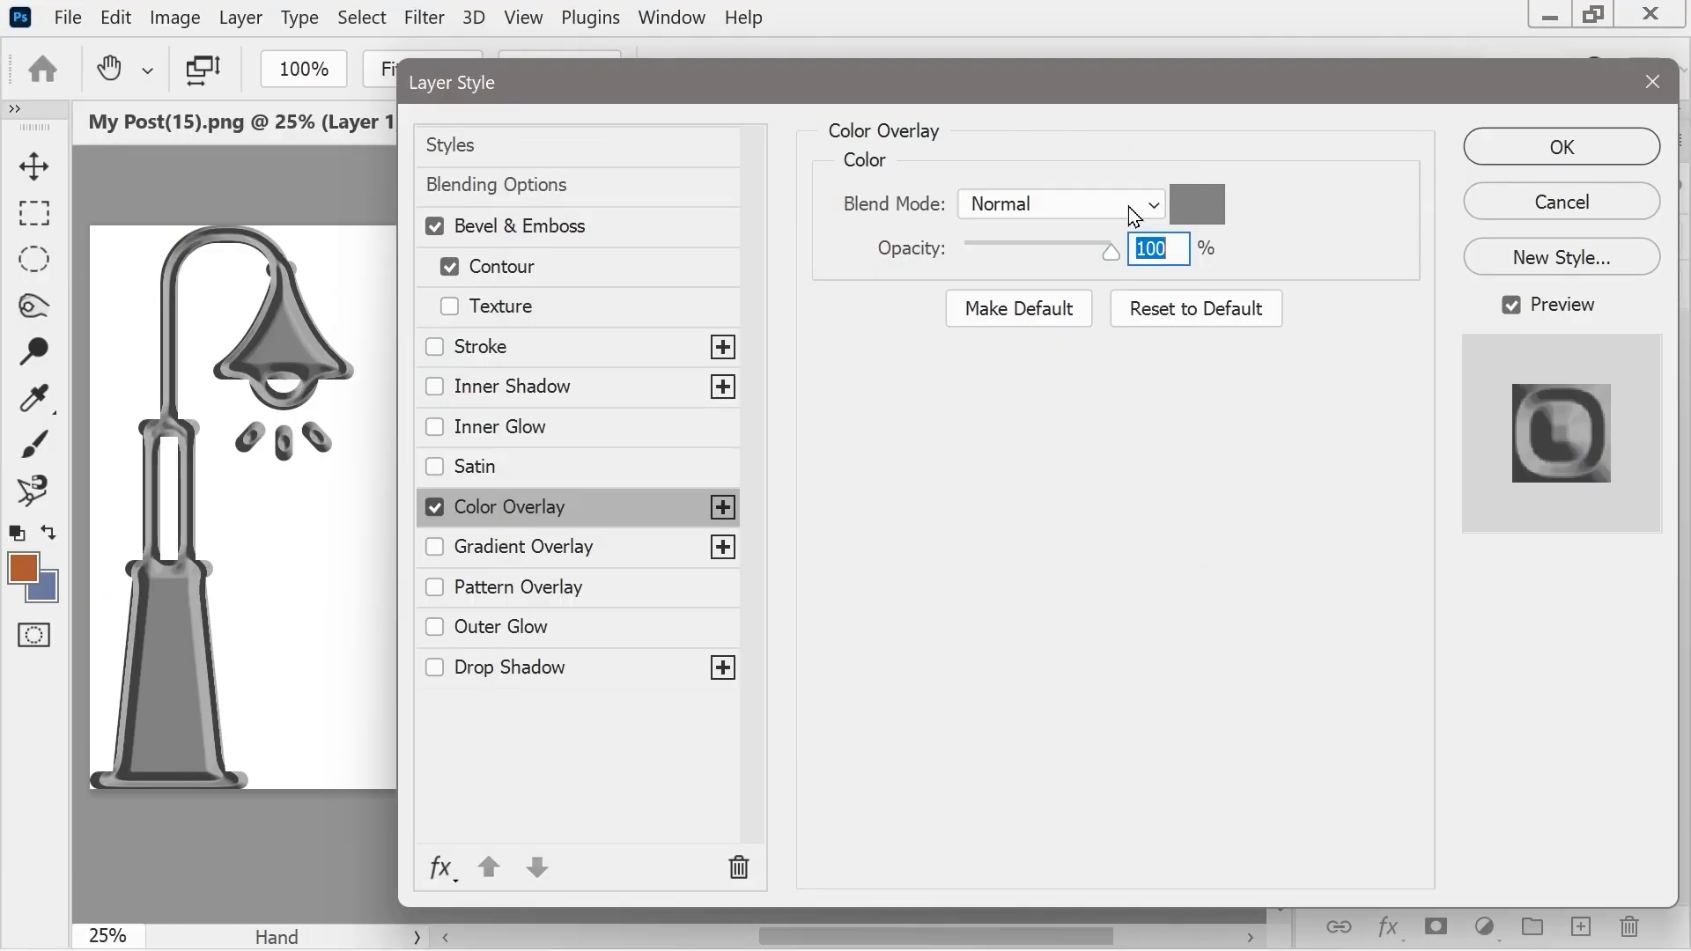
# - Set the overlay color to the copied f3ebb5, shift it to a deeper, more saturated gold, and apply the layer style
pyautogui.click(1198, 212)
pyautogui.hotkey('ctrl', 'v')
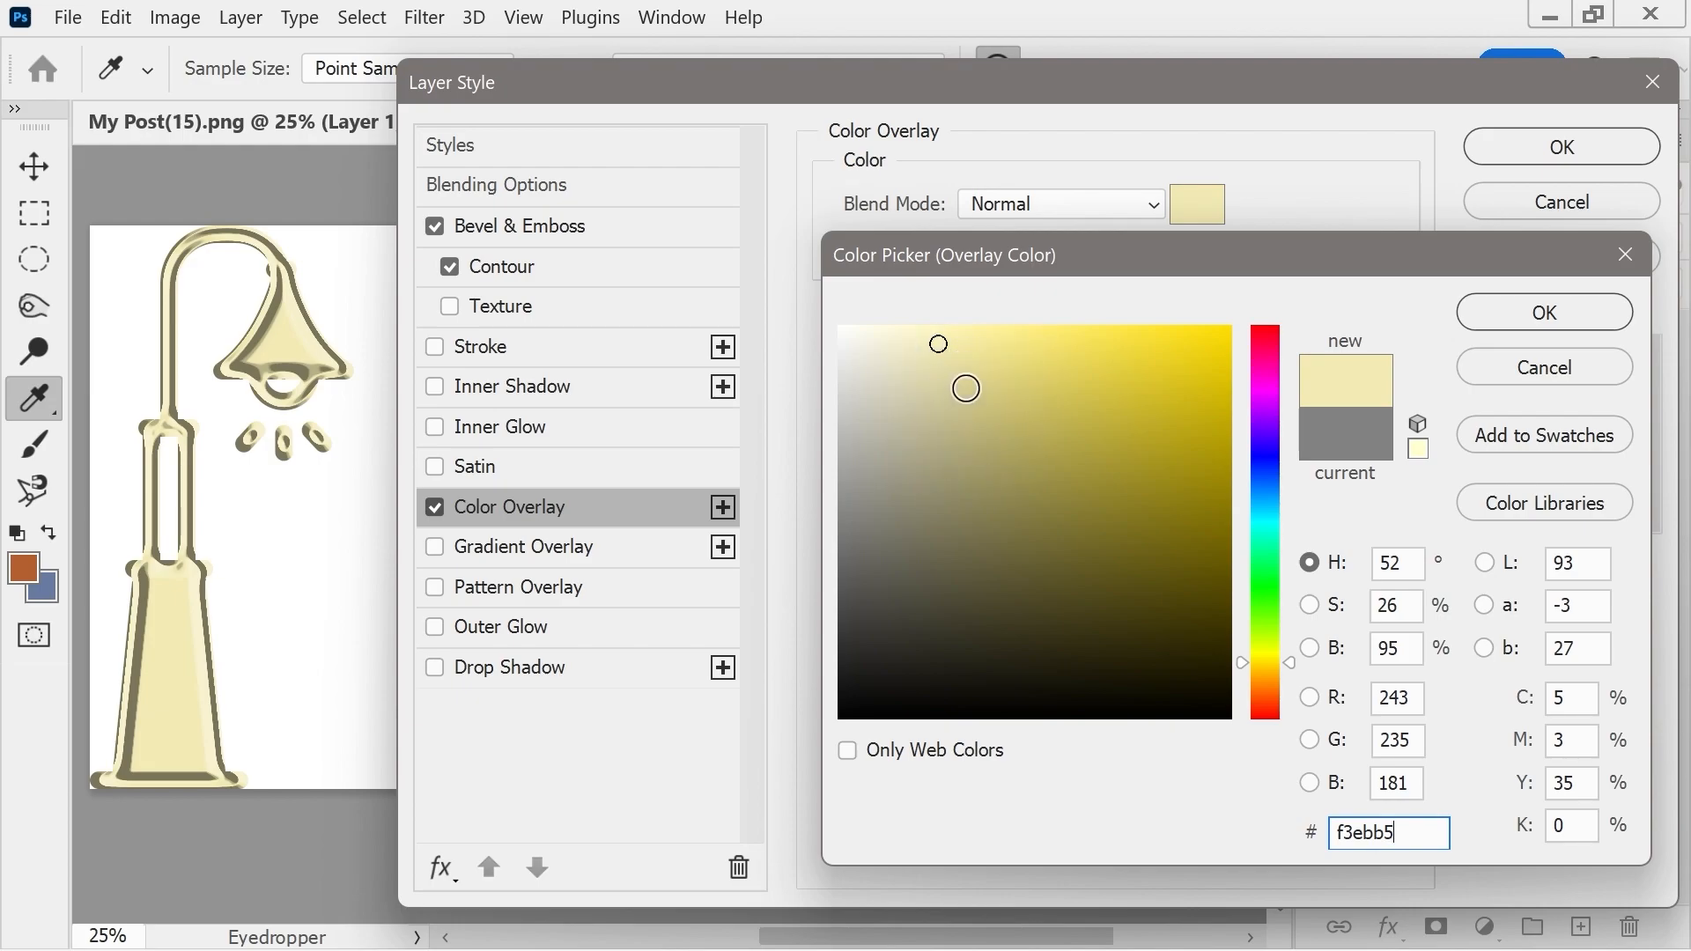
pyautogui.moveTo(970, 385)
pyautogui.mouseDown()
pyautogui.moveTo(967, 344)
pyautogui.moveTo(960, 405)
pyautogui.moveTo(1001, 363)
pyautogui.mouseUp()
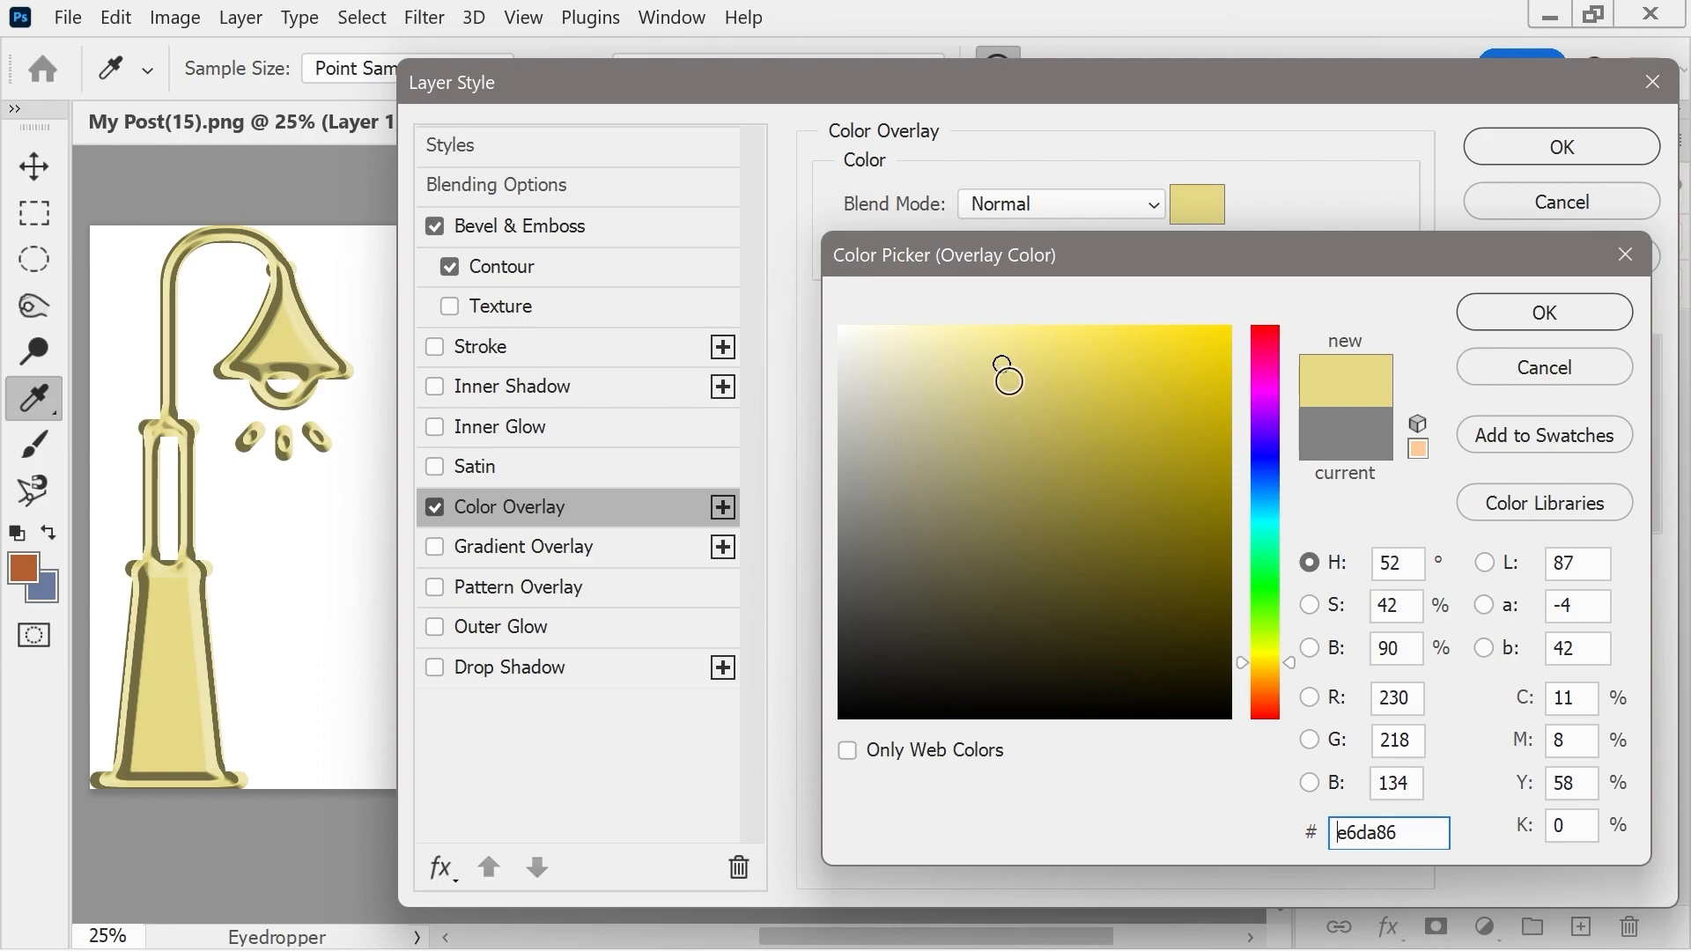
pyautogui.moveTo(1020, 370); pyautogui.dragTo(996, 368)
pyautogui.click(1028, 365)
pyautogui.click(1488, 310)
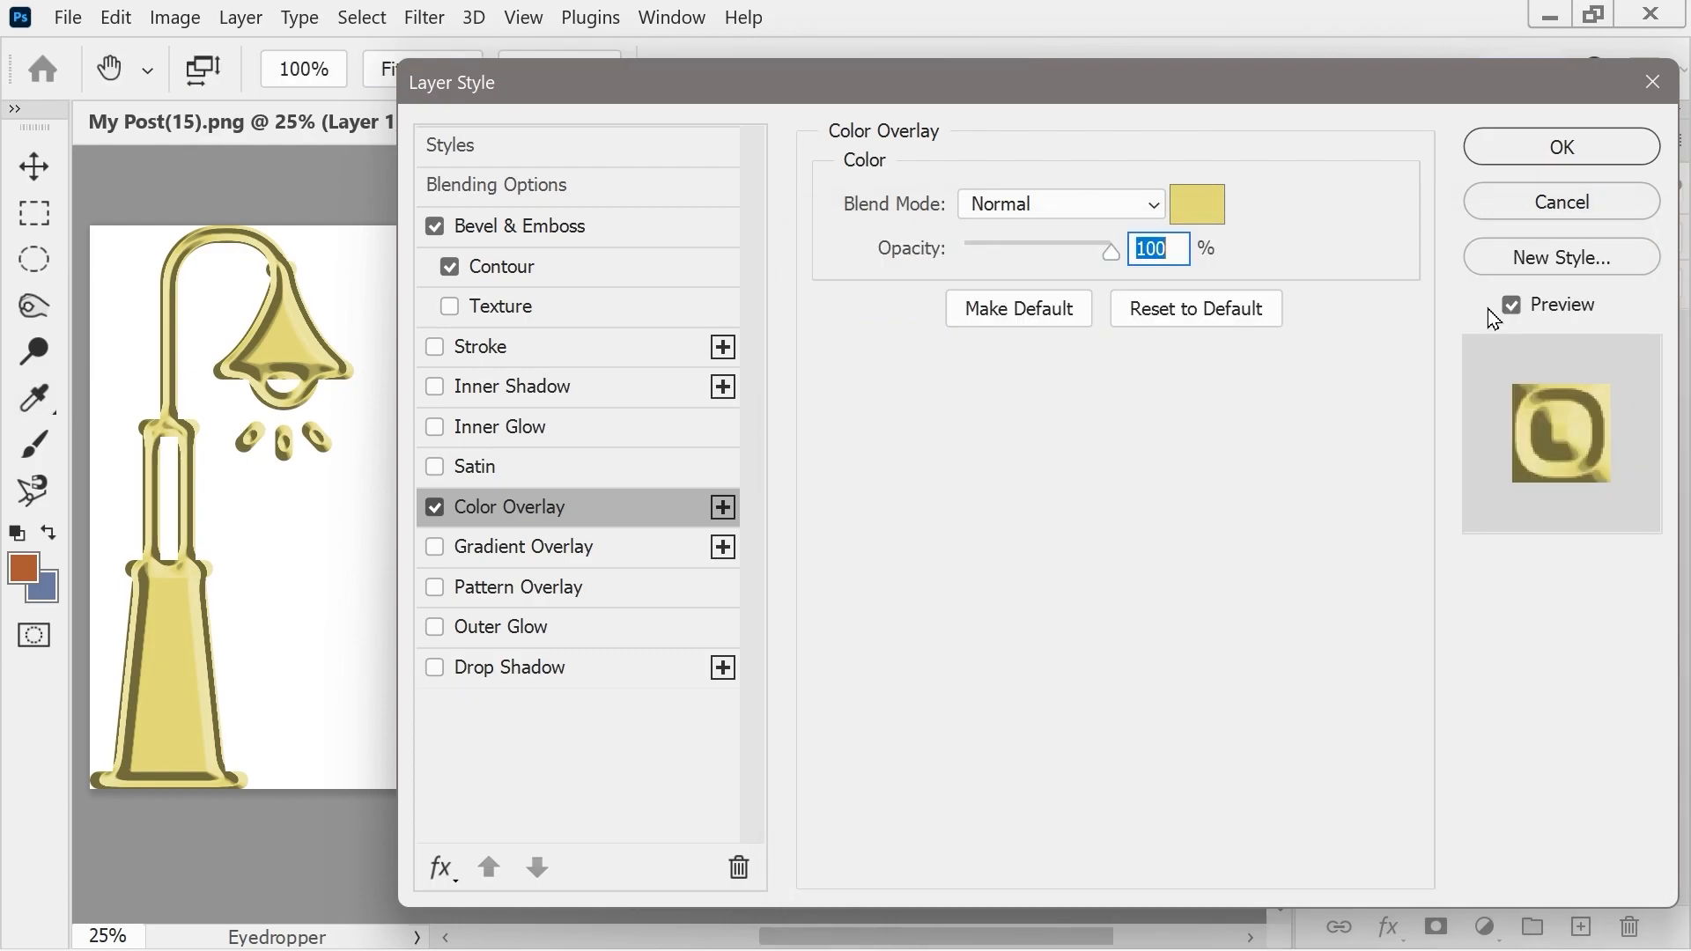
pyautogui.click(1518, 150)
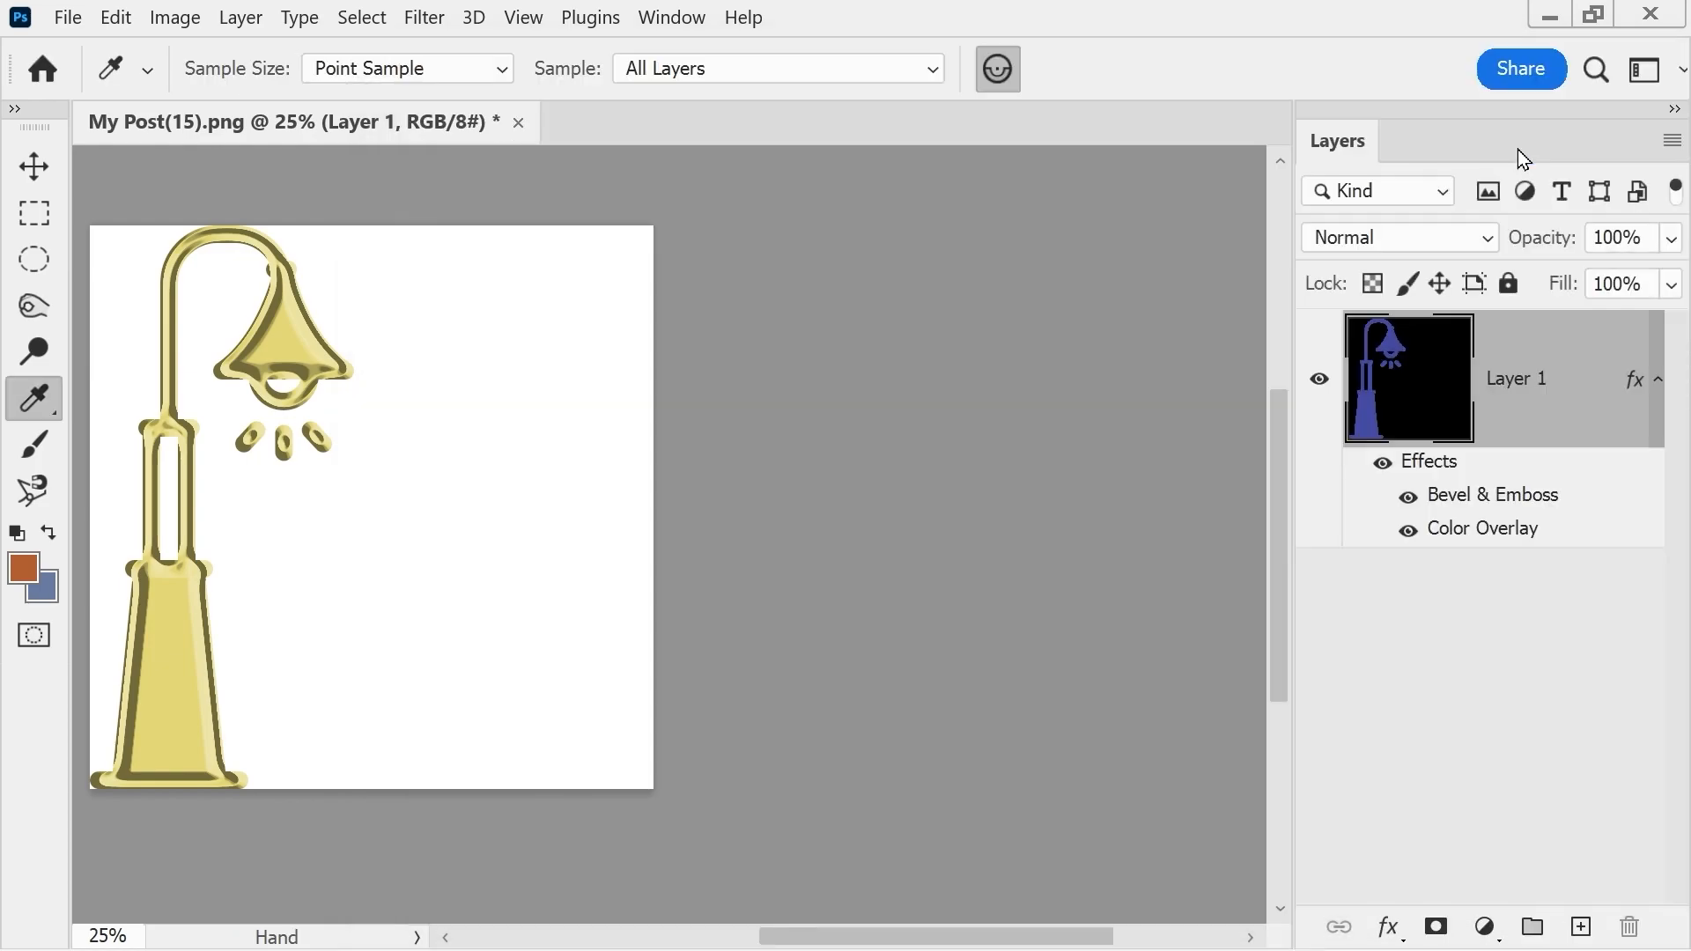
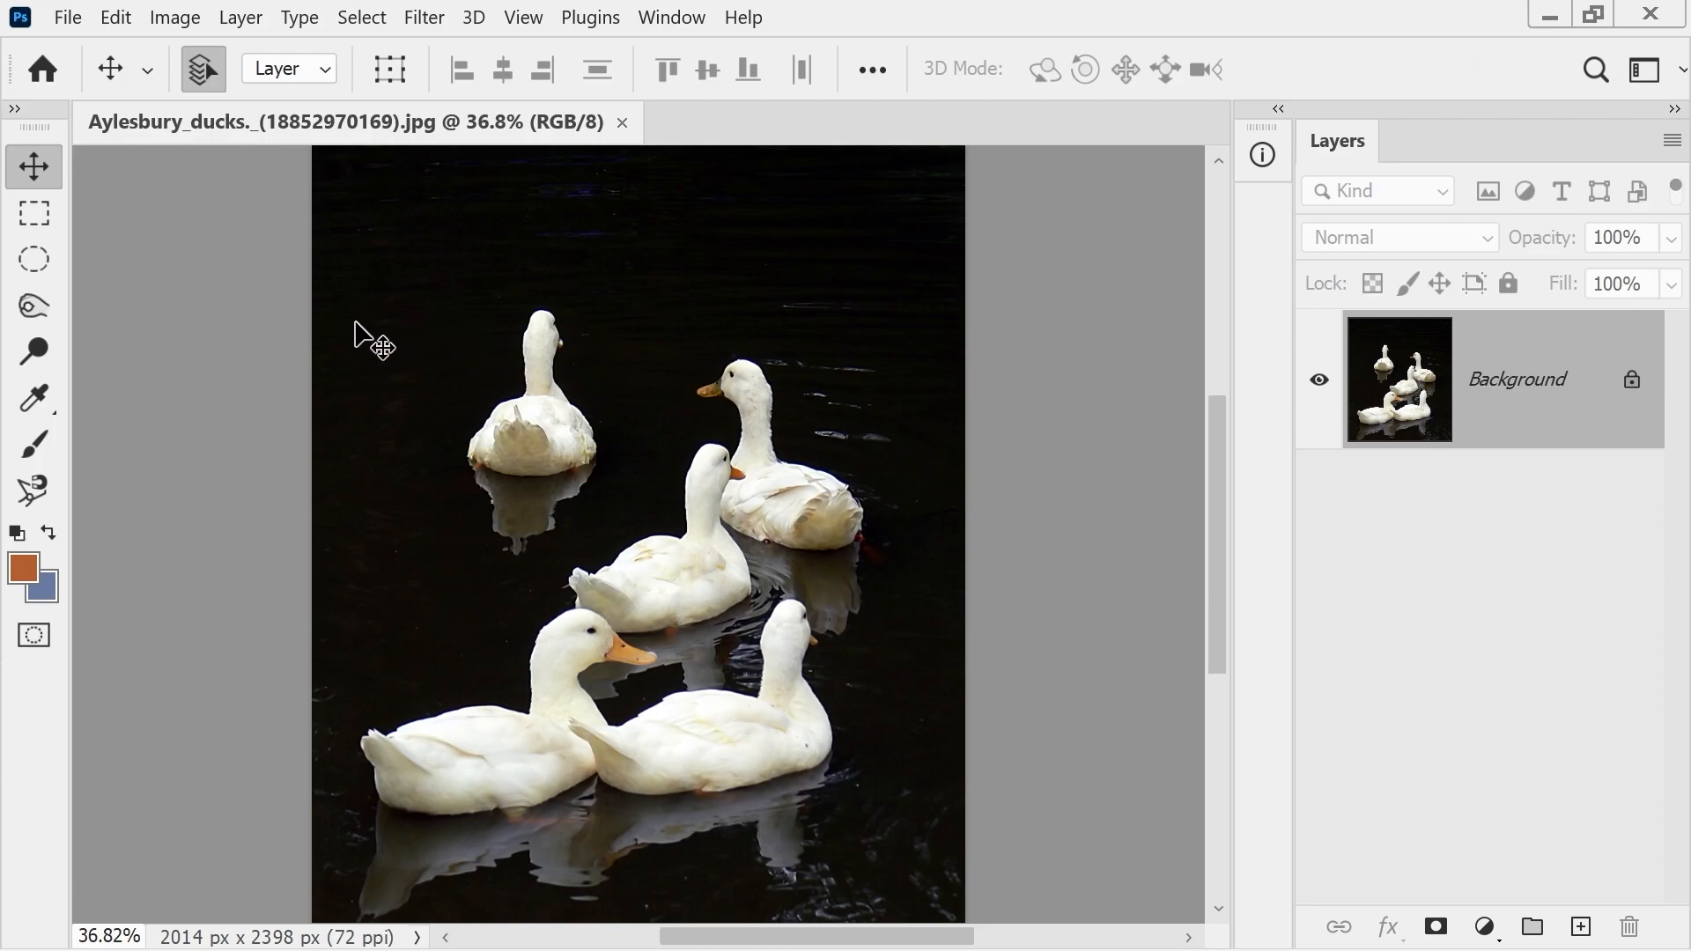
# - Open Image Size for the ducks photo, enable Resample to check its interpolation method, and turn Resample off again
pyautogui.click(173, 25)
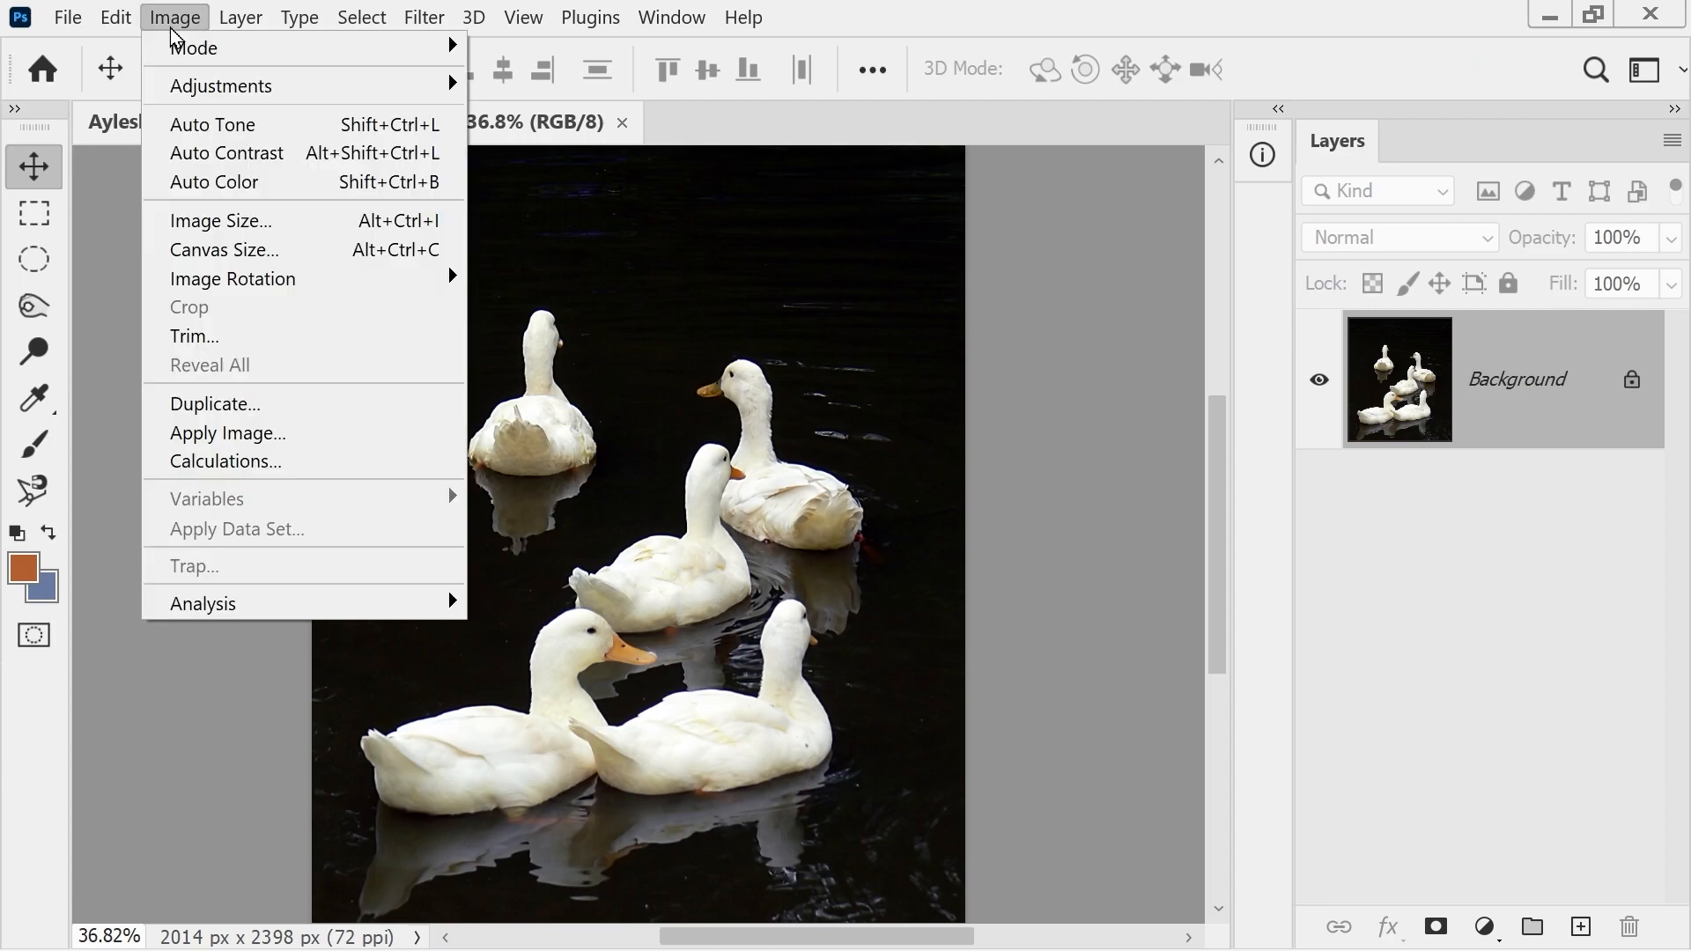
pyautogui.click(220, 220)
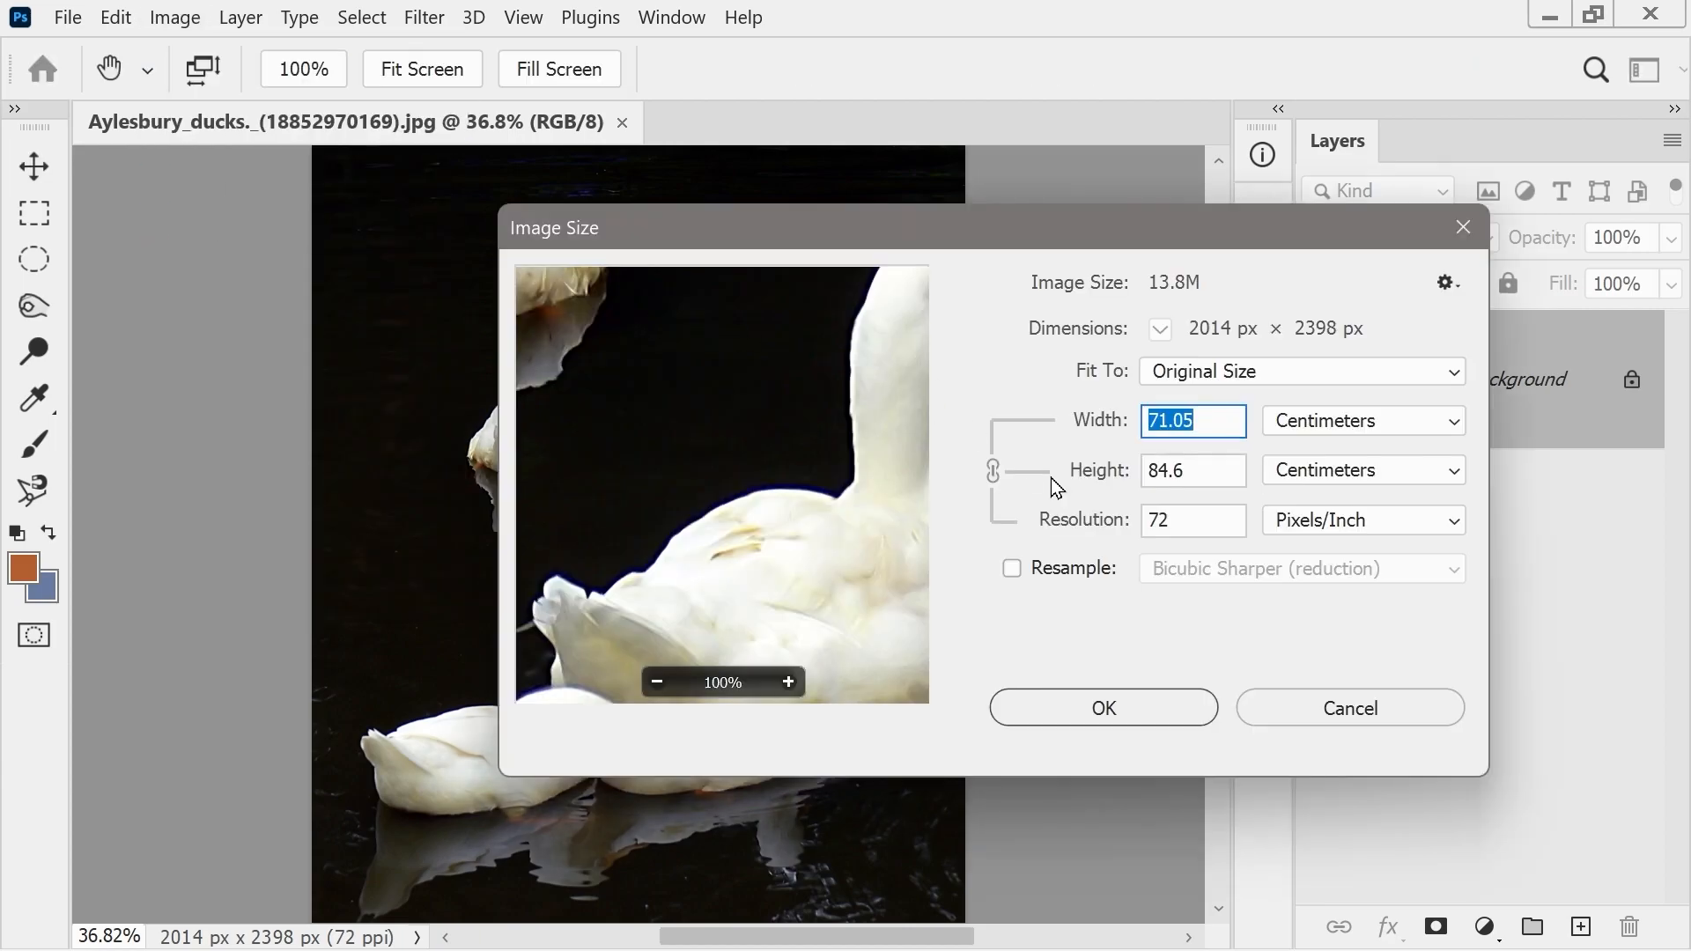
pyautogui.click(1015, 571)
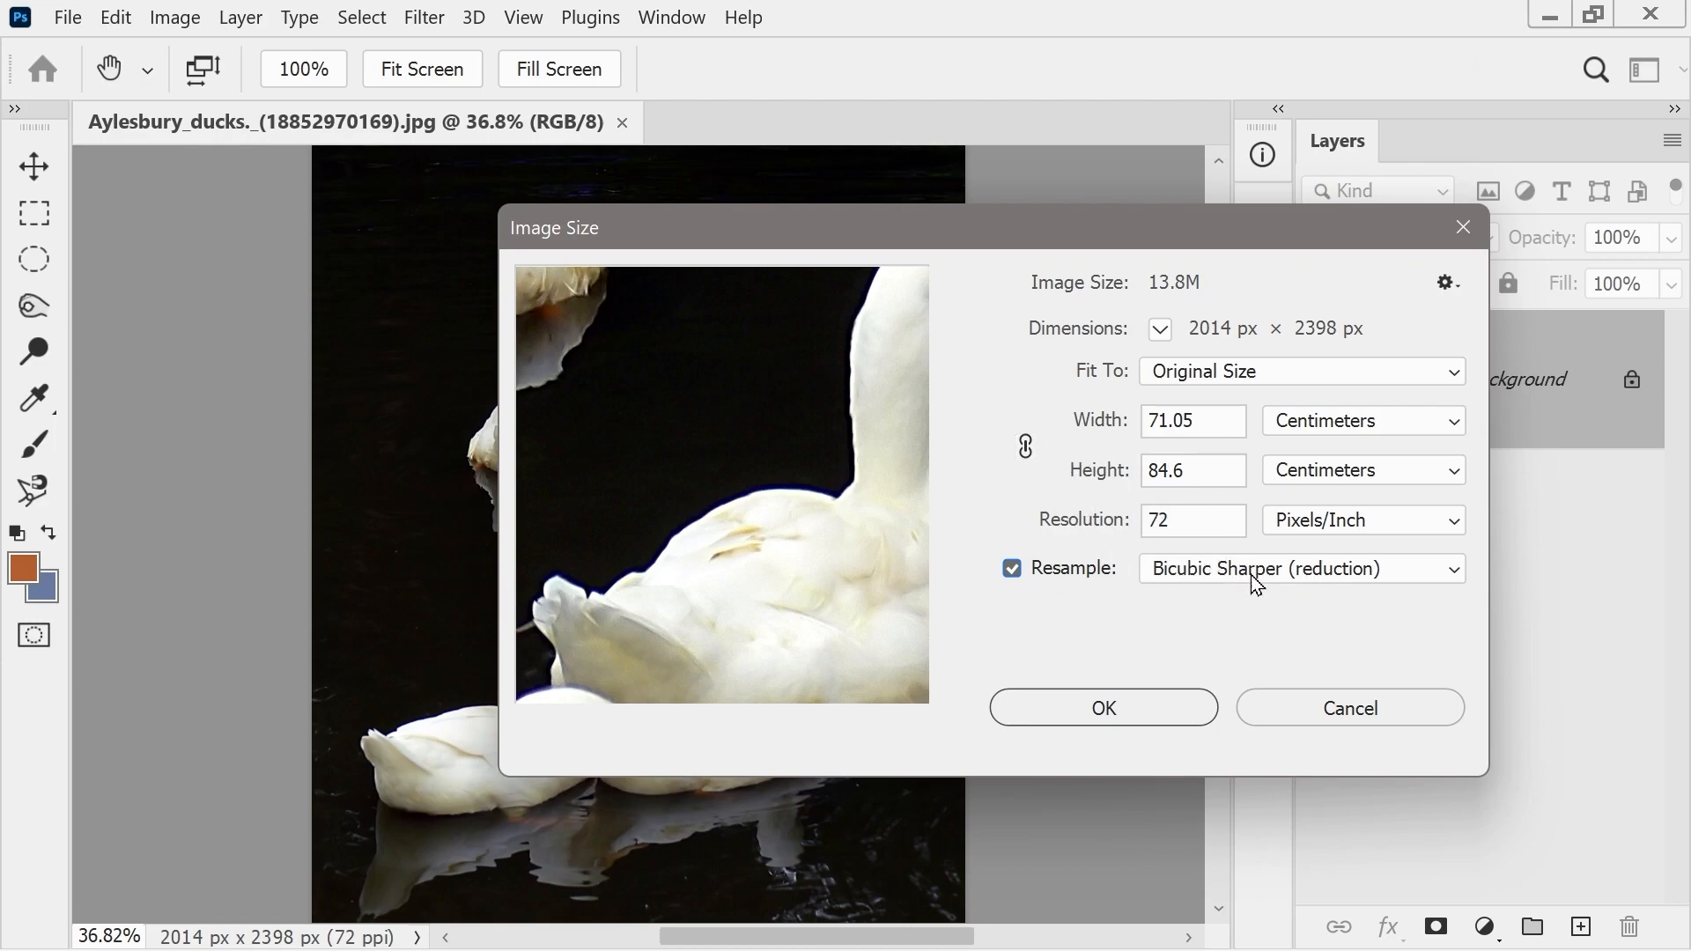
pyautogui.click(1212, 577)
pyautogui.click(1212, 579)
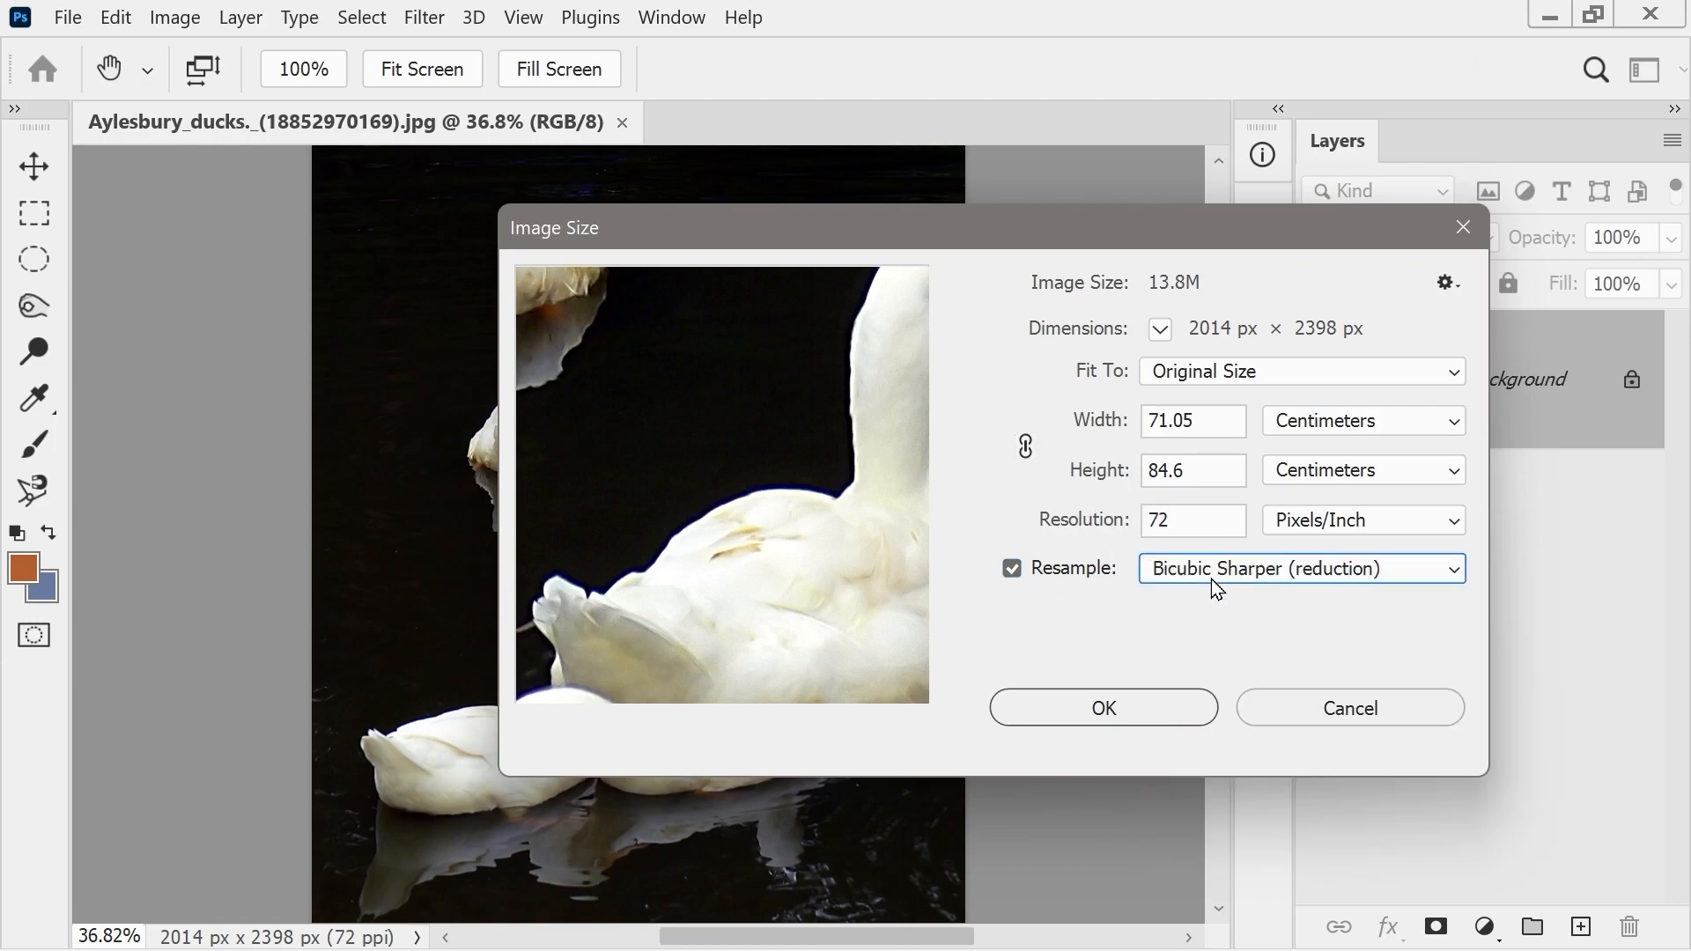
pyautogui.click(1018, 581)
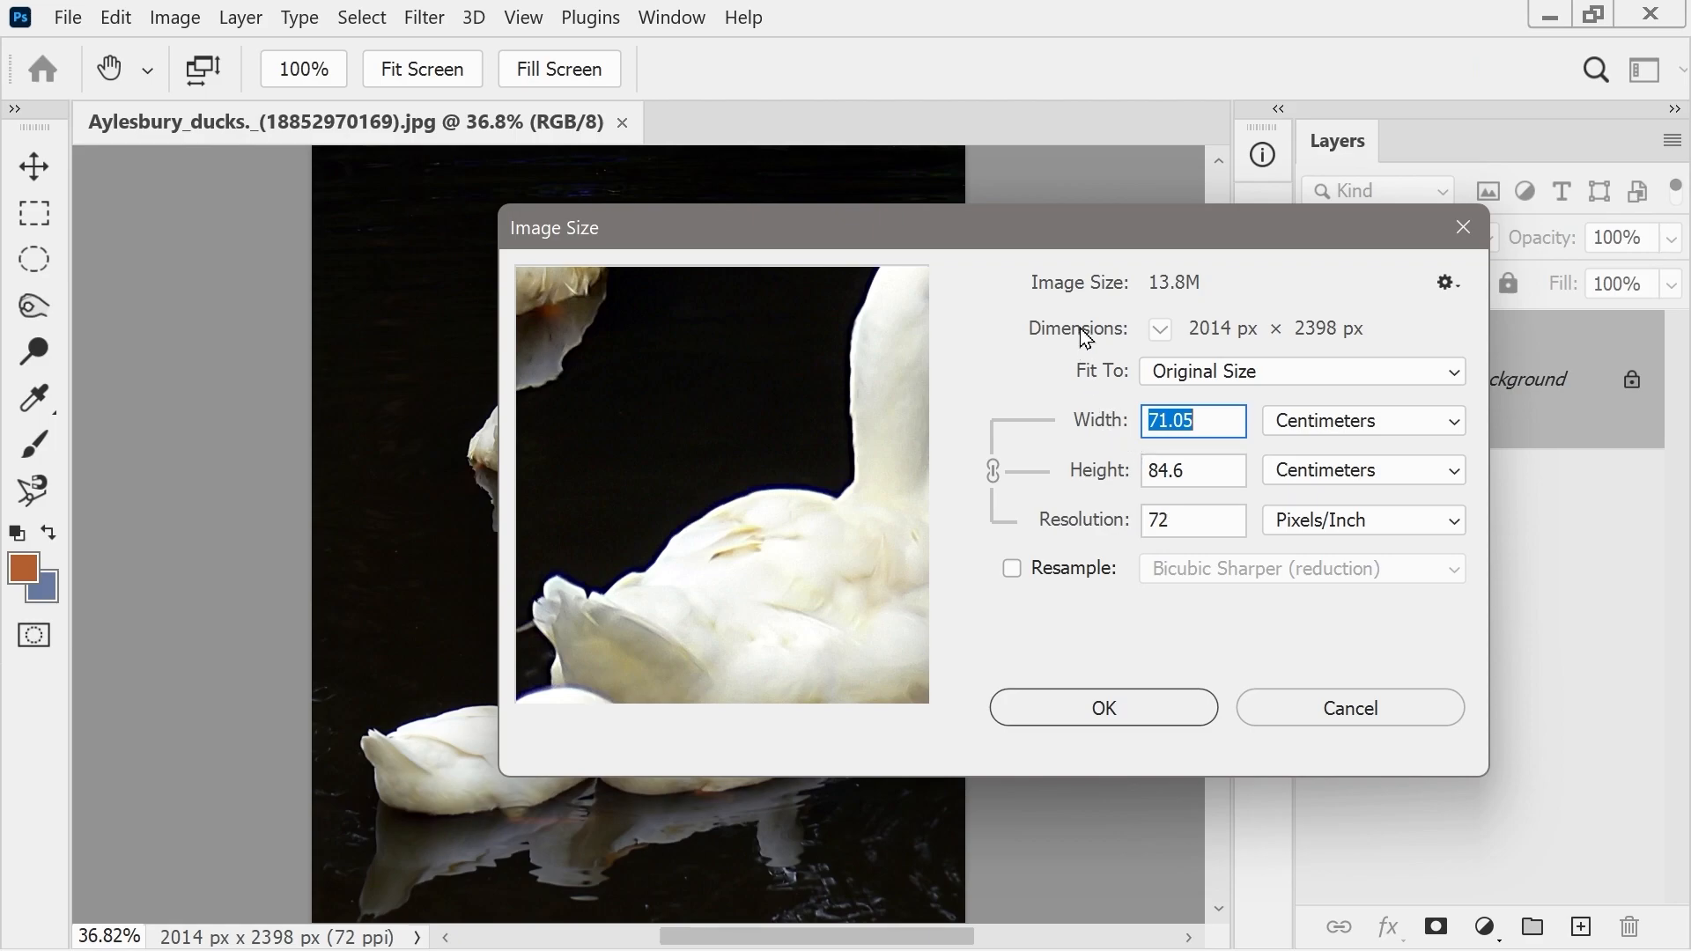
# - Try a resolution of 144 pixels/inch without resampling, and replace it with 36
pyautogui.click(1189, 521)
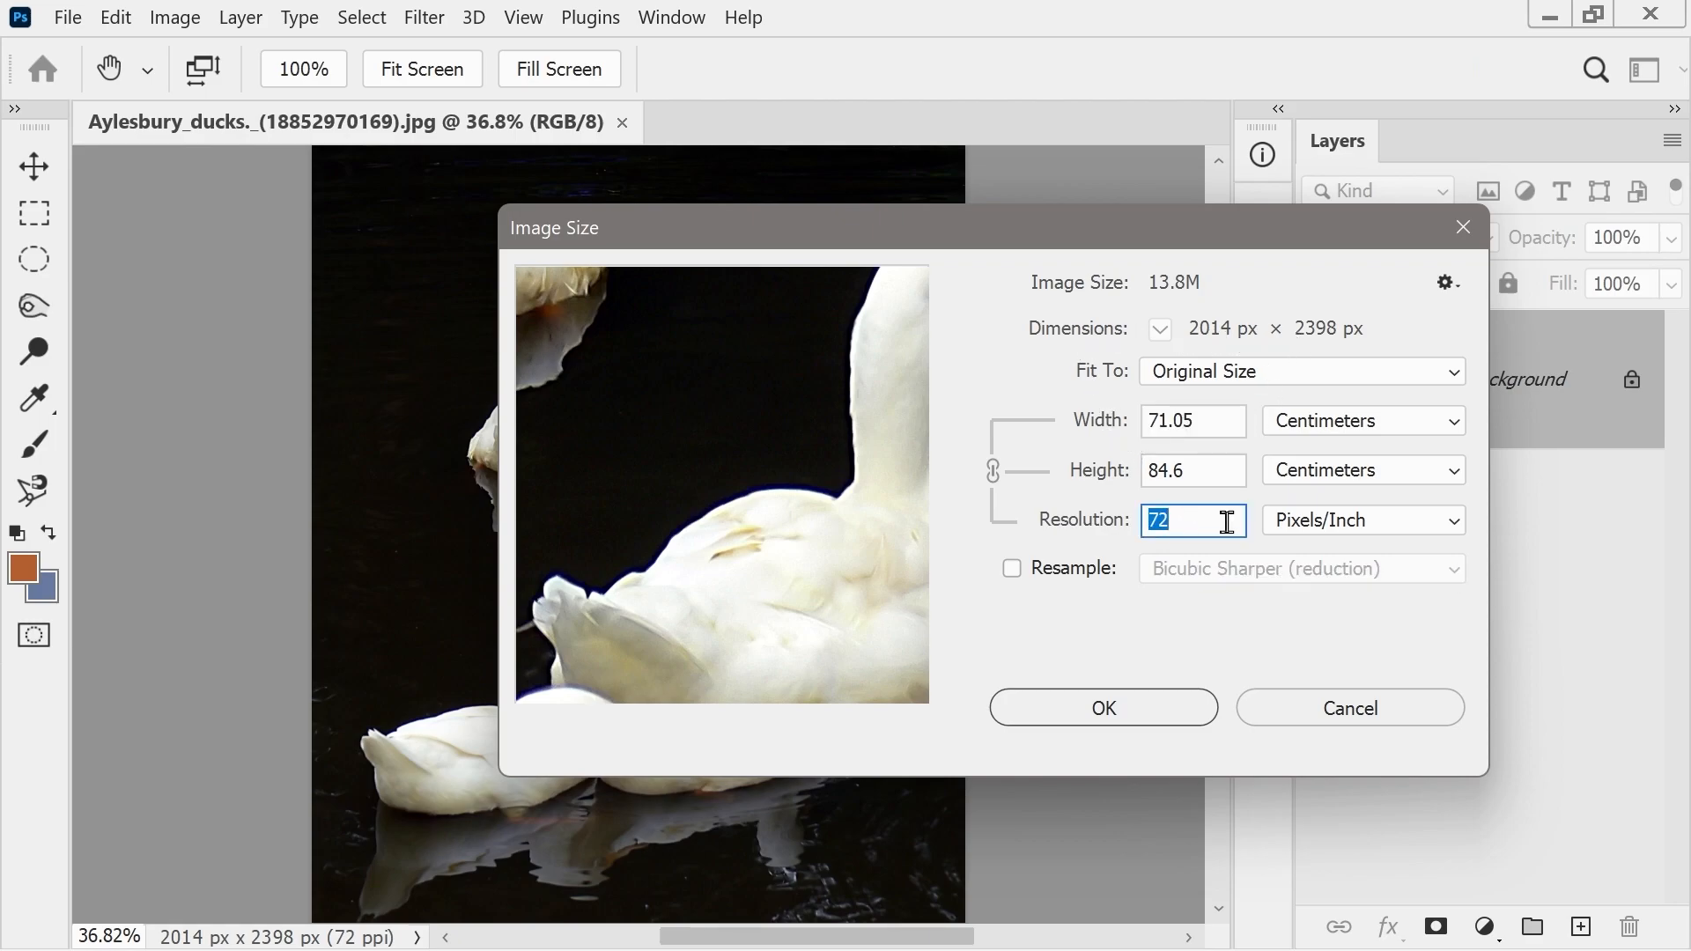
pyautogui.write('144')
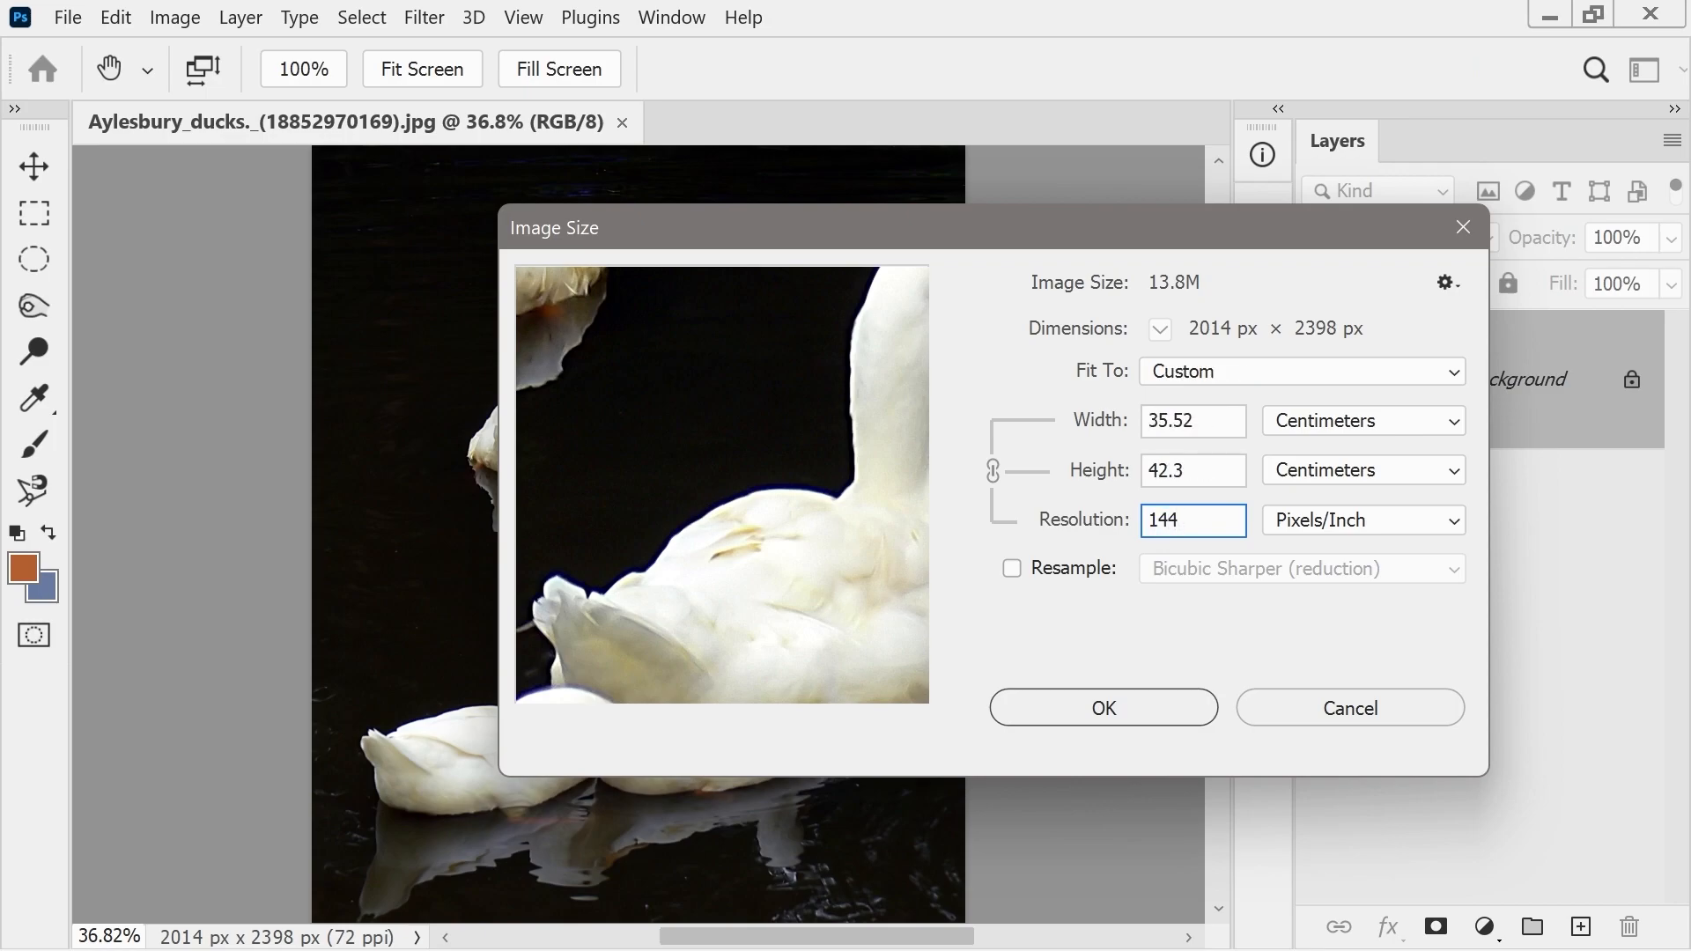
pyautogui.press('BackSpace')
pyautogui.press('BackSpace')
pyautogui.press('BackSpace')
pyautogui.write('36')
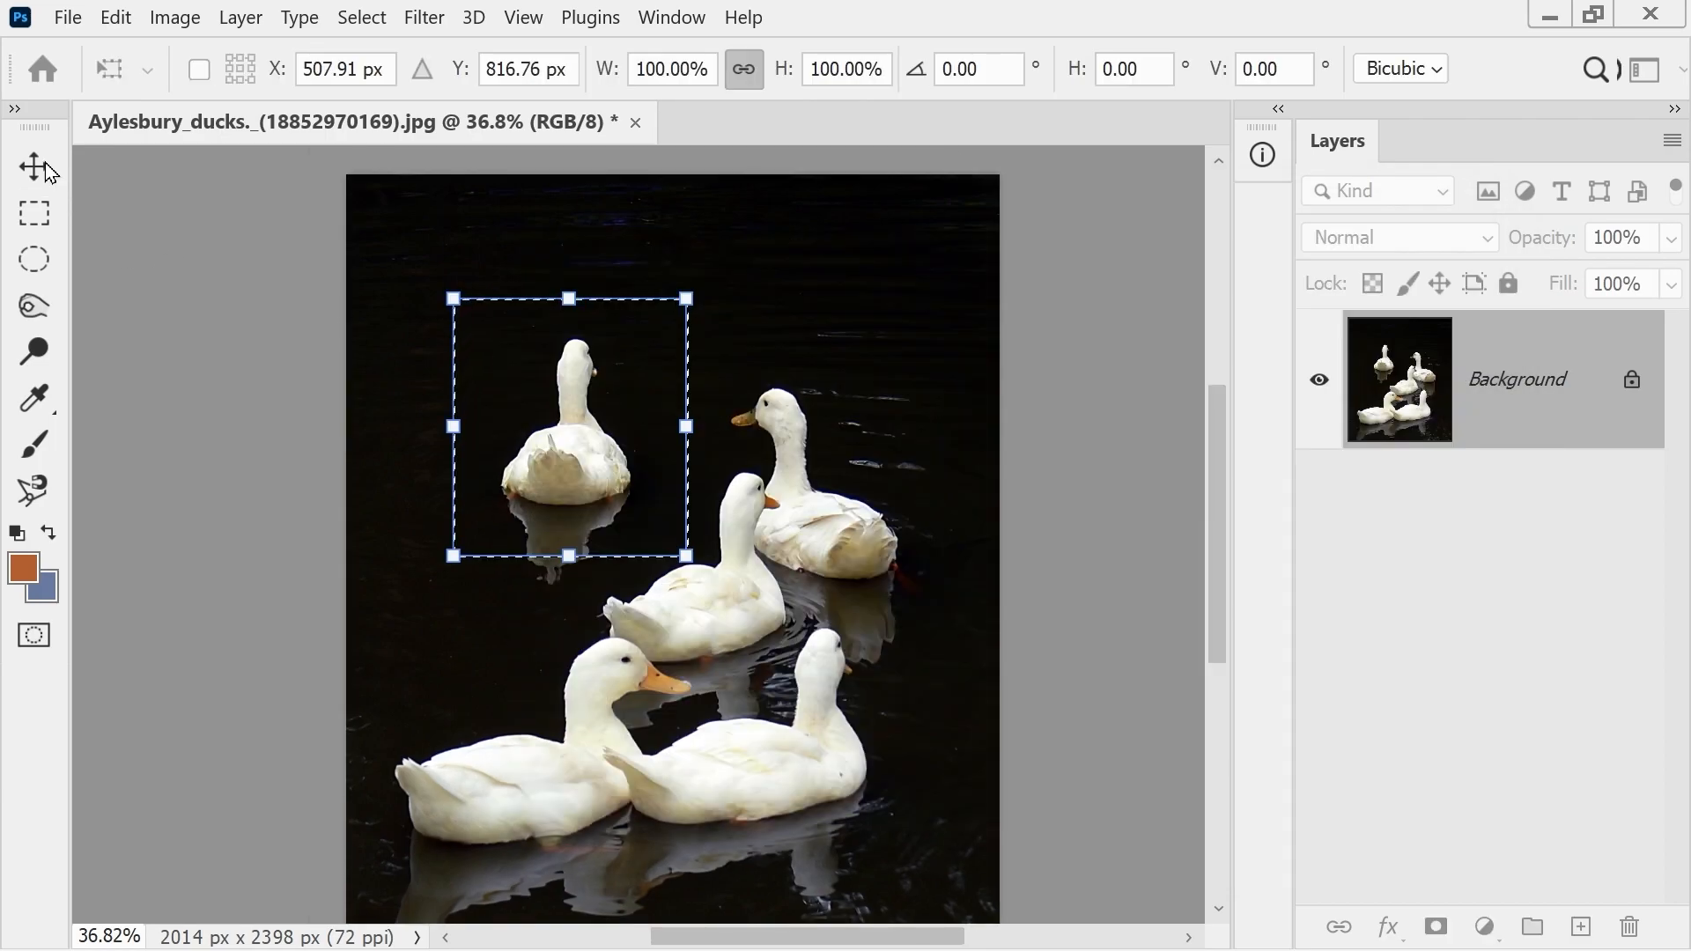
# - Activate the Move tool with Show Transform Controls enabled for the selection around the farthest duck
pyautogui.click(31, 182)
pyautogui.click(383, 71)
pyautogui.click(391, 77)
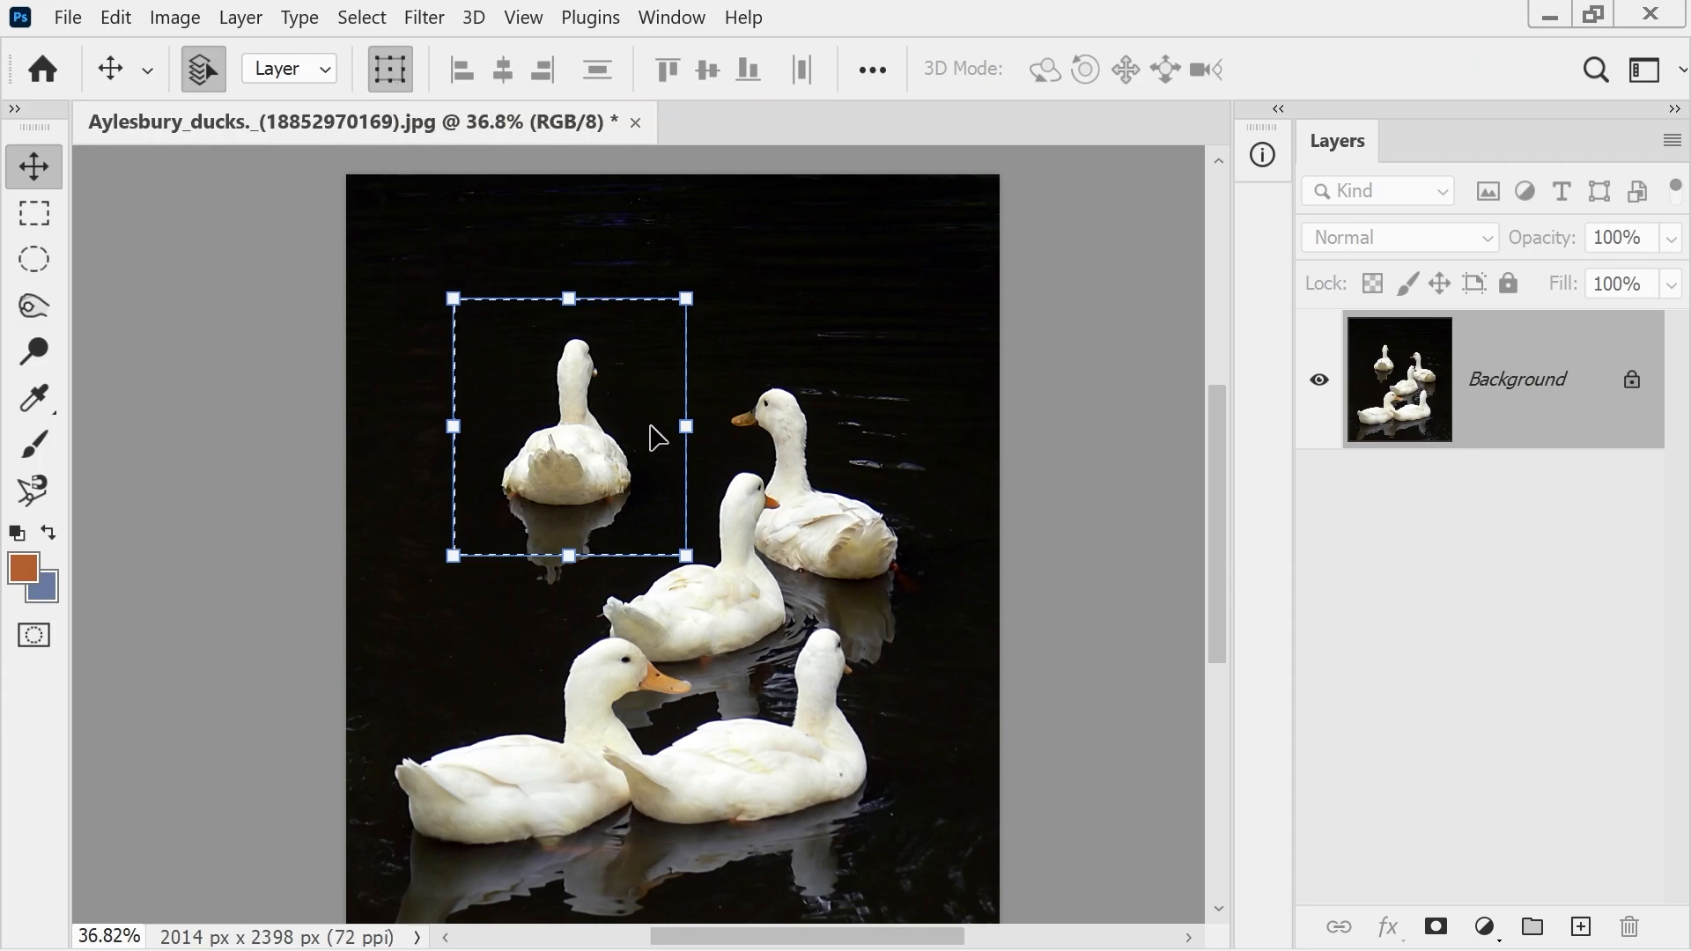
# - Try rotating the selected farthest duck by about 0.45°, rotate it further, and undo the last rotation
pyautogui.moveTo(684, 553); pyautogui.dragTo(688, 499)
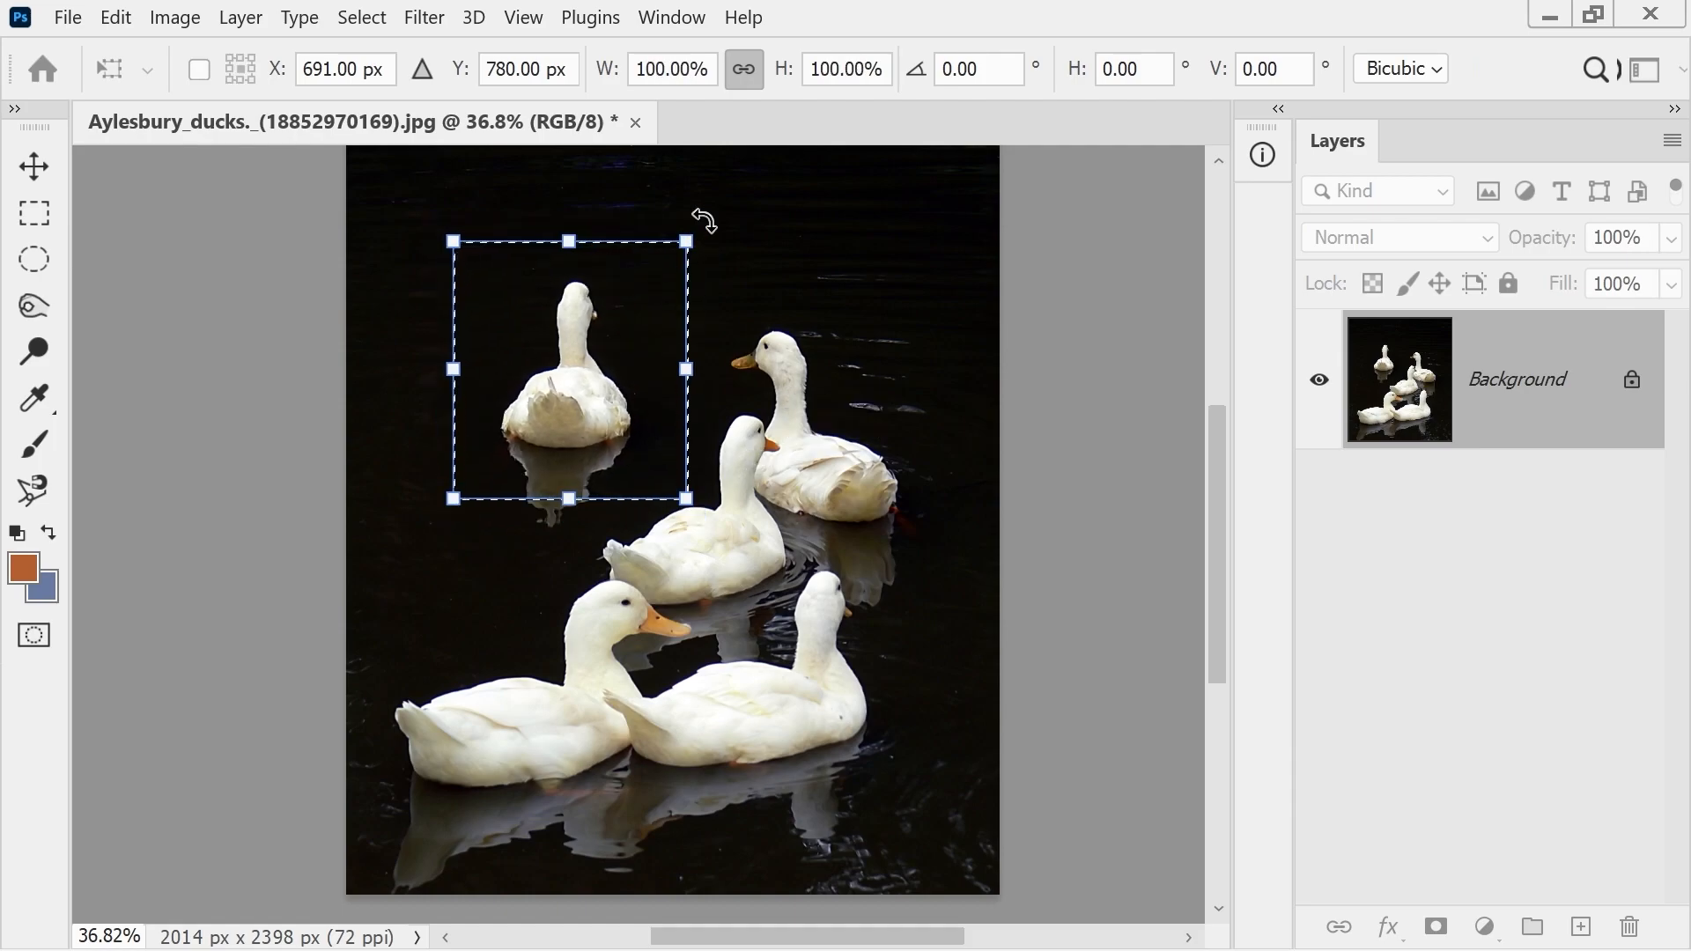
pyautogui.moveTo(704, 220); pyautogui.dragTo(705, 511)
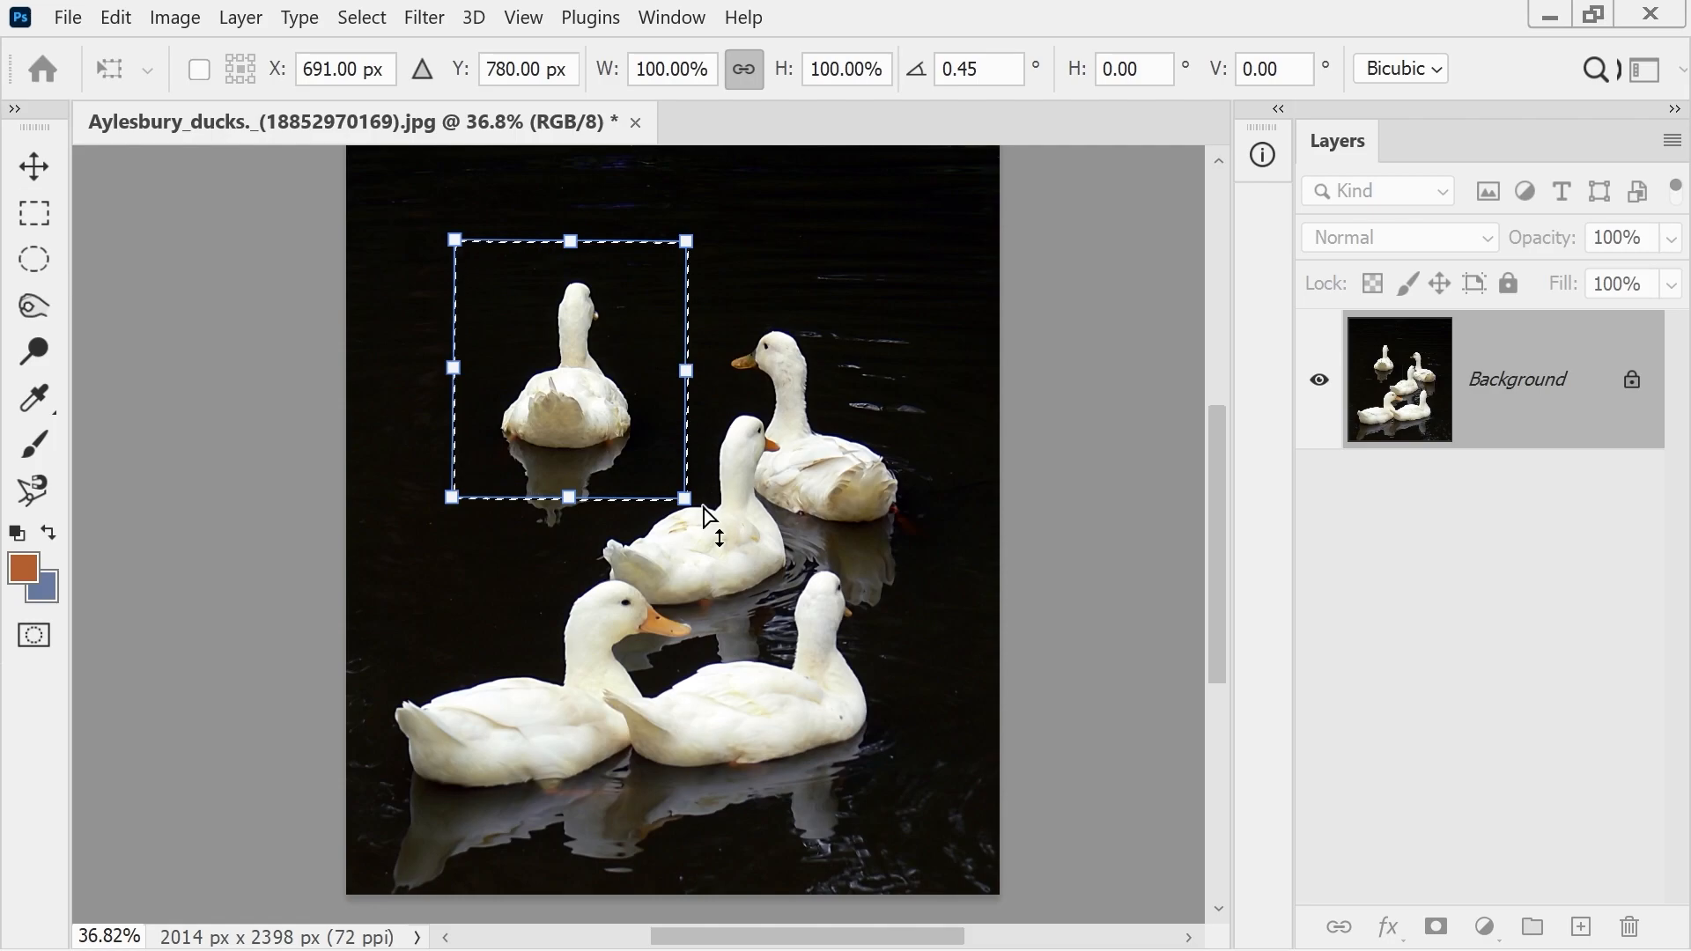
pyautogui.moveTo(704, 508)
pyautogui.mouseDown()
pyautogui.moveTo(707, 409)
pyautogui.moveTo(710, 643)
pyautogui.moveTo(689, 526)
pyautogui.moveTo(687, 568)
pyautogui.moveTo(547, 547)
pyautogui.moveTo(779, 518)
pyautogui.moveTo(594, 523)
pyautogui.moveTo(812, 521)
pyautogui.moveTo(705, 532)
pyautogui.moveTo(671, 572)
pyautogui.moveTo(726, 496)
pyautogui.moveTo(720, 529)
pyautogui.mouseUp()
pyautogui.hotkey('ctrl', 'z')
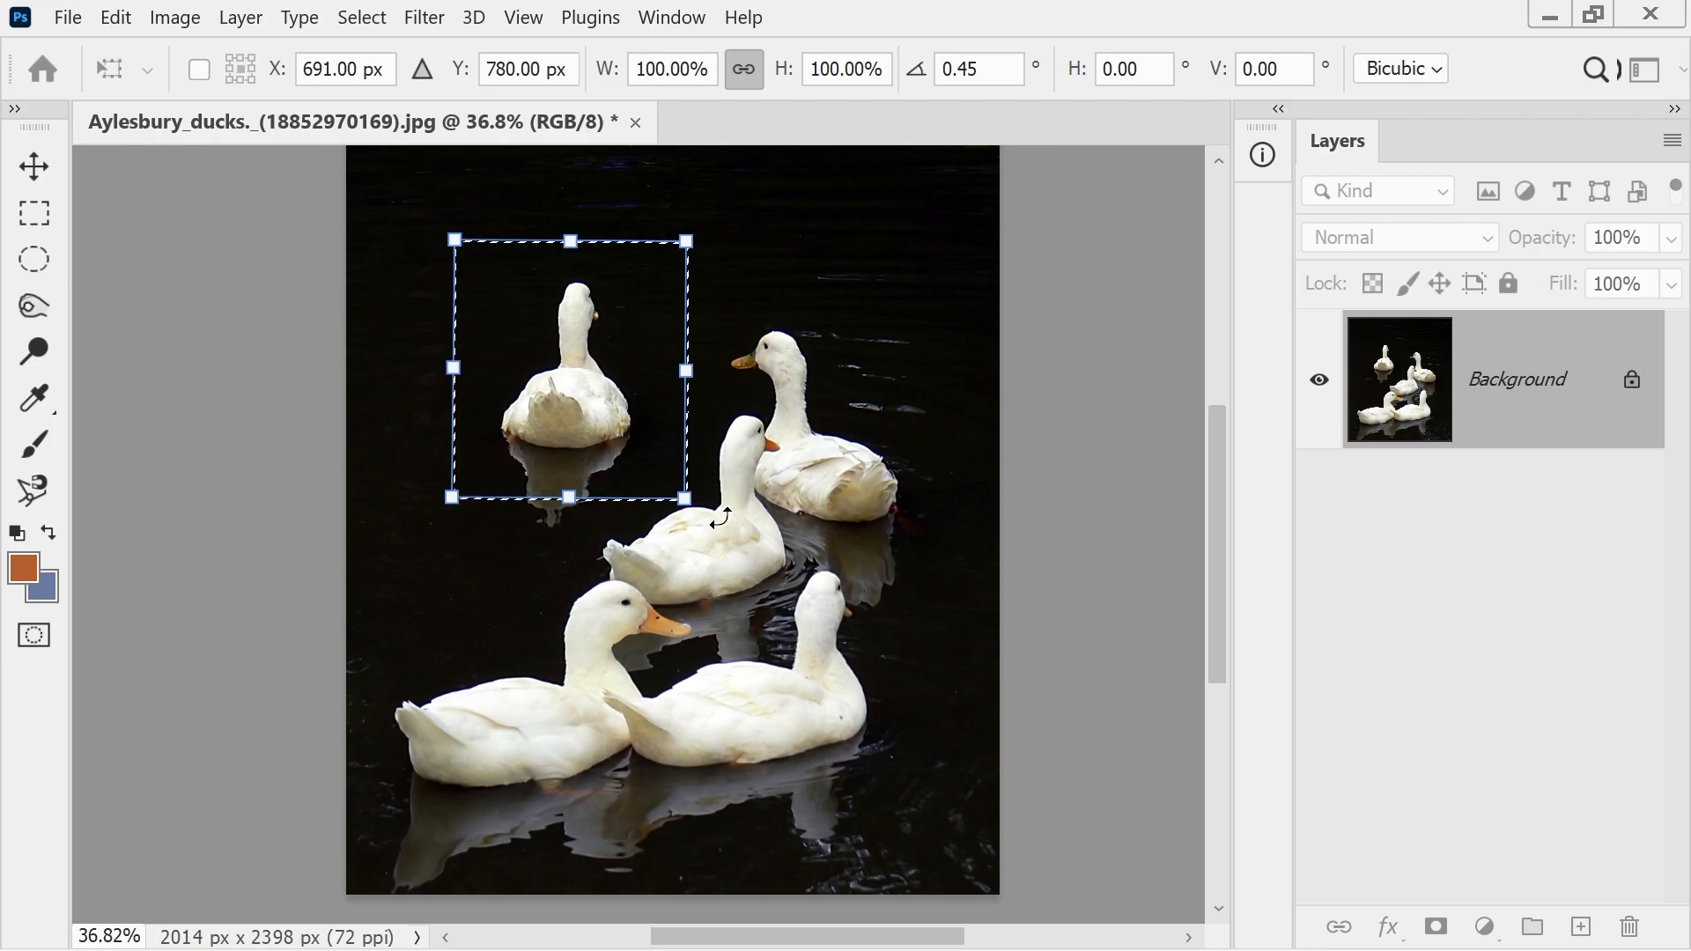
# - Try reshaping the selected duck by its corners, widening the lower edge of the transform box into a trapezoid
pyautogui.moveTo(695, 519); pyautogui.dragTo(810, 652)
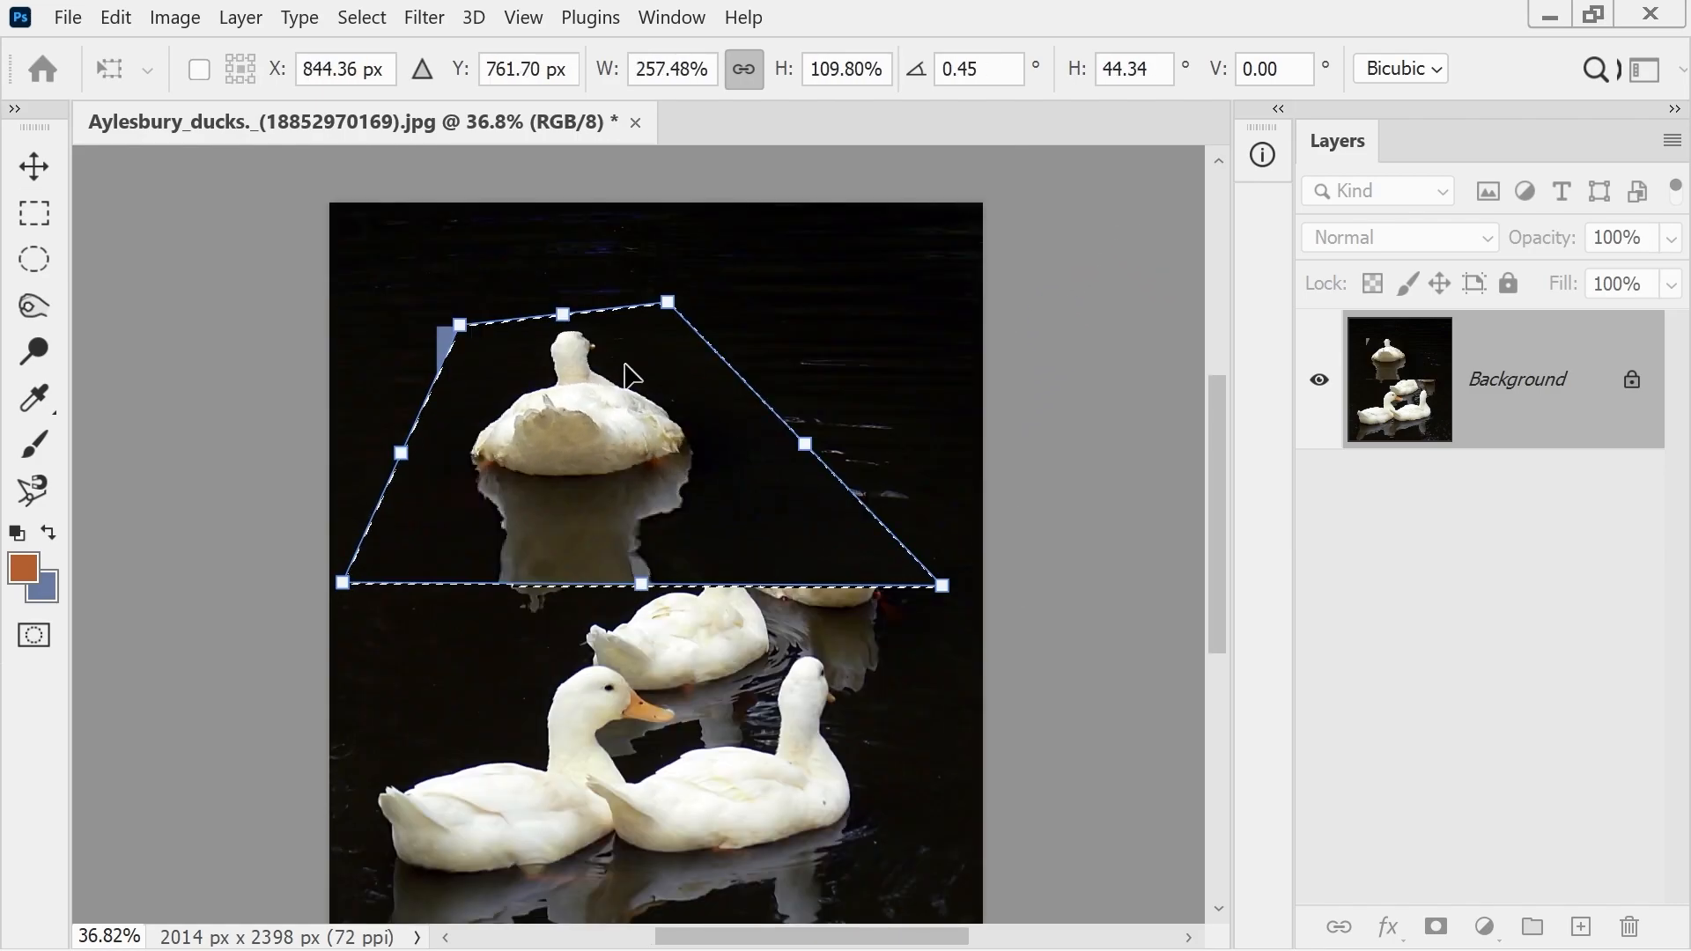
pyautogui.moveTo(463, 333); pyautogui.dragTo(489, 261)
pyautogui.moveTo(948, 600); pyautogui.dragTo(917, 838)
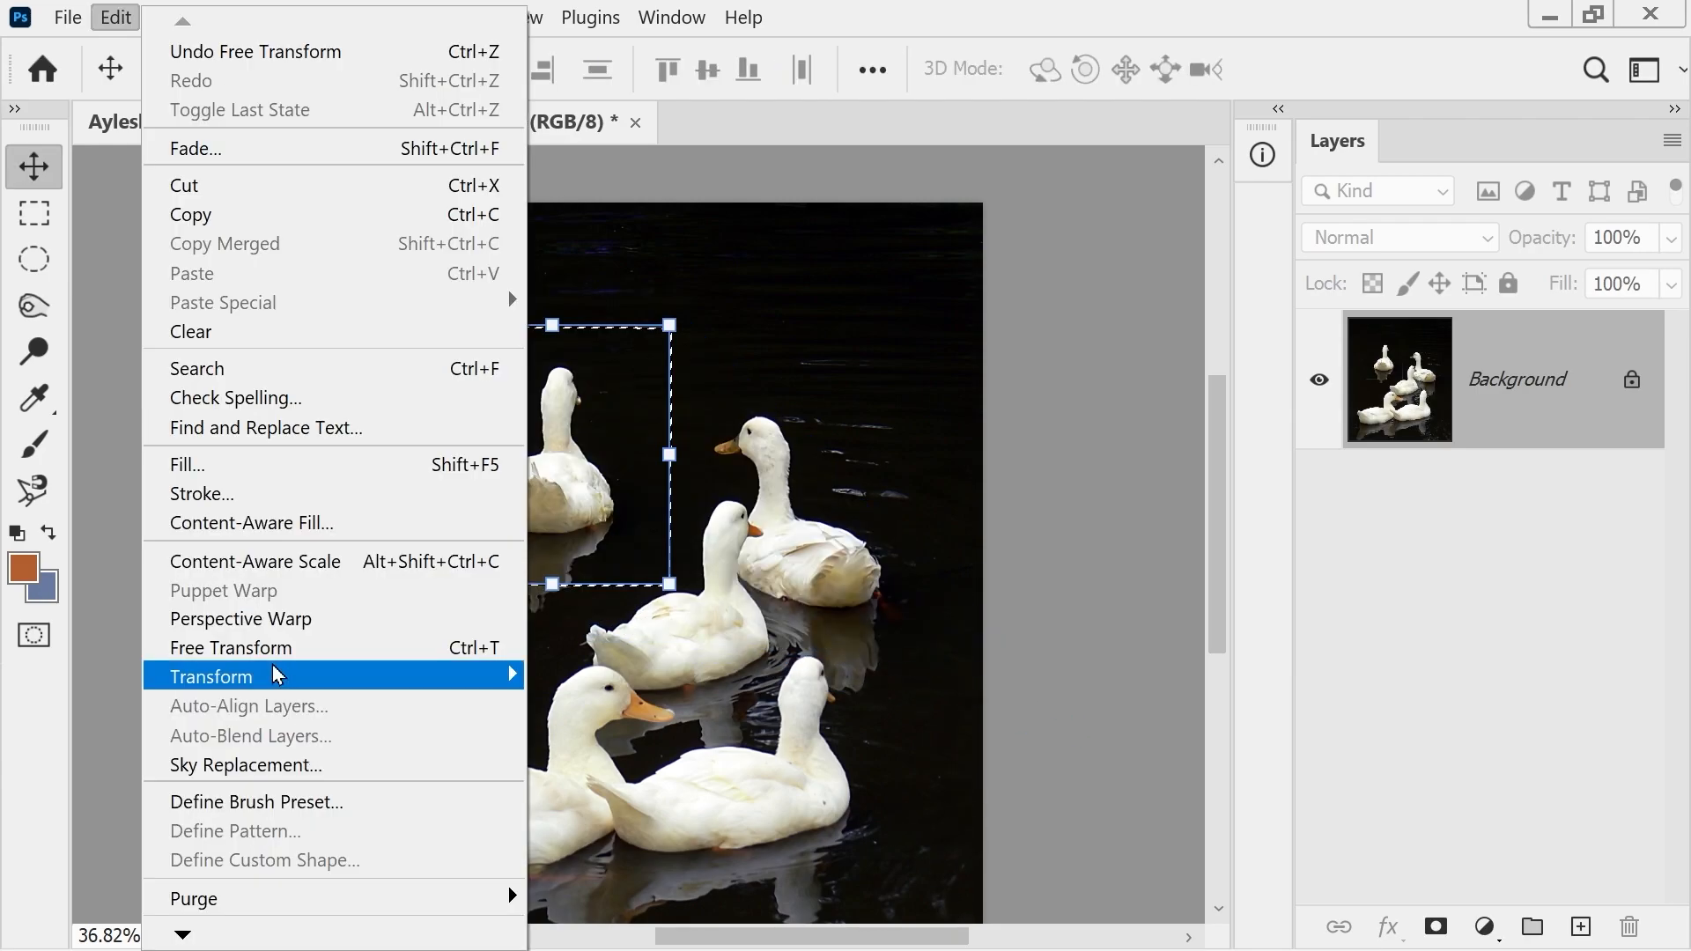
# - Try the Distort transform on the selected duck, pulling the box's lower-right corner inward and down
pyautogui.moveTo(276, 691)
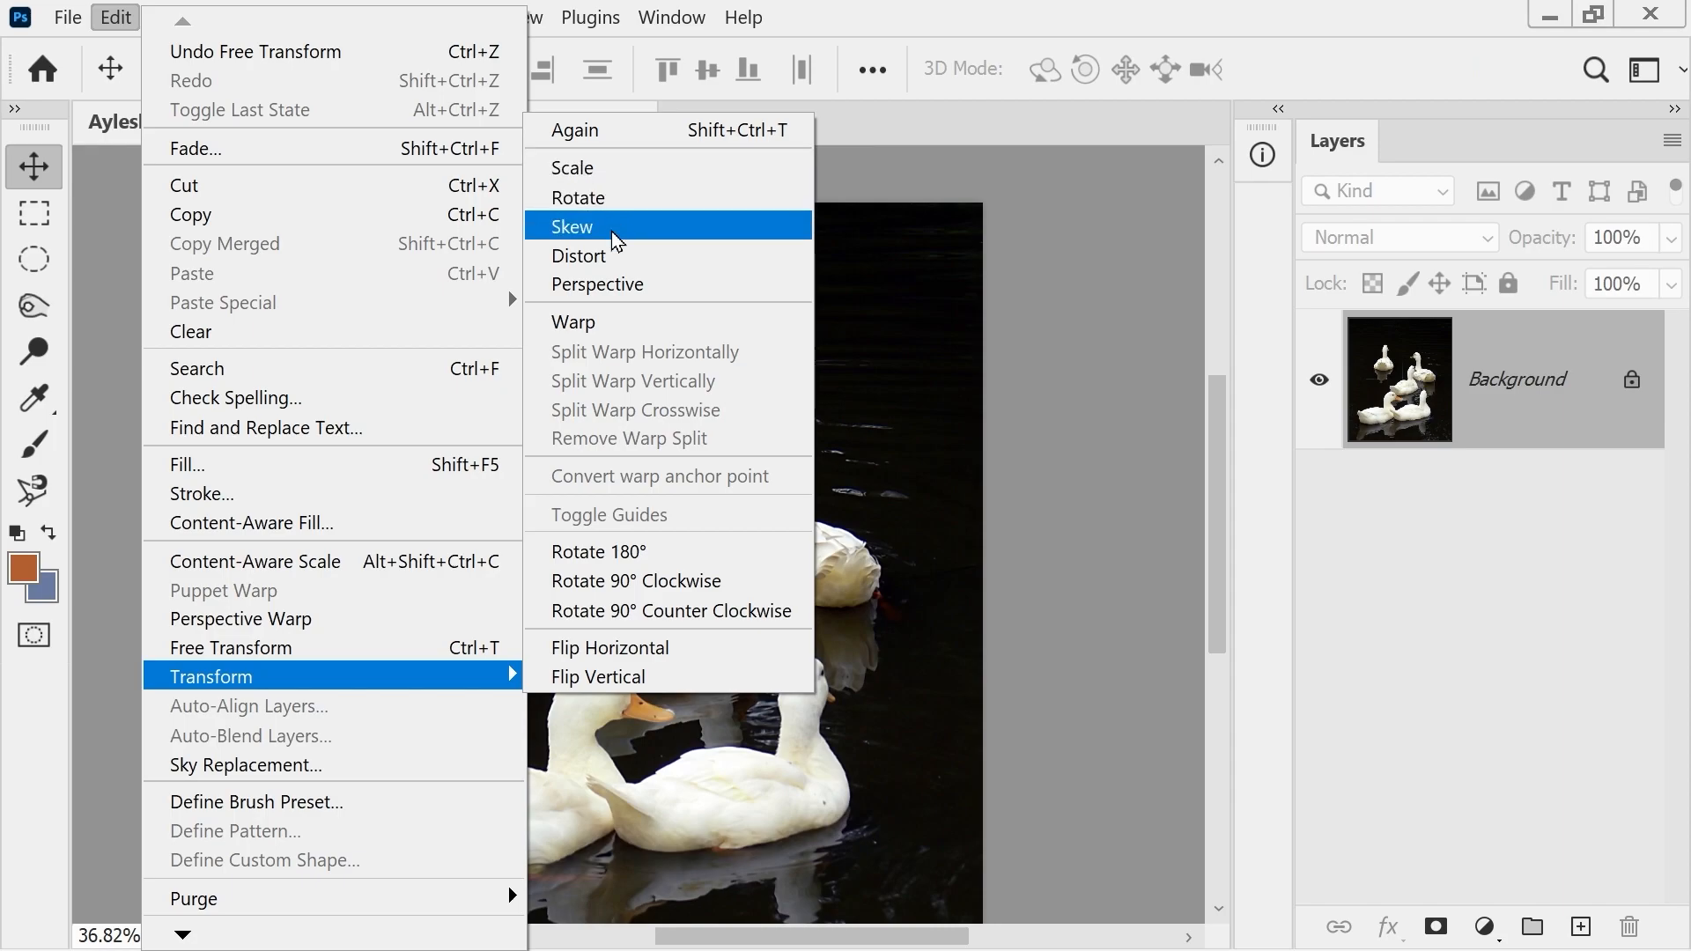
pyautogui.click(613, 257)
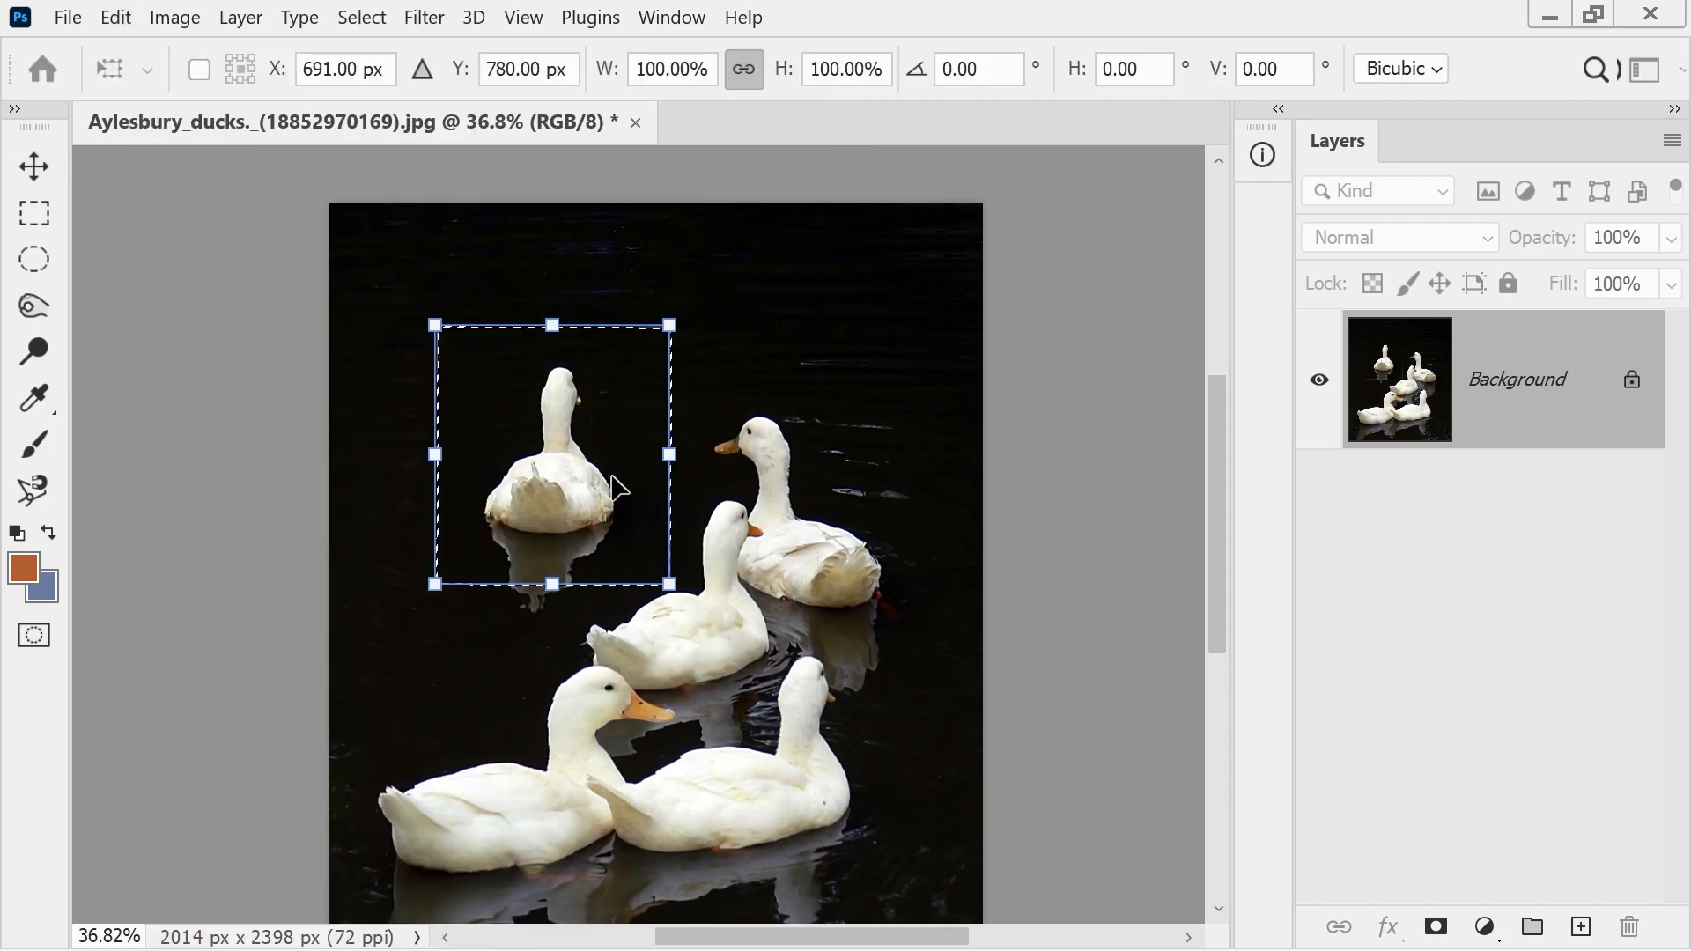
pyautogui.moveTo(670, 584); pyautogui.dragTo(580, 656)
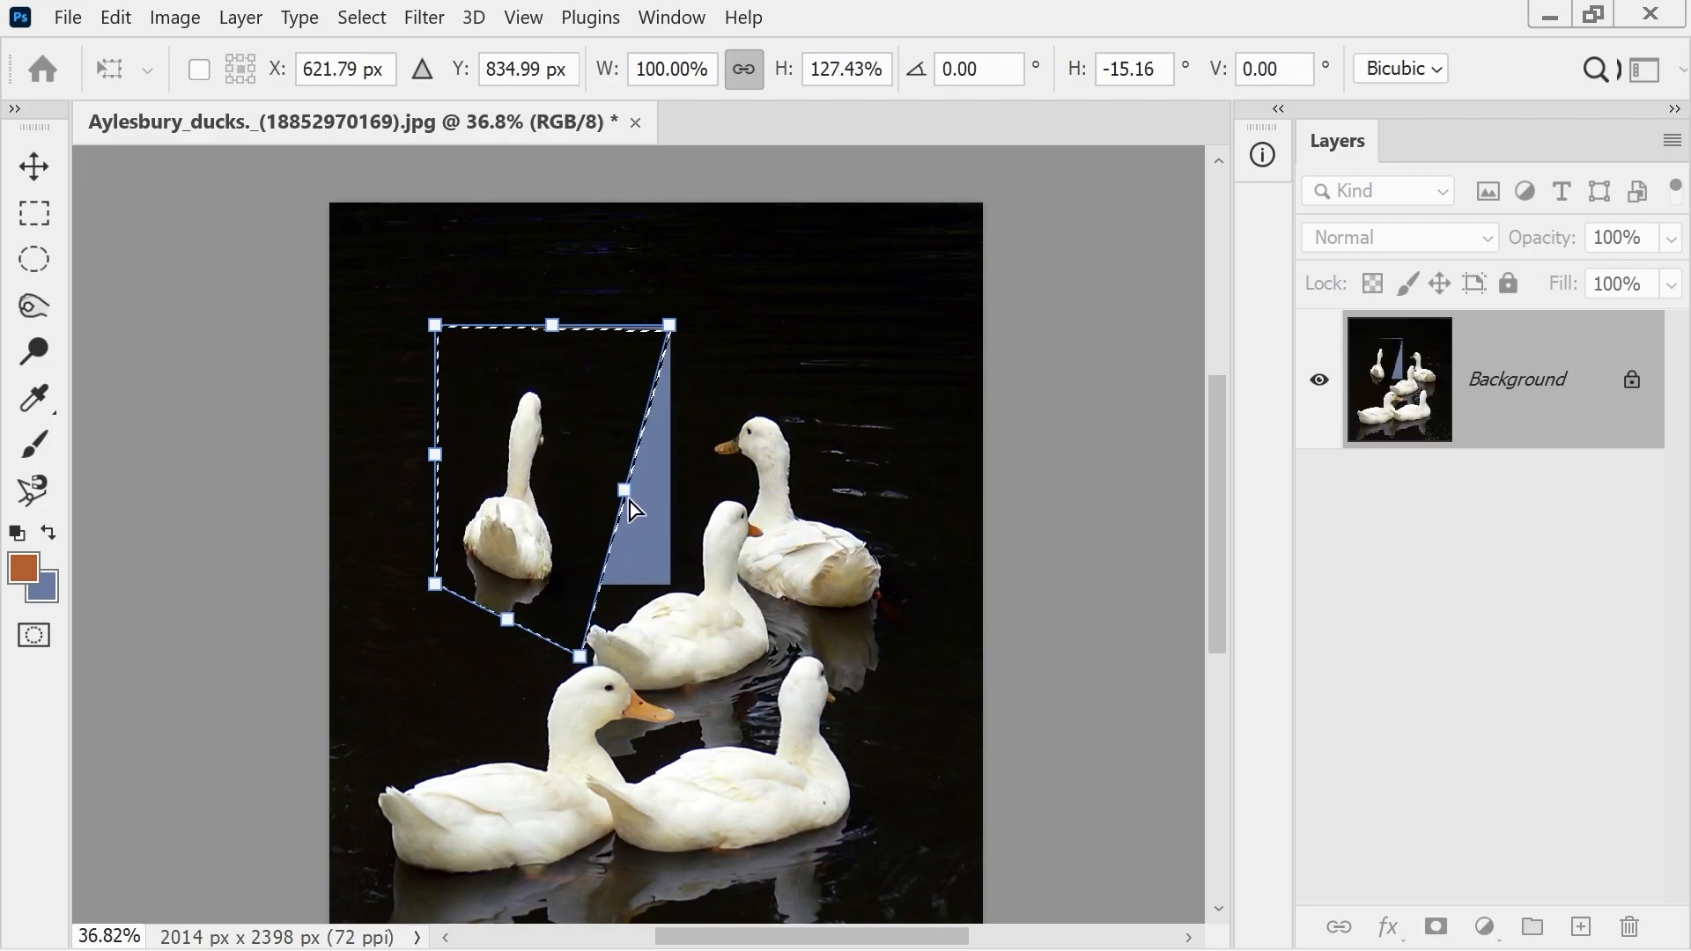
pyautogui.moveTo(780, 490); pyautogui.dragTo(890, 463)
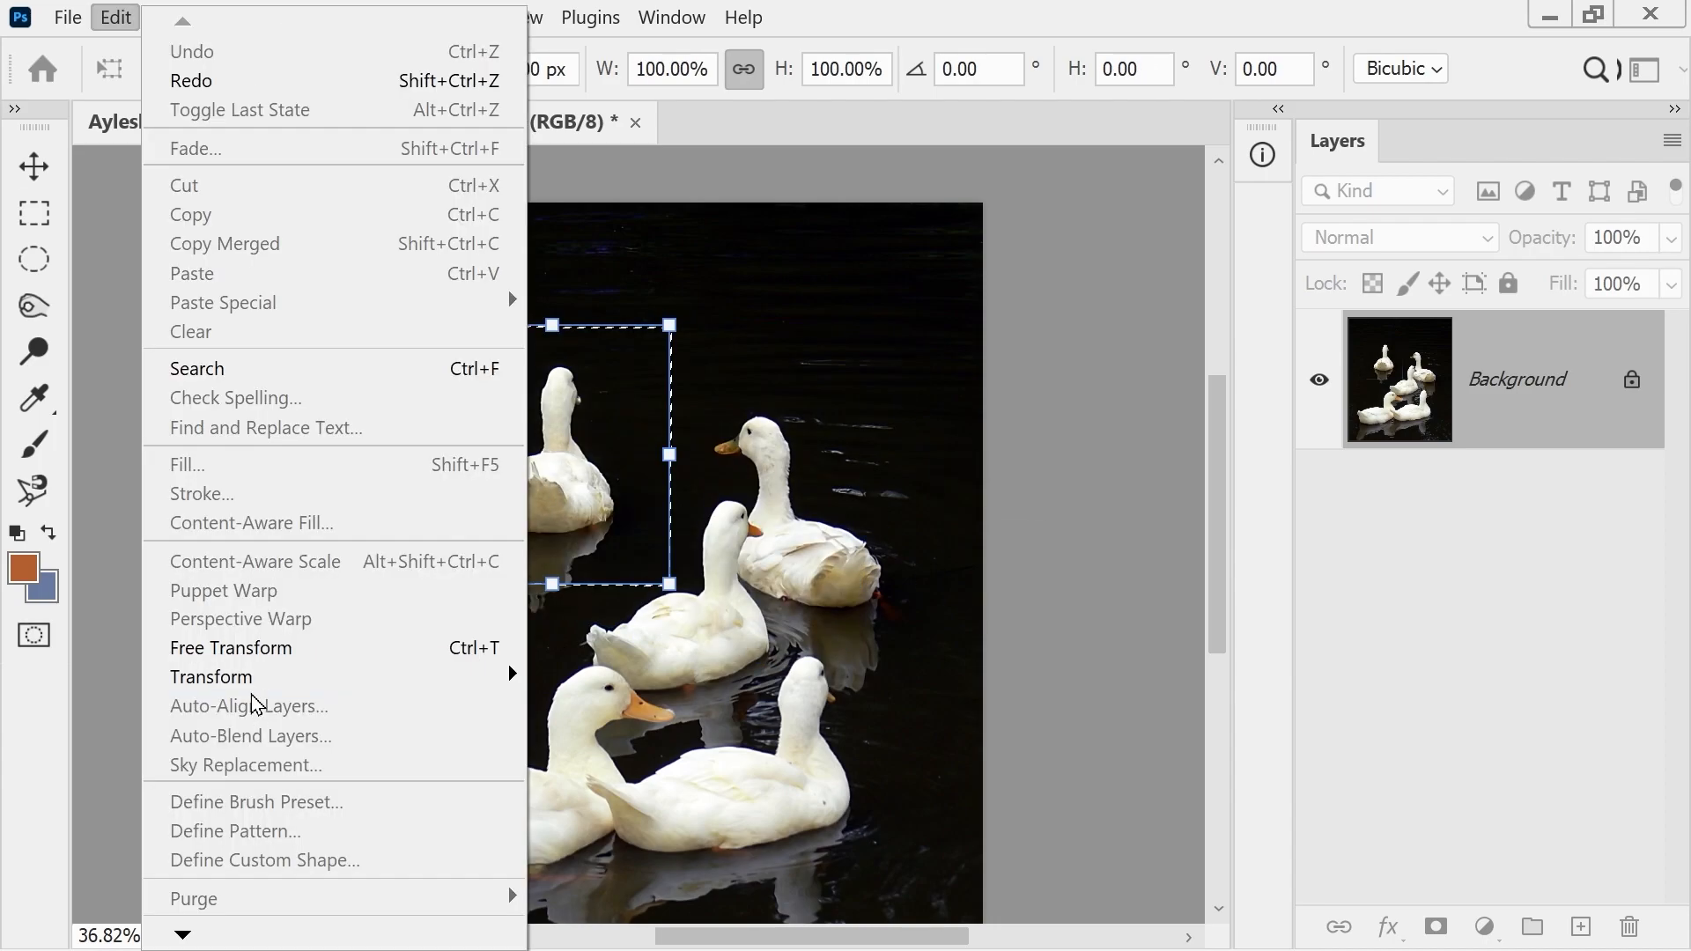
# - Try the Warp transform on the selected farthest duck, bulging the selection's side edge outward and bending its upper edge into a curve
pyautogui.moveTo(278, 676)
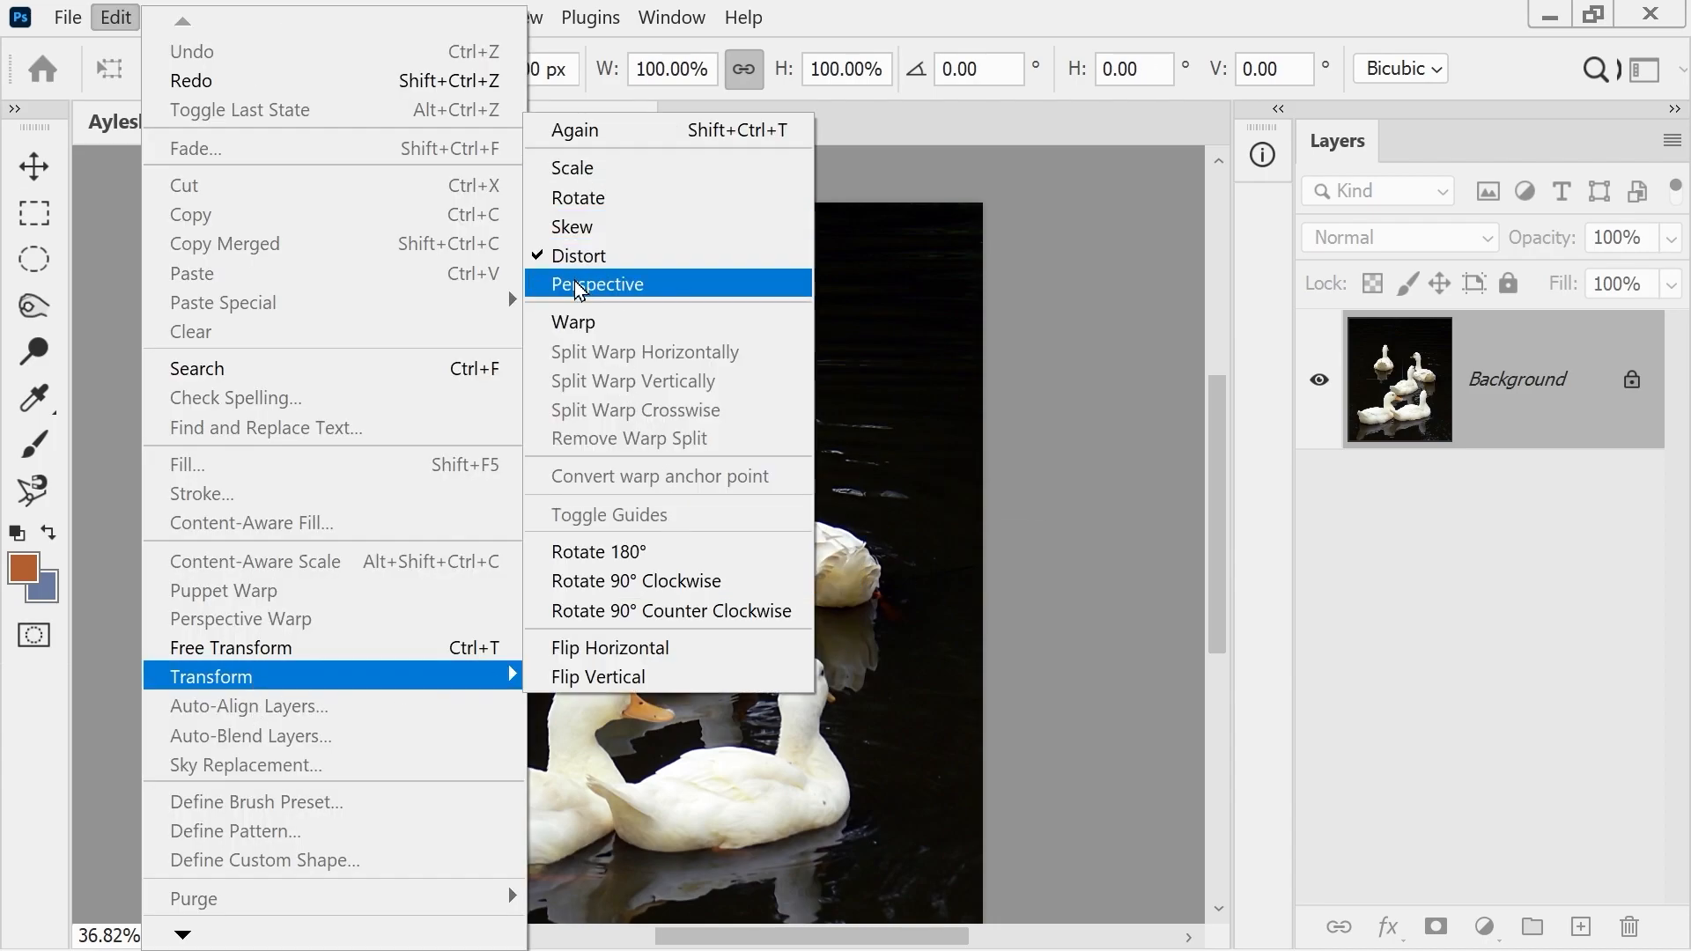
pyautogui.click(598, 339)
pyautogui.moveTo(674, 413); pyautogui.dragTo(973, 428)
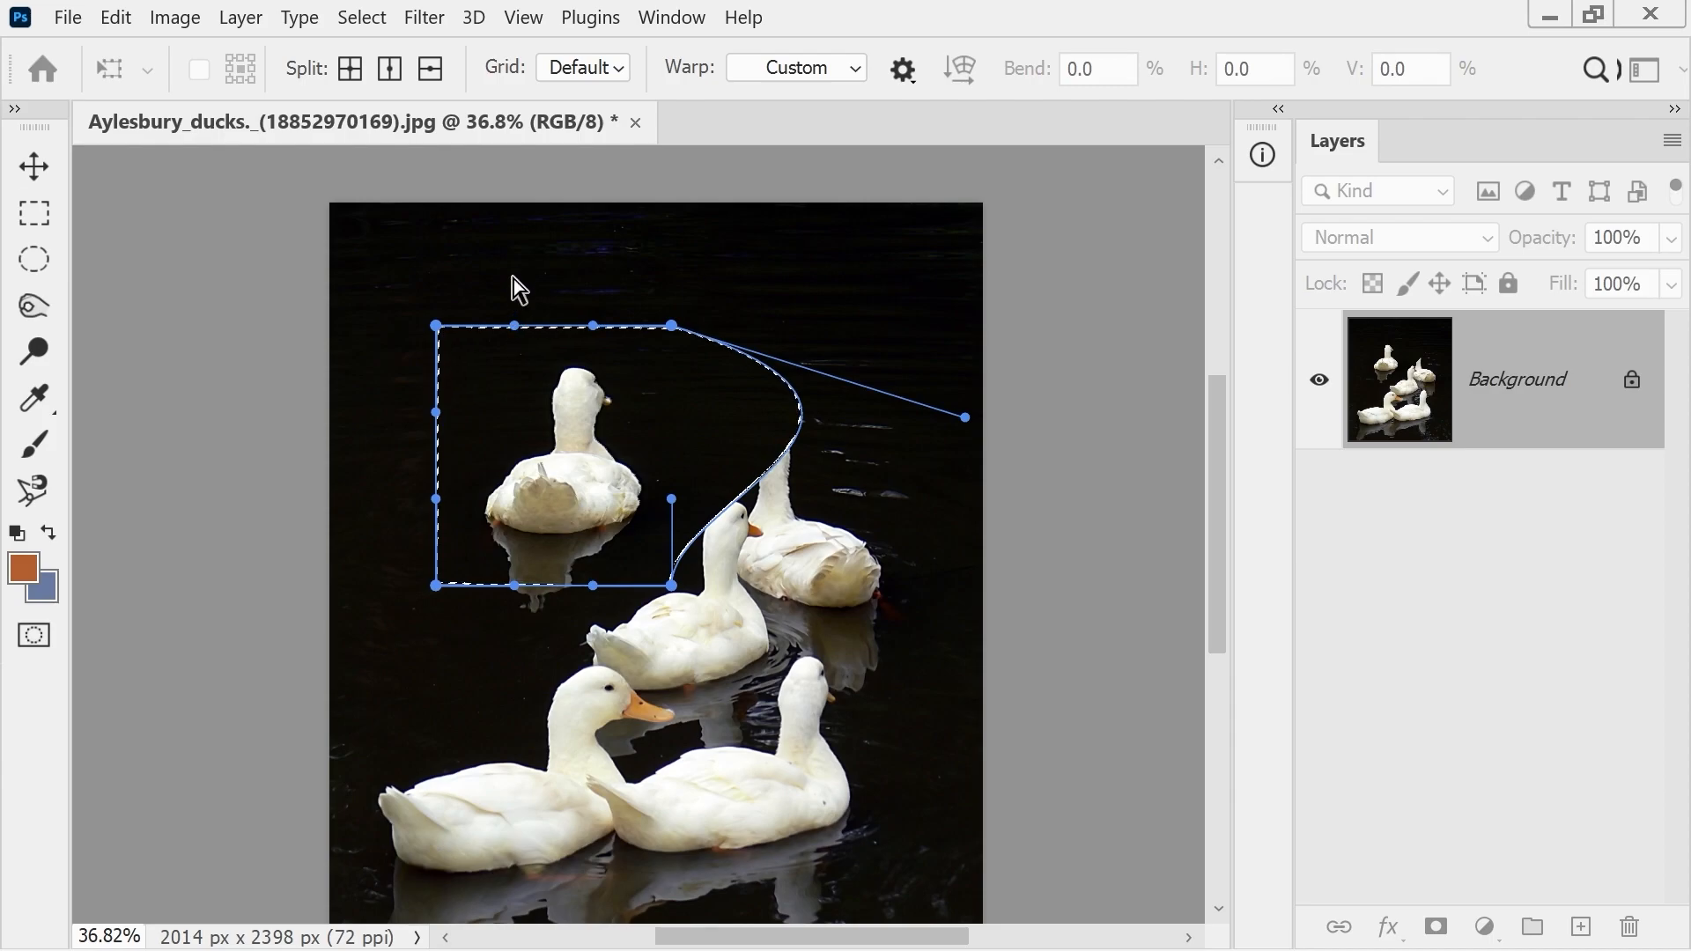
pyautogui.moveTo(514, 325); pyautogui.dragTo(502, 214)
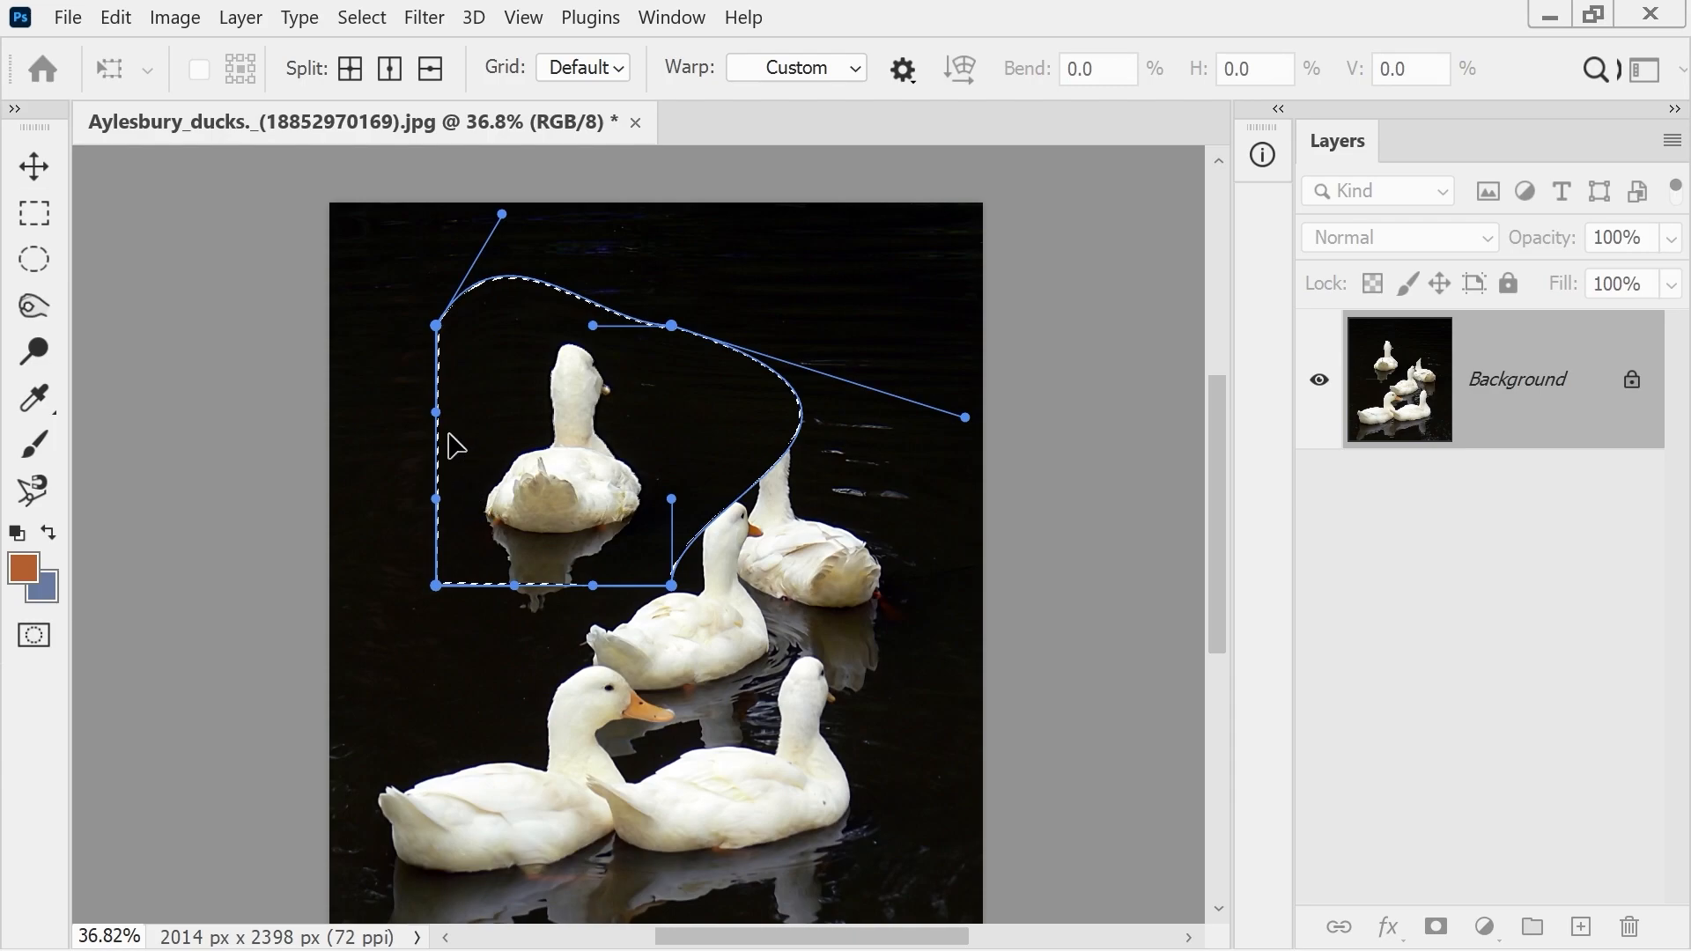
pyautogui.moveTo(593, 326); pyautogui.dragTo(623, 378)
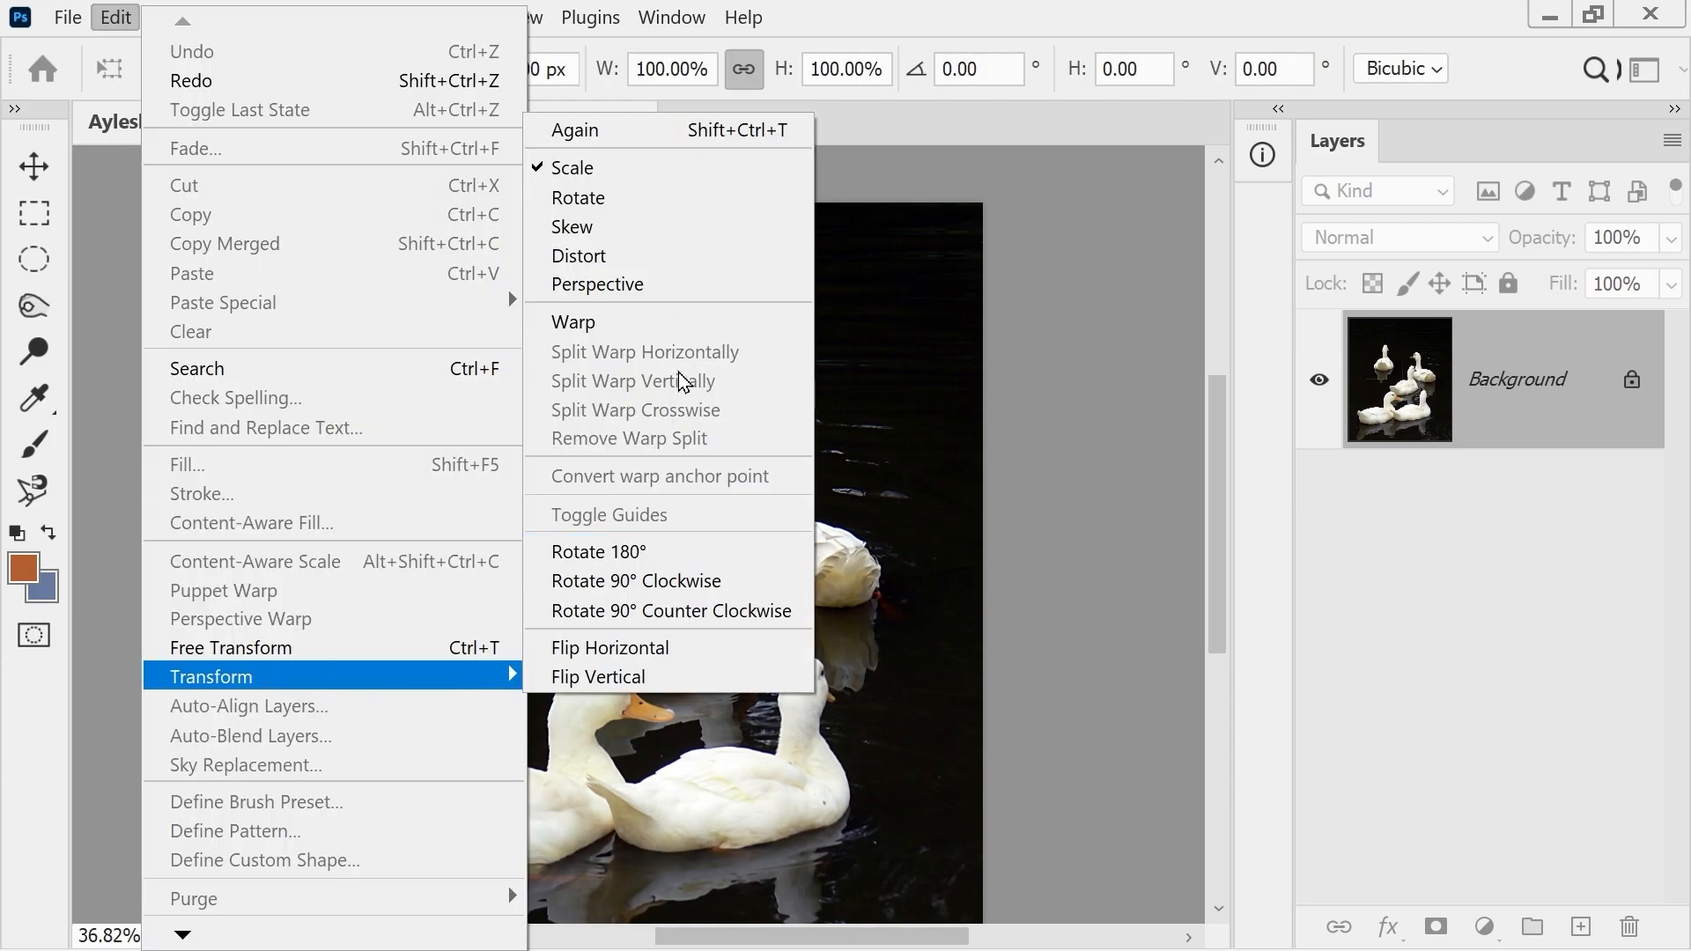
# - Scale the selected farthest duck proportionally to 120% width and height
pyautogui.click(633, 176)
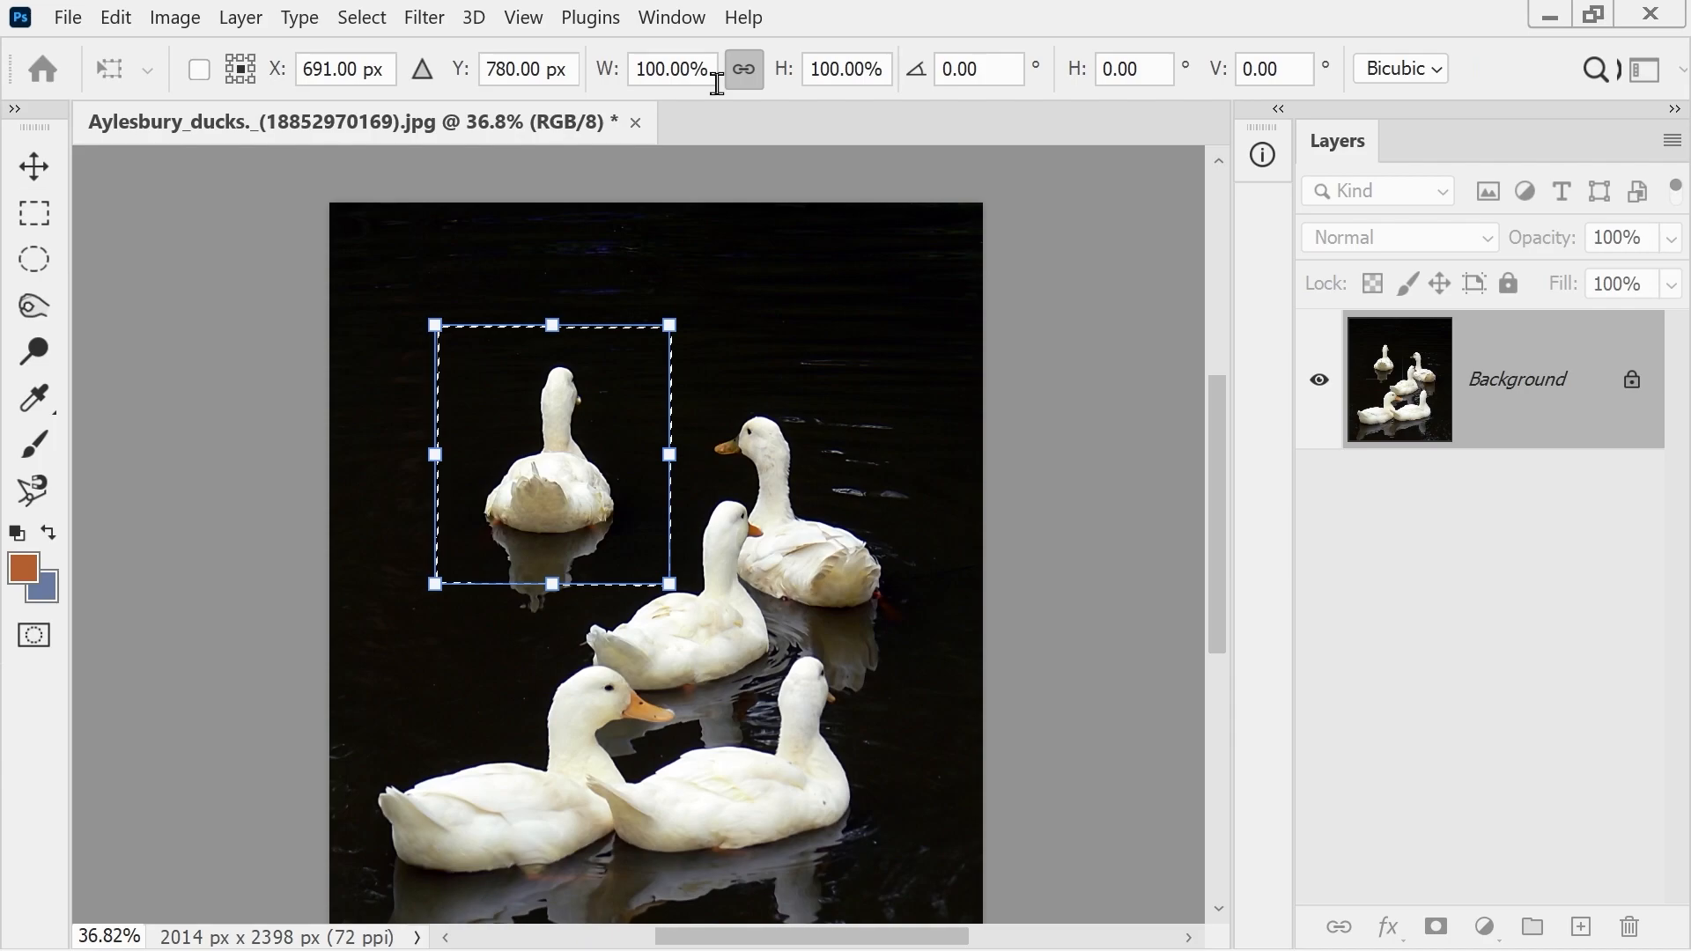
pyautogui.click(829, 74)
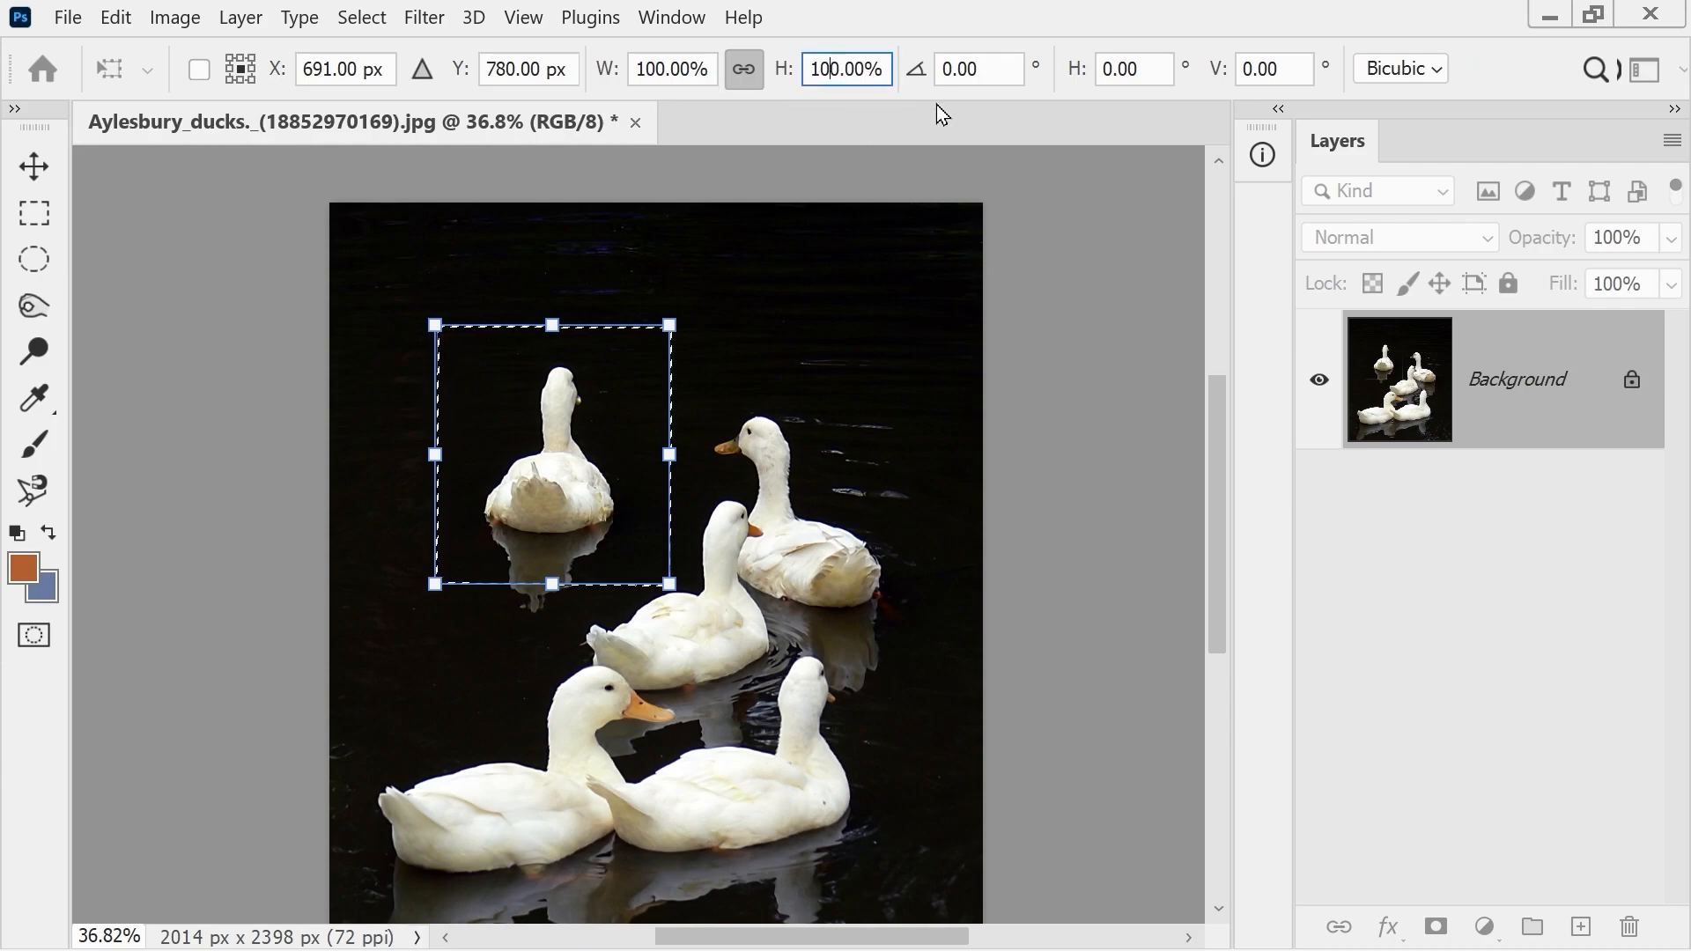
pyautogui.write('120')
pyautogui.press('Return')
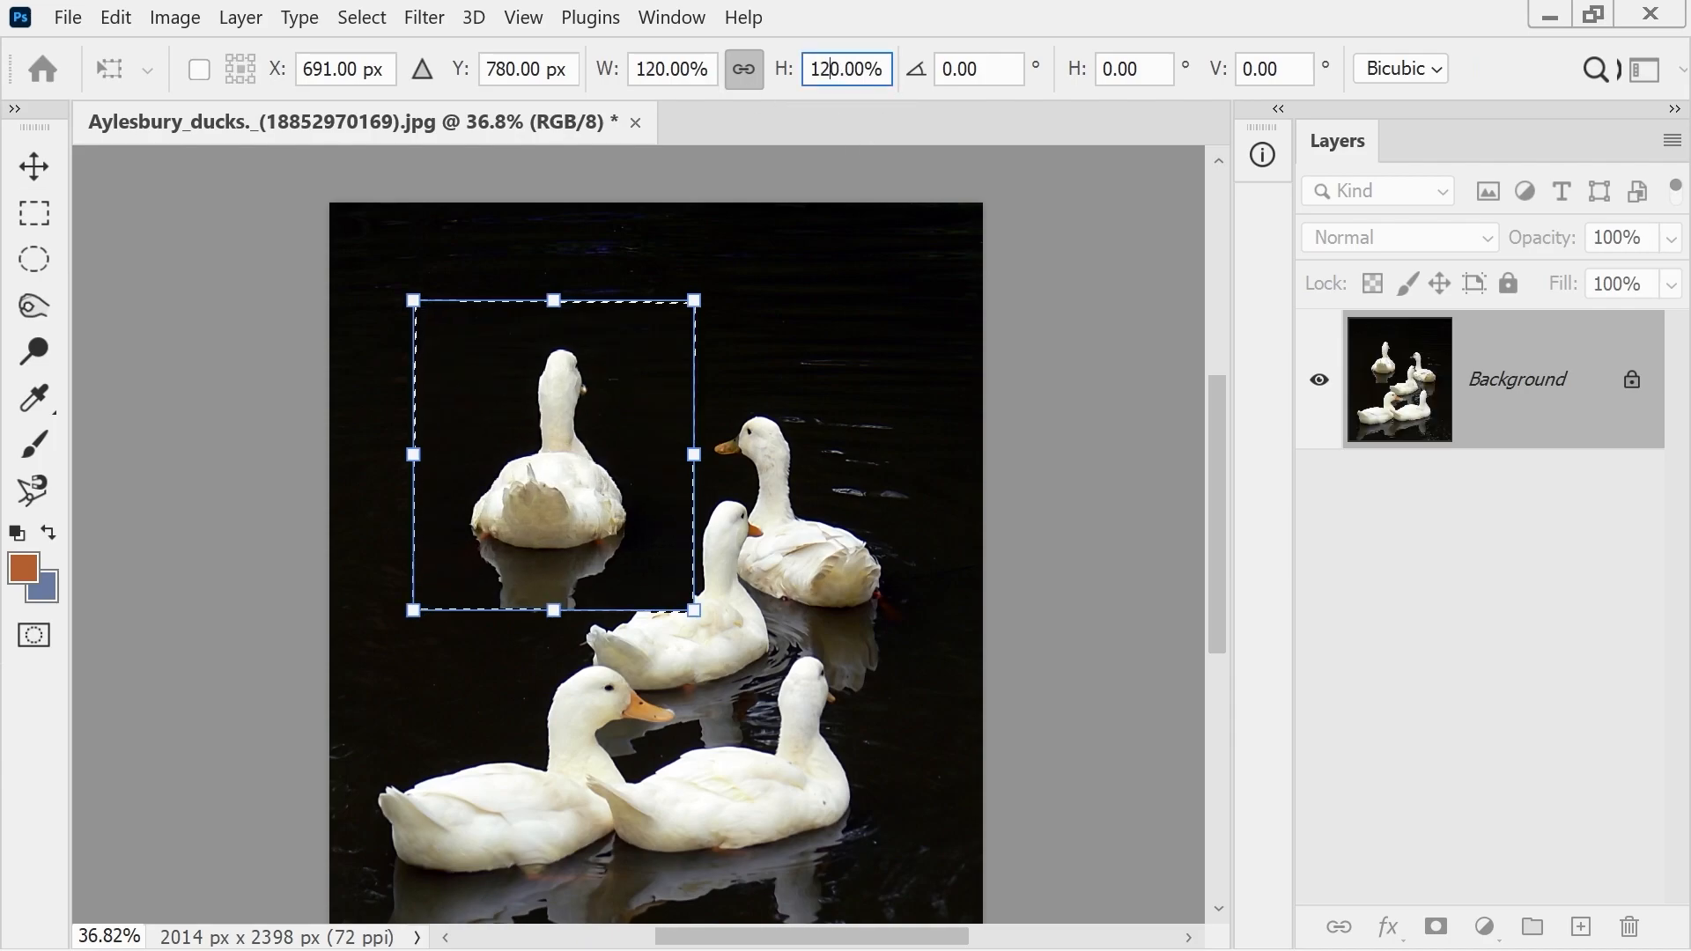
# - Switch the active transform through the Distort and Perspective modes, ending in Warp mode for the selected duck
pyautogui.click(116, 18)
pyautogui.moveTo(211, 676)
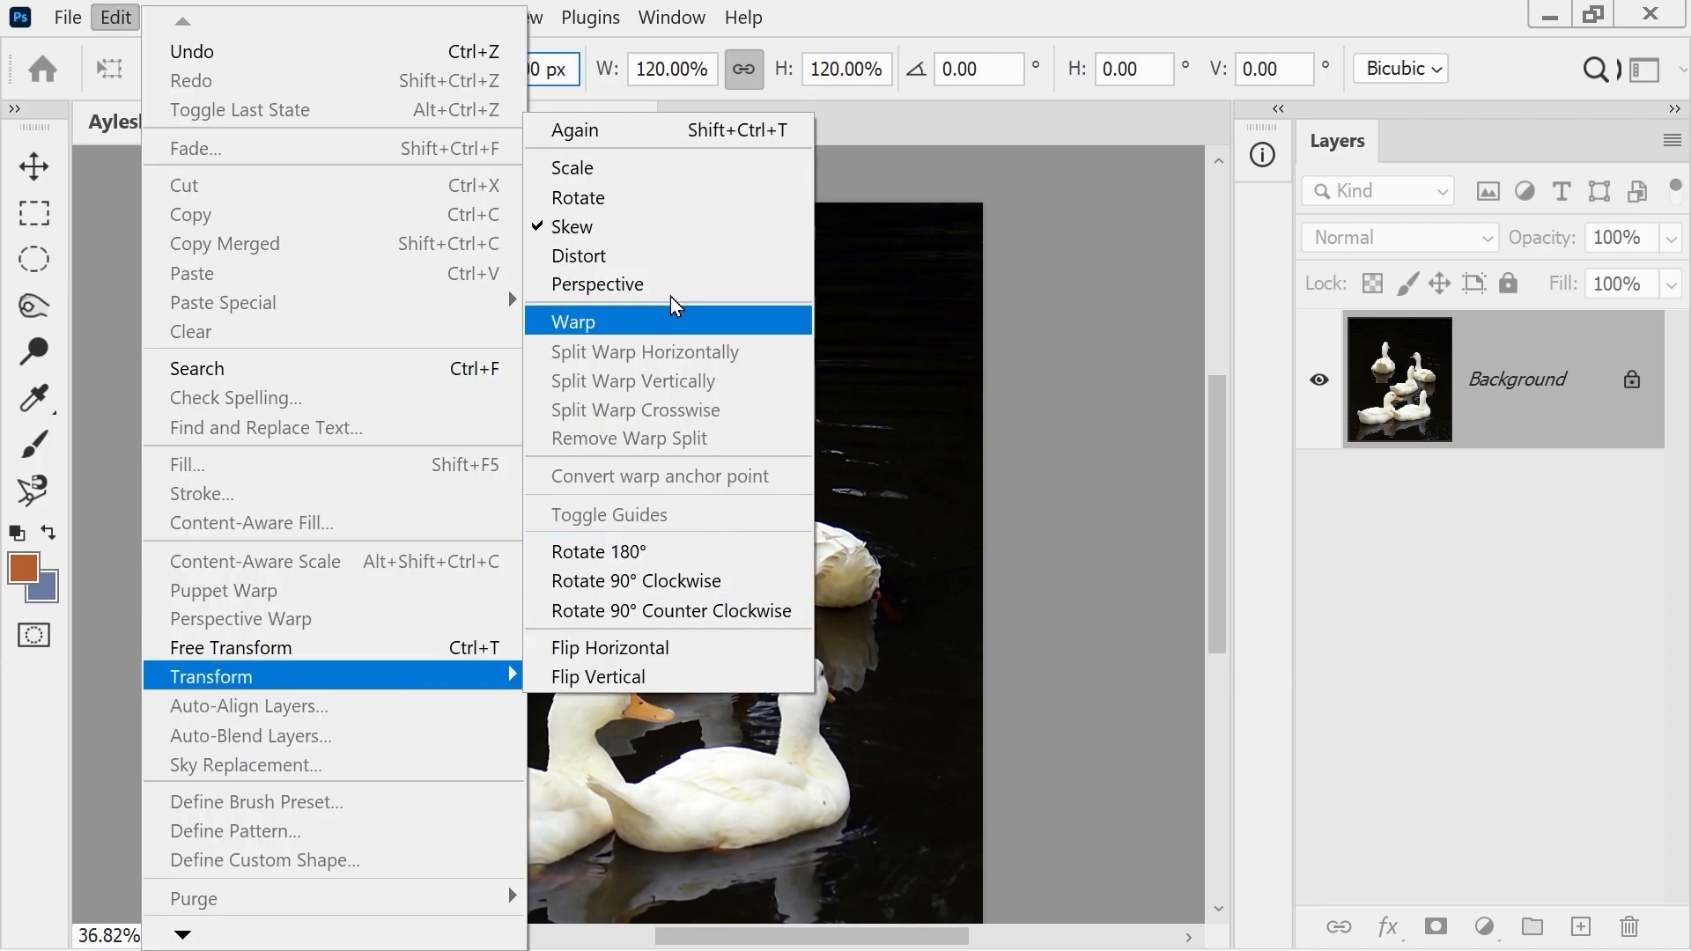
pyautogui.click(610, 259)
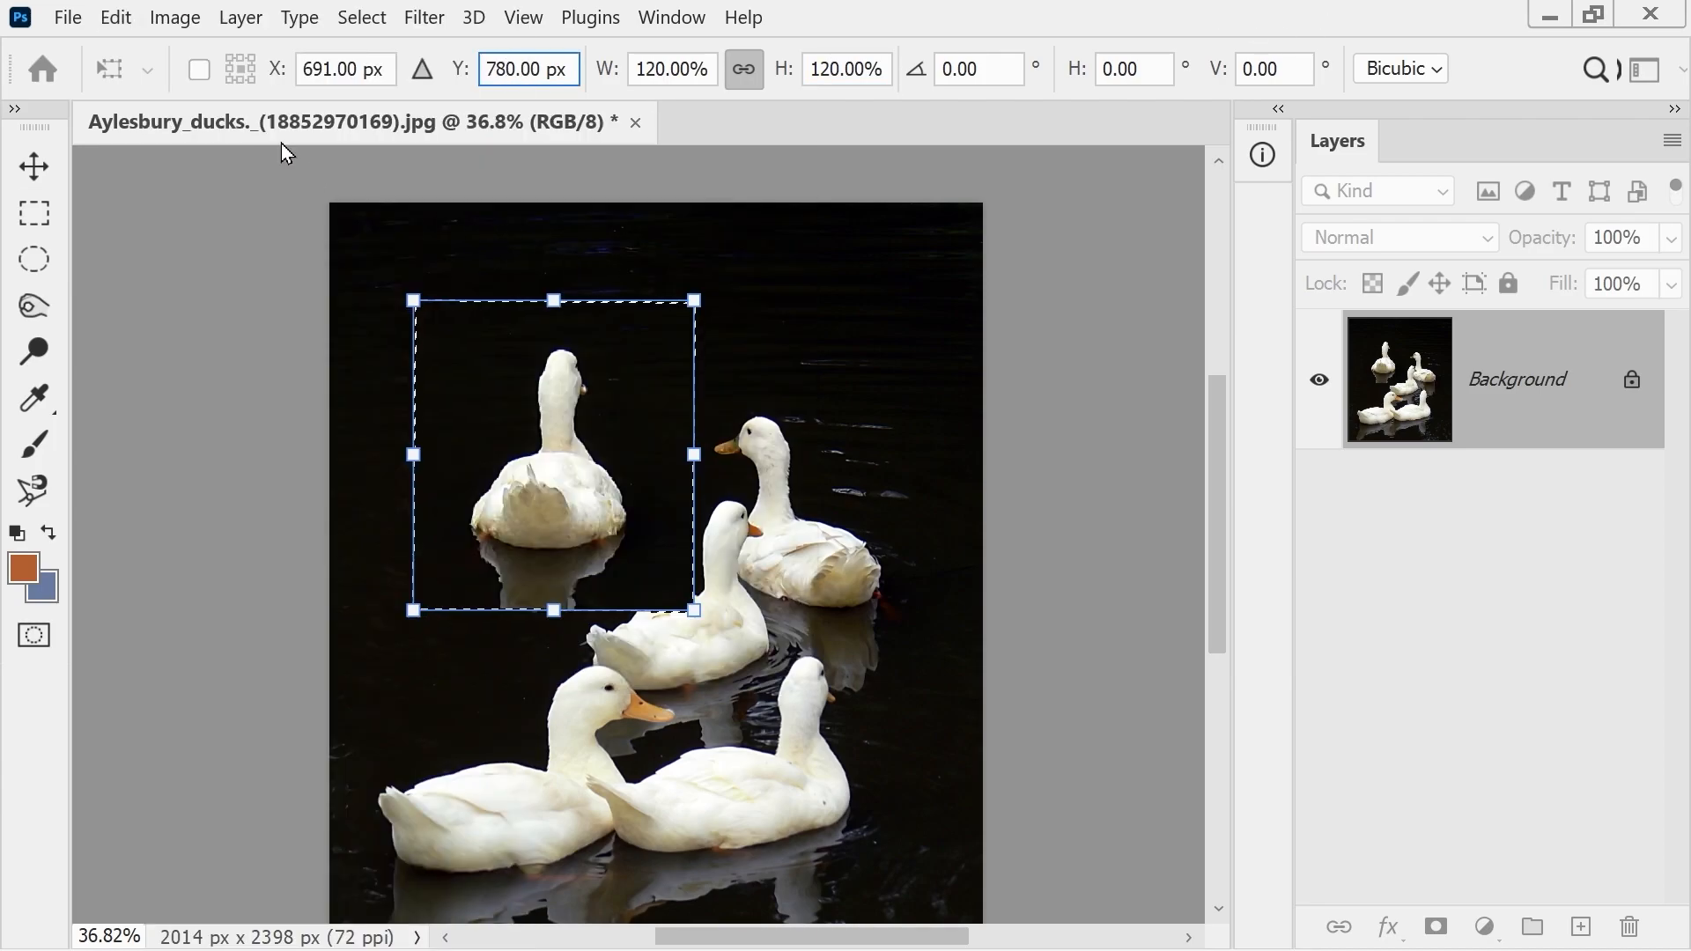
pyautogui.click(115, 17)
pyautogui.moveTo(211, 676)
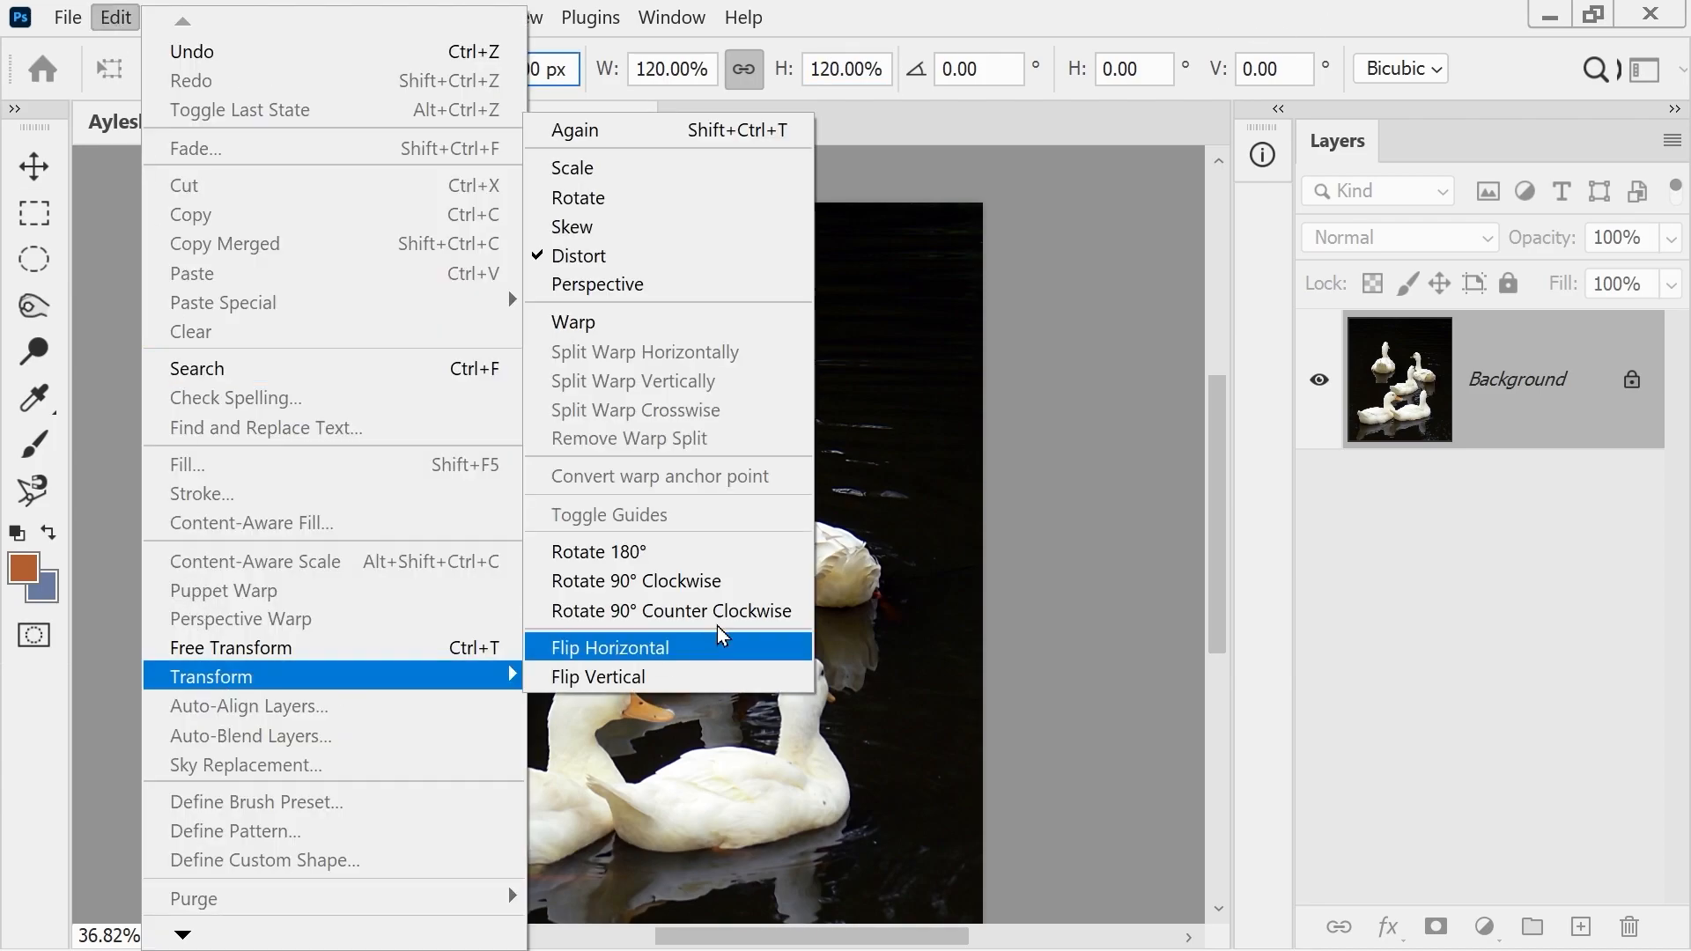
pyautogui.click(643, 286)
pyautogui.click(126, 21)
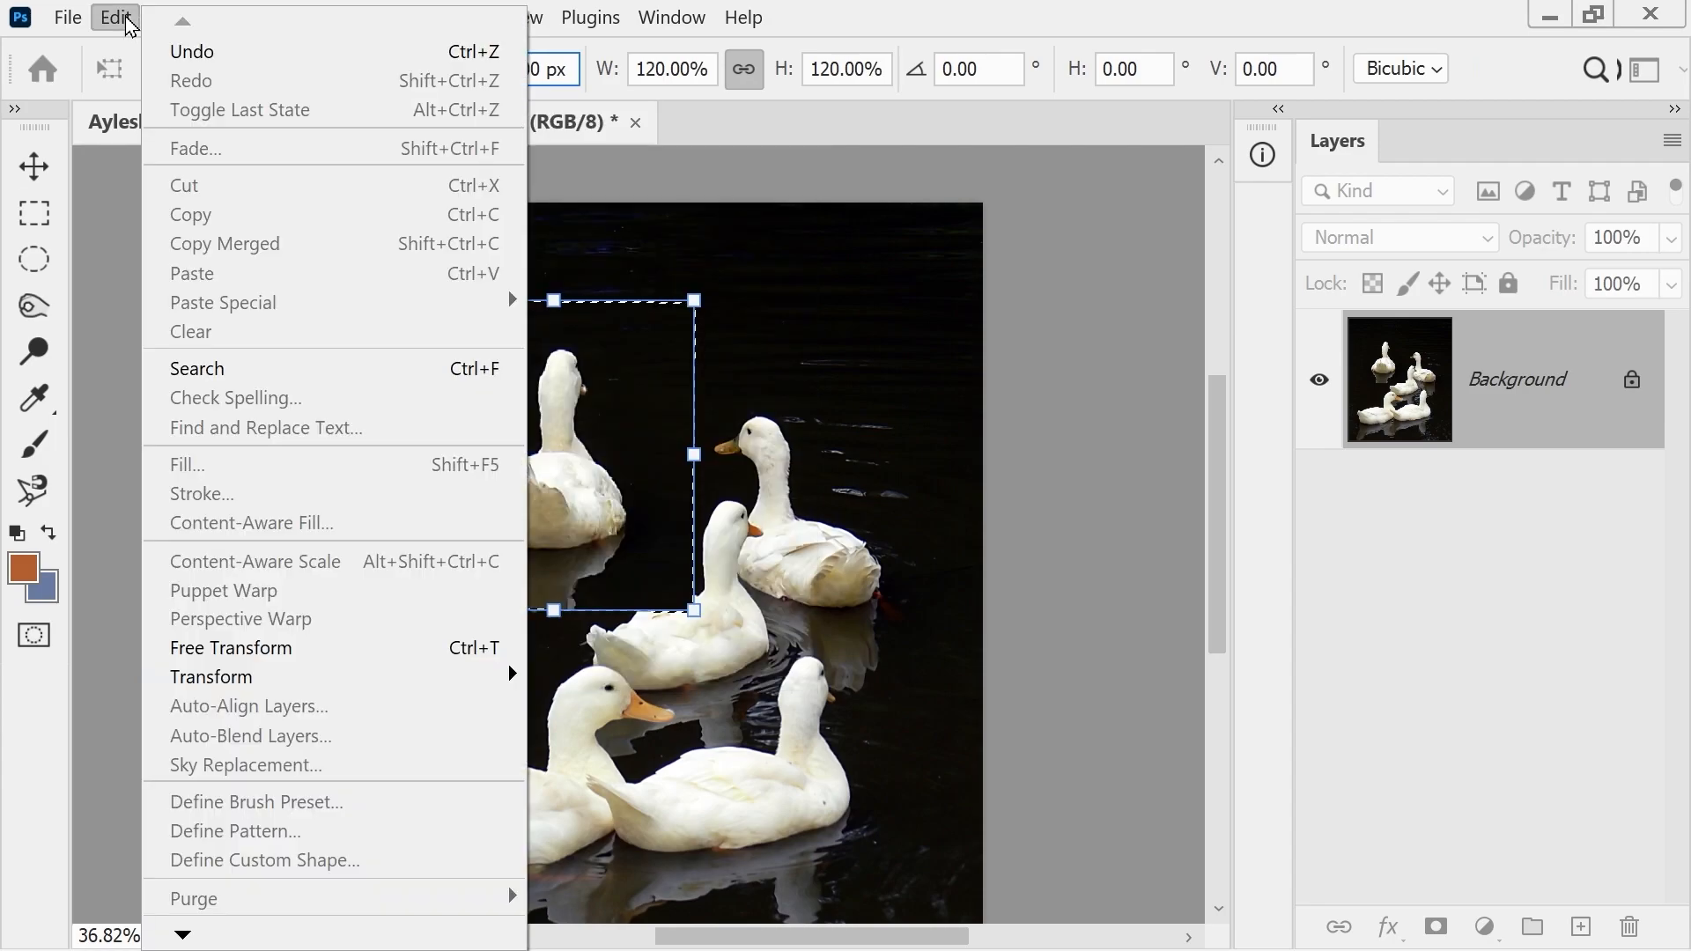
pyautogui.moveTo(220, 677)
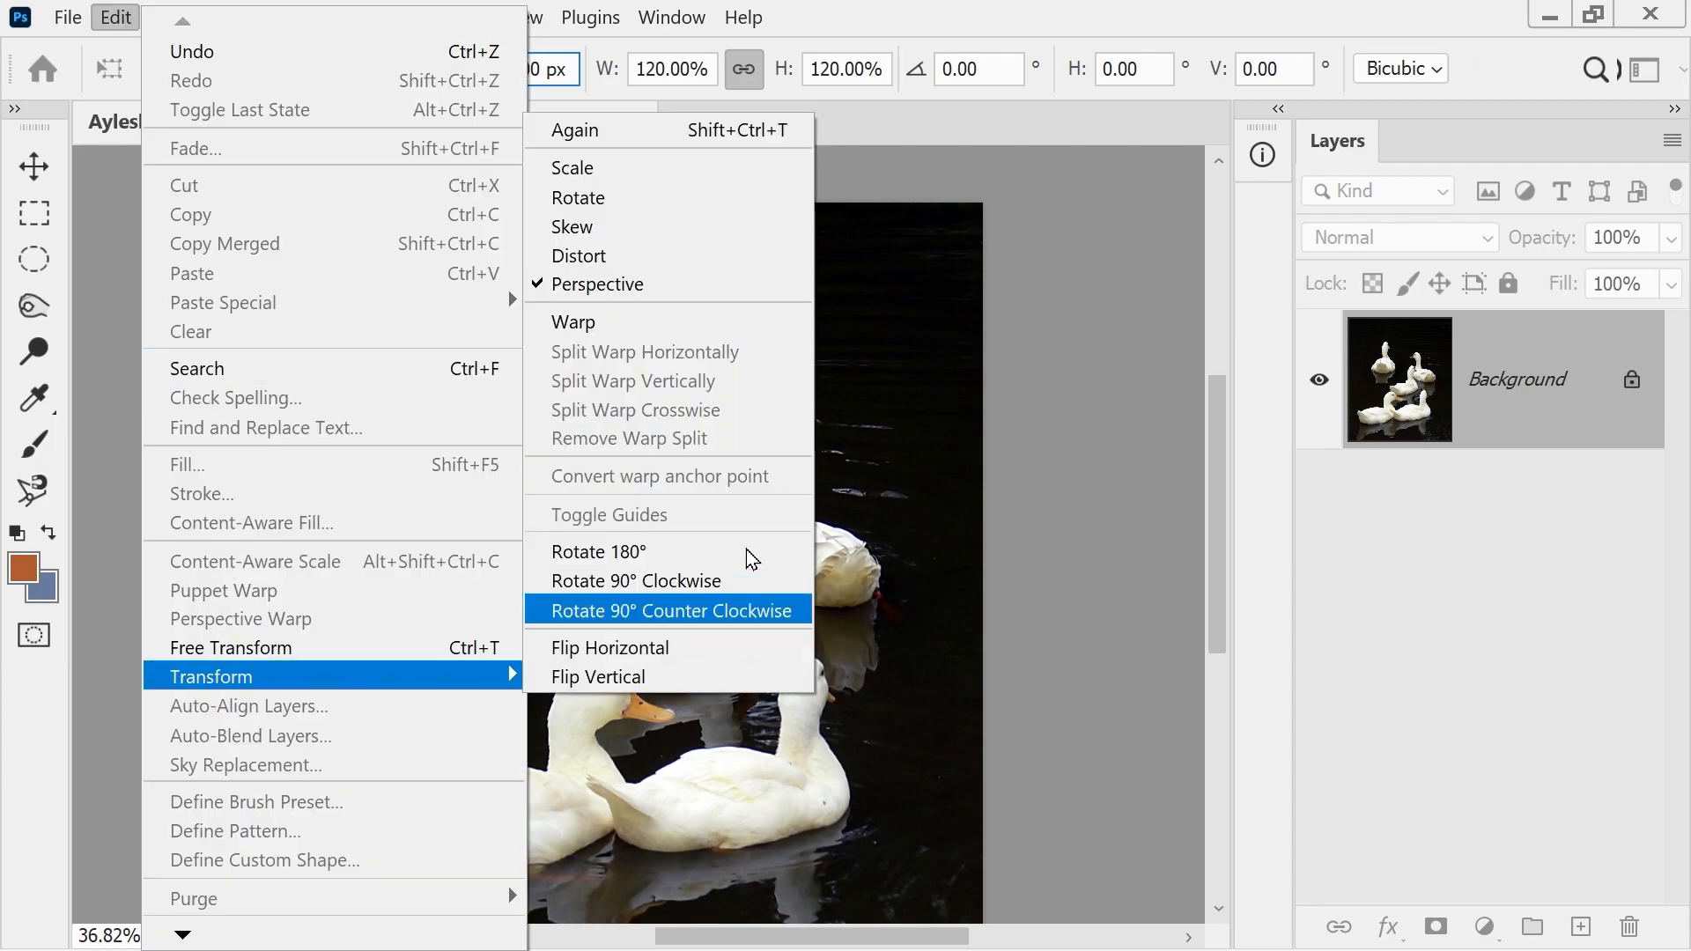
pyautogui.click(651, 322)
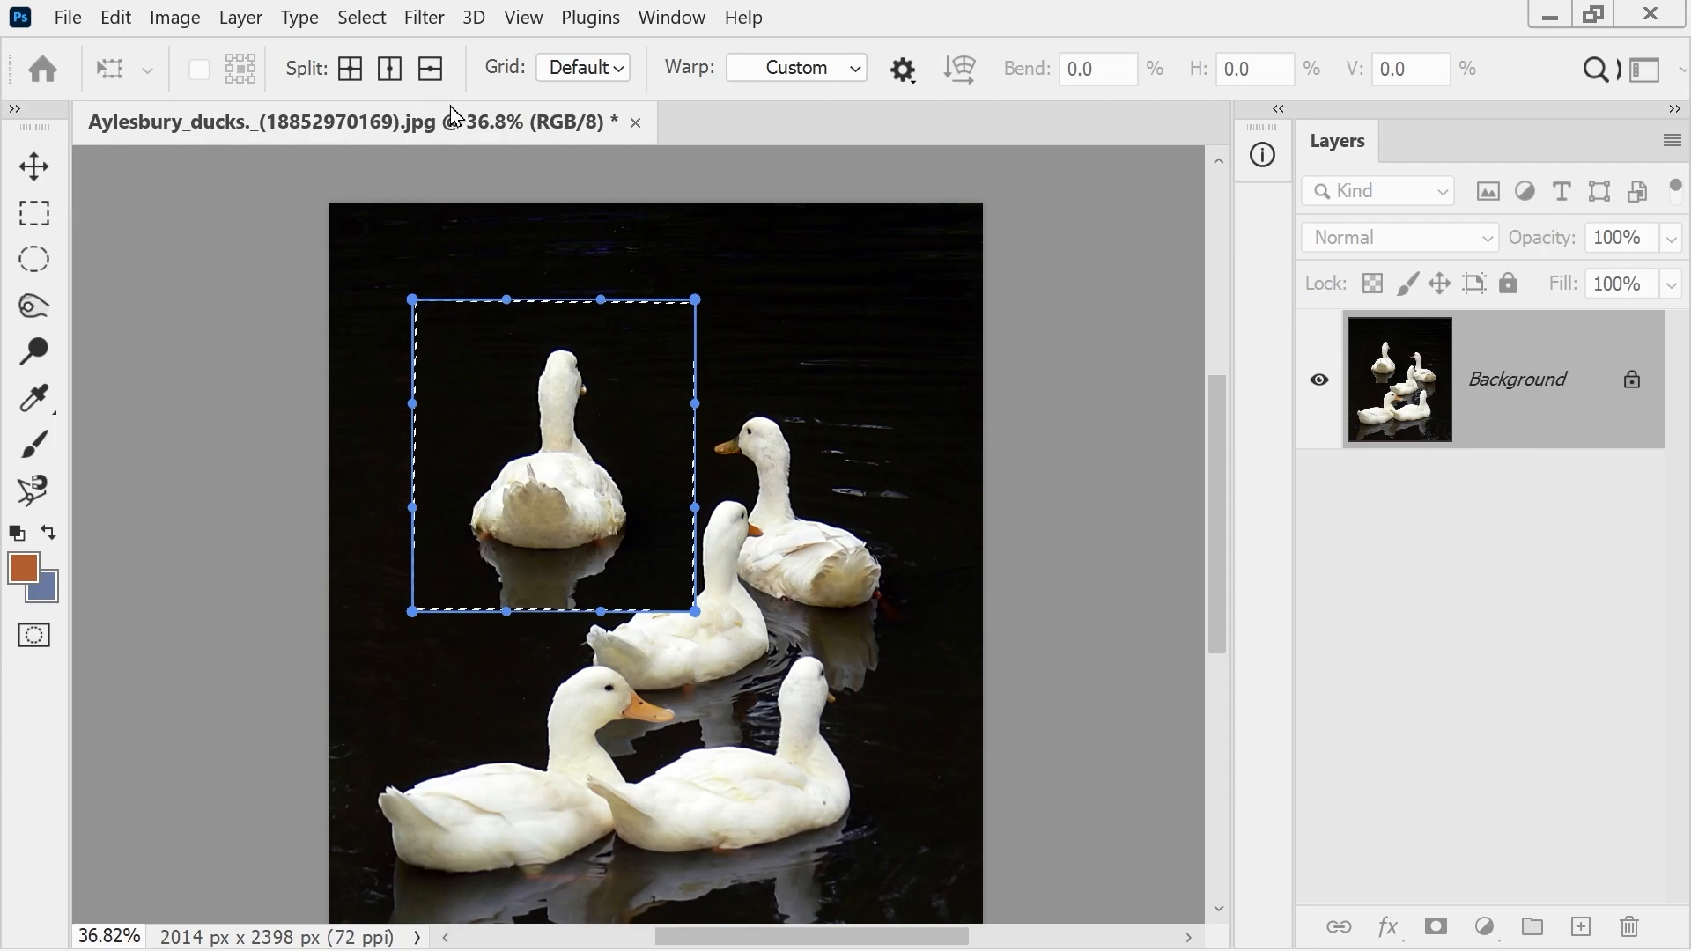
# - Split the duck's warp grid with a crosswise division and further vertical and horizontal lines, reshaping the grid around its neck
pyautogui.click(346, 79)
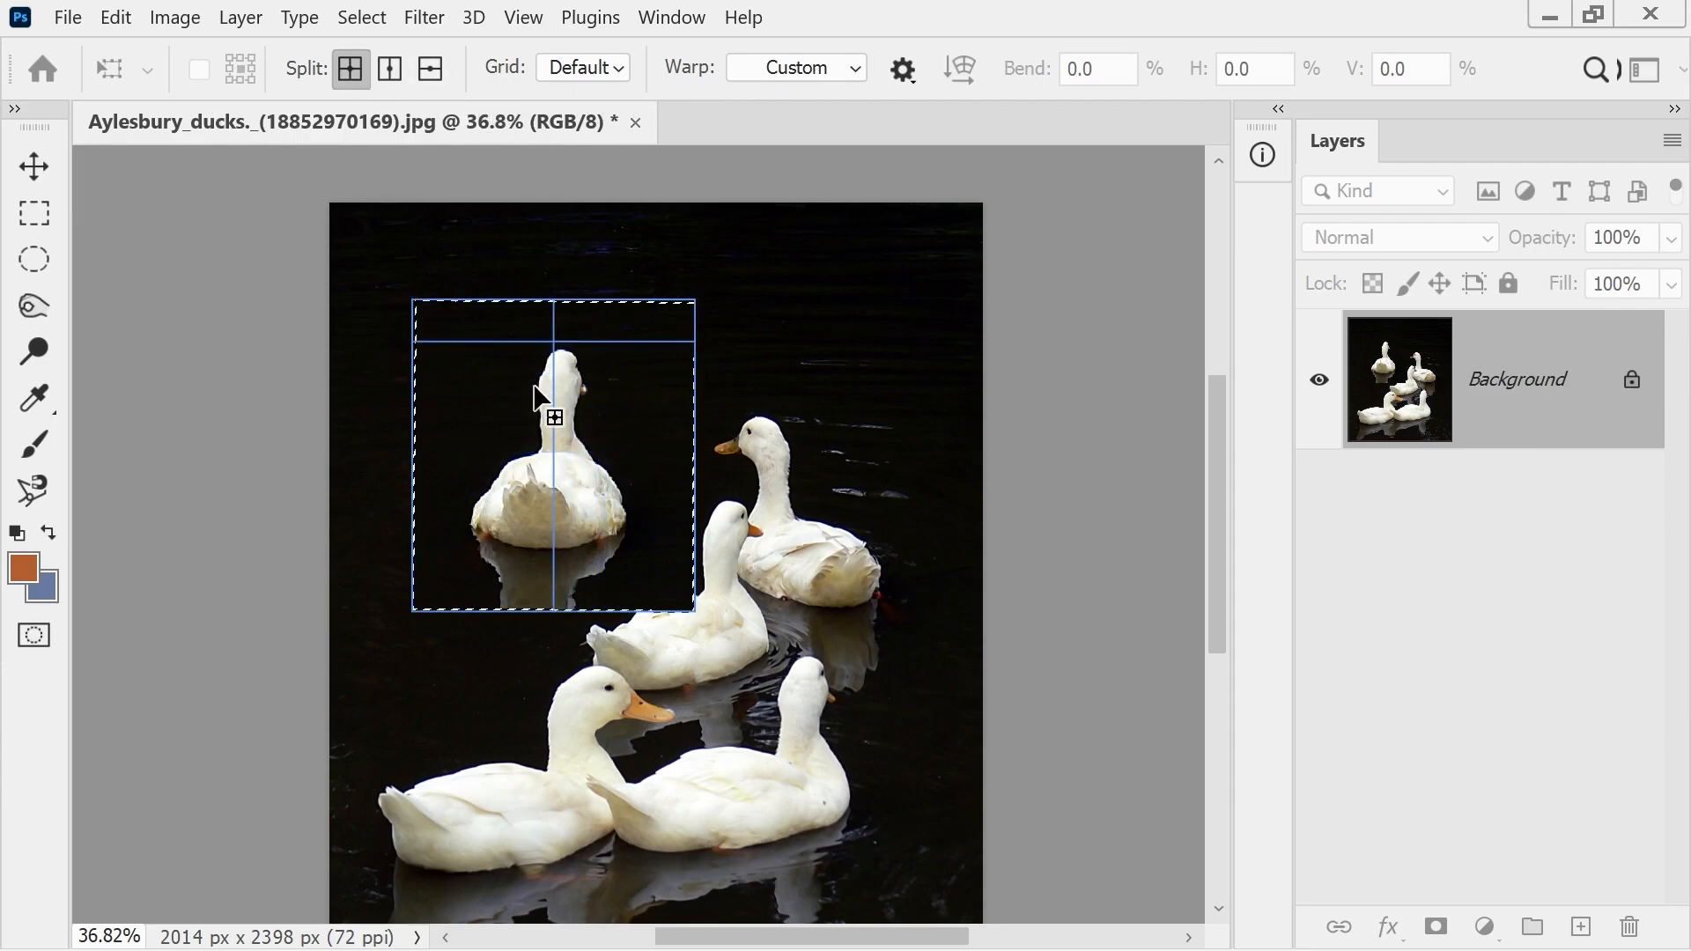
pyautogui.click(472, 439)
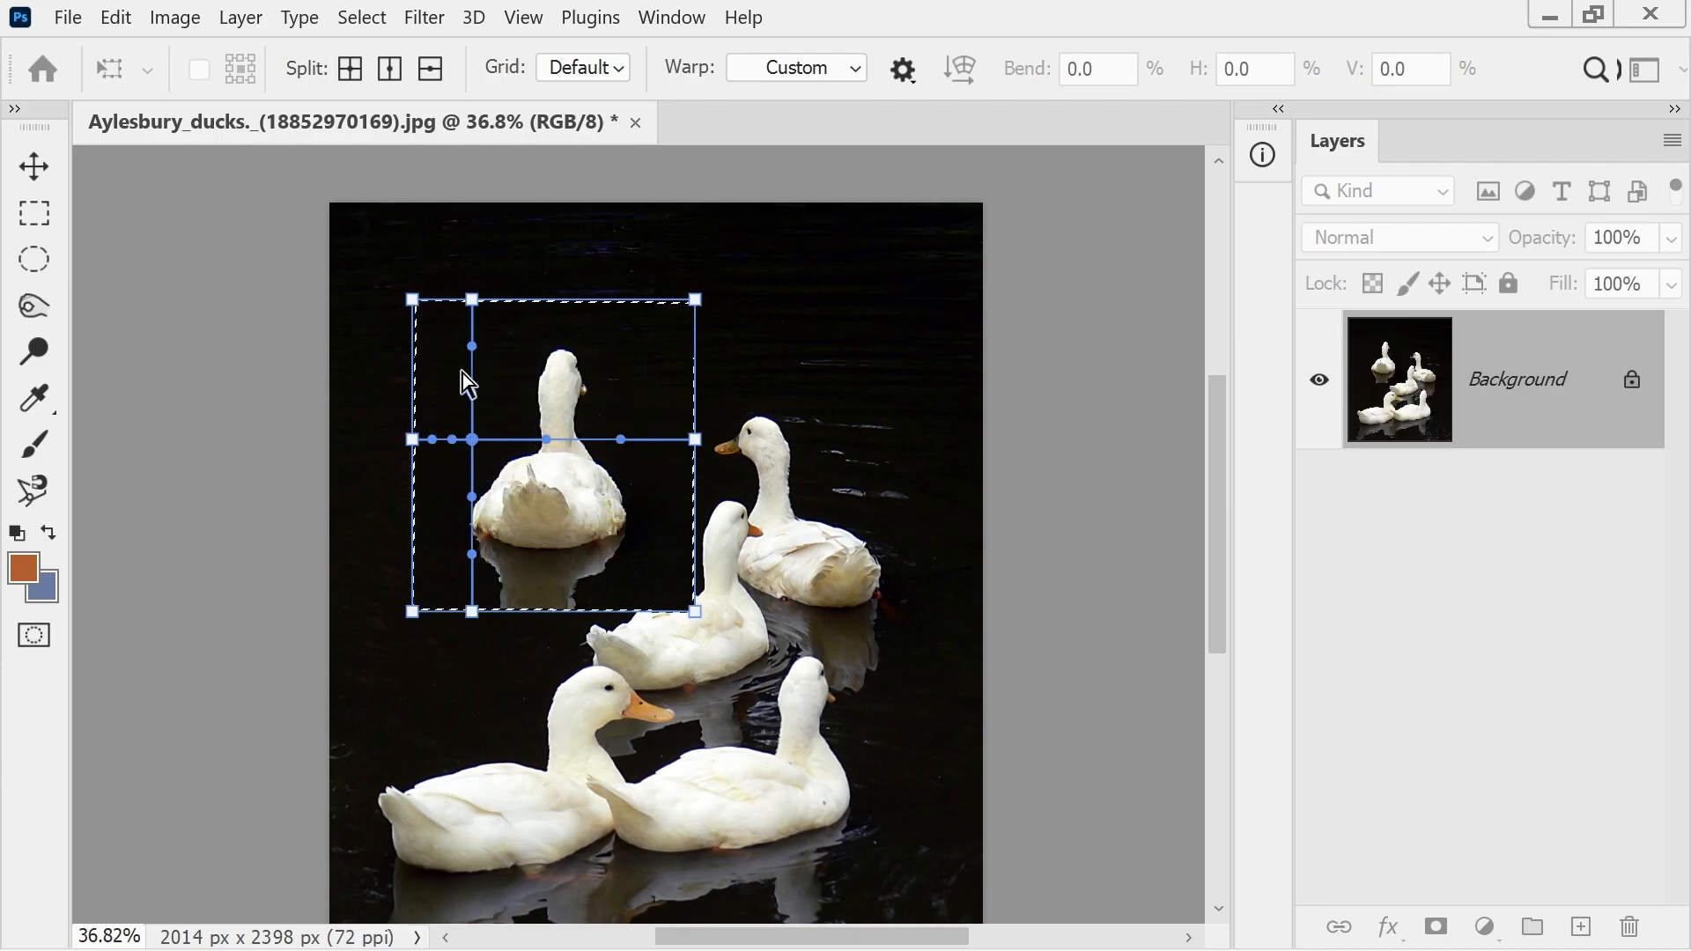
pyautogui.moveTo(473, 346); pyautogui.dragTo(518, 345)
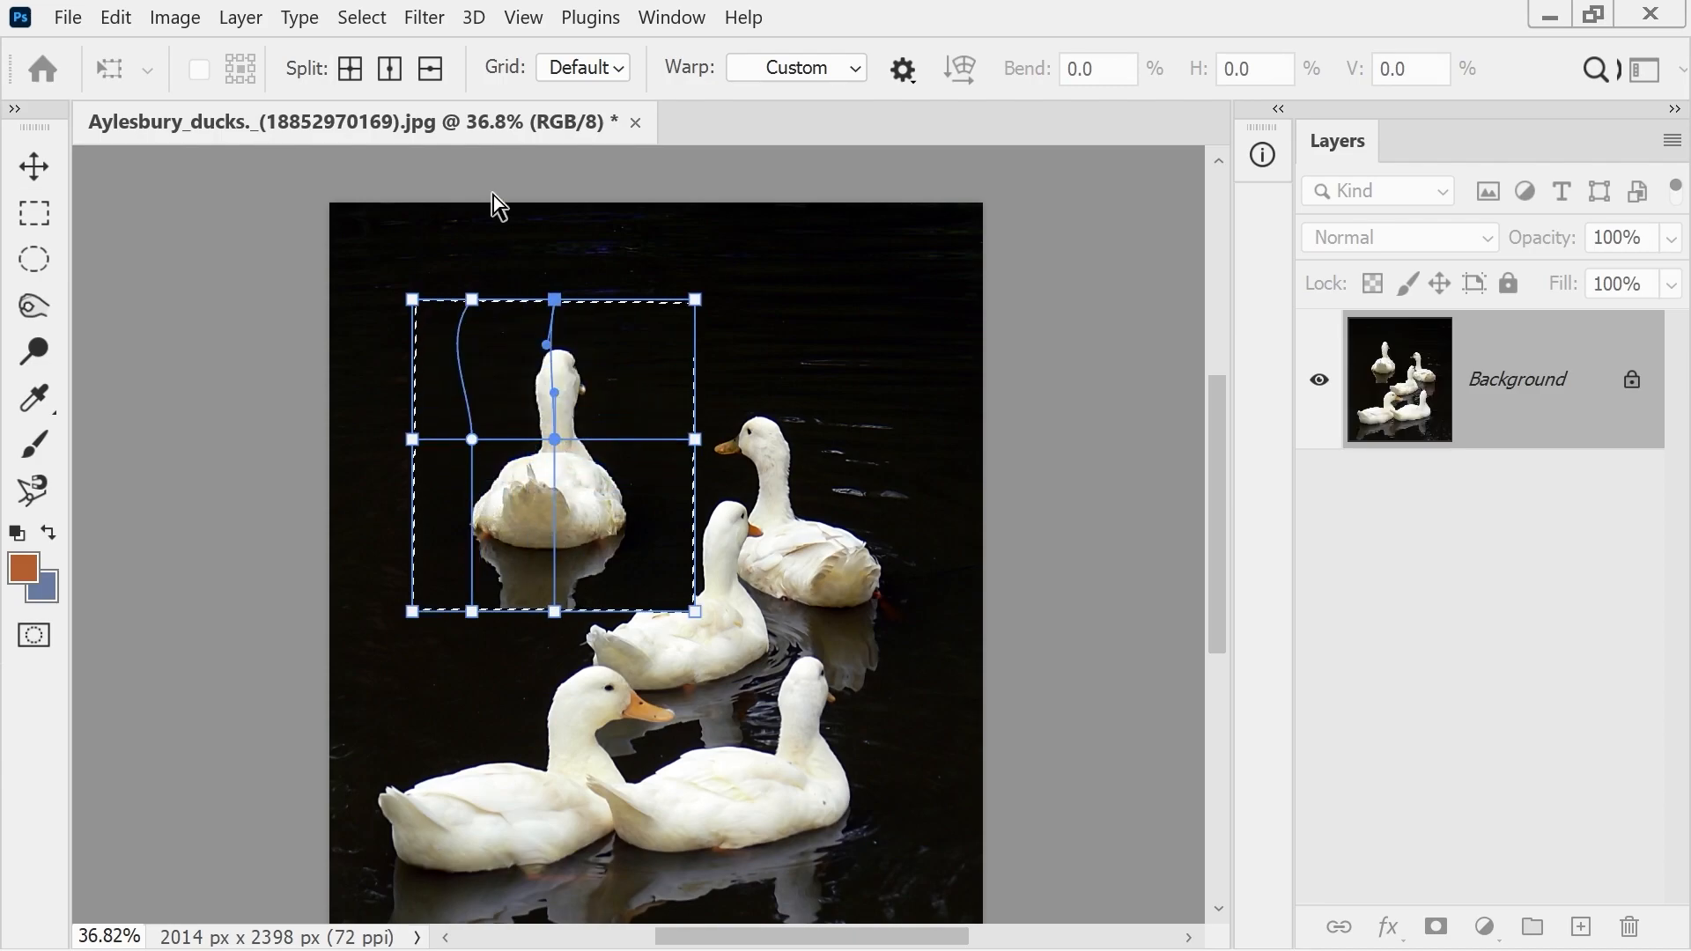
pyautogui.click(430, 69)
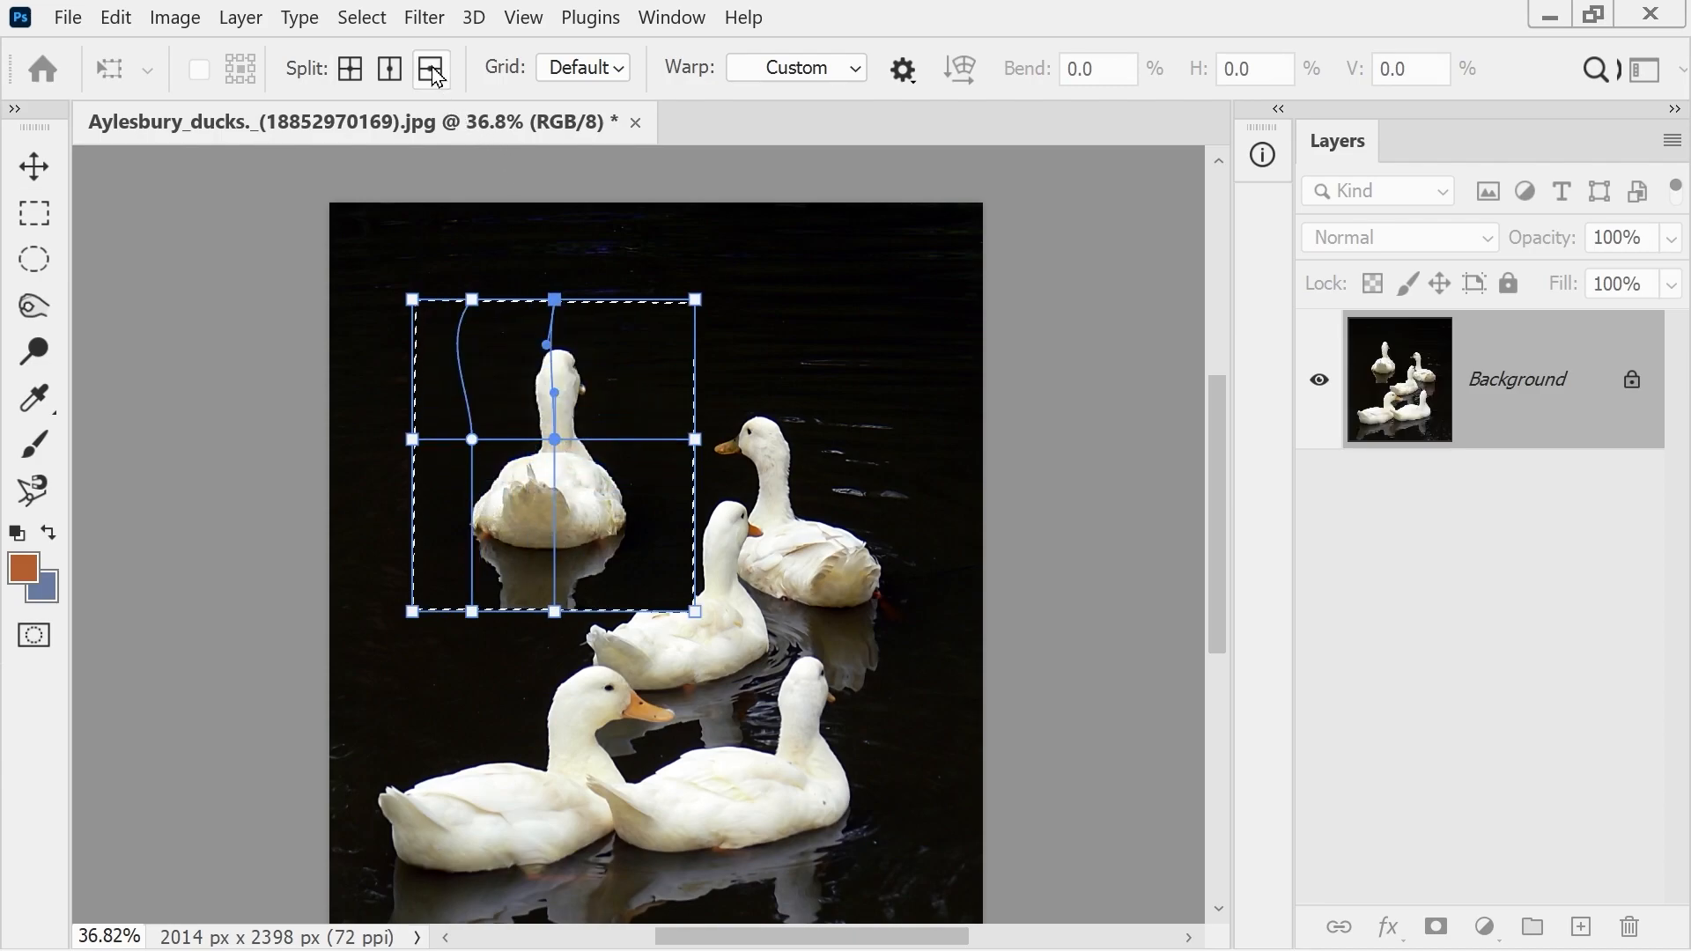
pyautogui.click(437, 525)
pyautogui.click(555, 526)
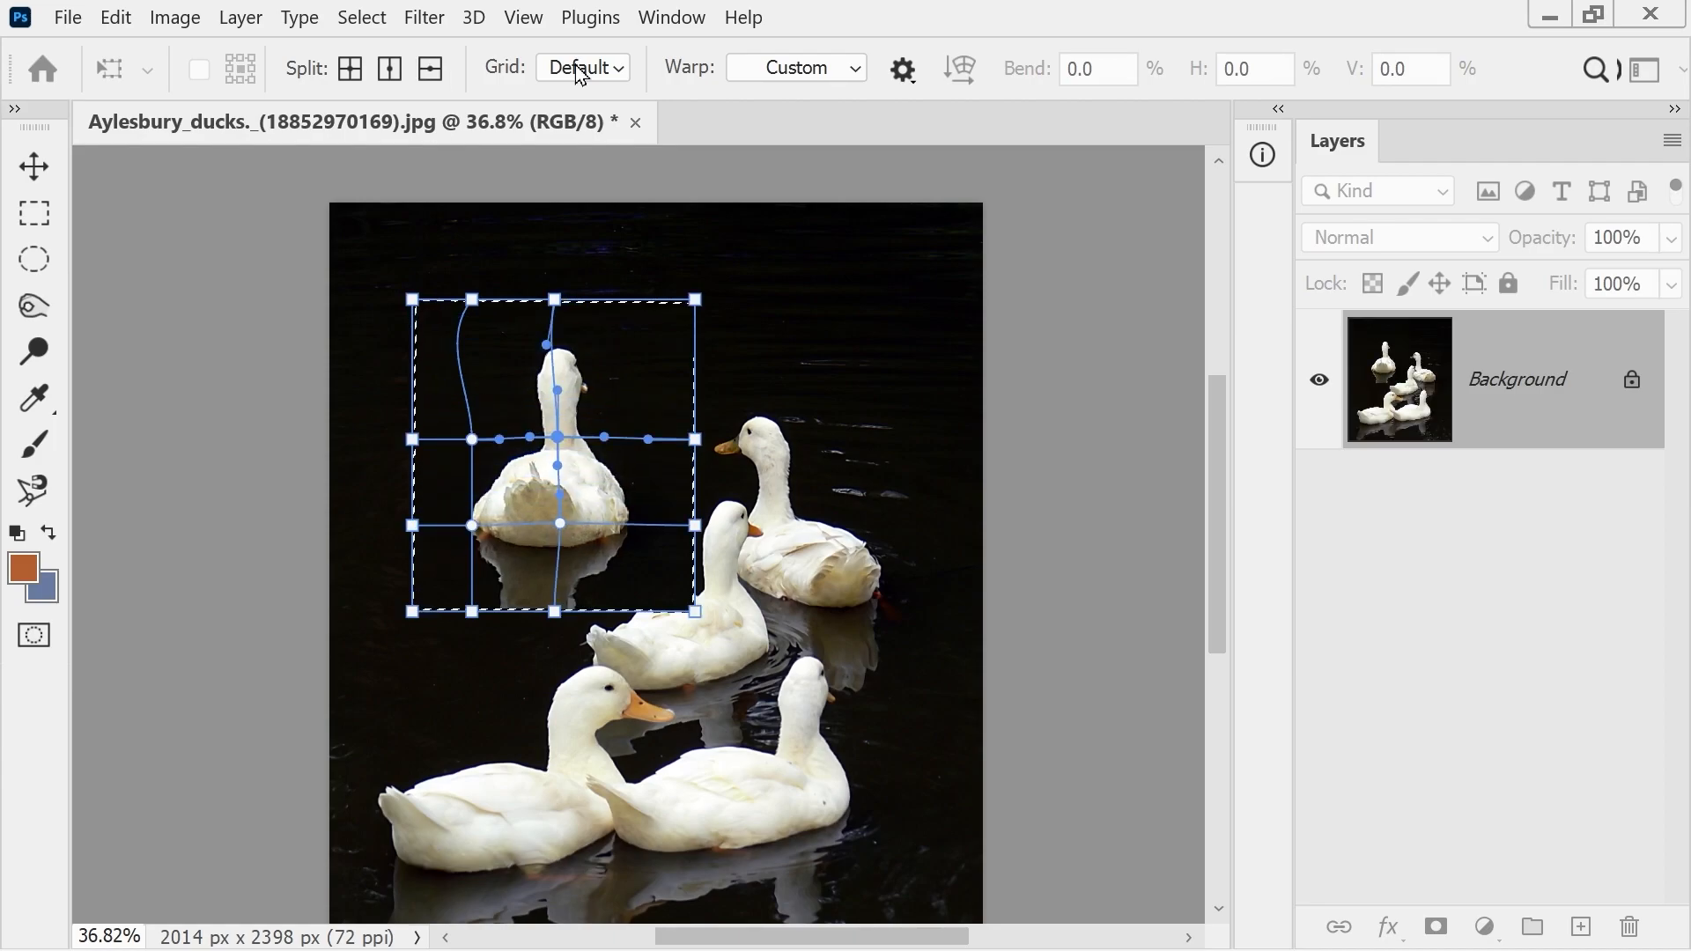
# - Examine the grid sizes and preset warp styles available for the selected duck
pyautogui.click(581, 68)
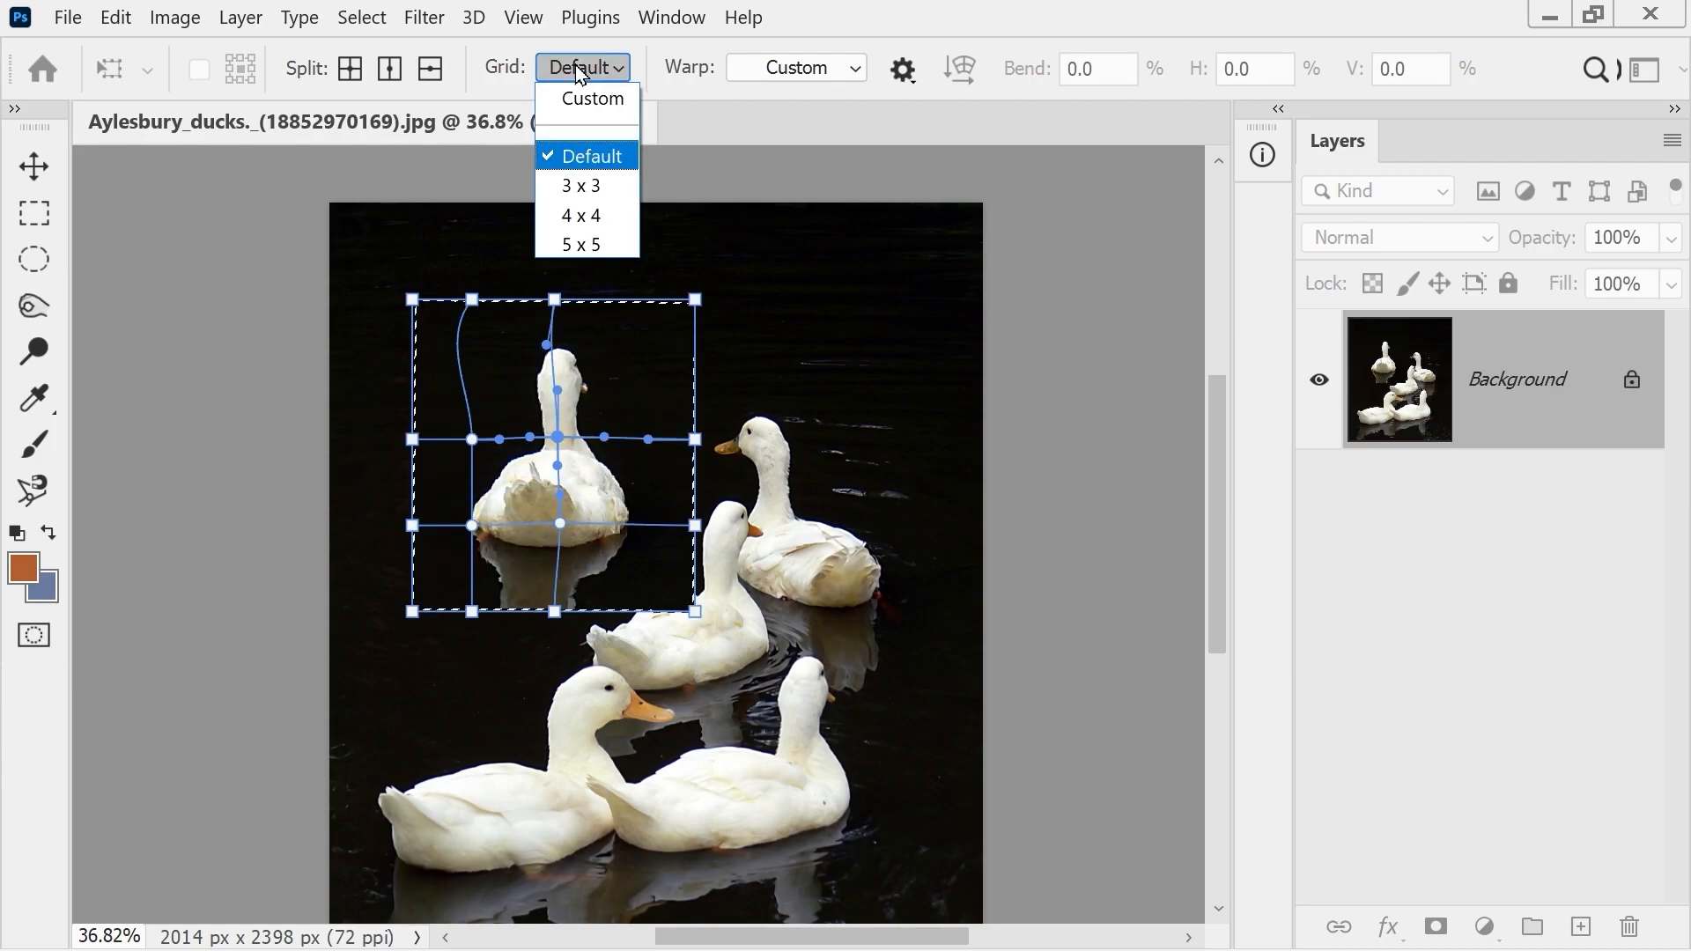
pyautogui.click(789, 77)
pyautogui.click(850, 68)
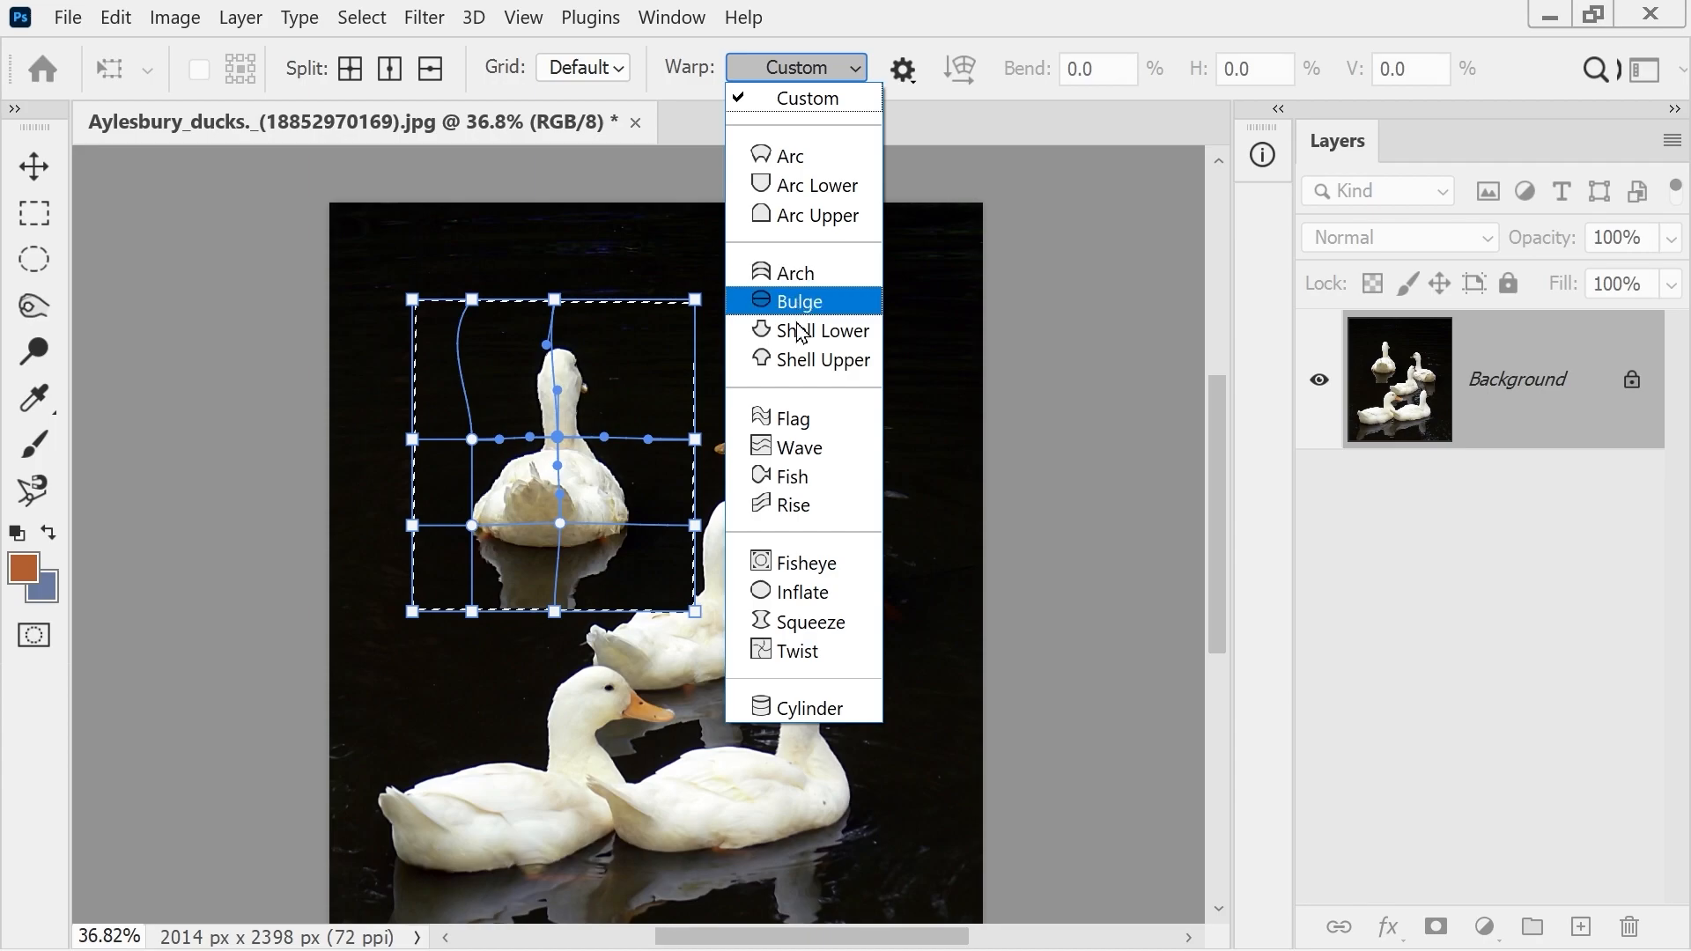
pyautogui.click(802, 276)
pyautogui.click(879, 420)
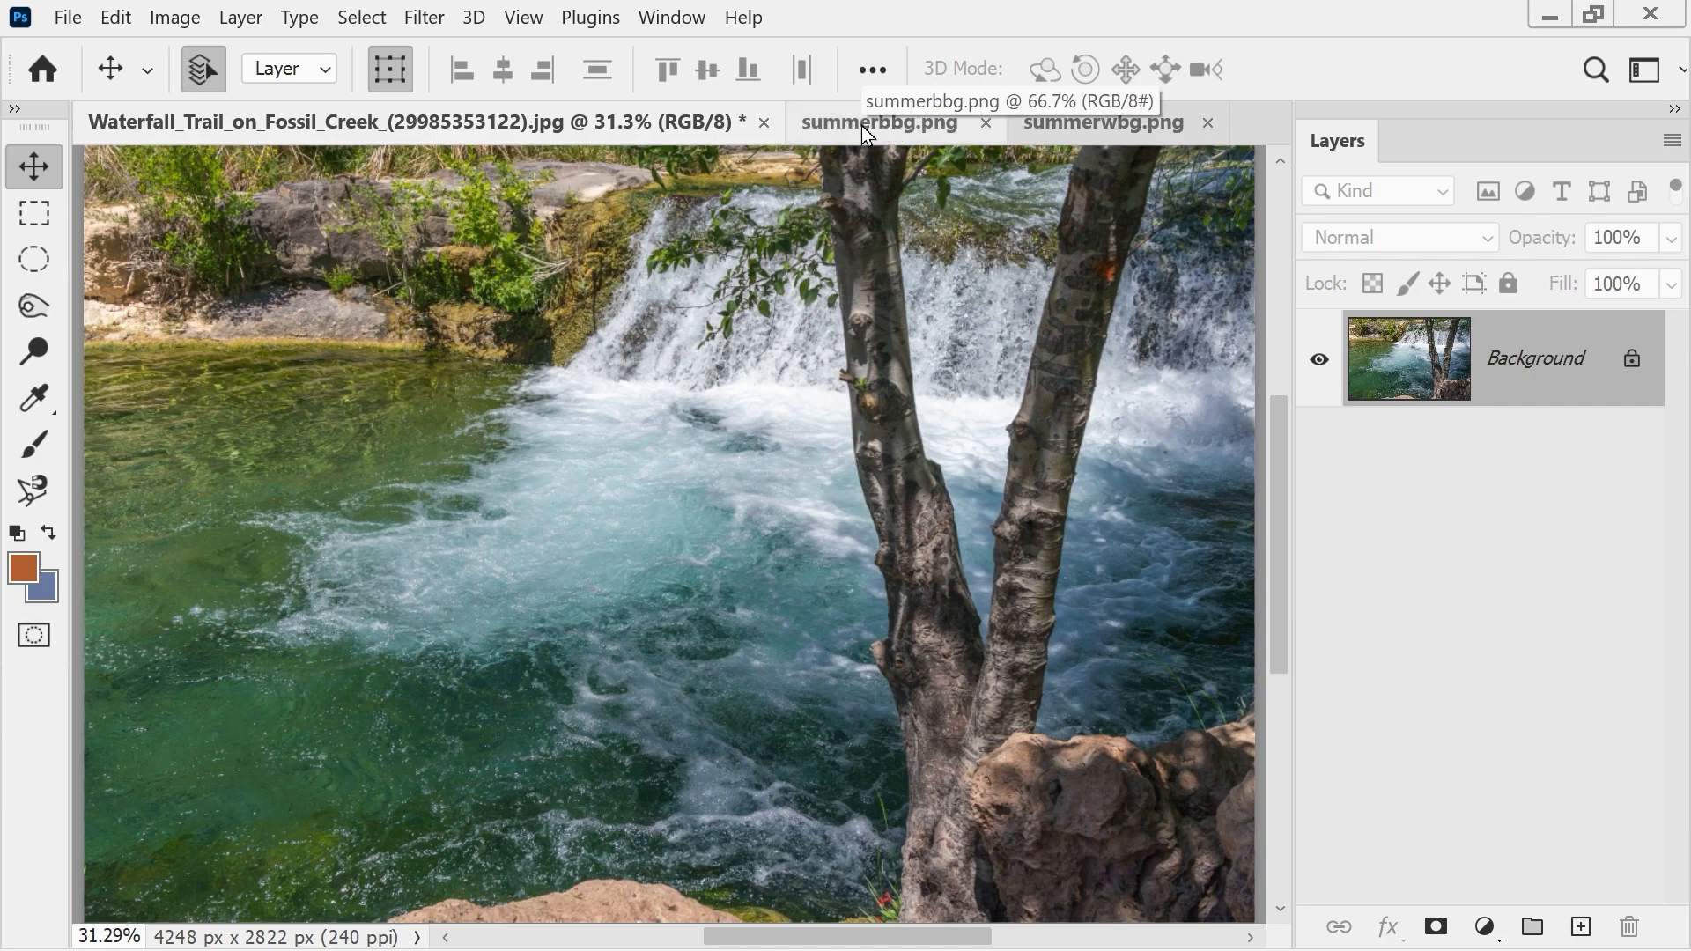
# - Compare the summerbbg.png and summerwbg.png text images, and return to the waterfall photo
pyautogui.click(888, 134)
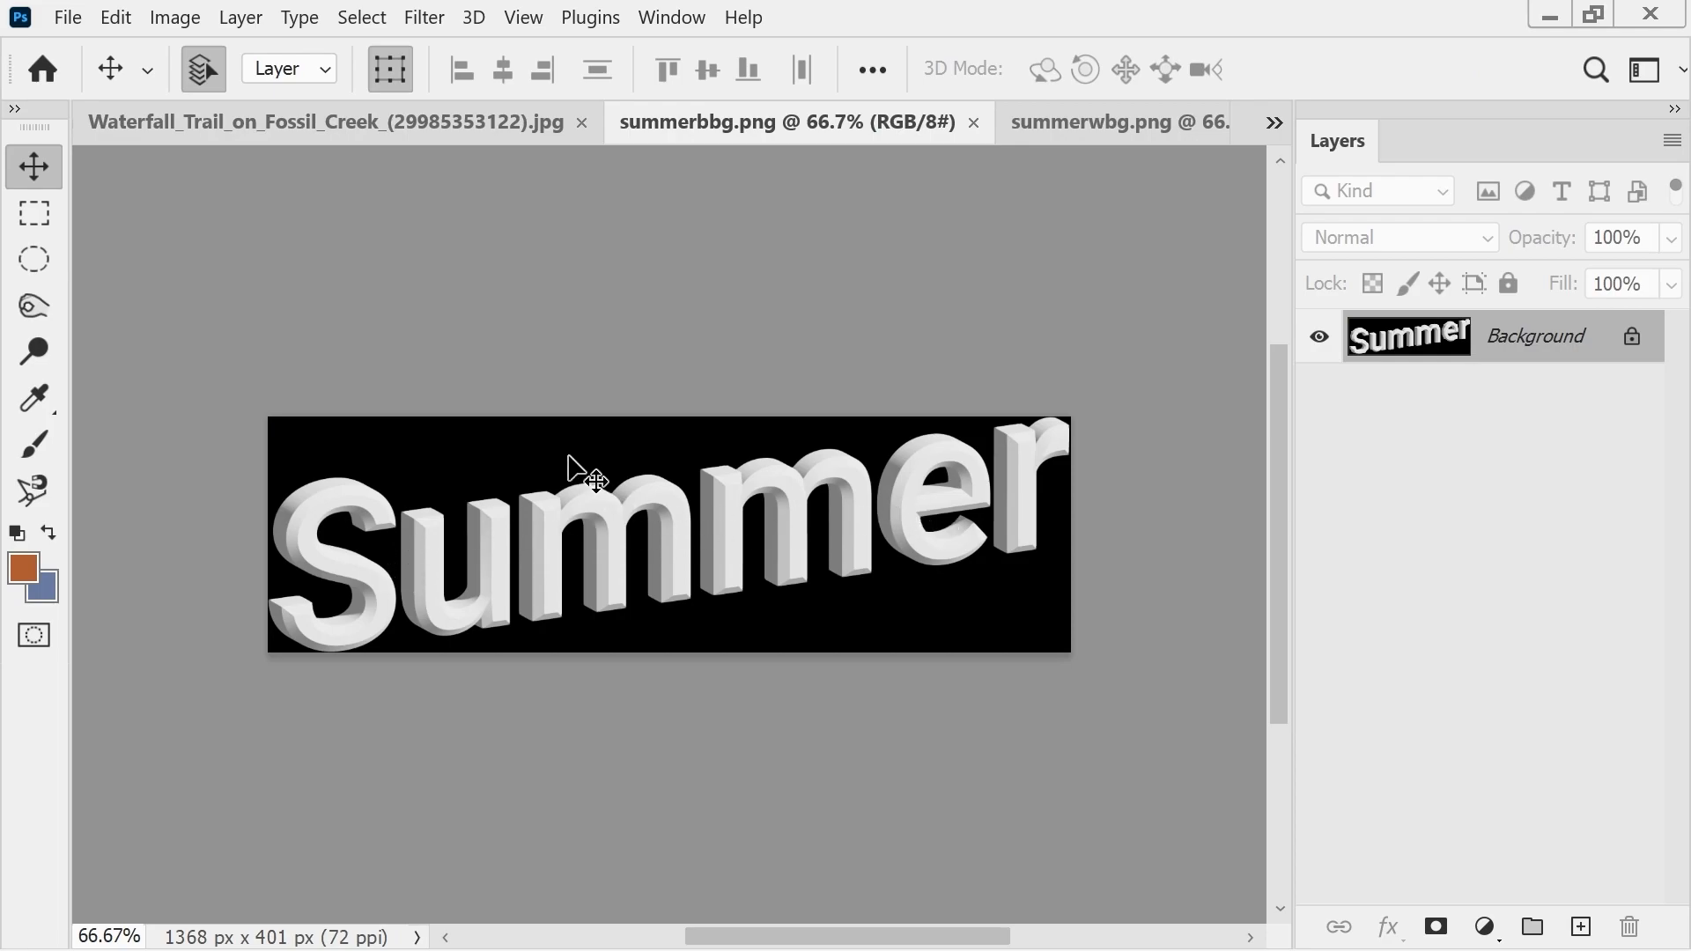
pyautogui.click(1117, 129)
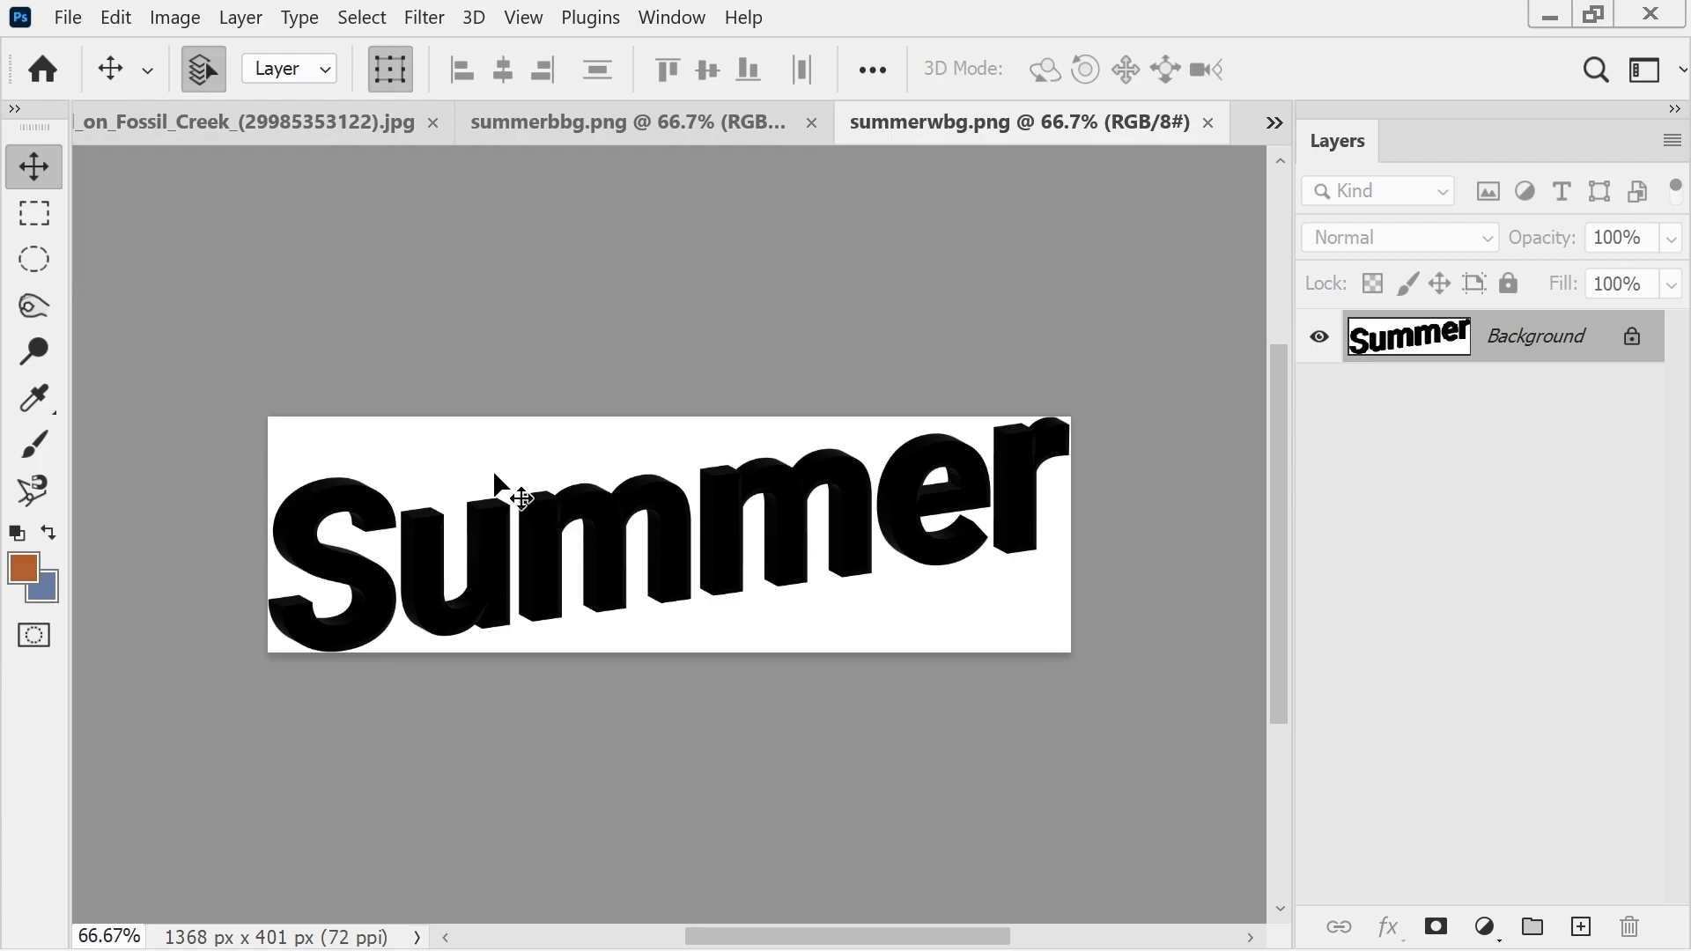
pyautogui.click(291, 123)
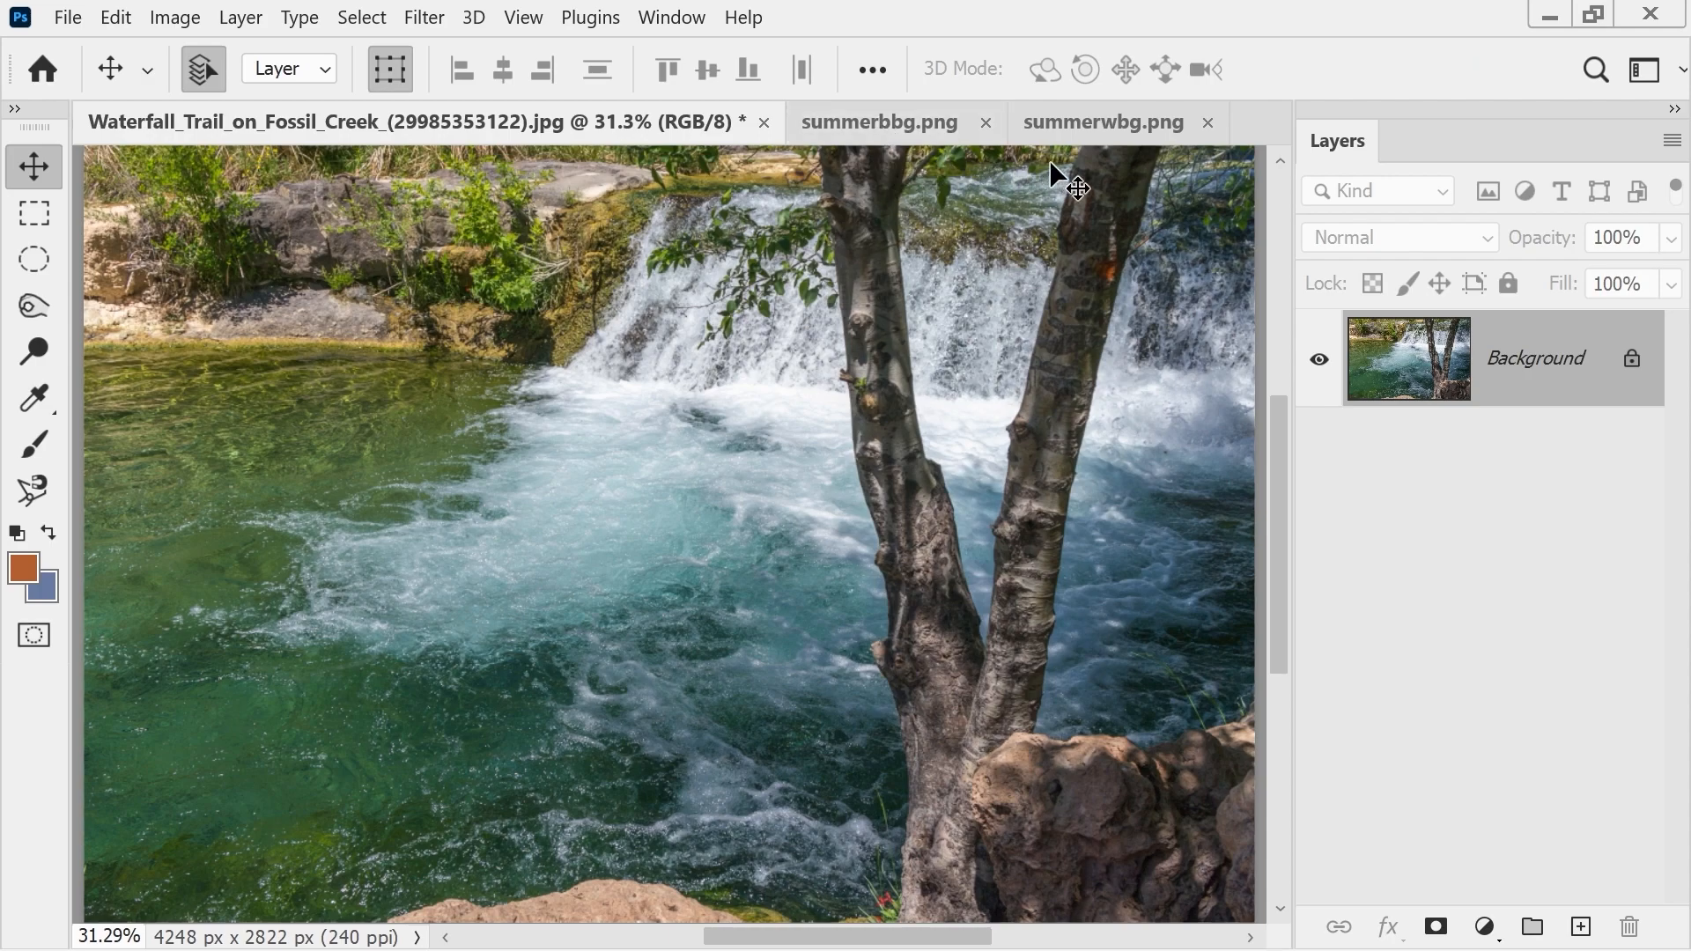
# - Copy the black Summer text from summerwbg.png into the waterfall photo and enlarge it to about 247% across the upper part
pyautogui.click(1097, 132)
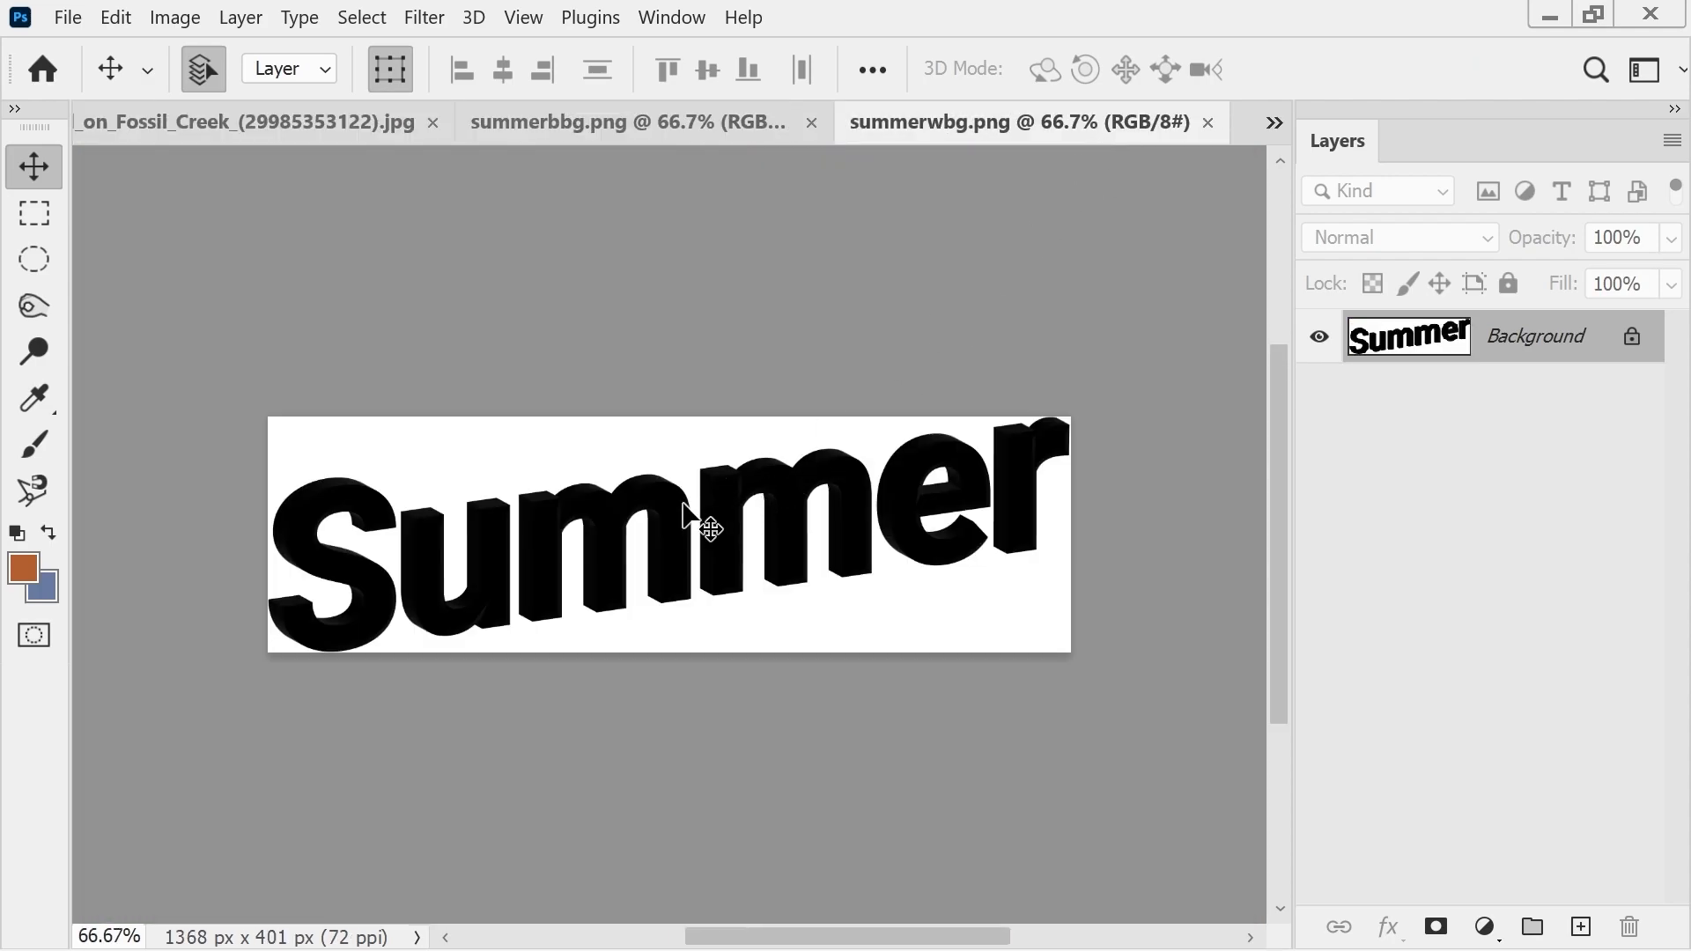
pyautogui.moveTo(1460, 346); pyautogui.dragTo(332, 283)
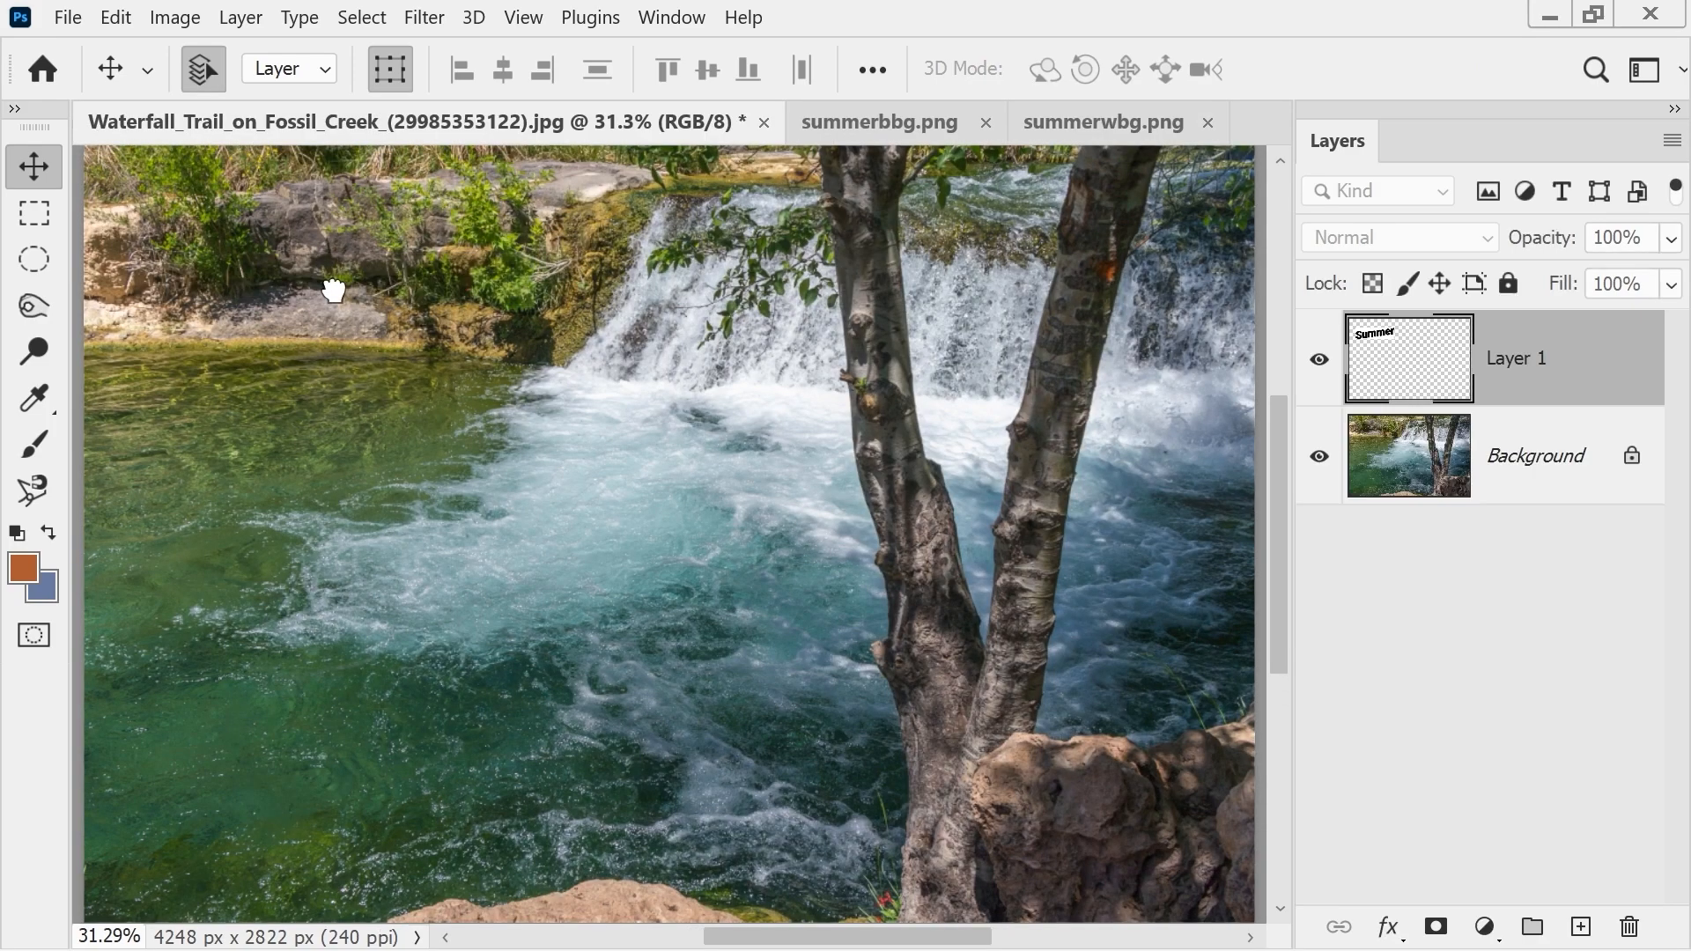
pyautogui.moveTo(573, 355); pyautogui.dragTo(1094, 432)
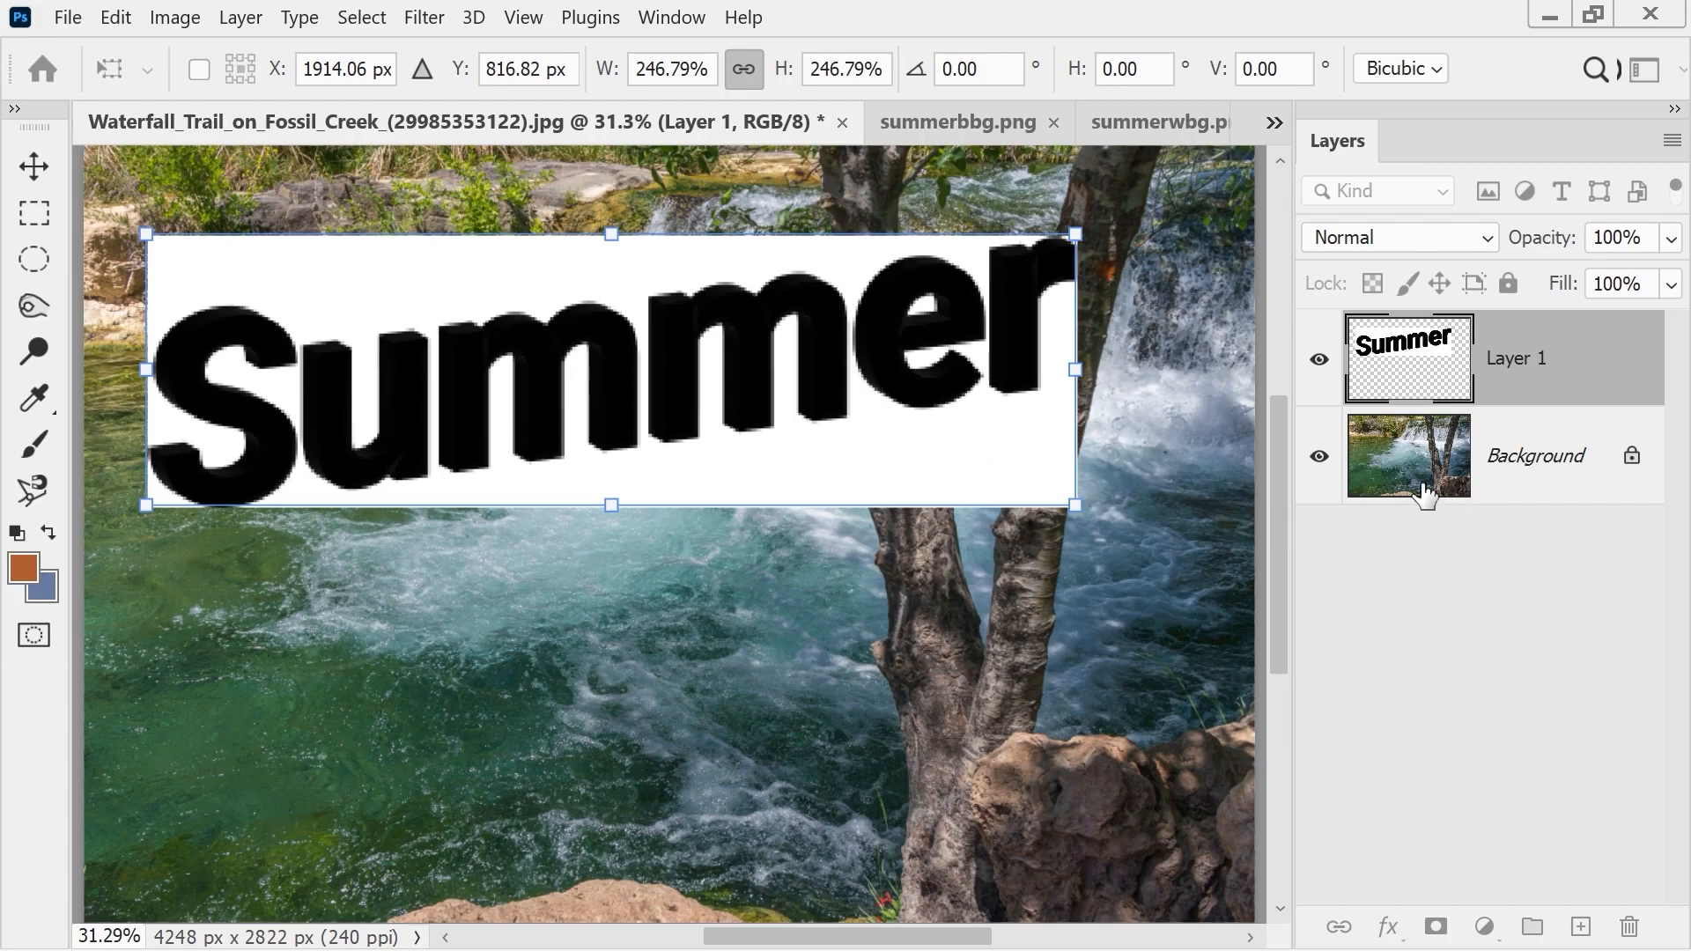
# - Set the black Summer text layer's blend mode to Multiply and commit its enlargement
pyautogui.click(1477, 240)
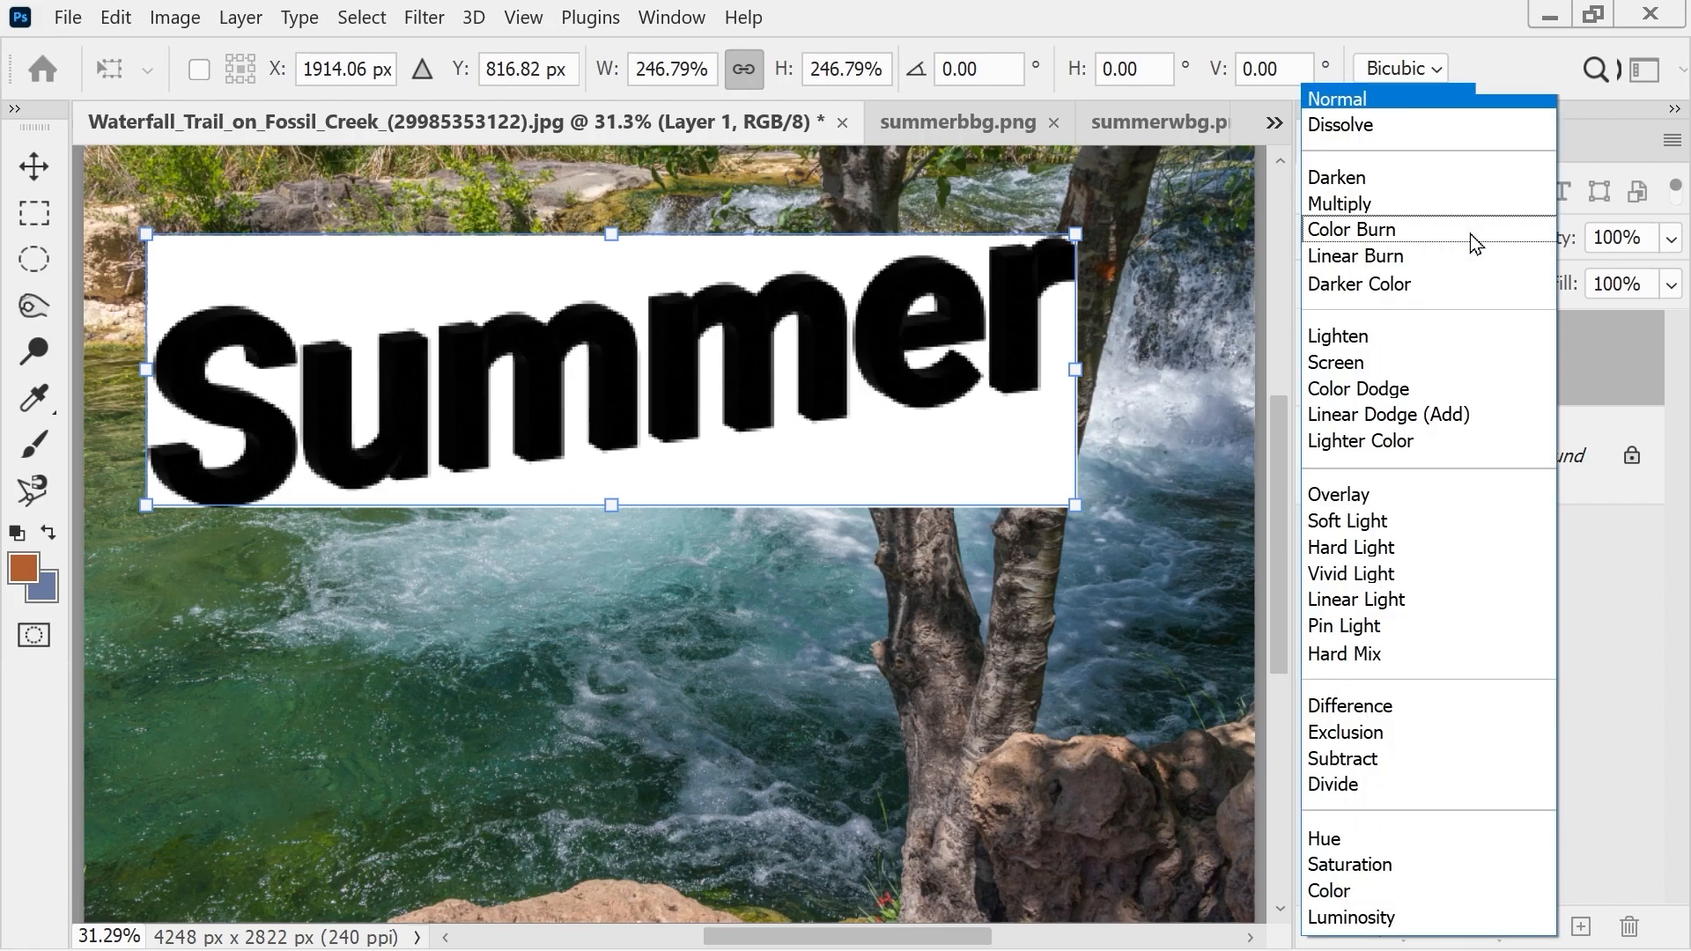
pyautogui.click(1422, 210)
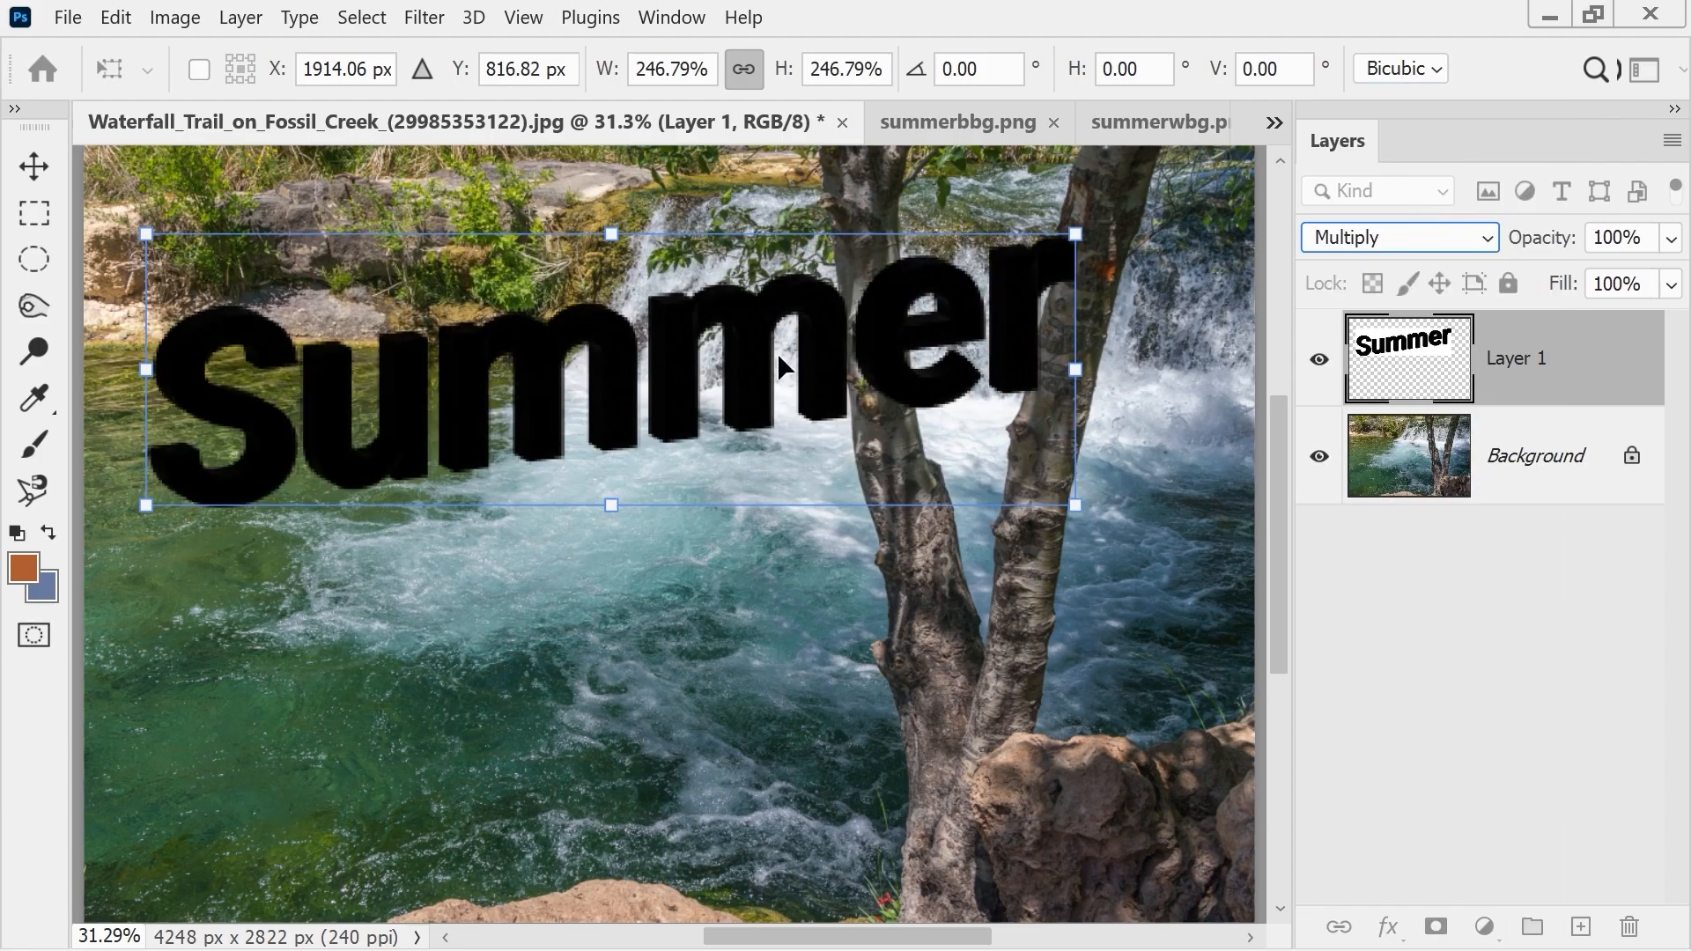
pyautogui.click(33, 166)
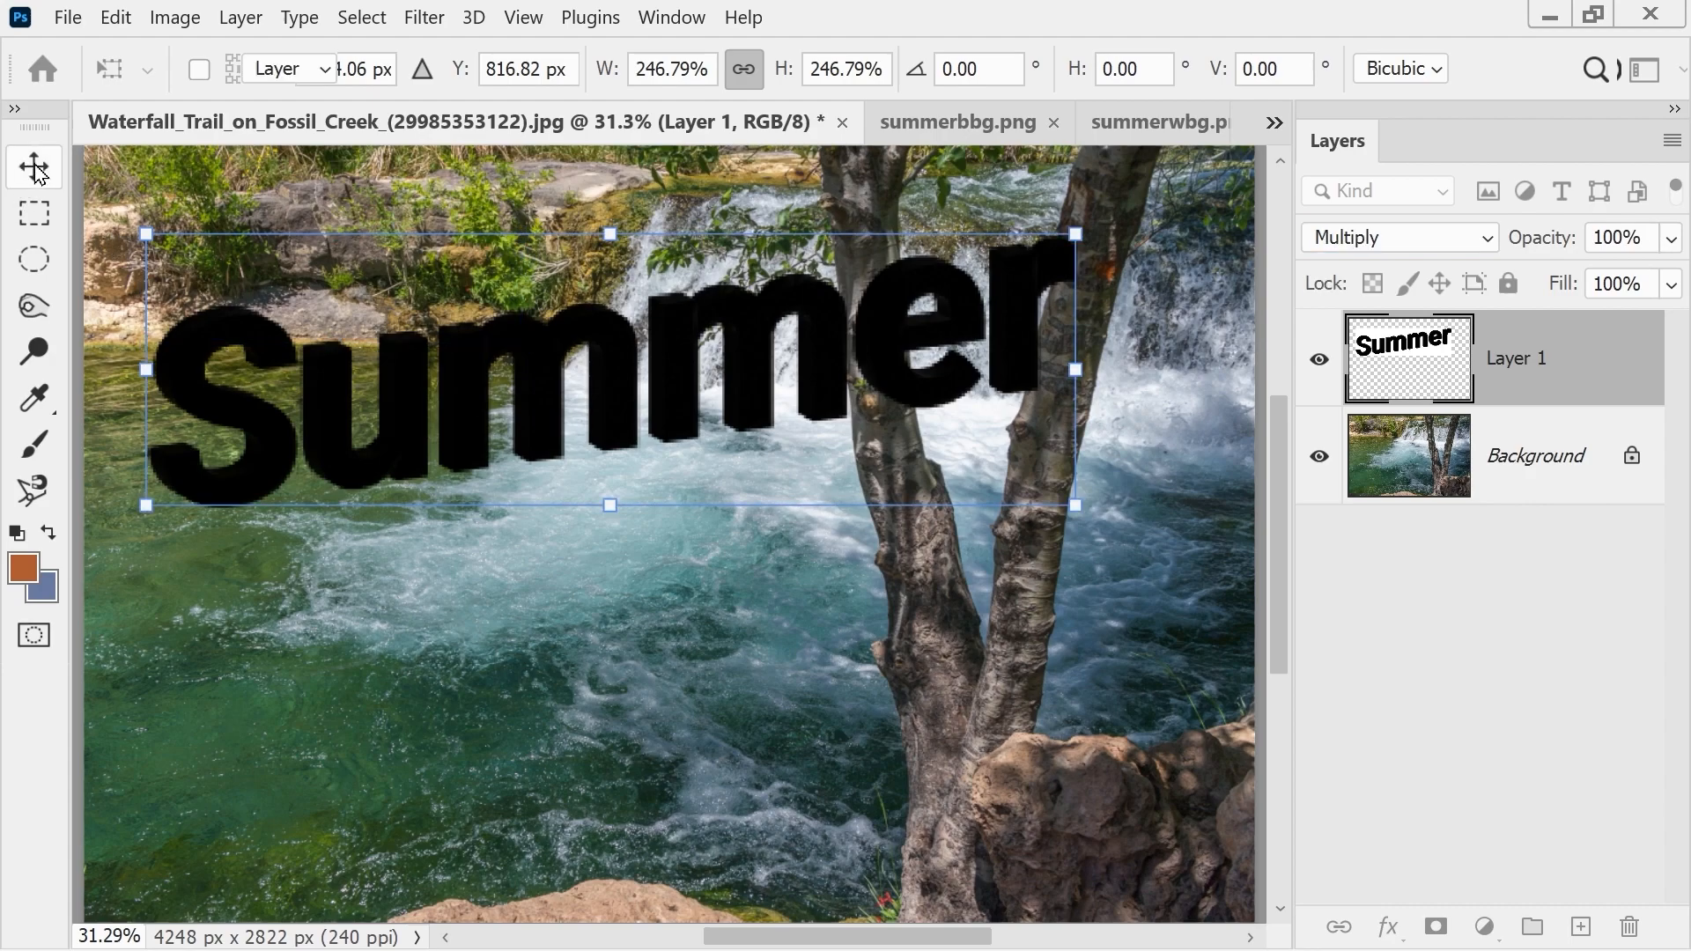
pyautogui.click(123, 264)
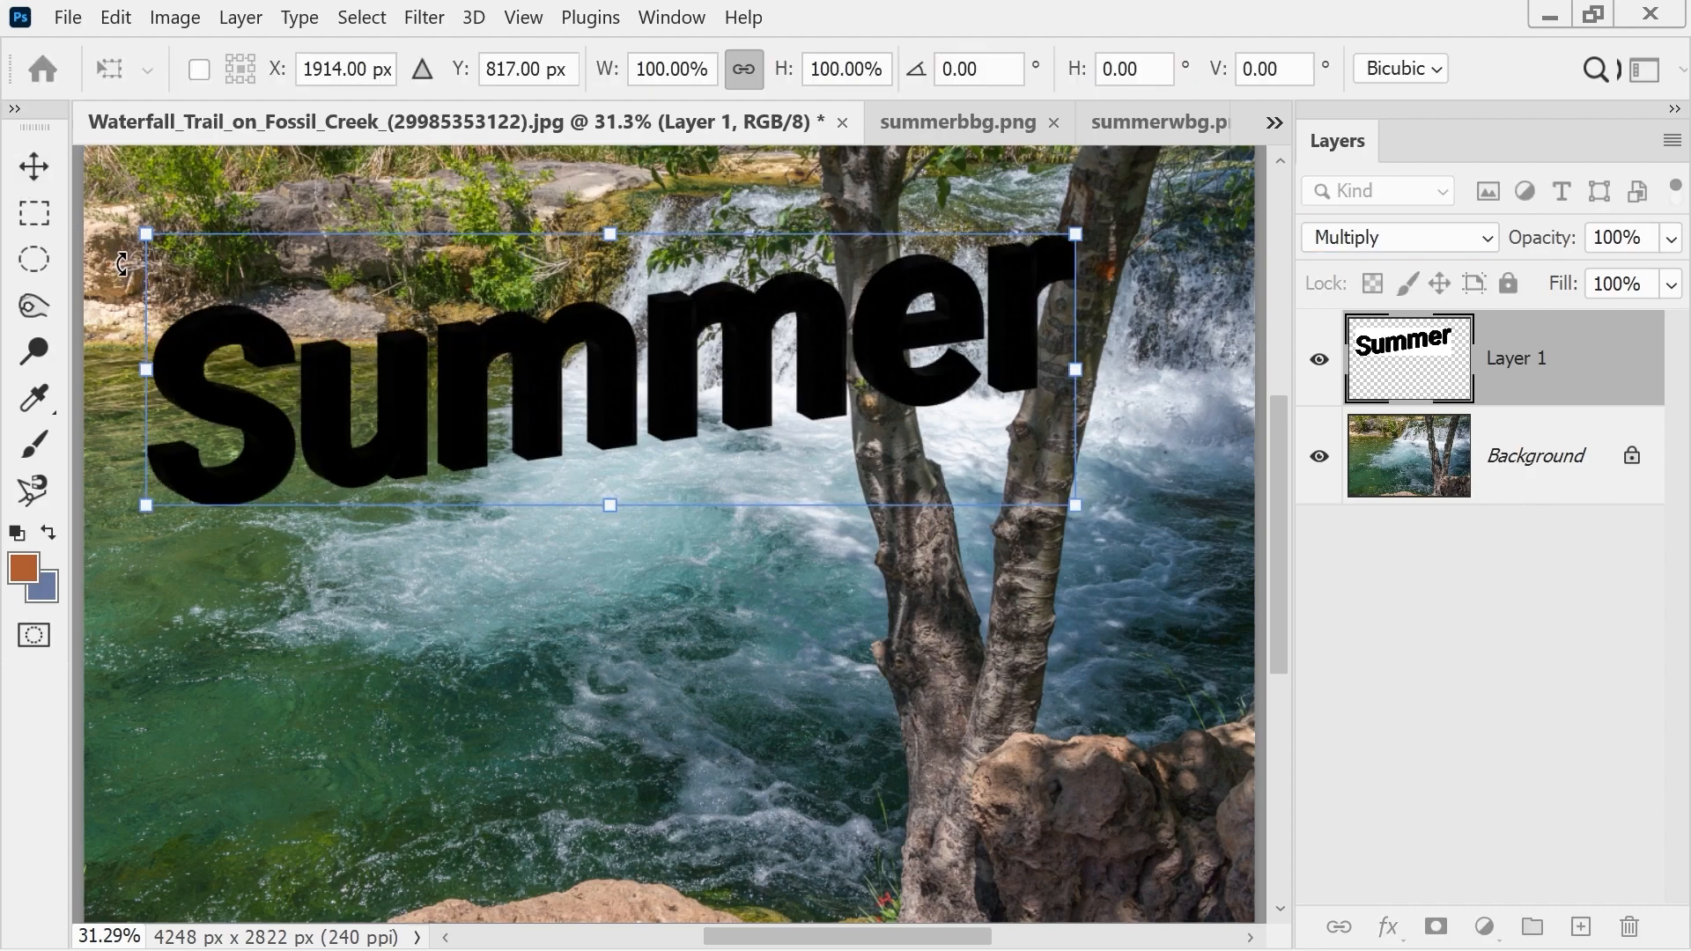
pyautogui.click(1464, 251)
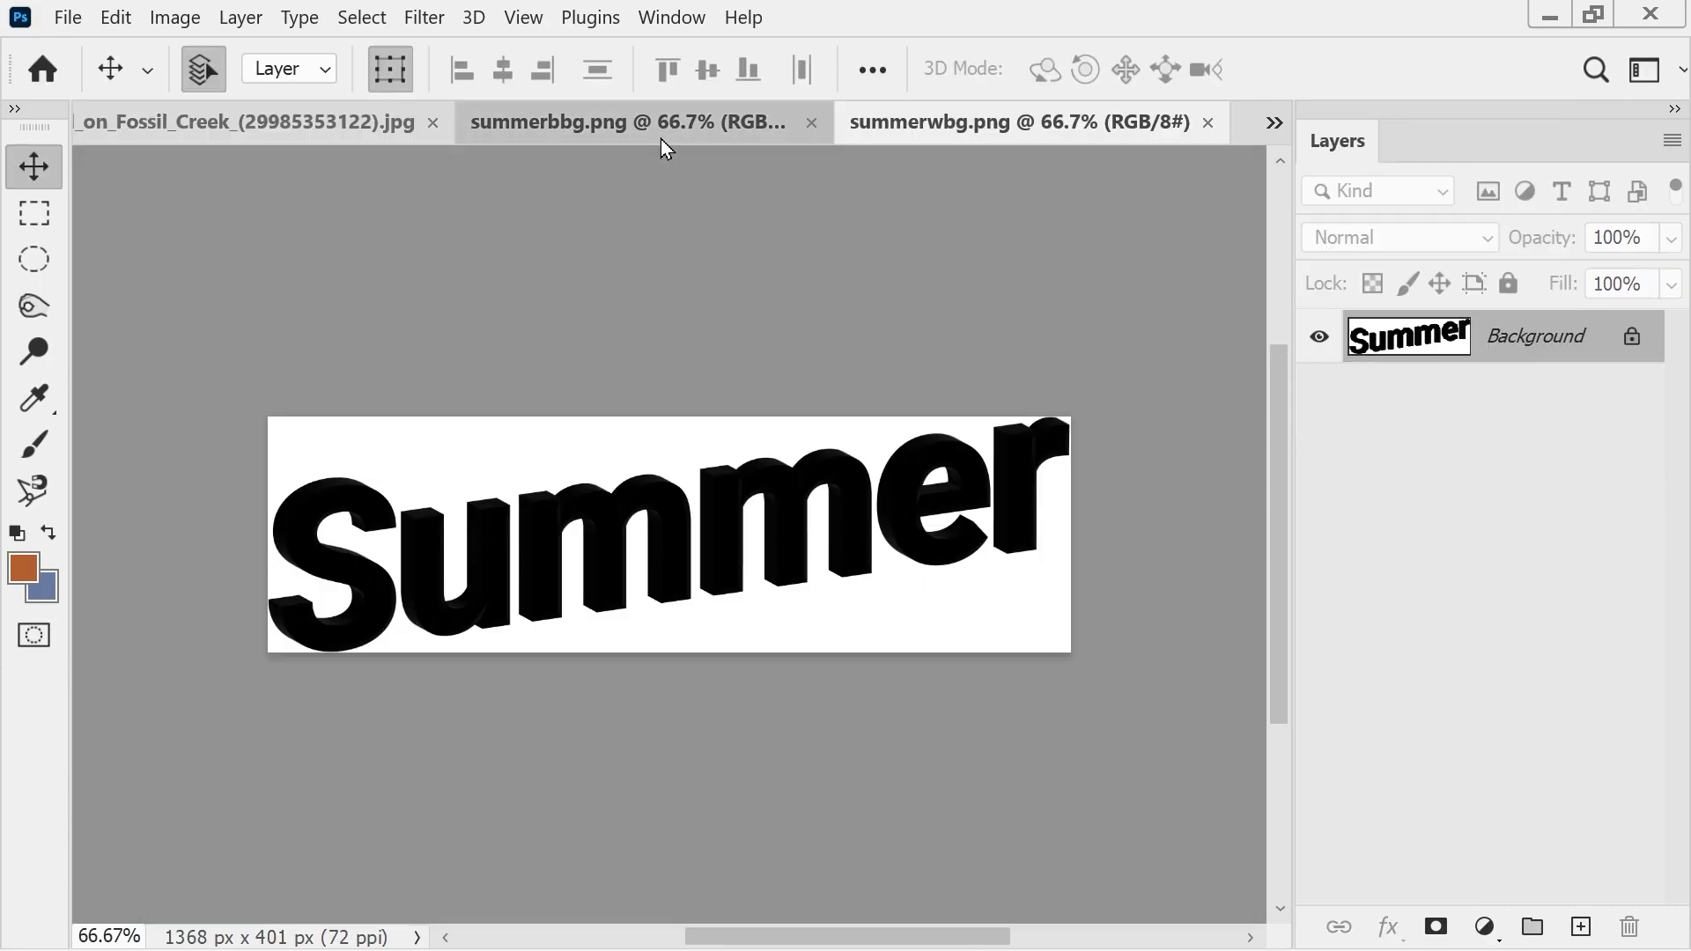
# - Copy the white Summer text from summerbbg.png into the waterfall photo and enlarge it to about 242% below the black text
pyautogui.click(656, 123)
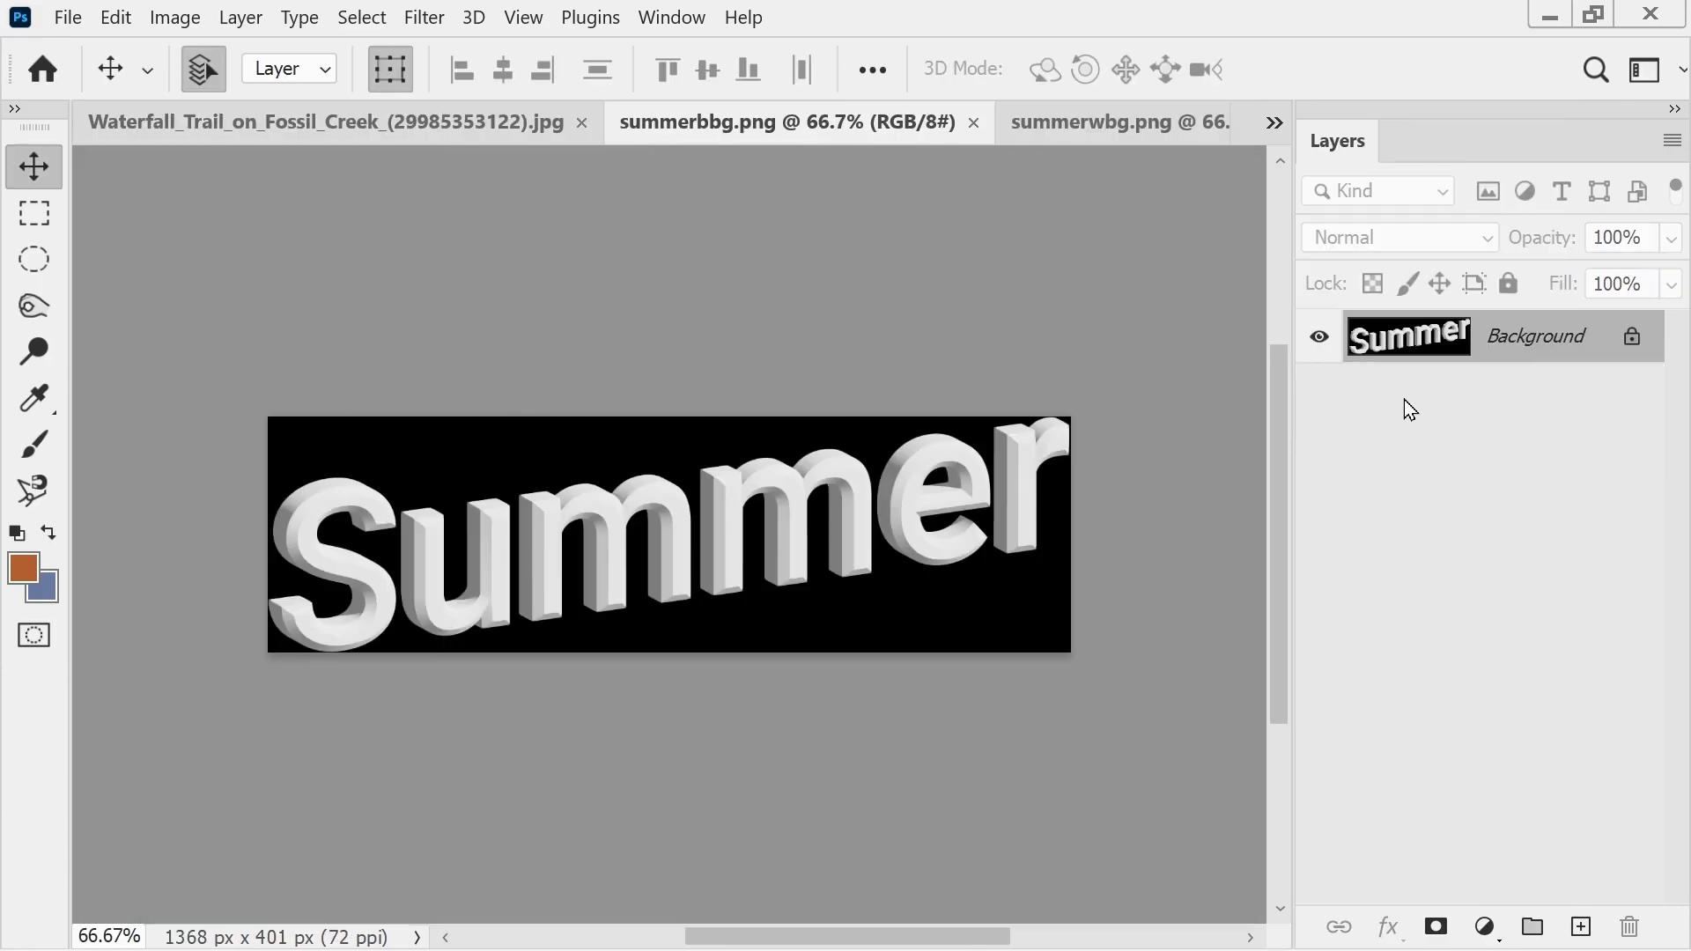
pyautogui.moveTo(1508, 352); pyautogui.dragTo(476, 649)
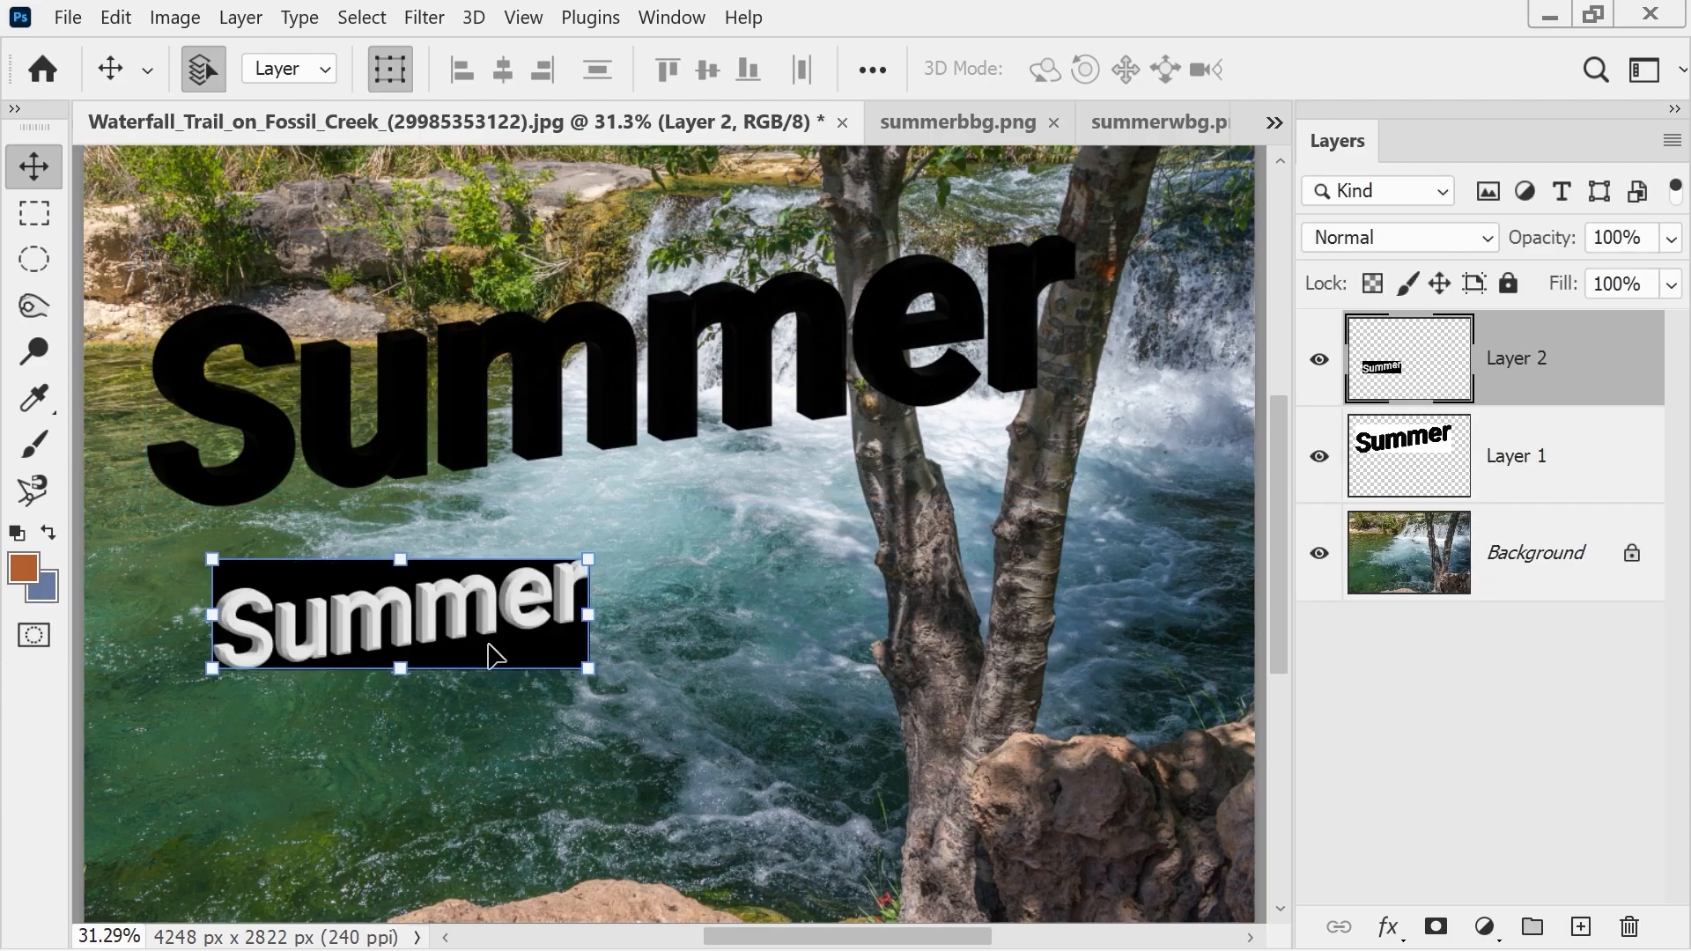
pyautogui.moveTo(590, 678); pyautogui.dragTo(1129, 833)
# - Set the blend mode of the white Summer text layer to Screen
pyautogui.click(1419, 242)
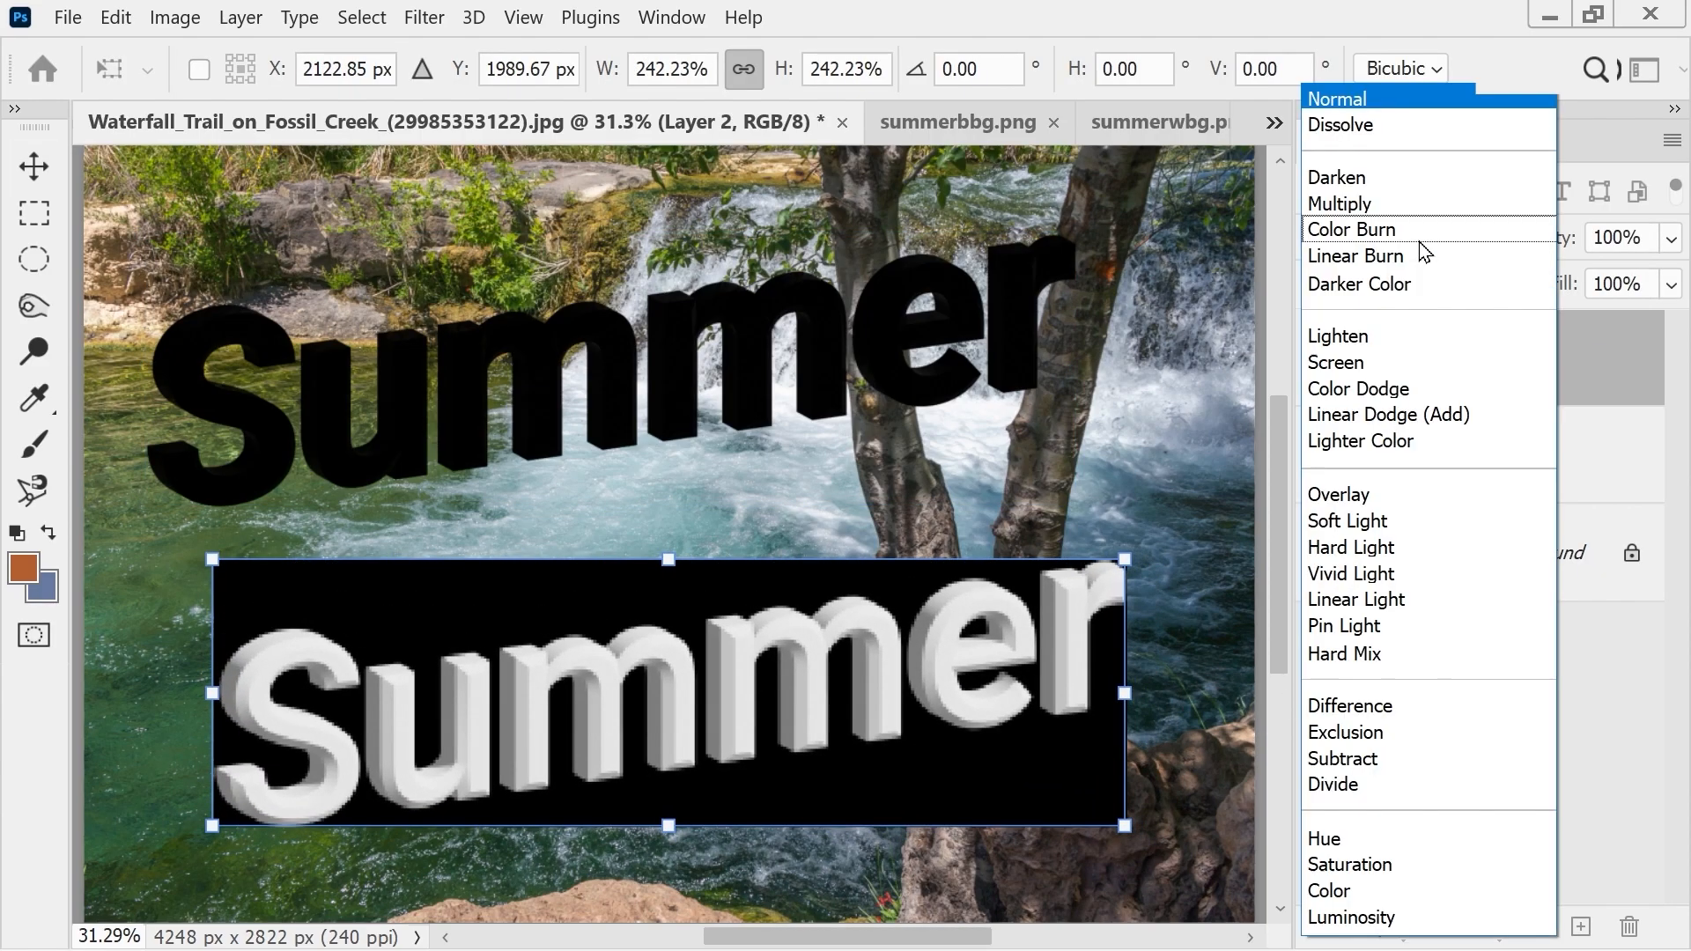
pyautogui.click(1360, 363)
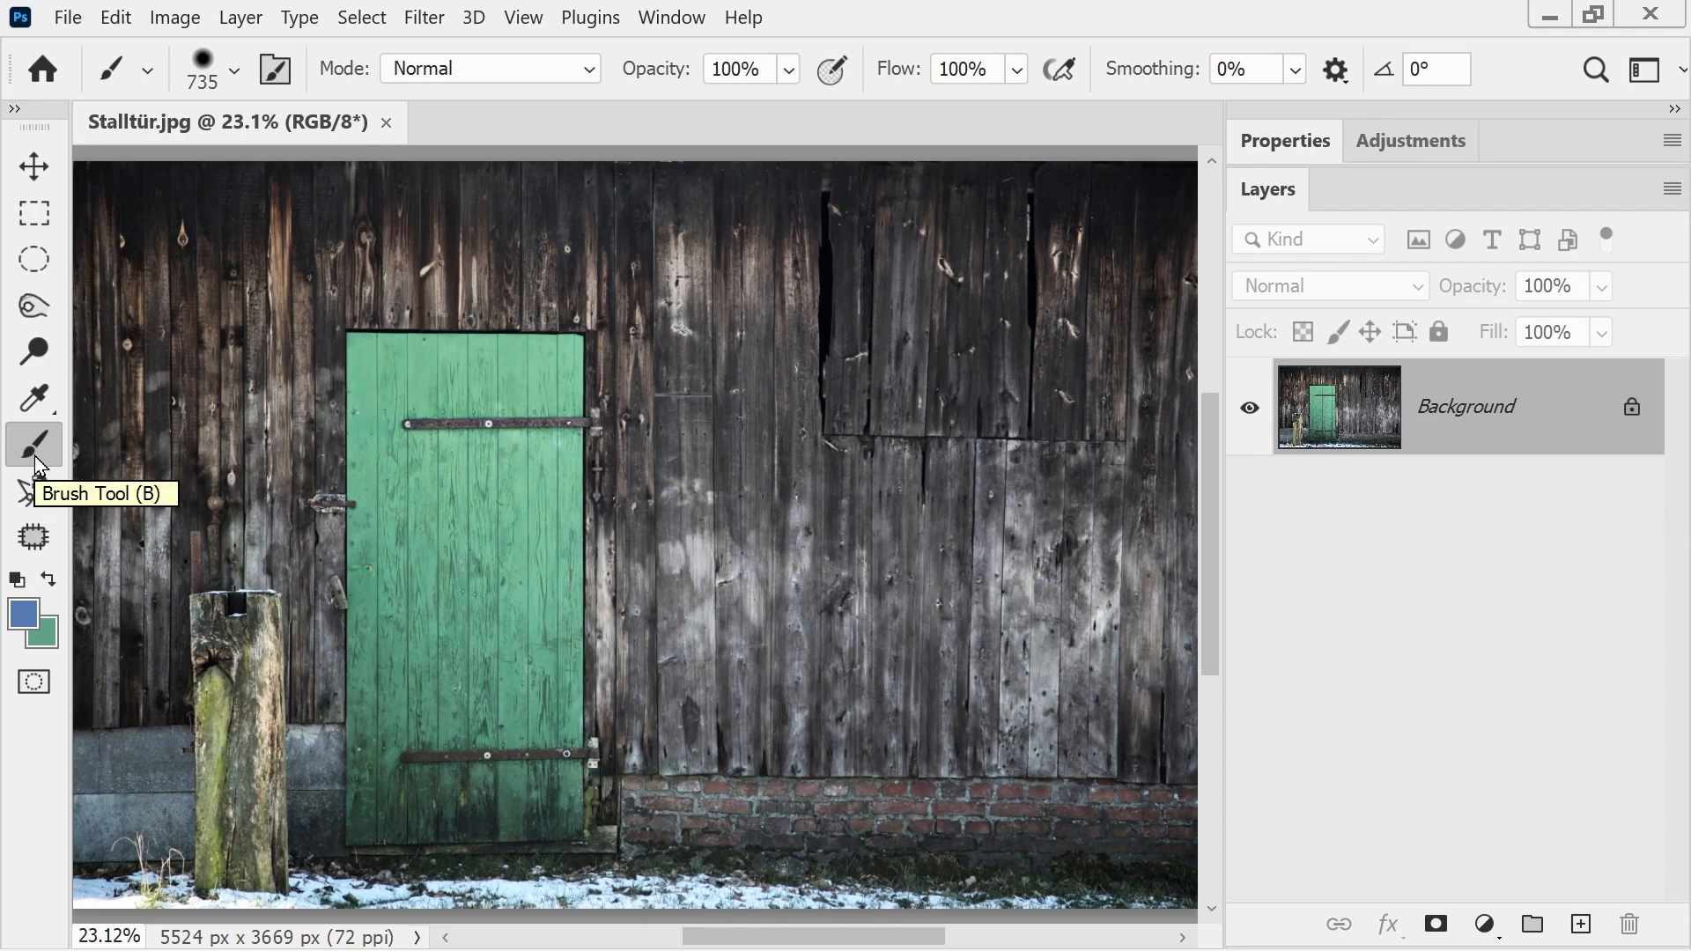
# - Compare the Dodge and Brush tool options, view the brush presets, and test a brush stroke on the green door, undoing it
pyautogui.click(36, 351)
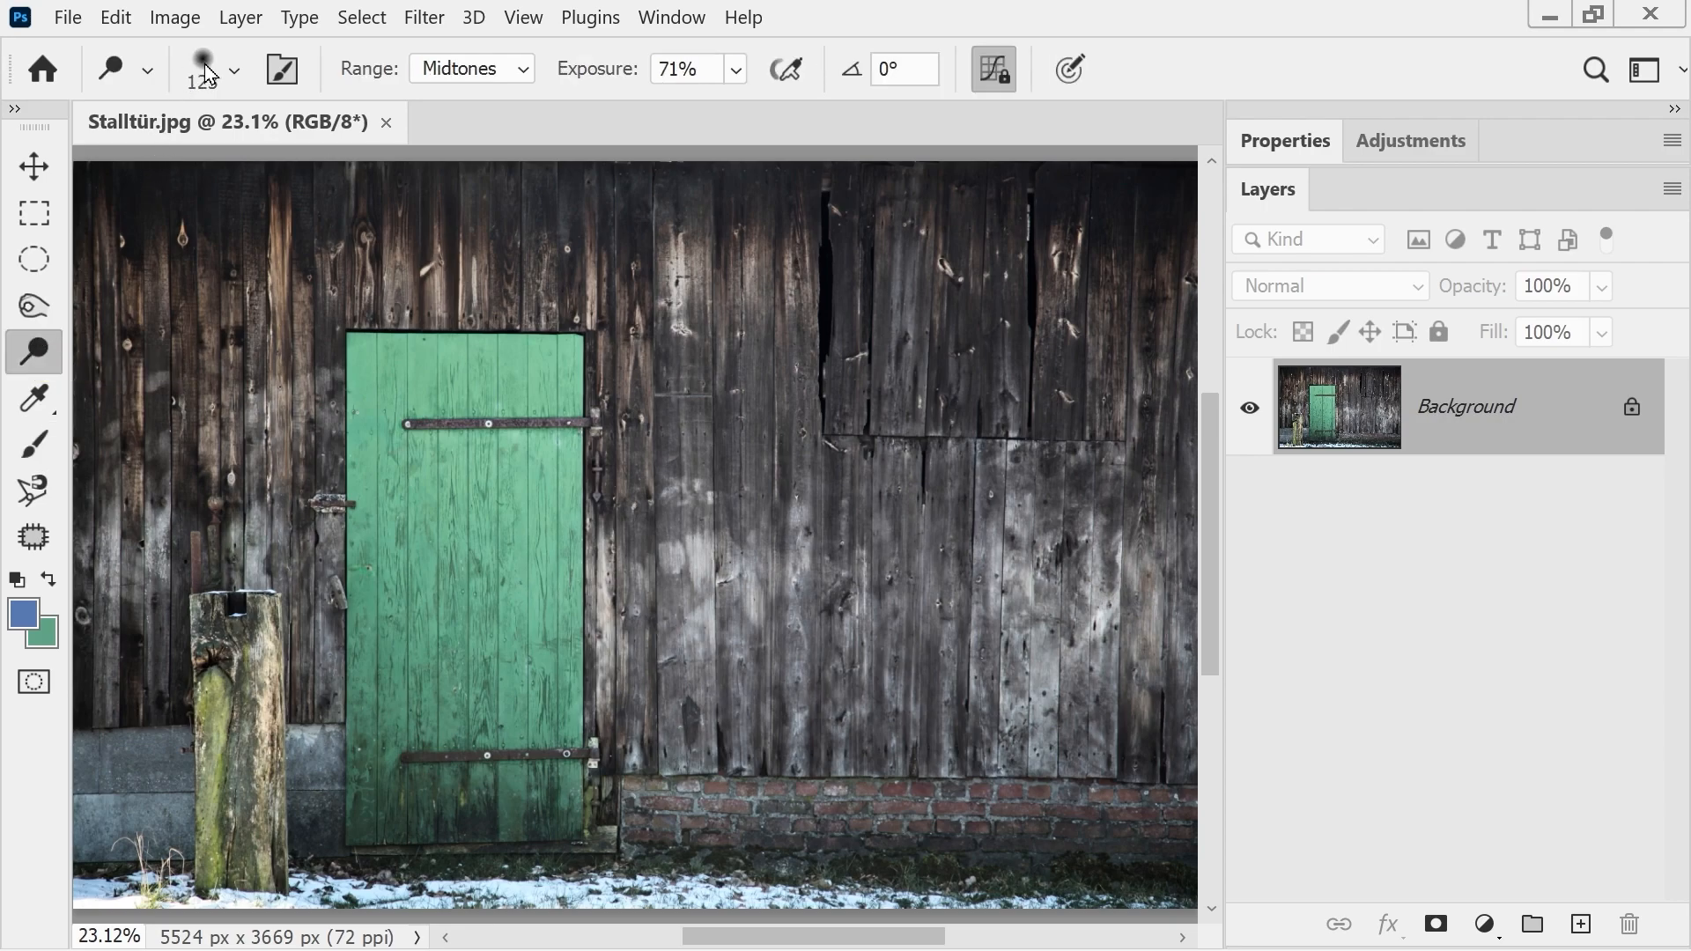
pyautogui.click(32, 451)
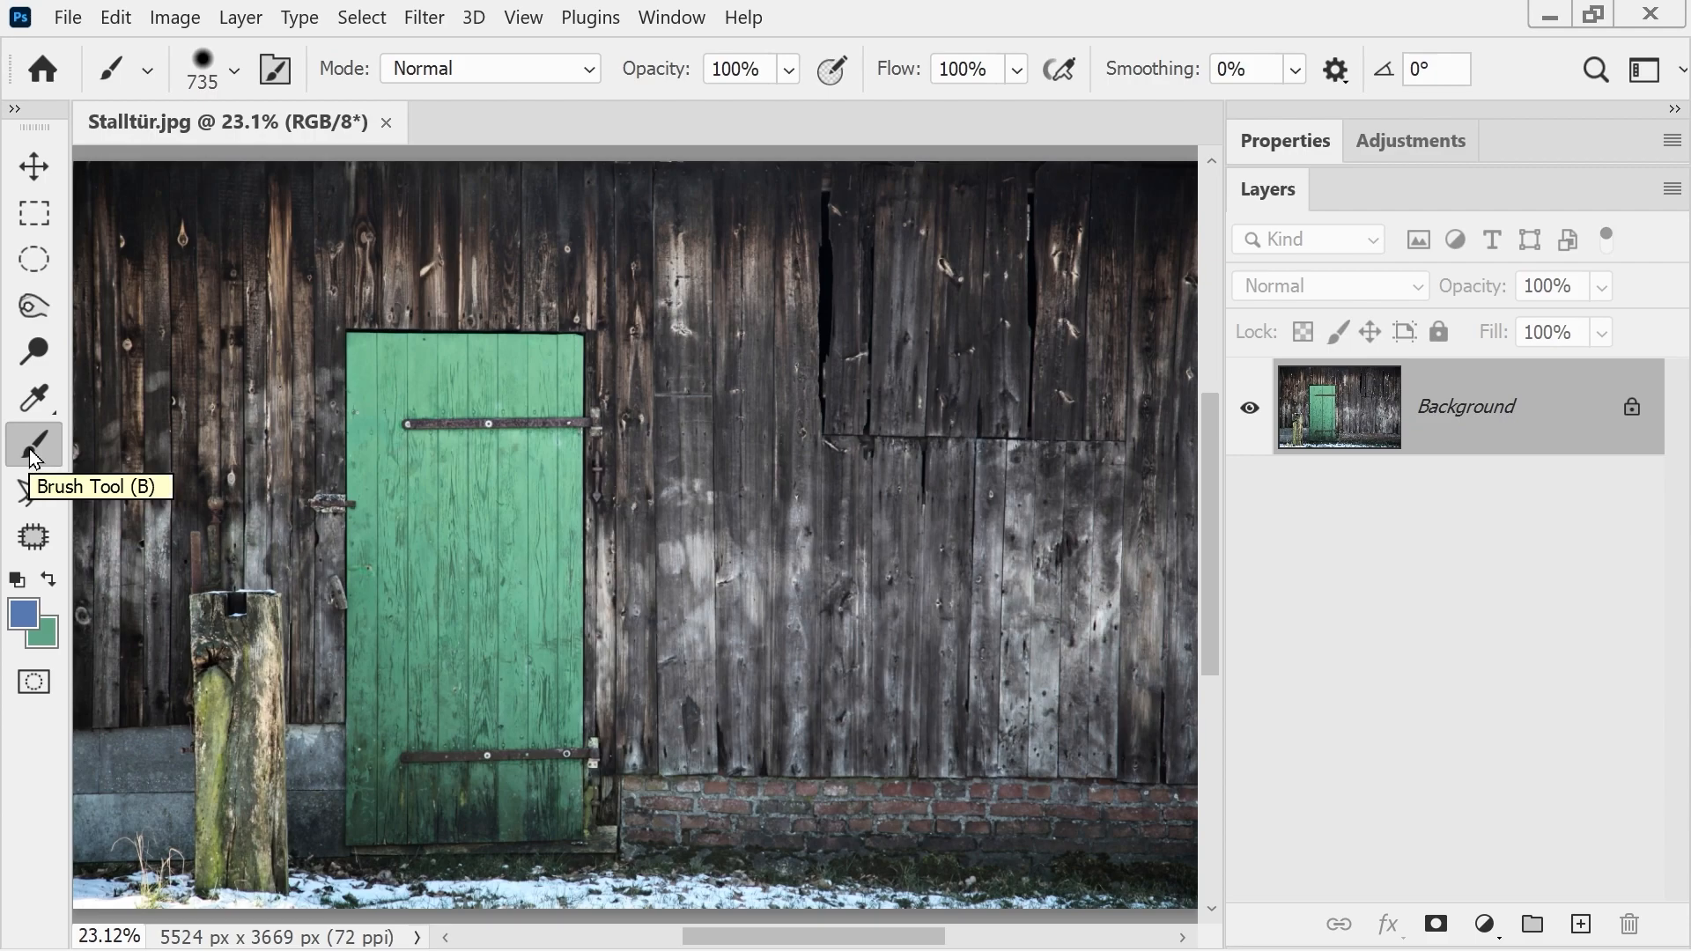
pyautogui.click(236, 73)
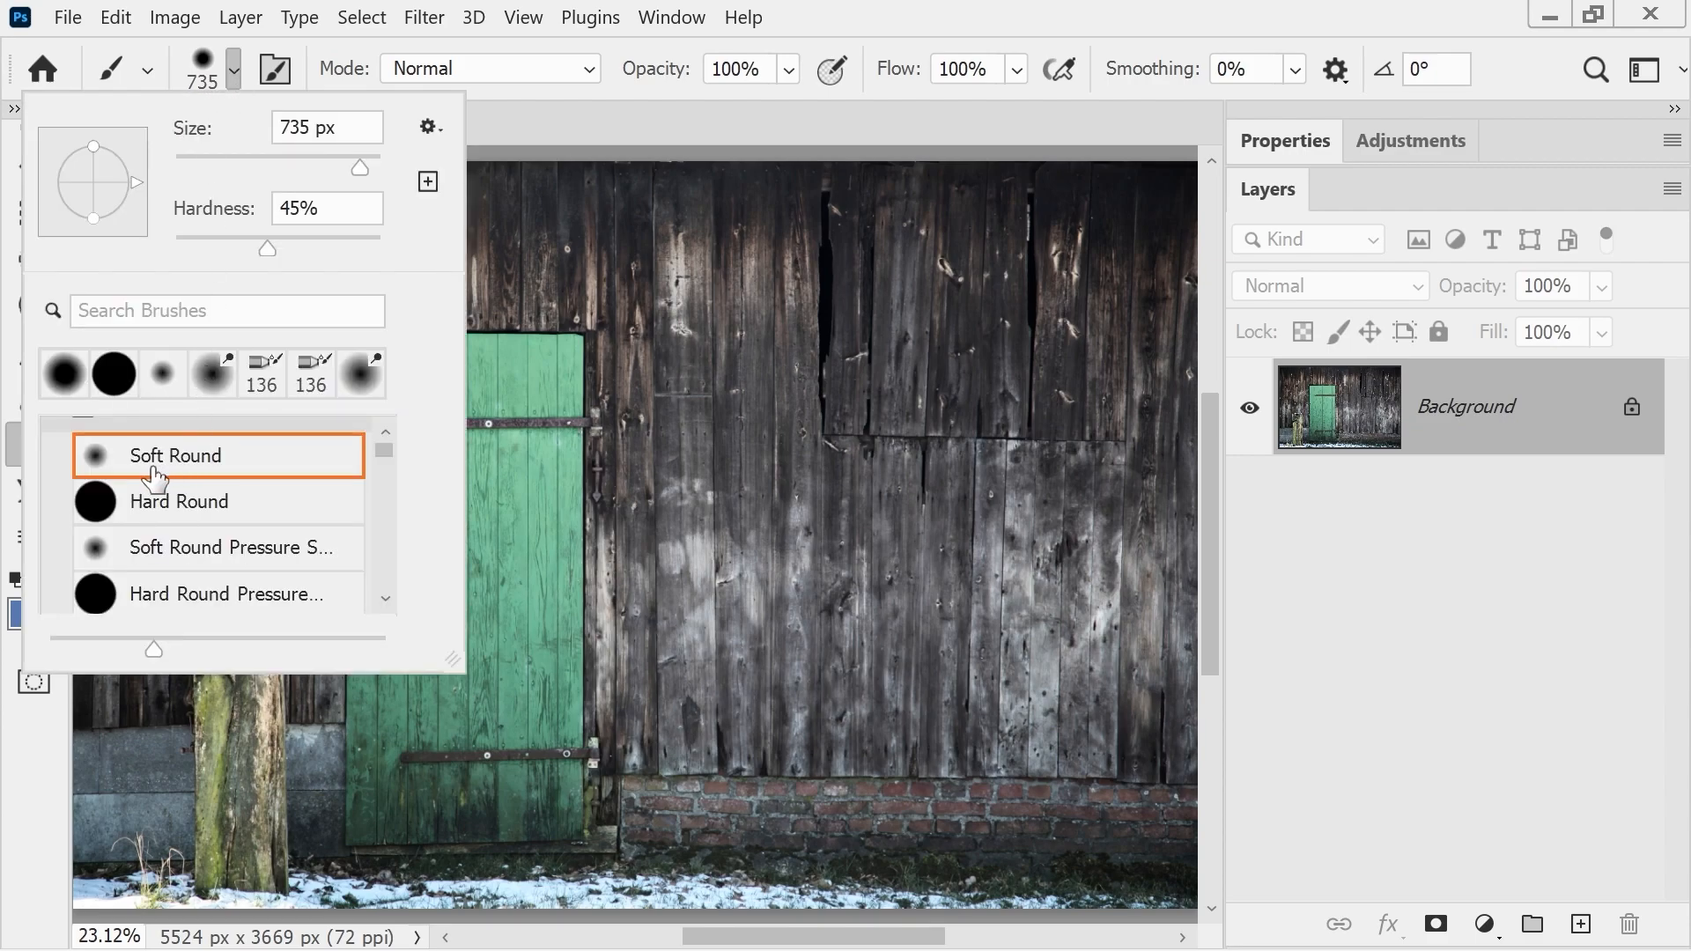
pyautogui.click(236, 75)
pyautogui.moveTo(439, 496)
pyautogui.mouseDown()
pyautogui.moveTo(440, 596)
pyautogui.moveTo(444, 498)
pyautogui.moveTo(431, 576)
pyautogui.moveTo(460, 614)
pyautogui.moveTo(465, 502)
pyautogui.moveTo(442, 549)
pyautogui.mouseUp()
pyautogui.hotkey('ctrl', 'z')
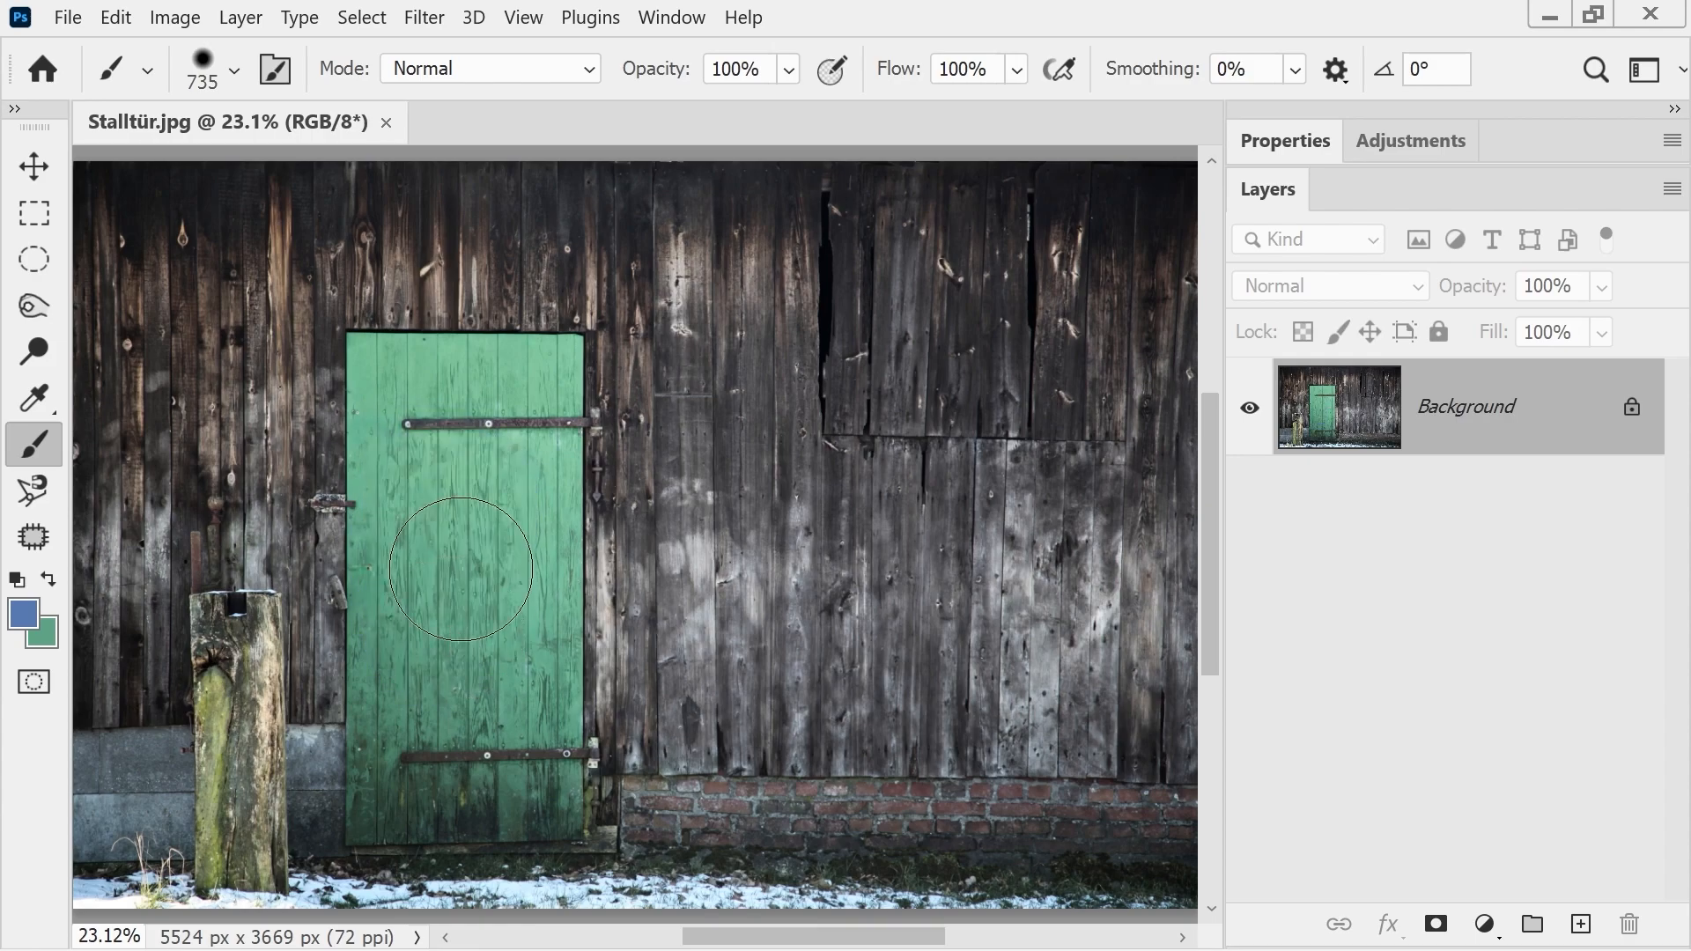
# - Set the brush hardness to 100% and paint four hard-edged blue dabs on the green door
pyautogui.rightClick(462, 536)
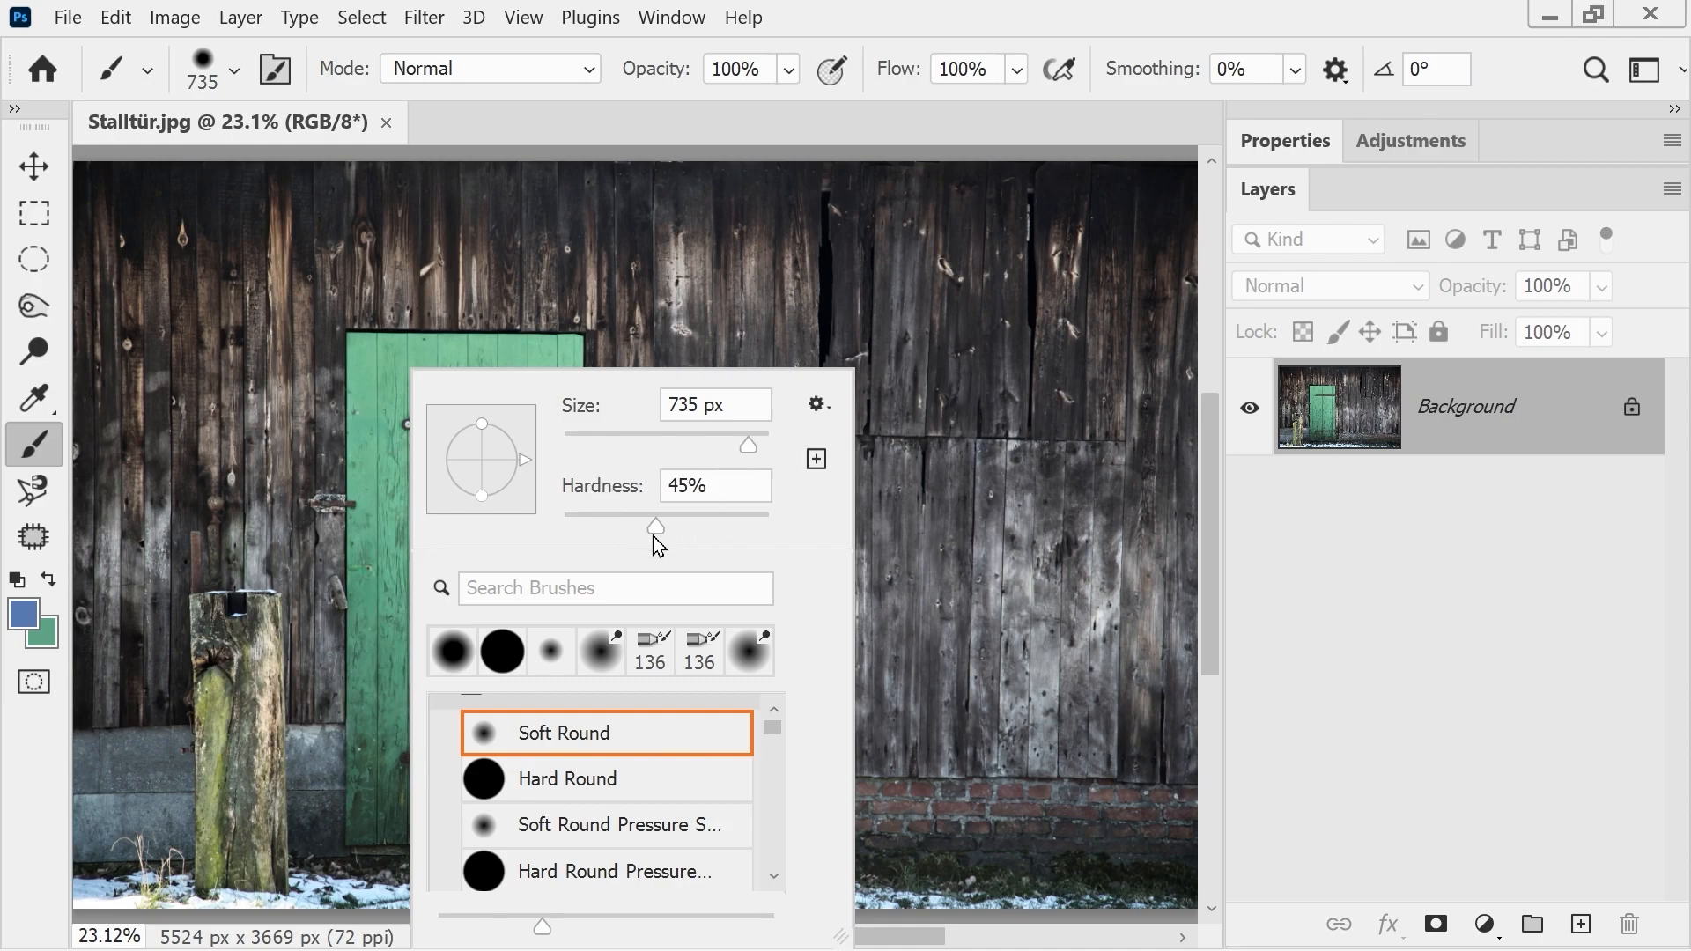
pyautogui.moveTo(790, 531); pyautogui.dragTo(791, 531)
pyautogui.click(898, 35)
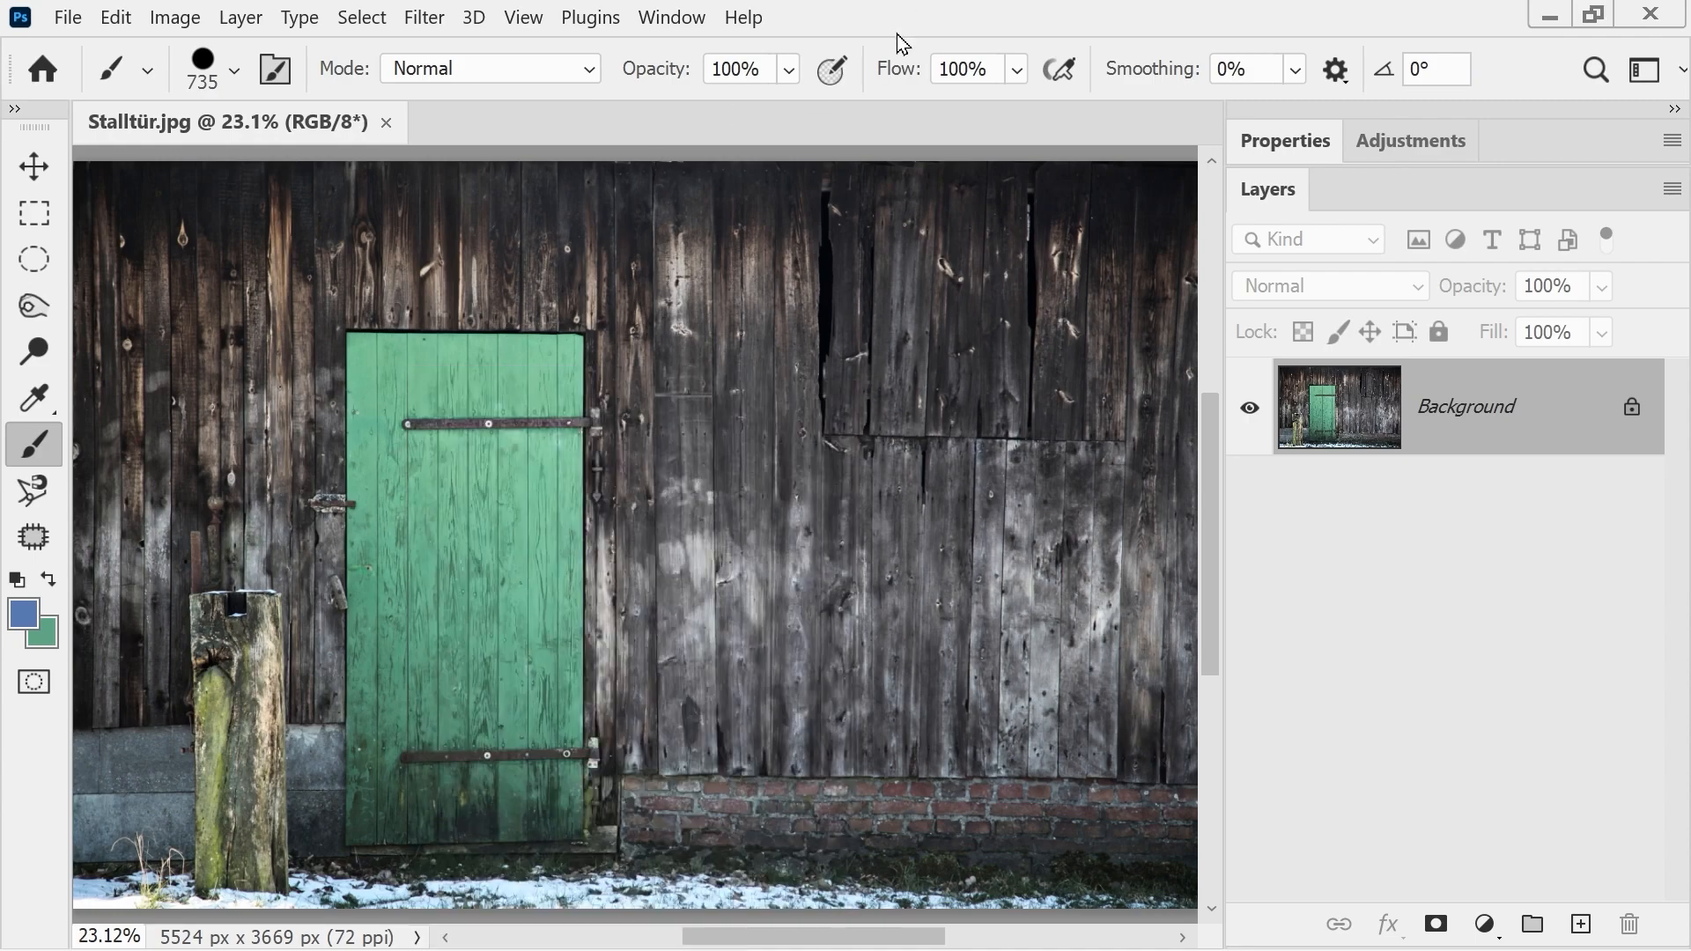
pyautogui.click(498, 534)
pyautogui.click(435, 653)
pyautogui.click(483, 648)
pyautogui.click(444, 513)
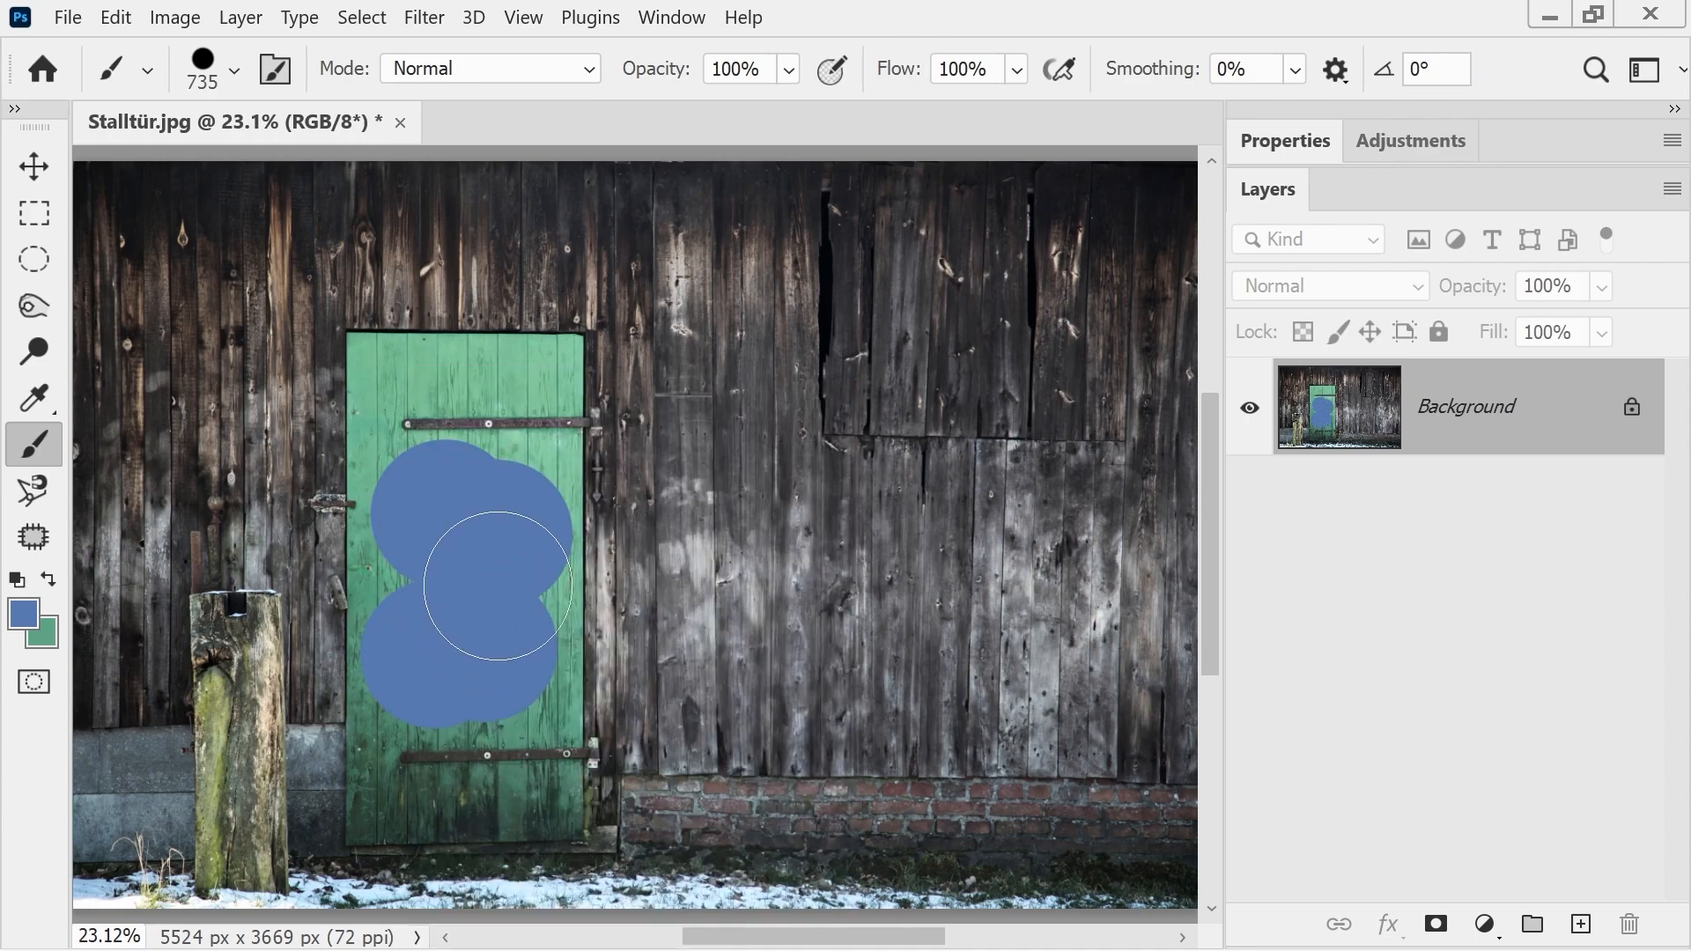
# - Undo the four hard-edged blue dabs on the green door
pyautogui.hotkey('ctrl', 'z')
pyautogui.hotkey('ctrl', 'z')
pyautogui.hotkey('ctrl', 'z')
pyautogui.hotkey('ctrl', 'z')
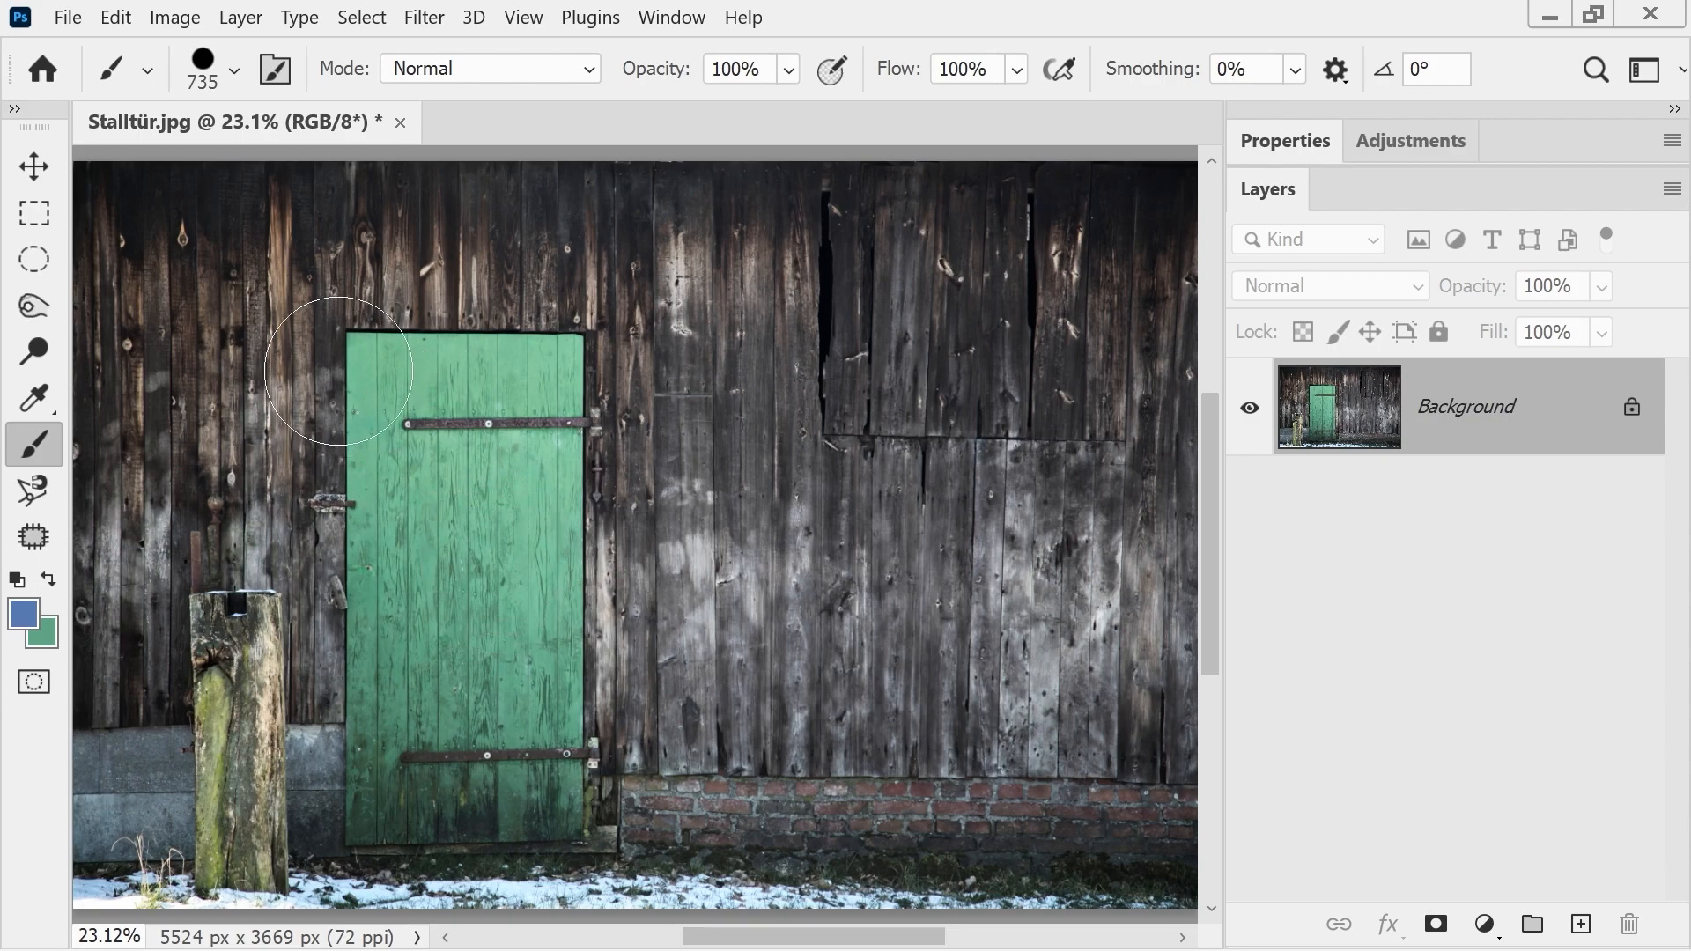
# - Set the brush hardness to 0% and paint eight soft blue dabs across the green door
pyautogui.rightClick(482, 440)
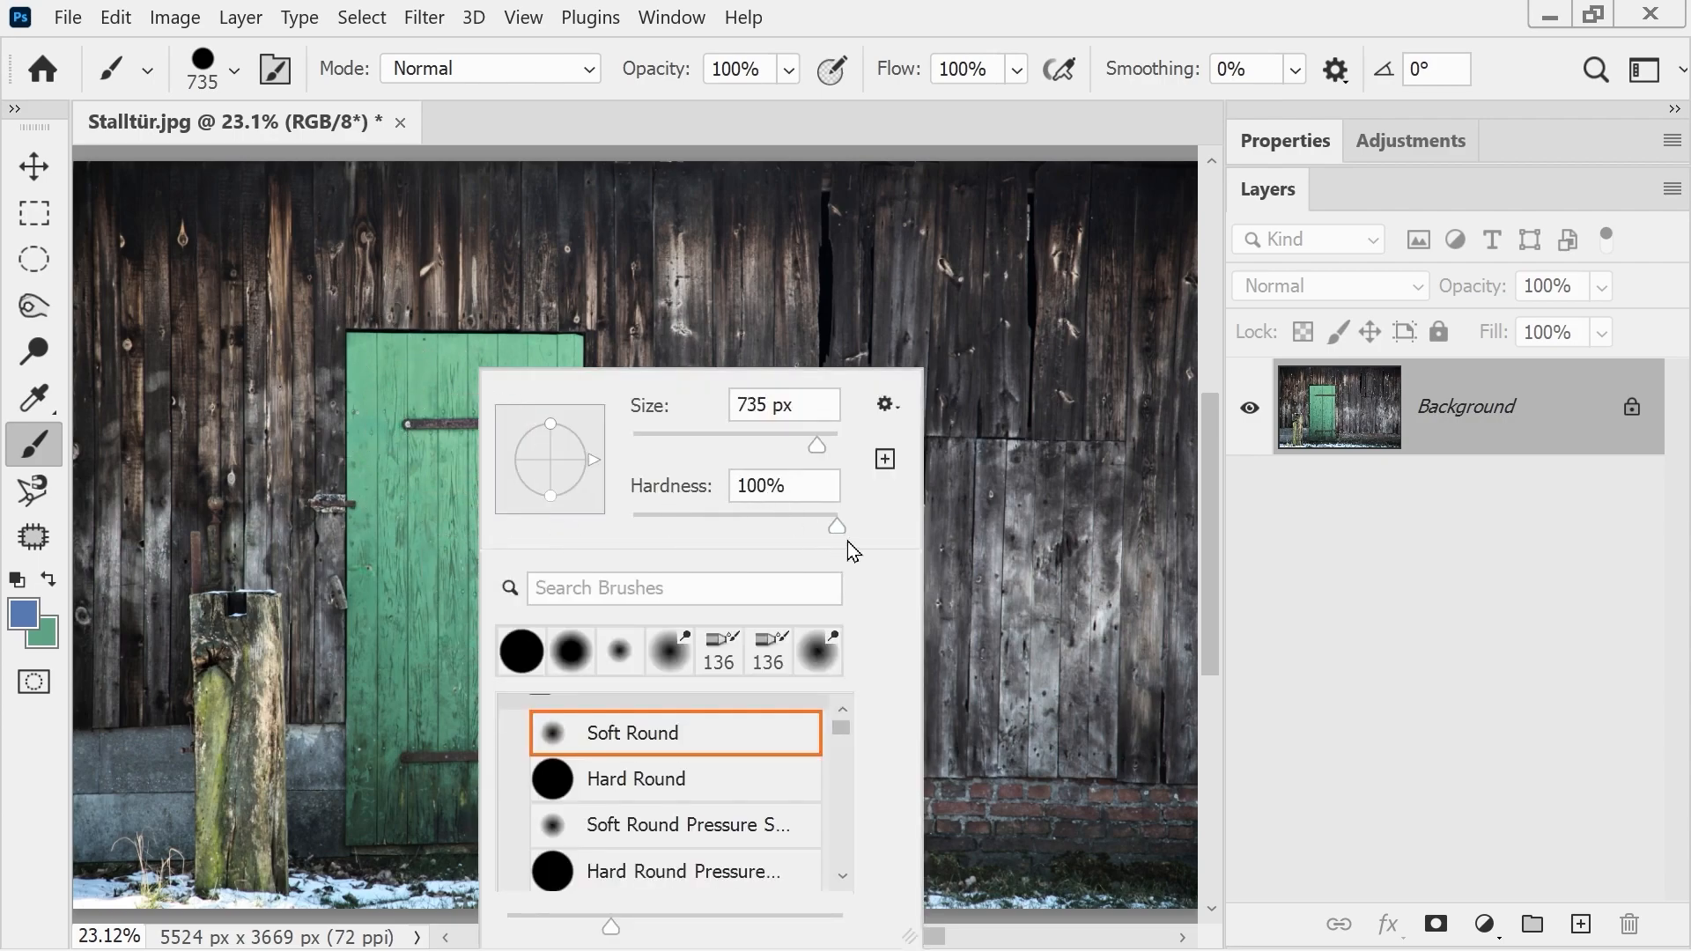
pyautogui.moveTo(837, 527); pyautogui.dragTo(627, 523)
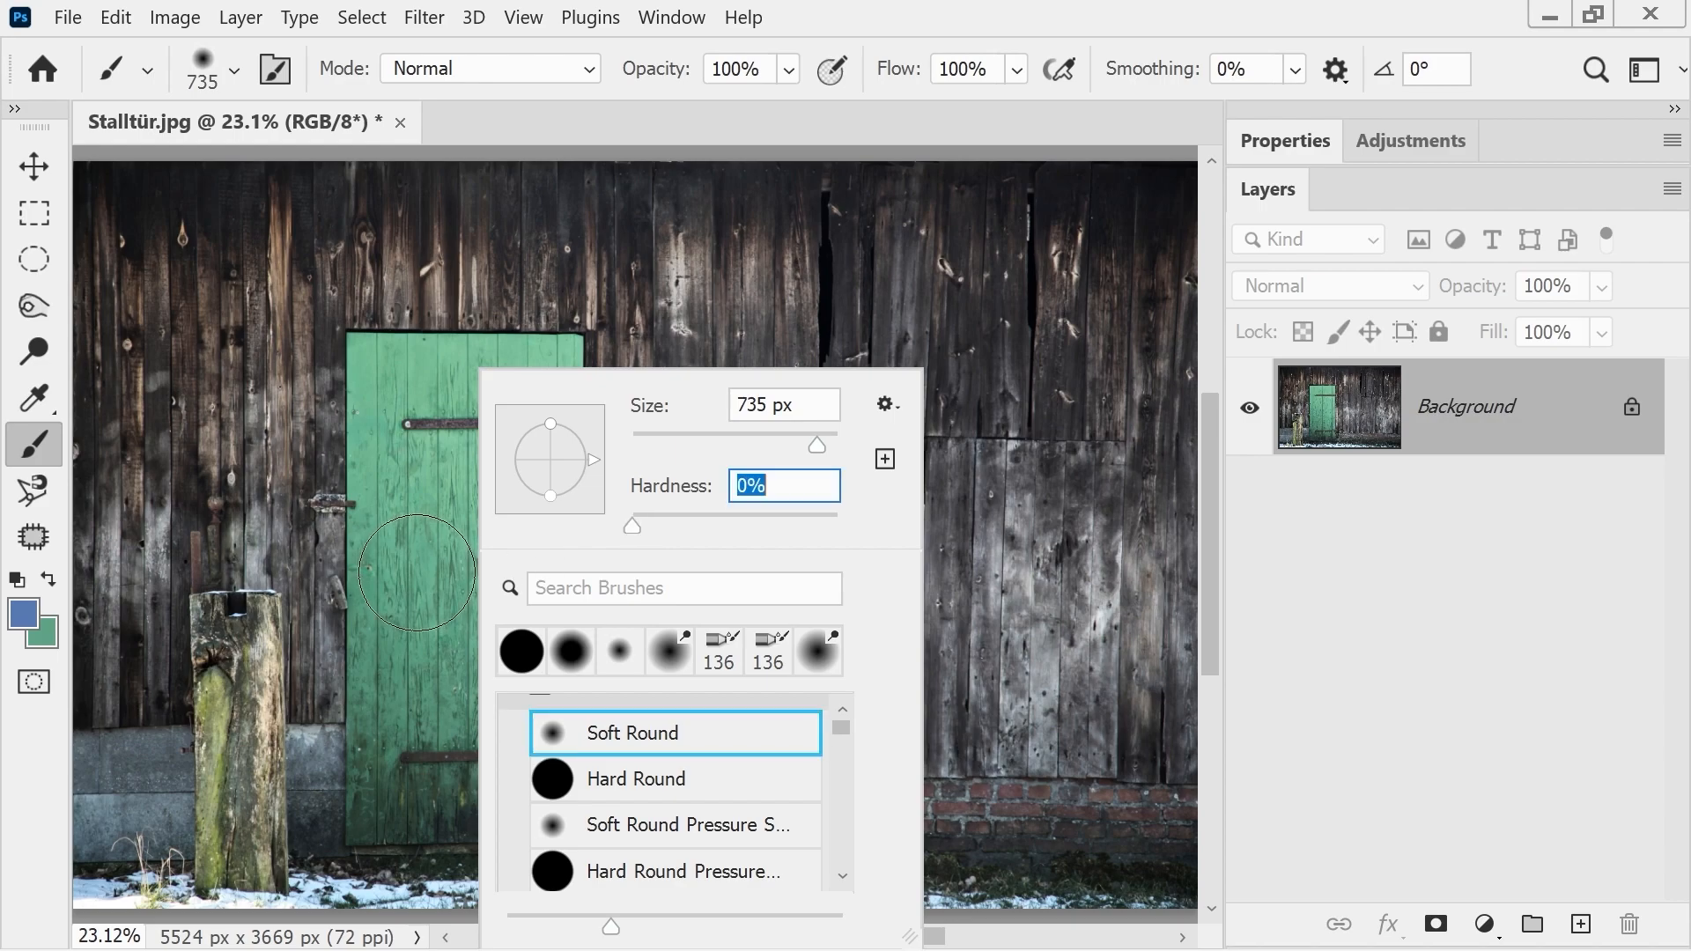
pyautogui.click(388, 573)
pyautogui.click(484, 493)
pyautogui.click(530, 604)
pyautogui.click(468, 672)
pyautogui.click(391, 426)
pyautogui.click(506, 404)
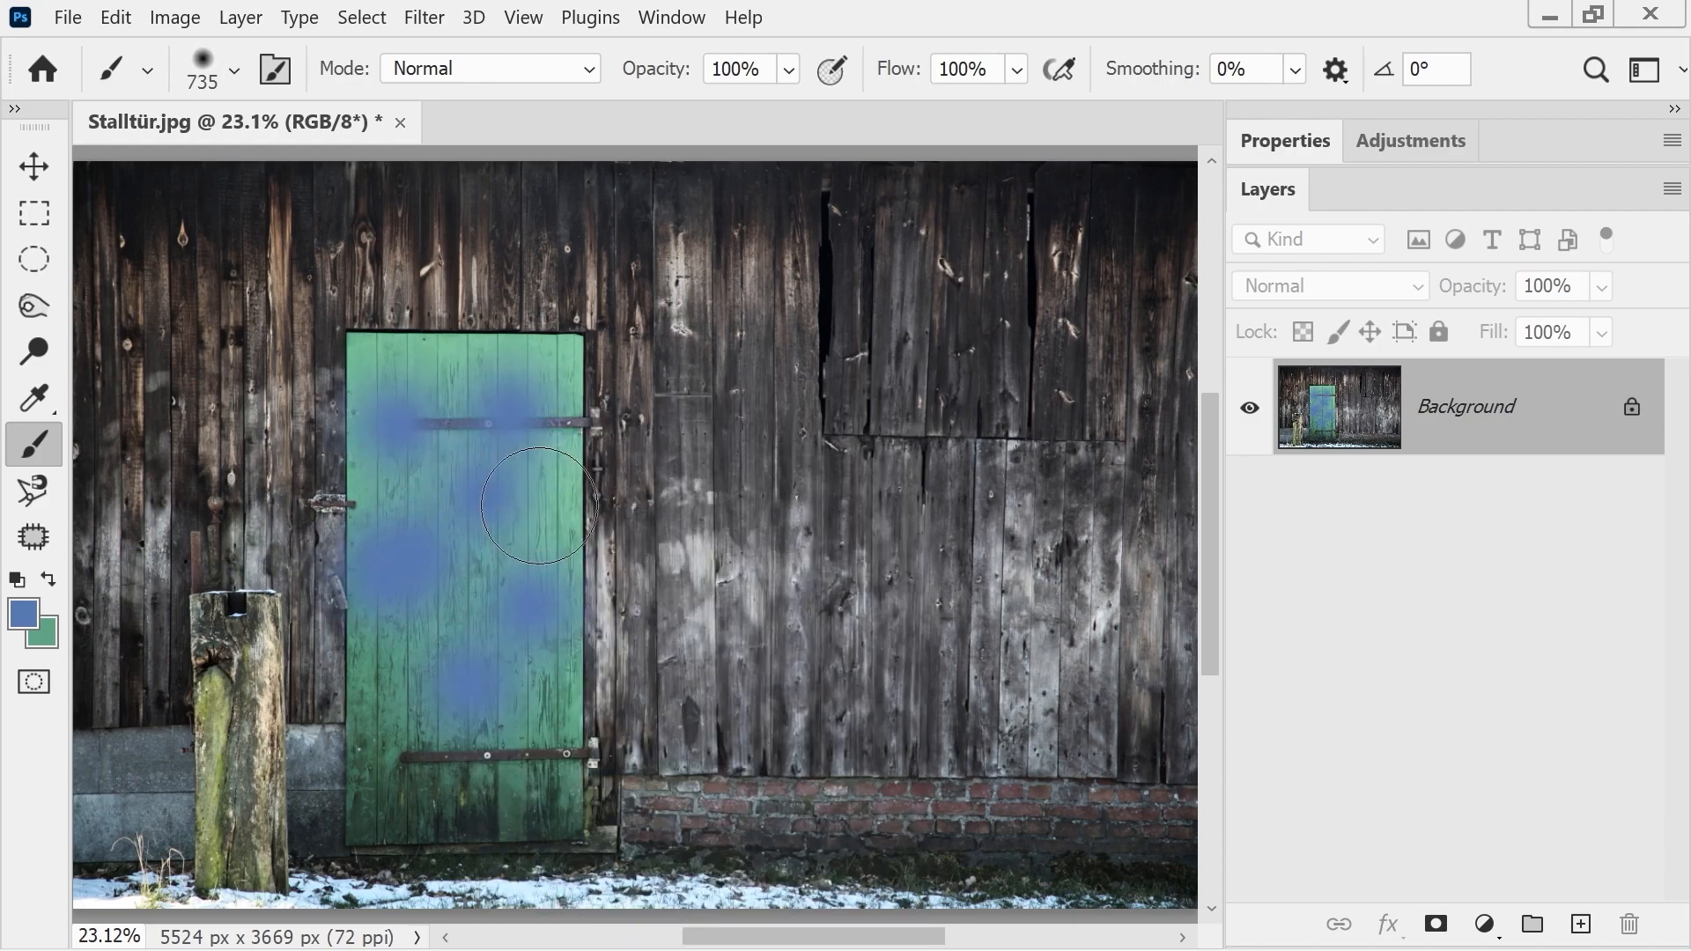
pyautogui.click(541, 528)
pyautogui.click(504, 610)
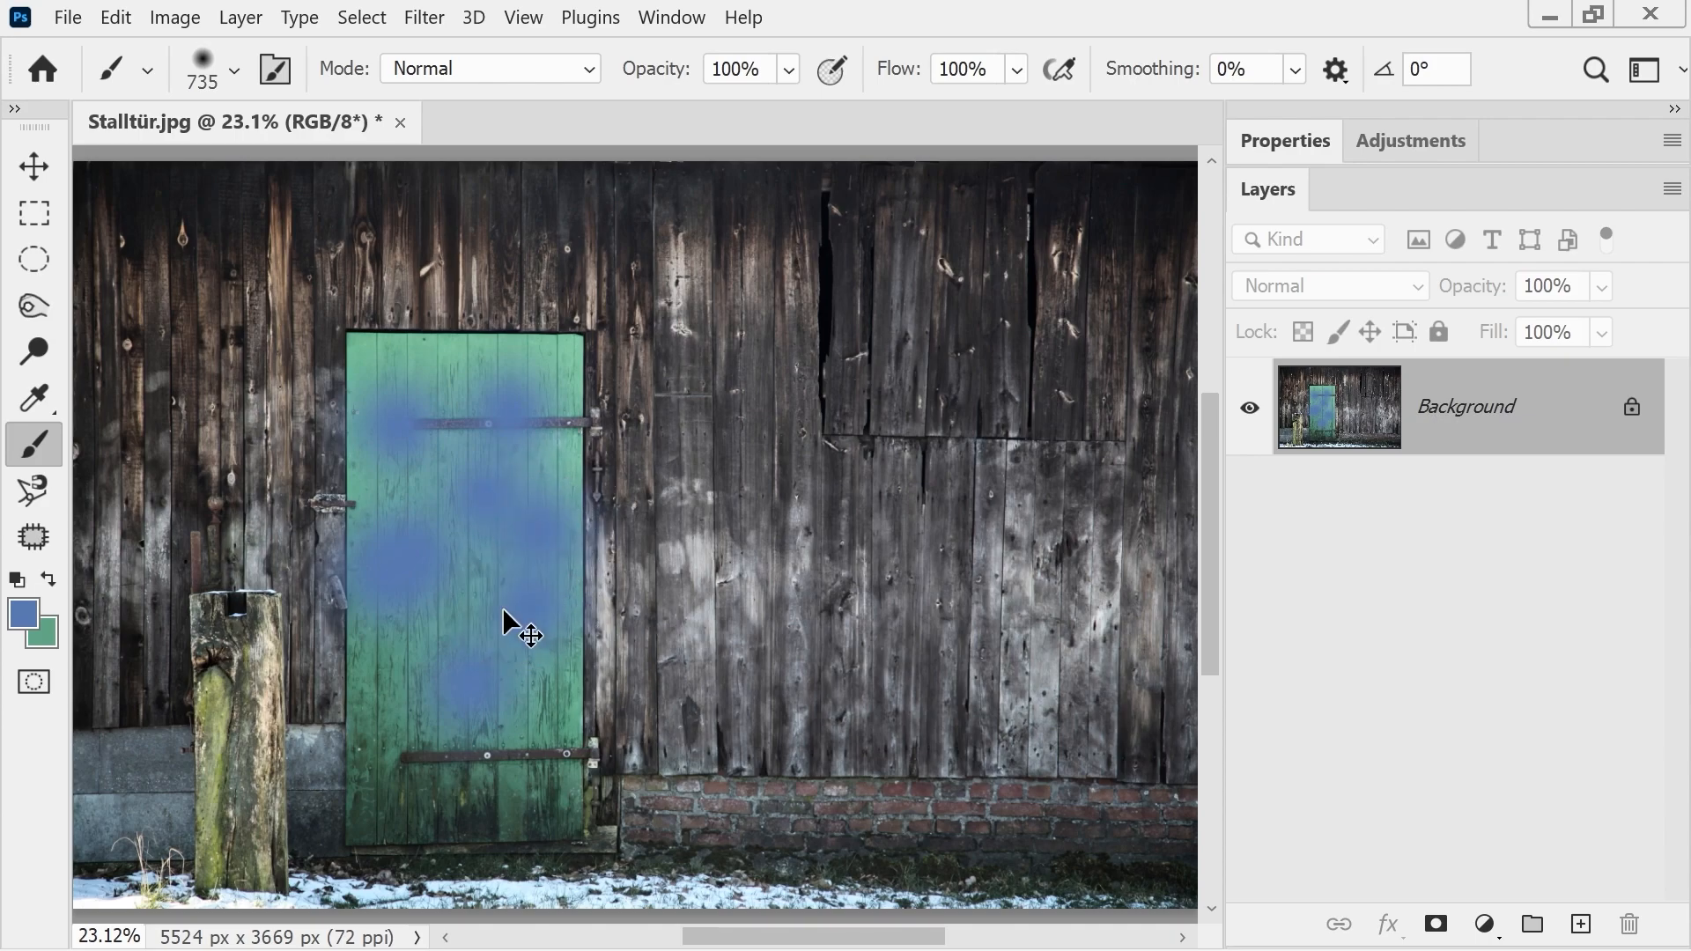
# - Undo all the soft blue dabs on the green door
pyautogui.hotkey('ctrl', 'z')
pyautogui.hotkey('ctrl', 'z')
pyautogui.hotkey('ctrl', 'z')
pyautogui.hotkey('ctrl', 'z')
pyautogui.hotkey('ctrl', 'z')
pyautogui.hotkey('ctrl', 'z')
pyautogui.hotkey('ctrl', 'z')
pyautogui.hotkey('ctrl', 'z')
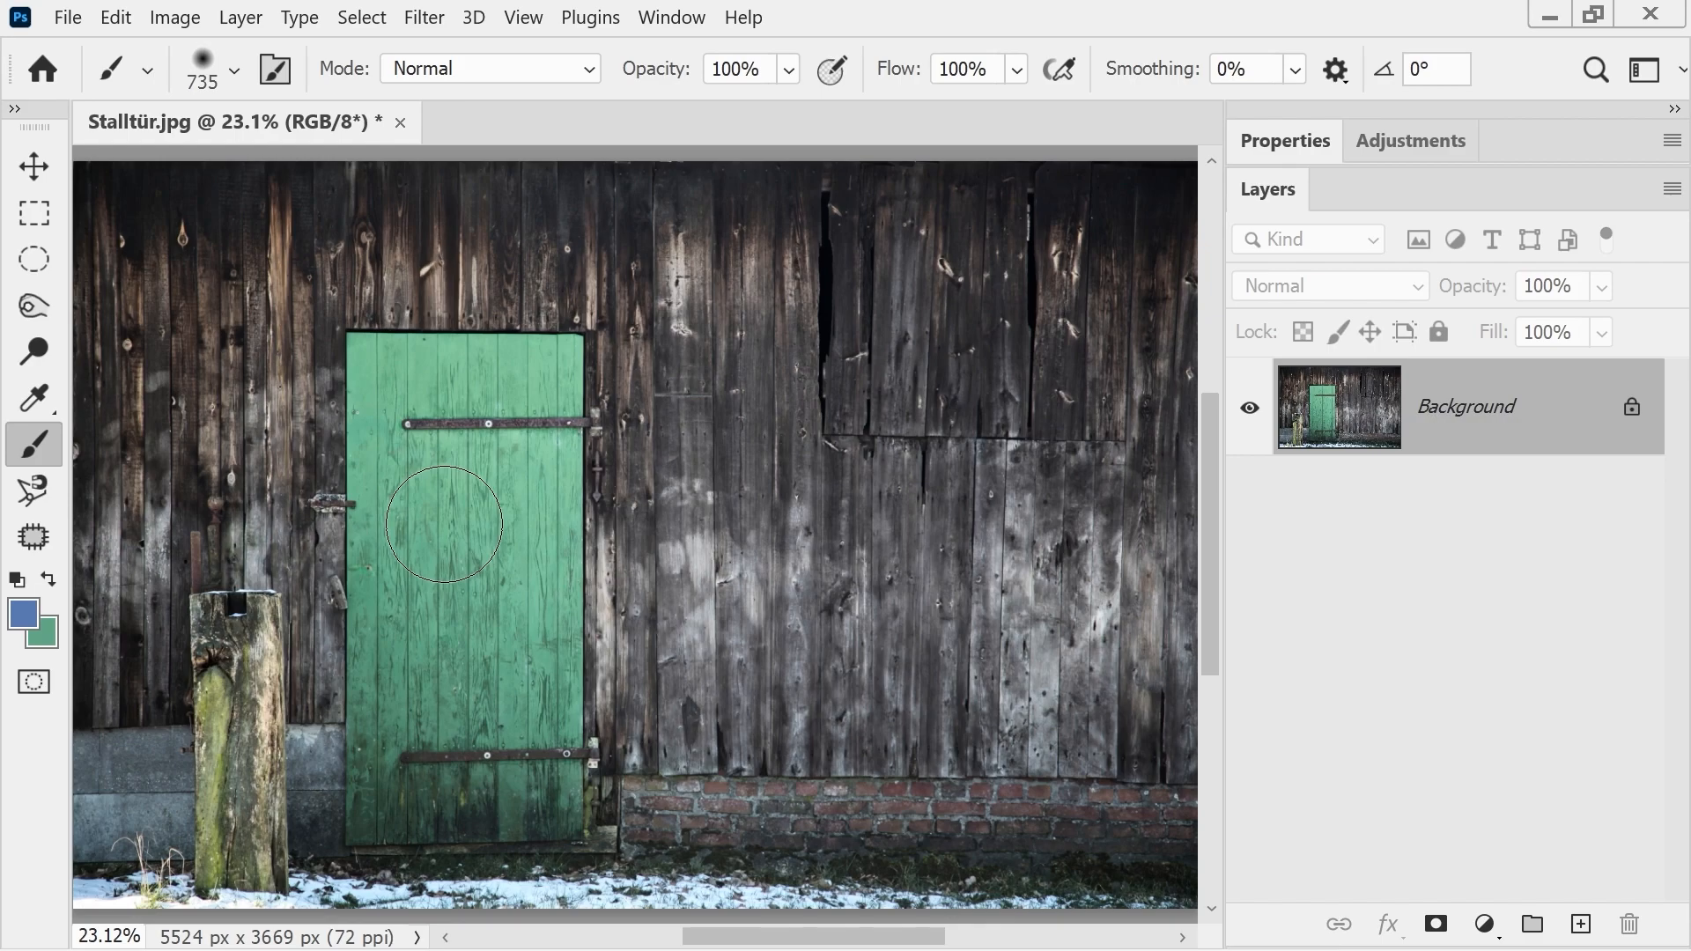
# - Paint repeated blue dabs at one spot on the green door, enlarging the brush stepwise between them
pyautogui.click(445, 524)
pyautogui.press(']')
pyautogui.click(444, 524)
pyautogui.press(']')
pyautogui.click(445, 524)
pyautogui.press(']')
pyautogui.click(445, 524)
pyautogui.press(']')
pyautogui.press(']')
pyautogui.click(444, 524)
pyautogui.press(']')
pyautogui.click(445, 525)
pyautogui.press(']')
pyautogui.press(']')
pyautogui.click(445, 524)
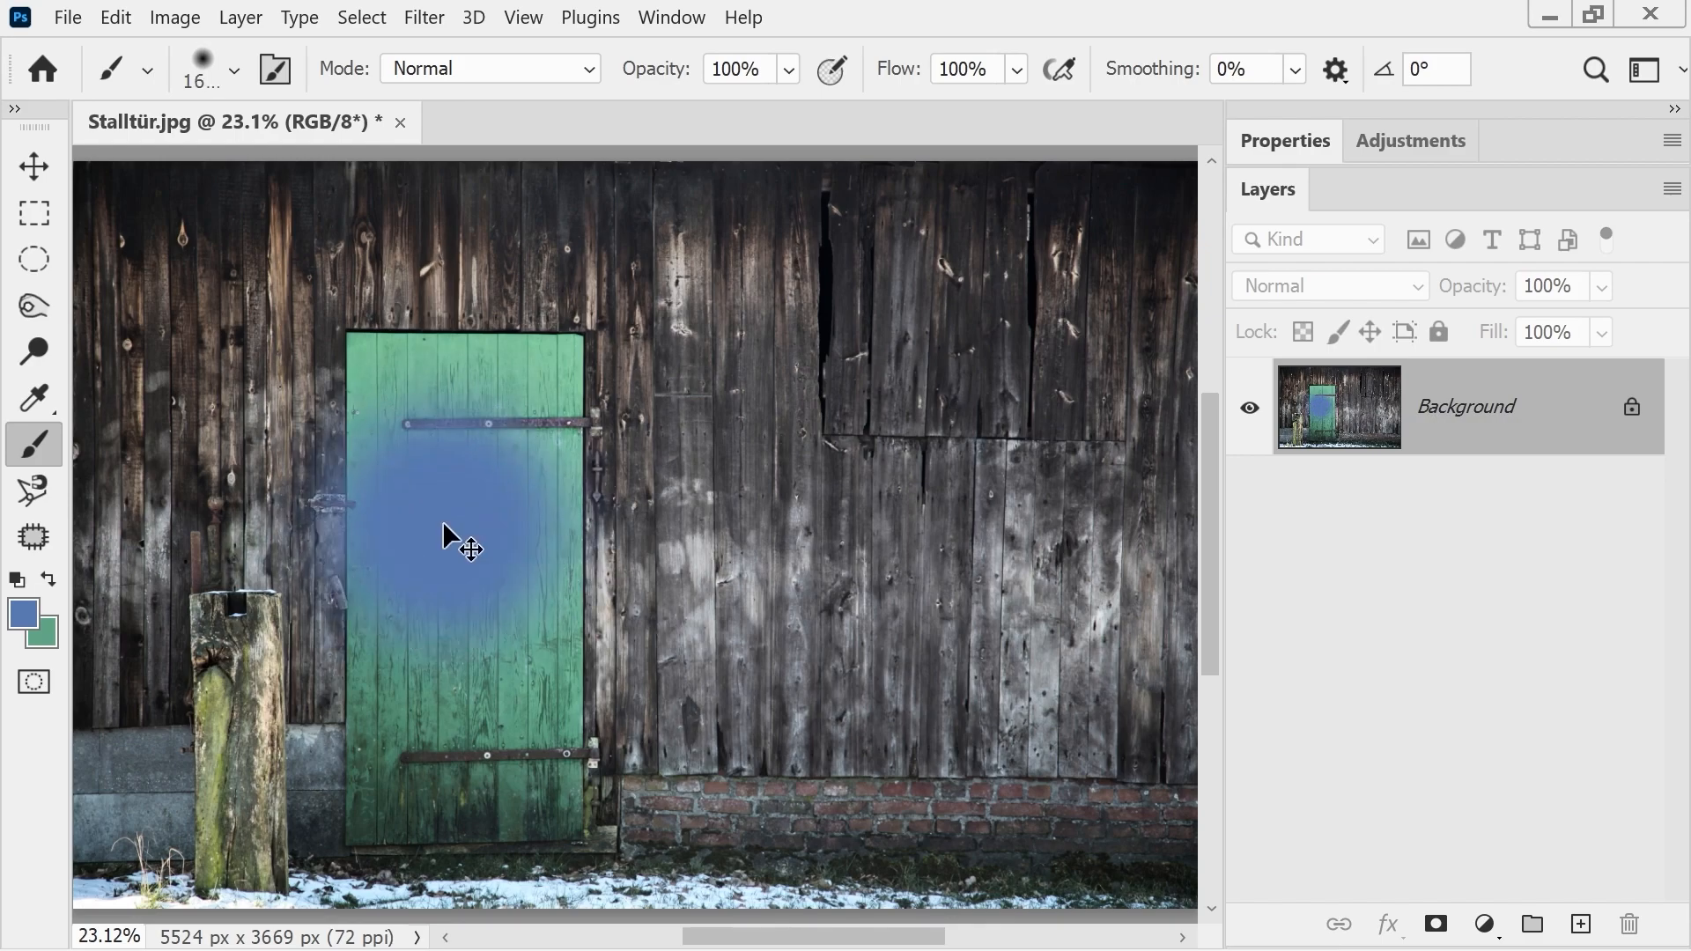
# - Undo the whole series of progressively larger blue dabs
pyautogui.hotkey('ctrl', 'z')
pyautogui.hotkey('ctrl', 'z')
pyautogui.hotkey('ctrl', 'z')
pyautogui.hotkey('ctrl', 'z')
pyautogui.hotkey('ctrl', 'z')
pyautogui.hotkey('ctrl', 'z')
pyautogui.hotkey('ctrl', 'z')
pyautogui.hotkey('ctrl', 'z')
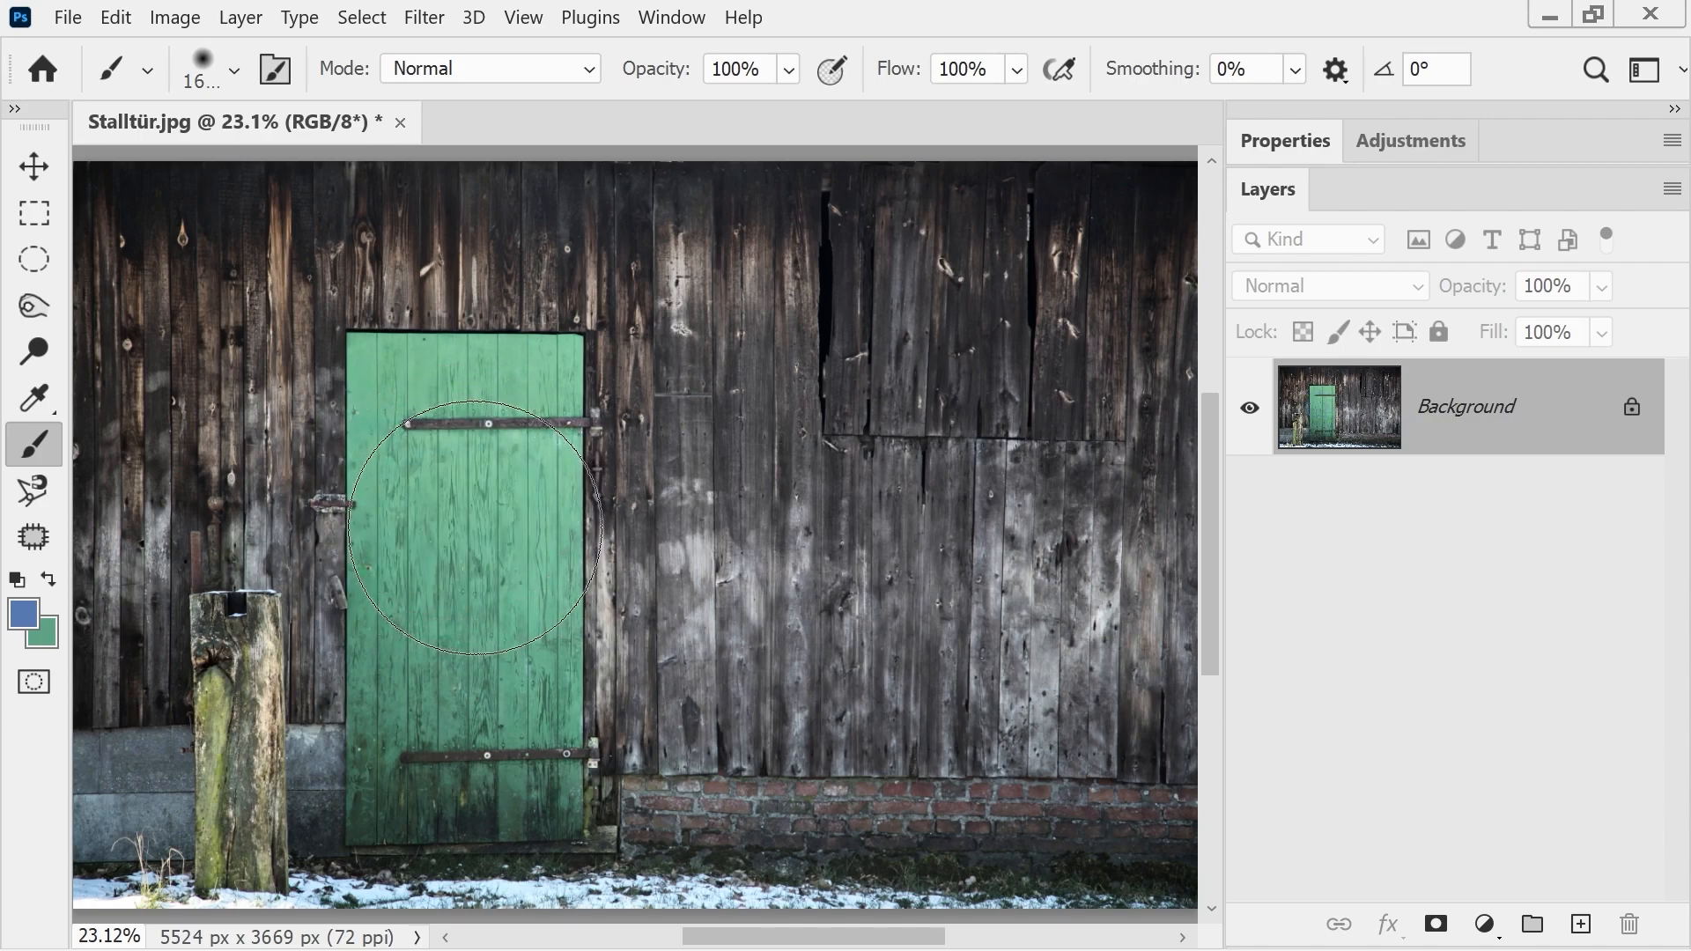
# - Paint one large blue dab on the green door and reduce the brush size to 800 px
pyautogui.click(475, 527)
pyautogui.press('[')
pyautogui.press('[')
pyautogui.press('[')
pyautogui.press('[')
pyautogui.press('[')
pyautogui.press('[')
pyautogui.press('[')
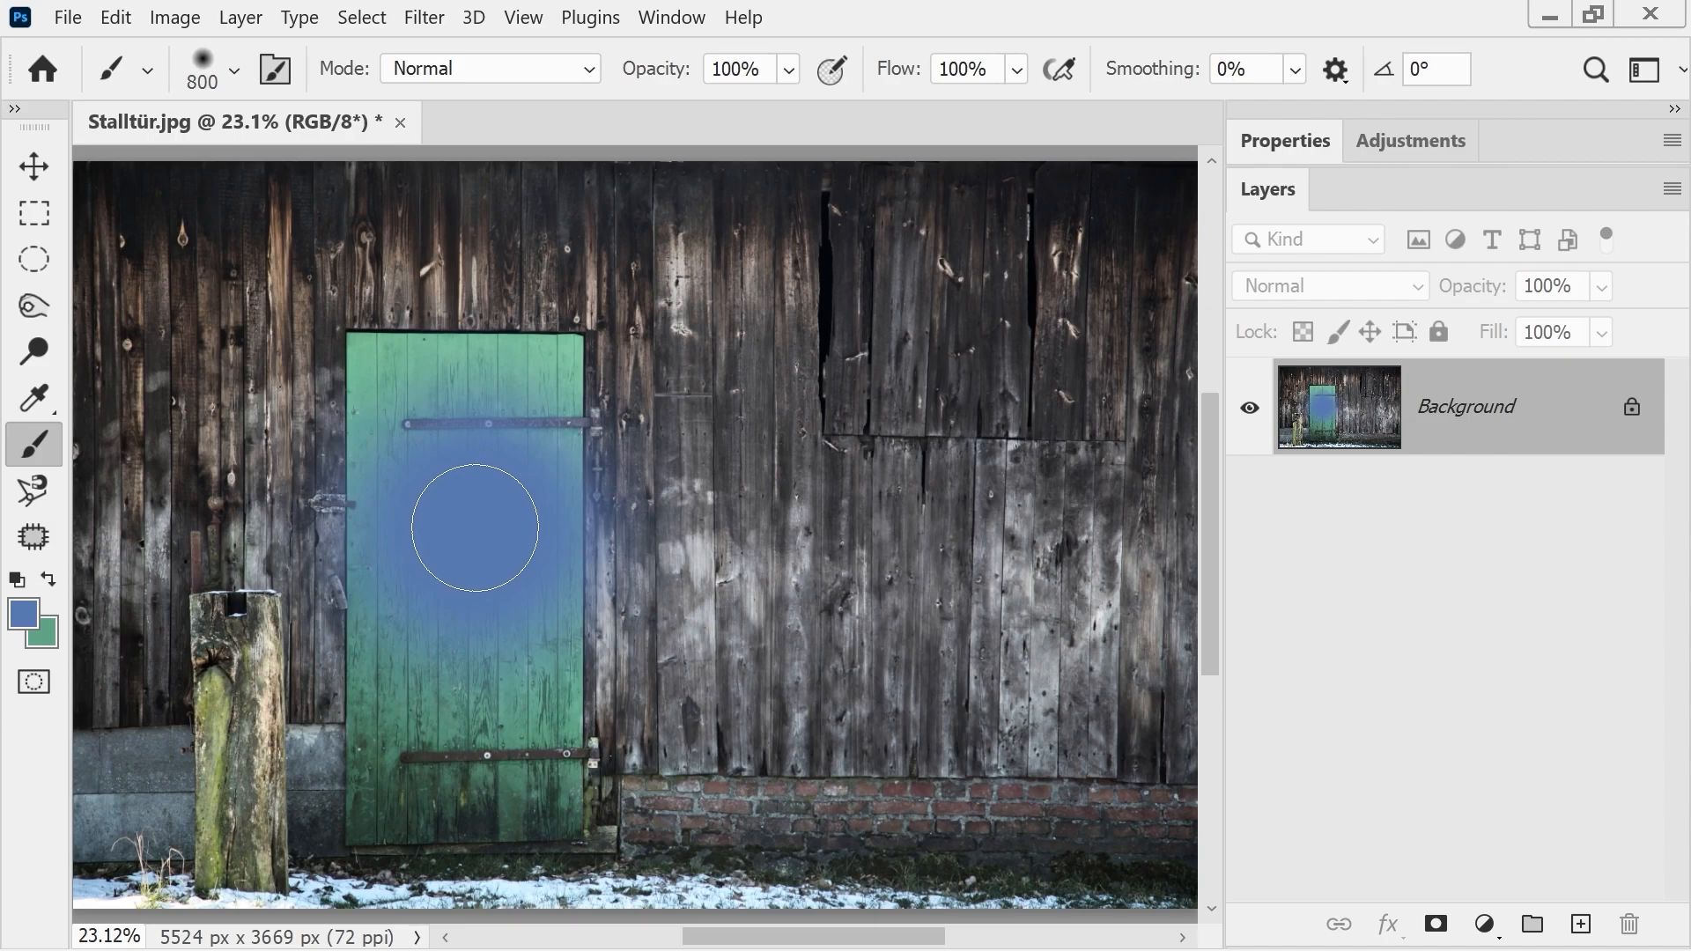
# - Undo the large blue dab, and test two 800 px soft dabs on the green door, undoing them as well
pyautogui.hotkey('ctrl', 'z')
pyautogui.click(476, 520)
pyautogui.click(451, 604)
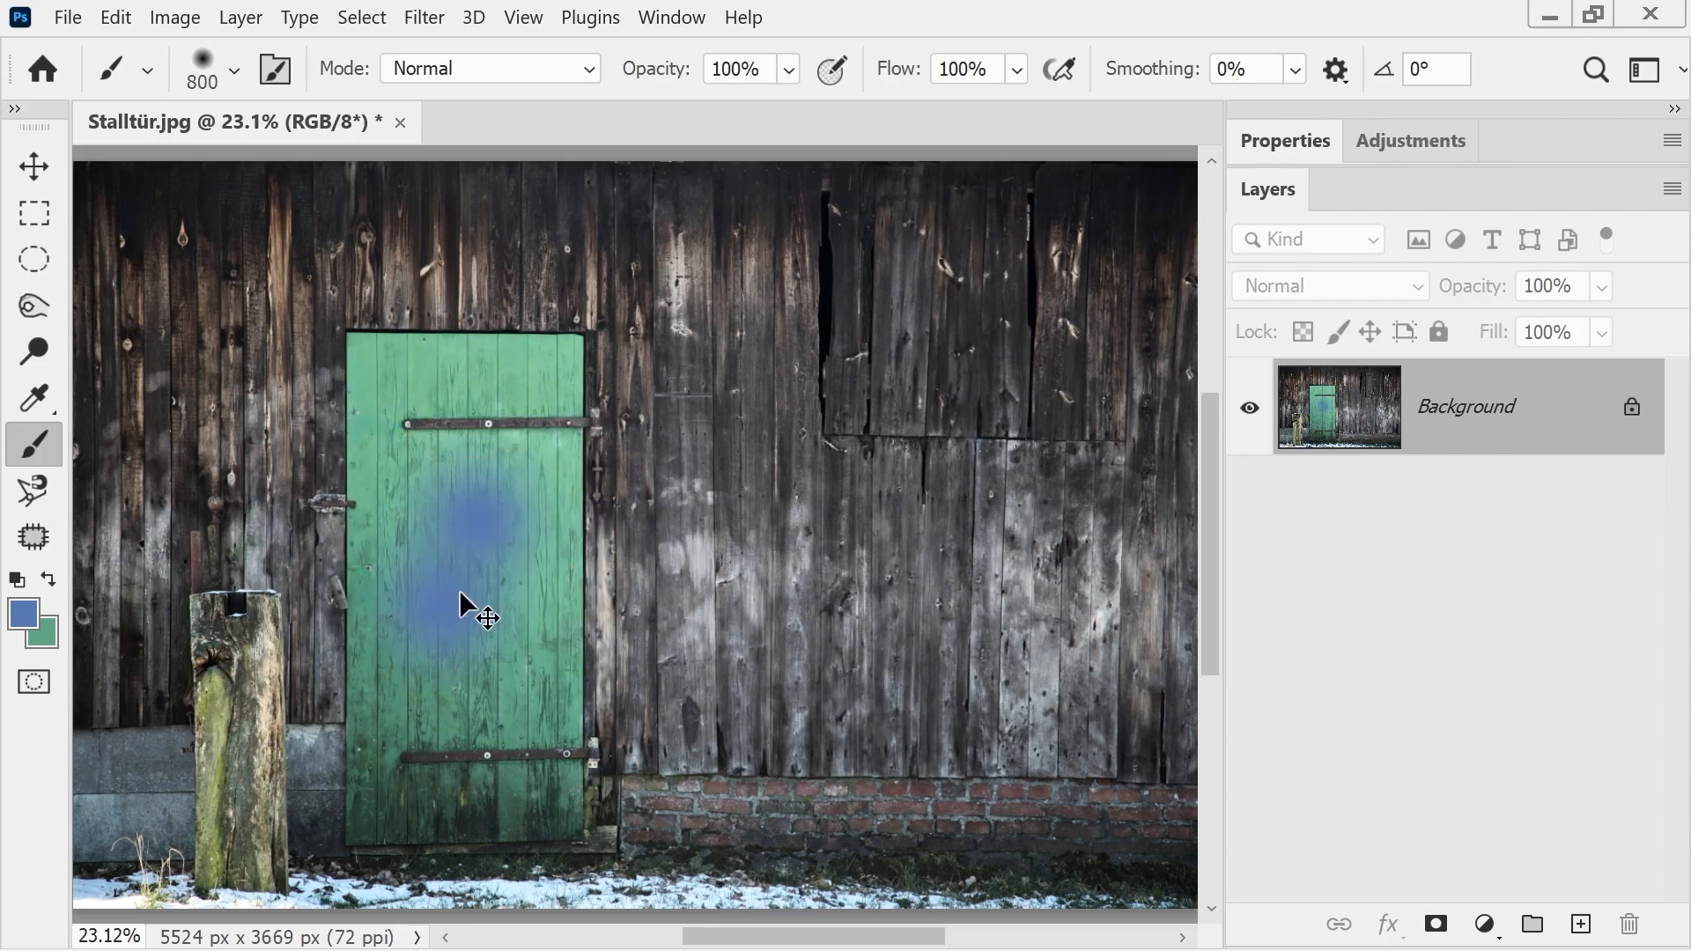
pyautogui.hotkey('ctrl', 'z')
pyautogui.hotkey('ctrl', 'z')
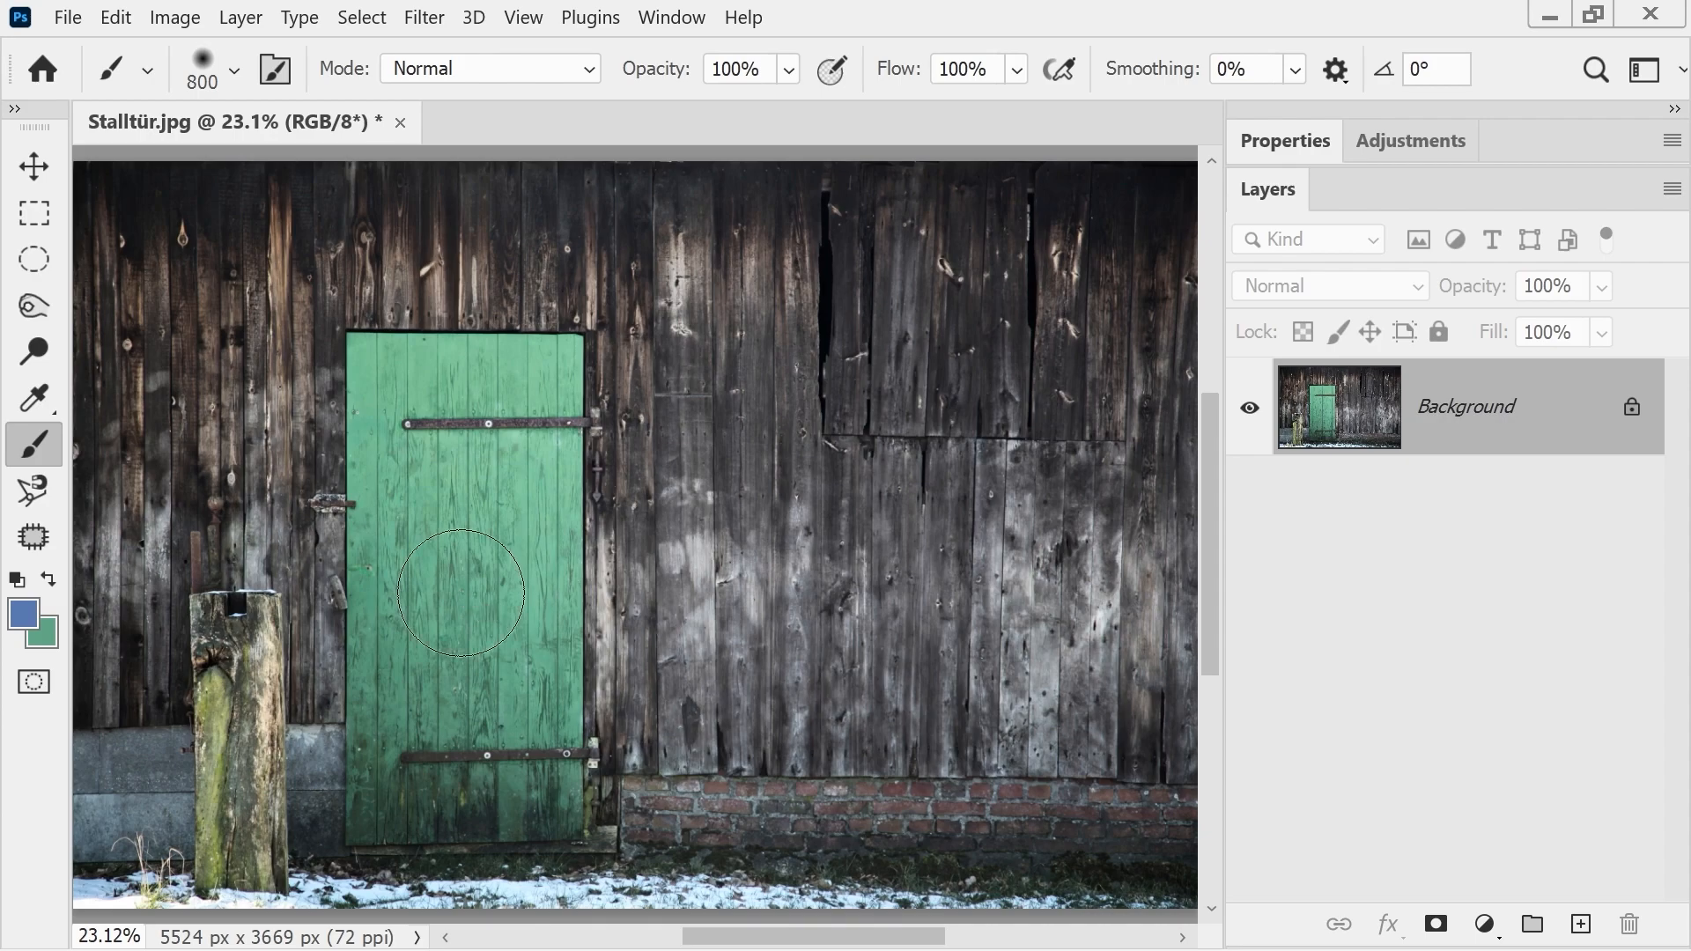
# - Raise the brush hardness stepwise to a hard edge and paint three overlapping blue dabs on the green door
pyautogui.hotkey('shift', ']')
pyautogui.hotkey('shift', ']')
pyautogui.hotkey('shift', ']')
pyautogui.hotkey('shift', ']')
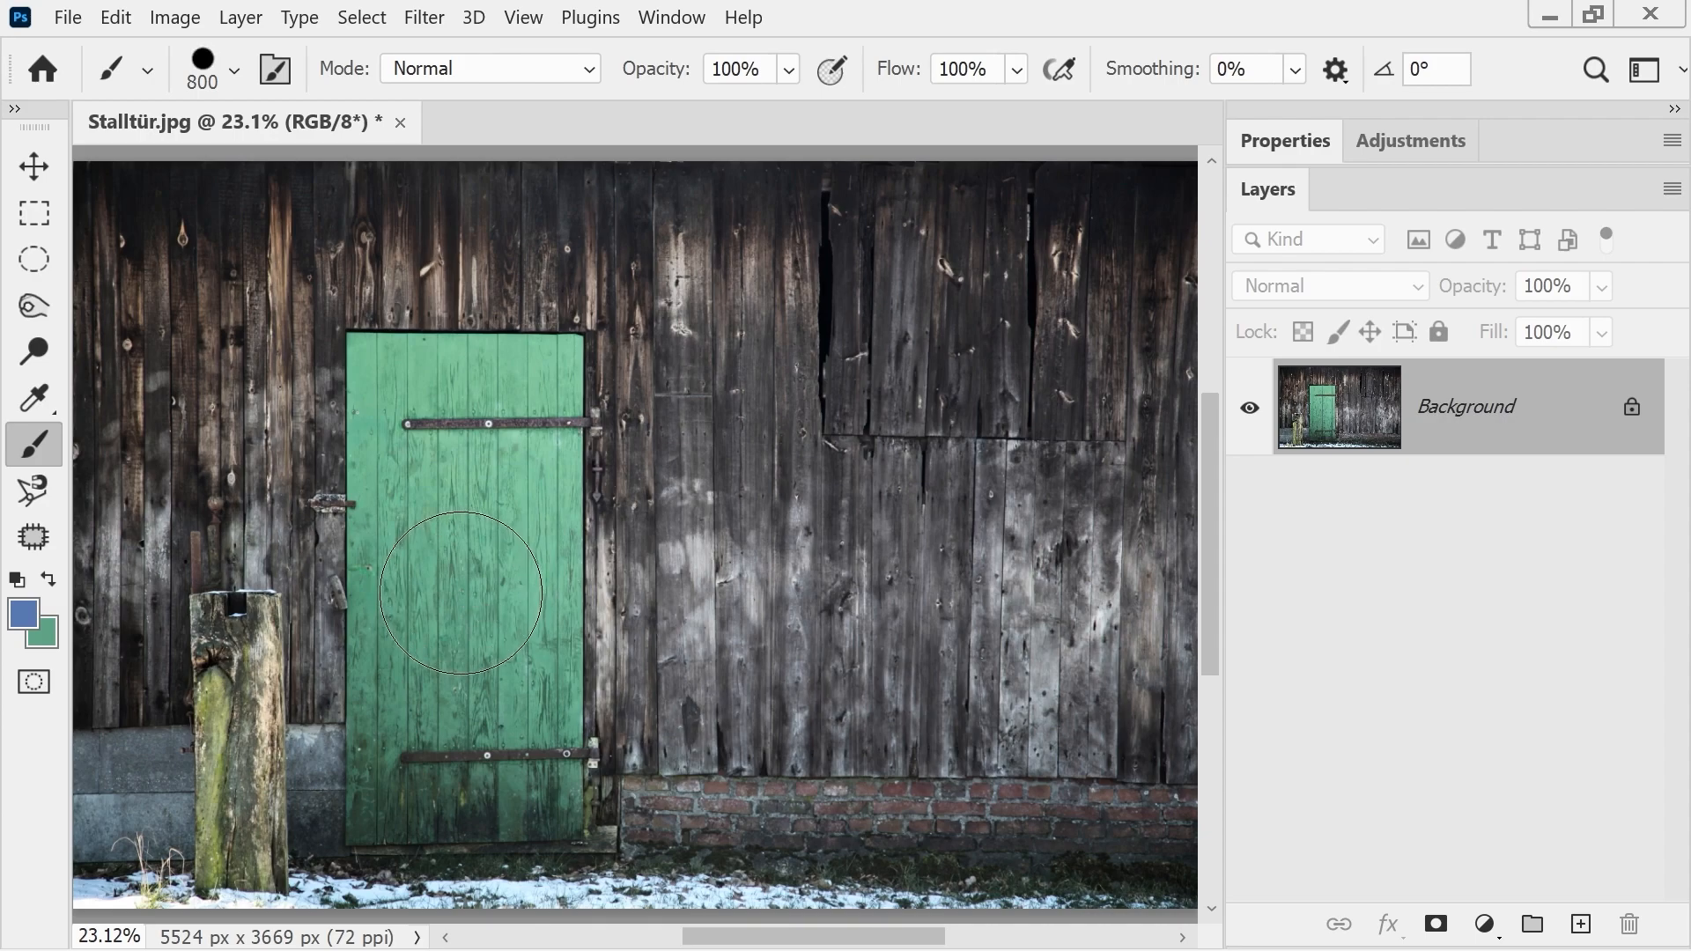
pyautogui.click(461, 552)
pyautogui.click(471, 641)
pyautogui.click(461, 506)
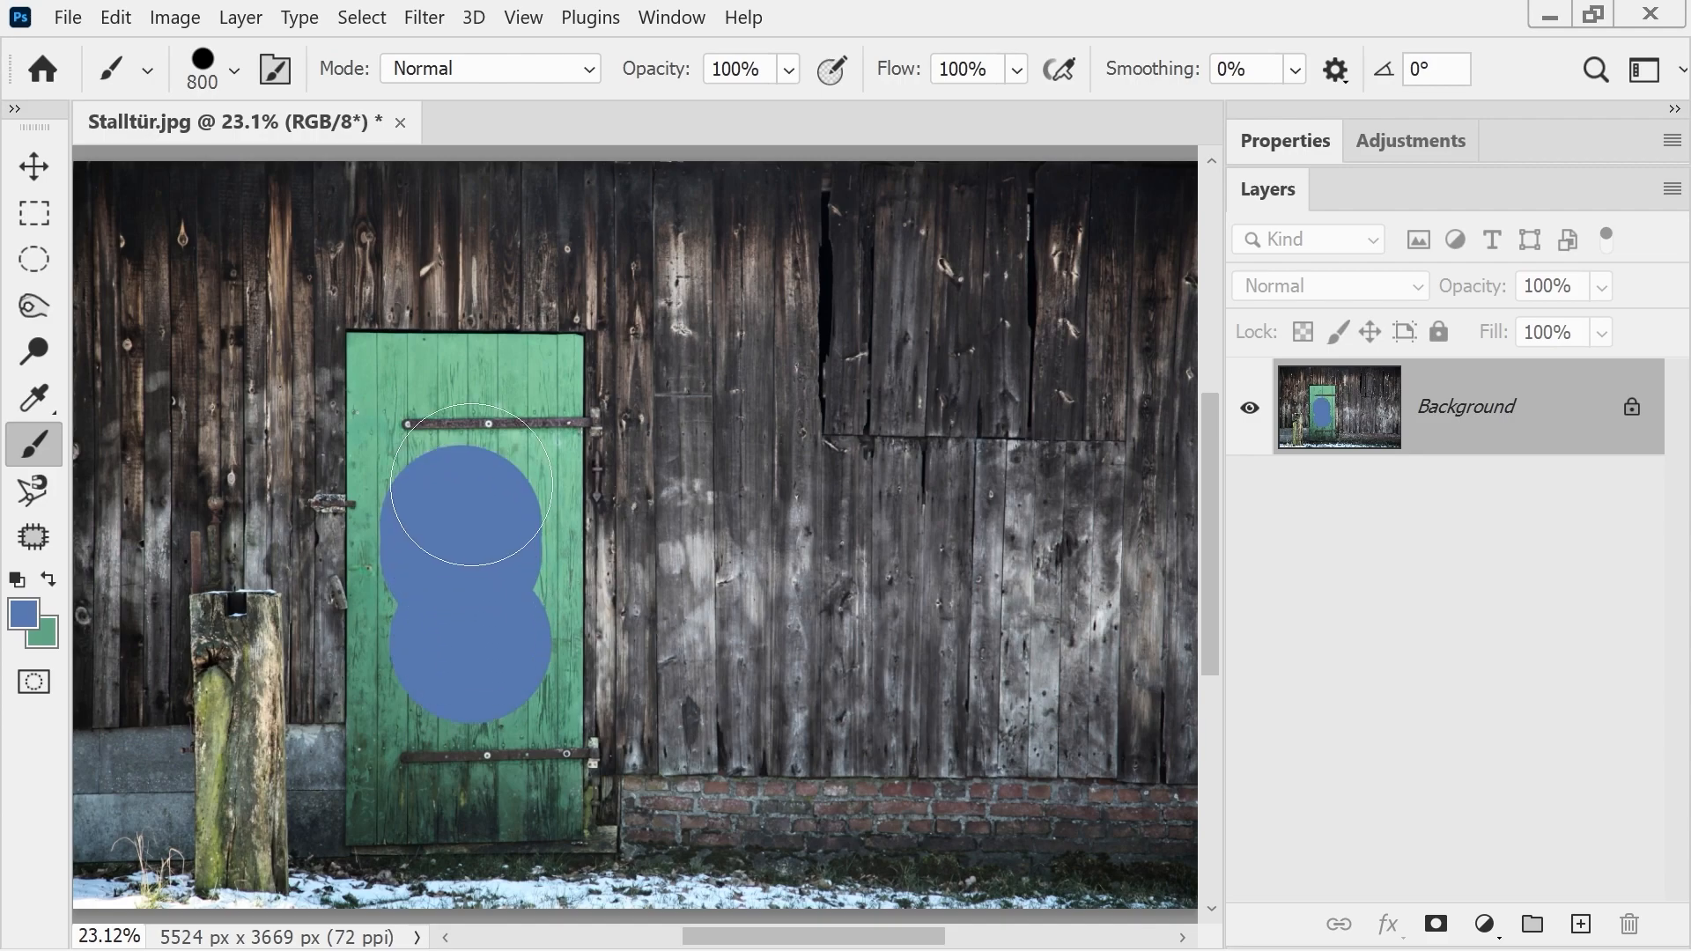
# - Lower the brush hardness to 25% and paint a soft blue stroke above the hard dabs
pyautogui.hotkey('shift', '[')
pyautogui.hotkey('shift', '[')
pyautogui.hotkey('shift', '[')
pyautogui.hotkey('shift', '[')
pyautogui.moveTo(467, 480)
pyautogui.mouseDown()
pyautogui.moveTo(514, 412)
pyautogui.moveTo(537, 454)
pyautogui.mouseUp()
# - Undo all blue paint on the green door, including one more soft test stroke down its middle
pyautogui.hotkey('ctrl', 'z')
pyautogui.hotkey('ctrl', 'z')
pyautogui.hotkey('ctrl', 'z')
pyautogui.hotkey('ctrl', 'z')
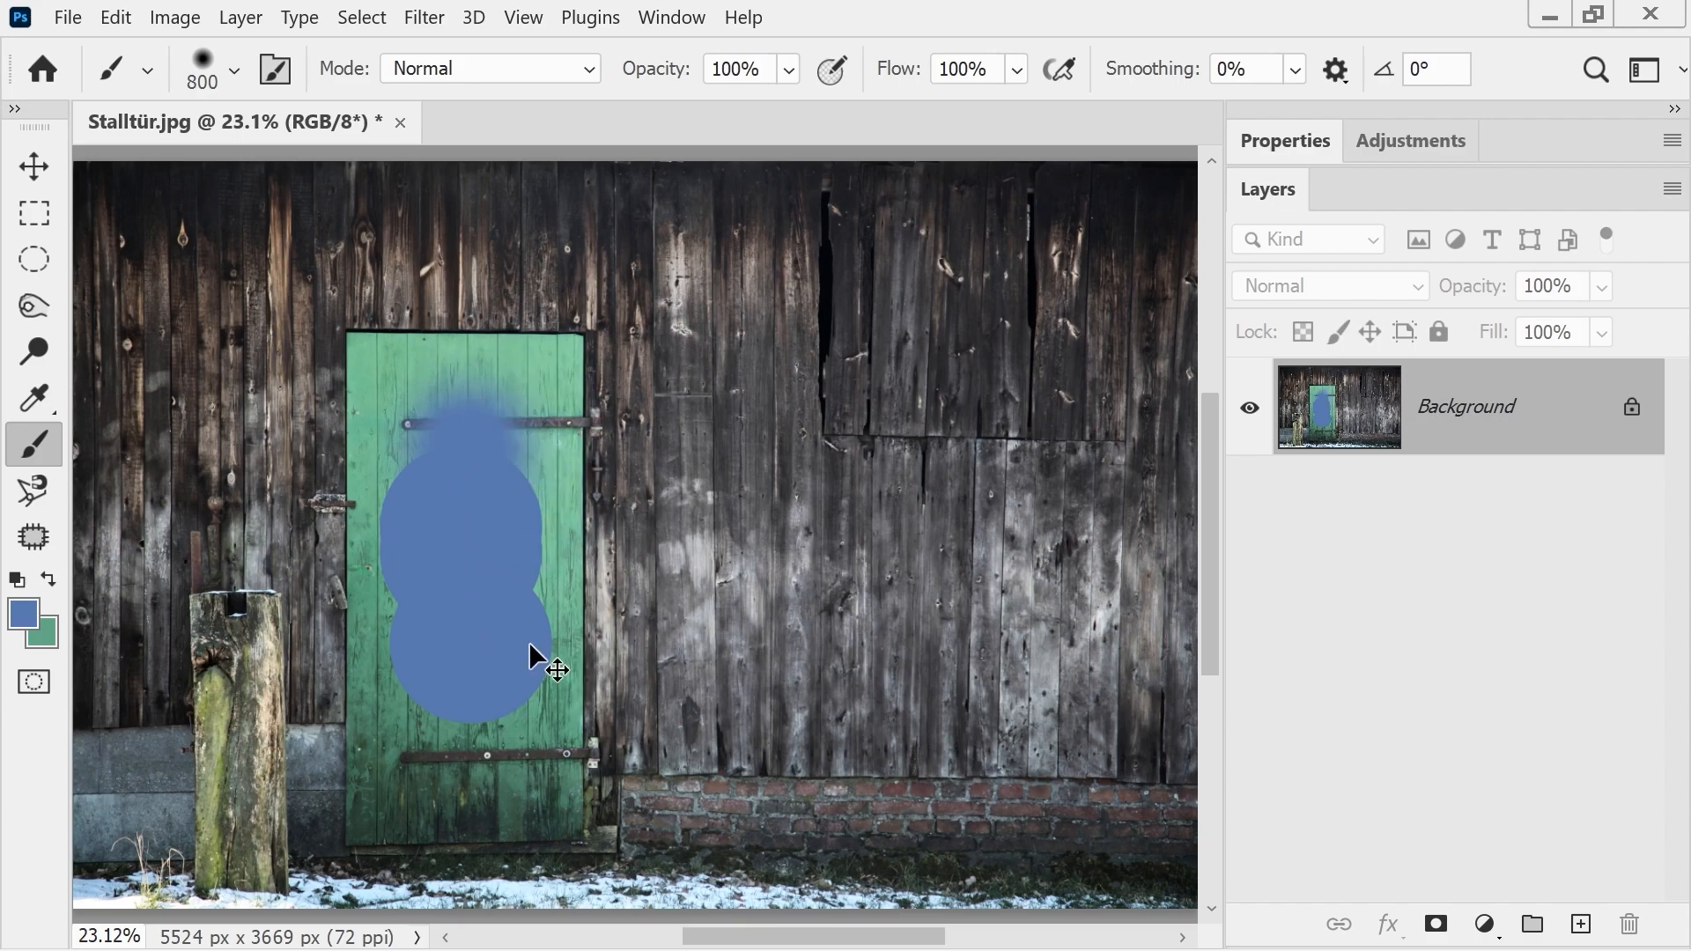
pyautogui.moveTo(474, 493); pyautogui.dragTo(454, 692)
pyautogui.hotkey('ctrl', 'z')
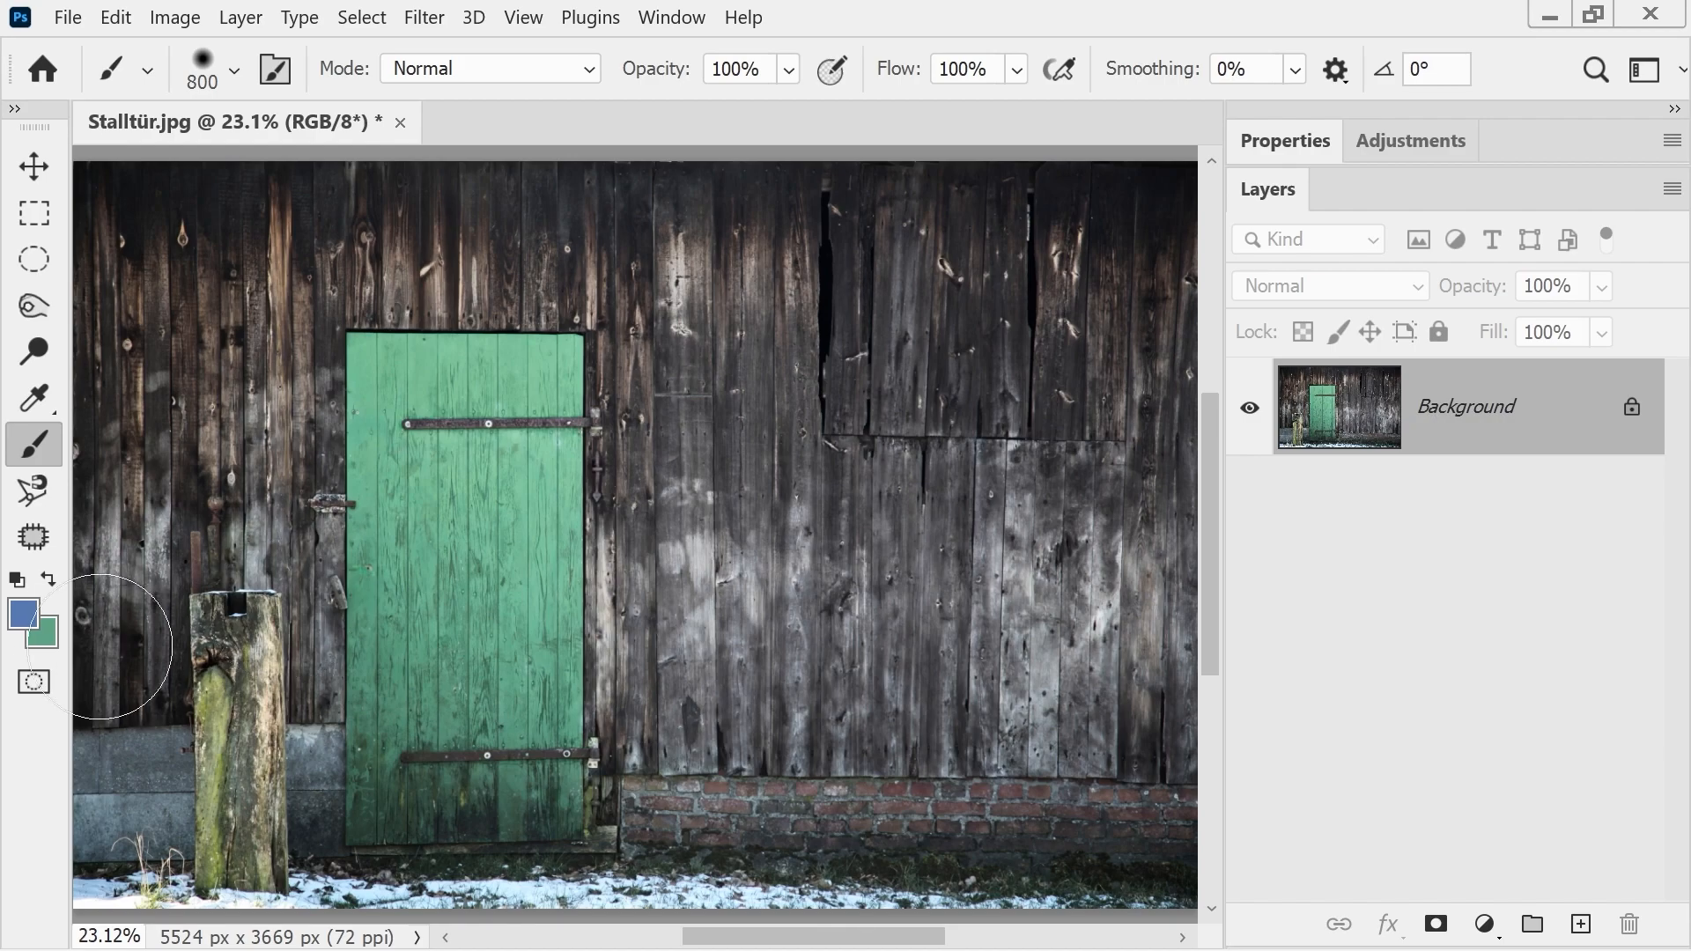
# - Change the foreground color to bright magenta and return to the Brush tool
pyautogui.click(29, 619)
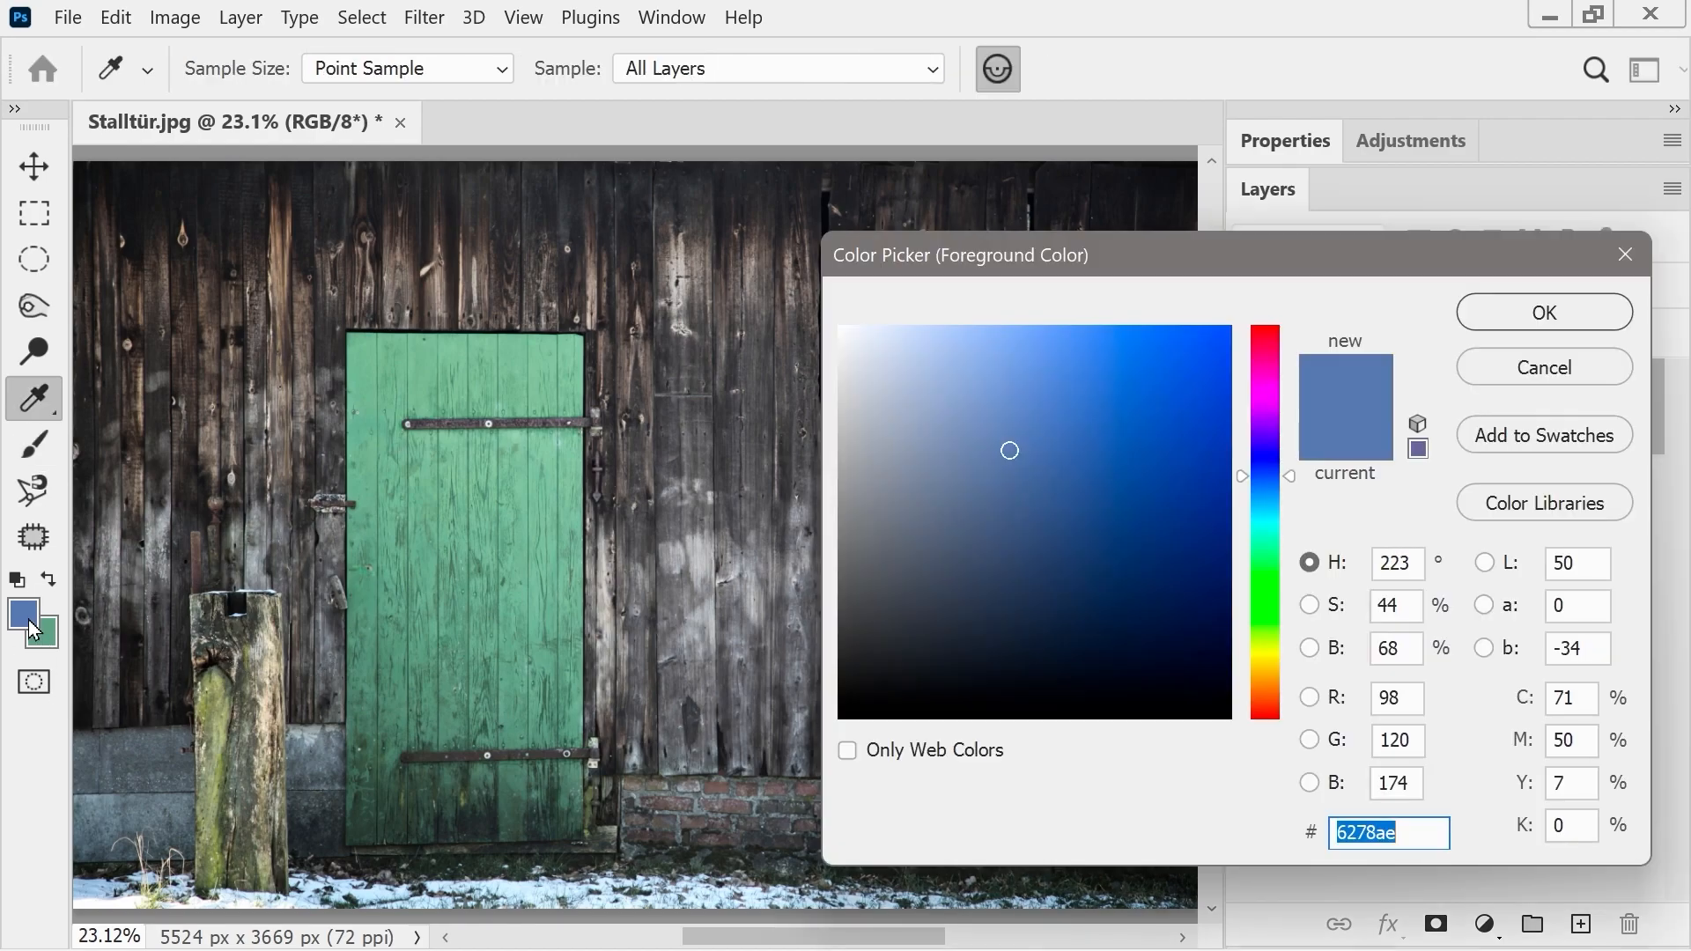
pyautogui.click(1267, 399)
pyautogui.moveTo(1102, 443)
pyautogui.mouseDown()
pyautogui.moveTo(1203, 474)
pyautogui.moveTo(1165, 353)
pyautogui.mouseUp()
pyautogui.click(1265, 397)
pyautogui.click(1511, 321)
pyautogui.press('b')
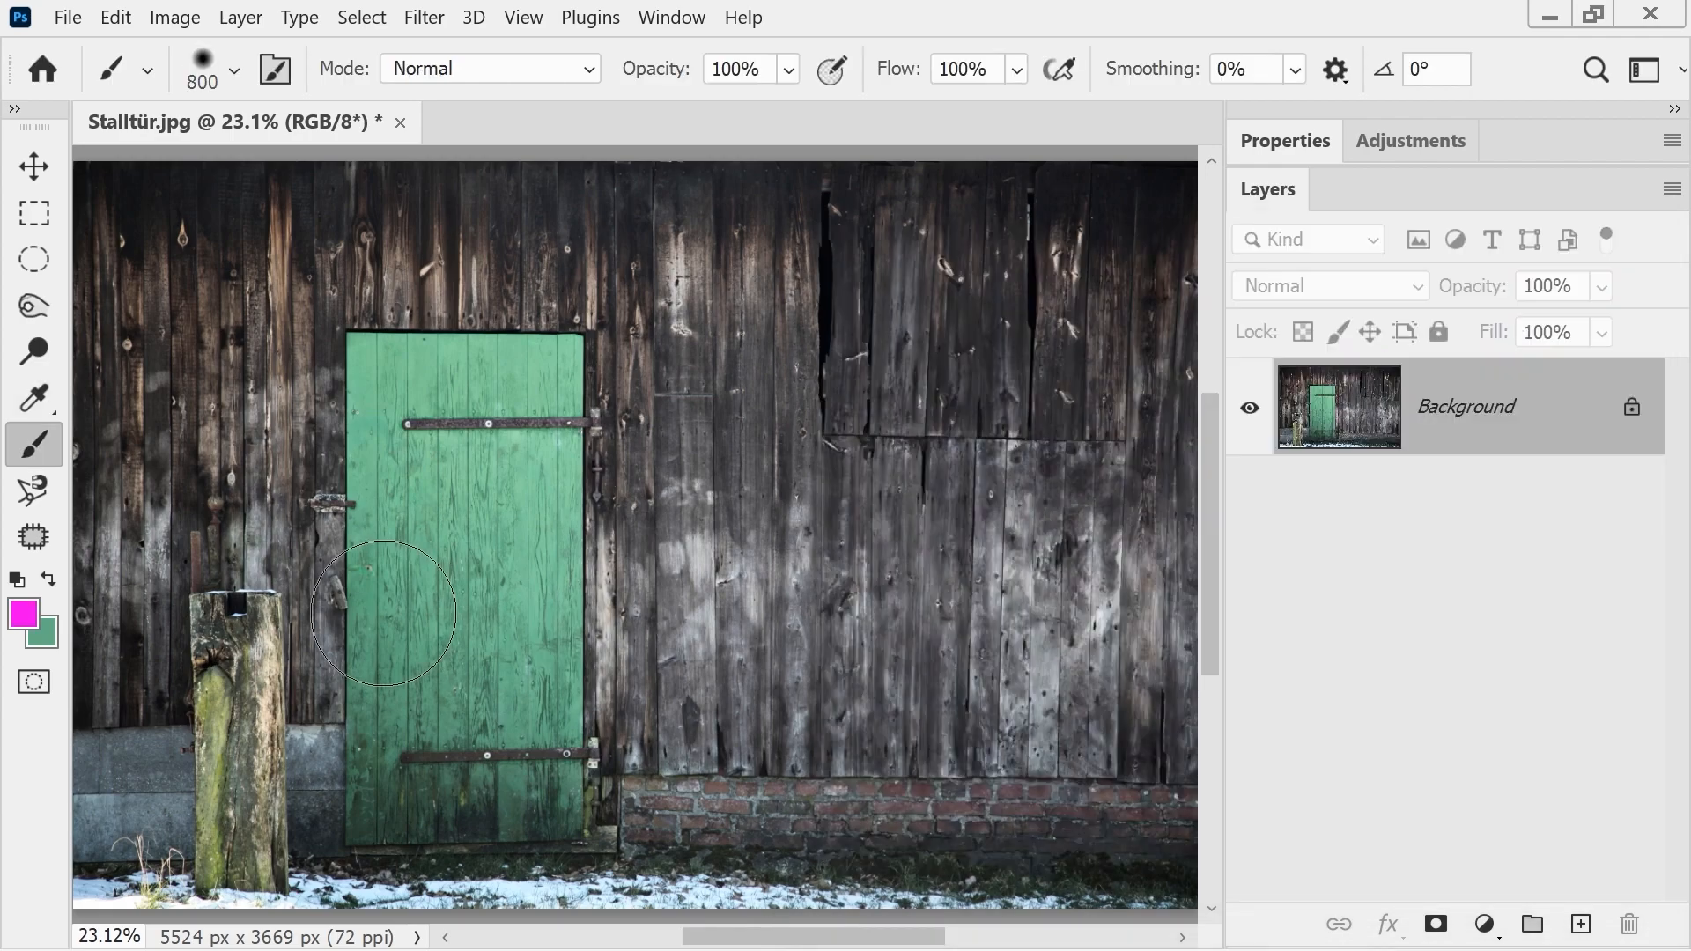
# - Test the magenta brush with four soft dabs on the green door and undo them
pyautogui.click(466, 543)
pyautogui.click(463, 669)
pyautogui.click(447, 566)
pyautogui.click(427, 668)
pyautogui.hotkey('ctrl', 'z')
pyautogui.hotkey('ctrl', 'z')
pyautogui.hotkey('ctrl', 'z')
pyautogui.hotkey('ctrl', 'z')
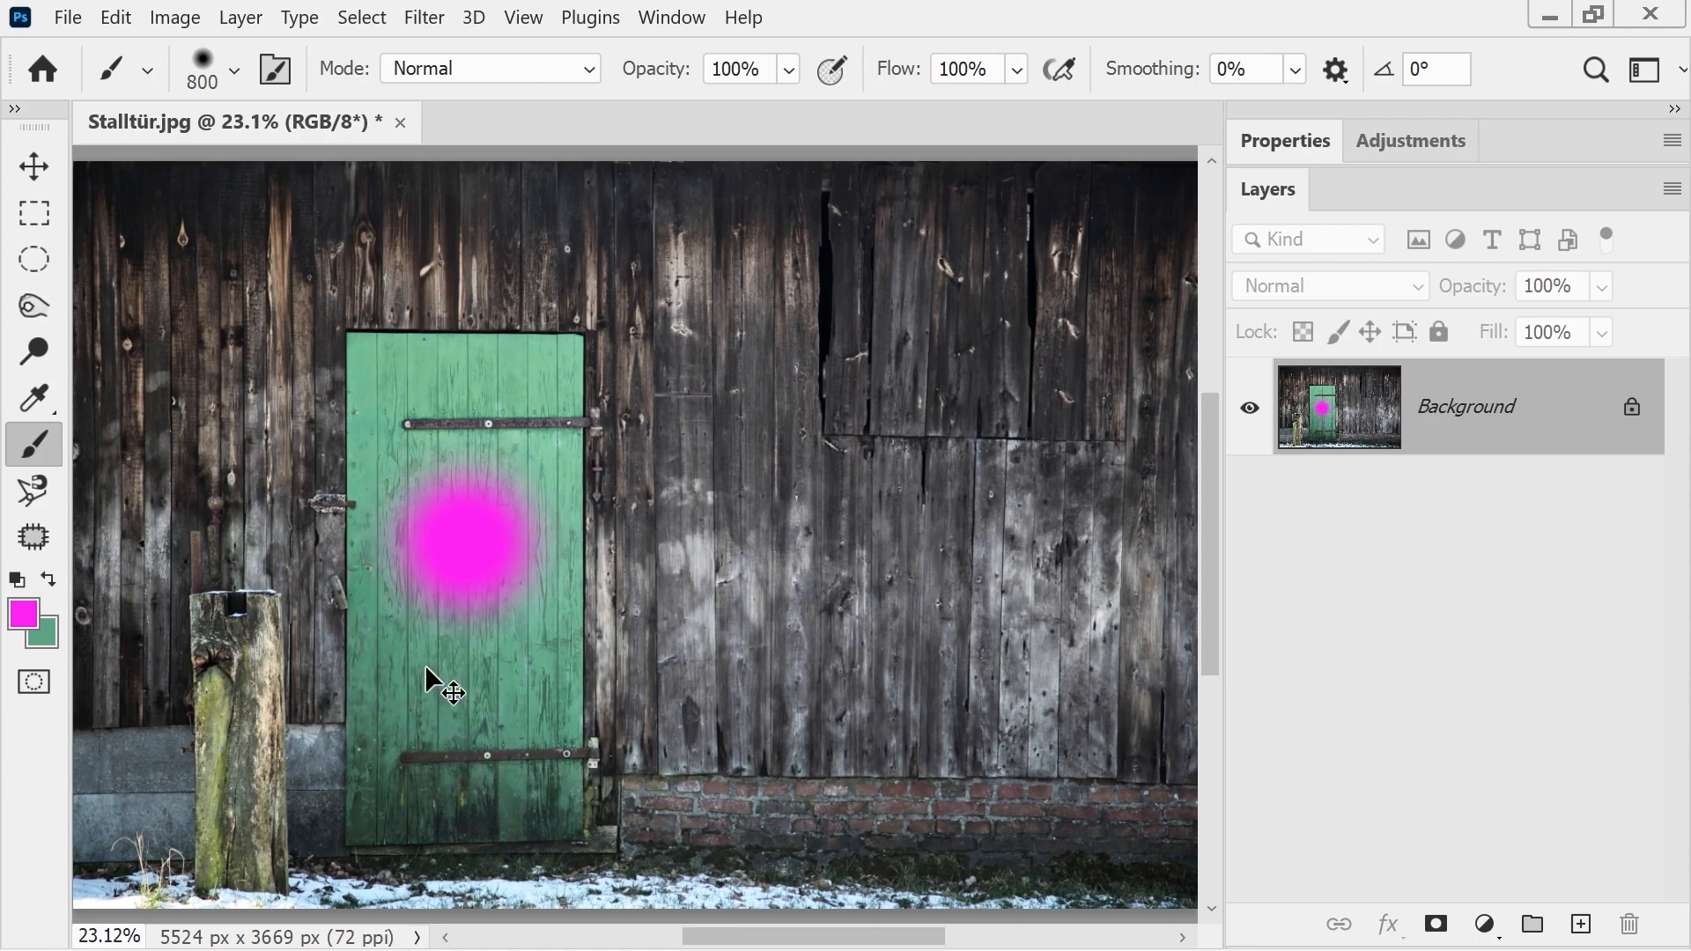
# - Set the brush mode to Vivid Light and test it with a magenta stroke over the green door, undoing the stroke
pyautogui.rightClick(462, 539)
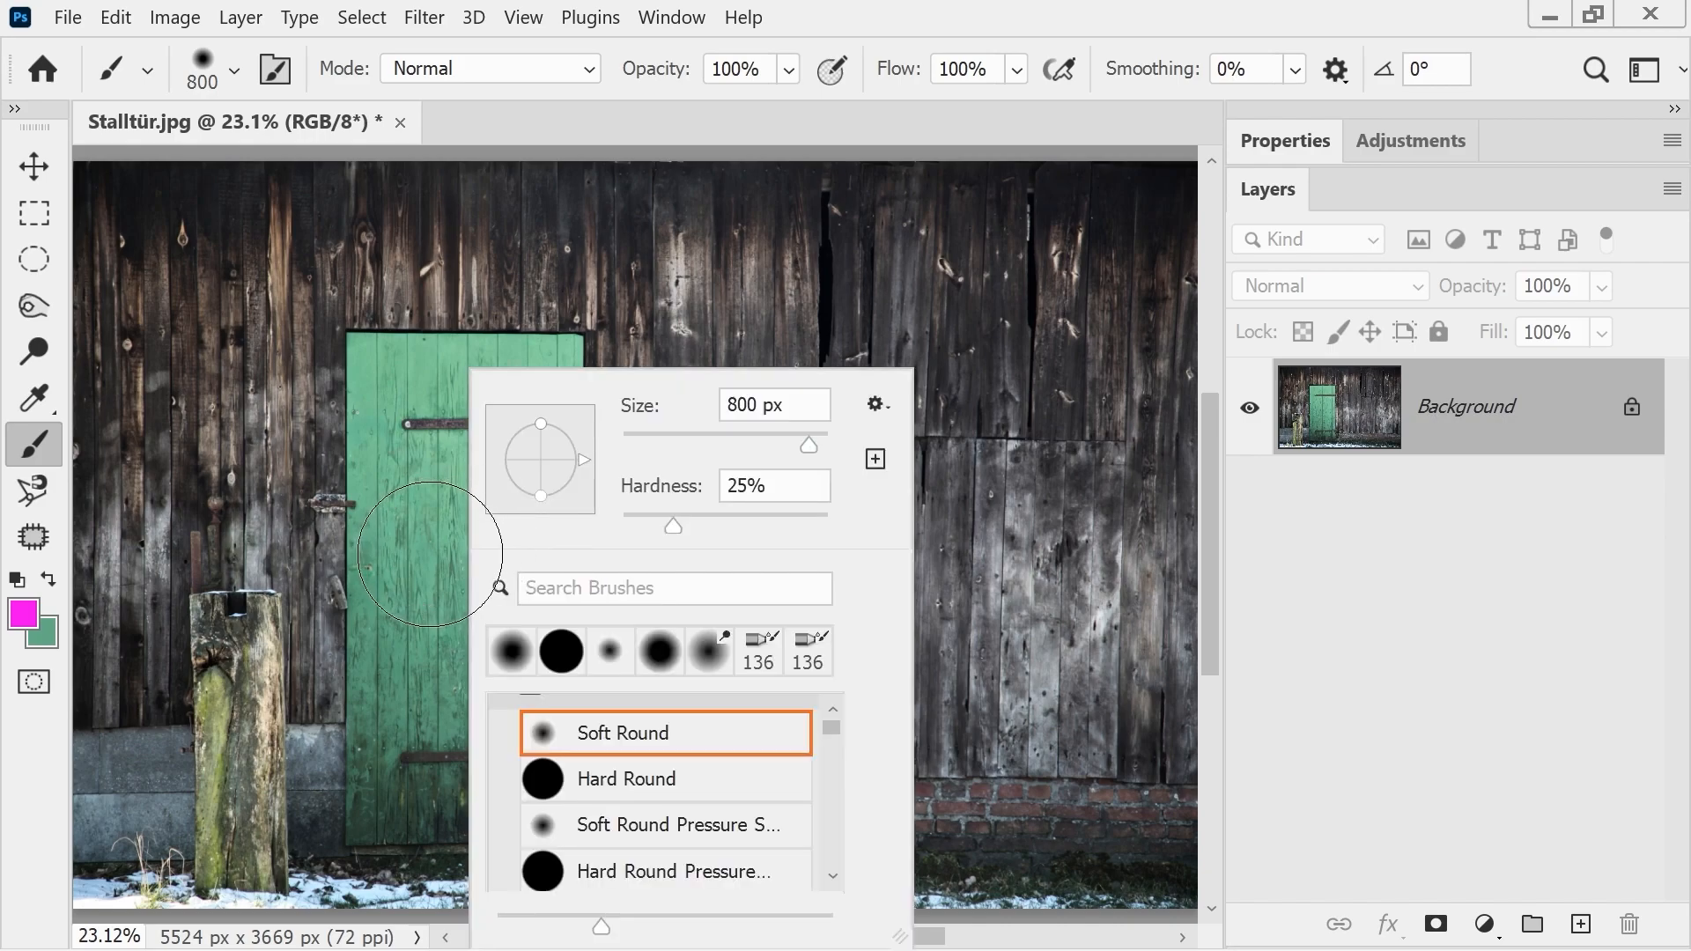
pyautogui.press('Escape')
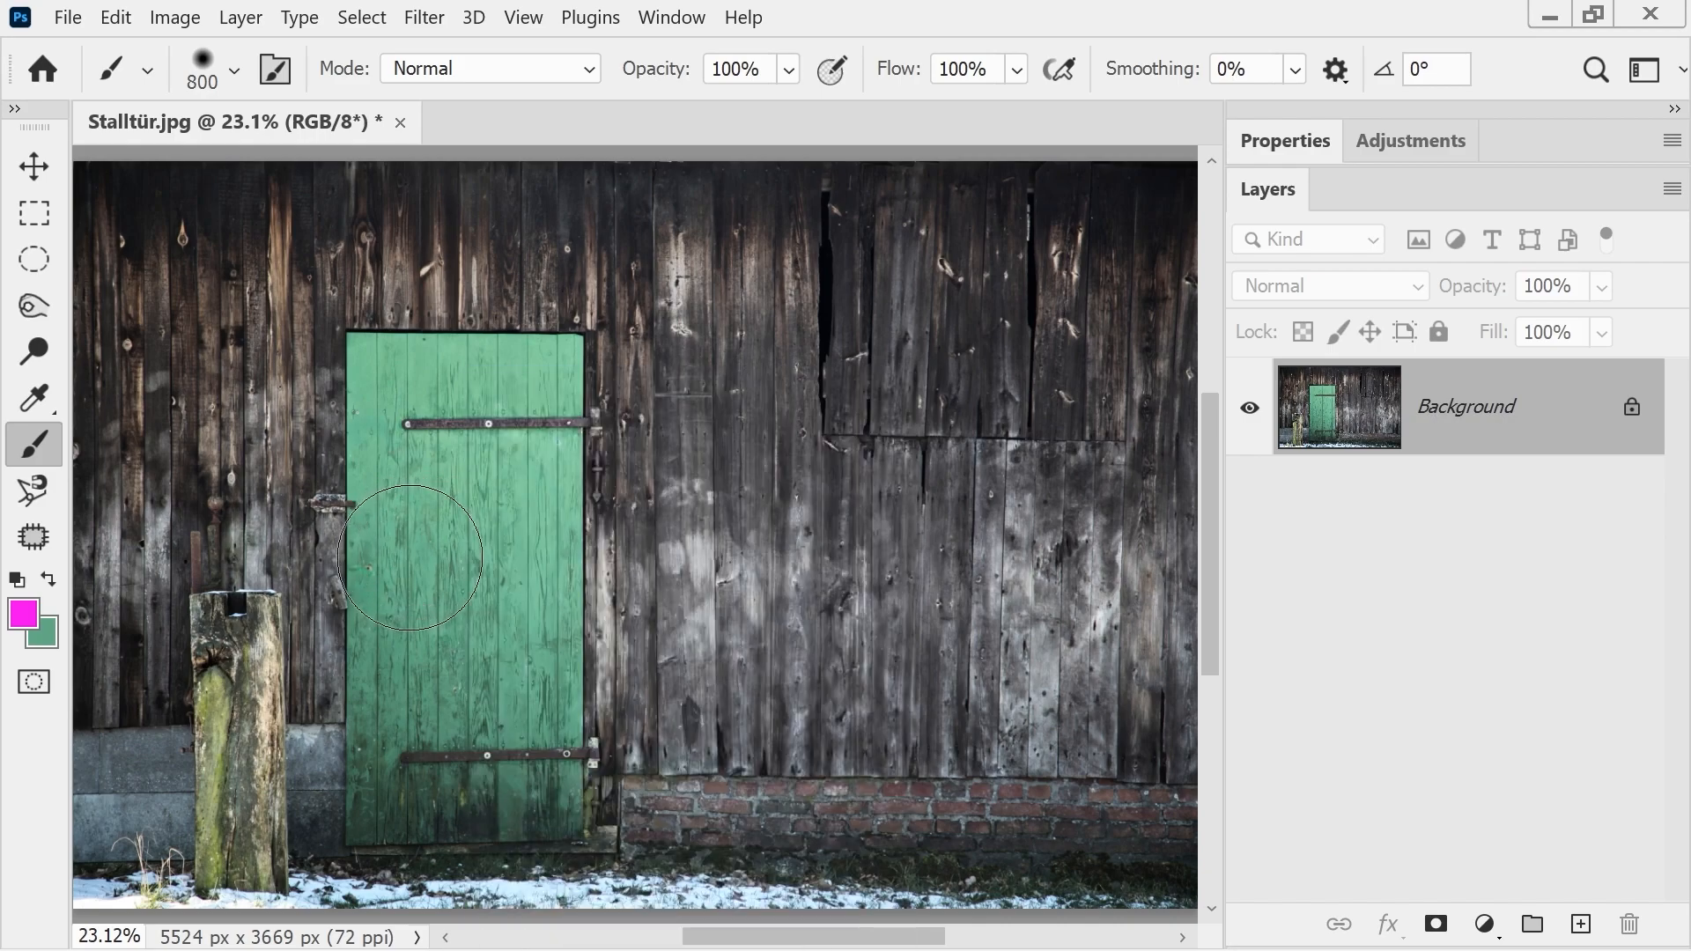
pyautogui.keyDown('shift'); pyautogui.rightClick(410, 561); pyautogui.keyUp('shift')
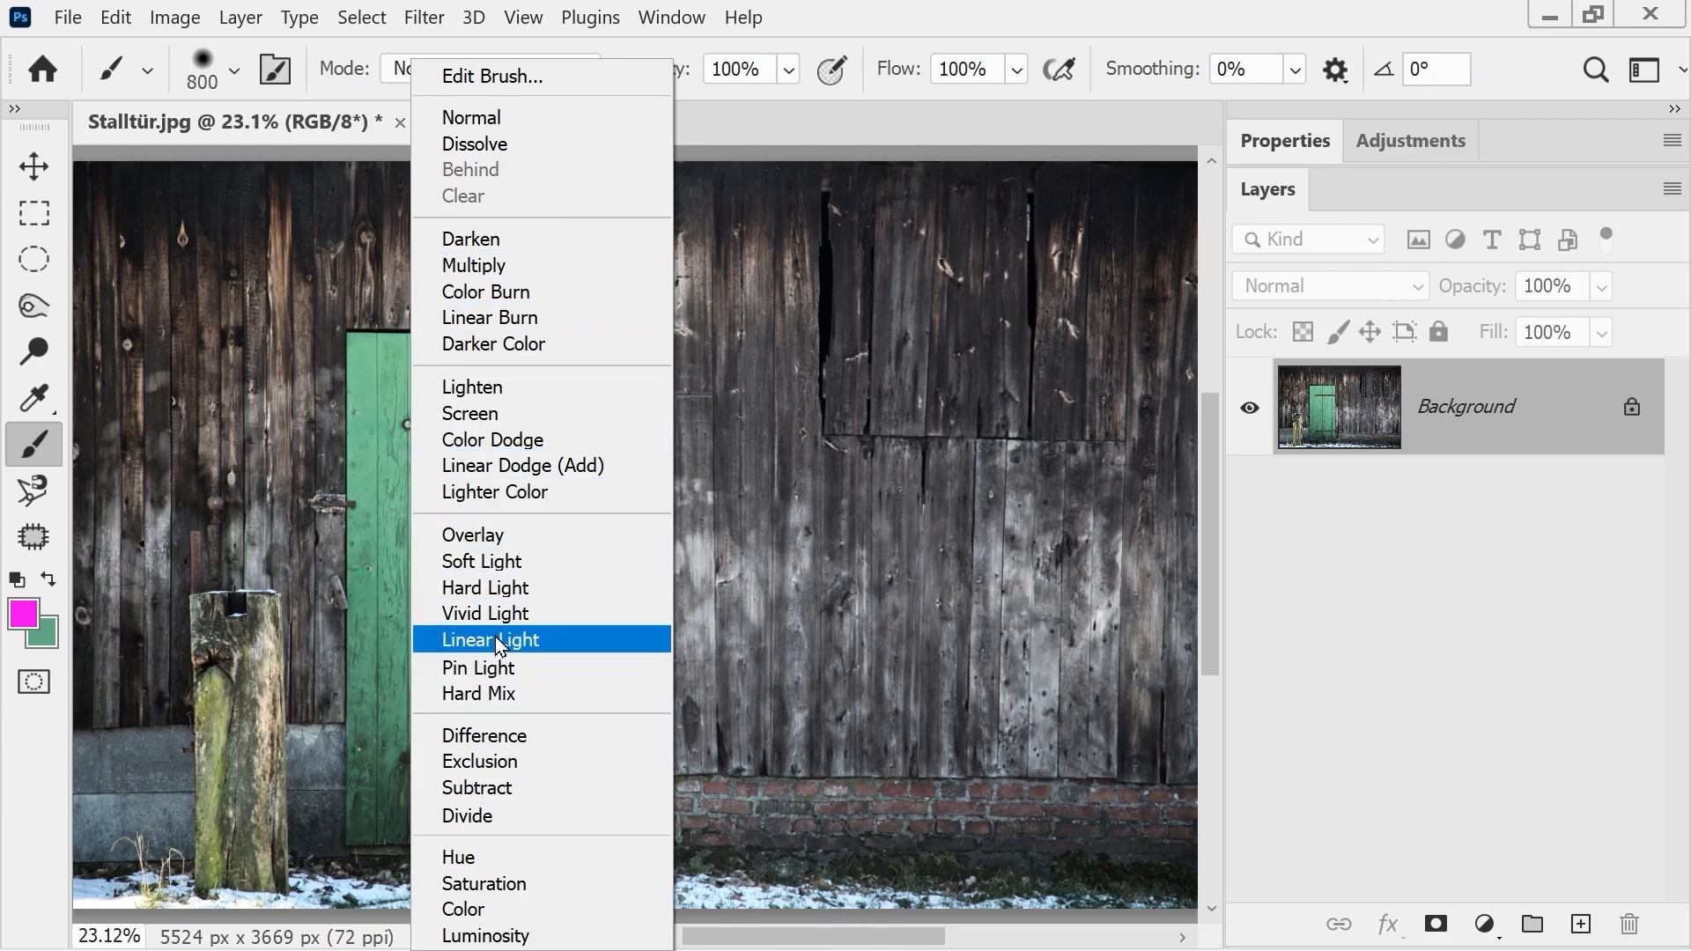
pyautogui.click(486, 614)
pyautogui.click(444, 504)
pyautogui.moveTo(445, 504)
pyautogui.mouseDown()
pyautogui.moveTo(456, 711)
pyautogui.moveTo(497, 564)
pyautogui.moveTo(501, 407)
pyautogui.moveTo(537, 629)
pyautogui.mouseUp()
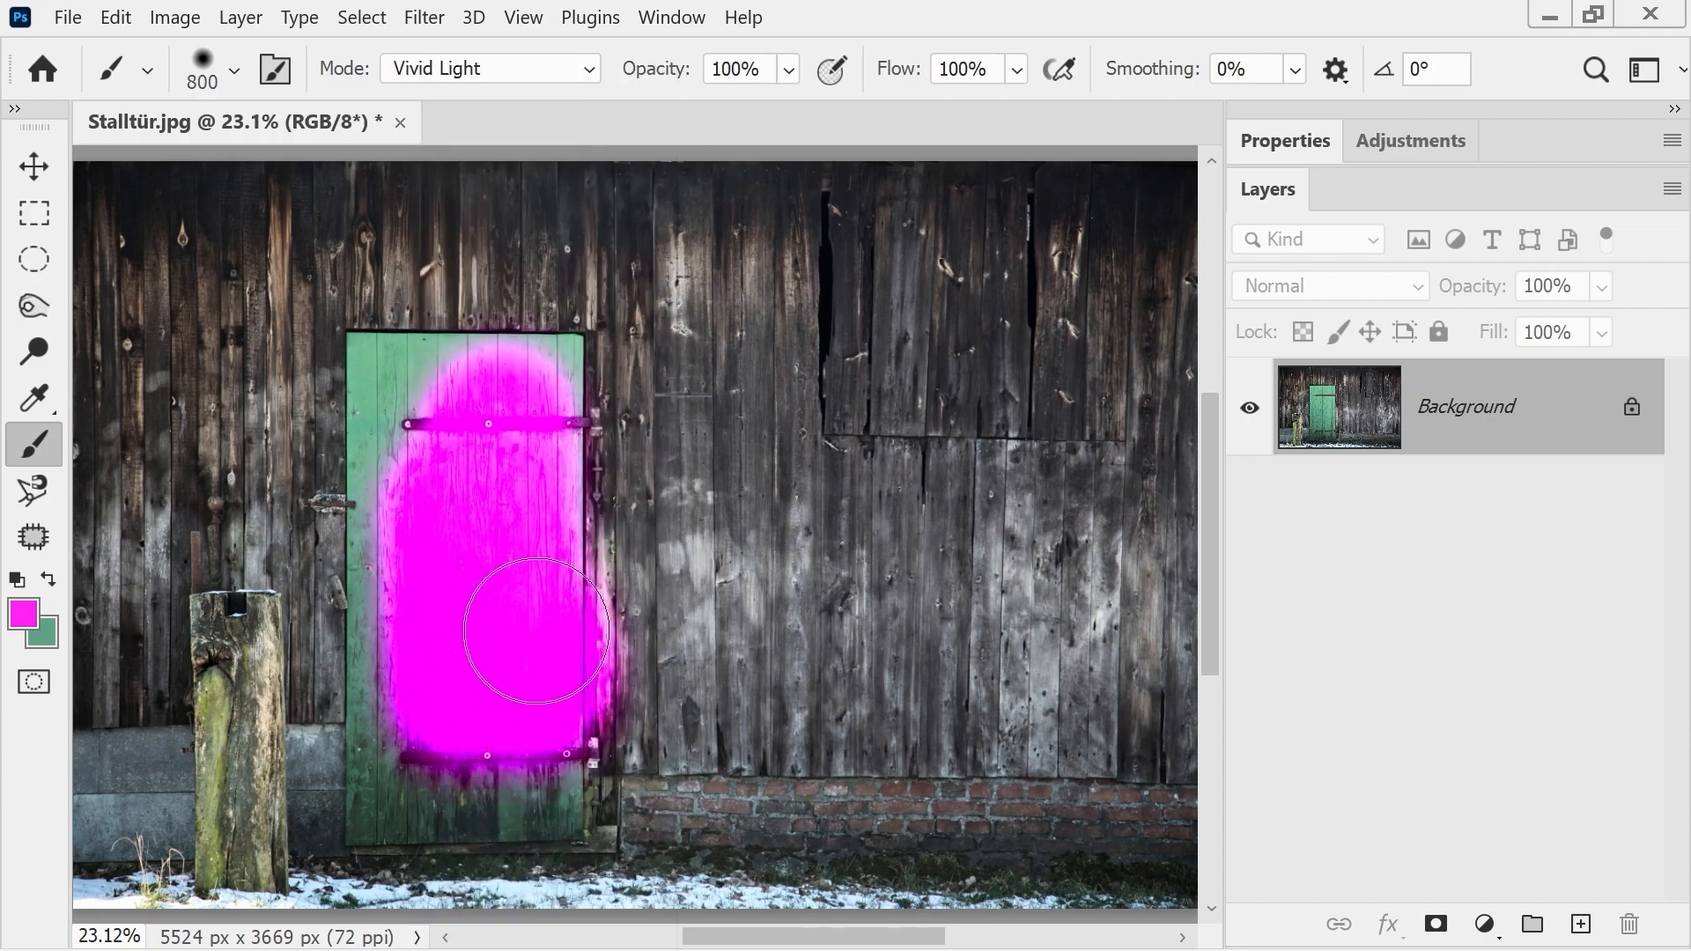
pyautogui.hotkey('ctrl', 'z')
# - Set the brush mode to Screen and try a magenta stroke down the green door, undoing the stroke
pyautogui.click(537, 69)
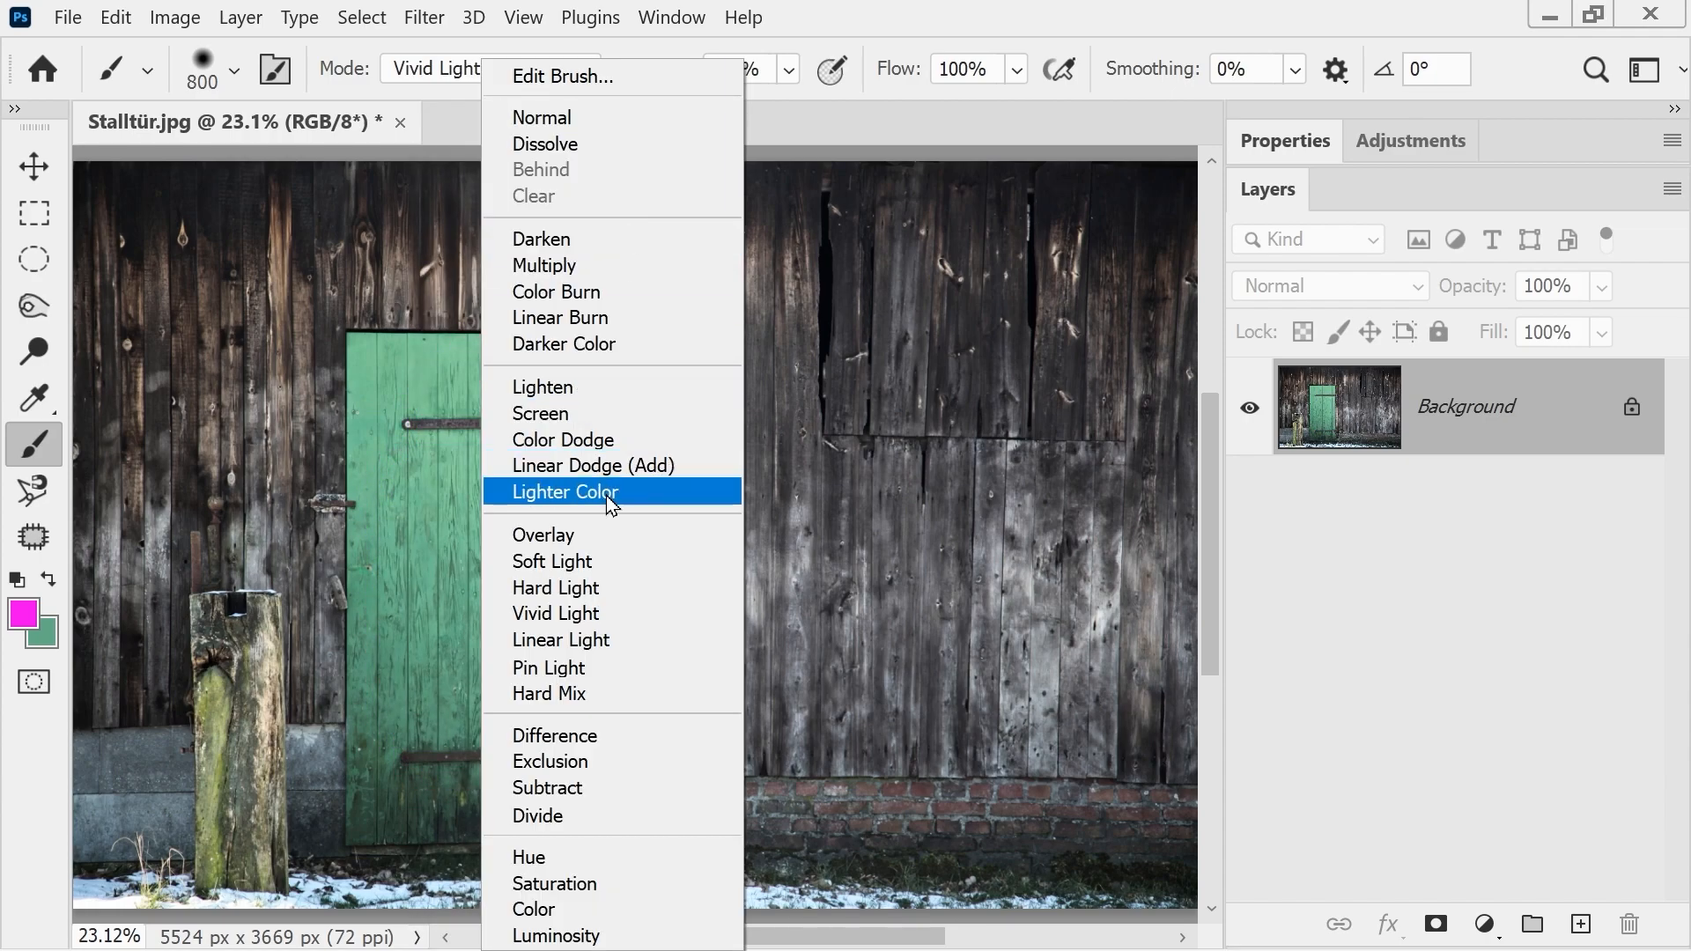
pyautogui.click(572, 414)
pyautogui.moveTo(453, 517)
pyautogui.mouseDown()
pyautogui.moveTo(454, 727)
pyautogui.moveTo(502, 438)
pyautogui.moveTo(518, 735)
pyautogui.moveTo(441, 464)
pyautogui.moveTo(403, 453)
pyautogui.moveTo(406, 775)
pyautogui.moveTo(422, 399)
pyautogui.moveTo(530, 395)
pyautogui.moveTo(522, 710)
pyautogui.mouseUp()
pyautogui.hotkey('ctrl', 'z')
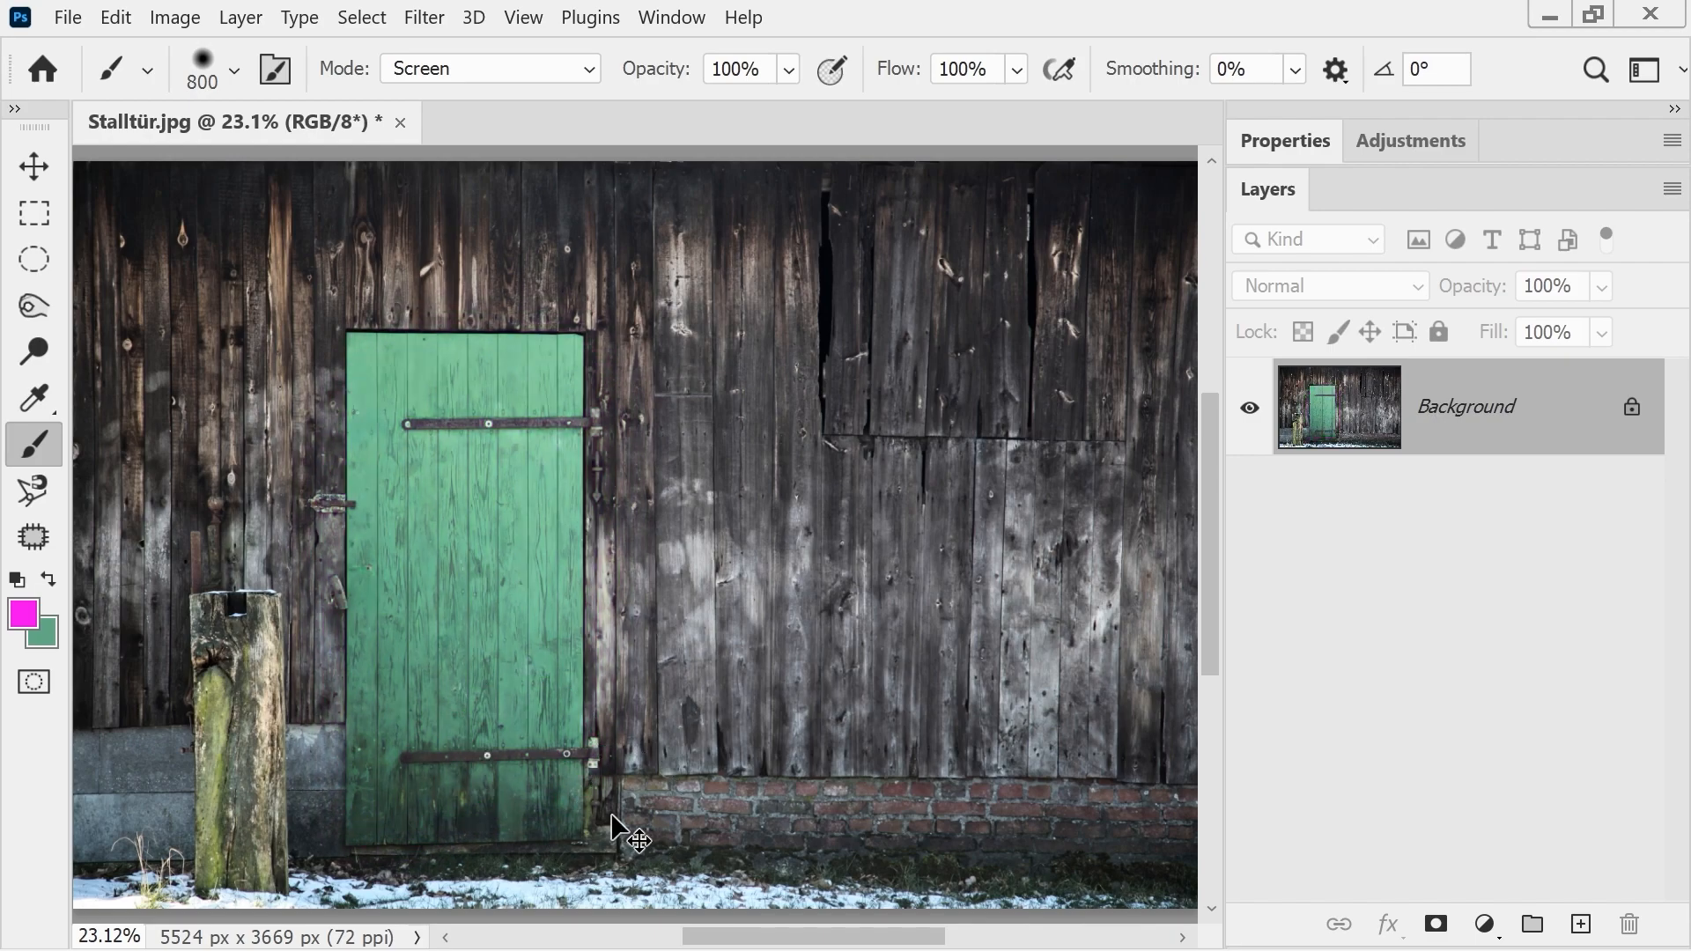
# - Enlarge the brush and paint a broad magenta stroke across the green door and the adjacent wooden wall
pyautogui.keyDown('alt'); pyautogui.rightClick(472, 542); pyautogui.keyUp('alt')
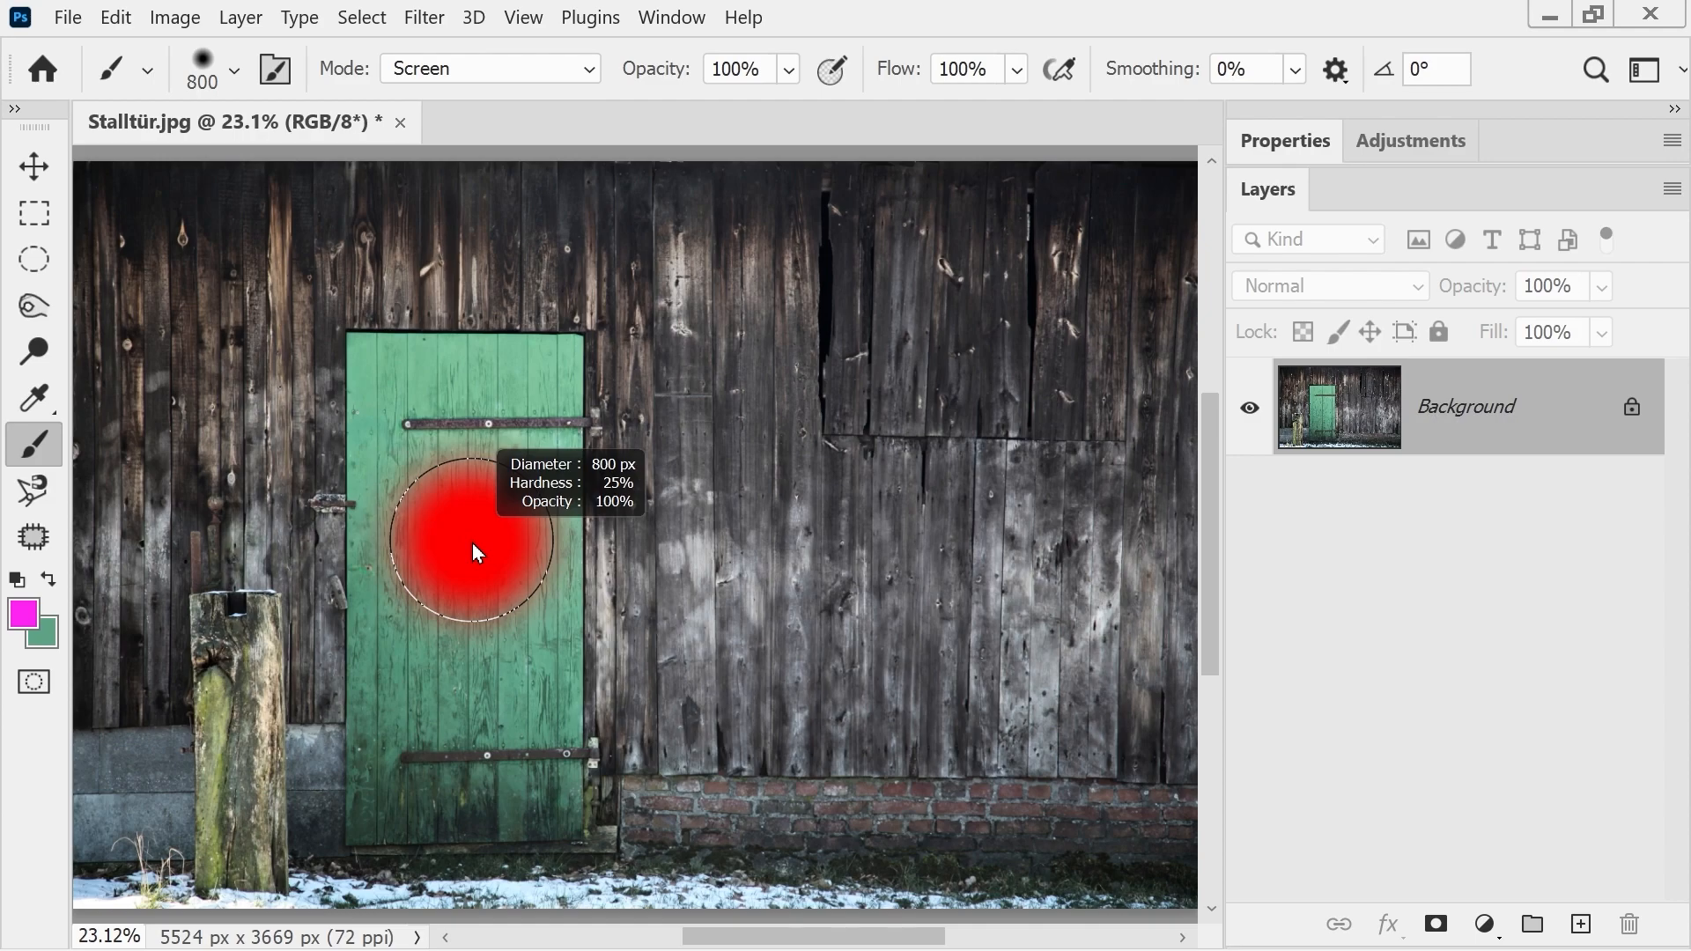
pyautogui.moveTo(472, 542)
pyautogui.mouseDown()
pyautogui.moveTo(463, 426)
pyautogui.moveTo(468, 749)
pyautogui.moveTo(474, 443)
pyautogui.moveTo(467, 732)
pyautogui.moveTo(451, 546)
pyautogui.moveTo(669, 539)
pyautogui.moveTo(1011, 584)
pyautogui.moveTo(674, 590)
pyautogui.moveTo(610, 569)
pyautogui.moveTo(1034, 575)
pyautogui.moveTo(679, 616)
pyautogui.moveTo(986, 599)
pyautogui.moveTo(725, 634)
pyautogui.moveTo(597, 679)
pyautogui.moveTo(1080, 663)
pyautogui.moveTo(589, 661)
pyautogui.moveTo(1203, 717)
pyautogui.moveTo(1075, 712)
pyautogui.moveTo(1247, 706)
pyautogui.moveTo(645, 706)
pyautogui.moveTo(1039, 718)
pyautogui.moveTo(660, 679)
pyautogui.mouseUp()
pyautogui.moveTo(498, 625)
pyautogui.mouseDown()
pyautogui.moveTo(491, 717)
pyautogui.moveTo(718, 483)
pyautogui.moveTo(755, 622)
pyautogui.moveTo(745, 564)
pyautogui.mouseUp()
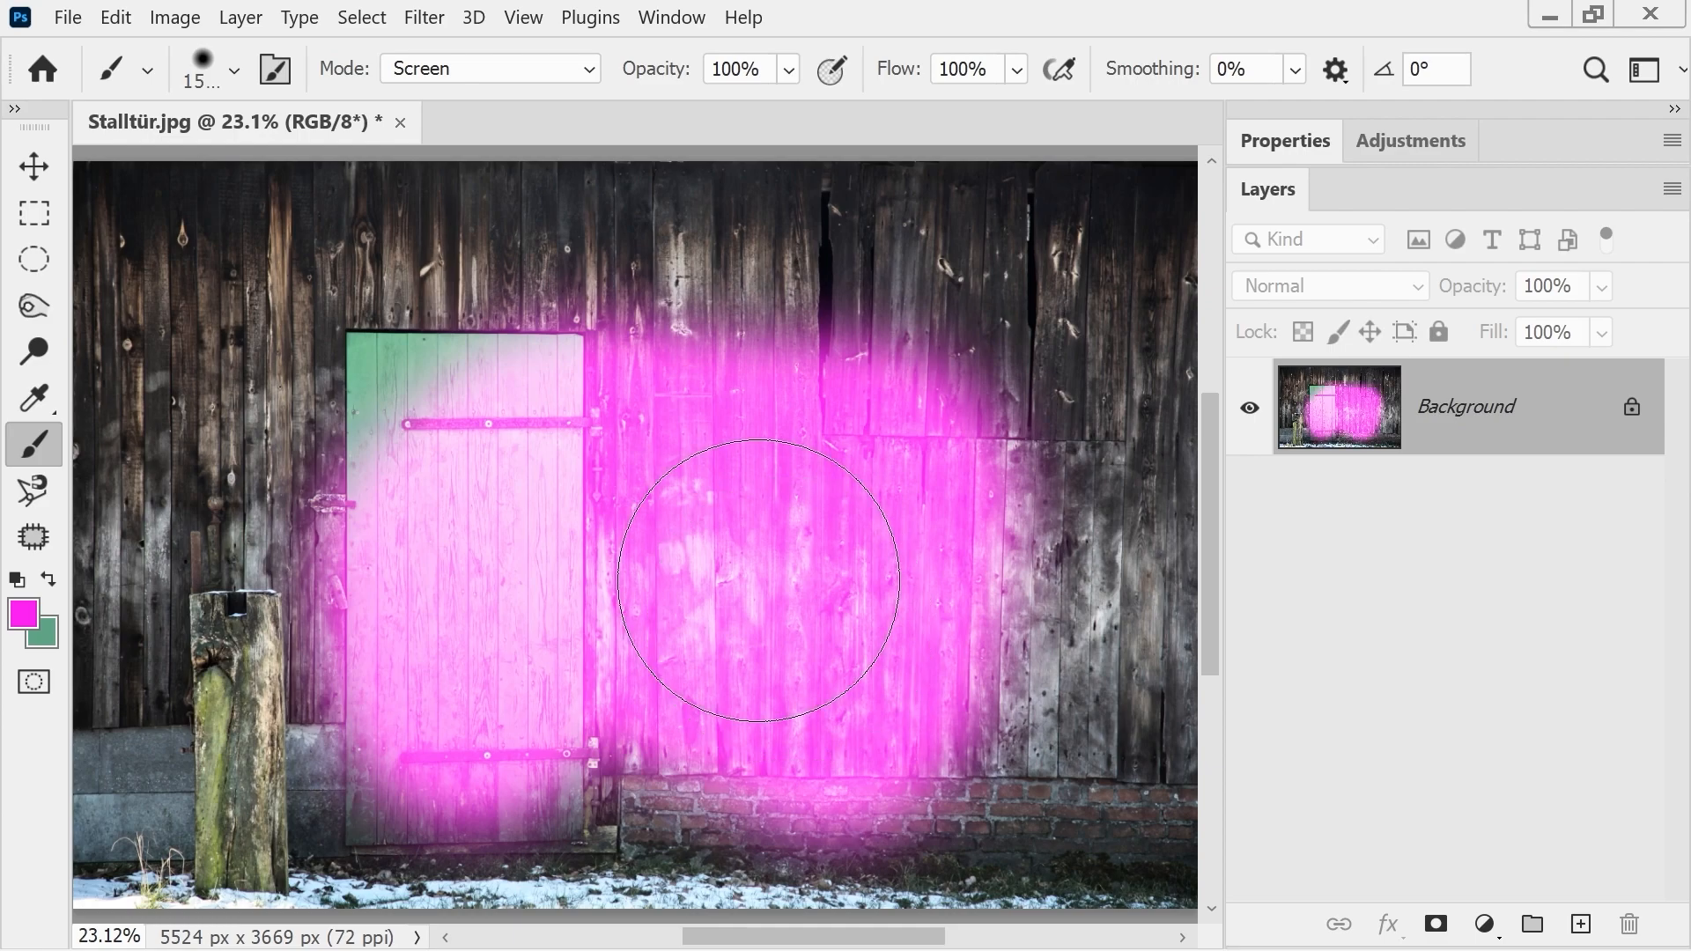
# - Undo the magenta stroke and paint broad yellow Screen-mode strokes over the green door instead
pyautogui.hotkey('ctrl', 'z')
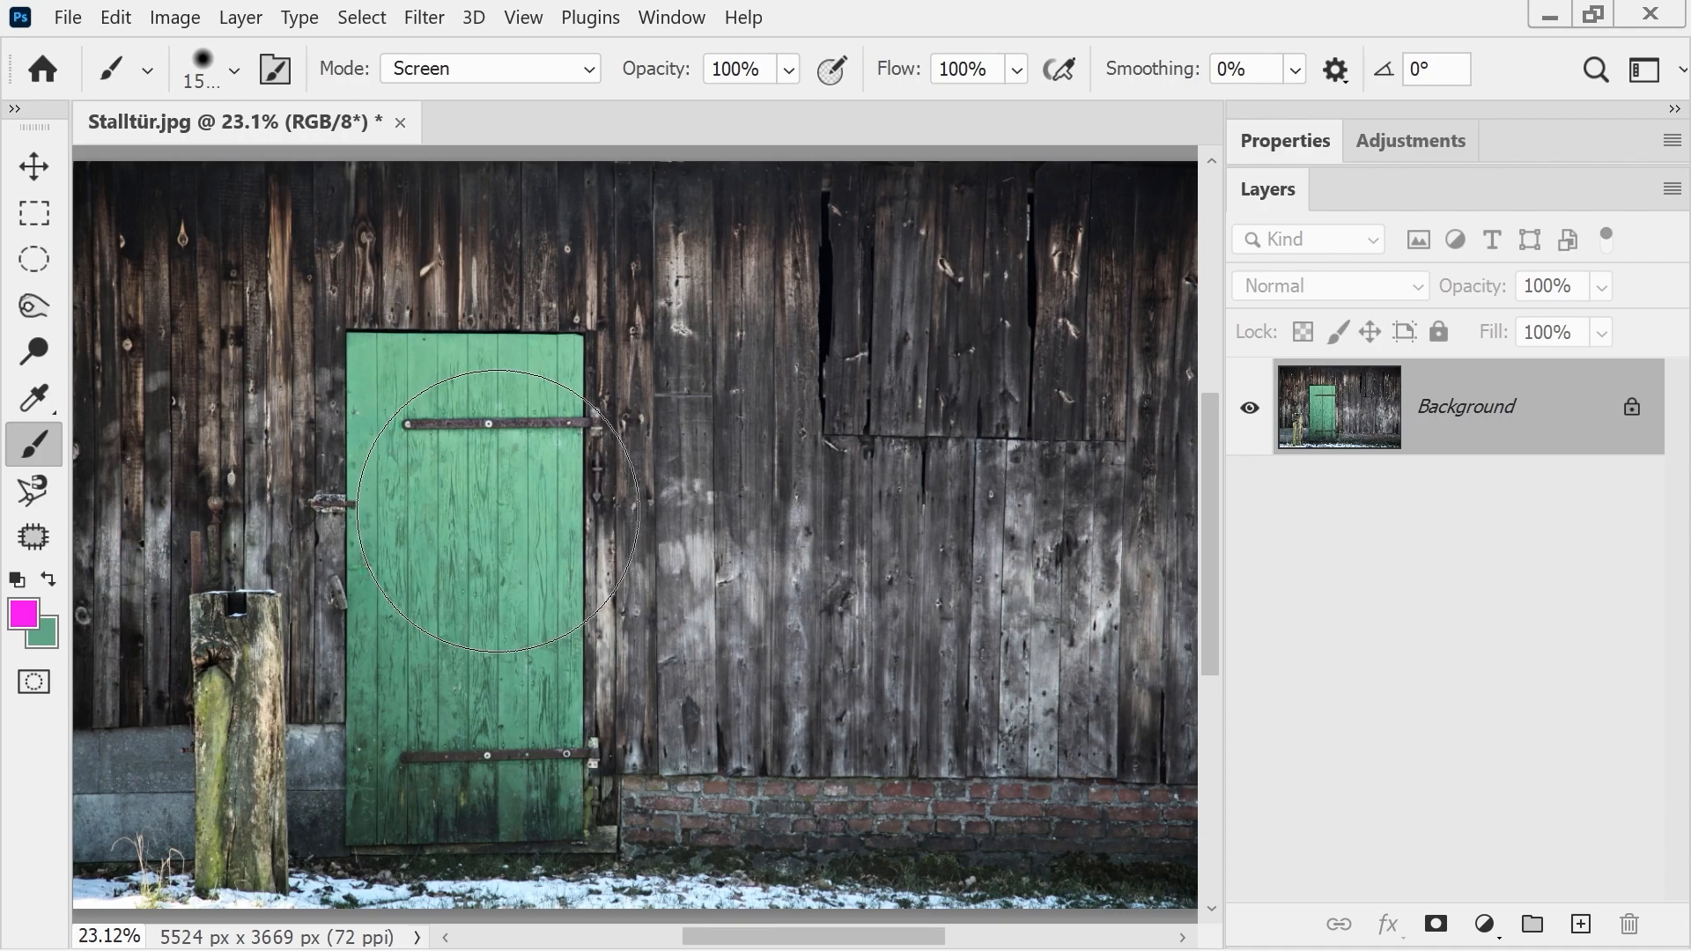
pyautogui.keyDown('alt'); pyautogui.keyDown('shift'); pyautogui.rightClick(499, 523); pyautogui.keyUp('shift'); pyautogui.keyUp('alt')
pyautogui.moveTo(500, 531)
pyautogui.mouseDown()
pyautogui.moveTo(490, 578)
pyautogui.moveTo(431, 607)
pyautogui.moveTo(445, 590)
pyautogui.moveTo(633, 582)
pyautogui.moveTo(601, 585)
pyautogui.moveTo(601, 654)
pyautogui.moveTo(465, 598)
pyautogui.moveTo(458, 528)
pyautogui.moveTo(449, 581)
pyautogui.moveTo(604, 568)
pyautogui.moveTo(605, 529)
pyautogui.moveTo(608, 693)
pyautogui.moveTo(468, 574)
pyautogui.moveTo(443, 502)
pyautogui.moveTo(446, 728)
pyautogui.moveTo(706, 589)
pyautogui.moveTo(703, 402)
pyautogui.moveTo(906, 292)
pyautogui.mouseUp()
pyautogui.hotkey('ctrl', 'z')
pyautogui.moveTo(370, 282)
pyautogui.mouseDown()
pyautogui.moveTo(379, 616)
pyautogui.moveTo(535, 597)
pyautogui.moveTo(490, 683)
pyautogui.moveTo(487, 457)
pyautogui.moveTo(414, 458)
pyautogui.moveTo(462, 589)
pyautogui.moveTo(441, 340)
pyautogui.moveTo(463, 577)
pyautogui.mouseUp()
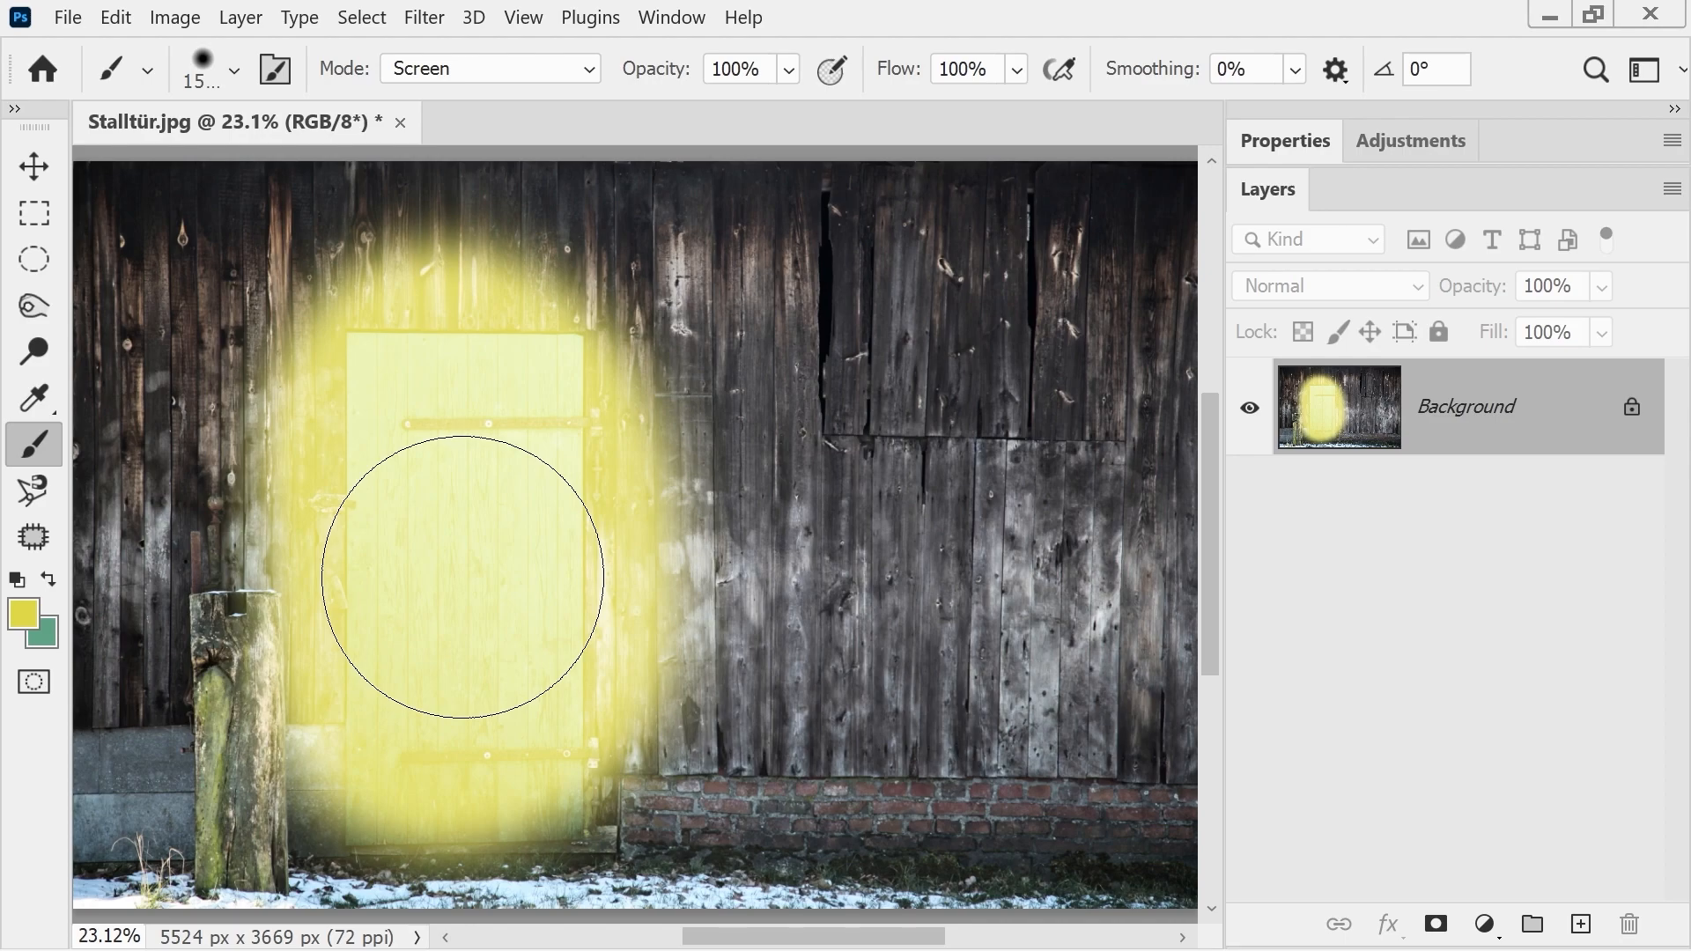
pyautogui.moveTo(472, 408)
pyautogui.mouseDown()
pyautogui.moveTo(453, 396)
pyautogui.moveTo(486, 648)
pyautogui.moveTo(584, 378)
pyautogui.moveTo(558, 705)
pyautogui.moveTo(562, 603)
pyautogui.moveTo(662, 449)
pyautogui.mouseUp()
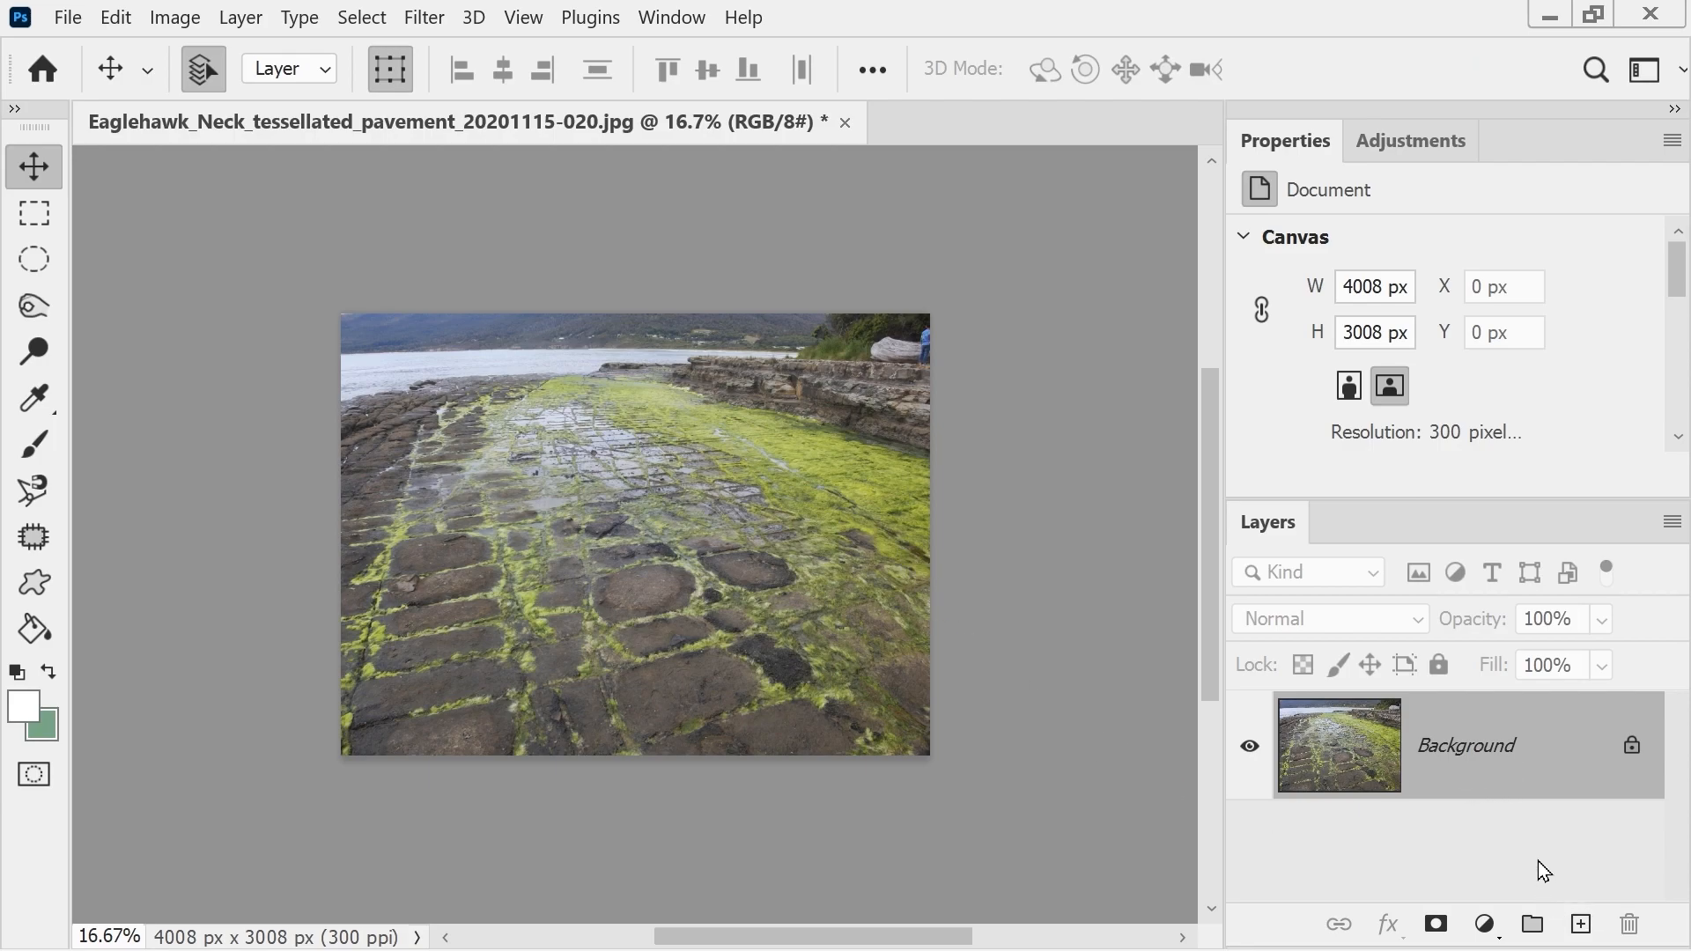
# - Add a new layer to the tessellated pavement photo and draw a white maple tree shape about 2852 px wide
pyautogui.click(1582, 924)
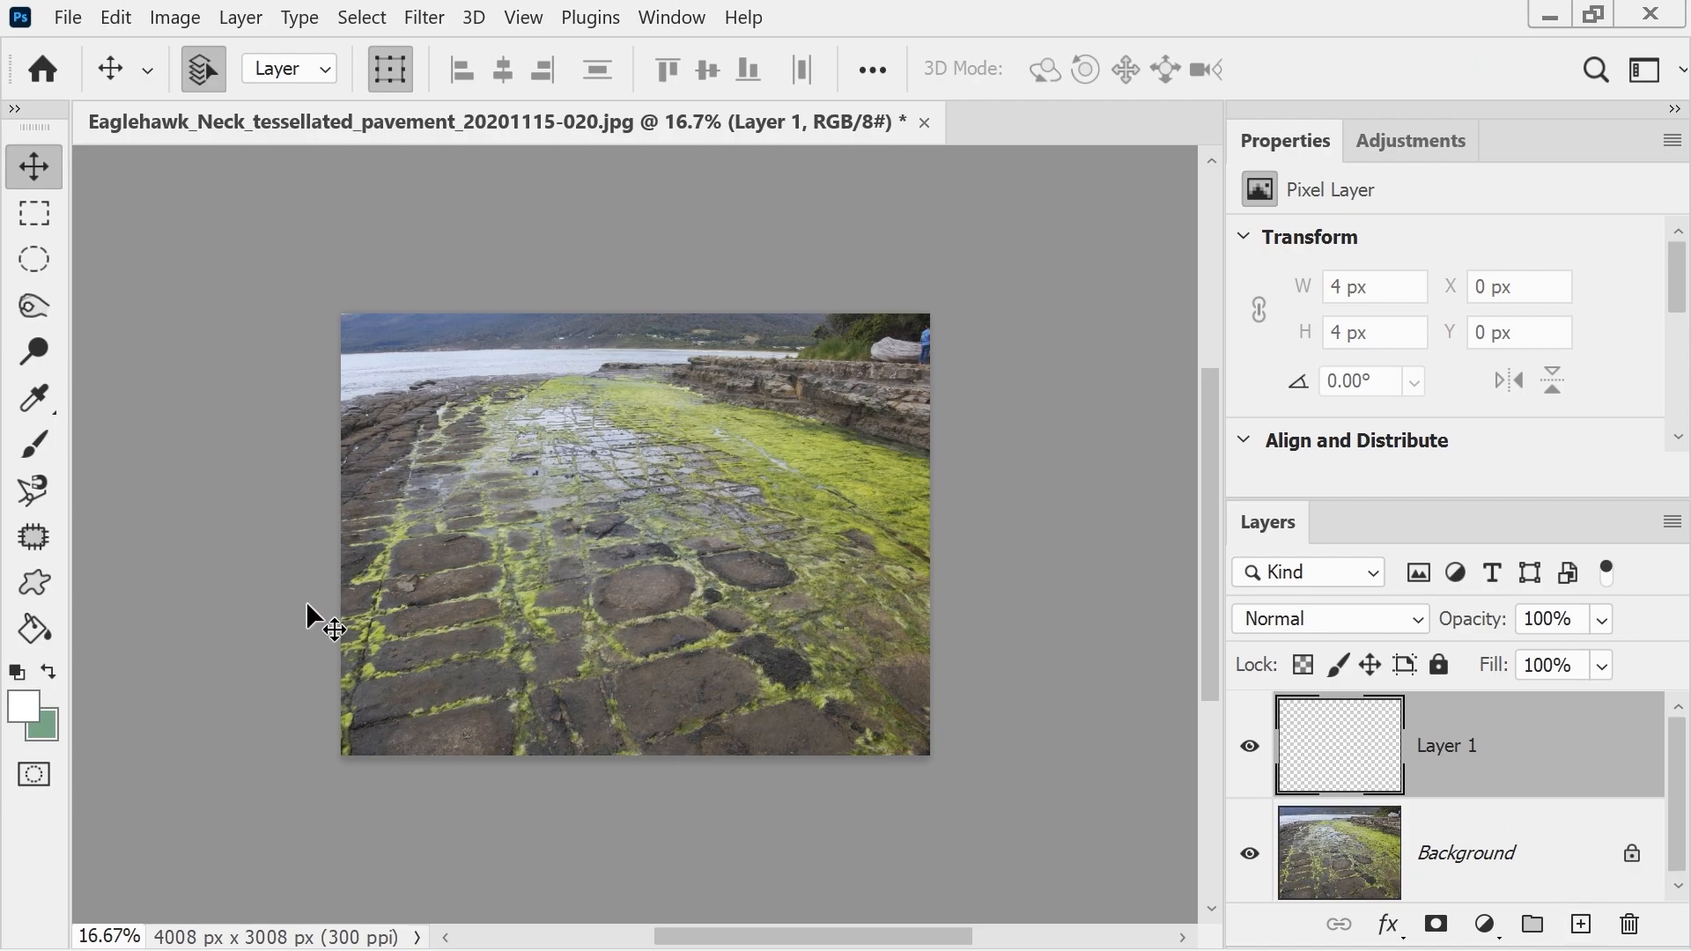
pyautogui.click(35, 584)
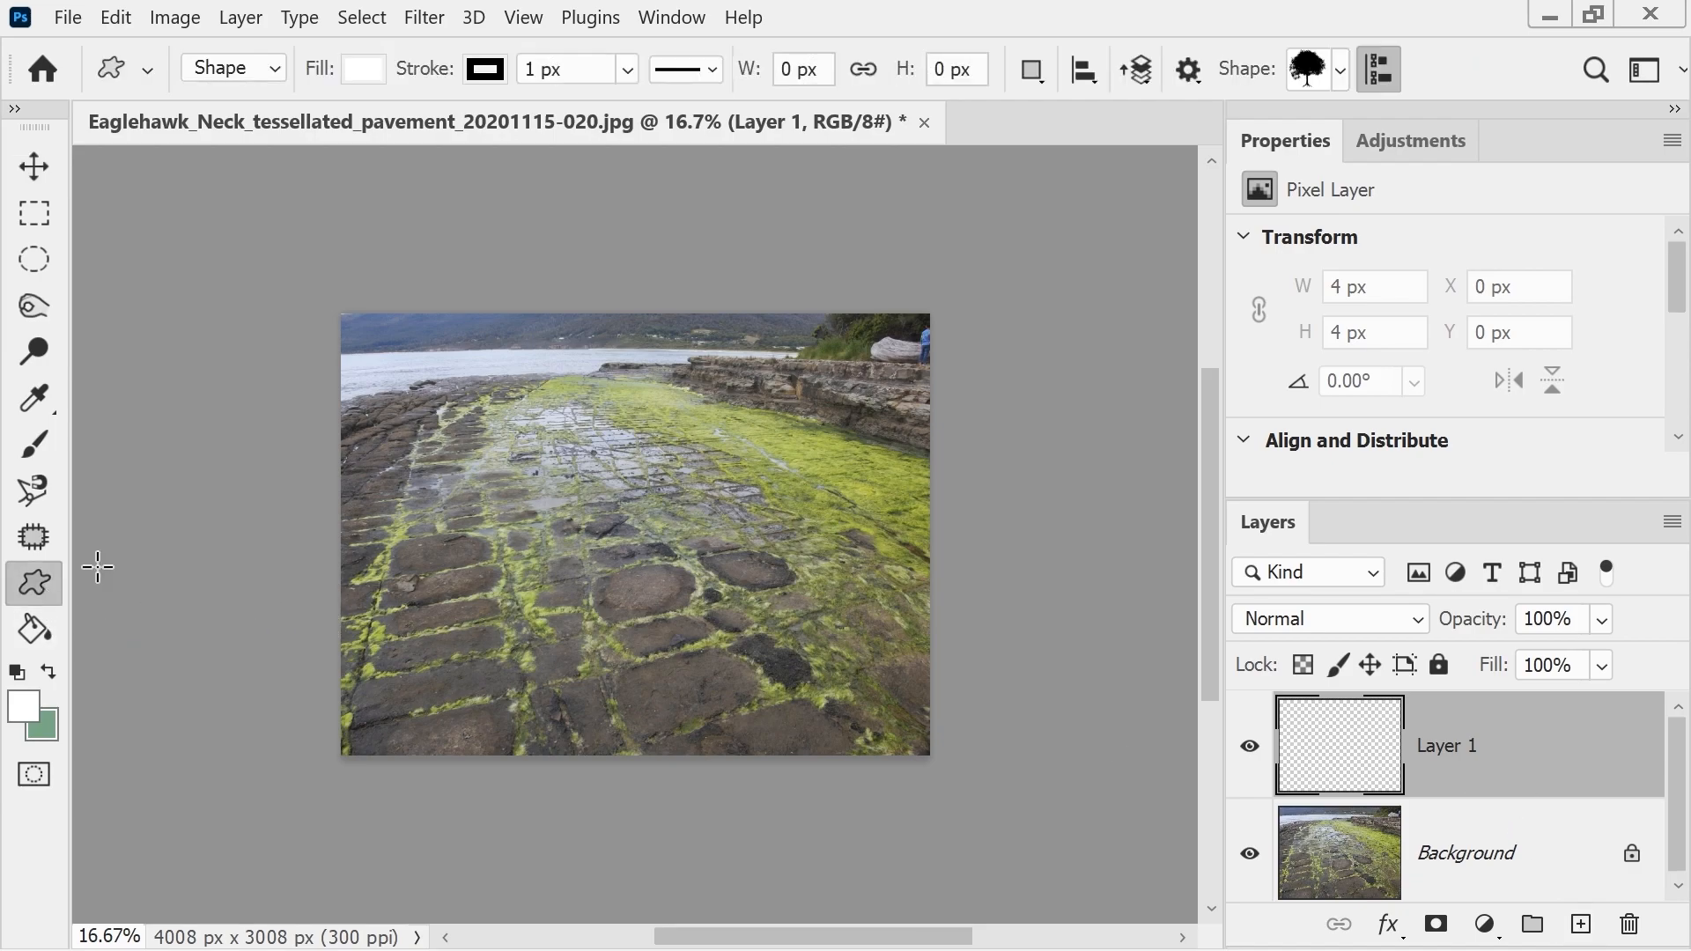
pyautogui.moveTo(454, 411); pyautogui.dragTo(911, 830)
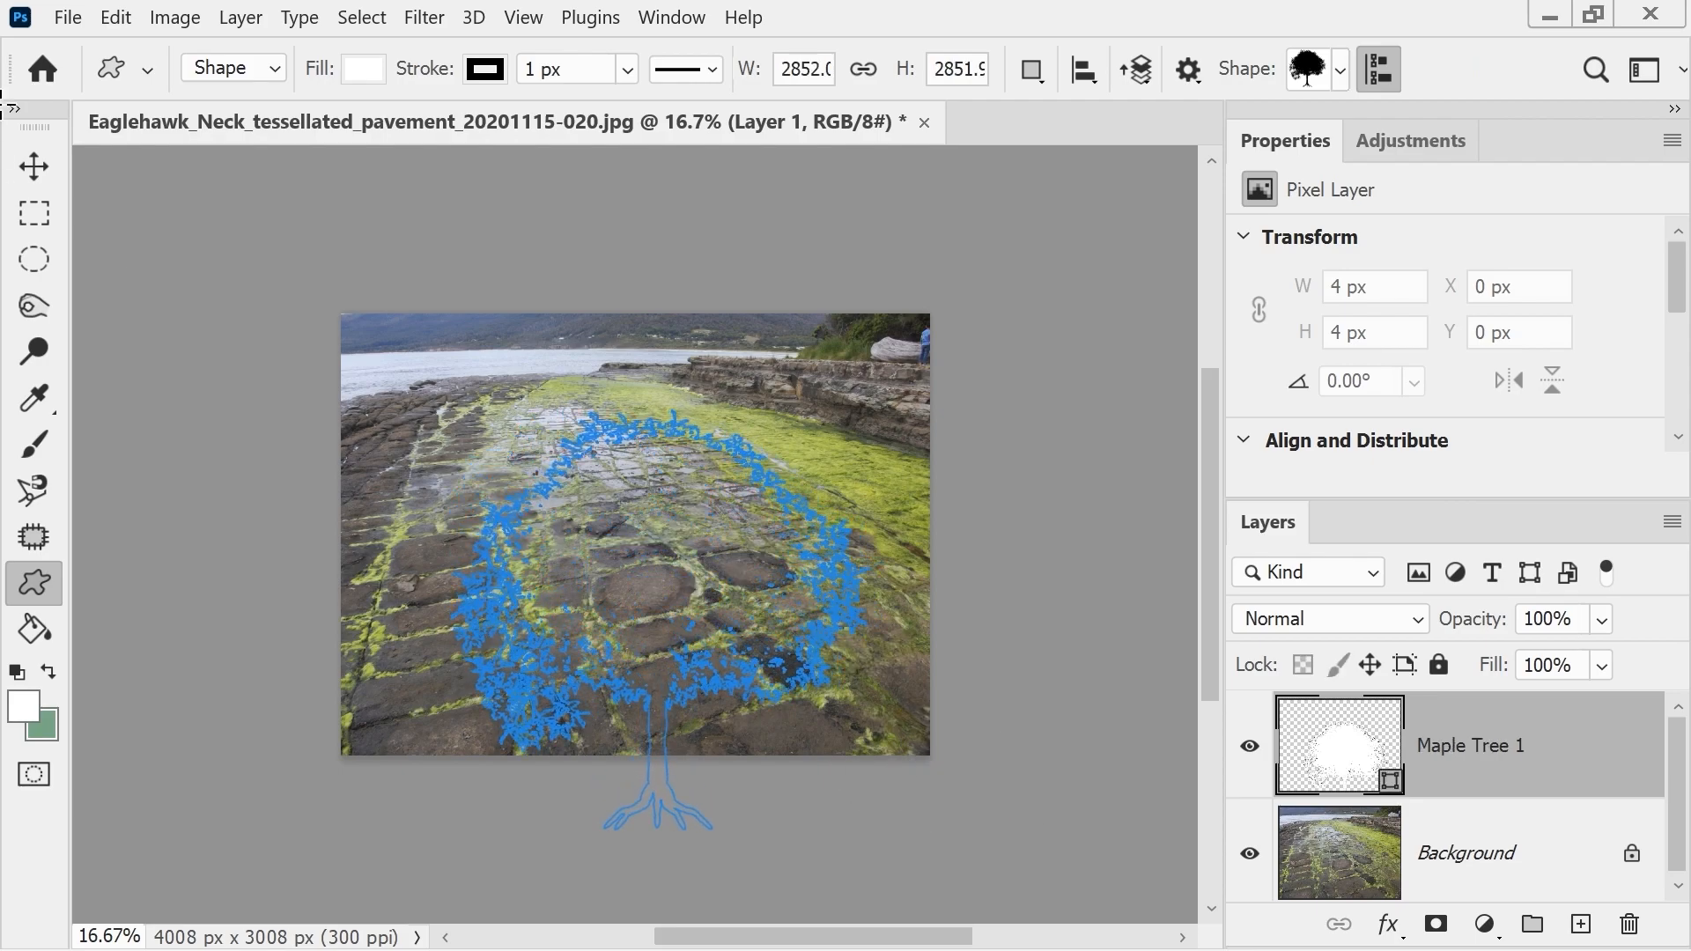
# - Move the maple tree fully onto the photo and set its fill to none, leaving only the 1 px stroke
pyautogui.click(39, 174)
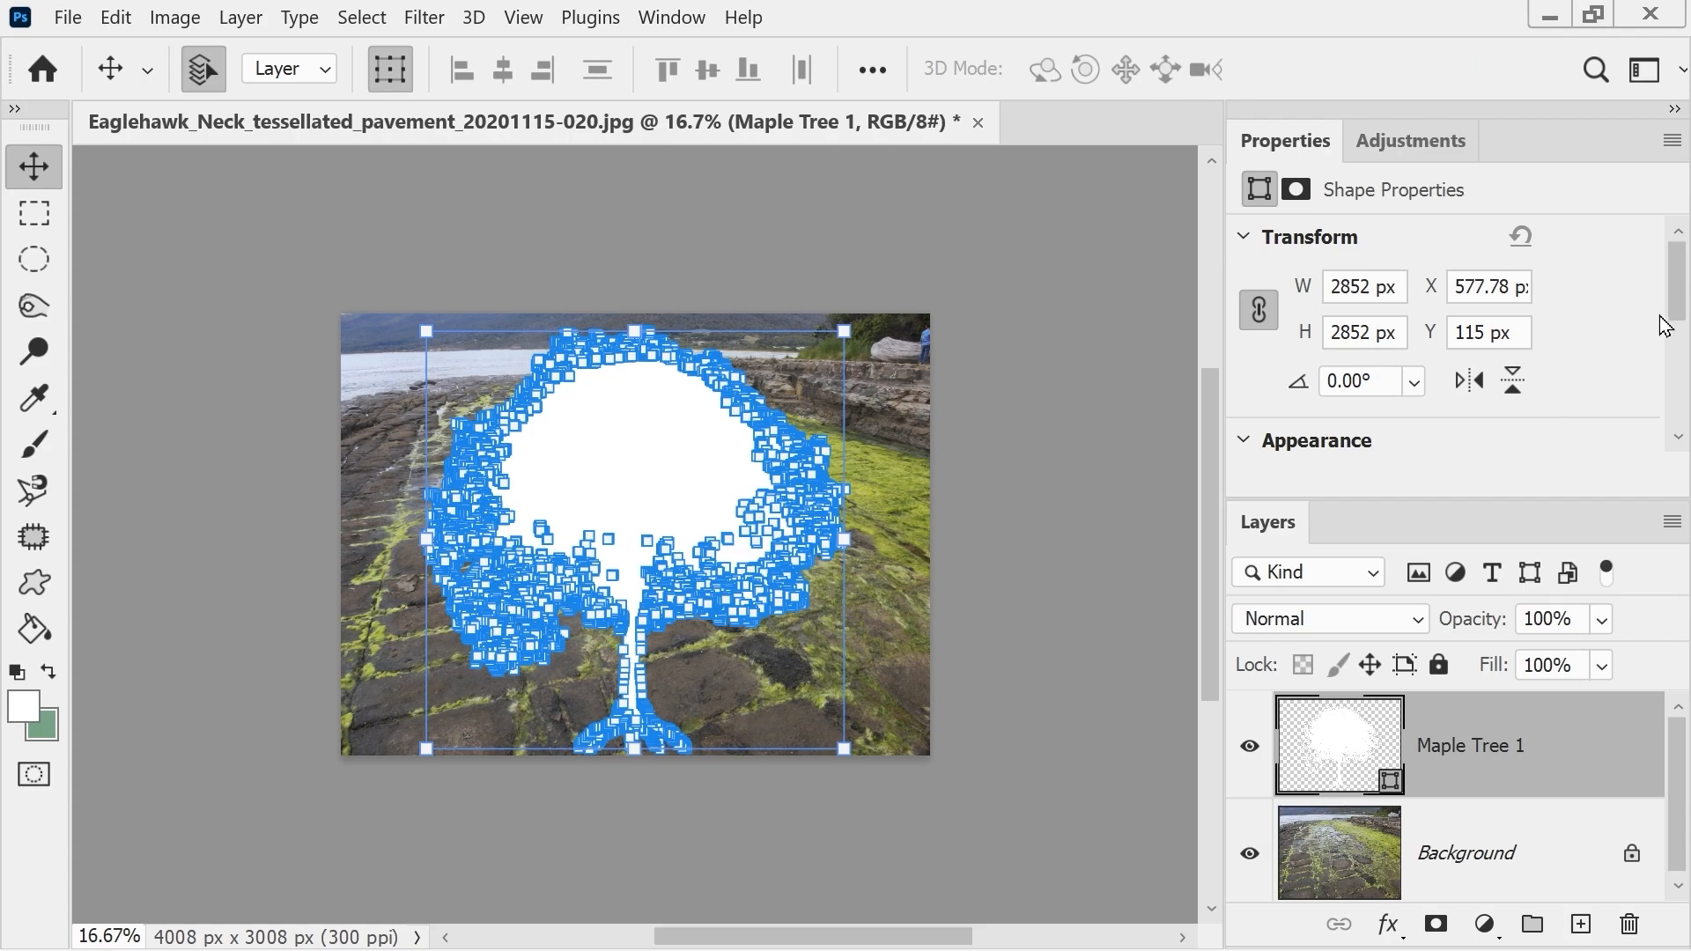
pyautogui.moveTo(1679, 306); pyautogui.dragTo(1673, 367)
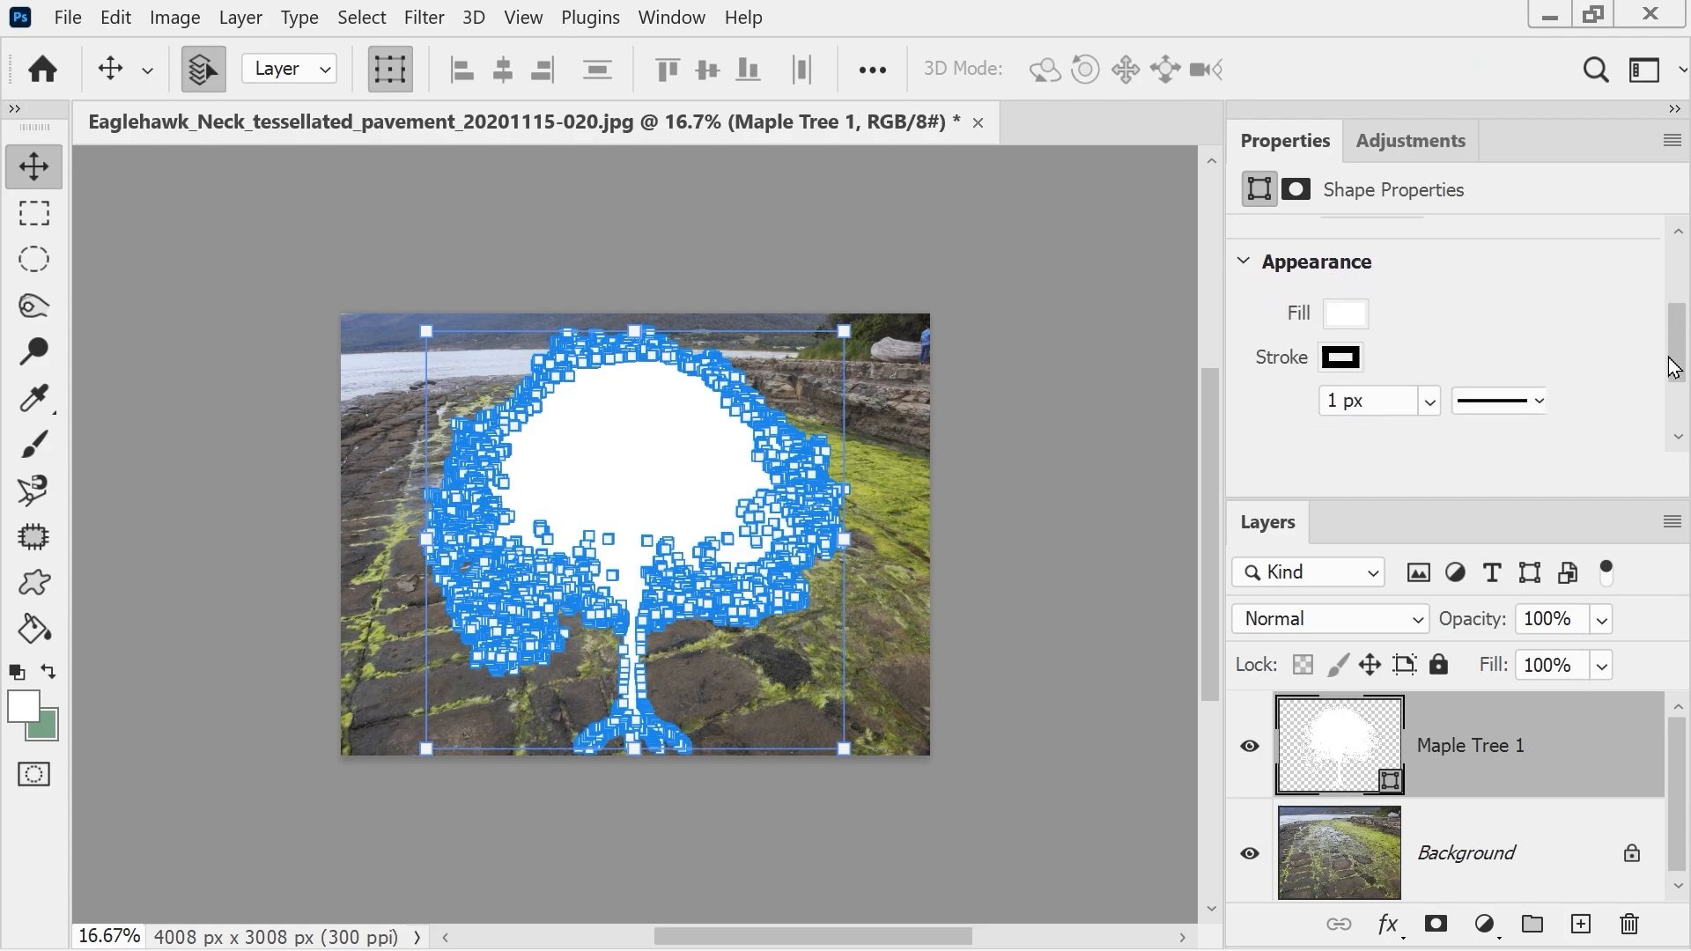
pyautogui.click(1348, 314)
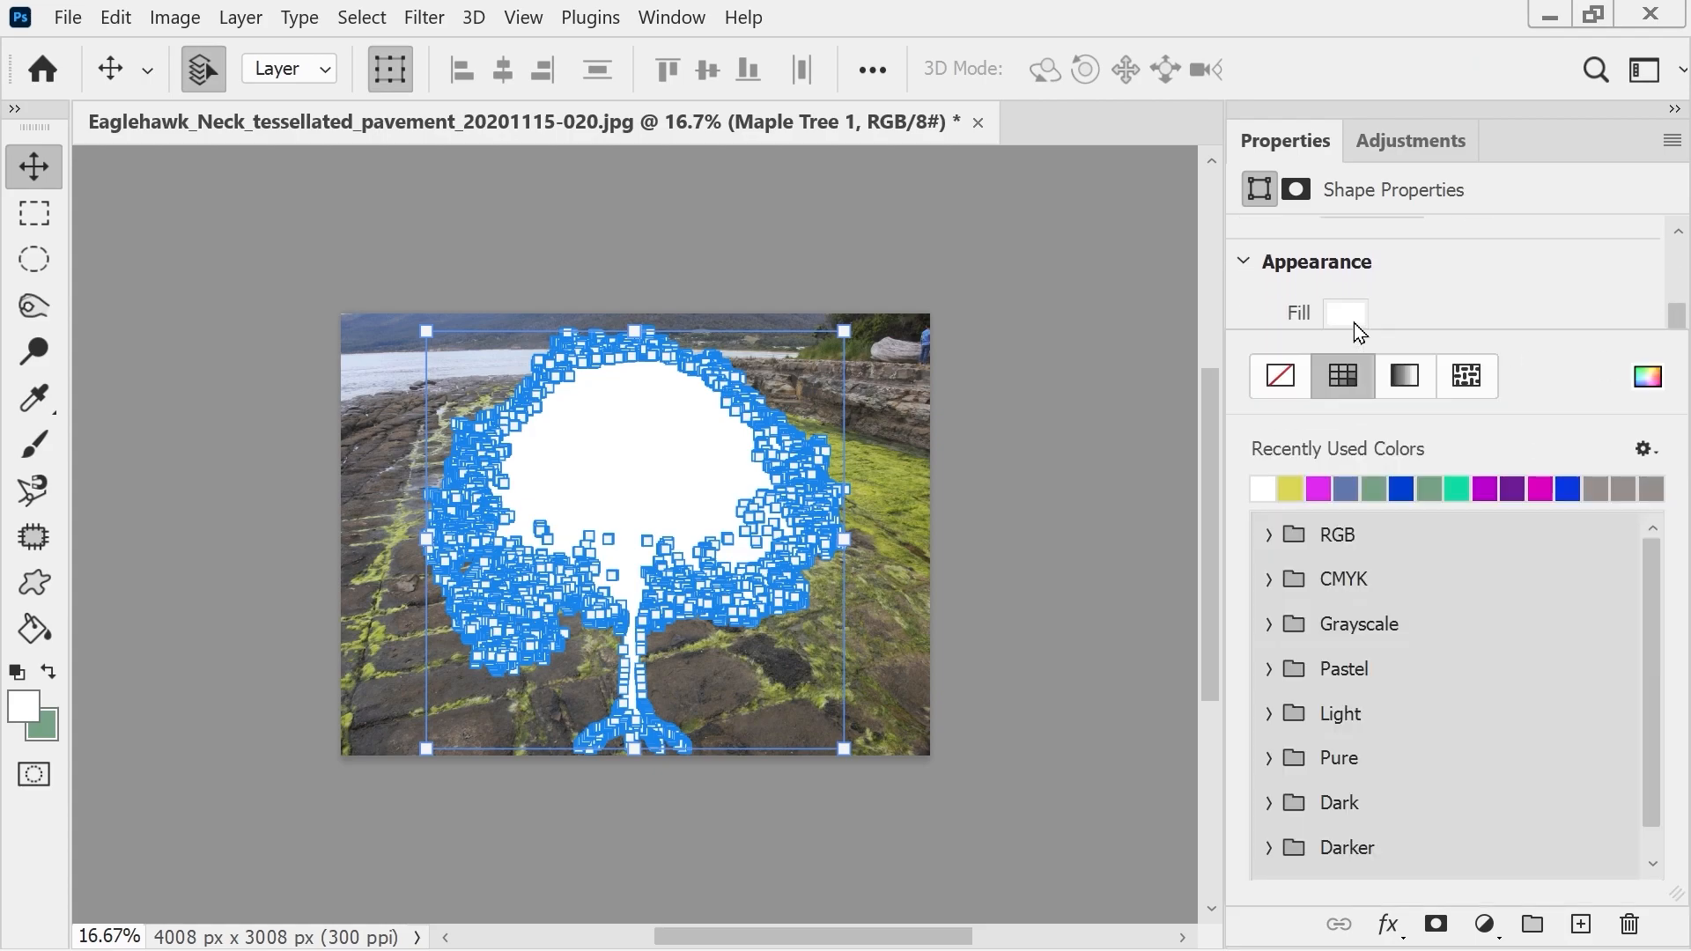
pyautogui.click(1280, 380)
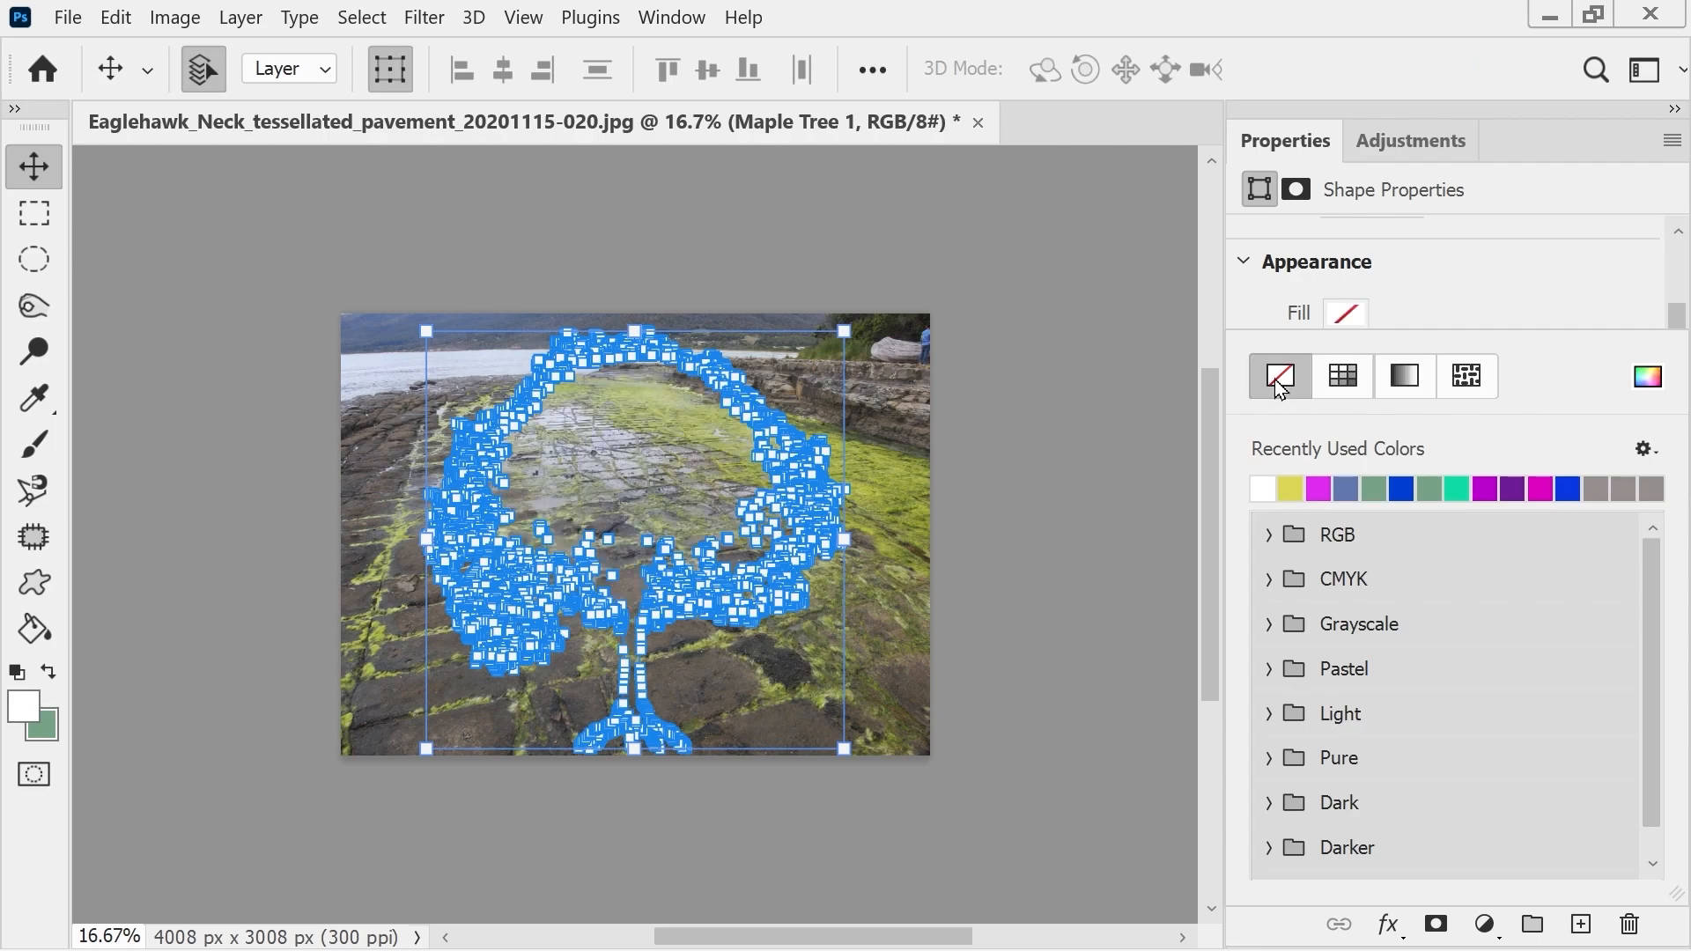
# - Apply the Paint Bucket to the pavement and rocks on both sides of the maple tree outline
pyautogui.click(35, 624)
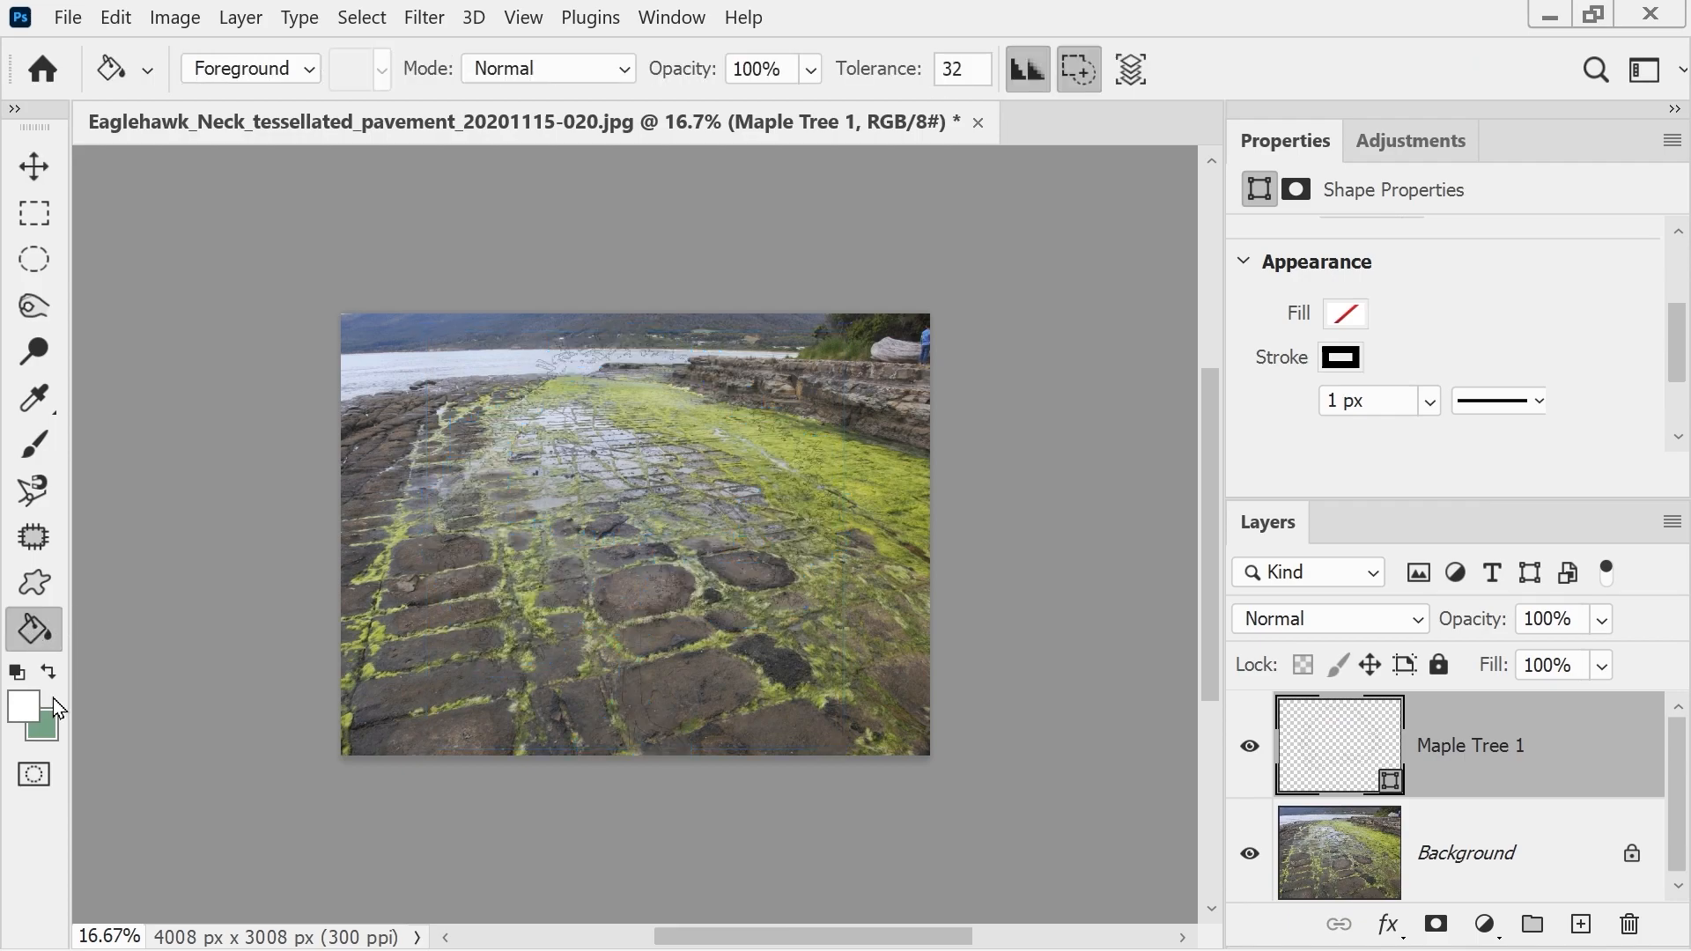
pyautogui.click(387, 426)
pyautogui.click(852, 419)
pyautogui.click(396, 440)
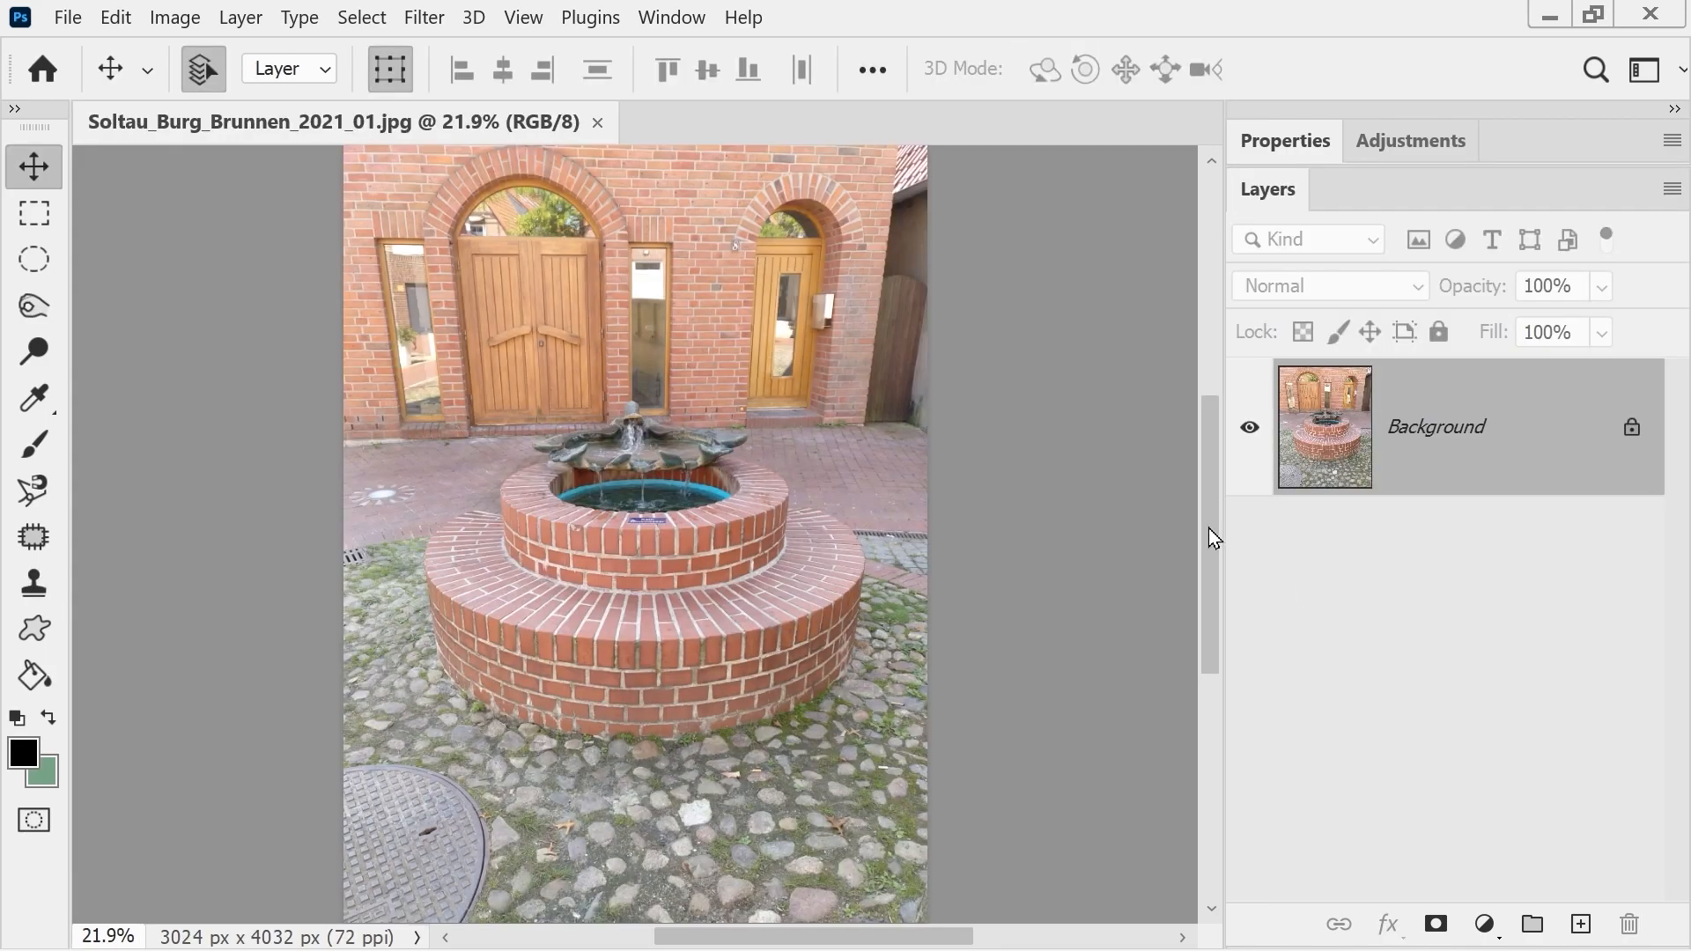
# - Add a new layer to the fountain photo and set the Clone Stamp to sample Current & Below
pyautogui.click(23, 594)
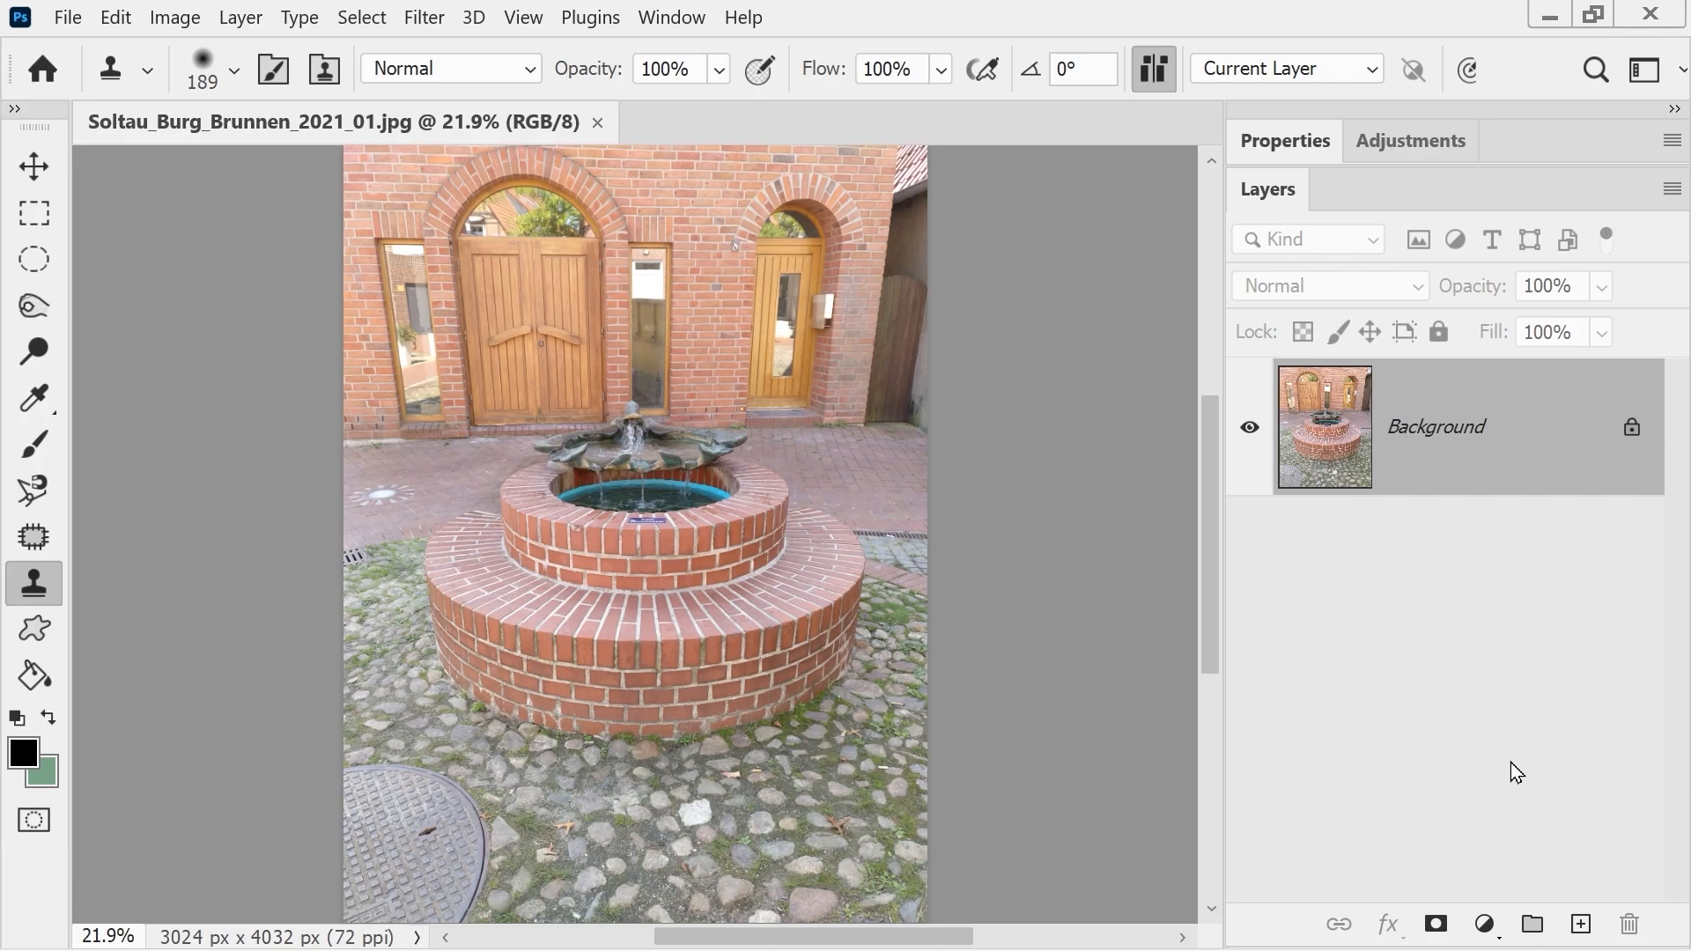
pyautogui.click(1581, 924)
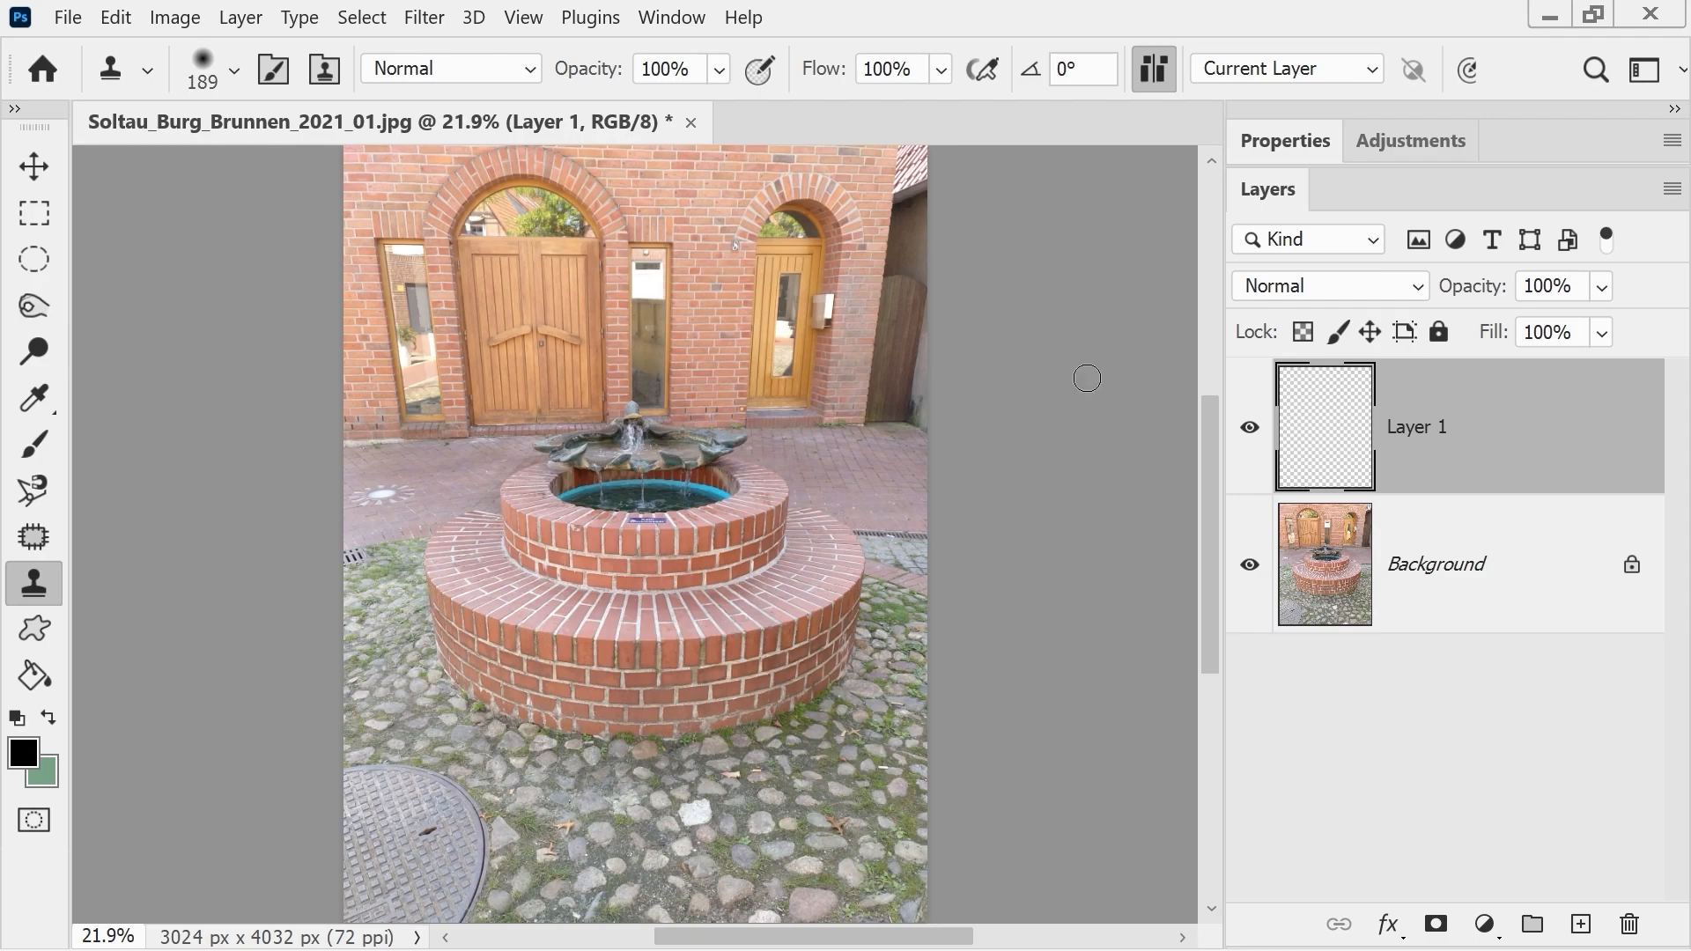
pyautogui.click(1286, 70)
pyautogui.click(1254, 125)
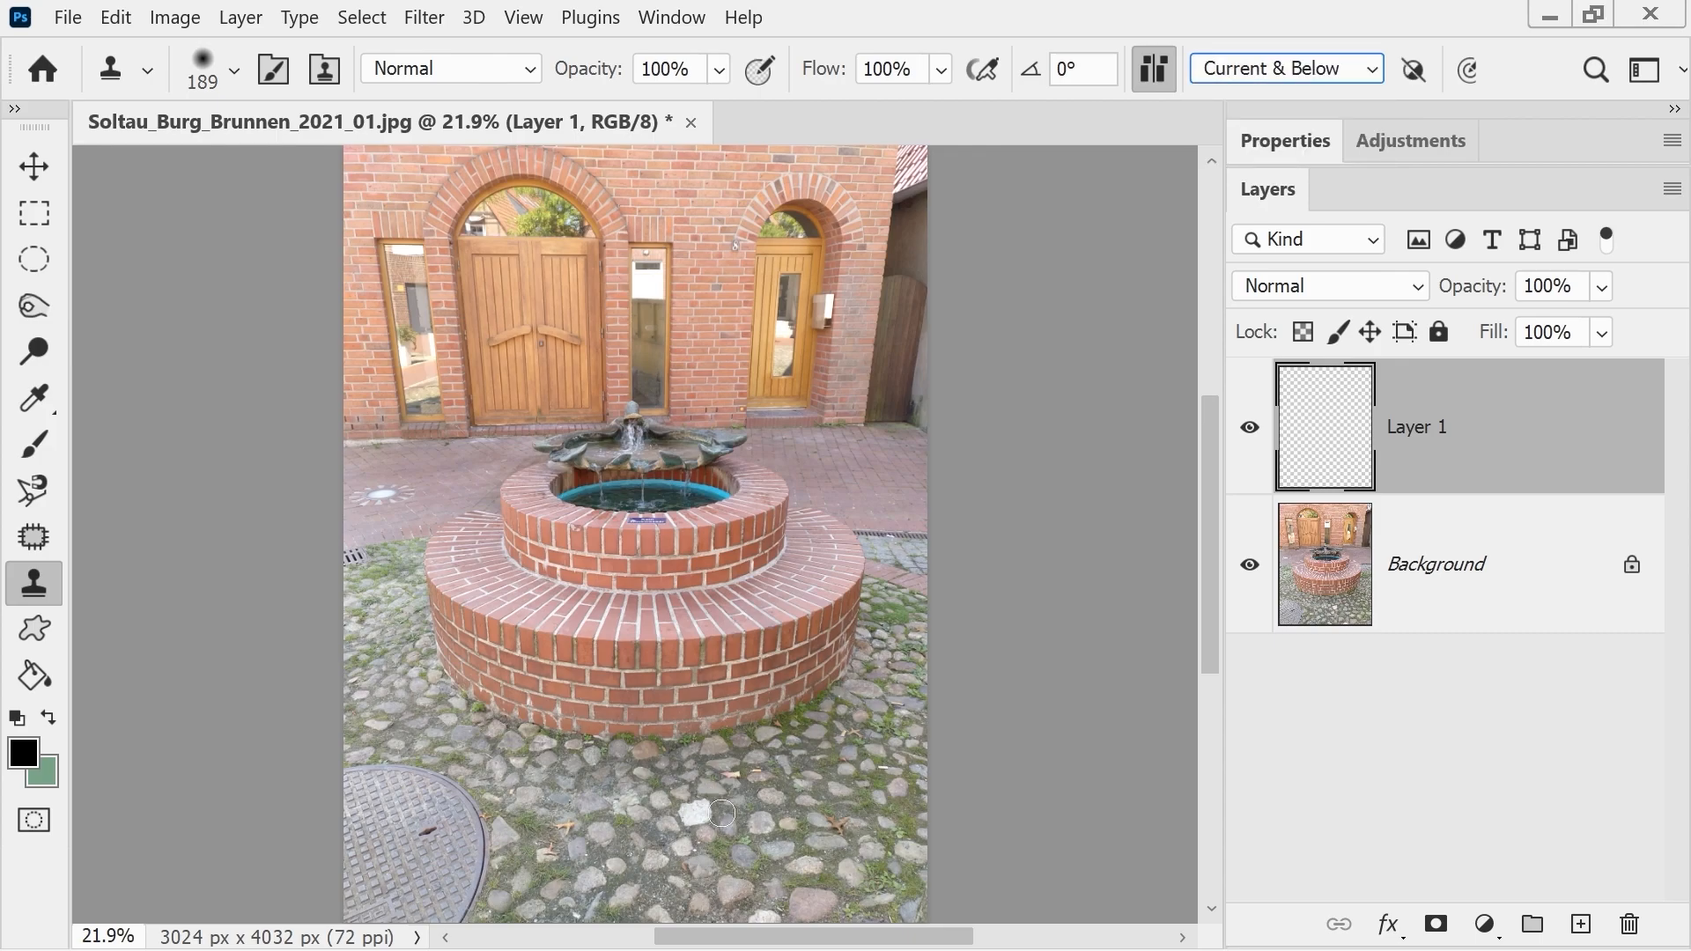
# - Sample the cobblestones beside the fountain and clone them over the metal manhole cover
pyautogui.moveTo(1218, 534); pyautogui.dragTo(1202, 585)
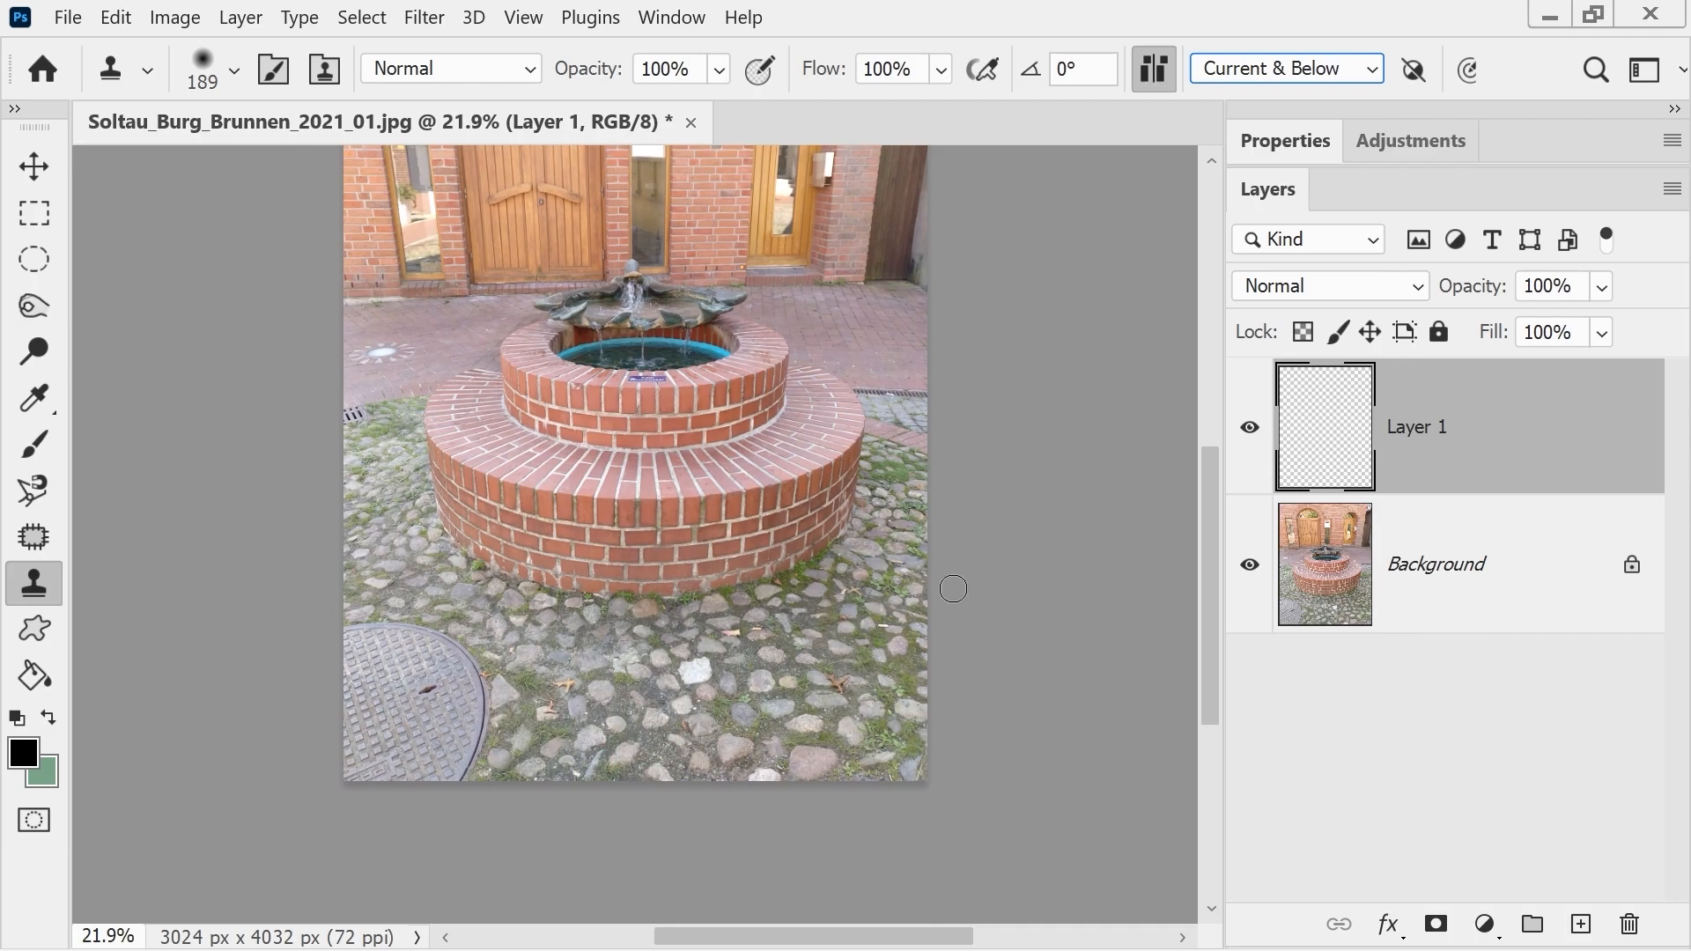
pyautogui.hotkey('ctrl', '+')
pyautogui.hotkey('ctrl', '+')
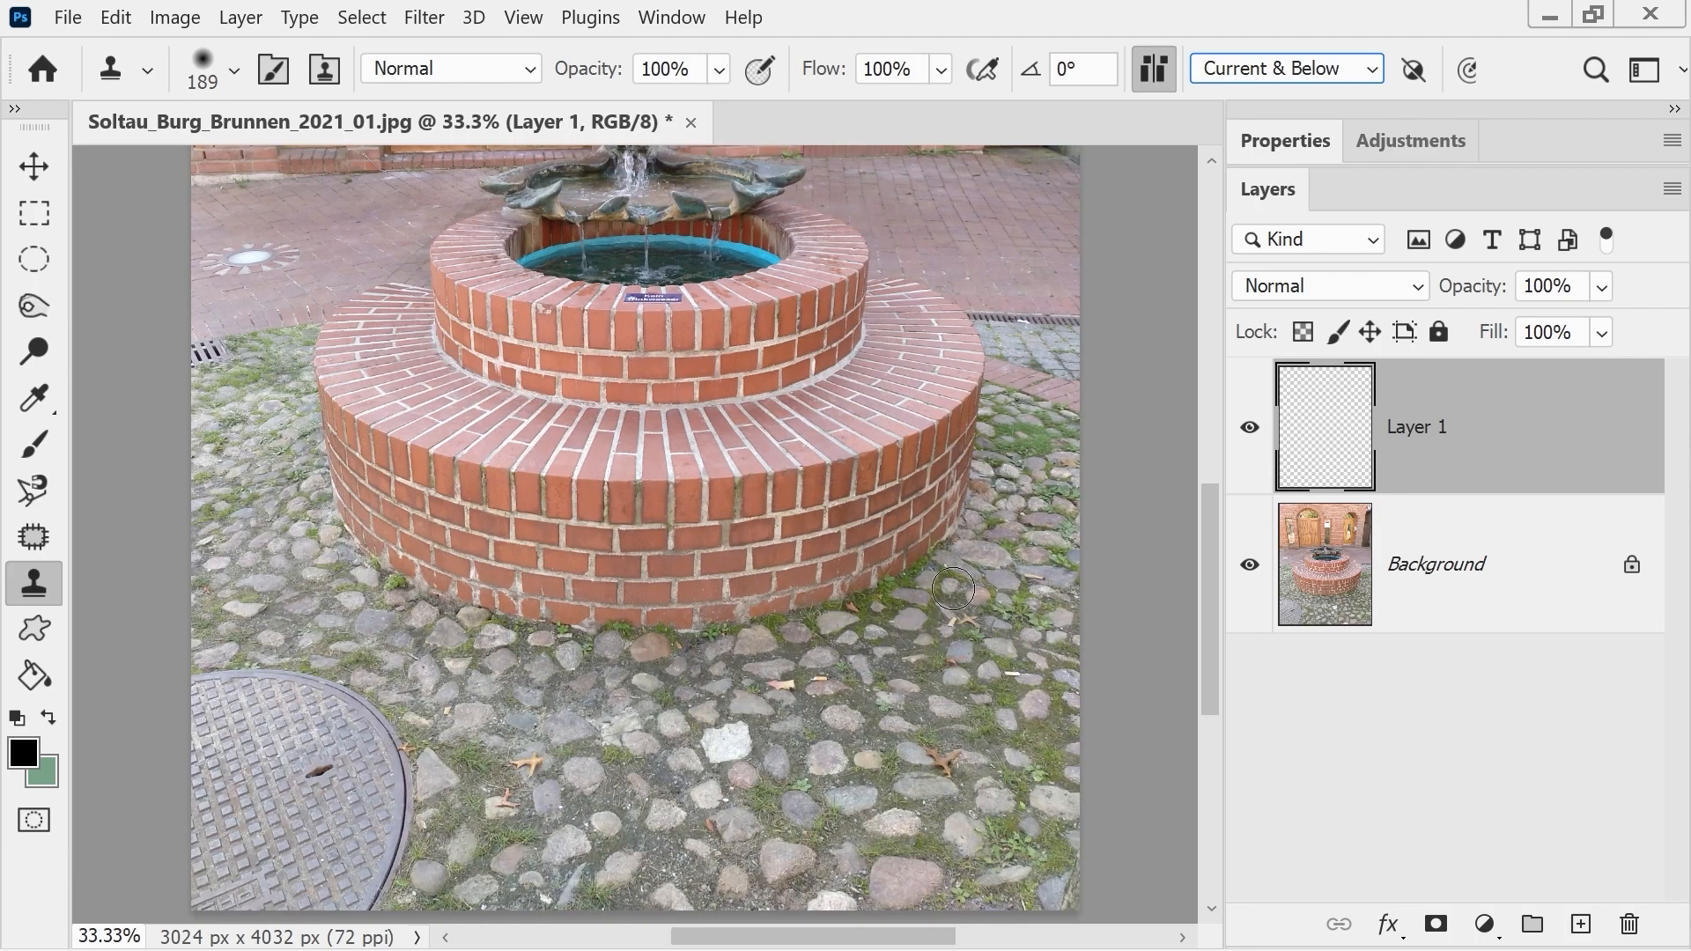
pyautogui.moveTo(1206, 540); pyautogui.dragTo(1206, 564)
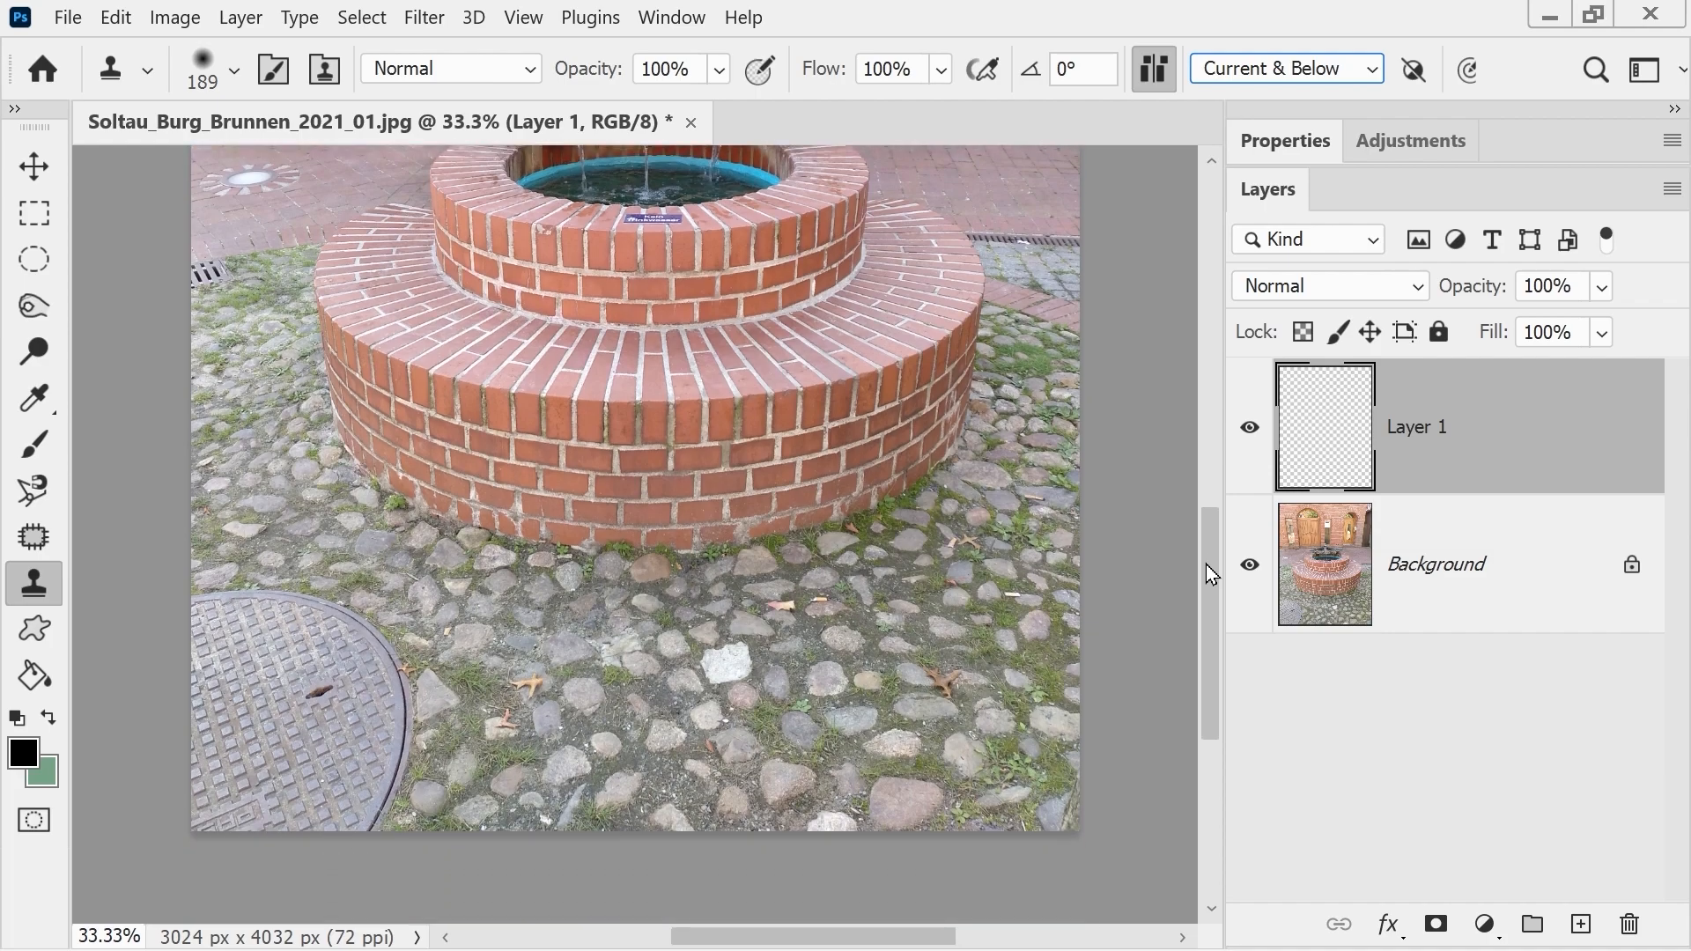
pyautogui.keyDown('alt'); pyautogui.click(947, 635); pyautogui.keyUp('alt')
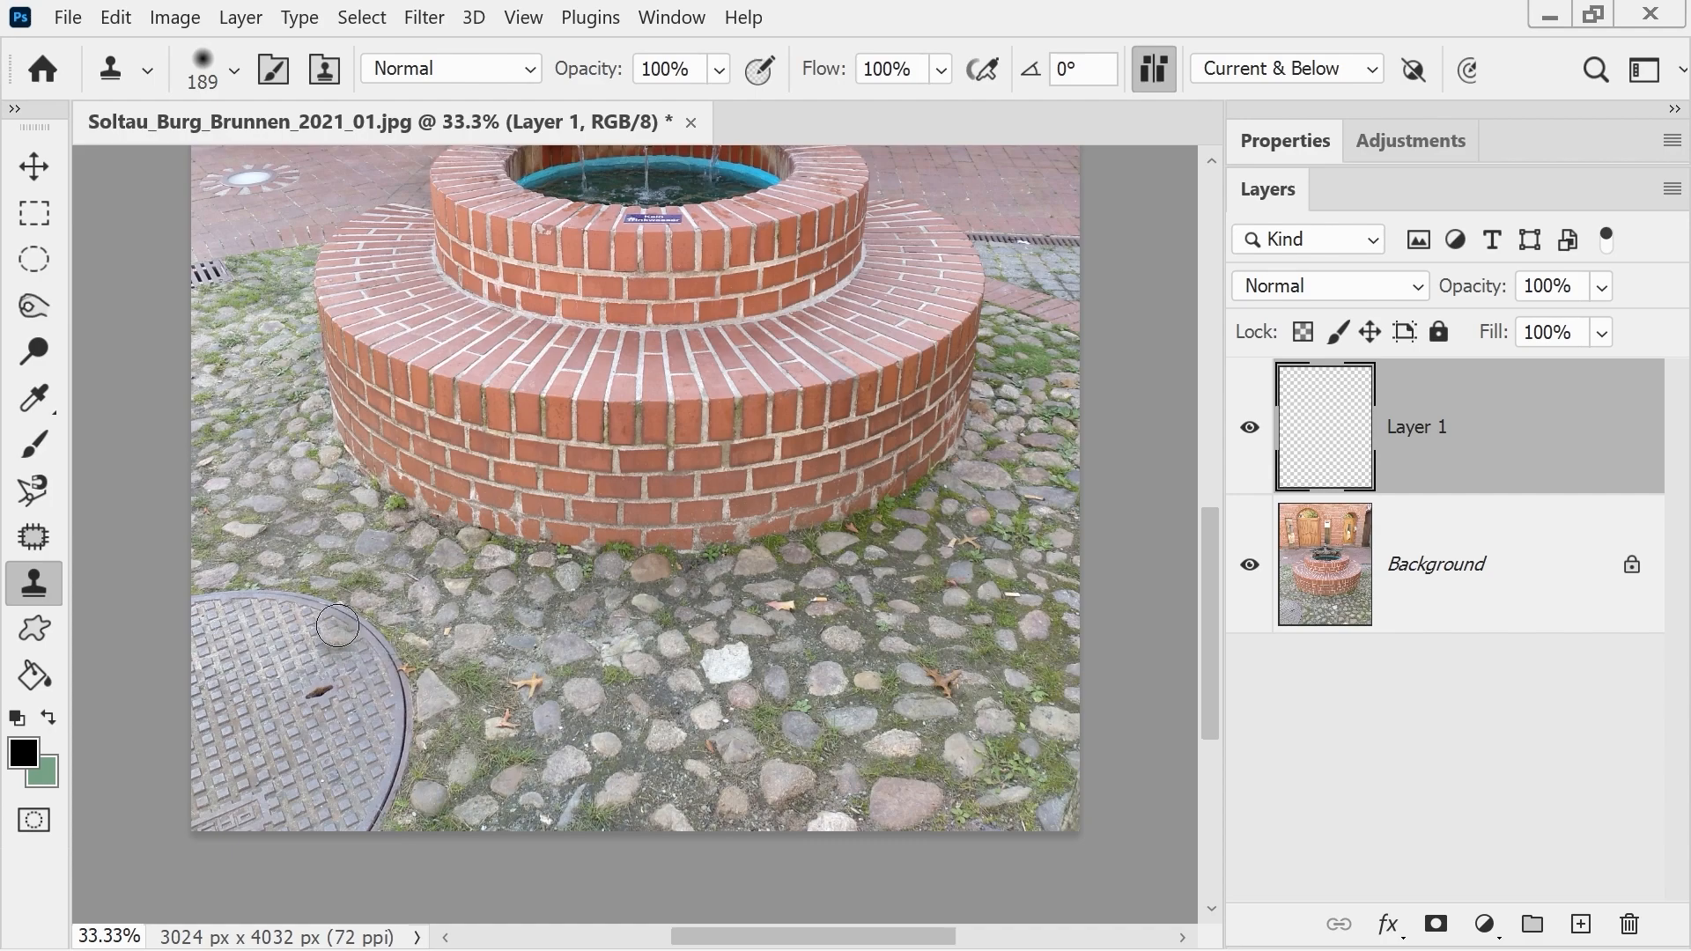
pyautogui.moveTo(345, 618)
pyautogui.mouseDown()
pyautogui.moveTo(383, 688)
pyautogui.moveTo(360, 641)
pyautogui.moveTo(400, 673)
pyautogui.moveTo(404, 738)
pyautogui.moveTo(367, 804)
pyautogui.moveTo(344, 728)
pyautogui.moveTo(355, 784)
pyautogui.moveTo(327, 836)
pyautogui.moveTo(338, 818)
pyautogui.moveTo(316, 766)
pyautogui.moveTo(276, 771)
pyautogui.moveTo(234, 736)
pyautogui.moveTo(230, 670)
pyautogui.moveTo(289, 645)
pyautogui.moveTo(294, 694)
pyautogui.moveTo(266, 761)
pyautogui.moveTo(273, 683)
pyautogui.mouseUp()
pyautogui.hotkey('ctrl', '0')
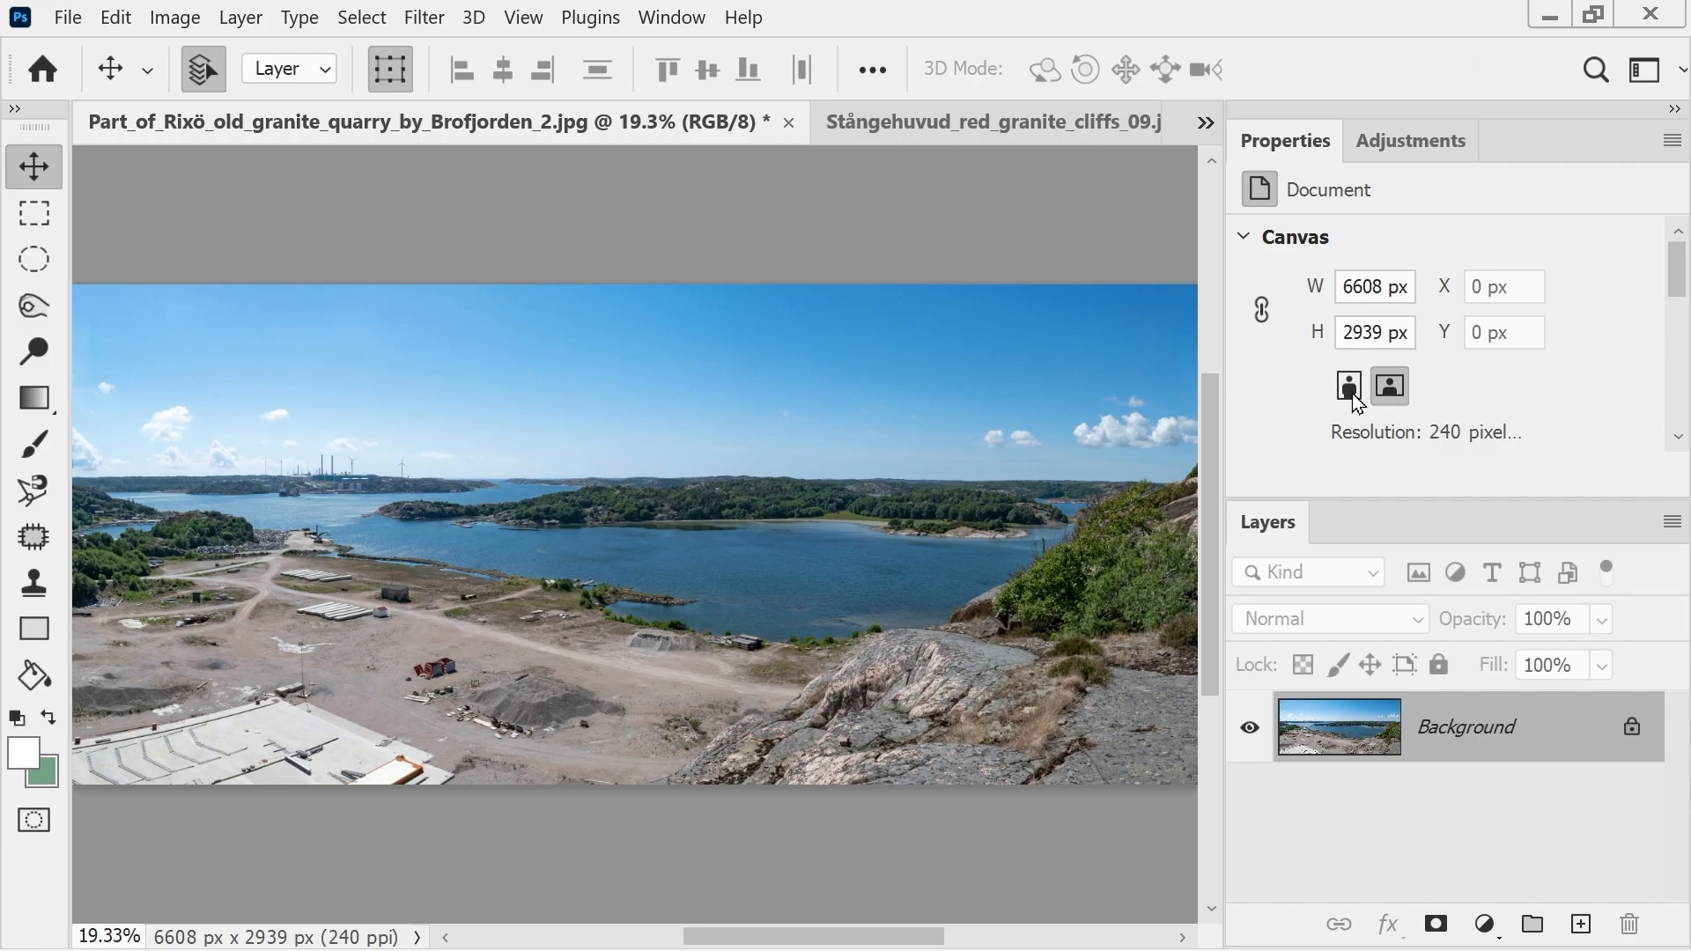
# - Add a new layer to the quarry photo and apply a vertical linear Black, White gradient blended with Soft Light
pyautogui.click(1580, 925)
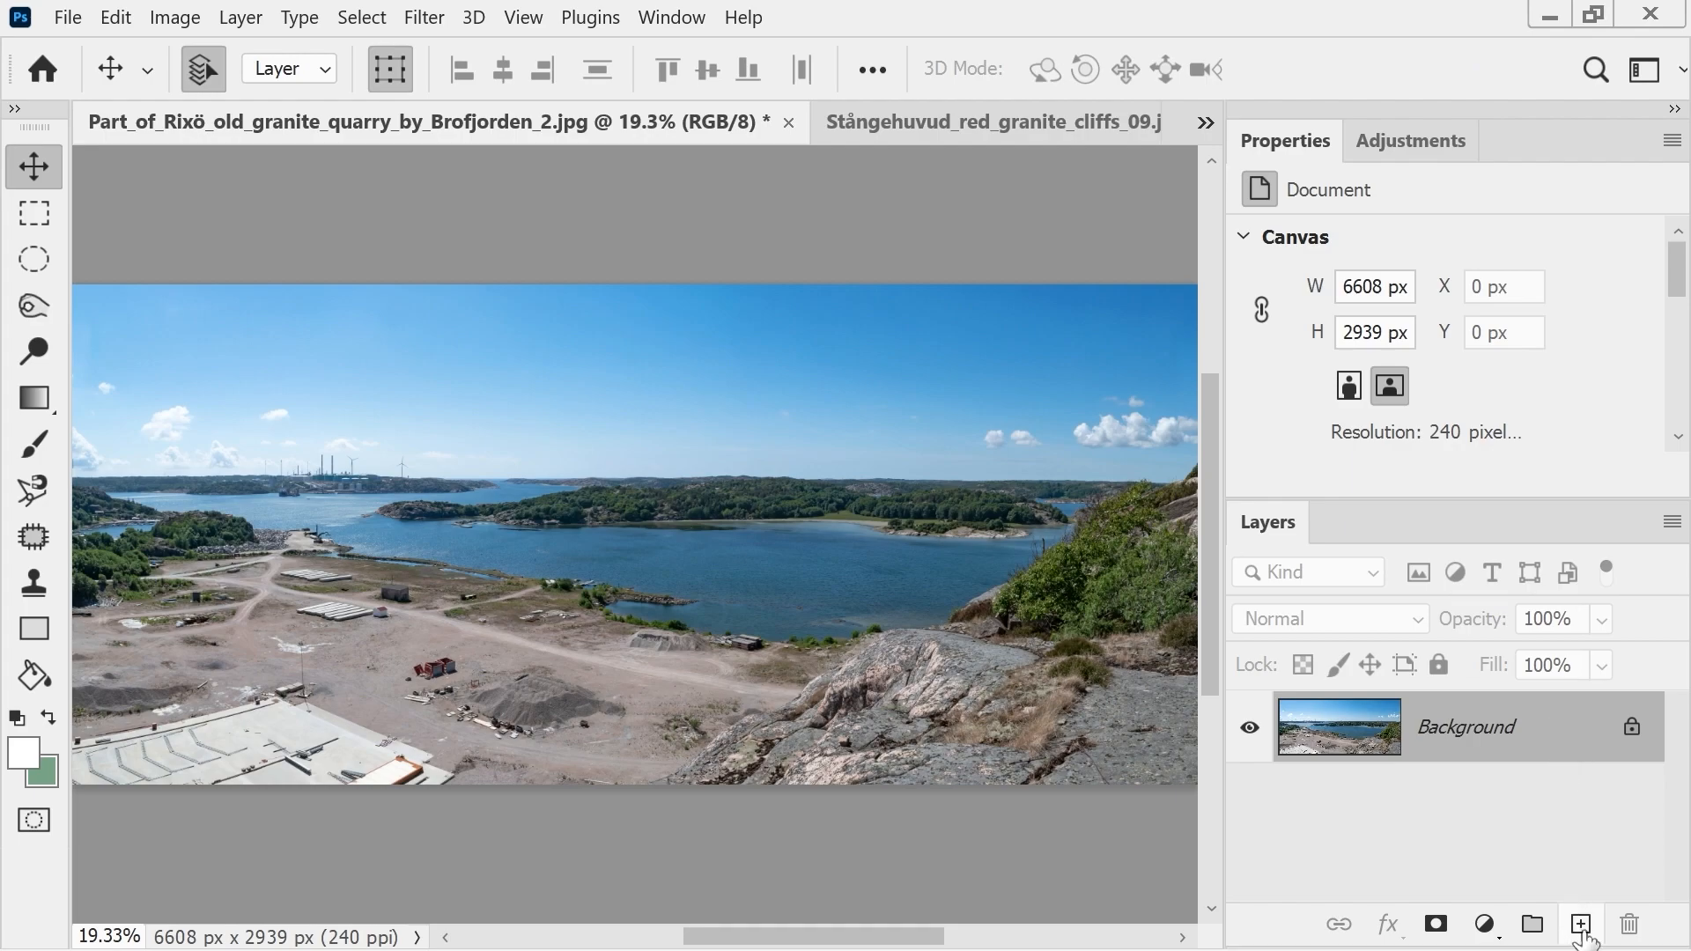
pyautogui.click(34, 398)
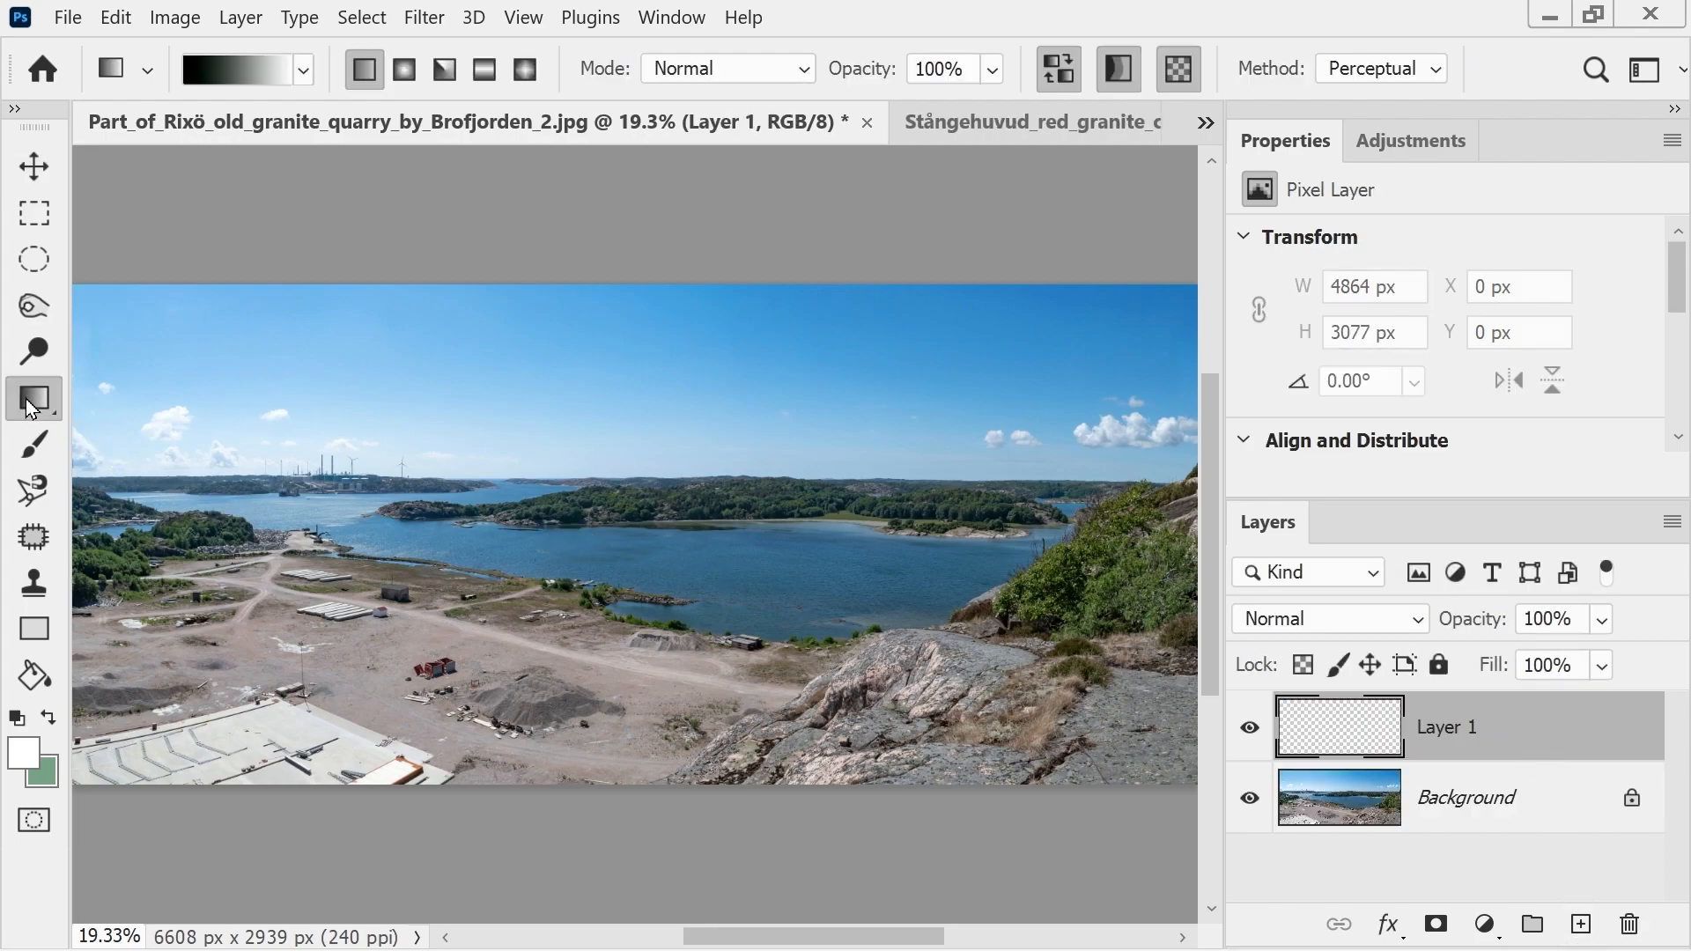
pyautogui.click(303, 70)
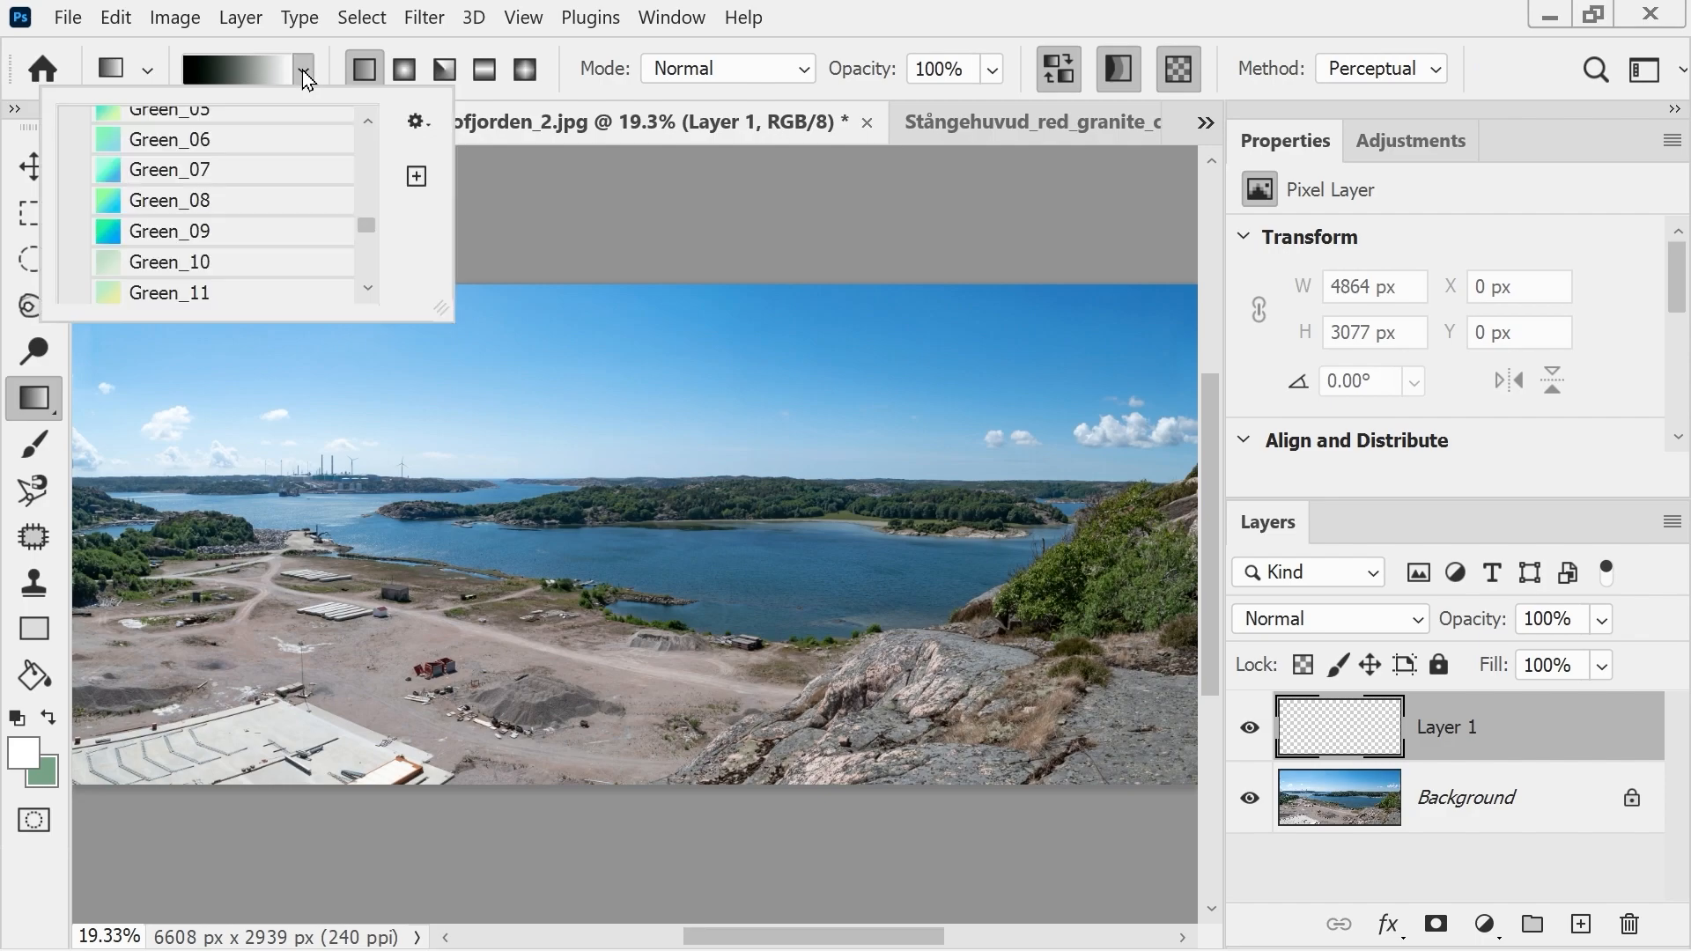
pyautogui.moveTo(371, 232); pyautogui.dragTo(371, 114)
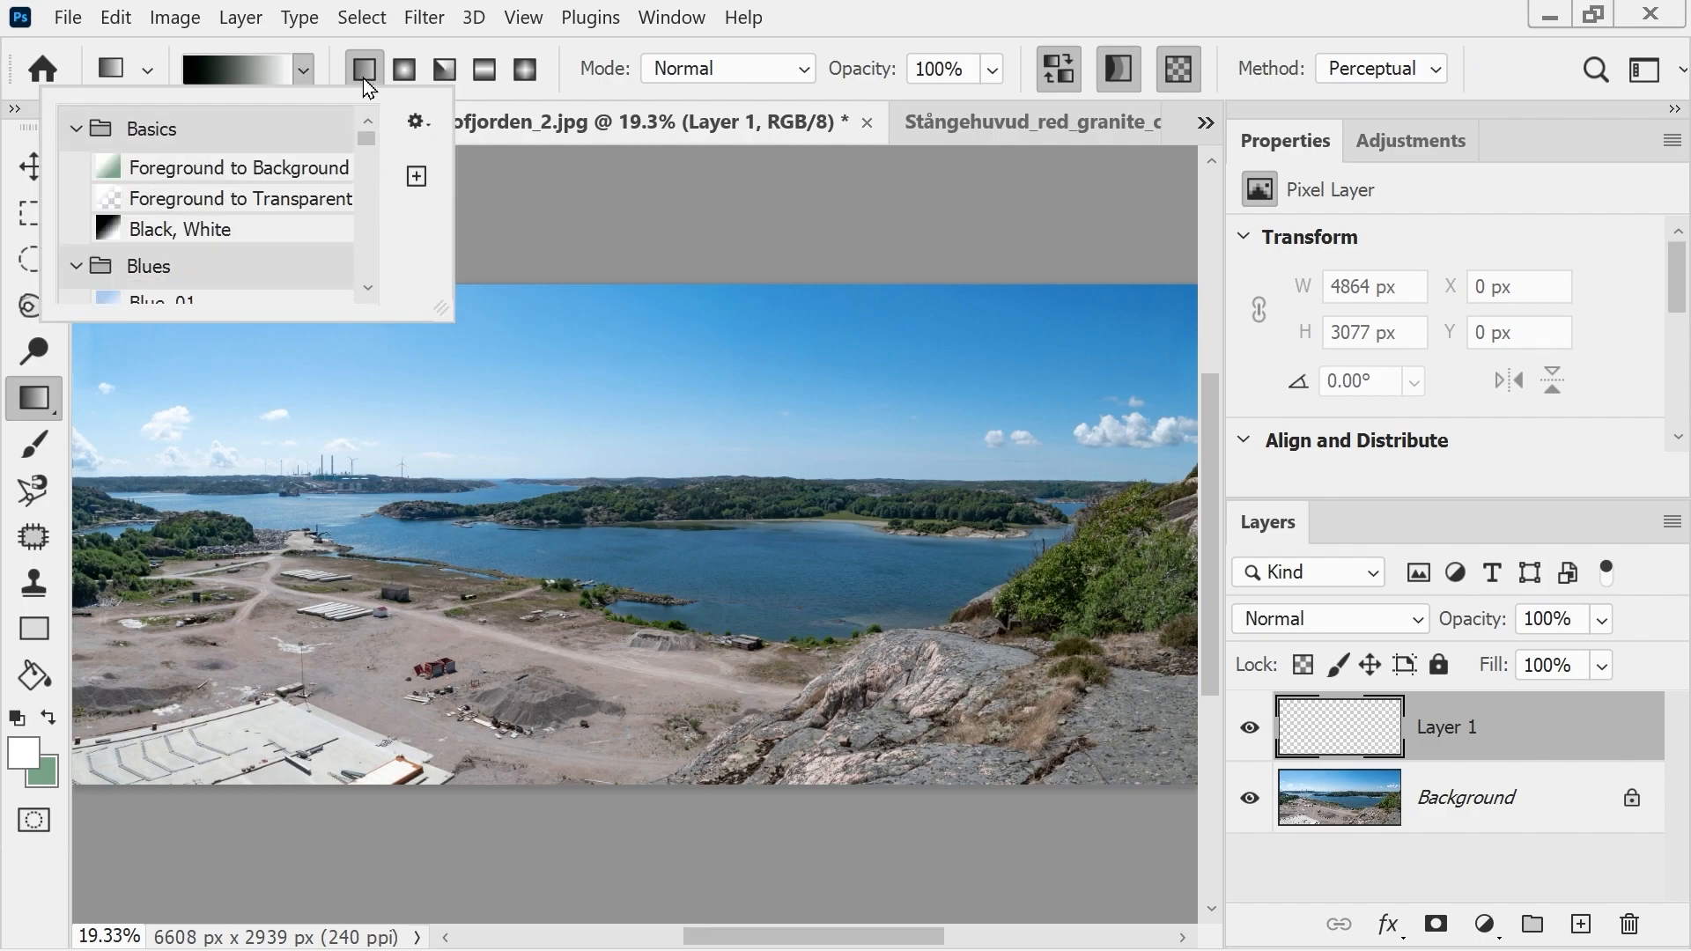
pyautogui.click(143, 231)
pyautogui.click(838, 10)
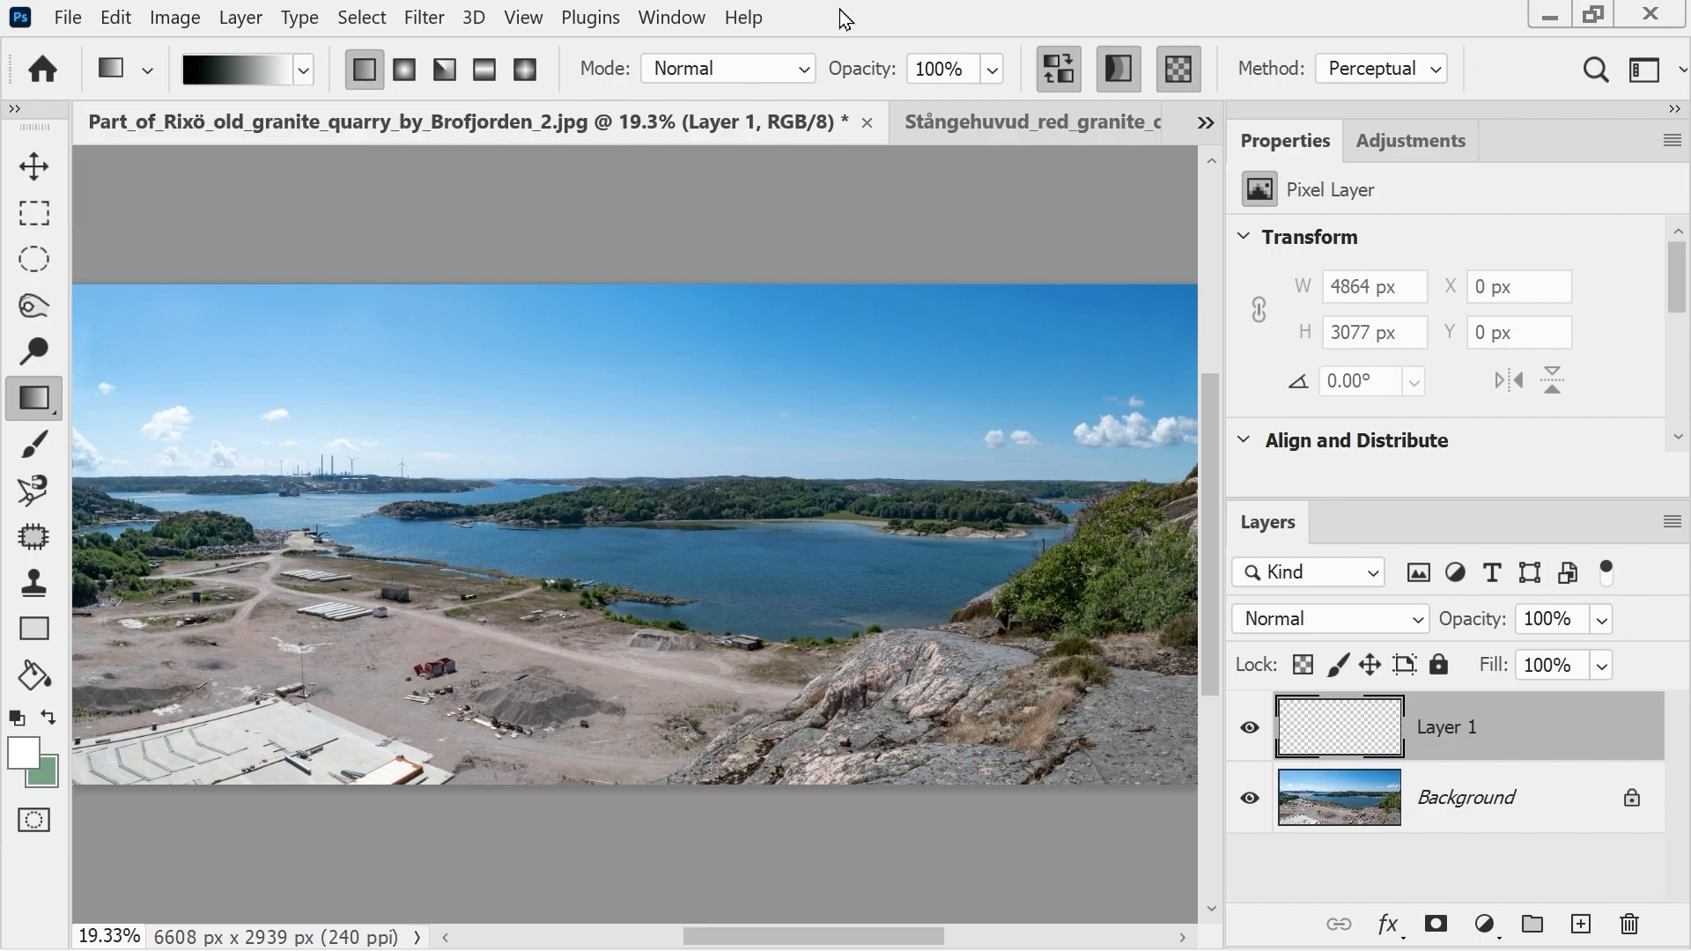
pyautogui.moveTo(657, 697); pyautogui.dragTo(660, 349)
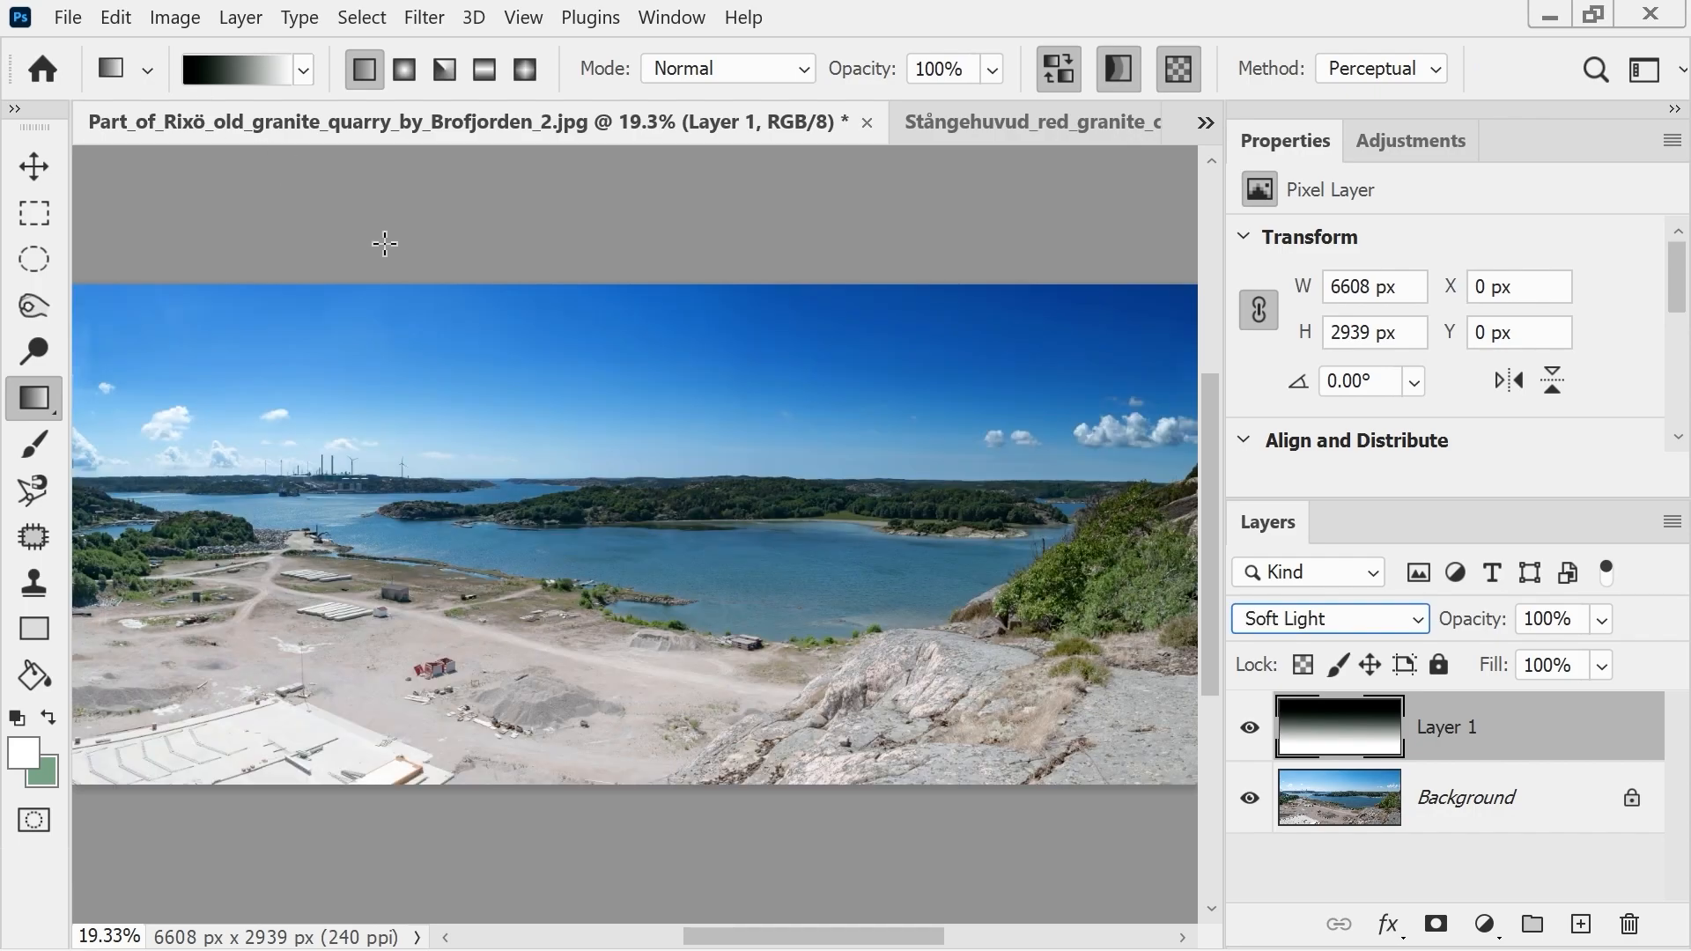
# - Compare the quarry photo with and without the gradient layer by repeatedly toggling that layer's visibility
pyautogui.click(1252, 735)
pyautogui.click(1252, 735)
pyautogui.click(1252, 734)
pyautogui.click(1251, 735)
pyautogui.click(1251, 734)
pyautogui.click(1252, 735)
pyautogui.click(1251, 735)
pyautogui.click(1252, 735)
pyautogui.click(1345, 621)
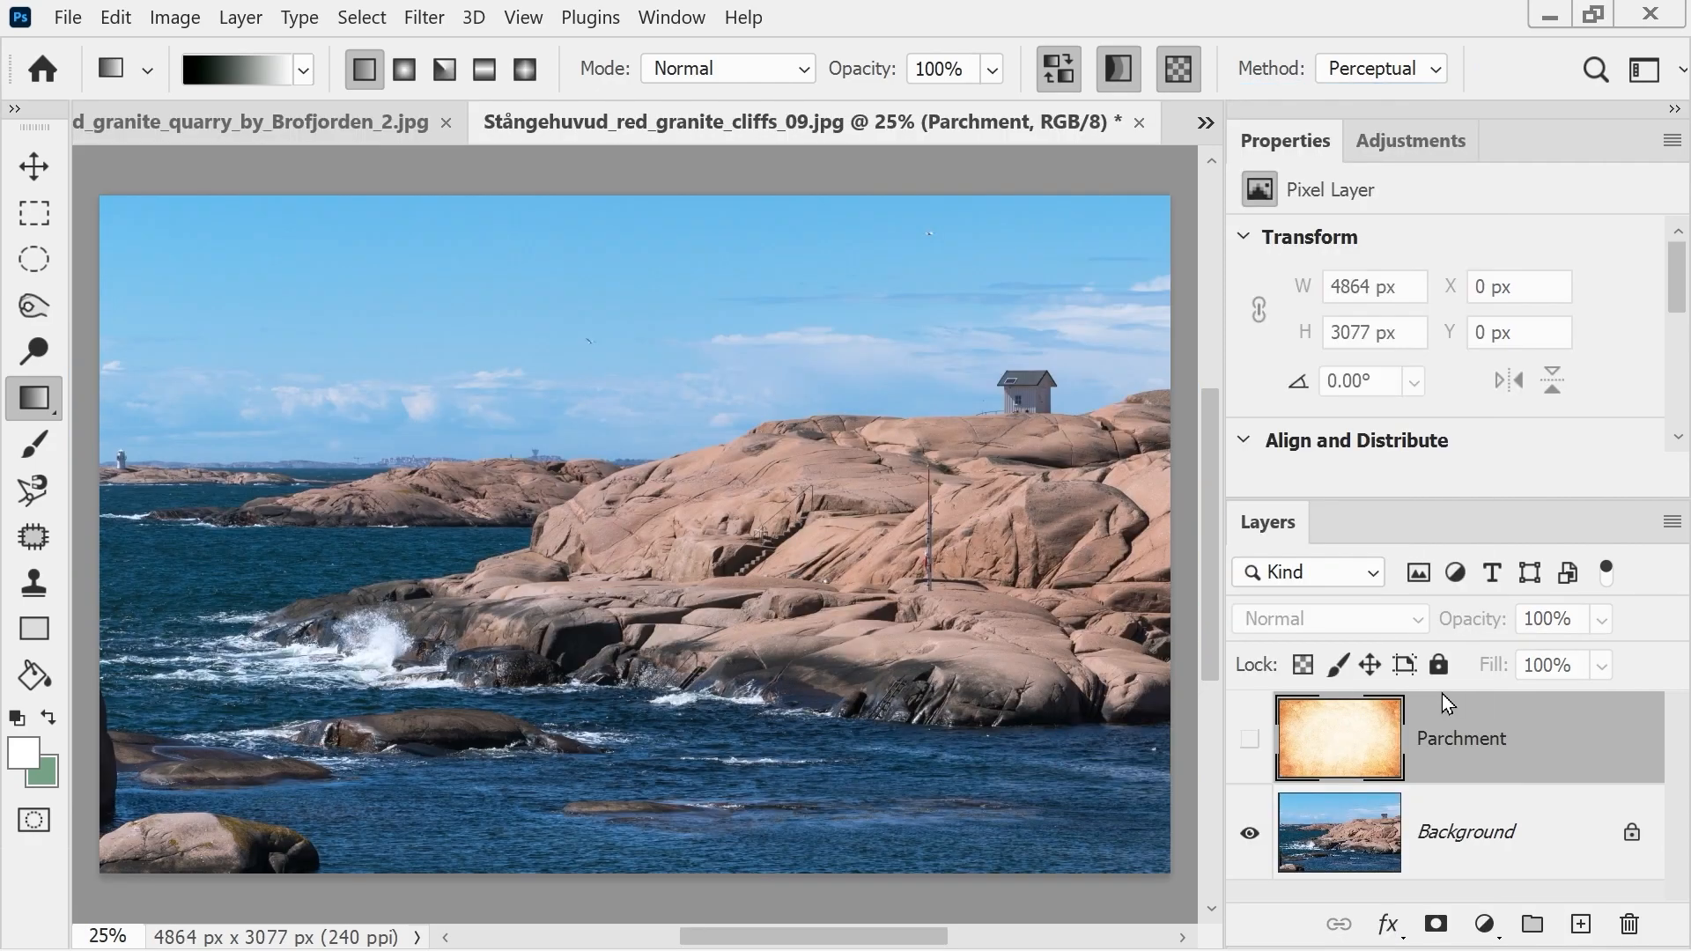
# - Show the Parchment layer over the red granite cliffs photo and set its blend mode to Overlay
pyautogui.click(1251, 742)
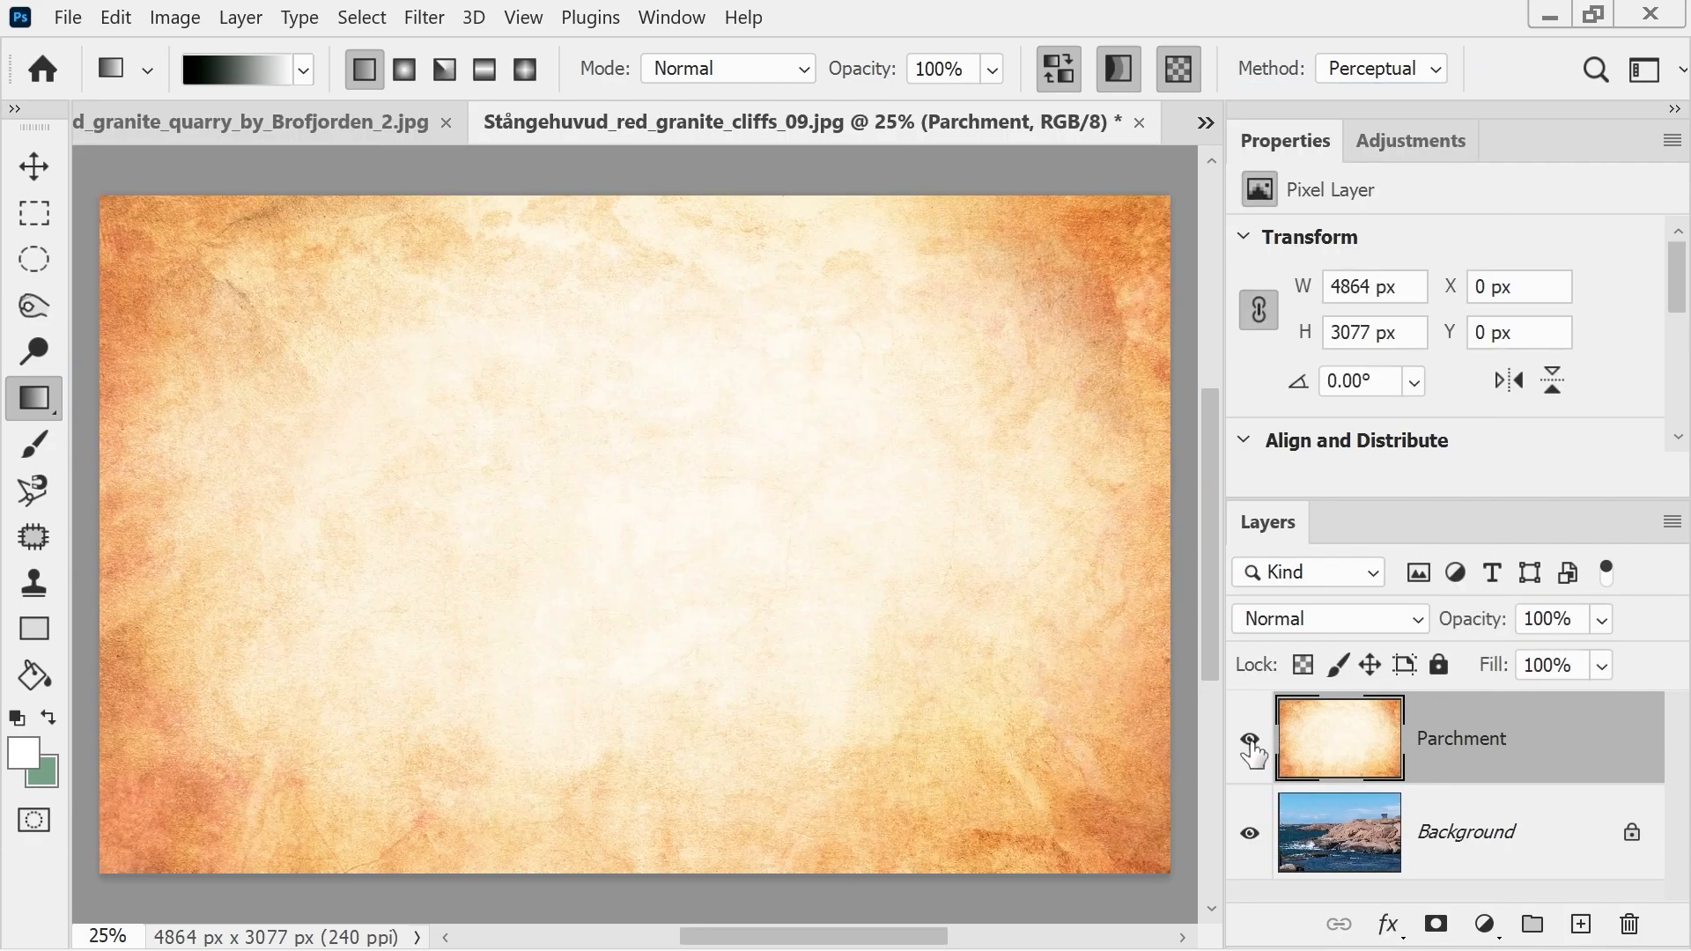
pyautogui.click(1314, 621)
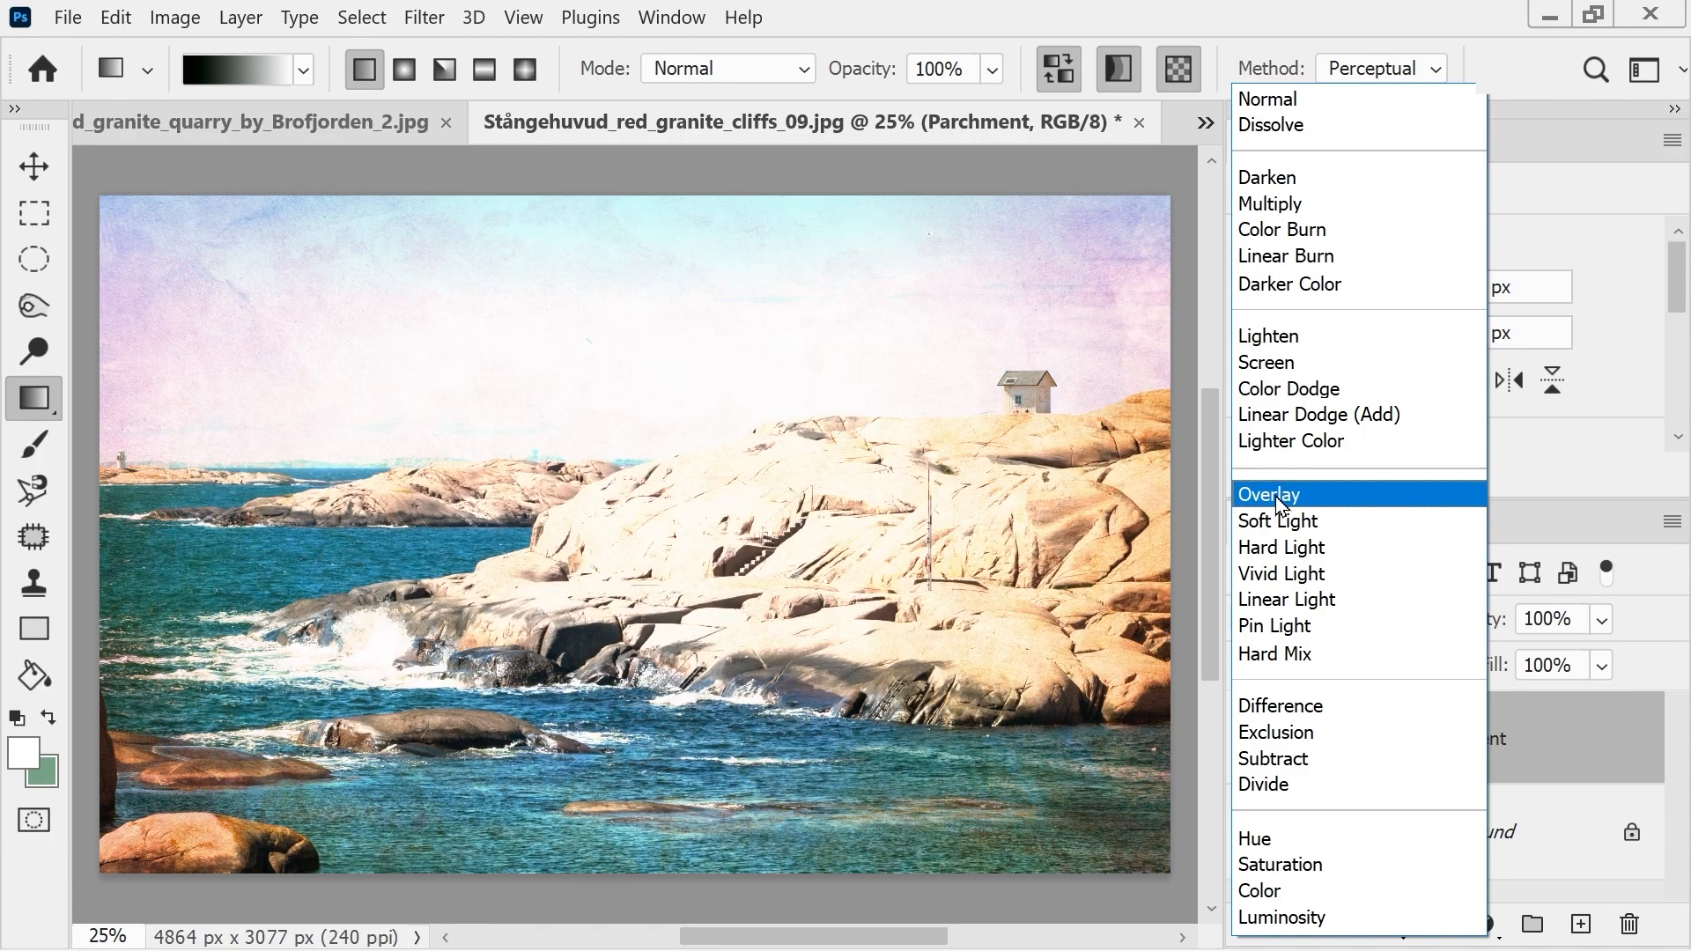
pyautogui.click(1276, 495)
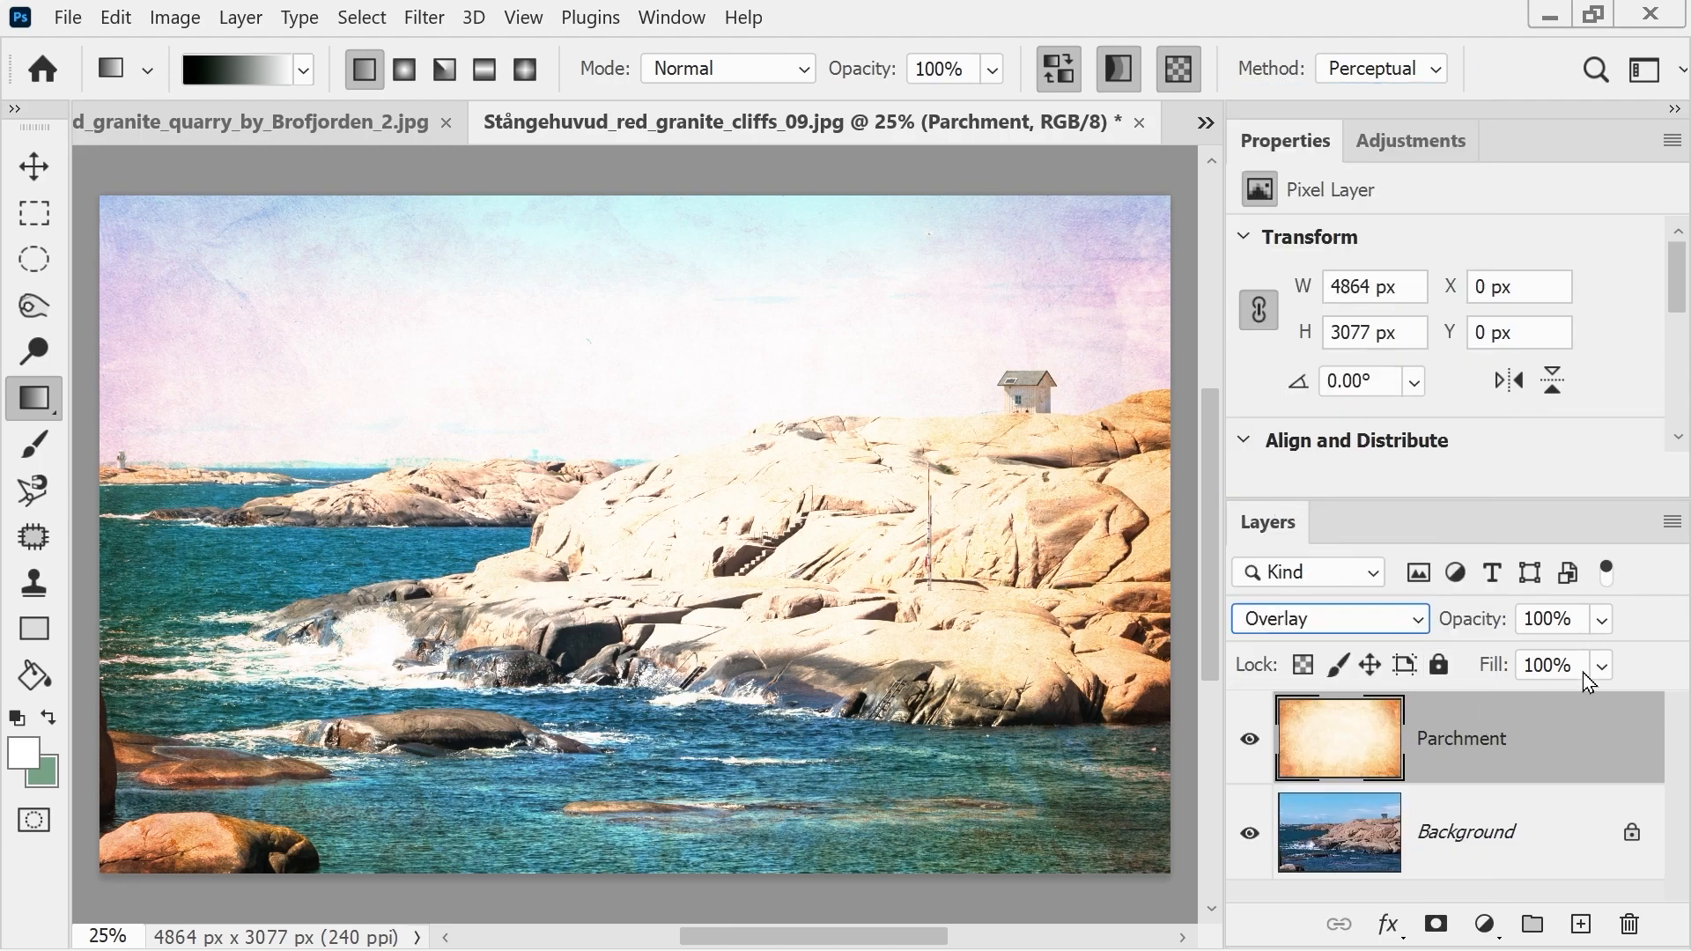
# - Set the Parchment layer's opacity to 88%
pyautogui.click(1601, 619)
pyautogui.moveTo(1666, 667); pyautogui.dragTo(1652, 686)
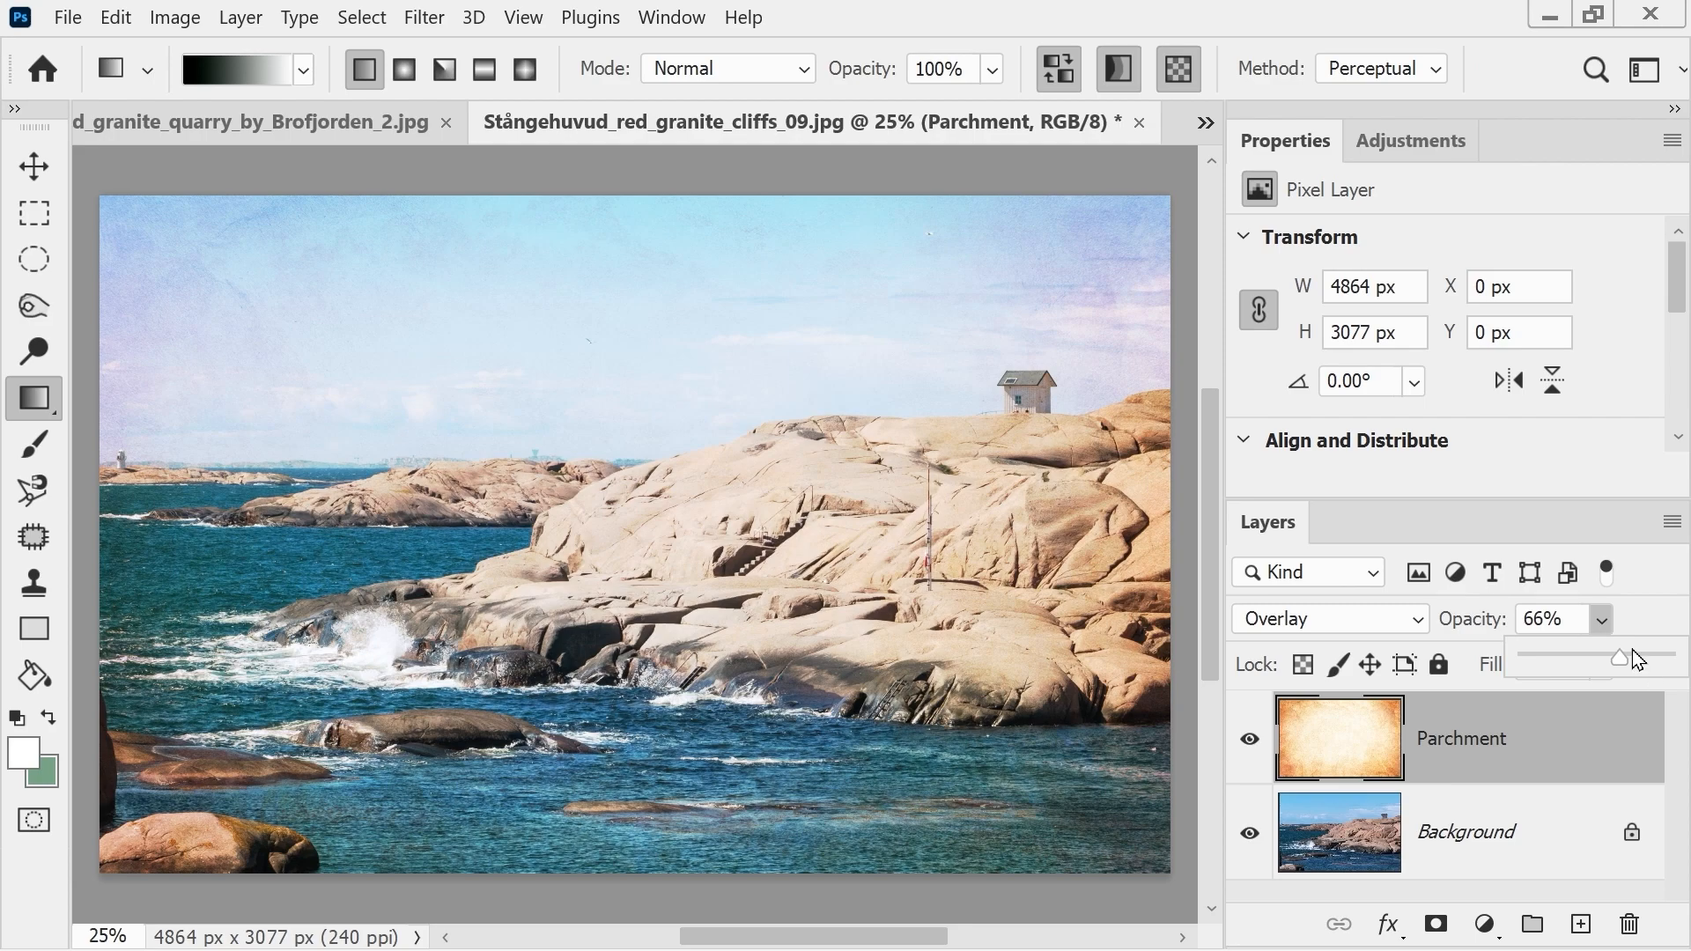
pyautogui.moveTo(1632, 652)
pyautogui.mouseDown()
pyautogui.moveTo(1673, 663)
pyautogui.moveTo(1649, 661)
pyautogui.mouseUp()
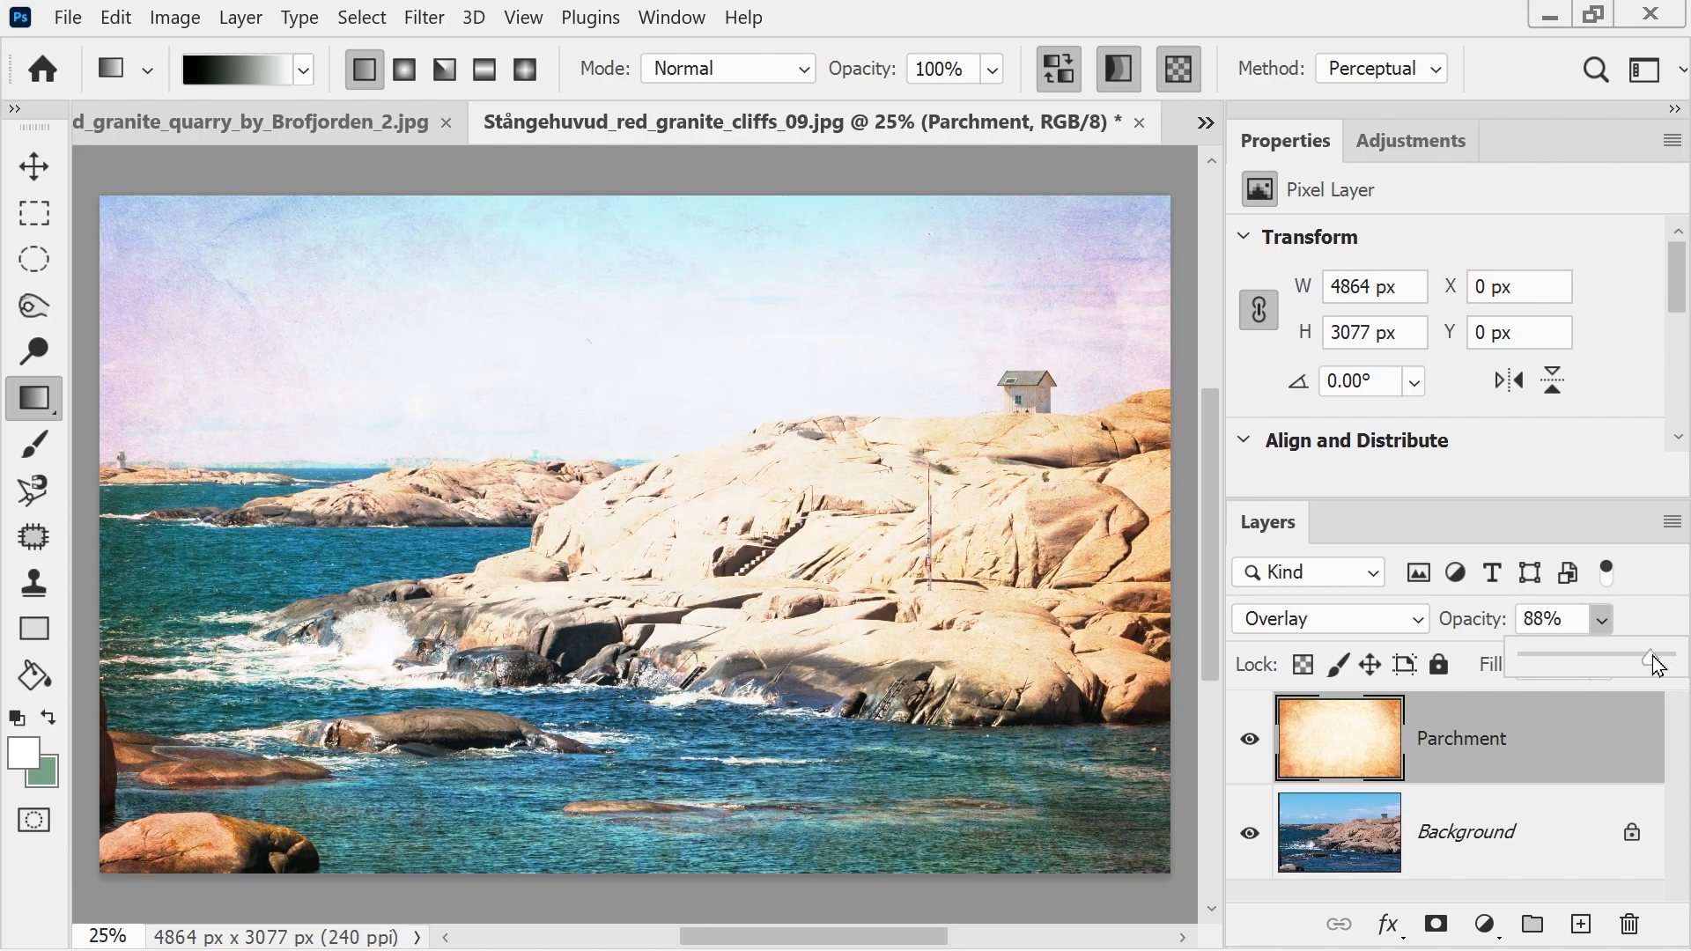
pyautogui.click(1652, 584)
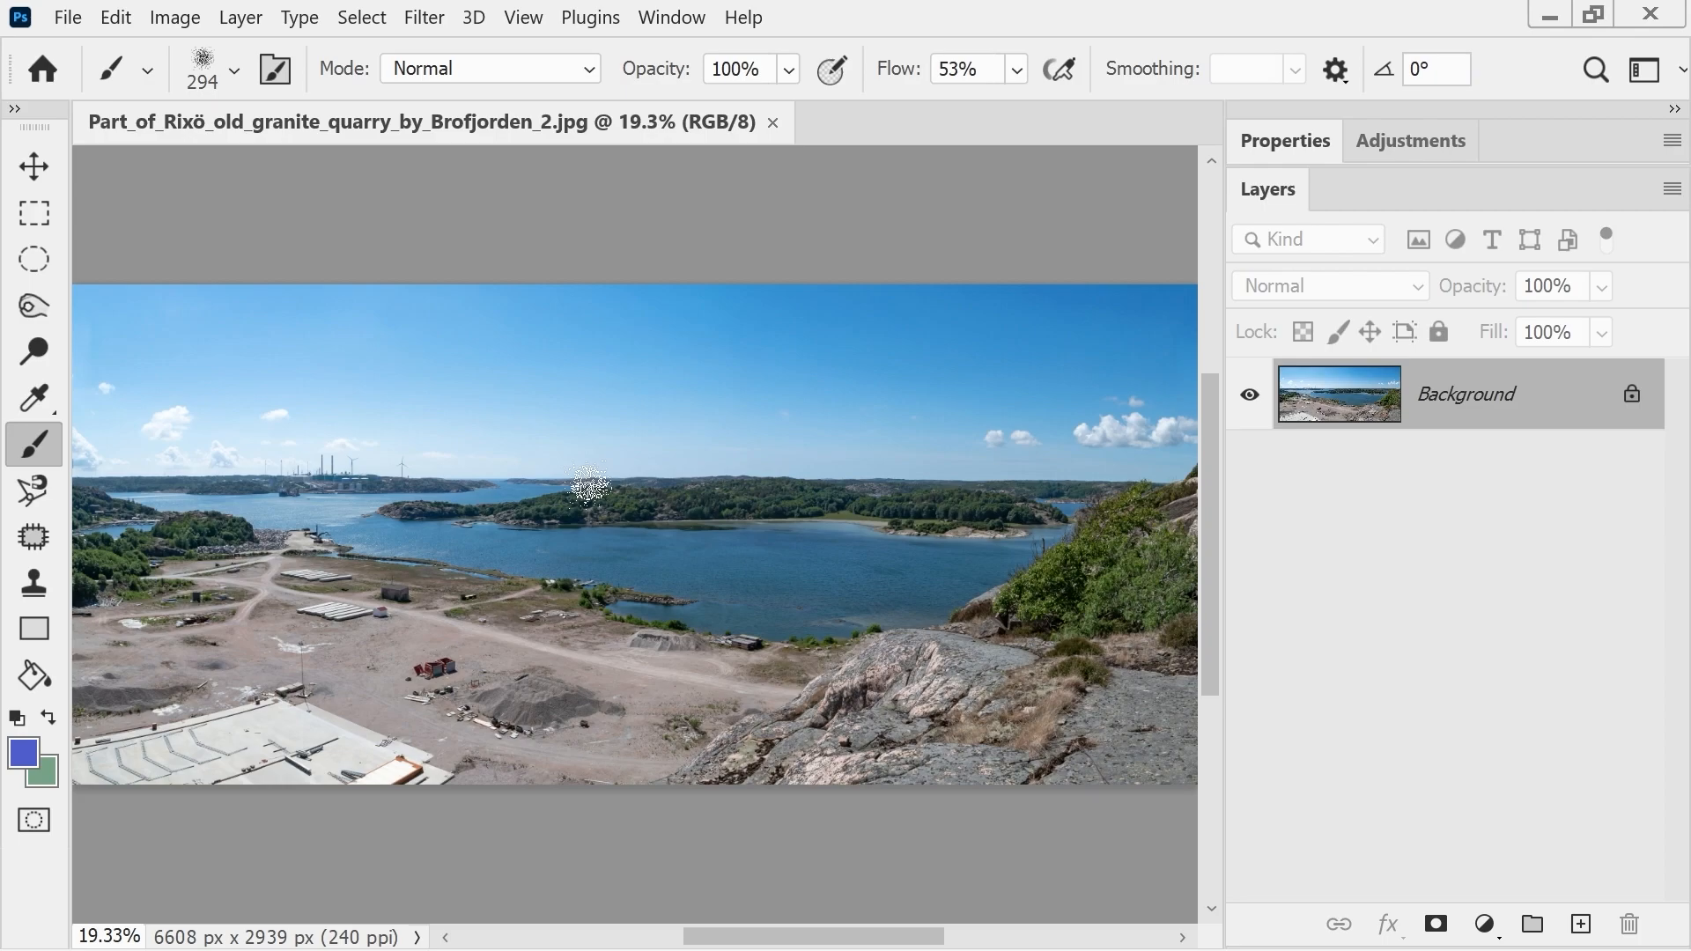
# - Enter Quick Mask mode on the quarry photo with red at 50% opacity indicating the selected areas
pyautogui.doubleClick(36, 823)
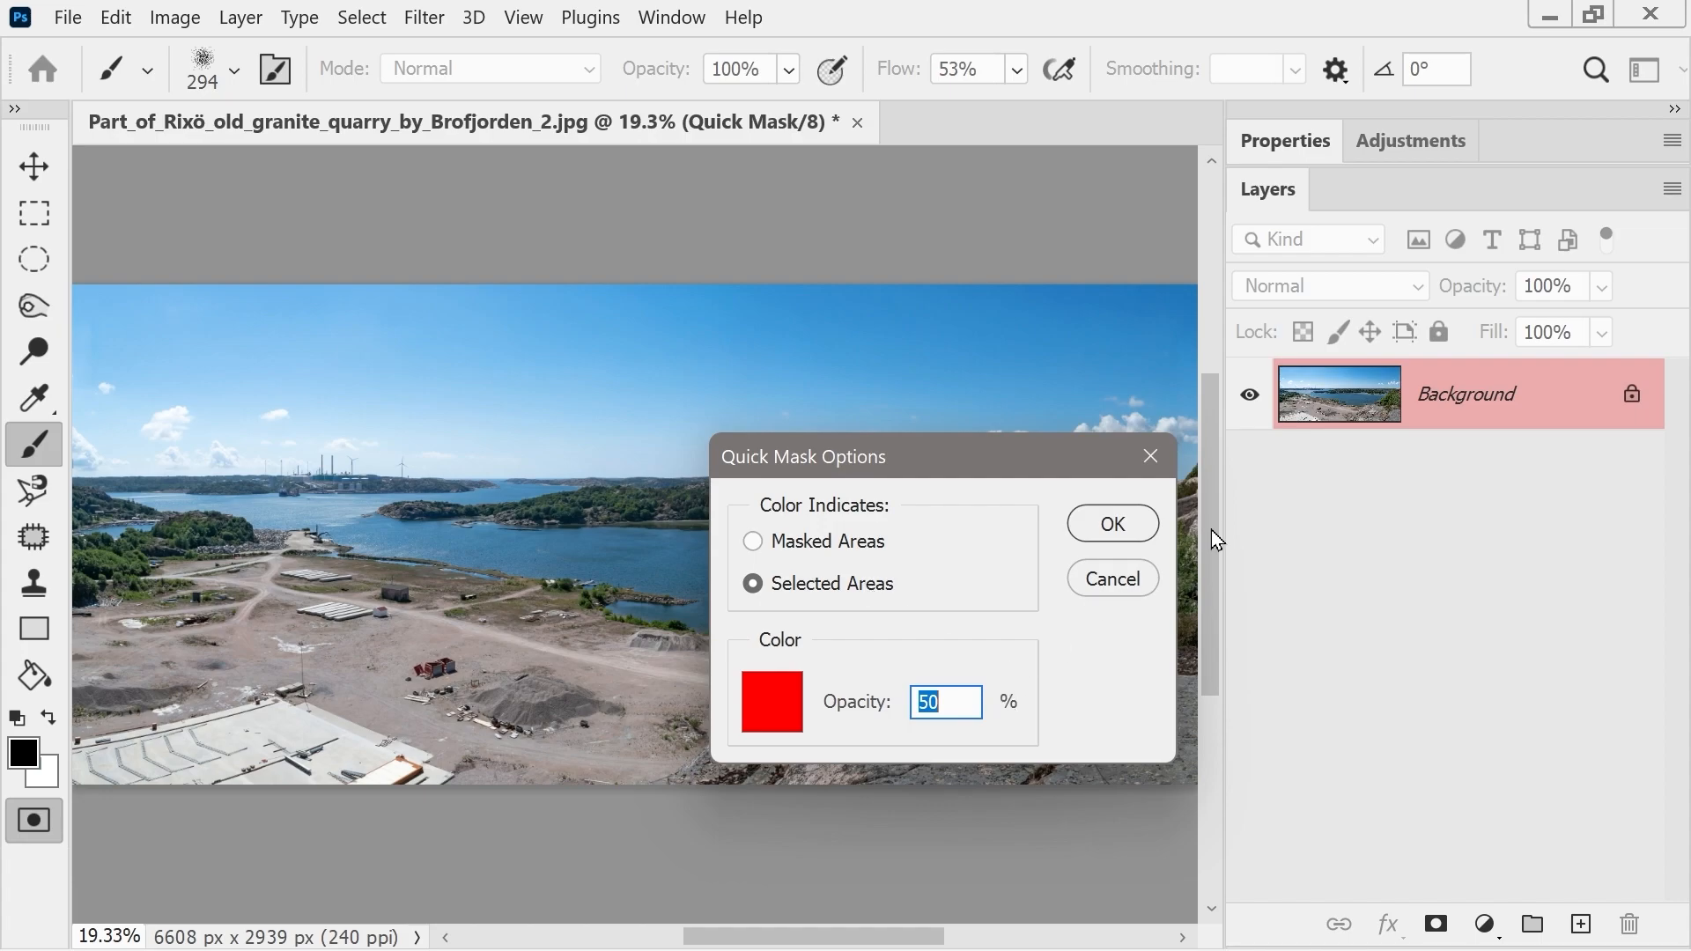
pyautogui.click(1112, 526)
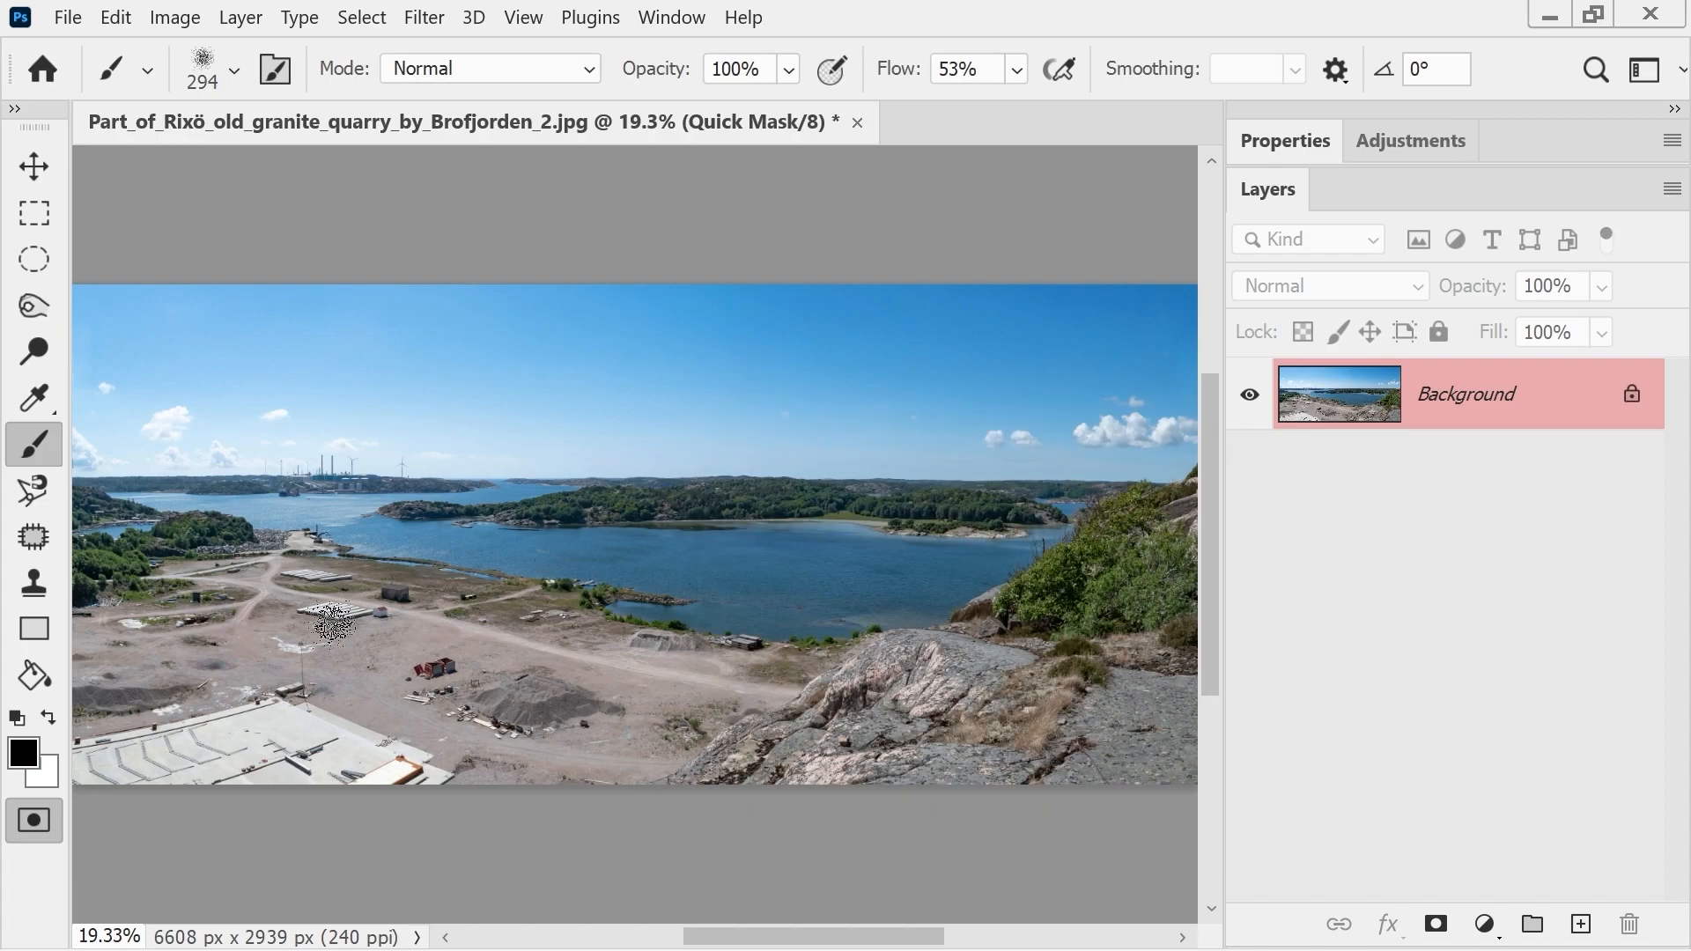
# - Compare the quarry photo in standard and Quick Mask modes by repeatedly switching between them
pyautogui.press('q')
pyautogui.press('q')
pyautogui.press('q')
pyautogui.press('q')
pyautogui.press('q')
pyautogui.press('q')
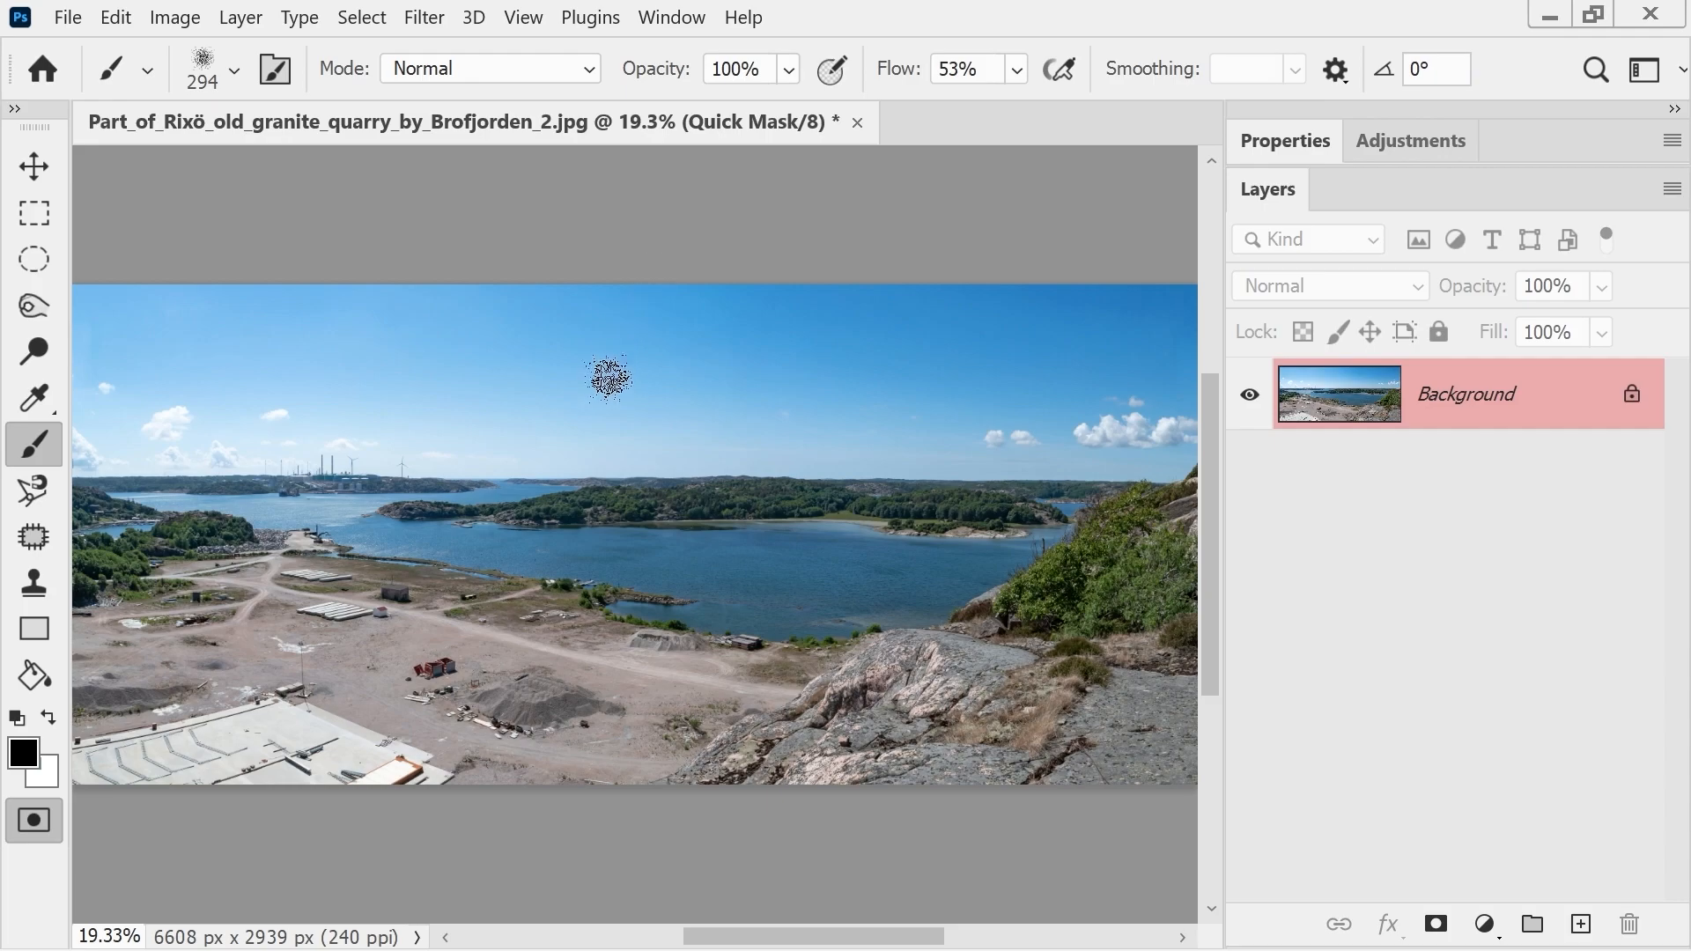
pyautogui.press('q')
pyautogui.press('q')
pyautogui.press('q')
pyautogui.press('q')
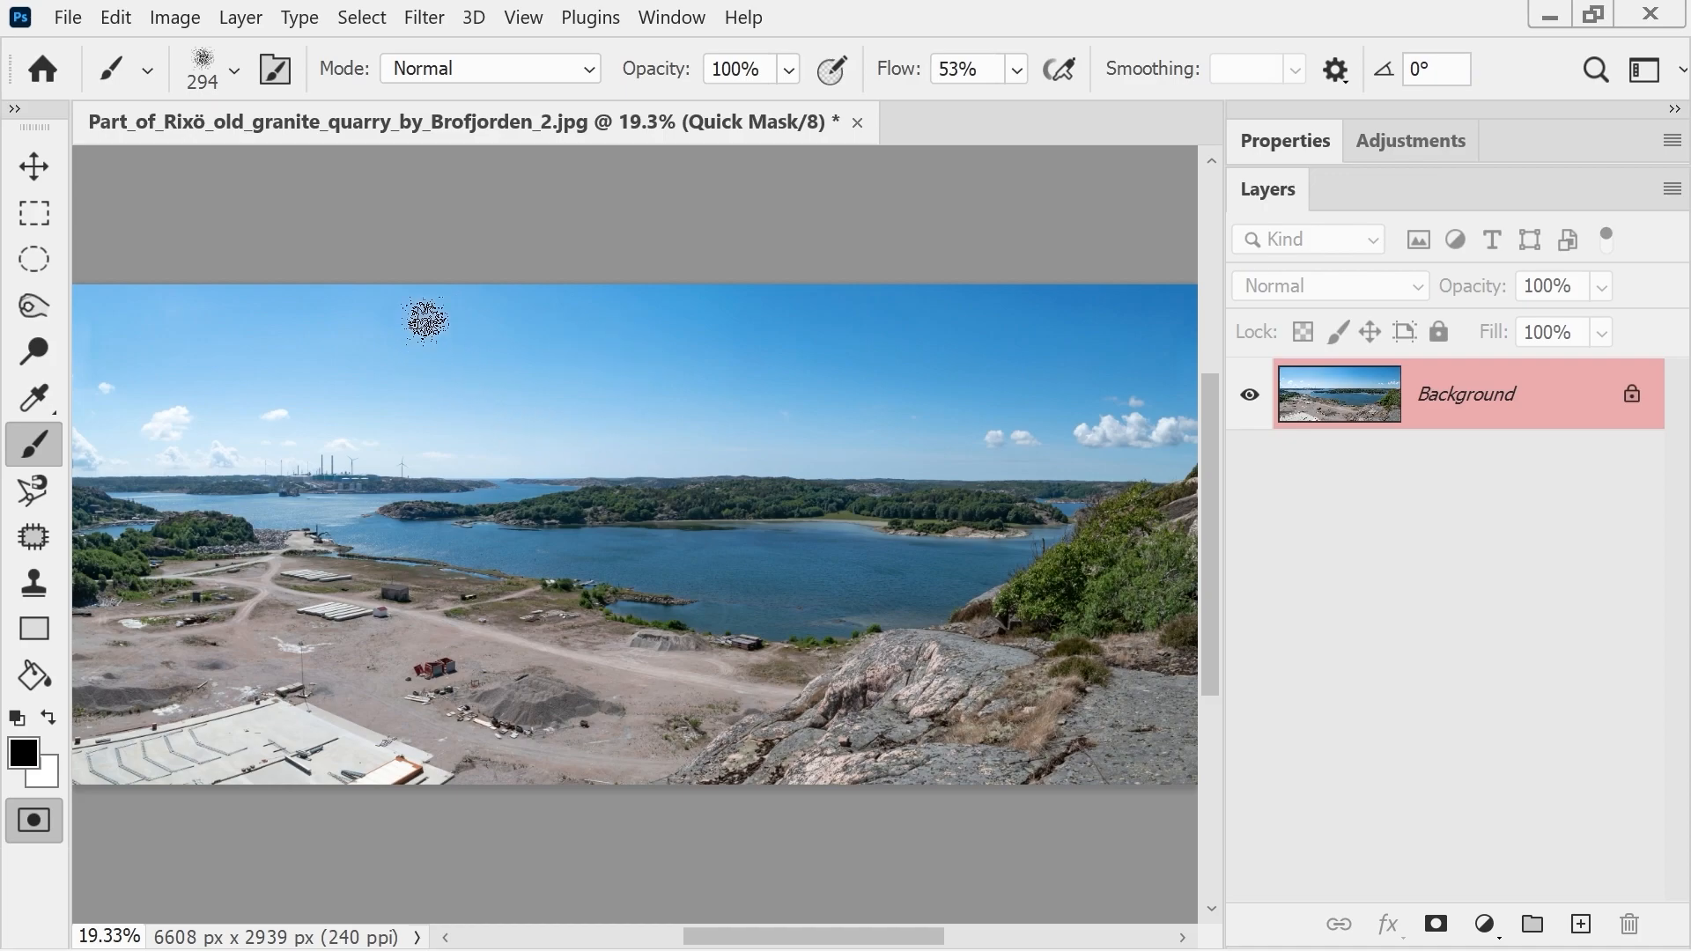
# - Paint a broad rectangular Quick Mask over the middle of the sky, enlarge the brush to 500 px, and convert the mask to a selection
pyautogui.moveTo(426, 336)
pyautogui.mouseDown()
pyautogui.moveTo(521, 406)
pyautogui.moveTo(449, 339)
pyautogui.moveTo(542, 369)
pyautogui.moveTo(498, 367)
pyautogui.moveTo(660, 363)
pyautogui.moveTo(569, 395)
pyautogui.moveTo(715, 360)
pyautogui.moveTo(859, 355)
pyautogui.moveTo(712, 443)
pyautogui.moveTo(588, 414)
pyautogui.moveTo(824, 406)
pyautogui.moveTo(702, 389)
pyautogui.moveTo(1089, 357)
pyautogui.moveTo(978, 382)
pyautogui.moveTo(873, 380)
pyautogui.moveTo(935, 369)
pyautogui.moveTo(926, 398)
pyautogui.moveTo(824, 380)
pyautogui.moveTo(307, 372)
pyautogui.moveTo(390, 379)
pyautogui.moveTo(285, 413)
pyautogui.moveTo(1117, 394)
pyautogui.moveTo(1109, 357)
pyautogui.moveTo(367, 358)
pyautogui.moveTo(288, 389)
pyautogui.moveTo(423, 378)
pyautogui.mouseUp()
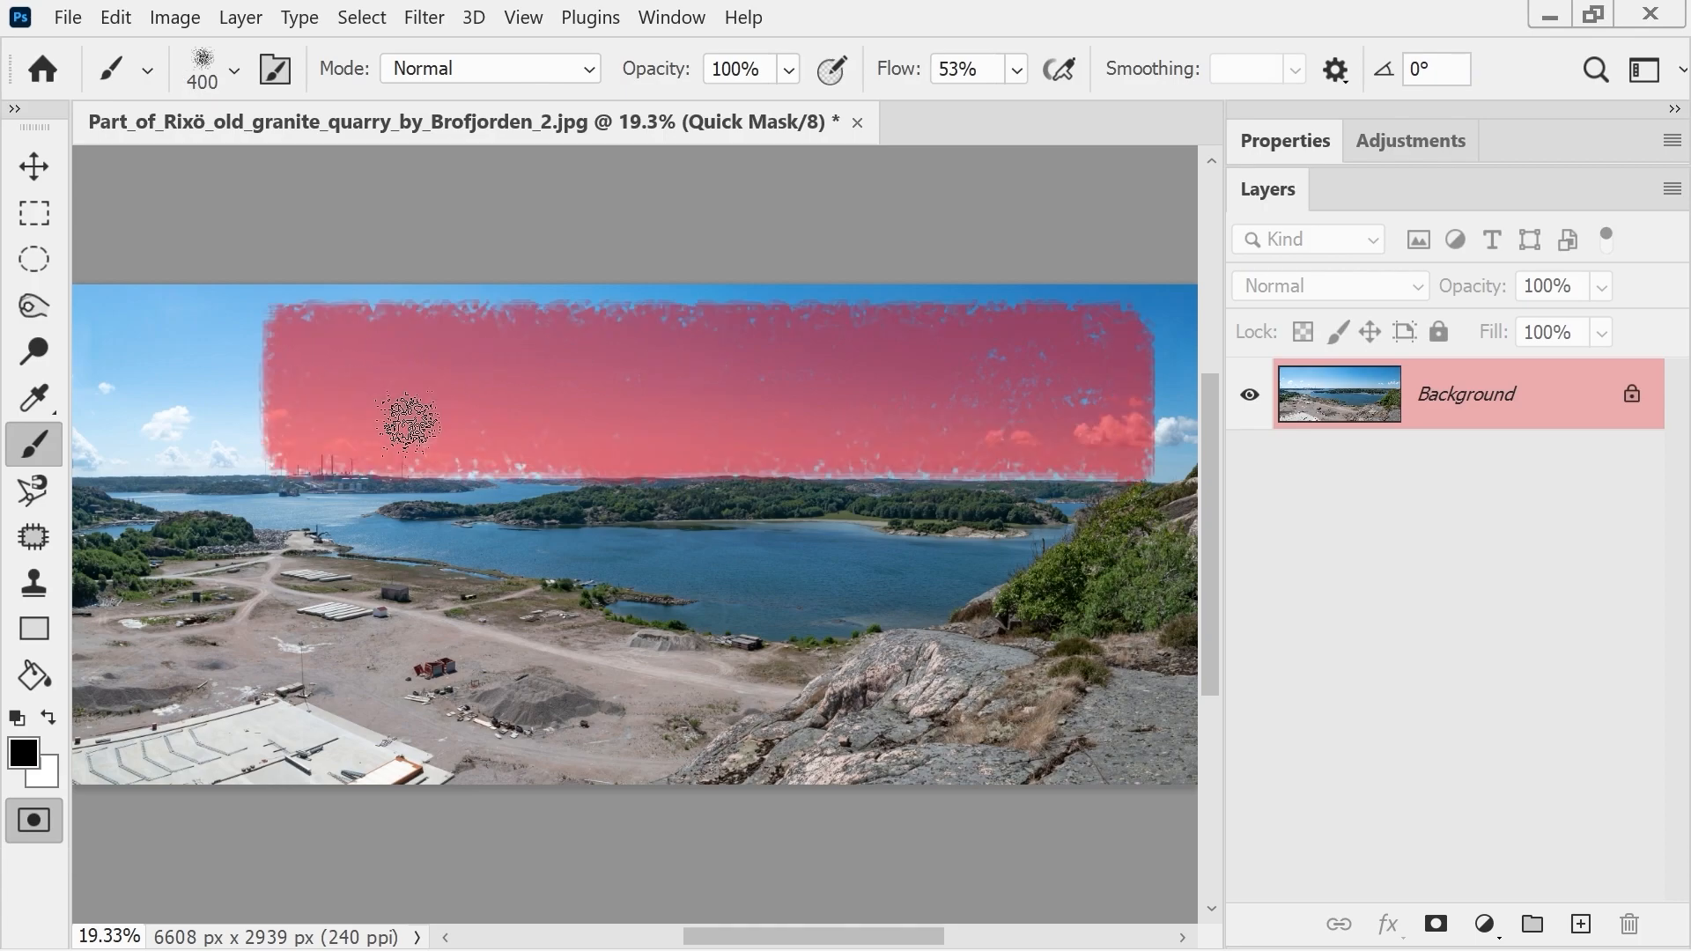
pyautogui.press(']')
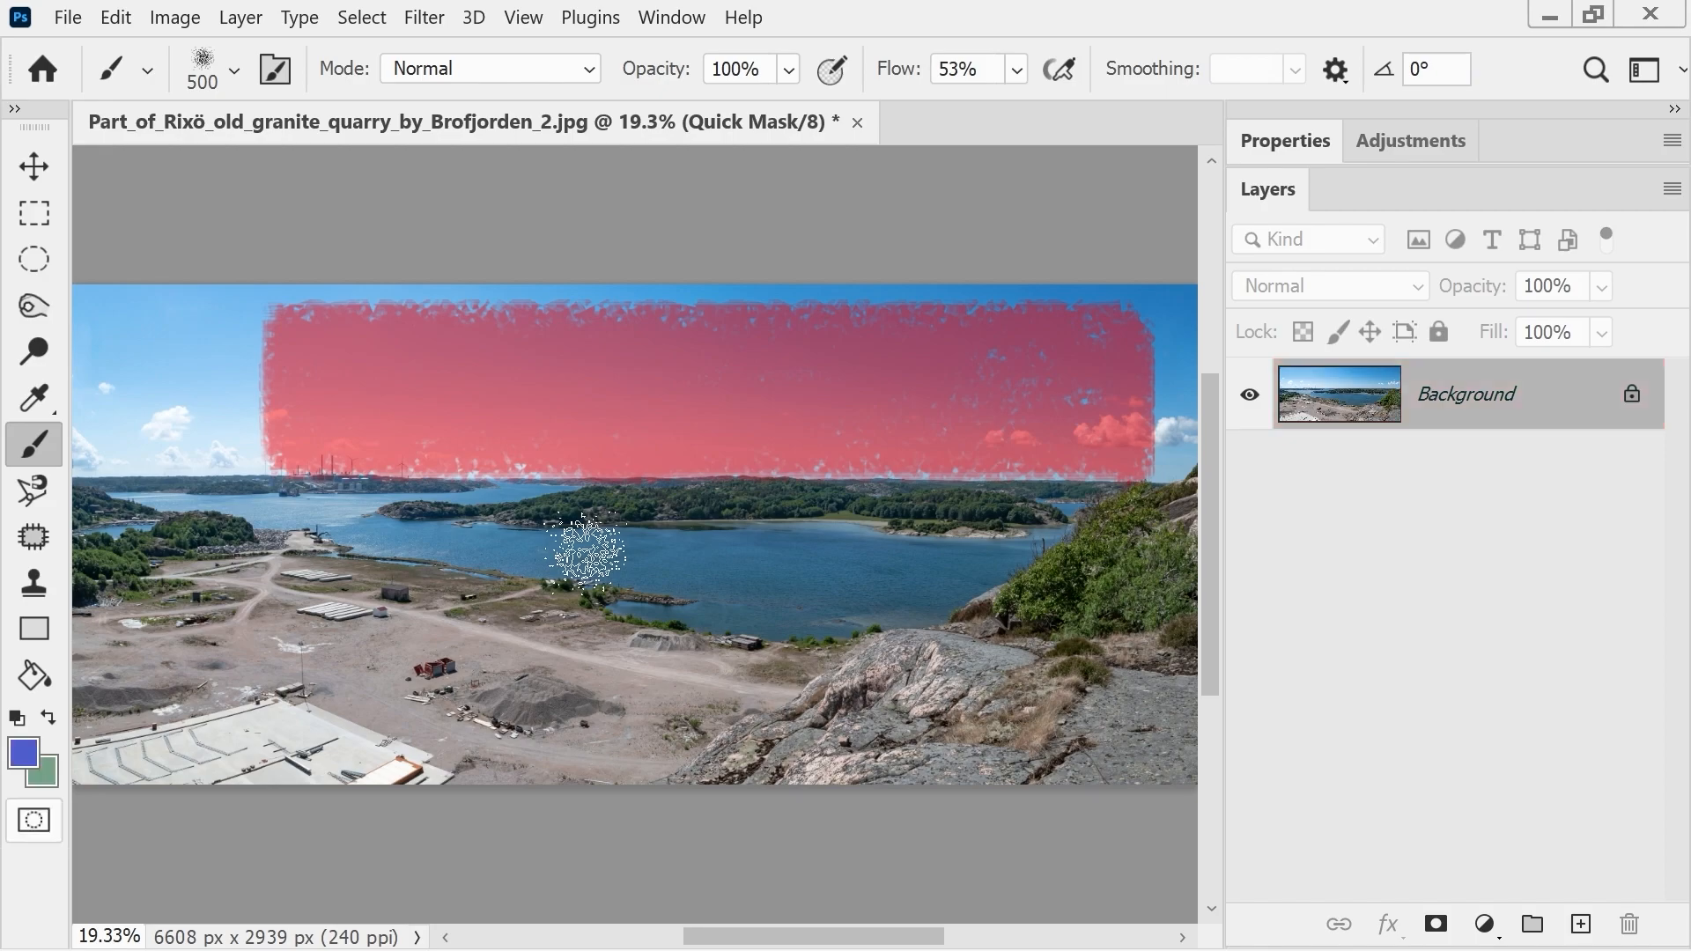
pyautogui.press('q')
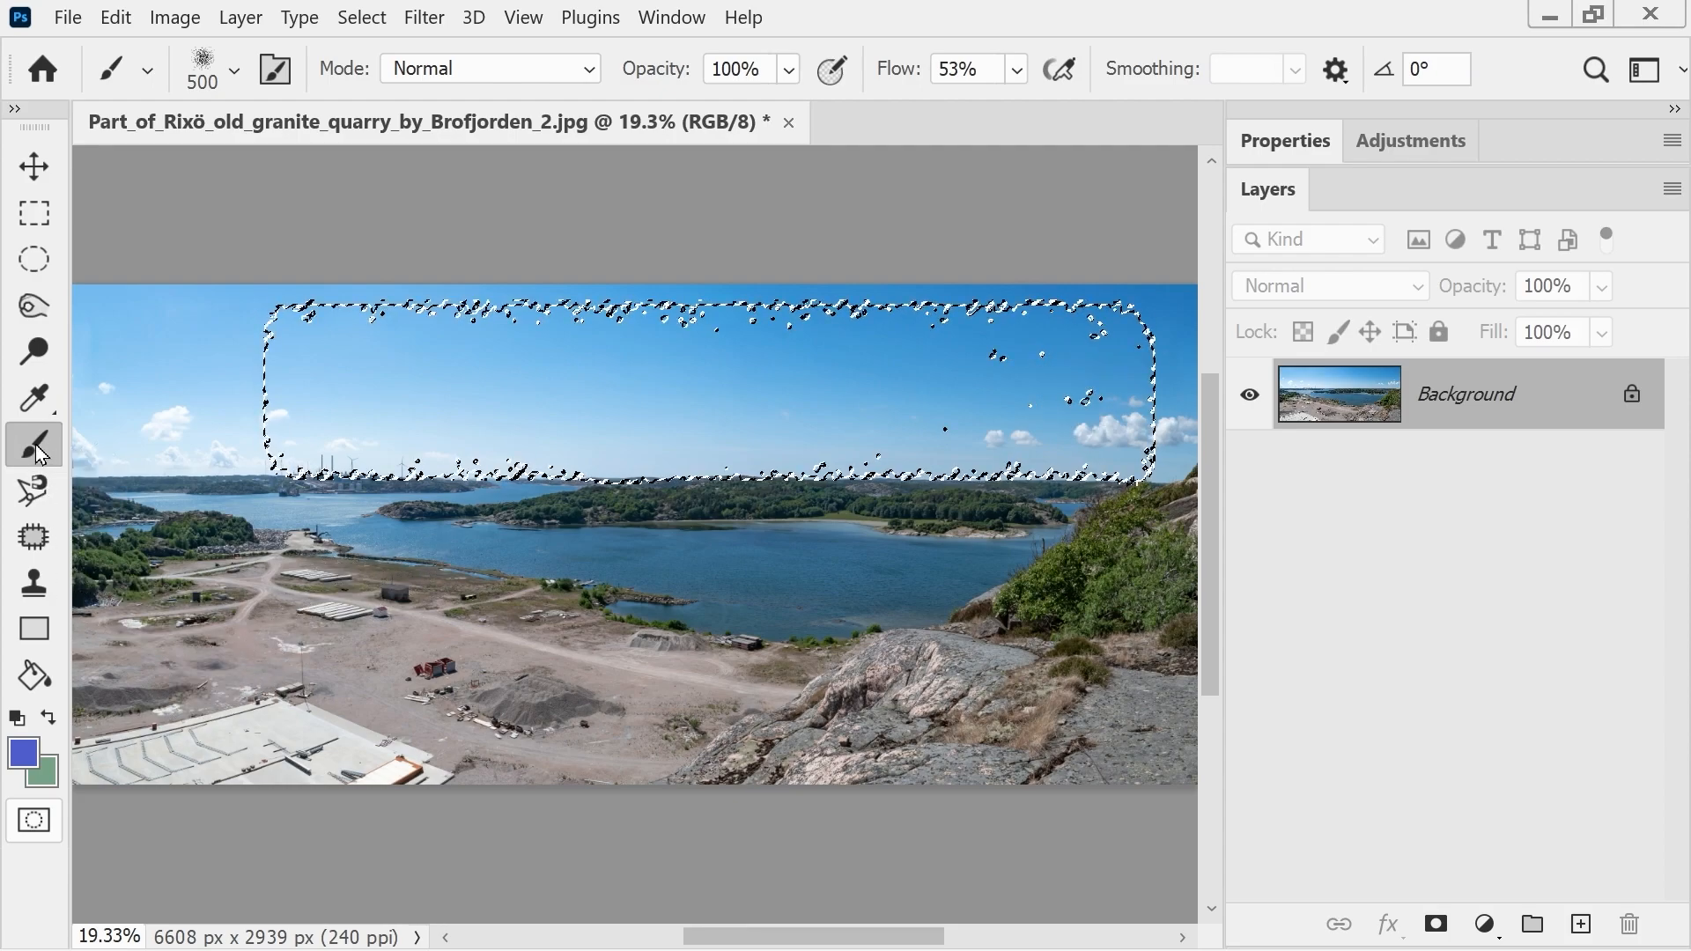
# - Choose the Butterfly Madness preset from the Art History brushes and set its size to 138 px
pyautogui.click(234, 68)
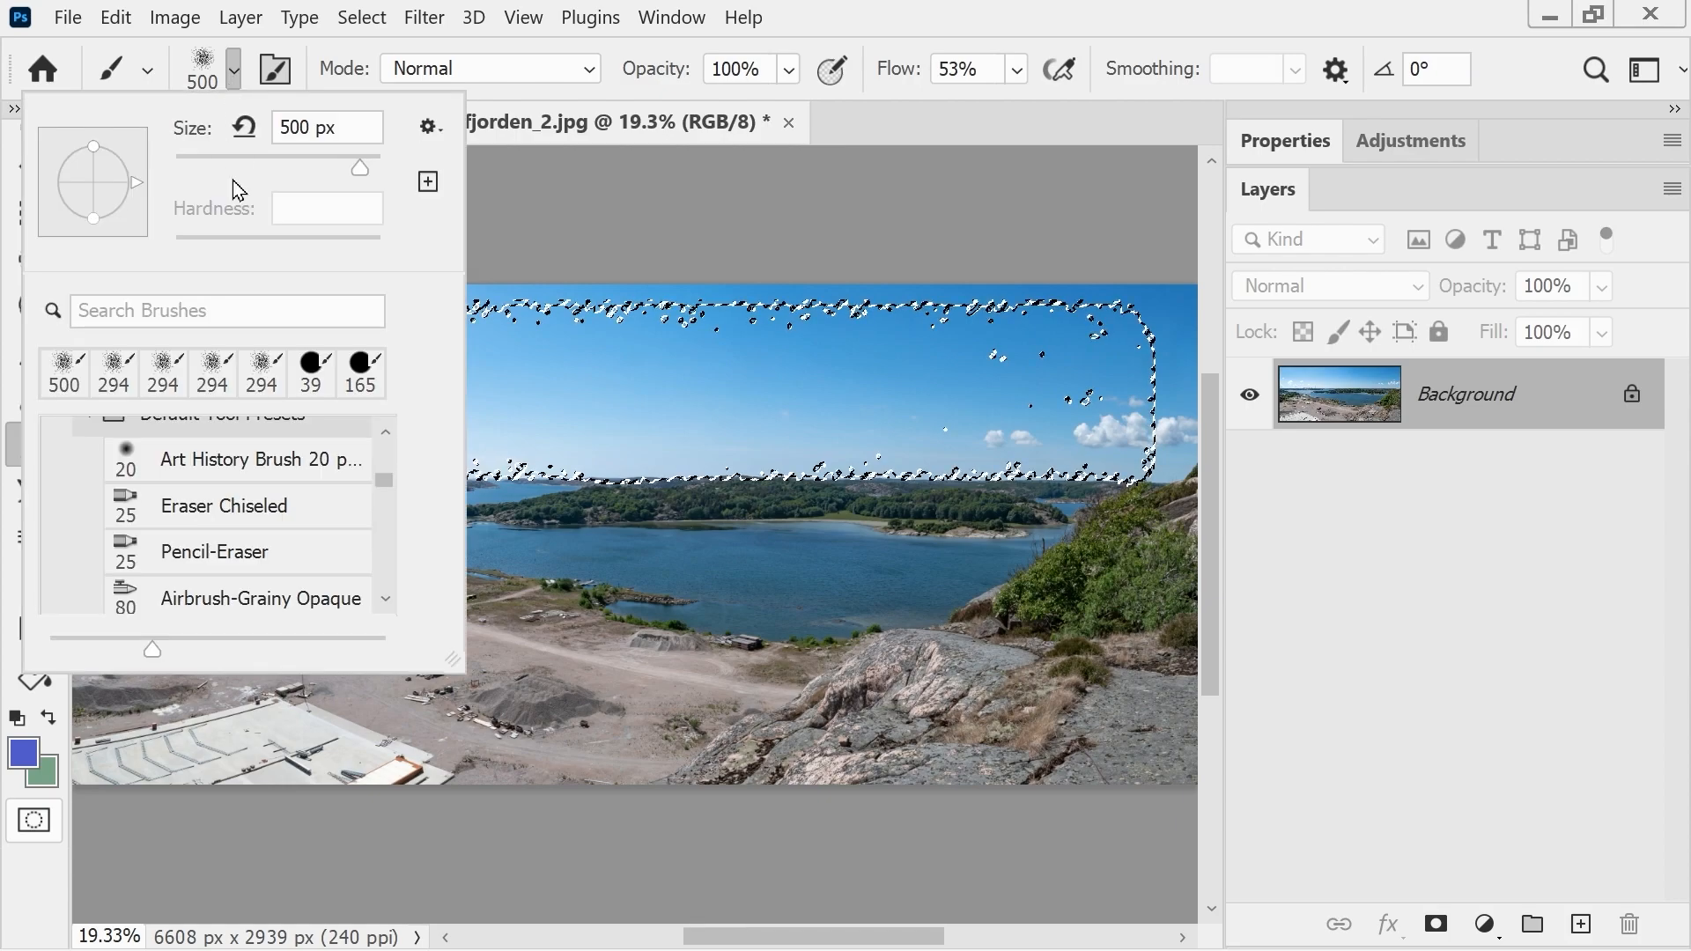
pyautogui.scroll(-2, 318, 474)
pyautogui.scroll(-5, 318, 476)
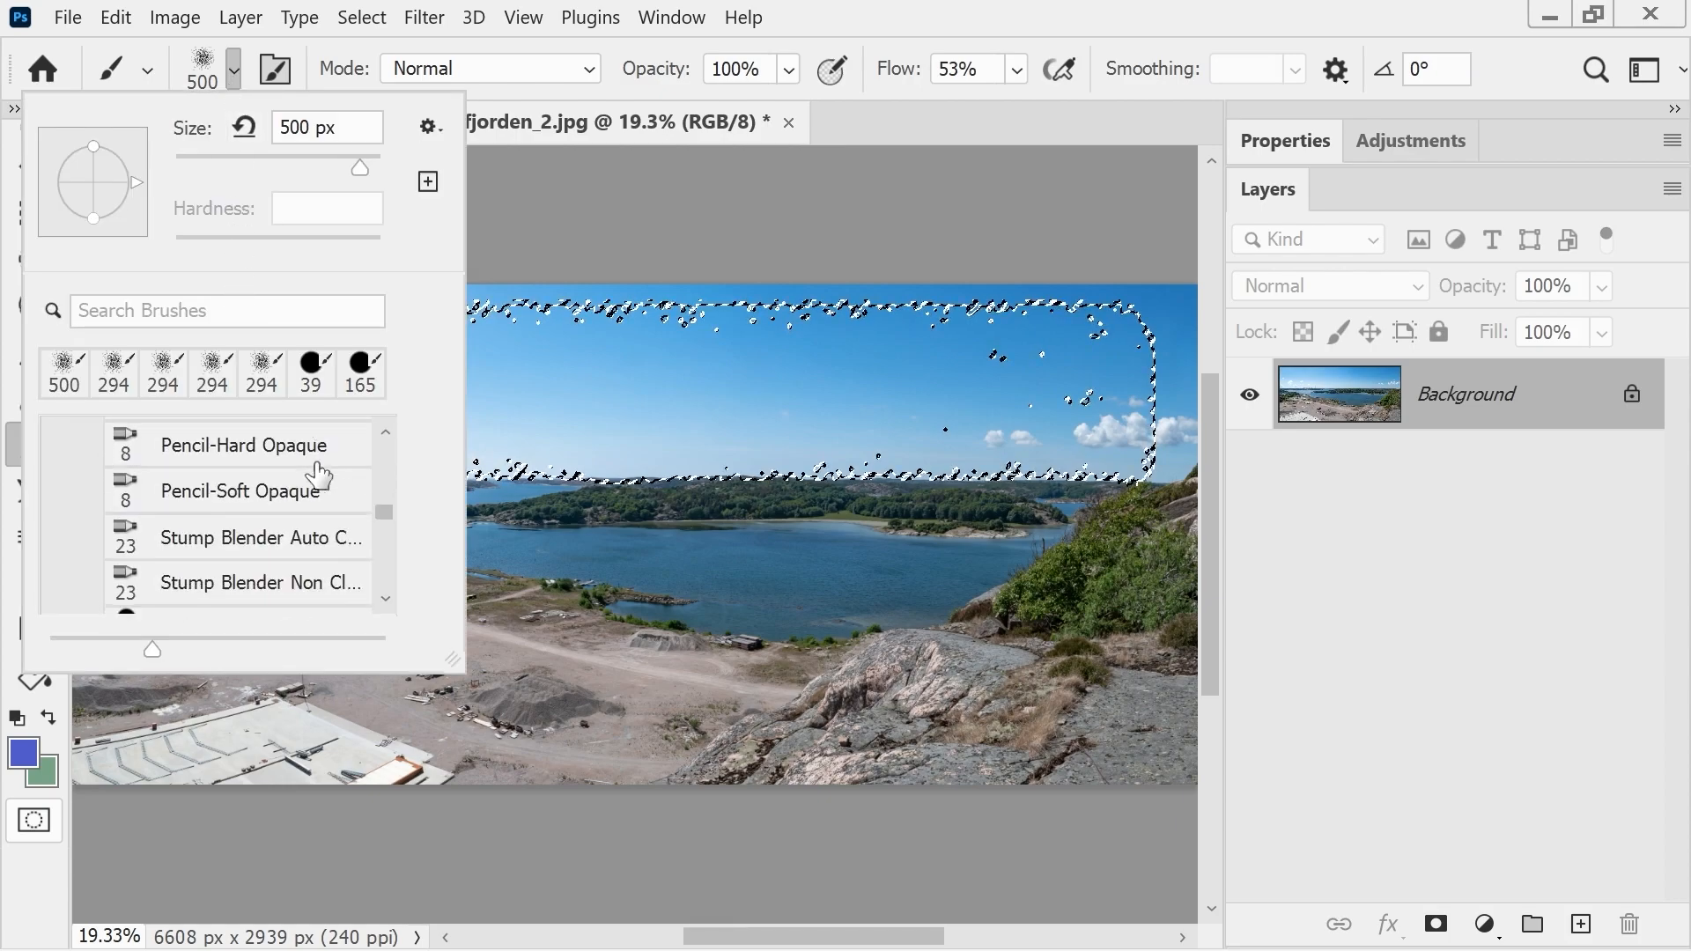
pyautogui.scroll(-5, 319, 476)
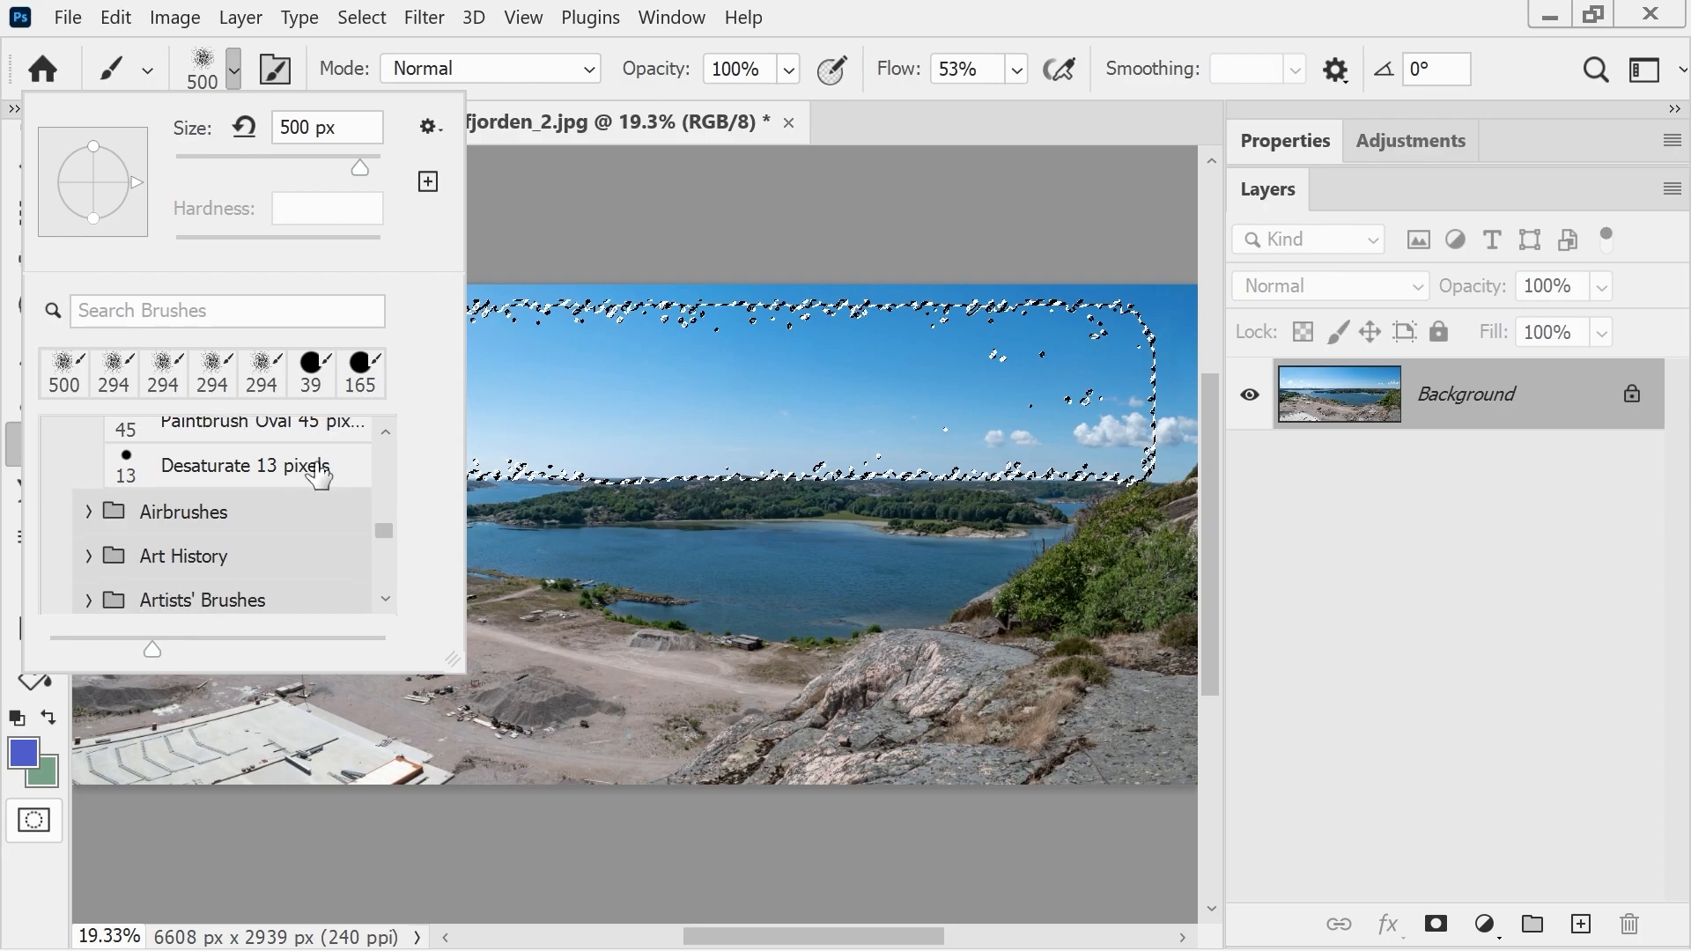
pyautogui.click(88, 457)
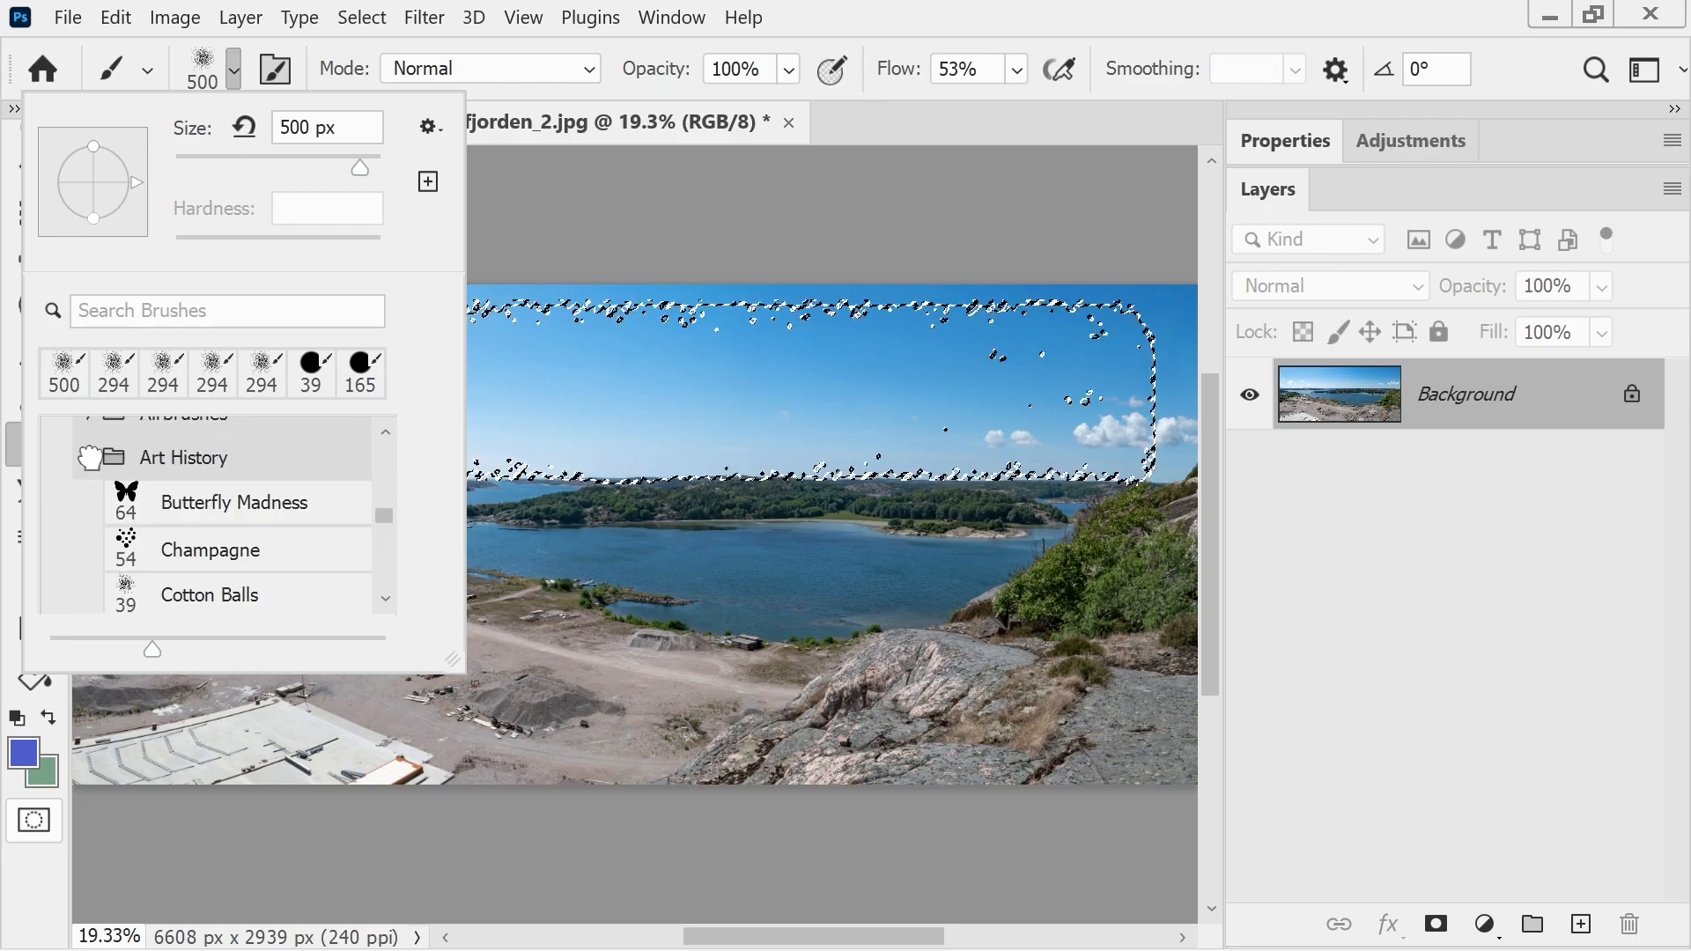
pyautogui.click(227, 500)
pyautogui.moveTo(240, 167); pyautogui.dragTo(304, 172)
pyautogui.click(934, 26)
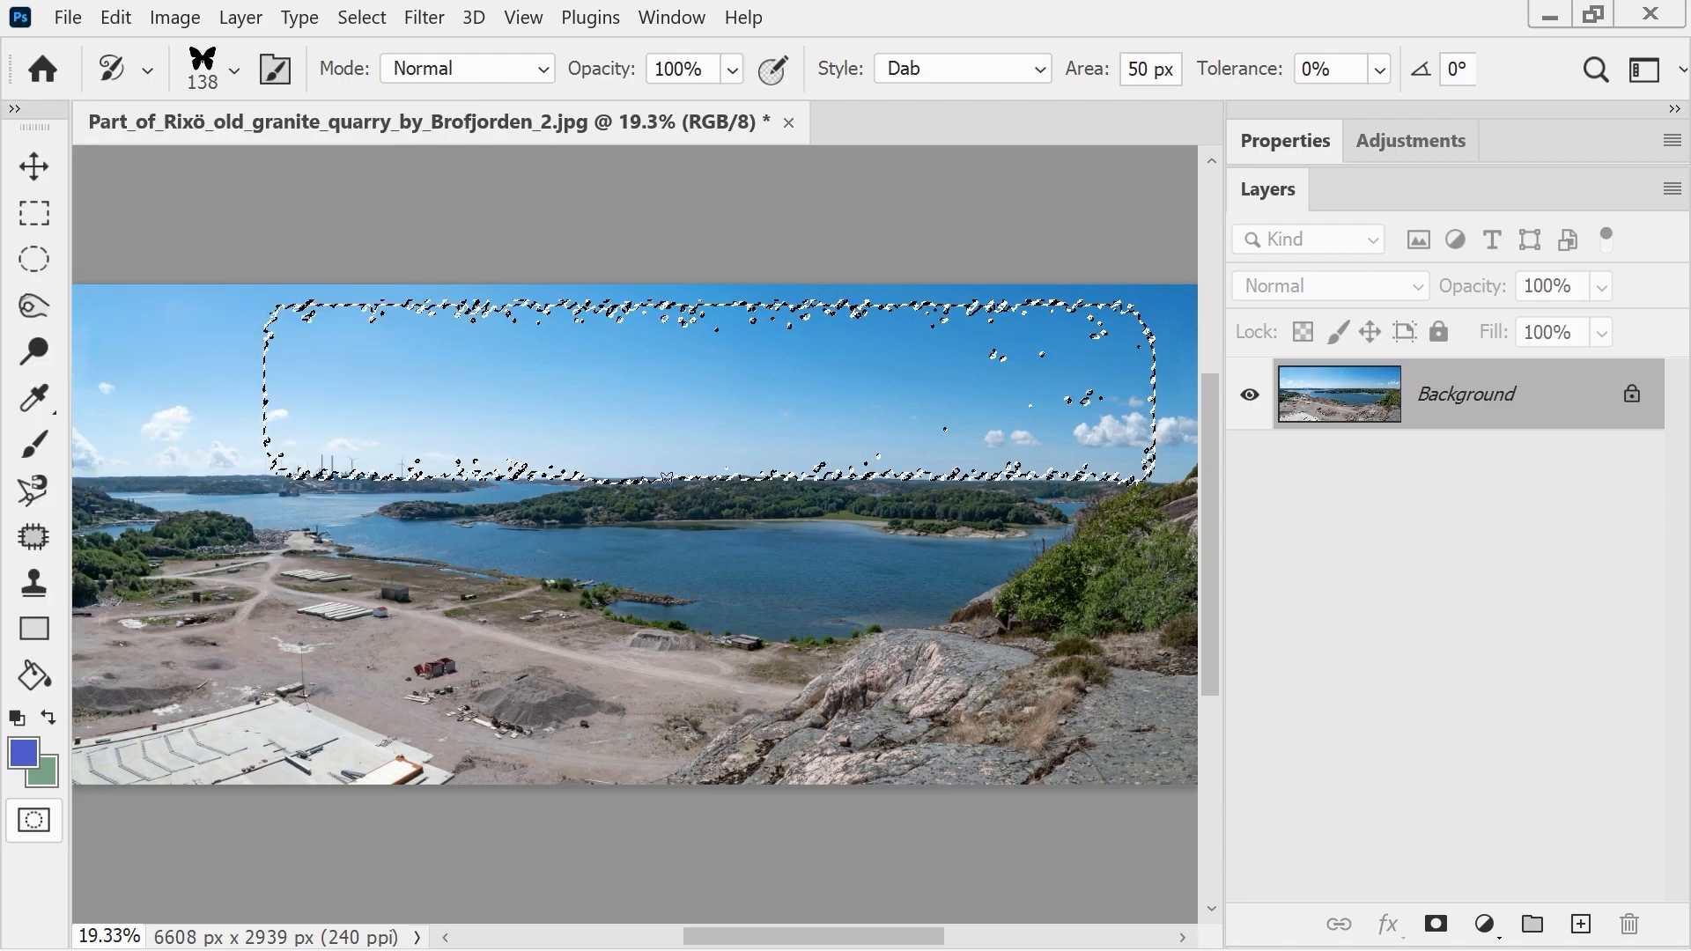
# - Enlarge the Butterfly Madness brush to 1278 px and paint across the selected sky area
pyautogui.click(233, 70)
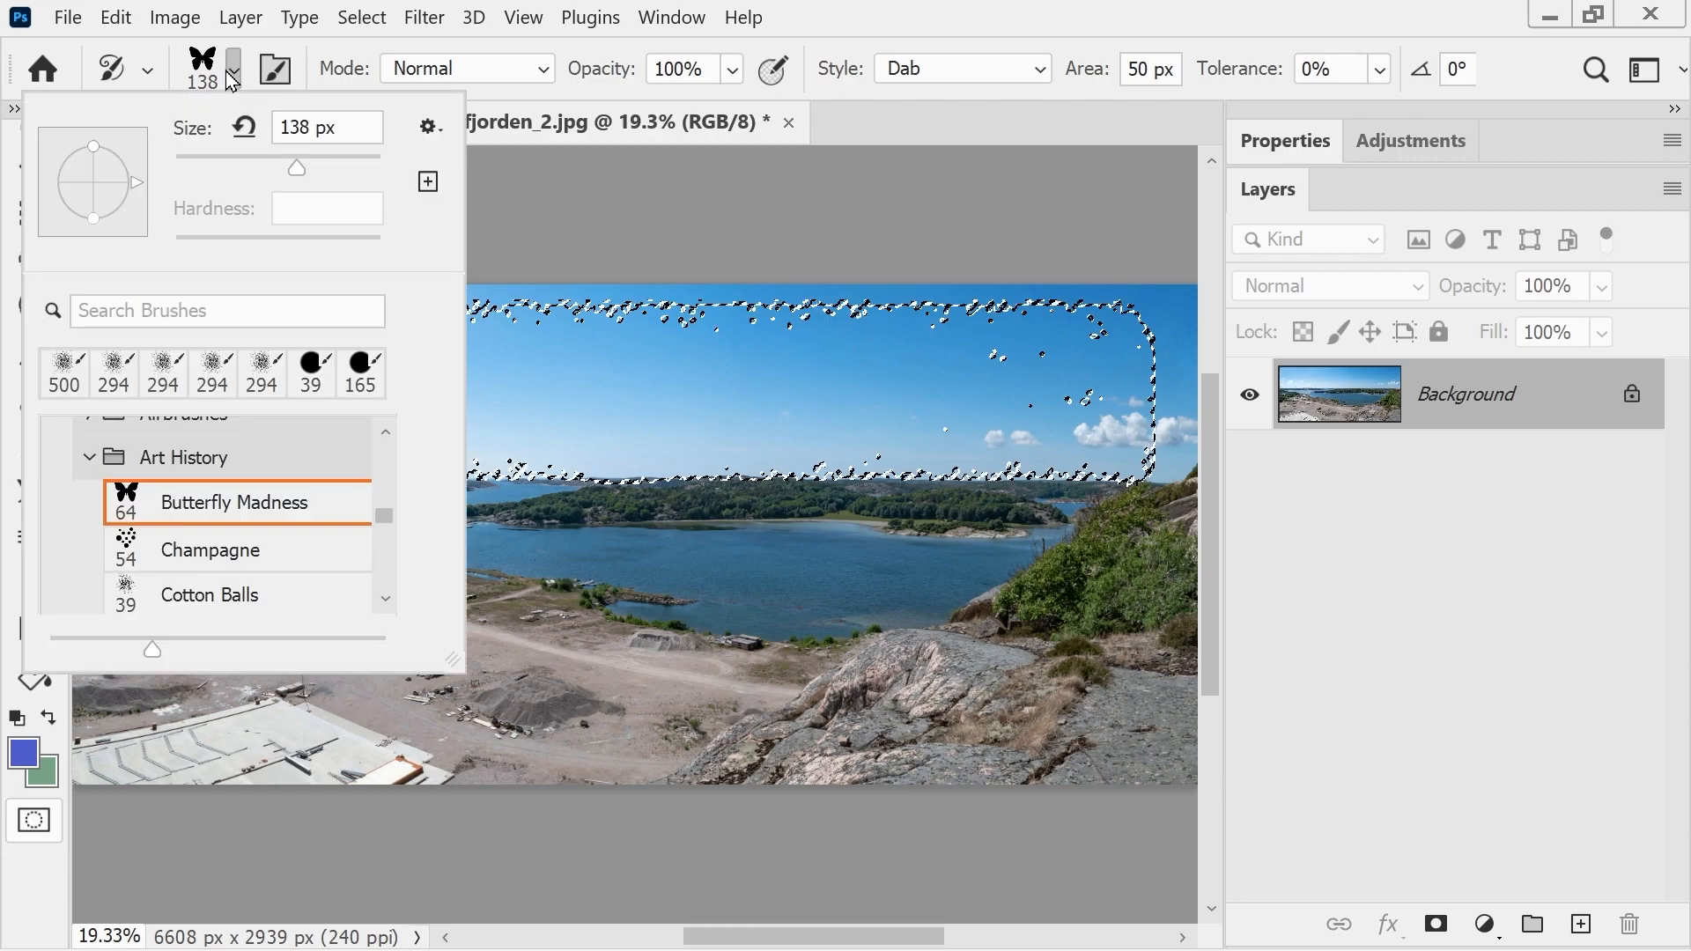
pyautogui.moveTo(297, 168)
pyautogui.mouseDown()
pyautogui.moveTo(381, 172)
pyautogui.moveTo(362, 171)
pyautogui.mouseUp()
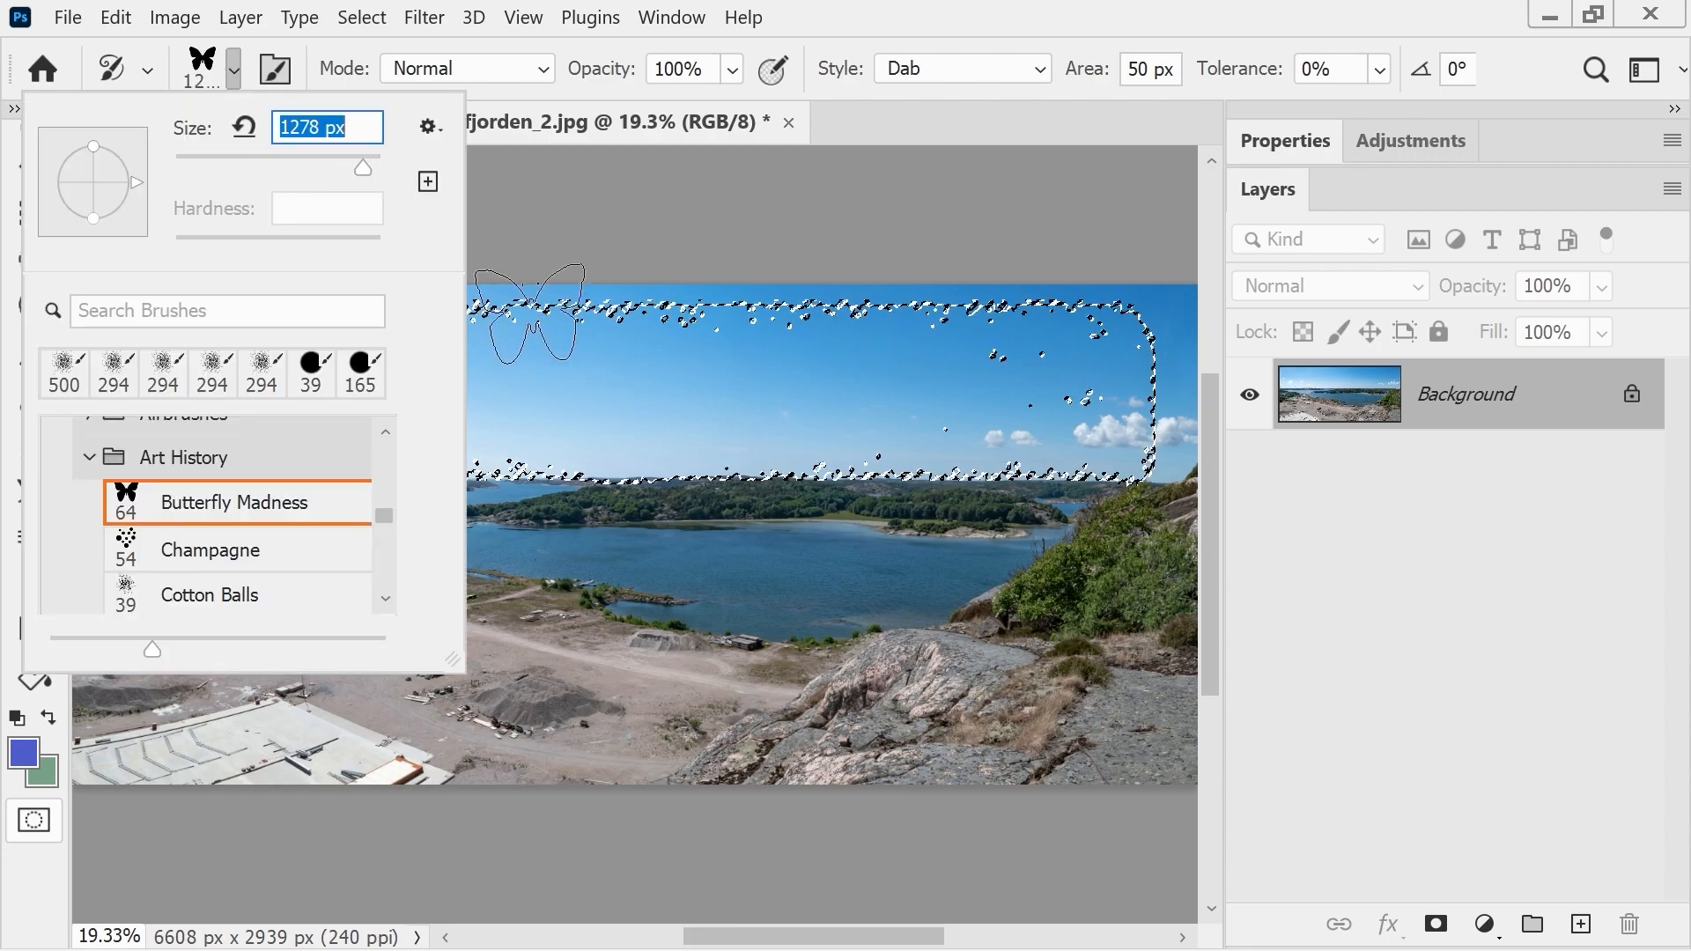
pyautogui.click(1019, 12)
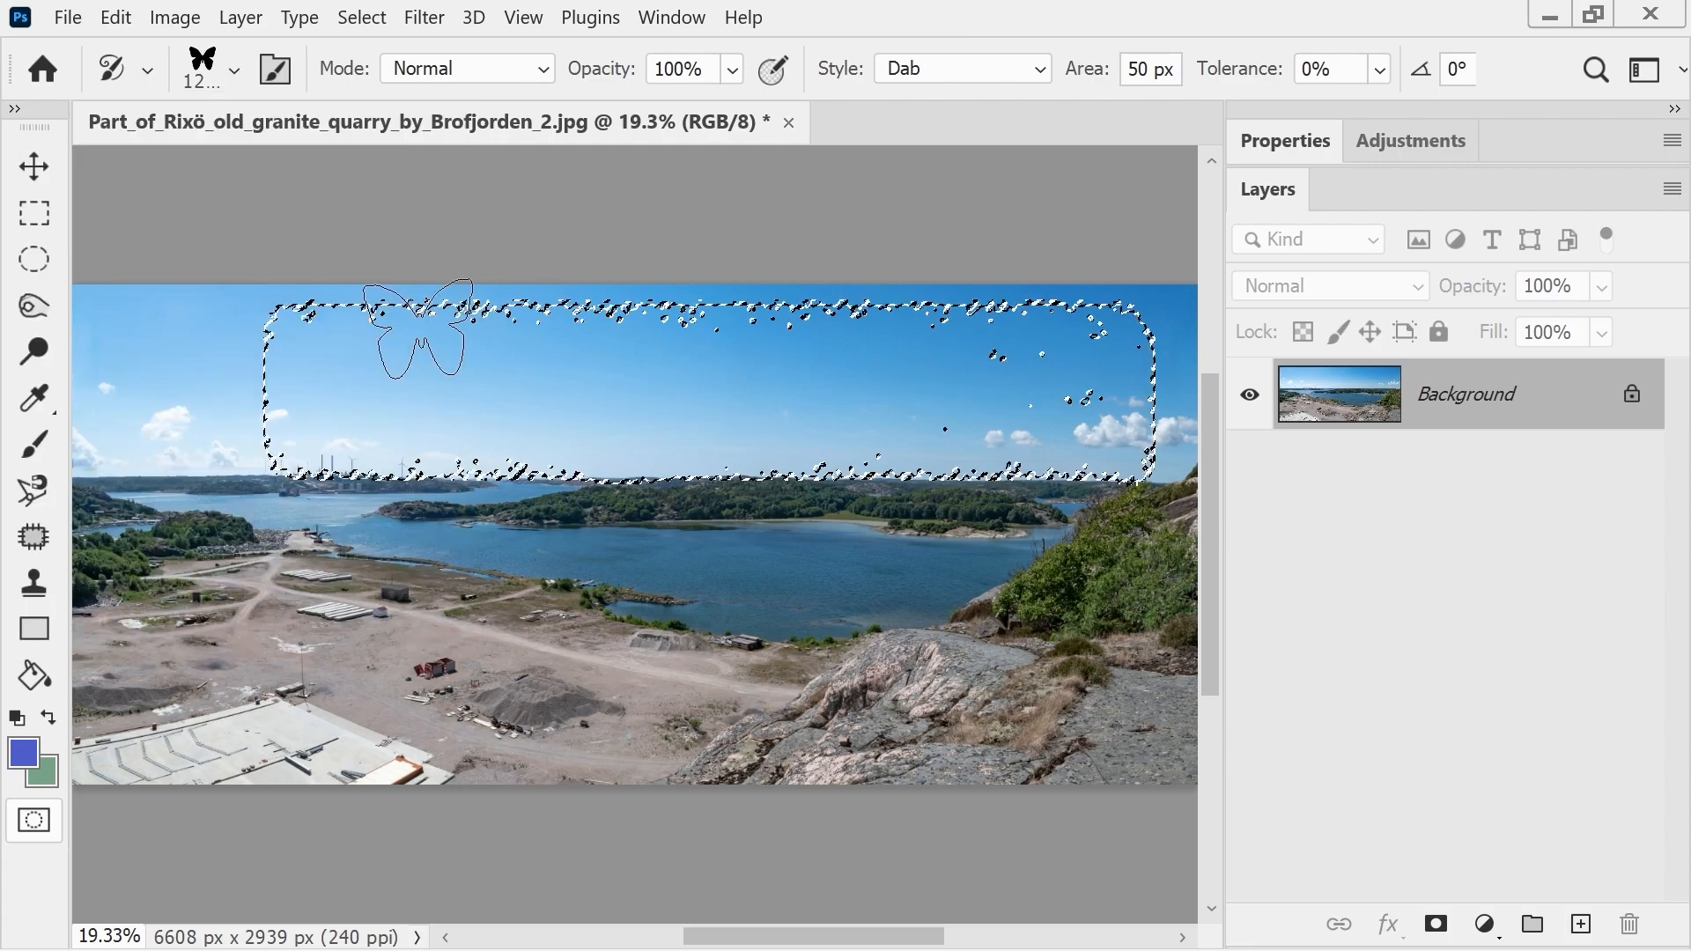
pyautogui.moveTo(401, 577)
pyautogui.mouseDown()
pyautogui.moveTo(329, 570)
pyautogui.moveTo(276, 521)
pyautogui.moveTo(266, 440)
pyautogui.moveTo(298, 485)
pyautogui.moveTo(331, 408)
pyautogui.moveTo(434, 456)
pyautogui.moveTo(514, 437)
pyautogui.moveTo(535, 409)
pyautogui.moveTo(608, 492)
pyautogui.moveTo(669, 463)
pyautogui.moveTo(702, 541)
pyautogui.moveTo(745, 427)
pyautogui.moveTo(773, 492)
pyautogui.moveTo(793, 494)
pyautogui.moveTo(600, 455)
pyautogui.moveTo(772, 435)
pyautogui.moveTo(836, 467)
pyautogui.moveTo(895, 359)
pyautogui.moveTo(880, 400)
pyautogui.moveTo(890, 464)
pyautogui.moveTo(967, 347)
pyautogui.moveTo(988, 398)
pyautogui.moveTo(1040, 416)
pyautogui.moveTo(1050, 359)
pyautogui.moveTo(887, 394)
pyautogui.moveTo(318, 371)
pyautogui.moveTo(257, 412)
pyautogui.moveTo(361, 451)
pyautogui.moveTo(933, 428)
pyautogui.moveTo(1029, 403)
pyautogui.moveTo(472, 330)
pyautogui.moveTo(198, 394)
pyautogui.moveTo(586, 361)
pyautogui.moveTo(1021, 479)
pyautogui.moveTo(898, 479)
pyautogui.moveTo(492, 413)
pyautogui.moveTo(598, 384)
pyautogui.moveTo(1131, 488)
pyautogui.moveTo(908, 477)
pyautogui.moveTo(1127, 489)
pyautogui.moveTo(1060, 413)
pyautogui.mouseUp()
pyautogui.moveTo(1032, 539)
pyautogui.mouseDown()
pyautogui.moveTo(881, 567)
pyautogui.moveTo(321, 573)
pyautogui.moveTo(355, 532)
pyautogui.moveTo(266, 373)
pyautogui.moveTo(257, 313)
pyautogui.moveTo(537, 276)
pyautogui.moveTo(965, 284)
pyautogui.mouseUp()
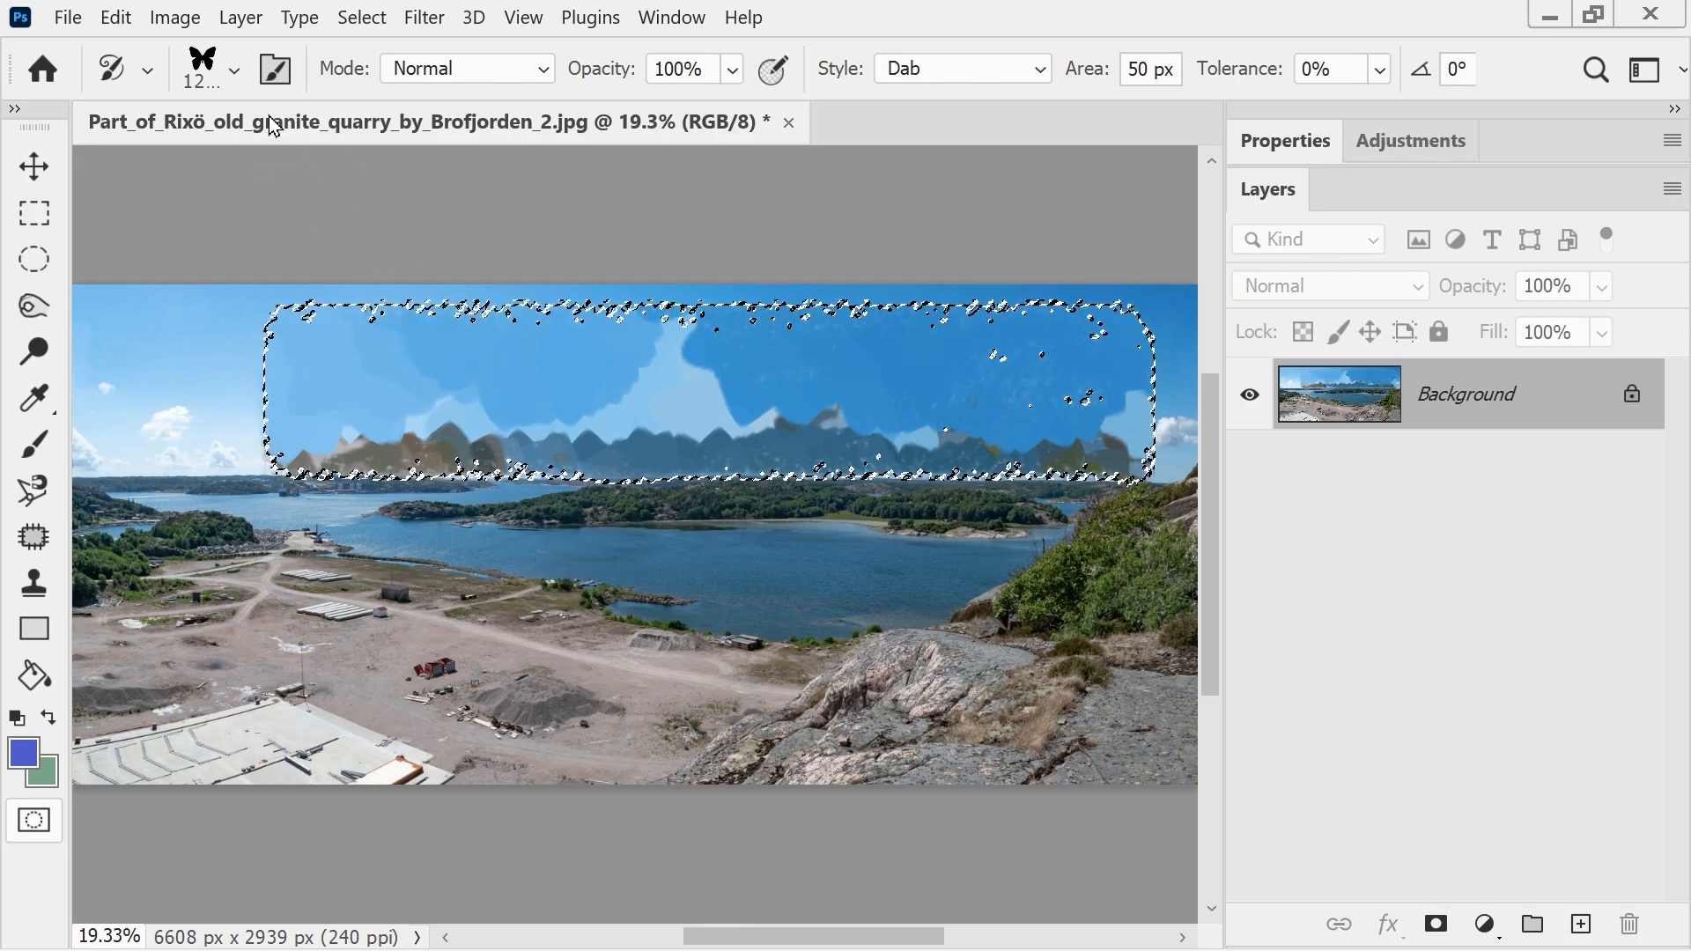
# - Paint over the selected sky with the Champagne art history brush at 505 px in Lighten mode
pyautogui.click(233, 71)
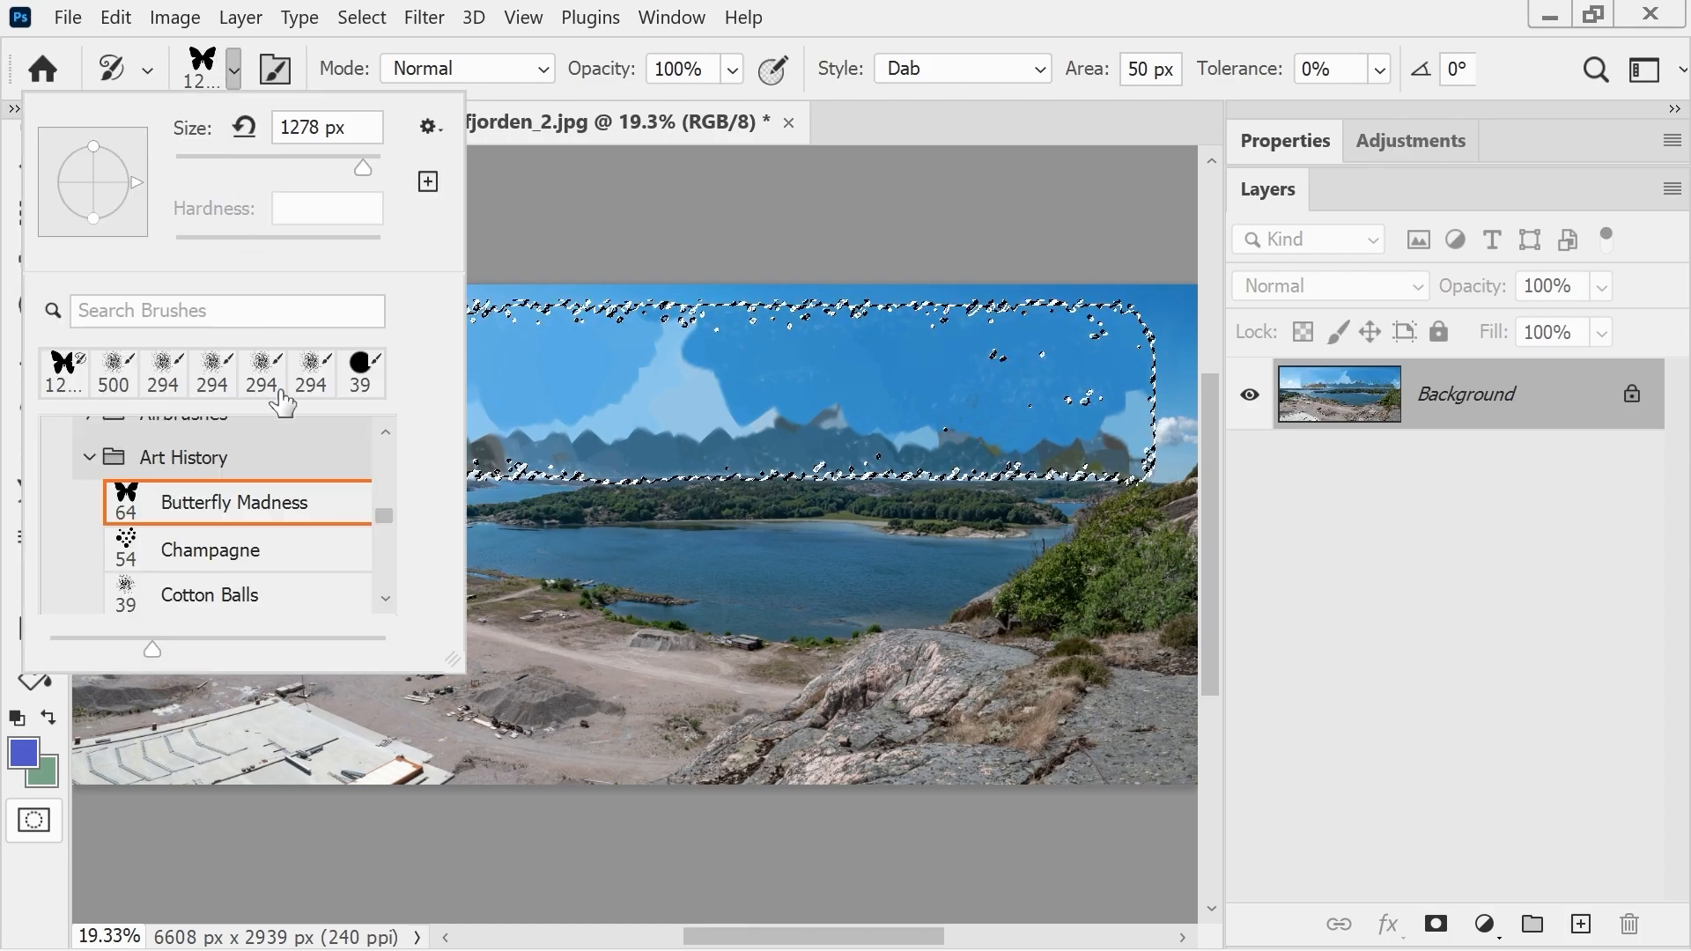
pyautogui.click(191, 550)
pyautogui.moveTo(357, 127); pyautogui.dragTo(320, 152)
pyautogui.write('505')
pyautogui.press('Return')
pyautogui.moveTo(630, 419)
pyautogui.mouseDown()
pyautogui.moveTo(603, 385)
pyautogui.moveTo(694, 434)
pyautogui.moveTo(758, 425)
pyautogui.moveTo(756, 382)
pyautogui.moveTo(631, 402)
pyautogui.moveTo(538, 366)
pyautogui.moveTo(410, 408)
pyautogui.moveTo(652, 390)
pyautogui.moveTo(531, 431)
pyautogui.moveTo(328, 433)
pyautogui.moveTo(302, 354)
pyautogui.moveTo(397, 348)
pyautogui.moveTo(491, 402)
pyautogui.moveTo(583, 399)
pyautogui.moveTo(687, 313)
pyautogui.moveTo(864, 284)
pyautogui.moveTo(990, 337)
pyautogui.moveTo(971, 377)
pyautogui.moveTo(824, 388)
pyautogui.moveTo(863, 351)
pyautogui.moveTo(1041, 417)
pyautogui.moveTo(1131, 350)
pyautogui.moveTo(1142, 366)
pyautogui.moveTo(1069, 431)
pyautogui.moveTo(1072, 317)
pyautogui.moveTo(1041, 380)
pyautogui.moveTo(971, 425)
pyautogui.moveTo(735, 434)
pyautogui.moveTo(965, 405)
pyautogui.moveTo(965, 431)
pyautogui.moveTo(426, 466)
pyautogui.moveTo(640, 345)
pyautogui.moveTo(486, 326)
pyautogui.moveTo(241, 379)
pyautogui.moveTo(377, 440)
pyautogui.mouseUp()
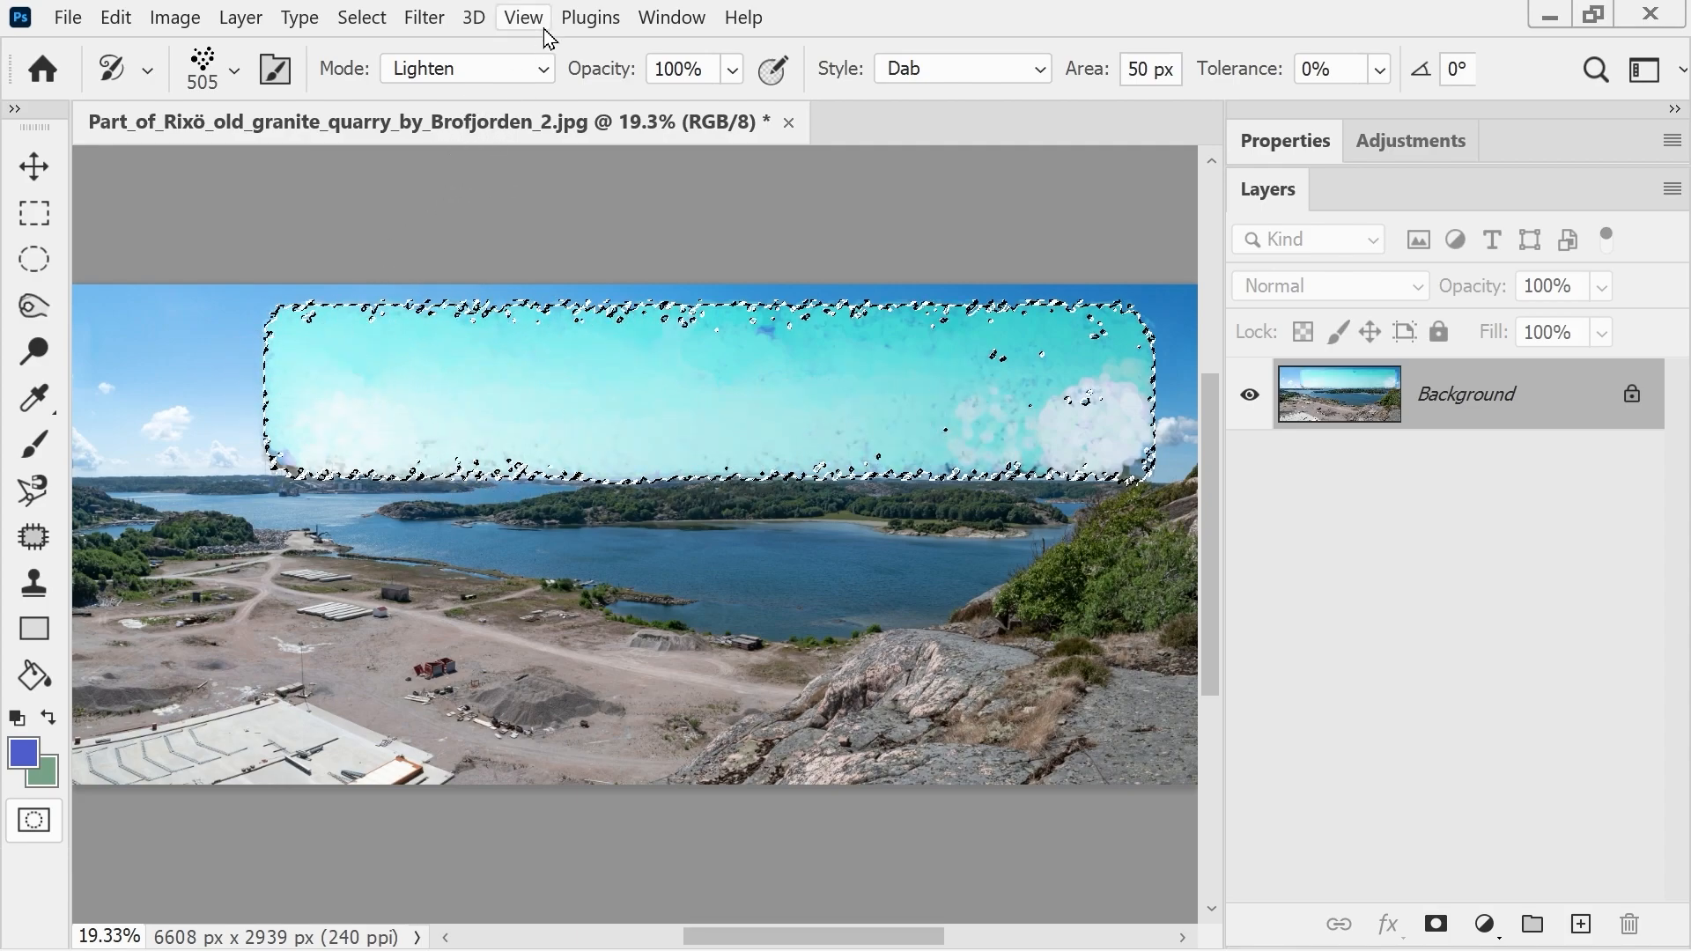
# - Change the Champagne brush's mode to Hue and paint over the selected sky again
pyautogui.click(533, 68)
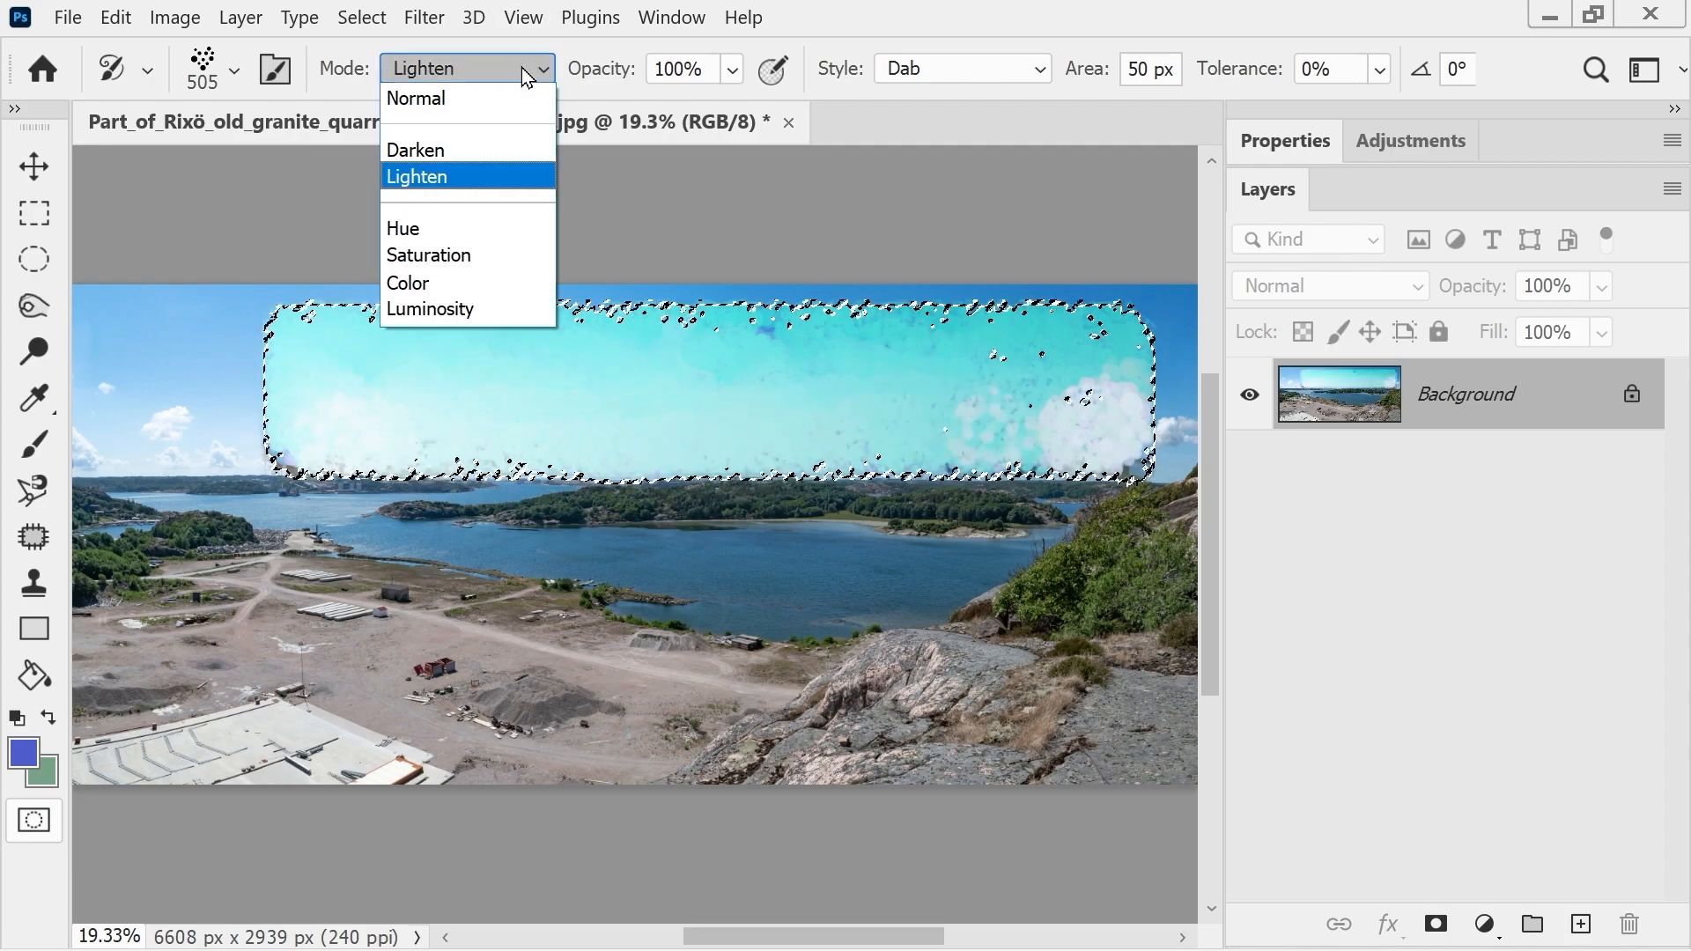
pyautogui.click(467, 229)
pyautogui.moveTo(434, 347)
pyautogui.mouseDown()
pyautogui.moveTo(406, 370)
pyautogui.moveTo(480, 375)
pyautogui.moveTo(527, 437)
pyautogui.moveTo(511, 398)
pyautogui.moveTo(329, 406)
pyautogui.moveTo(659, 412)
pyautogui.moveTo(505, 370)
pyautogui.moveTo(345, 421)
pyautogui.moveTo(955, 370)
pyautogui.moveTo(911, 370)
pyautogui.moveTo(848, 406)
pyautogui.moveTo(1097, 401)
pyautogui.moveTo(1006, 296)
pyautogui.moveTo(895, 361)
pyautogui.moveTo(908, 345)
pyautogui.moveTo(1073, 426)
pyautogui.moveTo(1118, 360)
pyautogui.moveTo(1087, 322)
pyautogui.moveTo(962, 385)
pyautogui.moveTo(712, 359)
pyautogui.moveTo(405, 370)
pyautogui.mouseUp()
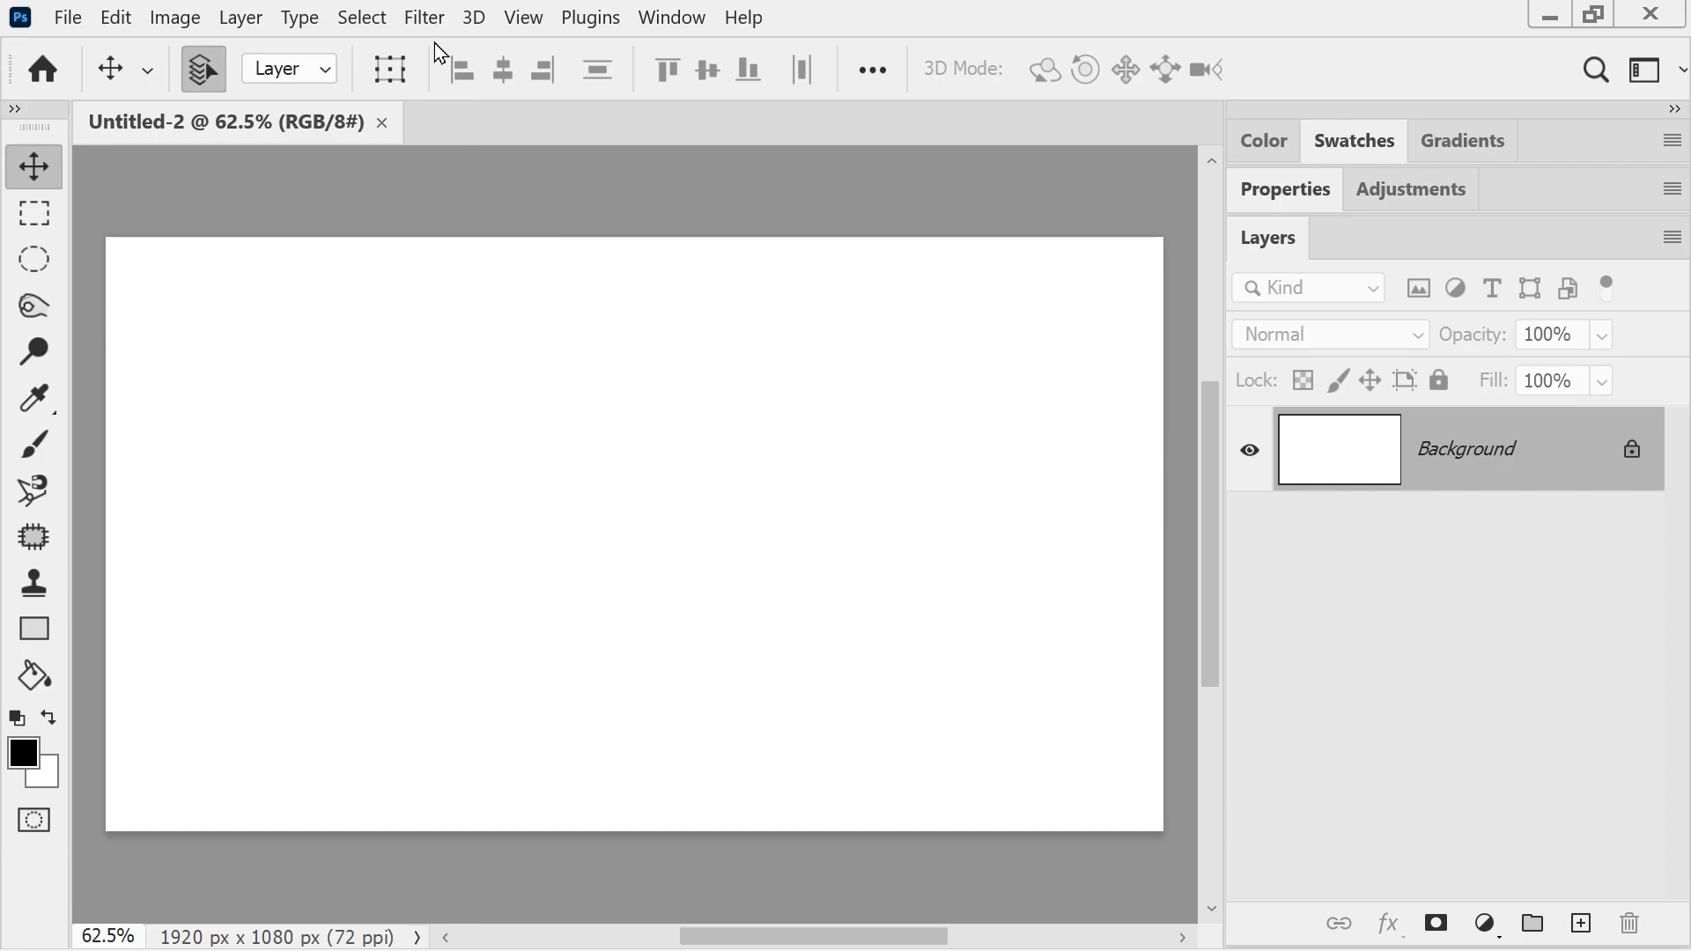
# - Render black and white Clouds on the blank Untitled-2 canvas, then render them once more for another pattern
pyautogui.click(425, 18)
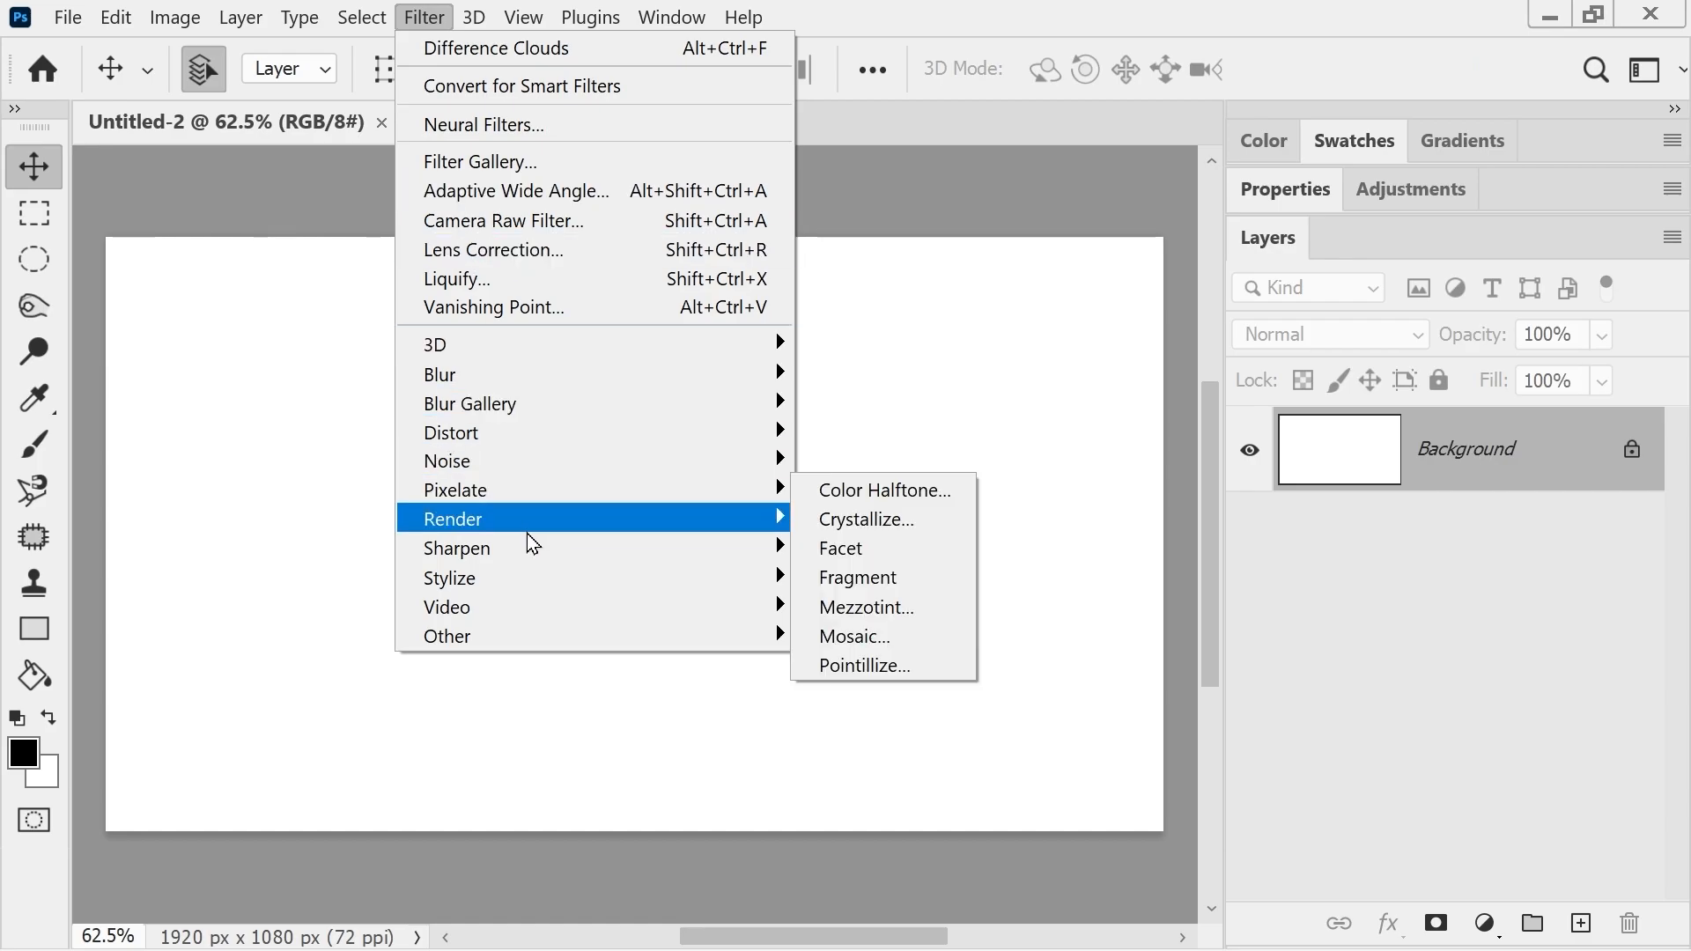
pyautogui.moveTo(536, 522)
pyautogui.click(864, 623)
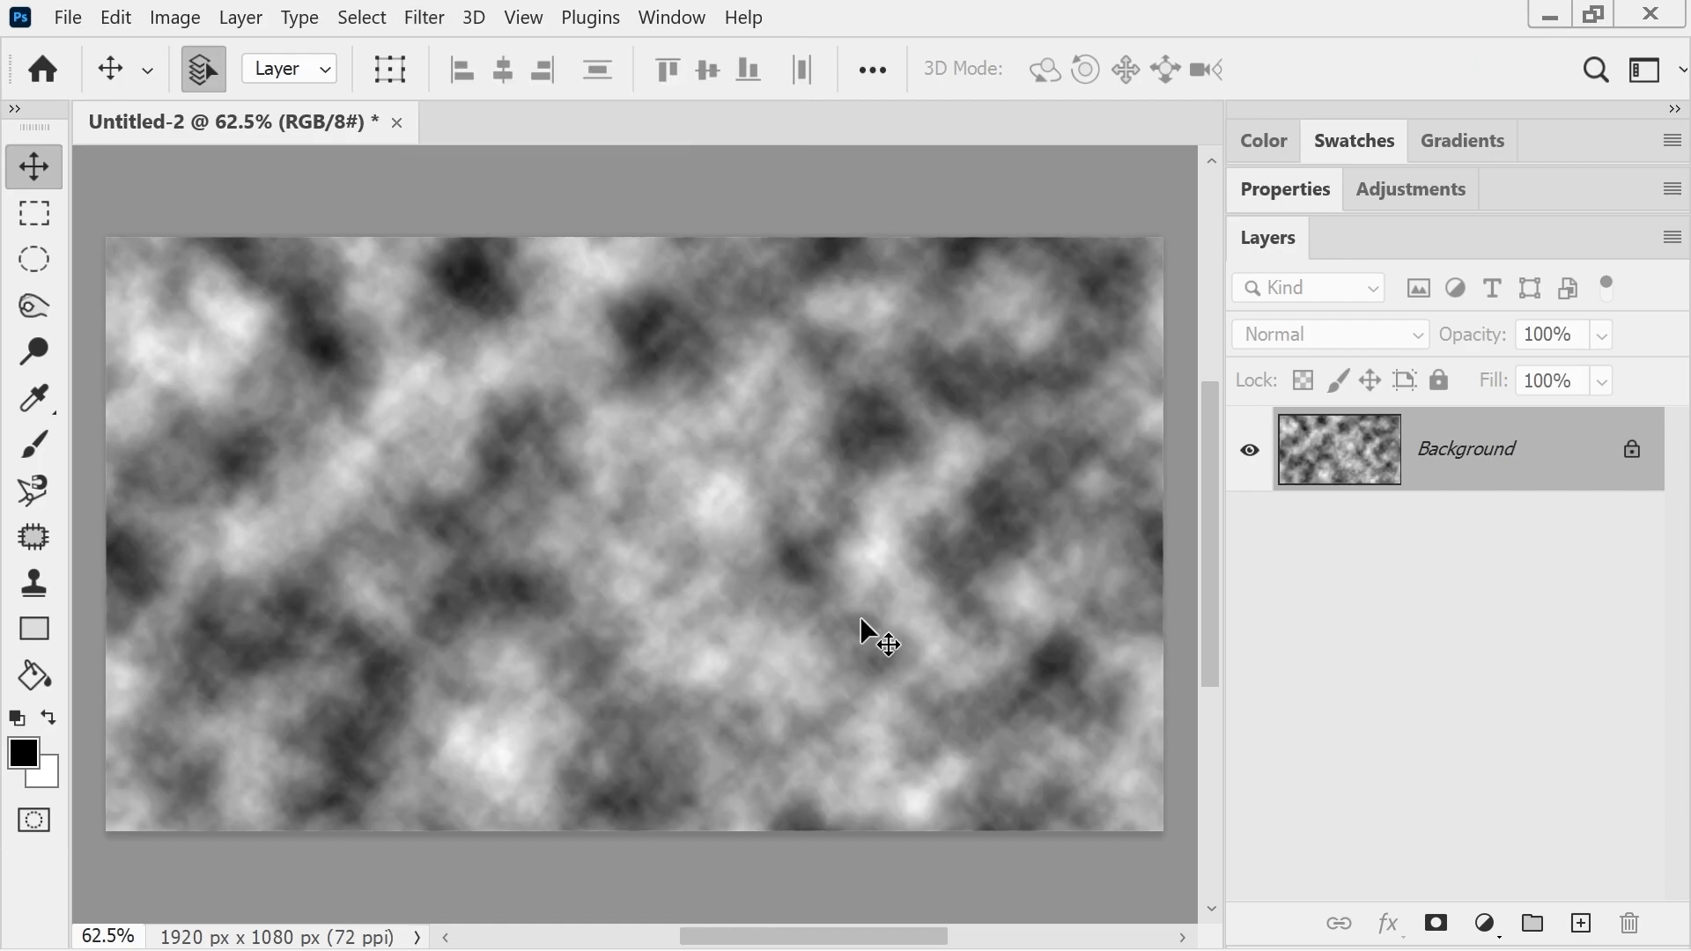
pyautogui.click(436, 22)
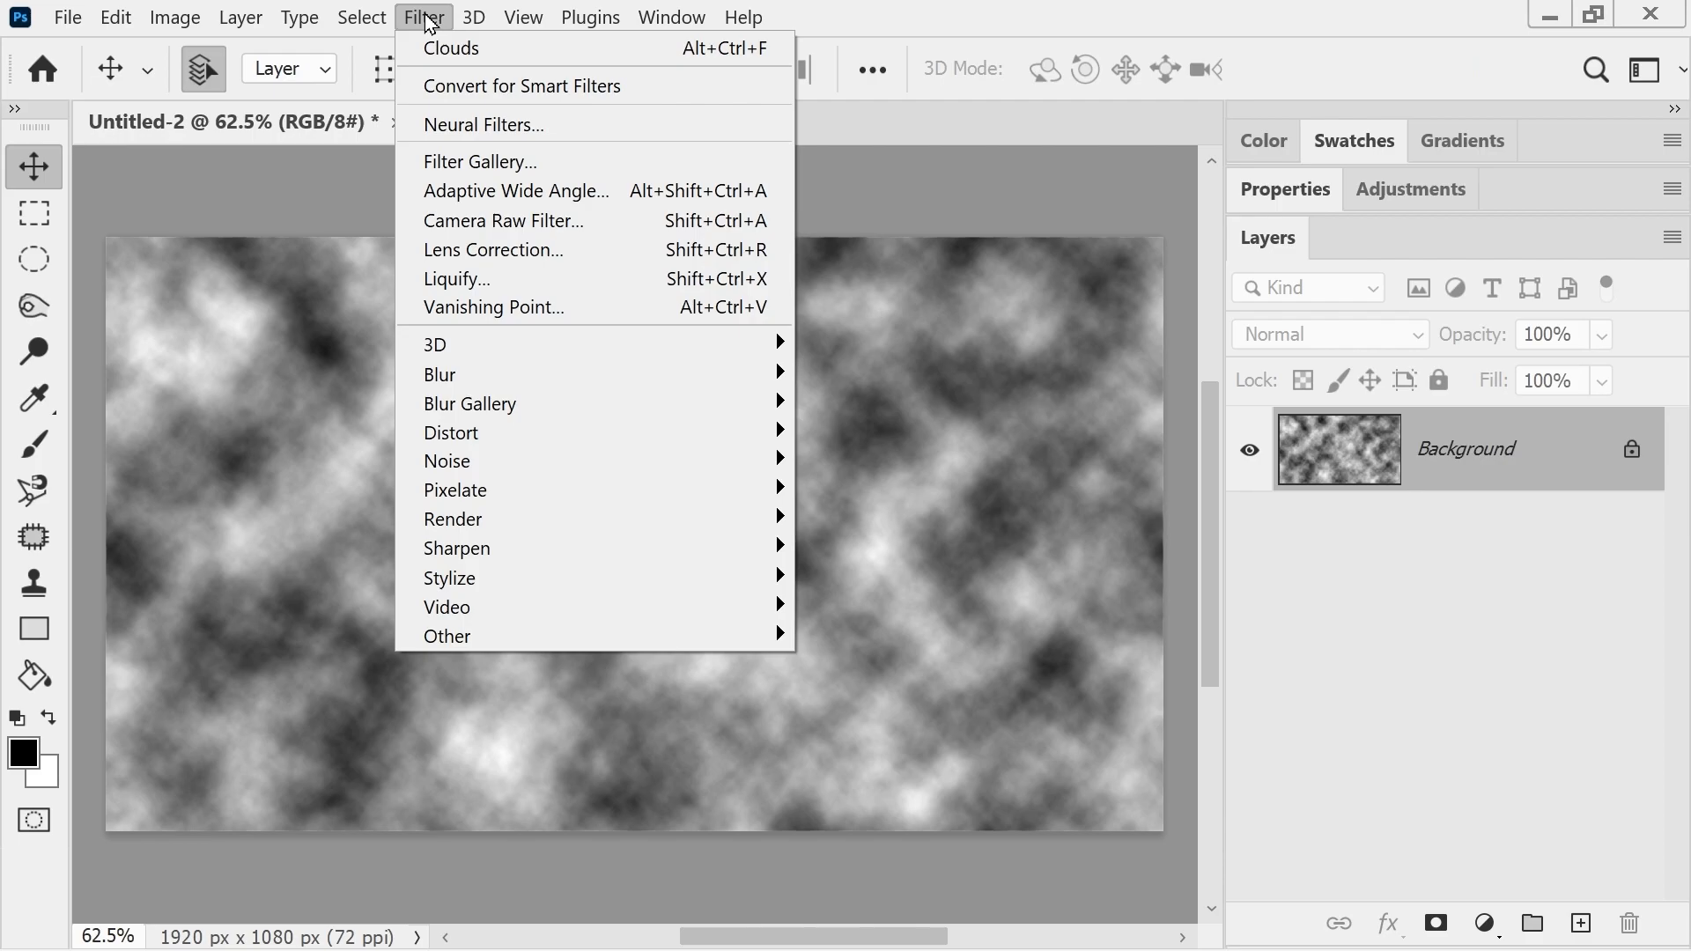
pyautogui.moveTo(756, 539)
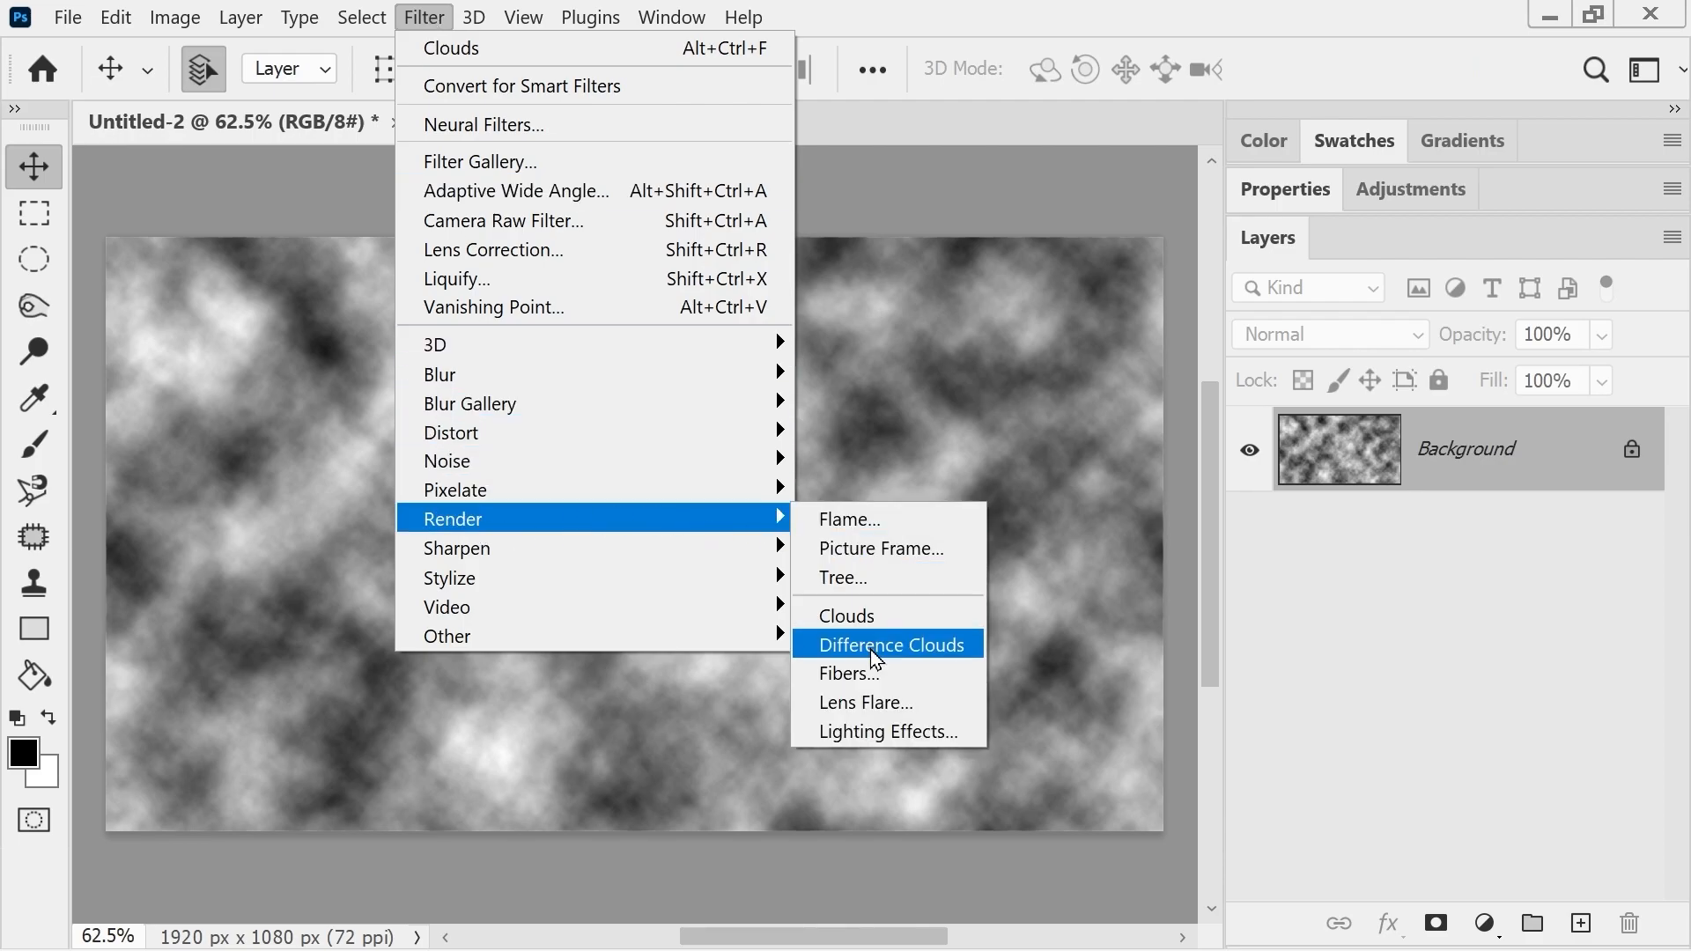
pyautogui.click(873, 618)
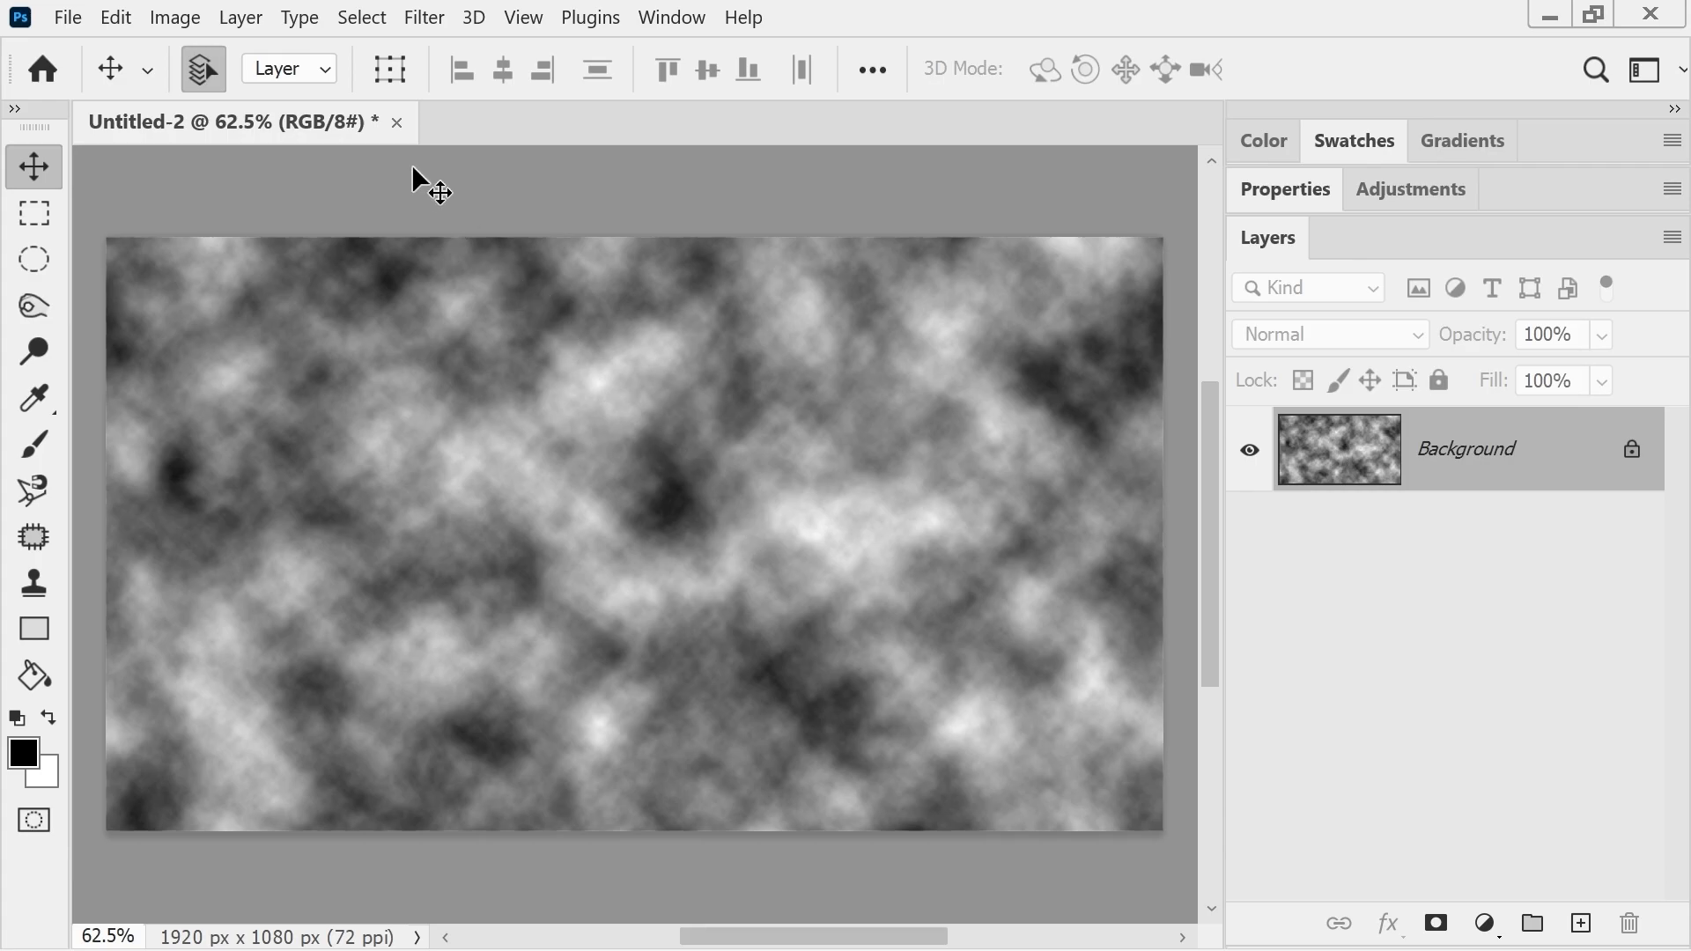
# - Reapply the last-used Clouds filter to the Background layer several times to generate different patterns
pyautogui.click(424, 17)
pyautogui.click(423, 45)
pyautogui.click(414, 19)
pyautogui.click(414, 48)
pyautogui.click(414, 21)
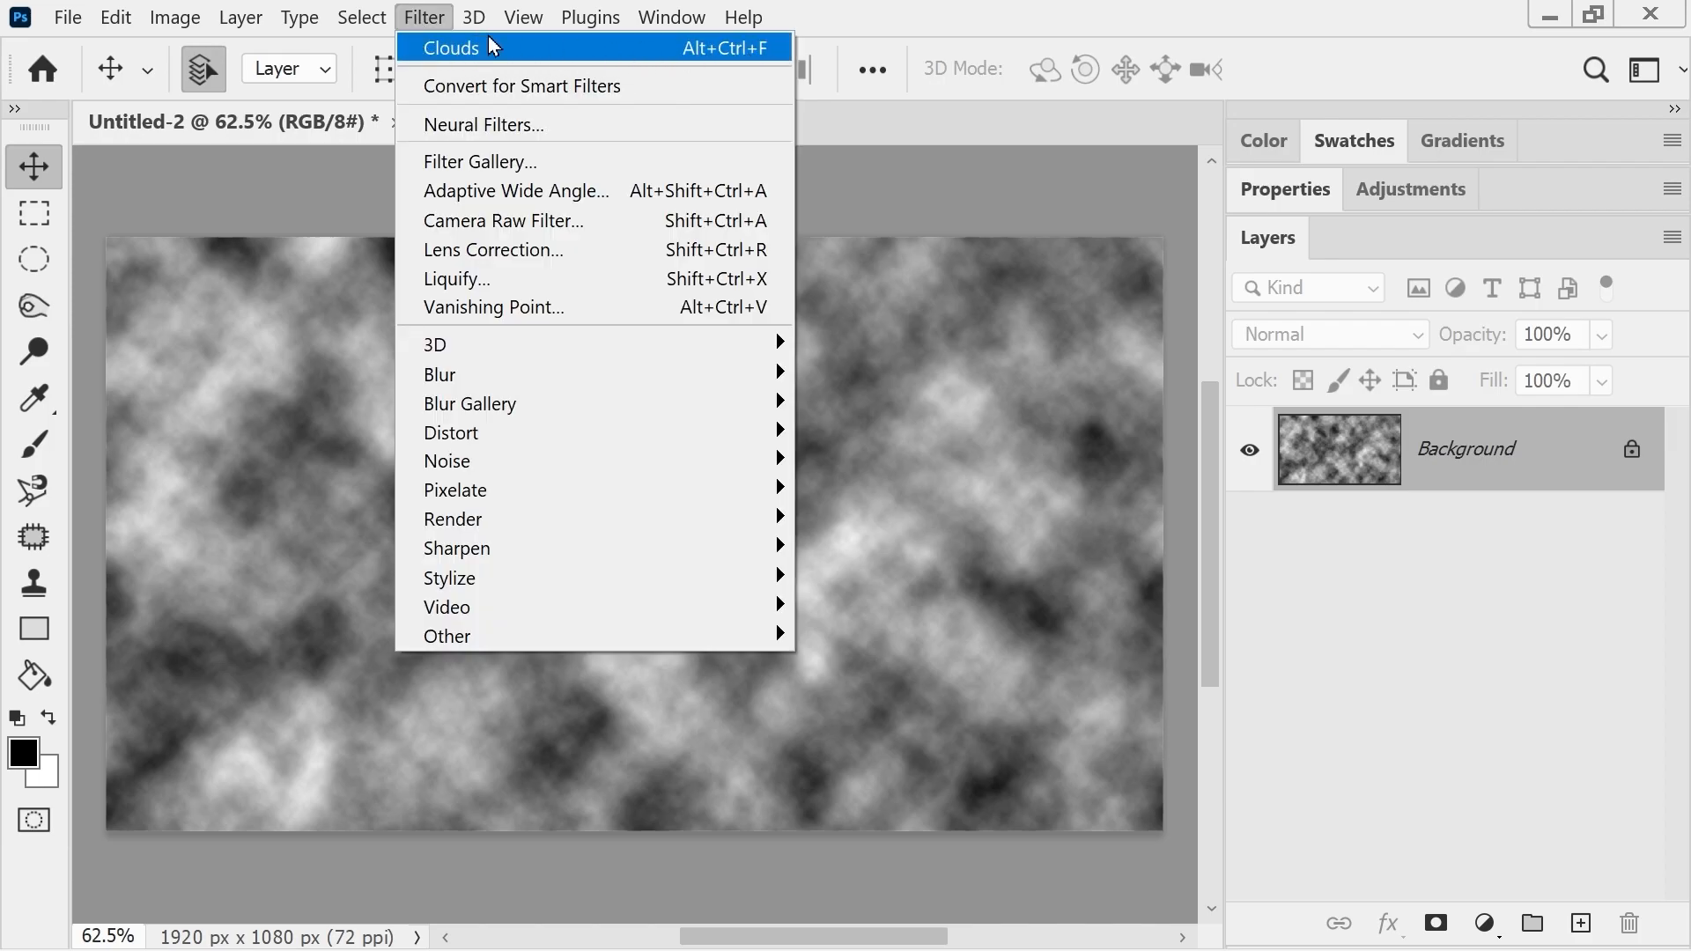
pyautogui.click(426, 41)
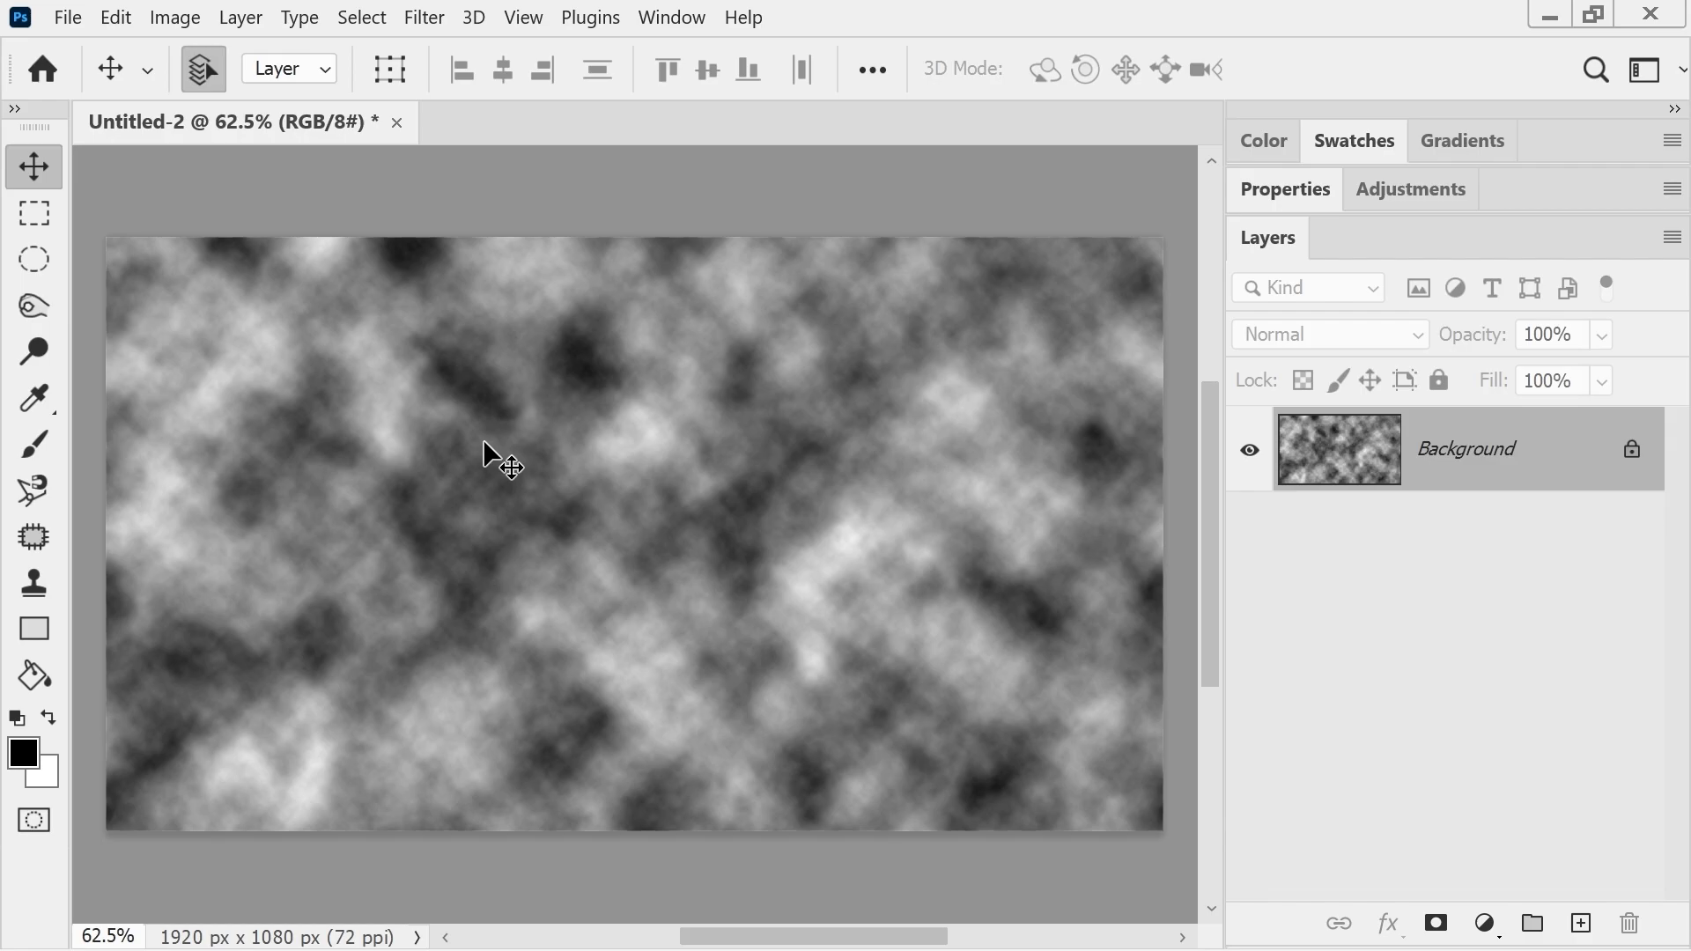
# - Repeatedly render the high-contrast variation of the Clouds filter on the Background layer
pyautogui.hotkey('ctrl', 'alt', 'f')
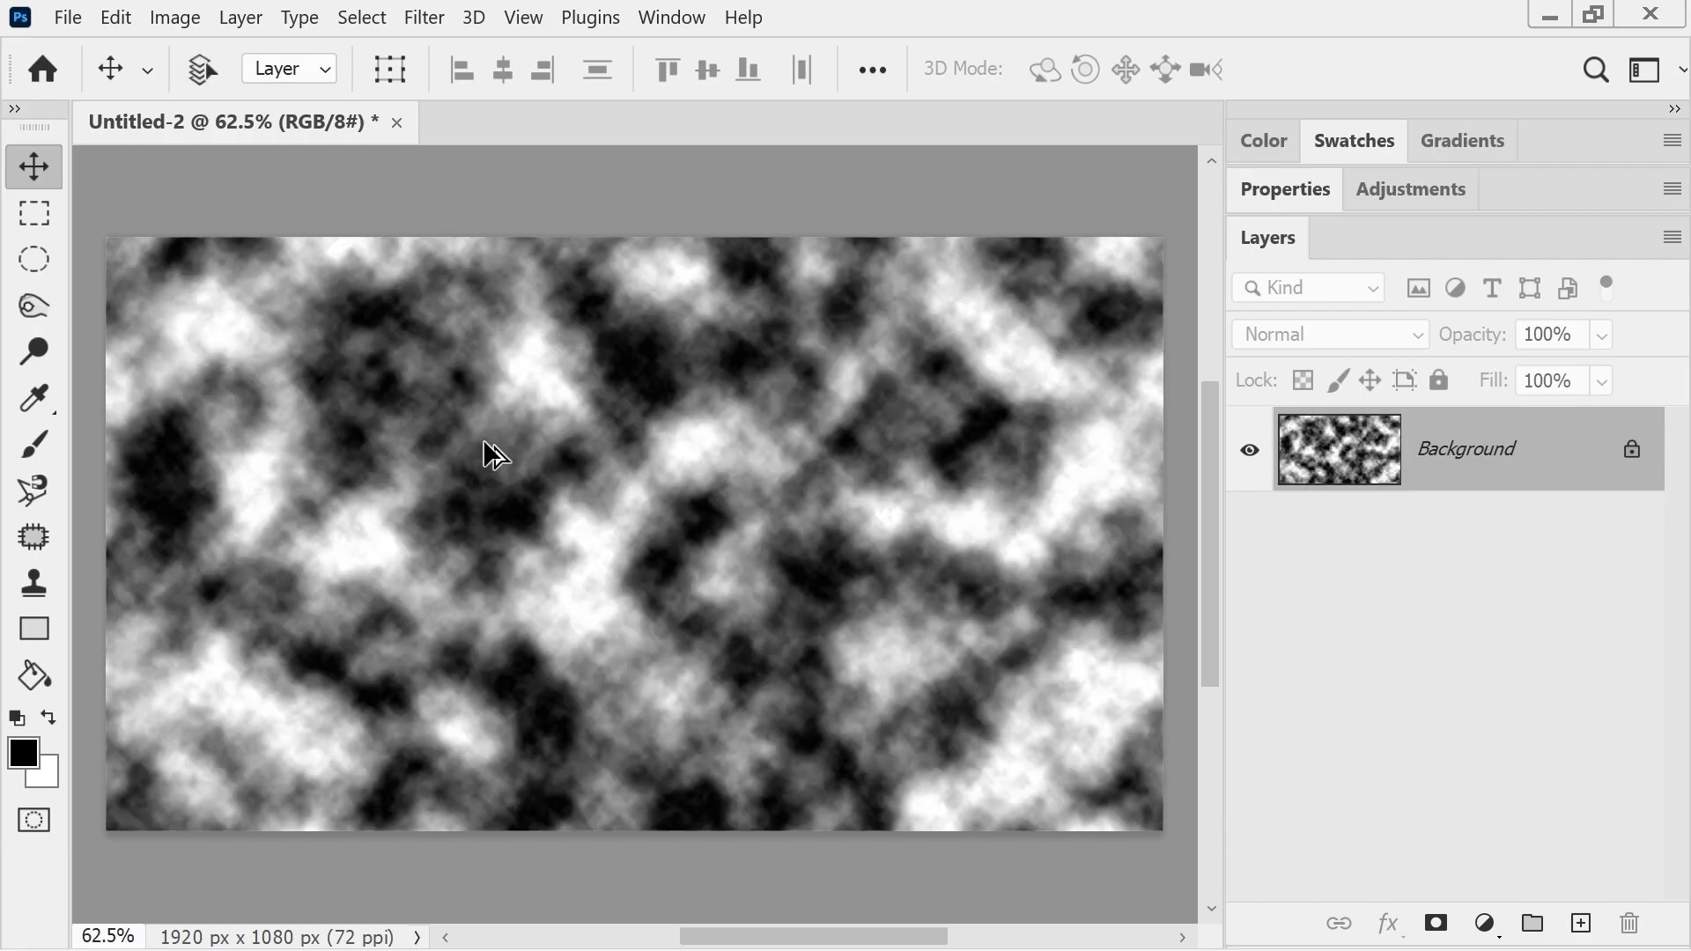
pyautogui.hotkey('ctrl', 'alt', 'f')
pyautogui.hotkey('ctrl', 'alt', 'f')
pyautogui.hotkey('ctrl', 'alt', 'f')
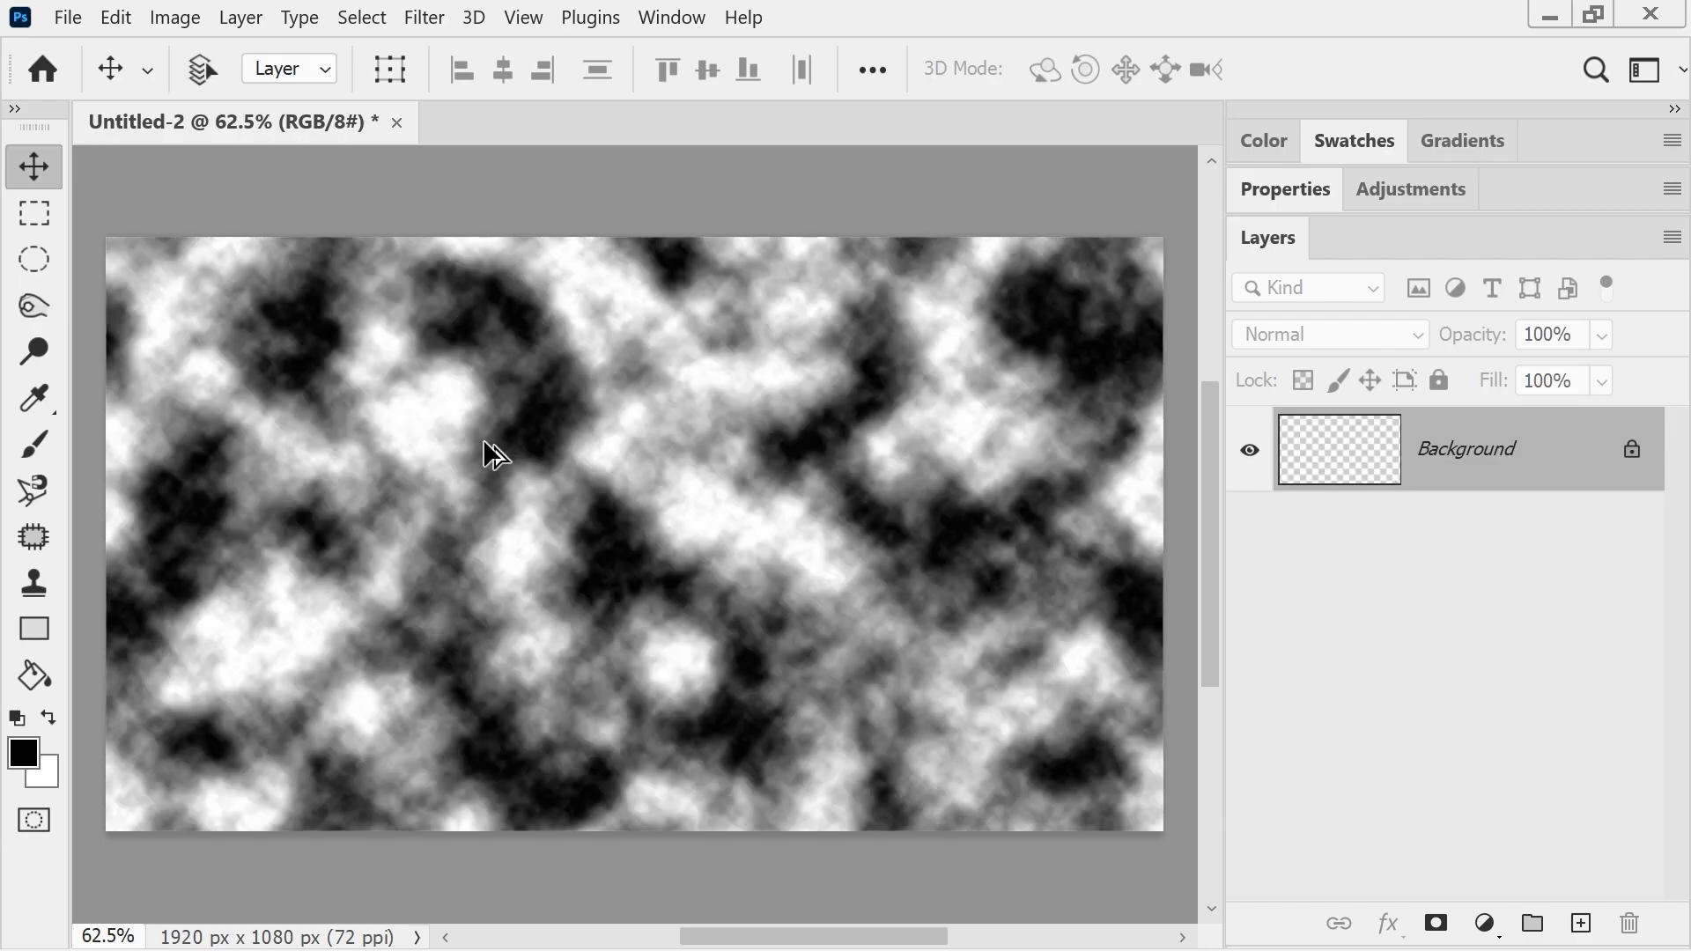
pyautogui.hotkey('ctrl', 'alt', 'f')
pyautogui.hotkey('ctrl', 'alt', 'f')
pyautogui.hotkey('ctrl', 'alt', 'f')
pyautogui.hotkey('ctrl', 'alt', 'f')
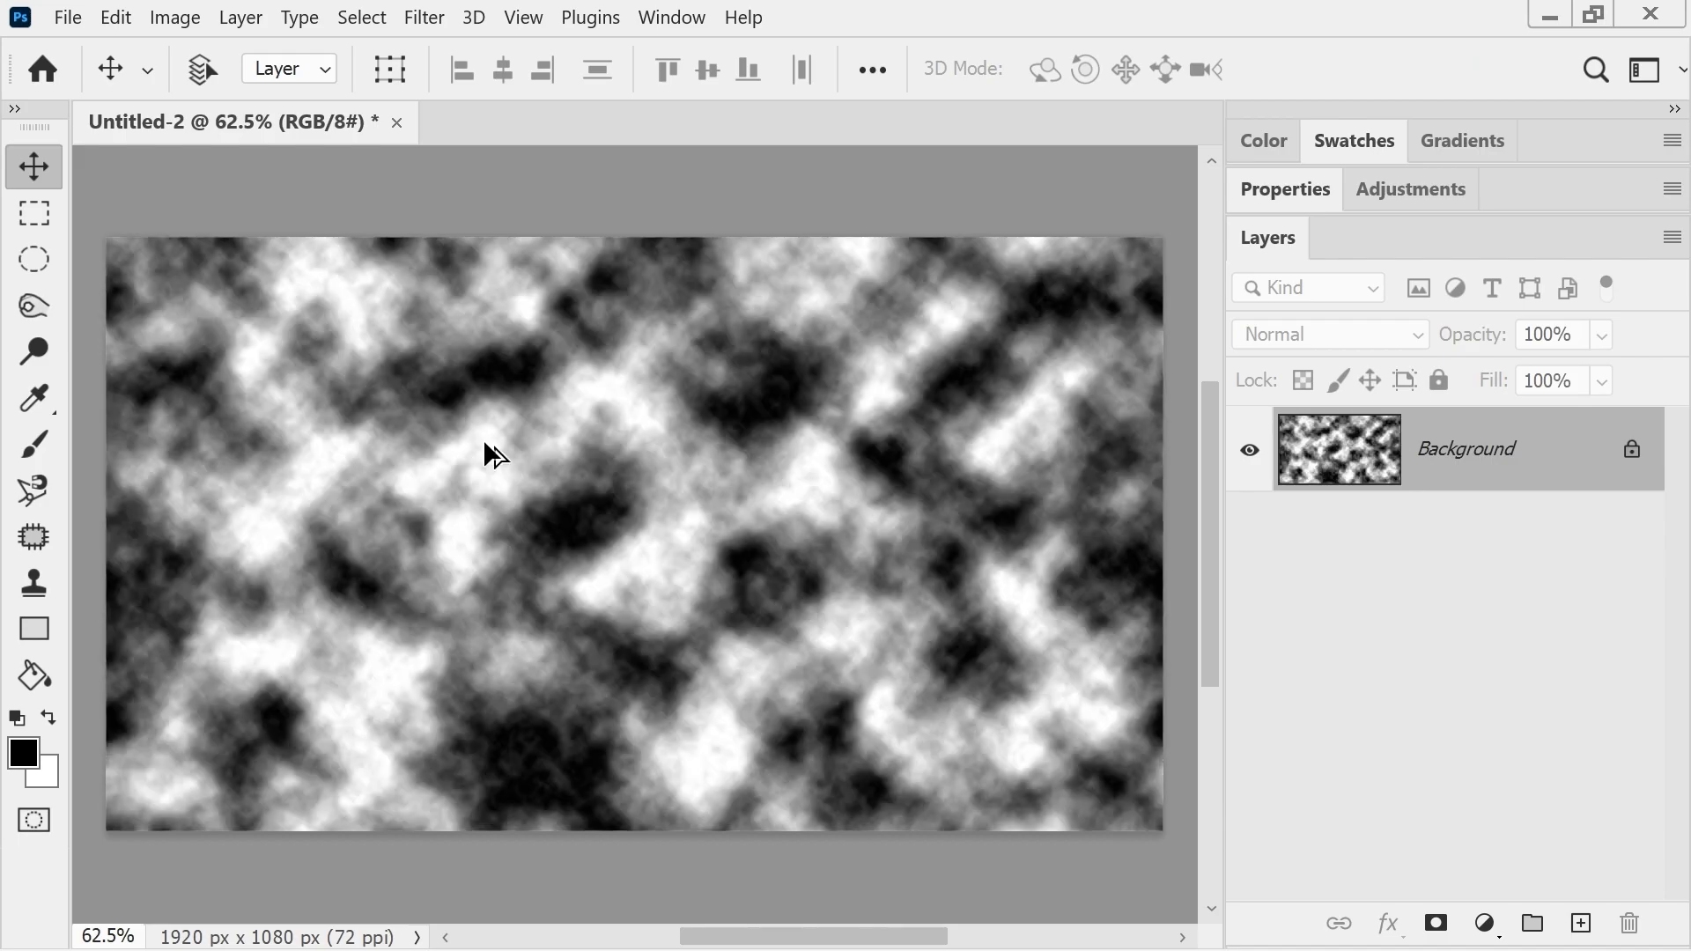
# - Replace the high-contrast clouds with softer ones by reapplying the standard Clouds filter three times
pyautogui.click(425, 18)
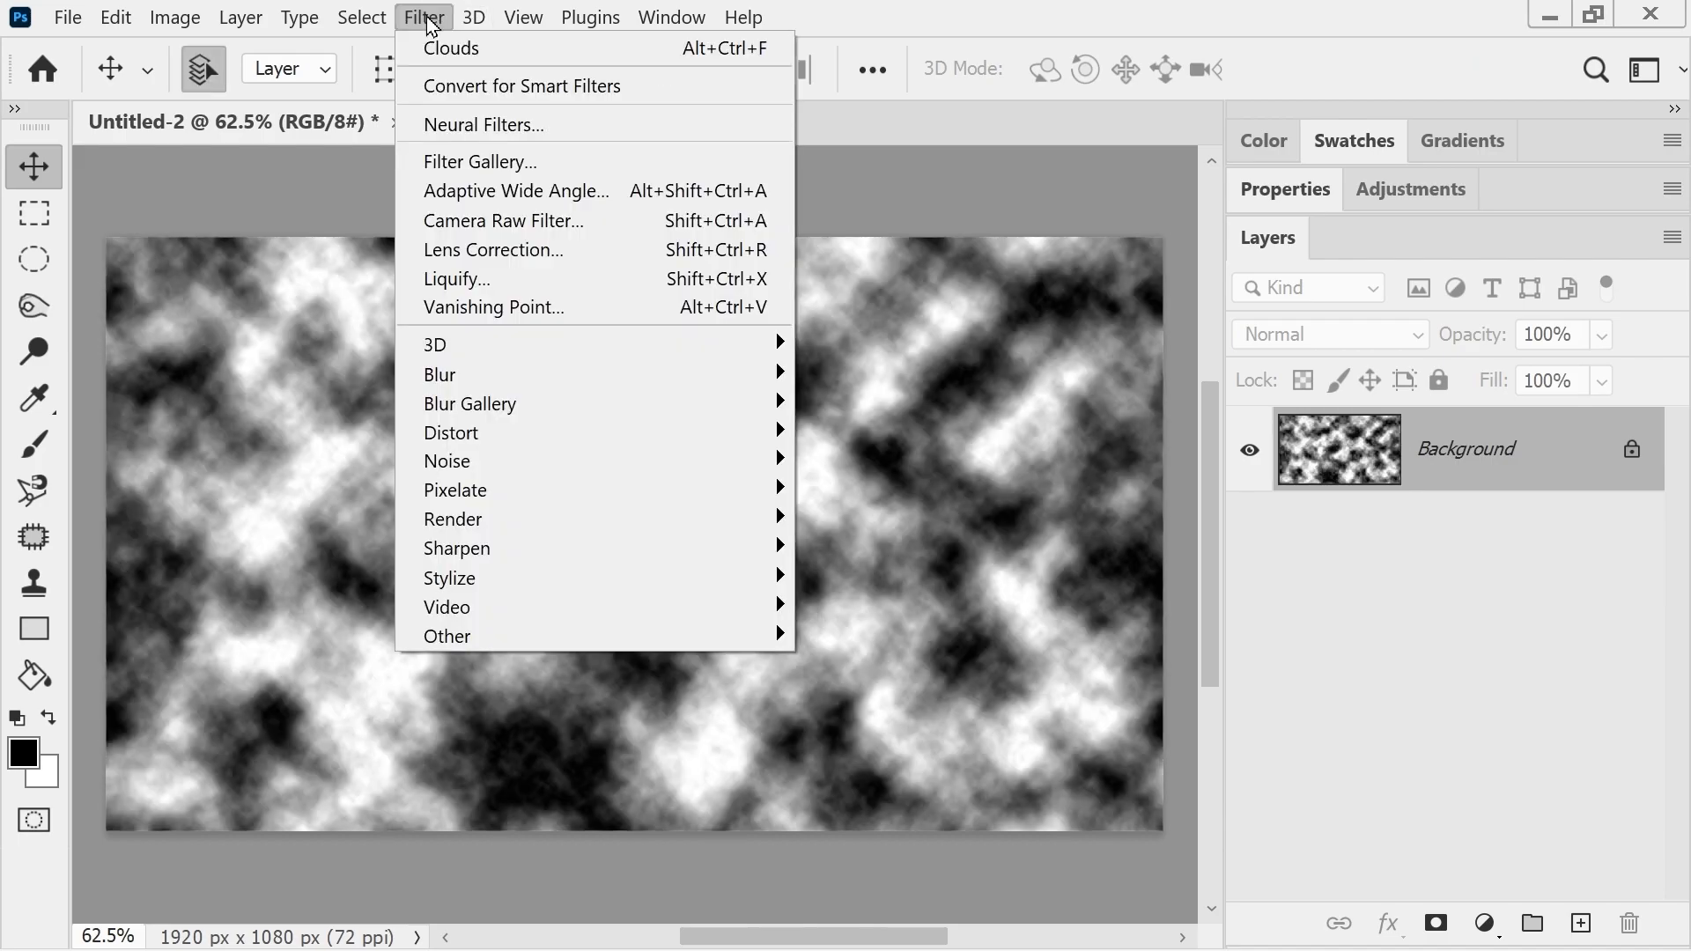
pyautogui.click(432, 49)
pyautogui.click(423, 17)
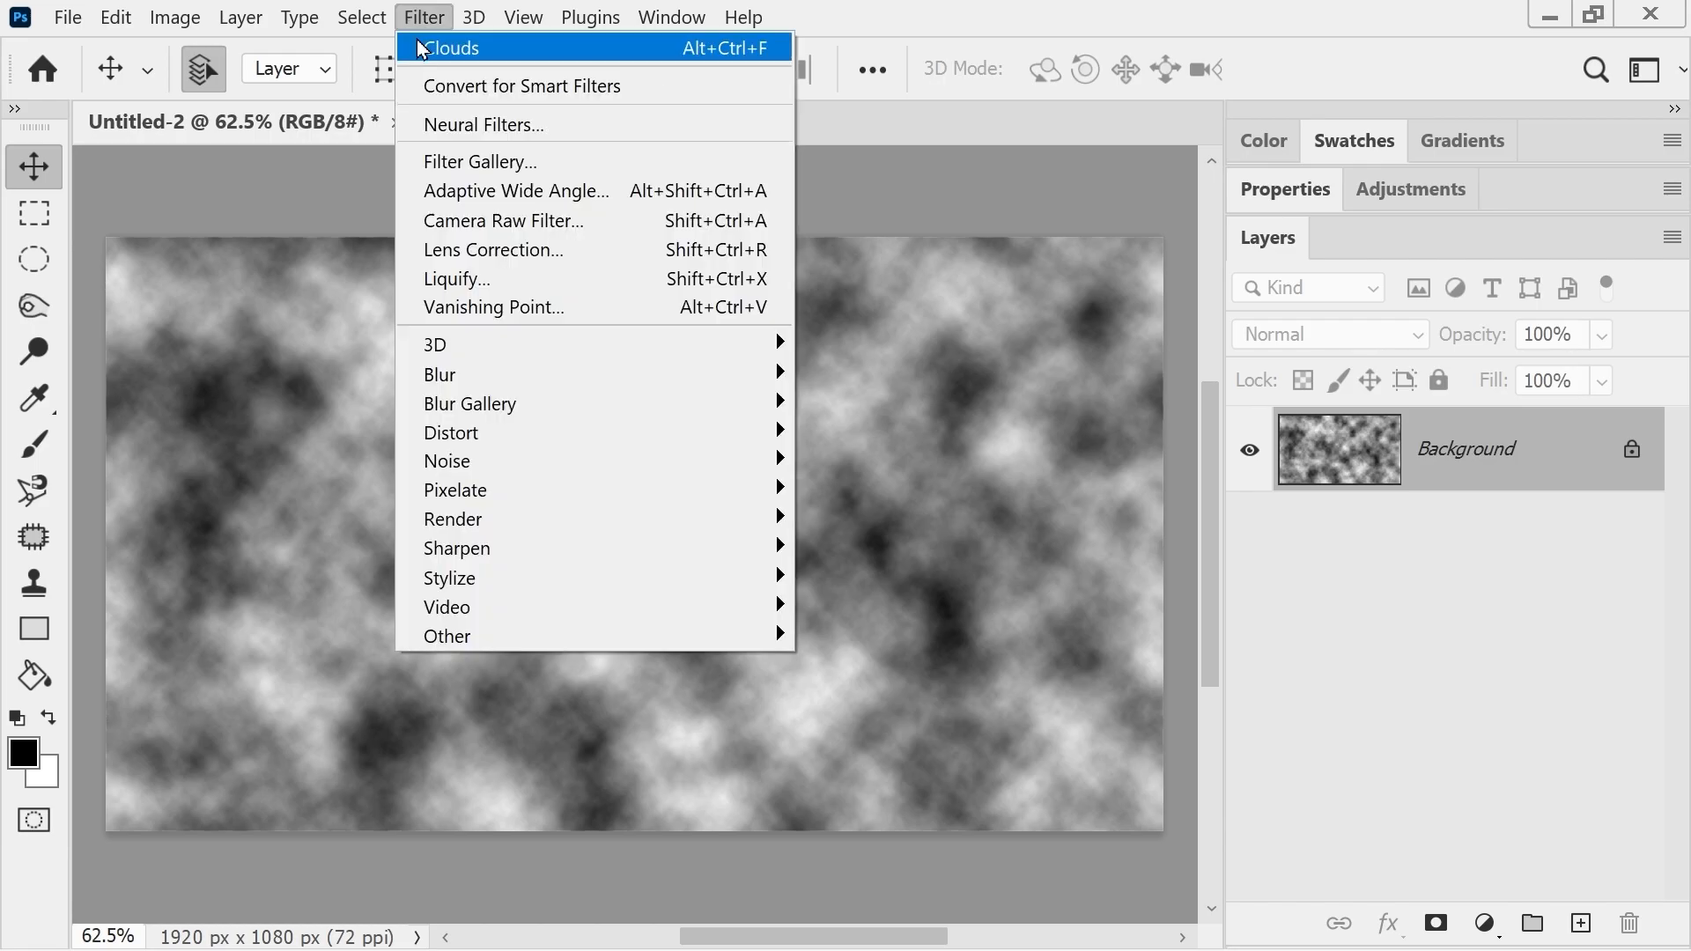
pyautogui.click(425, 49)
pyautogui.click(419, 25)
pyautogui.click(419, 53)
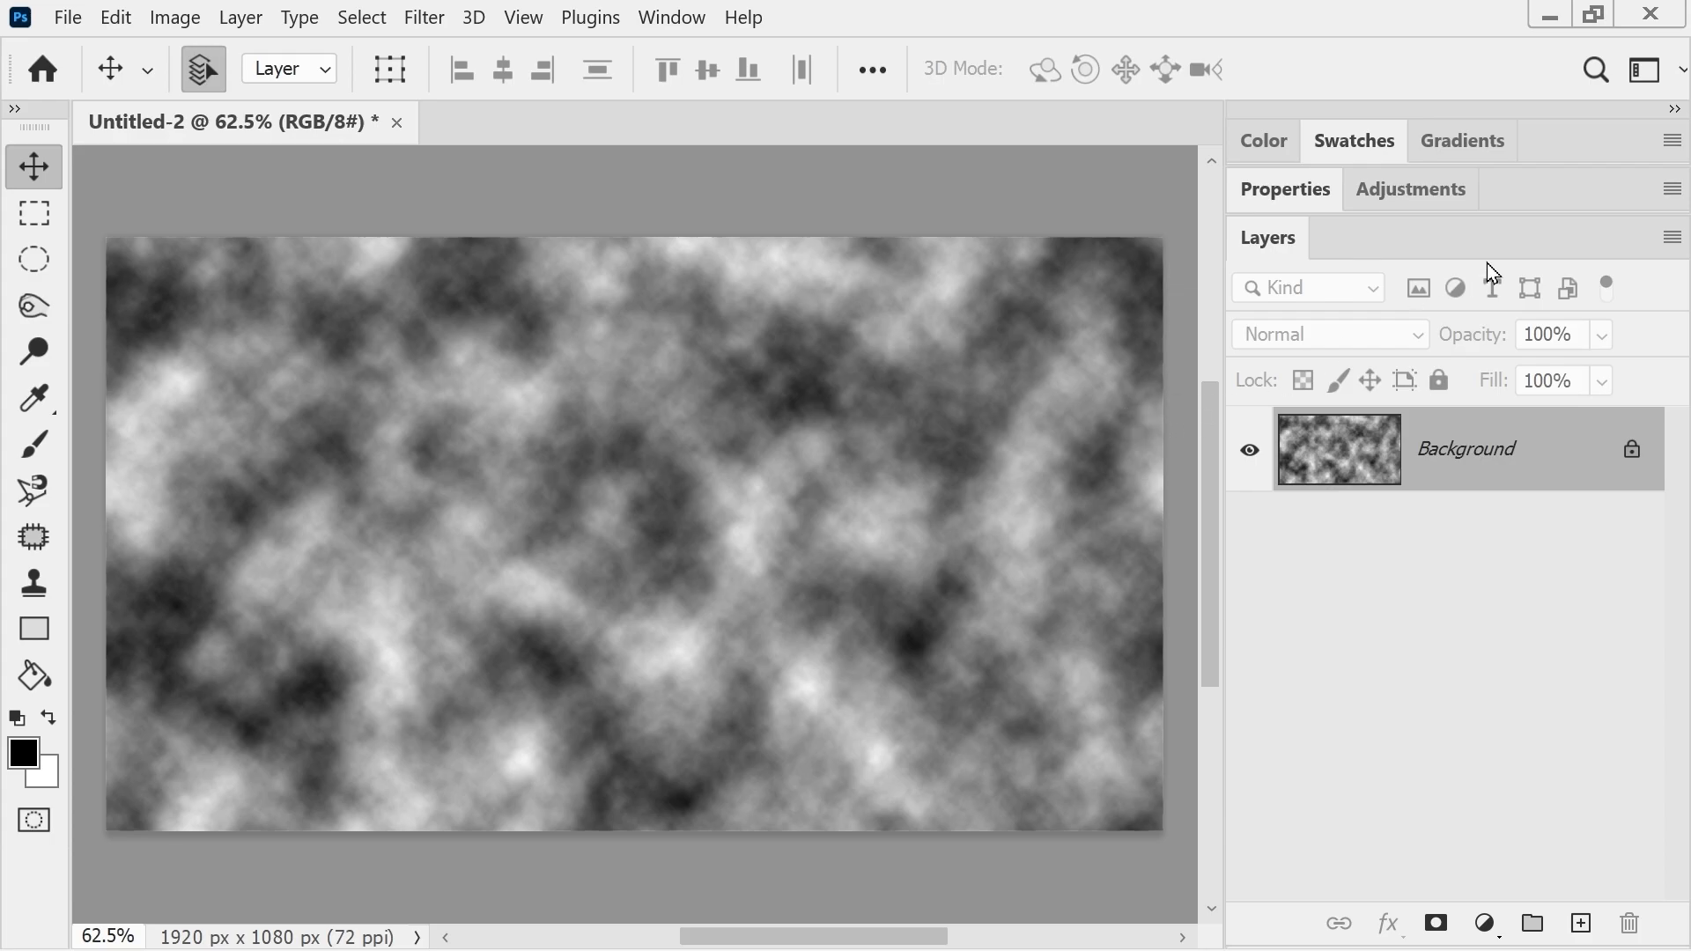
# - Set the foreground colour to medium brown and the background colour to the darkest brown from the Pale swatches
pyautogui.click(1356, 145)
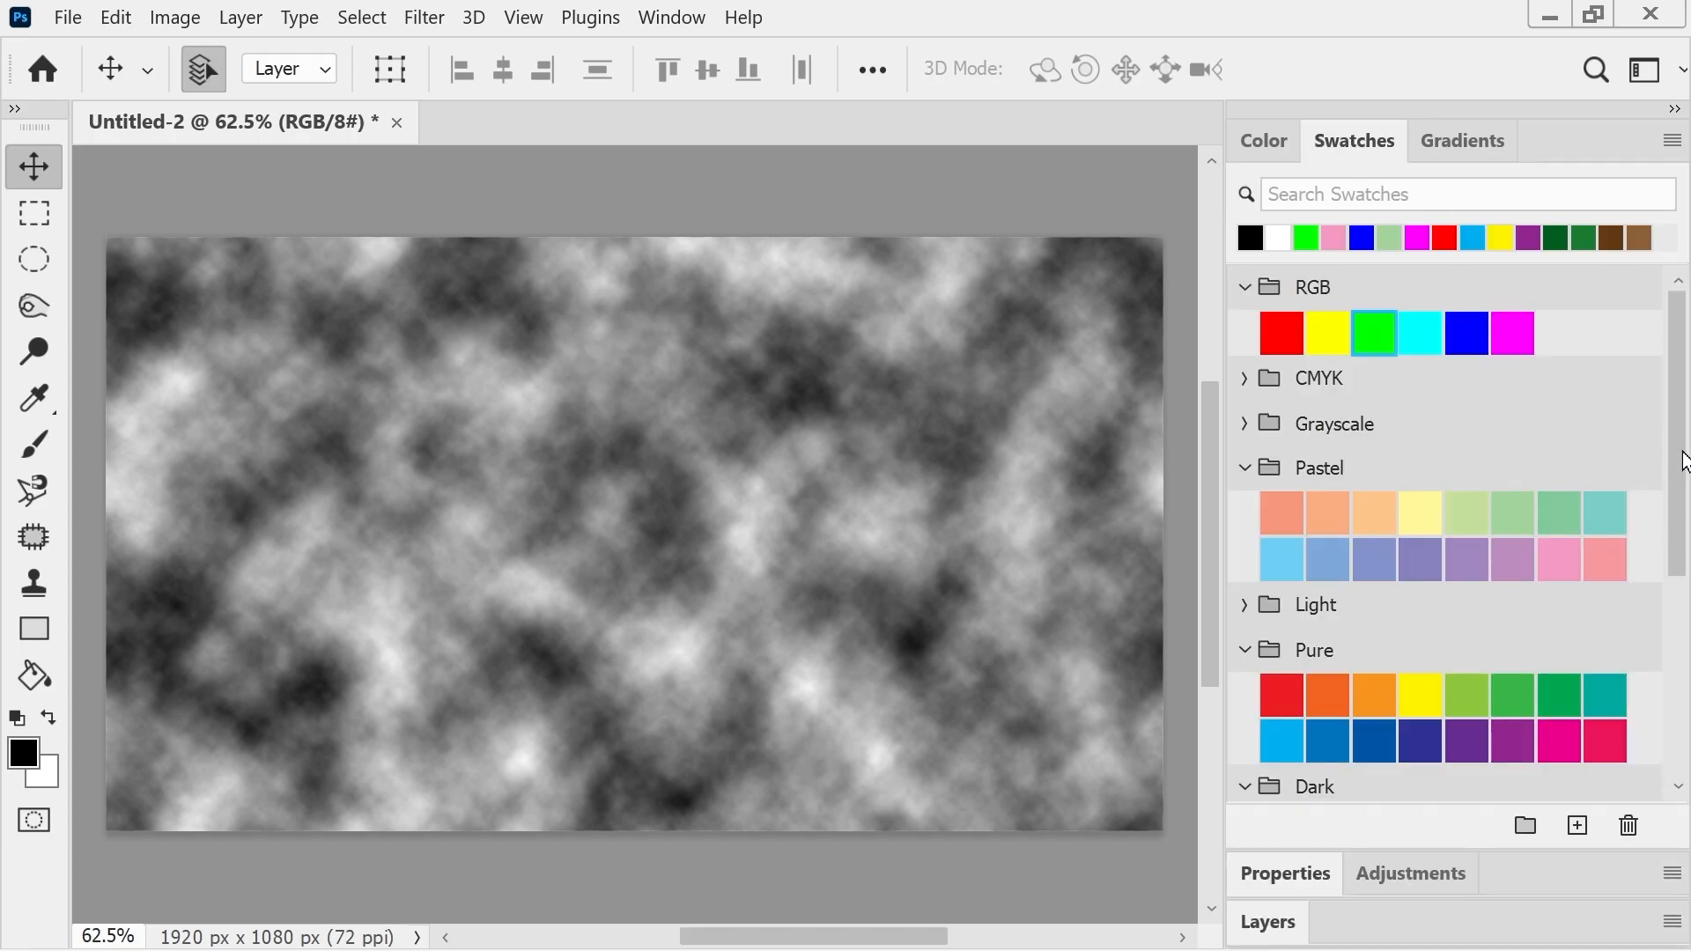
pyautogui.moveTo(1684, 467); pyautogui.dragTo(1674, 714)
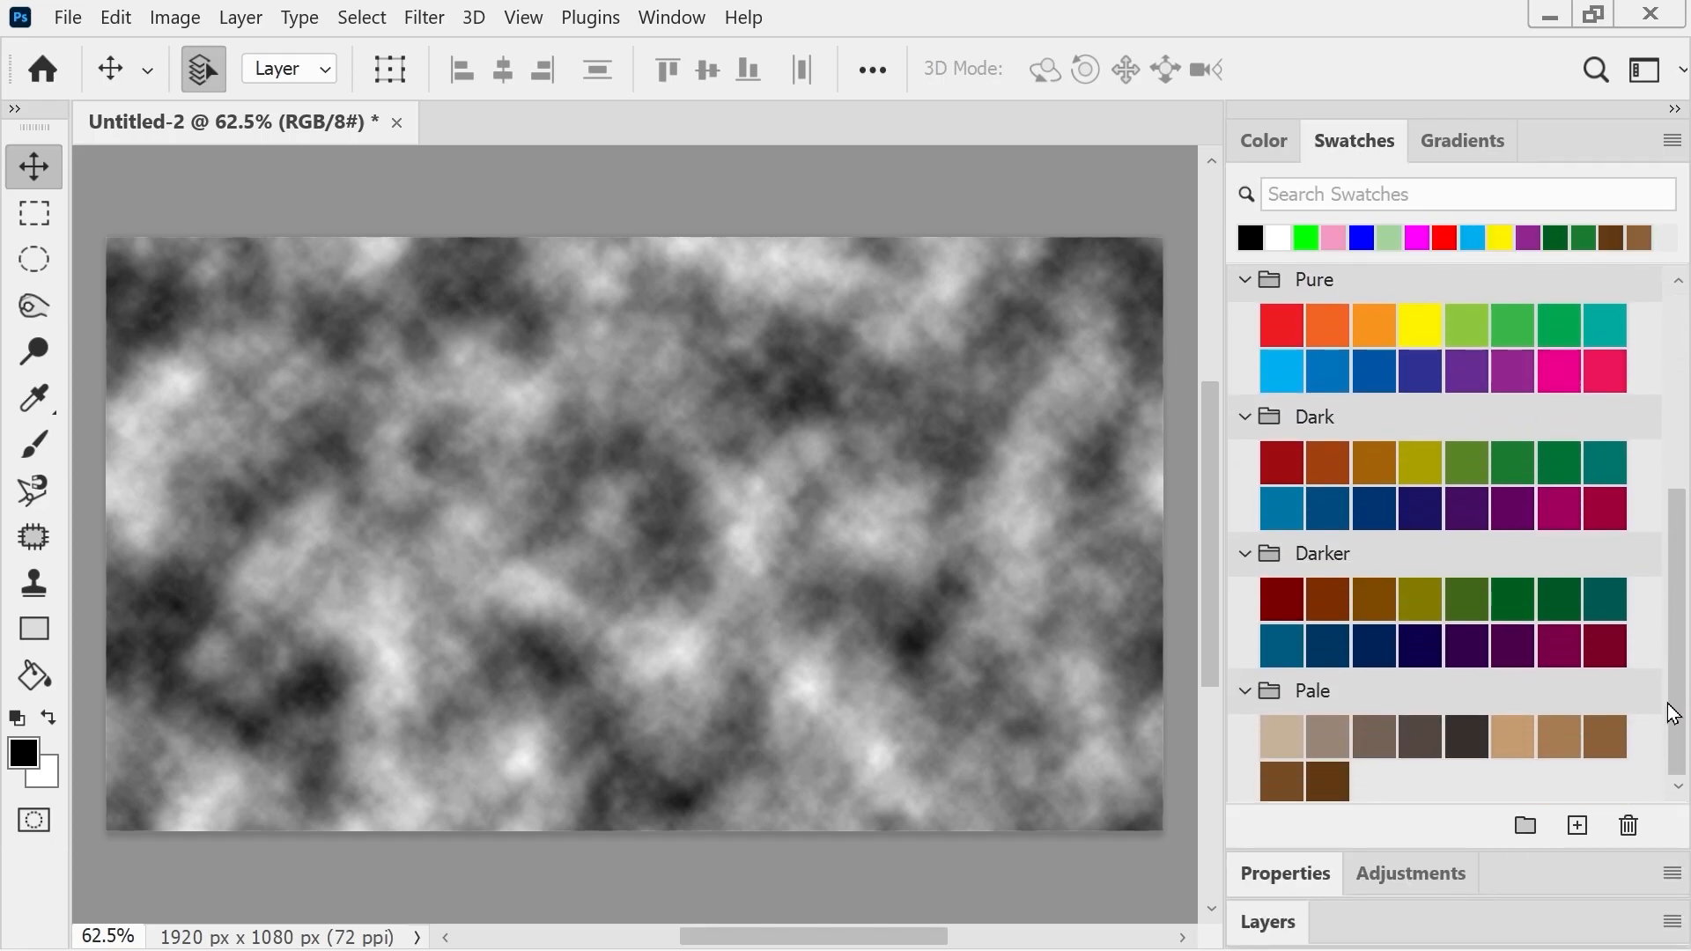
pyautogui.click(1607, 738)
pyautogui.press('x')
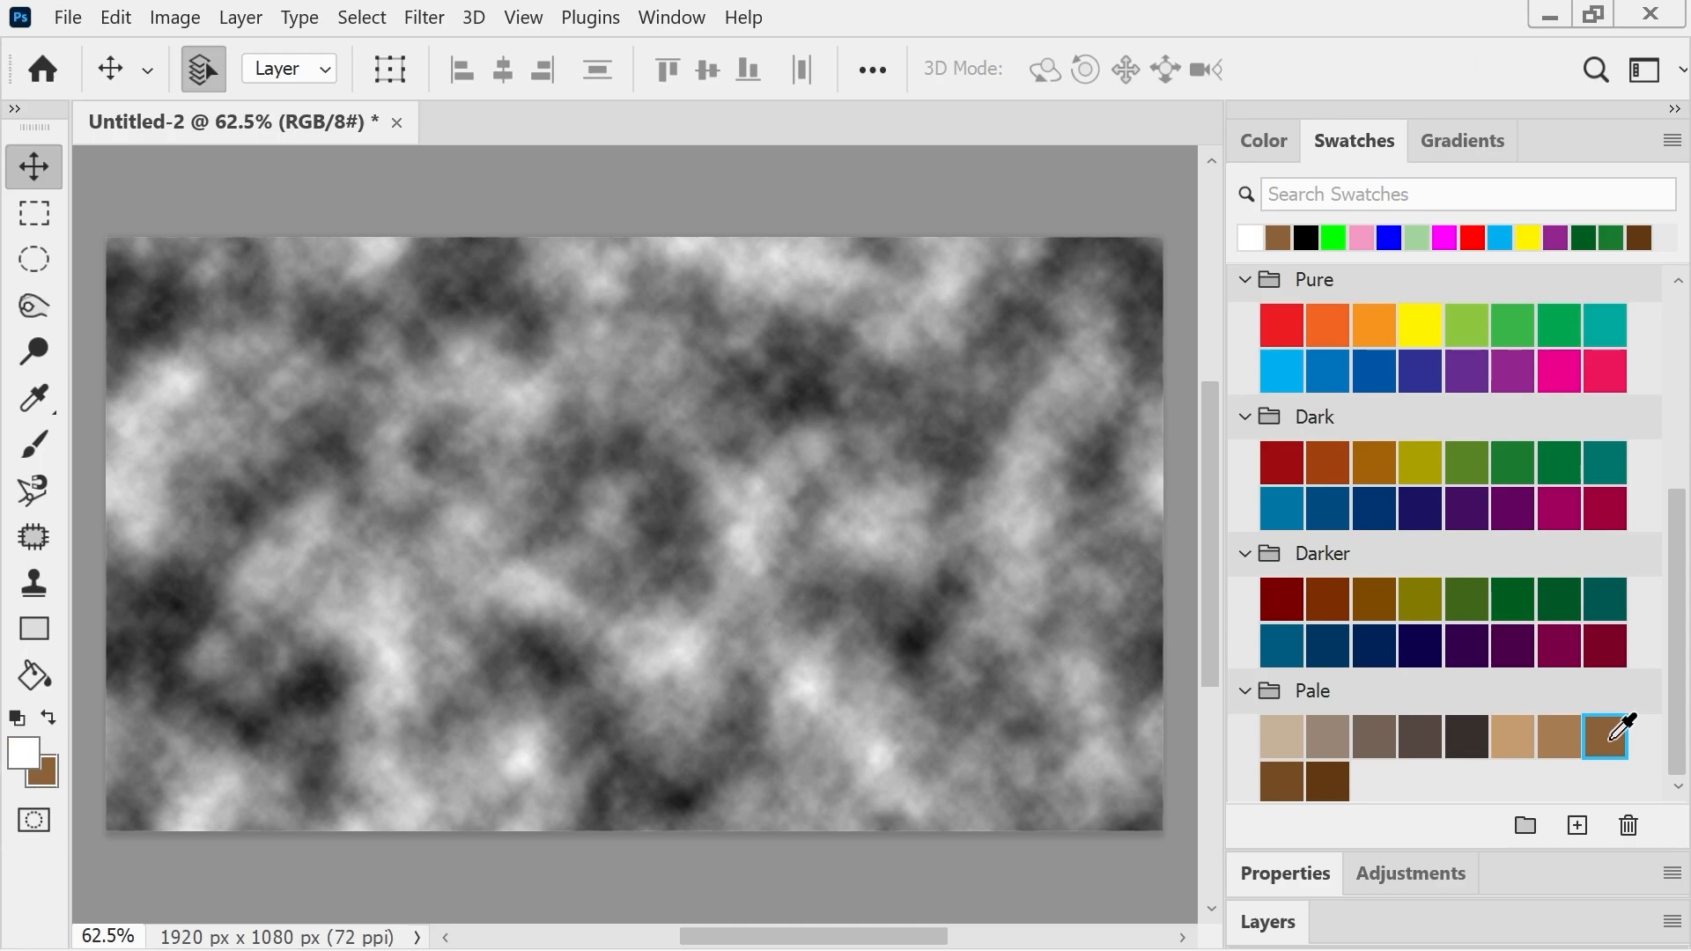
pyautogui.click(1334, 777)
pyautogui.press('x')
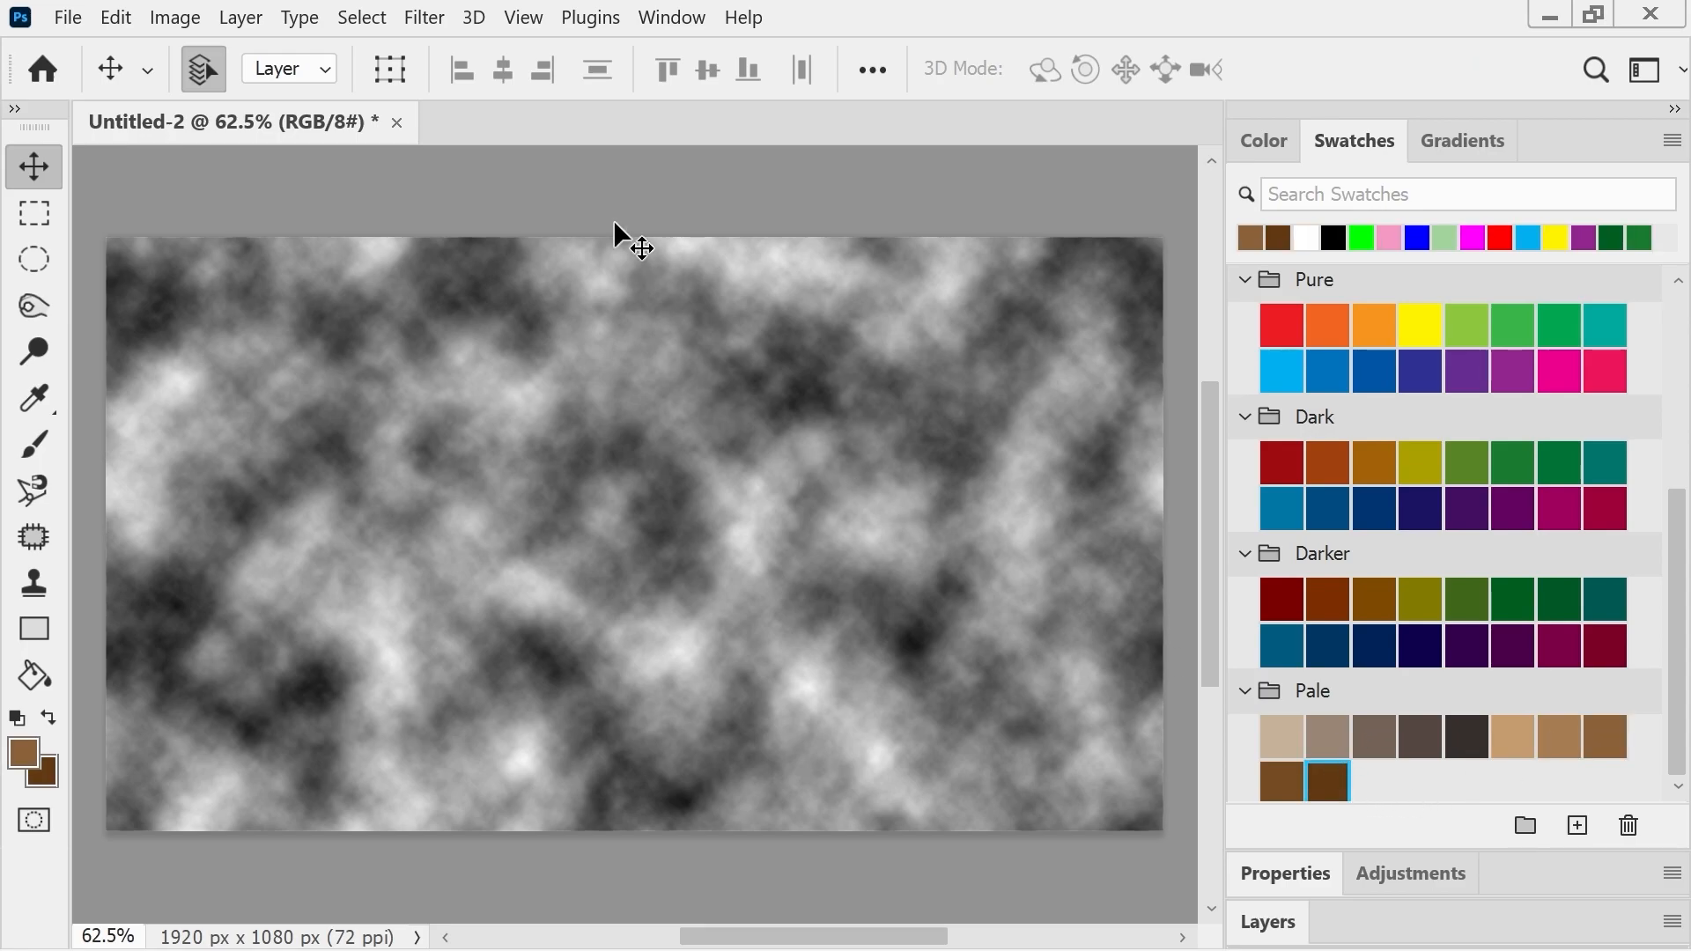
# - Render the Clouds filter on the Background layer three times in the two brown colours
pyautogui.click(424, 17)
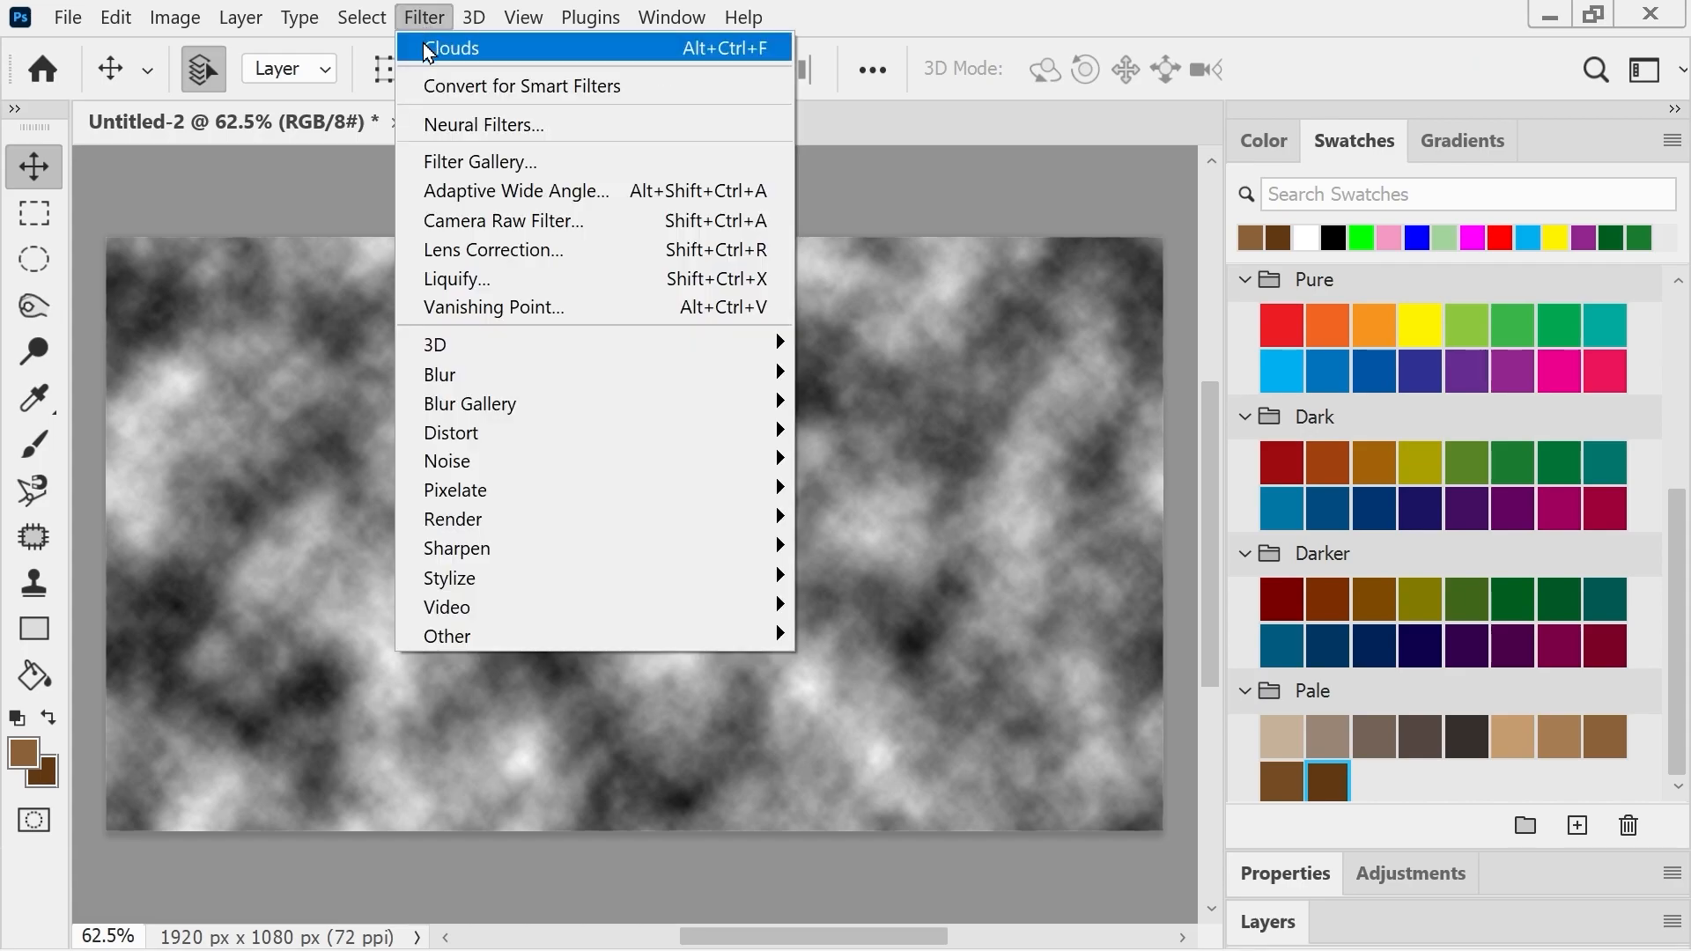
pyautogui.click(426, 44)
pyautogui.click(425, 17)
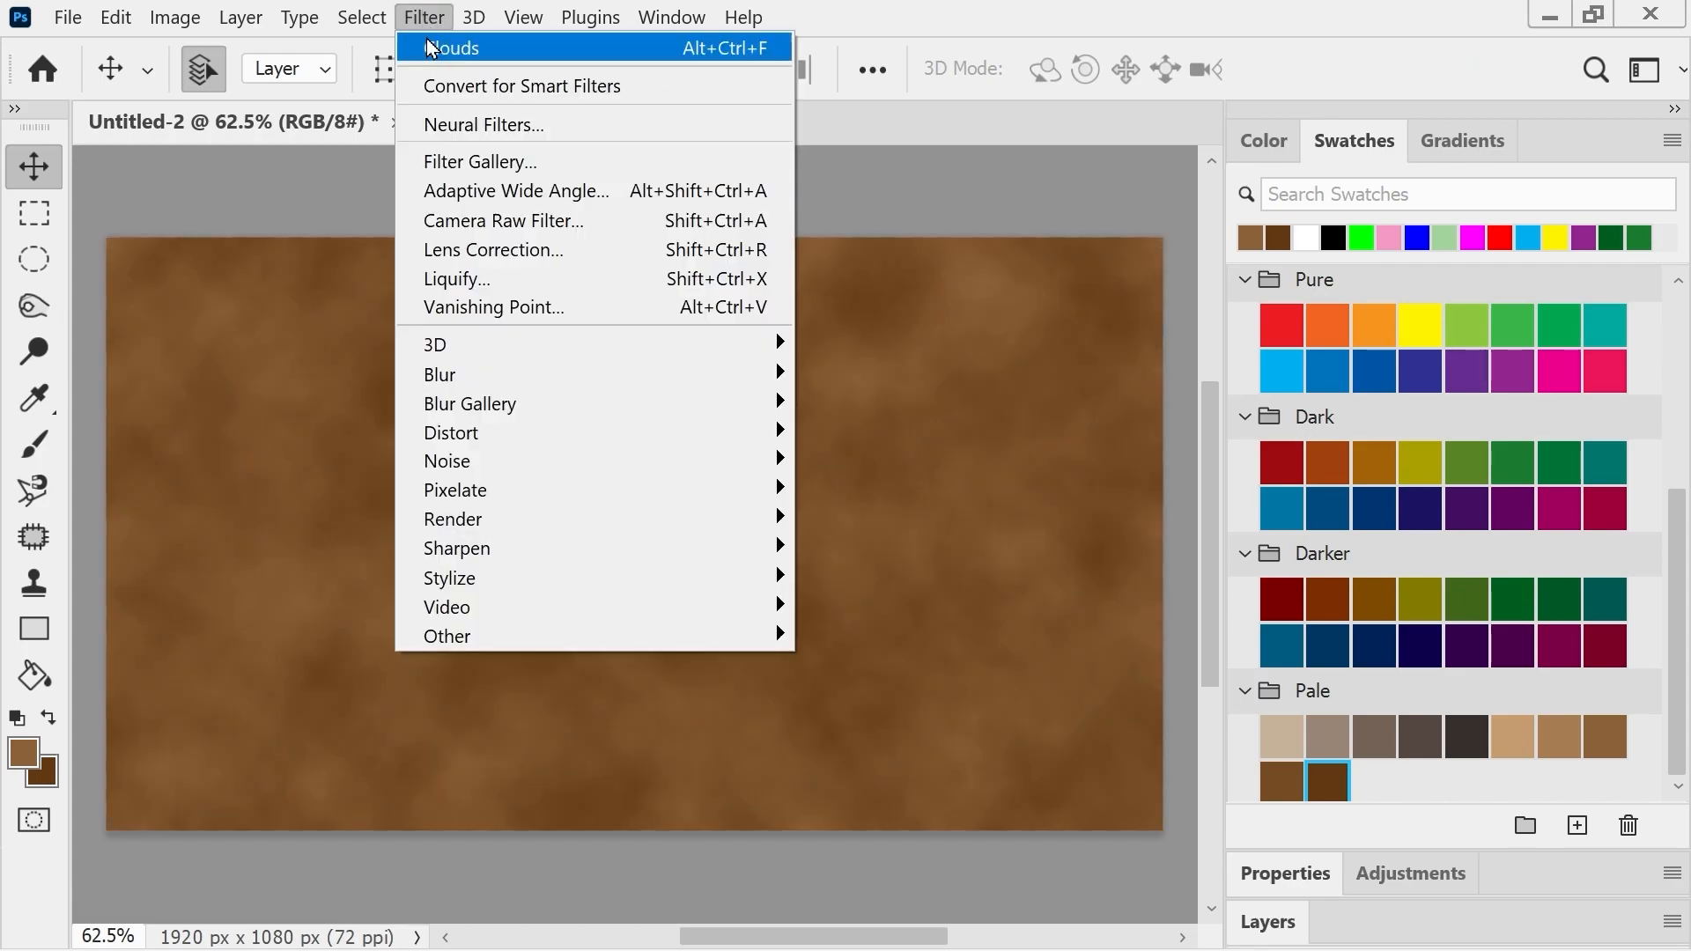
pyautogui.click(427, 41)
pyautogui.click(423, 20)
pyautogui.click(421, 46)
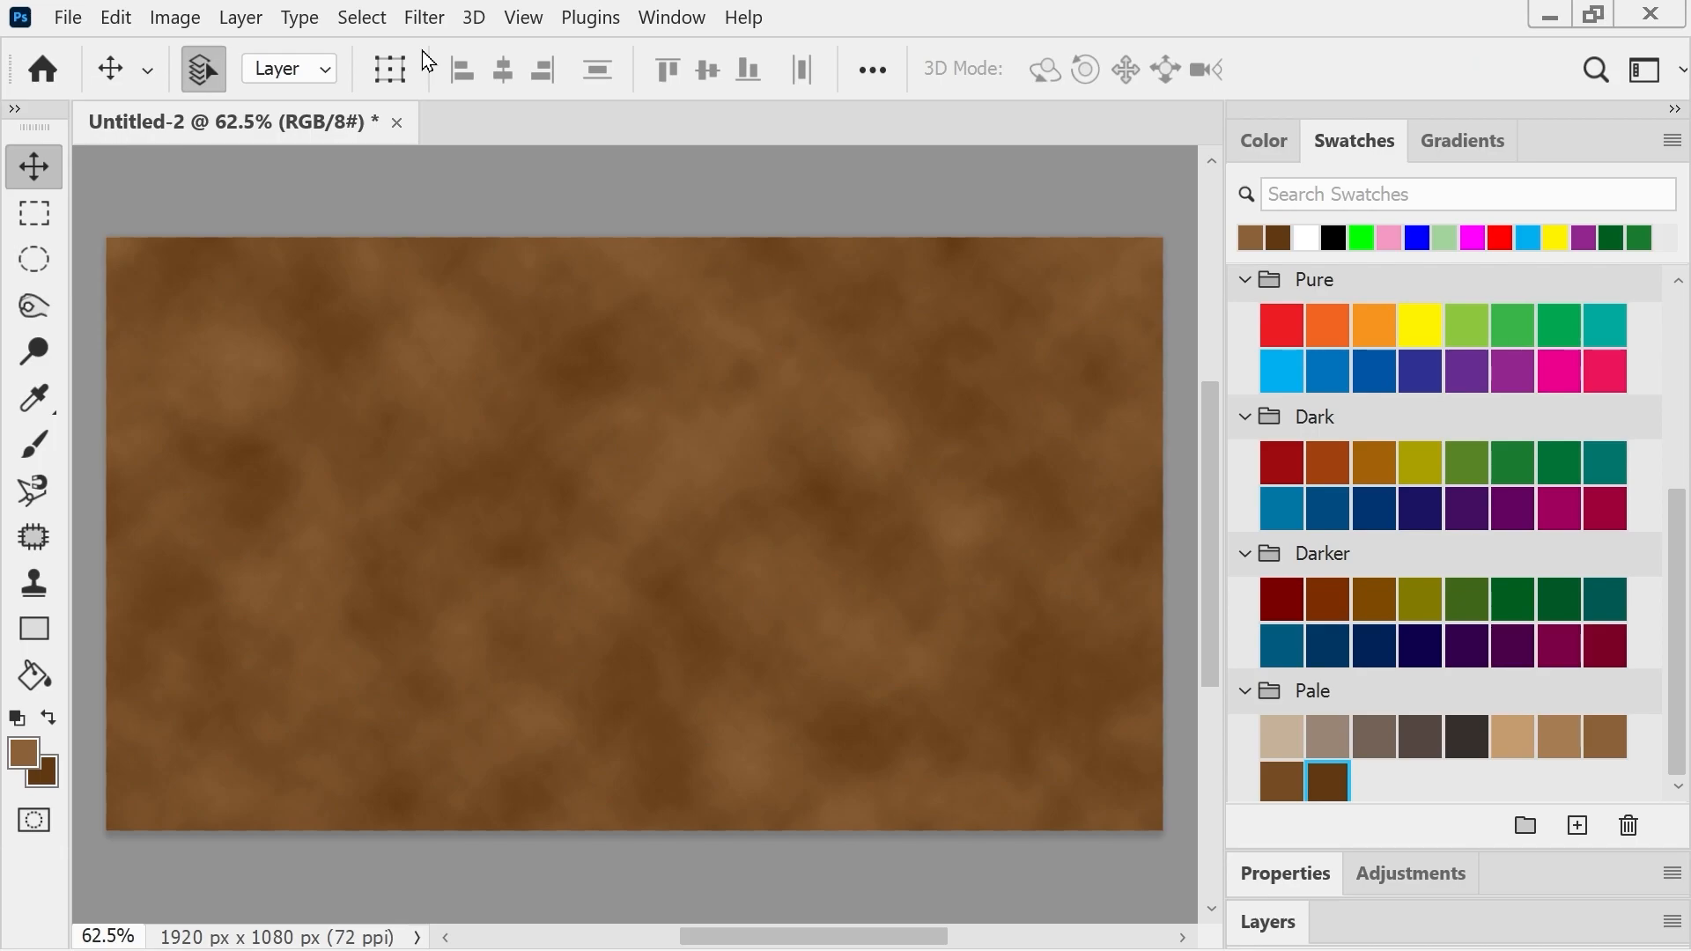
# - Repeatedly render the high-contrast variation of the brown Clouds filter to generate different patterns
pyautogui.hotkey('ctrl', 'alt', 'f')
pyautogui.hotkey('ctrl', 'alt', 'f')
pyautogui.hotkey('ctrl', 'alt', 'f')
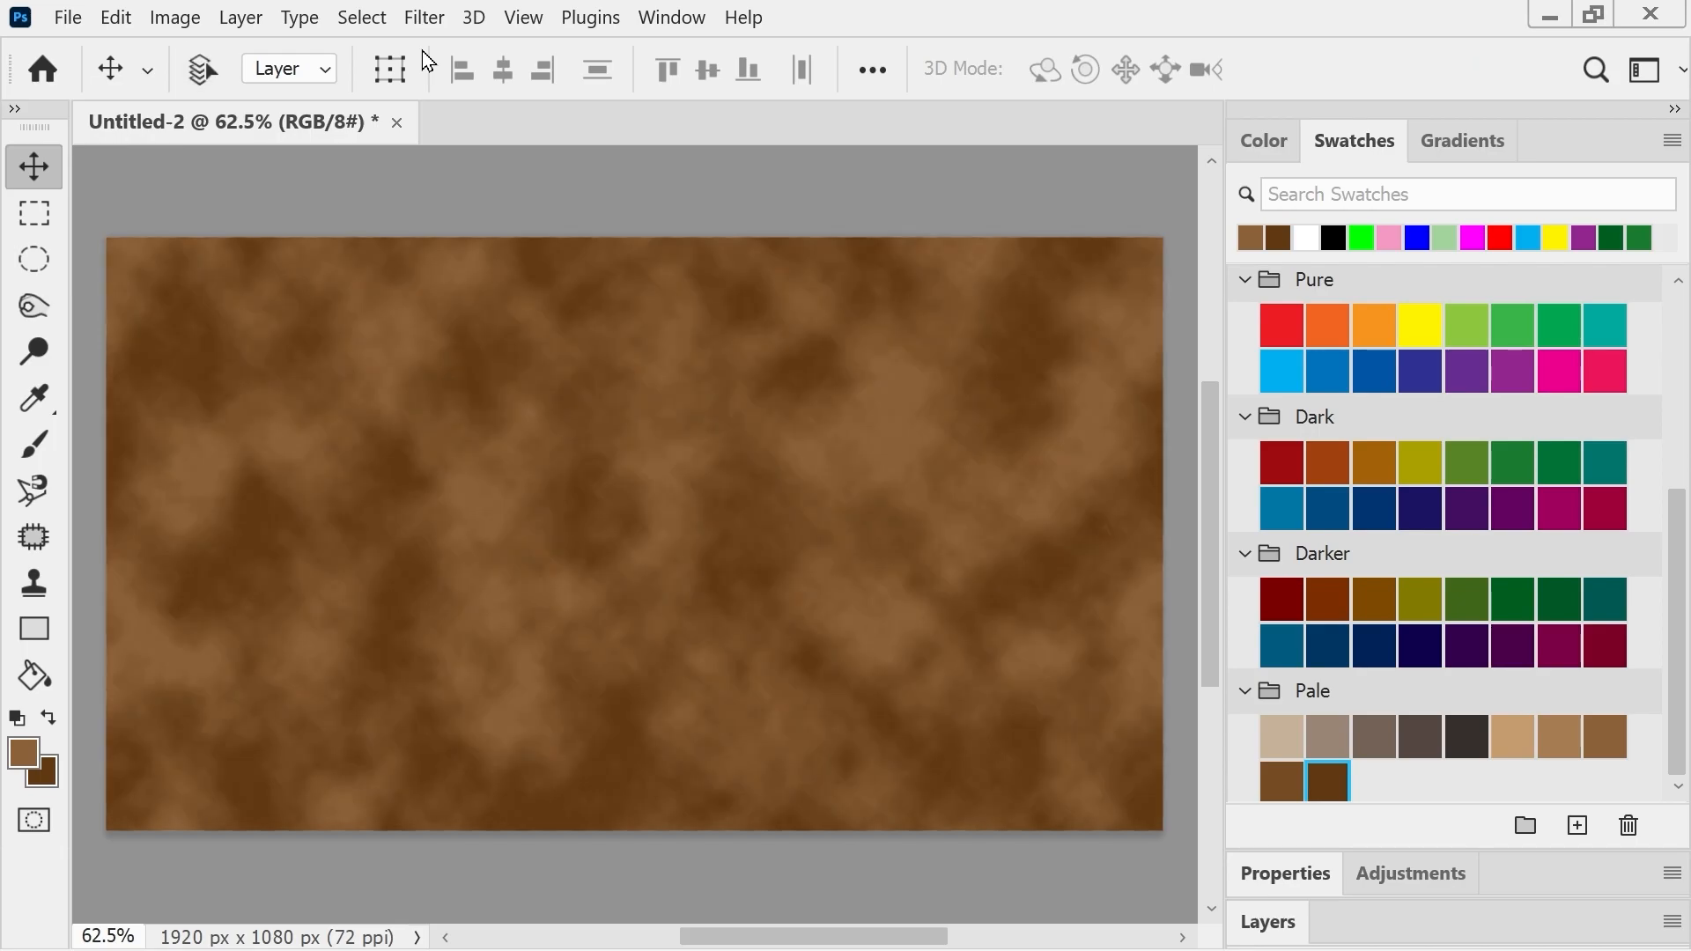
pyautogui.hotkey('ctrl', 'alt', 'f')
pyautogui.hotkey('ctrl', 'alt', 'f')
pyautogui.hotkey('ctrl', 'alt', 'f')
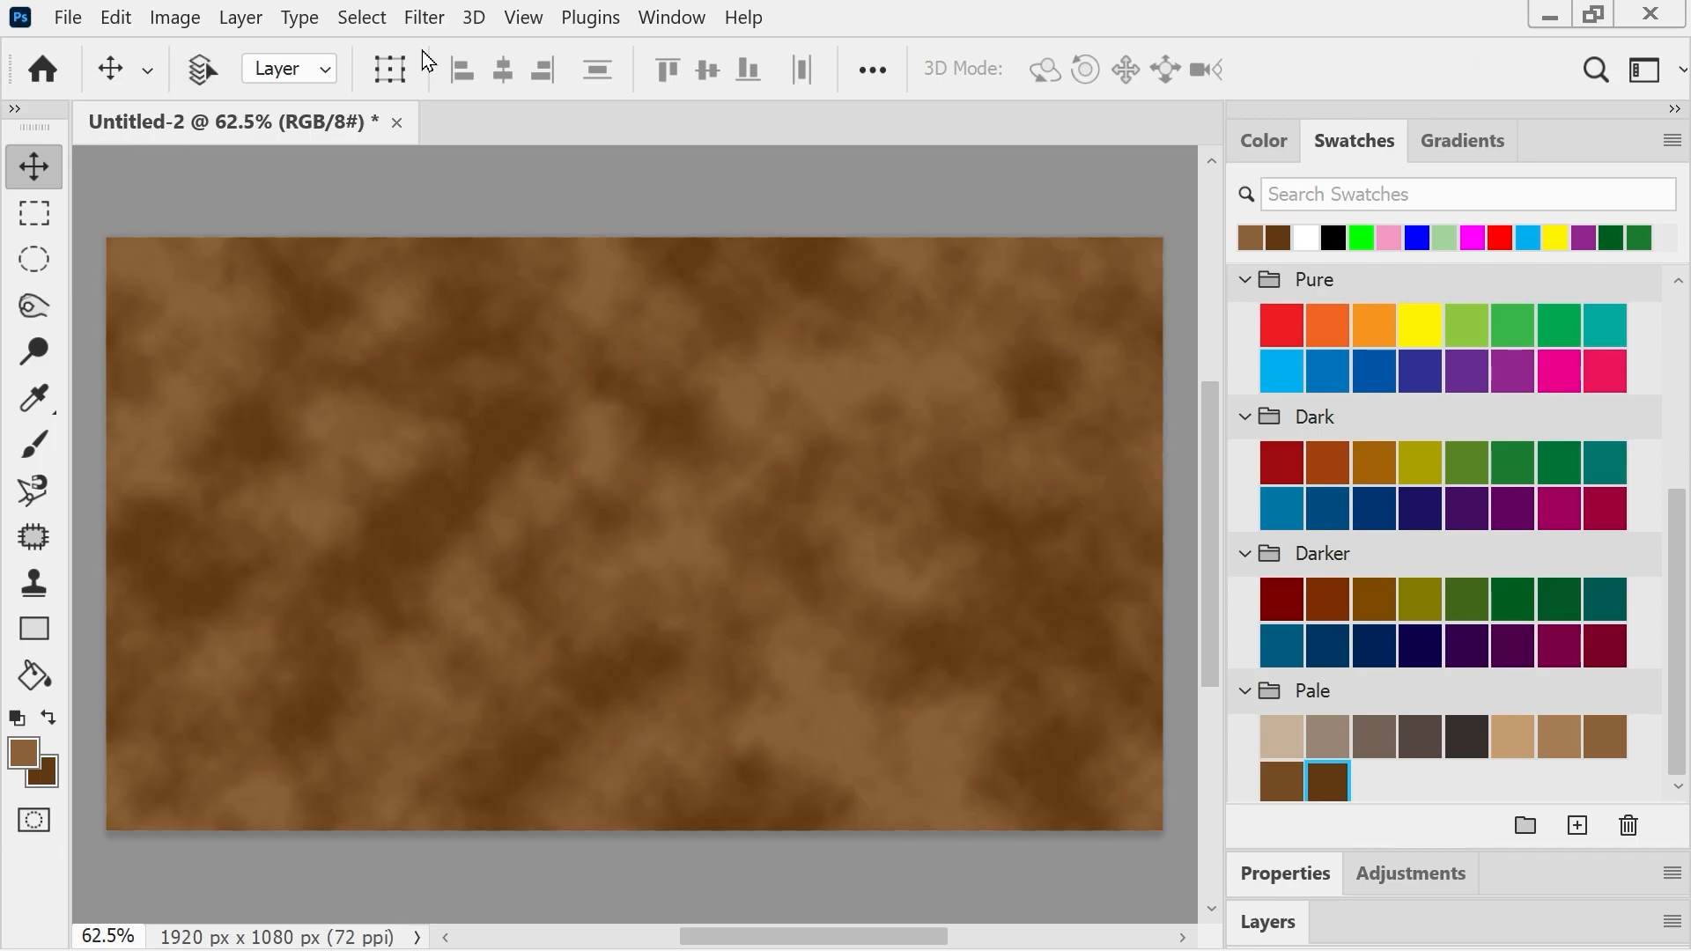
pyautogui.hotkey('ctrl', 'alt', 'f')
pyautogui.hotkey('ctrl', 'alt', 'f')
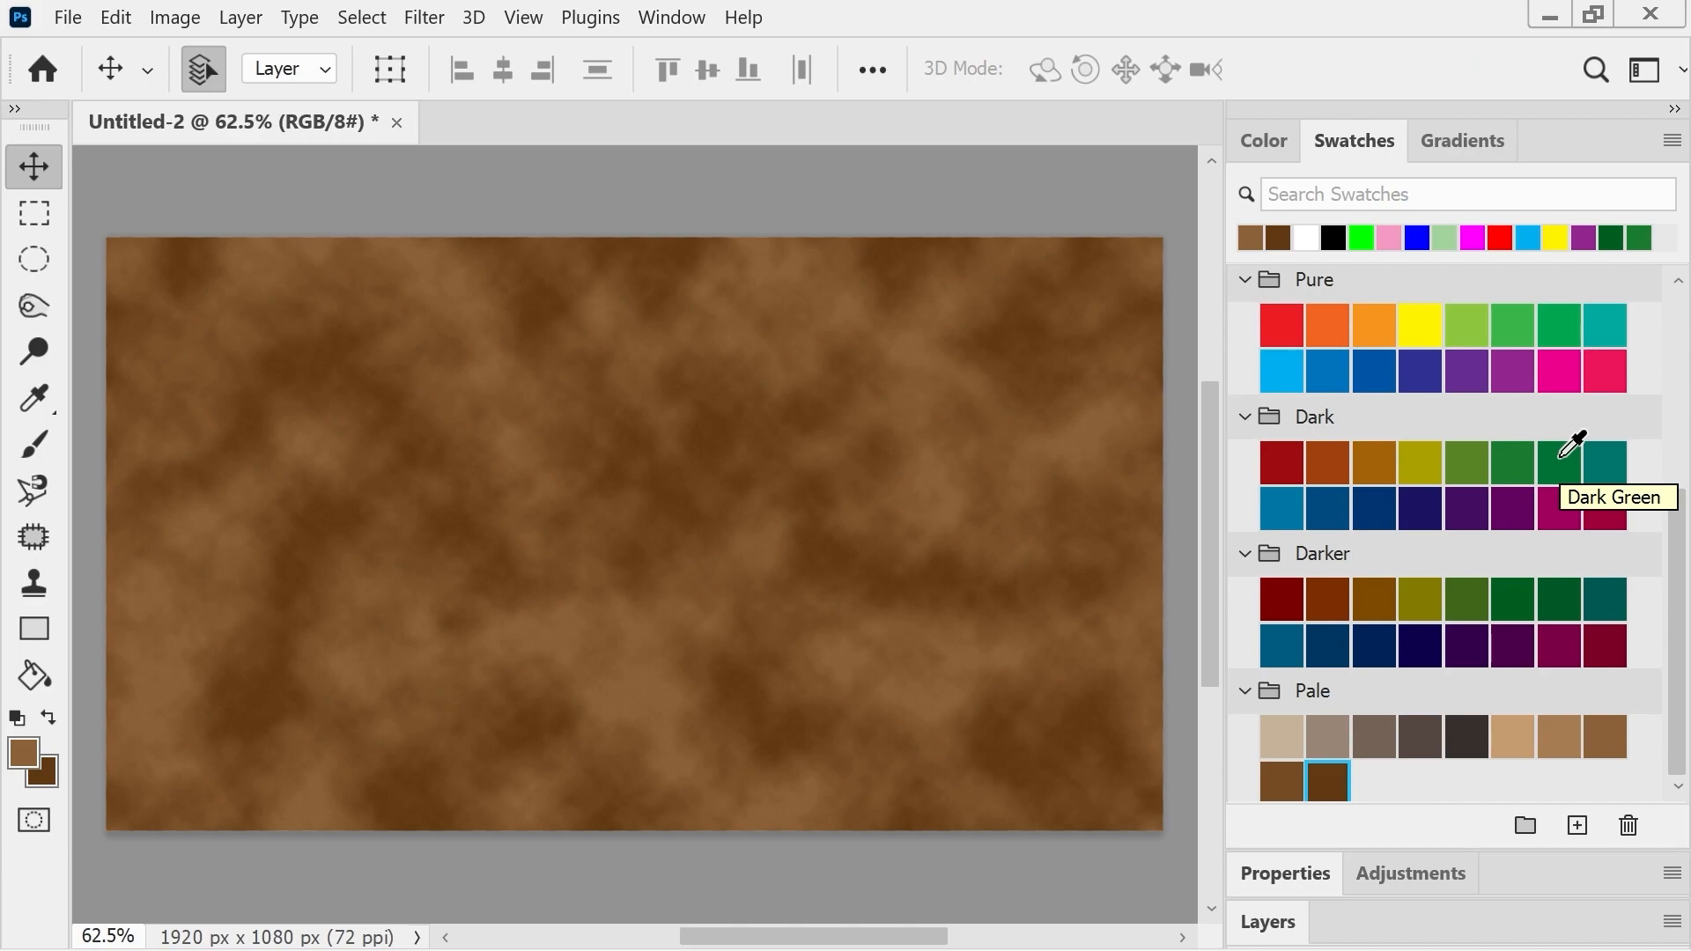
# - Set the foreground colour to Dark Green from the Dark swatches and the background colour to the matching deeper green from the Darker swatches
pyautogui.click(1559, 460)
pyautogui.press('x')
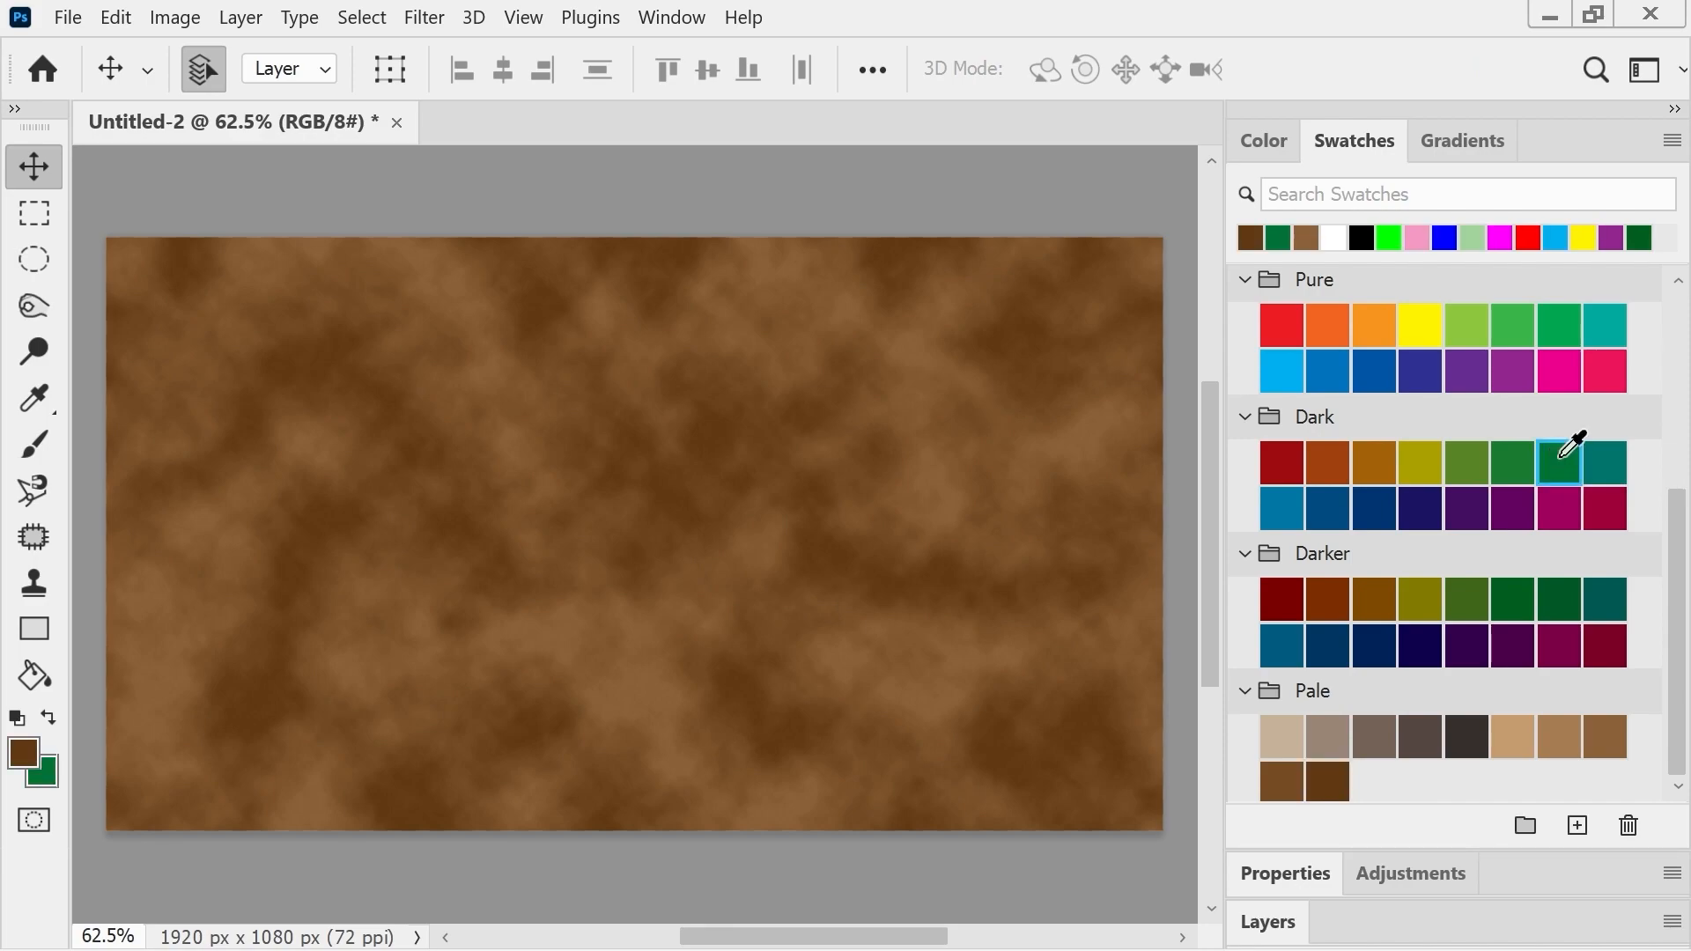
pyautogui.click(1565, 600)
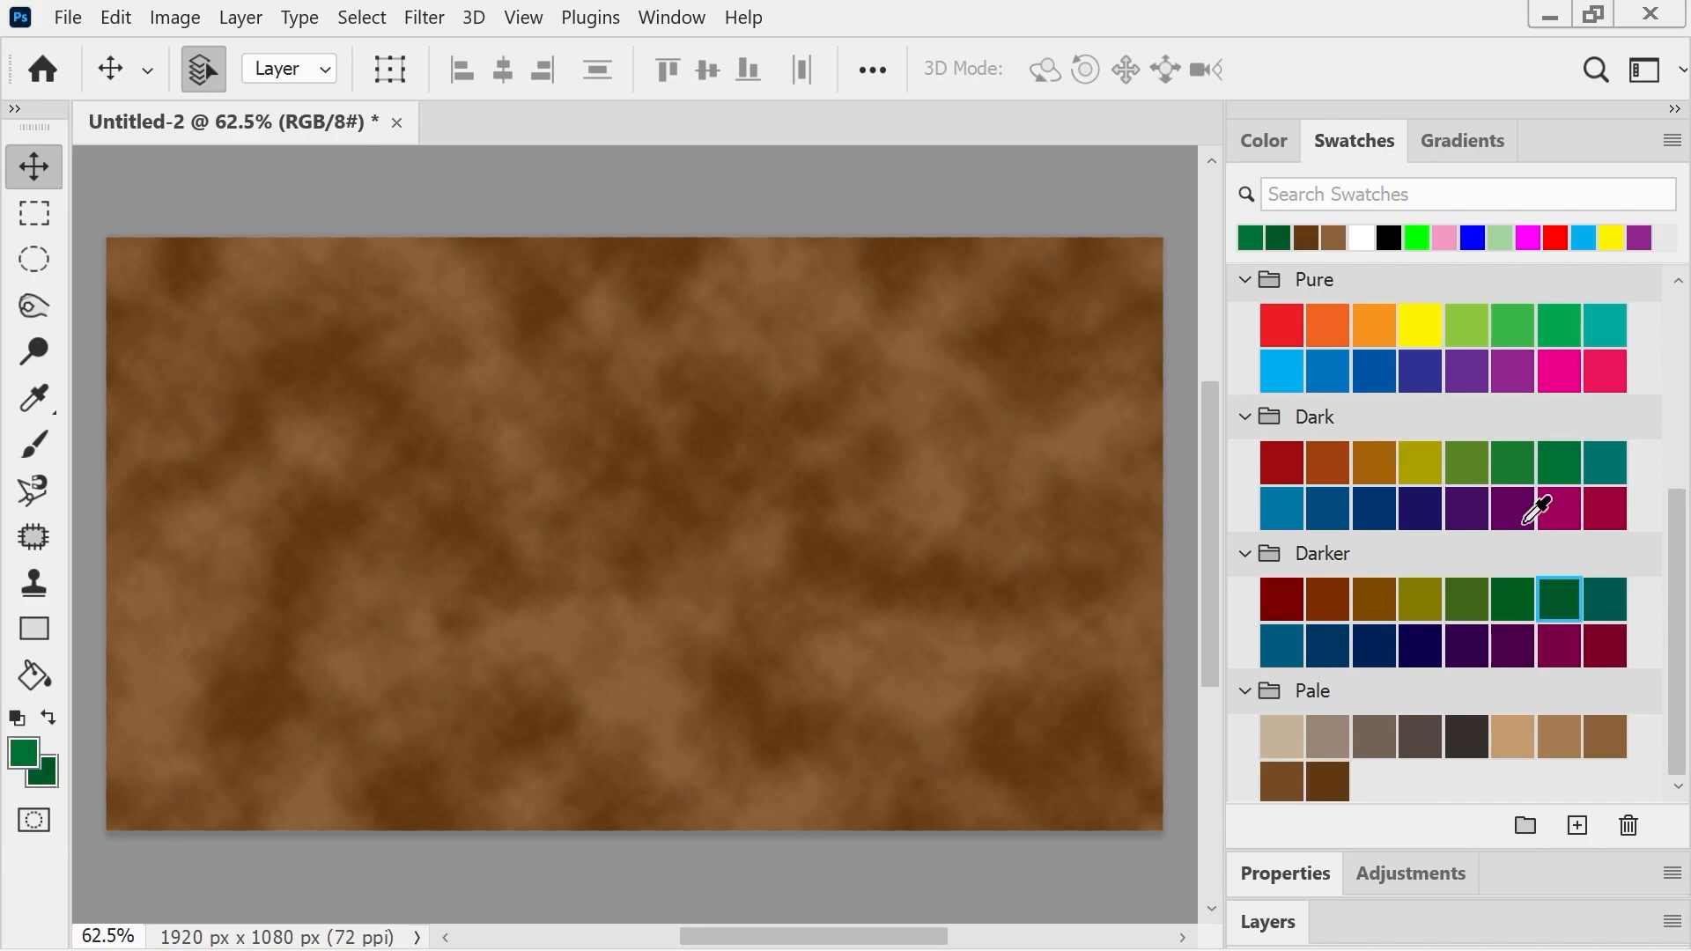
# - Replace the brown clouds with green ones by applying the standard Clouds filter three times
pyautogui.click(424, 18)
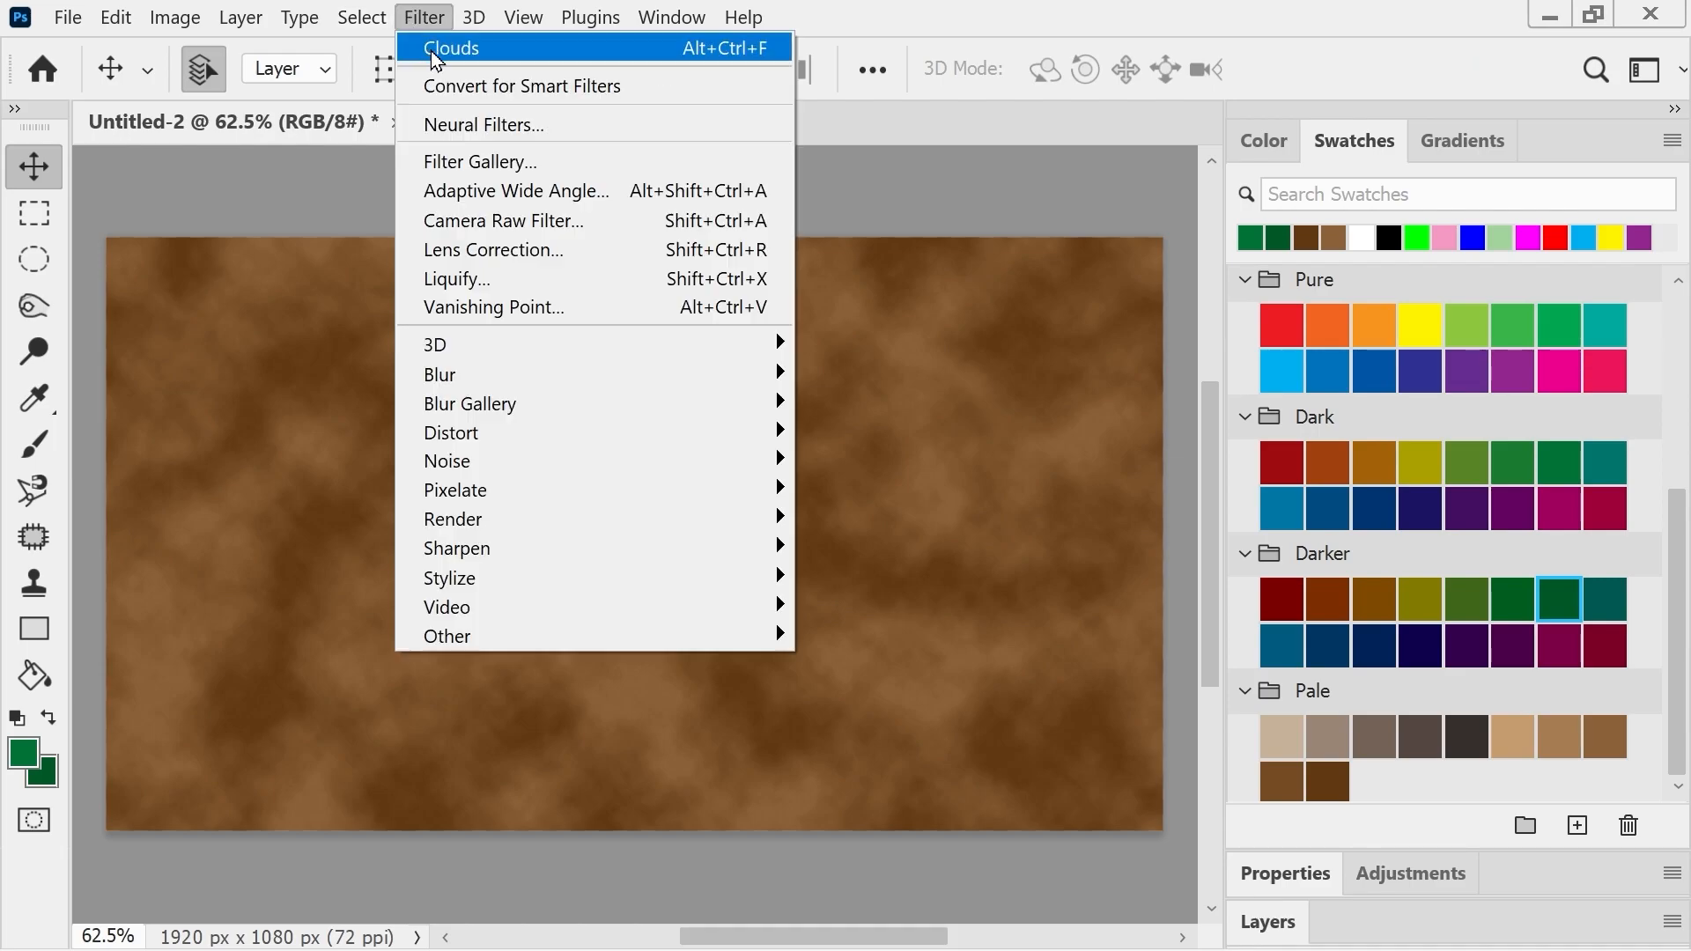
pyautogui.click(421, 51)
pyautogui.click(425, 19)
pyautogui.click(424, 50)
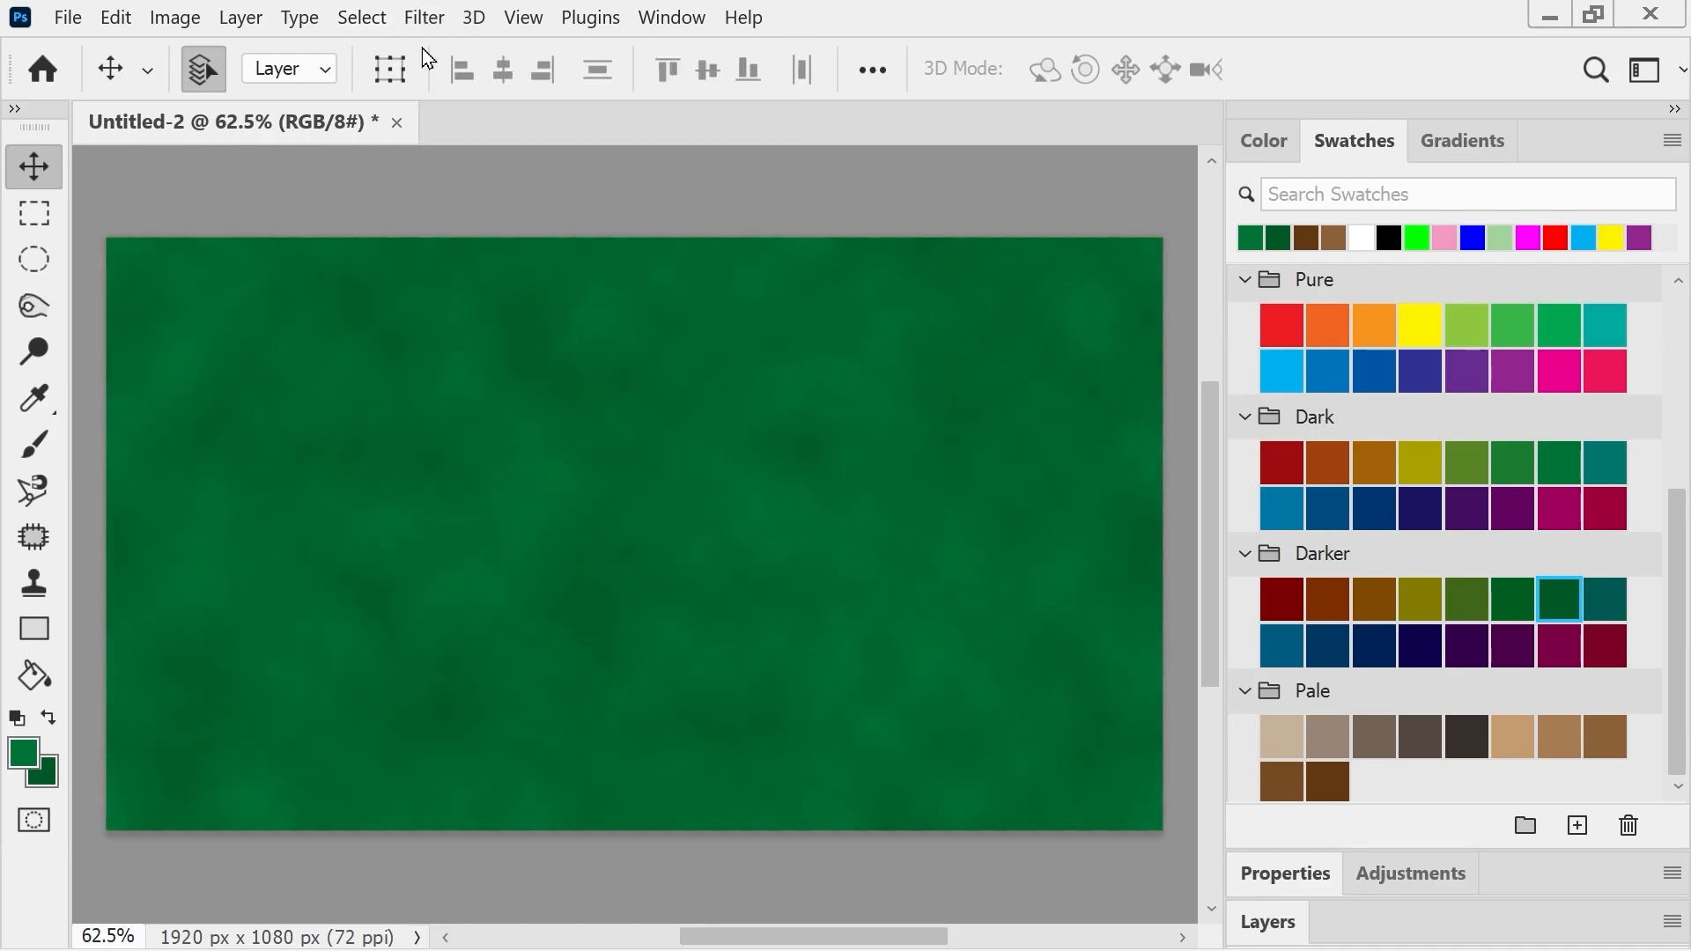
pyautogui.click(424, 20)
pyautogui.click(421, 47)
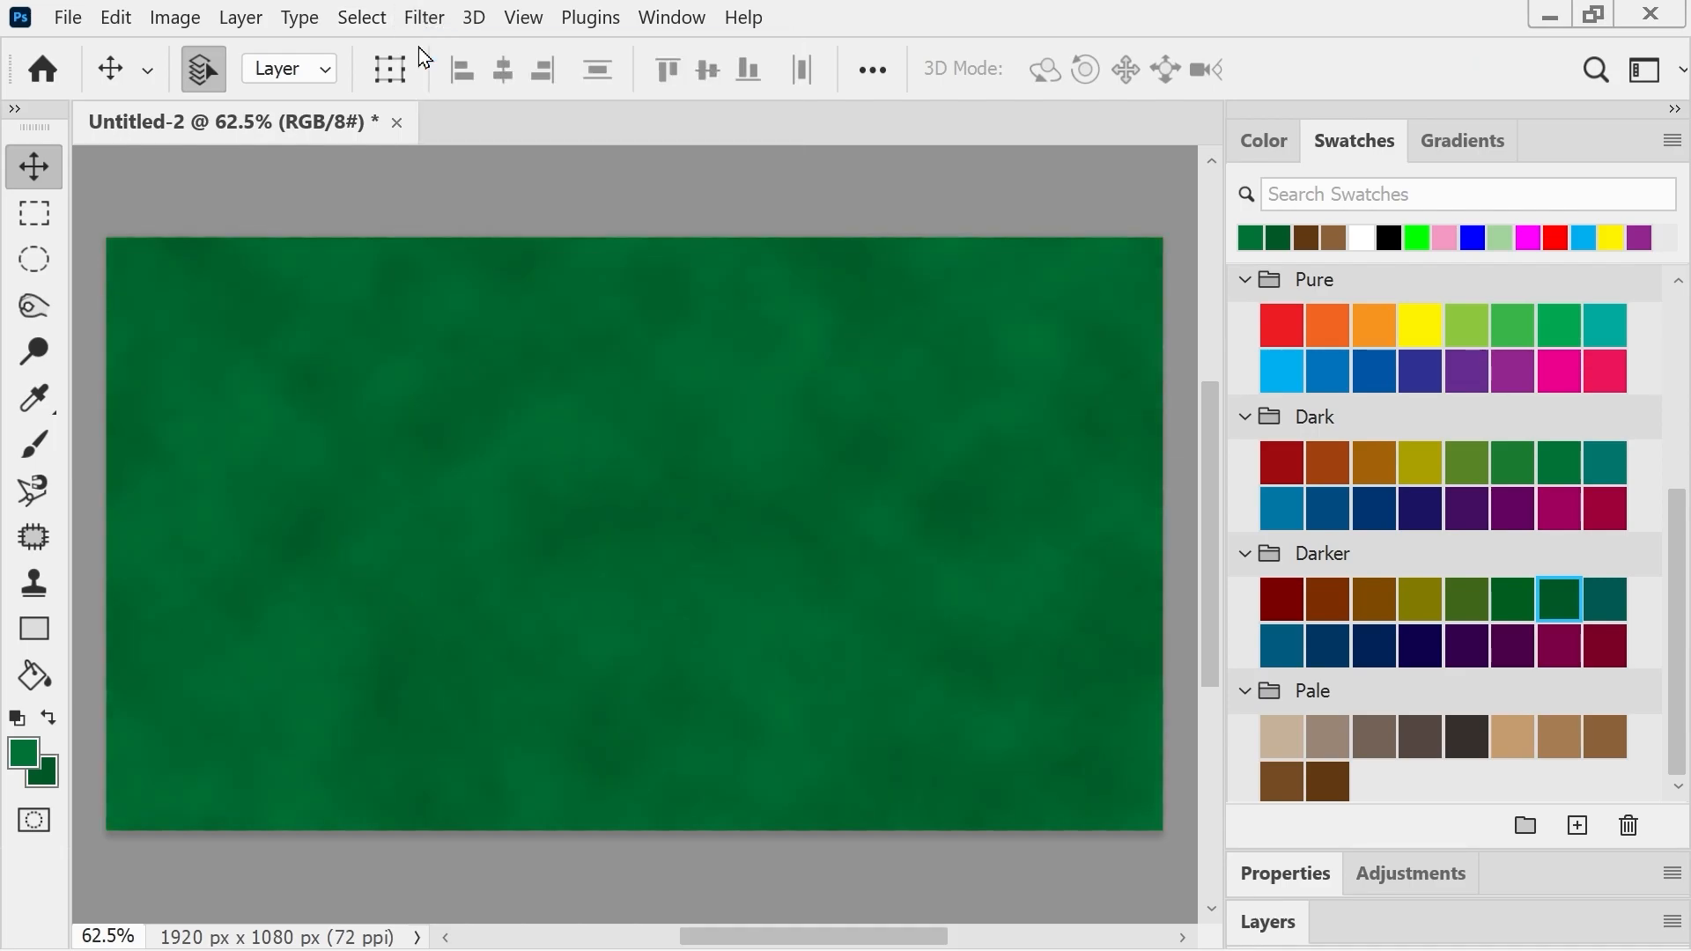
# - Regenerate the green clouds several times using the high-contrast variation of the Clouds filter
pyautogui.hotkey('ctrl', 'alt', 'f')
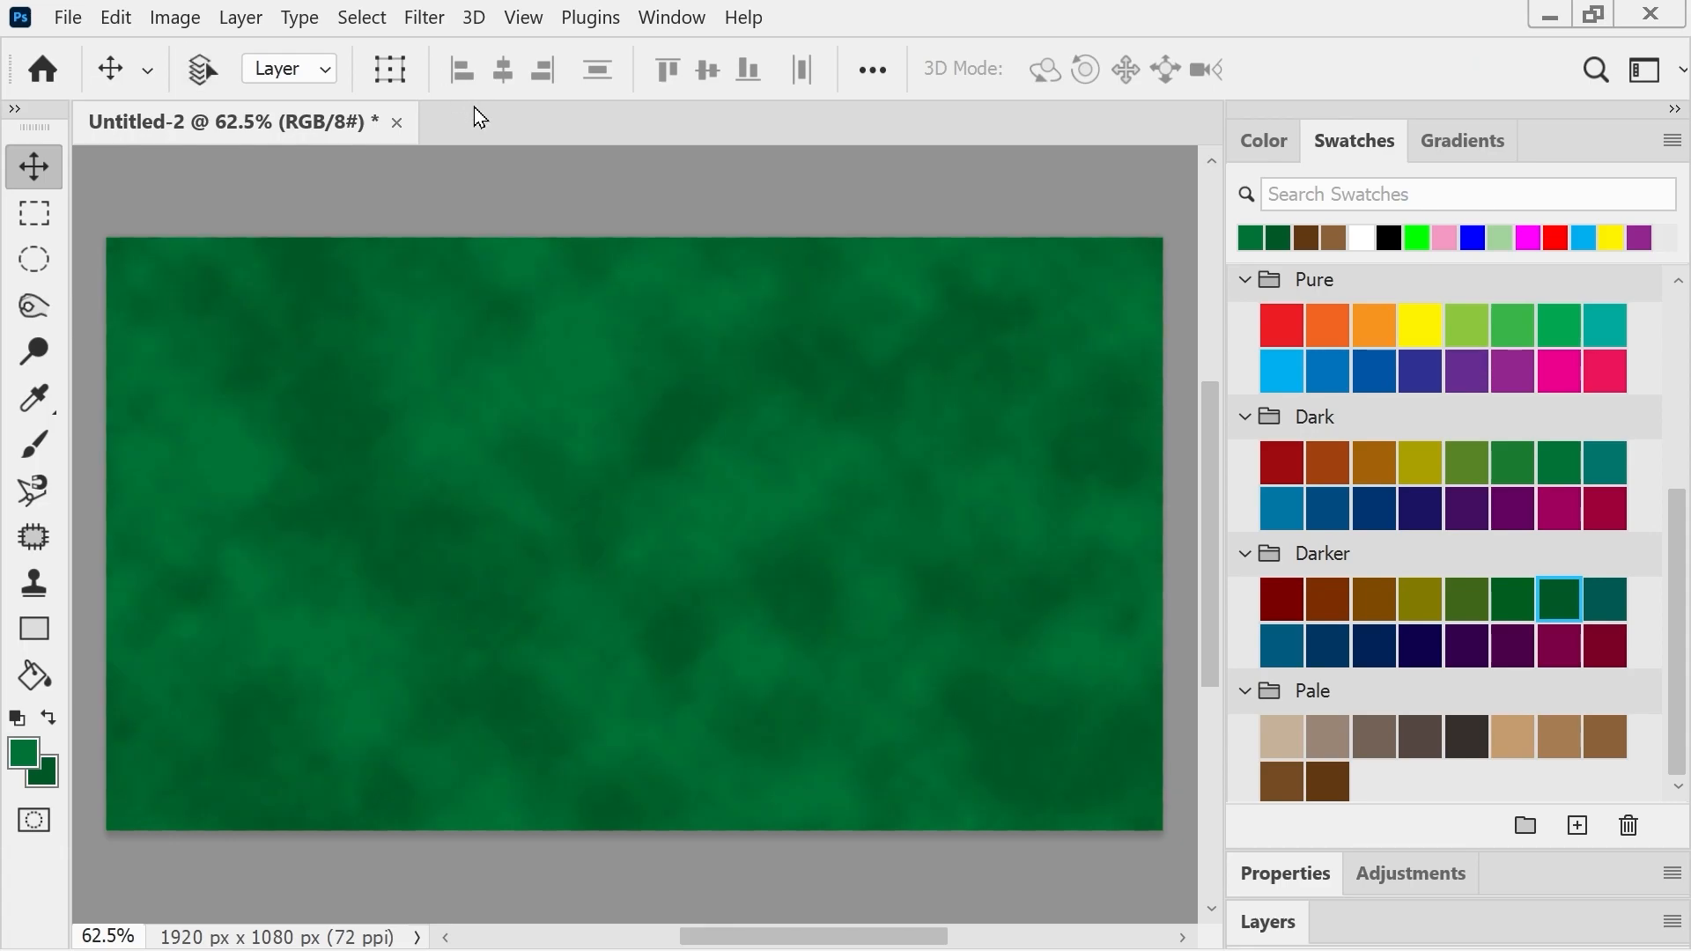
pyautogui.hotkey('ctrl', 'alt', 'f')
pyautogui.hotkey('ctrl', 'alt', 'f')
pyautogui.hotkey('ctrl', 'alt', 'f')
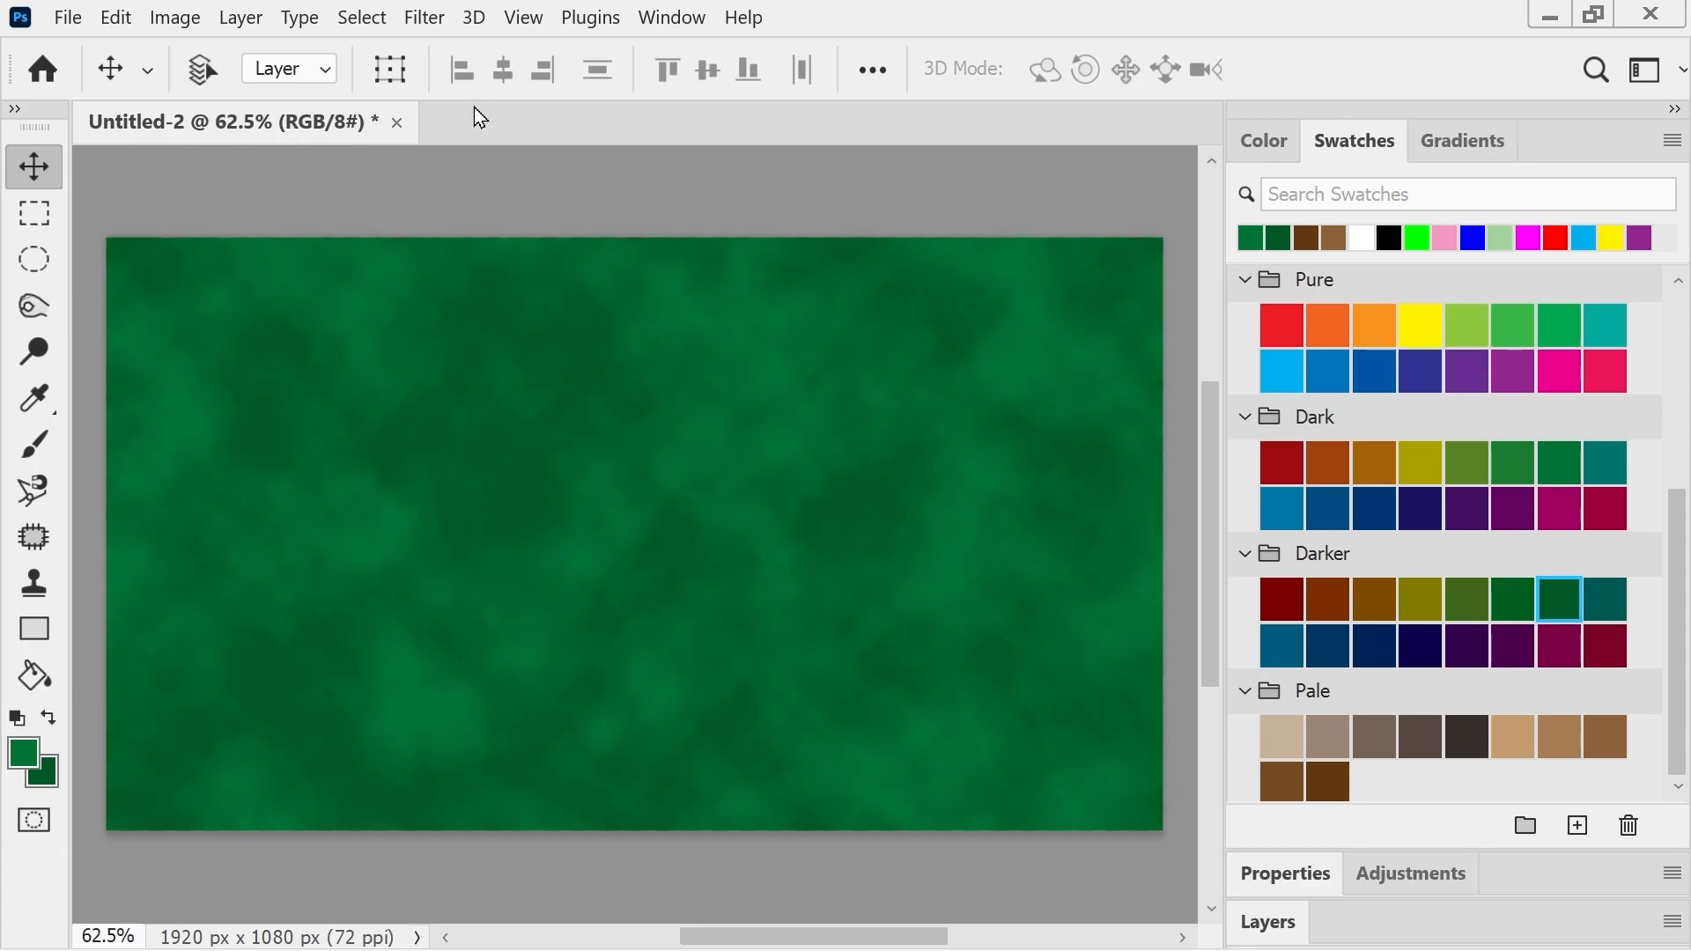
pyautogui.hotkey('ctrl', 'alt', 'f')
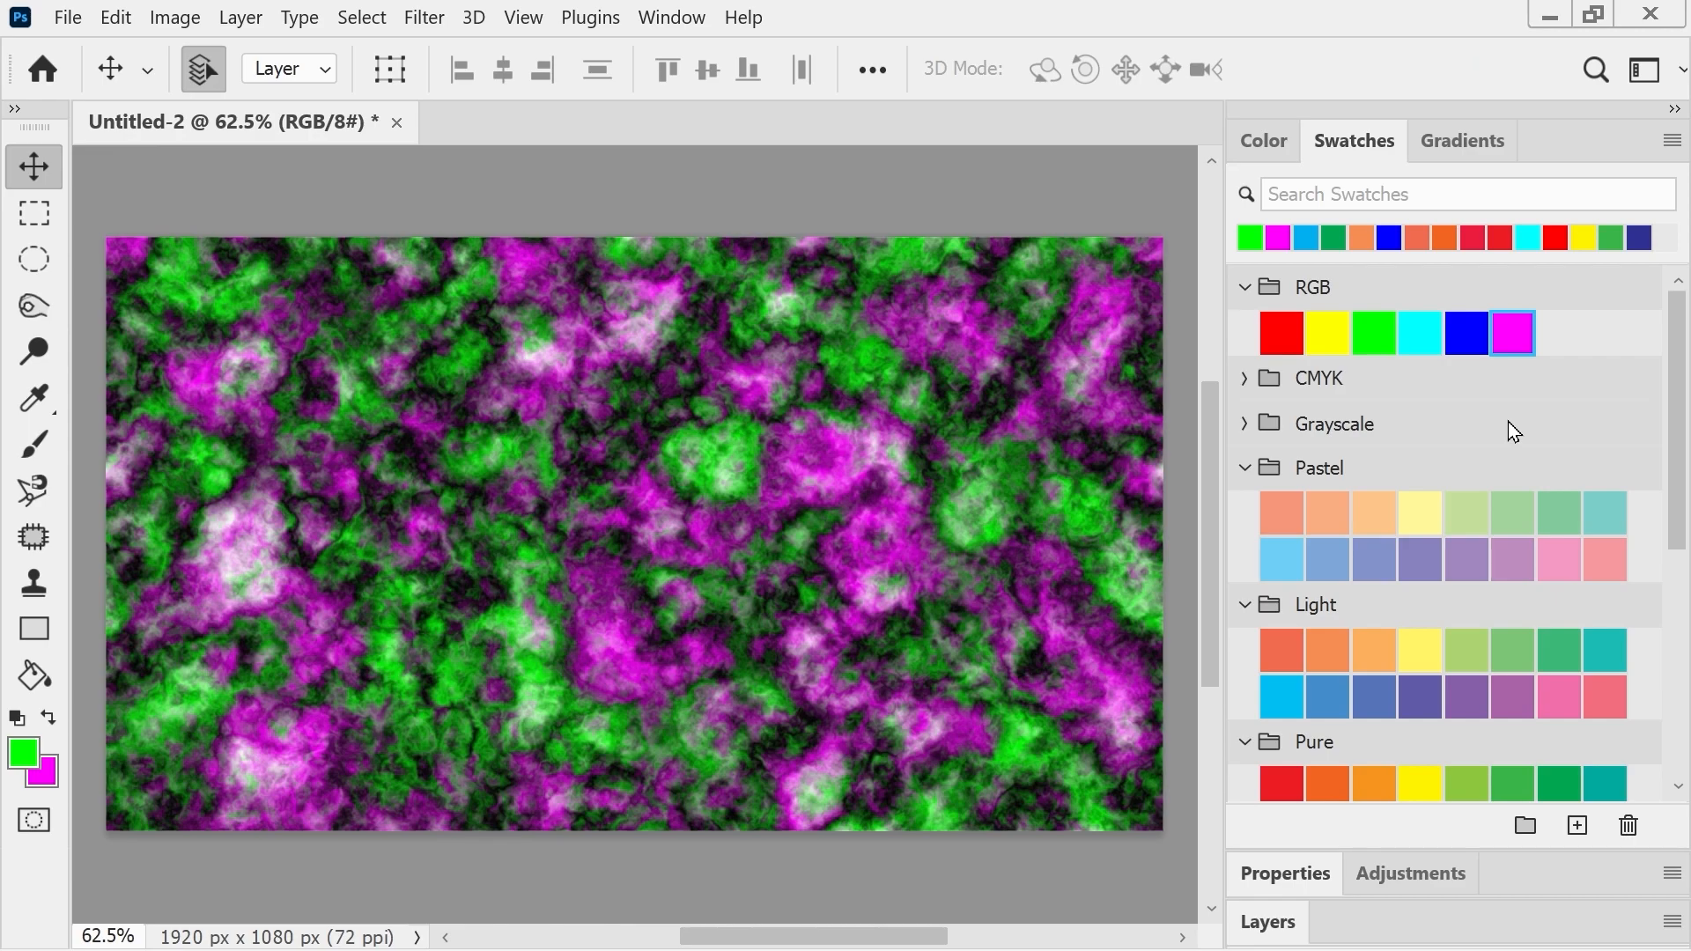
# - Reapply the Difference Clouds filter five times to the green and magenta cloud pattern
pyautogui.hotkey('ctrl', 'alt', 'f')
pyautogui.hotkey('ctrl', 'alt', 'f')
pyautogui.hotkey('ctrl', 'alt', 'f')
pyautogui.hotkey('ctrl', 'alt', 'f')
pyautogui.hotkey('ctrl', 'alt', 'f')
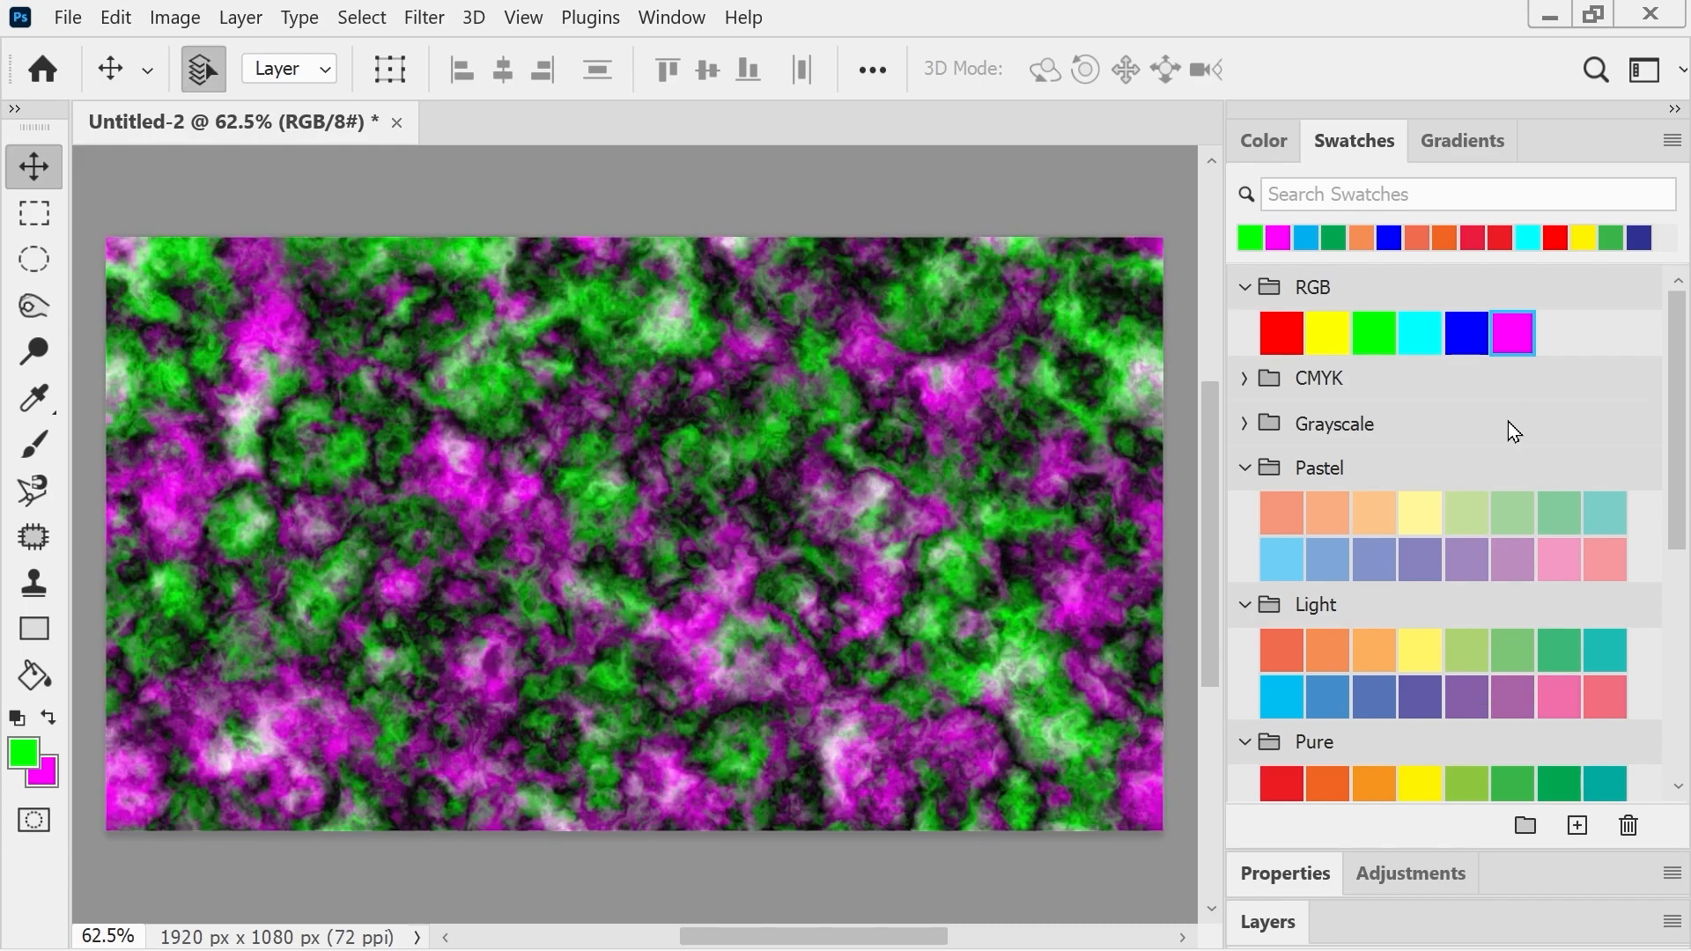
# - Set the foreground to red and the background to cyan from the RGB swatches, and apply Difference Clouds repeatedly over the existing pattern
pyautogui.click(1428, 318)
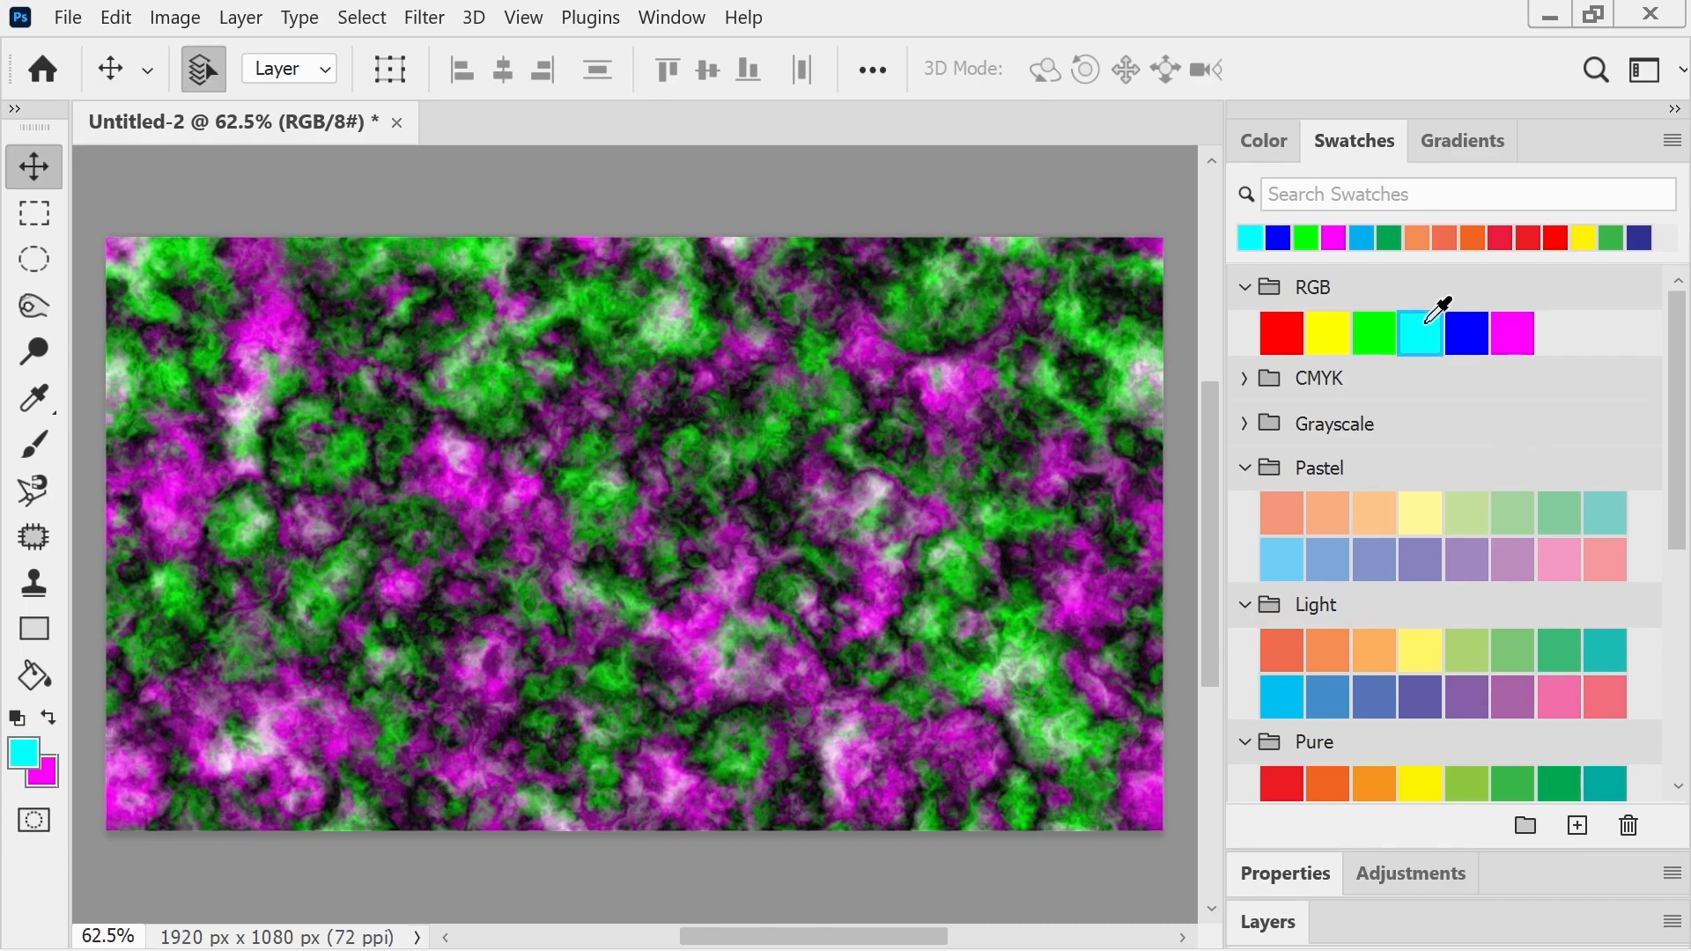
pyautogui.press('x')
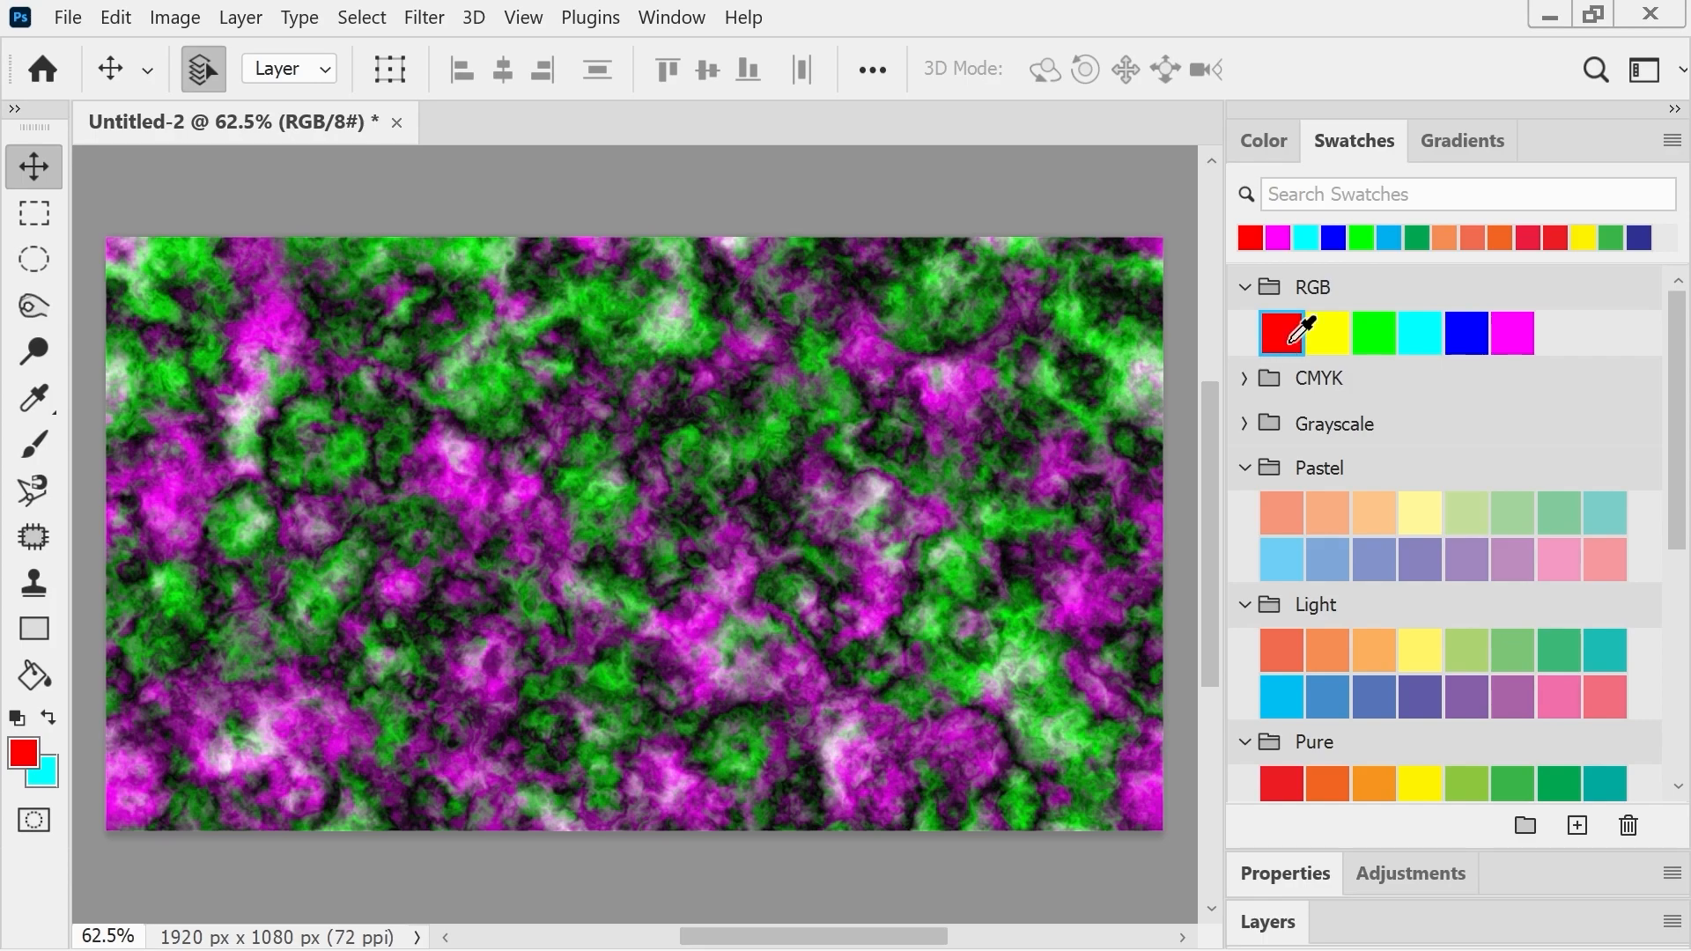
pyautogui.click(423, 18)
pyautogui.click(433, 55)
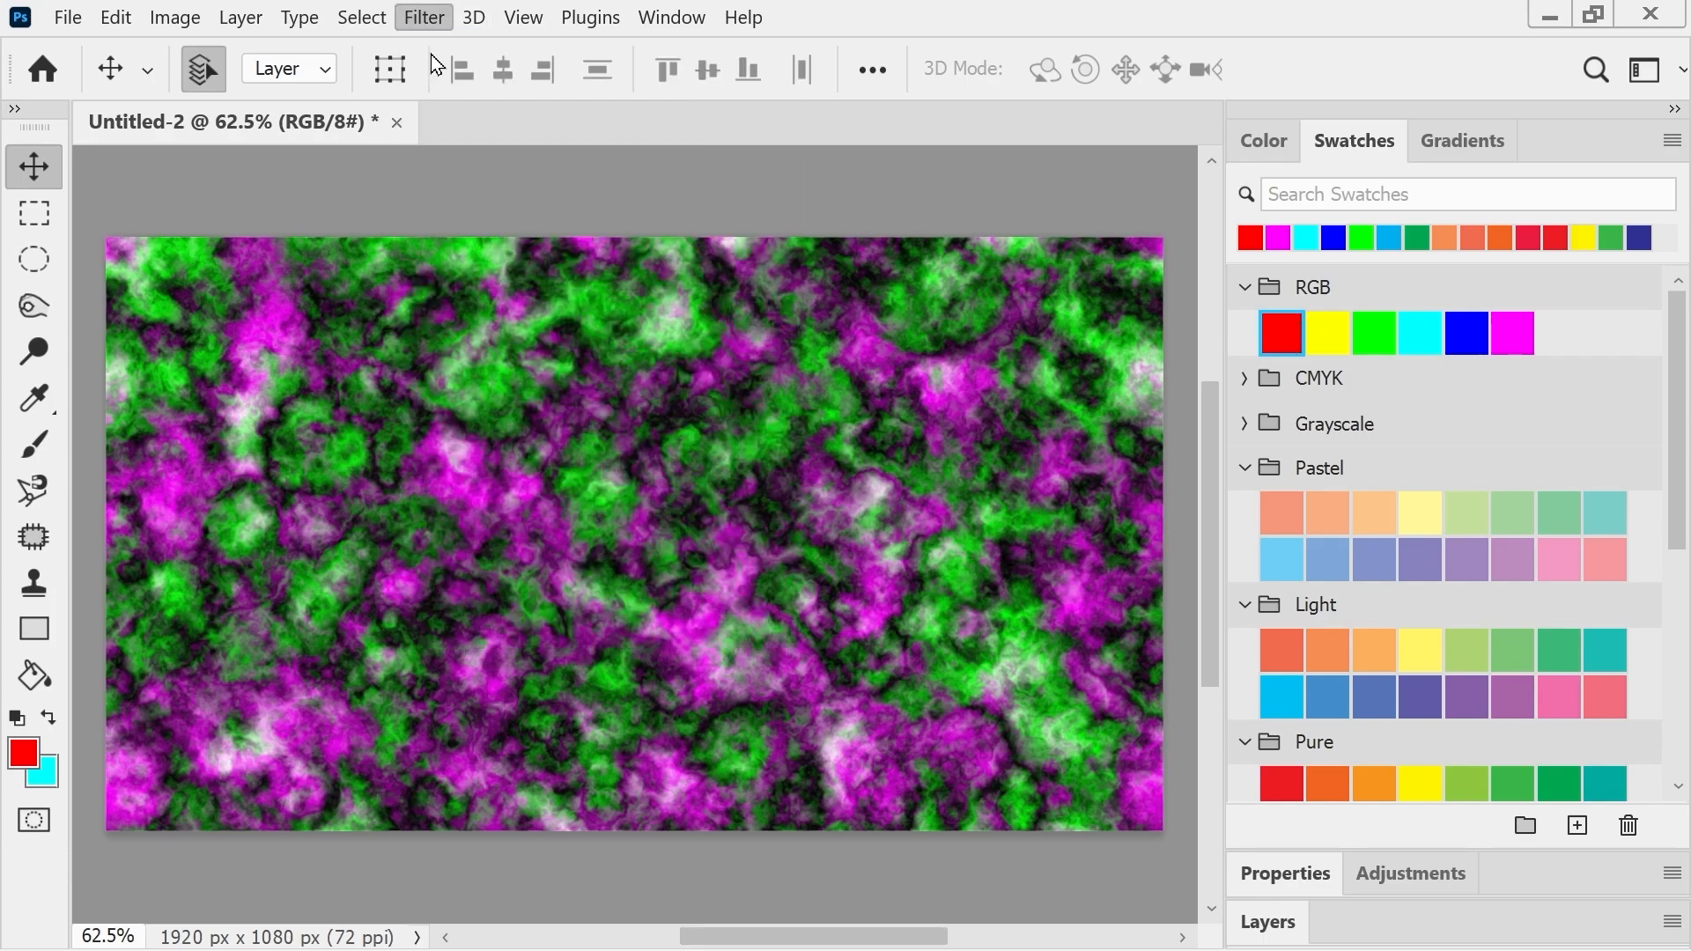
pyautogui.hotkey('ctrl', 'alt', 'f')
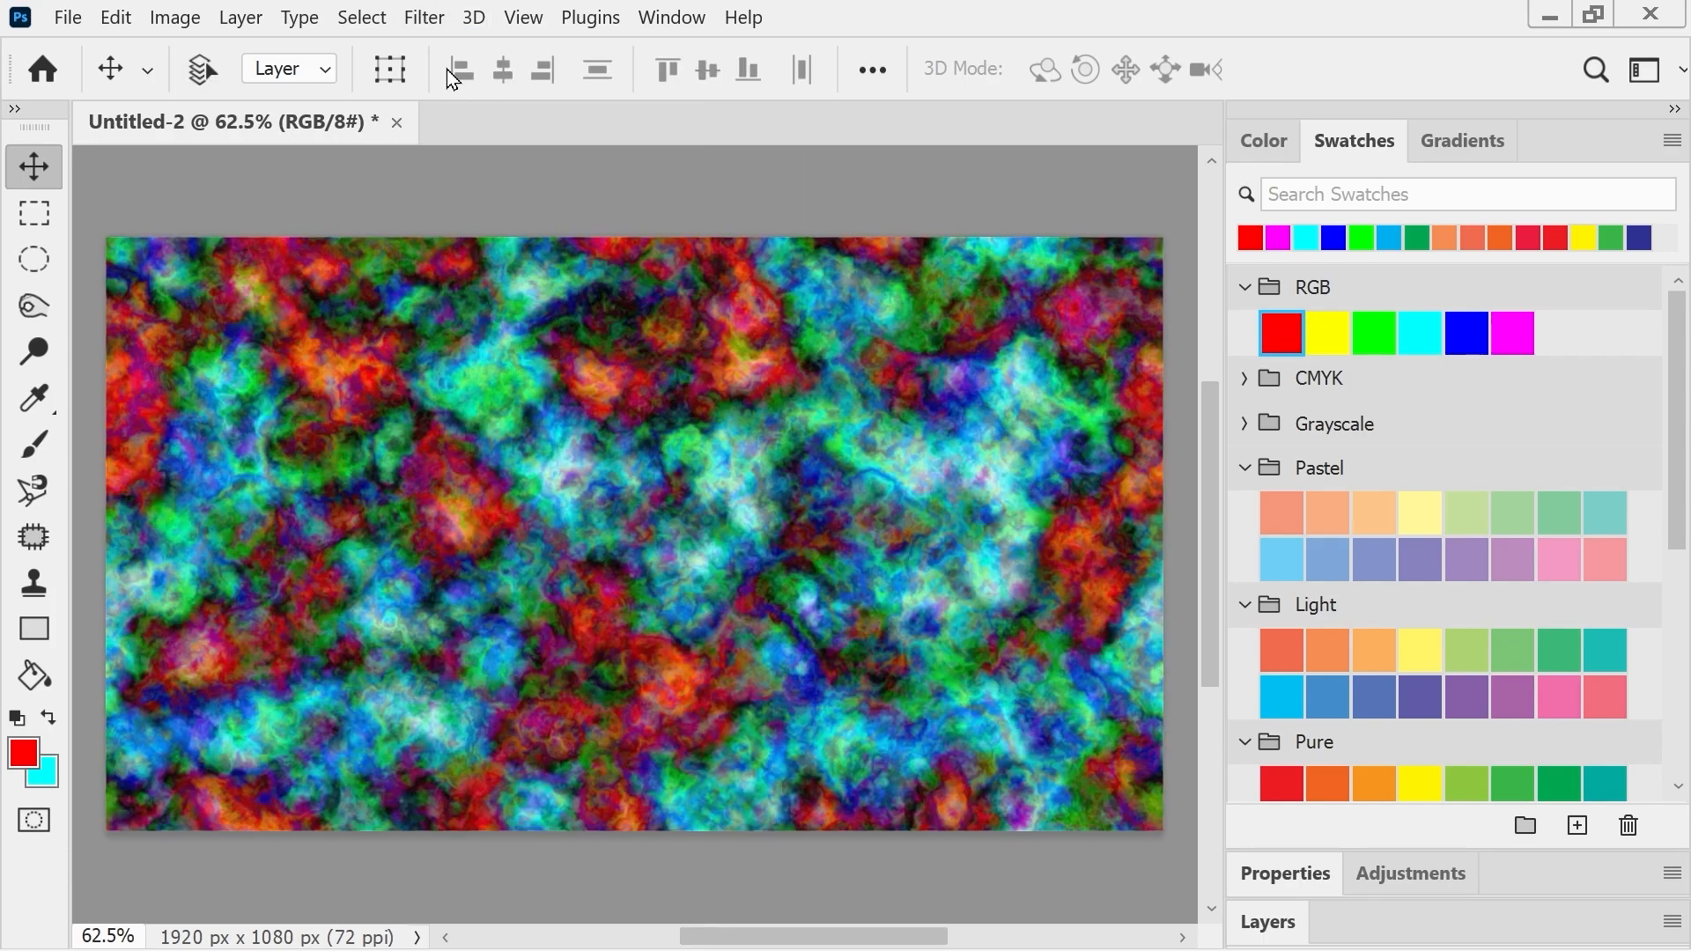
pyautogui.hotkey('ctrl', 'alt', 'f')
pyautogui.hotkey('ctrl', 'alt', 'f')
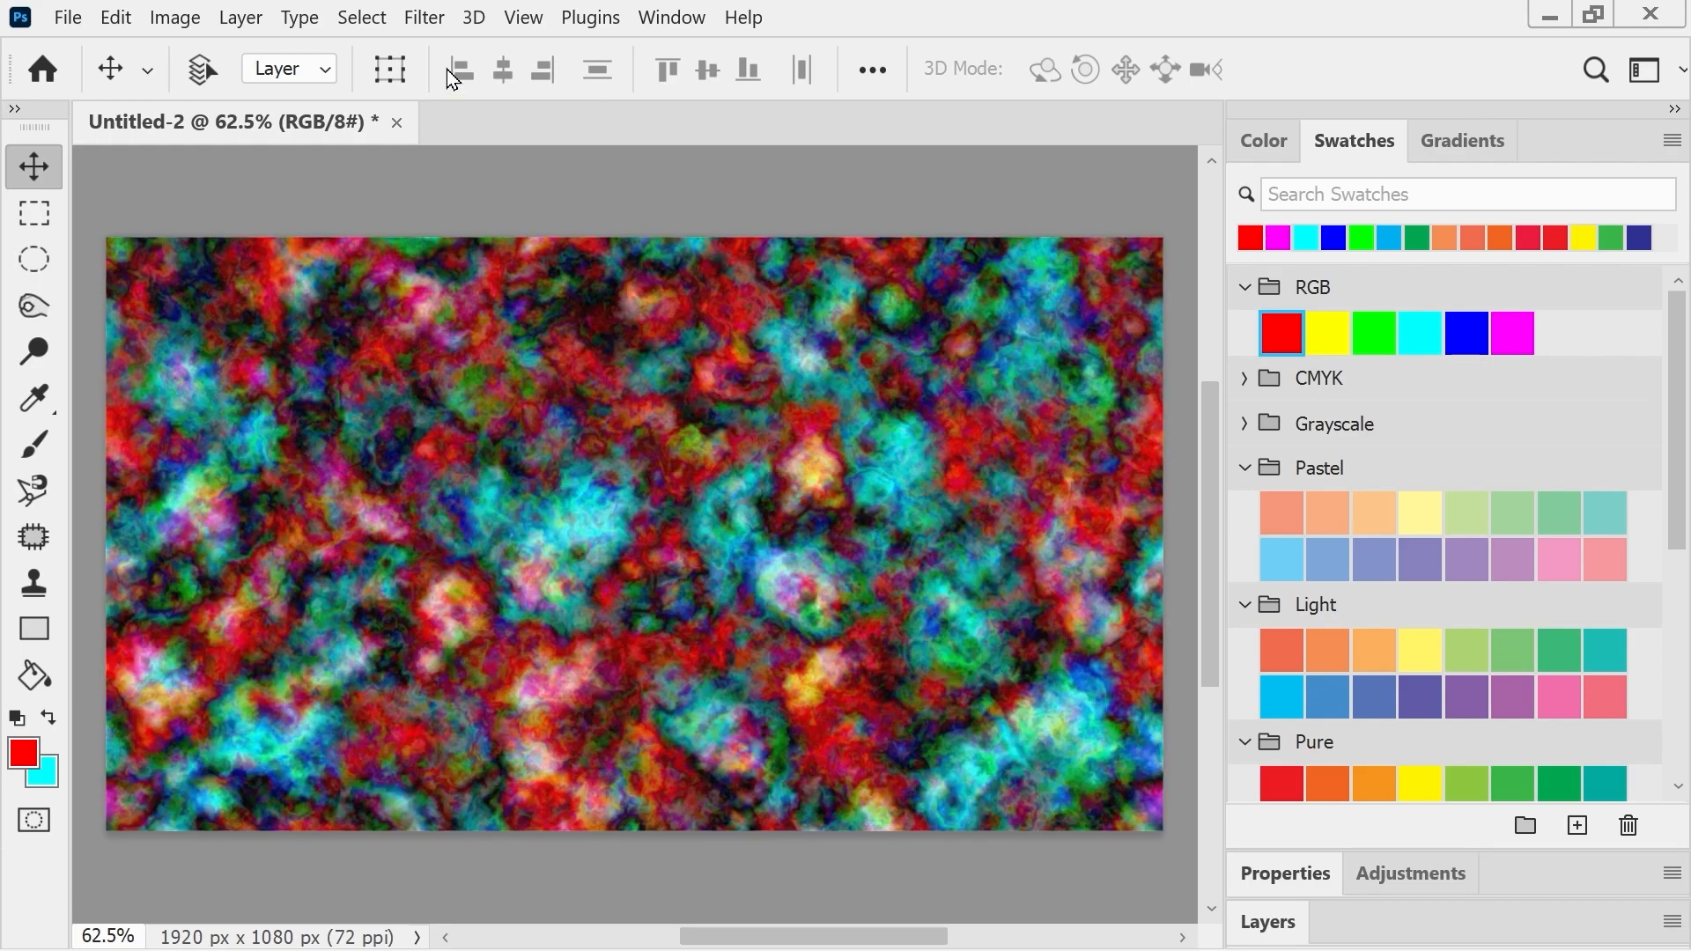
pyautogui.hotkey('ctrl', 'alt', 'f')
pyautogui.hotkey('ctrl', 'alt', 'f')
pyautogui.hotkey('ctrl', 'alt', 'f')
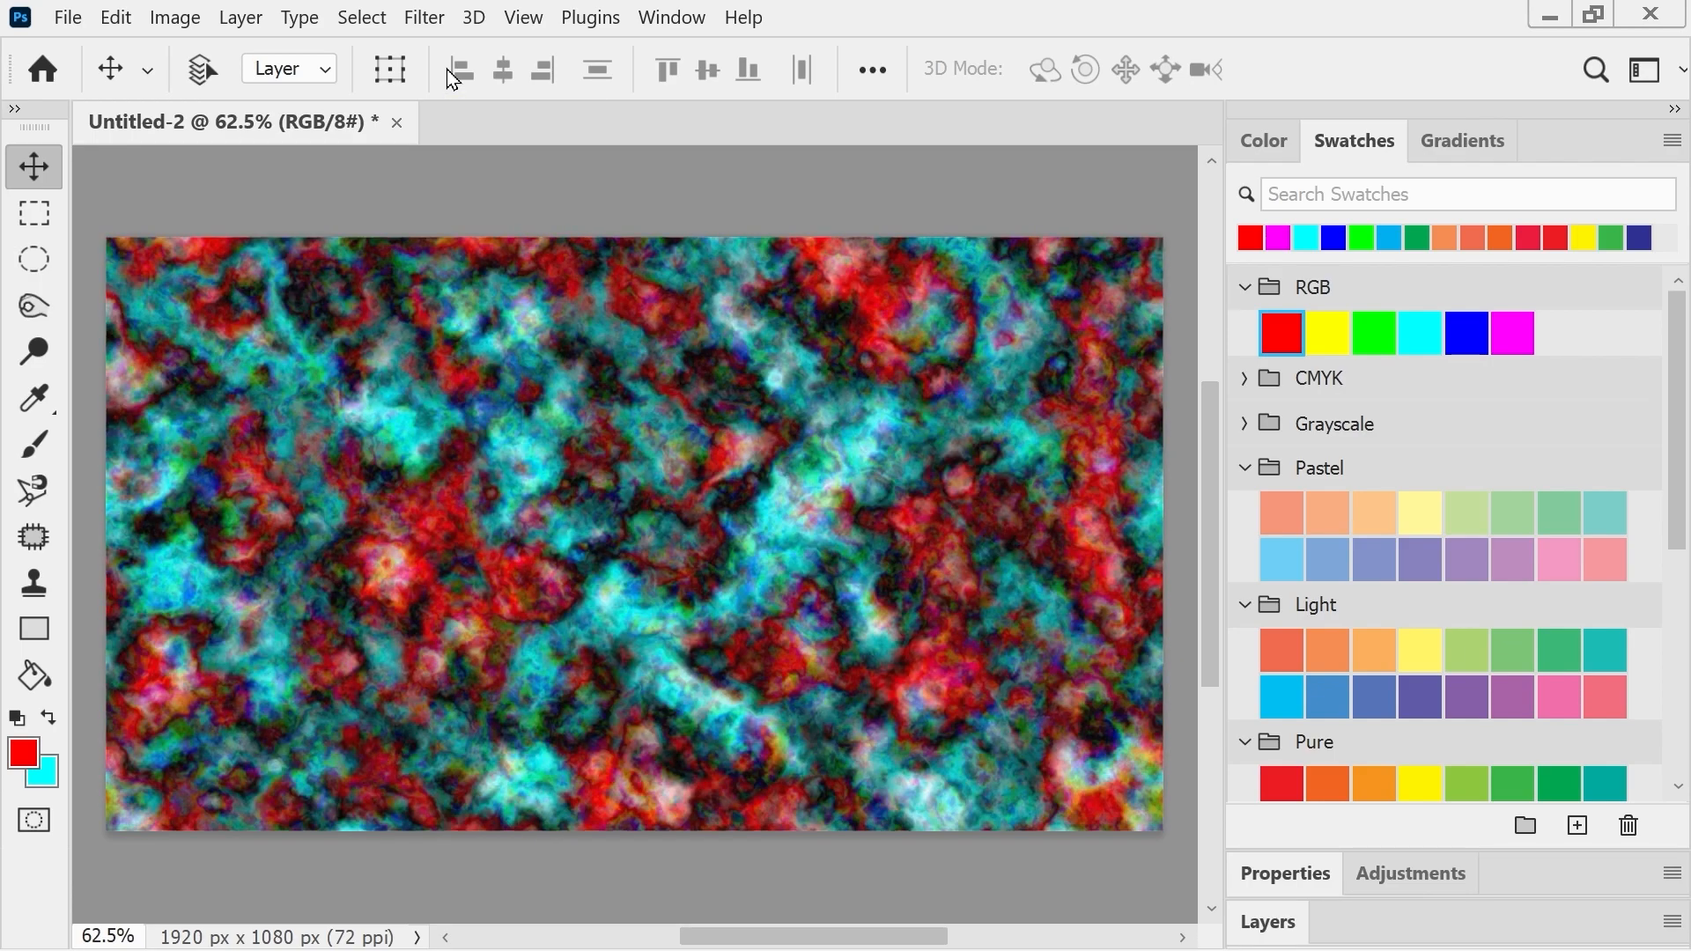
pyautogui.hotkey('ctrl', 'alt', 'f')
# - Replace the pattern with standard red and cyan Clouds, and reapply the filter three times in its high-contrast variation
pyautogui.click(440, 19)
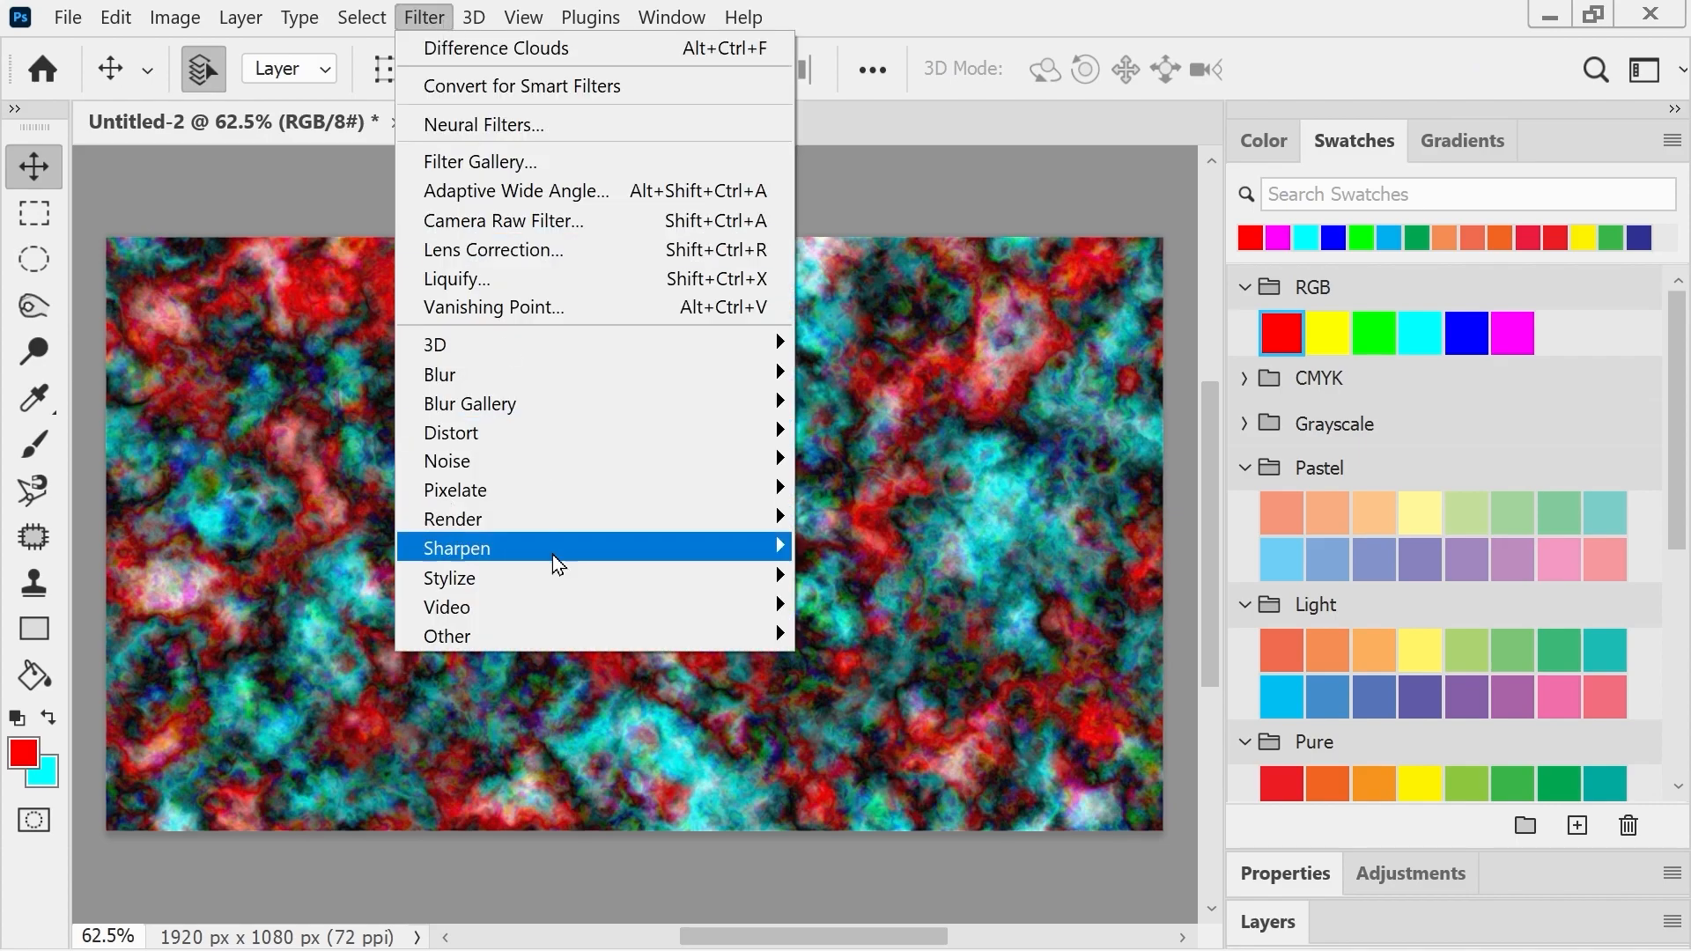
pyautogui.moveTo(560, 523)
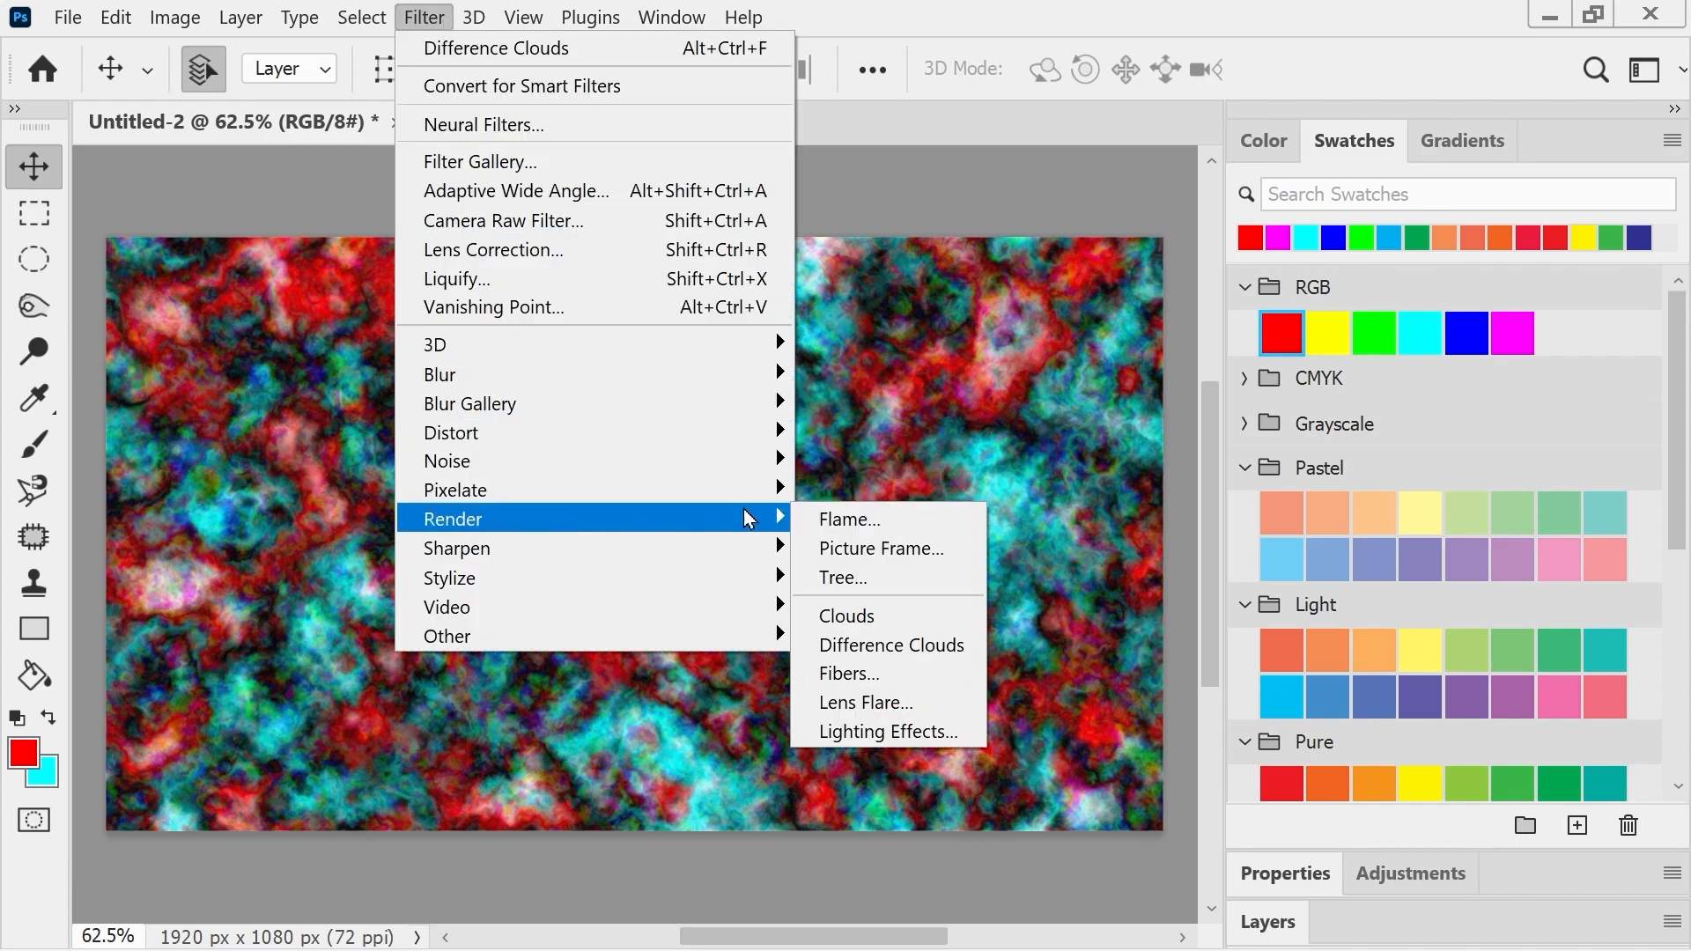
pyautogui.click(926, 617)
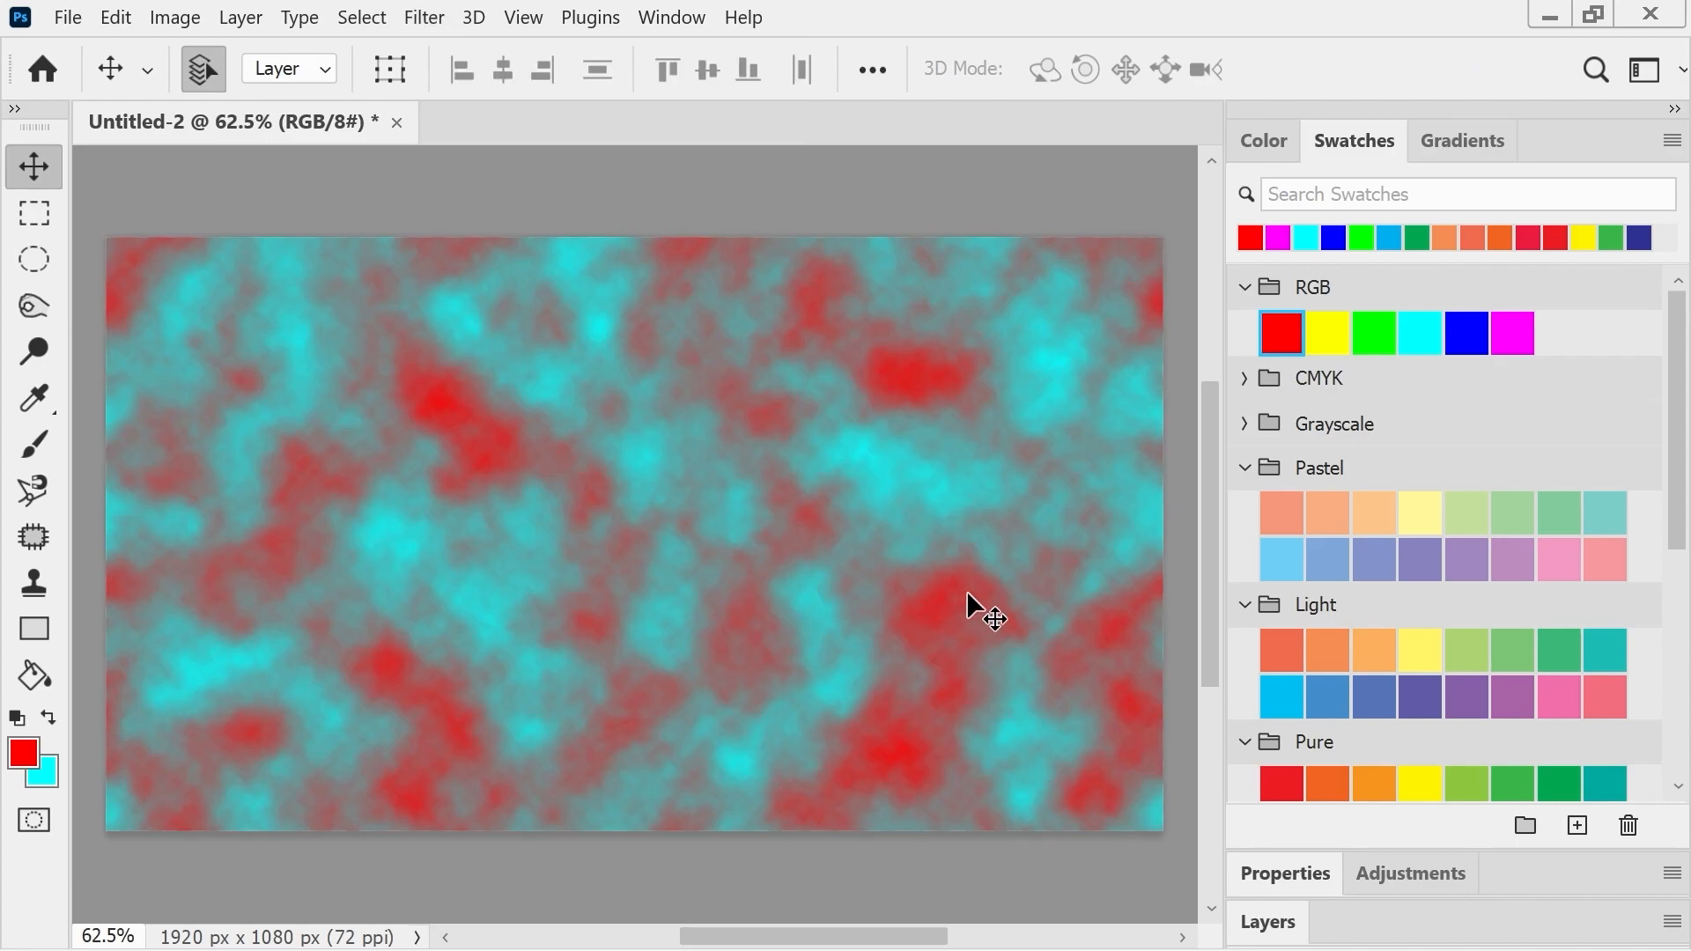
pyautogui.hotkey('ctrl', 'alt', 'f')
pyautogui.hotkey('ctrl', 'alt', 'f')
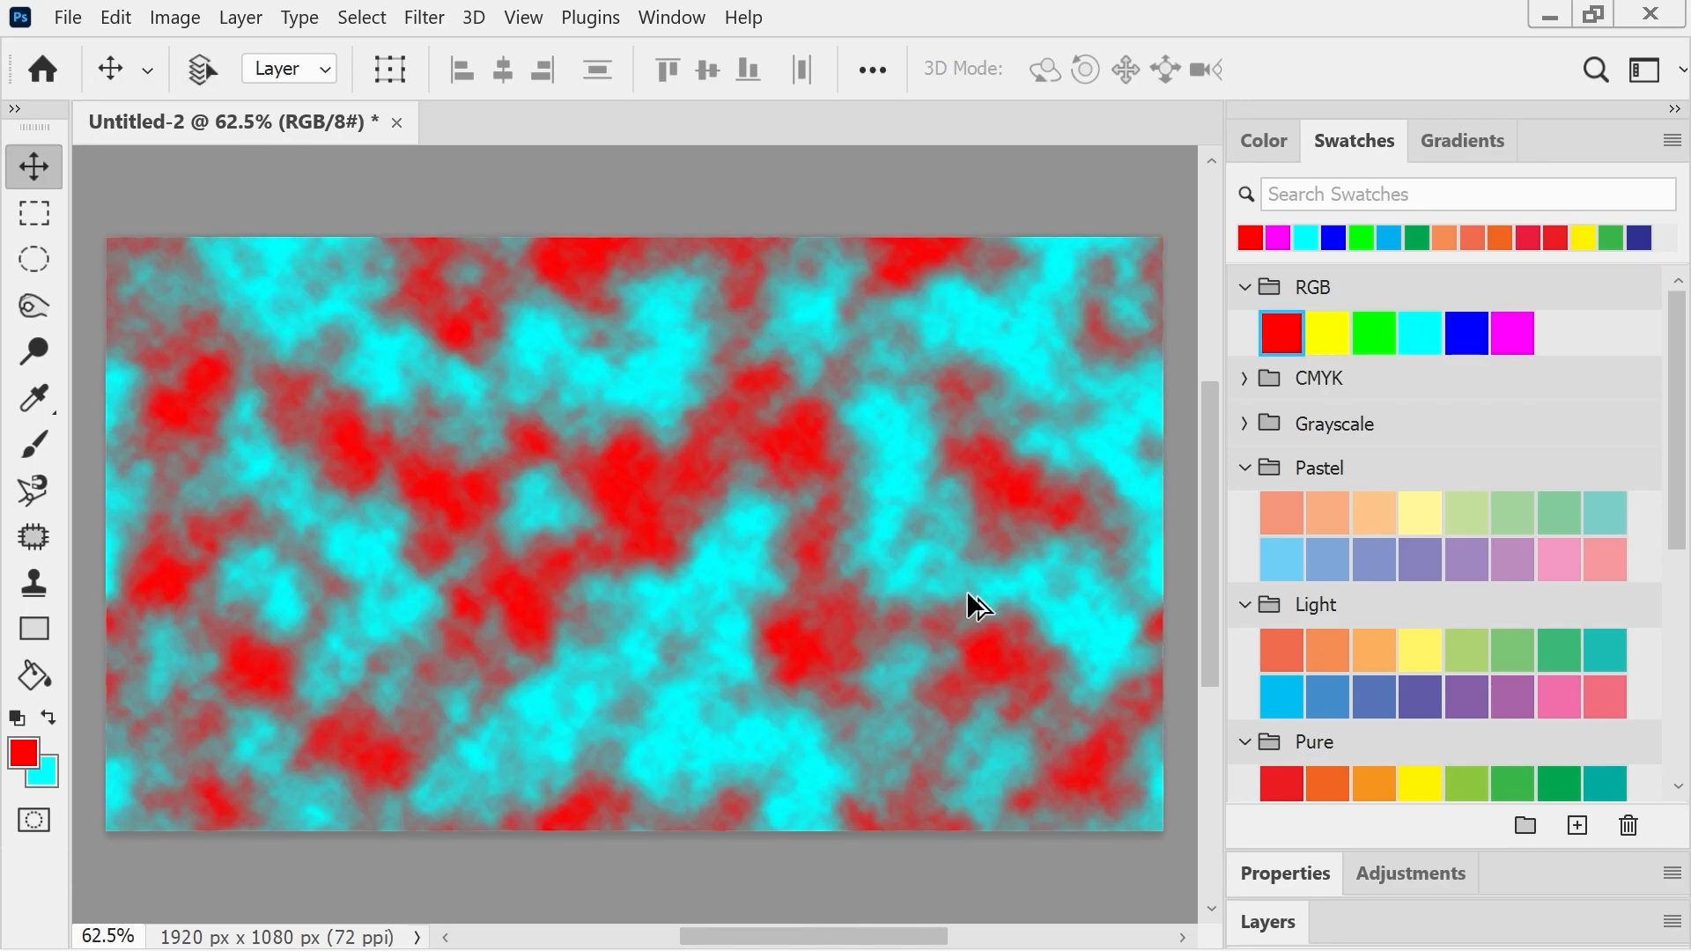
pyautogui.hotkey('ctrl', 'alt', 'f')
# - Apply the Difference Clouds filter three times over the red and cyan clouds
pyautogui.click(436, 12)
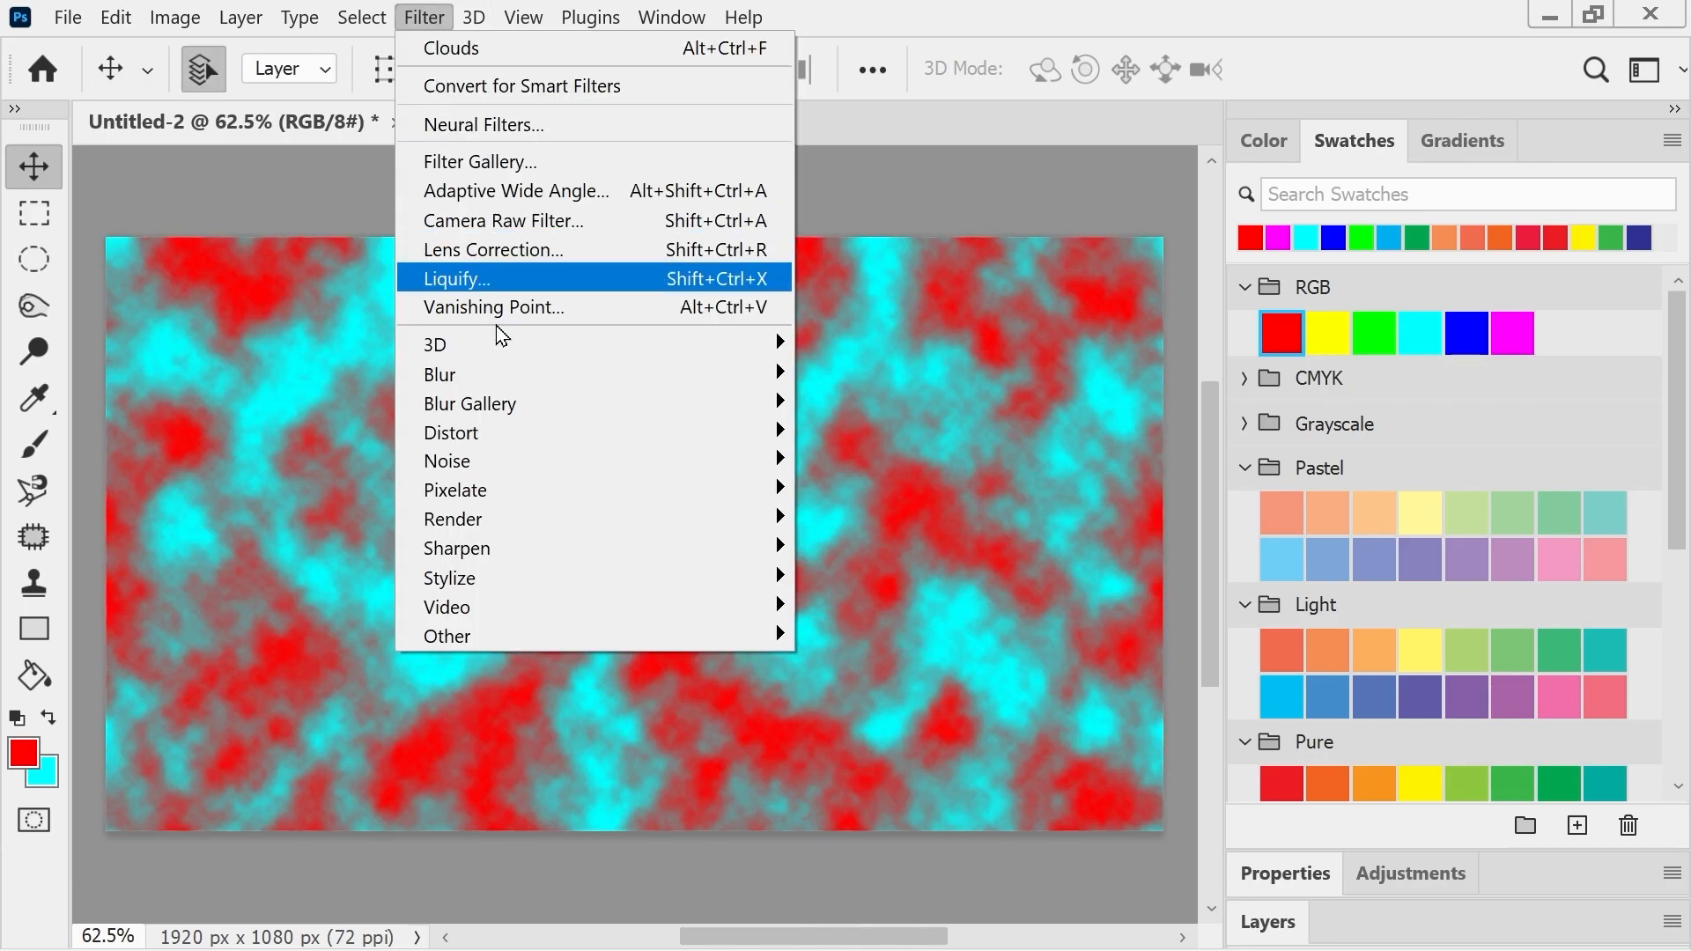
pyautogui.moveTo(748, 533)
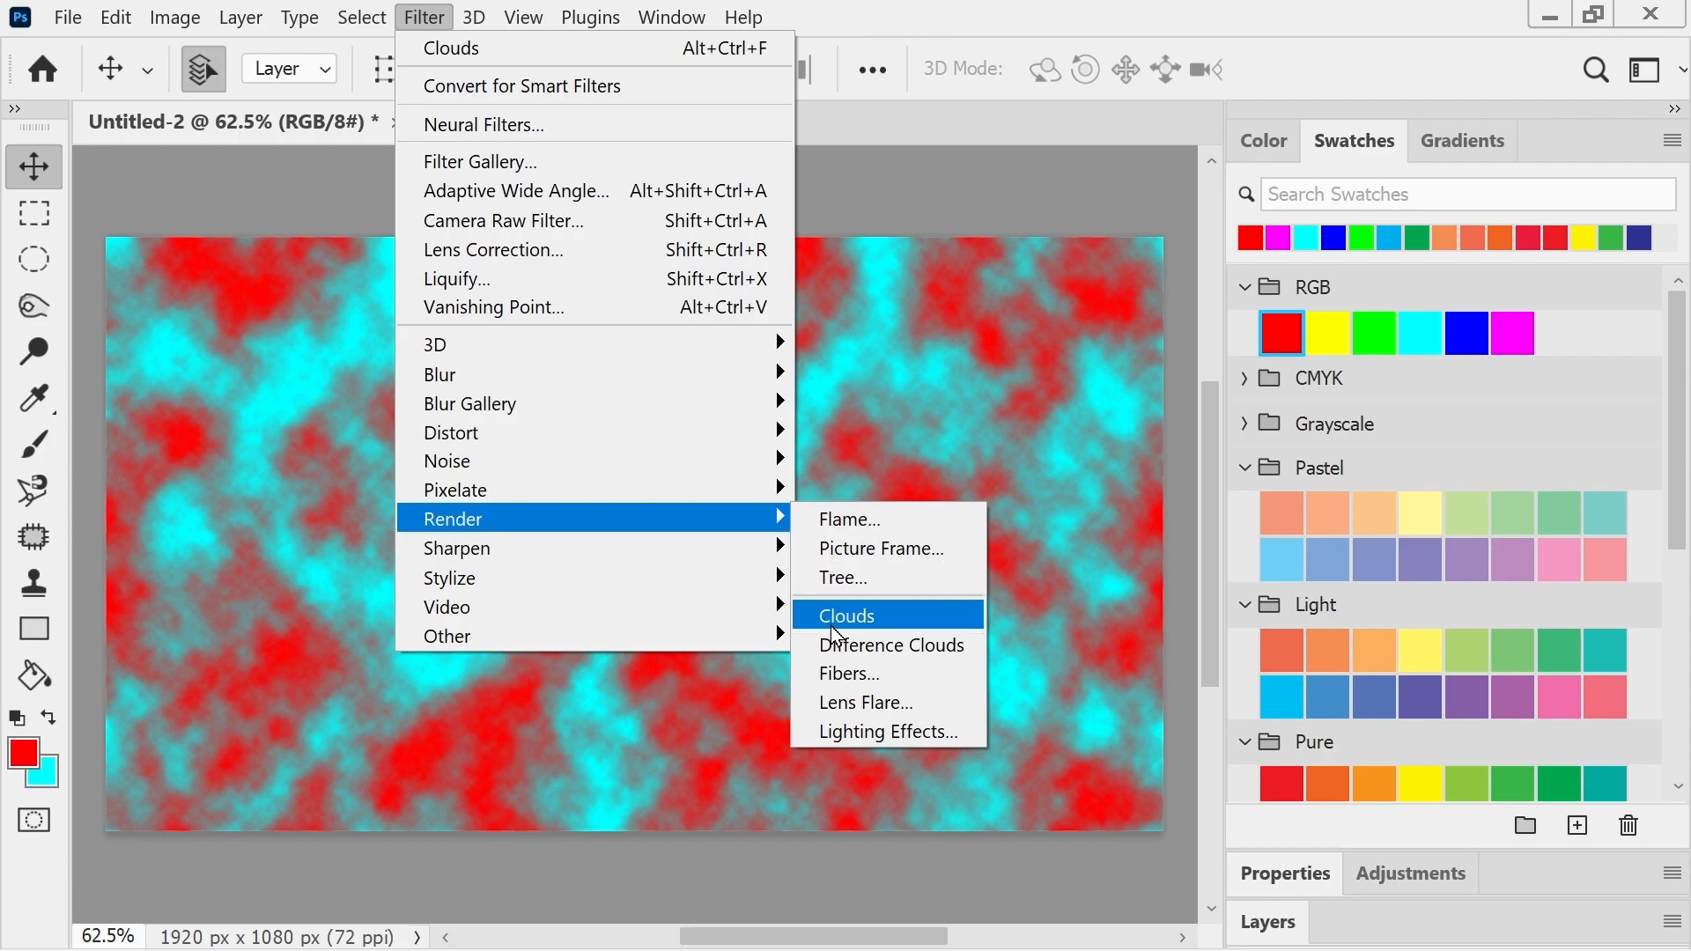
pyautogui.click(836, 648)
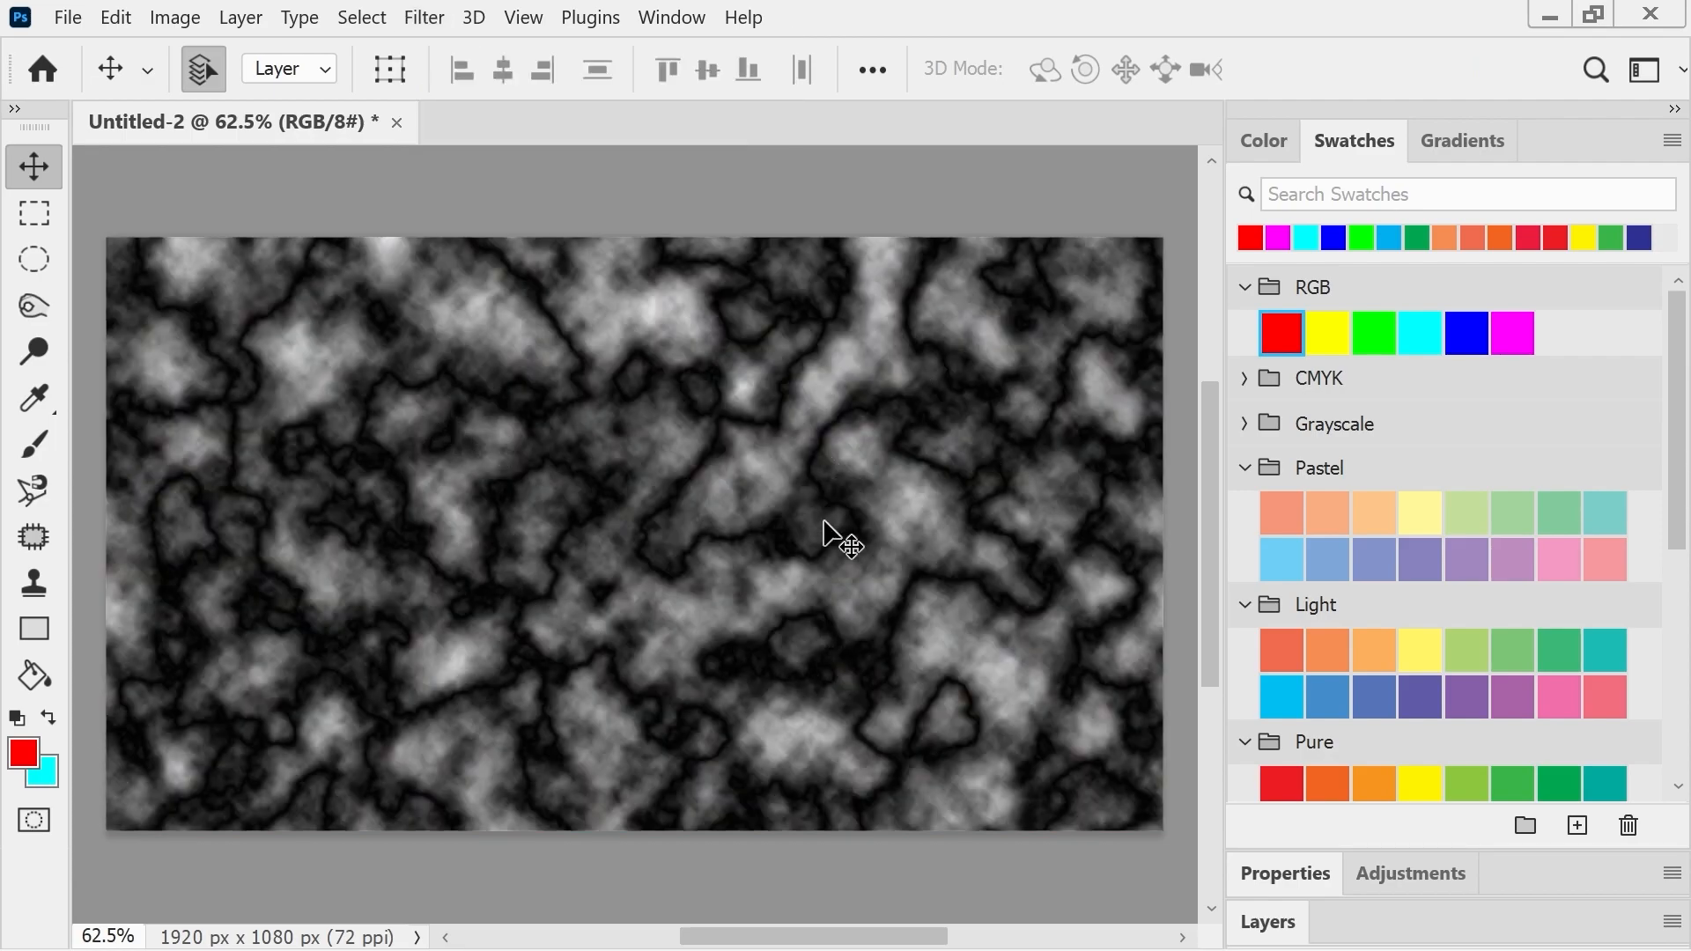
pyautogui.click(424, 19)
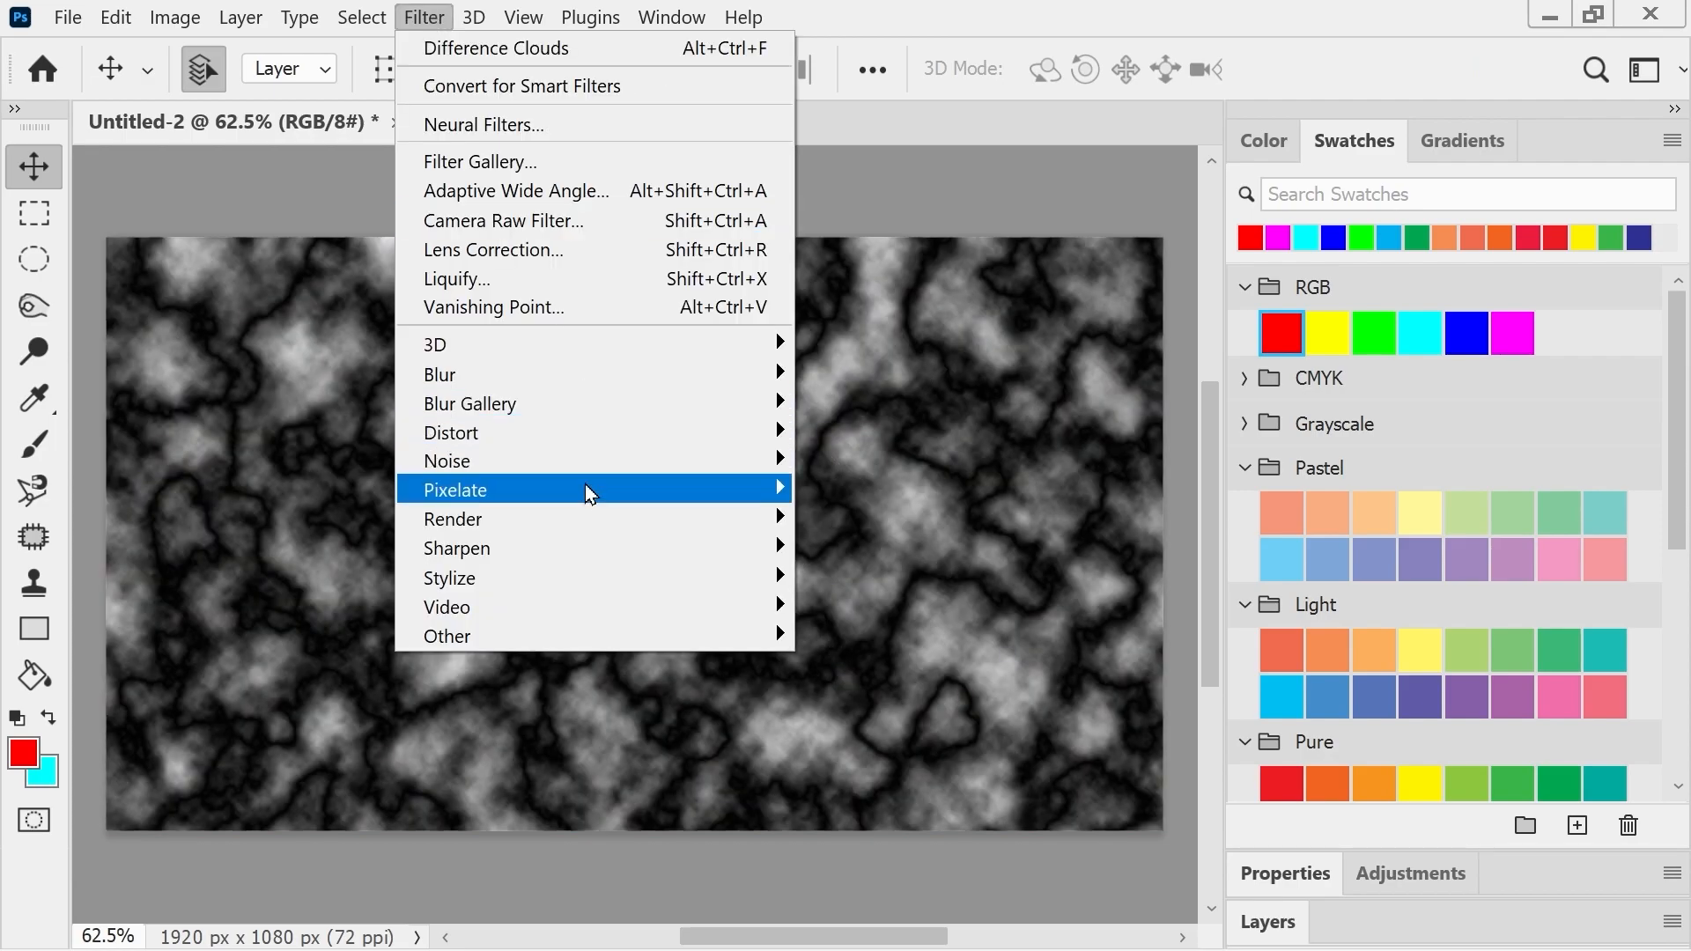
pyautogui.moveTo(563, 520)
pyautogui.click(837, 646)
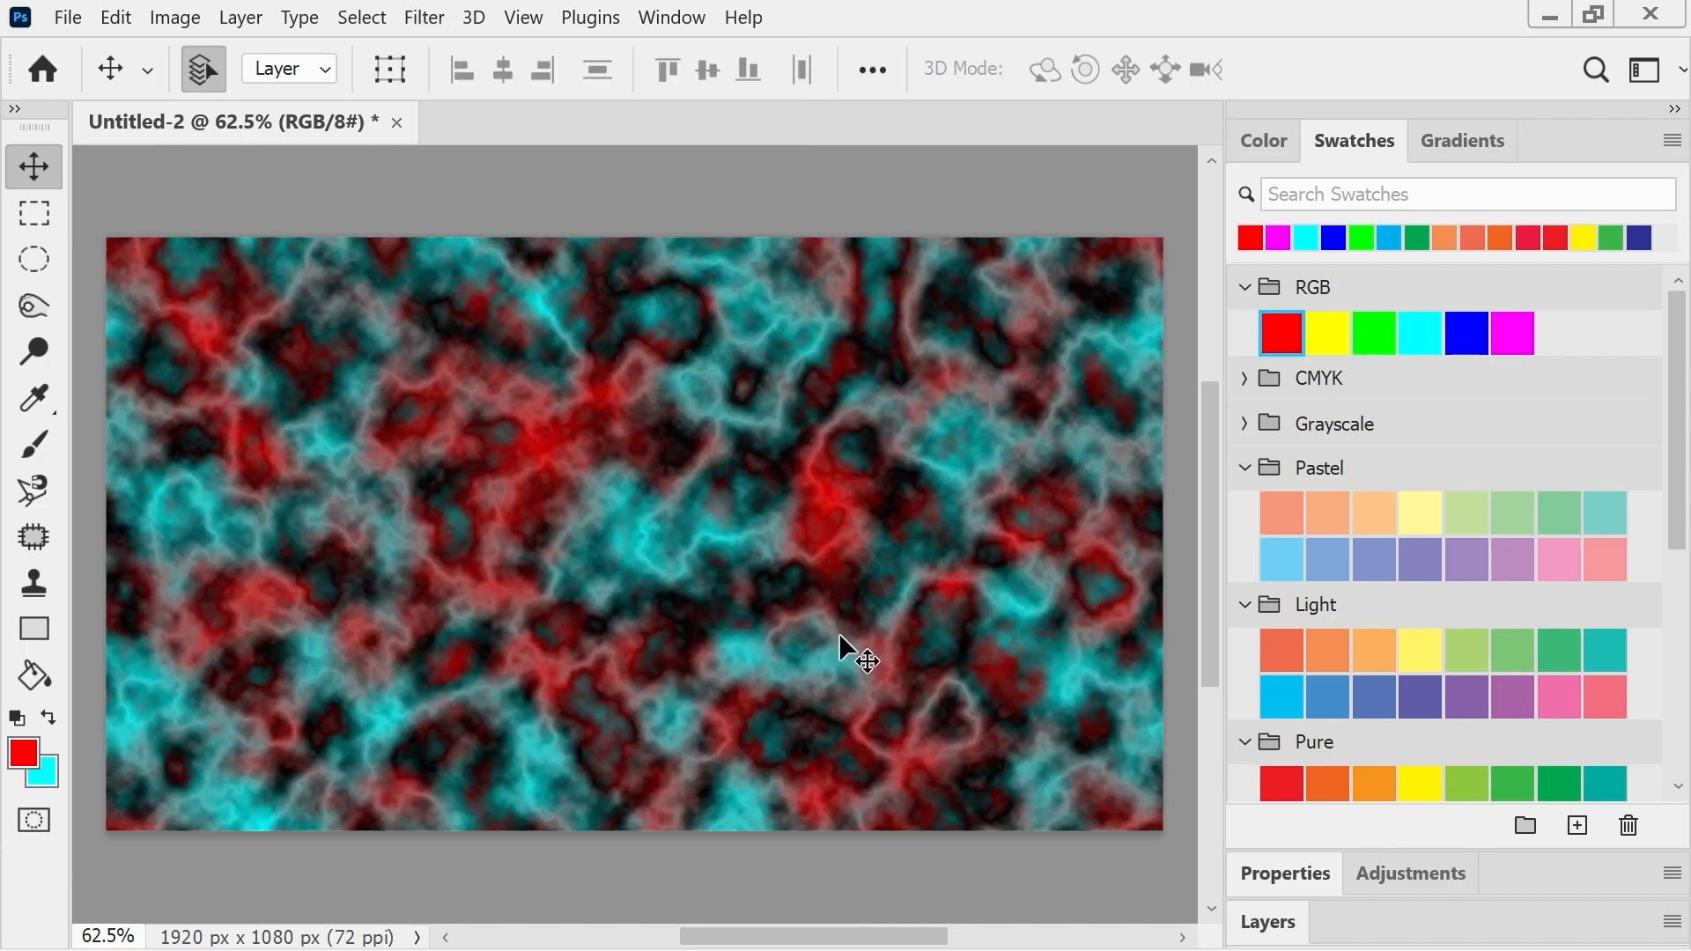
pyautogui.click(424, 18)
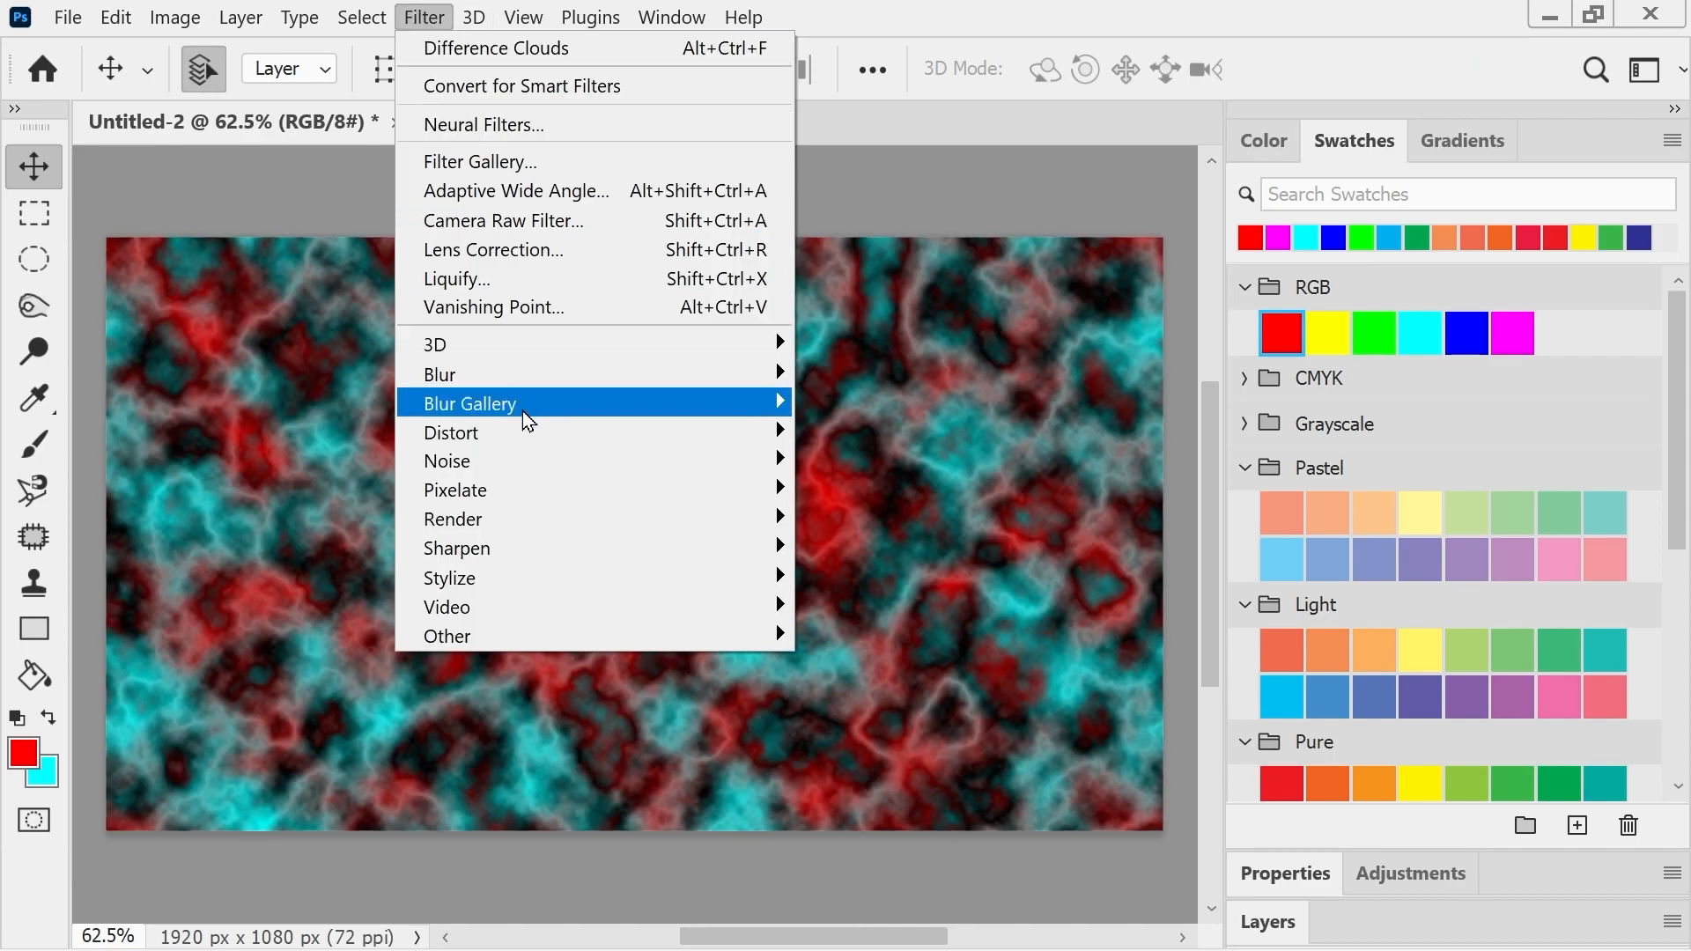
pyautogui.moveTo(524, 519)
pyautogui.click(844, 647)
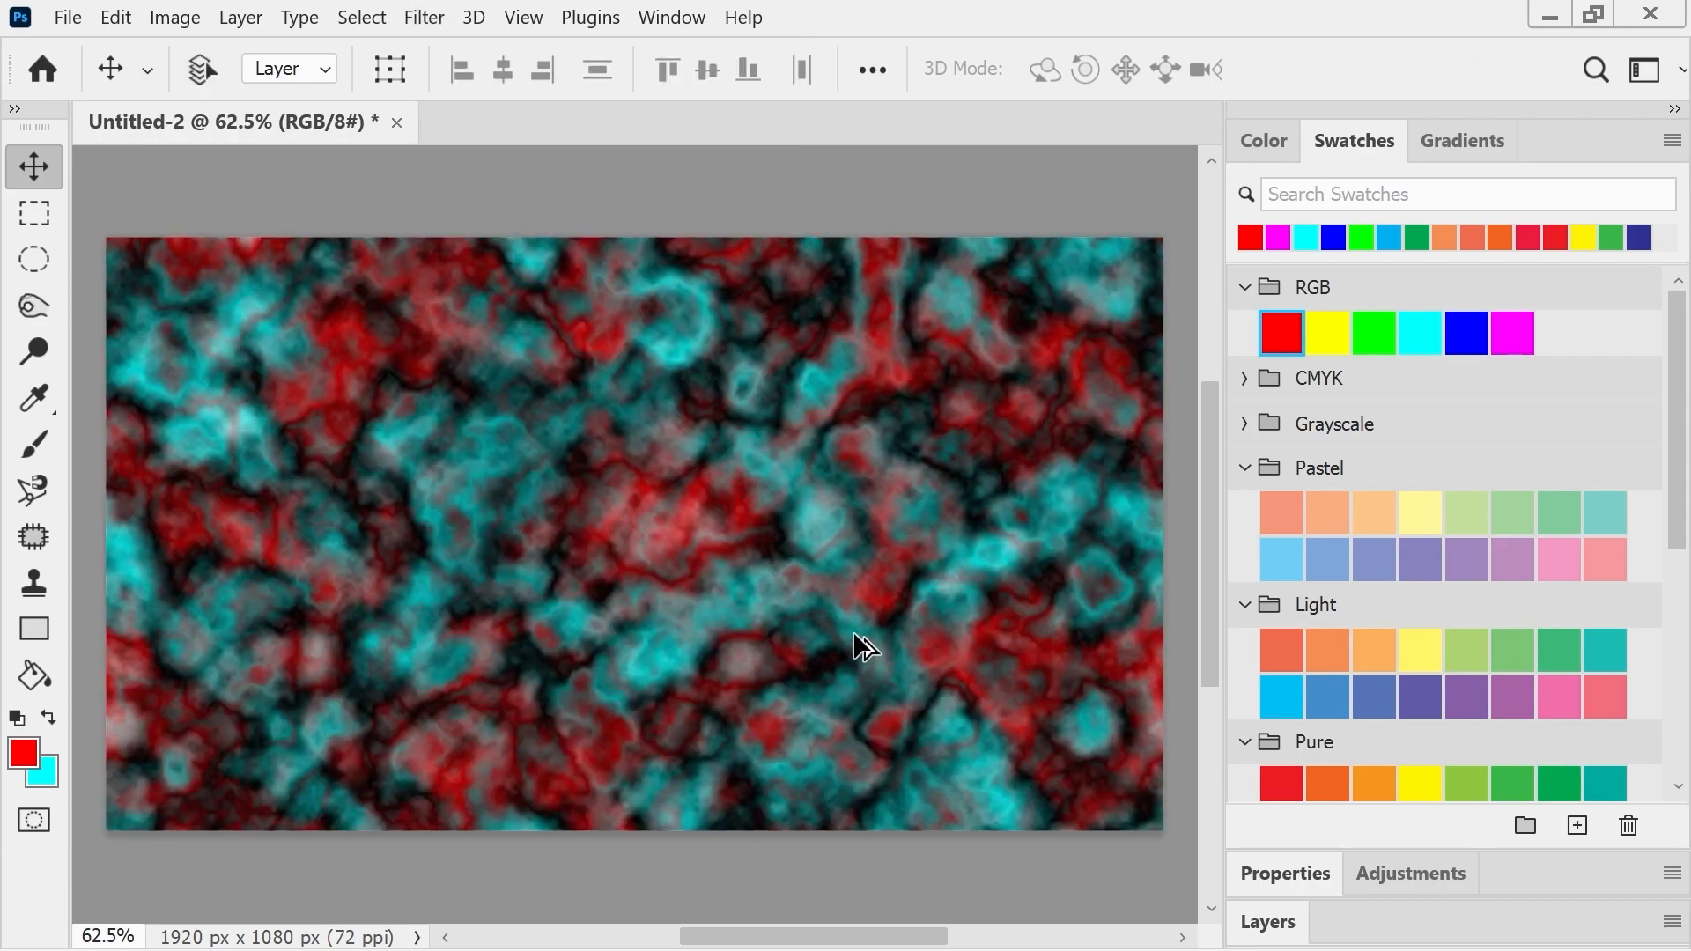
# - Reapply the last-used Difference Clouds filter ten more times to build up a denser, veined red and cyan pattern
pyautogui.hotkey('ctrl', 'alt', 'f')
pyautogui.hotkey('ctrl', 'alt', 'f')
pyautogui.hotkey('ctrl', 'alt', 'f')
pyautogui.hotkey('ctrl', 'alt', 'f')
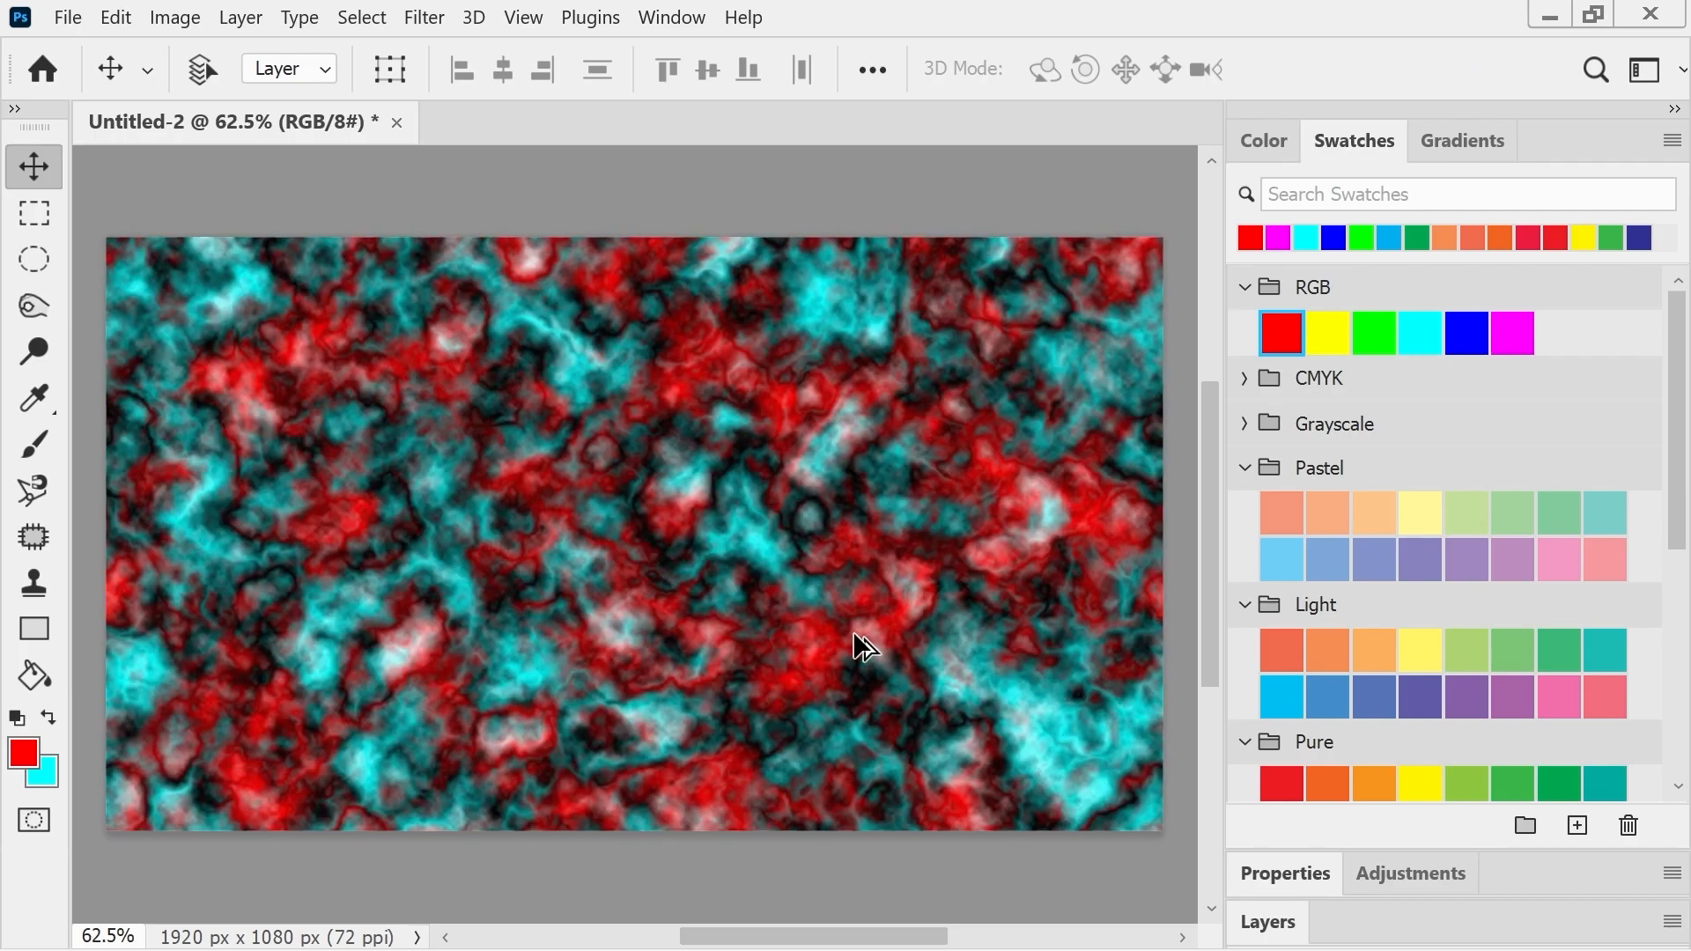
pyautogui.hotkey('ctrl', 'alt', 'f')
pyautogui.hotkey('ctrl', 'alt', 'f')
pyautogui.hotkey('ctrl', 'alt', 'f')
pyautogui.hotkey('ctrl', 'alt', 'f')
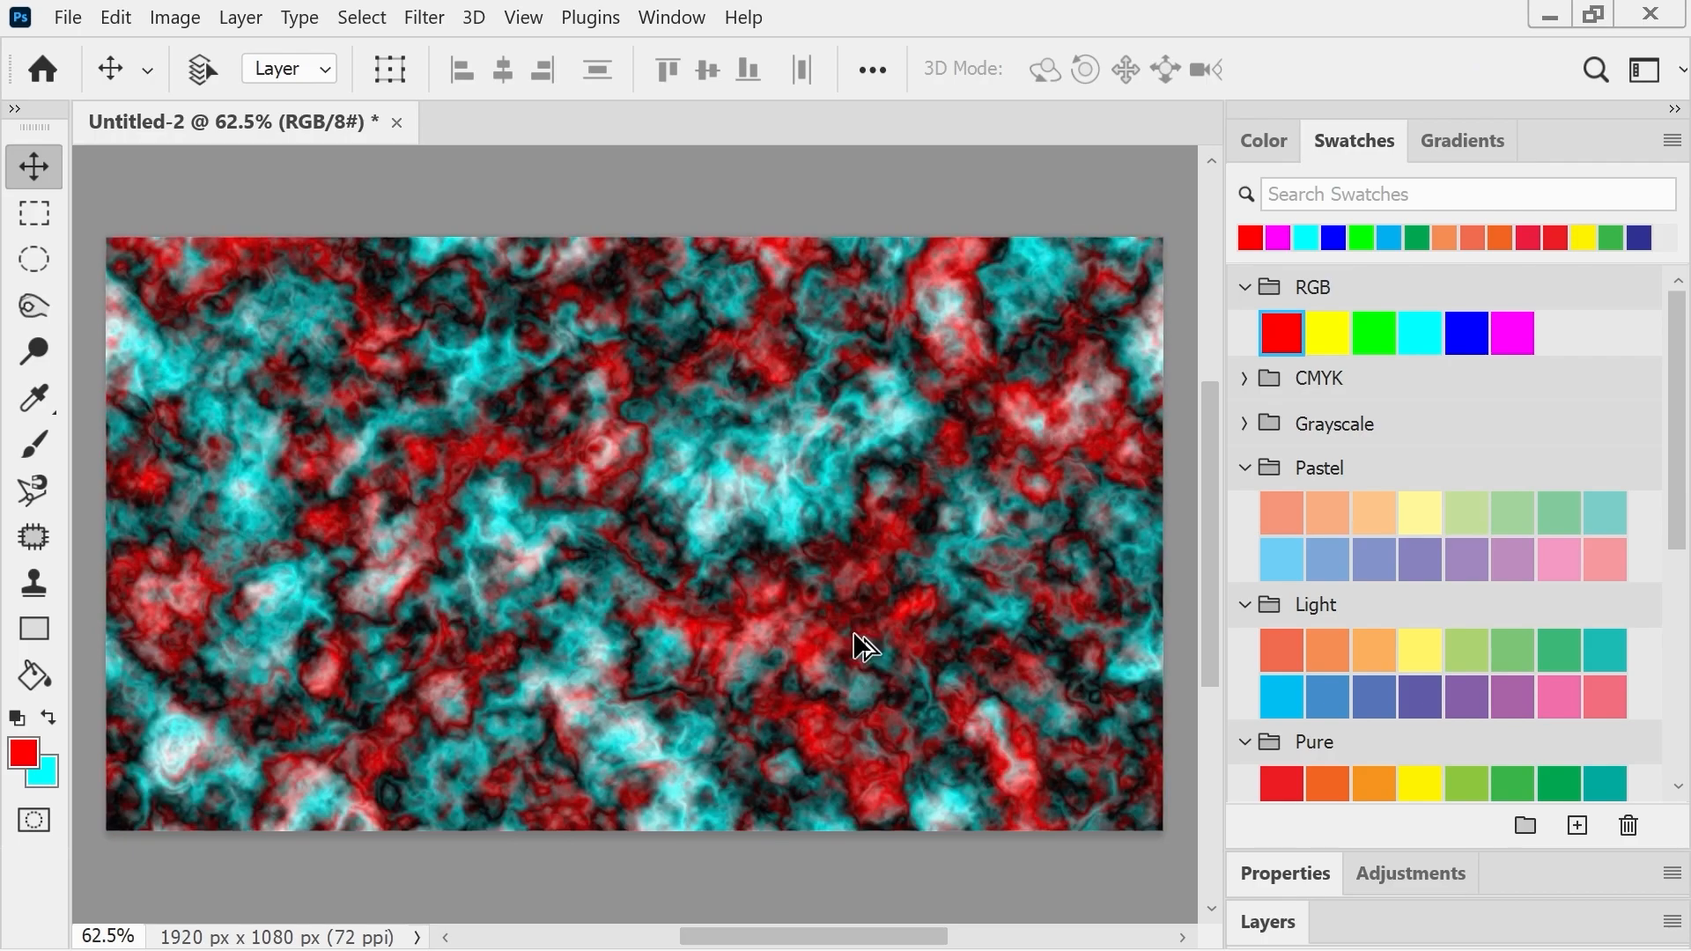
pyautogui.hotkey('ctrl', 'alt', 'f')
pyautogui.hotkey('ctrl', 'alt', 'f')
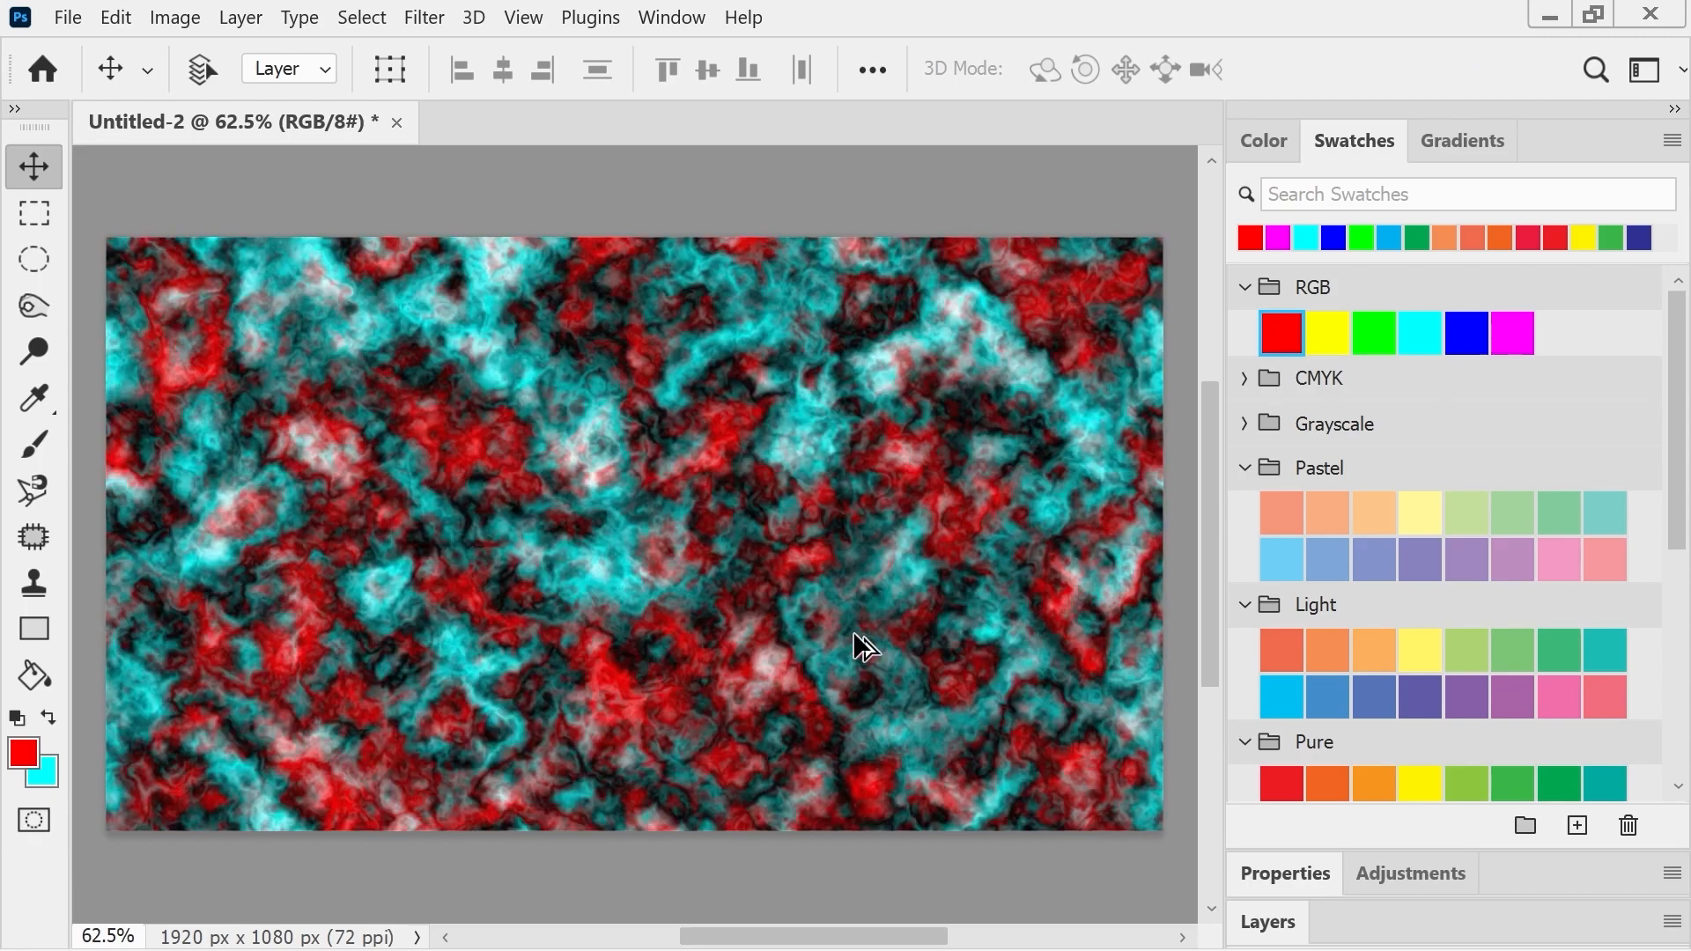
# - Replace the veined pattern with standard red and cyan Clouds, and apply Difference Clouds once over them
pyautogui.hotkey('ctrl', 'alt', 'f')
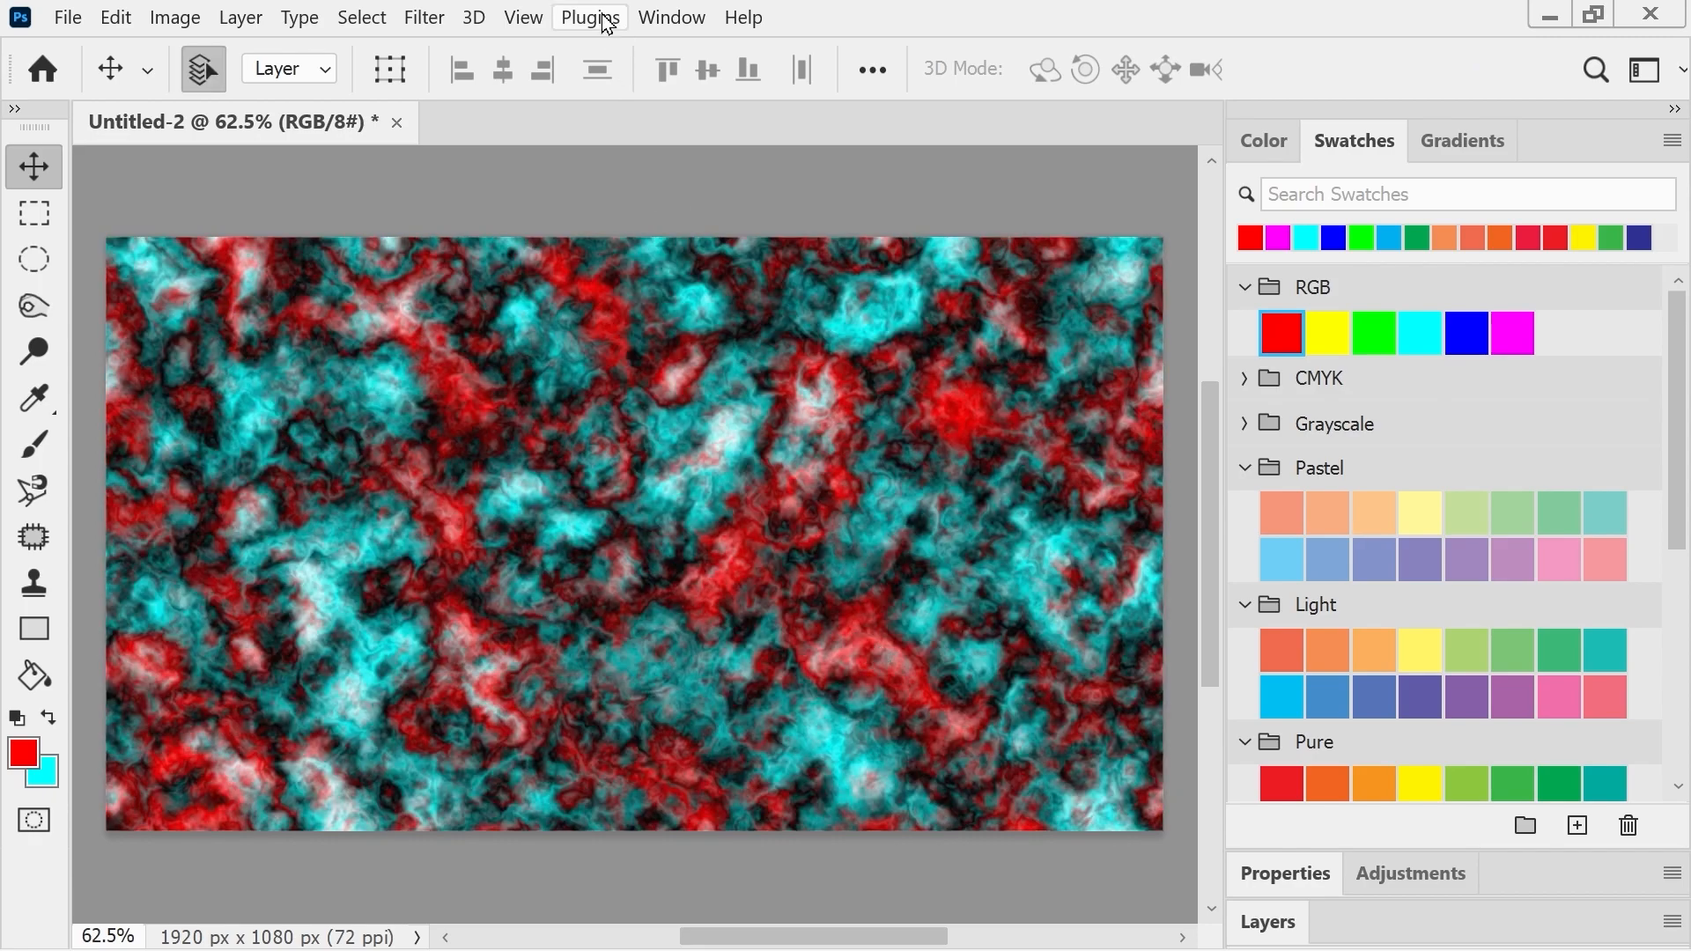
pyautogui.click(414, 15)
pyautogui.moveTo(529, 519)
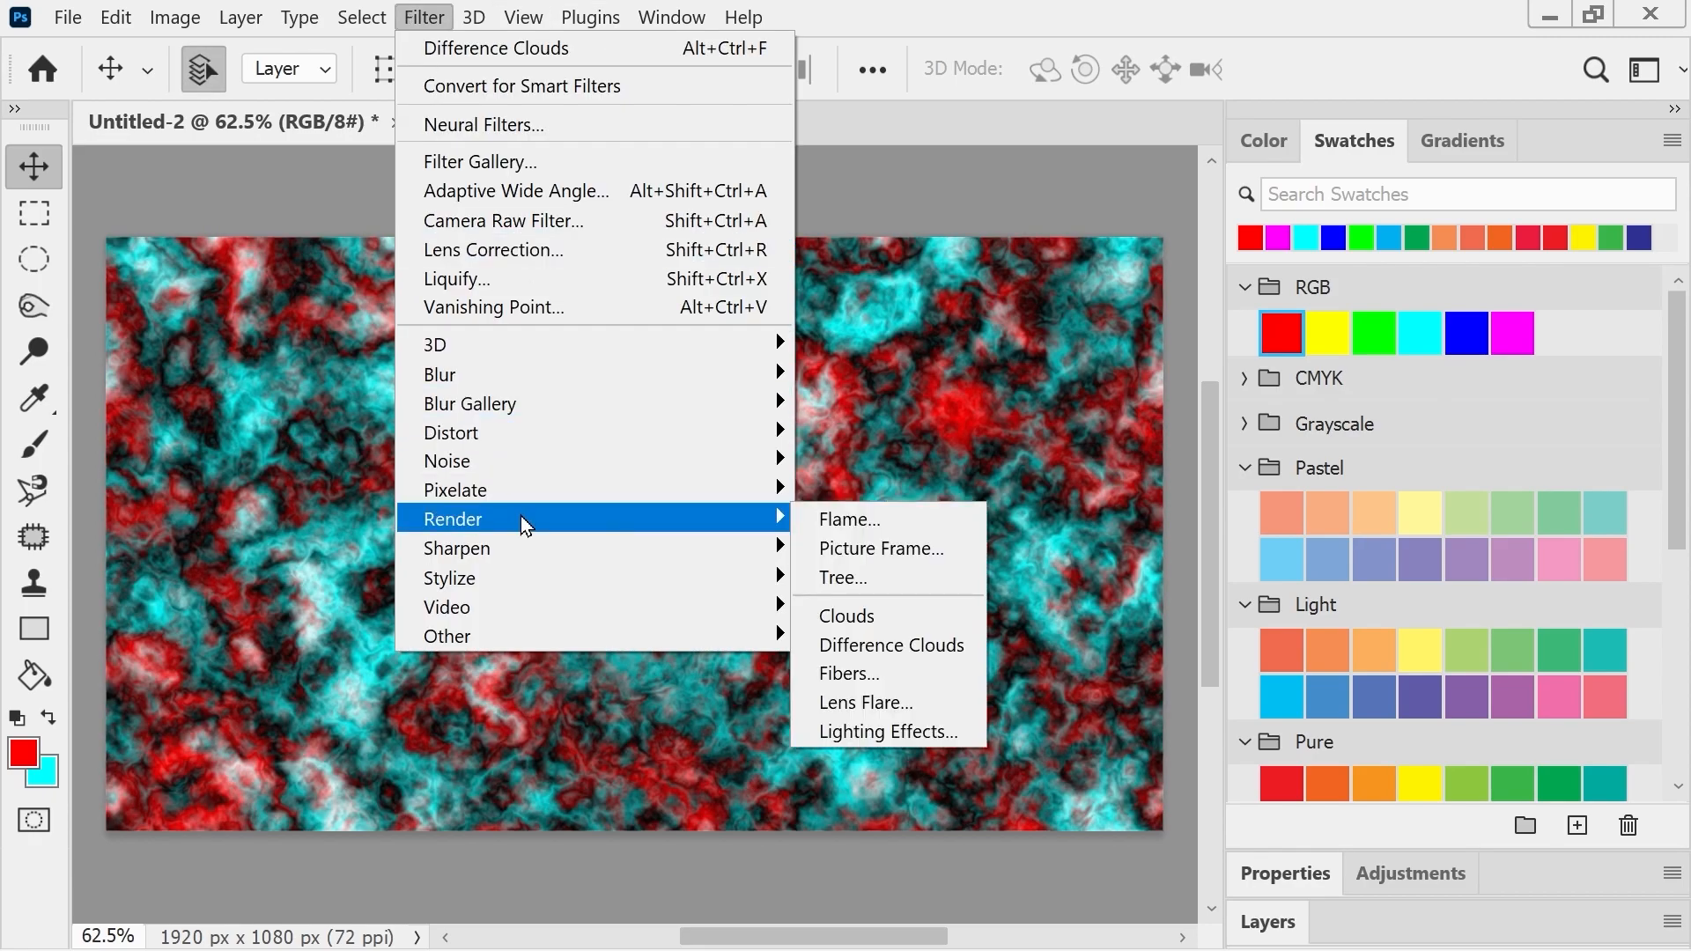
pyautogui.click(889, 621)
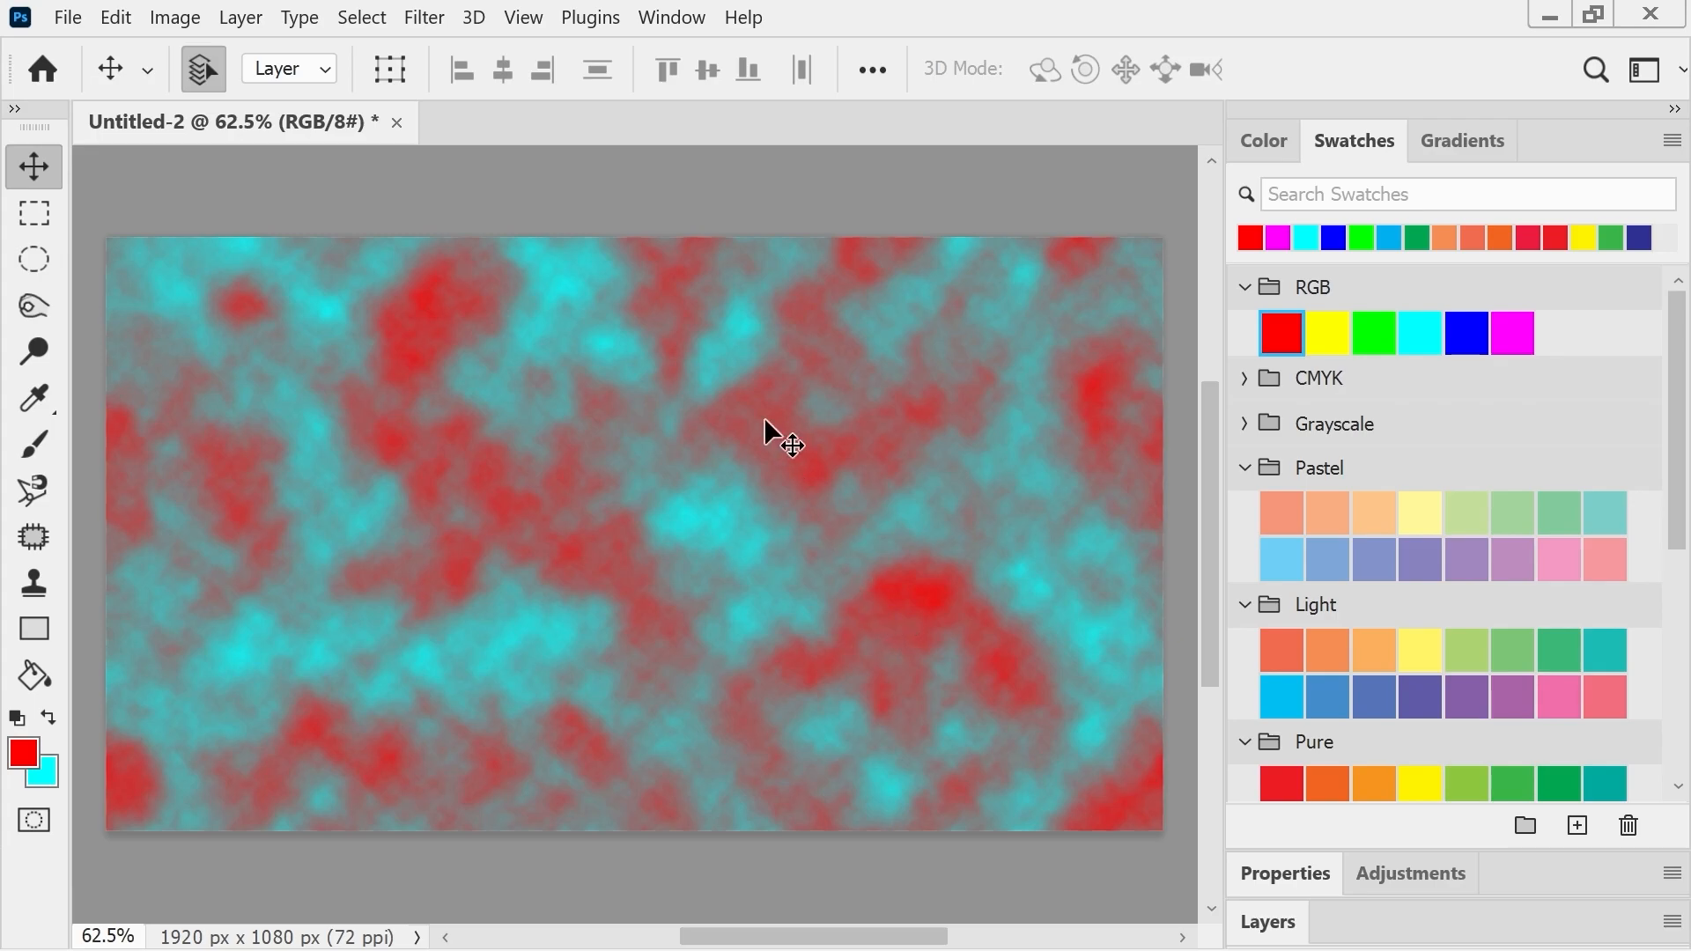
pyautogui.click(450, 18)
pyautogui.moveTo(546, 520)
pyautogui.click(892, 647)
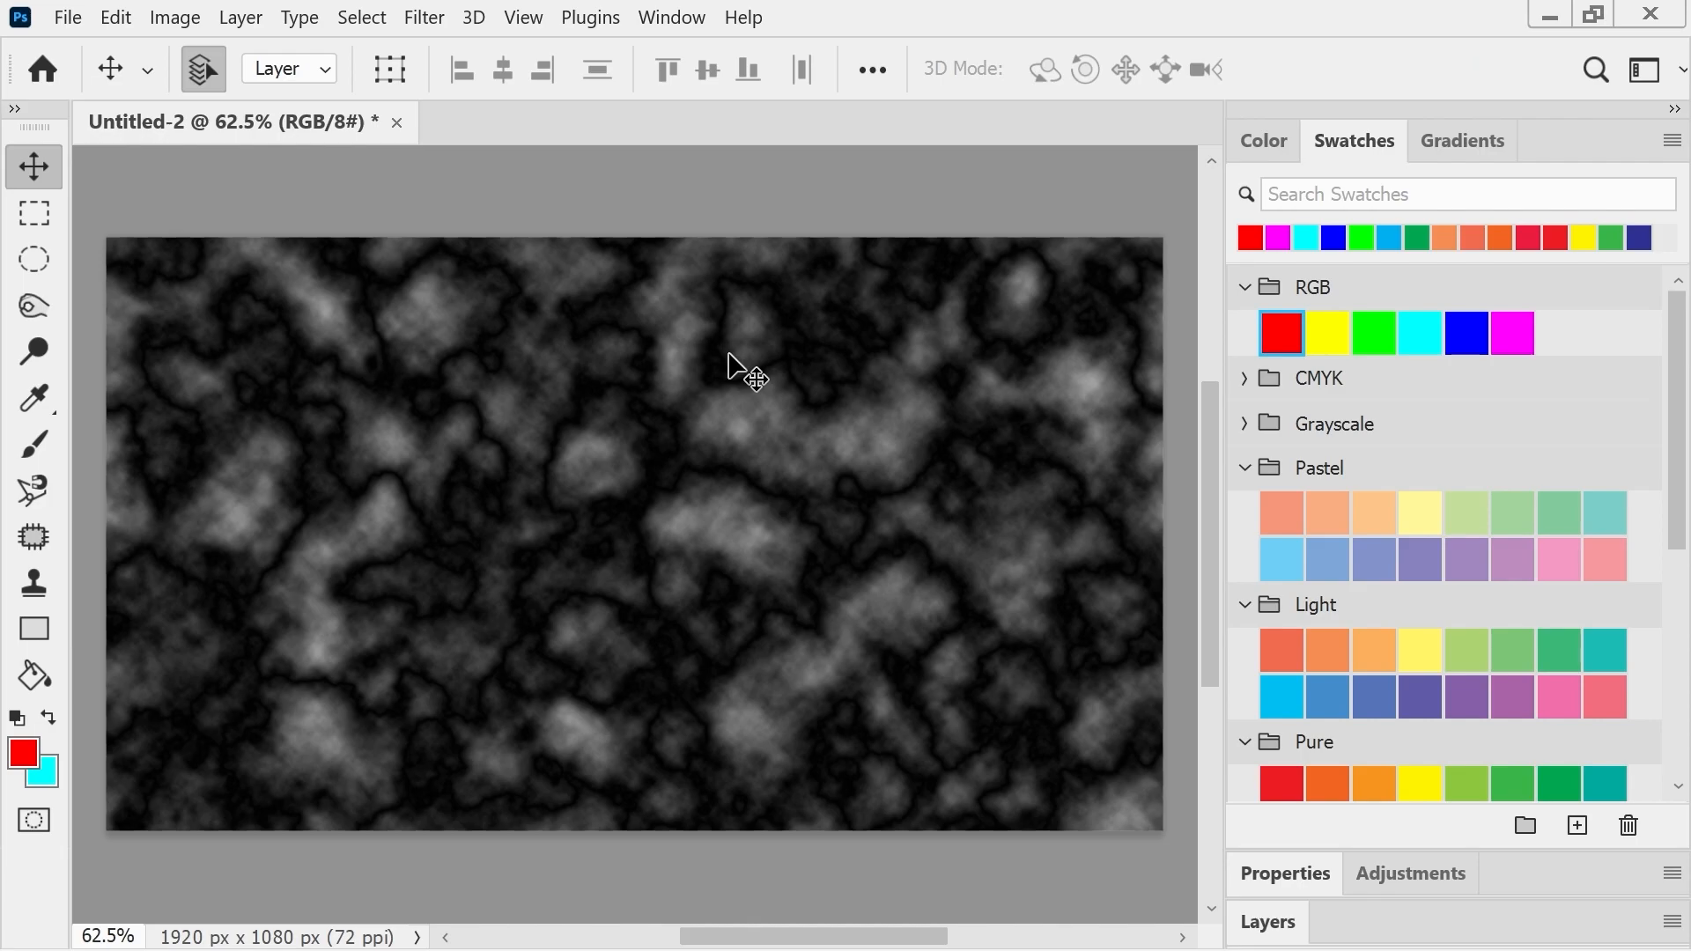
# - Reapply the last-used Difference Clouds filter eight times to bring red and cyan into the dark cloud pattern
pyautogui.click(424, 18)
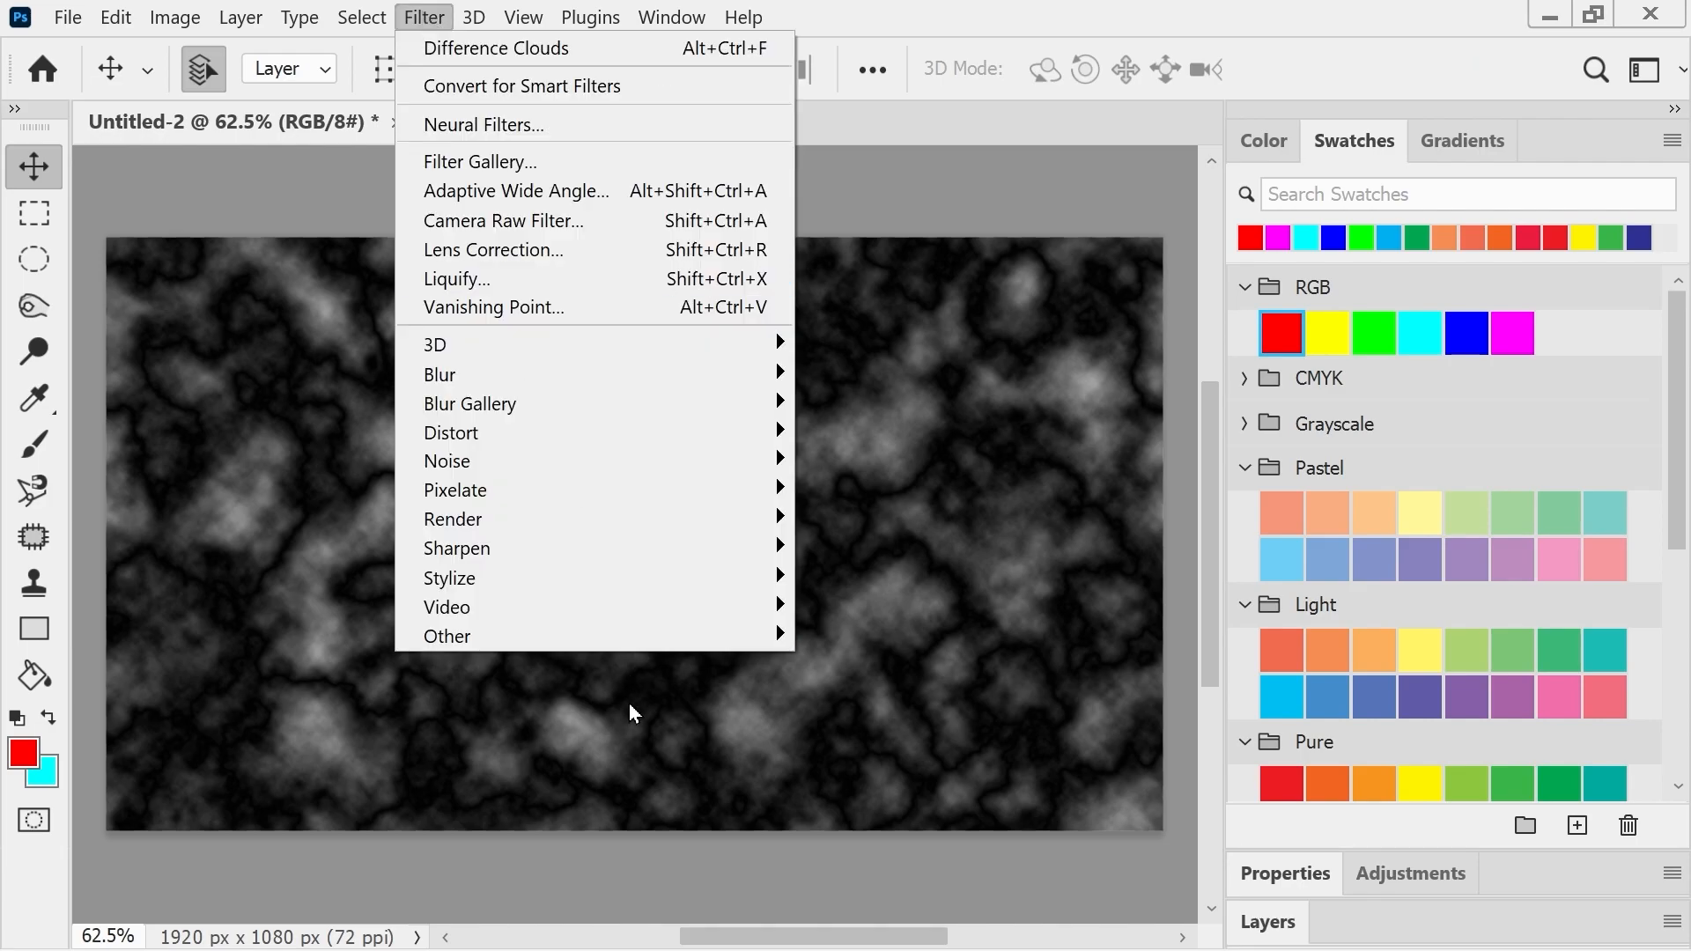
pyautogui.click(560, 54)
pyautogui.click(424, 17)
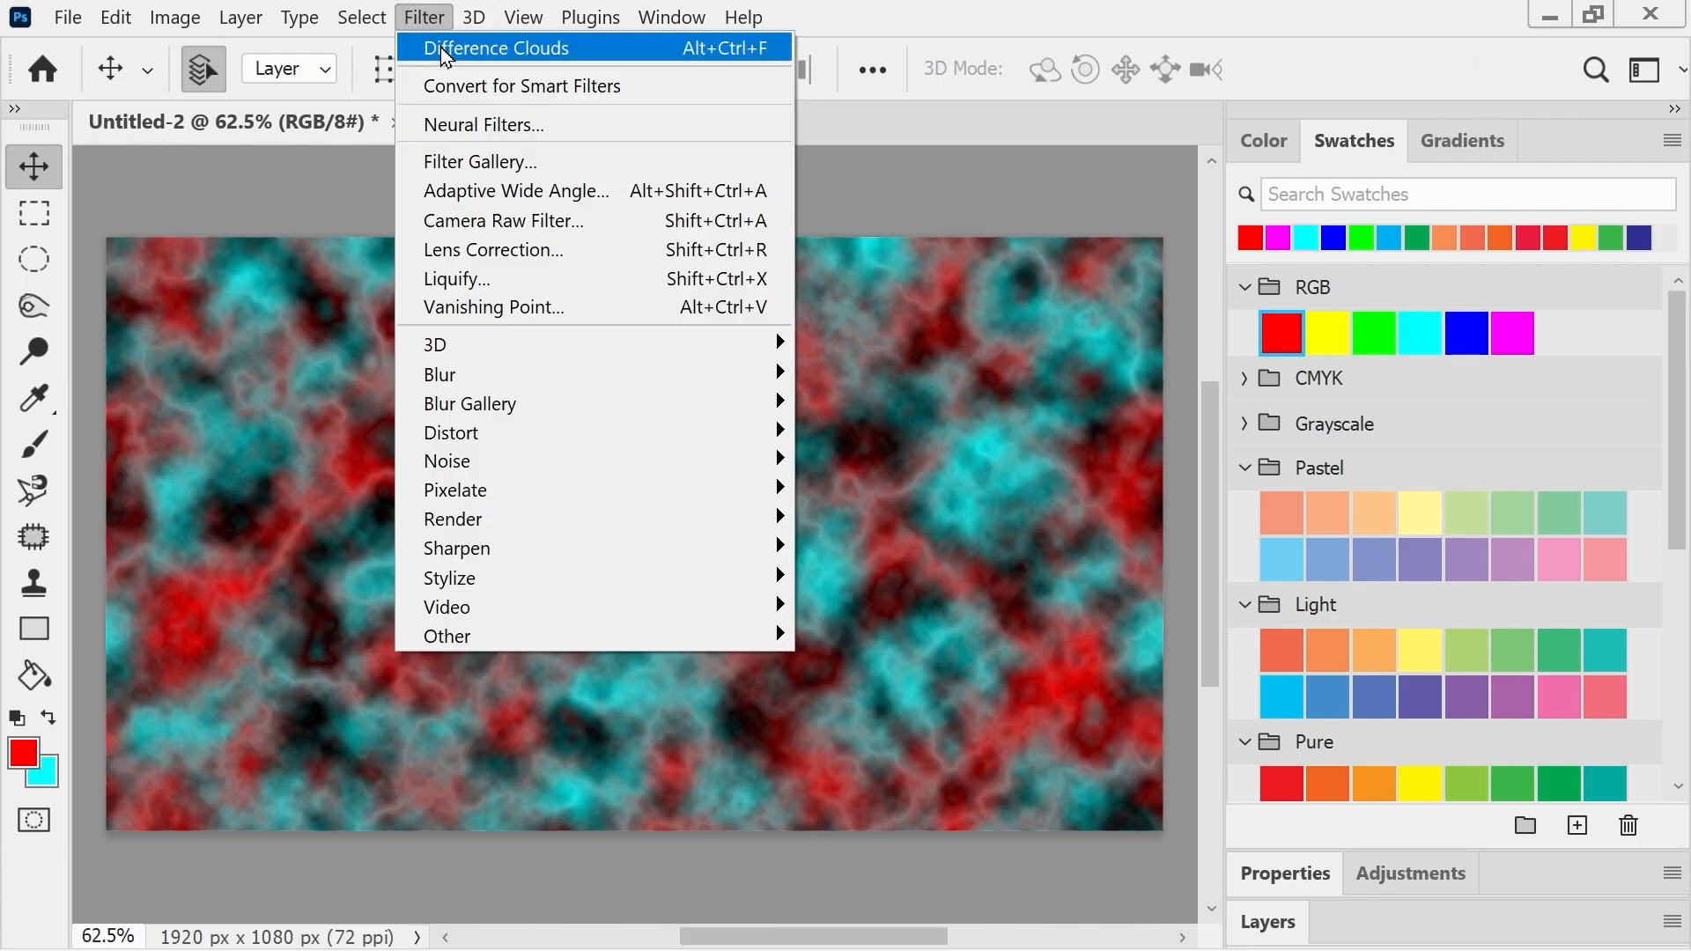
pyautogui.click(490, 49)
pyautogui.click(424, 18)
pyautogui.click(425, 42)
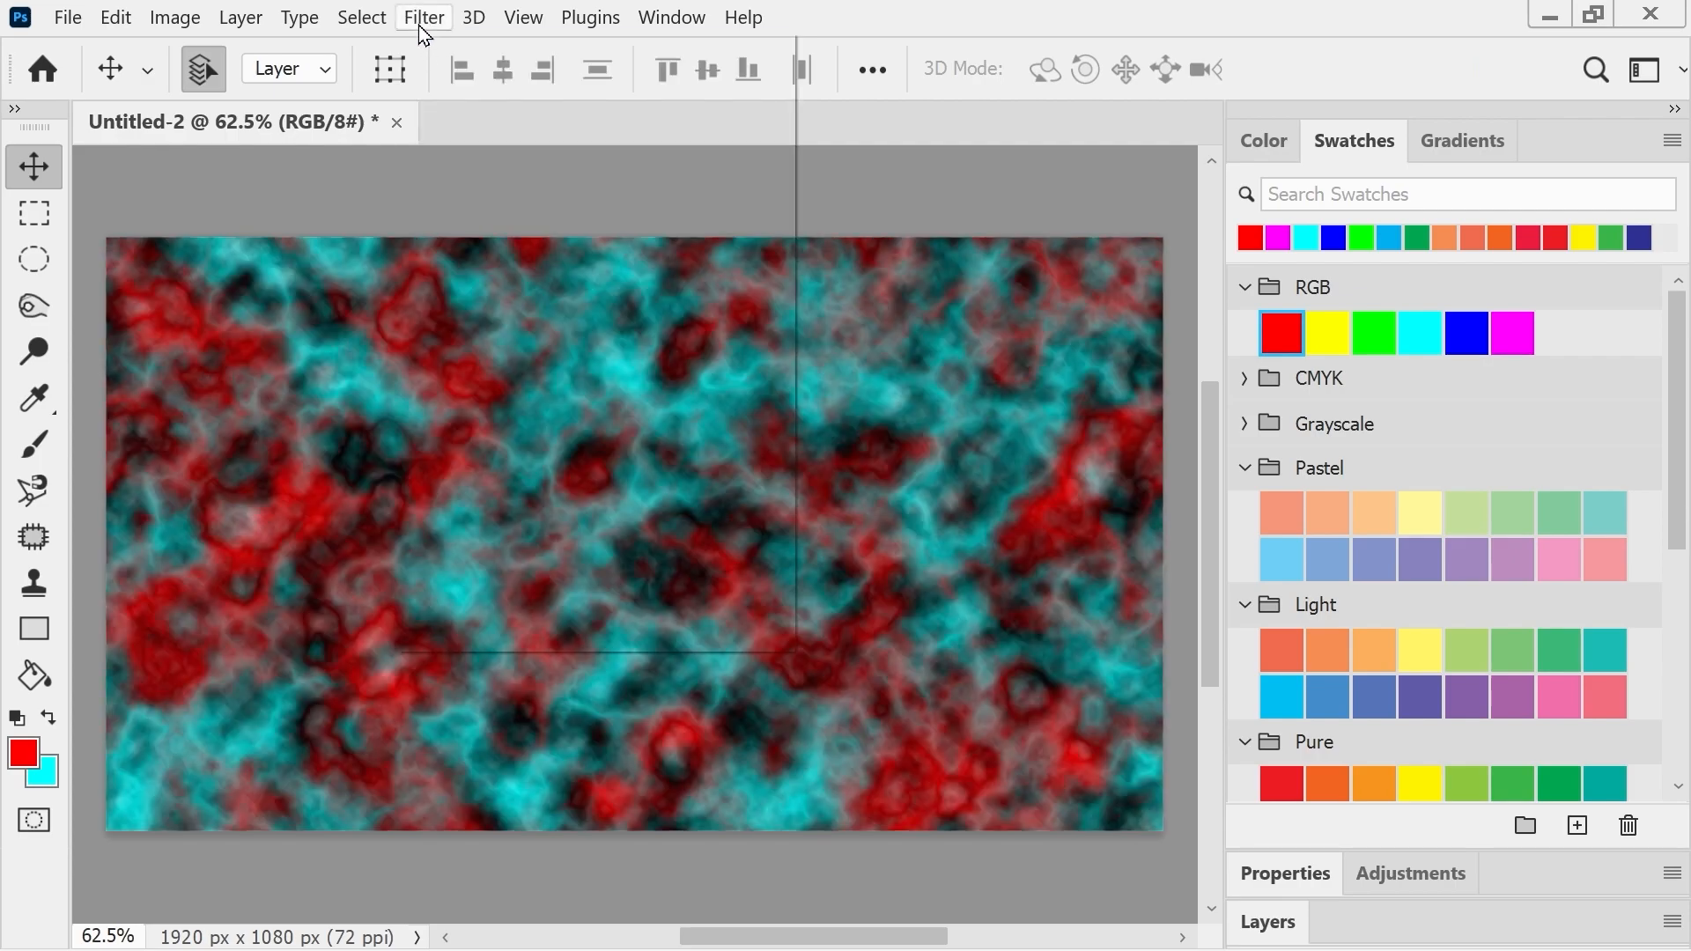
pyautogui.click(421, 20)
pyautogui.click(425, 44)
pyautogui.click(421, 27)
pyautogui.click(421, 42)
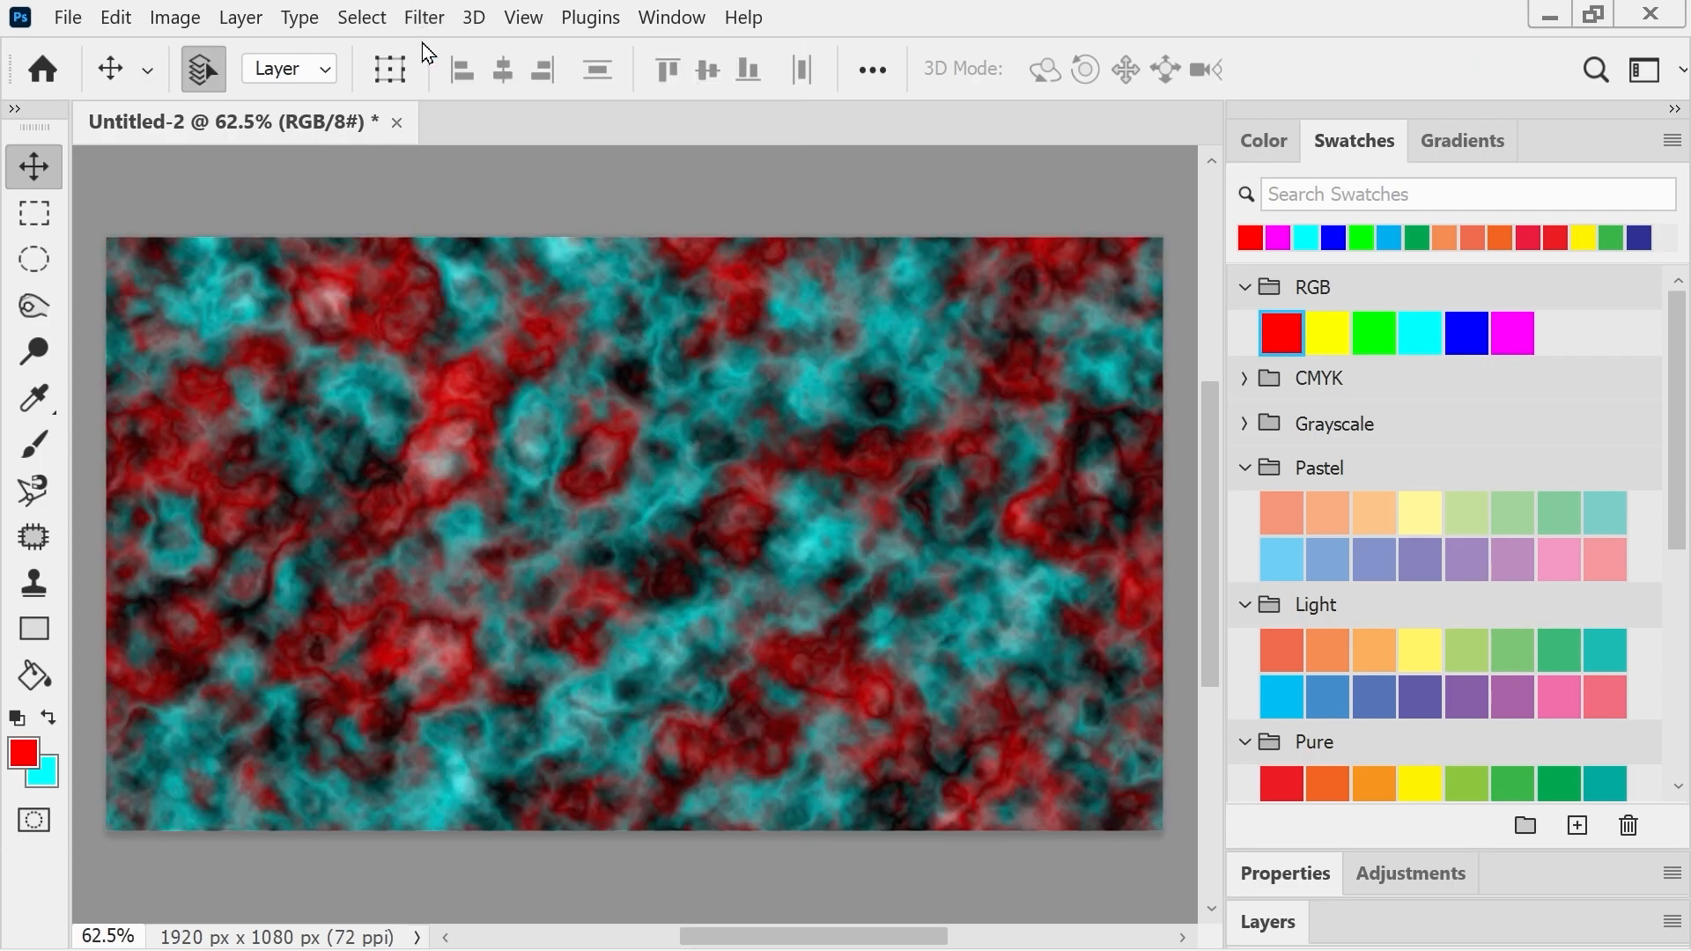
pyautogui.hotkey('ctrl', 'alt', 'f')
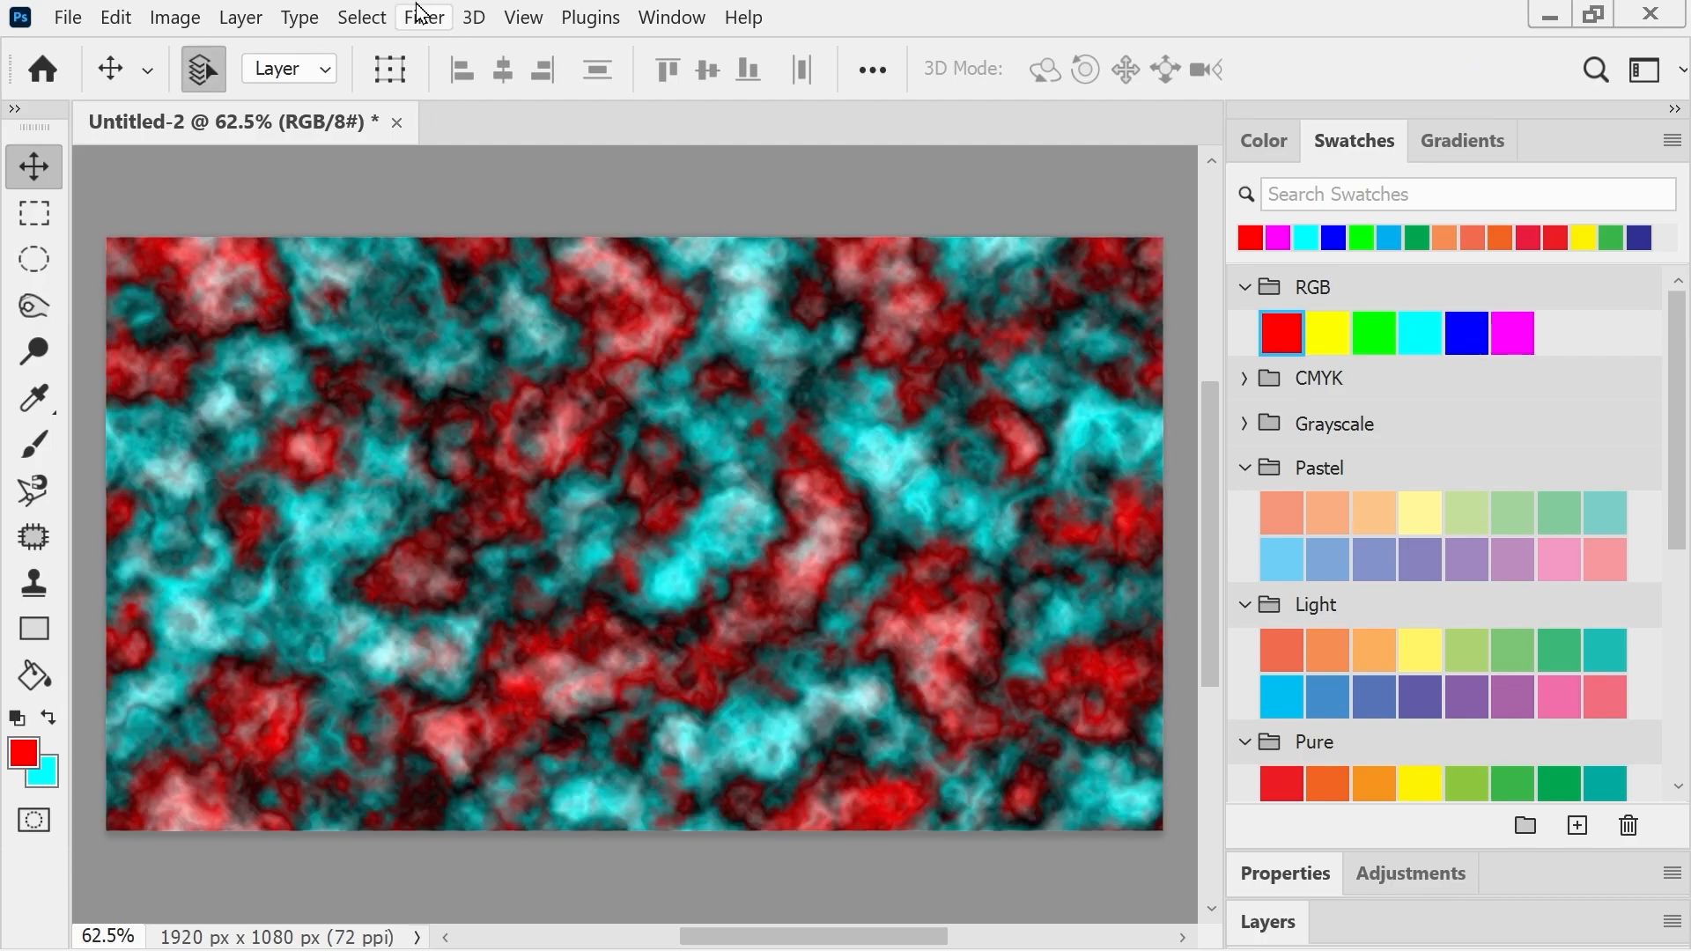
pyautogui.click(421, 13)
pyautogui.click(410, 44)
pyautogui.click(384, 23)
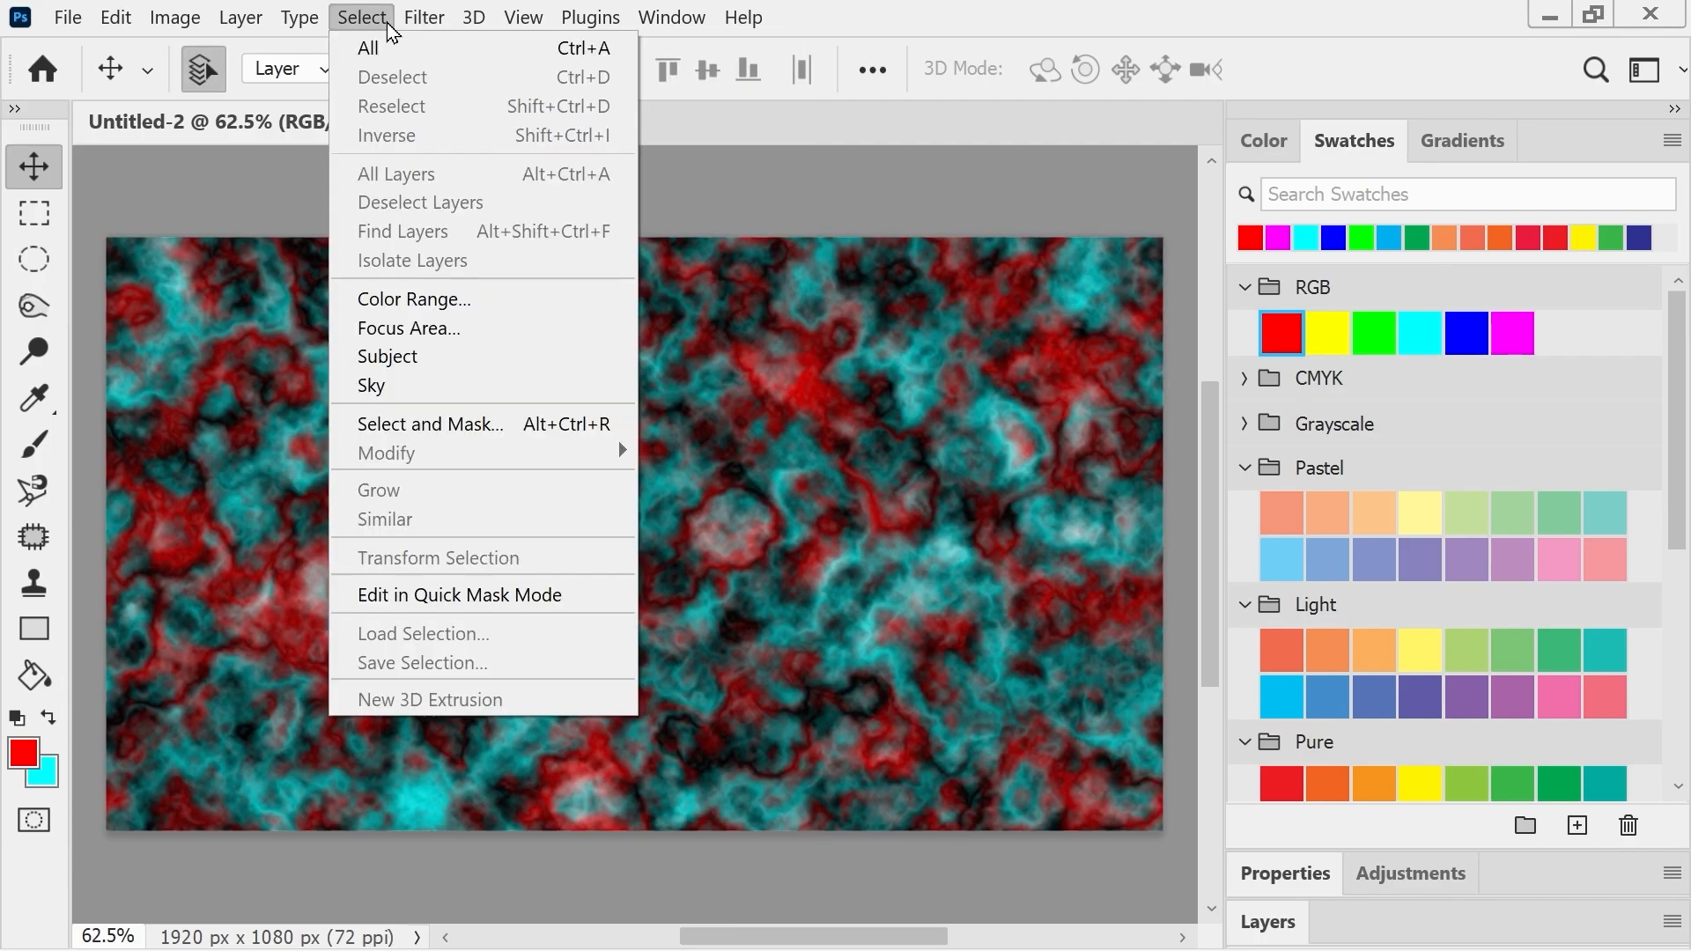
pyautogui.moveTo(424, 18)
pyautogui.click(426, 53)
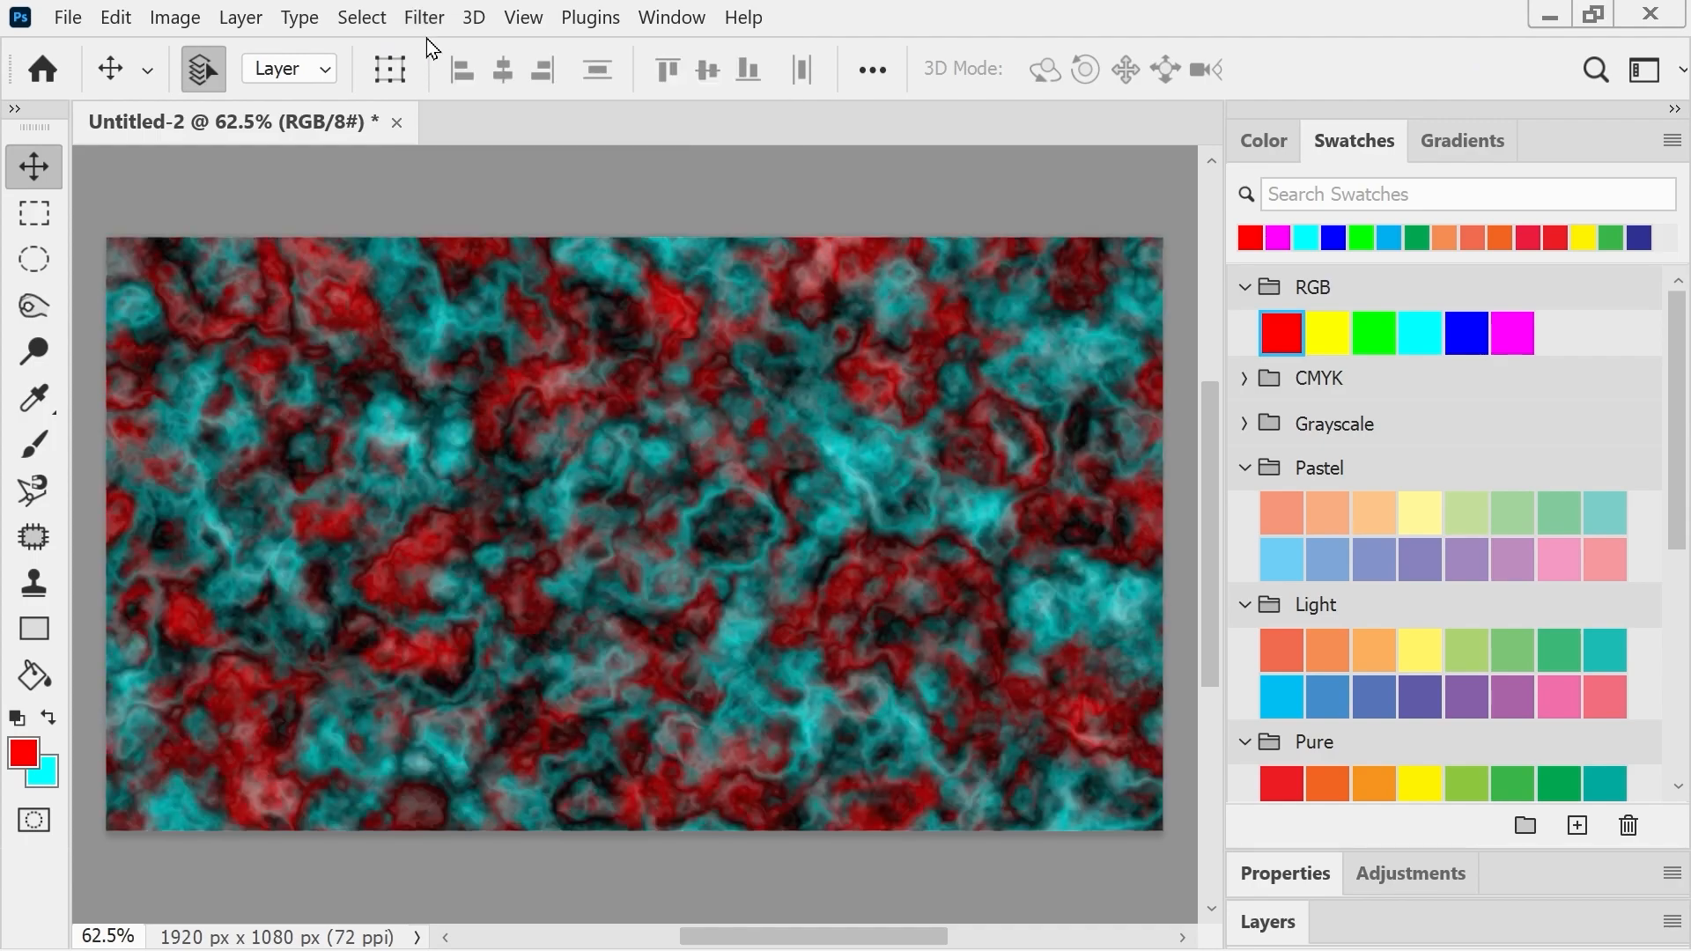
# - Repeat Difference Clouds eight more times to make the red and cyan veins denser
pyautogui.hotkey('ctrl', 'alt', 'f')
pyautogui.hotkey('ctrl', 'alt', 'f')
pyautogui.hotkey('ctrl', 'alt', 'f')
pyautogui.hotkey('ctrl', 'alt', 'f')
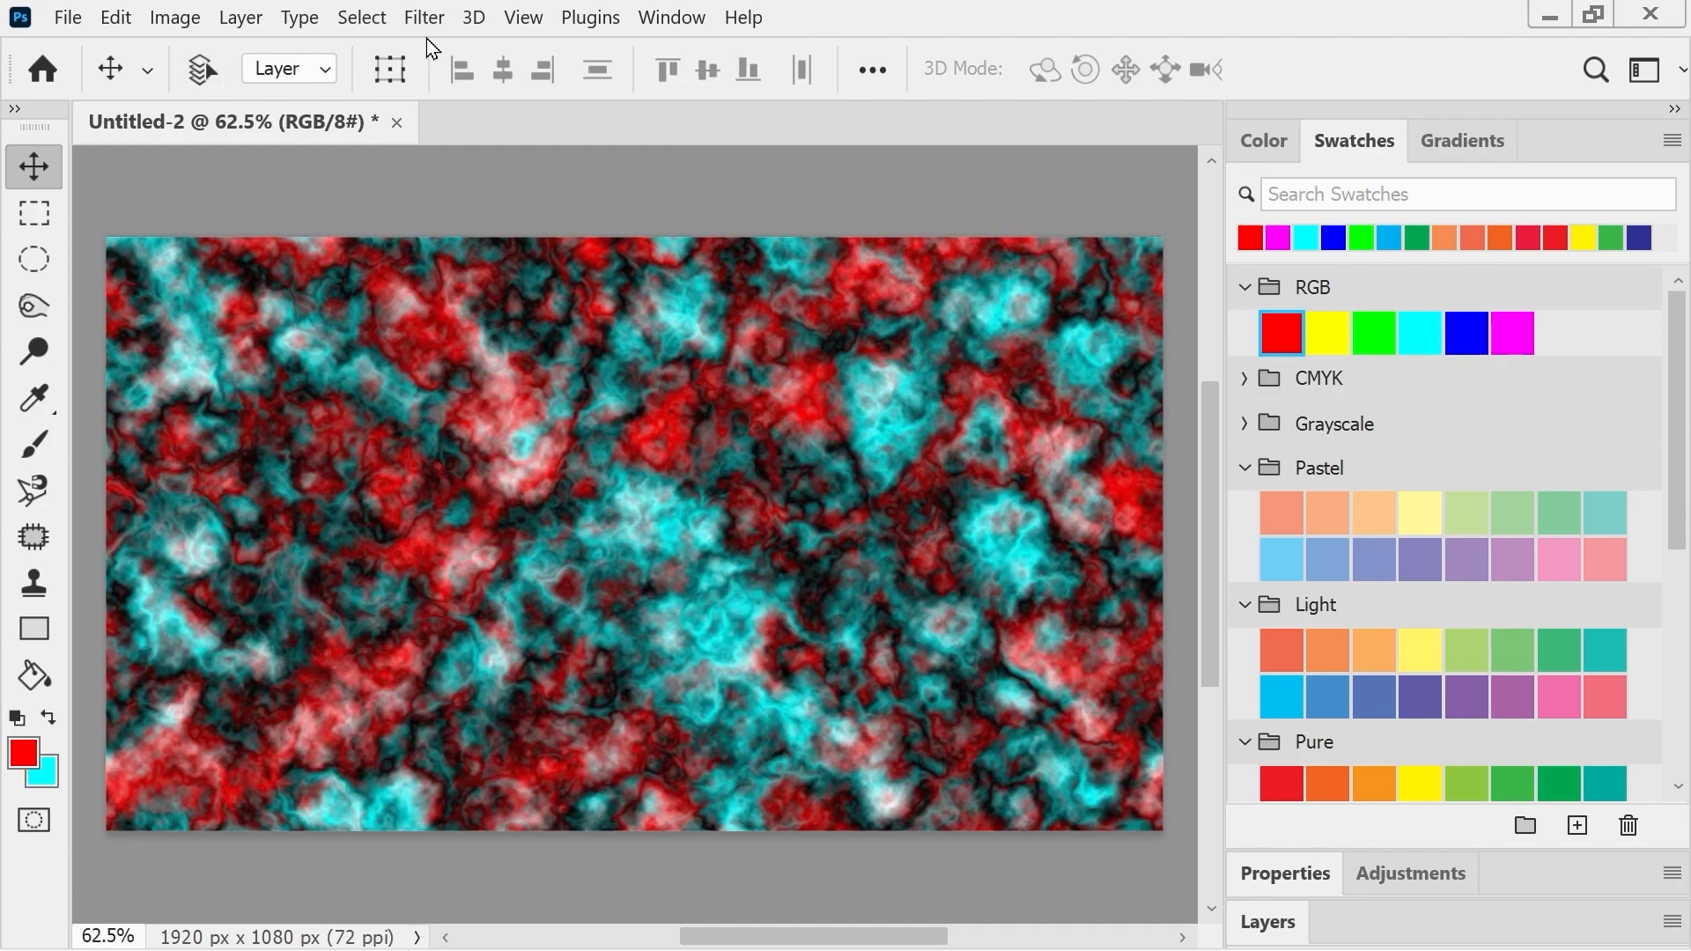
pyautogui.hotkey('ctrl', 'alt', 'f')
pyautogui.hotkey('ctrl', 'alt', 'f')
pyautogui.hotkey('ctrl', 'alt', 'f')
pyautogui.hotkey('ctrl', 'alt', 'f')
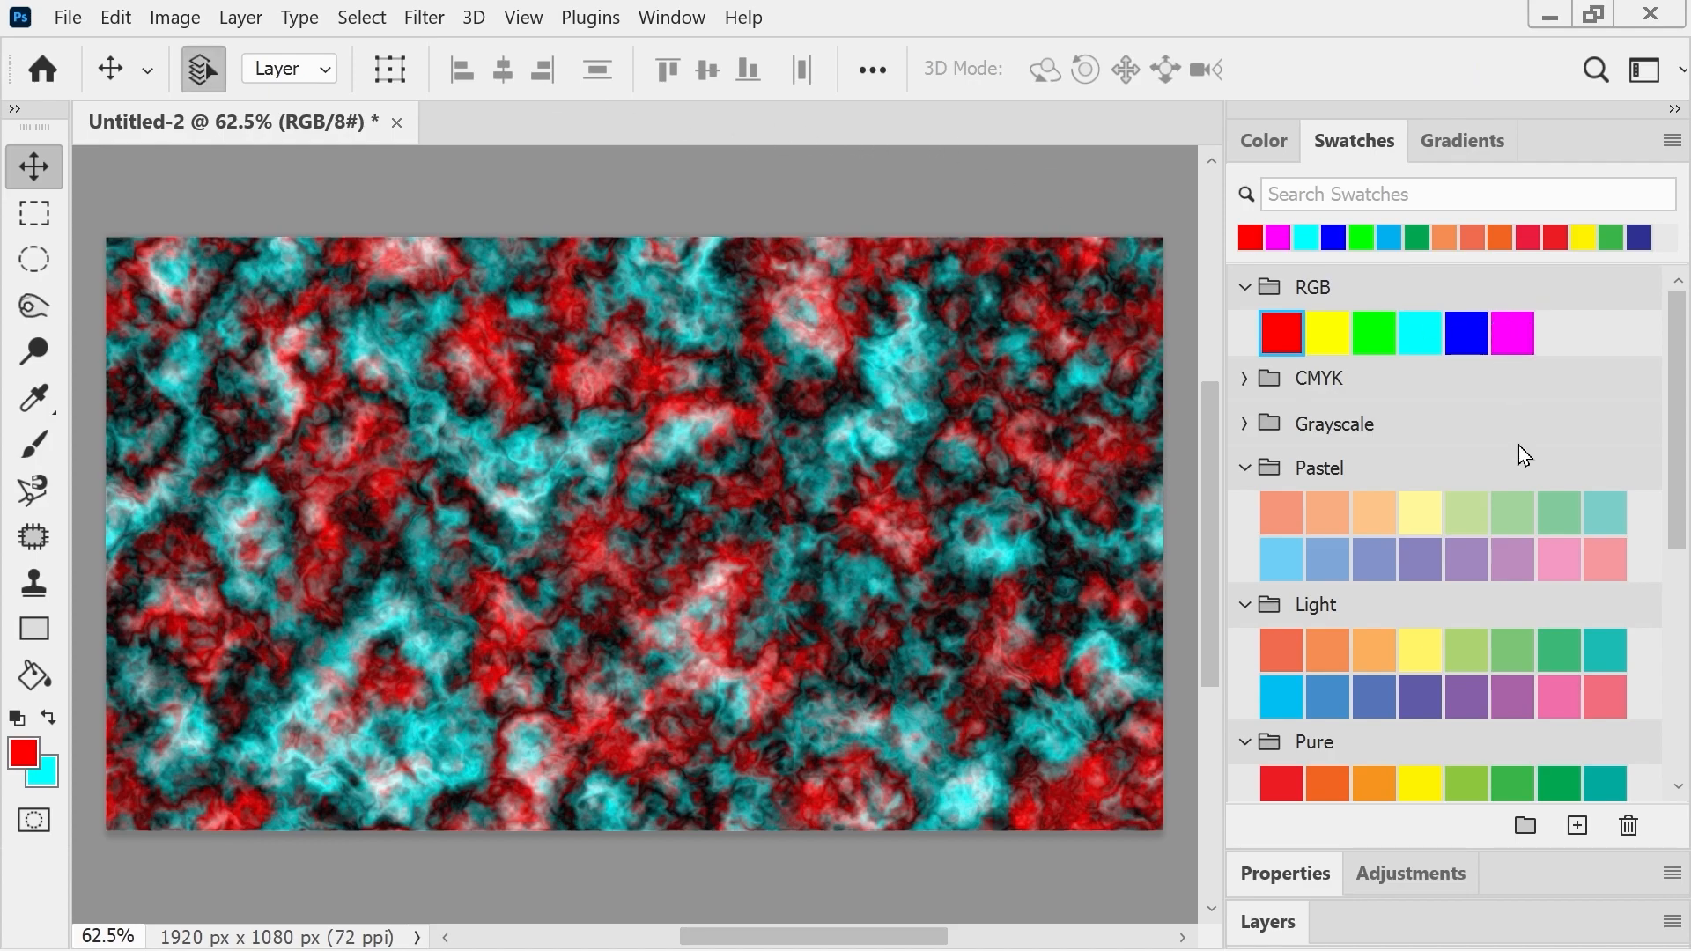
# - Set the foreground to yellow and the background to blue from the RGB swatches
pyautogui.click(1467, 335)
pyautogui.press('x')
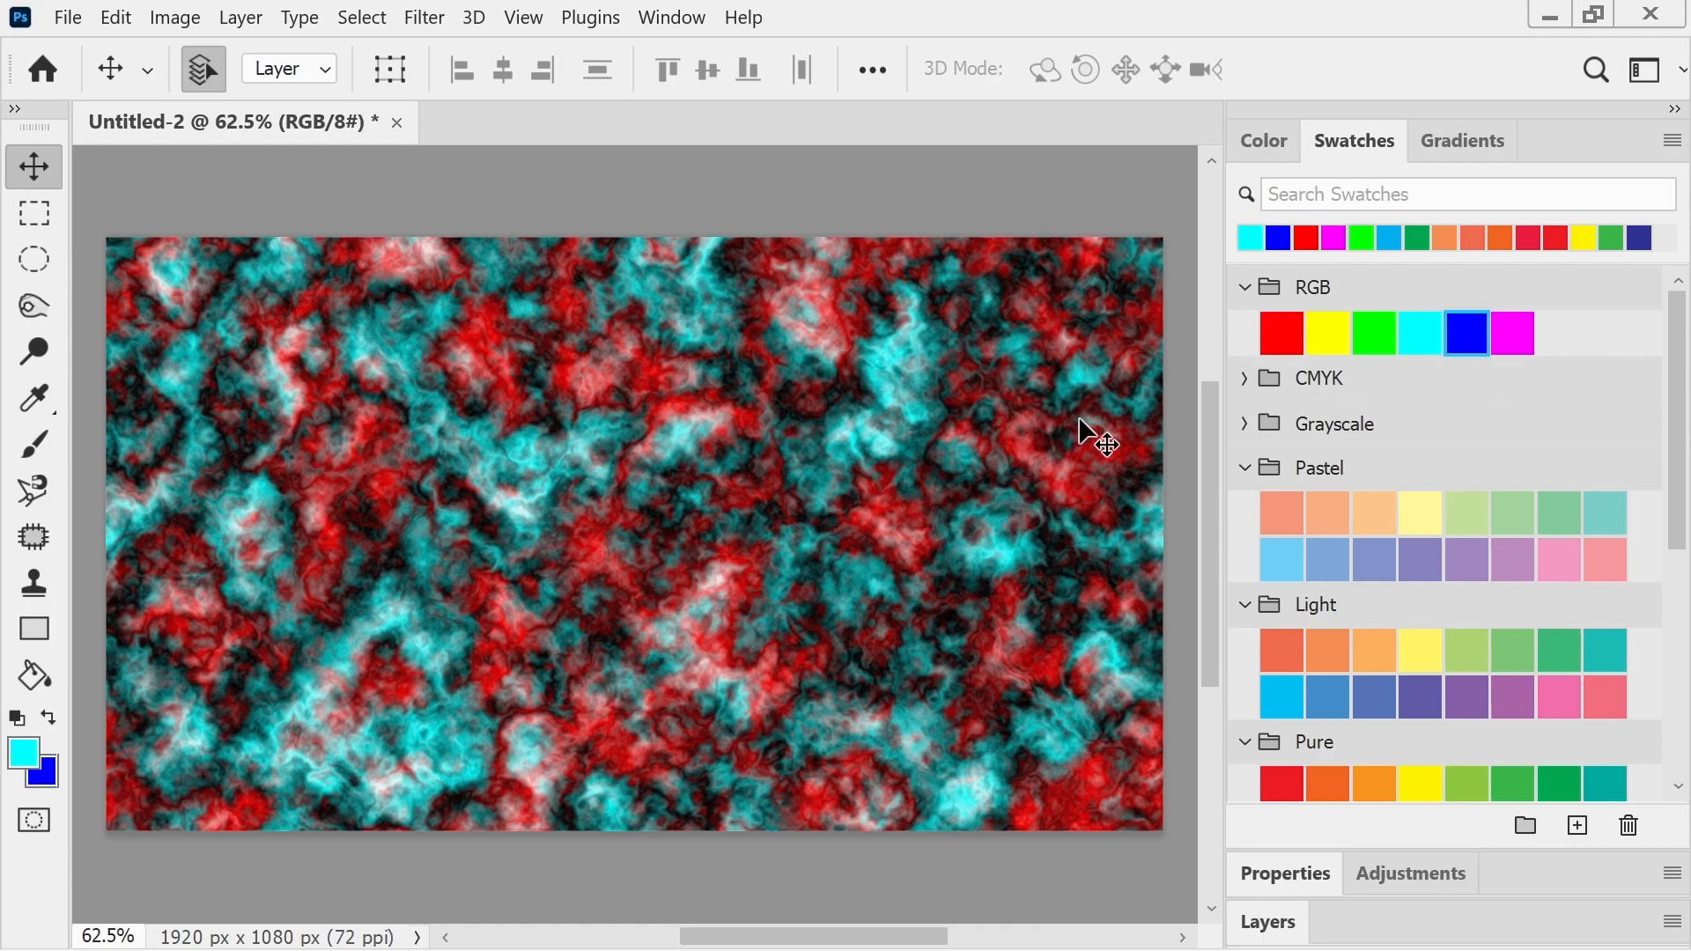
pyautogui.click(1334, 335)
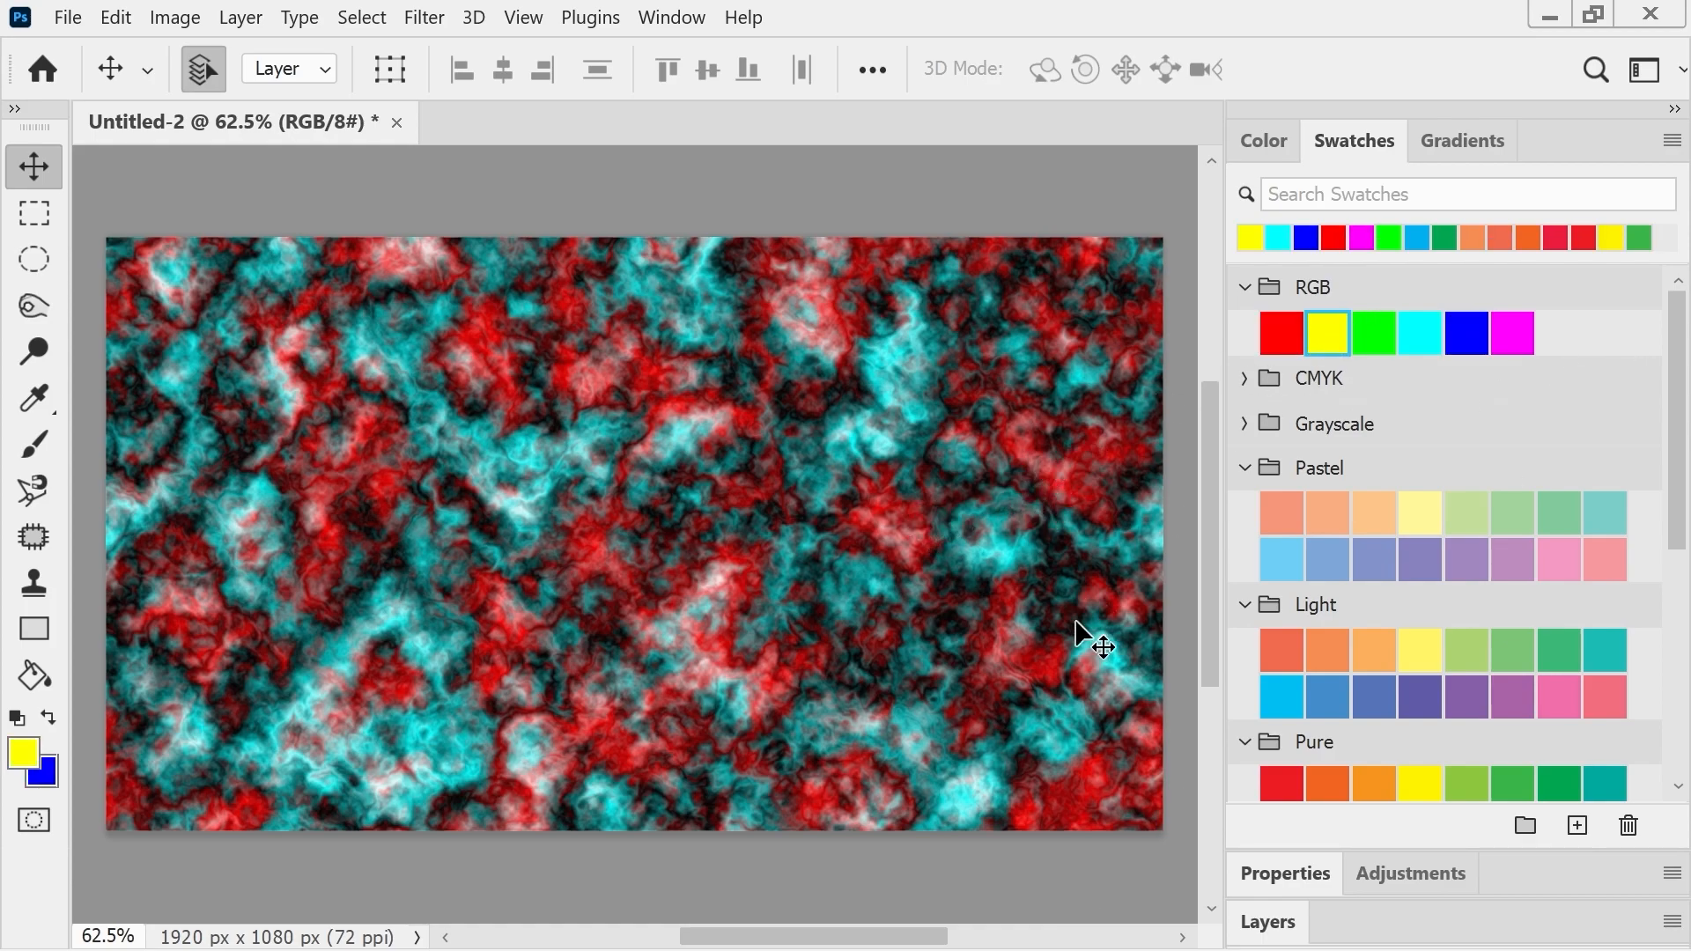
pyautogui.click(423, 19)
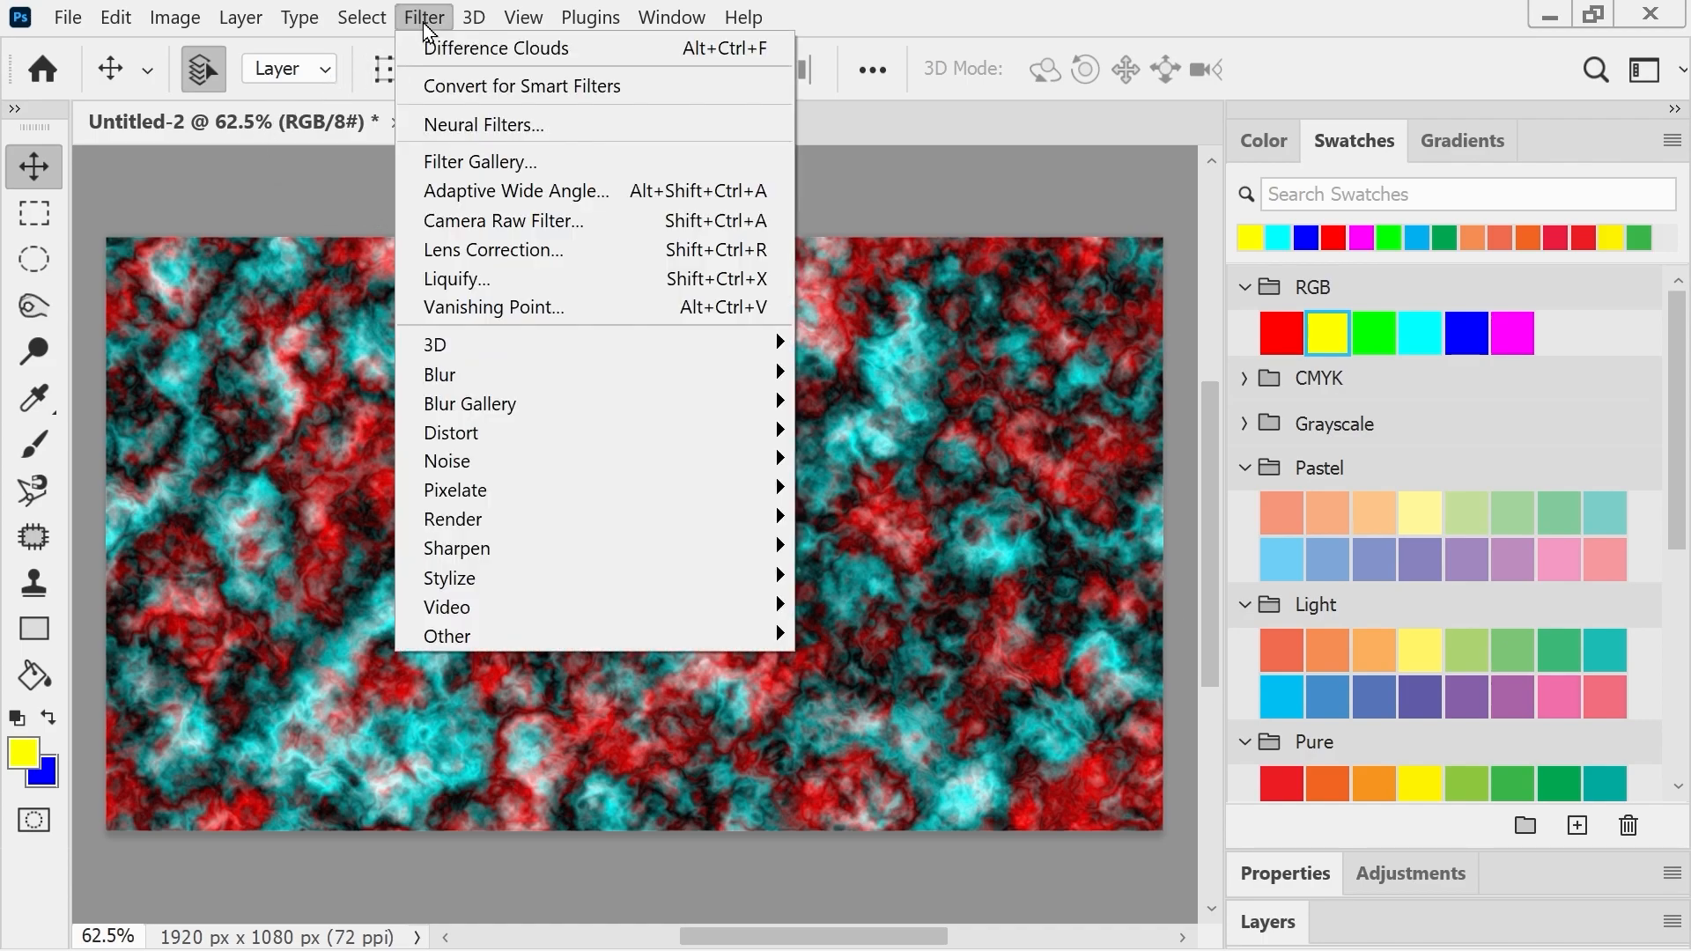
pyautogui.click(425, 24)
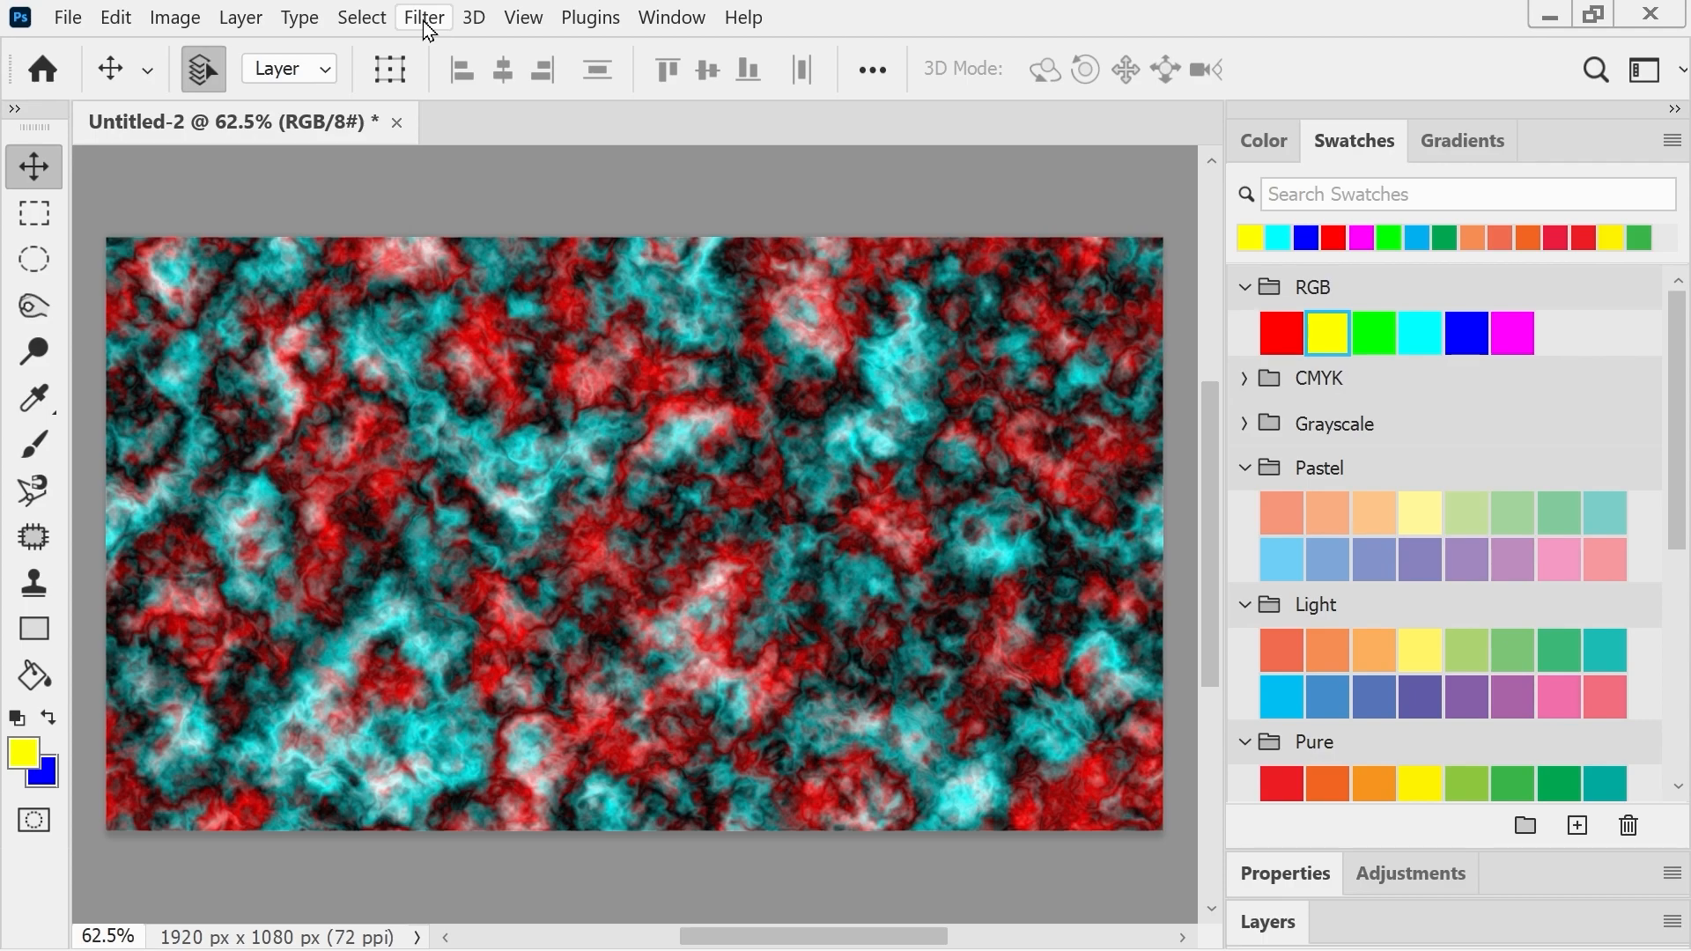
# - Apply Difference Clouds twelve times over the red and cyan pattern using the yellow and blue colors
pyautogui.hotkey('ctrl', 'alt', 'f')
pyautogui.hotkey('ctrl', 'alt', 'f')
pyautogui.hotkey('ctrl', 'alt', 'f')
pyautogui.hotkey('ctrl', 'alt', 'f')
pyautogui.hotkey('ctrl', 'alt', 'f')
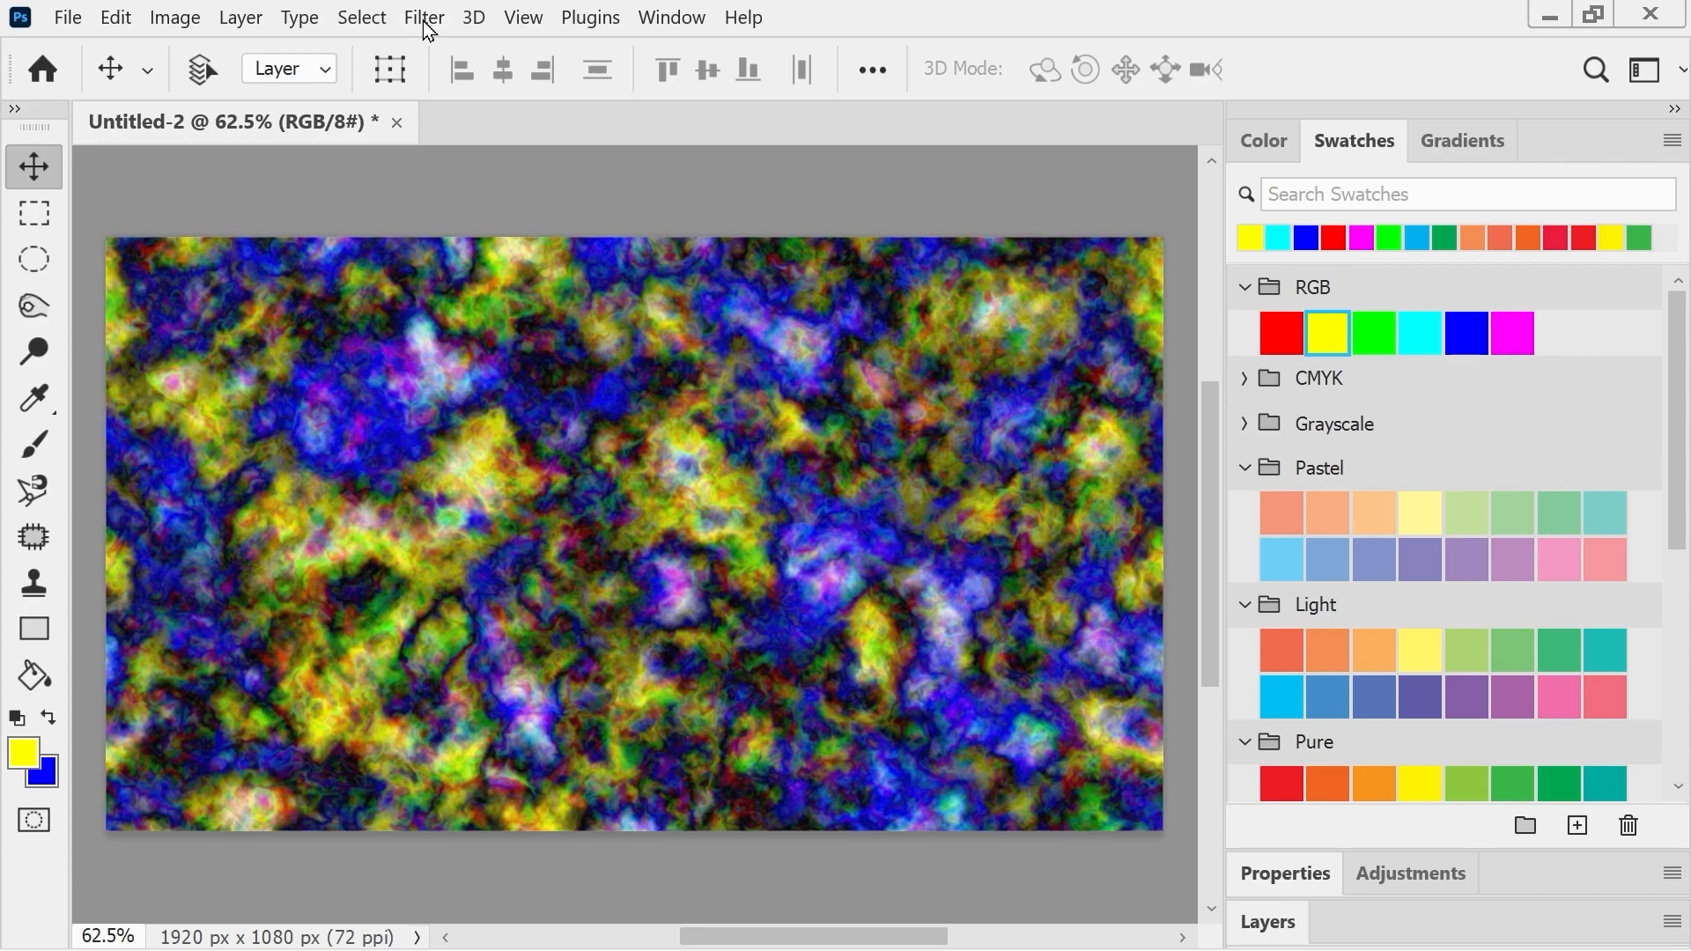
pyautogui.hotkey('ctrl', 'alt', 'f')
pyautogui.hotkey('ctrl', 'alt', 'f')
pyautogui.hotkey('ctrl', 'alt', 'f')
pyautogui.hotkey('ctrl', 'alt', 'f')
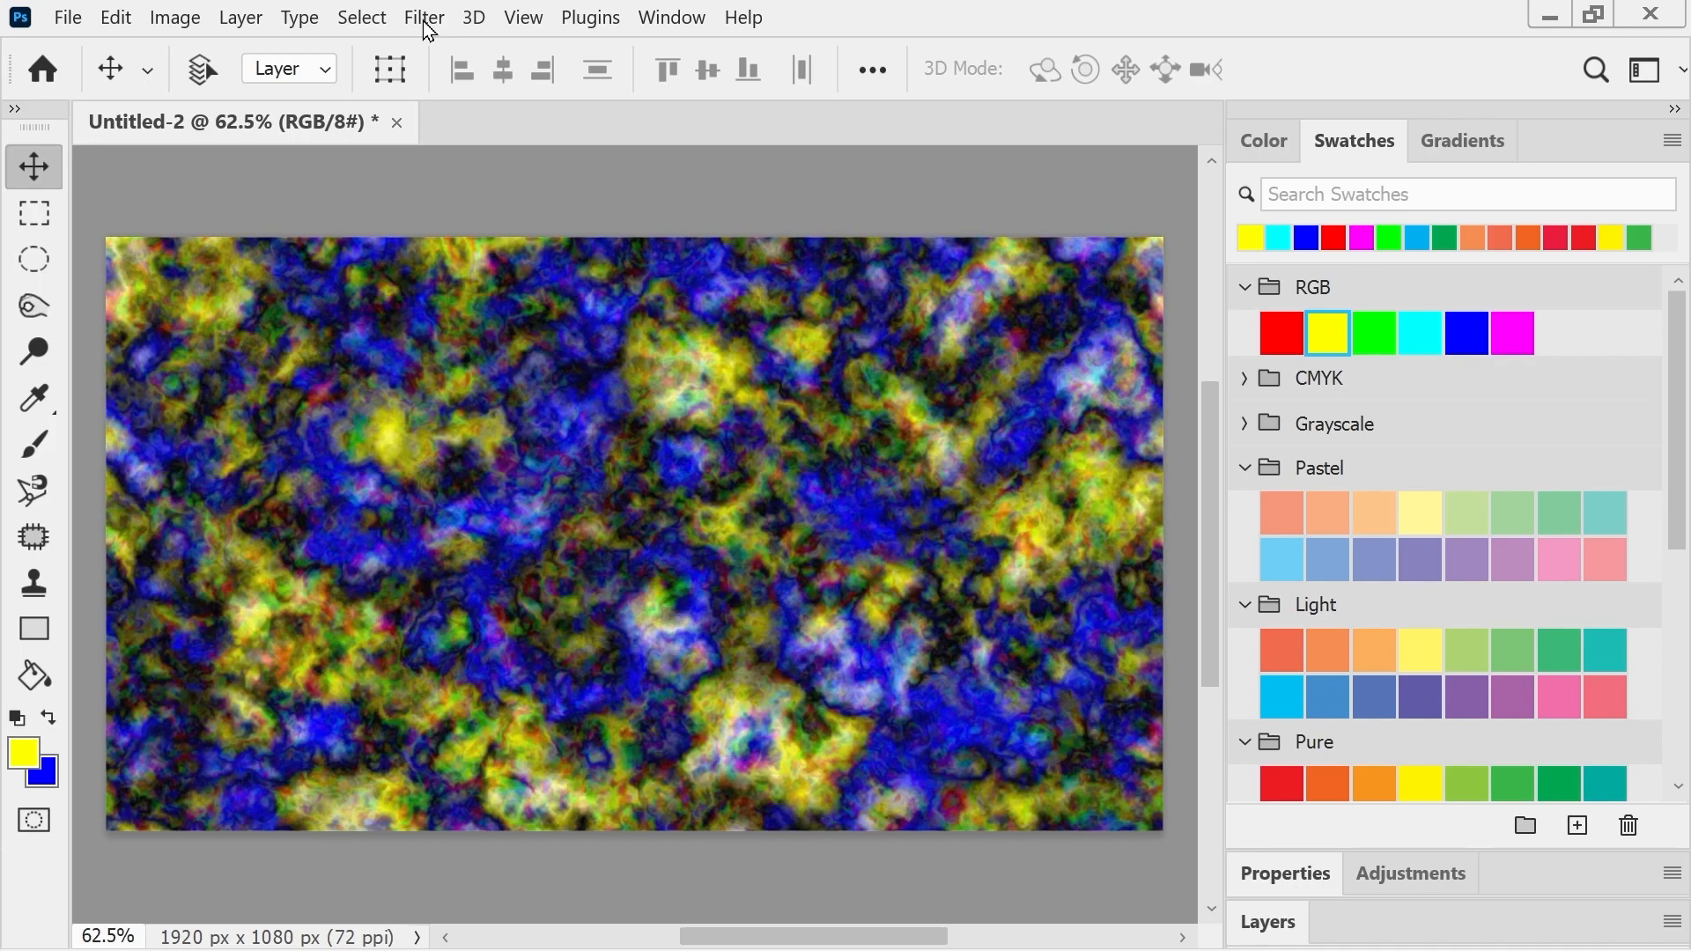
pyautogui.hotkey('ctrl', 'alt', 'f')
pyautogui.hotkey('ctrl', 'alt', 'f')
pyautogui.hotkey('ctrl', 'alt', 'f')
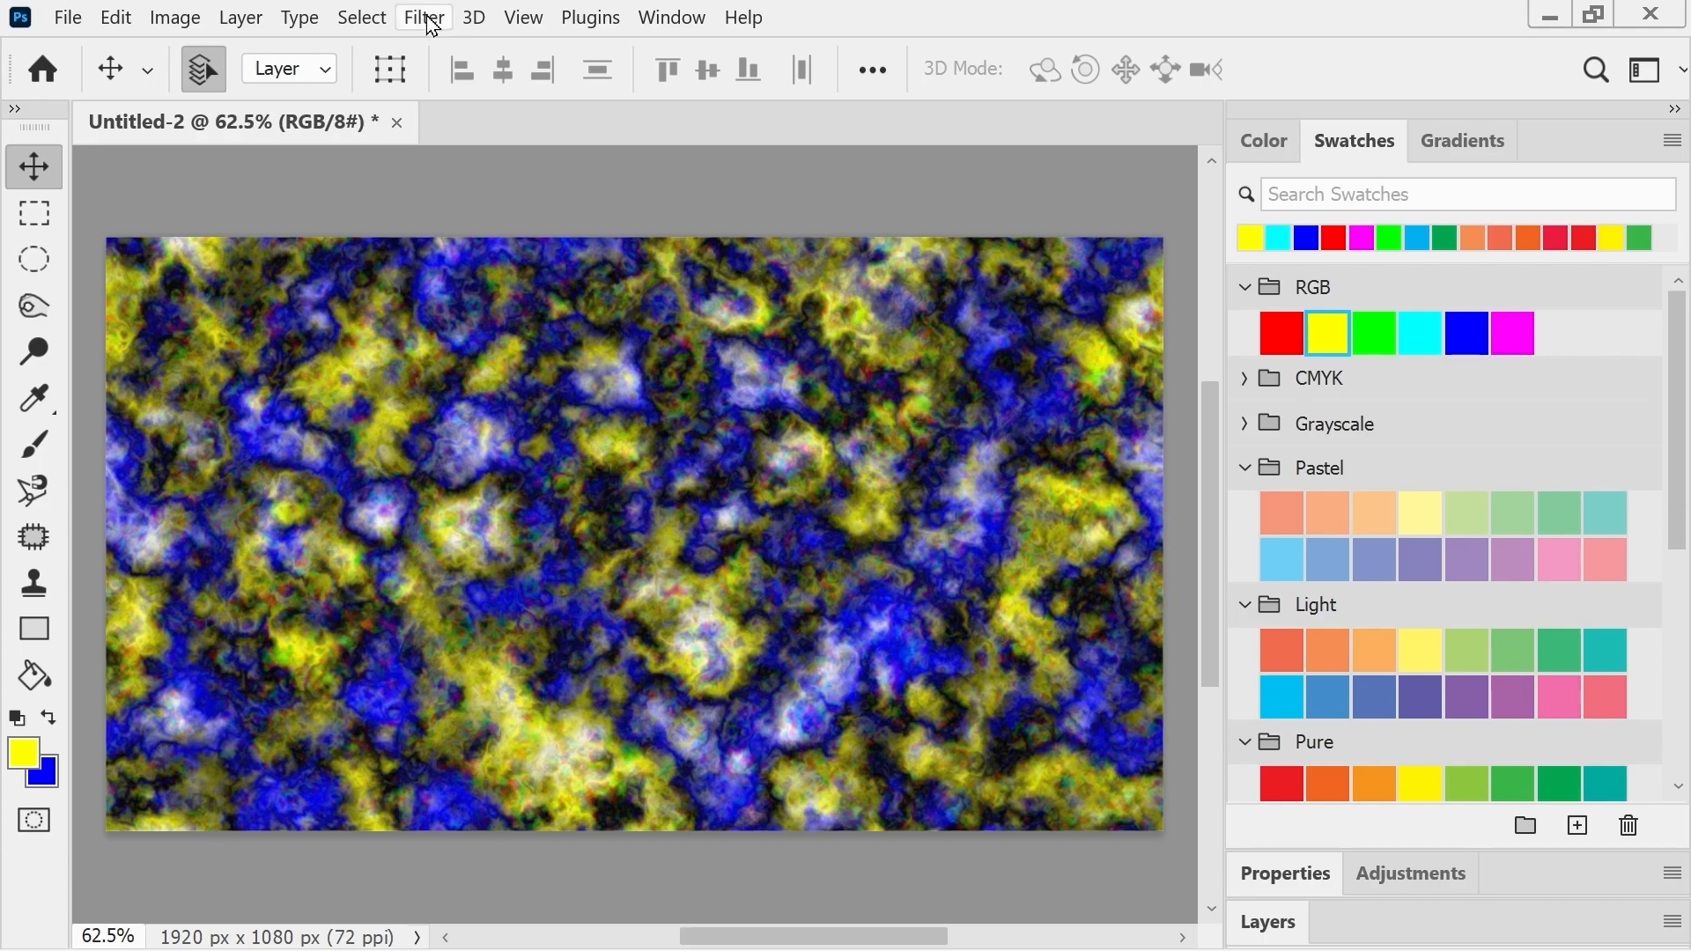
# - Replace the mixed pattern with standard yellow and blue Clouds, rendering the filter twice
pyautogui.click(423, 18)
pyautogui.moveTo(486, 536)
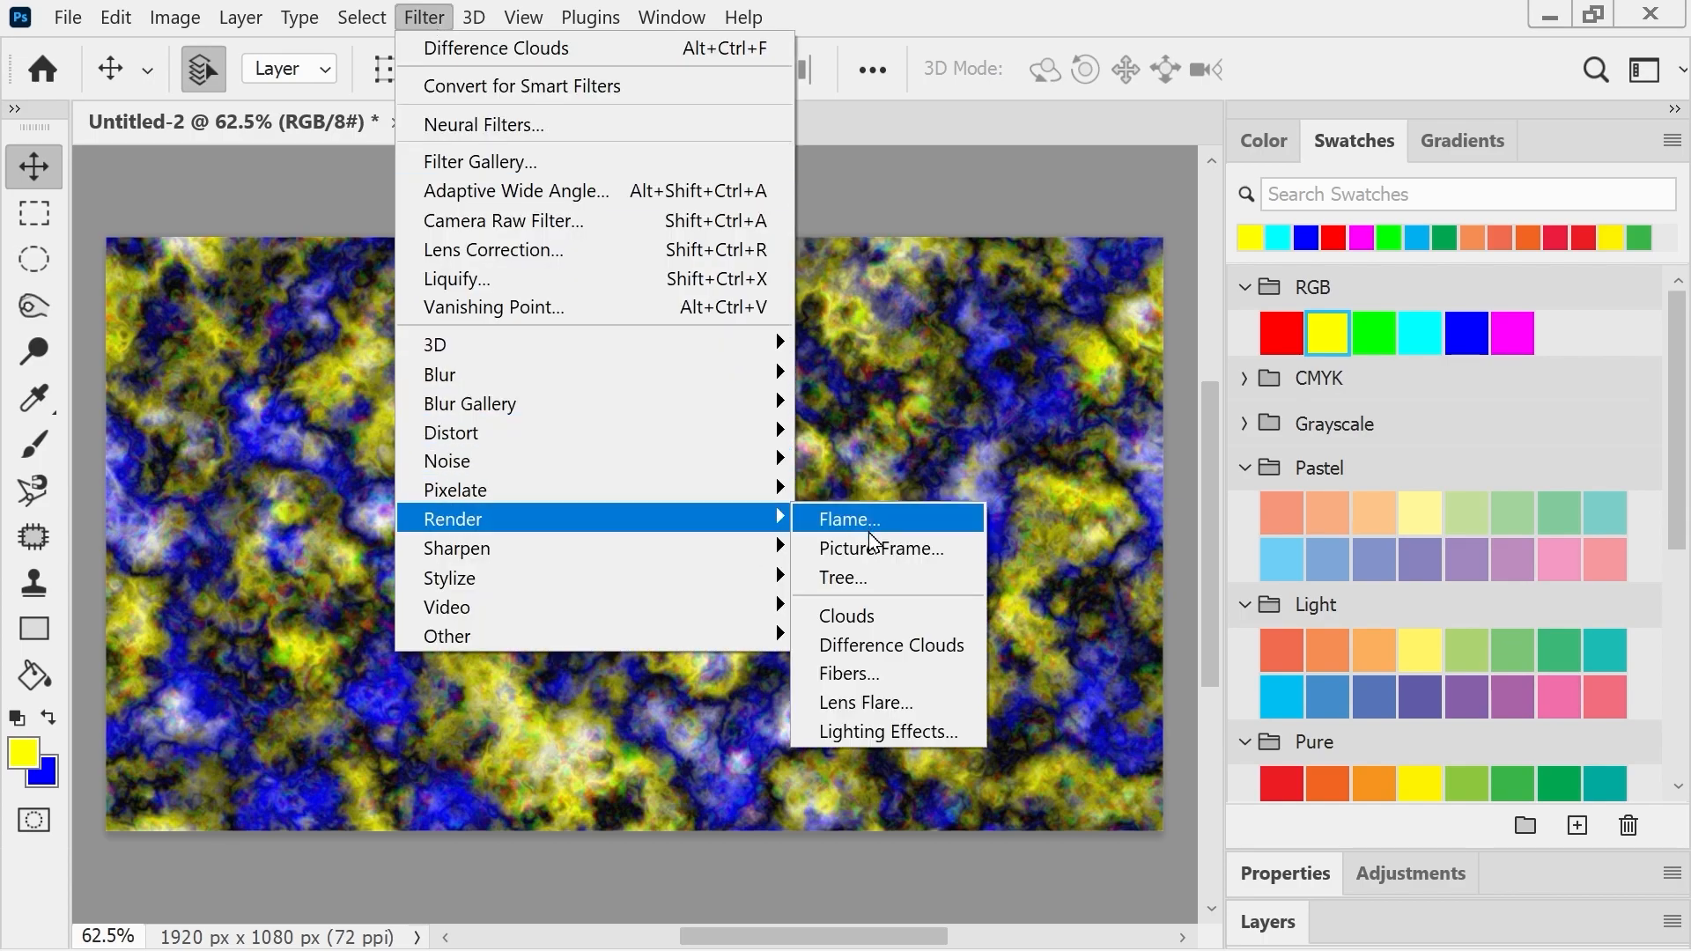
pyautogui.click(856, 614)
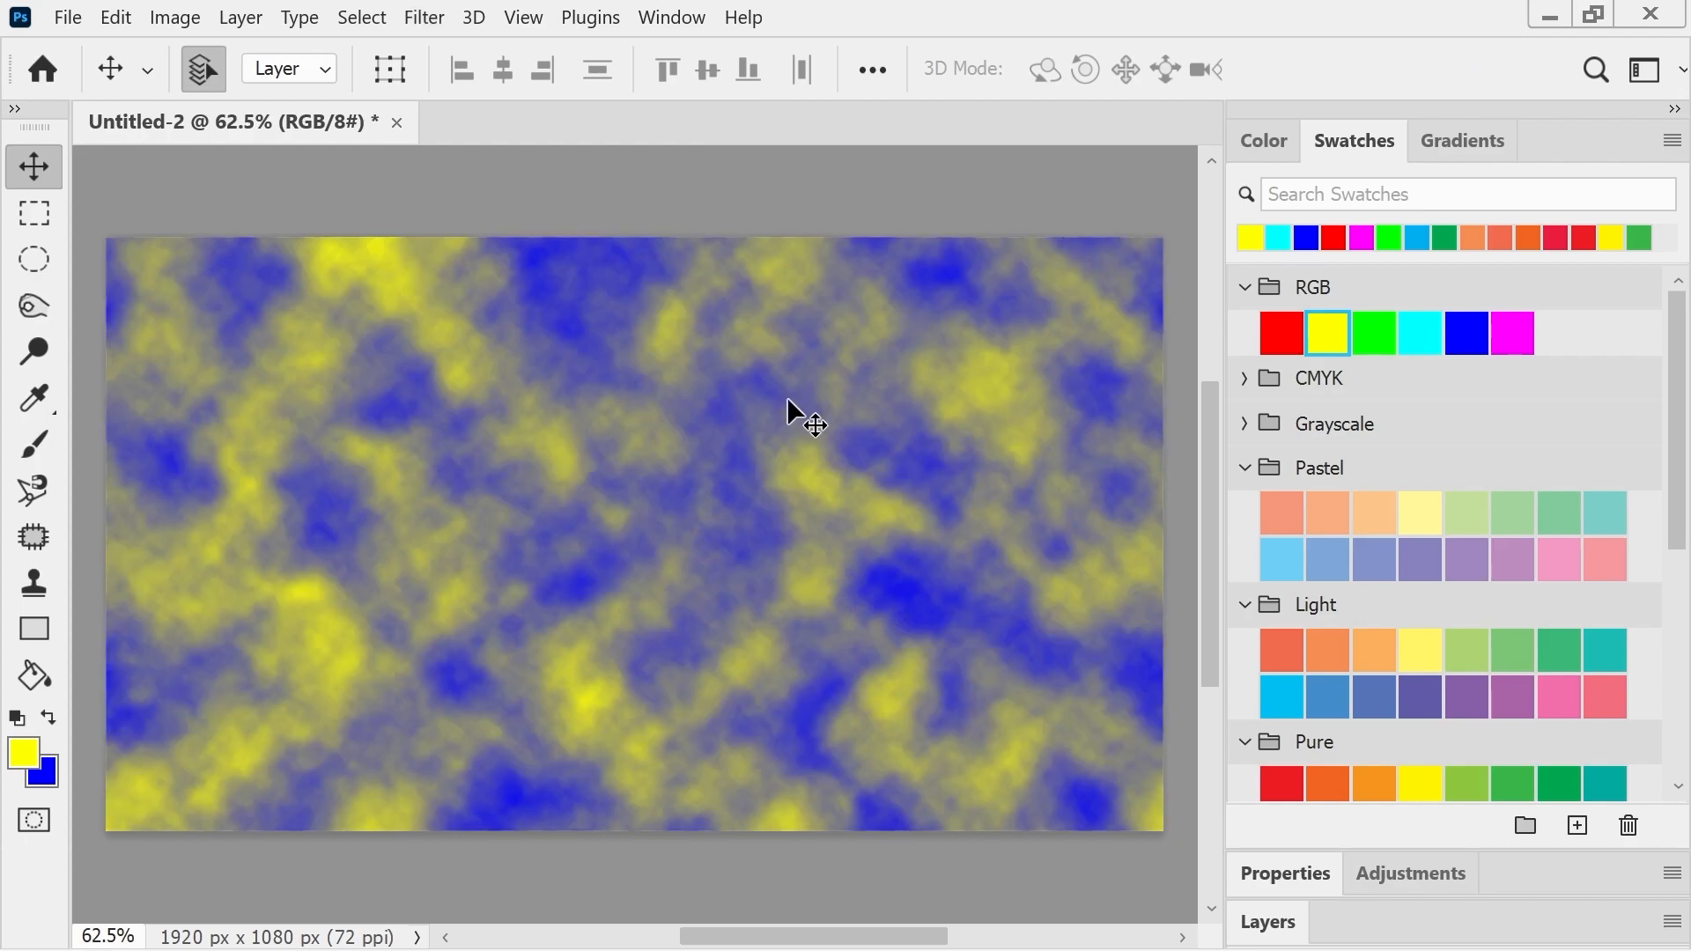
pyautogui.click(425, 17)
pyautogui.moveTo(539, 517)
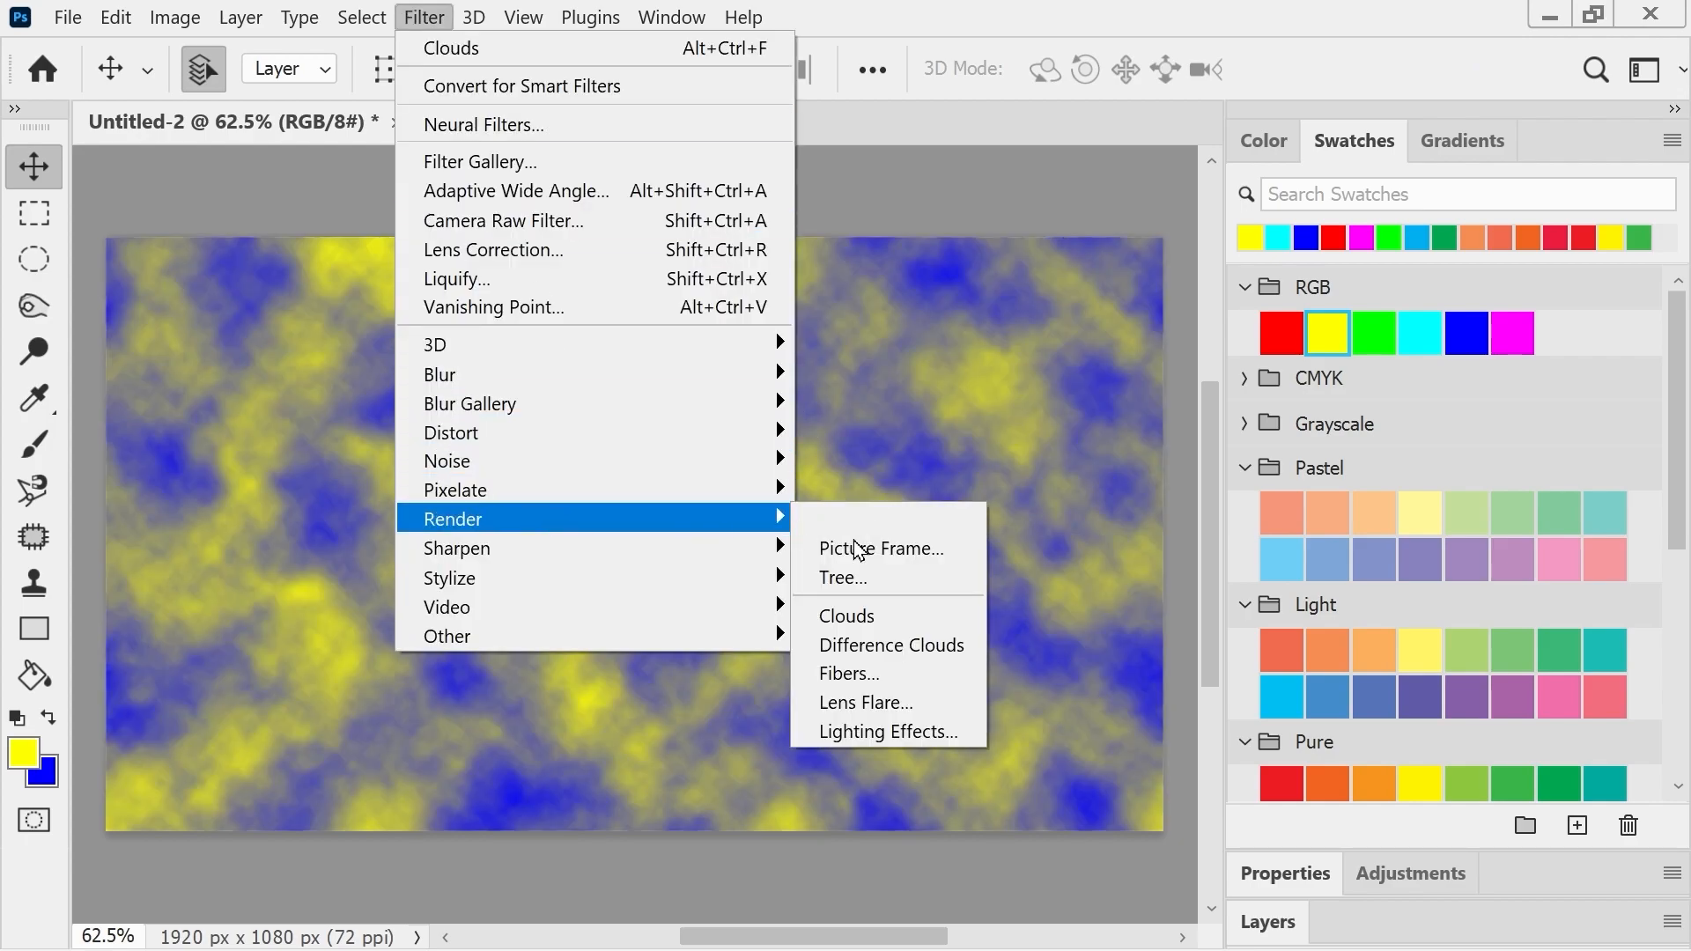
pyautogui.click(879, 616)
# - Apply Difference Clouds over the soft yellow and blue clouds, and reapply it once
pyautogui.click(425, 18)
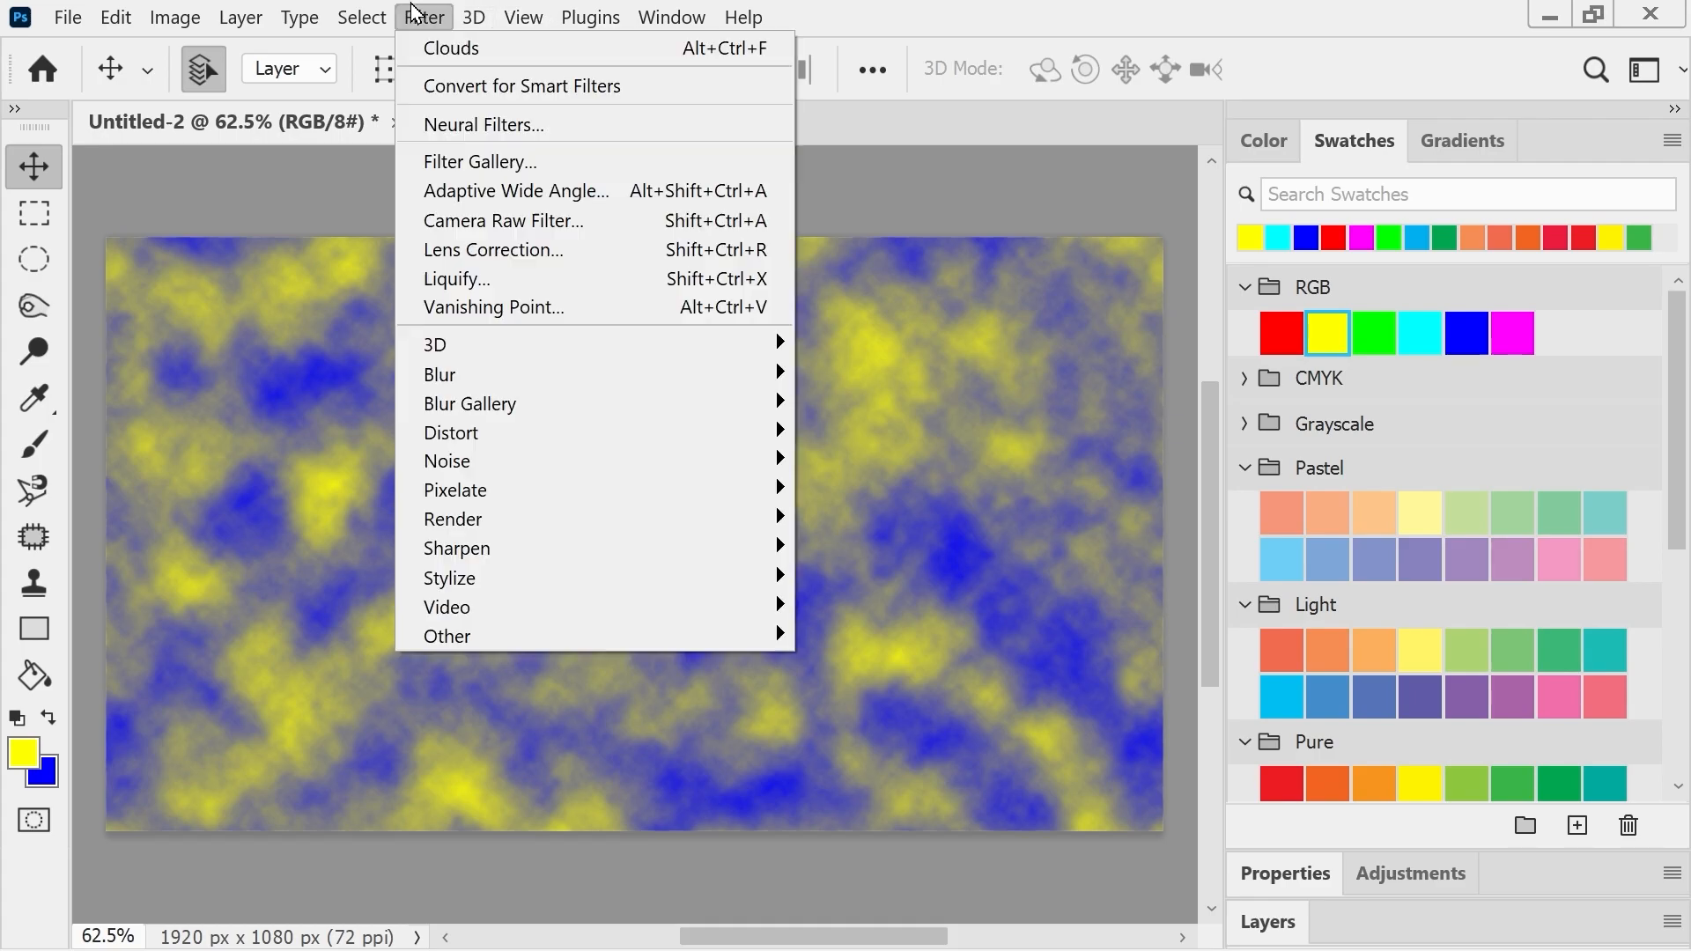
pyautogui.moveTo(531, 524)
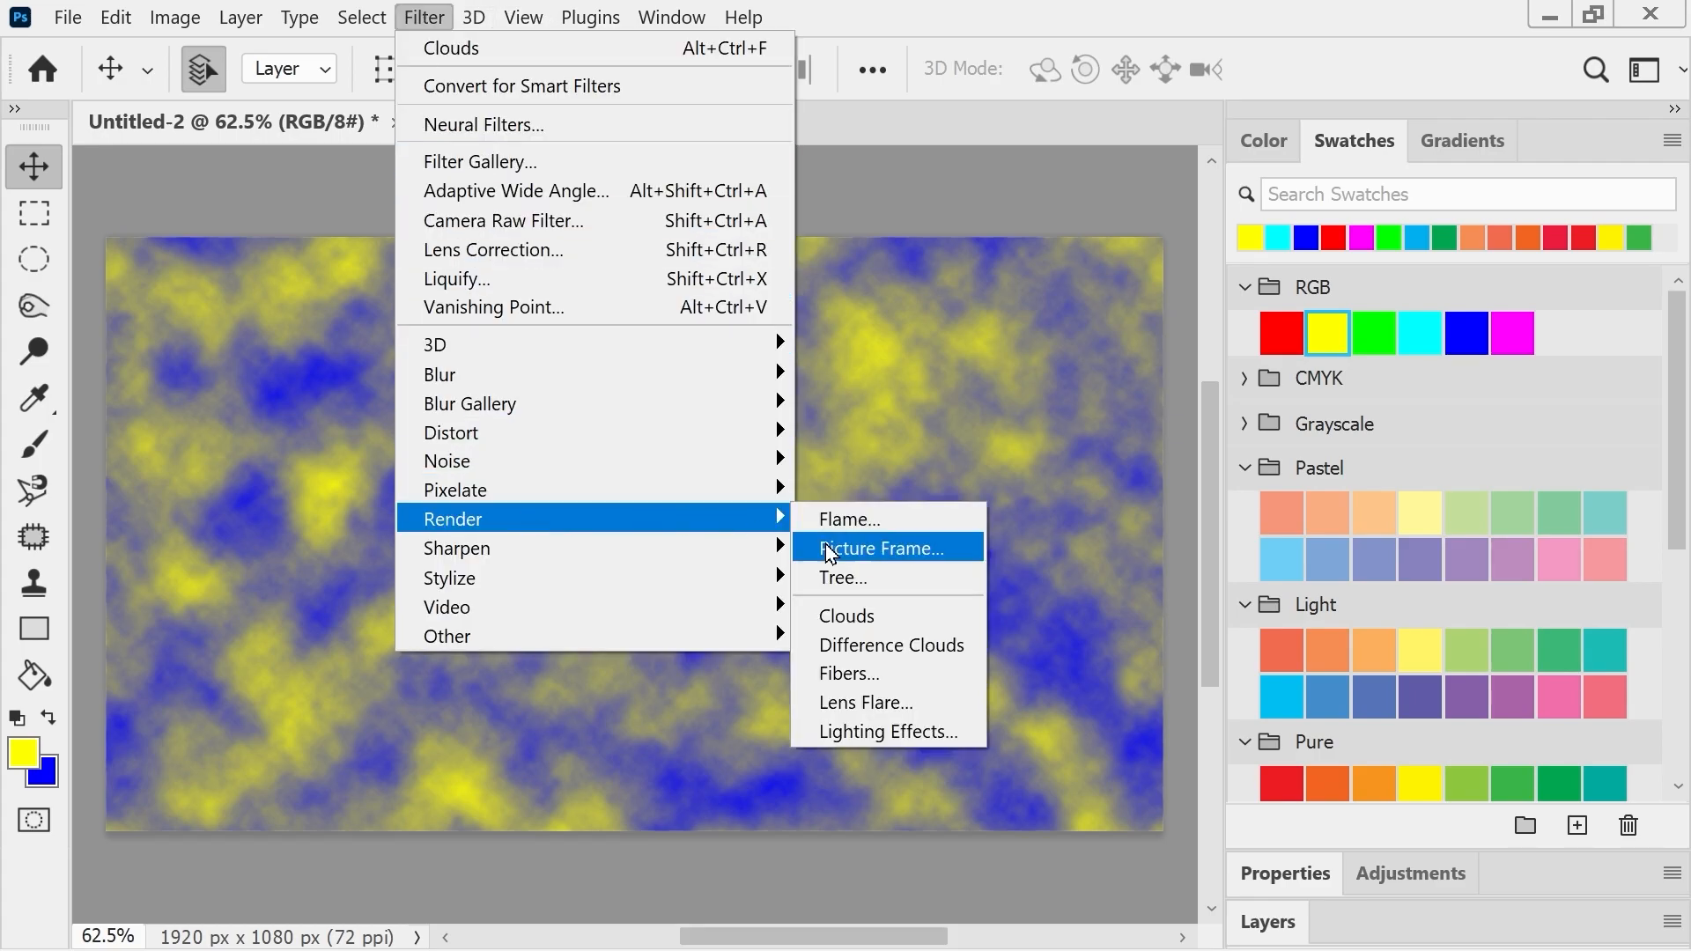
pyautogui.click(872, 643)
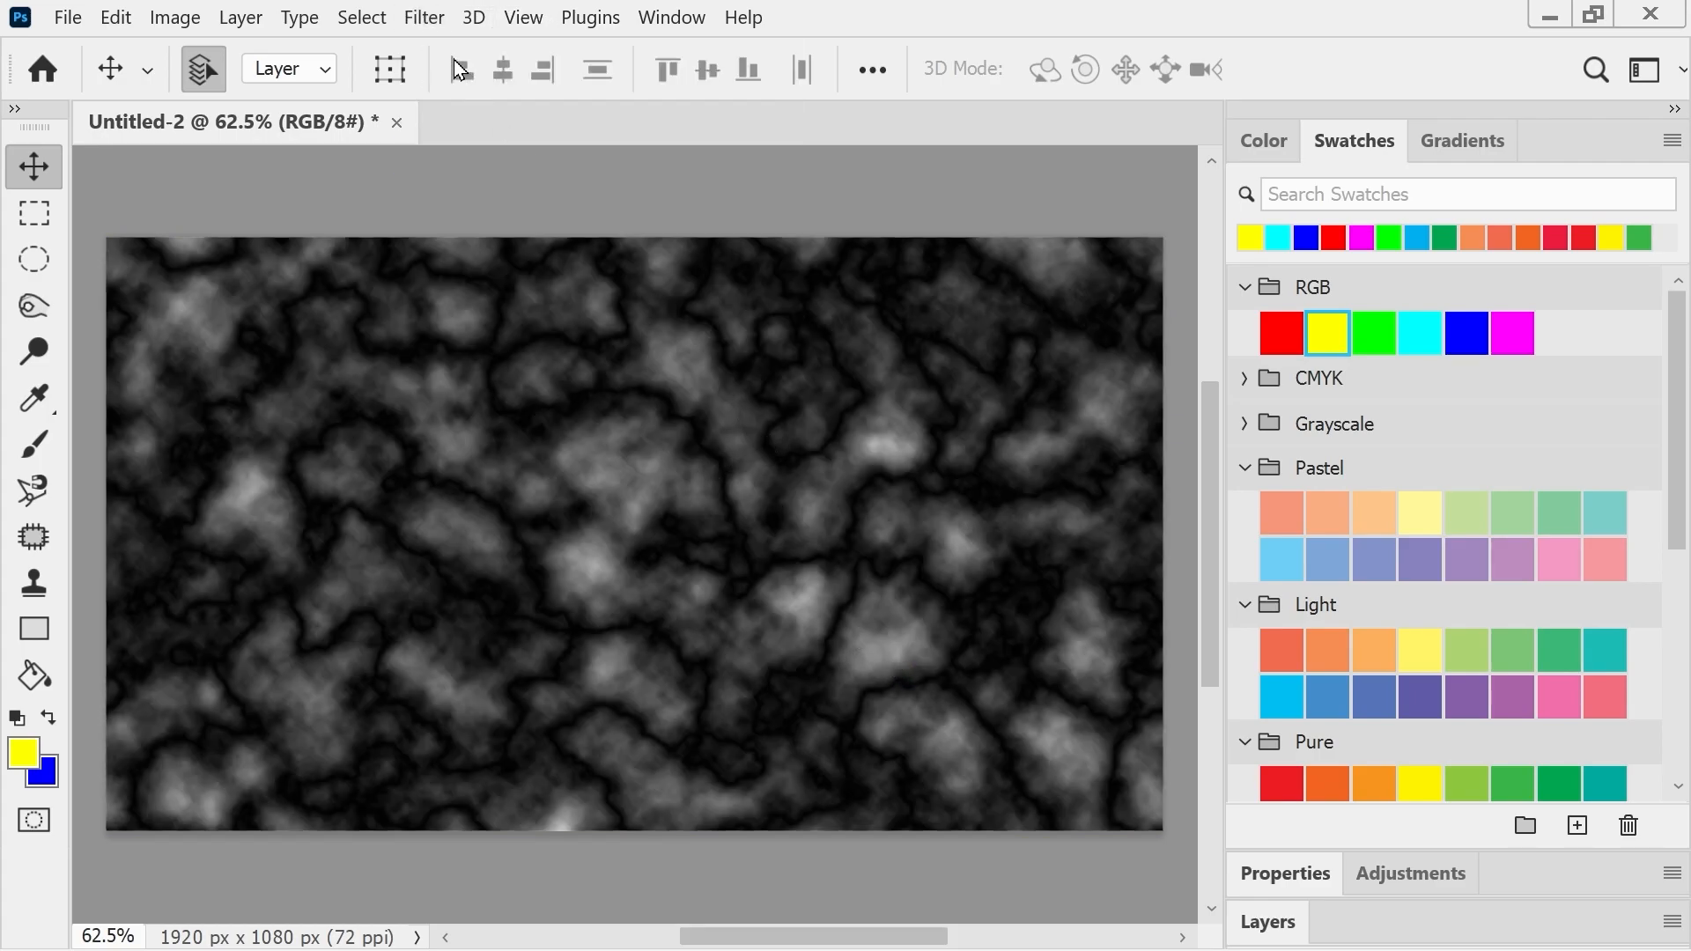
pyautogui.click(423, 18)
pyautogui.click(418, 25)
pyautogui.hotkey('ctrl', 'alt', 'f')
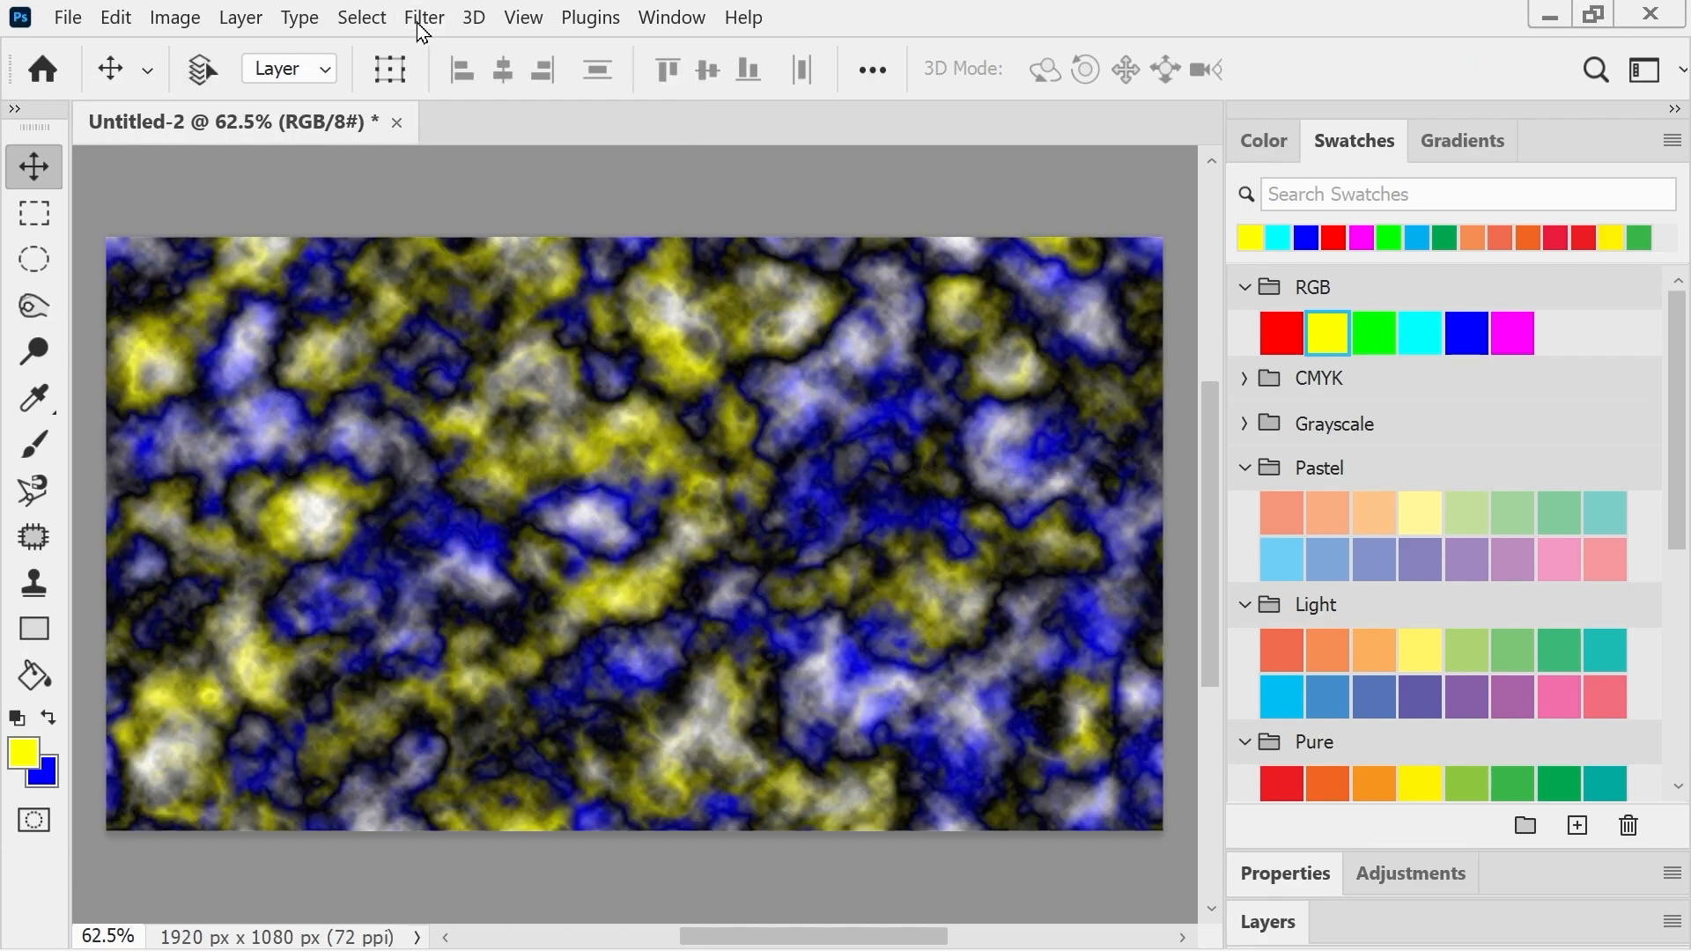
# - Reapply Difference Clouds thirteen more times to build a dense, veined yellow and blue texture
pyautogui.hotkey('ctrl', 'alt', 'f')
pyautogui.hotkey('ctrl', 'alt', 'f')
pyautogui.hotkey('ctrl', 'alt', 'f')
pyautogui.hotkey('ctrl', 'alt', 'f')
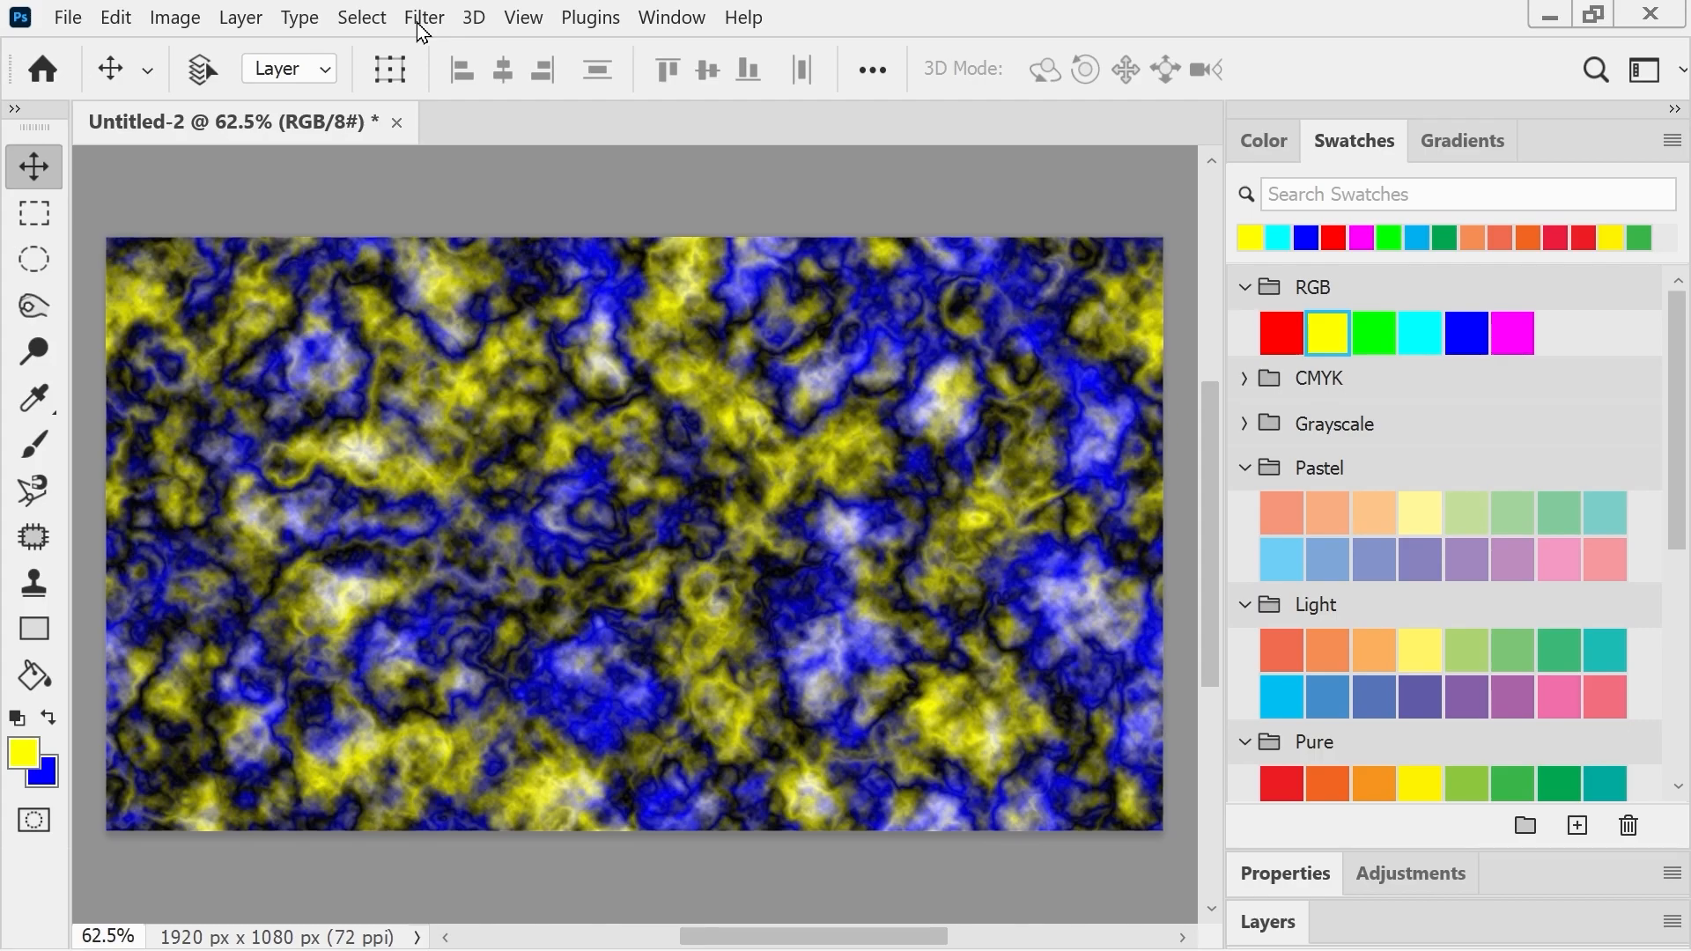
pyautogui.hotkey('ctrl', 'alt', 'f')
pyautogui.hotkey('ctrl', 'alt', 'f')
pyautogui.hotkey('ctrl', 'alt', 'f')
pyautogui.hotkey('ctrl', 'alt', 'f')
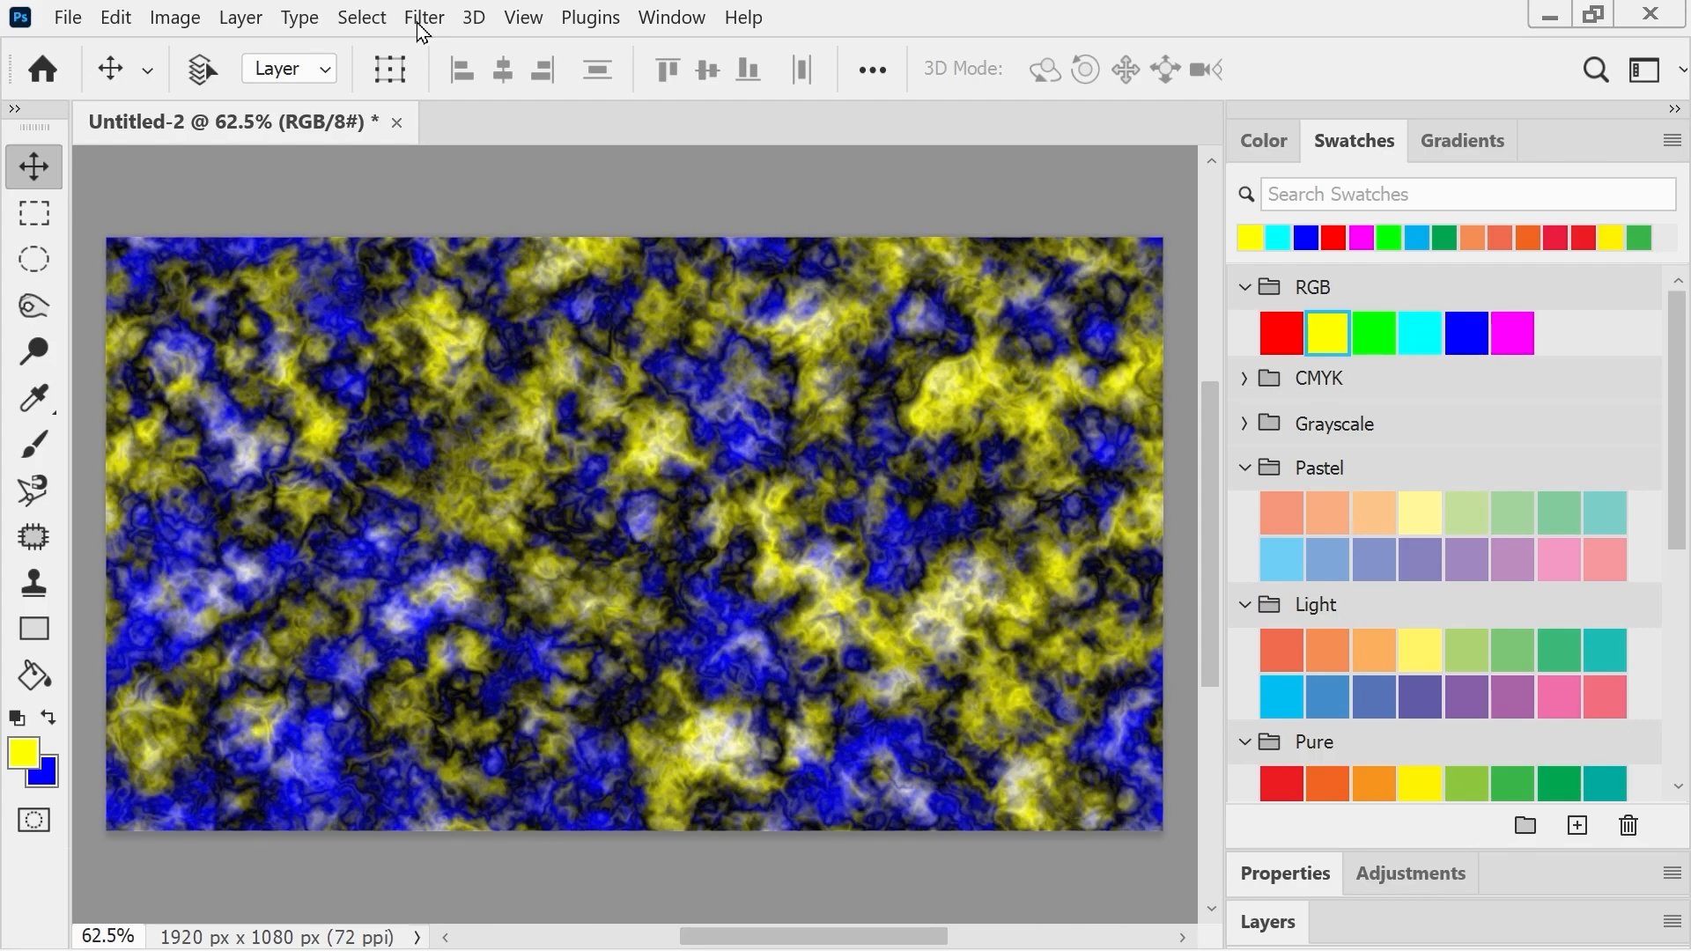
pyautogui.hotkey('ctrl', 'alt', 'f')
pyautogui.hotkey('ctrl', 'alt', 'f')
pyautogui.hotkey('ctrl', 'alt', 'f')
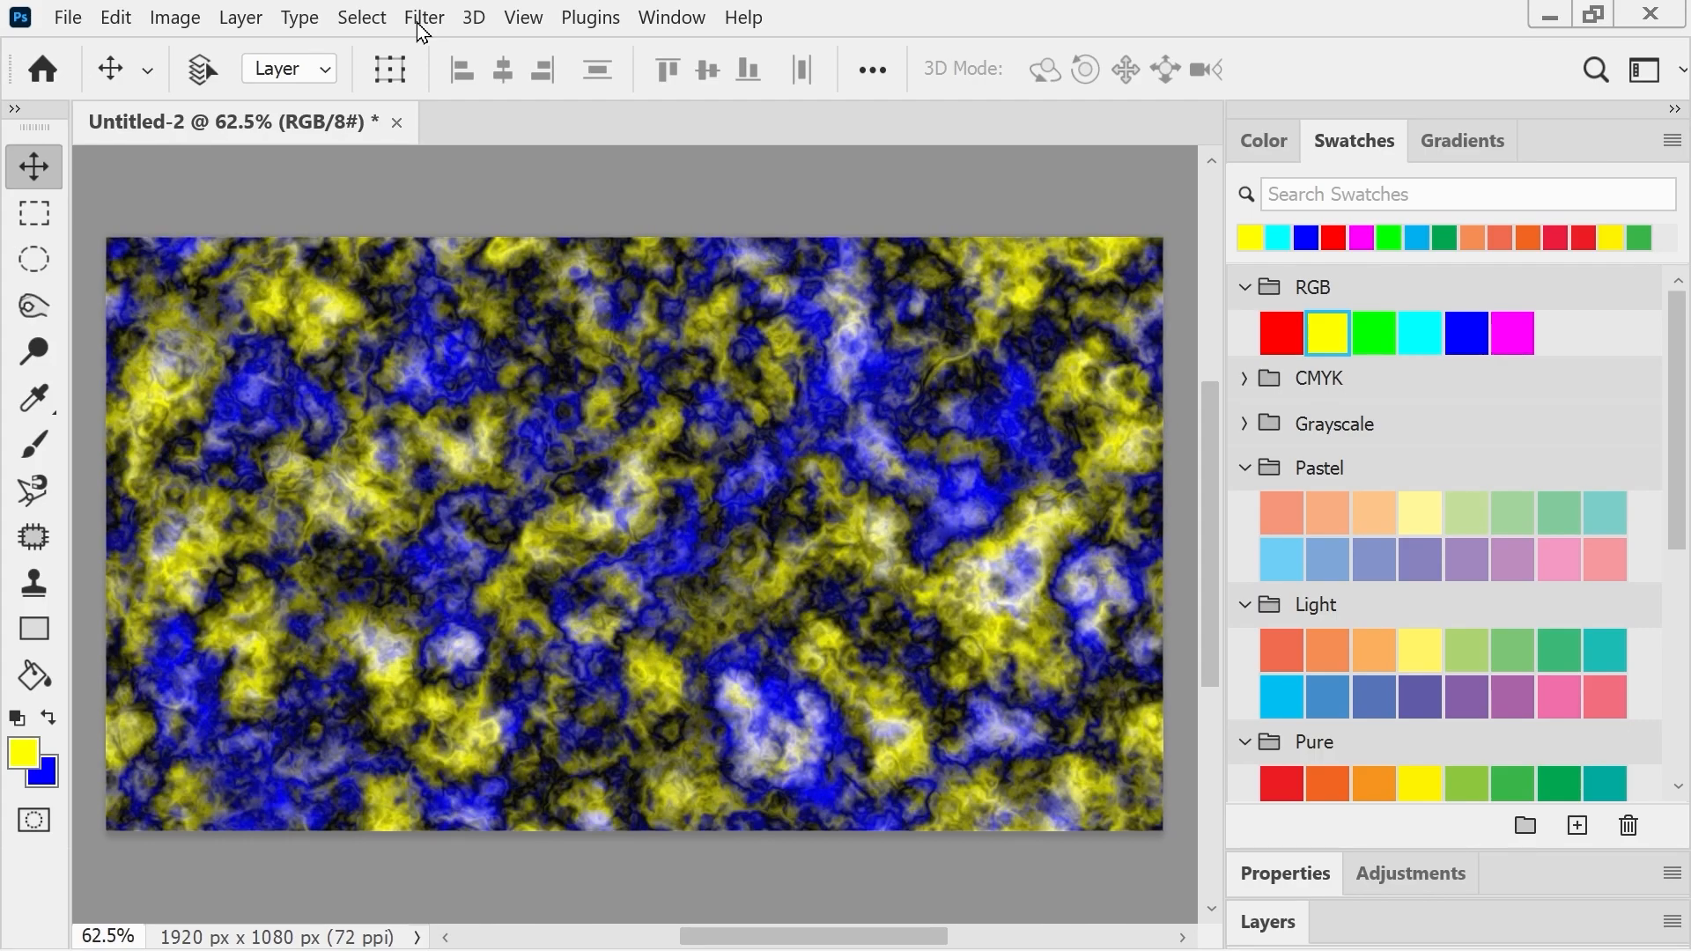
pyautogui.hotkey('ctrl', 'alt', 'f')
pyautogui.hotkey('ctrl', 'alt', 'f')
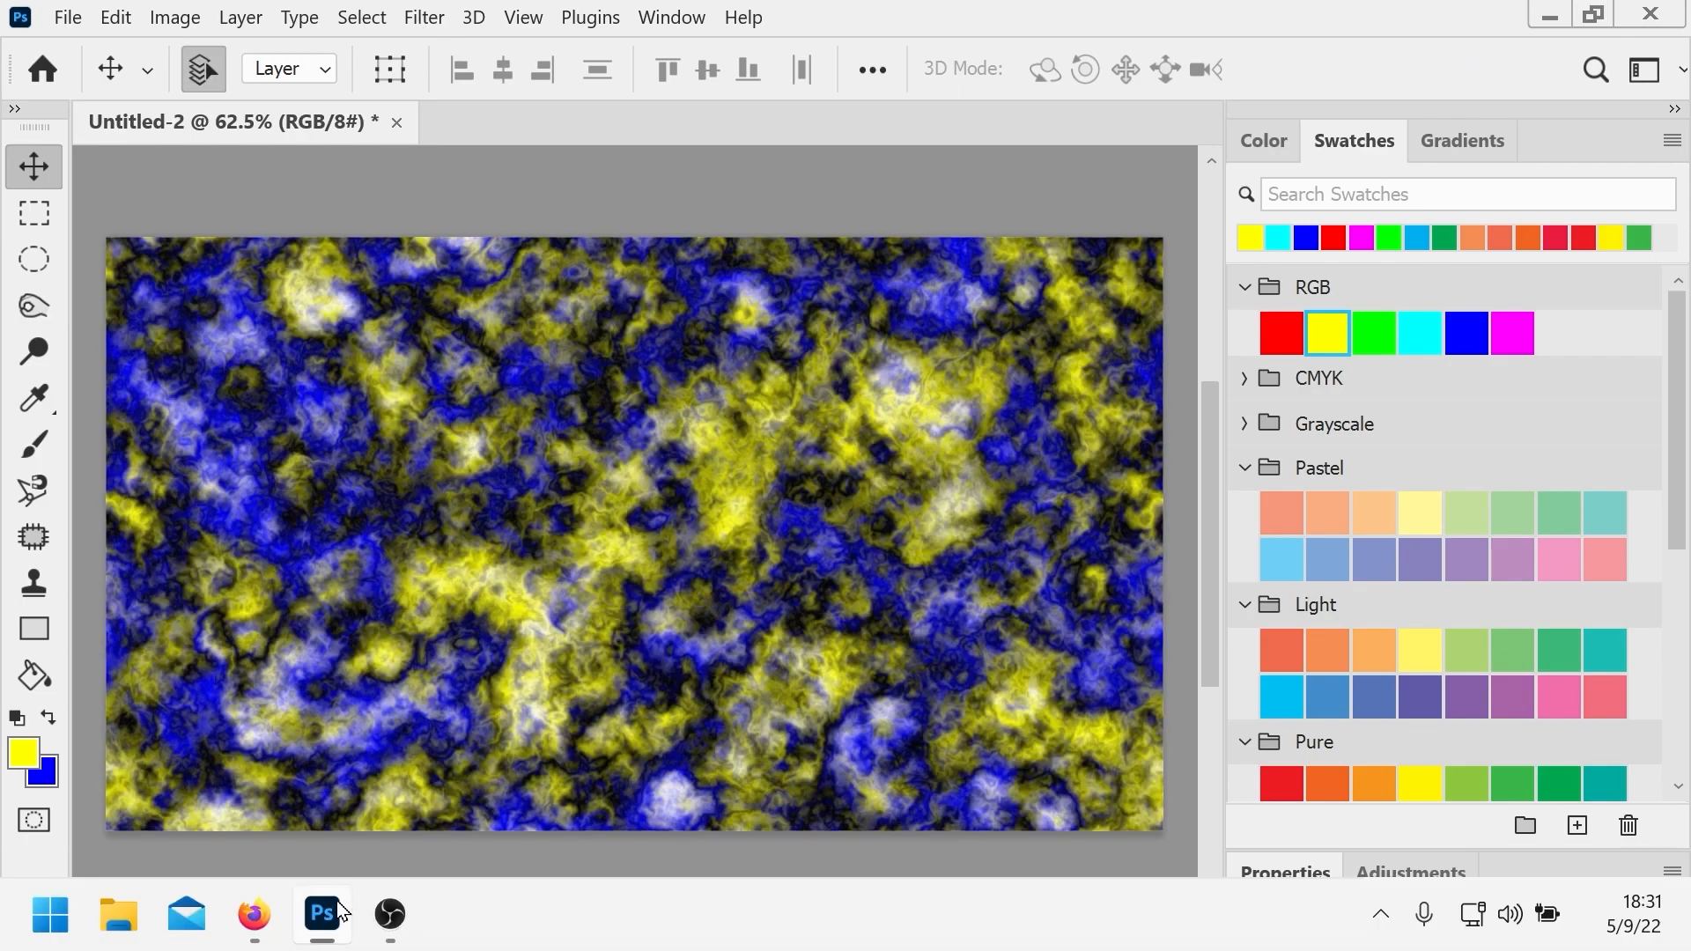
# - Switch to Firefox and examine the complementary color pairs of the different color models in Wikipedia's Complementary colors article
pyautogui.click(255, 923)
pyautogui.scroll(-15, 1022, 505)
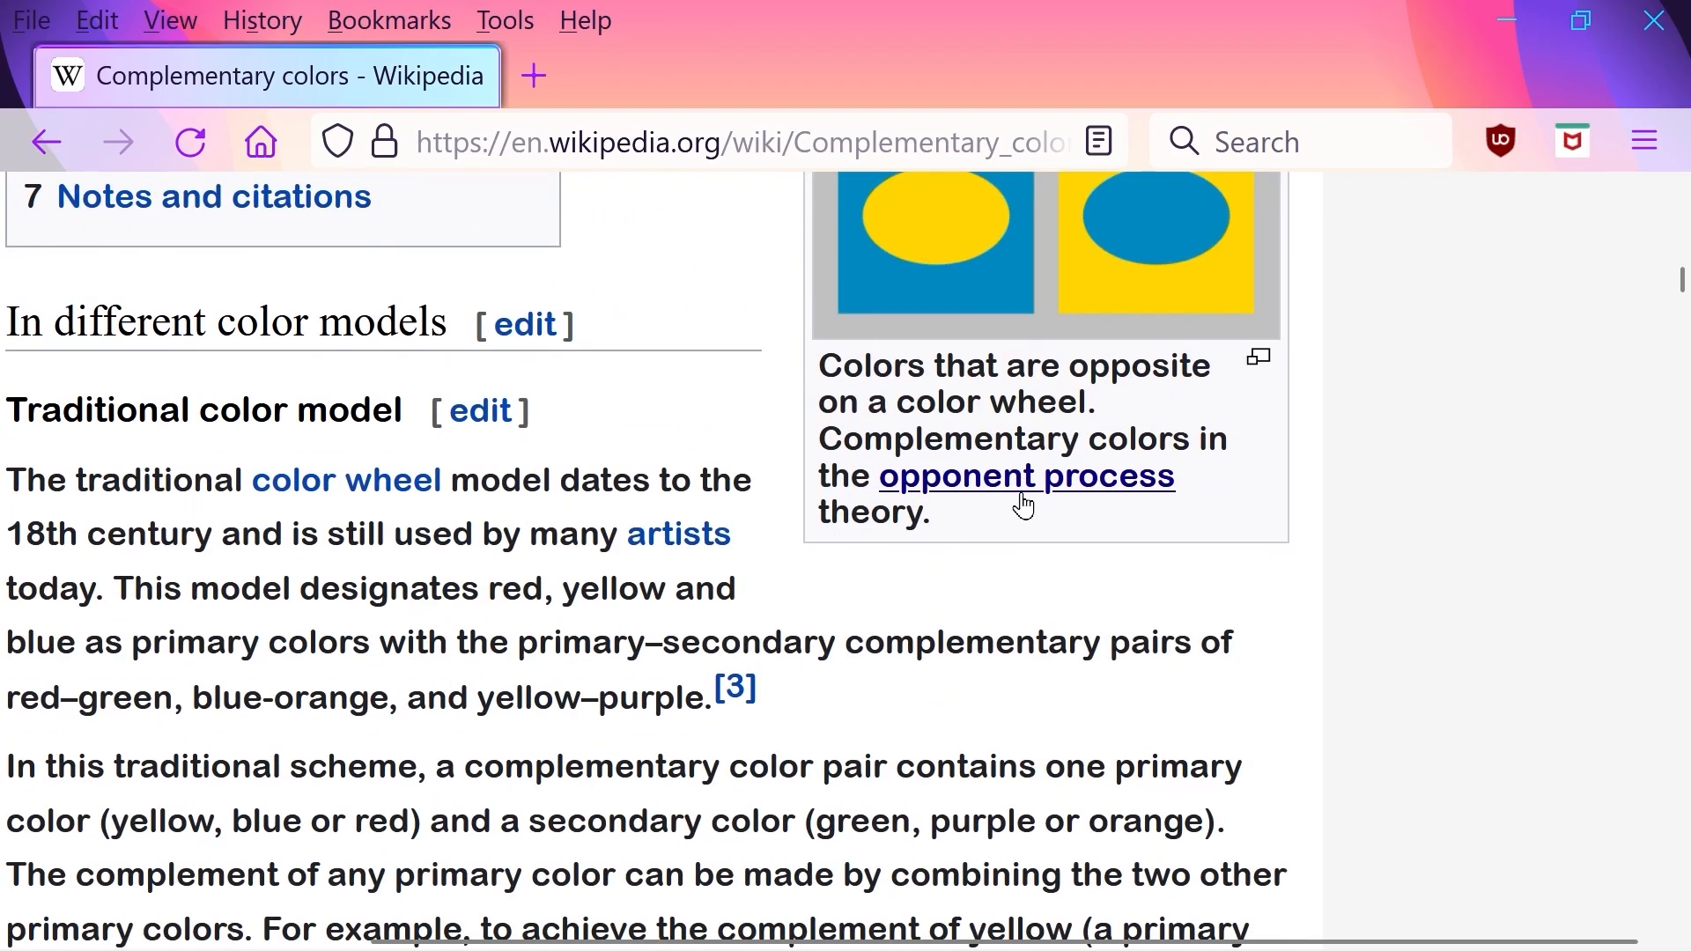
pyautogui.scroll(4, 1022, 494)
pyautogui.scroll(-12, 1026, 505)
pyautogui.scroll(-4, 1027, 505)
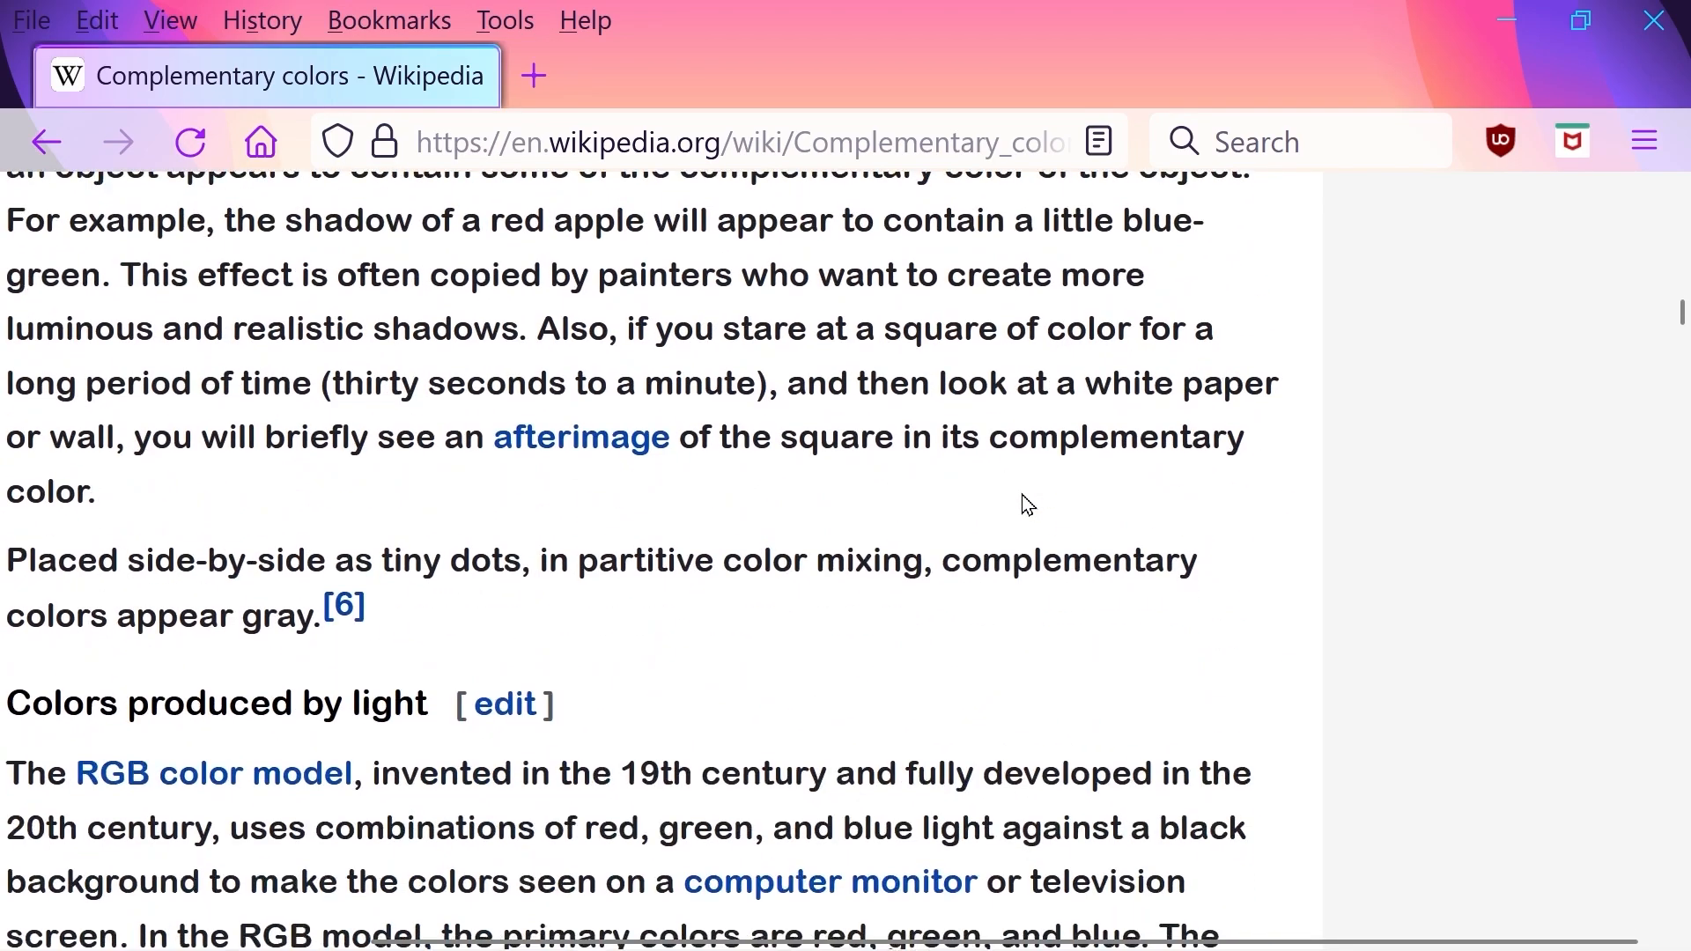
pyautogui.scroll(10, 1024, 504)
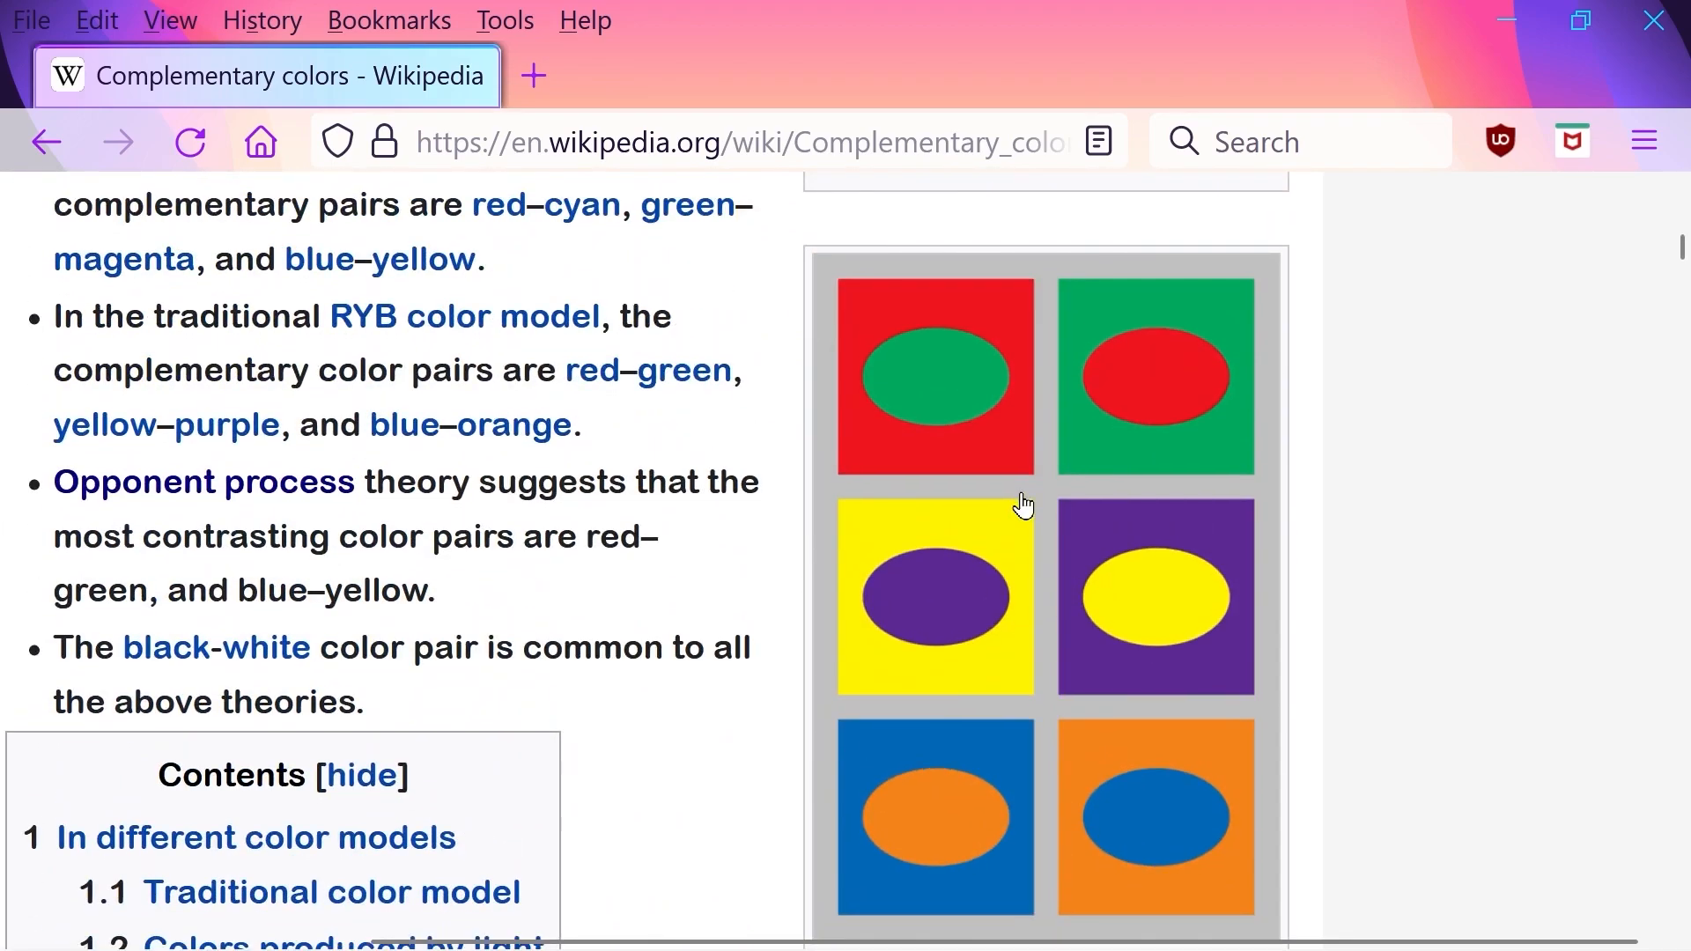
pyautogui.scroll(-3, 1021, 500)
pyautogui.scroll(1, 1021, 499)
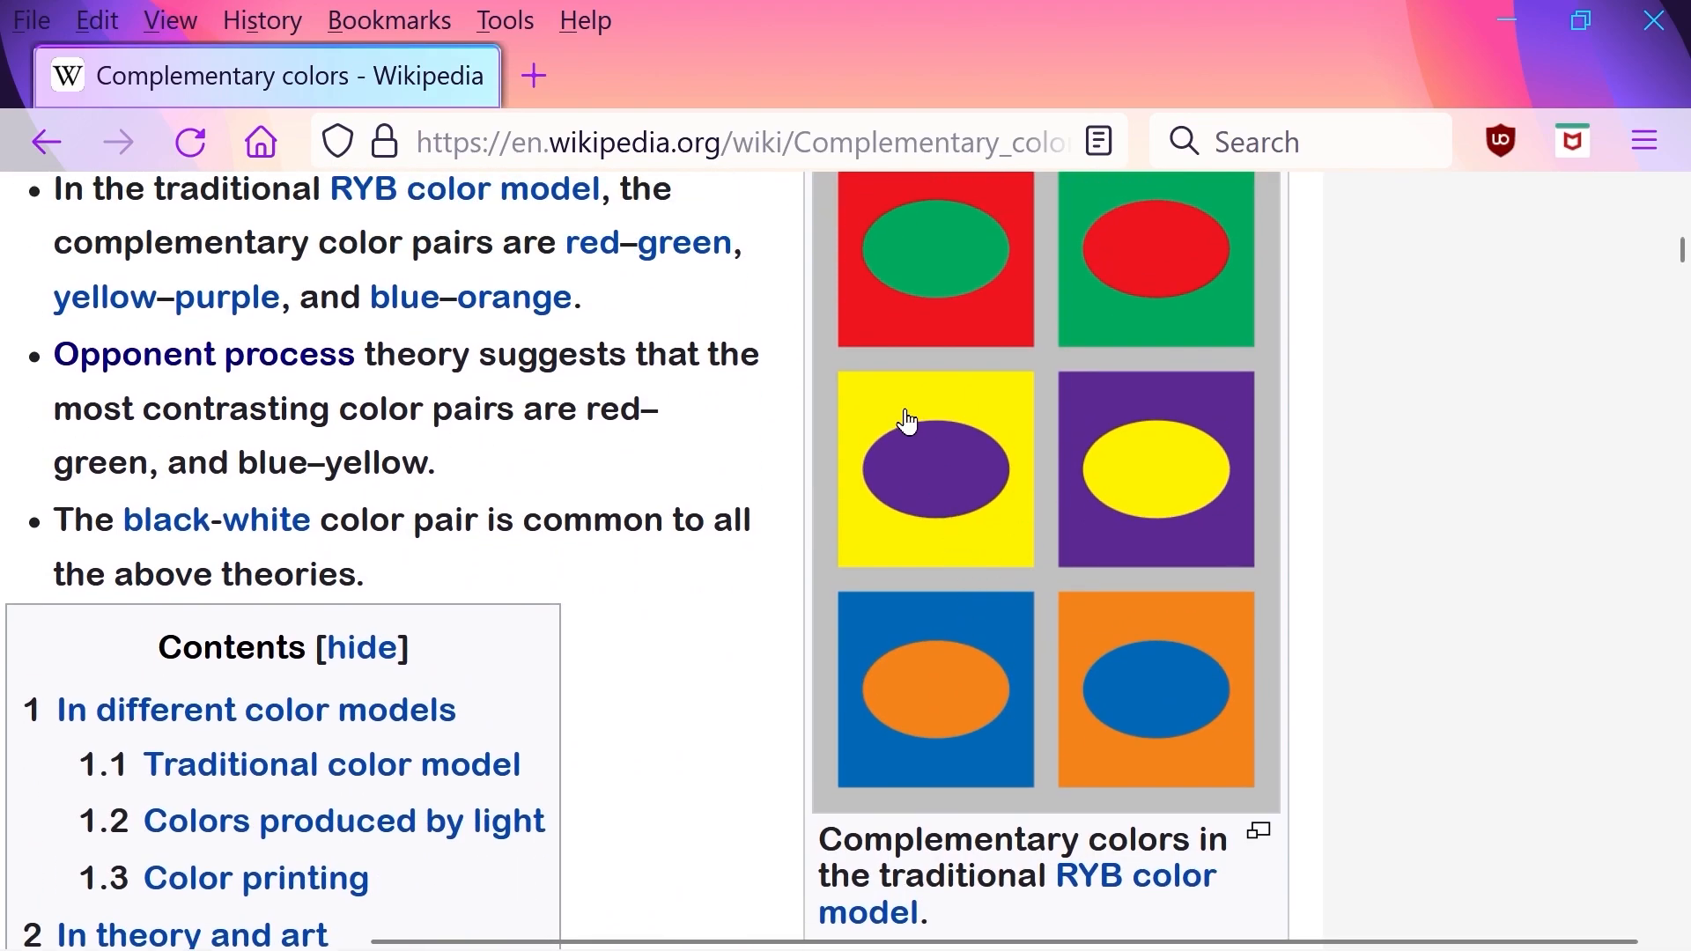
# - Compare the RGB and RYB complementary color charts in the Wikipedia article and switch back to Photoshop
pyautogui.scroll(5, 1076, 459)
pyautogui.scroll(-1, 1076, 459)
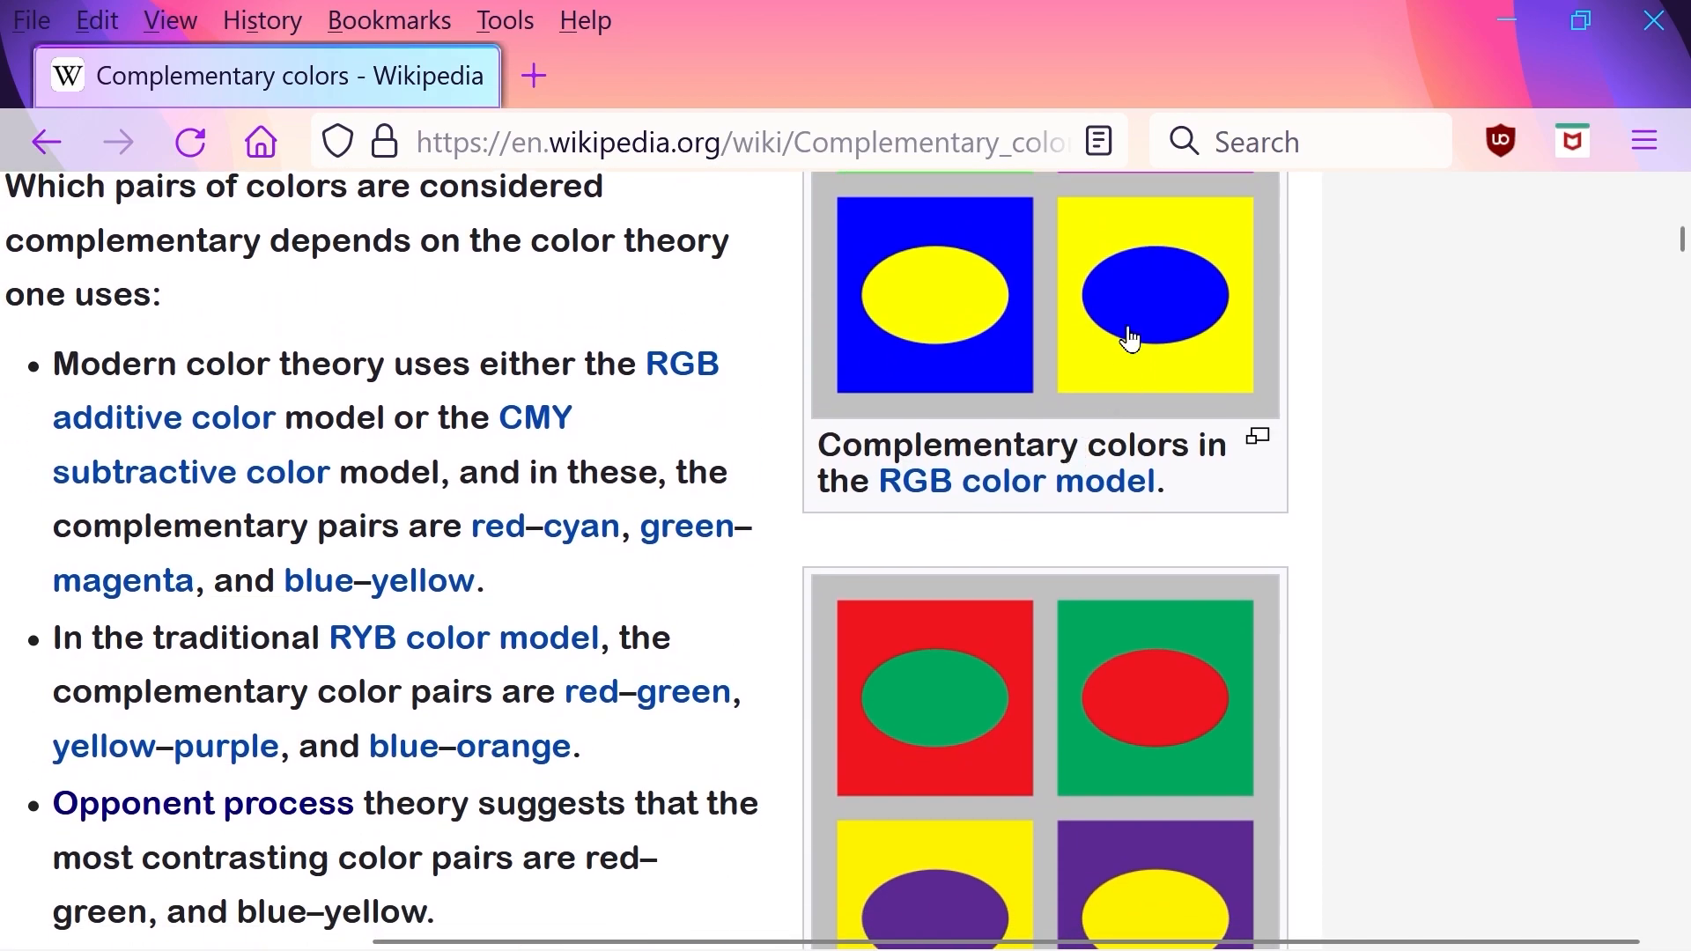
pyautogui.scroll(-4, 1115, 430)
pyautogui.scroll(-1, 1116, 430)
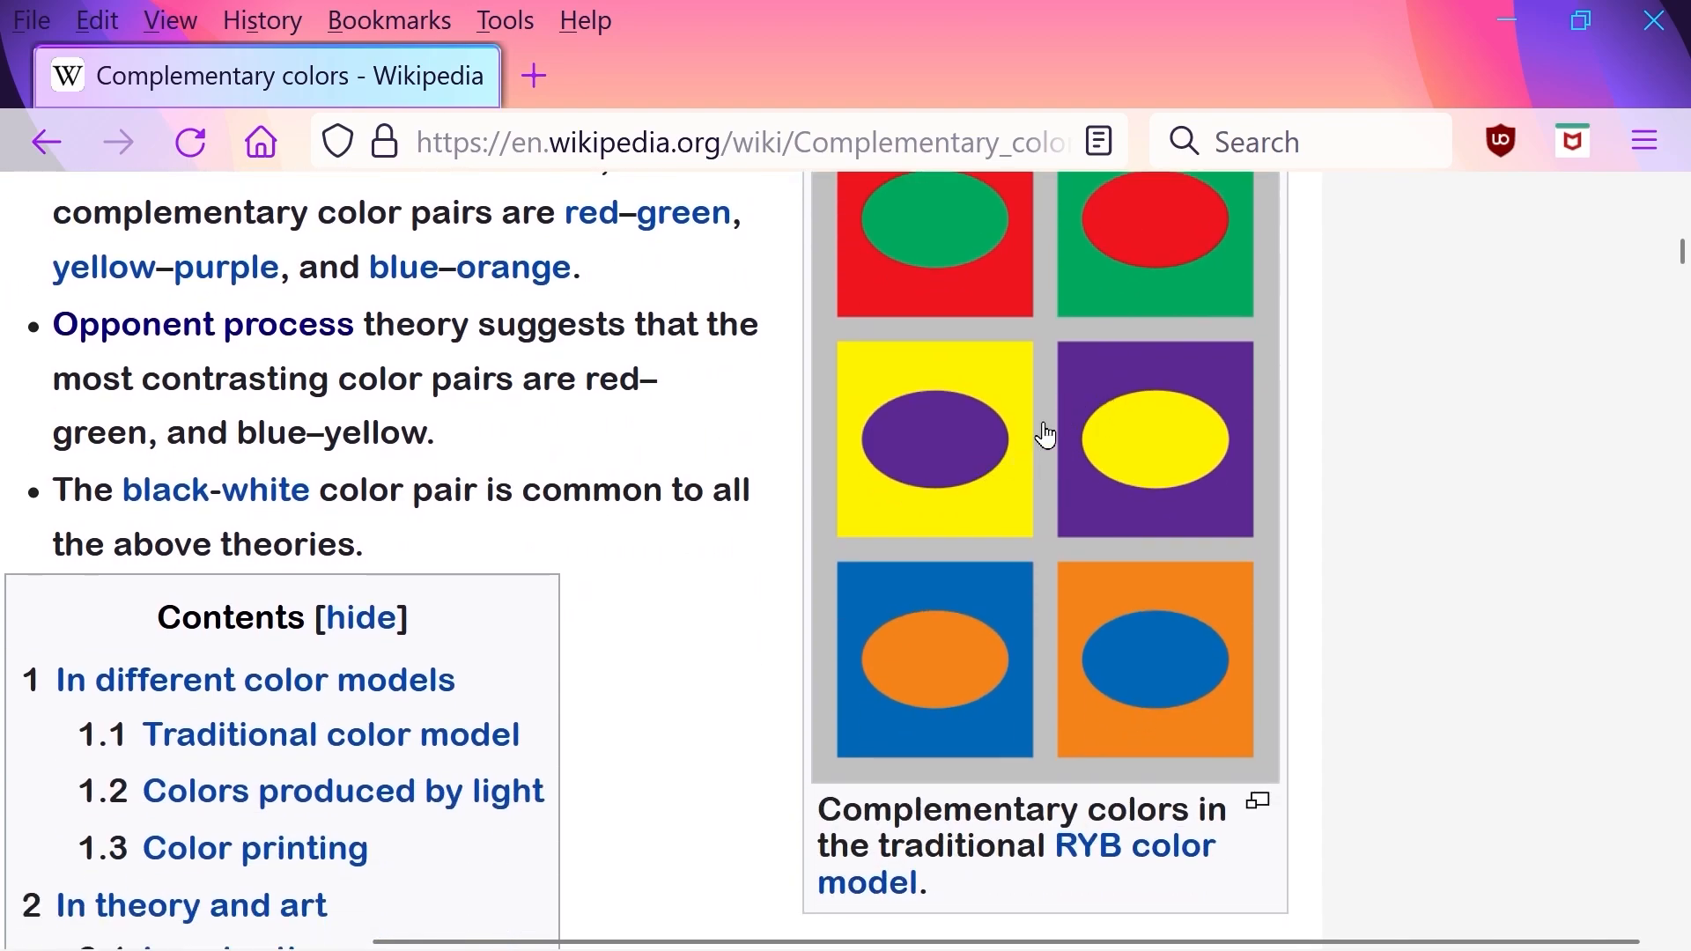
pyautogui.click(1504, 21)
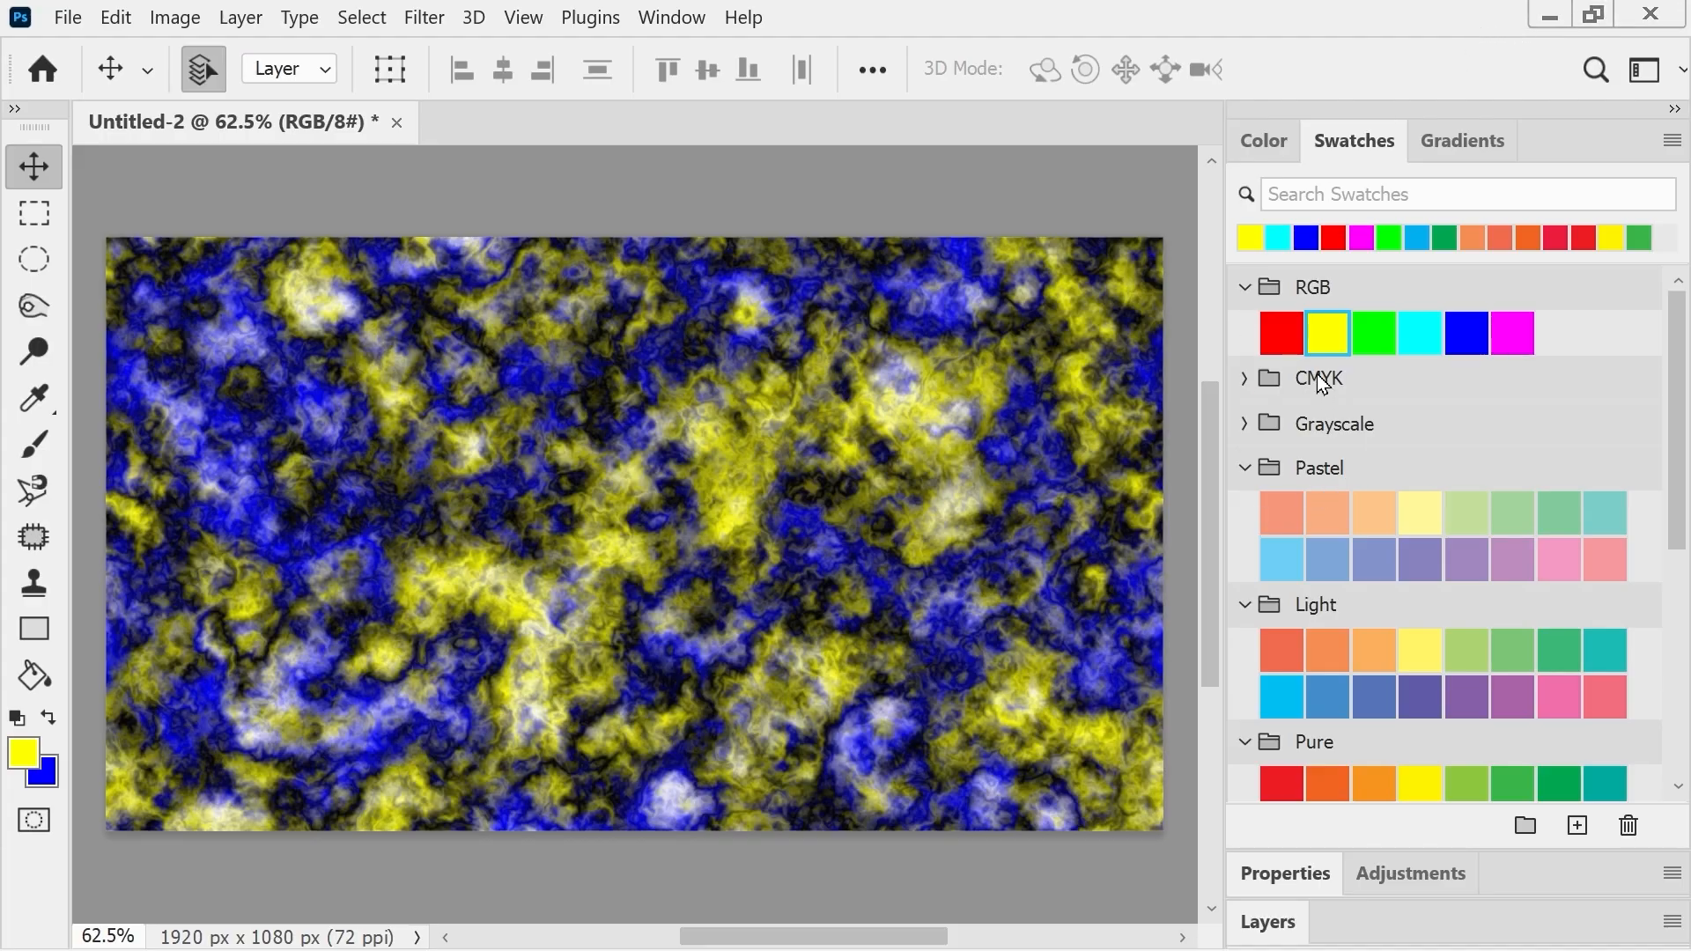
# - Expand the CMYK swatches and set RGB yellow as the foreground color and the Light group's purple as the background color
pyautogui.click(1245, 377)
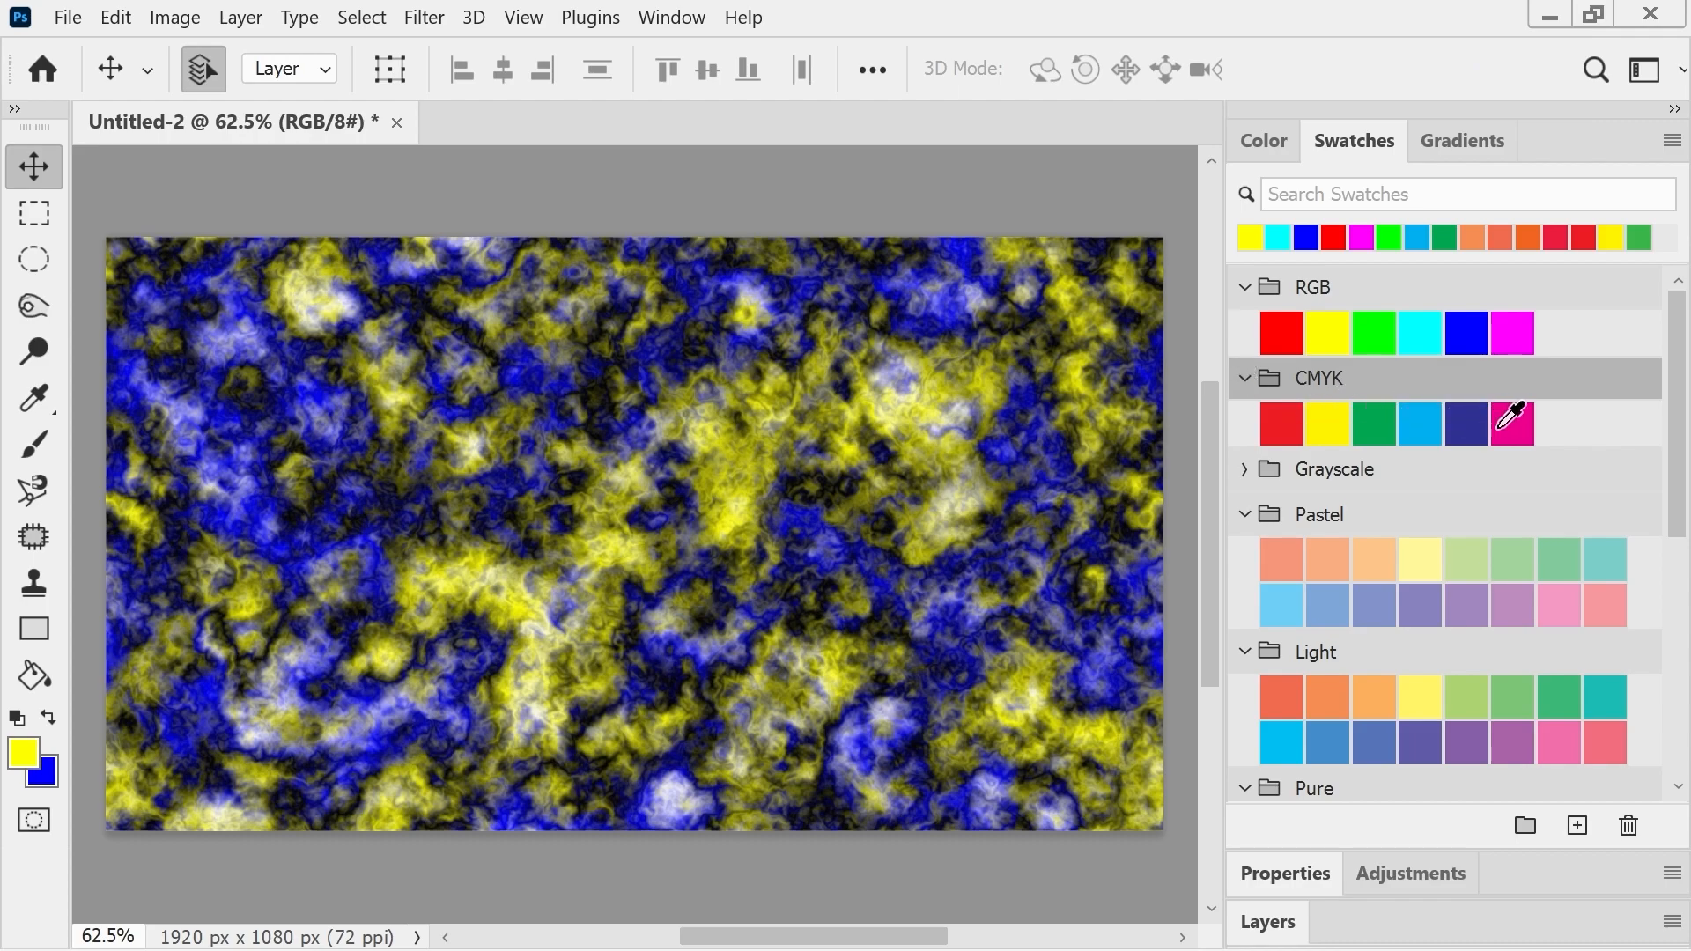
pyautogui.click(1236, 469)
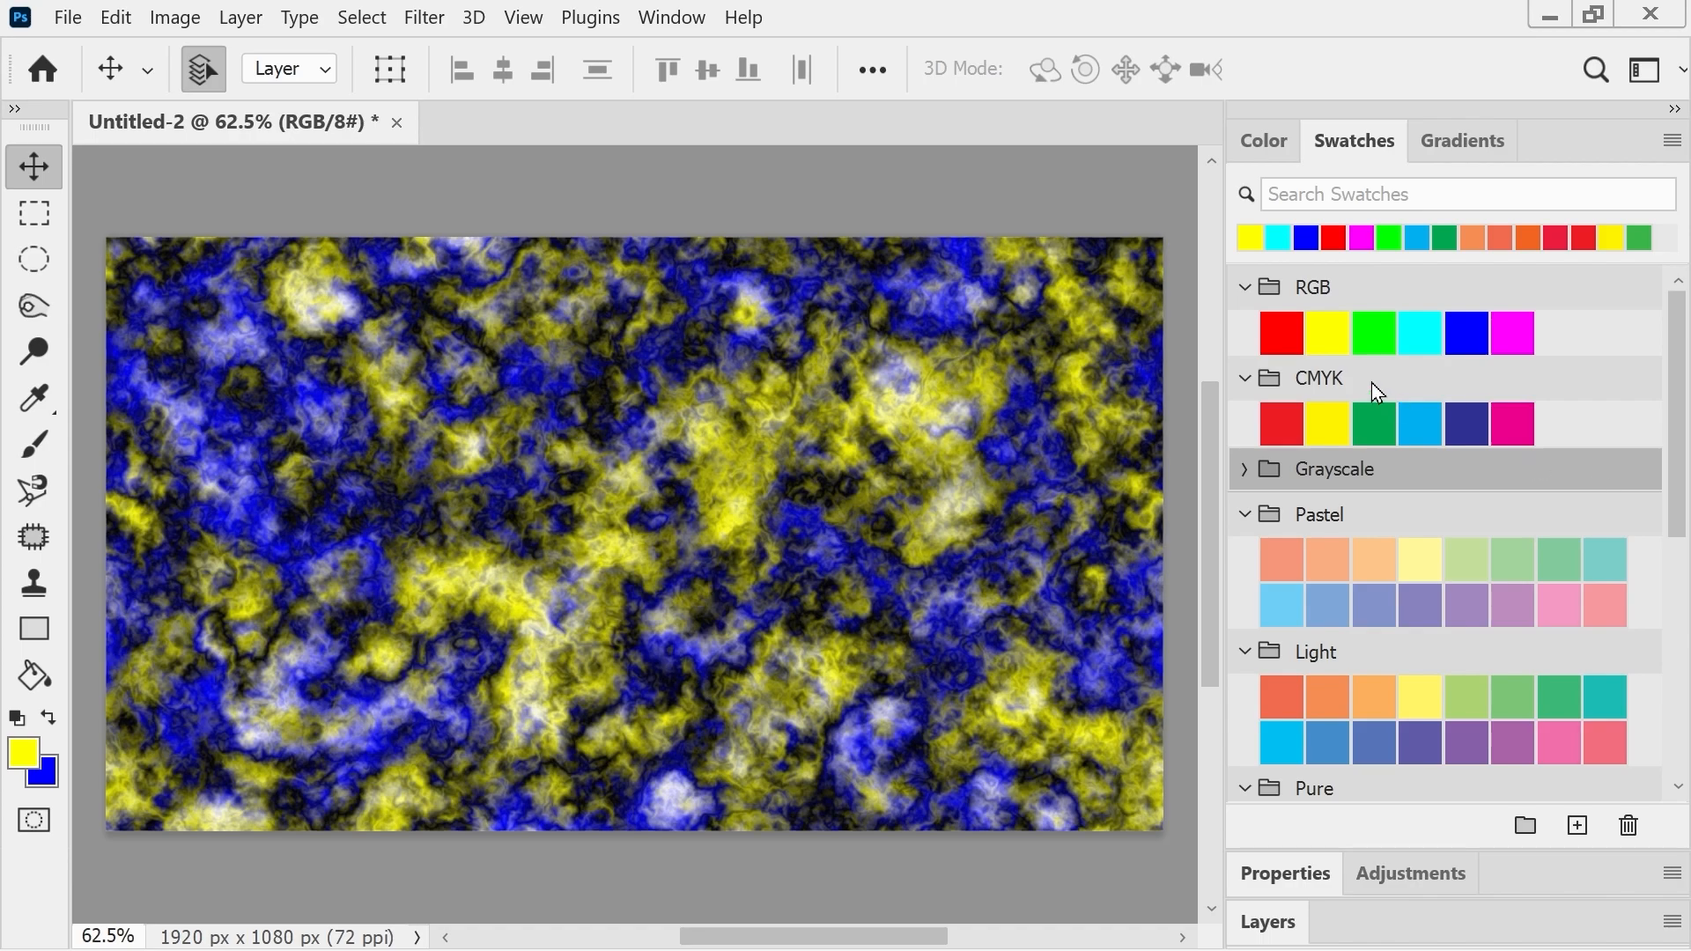
pyautogui.click(1321, 334)
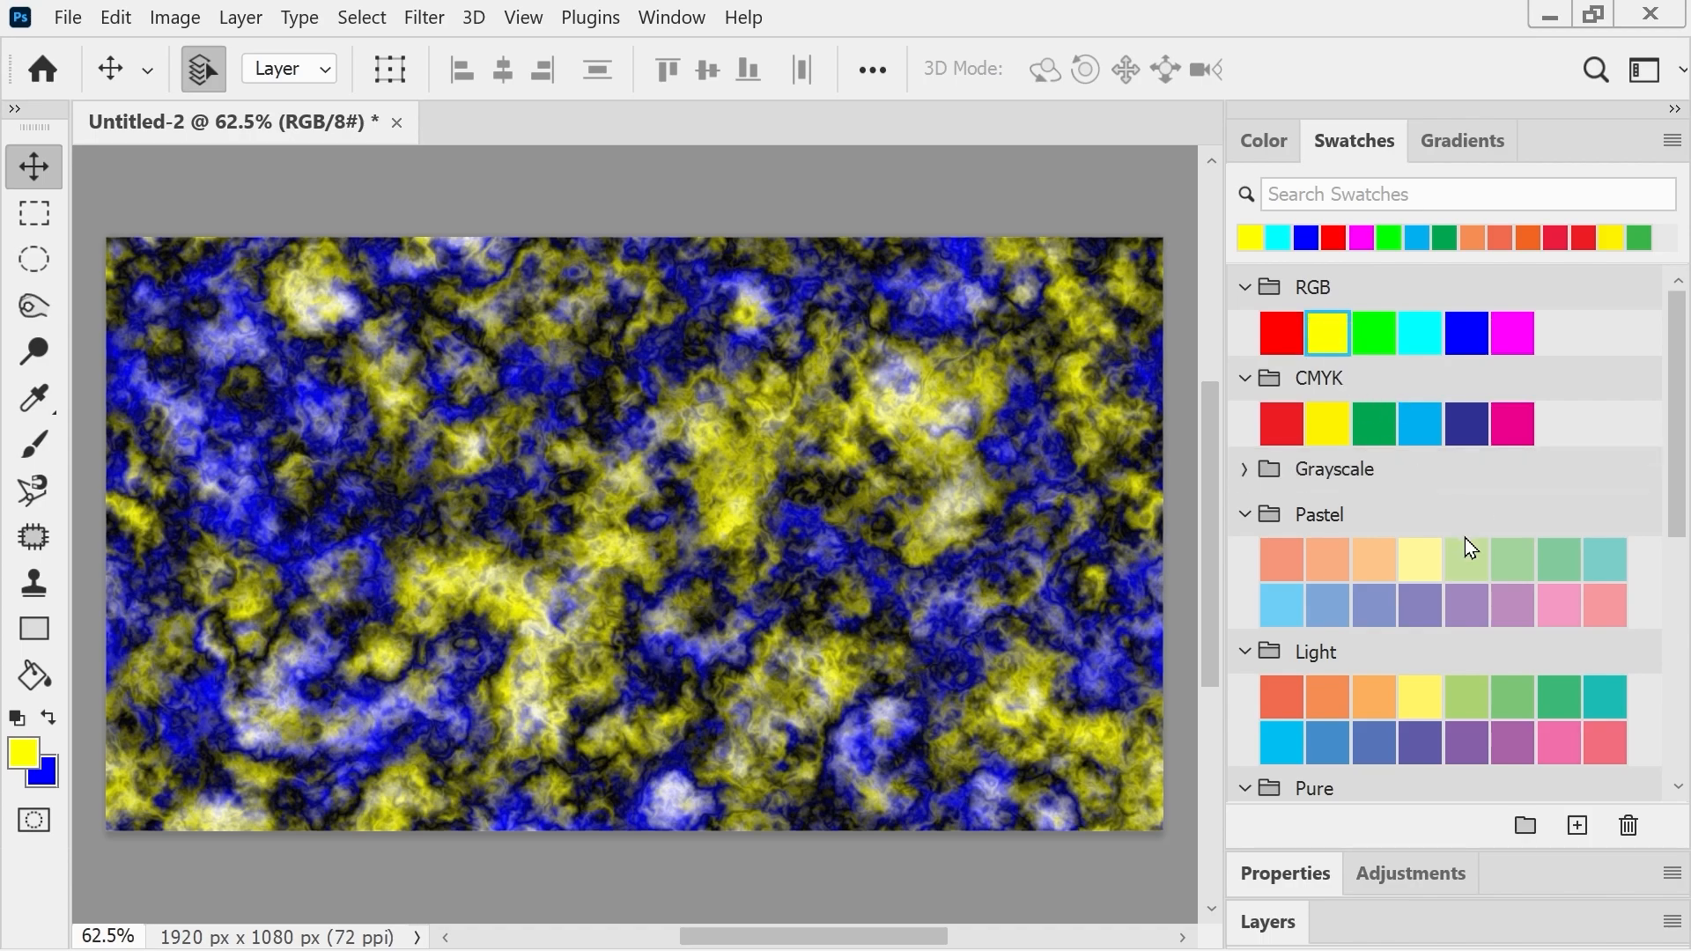
pyautogui.press('x')
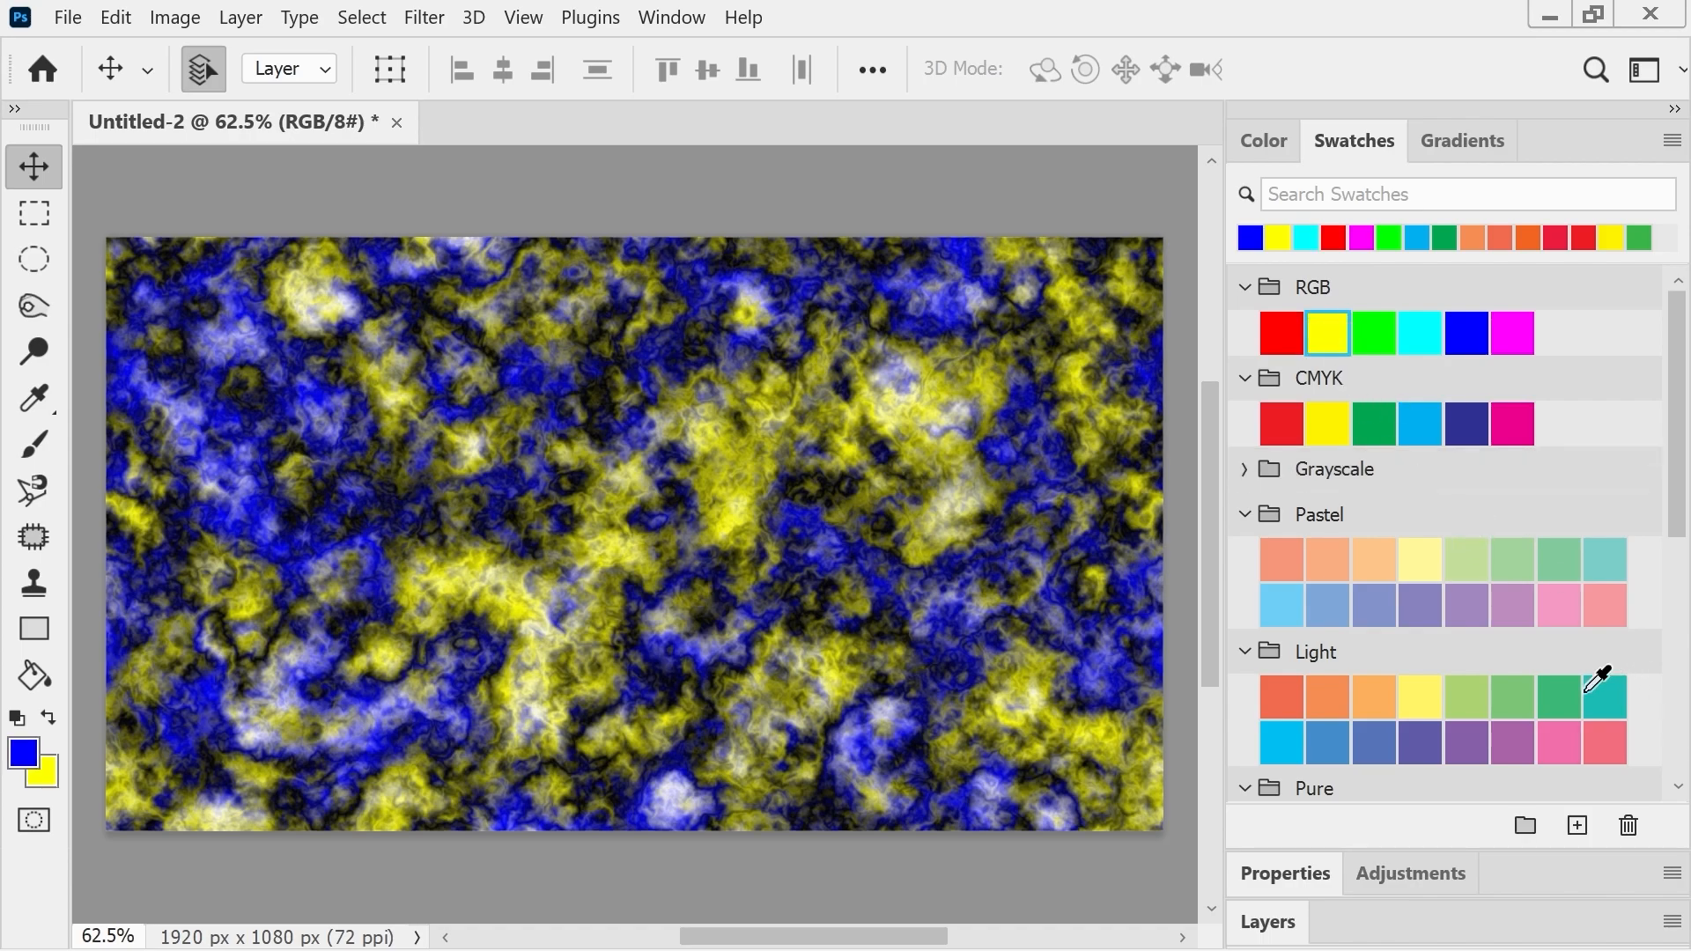
pyautogui.click(1513, 742)
pyautogui.press('x')
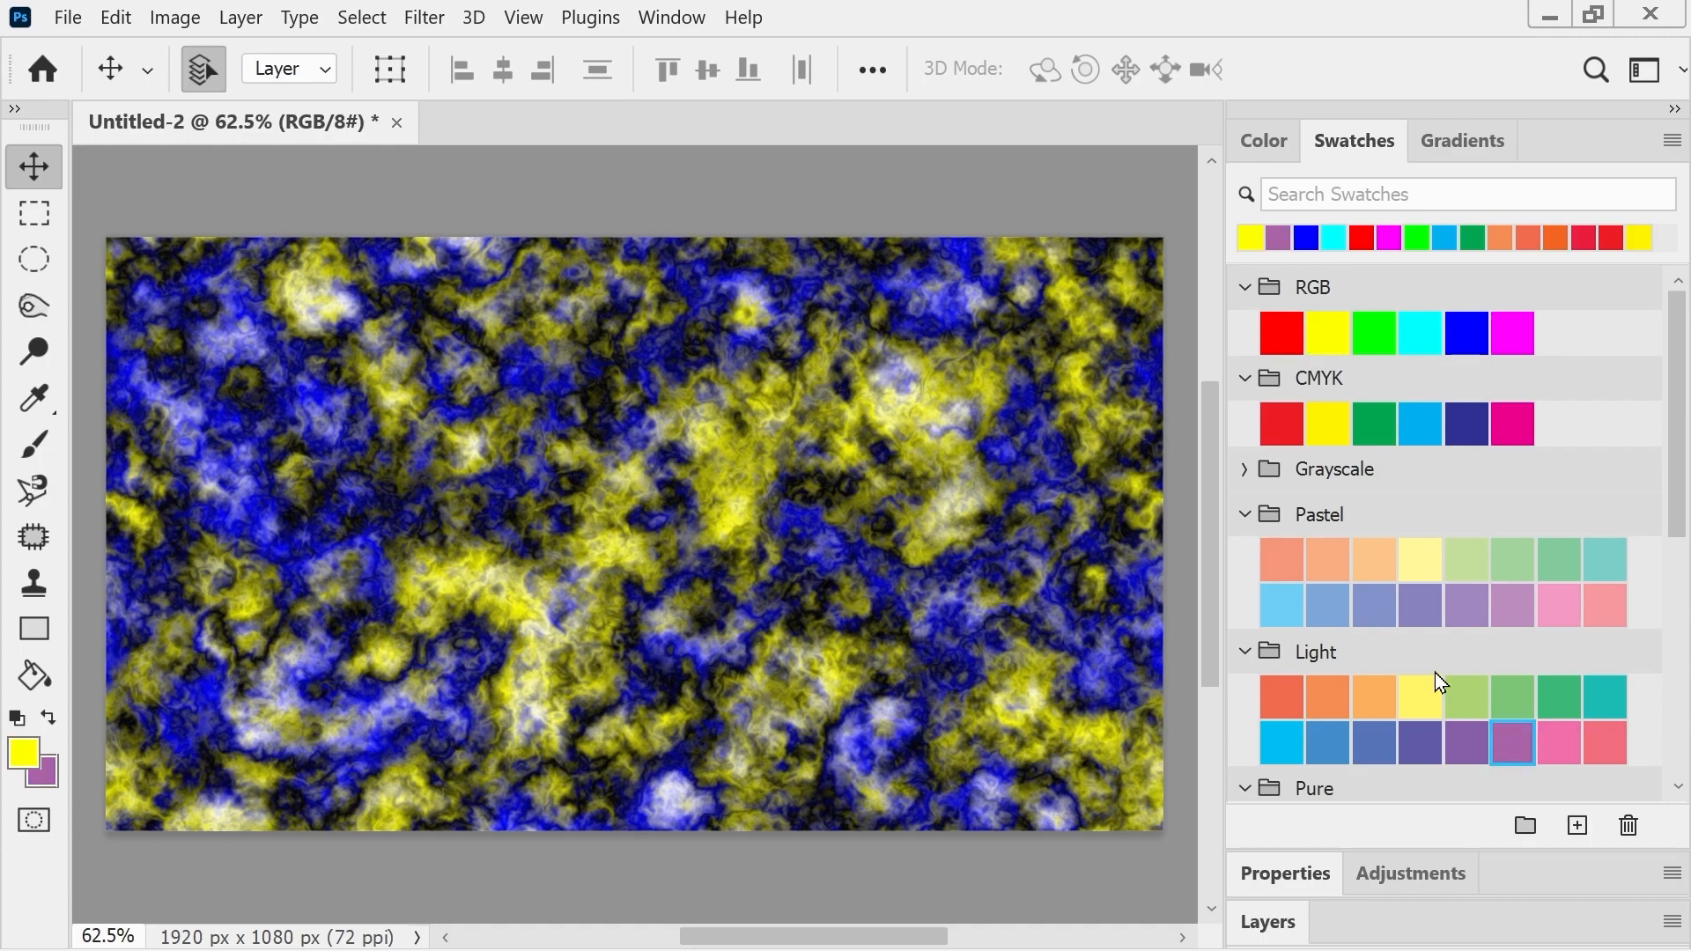
# - Replace the yellow and blue texture with yellow and purple Clouds, and reapply the filter three times
pyautogui.click(424, 18)
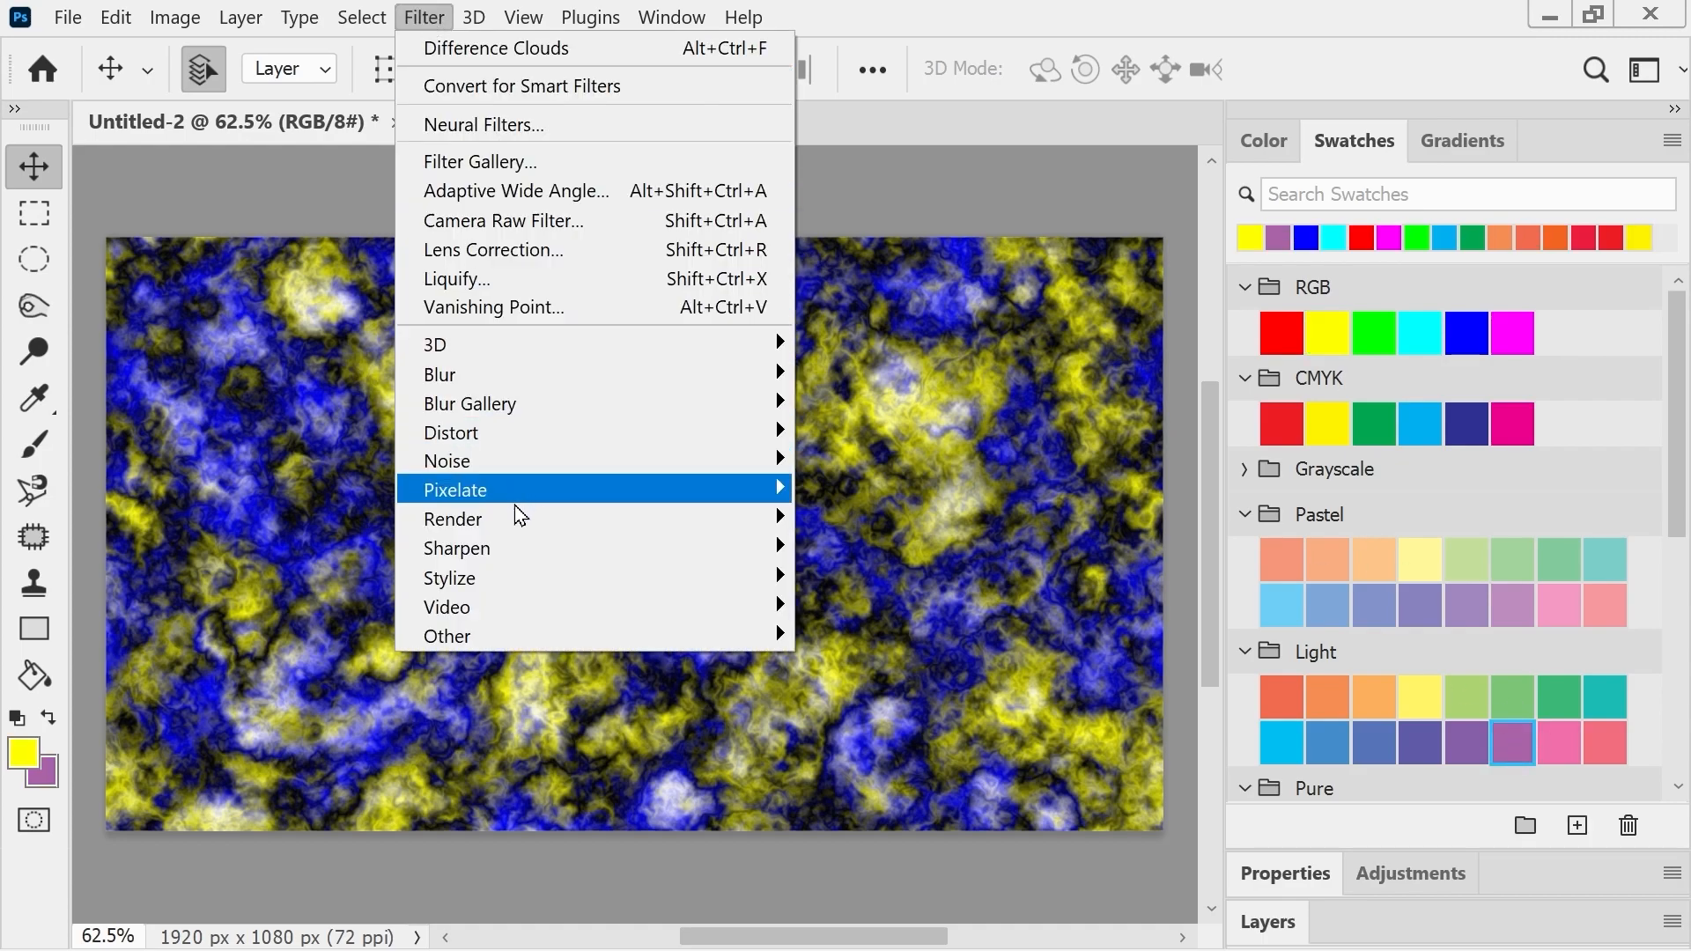
pyautogui.moveTo(502, 520)
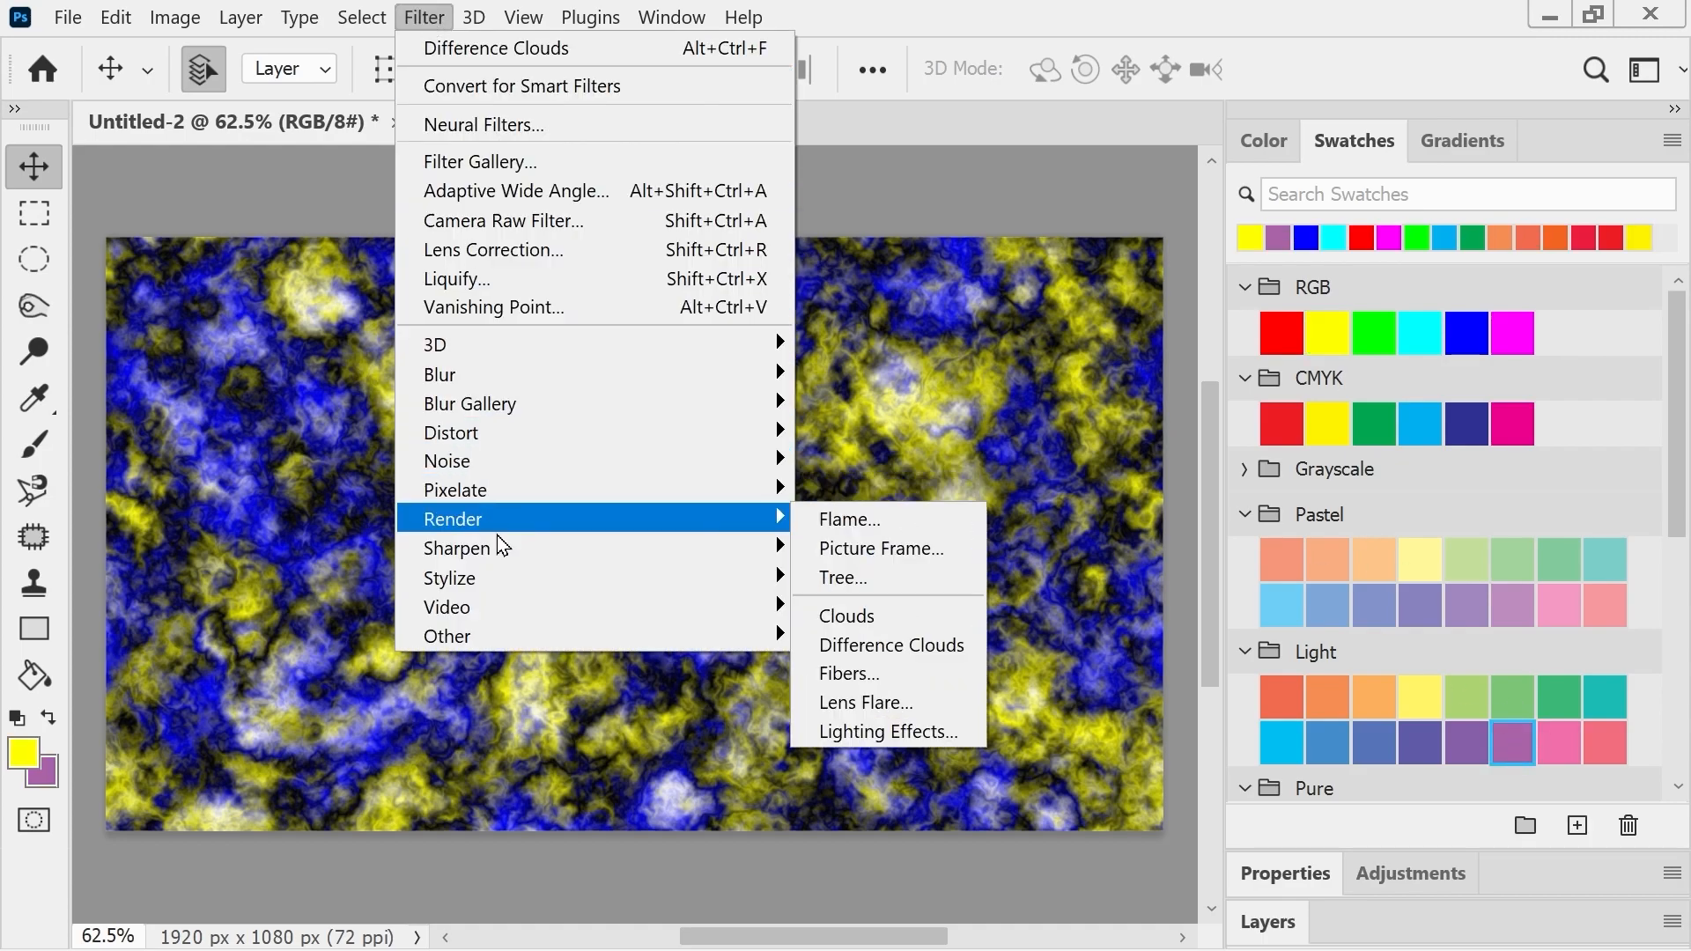
pyautogui.click(852, 615)
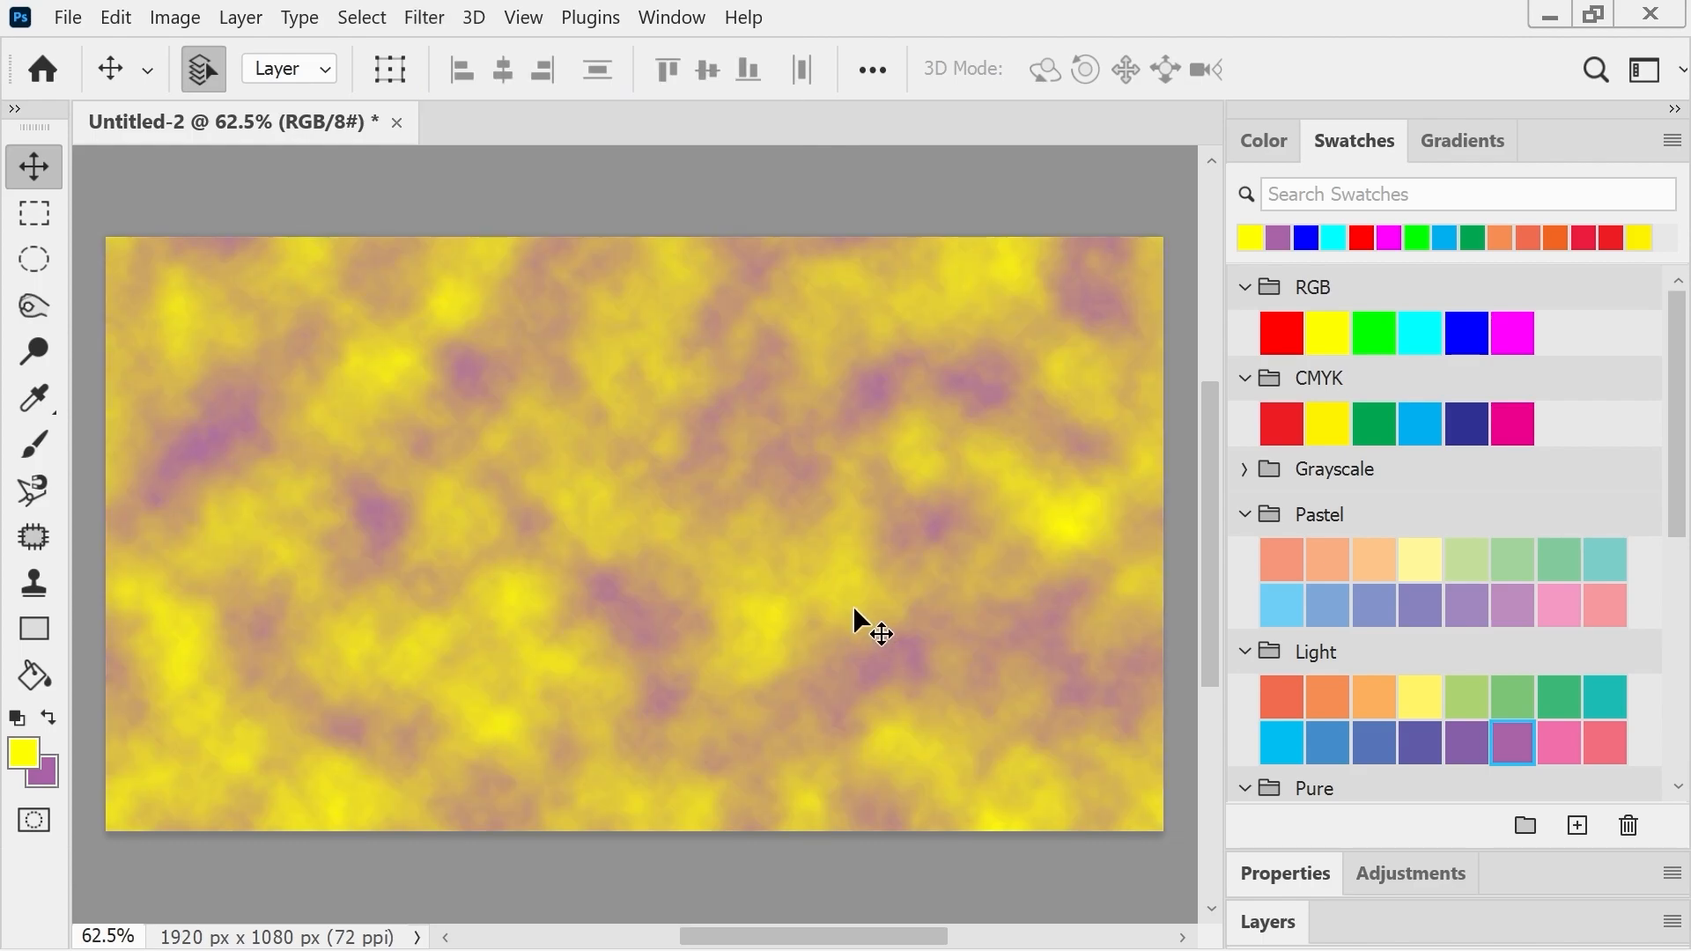
pyautogui.hotkey('ctrl', 'alt', 'f')
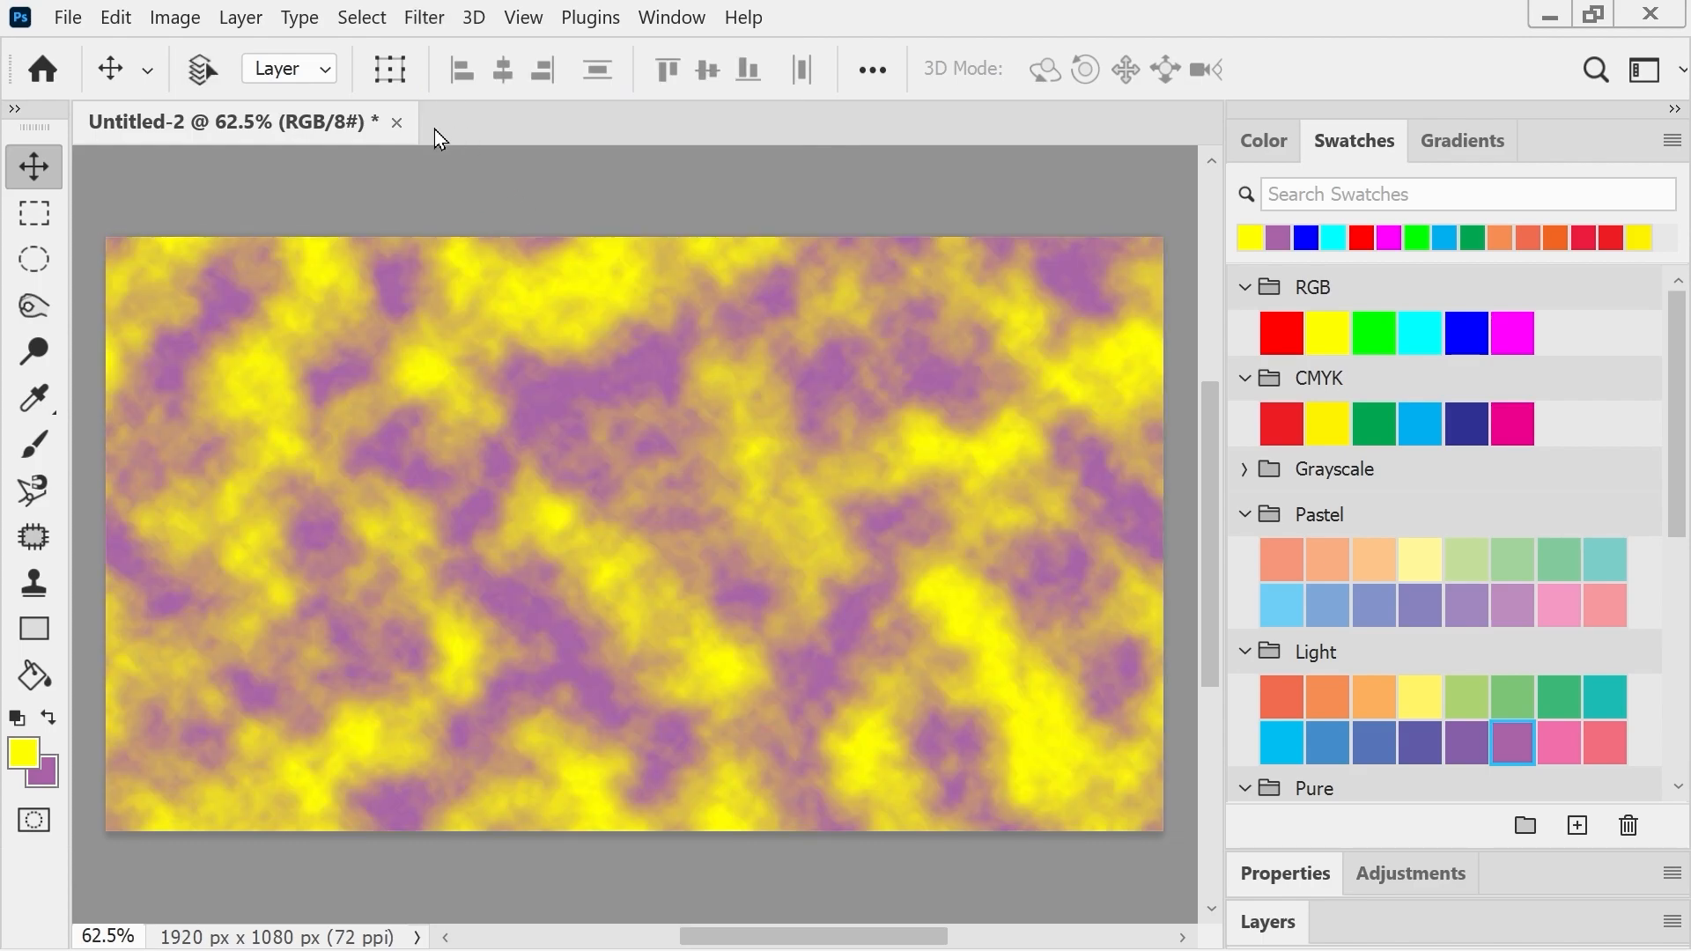
pyautogui.hotkey('ctrl', 'alt', 'f')
pyautogui.hotkey('ctrl', 'alt', 'f')
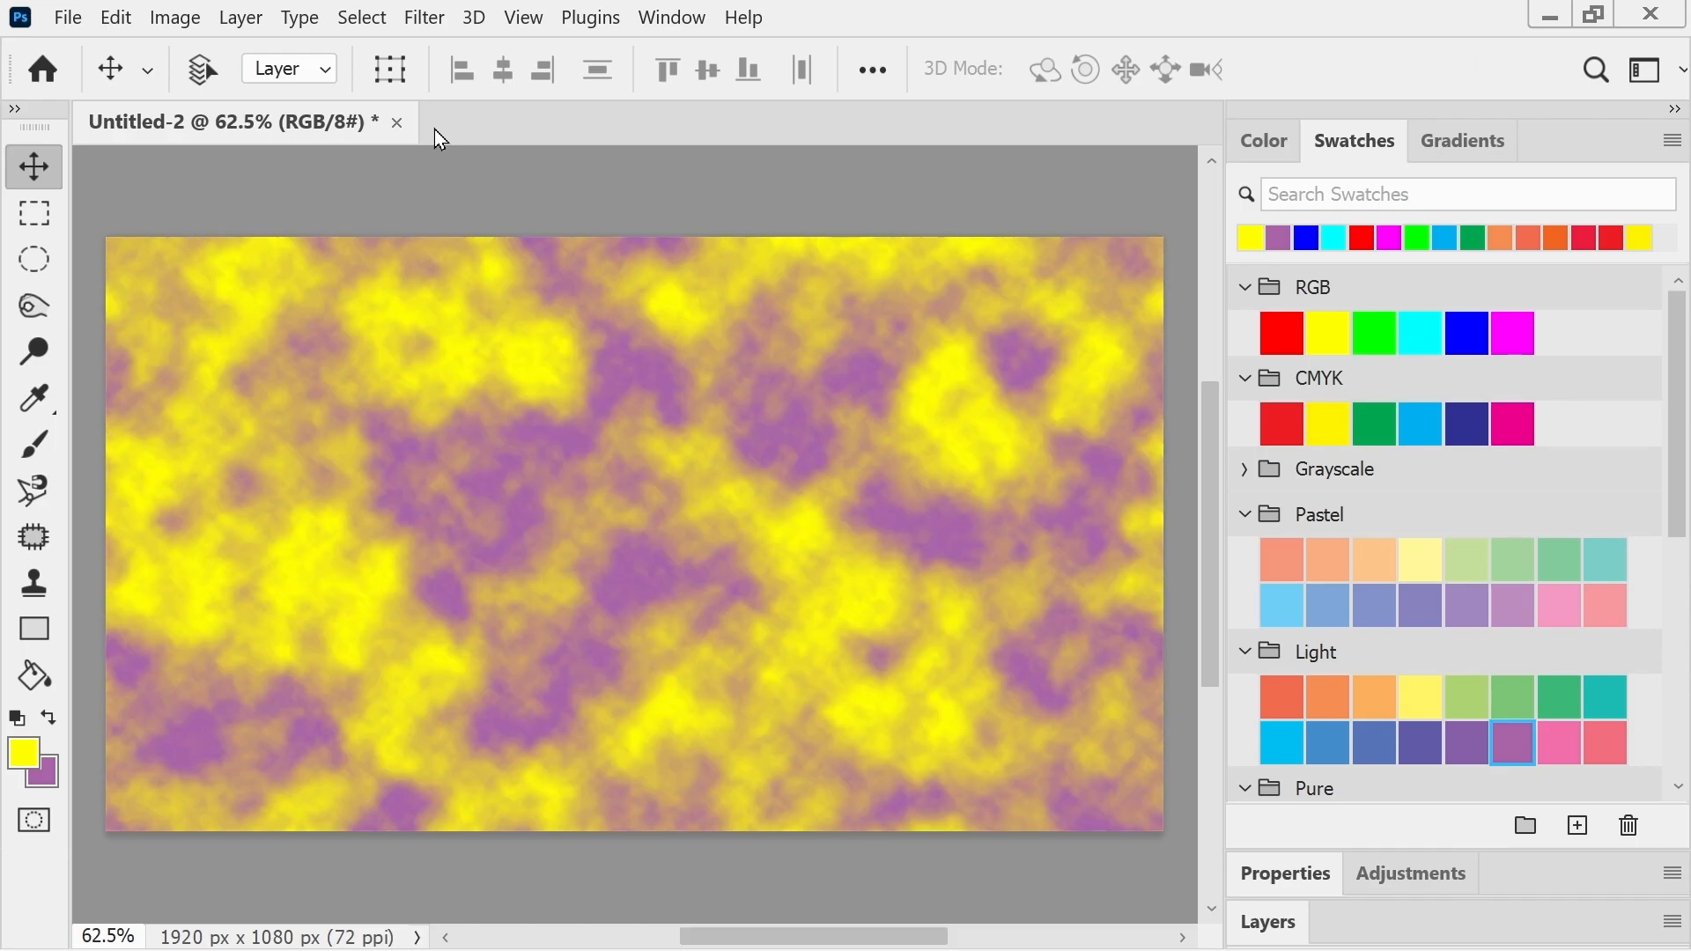
# - Apply Difference Clouds over the yellow and purple clouds and reapply it thirteen times to build a veined multicolored texture
pyautogui.click(423, 21)
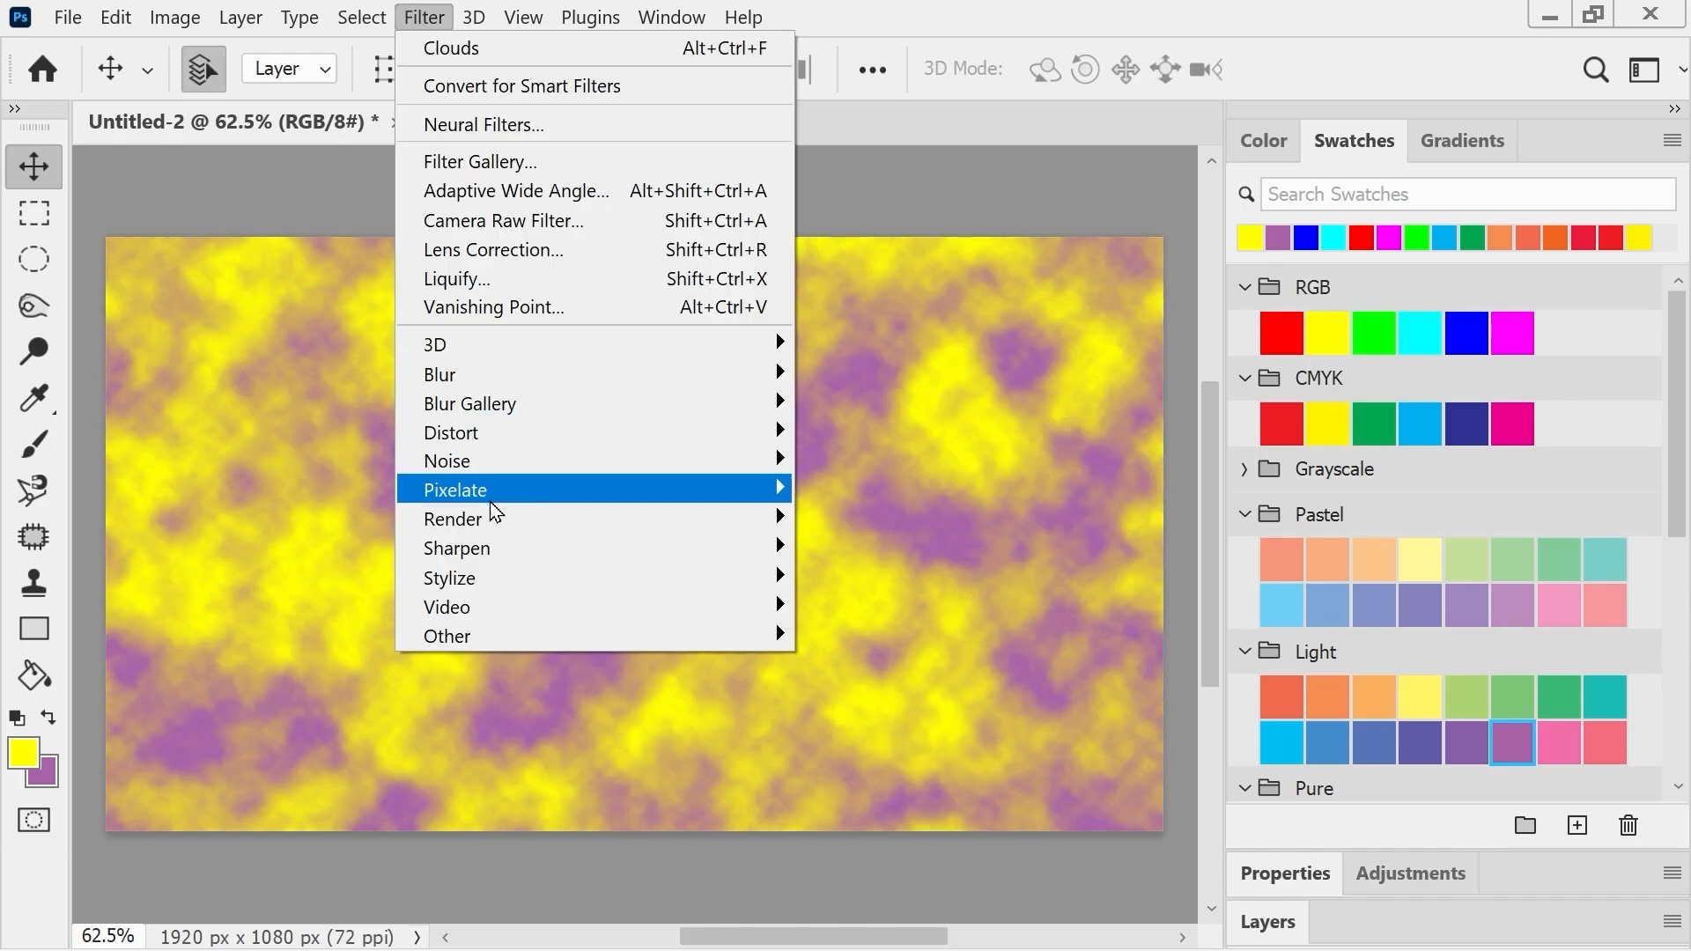
pyautogui.moveTo(489, 523)
pyautogui.click(865, 646)
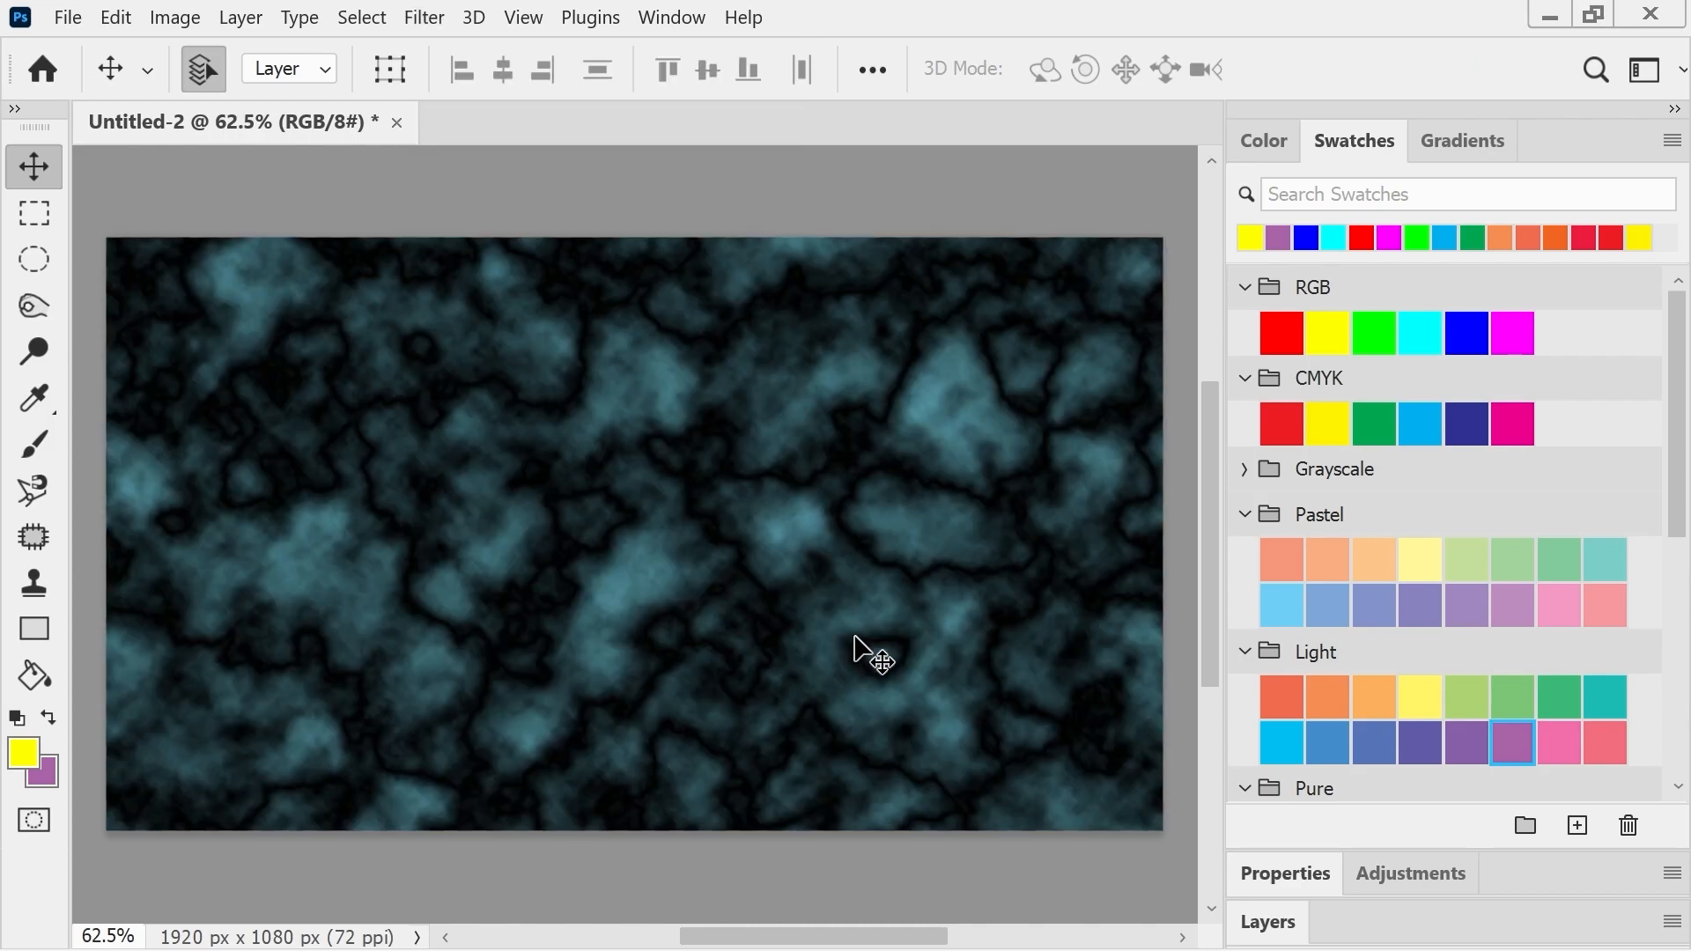
pyautogui.click(425, 20)
pyautogui.click(446, 53)
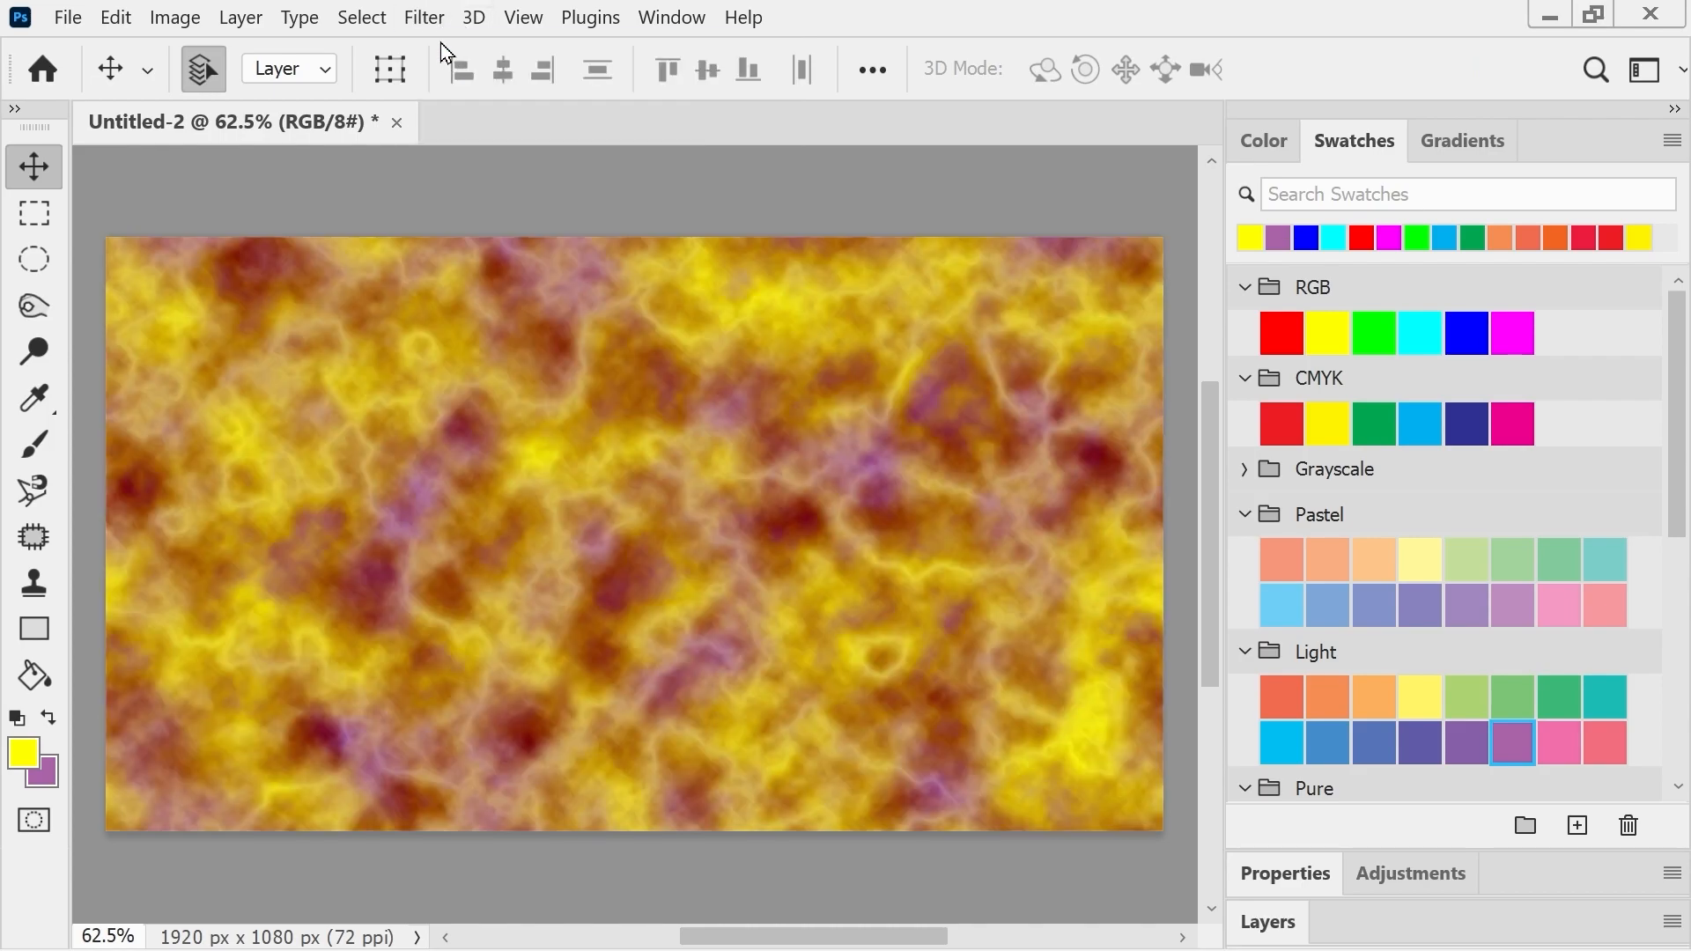
pyautogui.hotkey('ctrl', 'alt', 'f')
pyautogui.hotkey('ctrl', 'alt', 'f')
pyautogui.hotkey('ctrl', 'alt', 'f')
pyautogui.hotkey('ctrl', 'alt', 'f')
pyautogui.hotkey('ctrl', 'alt', 'f')
pyautogui.hotkey('ctrl', 'alt', 'f')
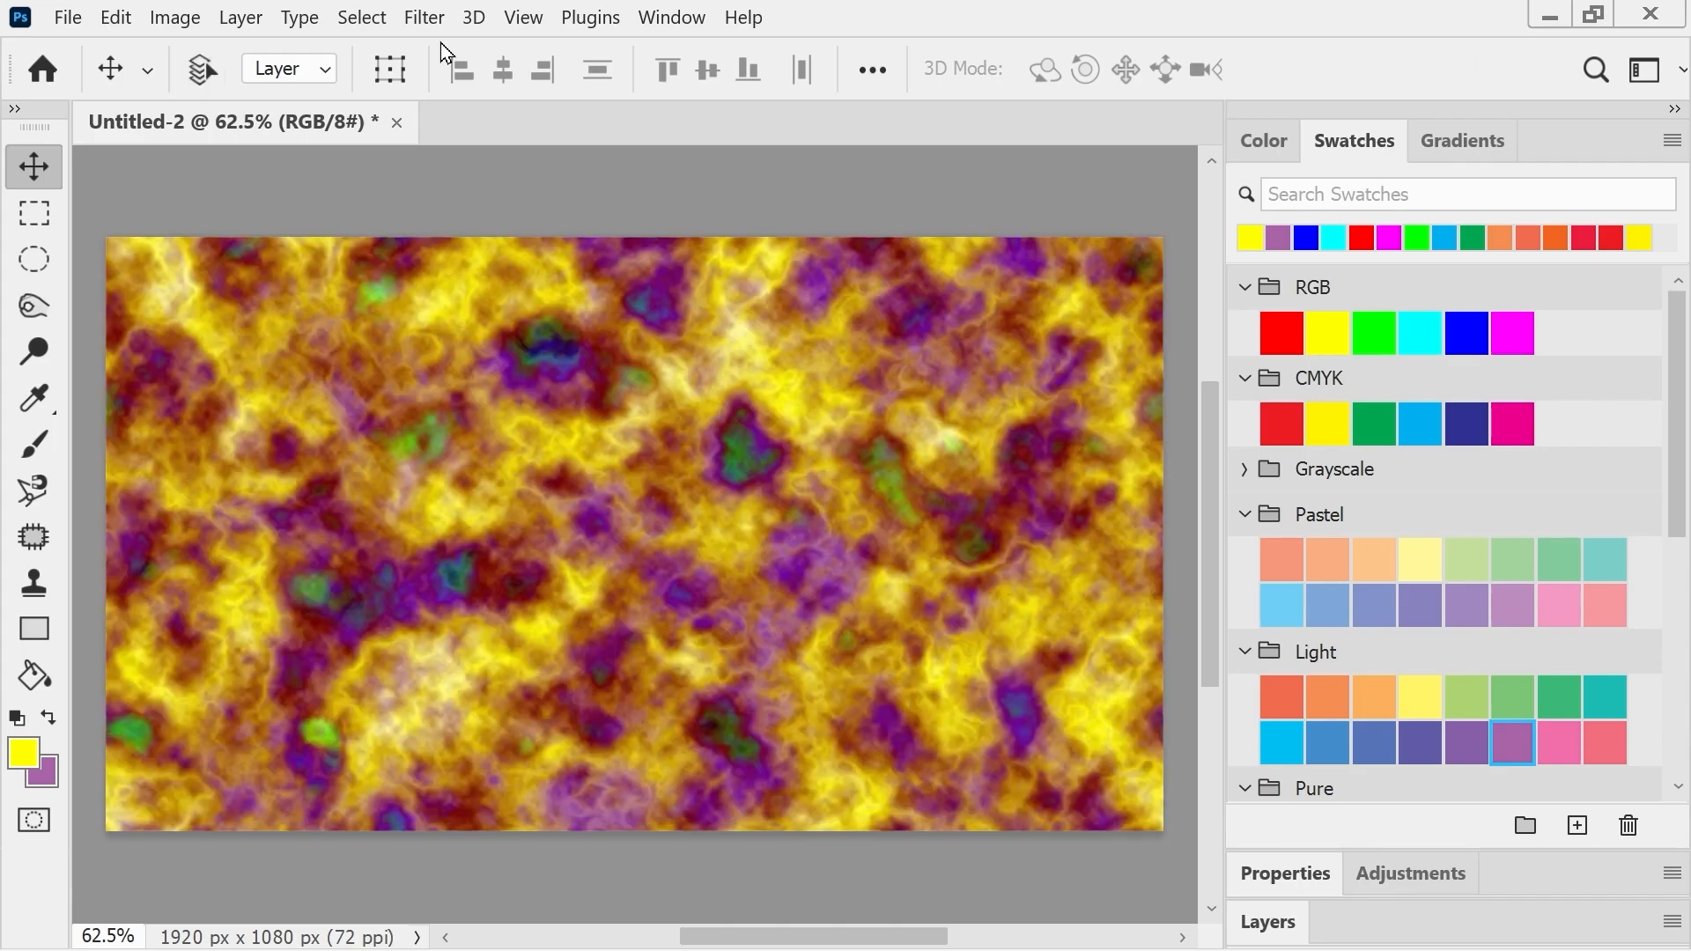
pyautogui.hotkey('ctrl', 'alt', 'f')
pyautogui.hotkey('ctrl', 'alt', 'f')
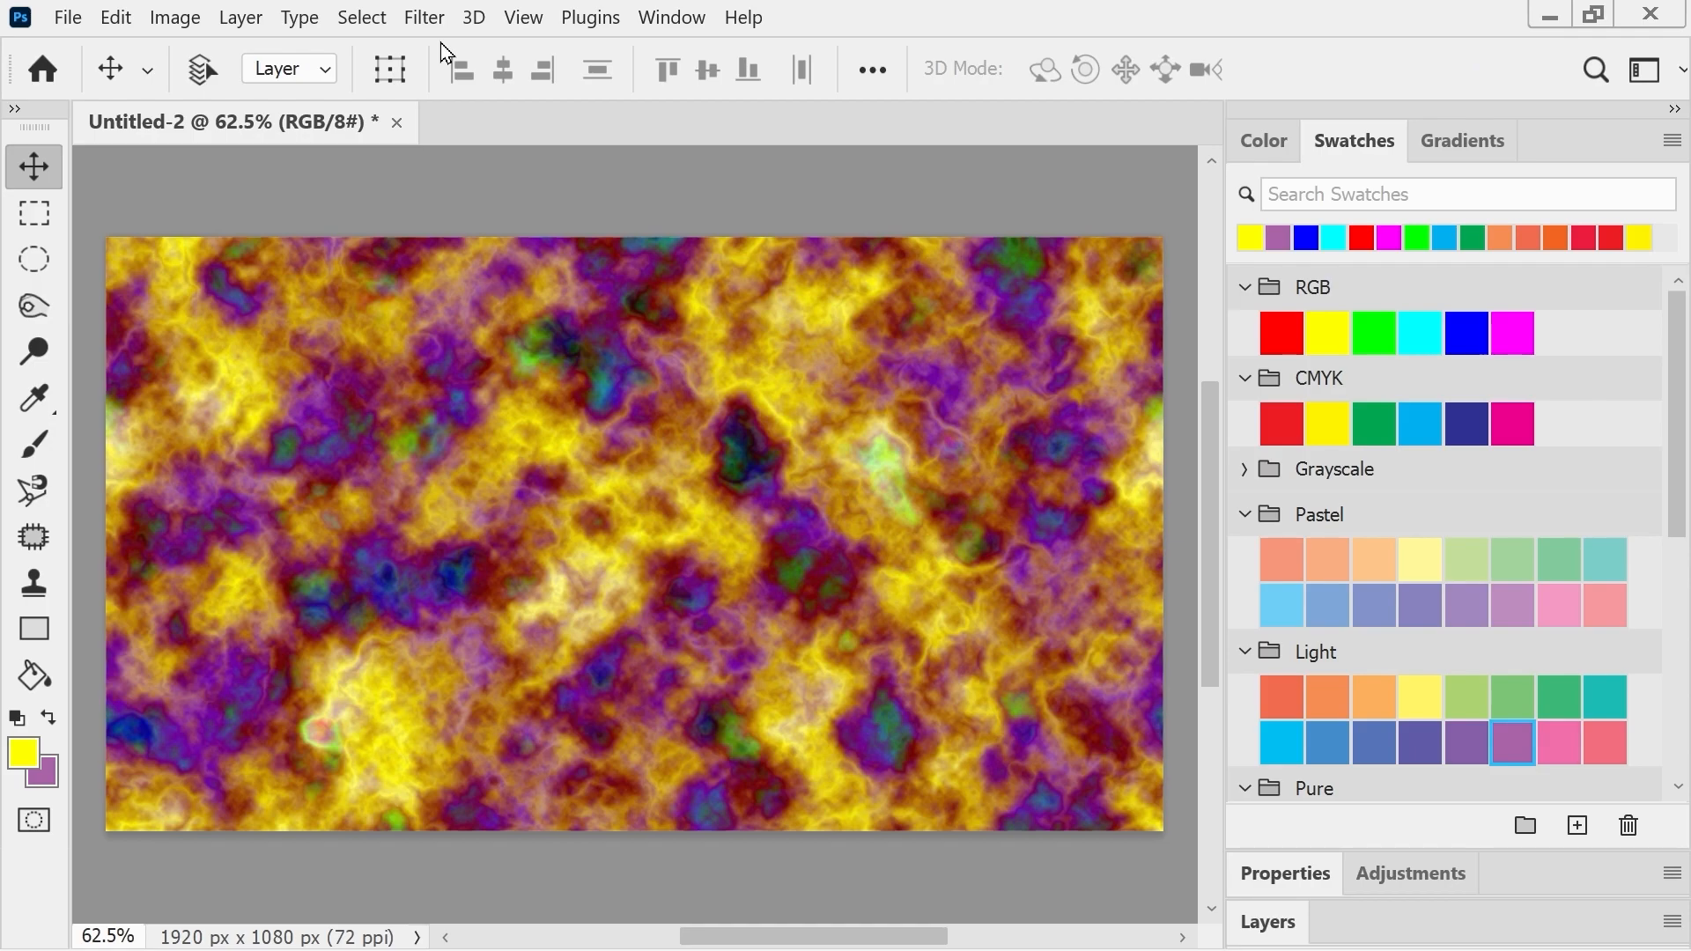
pyautogui.hotkey('ctrl', 'alt', 'f')
pyautogui.hotkey('ctrl', 'alt', 'f')
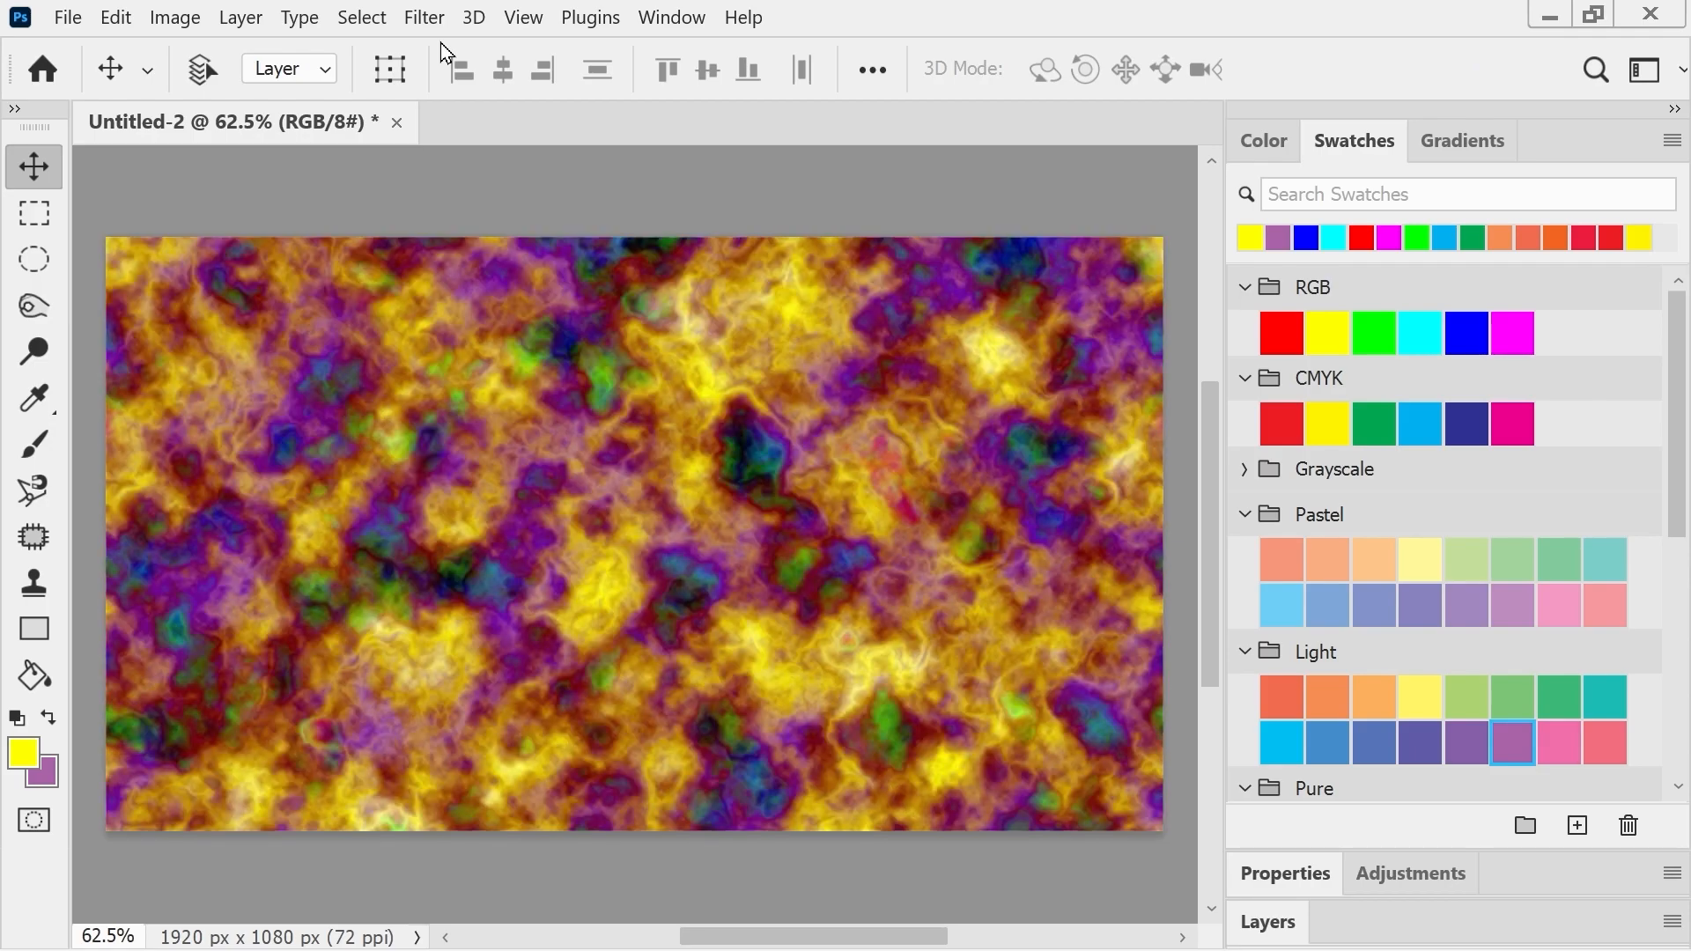
pyautogui.hotkey('ctrl', 'alt', 'f')
pyautogui.hotkey('ctrl', 'alt', 'f')
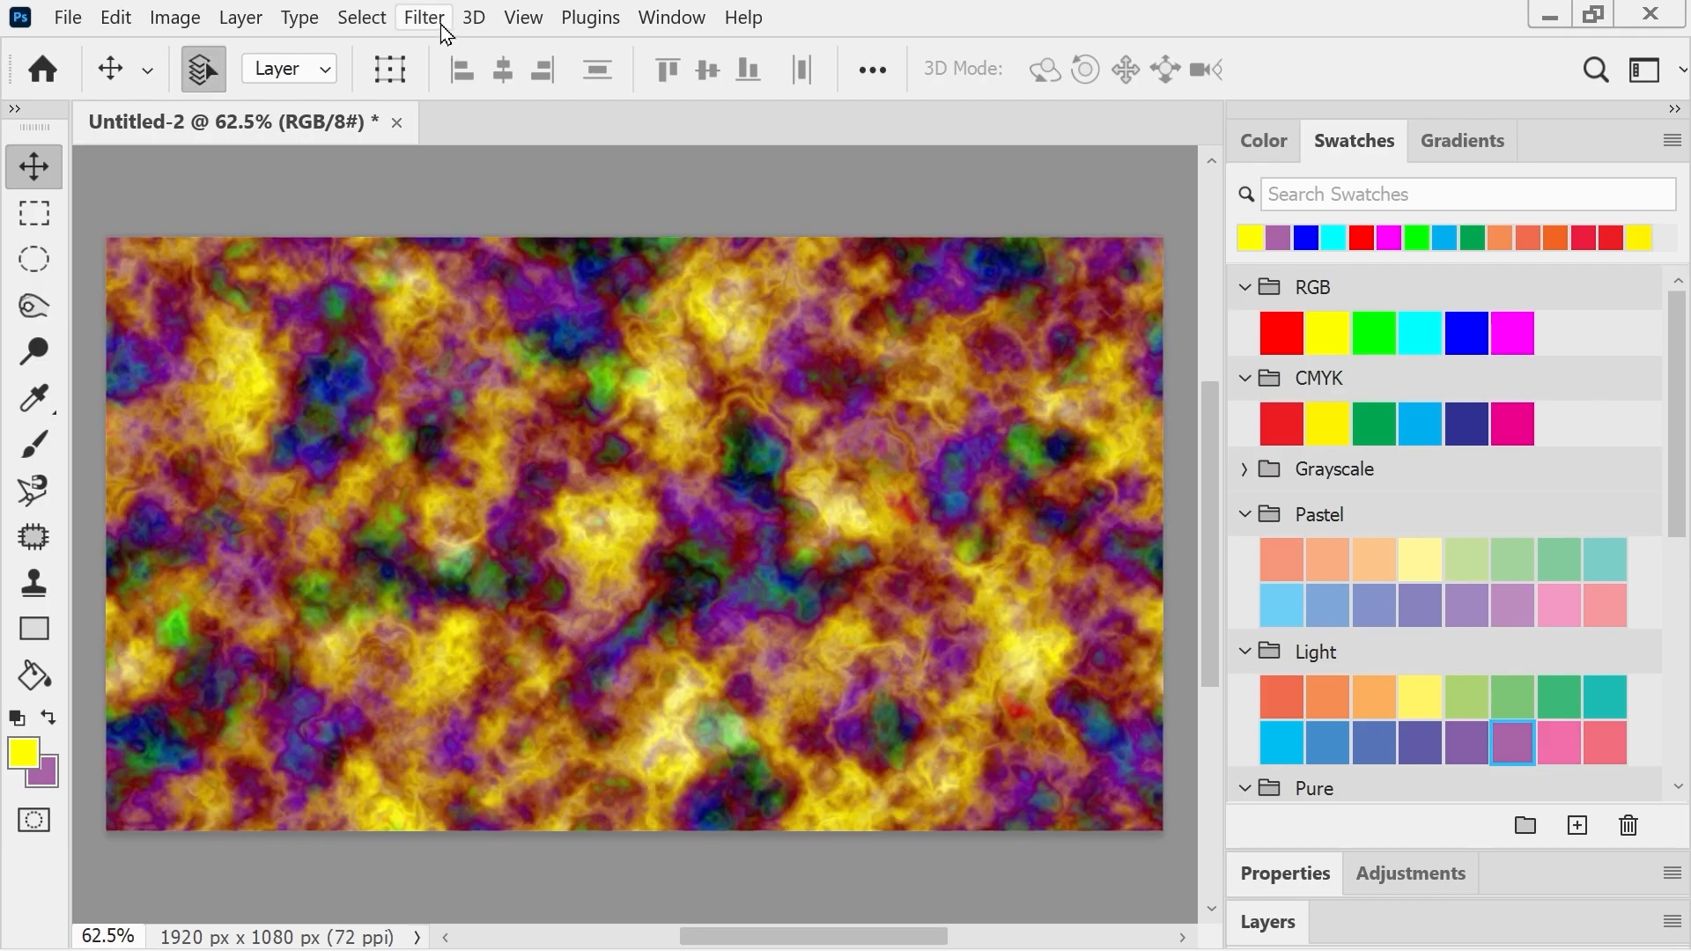
# - Render fresh yellow and purple Clouds over the veined texture, applying the filter three times in total
pyautogui.click(425, 17)
pyautogui.moveTo(640, 518)
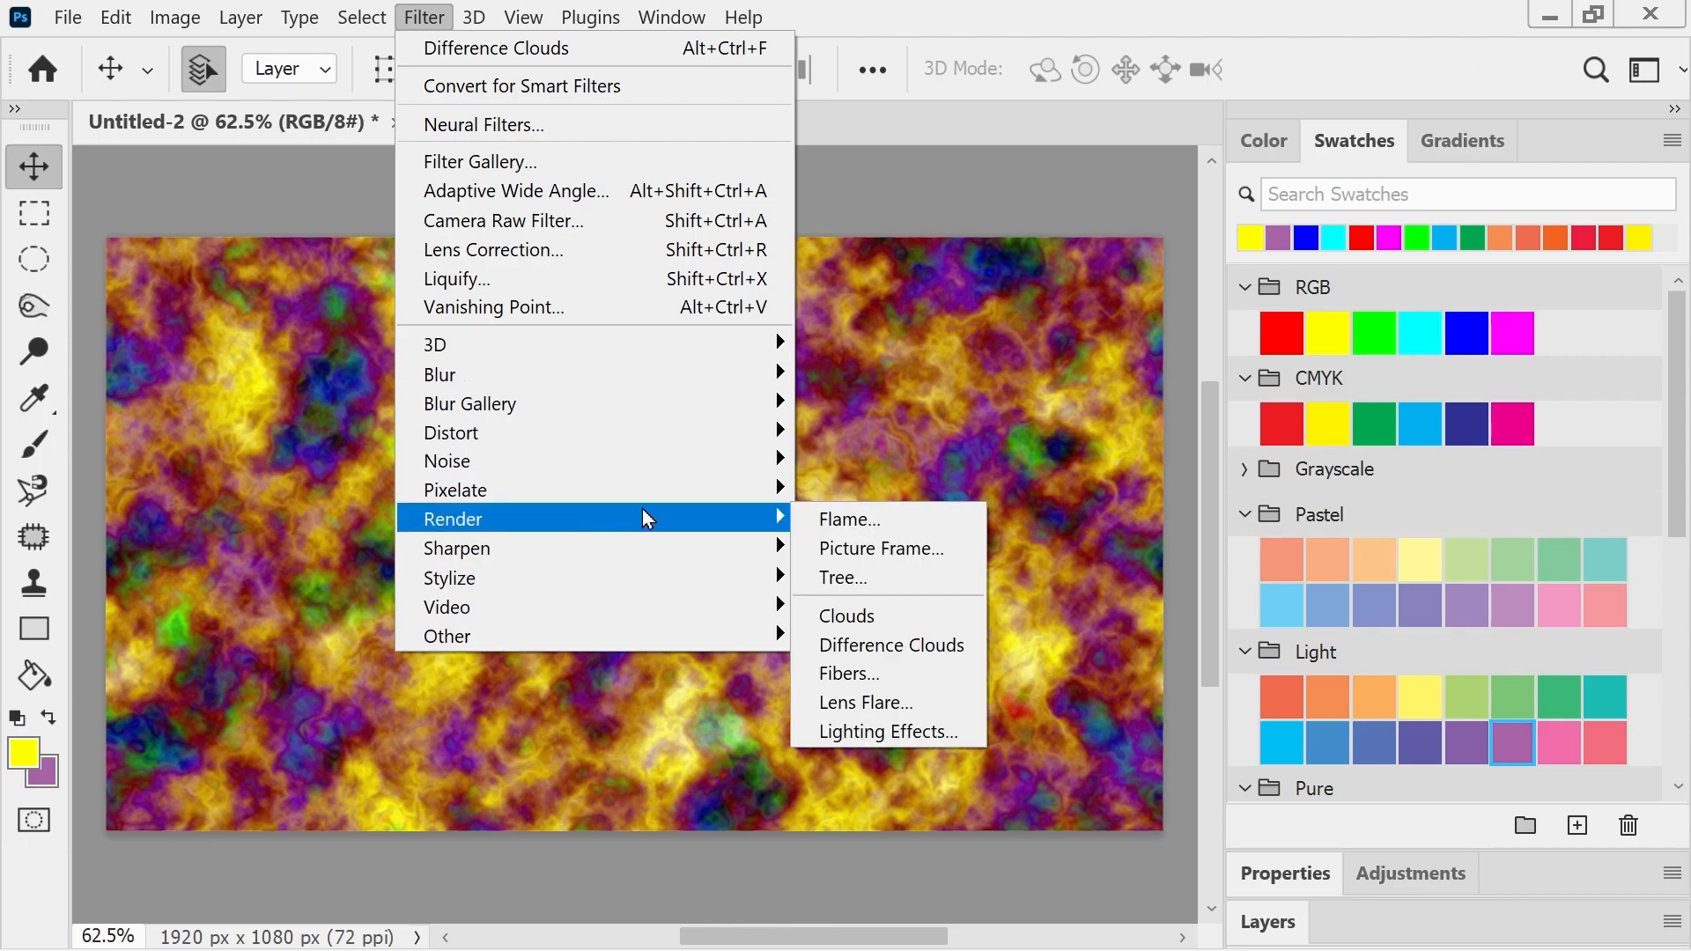
pyautogui.click(863, 617)
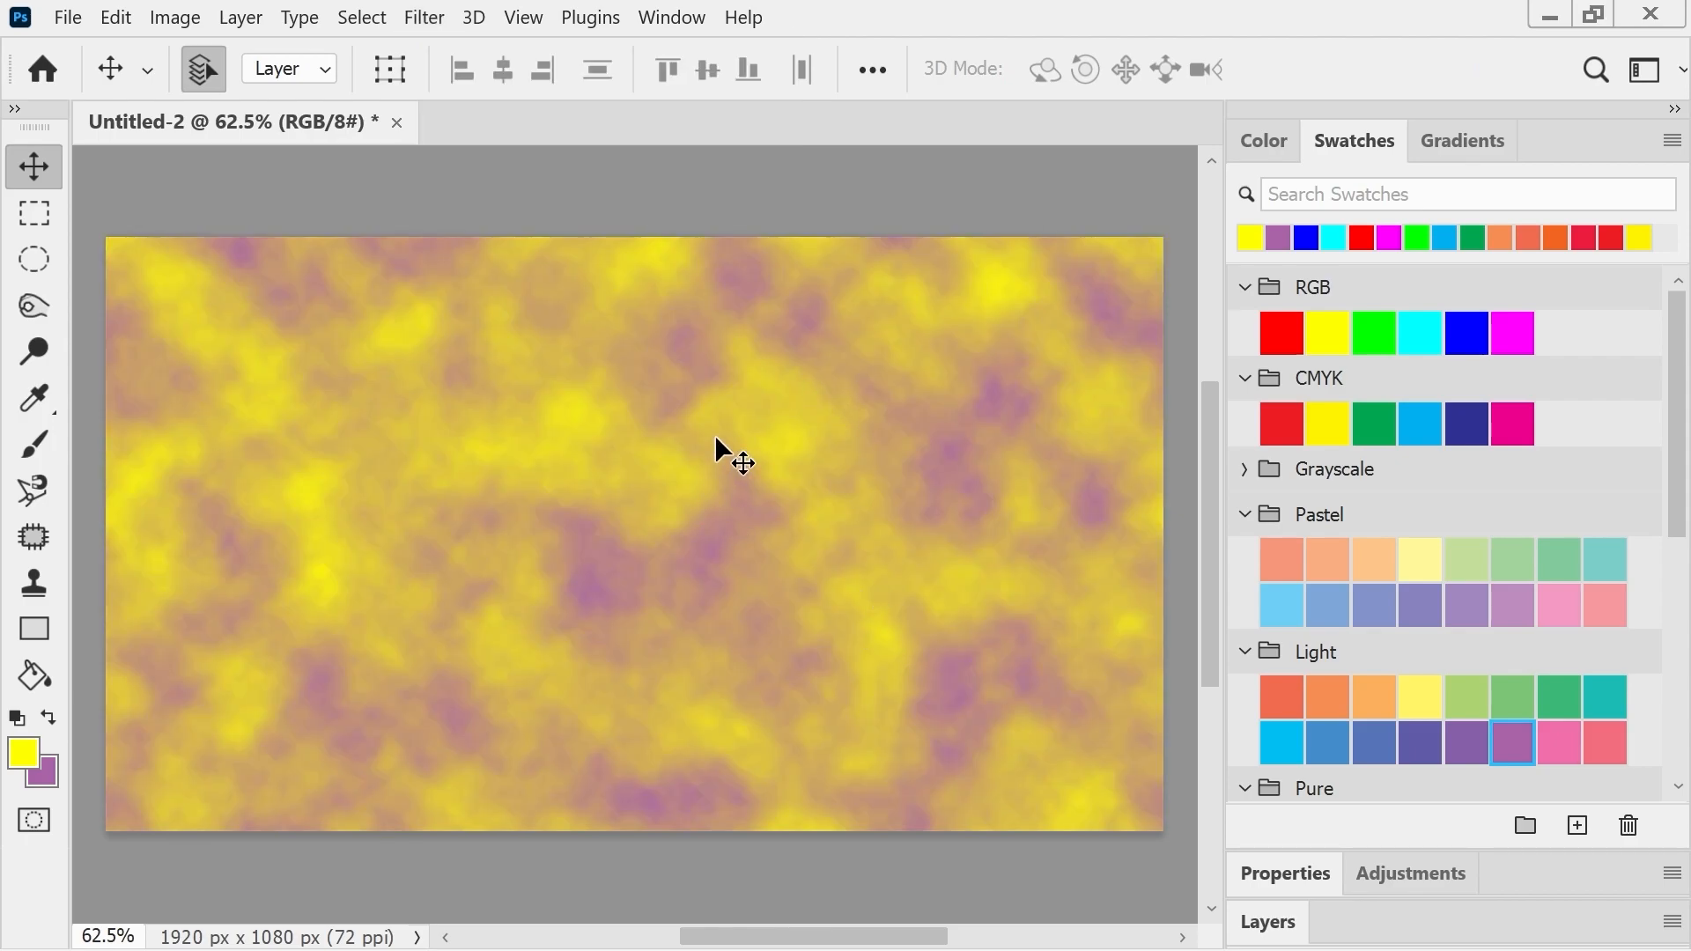
pyautogui.click(424, 18)
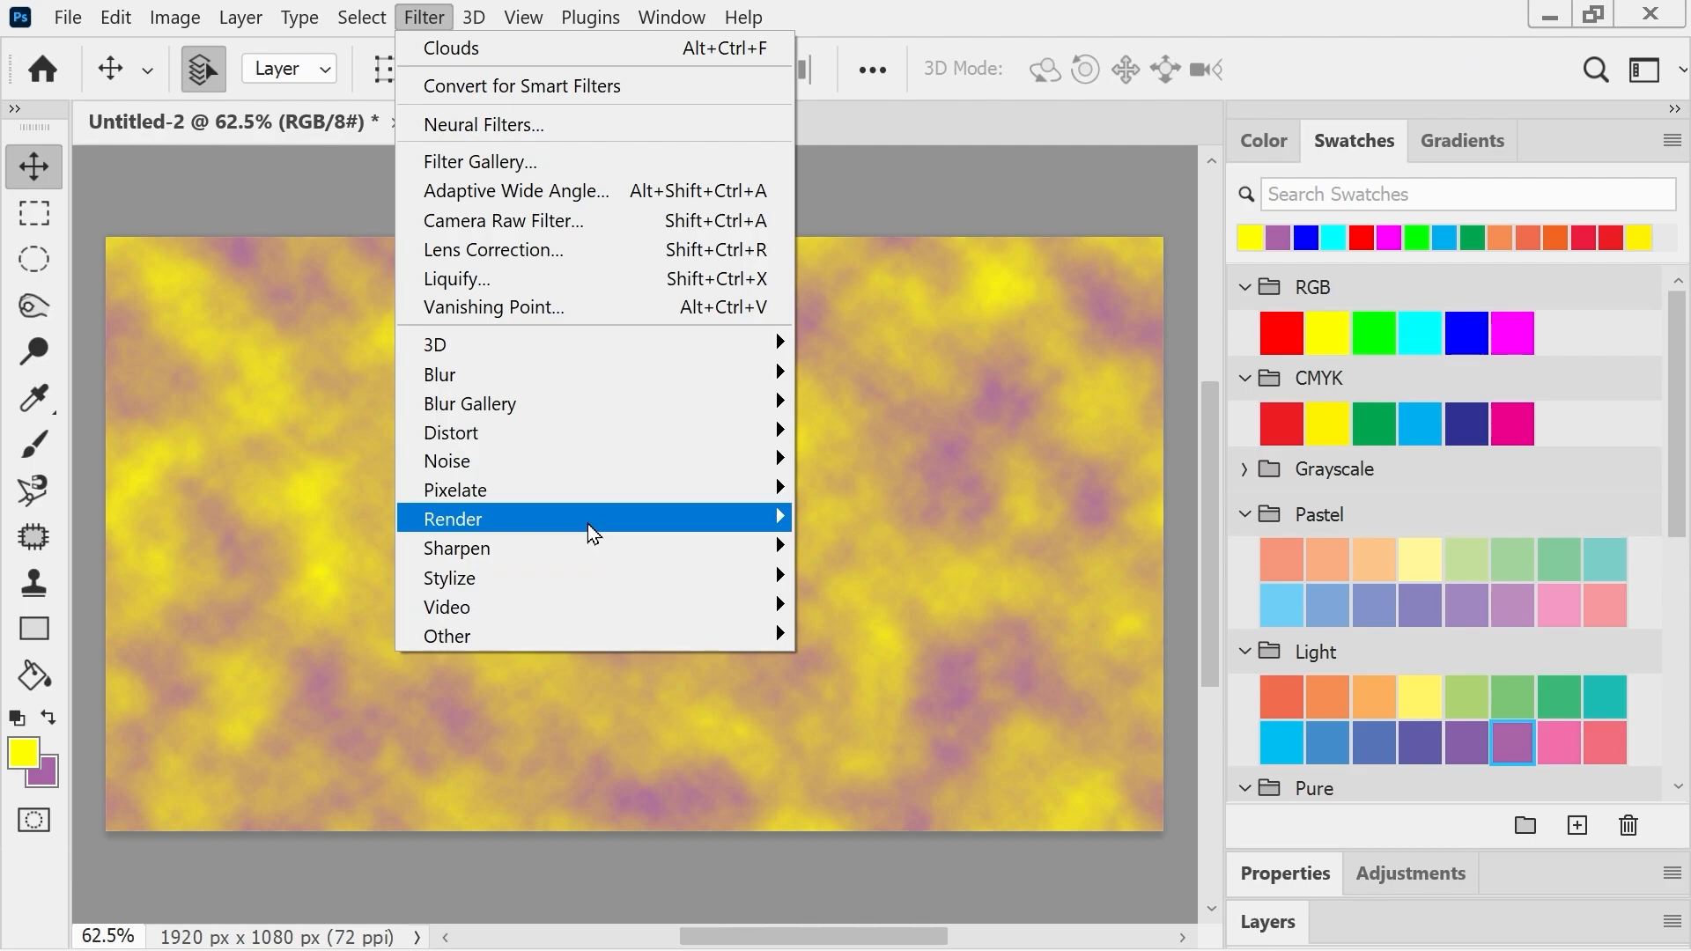
pyautogui.moveTo(591, 527)
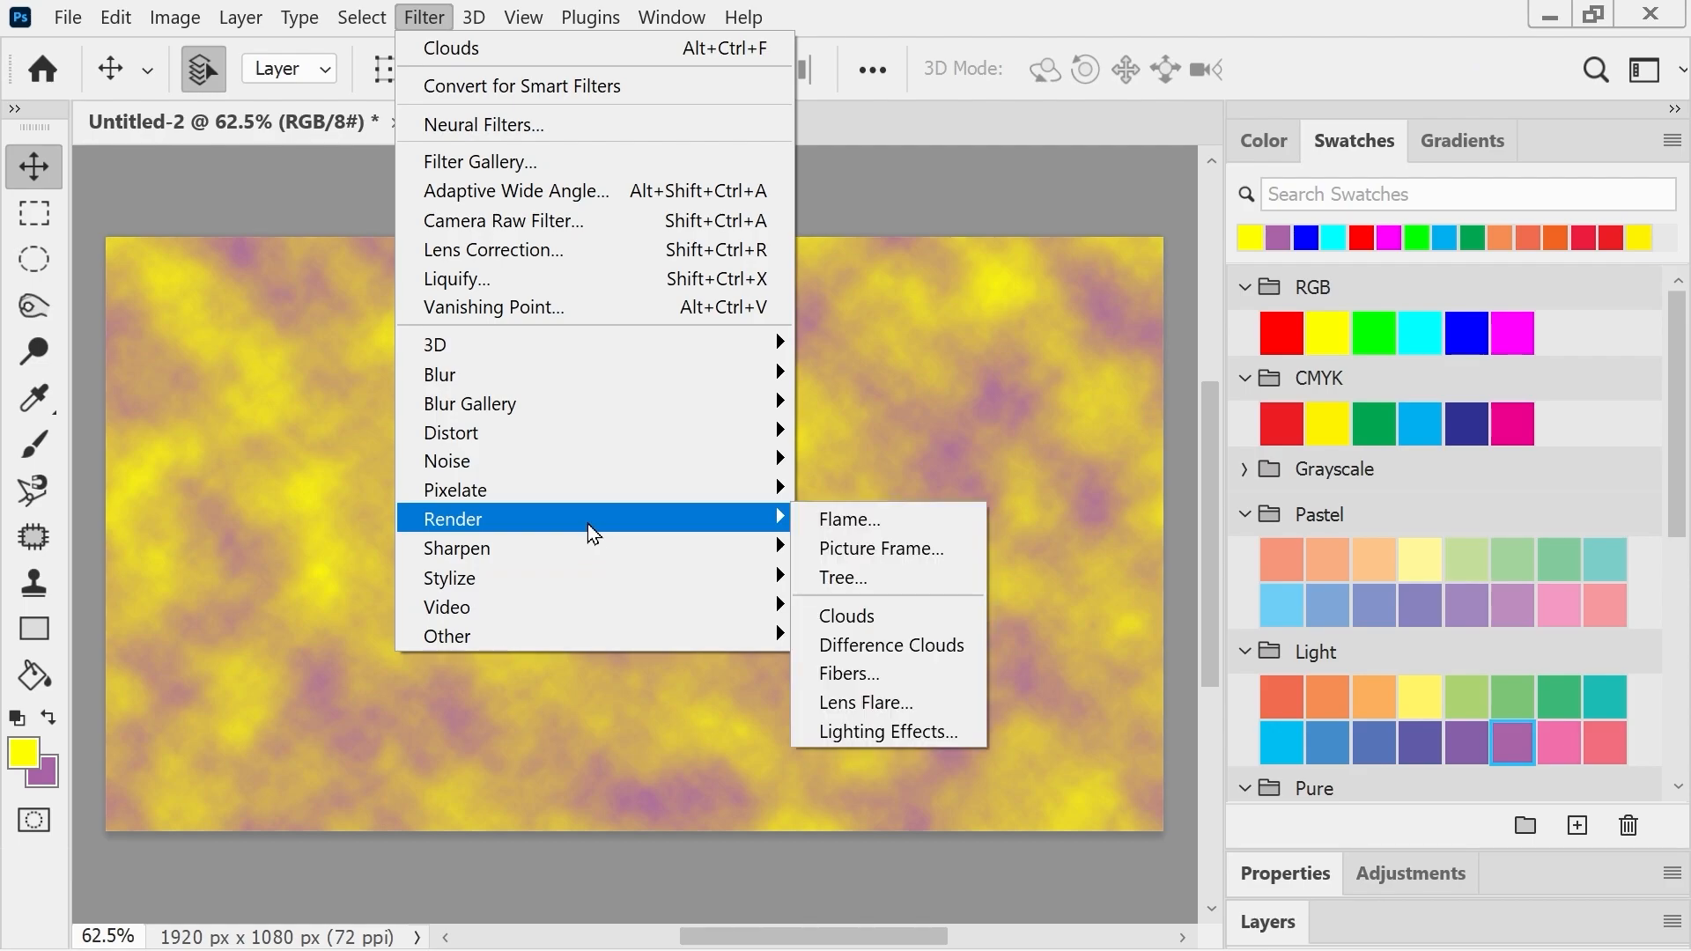
pyautogui.click(850, 615)
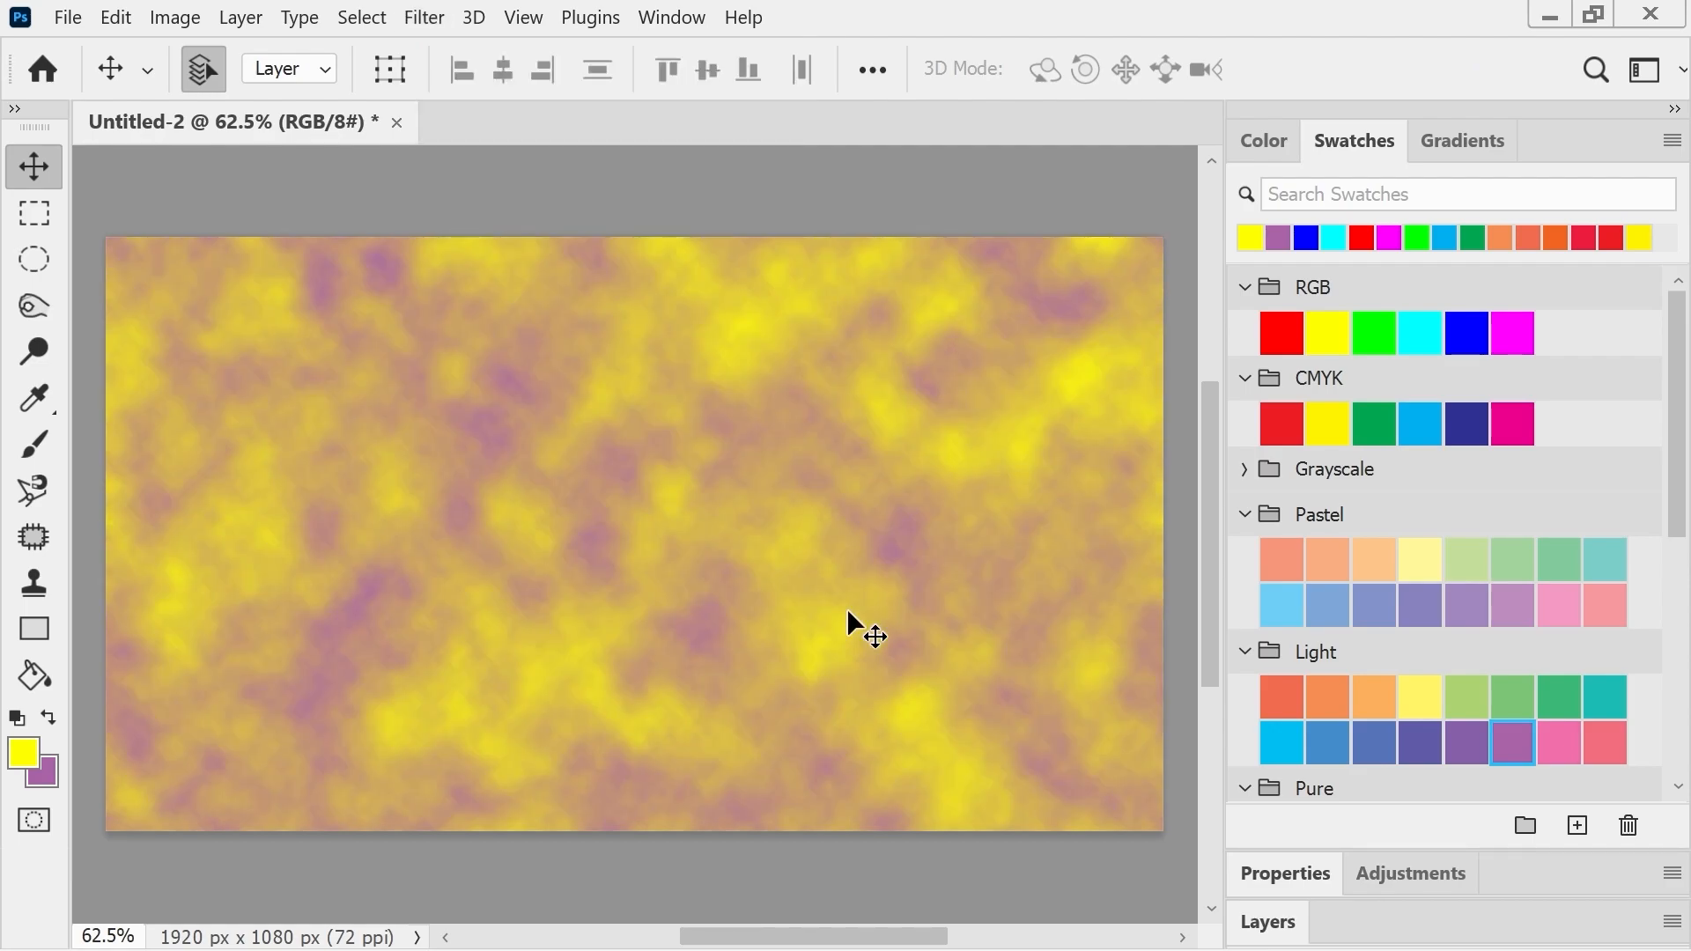
pyautogui.hotkey('ctrl', 'f')
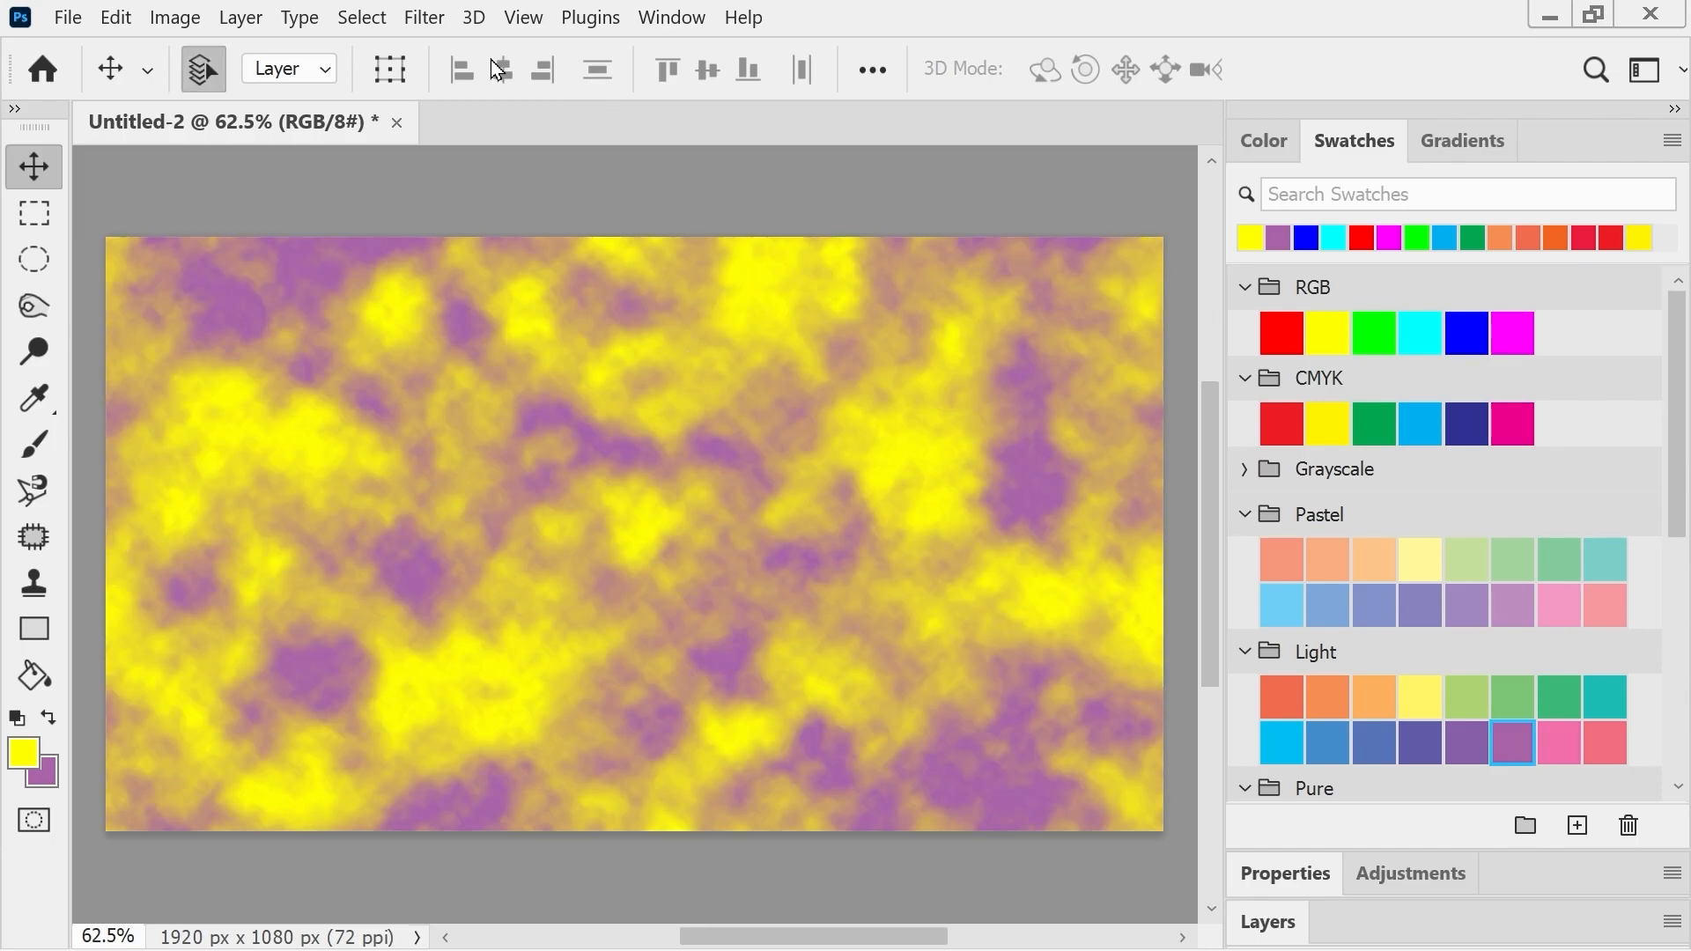
# - Apply Difference Clouds to the fresh yellow and purple clouds and reapply it about 28 times to build a dense multicolored texture
pyautogui.click(424, 17)
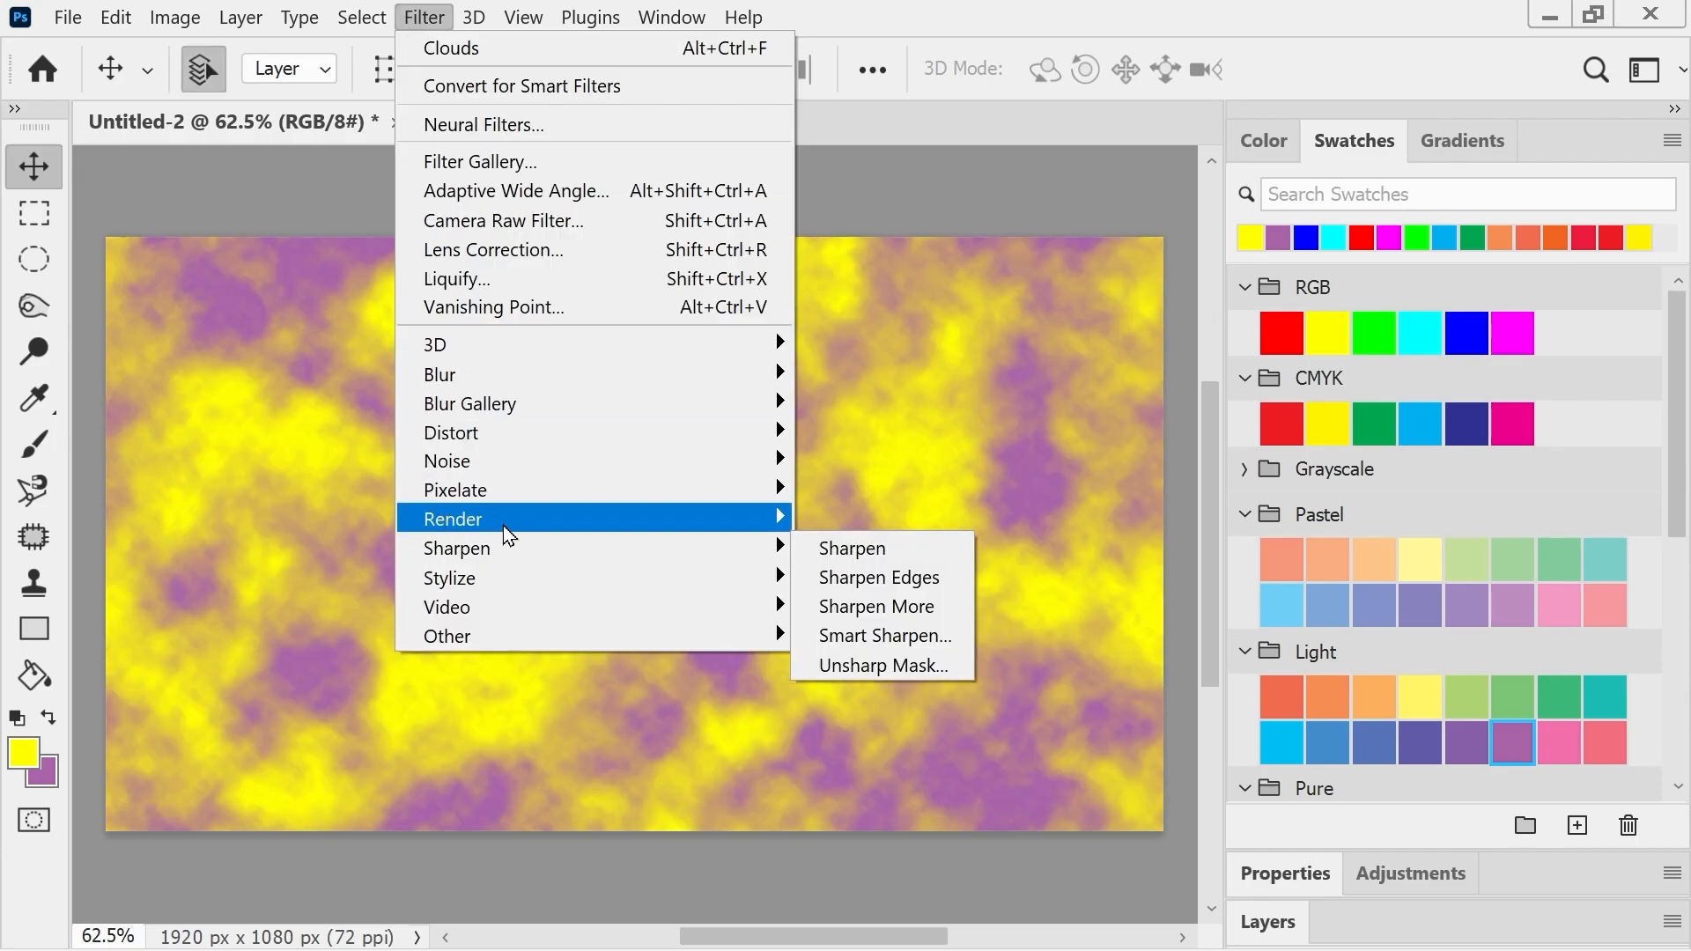
pyautogui.moveTo(511, 519)
pyautogui.click(859, 649)
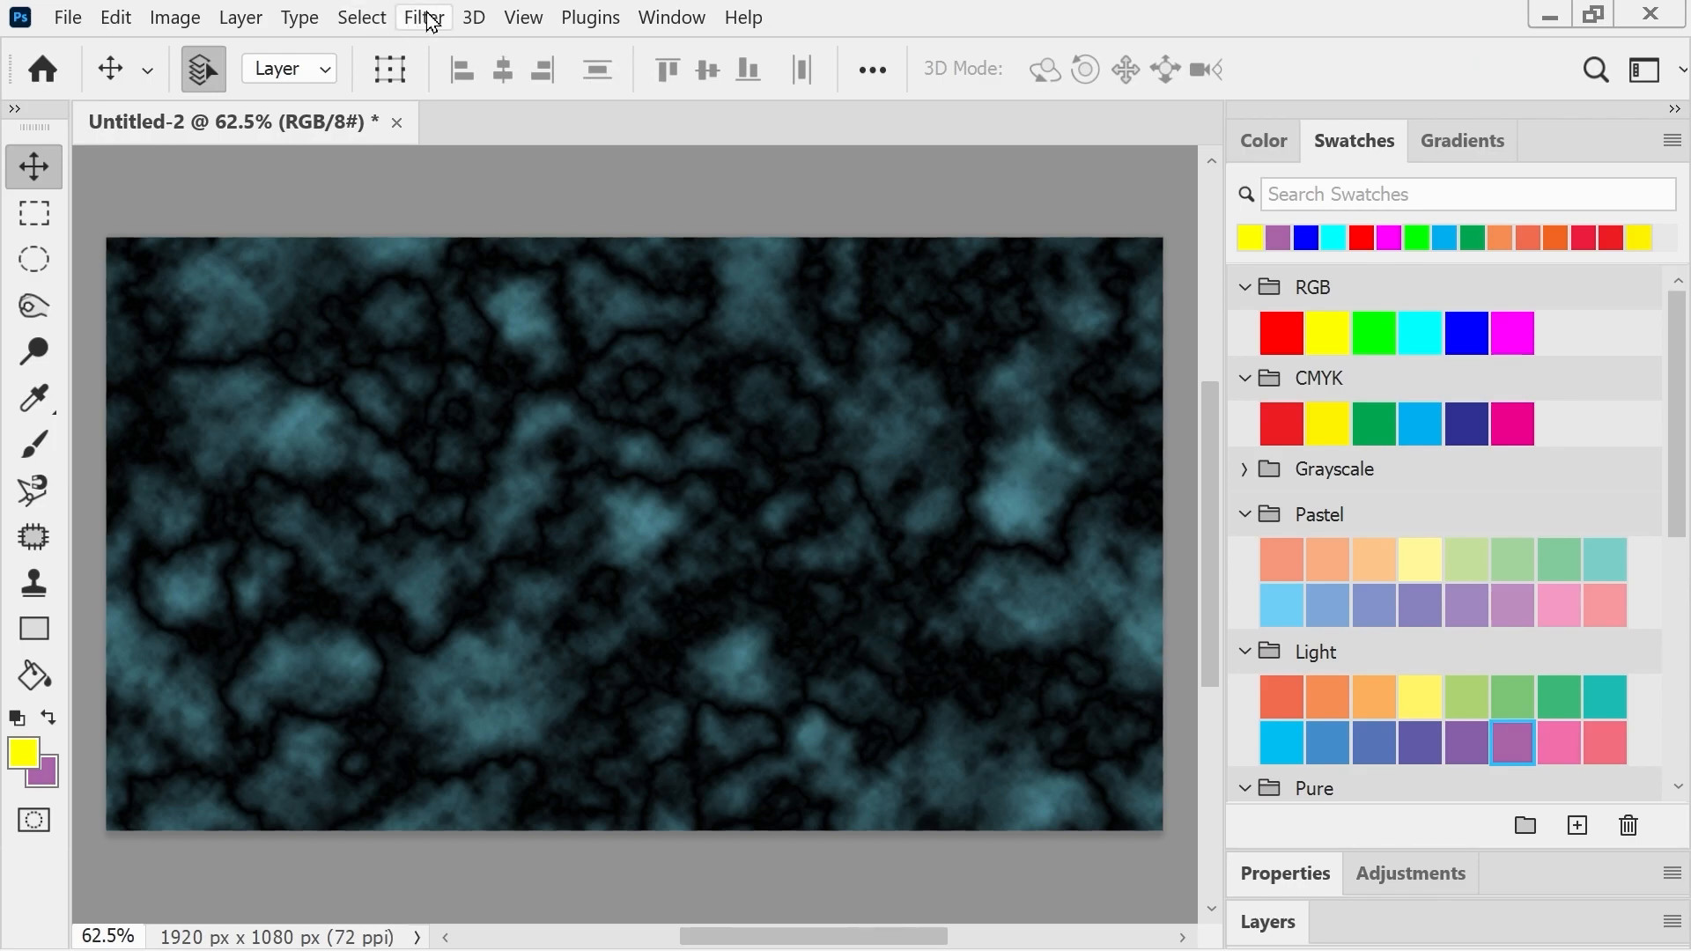
pyautogui.hotkey('ctrl', 'alt', 'f')
pyautogui.hotkey('ctrl', 'alt', 'f')
pyautogui.hotkey('ctrl', 'alt', 'f')
pyautogui.hotkey('ctrl', 'alt', 'f')
pyautogui.hotkey('ctrl', 'alt', 'f')
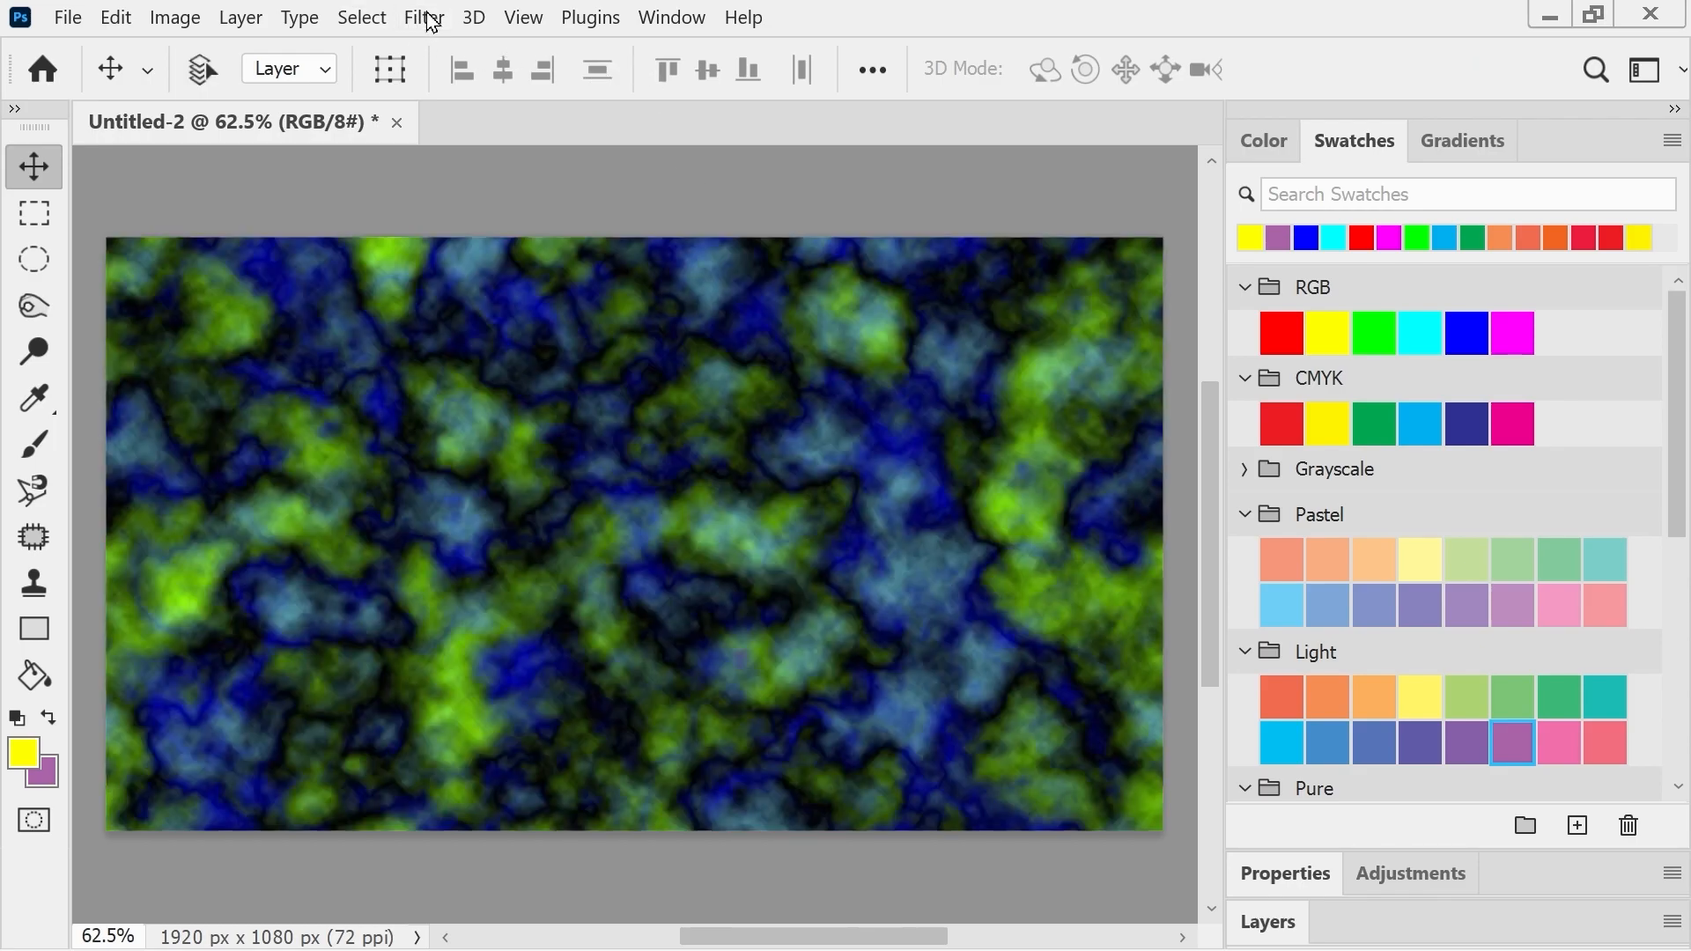
pyautogui.hotkey('ctrl', 'alt', 'f')
pyautogui.hotkey('ctrl', 'alt', 'f')
pyautogui.hotkey('ctrl', 'alt', 'f')
pyautogui.hotkey('ctrl', 'alt', 'f')
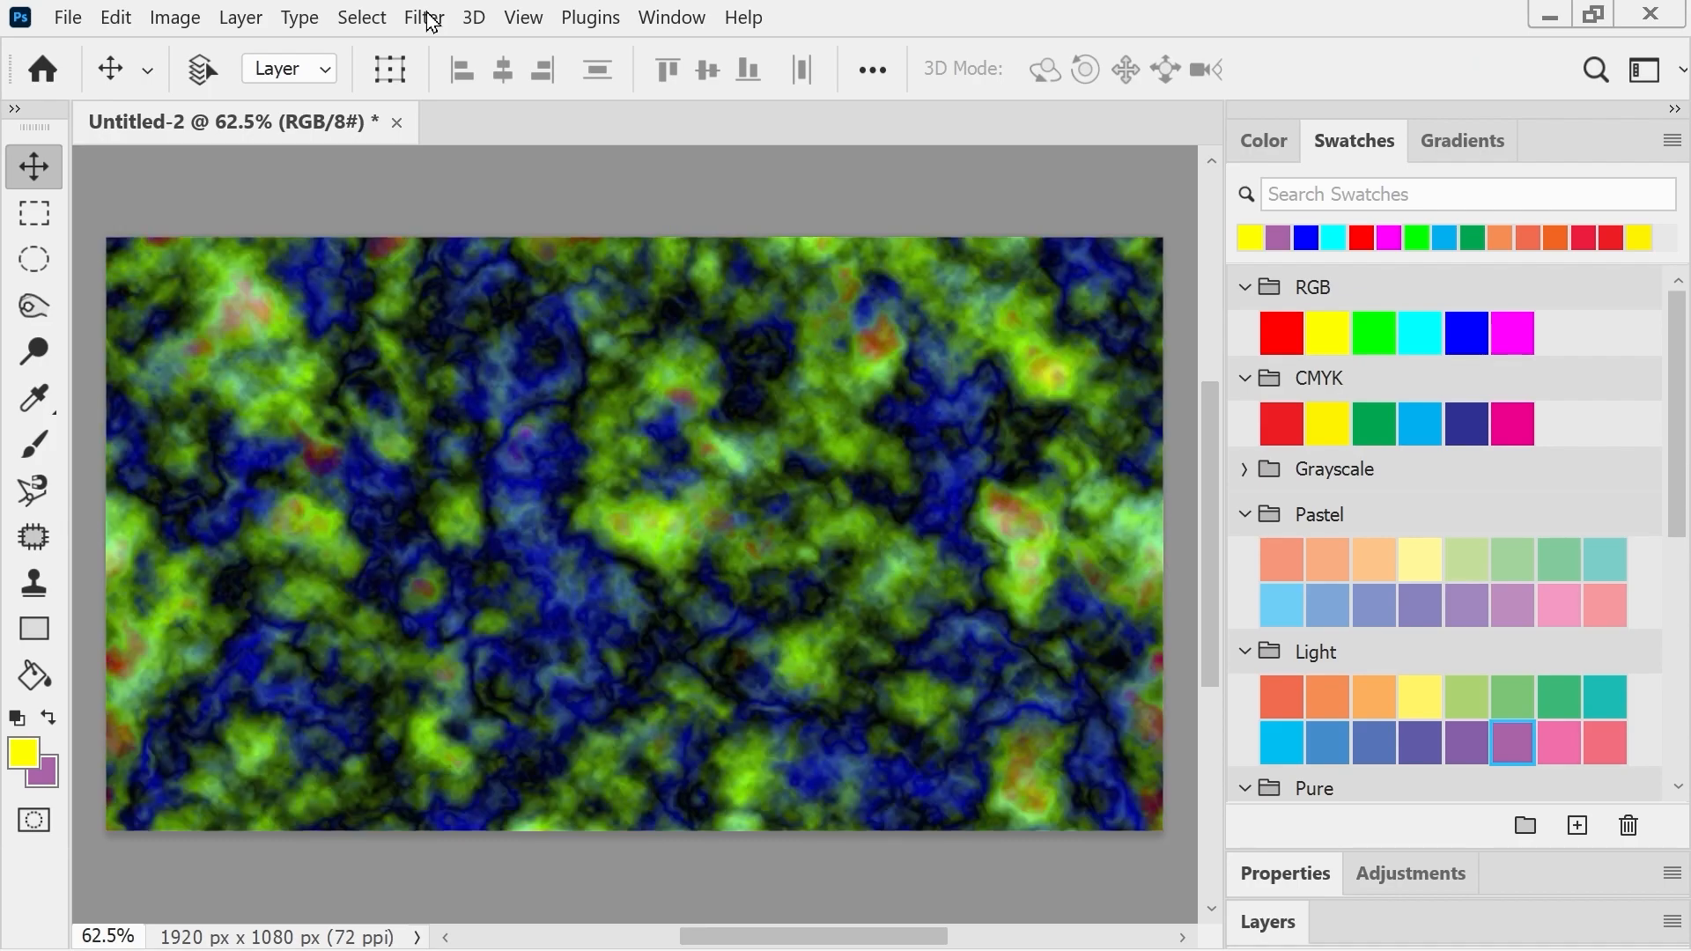
pyautogui.hotkey('ctrl', 'alt', 'f')
pyautogui.hotkey('ctrl', 'alt', 'f')
pyautogui.hotkey('ctrl', 'alt', 'f')
pyautogui.hotkey('ctrl', 'alt', 'f')
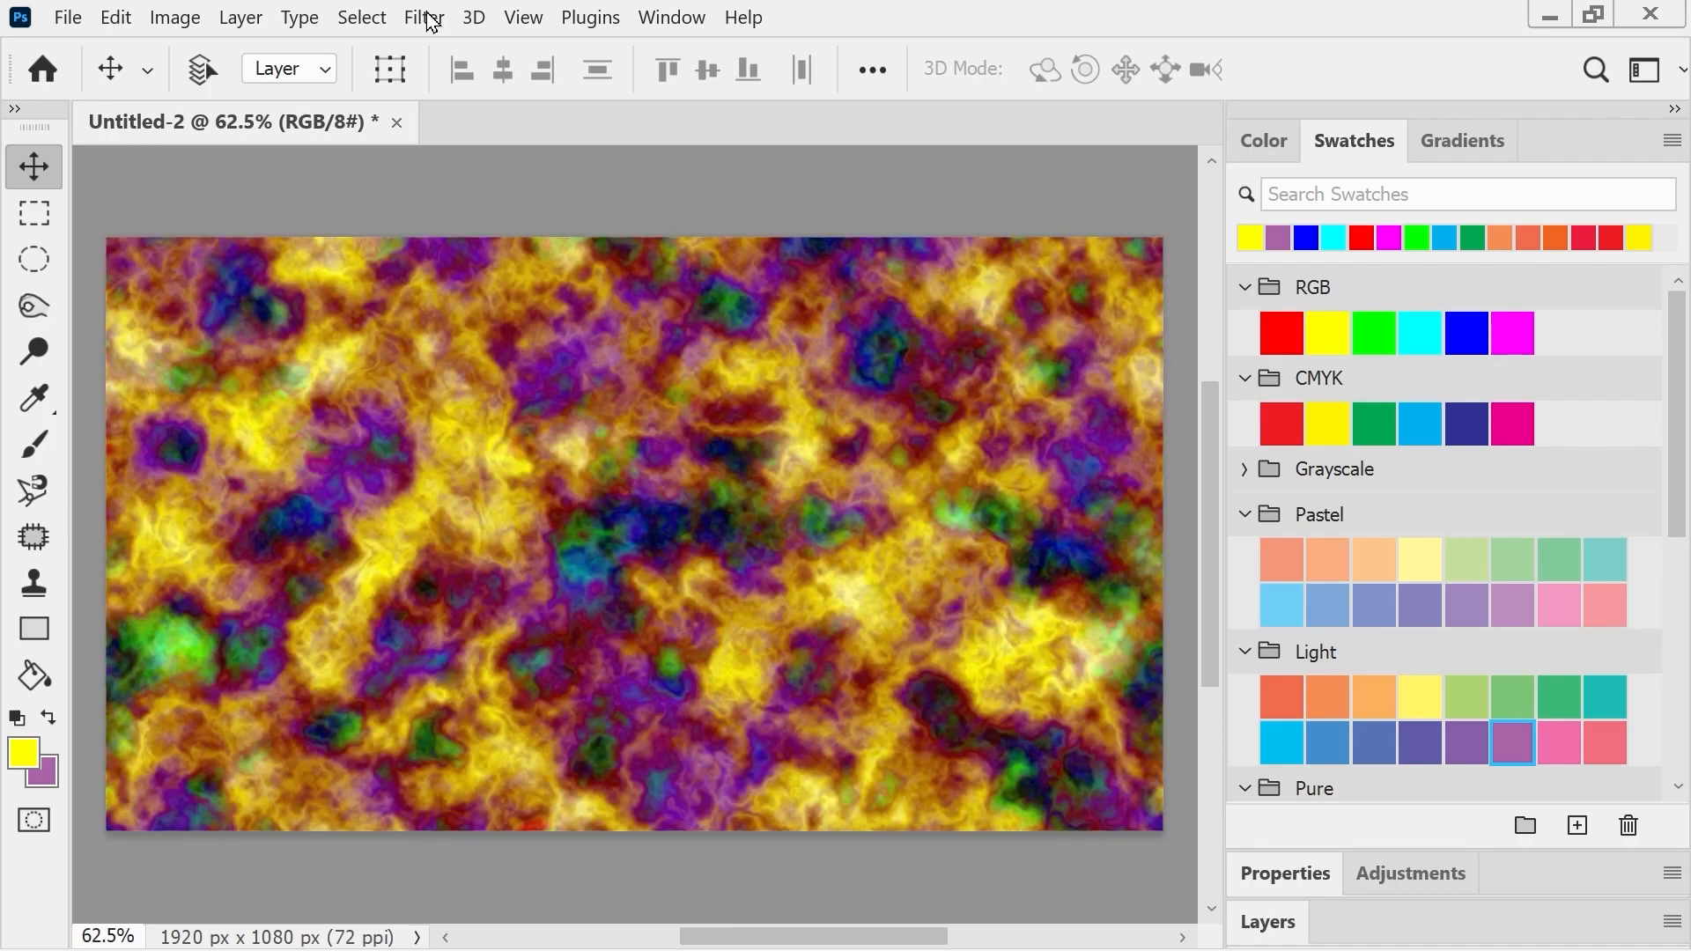
pyautogui.hotkey('ctrl', 'alt', 'f')
pyautogui.hotkey('ctrl', 'alt', 'f')
pyautogui.hotkey('ctrl', 'alt', 'f')
pyautogui.hotkey('ctrl', 'alt', 'f')
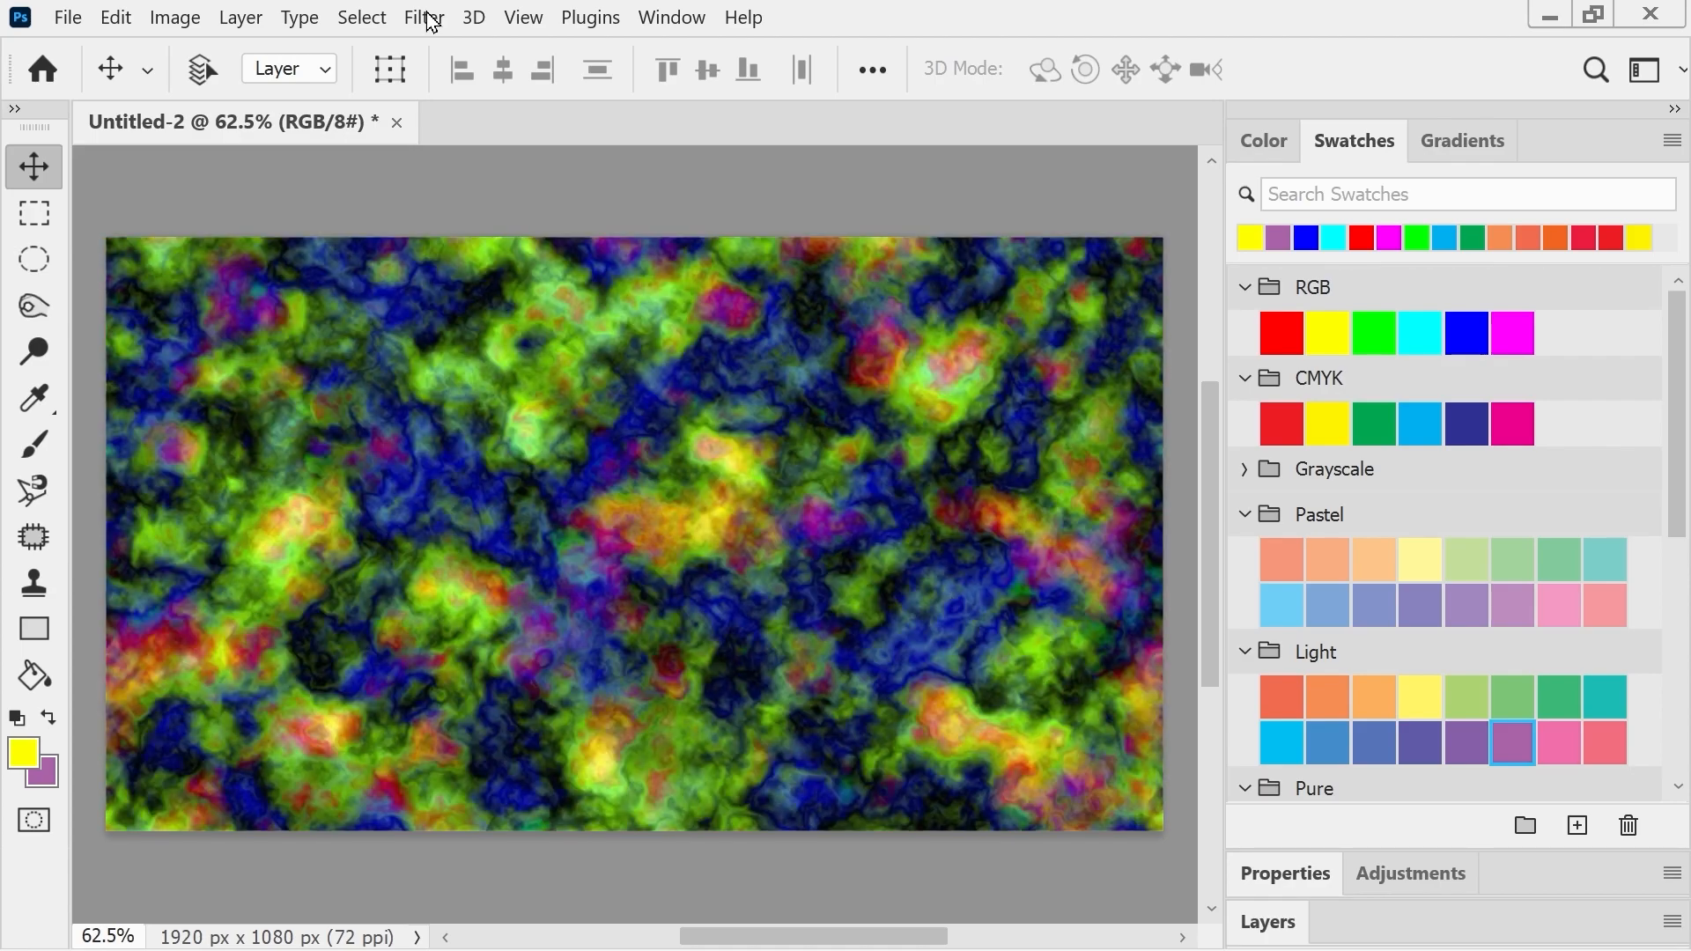
pyautogui.hotkey('ctrl', 'alt', 'f')
pyautogui.hotkey('ctrl', 'alt', 'f')
pyautogui.hotkey('ctrl', 'alt', 'f')
pyautogui.hotkey('ctrl', 'alt', 'f')
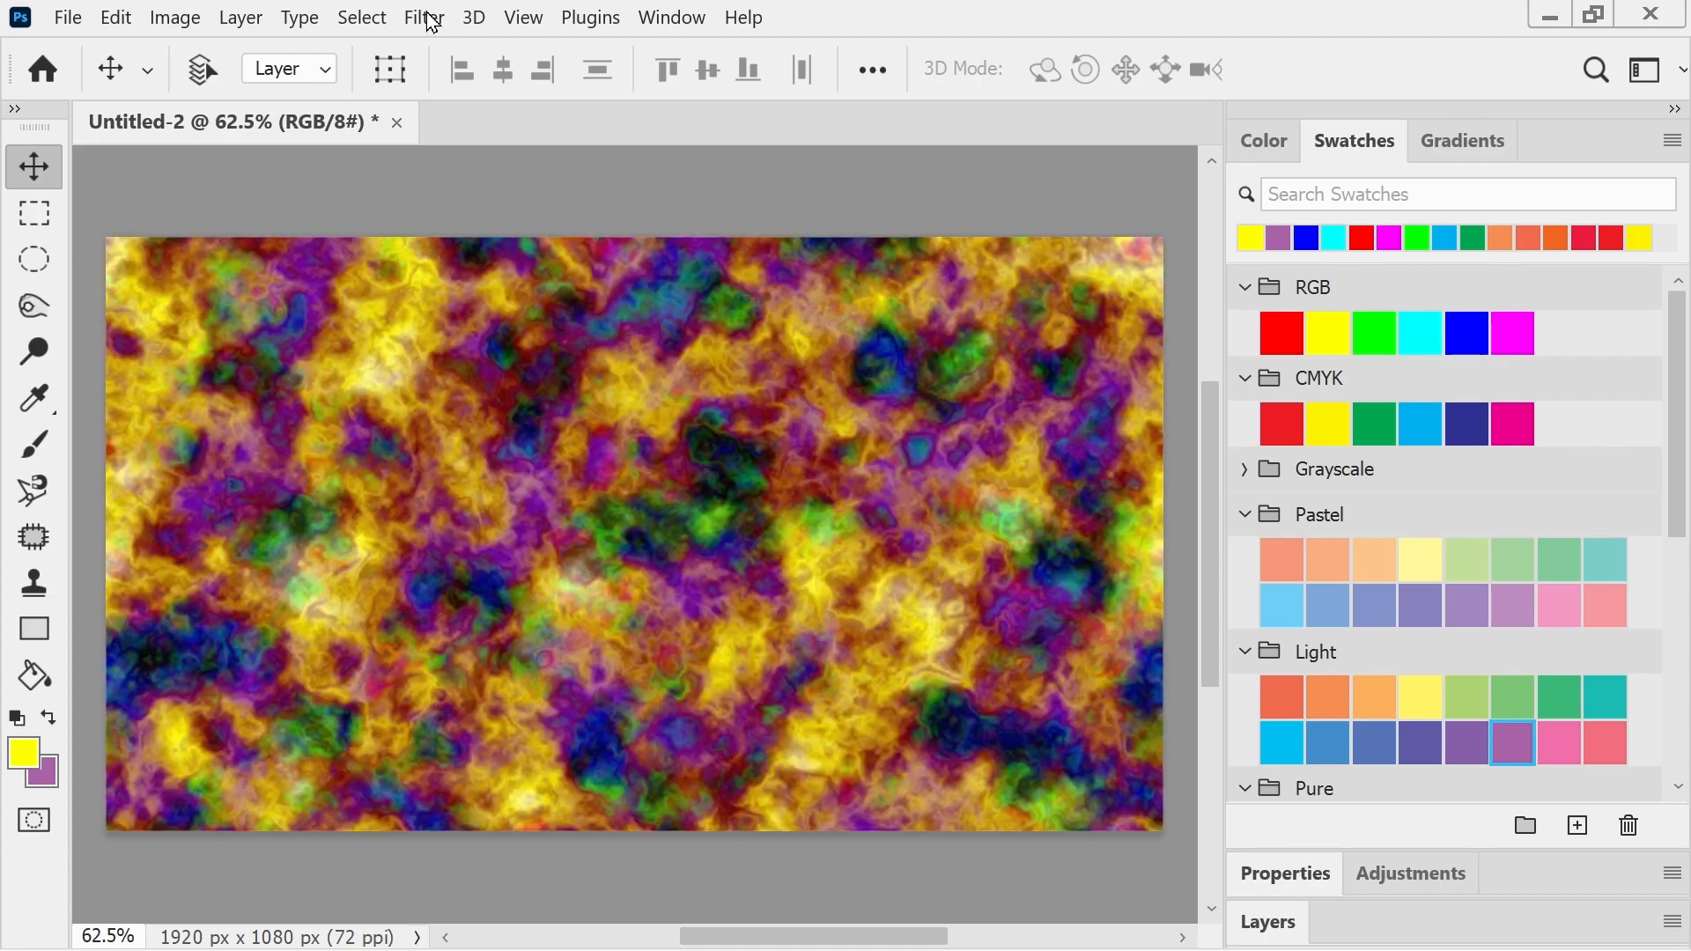
pyautogui.hotkey('ctrl', 'alt', 'f')
pyautogui.hotkey('ctrl', 'alt', 'f')
pyautogui.hotkey('ctrl', 'alt', 'f')
pyautogui.hotkey('ctrl', 'alt', 'f')
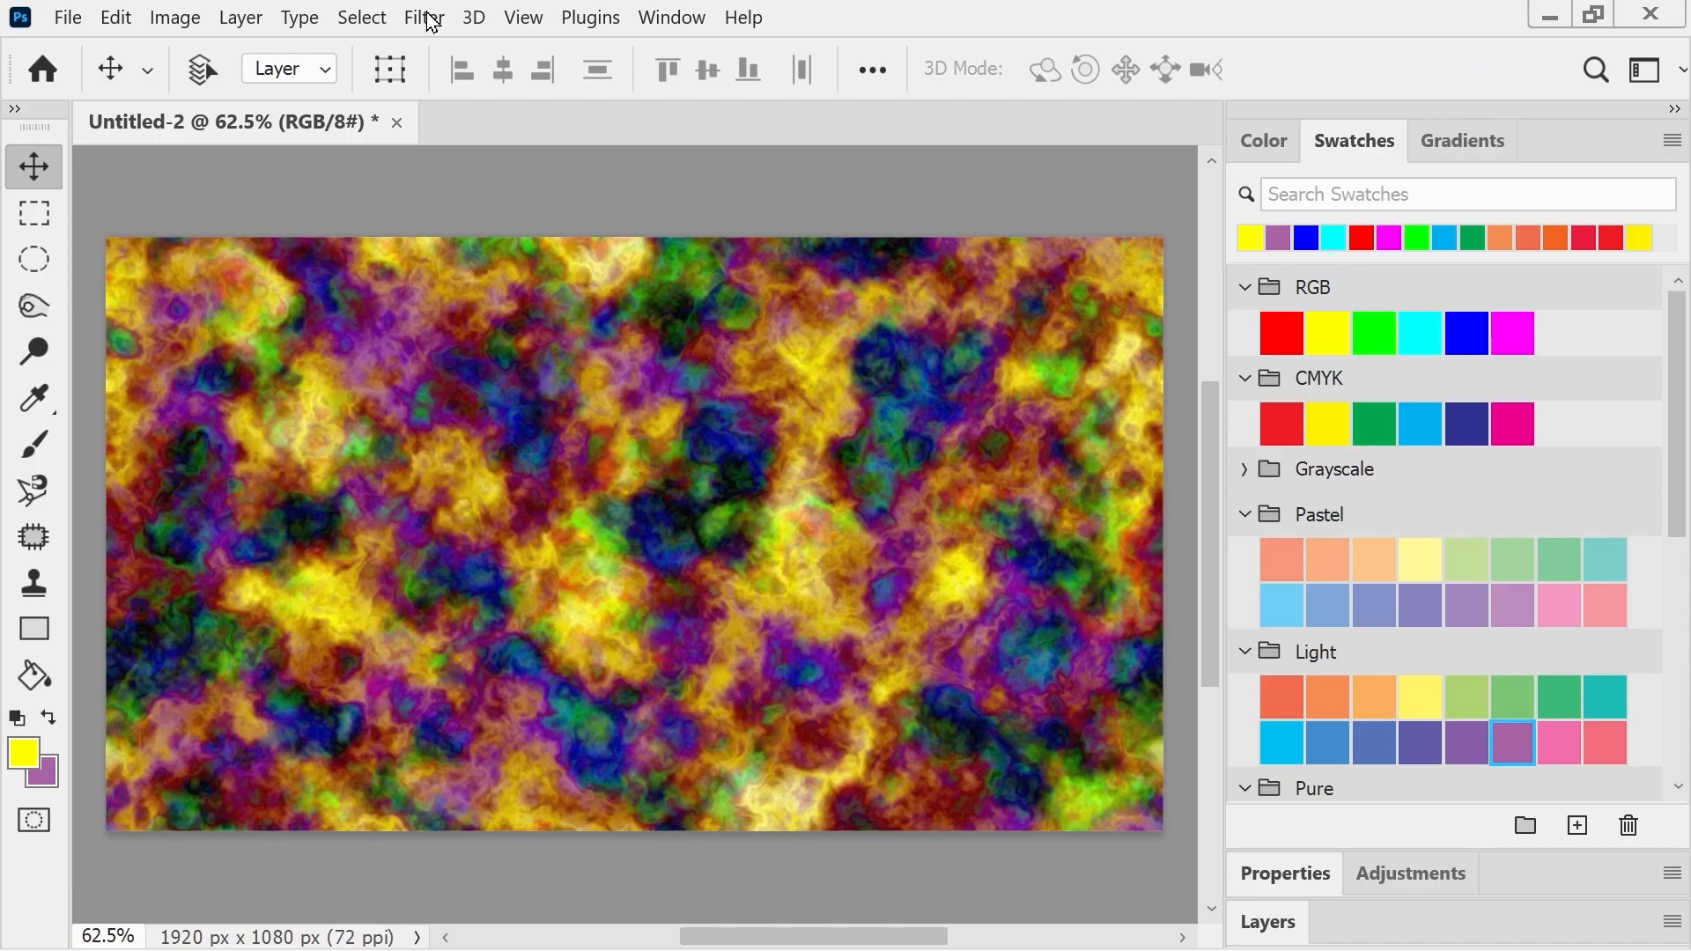
pyautogui.hotkey('ctrl', 'alt', 'f')
pyautogui.hotkey('ctrl', 'alt', 'f')
pyautogui.hotkey('ctrl', 'alt', 'f')
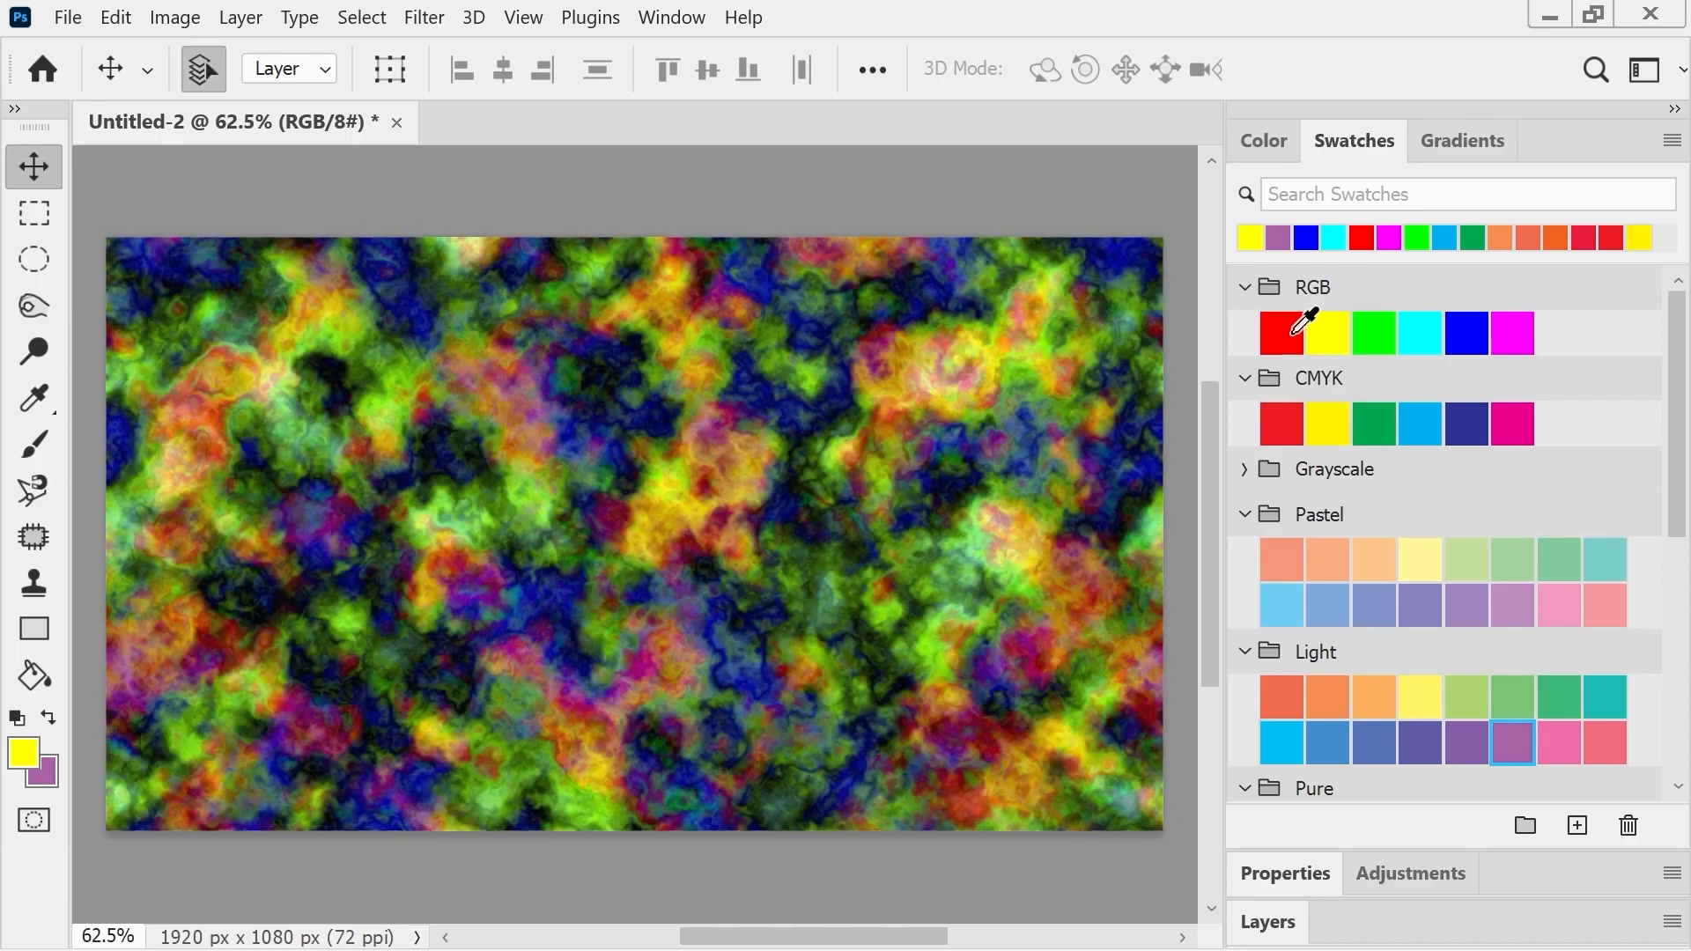
pyautogui.click(175, 17)
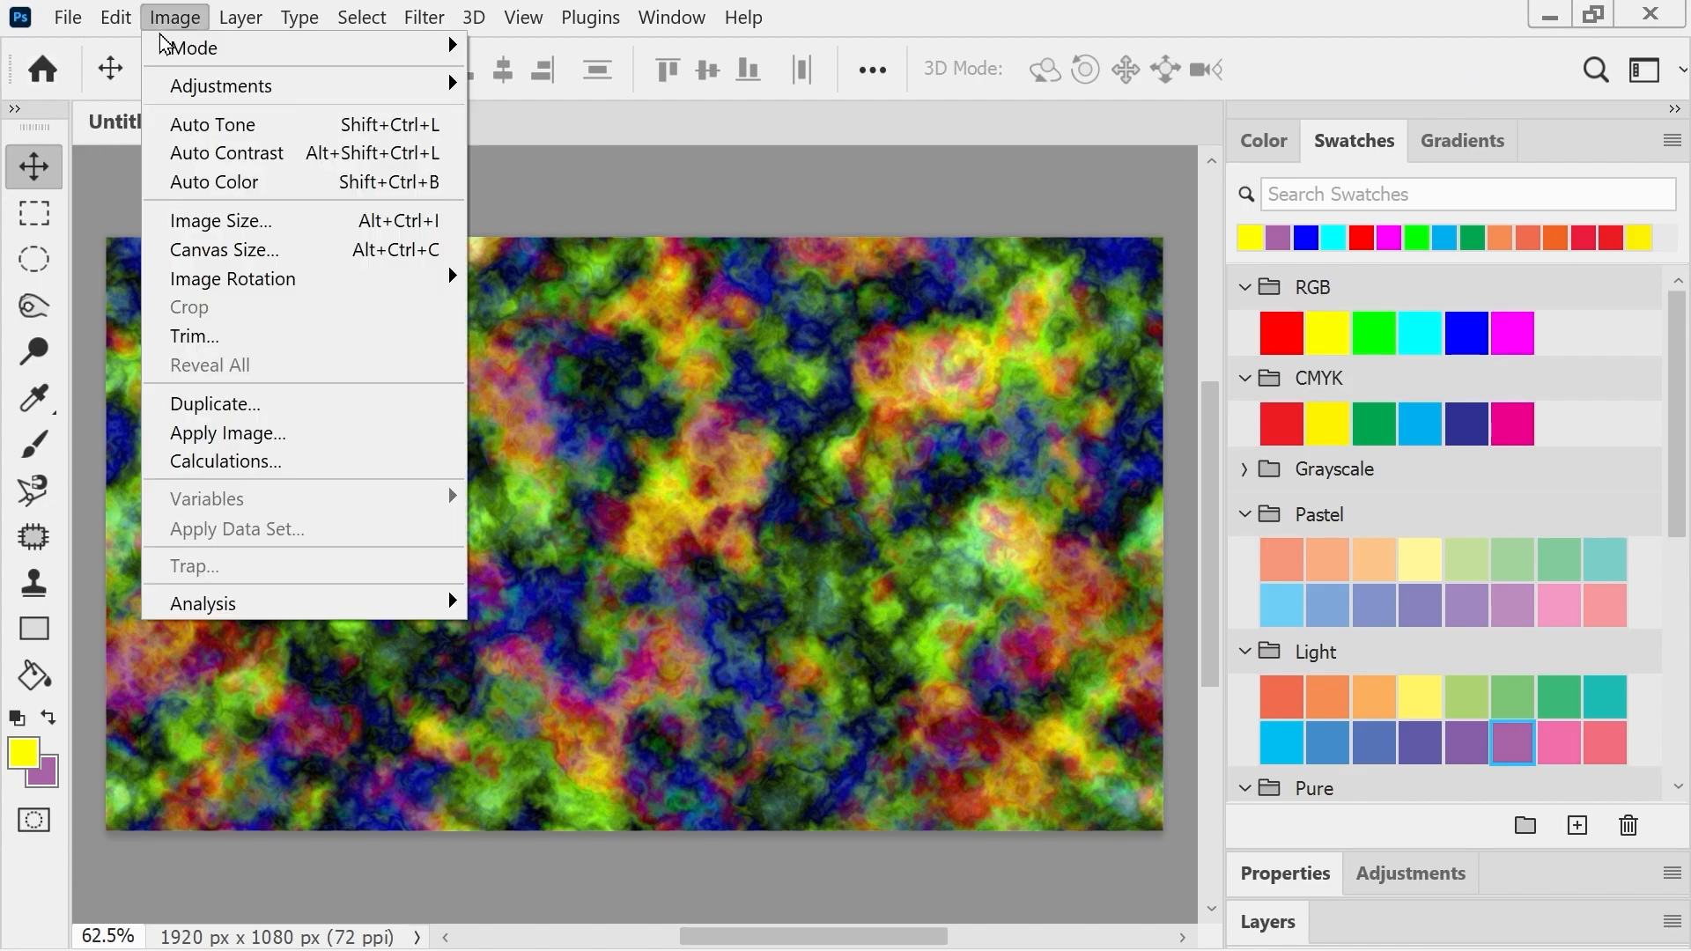
pyautogui.moveTo(163, 56)
pyautogui.moveTo(141, 27)
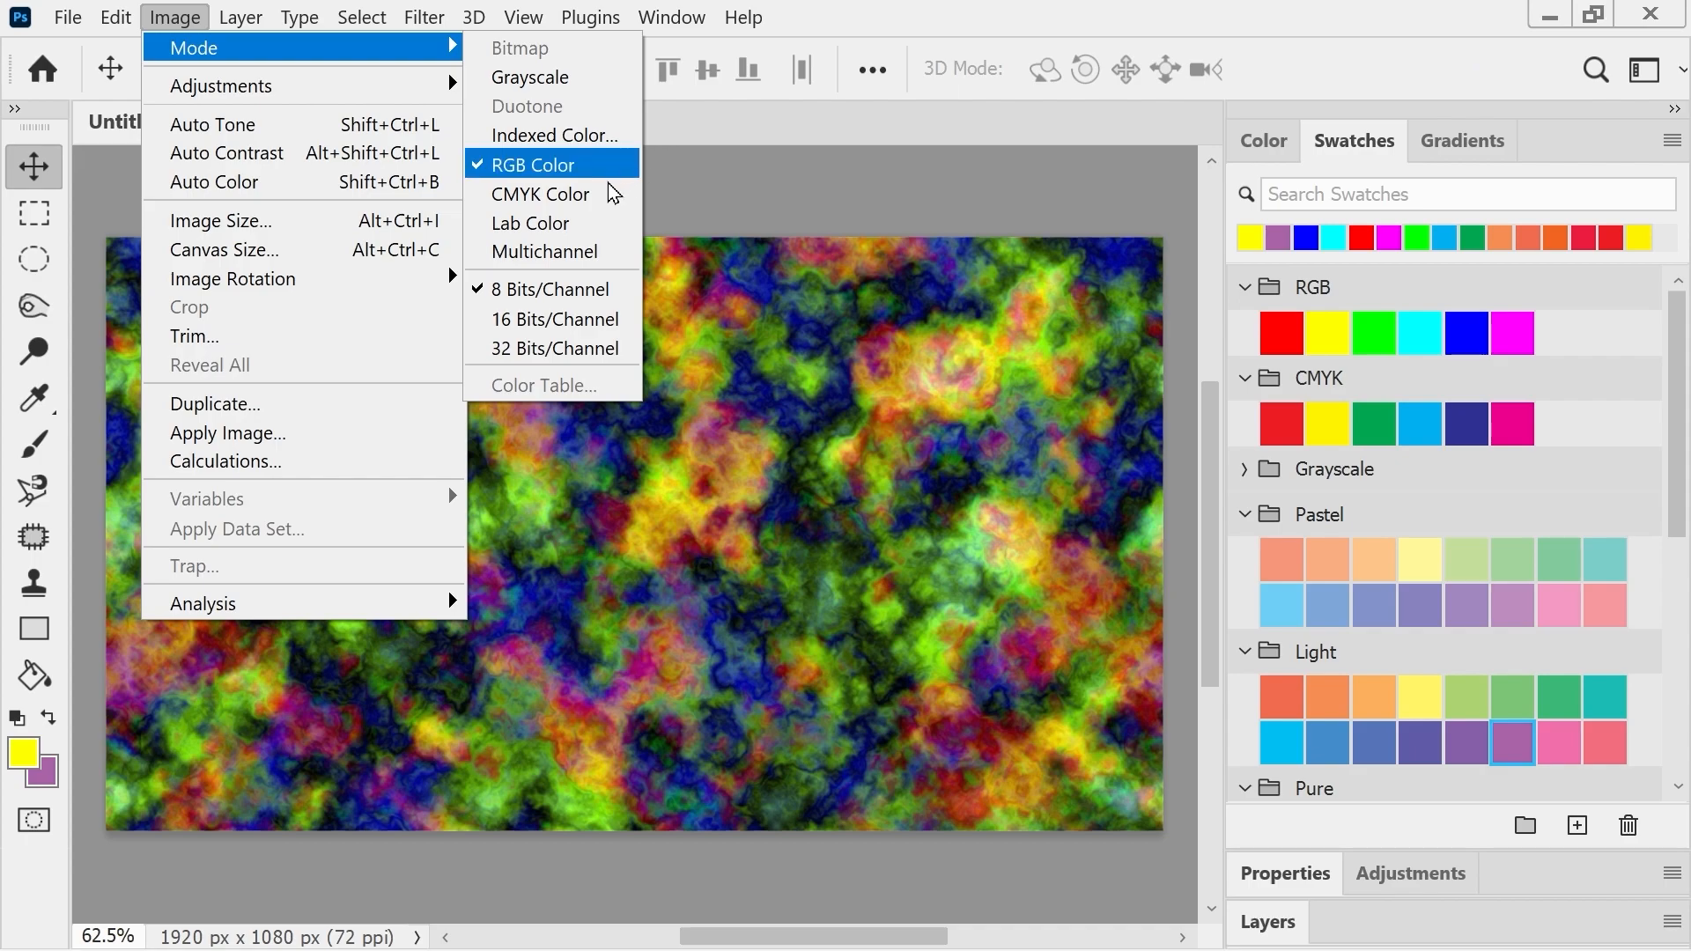
pyautogui.click(596, 192)
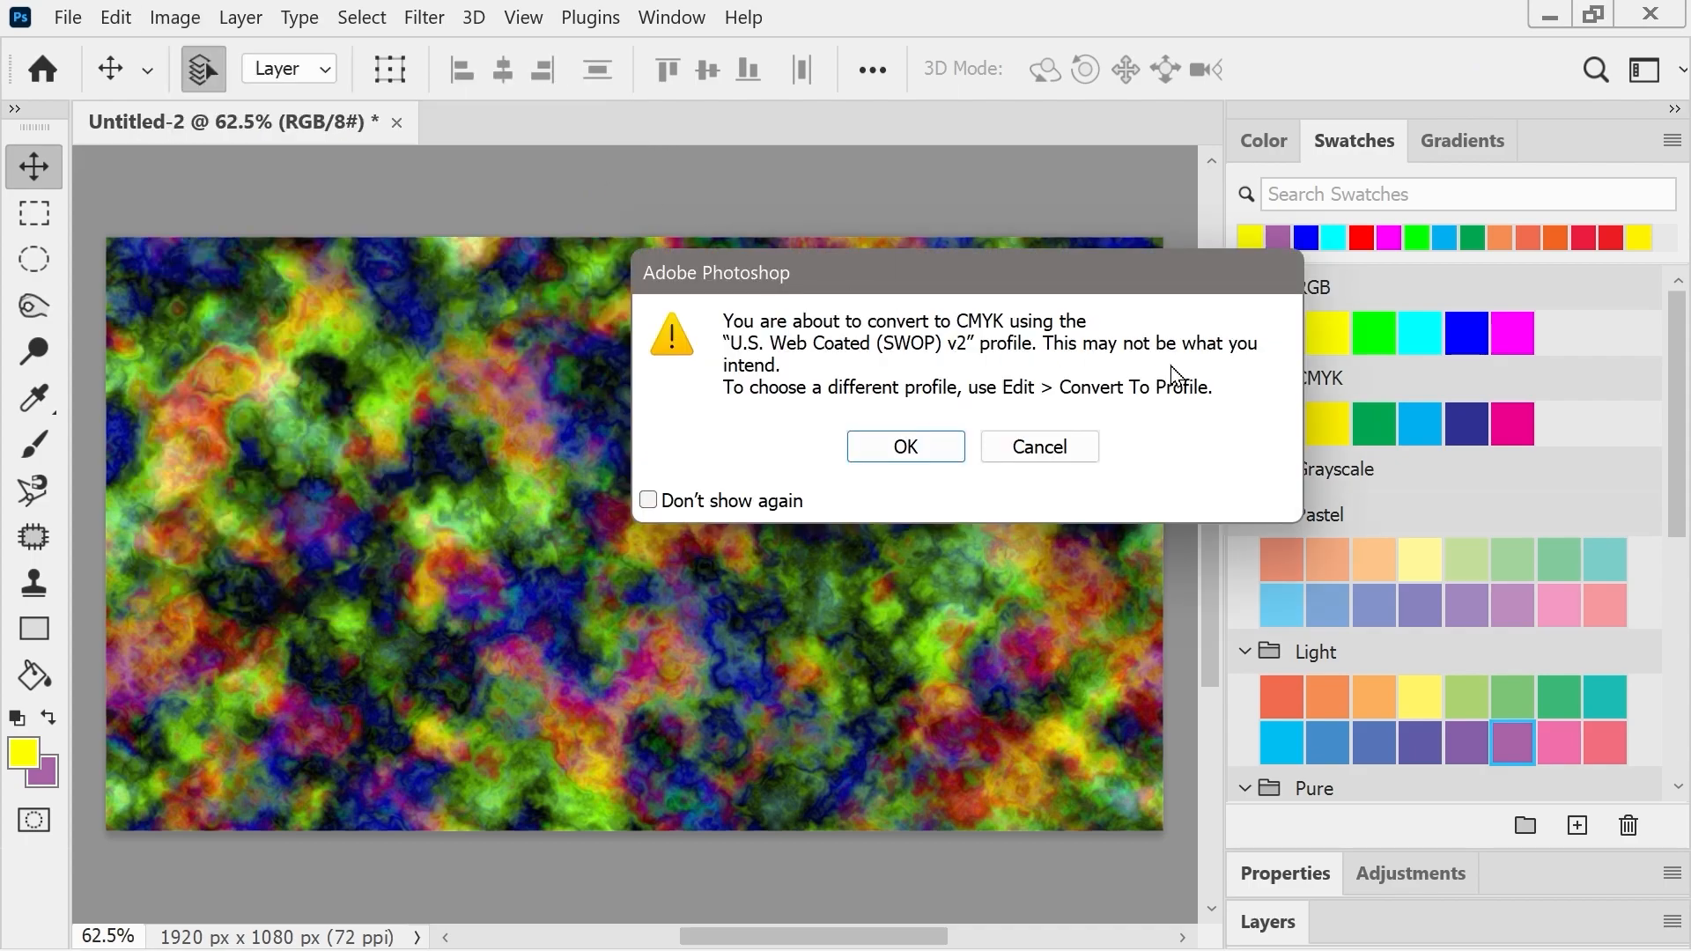
pyautogui.click(1013, 456)
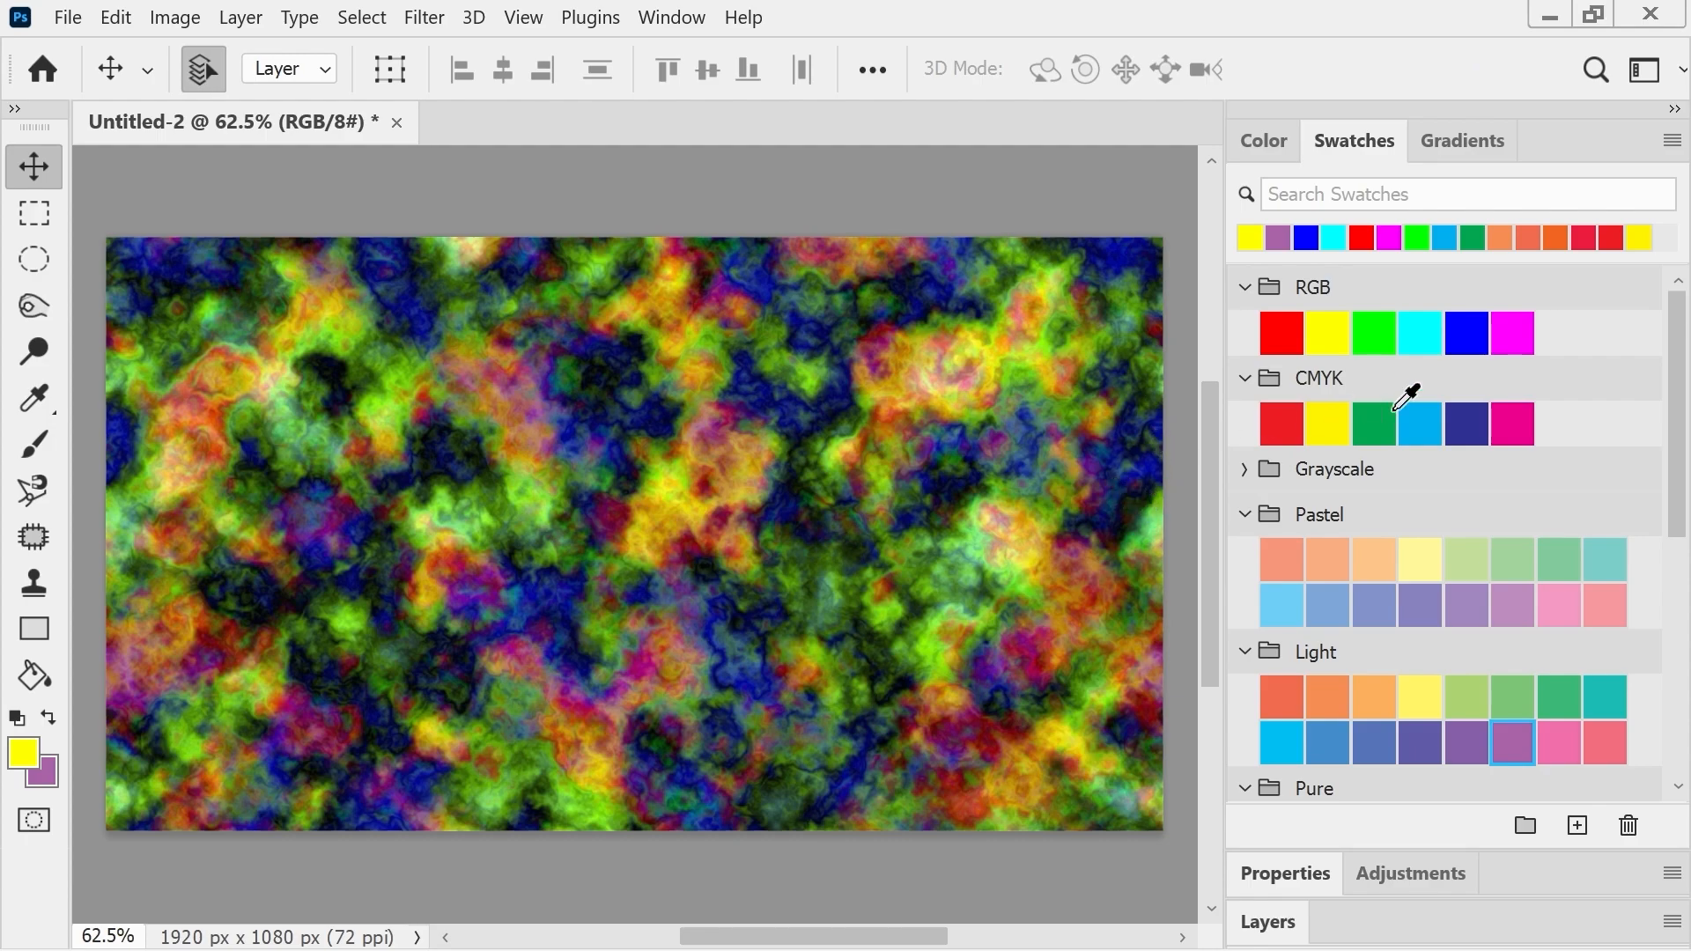
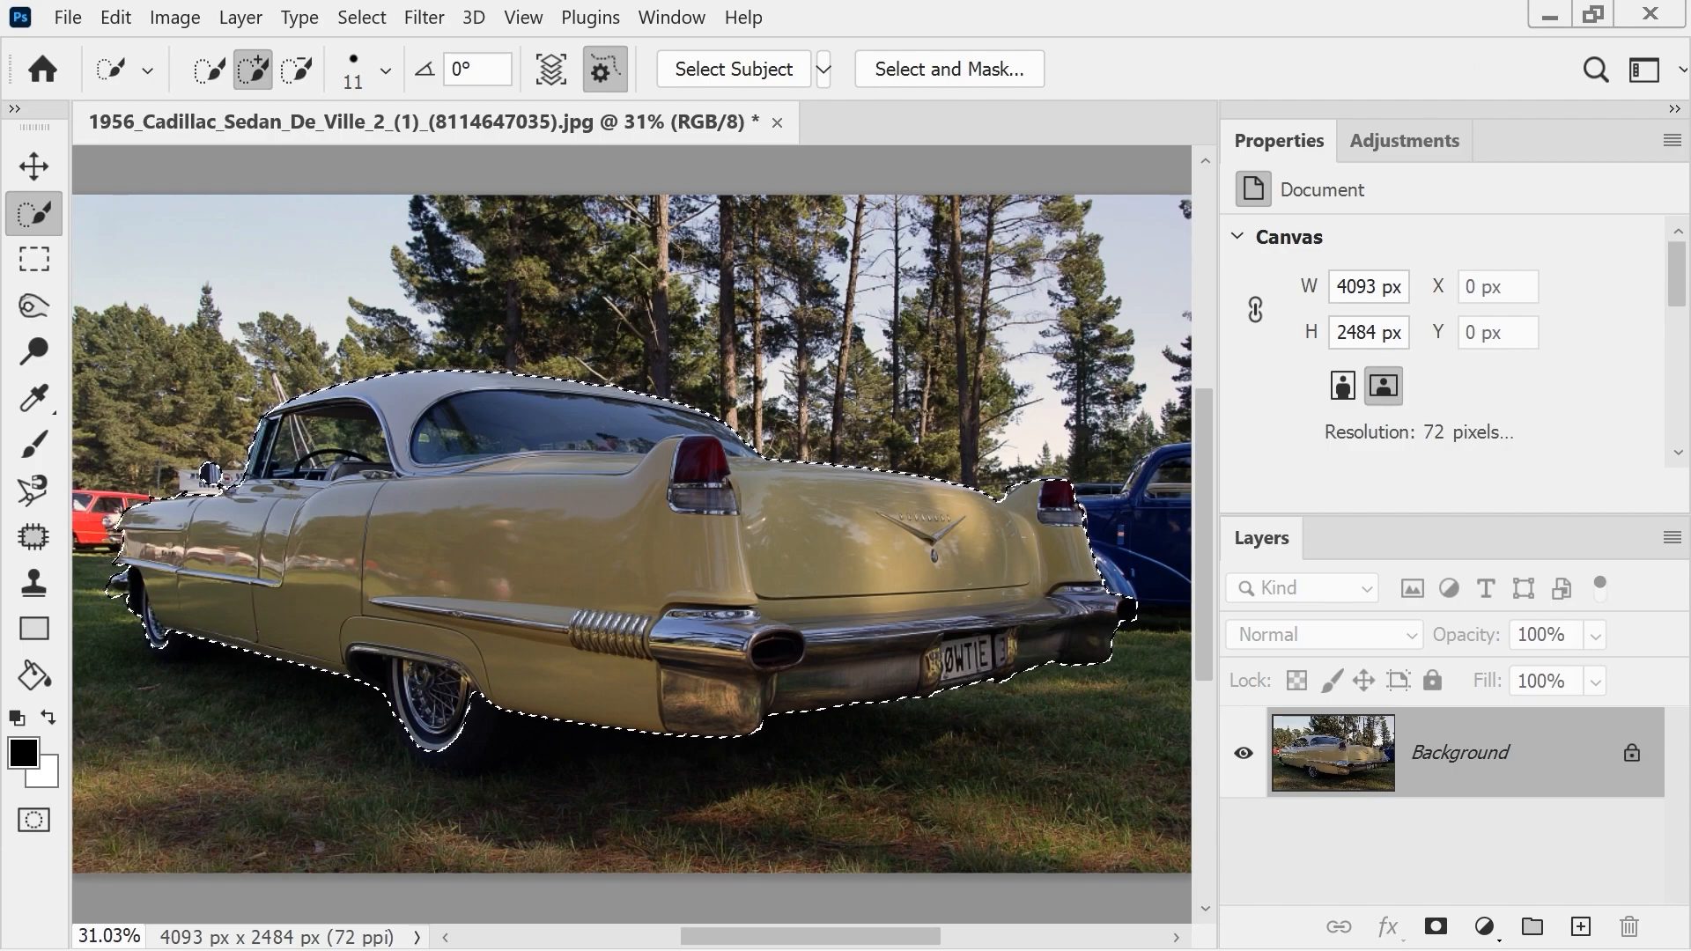
# - Brighten the selected yellow Cadillac with a Levels adjustment, setting the white input level to 152
pyautogui.click(179, 20)
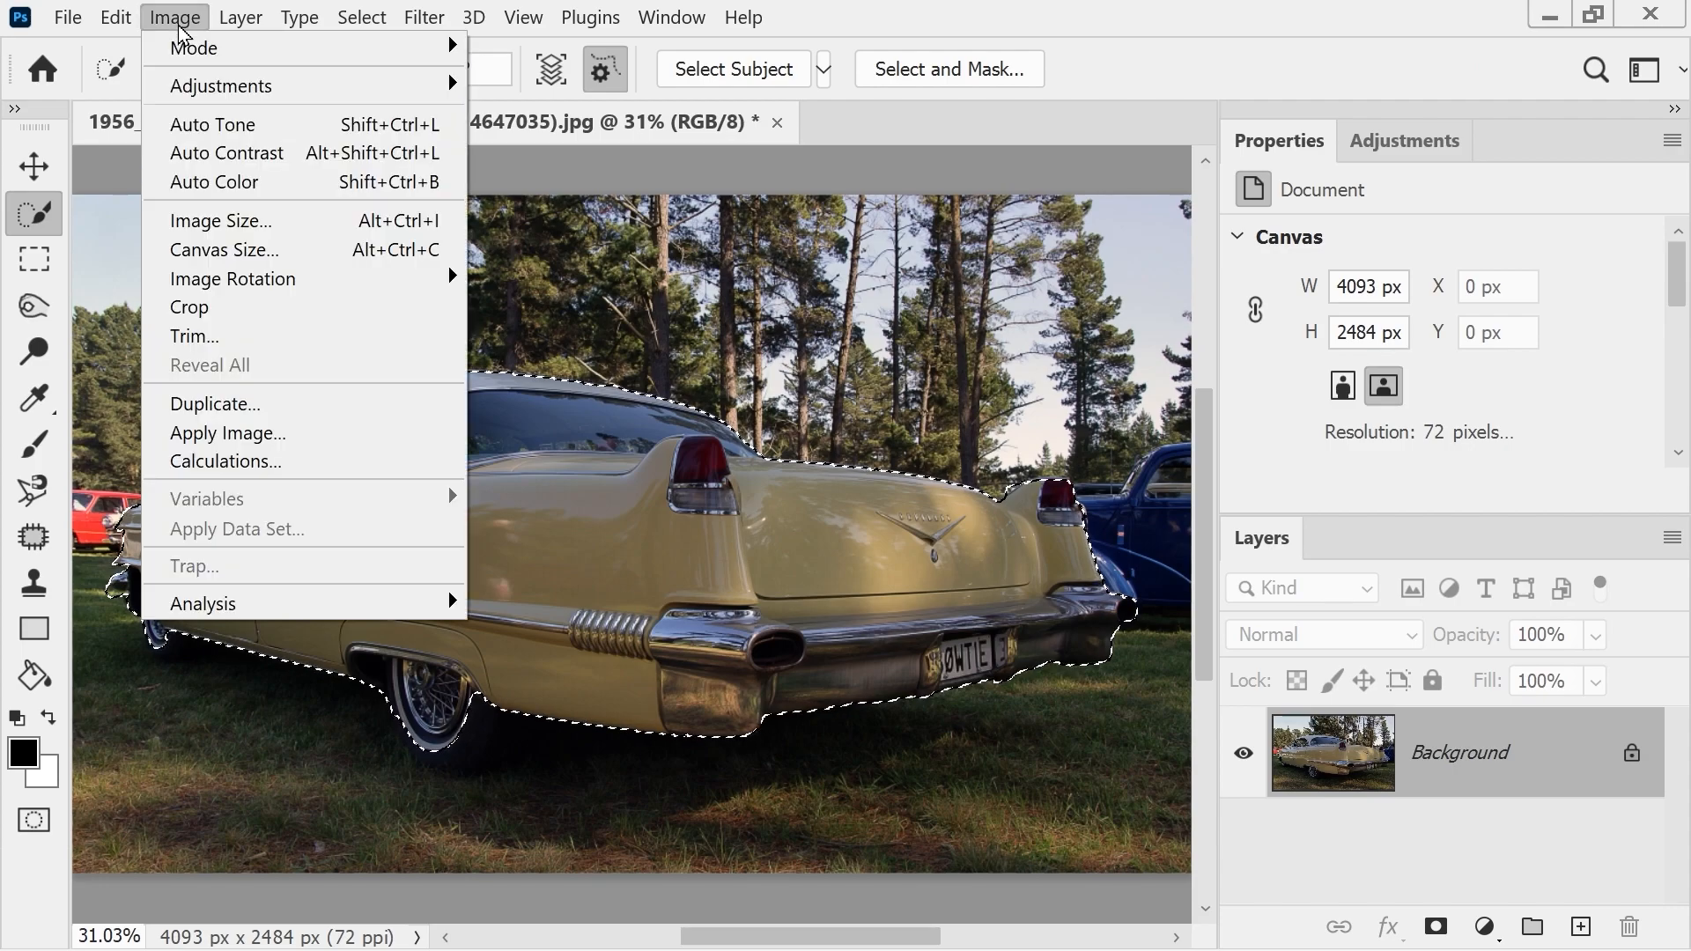
pyautogui.moveTo(187, 99)
pyautogui.click(547, 115)
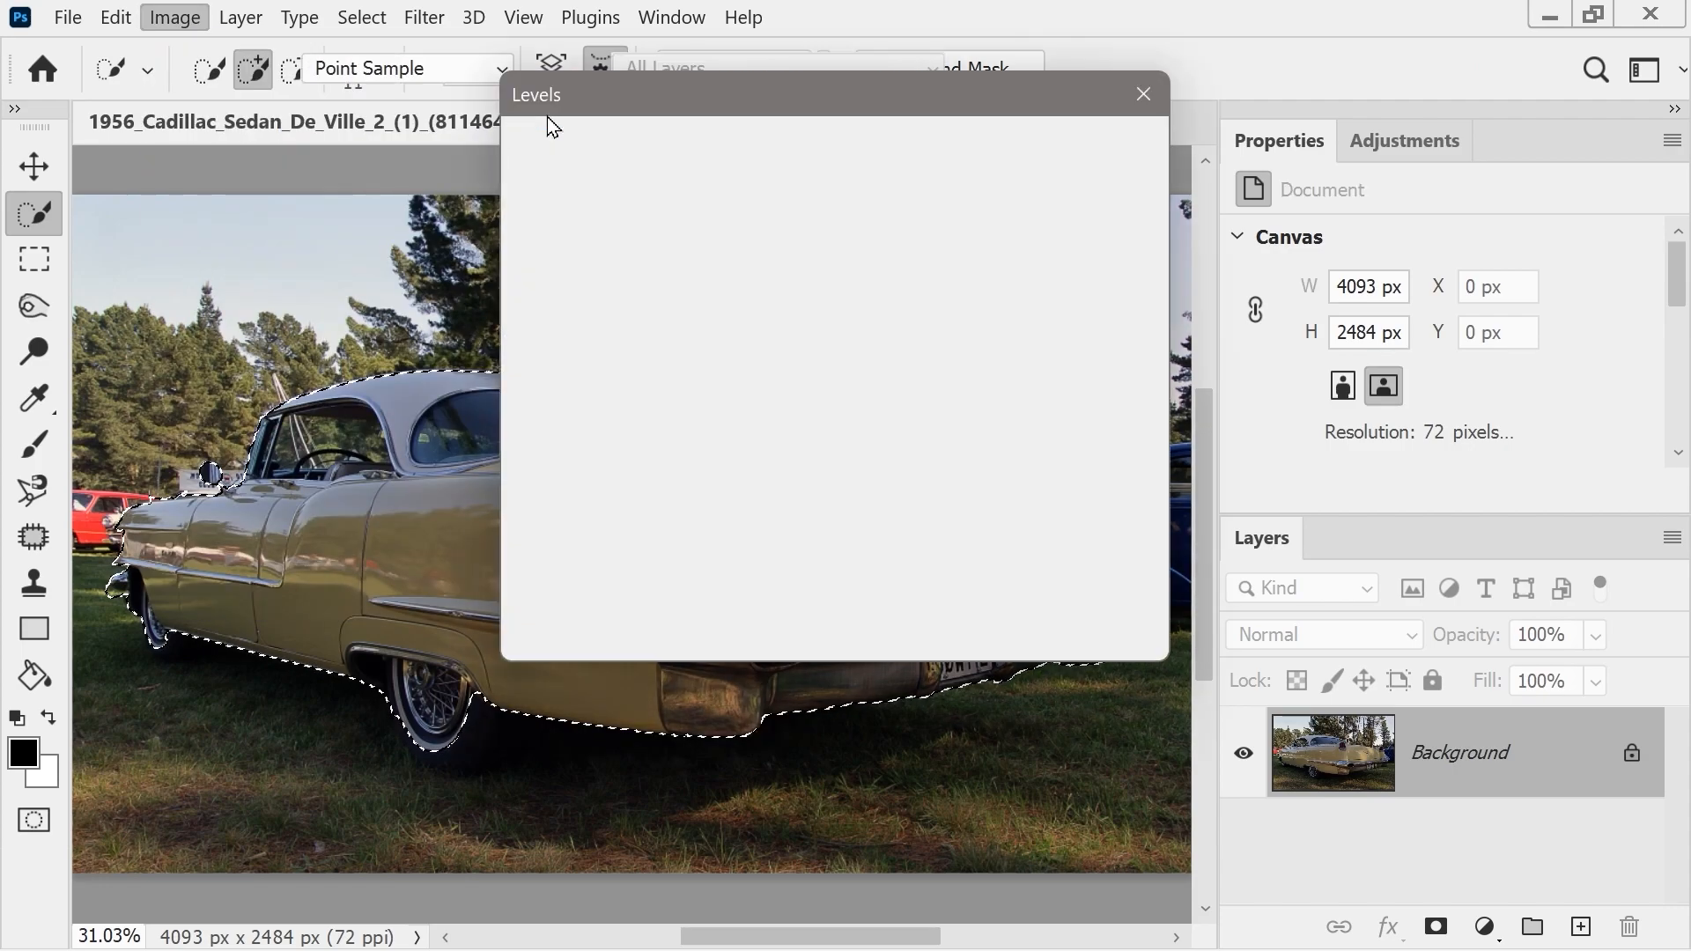
pyautogui.moveTo(837, 105); pyautogui.dragTo(1355, 39)
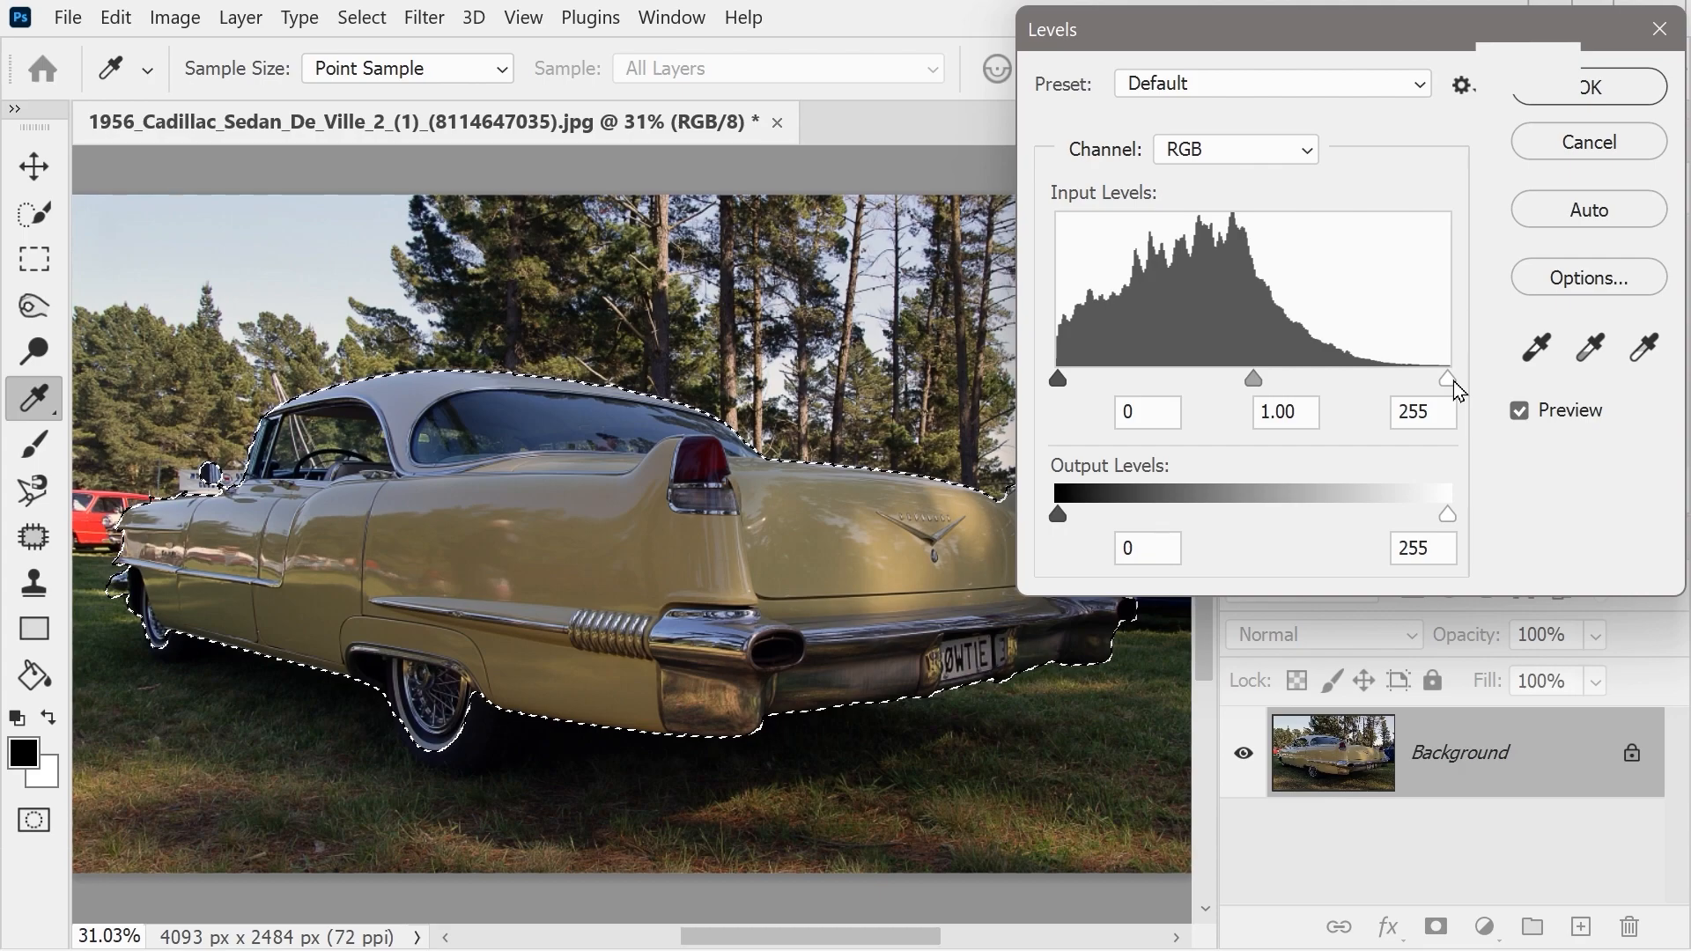
pyautogui.moveTo(1447, 381); pyautogui.dragTo(1291, 383)
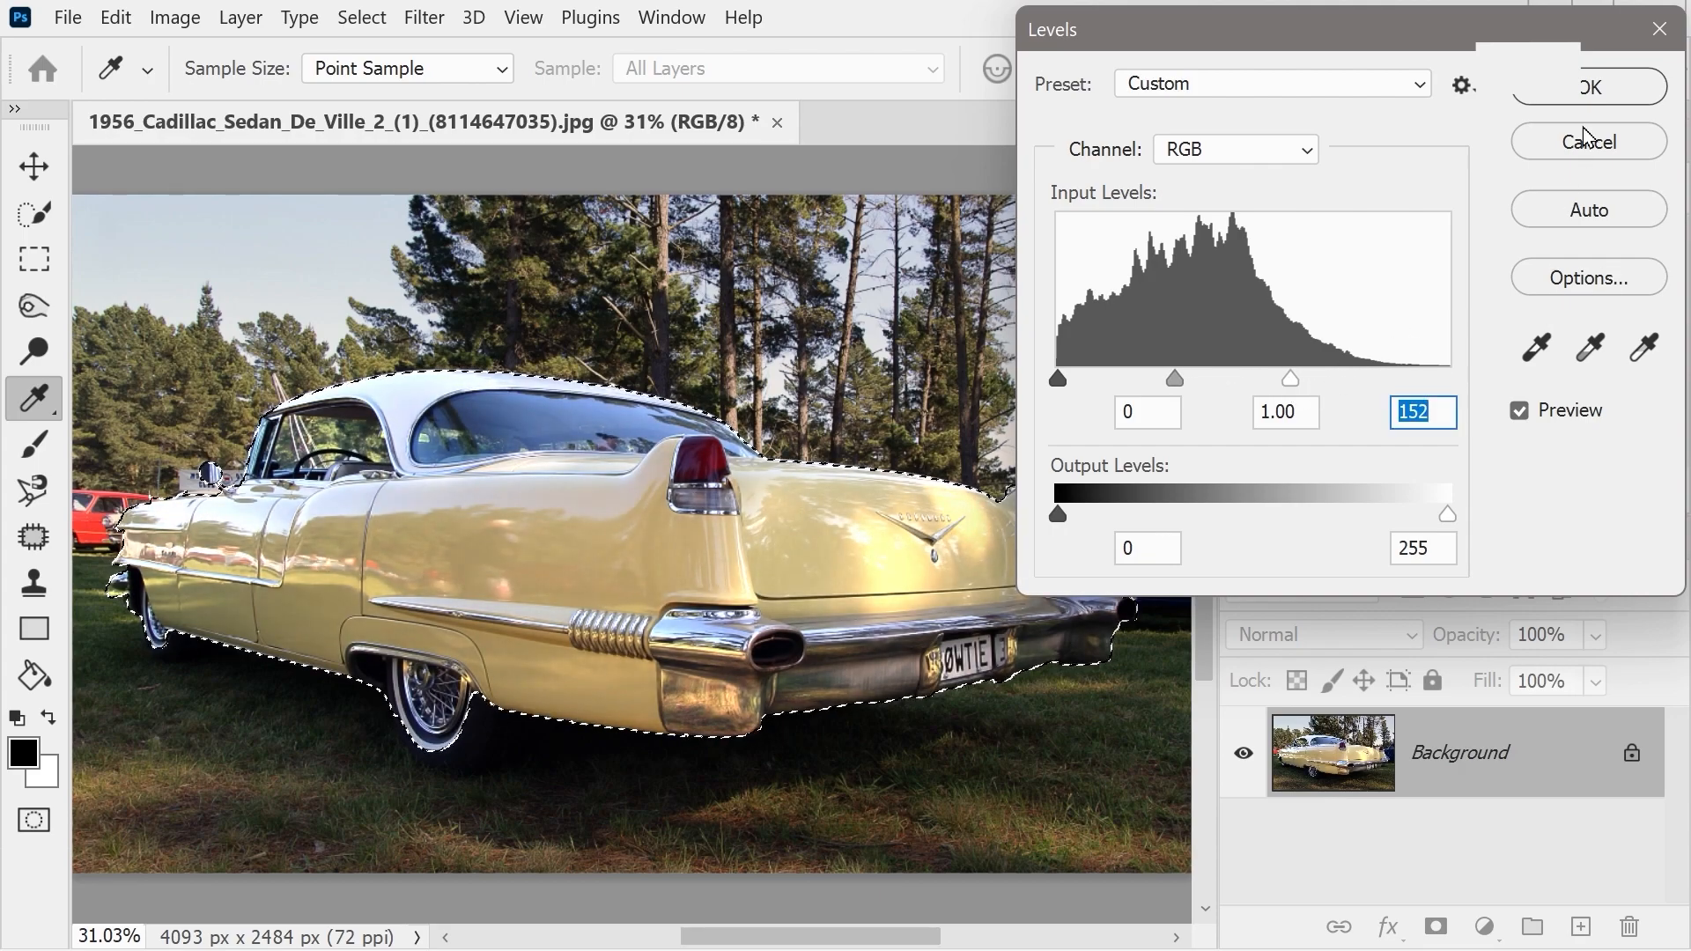
pyautogui.click(1587, 99)
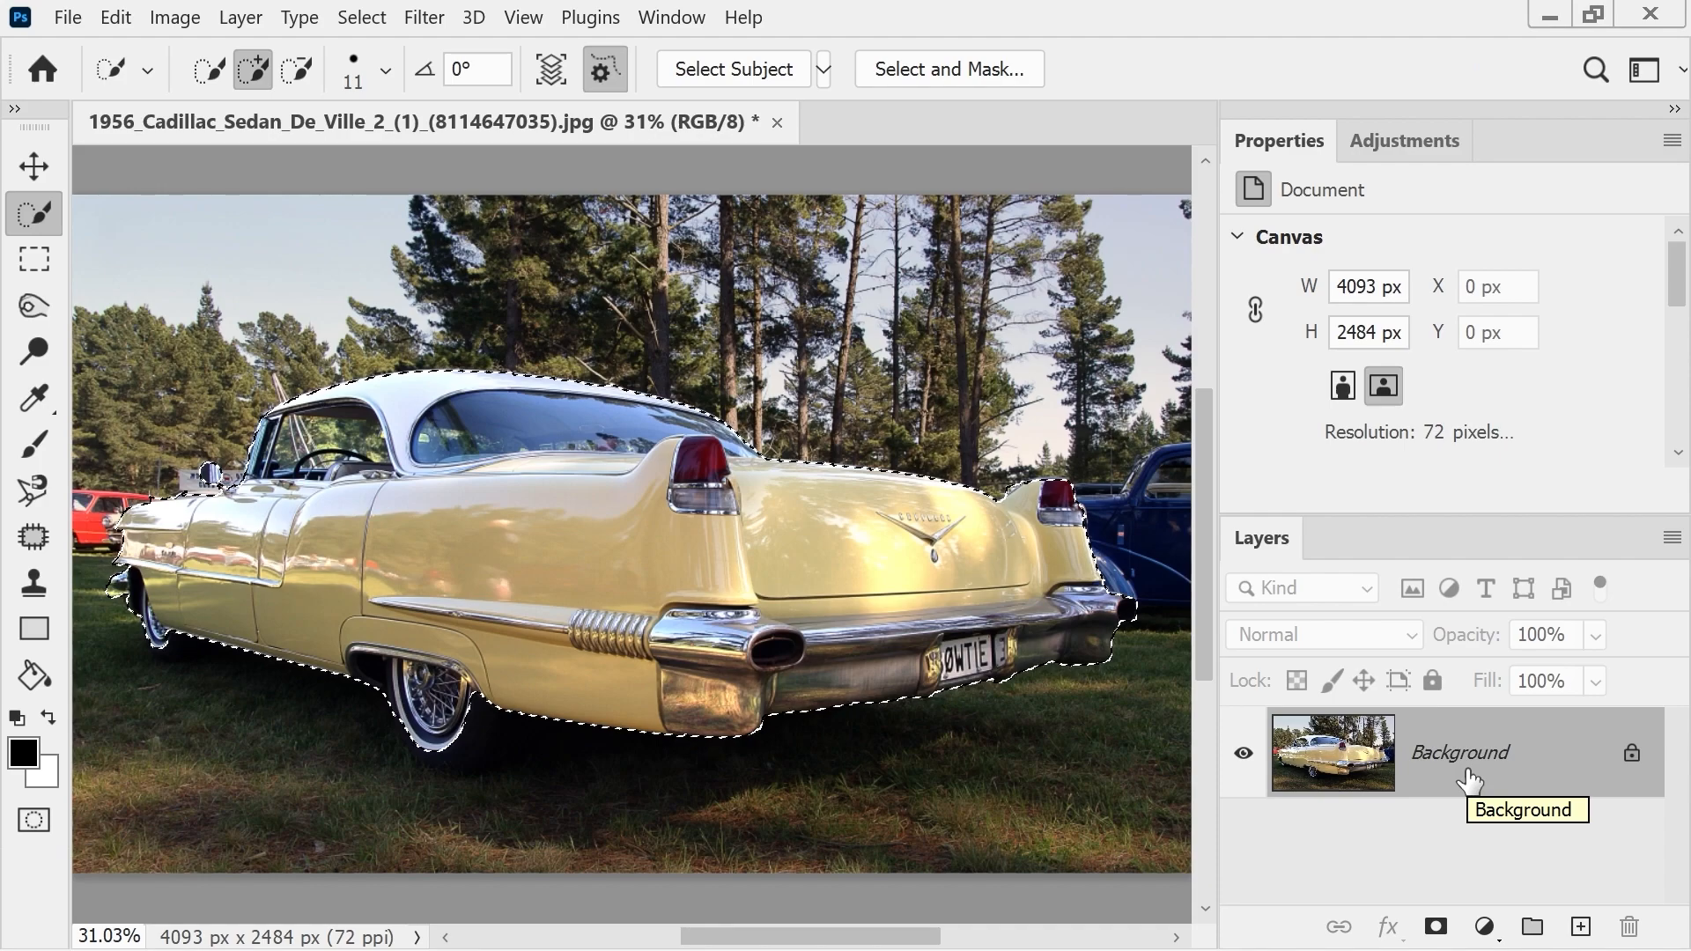
# - Bring up the editing commands available for the Levels adjustment just applied to the car
pyautogui.click(115, 17)
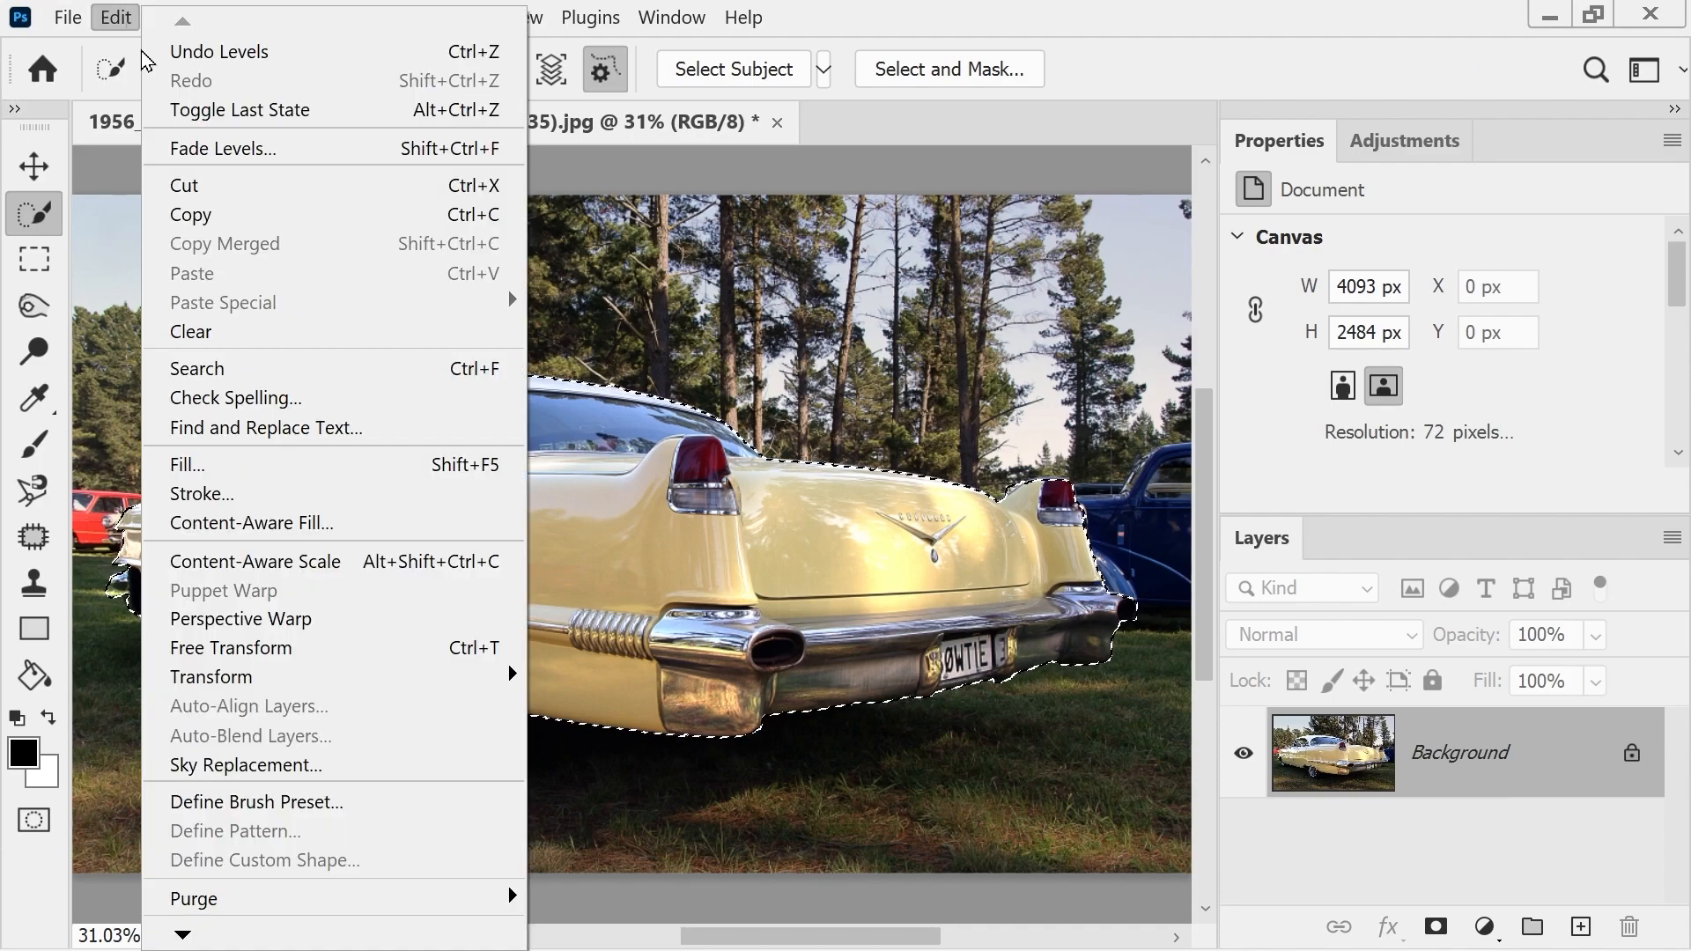
# - Undo the direct Levels edit, then add a Levels adjustment layer masked to the selected car with the white input level at 151
pyautogui.click(164, 54)
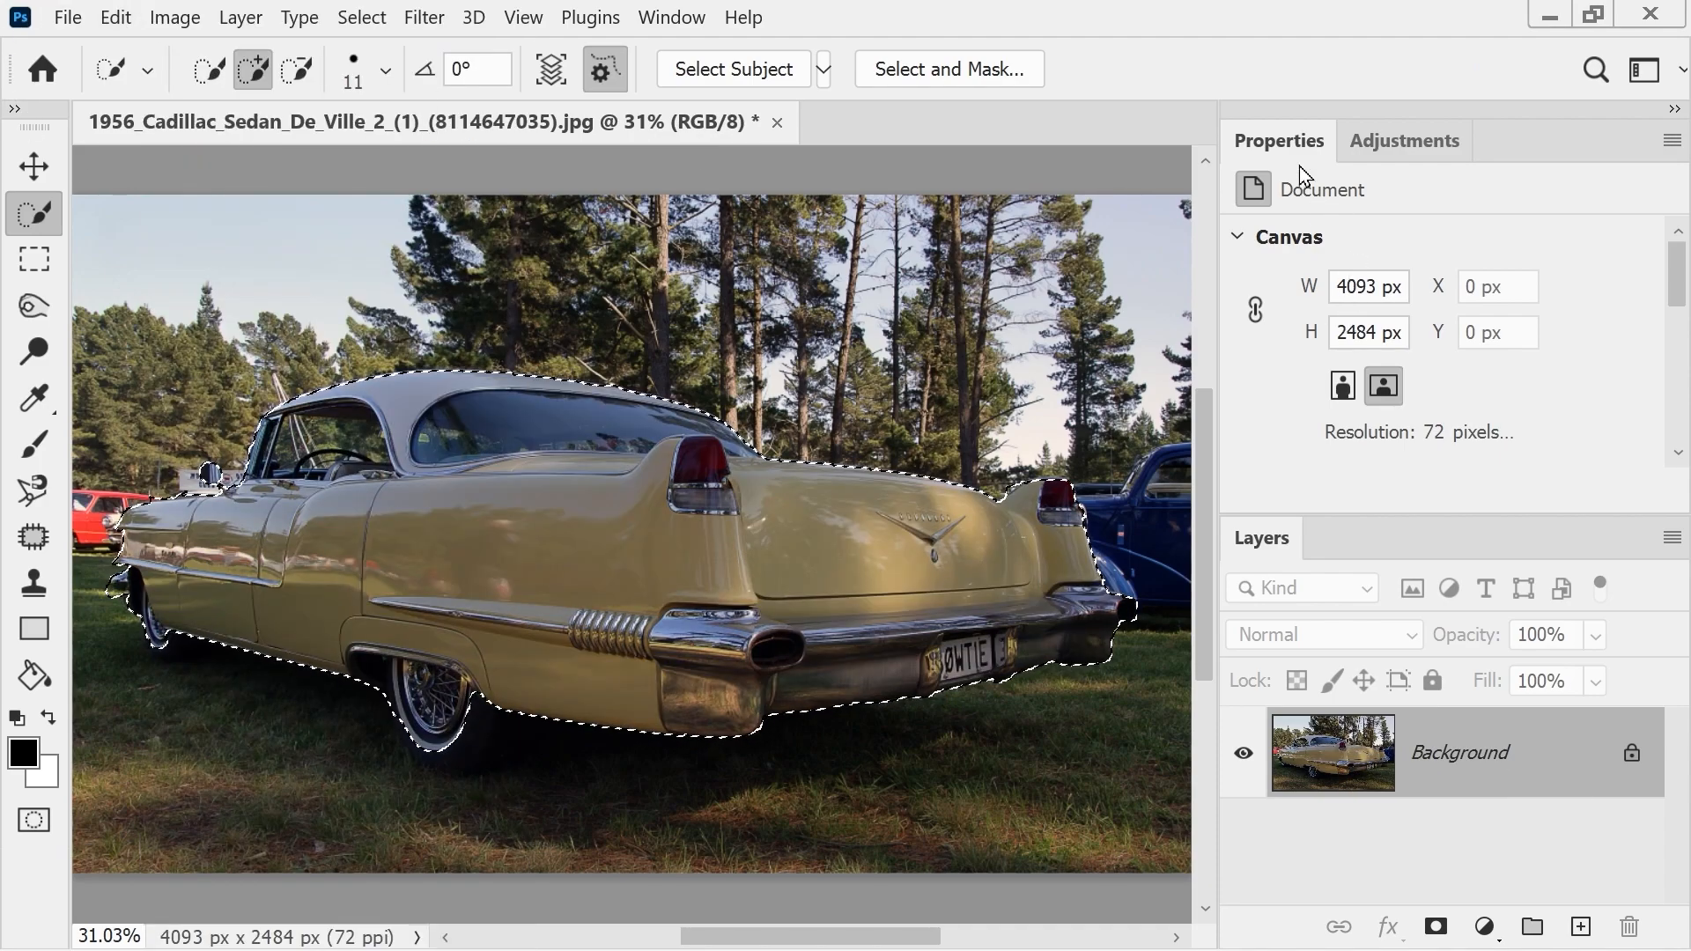
pyautogui.click(1424, 148)
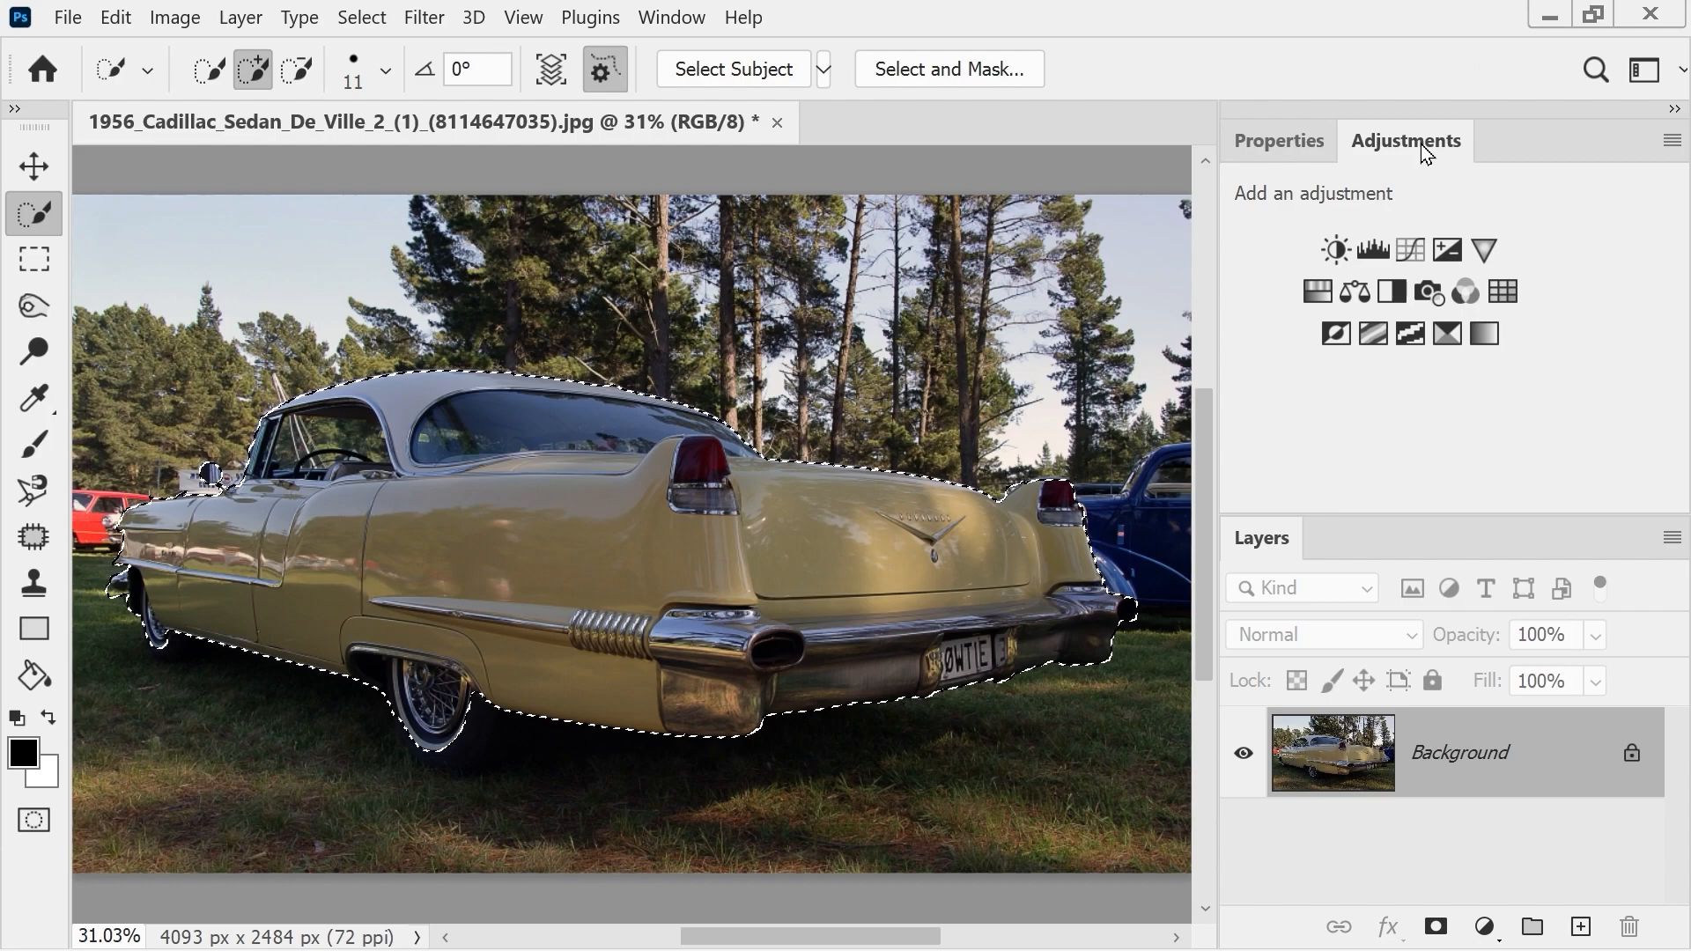
pyautogui.click(1371, 251)
pyautogui.moveTo(1683, 321); pyautogui.dragTo(1679, 378)
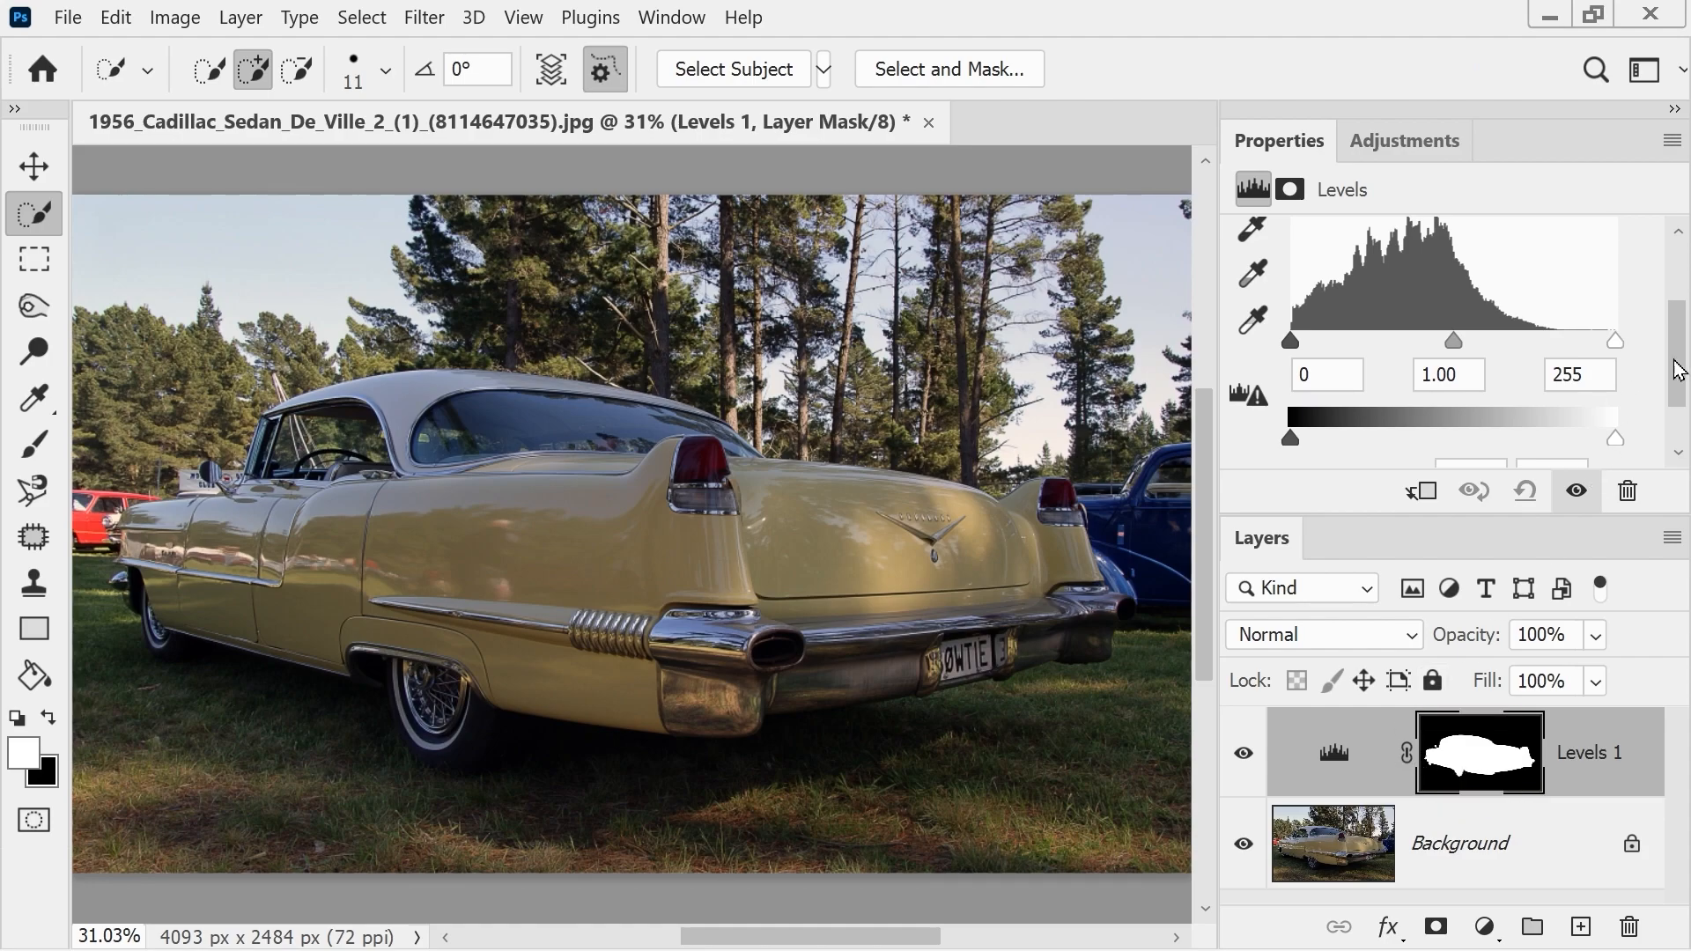
pyautogui.moveTo(1676, 370)
pyautogui.mouseDown()
pyautogui.moveTo(1678, 322)
pyautogui.moveTo(1680, 346)
pyautogui.mouseUp()
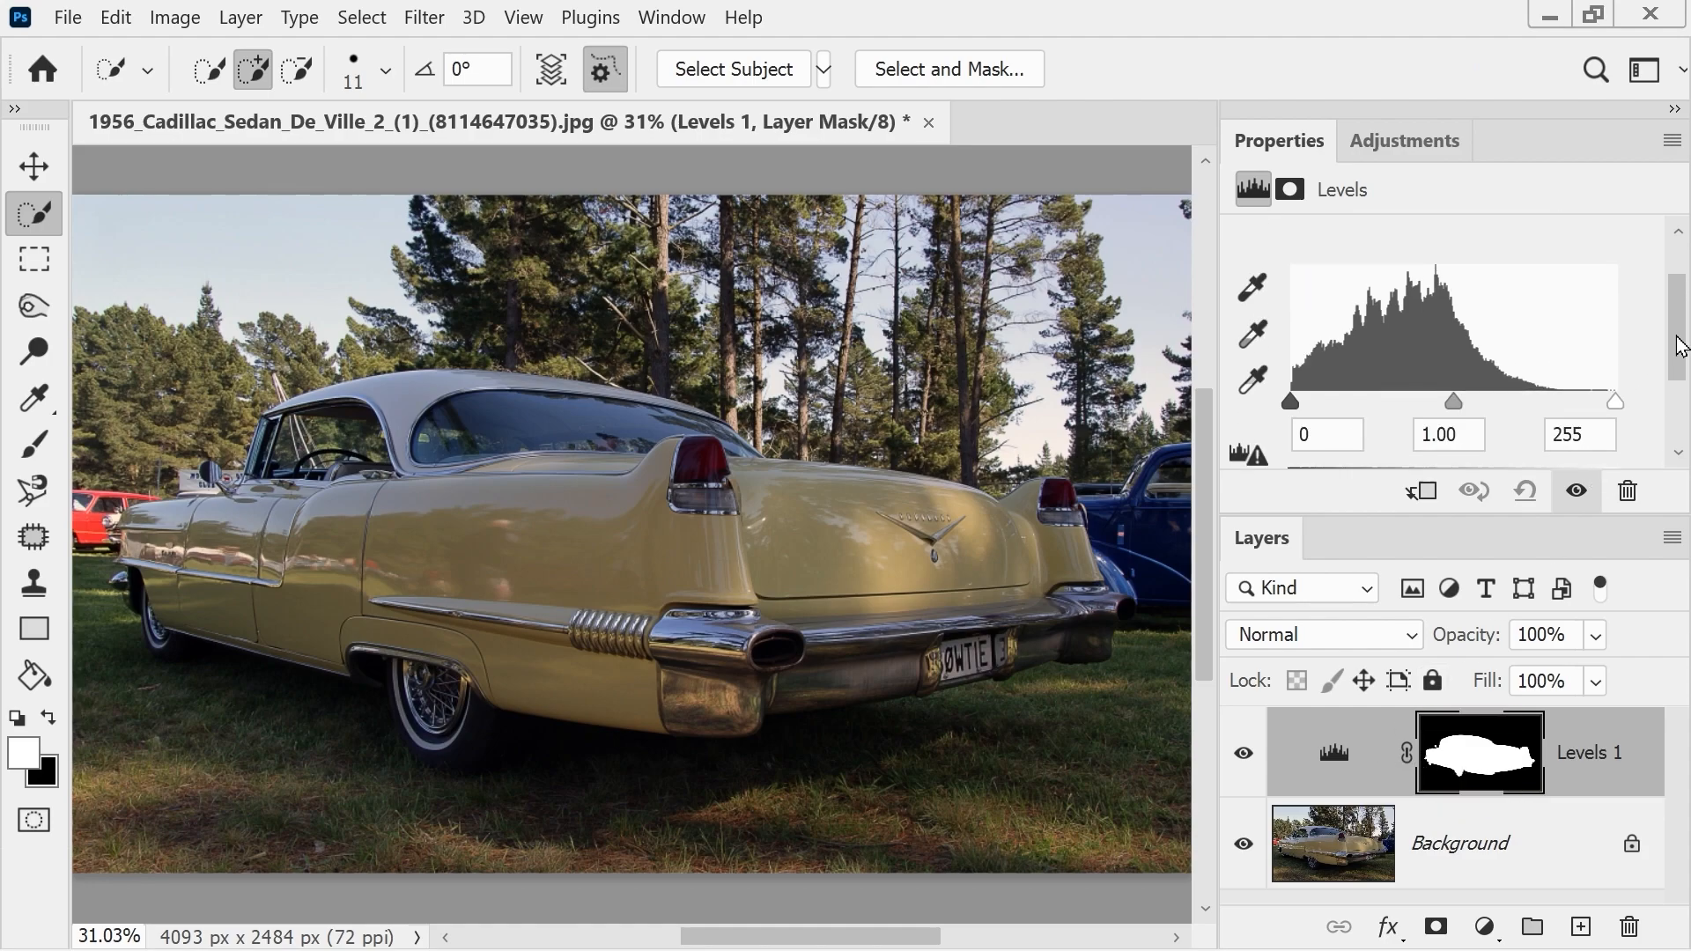
pyautogui.moveTo(1622, 403); pyautogui.dragTo(1484, 410)
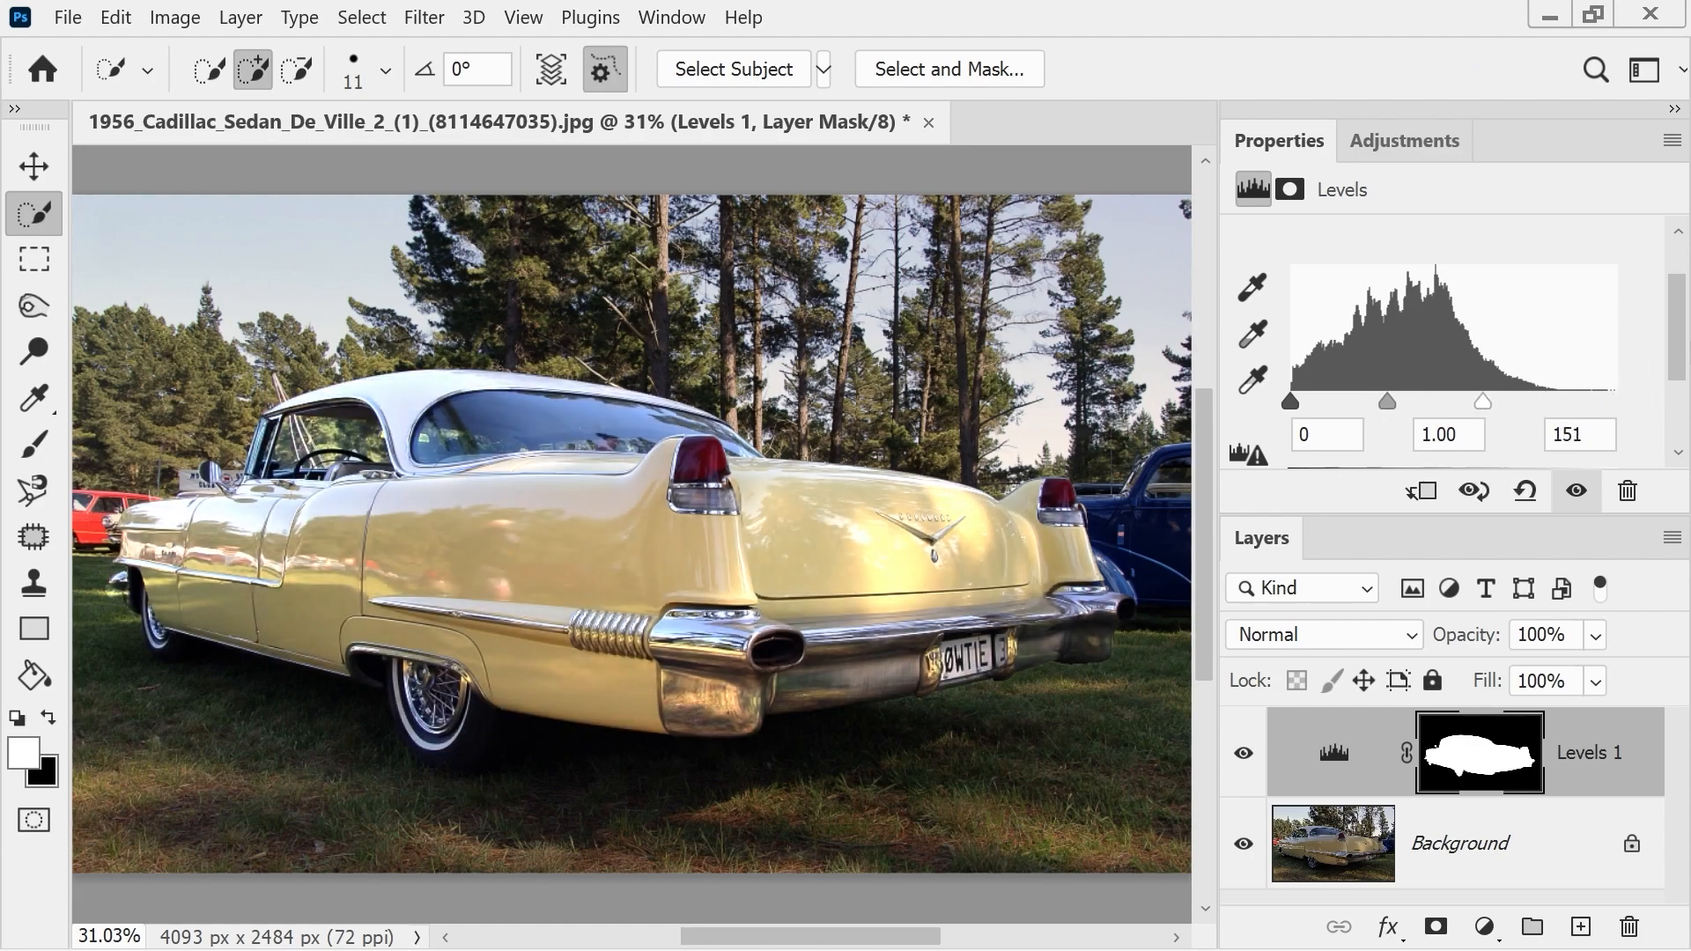
pyautogui.moveTo(1680, 346); pyautogui.dragTo(1678, 384)
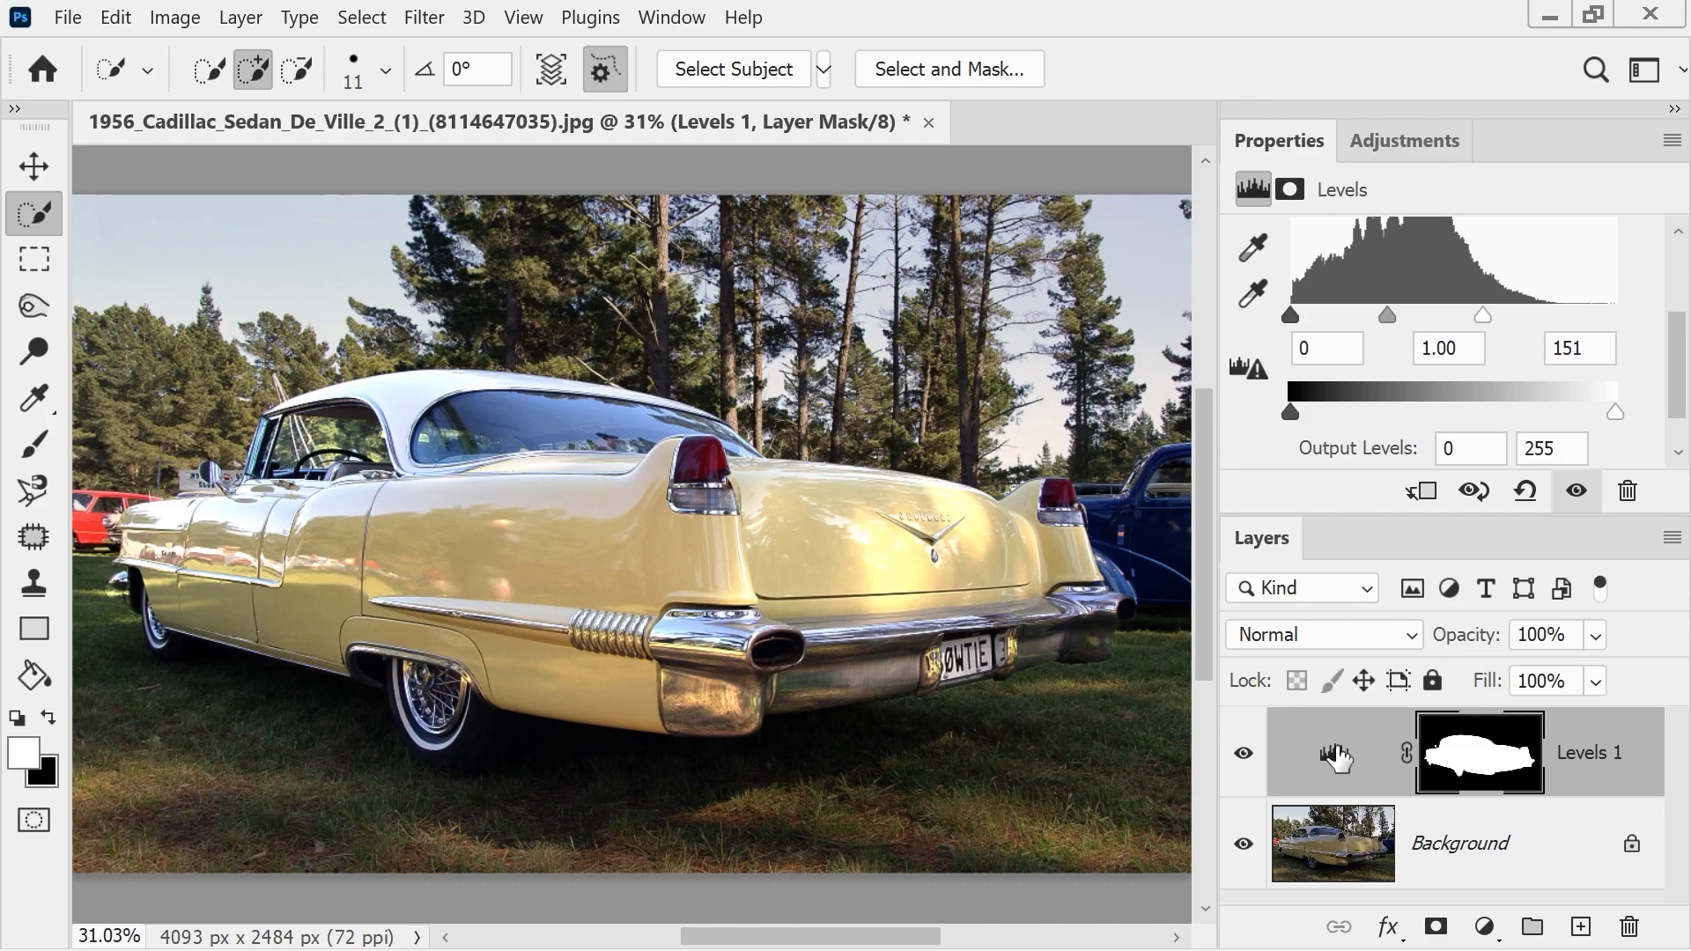
# - Toggle the Levels 1 layer's visibility repeatedly to compare the car before and after, leaving the layer hidden
pyautogui.click(1245, 756)
pyautogui.click(1245, 756)
pyautogui.click(1245, 756)
pyautogui.click(1245, 756)
pyautogui.click(1245, 756)
pyautogui.click(1245, 756)
pyautogui.click(1245, 756)
pyautogui.click(1245, 756)
pyautogui.click(1245, 756)
pyautogui.click(1245, 756)
pyautogui.click(1245, 755)
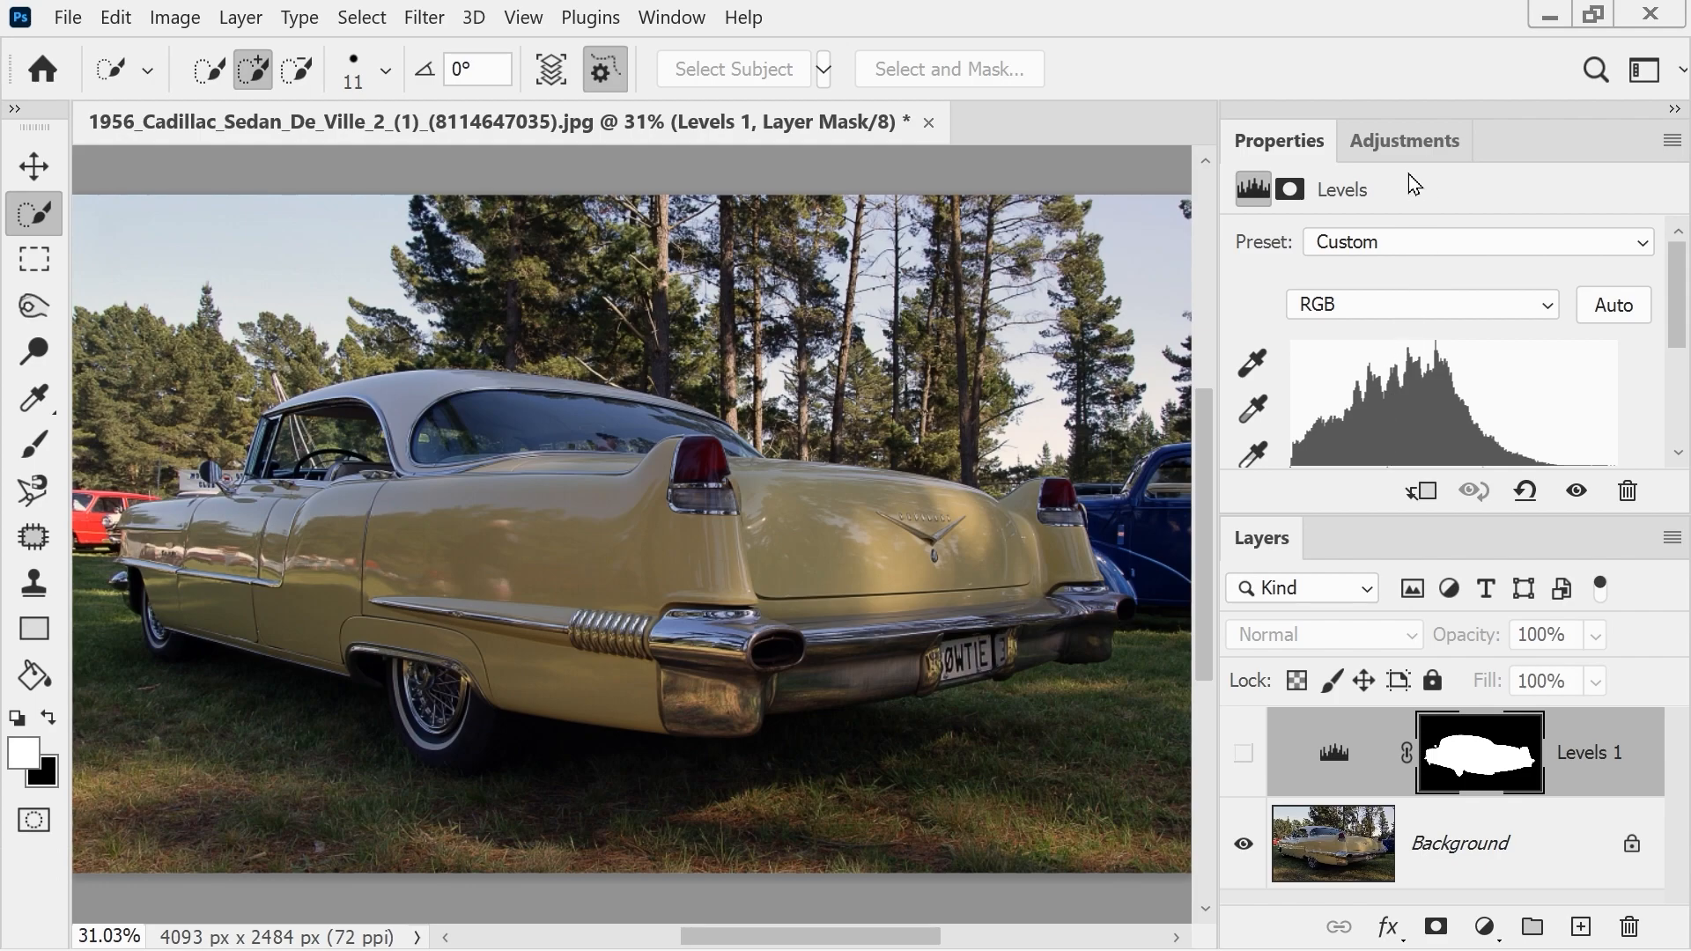
# - Add a Curves adjustment layer, trying the Increase Contrast (RGB) preset before applying Medium Contrast (RGB)
pyautogui.click(1397, 141)
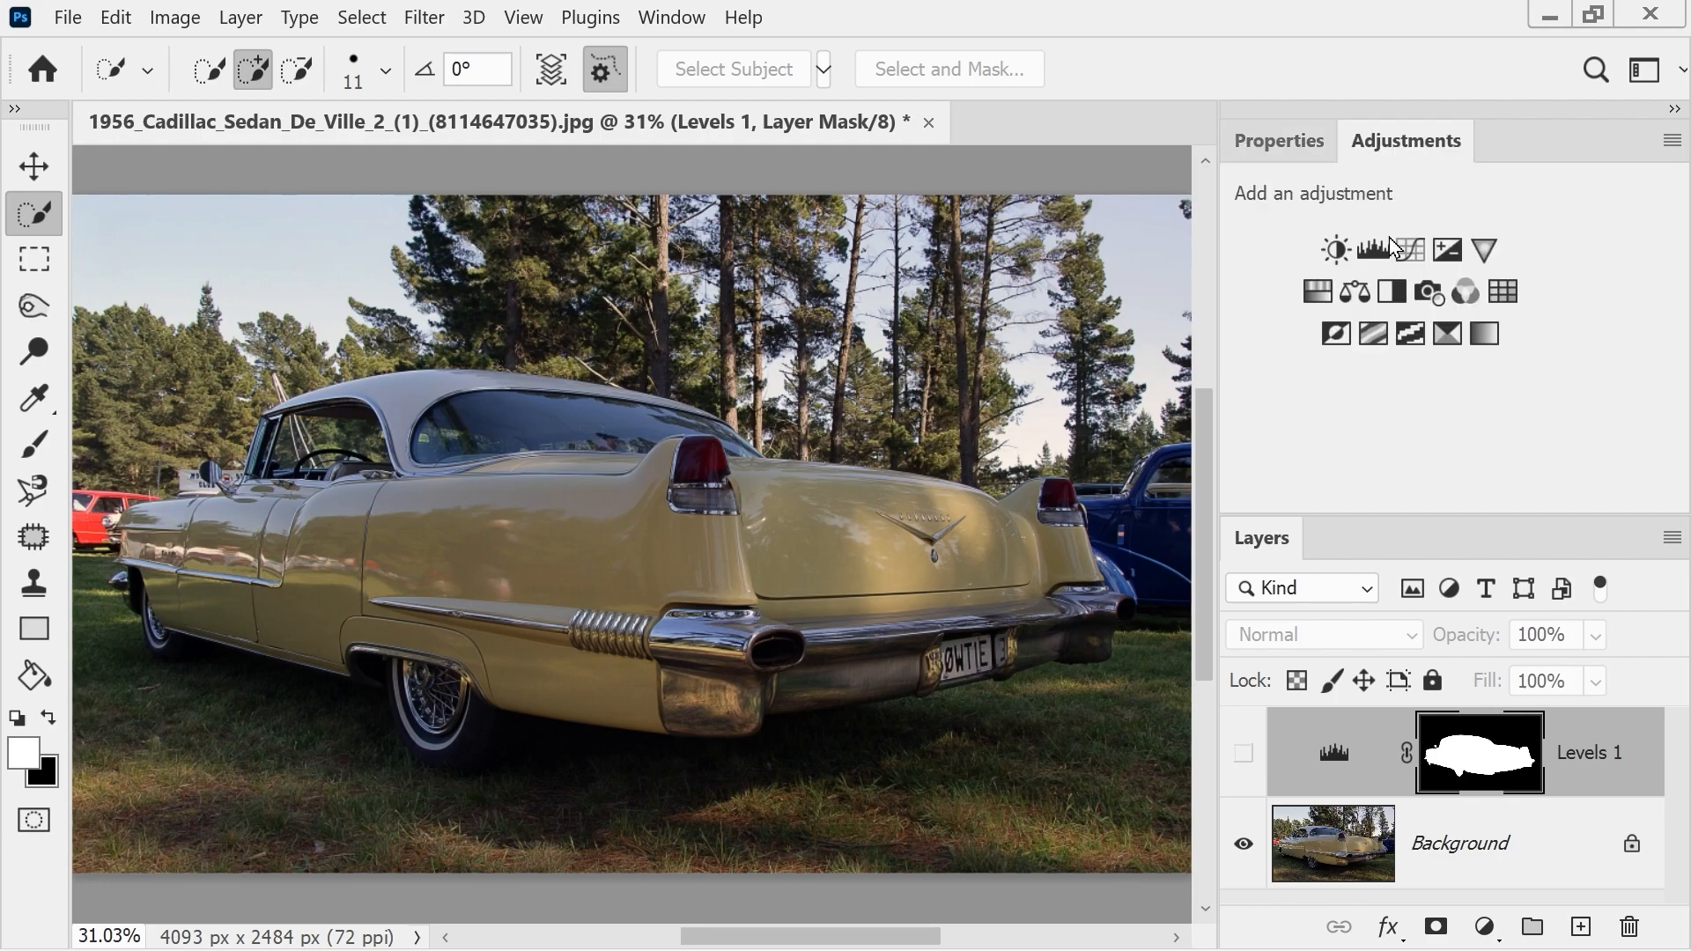
pyautogui.click(1413, 251)
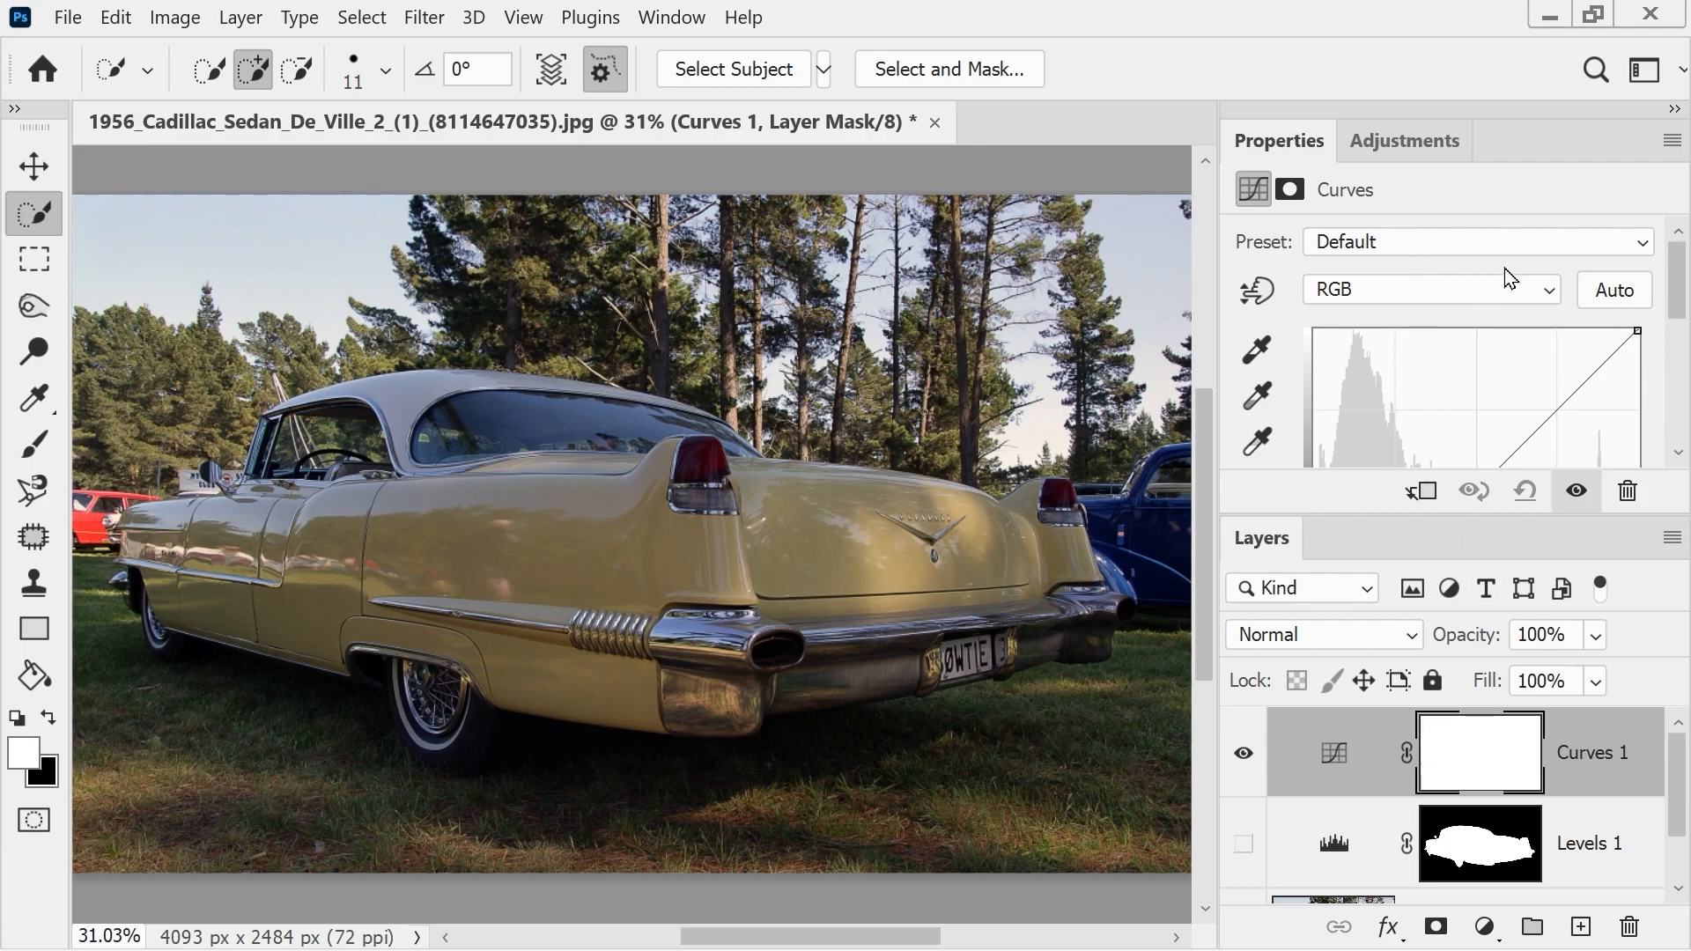
pyautogui.click(1498, 243)
pyautogui.click(1400, 416)
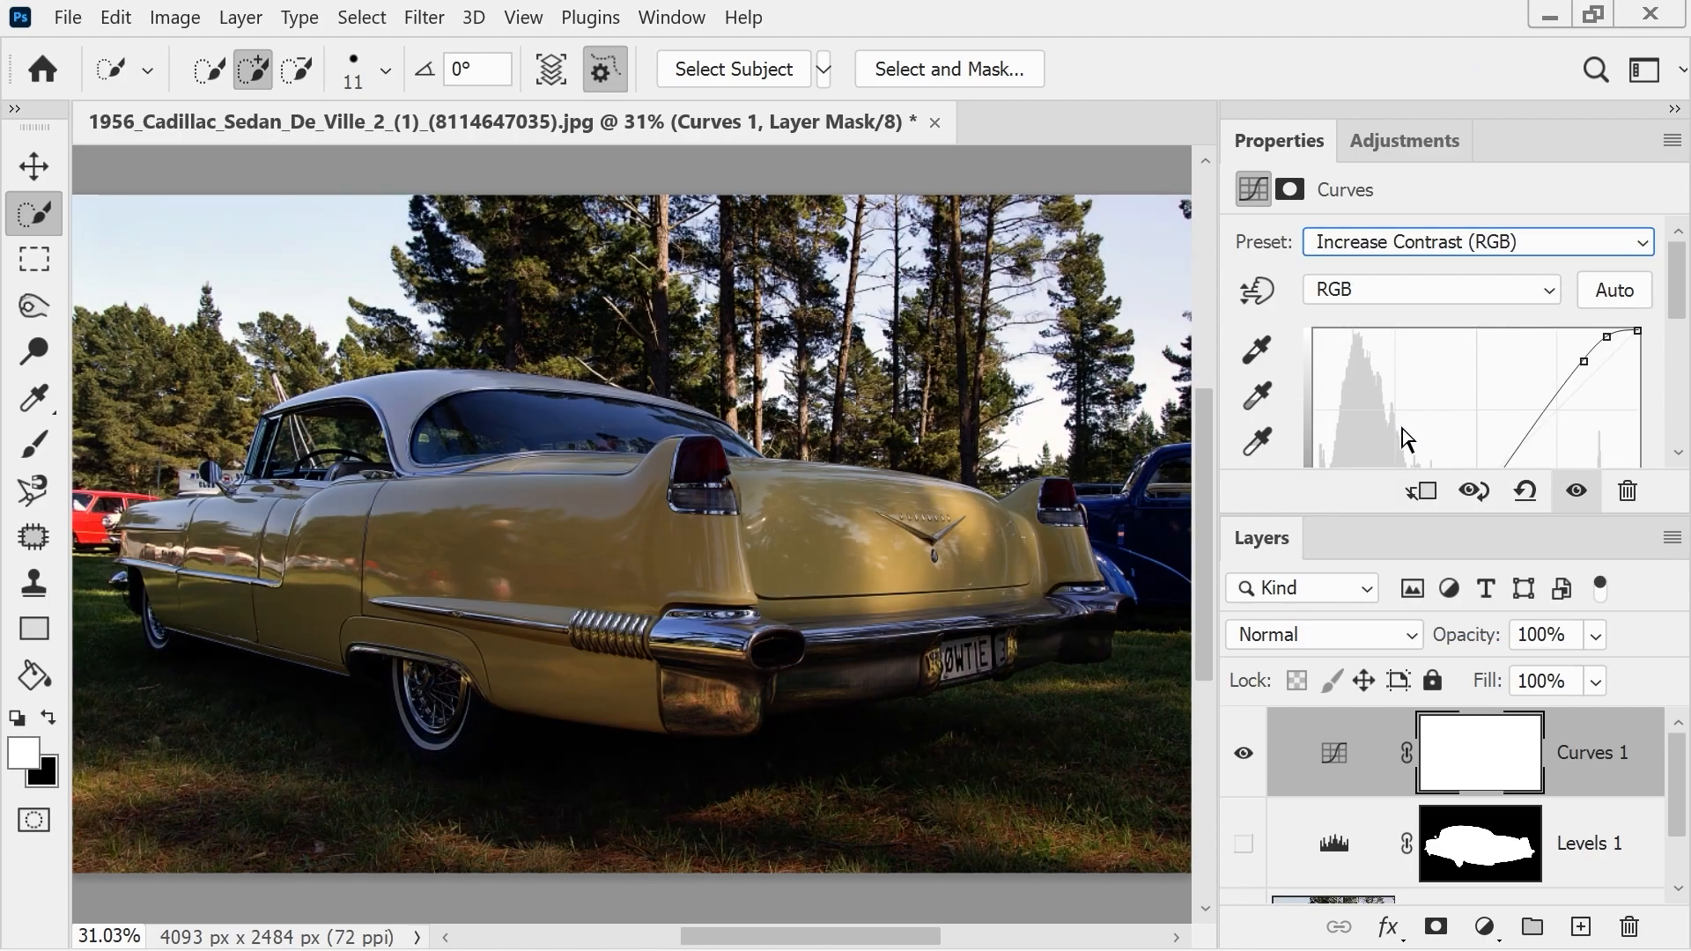
pyautogui.click(1436, 246)
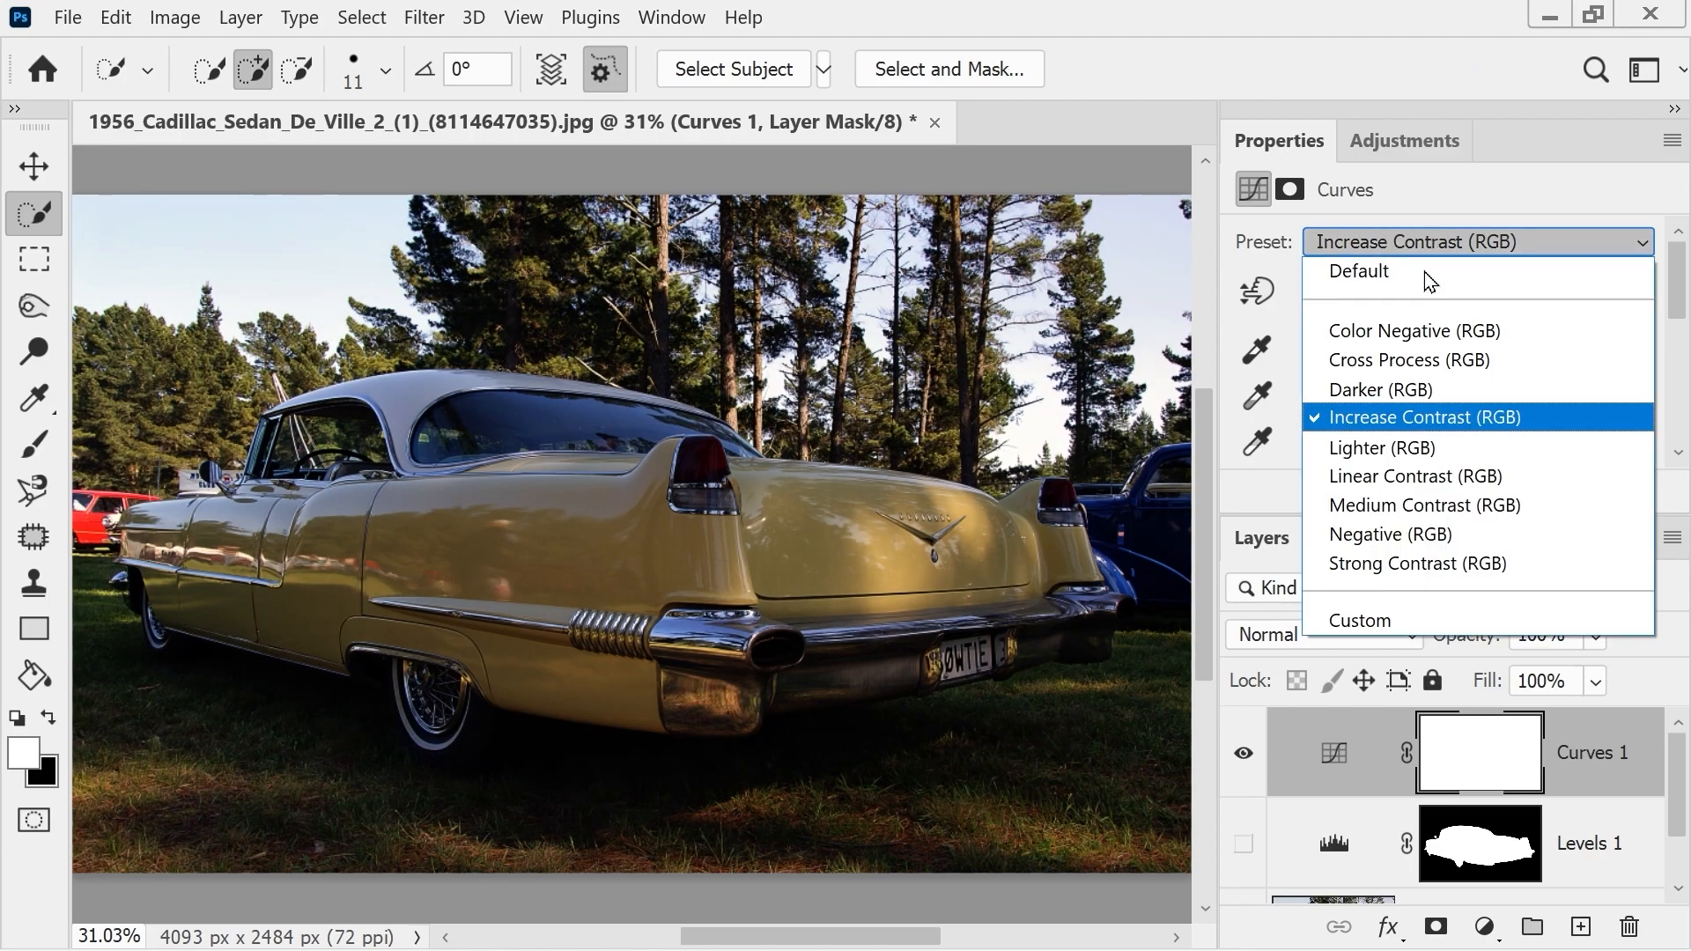
pyautogui.click(1400, 503)
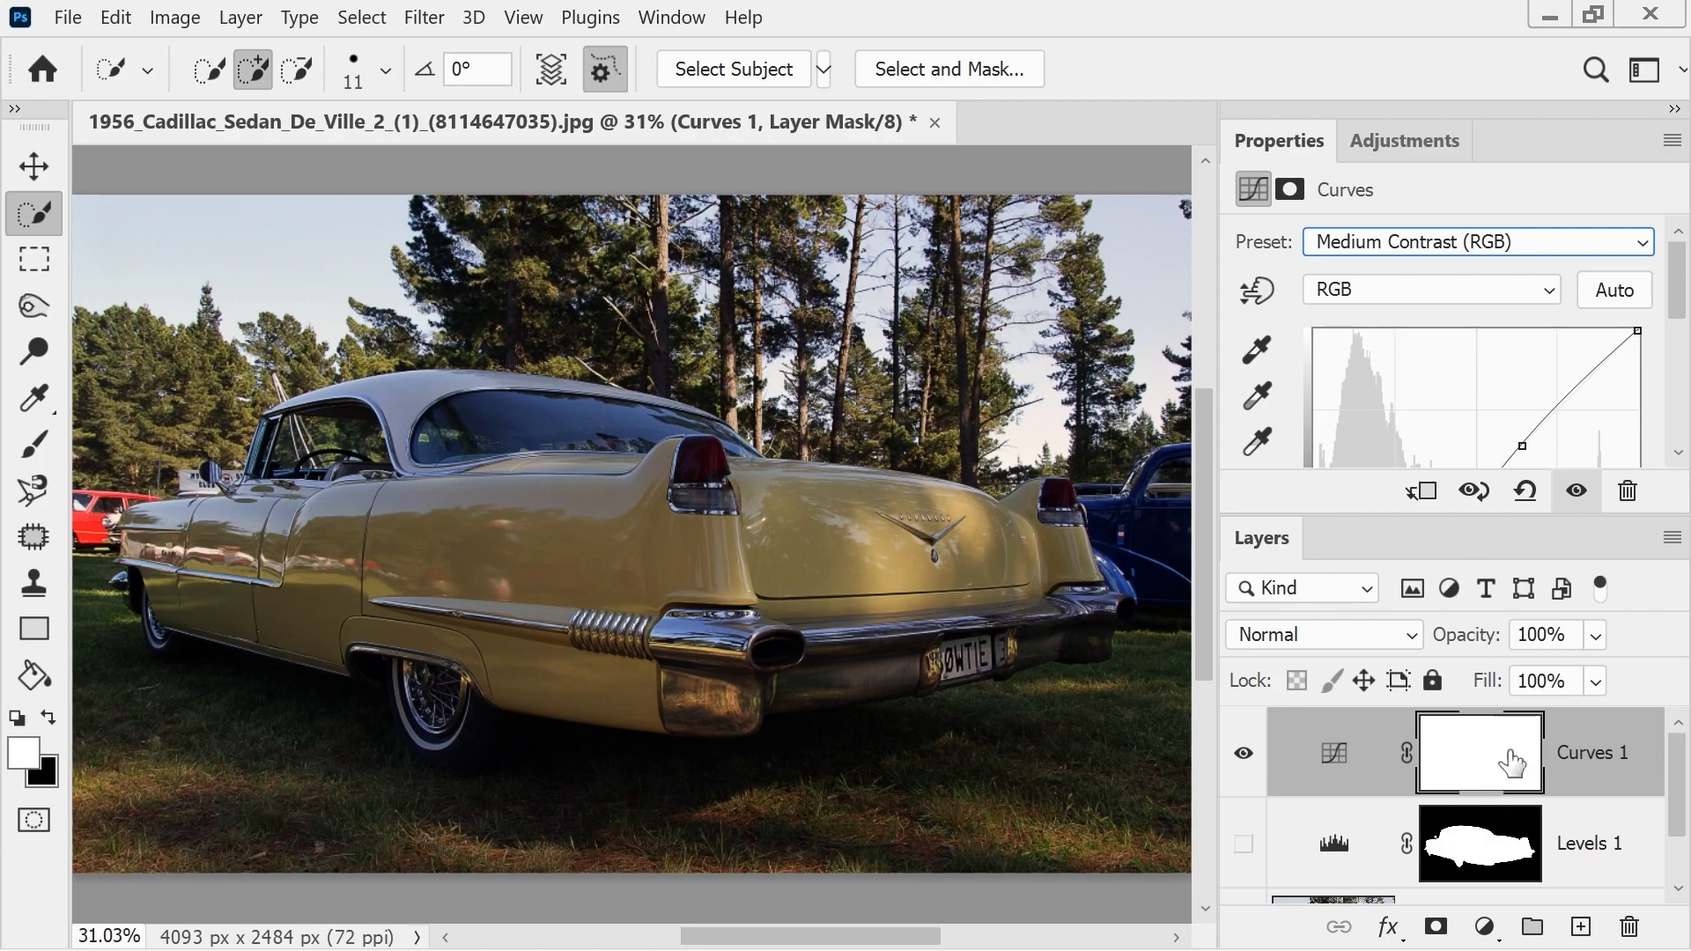
# - Replace the Curves 1 layer mask with the car-shaped mask from the Levels 1 layer
pyautogui.click(1475, 857)
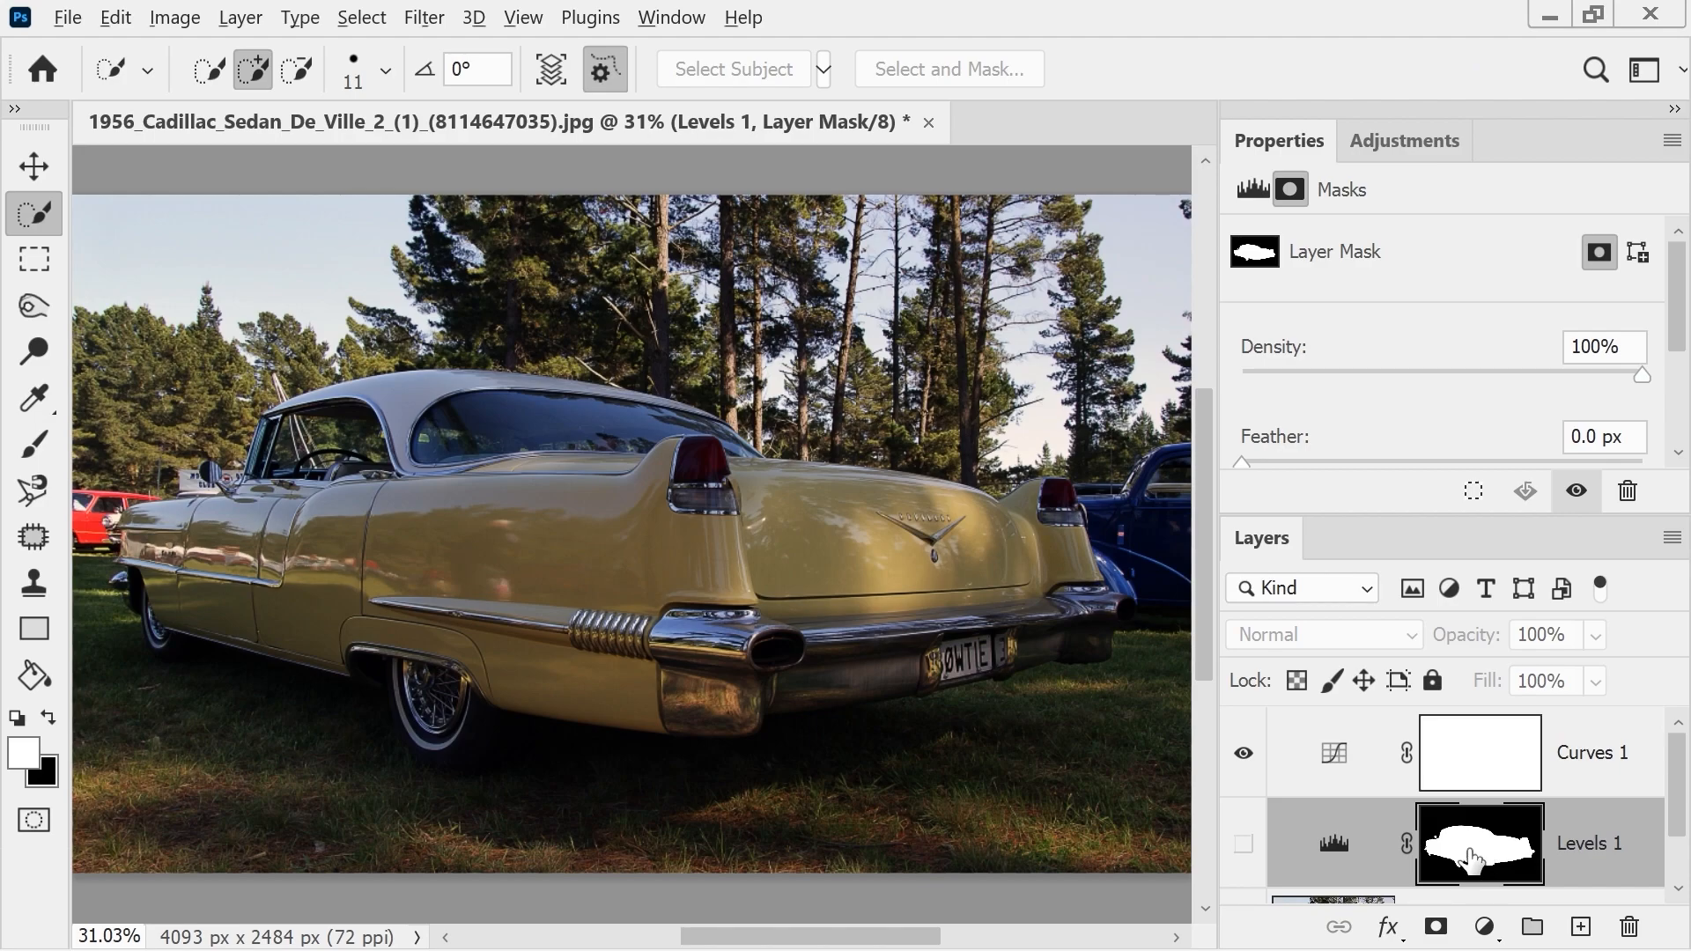
pyautogui.moveTo(1471, 859); pyautogui.dragTo(1487, 768)
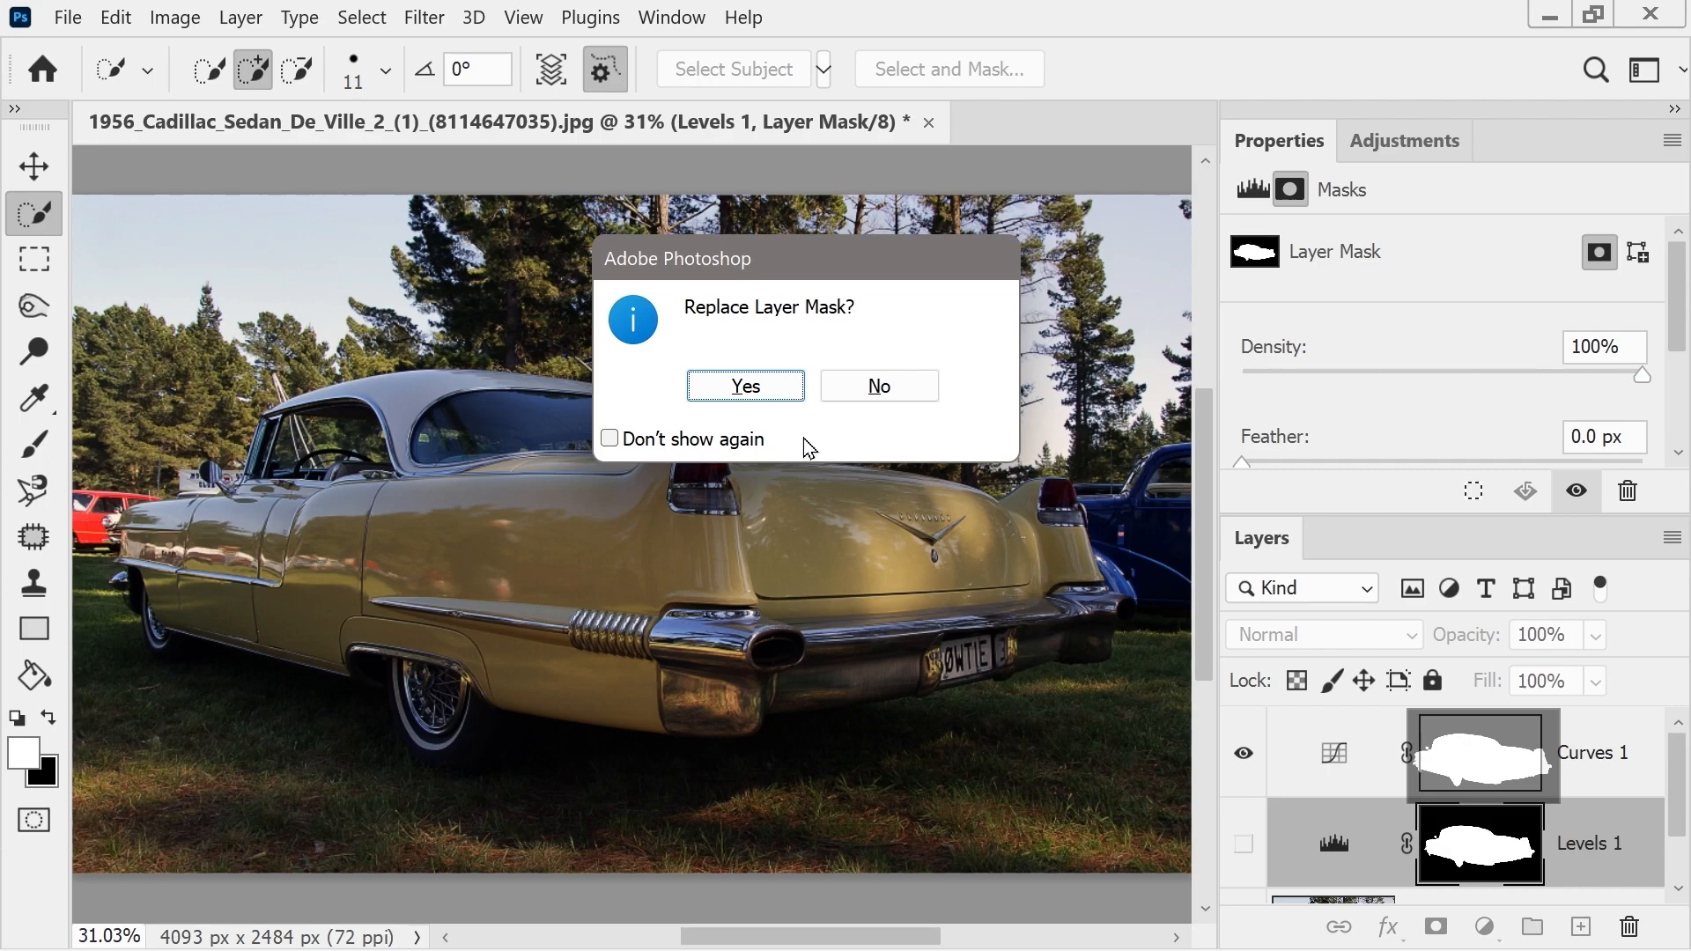
pyautogui.click(773, 386)
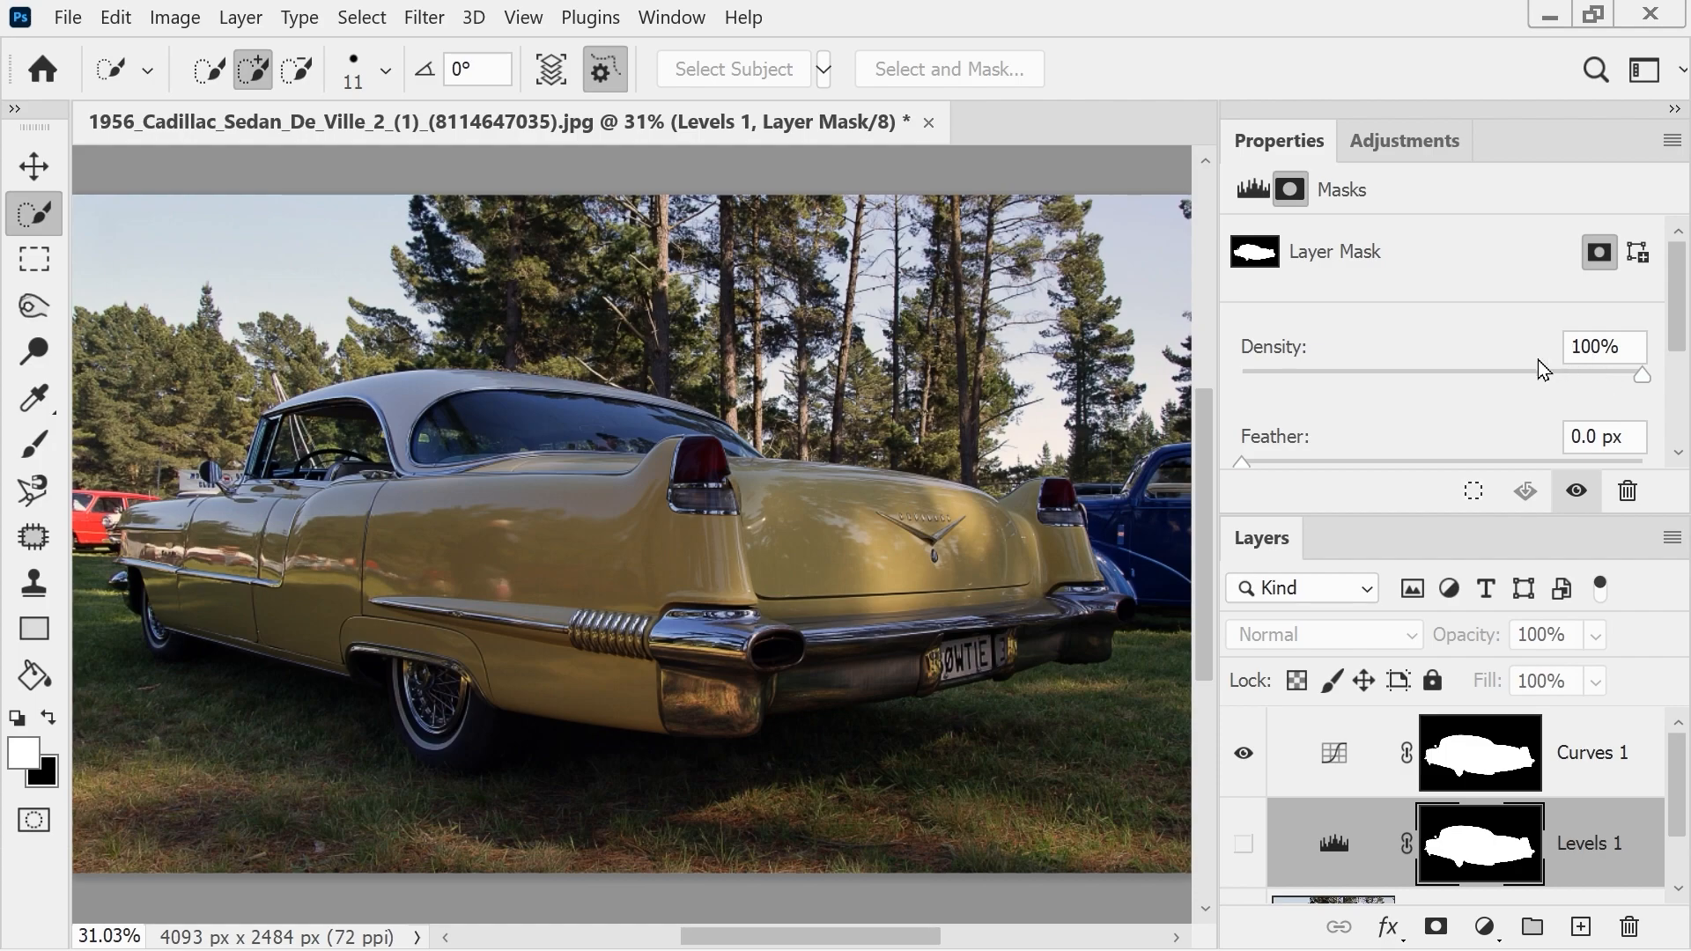
# - Try the Lighter (RGB) preset on the Curves 1 layer, then apply Strong Contrast (RGB) instead
pyautogui.click(1361, 758)
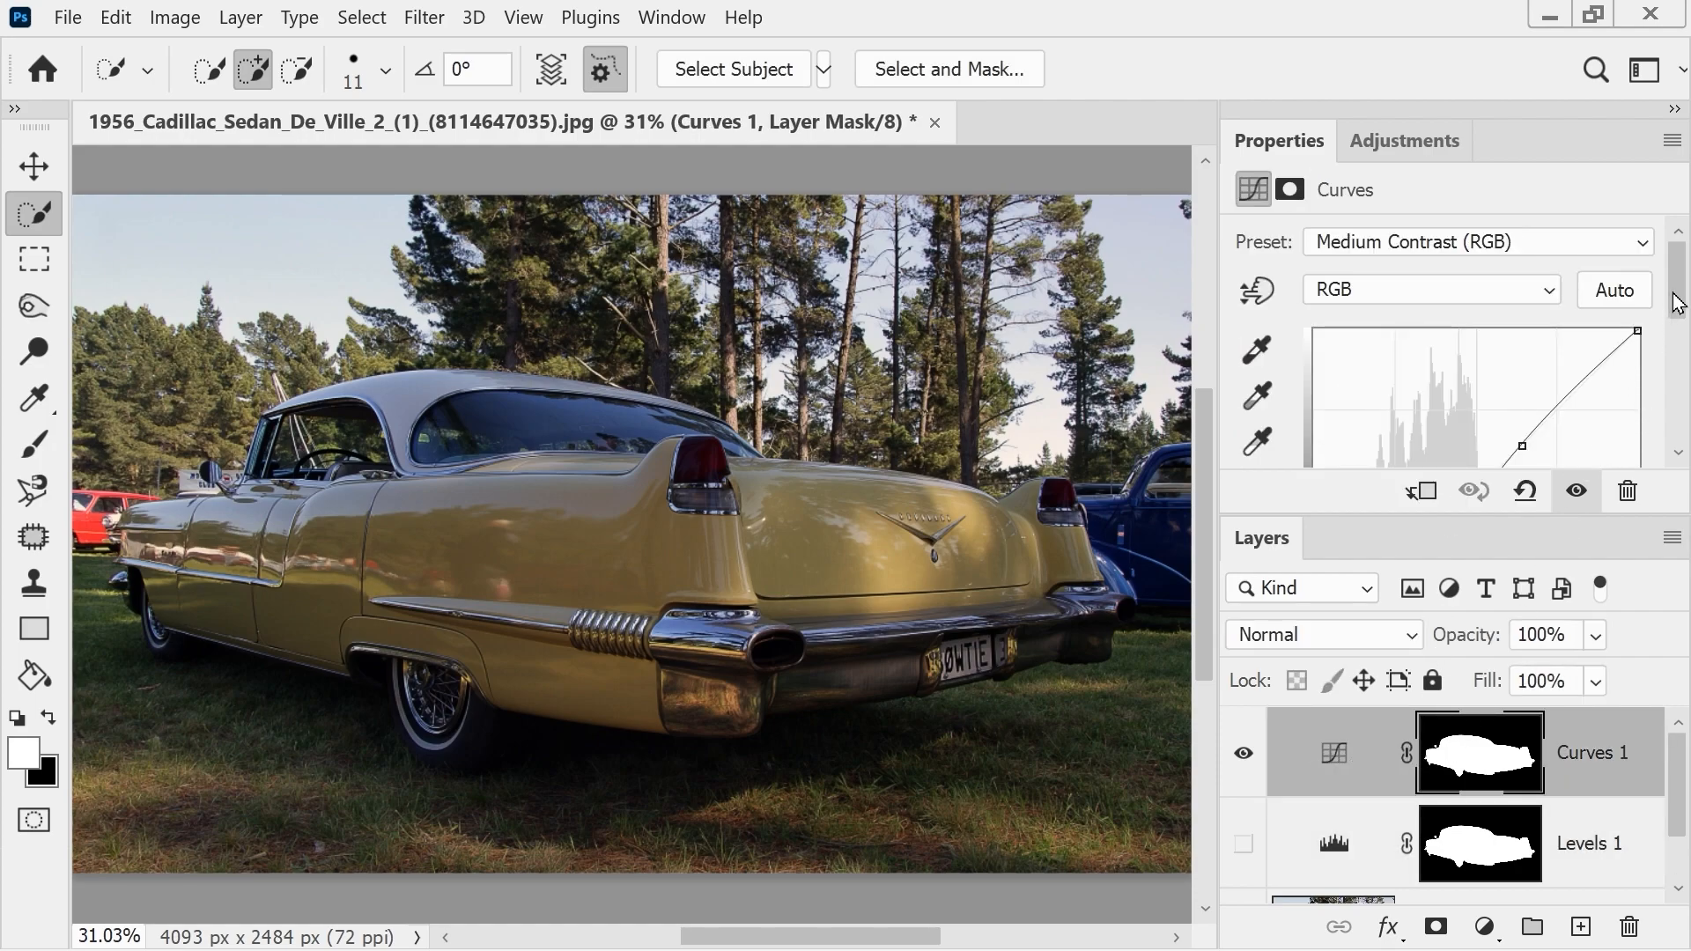
pyautogui.click(1556, 240)
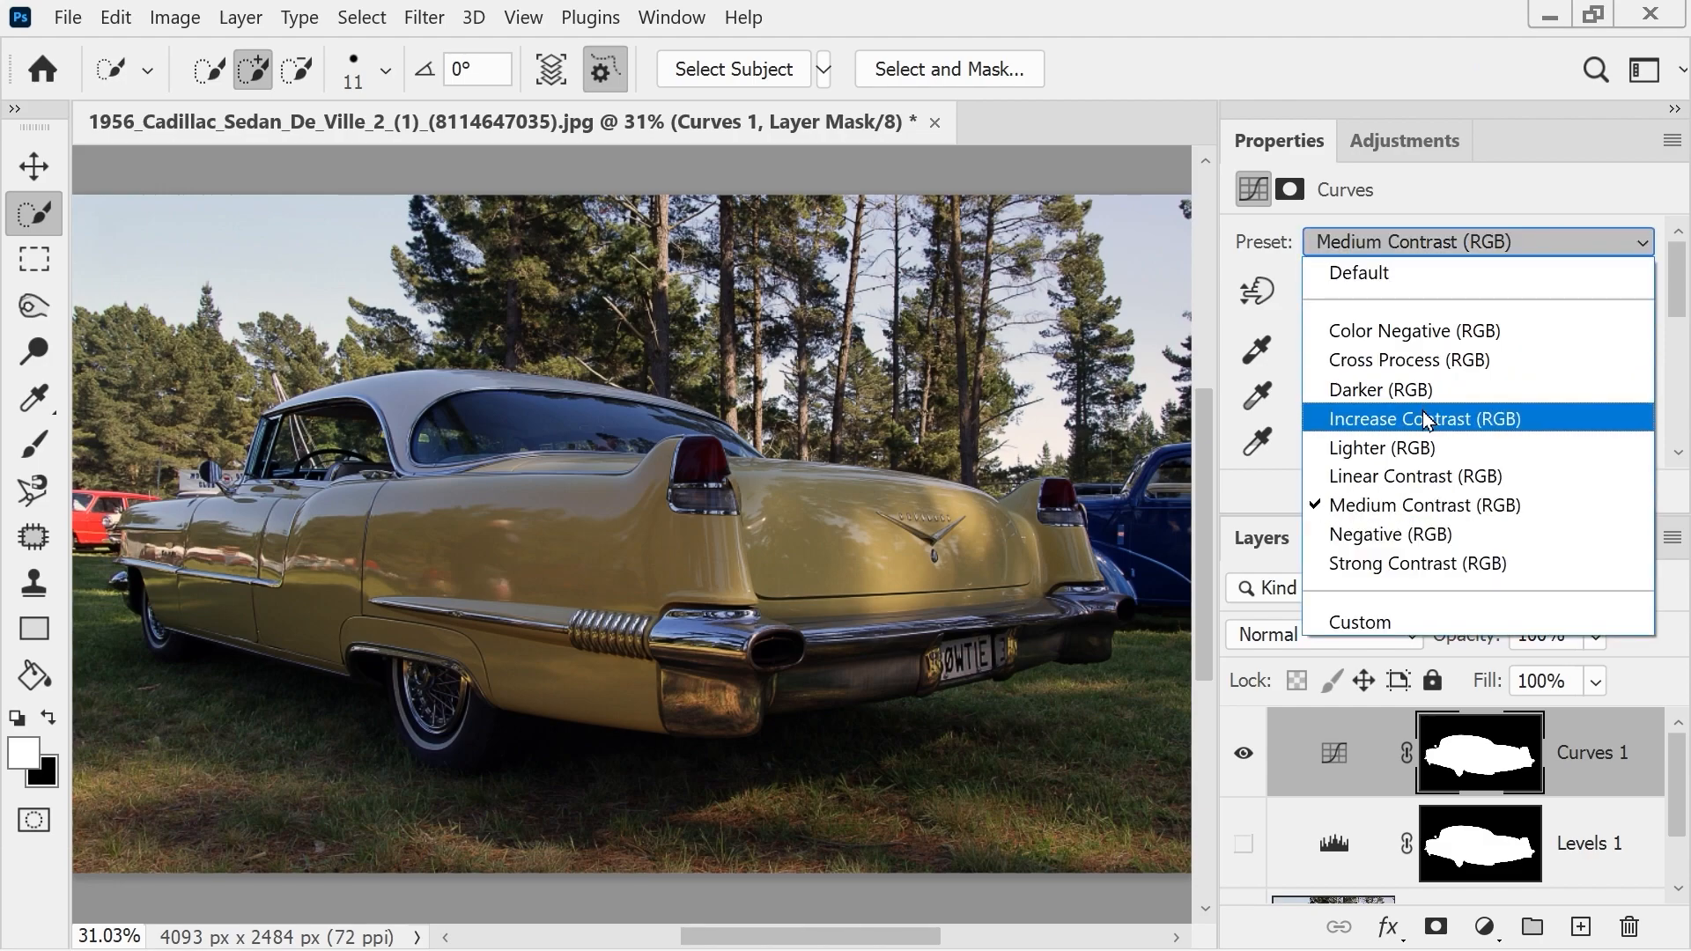
pyautogui.click(1407, 449)
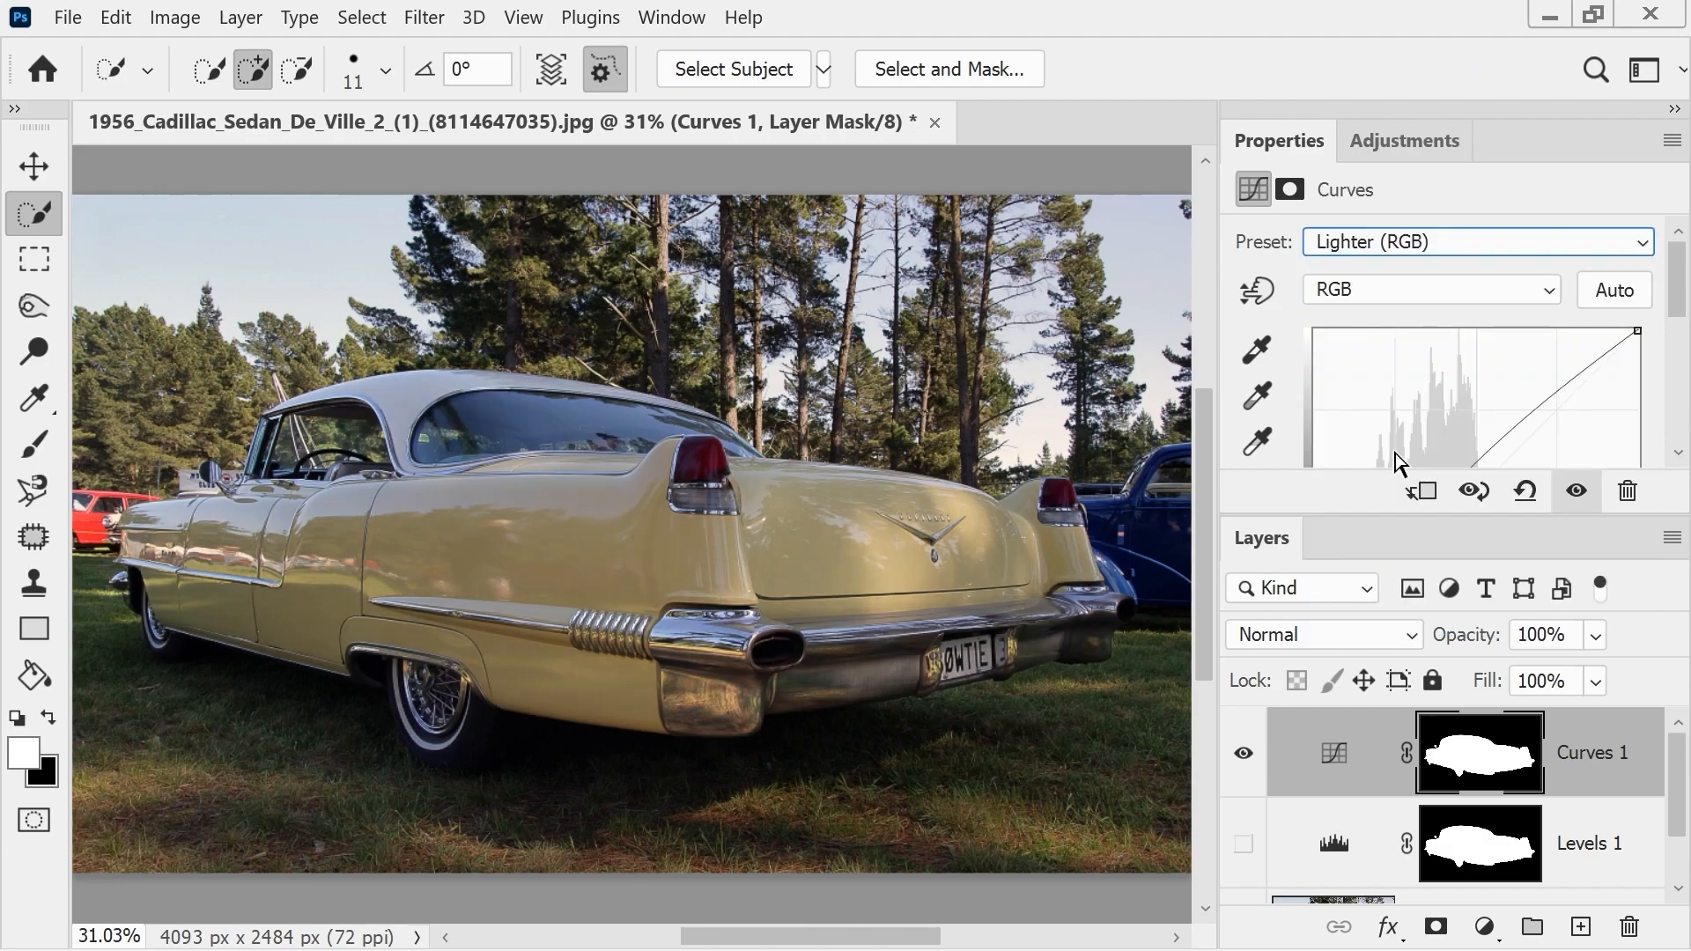
pyautogui.click(1431, 247)
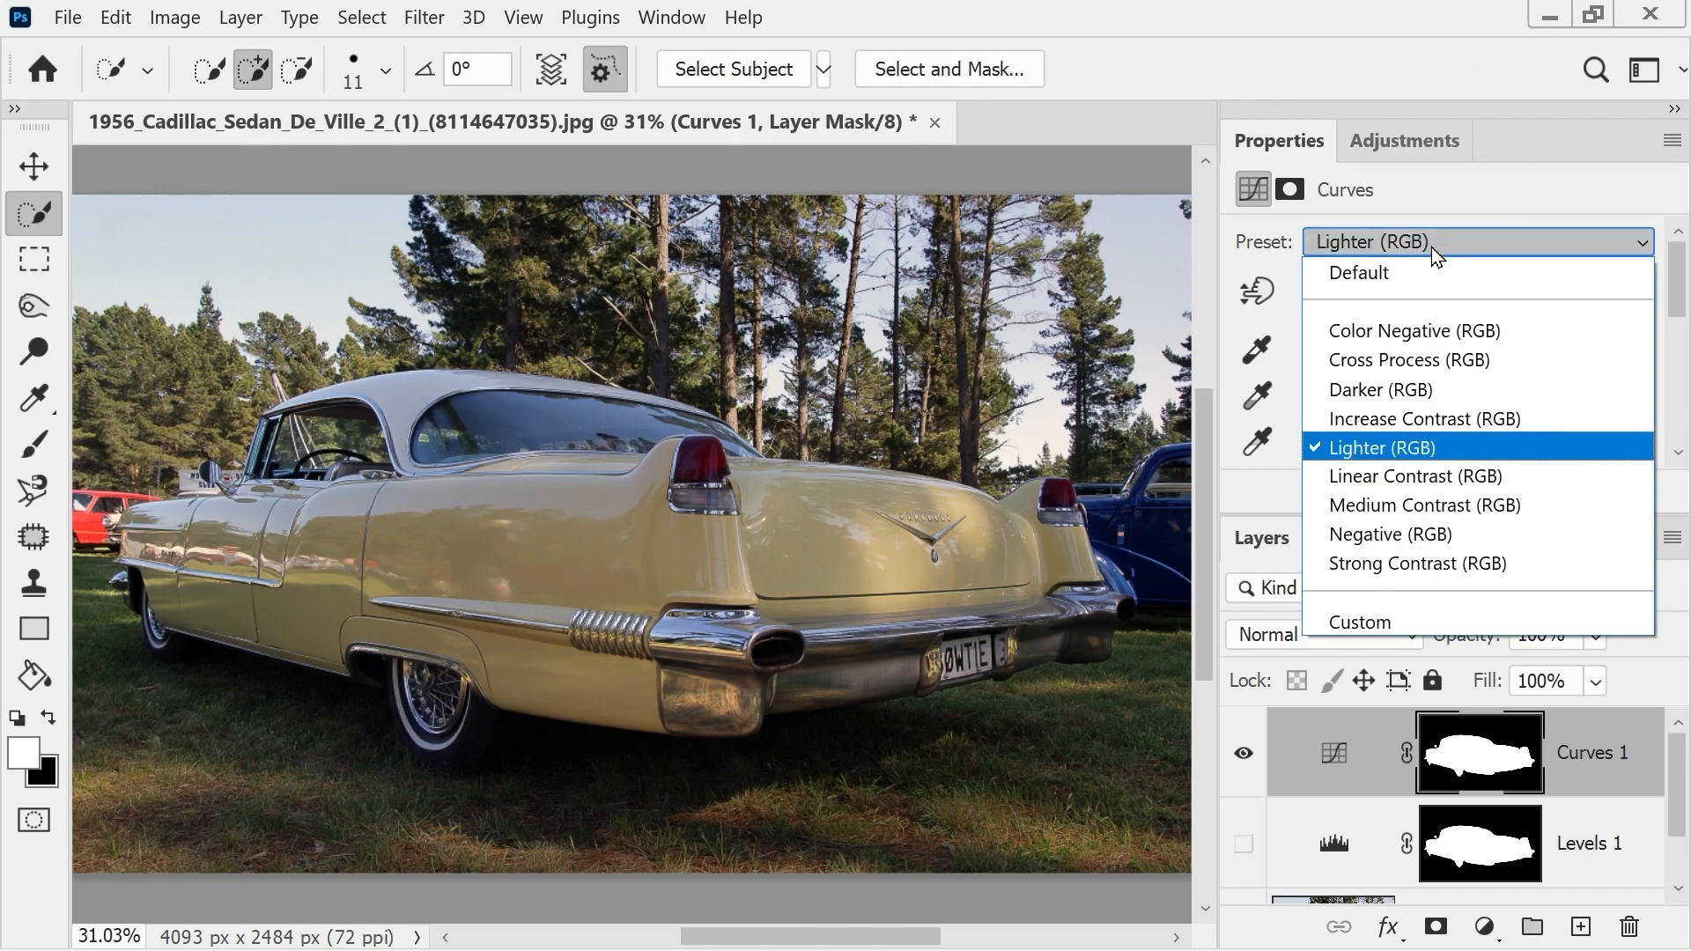
pyautogui.click(1367, 564)
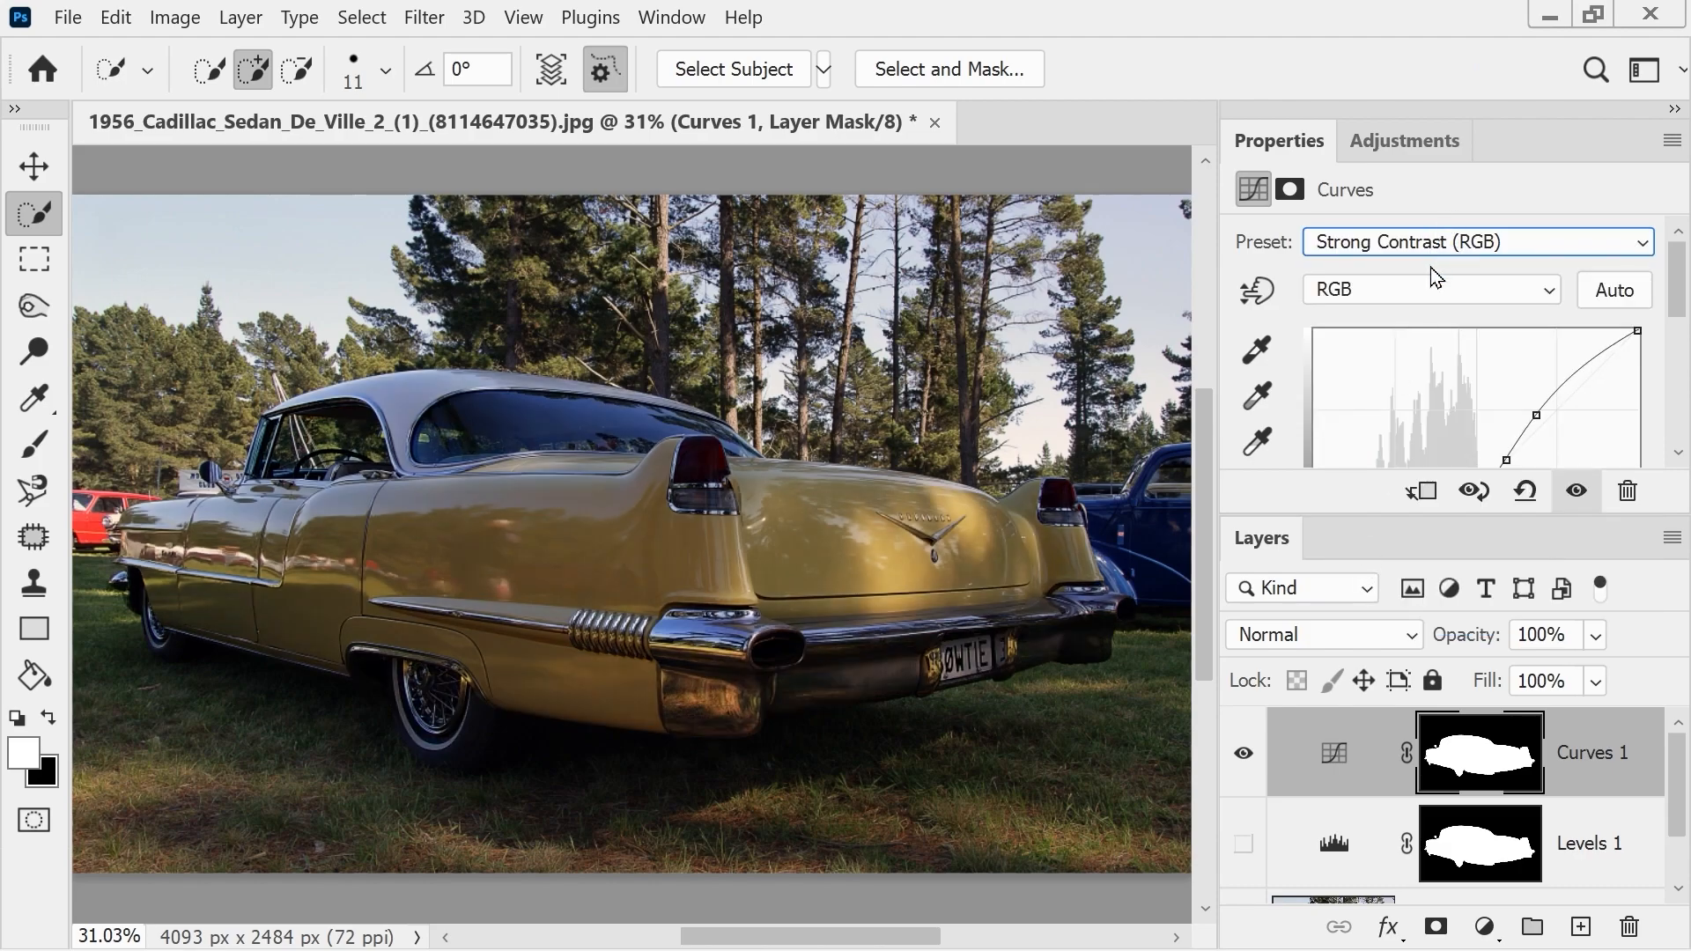
# - Reshape the Curves 1 curve by adding a strongly raised shadow point and moving the midtone point to distort the car's colors
pyautogui.moveTo(1673, 302); pyautogui.dragTo(1655, 353)
pyautogui.moveTo(1412, 432); pyautogui.dragTo(1354, 344)
pyautogui.moveTo(1672, 351); pyautogui.dragTo(1672, 310)
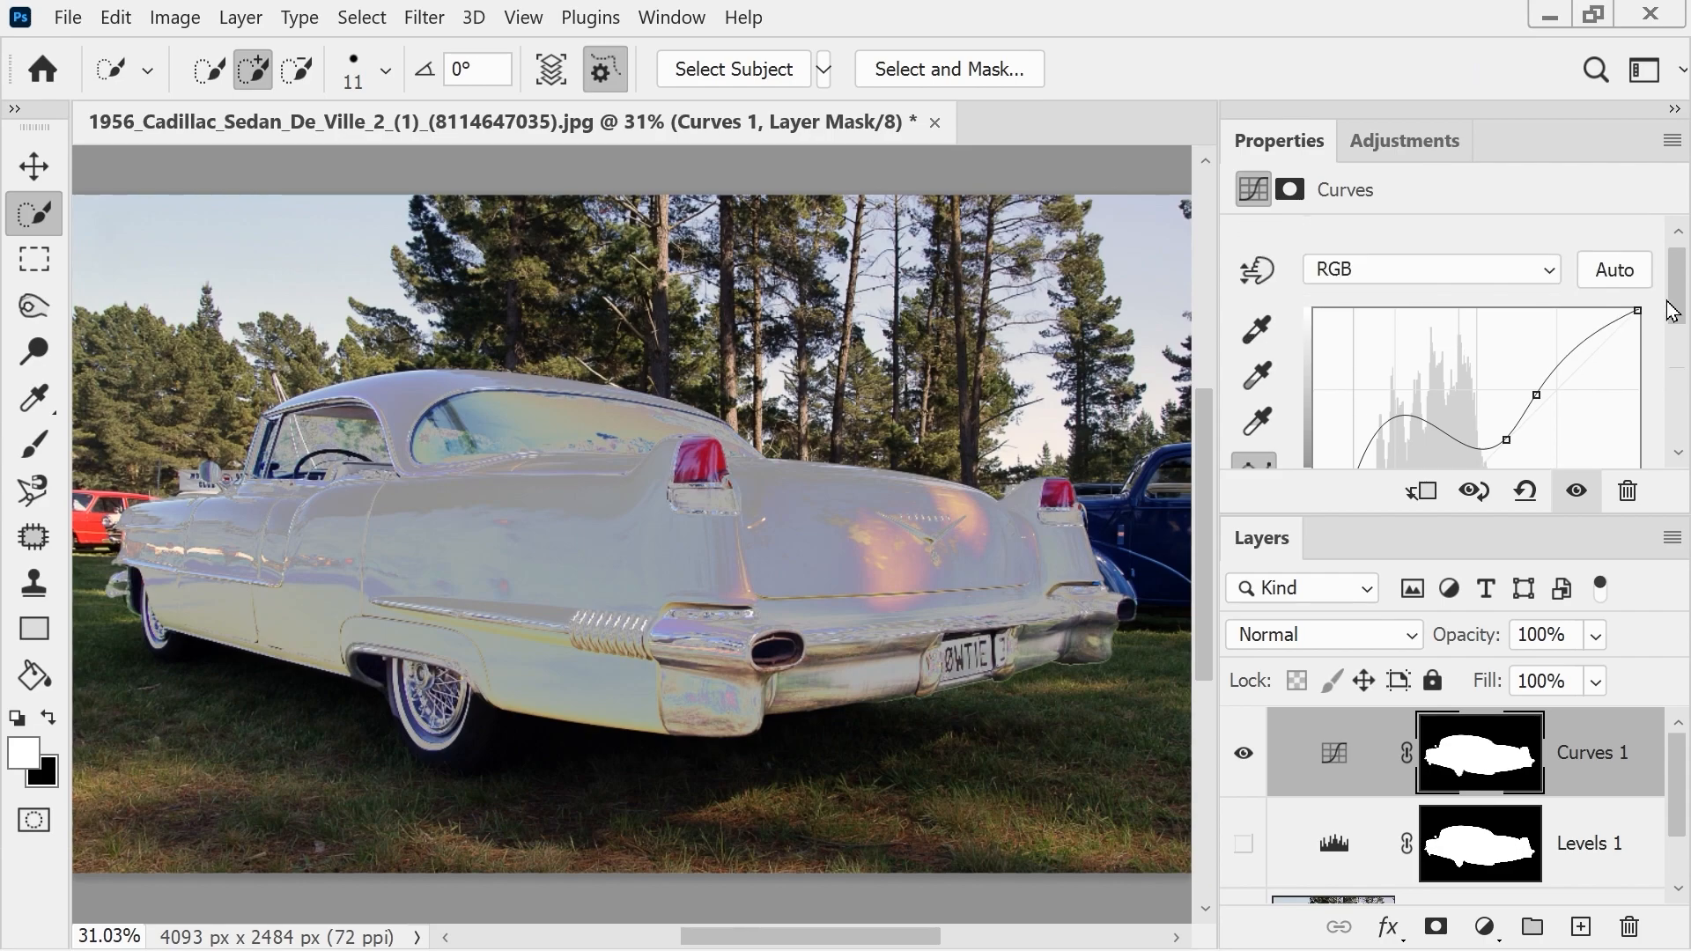
pyautogui.moveTo(1504, 449); pyautogui.dragTo(1480, 497)
pyautogui.click(1477, 494)
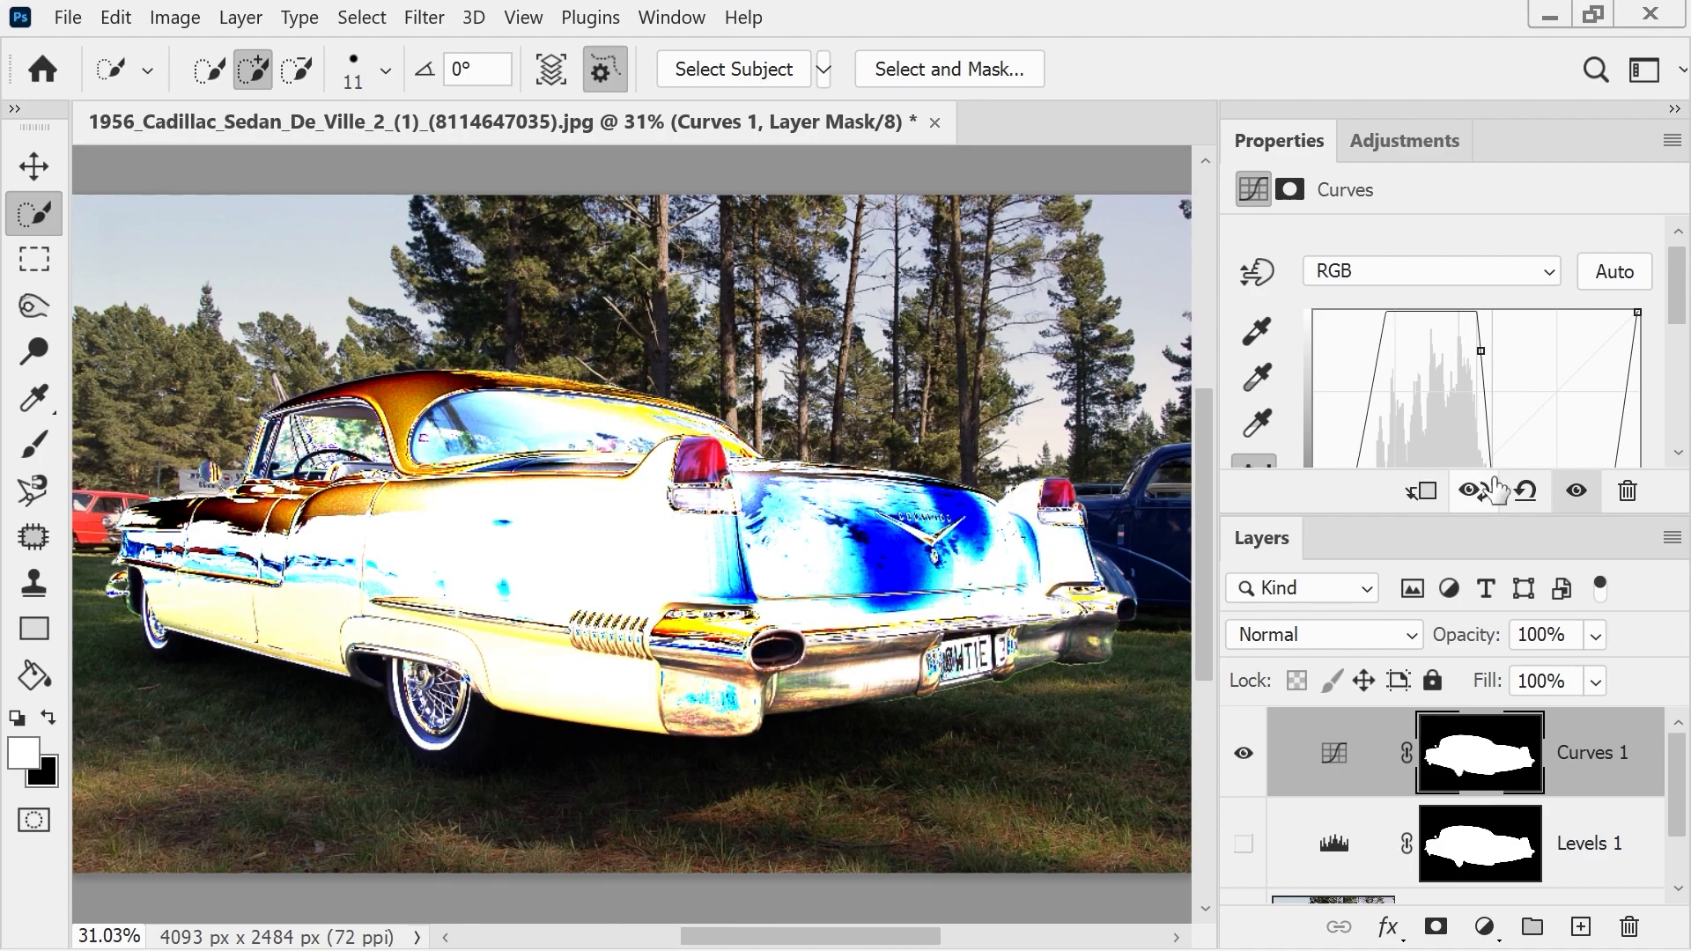
pyautogui.moveTo(1680, 300); pyautogui.dragTo(1673, 366)
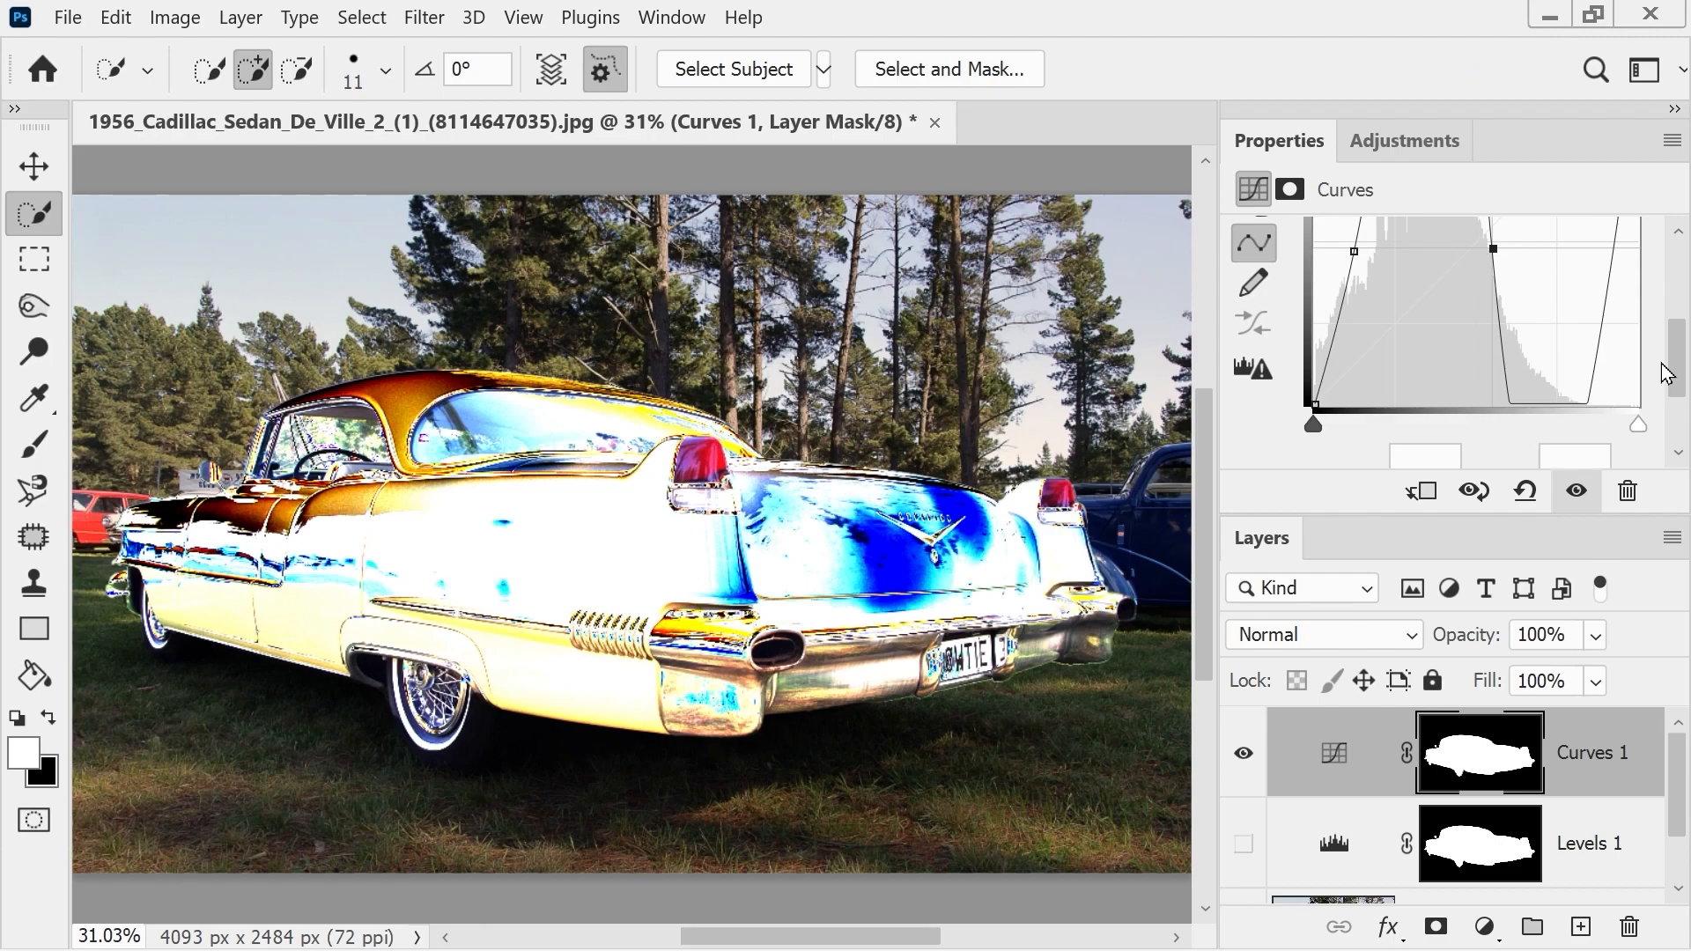
# - Paint black on the Curves 1 mask over the car's trunk and rear bumper with the 505 px Soft Round brush
pyautogui.press('b')
pyautogui.press('x')
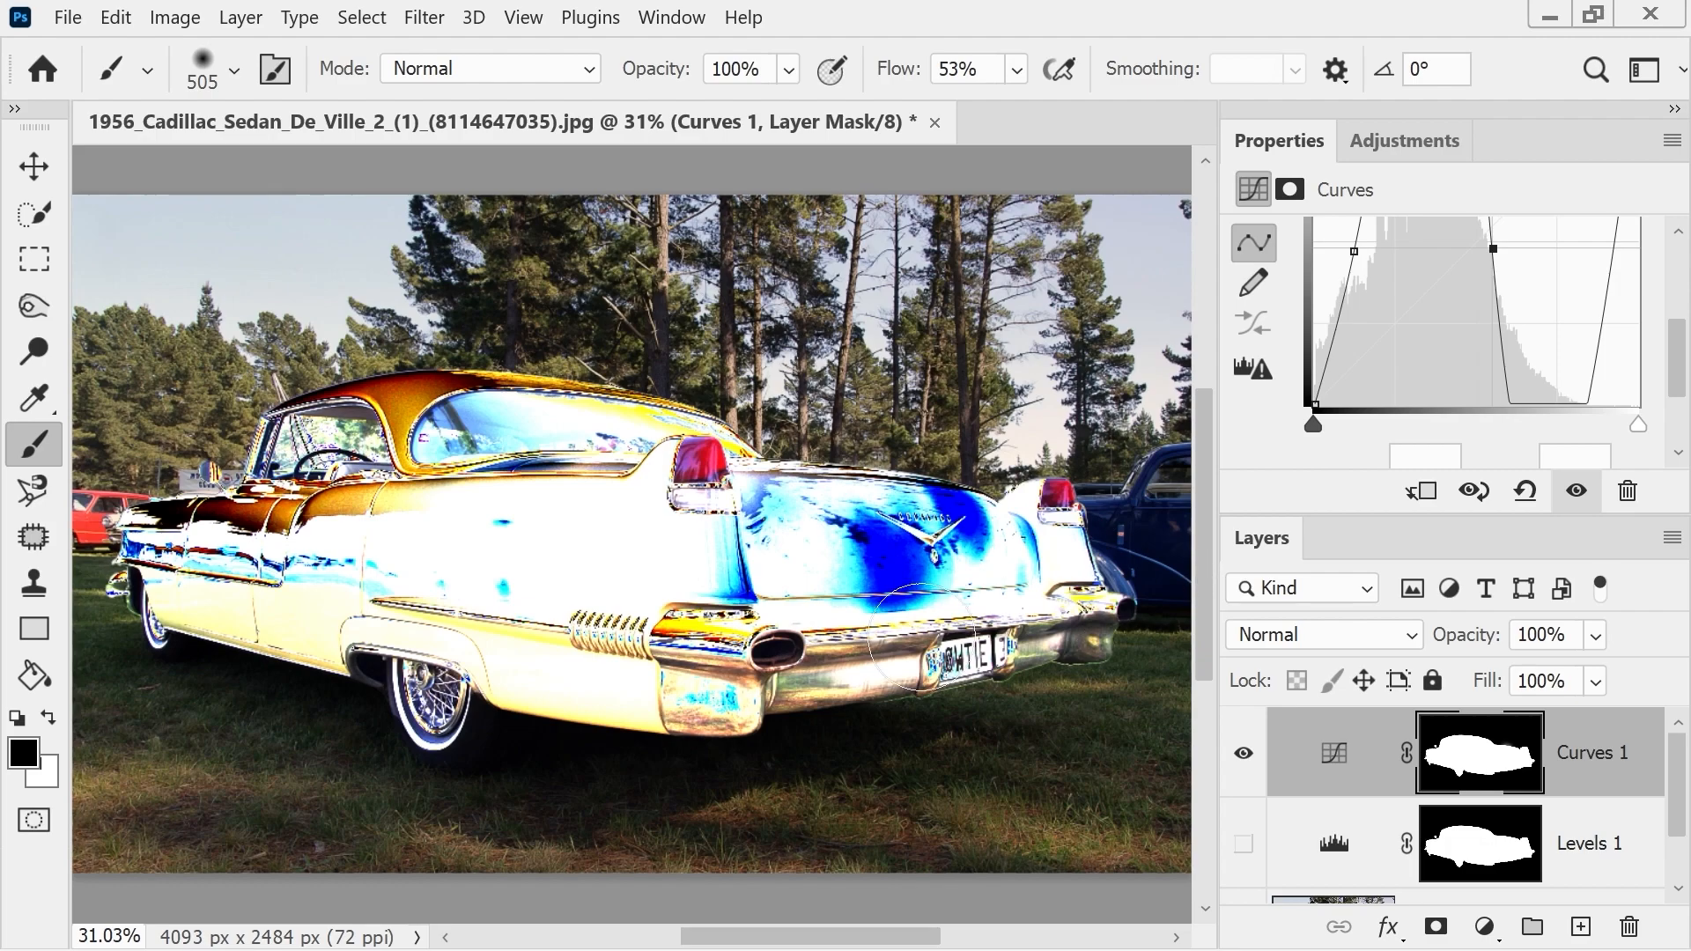
pyautogui.click(234, 70)
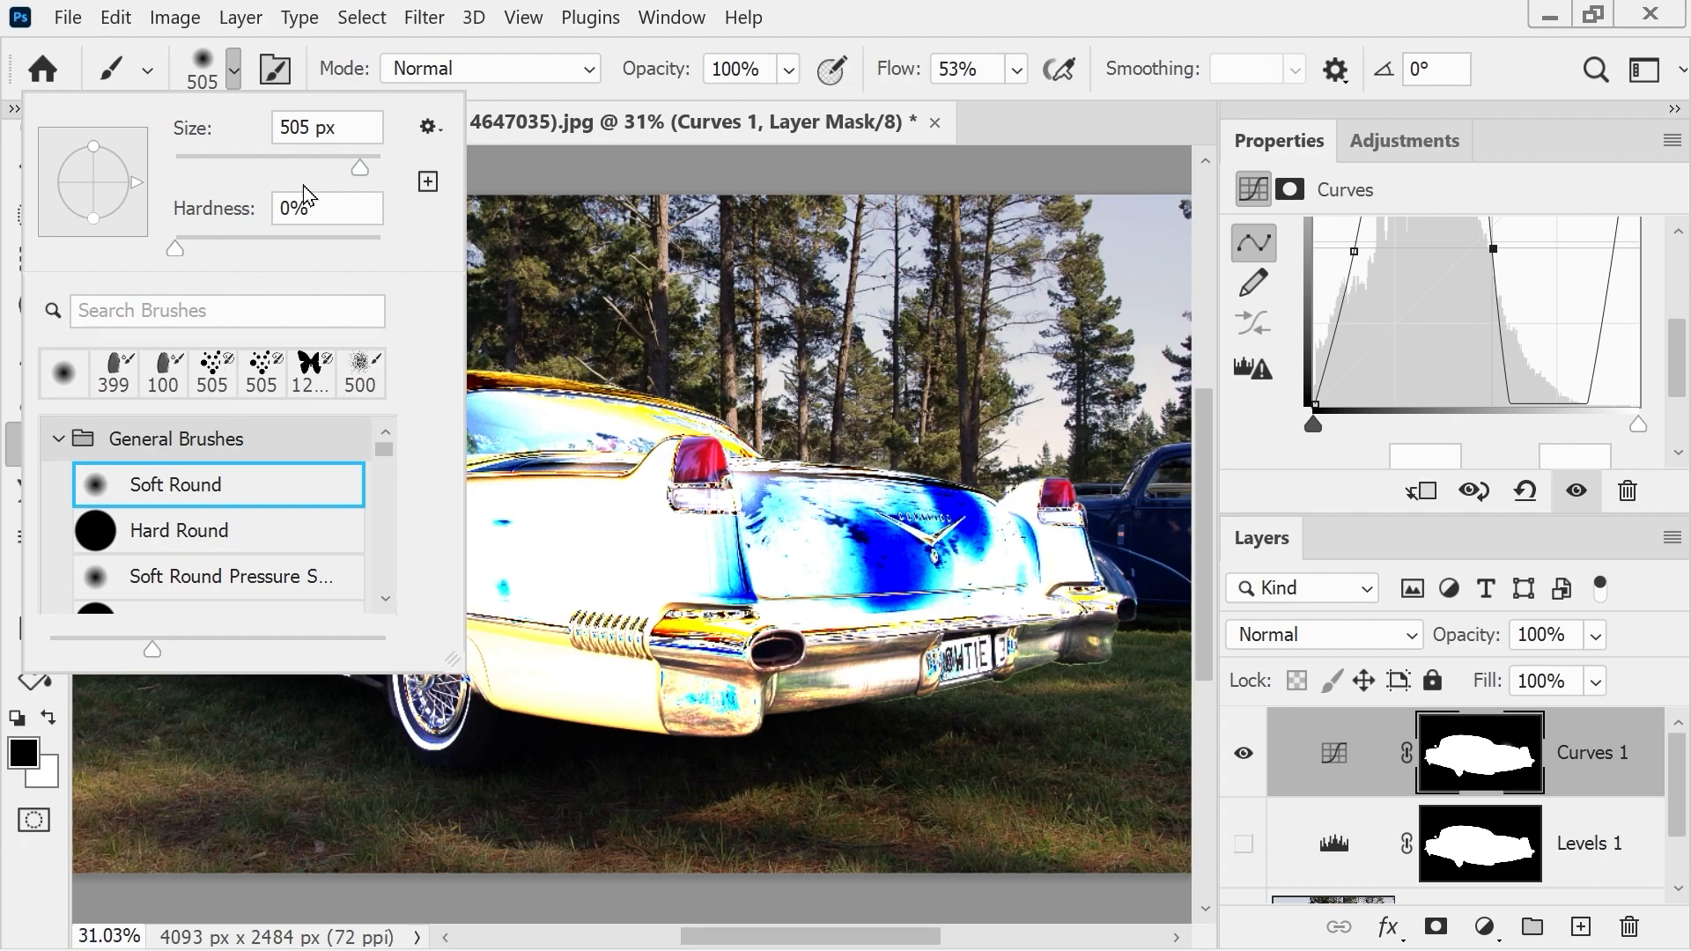
pyautogui.click(828, 13)
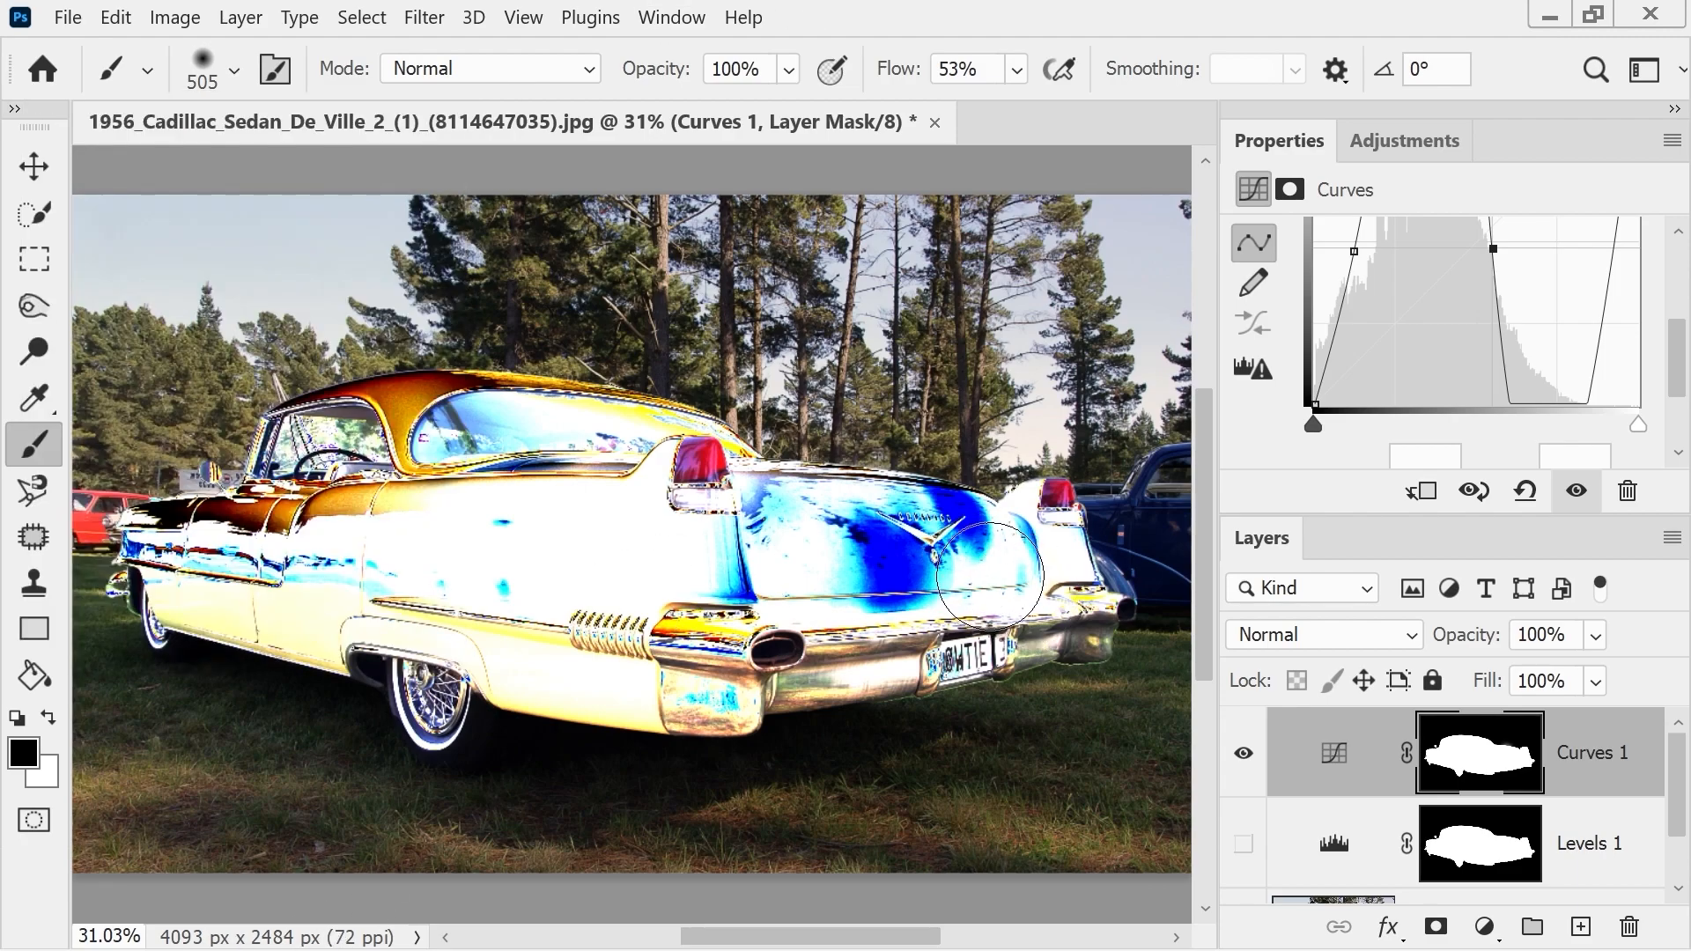
pyautogui.moveTo(845, 605)
pyautogui.mouseDown()
pyautogui.moveTo(840, 549)
pyautogui.moveTo(783, 655)
pyautogui.moveTo(768, 630)
pyautogui.moveTo(780, 503)
pyautogui.moveTo(851, 607)
pyautogui.moveTo(854, 498)
pyautogui.moveTo(962, 632)
pyautogui.moveTo(937, 505)
pyautogui.moveTo(1022, 607)
pyautogui.moveTo(1044, 561)
pyautogui.mouseUp()
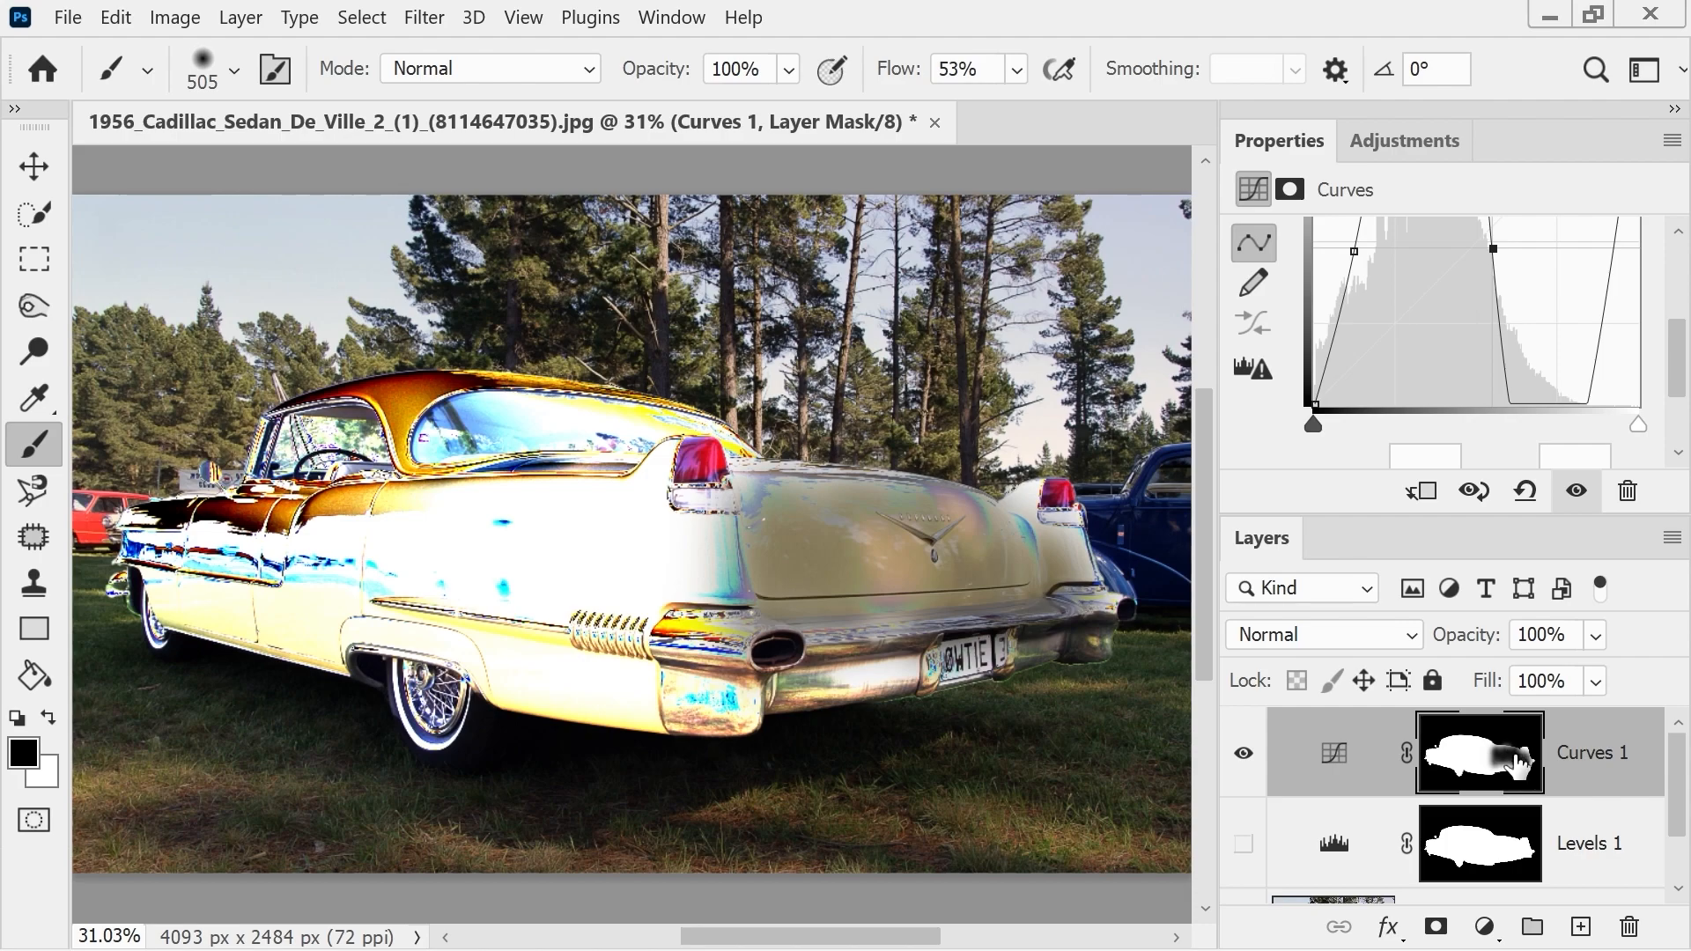
pyautogui.moveTo(1026, 581)
pyautogui.mouseDown()
pyautogui.moveTo(1064, 576)
pyautogui.moveTo(1081, 634)
pyautogui.moveTo(1060, 483)
pyautogui.moveTo(1010, 618)
pyautogui.moveTo(745, 687)
pyautogui.moveTo(721, 617)
pyautogui.moveTo(719, 500)
pyautogui.moveTo(708, 702)
pyautogui.moveTo(685, 465)
pyautogui.moveTo(652, 589)
pyautogui.moveTo(679, 714)
pyautogui.moveTo(690, 569)
pyautogui.moveTo(725, 485)
pyautogui.moveTo(1023, 491)
pyautogui.moveTo(1095, 533)
pyautogui.moveTo(1079, 613)
pyautogui.moveTo(769, 644)
pyautogui.mouseUp()
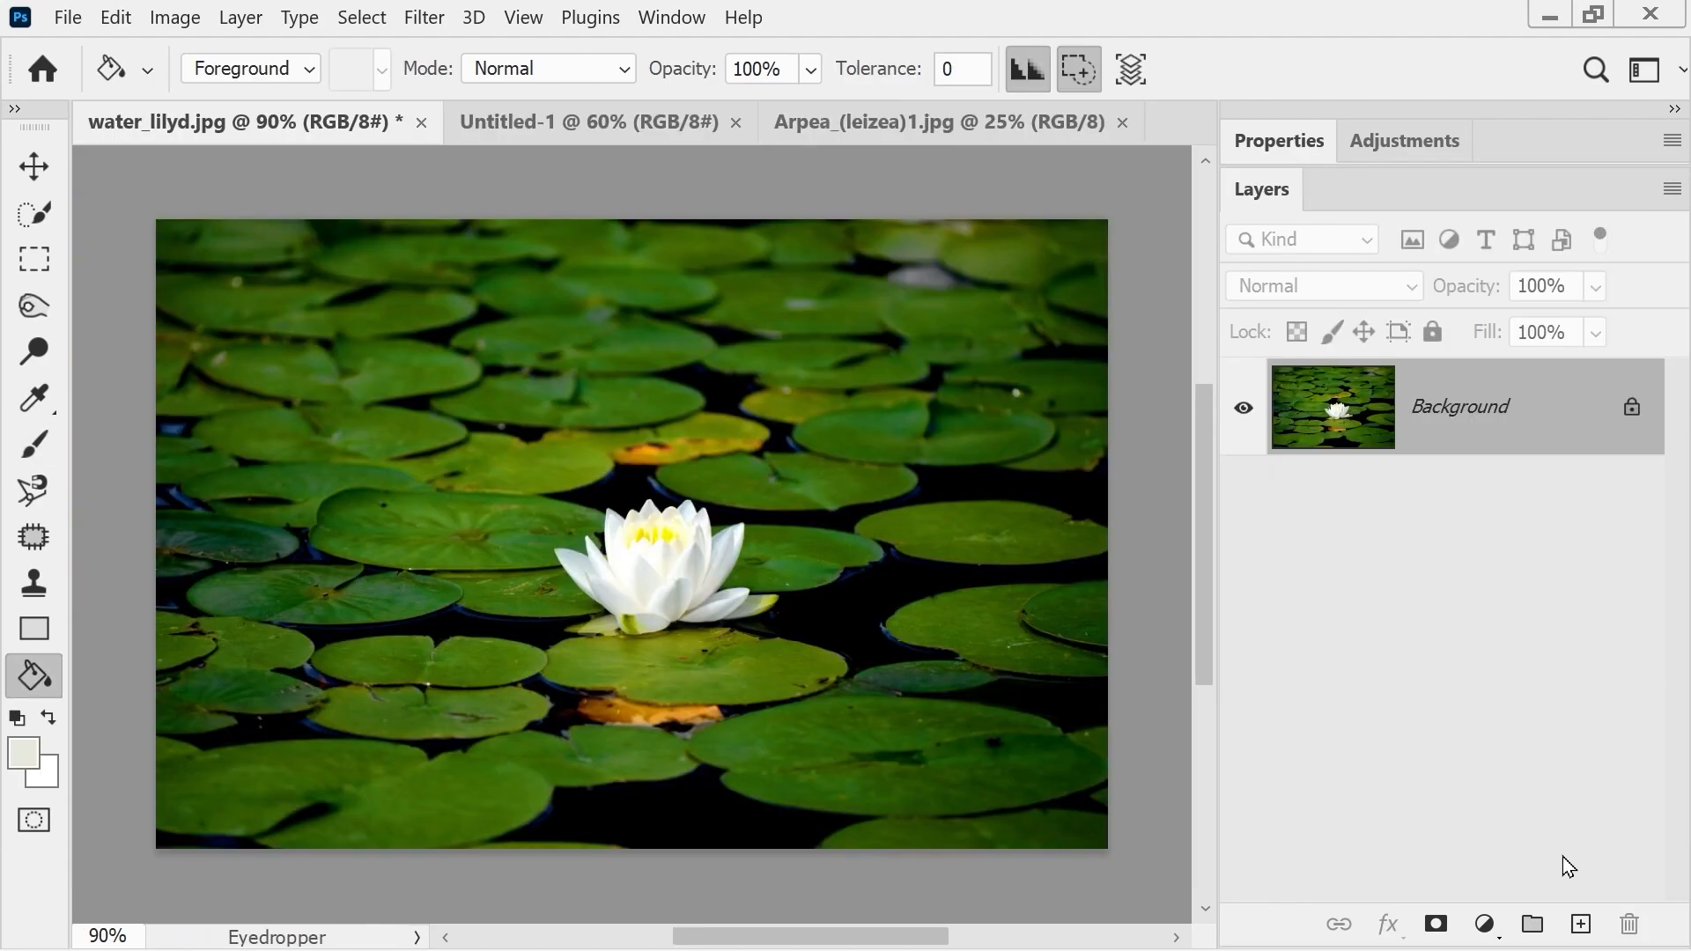
# - Add a new empty layer above the water lily photo and make a rectangular selection around the flower
pyautogui.click(1581, 924)
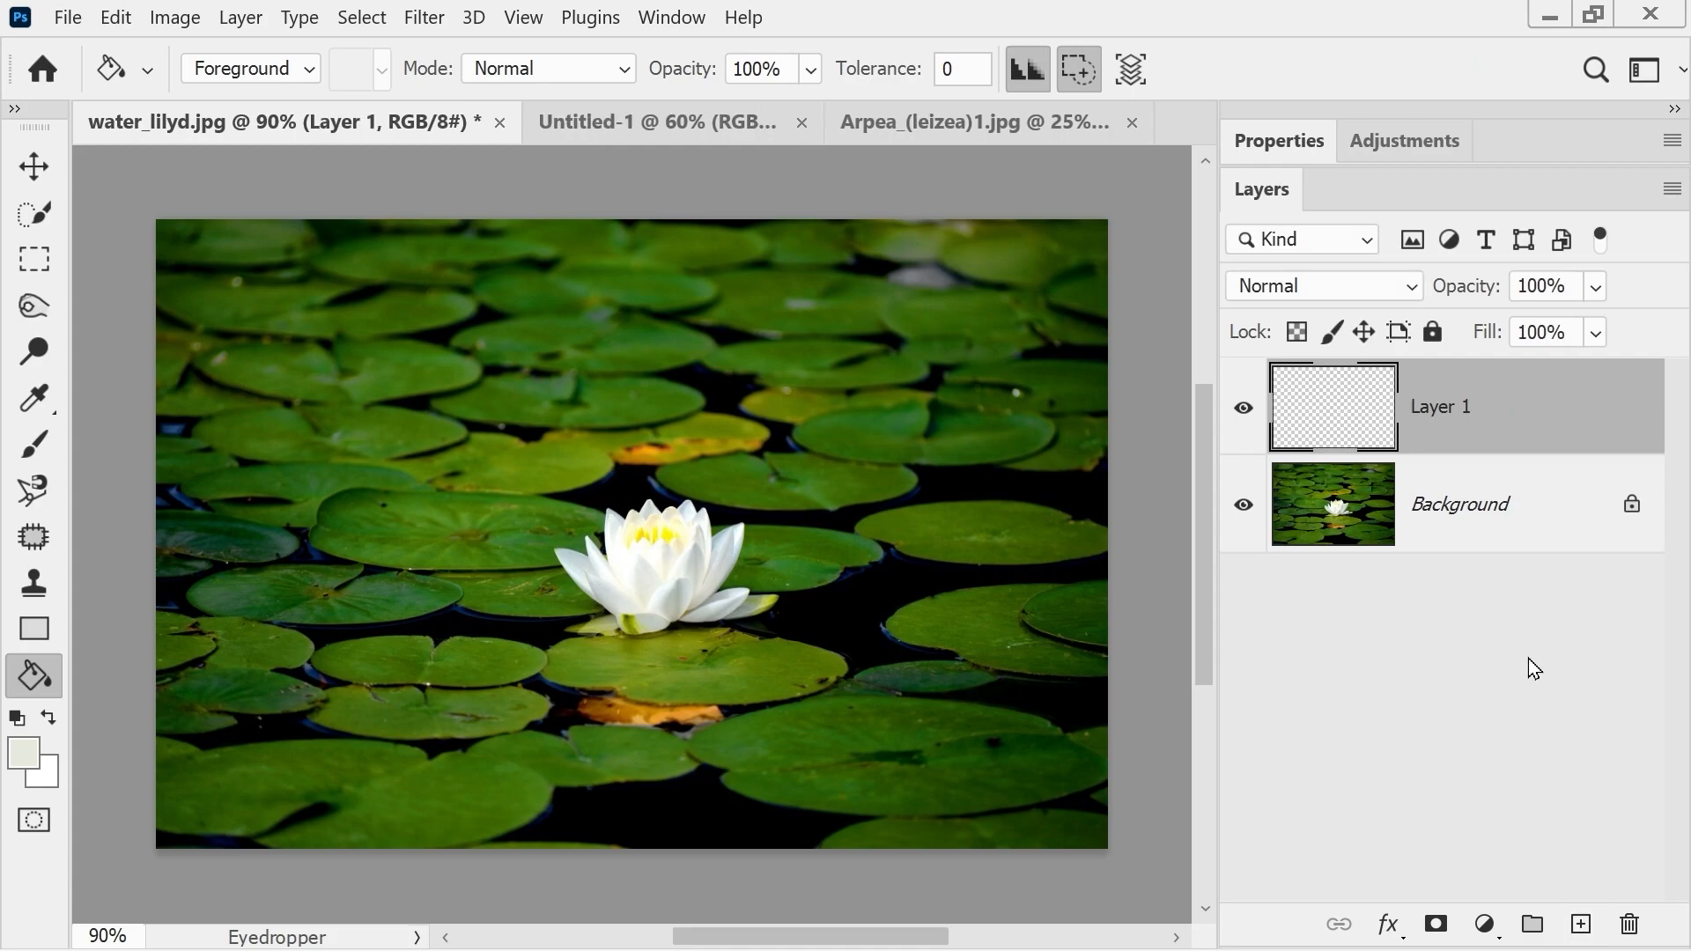
pyautogui.click(34, 259)
pyautogui.moveTo(468, 370); pyautogui.dragTo(998, 764)
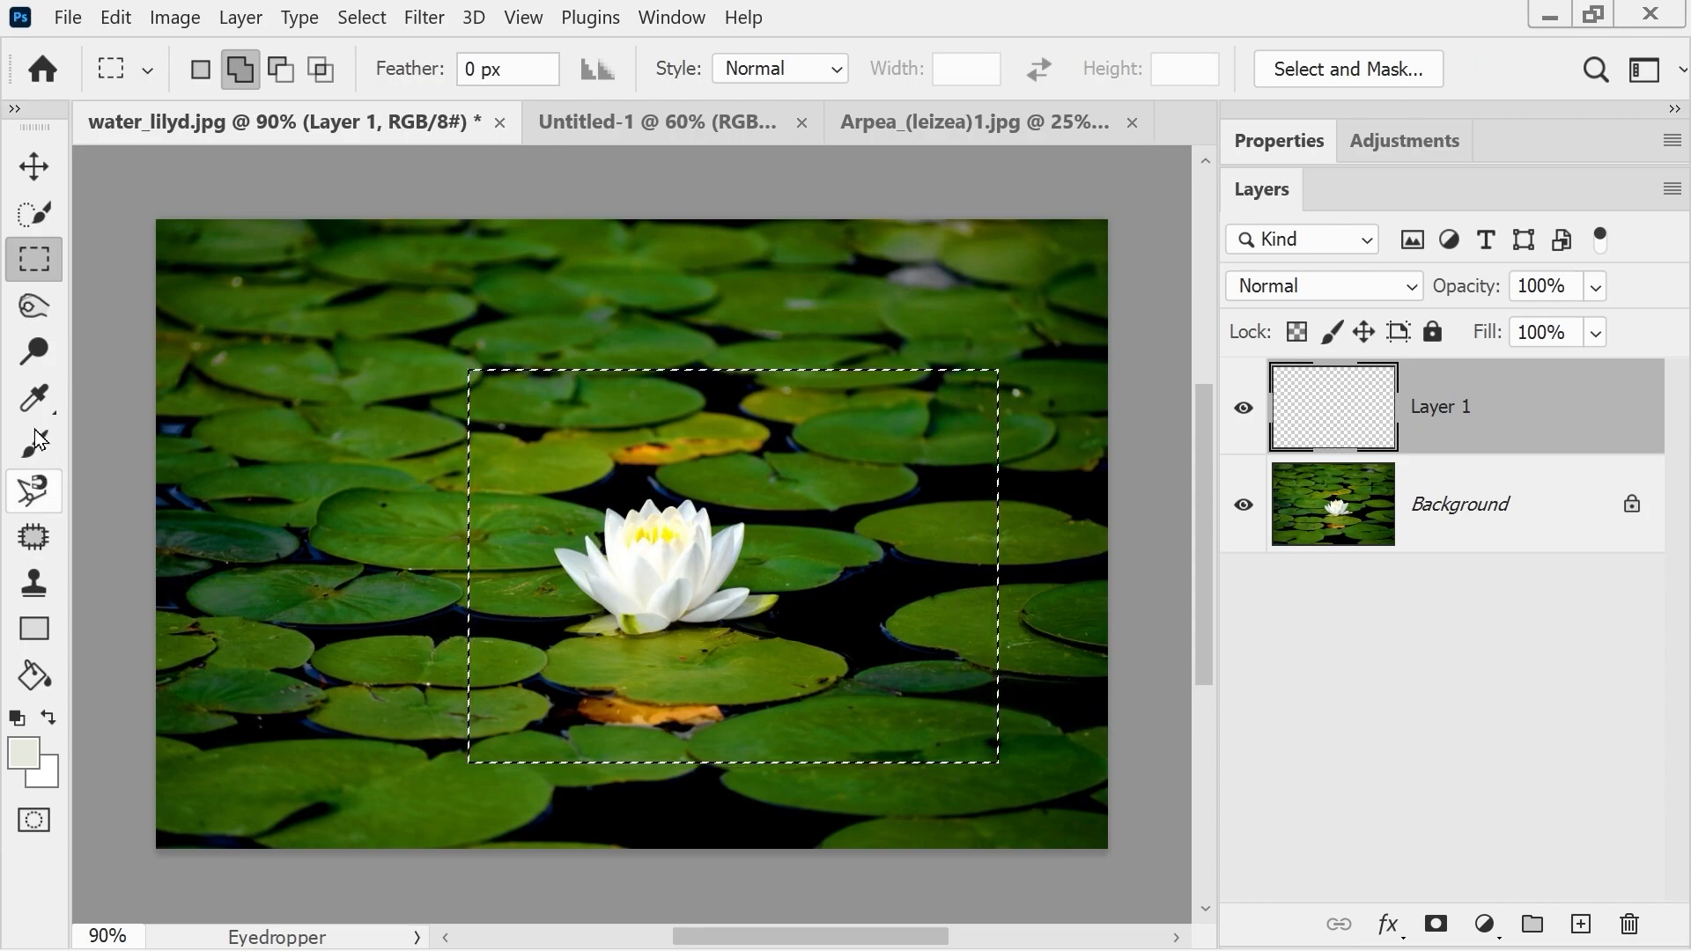
# - Sample the orange from the lily pad above the flower and fill the rectangular selection with it on Layer 1
pyautogui.click(34, 398)
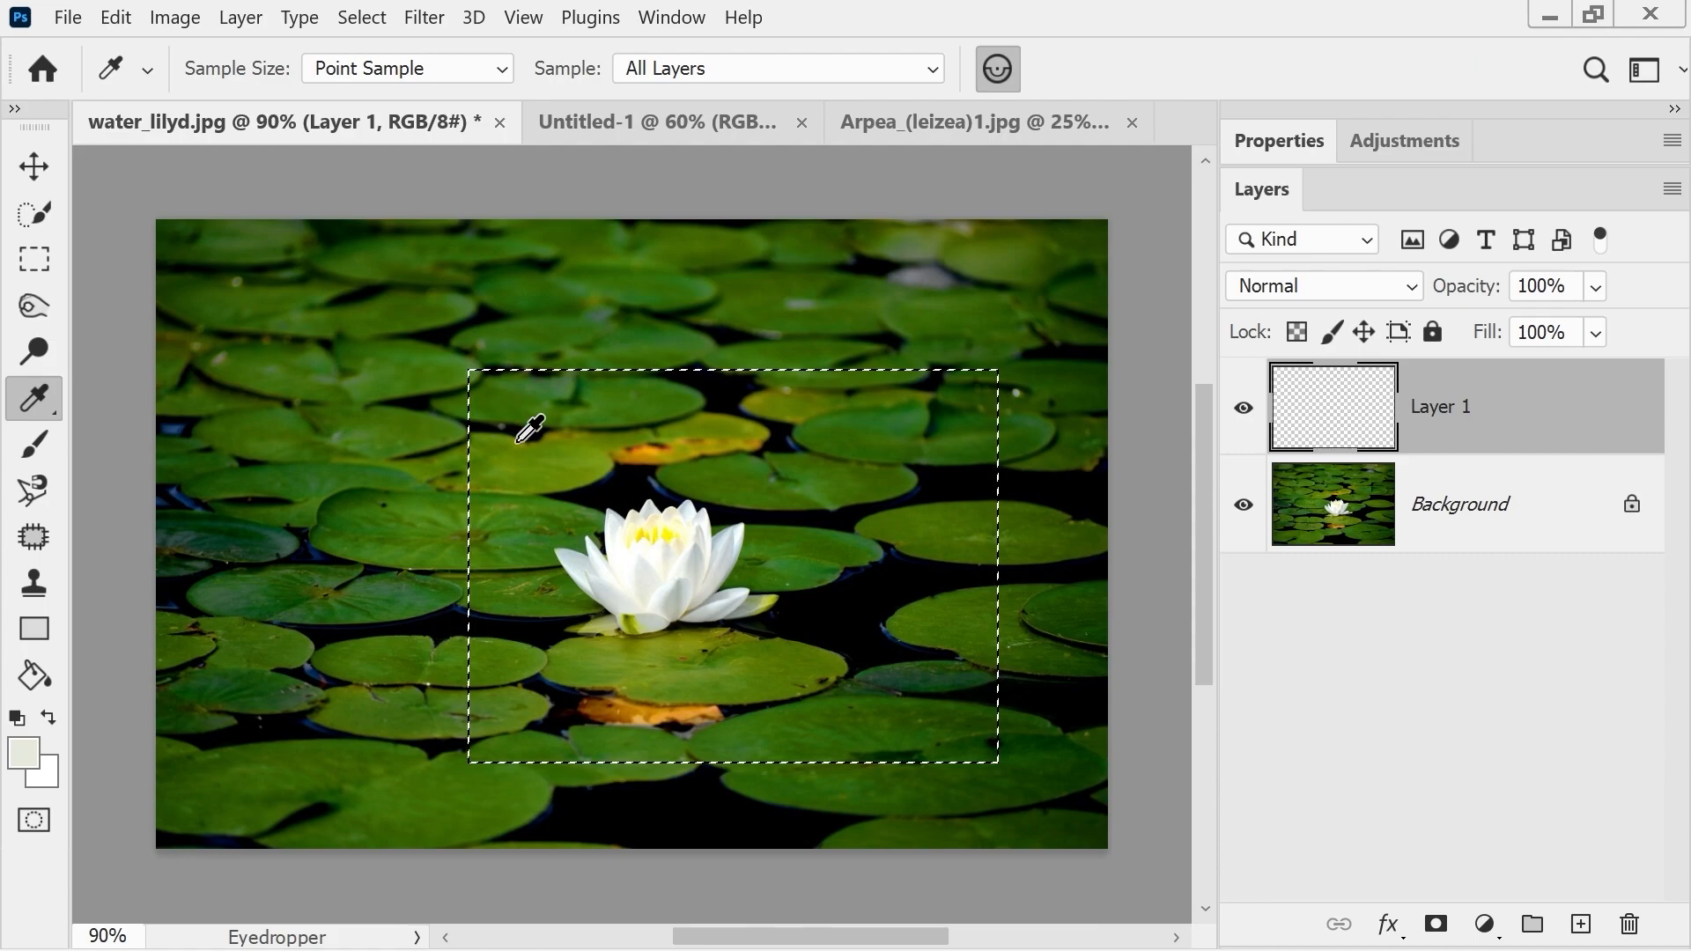
pyautogui.click(656, 434)
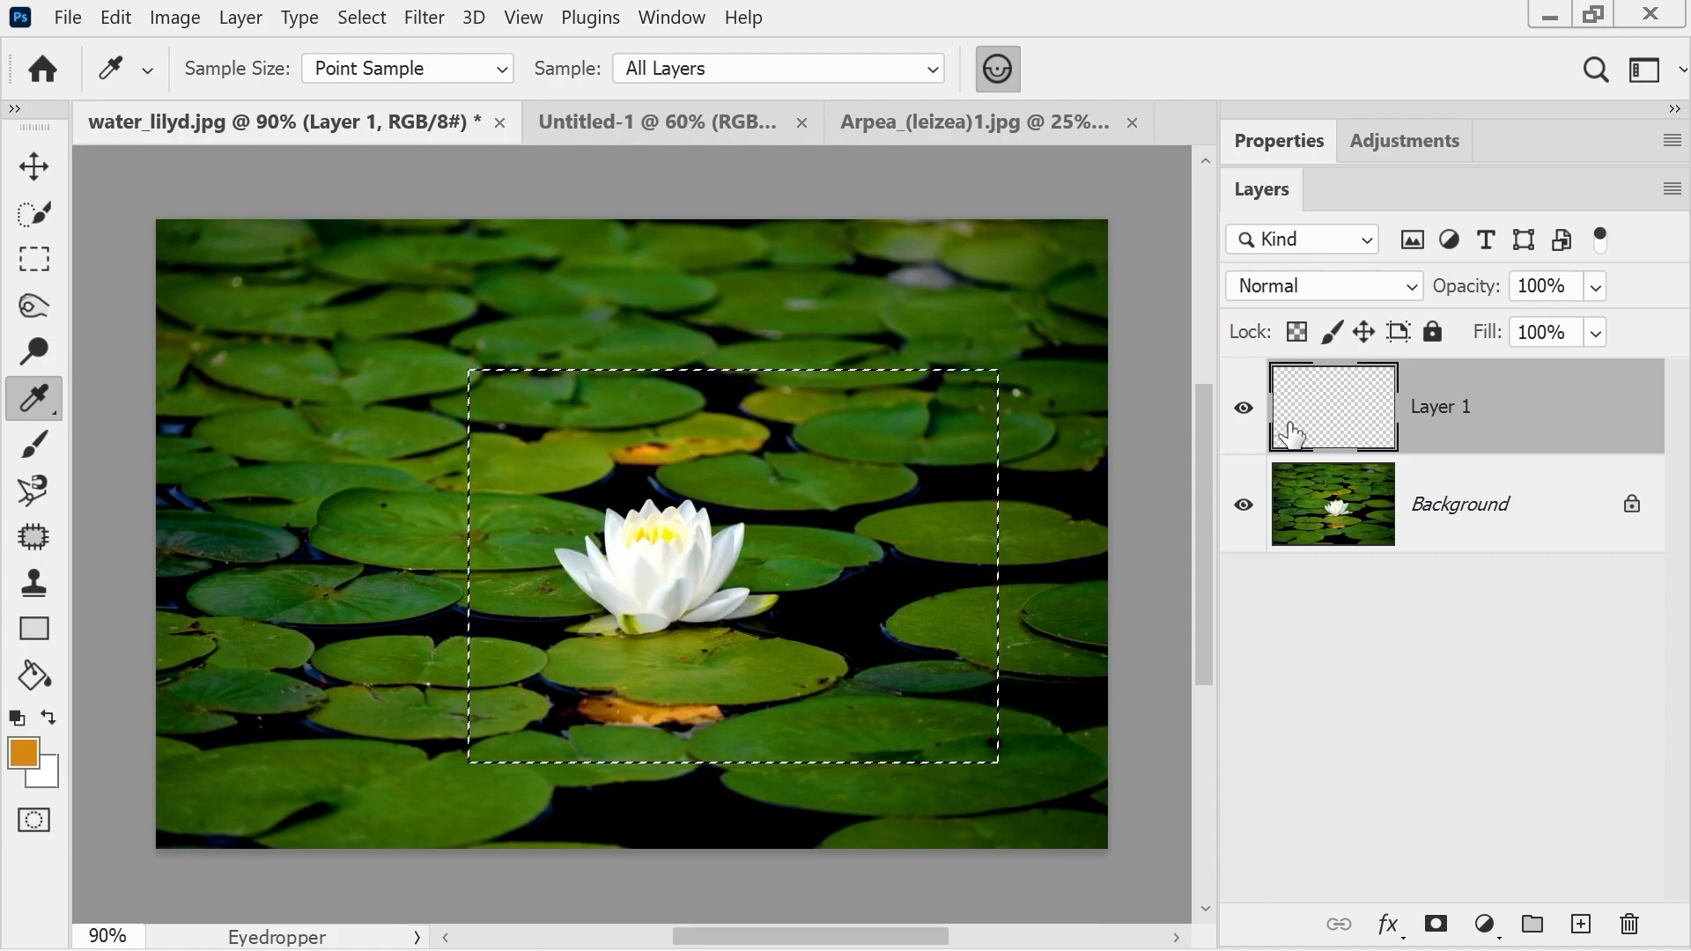
pyautogui.click(34, 676)
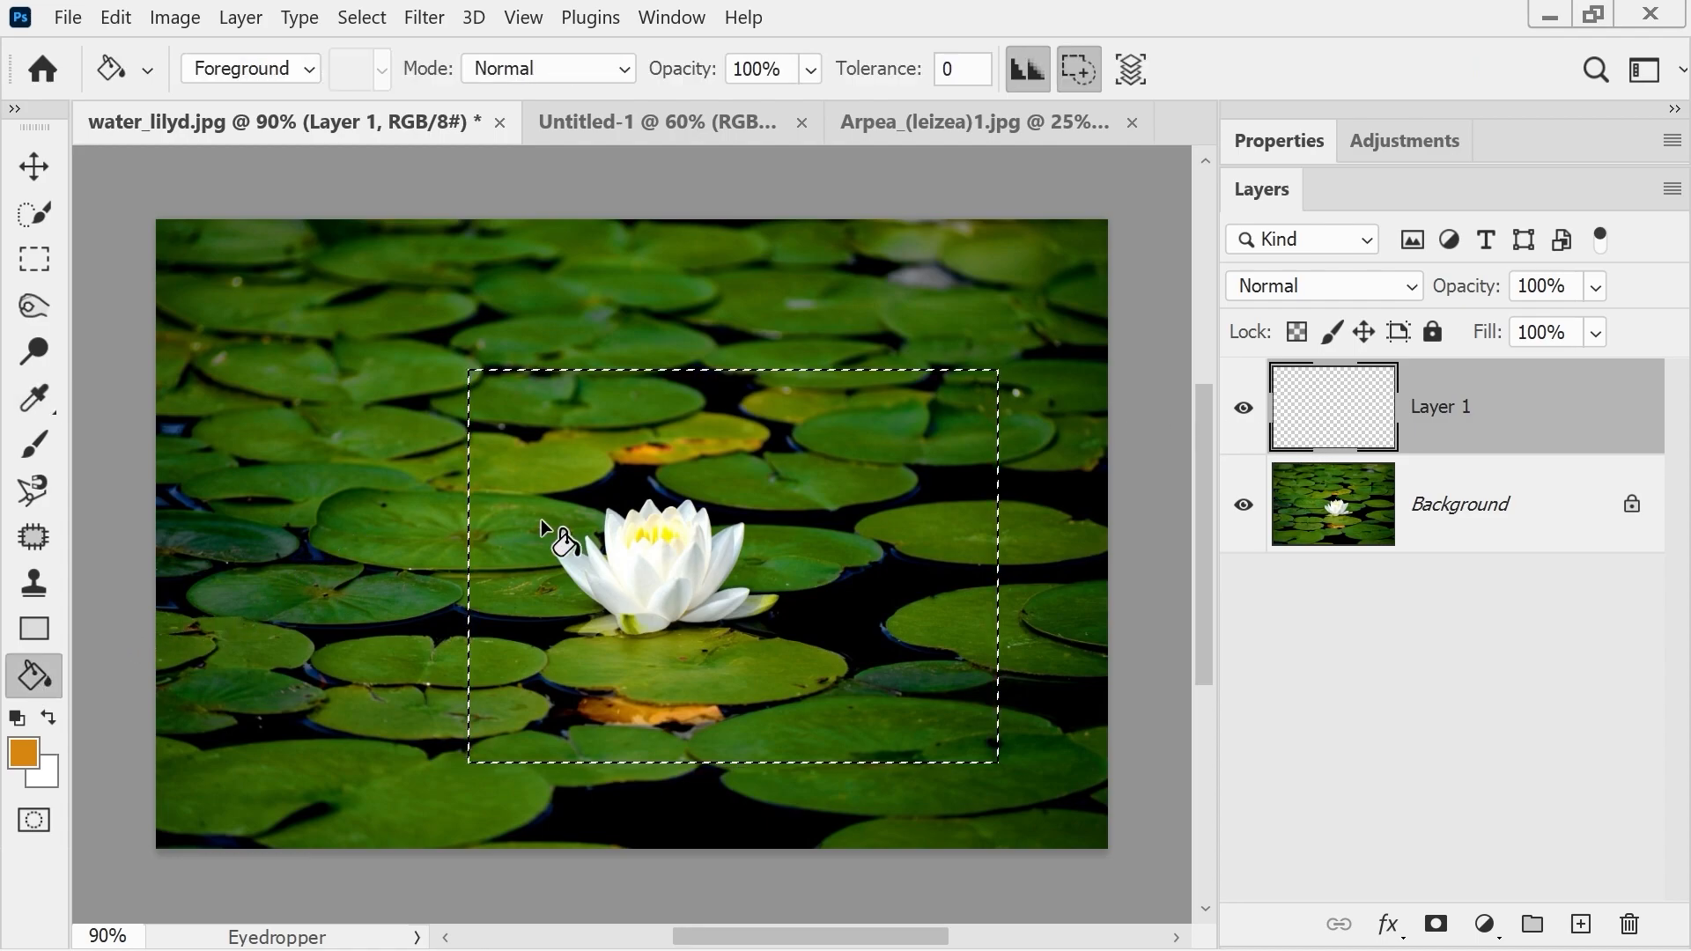
pyautogui.click(571, 470)
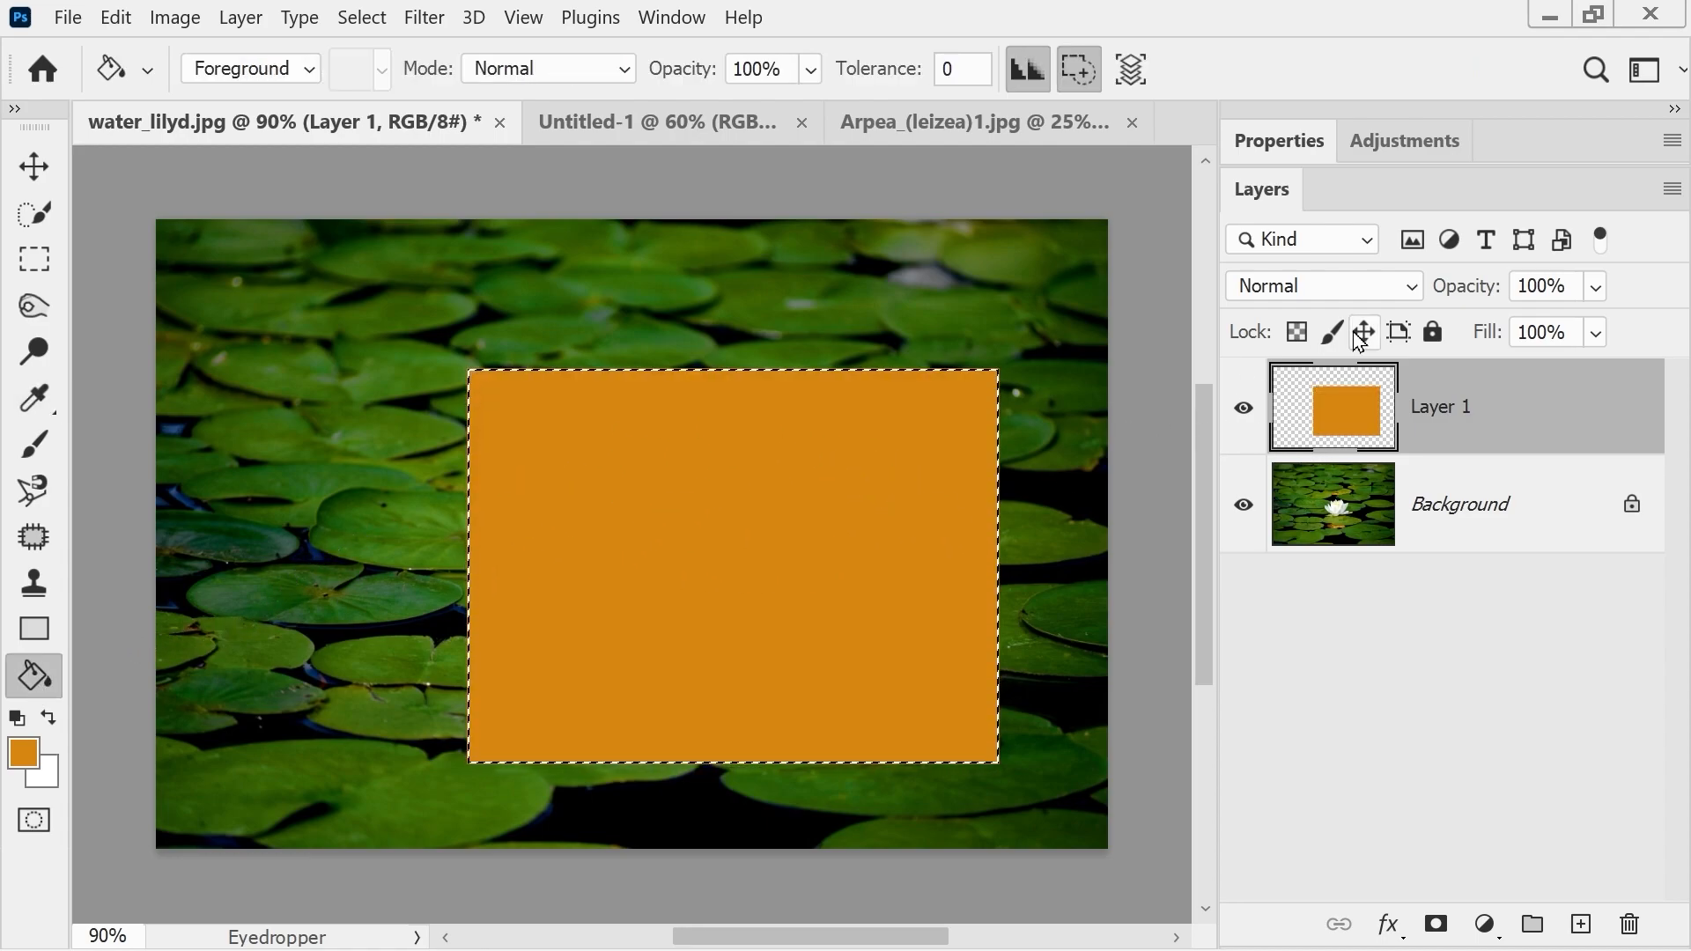
# - Clear the rectangular selection and try the Color and Darker Color blend modes on the orange Layer 1
pyautogui.click(1353, 290)
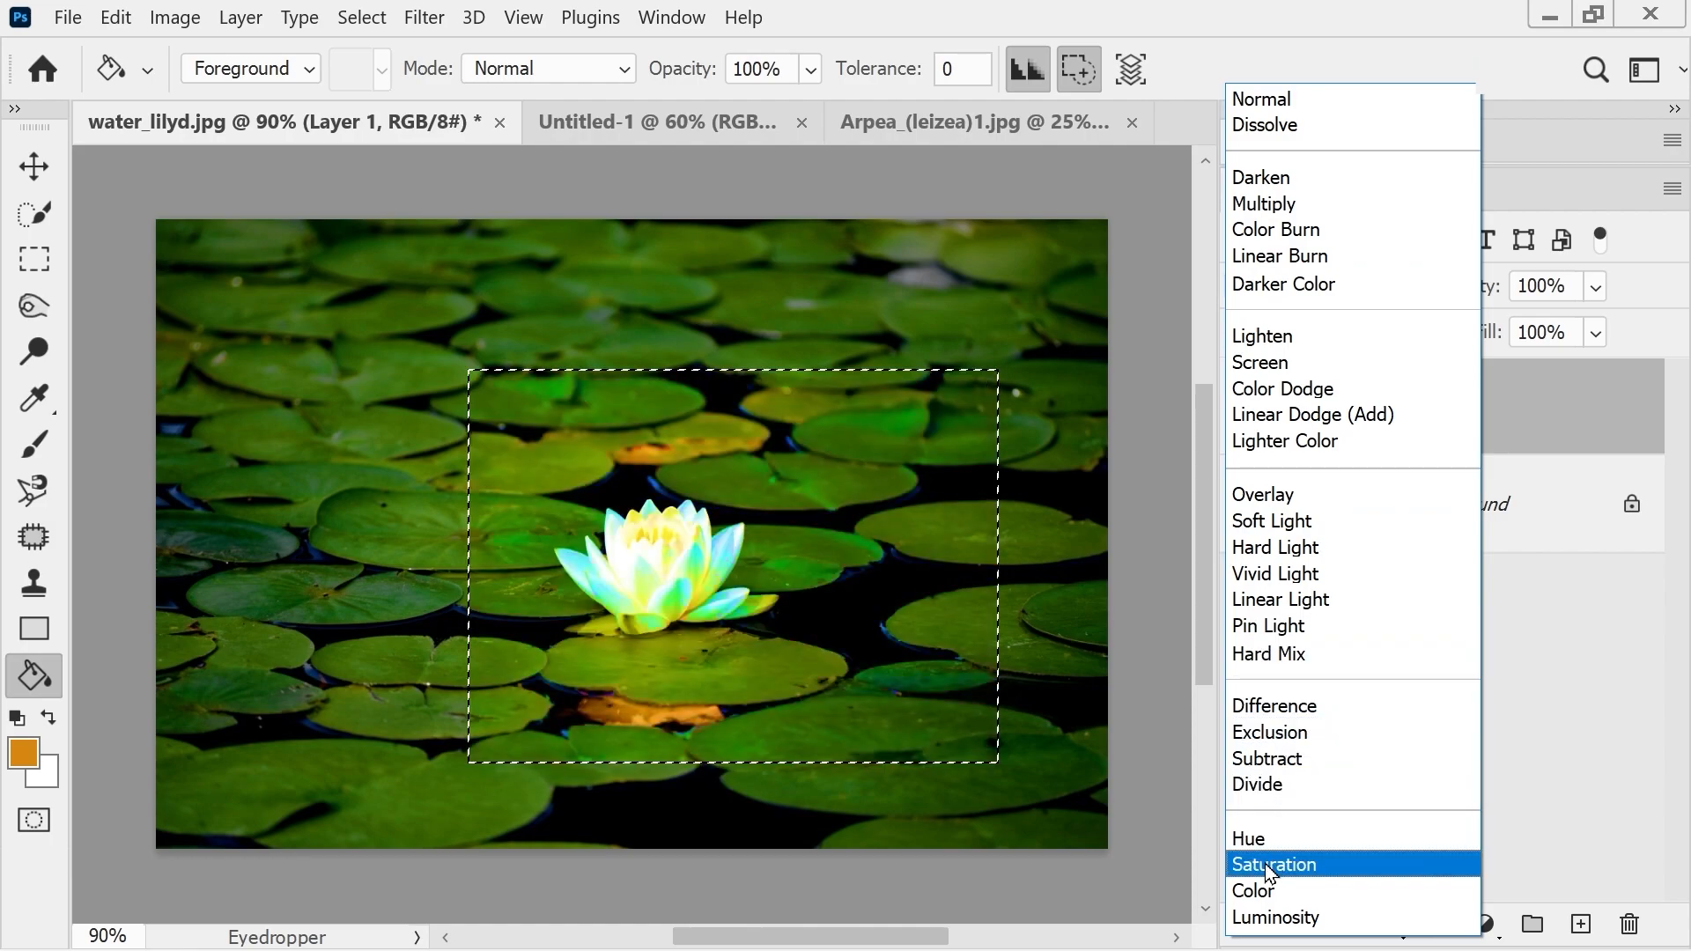
pyautogui.click(1264, 892)
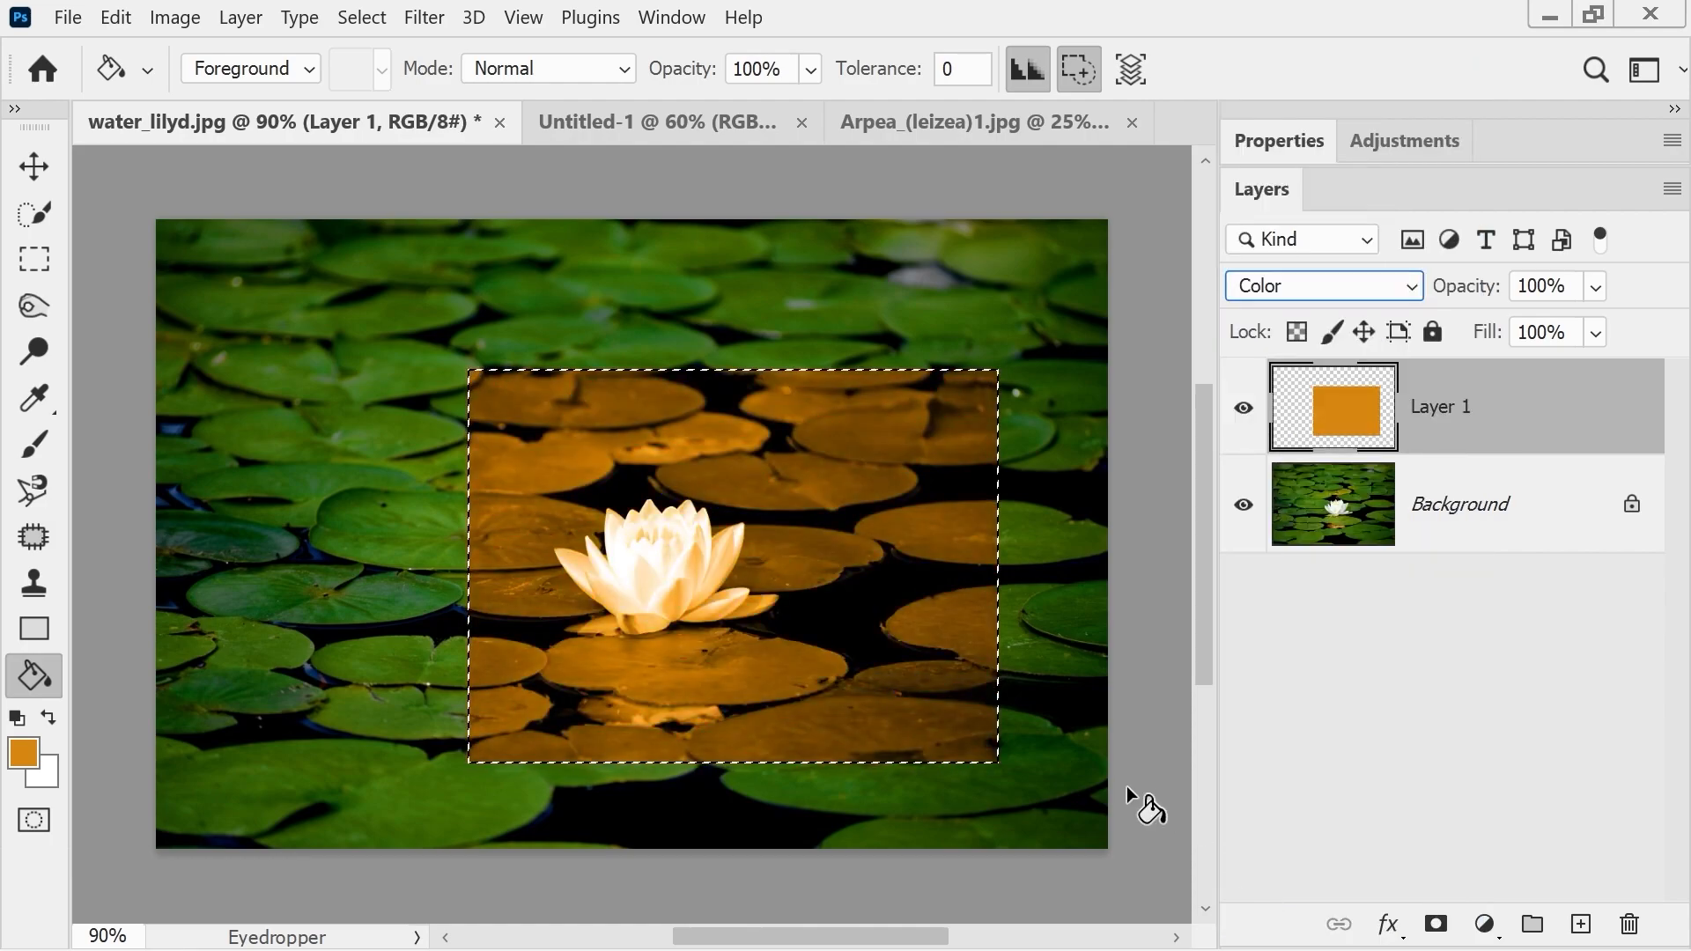
pyautogui.hotkey('ctrl', 'd')
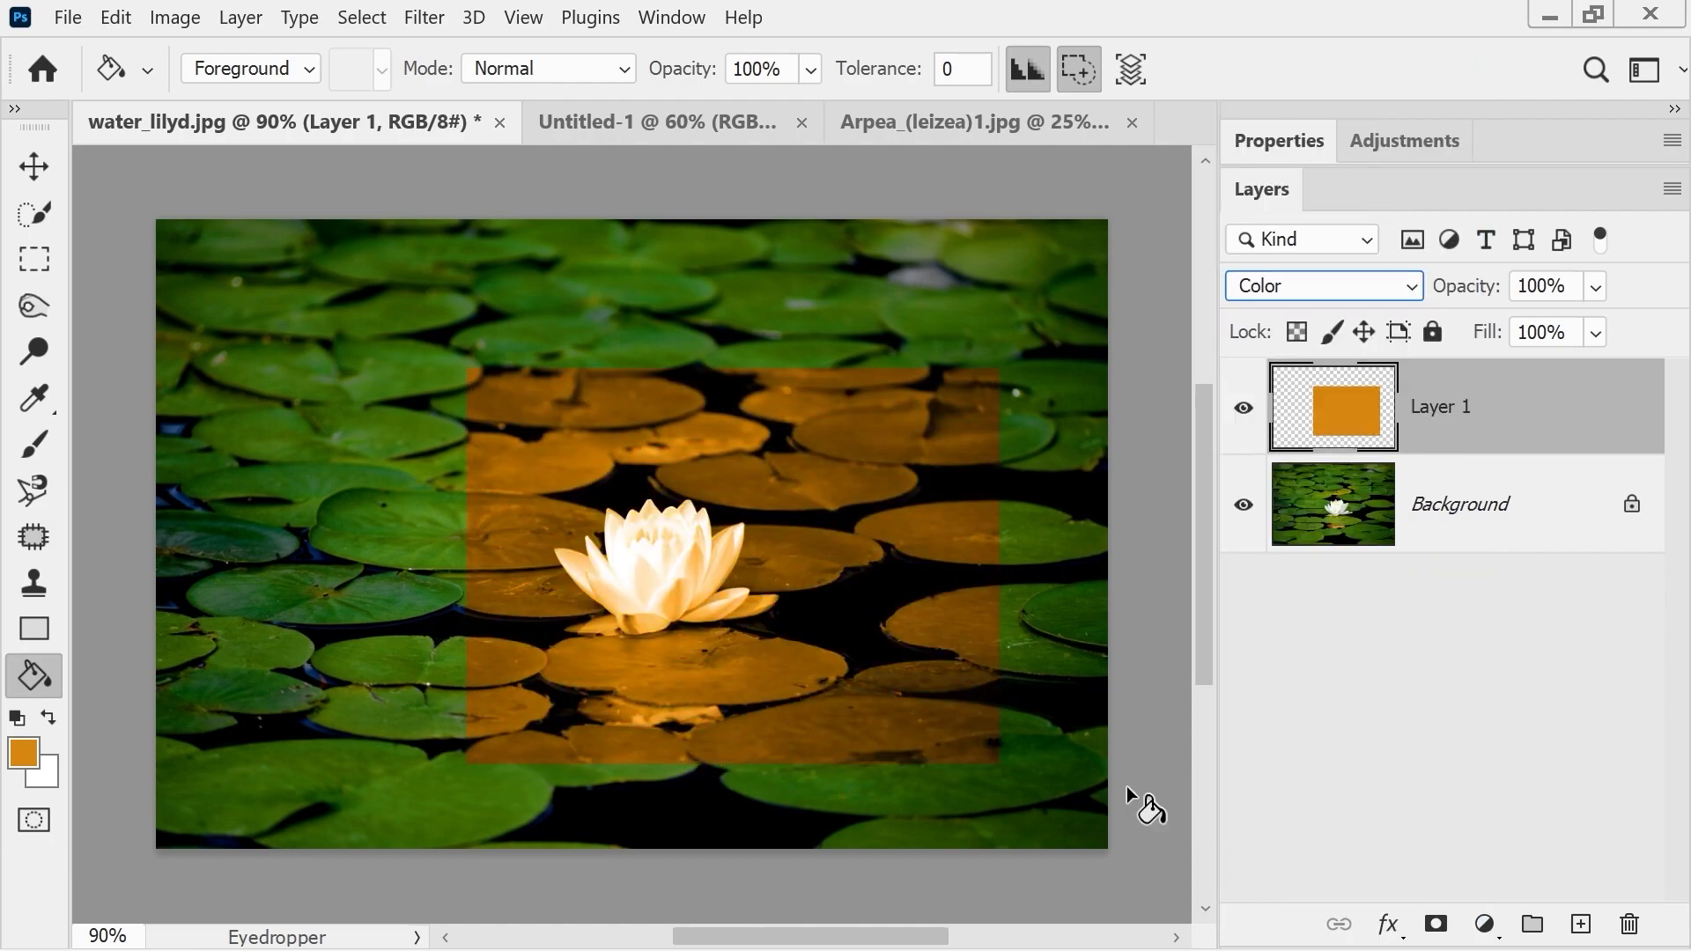
pyautogui.click(1356, 287)
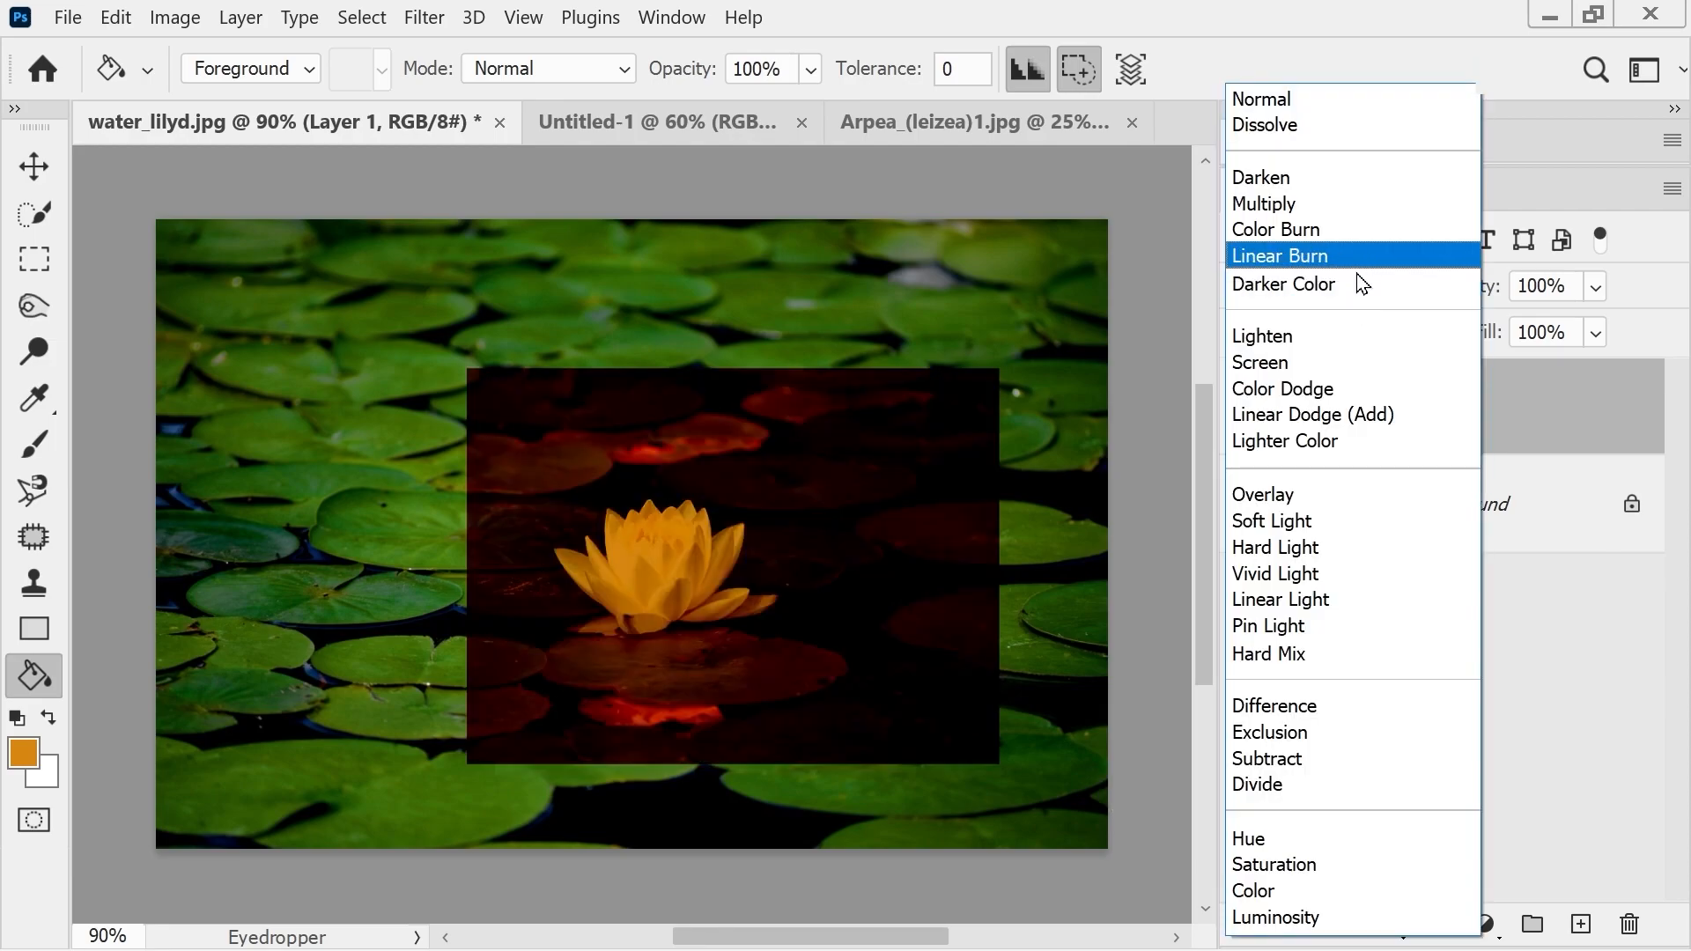
pyautogui.click(1340, 283)
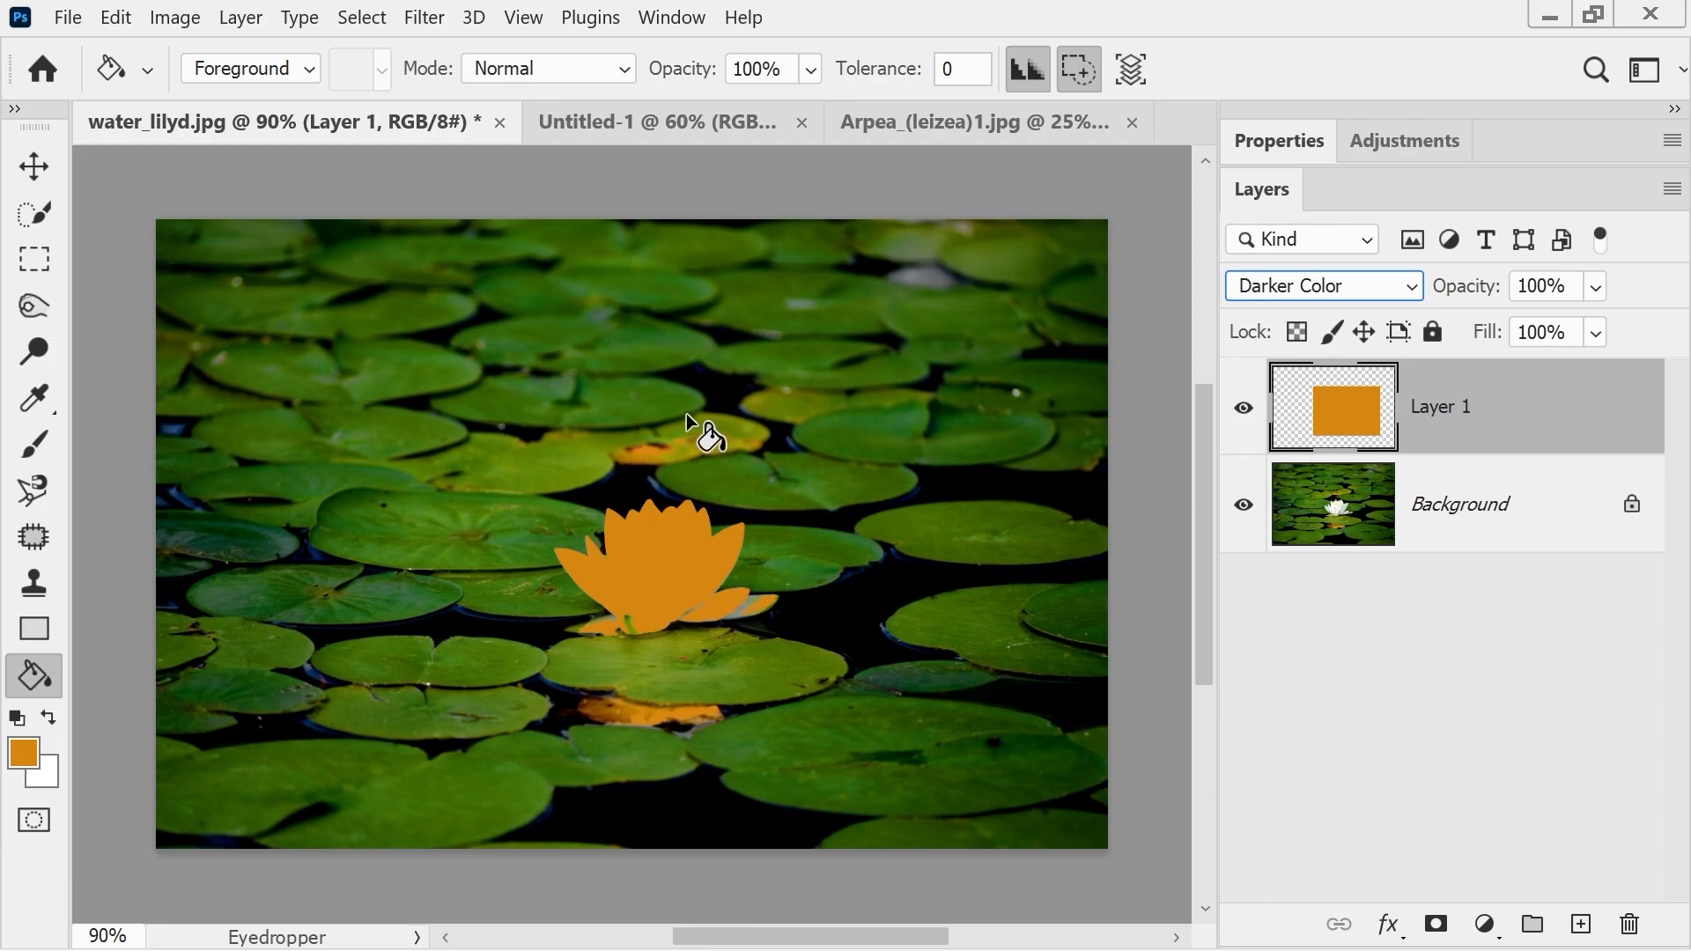
# - Copy the water lily Background layer into the Untitled-1 document
pyautogui.moveTo(1336, 517); pyautogui.dragTo(583, 520)
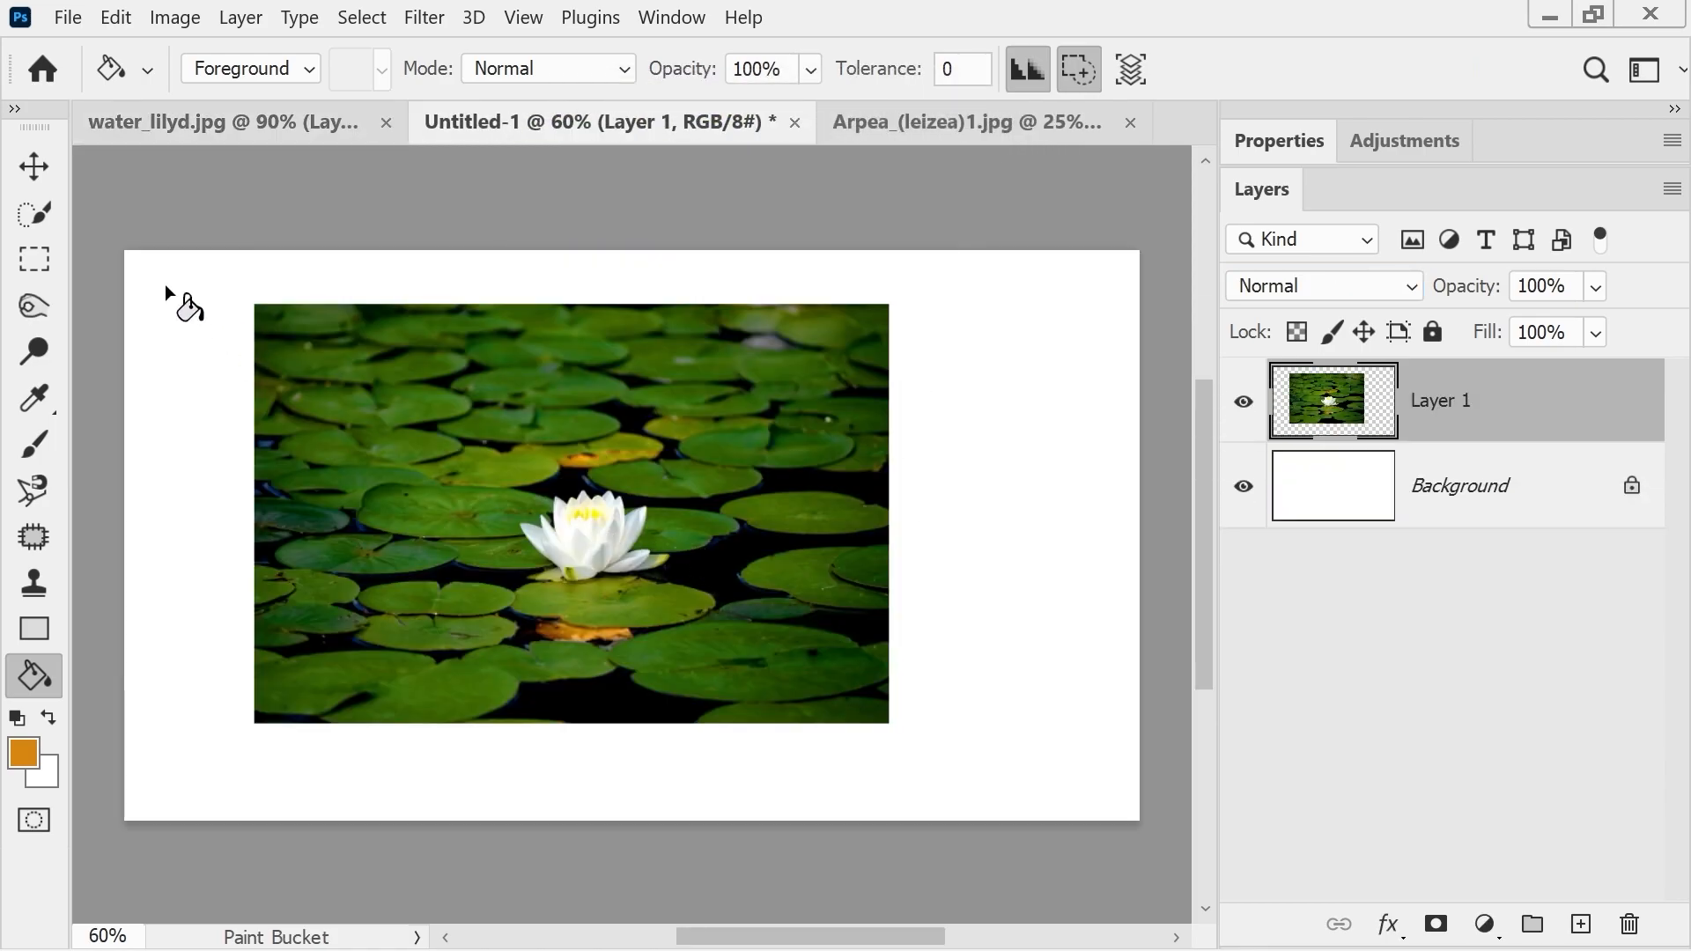
# - Draw an unfilled, black-stroked rectangle of about 1920 × 1083 px around the whole canvas and thicken its stroke to about 210 px
pyautogui.click(33, 628)
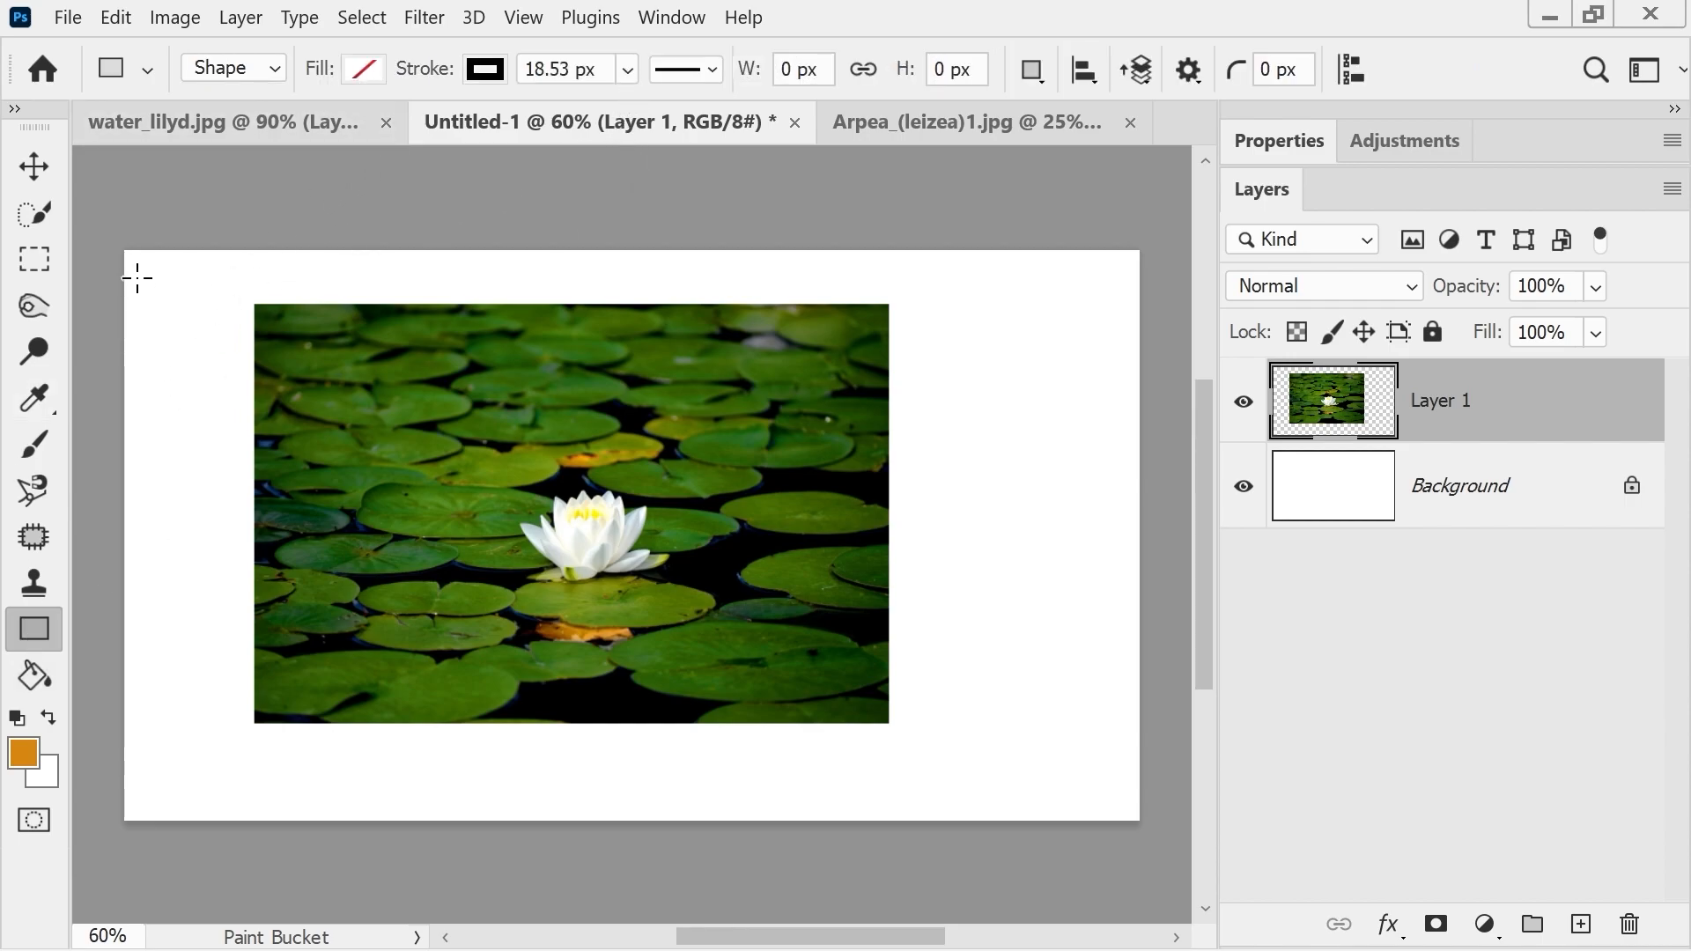
pyautogui.moveTo(126, 248); pyautogui.dragTo(1140, 820)
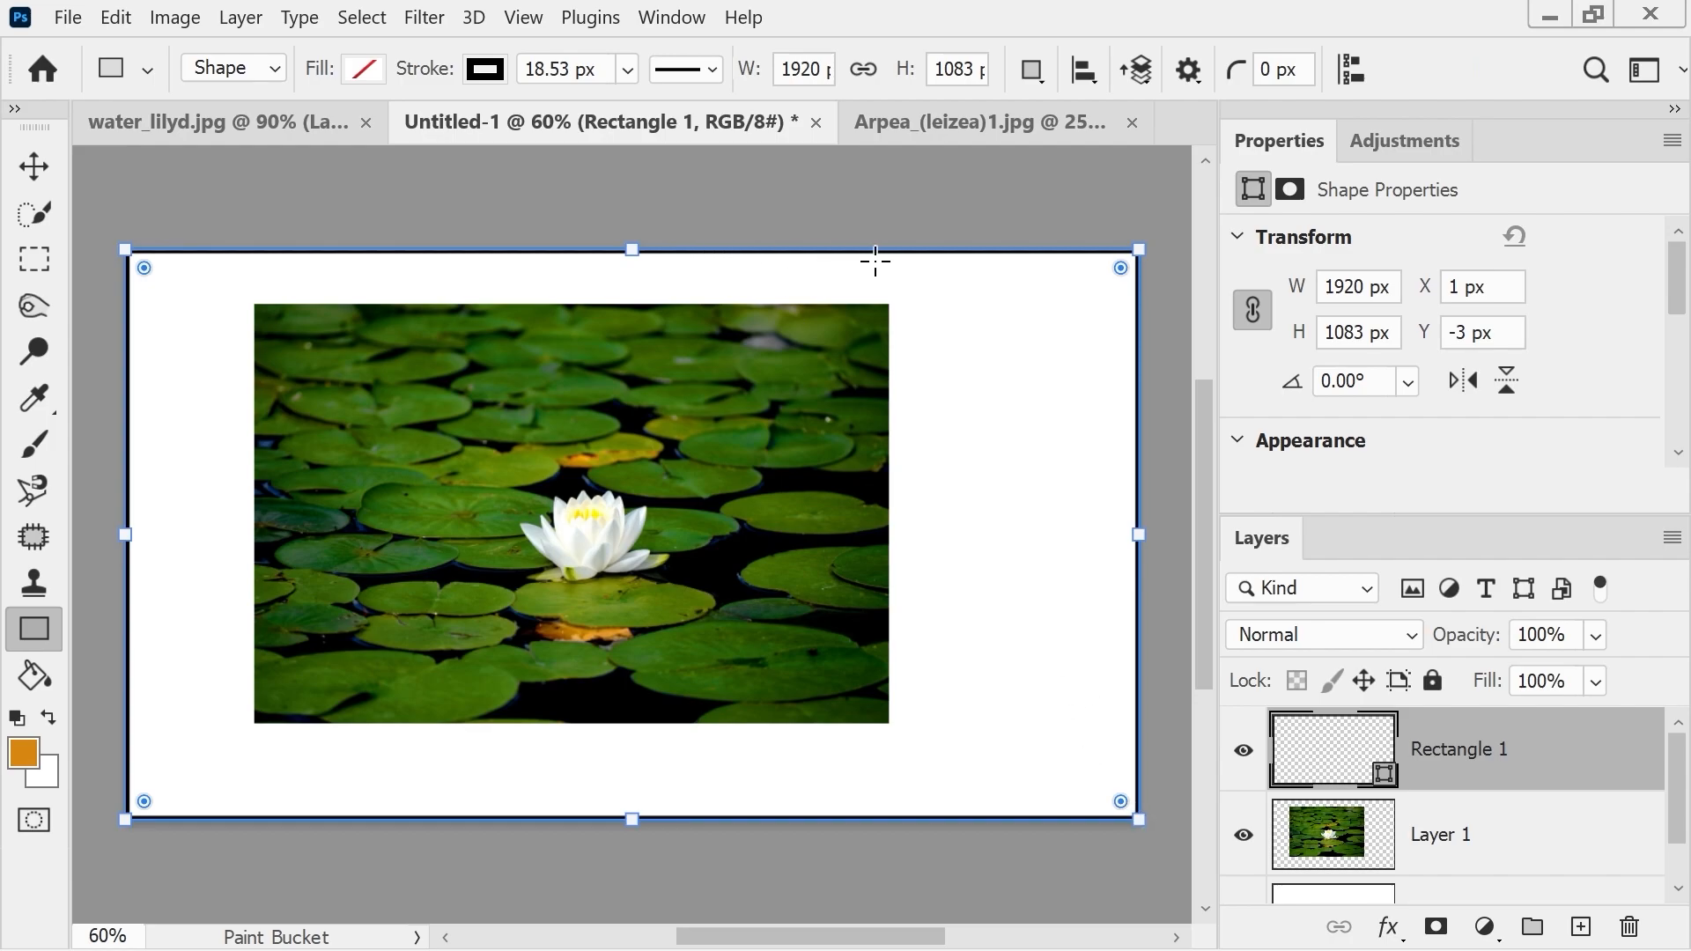
pyautogui.click(628, 70)
pyautogui.moveTo(659, 106); pyautogui.dragTo(733, 117)
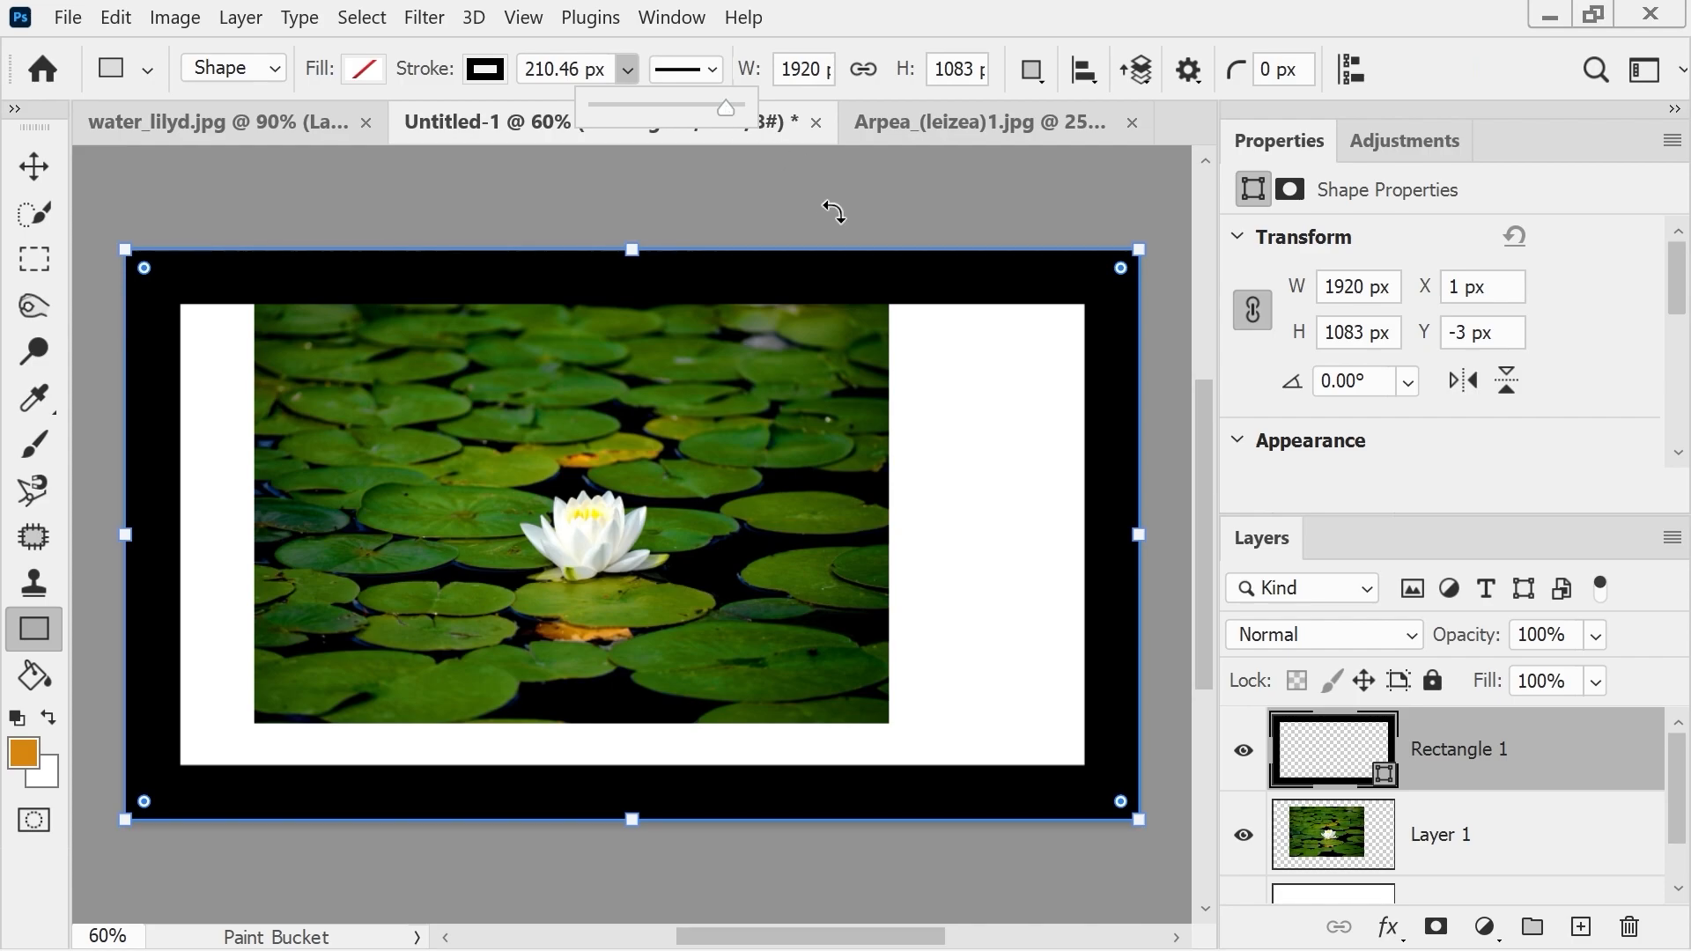
# - Place the water lily layer above the rectangle and scale it to 225.67% width and 165.87% height so it covers the canvas
pyautogui.click(34, 166)
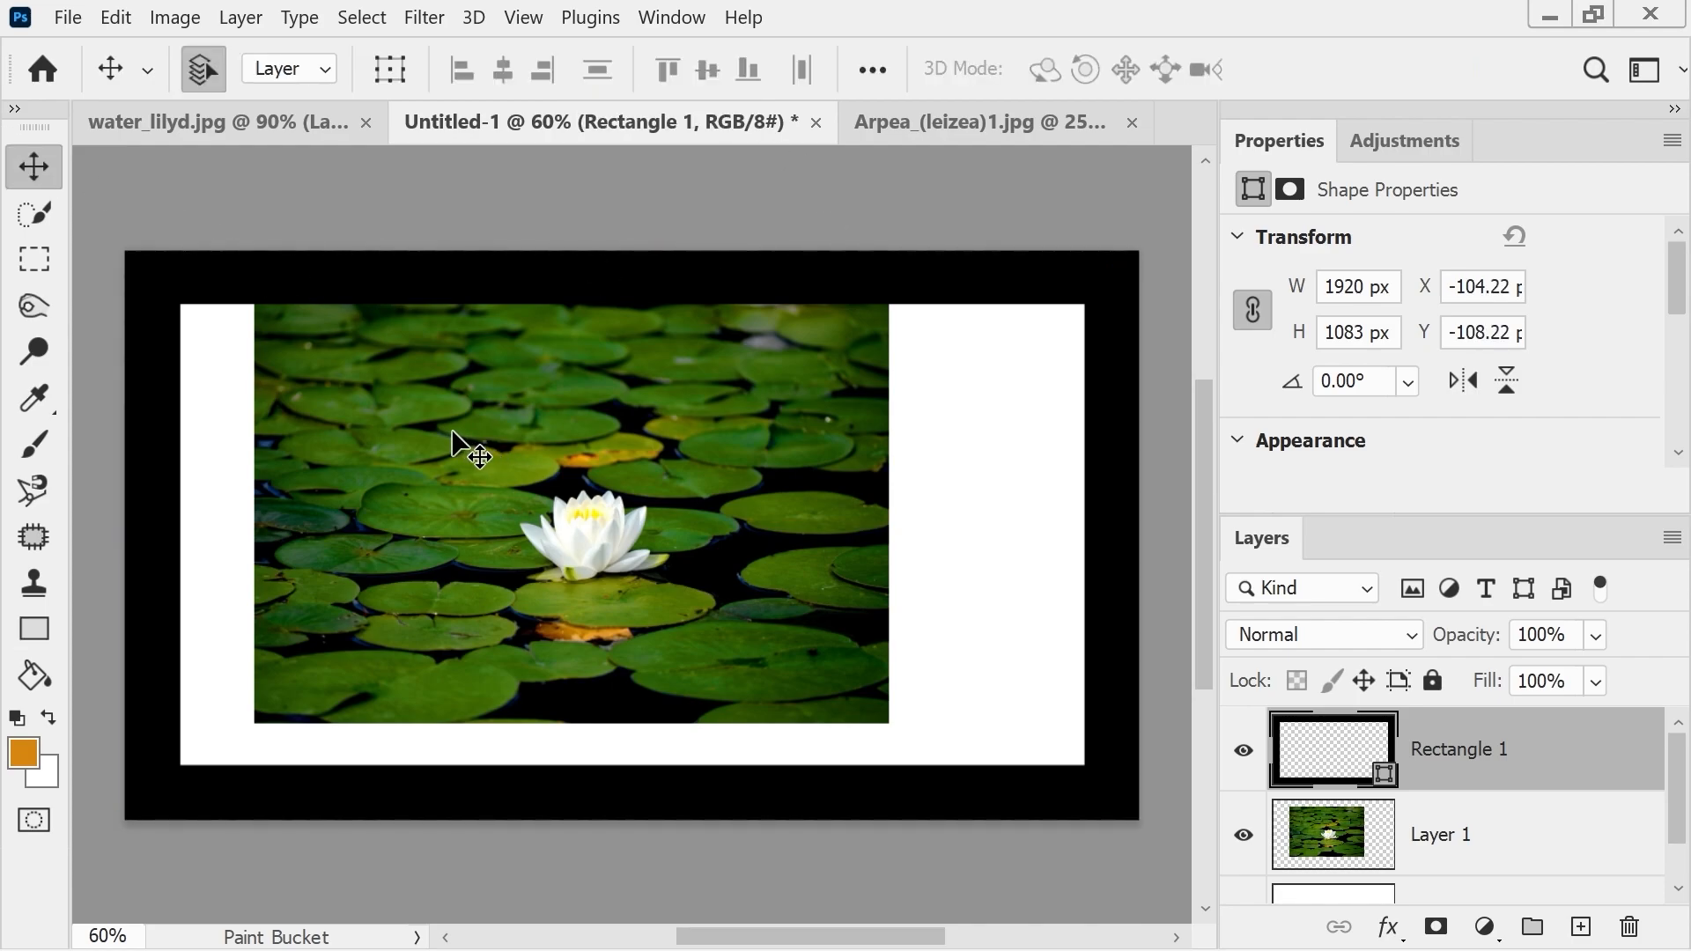
pyautogui.hotkey('ctrl', 't')
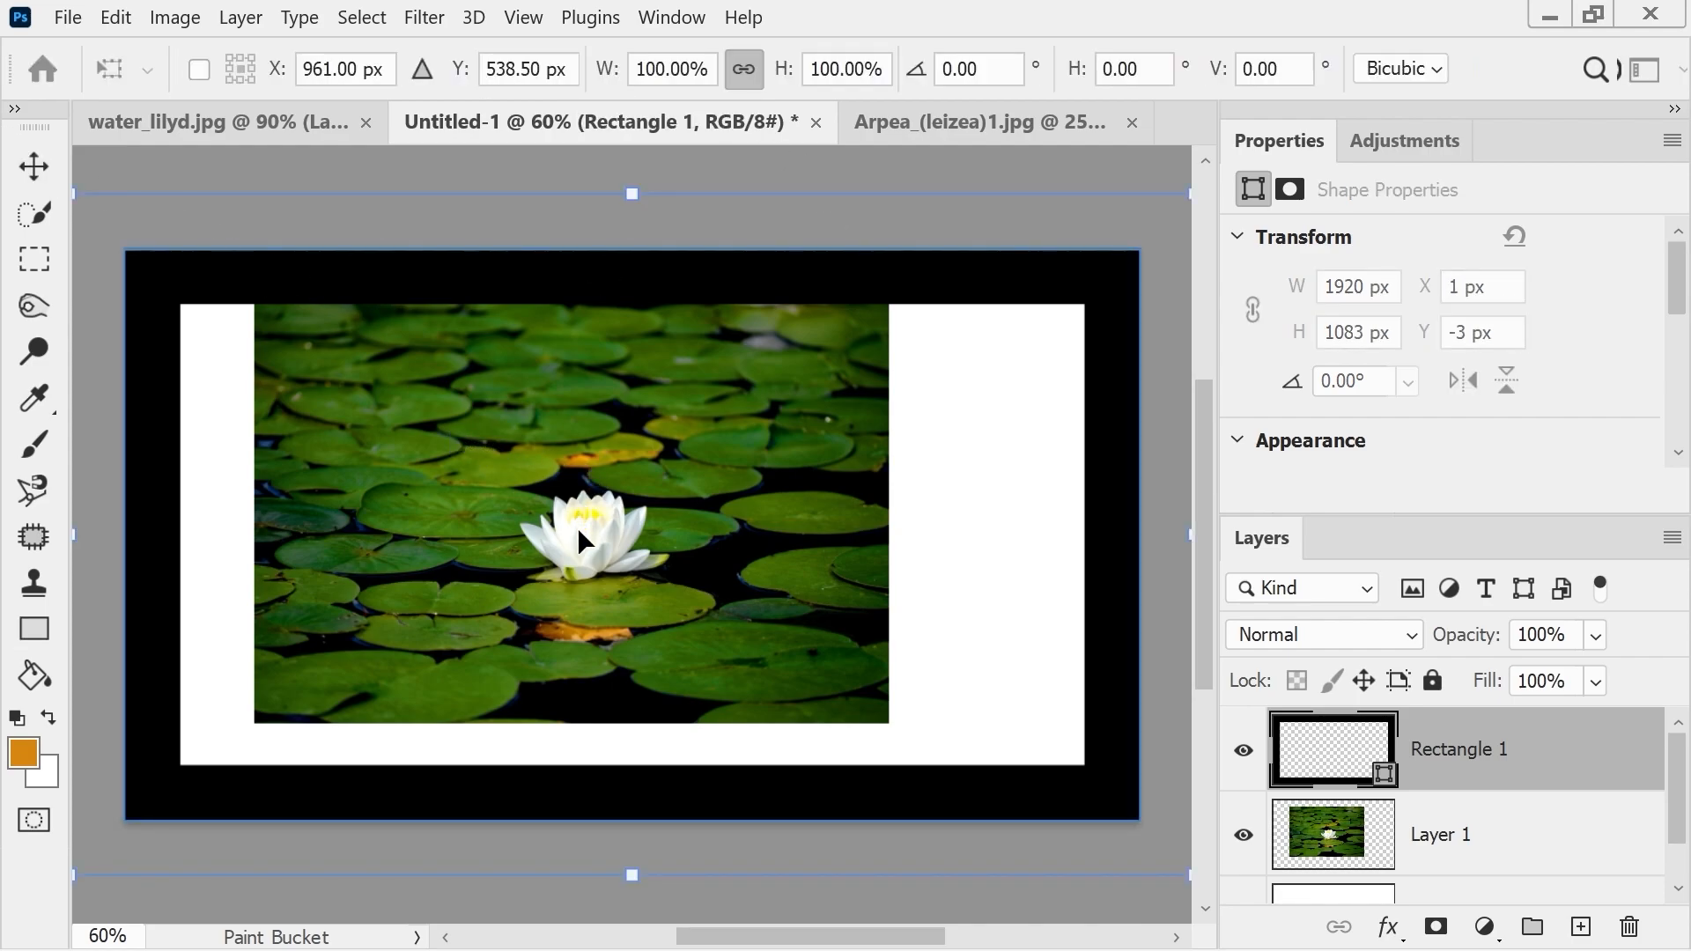
pyautogui.click(1449, 858)
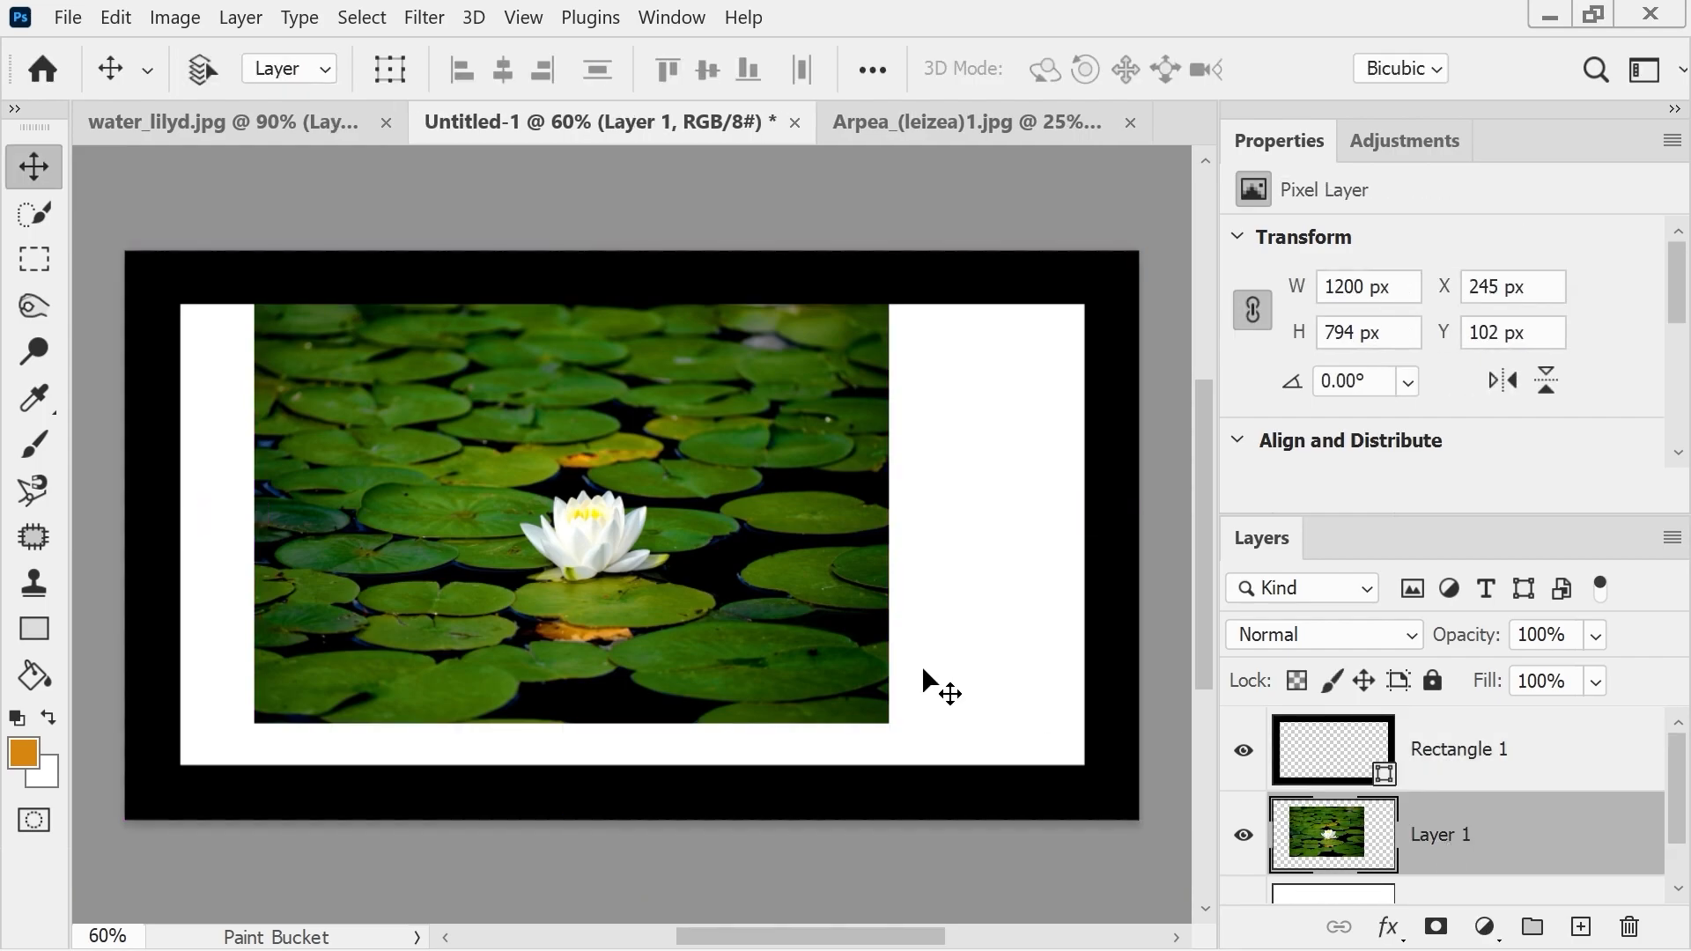
pyautogui.hotkey('ctrl', 't')
pyautogui.moveTo(659, 467); pyautogui.dragTo(700, 489)
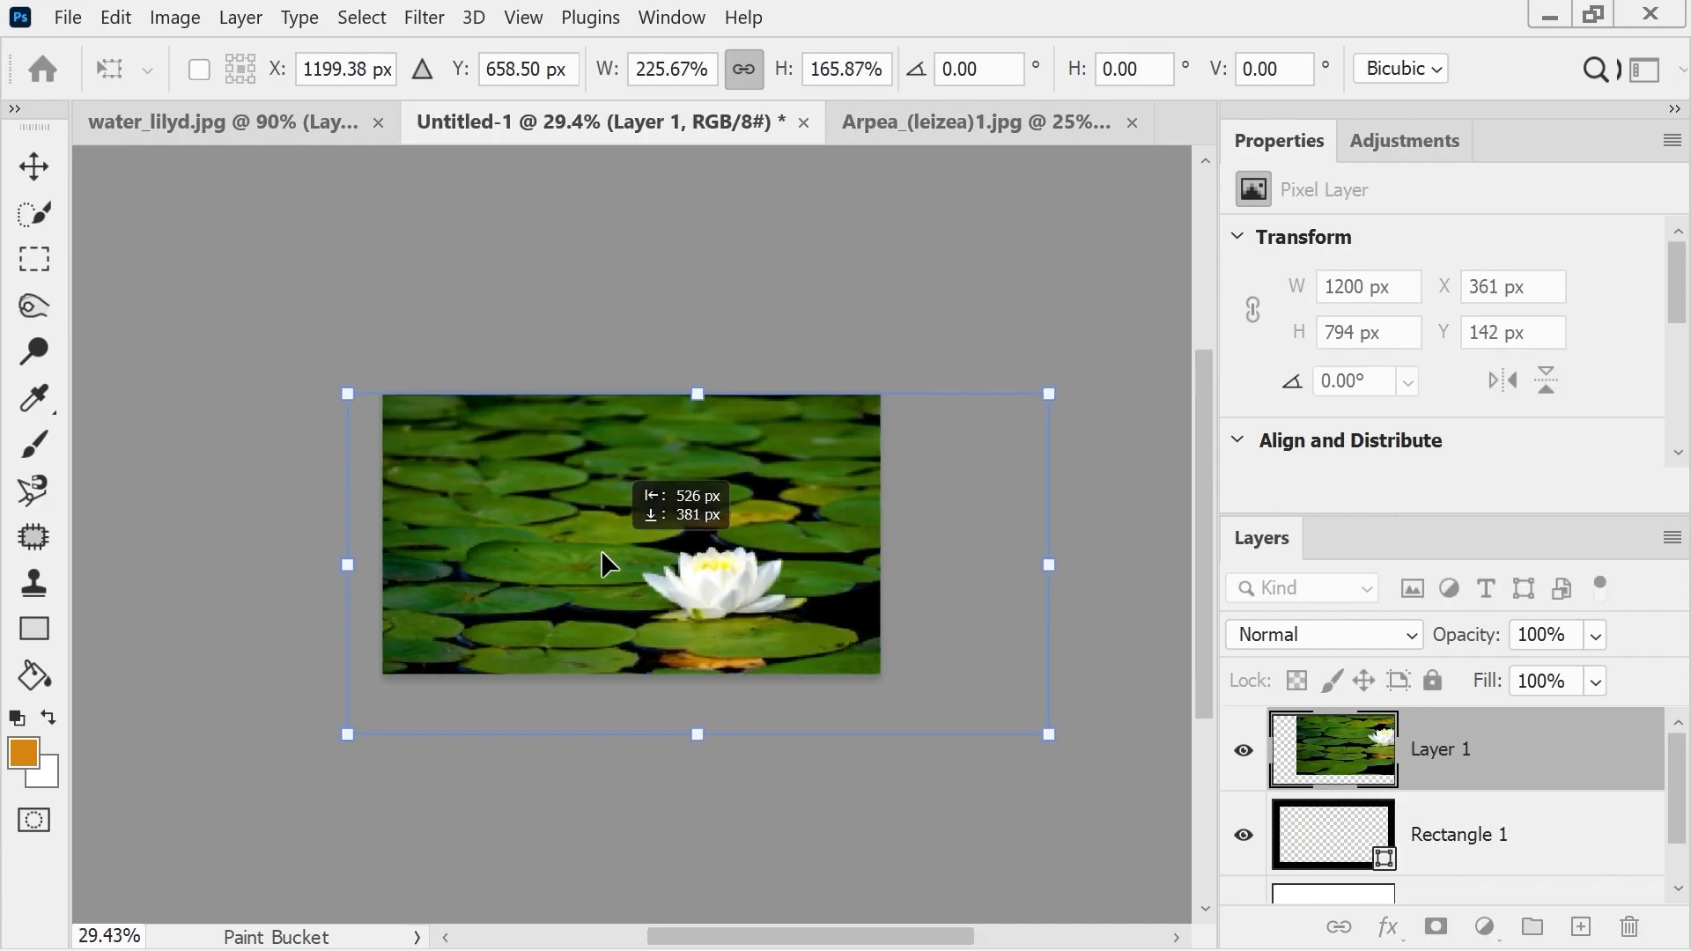
pyautogui.moveTo(603, 555); pyautogui.dragTo(524, 511)
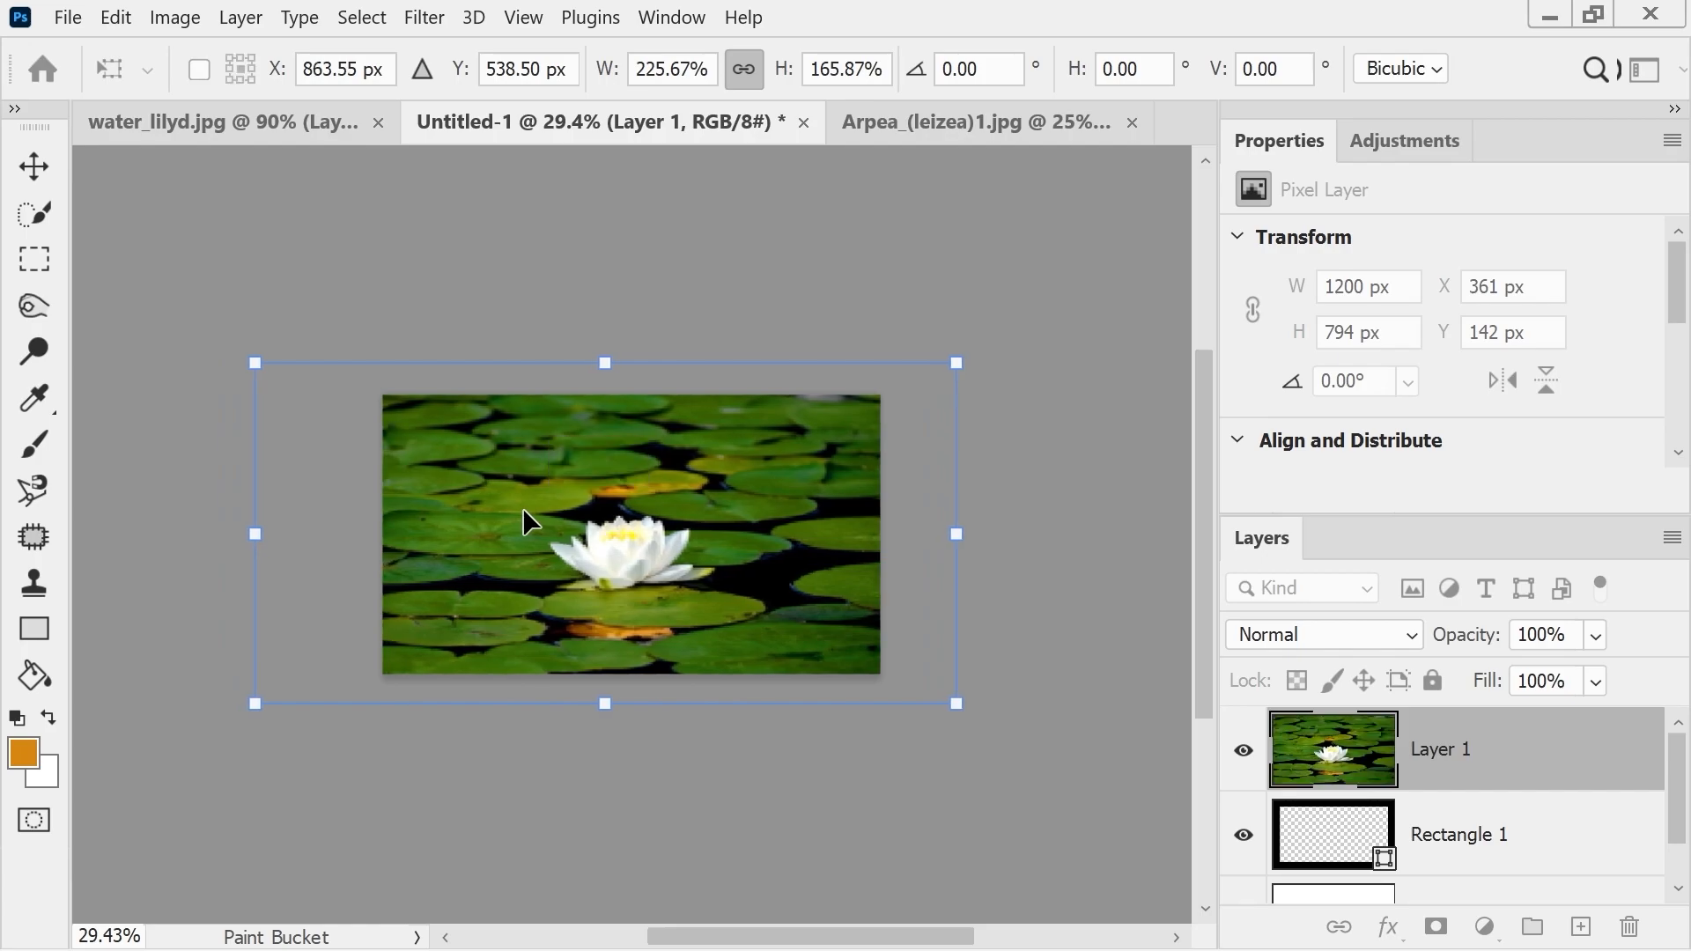
# - Set the water lily layer's blend mode to Multiply over the black frame and apply the transform
pyautogui.click(1415, 642)
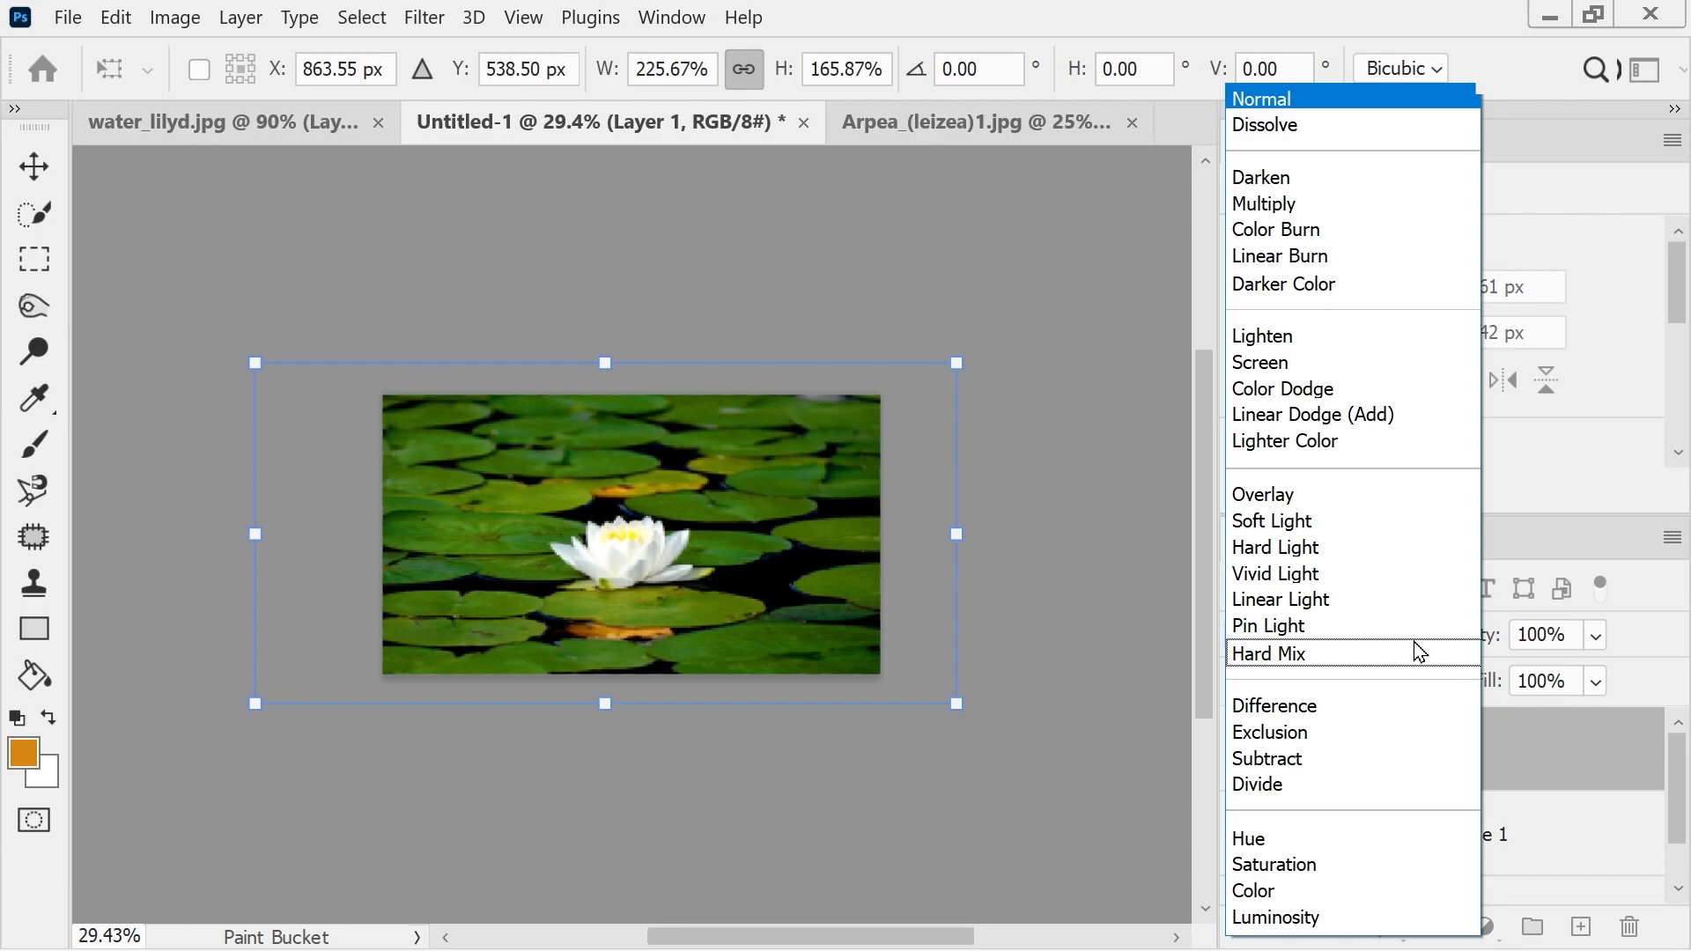
pyautogui.click(1312, 206)
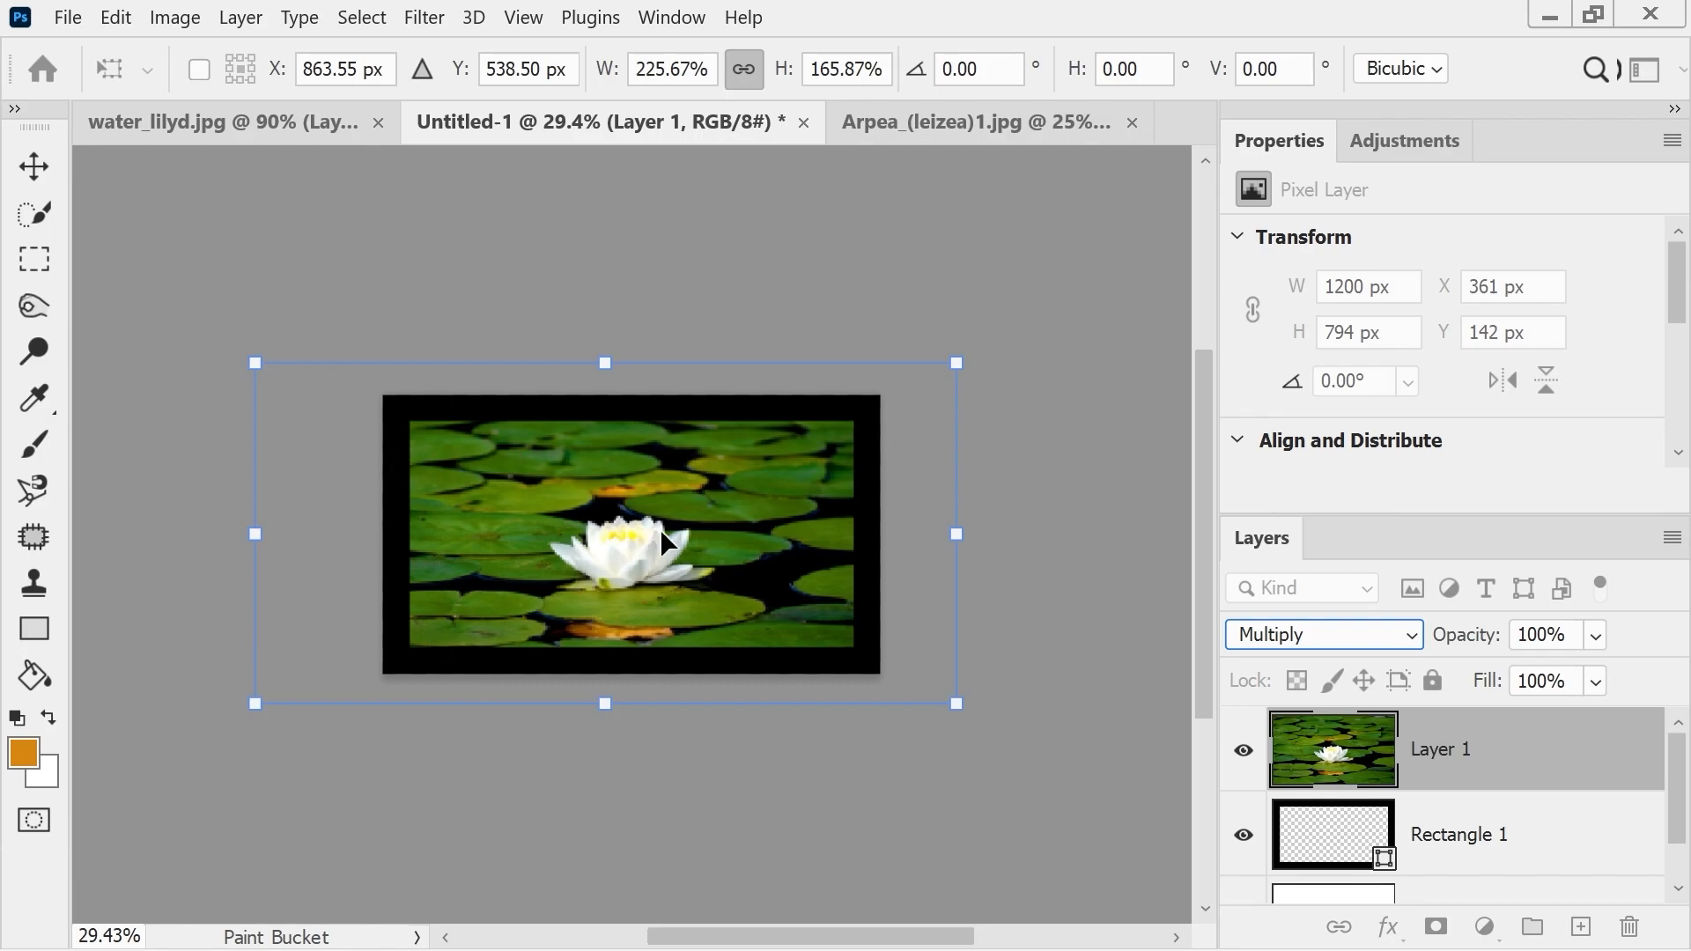
pyautogui.hotkey('ctrl', '0')
pyautogui.click(1293, 202)
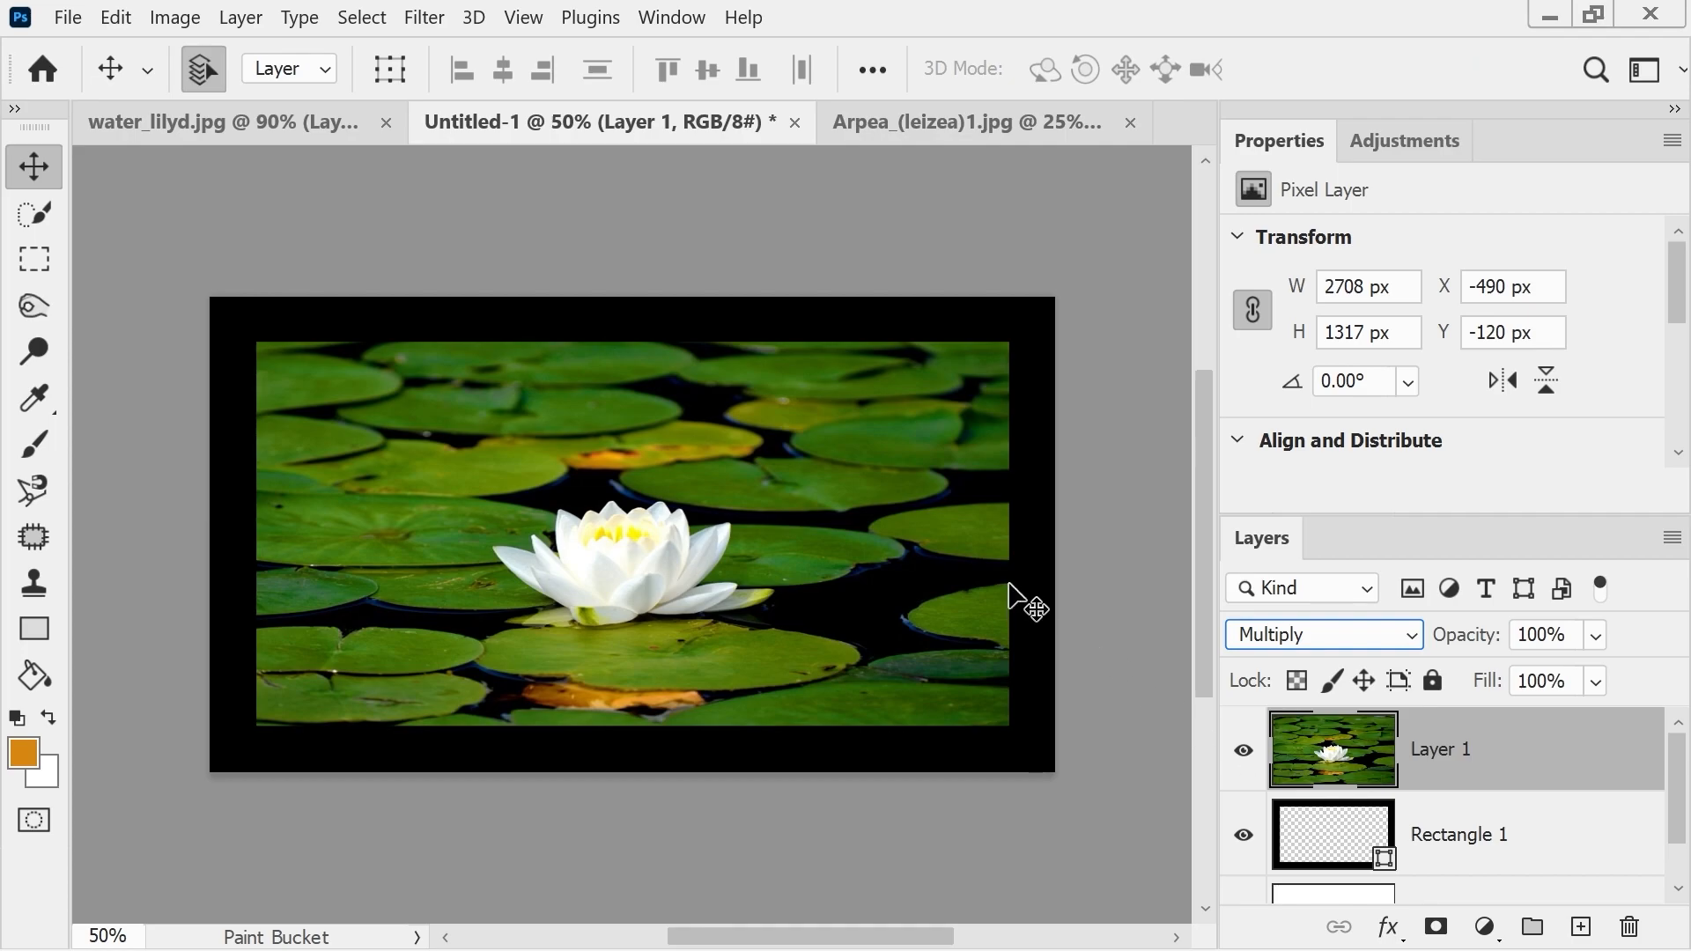
# - Switch to Arpea_(leizea)1.jpg, add a Hue/Saturation adjustment layer, and collapse the layer list to show all its settings
pyautogui.click(932, 130)
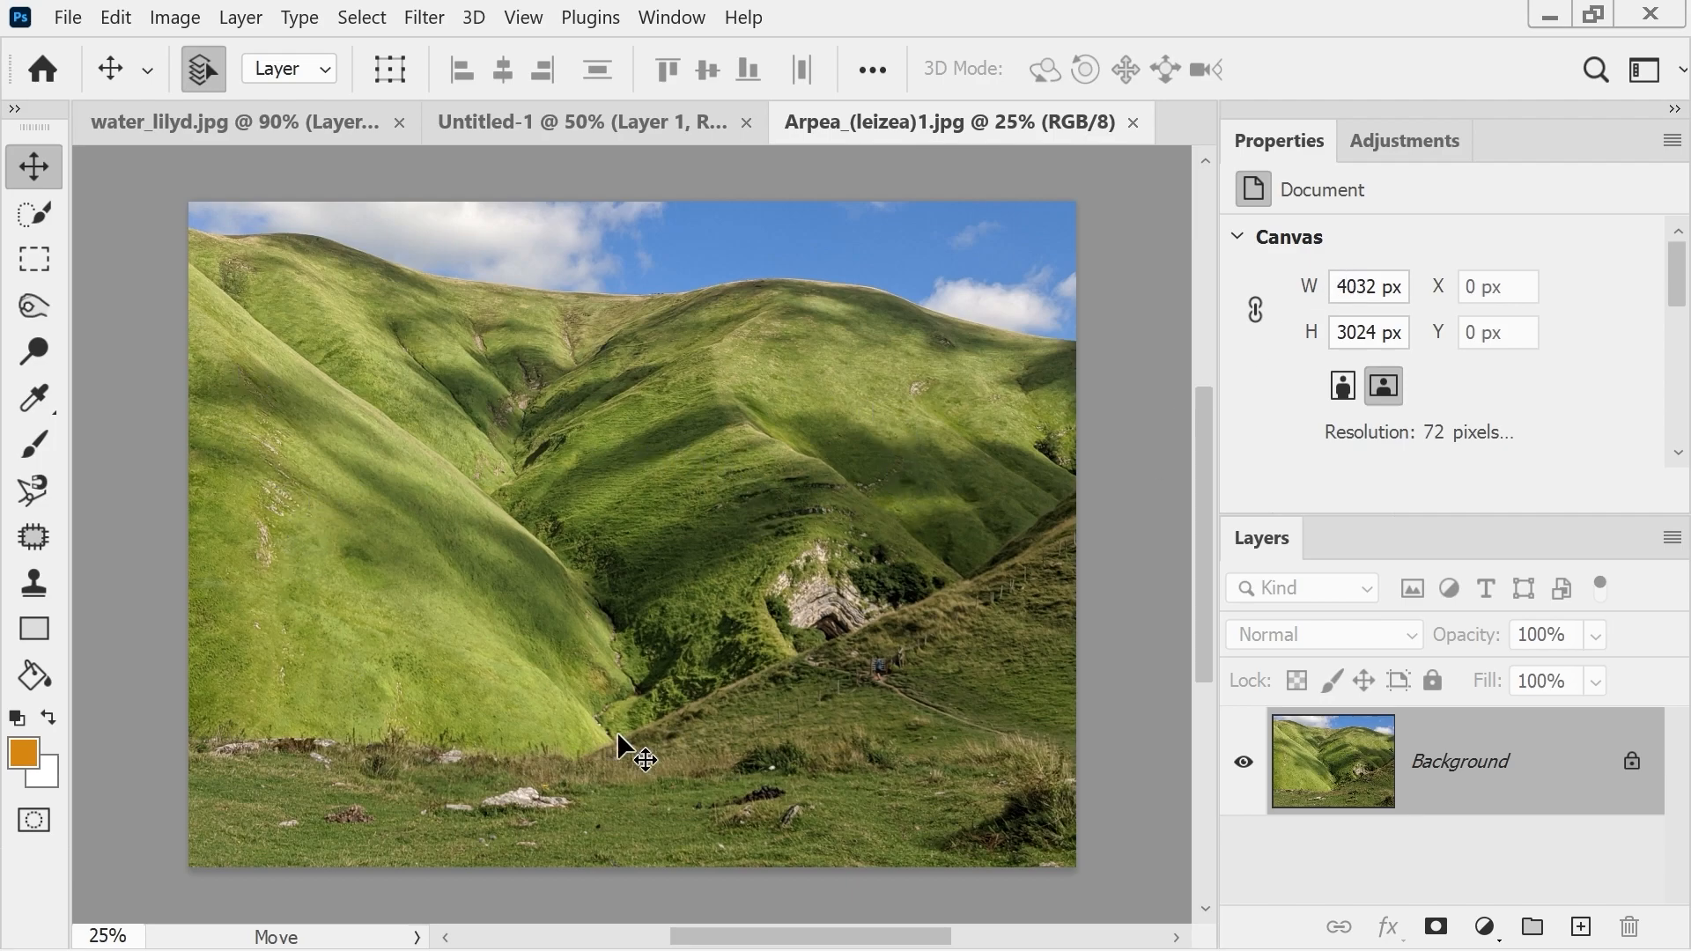
pyautogui.click(1423, 134)
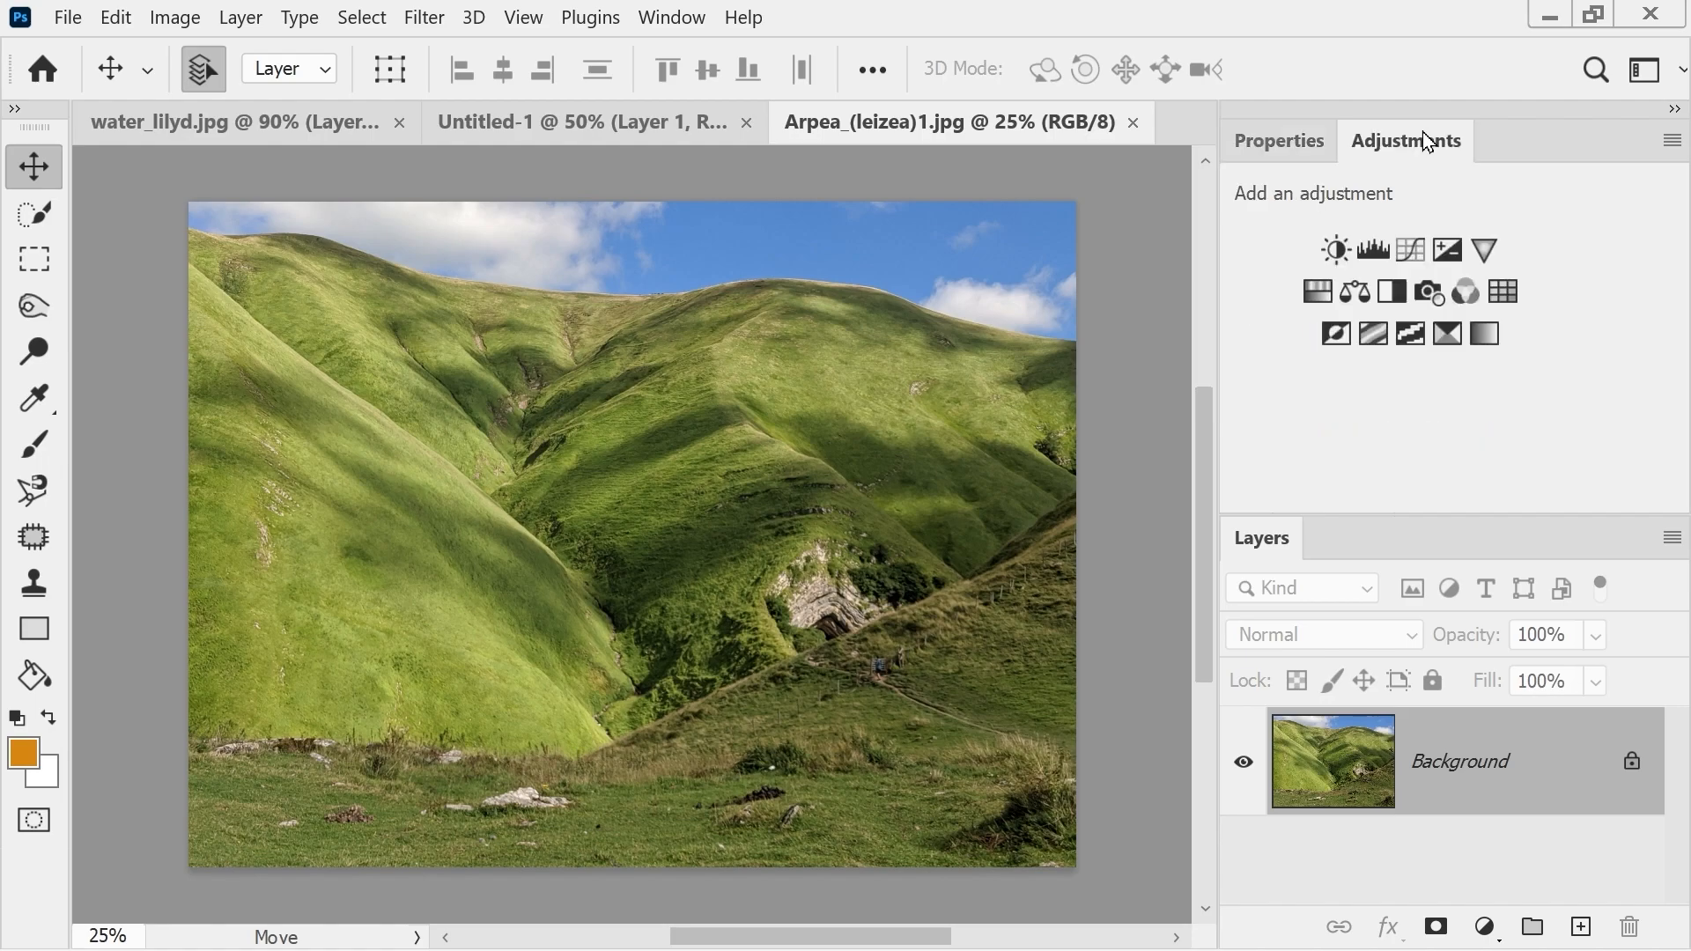
pyautogui.click(1322, 293)
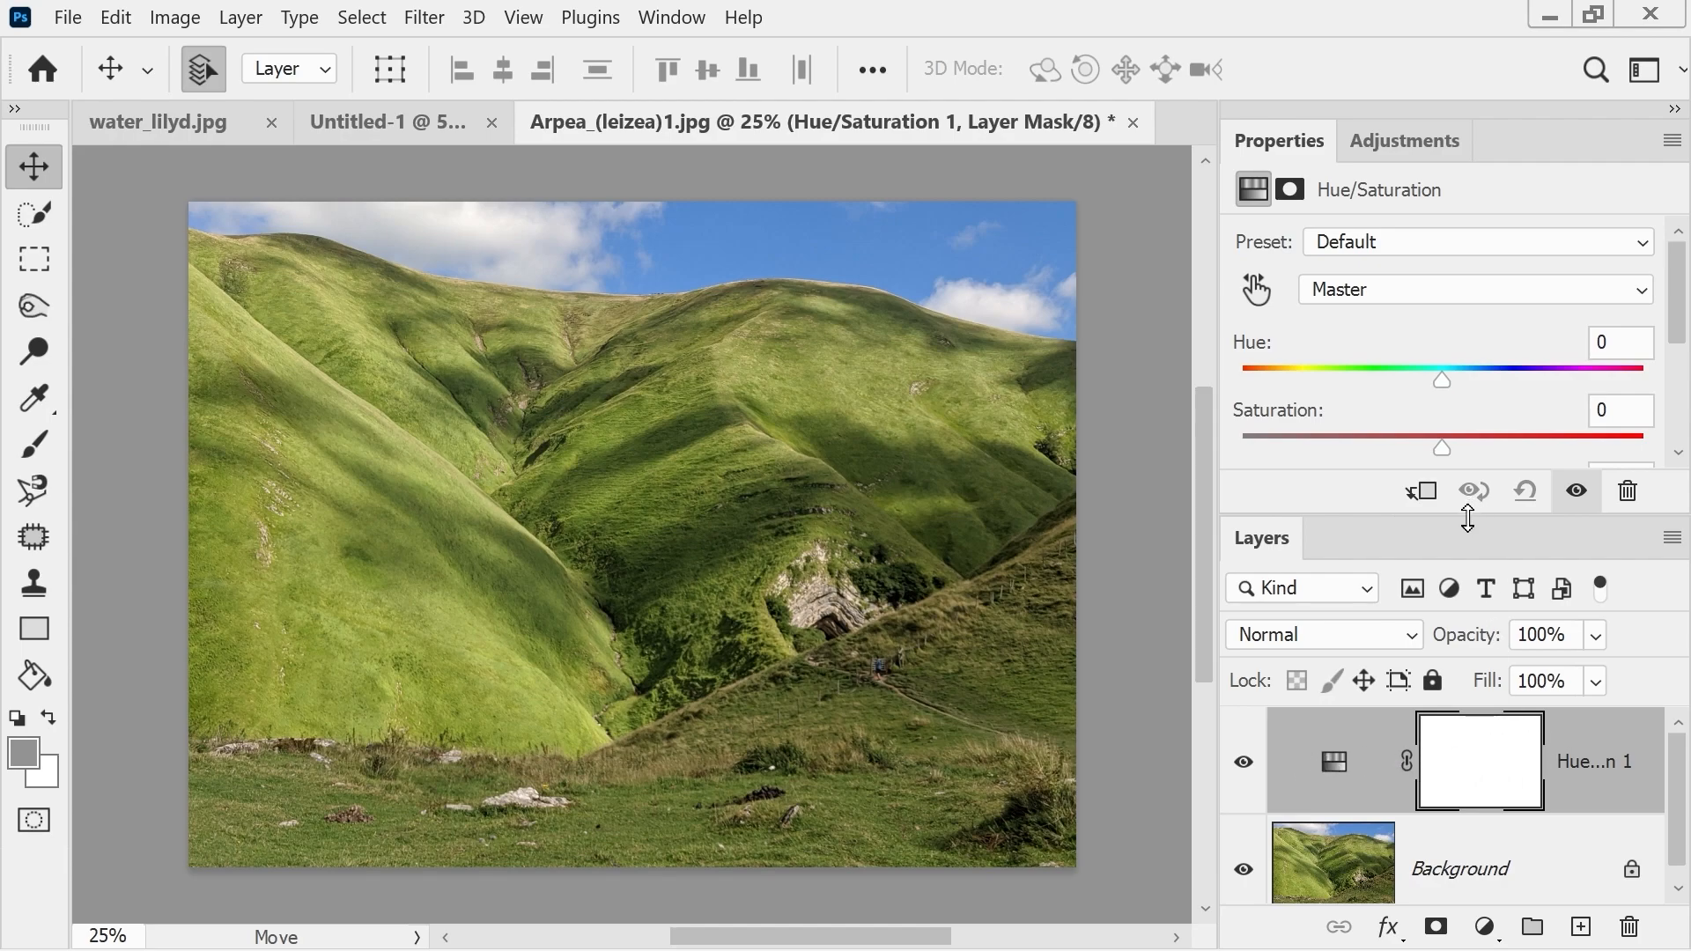
pyautogui.doubleClick(1265, 546)
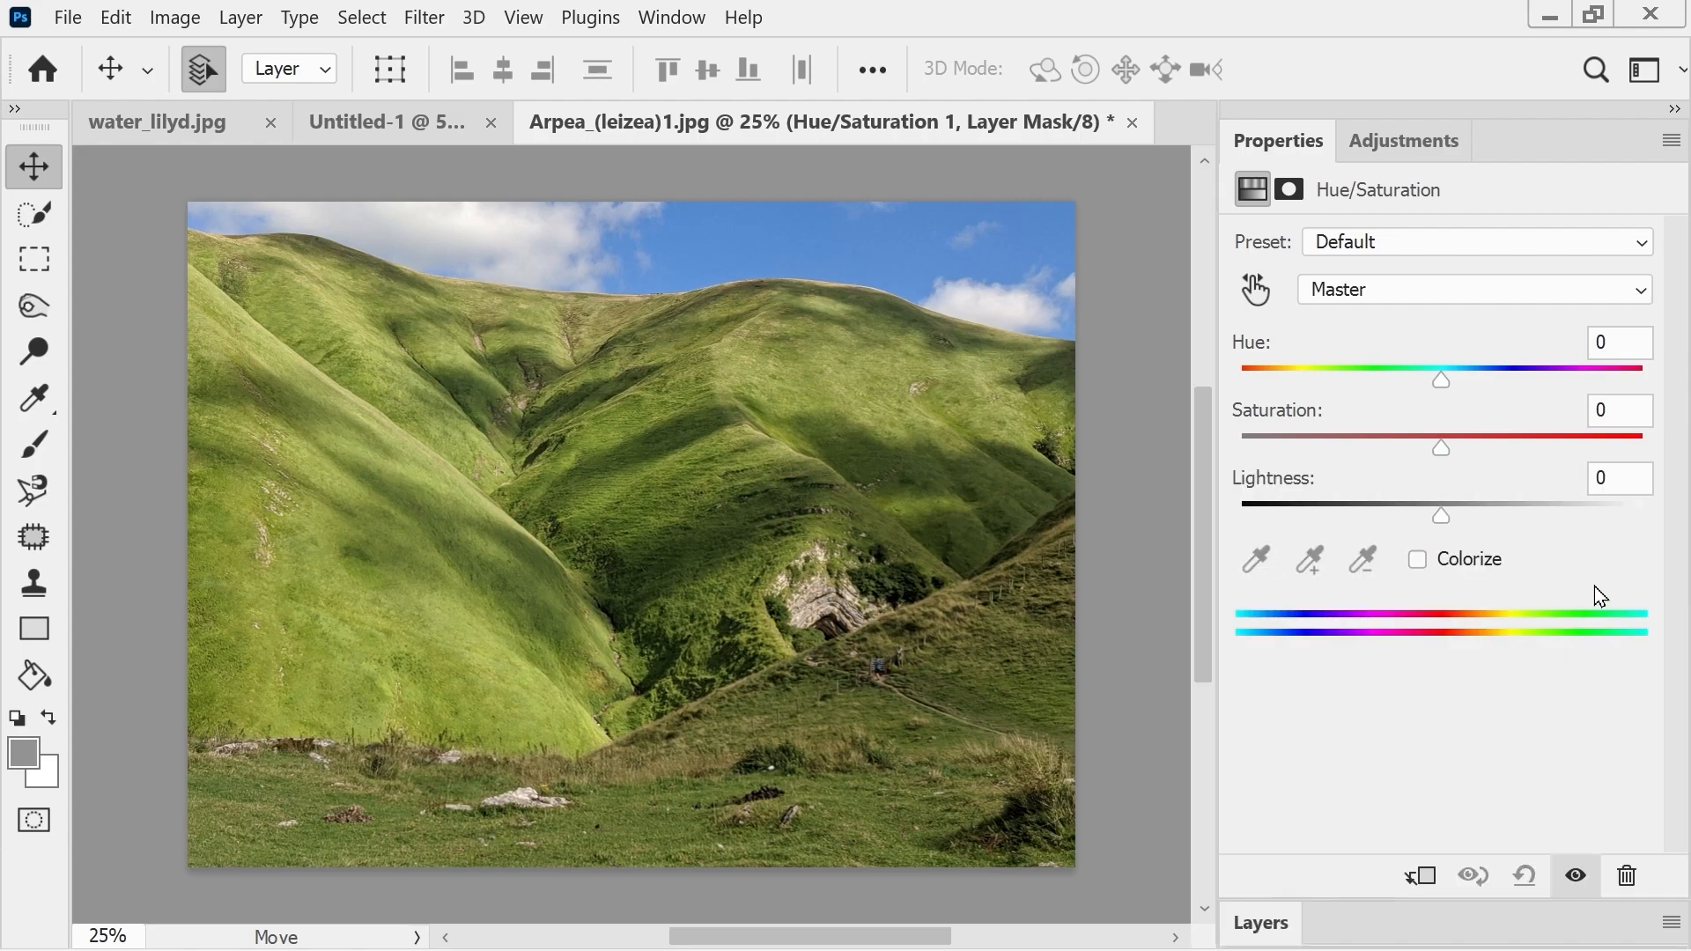
# - Restrict the Hue/Saturation adjustment to Greens and set Saturation to +4
pyautogui.click(1433, 292)
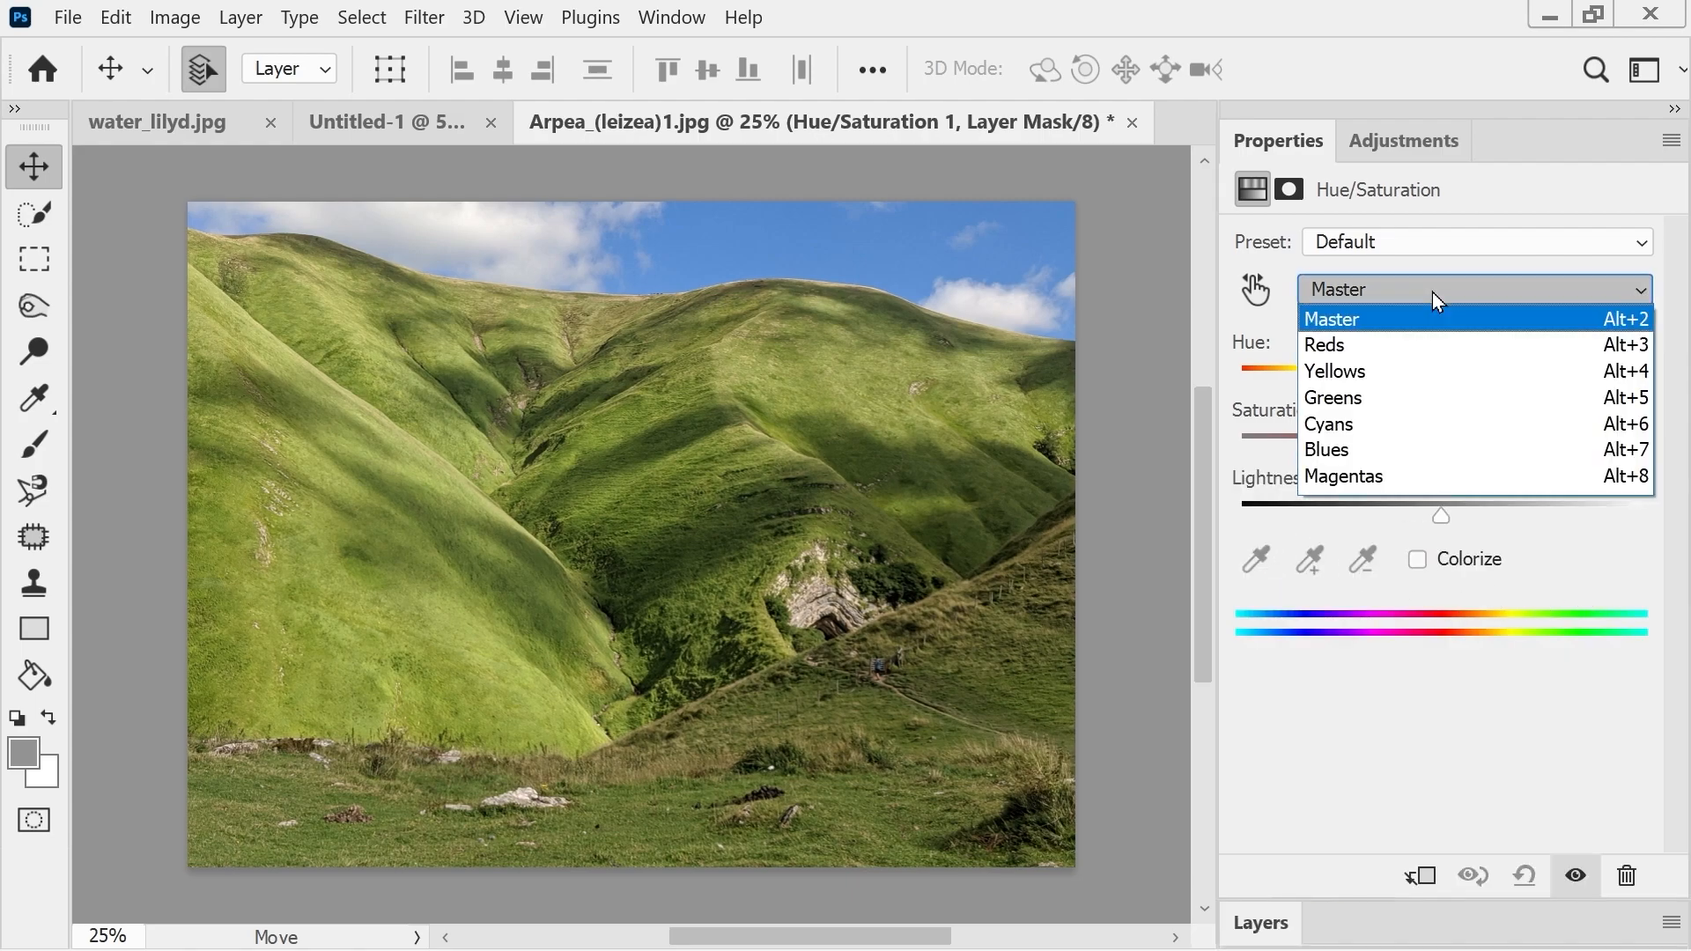
pyautogui.click(1412, 394)
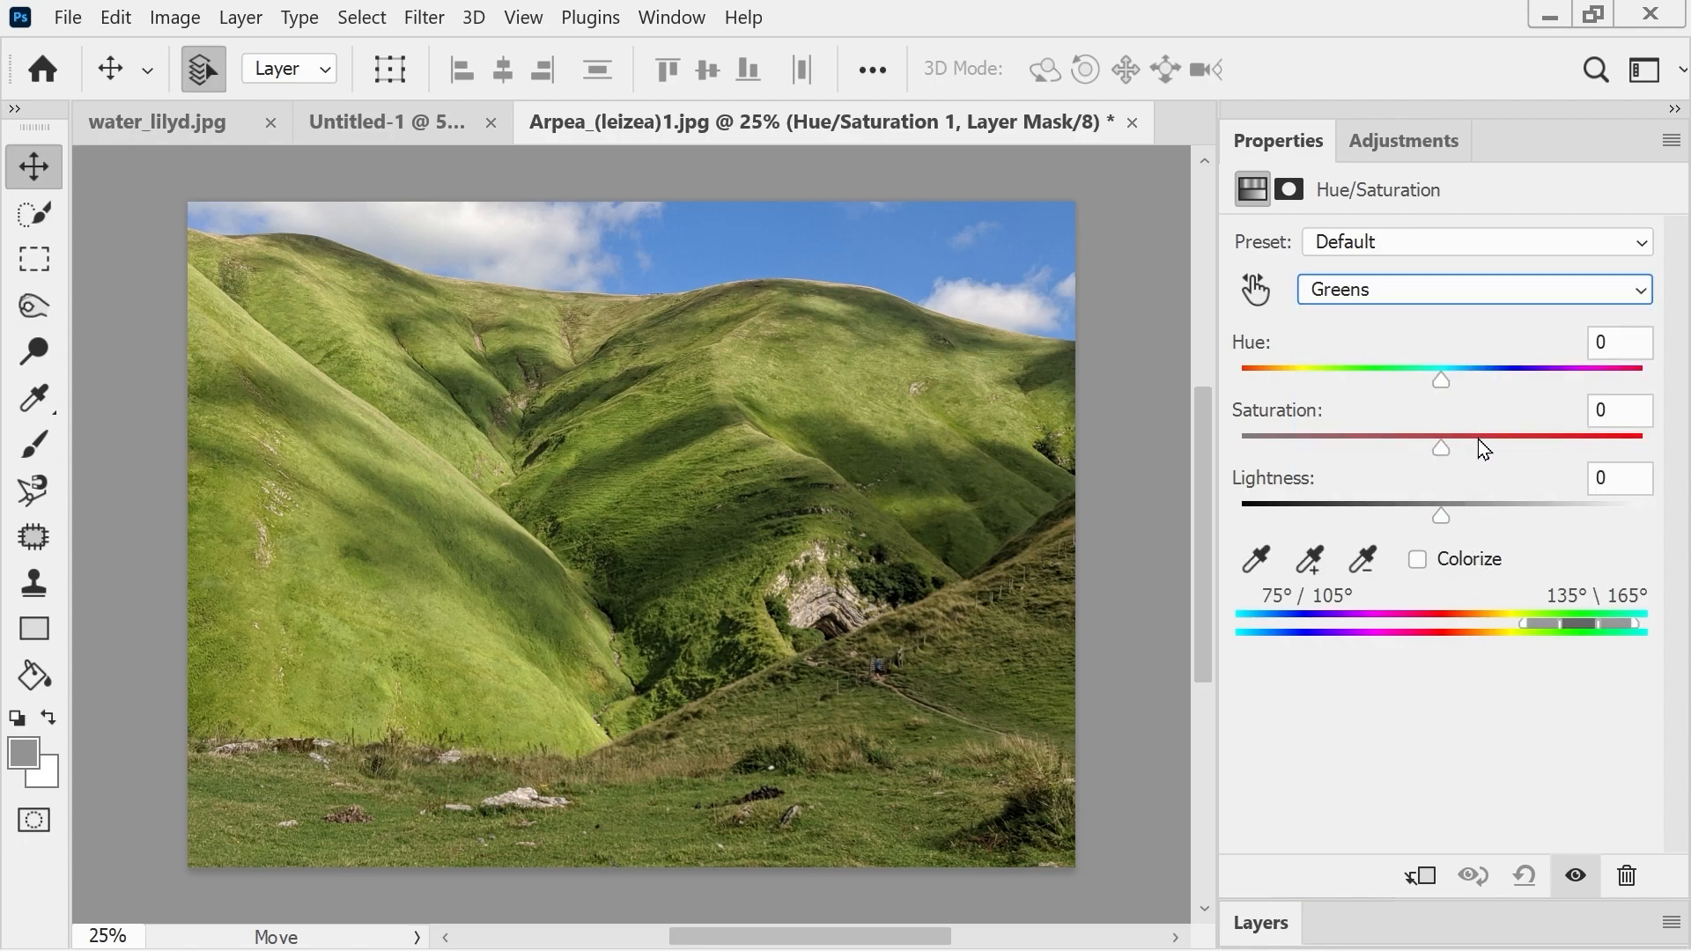
pyautogui.moveTo(1441, 447); pyautogui.dragTo(1466, 473)
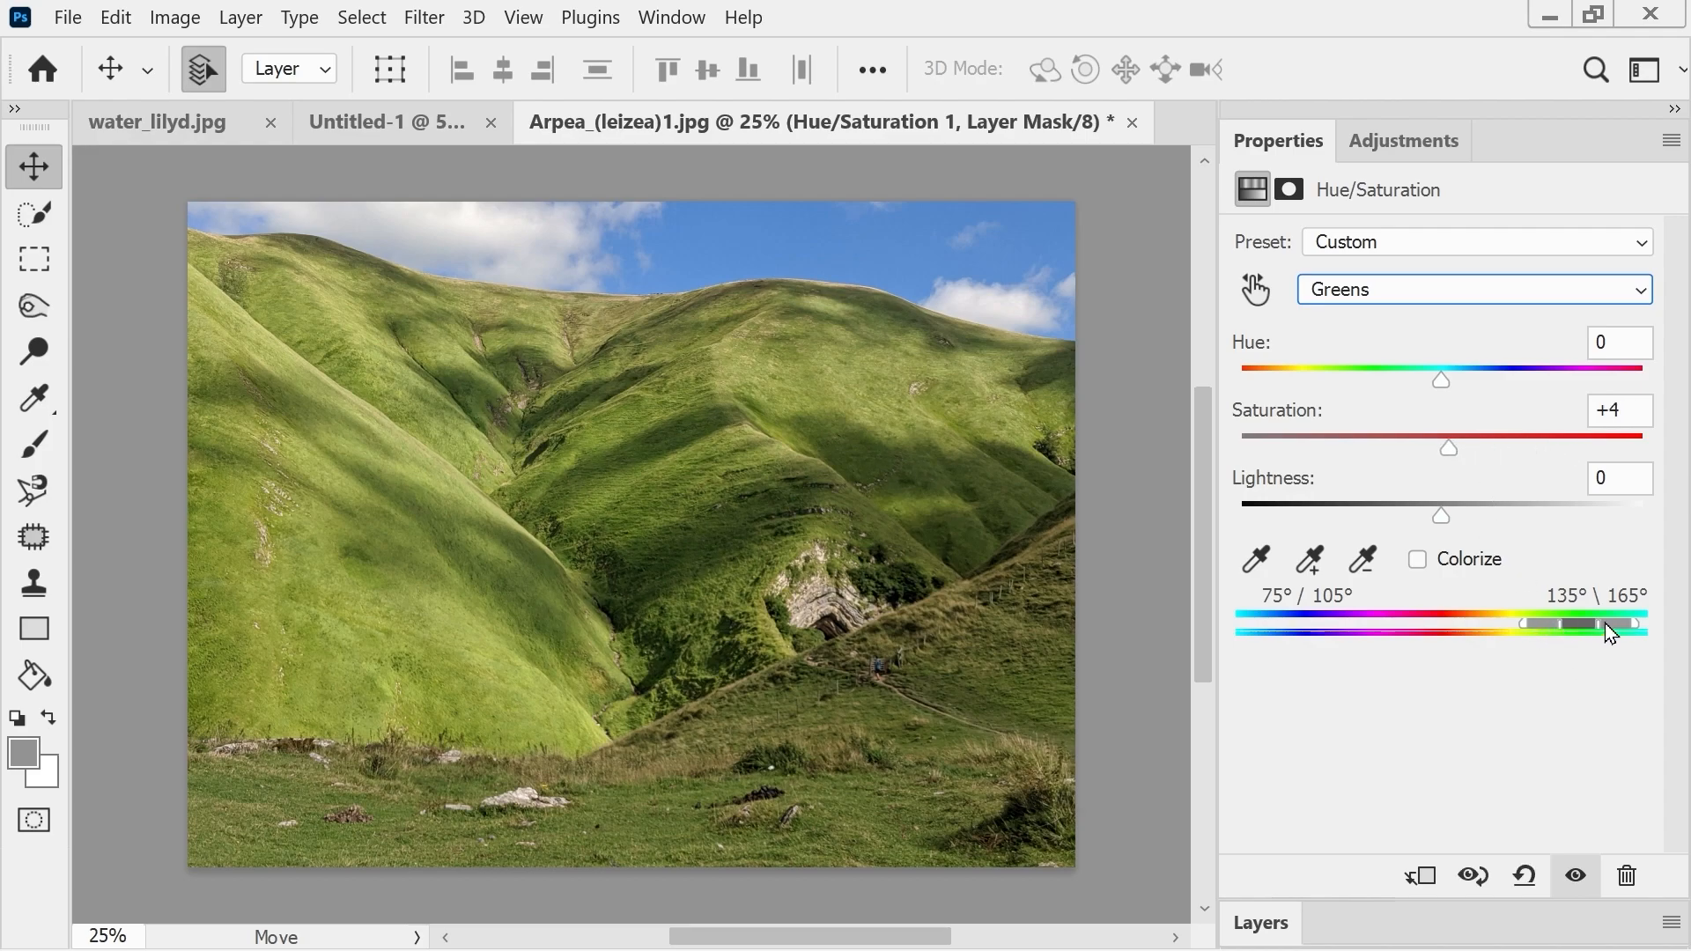
# - Add a sampled color from the upper hillside to the Greens range and set Saturation to +18
pyautogui.click(1312, 562)
pyautogui.click(819, 413)
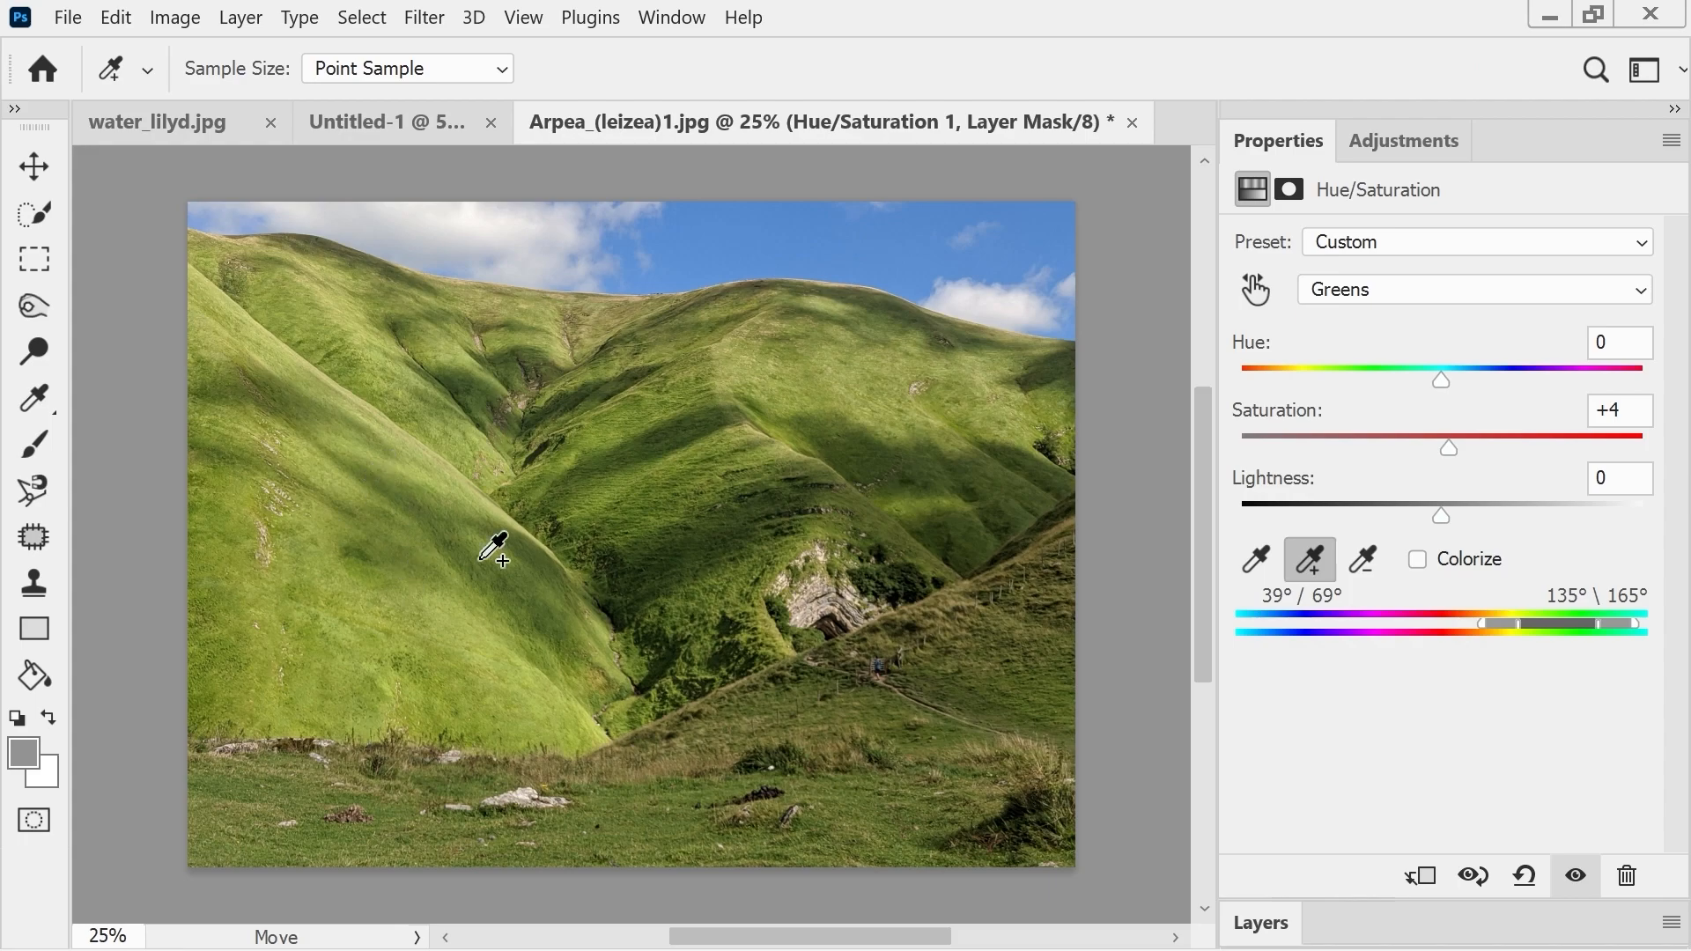
pyautogui.moveTo(1447, 455); pyautogui.dragTo(1480, 471)
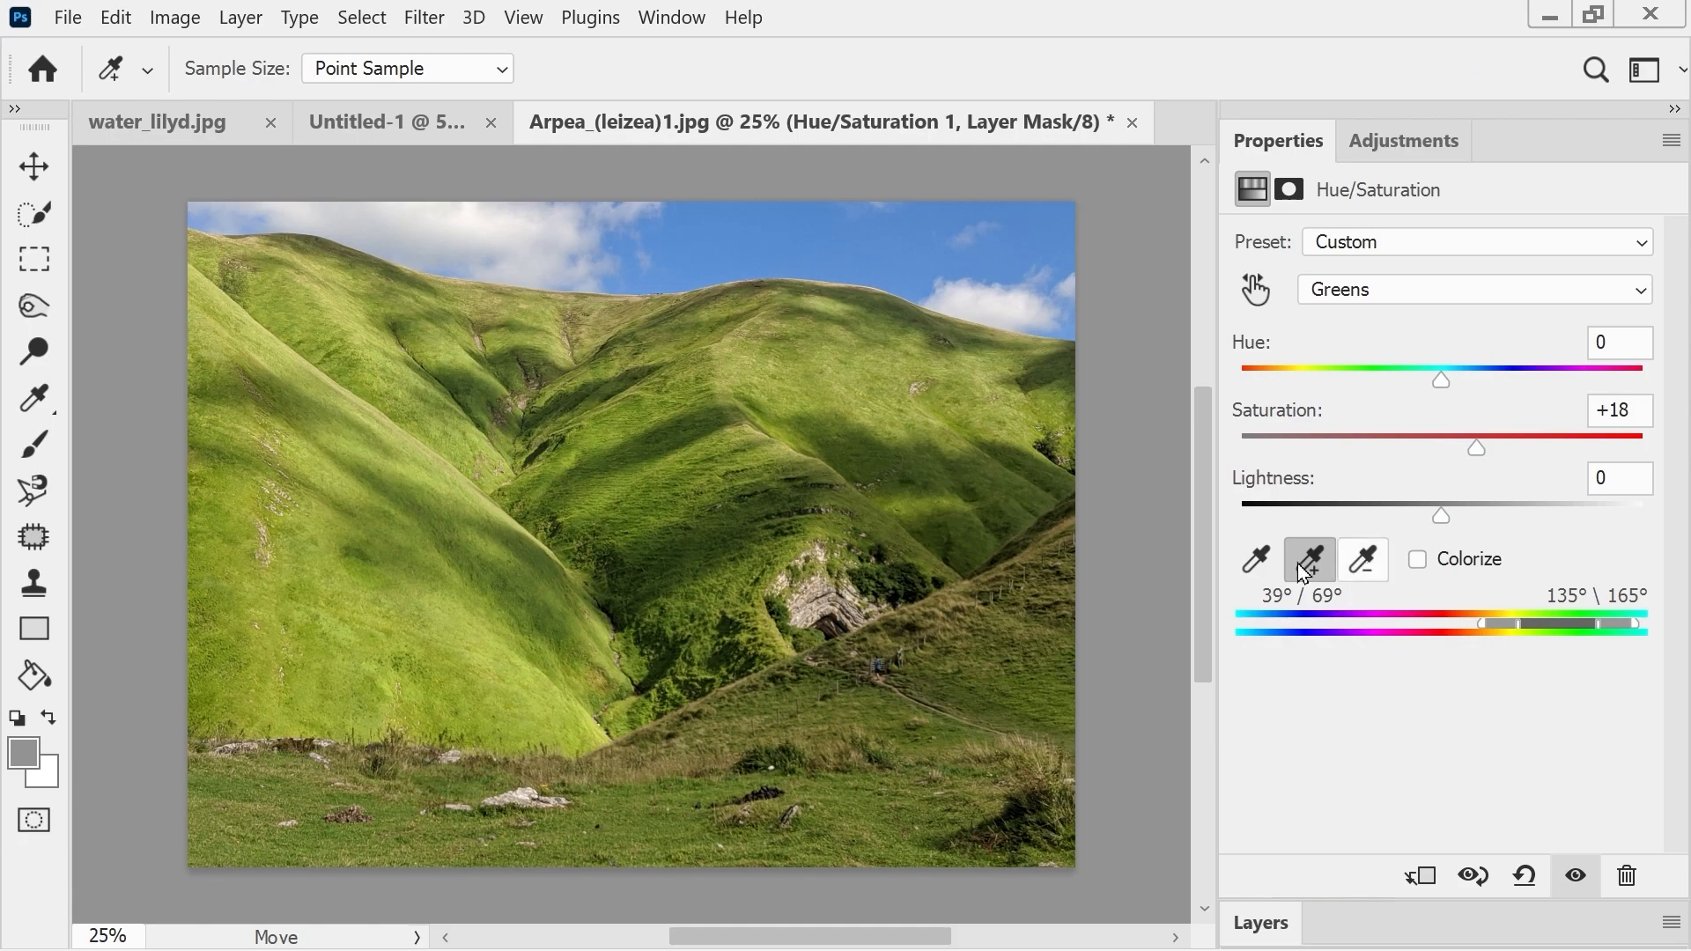
# - Extend the Greens range with colors from the upper hillside and the foreground grass, and set Lightness to +25
pyautogui.click(865, 409)
pyautogui.click(723, 759)
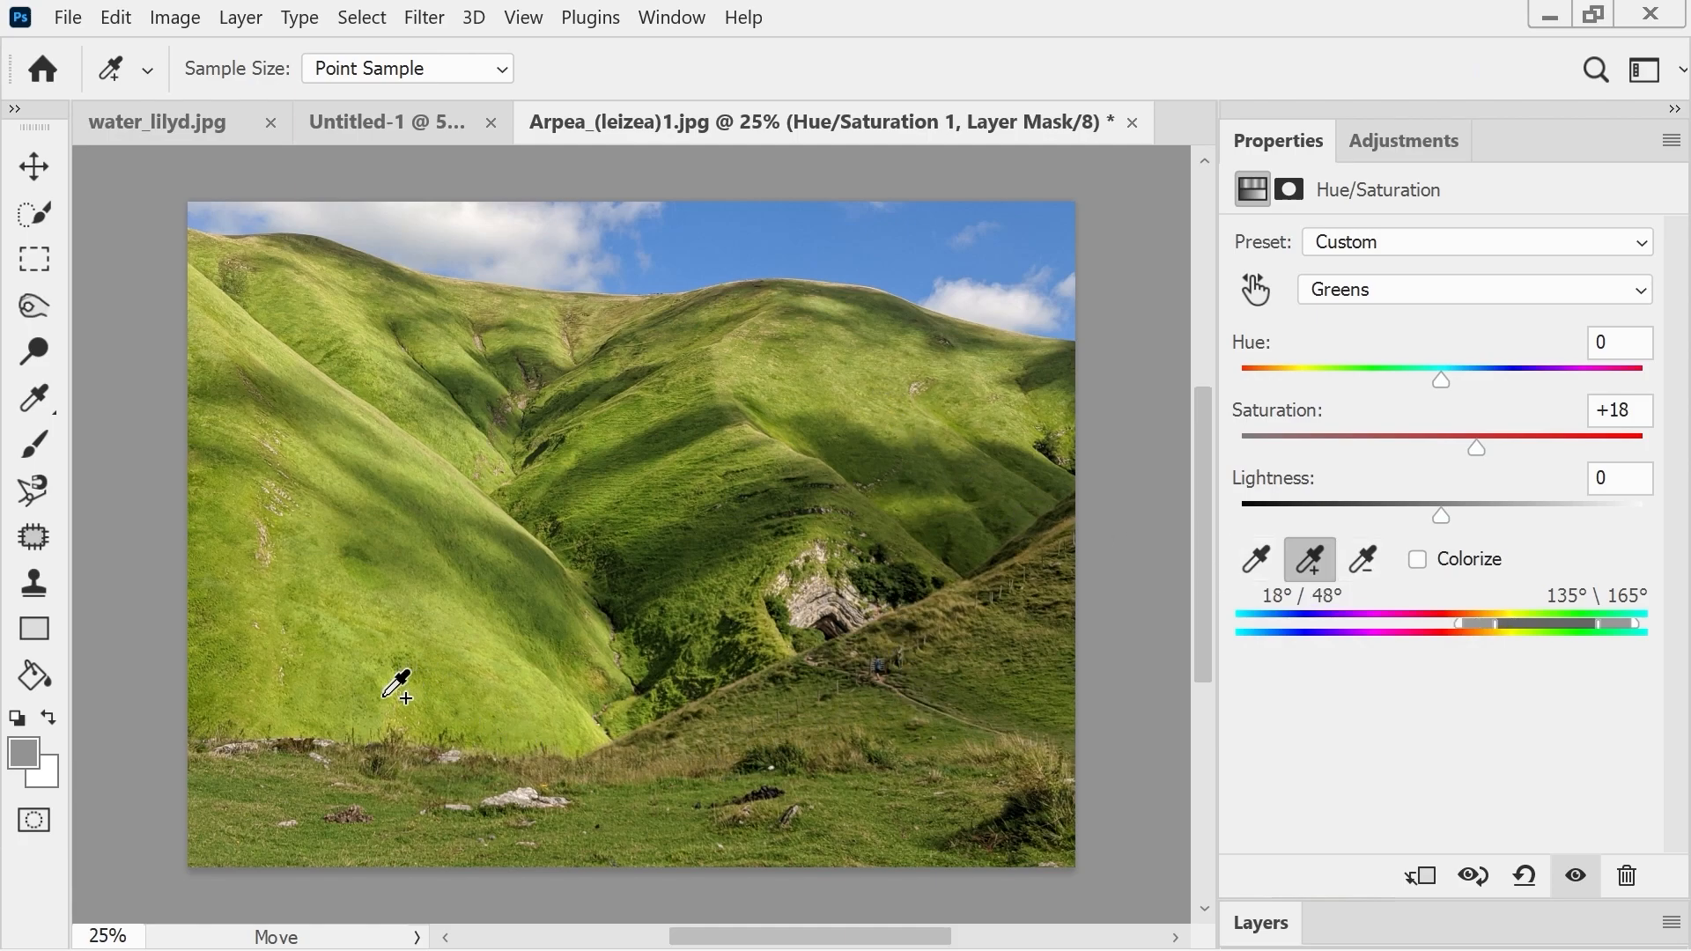
pyautogui.moveTo(1444, 514); pyautogui.dragTo(1492, 513)
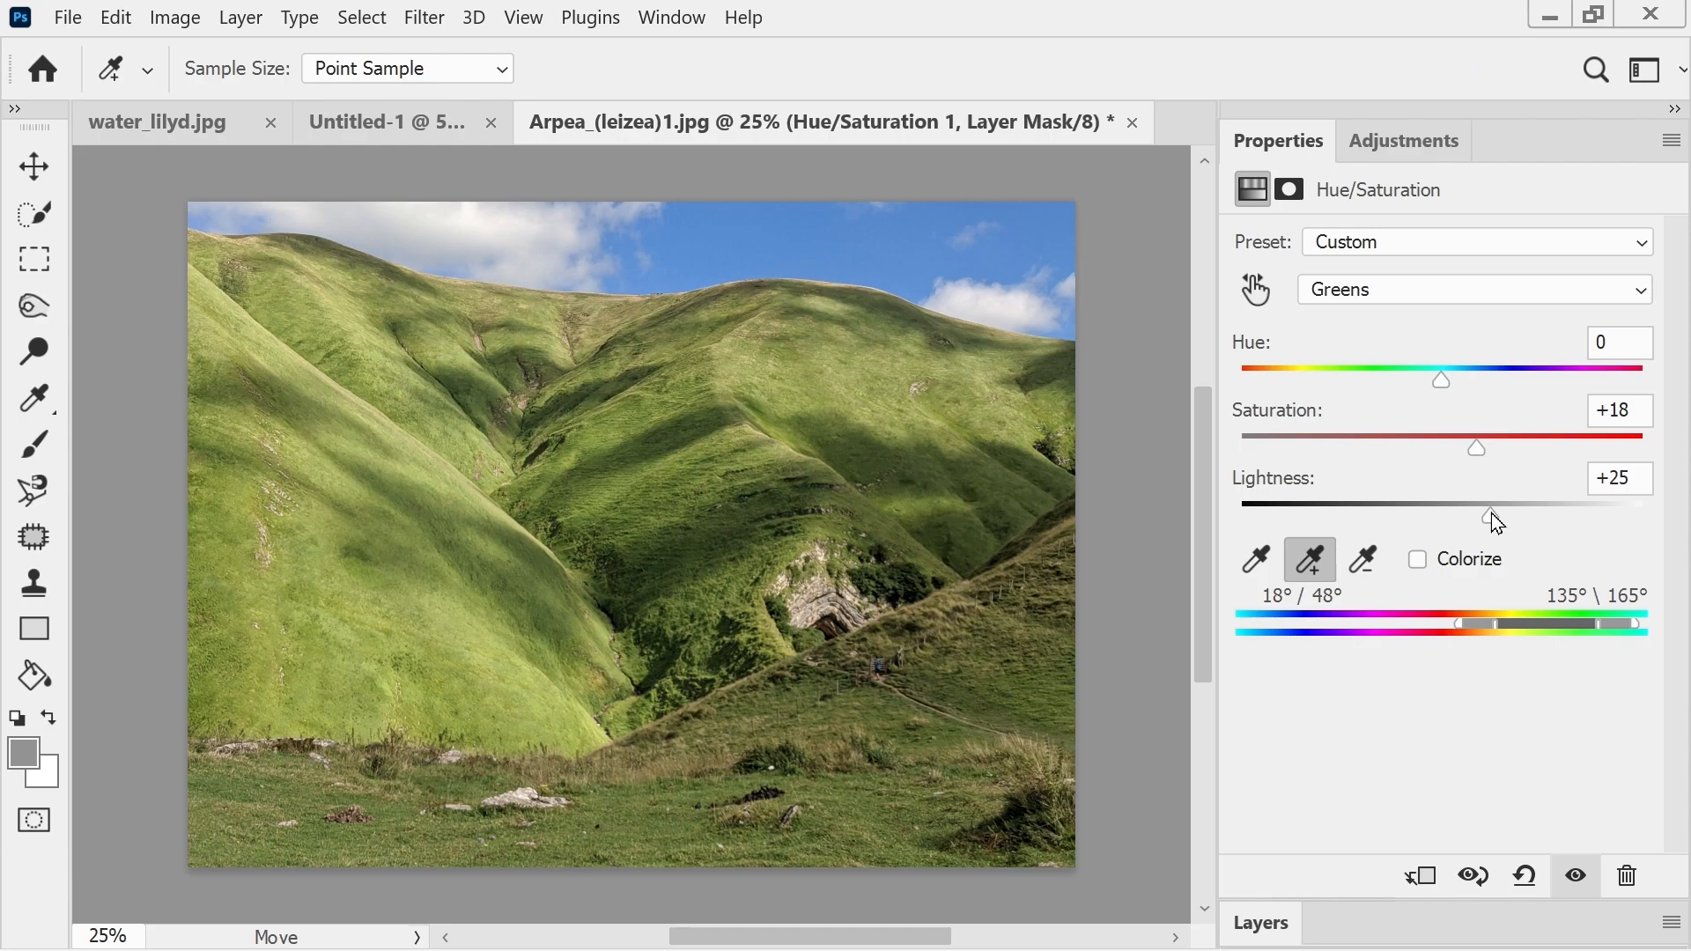
# - Try the Colorize option on the hill landscape and undo it
pyautogui.click(1415, 565)
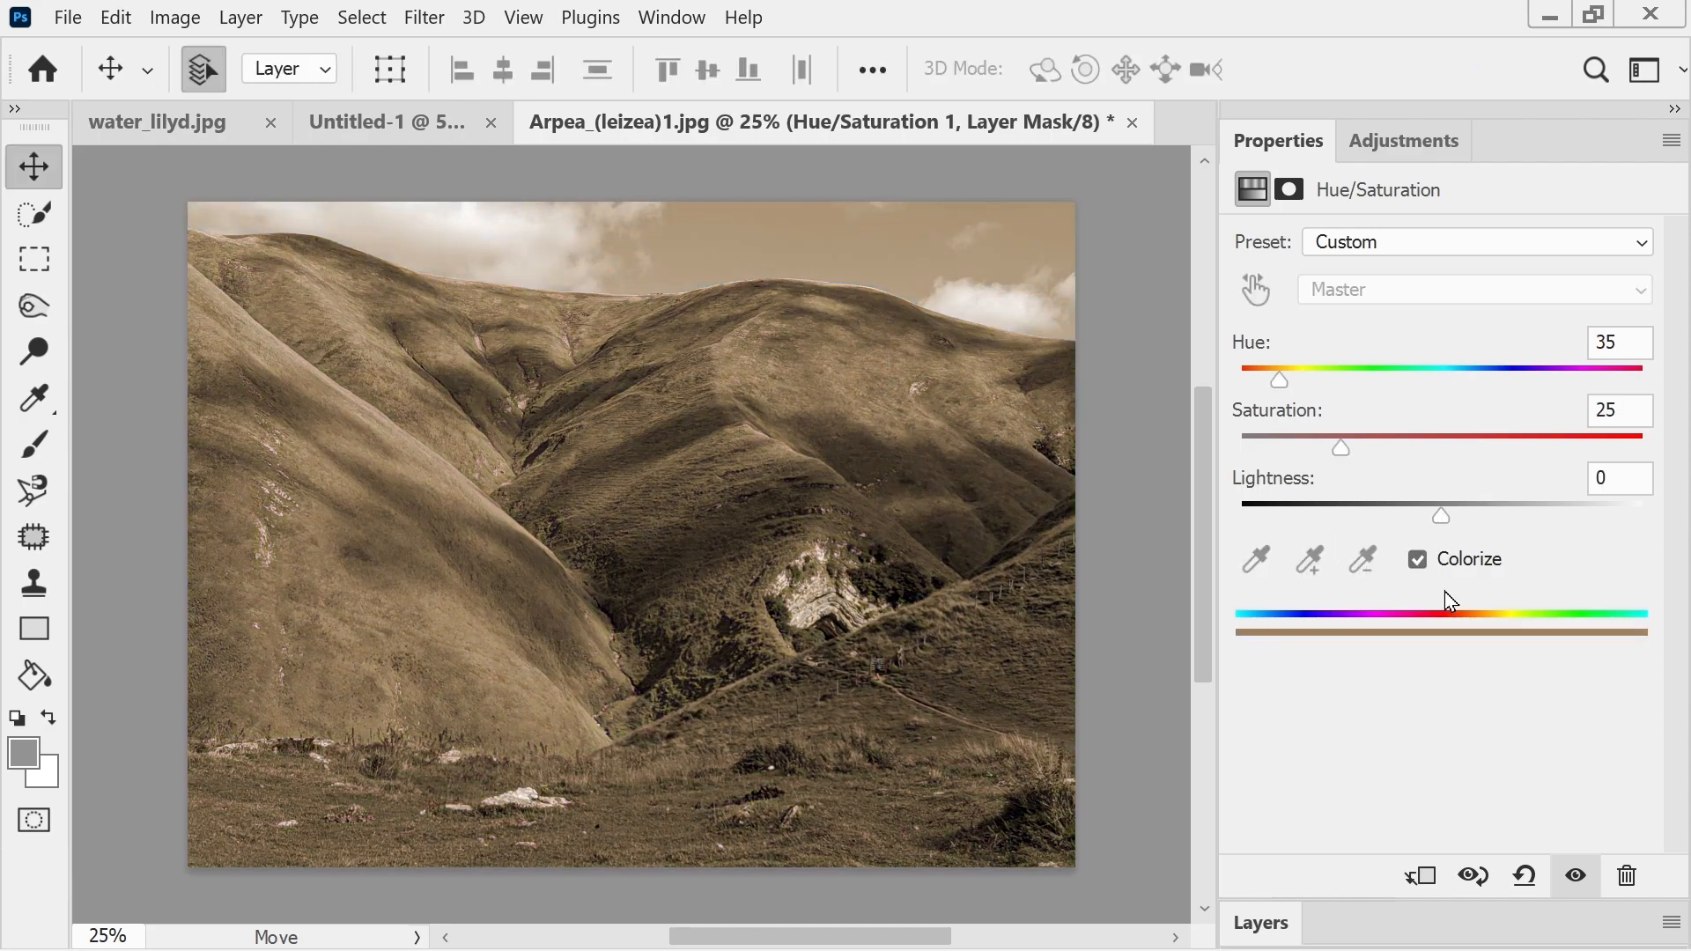
pyautogui.hotkey('ctrl', 'z')
# - Set the Greens range to Lightness -5 and Saturation +46
pyautogui.moveTo(1508, 516); pyautogui.dragTo(1436, 511)
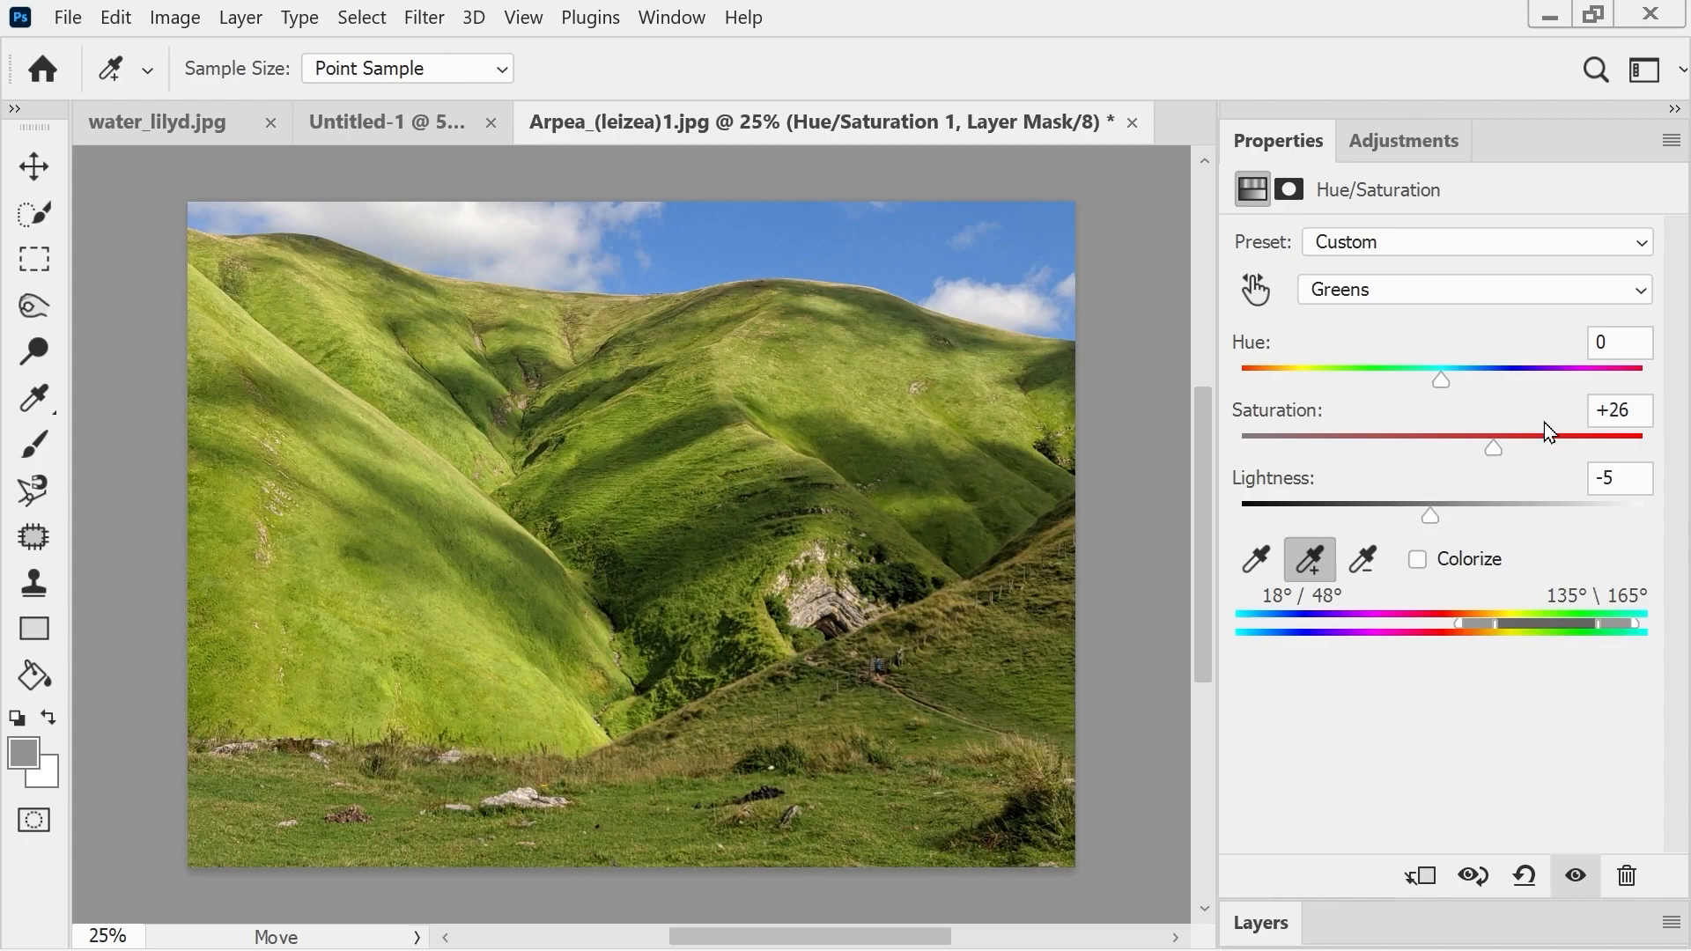
pyautogui.moveTo(1494, 448); pyautogui.dragTo(1536, 476)
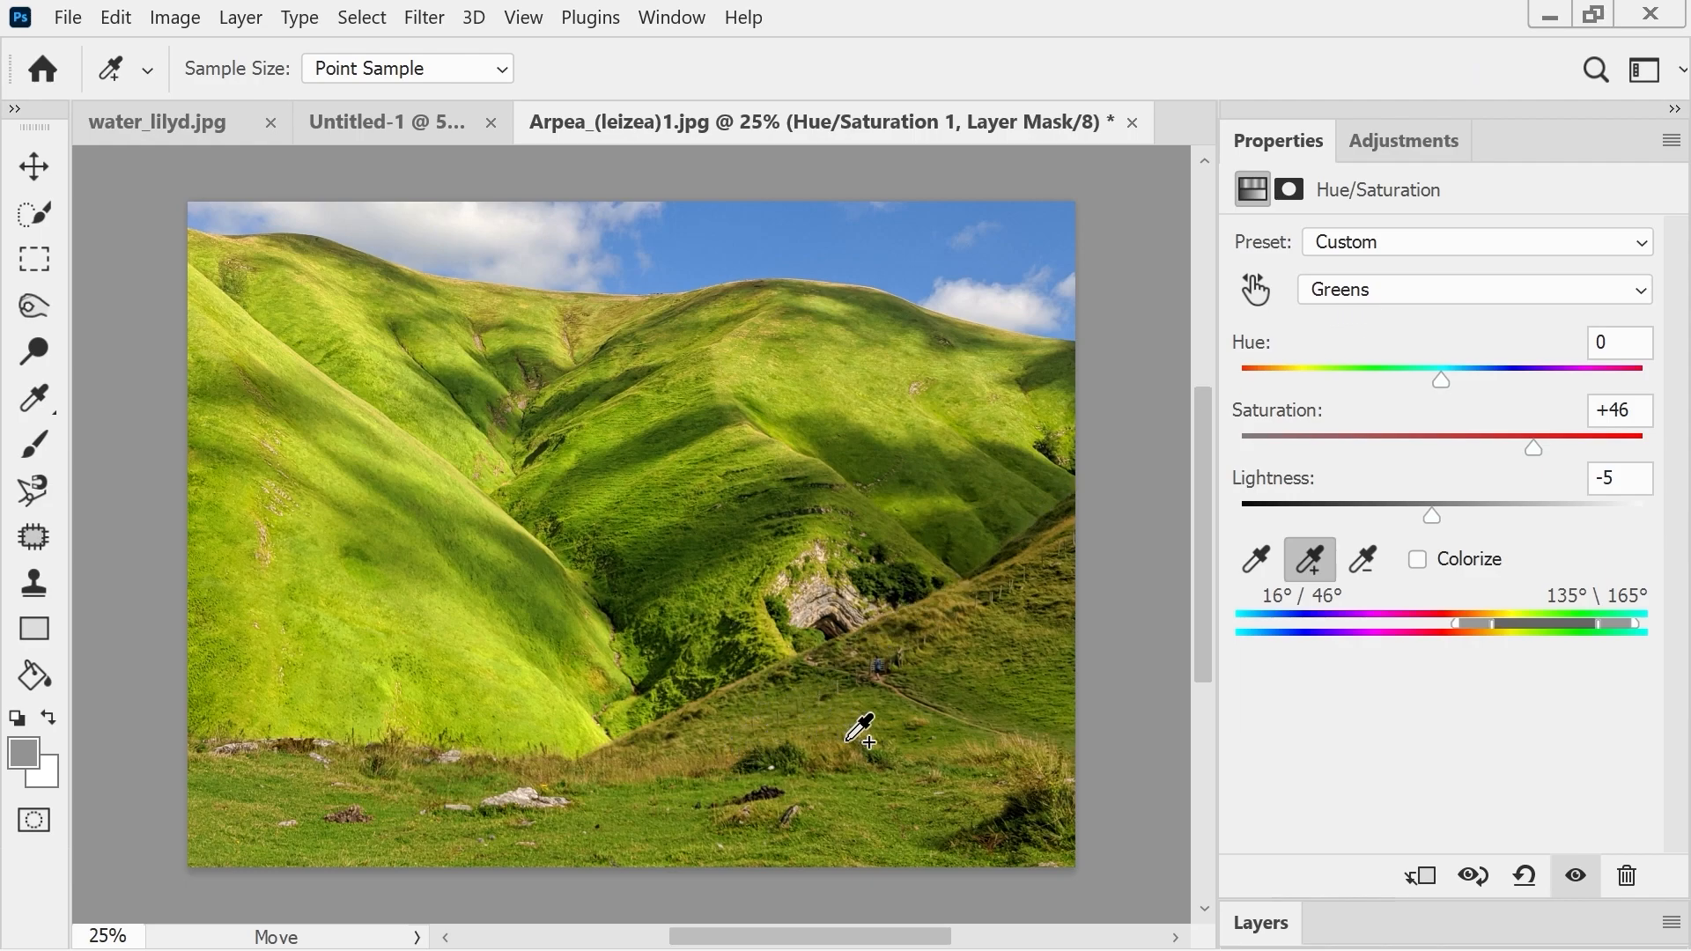
# - Add the color of the rocky cave to the adjusted range and set Saturation to +76
pyautogui.click(805, 612)
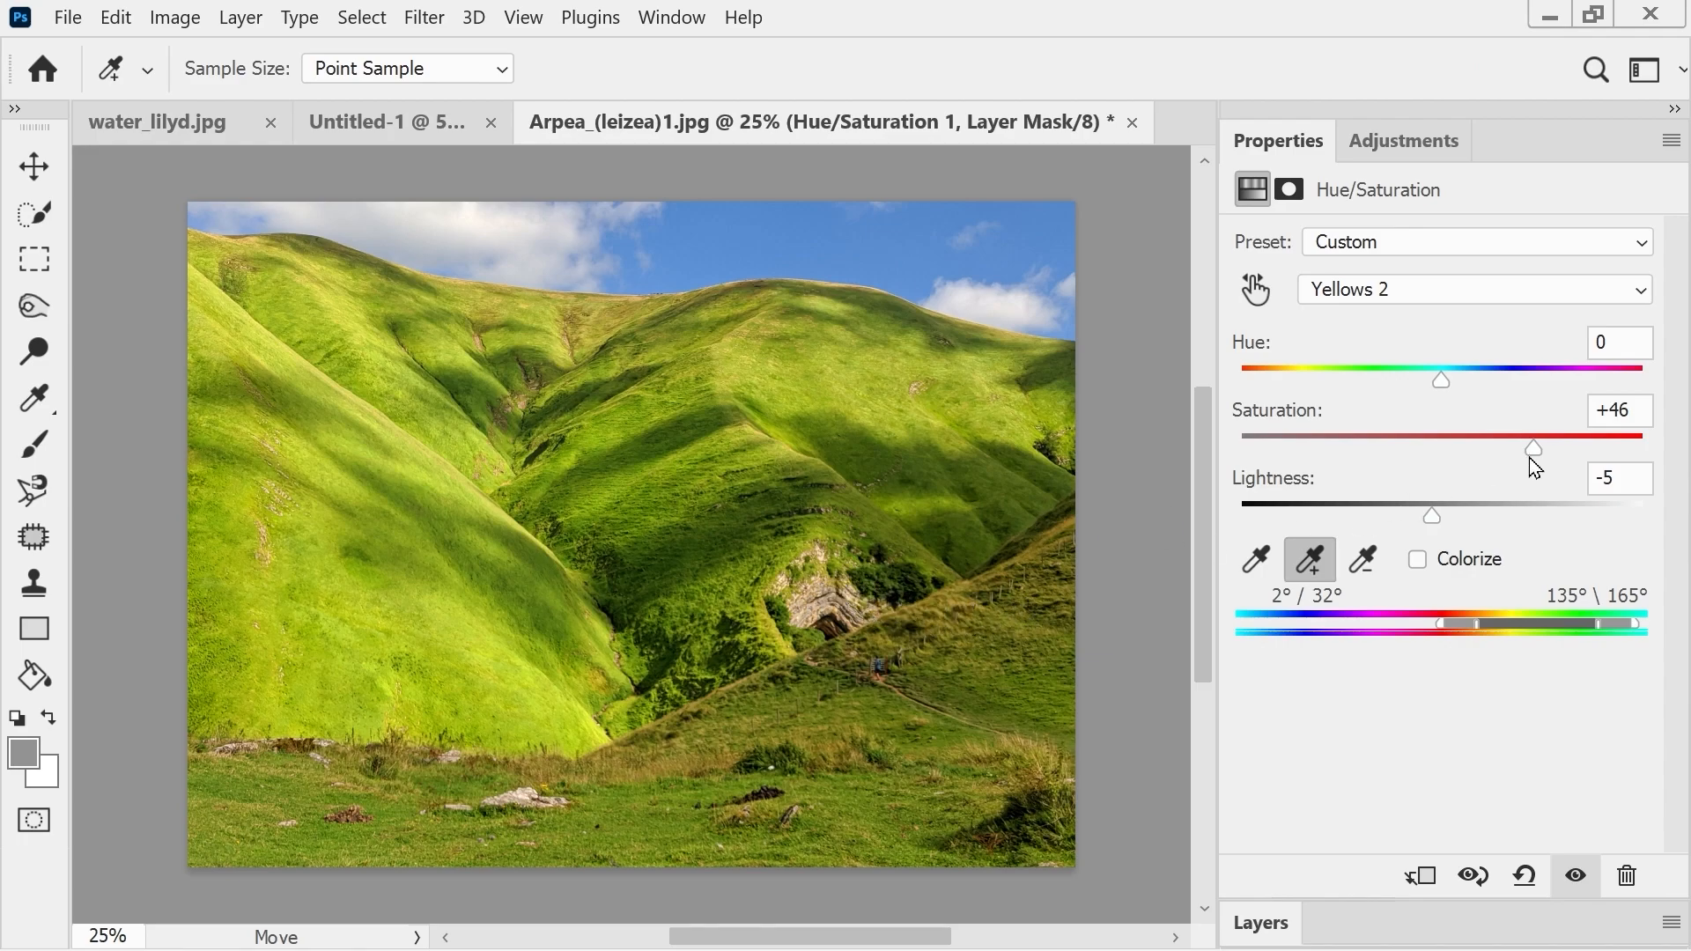
pyautogui.moveTo(1540, 452); pyautogui.dragTo(1594, 452)
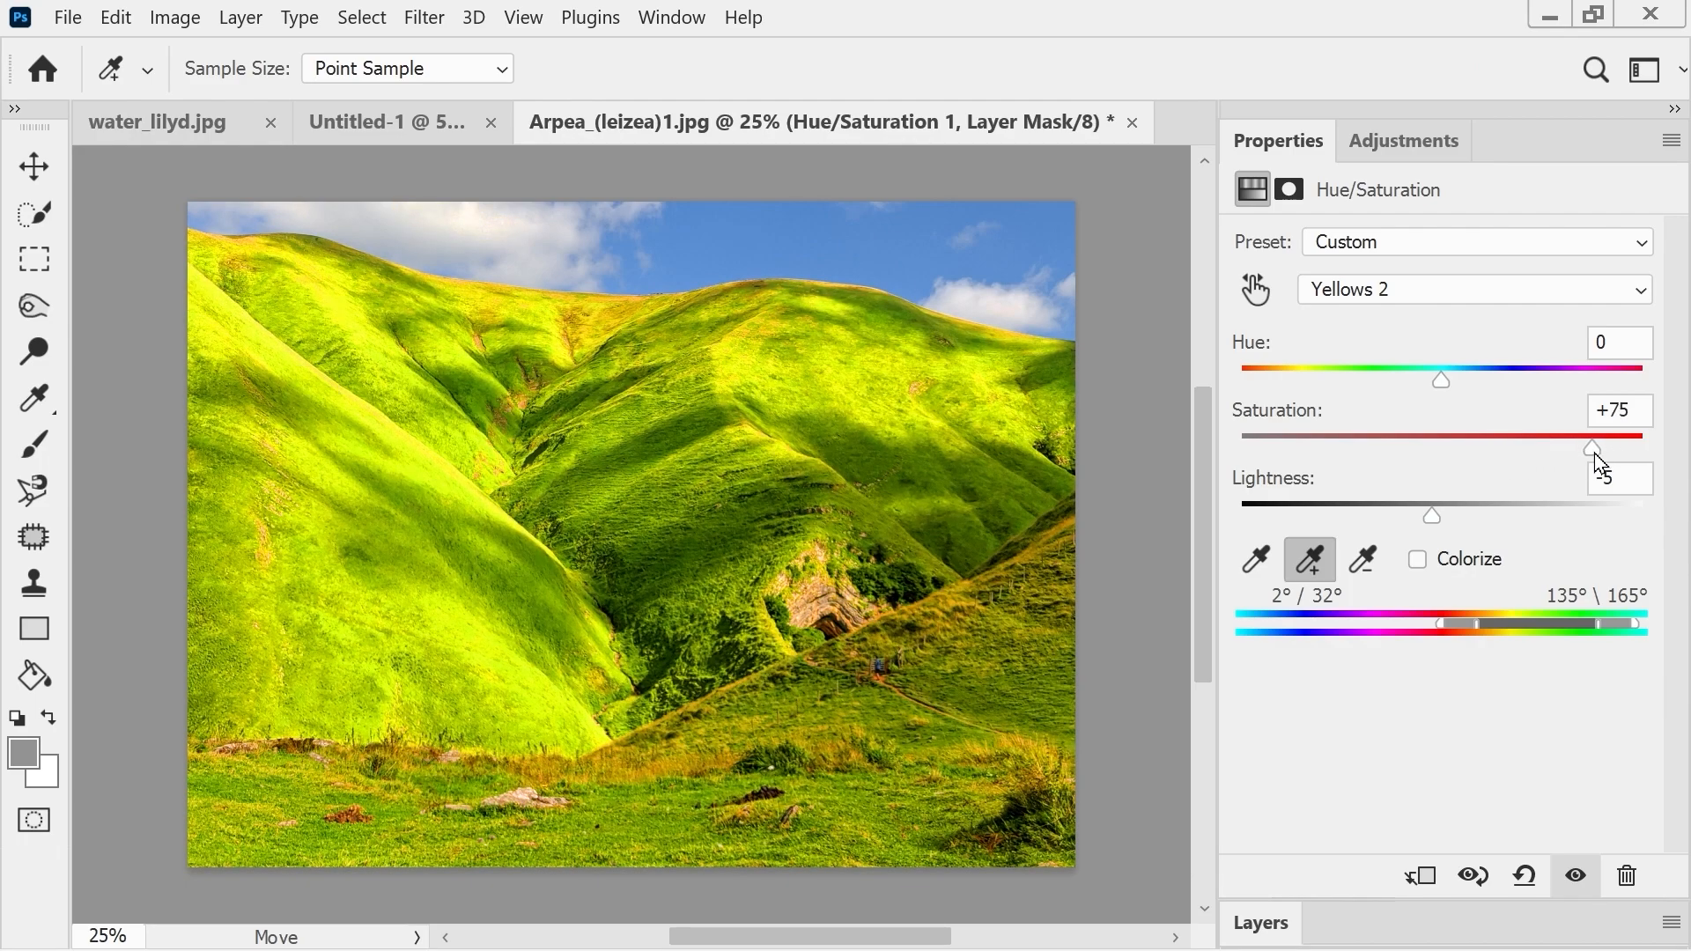
# - Subtract colors sampled from the cave, the base of the slope, the far slope and the central hillside from the adjusted range
pyautogui.click(1366, 560)
pyautogui.click(828, 608)
pyautogui.click(626, 767)
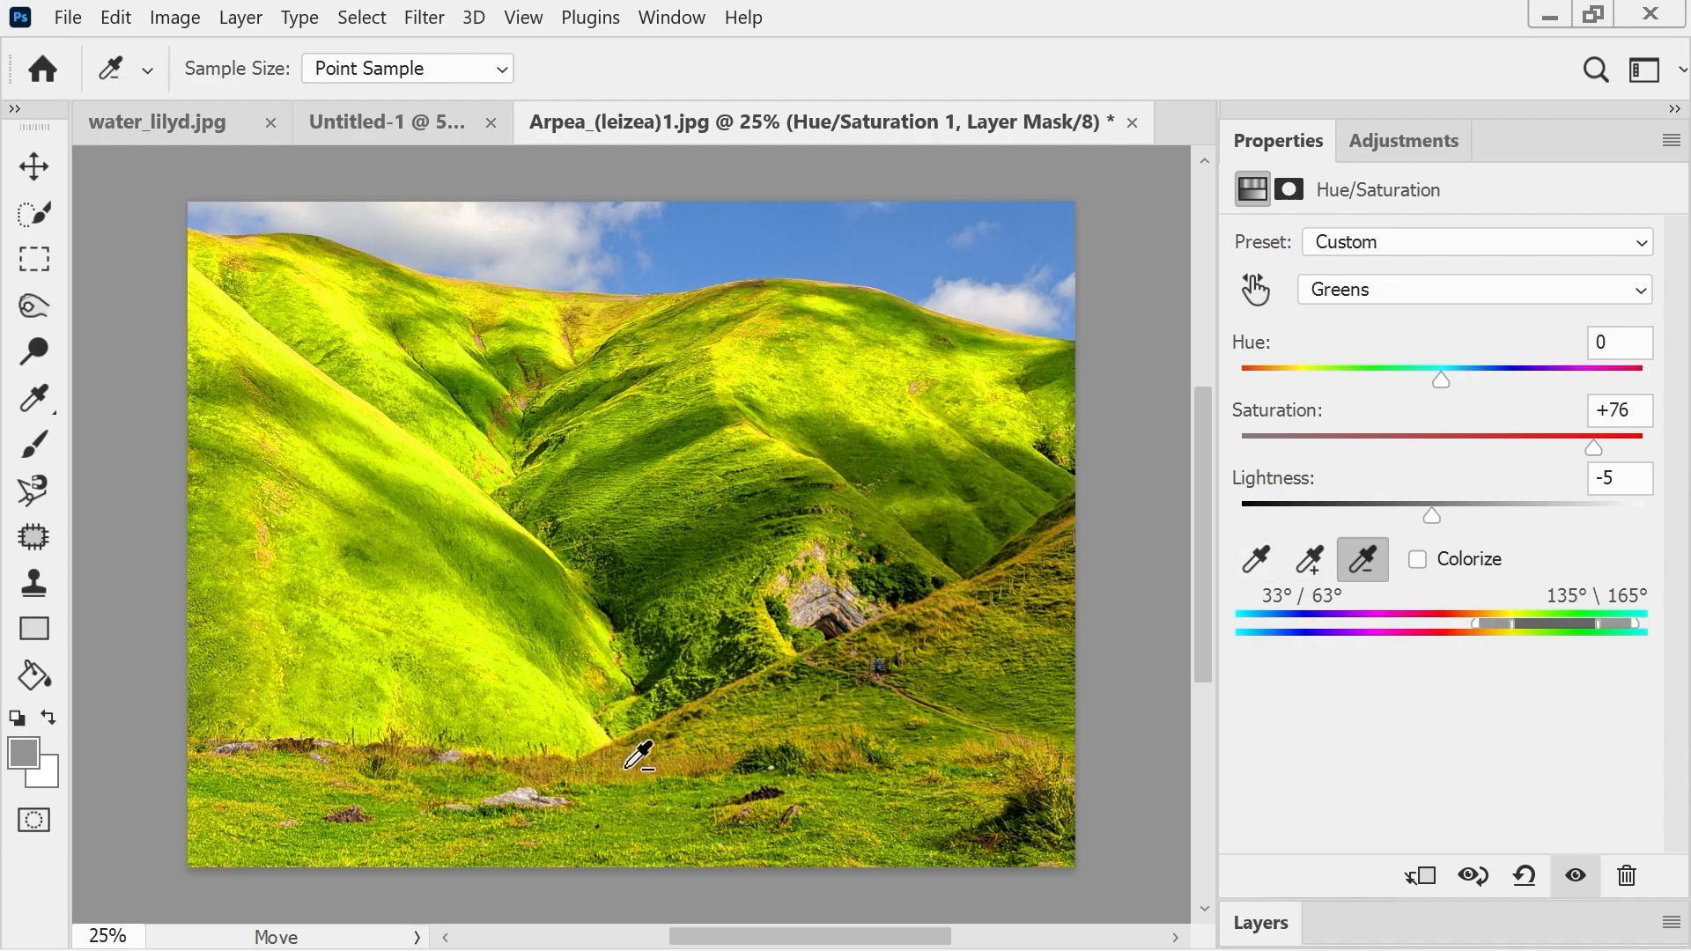
pyautogui.click(1056, 544)
pyautogui.click(694, 536)
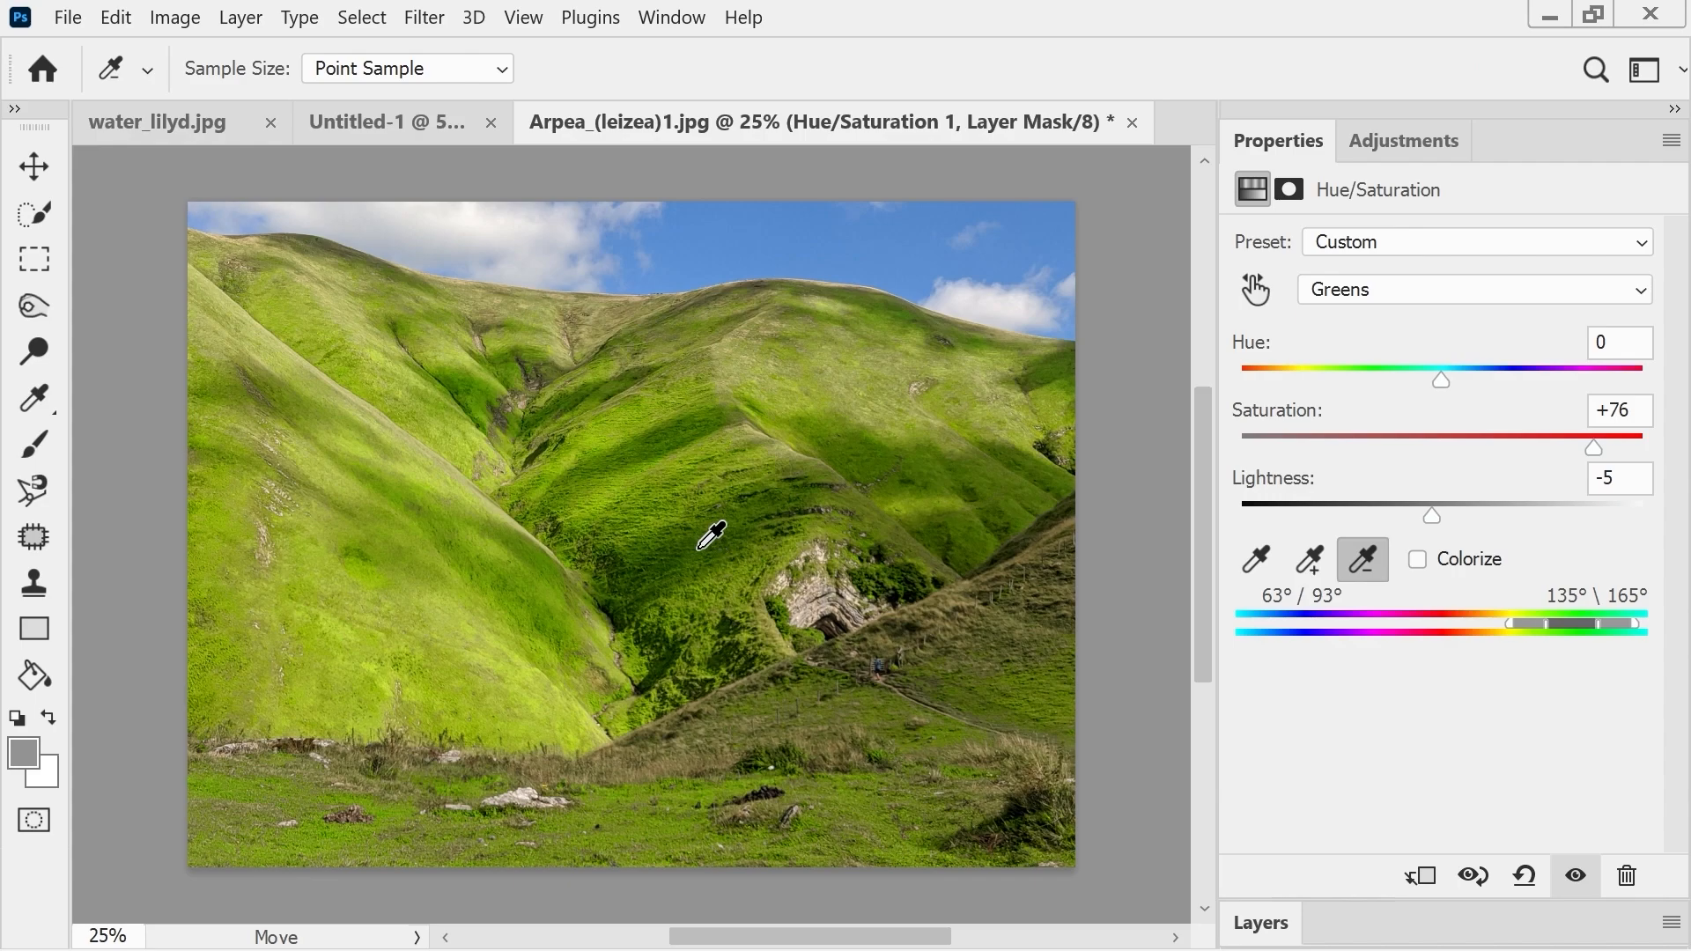
# - Refine the adjusted Greens range with colors sampled from the central hillside, the far slope and the lower part of the near slope
pyautogui.click(699, 546)
pyautogui.click(864, 385)
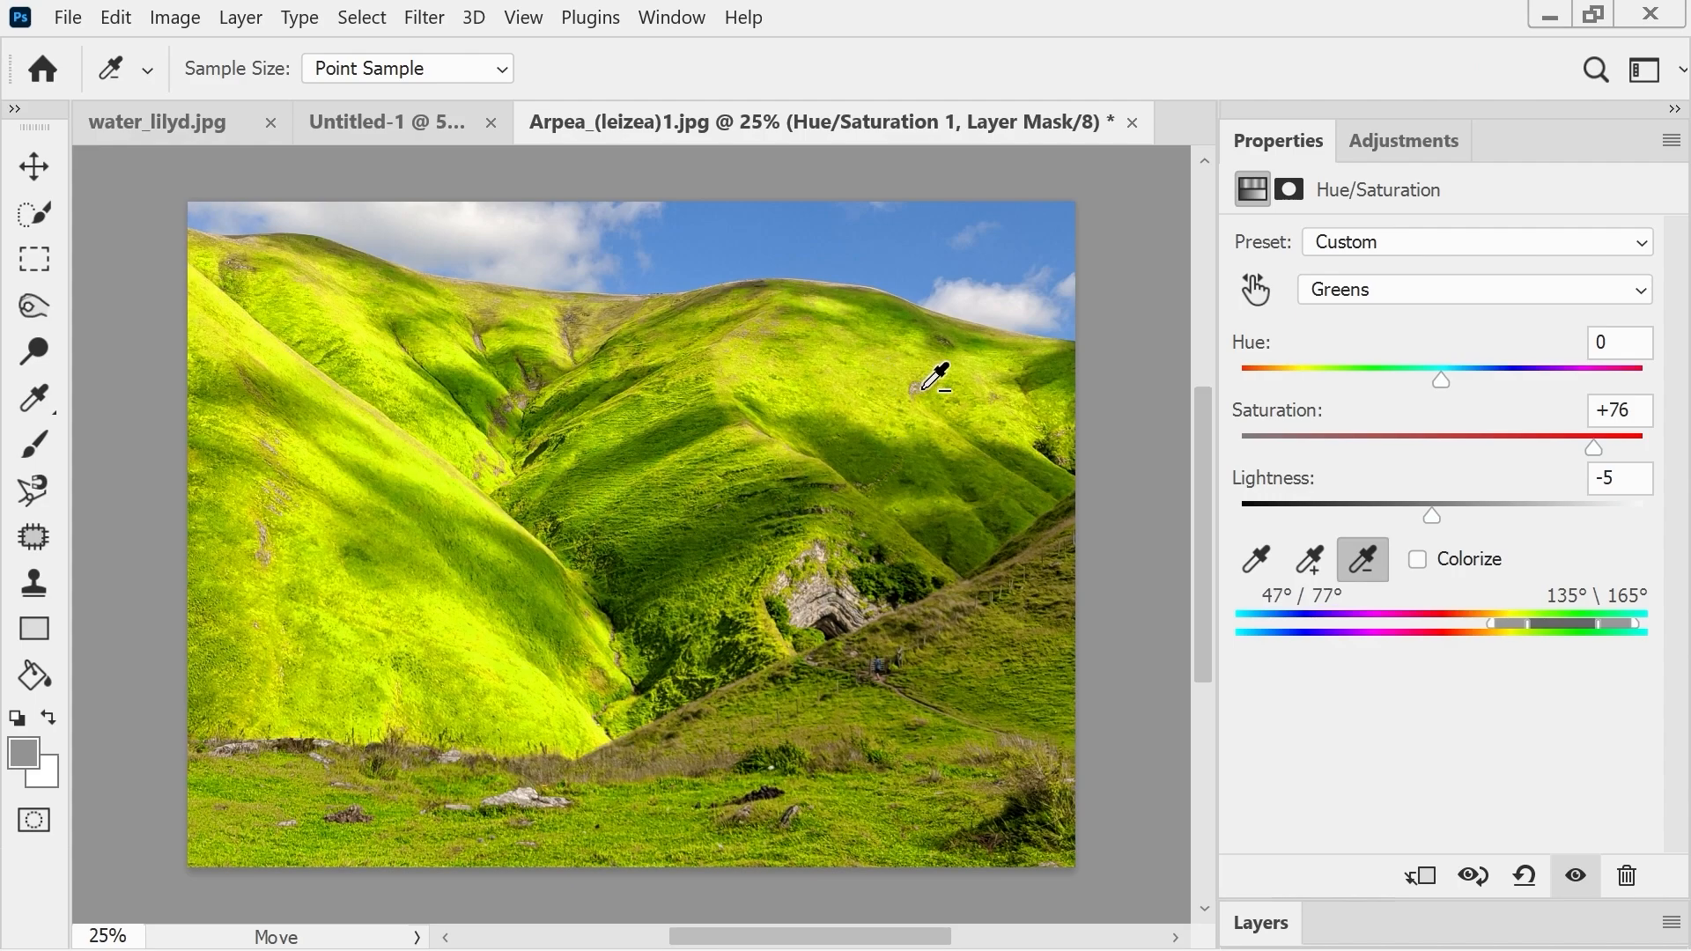
pyautogui.click(469, 657)
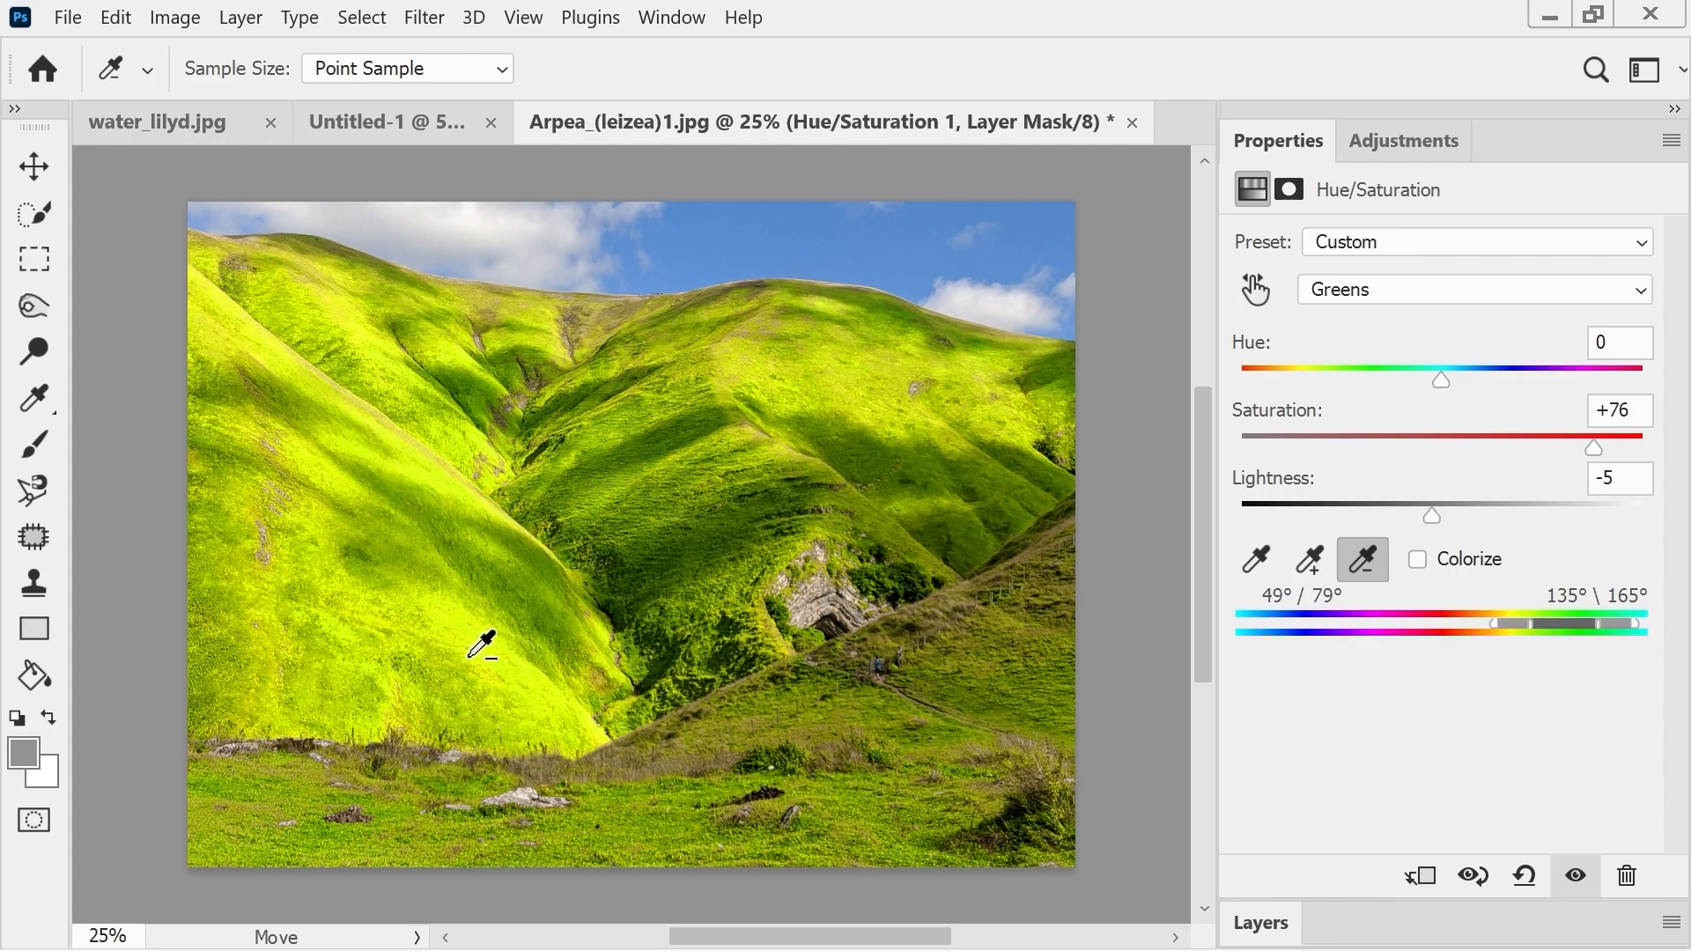
pyautogui.click(531, 656)
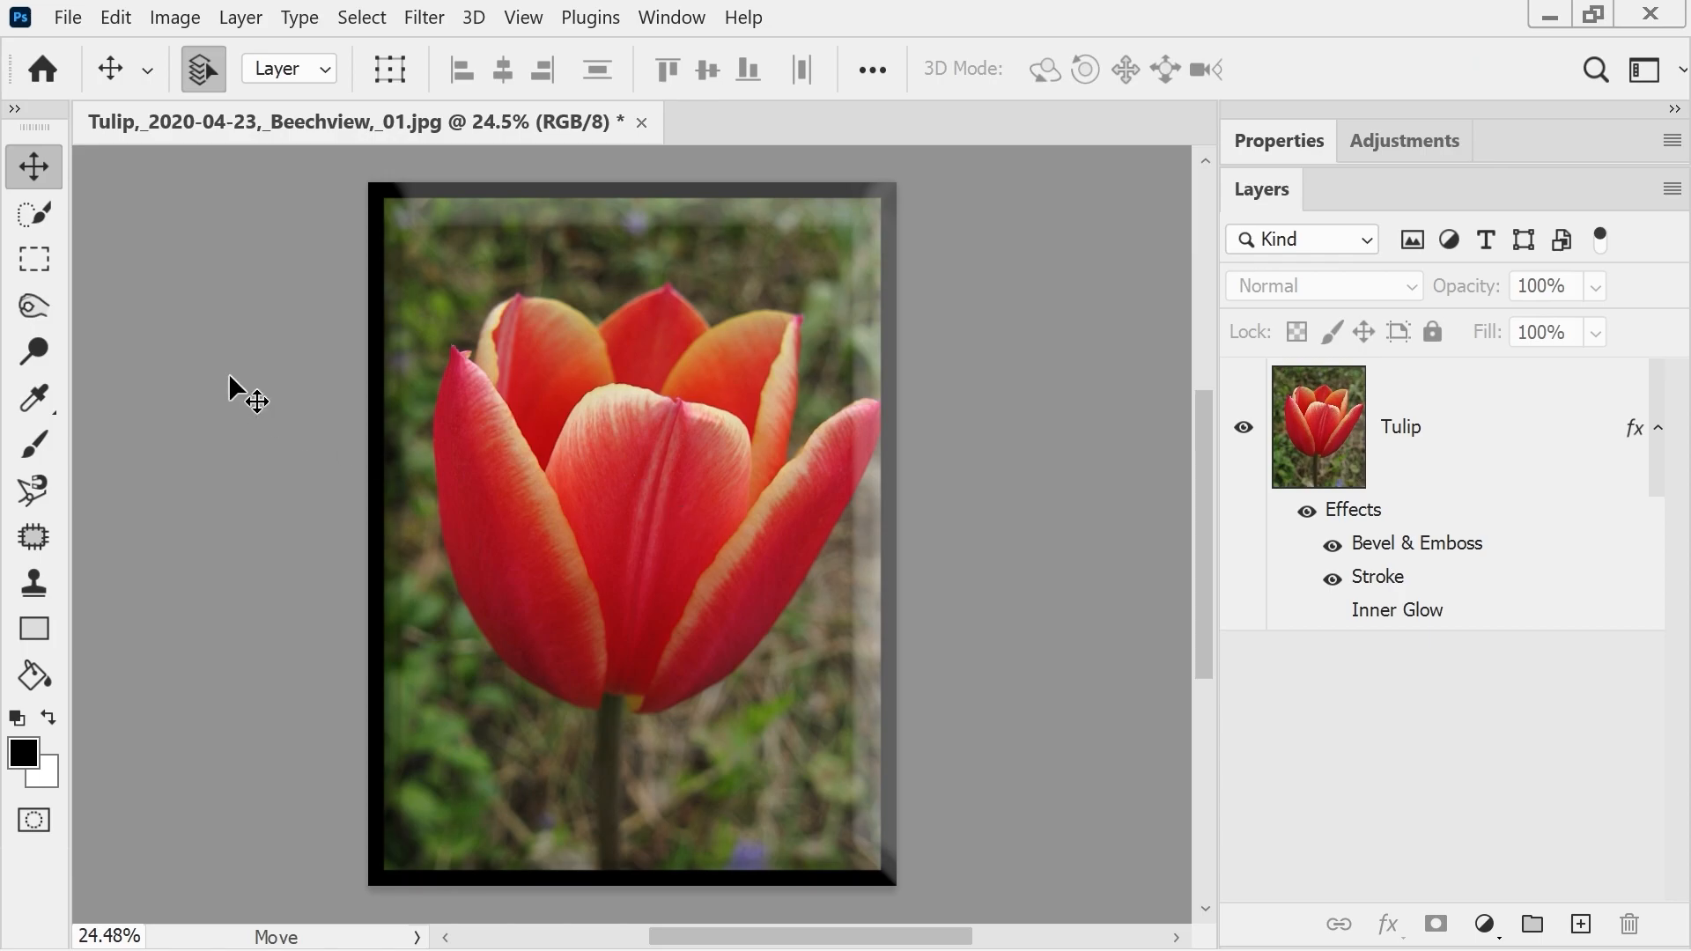
# - Open Image Size for the tulip photo, check its Scale Styles option, and fit the image to 1366 x 768 px 72 ppi
pyautogui.click(175, 17)
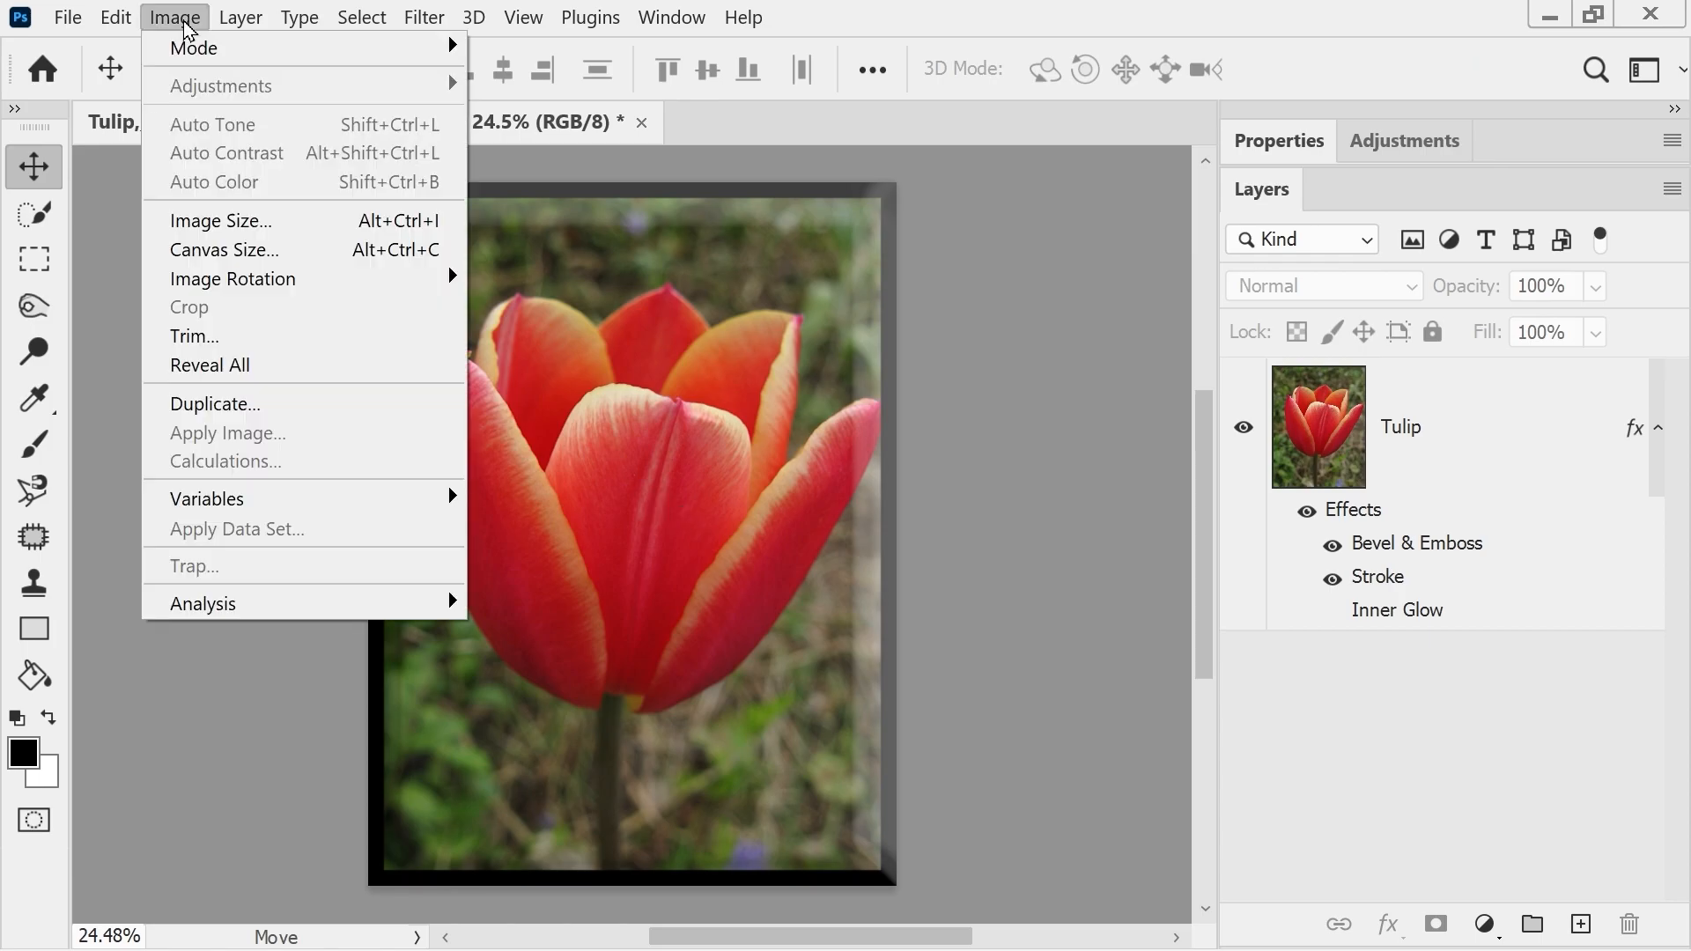
pyautogui.click(199, 214)
pyautogui.moveTo(837, 240)
pyautogui.mouseDown()
pyautogui.moveTo(1118, 340)
pyautogui.moveTo(1260, 427)
pyautogui.moveTo(1170, 332)
pyautogui.moveTo(844, 319)
pyautogui.mouseUp()
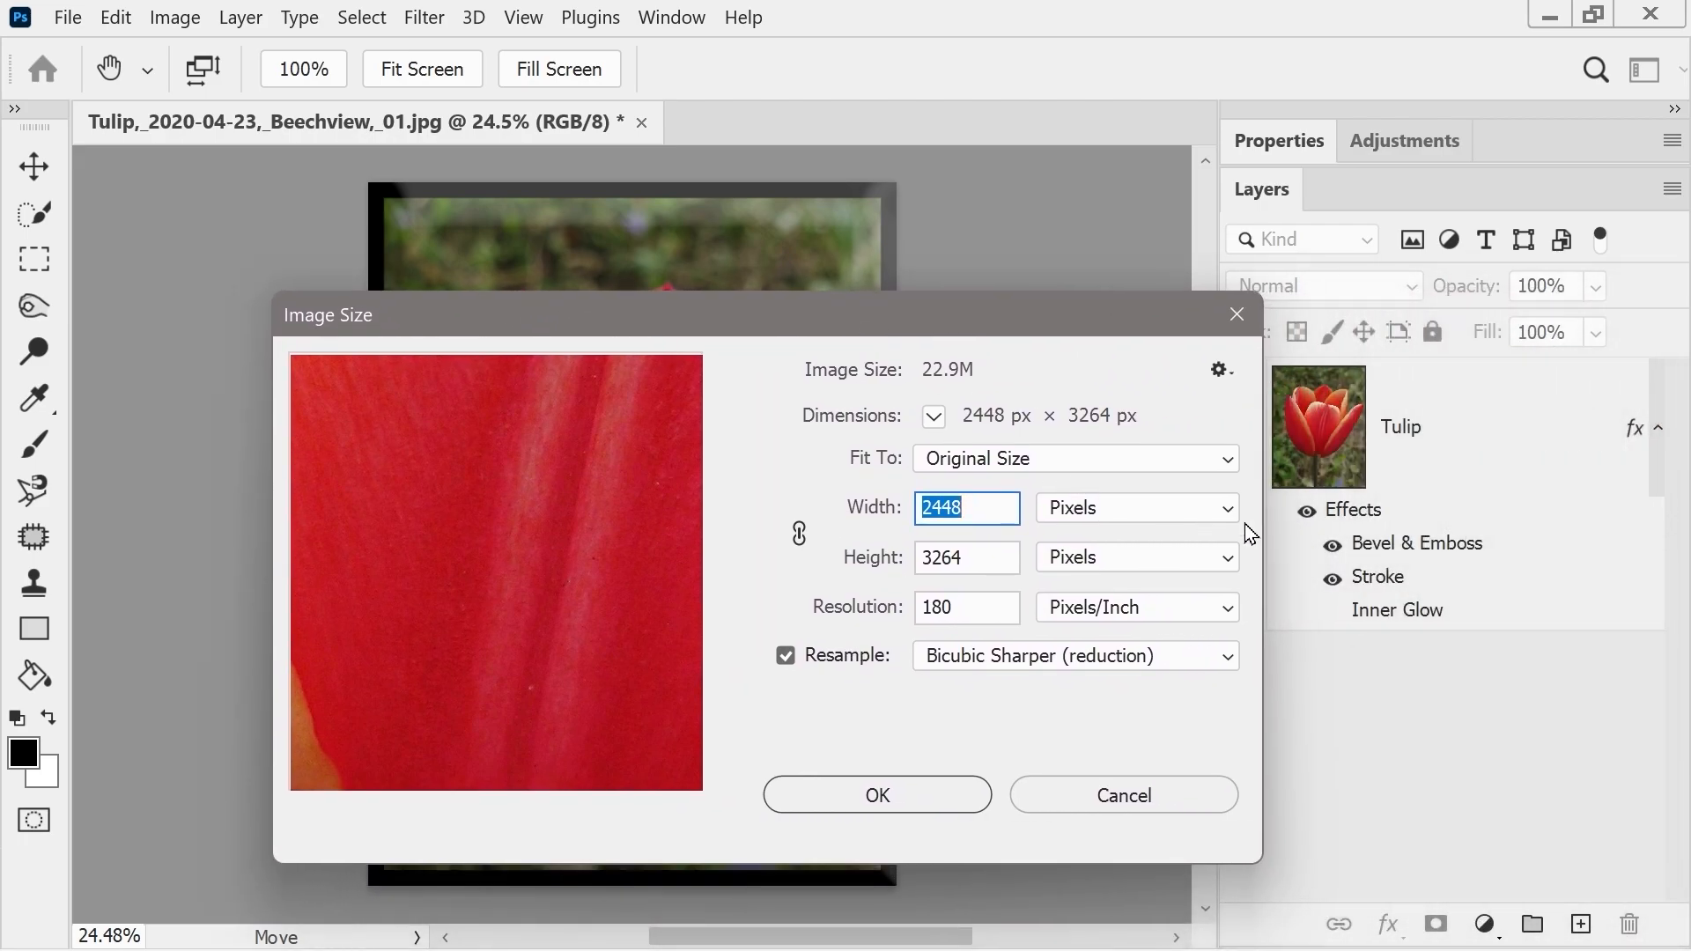
pyautogui.click(1221, 370)
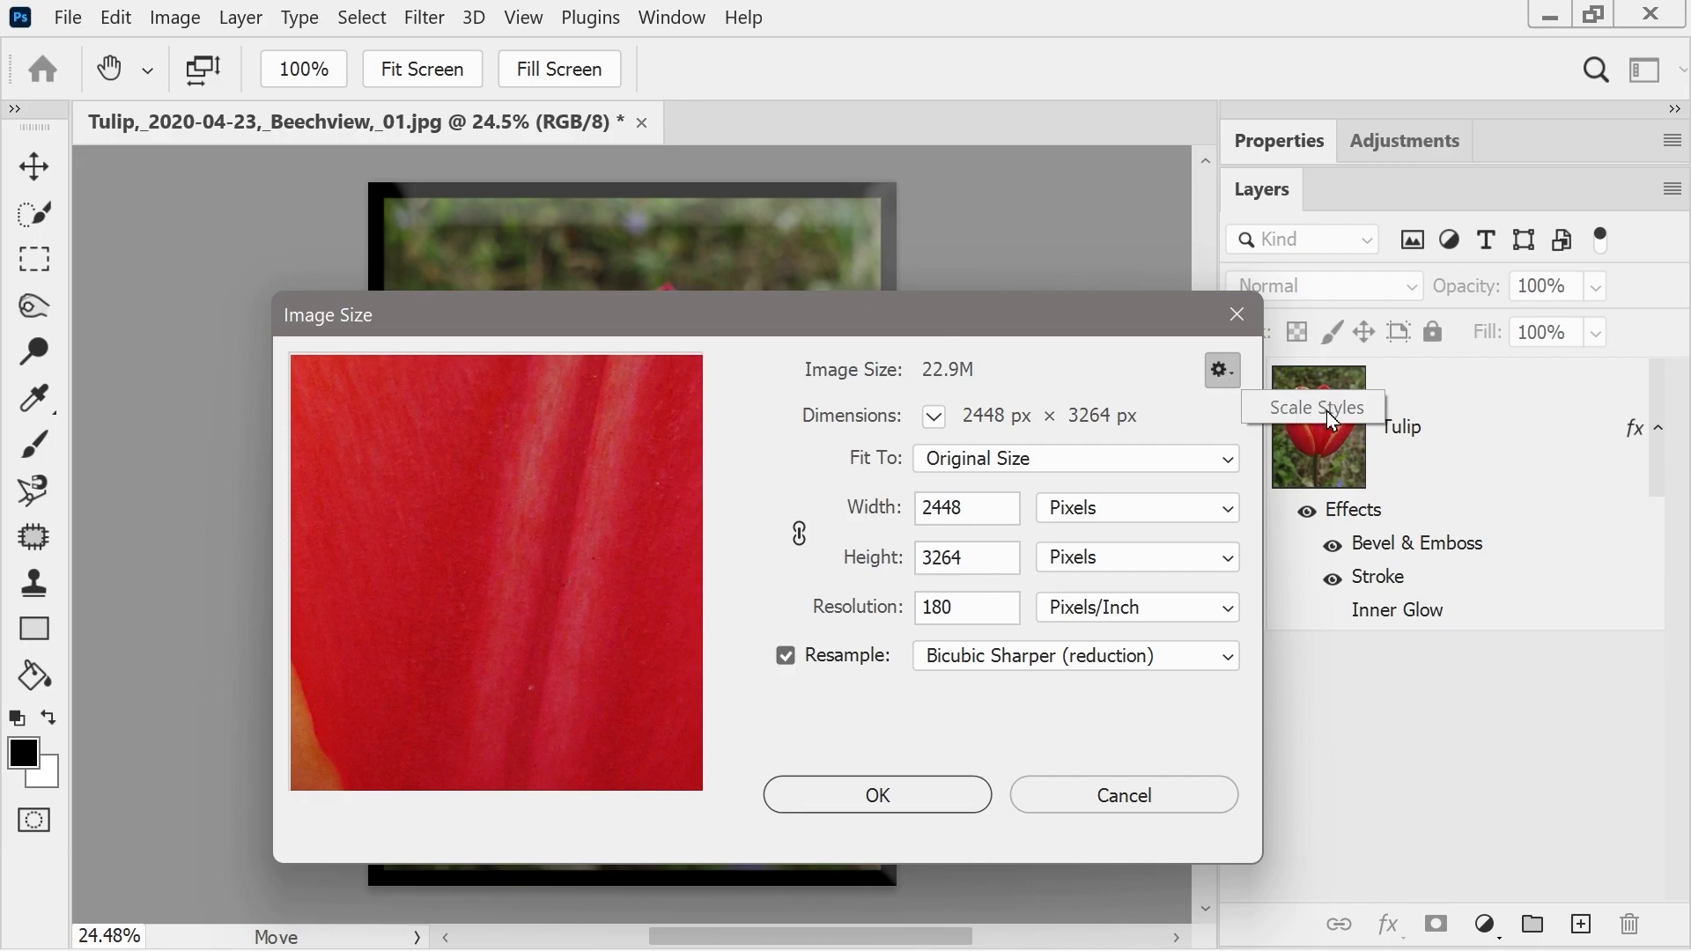
pyautogui.click(1036, 353)
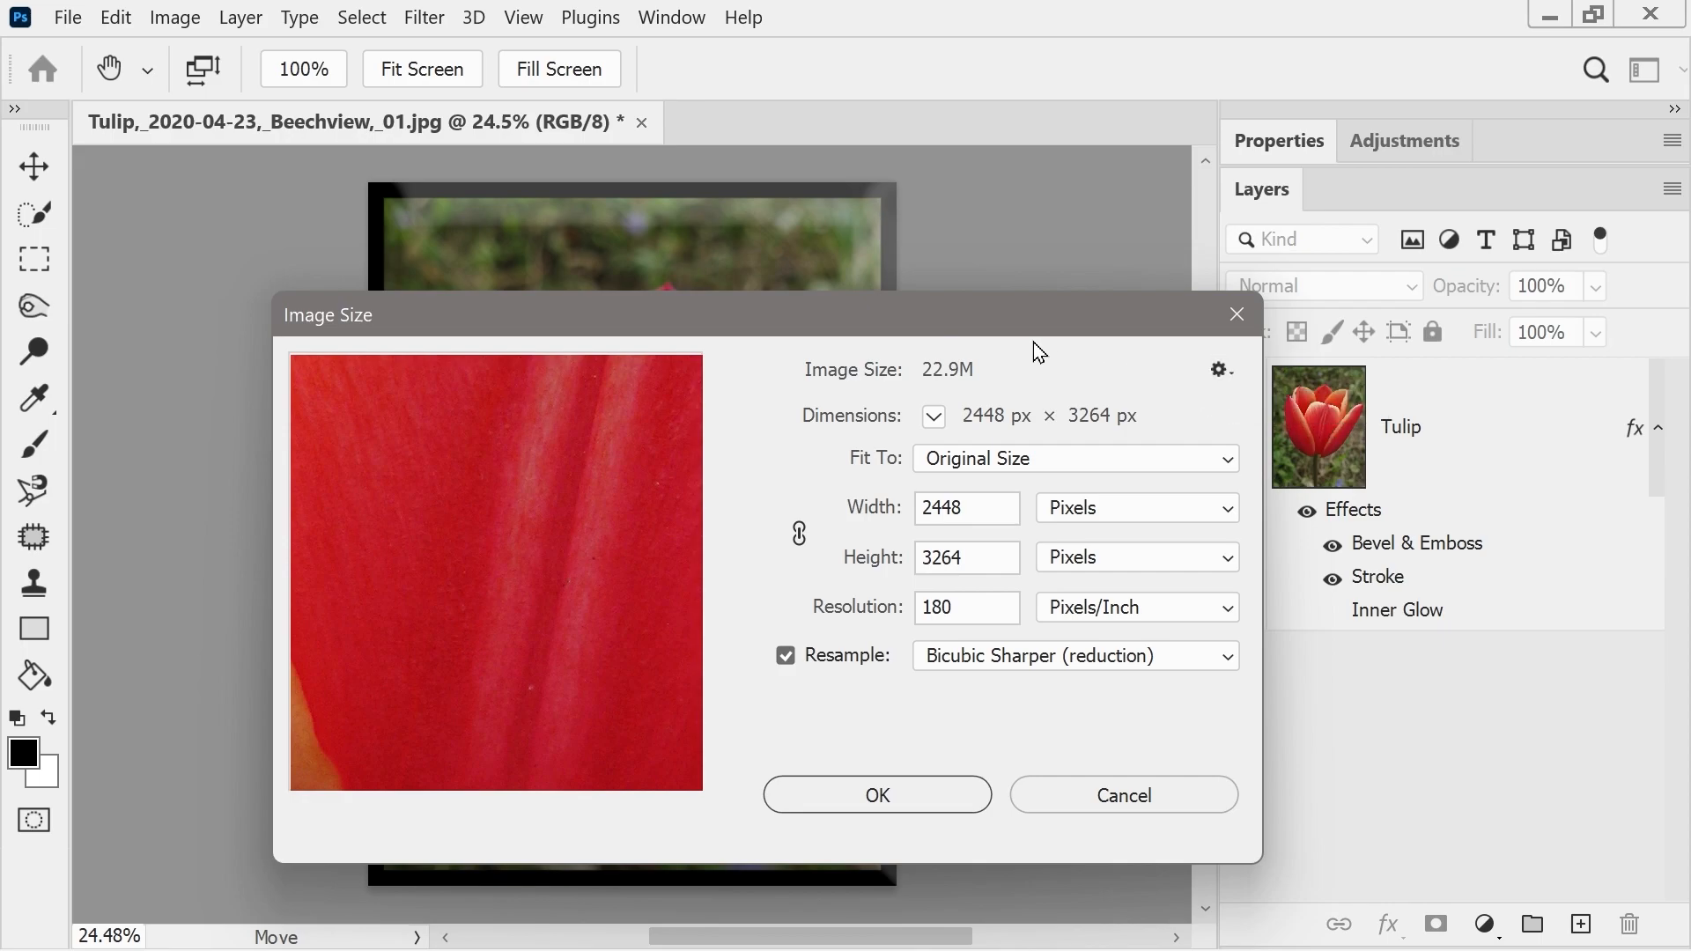
pyautogui.click(986, 460)
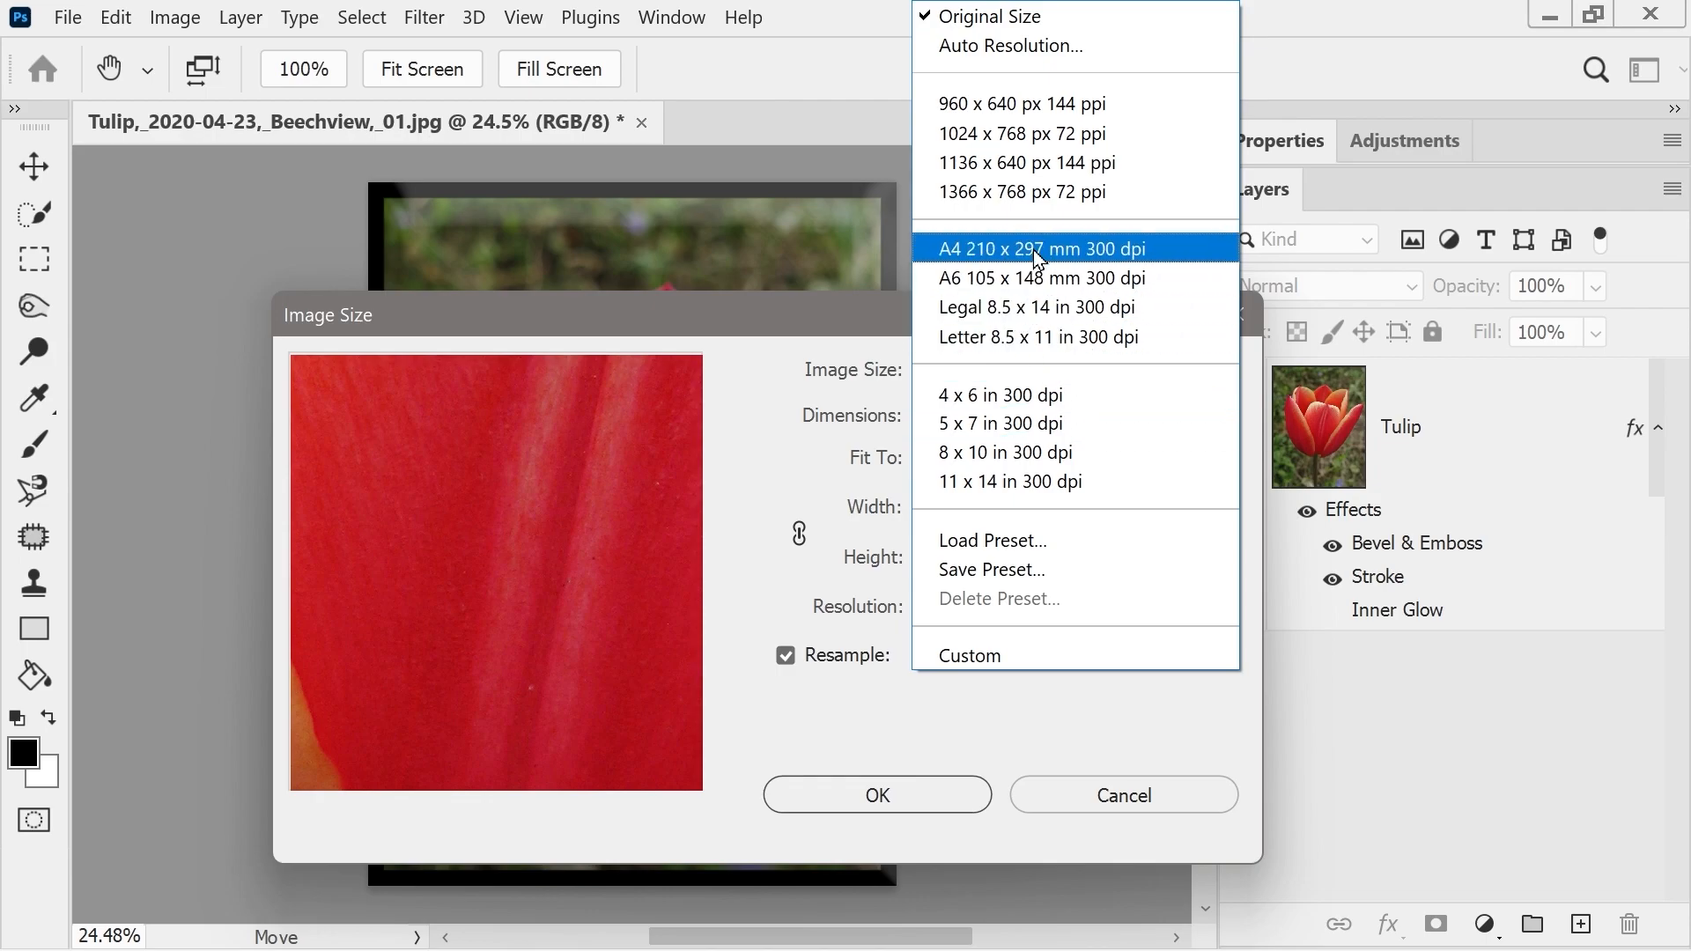
pyautogui.click(996, 194)
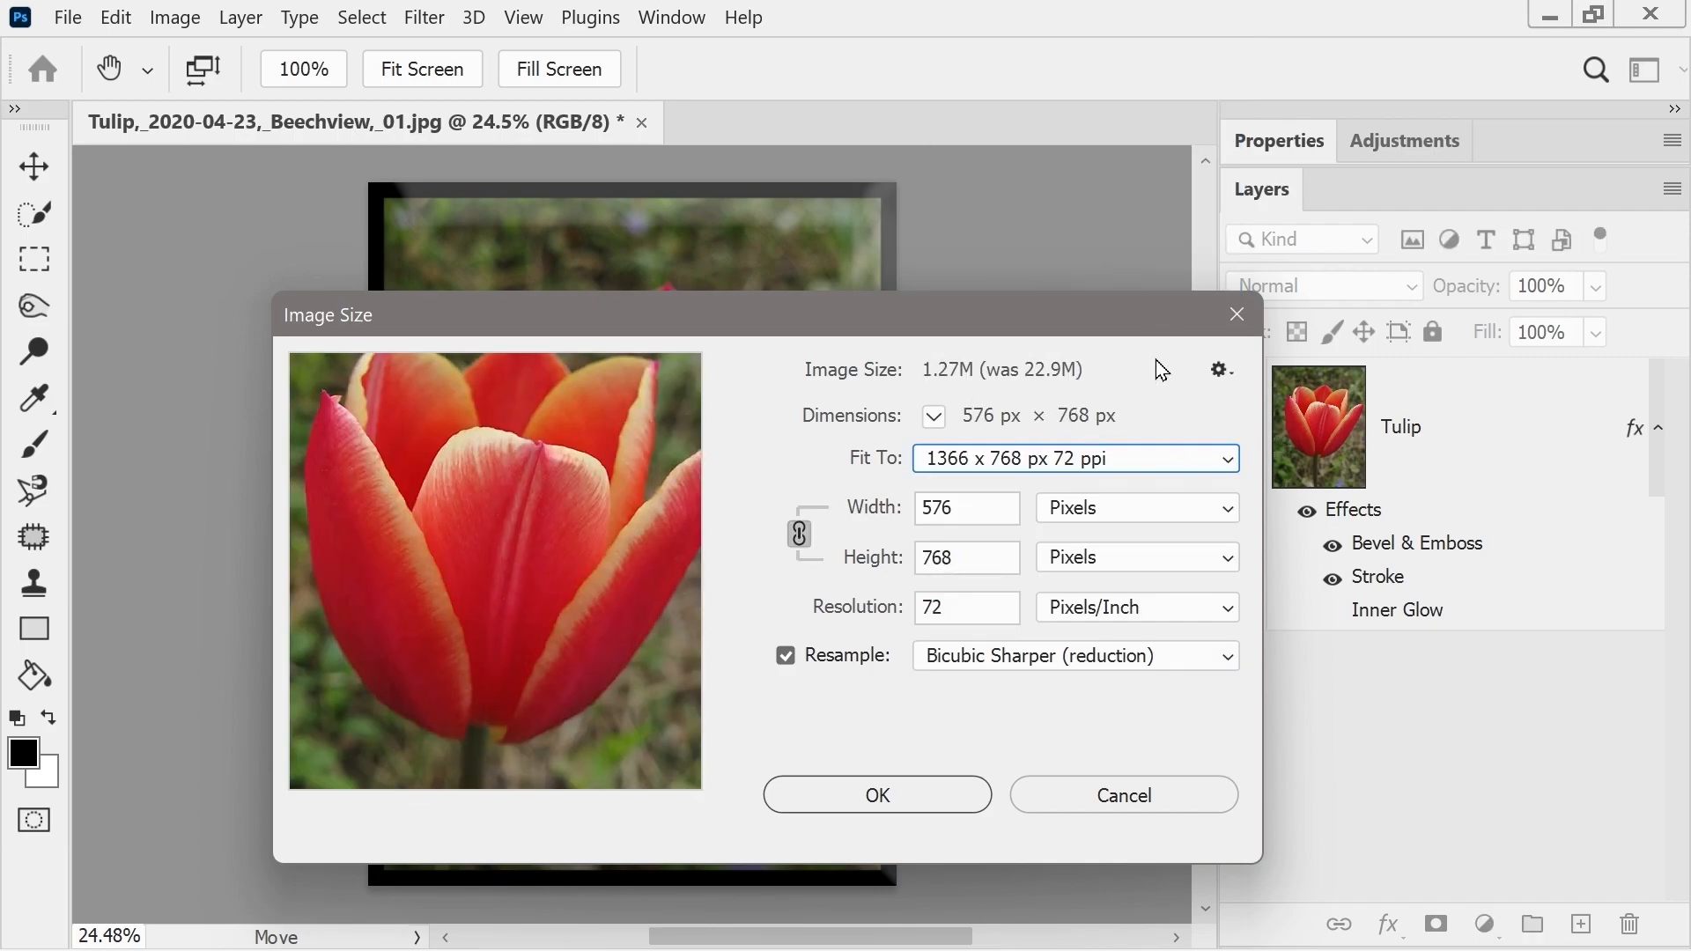
# - Turn on Scale Styles for the tulip resize
pyautogui.click(1221, 370)
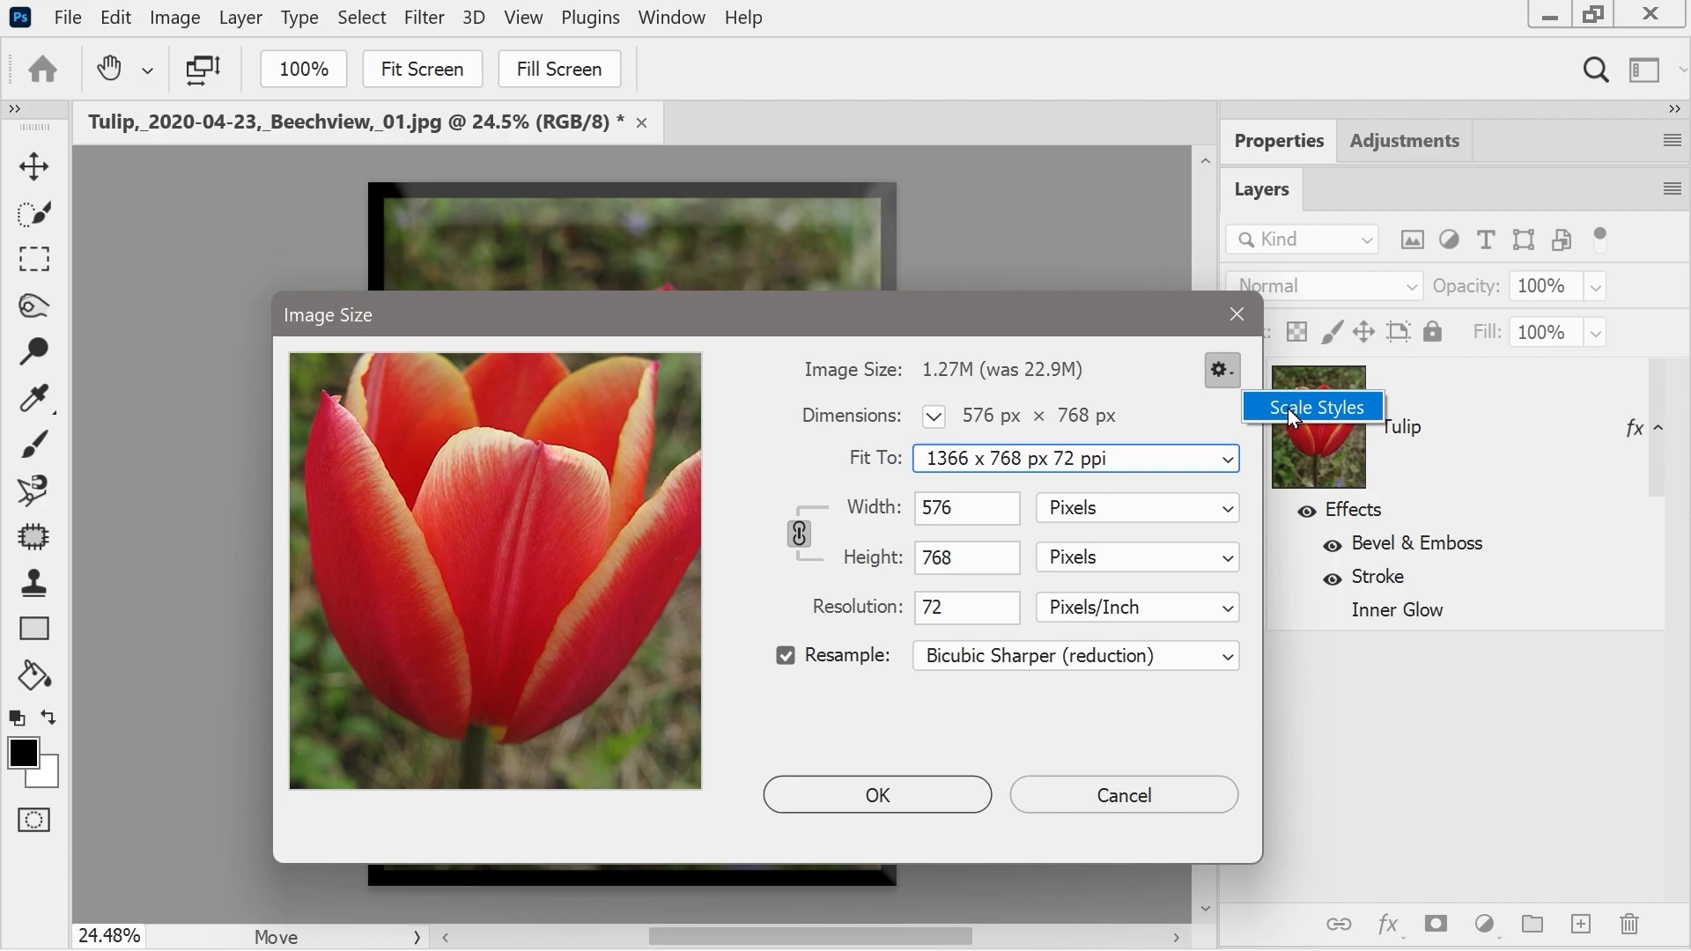
pyautogui.click(1292, 414)
pyautogui.click(1216, 382)
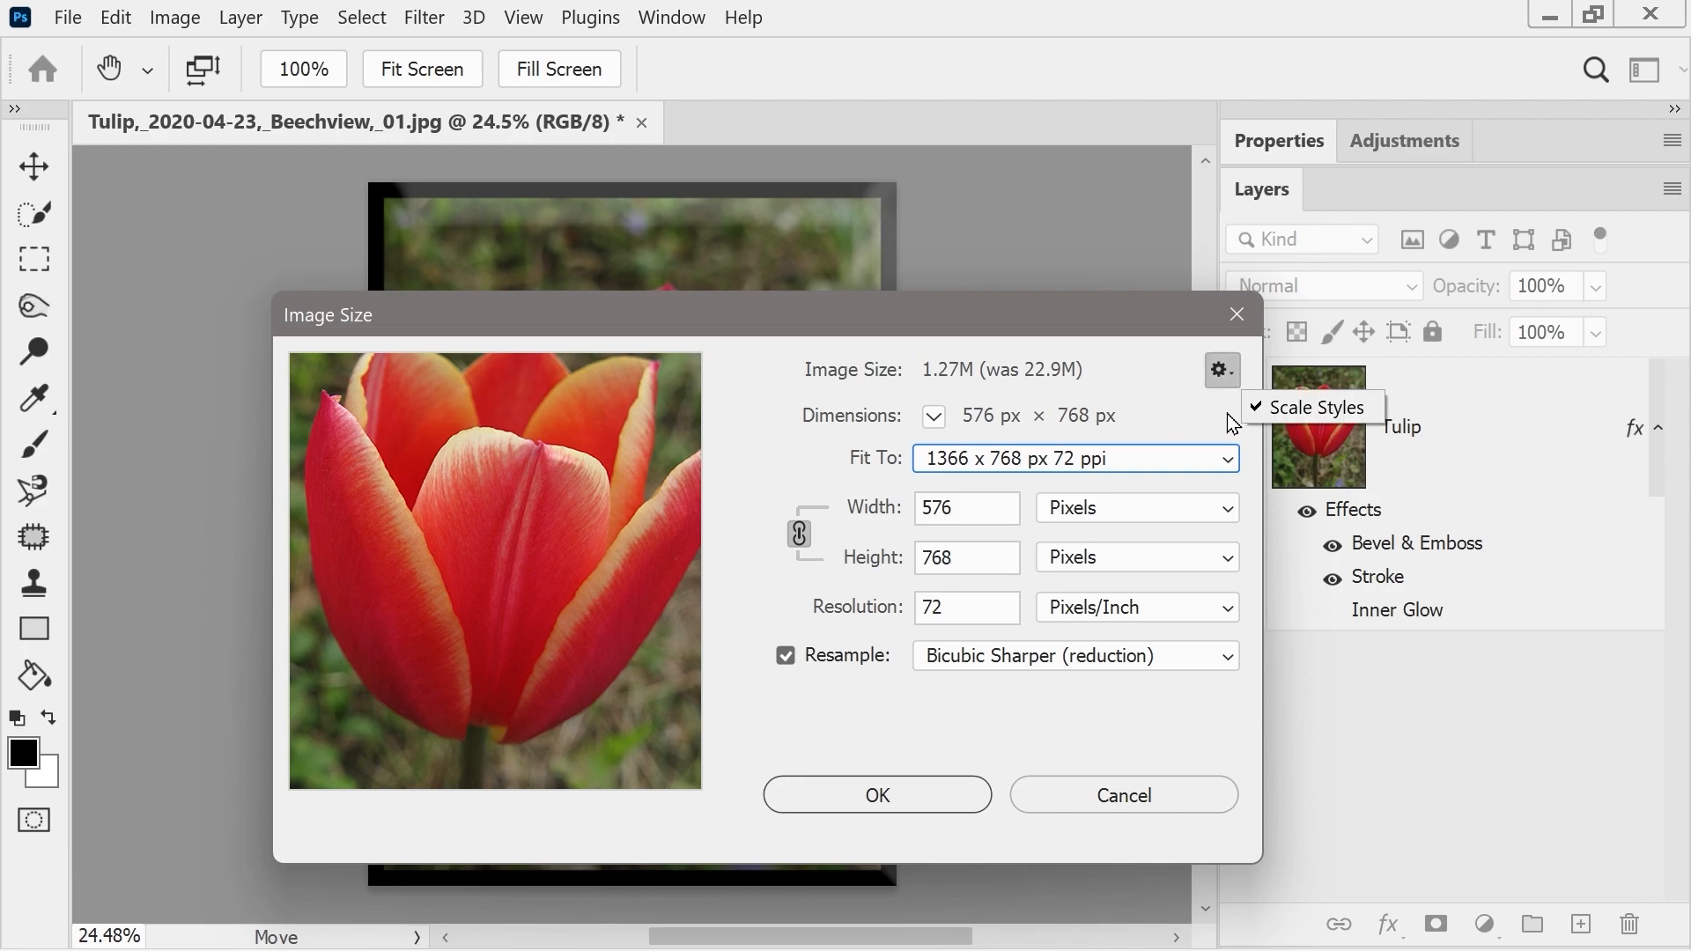
pyautogui.click(1150, 378)
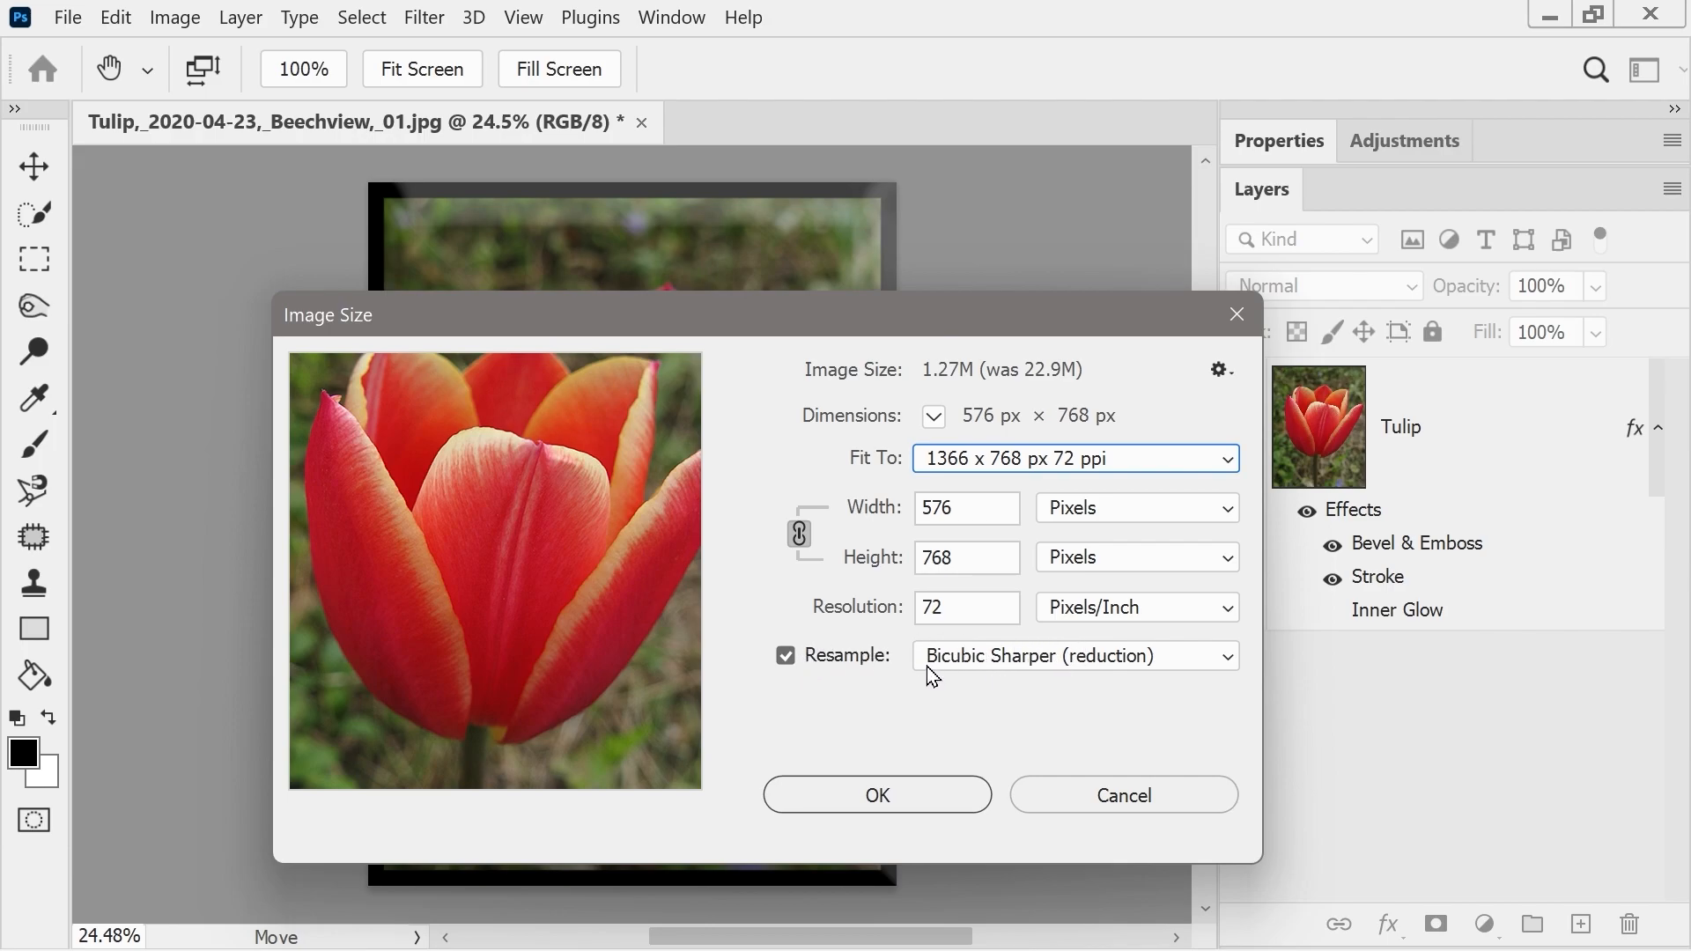
# - Resample the tulip with Bicubic (smooth gradients), apply the resize, and undo it
pyautogui.click(1046, 663)
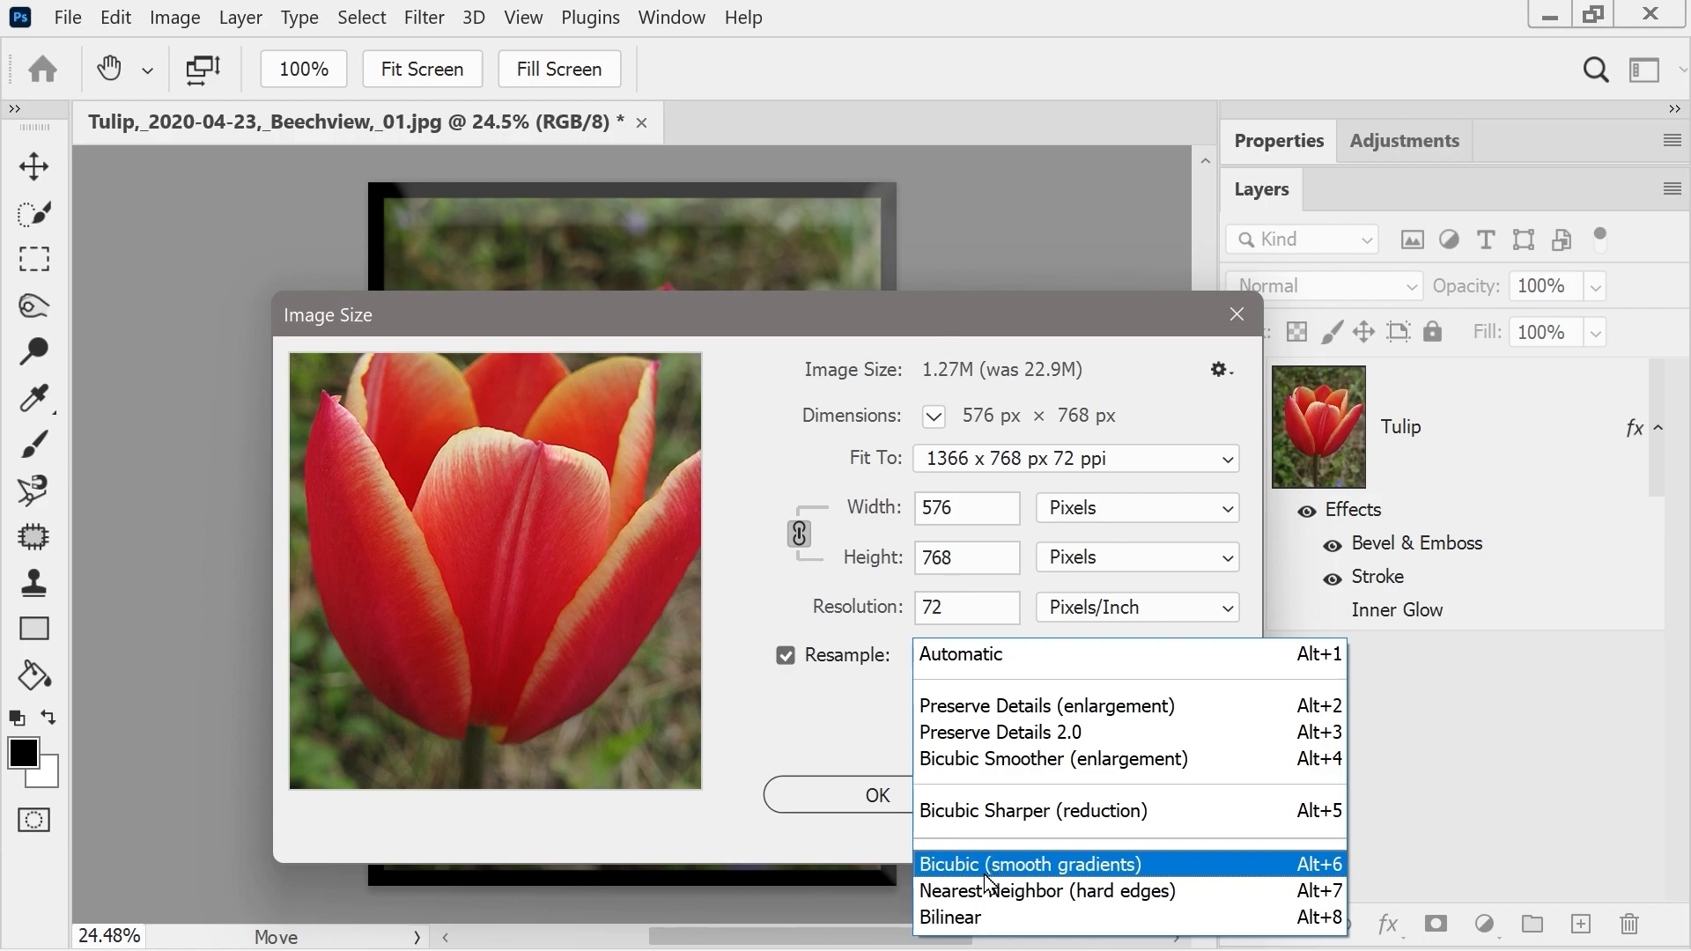
pyautogui.click(1036, 867)
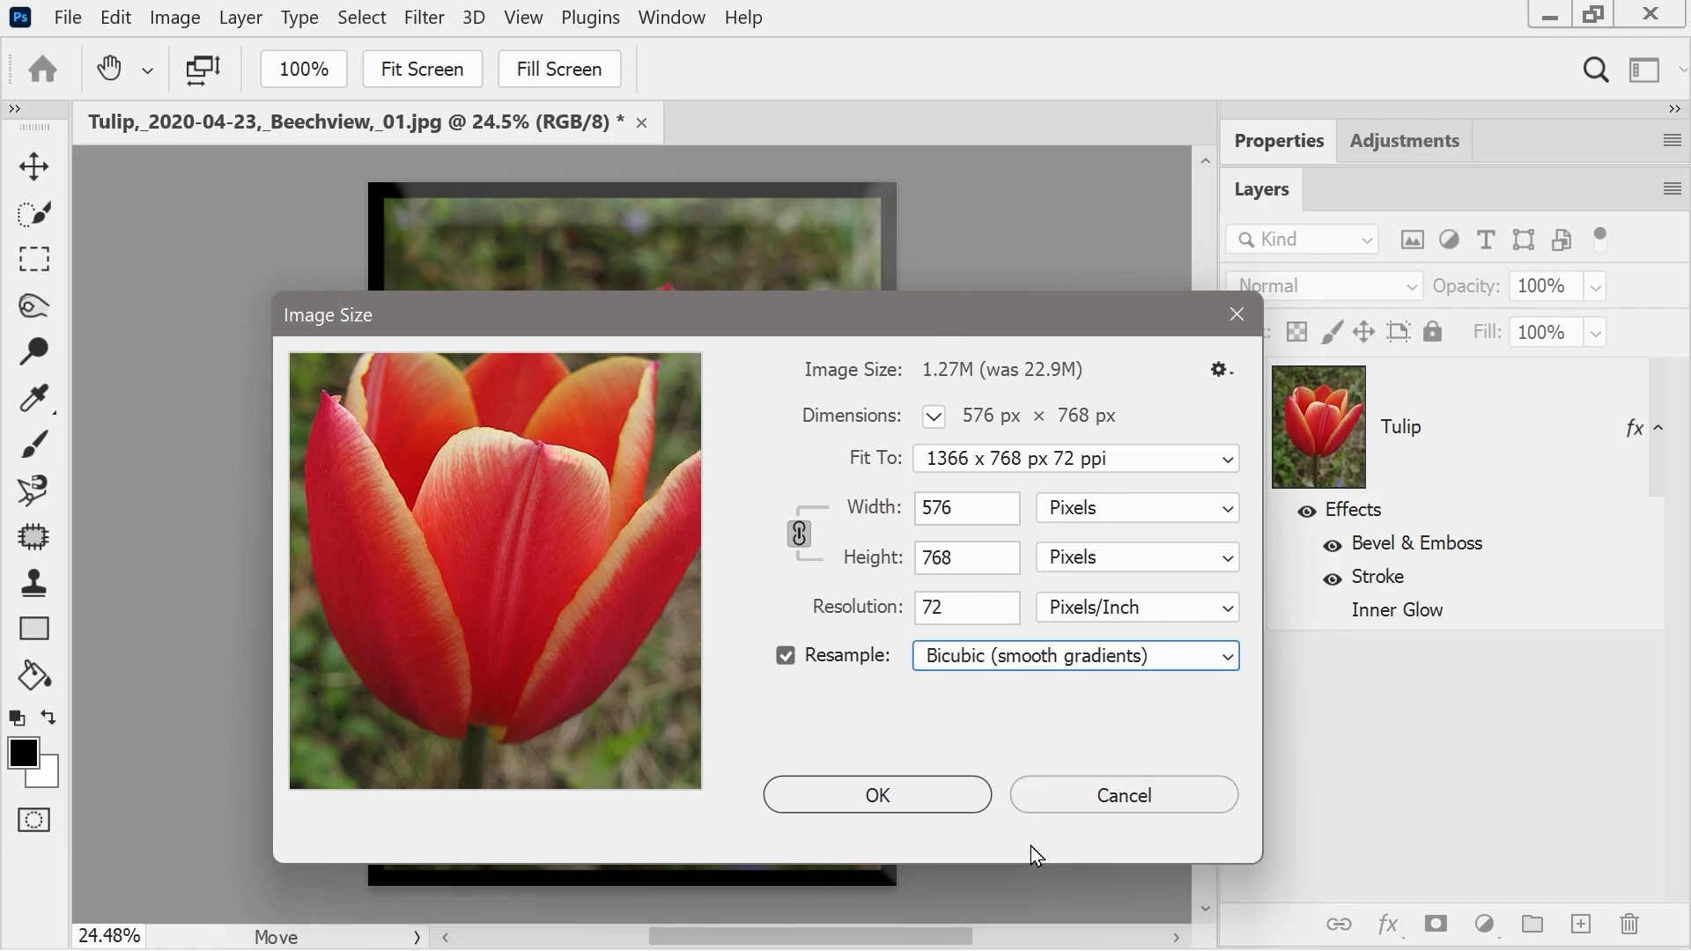
pyautogui.click(882, 794)
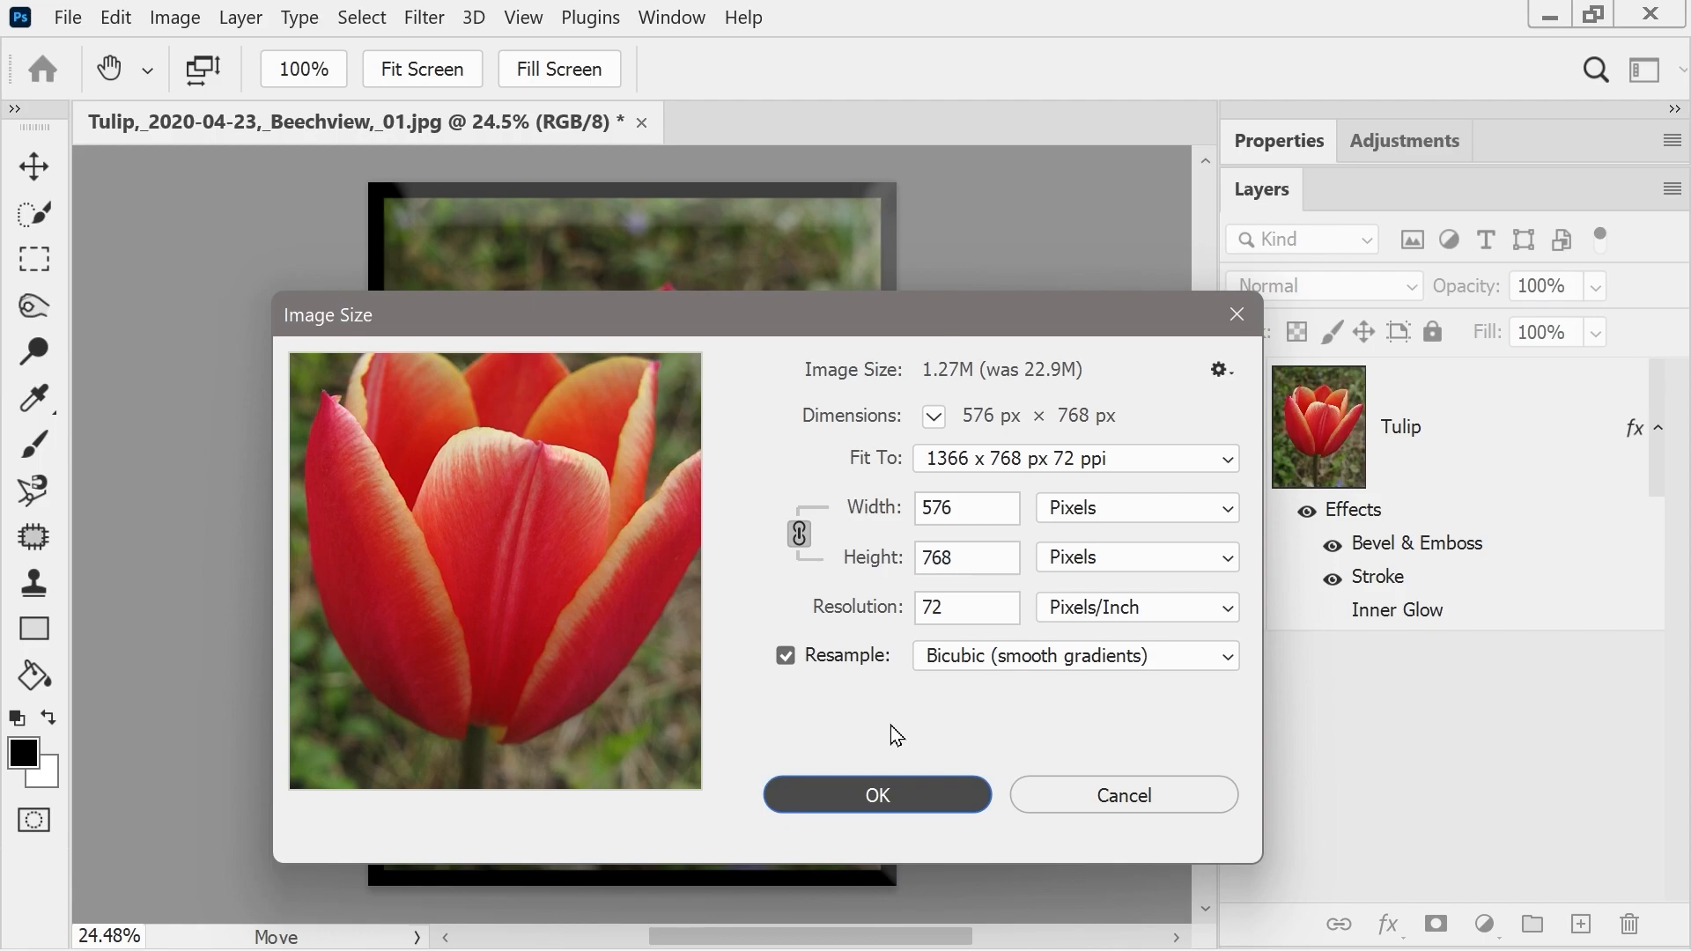
pyautogui.press('Return')
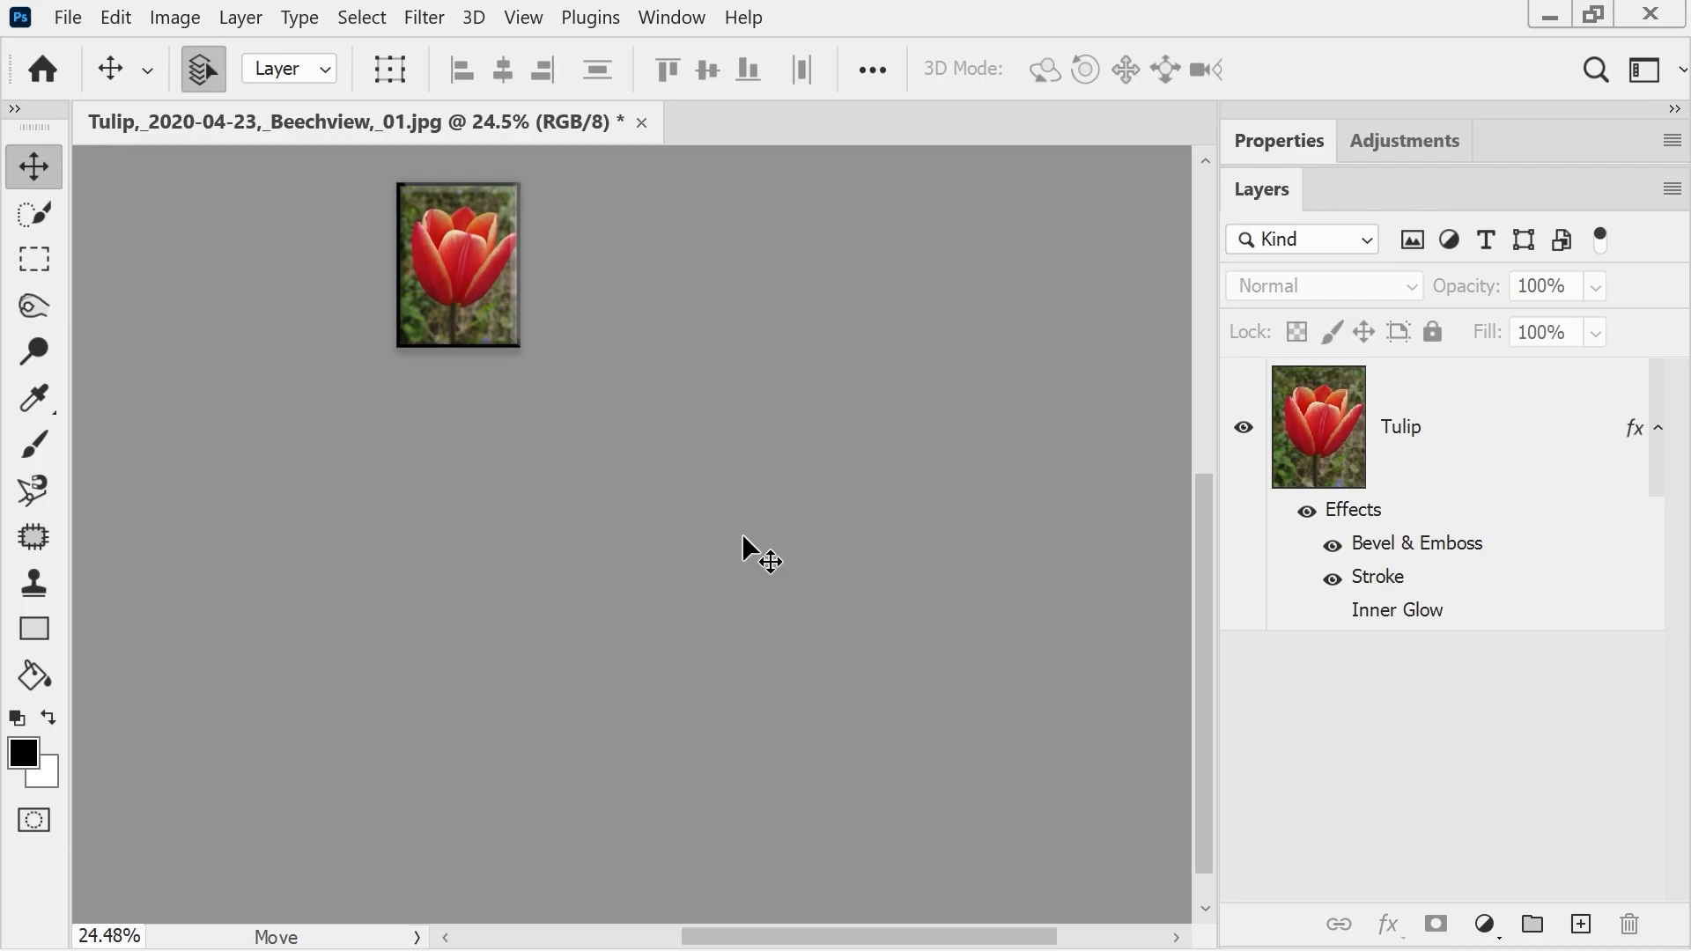
pyautogui.hotkey('ctrl', '0')
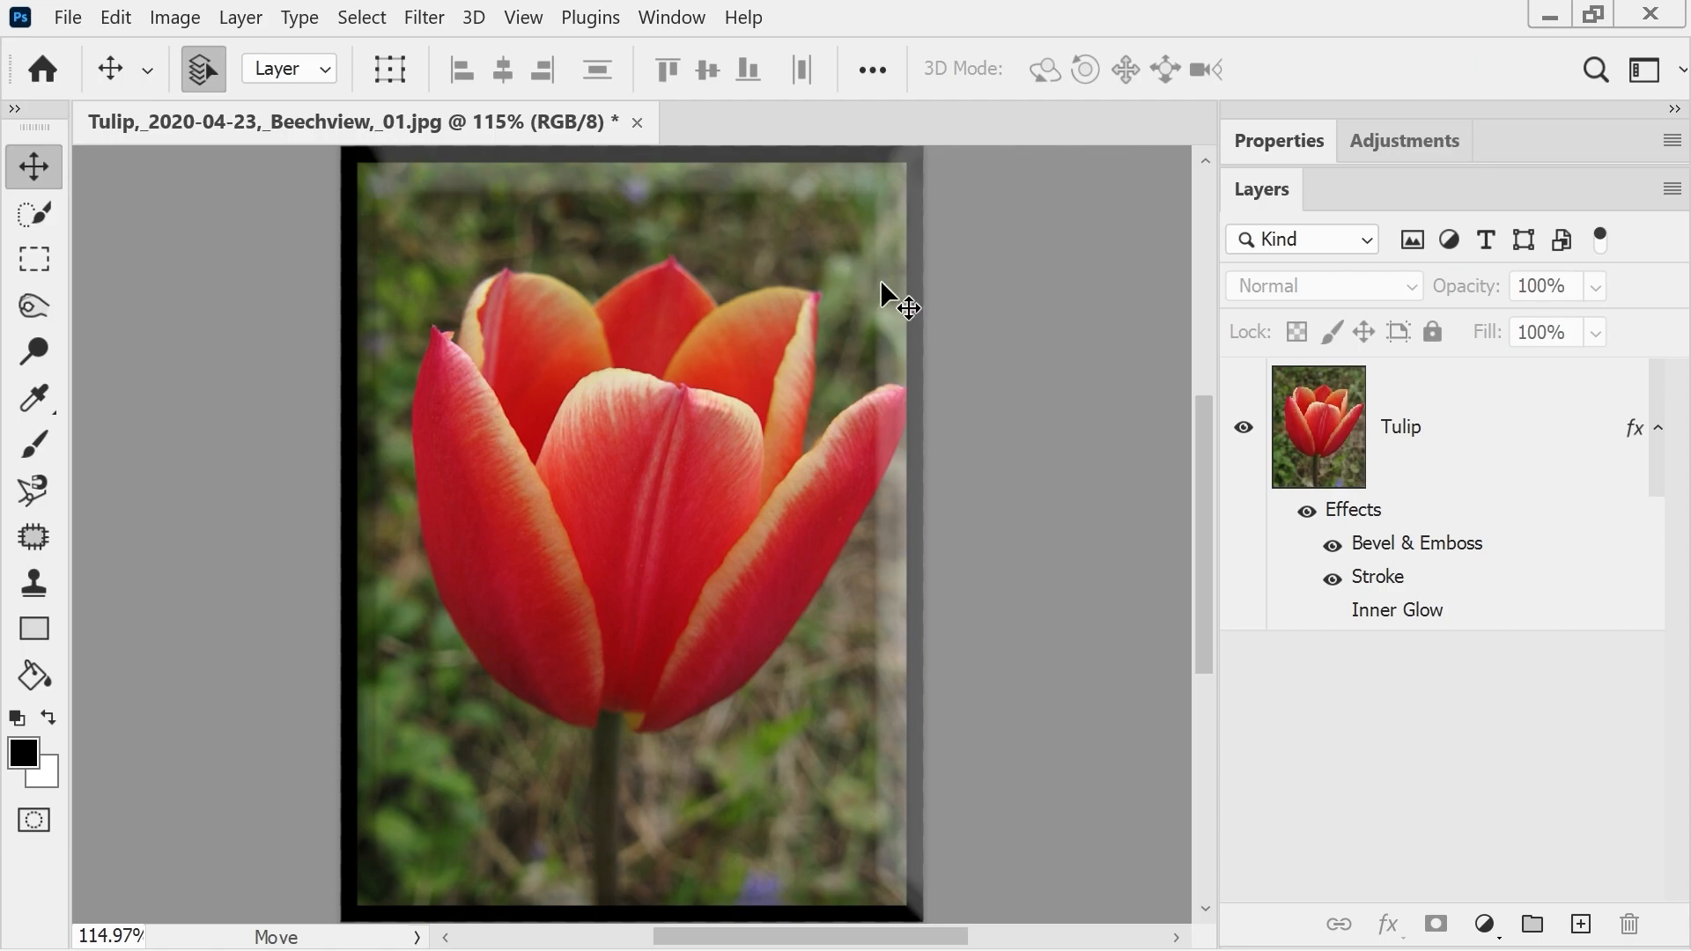
pyautogui.hotkey('ctrl', 'z')
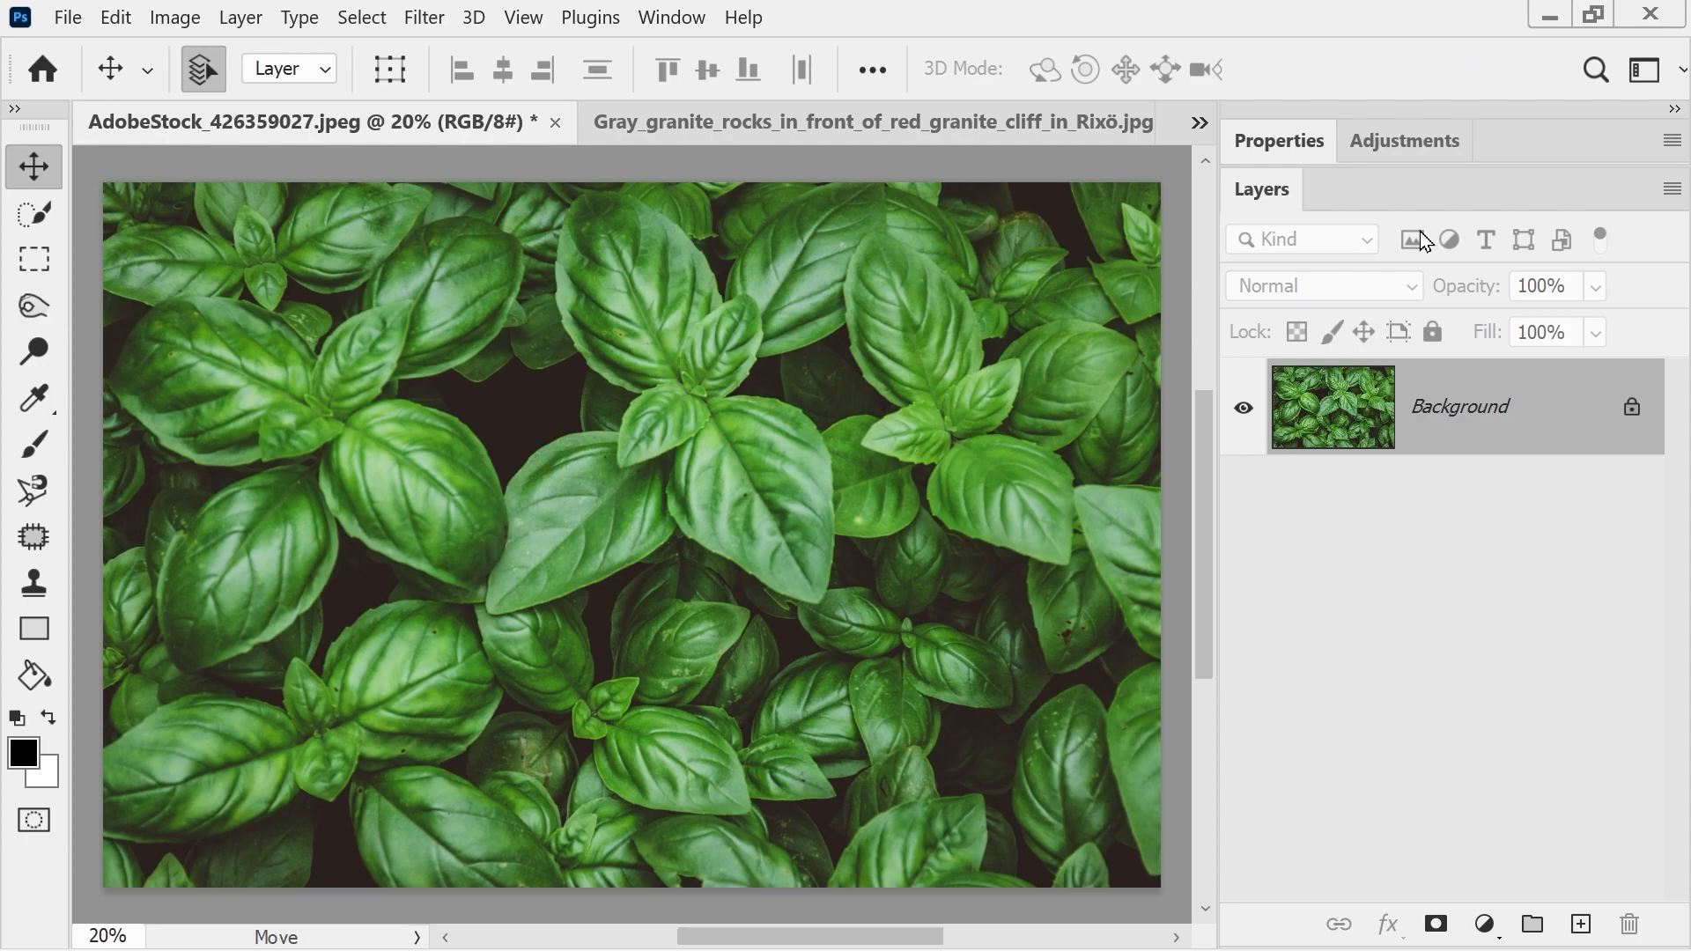
# - Add a Hue/Saturation adjustment layer to the basil leaves photo and set its Master hue to +2
pyautogui.click(1406, 155)
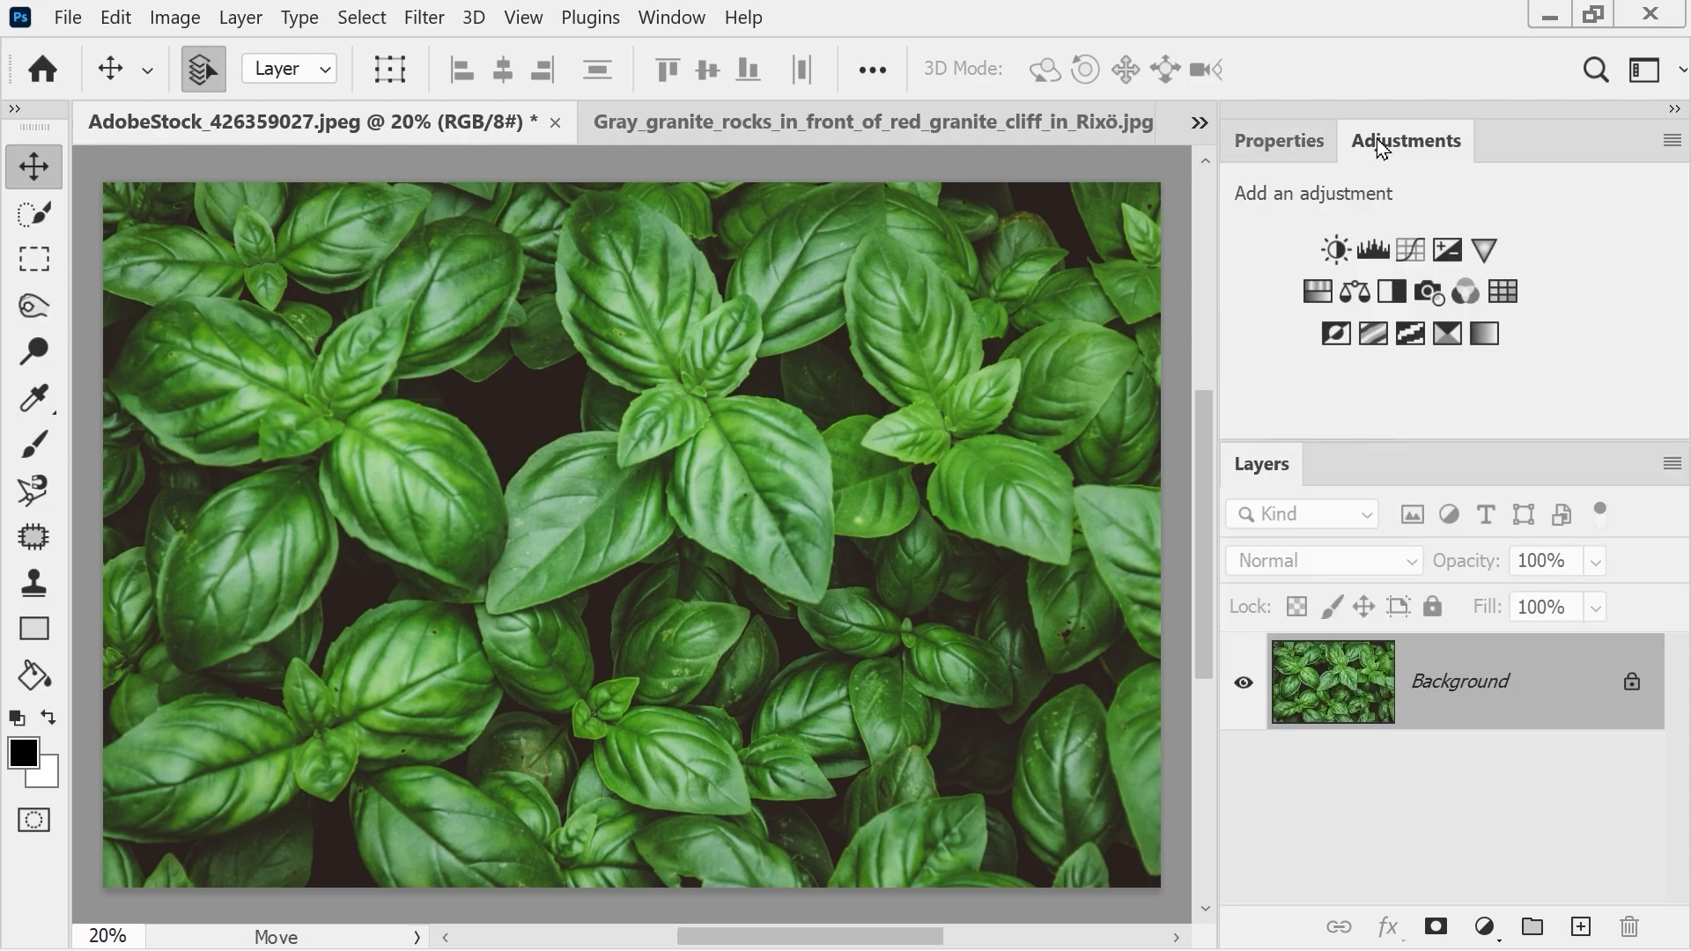
pyautogui.click(1321, 293)
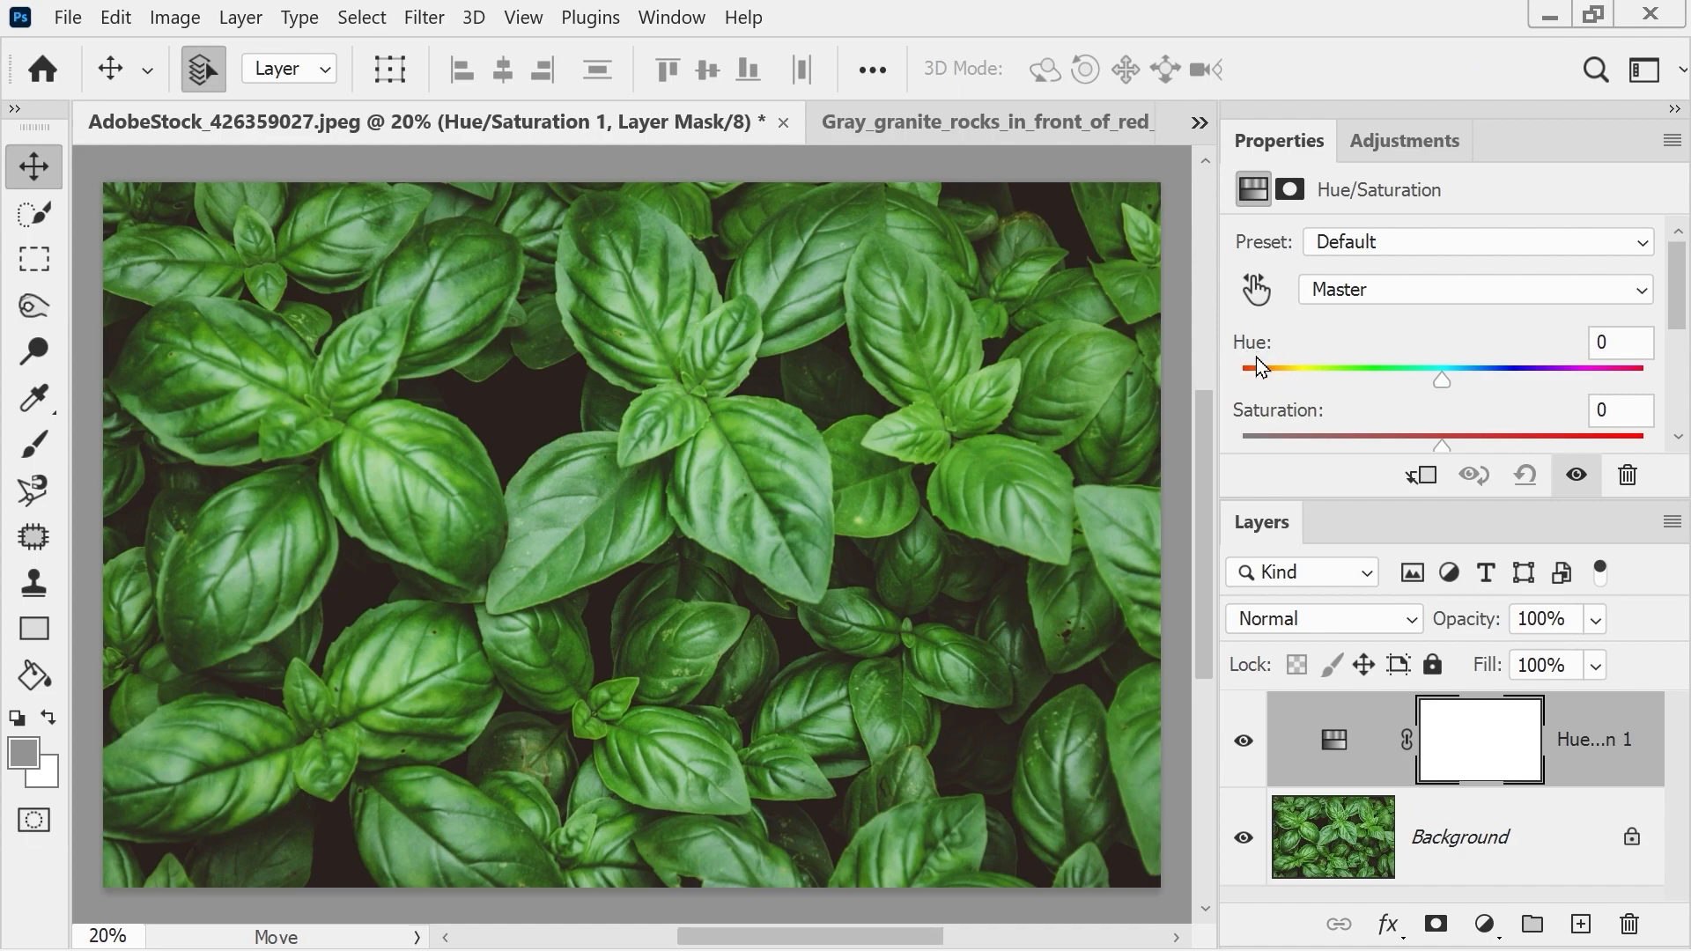
pyautogui.moveTo(1441, 378); pyautogui.dragTo(1308, 389)
pyautogui.hotkey('ctrl', 'z')
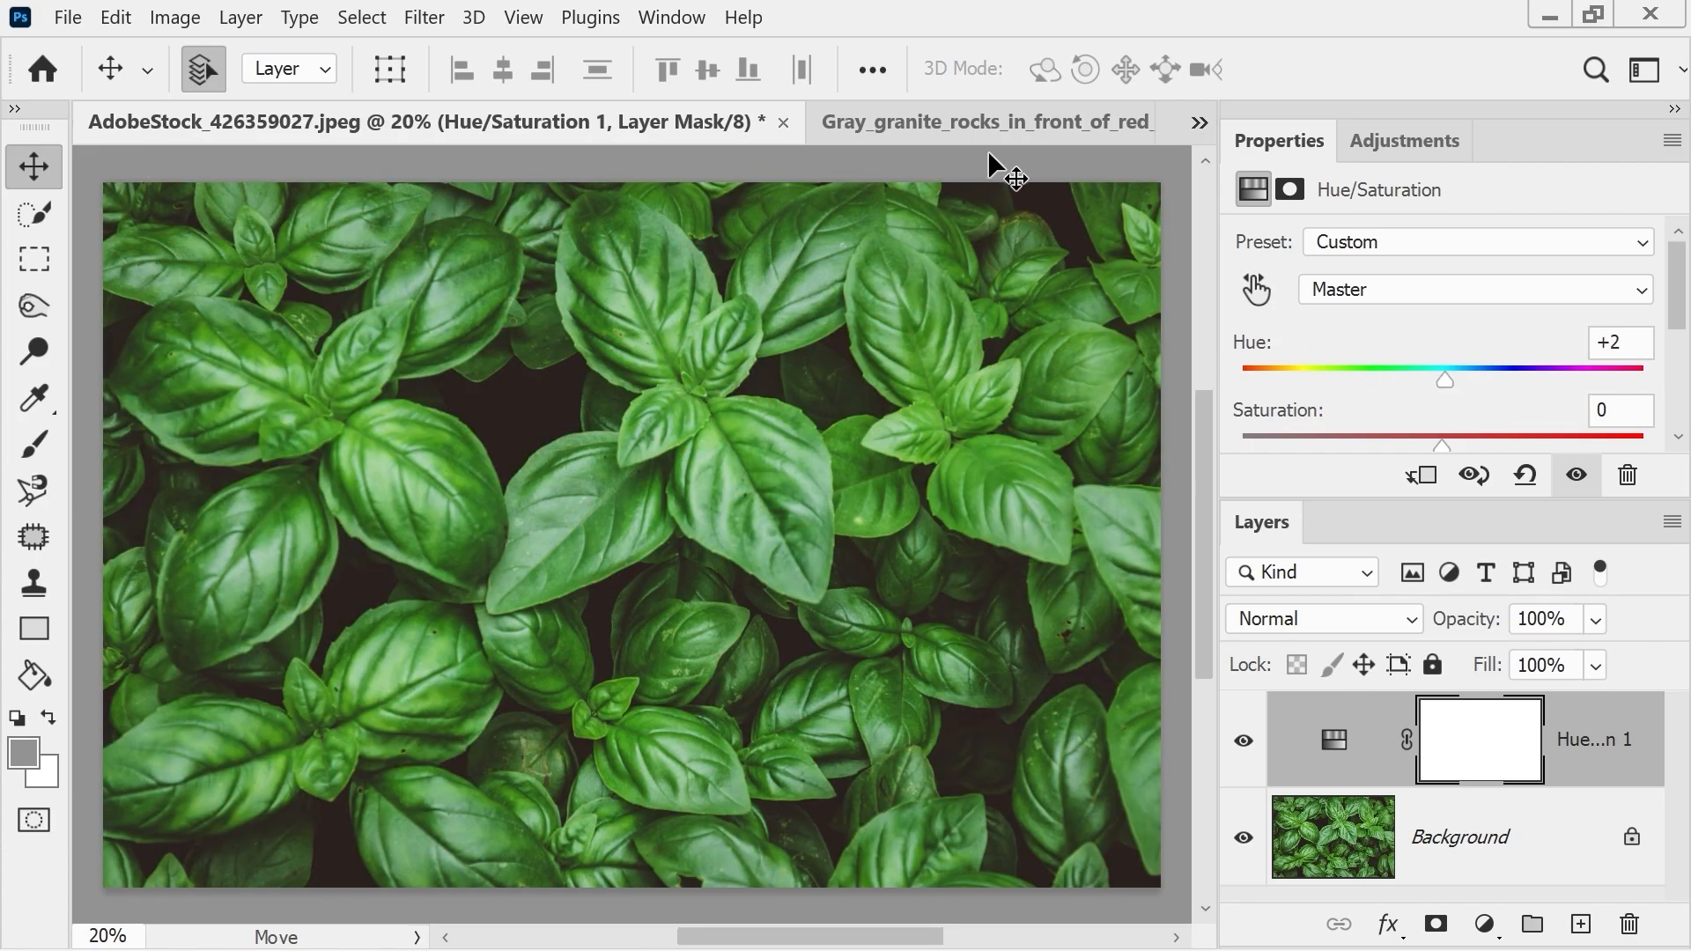
# - Switch to the granite rocks photo and add a Hue/Saturation adjustment layer
pyautogui.click(948, 135)
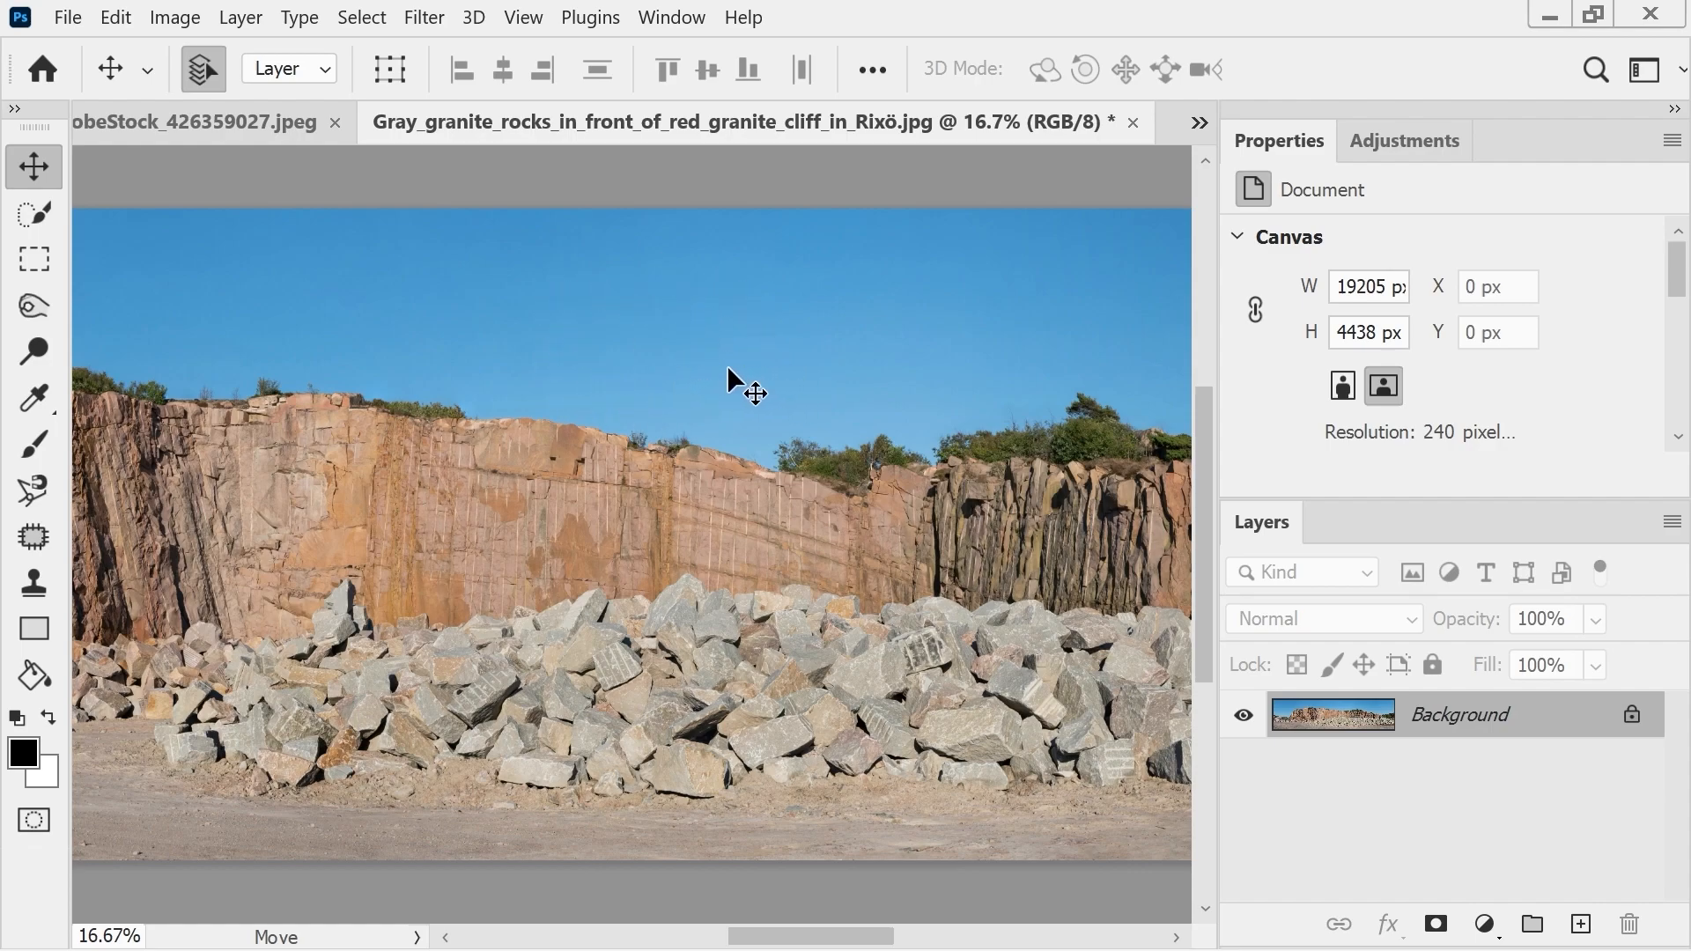
pyautogui.click(1382, 140)
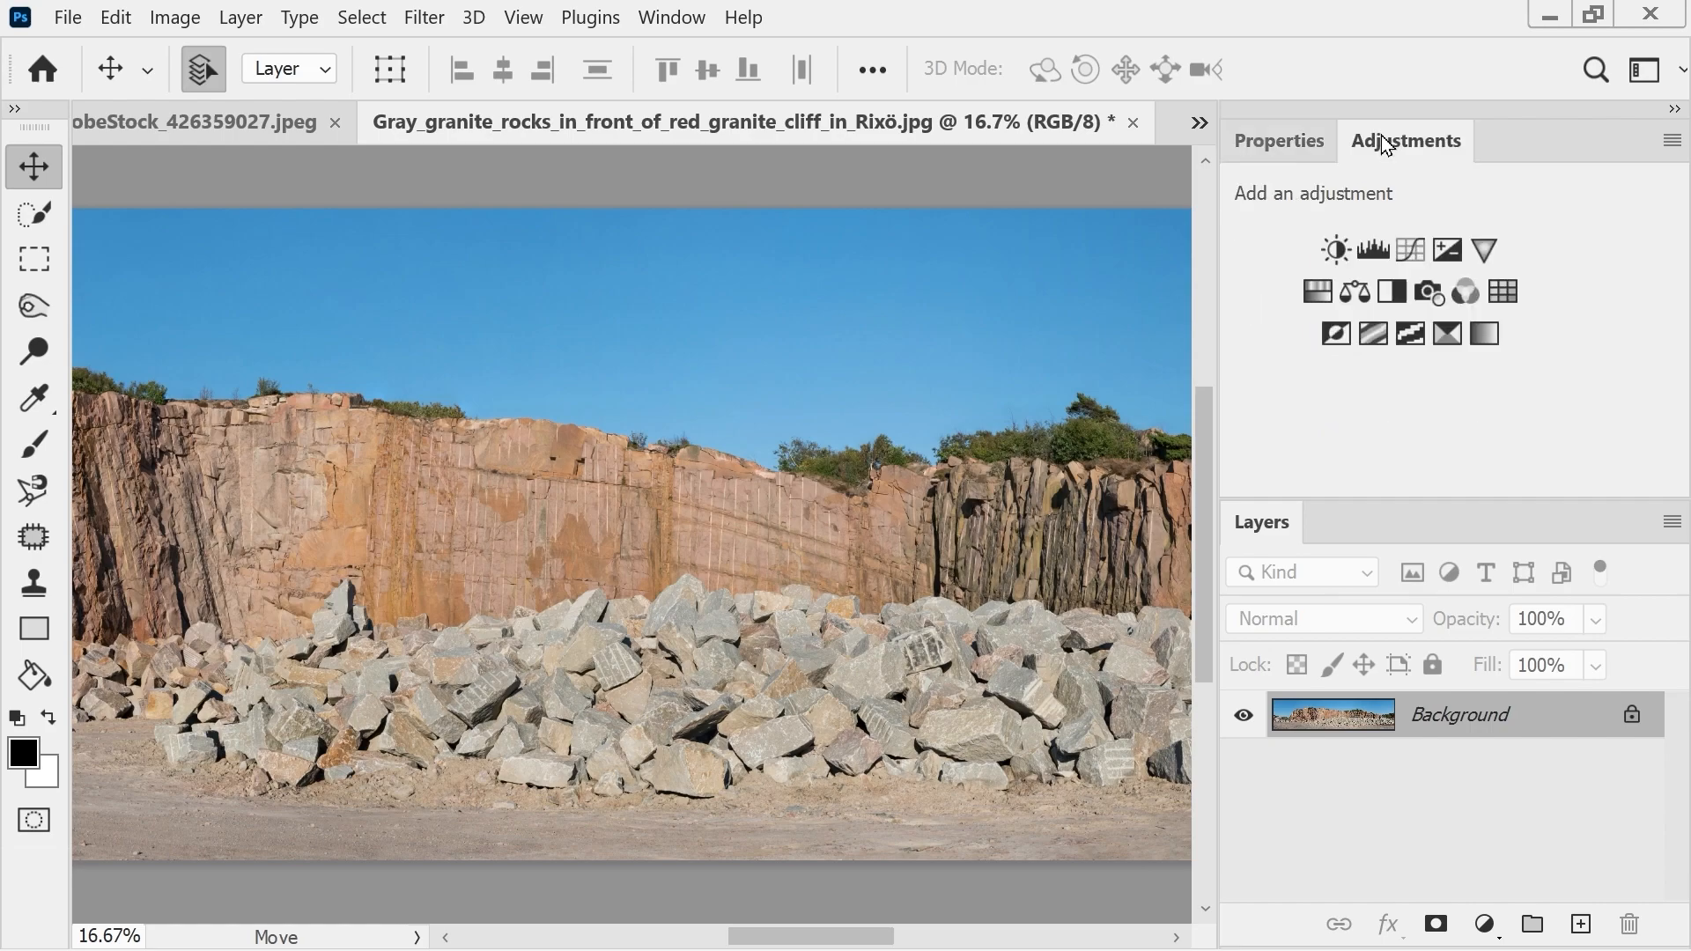
pyautogui.click(1316, 305)
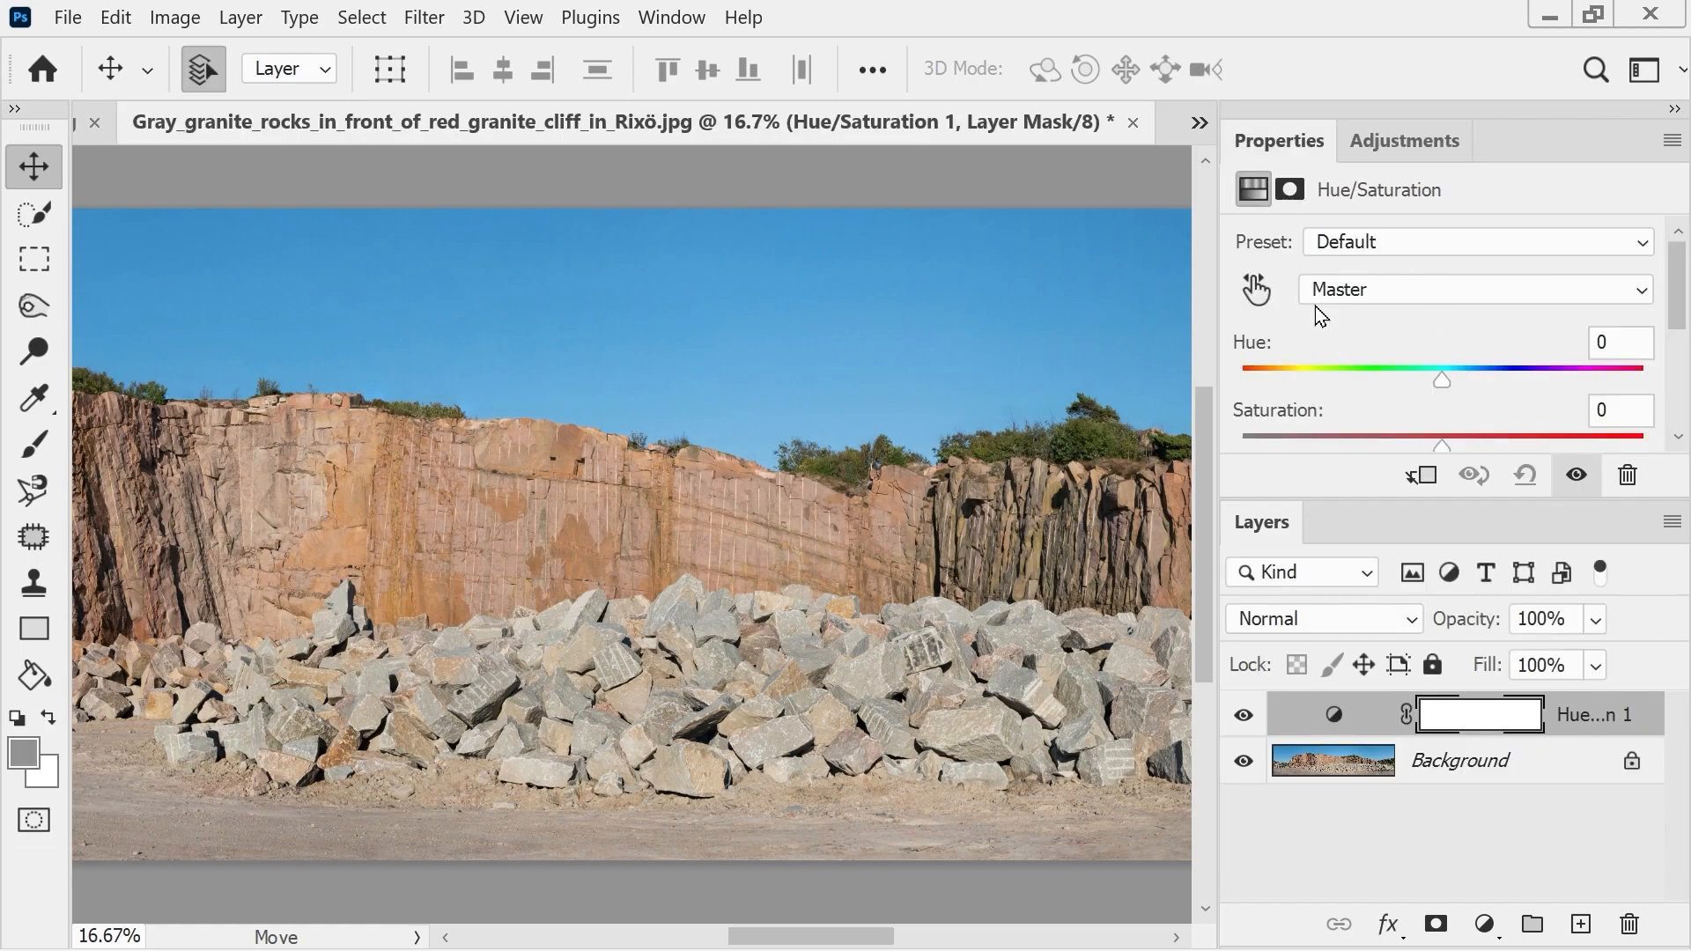
# - Limit the adjustment to Blues and try a hue shift of +142 on the sky
pyautogui.click(1361, 295)
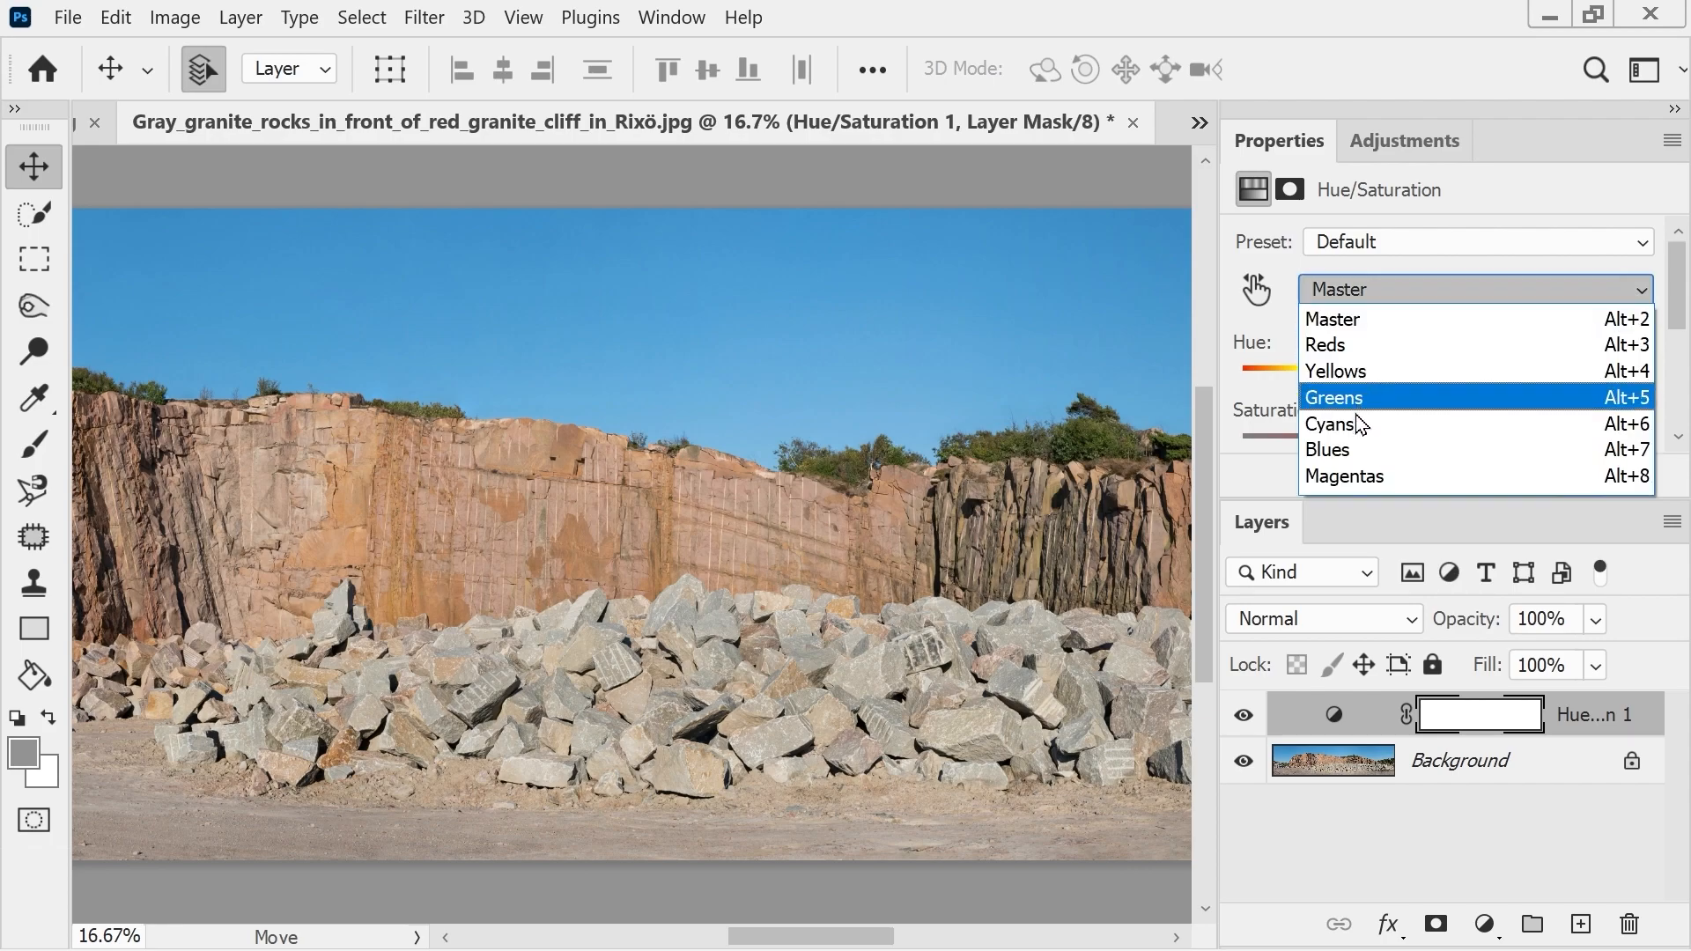
pyautogui.click(1345, 444)
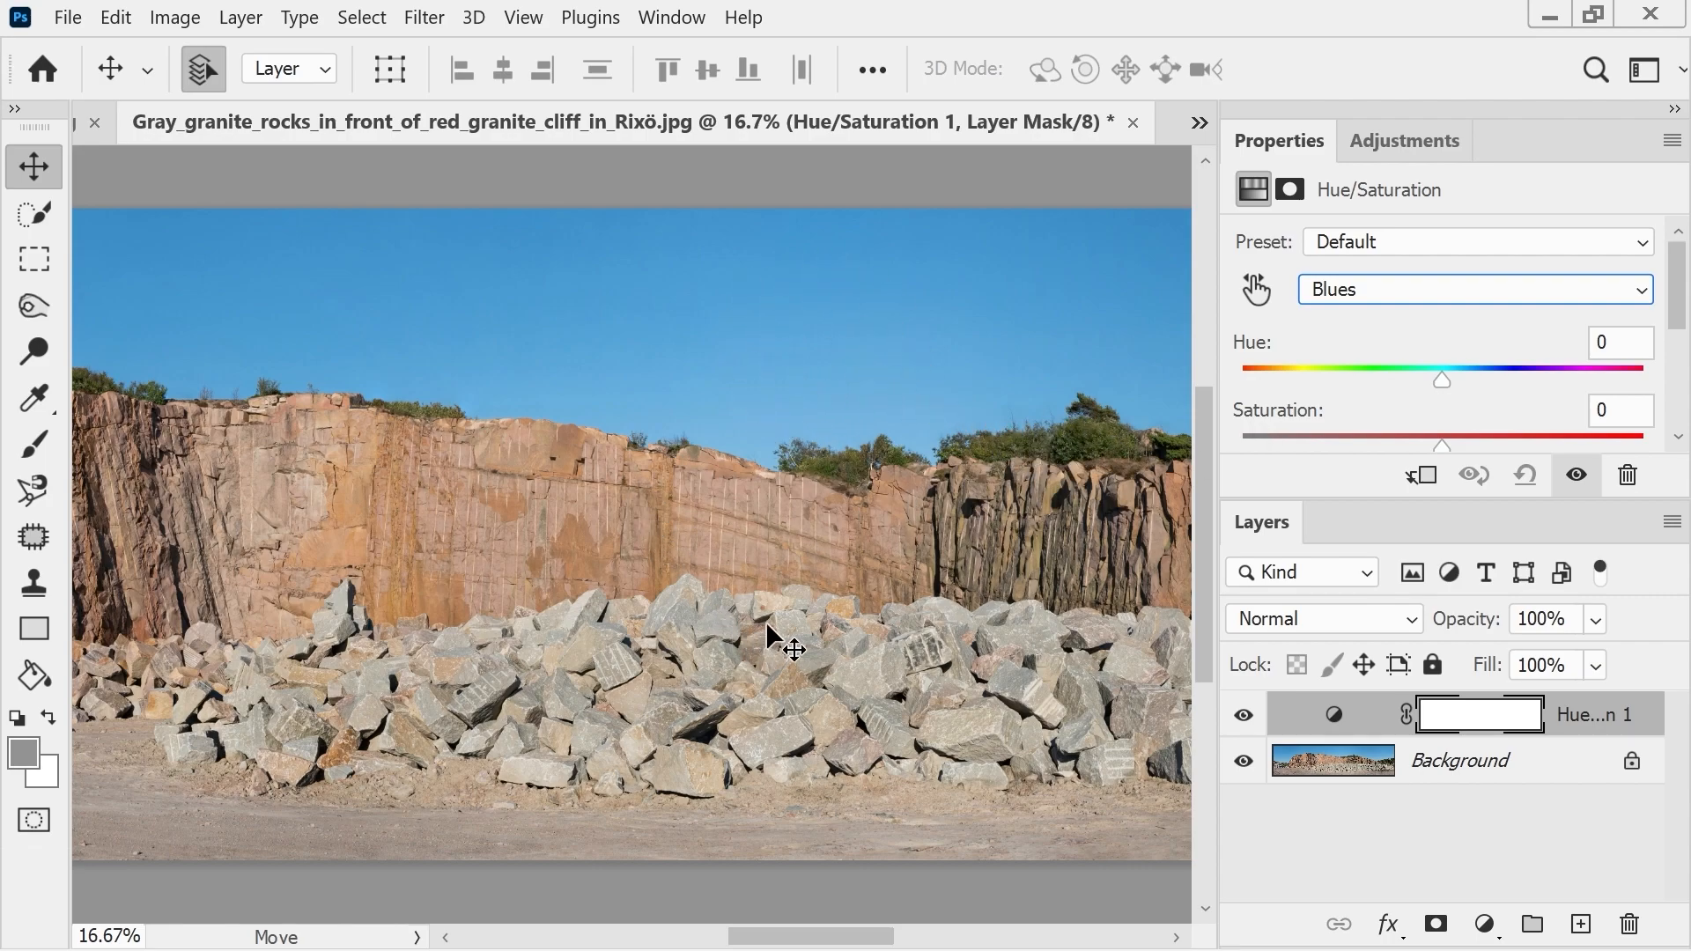
pyautogui.moveTo(1441, 386); pyautogui.dragTo(1621, 380)
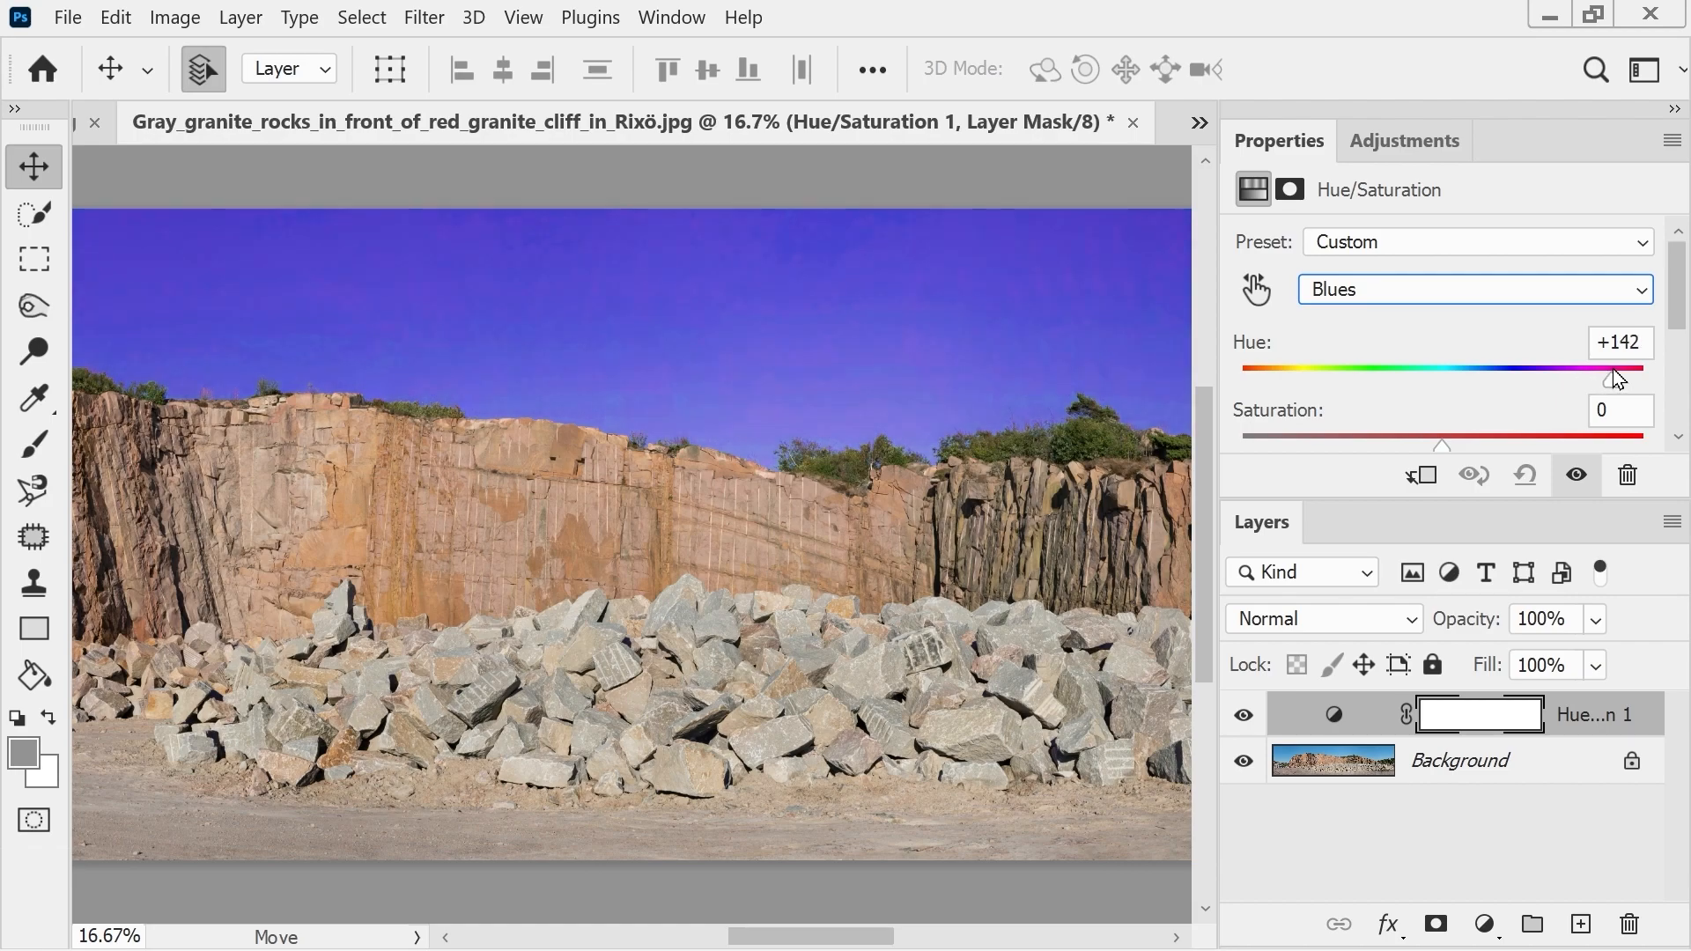
pyautogui.click(1374, 290)
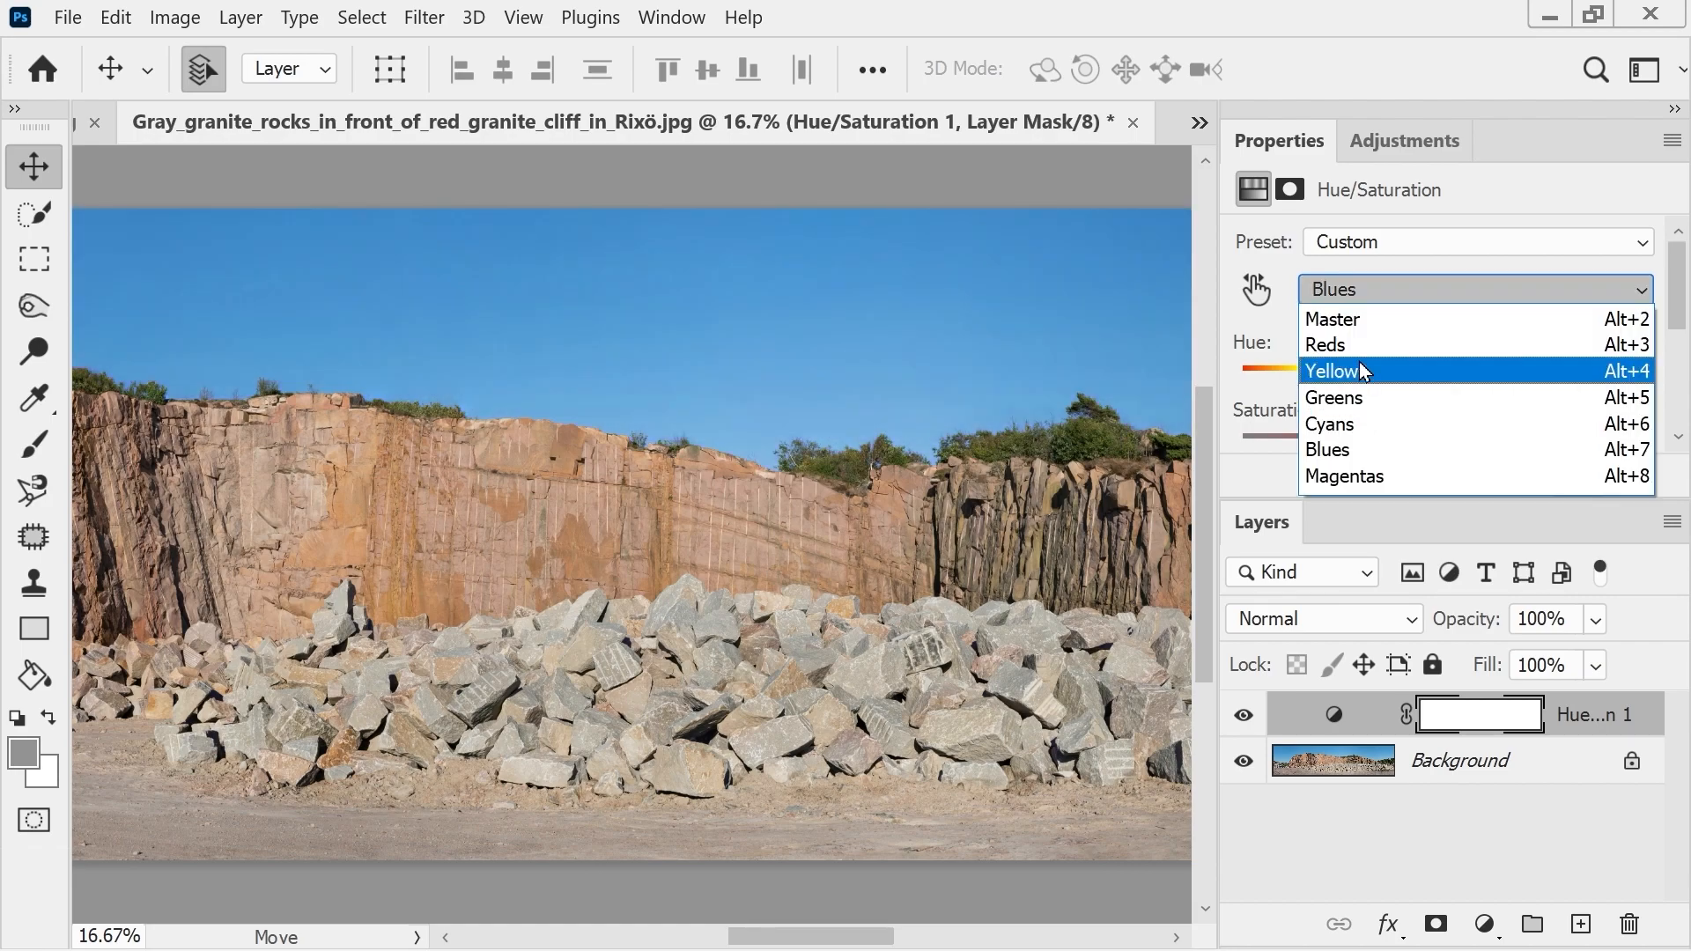
pyautogui.click(1356, 263)
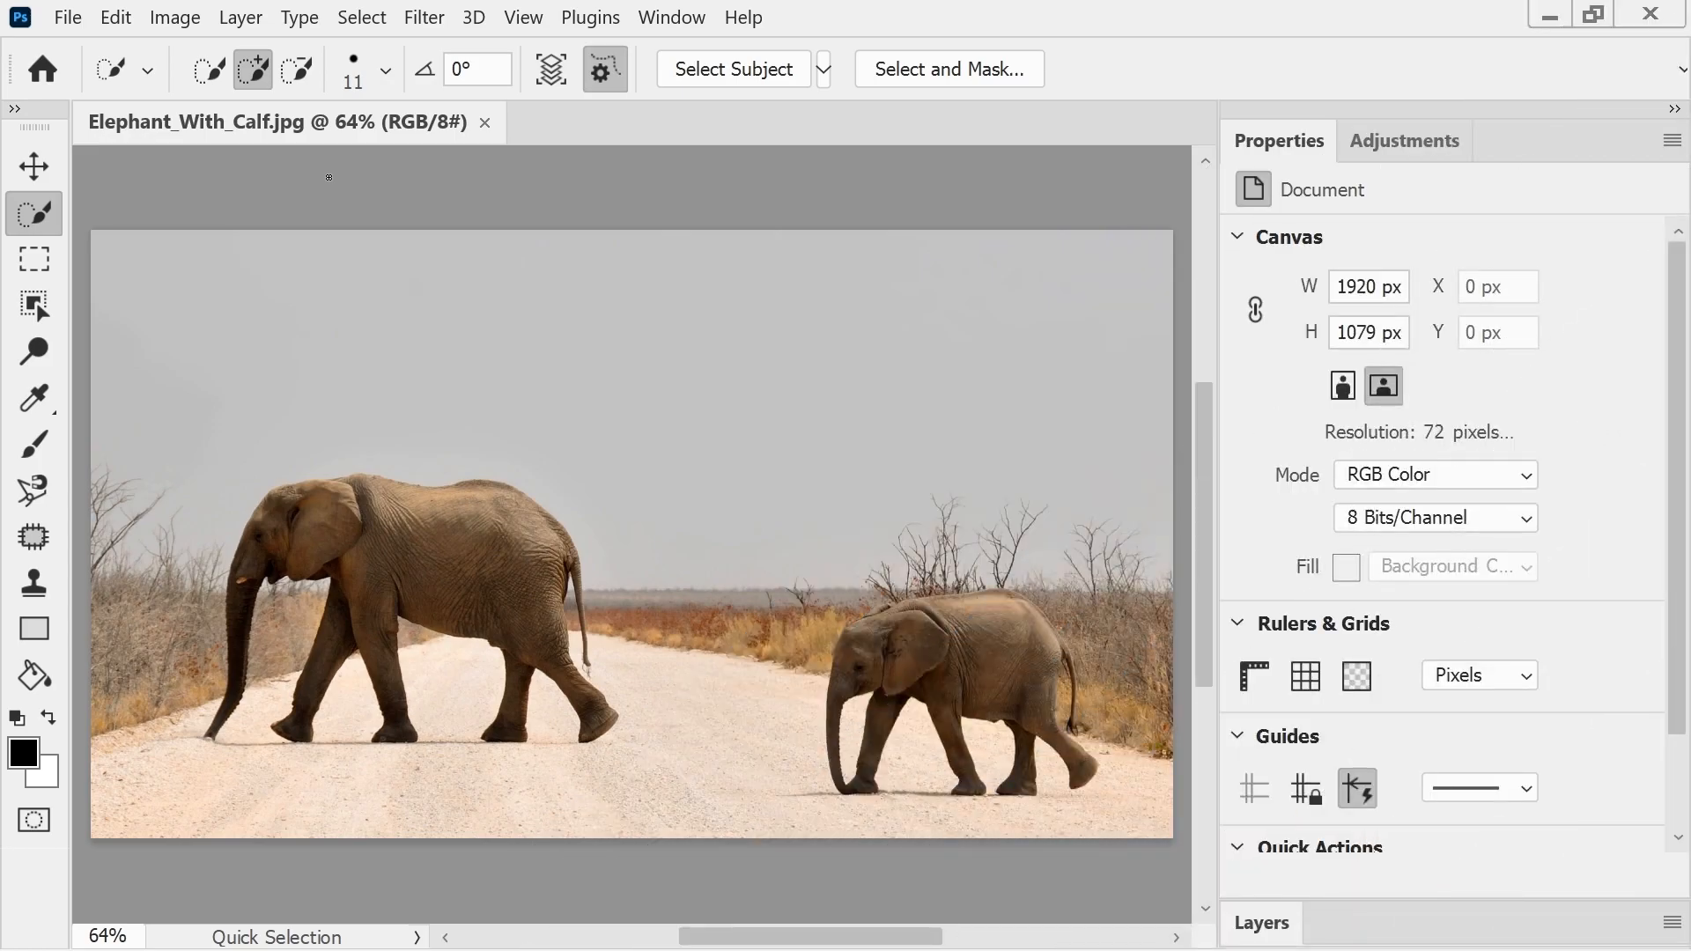
# - Select the elephant calf with the Object Selection tool and start Content-Aware Fill on it
pyautogui.click(32, 308)
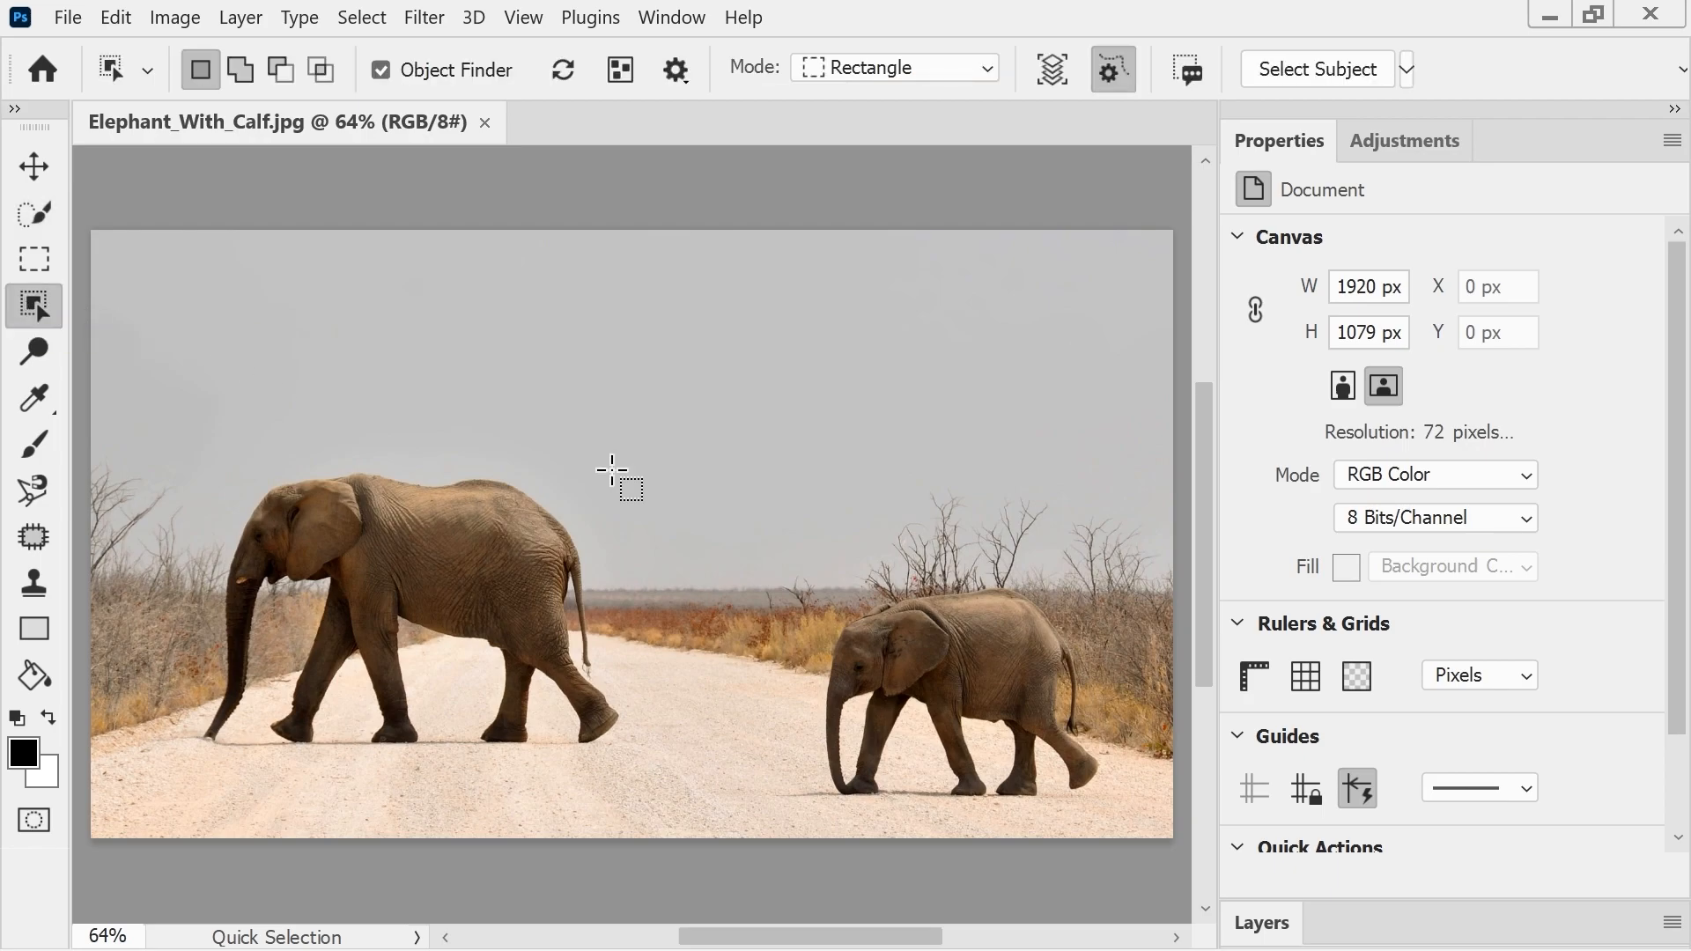
pyautogui.moveTo(785, 562); pyautogui.dragTo(1127, 818)
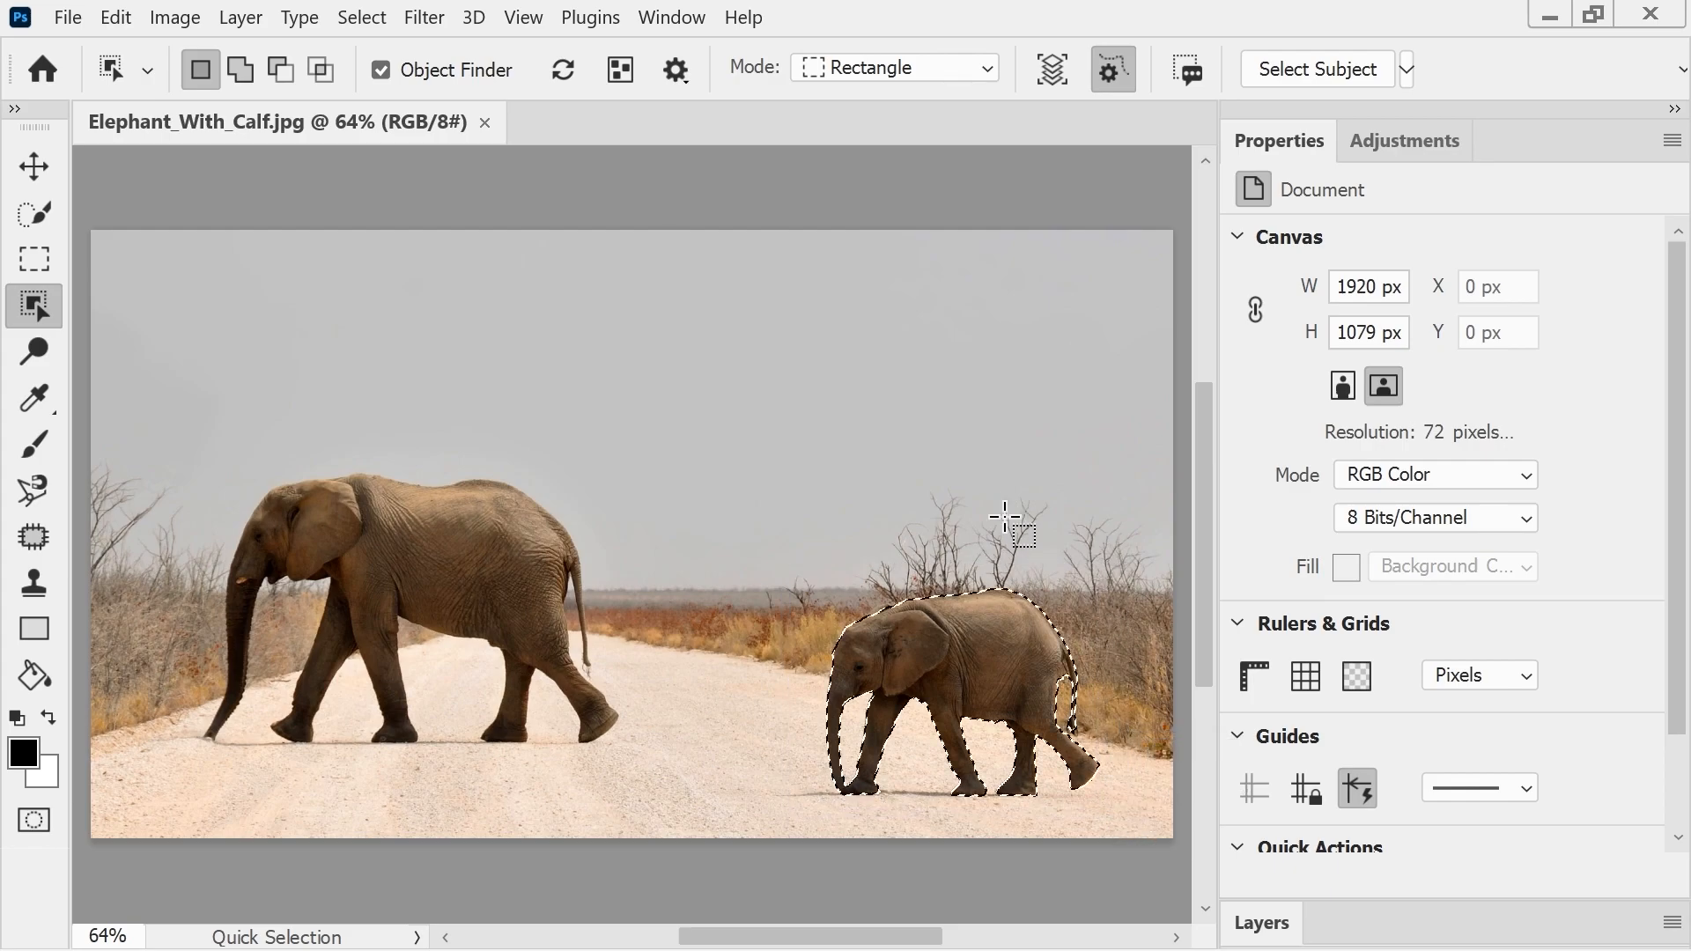
pyautogui.rightClick(954, 675)
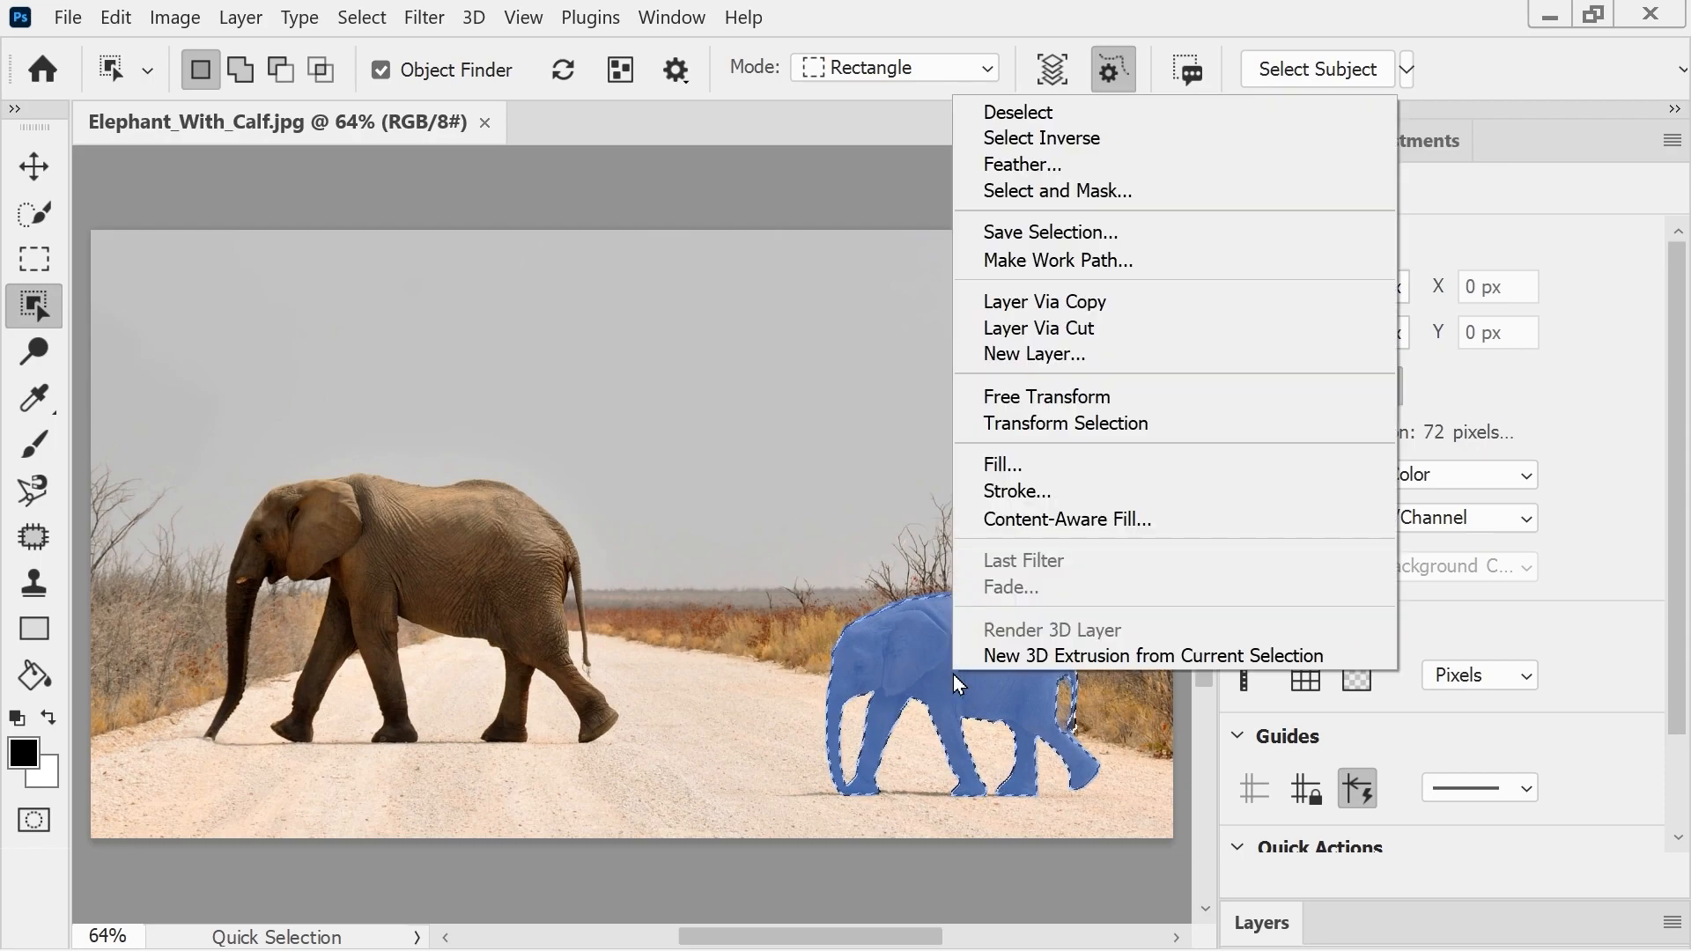
pyautogui.click(1052, 520)
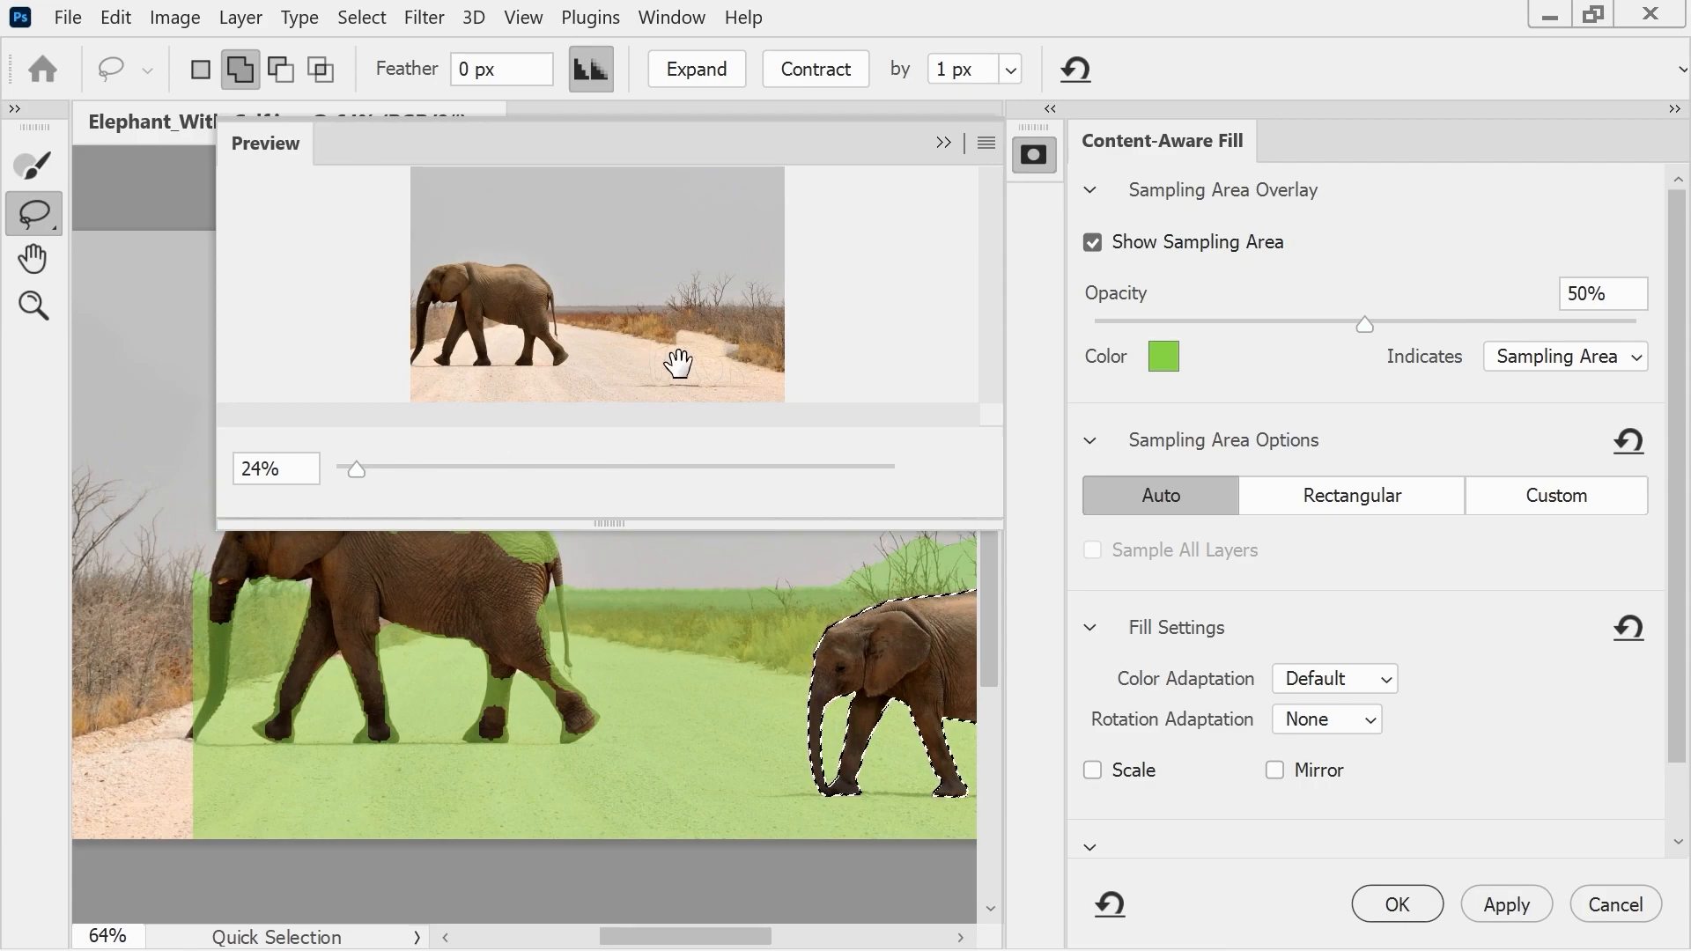
# - Enlarge the fill preview to 62% and expand the calf selection by 1 px
pyautogui.click(423, 466)
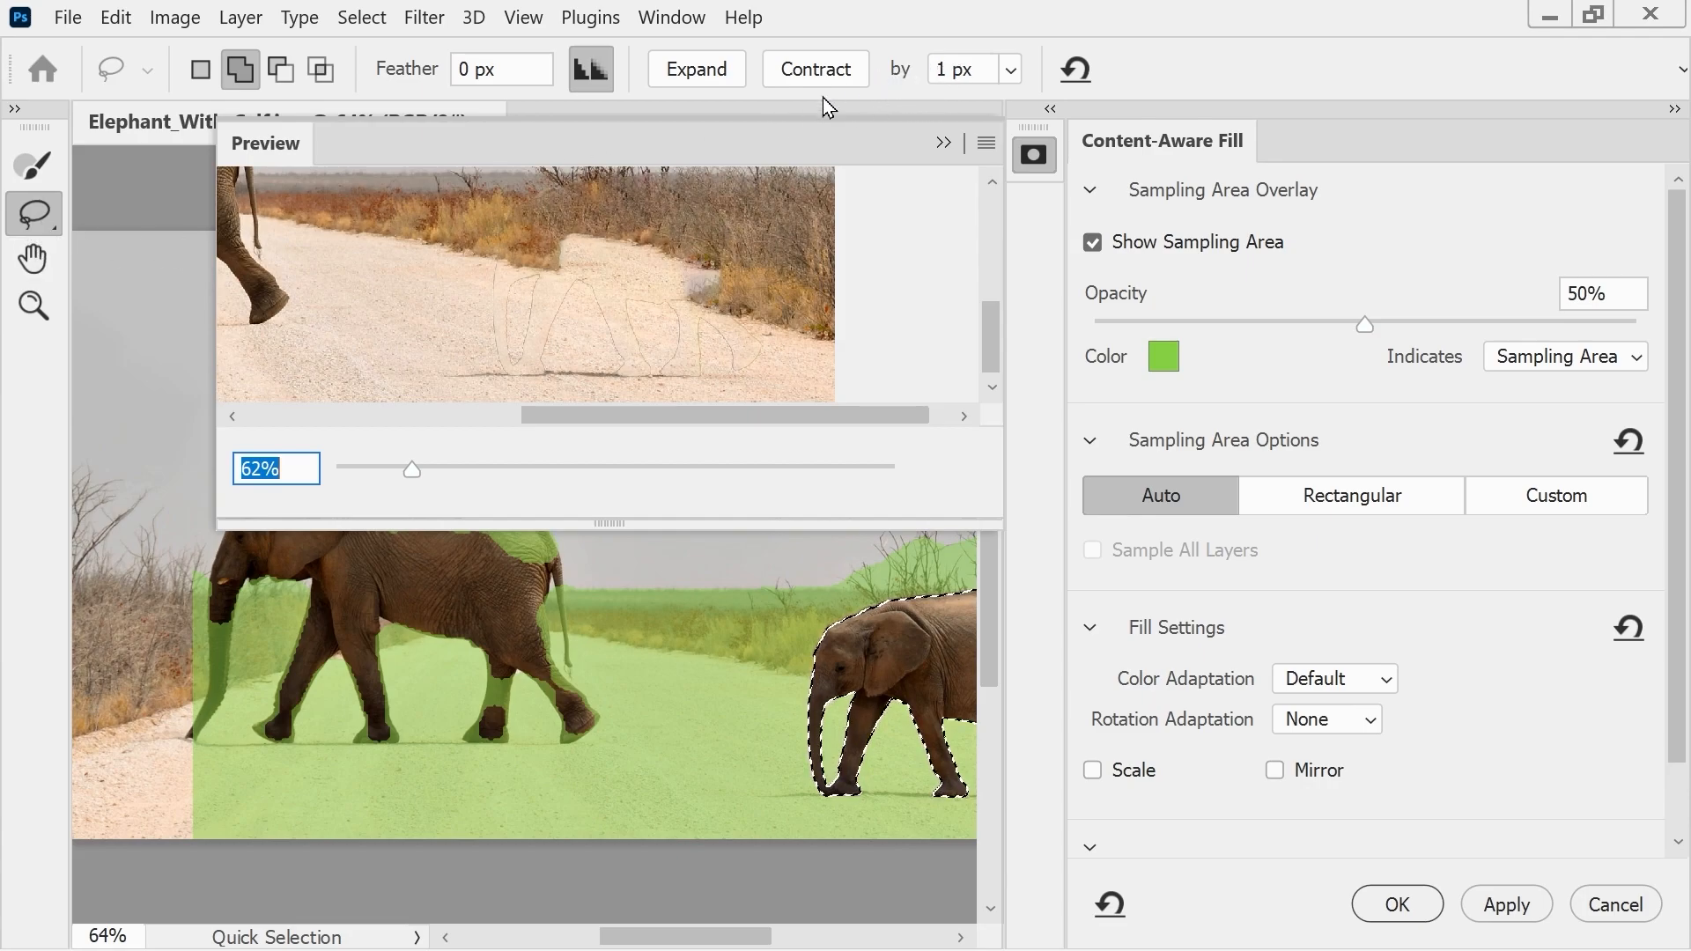
pyautogui.click(1002, 78)
pyautogui.click(1001, 78)
pyautogui.click(691, 81)
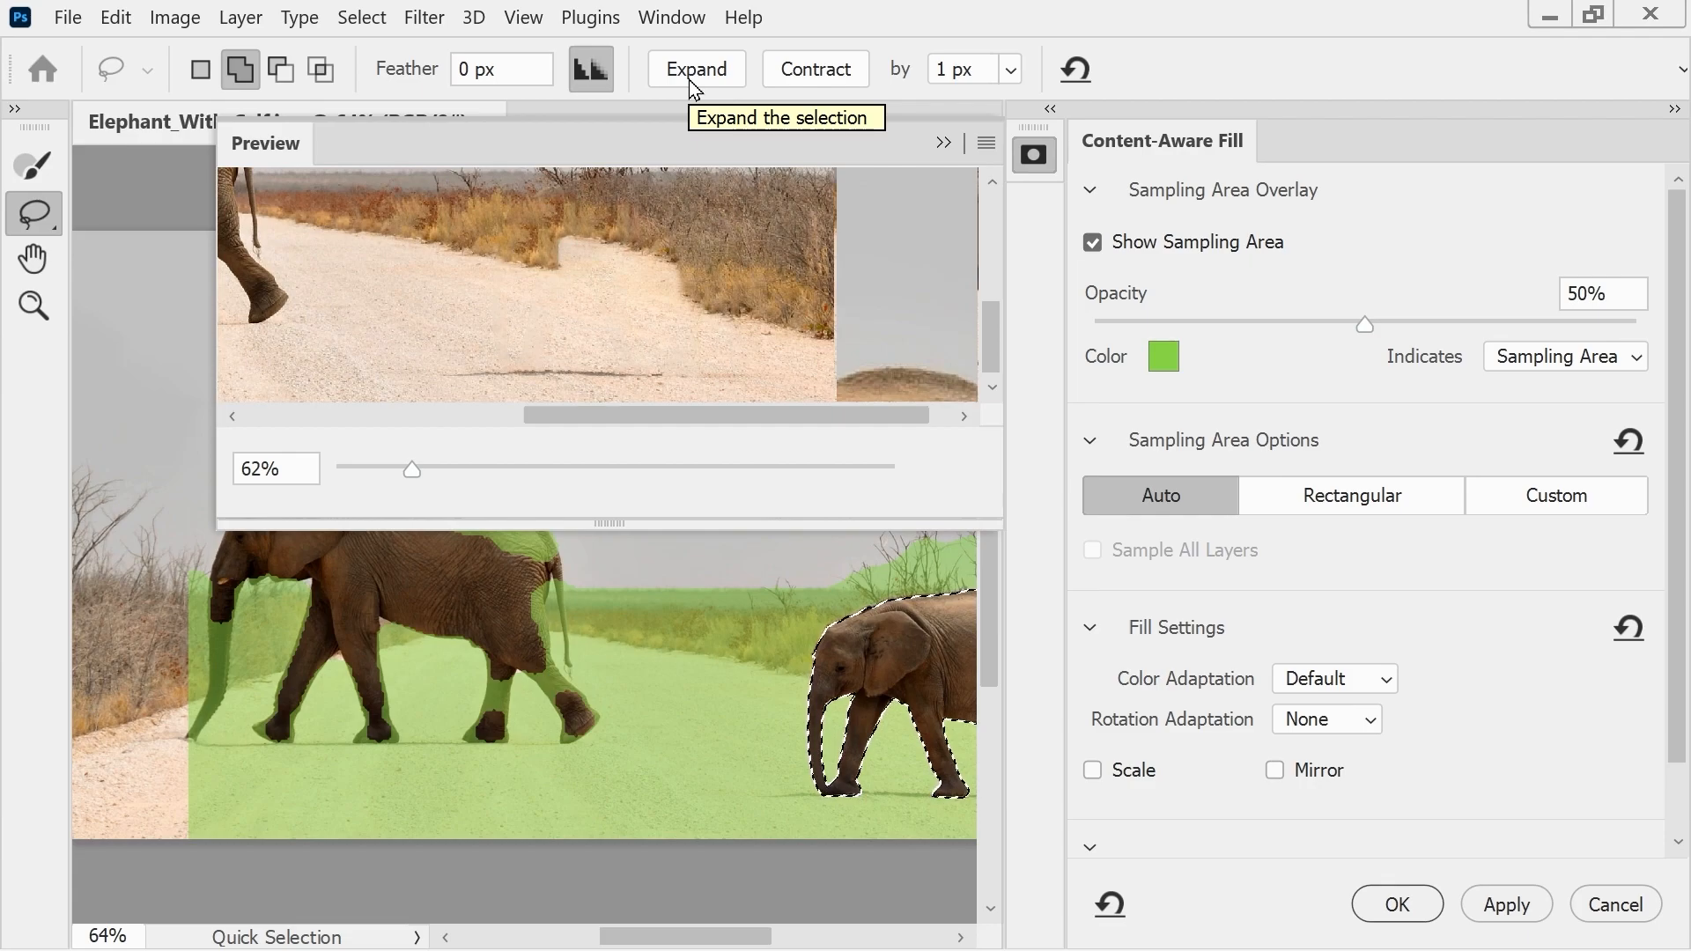
# - Expand the calf selection by another 1 px and set Color Adaptation to Very High and Rotation Adaptation to Full, accepting the warning
pyautogui.click(691, 81)
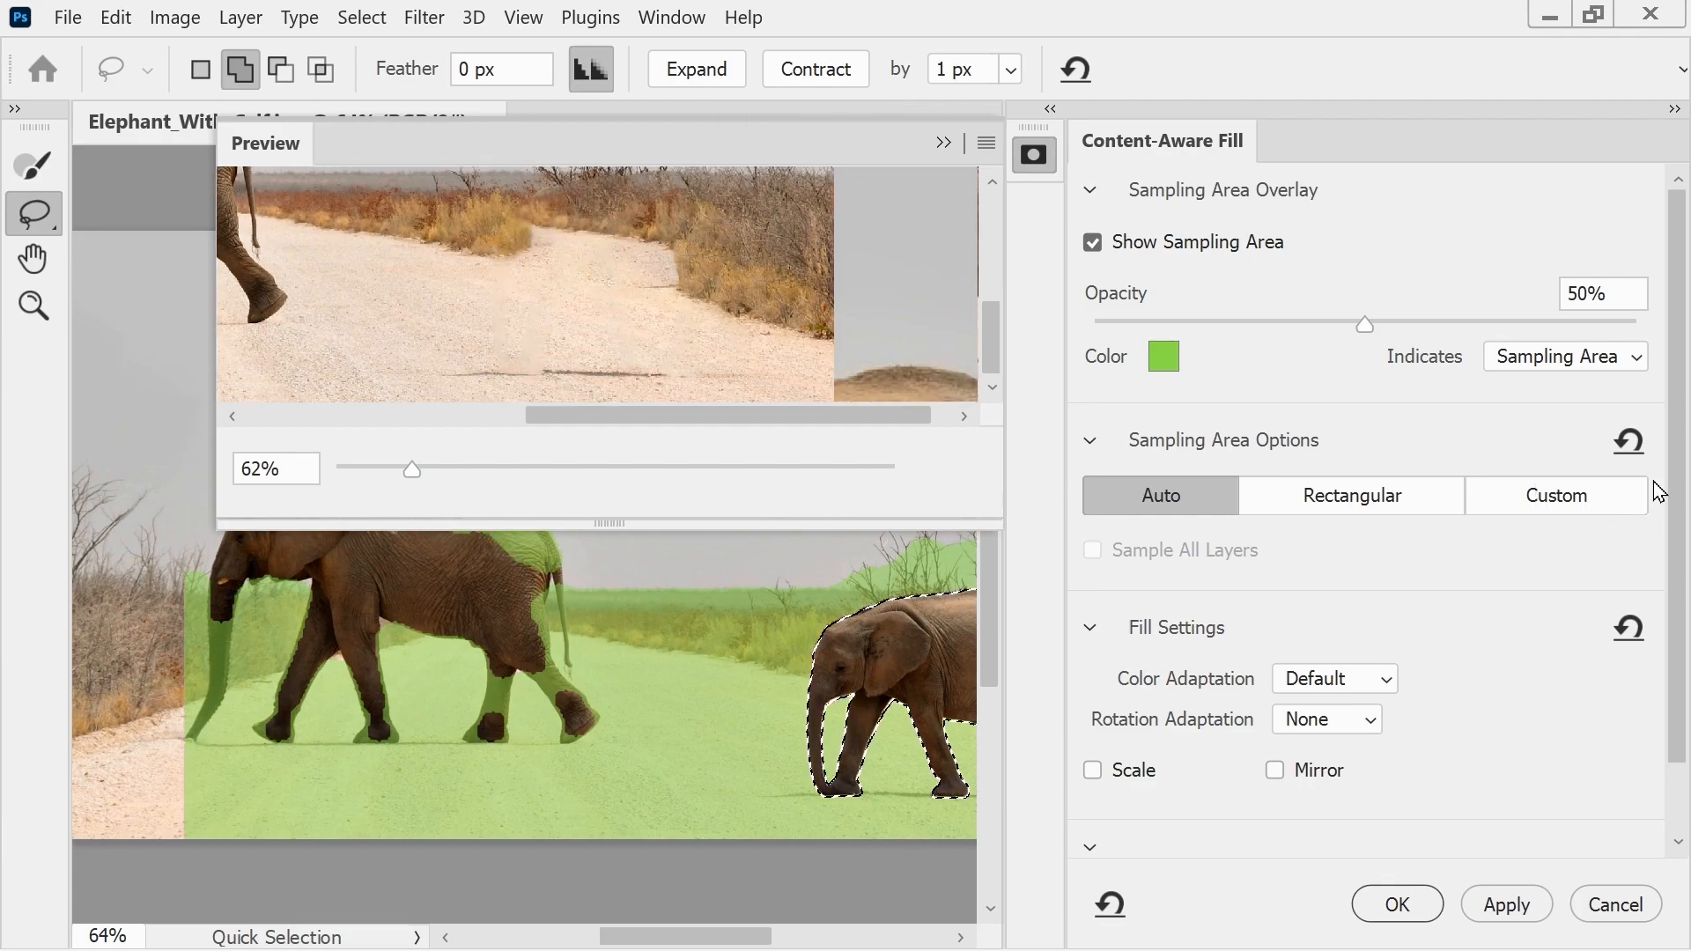
pyautogui.scroll(-2, 1676, 510)
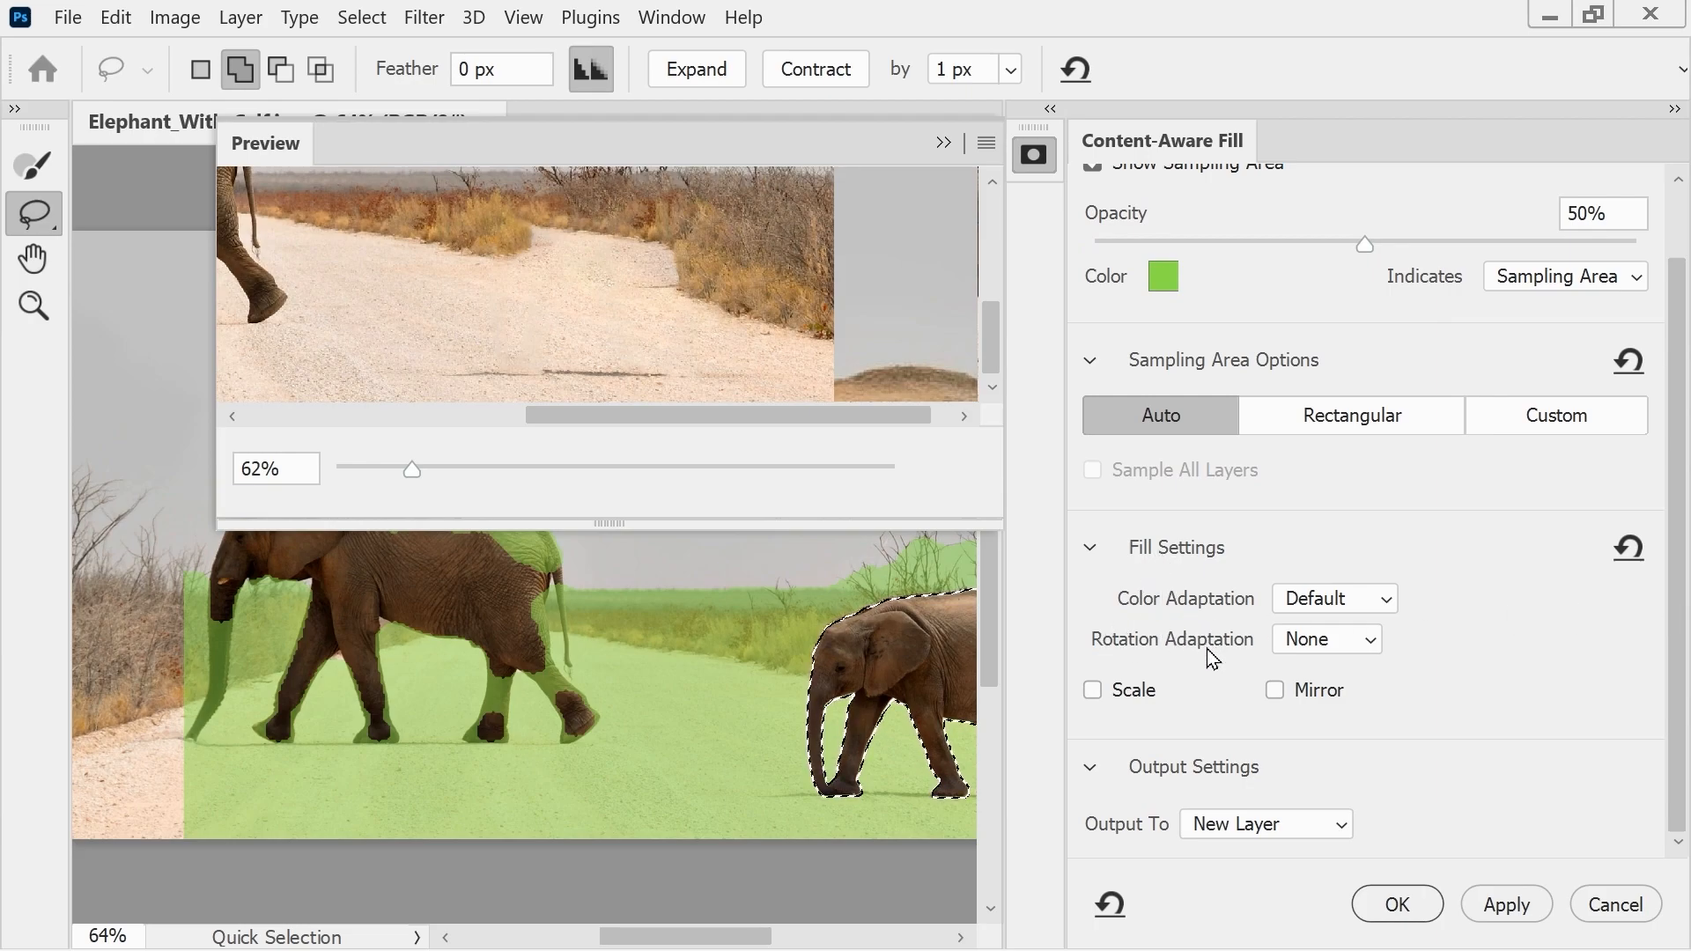
pyautogui.moveTo(1205, 652)
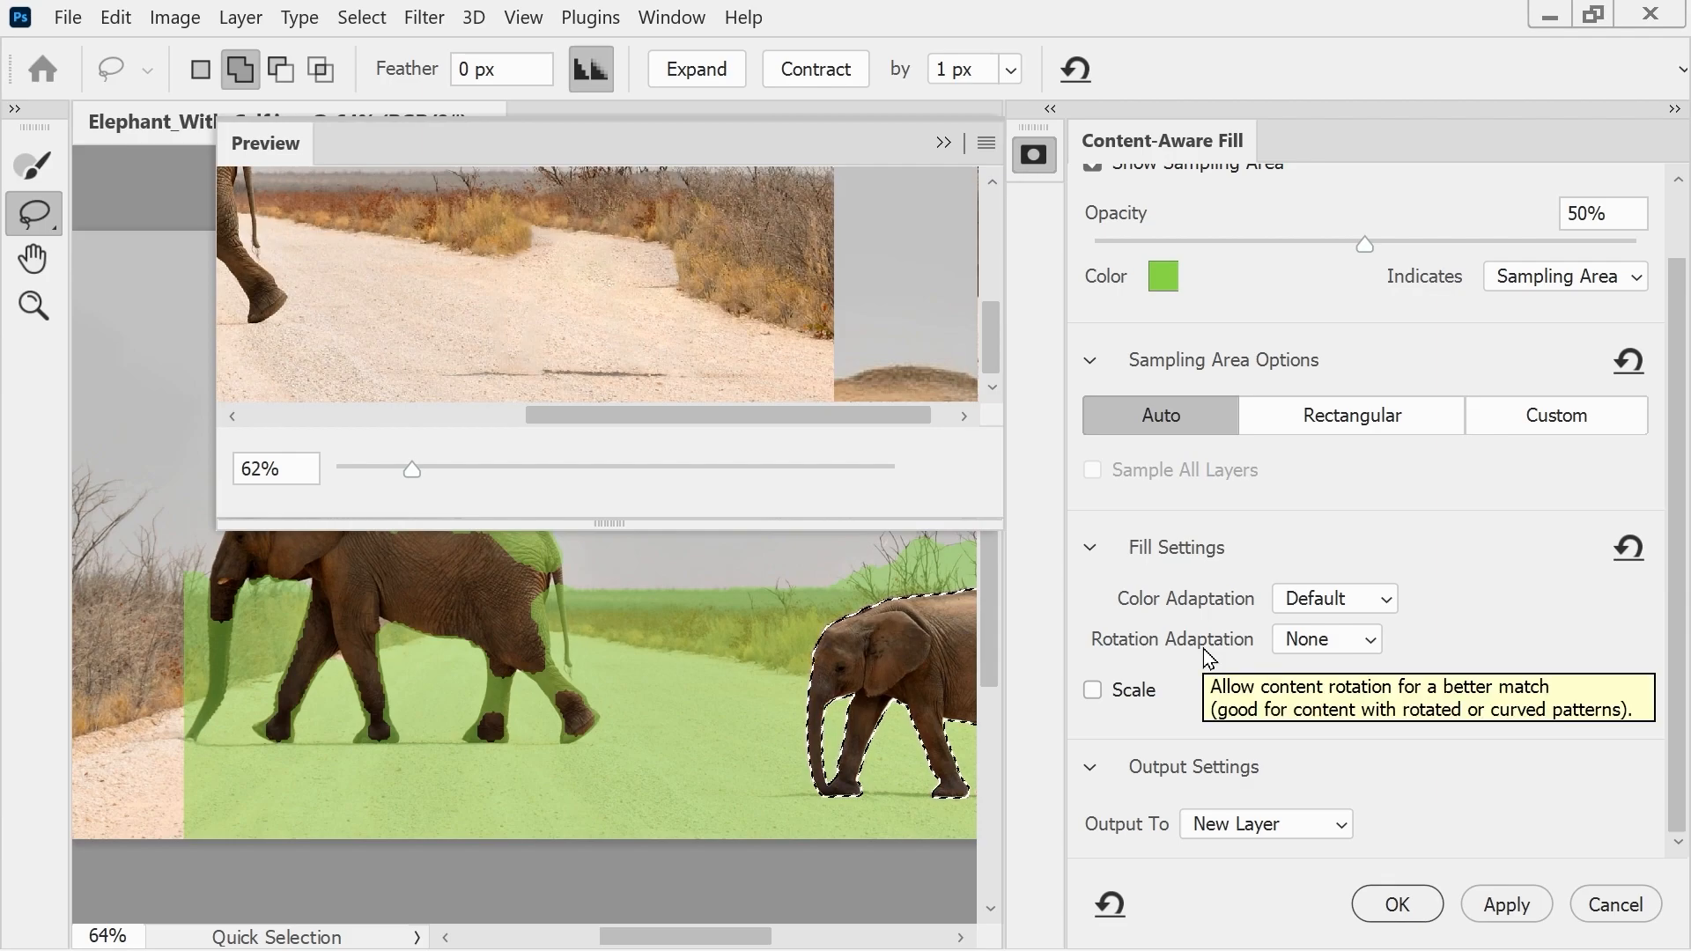
pyautogui.click(1390, 600)
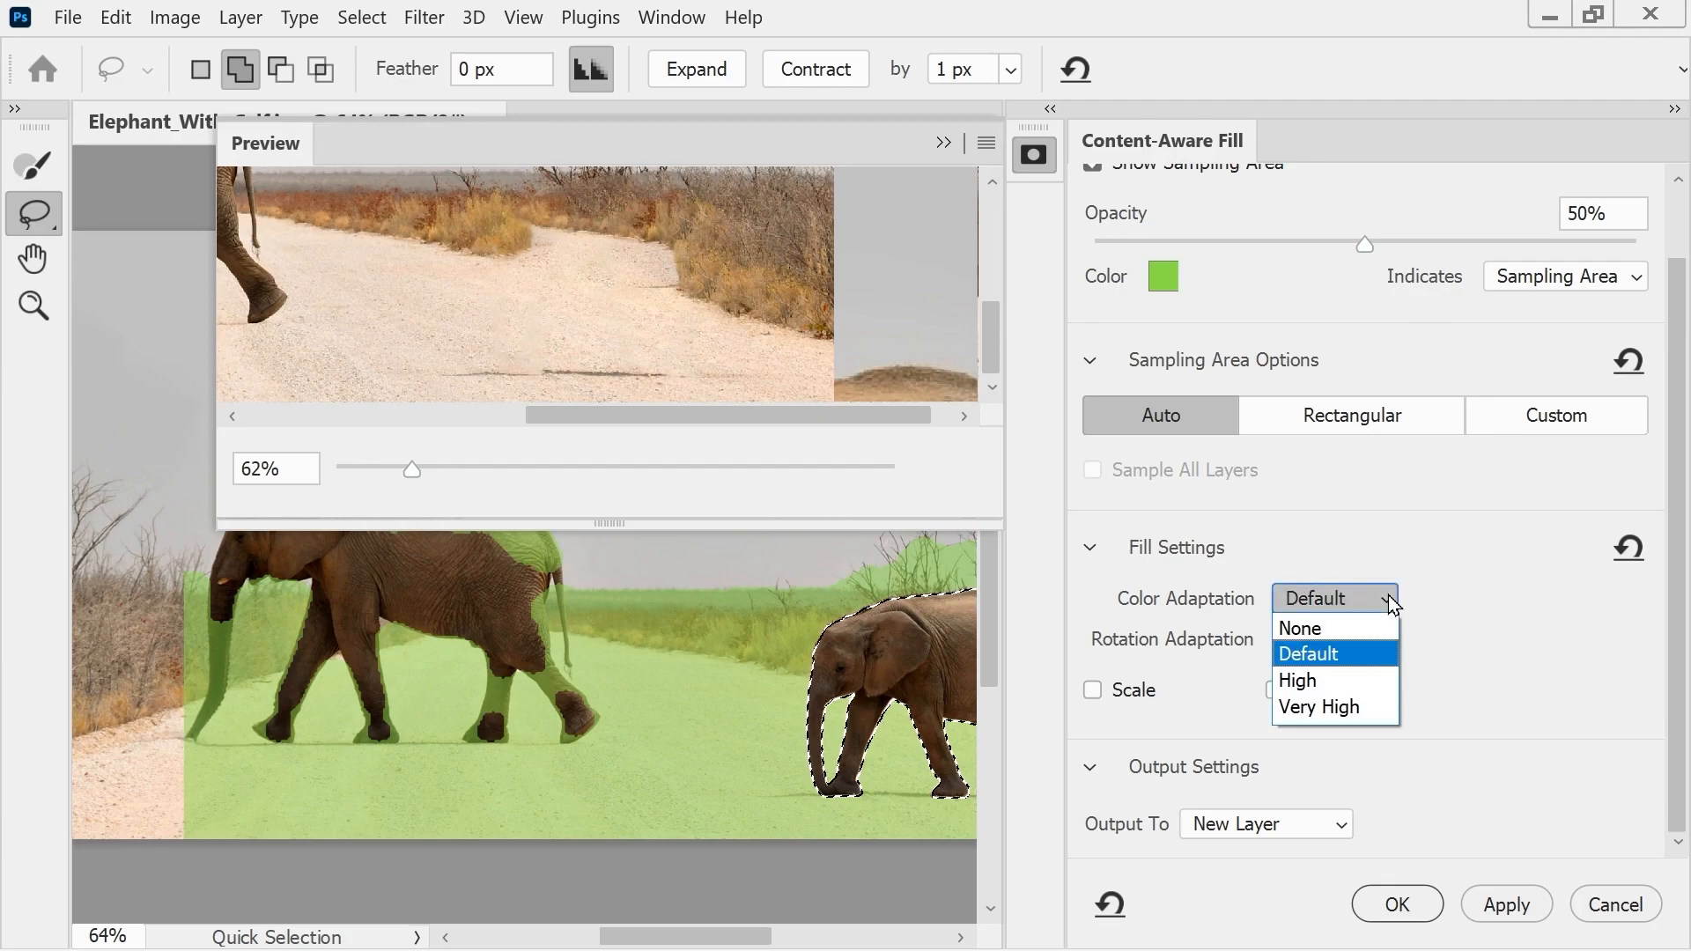
pyautogui.click(1352, 721)
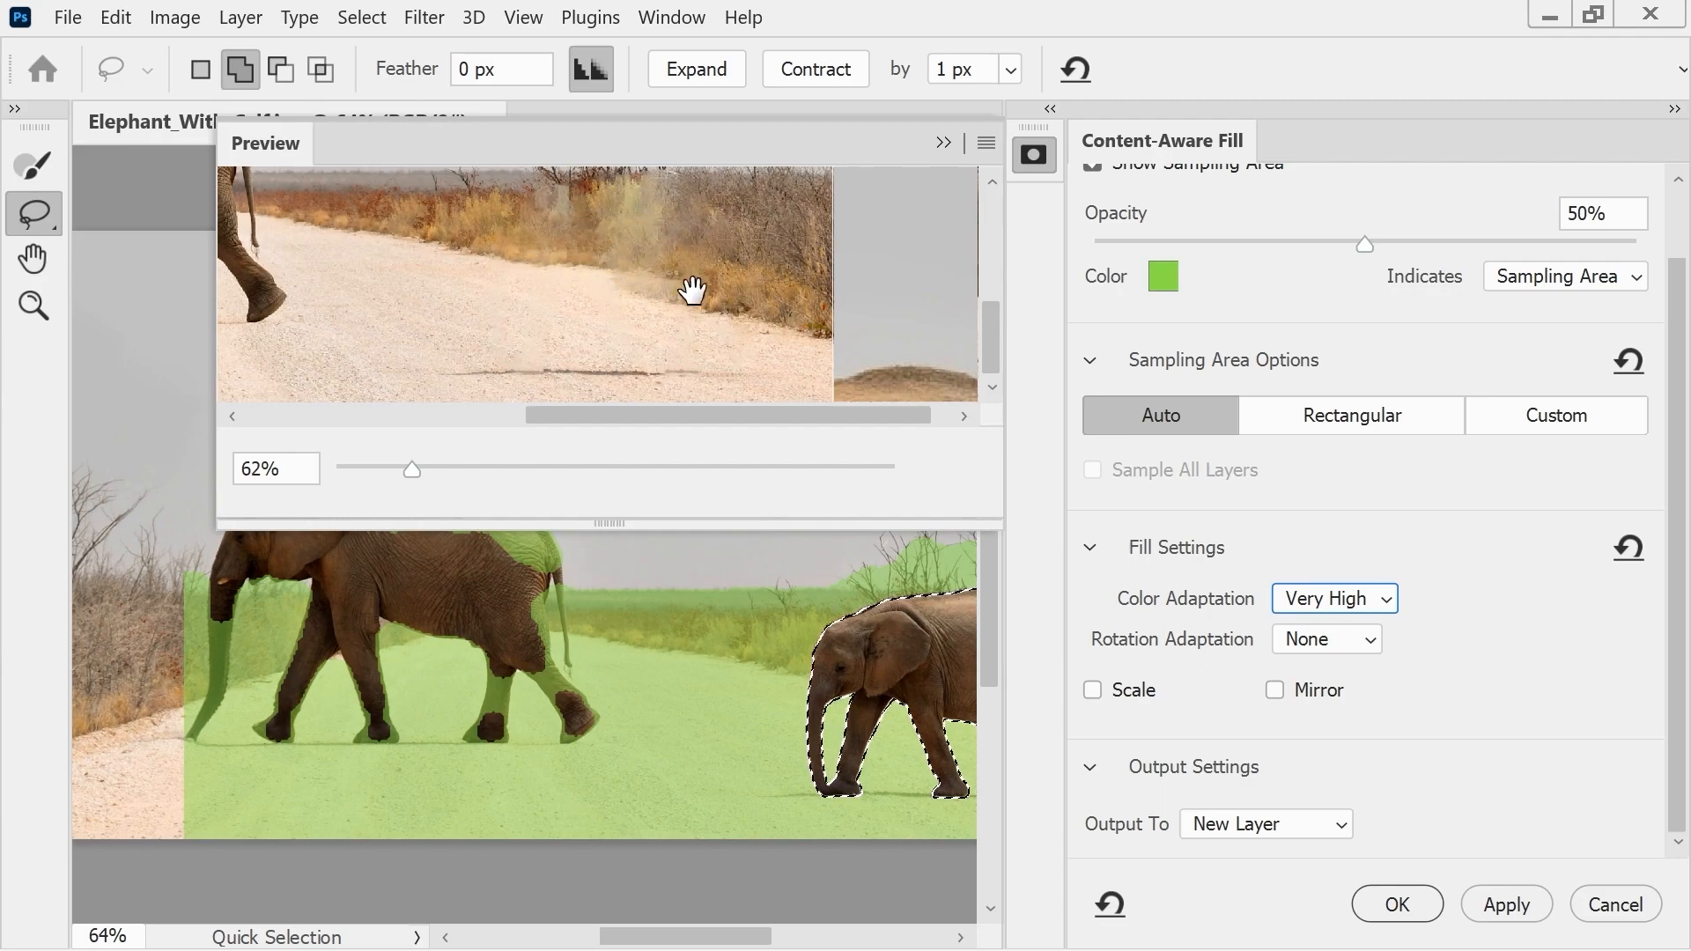
pyautogui.click(1328, 643)
pyautogui.click(1321, 779)
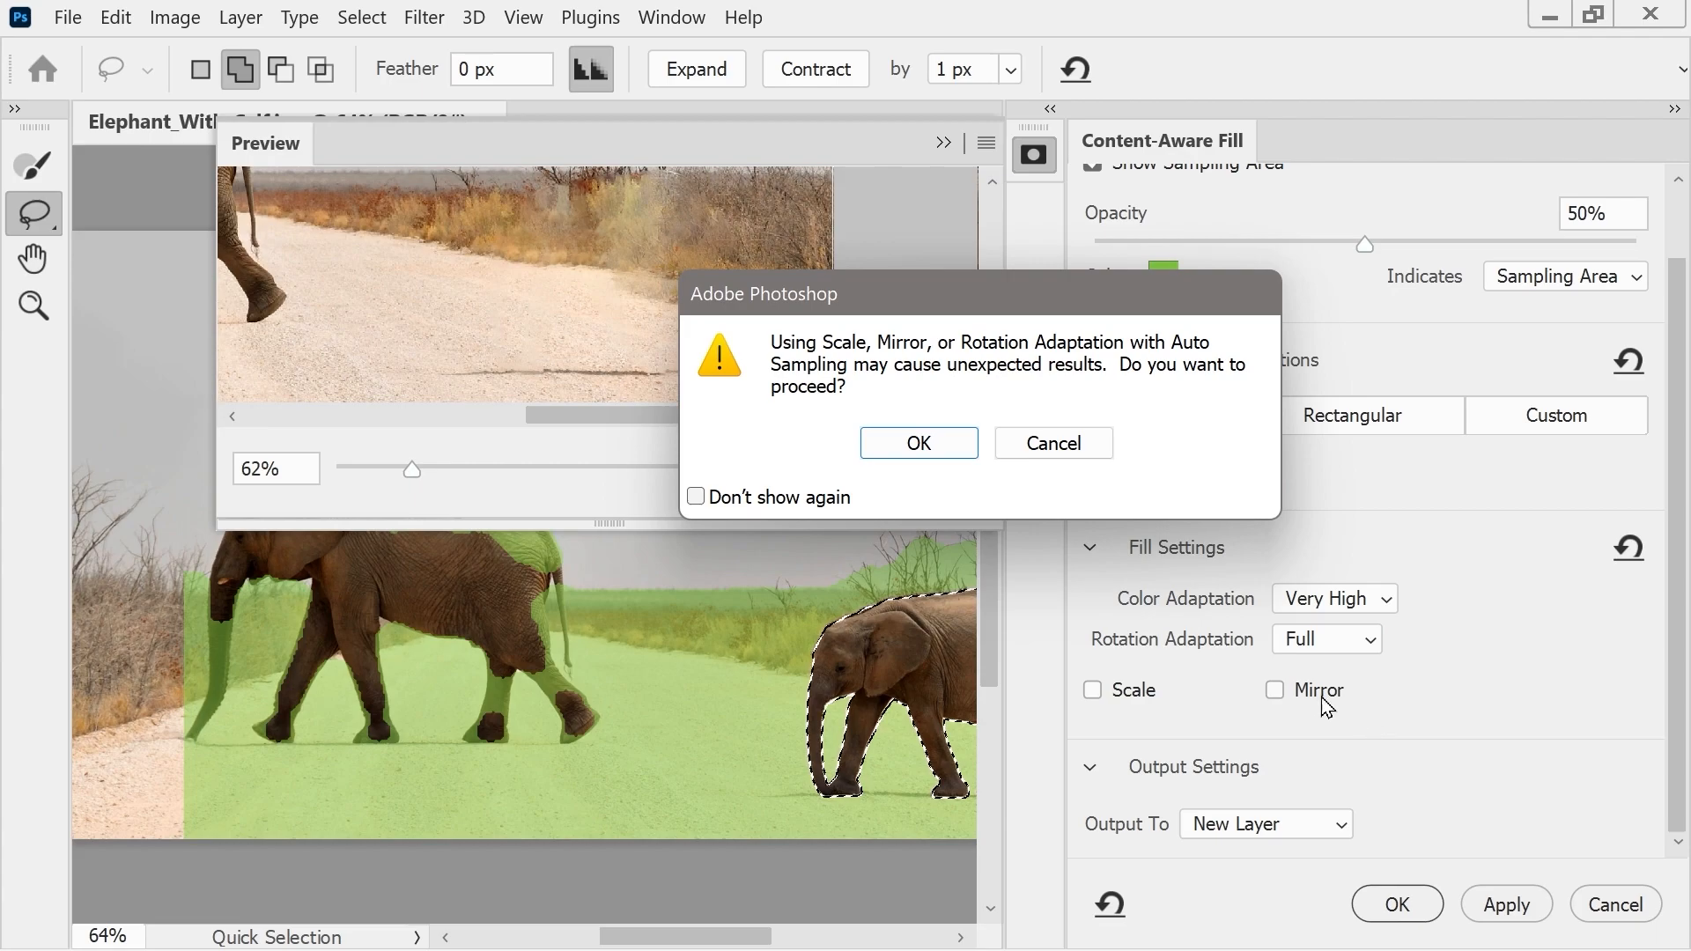
pyautogui.click(913, 459)
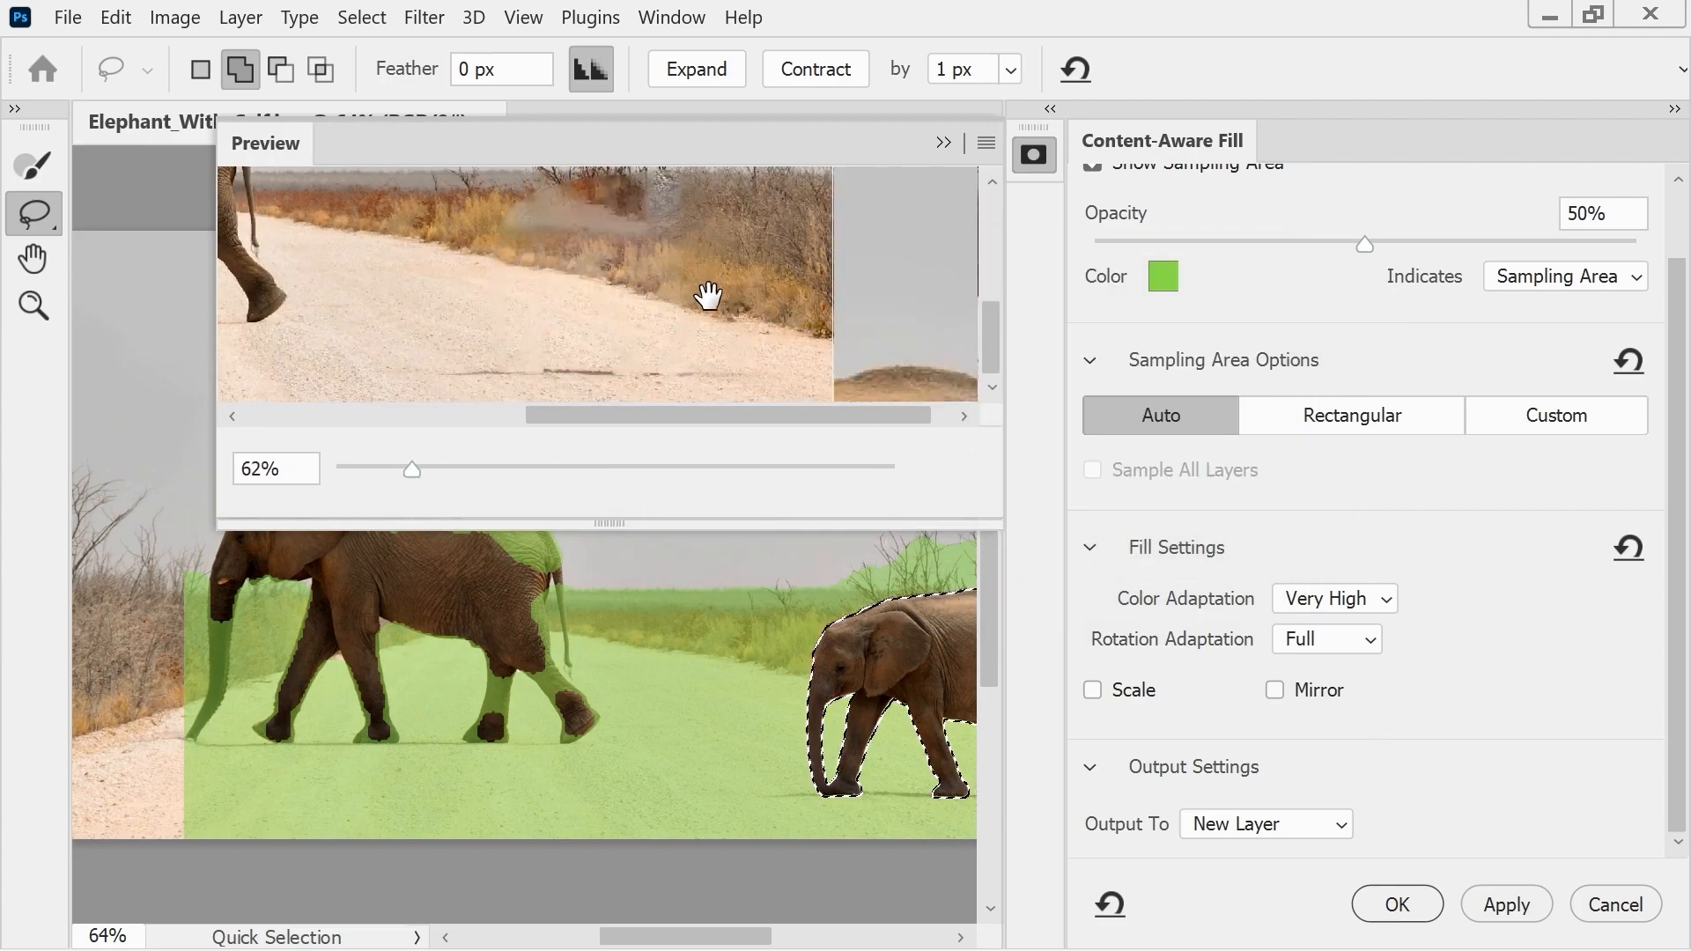
# - Apply the Content-Aware Fill over the calf, leave the fill workspace and deselect the area
pyautogui.click(1509, 905)
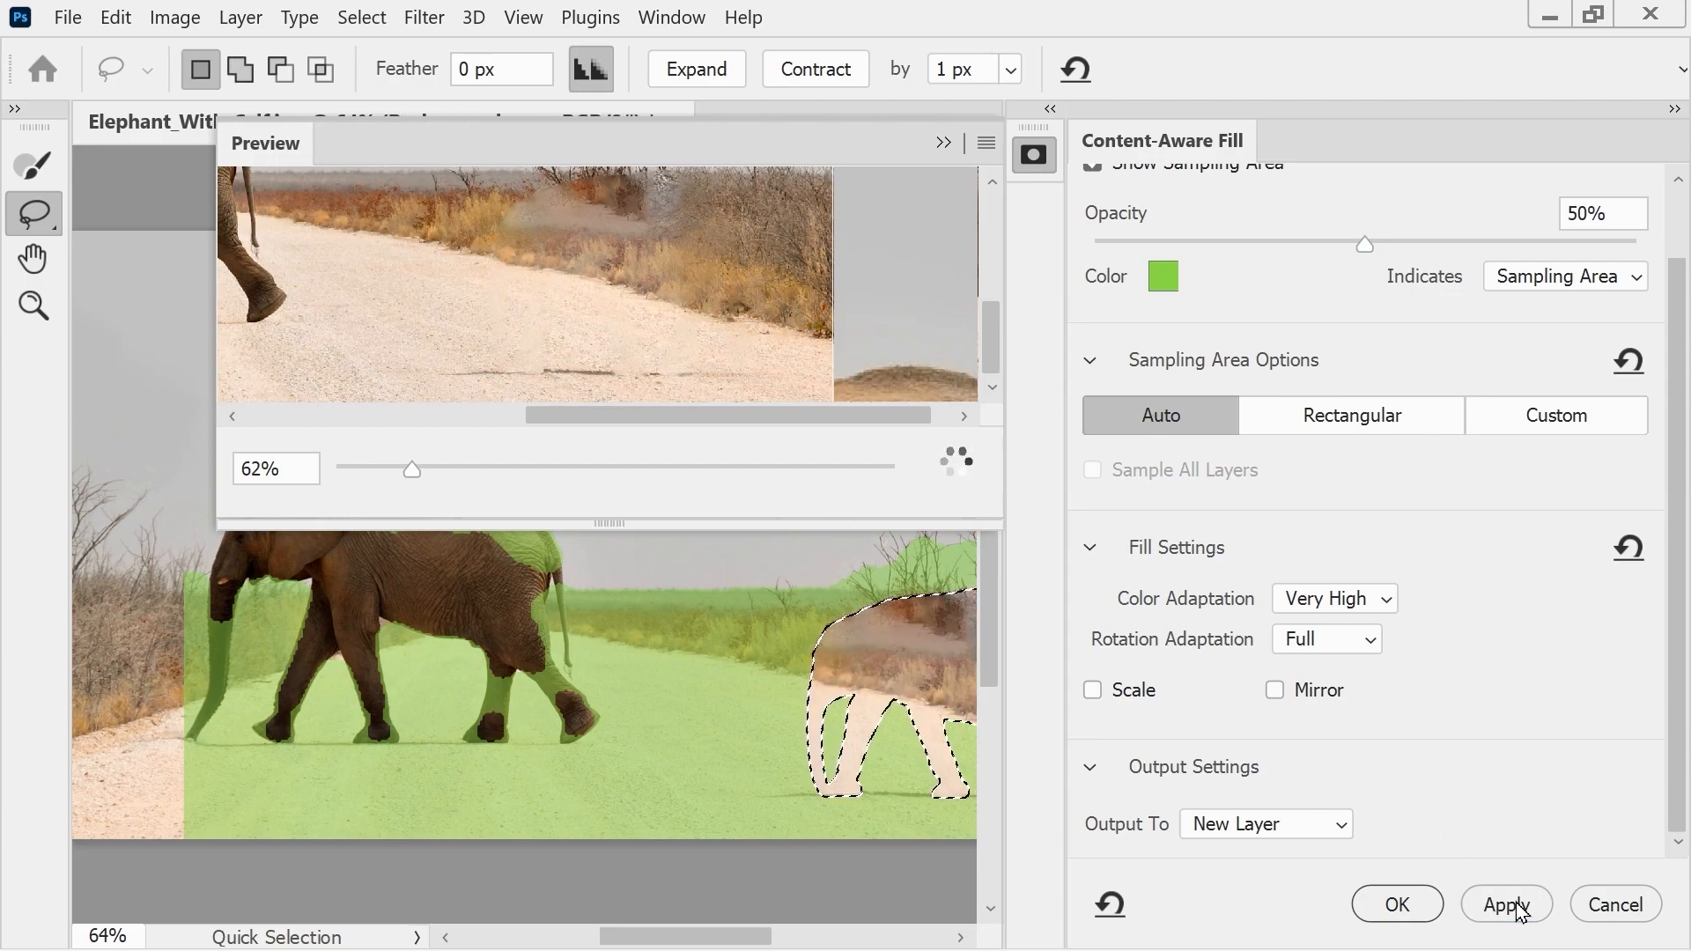
pyautogui.click(1396, 905)
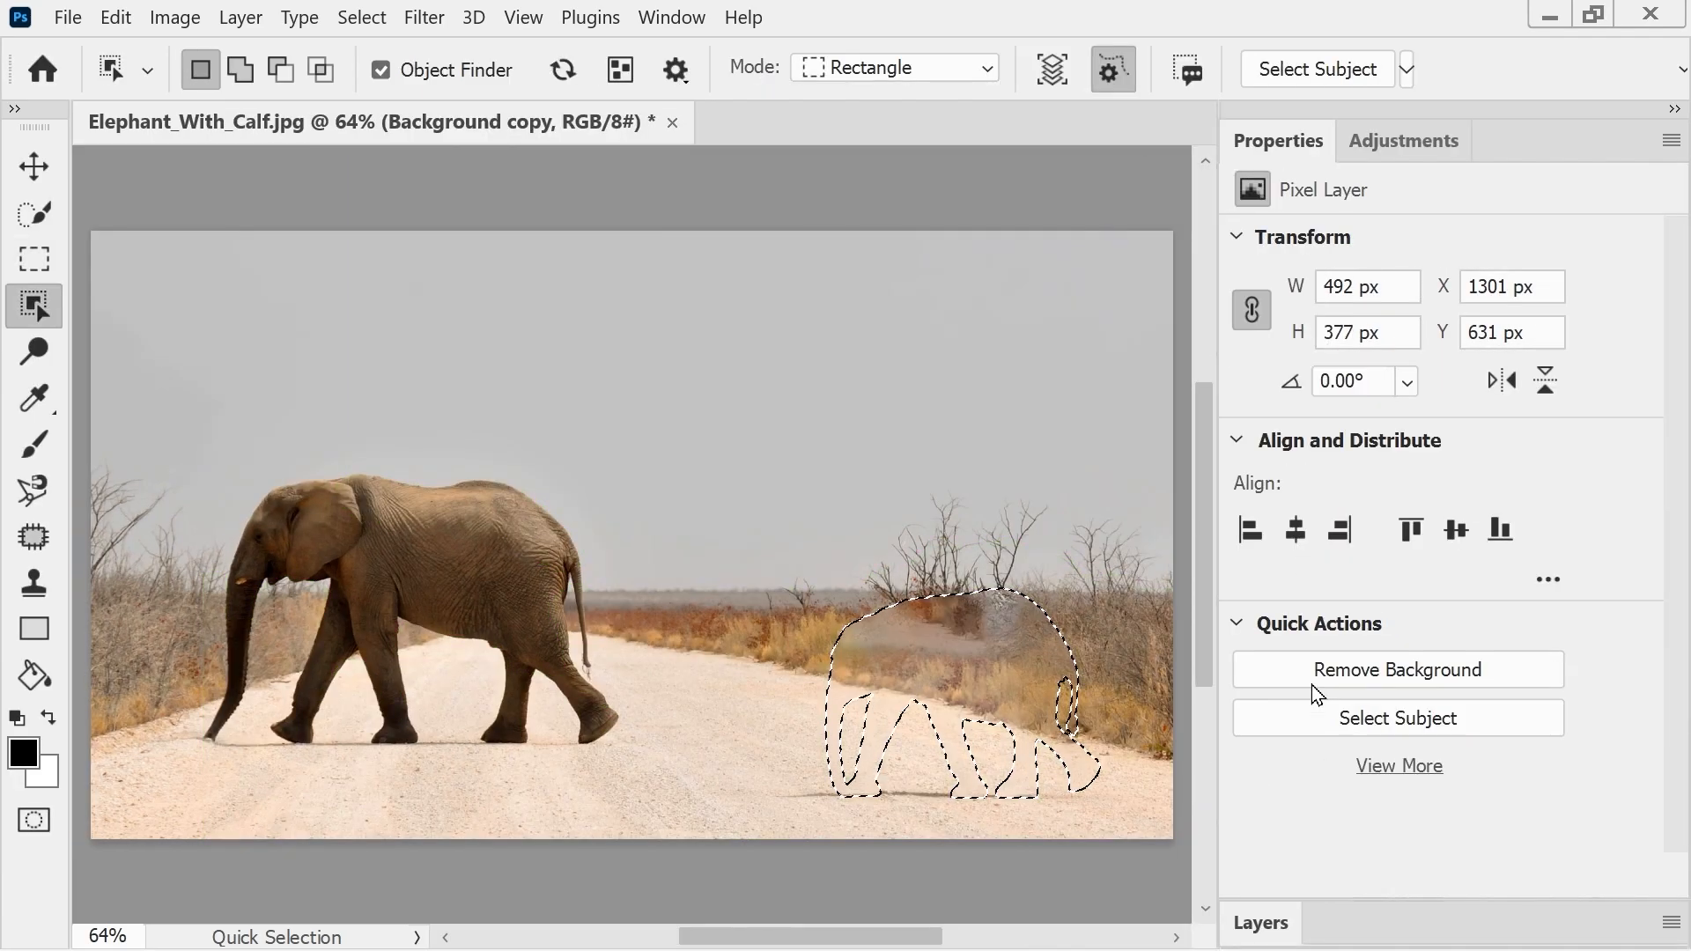
pyautogui.hotkey('ctrl', 'd')
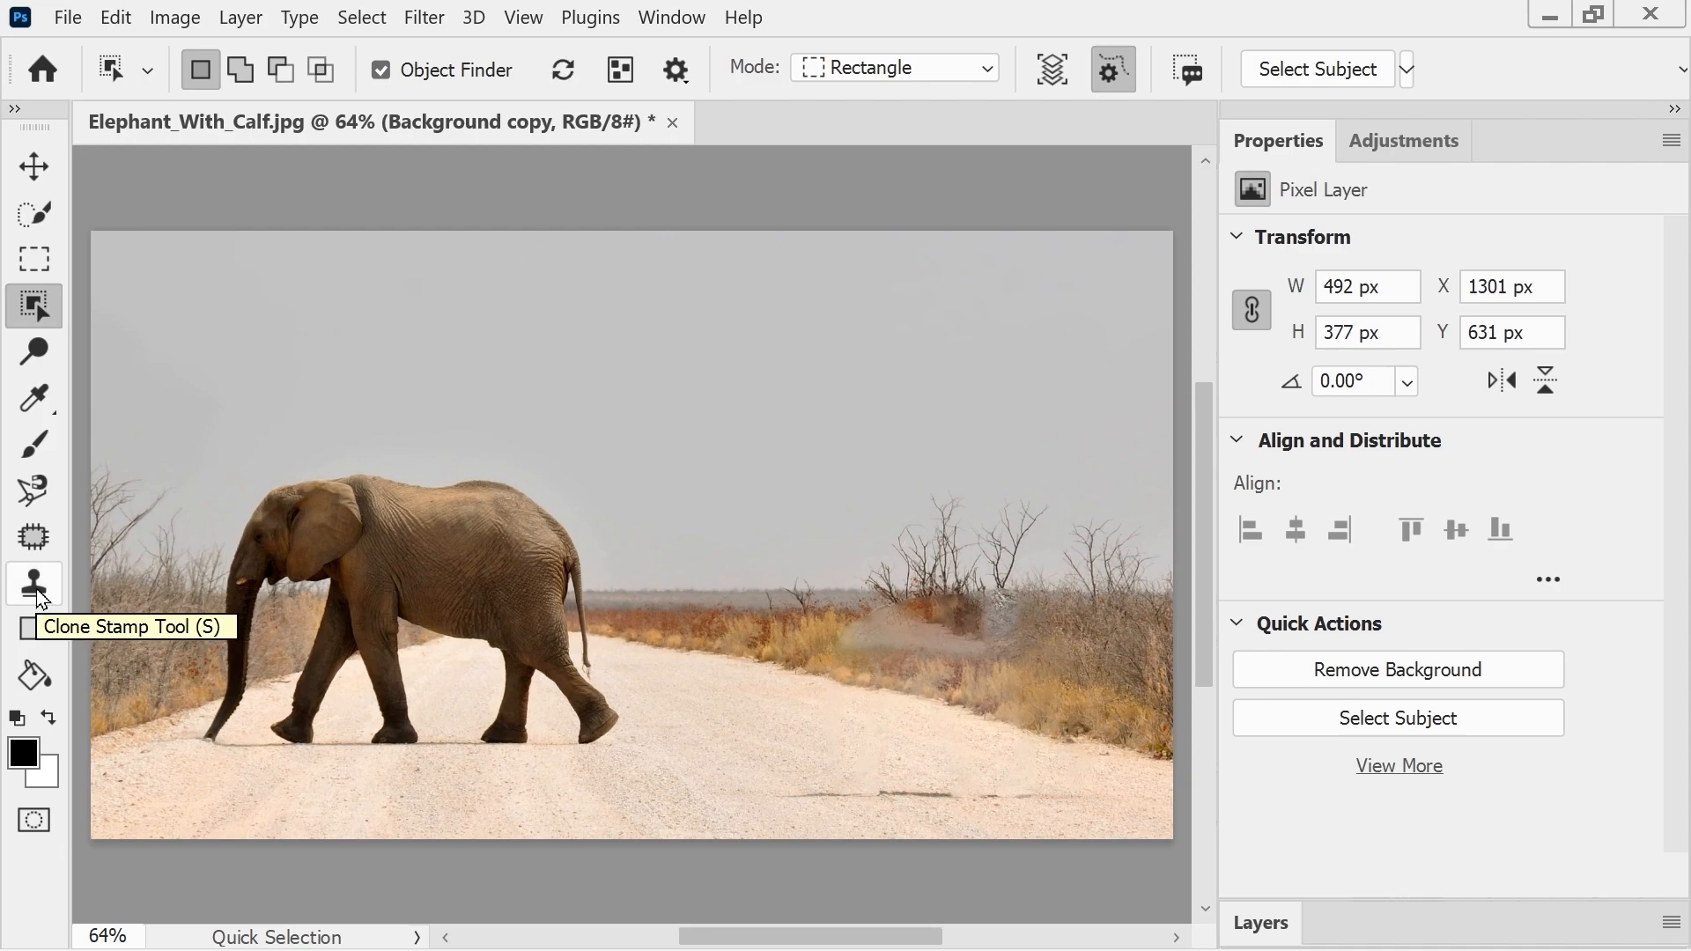
# - Cover the calf's leftover shadow with clean road texture using the Clone Stamp tool, and sample the roadside grass
pyautogui.click(35, 585)
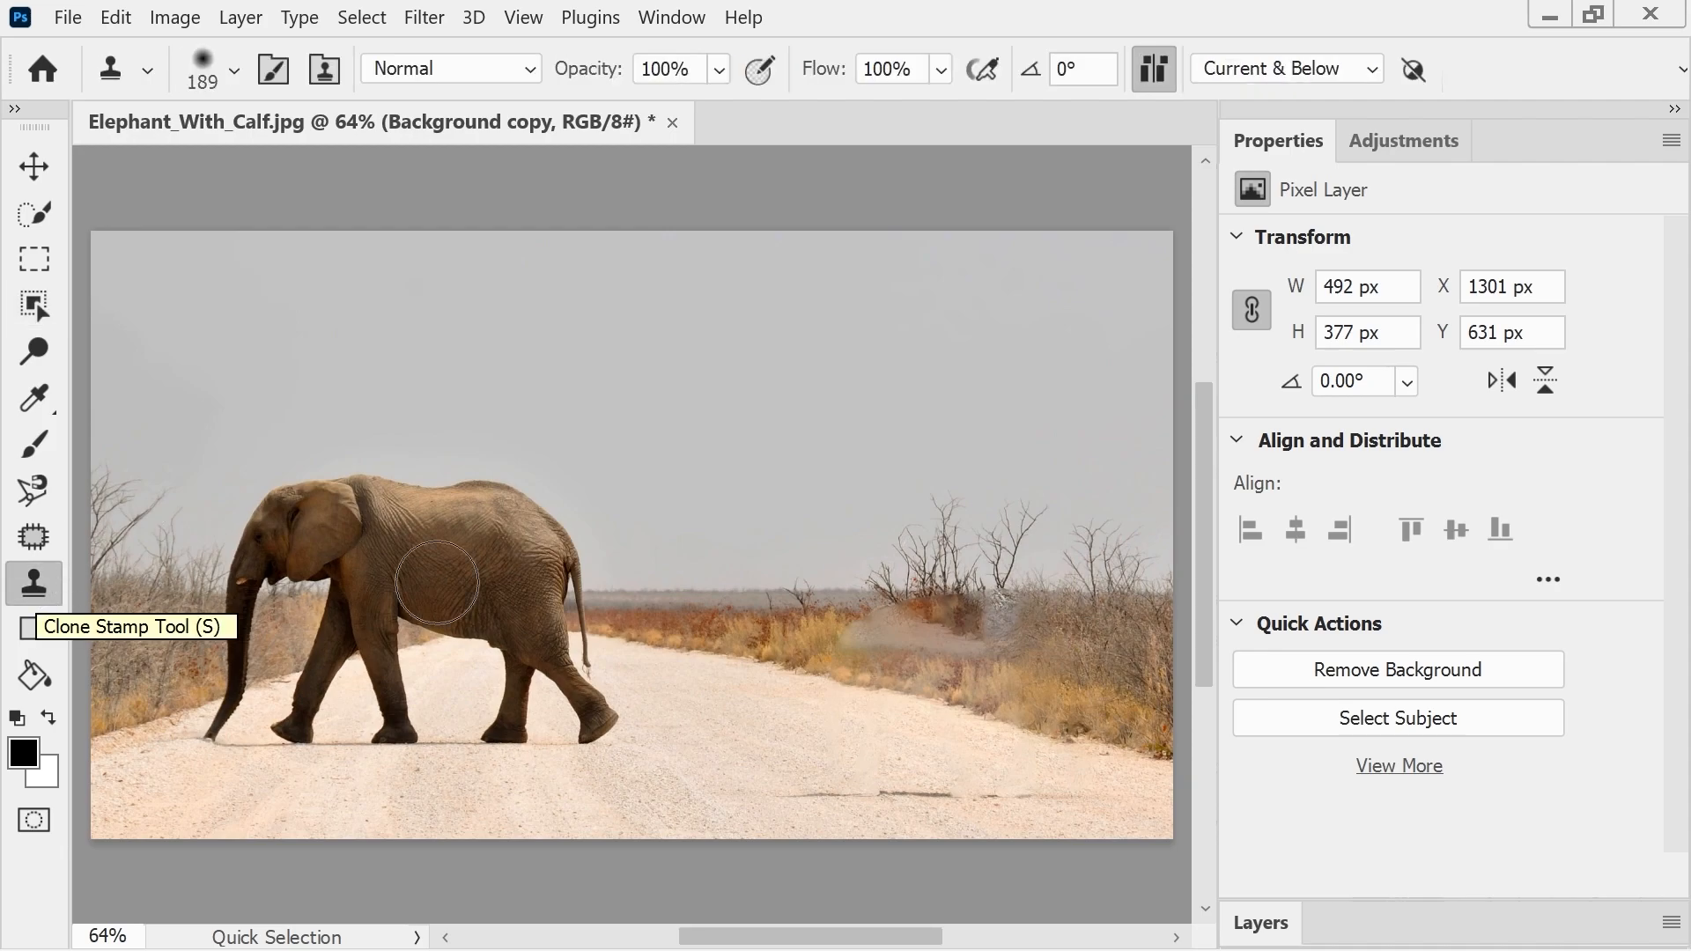
pyautogui.keyDown('alt'); pyautogui.click(743, 714); pyautogui.keyUp('alt')
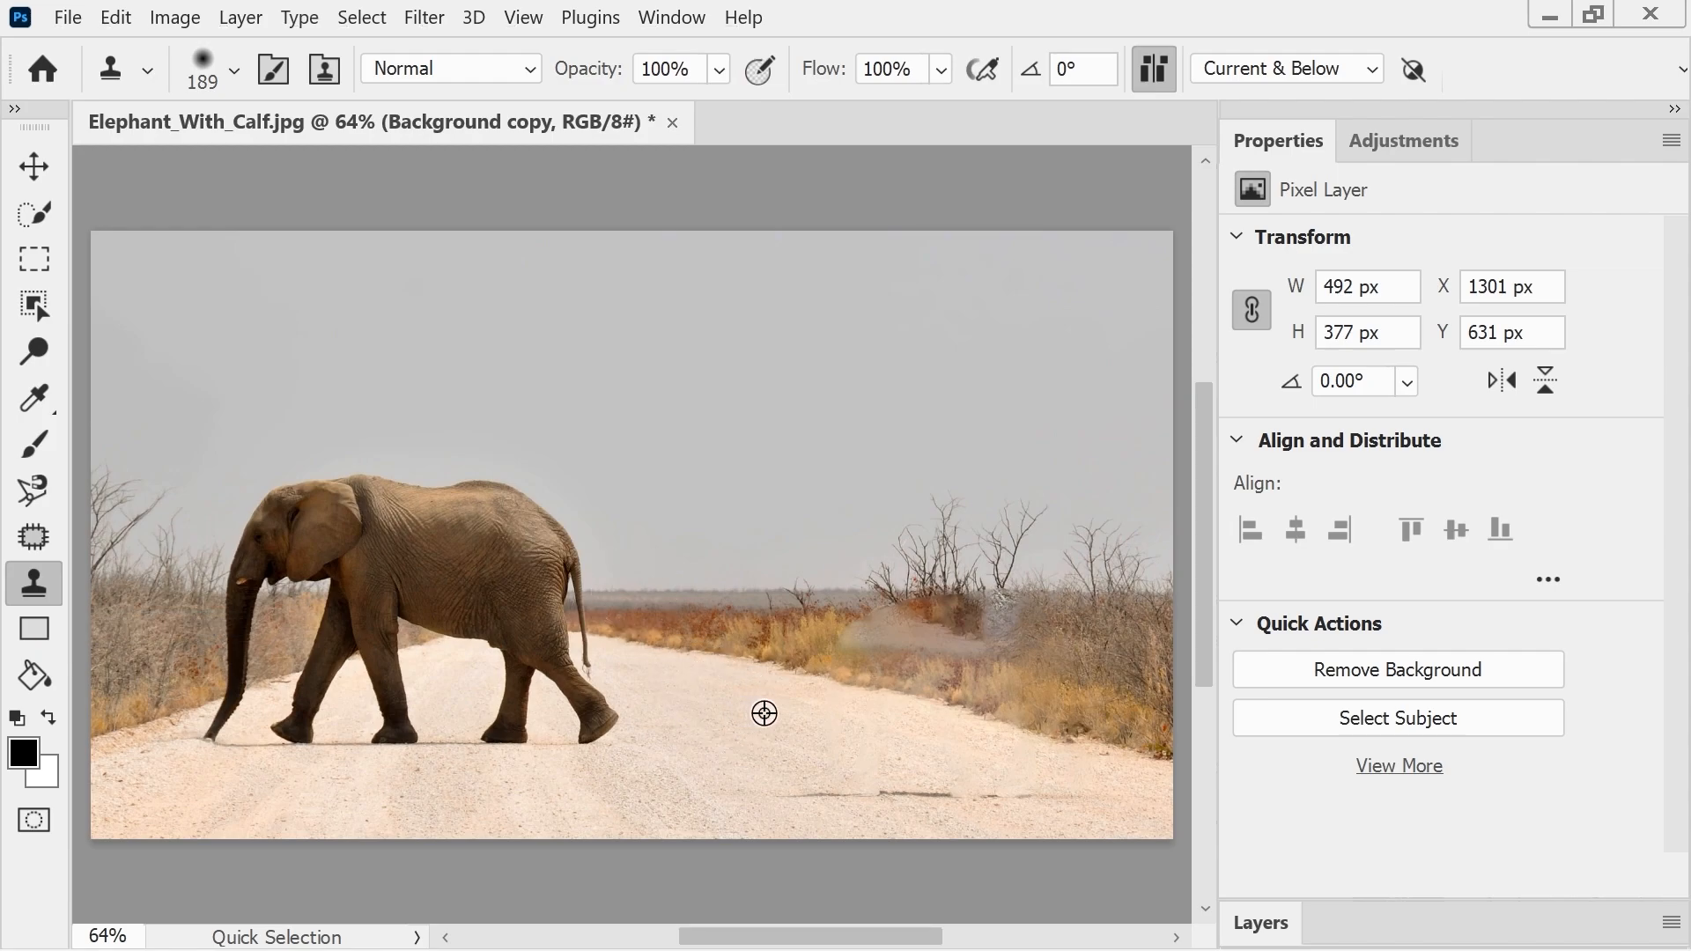
pyautogui.click(824, 798)
pyautogui.moveTo(824, 798)
pyautogui.mouseDown()
pyautogui.moveTo(931, 801)
pyautogui.moveTo(913, 770)
pyautogui.moveTo(951, 793)
pyautogui.moveTo(1050, 797)
pyautogui.mouseUp()
pyautogui.hotkey('ctrl', 'z')
pyautogui.keyDown('alt'); pyautogui.click(758, 733); pyautogui.keyUp('alt')
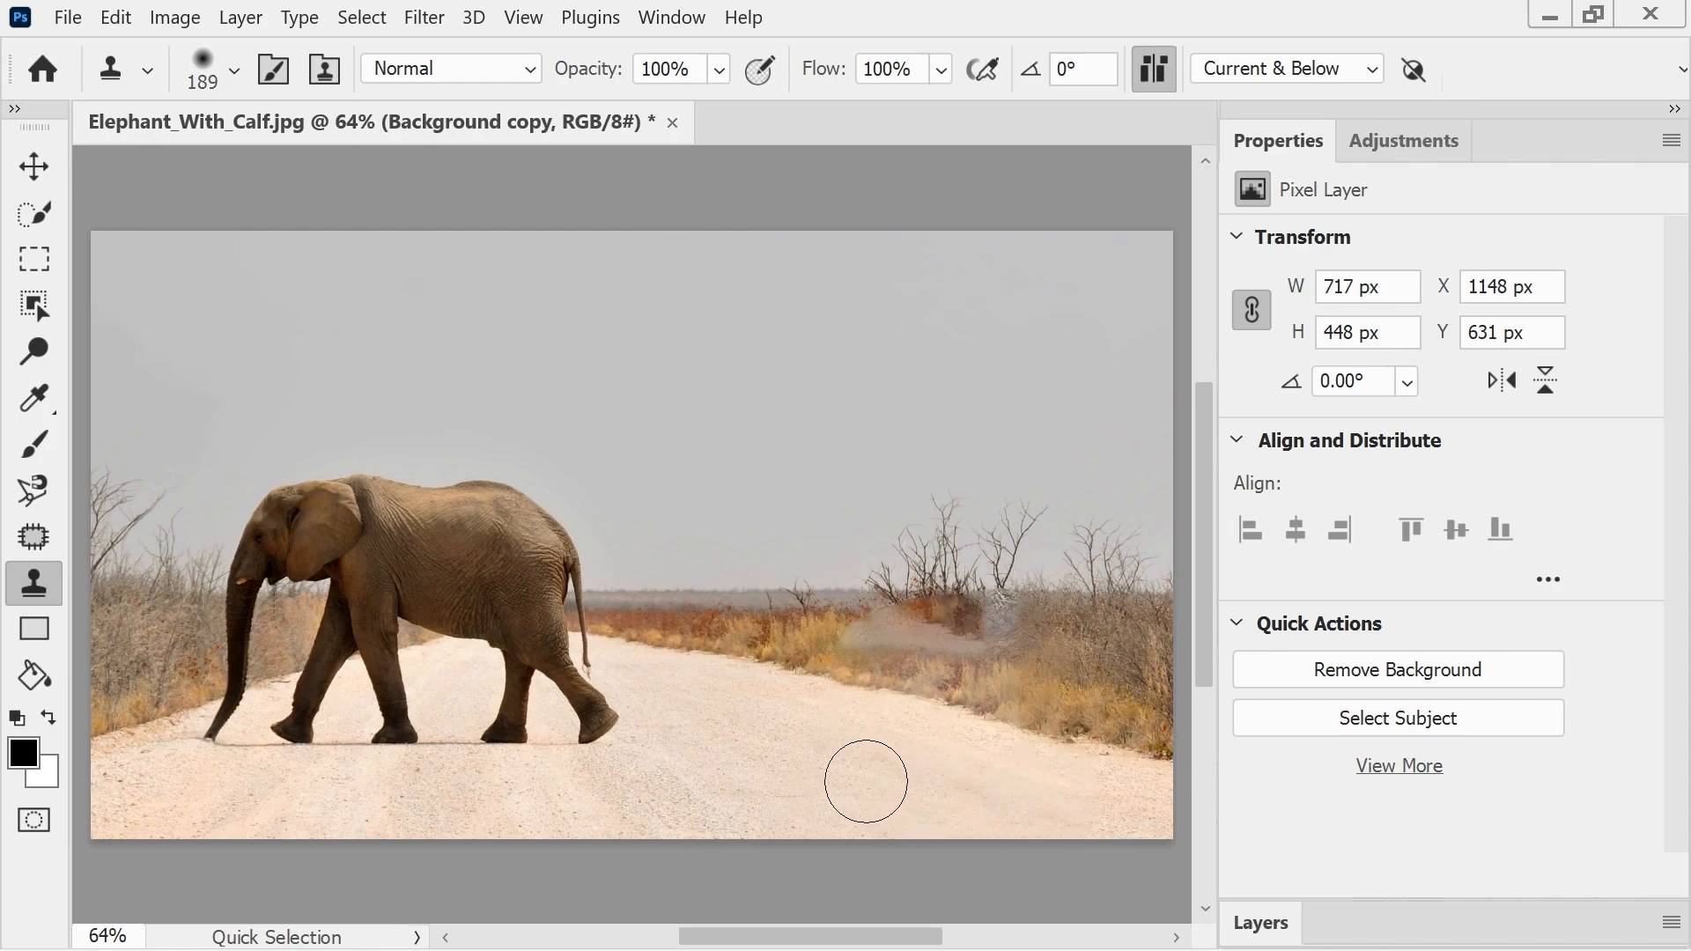
pyautogui.keyDown('alt'); pyautogui.click(1094, 694); pyautogui.keyUp('alt')
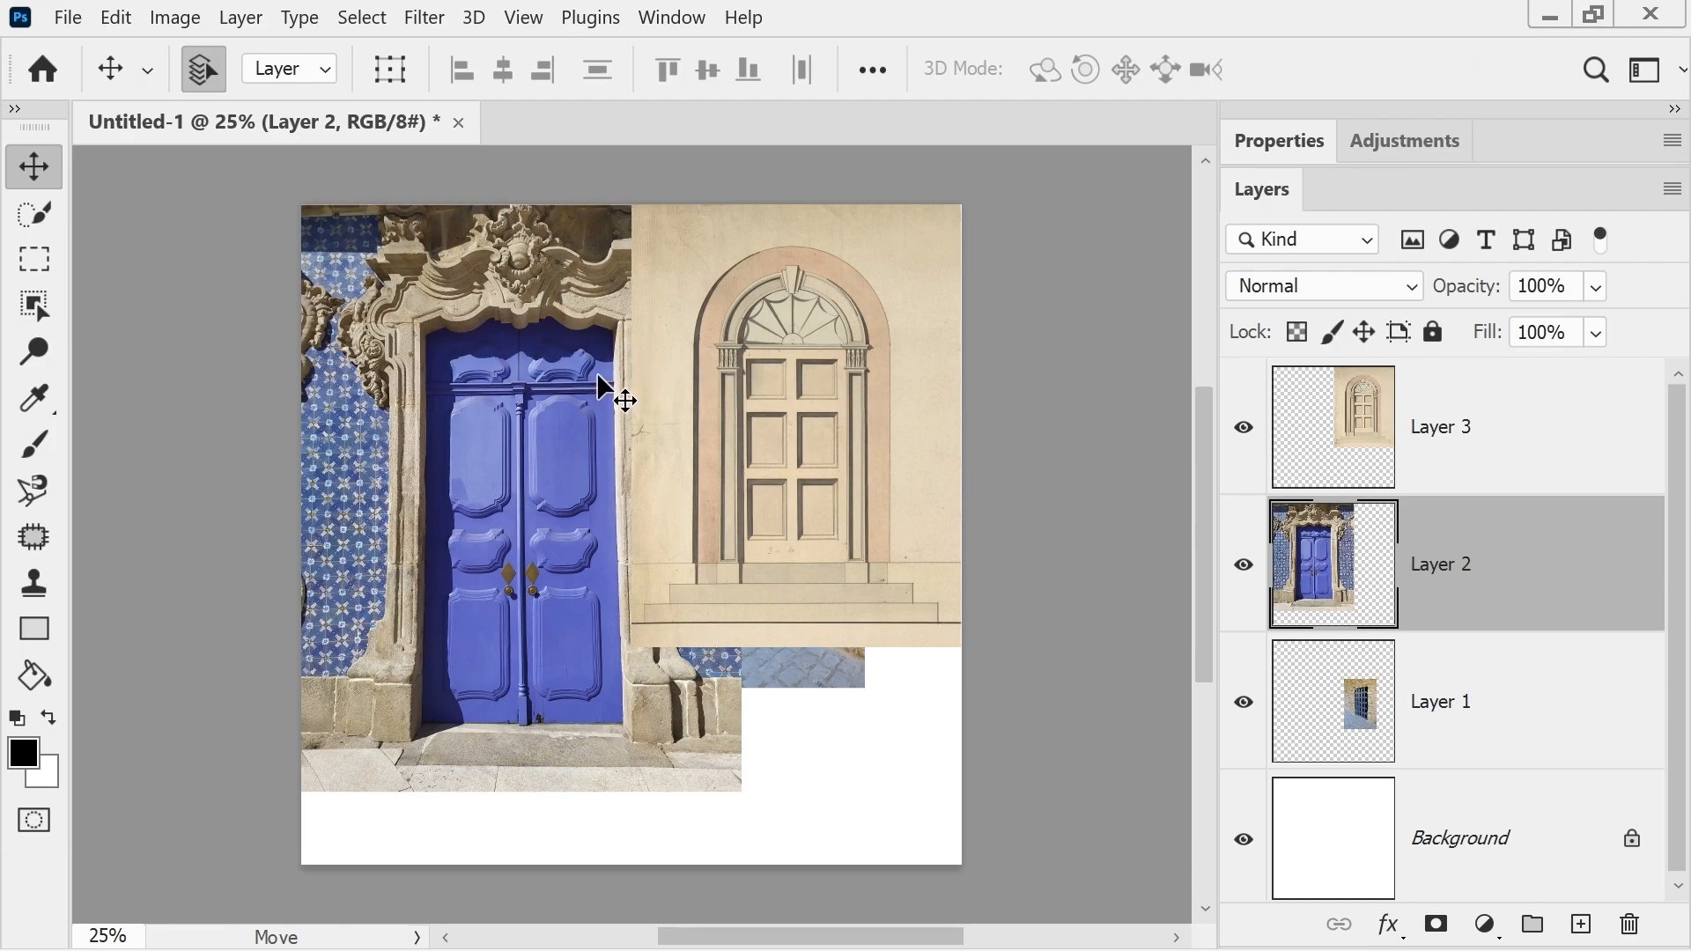
# - Try resizing the blue door layer with Free Transform, undo the scaling and close the transform
pyautogui.click(122, 19)
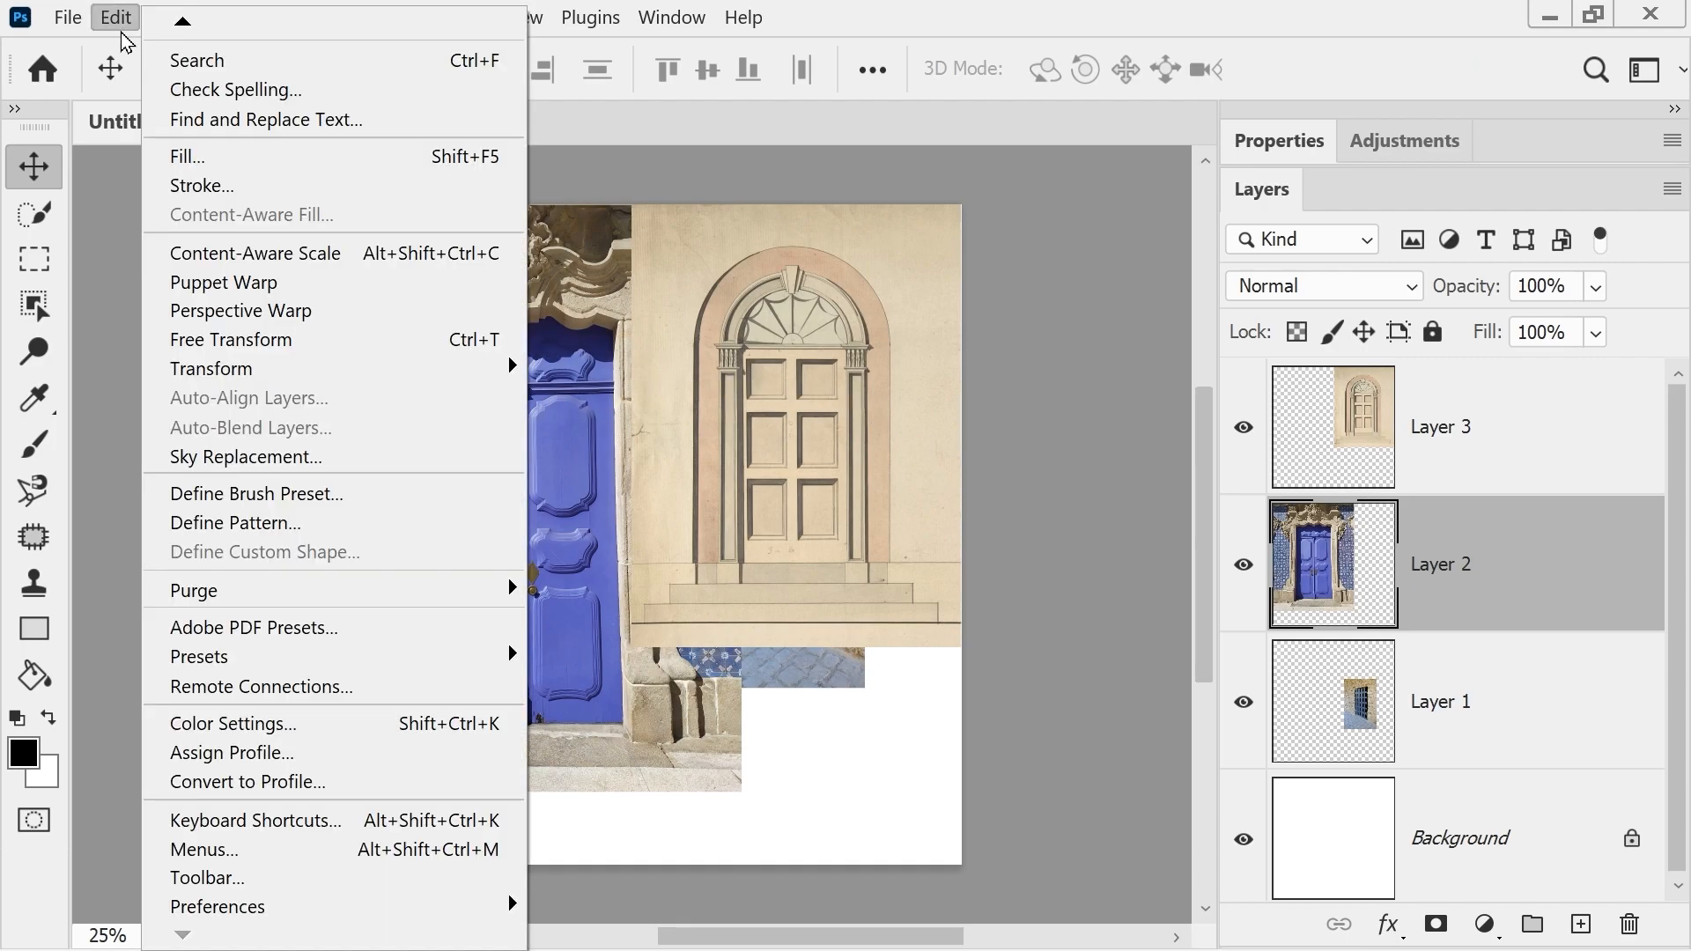
pyautogui.click(232, 343)
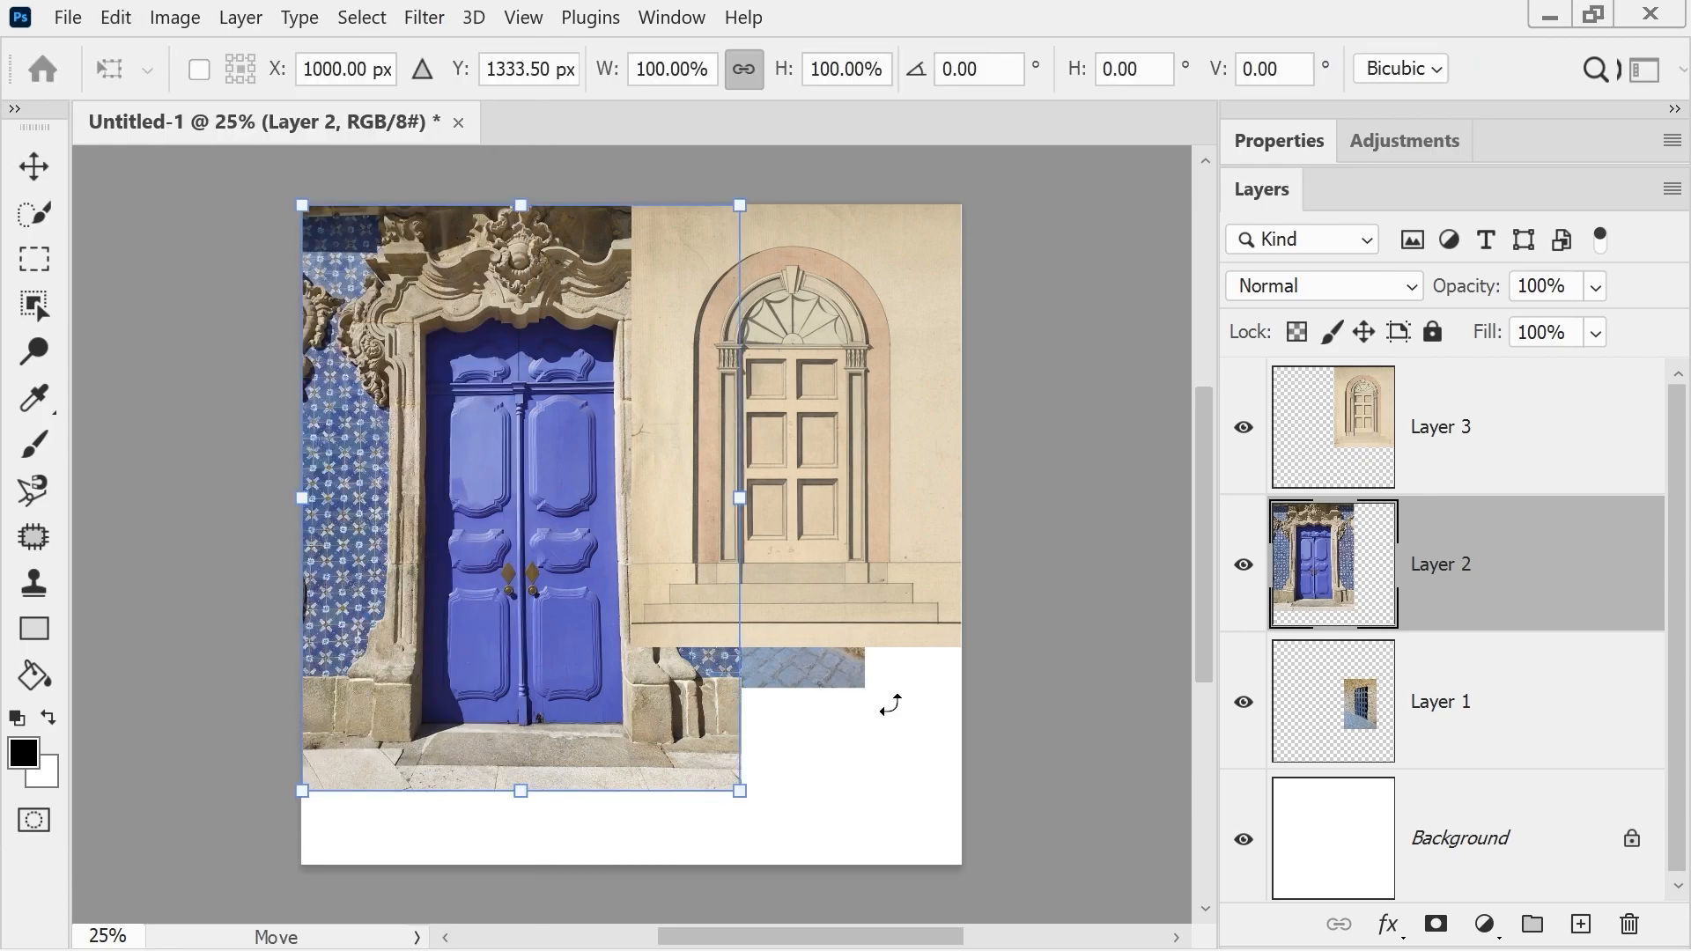
pyautogui.moveTo(738, 791); pyautogui.dragTo(696, 790)
pyautogui.hotkey('ctrl', 'z')
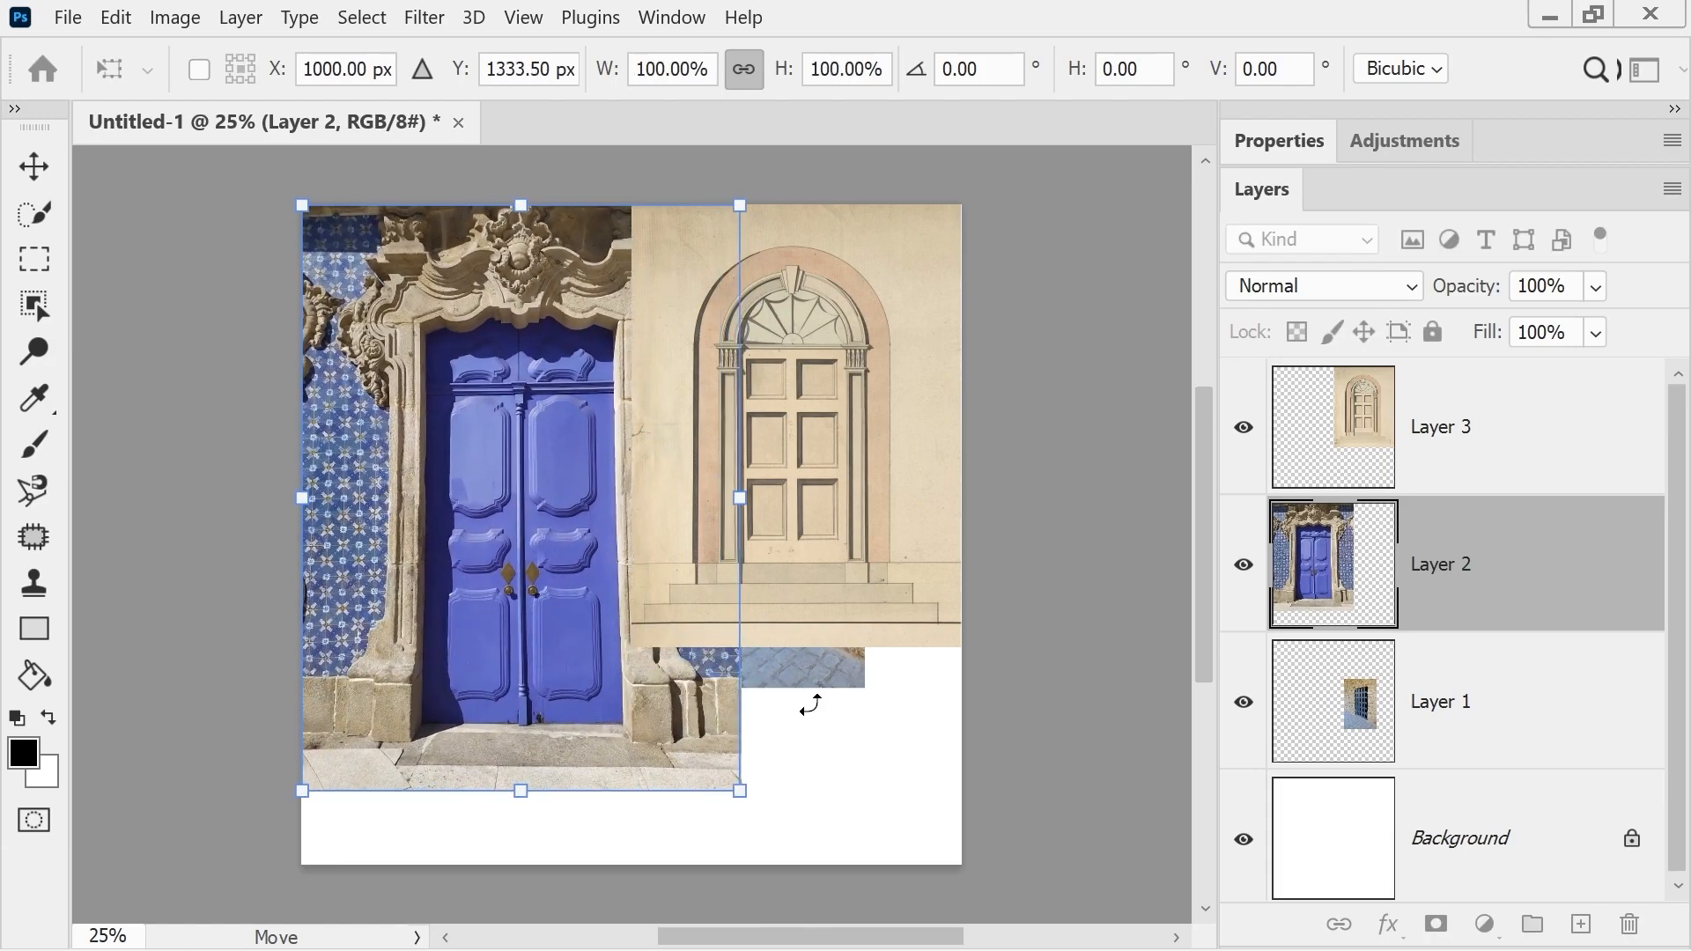
pyautogui.press('Return')
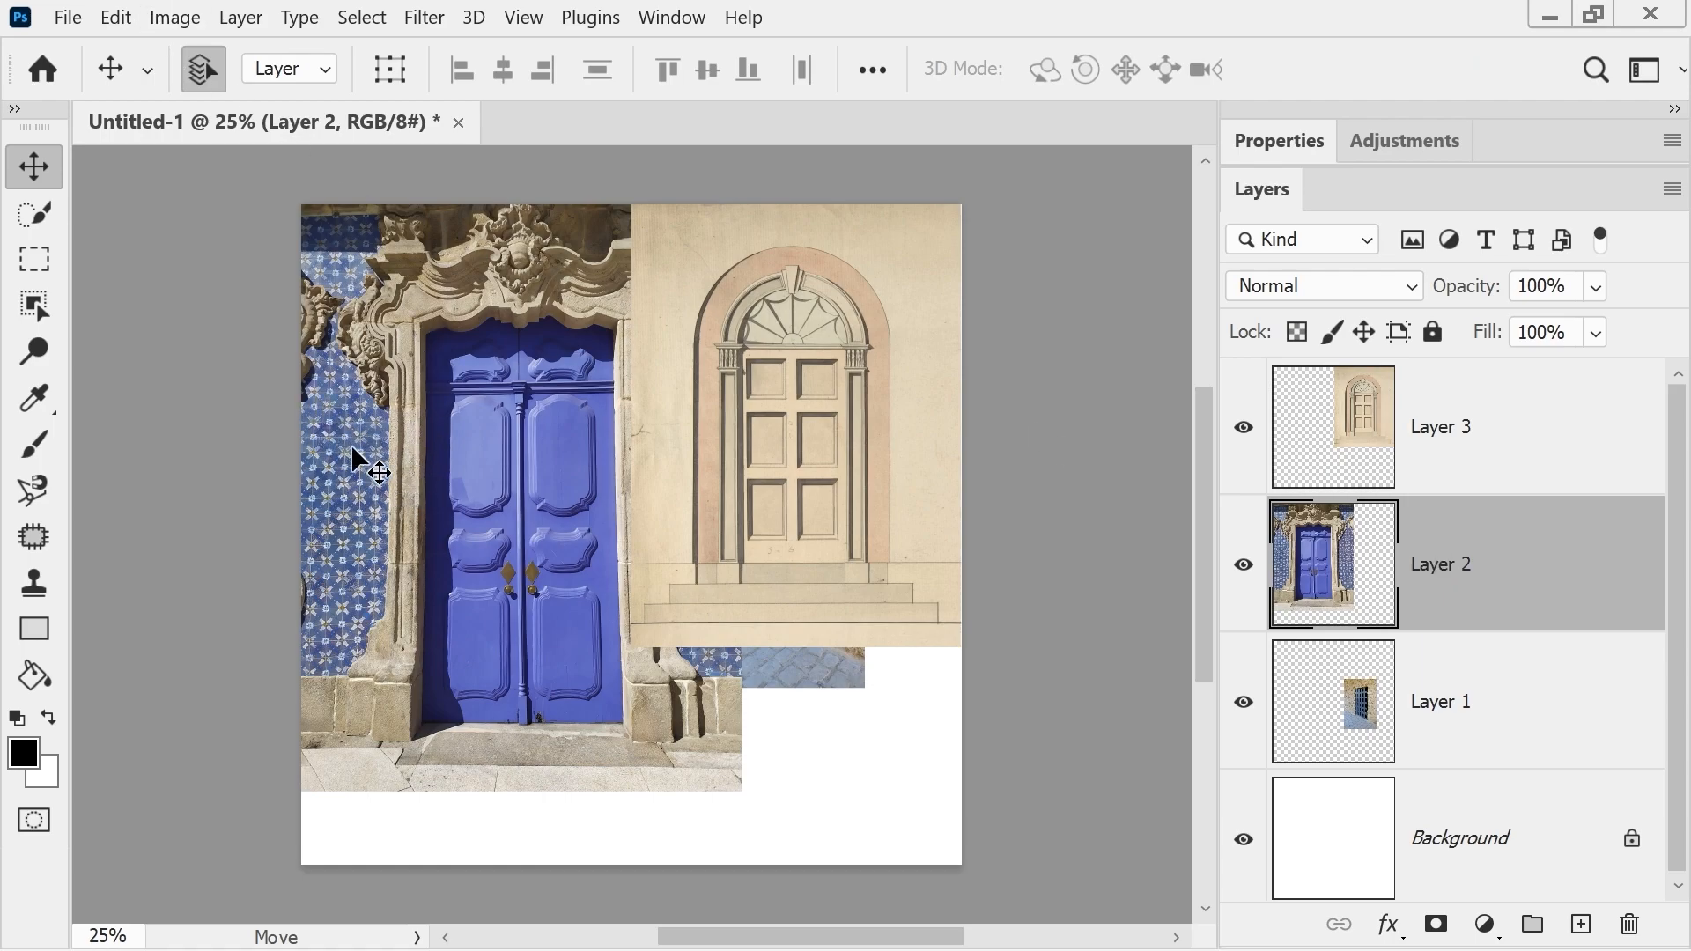
# - Stretch the blue door layer to 150% width and 112.49% height with Content-Aware Scale, and hide the other two door layers
pyautogui.click(115, 17)
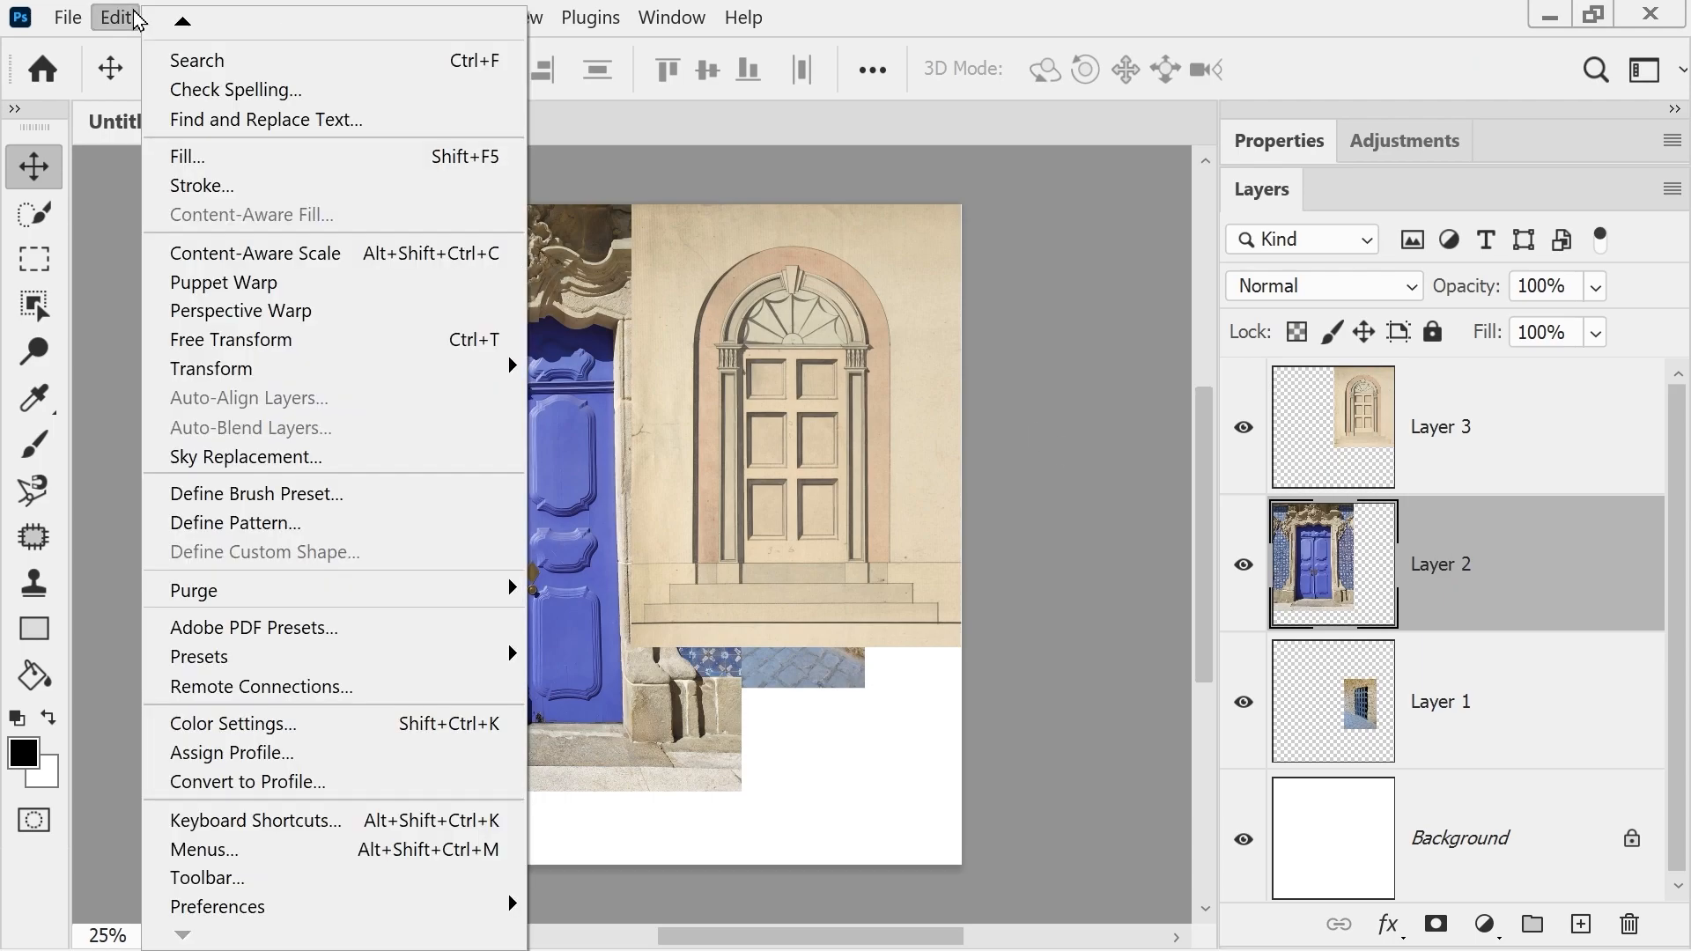
pyautogui.click(223, 256)
pyautogui.moveTo(737, 789); pyautogui.dragTo(485, 747)
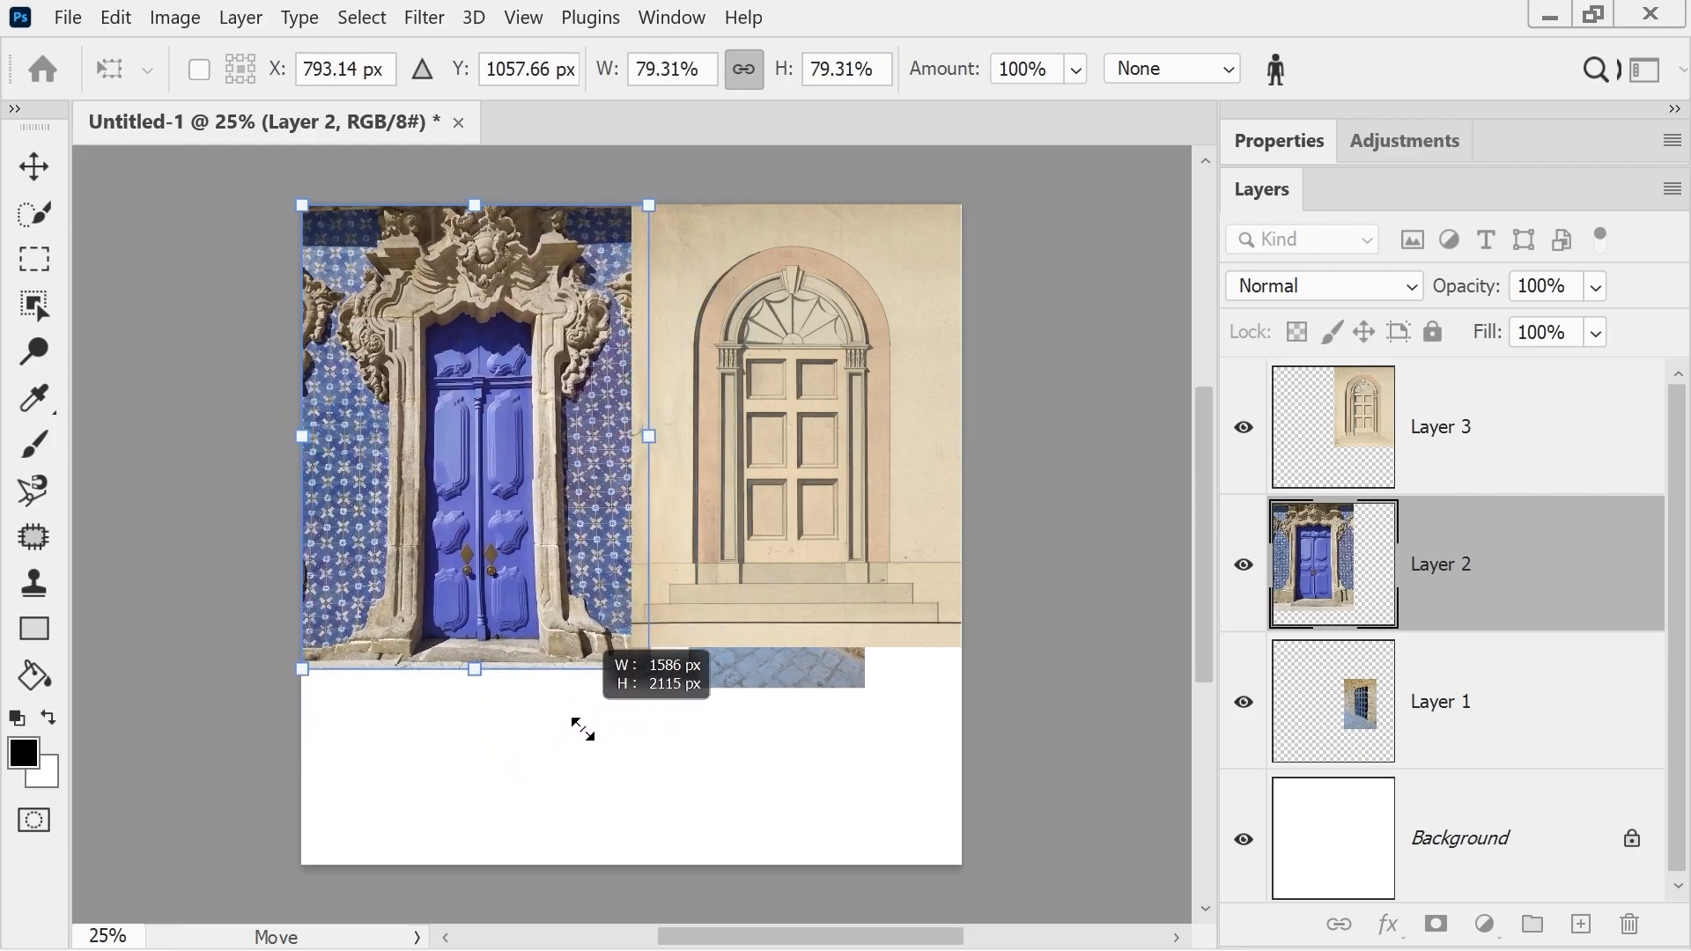
pyautogui.moveTo(599, 735); pyautogui.dragTo(955, 861)
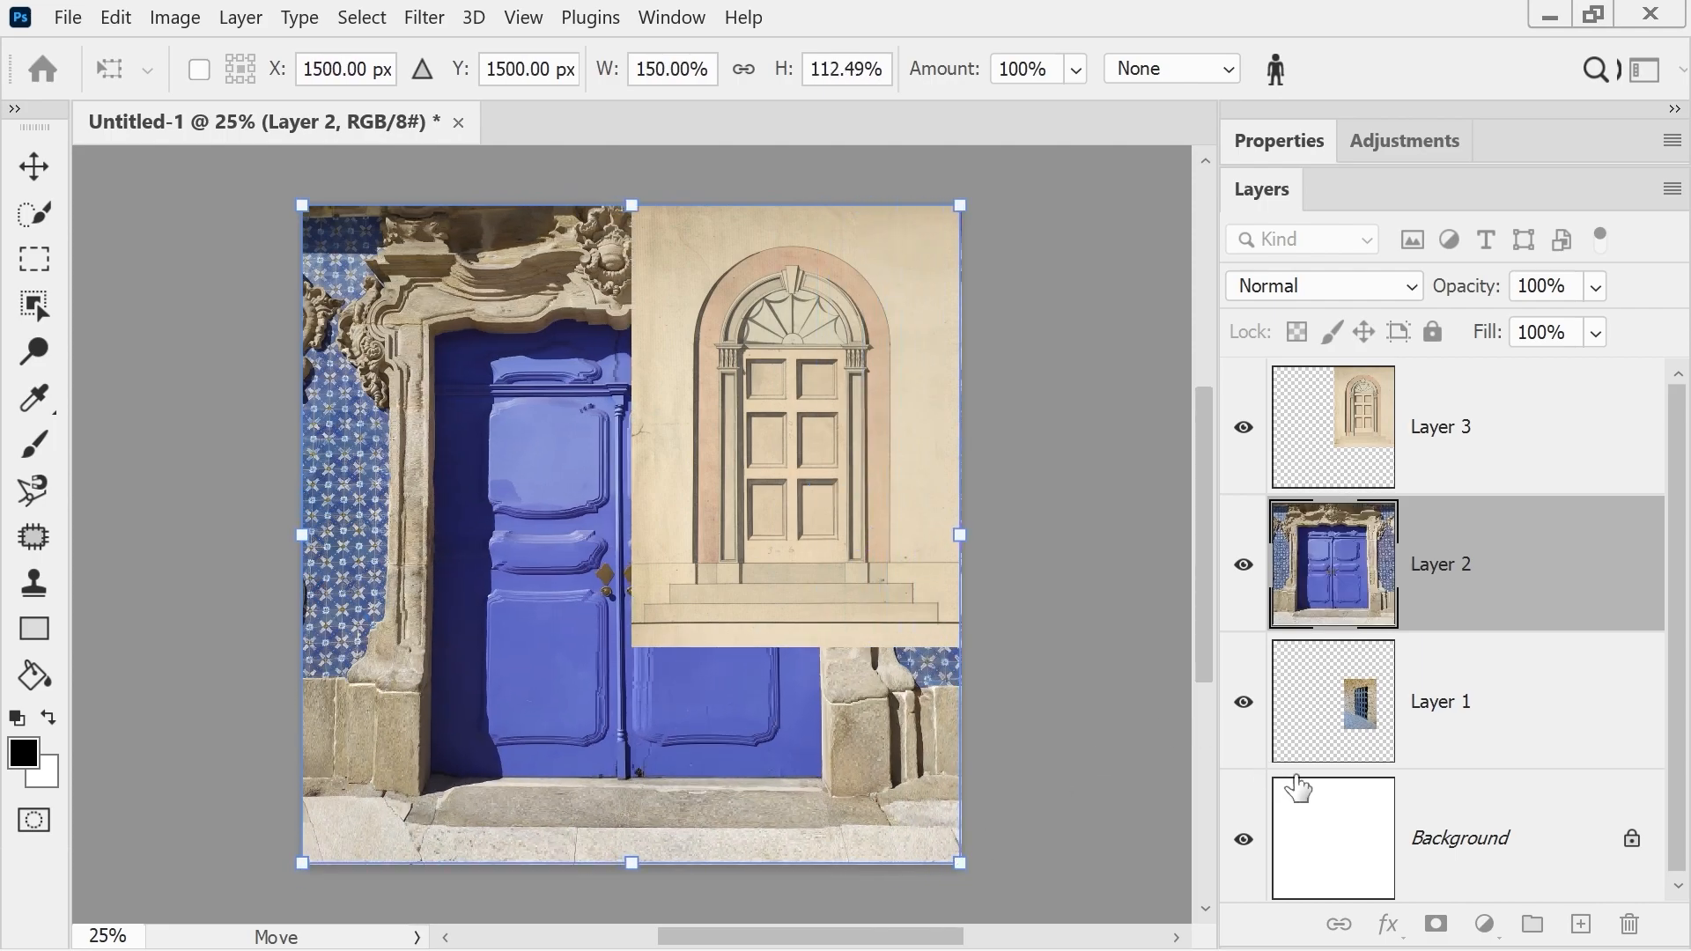
pyautogui.press('Return')
pyautogui.click(1244, 702)
pyautogui.click(1245, 428)
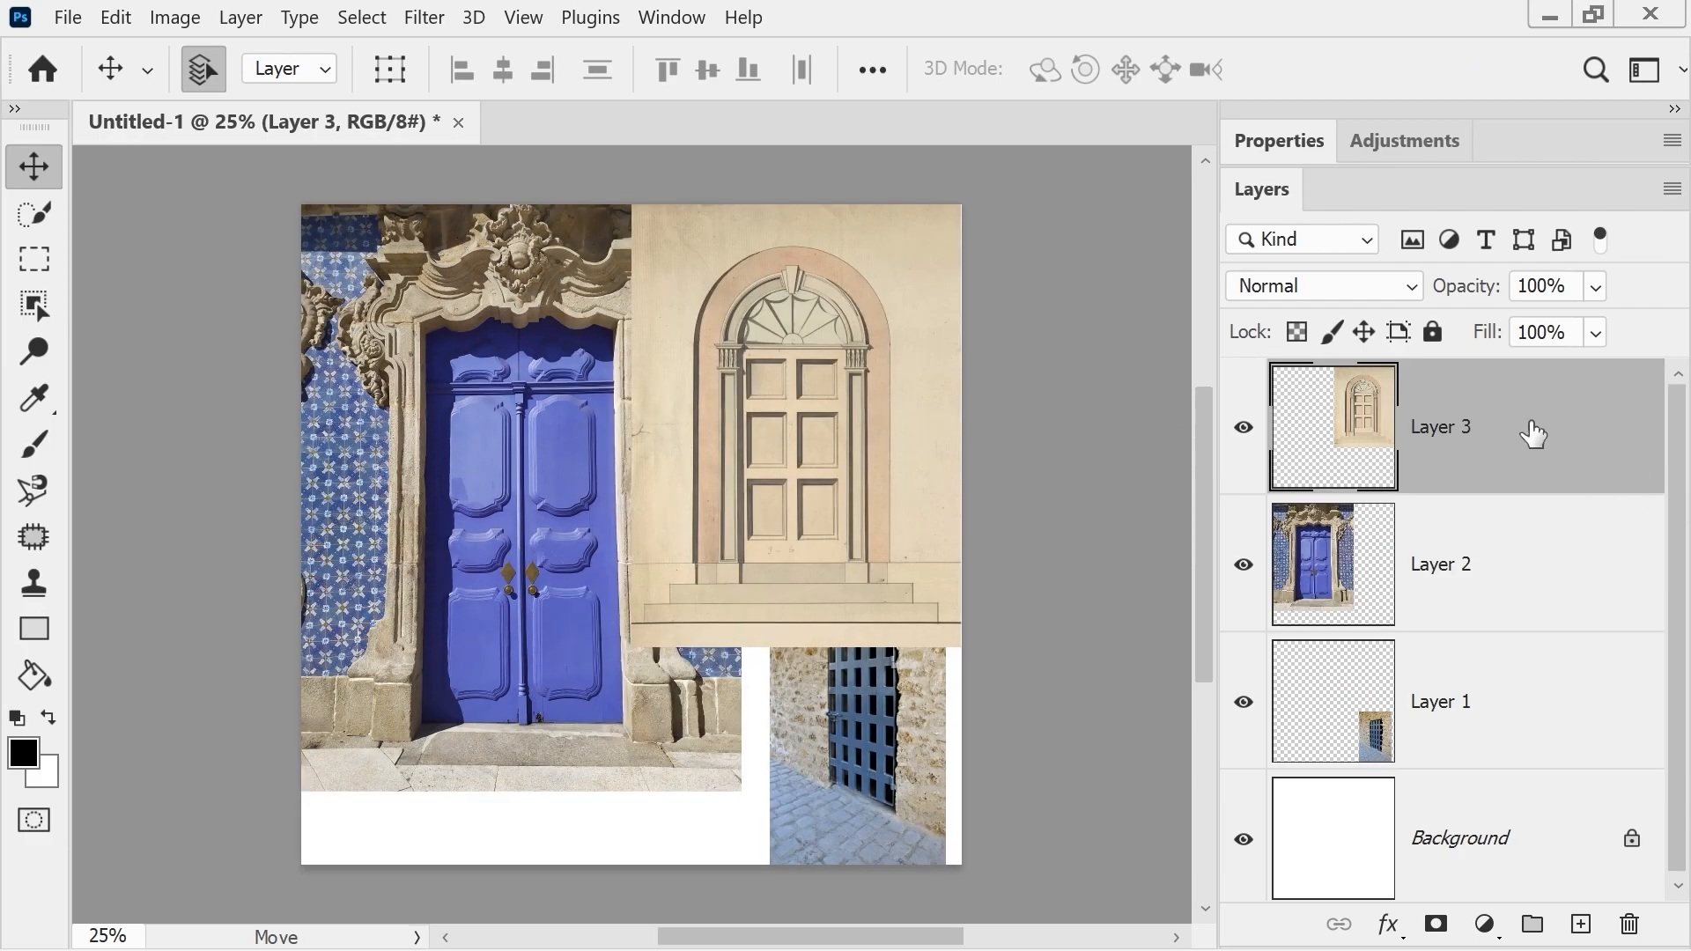
# - Scale the arched door layer to 65.37% with Free Transform and open its interpolation options
pyautogui.hotkey('ctrl', 't')
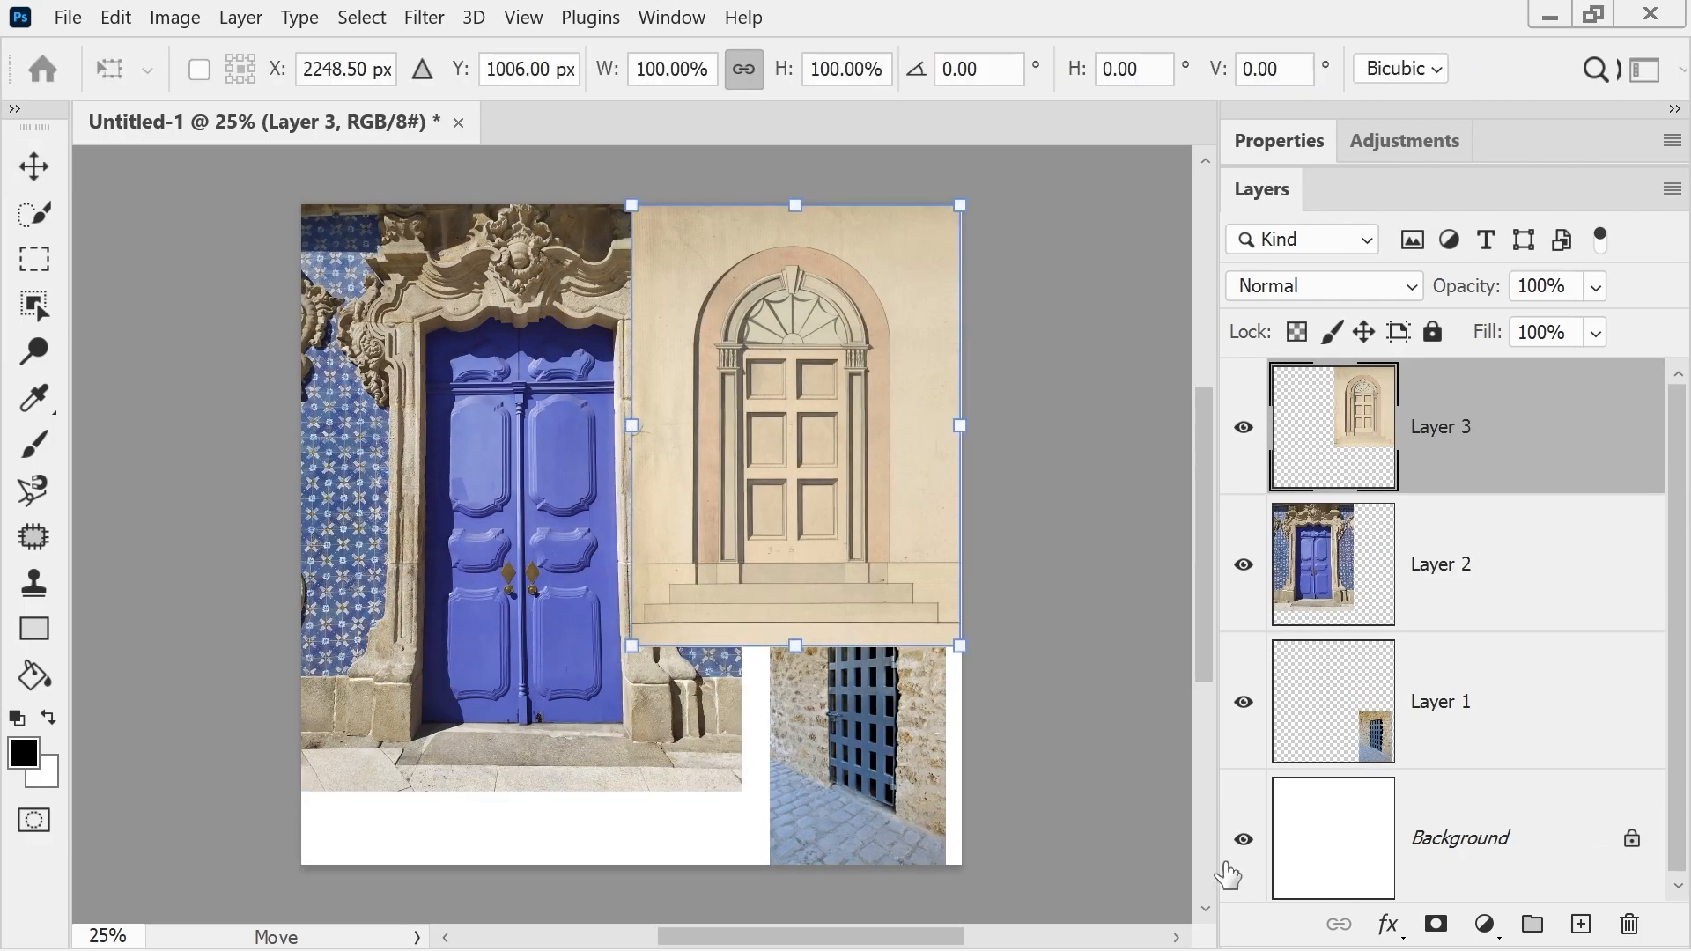
pyautogui.click(119, 17)
pyautogui.click(871, 11)
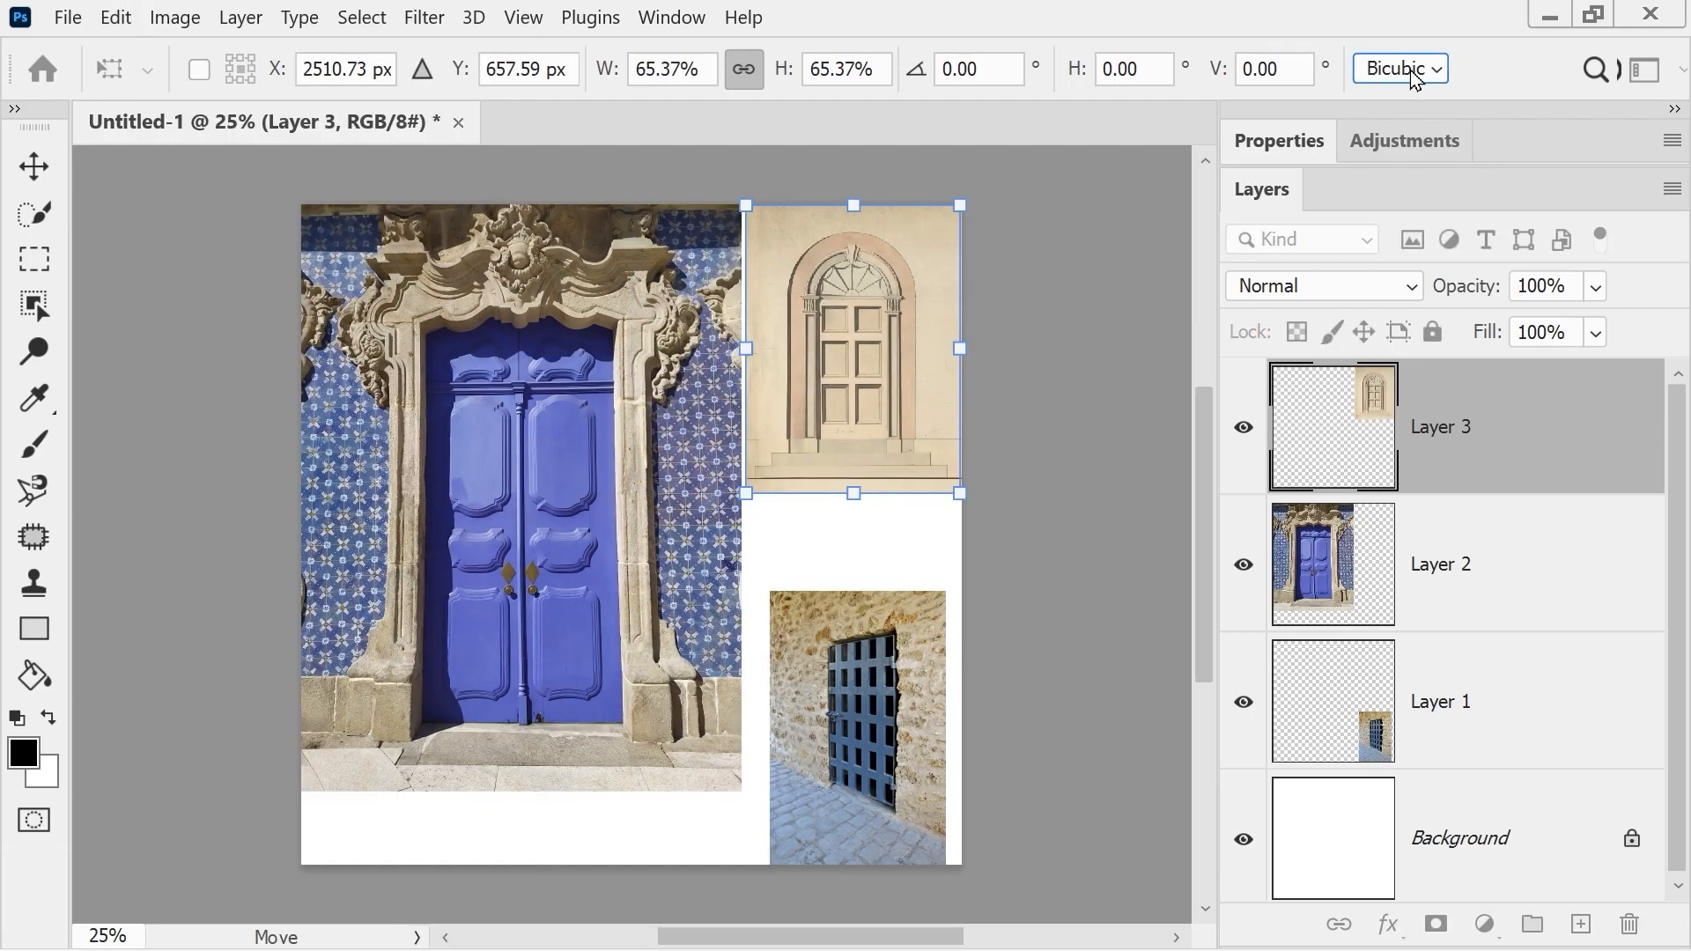
pyautogui.click(1416, 79)
pyautogui.click(1416, 79)
pyautogui.click(1412, 72)
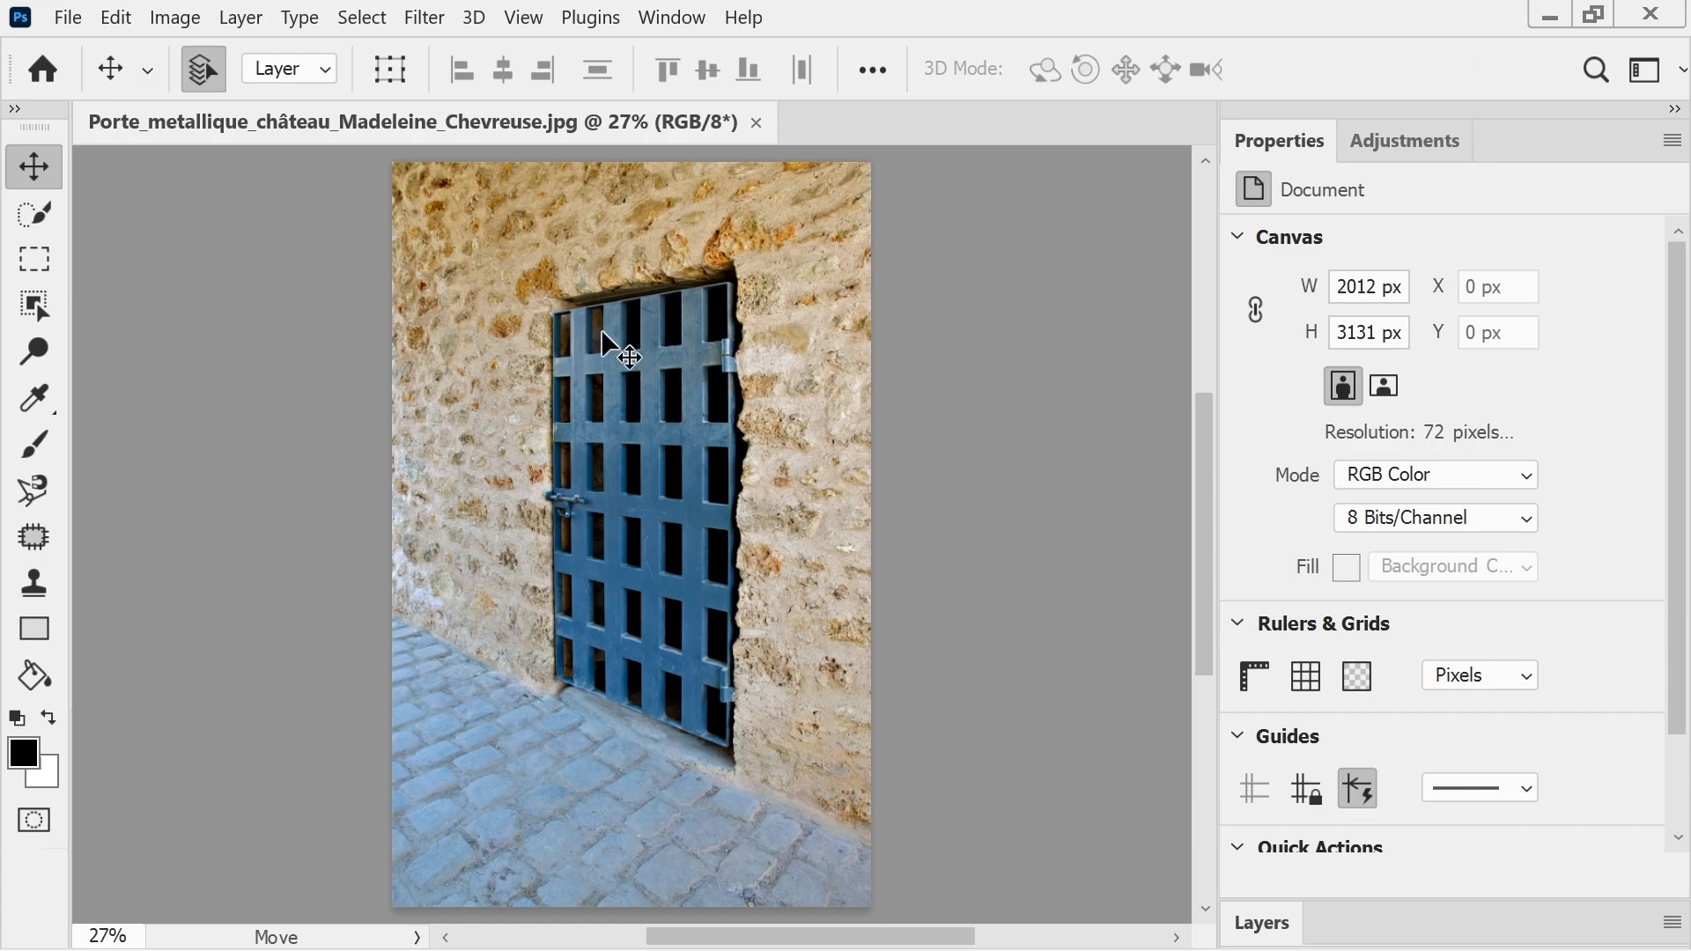
# - Try a custom Lens Correction vignette at +100 and -100 with a raised midpoint on the metal door photo, and cancel the filter
pyautogui.click(423, 16)
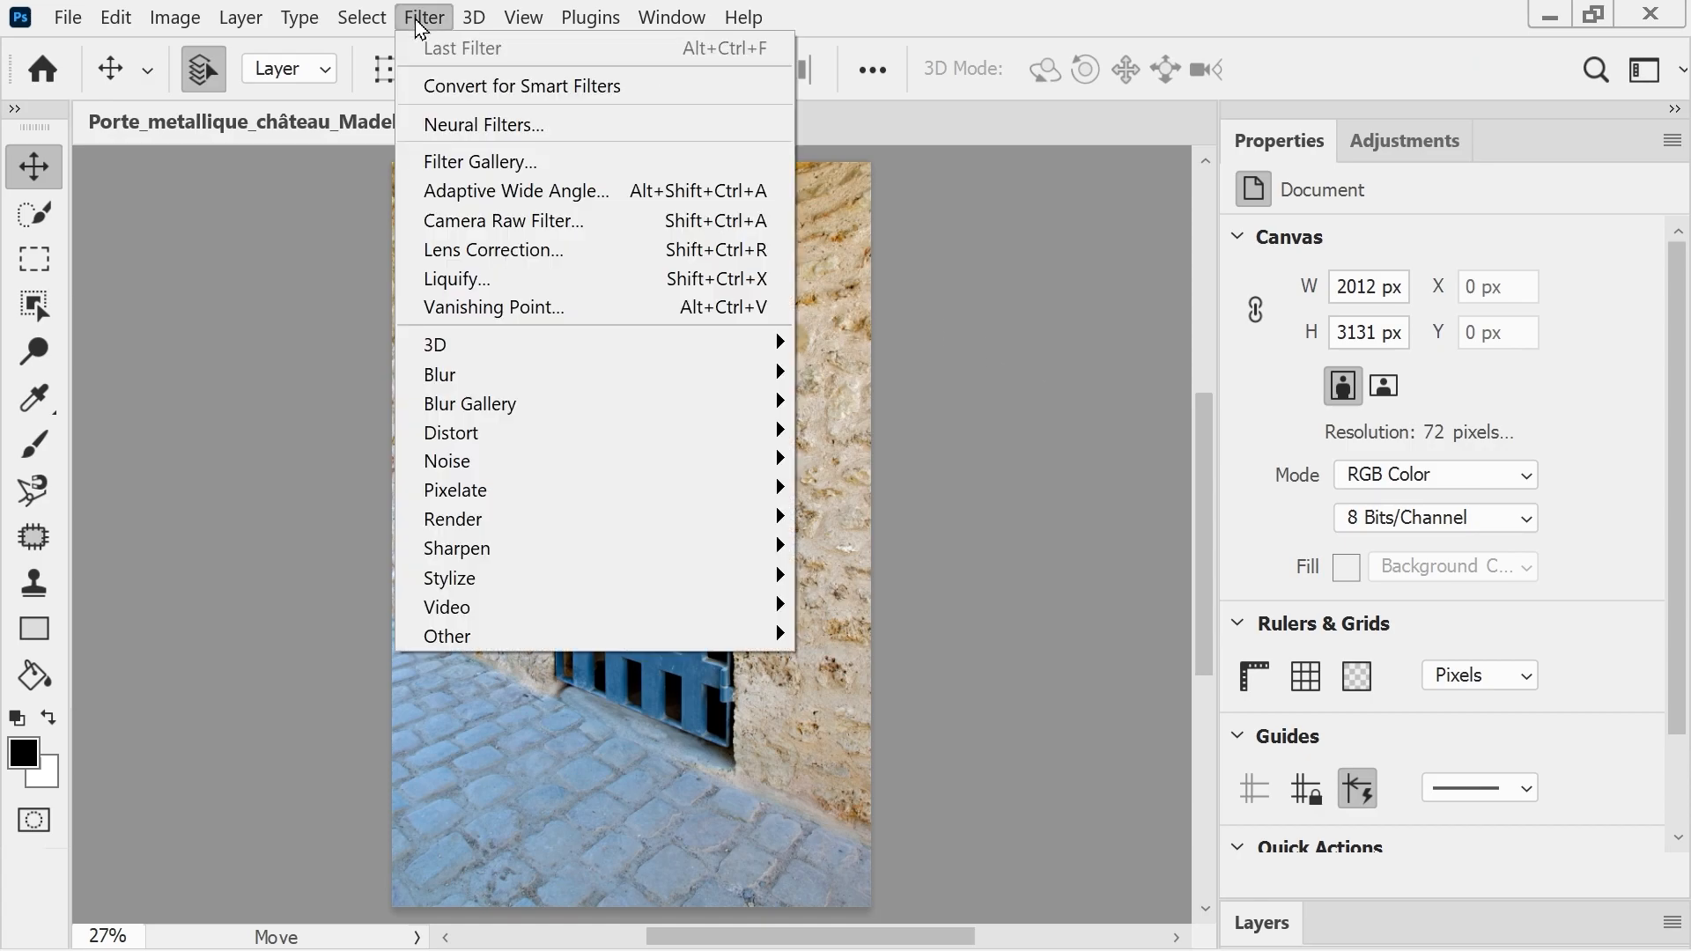
pyautogui.click(462, 248)
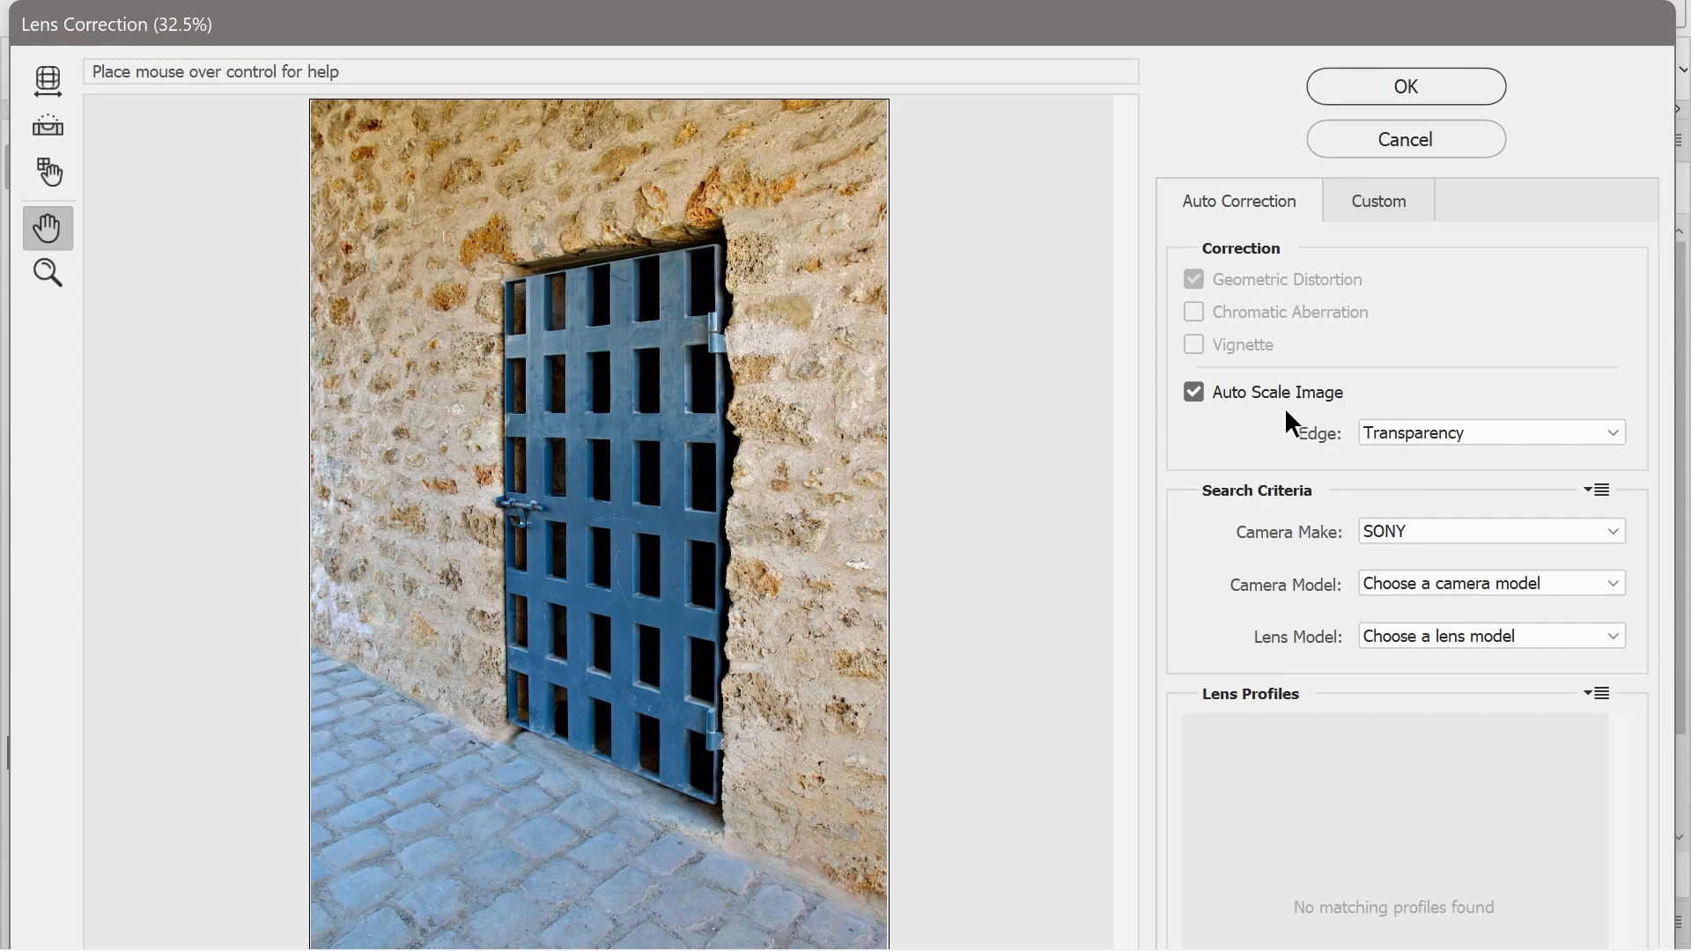
pyautogui.click(1375, 211)
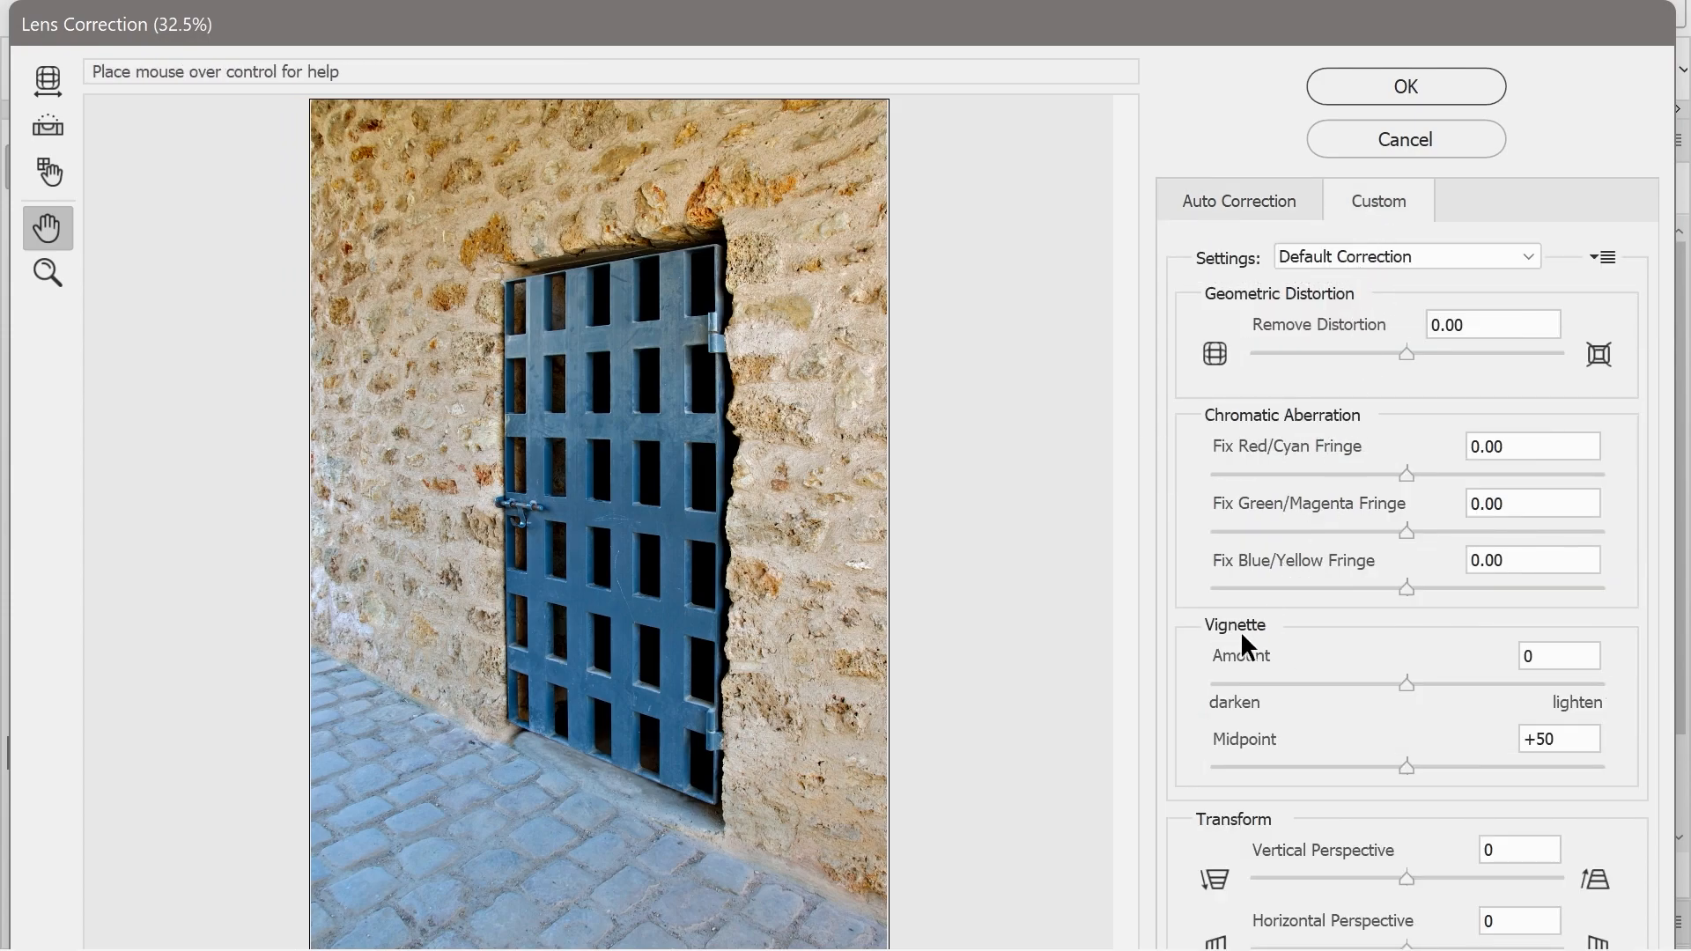
pyautogui.moveTo(1415, 685); pyautogui.dragTo(1619, 682)
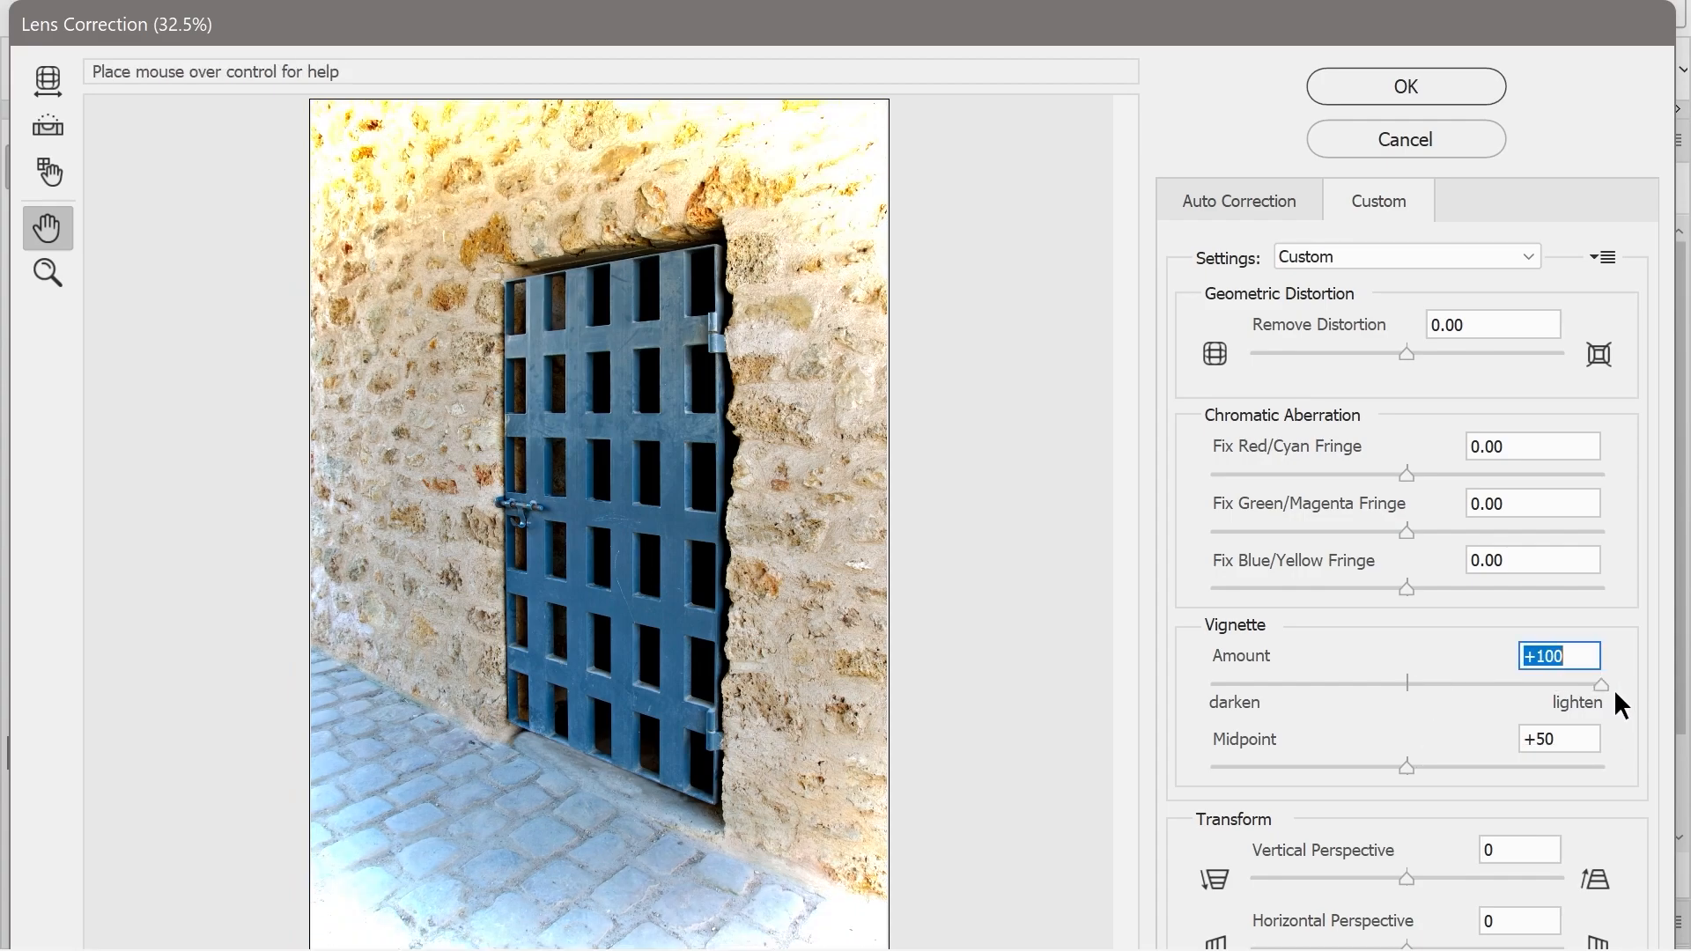
pyautogui.click(1223, 684)
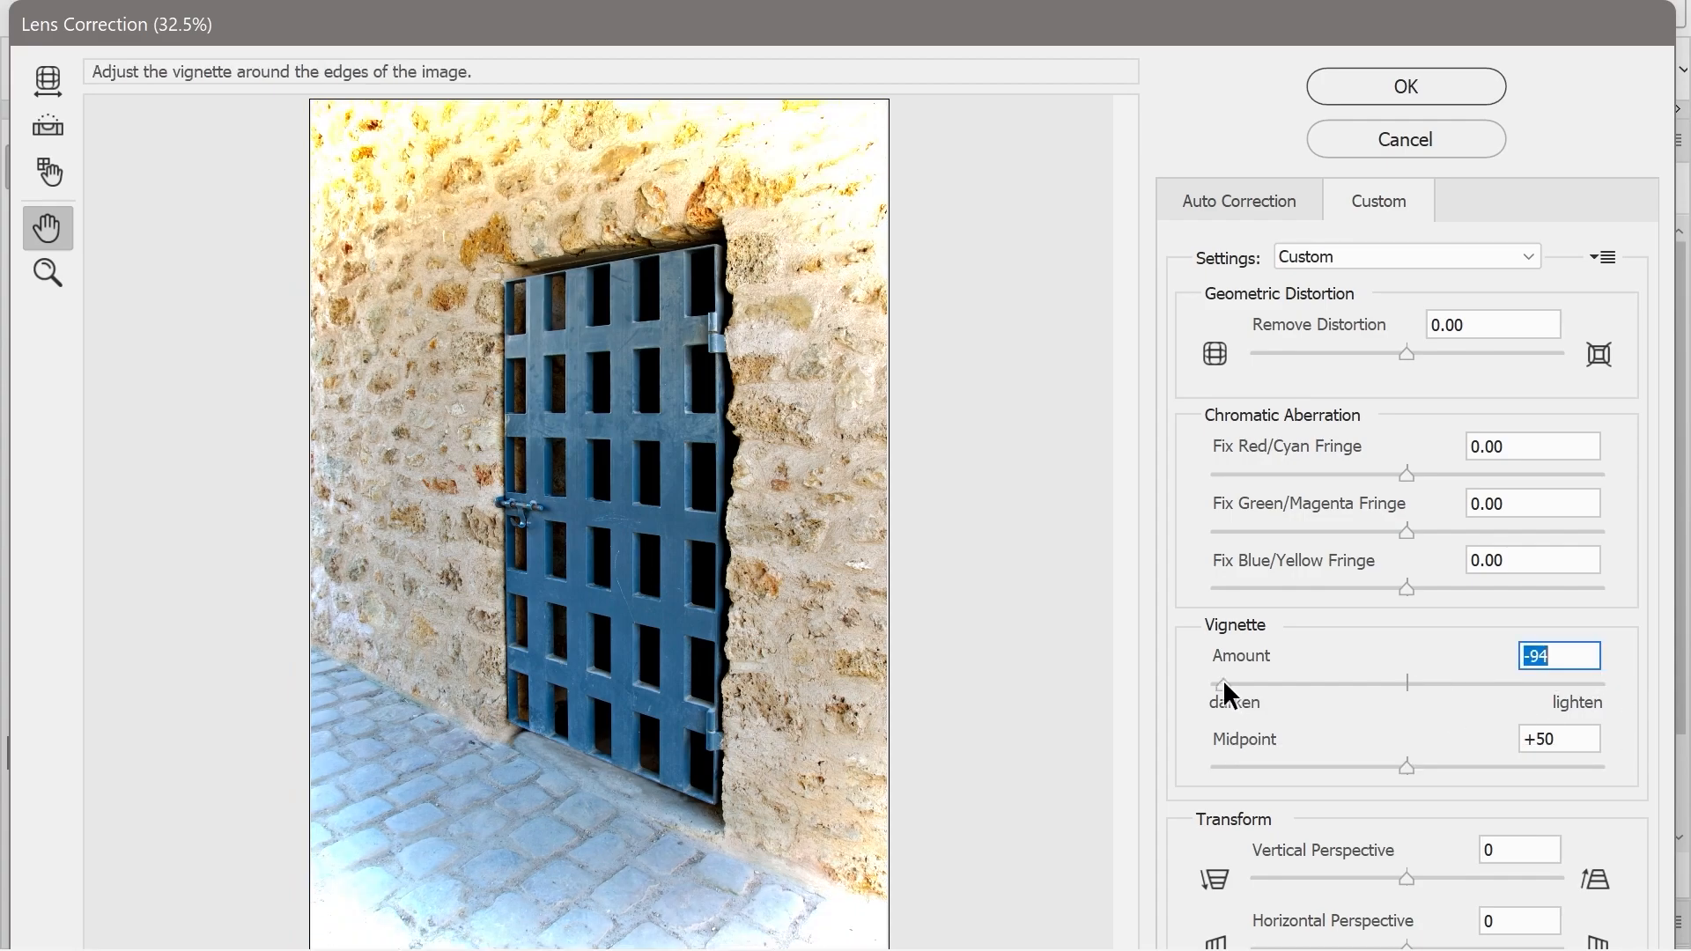
pyautogui.click(1428, 766)
pyautogui.moveTo(1542, 769); pyautogui.dragTo(1569, 769)
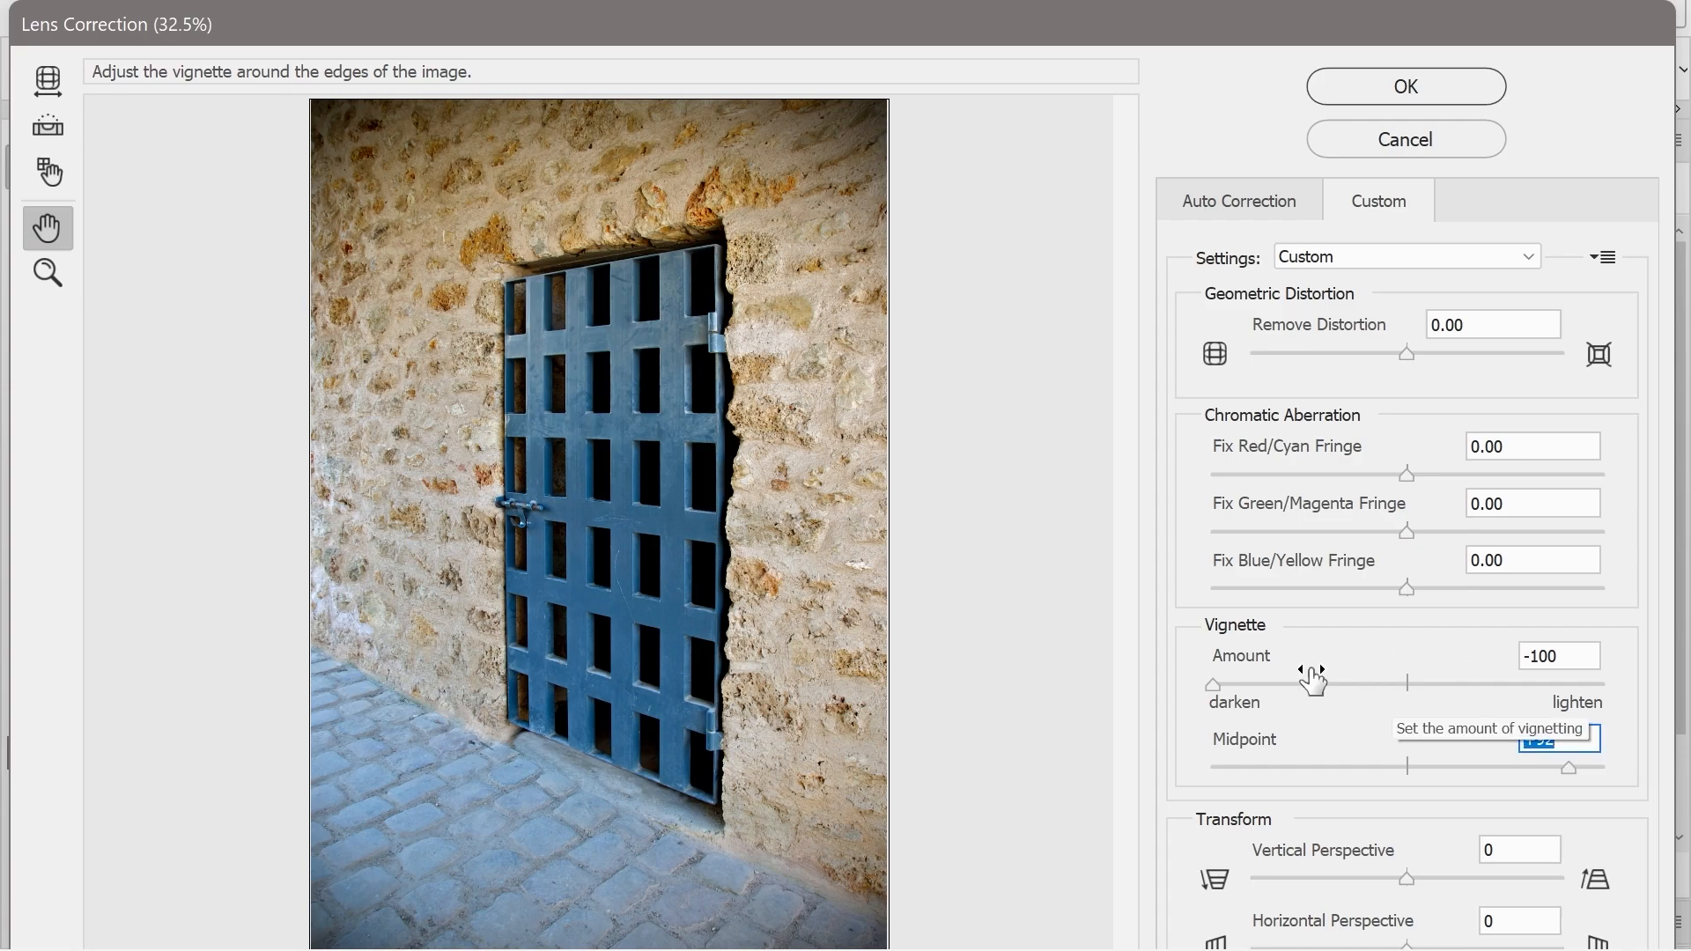
pyautogui.click(1418, 148)
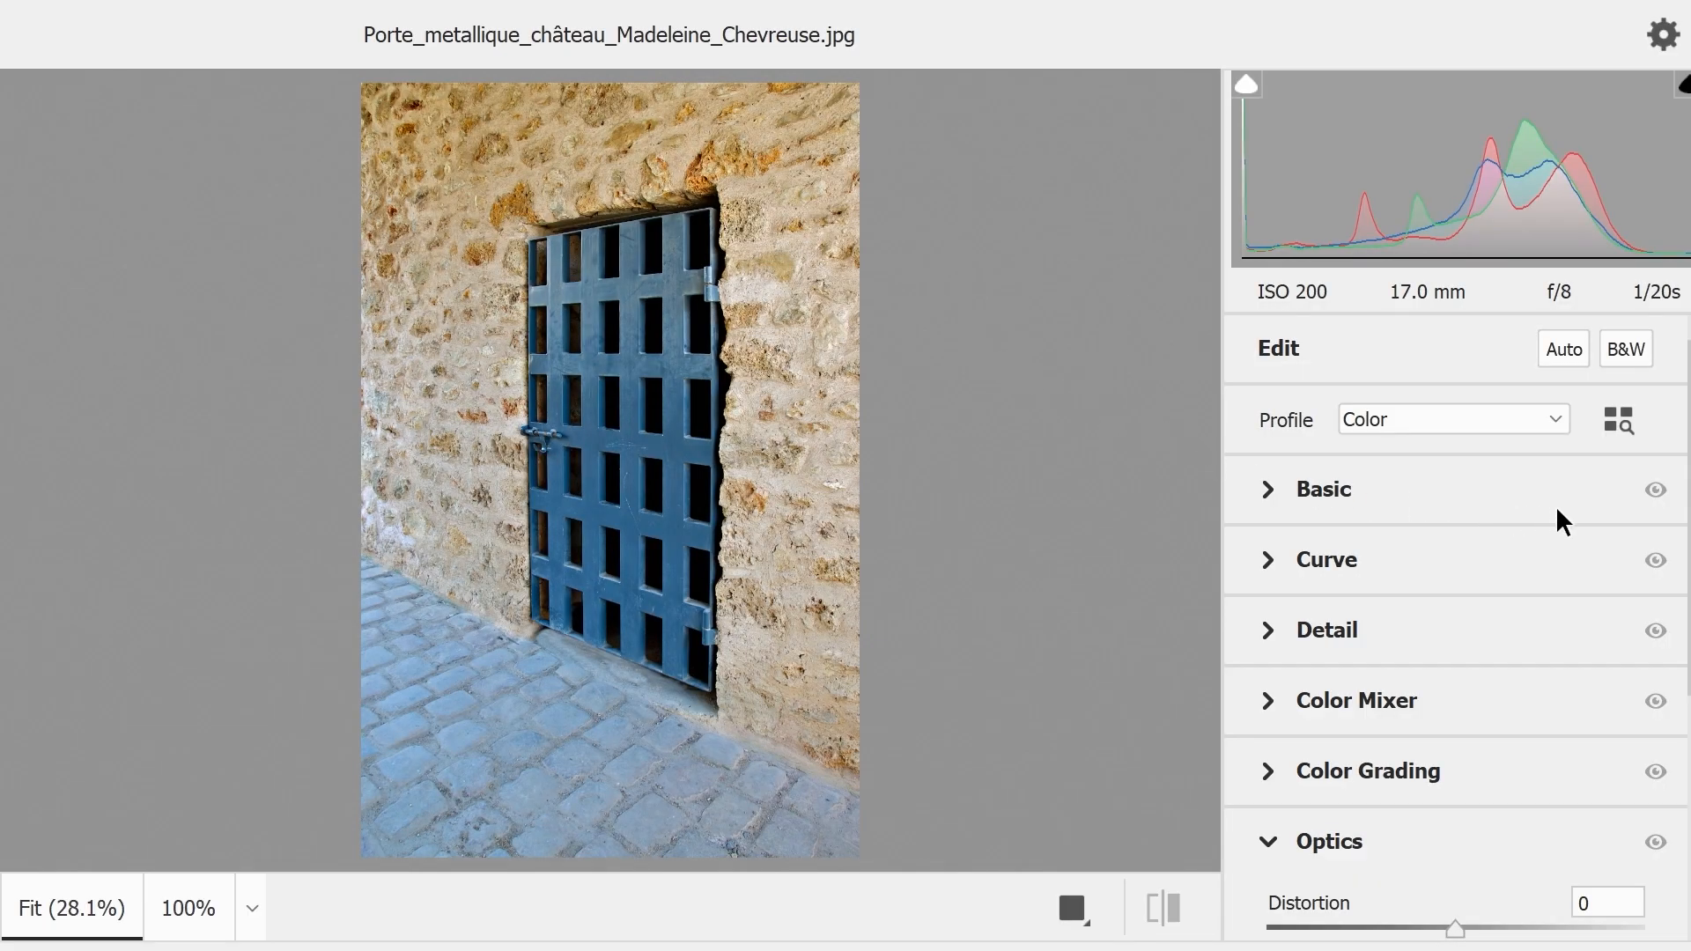
# - Set the Vignetting effect to +100 on the metal door photo in Camera Raw
pyautogui.scroll(-5, 1555, 505)
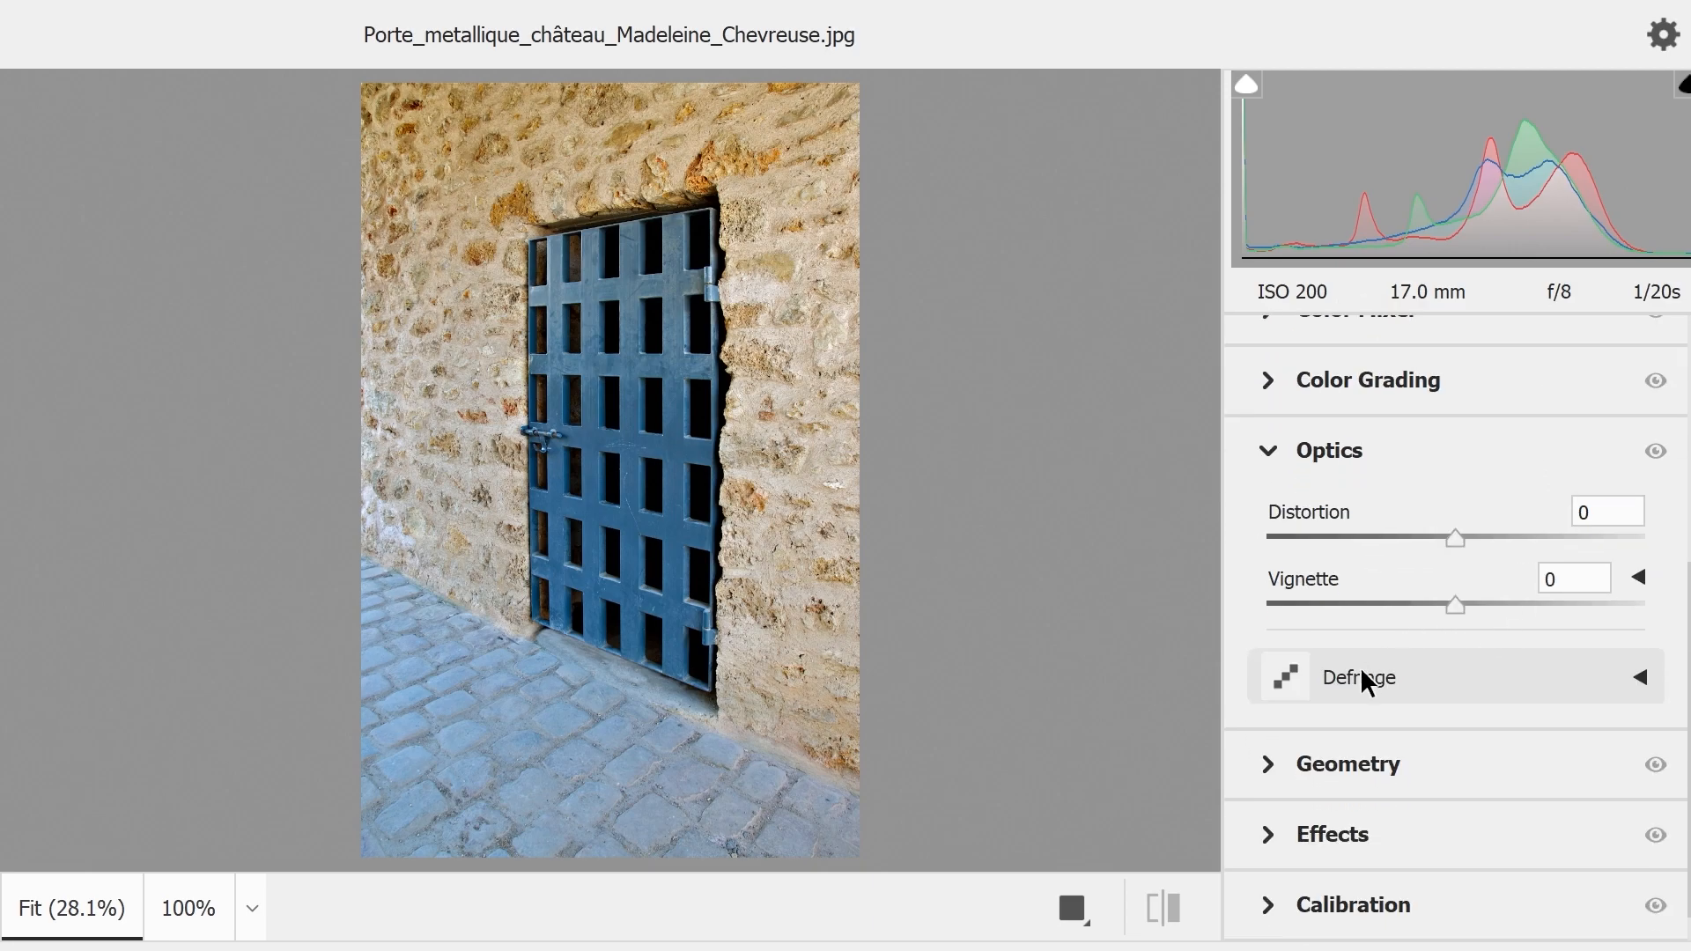
pyautogui.click(1264, 842)
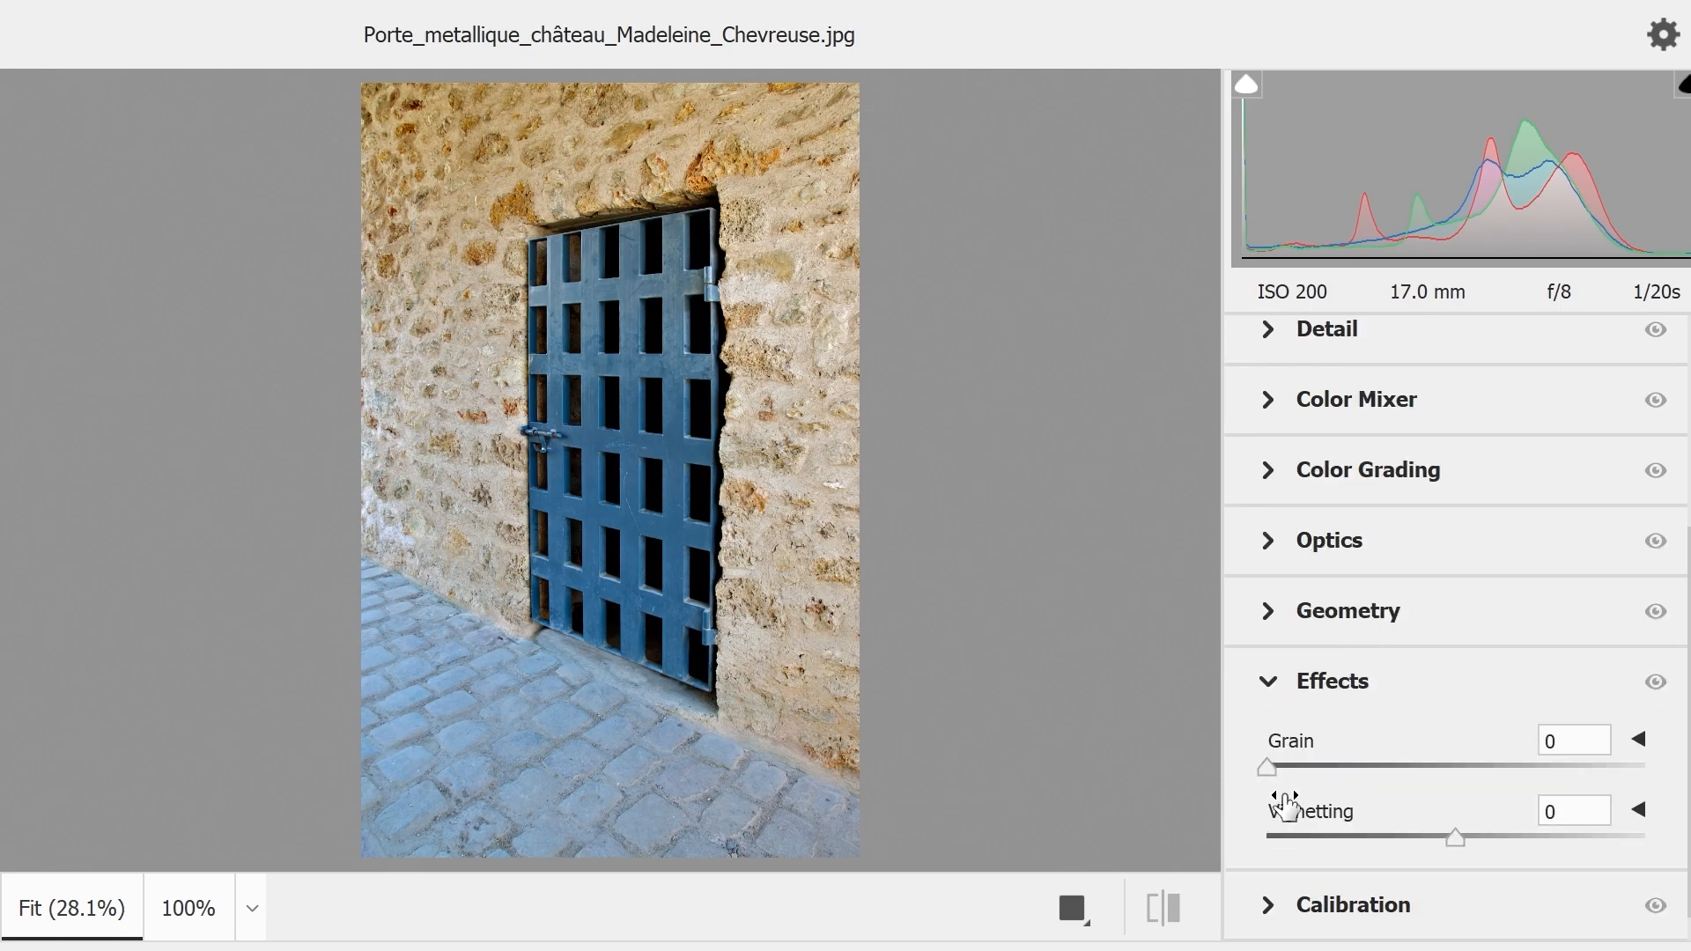
pyautogui.moveTo(1466, 839); pyautogui.dragTo(1647, 832)
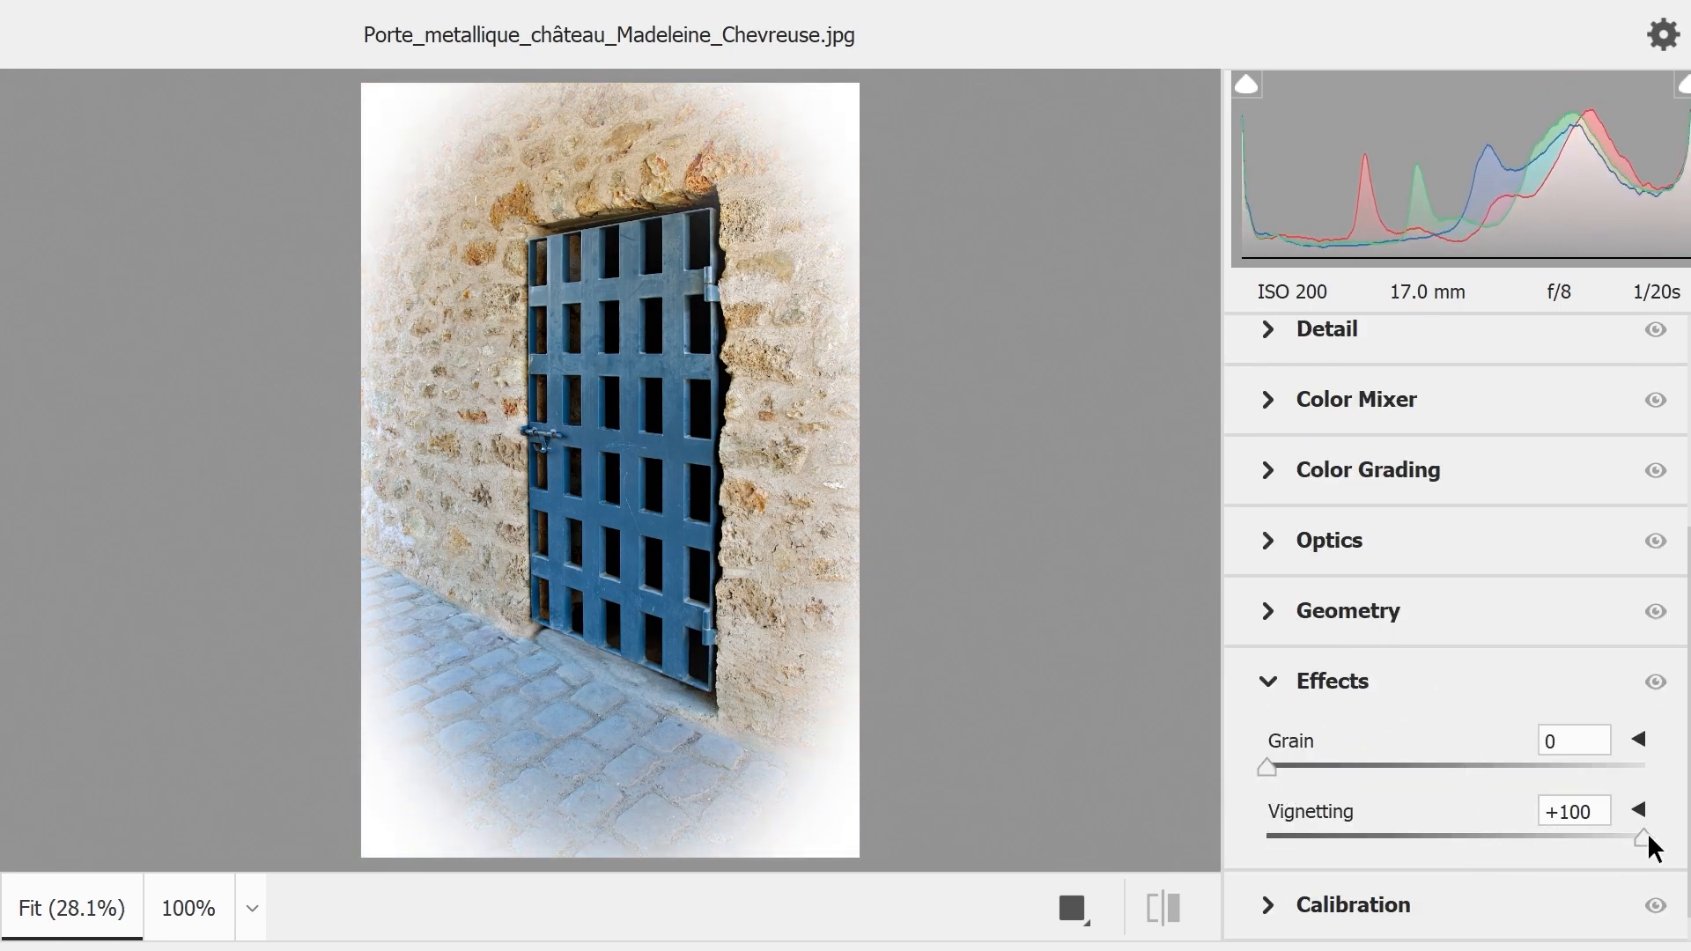
# - Try raising the Optics Vignette to its maximum on the metal door photo in Camera Raw
pyautogui.click(1277, 542)
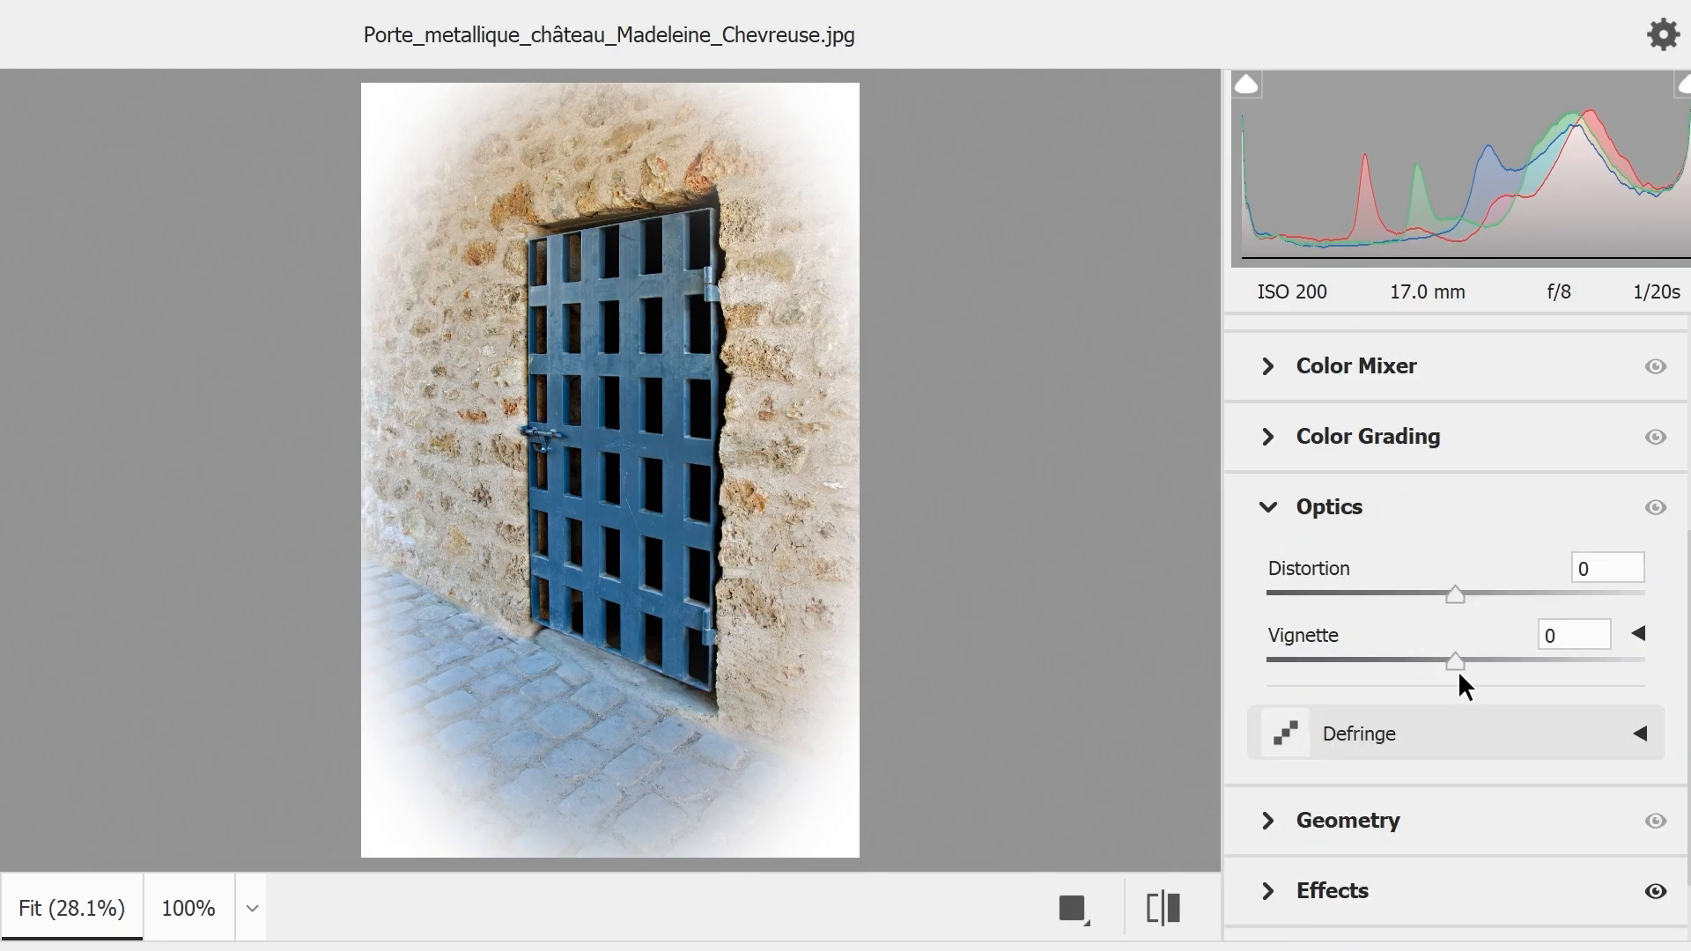
pyautogui.moveTo(1458, 669); pyautogui.dragTo(1673, 672)
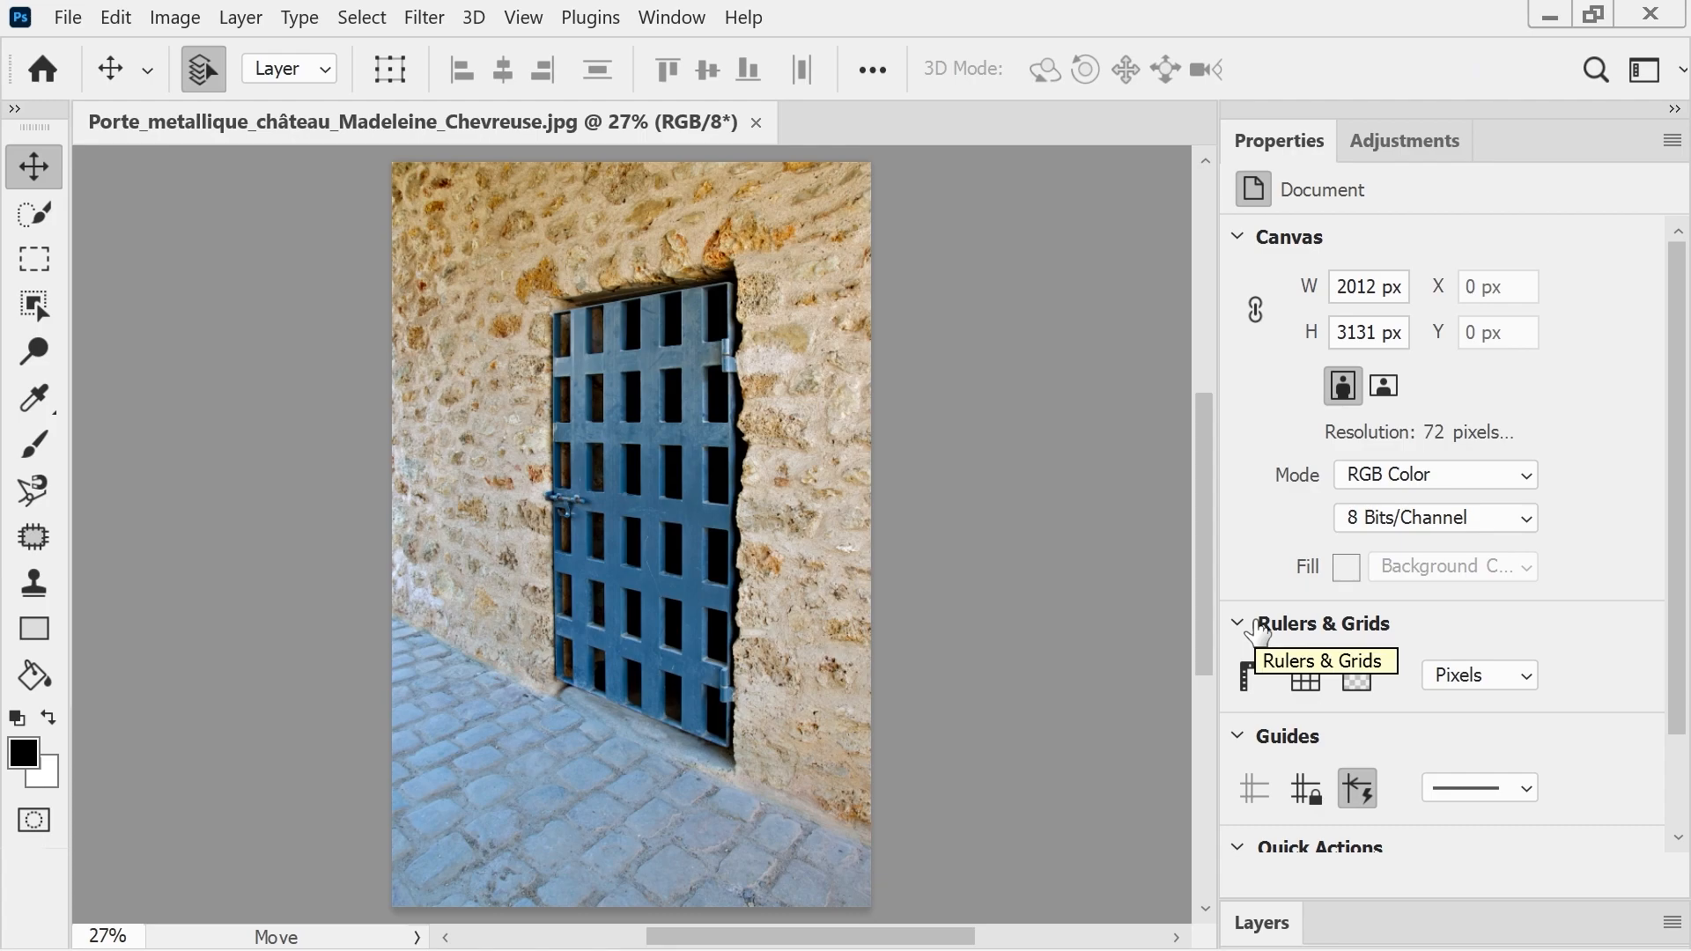
# - Draw a black rectangle about 1446 × 2384 px with 87 px corners around the door and subtract it to leave a frame
pyautogui.click(1261, 925)
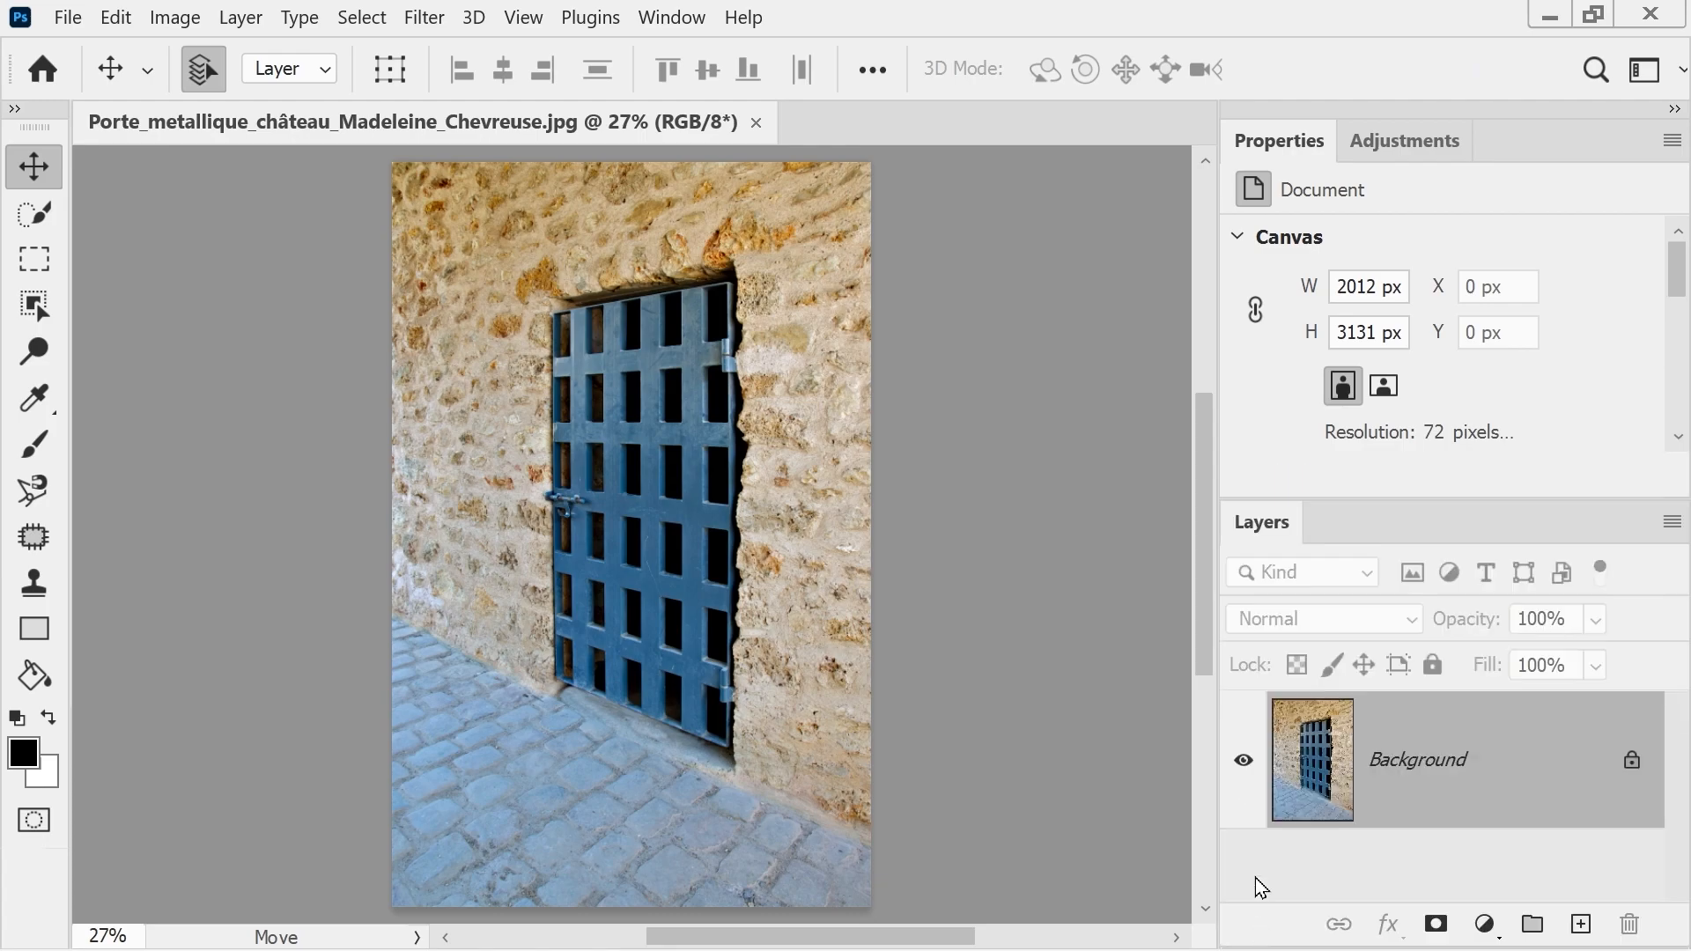
pyautogui.click(33, 628)
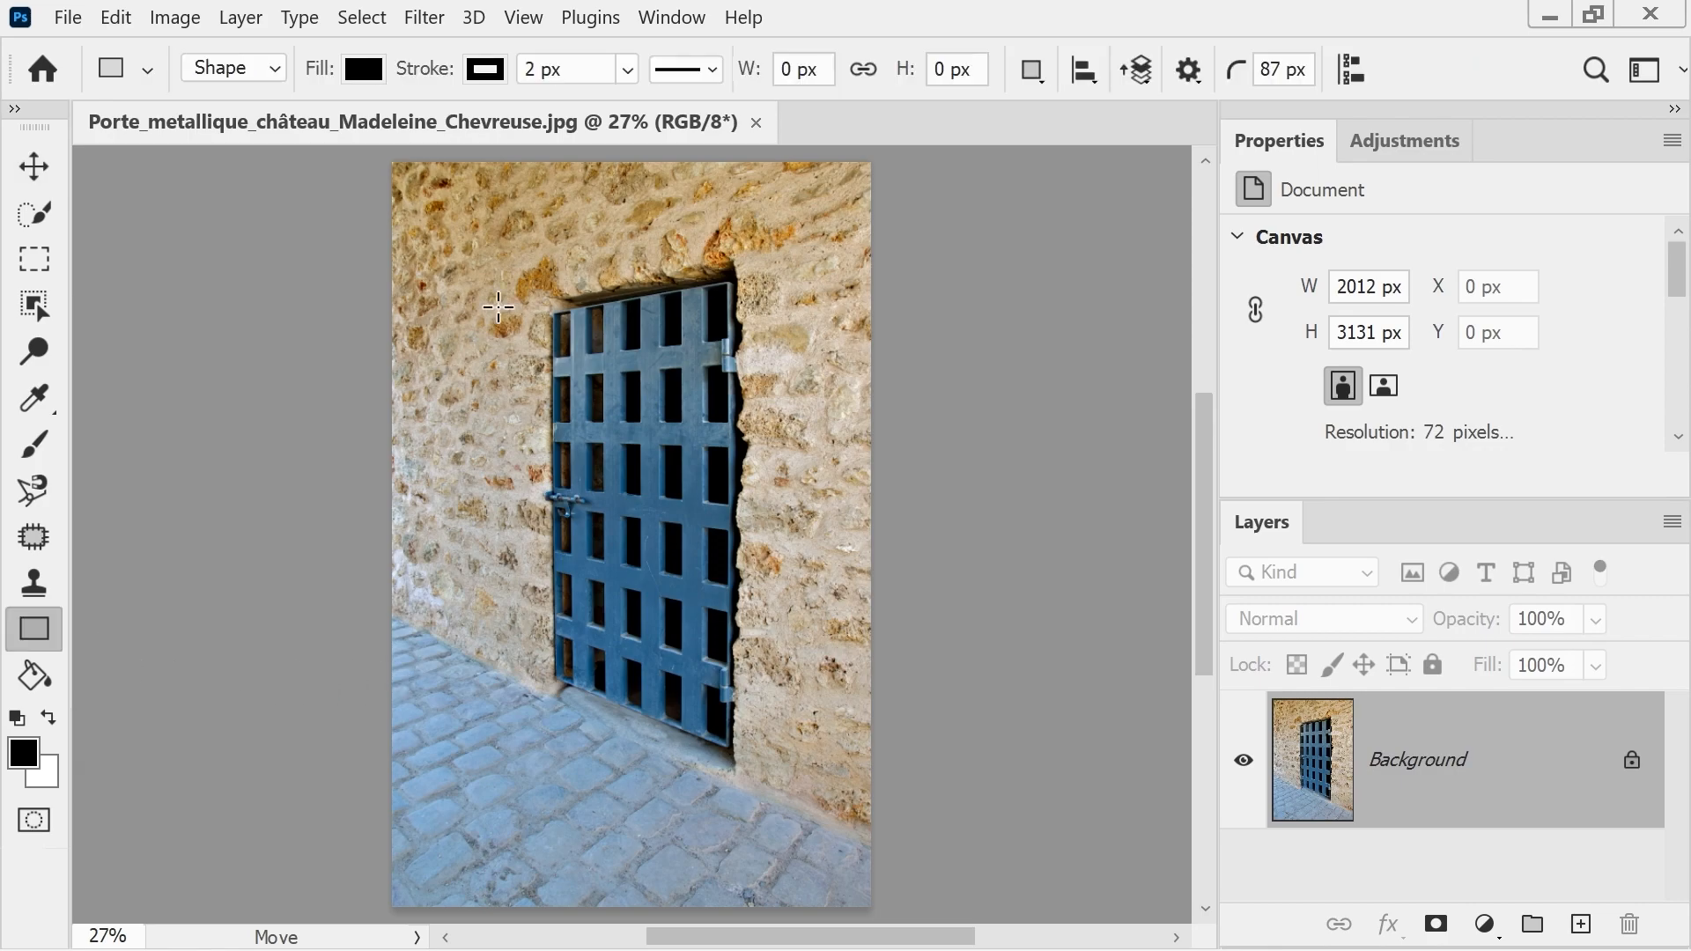
pyautogui.moveTo(460, 241); pyautogui.dragTo(804, 807)
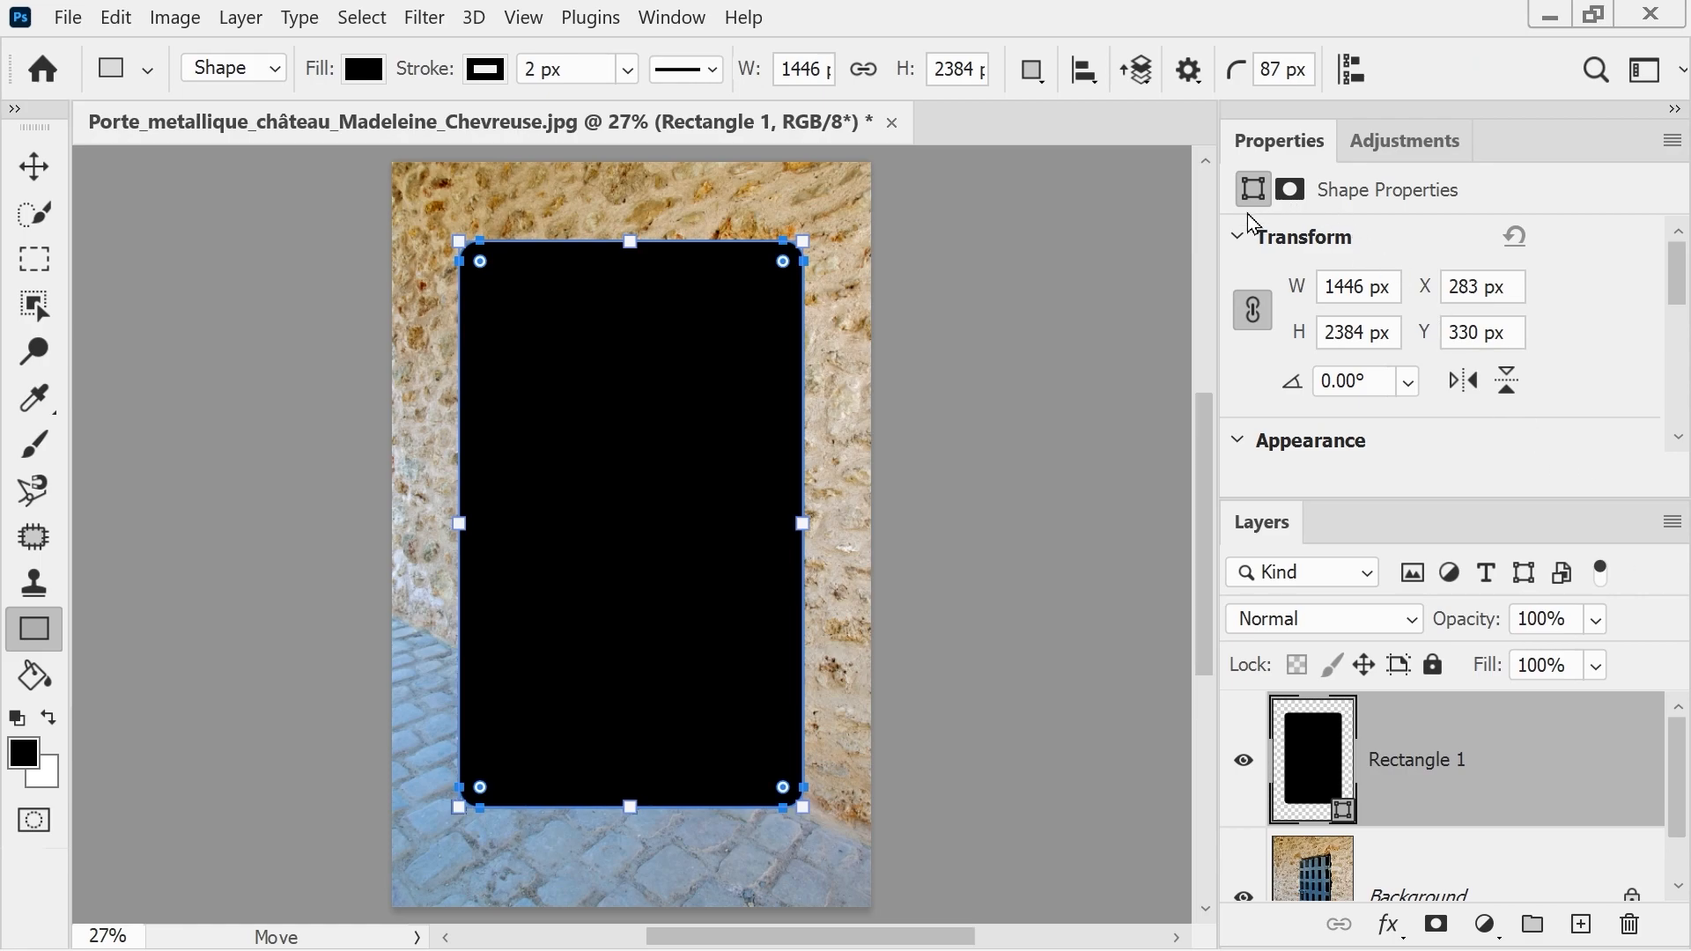
pyautogui.moveTo(1680, 289); pyautogui.dragTo(1678, 412)
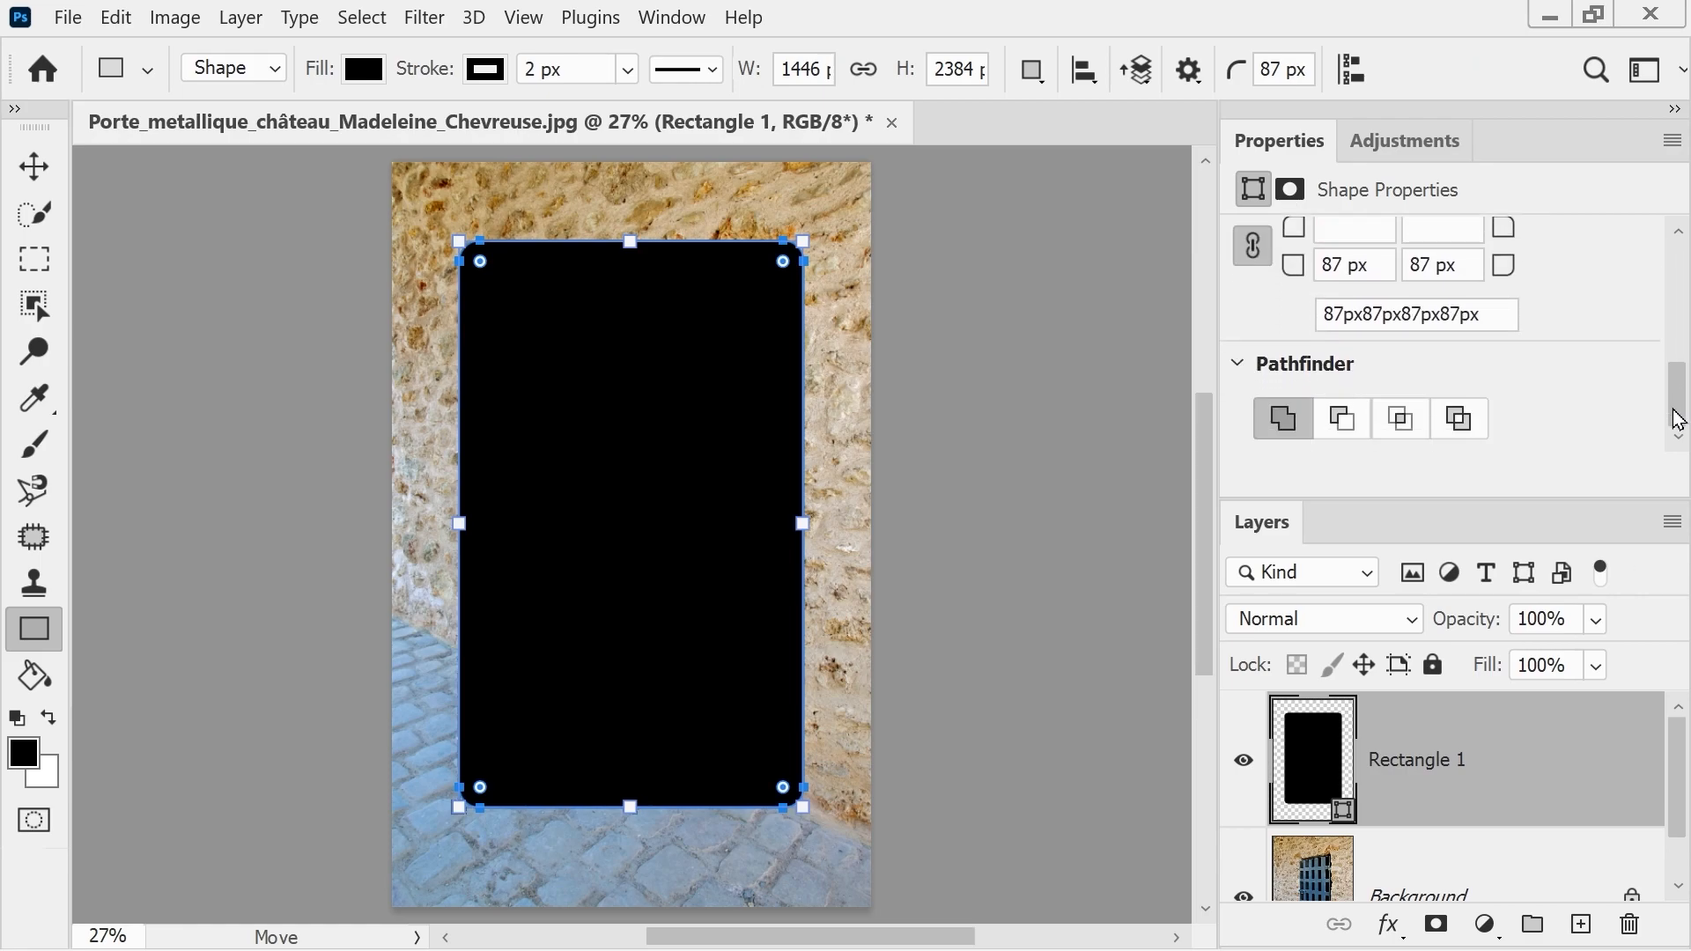
pyautogui.click(1342, 419)
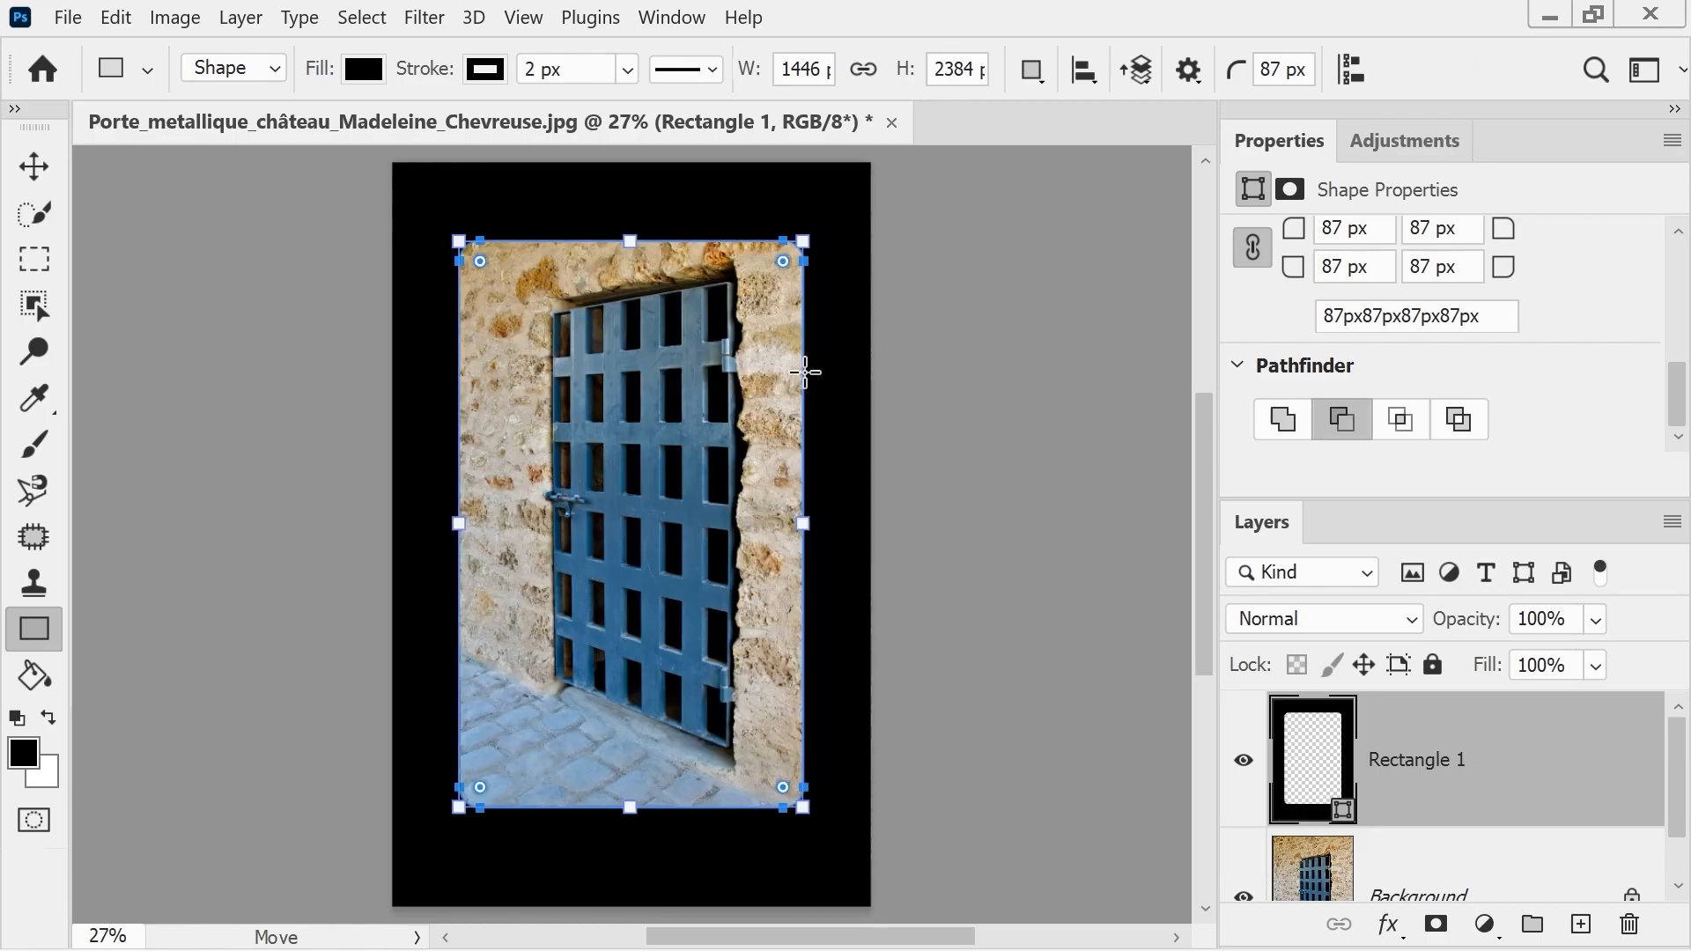
# - Lower the black frame layer's opacity to 48% and feather its shape mask by 46.9 px
pyautogui.click(1595, 622)
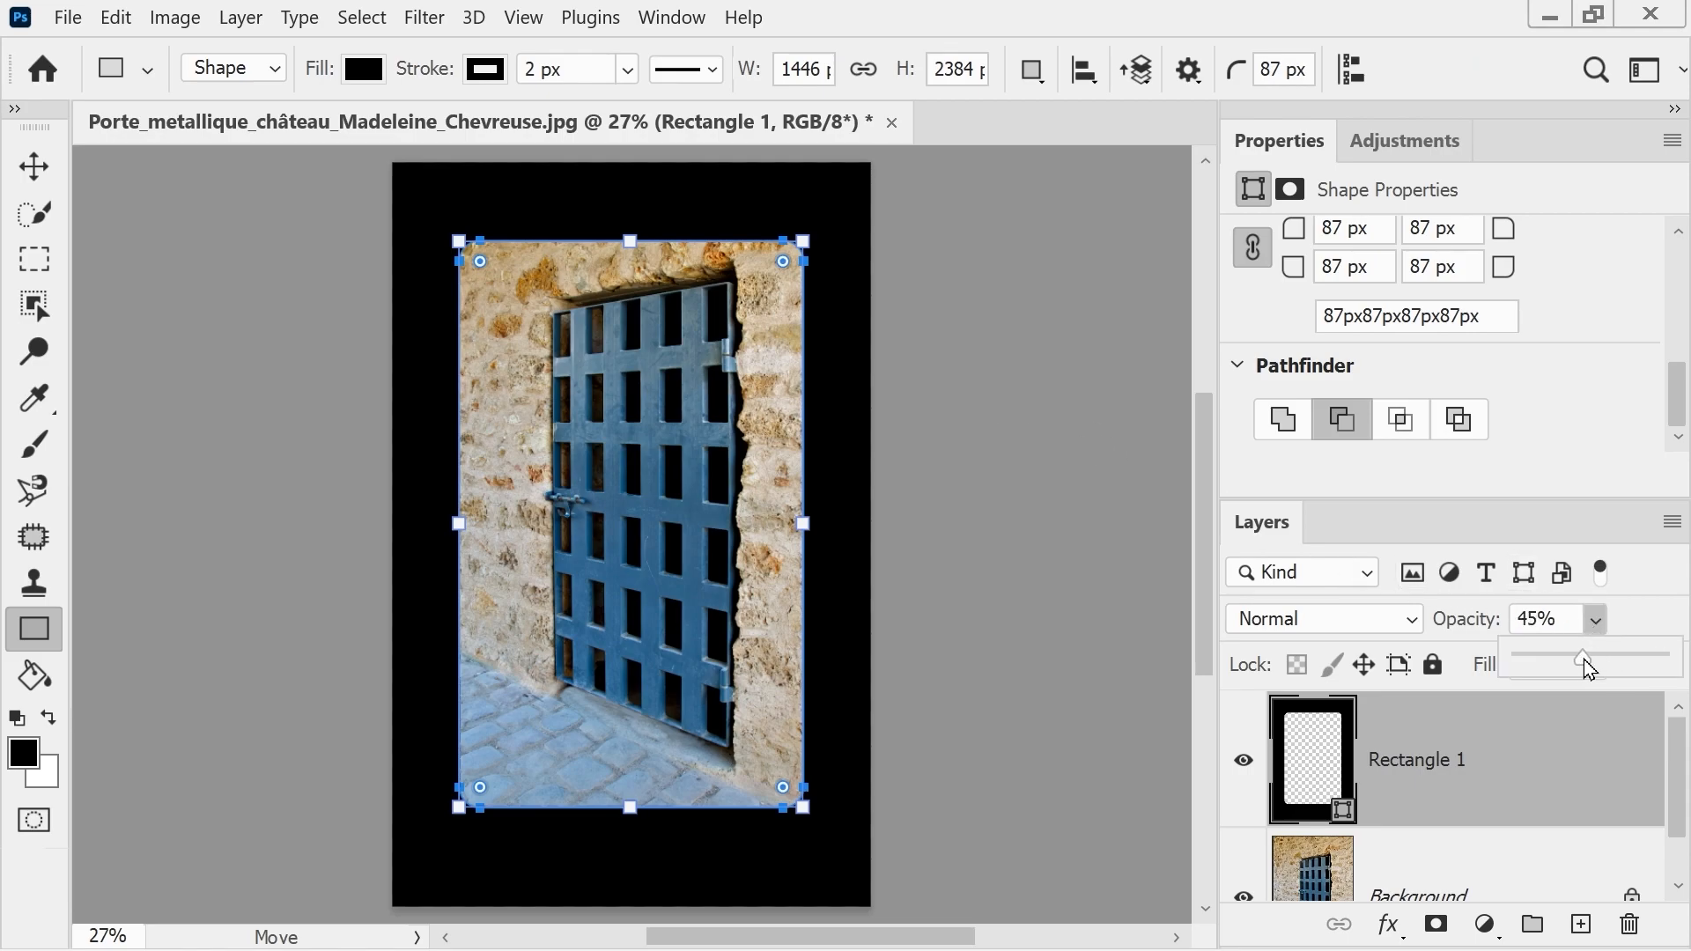
pyautogui.moveTo(1570, 662); pyautogui.dragTo(1588, 663)
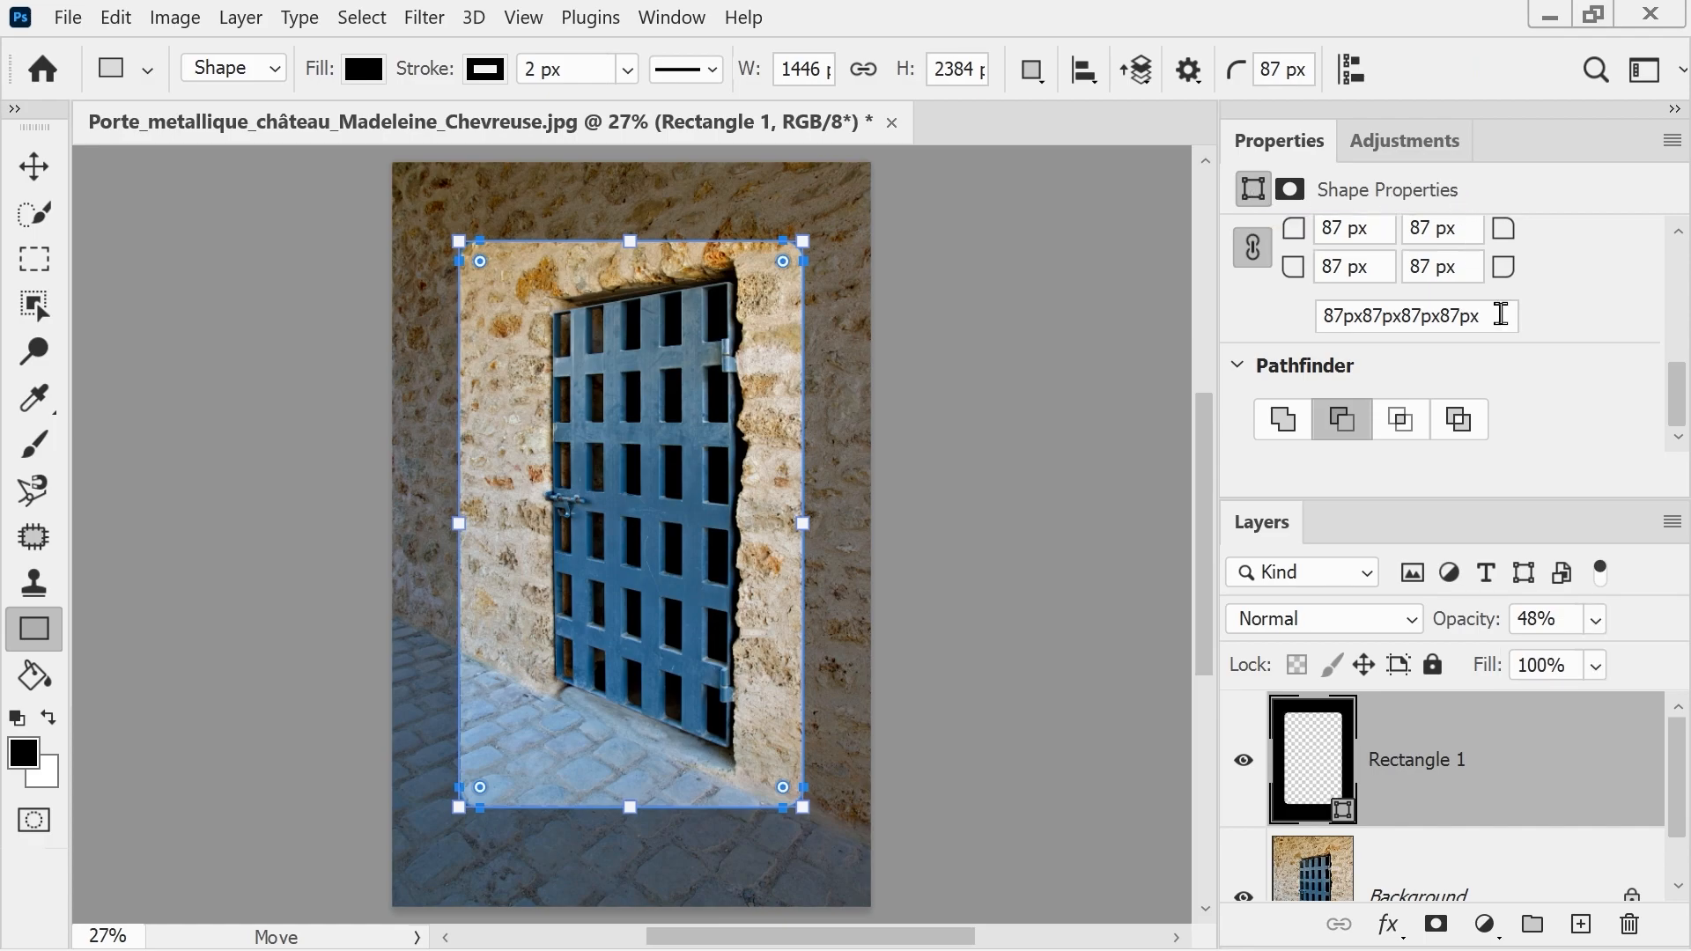
pyautogui.moveTo(1677, 387); pyautogui.dragTo(1676, 253)
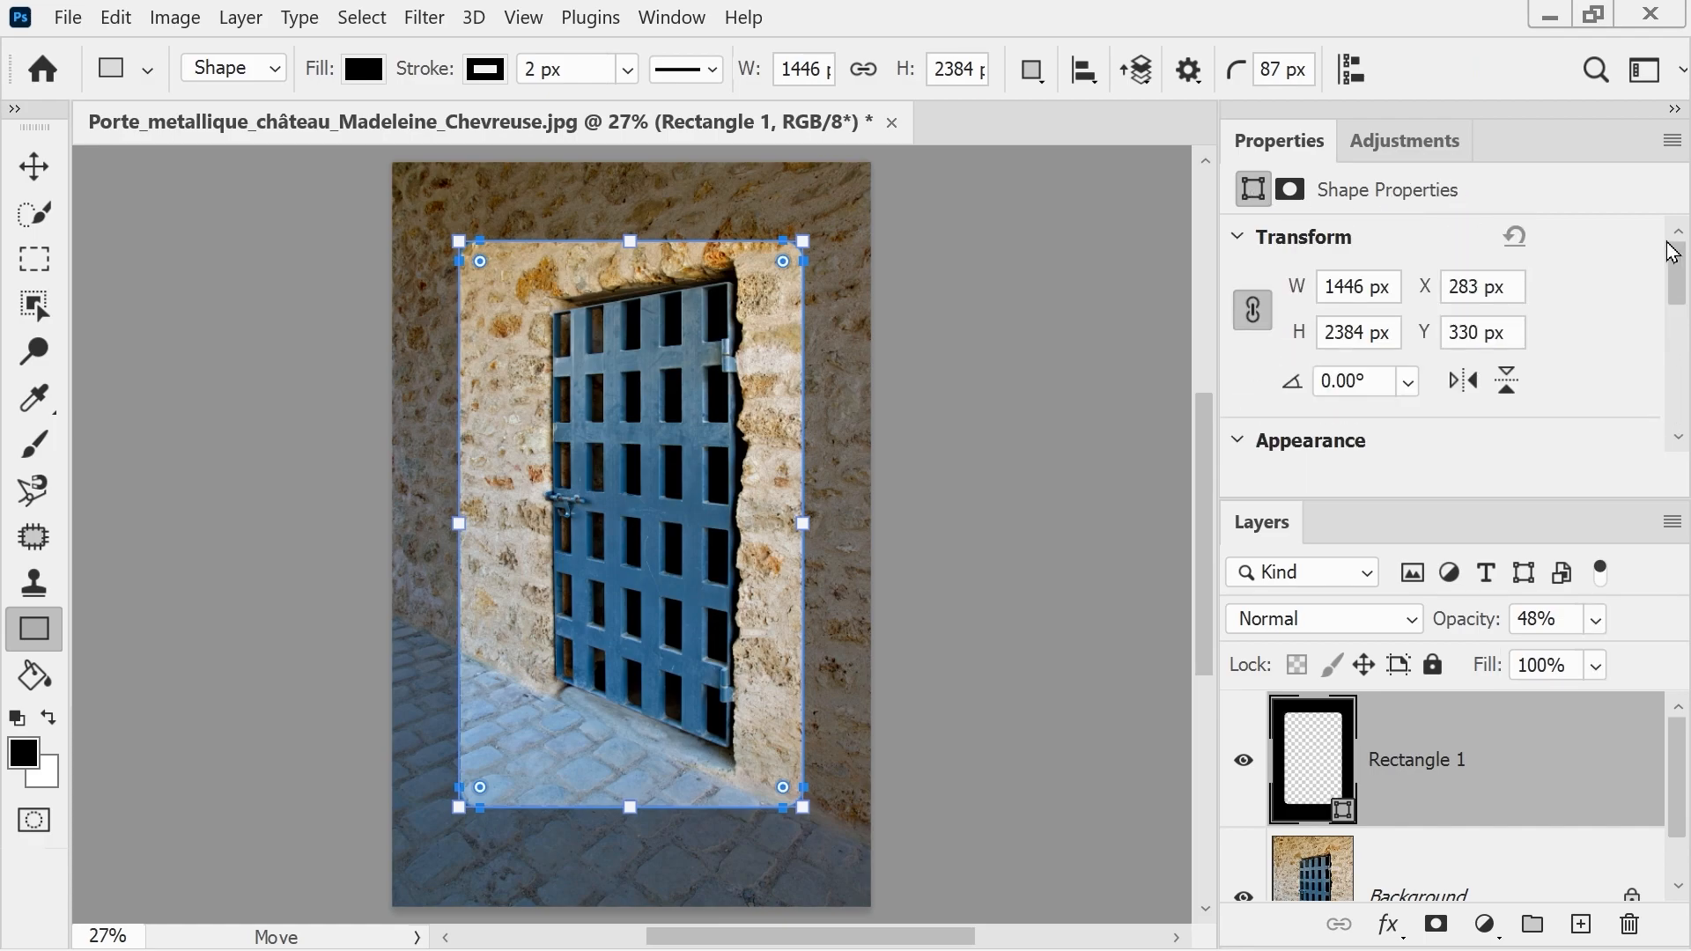
pyautogui.click(1303, 190)
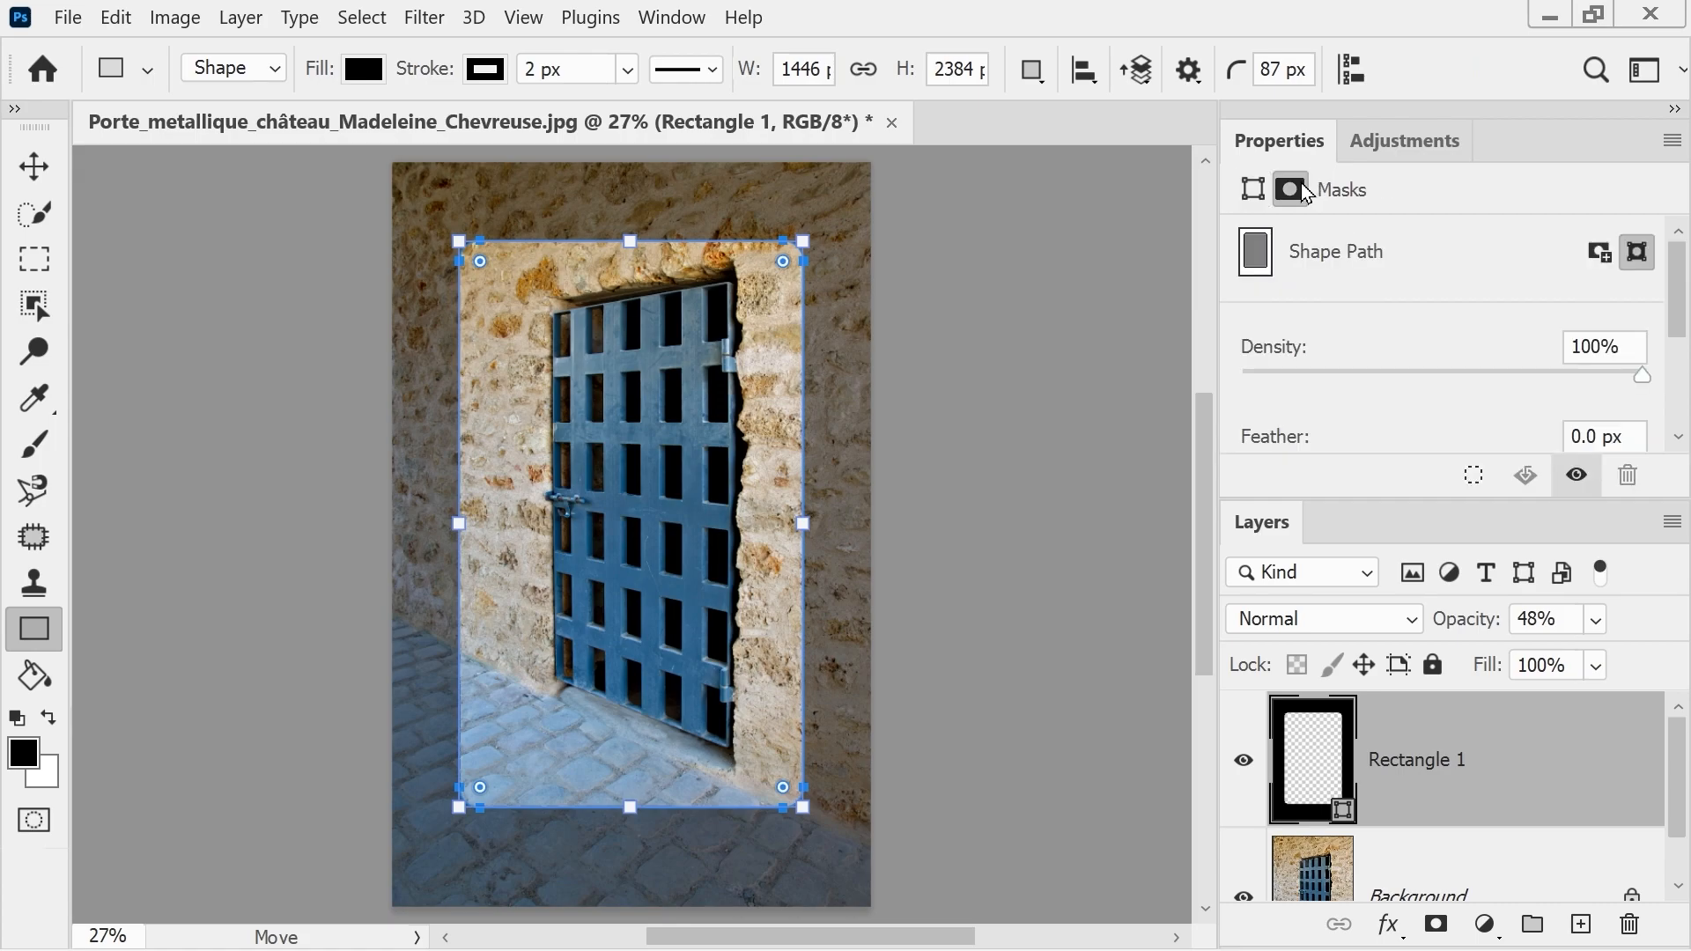
pyautogui.moveTo(1676, 310); pyautogui.dragTo(1676, 356)
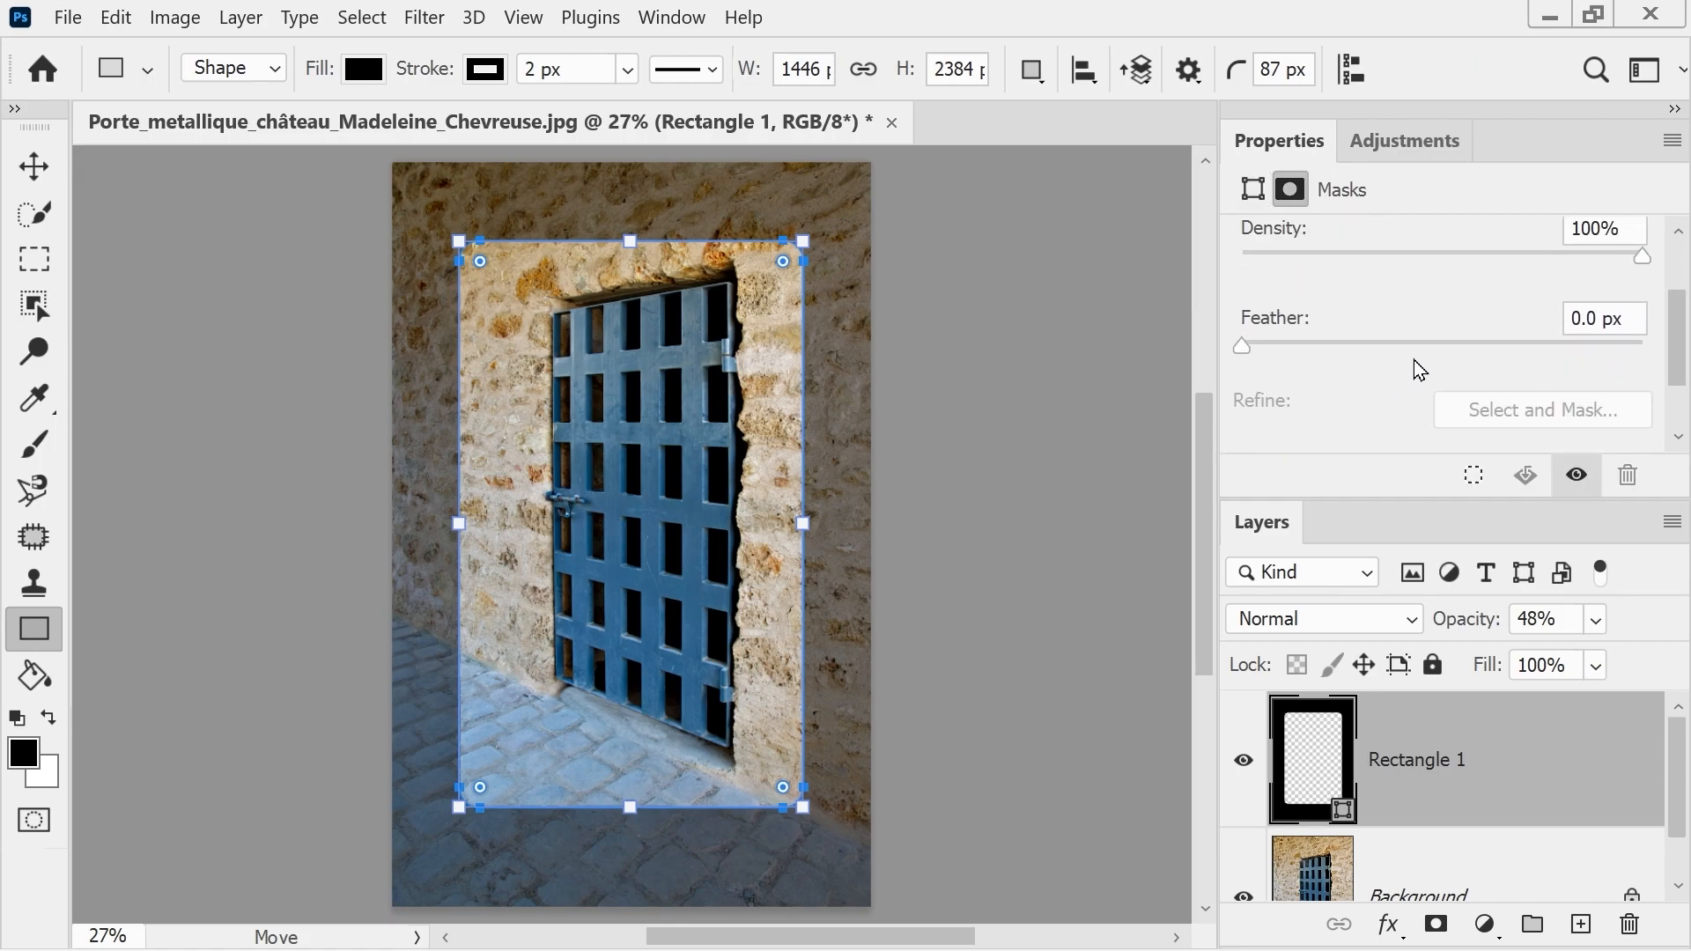
pyautogui.click(1458, 345)
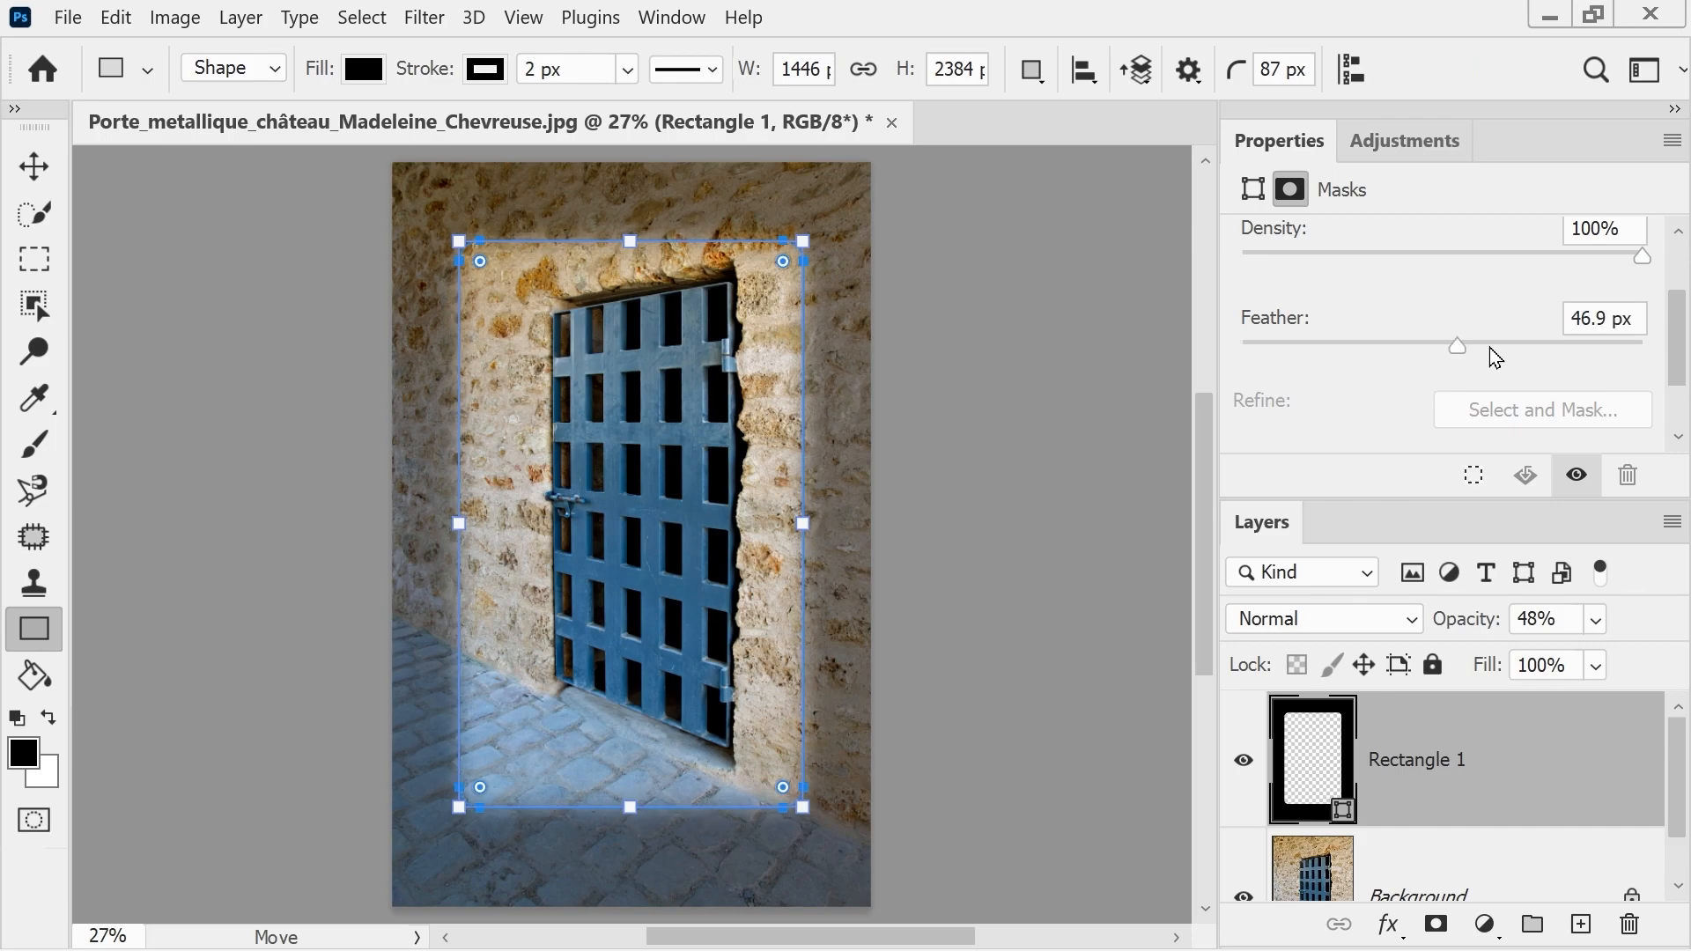
pyautogui.click(33, 166)
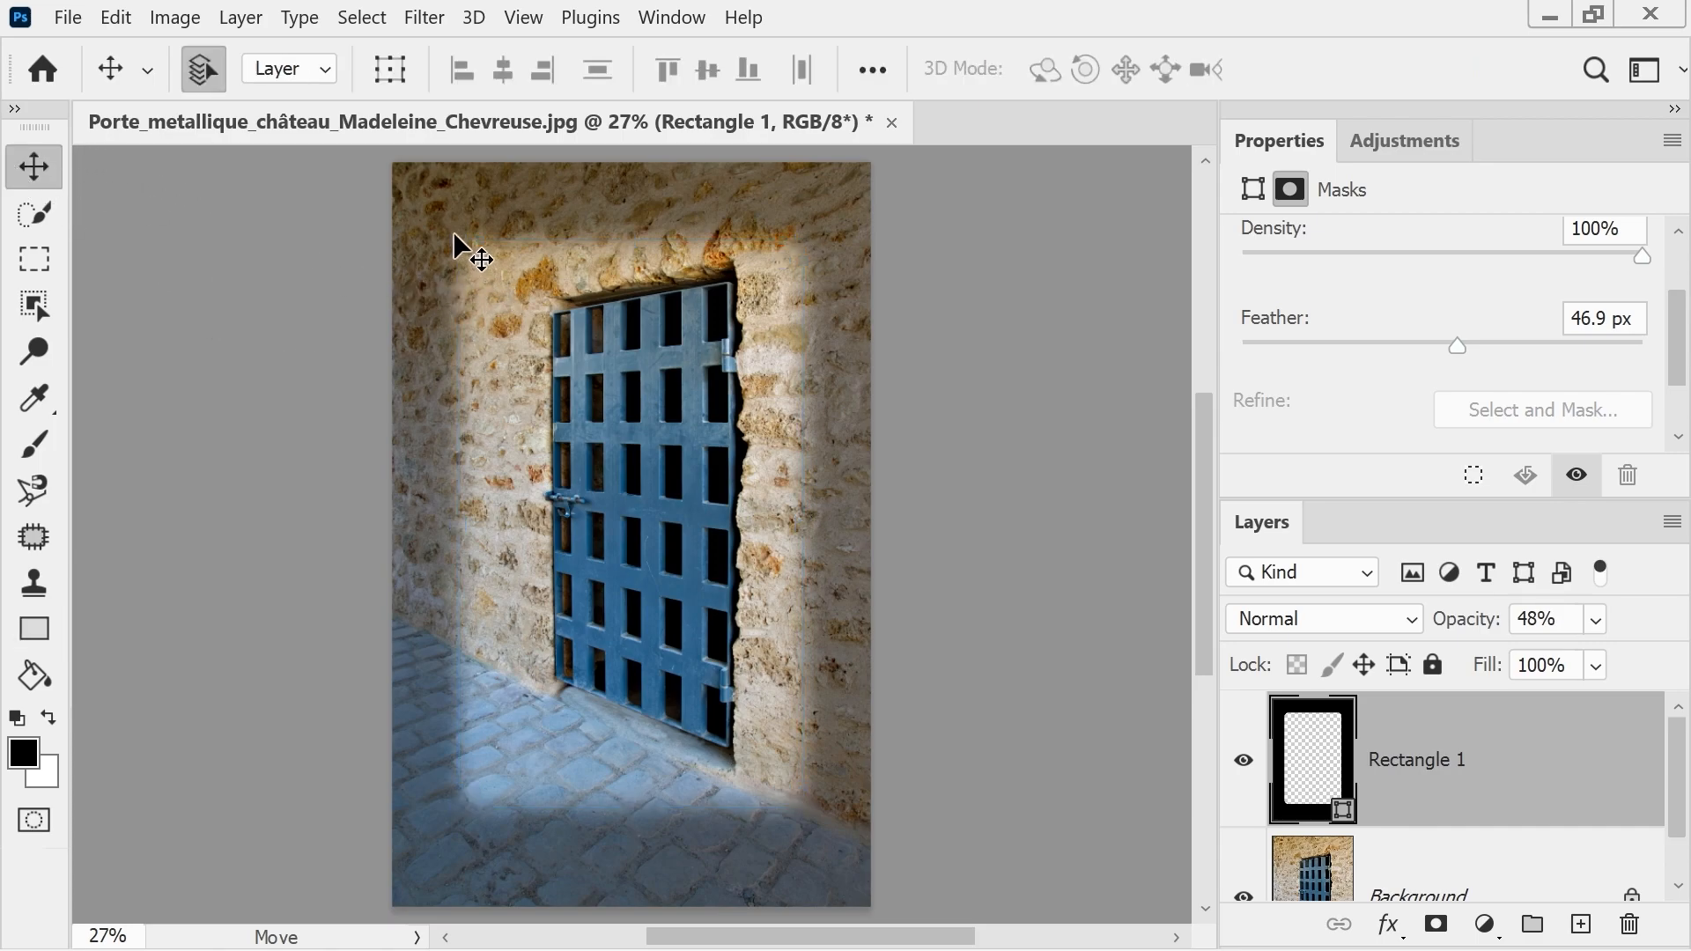
pyautogui.moveTo(455, 233)
pyautogui.mouseDown()
pyautogui.moveTo(400, 197)
pyautogui.moveTo(529, 294)
pyautogui.moveTo(474, 240)
pyautogui.moveTo(478, 259)
pyautogui.moveTo(467, 212)
pyautogui.moveTo(452, 241)
pyautogui.moveTo(454, 224)
pyautogui.mouseUp()
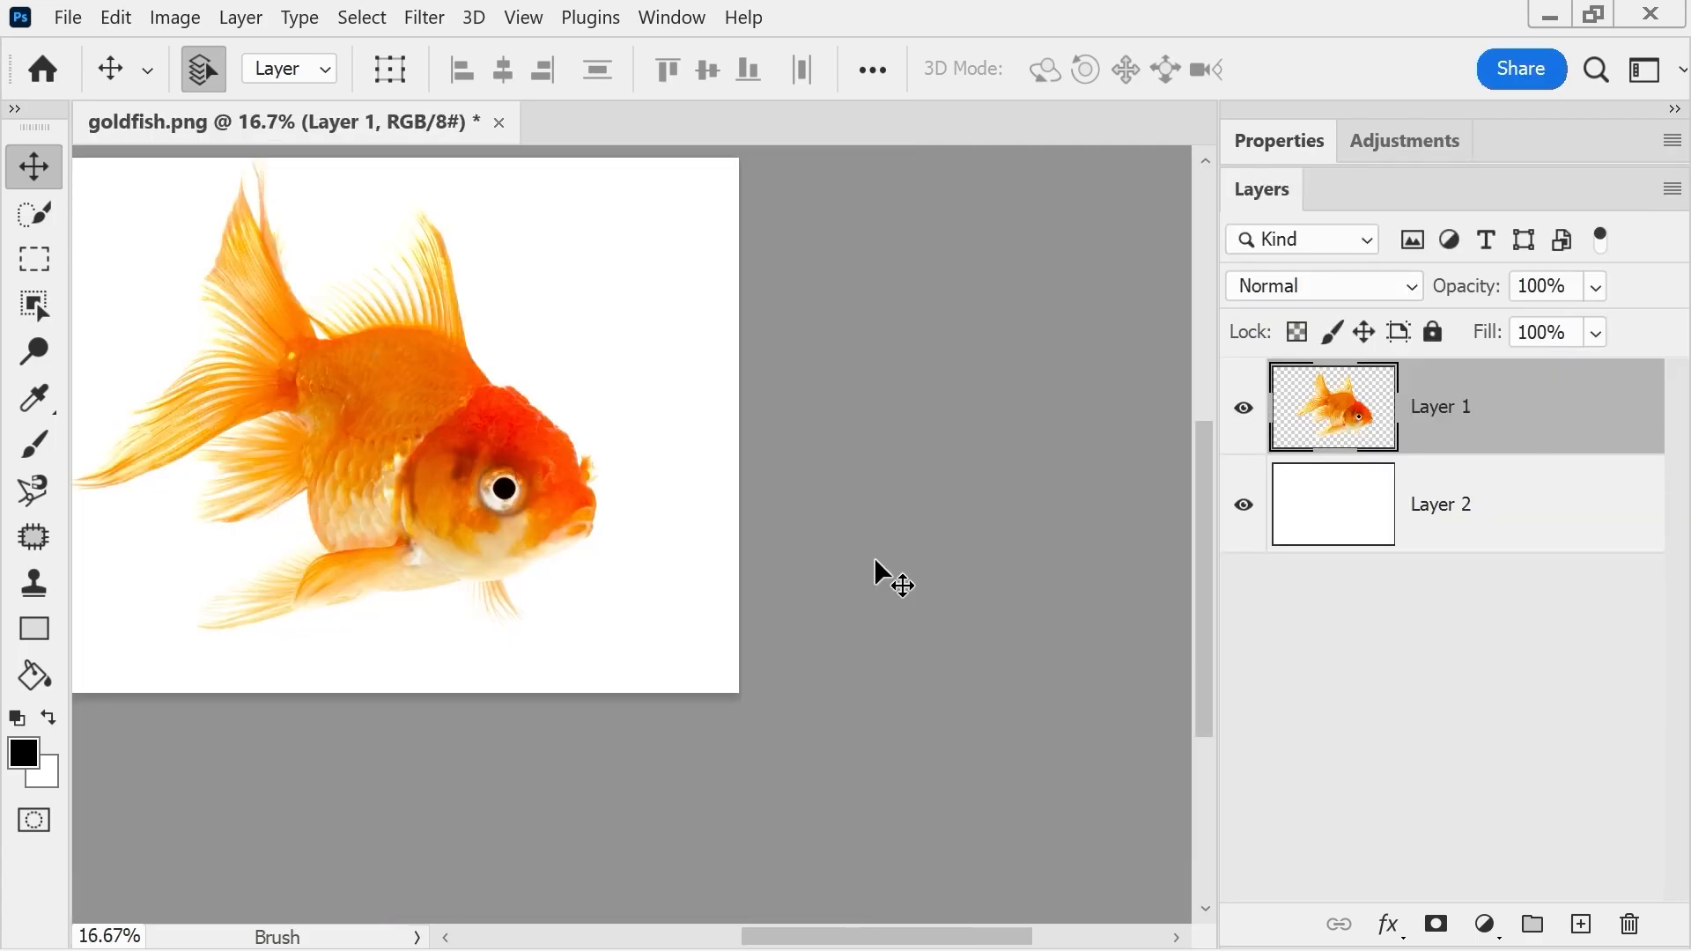
# - Try a Drop Shadow effect on the goldfish layer with 100% opacity and 100% spread
pyautogui.click(1390, 923)
pyautogui.click(1396, 916)
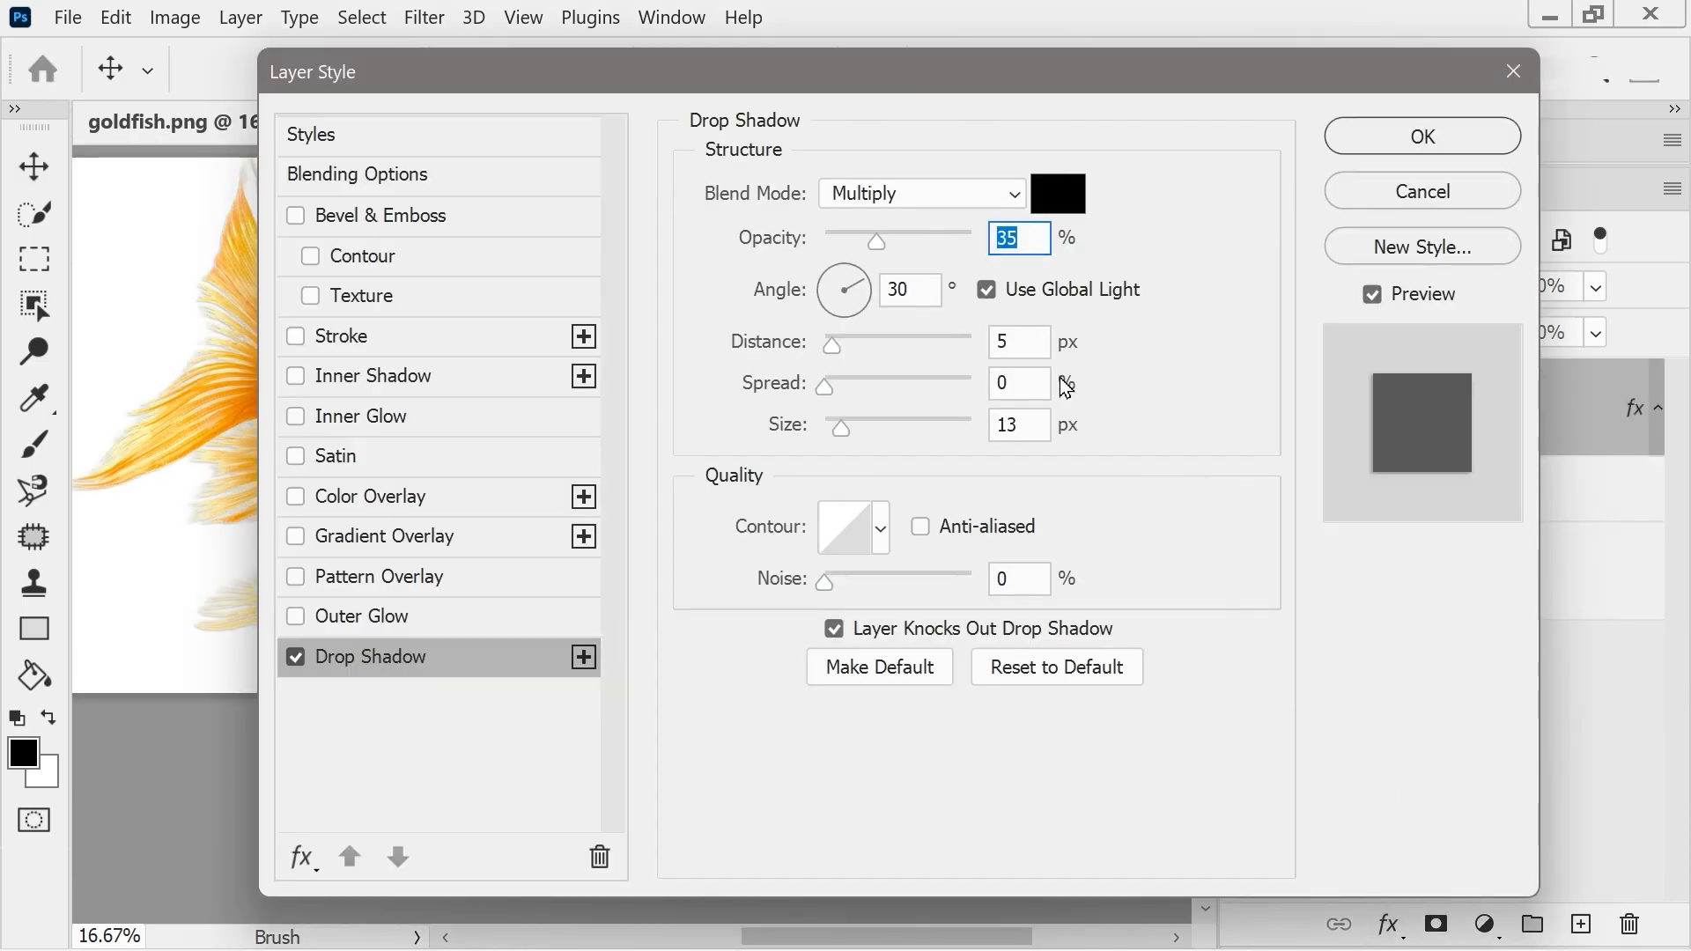
pyautogui.moveTo(811, 87); pyautogui.dragTo(1170, 106)
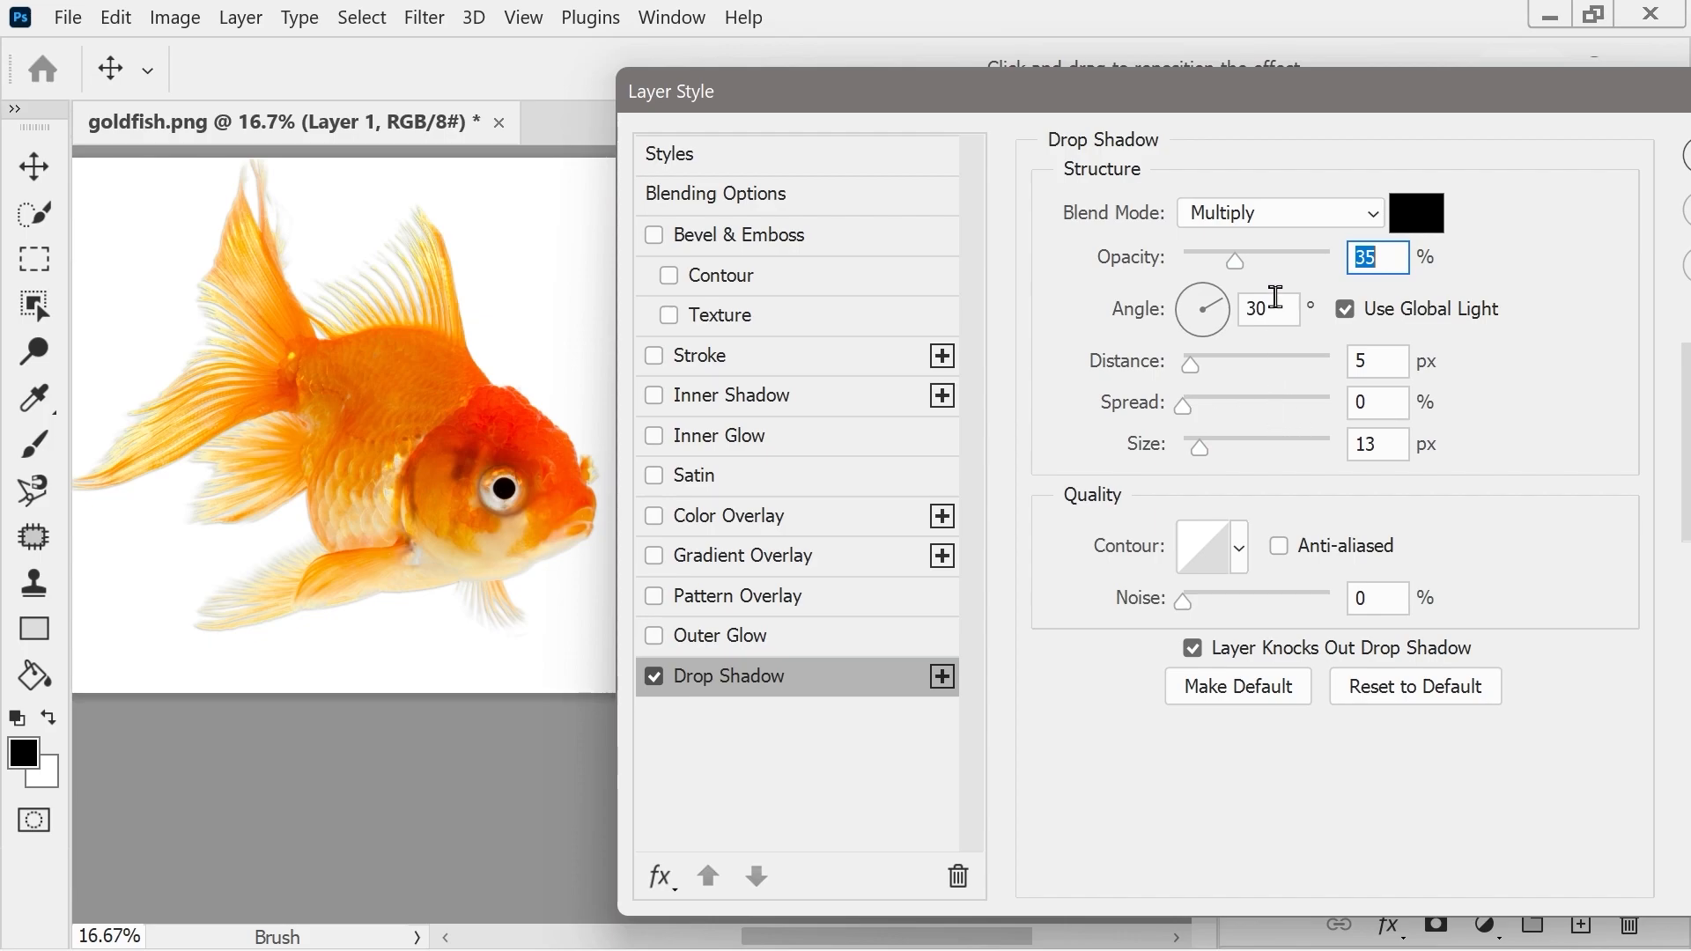
pyautogui.moveTo(1235, 262); pyautogui.dragTo(1348, 275)
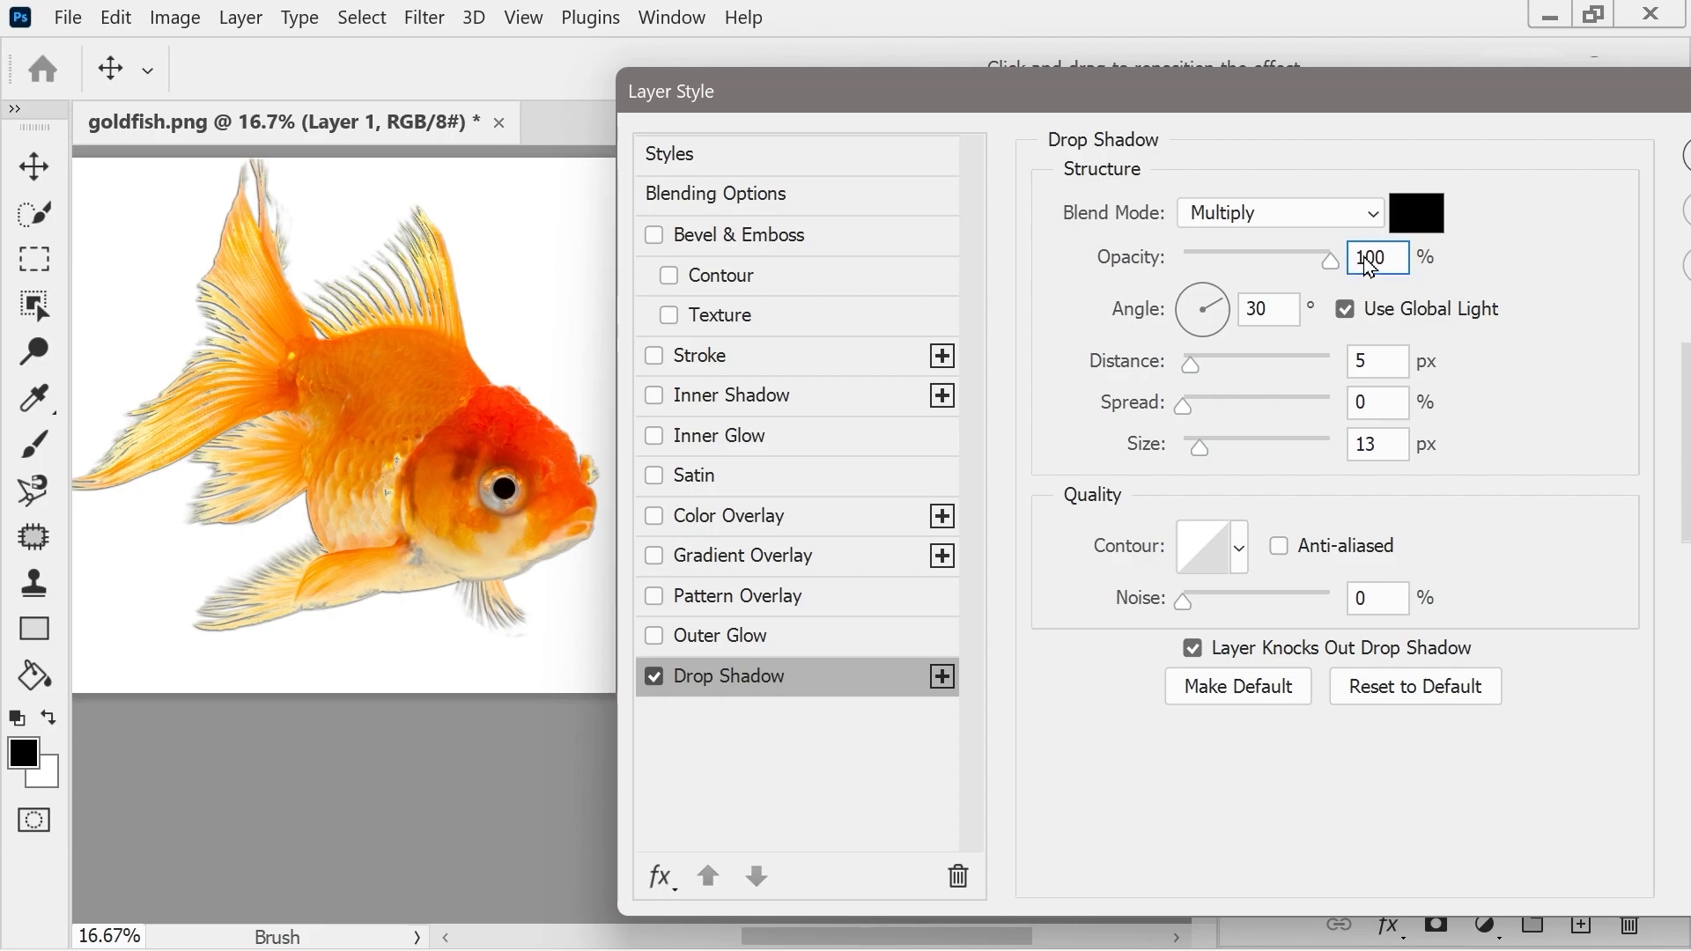
pyautogui.doubleClick(1380, 256)
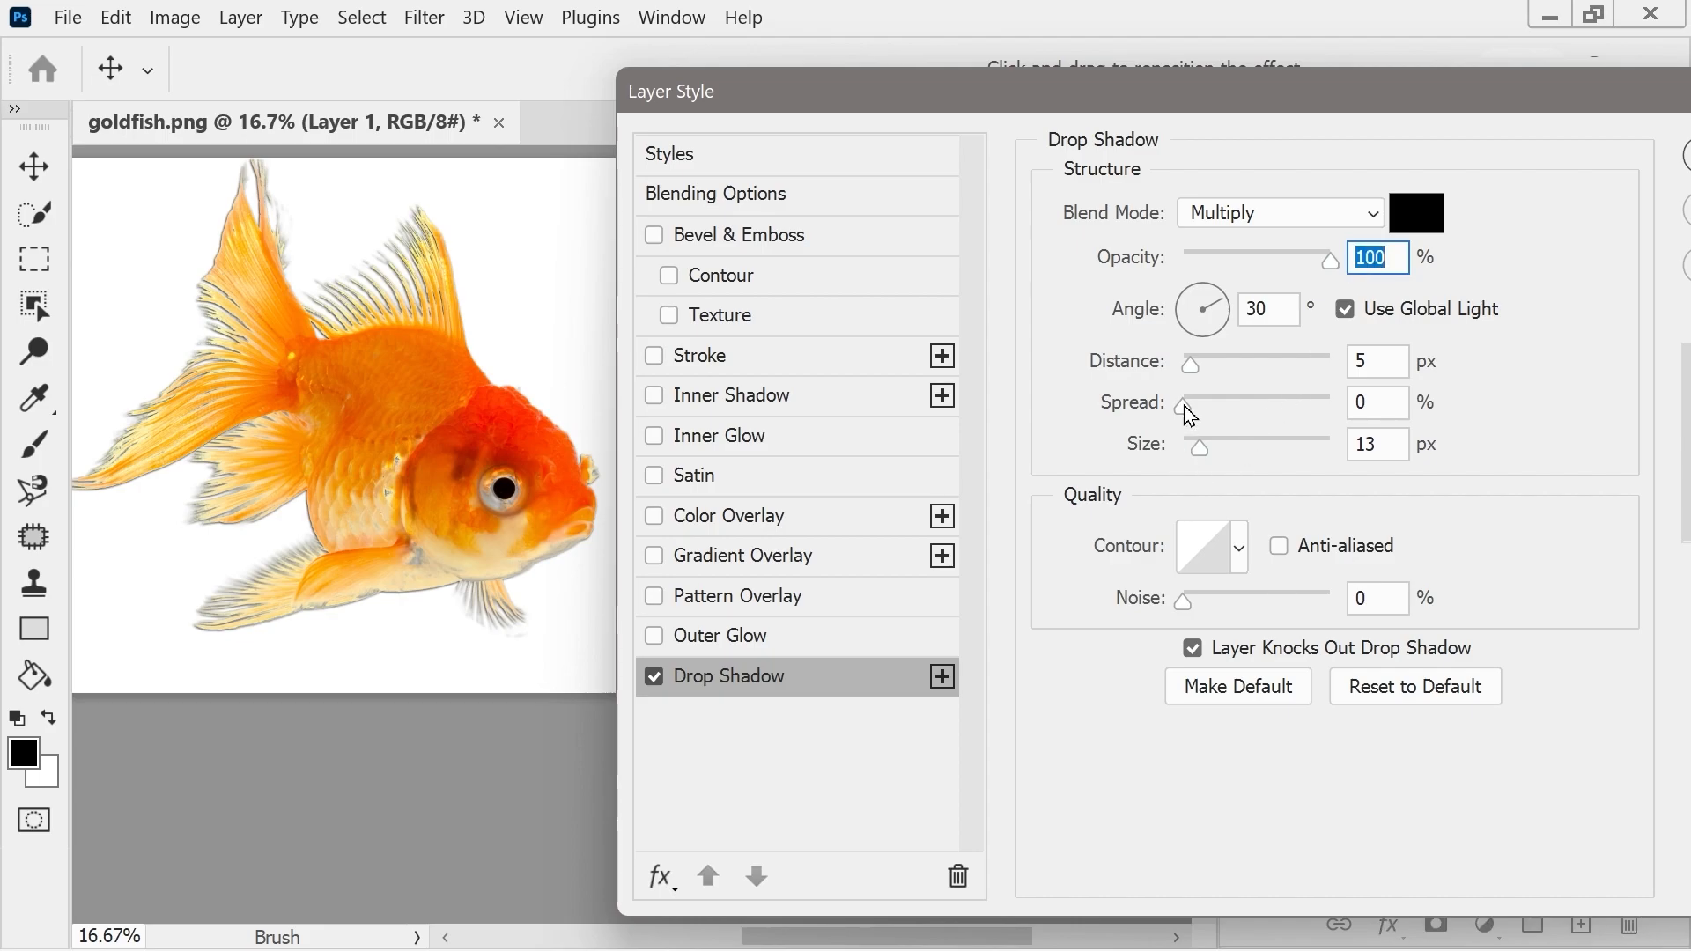
pyautogui.moveTo(1189, 405); pyautogui.dragTo(1348, 414)
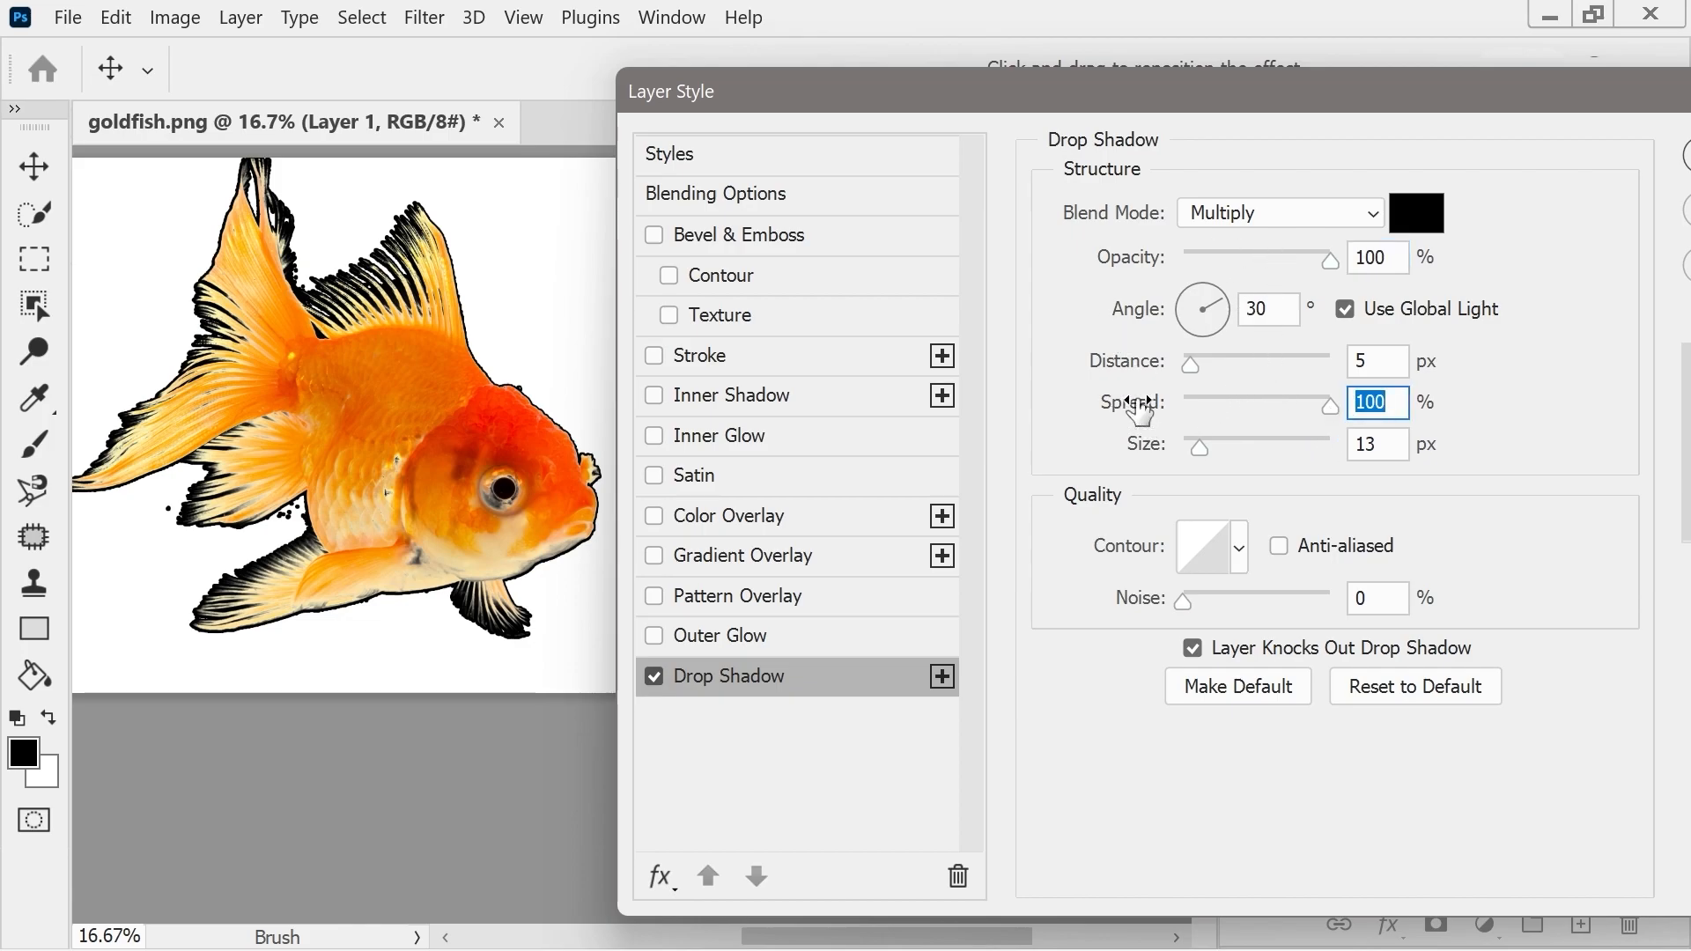
# - Try a drop shadow distance of 65 px, angle of 148°, size of 210 px and noise of 100%
pyautogui.moveTo(1203, 362); pyautogui.dragTo(1272, 361)
pyautogui.moveTo(1223, 310); pyautogui.dragTo(1167, 292)
pyautogui.moveTo(1262, 447); pyautogui.dragTo(1312, 445)
pyautogui.moveTo(1210, 606); pyautogui.dragTo(1408, 606)
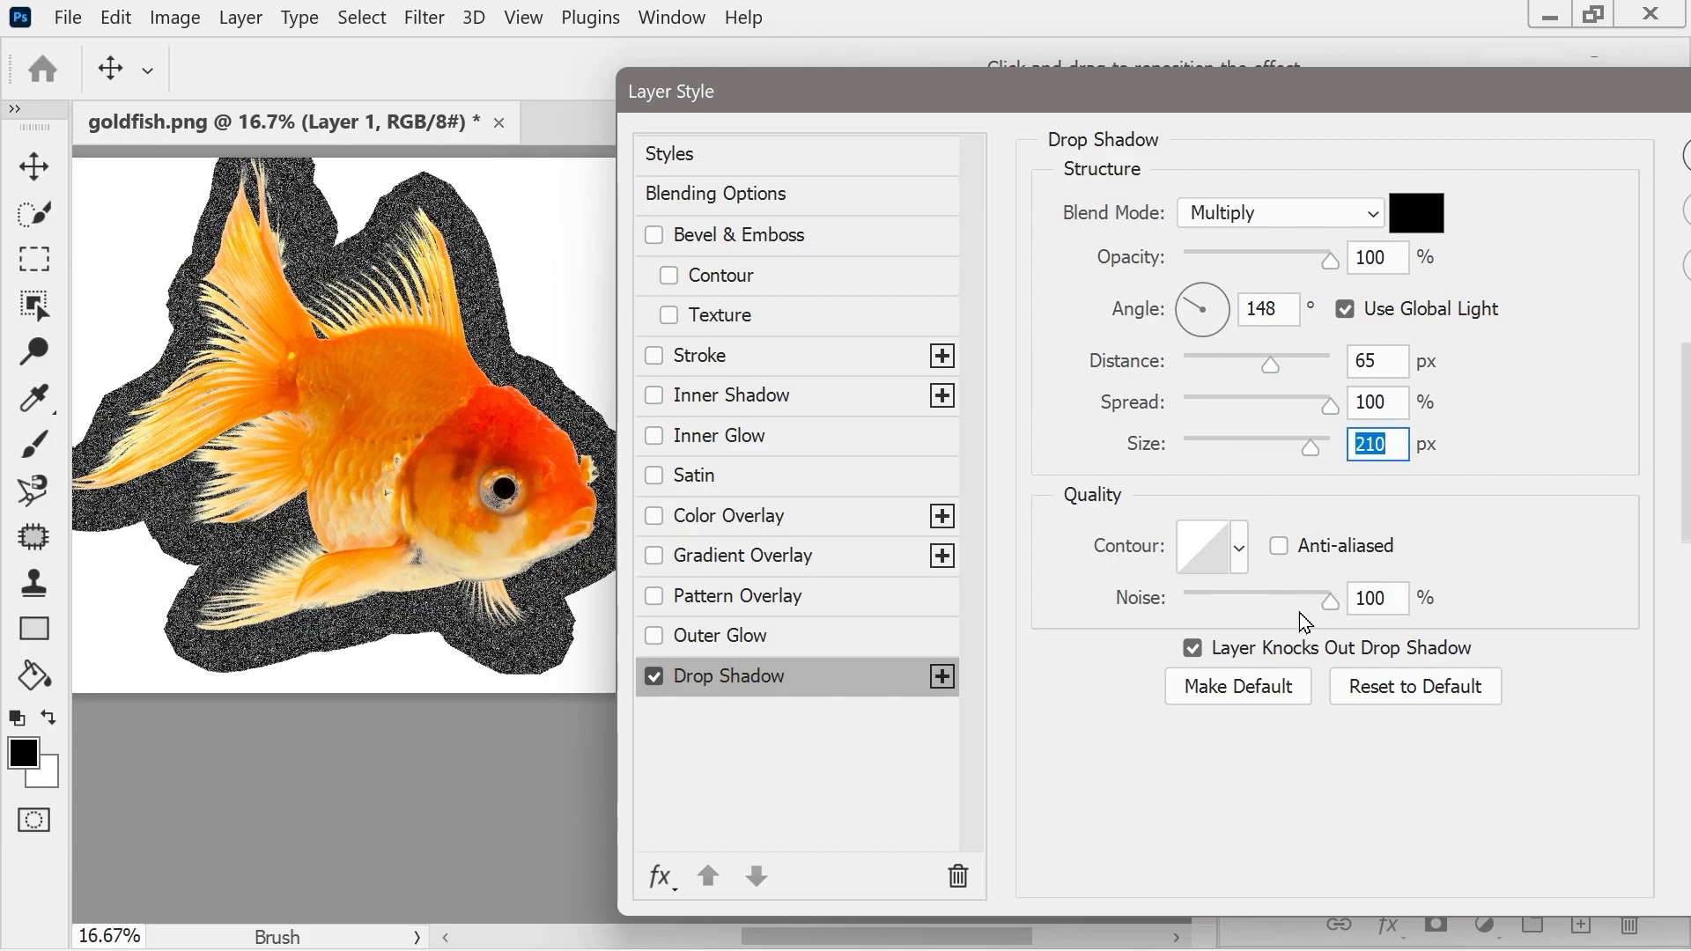
# - Try the blue drop shadow color 4153d3, cancel the color change and discard the layer style
pyautogui.click(1420, 215)
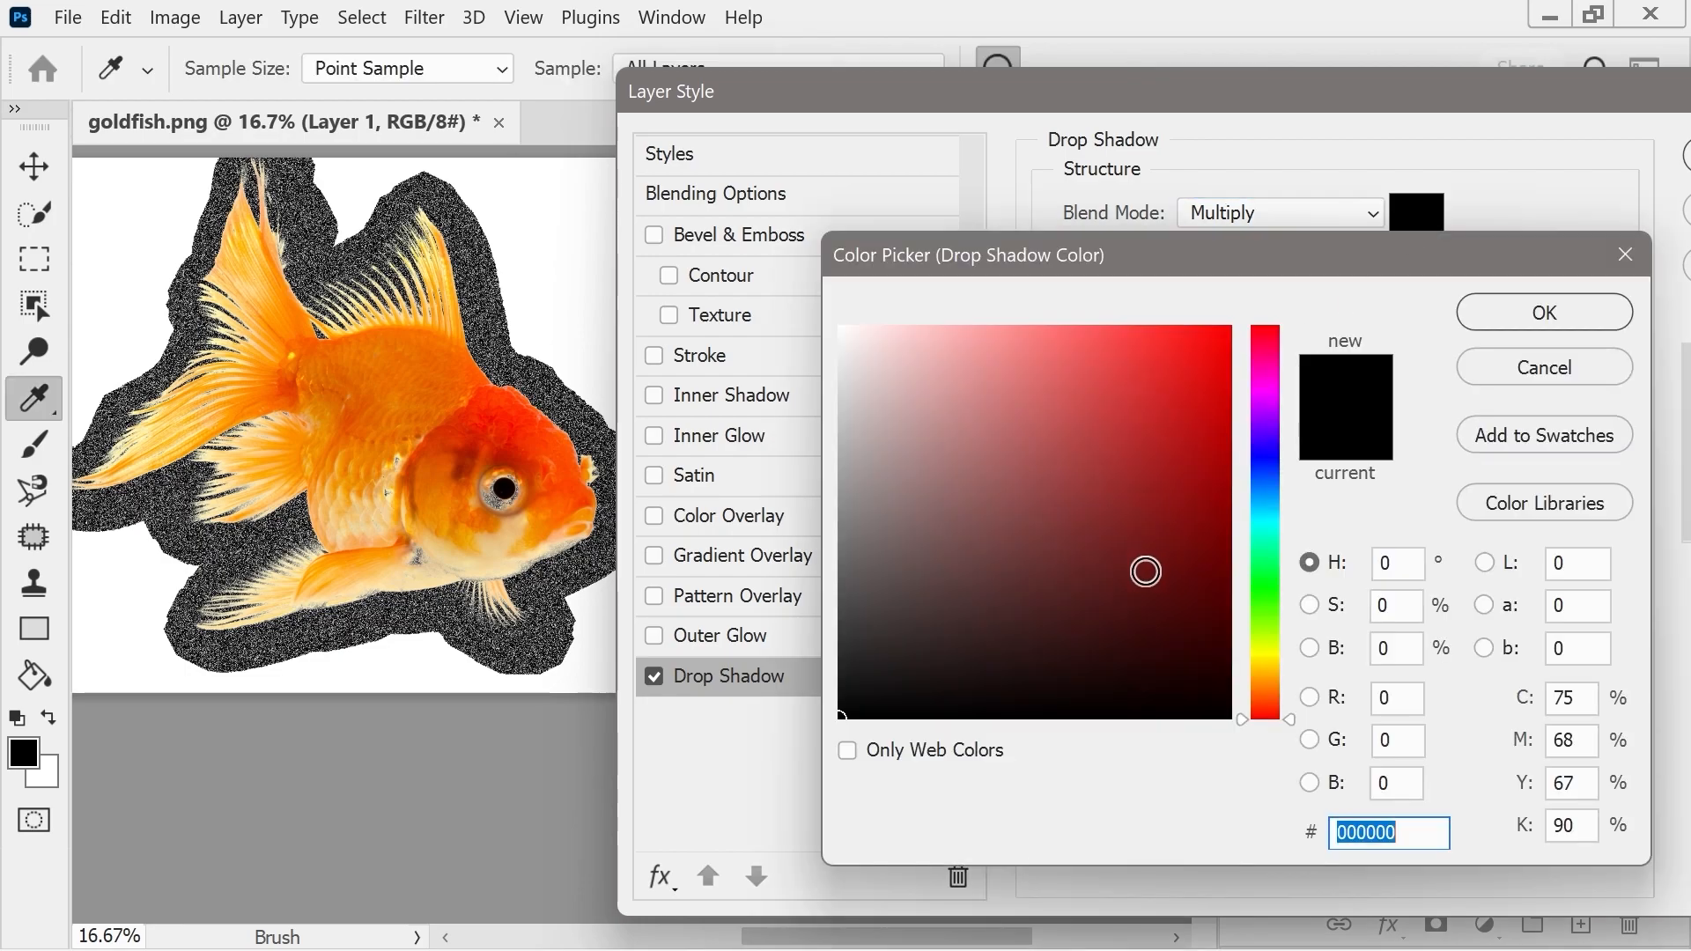
pyautogui.click(1269, 467)
pyautogui.click(1110, 392)
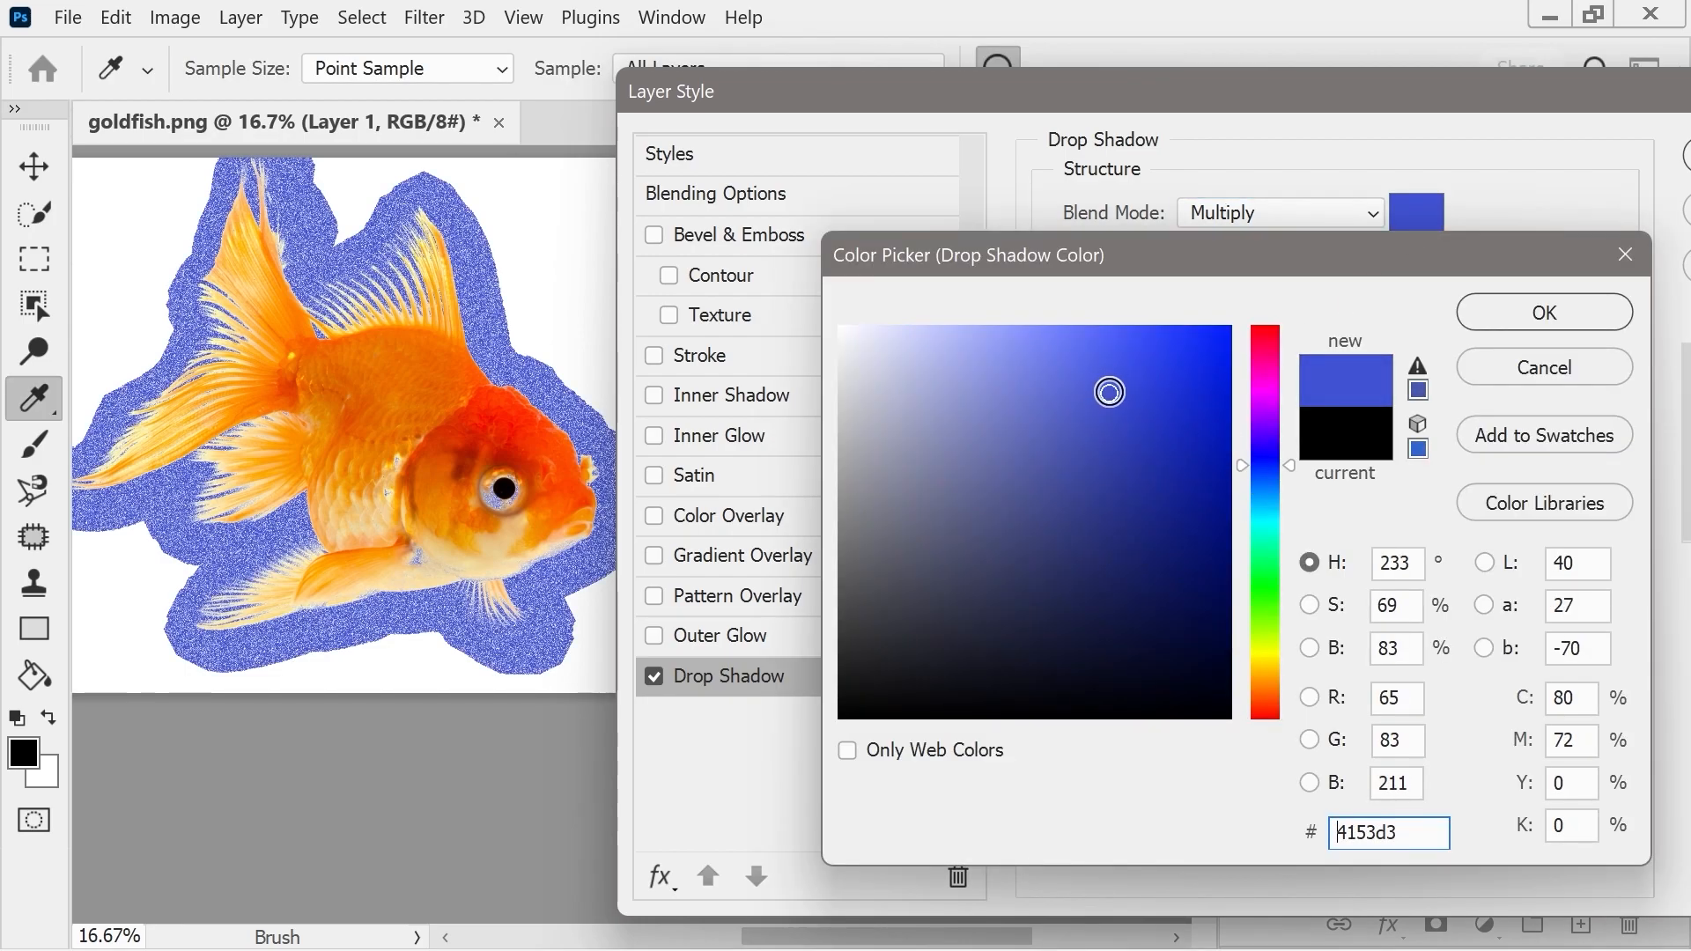
pyautogui.click(1550, 367)
pyautogui.moveTo(1145, 93); pyautogui.dragTo(681, 134)
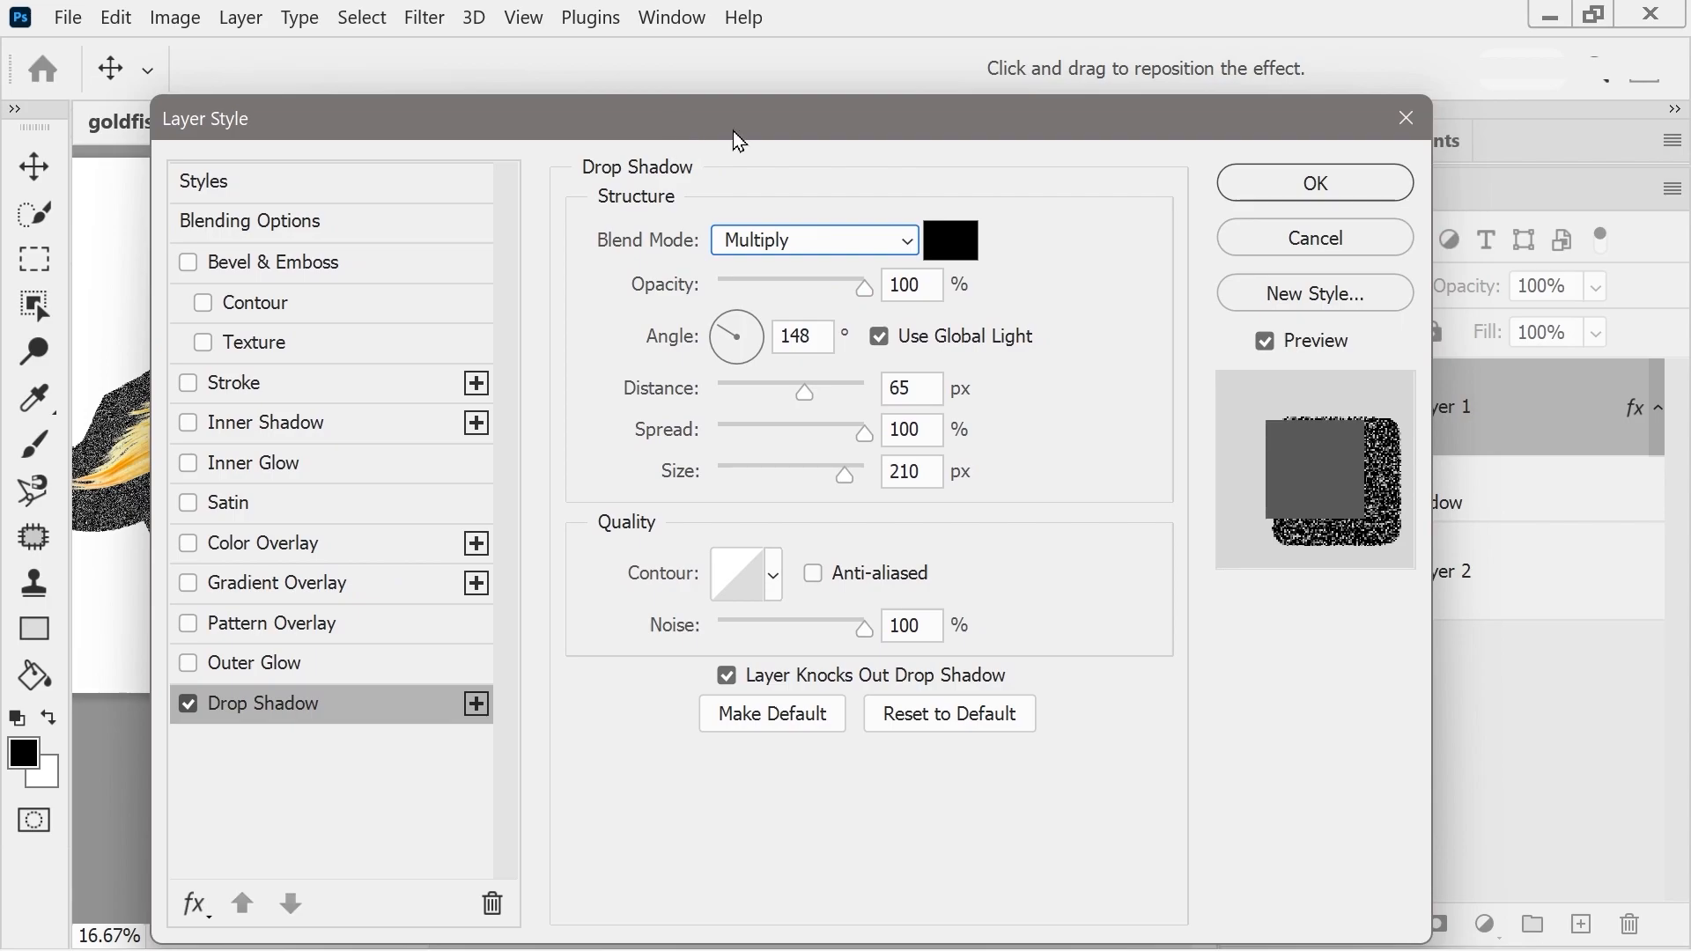
pyautogui.click(1269, 236)
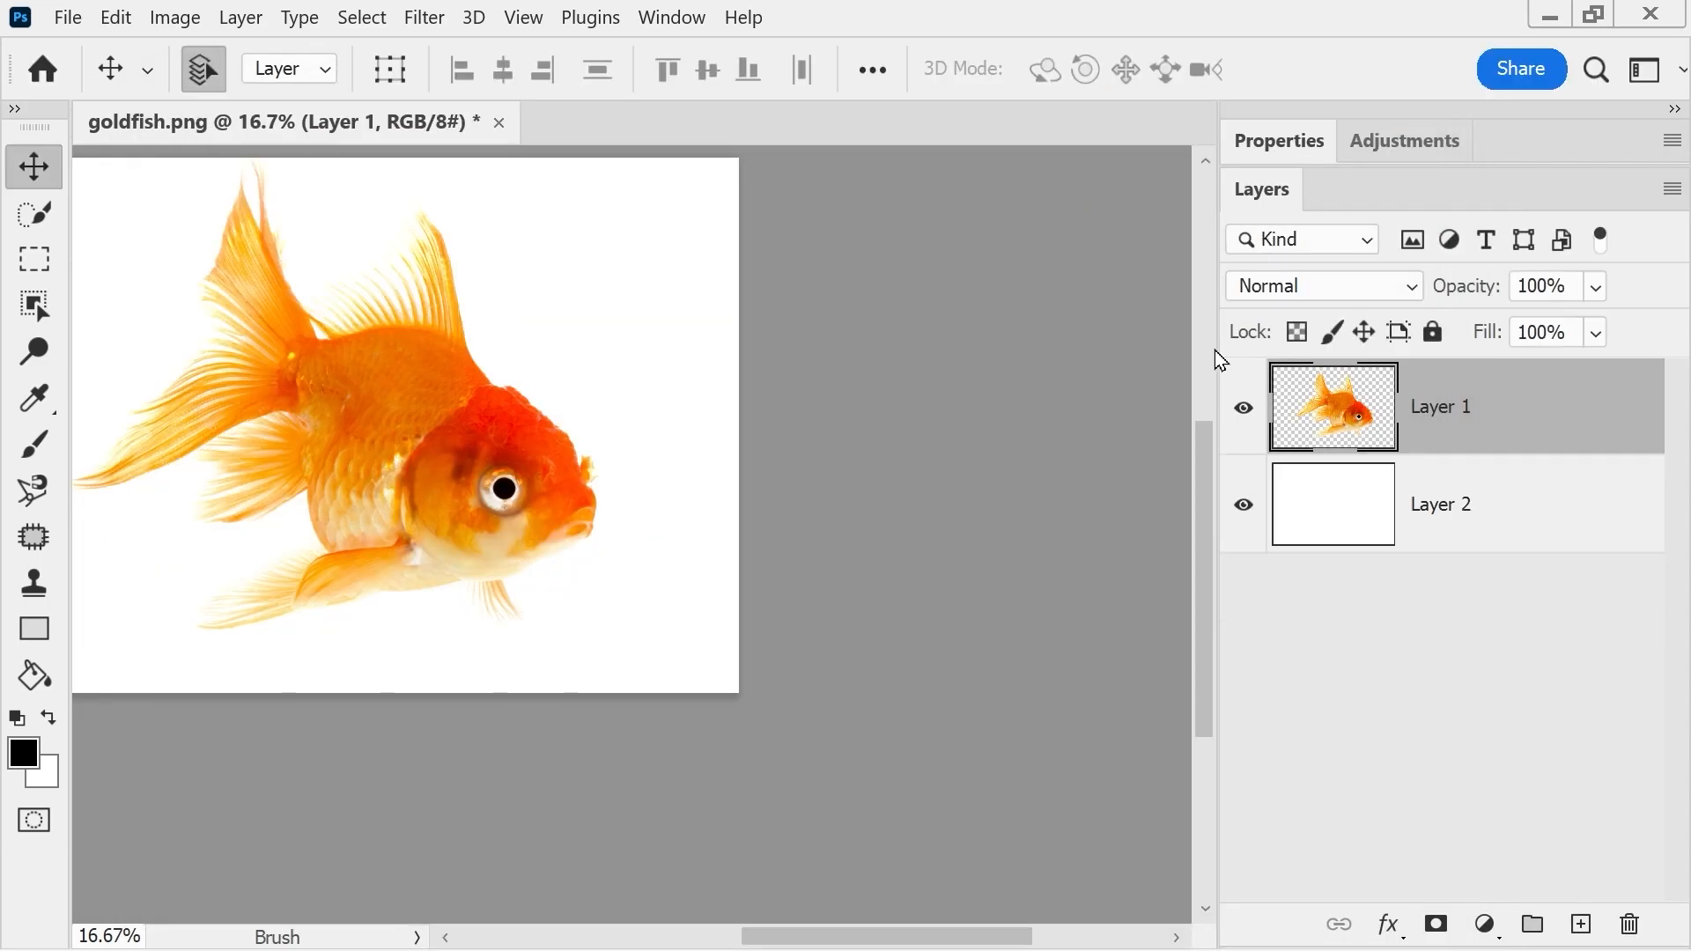
# - Select the goldfish as the subject and copy it to a new layer
pyautogui.click(361, 18)
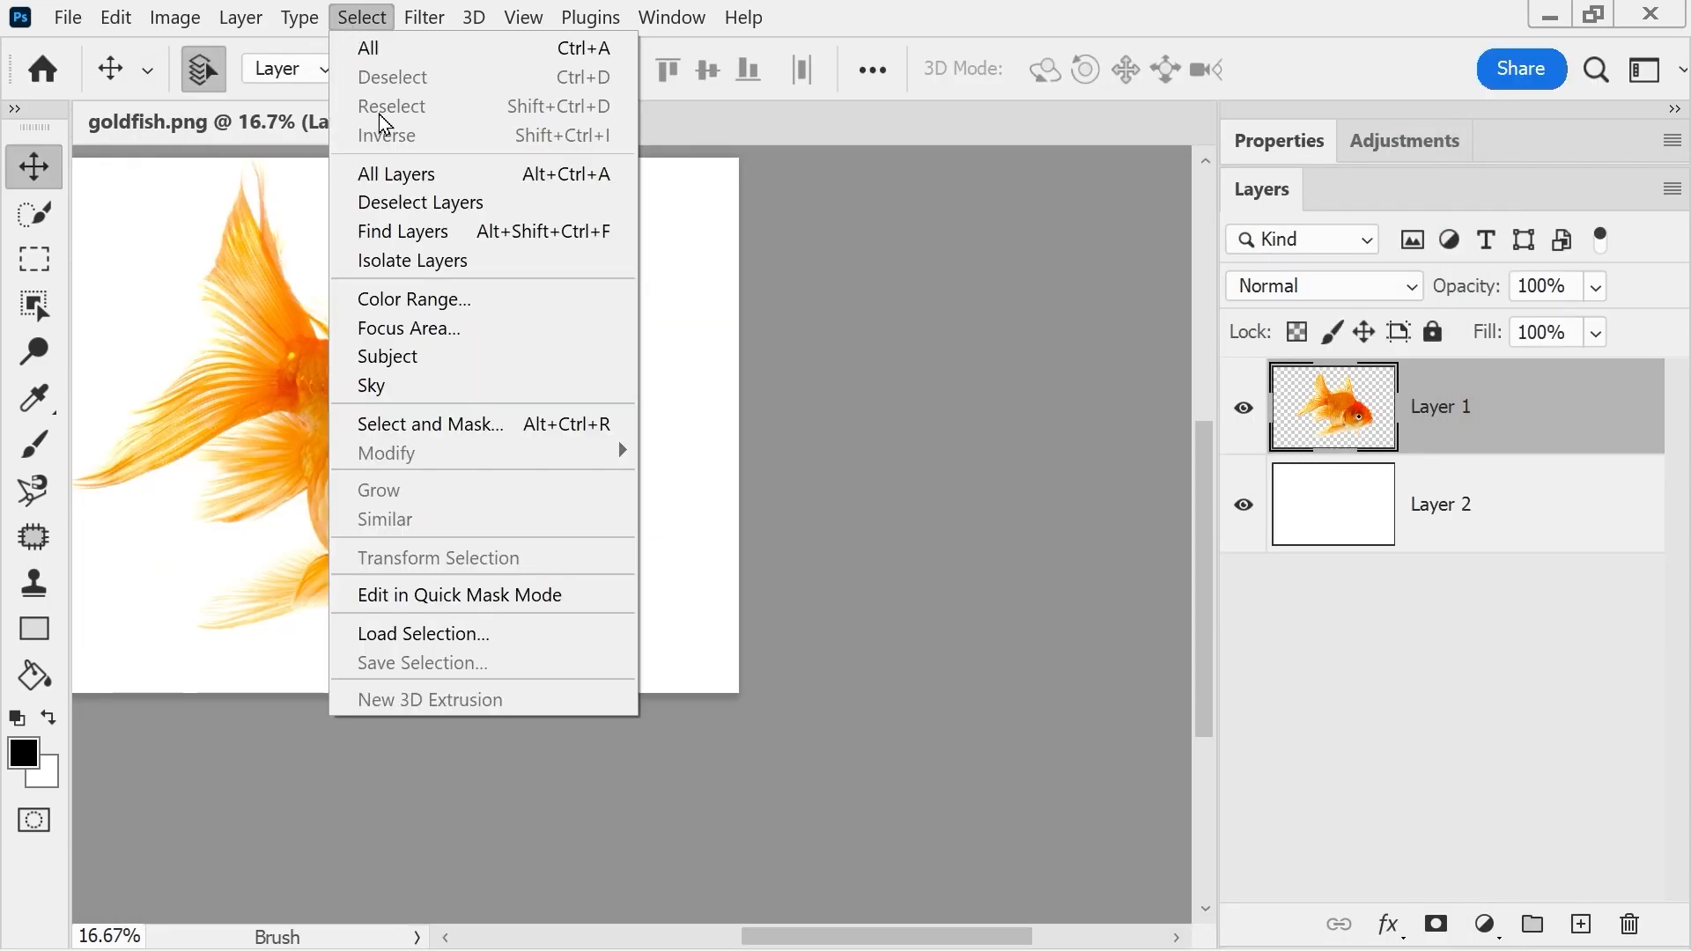
pyautogui.click(405, 361)
pyautogui.hotkey('ctrl', 'j')
pyautogui.press('w')
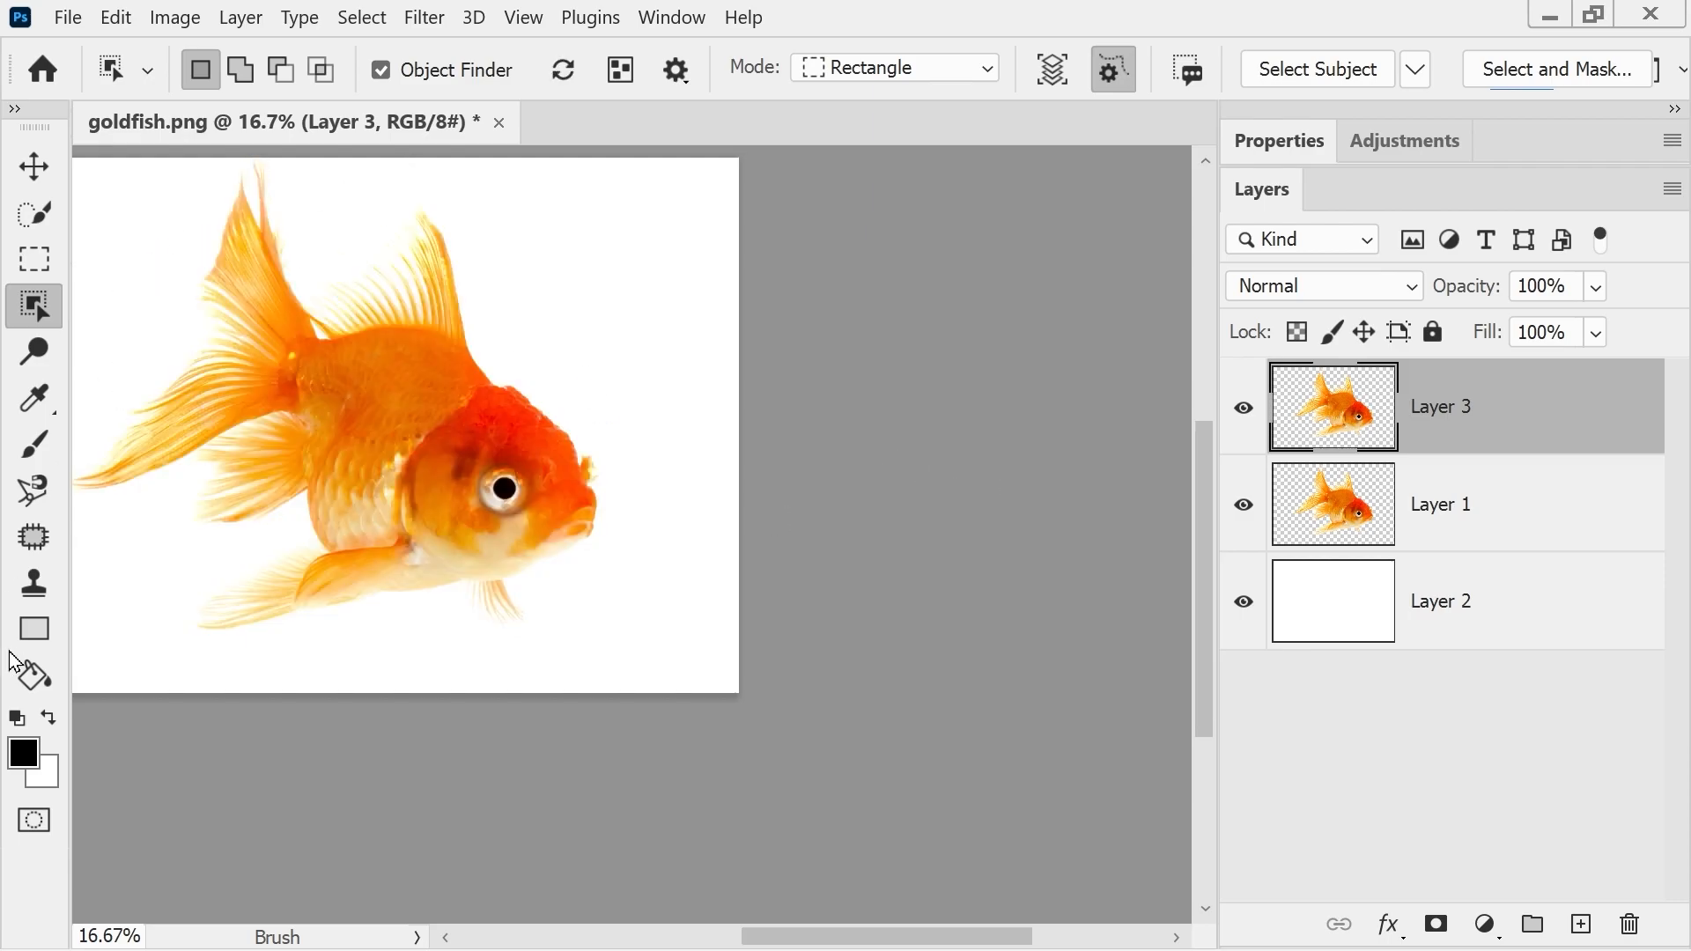
# - Fill the copied goldfish with black using the Paint Bucket and place its layer beneath the original goldfish layer
pyautogui.click(34, 675)
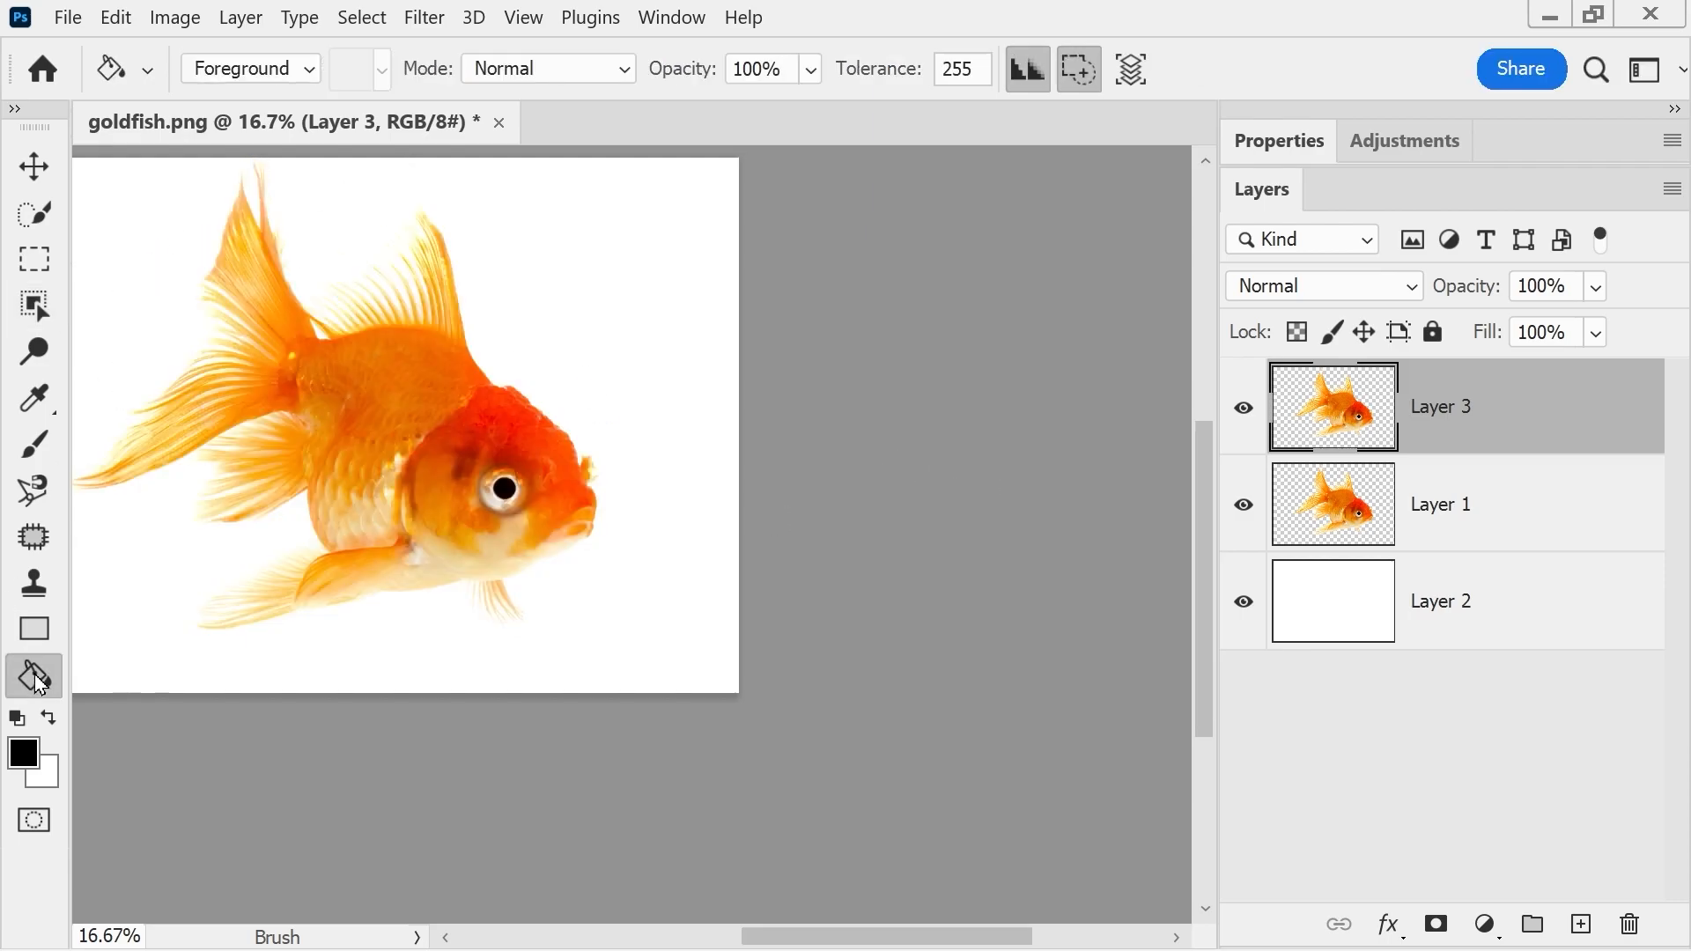
pyautogui.click(406, 410)
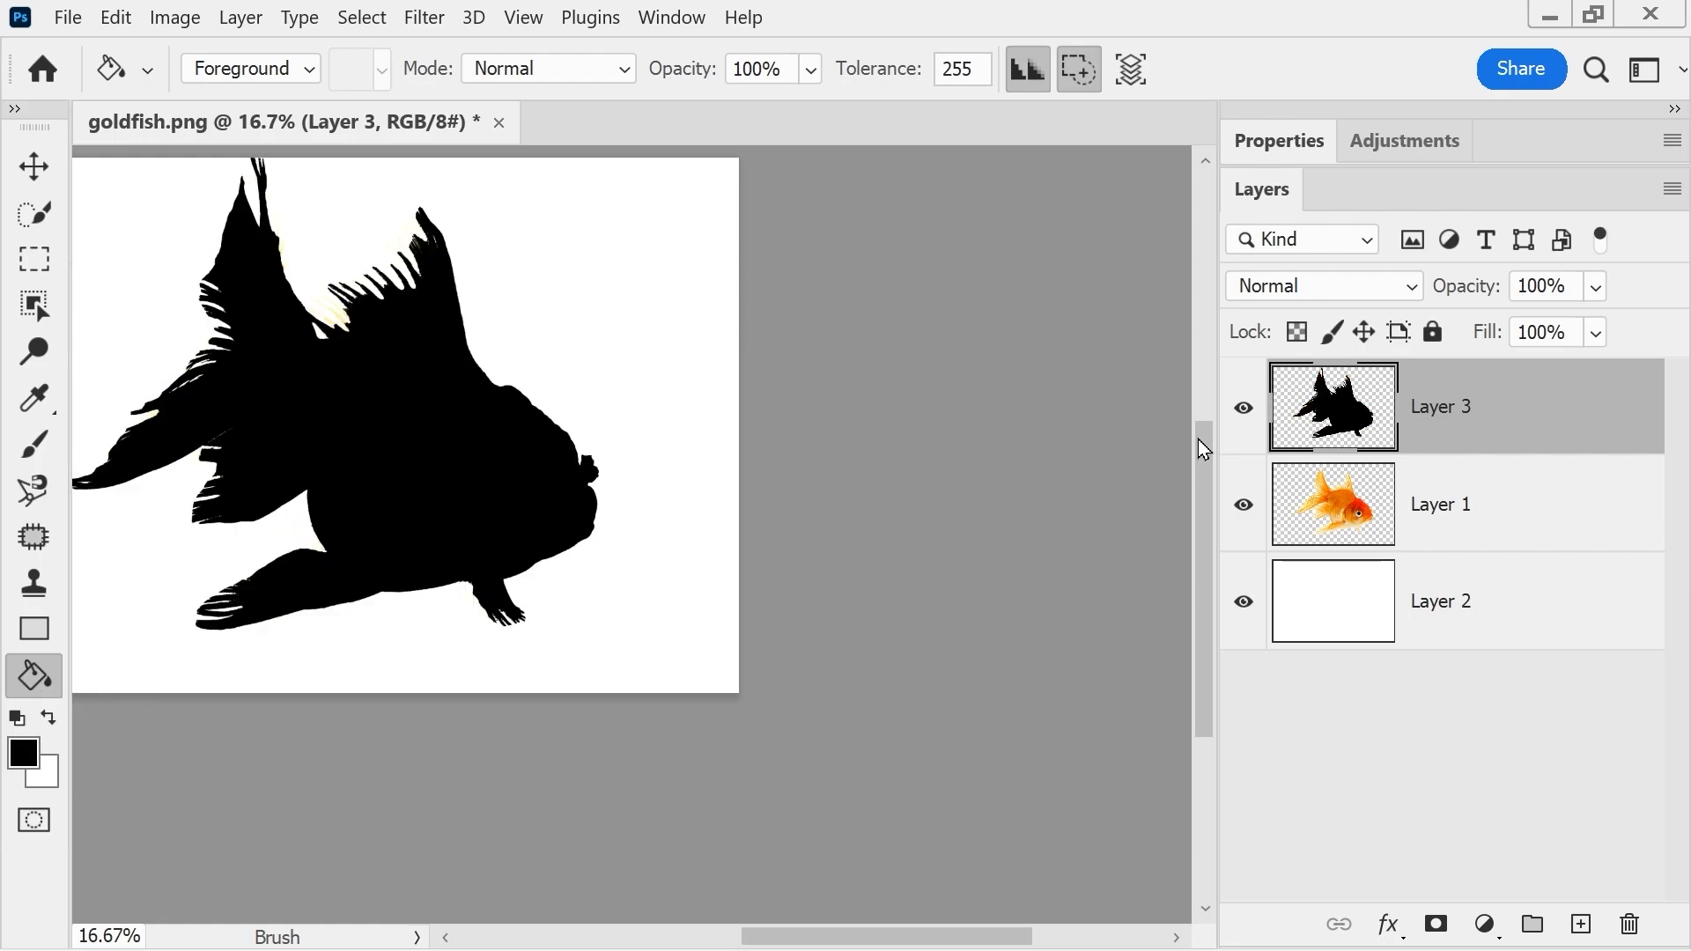
pyautogui.moveTo(1597, 287); pyautogui.dragTo(1676, 326)
pyautogui.moveTo(1502, 415); pyautogui.dragTo(1486, 561)
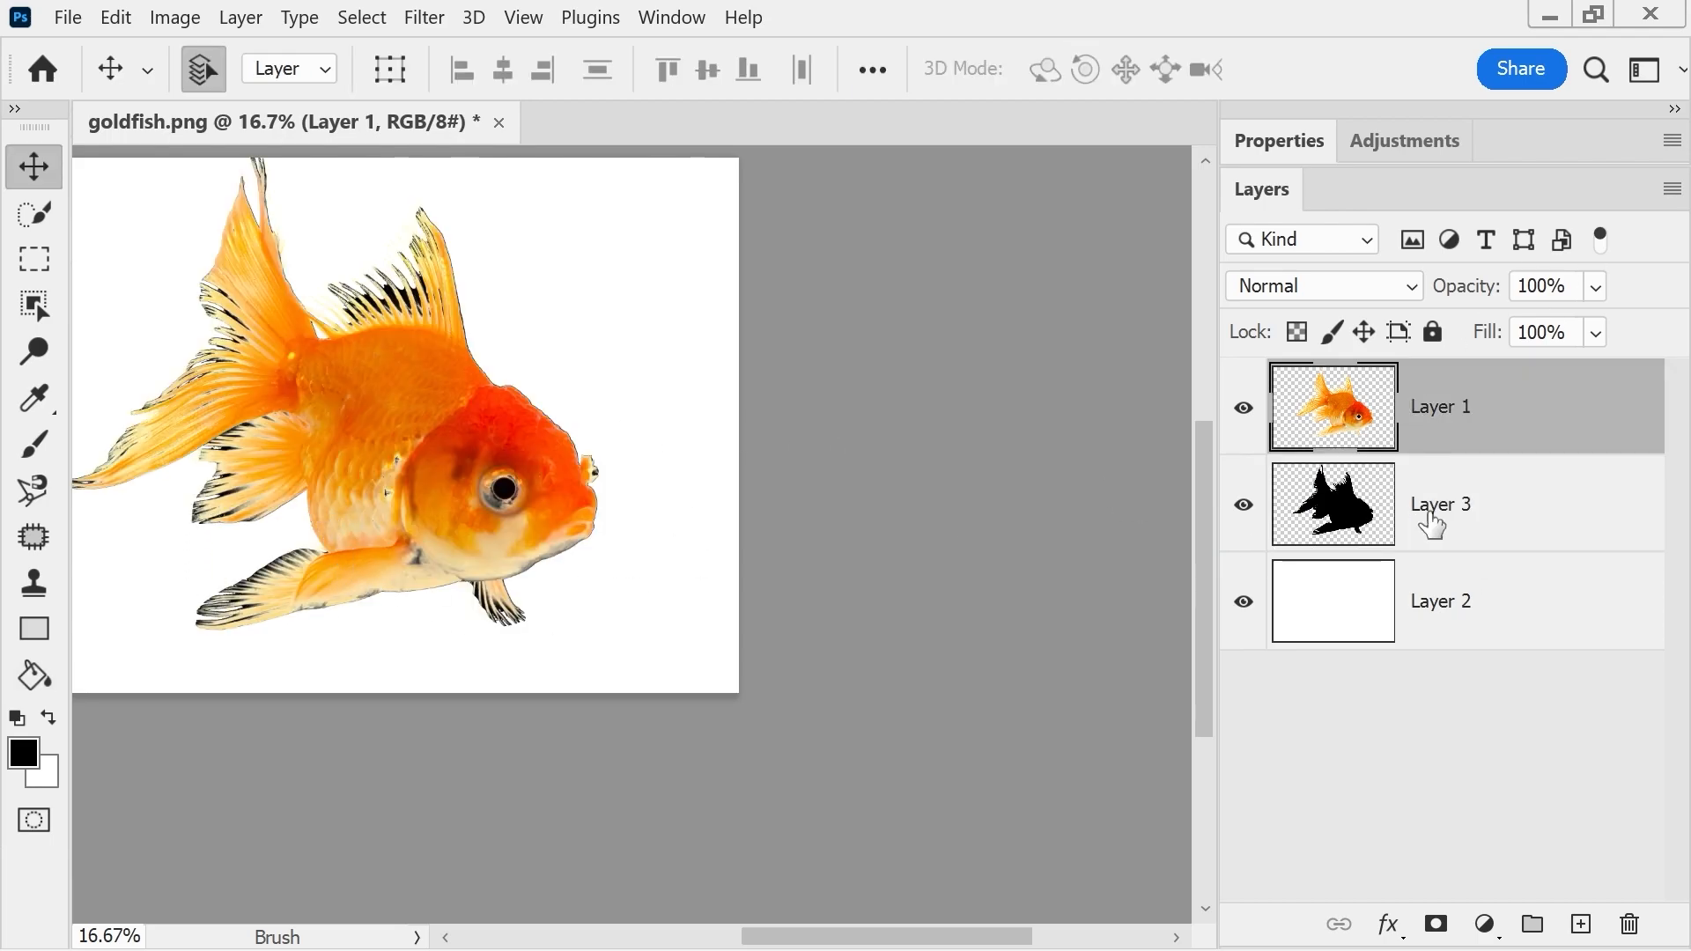
# - Offset the black silhouette slightly down and left of the goldfish and reduce its layer opacity to form a shadow
pyautogui.click(1430, 516)
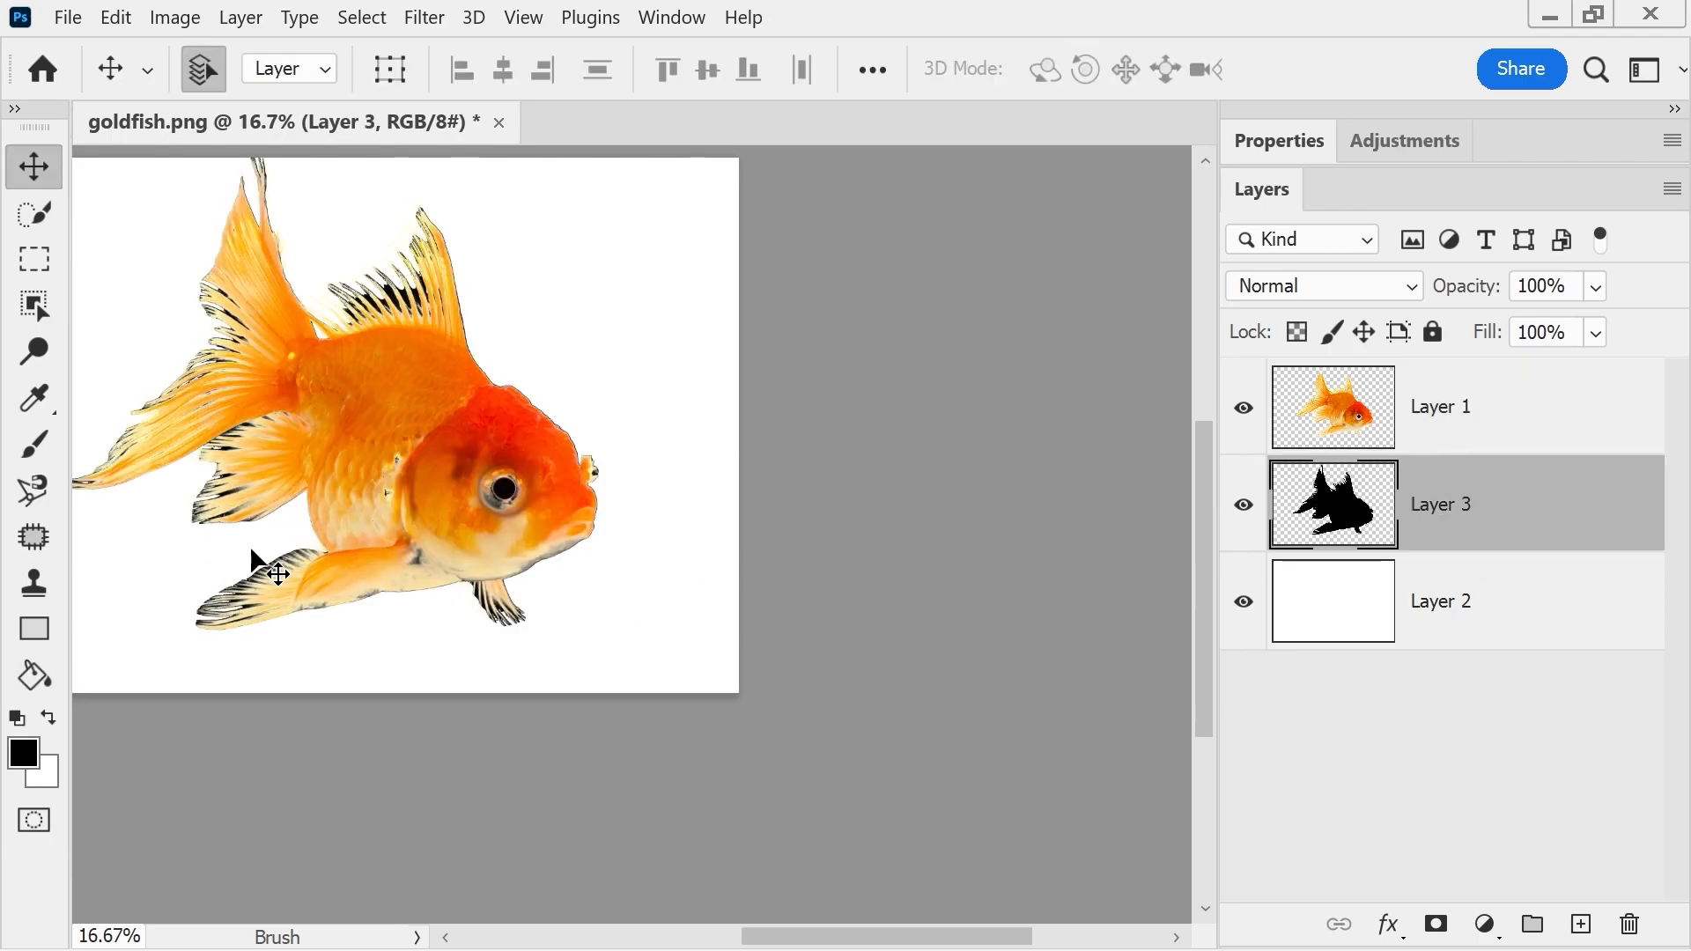
pyautogui.moveTo(250, 605); pyautogui.dragTo(211, 628)
pyautogui.click(1597, 288)
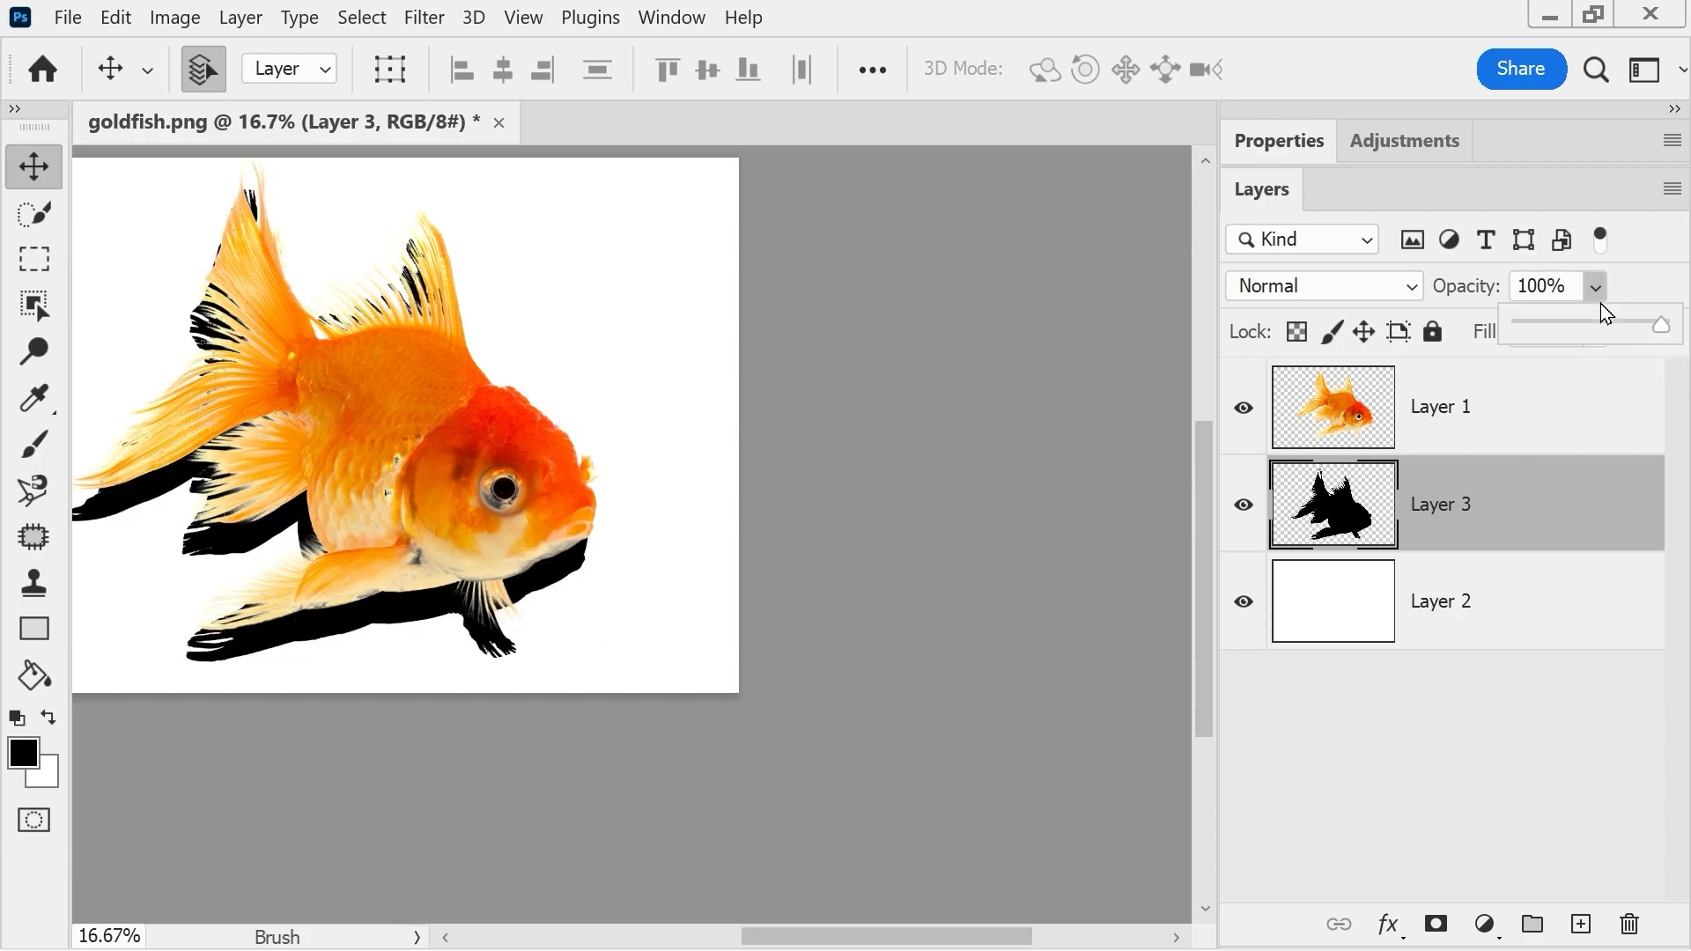
pyautogui.moveTo(1609, 340); pyautogui.dragTo(1592, 320)
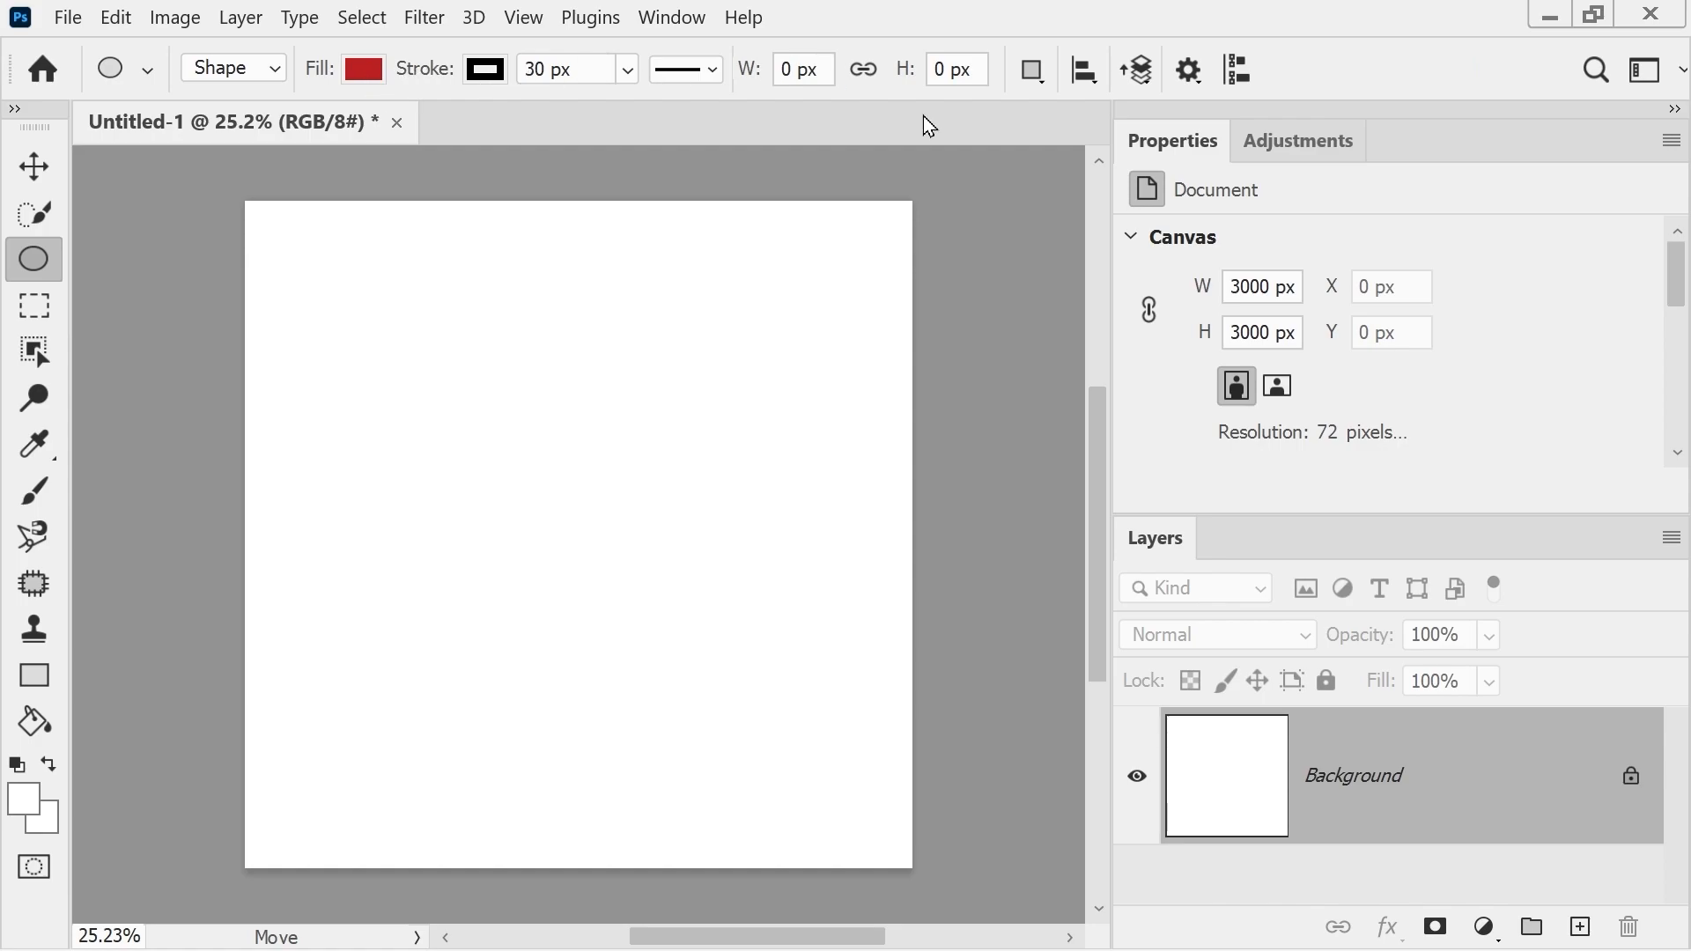
# - Draw five nested red ellipses with Exclude Overlapping Shapes, from about 2996 × 2995 px at the outside to about 1175 × 1309 px innermost
pyautogui.click(1035, 75)
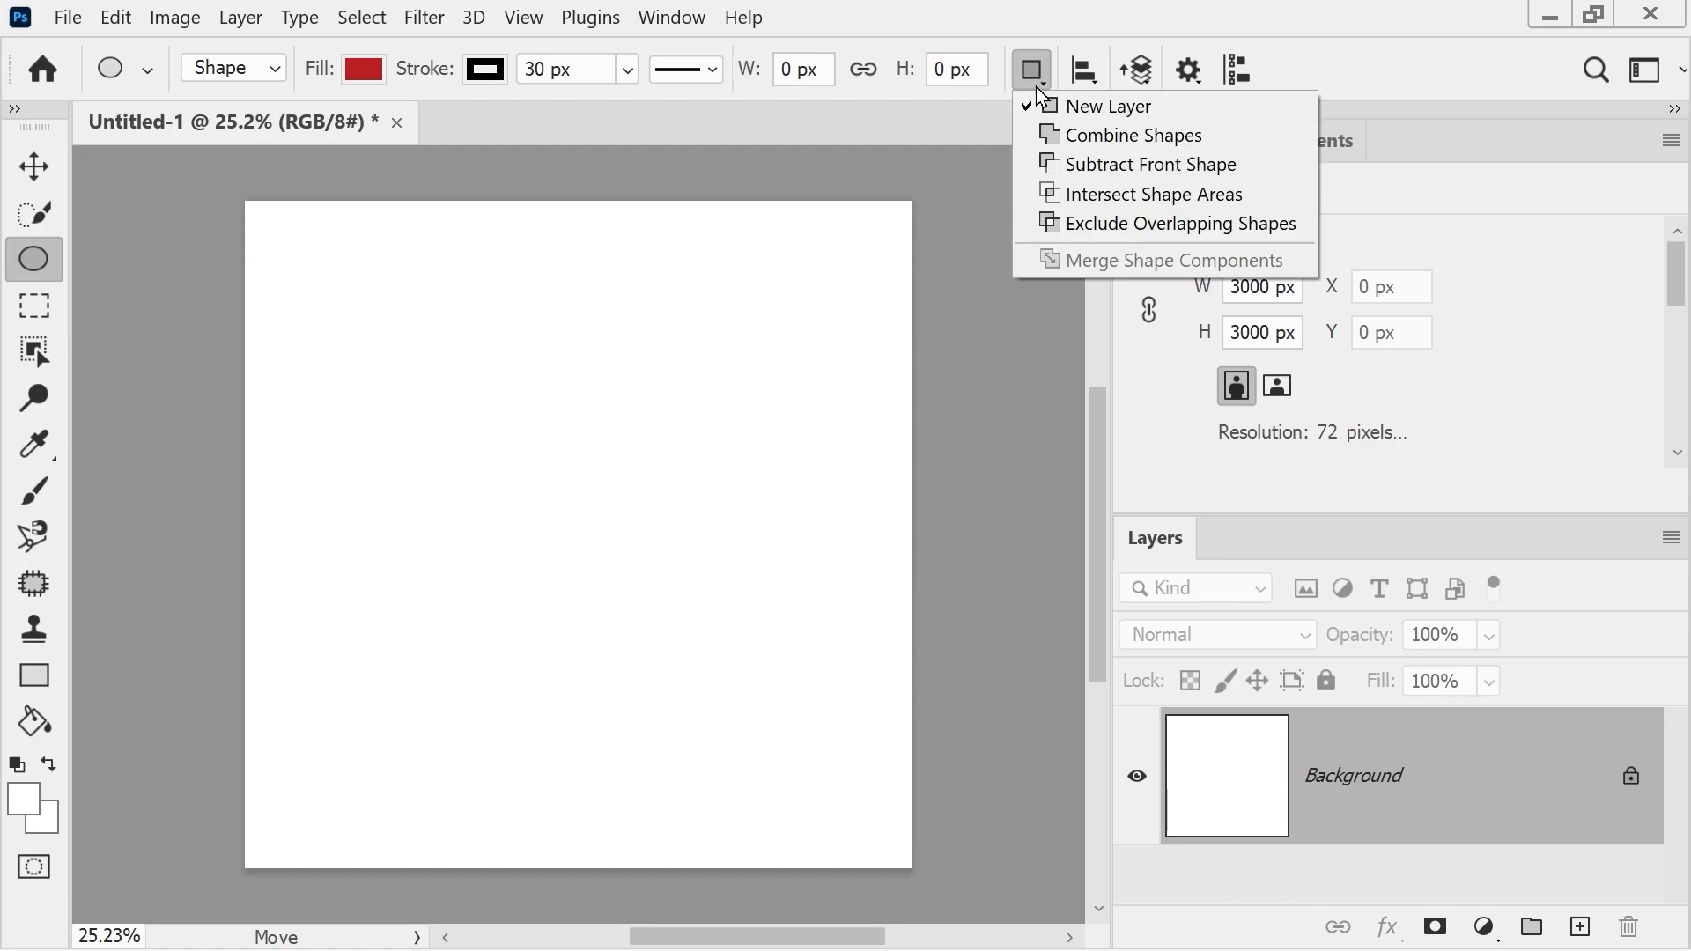
pyautogui.click(1123, 225)
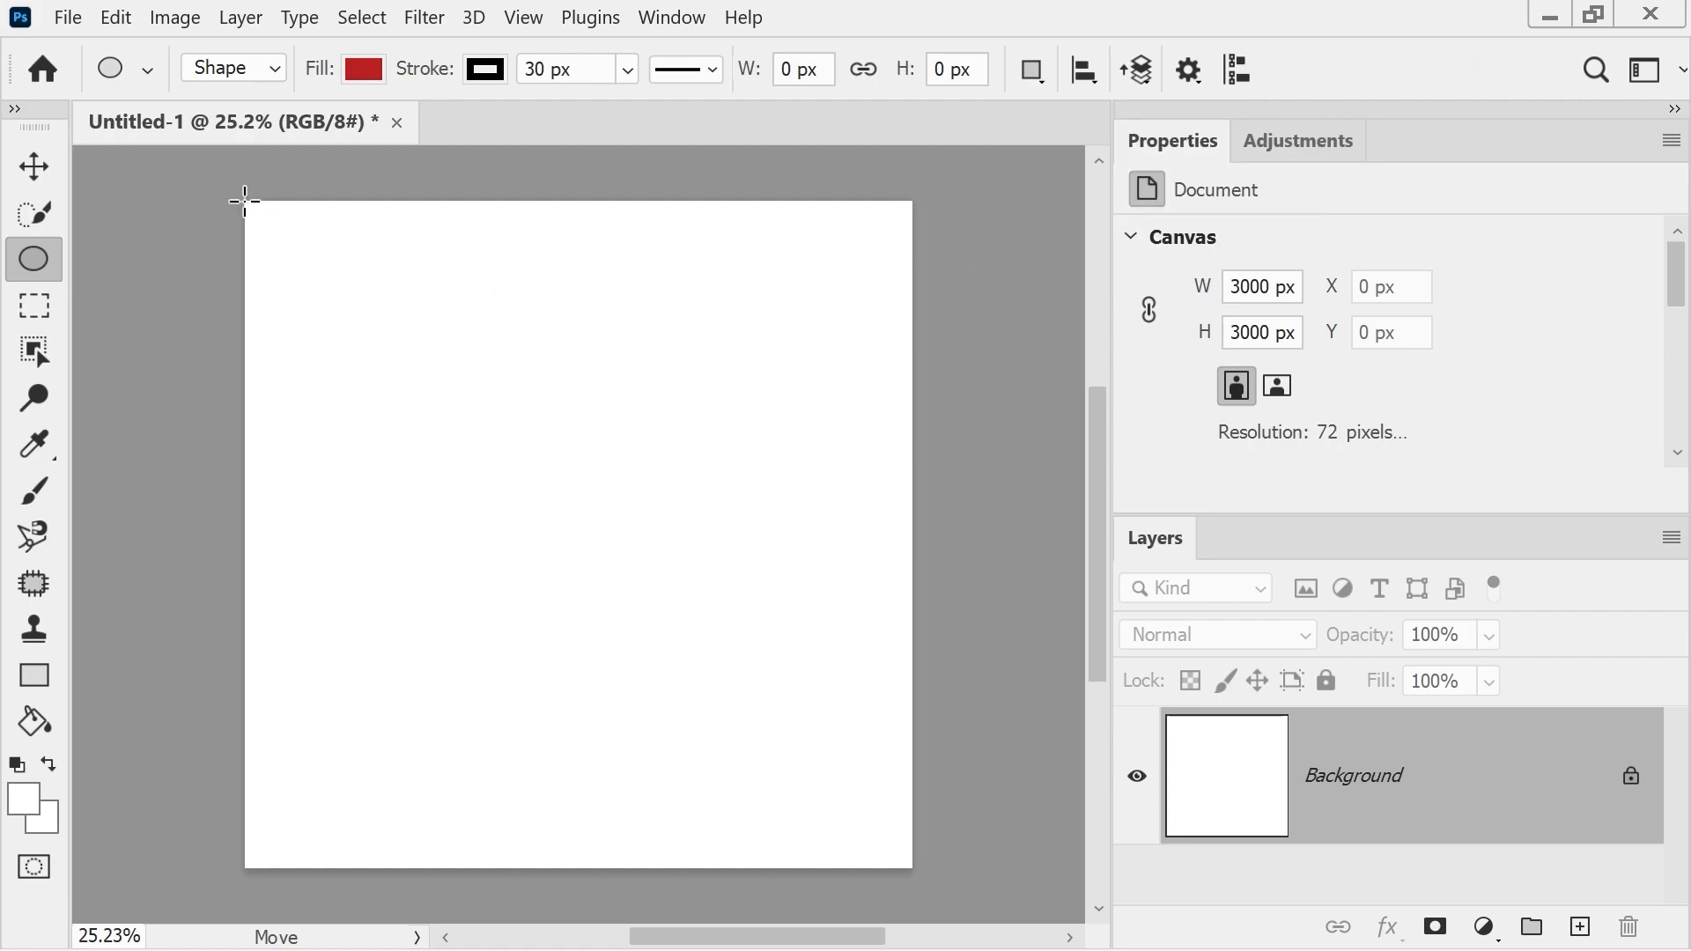
pyautogui.moveTo(244, 201); pyautogui.dragTo(909, 867)
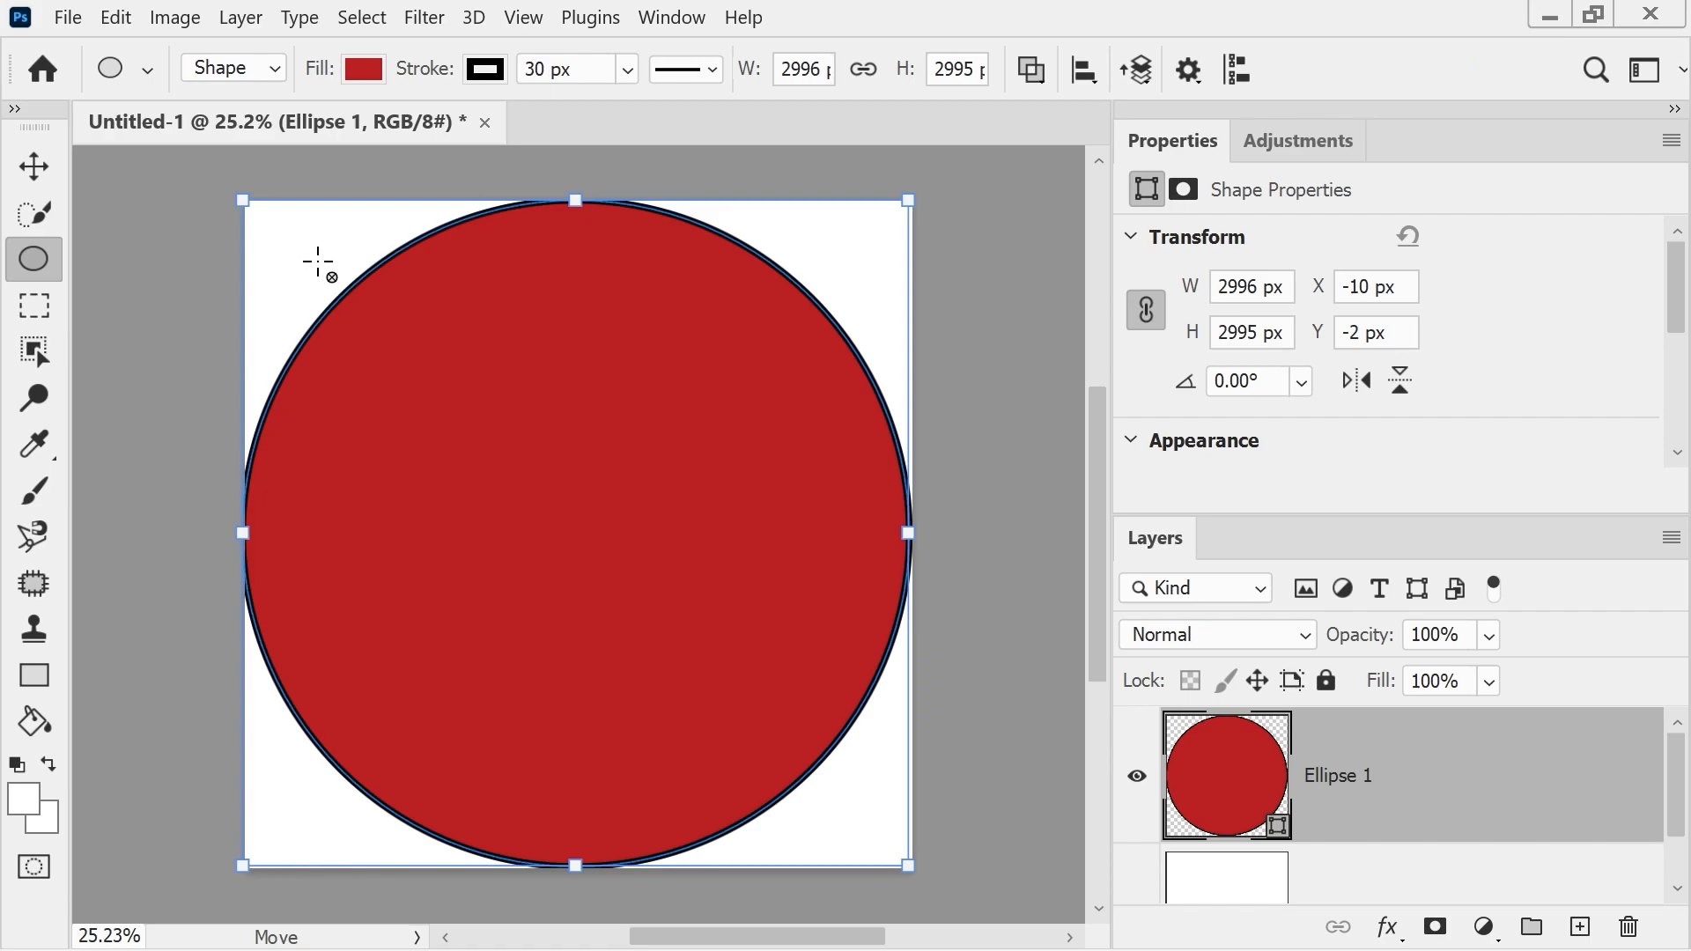
pyautogui.moveTo(318, 262); pyautogui.dragTo(842, 804)
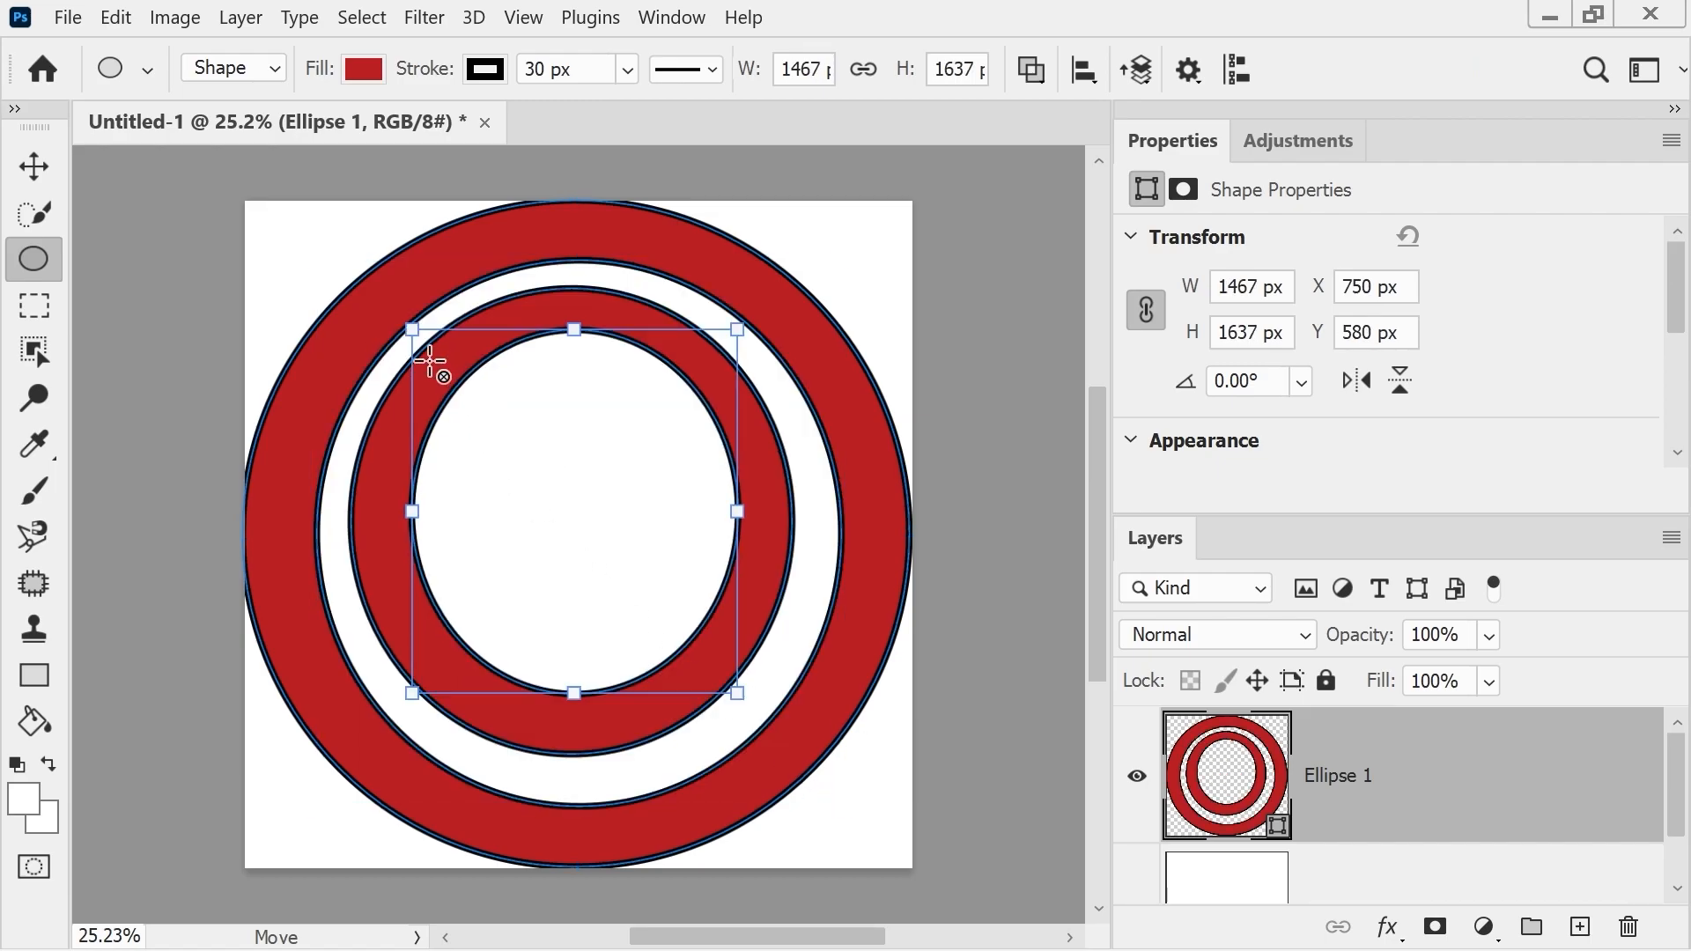
pyautogui.moveTo(446, 362); pyautogui.dragTo(705, 650)
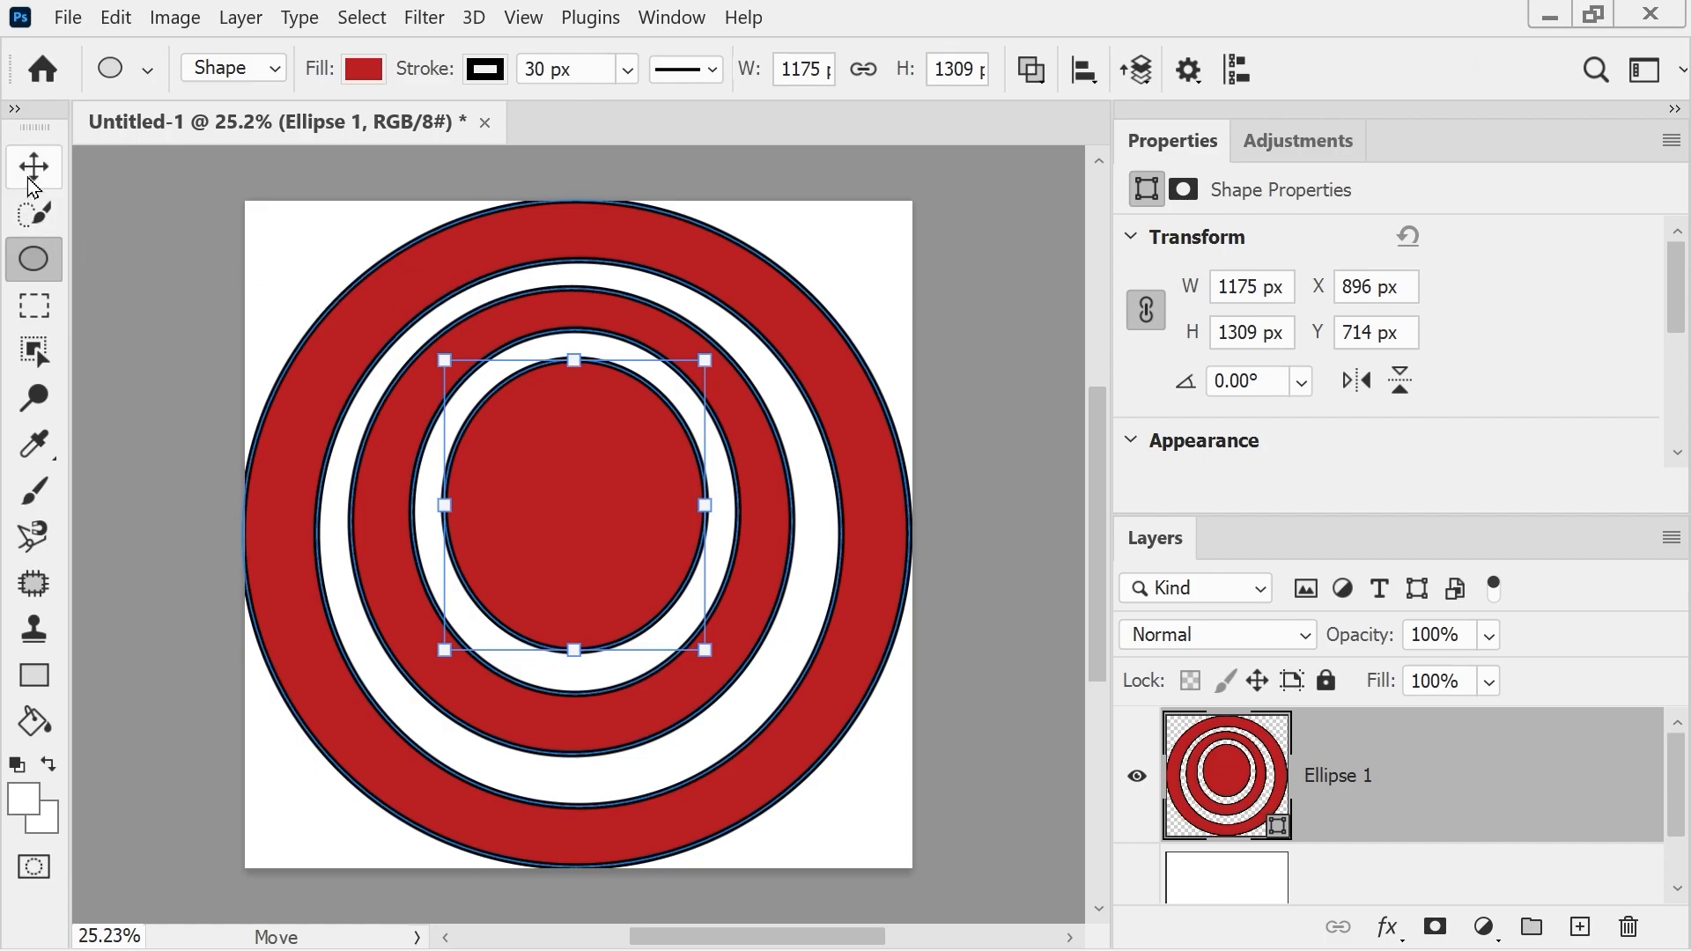
# - Feather the mask of the nested ellipses shape to about 95.7 px
pyautogui.click(1185, 191)
pyautogui.scroll(-2, 1641, 350)
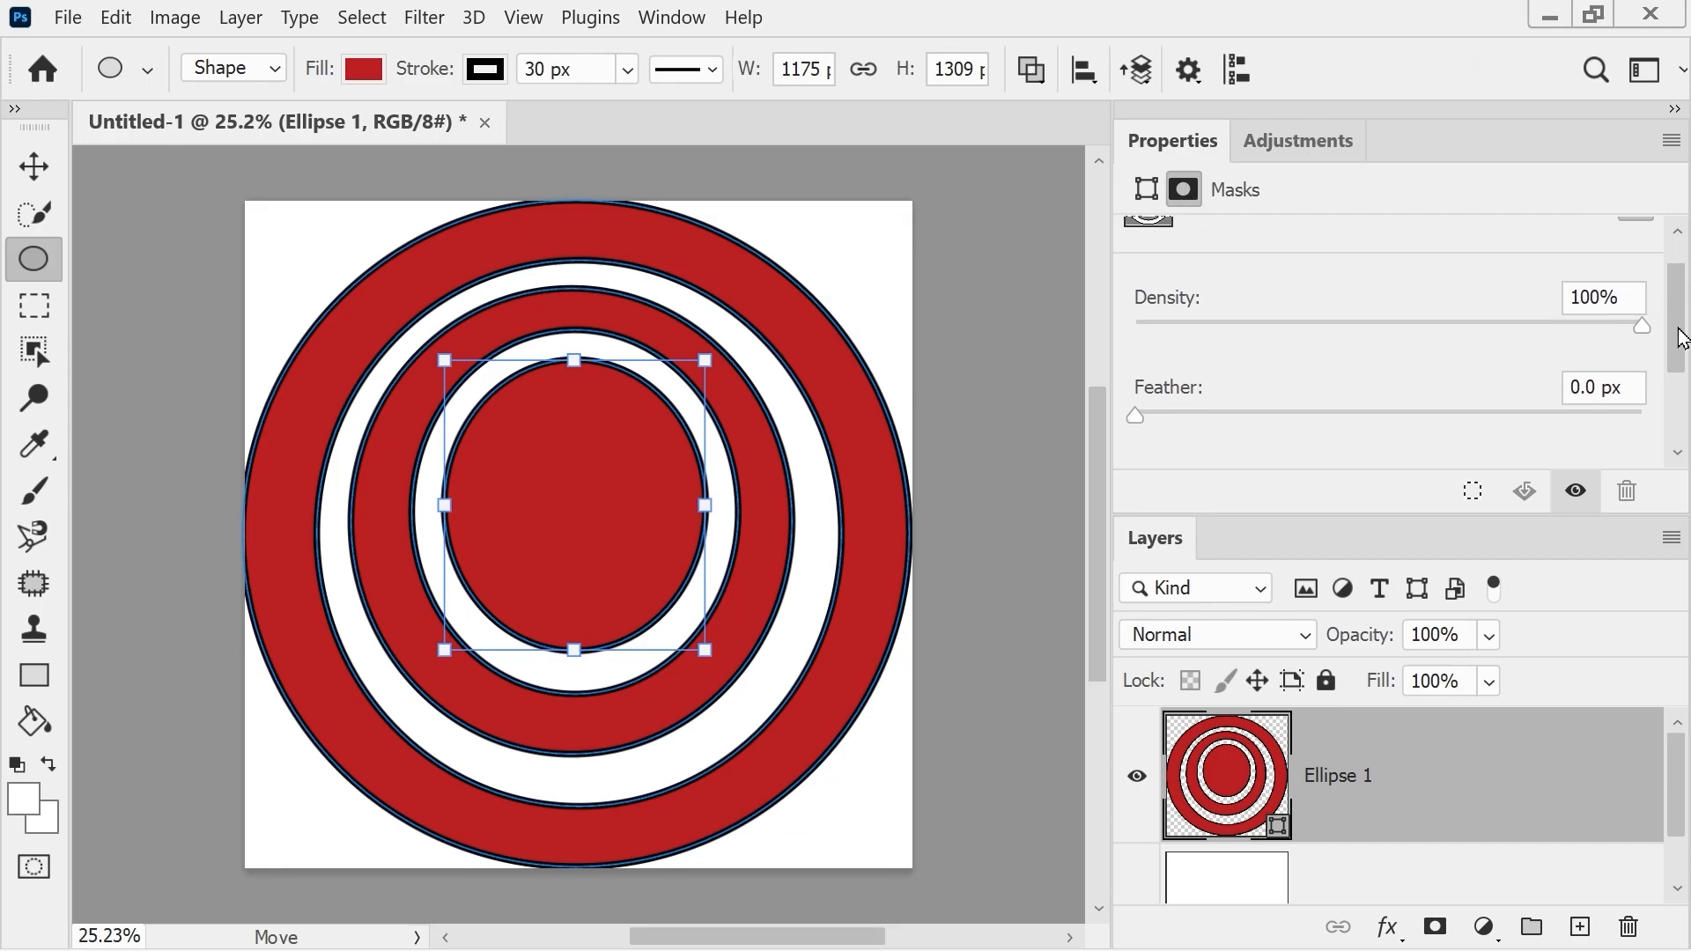
pyautogui.scroll(2, 1679, 299)
pyautogui.moveTo(1679, 317); pyautogui.dragTo(1665, 347)
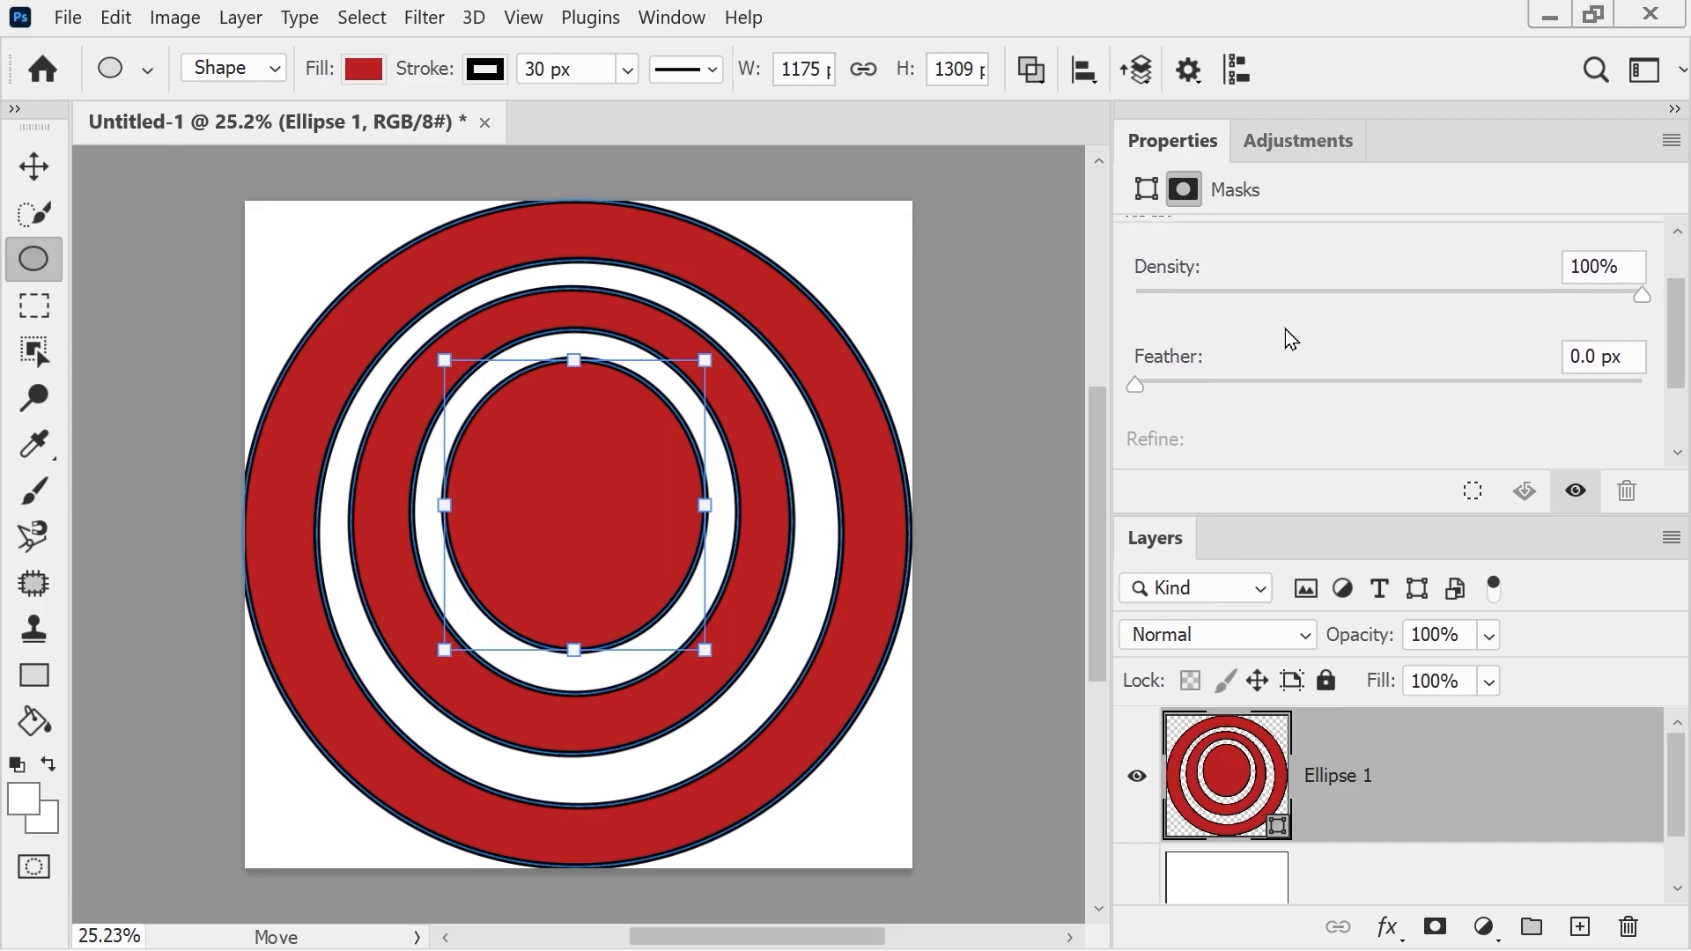
pyautogui.moveTo(1144, 391); pyautogui.dragTo(1251, 398)
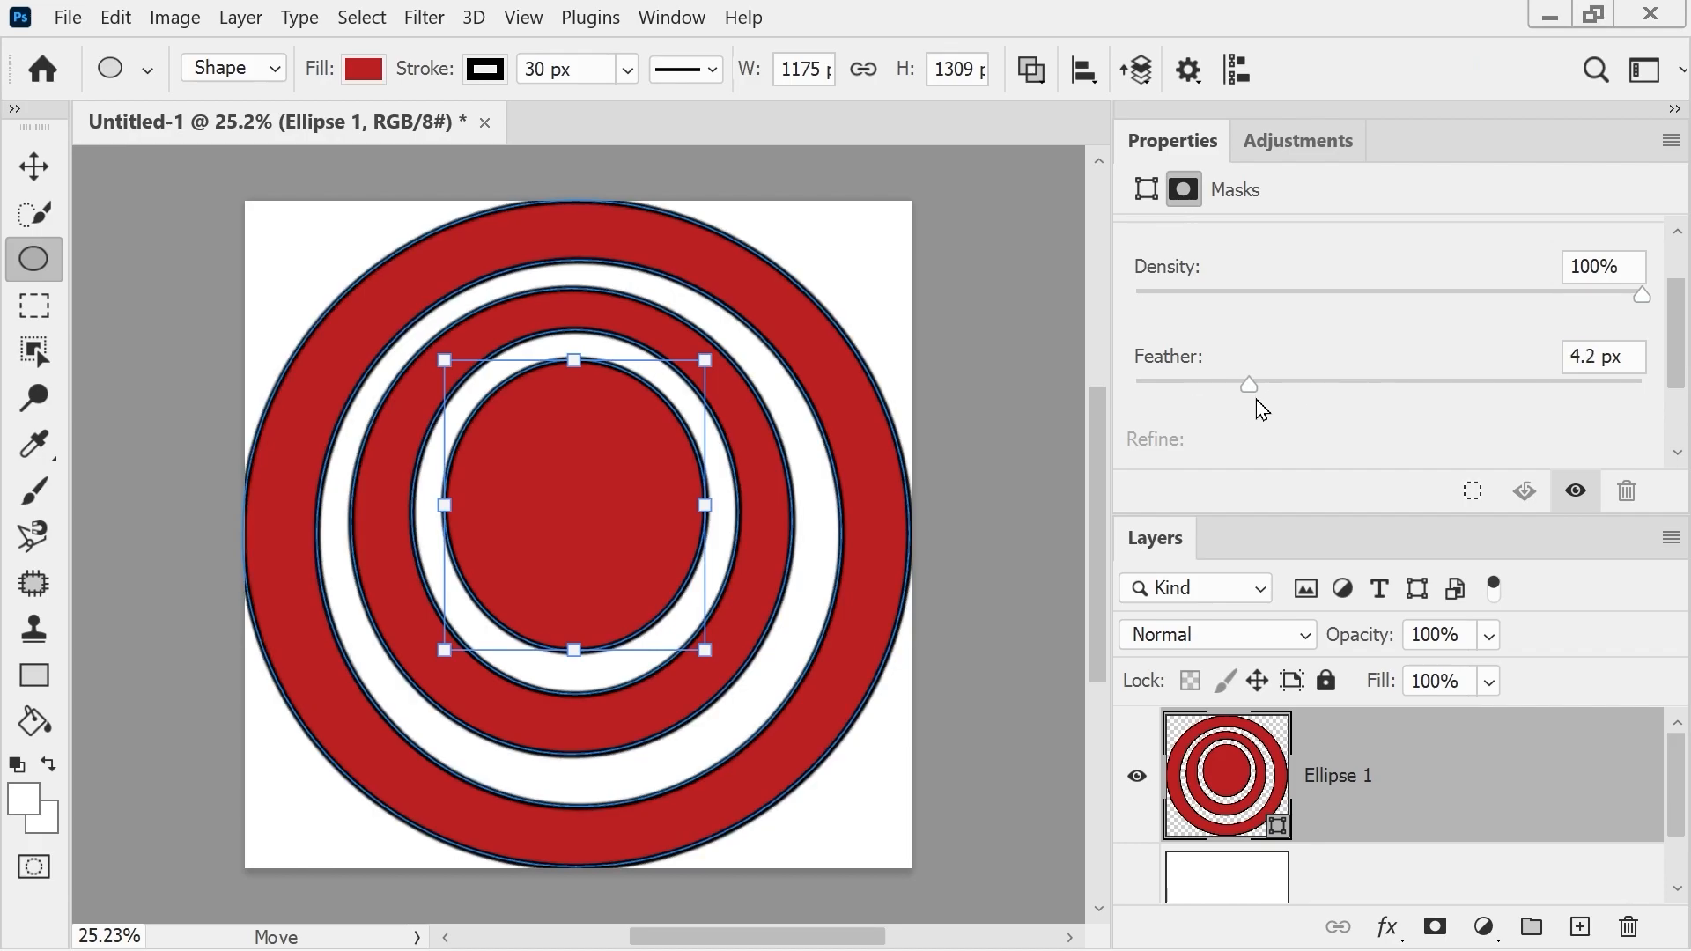
pyautogui.moveTo(1250, 386); pyautogui.dragTo(1576, 389)
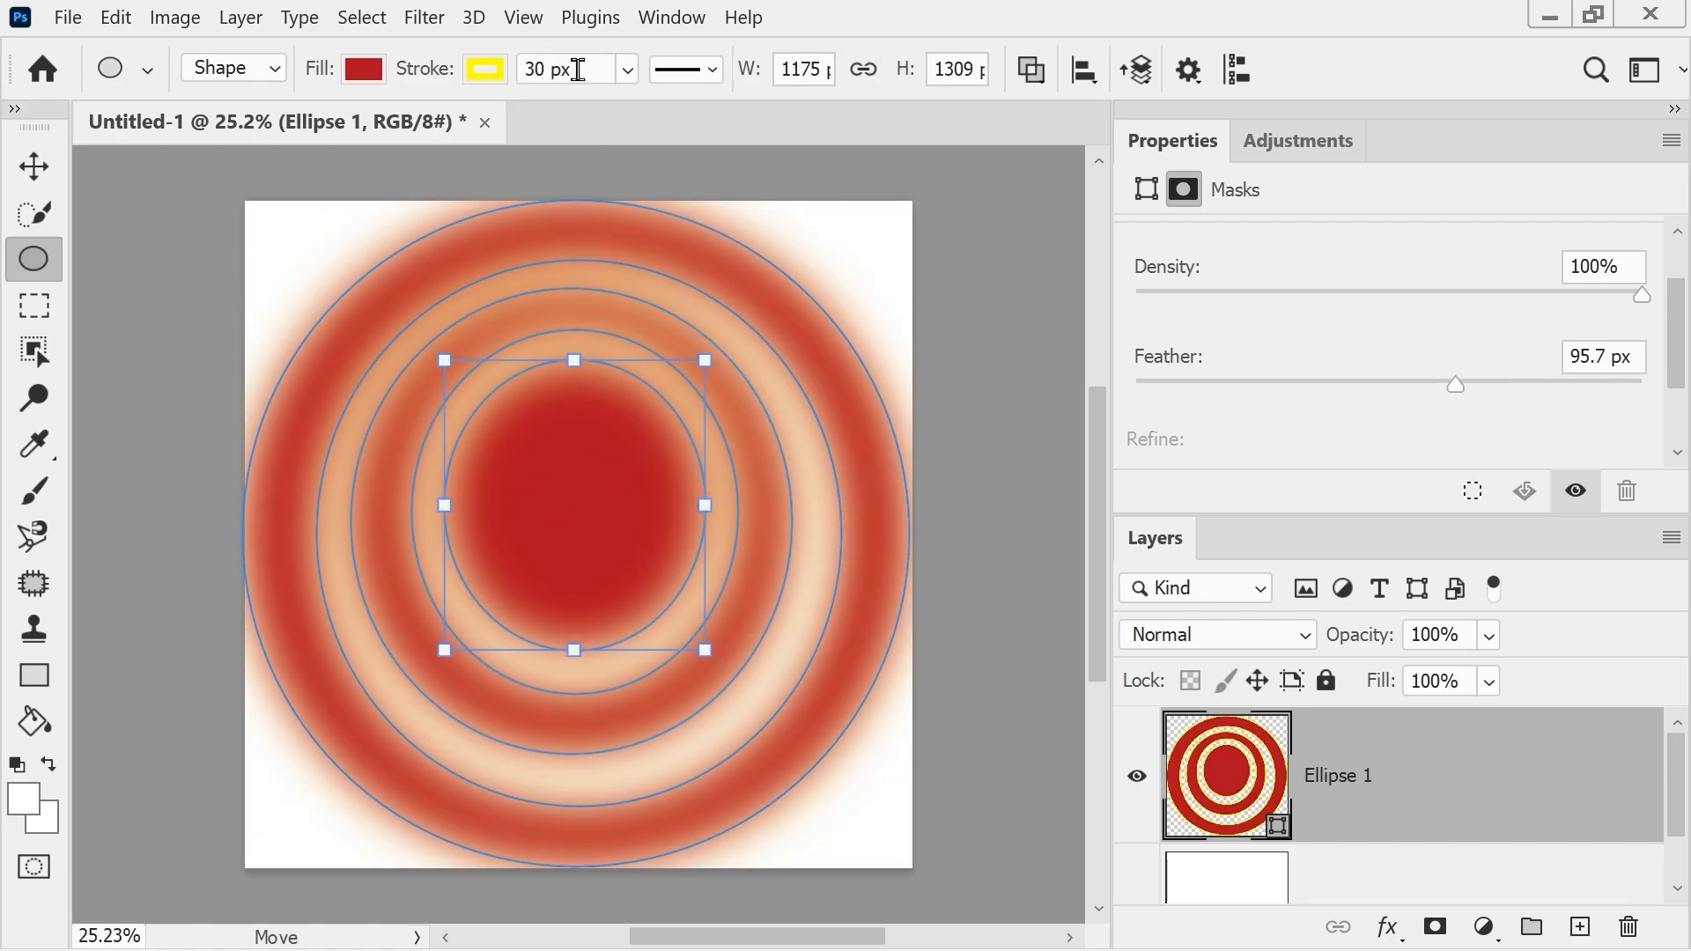
# - Adjust the shape's yellow stroke width to 25.58 px and look through its fill and stroke appearance properties
pyautogui.moveTo(627, 69)
pyautogui.mouseDown()
pyautogui.moveTo(689, 108)
pyautogui.moveTo(777, 102)
pyautogui.mouseUp()
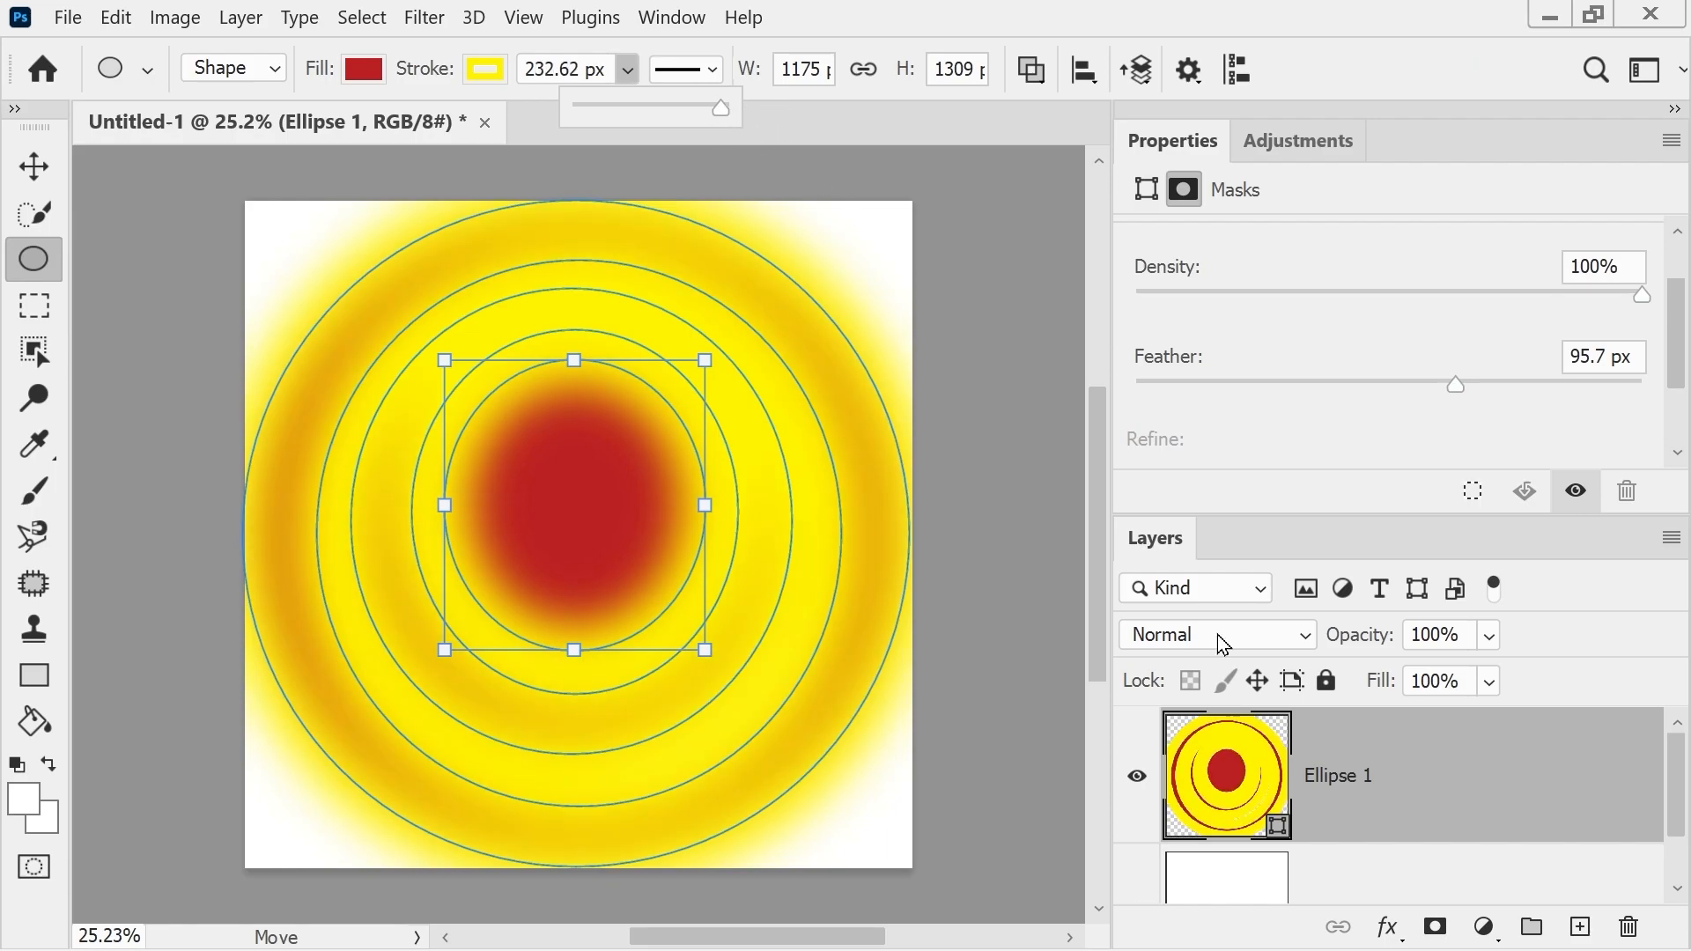
pyautogui.moveTo(722, 110); pyautogui.dragTo(662, 109)
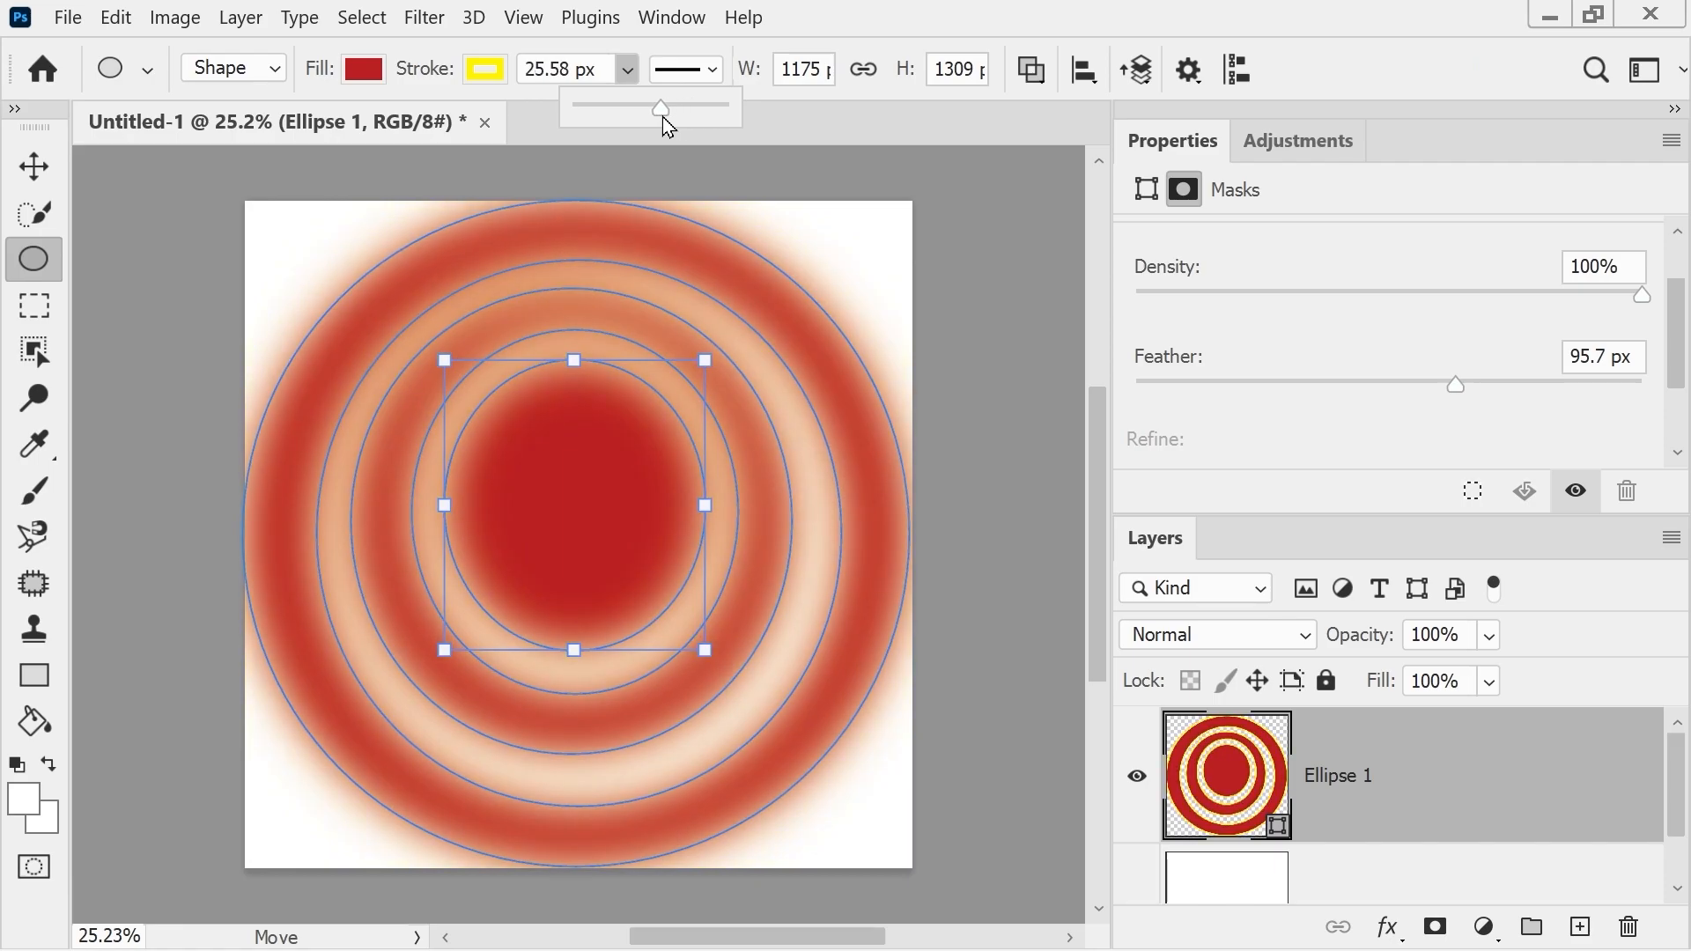
pyautogui.click(1146, 189)
pyautogui.scroll(-2, 1251, 396)
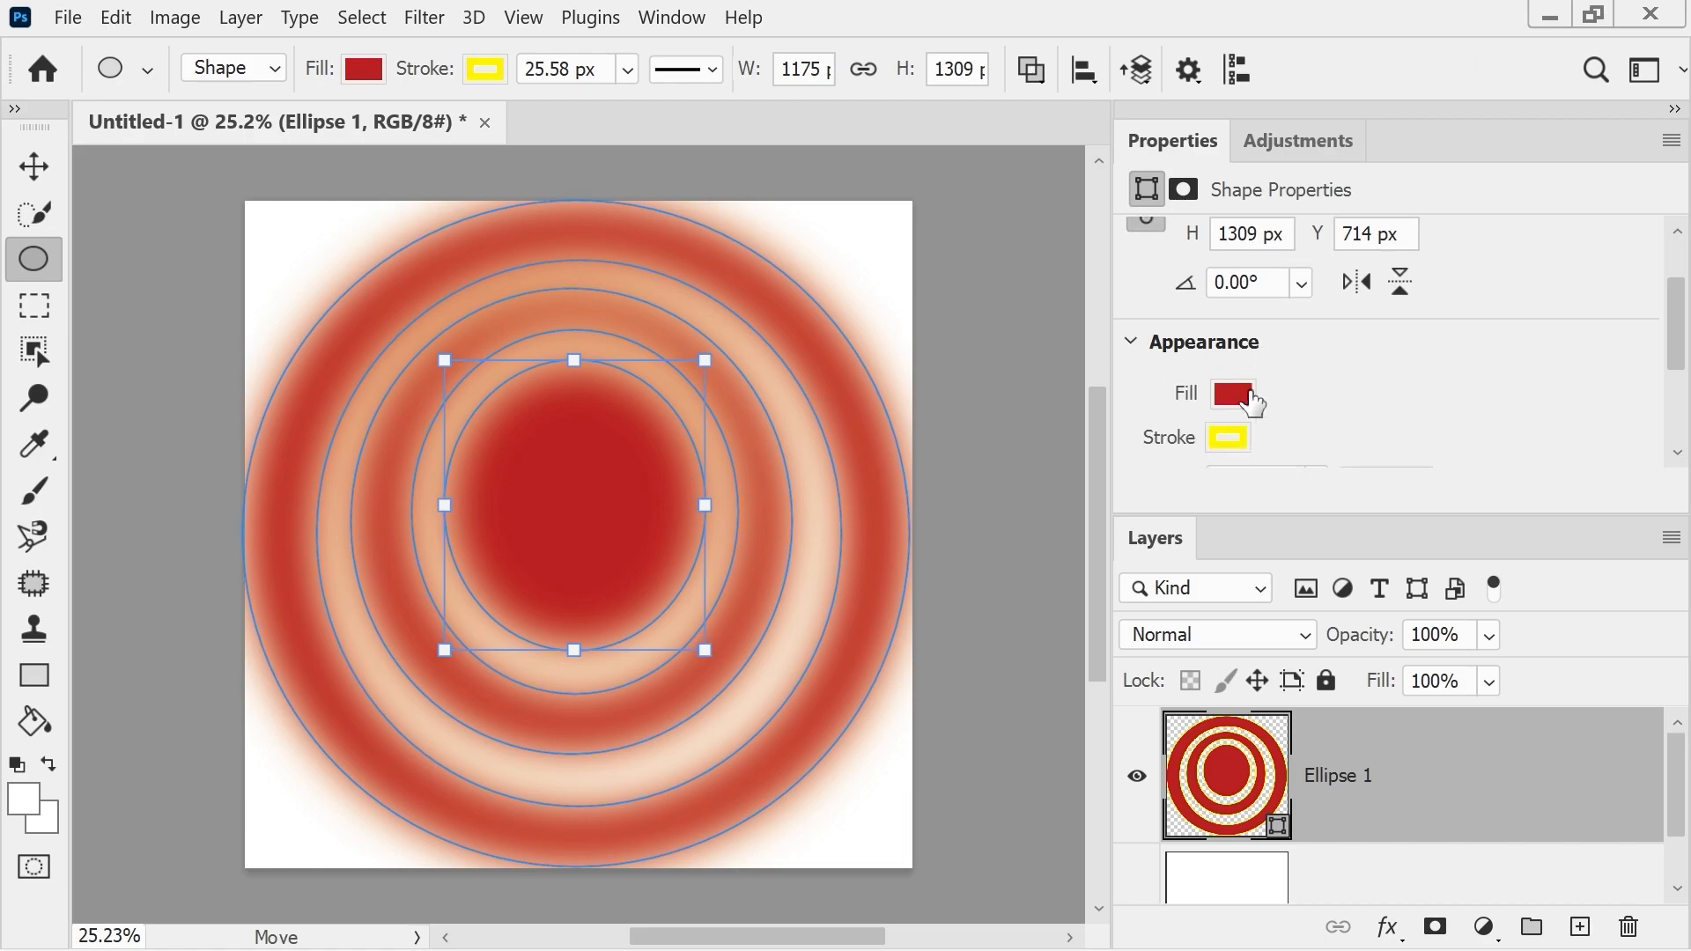
pyautogui.scroll(-4, 1251, 401)
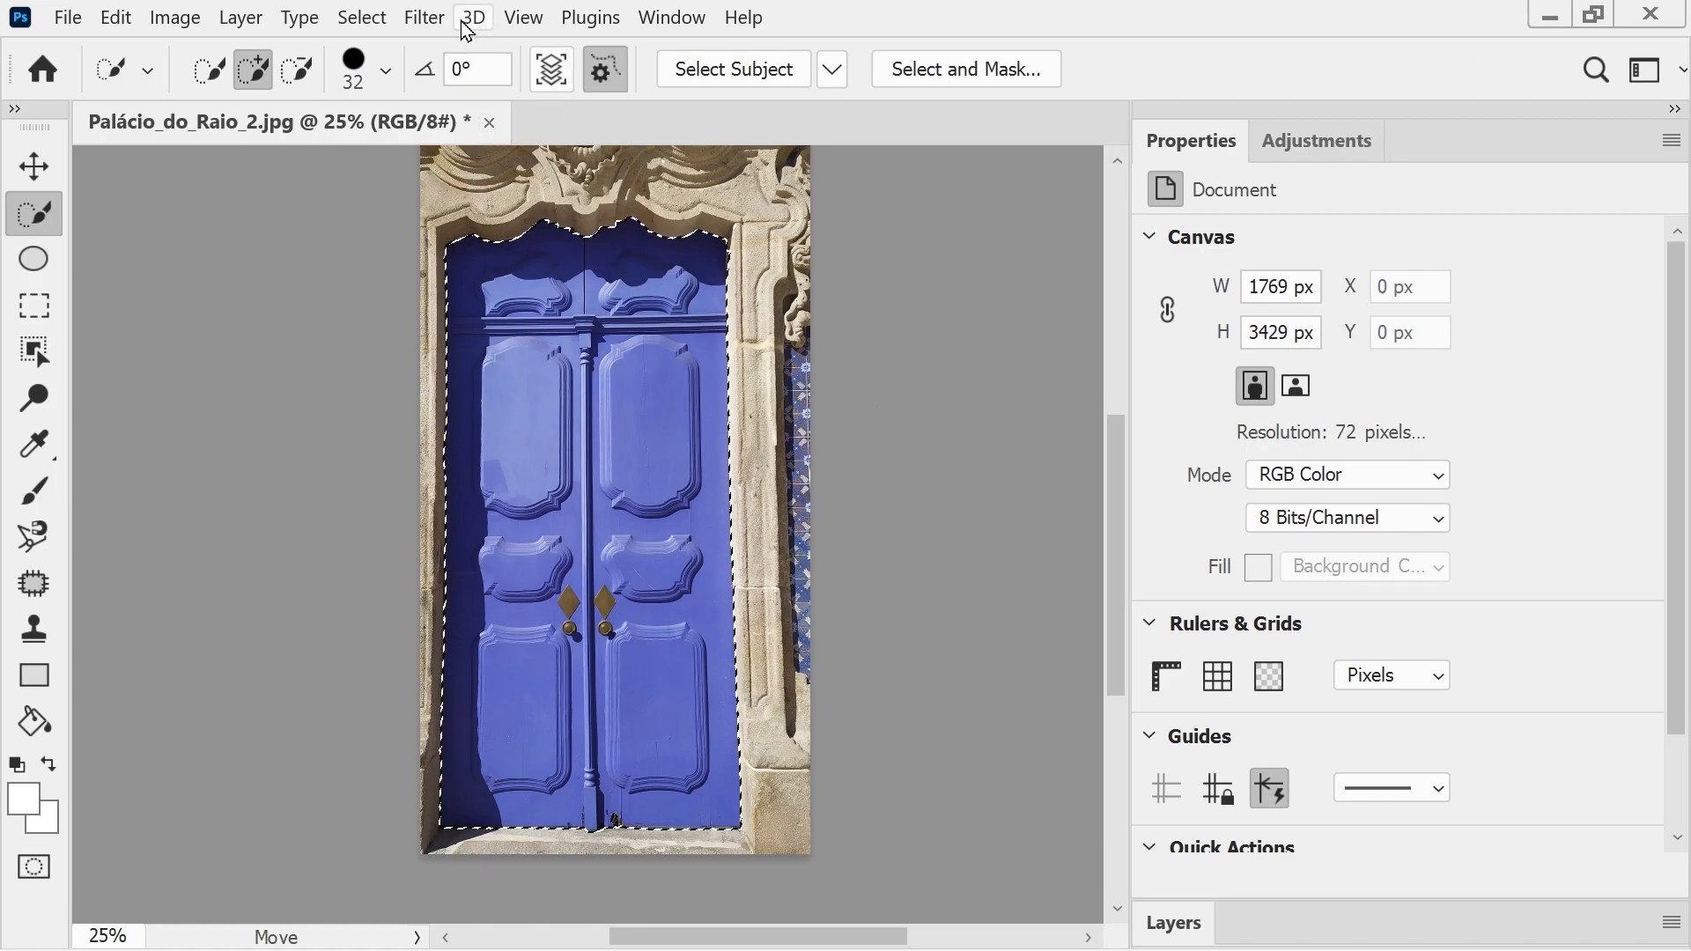
# - Open the Liquify filter on the selected blue door and check its mesh color and mesh size options
pyautogui.click(424, 18)
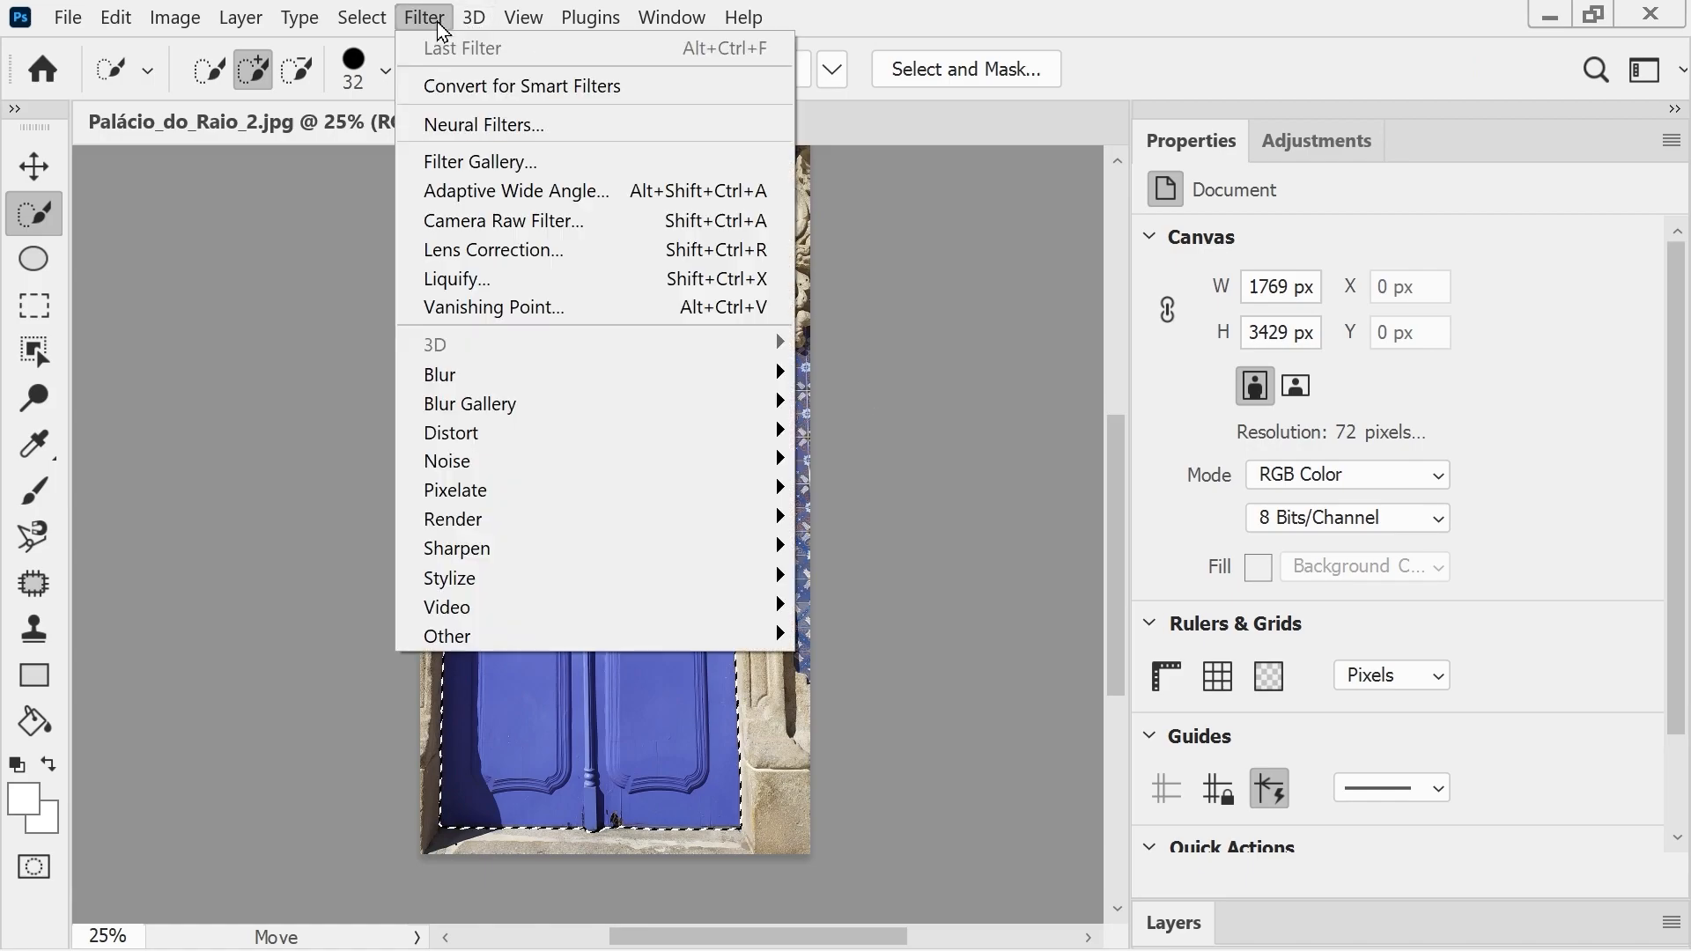
pyautogui.click(451, 280)
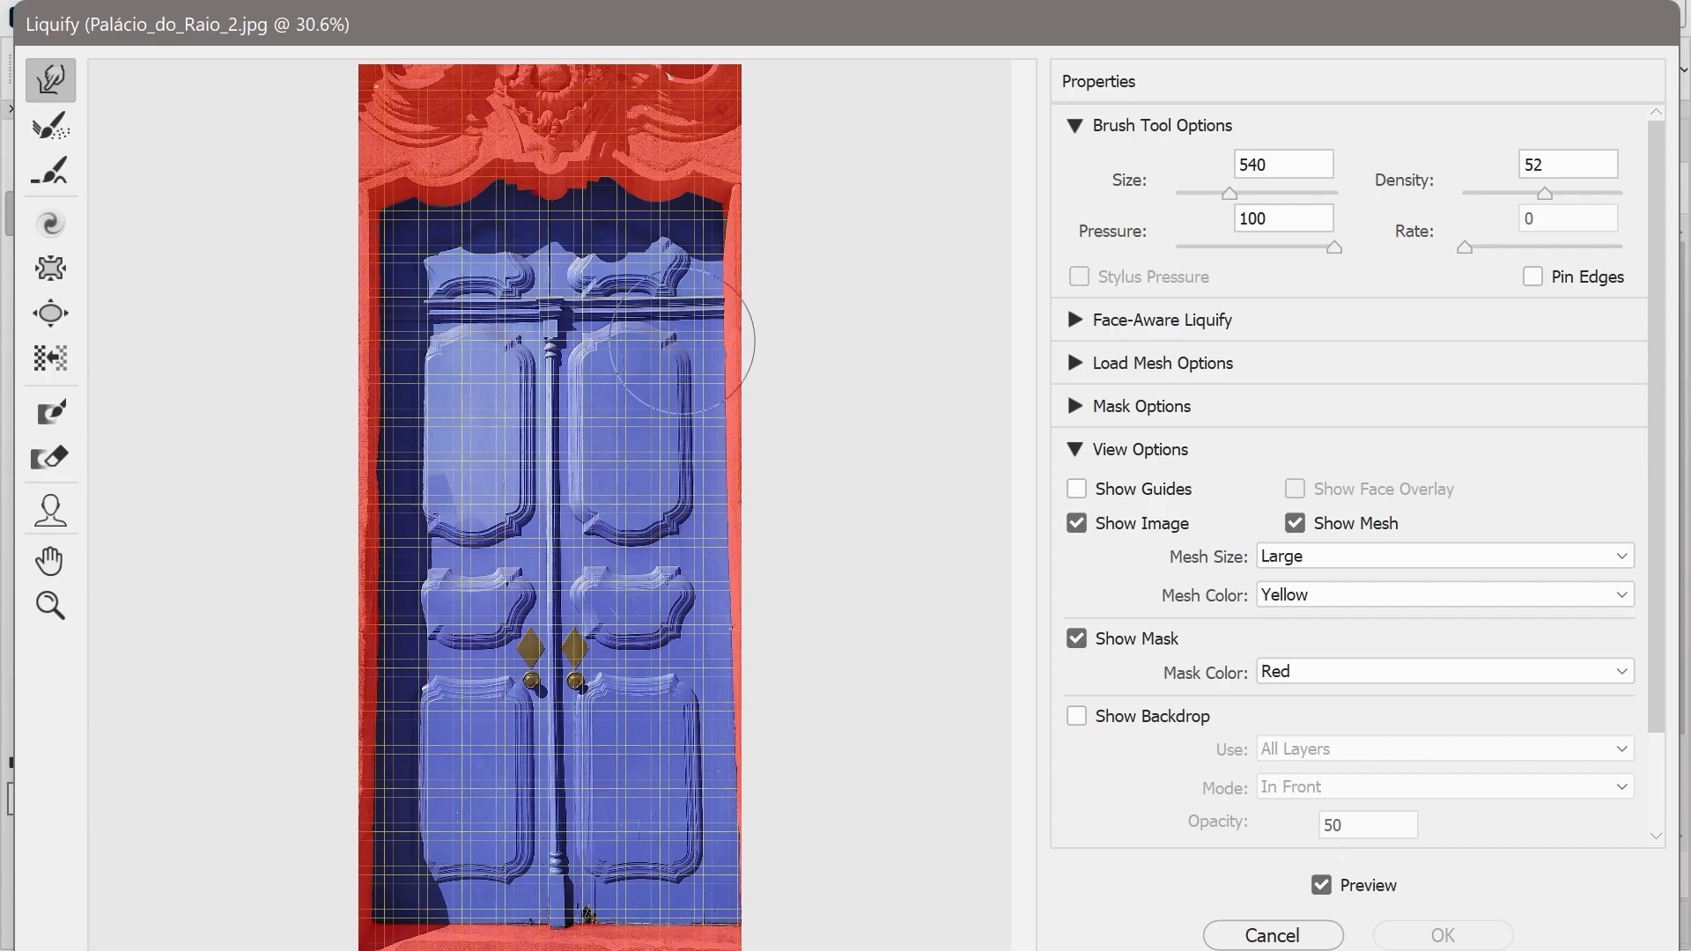
pyautogui.click(1339, 603)
pyautogui.click(1339, 603)
pyautogui.click(1320, 557)
pyautogui.click(1319, 556)
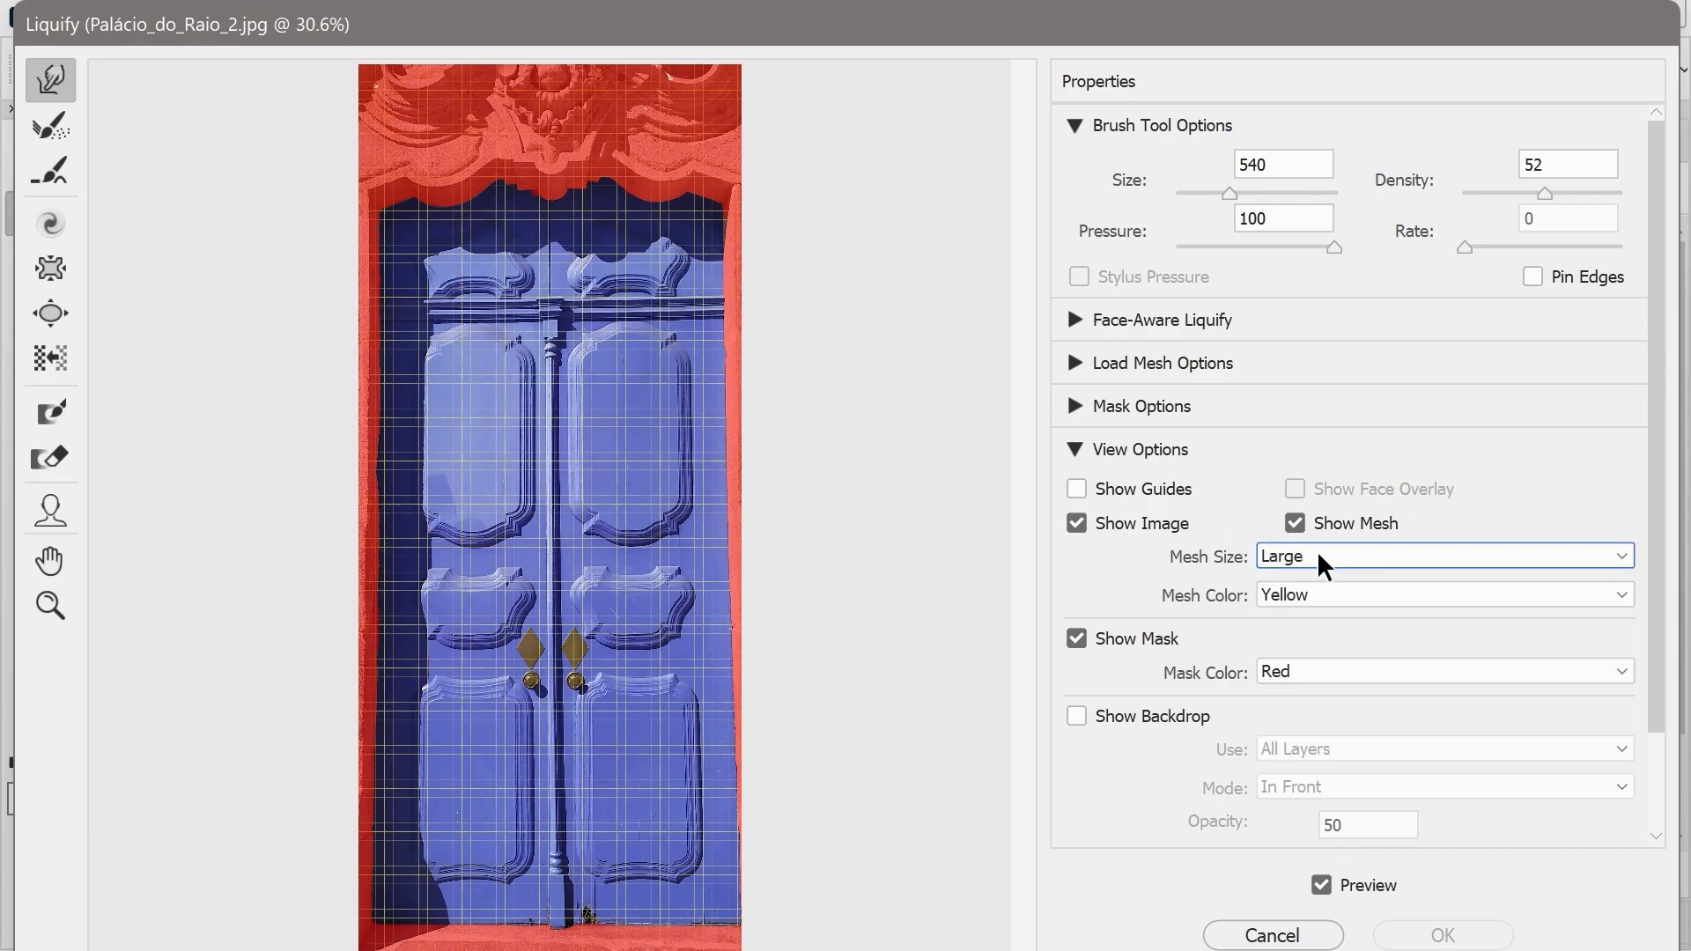
# - Set the Liquify Reconstruct tool's brush size to 677
pyautogui.click(53, 127)
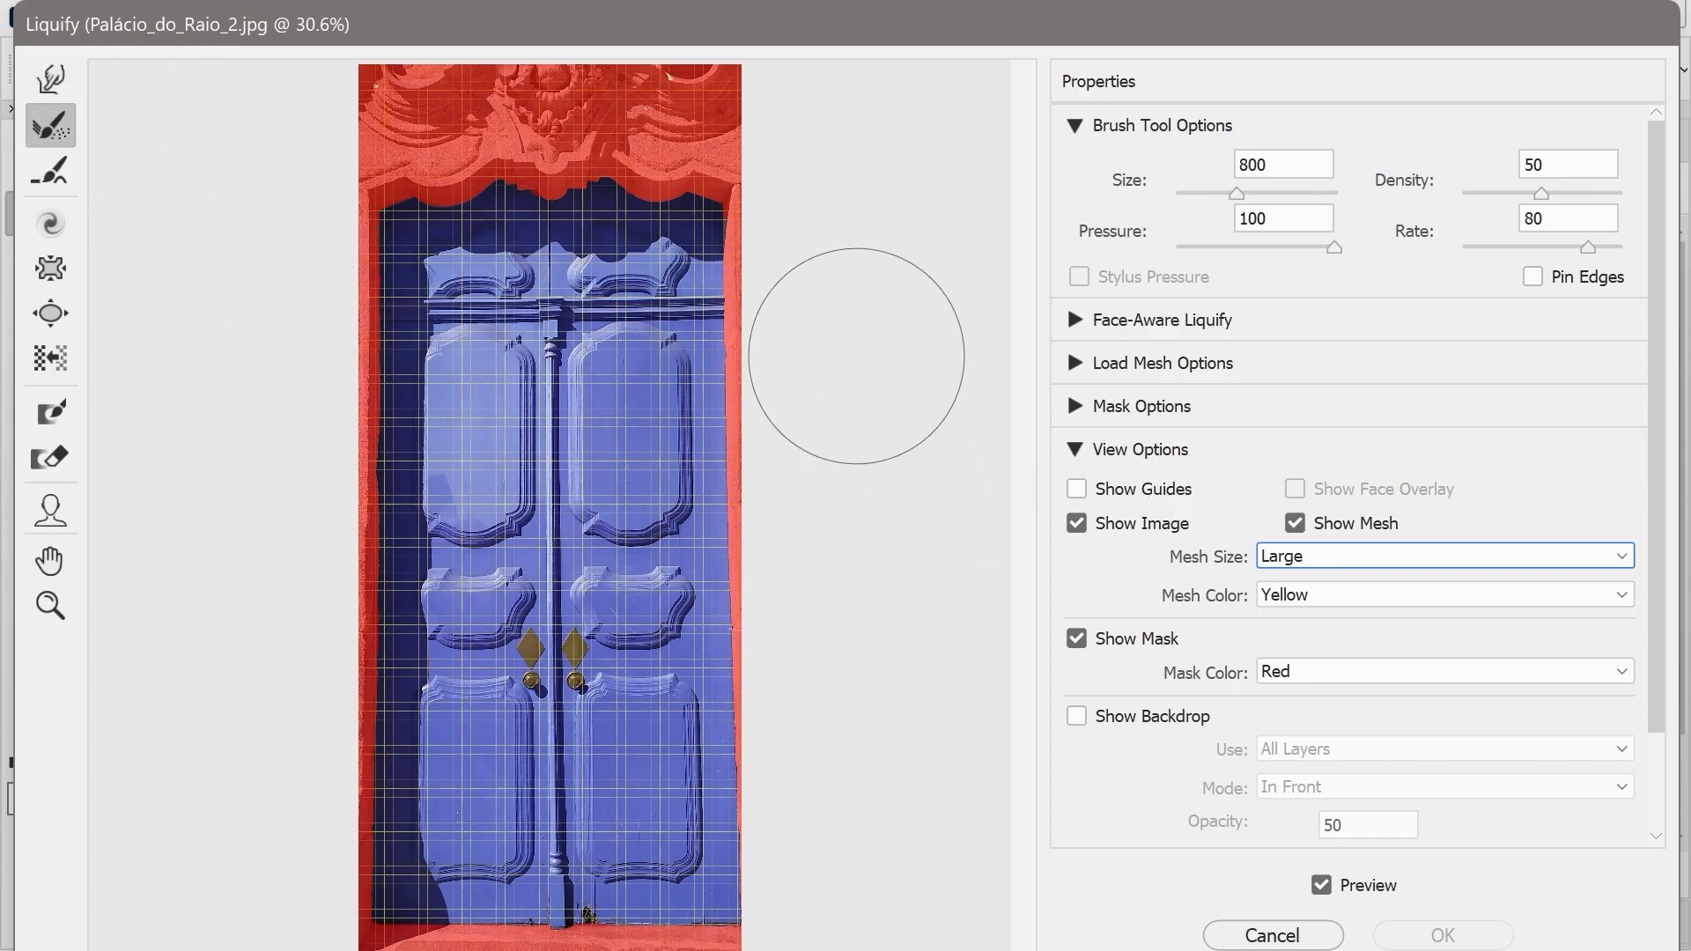
pyautogui.moveTo(856, 356)
pyautogui.mouseDown()
pyautogui.moveTo(779, 356)
pyautogui.moveTo(901, 356)
pyautogui.moveTo(842, 356)
pyautogui.mouseUp()
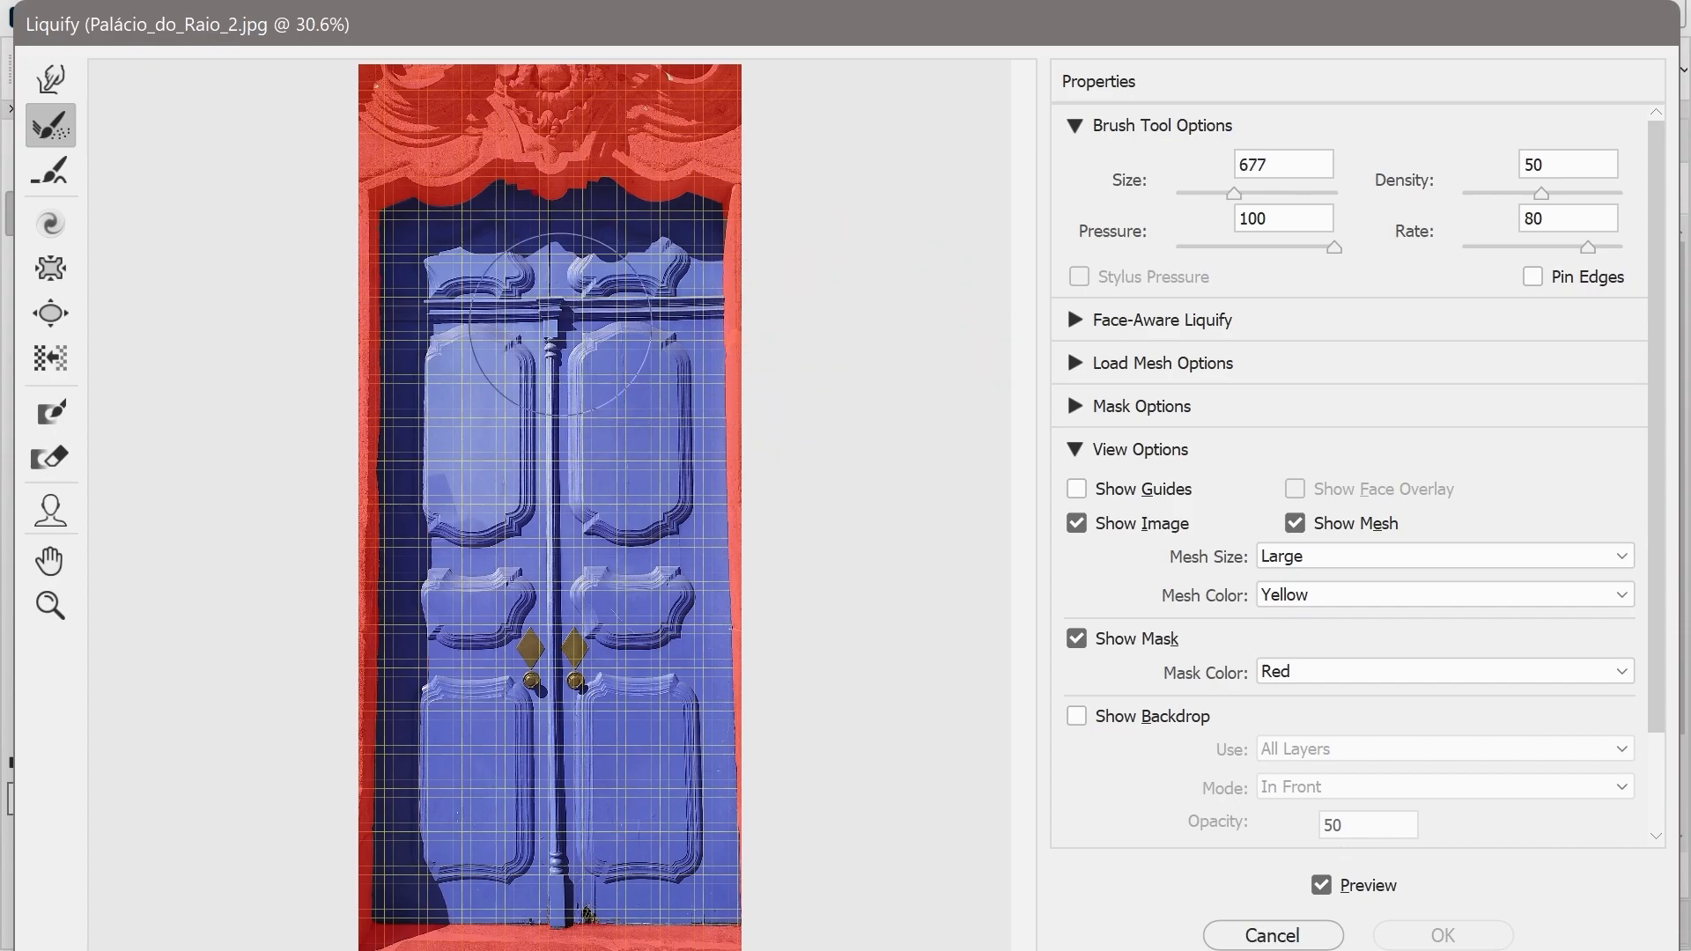
# - Distort the door around its two handles with Forward Warp at size 540, and restore the area with the Reconstruct tool
pyautogui.click(50, 80)
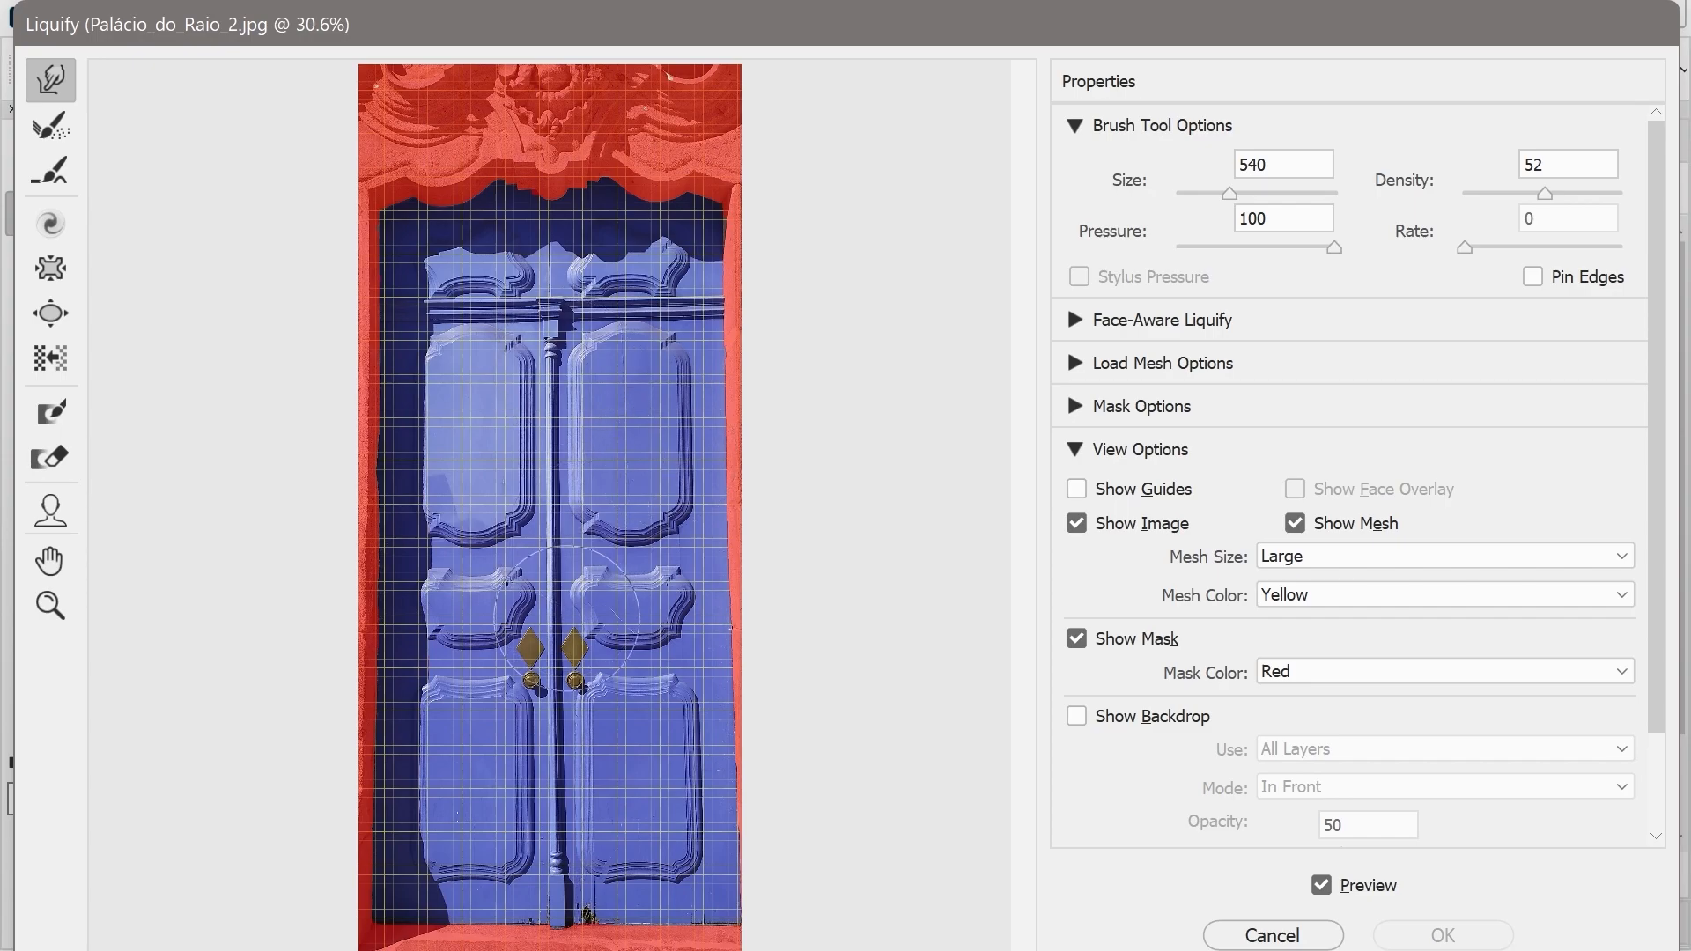
pyautogui.moveTo(561, 667)
pyautogui.mouseDown()
pyautogui.moveTo(607, 663)
pyautogui.moveTo(591, 597)
pyautogui.moveTo(641, 589)
pyautogui.mouseUp()
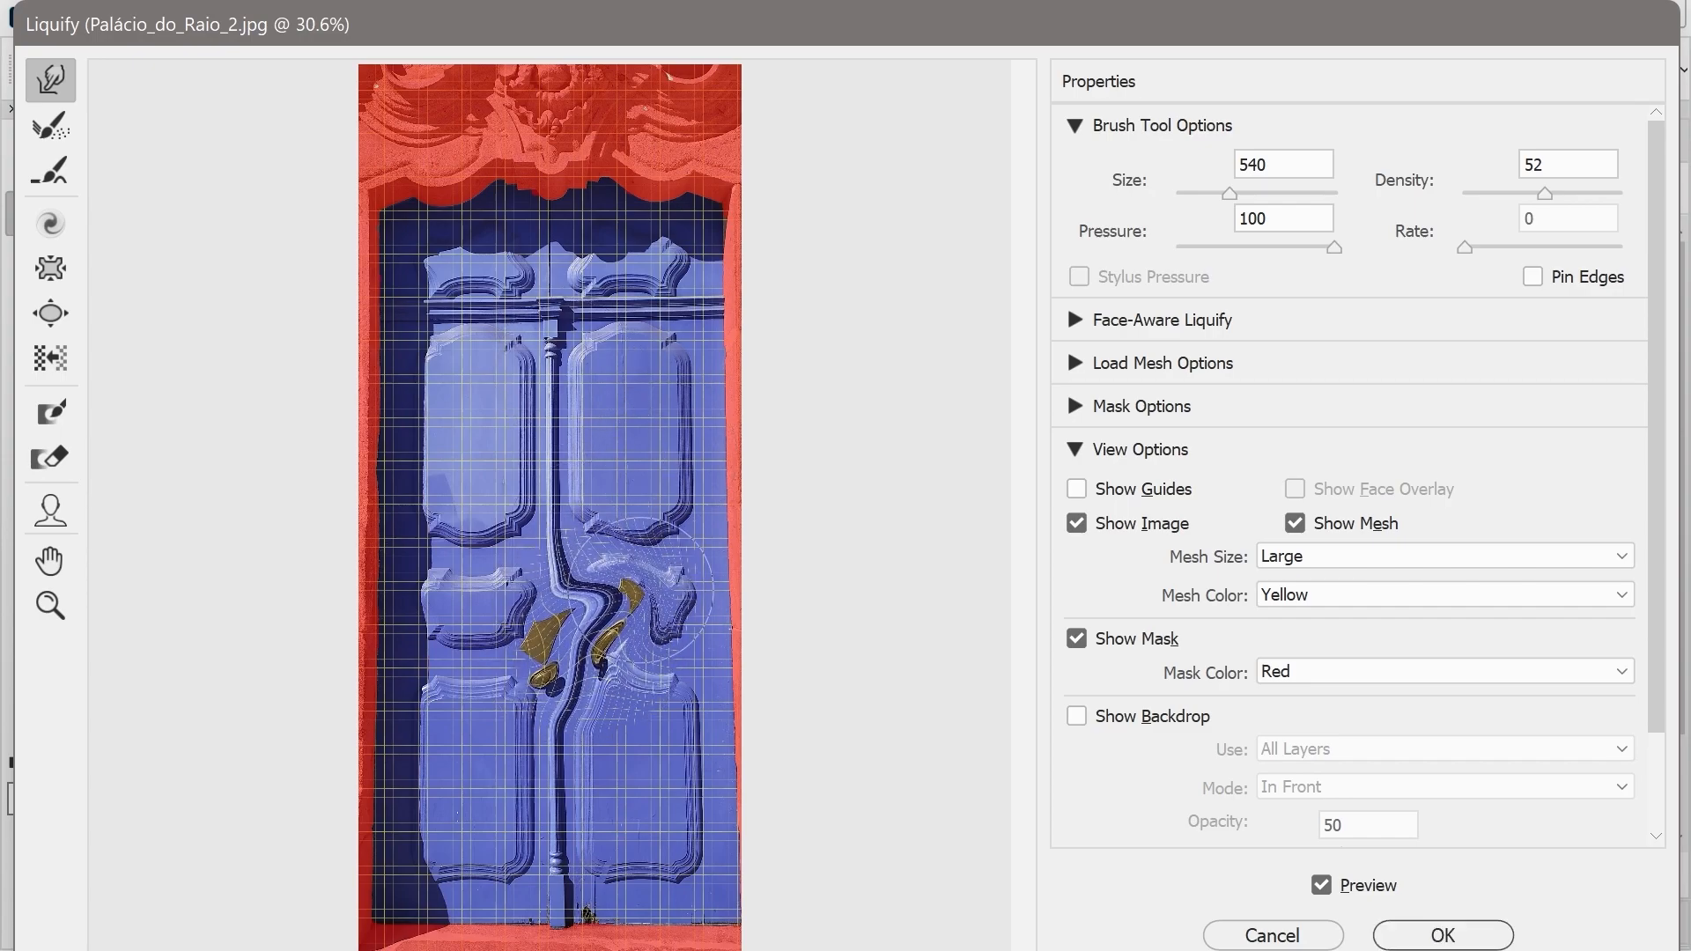
pyautogui.moveTo(573, 691); pyautogui.dragTo(524, 637)
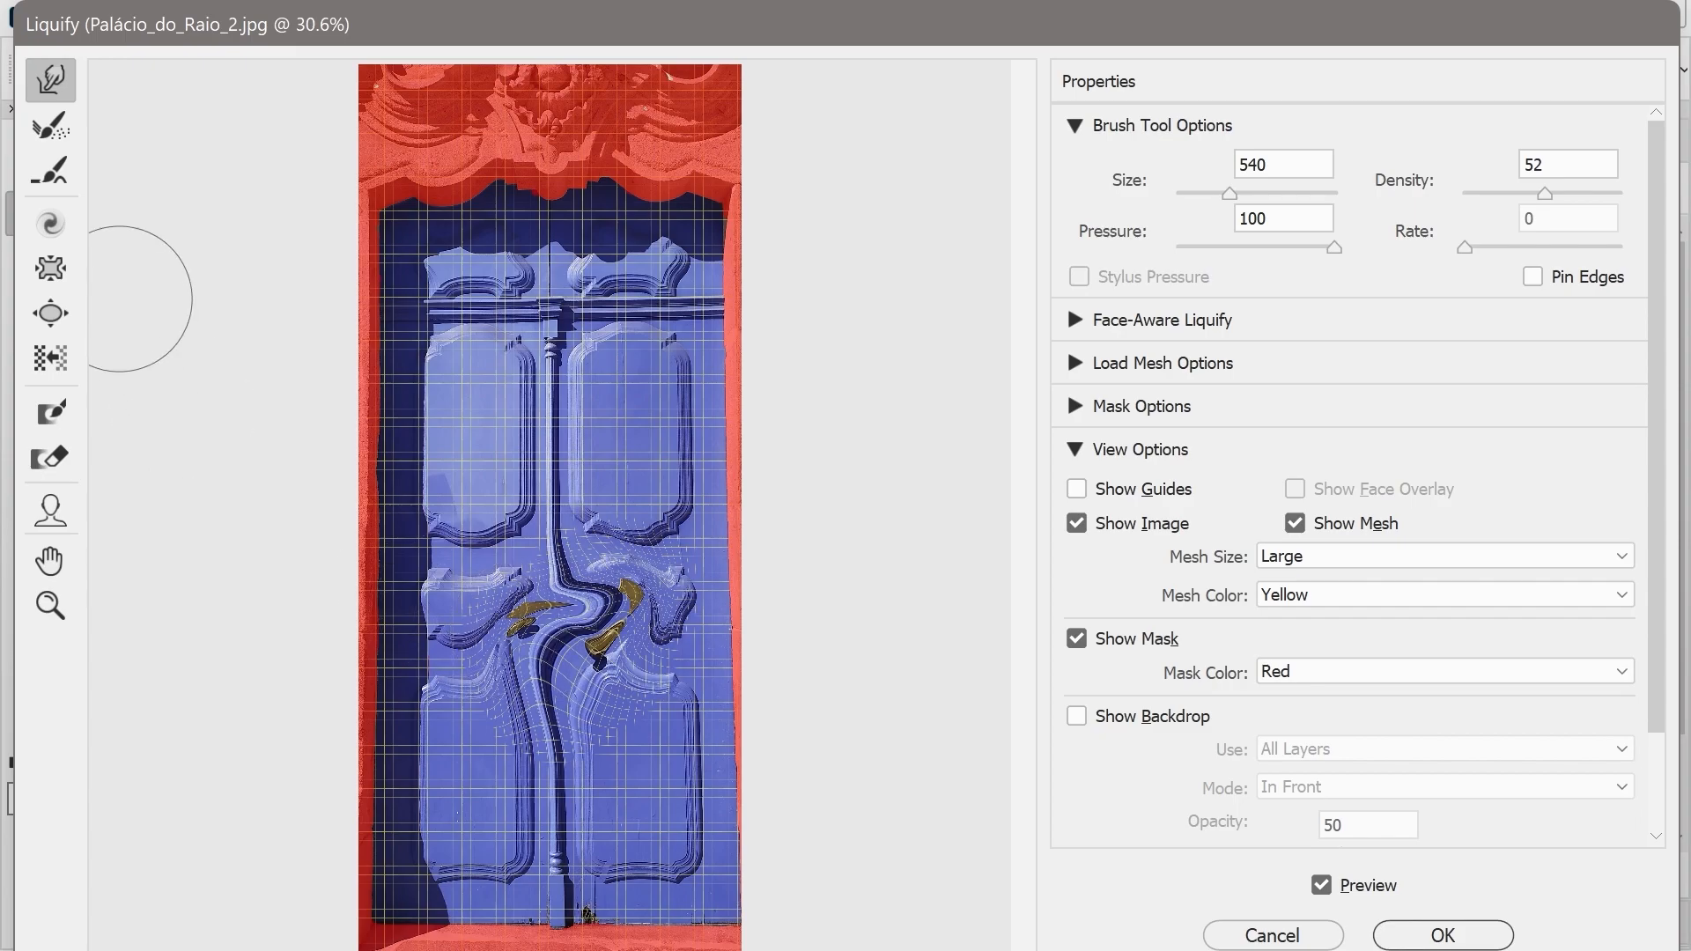
pyautogui.click(40, 132)
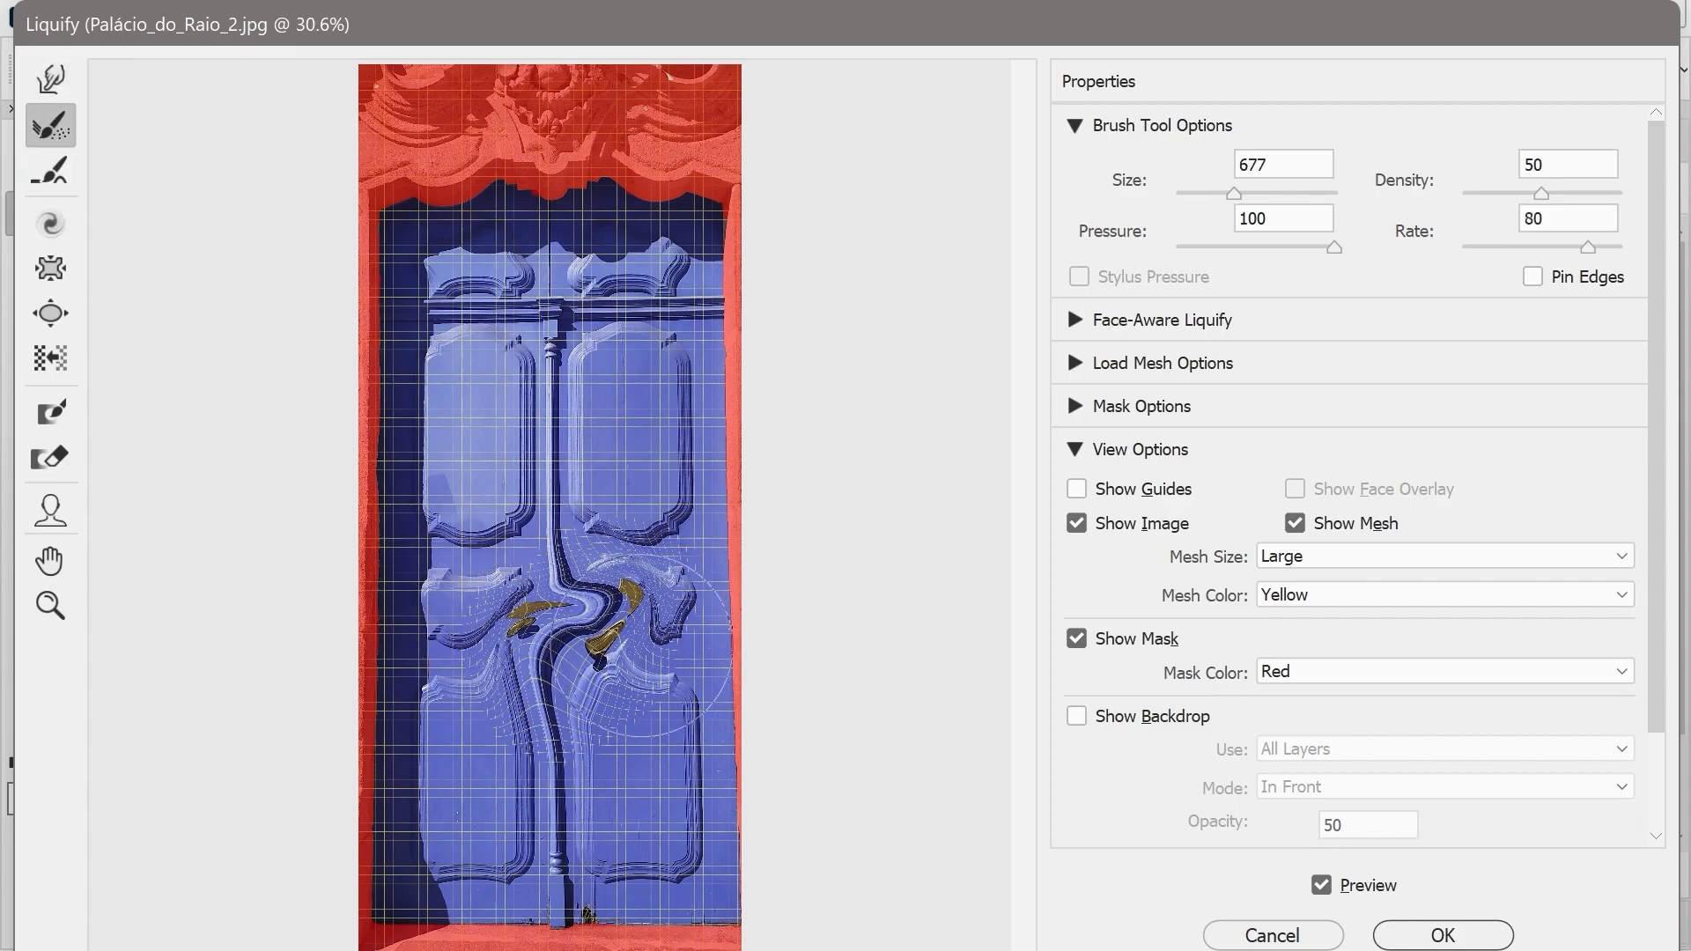
pyautogui.moveTo(617, 599)
pyautogui.mouseDown()
pyautogui.moveTo(601, 696)
pyautogui.moveTo(575, 586)
pyautogui.moveTo(561, 718)
pyautogui.moveTo(538, 687)
pyautogui.moveTo(546, 630)
pyautogui.moveTo(589, 621)
pyautogui.moveTo(544, 771)
pyautogui.moveTo(499, 658)
pyautogui.moveTo(565, 601)
pyautogui.moveTo(647, 623)
pyautogui.moveTo(634, 714)
pyautogui.moveTo(519, 696)
pyautogui.moveTo(477, 597)
pyautogui.moveTo(674, 613)
pyautogui.moveTo(622, 687)
pyautogui.moveTo(558, 615)
pyautogui.moveTo(578, 713)
pyautogui.mouseUp()
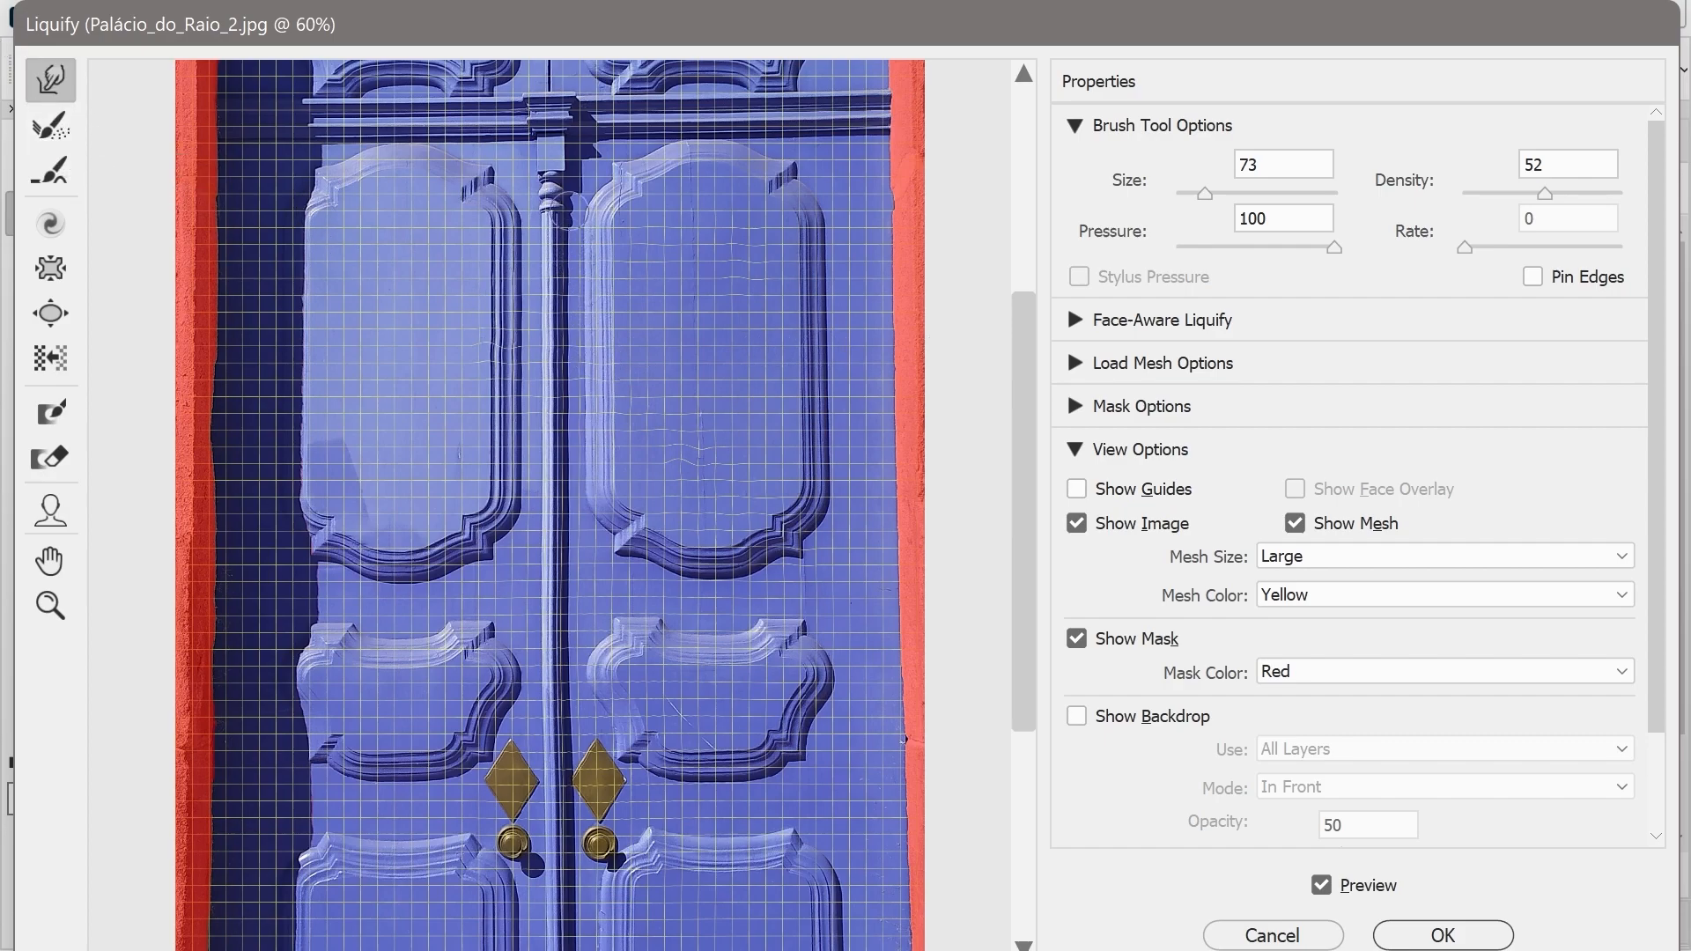
# - Warp the upper central column with a size 73 Forward Warp brush, and restore it with a size 317 Reconstruct brush
pyautogui.moveTo(550, 180); pyautogui.dragTo(548, 305)
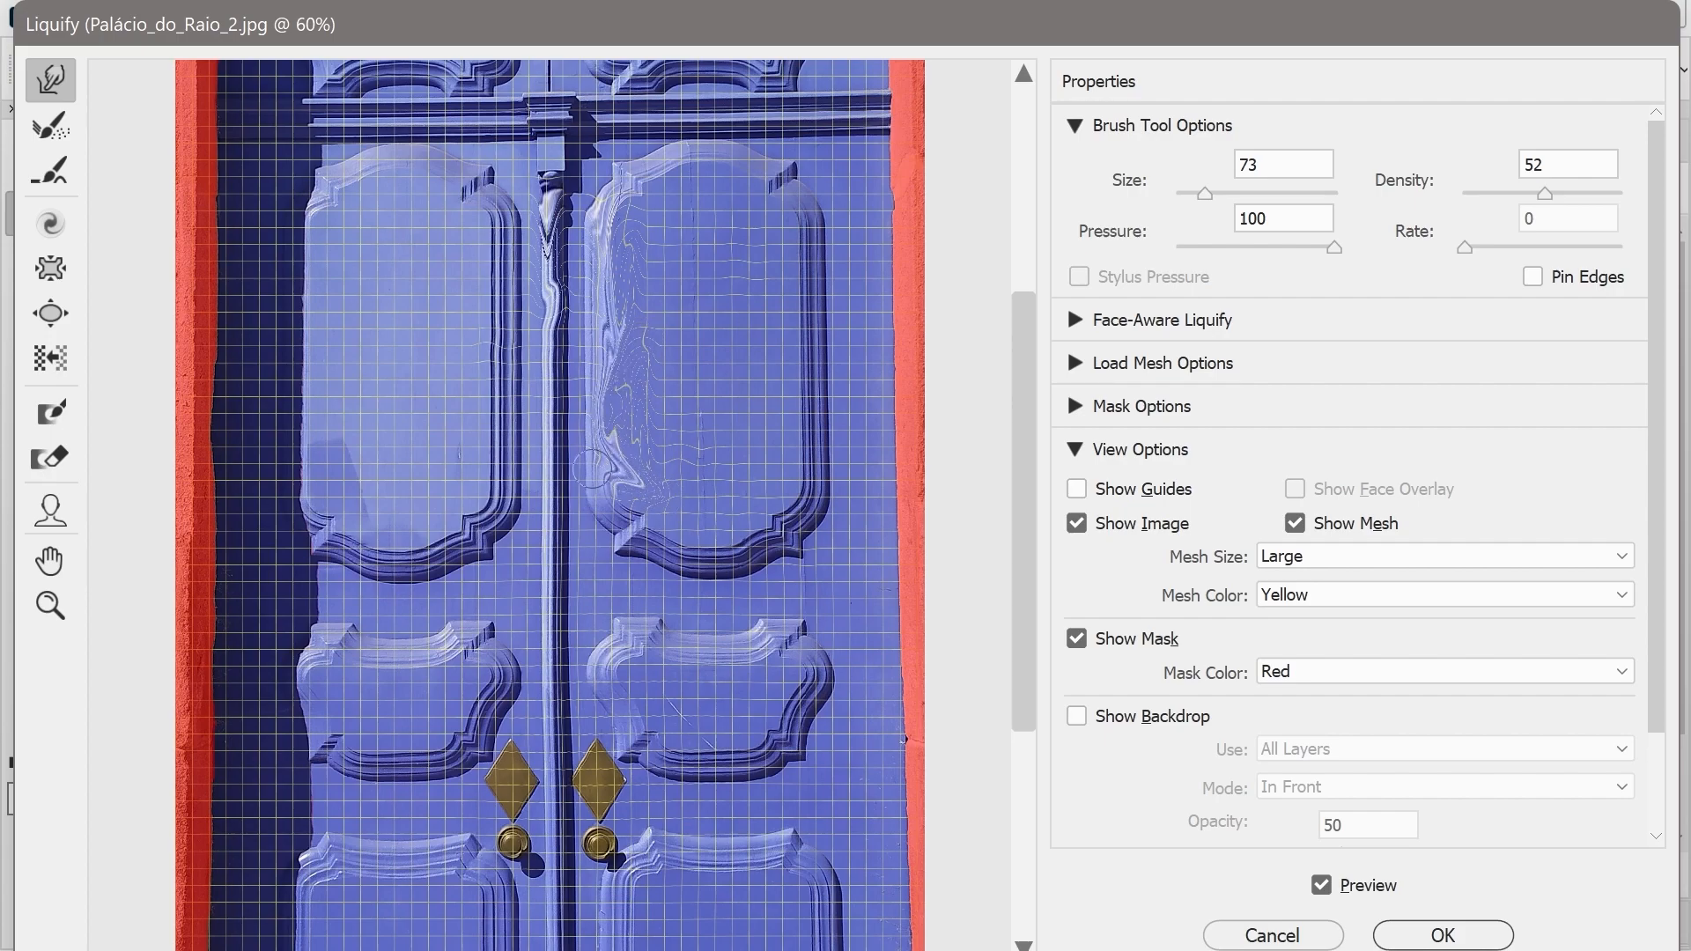
pyautogui.click(50, 126)
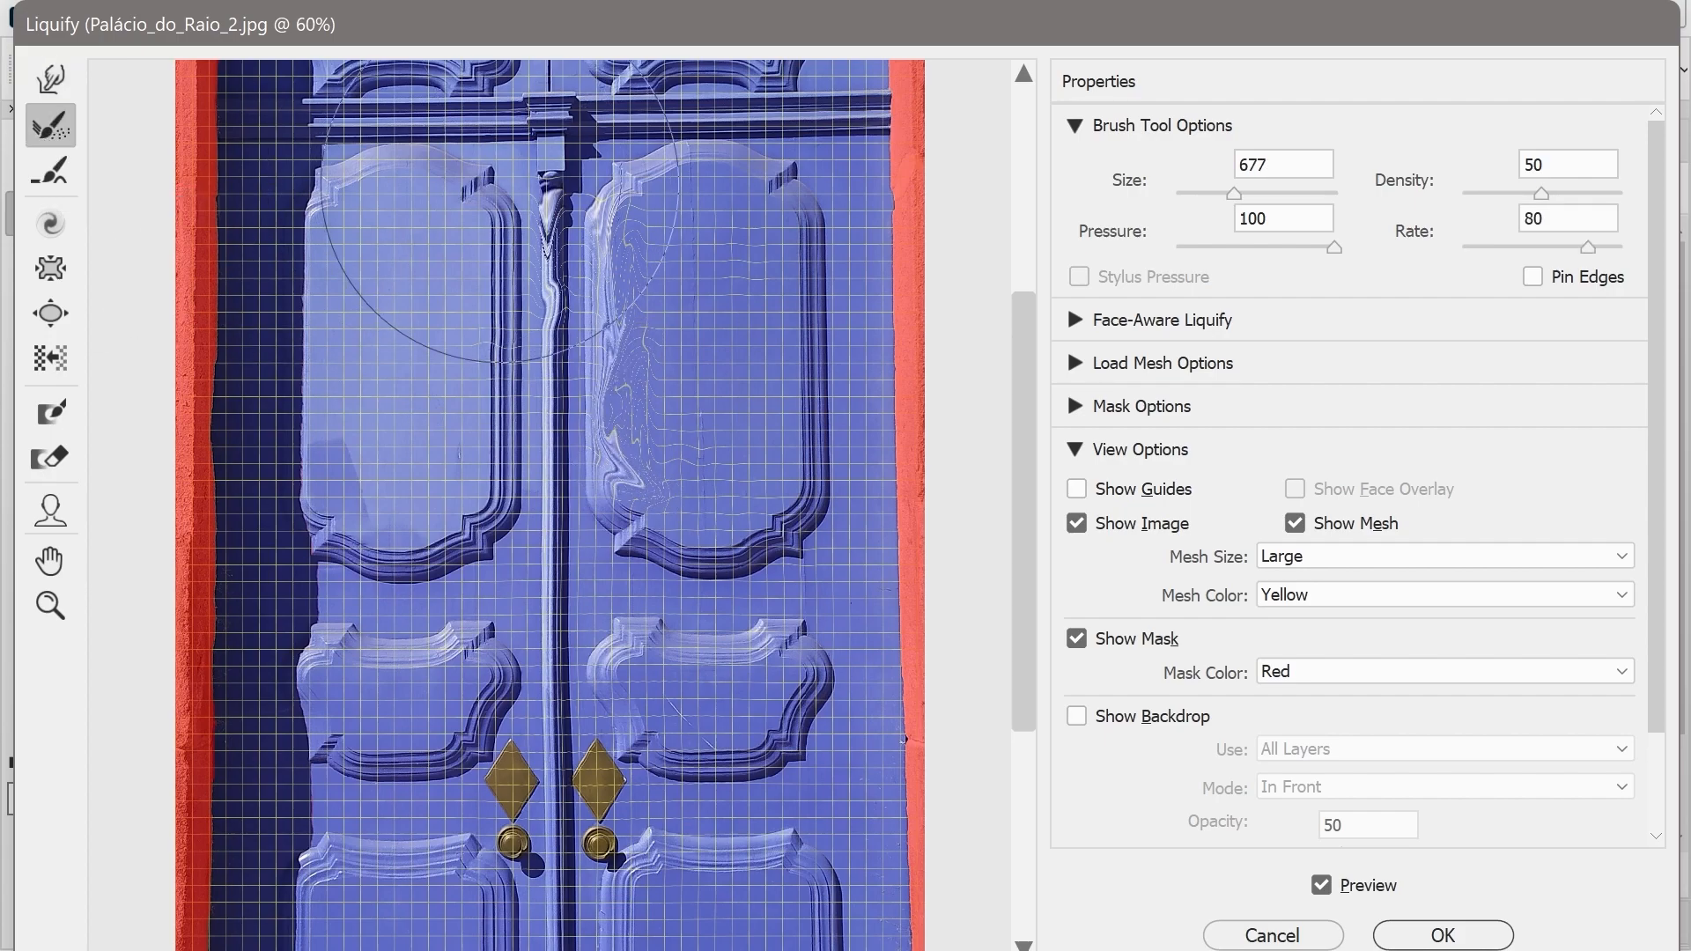
pyautogui.scroll(1, 529, 248)
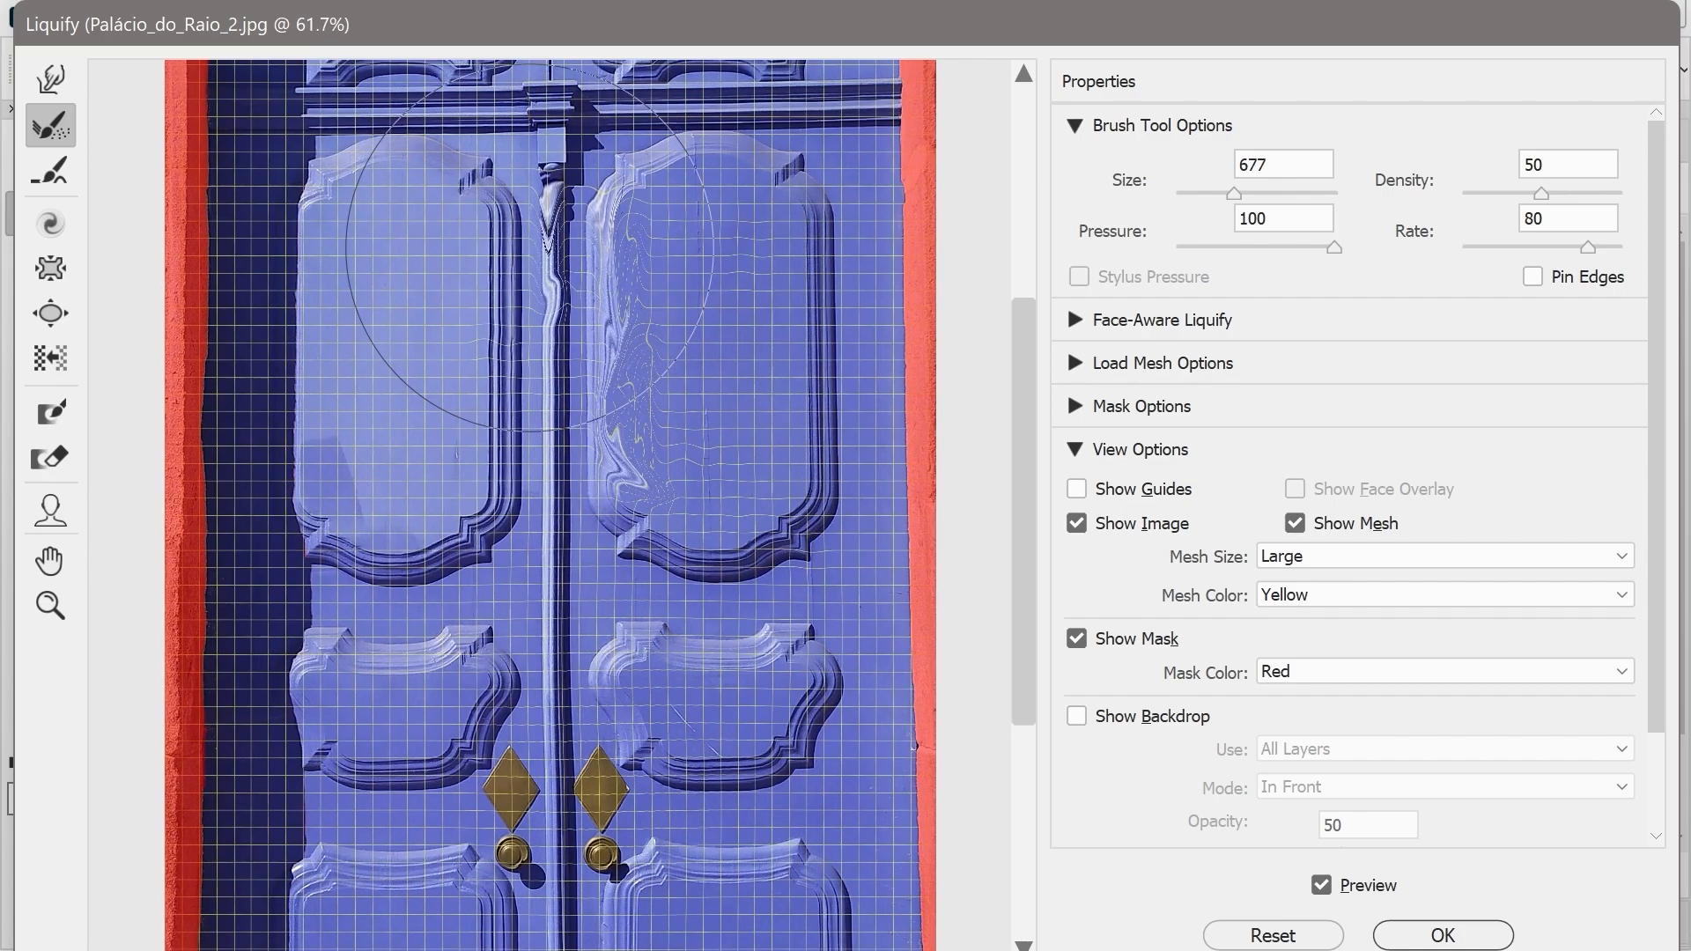
pyautogui.moveTo(597, 321)
pyautogui.mouseDown()
pyautogui.moveTo(488, 321)
pyautogui.moveTo(503, 321)
pyautogui.mouseUp()
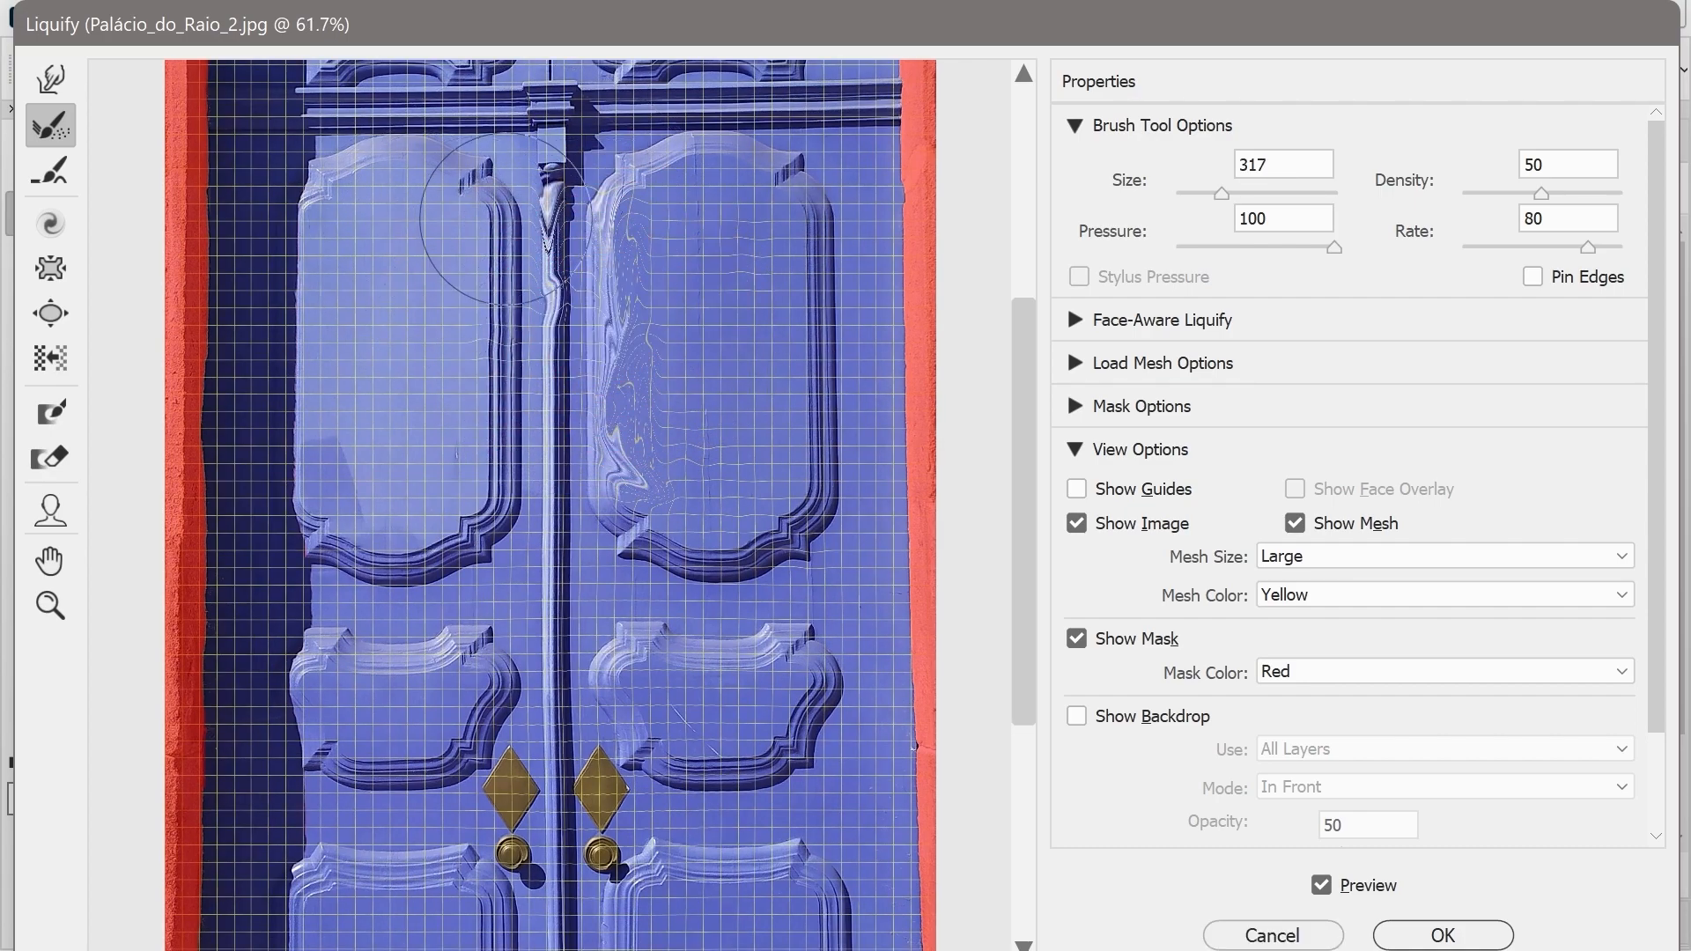
pyautogui.moveTo(547, 215)
pyautogui.mouseDown()
pyautogui.moveTo(550, 335)
pyautogui.moveTo(565, 342)
pyautogui.moveTo(553, 198)
pyautogui.mouseUp()
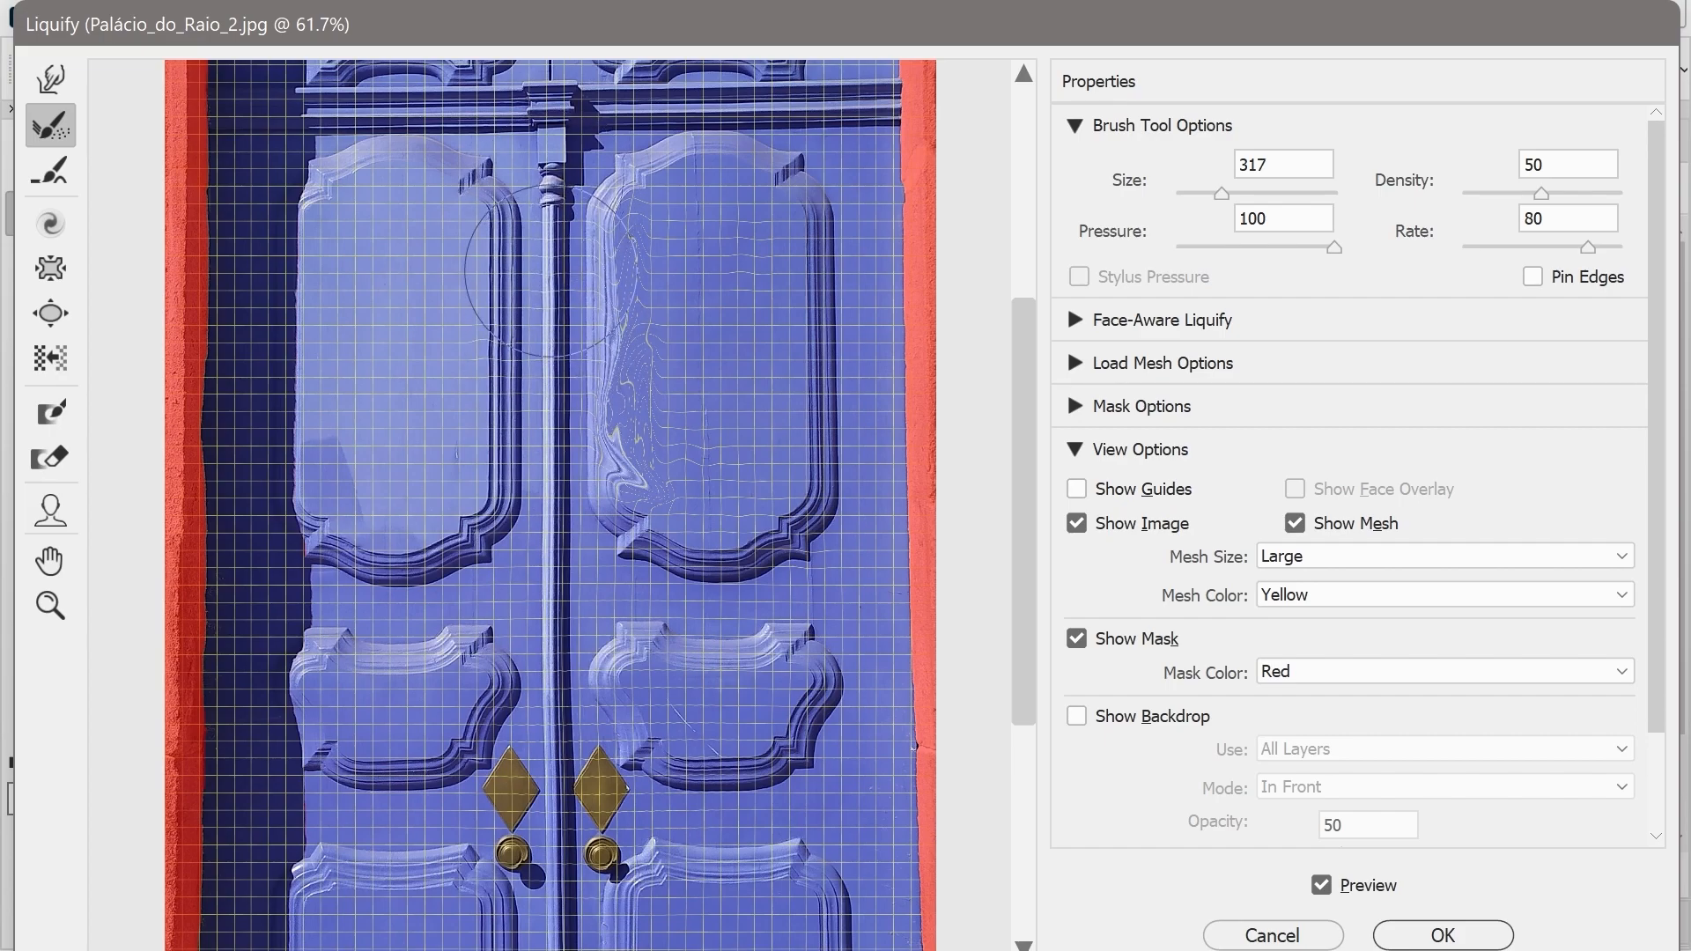
pyautogui.scroll(-2, 667, 518)
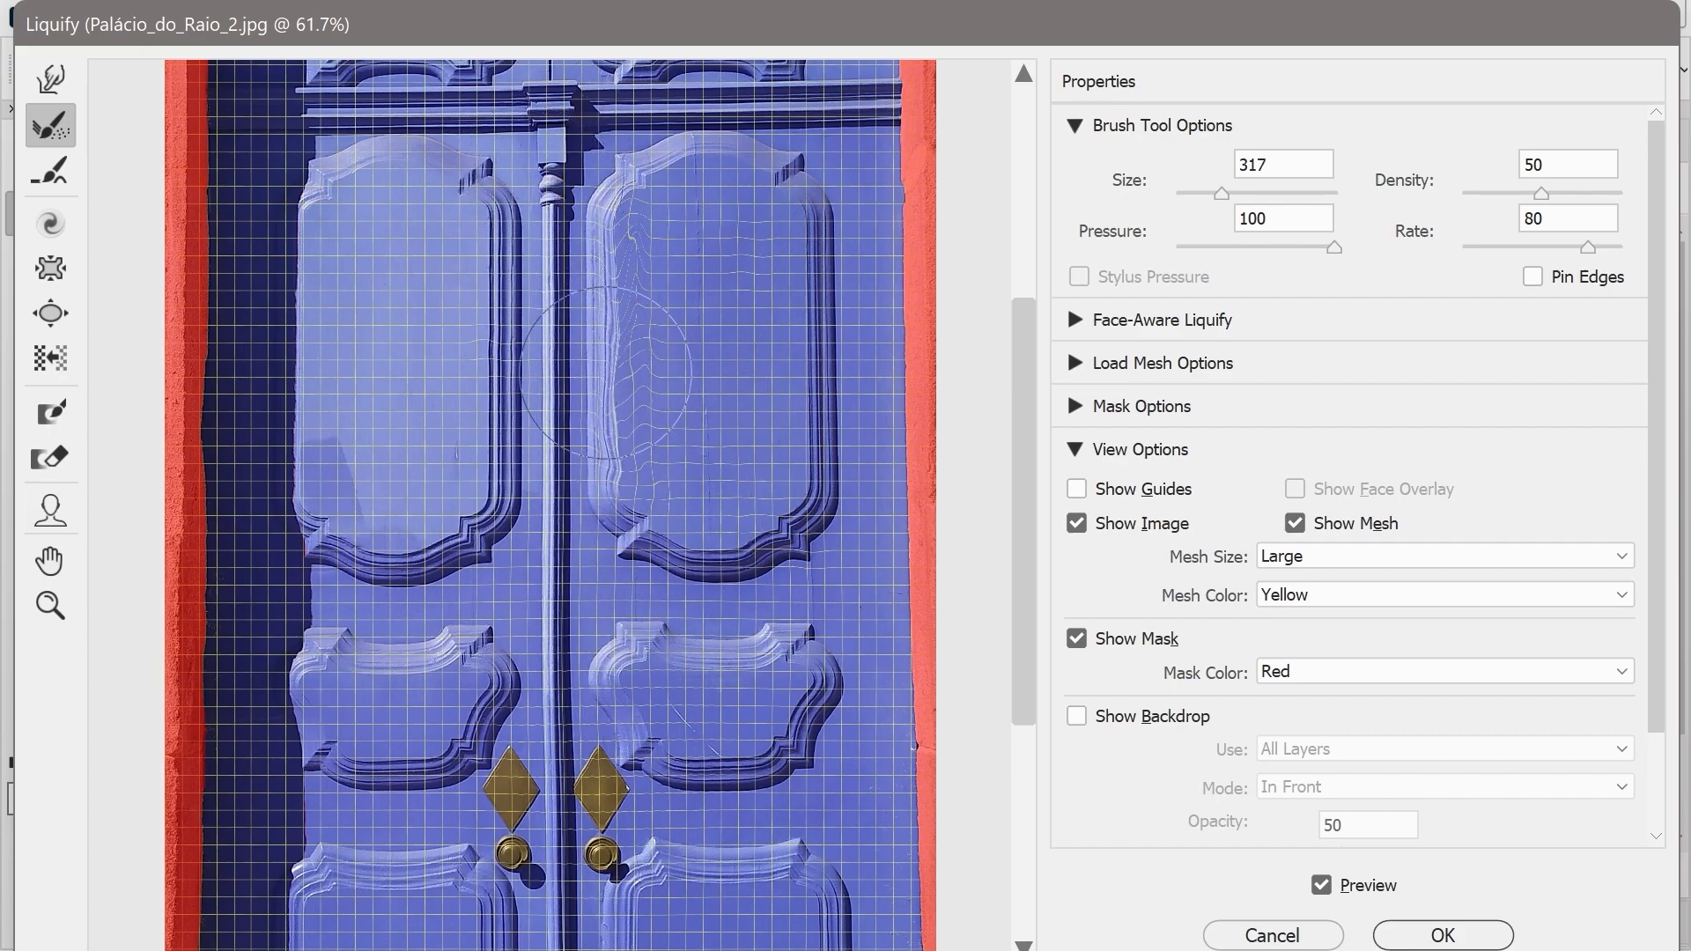
# - Warp the door panels and handles with Forward Warp at size 733 and pressure 88, and relax the distortion with the Smooth tool at size 786
pyautogui.press('w')
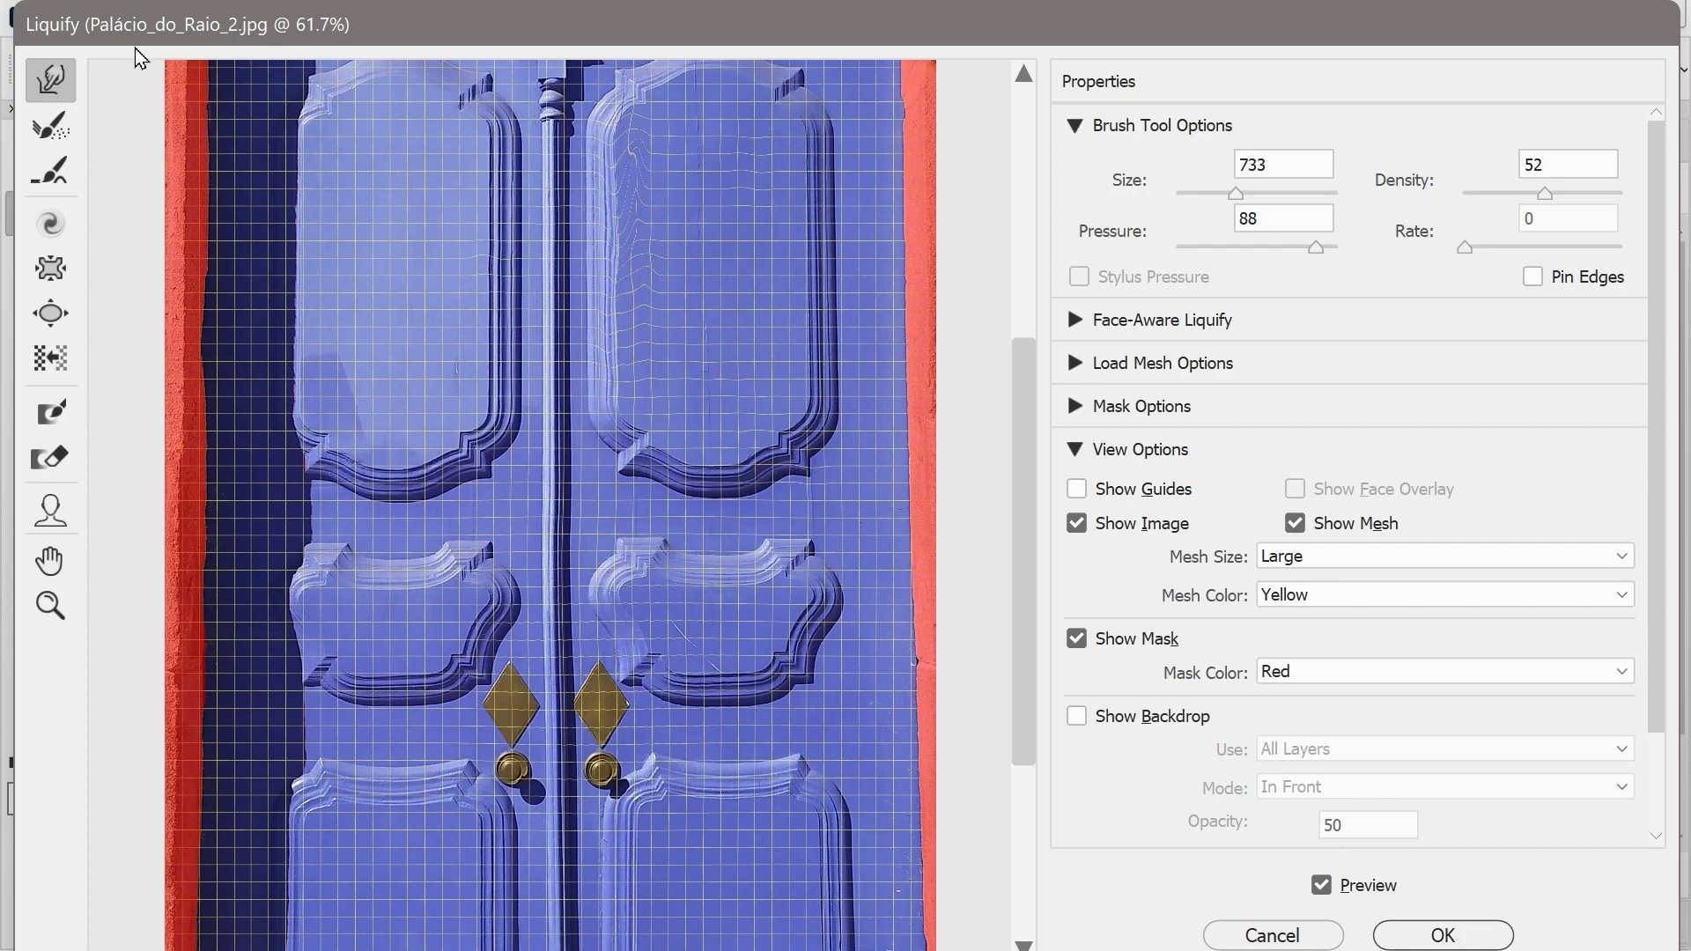
pyautogui.click(50, 170)
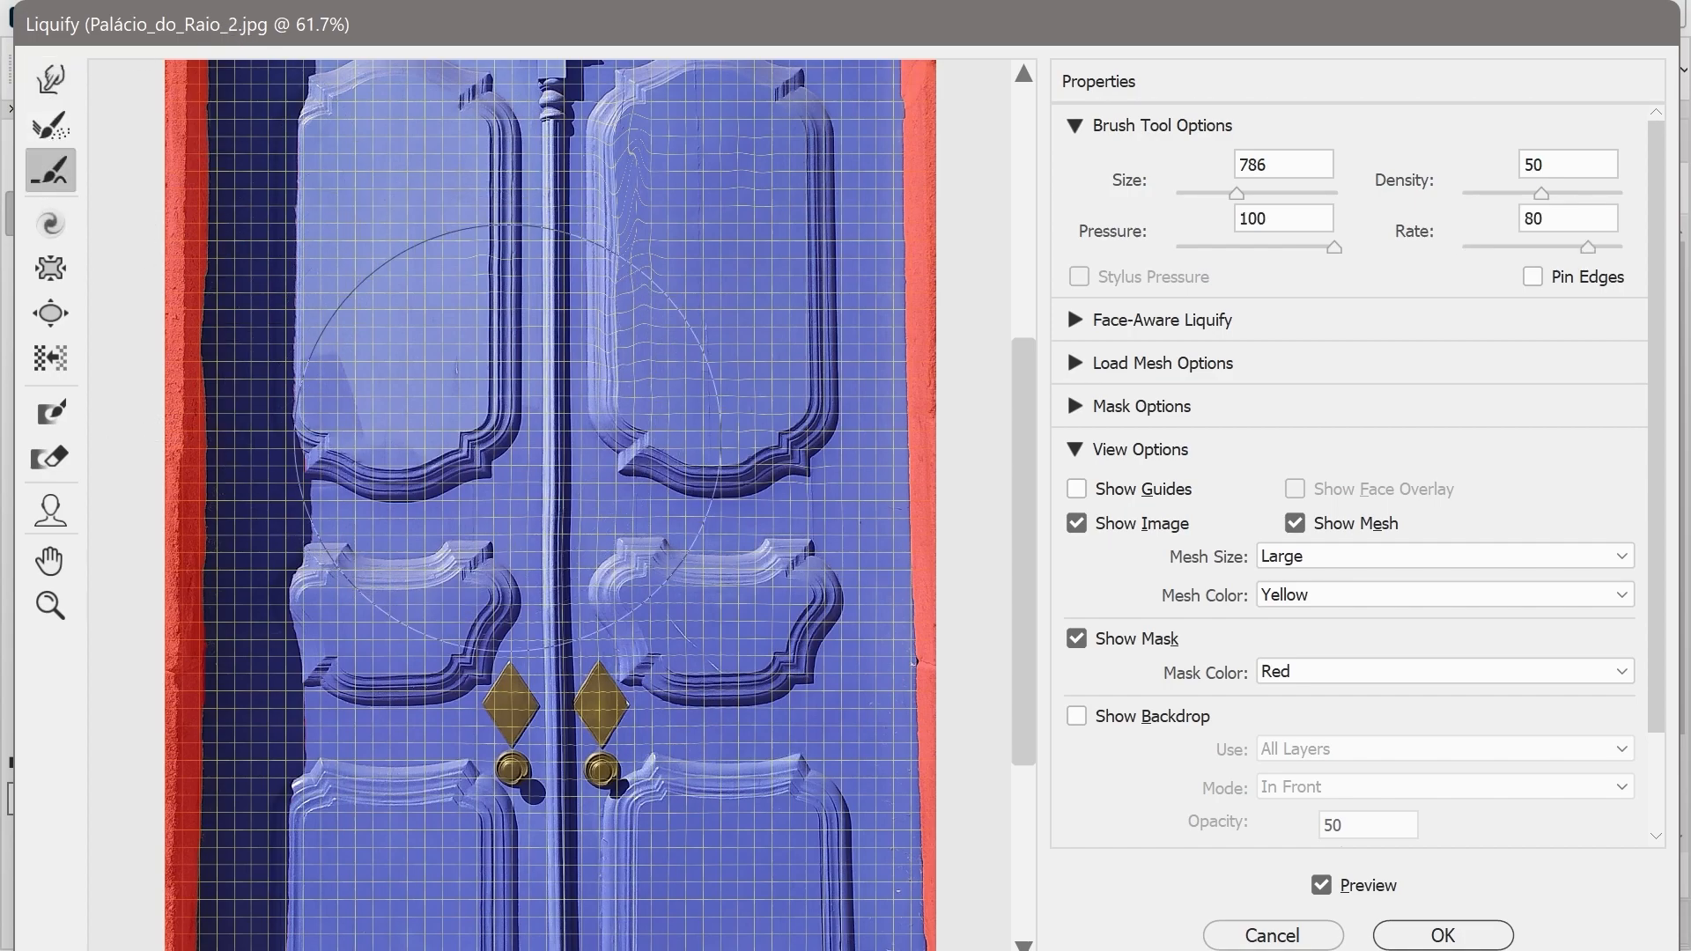
pyautogui.press('w')
pyautogui.moveTo(507, 405); pyautogui.dragTo(612, 572)
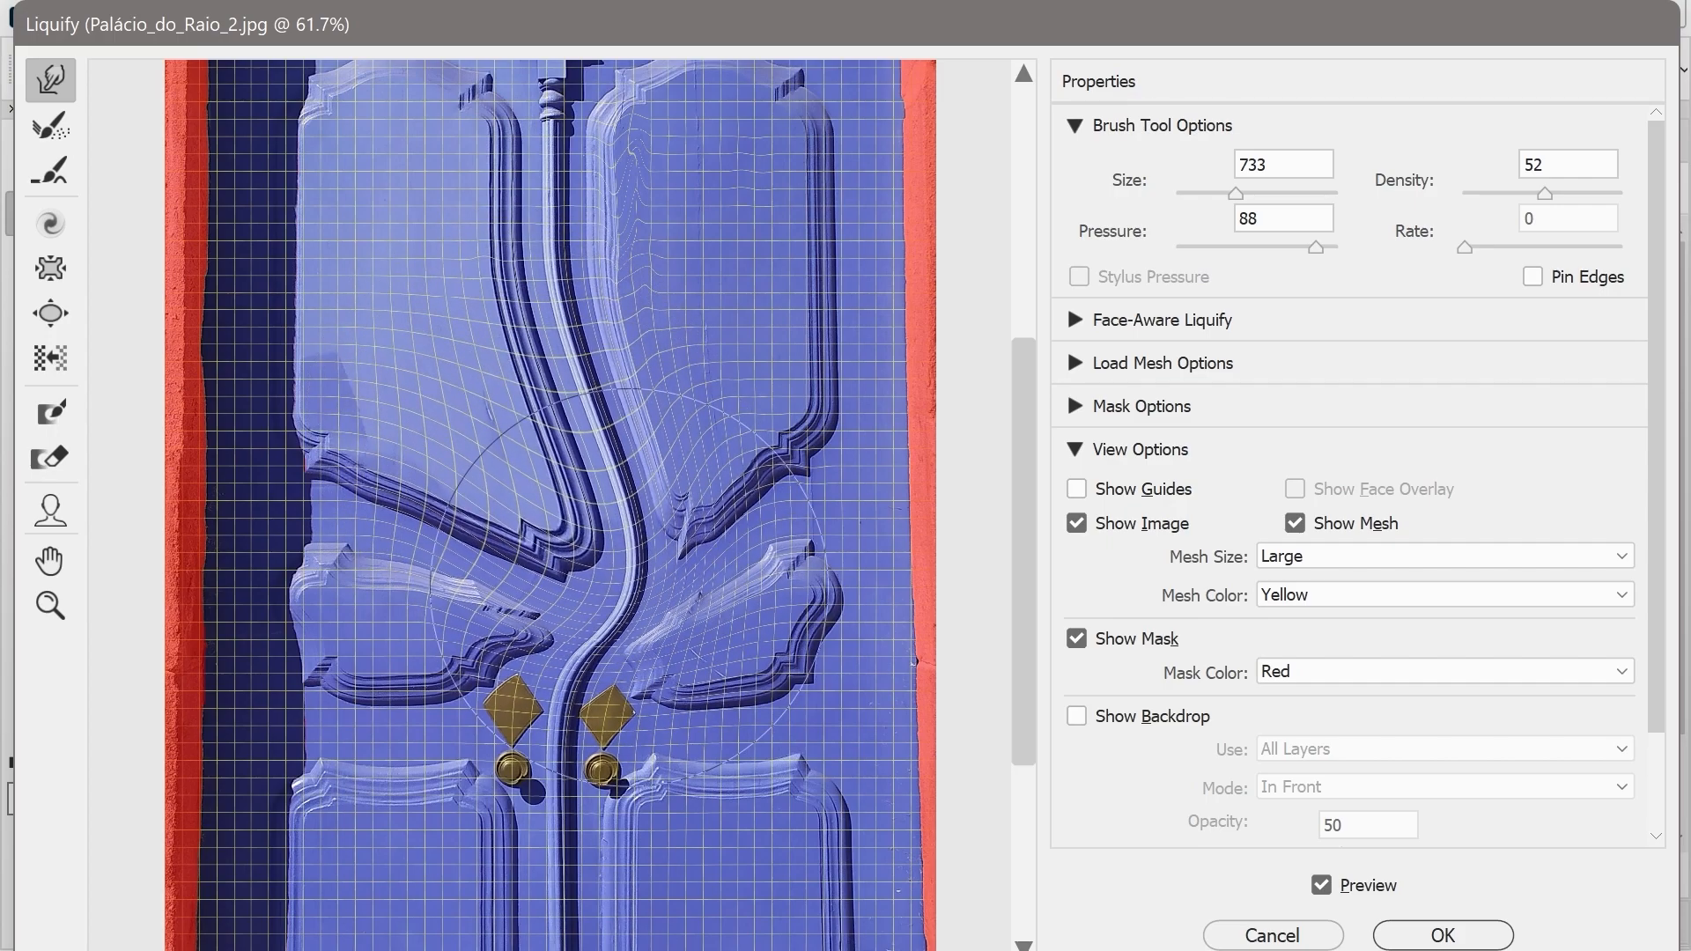
pyautogui.moveTo(978, 458)
pyautogui.mouseDown()
pyautogui.moveTo(740, 533)
pyautogui.moveTo(749, 599)
pyautogui.mouseUp()
pyautogui.moveTo(432, 608); pyautogui.dragTo(504, 671)
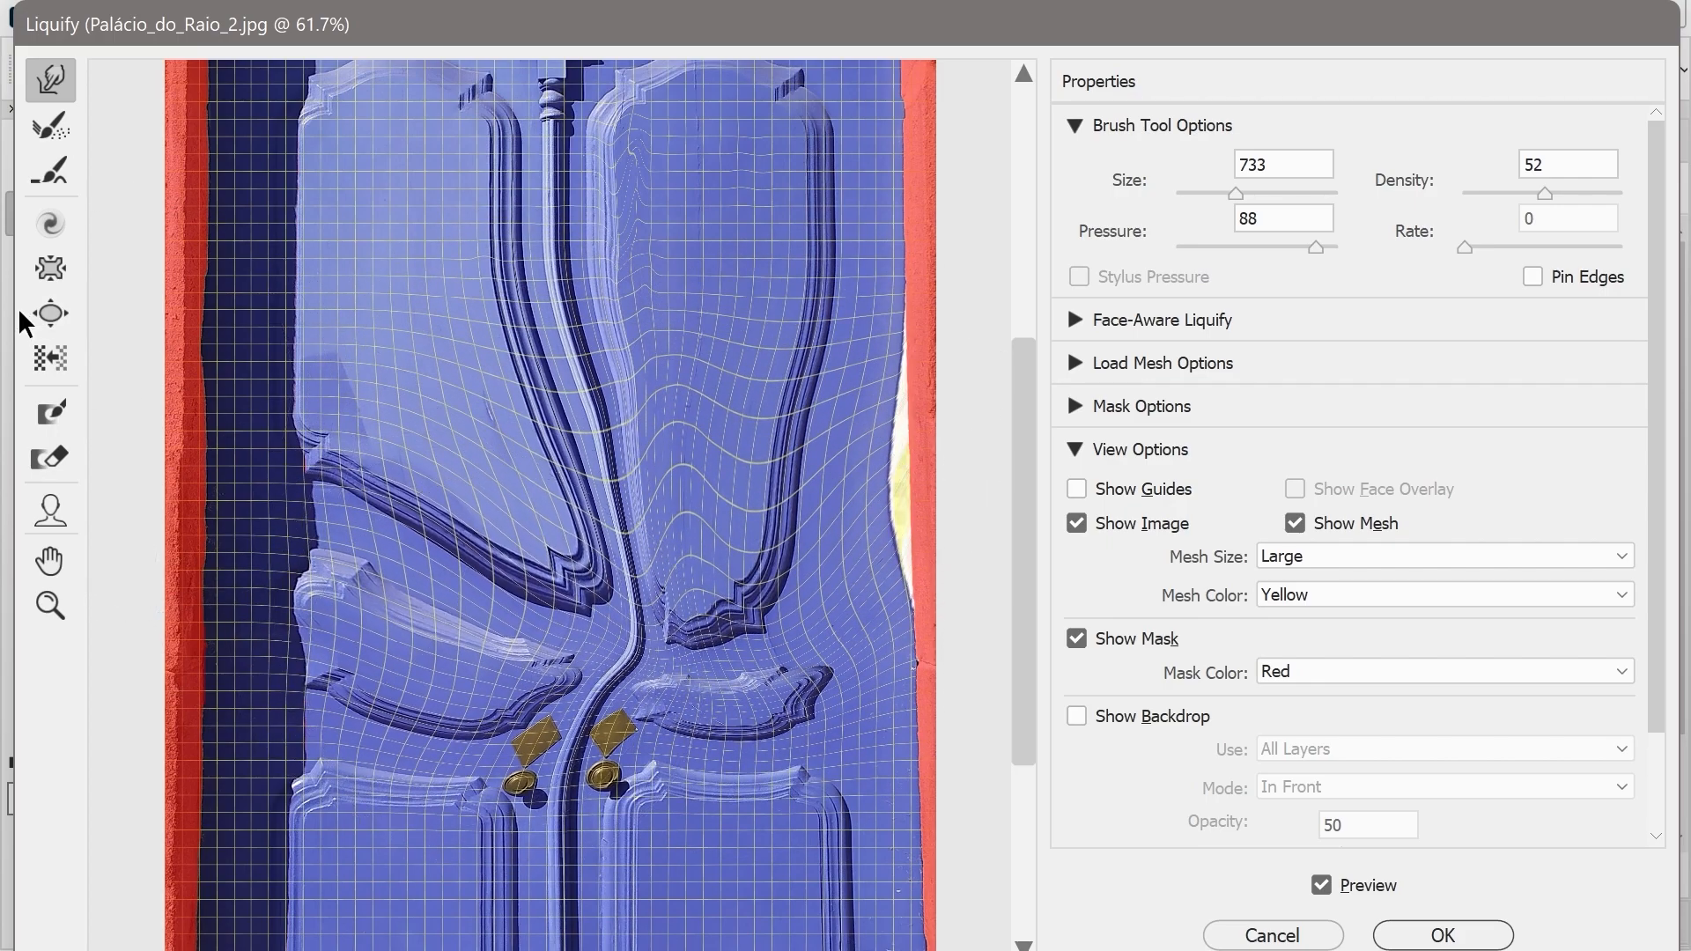
pyautogui.click(51, 170)
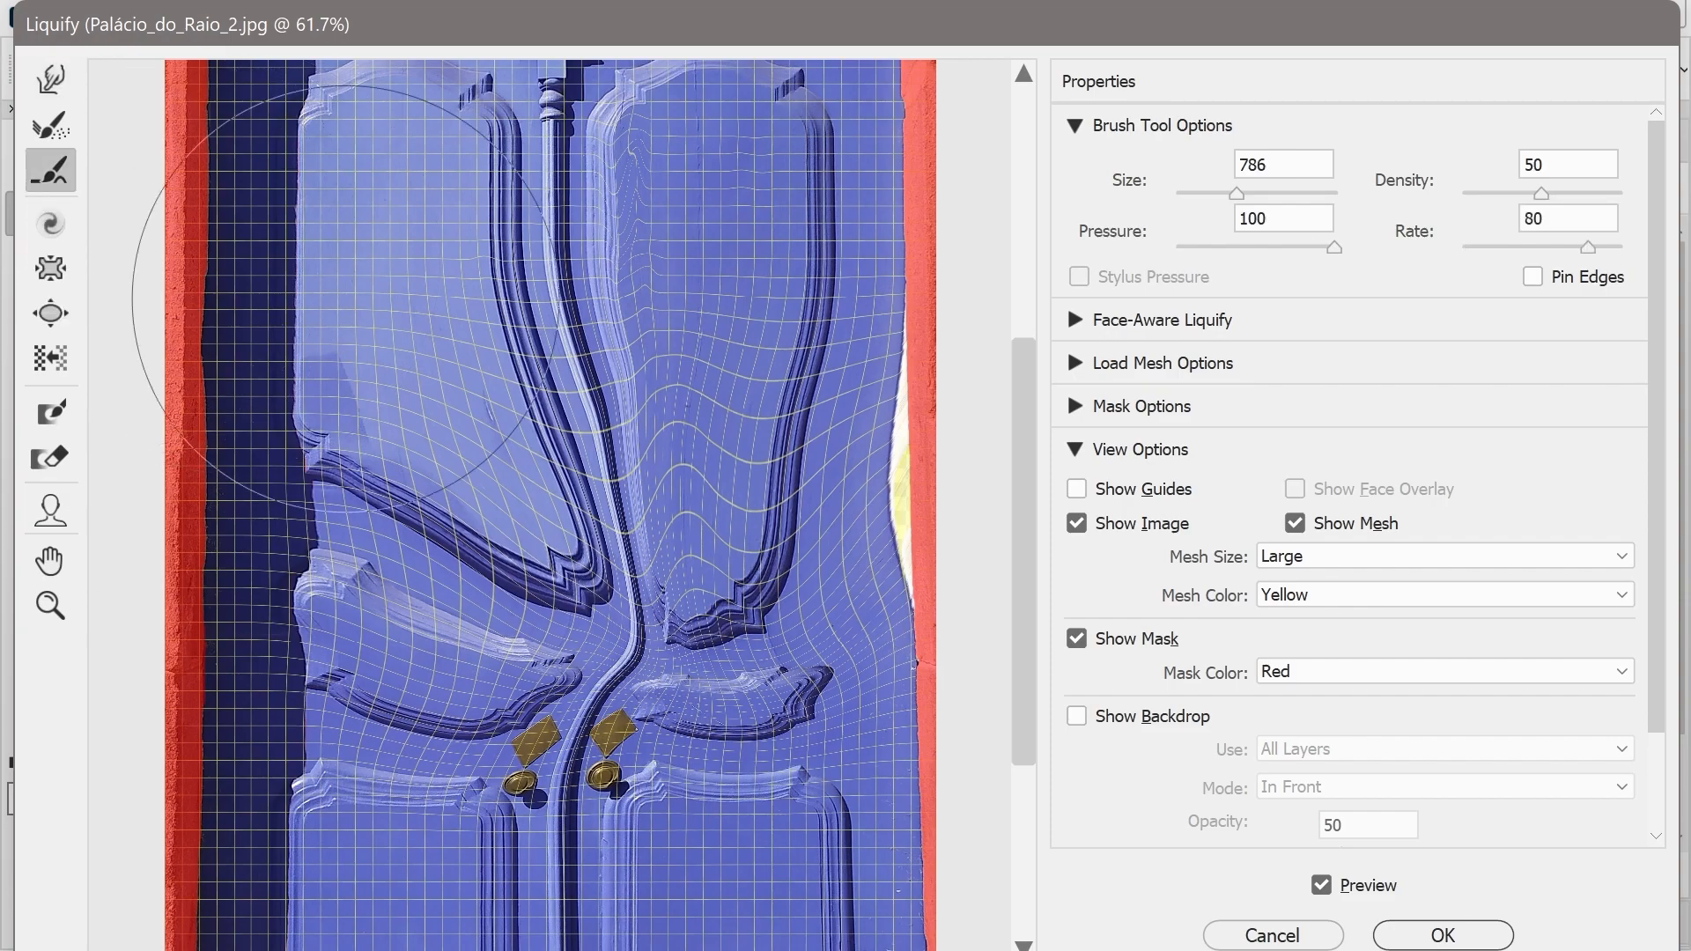
pyautogui.moveTo(493, 414)
pyautogui.mouseDown()
pyautogui.moveTo(424, 283)
pyautogui.moveTo(557, 579)
pyautogui.moveTo(471, 307)
pyautogui.moveTo(519, 703)
pyautogui.moveTo(391, 528)
pyautogui.moveTo(623, 537)
pyautogui.moveTo(618, 419)
pyautogui.moveTo(573, 315)
pyautogui.moveTo(608, 550)
pyautogui.moveTo(793, 697)
pyautogui.moveTo(745, 407)
pyautogui.moveTo(746, 481)
pyautogui.moveTo(807, 515)
pyautogui.moveTo(845, 310)
pyautogui.moveTo(797, 610)
pyautogui.moveTo(610, 549)
pyautogui.moveTo(540, 467)
pyautogui.moveTo(803, 299)
pyautogui.moveTo(761, 430)
pyautogui.moveTo(549, 541)
pyautogui.moveTo(515, 324)
pyautogui.moveTo(547, 475)
pyautogui.moveTo(498, 427)
pyautogui.moveTo(442, 279)
pyautogui.moveTo(536, 271)
pyautogui.moveTo(441, 362)
pyautogui.moveTo(428, 530)
pyautogui.moveTo(626, 581)
pyautogui.moveTo(566, 483)
pyautogui.moveTo(418, 520)
pyautogui.moveTo(397, 543)
pyautogui.moveTo(417, 500)
pyautogui.moveTo(698, 607)
pyautogui.moveTo(618, 746)
pyautogui.moveTo(515, 784)
pyautogui.moveTo(477, 657)
pyautogui.moveTo(792, 635)
pyautogui.moveTo(533, 600)
pyautogui.moveTo(939, 741)
pyautogui.moveTo(637, 695)
pyautogui.moveTo(920, 697)
pyautogui.moveTo(825, 545)
pyautogui.moveTo(657, 771)
pyautogui.moveTo(330, 618)
pyautogui.moveTo(382, 446)
pyautogui.moveTo(594, 343)
pyautogui.moveTo(674, 605)
pyautogui.moveTo(606, 263)
pyautogui.moveTo(624, 484)
pyautogui.moveTo(925, 645)
pyautogui.moveTo(765, 347)
pyautogui.moveTo(778, 234)
pyautogui.moveTo(809, 471)
pyautogui.moveTo(799, 605)
pyautogui.moveTo(807, 200)
pyautogui.moveTo(805, 651)
pyautogui.moveTo(783, 271)
pyautogui.moveTo(806, 558)
pyautogui.moveTo(766, 370)
pyautogui.moveTo(718, 678)
pyautogui.moveTo(692, 708)
pyautogui.moveTo(568, 612)
pyautogui.moveTo(494, 493)
pyautogui.moveTo(591, 458)
pyautogui.moveTo(528, 370)
pyautogui.moveTo(489, 348)
pyautogui.mouseUp()
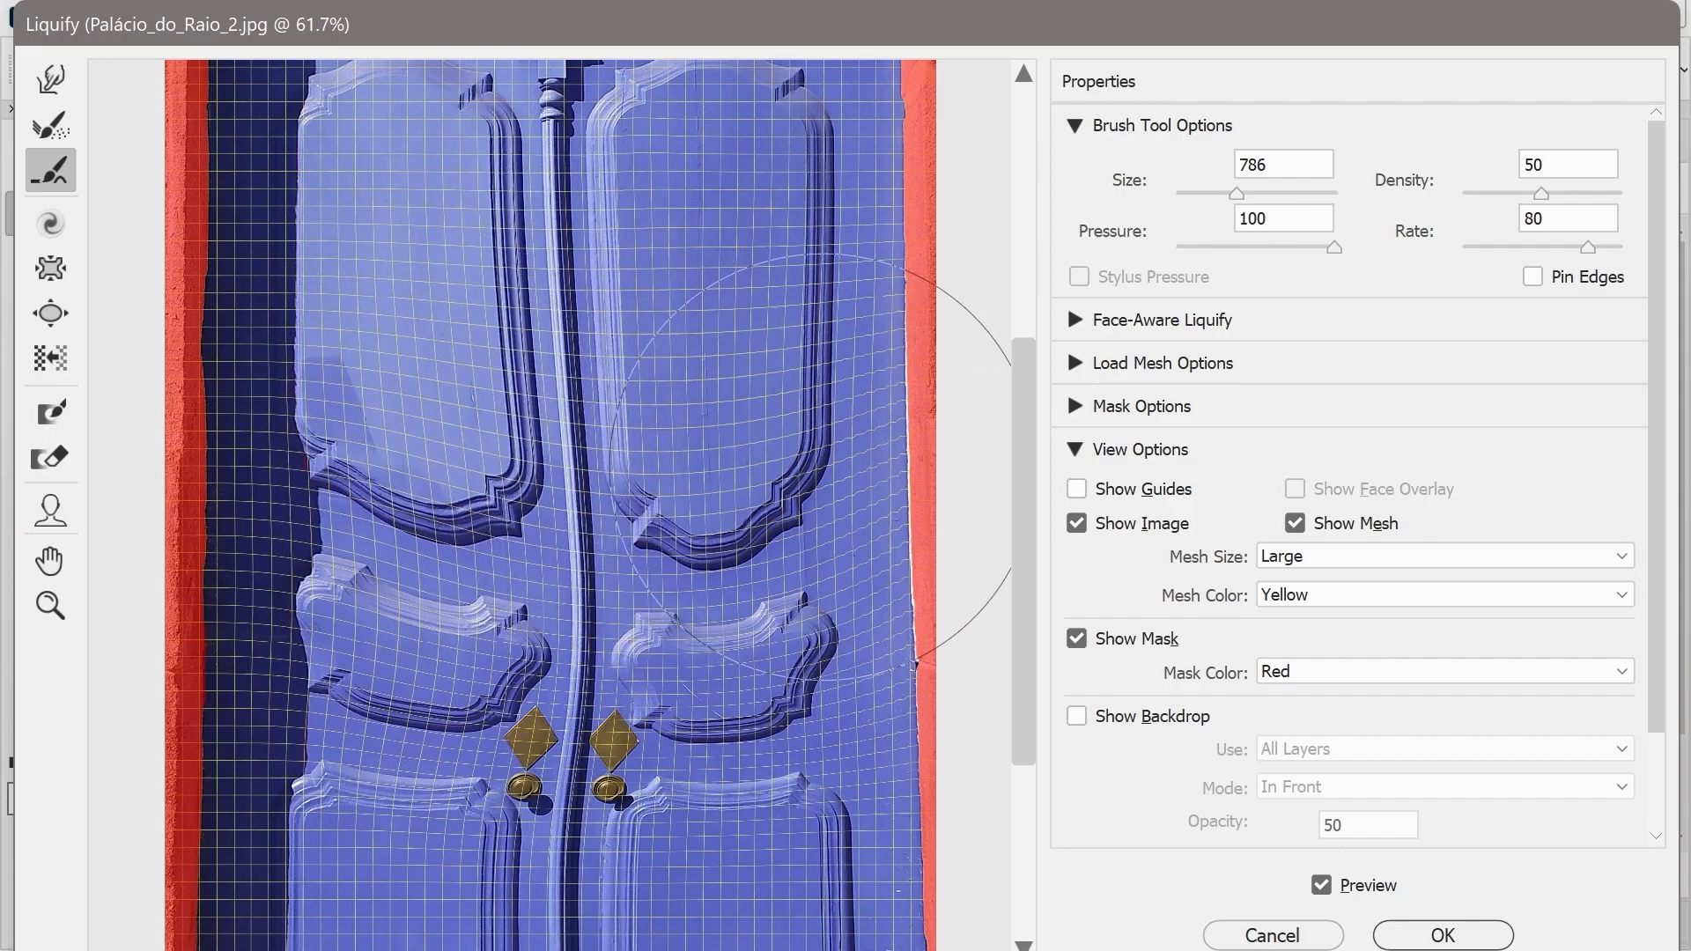
# - Swirl the area above the door handles with Twirl Clockwise at size 741 and pressure 80, and restore it with a size 317 Reconstruct brush
pyautogui.click(50, 268)
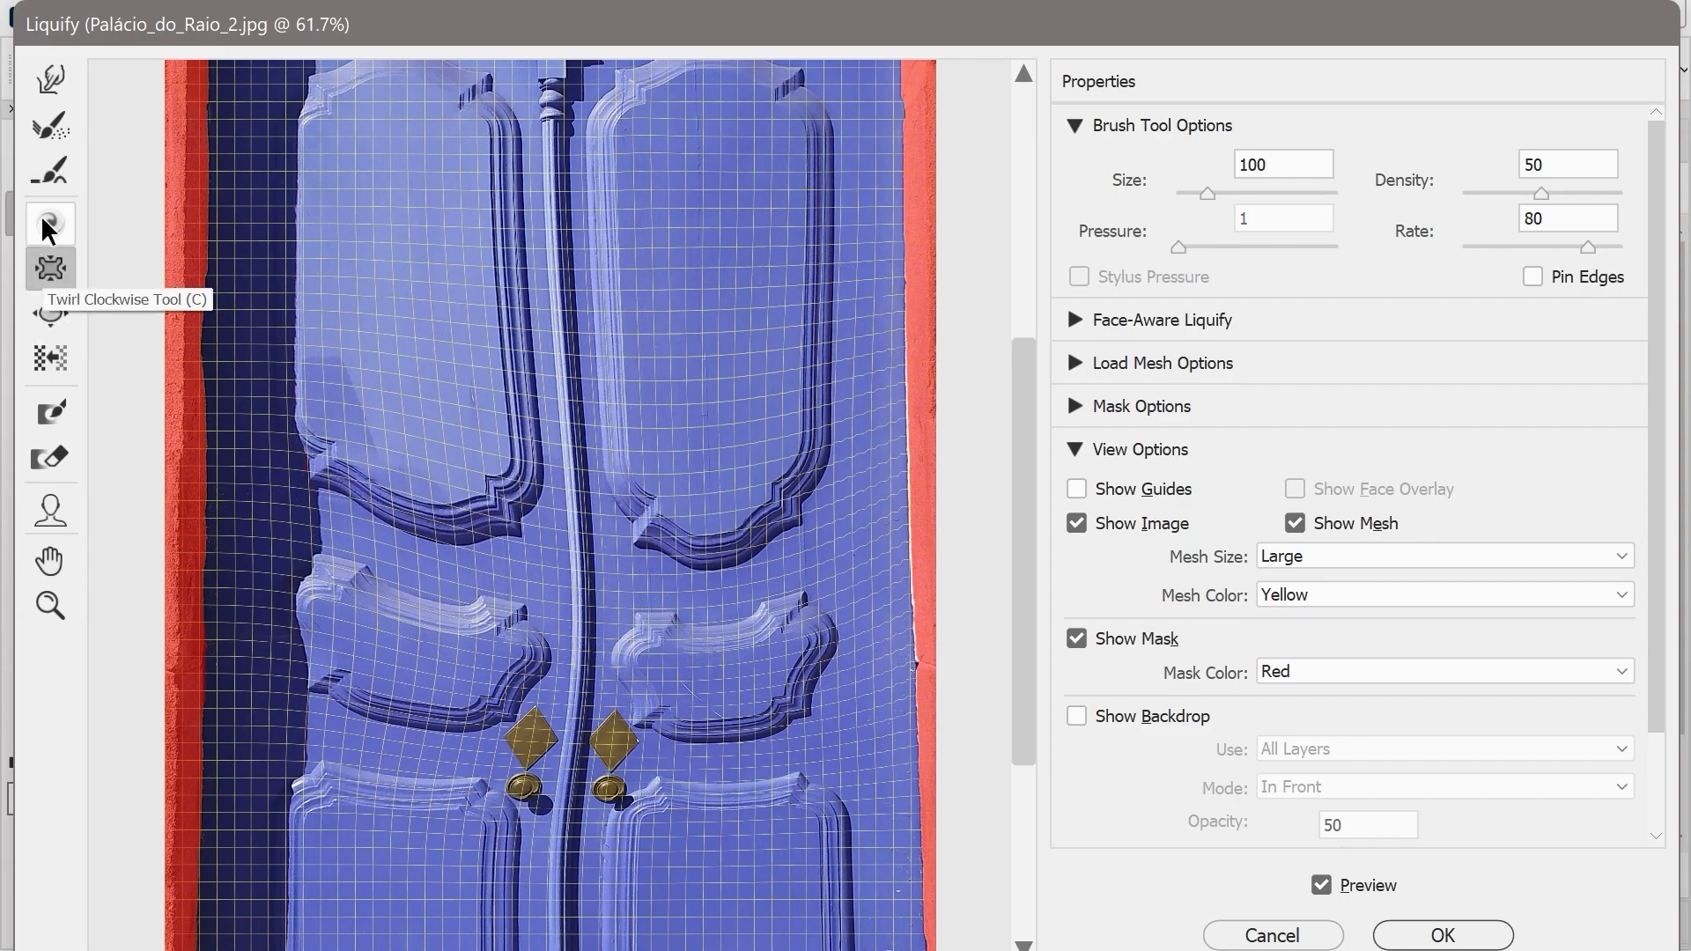
pyautogui.click(53, 231)
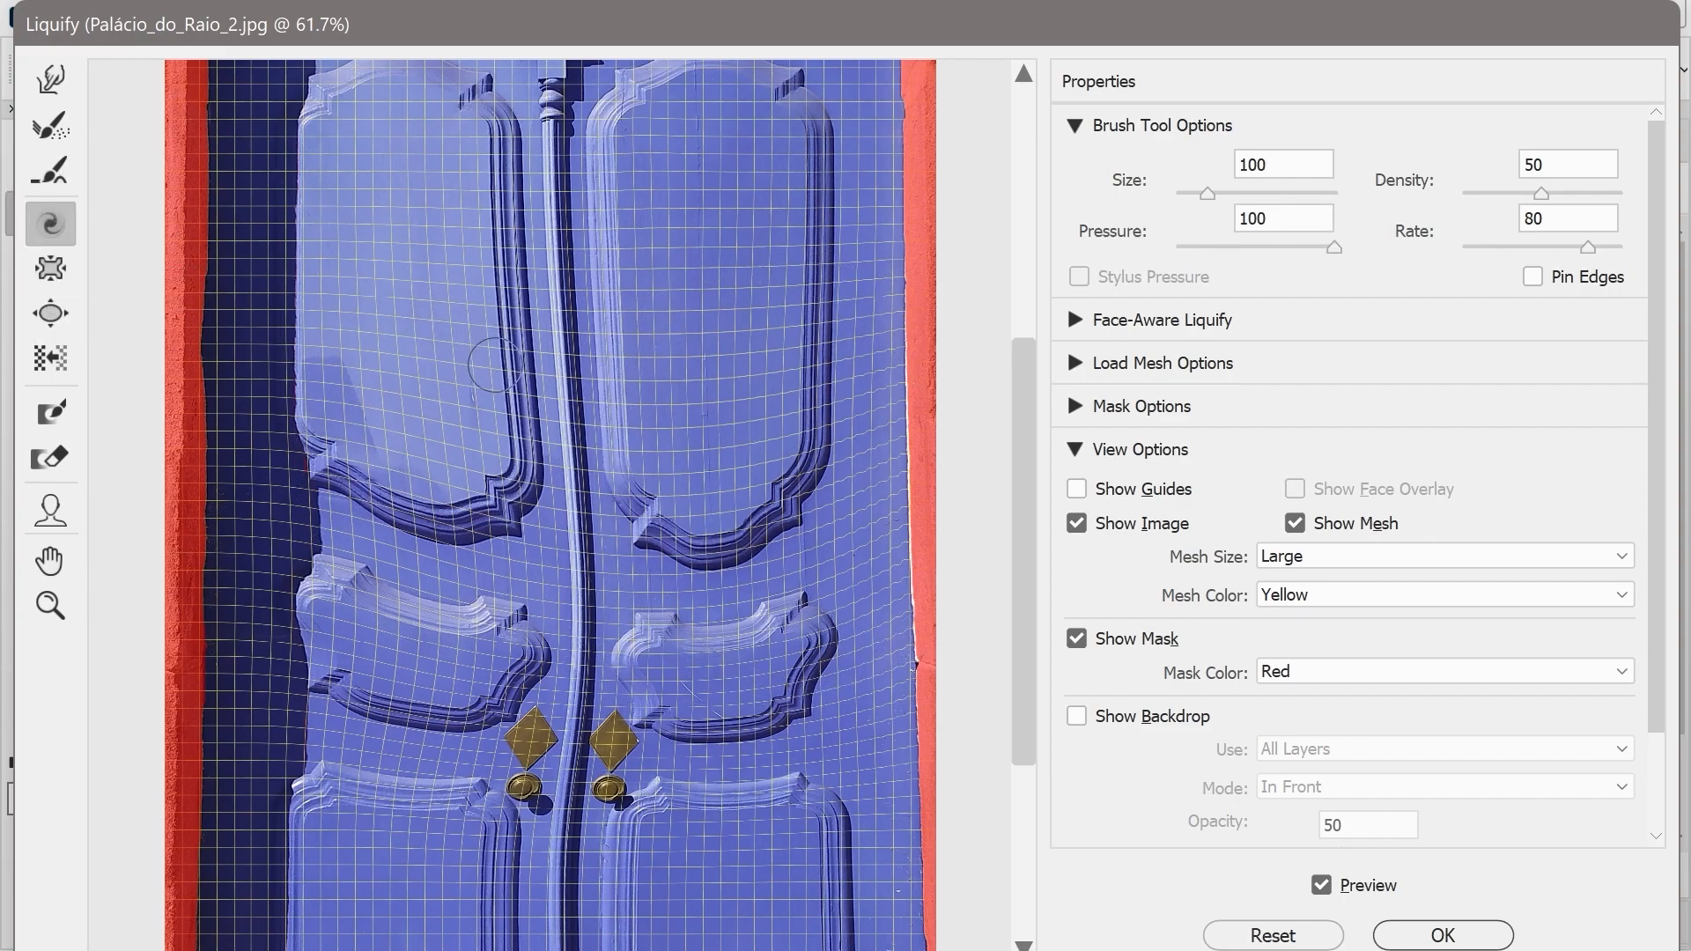
pyautogui.moveTo(495, 364)
pyautogui.mouseDown()
pyautogui.moveTo(753, 304)
pyautogui.moveTo(777, 282)
pyautogui.mouseUp()
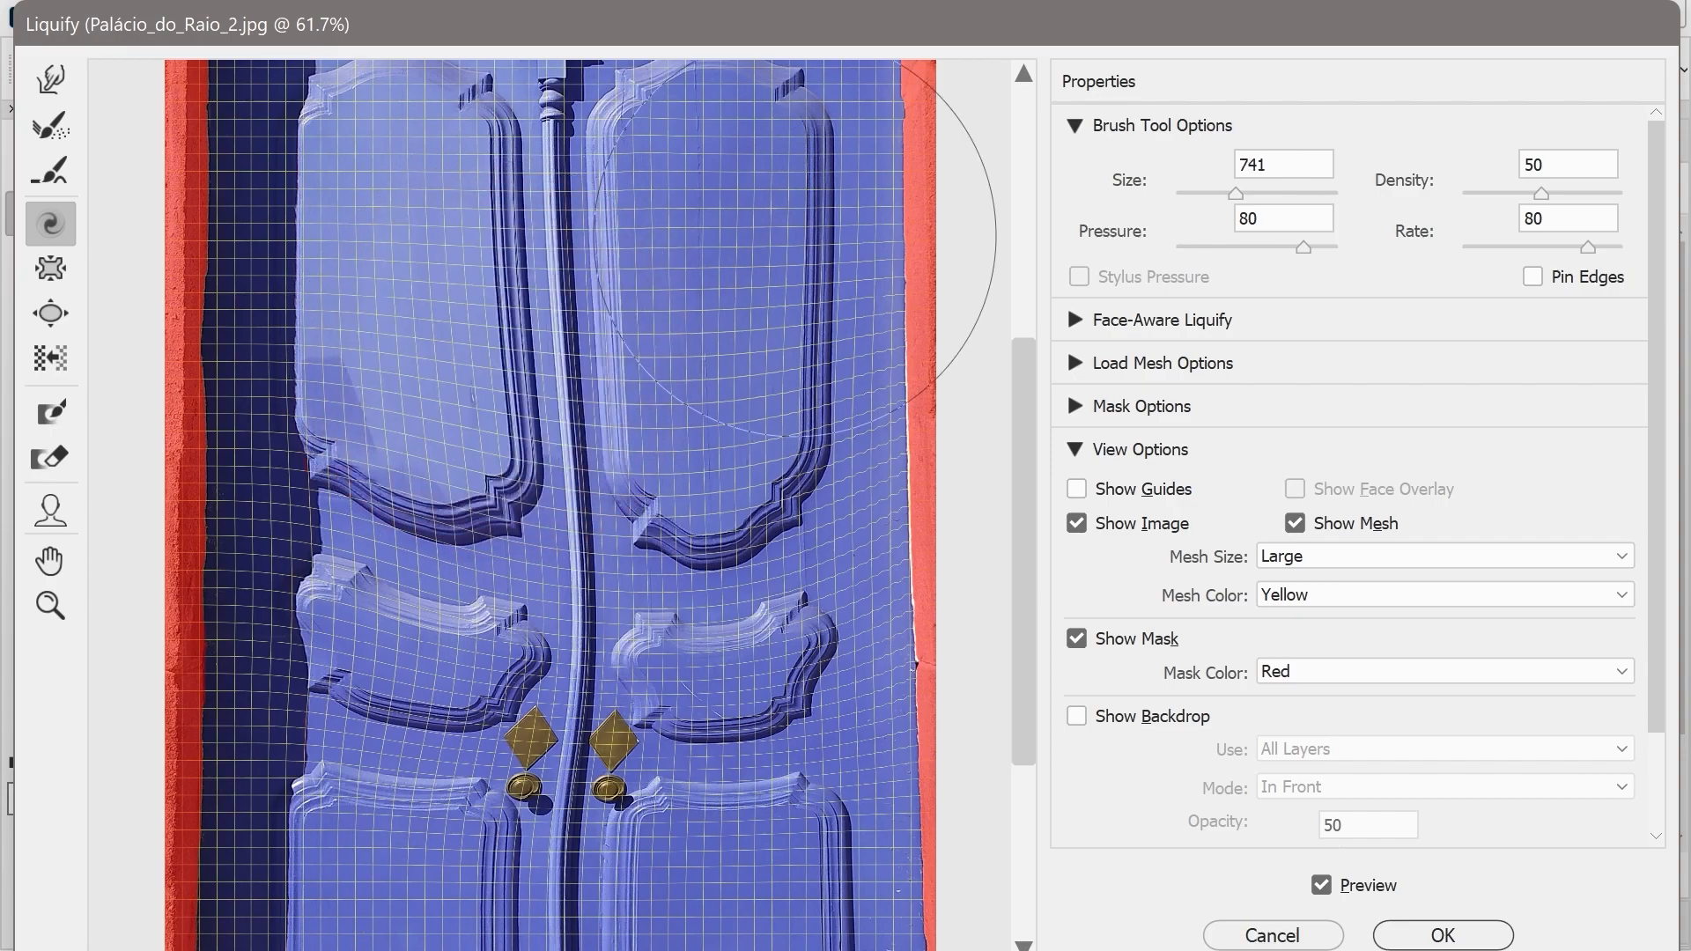
pyautogui.moveTo(586, 350)
pyautogui.mouseDown()
pyautogui.moveTo(683, 354)
pyautogui.moveTo(658, 441)
pyautogui.moveTo(628, 469)
pyautogui.moveTo(596, 433)
pyautogui.moveTo(613, 387)
pyautogui.moveTo(651, 467)
pyautogui.moveTo(714, 480)
pyautogui.moveTo(608, 596)
pyautogui.moveTo(546, 552)
pyautogui.moveTo(547, 442)
pyautogui.moveTo(616, 438)
pyautogui.moveTo(713, 500)
pyautogui.moveTo(652, 578)
pyautogui.moveTo(546, 499)
pyautogui.moveTo(573, 425)
pyautogui.moveTo(643, 473)
pyautogui.moveTo(652, 535)
pyautogui.moveTo(599, 508)
pyautogui.moveTo(626, 491)
pyautogui.moveTo(695, 543)
pyautogui.moveTo(613, 486)
pyautogui.mouseUp()
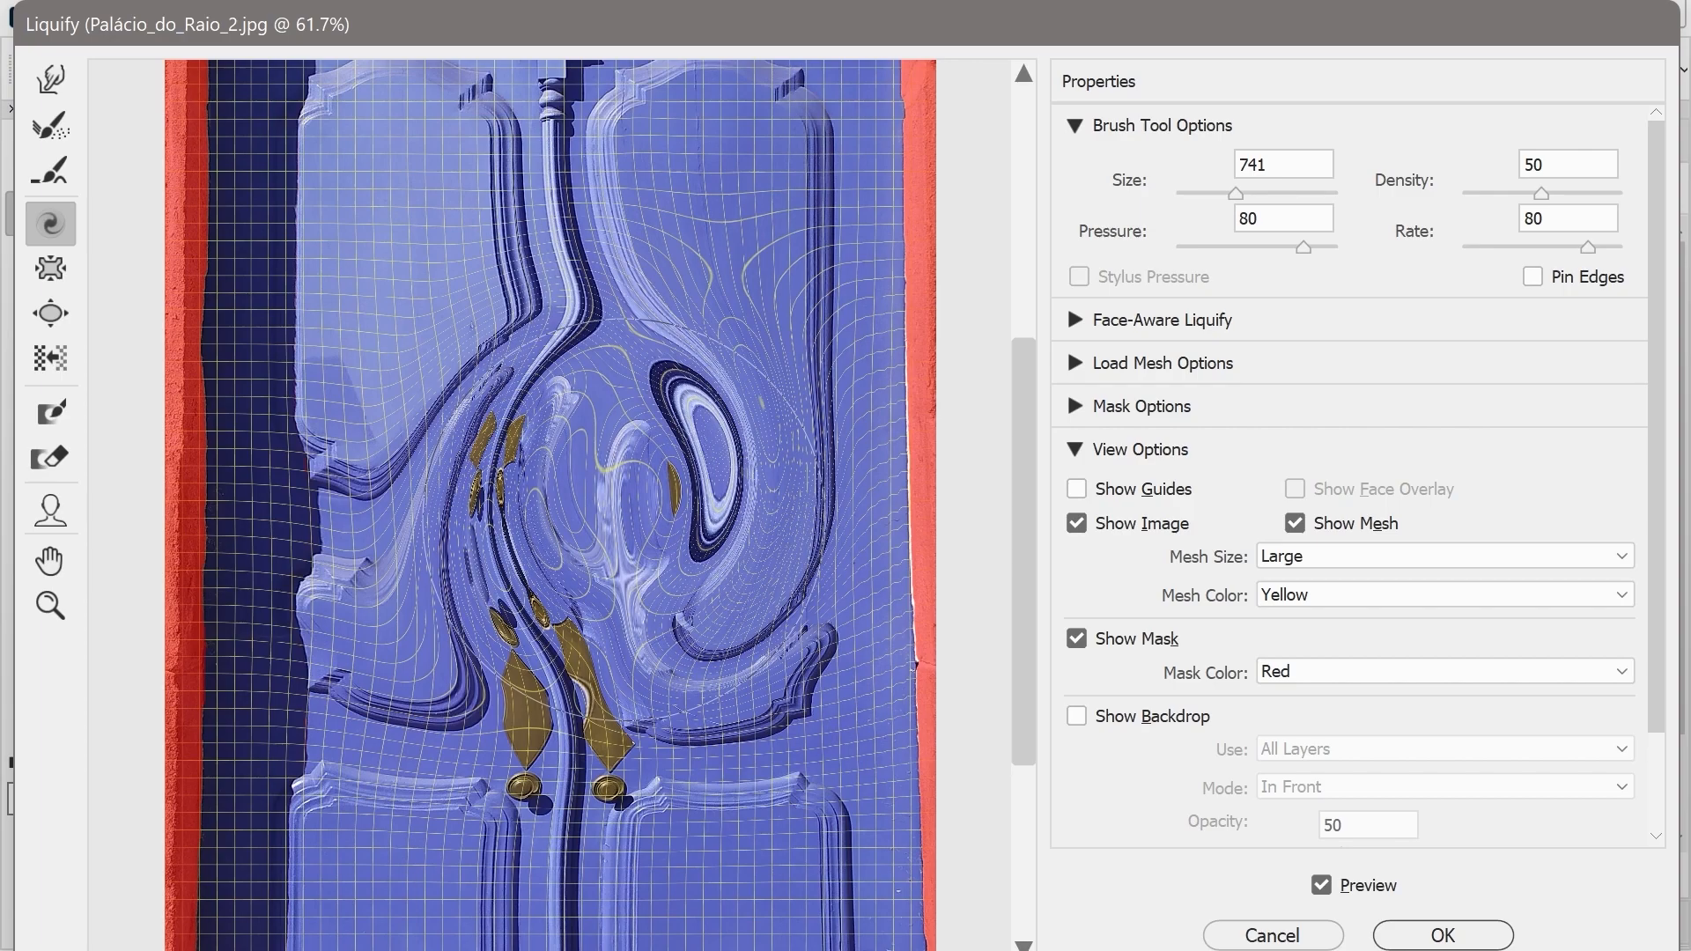
pyautogui.moveTo(613, 486); pyautogui.dragTo(616, 484)
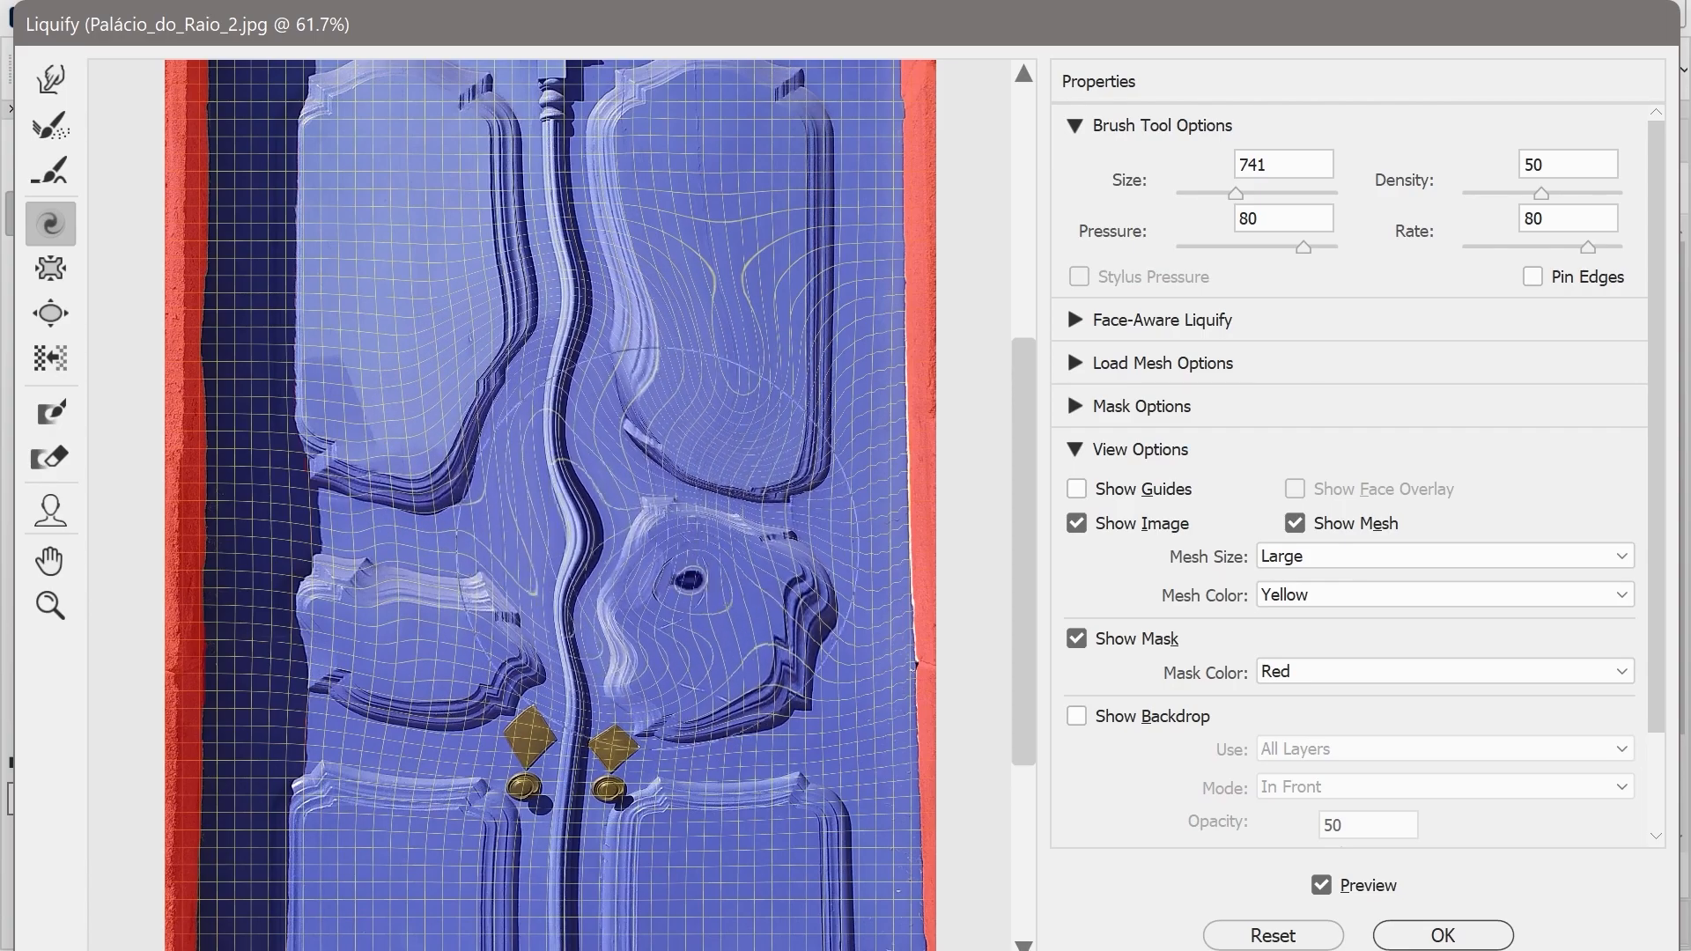
pyautogui.moveTo(656, 539); pyautogui.dragTo(555, 467)
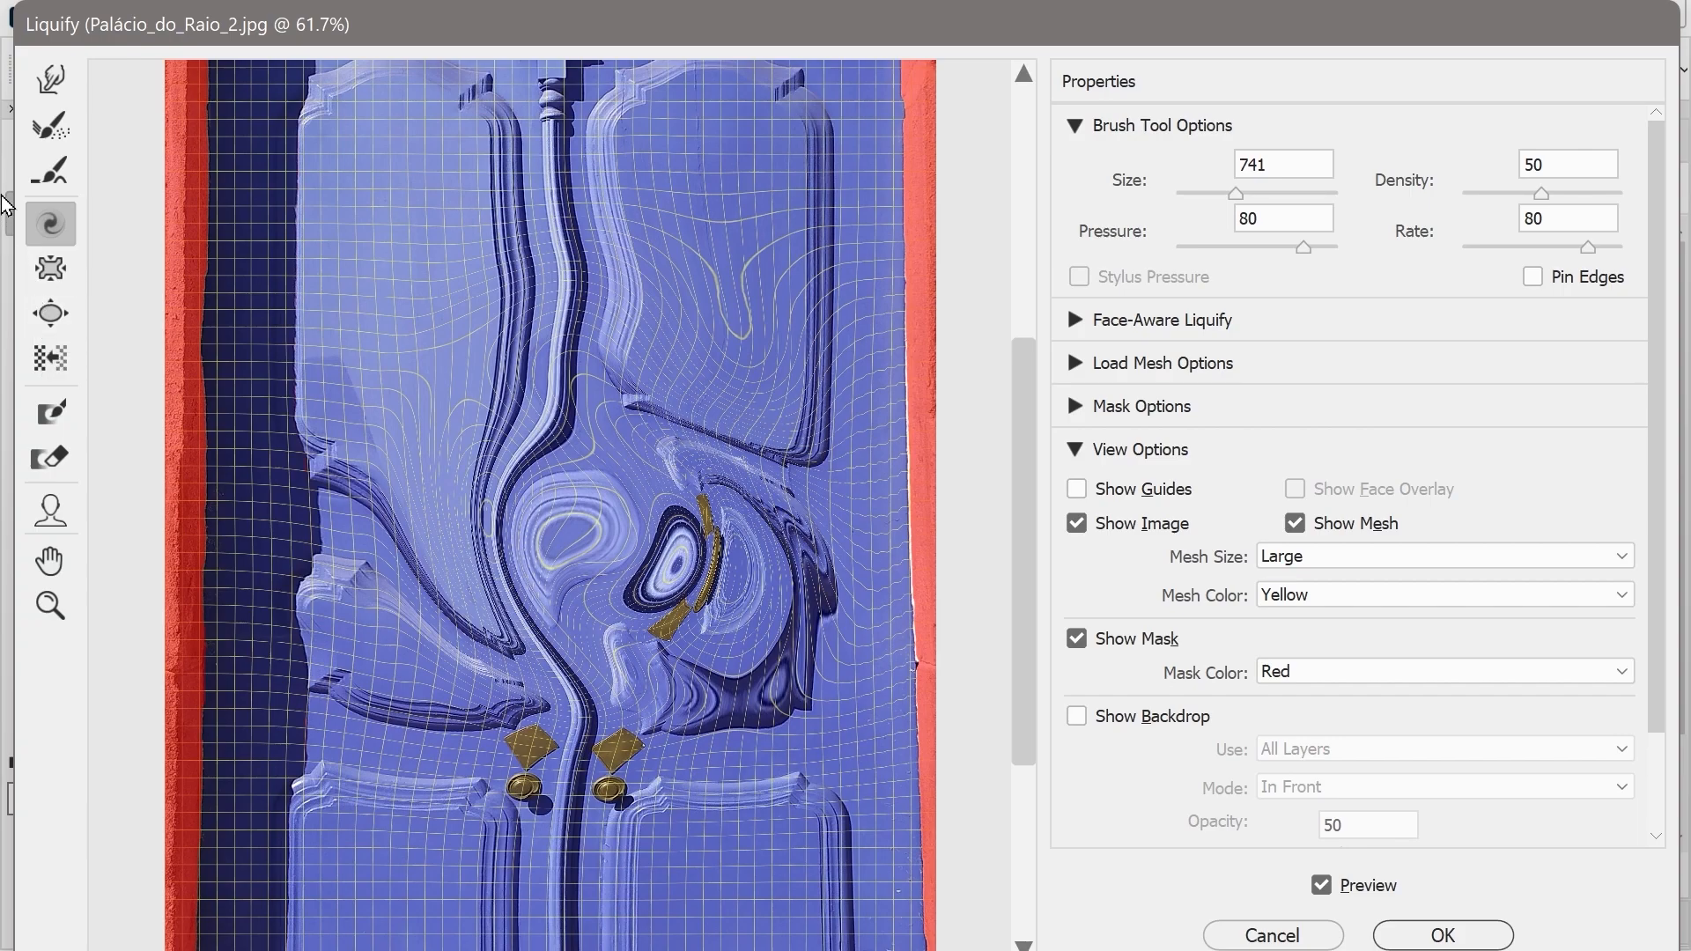
pyautogui.click(49, 139)
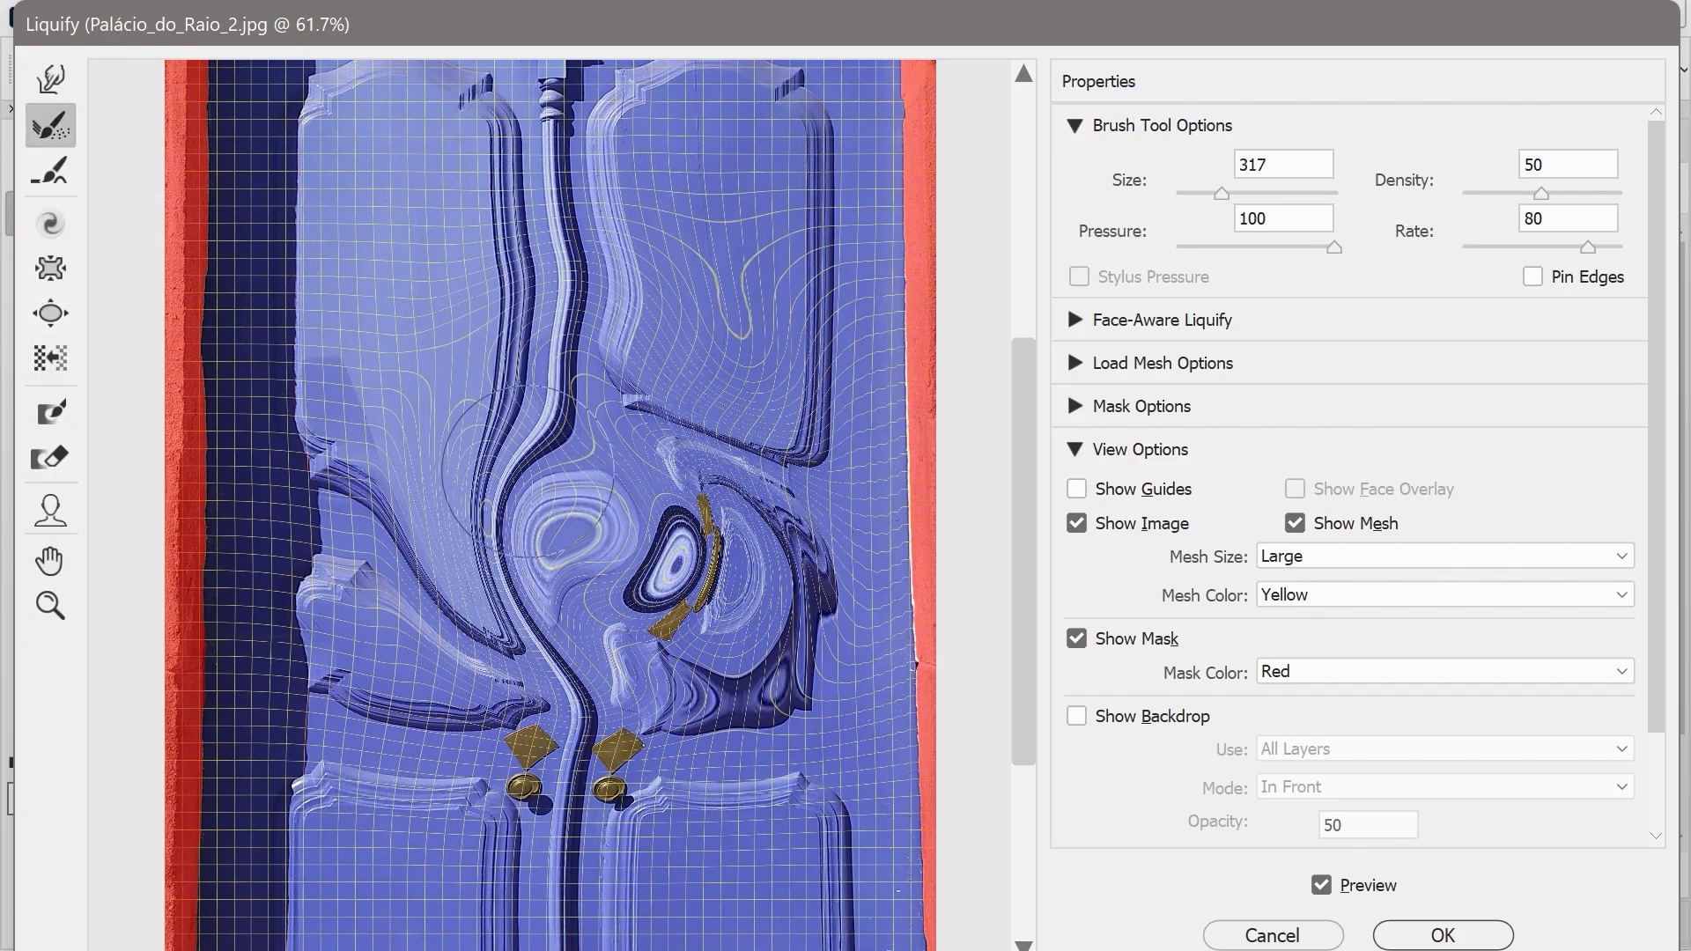
pyautogui.moveTo(547, 550)
pyautogui.mouseDown()
pyautogui.moveTo(573, 450)
pyautogui.moveTo(740, 423)
pyautogui.moveTo(757, 599)
pyautogui.moveTo(823, 453)
pyautogui.moveTo(801, 644)
pyautogui.moveTo(722, 714)
pyautogui.moveTo(572, 551)
pyautogui.moveTo(771, 507)
pyautogui.moveTo(714, 713)
pyautogui.moveTo(604, 673)
pyautogui.moveTo(691, 727)
pyautogui.moveTo(599, 769)
pyautogui.moveTo(648, 841)
pyautogui.moveTo(533, 718)
pyautogui.moveTo(506, 841)
pyautogui.moveTo(537, 647)
pyautogui.moveTo(440, 604)
pyautogui.moveTo(452, 493)
pyautogui.moveTo(341, 445)
pyautogui.moveTo(372, 539)
pyautogui.moveTo(411, 451)
pyautogui.moveTo(491, 472)
pyautogui.moveTo(469, 508)
pyautogui.moveTo(533, 253)
pyautogui.moveTo(557, 460)
pyautogui.moveTo(445, 519)
pyautogui.moveTo(322, 473)
pyautogui.moveTo(507, 489)
pyautogui.moveTo(667, 473)
pyautogui.moveTo(697, 332)
pyautogui.moveTo(647, 500)
pyautogui.moveTo(604, 407)
pyautogui.moveTo(530, 593)
pyautogui.moveTo(529, 674)
pyautogui.moveTo(602, 707)
pyautogui.moveTo(478, 666)
pyautogui.moveTo(449, 640)
pyautogui.mouseUp()
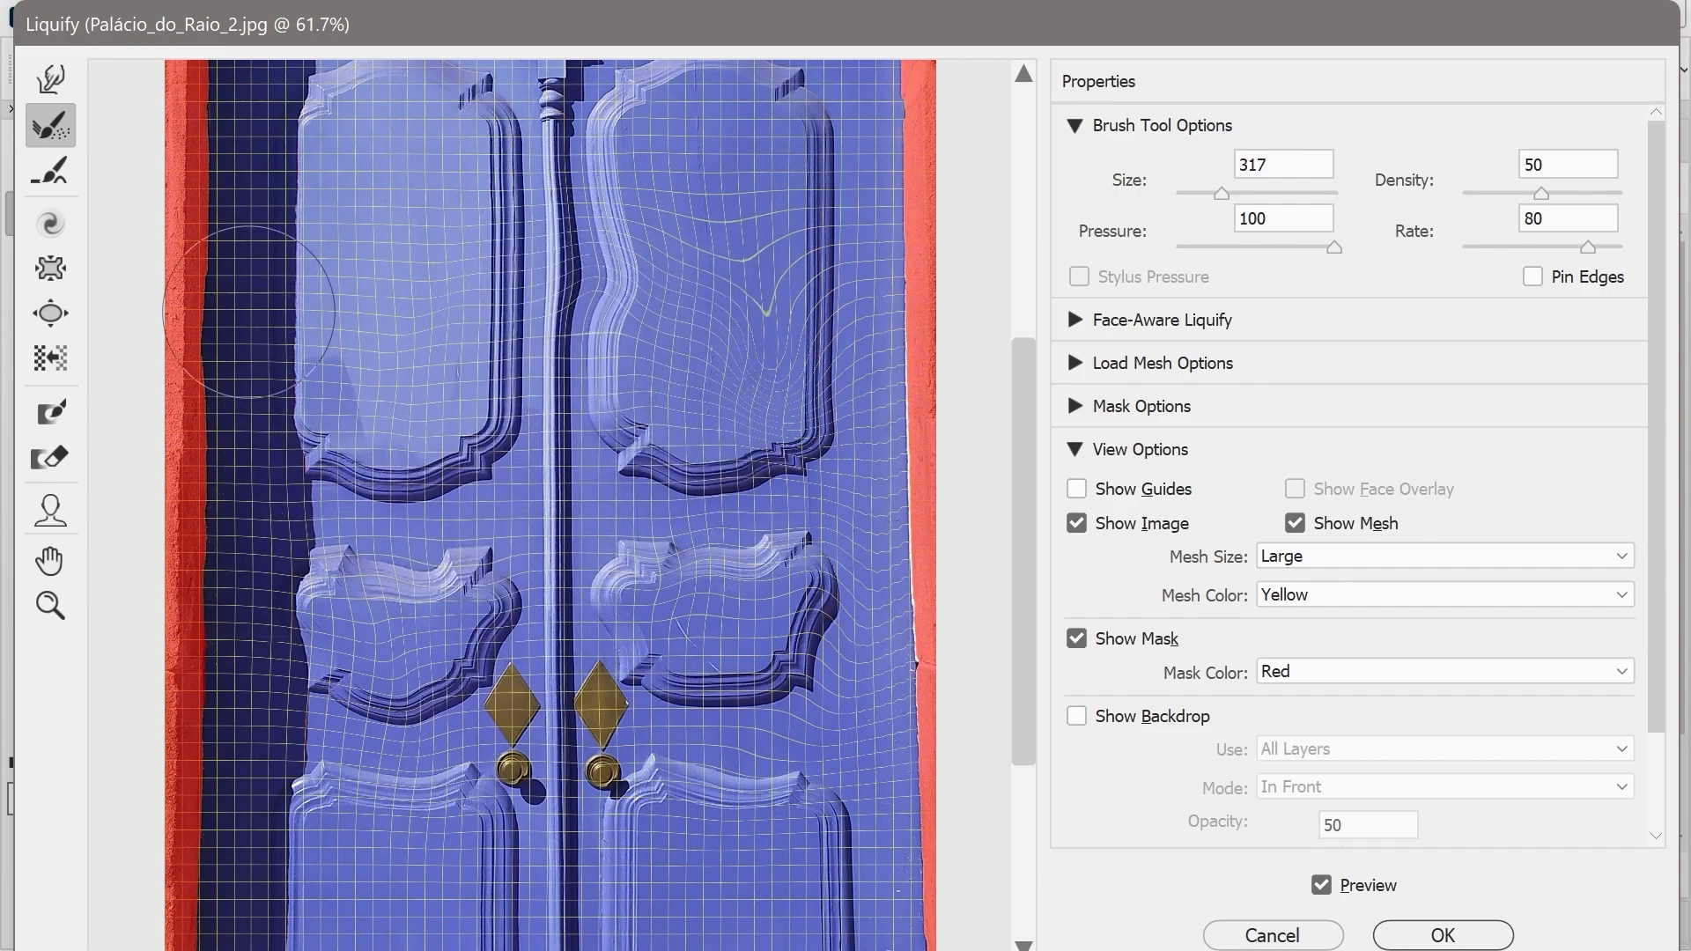
# - Shrink the two door handles and the central column above them with the Pucker tool at size 636
pyautogui.click(50, 268)
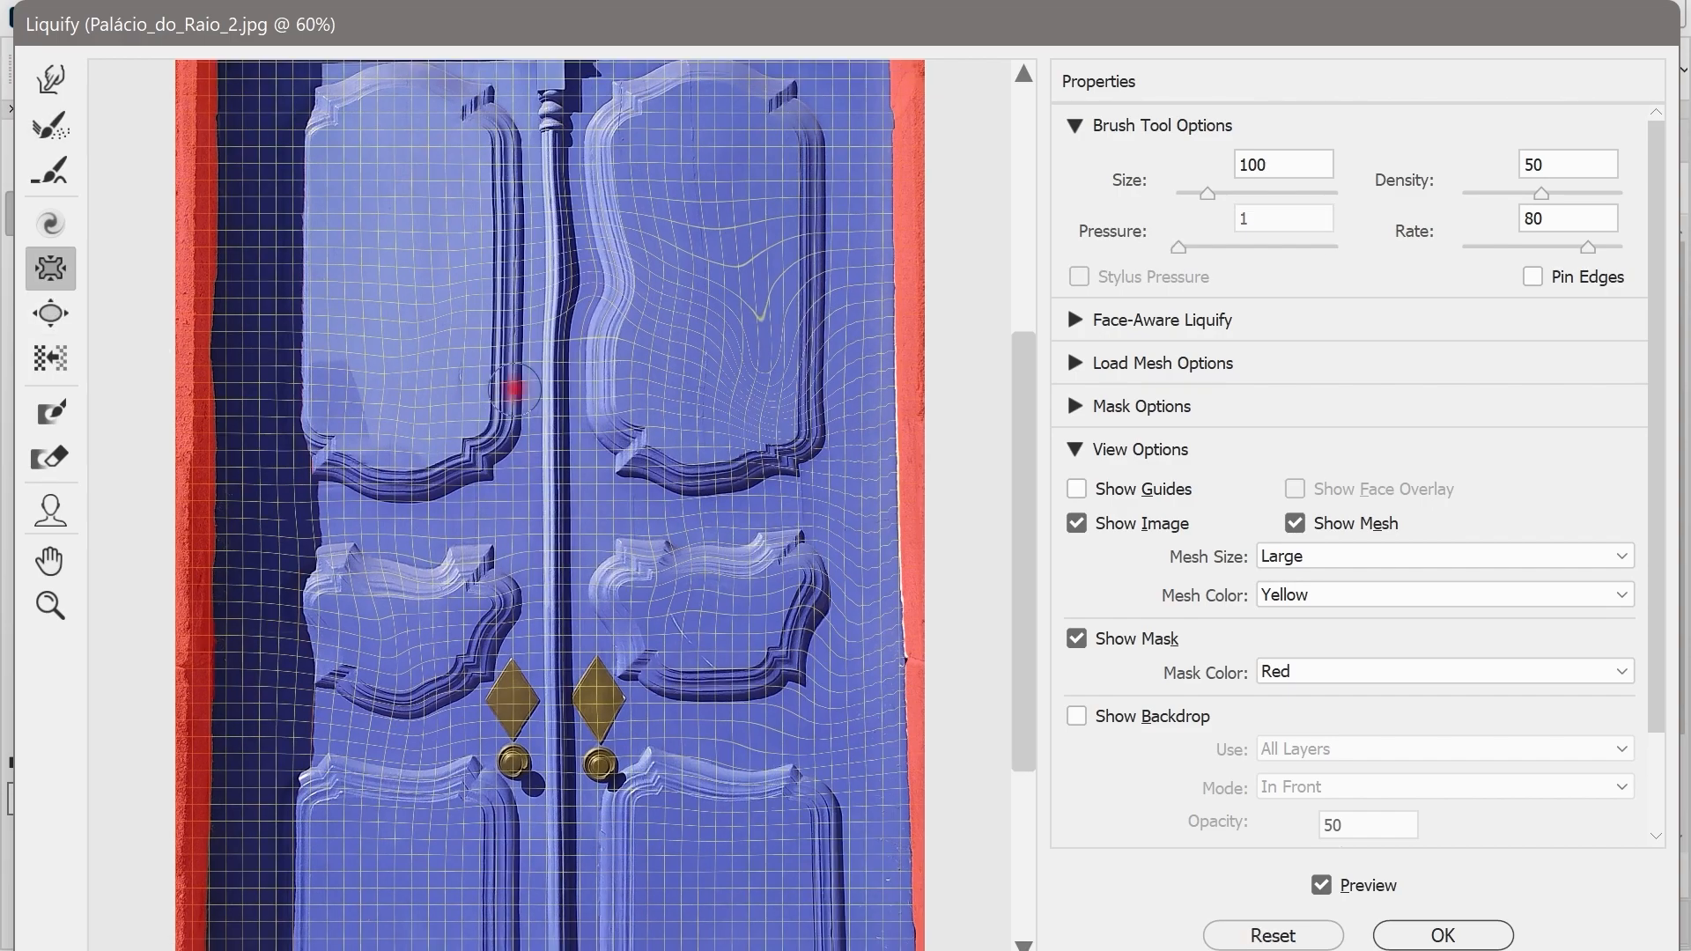
pyautogui.moveTo(515, 390); pyautogui.dragTo(538, 390)
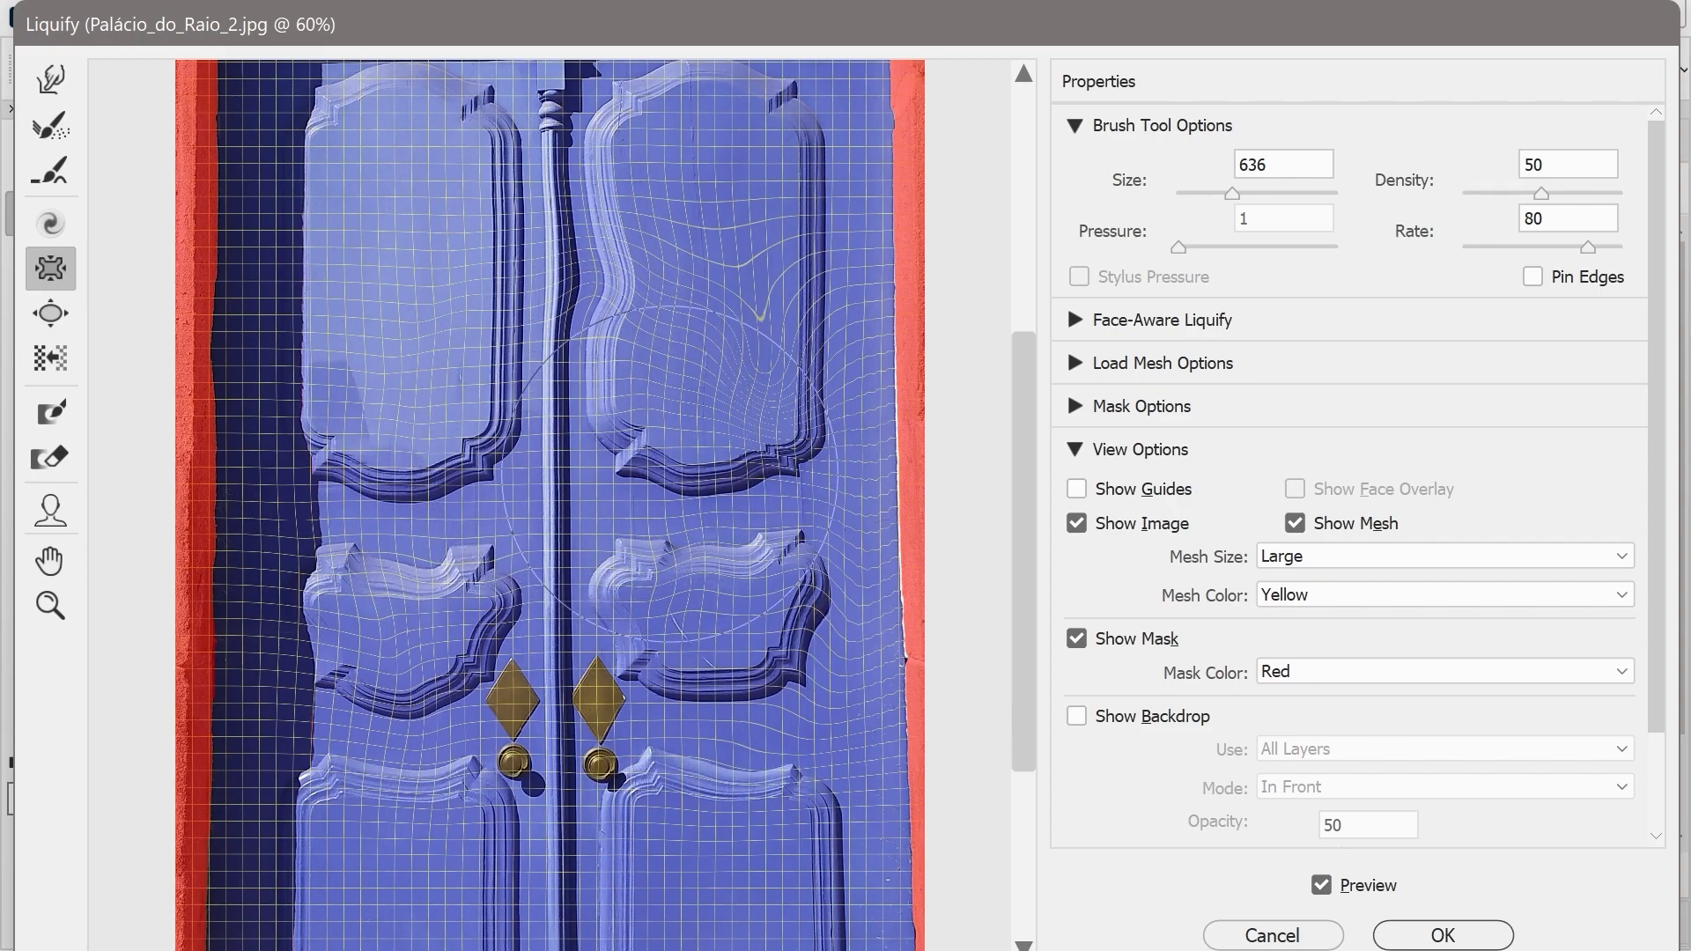
pyautogui.moveTo(617, 753); pyautogui.dragTo(556, 733)
pyautogui.moveTo(555, 553); pyautogui.dragTo(580, 430)
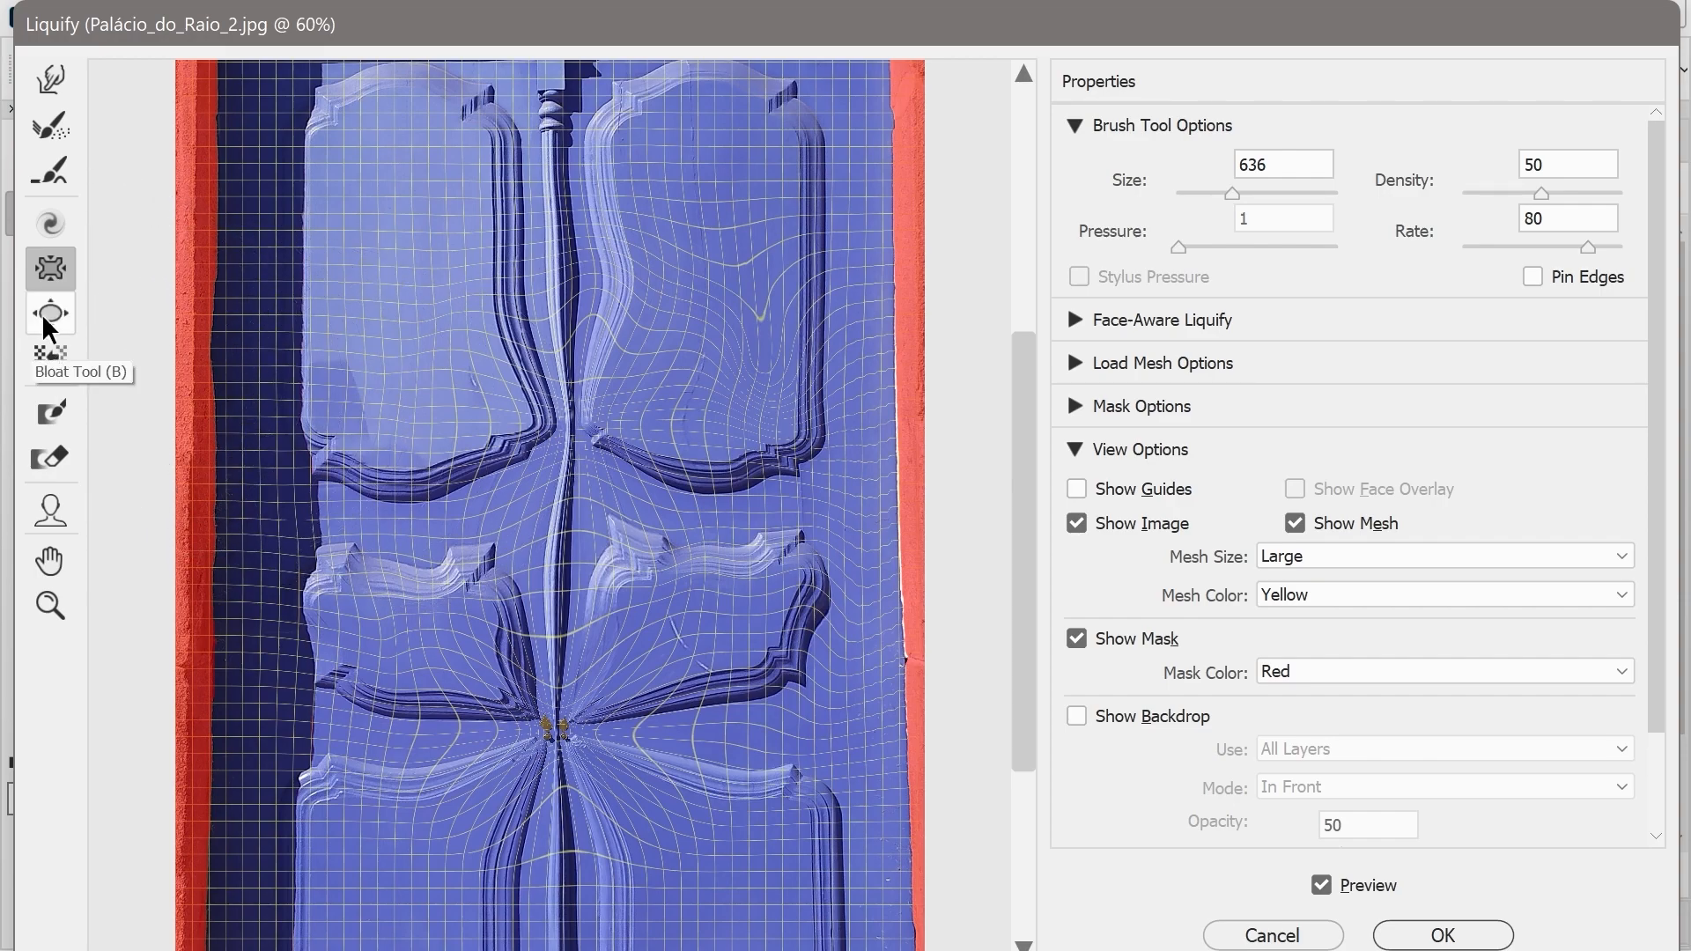
# - Swell the upper and lower panels of the right-hand door leaf with the Bloat tool at size 639
pyautogui.click(42, 319)
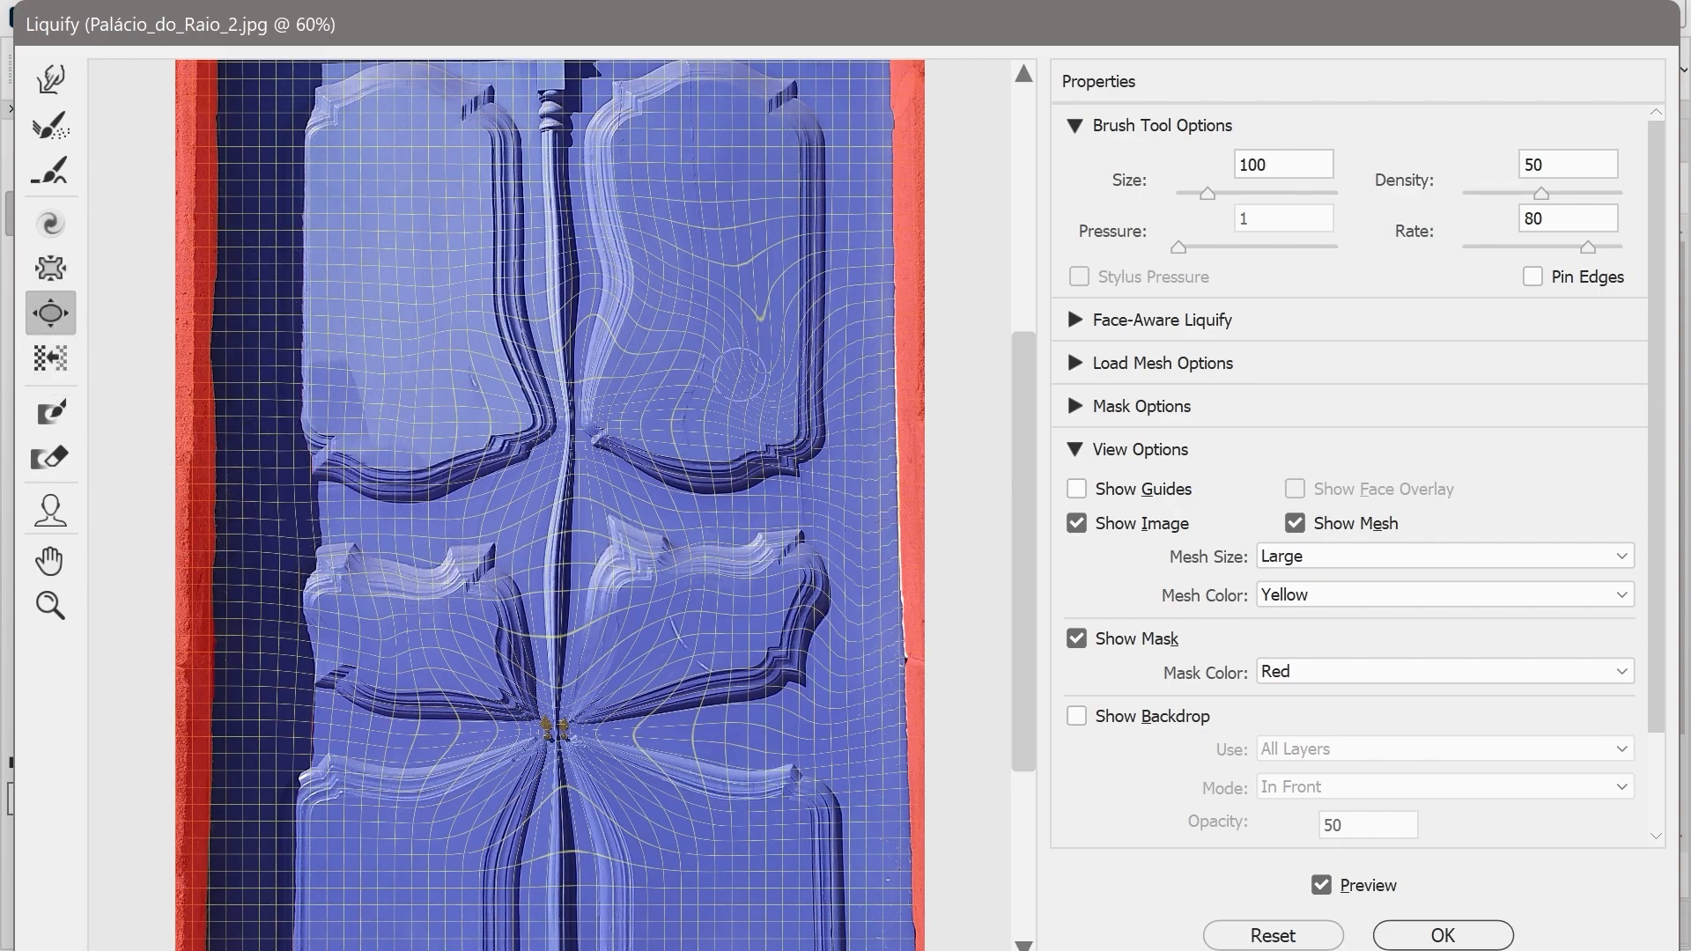
pyautogui.scroll(-1, 740, 371)
pyautogui.moveTo(730, 373); pyautogui.dragTo(899, 428)
pyautogui.moveTo(784, 395)
pyautogui.mouseDown()
pyautogui.moveTo(728, 384)
pyautogui.moveTo(733, 284)
pyautogui.moveTo(705, 226)
pyautogui.moveTo(669, 247)
pyautogui.moveTo(670, 330)
pyautogui.moveTo(635, 432)
pyautogui.moveTo(731, 396)
pyautogui.moveTo(447, 386)
pyautogui.moveTo(445, 284)
pyautogui.moveTo(487, 395)
pyautogui.mouseUp()
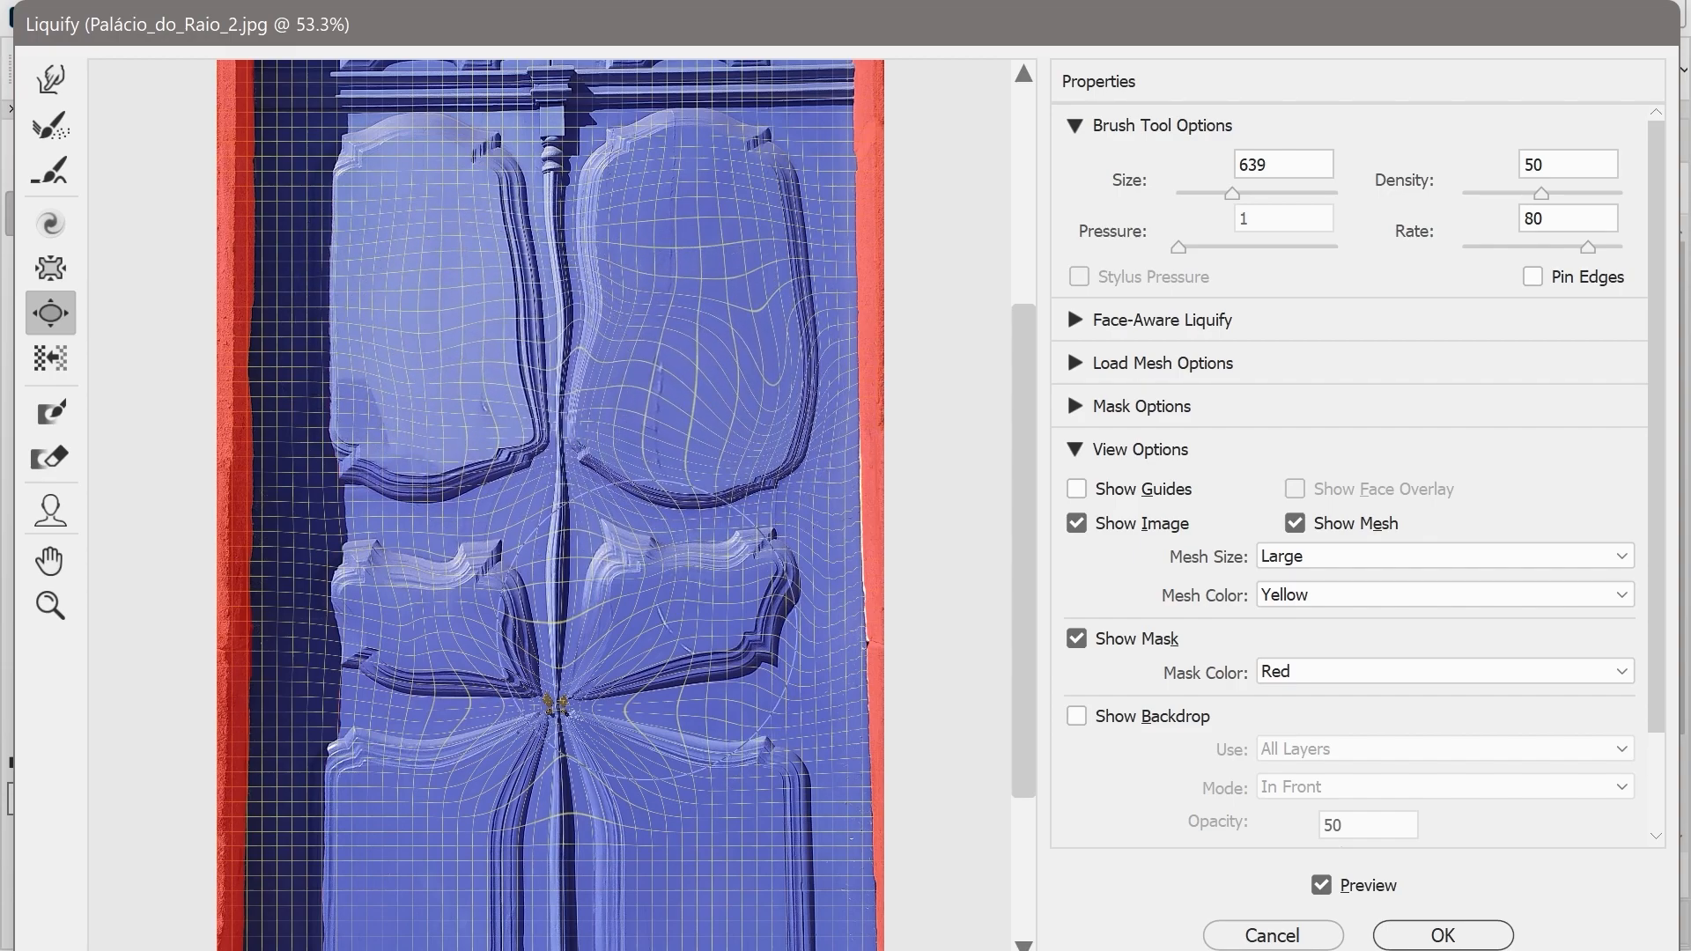
pyautogui.scroll(-3, 647, 633)
pyautogui.moveTo(642, 703)
pyautogui.mouseDown()
pyautogui.moveTo(727, 683)
pyautogui.moveTo(780, 573)
pyautogui.moveTo(616, 550)
pyautogui.moveTo(573, 506)
pyautogui.mouseUp()
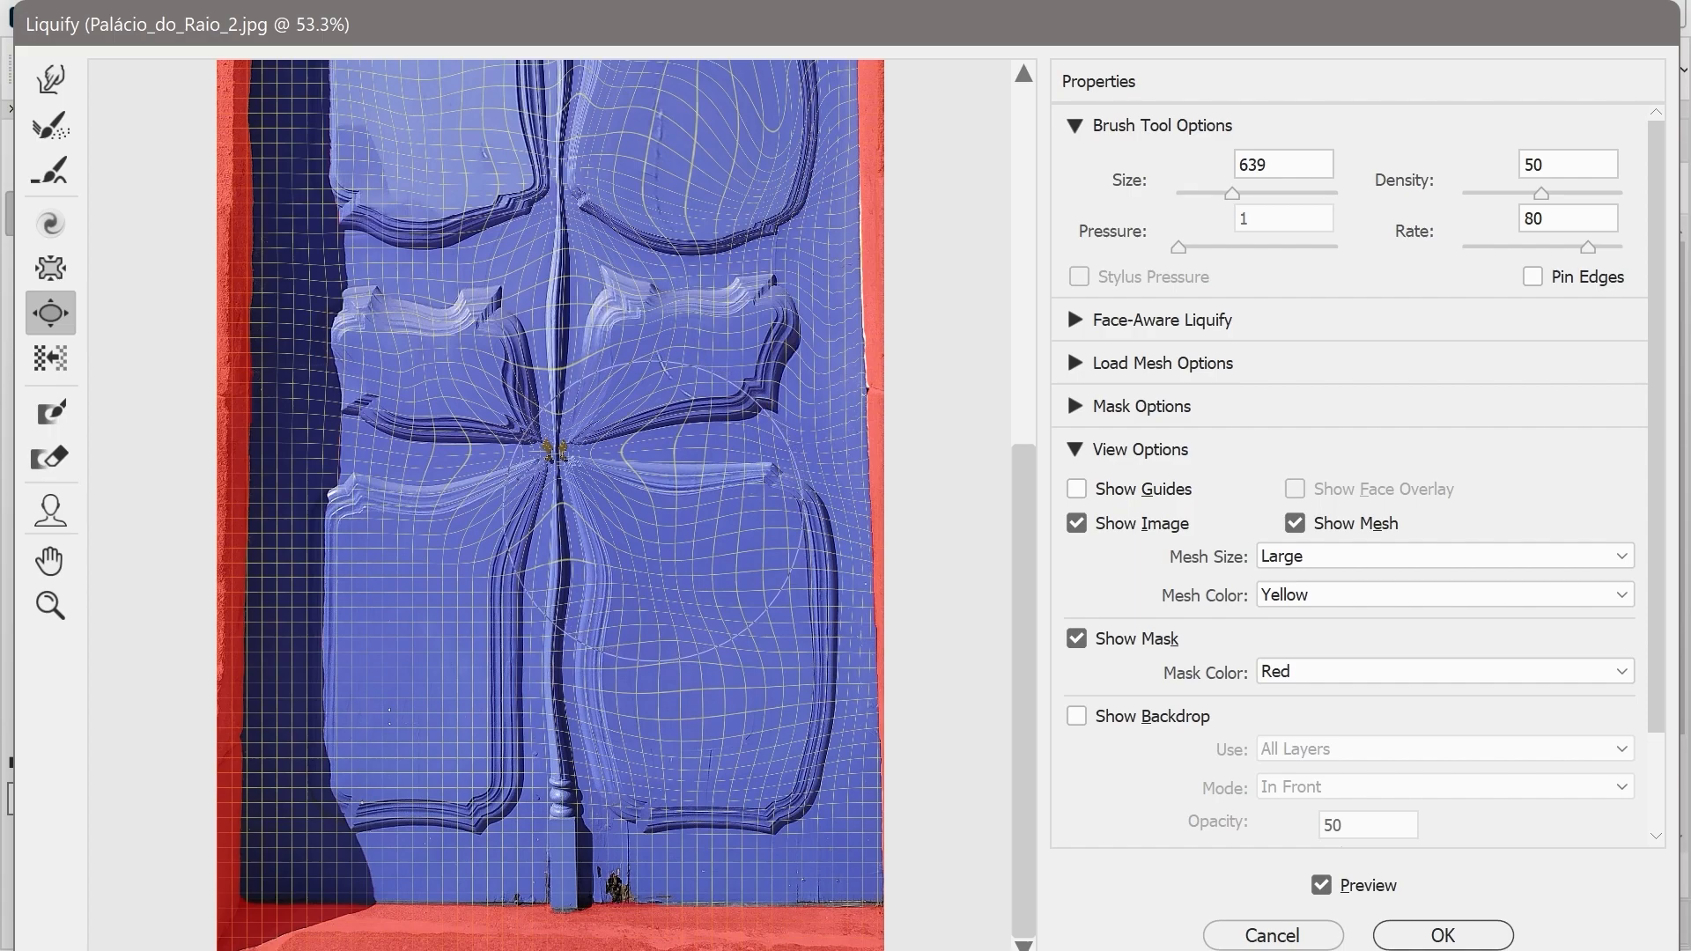
# - Shift the door handles, middle panels and central column in different directions with the Push Left tool at size 833 and pressure 100
pyautogui.click(51, 357)
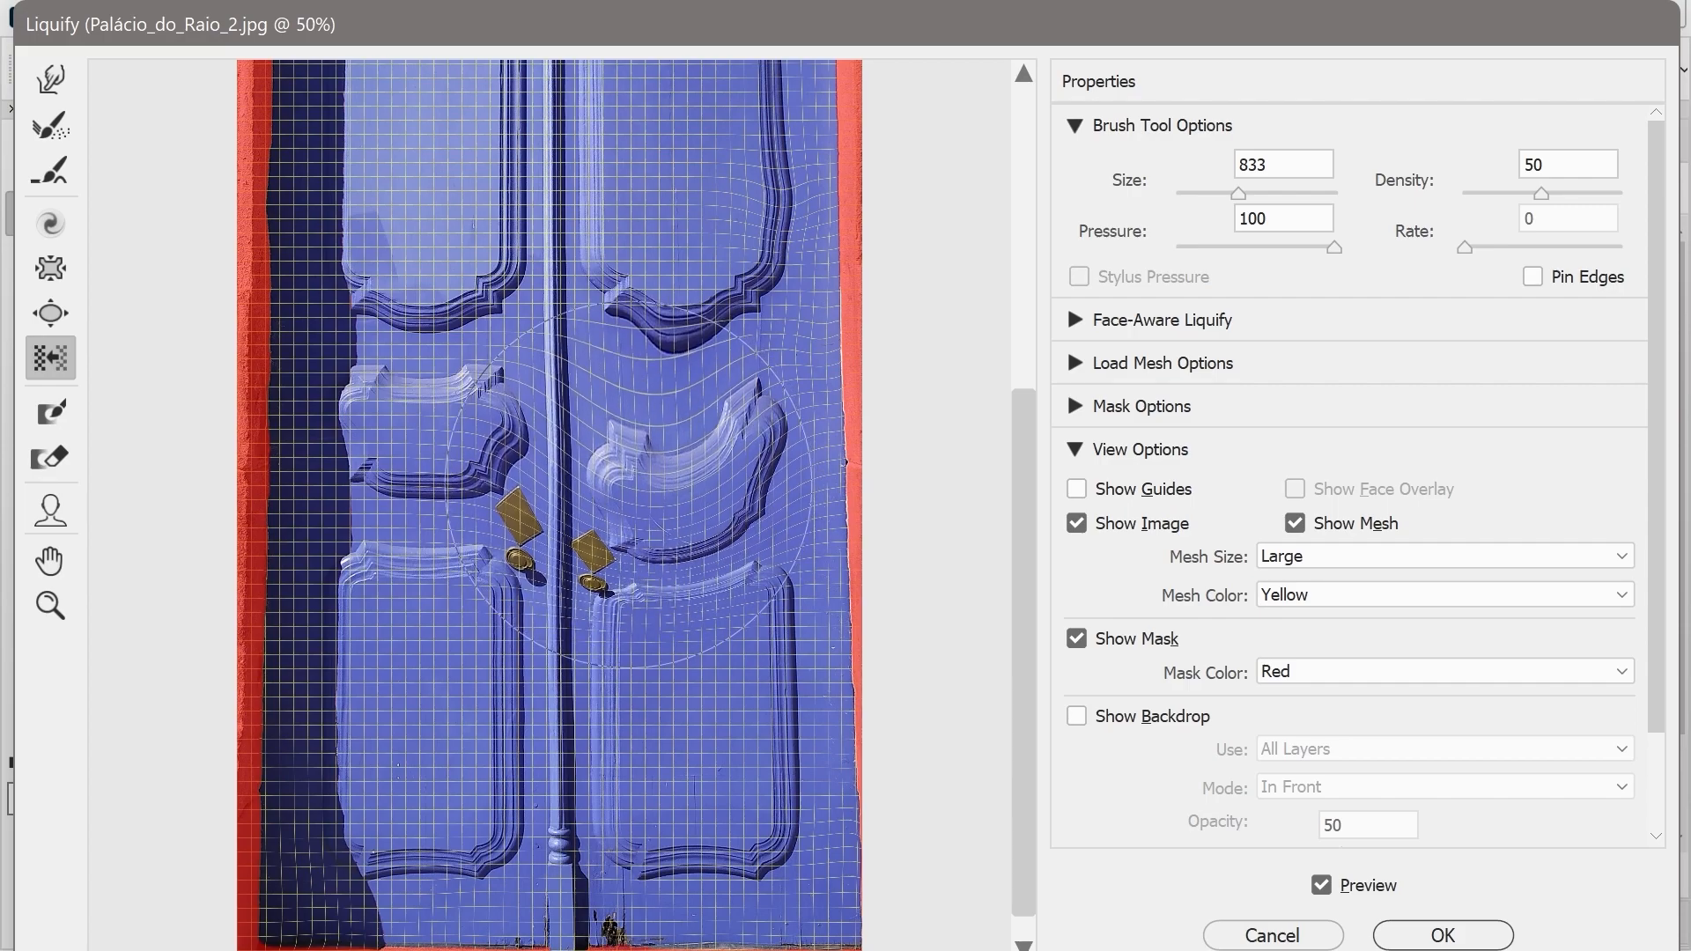
pyautogui.moveTo(630, 485)
pyautogui.mouseDown()
pyautogui.moveTo(666, 476)
pyautogui.moveTo(581, 502)
pyautogui.mouseUp()
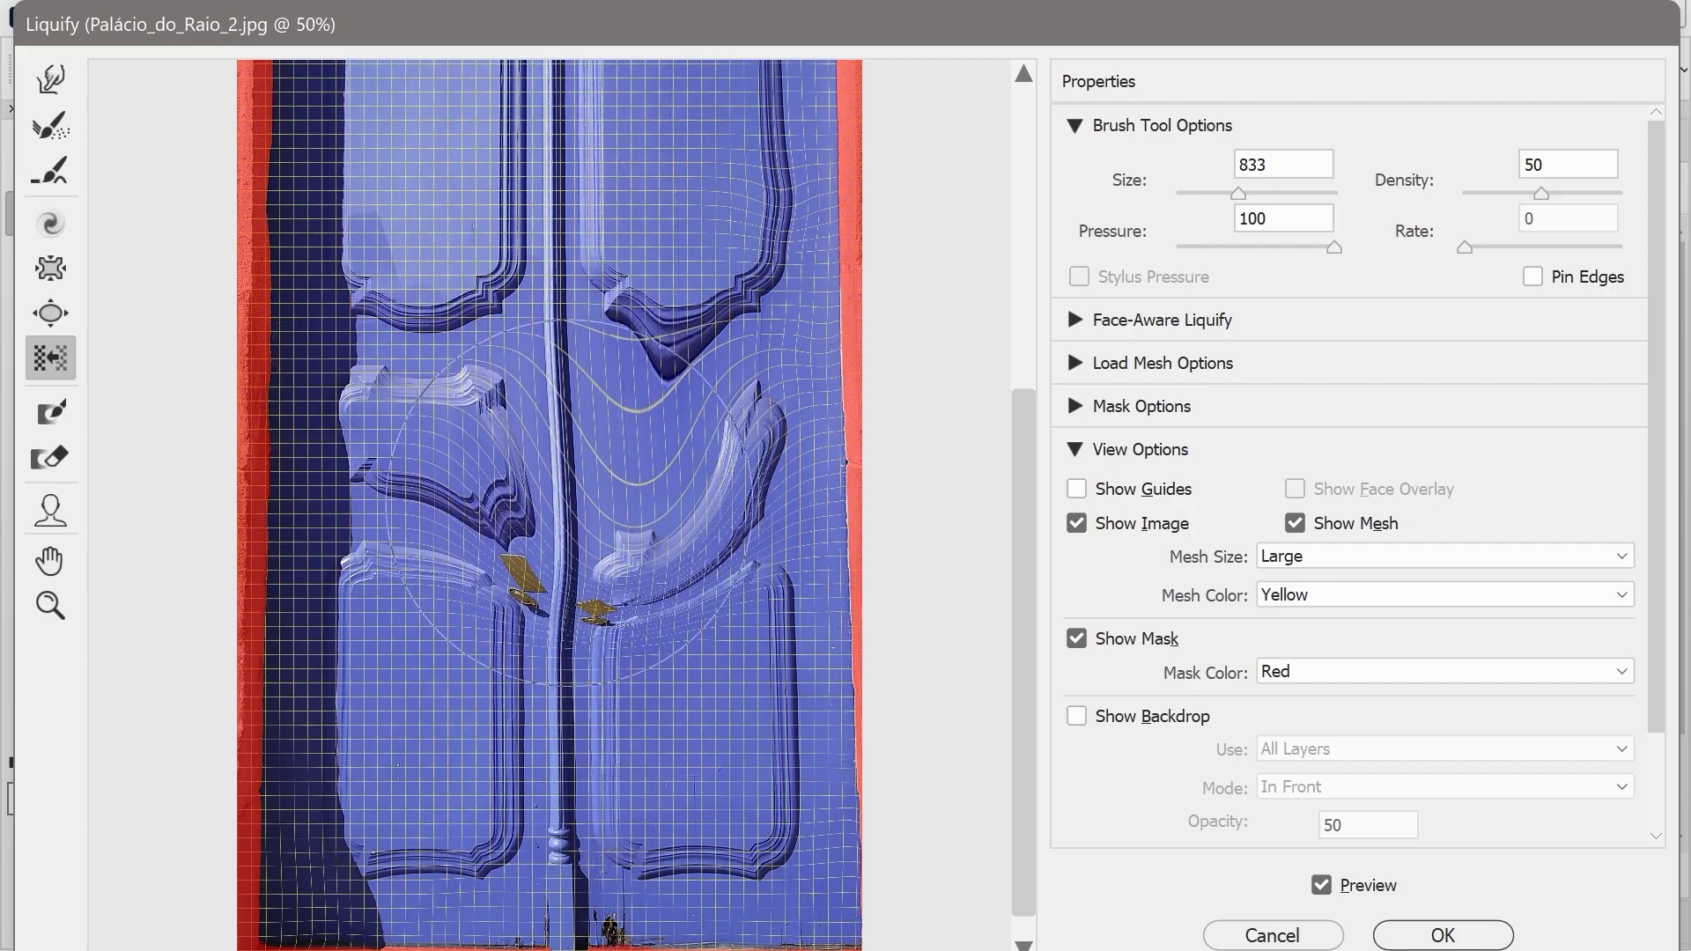
pyautogui.moveTo(596, 503)
pyautogui.mouseDown()
pyautogui.moveTo(722, 500)
pyautogui.moveTo(563, 551)
pyautogui.moveTo(606, 519)
pyautogui.moveTo(553, 502)
pyautogui.moveTo(704, 468)
pyautogui.moveTo(667, 476)
pyautogui.mouseUp()
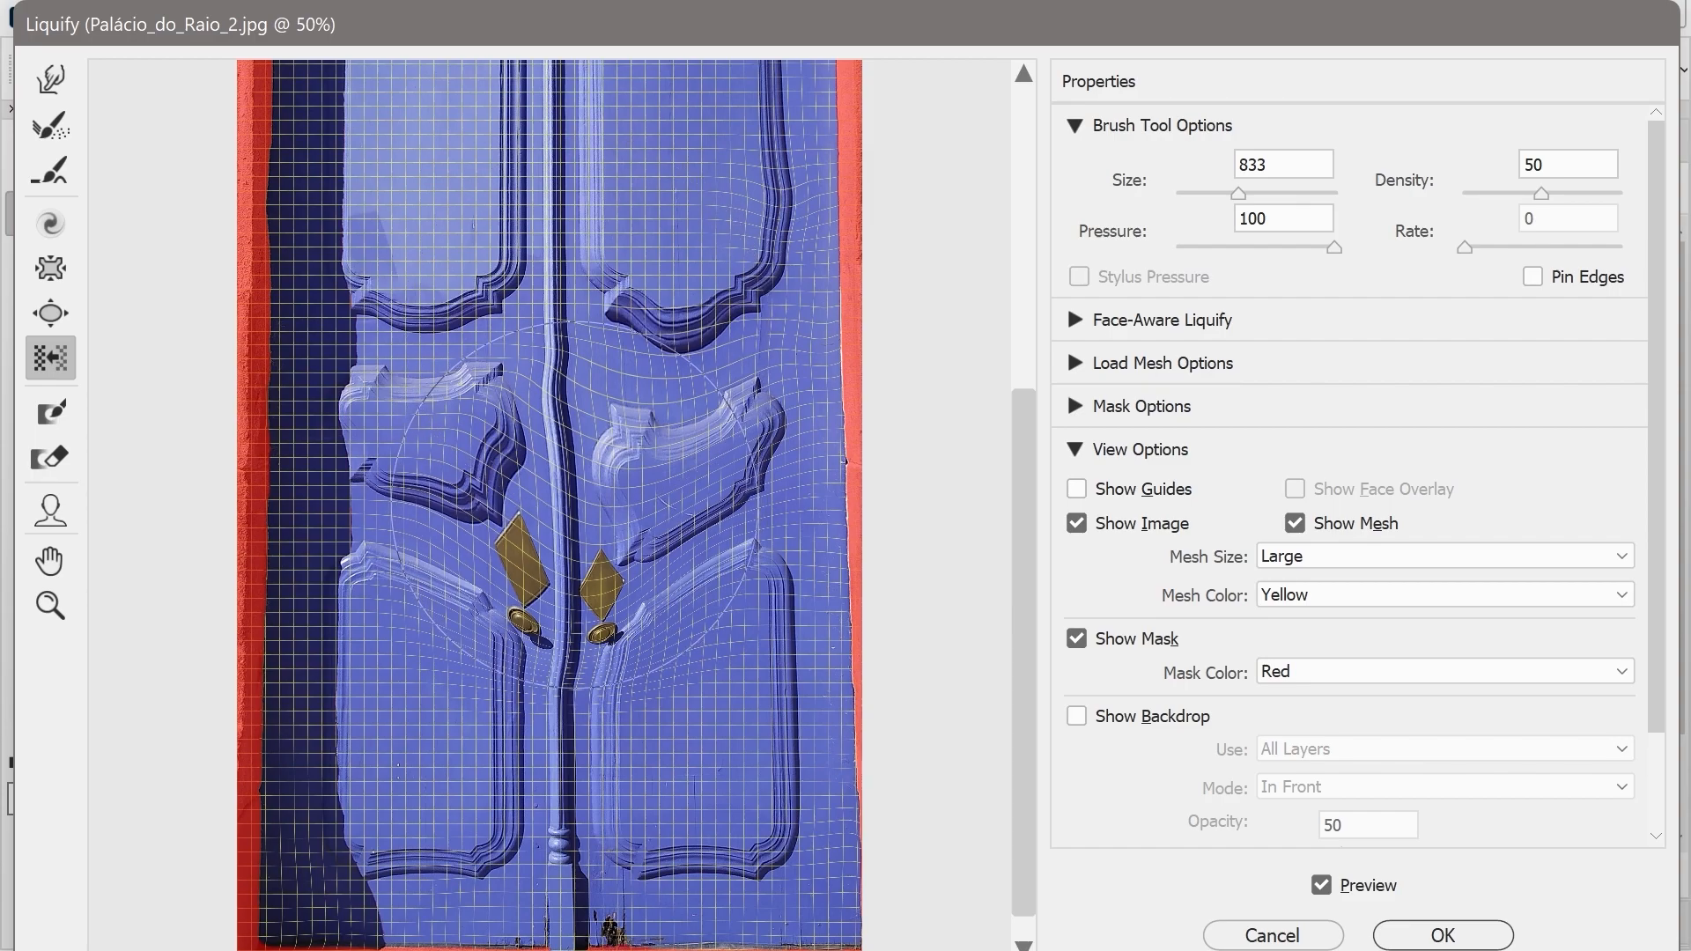
pyautogui.moveTo(577, 506)
pyautogui.mouseDown()
pyautogui.moveTo(568, 448)
pyautogui.moveTo(569, 635)
pyautogui.mouseUp()
pyautogui.moveTo(573, 345)
pyautogui.mouseDown()
pyautogui.moveTo(588, 518)
pyautogui.moveTo(572, 514)
pyautogui.moveTo(570, 549)
pyautogui.moveTo(548, 324)
pyautogui.mouseUp()
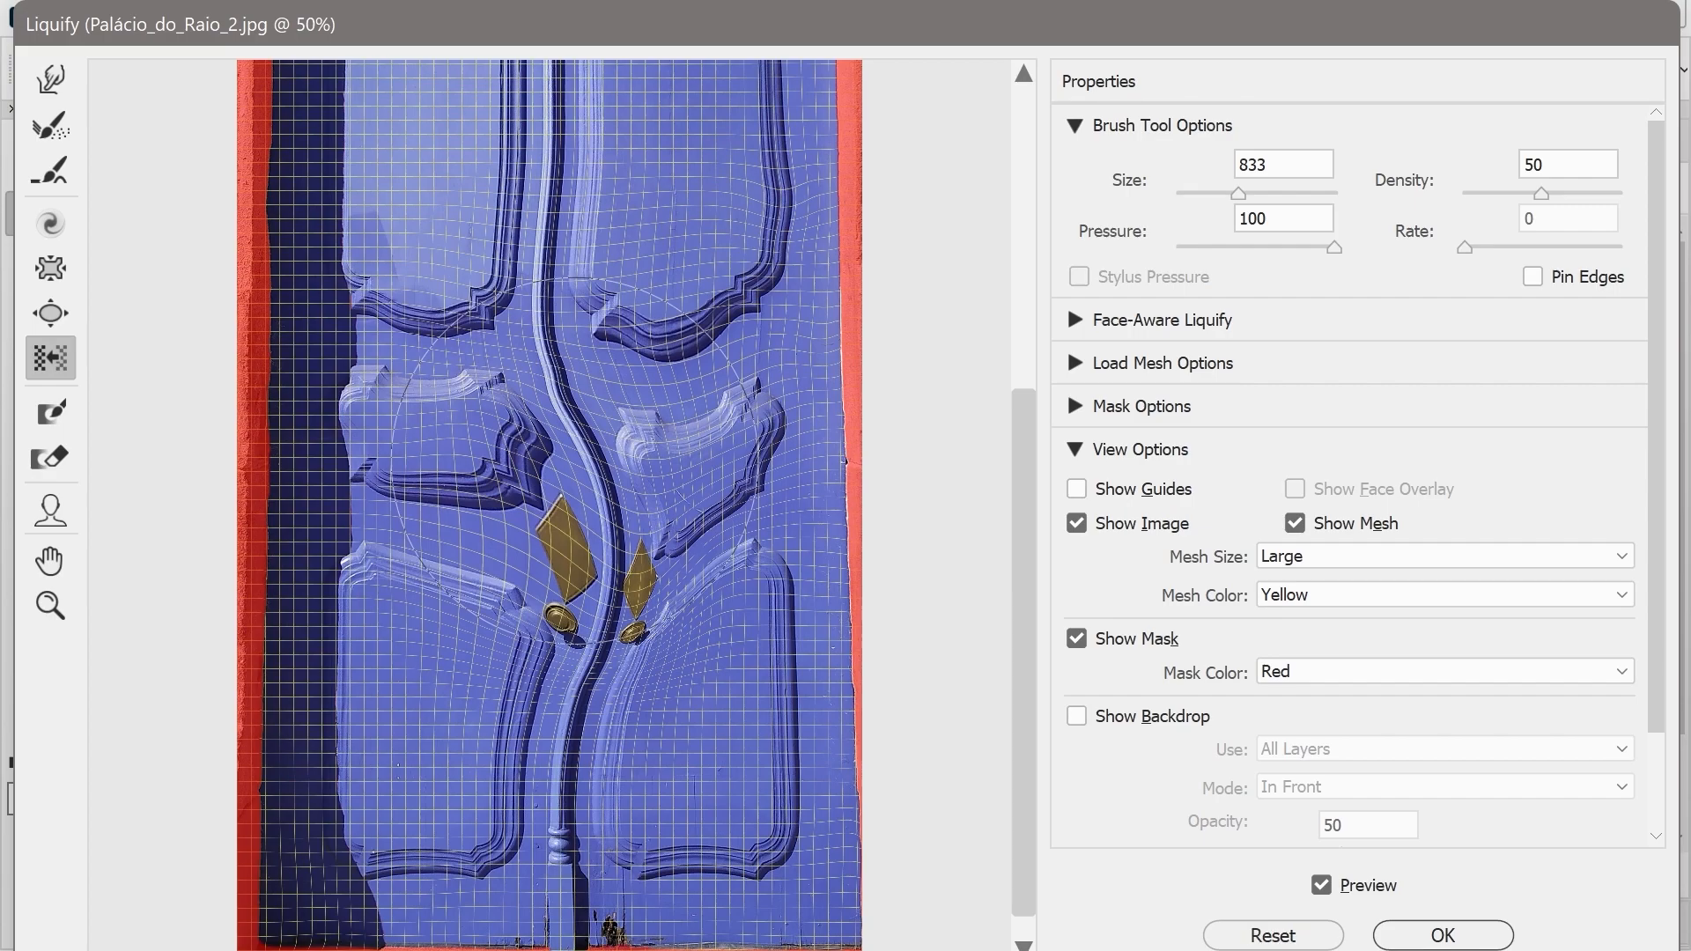
pyautogui.moveTo(606, 439); pyautogui.dragTo(348, 461)
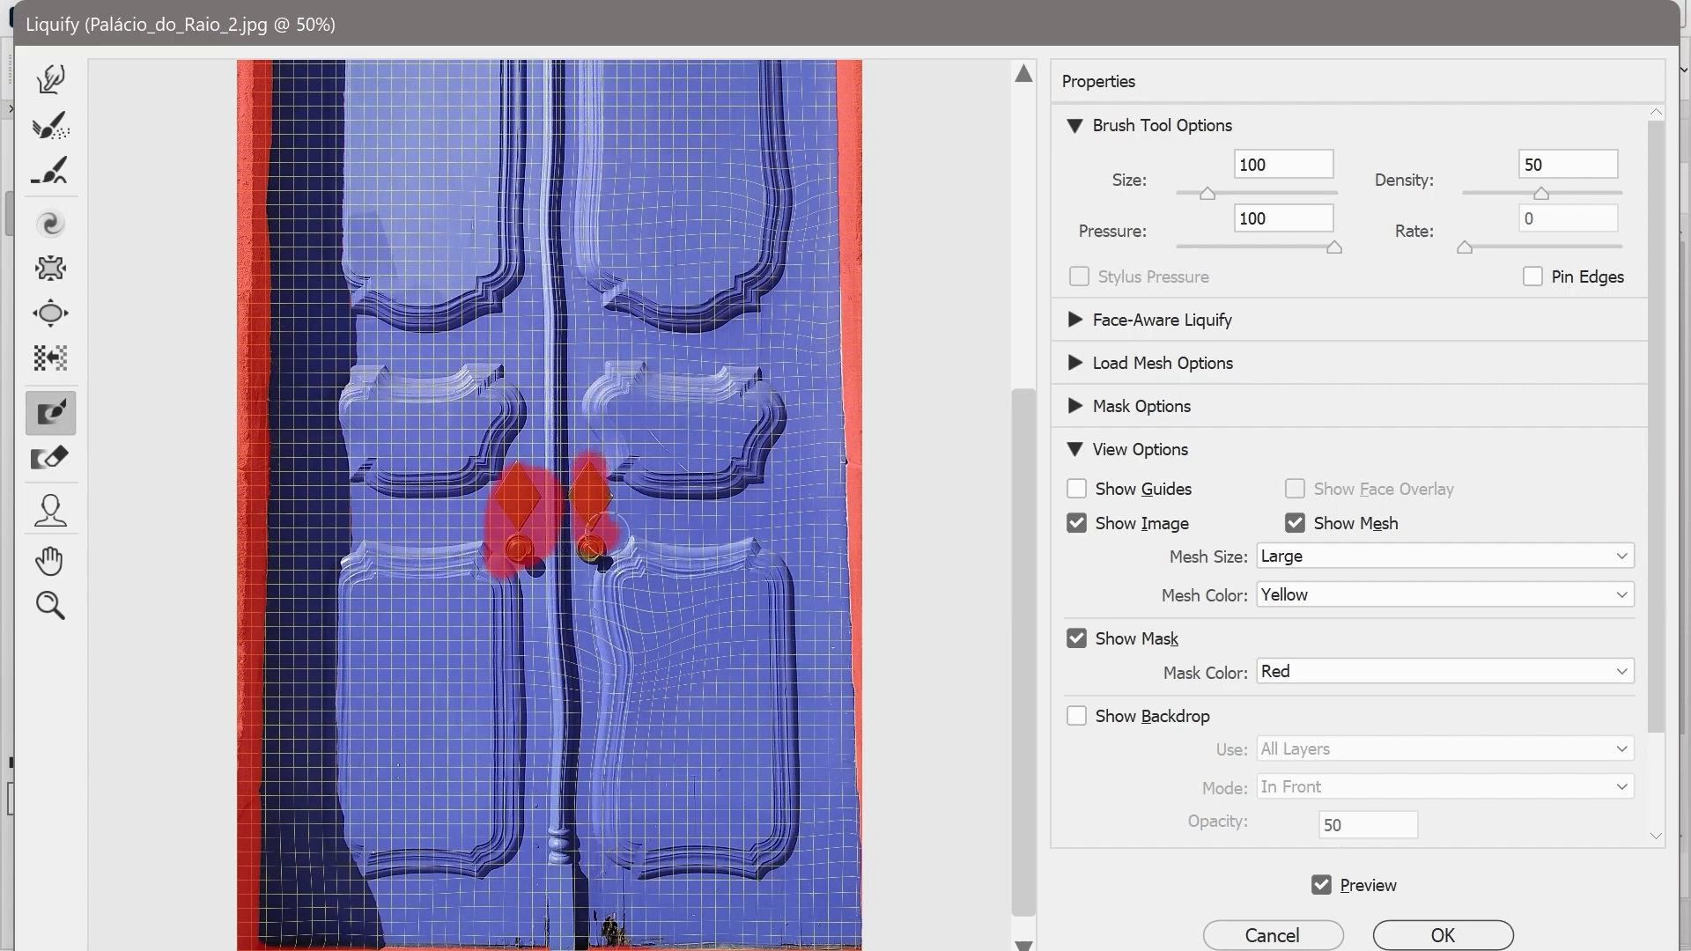
# - Protect both door handles with a size 100 Freeze Mask brush, and distort the door around them with the Push Left tool
pyautogui.moveTo(587, 476)
pyautogui.mouseDown()
pyautogui.moveTo(585, 451)
pyautogui.moveTo(588, 513)
pyautogui.mouseUp()
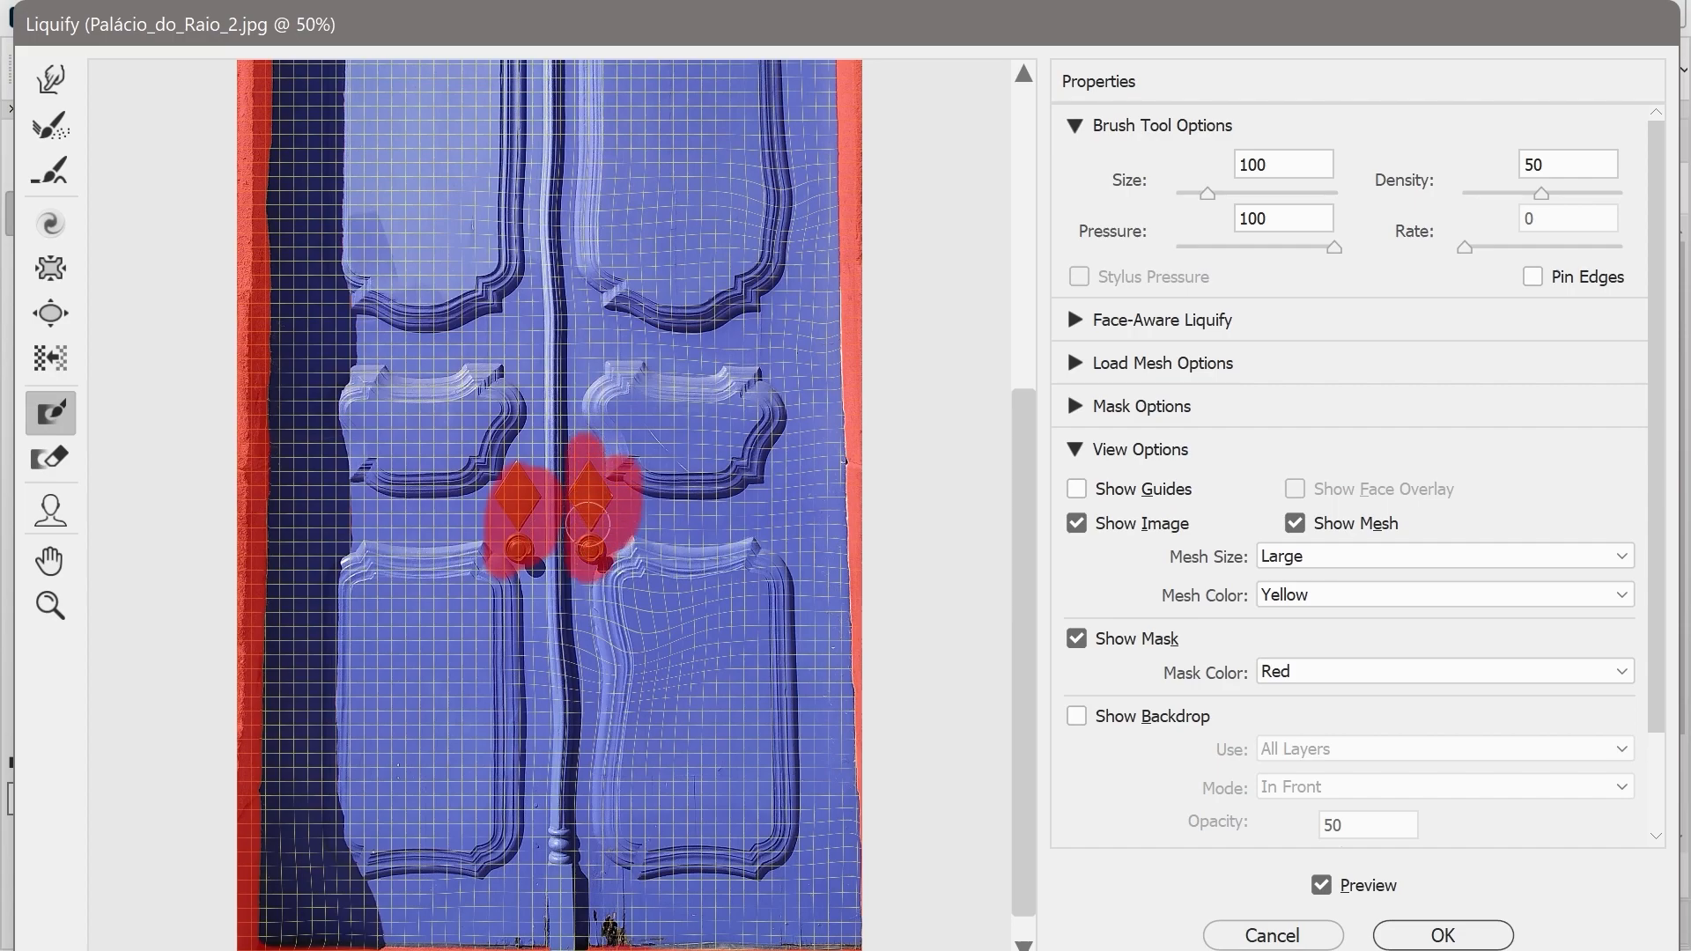
pyautogui.click(50, 357)
pyautogui.moveTo(652, 520)
pyautogui.mouseDown()
pyautogui.moveTo(472, 546)
pyautogui.moveTo(430, 458)
pyautogui.moveTo(585, 458)
pyautogui.moveTo(603, 379)
pyautogui.moveTo(616, 484)
pyautogui.moveTo(586, 705)
pyautogui.moveTo(629, 718)
pyautogui.moveTo(656, 564)
pyautogui.moveTo(635, 432)
pyautogui.moveTo(528, 397)
pyautogui.moveTo(651, 458)
pyautogui.moveTo(440, 617)
pyautogui.mouseUp()
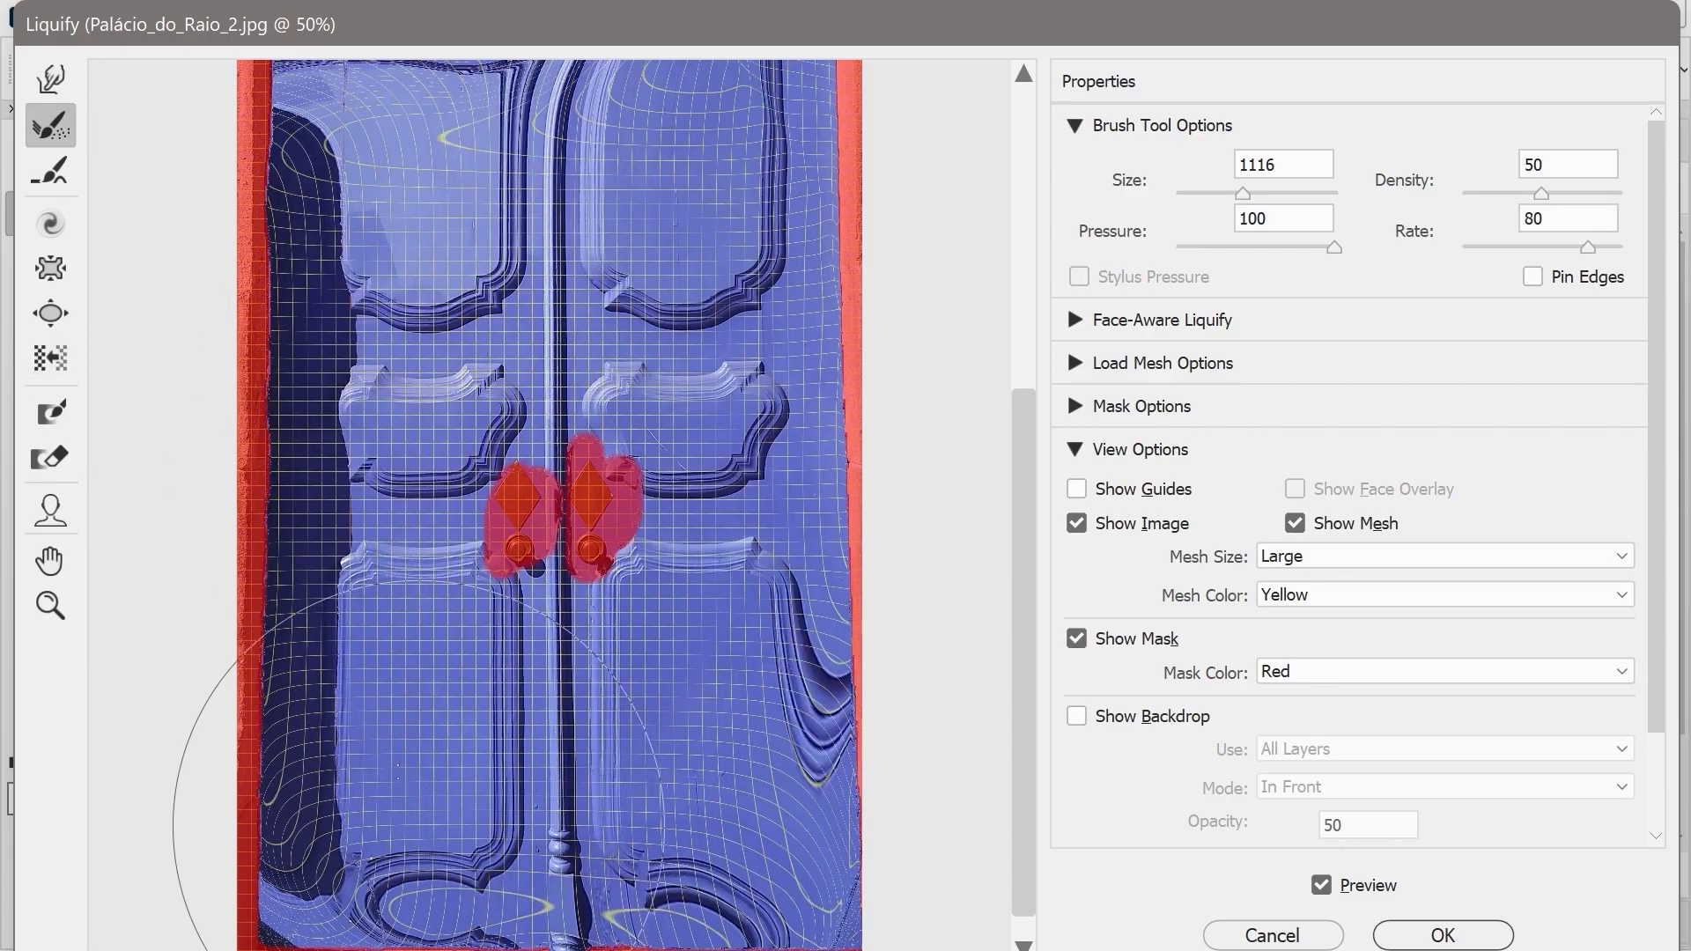
# - Restore the distorted door with a size 1116 Reconstruct brush, and unprotect both handles with a size 100 Thaw Mask brush
pyautogui.moveTo(418, 828)
pyautogui.mouseDown()
pyautogui.moveTo(448, 683)
pyautogui.moveTo(629, 794)
pyautogui.moveTo(689, 920)
pyautogui.moveTo(406, 864)
pyautogui.moveTo(386, 631)
pyautogui.moveTo(335, 948)
pyautogui.moveTo(666, 739)
pyautogui.moveTo(645, 425)
pyautogui.moveTo(415, 279)
pyautogui.moveTo(396, 181)
pyautogui.moveTo(766, 69)
pyautogui.mouseUp()
pyautogui.scroll(3, 546, 80)
pyautogui.moveTo(375, 79)
pyautogui.mouseDown()
pyautogui.moveTo(331, 88)
pyautogui.moveTo(333, 333)
pyautogui.moveTo(185, 456)
pyautogui.moveTo(141, 419)
pyautogui.moveTo(163, 265)
pyautogui.moveTo(203, 311)
pyautogui.mouseUp()
pyautogui.click(50, 457)
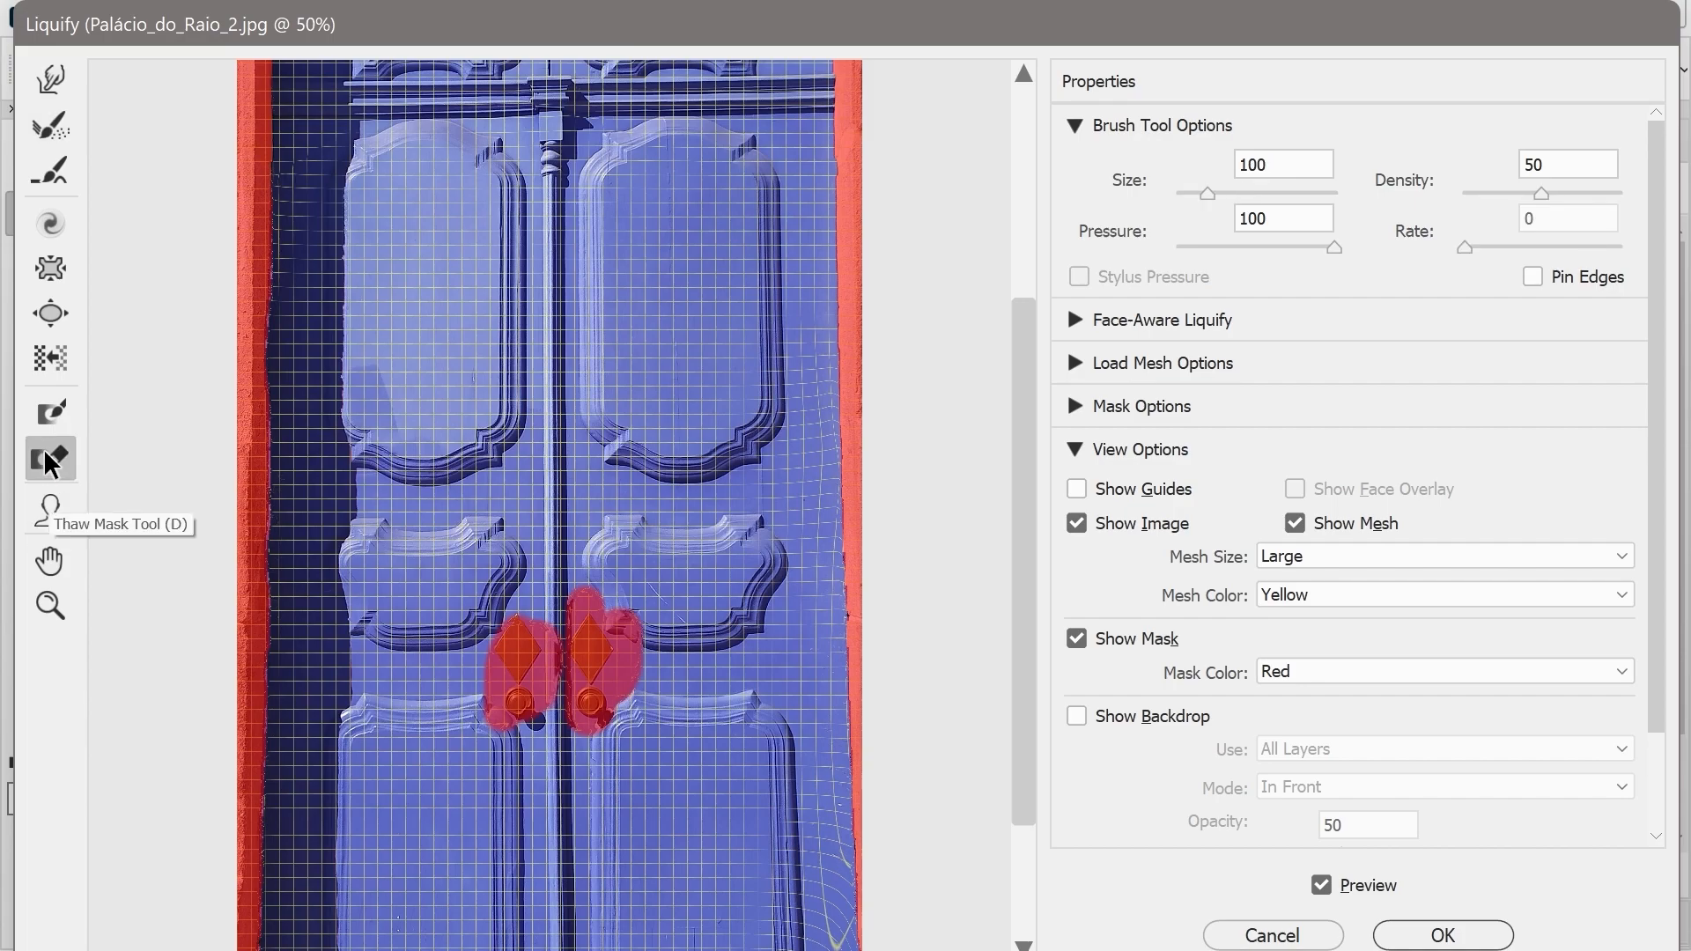
pyautogui.moveTo(560, 648)
pyautogui.mouseDown()
pyautogui.moveTo(552, 709)
pyautogui.moveTo(525, 573)
pyautogui.moveTo(487, 744)
pyautogui.moveTo(525, 597)
pyautogui.moveTo(590, 658)
pyautogui.moveTo(623, 565)
pyautogui.moveTo(580, 754)
pyautogui.moveTo(597, 587)
pyautogui.moveTo(624, 700)
pyautogui.mouseUp()
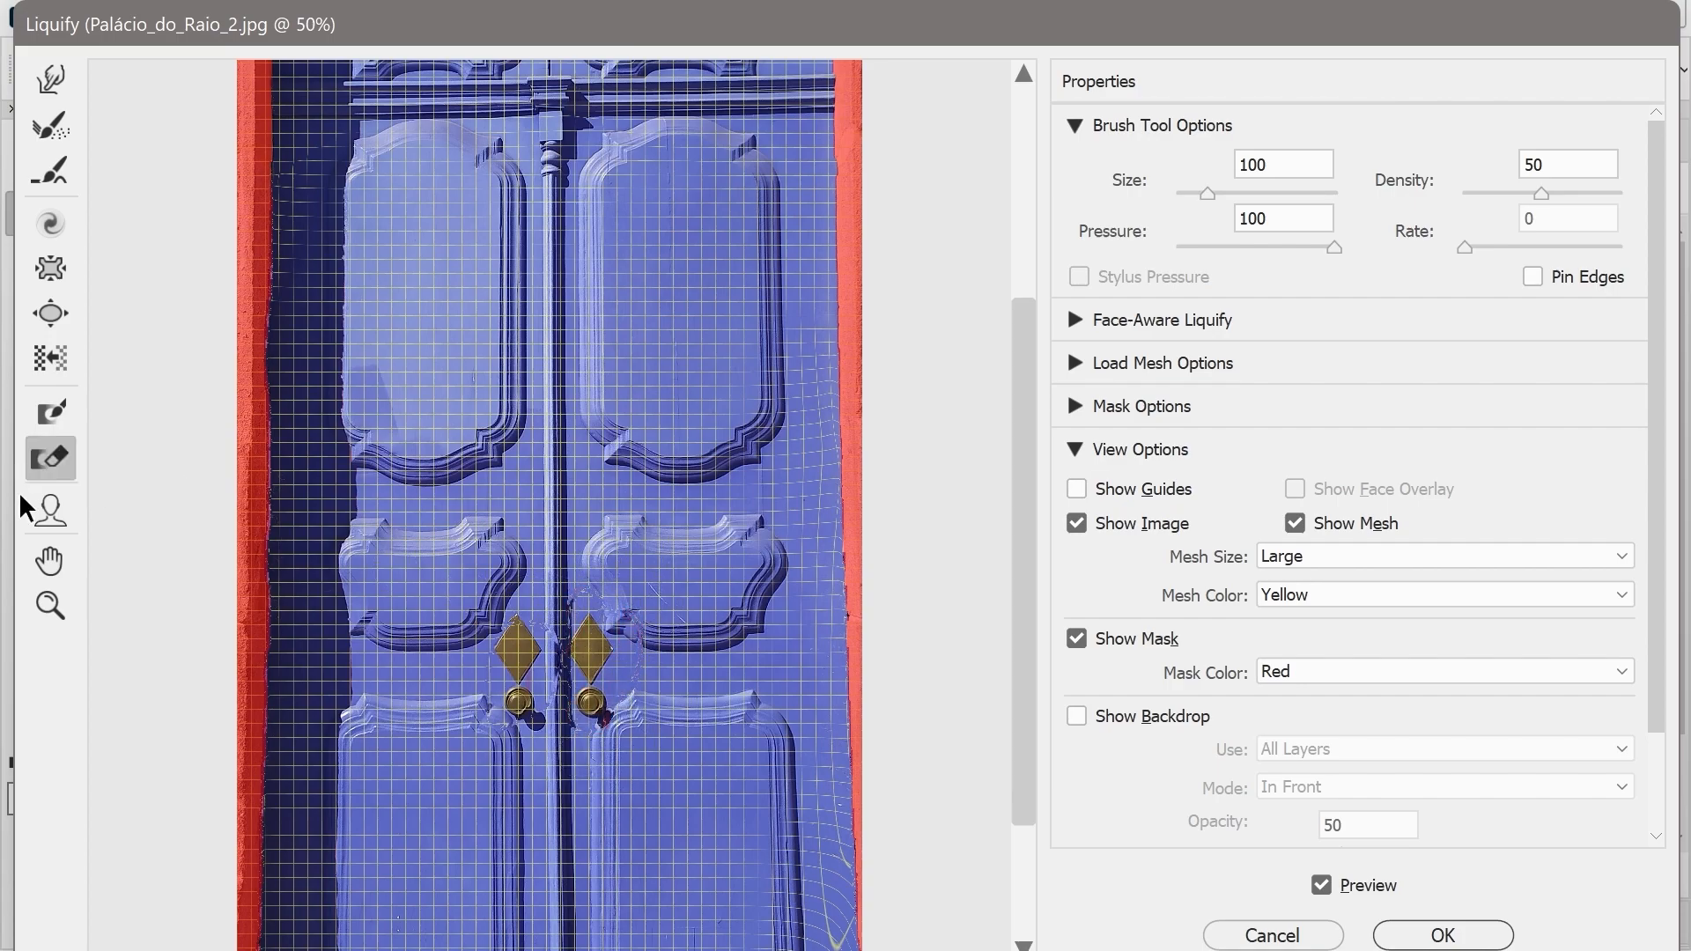
# - Pan down the door with the Hand tool, magnify it with the Zoom tool, and display the list of zoom presets
pyautogui.click(51, 561)
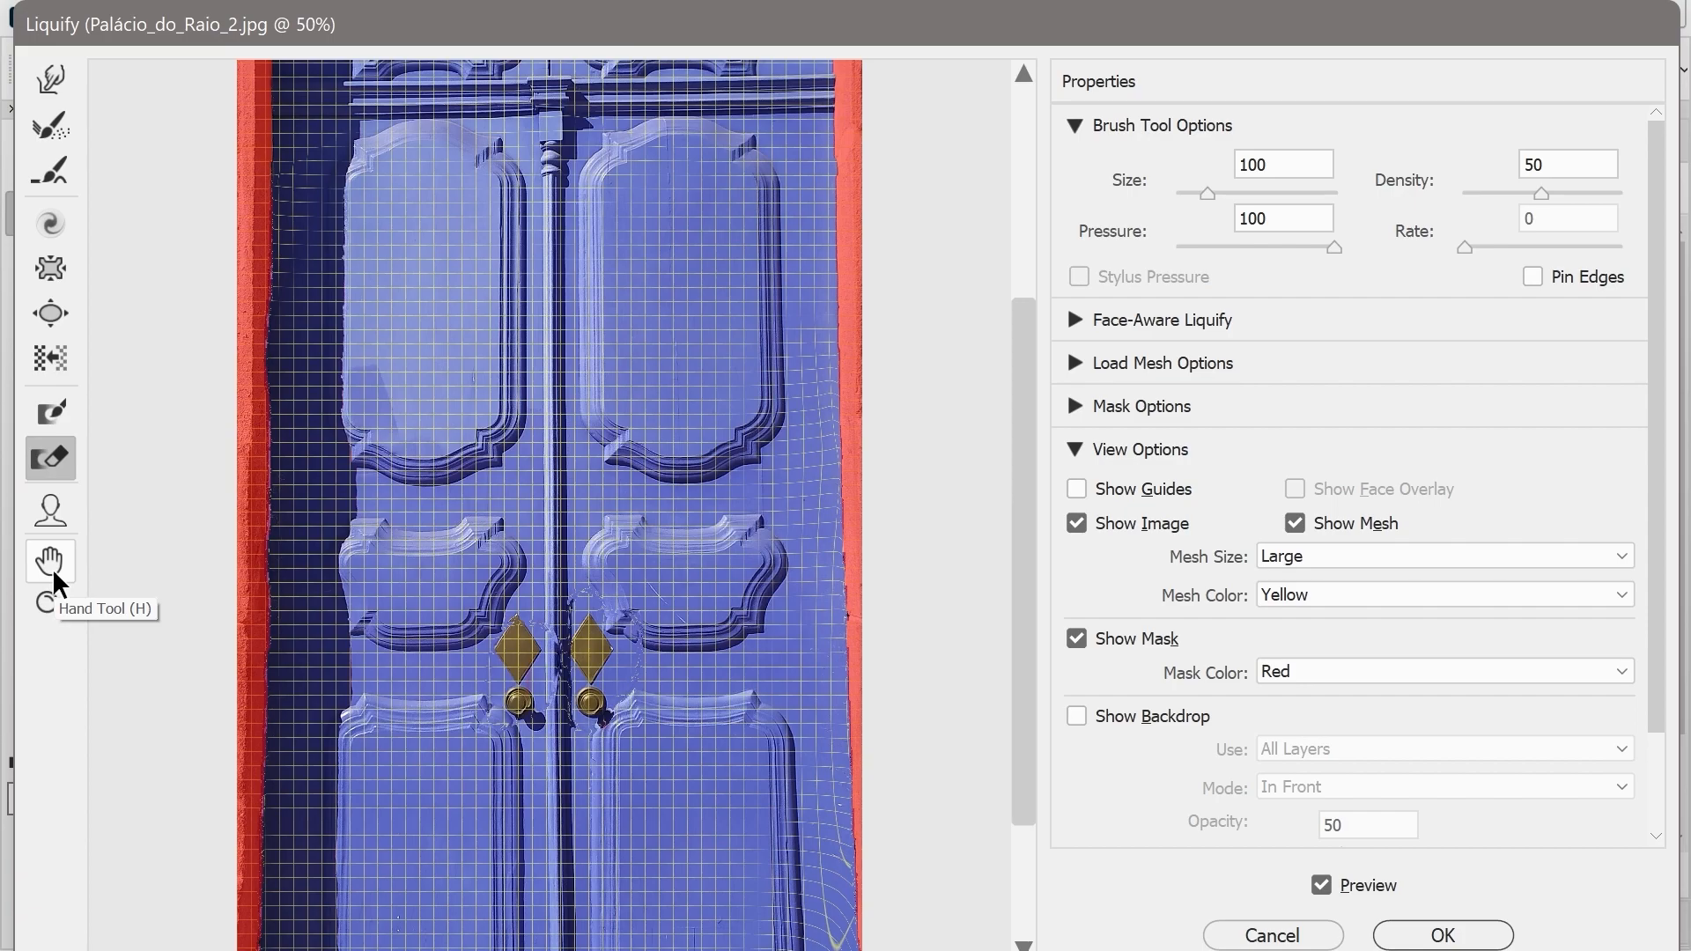
pyautogui.moveTo(434, 560); pyautogui.dragTo(388, 277)
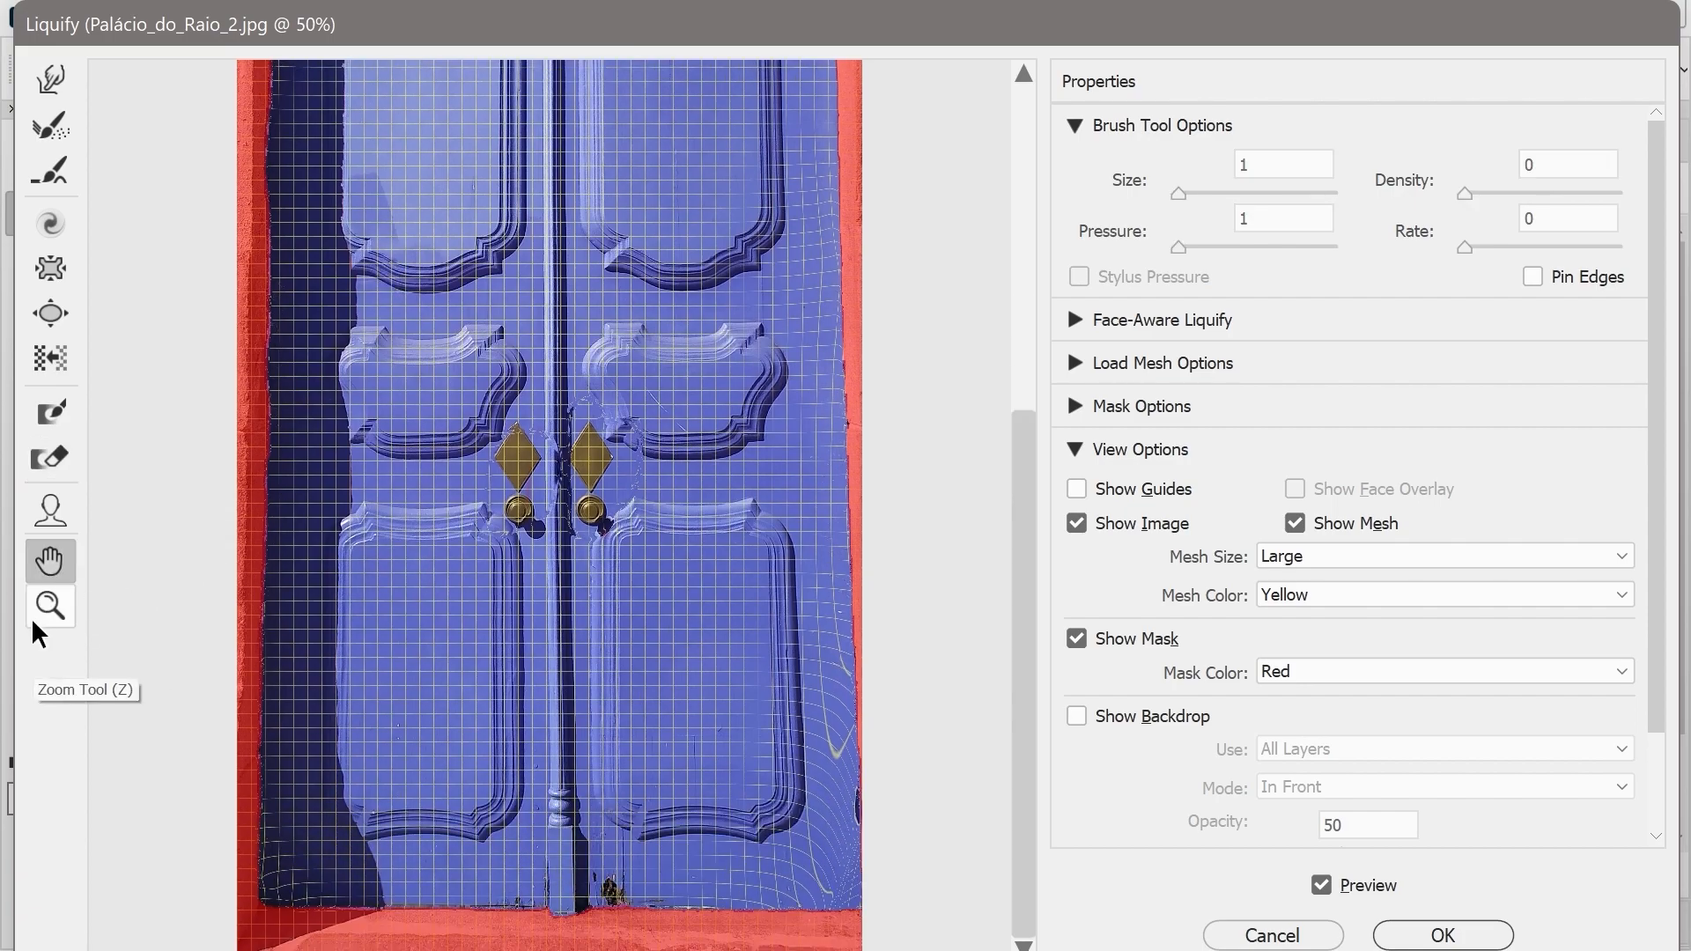
pyautogui.click(50, 605)
pyautogui.click(368, 531)
pyautogui.rightClick(398, 524)
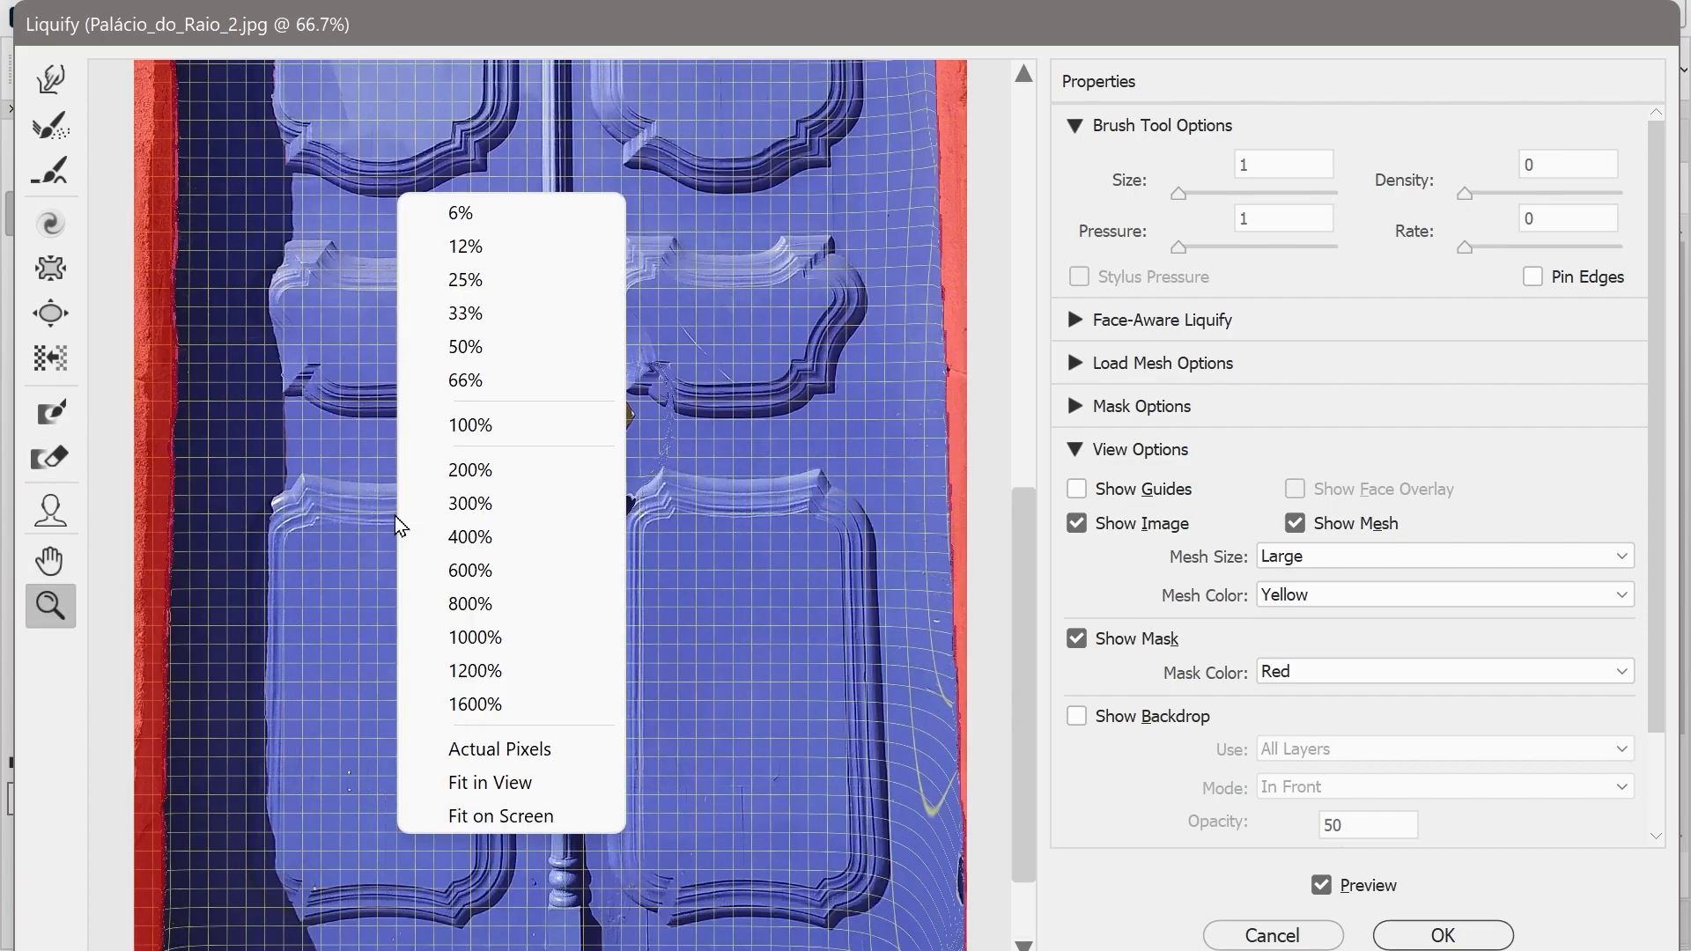
pyautogui.click(326, 487)
# - Zoom out to show the whole door with the Zoom tool, and zoom back in to 66.7% on the upper panels
pyautogui.keyDown('alt'); pyautogui.click(526, 493); pyautogui.keyUp('alt')
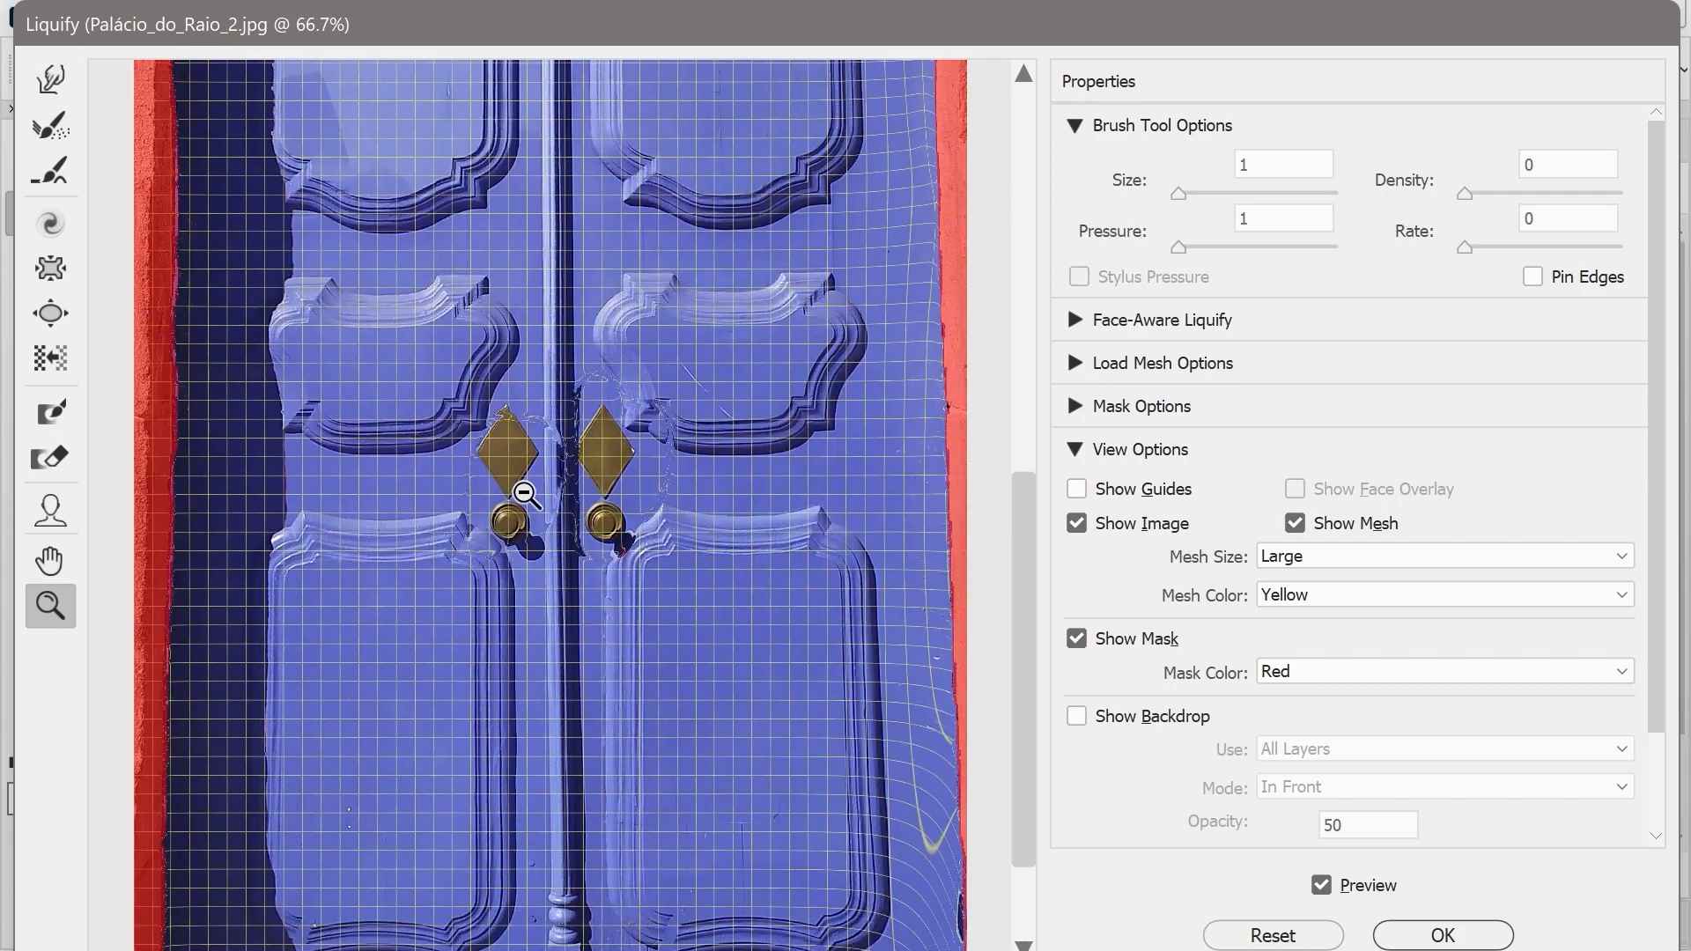
pyautogui.keyDown('alt'); pyautogui.click(526, 493); pyautogui.keyUp('alt')
pyautogui.keyDown('alt'); pyautogui.click(526, 493); pyautogui.keyUp('alt')
pyautogui.click(525, 469)
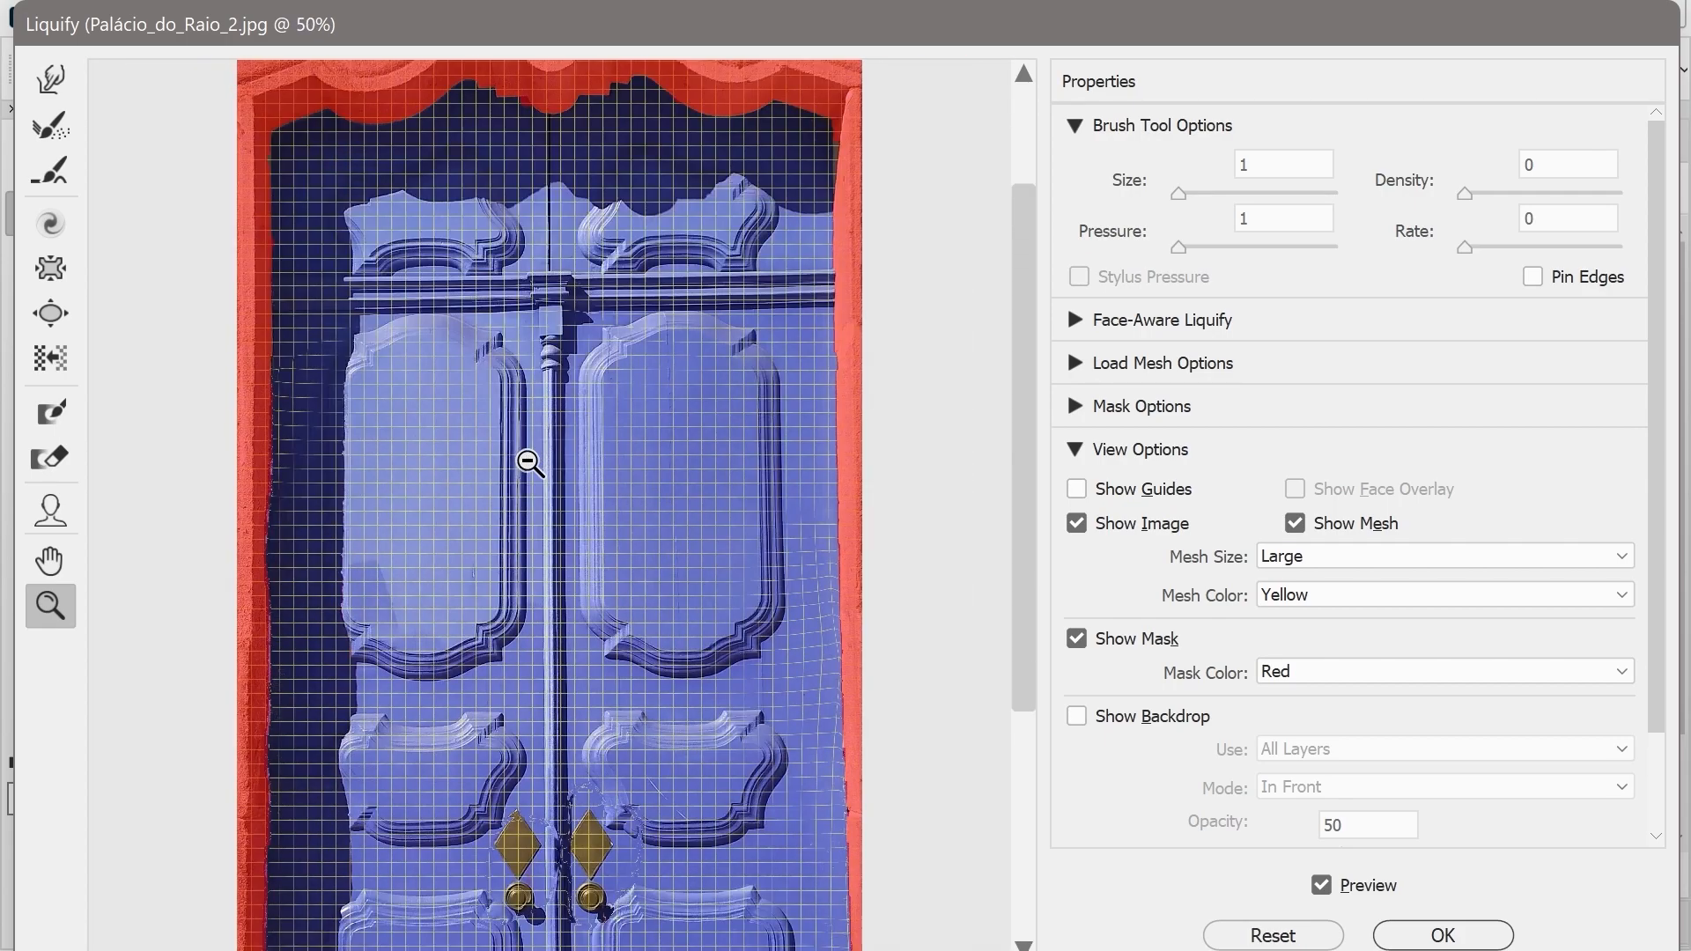
pyautogui.scroll(-5, 529, 529)
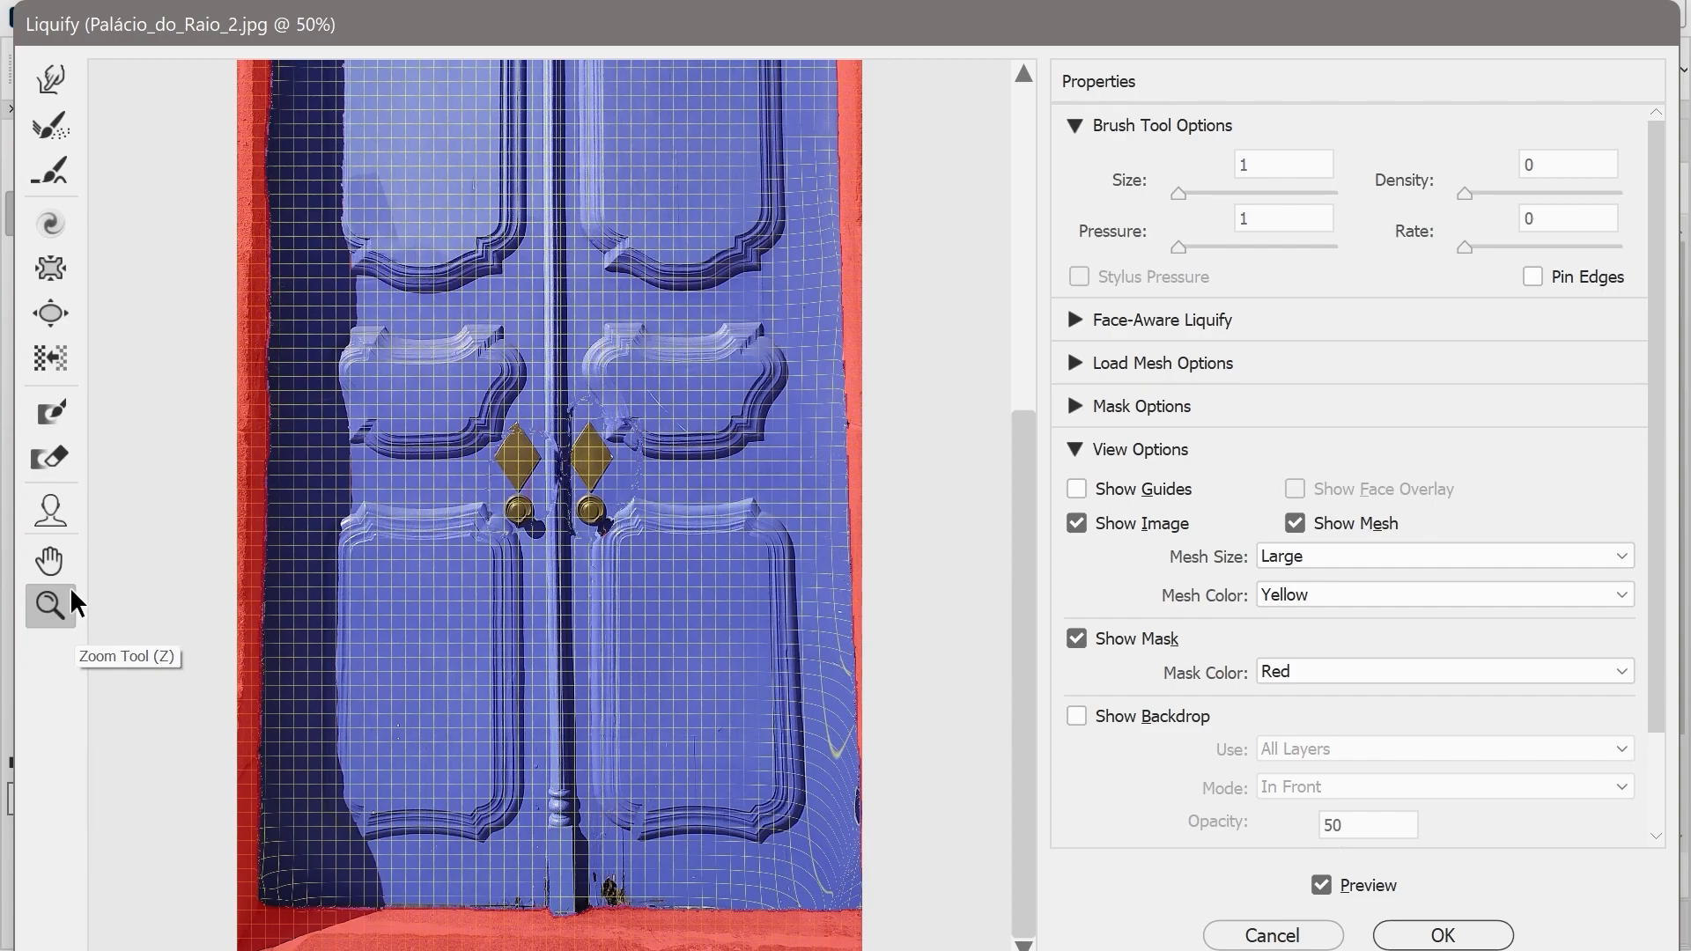
pyautogui.keyDown('alt'); pyautogui.click(579, 449); pyautogui.keyUp('alt')
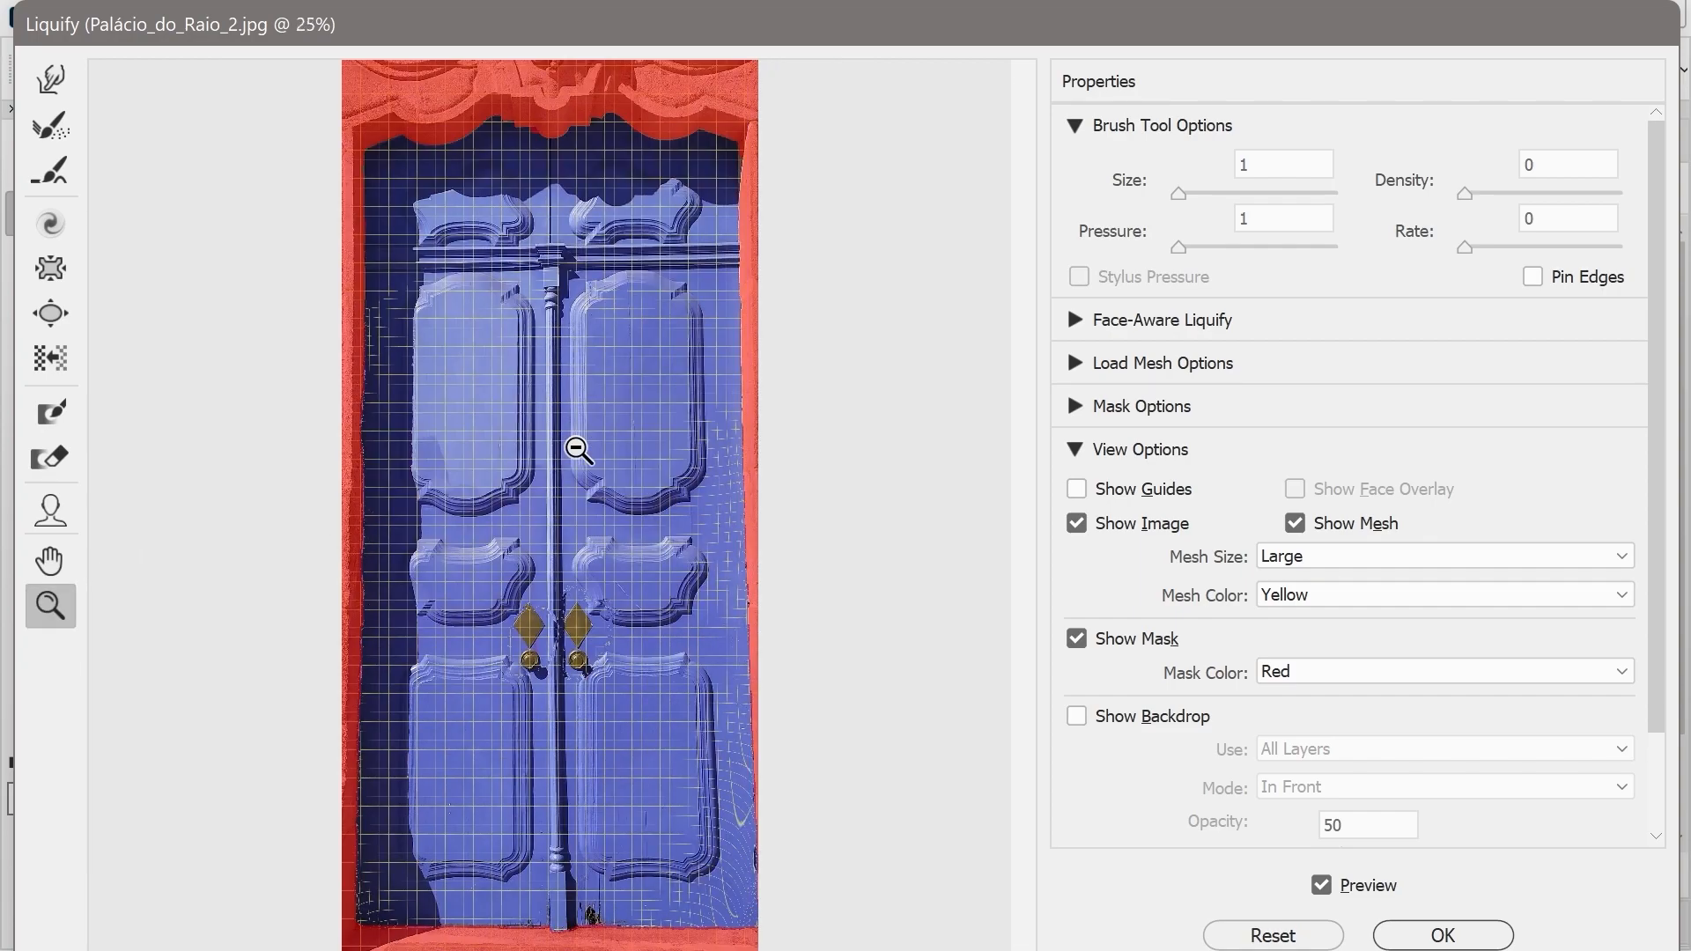
pyautogui.keyDown('alt'); pyautogui.click(579, 449); pyautogui.keyUp('alt')
pyautogui.click(579, 450)
pyautogui.click(579, 449)
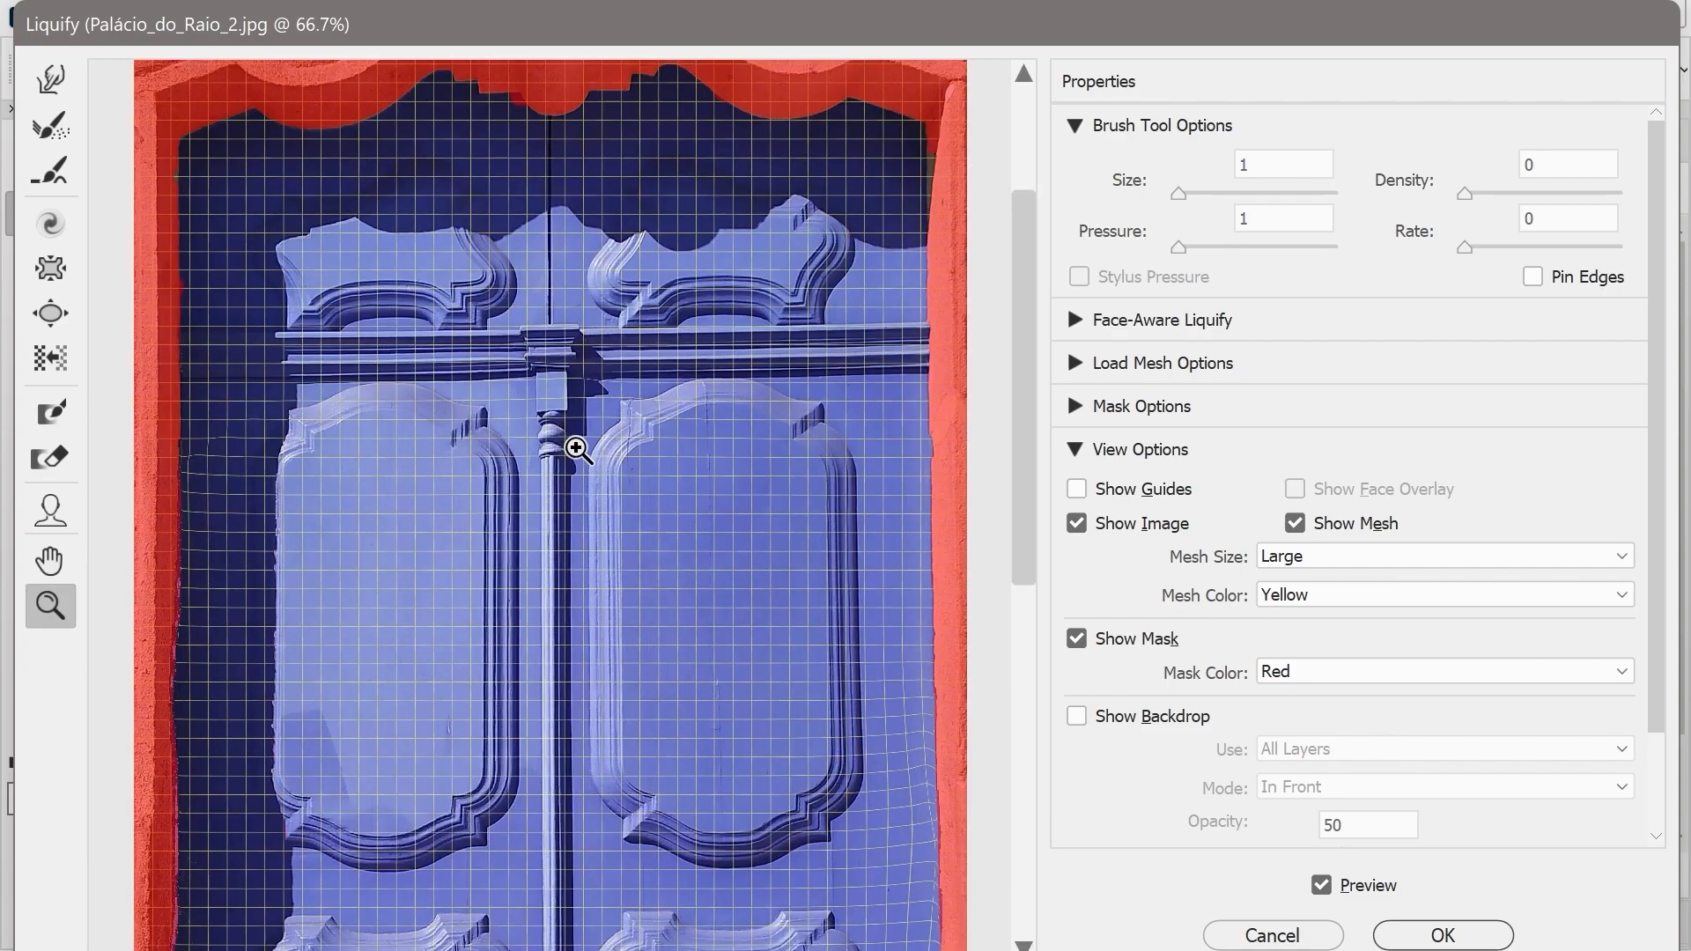
pyautogui.rightClick(591, 460)
pyautogui.click(444, 475)
# - Set the Reconstruct tool's brush to size 715 and pressure 99
pyautogui.click(50, 126)
pyautogui.click(522, 555)
pyautogui.moveTo(522, 556)
pyautogui.mouseDown()
pyautogui.moveTo(310, 556)
pyautogui.moveTo(487, 556)
pyautogui.moveTo(458, 557)
pyautogui.mouseUp()
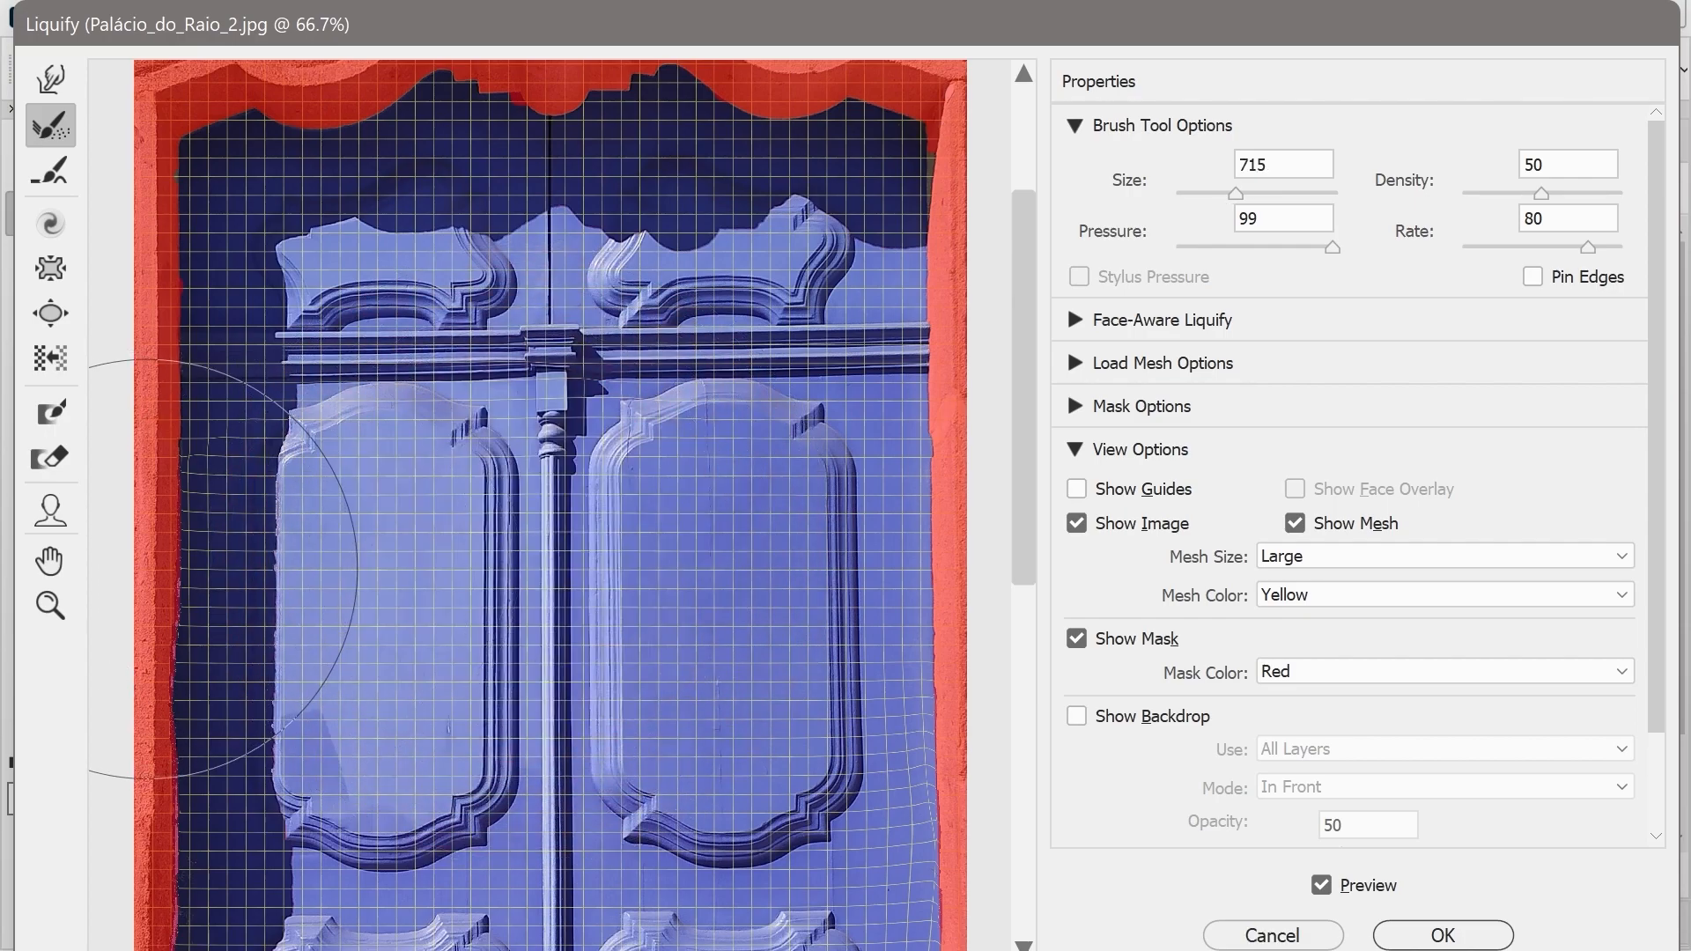
# - Zoom in to 100% on the upper door panels and out to 33.3% while keeping the Reconstruct tool active
pyautogui.press('alt')
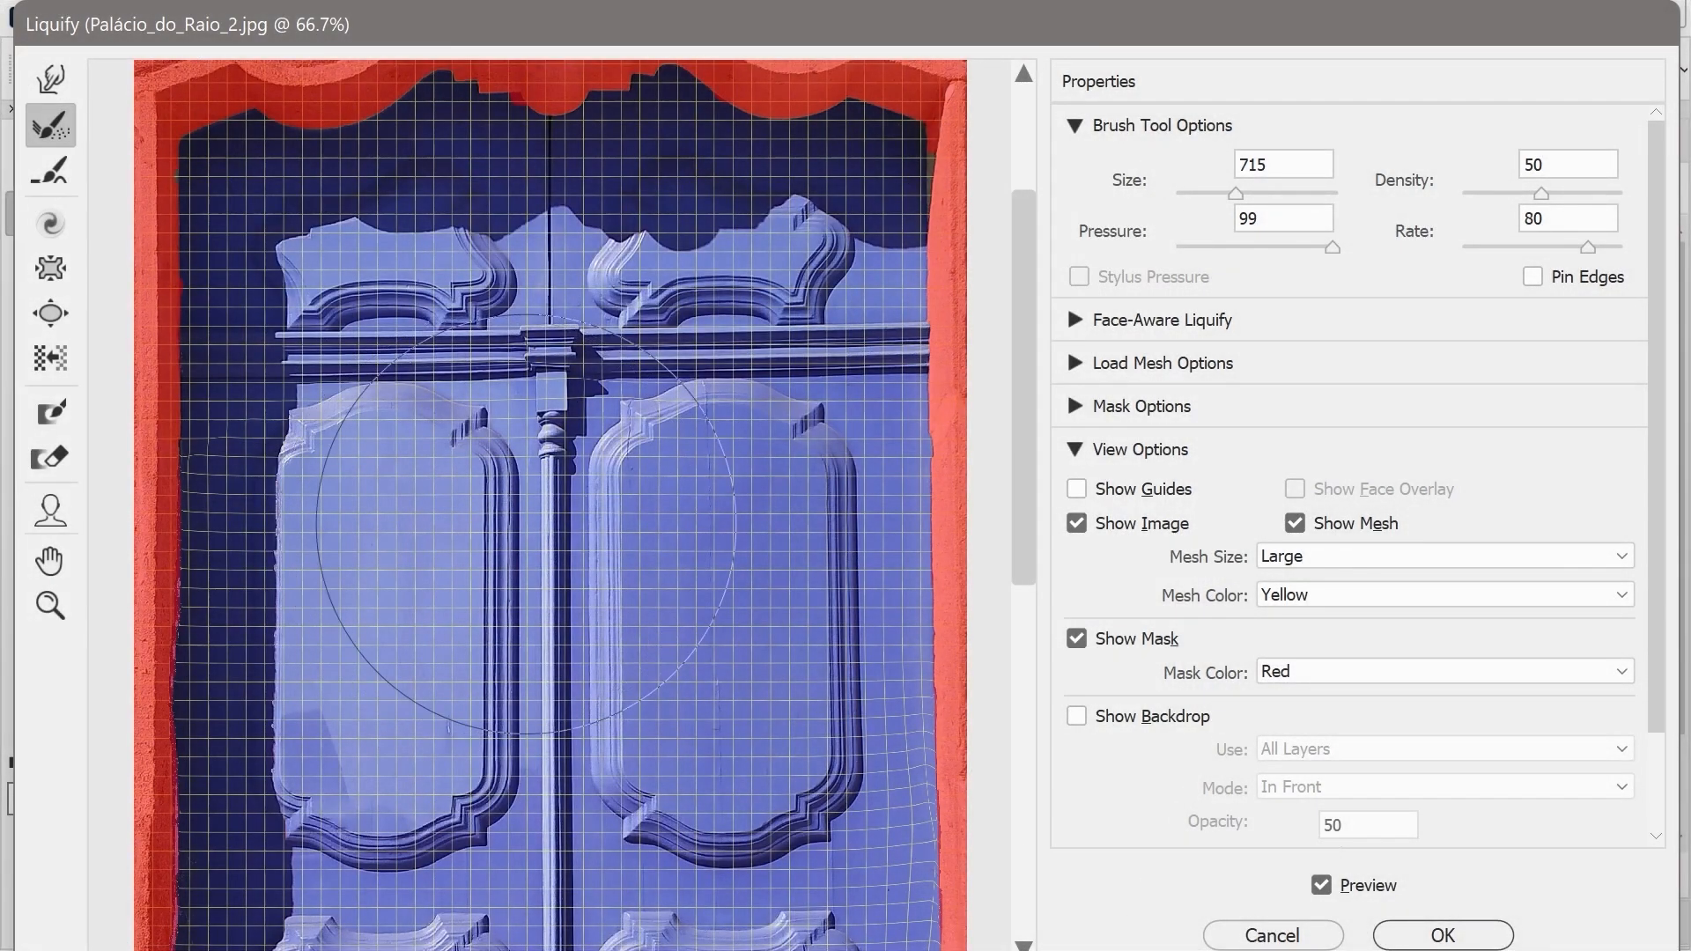
pyautogui.keyDown('ctrl'); pyautogui.rightClick(587, 540); pyautogui.keyUp('ctrl')
pyautogui.keyDown('ctrl'); pyautogui.click(531, 541); pyautogui.keyUp('ctrl')
pyautogui.keyDown('ctrl'); pyautogui.click(529, 538); pyautogui.keyUp('ctrl')
pyautogui.press('ctrl')
pyautogui.press('alt')
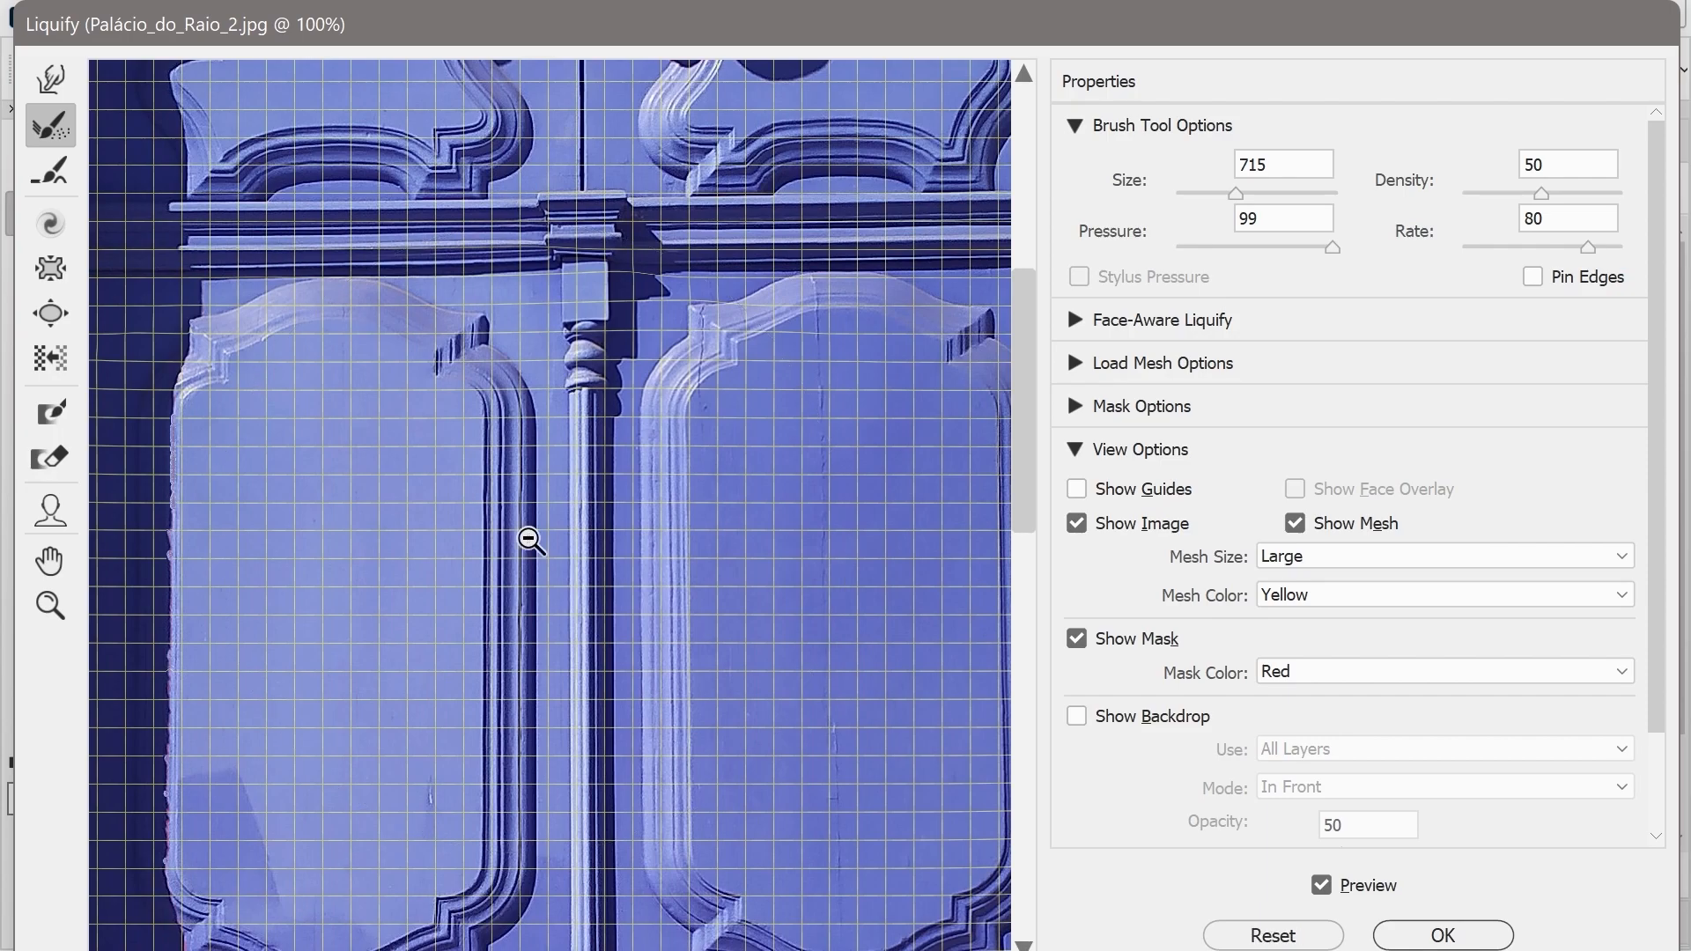
pyautogui.keyDown('ctrl'); pyautogui.keyDown('alt'); pyautogui.click(529, 540); pyautogui.keyUp('alt'); pyautogui.keyUp('ctrl')
pyautogui.keyDown('ctrl'); pyautogui.keyDown('alt'); pyautogui.click(529, 540); pyautogui.keyUp('alt'); pyautogui.keyUp('ctrl')
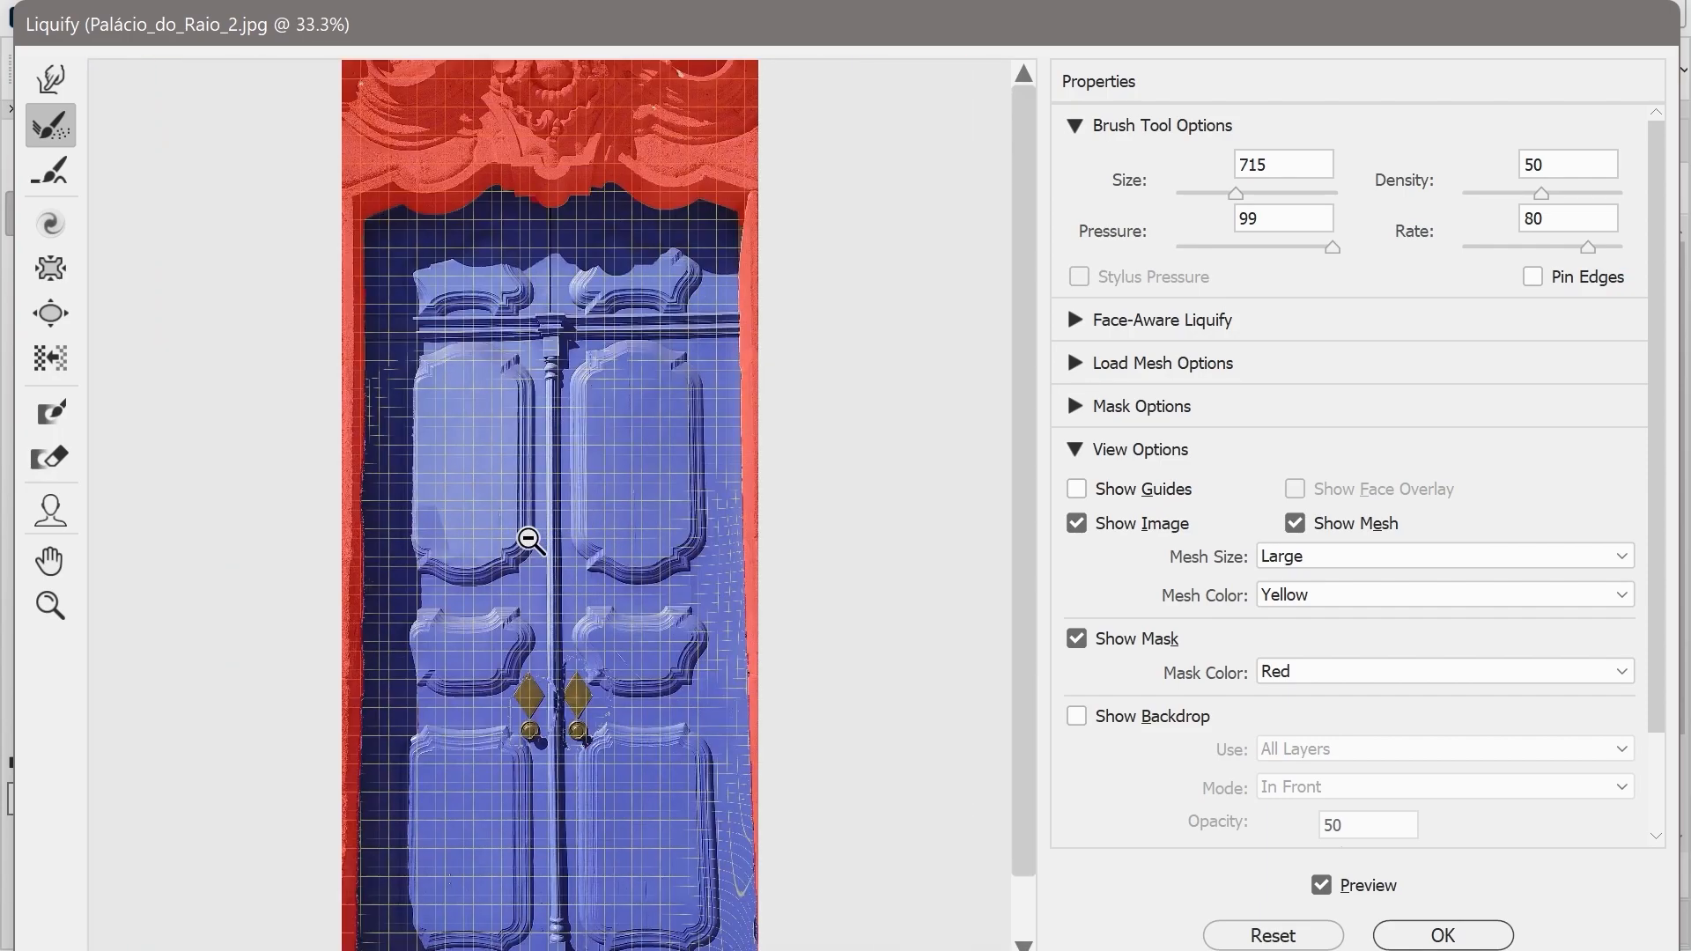
# - Smear the blue door's panels with the Forward Warp tool and try out a lower Reconstruct amount on the distortion
pyautogui.press('r')
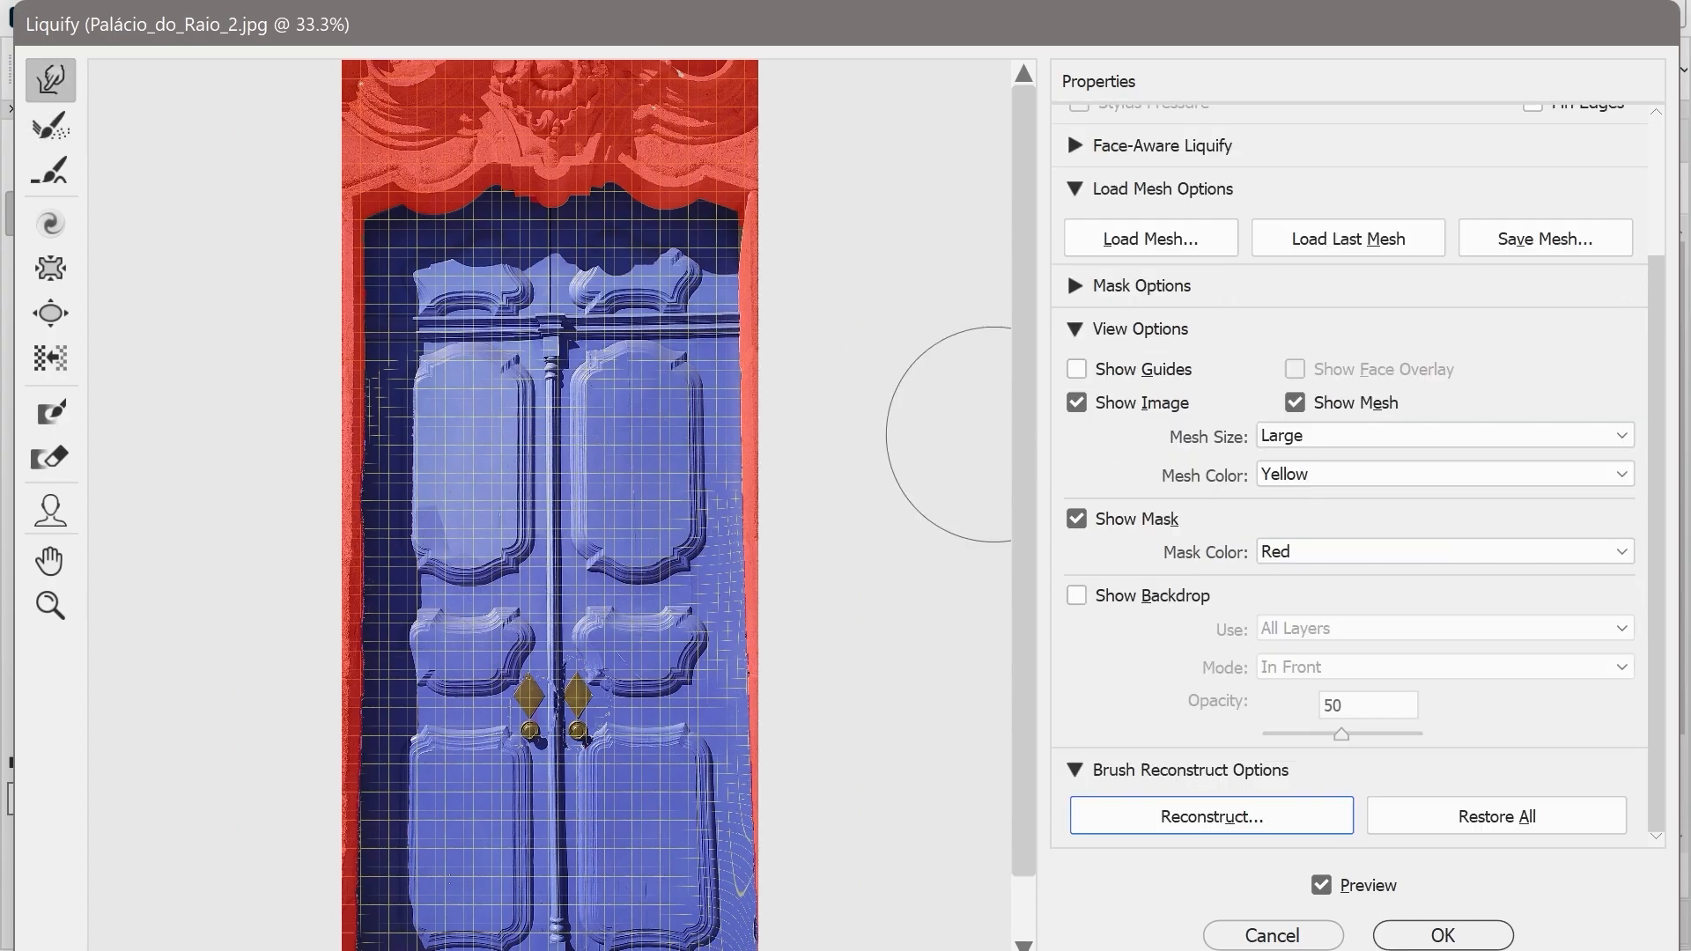
pyautogui.moveTo(350, 377)
pyautogui.mouseDown()
pyautogui.moveTo(596, 632)
pyautogui.moveTo(691, 304)
pyautogui.moveTo(662, 628)
pyautogui.moveTo(517, 785)
pyautogui.moveTo(495, 758)
pyautogui.moveTo(457, 776)
pyautogui.moveTo(720, 781)
pyautogui.moveTo(508, 468)
pyautogui.moveTo(393, 239)
pyautogui.moveTo(403, 296)
pyautogui.moveTo(792, 643)
pyautogui.mouseUp()
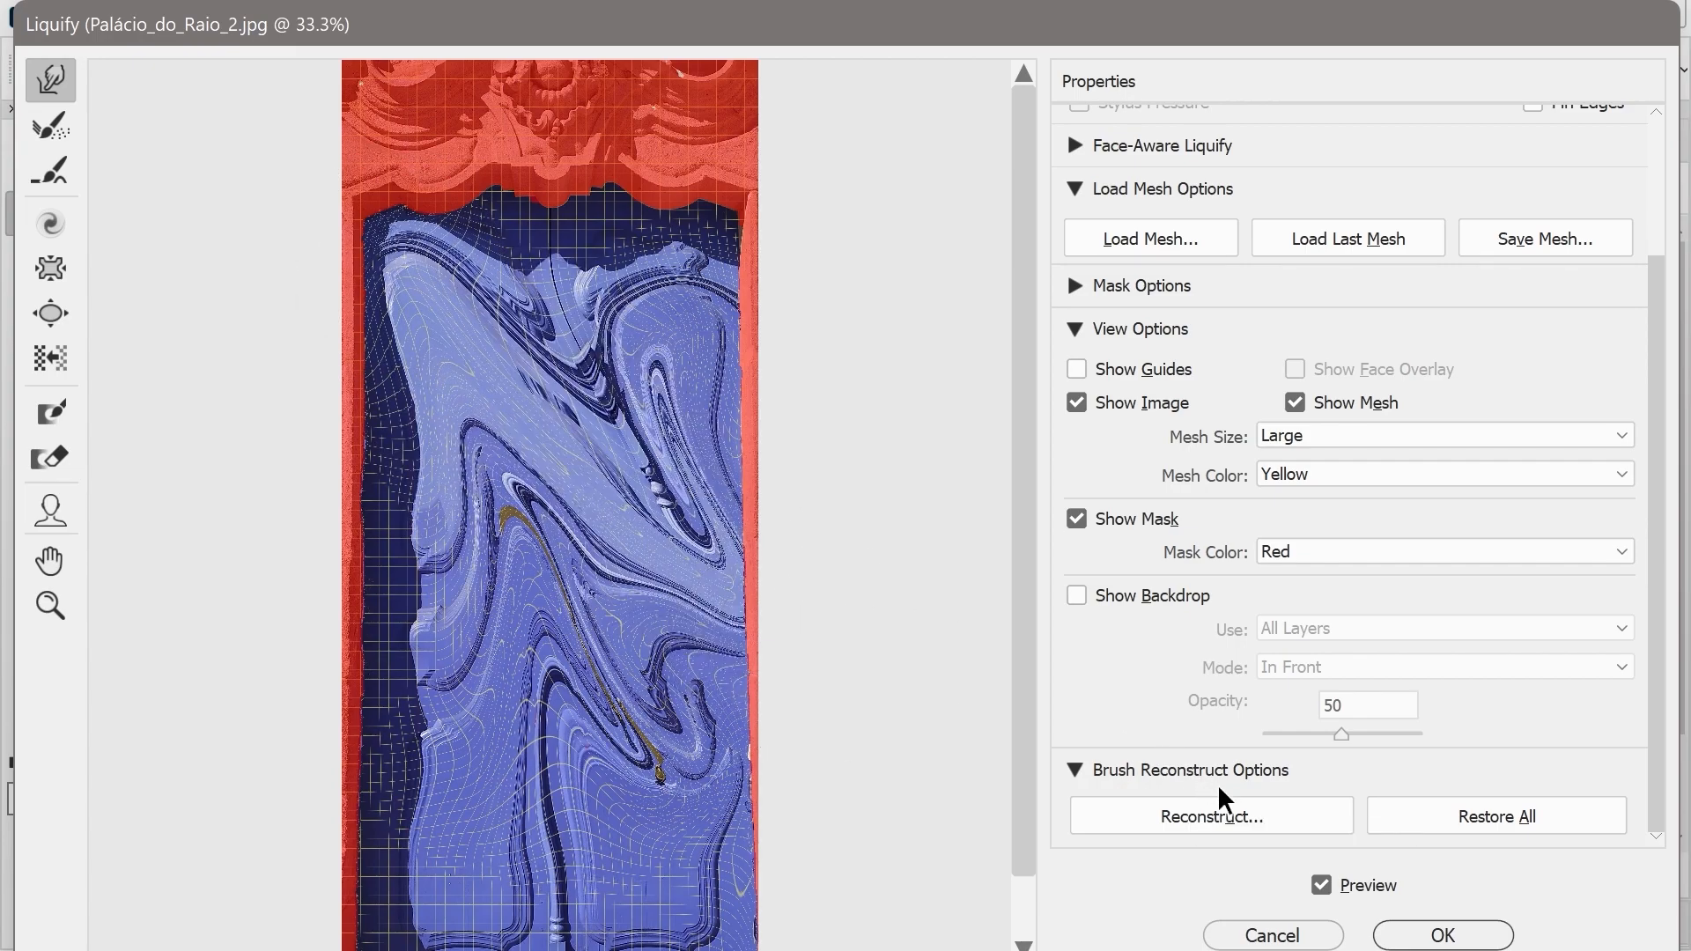
pyautogui.click(1240, 822)
pyautogui.moveTo(1153, 161); pyautogui.dragTo(1046, 159)
pyautogui.click(1282, 171)
# - Show the Face-Aware Liquify options
pyautogui.scroll(3, 1657, 332)
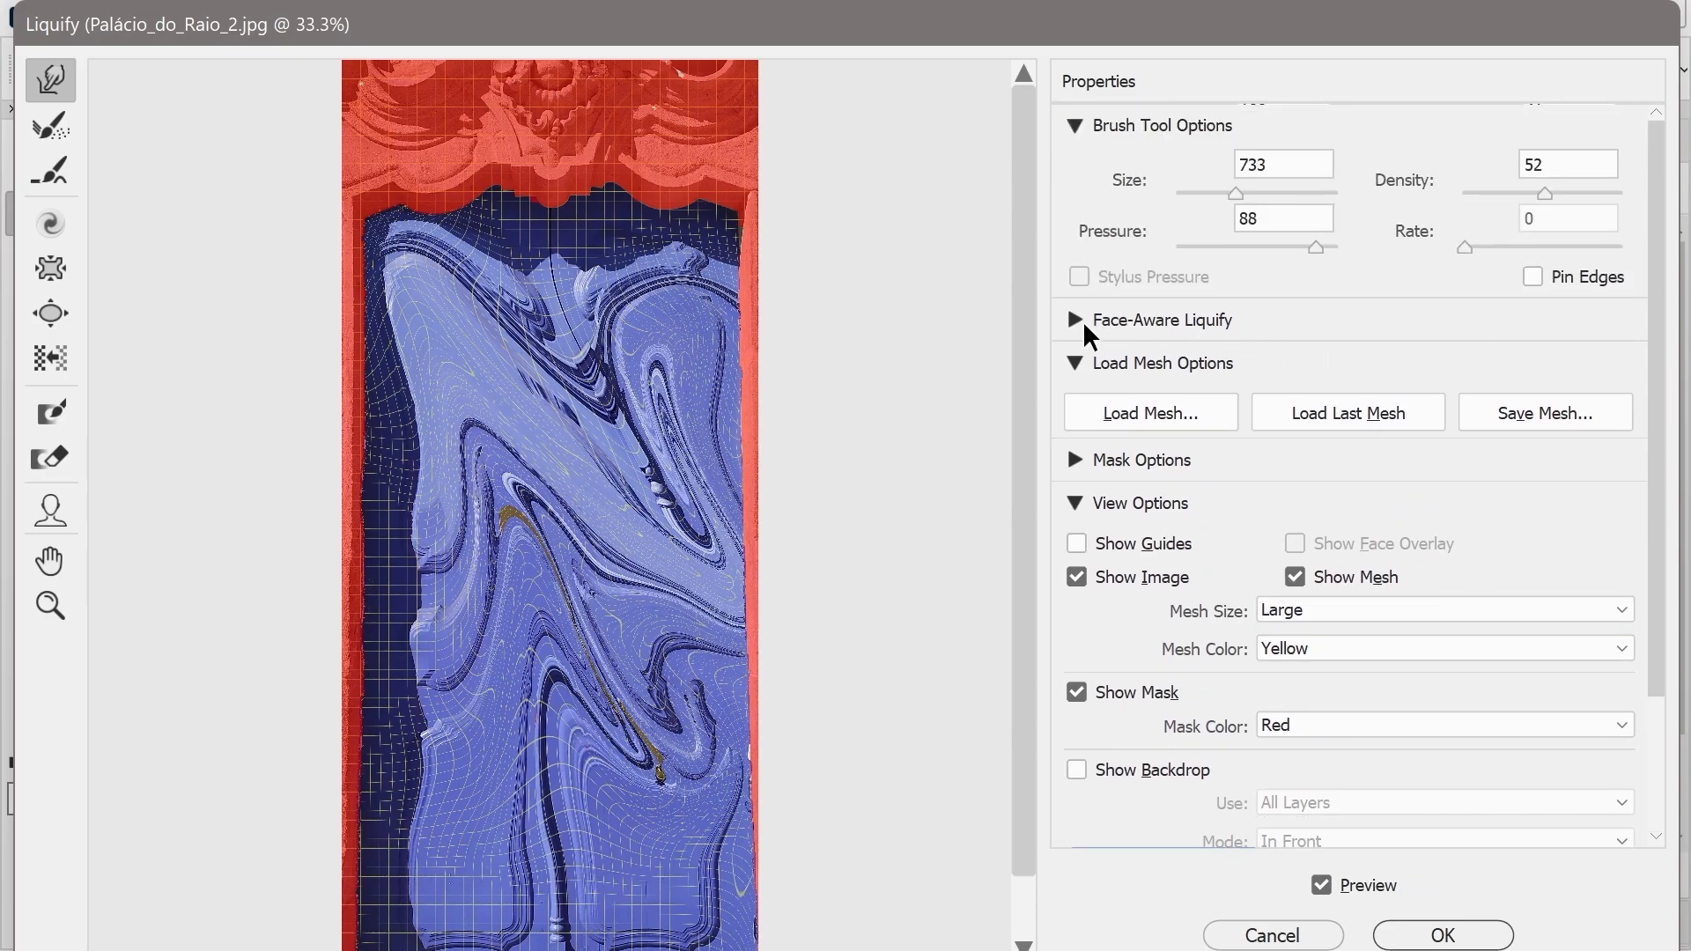
pyautogui.click(1084, 324)
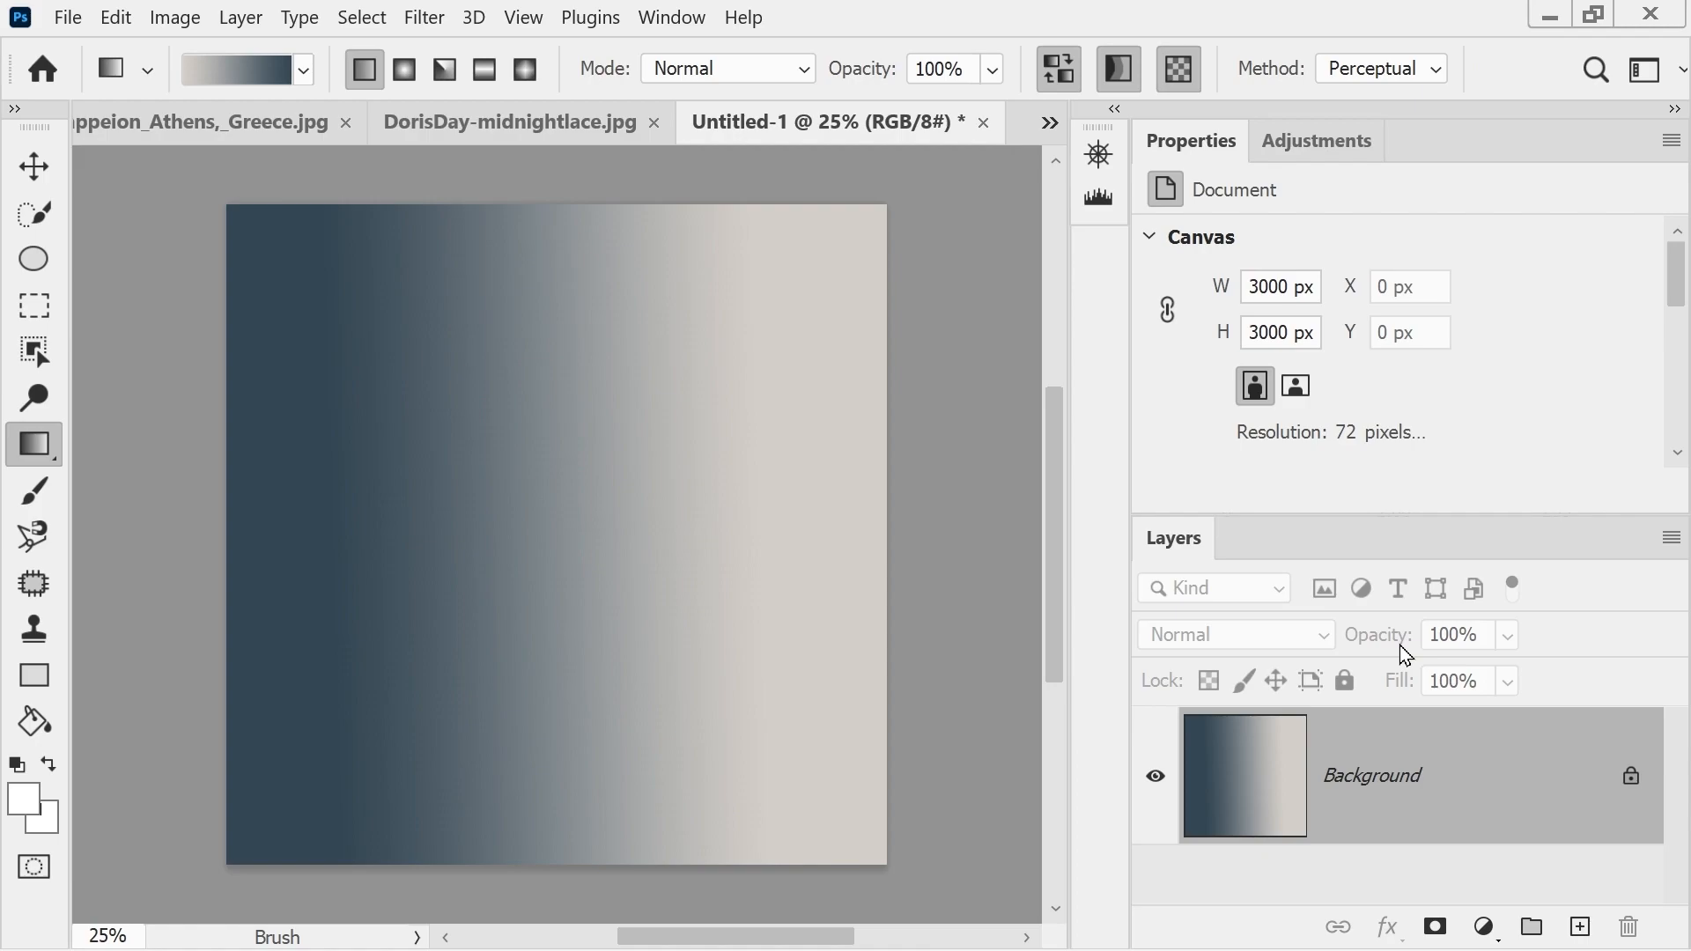
# - Add a Levels adjustment layer above the gradient background and bring its full settings into view
pyautogui.click(1326, 145)
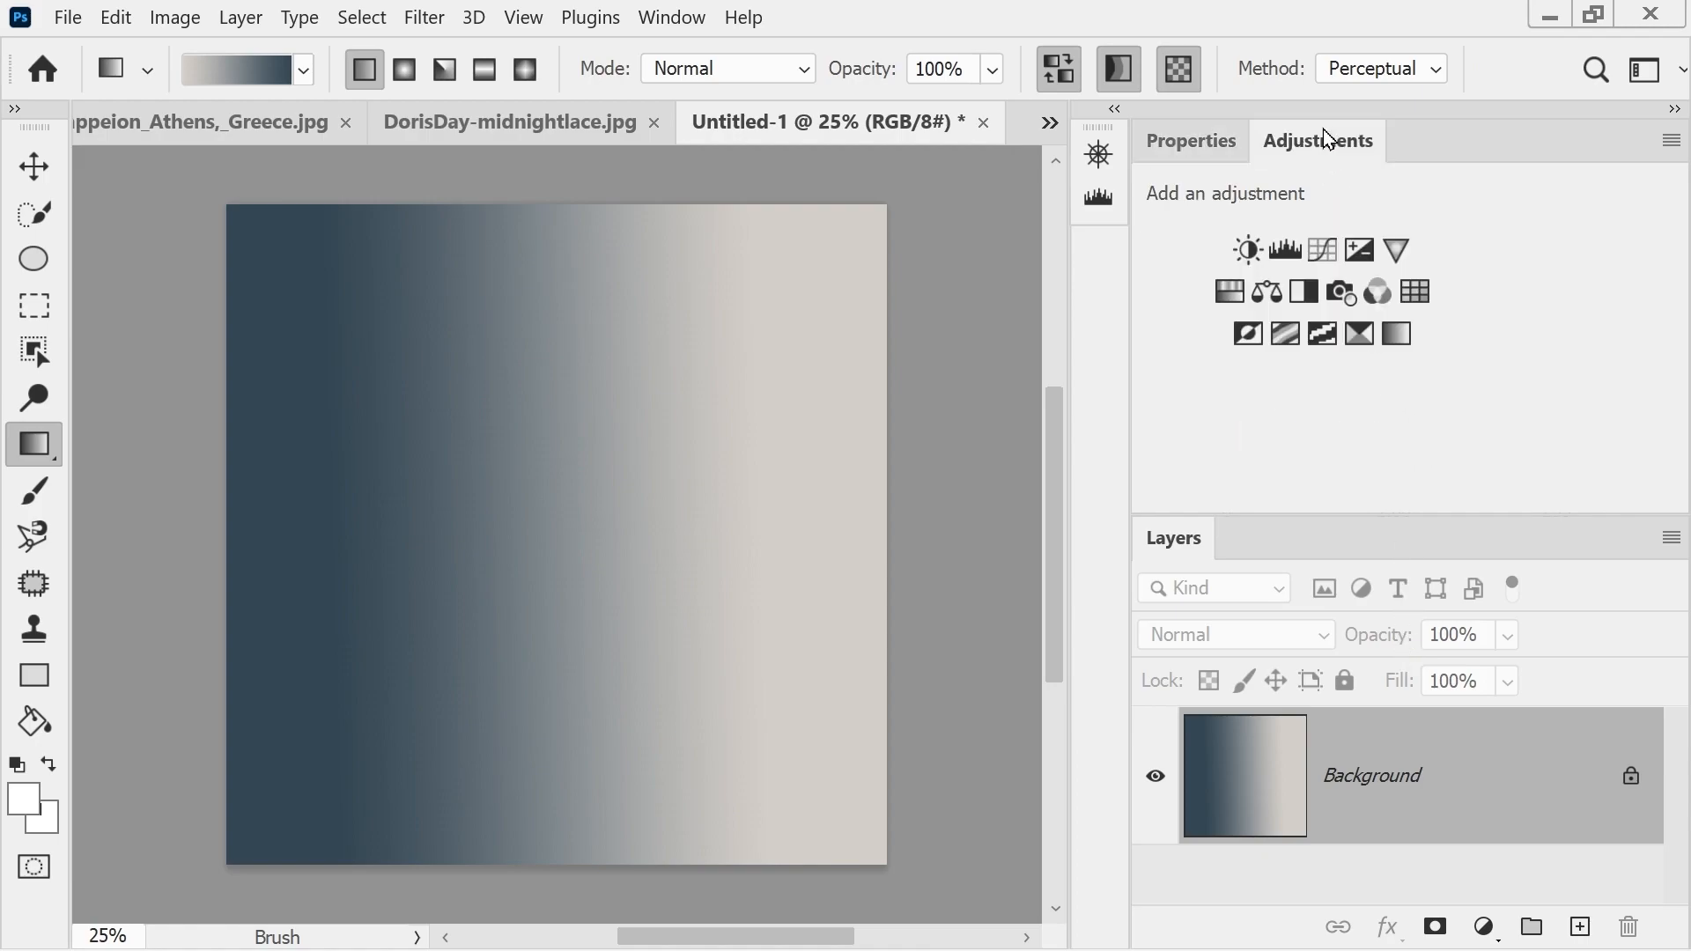
pyautogui.click(1286, 248)
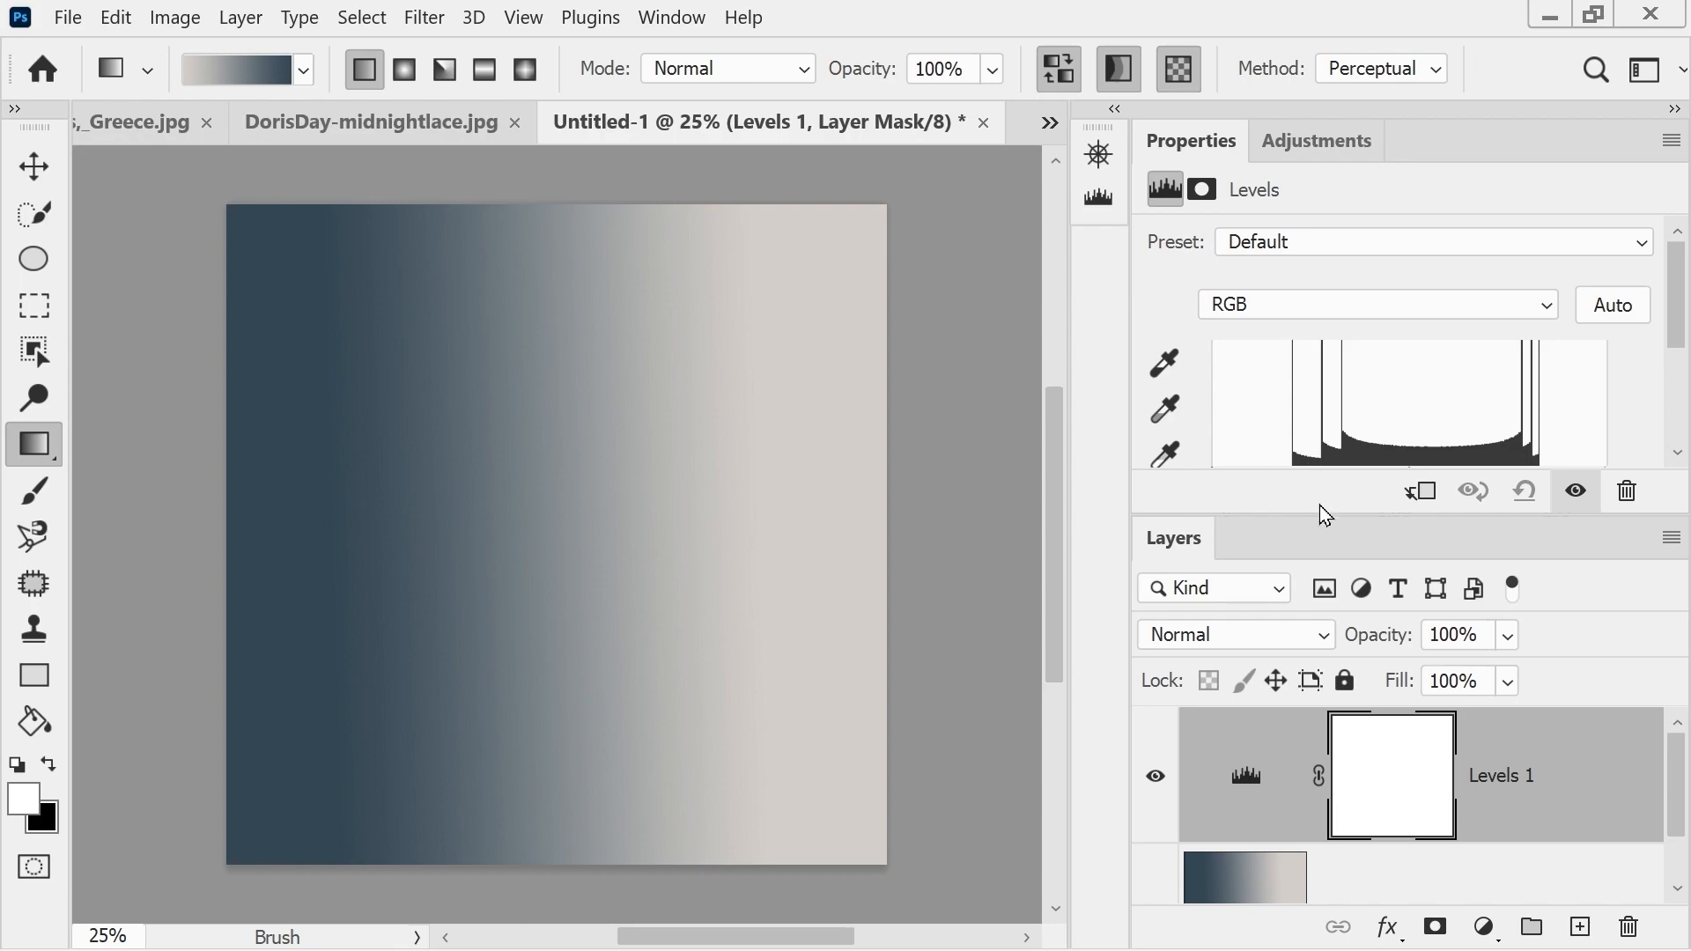
pyautogui.doubleClick(1168, 546)
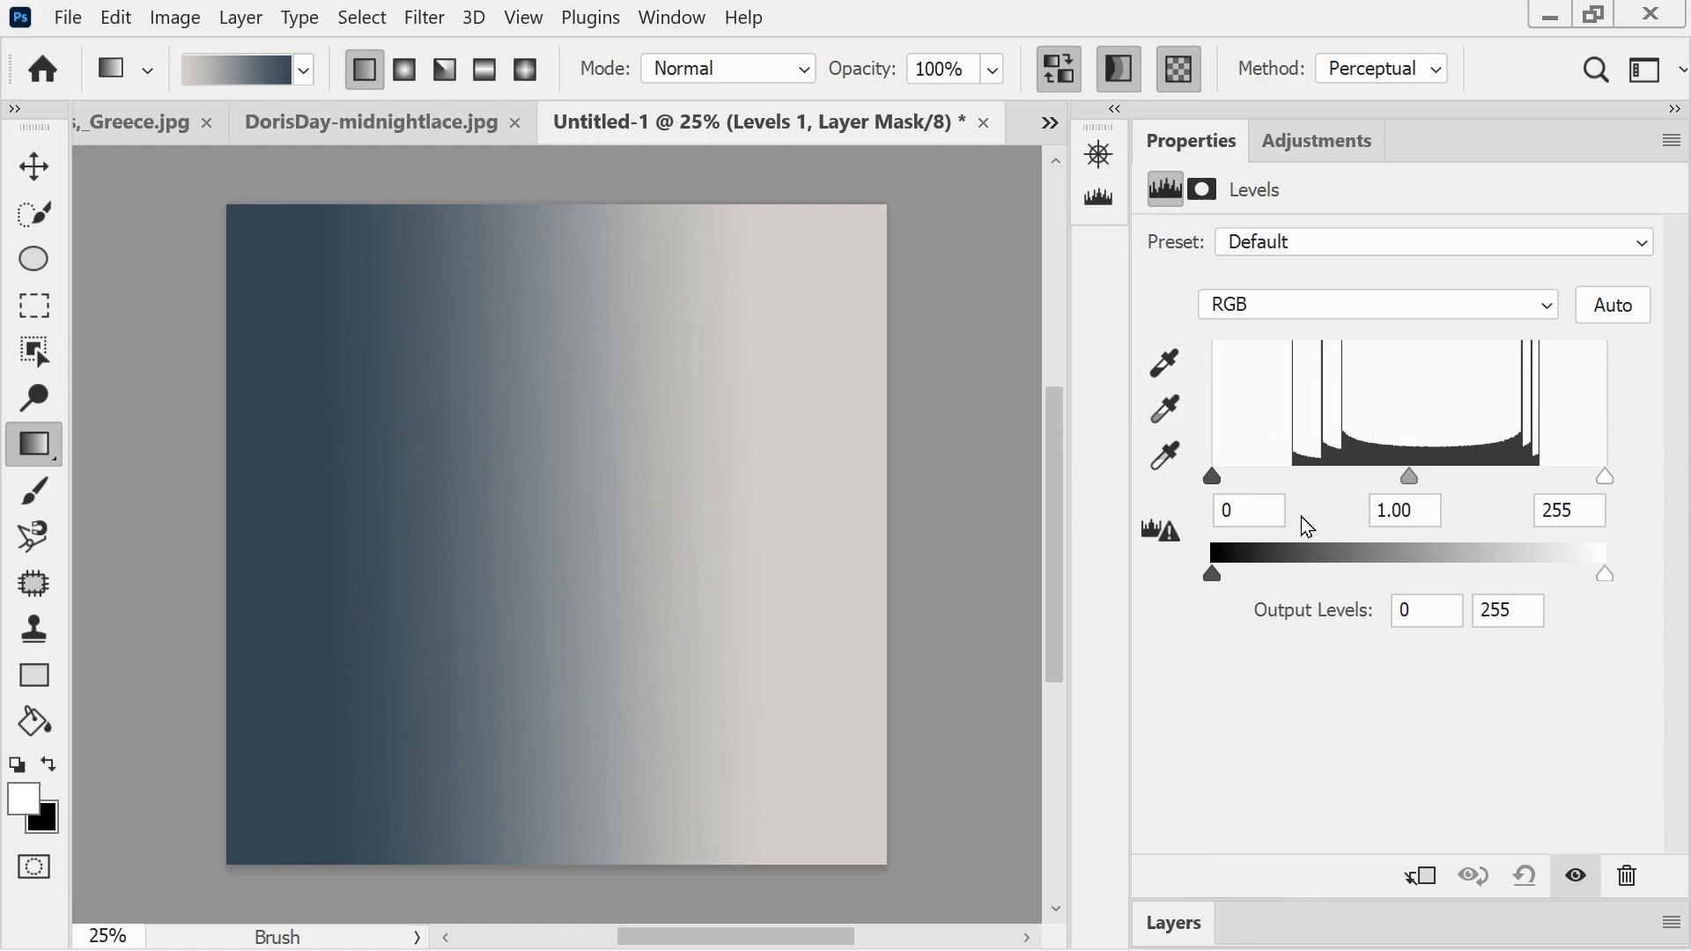
# - Set the gradient's Levels black input to 52 and white input to 213, and lighten its midtones slightly
pyautogui.moveTo(1213, 474); pyautogui.dragTo(1293, 478)
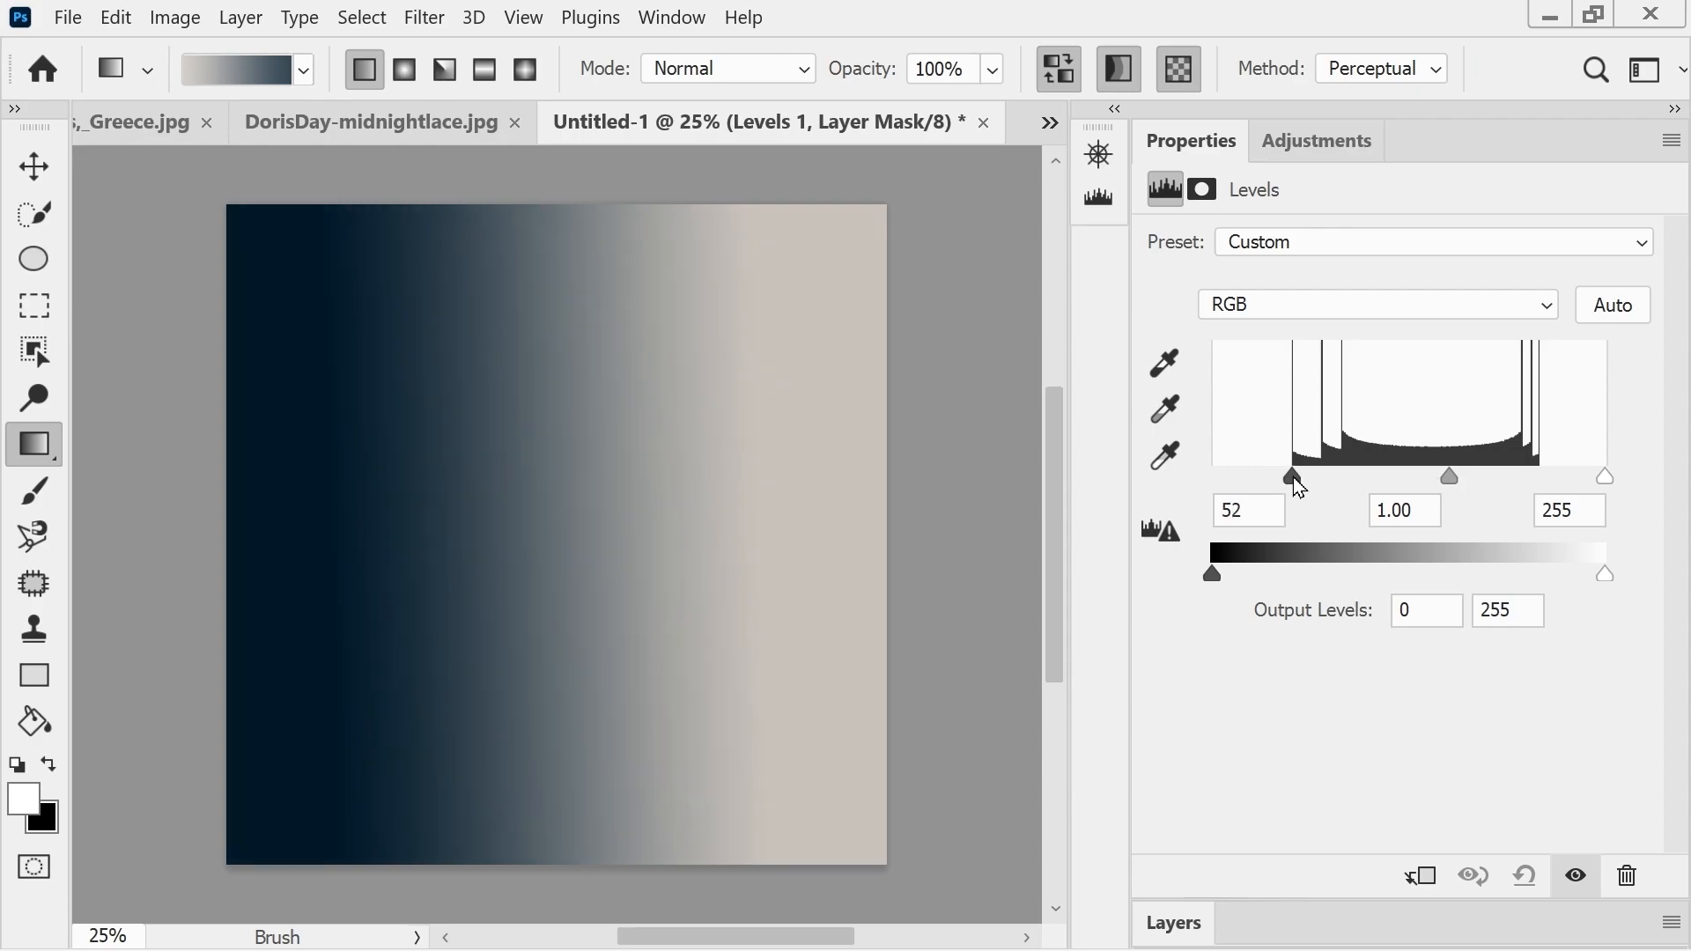
pyautogui.moveTo(1294, 477); pyautogui.dragTo(1293, 474)
pyautogui.moveTo(1603, 477); pyautogui.dragTo(1542, 486)
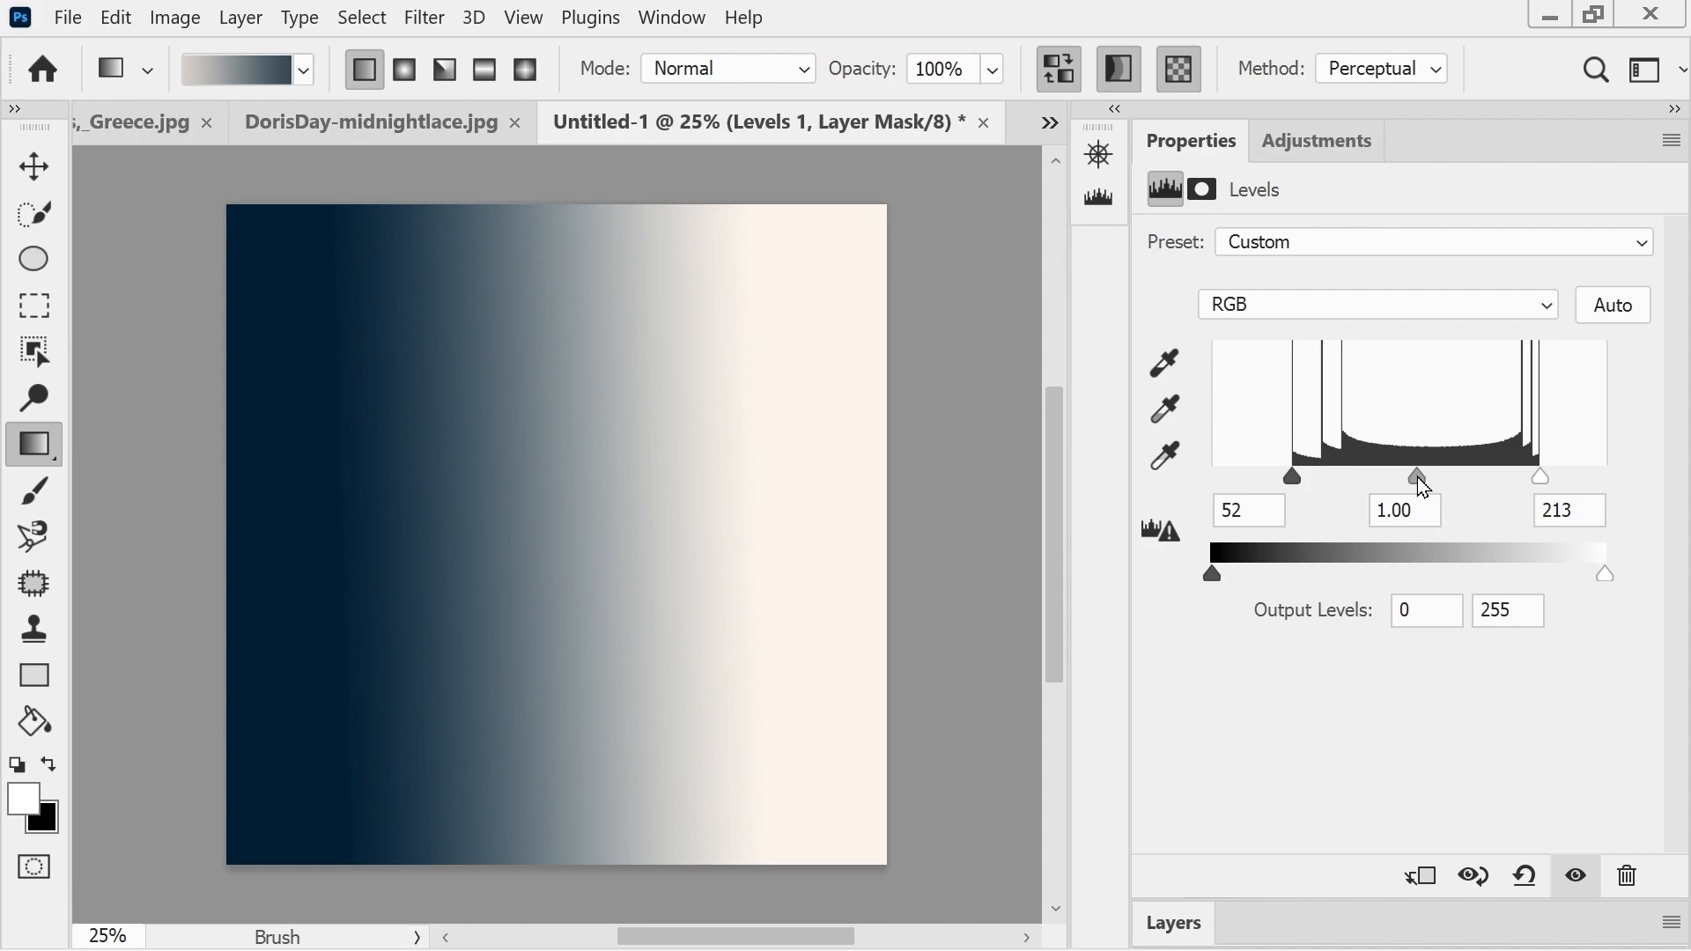
pyautogui.moveTo(1412, 479)
pyautogui.mouseDown()
pyautogui.moveTo(1312, 479)
pyautogui.moveTo(1534, 485)
pyautogui.moveTo(1383, 488)
pyautogui.mouseUp()
# - Switch to DorisDay-midnightlace.jpg and add a Levels adjustment layer to the portrait
pyautogui.click(413, 123)
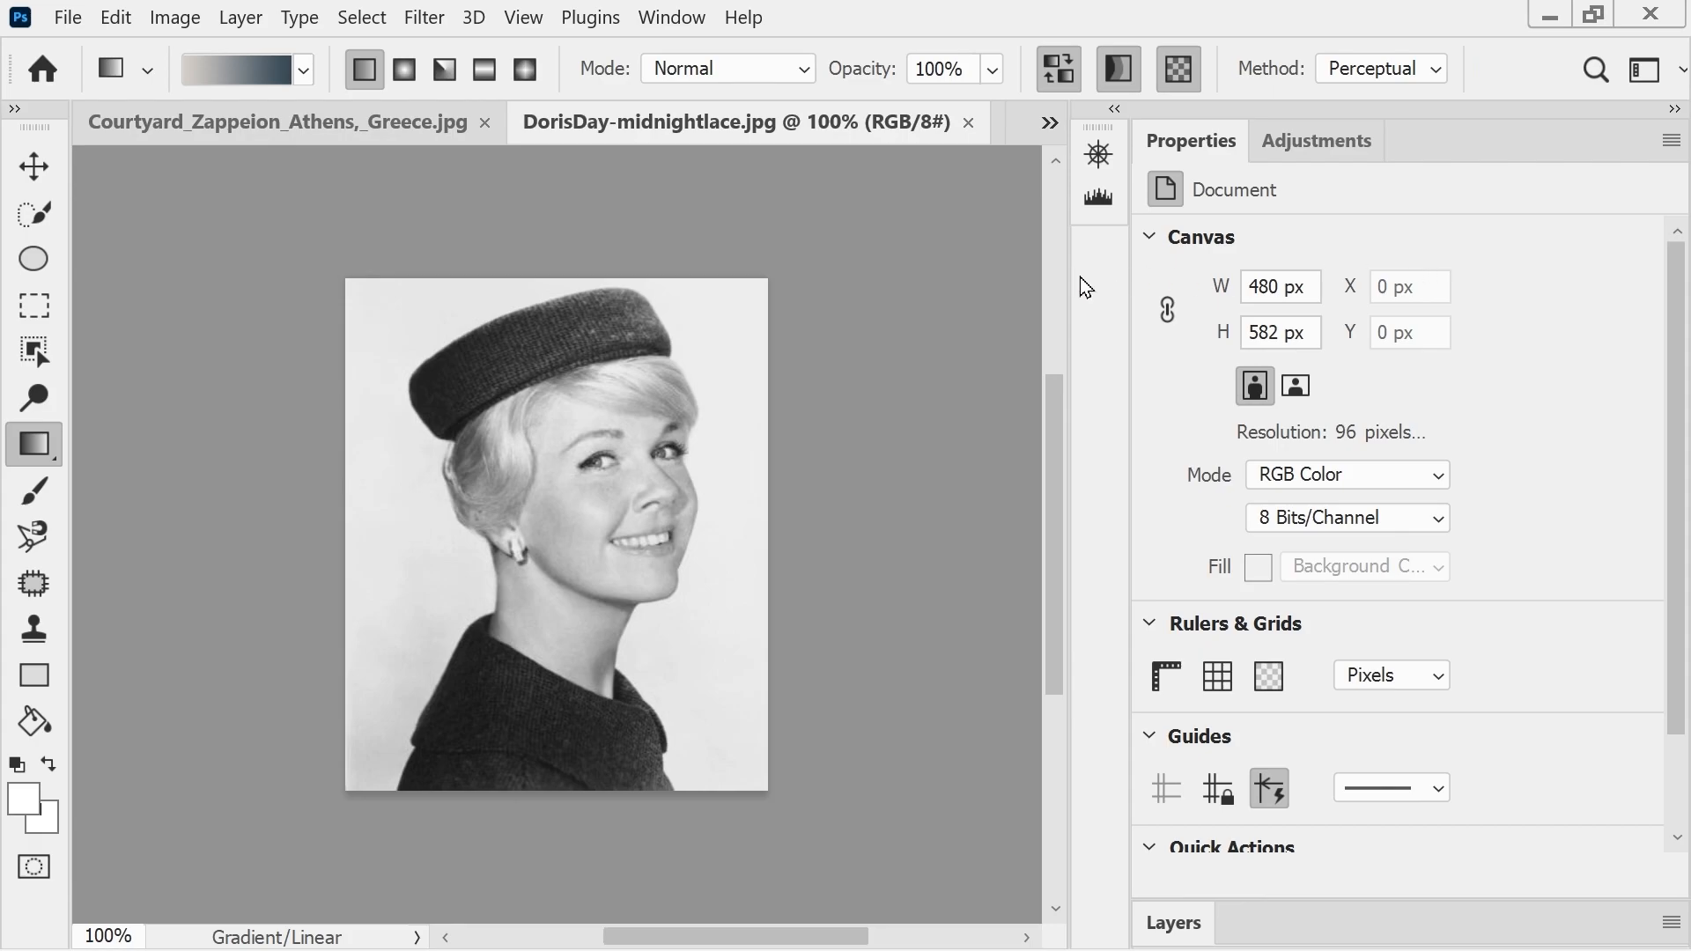
pyautogui.hotkey('ctrl', '+')
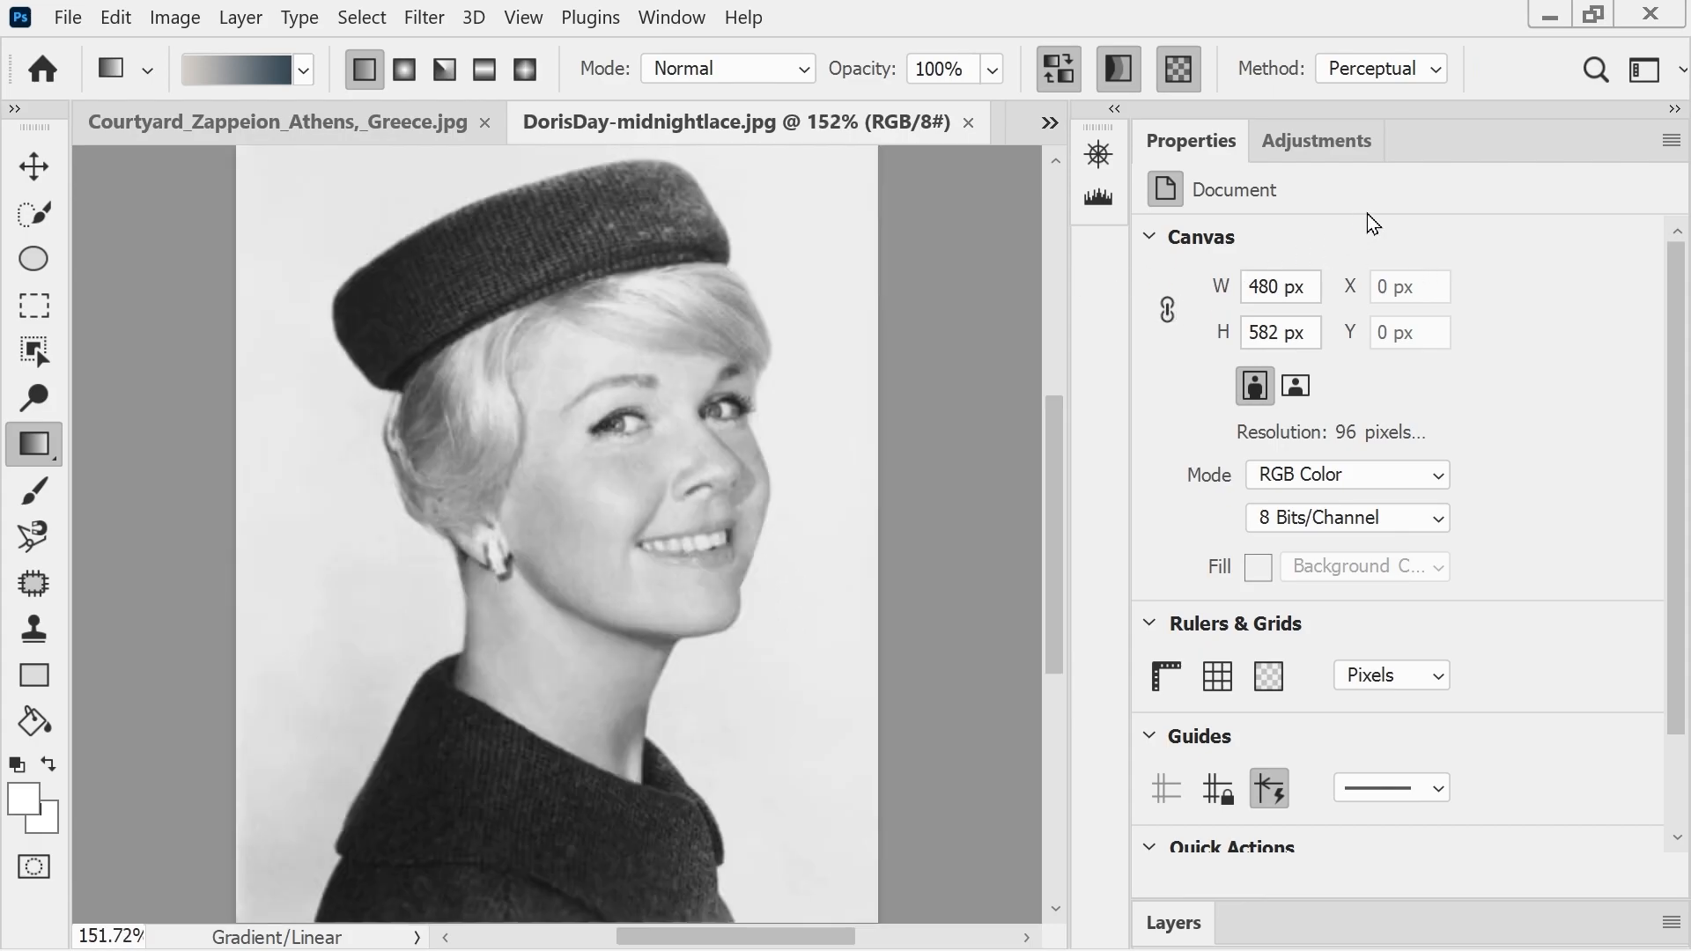
pyautogui.click(1319, 141)
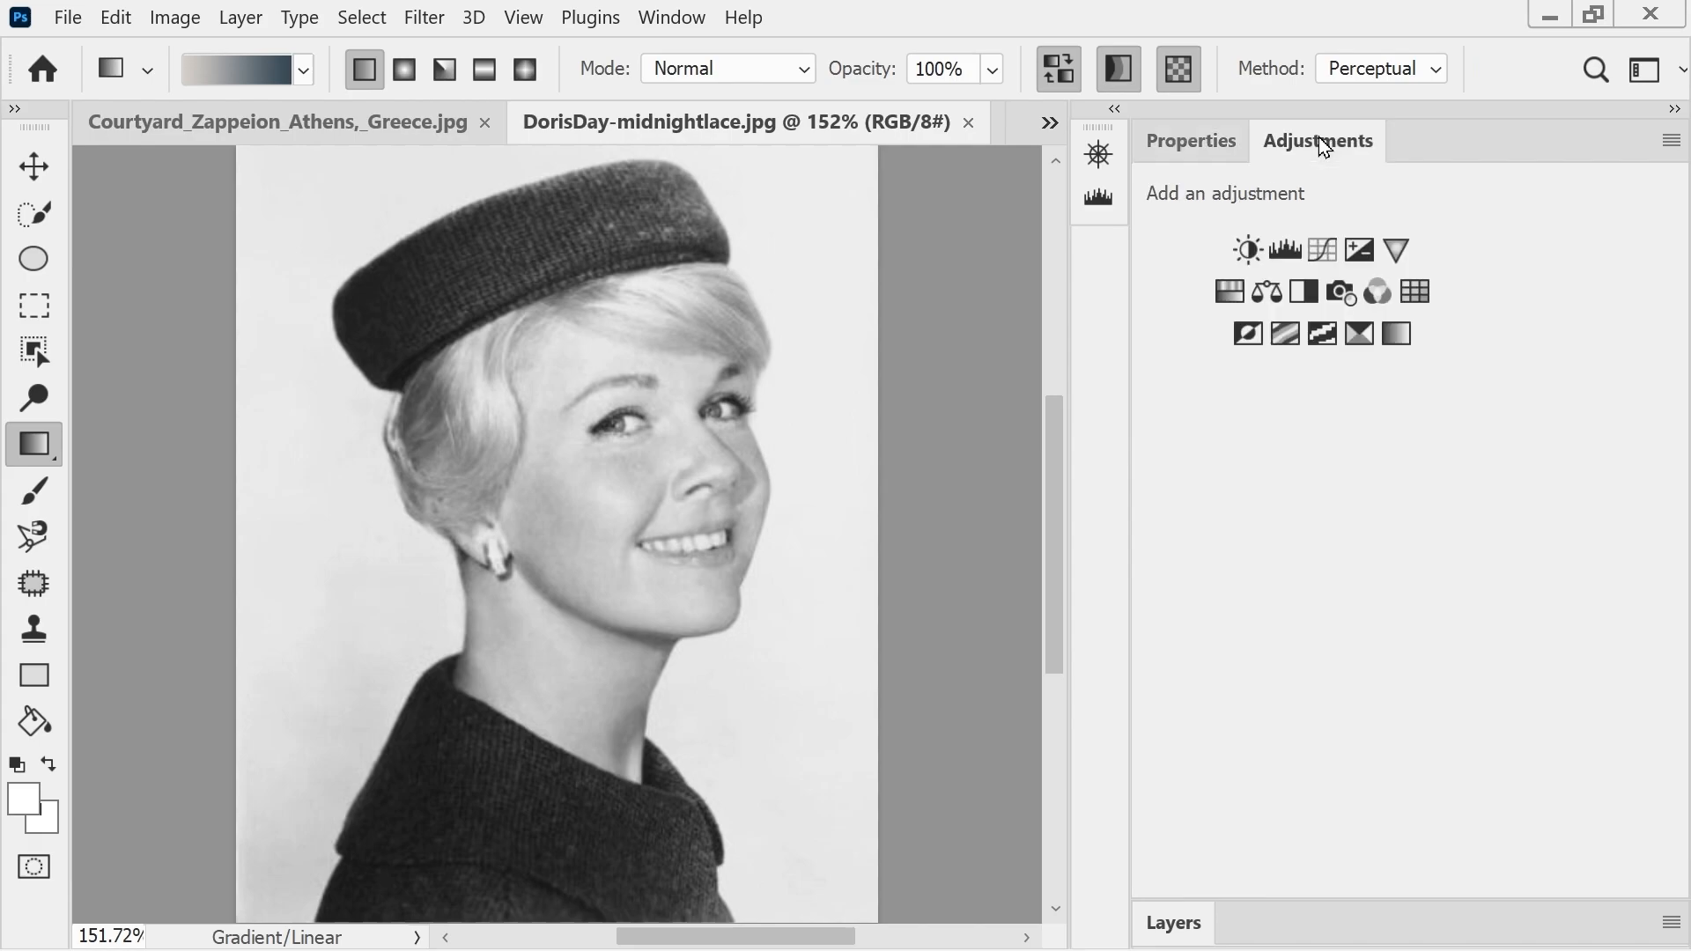
pyautogui.click(1288, 250)
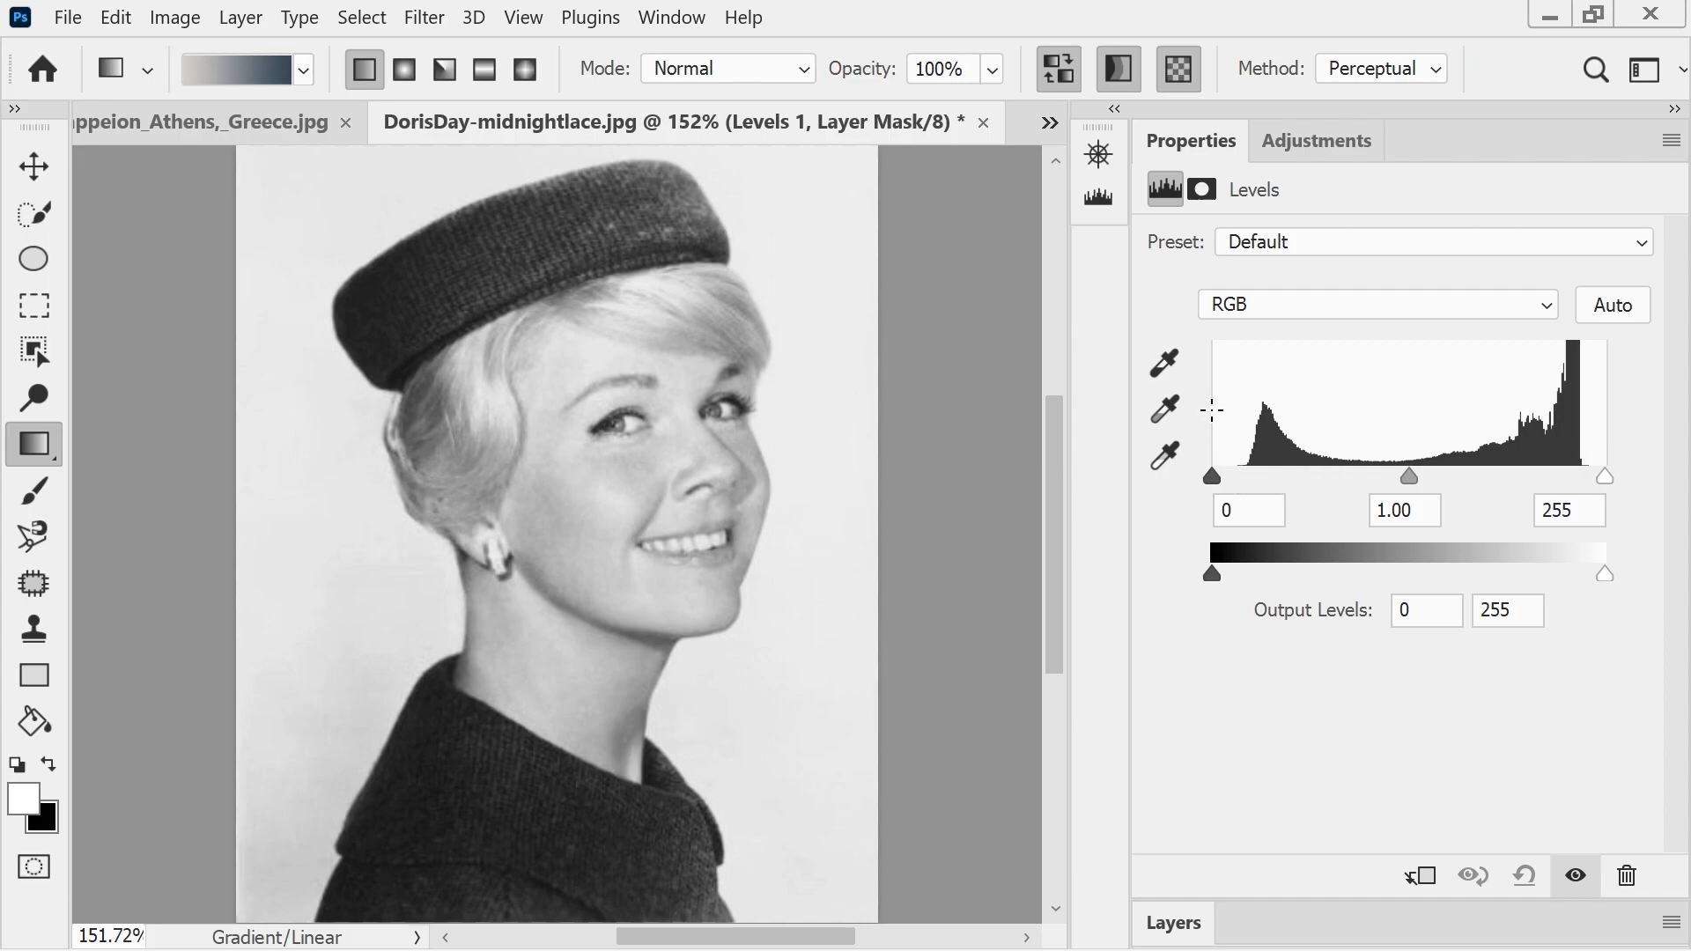
# - Try setting the portrait's black point by sampling the dark hat with the Levels eyedropper, and undo it
pyautogui.click(1164, 363)
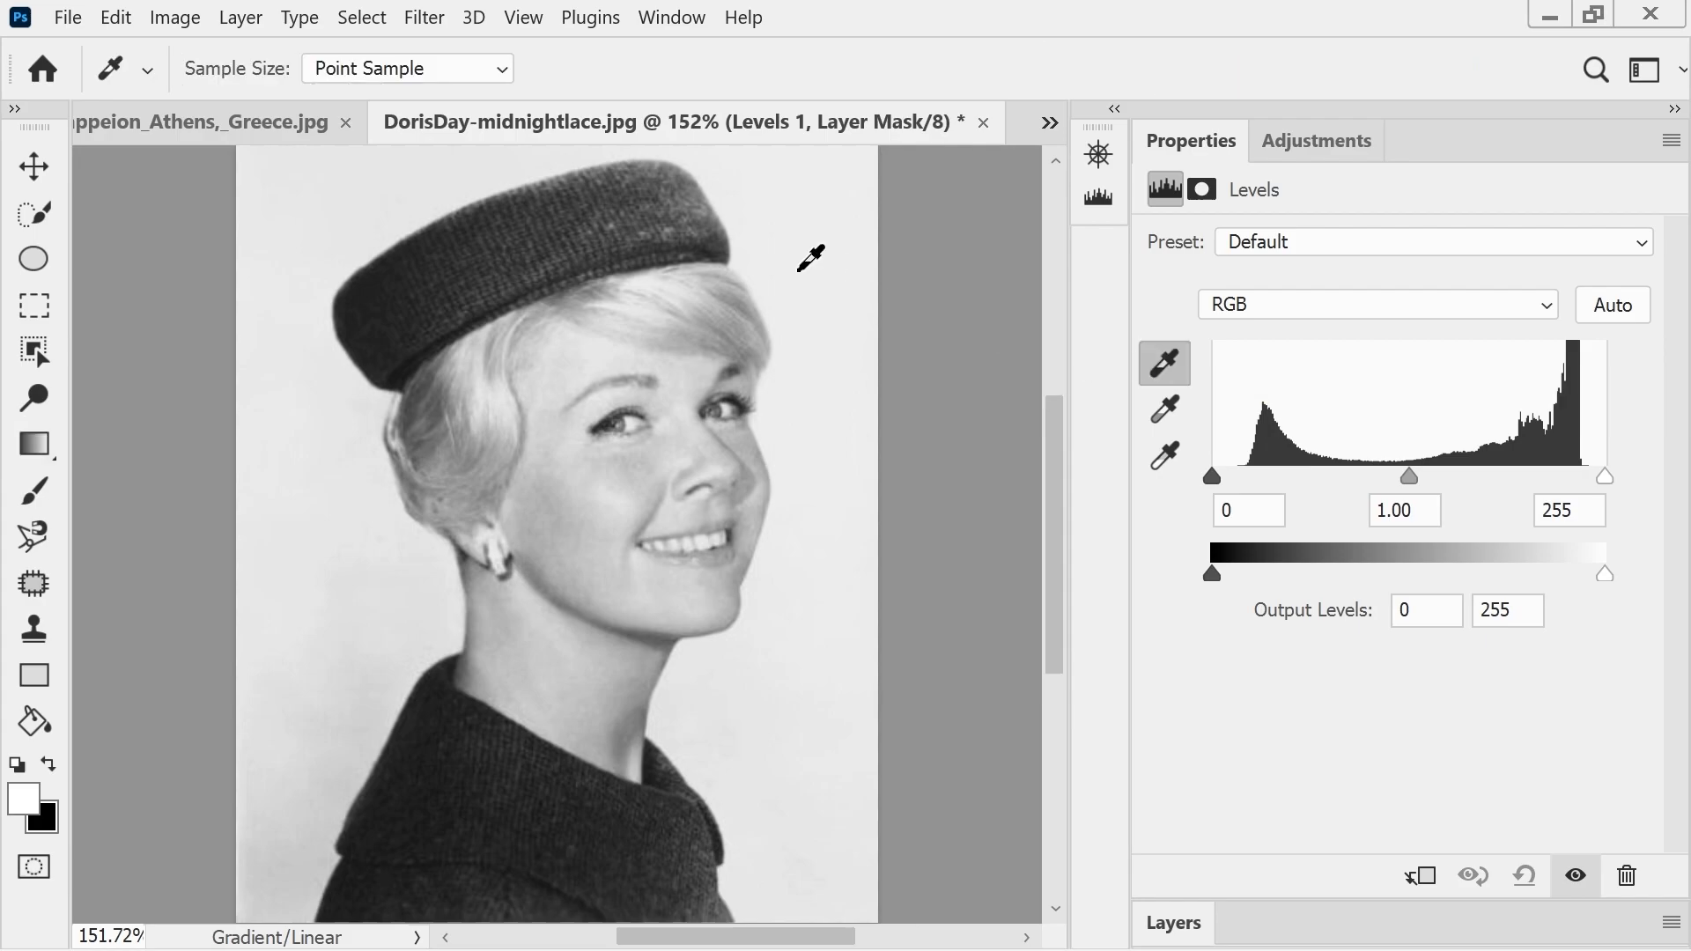
pyautogui.click(349, 300)
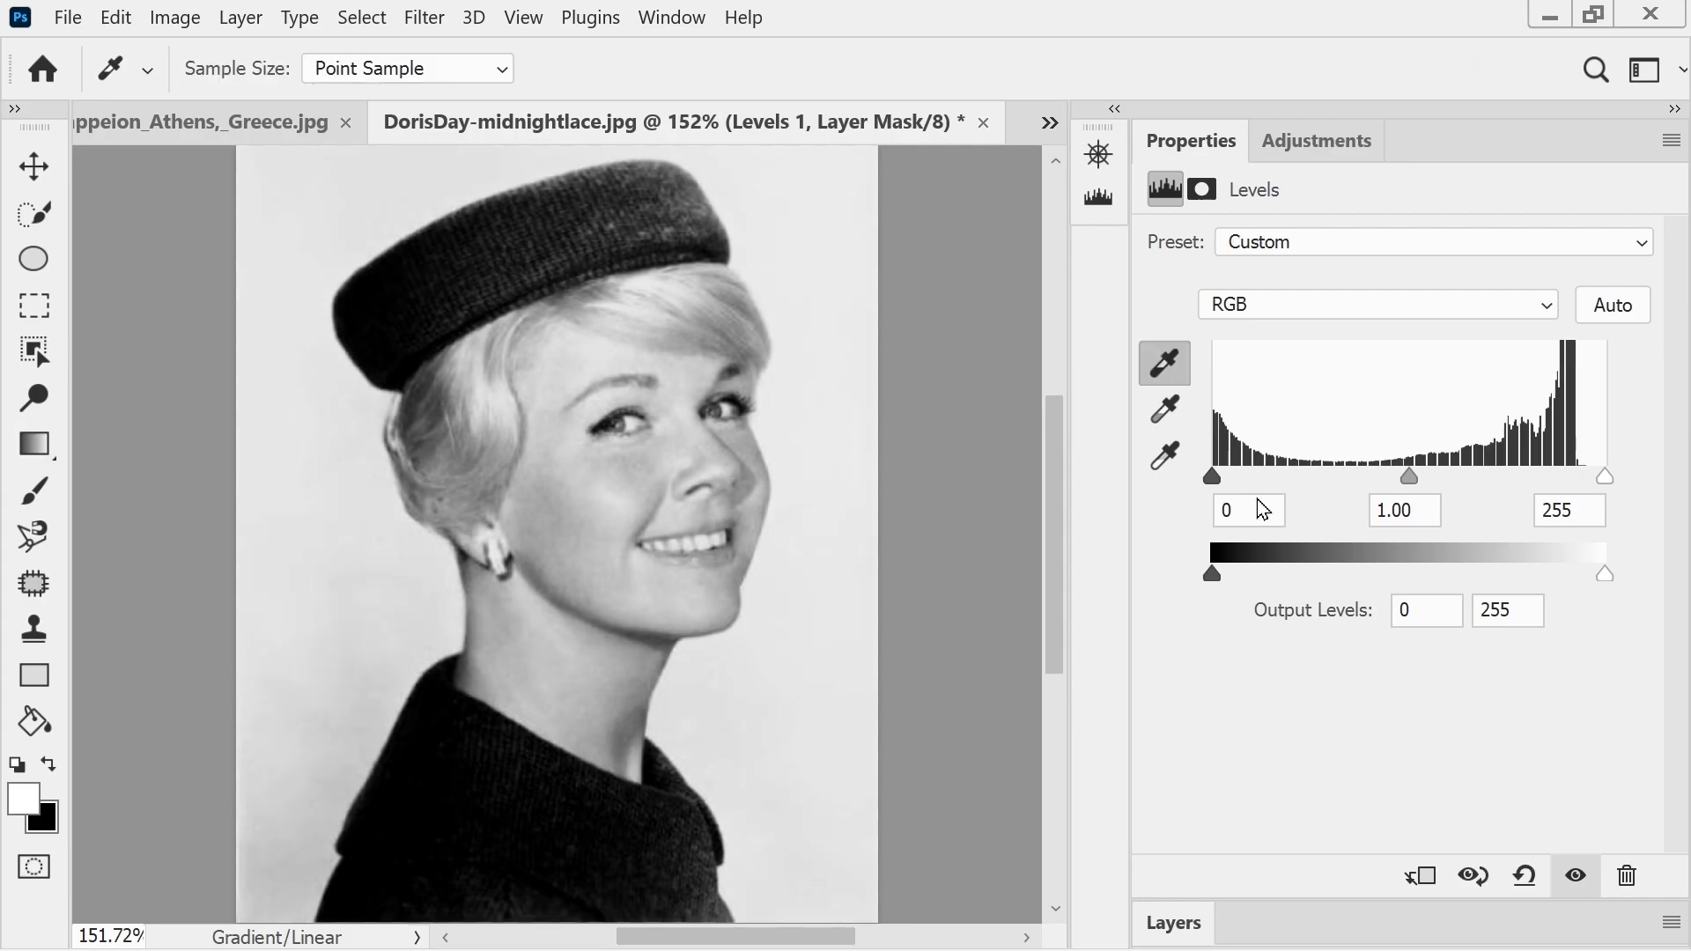
pyautogui.hotkey('ctrl', 'z')
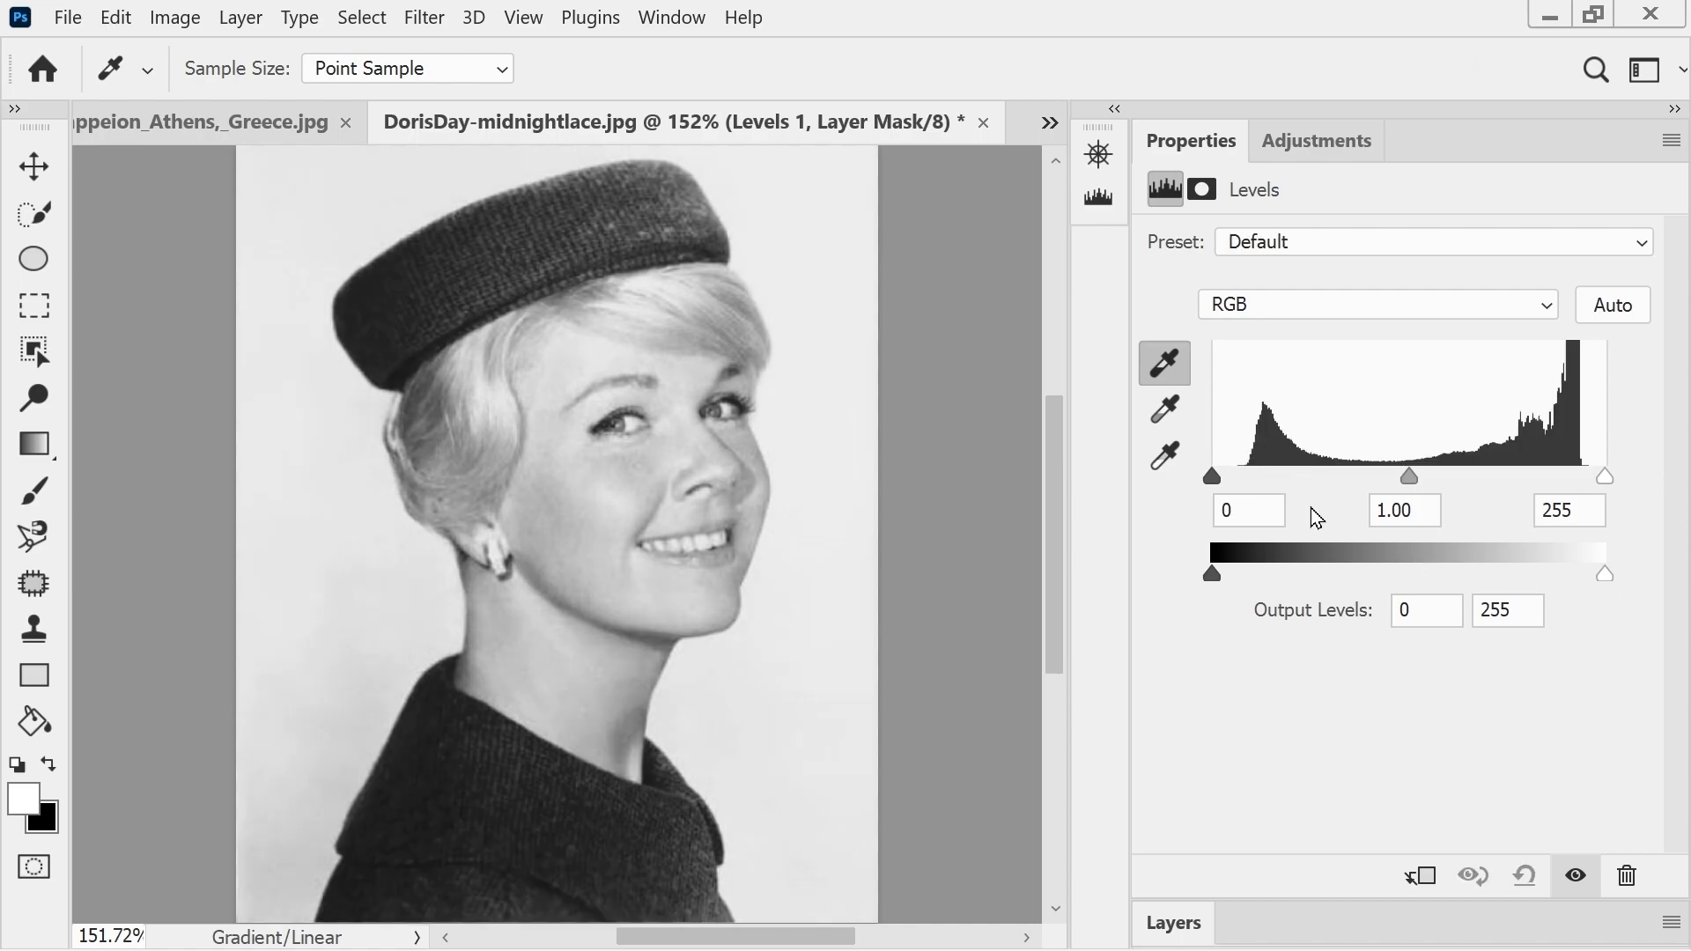
# - Set the portrait's Levels black input to 23 and white input to 241
pyautogui.moveTo(1209, 481); pyautogui.dragTo(1249, 483)
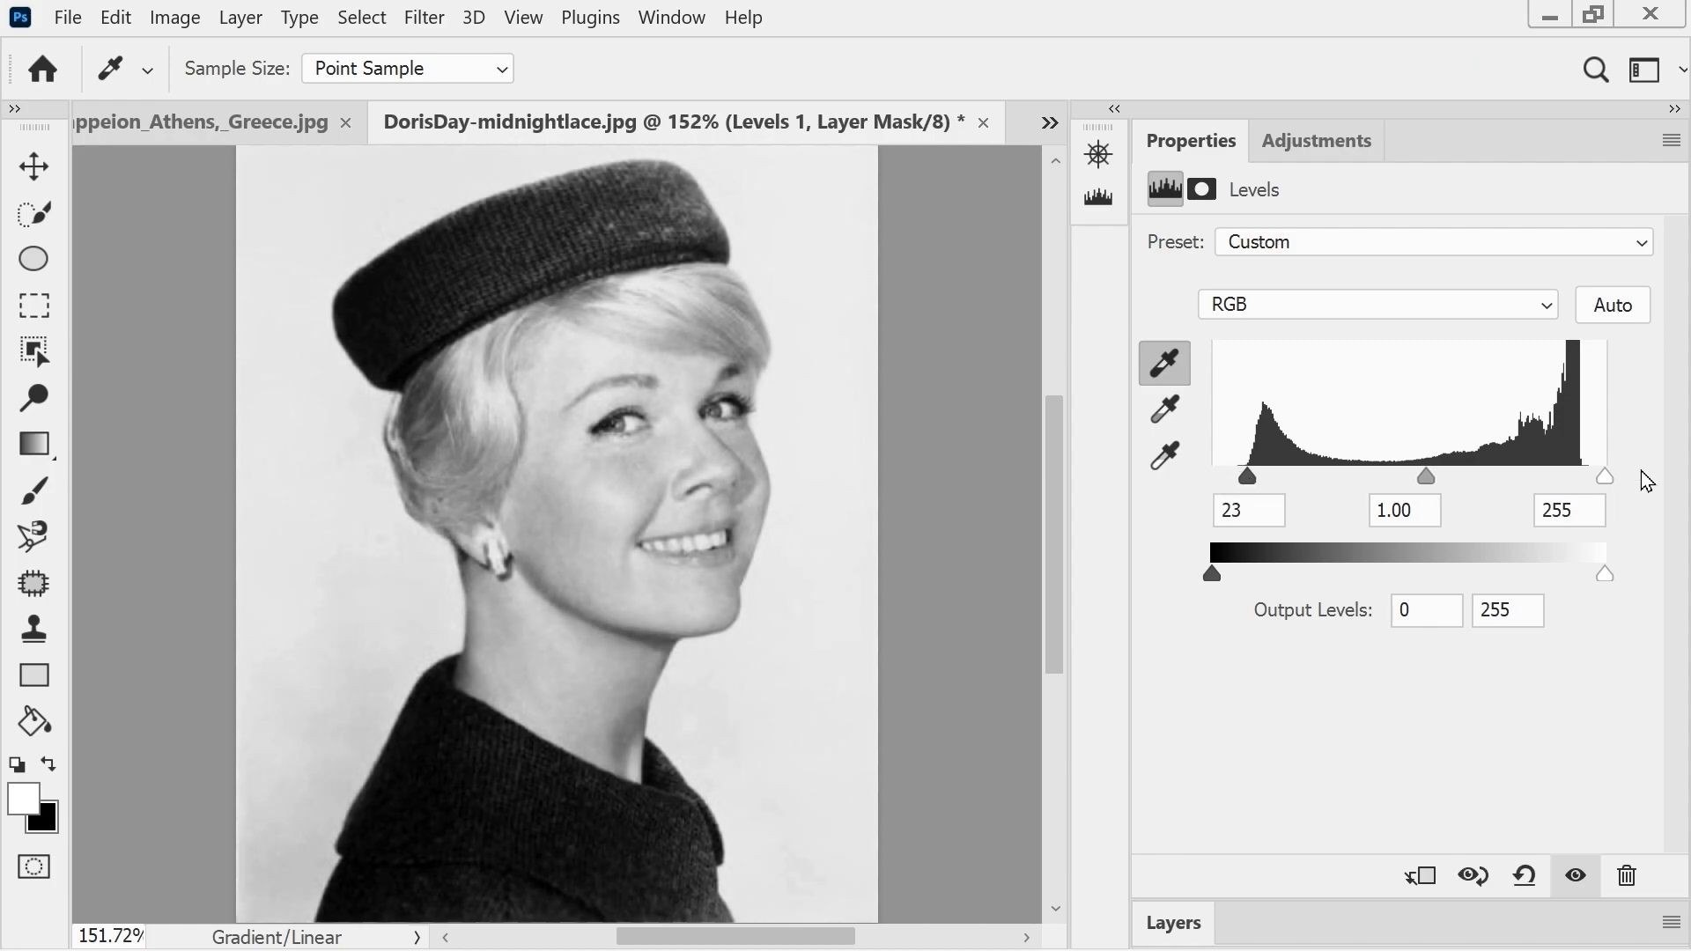
pyautogui.moveTo(1602, 476); pyautogui.dragTo(1587, 479)
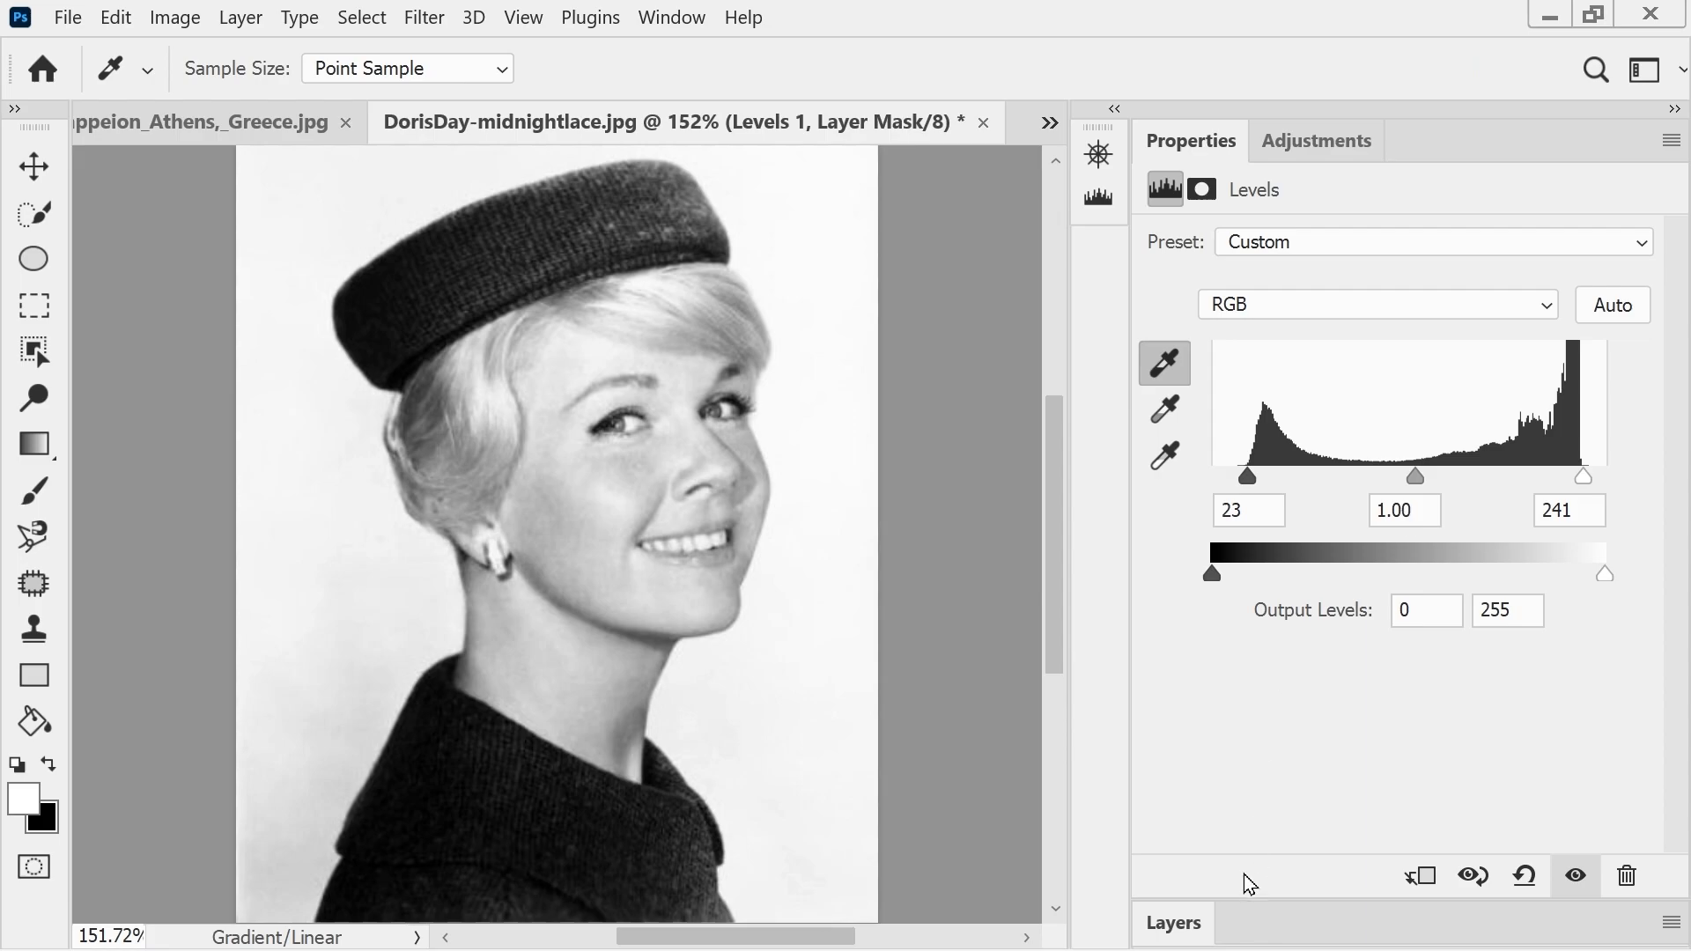
# - Compare the portrait with and without its Levels adjustment layer
pyautogui.click(1198, 935)
pyautogui.click(1157, 777)
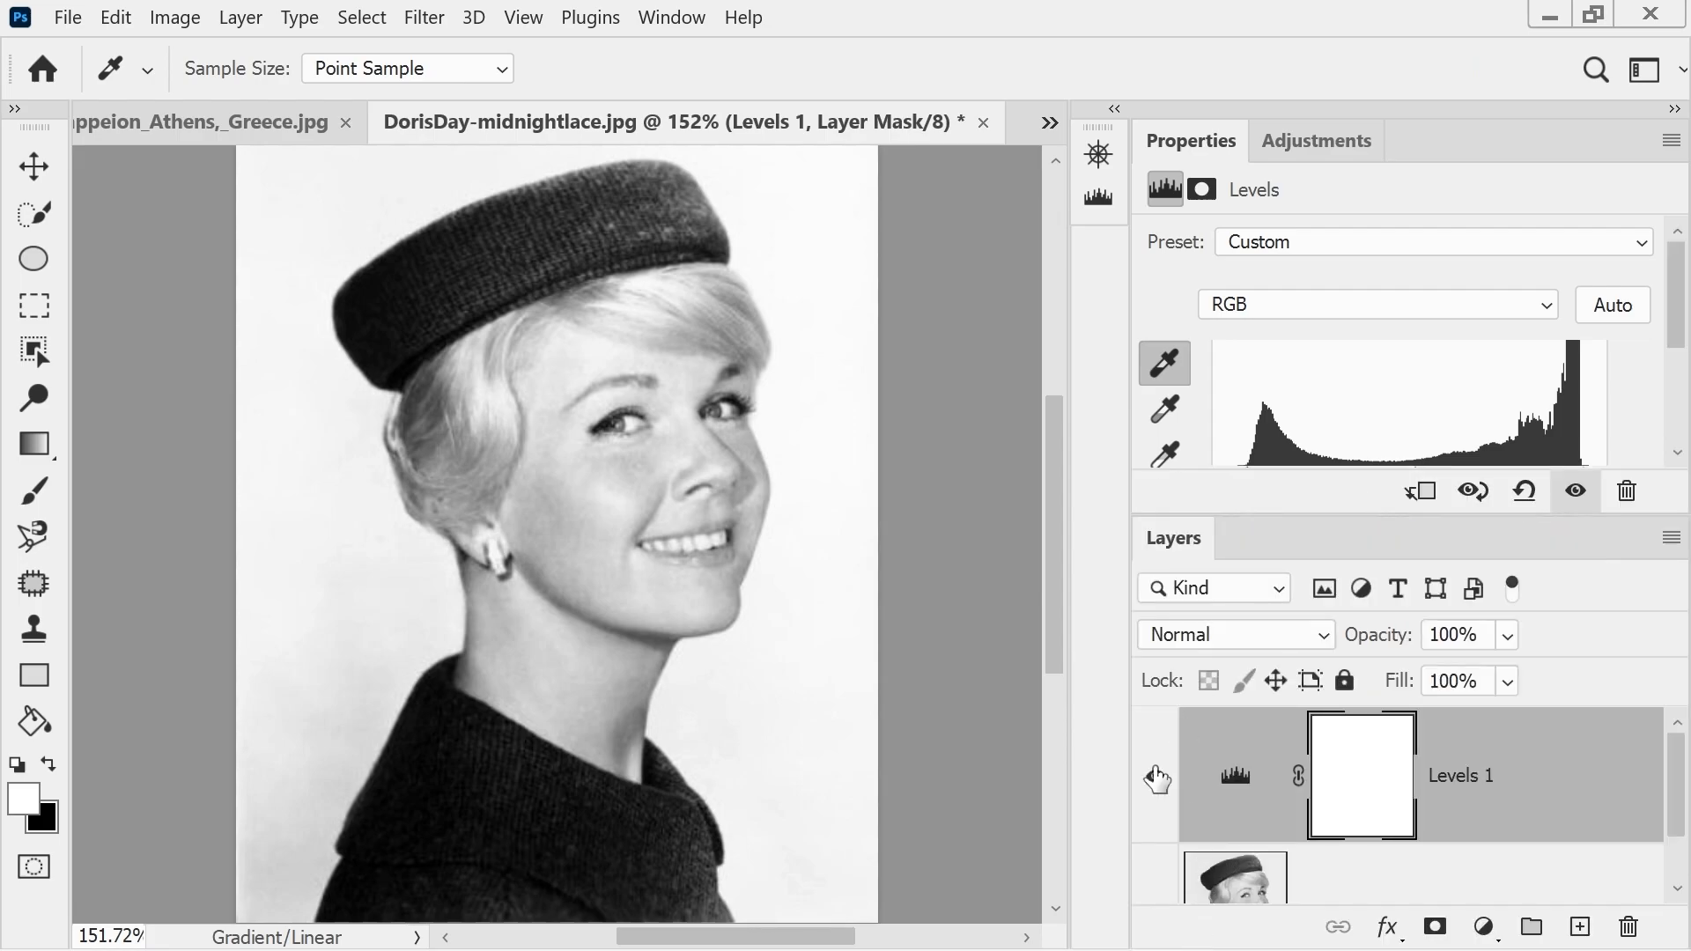
pyautogui.click(1157, 779)
pyautogui.click(1157, 778)
pyautogui.click(1157, 778)
# - Darken the portrait's midtones by setting the Levels midtone input to about 0.62
pyautogui.doubleClick(1196, 552)
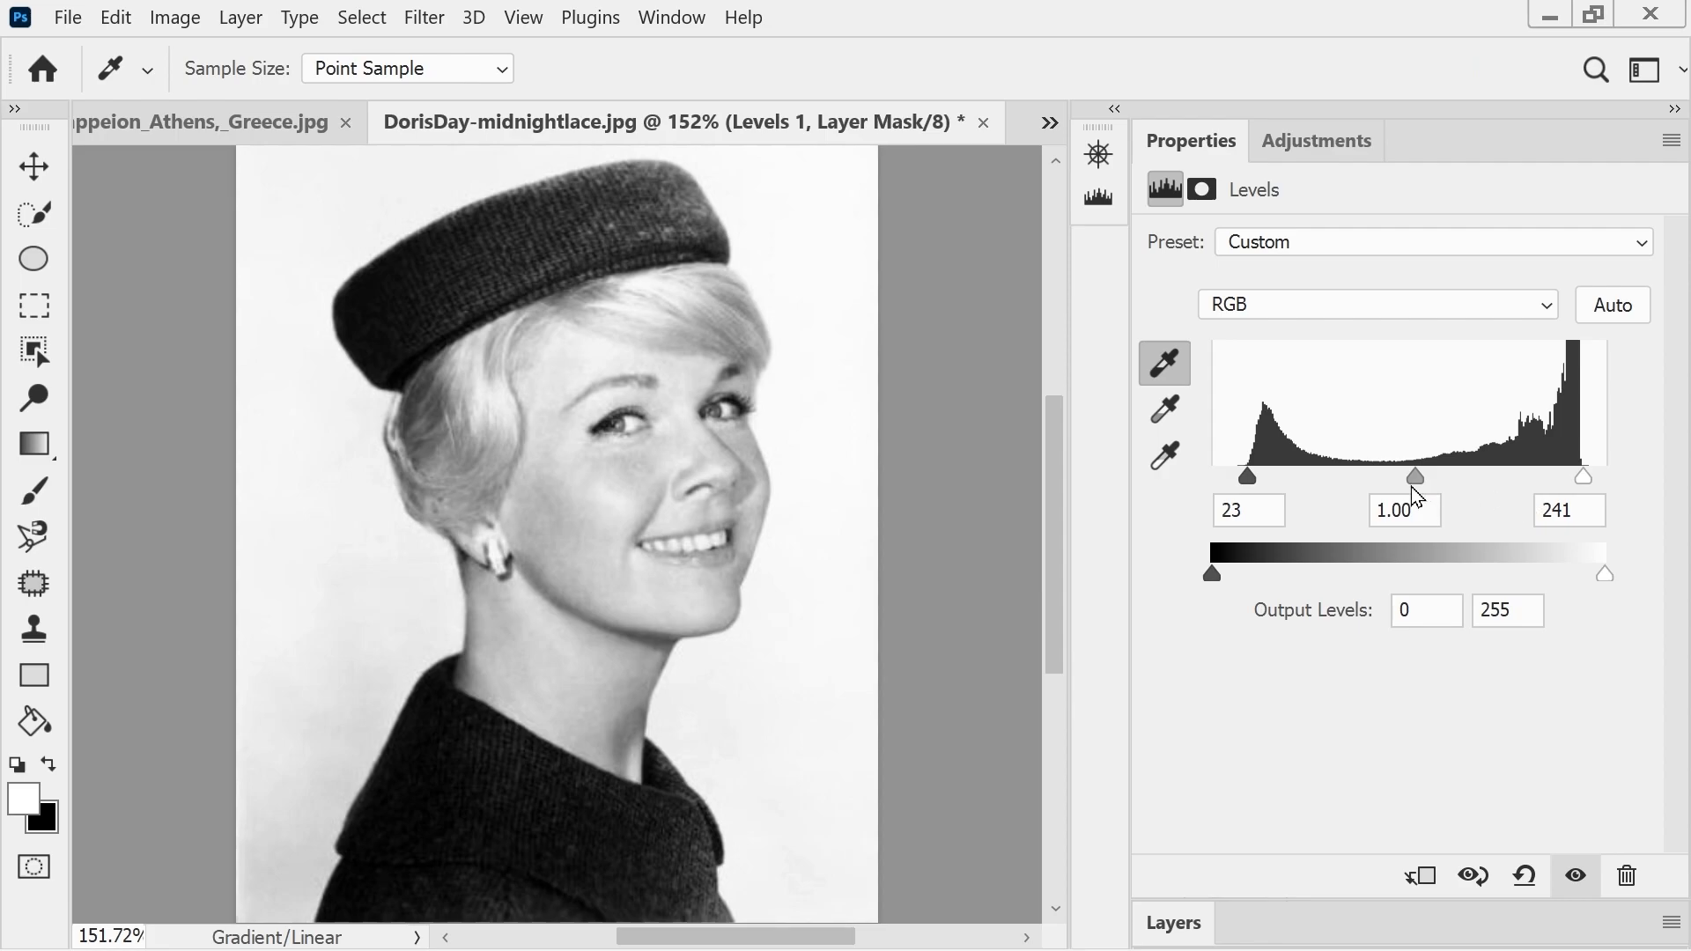
pyautogui.moveTo(1415, 481); pyautogui.dragTo(1471, 480)
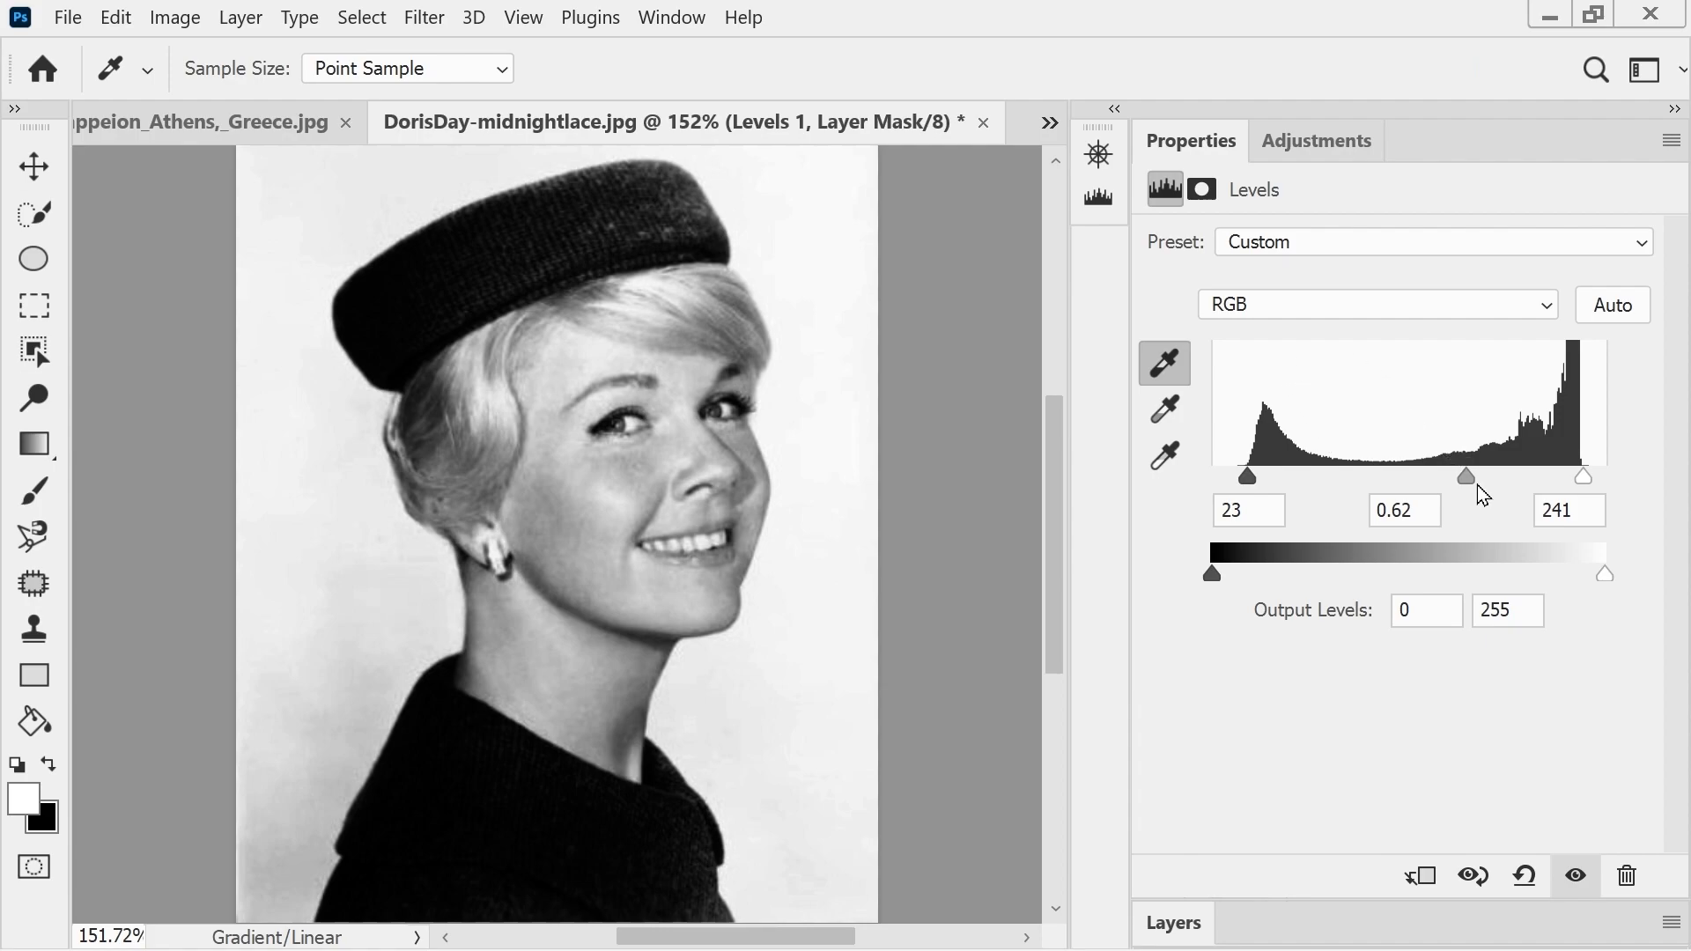
pyautogui.moveTo(1466, 486)
pyautogui.mouseDown()
pyautogui.moveTo(1489, 486)
pyautogui.moveTo(1400, 483)
pyautogui.moveTo(1474, 477)
pyautogui.moveTo(1461, 478)
pyautogui.mouseUp()
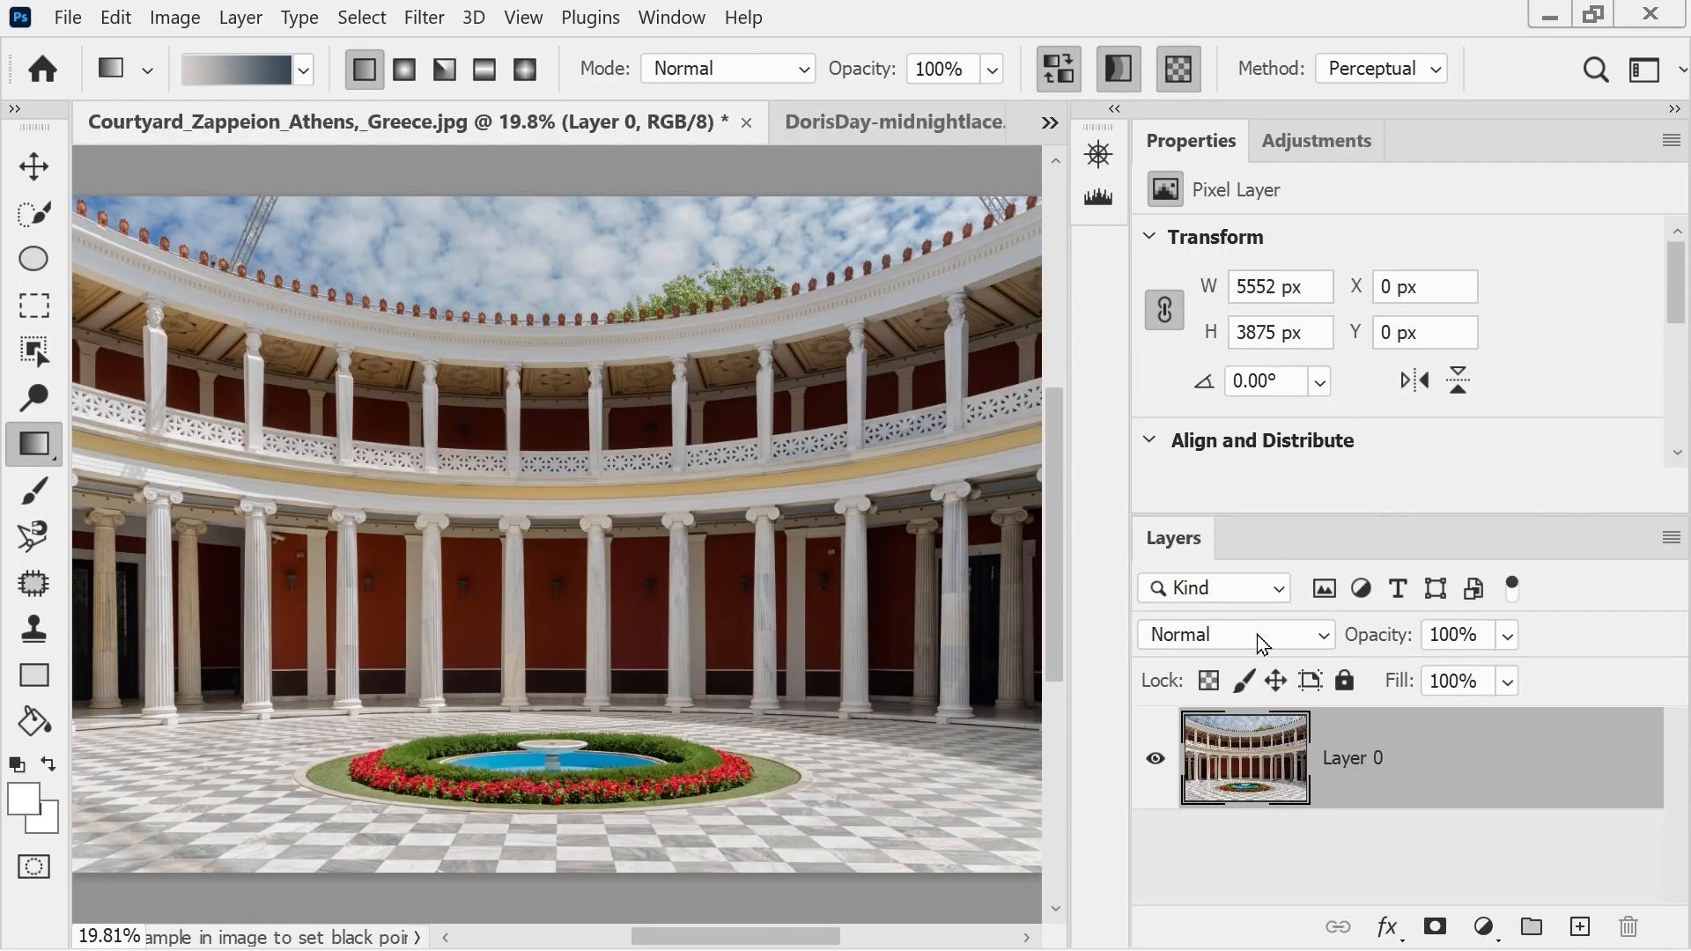
# - Add a Levels adjustment layer above Layer 0 in the courtyard photo and bring its full settings into view
pyautogui.click(1485, 927)
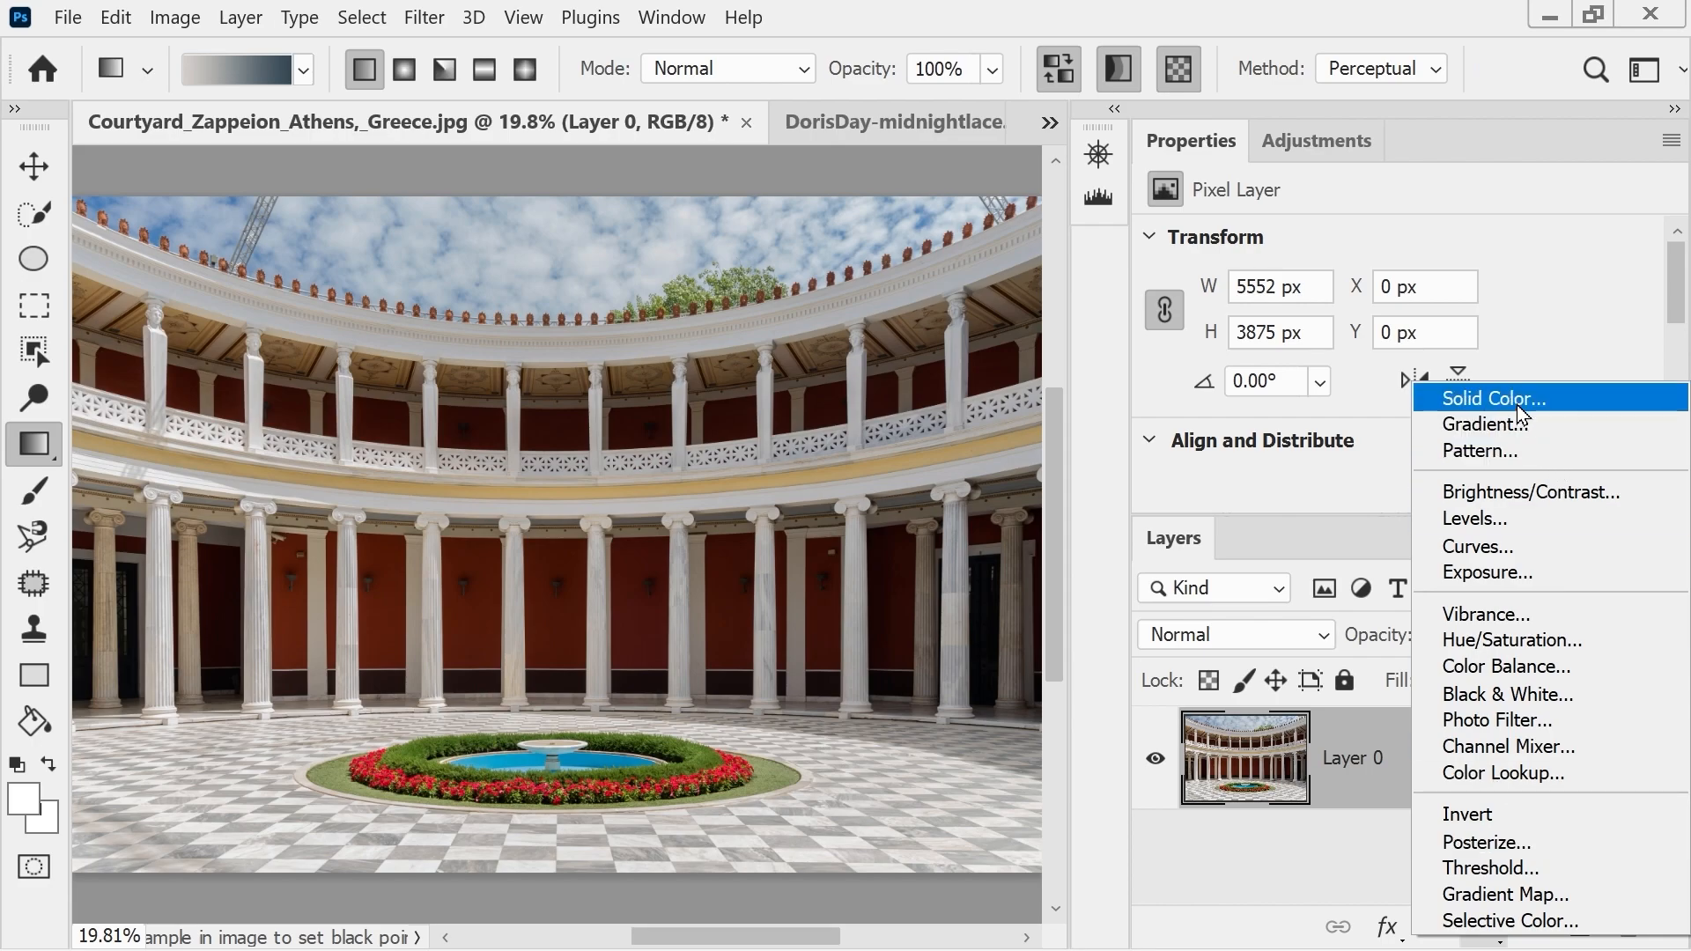
pyautogui.click(1487, 518)
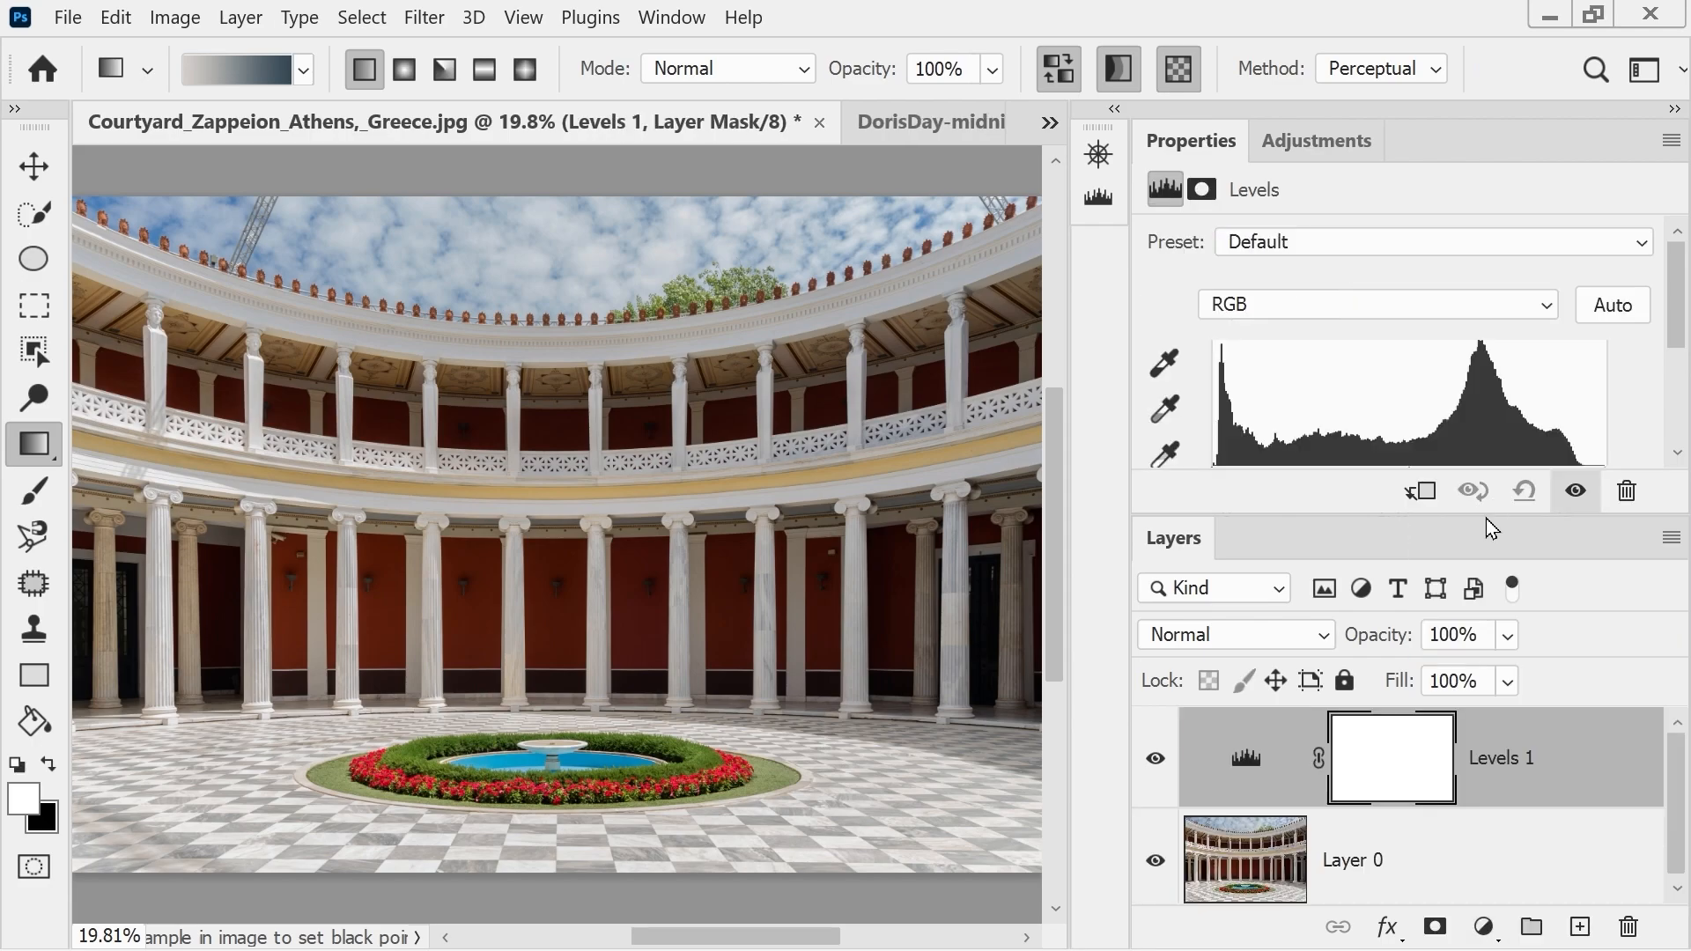
pyautogui.doubleClick(1180, 554)
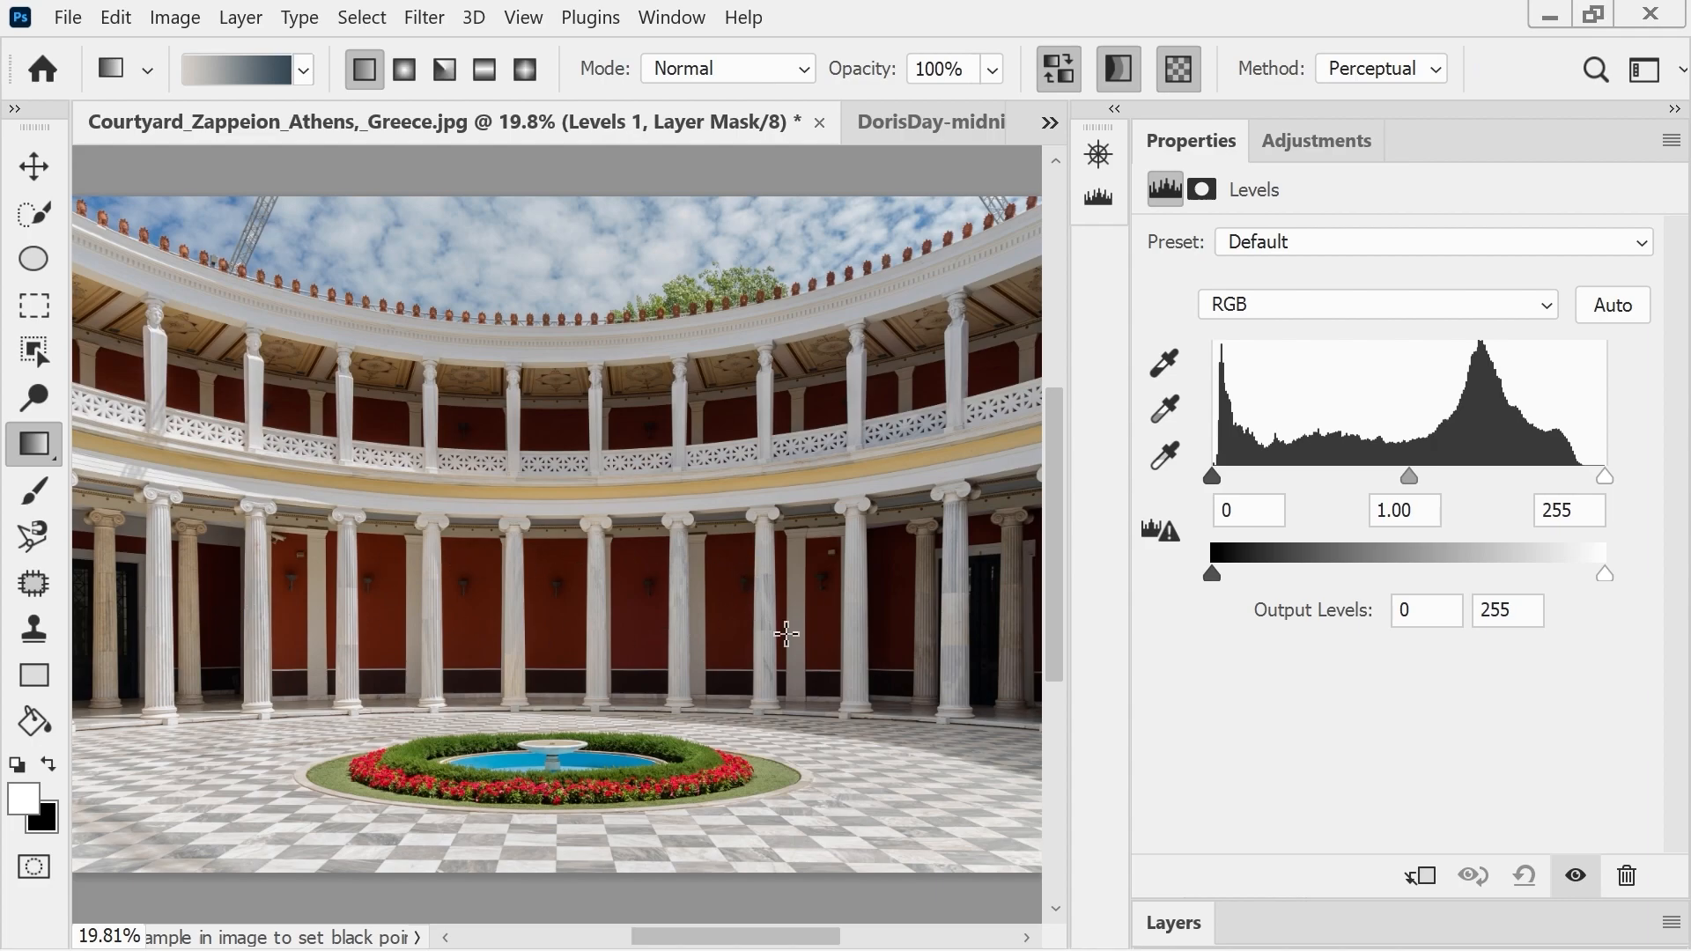
# - Sample the dark area between the left columns as the black point and a bright cloud as the white point
pyautogui.click(1166, 362)
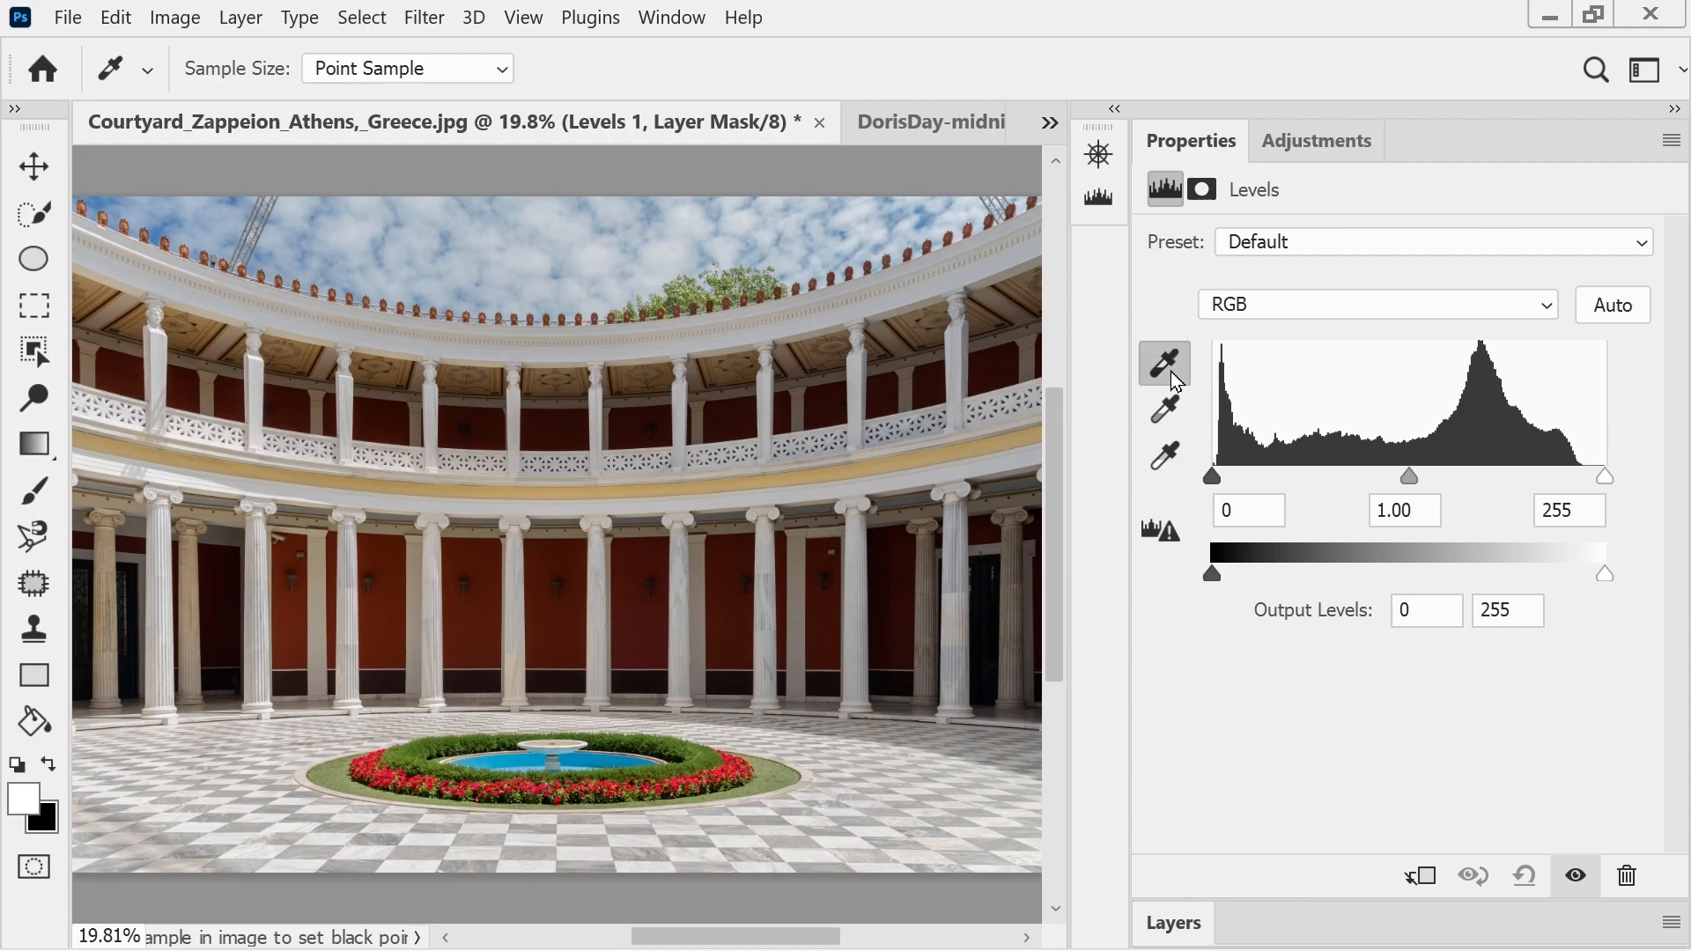
pyautogui.click(227, 620)
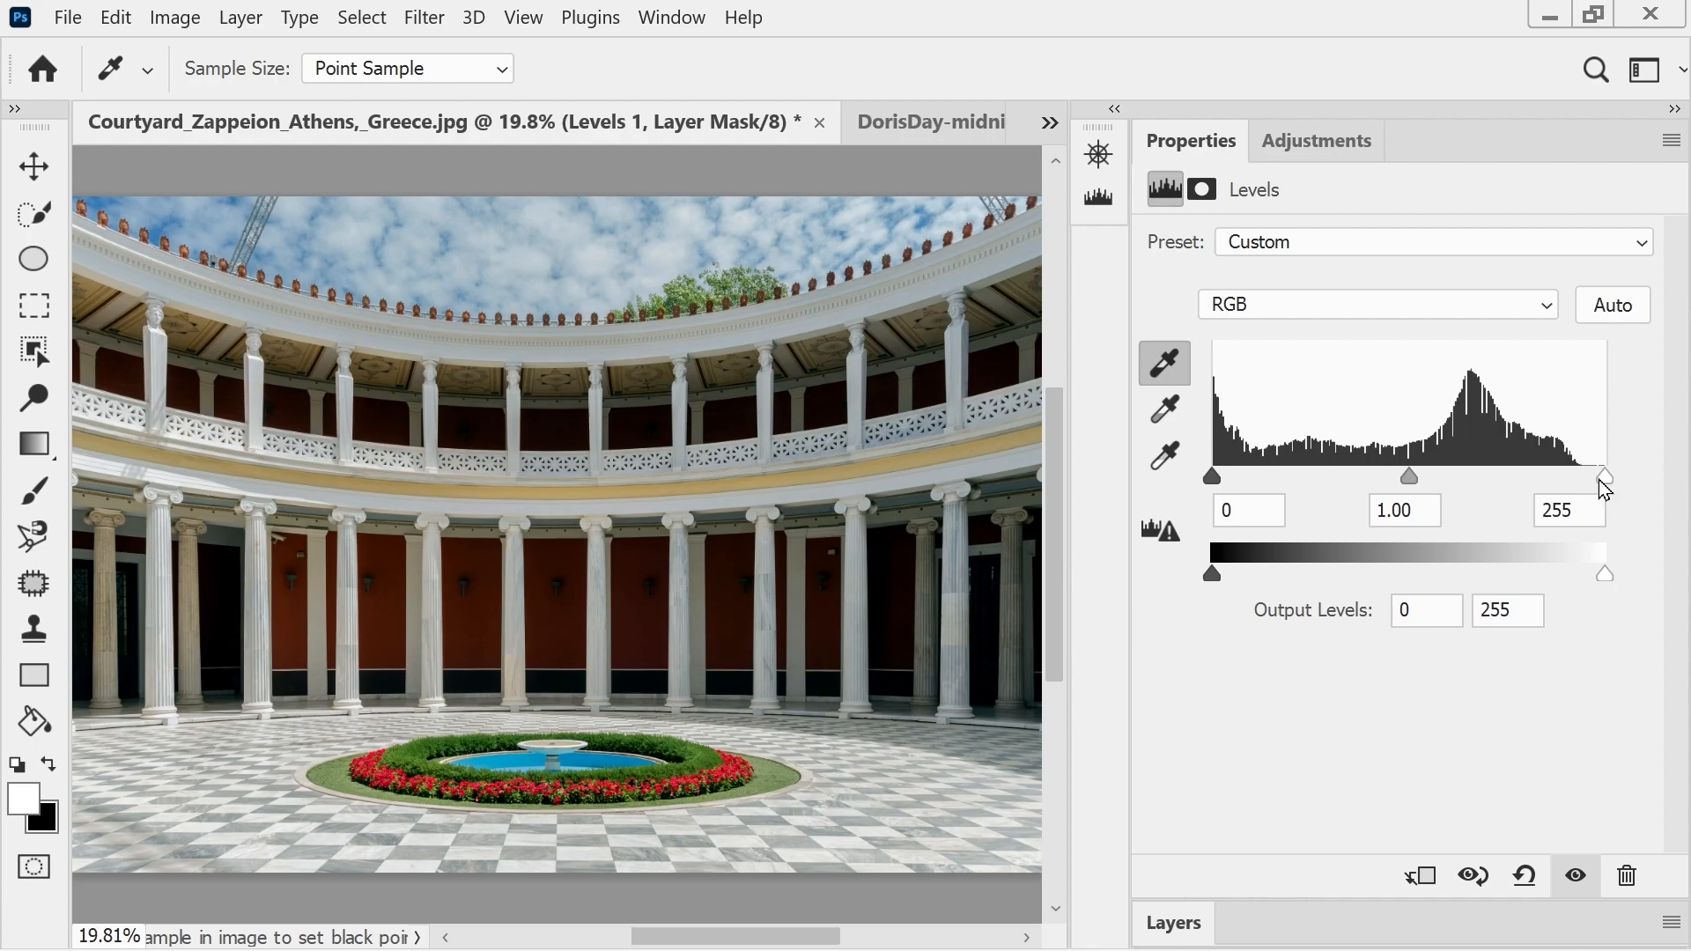
pyautogui.click(1172, 468)
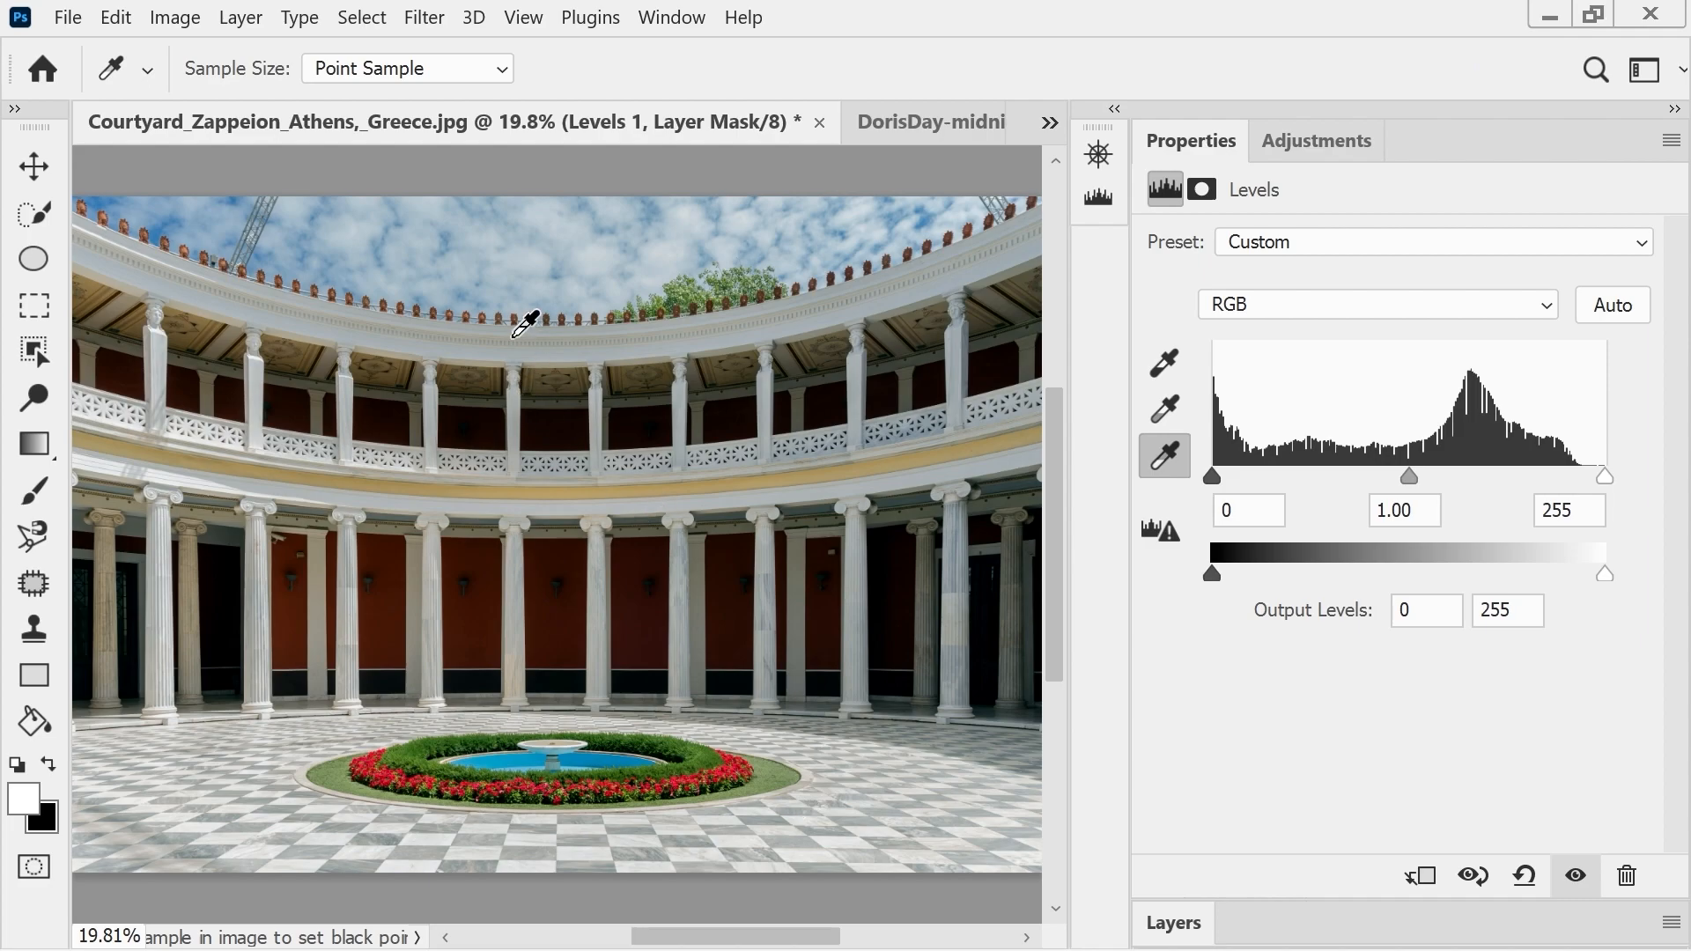
pyautogui.click(364, 224)
# - Compare the courtyard photo with and without its Levels adjustment layer
pyautogui.click(1176, 930)
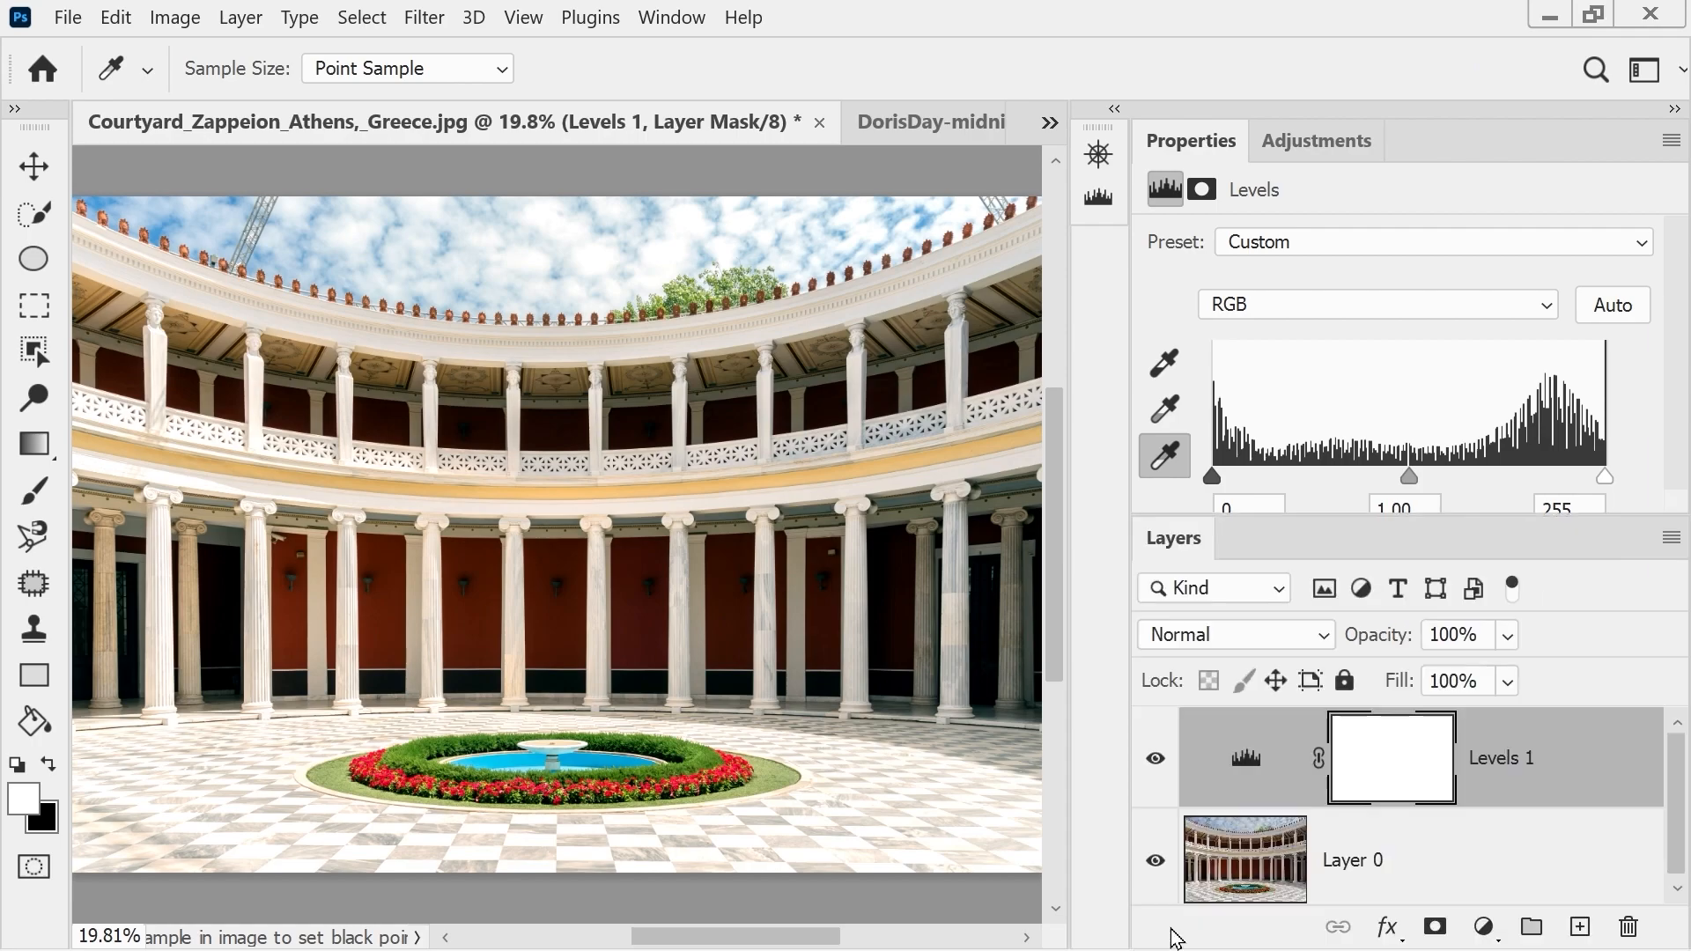
pyautogui.click(1156, 762)
pyautogui.click(1157, 763)
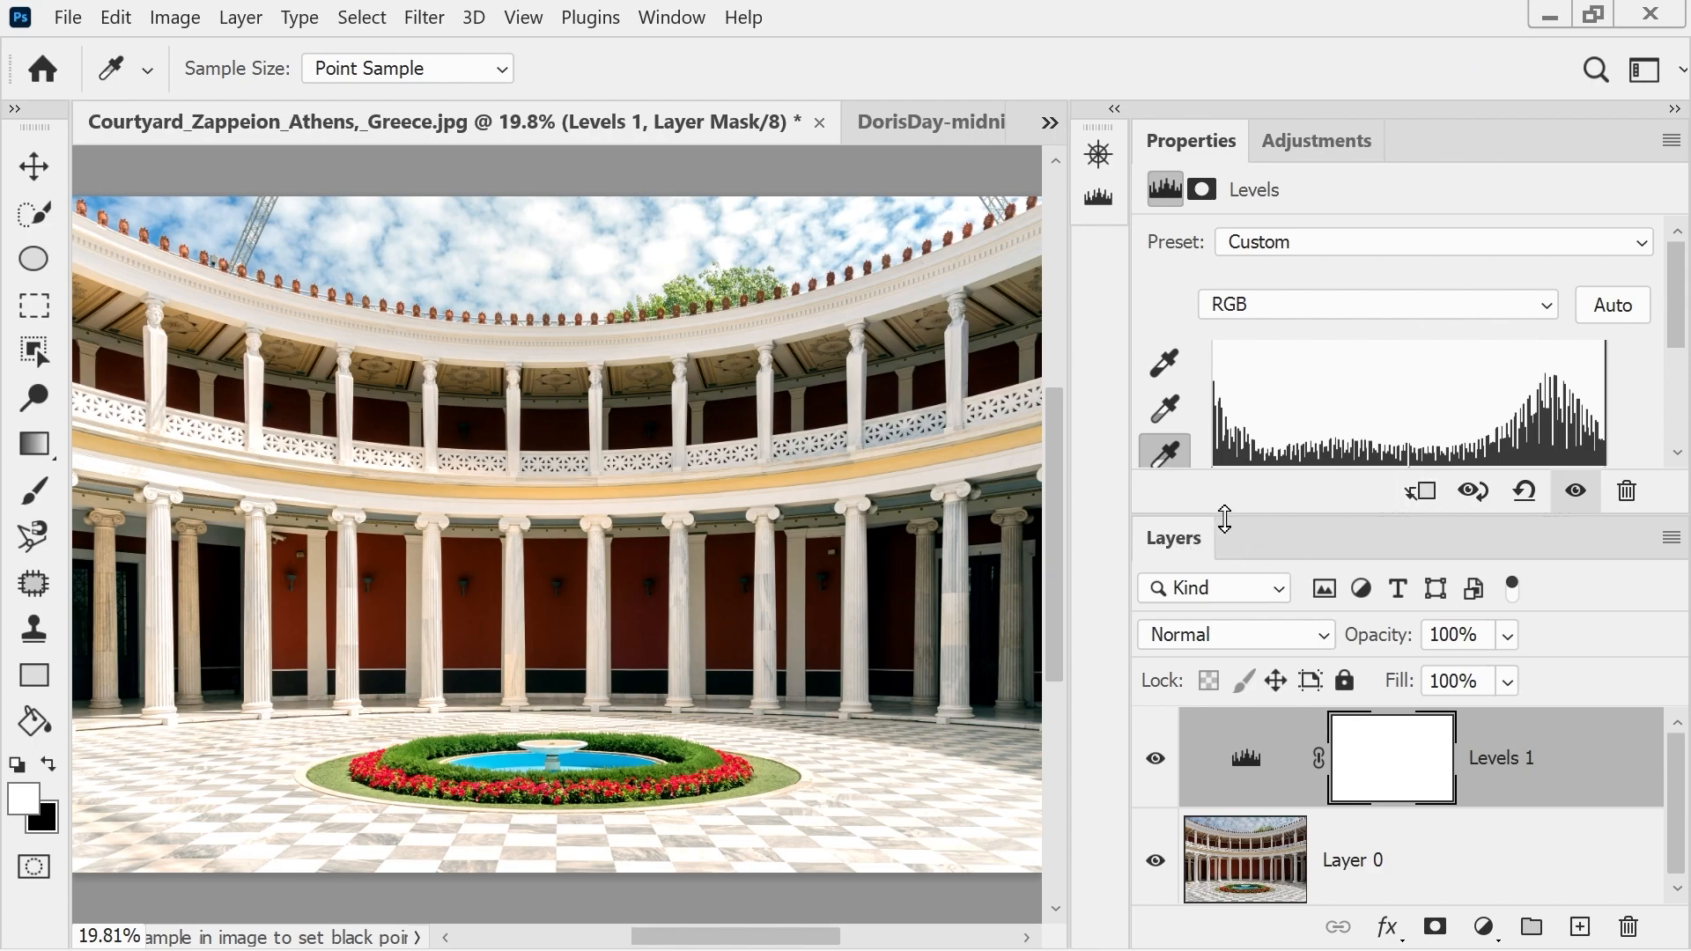
# - Lighten the courtyard's midtones in Levels, trying inputs of 2.10 and 9.99 before setting 2.31
pyautogui.doubleClick(1173, 537)
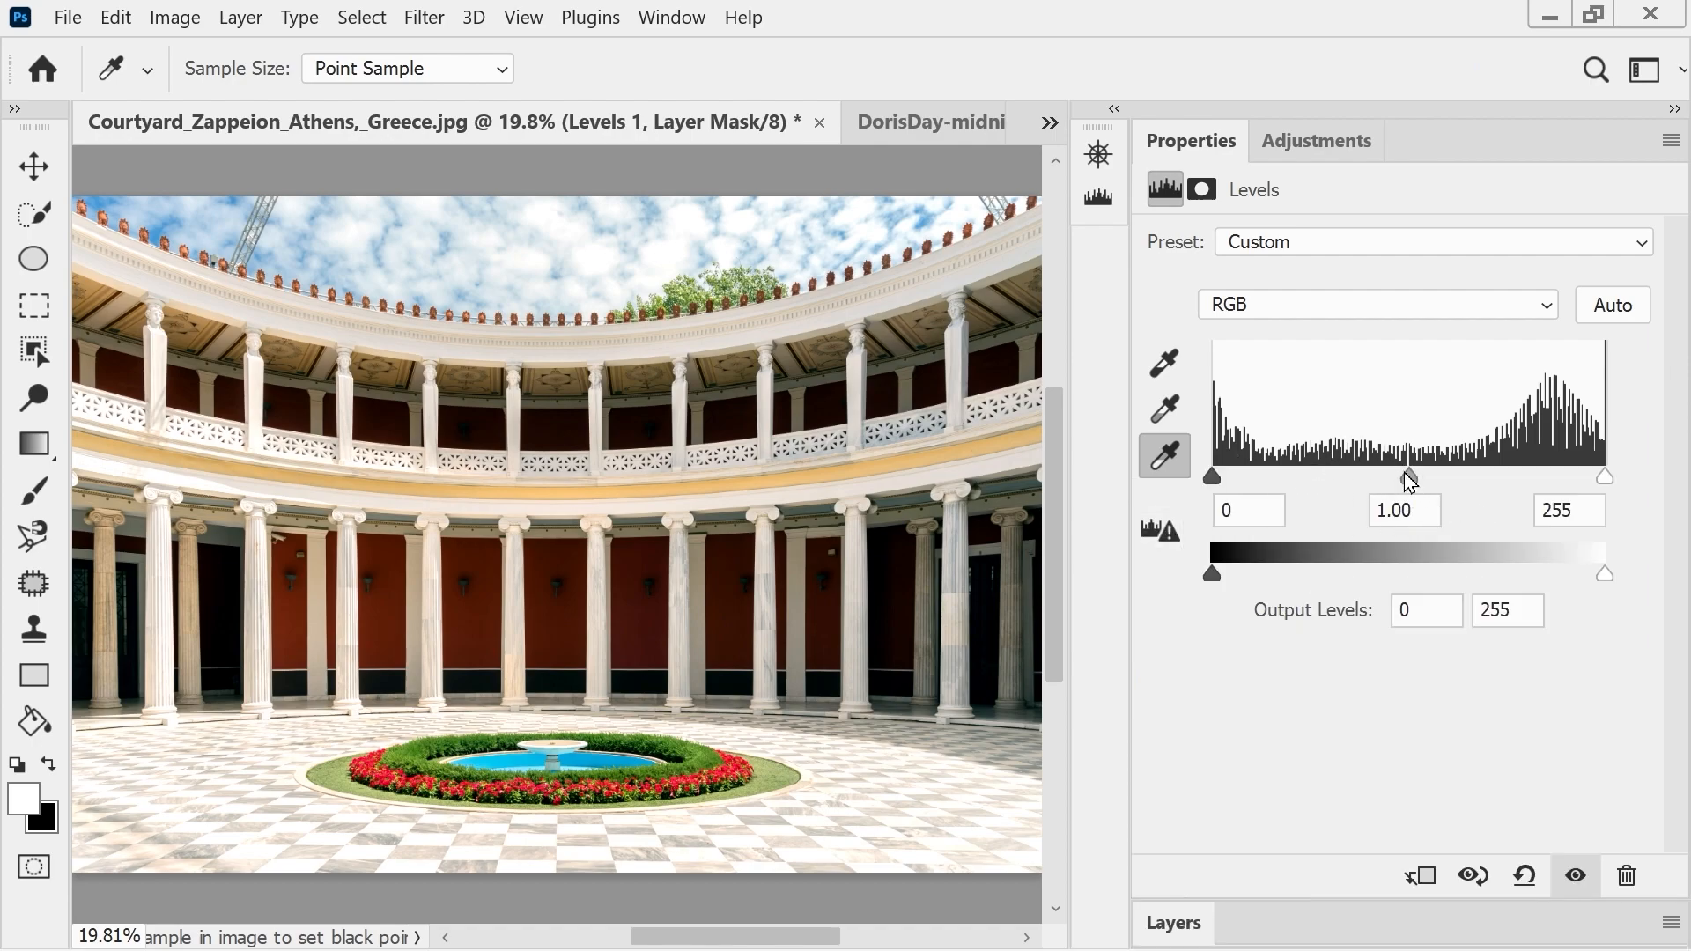
pyautogui.moveTo(1410, 481); pyautogui.dragTo(1305, 478)
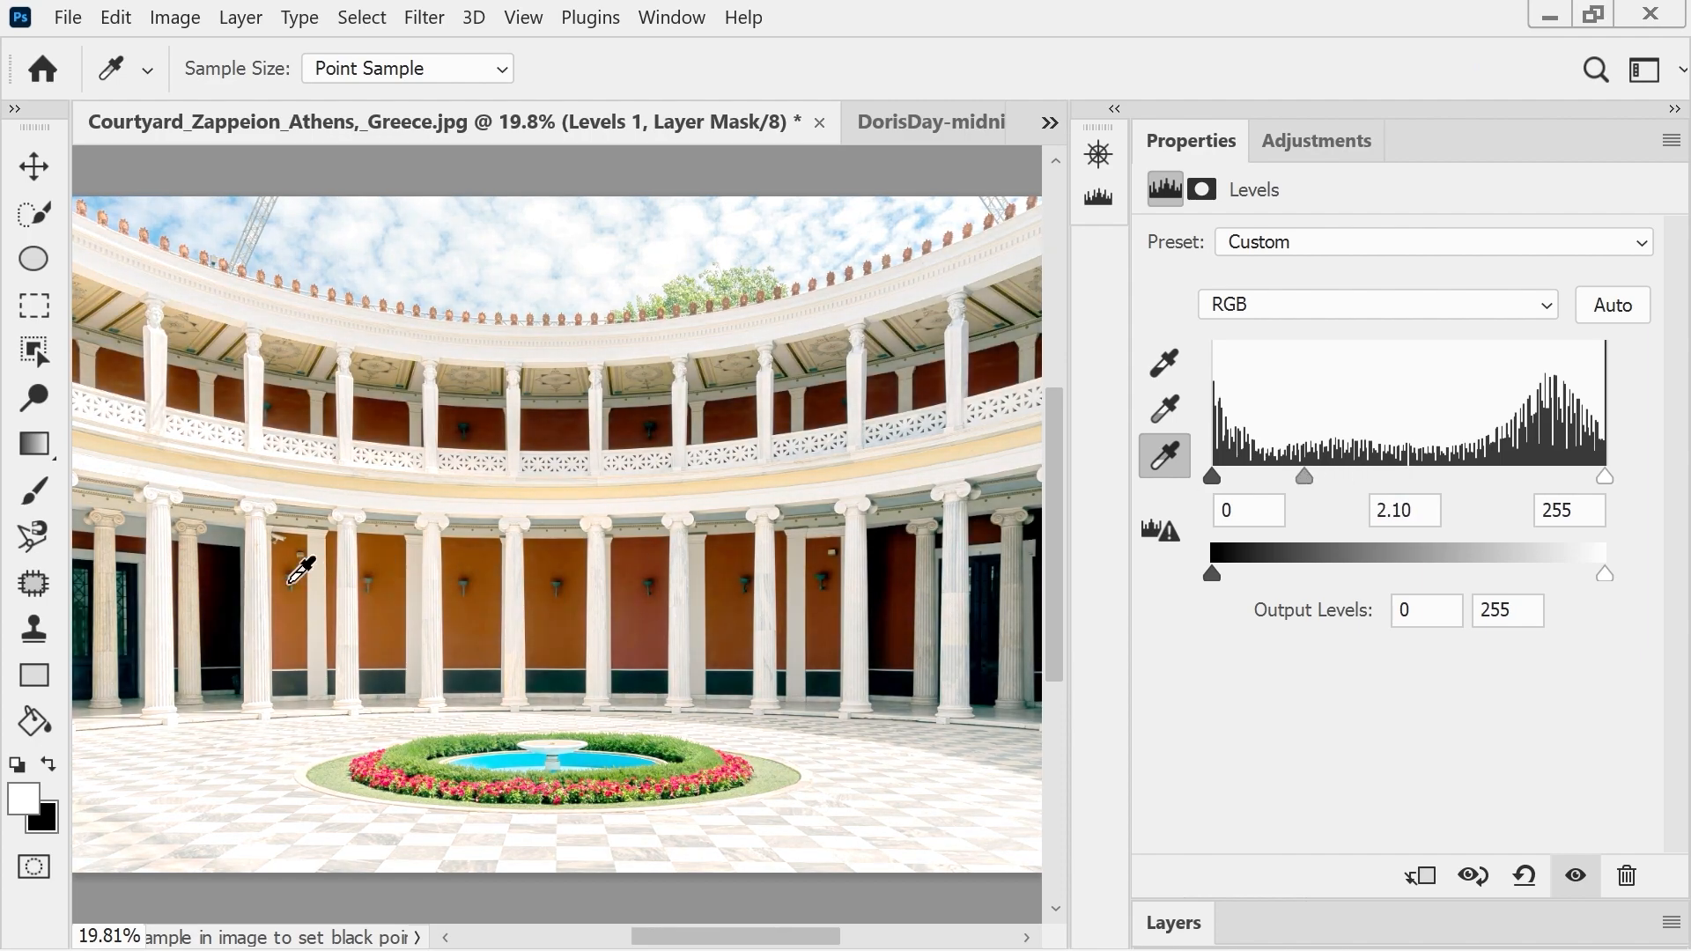
pyautogui.moveTo(1313, 483); pyautogui.dragTo(1208, 493)
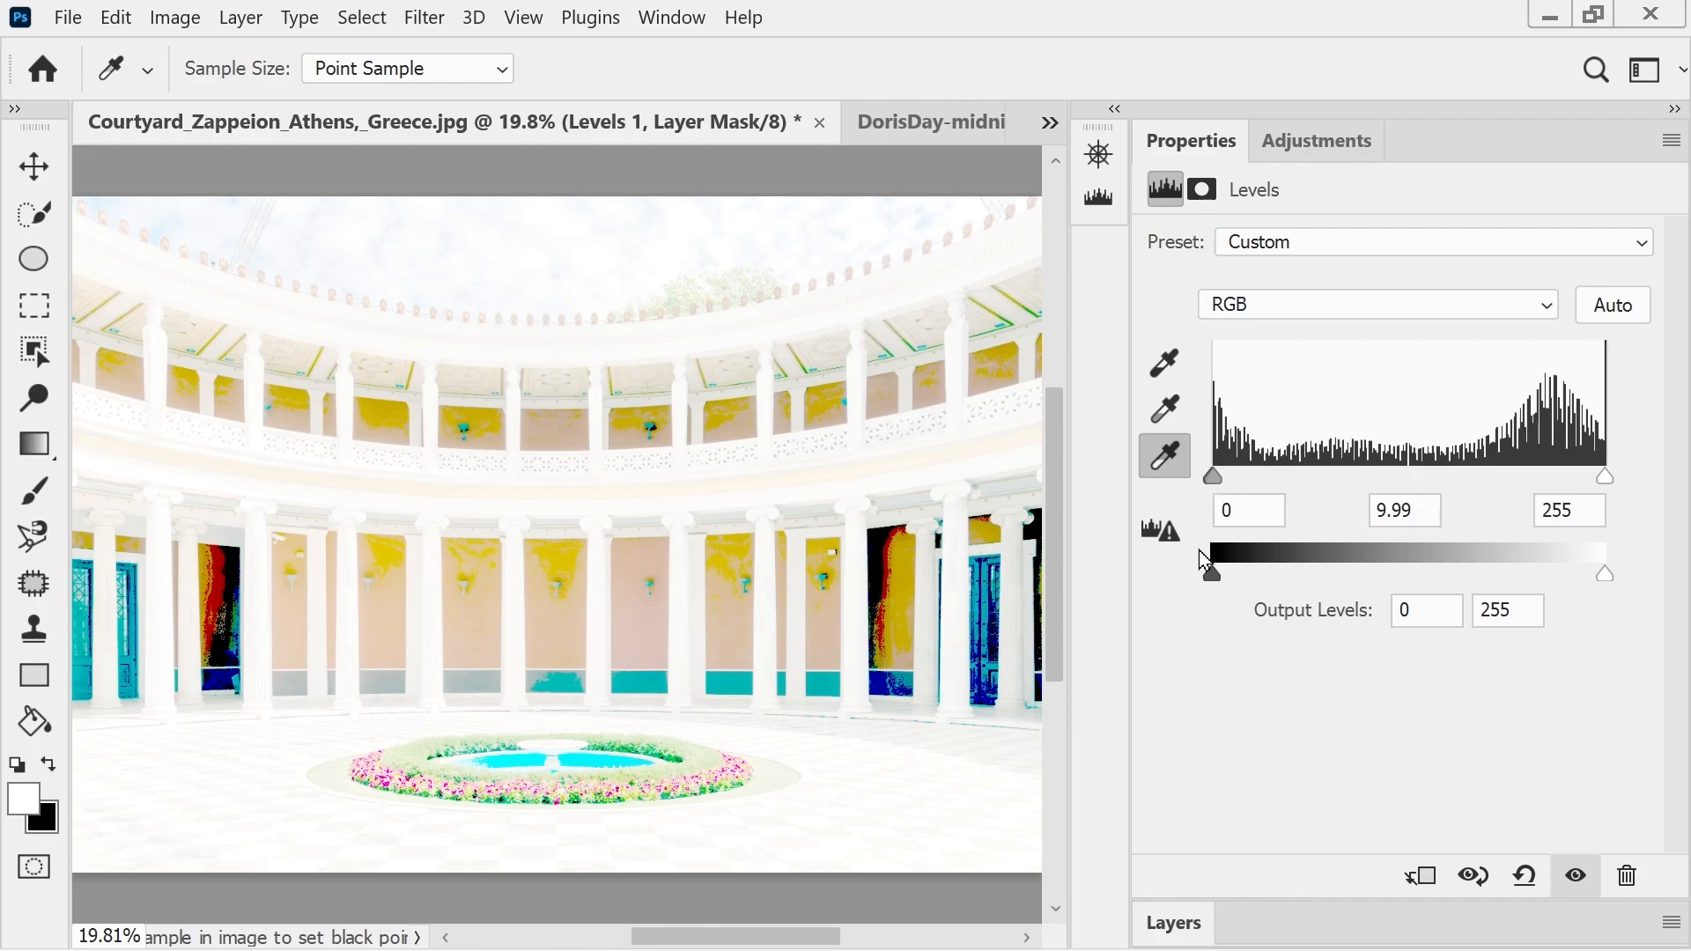
pyautogui.moveTo(1216, 483); pyautogui.dragTo(1293, 484)
# - Magnify the courtyard to 100% with the Navigator and examine the shadows around the rightmost columns
pyautogui.click(1097, 156)
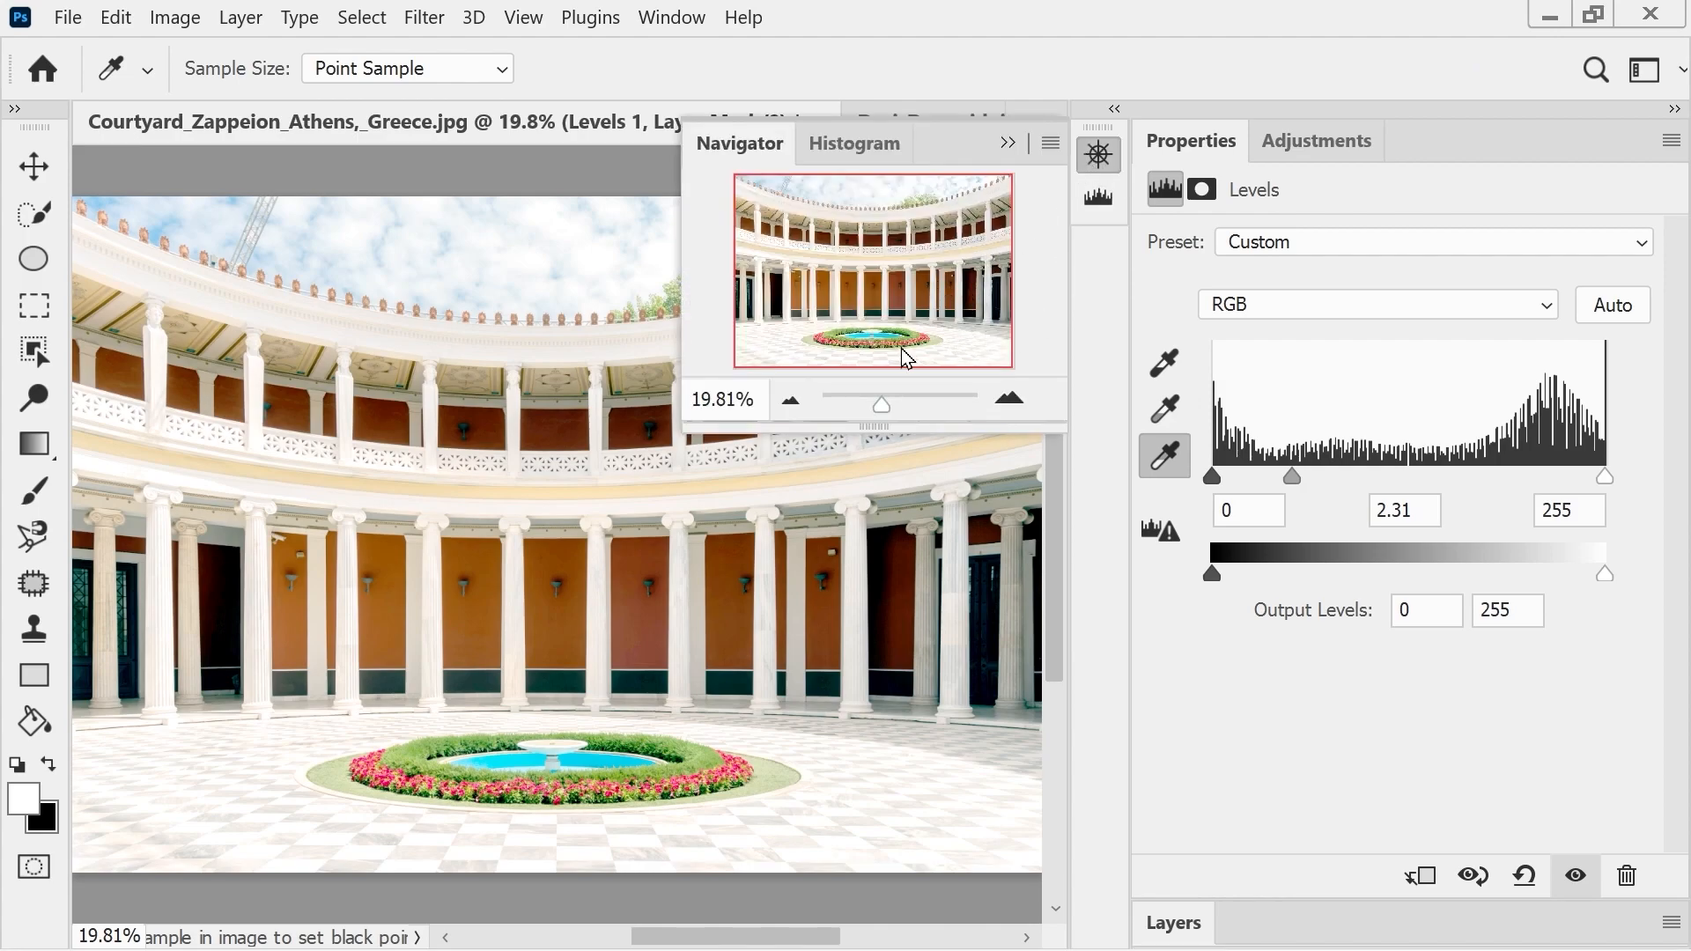
pyautogui.moveTo(877, 411); pyautogui.dragTo(884, 411)
pyautogui.moveTo(937, 276); pyautogui.dragTo(887, 318)
pyautogui.moveTo(887, 414); pyautogui.dragTo(901, 412)
pyautogui.moveTo(875, 295); pyautogui.dragTo(991, 310)
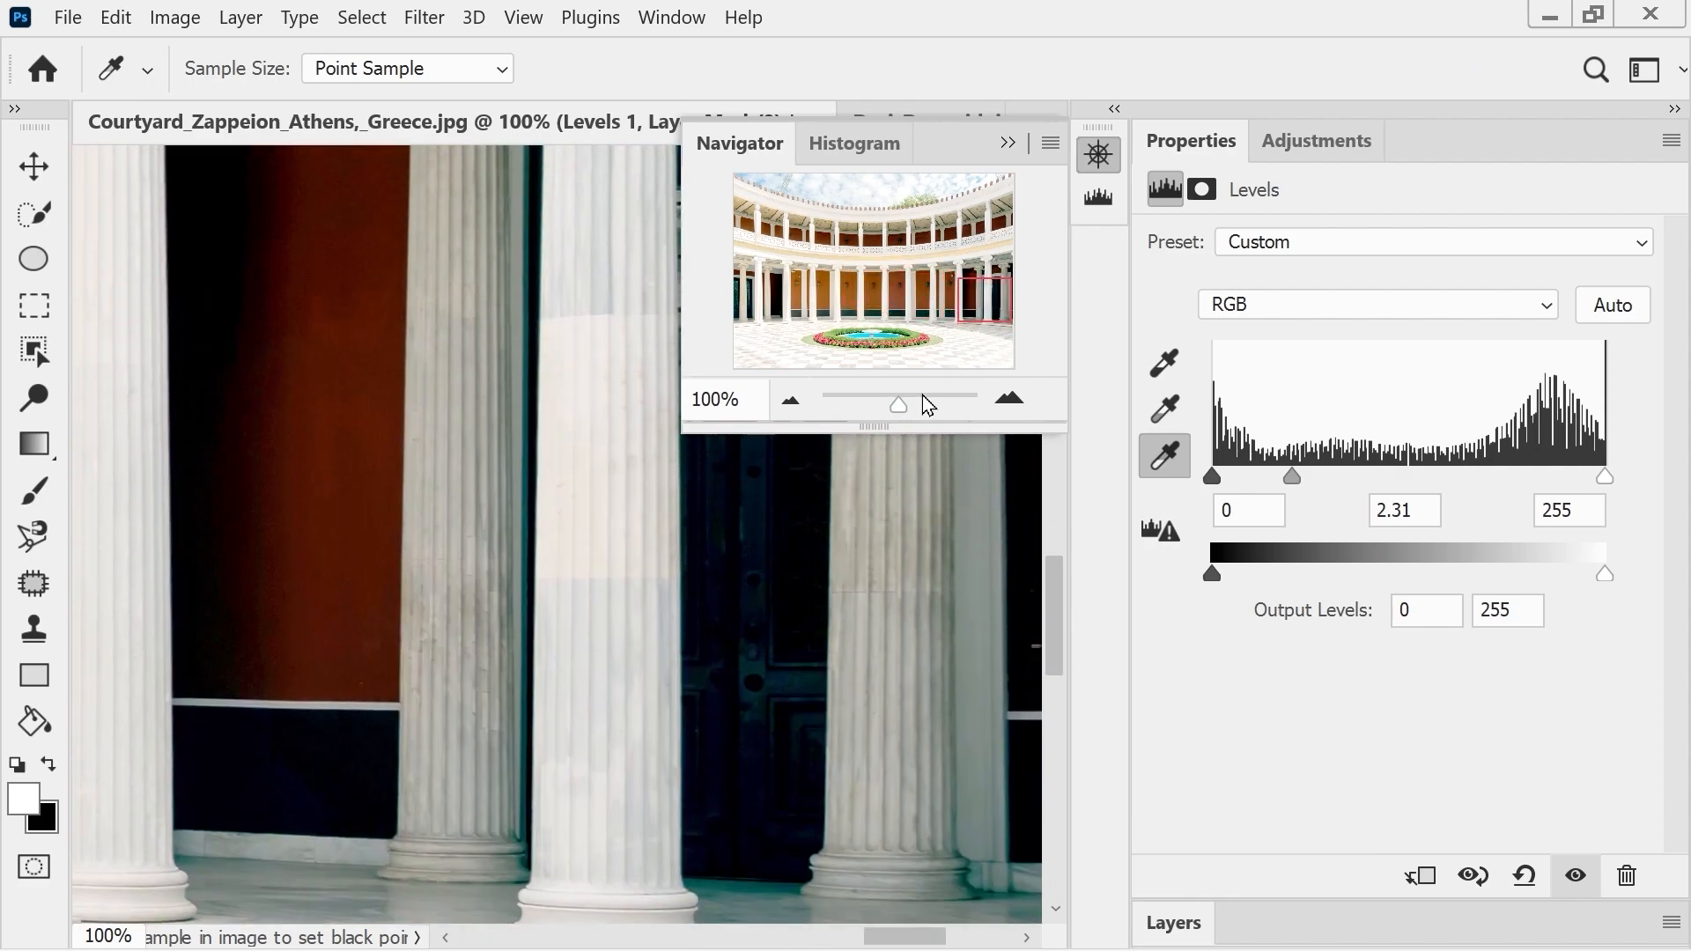
# - Set the courtyard's Levels midtone input to 3.03 and its output levels to 10 and 240
pyautogui.moveTo(906, 416); pyautogui.dragTo(893, 417)
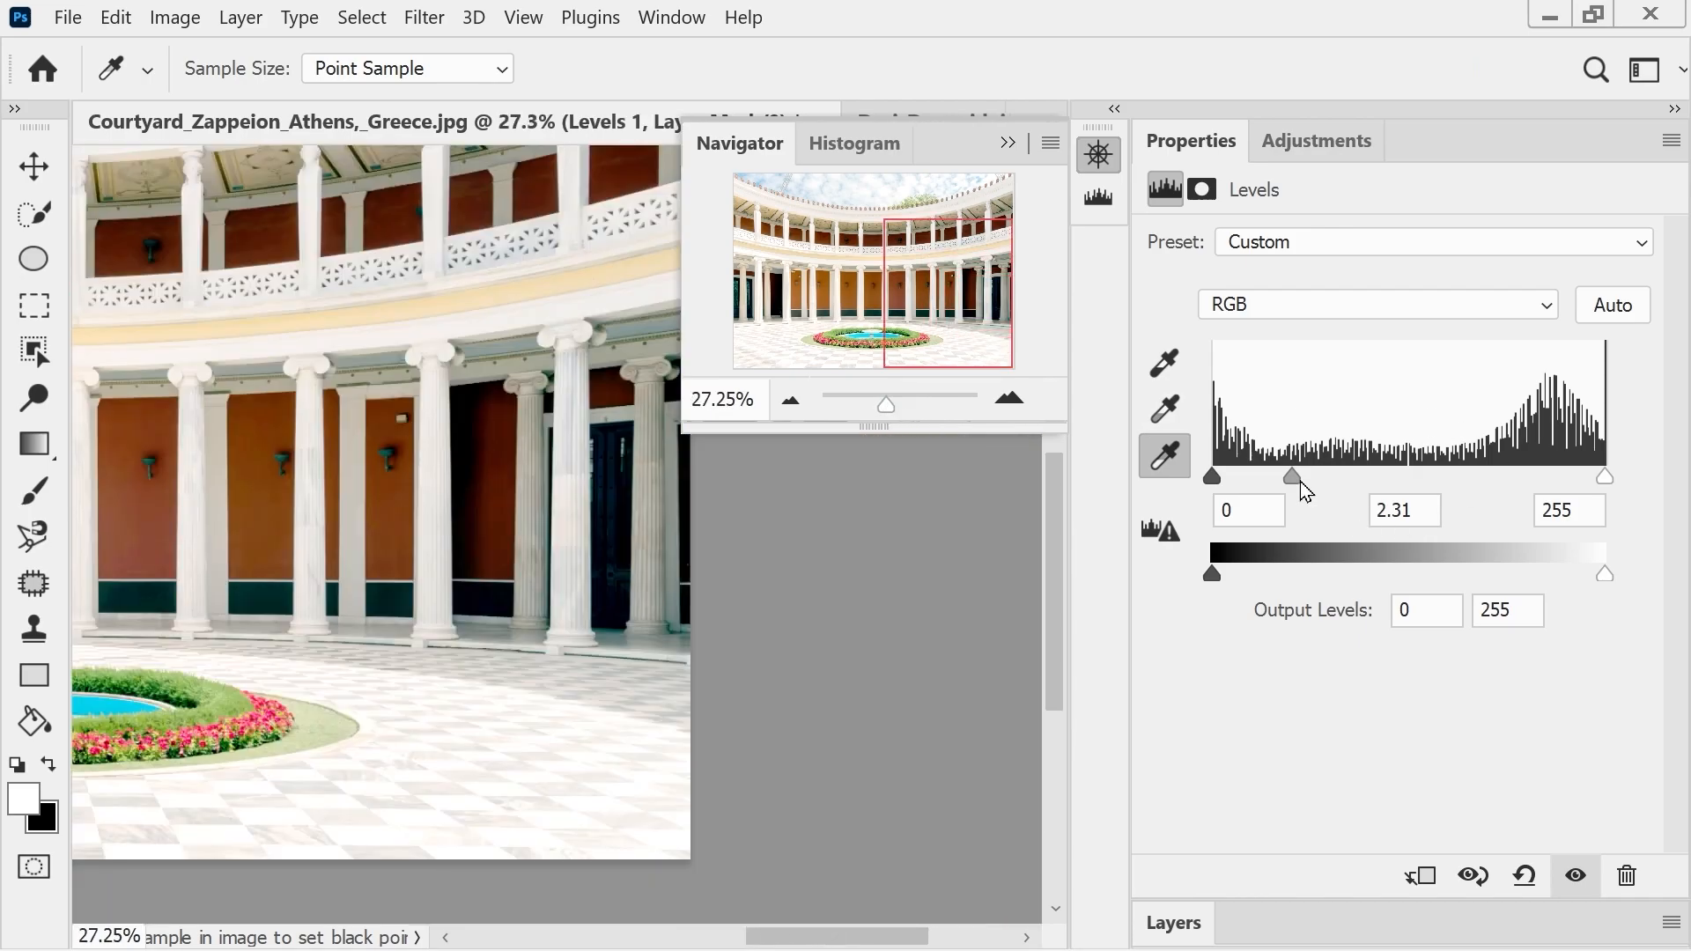
pyautogui.moveTo(1293, 479)
pyautogui.mouseDown()
pyautogui.moveTo(1265, 480)
pyautogui.moveTo(1302, 483)
pyautogui.moveTo(1269, 498)
pyautogui.mouseUp()
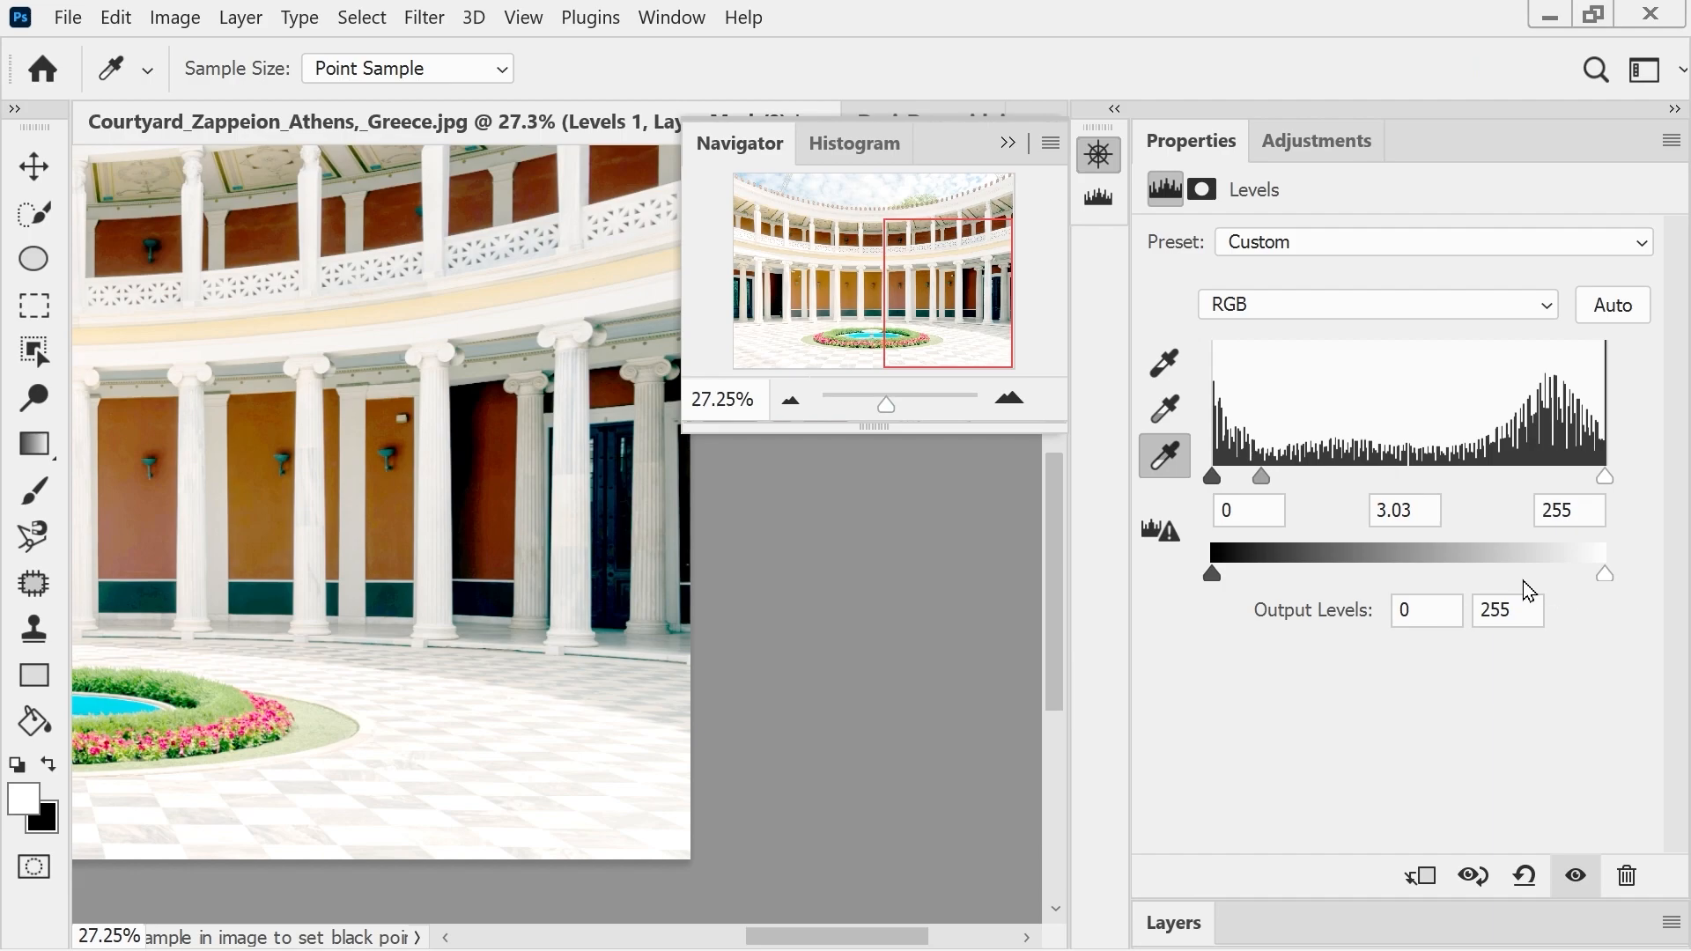
pyautogui.click(1415, 609)
pyautogui.write('10')
pyautogui.click(1482, 617)
pyautogui.doubleClick(1483, 617)
pyautogui.write('240')
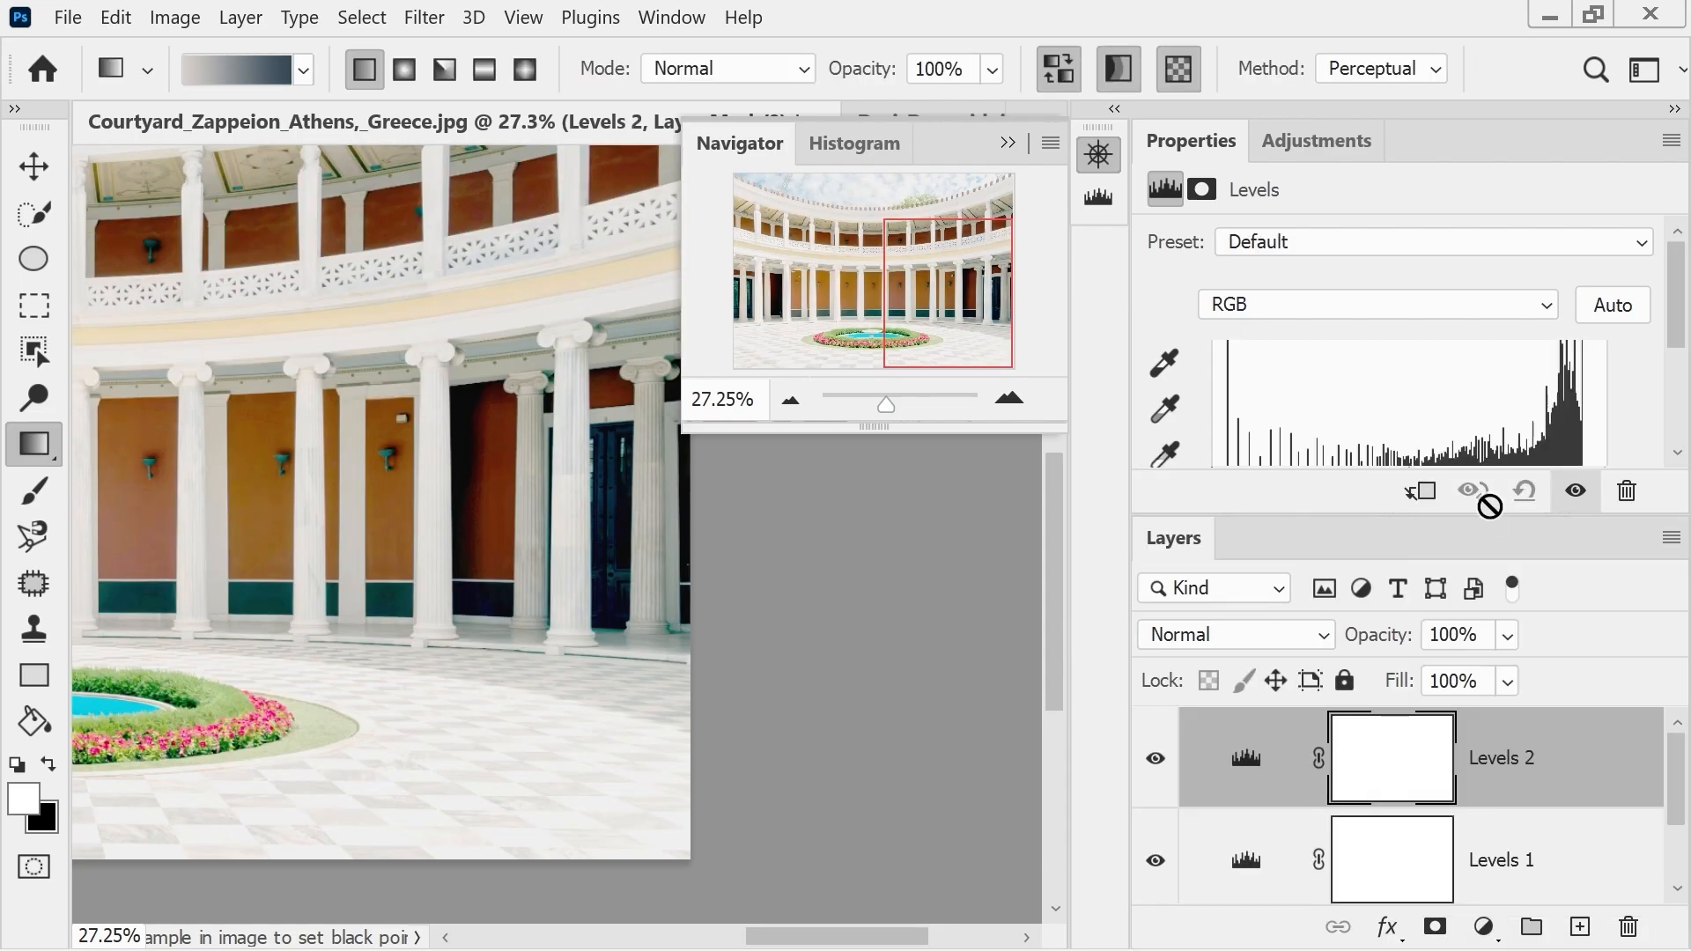
# - On the second Levels layer, raise the black input to 112 and lighten the midtones to 1.89
pyautogui.click(1008, 143)
pyautogui.click(1165, 362)
pyautogui.press('Escape')
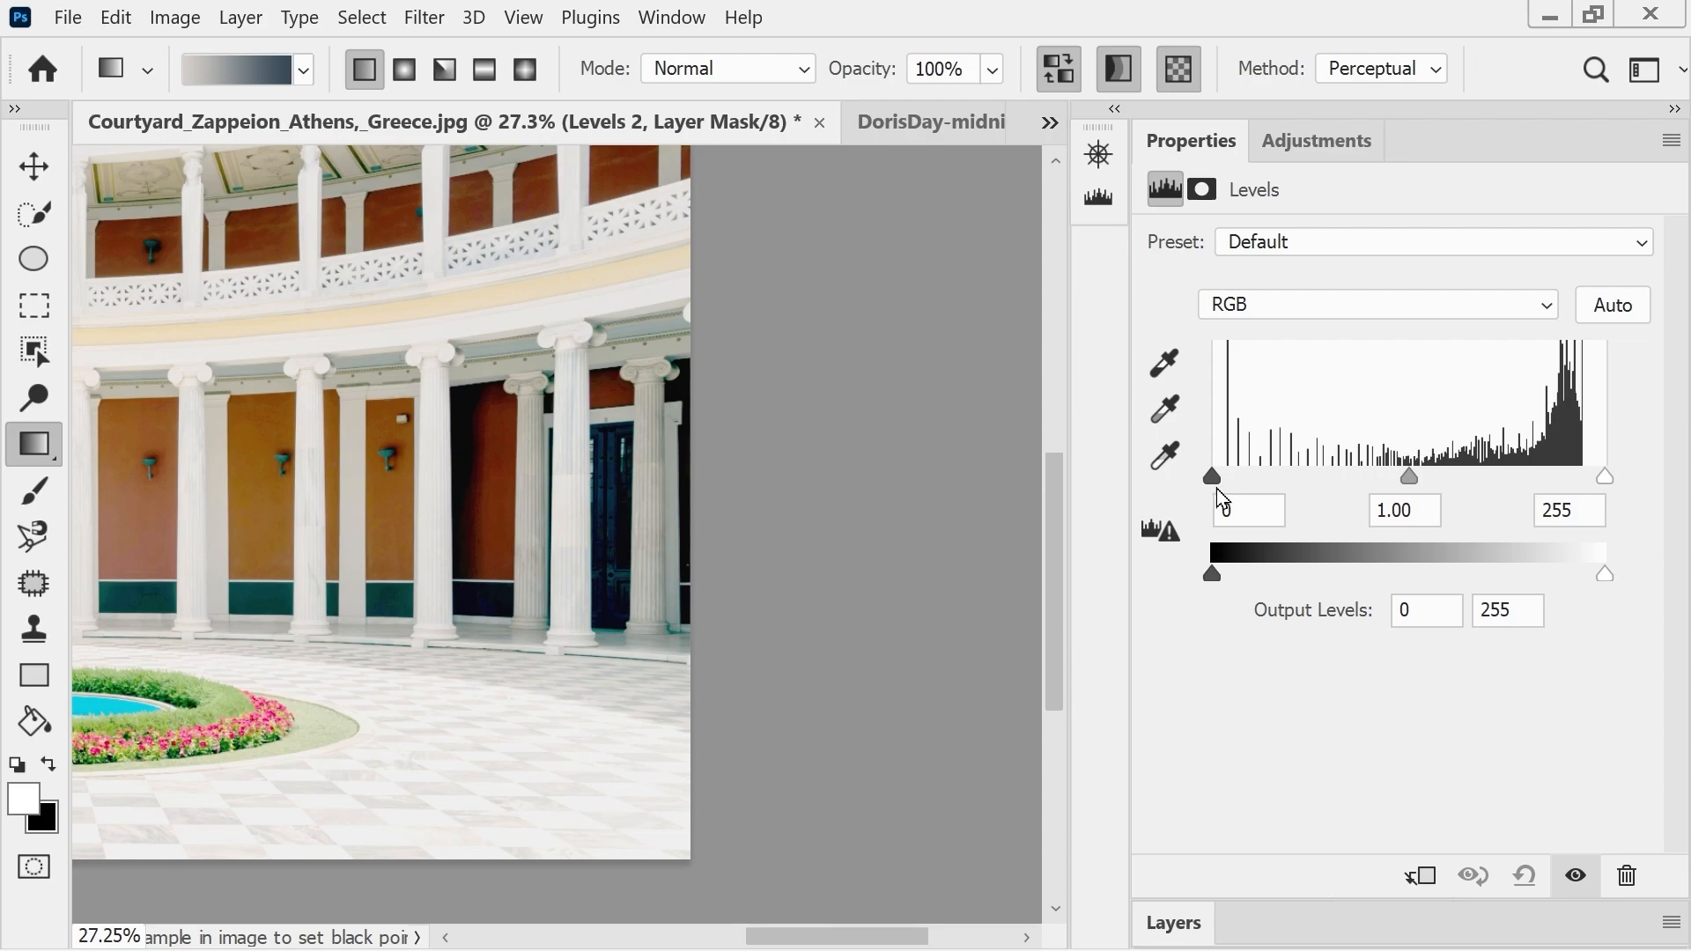
pyautogui.moveTo(1211, 485); pyautogui.dragTo(1387, 478)
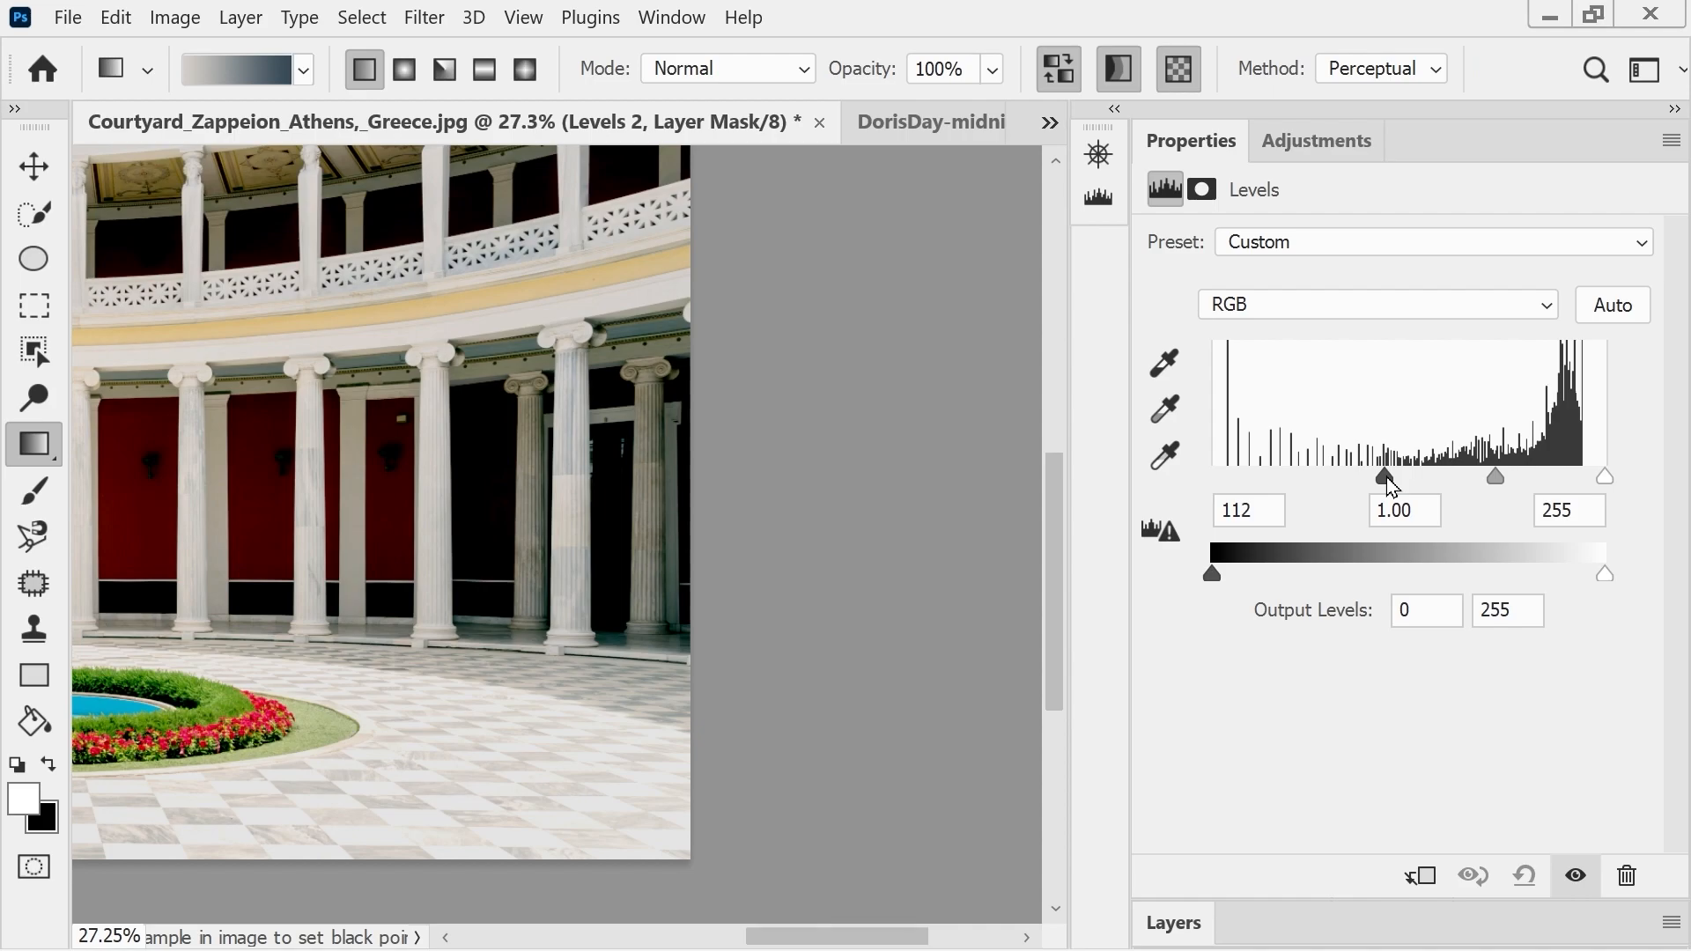
pyautogui.moveTo(1496, 478); pyautogui.dragTo(1450, 479)
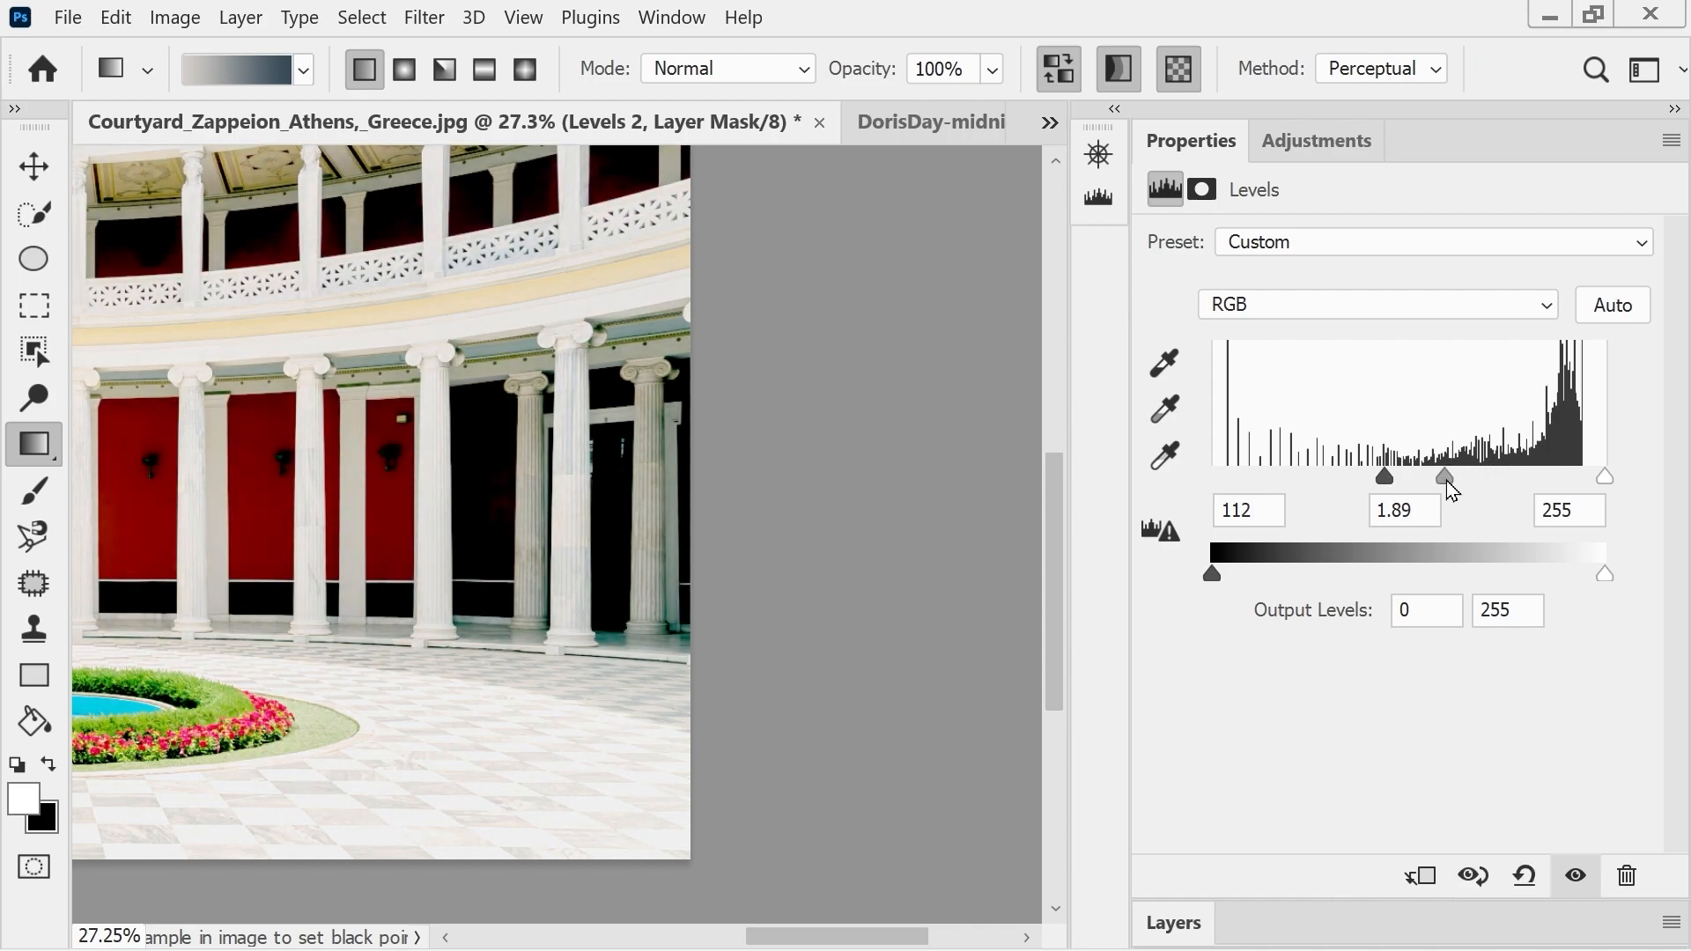
# - View the whole courtyard photo and set the second Levels layer's midtone input to 1.21
pyautogui.click(1099, 155)
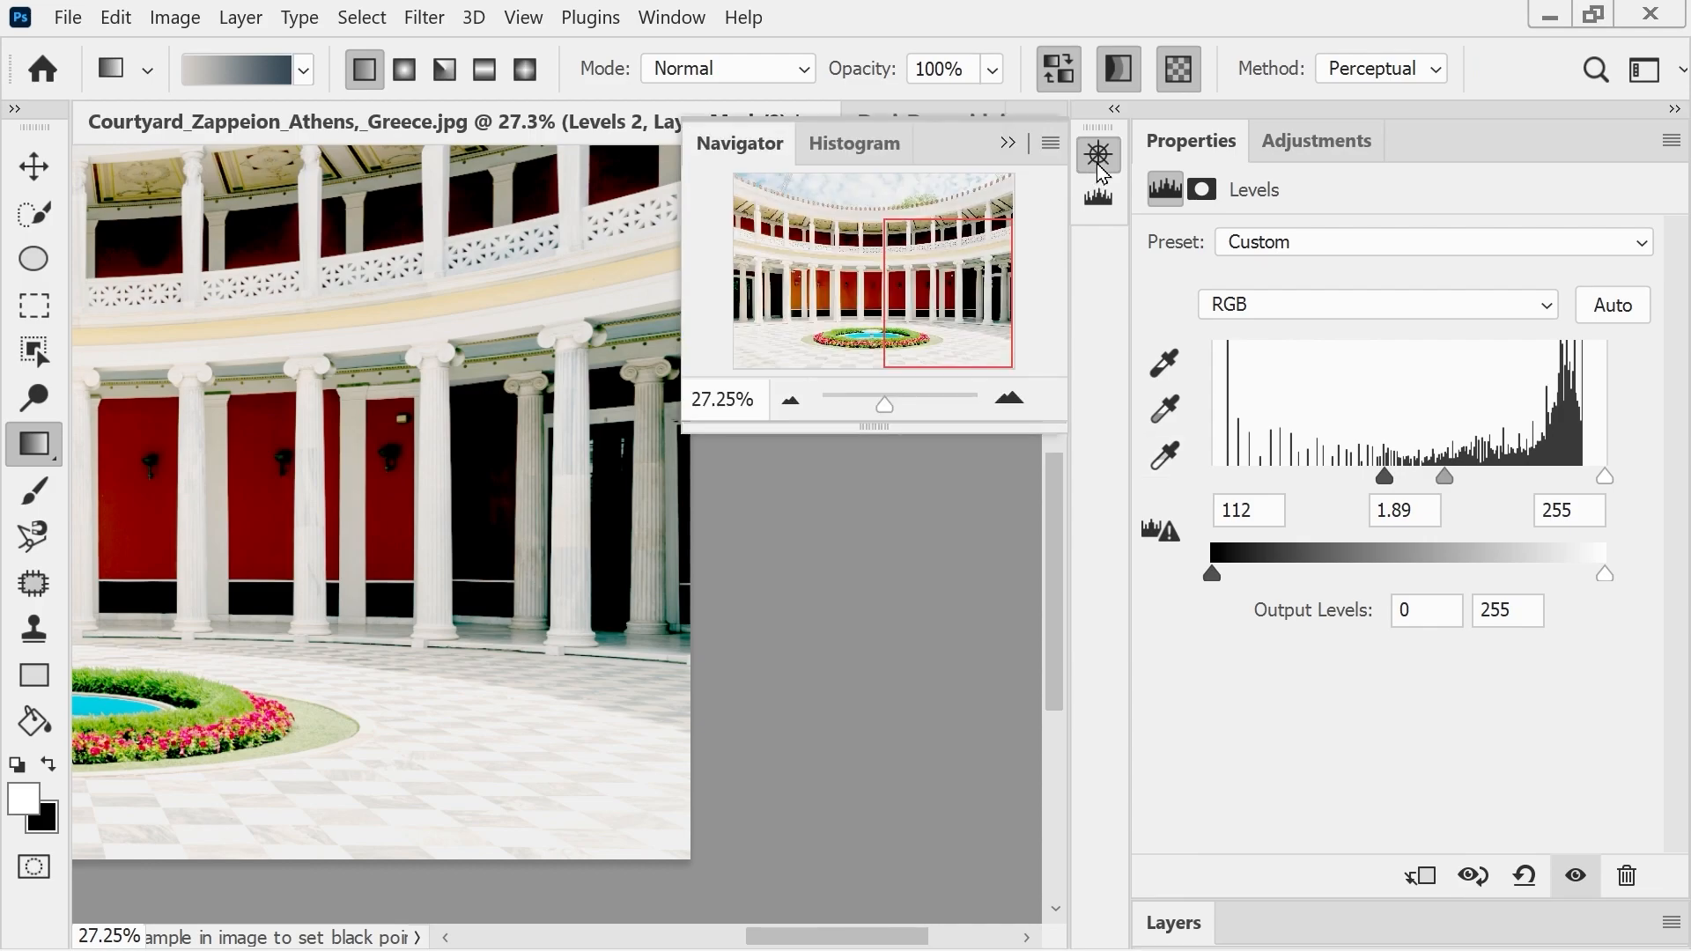
pyautogui.moveTo(886, 412)
pyautogui.mouseDown()
pyautogui.moveTo(865, 410)
pyautogui.moveTo(879, 405)
pyautogui.mouseUp()
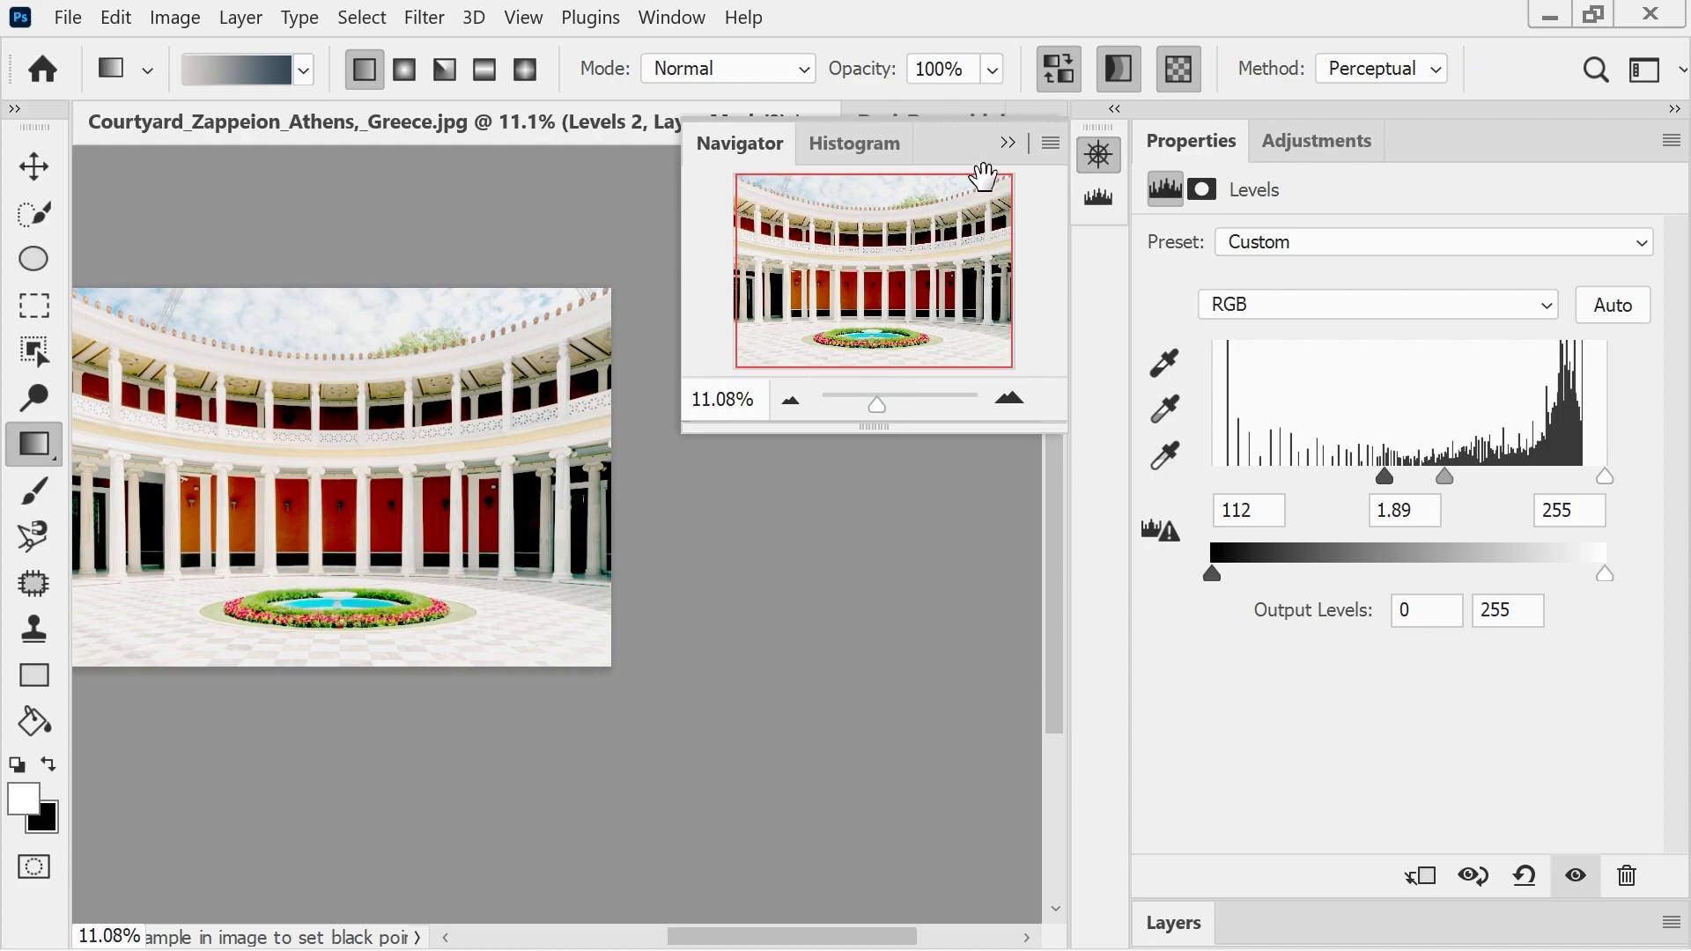
pyautogui.click(1006, 143)
pyautogui.moveTo(467, 438); pyautogui.dragTo(578, 520)
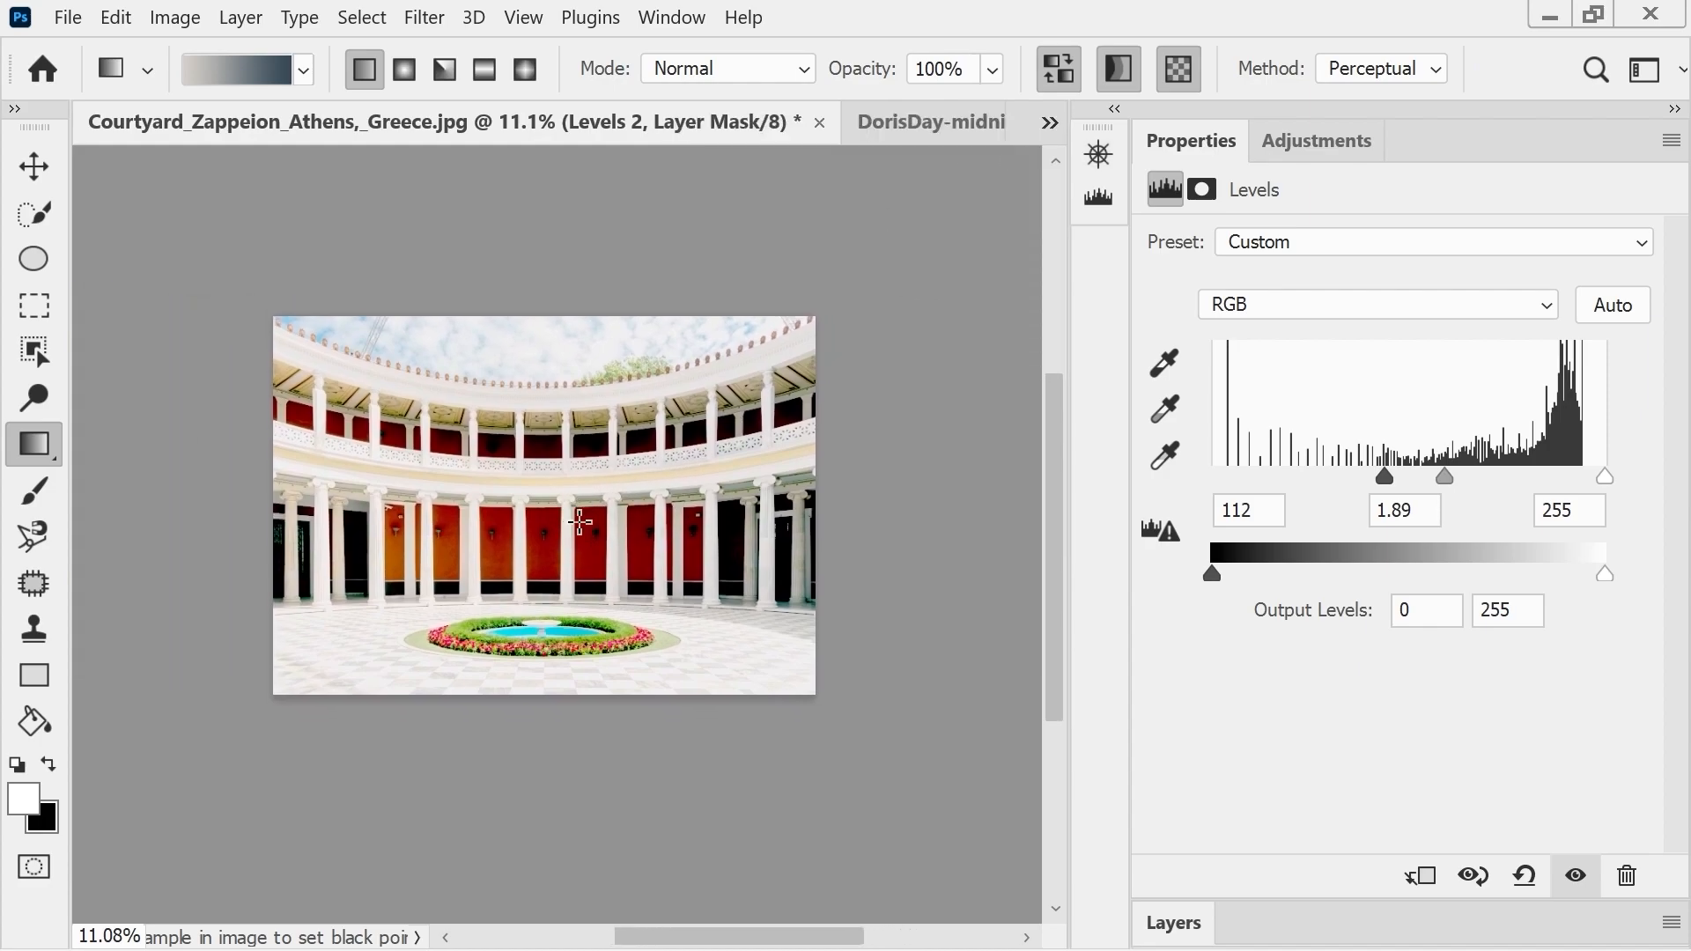
pyautogui.scroll(3, 581, 523)
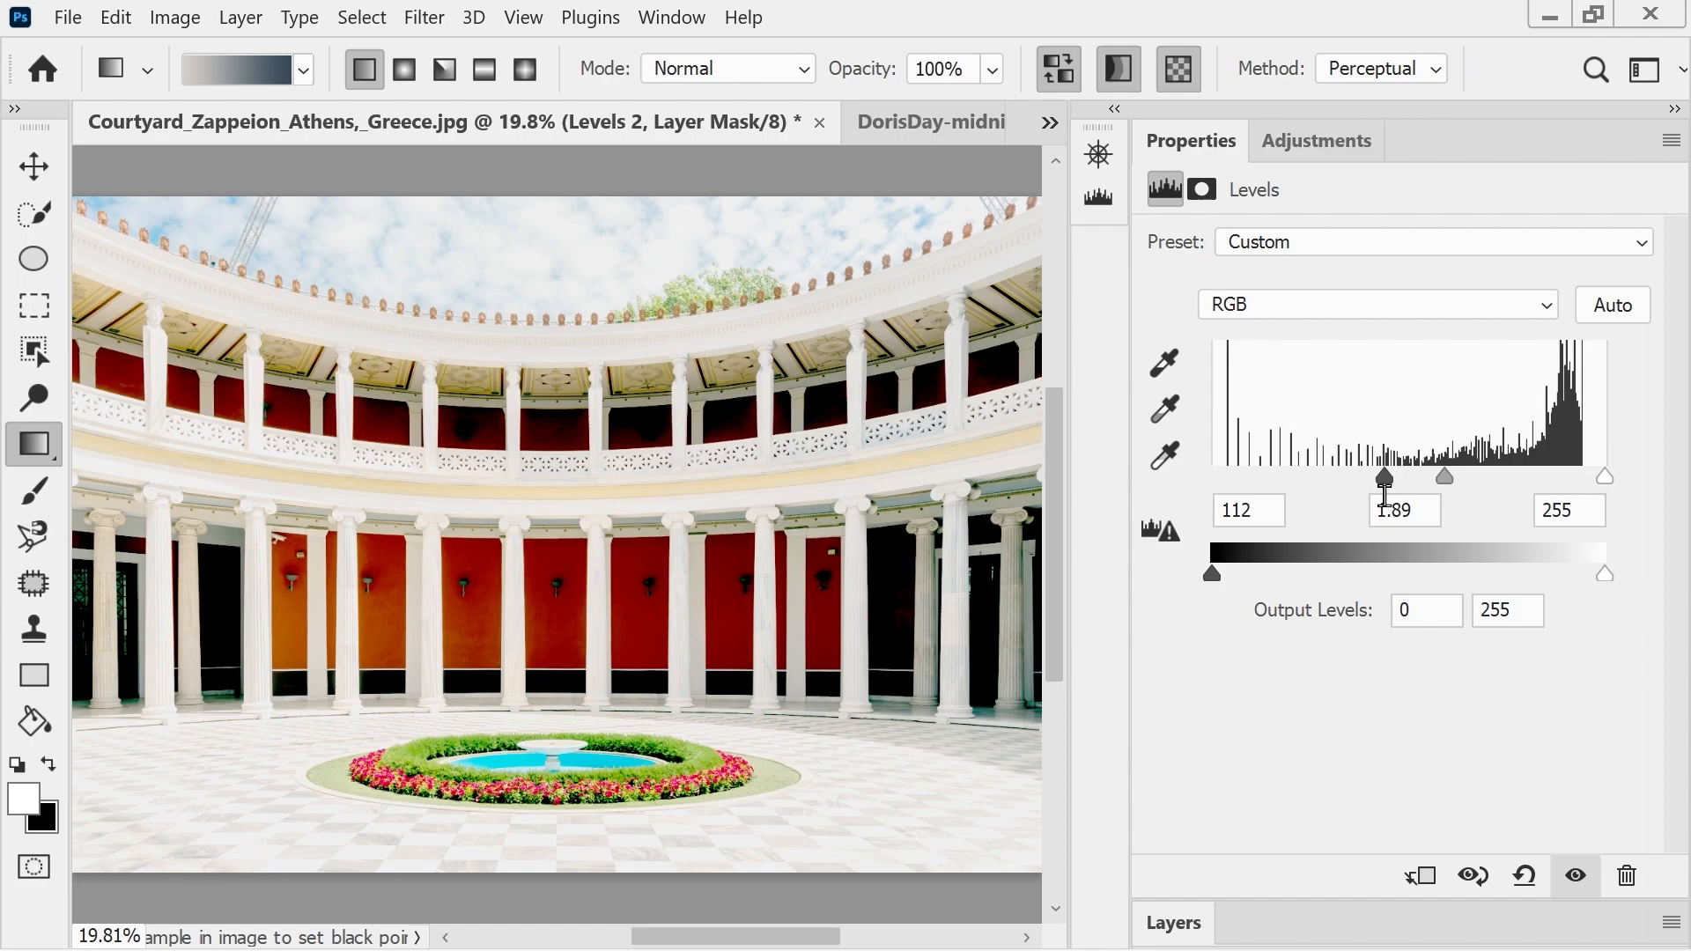
pyautogui.moveTo(1443, 473); pyautogui.dragTo(1482, 477)
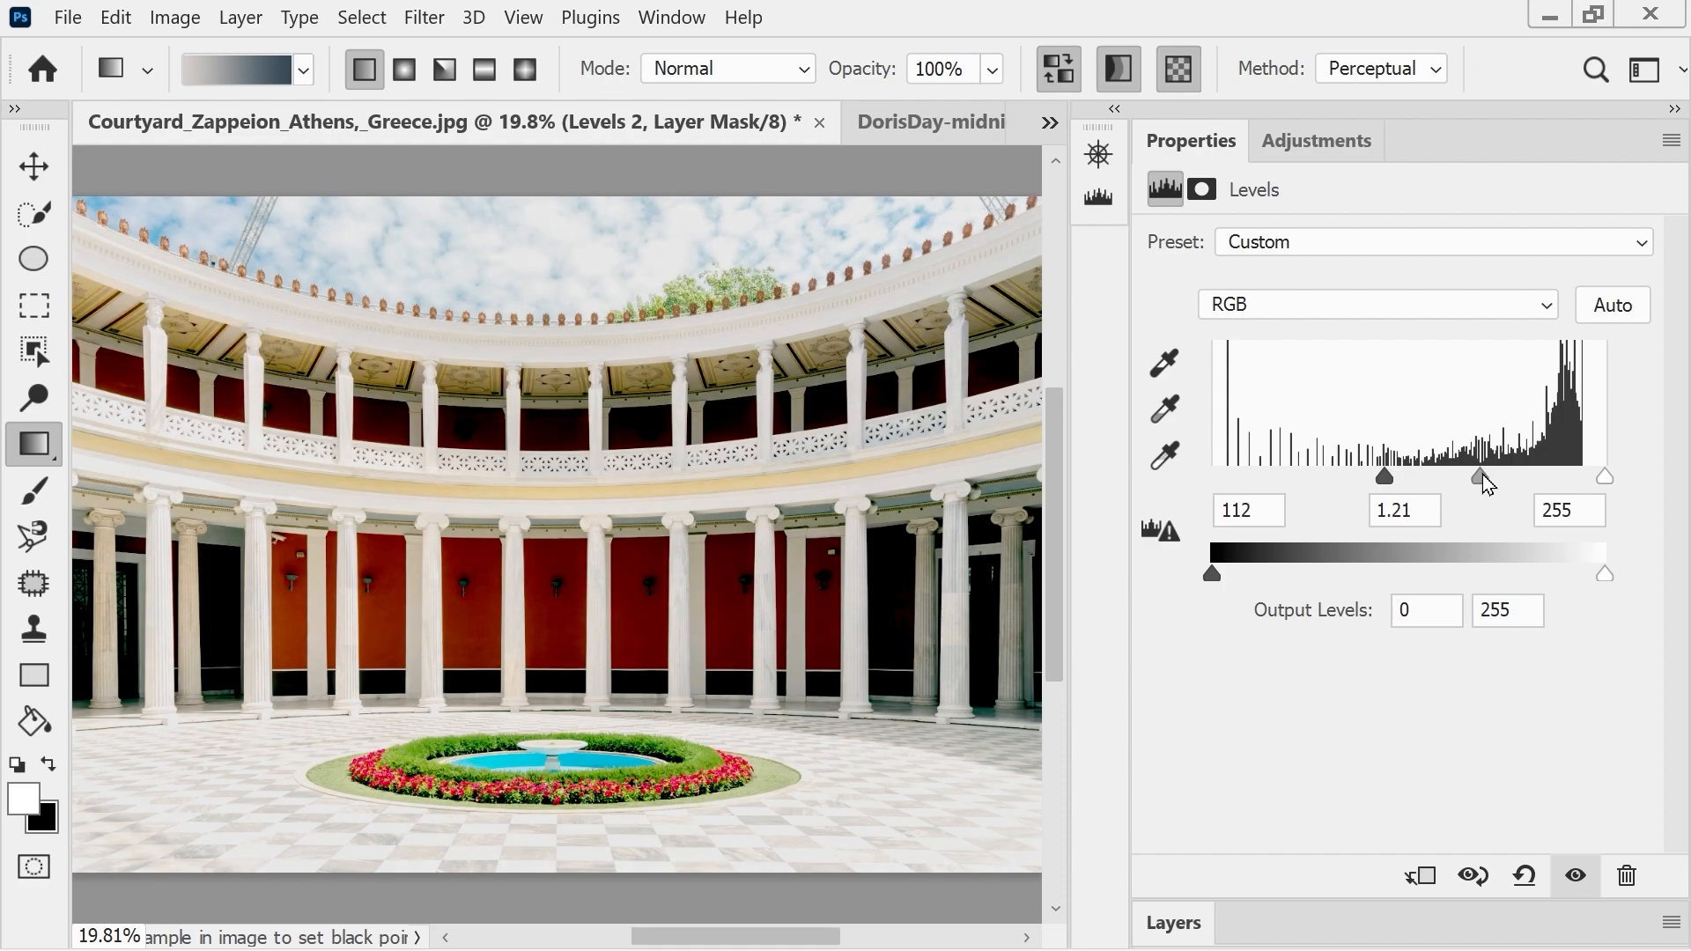
# - Group the Levels adjustment layers and toggle the group's visibility to compare the courtyard with and without them
pyautogui.click(1171, 923)
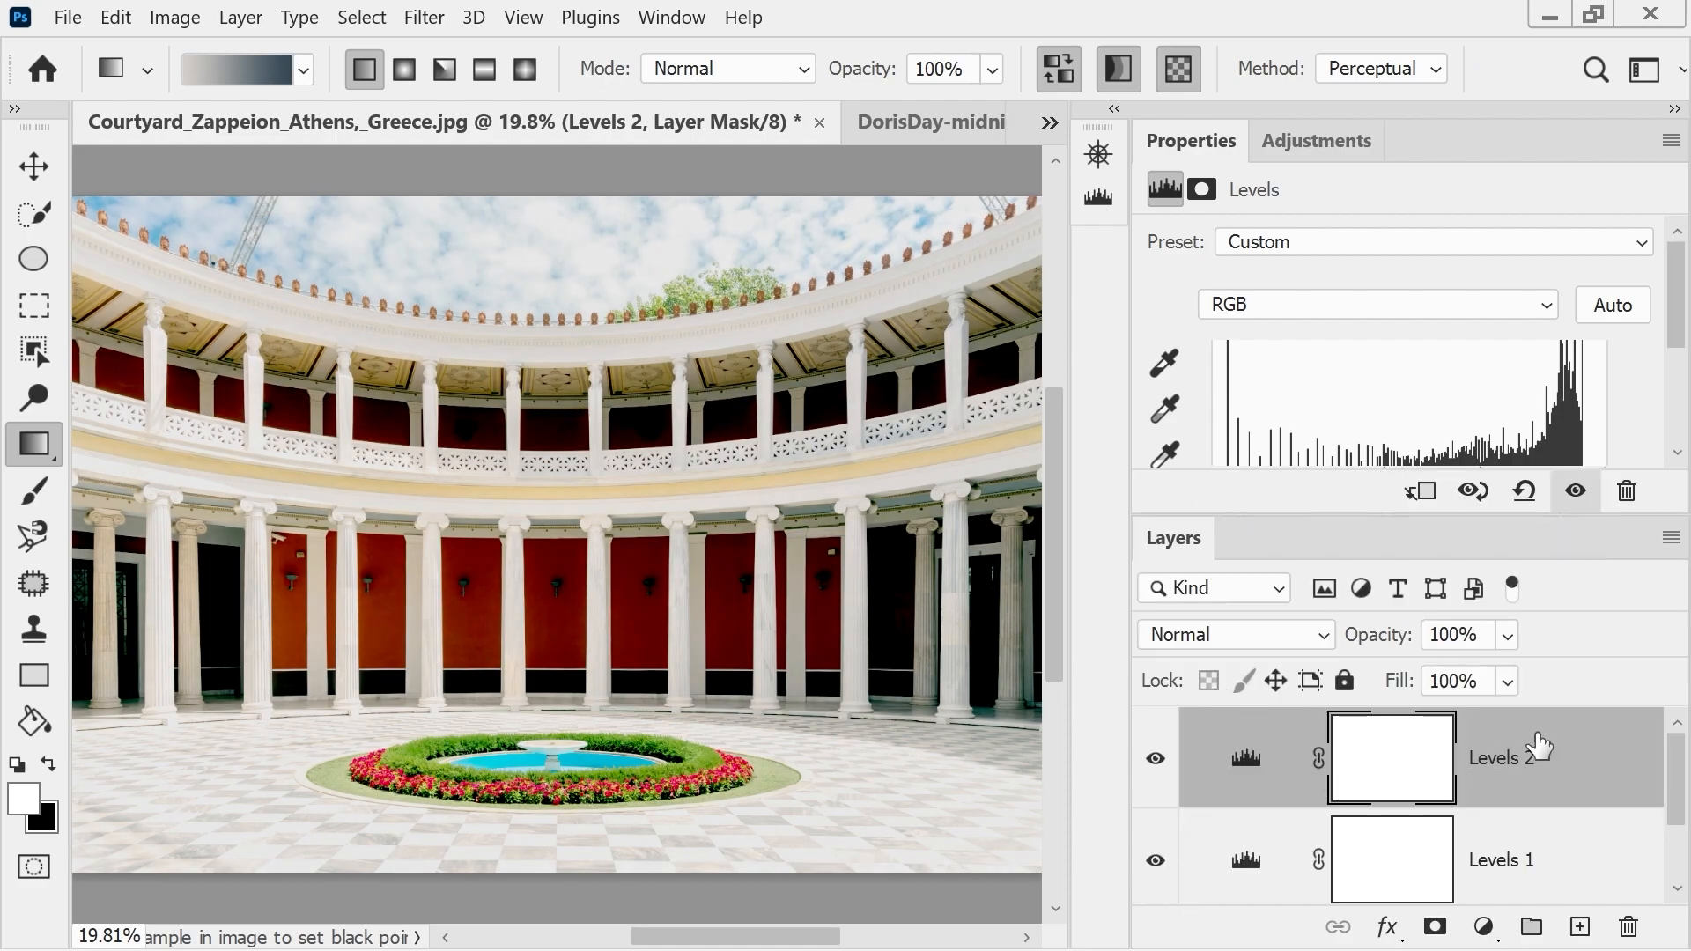
pyautogui.click(1156, 715)
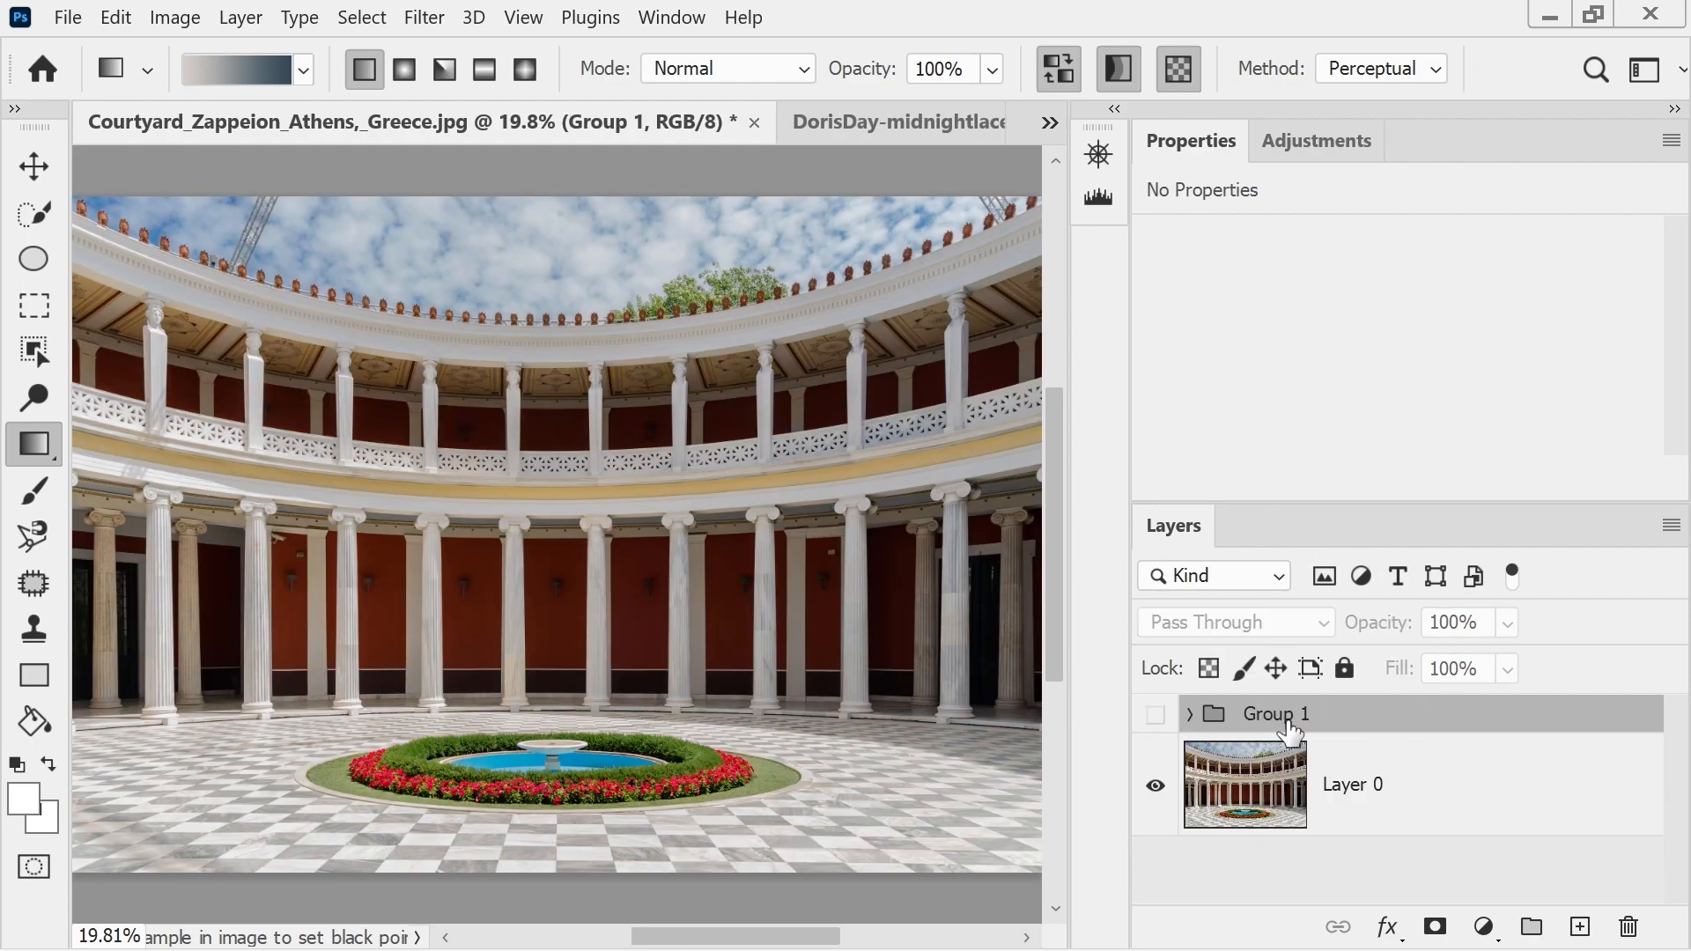
pyautogui.click(1154, 715)
pyautogui.click(1155, 715)
pyautogui.click(1155, 715)
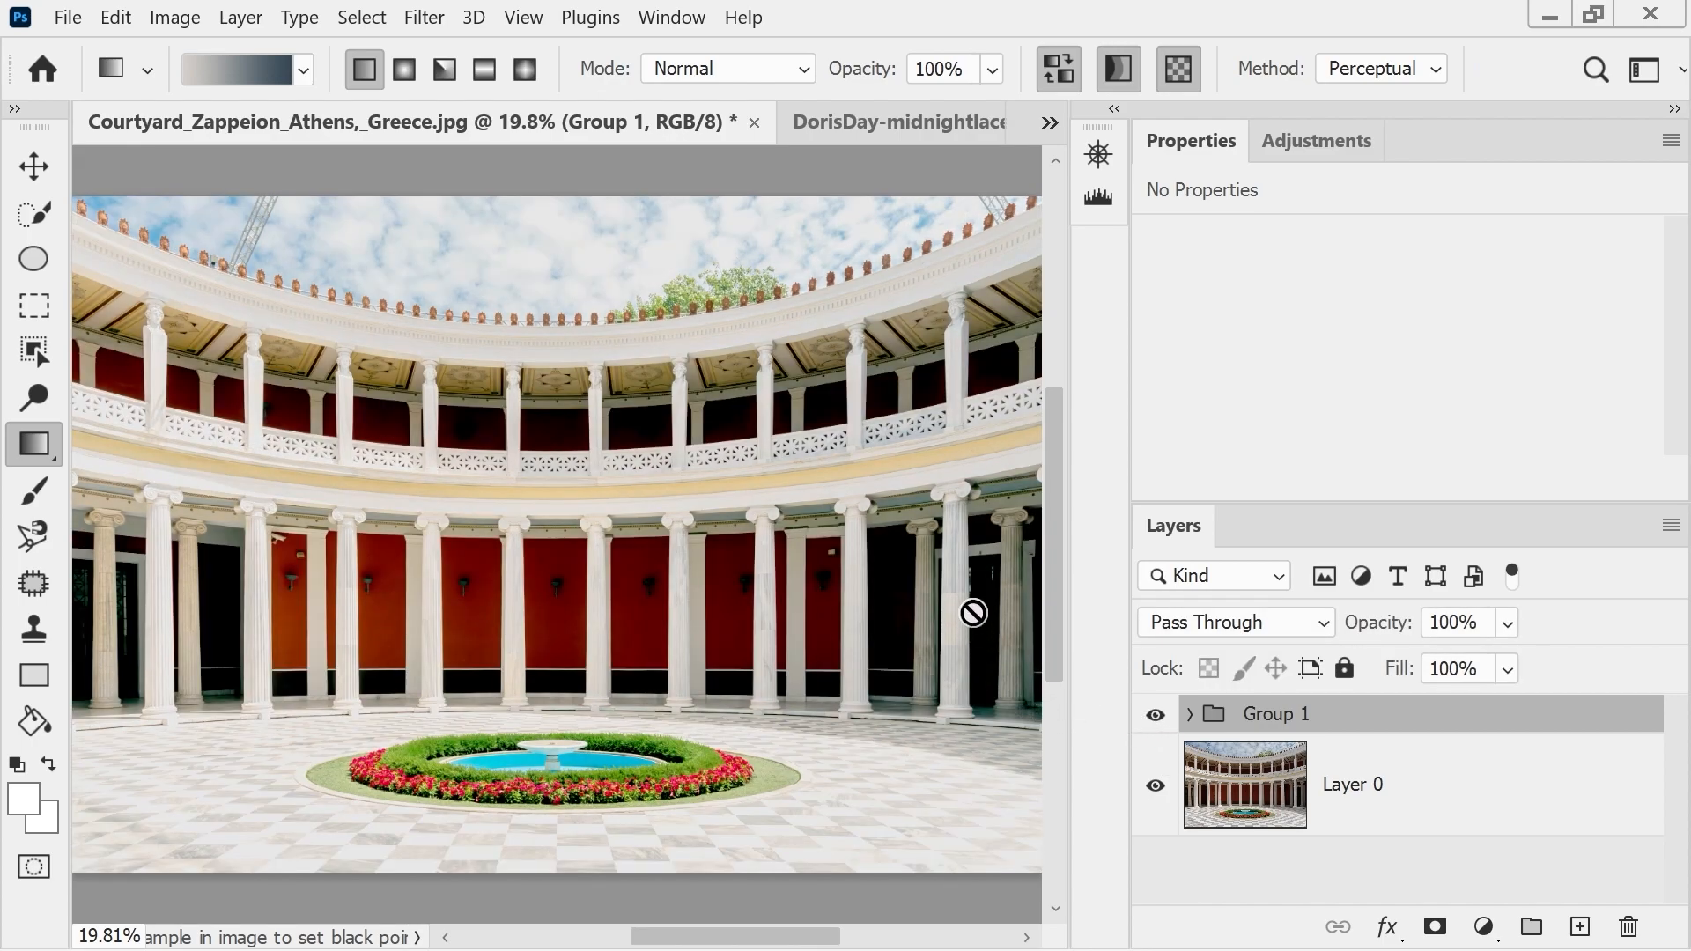
pyautogui.click(1155, 716)
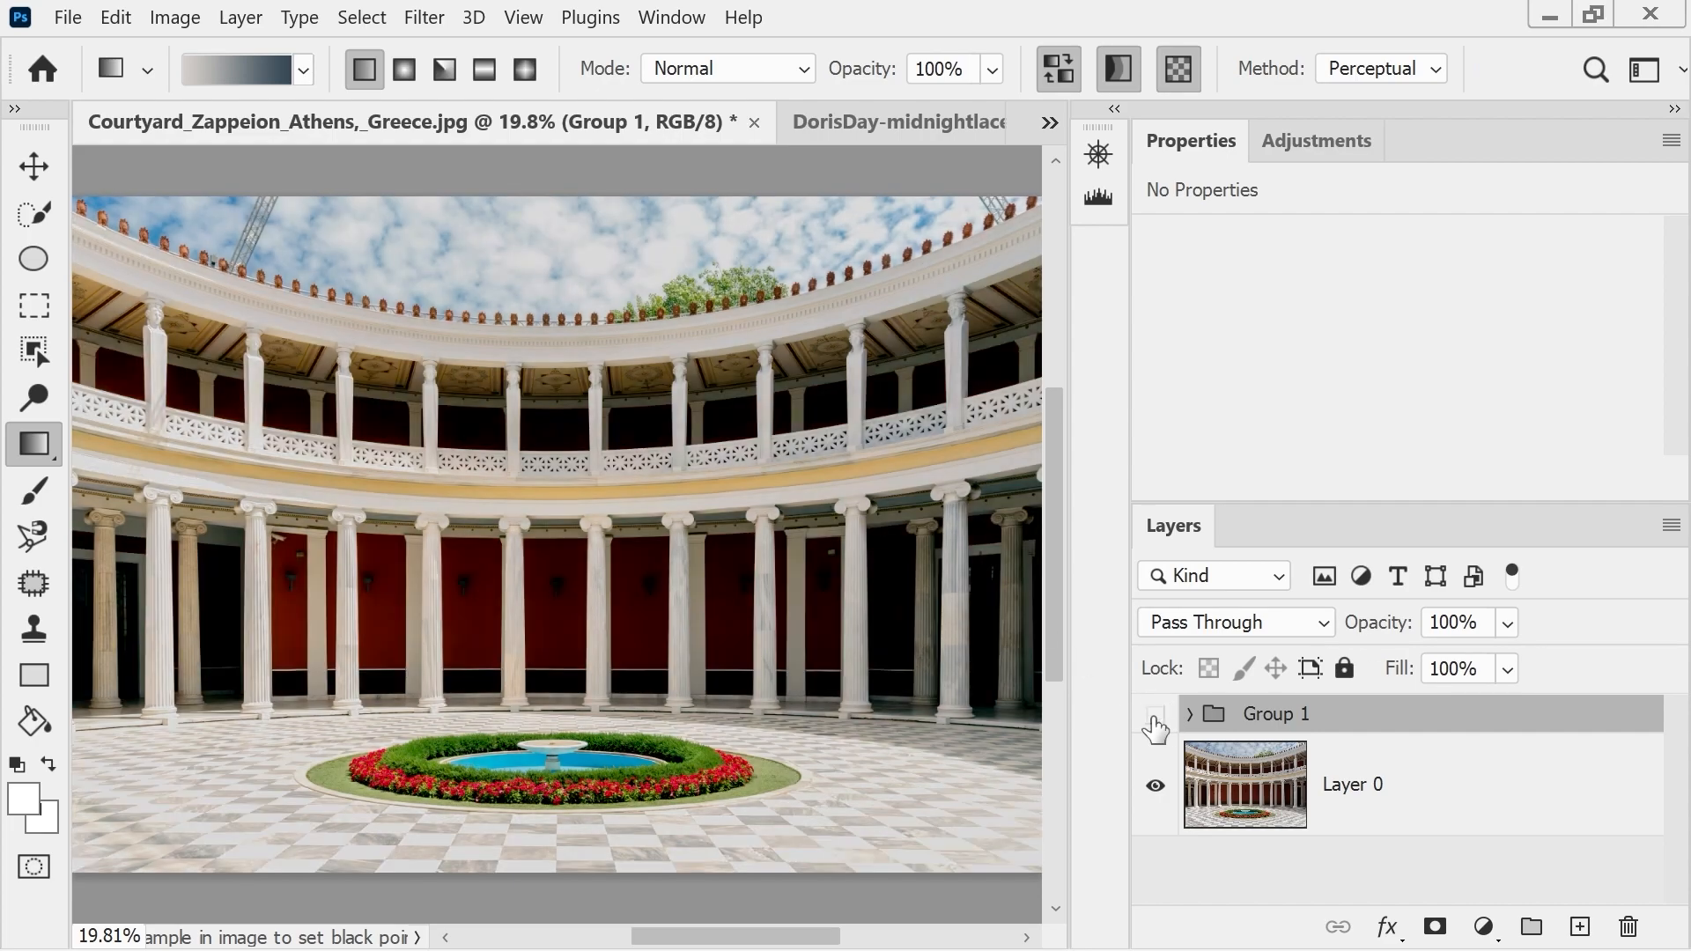
pyautogui.click(1155, 716)
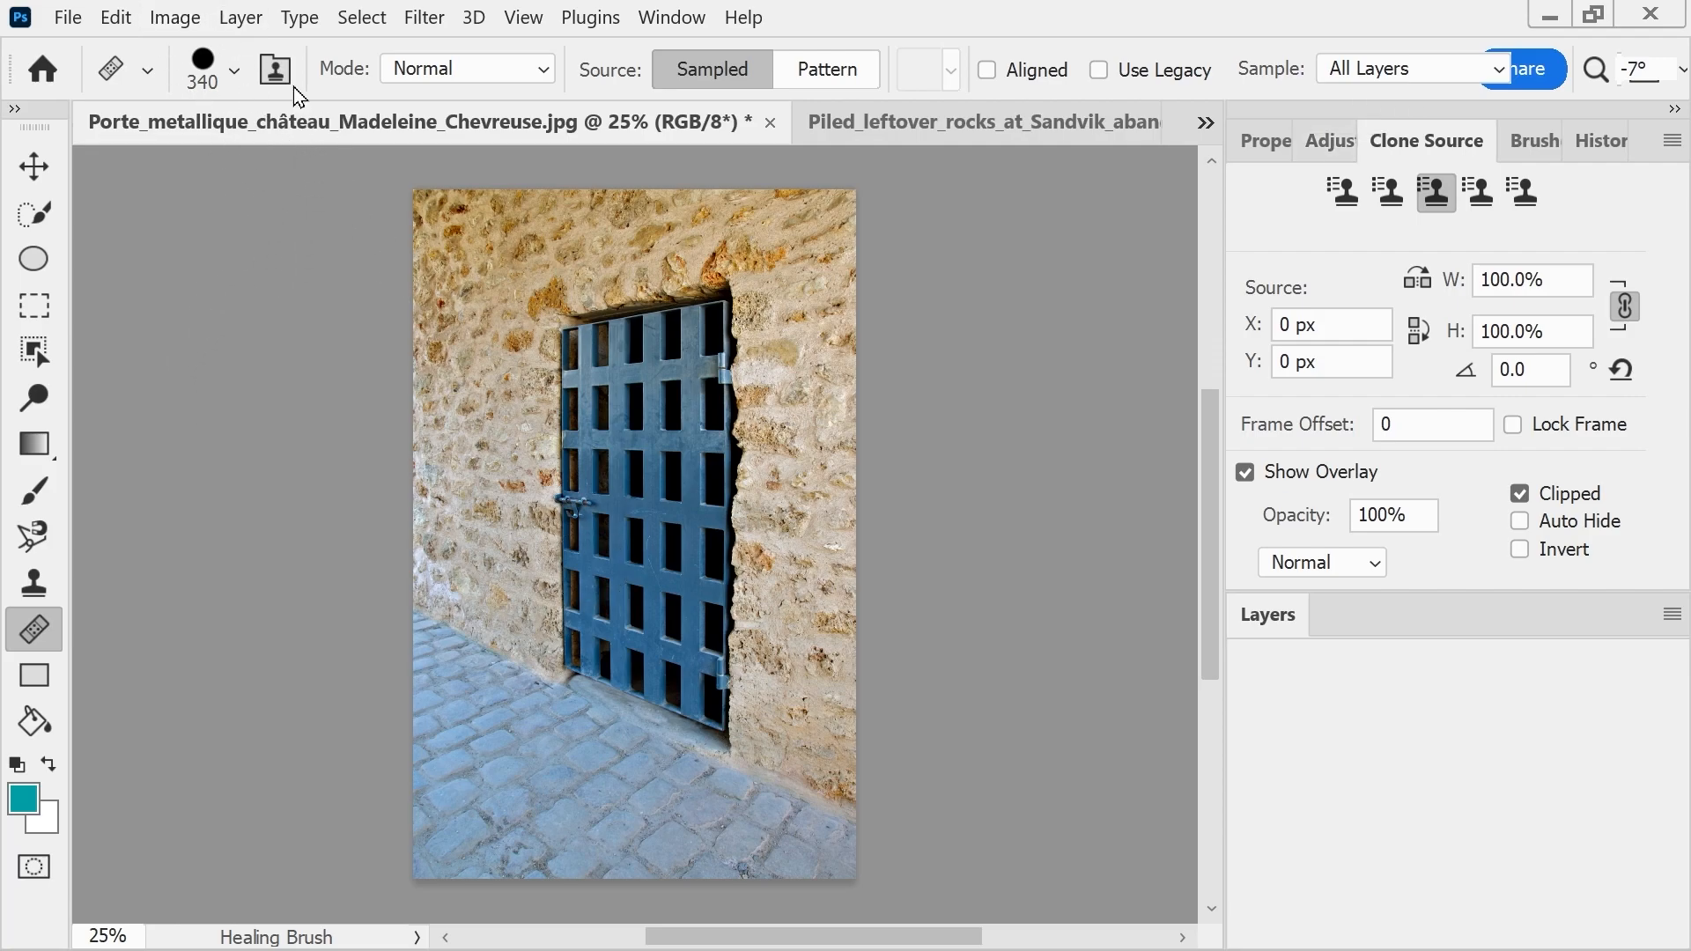
# - Flatten the Healing Brush tip to an ellipse by setting its roundness to 60%
pyautogui.click(234, 71)
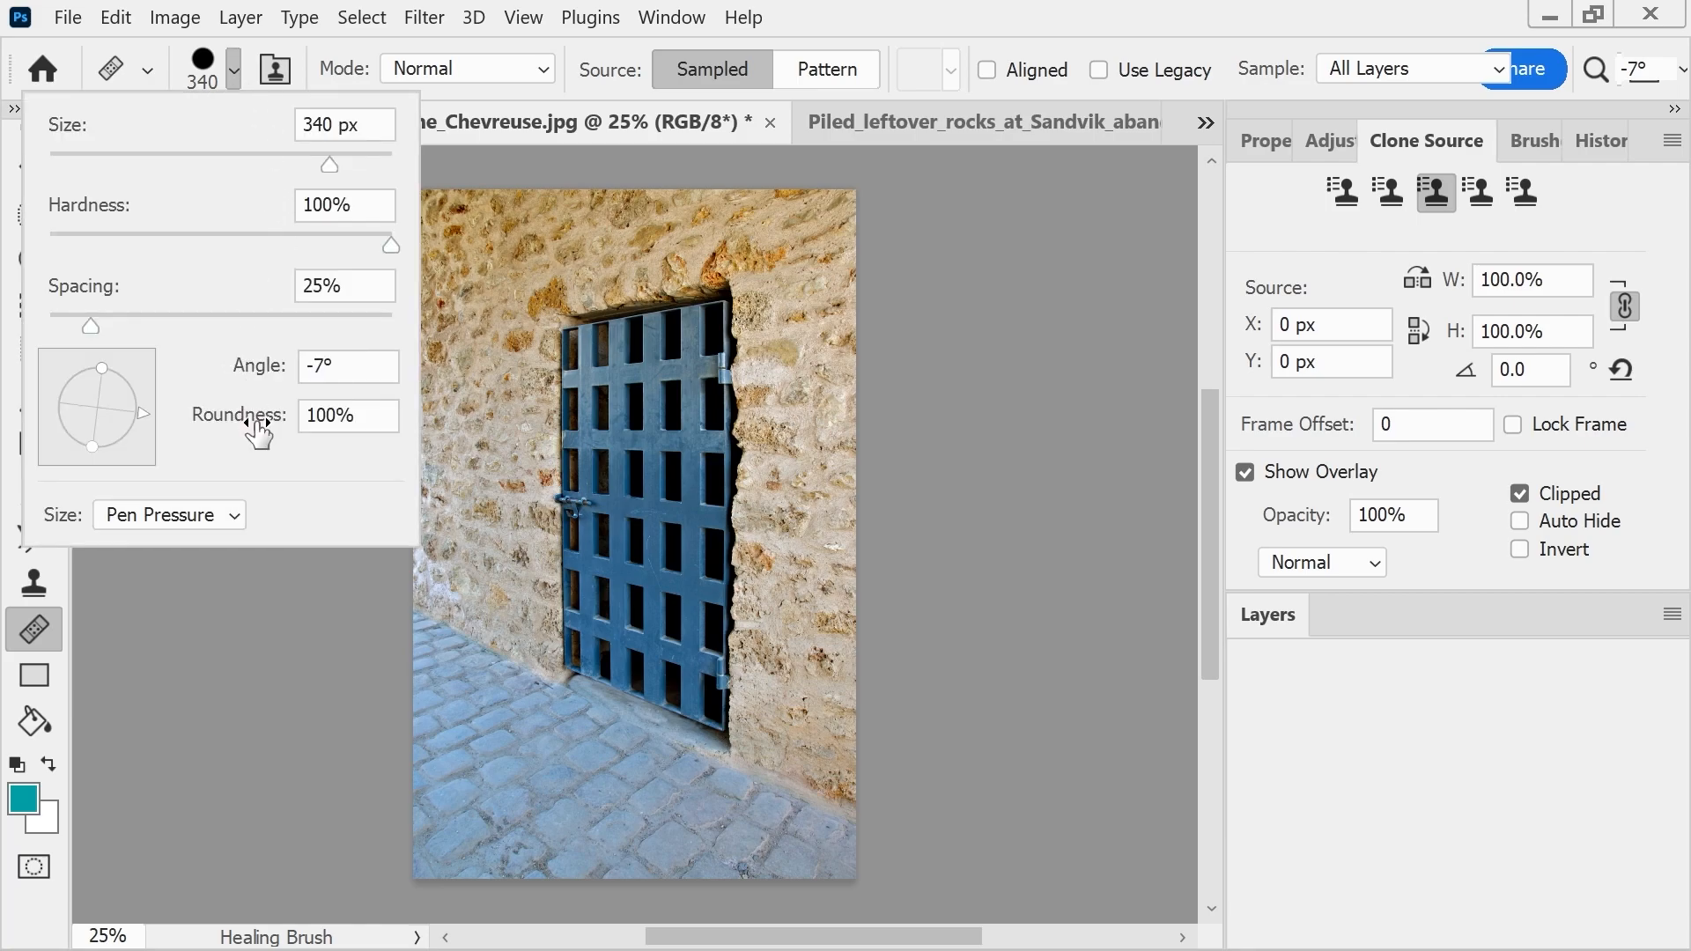
pyautogui.moveTo(236, 424)
pyautogui.mouseDown()
pyautogui.moveTo(177, 419)
pyautogui.moveTo(249, 418)
pyautogui.moveTo(229, 417)
pyautogui.mouseUp()
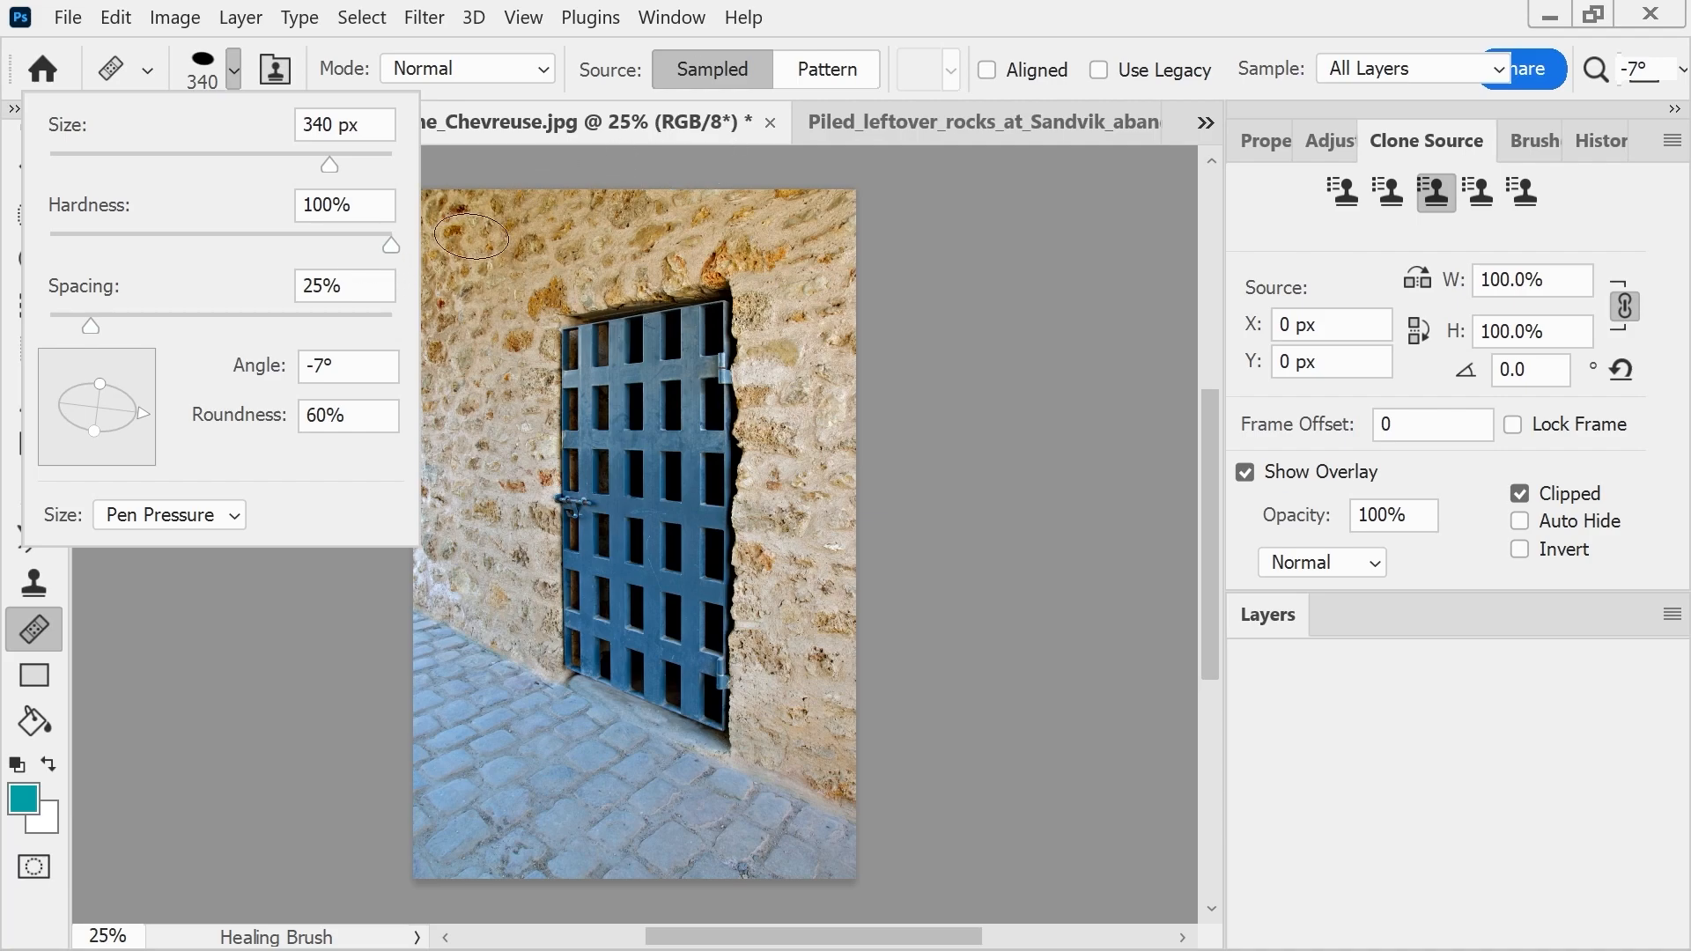
pyautogui.click(846, 30)
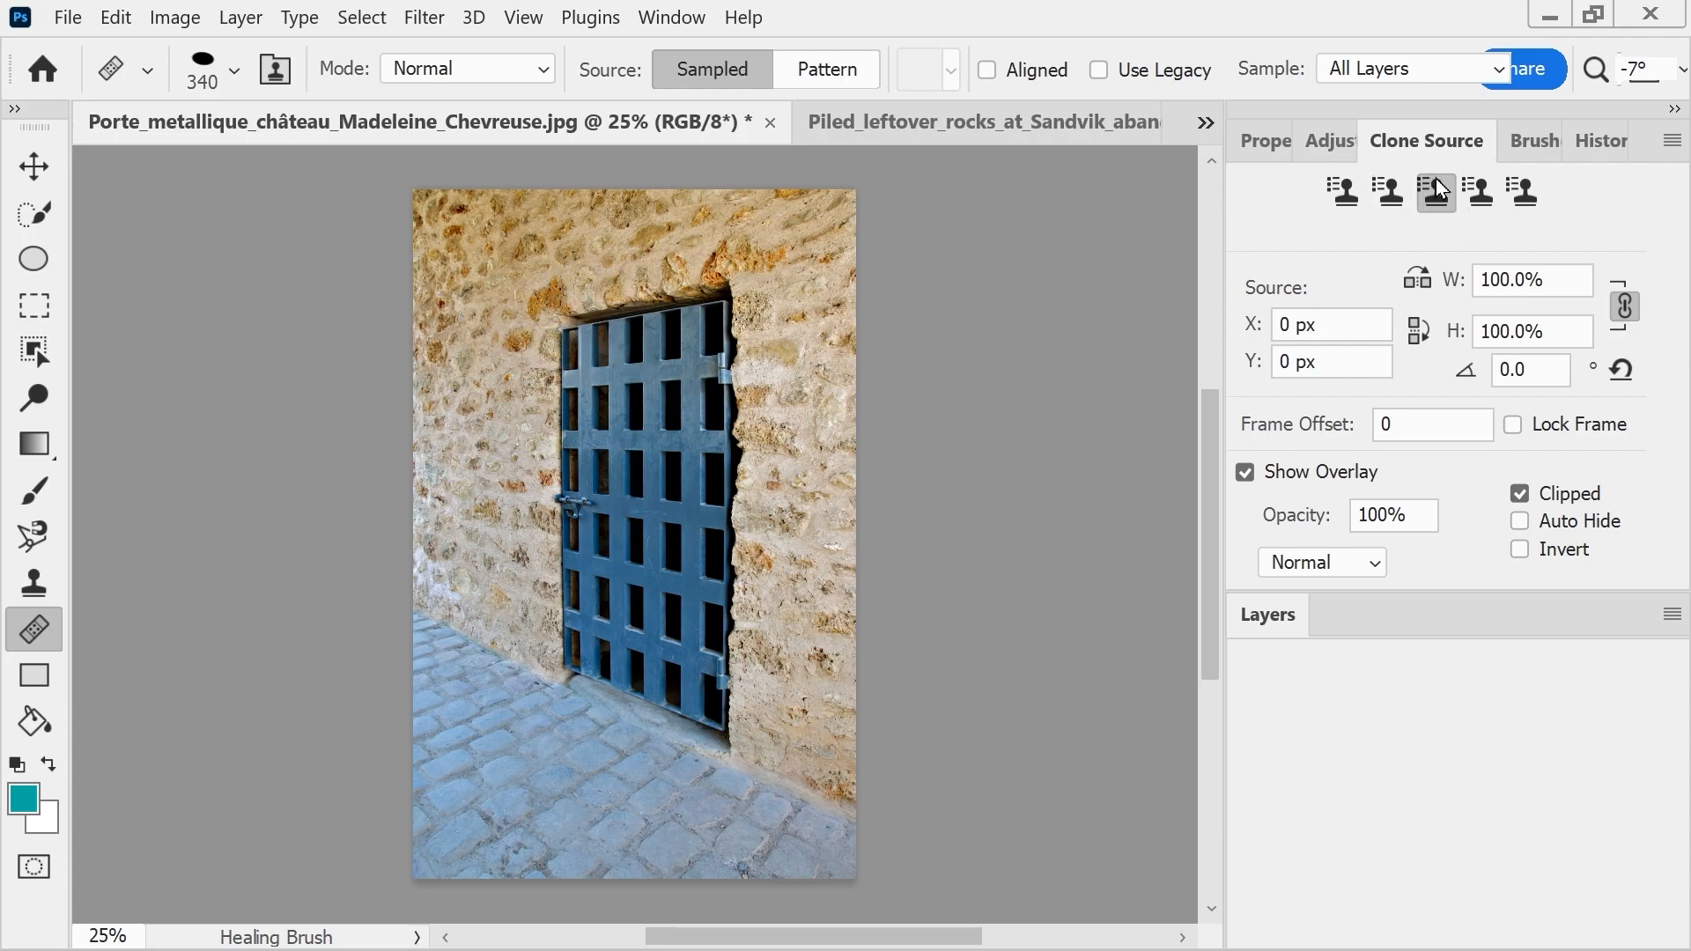
# - In the quarry rocks photo, enlarge the Healing Brush to 2365 px and sample the central rocks into the third clone source
pyautogui.click(1487, 201)
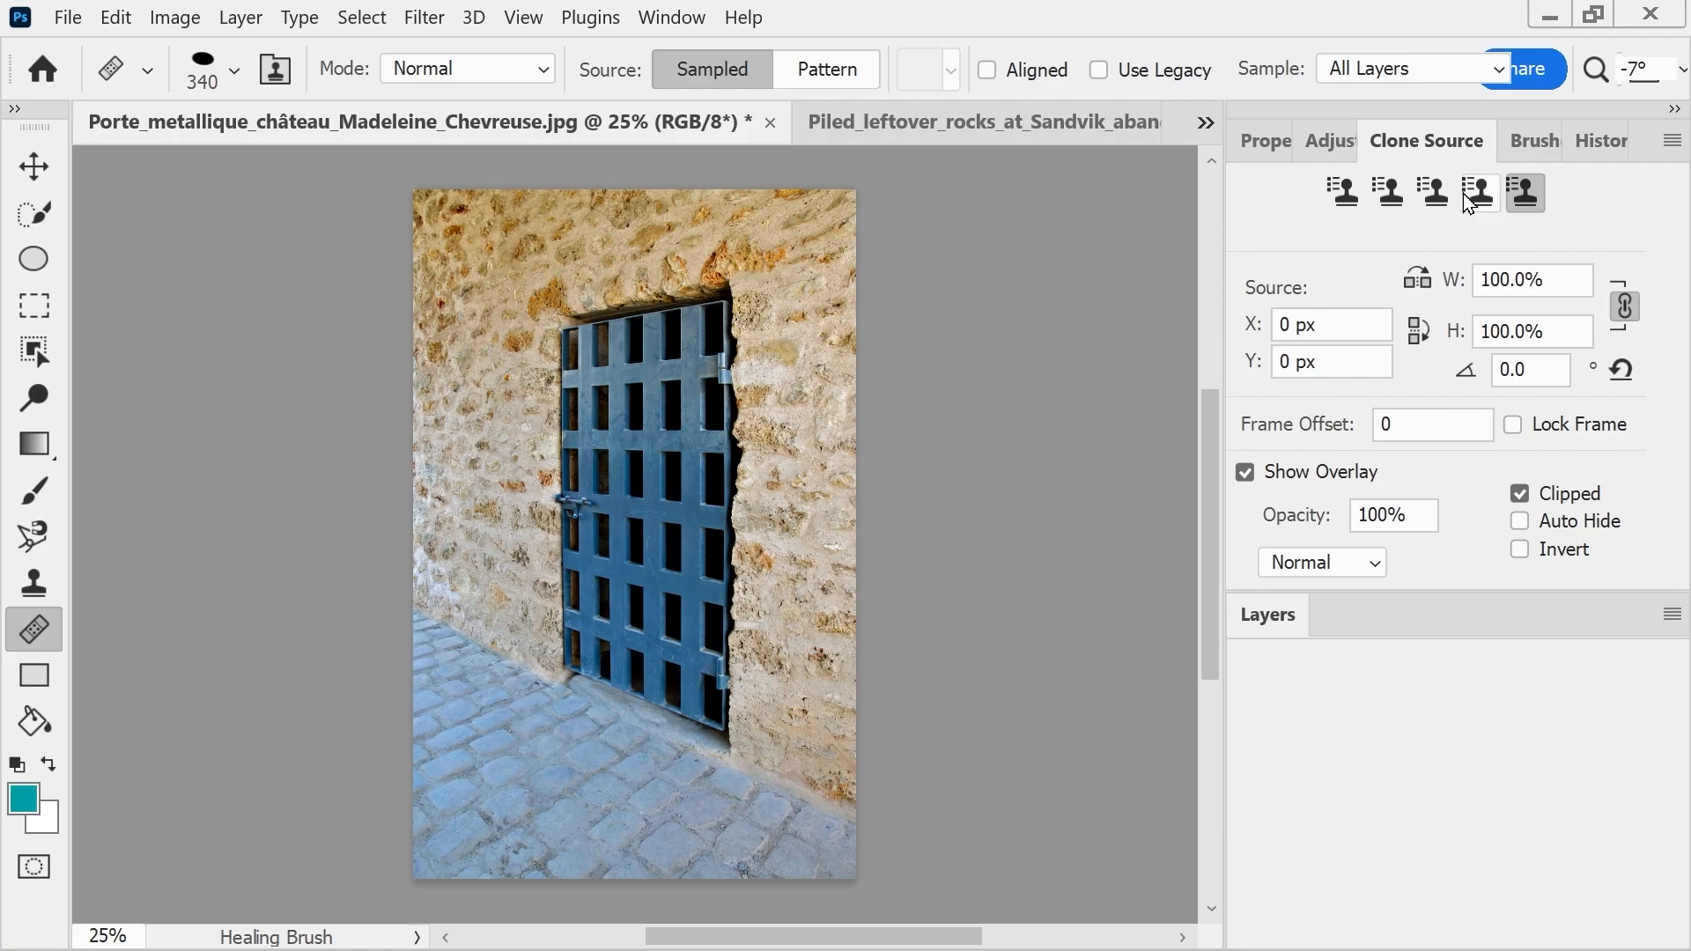
pyautogui.click(1443, 202)
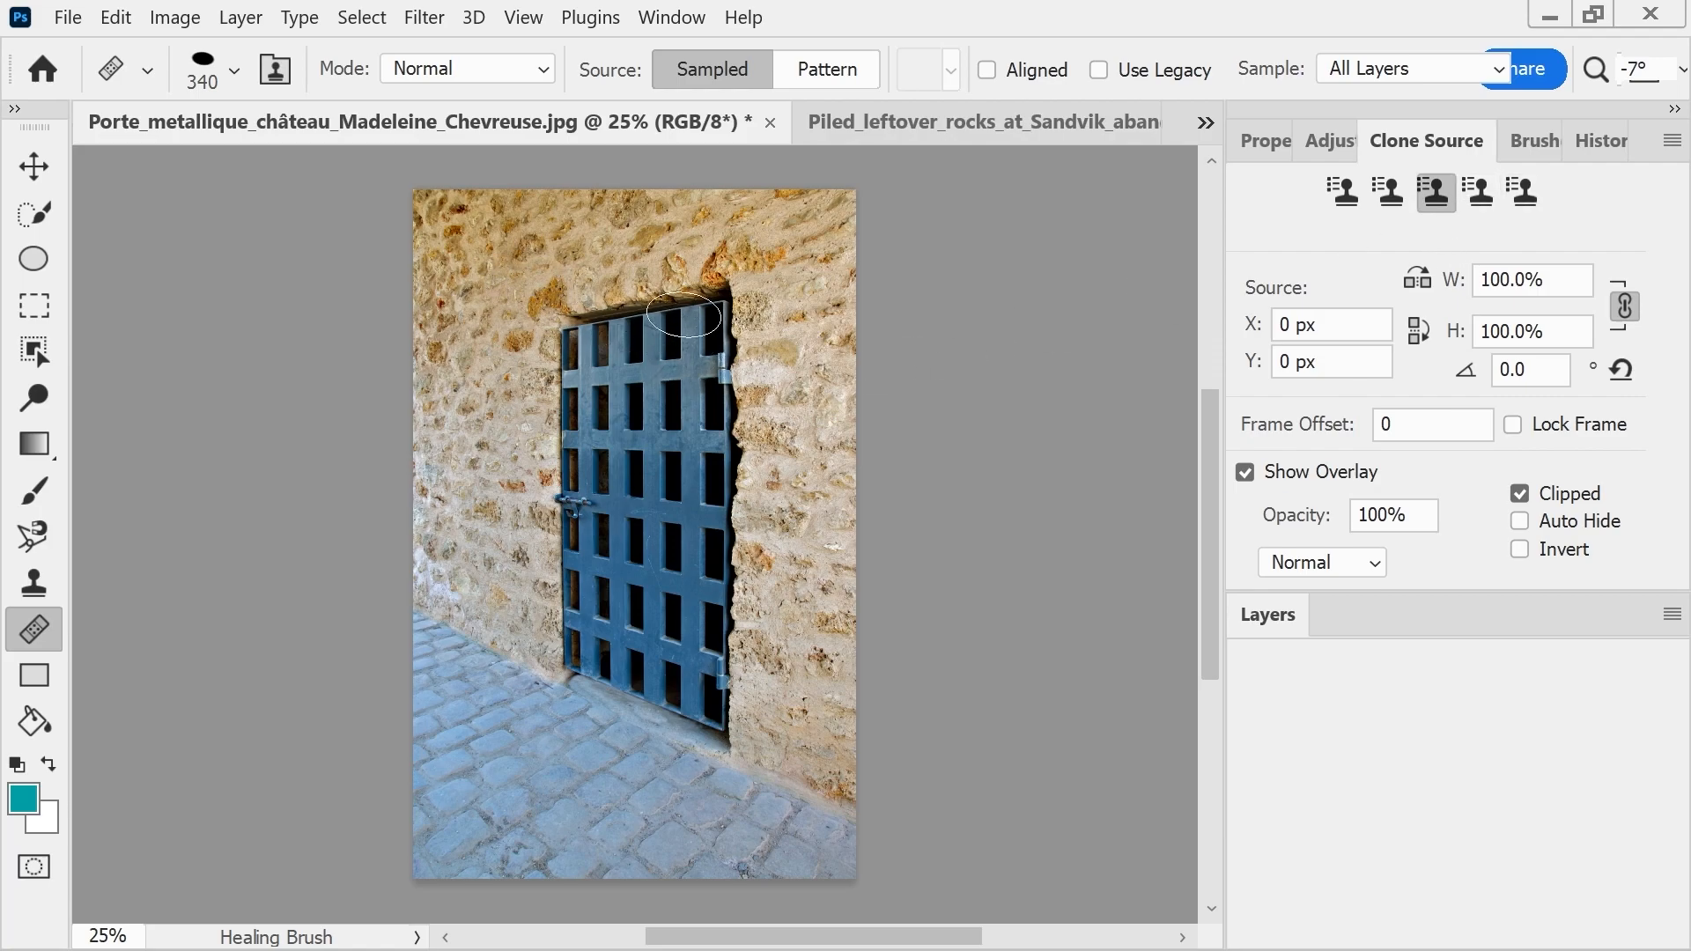
pyautogui.click(927, 132)
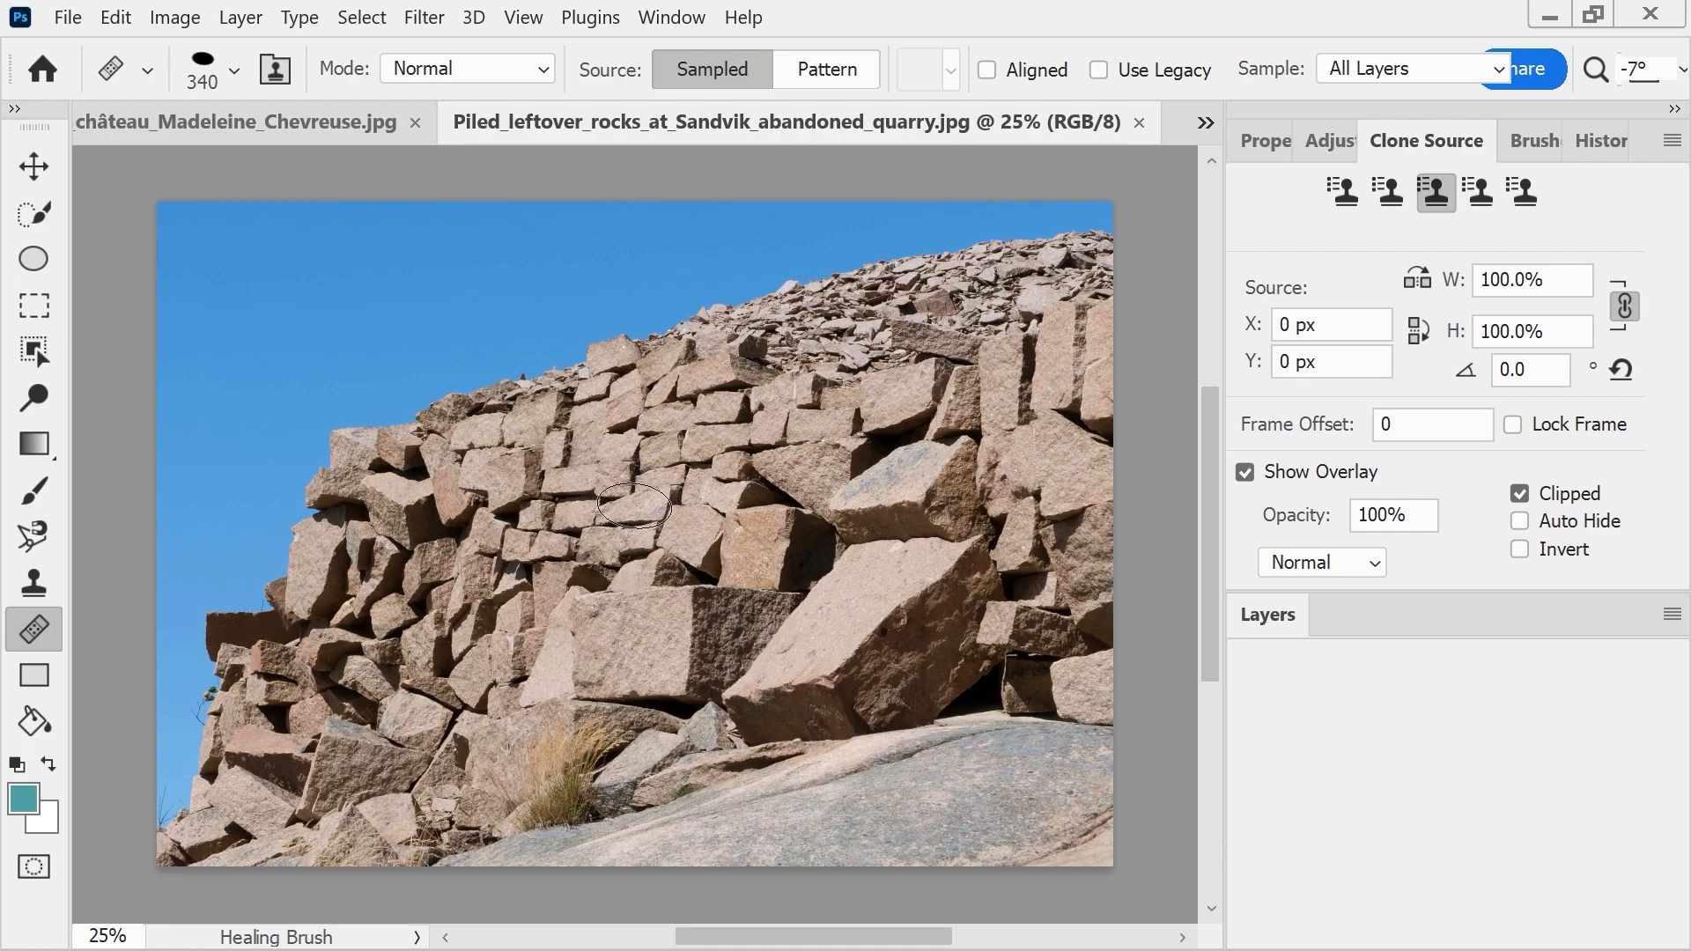
pyautogui.click(235, 71)
pyautogui.moveTo(329, 181); pyautogui.dragTo(371, 177)
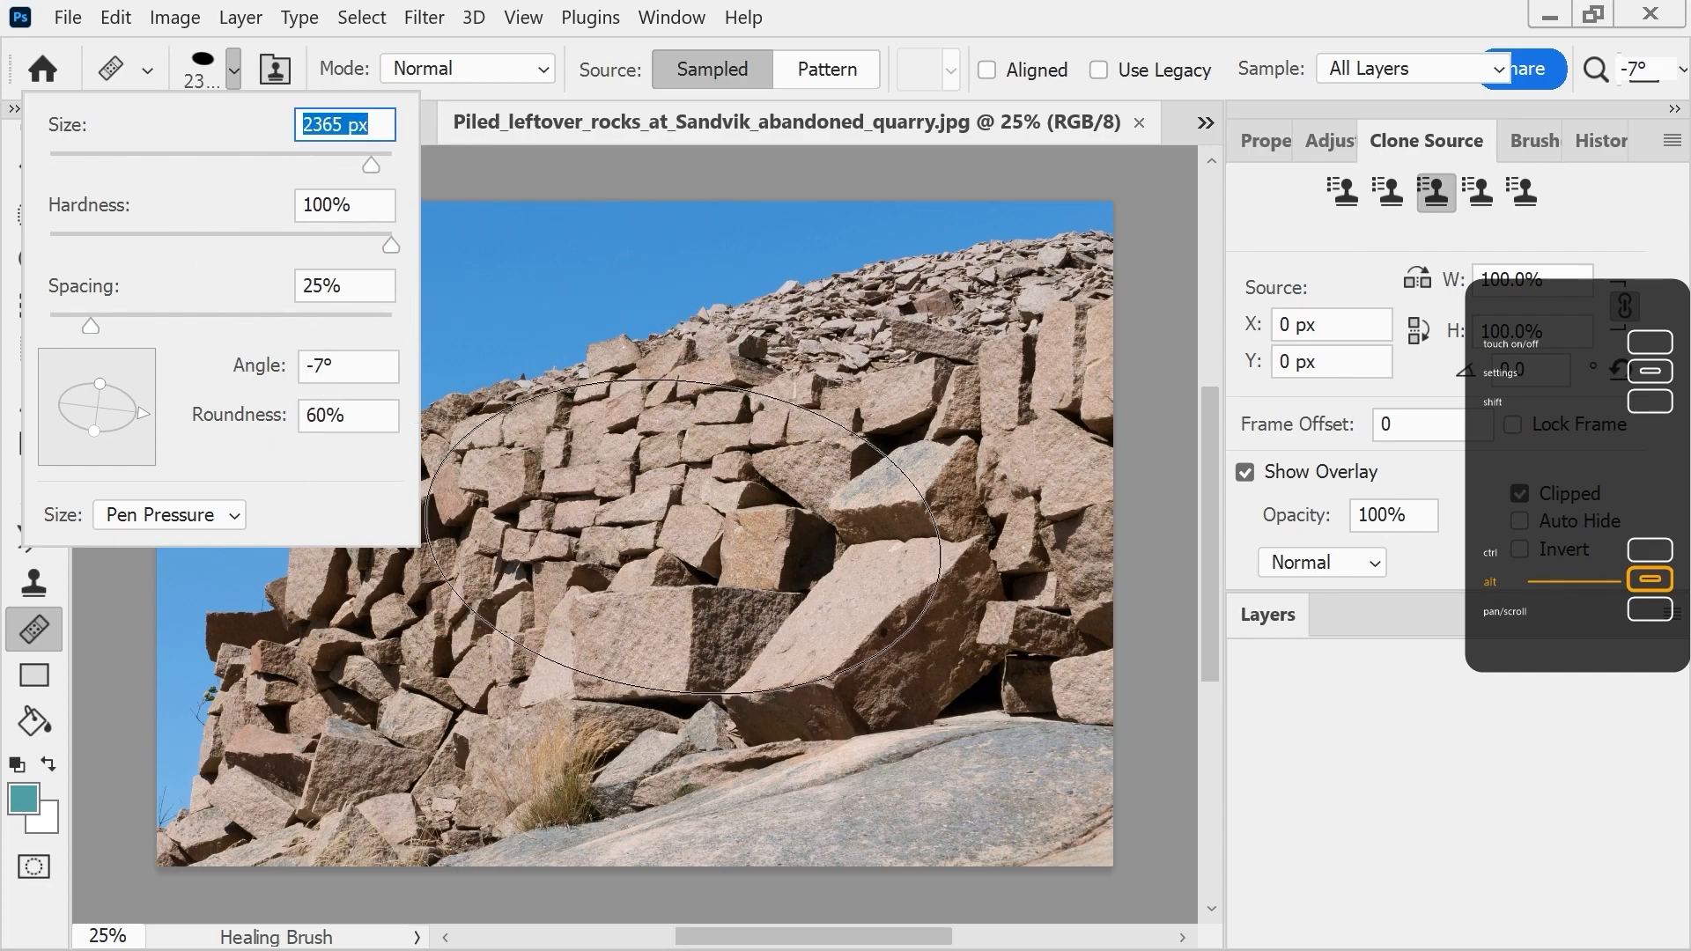
pyautogui.keyDown('alt'); pyautogui.click(680, 490); pyautogui.keyUp('alt')
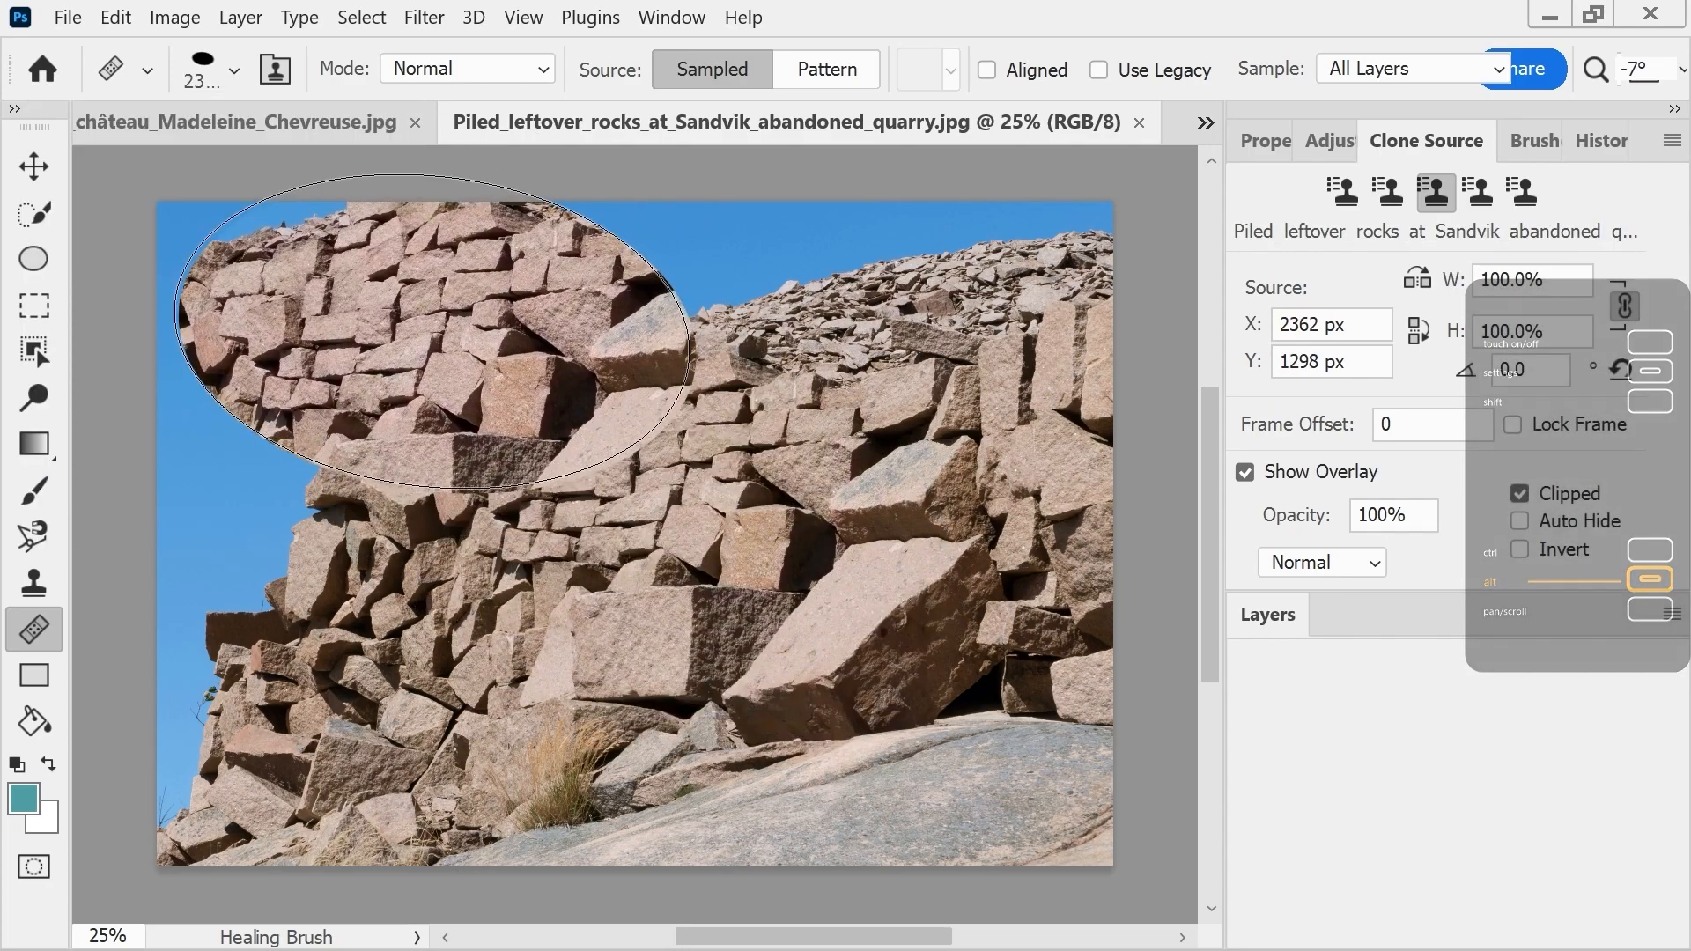
# - Heal one large patch in the middle of the rock pile and turn off the clone source overlay
pyautogui.click(695, 564)
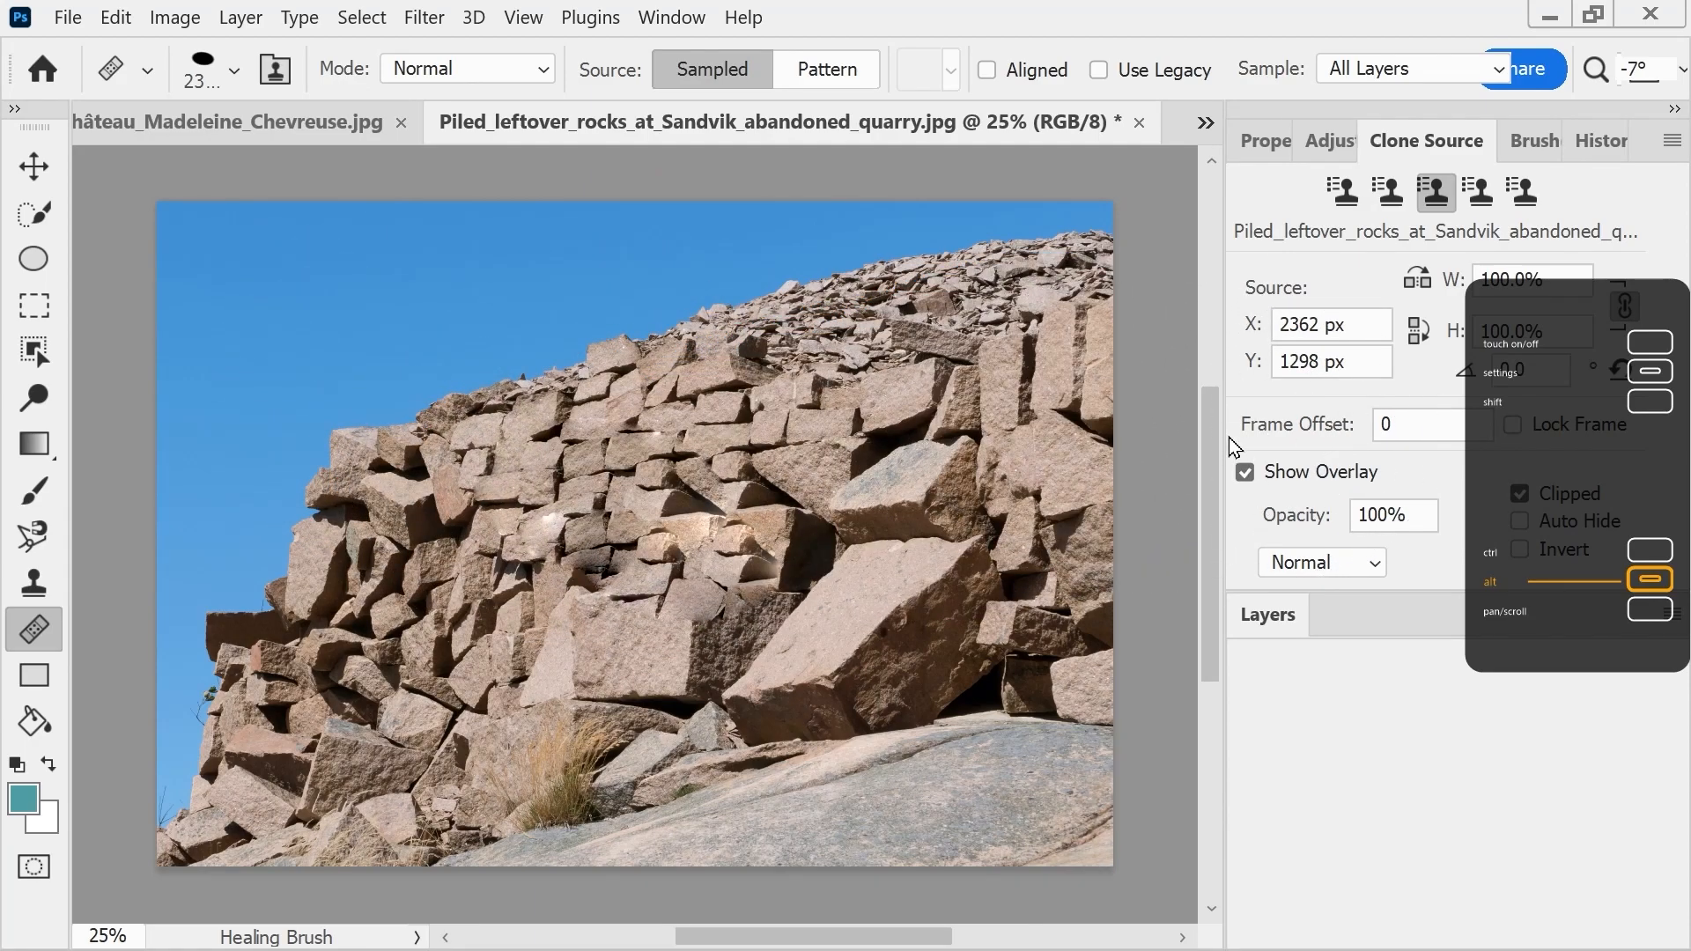
pyautogui.click(1245, 473)
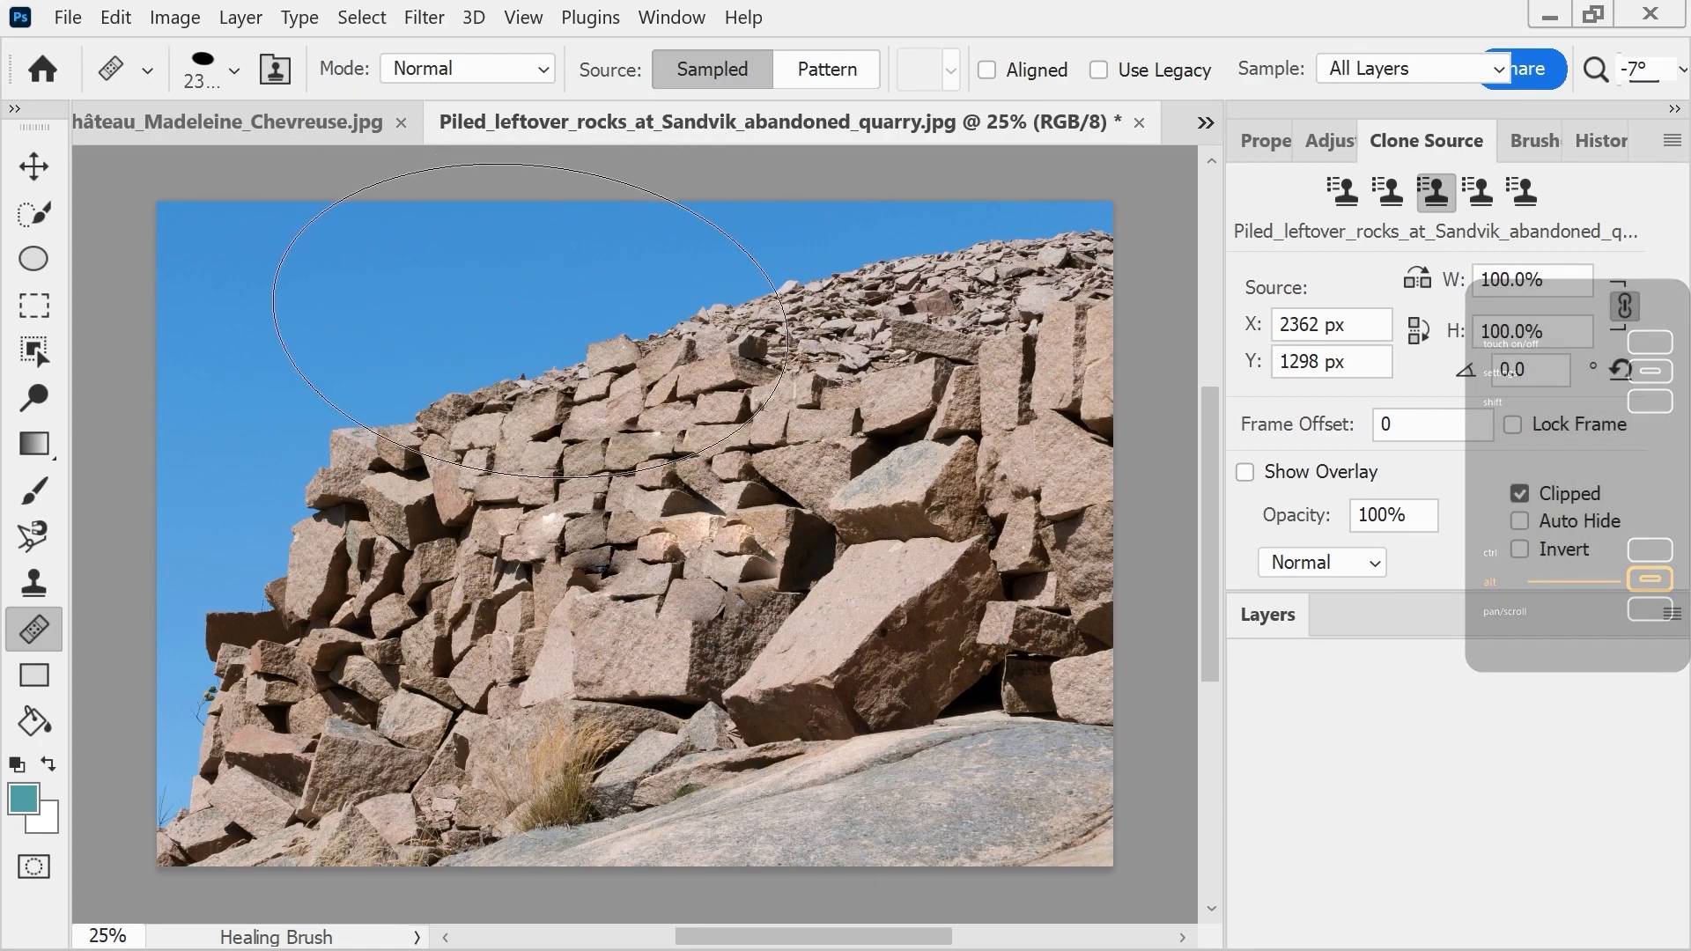
# - Switch to the metal door photo and set the Healing Brush to 286 px in Replace mode
pyautogui.click(306, 129)
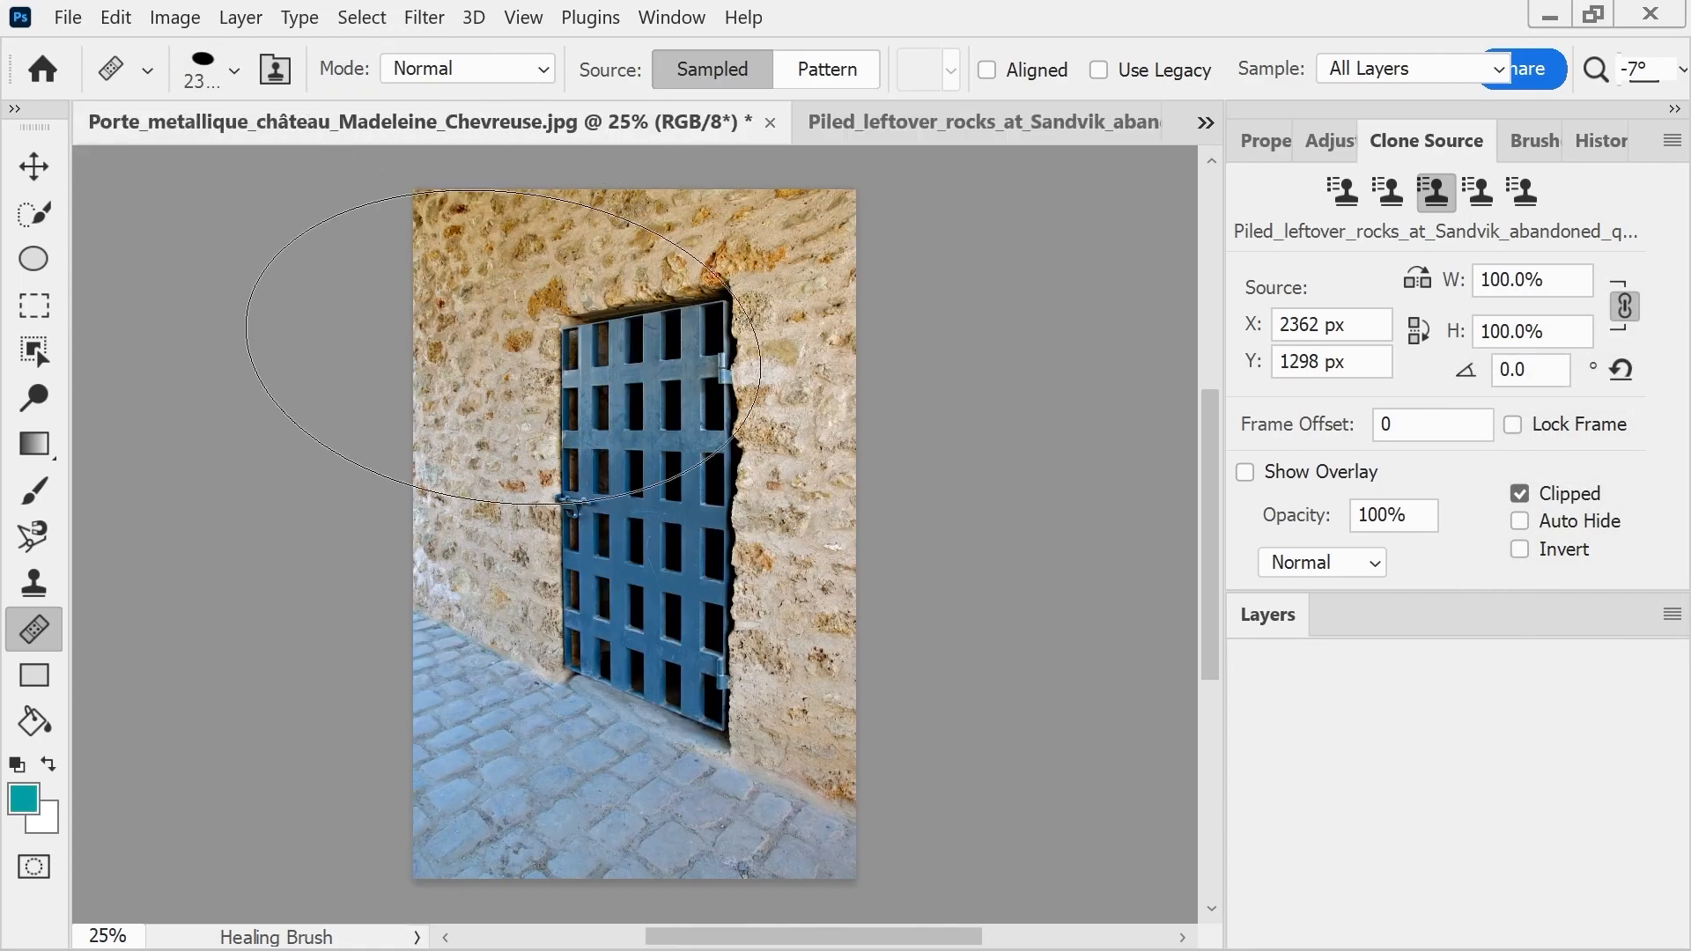
pyautogui.click(234, 73)
pyautogui.moveTo(345, 177)
pyautogui.mouseDown()
pyautogui.moveTo(264, 174)
pyautogui.moveTo(328, 176)
pyautogui.mouseUp()
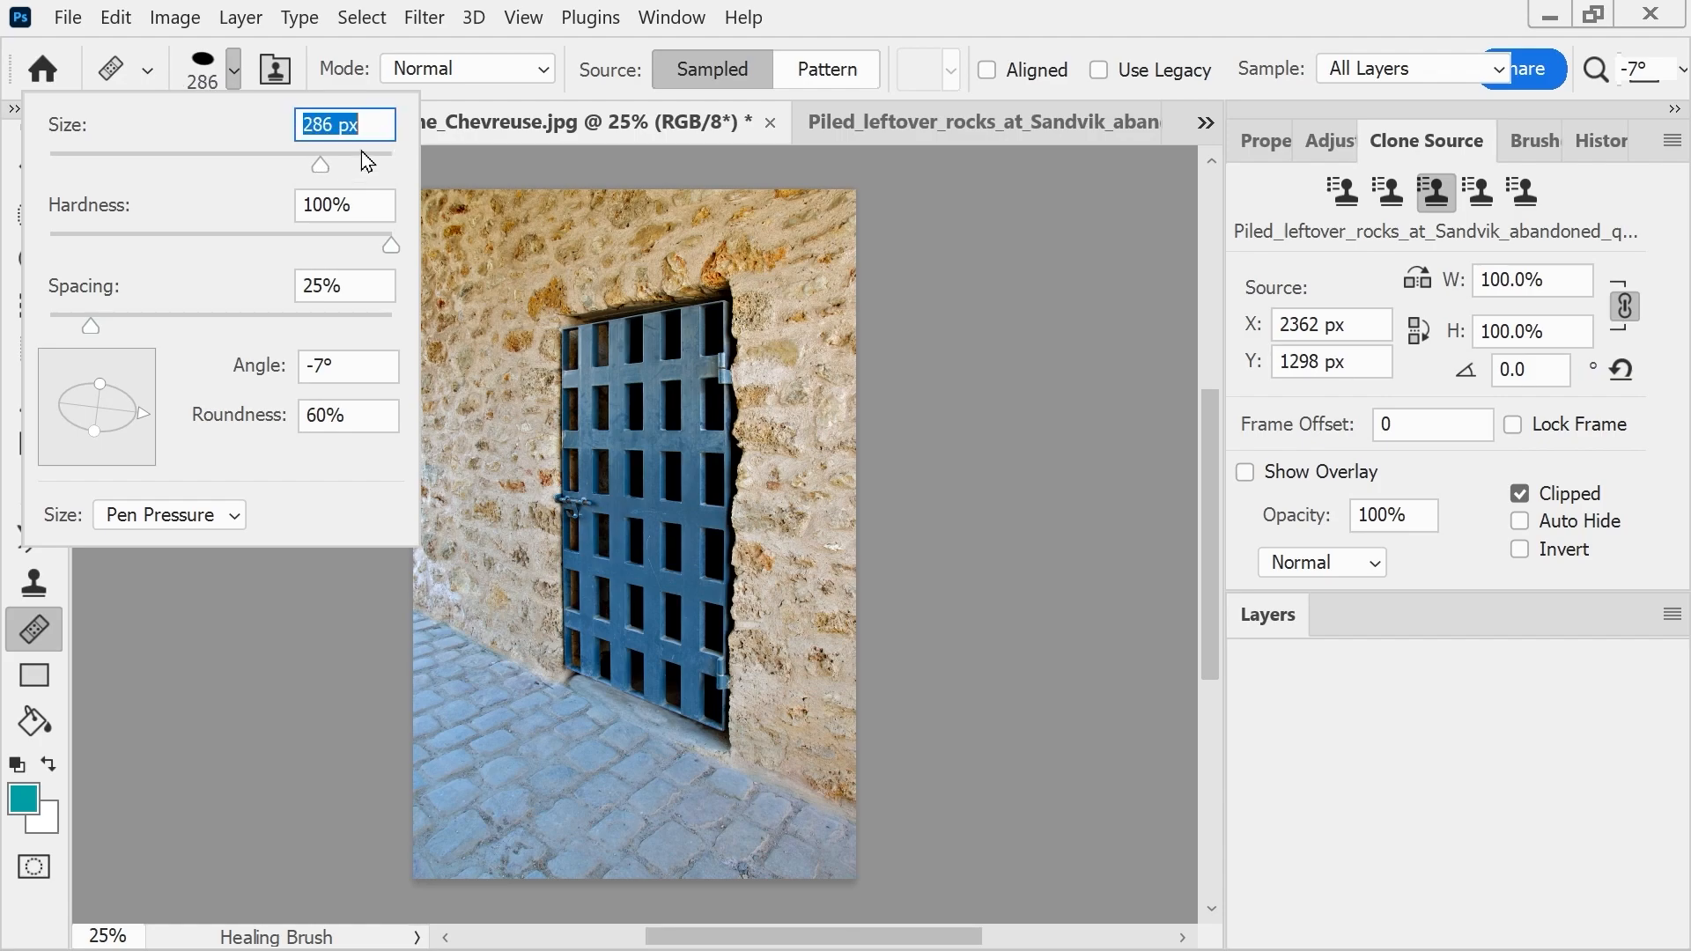
pyautogui.click(435, 68)
pyautogui.click(399, 127)
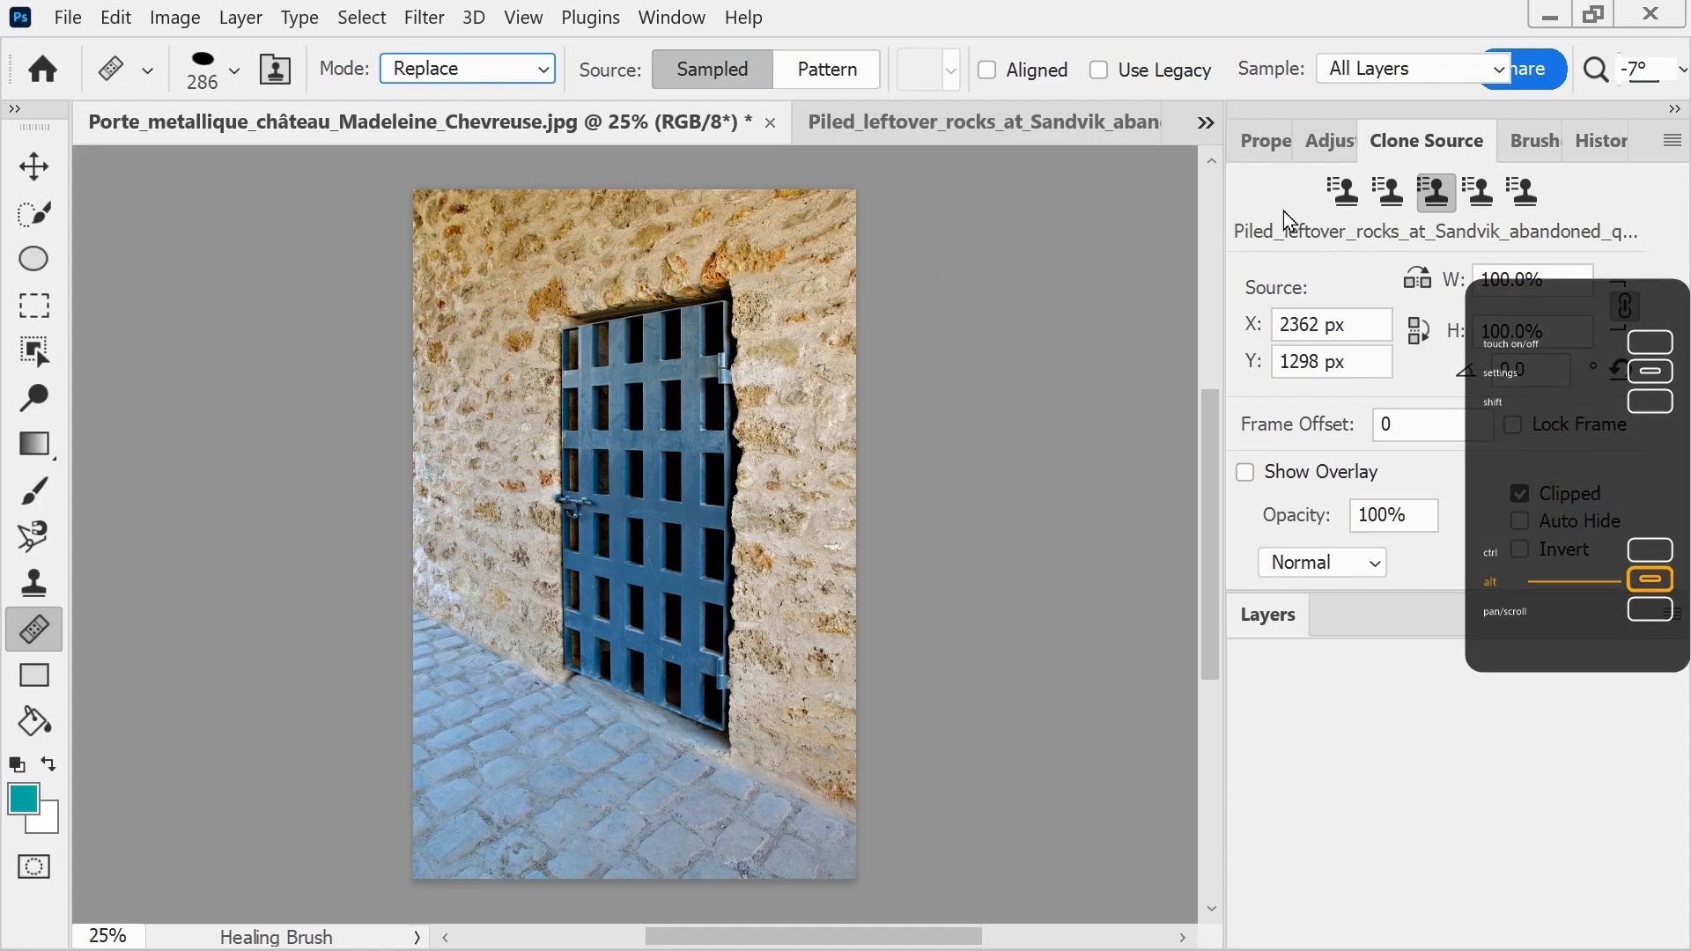
# - Sample the stone wall beside the door into the fourth clone source and compare it with the third source
pyautogui.click(1476, 187)
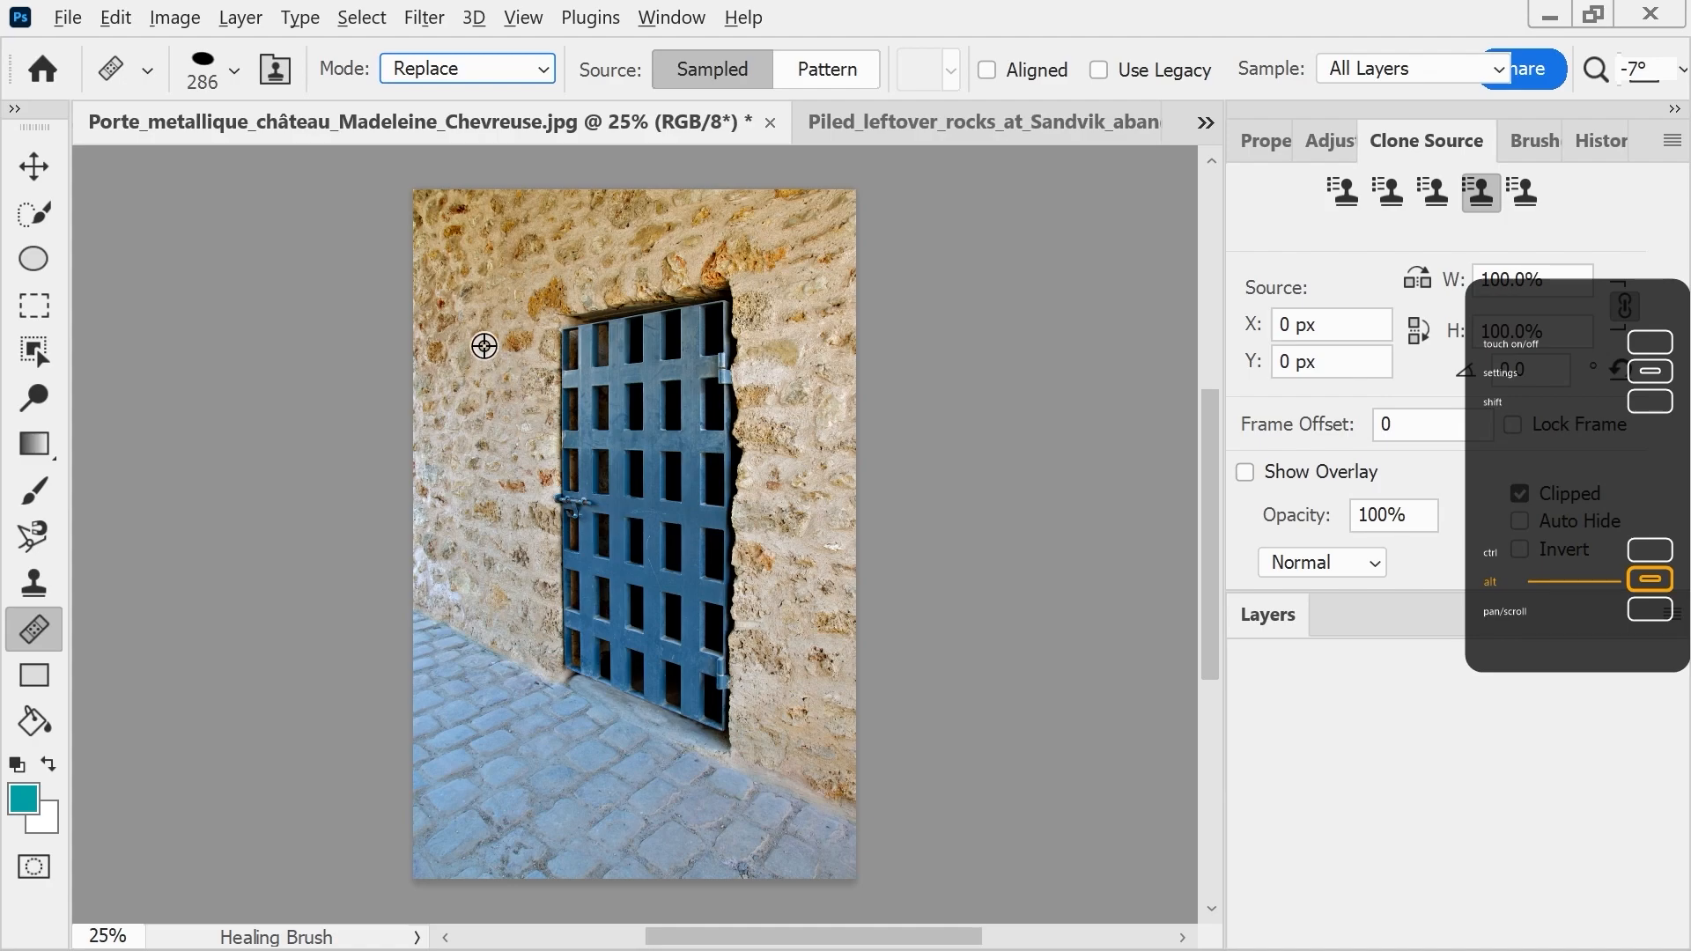
pyautogui.click(484, 331)
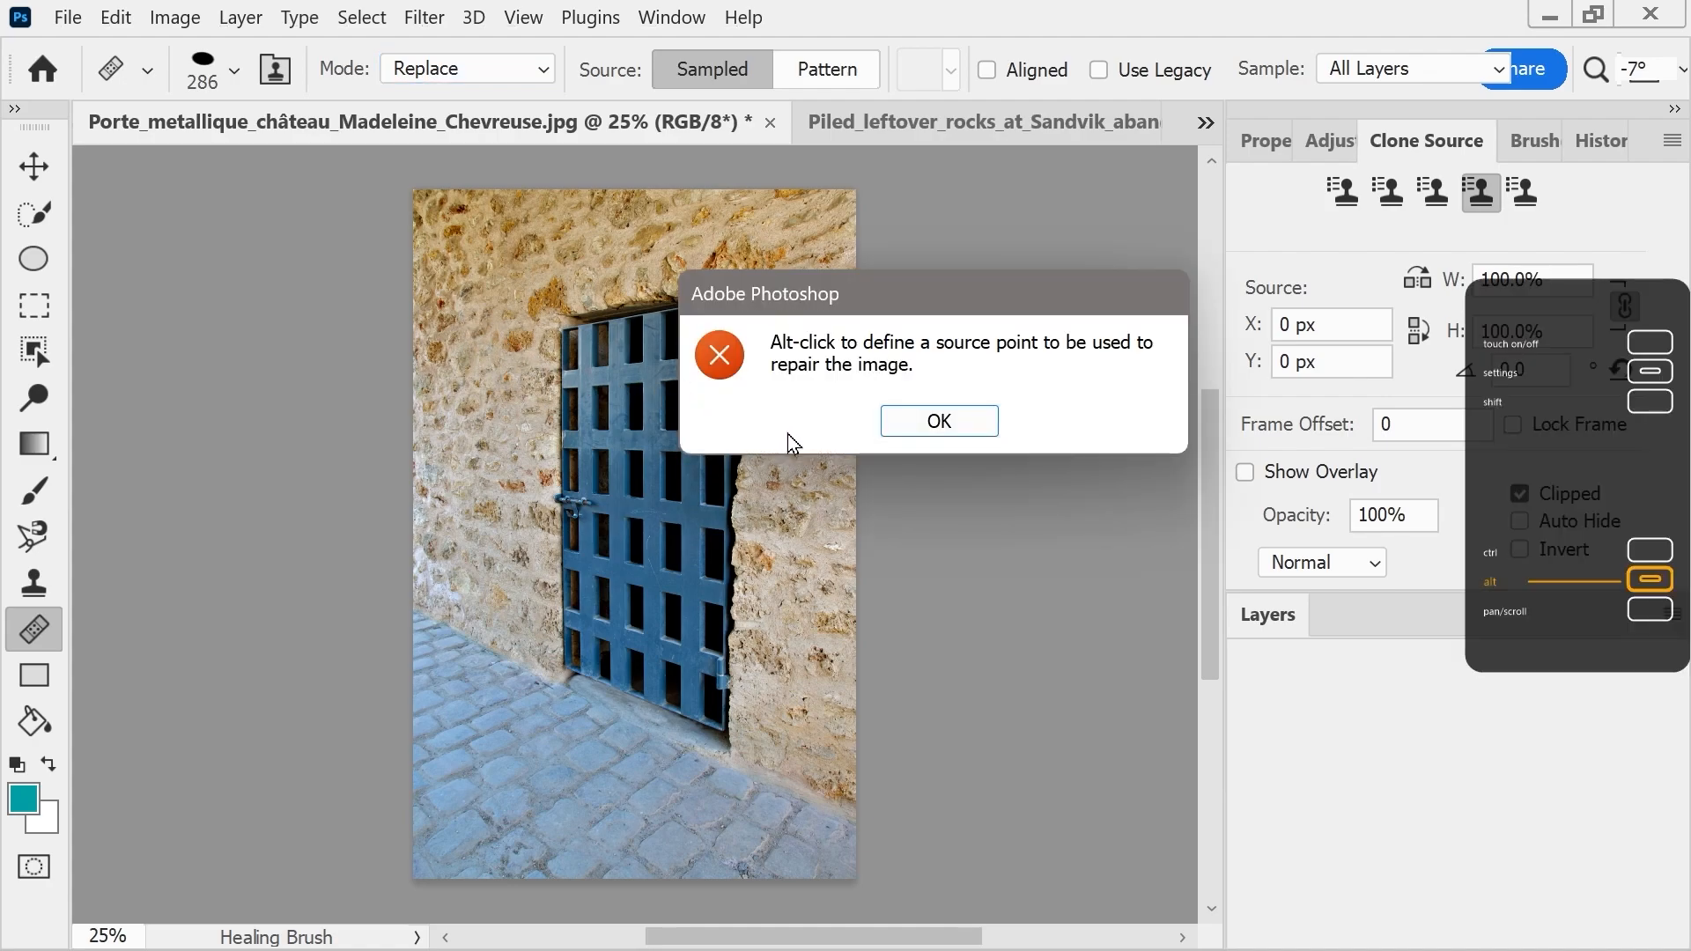
pyautogui.click(932, 429)
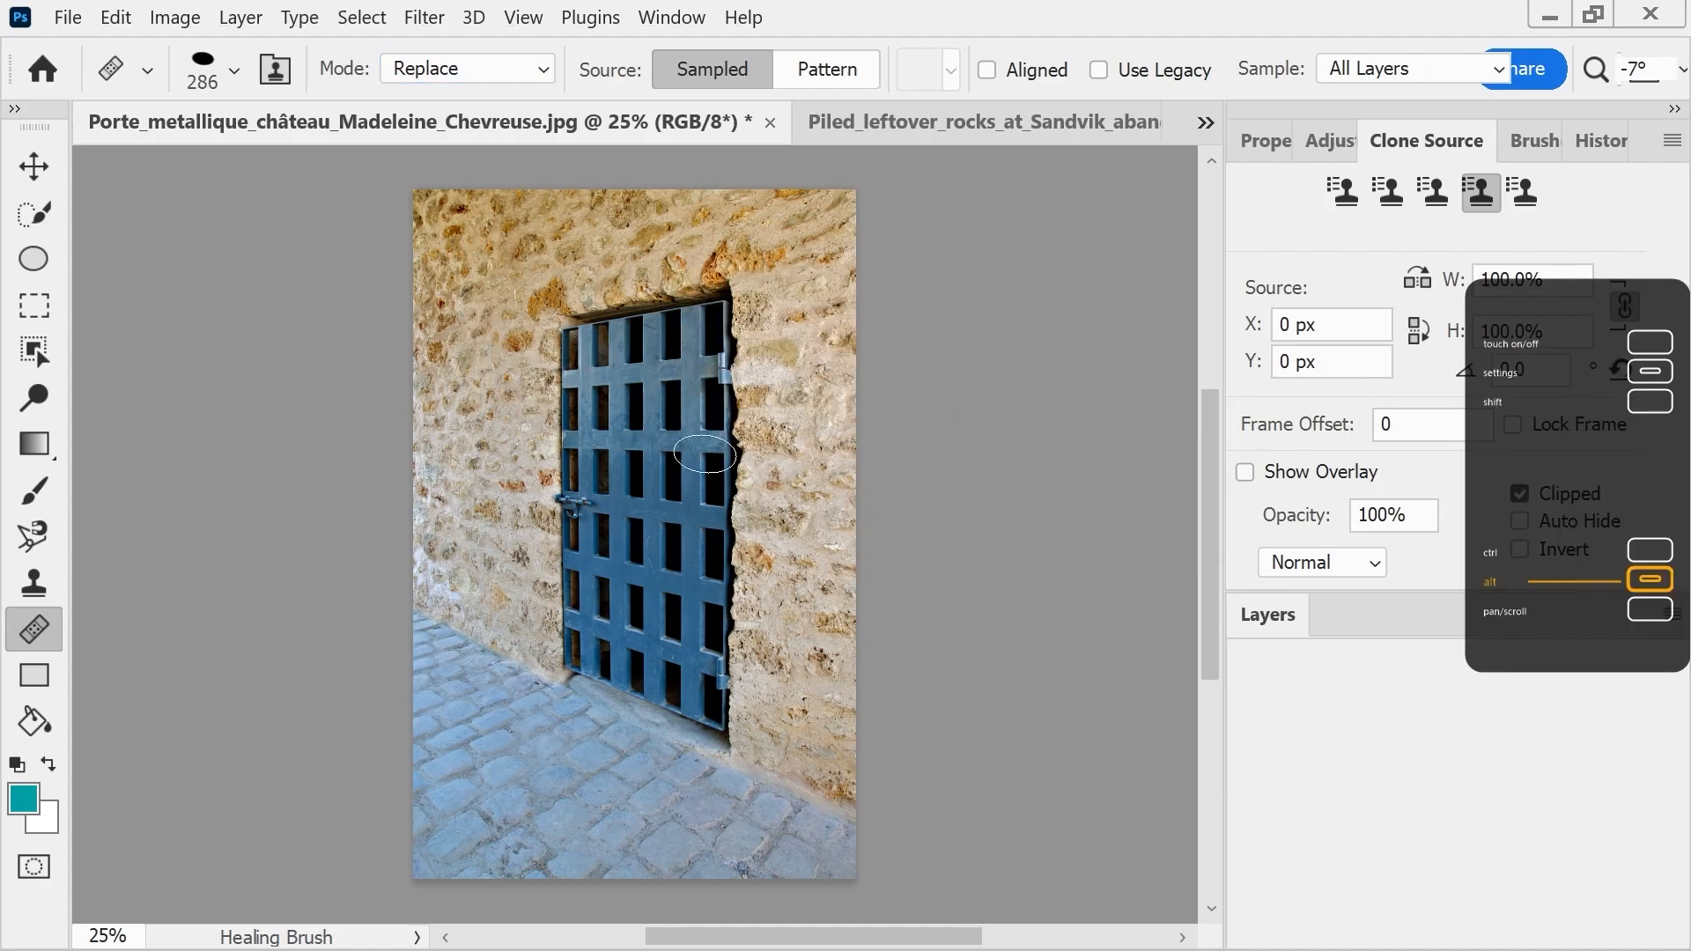
pyautogui.keyDown('alt'); pyautogui.click(500, 350); pyautogui.keyUp('alt')
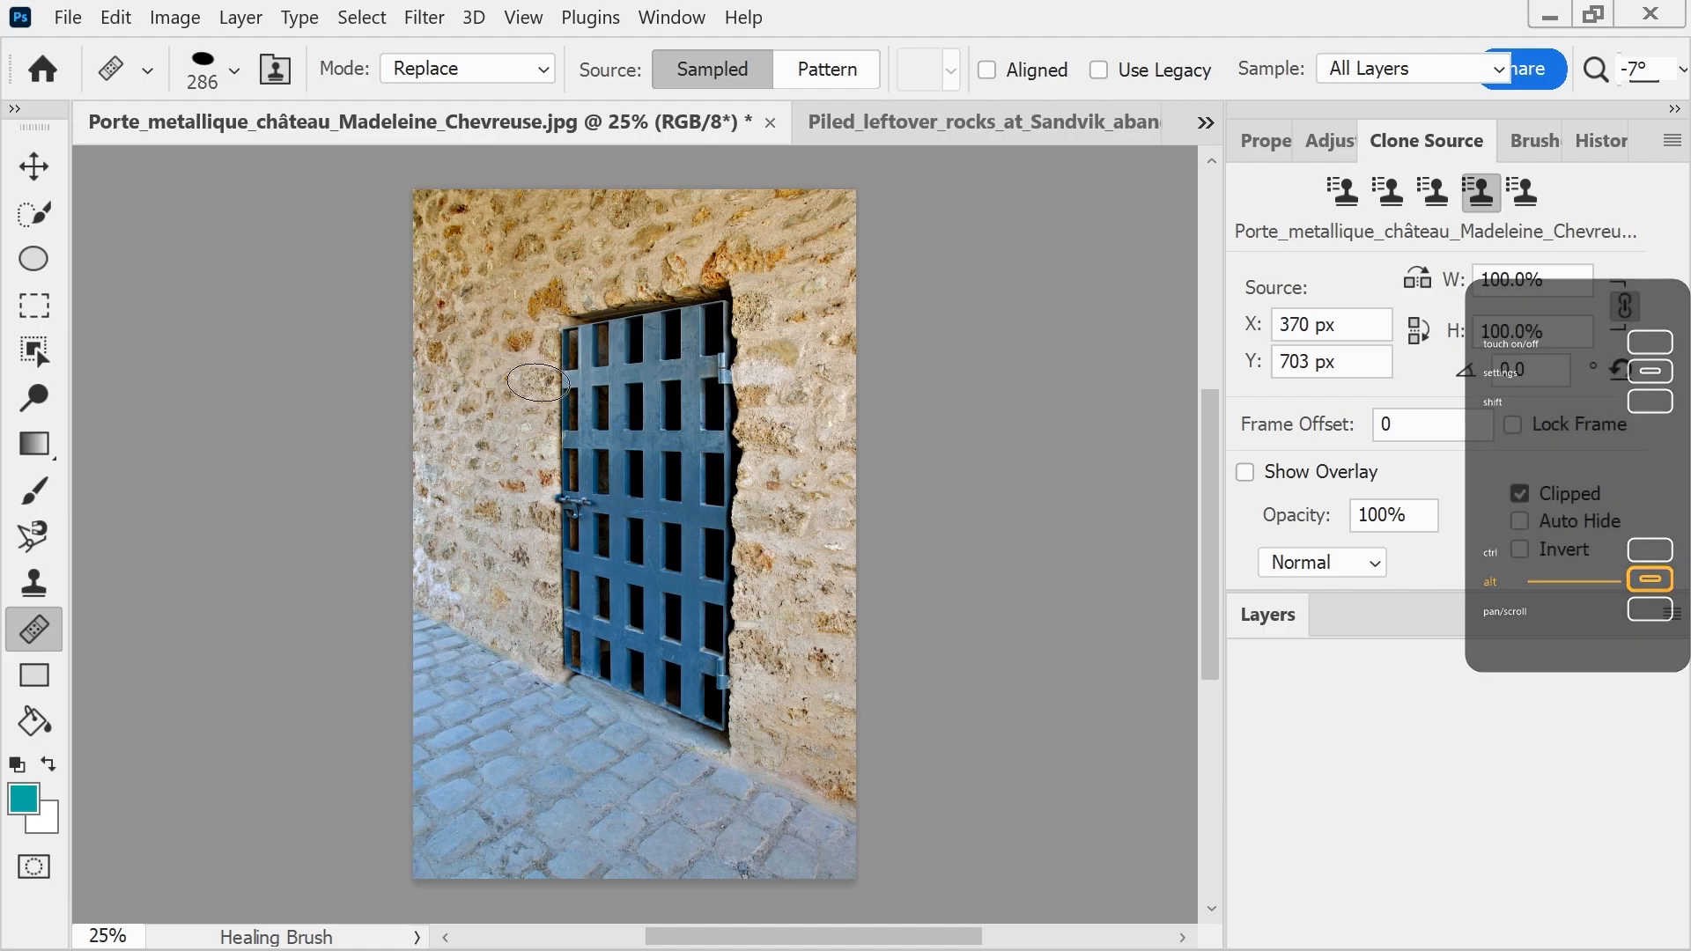
pyautogui.click(1432, 194)
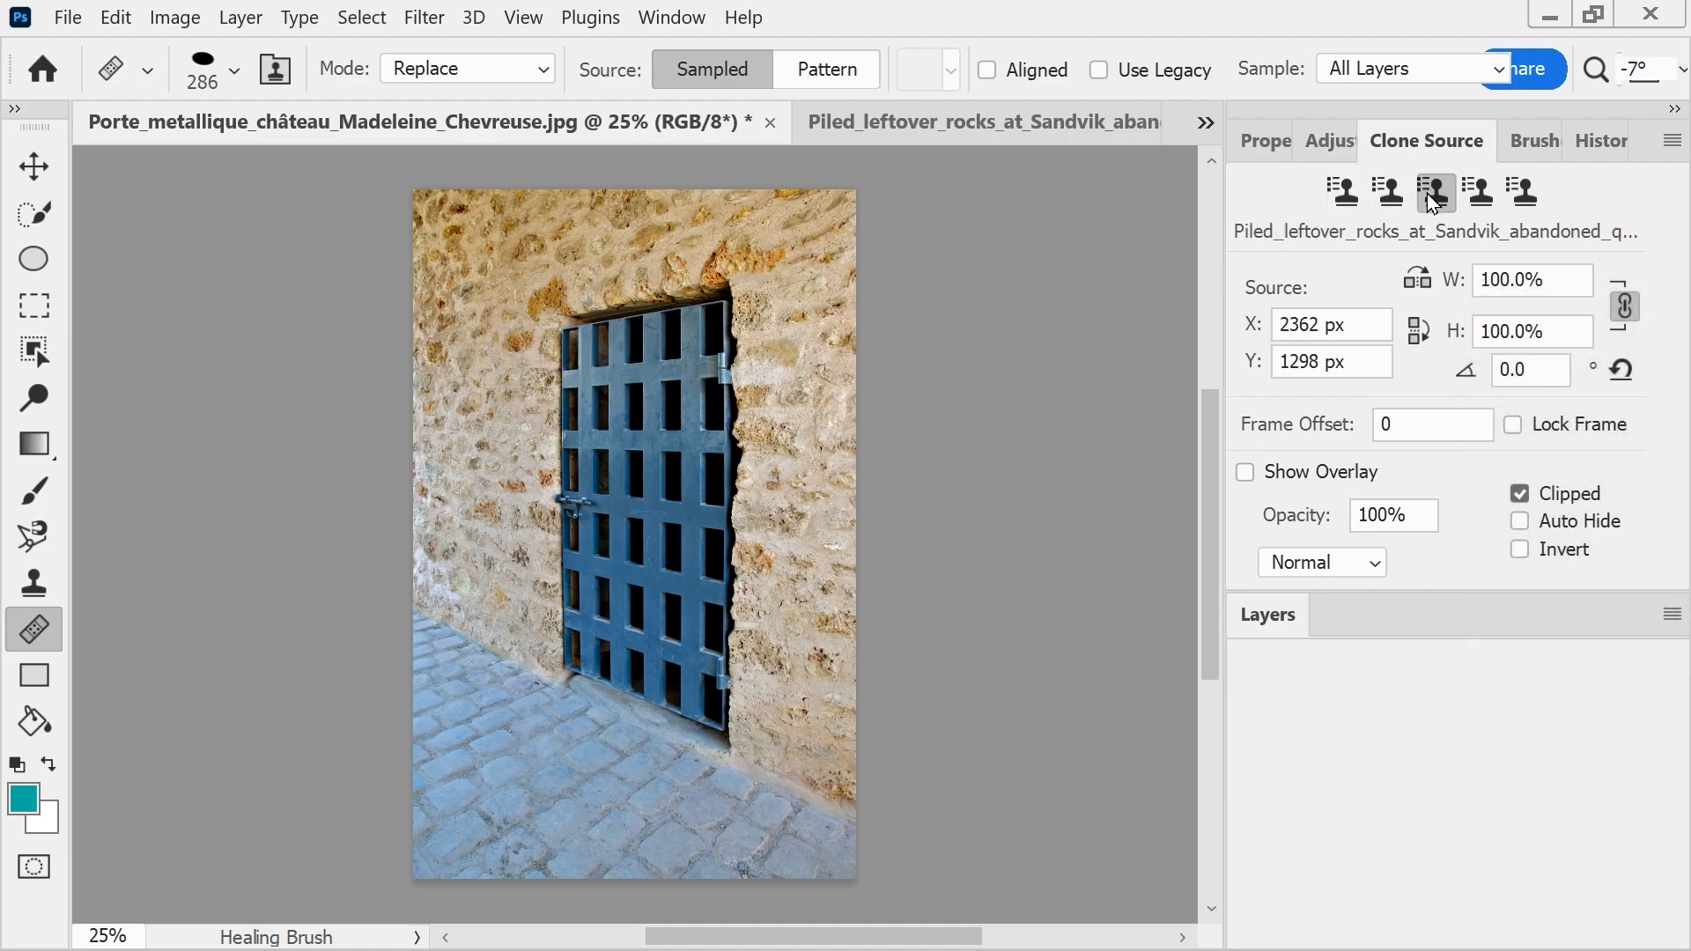
pyautogui.click(1478, 195)
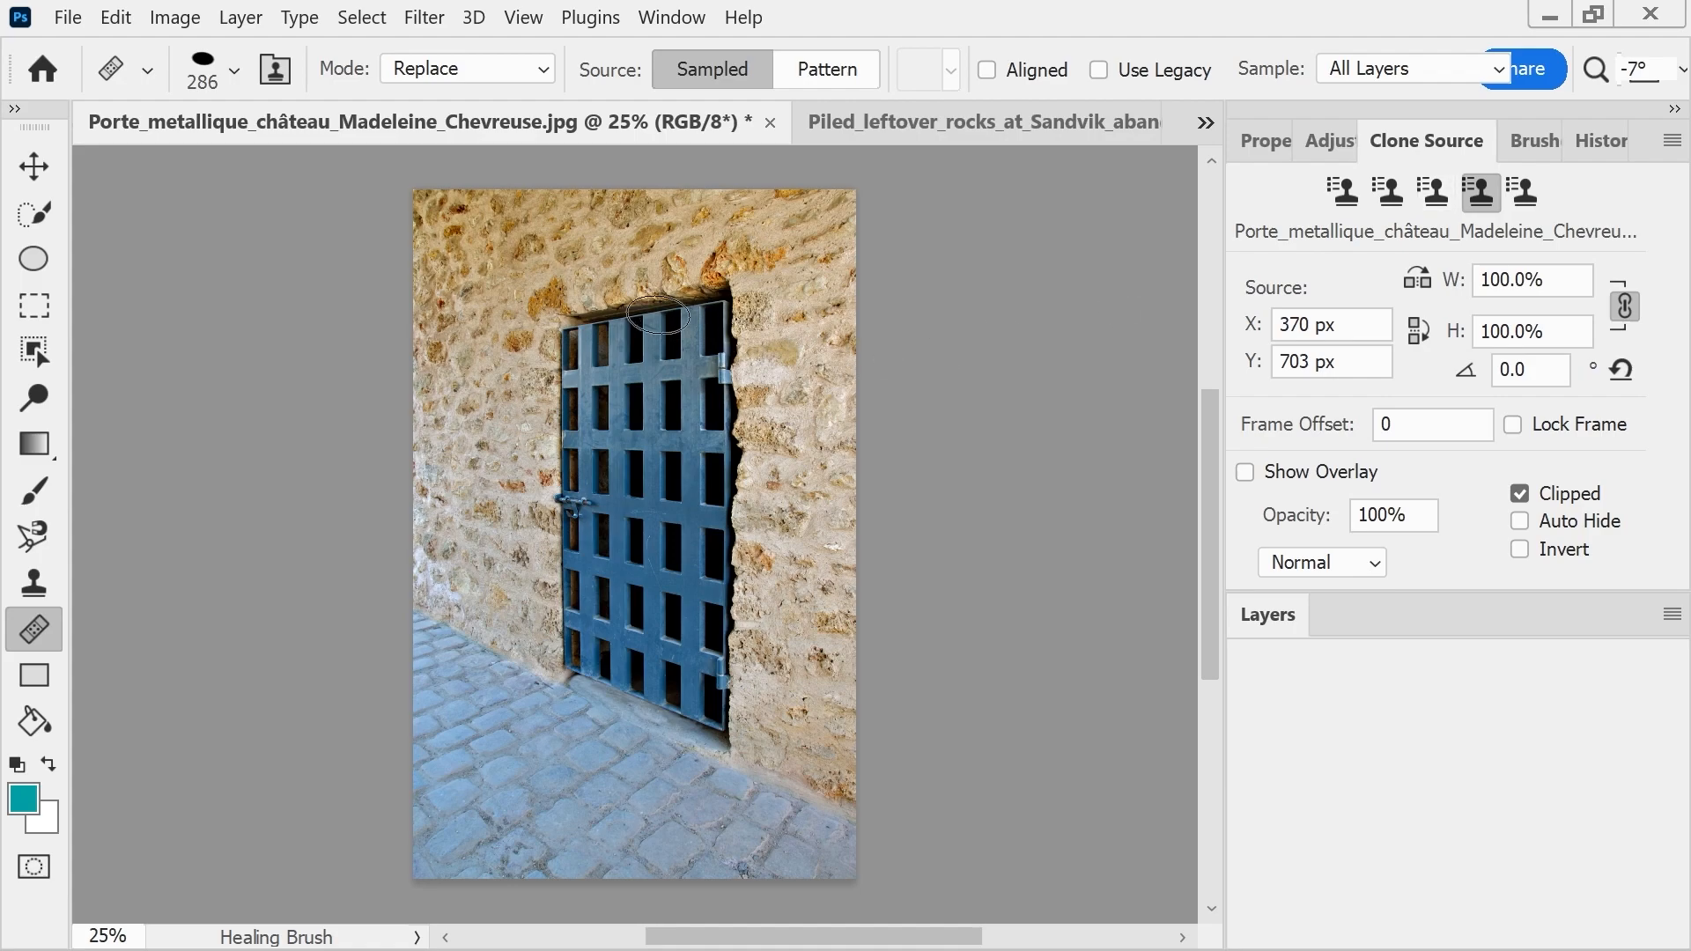
# - Paint sampled stone over the door's top edge, turn on Aligned and cover its upper-right part, undoing the last stroke
pyautogui.moveTo(567, 337)
pyautogui.mouseDown()
pyautogui.moveTo(642, 325)
pyautogui.moveTo(586, 306)
pyautogui.moveTo(724, 298)
pyautogui.mouseUp()
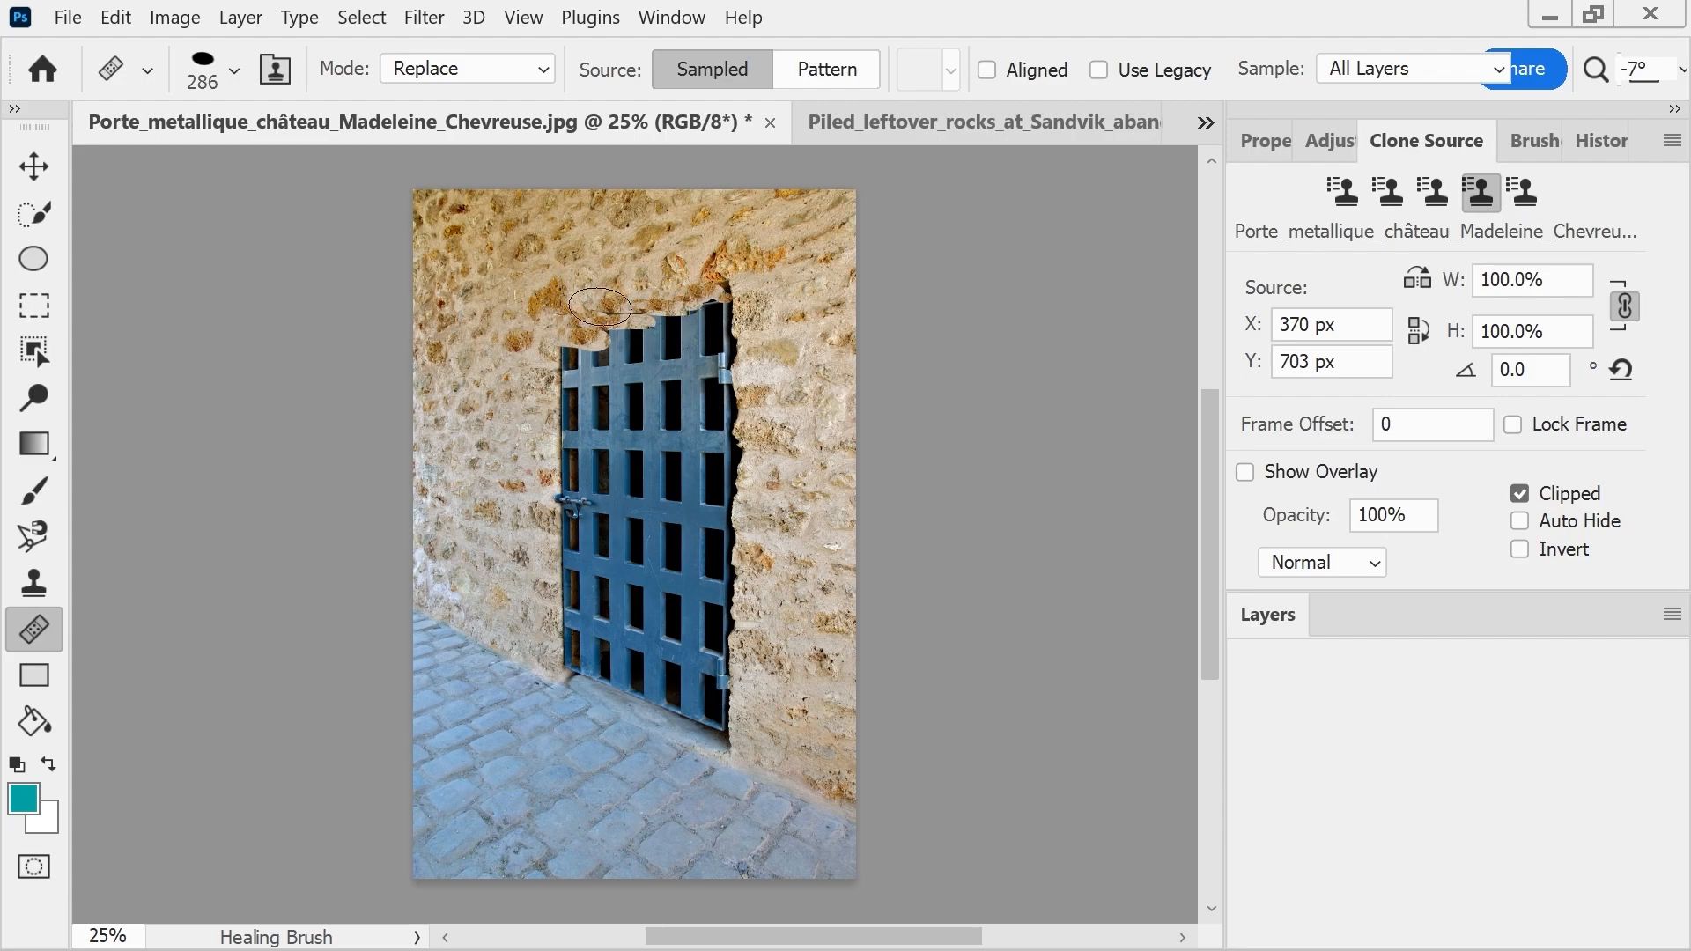
pyautogui.click(987, 72)
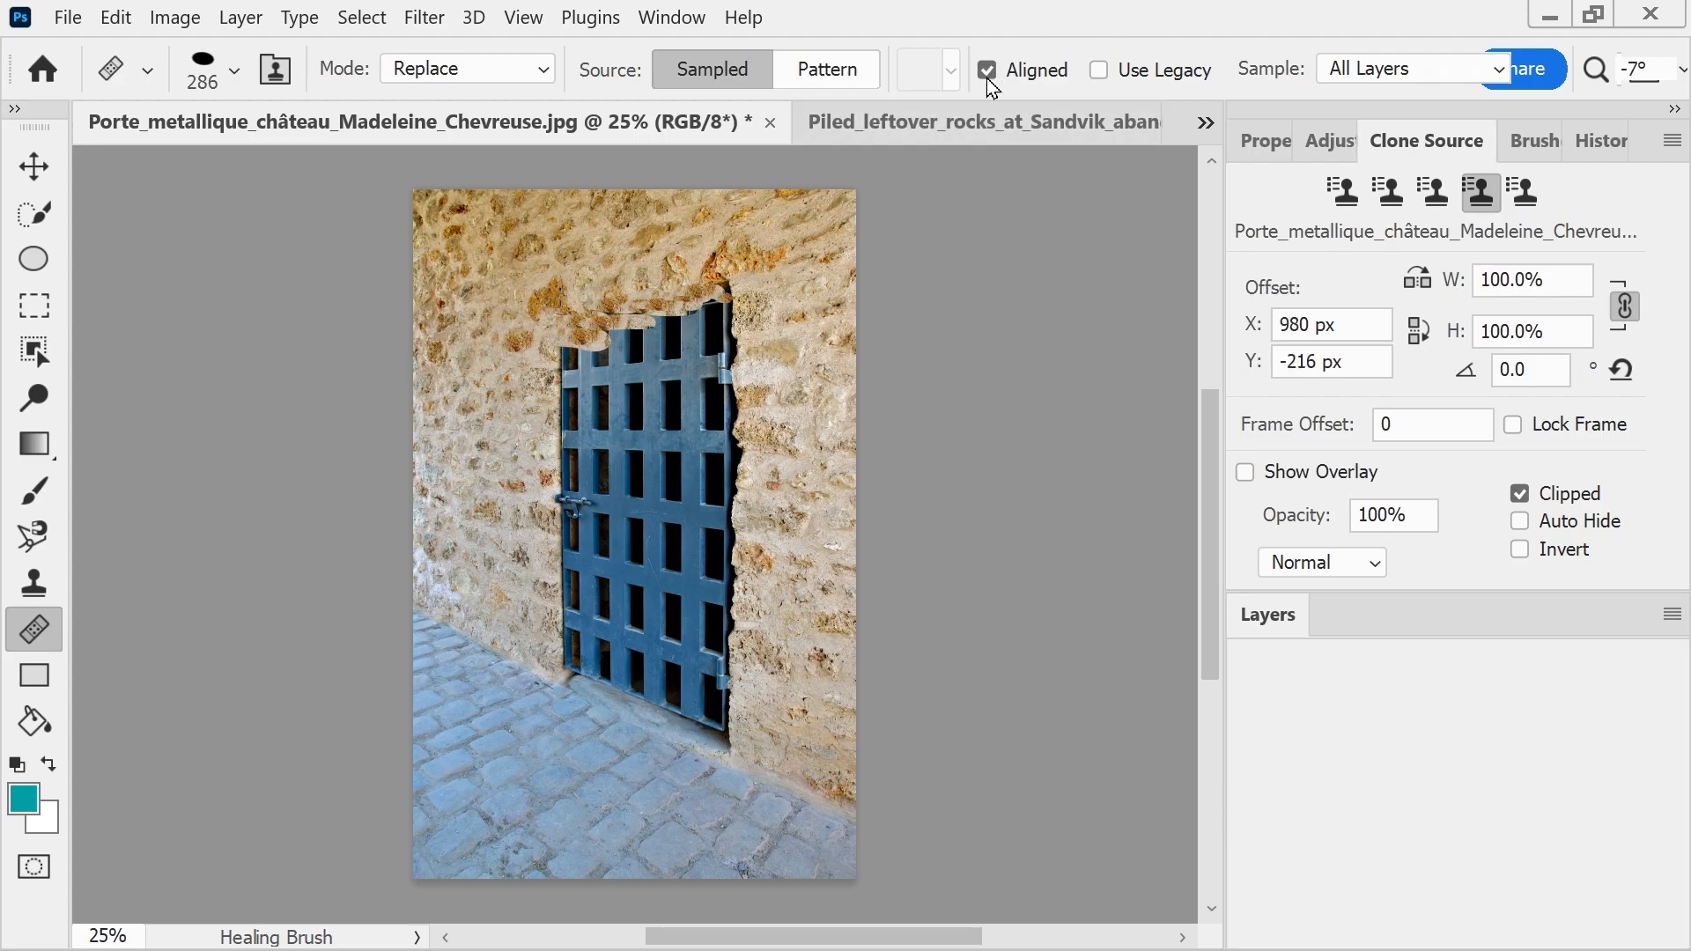
pyautogui.moveTo(563, 336); pyautogui.dragTo(762, 335)
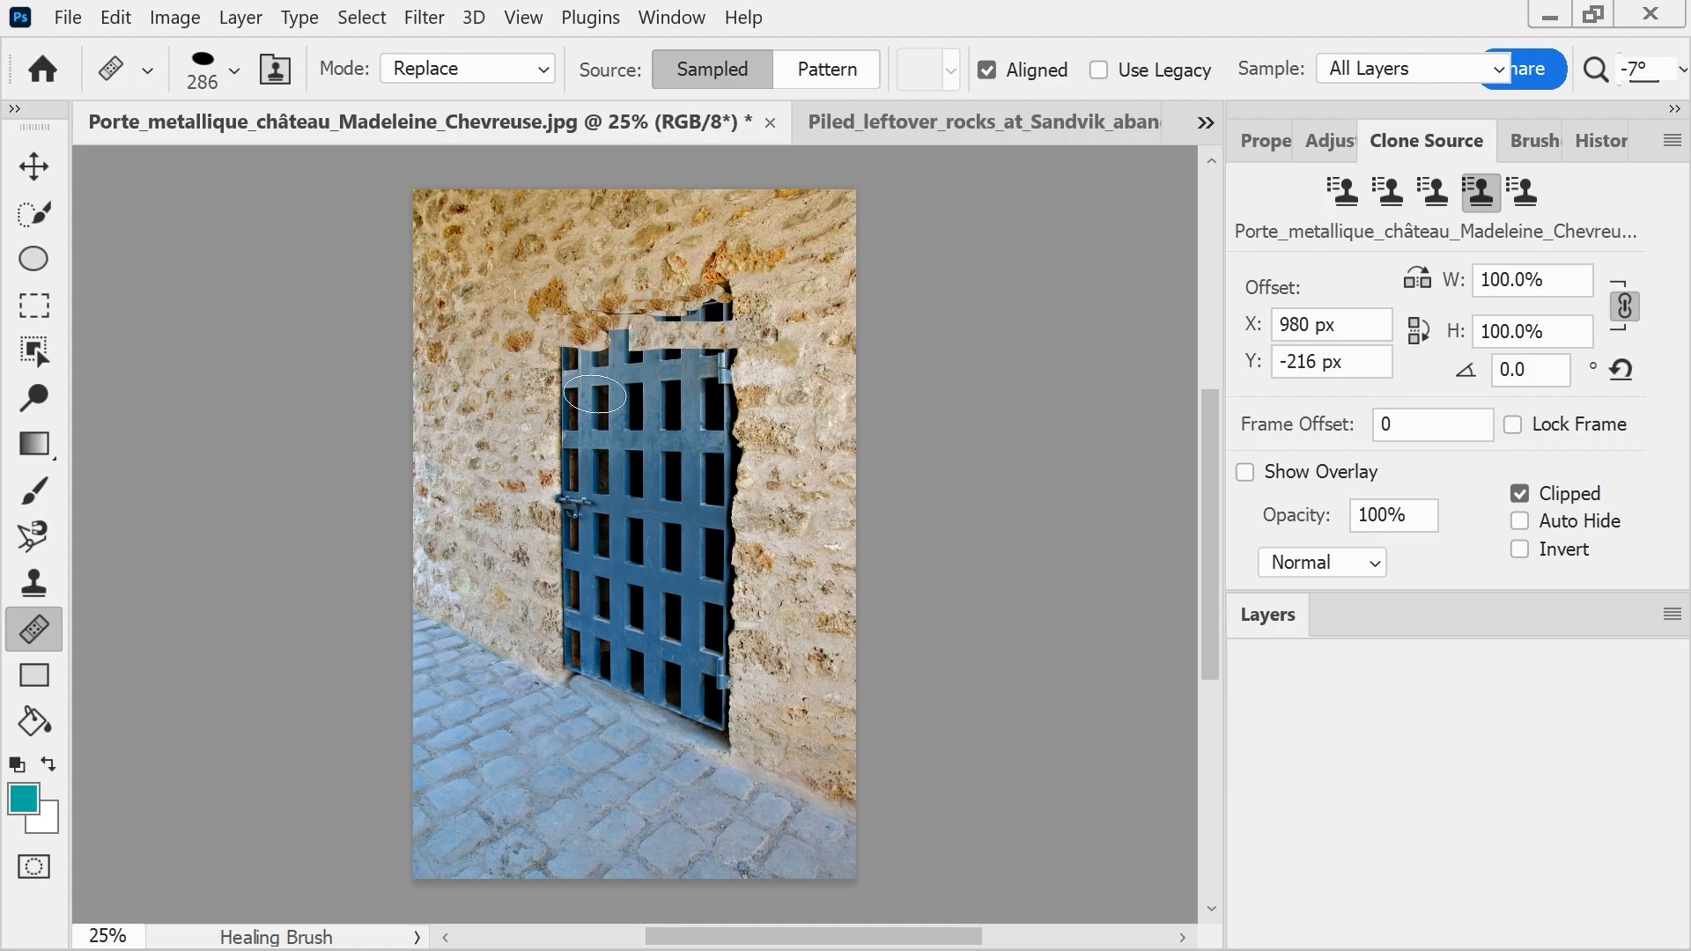
pyautogui.moveTo(630, 368)
pyautogui.mouseDown()
pyautogui.moveTo(729, 368)
pyautogui.moveTo(631, 386)
pyautogui.moveTo(740, 389)
pyautogui.moveTo(635, 393)
pyautogui.moveTo(746, 398)
pyautogui.moveTo(658, 413)
pyautogui.moveTo(736, 407)
pyautogui.moveTo(642, 415)
pyautogui.moveTo(721, 411)
pyautogui.moveTo(622, 316)
pyautogui.moveTo(739, 318)
pyautogui.moveTo(689, 303)
pyautogui.moveTo(714, 304)
pyautogui.moveTo(646, 353)
pyautogui.moveTo(755, 349)
pyautogui.moveTo(630, 449)
pyautogui.moveTo(736, 440)
pyautogui.mouseUp()
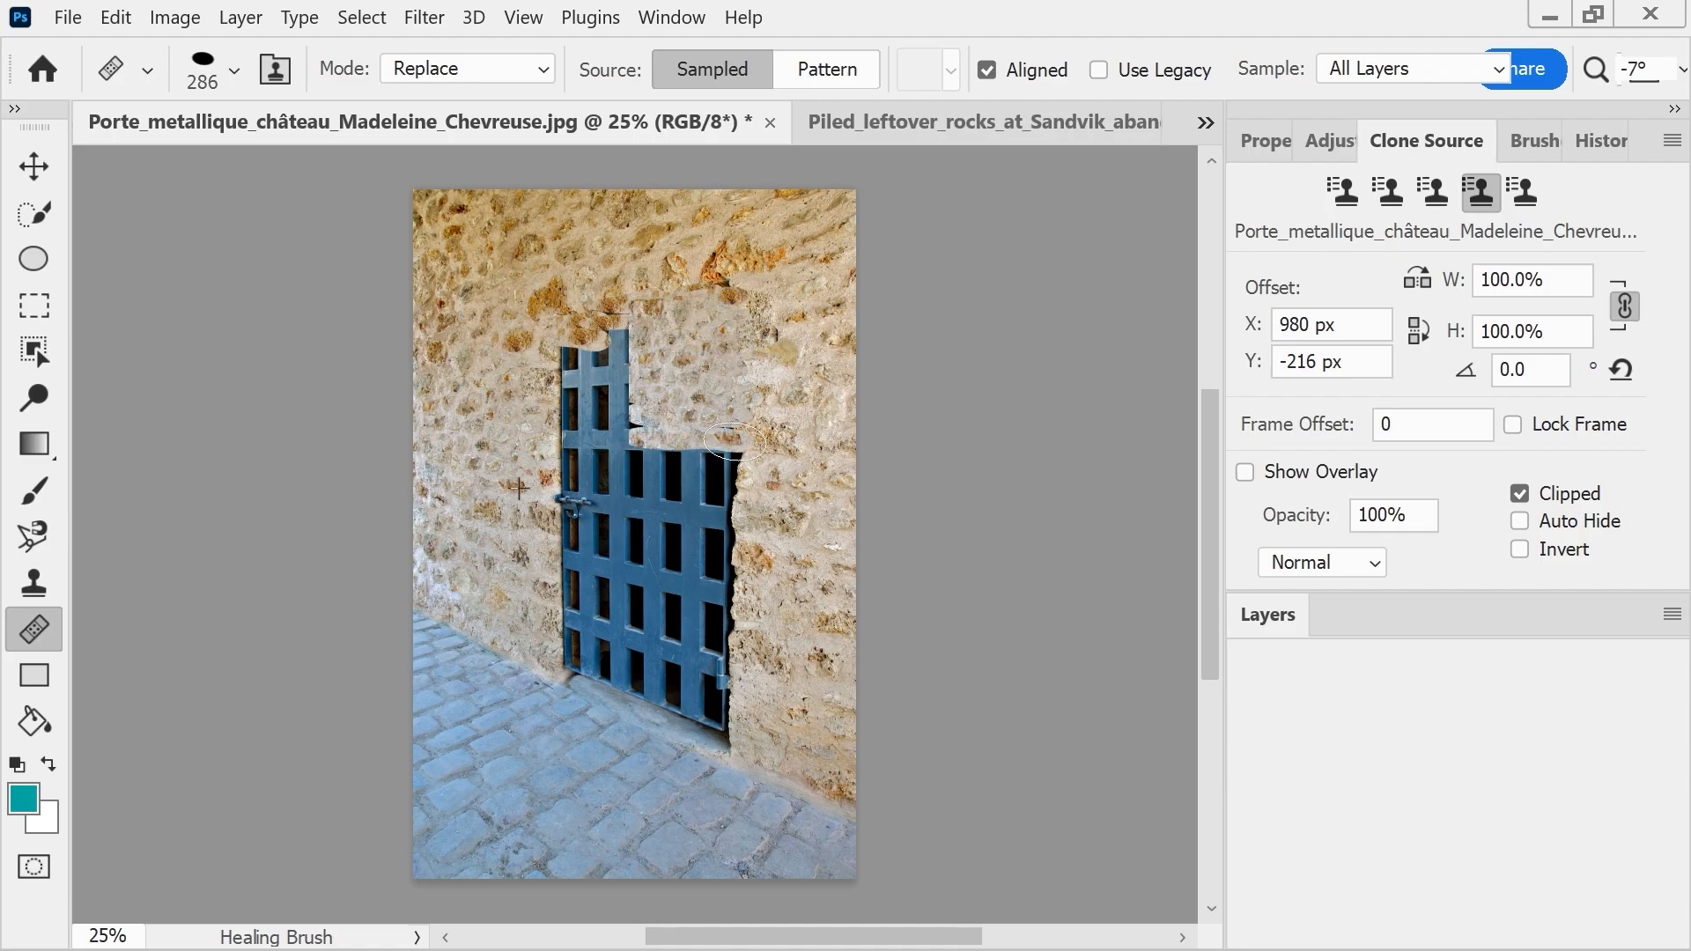
pyautogui.moveTo(634, 451)
pyautogui.mouseDown()
pyautogui.moveTo(757, 455)
pyautogui.moveTo(637, 460)
pyautogui.moveTo(738, 467)
pyautogui.mouseUp()
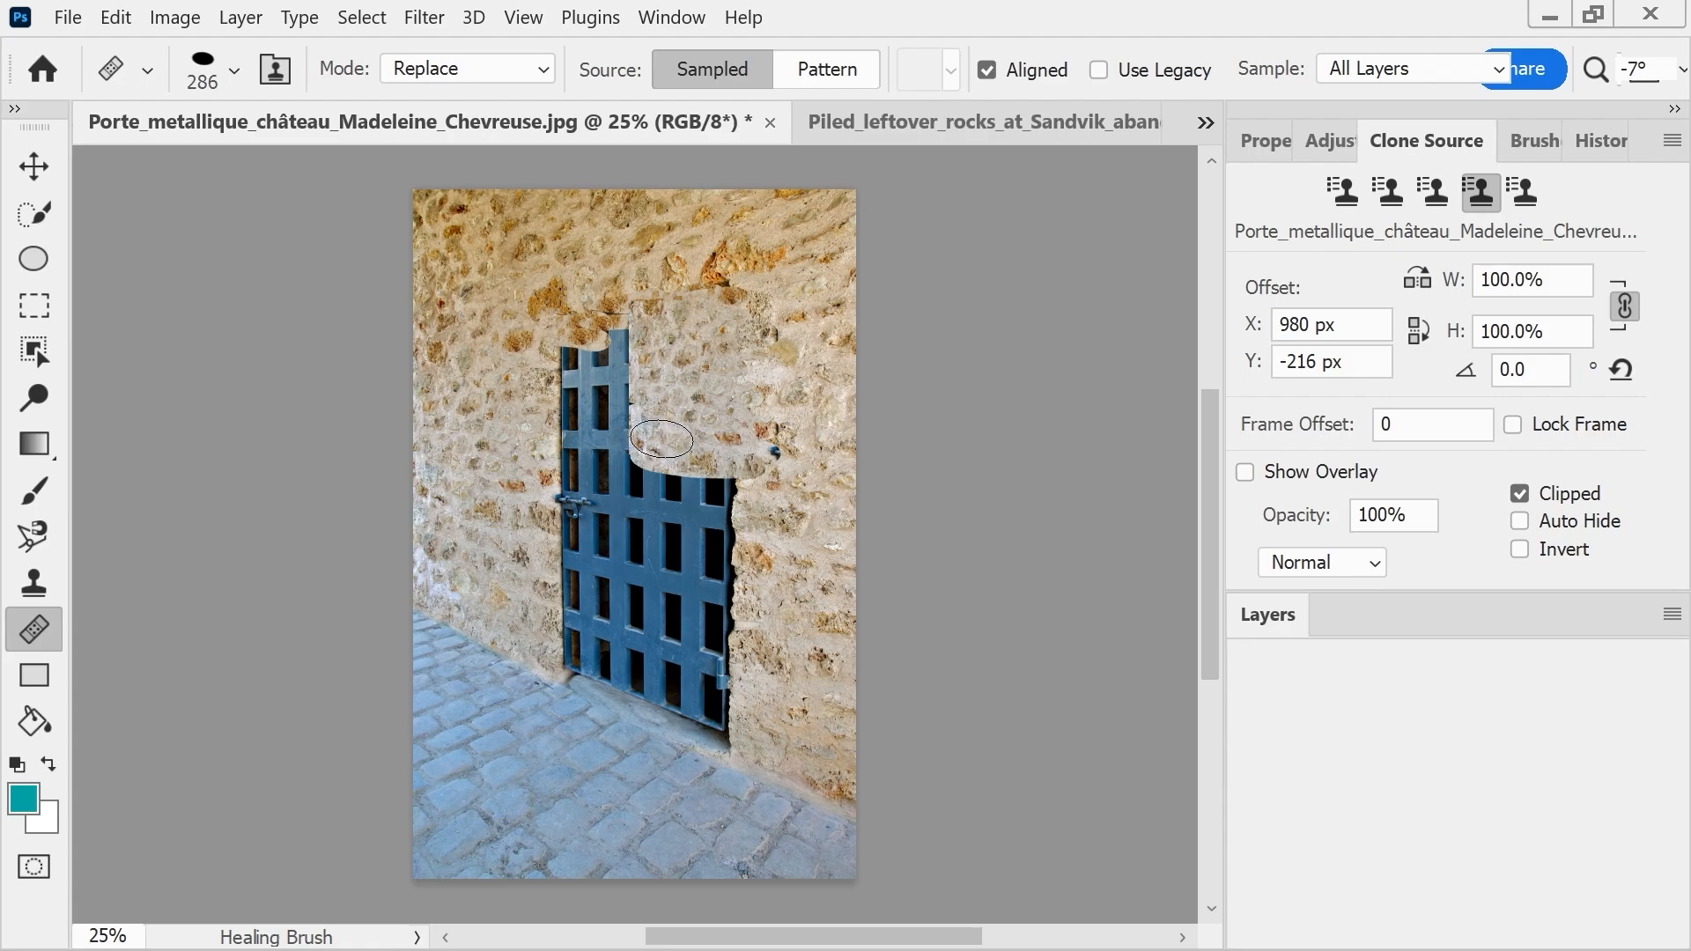
pyautogui.hotkey('ctrl', 'z')
pyautogui.hotkey('ctrl', 'z')
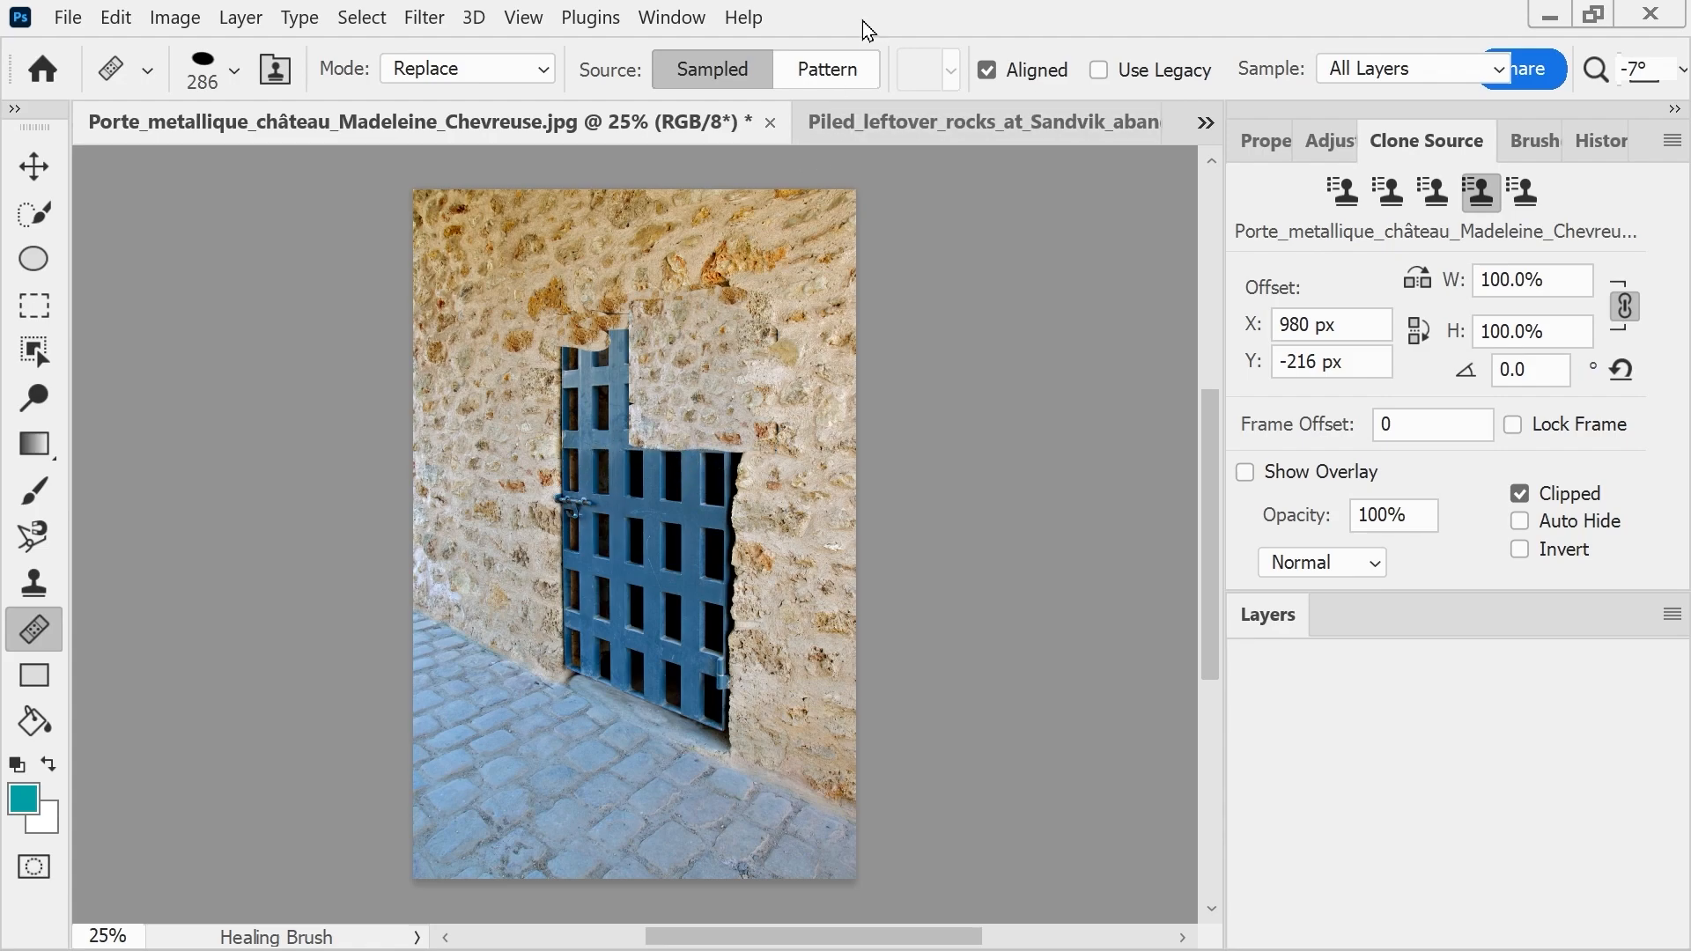
# - Turn off Aligned and paint sampled stone over the upper-left part of the door and the wall around it
pyautogui.click(987, 71)
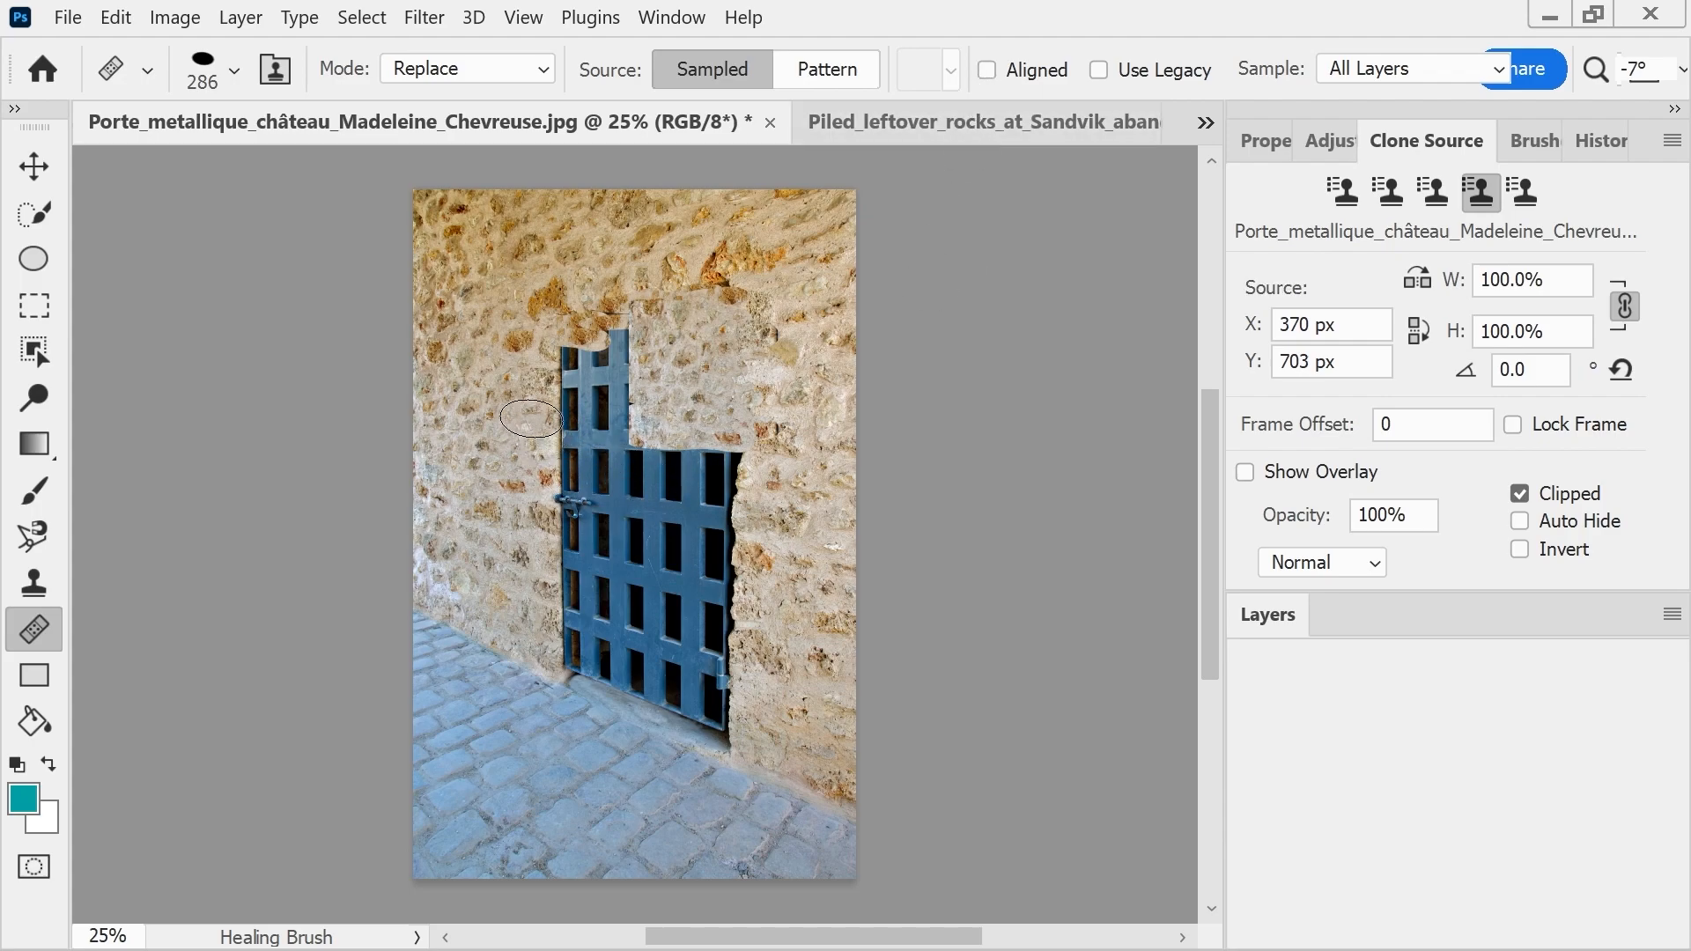
pyautogui.moveTo(528, 417)
pyautogui.mouseDown()
pyautogui.moveTo(608, 422)
pyautogui.moveTo(552, 413)
pyautogui.moveTo(556, 436)
pyautogui.moveTo(603, 436)
pyautogui.moveTo(548, 395)
pyautogui.moveTo(569, 390)
pyautogui.moveTo(561, 338)
pyautogui.moveTo(569, 357)
pyautogui.moveTo(586, 351)
pyautogui.moveTo(548, 371)
pyautogui.moveTo(591, 411)
pyautogui.mouseUp()
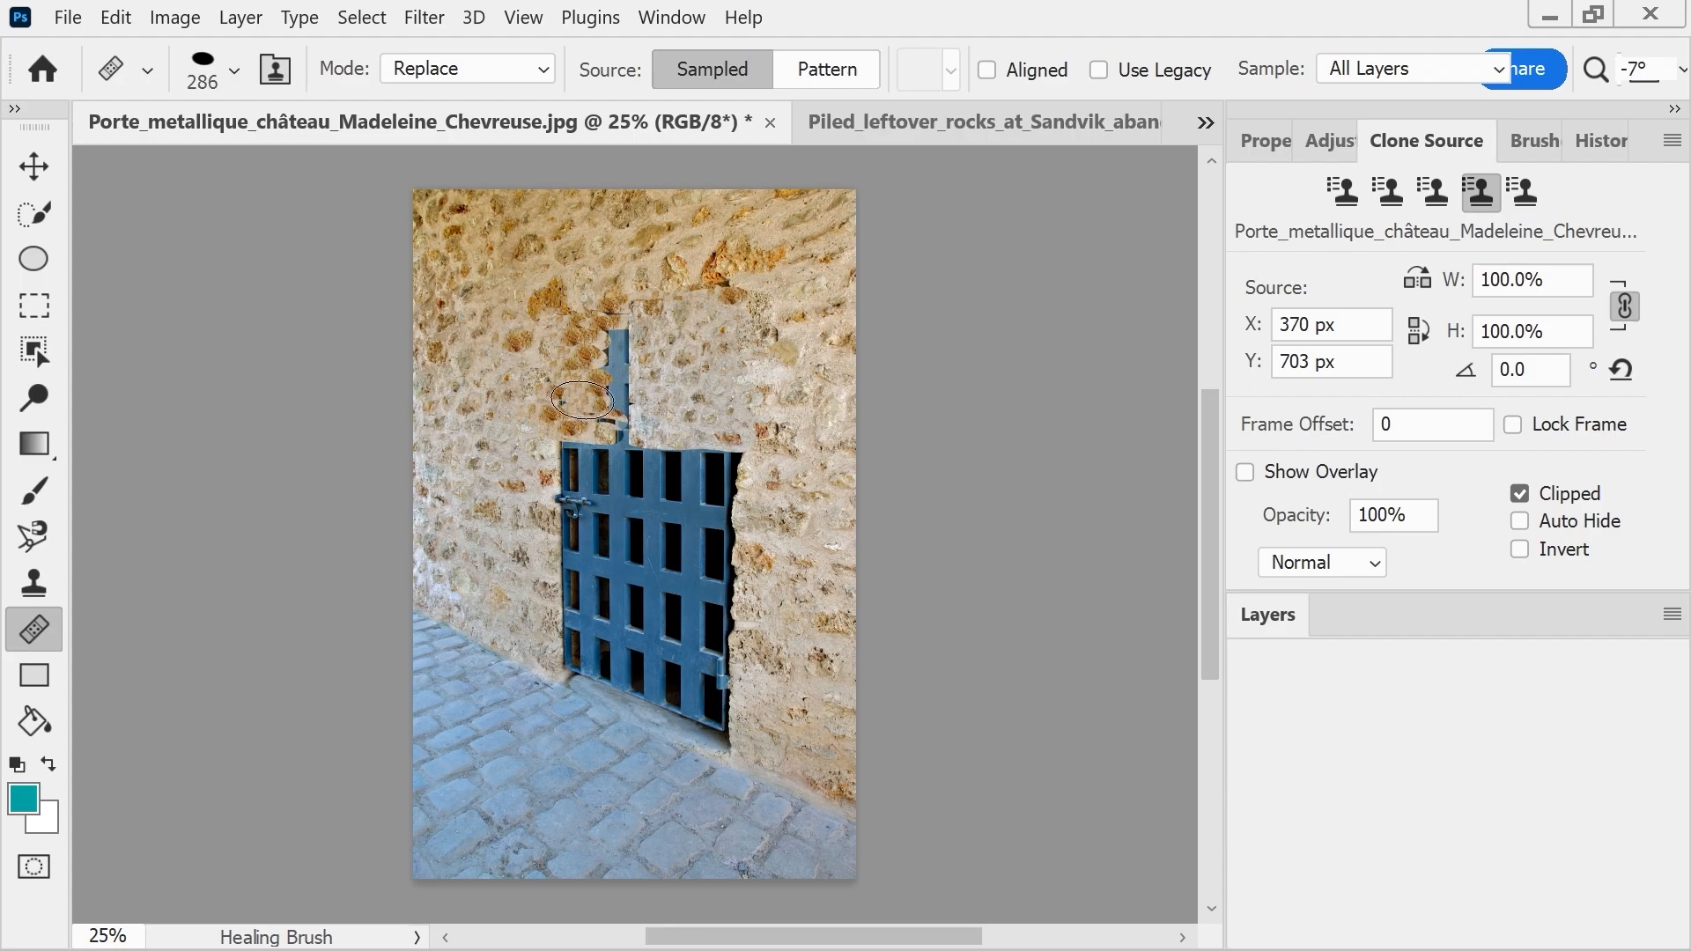
pyautogui.moveTo(585, 351); pyautogui.dragTo(592, 361)
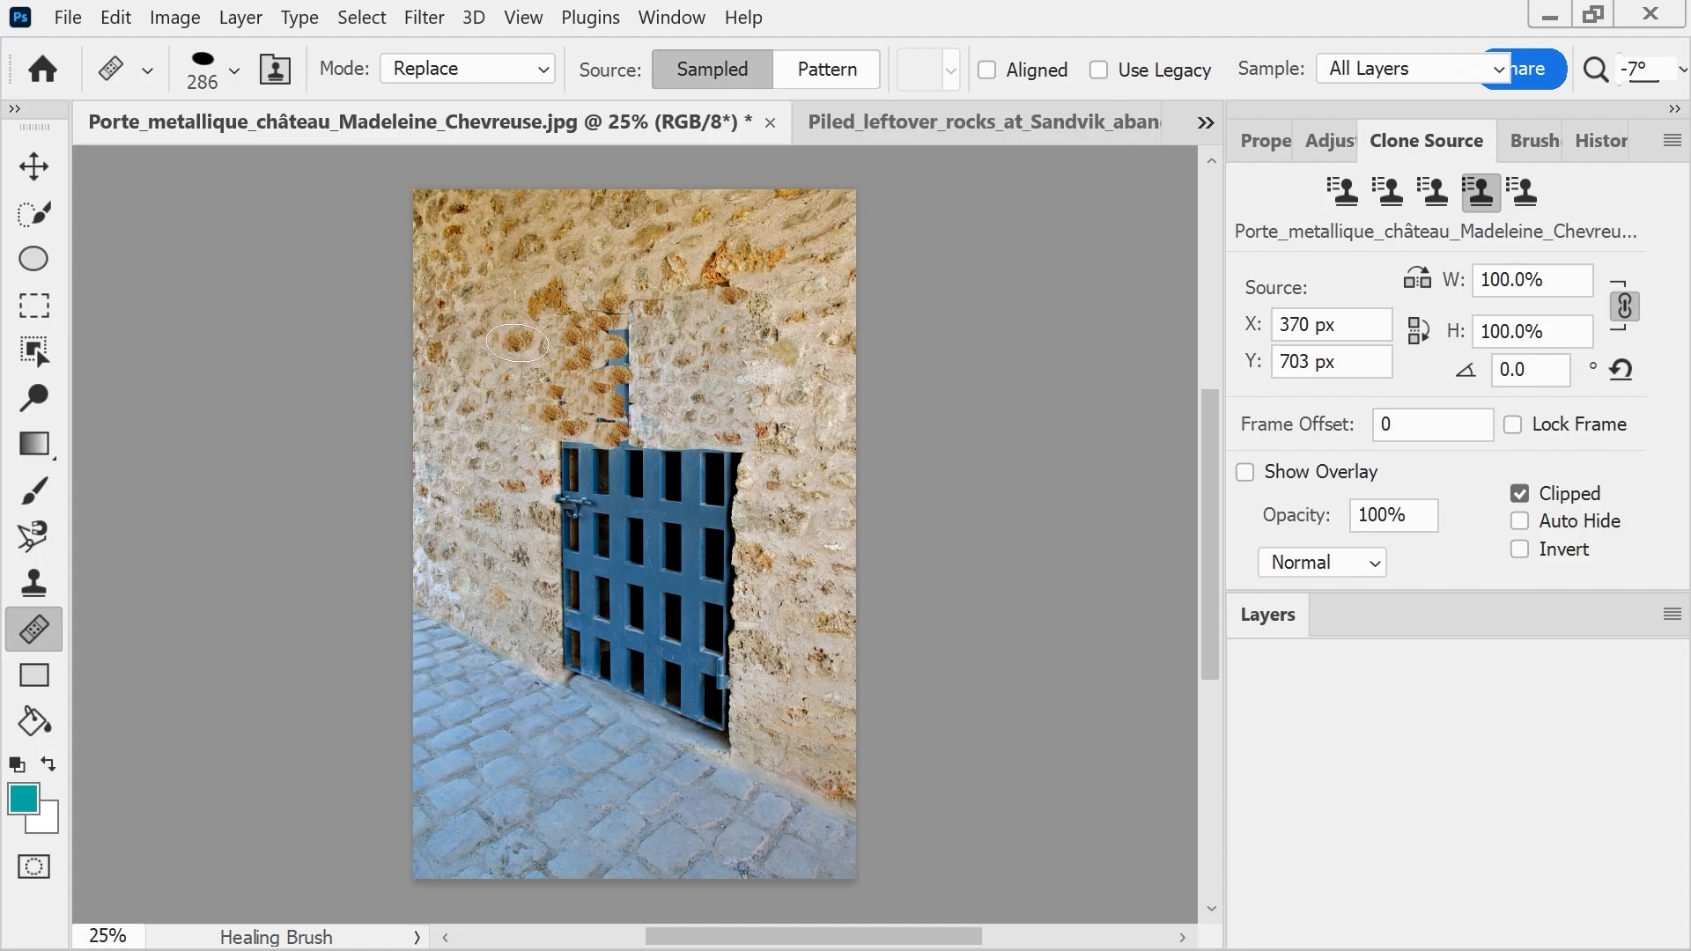
pyautogui.moveTo(607, 329); pyautogui.dragTo(606, 410)
pyautogui.moveTo(617, 336)
pyautogui.mouseDown()
pyautogui.moveTo(628, 424)
pyautogui.moveTo(608, 325)
pyautogui.moveTo(622, 429)
pyautogui.mouseUp()
pyautogui.moveTo(586, 313)
pyautogui.mouseDown()
pyautogui.moveTo(607, 417)
pyautogui.moveTo(564, 302)
pyautogui.moveTo(594, 305)
pyautogui.moveTo(542, 331)
pyautogui.moveTo(577, 351)
pyautogui.moveTo(547, 302)
pyautogui.moveTo(563, 384)
pyautogui.moveTo(560, 353)
pyautogui.moveTo(590, 405)
pyautogui.mouseUp()
pyautogui.moveTo(543, 285)
pyautogui.mouseDown()
pyautogui.moveTo(584, 330)
pyautogui.moveTo(550, 295)
pyautogui.mouseUp()
pyautogui.moveTo(561, 360)
pyautogui.mouseDown()
pyautogui.moveTo(600, 416)
pyautogui.moveTo(551, 424)
pyautogui.moveTo(545, 387)
pyautogui.mouseUp()
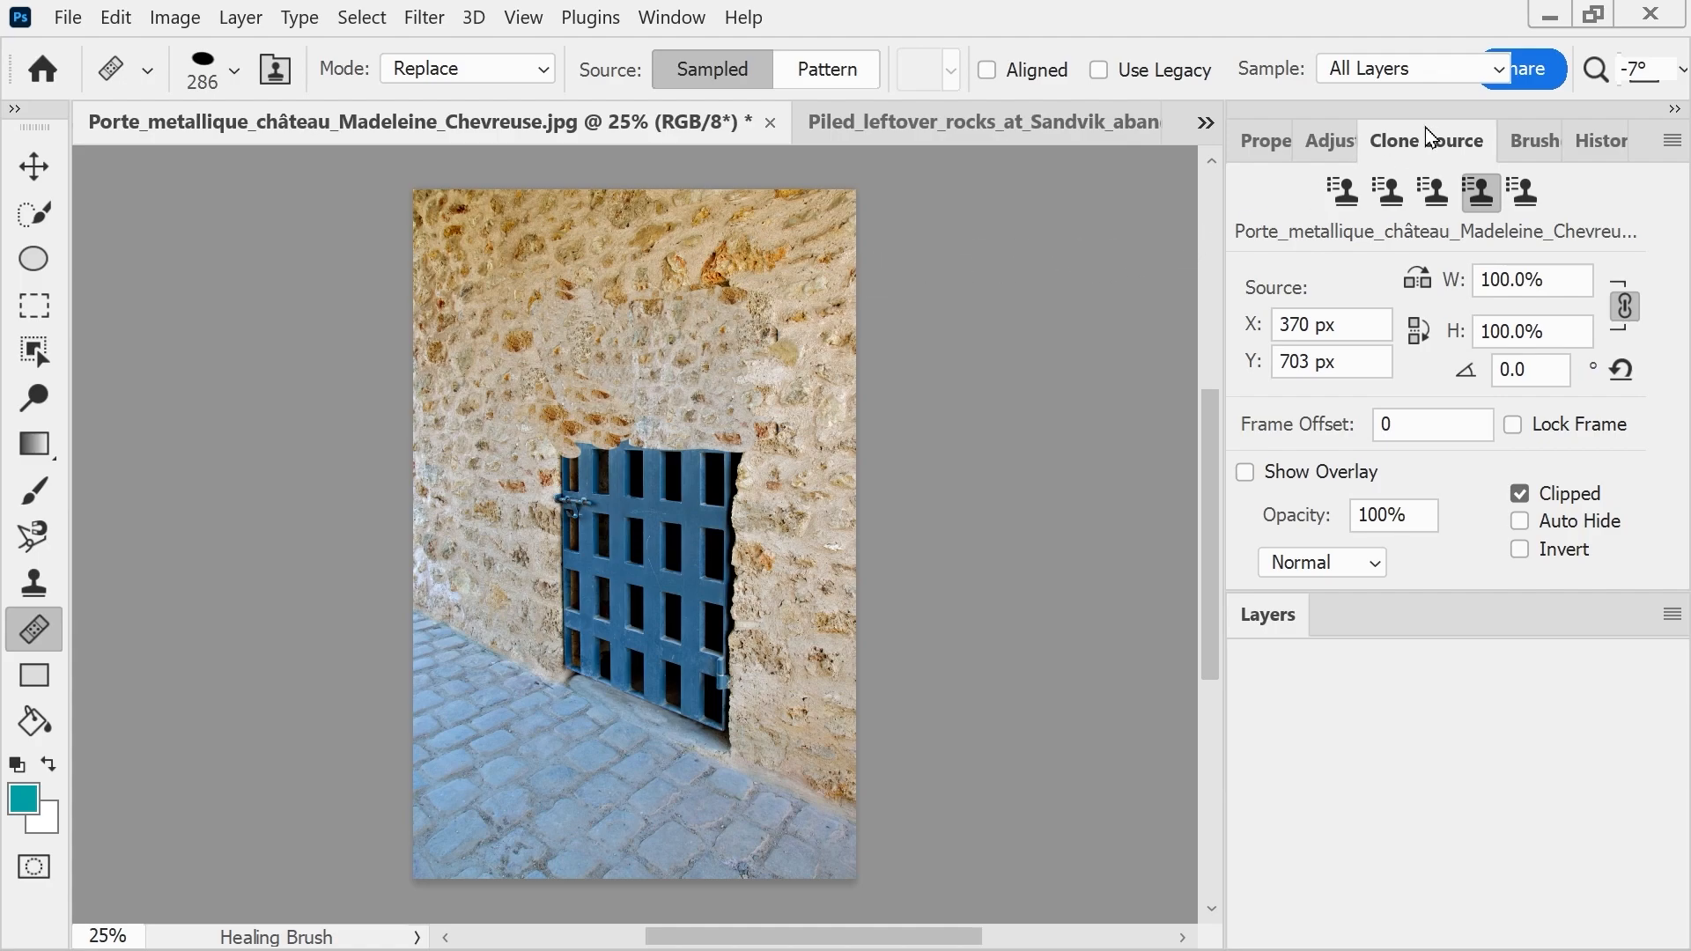
# - Switch to the third clone source, set the Healing Brush to 439 px and try painting around the door's upper-left corner
pyautogui.click(1435, 190)
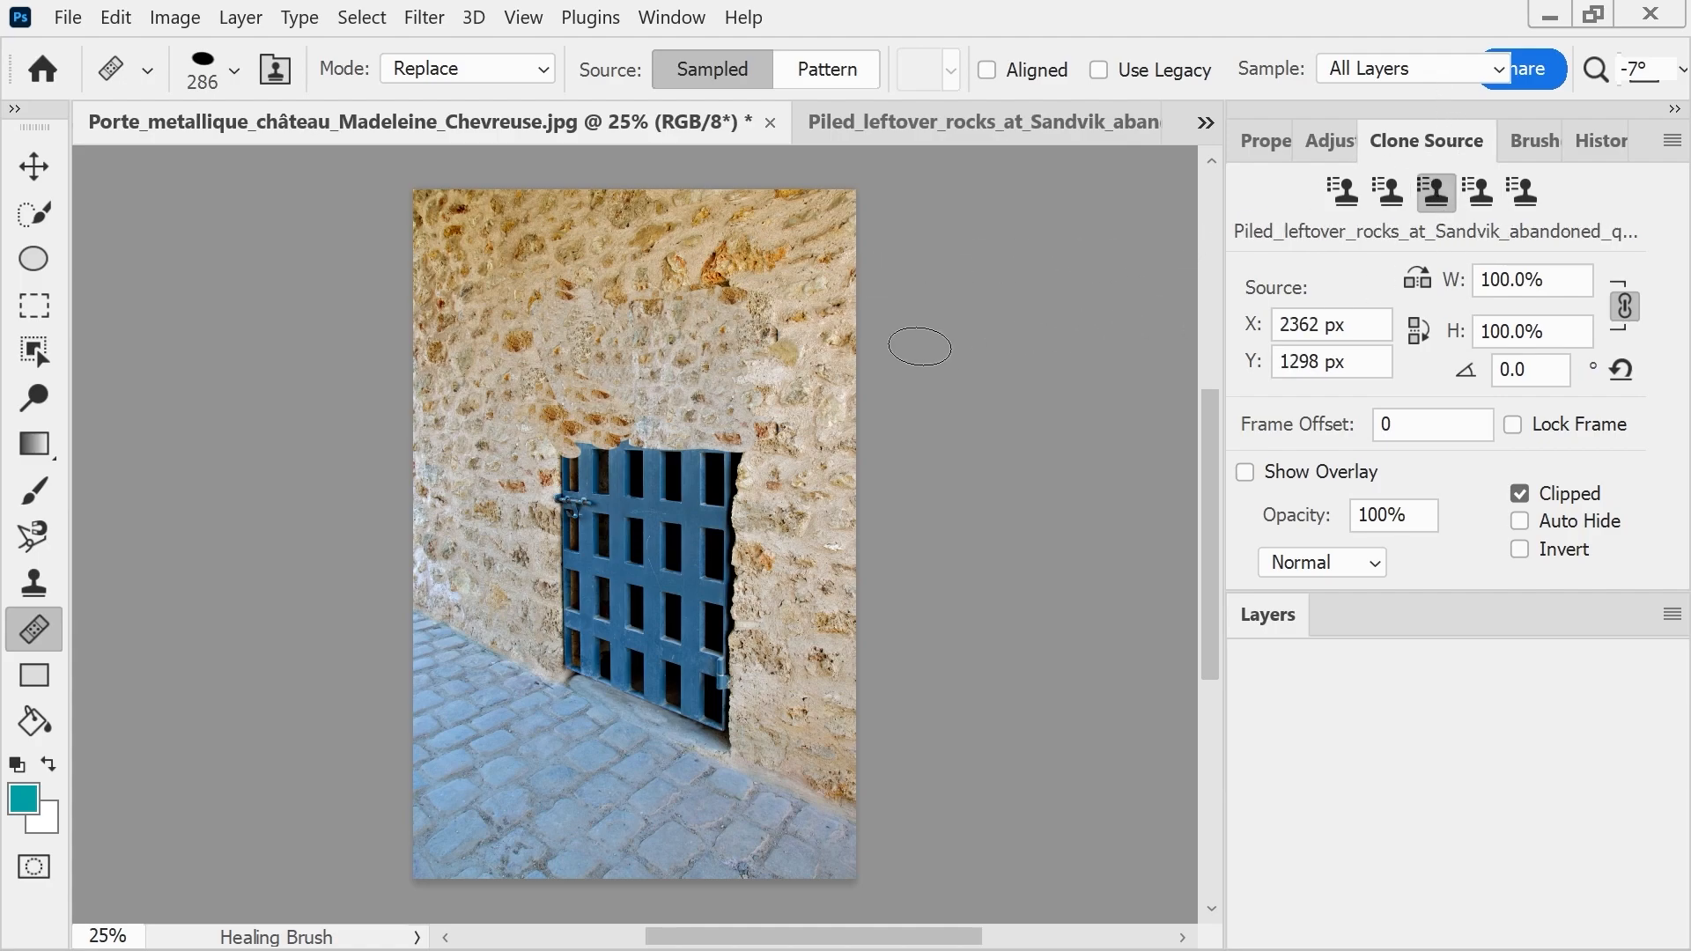
pyautogui.click(233, 70)
pyautogui.moveTo(347, 171); pyautogui.dragTo(349, 171)
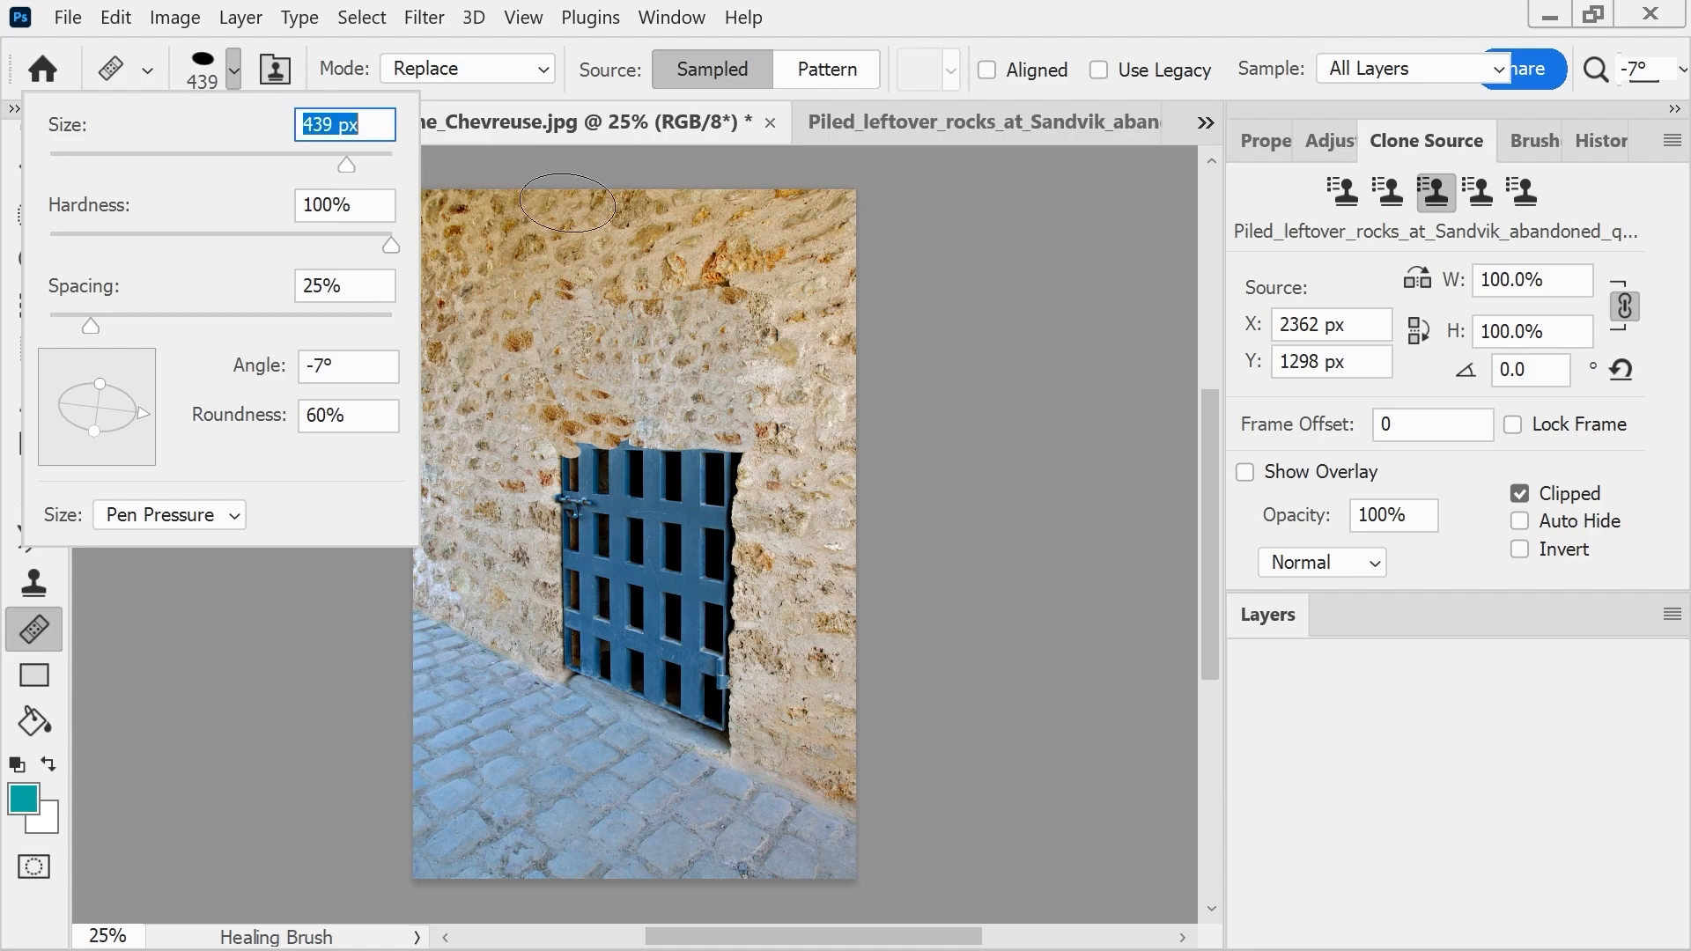
pyautogui.click(819, 42)
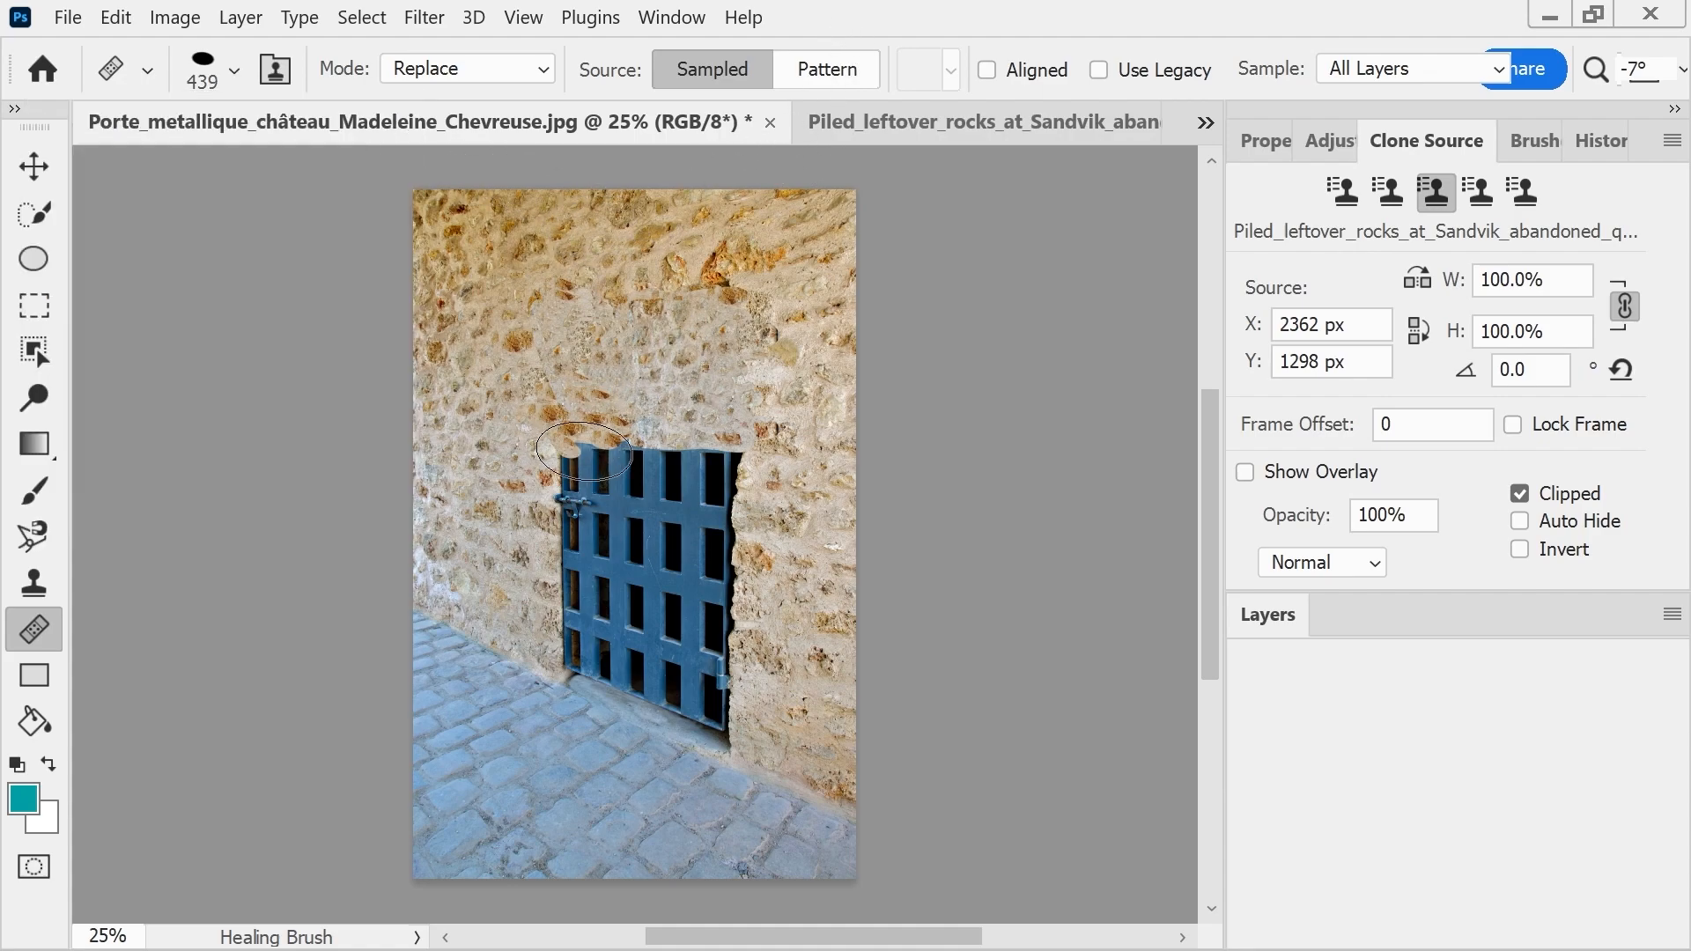
pyautogui.moveTo(573, 451)
pyautogui.mouseDown()
pyautogui.moveTo(591, 377)
pyautogui.moveTo(539, 314)
pyautogui.moveTo(668, 368)
pyautogui.moveTo(701, 410)
pyautogui.moveTo(577, 351)
pyautogui.moveTo(622, 415)
pyautogui.moveTo(634, 396)
pyautogui.moveTo(598, 325)
pyautogui.moveTo(619, 289)
pyautogui.moveTo(727, 338)
pyautogui.moveTo(671, 277)
pyautogui.moveTo(719, 297)
pyautogui.moveTo(715, 270)
pyautogui.moveTo(759, 279)
pyautogui.moveTo(726, 227)
pyautogui.moveTo(773, 240)
pyautogui.moveTo(650, 240)
pyautogui.moveTo(519, 307)
pyautogui.moveTo(465, 287)
pyautogui.moveTo(496, 247)
pyautogui.moveTo(539, 212)
pyautogui.moveTo(613, 214)
pyautogui.moveTo(629, 191)
pyautogui.moveTo(781, 237)
pyautogui.moveTo(739, 295)
pyautogui.moveTo(676, 331)
pyautogui.moveTo(608, 300)
pyautogui.mouseUp()
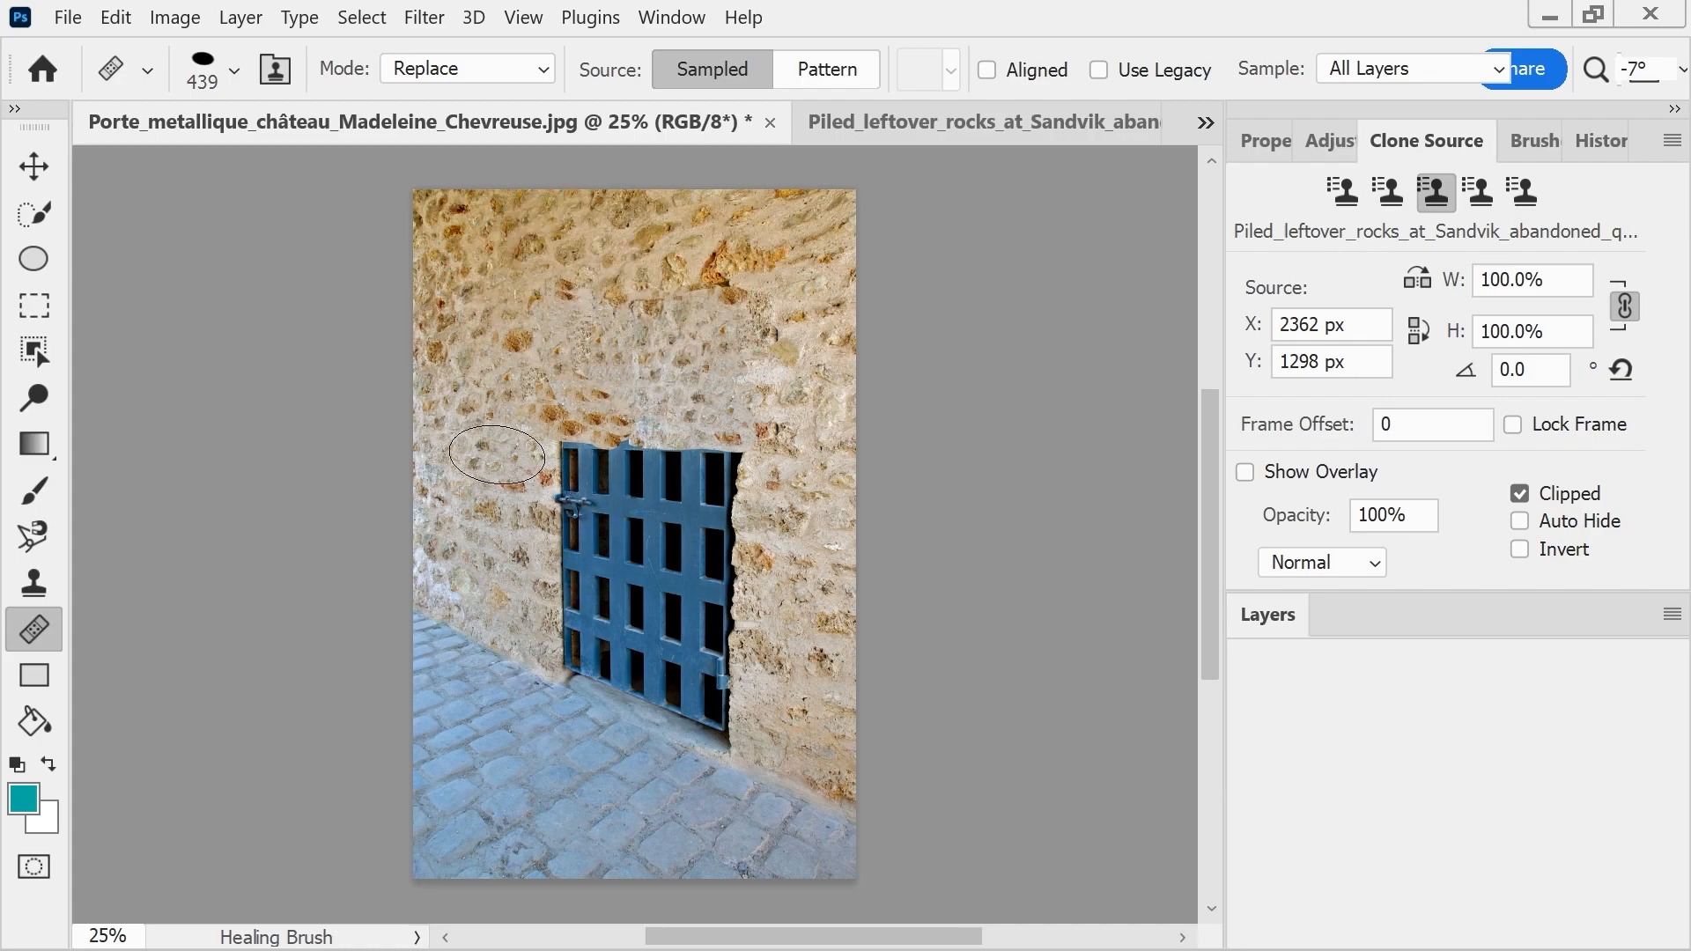
# - Reduce the Healing Brush to 98 px and enlarge it to 161 px
pyautogui.click(234, 70)
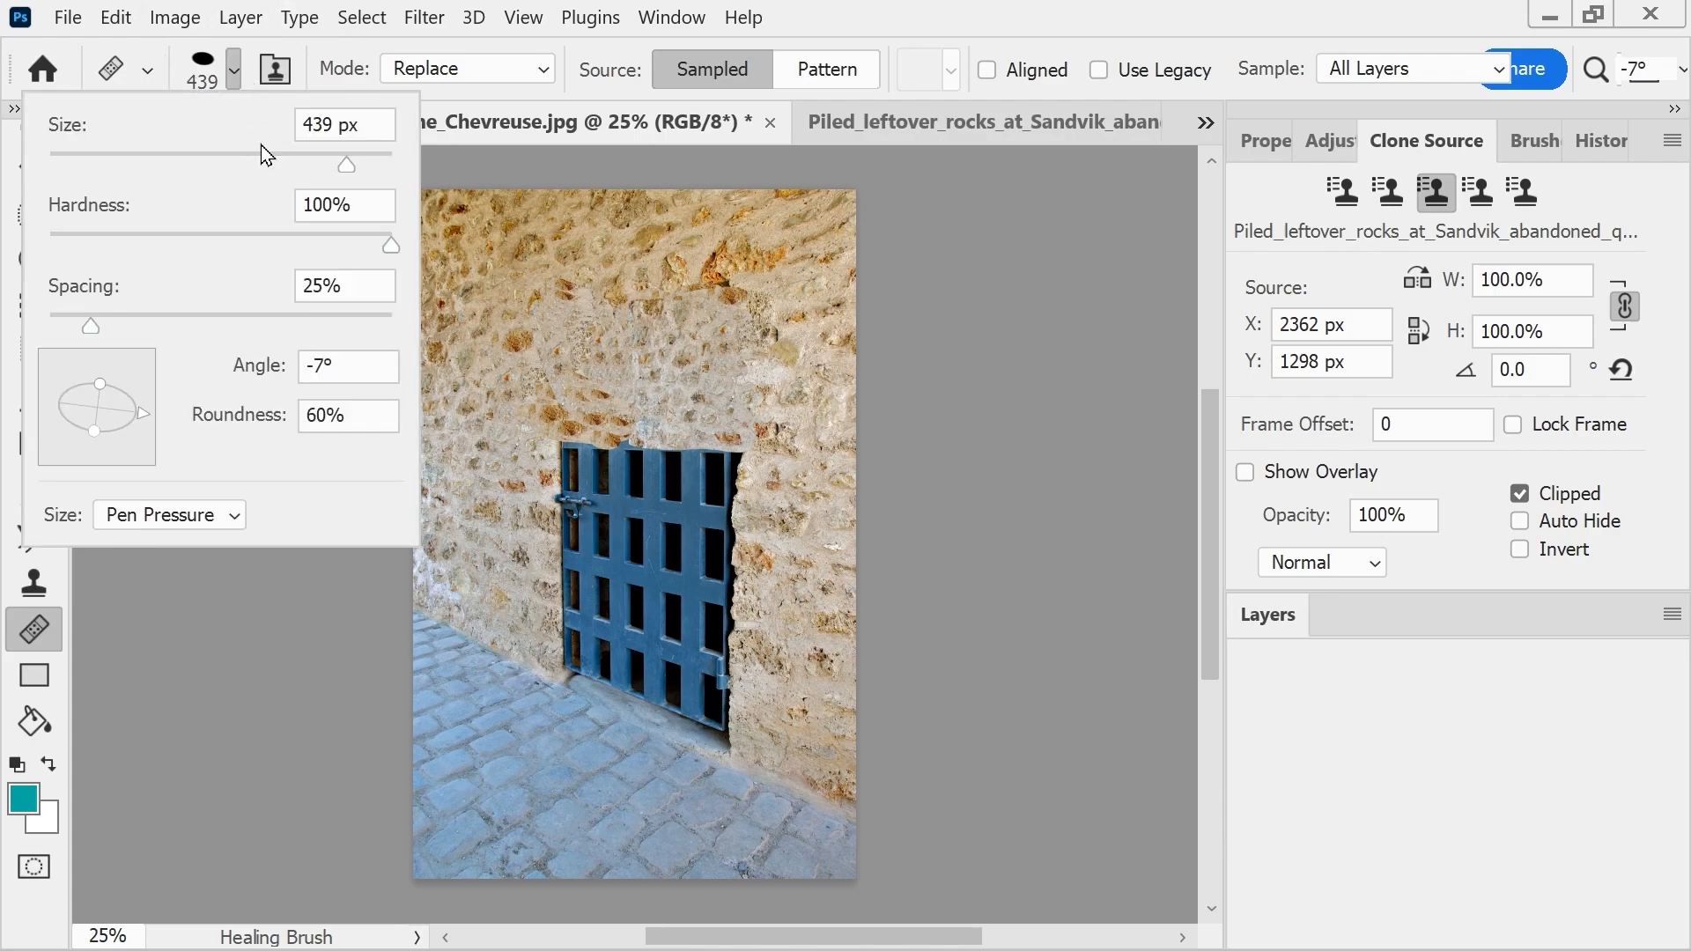
pyautogui.moveTo(322, 166); pyautogui.dragTo(215, 155)
pyautogui.press('Return')
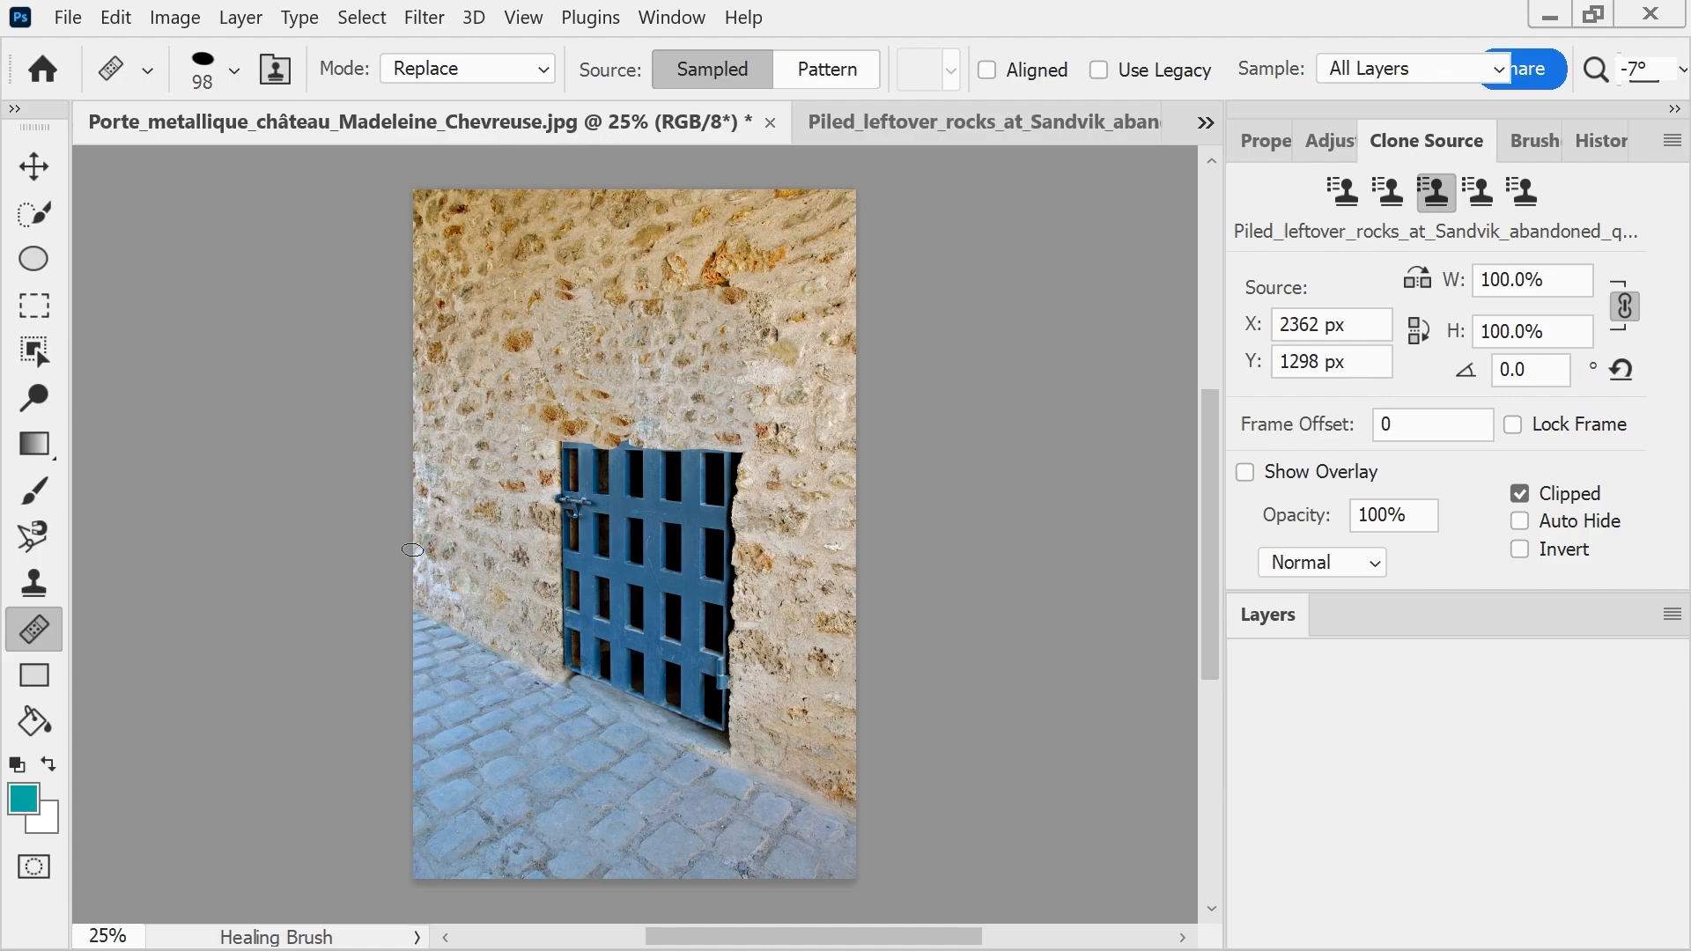
pyautogui.click(235, 70)
pyautogui.moveTo(261, 155); pyautogui.dragTo(277, 159)
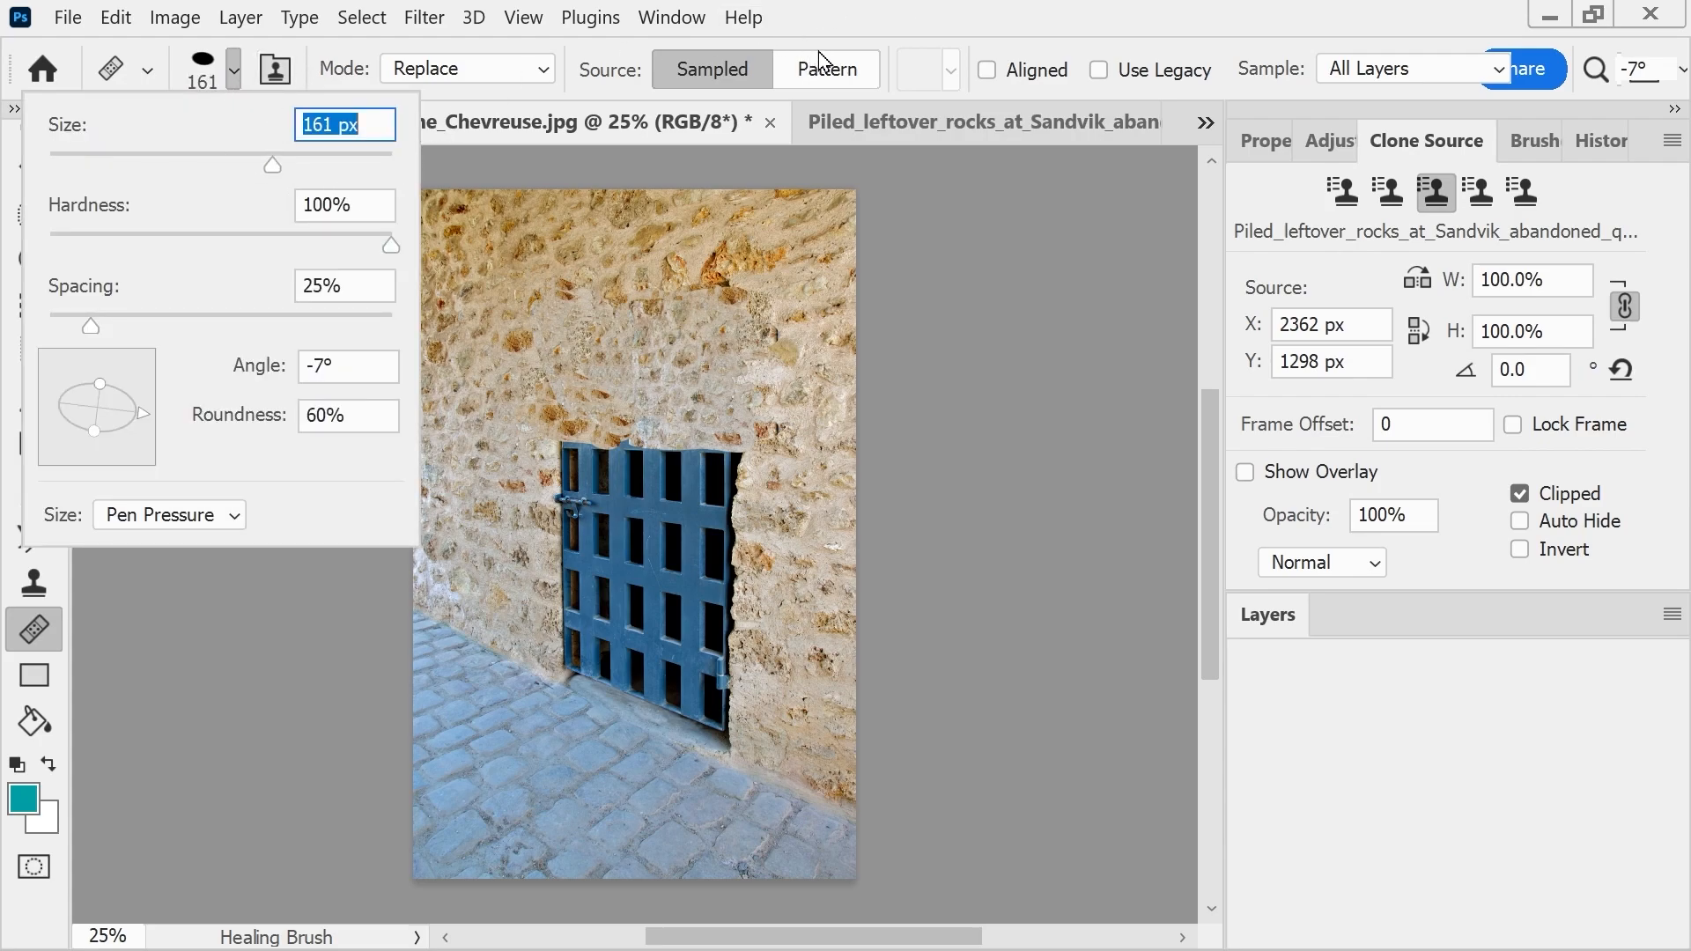
pyautogui.click(883, 18)
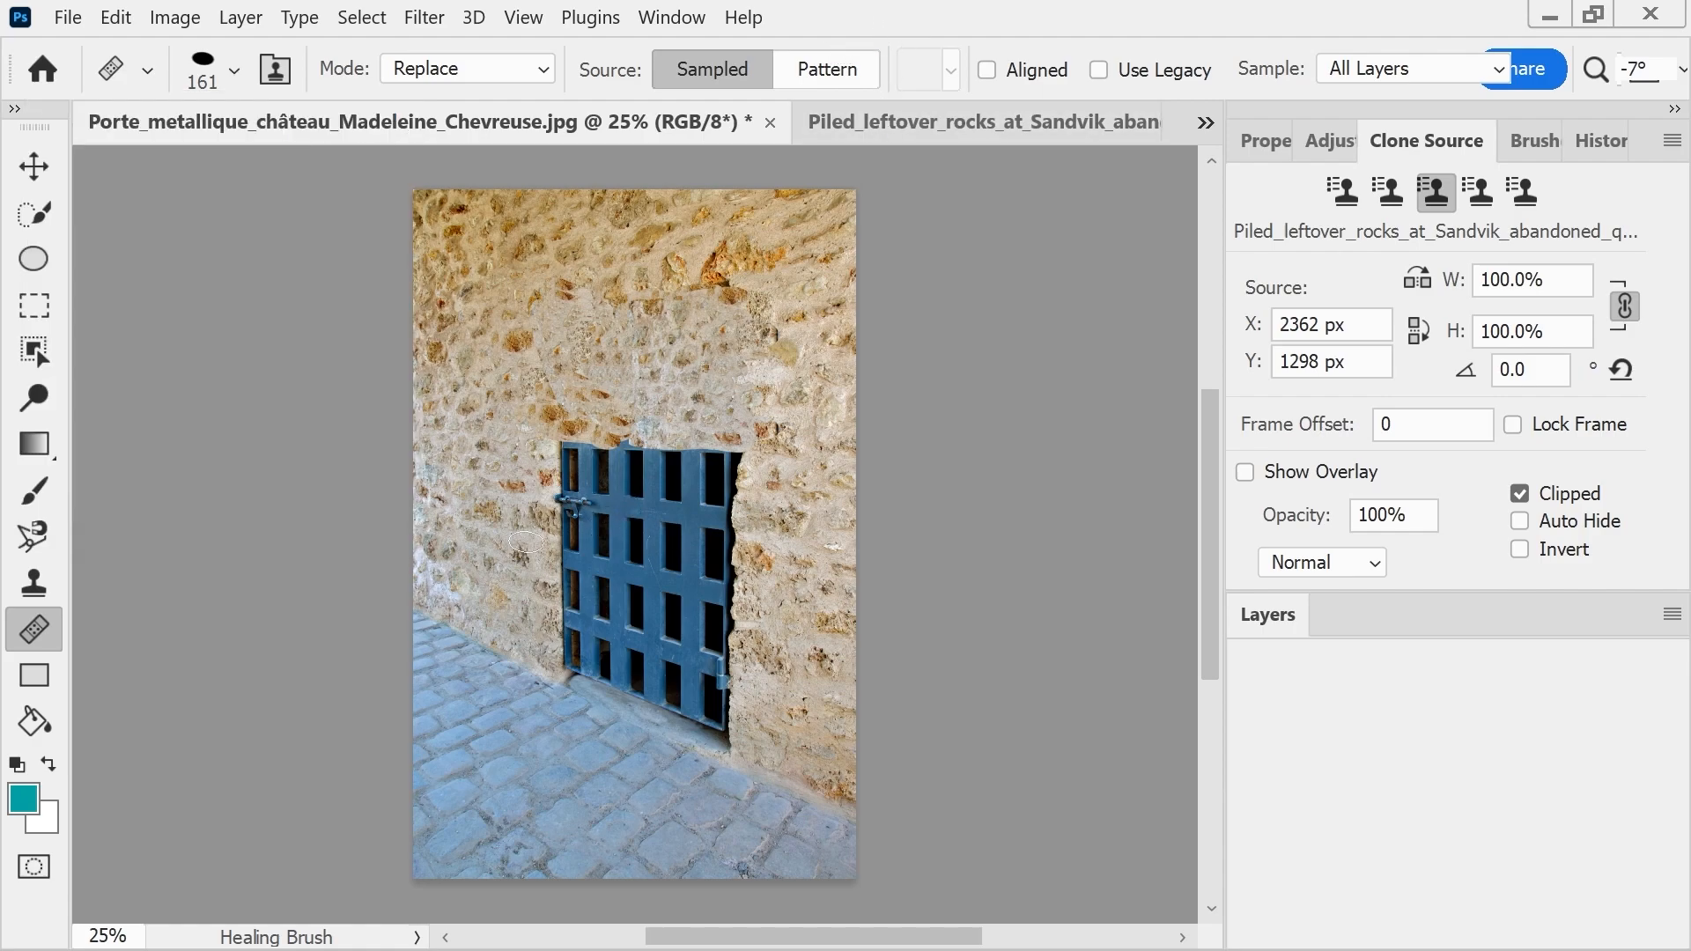
# - Set the Healing Brush to 421 px, sample the wall low beside the door and paint over the remaining door's upper-left corner
pyautogui.click(202, 72)
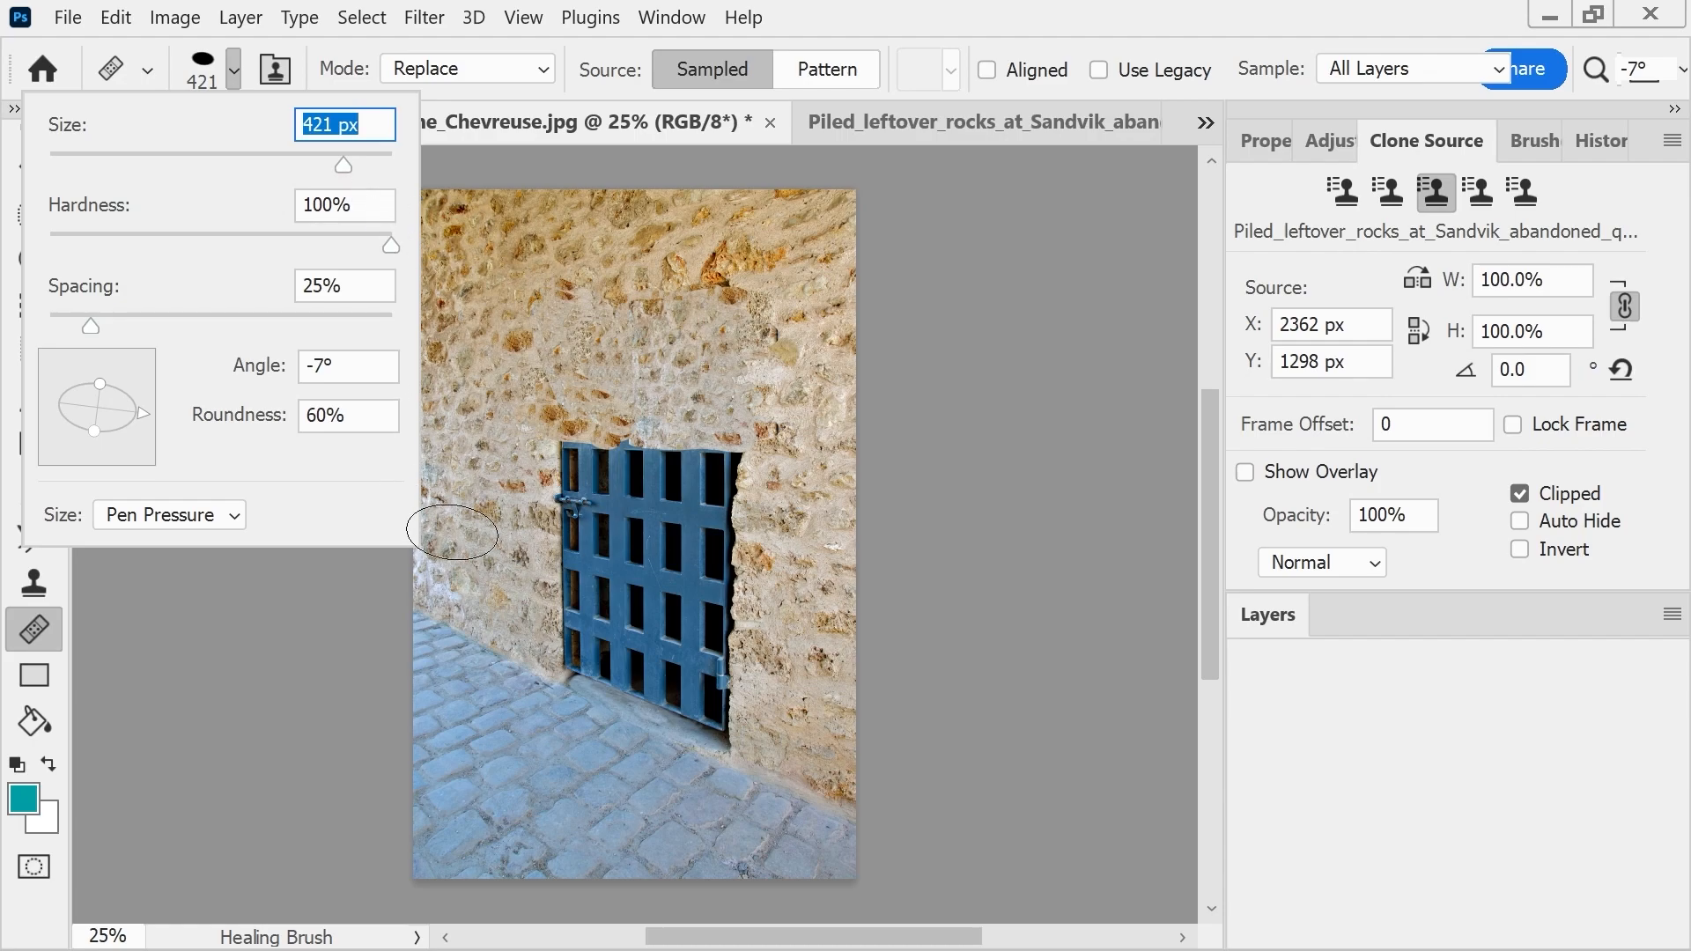
pyautogui.press('Return')
pyautogui.keyDown('alt'); pyautogui.click(470, 558); pyautogui.keyUp('alt')
pyautogui.moveTo(531, 458)
pyautogui.mouseDown()
pyautogui.moveTo(586, 459)
pyautogui.moveTo(561, 493)
pyautogui.moveTo(599, 493)
pyautogui.moveTo(552, 483)
pyautogui.moveTo(579, 474)
pyautogui.moveTo(541, 480)
pyautogui.moveTo(582, 490)
pyautogui.moveTo(549, 538)
pyautogui.moveTo(571, 501)
pyautogui.moveTo(560, 459)
pyautogui.moveTo(685, 465)
pyautogui.moveTo(721, 486)
pyautogui.mouseUp()
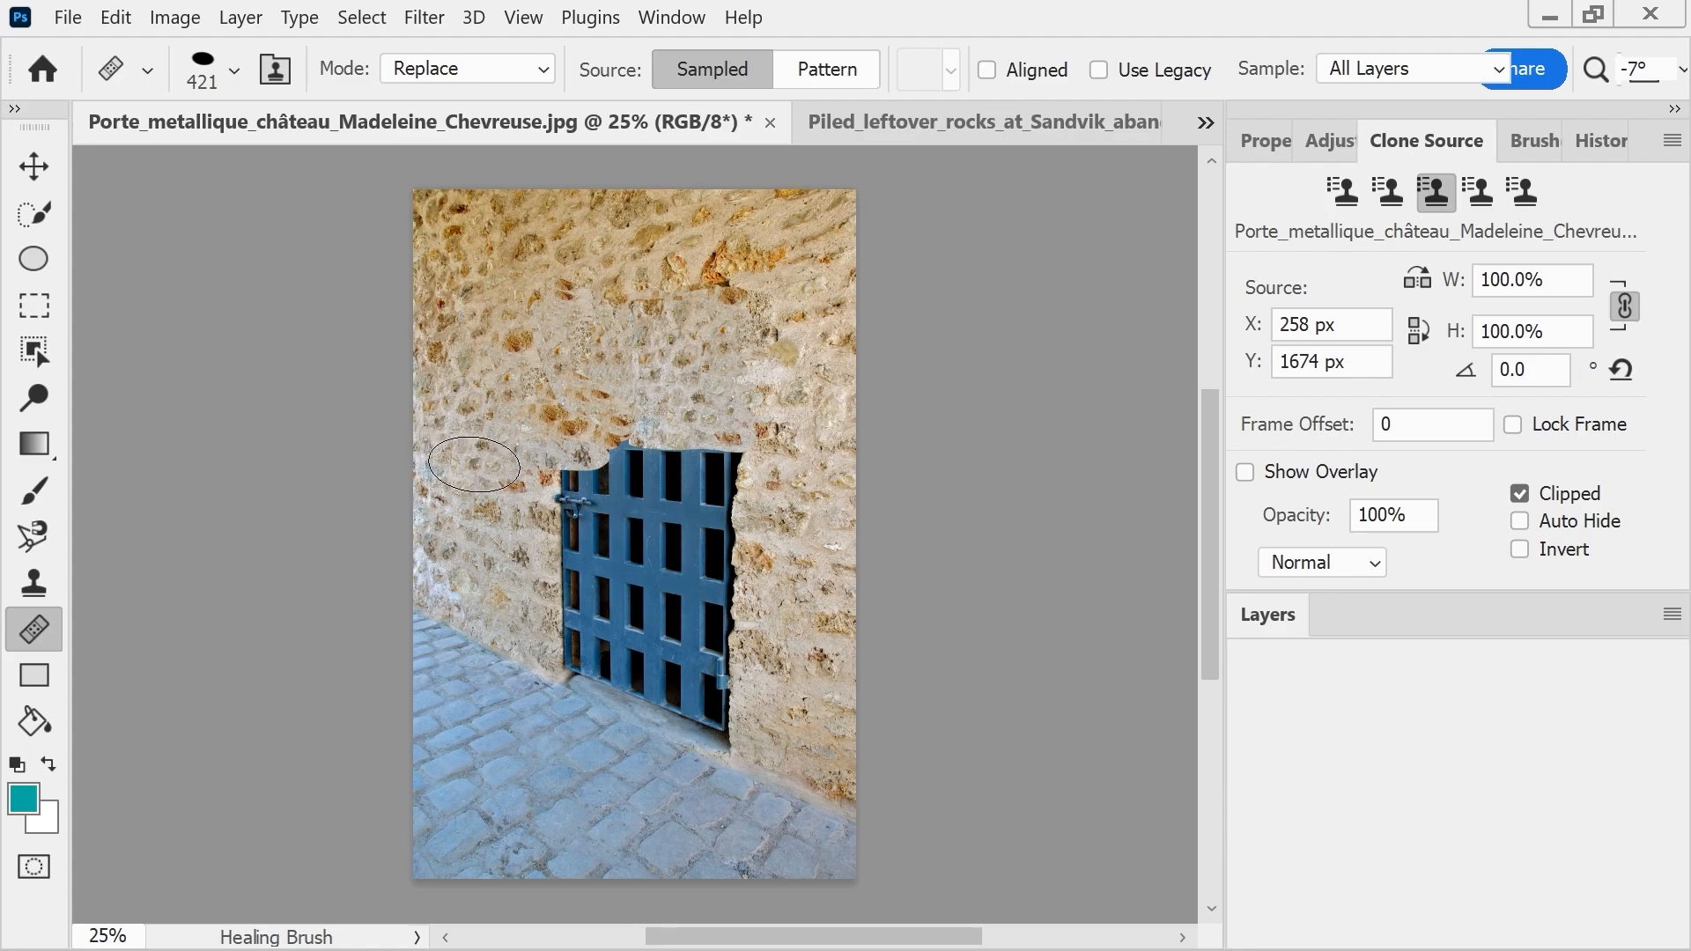
# - Sample the wall beside the door latch and paint stone over the left half of the remaining door down to the pavement
pyautogui.keyDown('alt'); pyautogui.click(442, 454); pyautogui.keyUp('alt')
pyautogui.moveTo(541, 462); pyautogui.dragTo(636, 460)
pyautogui.moveTo(521, 501); pyautogui.dragTo(621, 499)
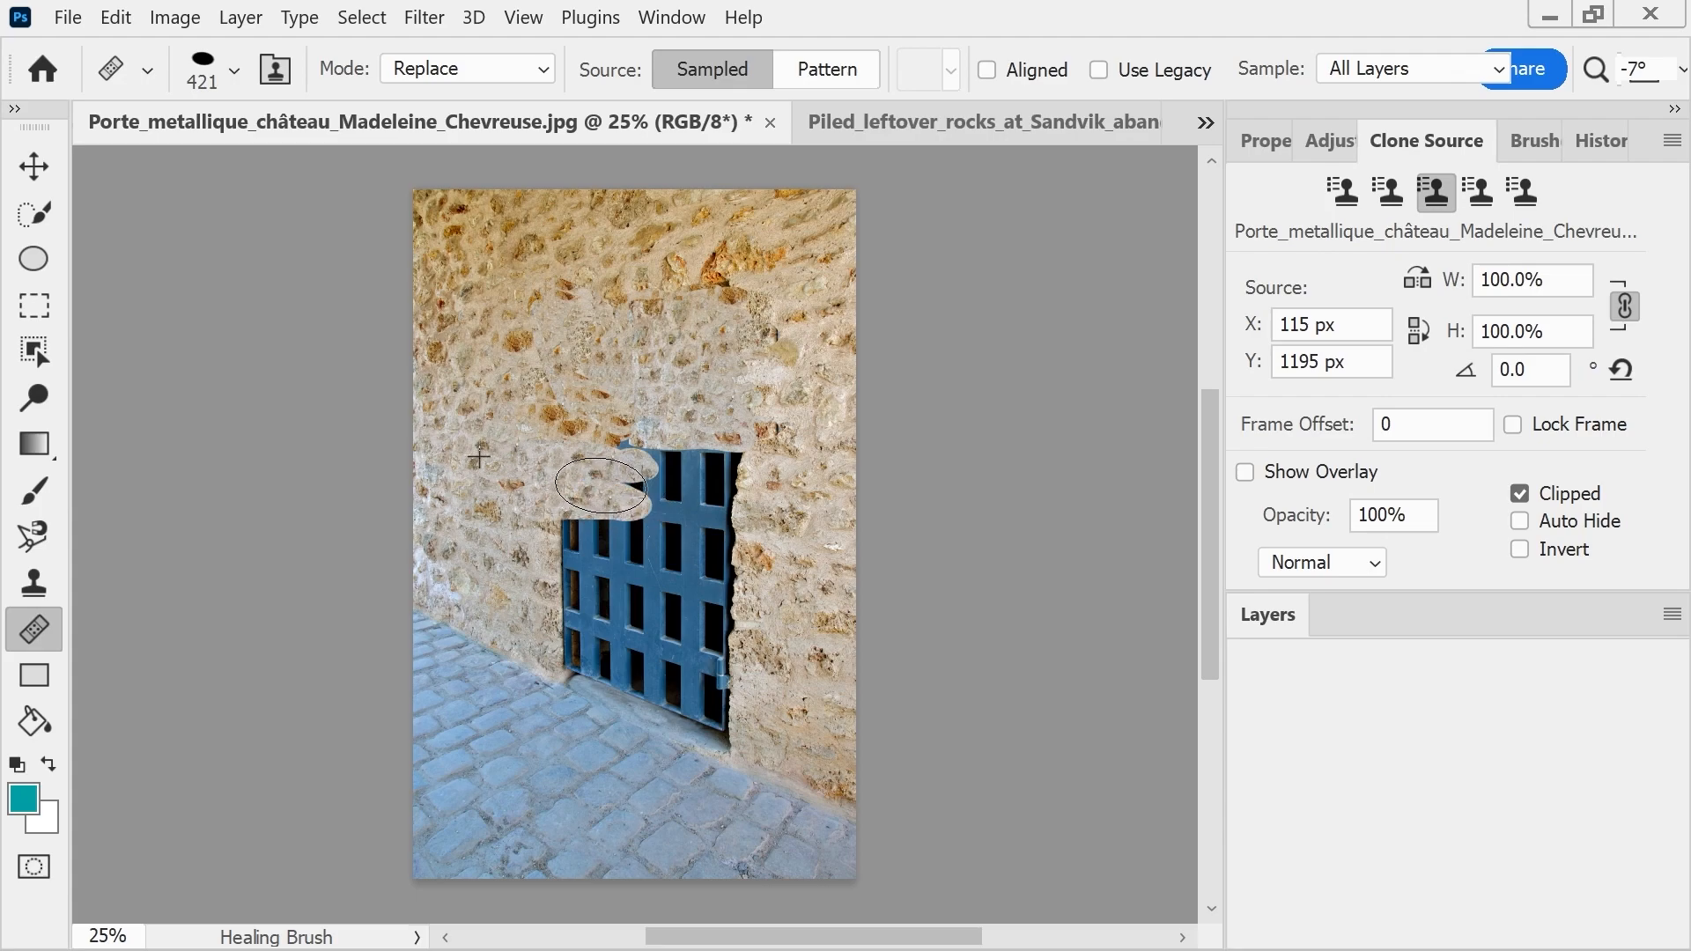
pyautogui.moveTo(530, 534)
pyautogui.mouseDown()
pyautogui.moveTo(631, 540)
pyautogui.moveTo(553, 577)
pyautogui.moveTo(626, 580)
pyautogui.moveTo(554, 541)
pyautogui.moveTo(613, 537)
pyautogui.moveTo(530, 553)
pyautogui.moveTo(616, 545)
pyautogui.moveTo(541, 502)
pyautogui.moveTo(558, 522)
pyautogui.moveTo(613, 520)
pyautogui.mouseUp()
pyautogui.moveTo(538, 600)
pyautogui.mouseDown()
pyautogui.moveTo(618, 600)
pyautogui.moveTo(548, 626)
pyautogui.moveTo(614, 621)
pyautogui.moveTo(563, 641)
pyautogui.moveTo(607, 654)
pyautogui.moveTo(564, 655)
pyautogui.moveTo(613, 676)
pyautogui.mouseUp()
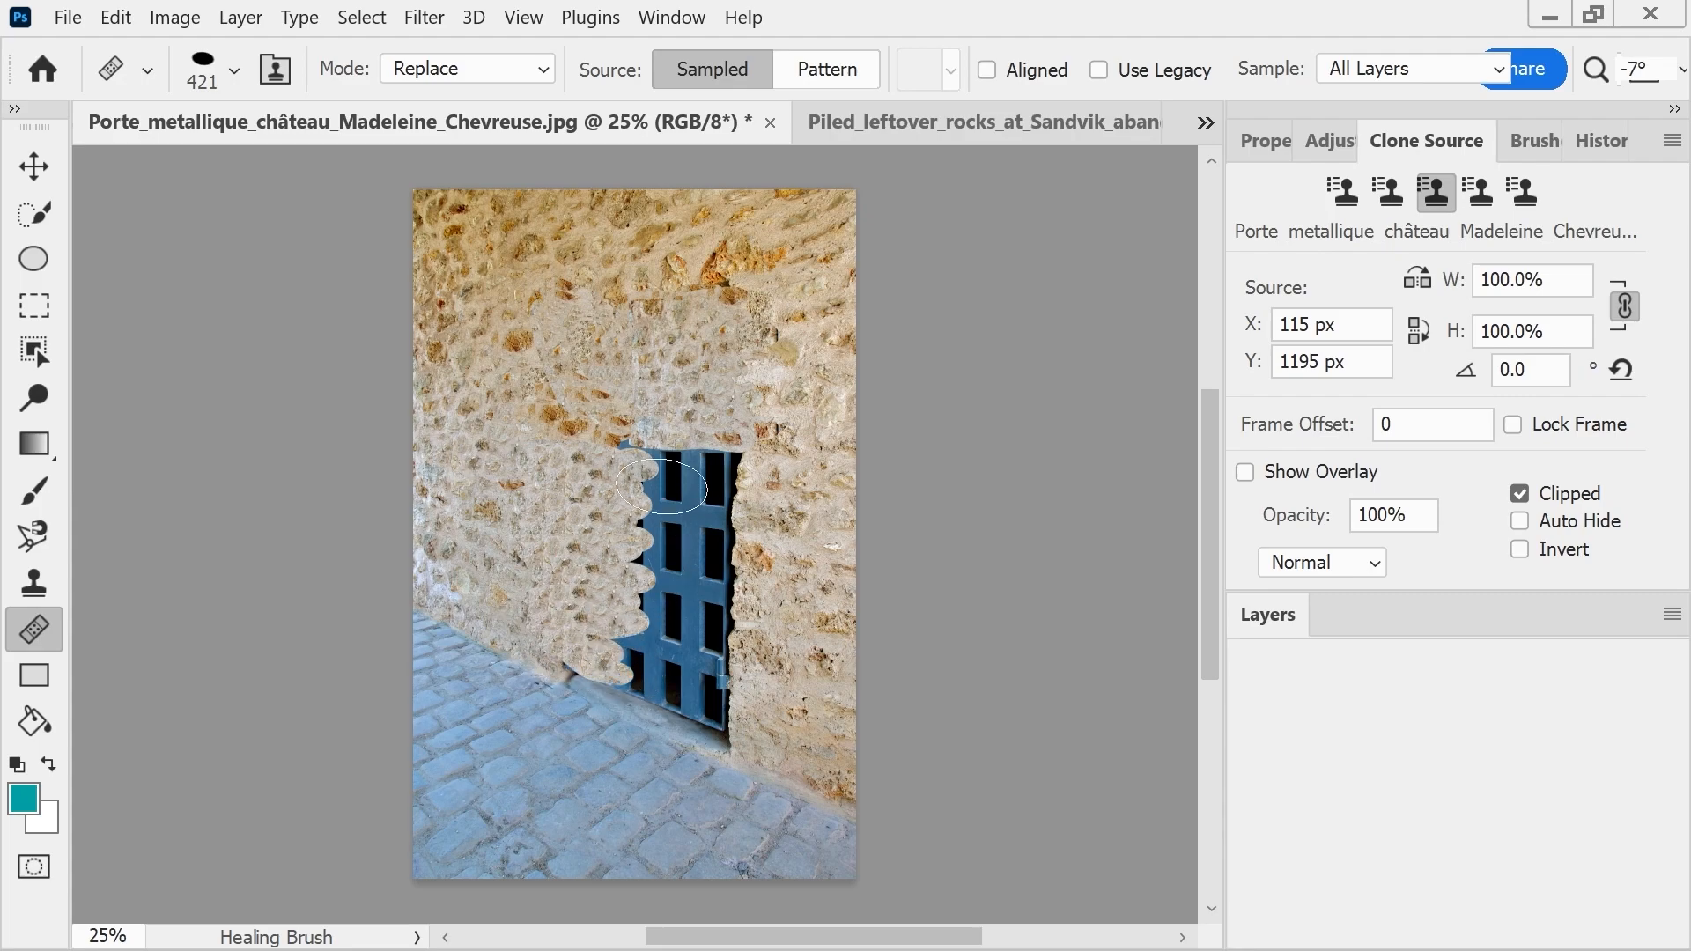
# - Cover the right half of the remaining door with the sampled stone down to the pavement edge
pyautogui.moveTo(630, 452)
pyautogui.mouseDown()
pyautogui.moveTo(693, 467)
pyautogui.moveTo(675, 458)
pyautogui.moveTo(719, 455)
pyautogui.moveTo(666, 475)
pyautogui.moveTo(690, 485)
pyautogui.moveTo(668, 474)
pyautogui.moveTo(734, 467)
pyautogui.moveTo(626, 505)
pyautogui.moveTo(690, 502)
pyautogui.moveTo(638, 521)
pyautogui.moveTo(702, 521)
pyautogui.moveTo(698, 484)
pyautogui.moveTo(721, 495)
pyautogui.moveTo(604, 539)
pyautogui.moveTo(675, 532)
pyautogui.moveTo(635, 534)
pyautogui.moveTo(631, 552)
pyautogui.moveTo(688, 552)
pyautogui.moveTo(711, 502)
pyautogui.moveTo(665, 563)
pyautogui.moveTo(716, 560)
pyautogui.moveTo(701, 526)
pyautogui.moveTo(717, 527)
pyautogui.moveTo(696, 556)
pyautogui.moveTo(624, 587)
pyautogui.moveTo(672, 583)
pyautogui.moveTo(661, 568)
pyautogui.moveTo(719, 583)
pyautogui.moveTo(623, 612)
pyautogui.moveTo(626, 591)
pyautogui.moveTo(669, 596)
pyautogui.moveTo(656, 618)
pyautogui.moveTo(734, 600)
pyautogui.mouseUp()
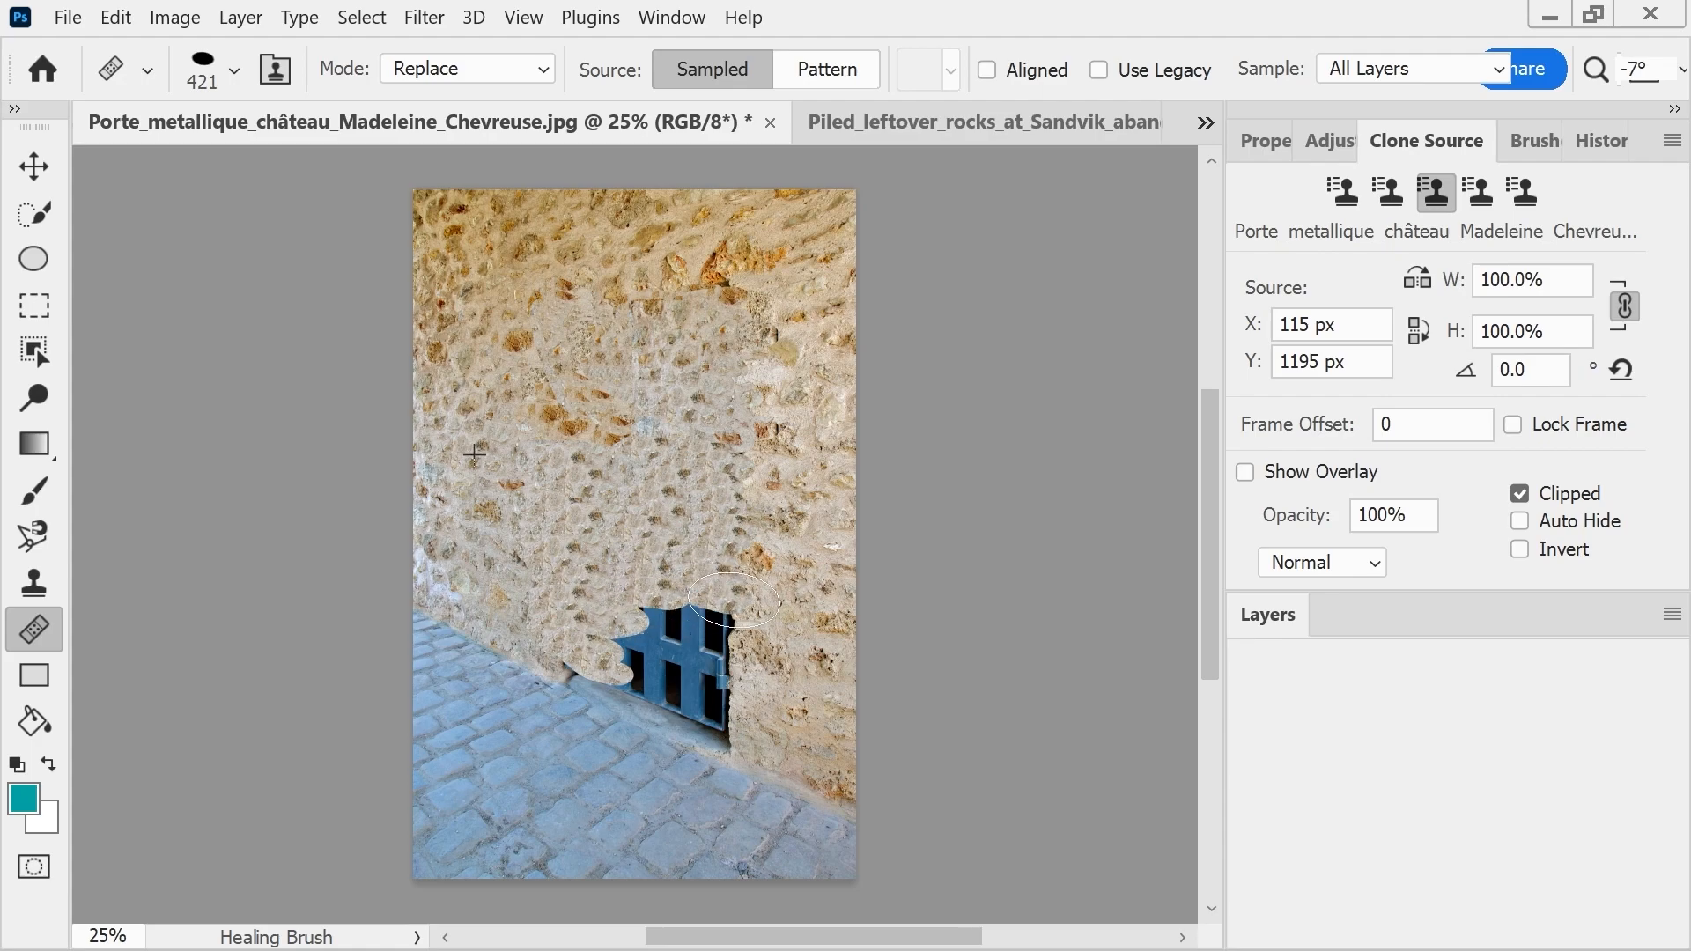
pyautogui.moveTo(611, 614); pyautogui.dragTo(724, 611)
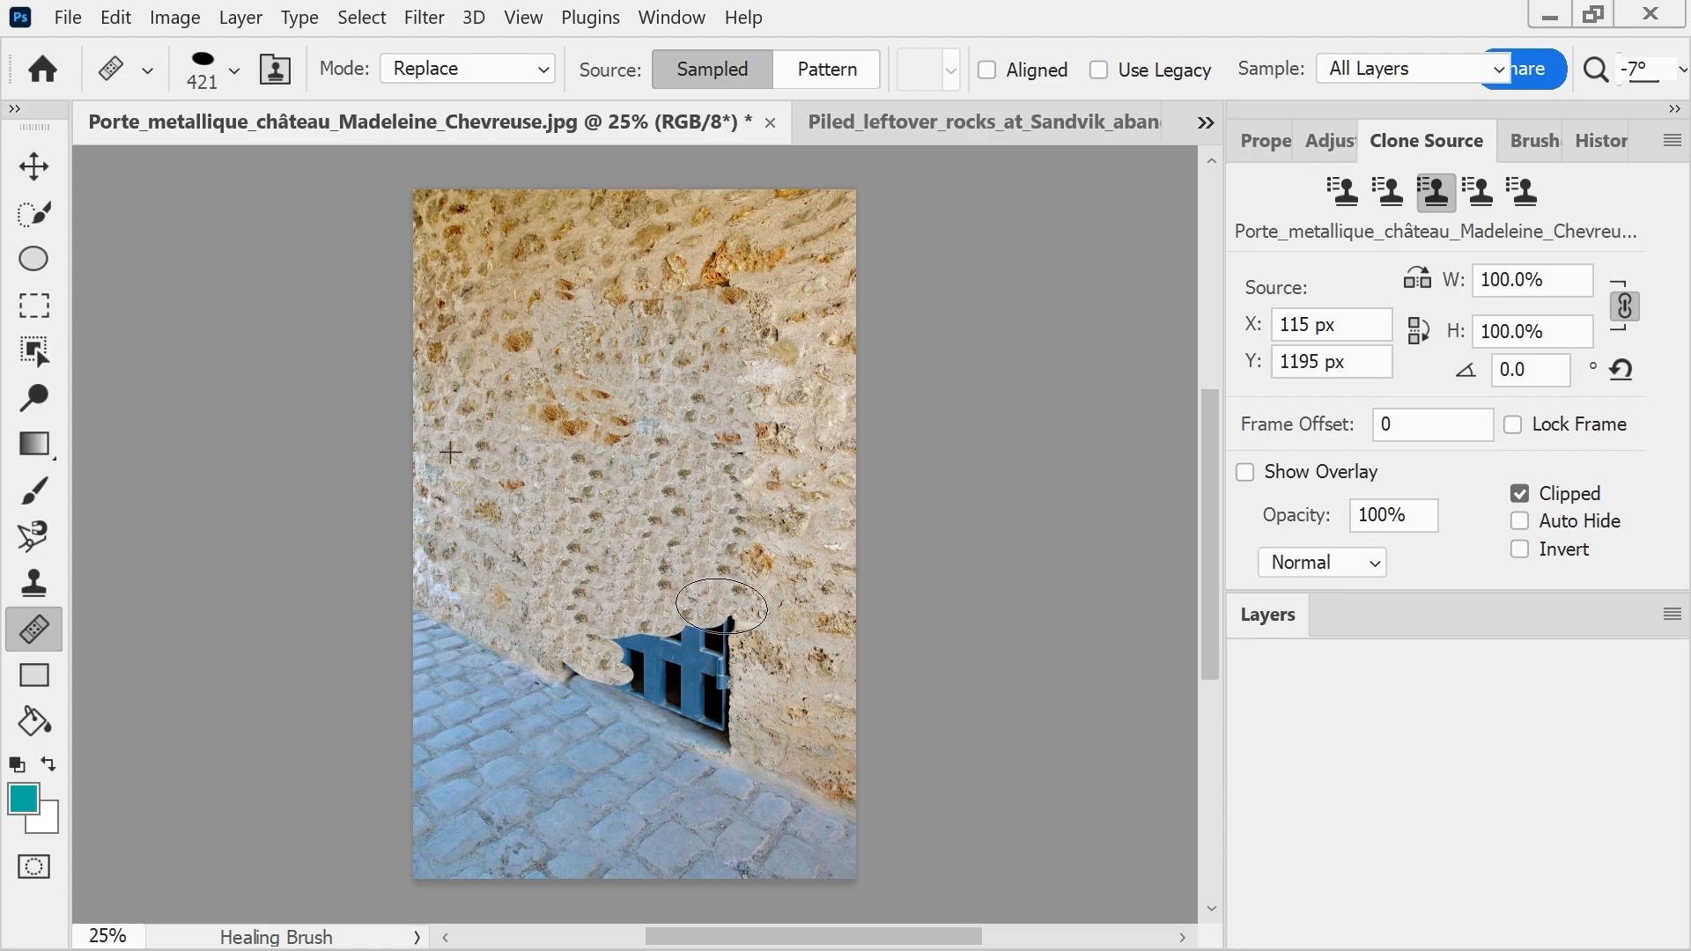
pyautogui.moveTo(597, 647)
pyautogui.mouseDown()
pyautogui.moveTo(652, 659)
pyautogui.moveTo(627, 662)
pyautogui.moveTo(675, 690)
pyautogui.moveTo(624, 646)
pyautogui.moveTo(707, 624)
pyautogui.mouseUp()
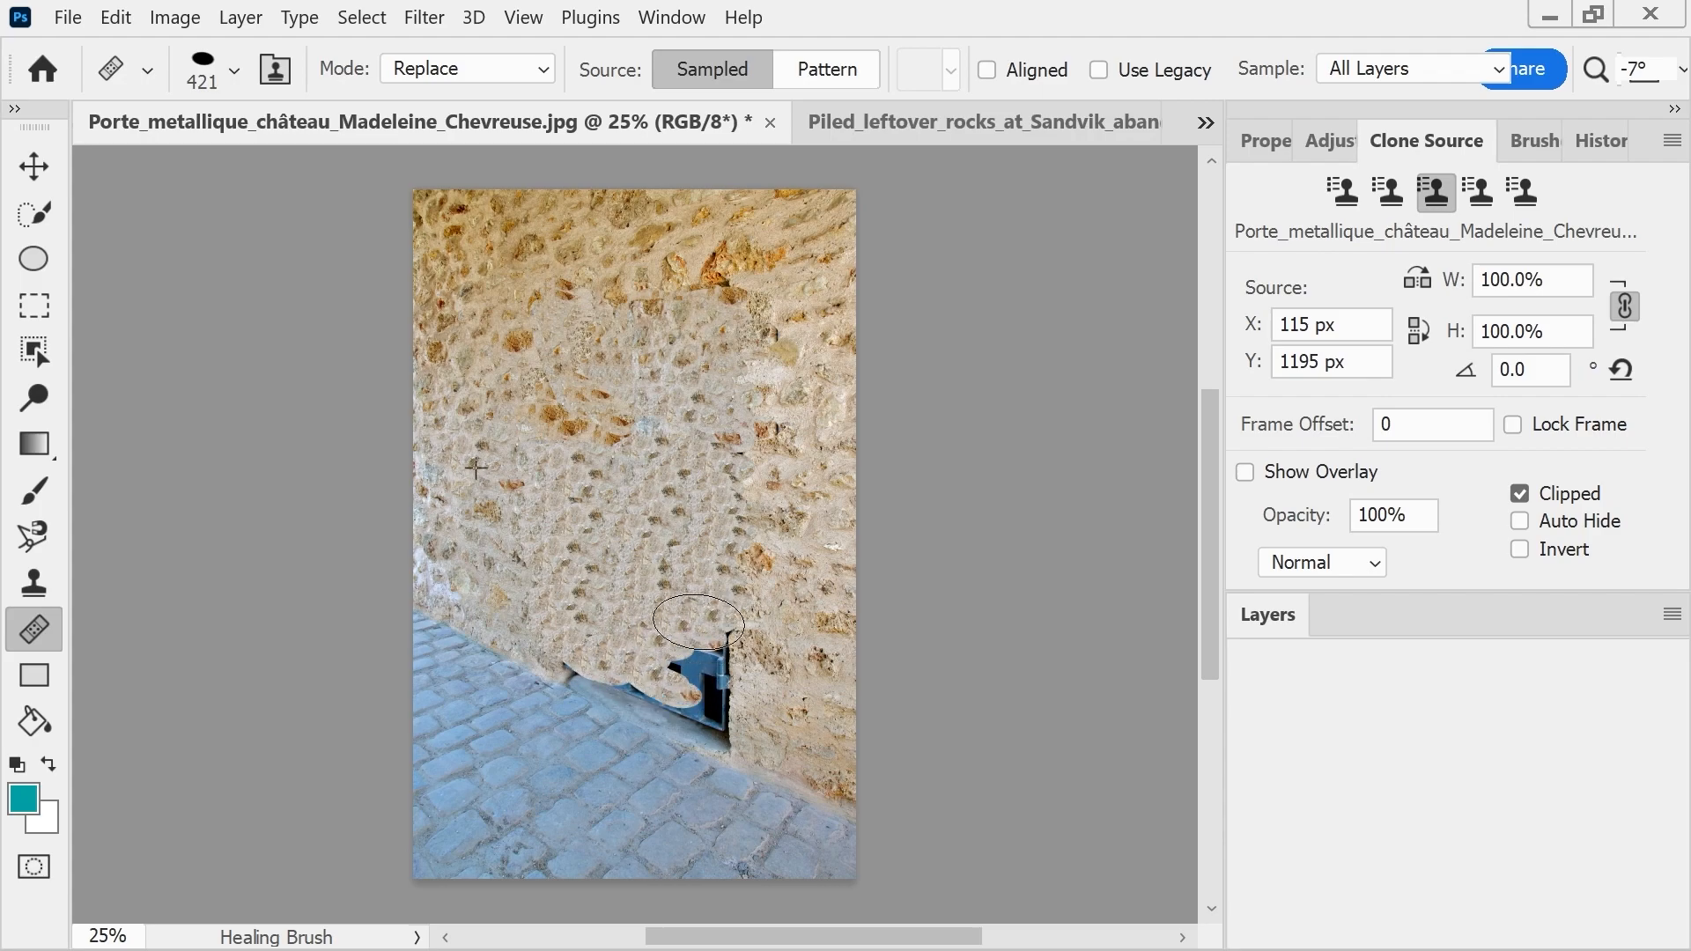
pyautogui.moveTo(660, 679)
pyautogui.mouseDown()
pyautogui.moveTo(647, 646)
pyautogui.moveTo(711, 675)
pyautogui.moveTo(670, 620)
pyautogui.moveTo(721, 636)
pyautogui.moveTo(665, 642)
pyautogui.moveTo(704, 654)
pyautogui.moveTo(672, 683)
pyautogui.moveTo(721, 719)
pyautogui.moveTo(688, 655)
pyautogui.moveTo(726, 677)
pyautogui.moveTo(616, 668)
pyautogui.moveTo(738, 743)
pyautogui.moveTo(555, 651)
pyautogui.moveTo(660, 676)
pyautogui.mouseUp()
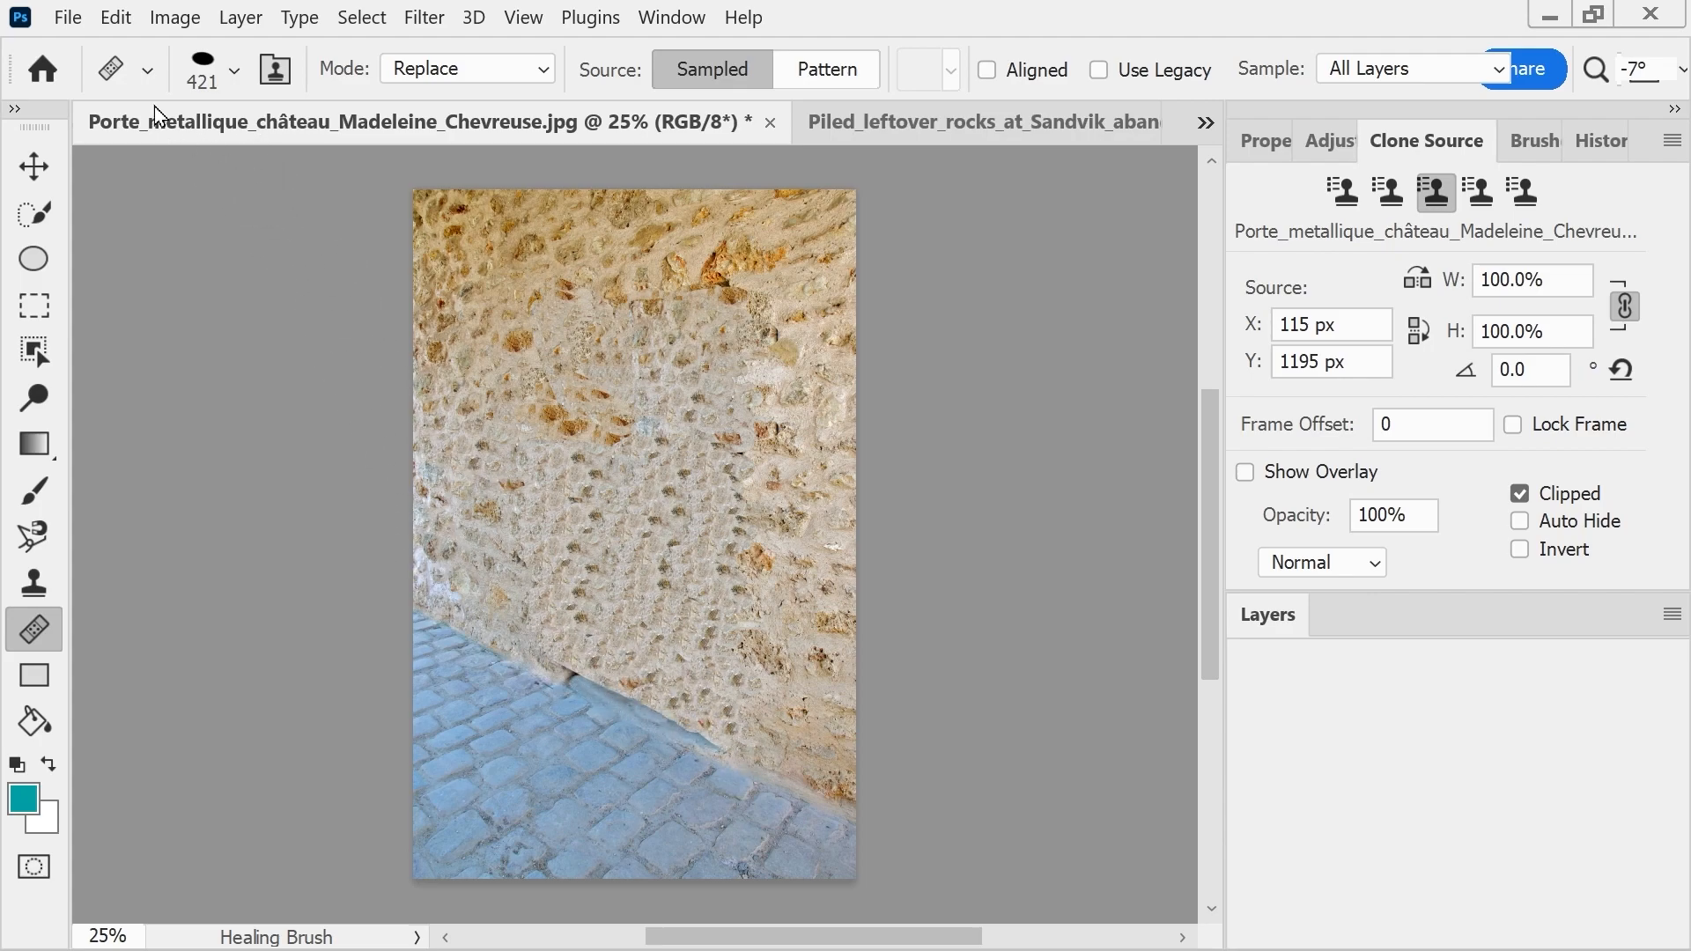
# - Enlarge the Healing Brush to 2162 px and dab the sampled stone repeatedly across the middle of the wall
pyautogui.click(232, 73)
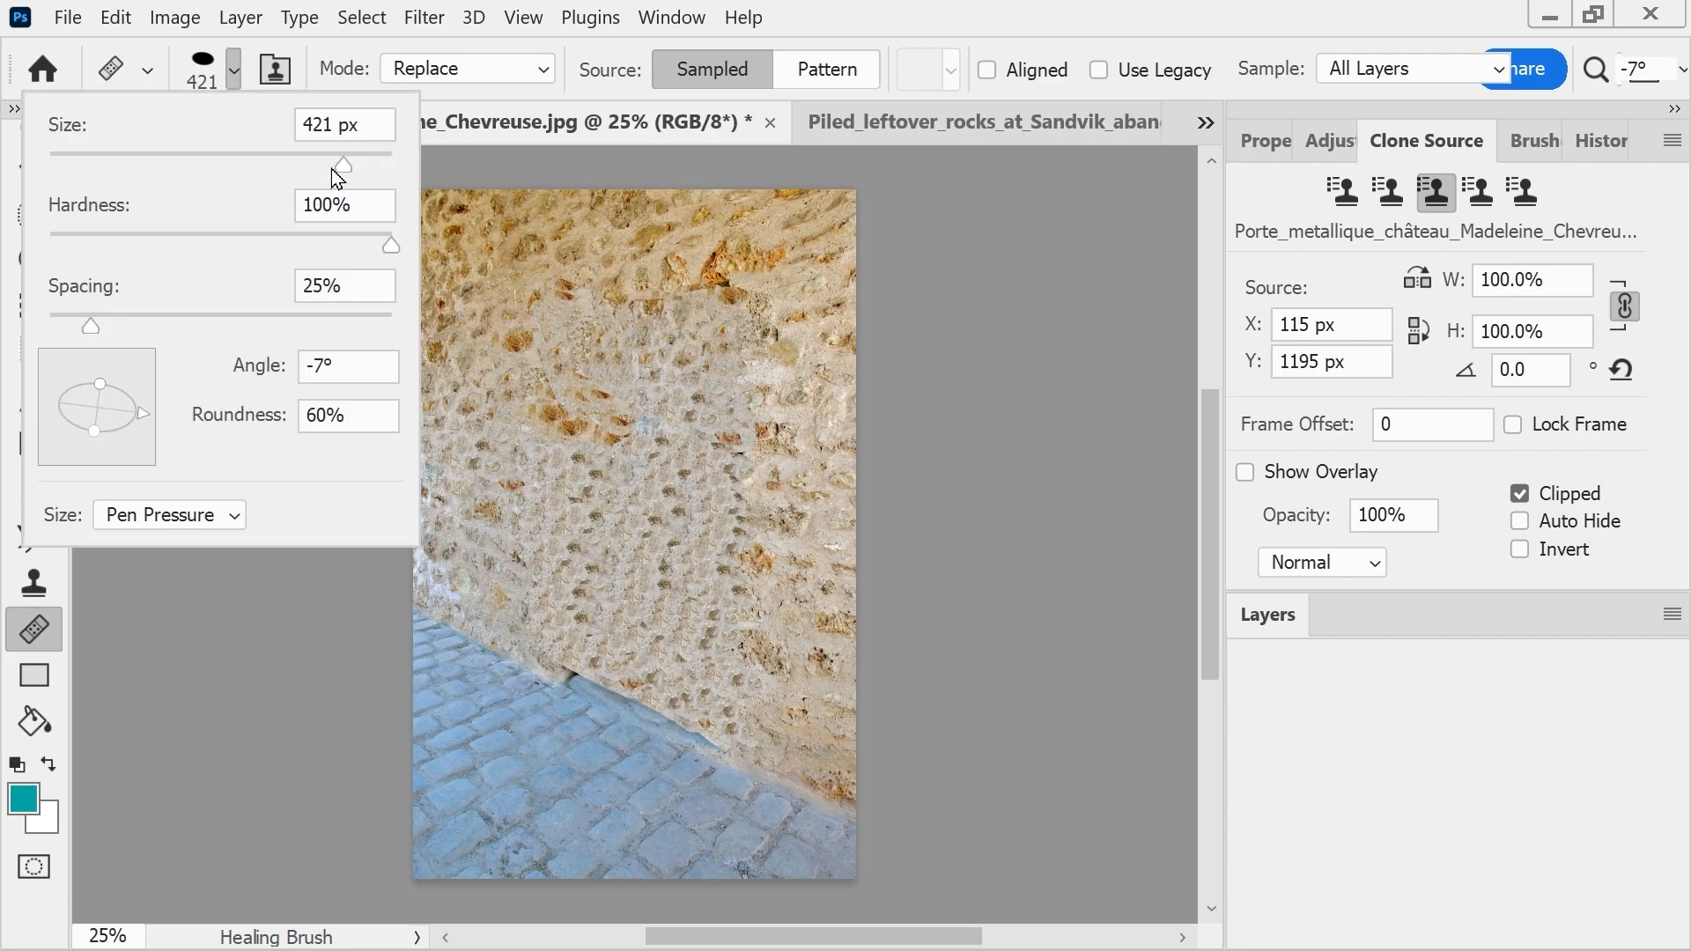
pyautogui.moveTo(378, 163); pyautogui.dragTo(369, 165)
pyautogui.click(921, 14)
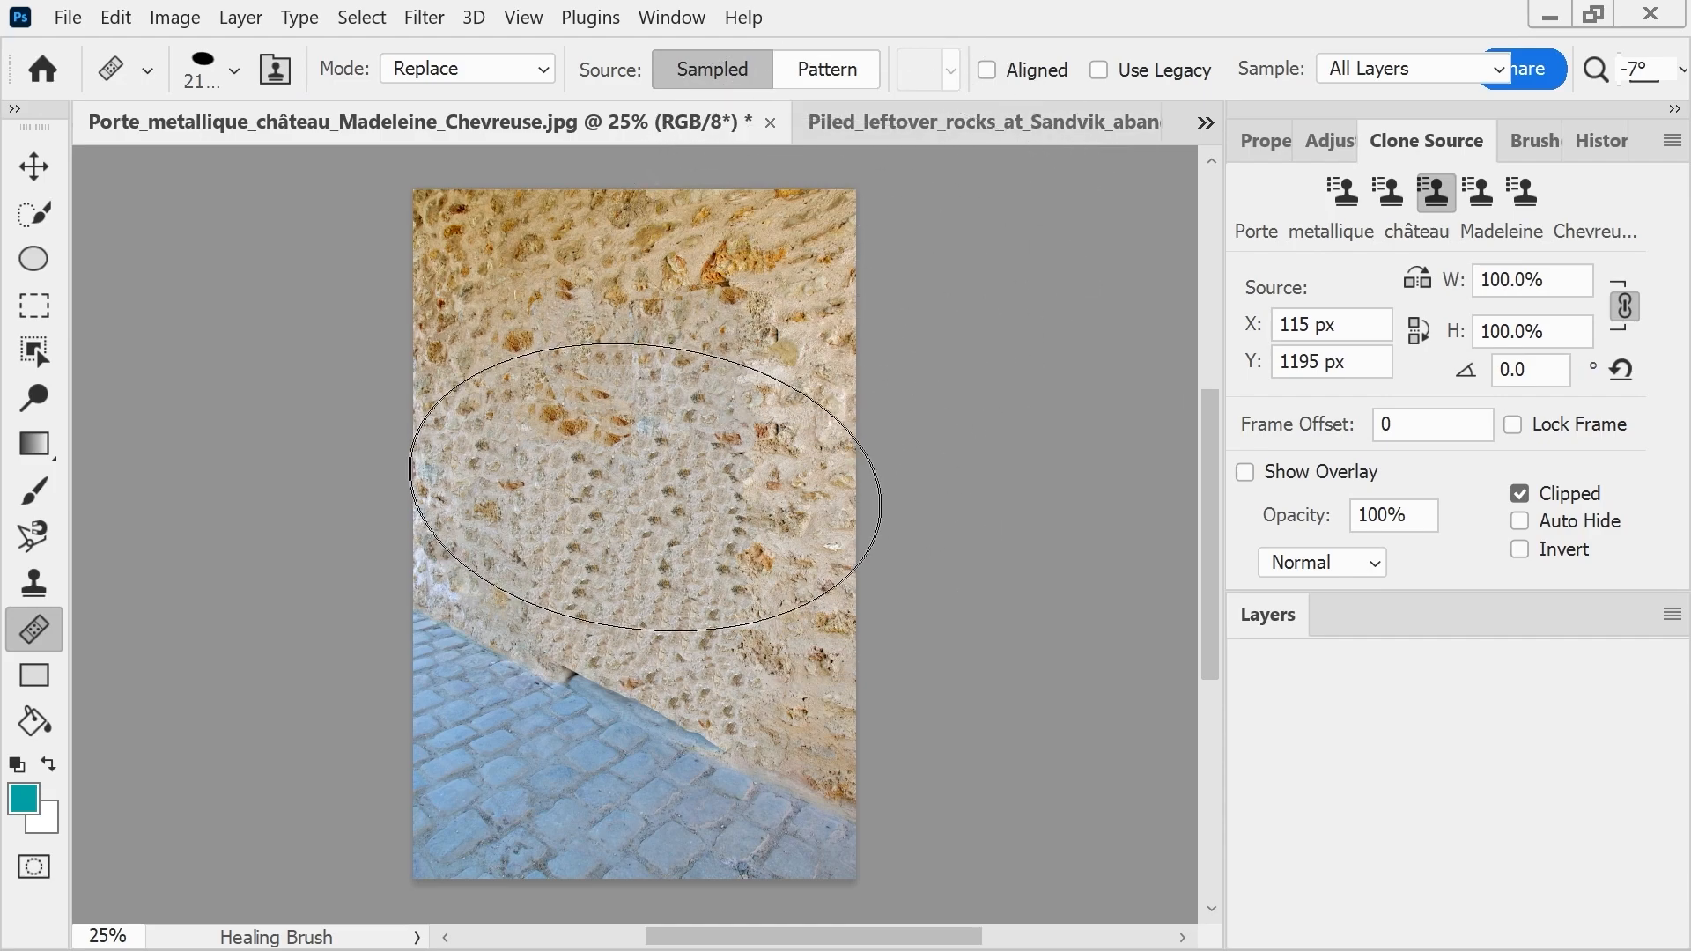
pyautogui.click(633, 466)
pyautogui.click(601, 423)
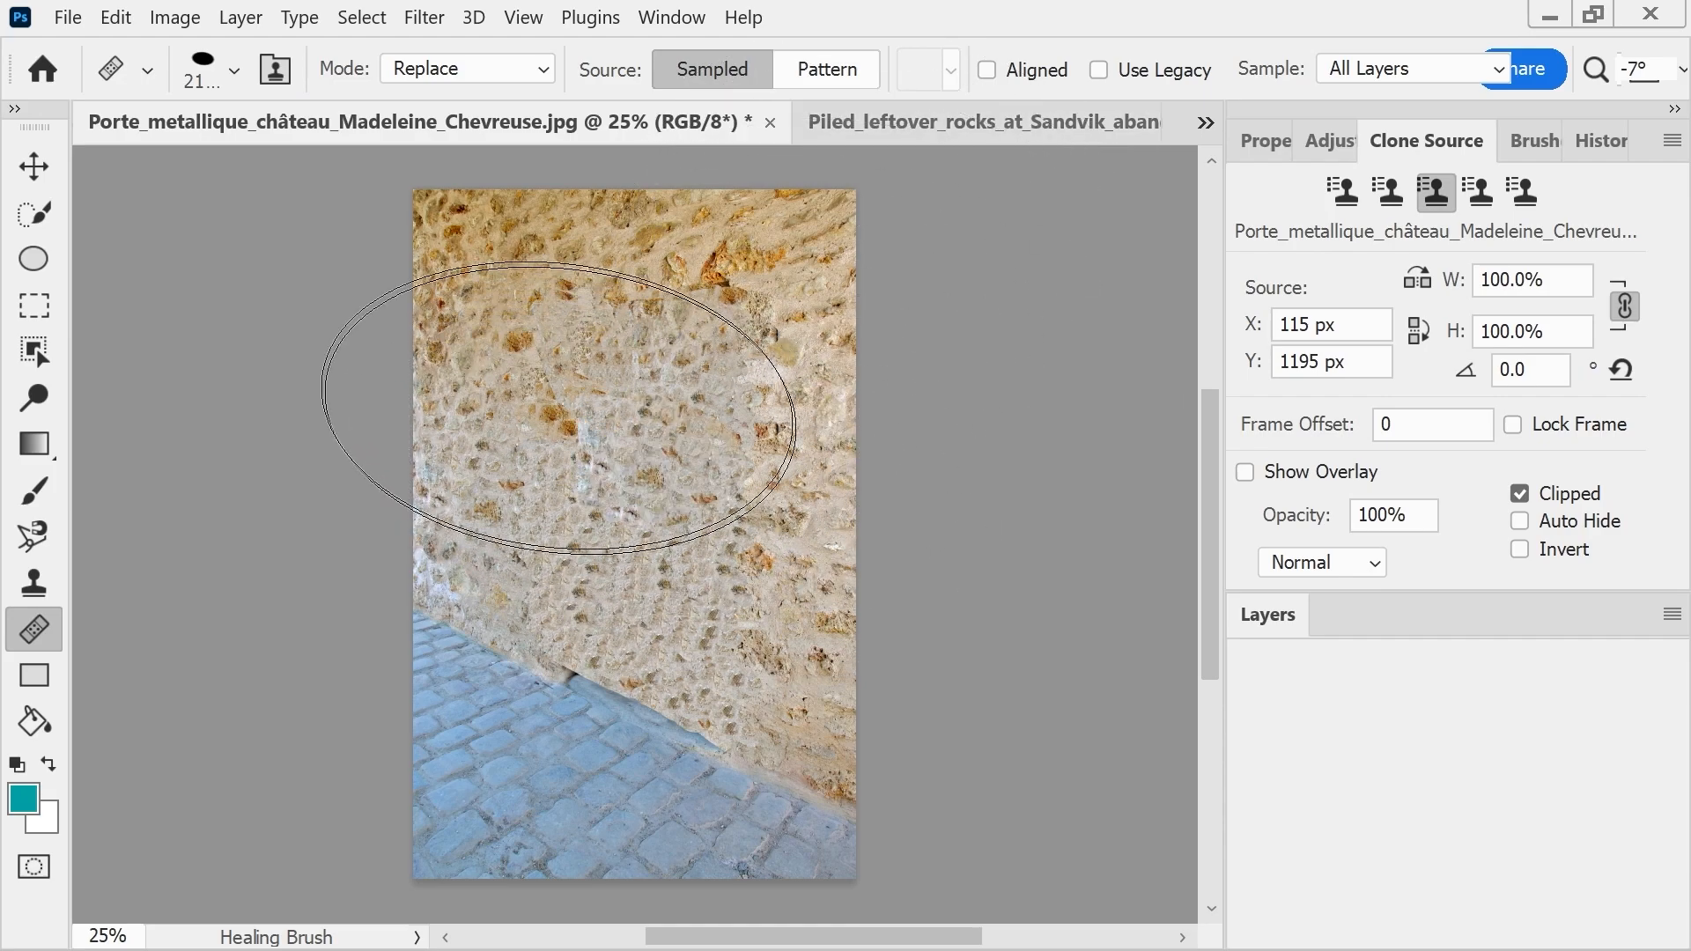
pyautogui.click(534, 385)
pyautogui.click(558, 468)
pyautogui.click(564, 510)
pyautogui.click(555, 548)
pyautogui.click(584, 573)
pyautogui.click(674, 569)
pyautogui.click(692, 410)
pyautogui.click(696, 358)
pyautogui.click(710, 377)
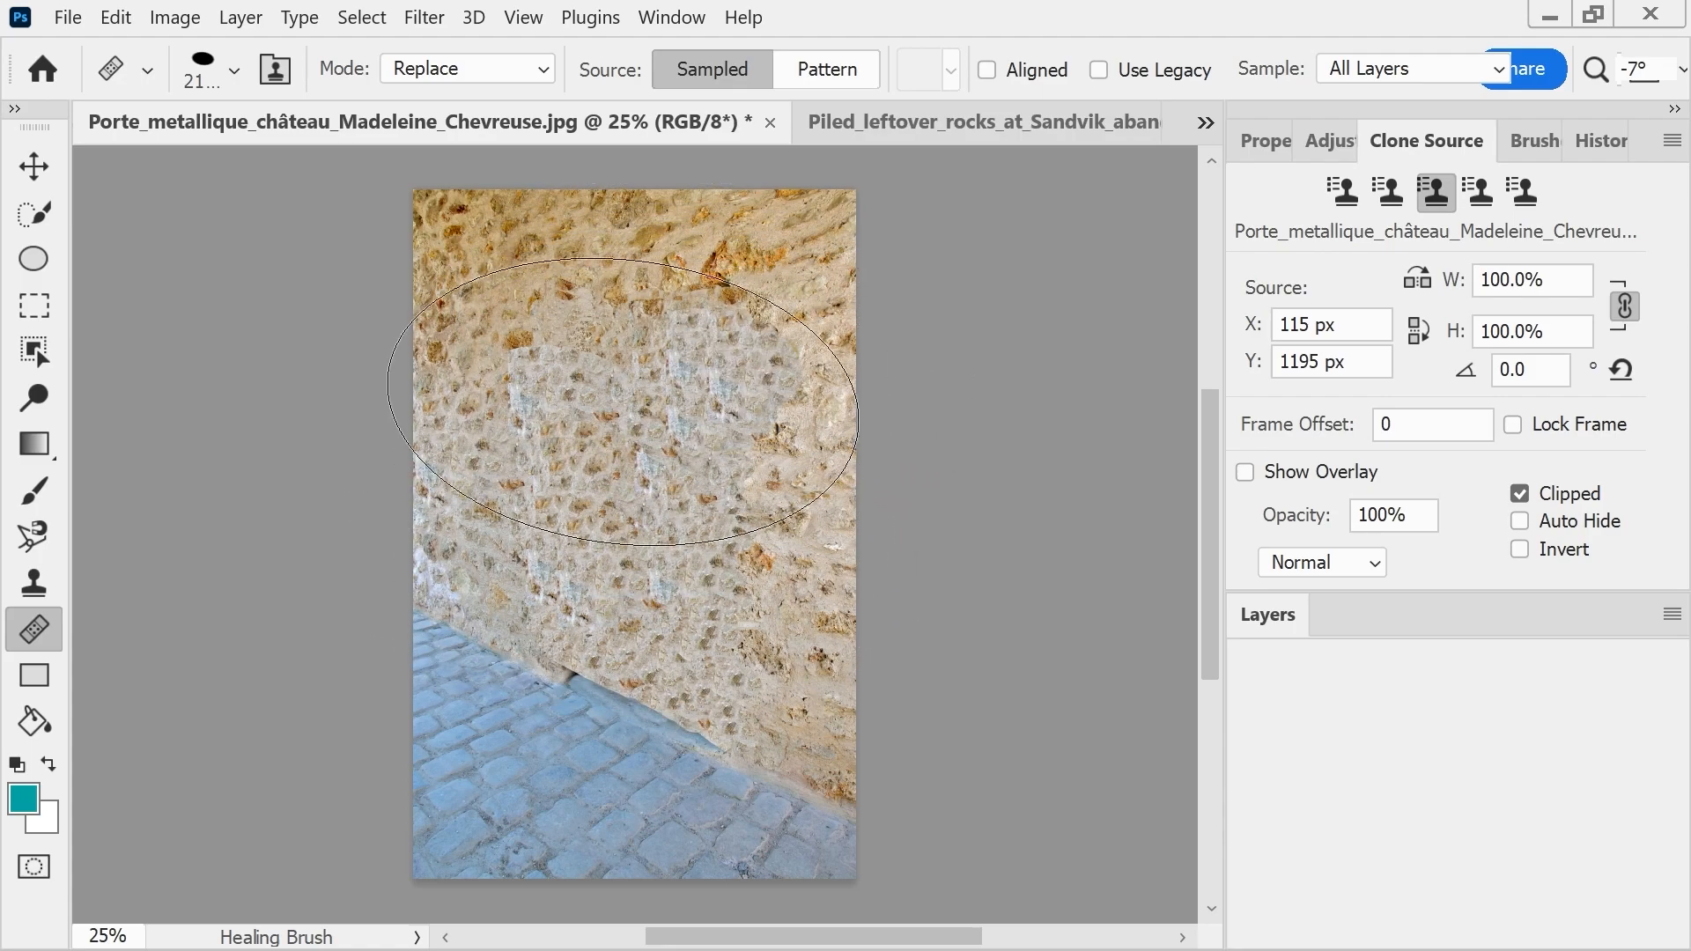
pyautogui.click(662, 366)
pyautogui.click(626, 427)
pyautogui.click(649, 384)
pyautogui.moveTo(571, 354); pyautogui.dragTo(579, 451)
pyautogui.moveTo(555, 314)
pyautogui.mouseDown()
pyautogui.moveTo(595, 341)
pyautogui.moveTo(599, 392)
pyautogui.mouseUp()
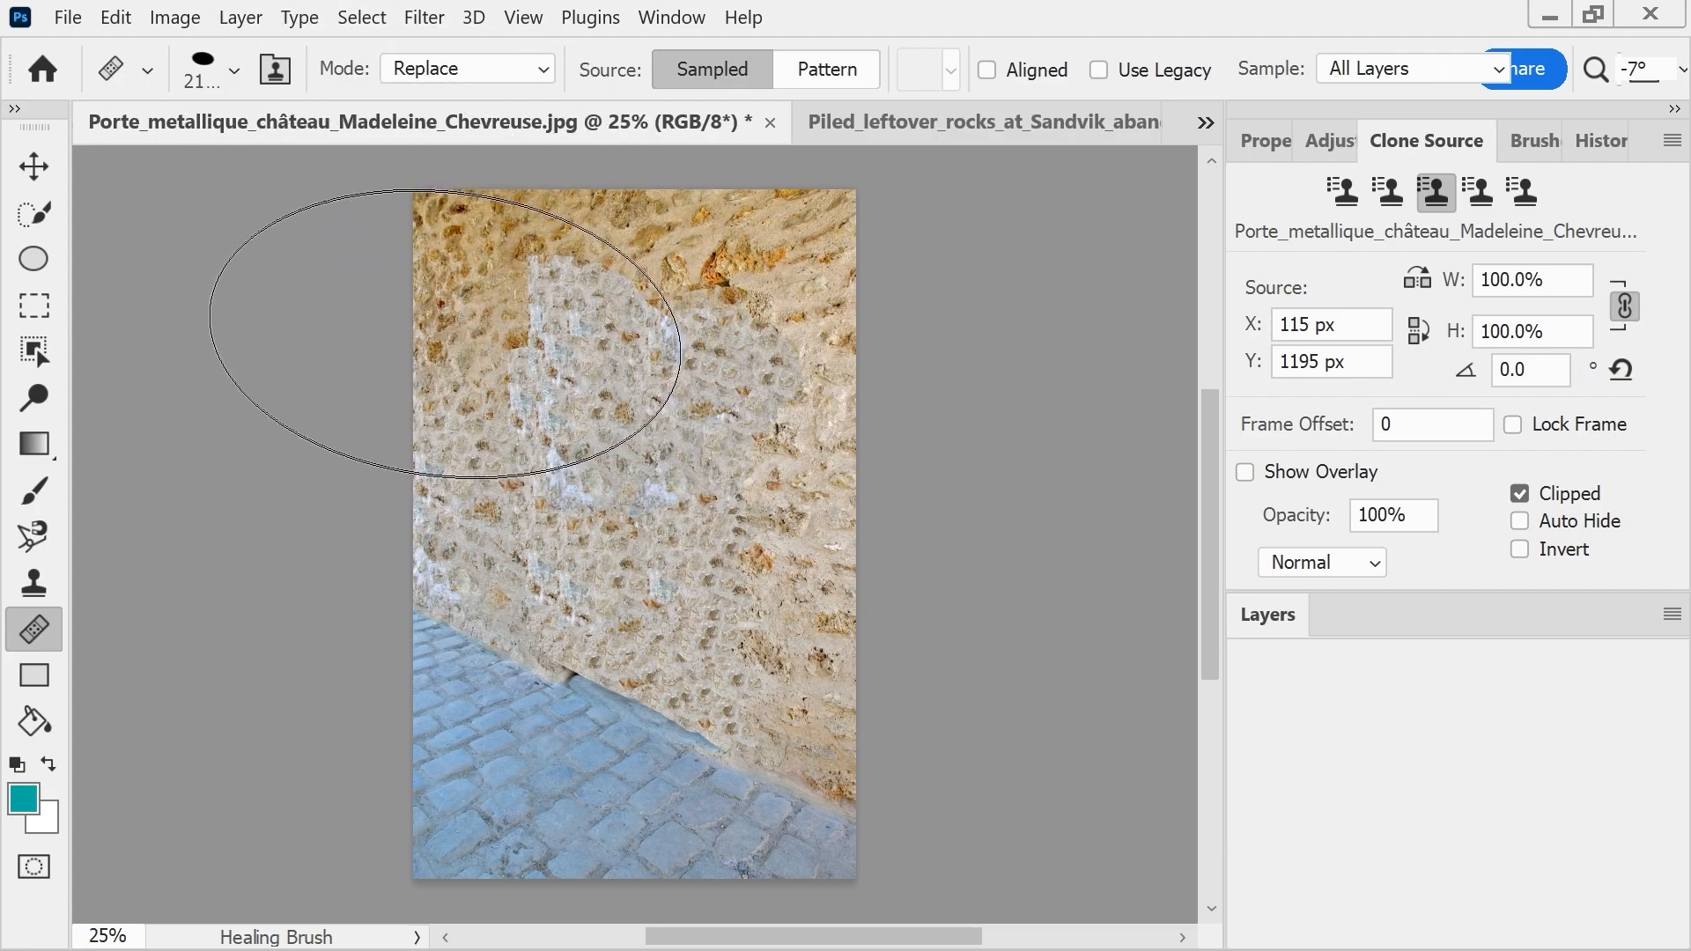
# - Sample the ochre stone near the wall's upper-left corner and paint it across the whole upper part of the wall
pyautogui.keyDown('alt'); pyautogui.click(489, 272); pyautogui.keyUp('alt')
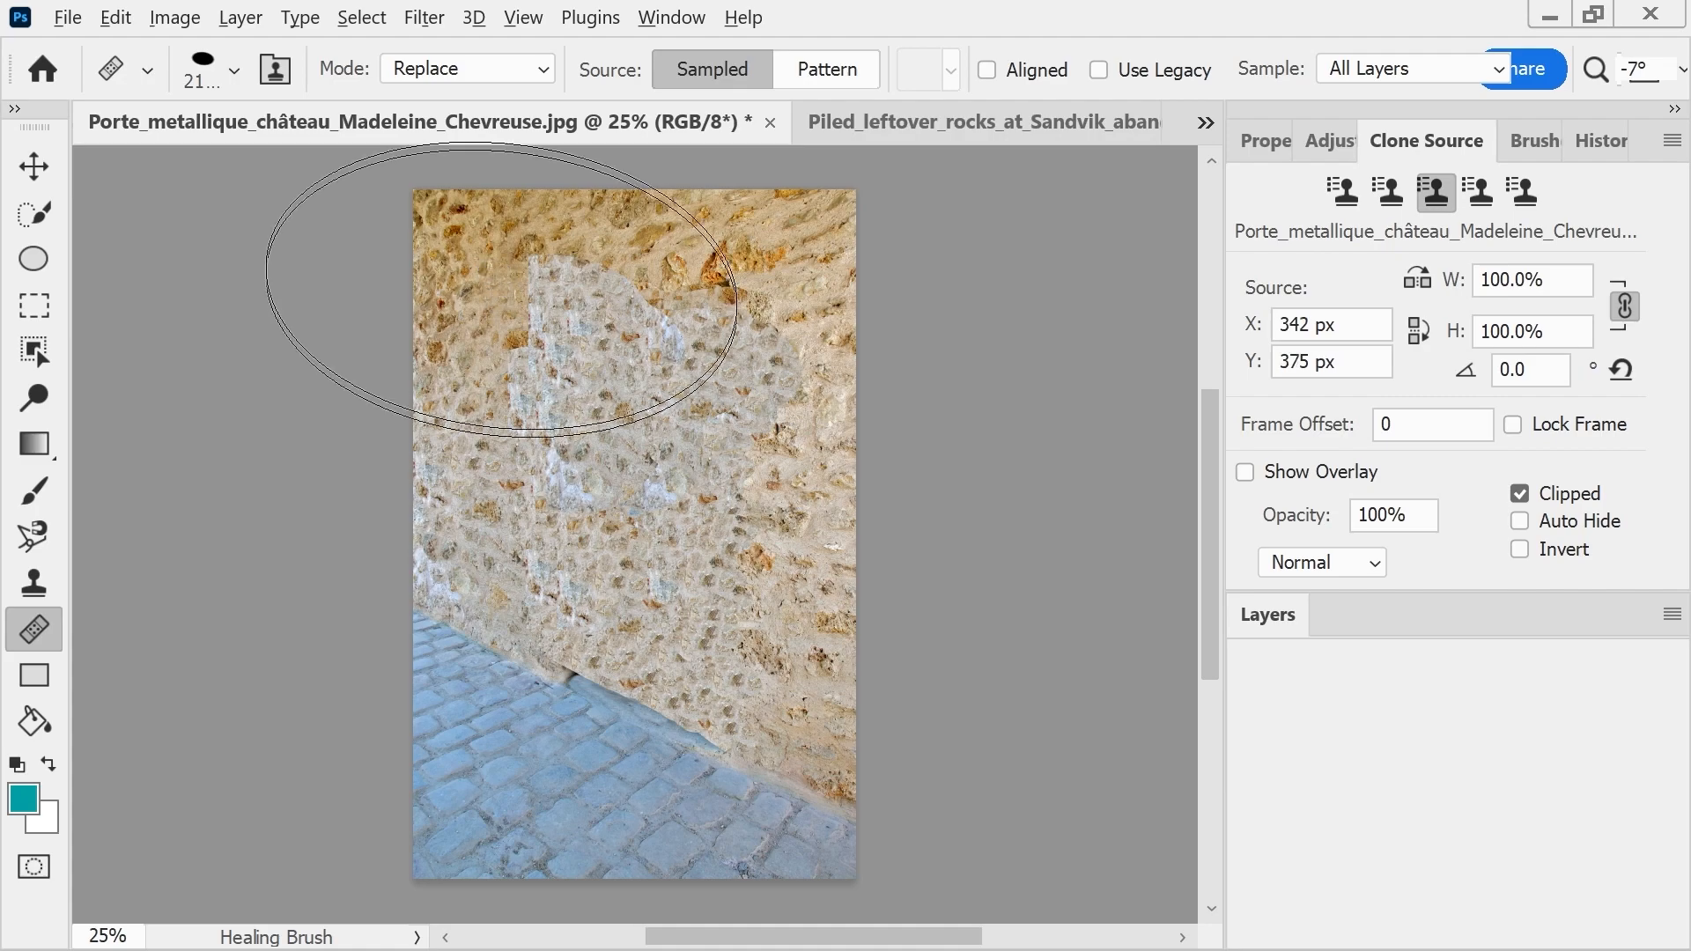
pyautogui.moveTo(532, 298)
pyautogui.mouseDown()
pyautogui.moveTo(575, 306)
pyautogui.moveTo(585, 347)
pyautogui.moveTo(644, 371)
pyautogui.moveTo(658, 368)
pyautogui.moveTo(578, 323)
pyautogui.moveTo(621, 322)
pyautogui.moveTo(603, 349)
pyautogui.moveTo(682, 339)
pyautogui.moveTo(636, 283)
pyautogui.moveTo(674, 331)
pyautogui.moveTo(728, 317)
pyautogui.moveTo(758, 361)
pyautogui.moveTo(727, 378)
pyautogui.moveTo(751, 410)
pyautogui.moveTo(763, 309)
pyautogui.moveTo(702, 280)
pyautogui.moveTo(757, 263)
pyautogui.moveTo(801, 217)
pyautogui.moveTo(701, 372)
pyautogui.moveTo(700, 420)
pyautogui.moveTo(766, 405)
pyautogui.mouseUp()
pyautogui.click(650, 372)
pyautogui.click(608, 320)
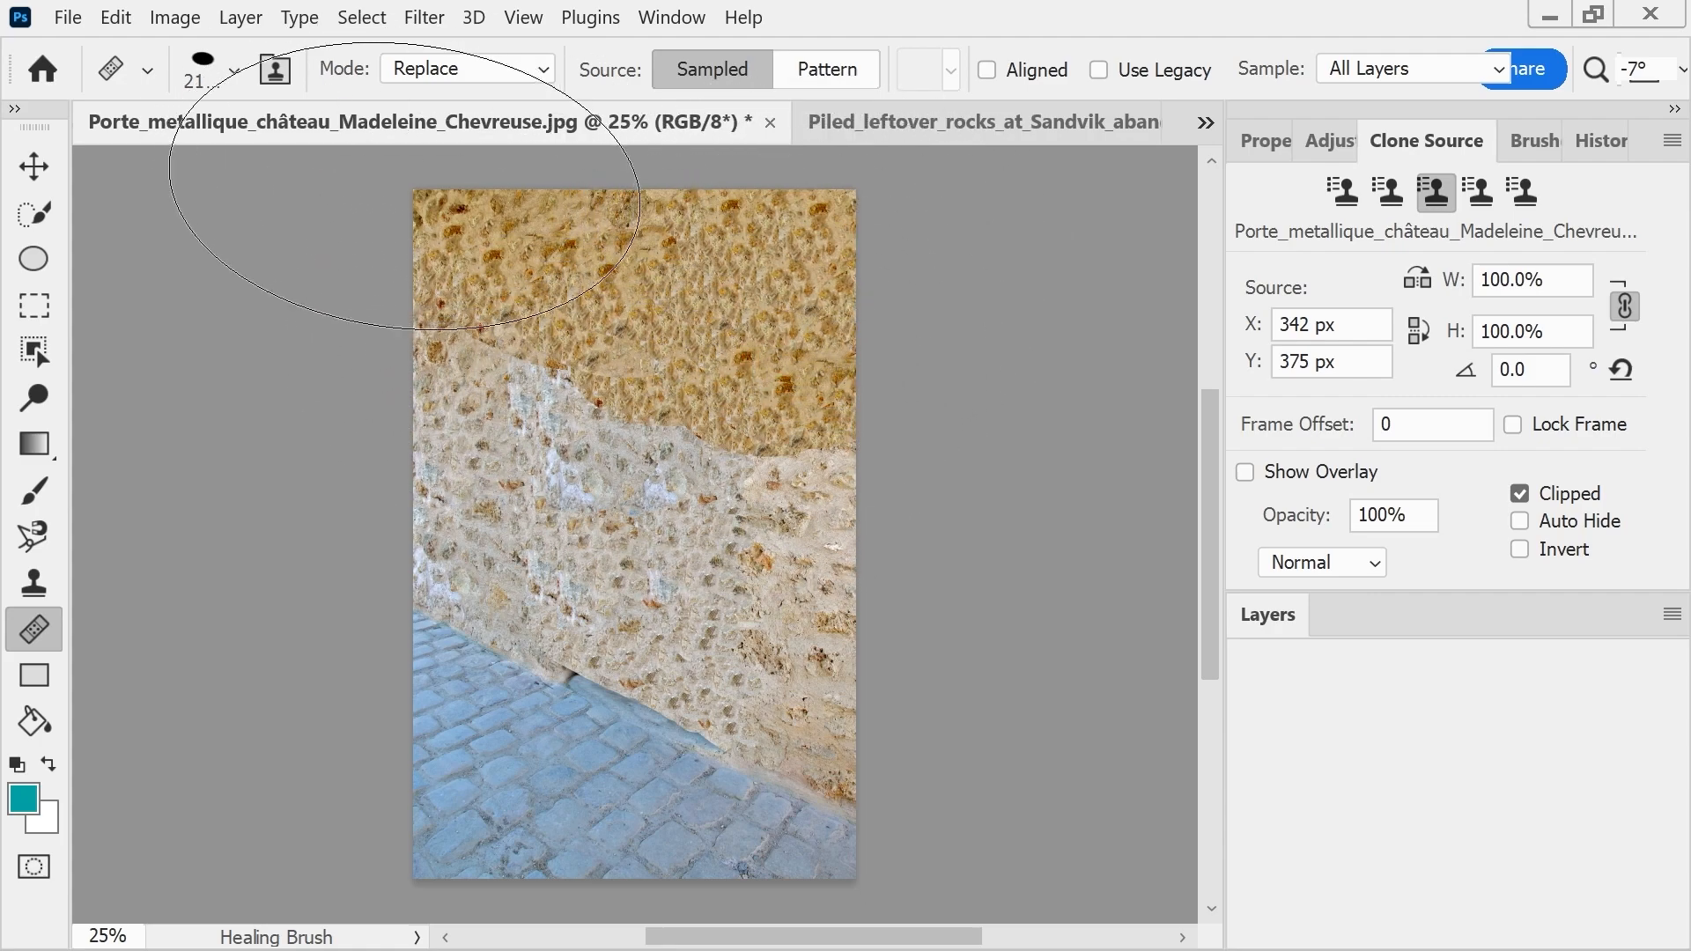
# - Reduce the Healing Brush to 743 px, sample the wall's upper-left stone, and blend the boundary between the ochre and pale areas
pyautogui.click(234, 71)
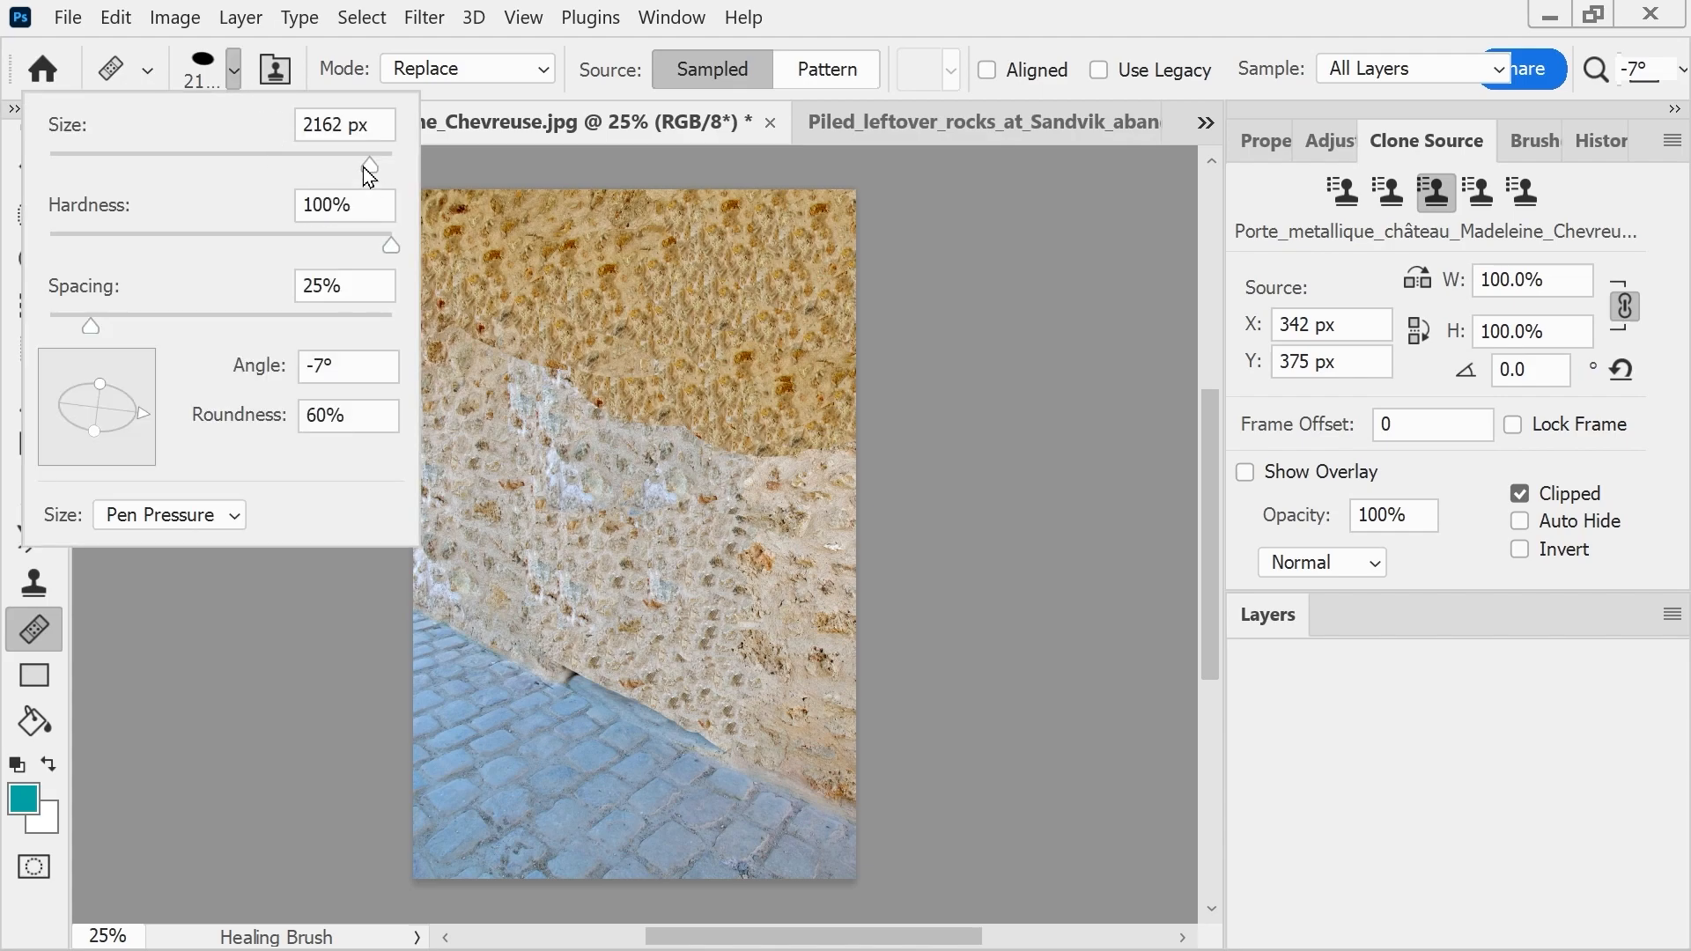
pyautogui.moveTo(333, 170); pyautogui.dragTo(361, 171)
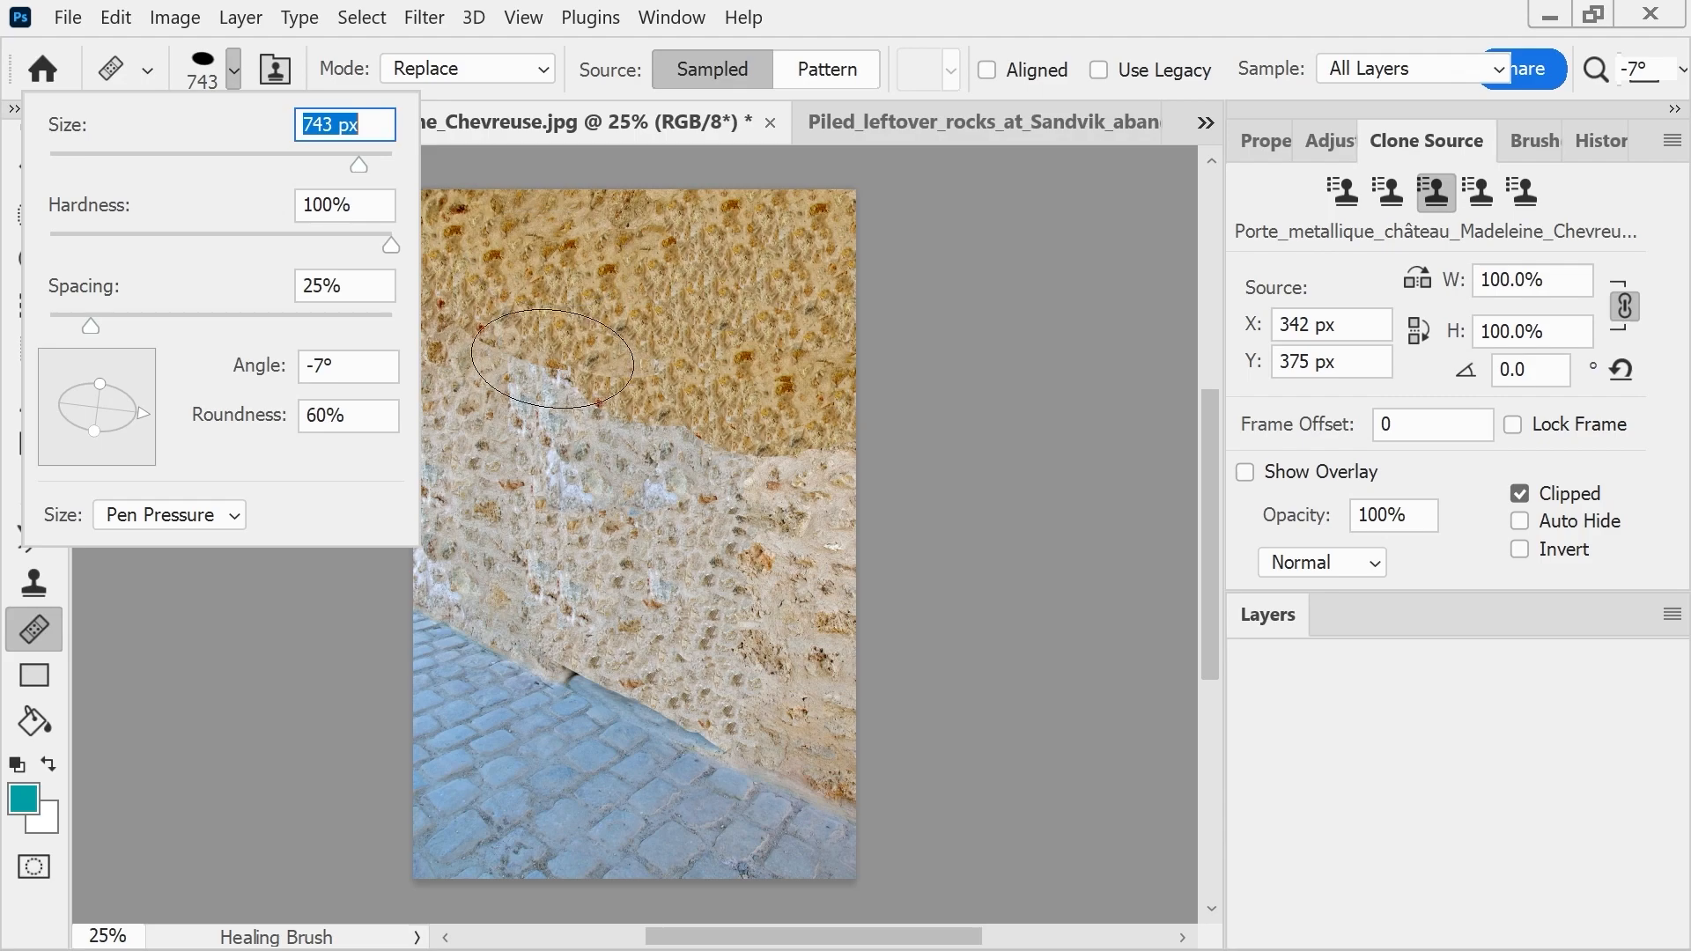
pyautogui.click(793, 14)
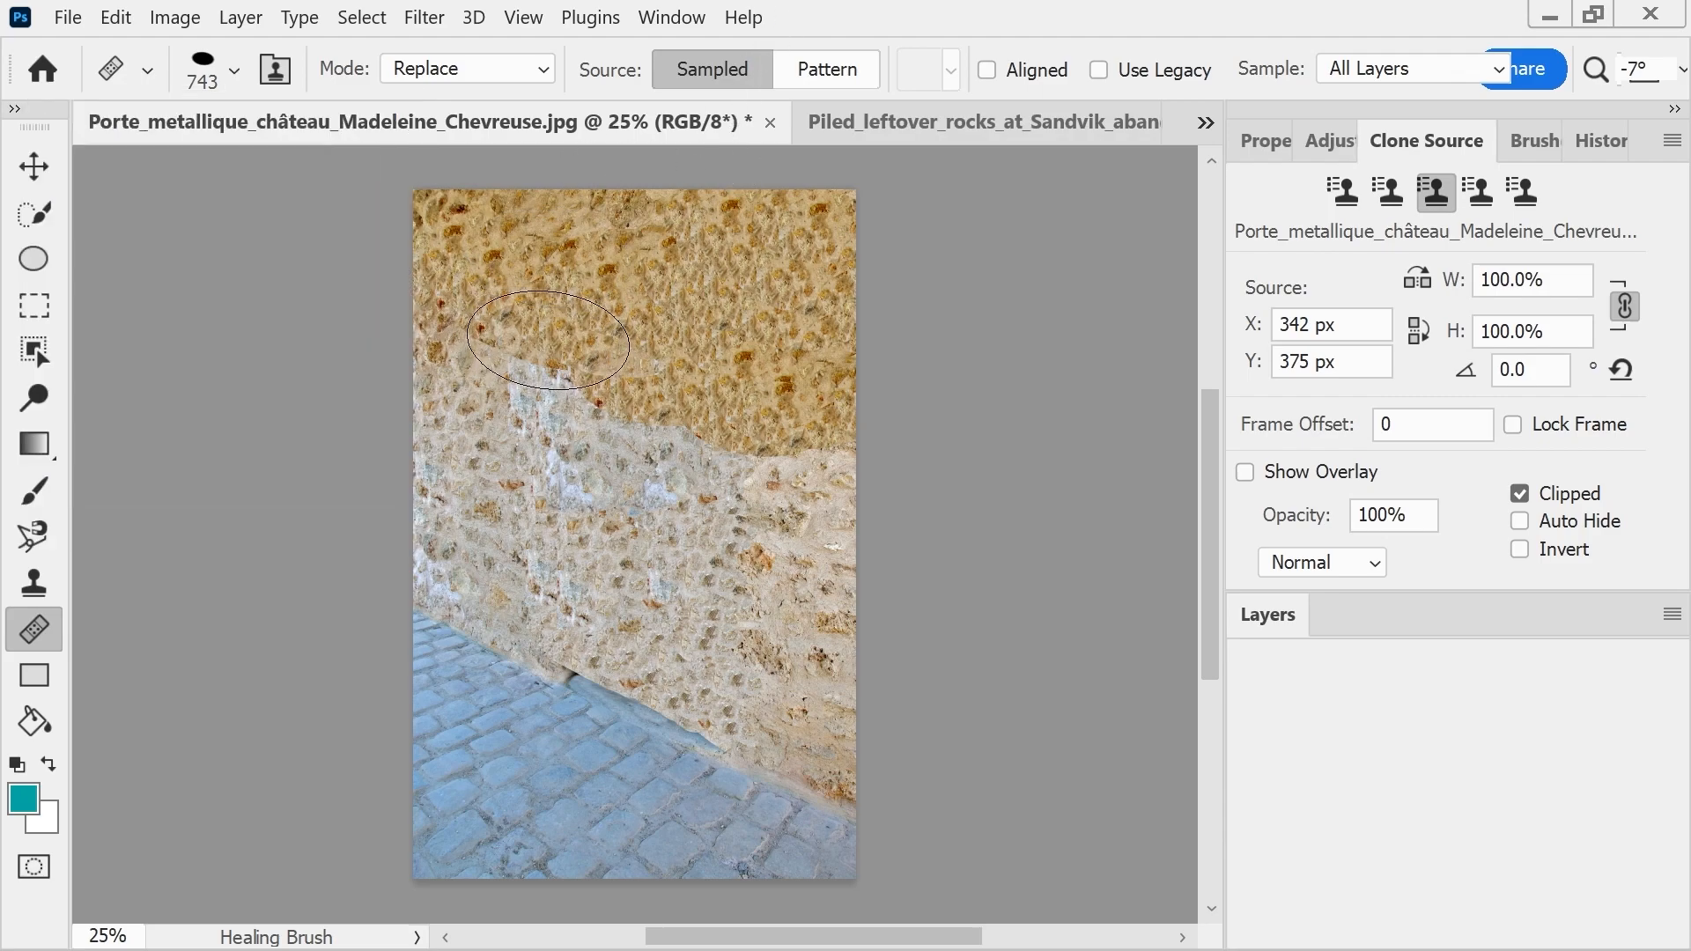
pyautogui.keyDown('alt'); pyautogui.click(500, 349); pyautogui.keyUp('alt')
pyautogui.click(587, 331)
pyautogui.click(615, 400)
pyautogui.moveTo(666, 377)
pyautogui.mouseDown()
pyautogui.moveTo(658, 405)
pyautogui.moveTo(689, 362)
pyautogui.mouseUp()
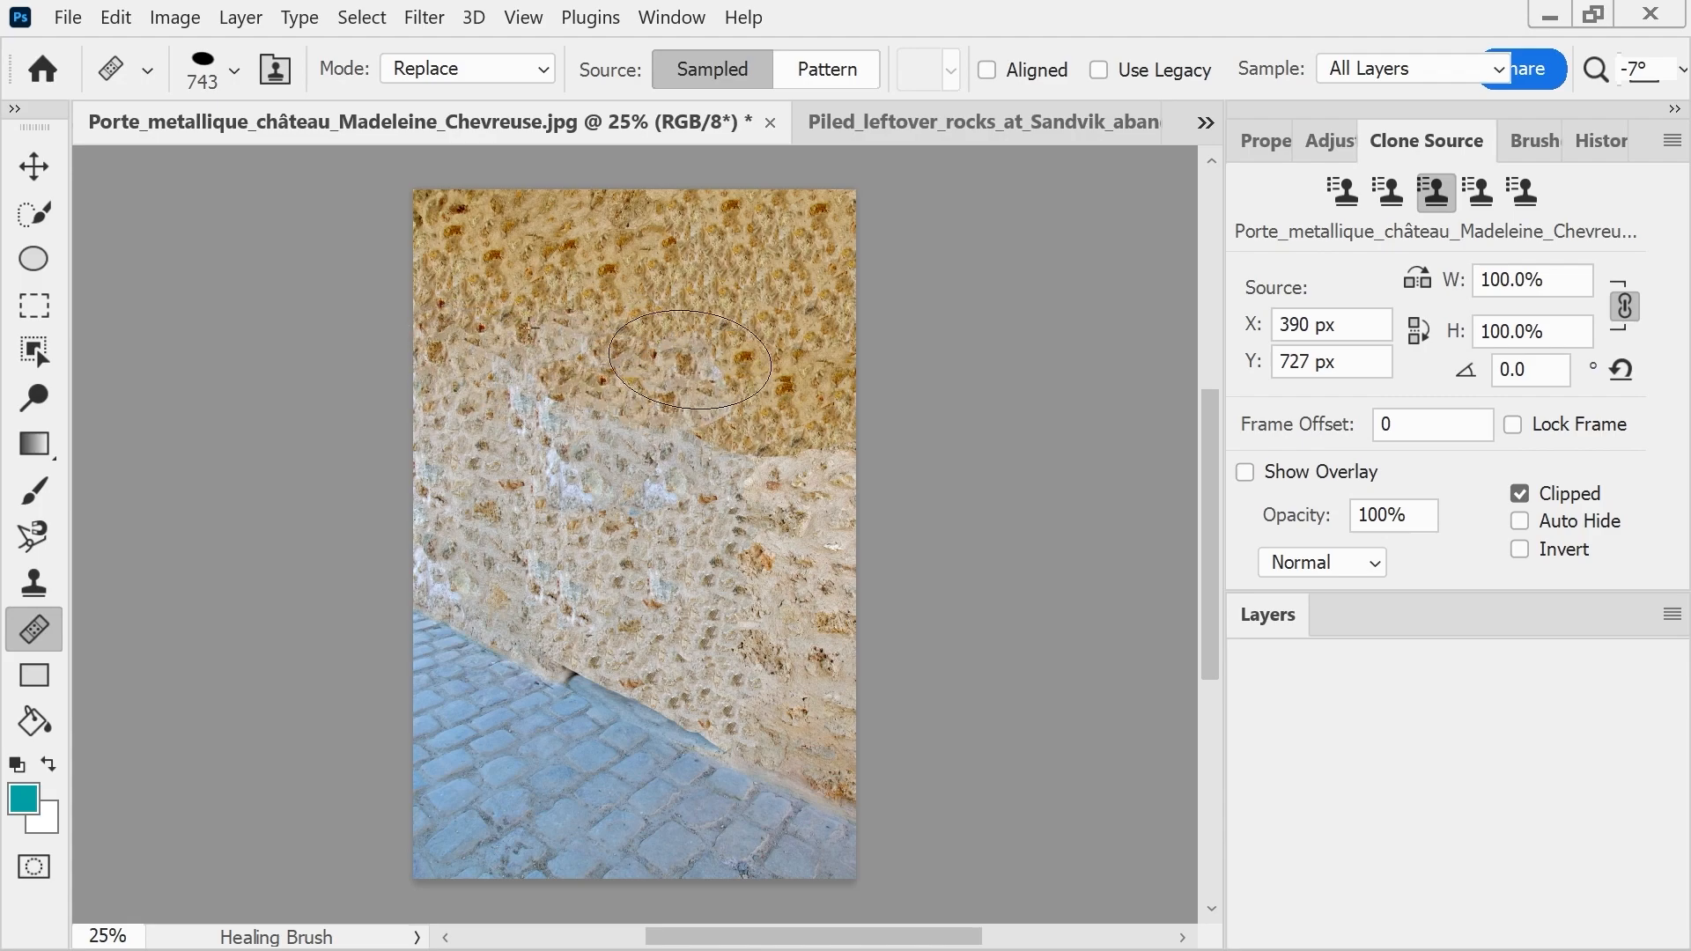
pyautogui.click(665, 308)
pyautogui.click(625, 409)
pyautogui.click(638, 354)
pyautogui.moveTo(585, 384); pyautogui.dragTo(685, 382)
# - Paint the sampled stone across the ochre upper part of the wall in wide horizontal strokes
pyautogui.moveTo(434, 226); pyautogui.dragTo(719, 231)
pyautogui.moveTo(574, 237); pyautogui.dragTo(835, 224)
pyautogui.moveTo(790, 298); pyautogui.dragTo(843, 298)
pyautogui.moveTo(486, 364); pyautogui.dragTo(827, 335)
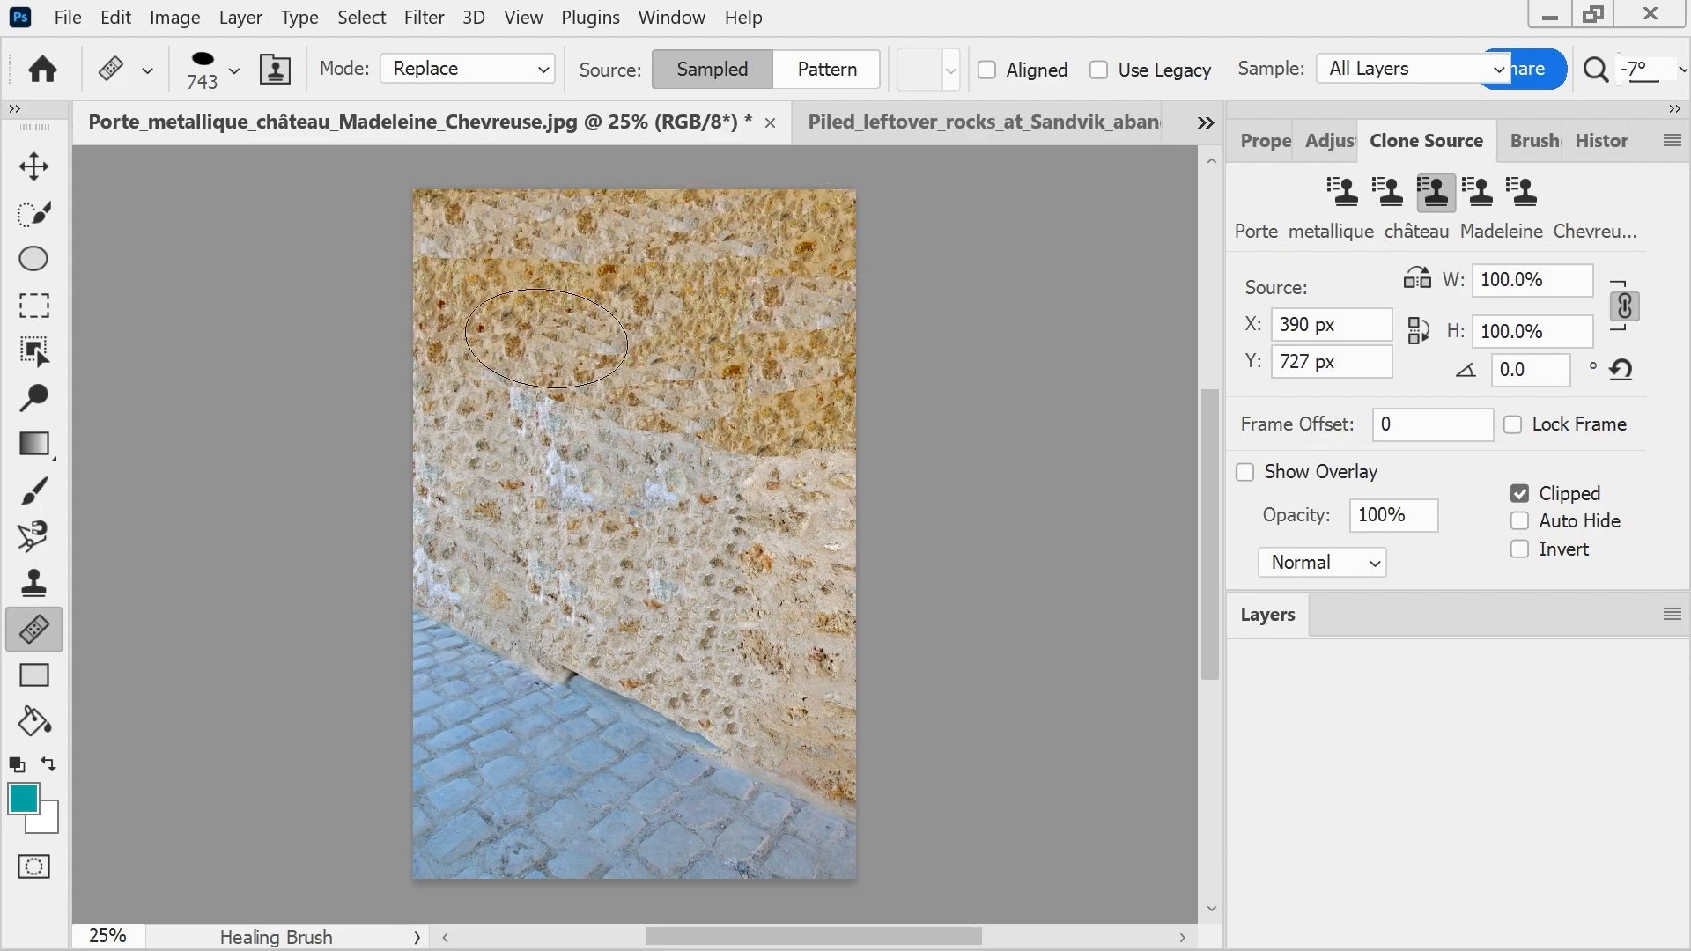
pyautogui.moveTo(498, 313)
pyautogui.mouseDown()
pyautogui.moveTo(656, 314)
pyautogui.moveTo(617, 309)
pyautogui.mouseUp()
pyautogui.moveTo(520, 280)
pyautogui.mouseDown()
pyautogui.moveTo(640, 289)
pyautogui.moveTo(736, 222)
pyautogui.moveTo(716, 233)
pyautogui.moveTo(819, 229)
pyautogui.mouseUp()
# - Cover the pale middle of the wall with the sampled stone from the left edge to the right edge
pyautogui.moveTo(555, 396); pyautogui.dragTo(643, 411)
pyautogui.moveTo(467, 442); pyautogui.dragTo(667, 461)
pyautogui.moveTo(462, 481); pyautogui.dragTo(769, 530)
pyautogui.moveTo(620, 464)
pyautogui.mouseDown()
pyautogui.moveTo(773, 498)
pyautogui.moveTo(887, 472)
pyautogui.mouseUp()
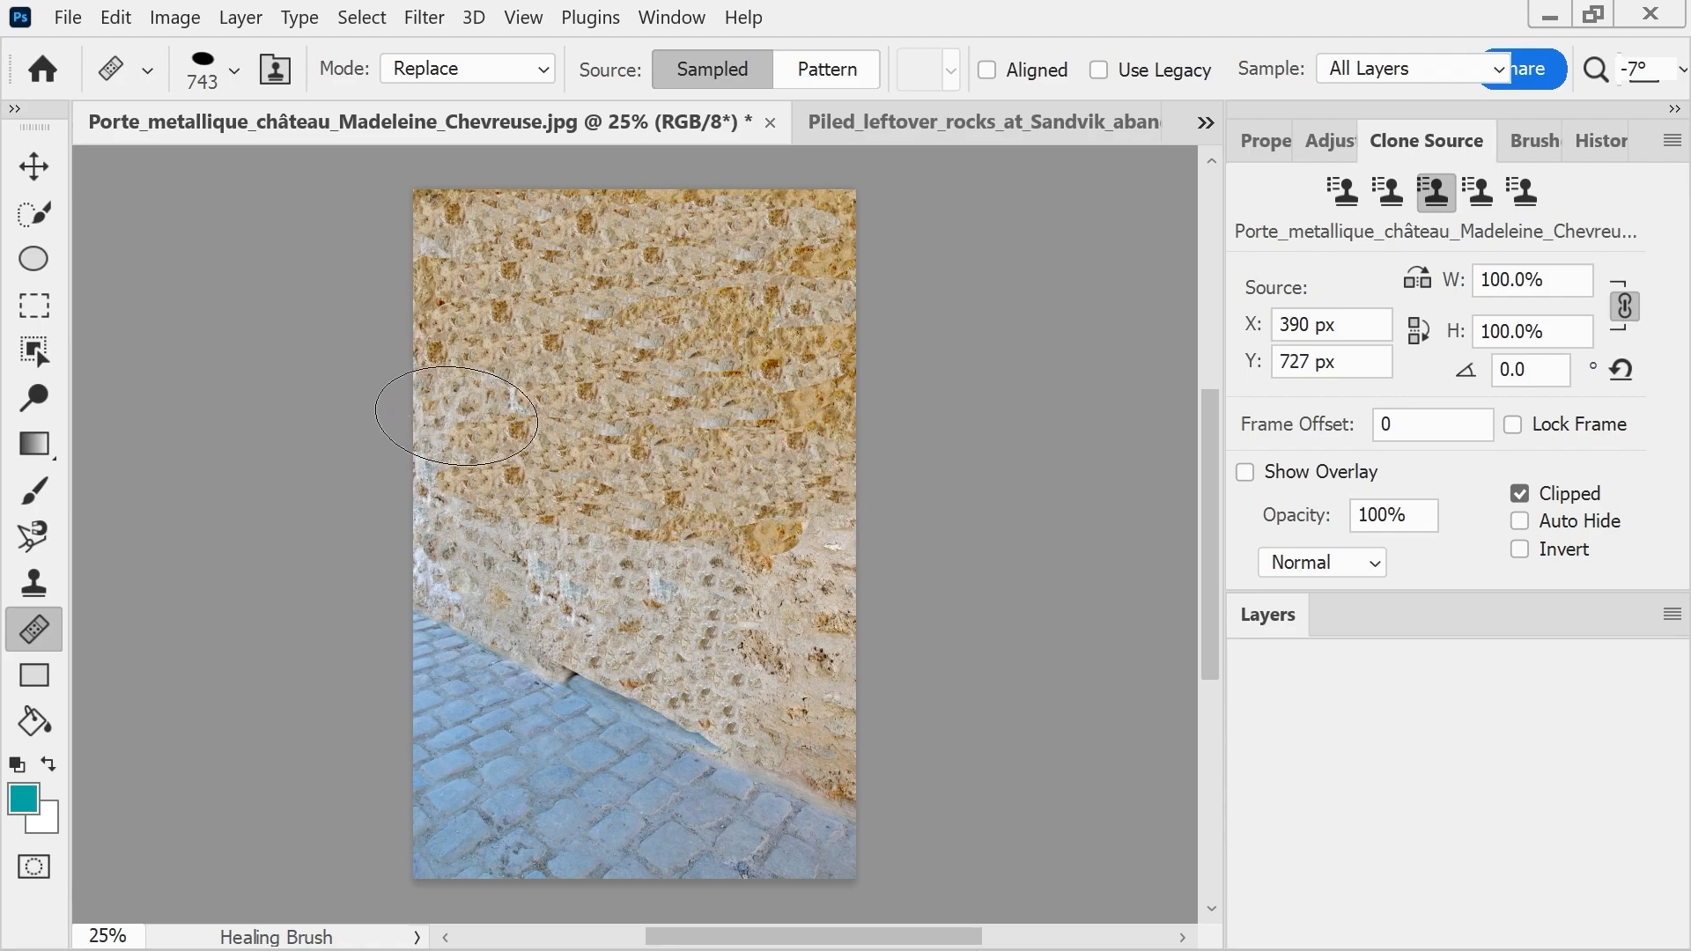
pyautogui.moveTo(519, 481)
pyautogui.mouseDown()
pyautogui.moveTo(693, 506)
pyautogui.moveTo(828, 555)
pyautogui.moveTo(815, 504)
pyautogui.moveTo(846, 485)
pyautogui.moveTo(696, 388)
pyautogui.mouseUp()
pyautogui.moveTo(491, 511)
pyautogui.mouseDown()
pyautogui.moveTo(445, 489)
pyautogui.moveTo(634, 555)
pyautogui.moveTo(868, 585)
pyautogui.mouseUp()
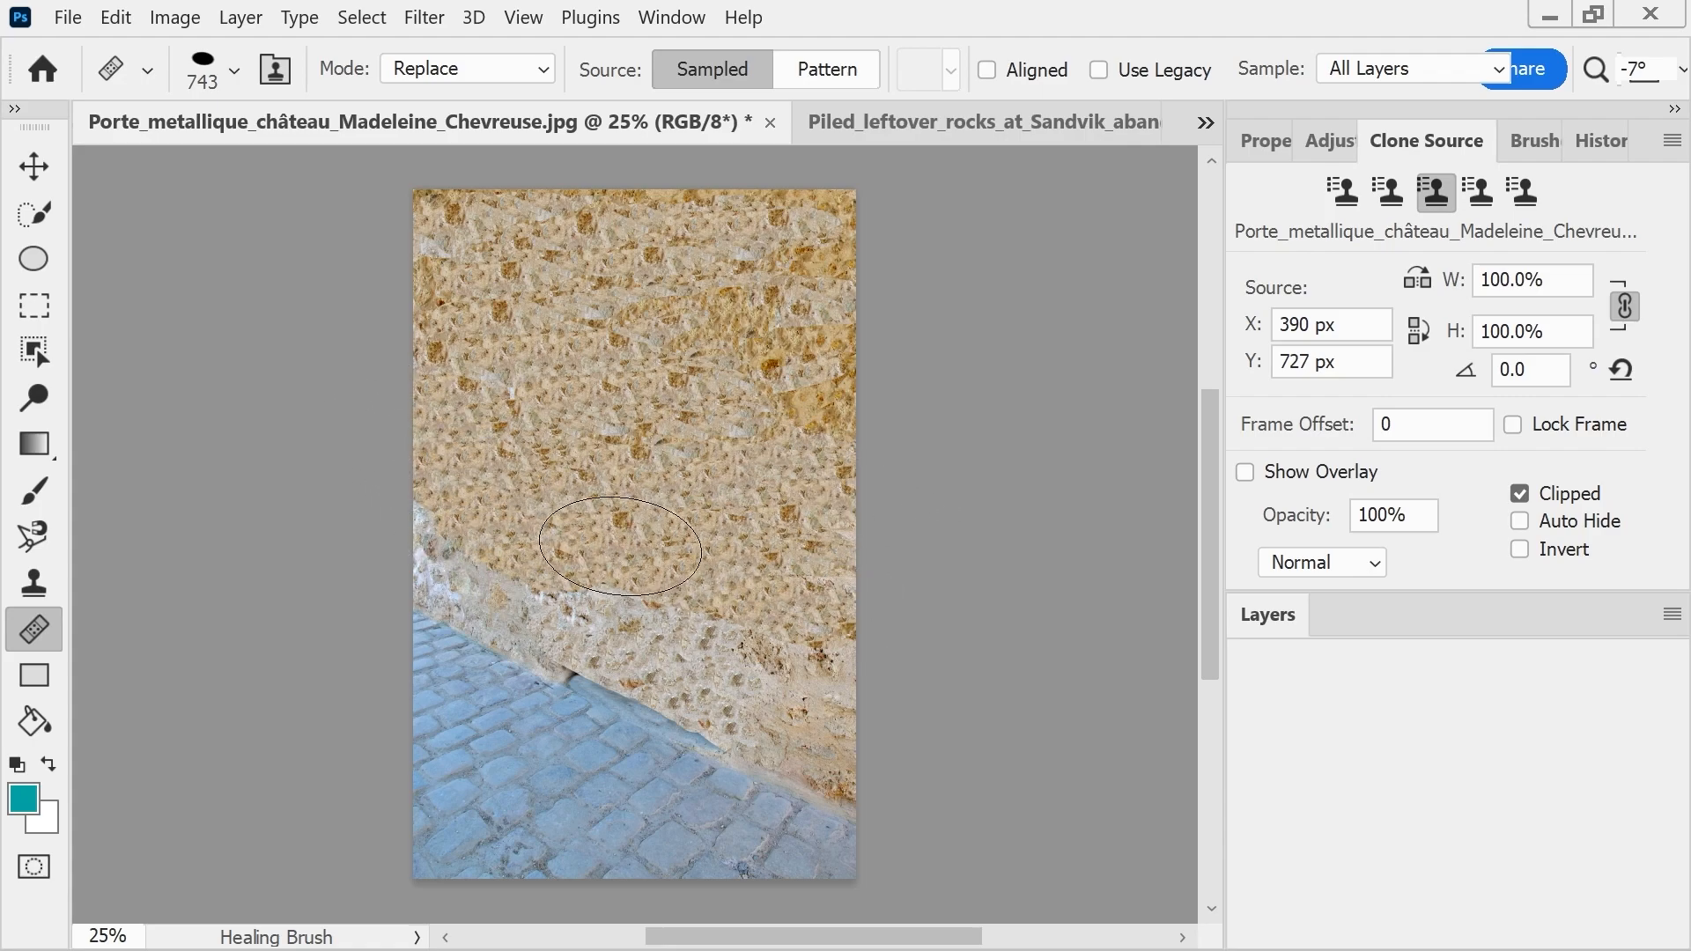
# - Paint the sampled stone along the wall's lower strip down to the sloping pavement edge
pyautogui.moveTo(814, 635); pyautogui.dragTo(838, 650)
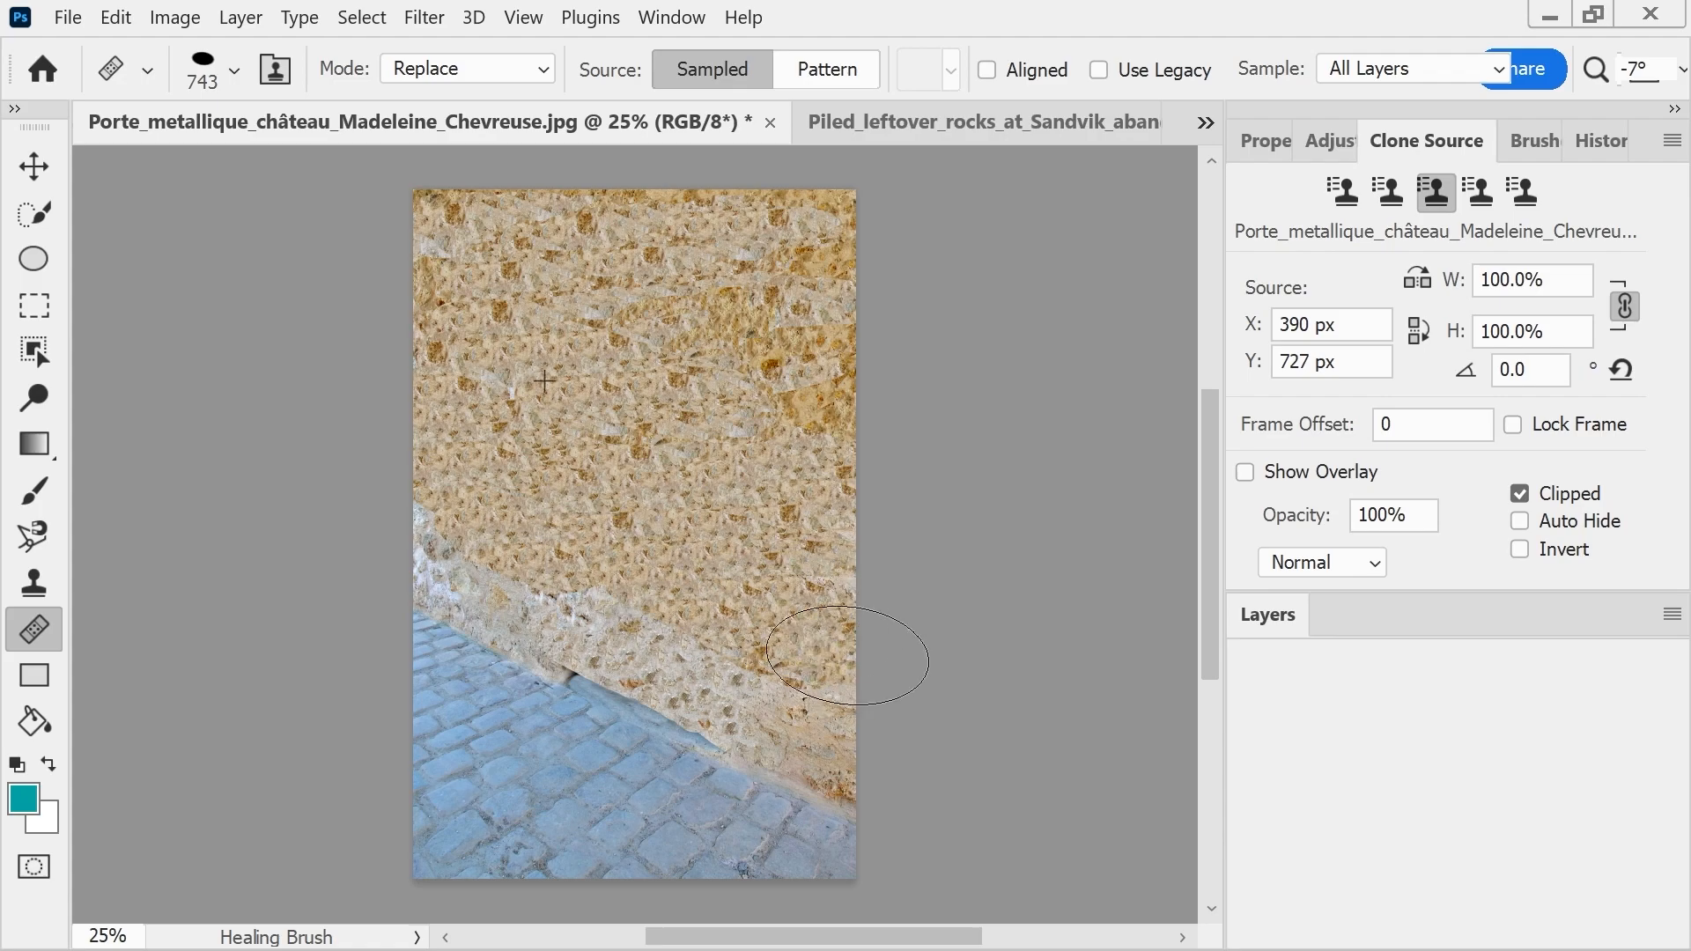
pyautogui.moveTo(536, 560)
pyautogui.mouseDown()
pyautogui.moveTo(812, 693)
pyautogui.moveTo(716, 634)
pyautogui.moveTo(809, 692)
pyautogui.moveTo(753, 655)
pyautogui.moveTo(801, 675)
pyautogui.moveTo(759, 635)
pyautogui.mouseUp()
pyautogui.moveTo(476, 531)
pyautogui.mouseDown()
pyautogui.moveTo(457, 539)
pyautogui.moveTo(533, 564)
pyautogui.mouseUp()
pyautogui.moveTo(432, 551)
pyautogui.mouseDown()
pyautogui.moveTo(875, 743)
pyautogui.moveTo(696, 661)
pyautogui.moveTo(722, 652)
pyautogui.moveTo(866, 753)
pyautogui.moveTo(687, 696)
pyautogui.moveTo(551, 590)
pyautogui.moveTo(434, 565)
pyautogui.moveTo(639, 647)
pyautogui.moveTo(366, 562)
pyautogui.moveTo(525, 632)
pyautogui.moveTo(385, 574)
pyautogui.moveTo(560, 606)
pyautogui.moveTo(648, 717)
pyautogui.moveTo(683, 665)
pyautogui.mouseUp()
pyautogui.moveTo(699, 727); pyautogui.dragTo(880, 824)
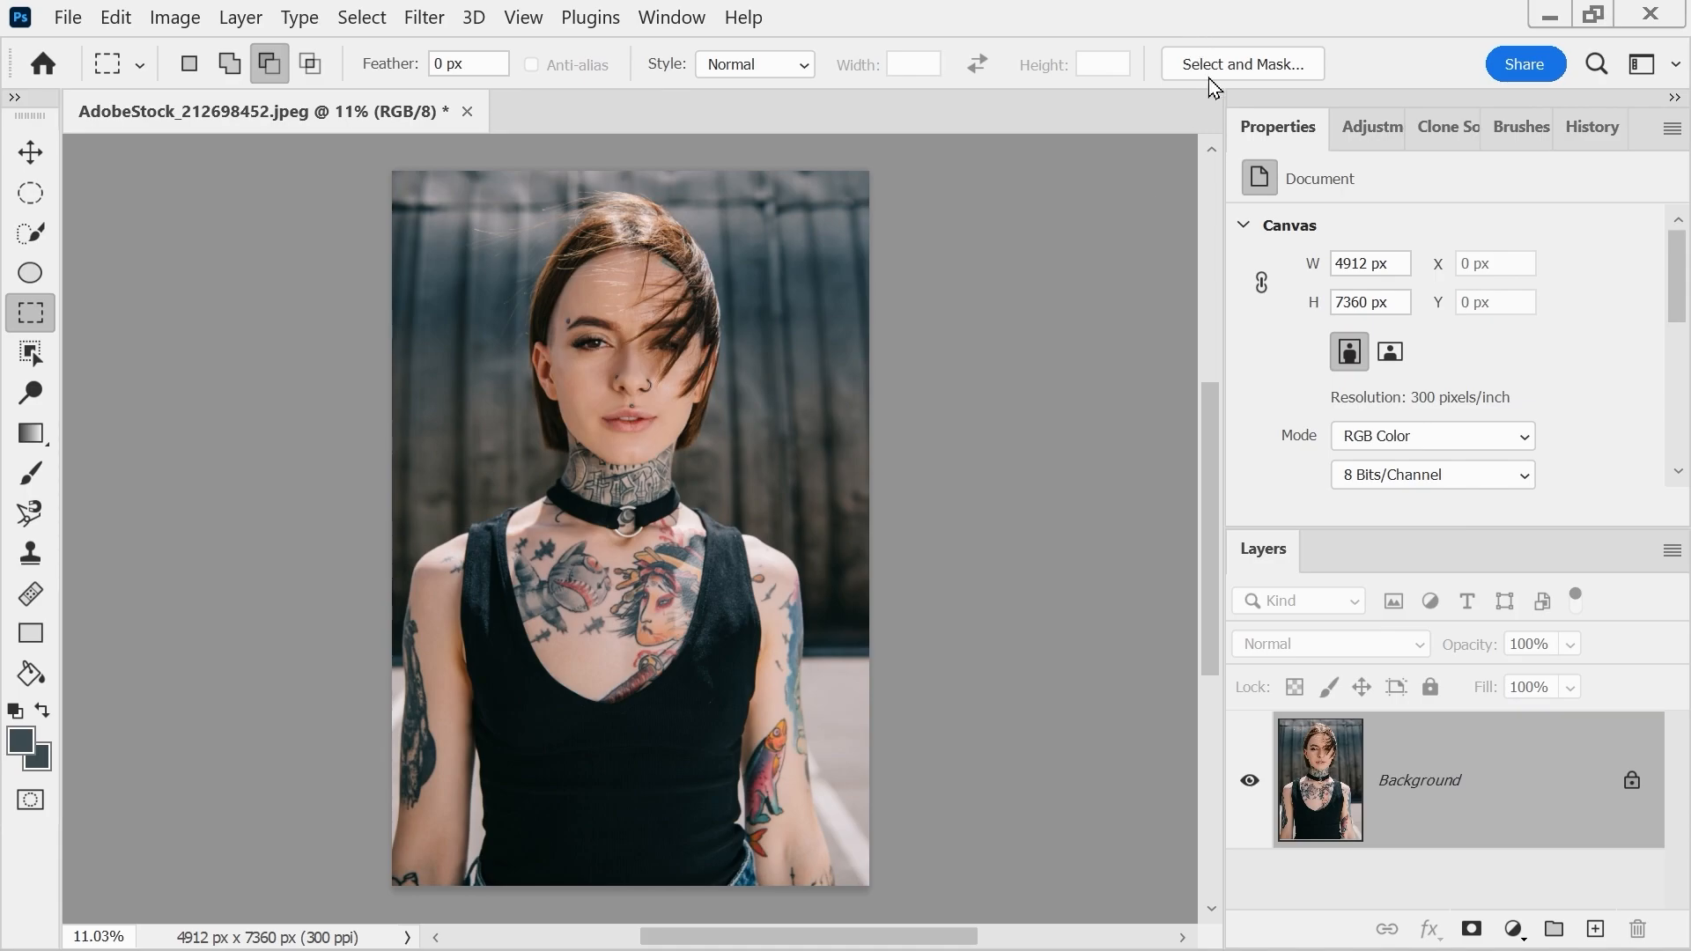
# - In the portrait photo, select the woman as the subject and invert the selection to the background
pyautogui.click(357, 16)
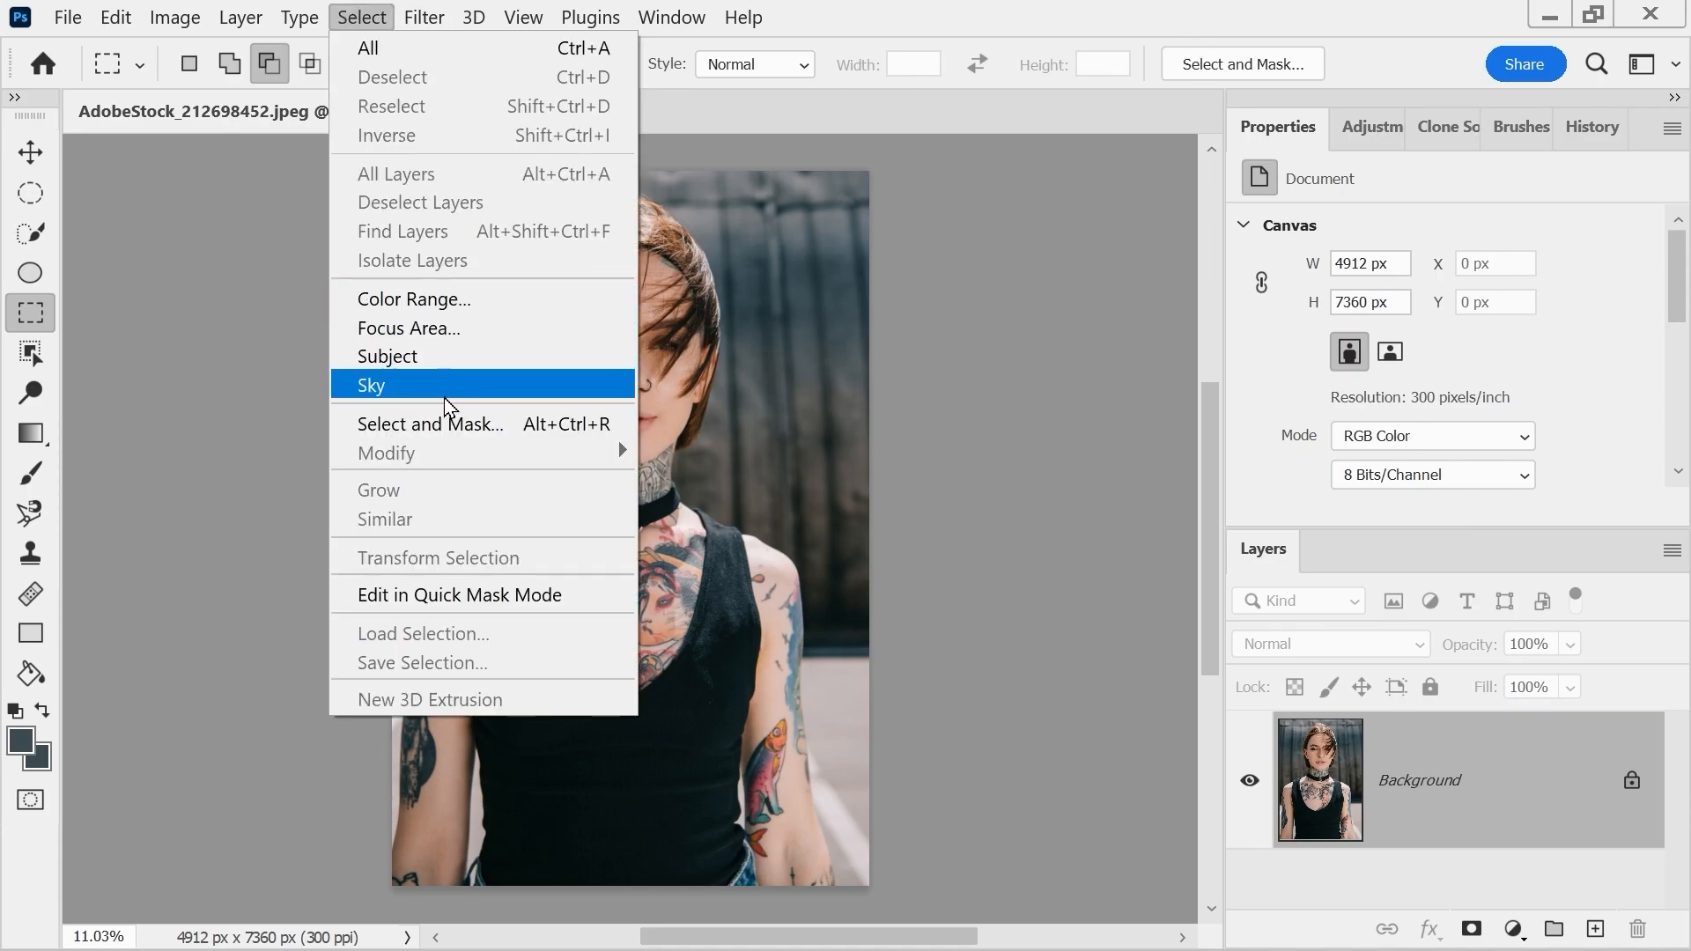
pyautogui.click(431, 361)
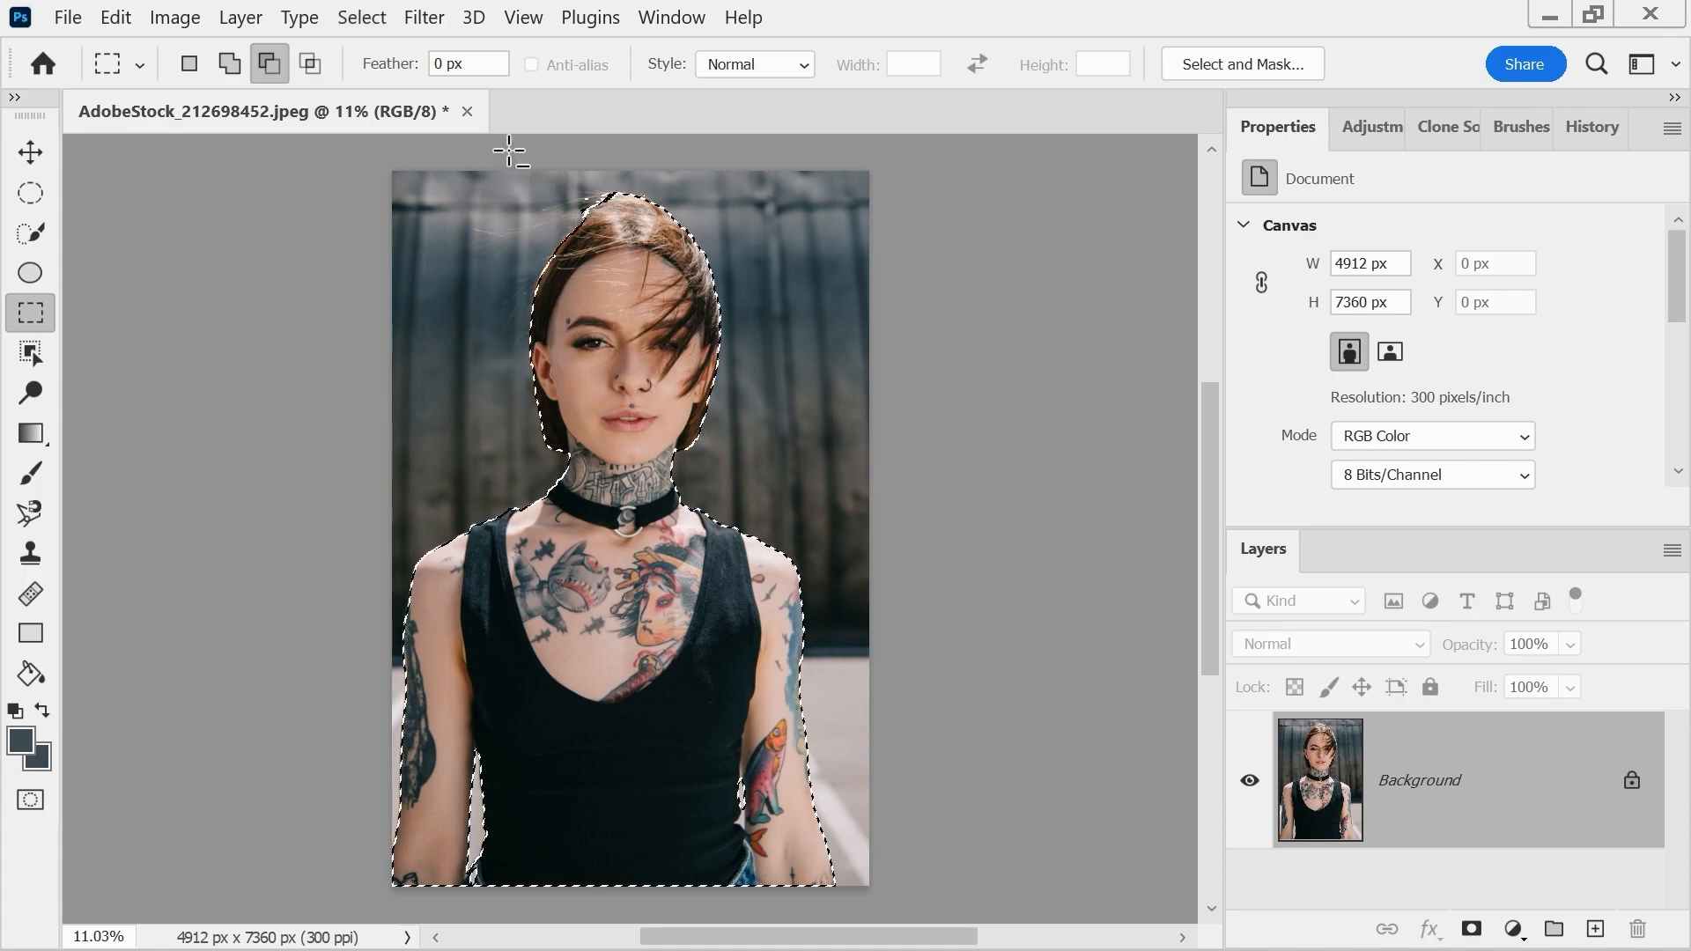
pyautogui.click(357, 19)
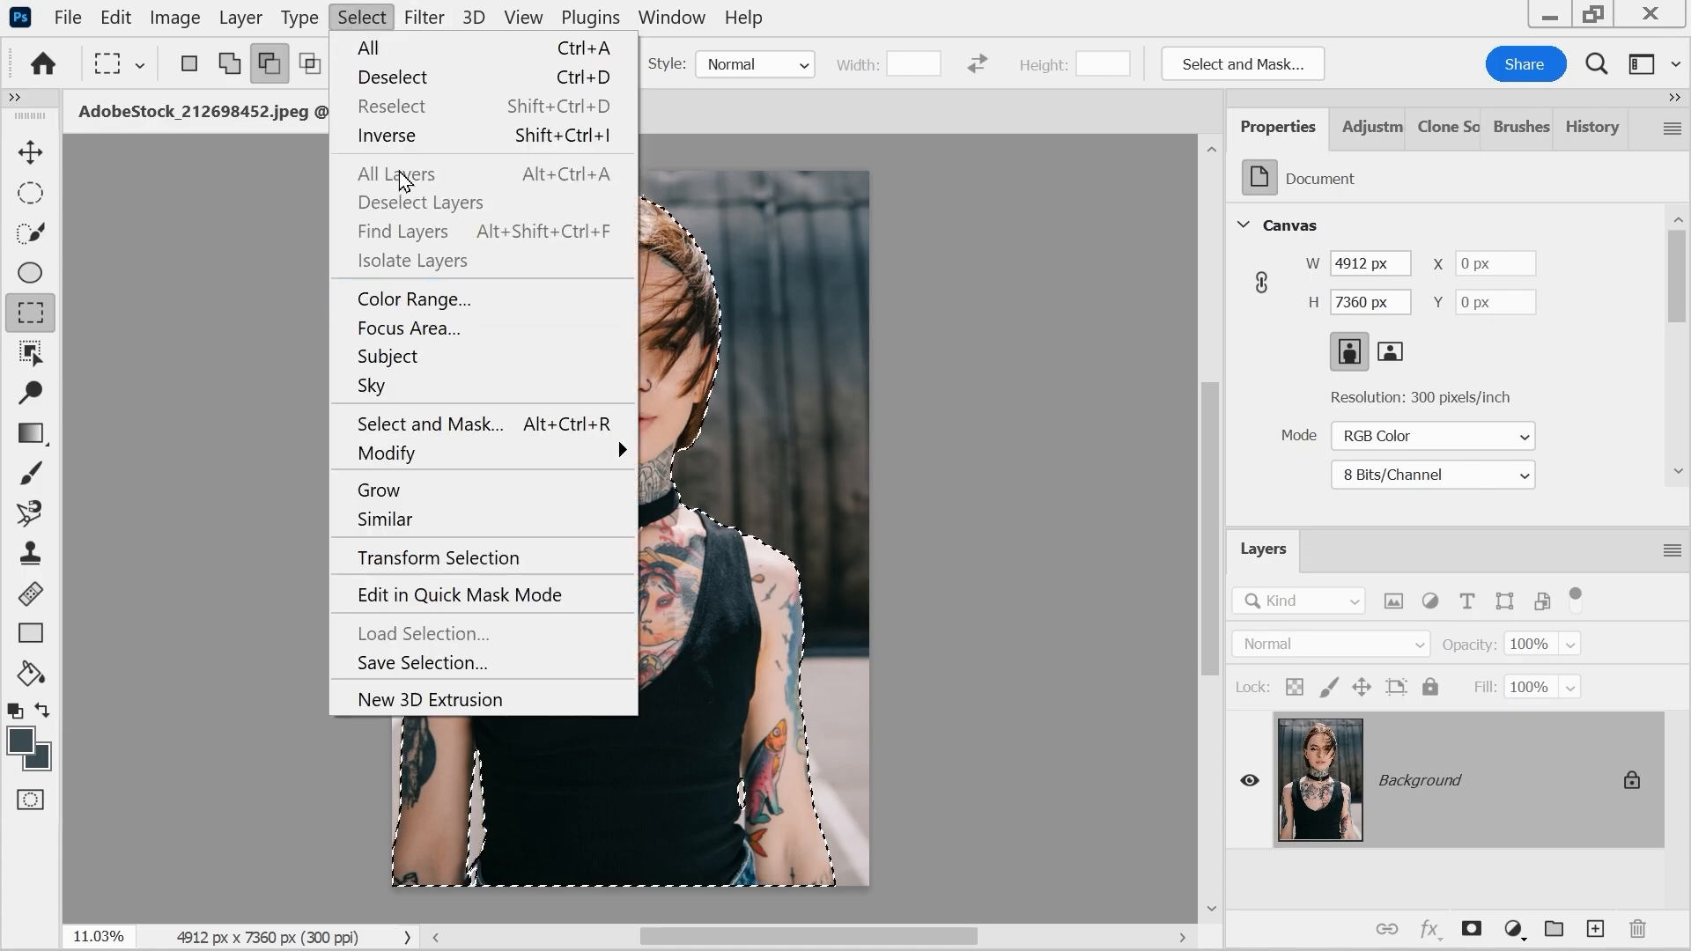
pyautogui.click(398, 134)
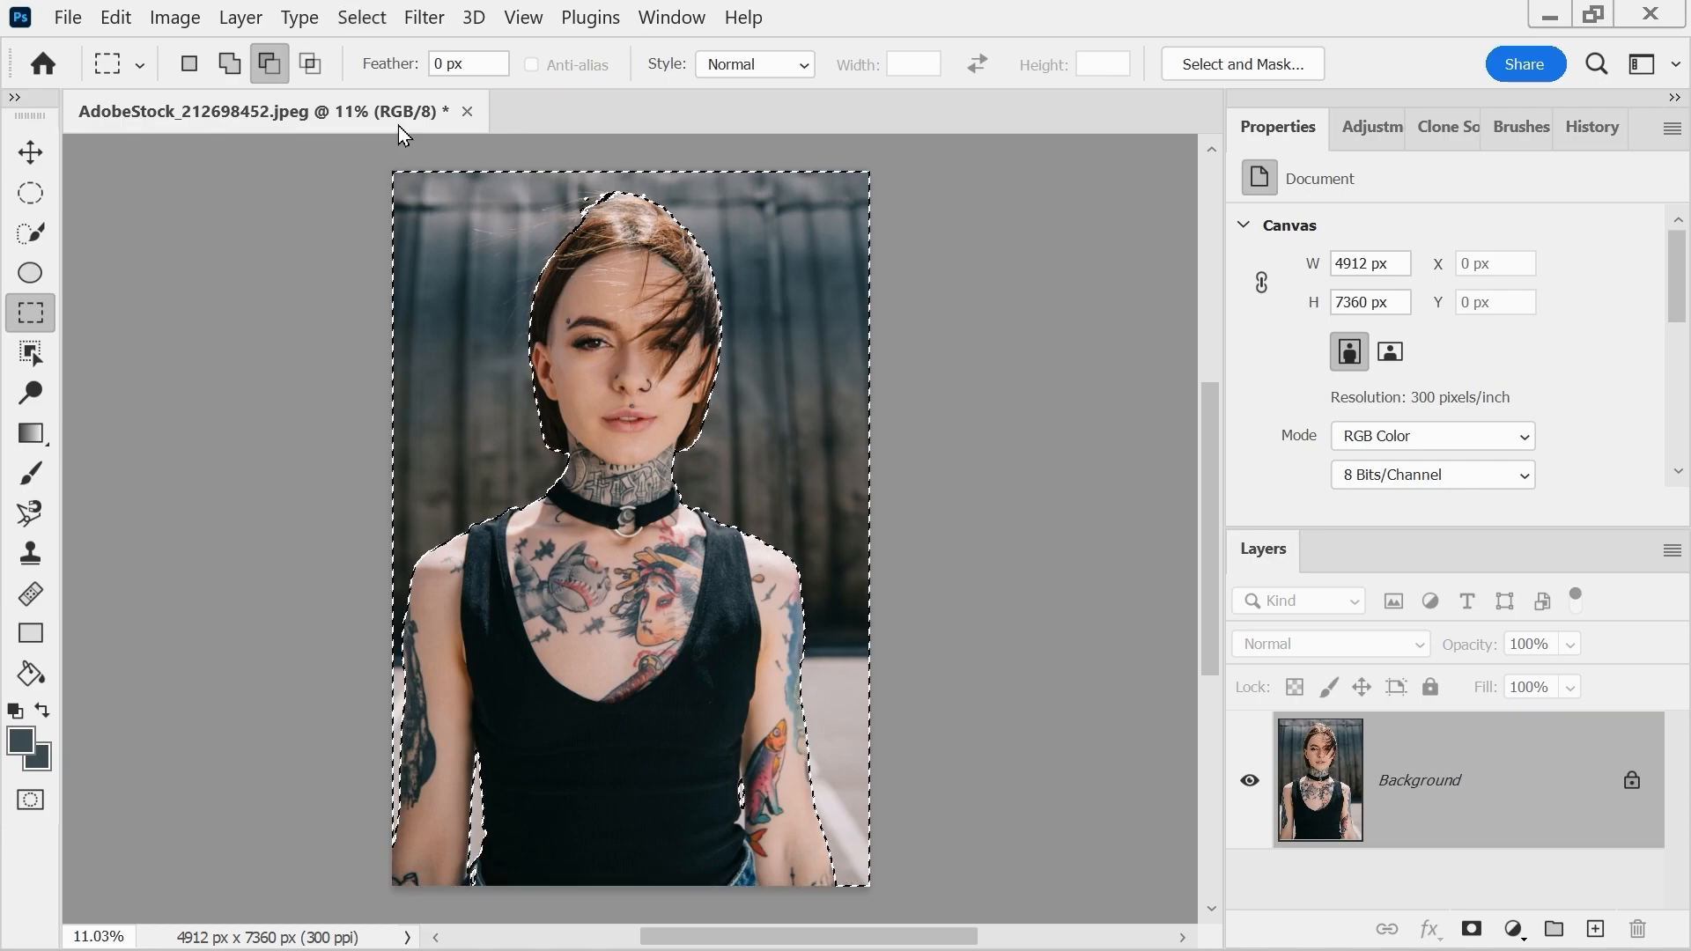
# - Output the background selection to a new layer using Select and Mask
pyautogui.click(1213, 58)
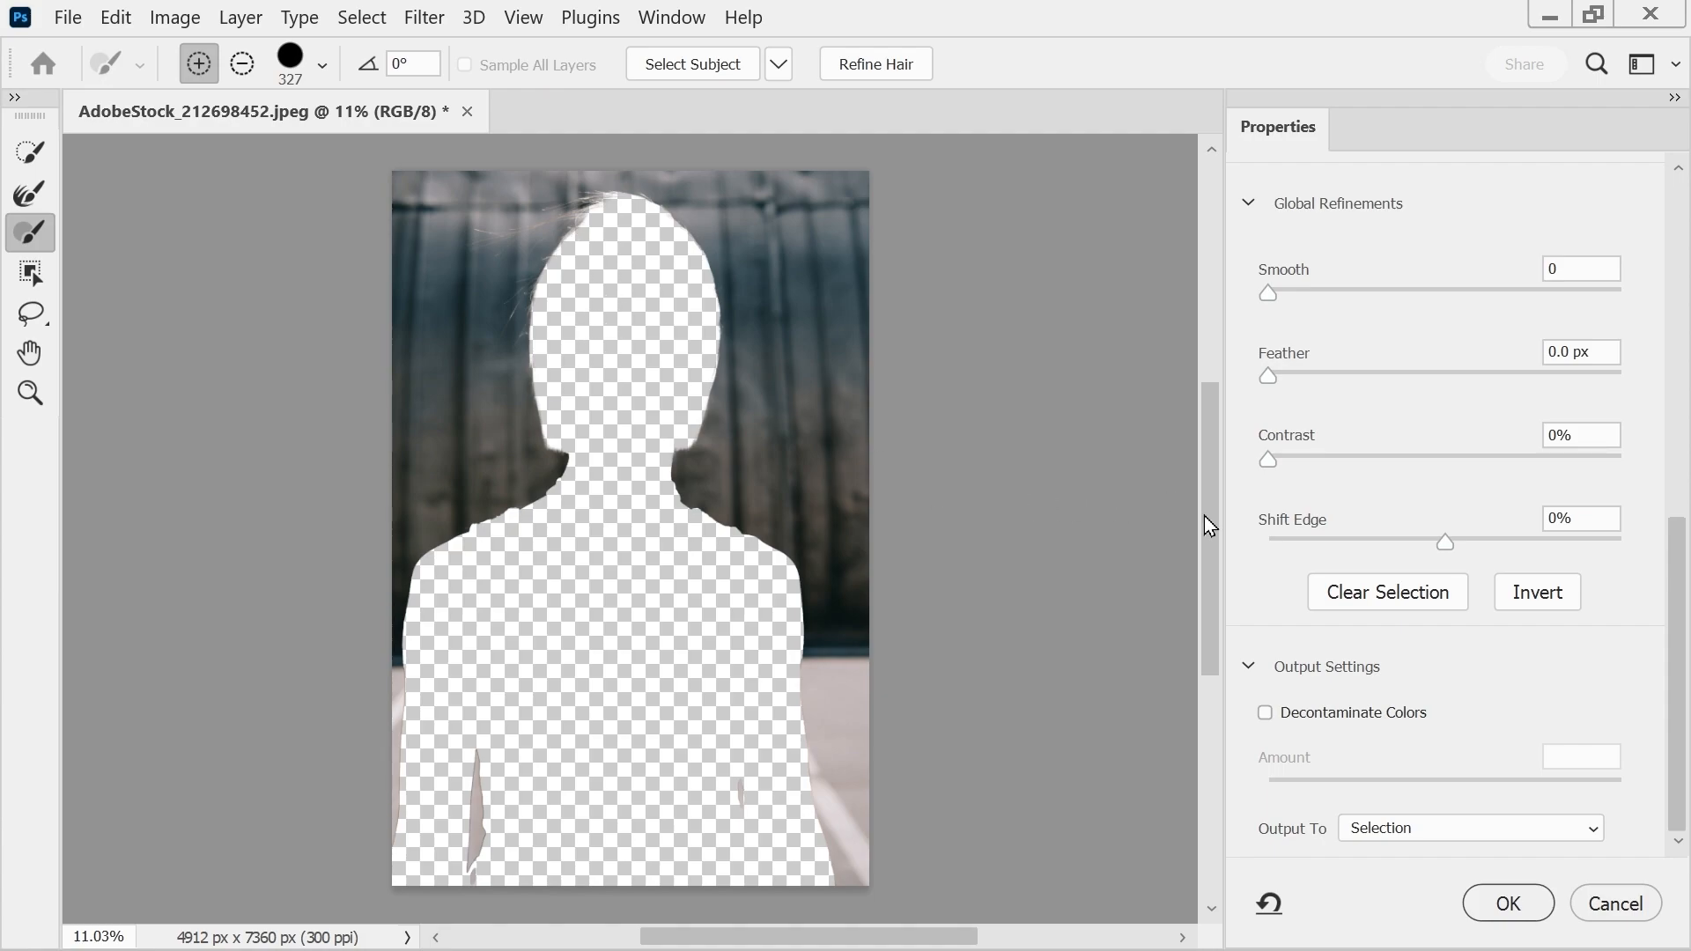
pyautogui.click(1502, 828)
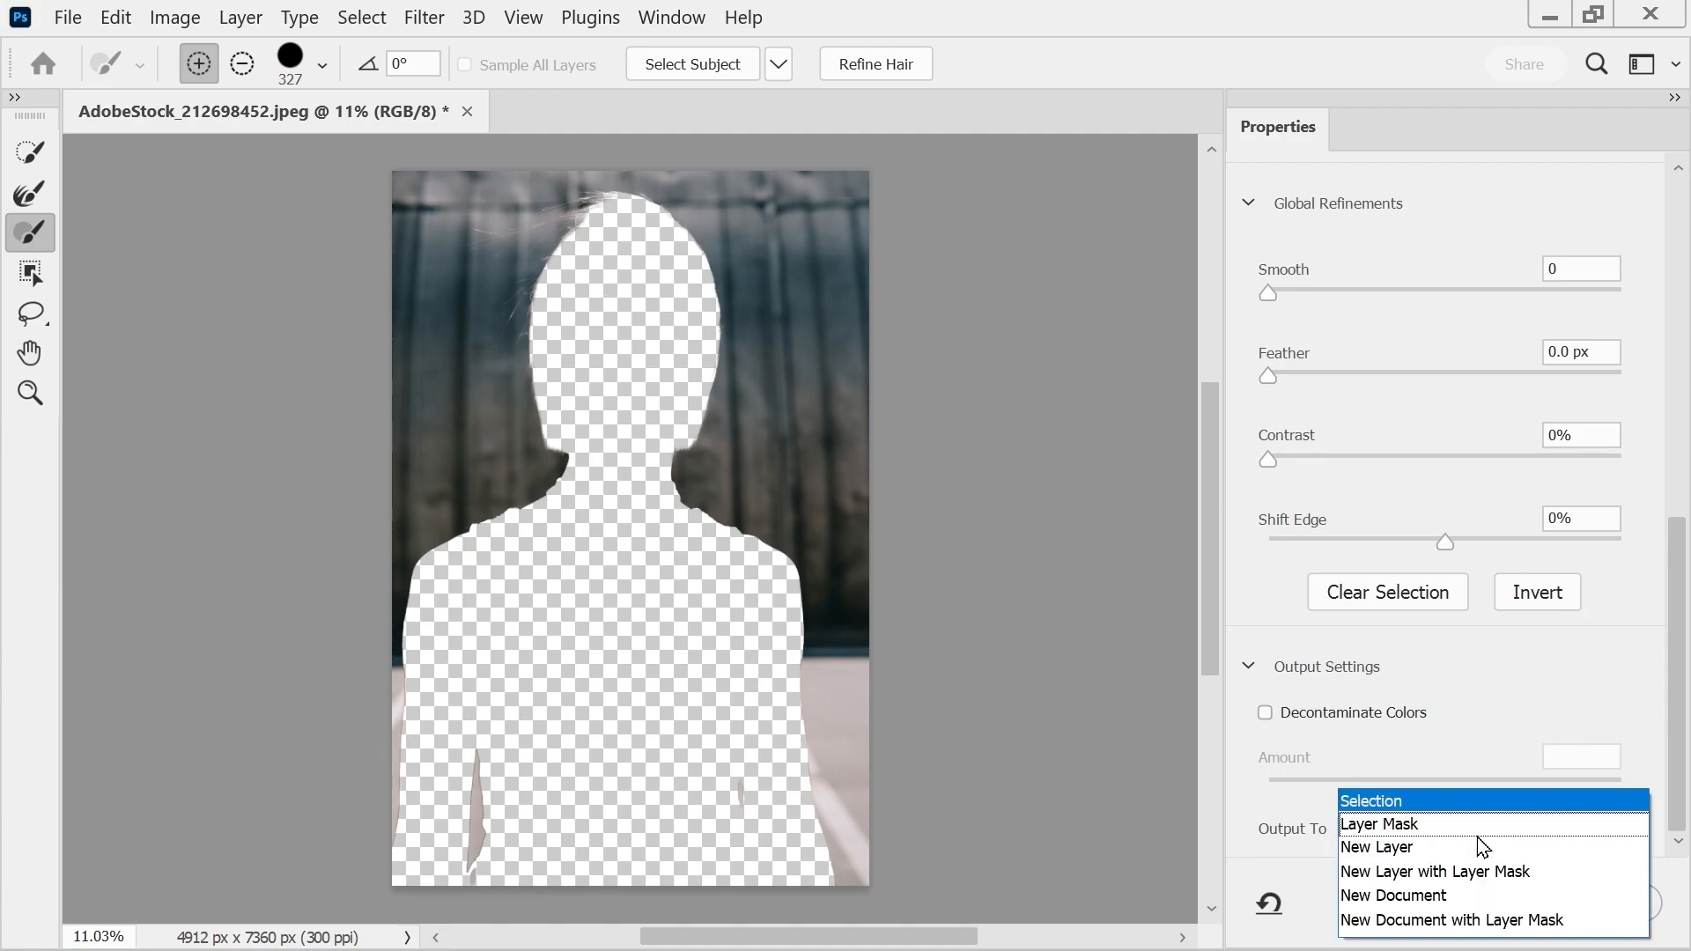
pyautogui.click(1420, 855)
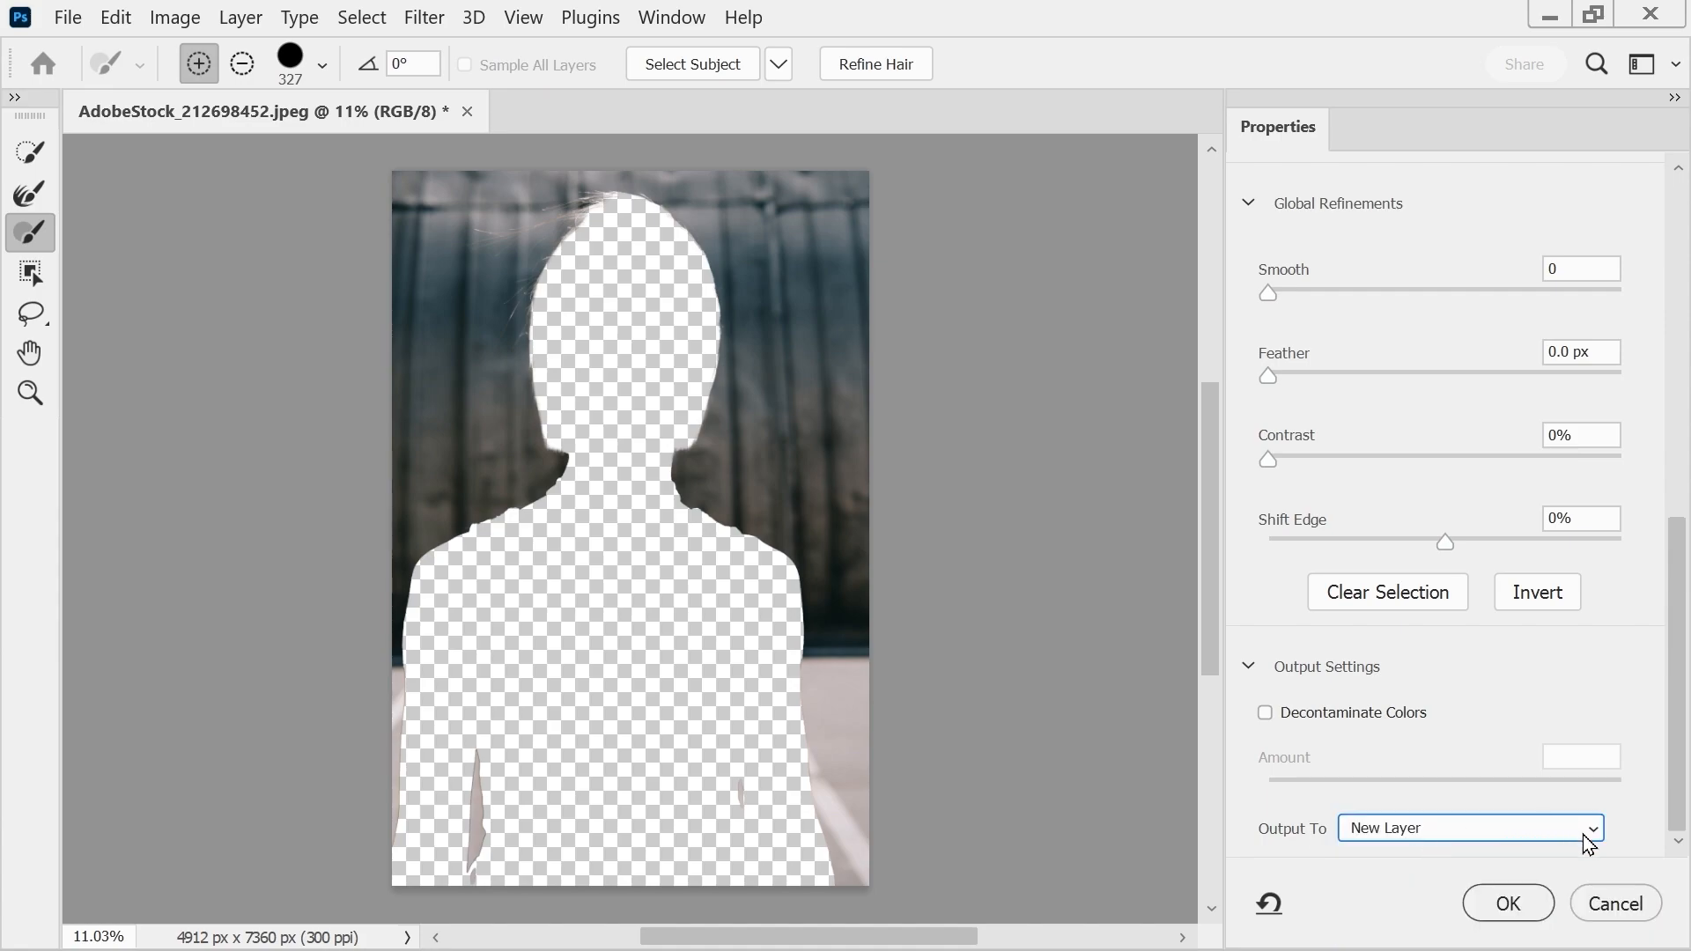
pyautogui.click(1508, 907)
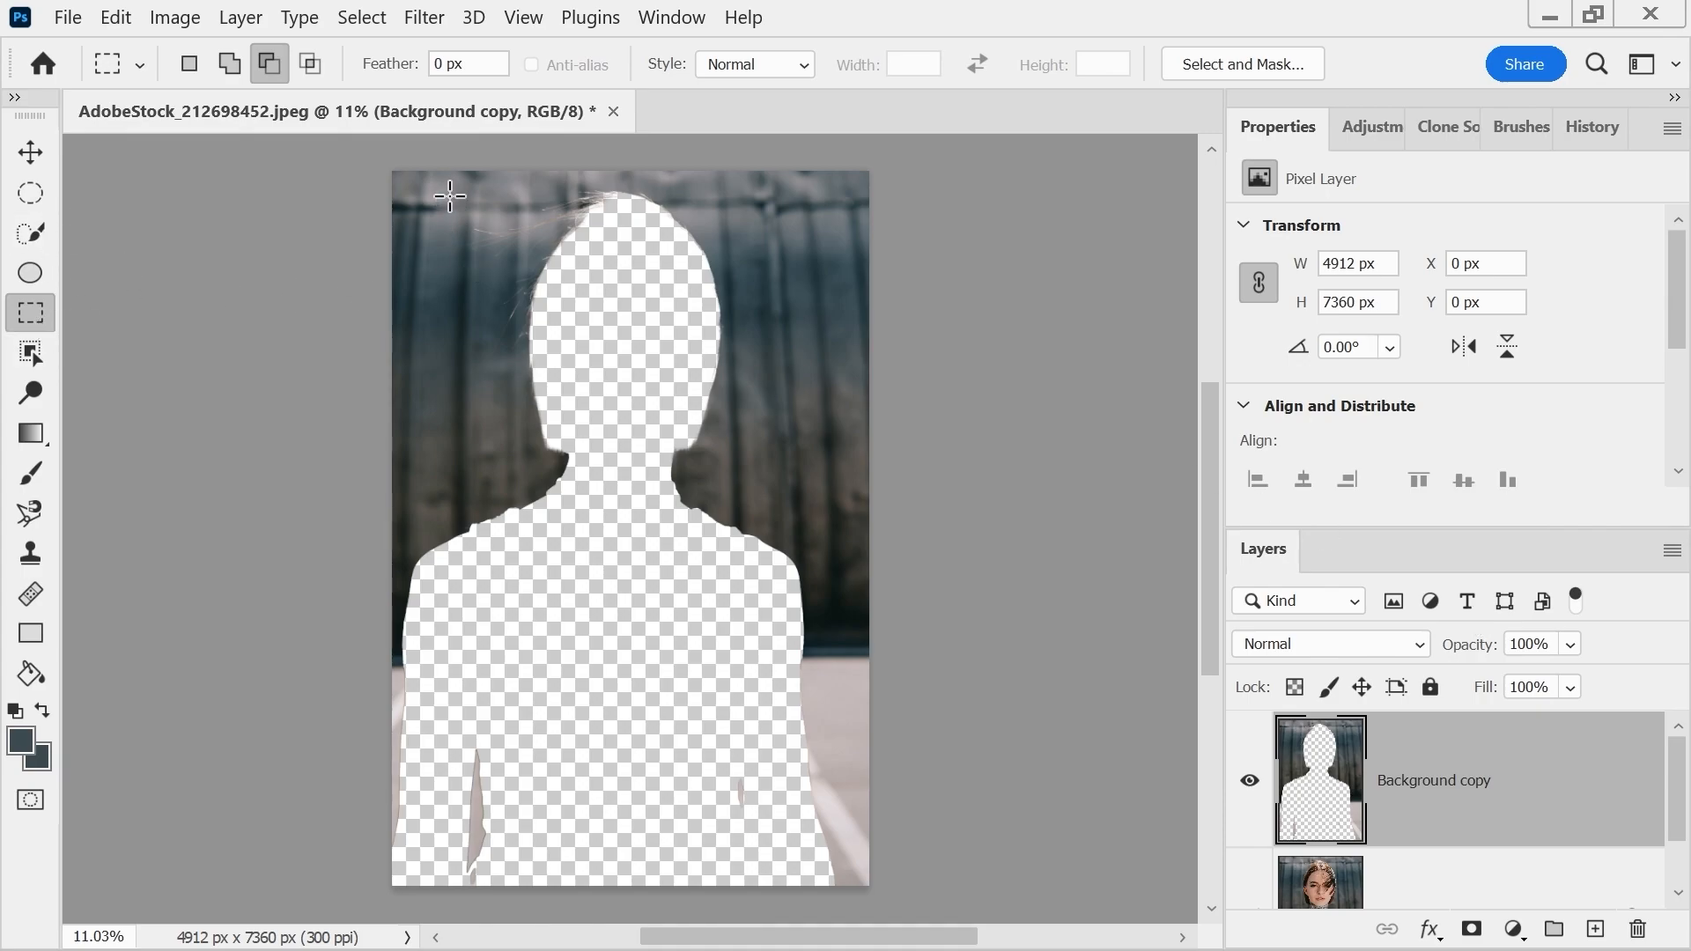
# - Draw a rectangular selection about 1995 by 2457 px around the stray hairs at the head's upper-left side
pyautogui.moveTo(441, 181); pyautogui.dragTo(632, 416)
pyautogui.hotkey('ctrl', '+')
pyautogui.hotkey('ctrl', '+')
pyautogui.hotkey('ctrl', '+')
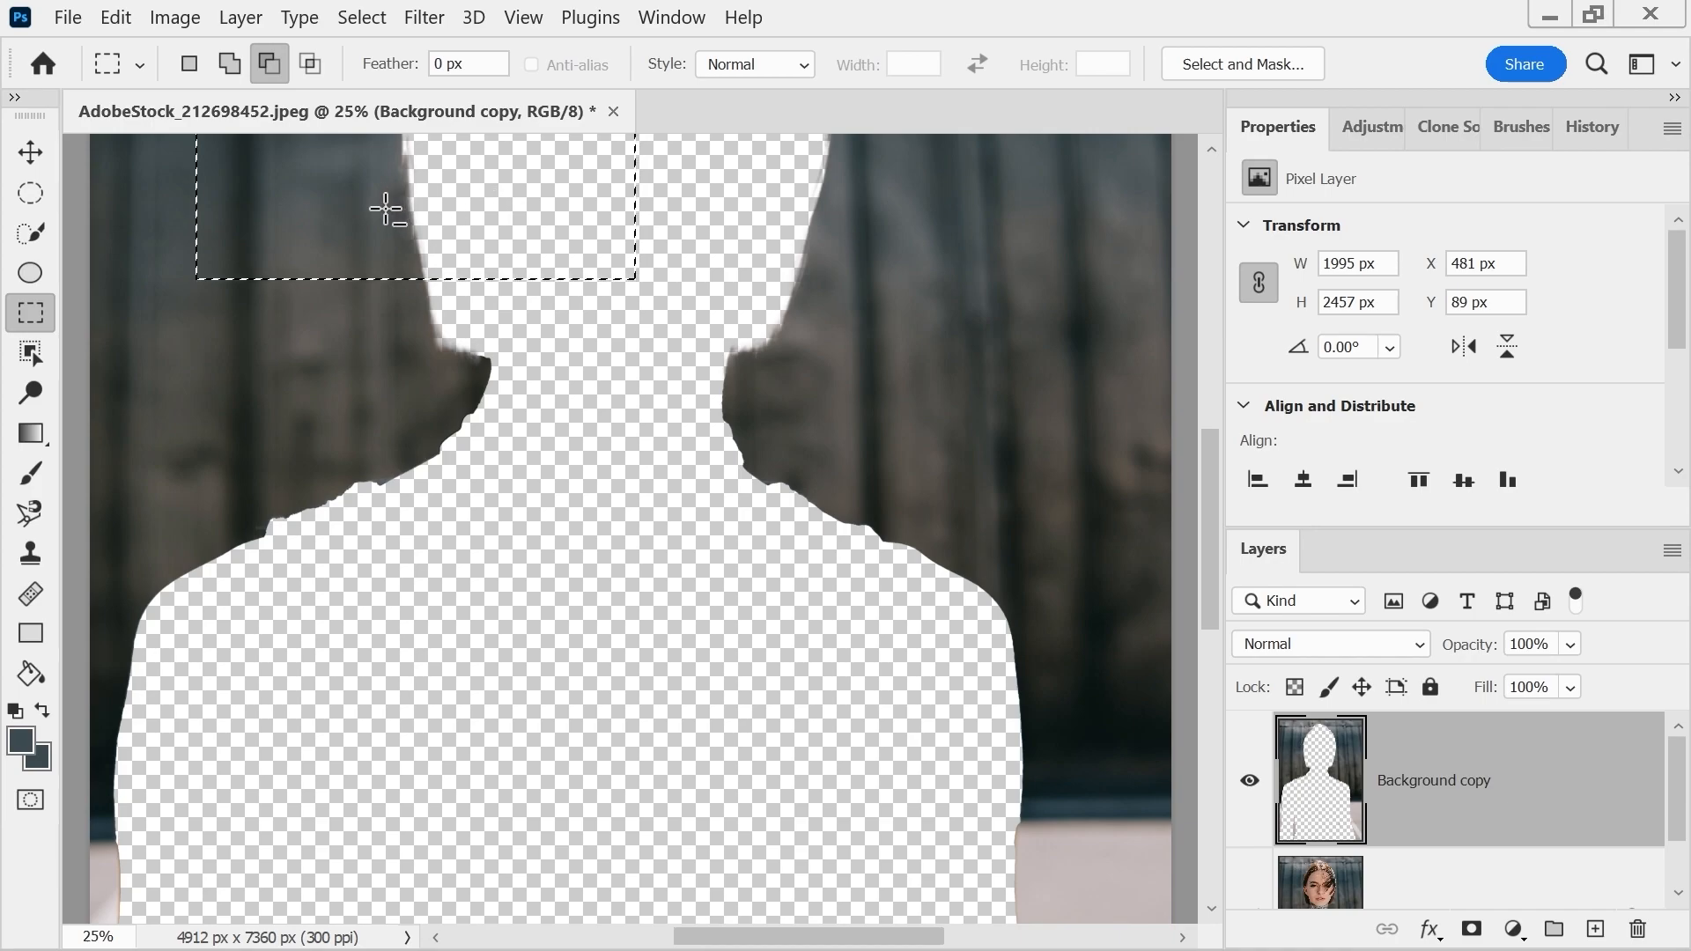
pyautogui.moveTo(524, 291); pyautogui.dragTo(647, 753)
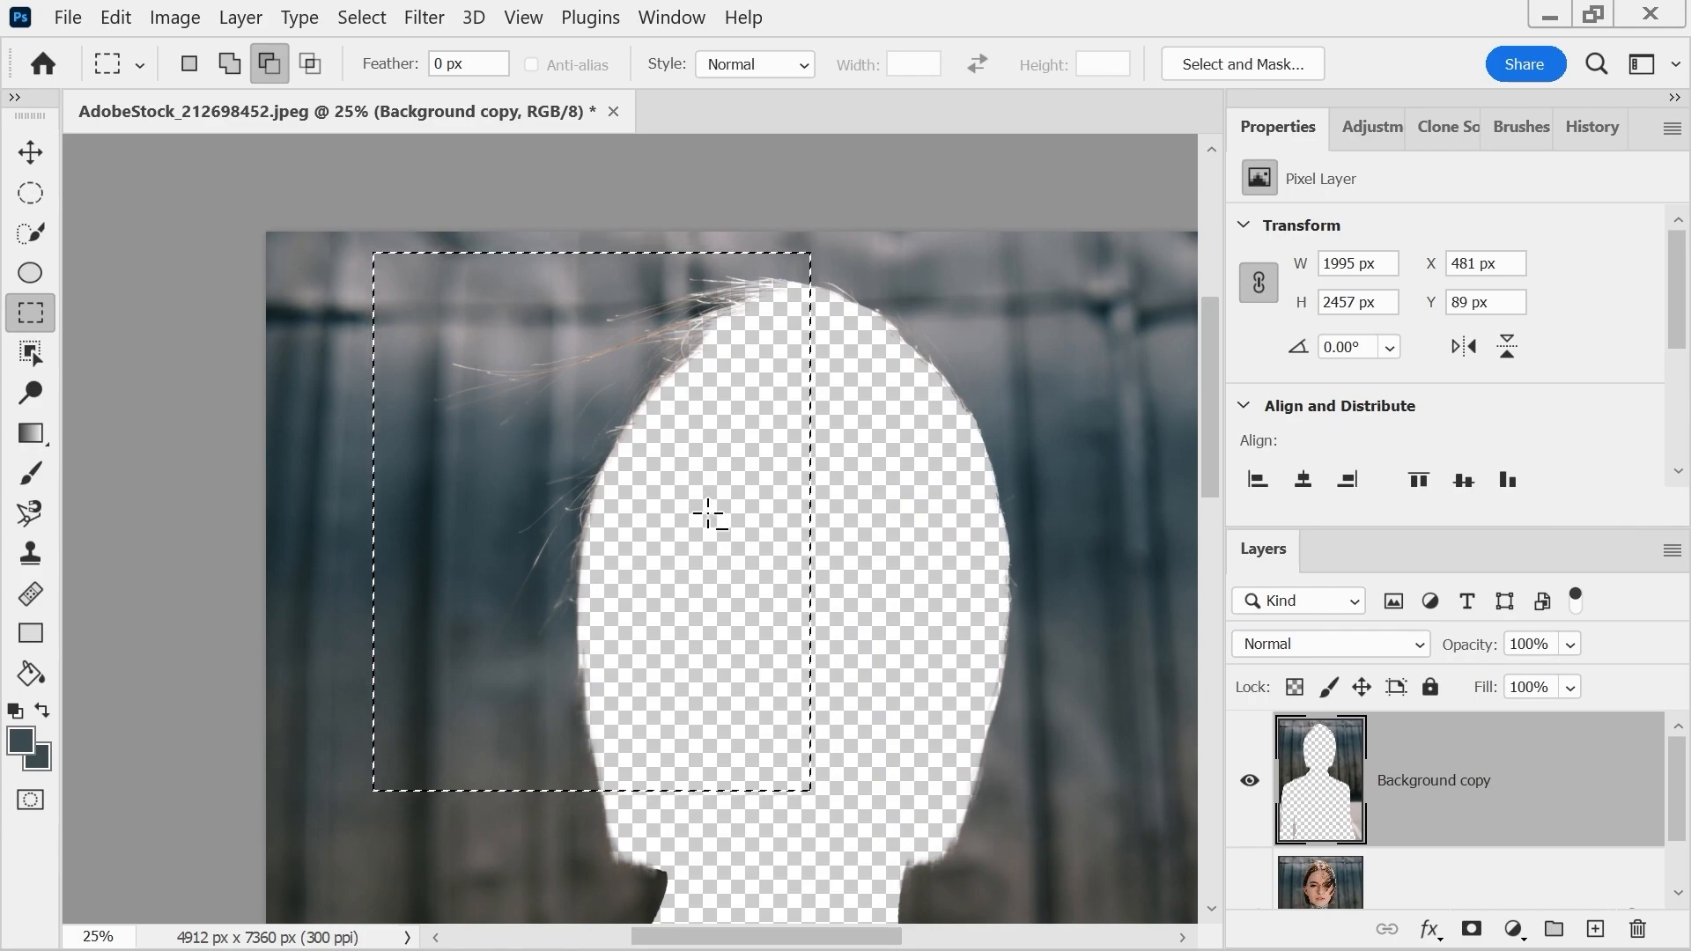
# - Apply Brightness/Contrast to the selected hair area with brightness 26 and contrast 100
pyautogui.click(361, 15)
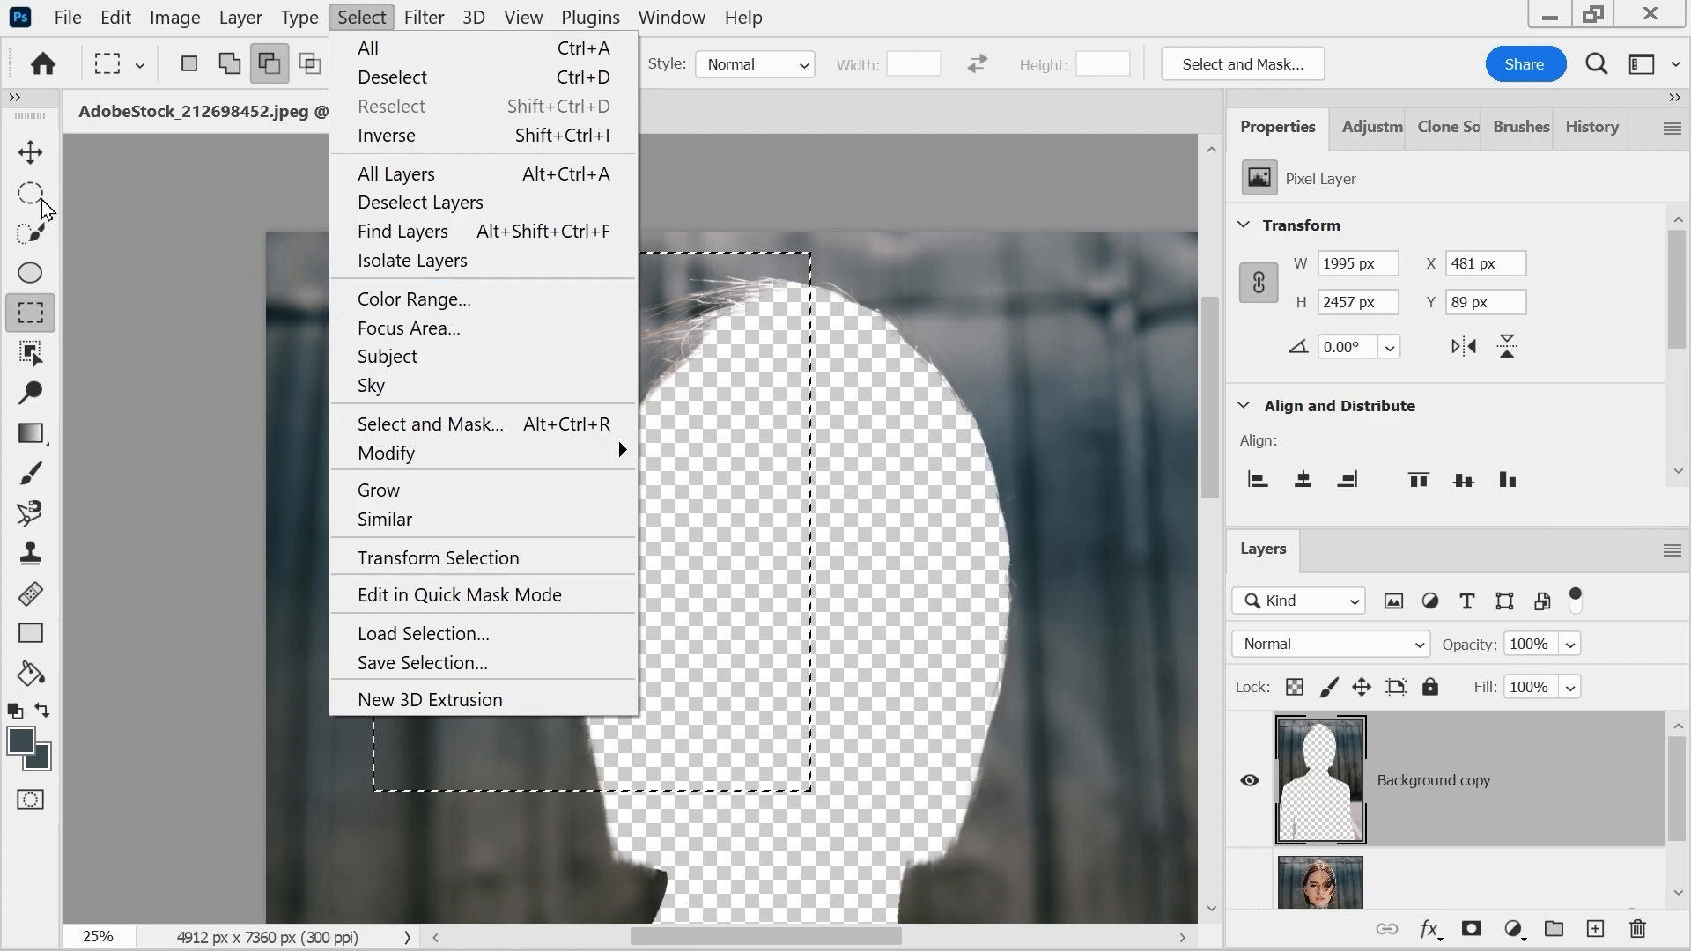
pyautogui.click(174, 16)
pyautogui.moveTo(265, 85)
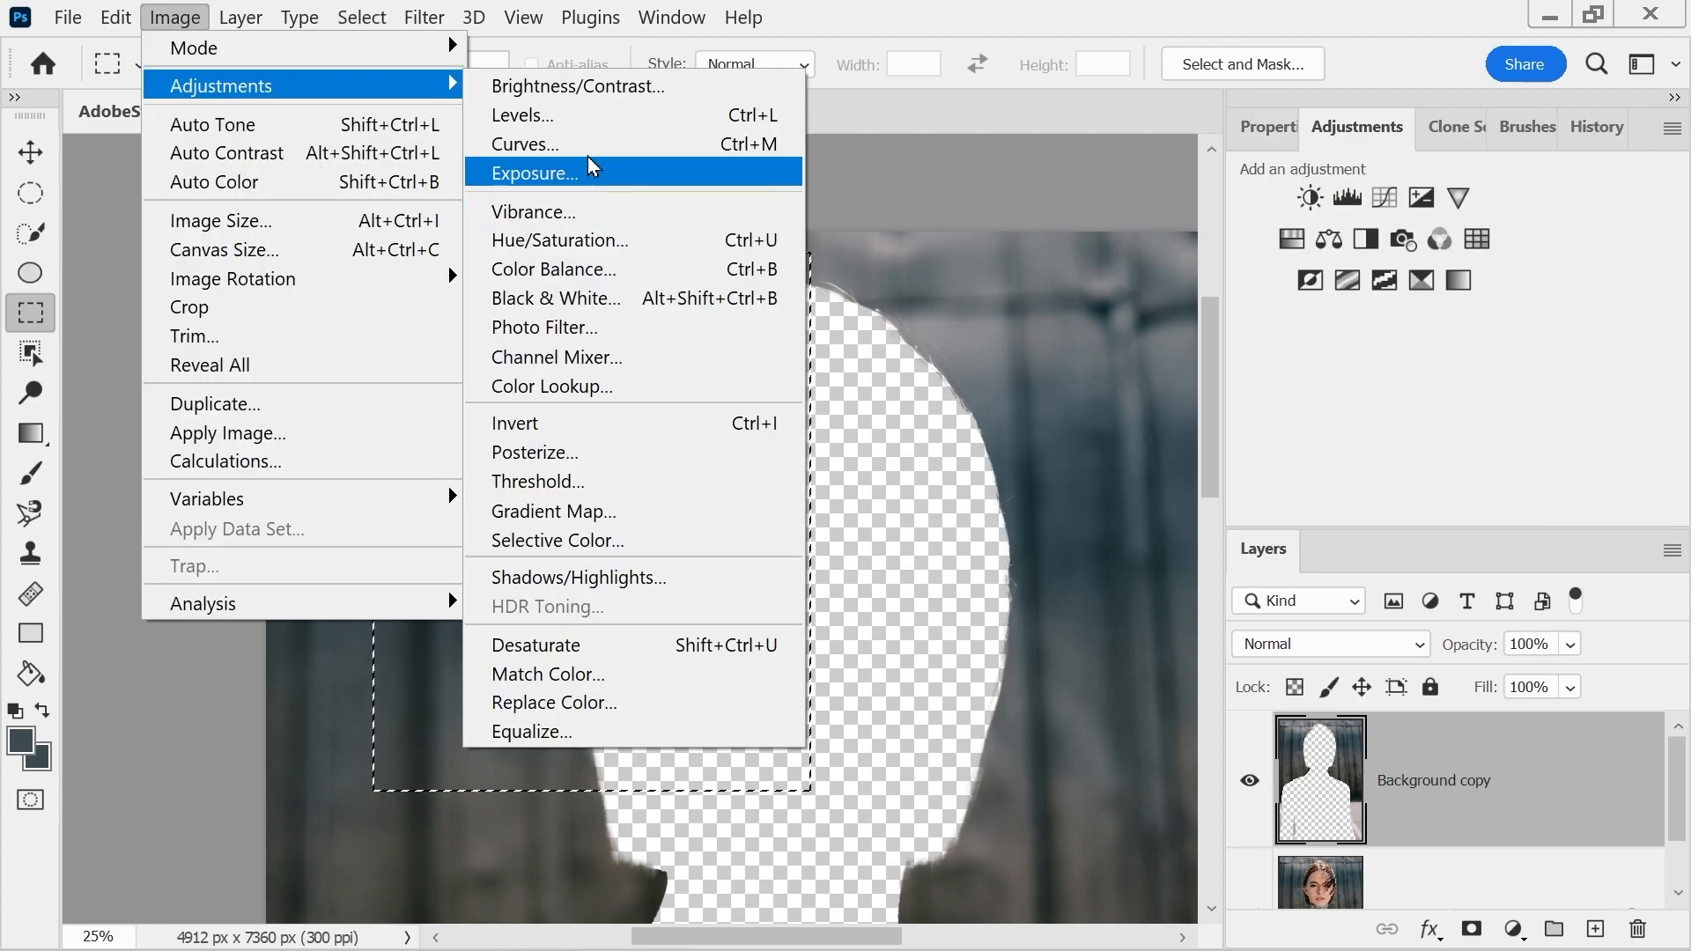
pyautogui.click(581, 86)
pyautogui.moveTo(1108, 373); pyautogui.dragTo(1208, 373)
pyautogui.moveTo(1223, 546); pyautogui.dragTo(1422, 550)
pyautogui.click(1337, 509)
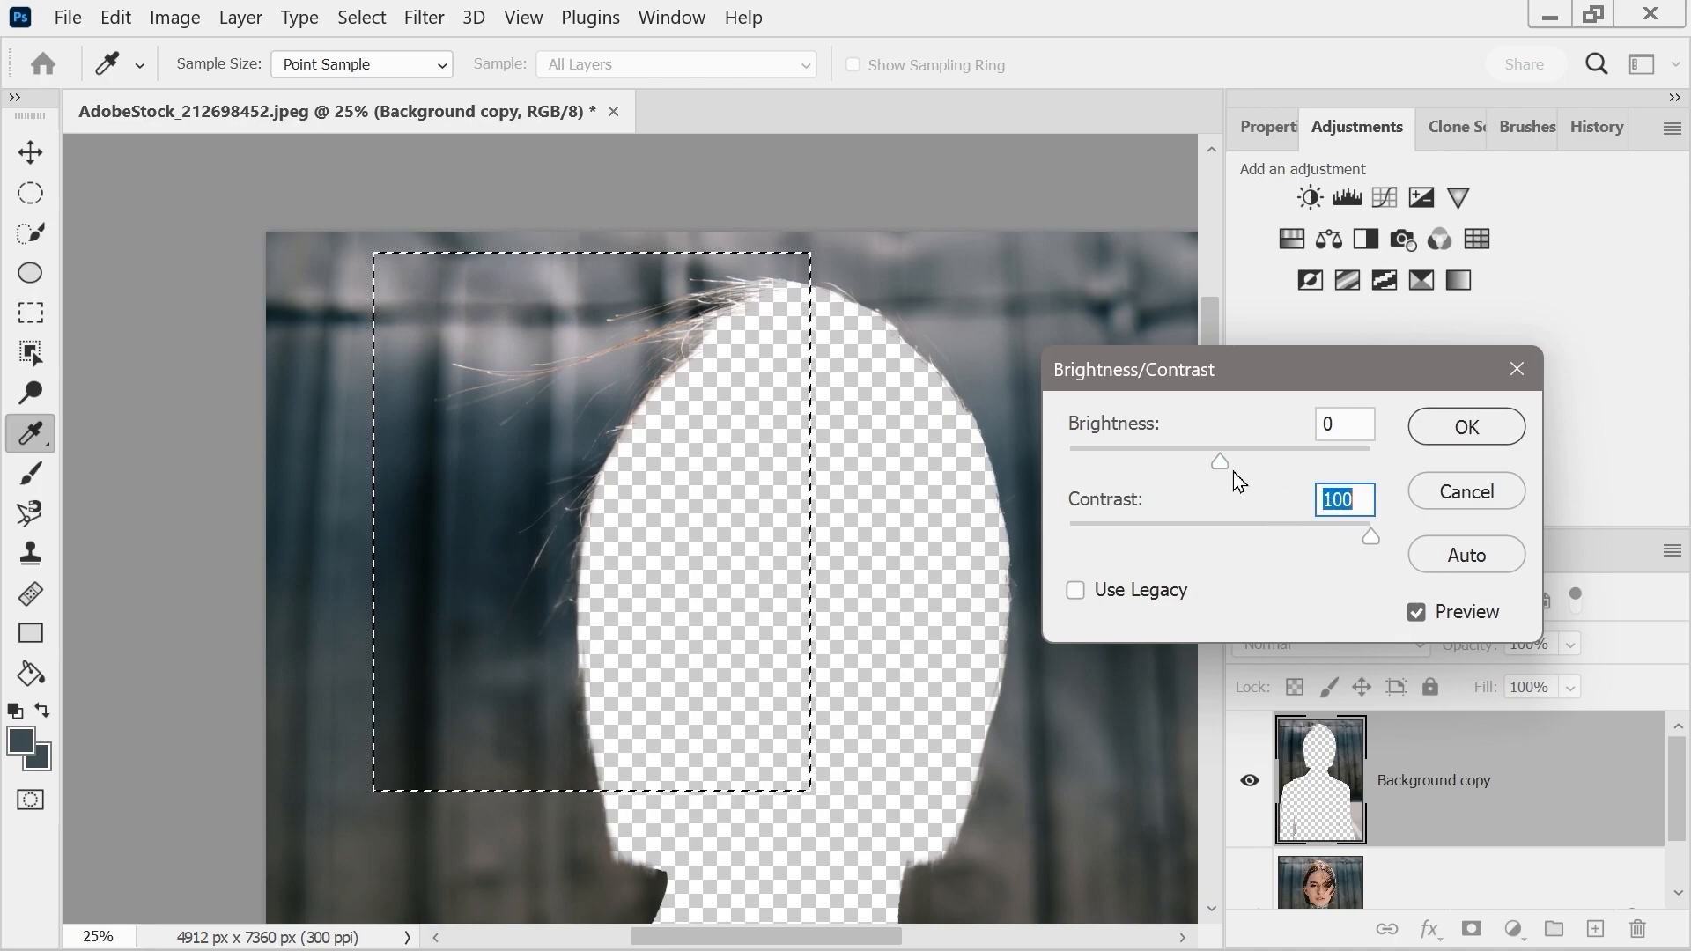
pyautogui.moveTo(1224, 468)
pyautogui.mouseDown()
pyautogui.moveTo(1292, 478)
pyautogui.moveTo(1208, 486)
pyautogui.moveTo(1249, 484)
pyautogui.mouseUp()
pyautogui.moveTo(1367, 541); pyautogui.dragTo(1394, 548)
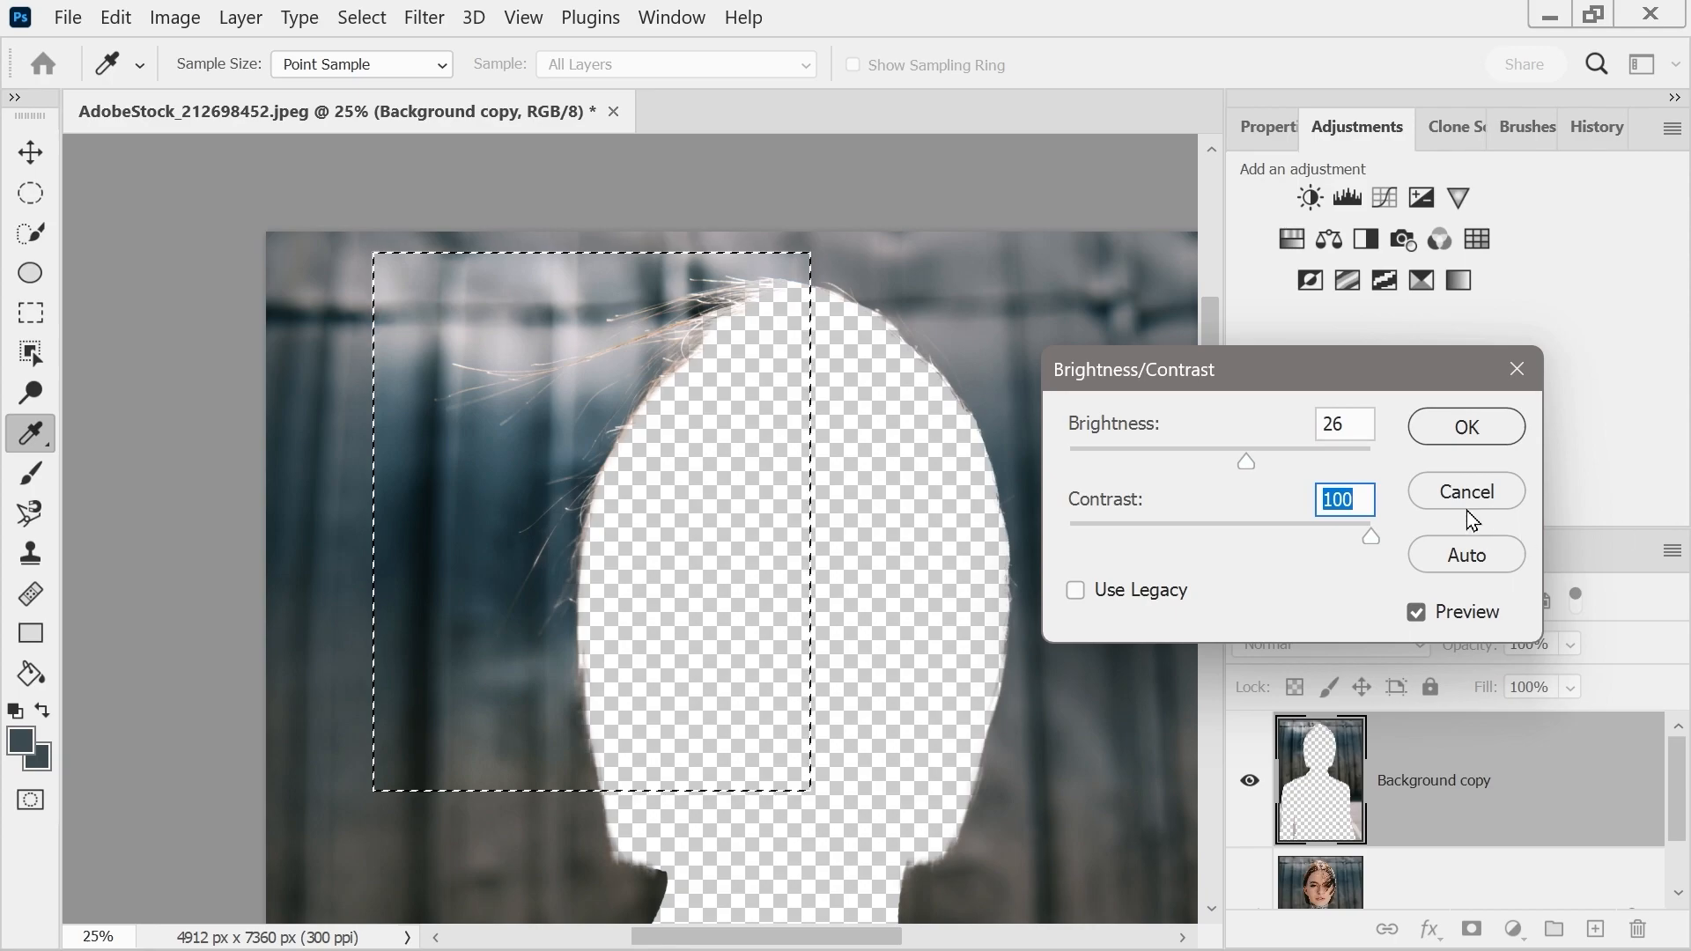
pyautogui.click(1435, 425)
pyautogui.press('m')
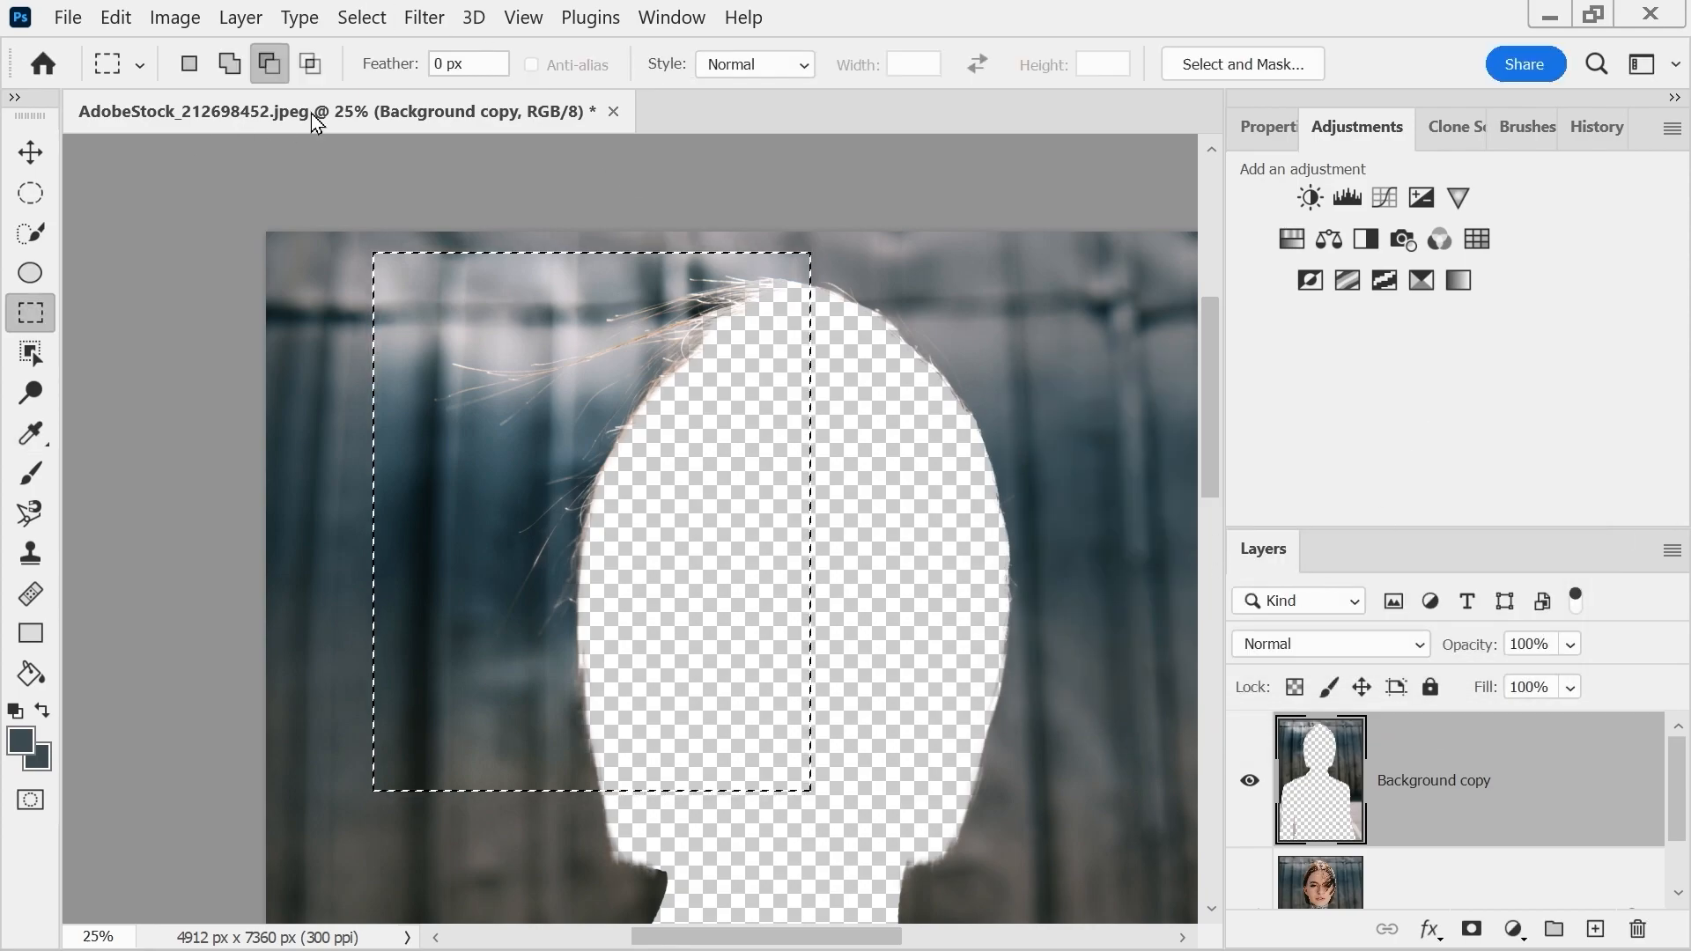
# - Select the stray hairs with Color Range on sampled colors, subtracting the grey background patch above the hairs
pyautogui.click(363, 19)
pyautogui.click(367, 303)
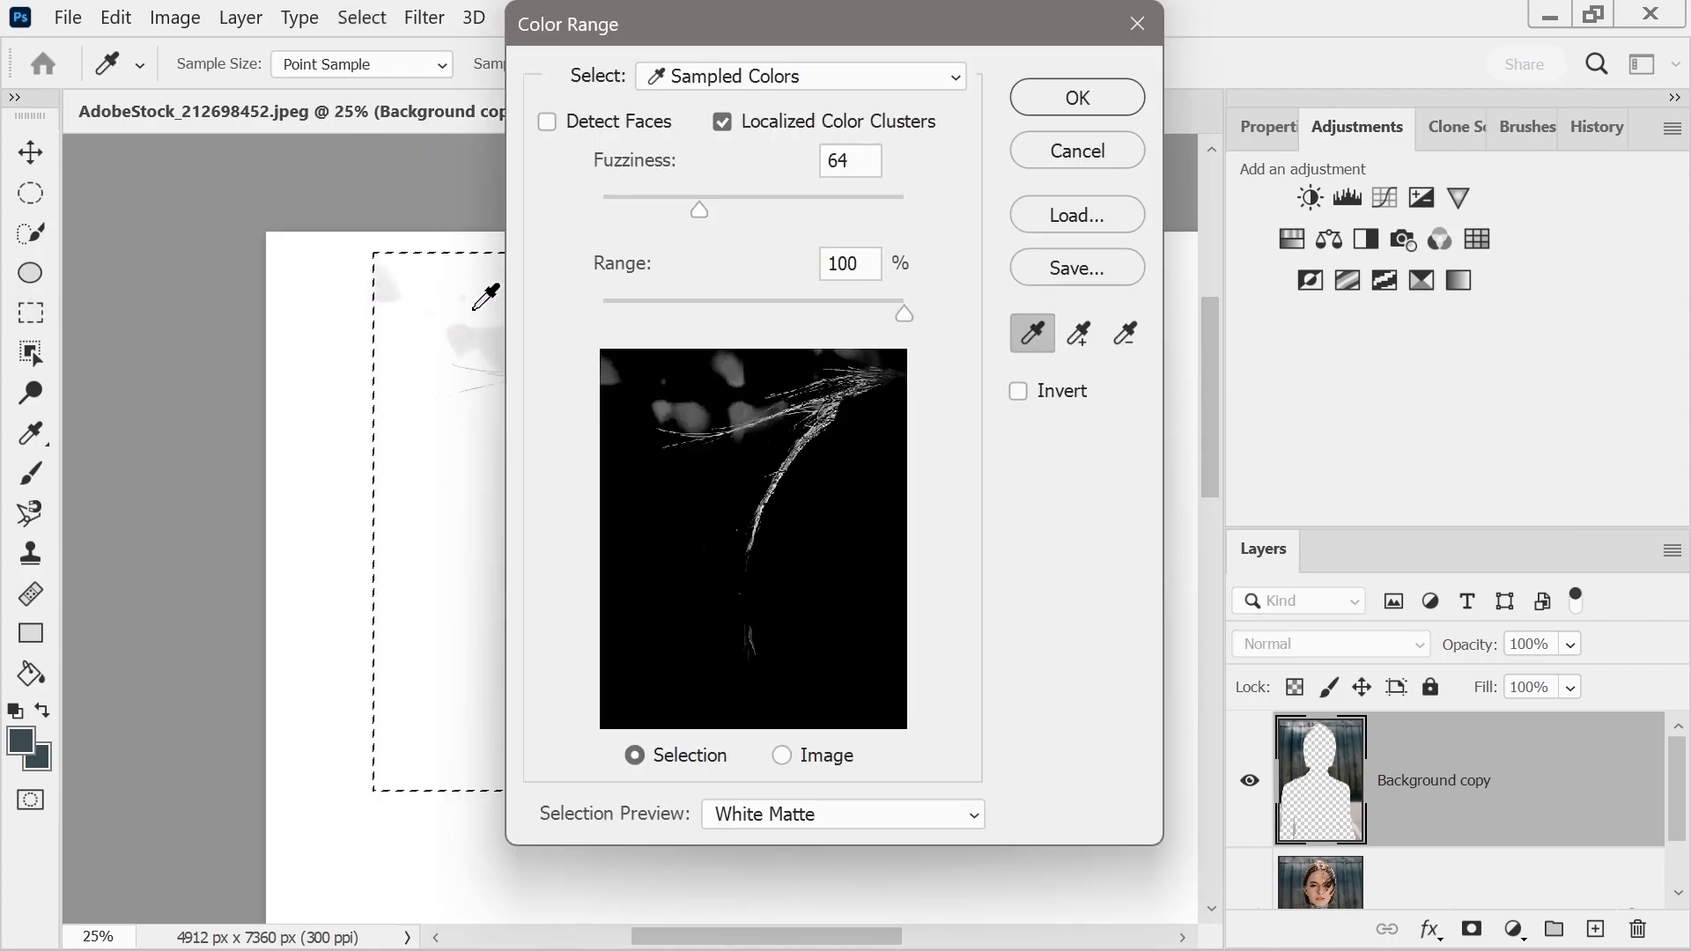
pyautogui.moveTo(806, 30); pyautogui.dragTo(1261, 85)
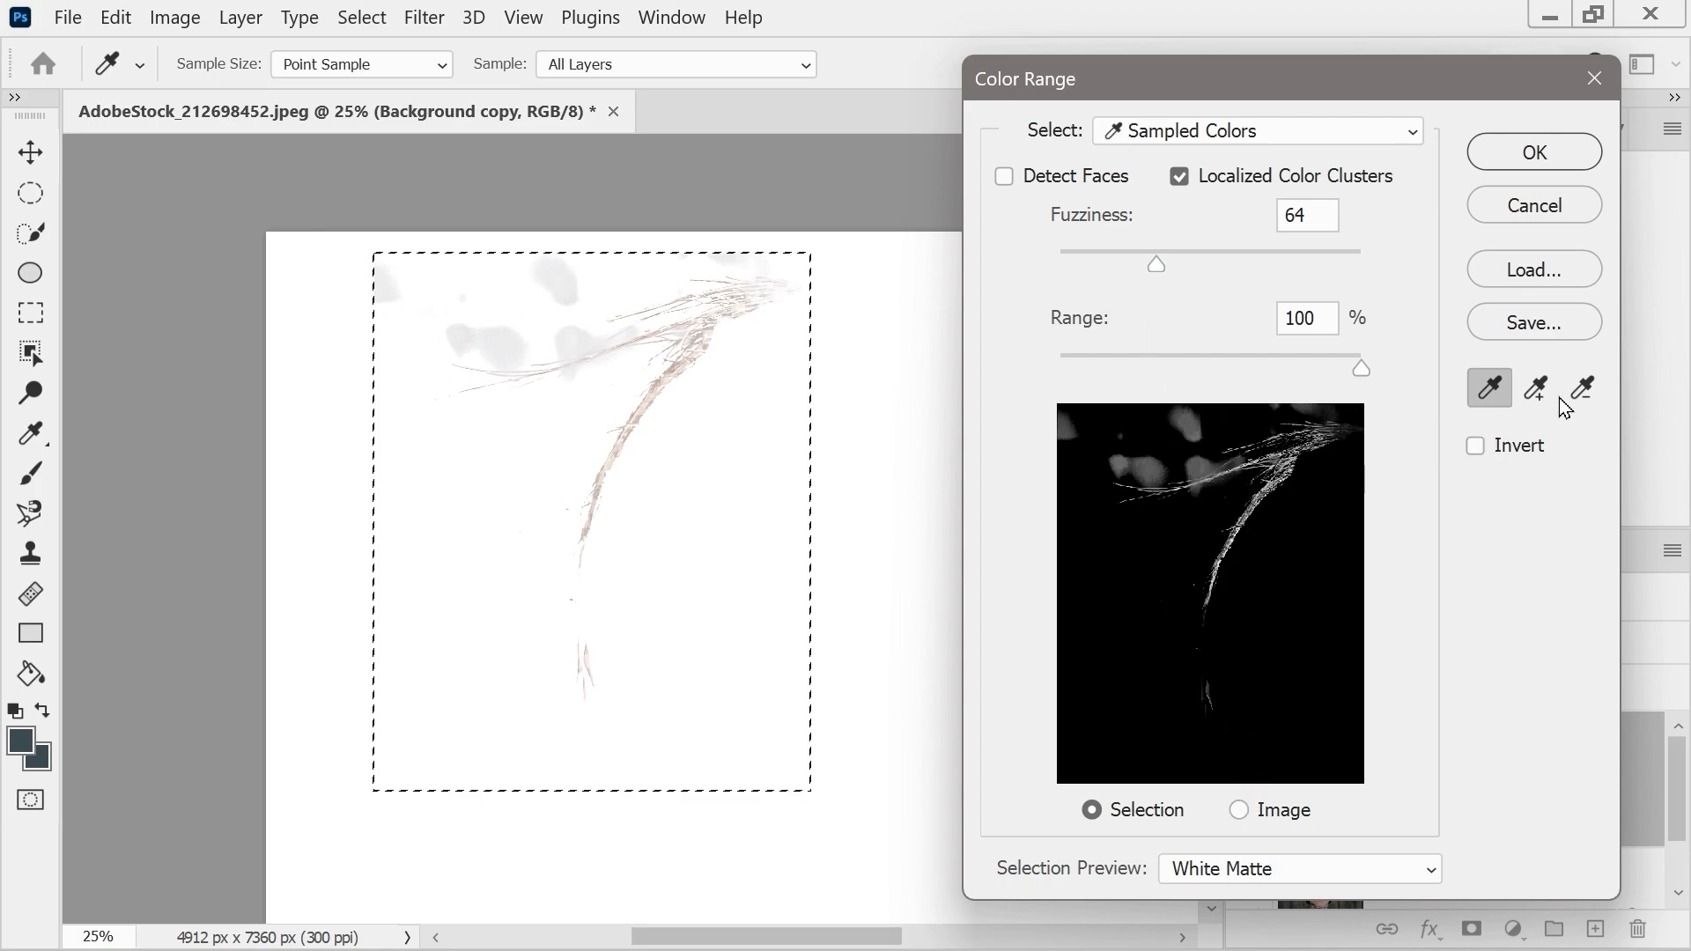
pyautogui.click(1592, 393)
pyautogui.click(549, 272)
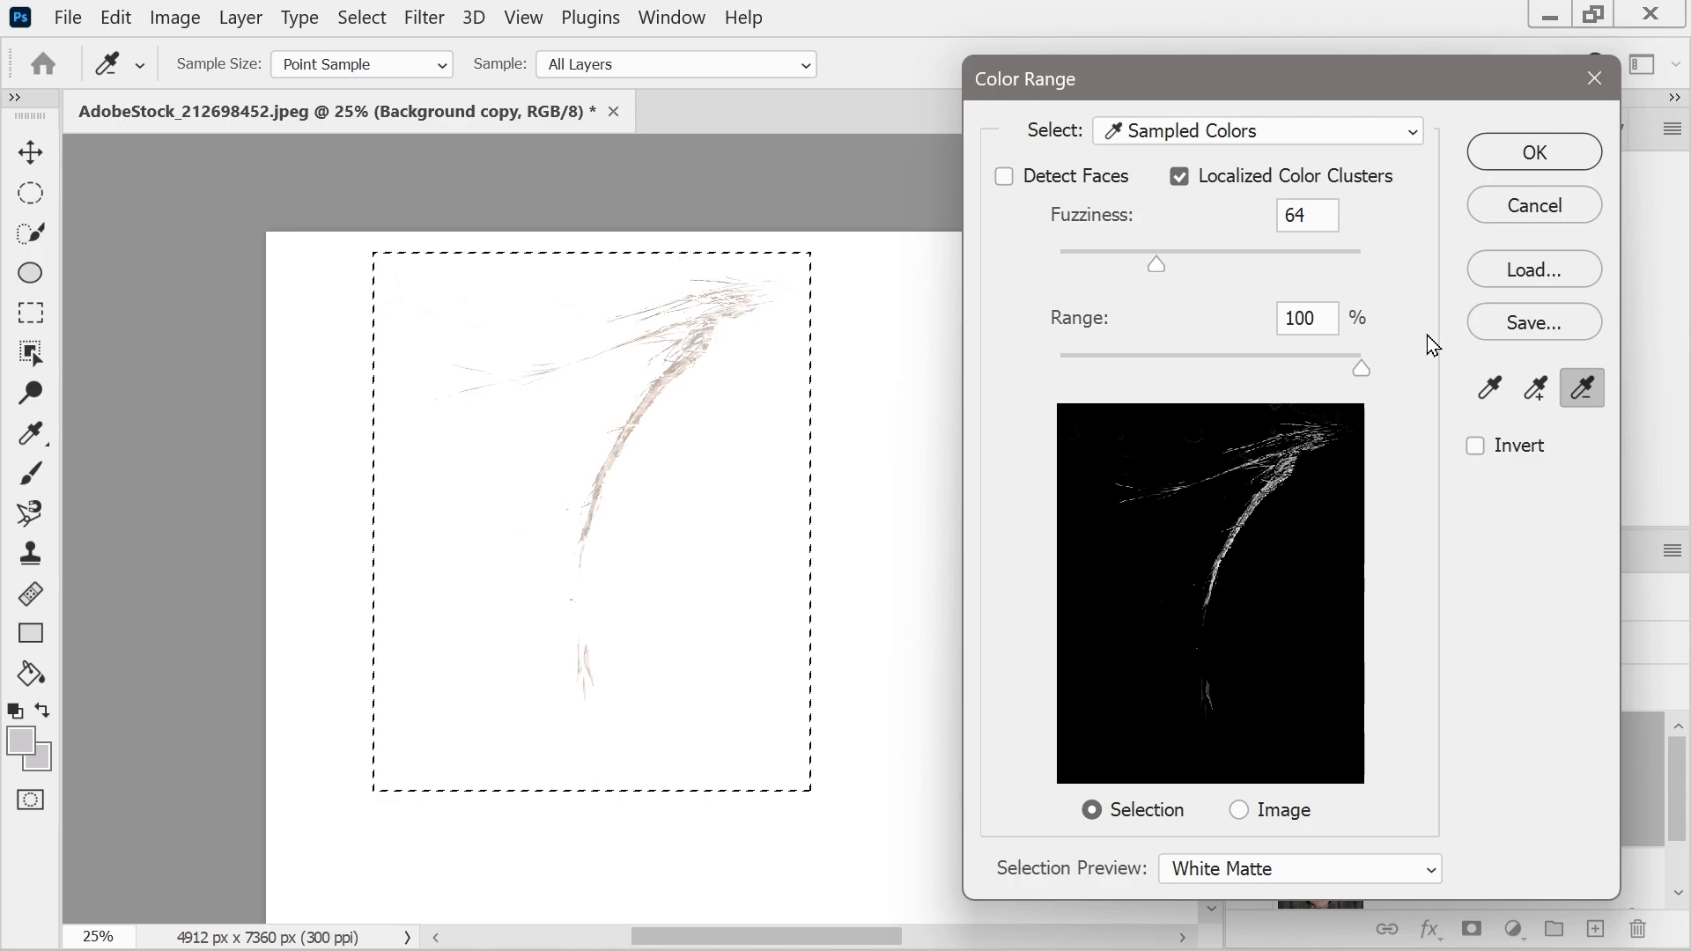
pyautogui.click(1483, 152)
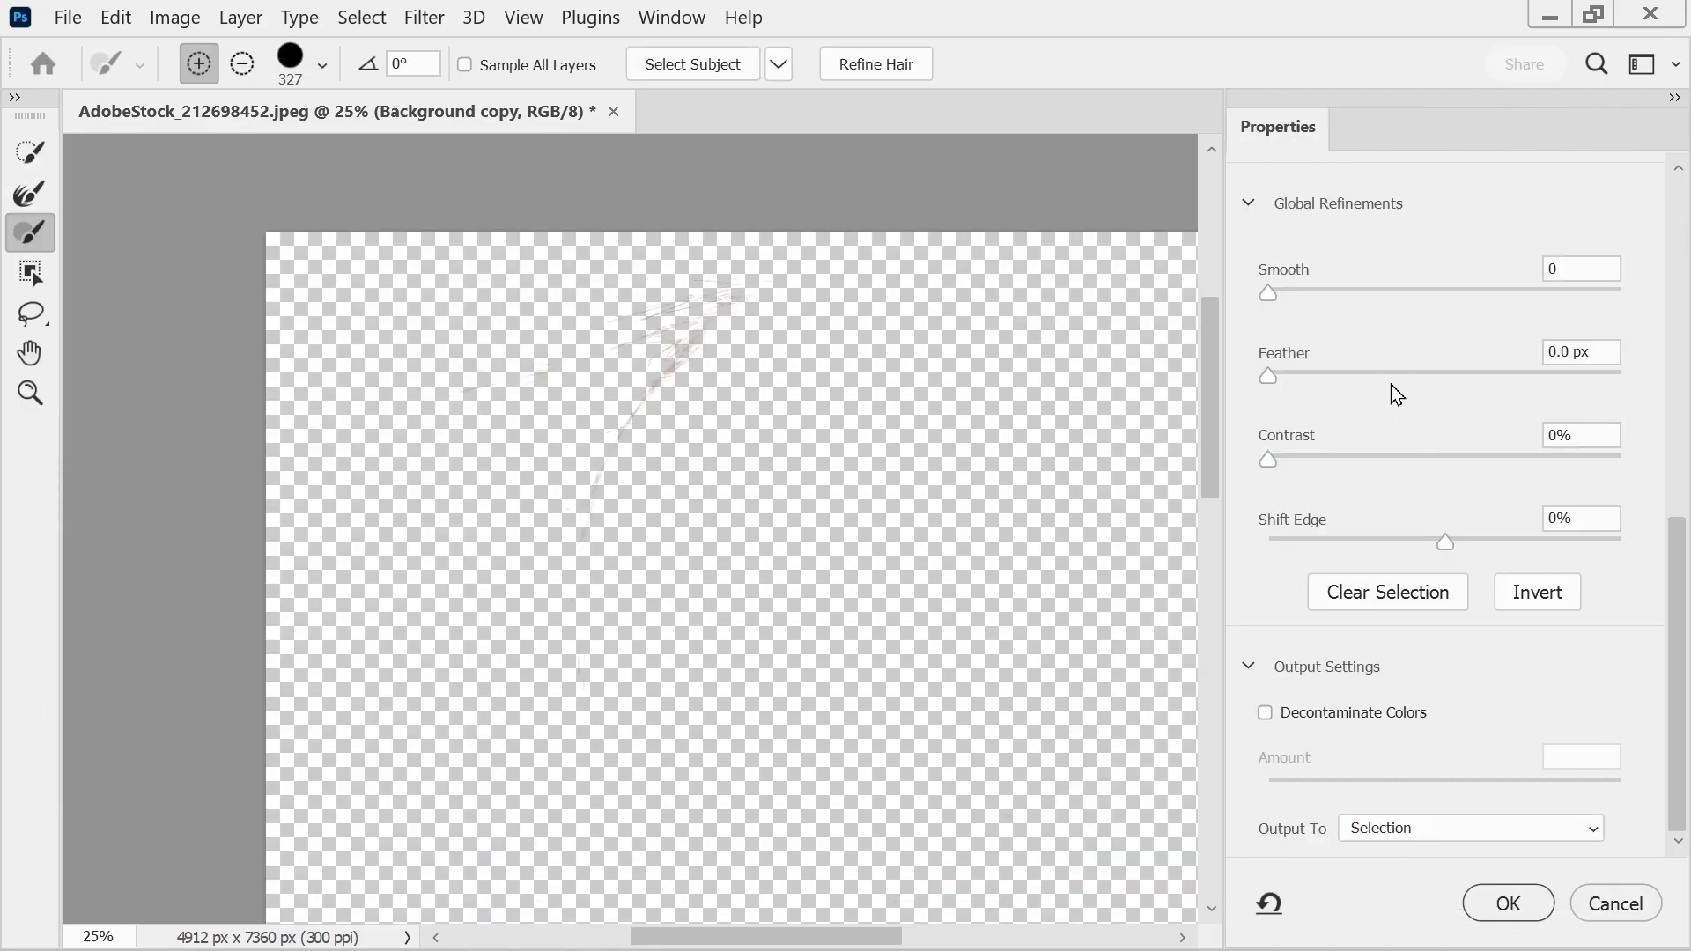
# - Change the Select and Mask view to Marching Ants
pyautogui.moveTo(1676, 627); pyautogui.dragTo(1676, 286)
pyautogui.click(1380, 265)
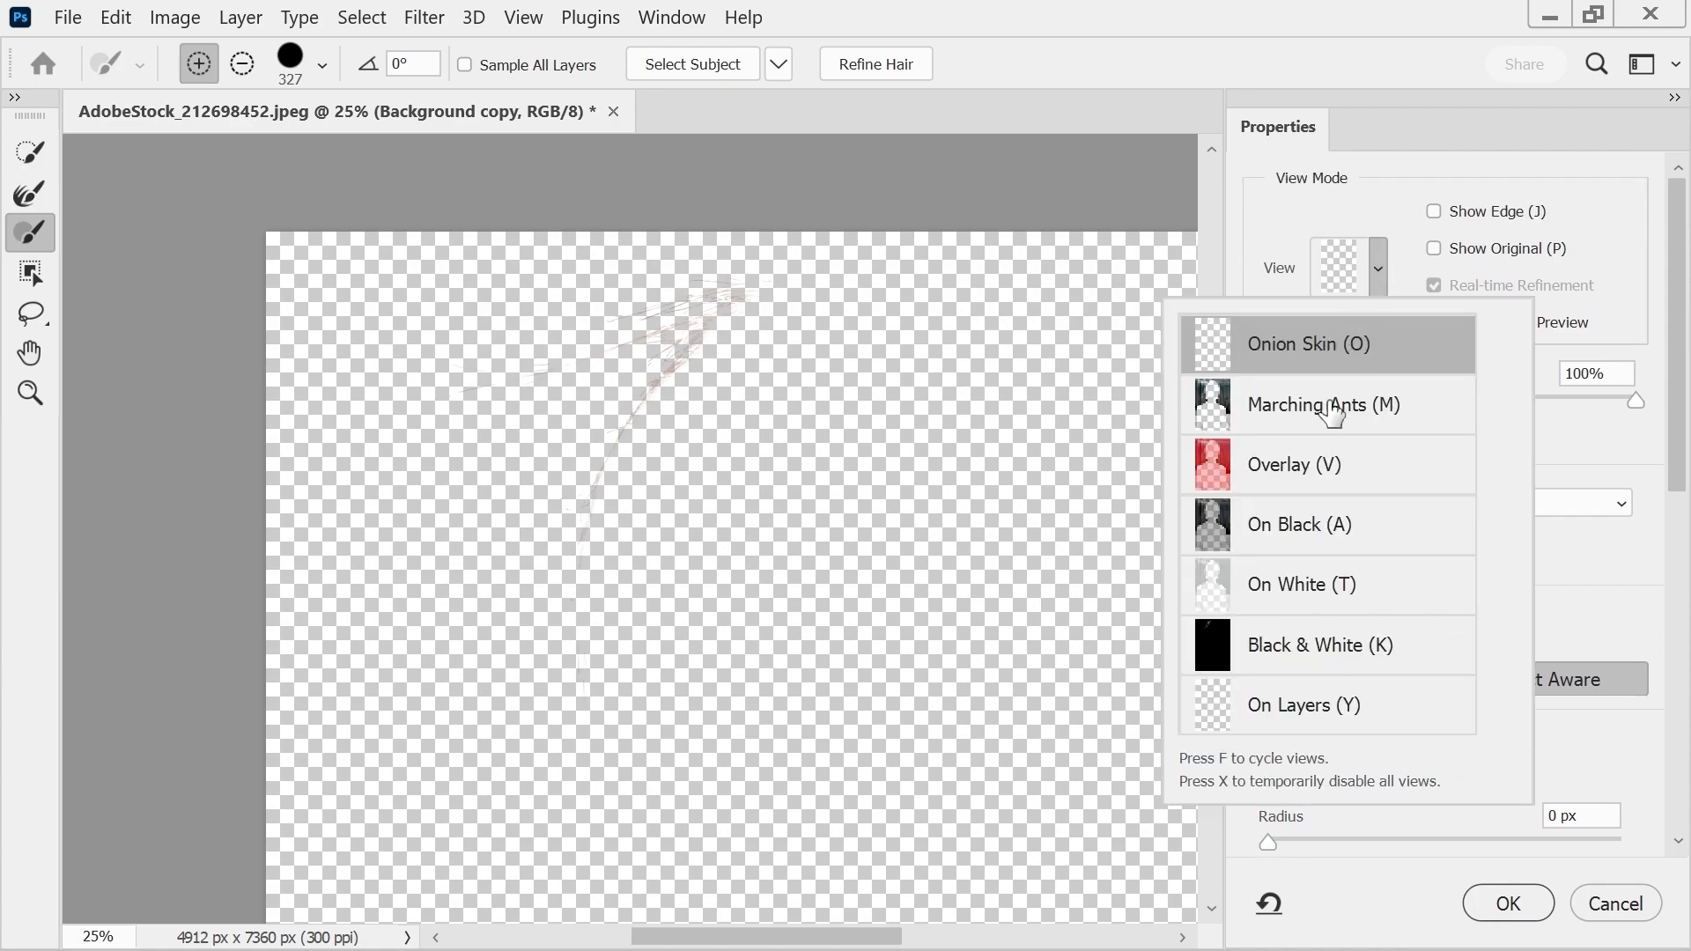
pyautogui.click(1614, 442)
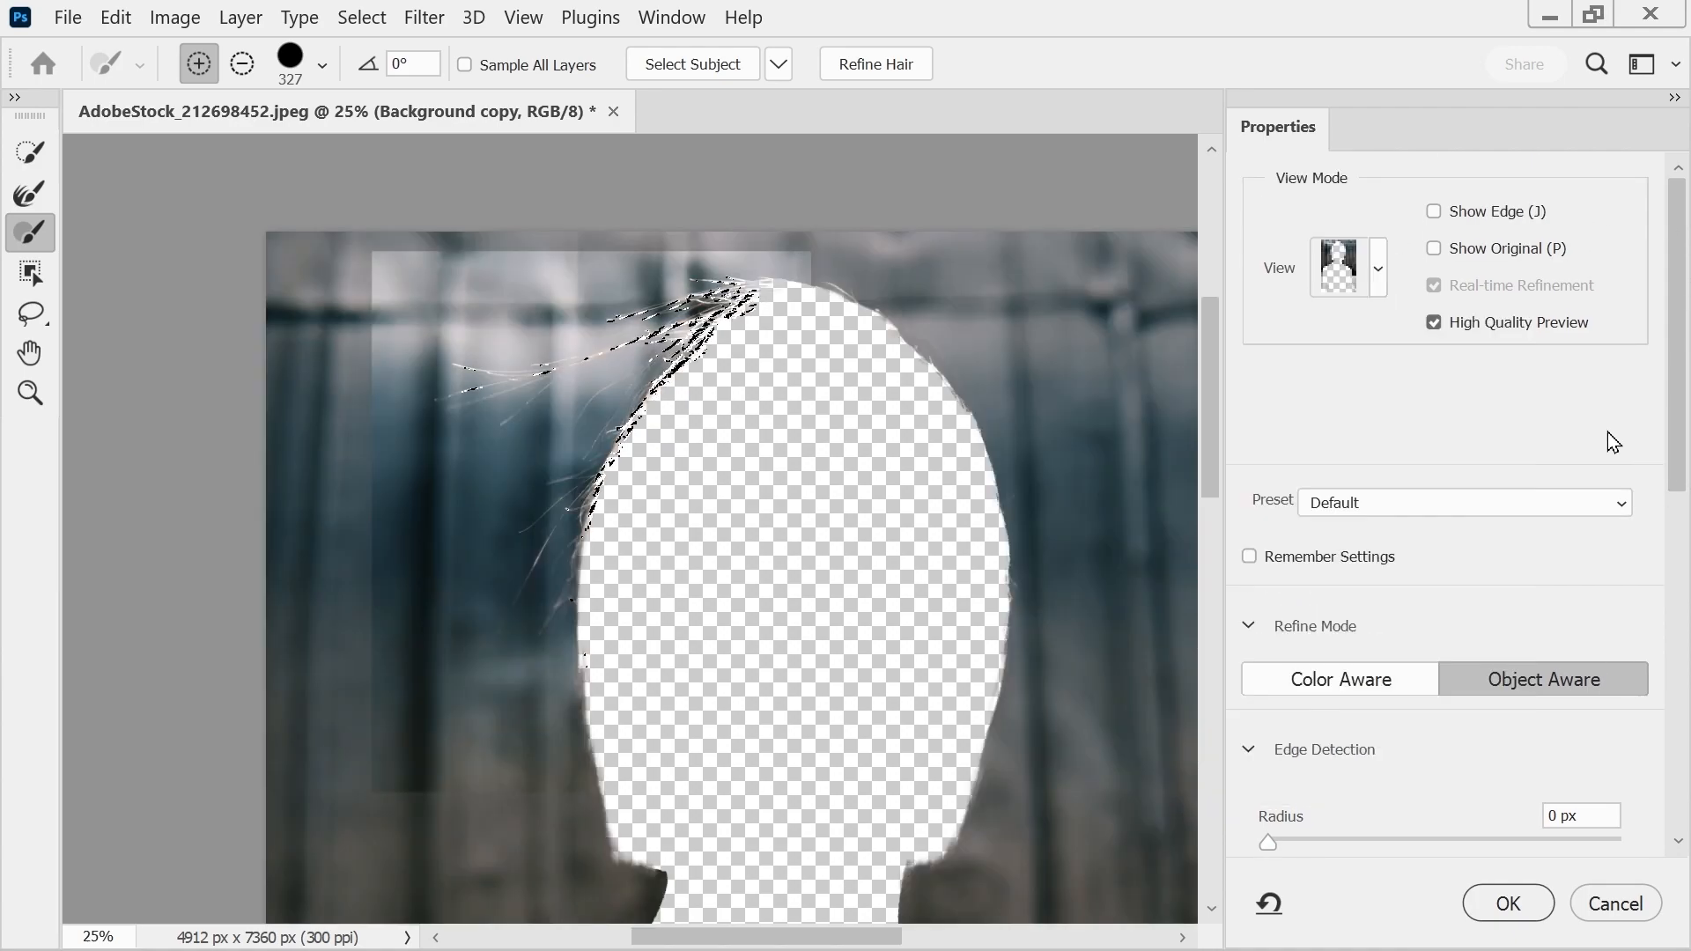
# - Refine the hair selection with feather at 0.0 px, contrast at 26% and shift edge at +69%
pyautogui.moveTo(1684, 414); pyautogui.dragTo(1660, 564)
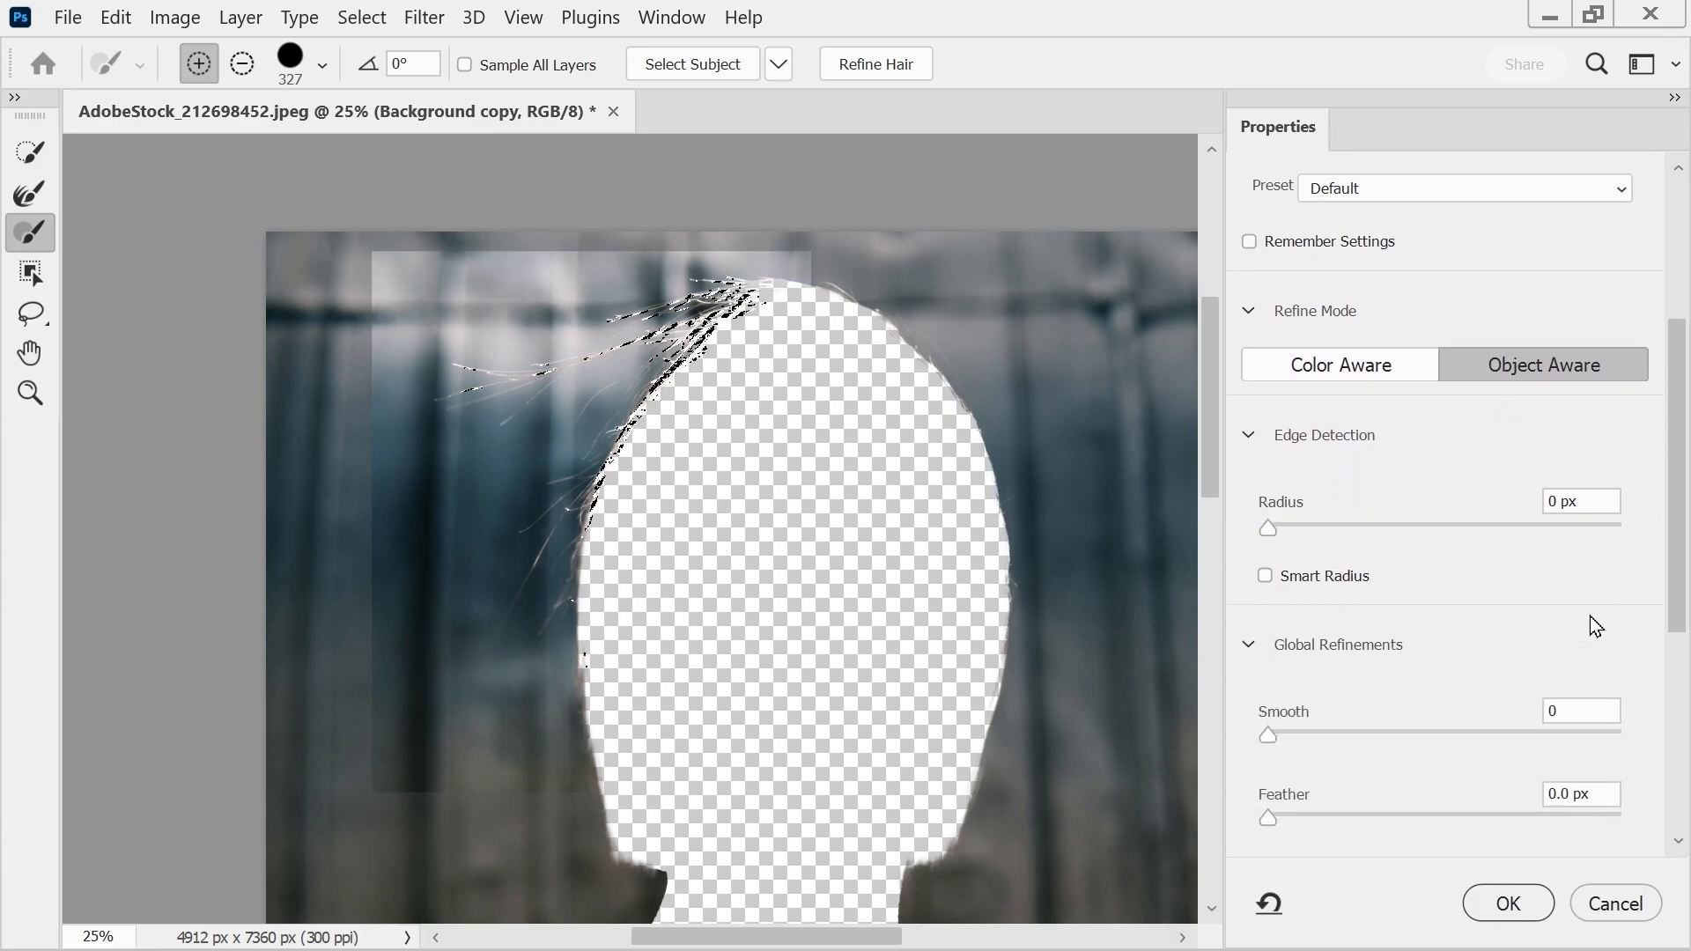
pyautogui.moveTo(1270, 823)
pyautogui.mouseDown()
pyautogui.moveTo(1350, 819)
pyautogui.moveTo(1244, 828)
pyautogui.mouseUp()
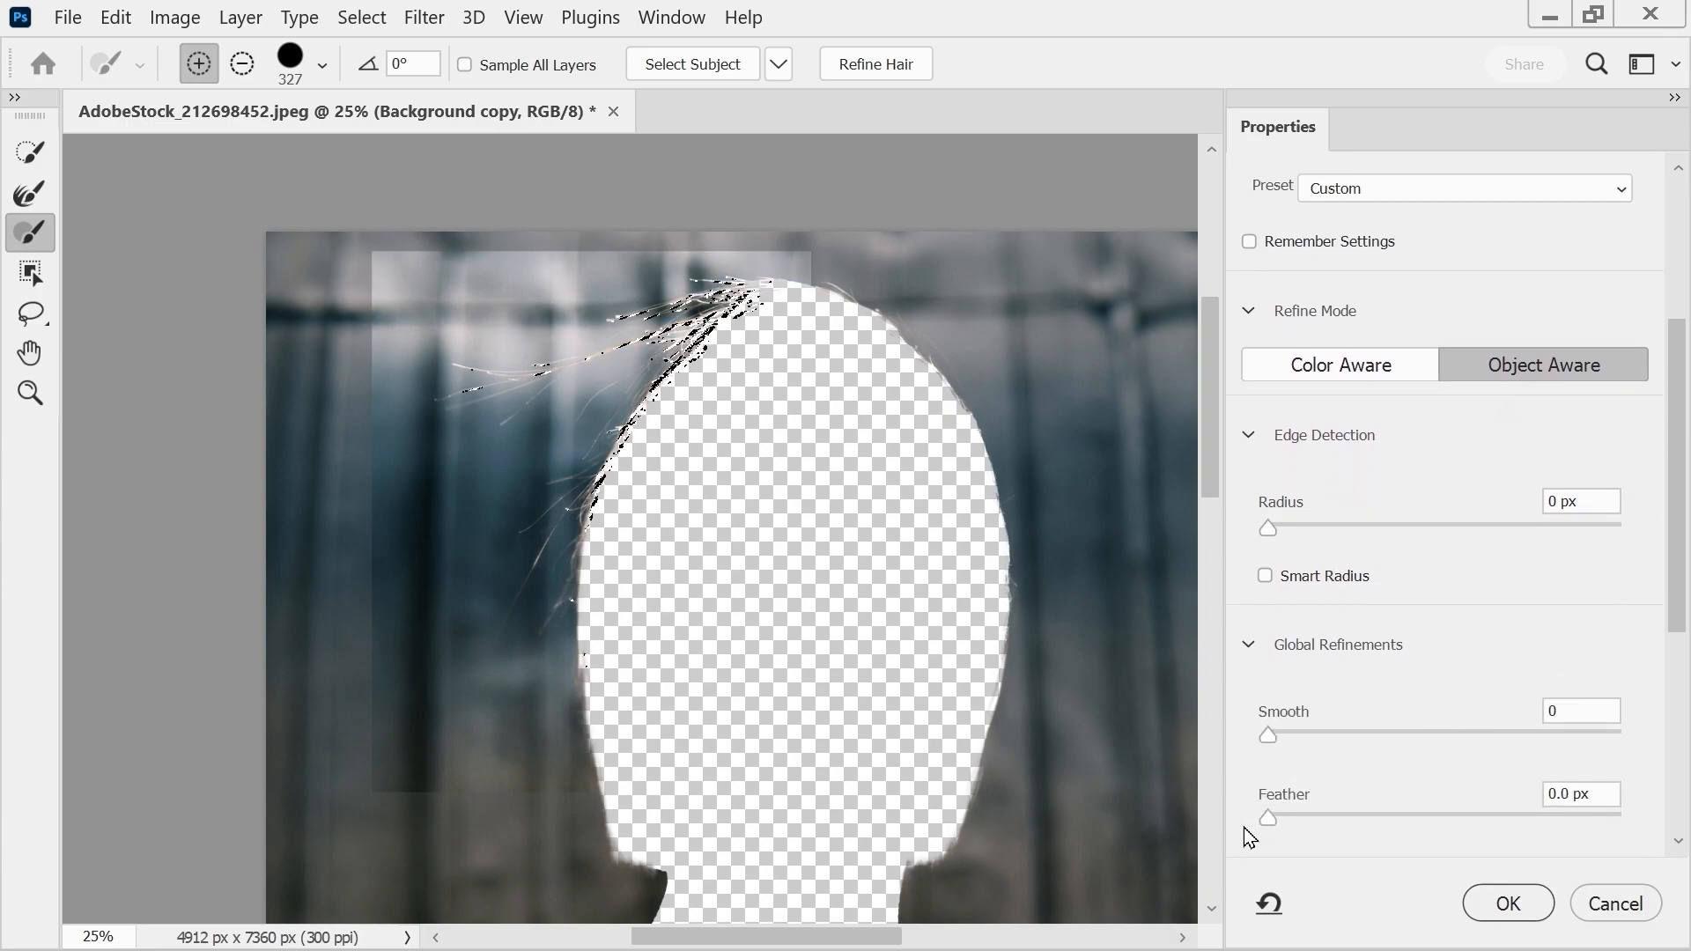
pyautogui.moveTo(1683, 548); pyautogui.dragTo(1682, 669)
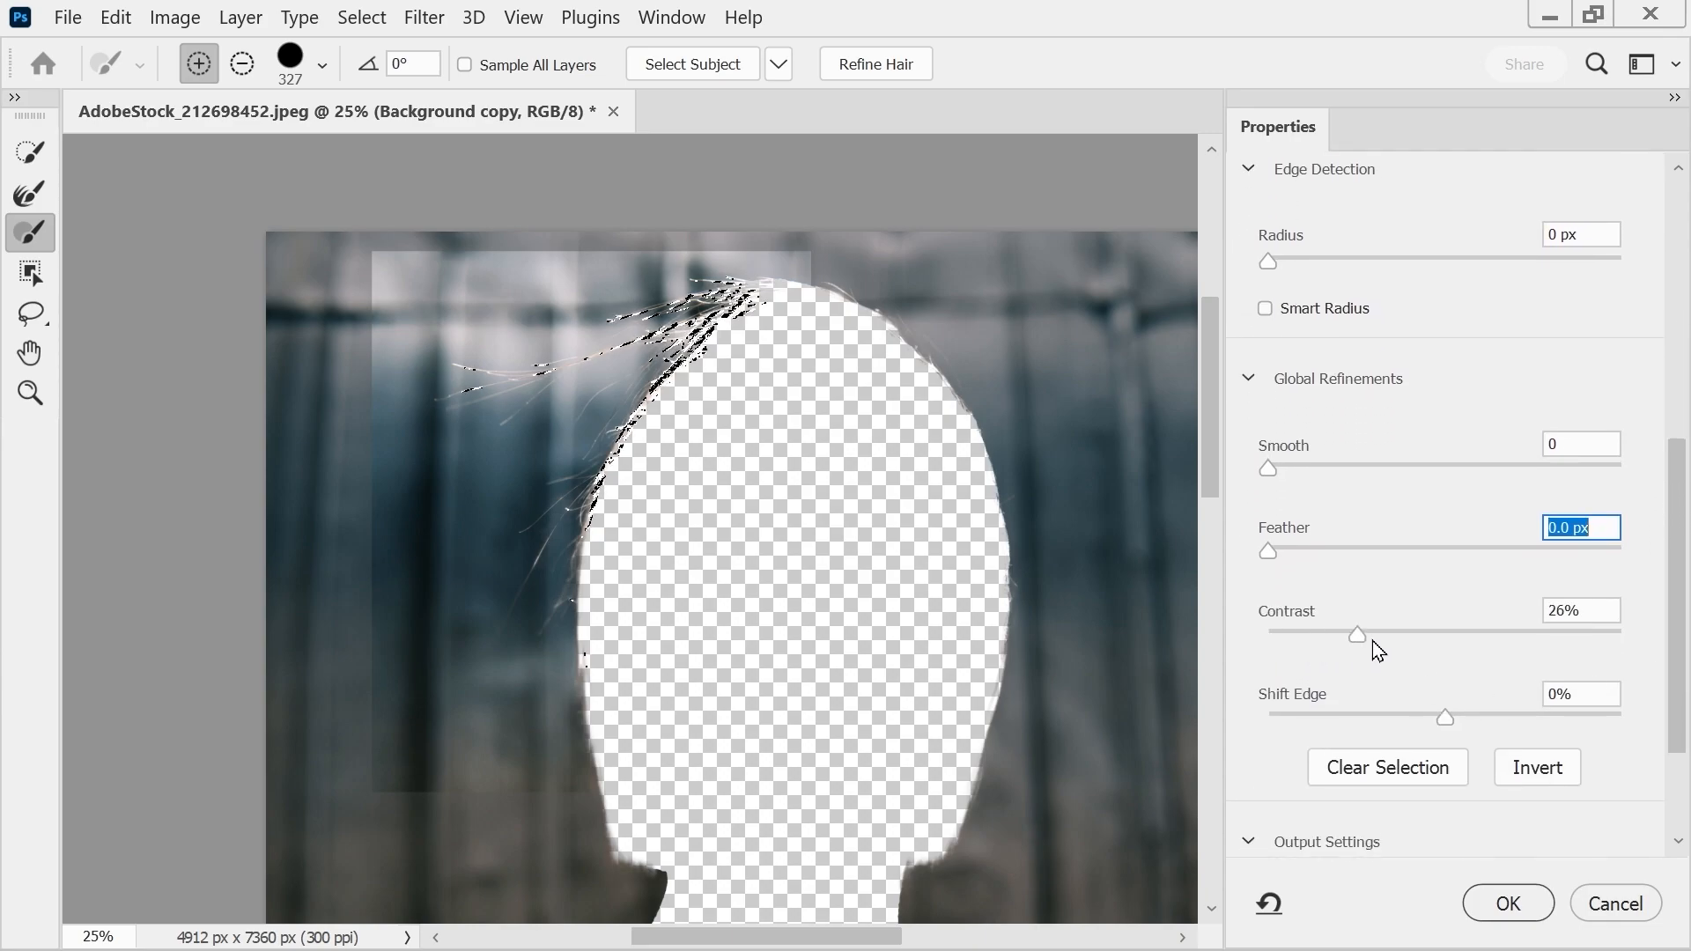
pyautogui.moveTo(1440, 642); pyautogui.dragTo(1366, 648)
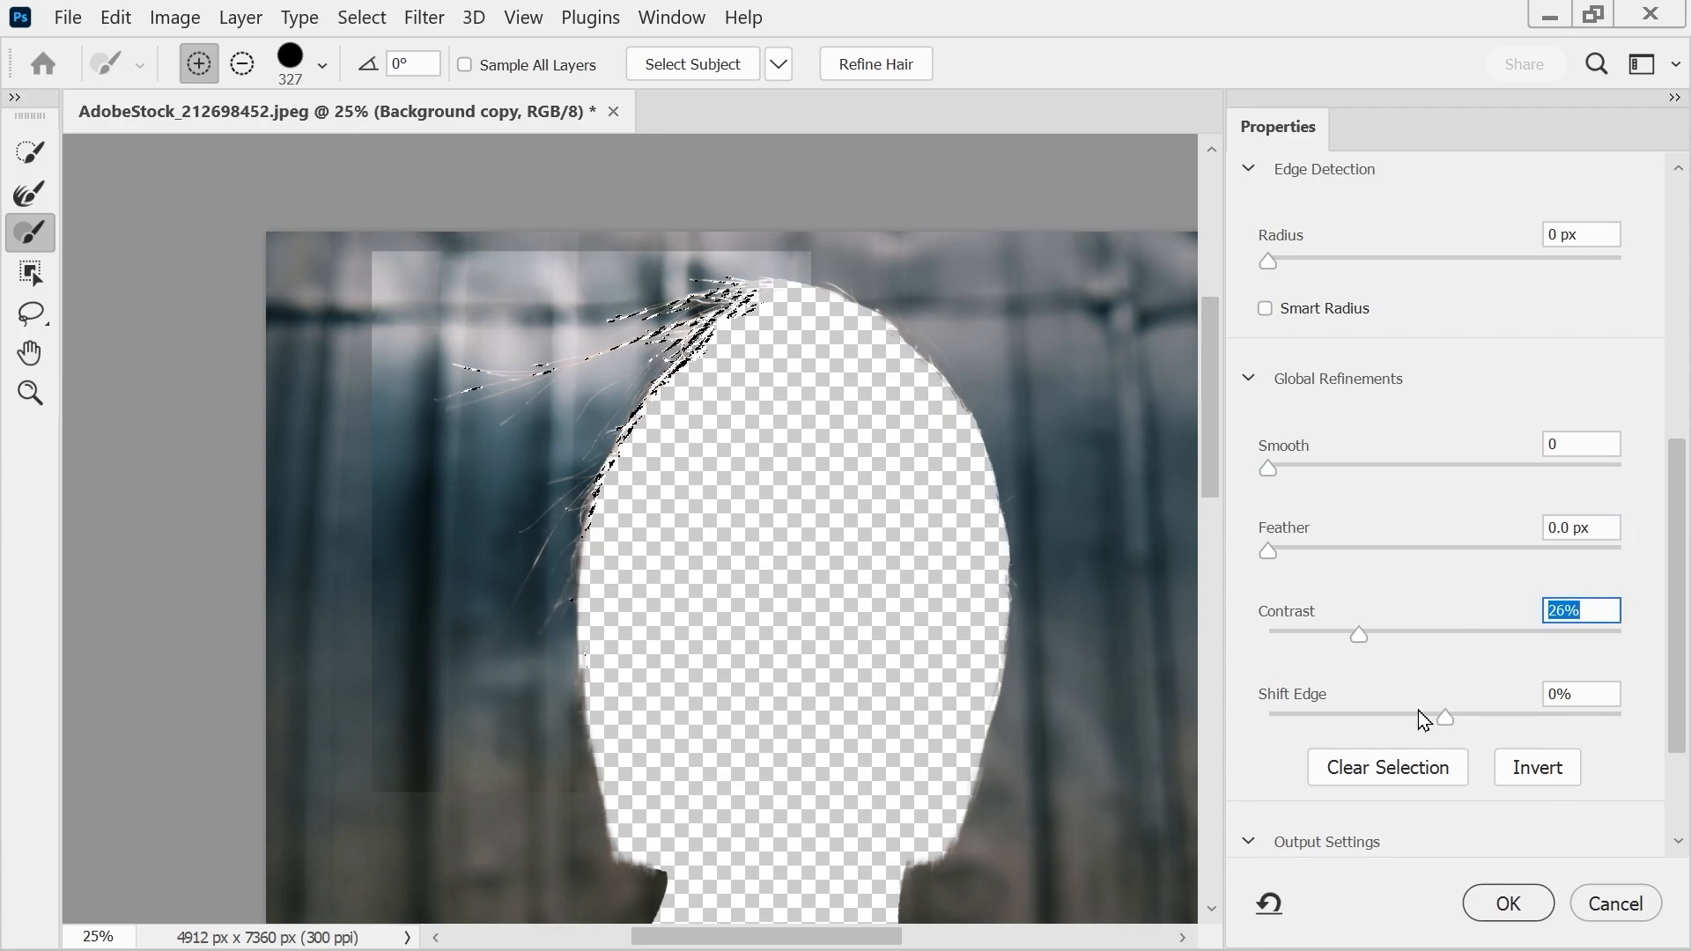
pyautogui.moveTo(1446, 721); pyautogui.dragTo(1360, 726)
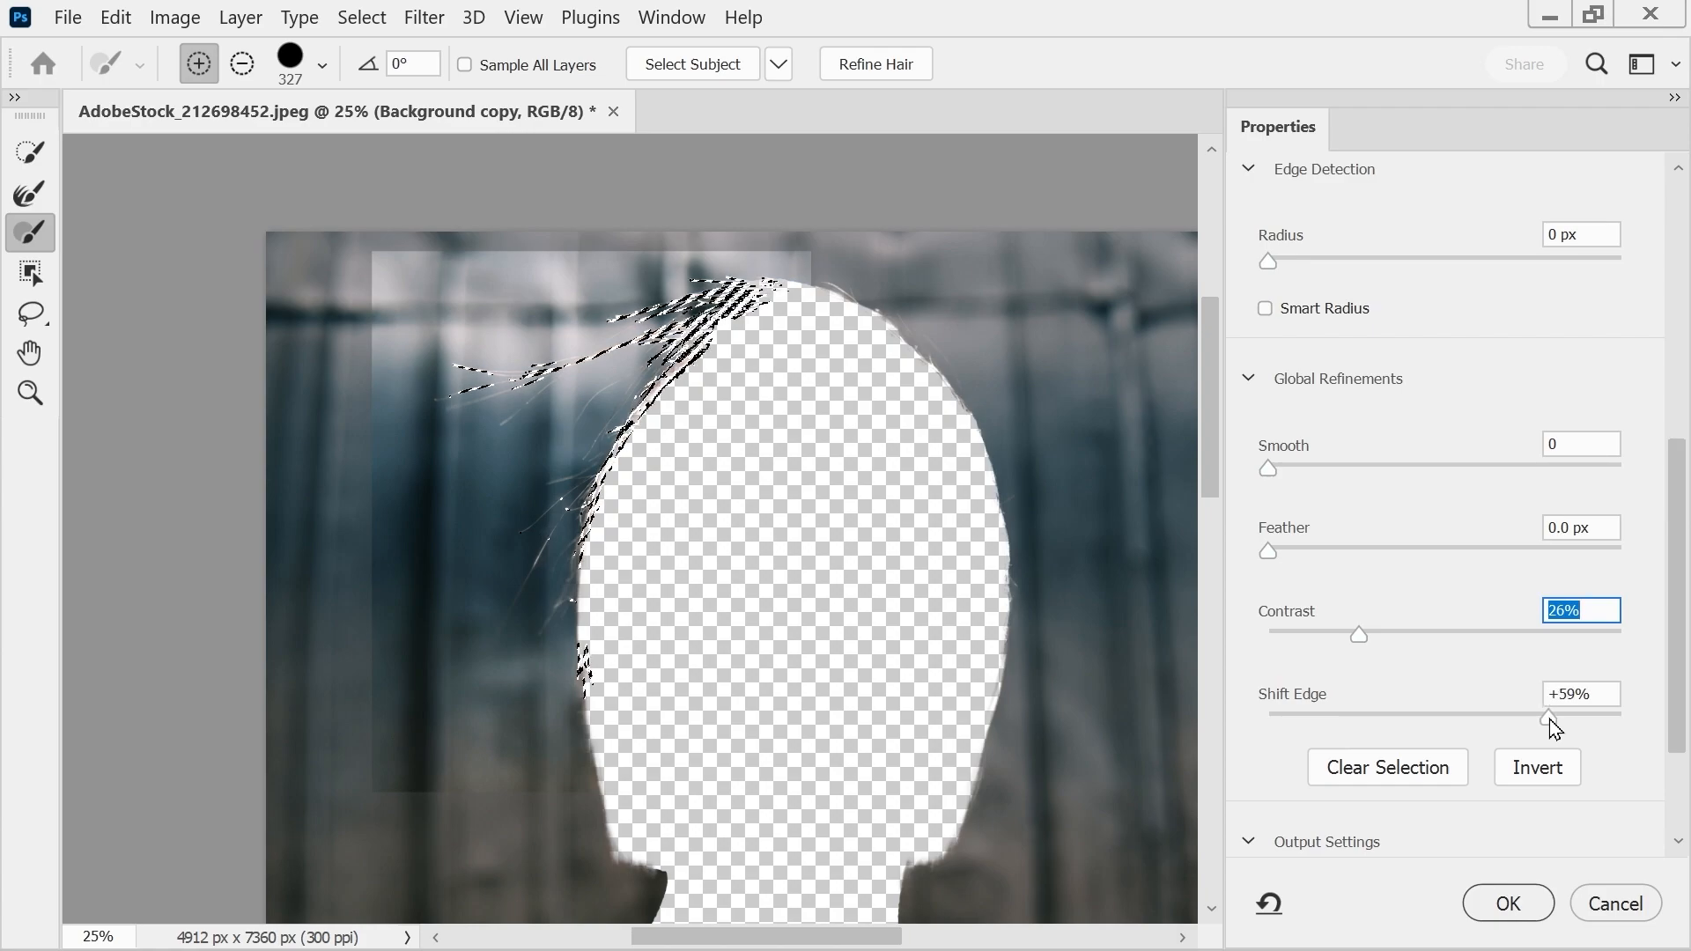
pyautogui.moveTo(1570, 719)
pyautogui.mouseDown()
pyautogui.moveTo(1642, 722)
pyautogui.moveTo(1584, 721)
pyautogui.mouseUp()
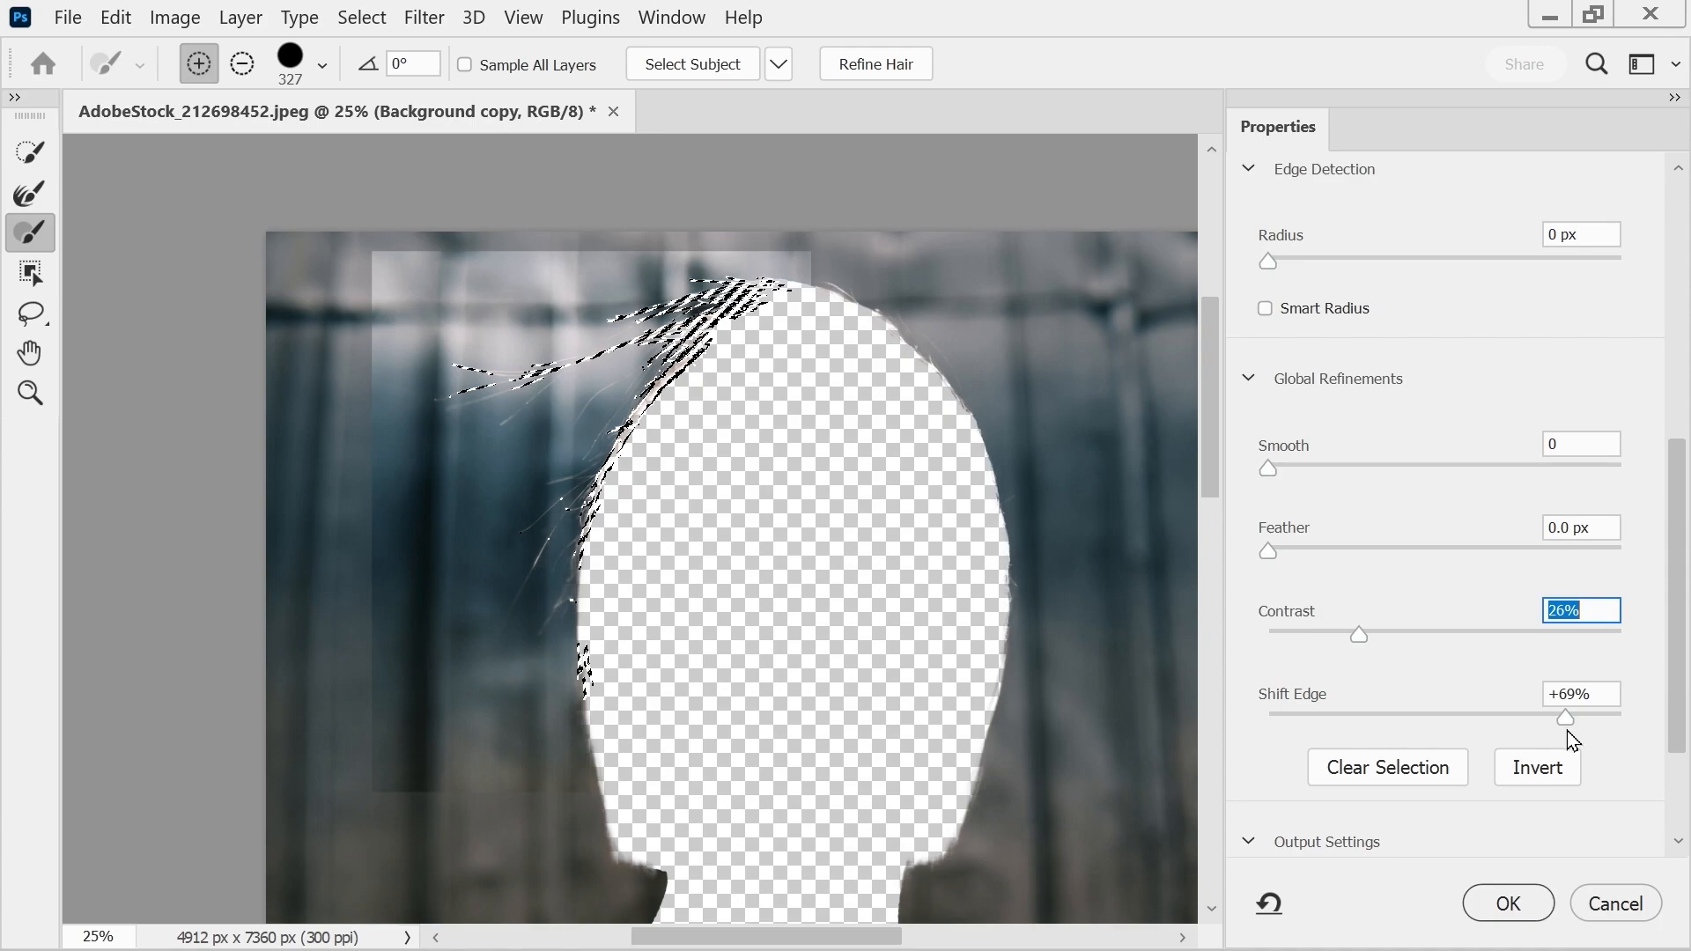
pyautogui.press('Tab')
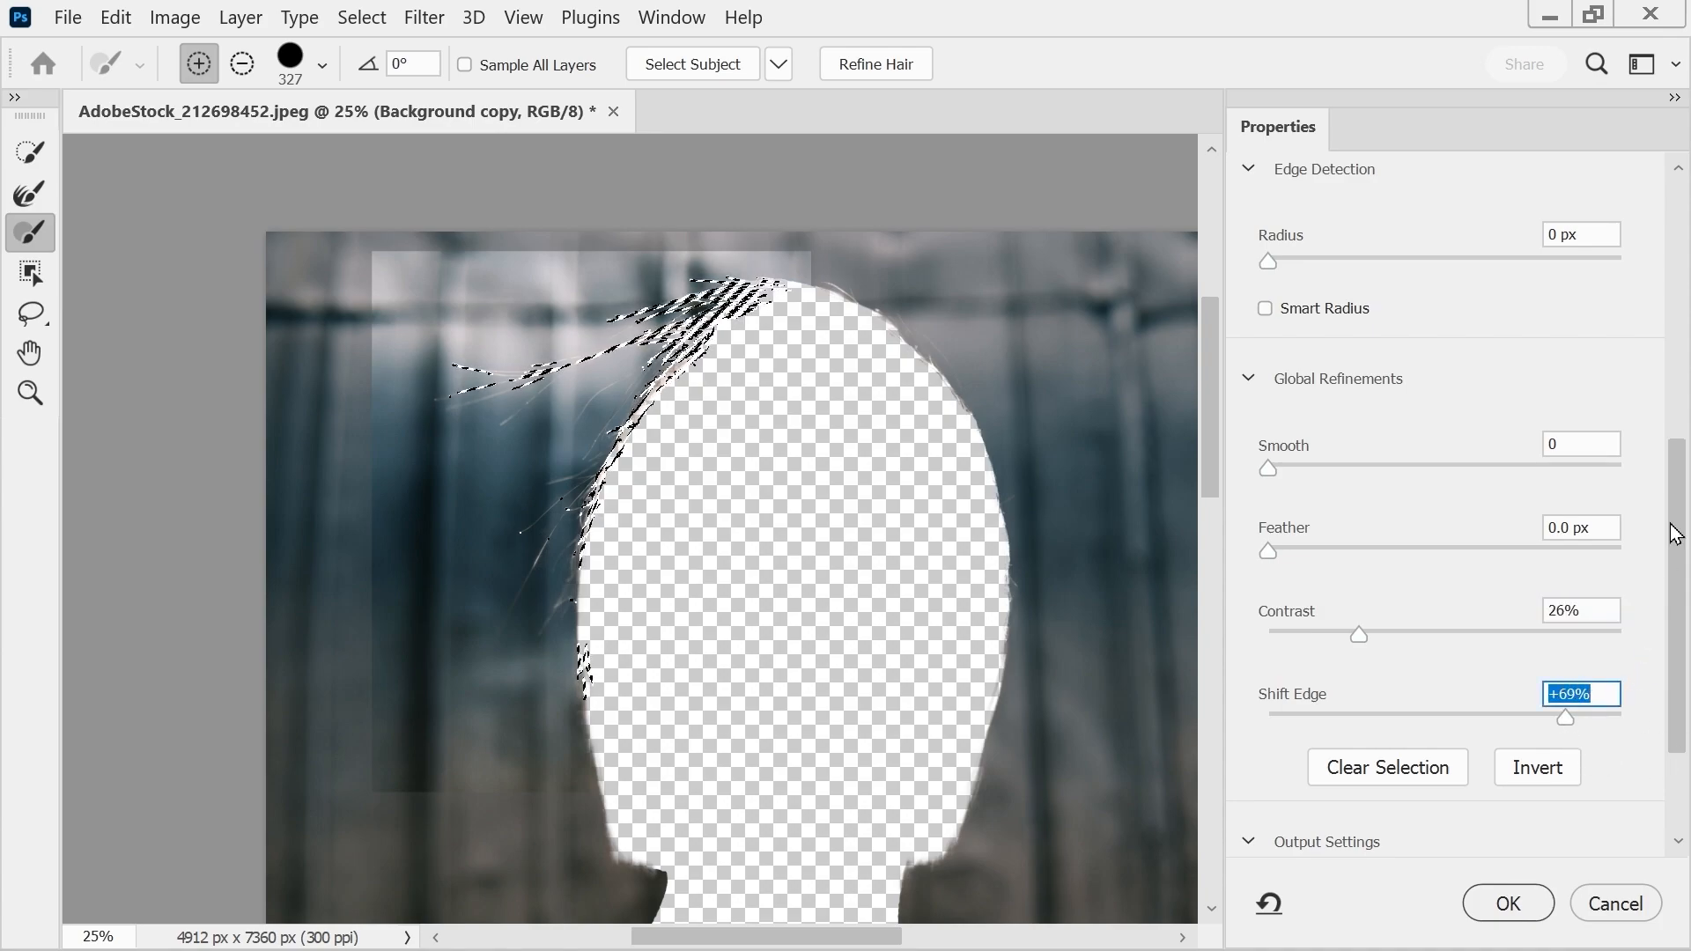
# - Choose the Refine Edge Brush for the hair selection and bring up the view mode settings
pyautogui.click(50, 209)
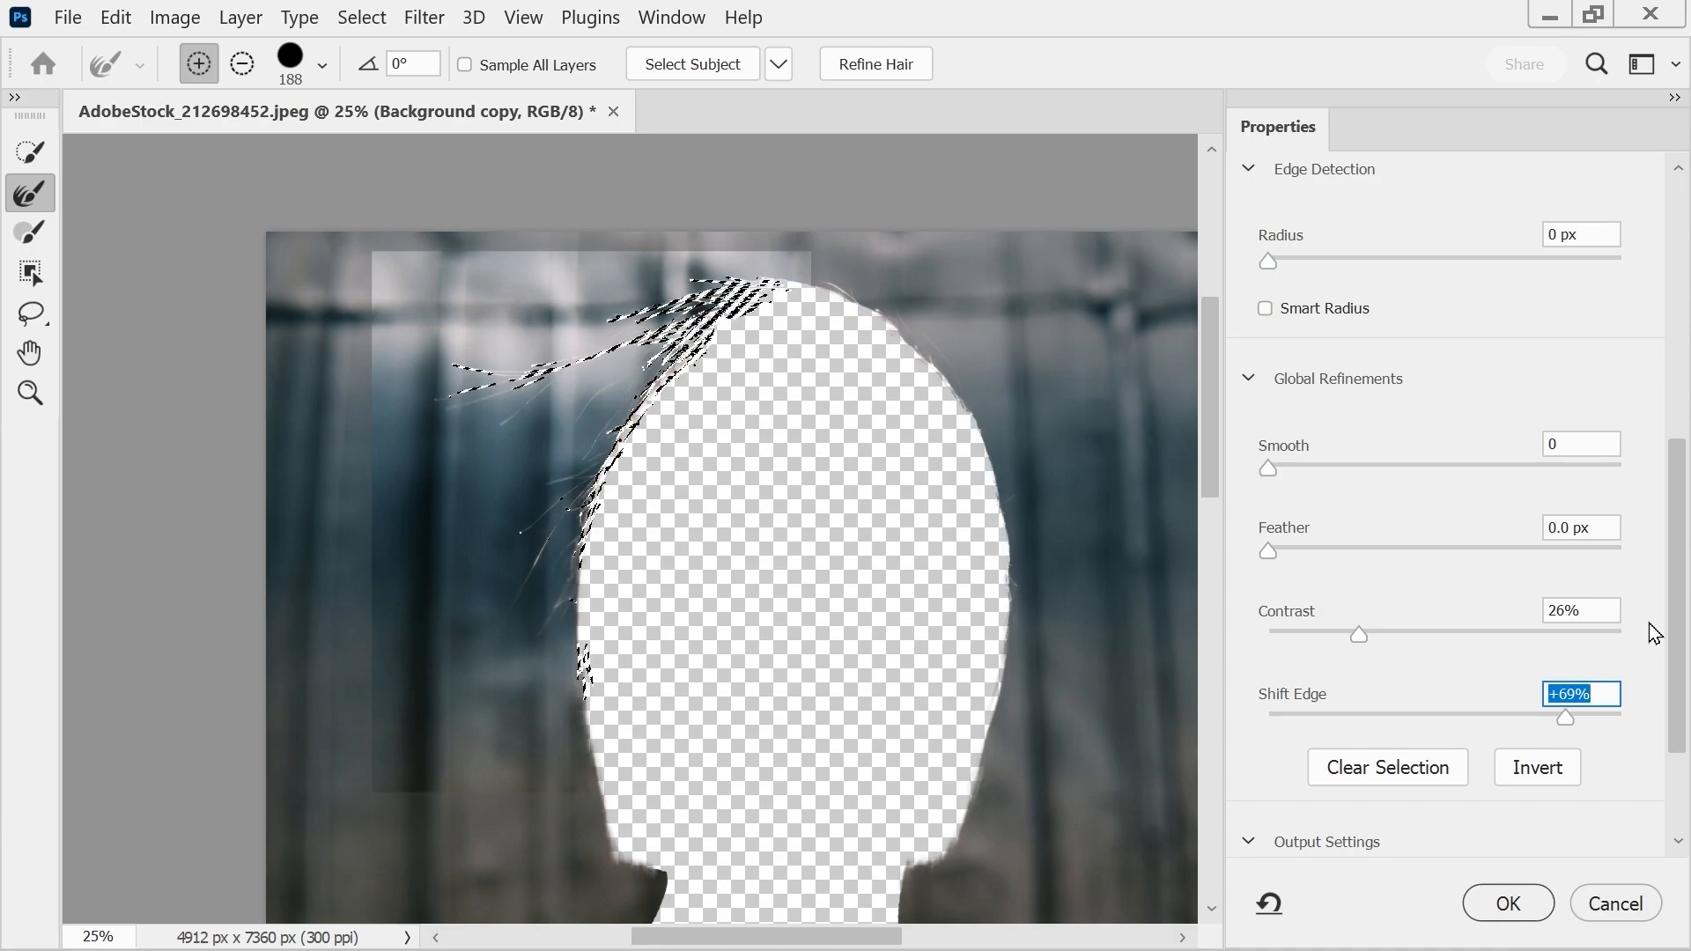
pyautogui.moveTo(1683, 520); pyautogui.dragTo(1684, 206)
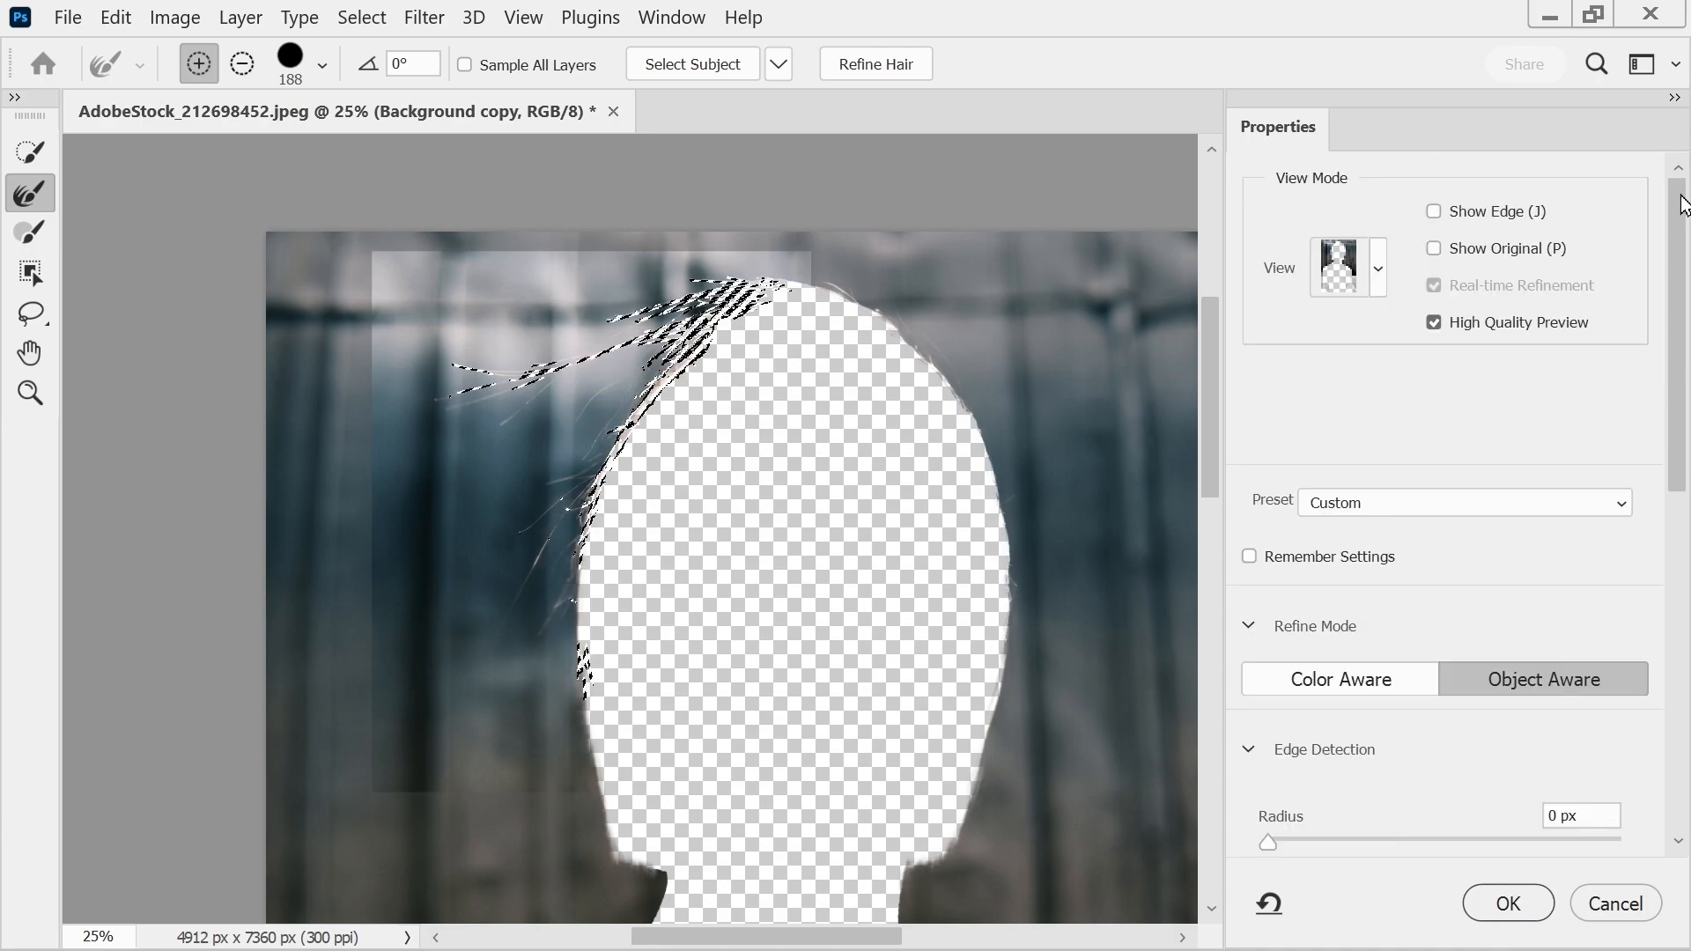